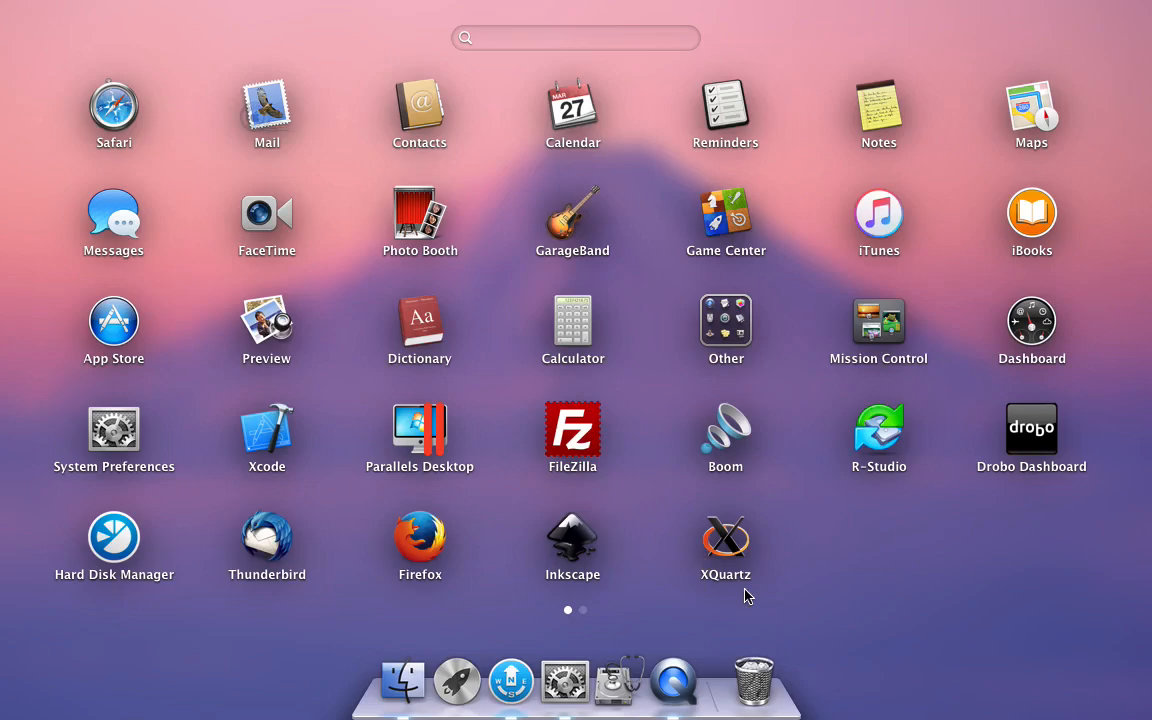
Step: Launch Inkscape from the installed applications
click(573, 540)
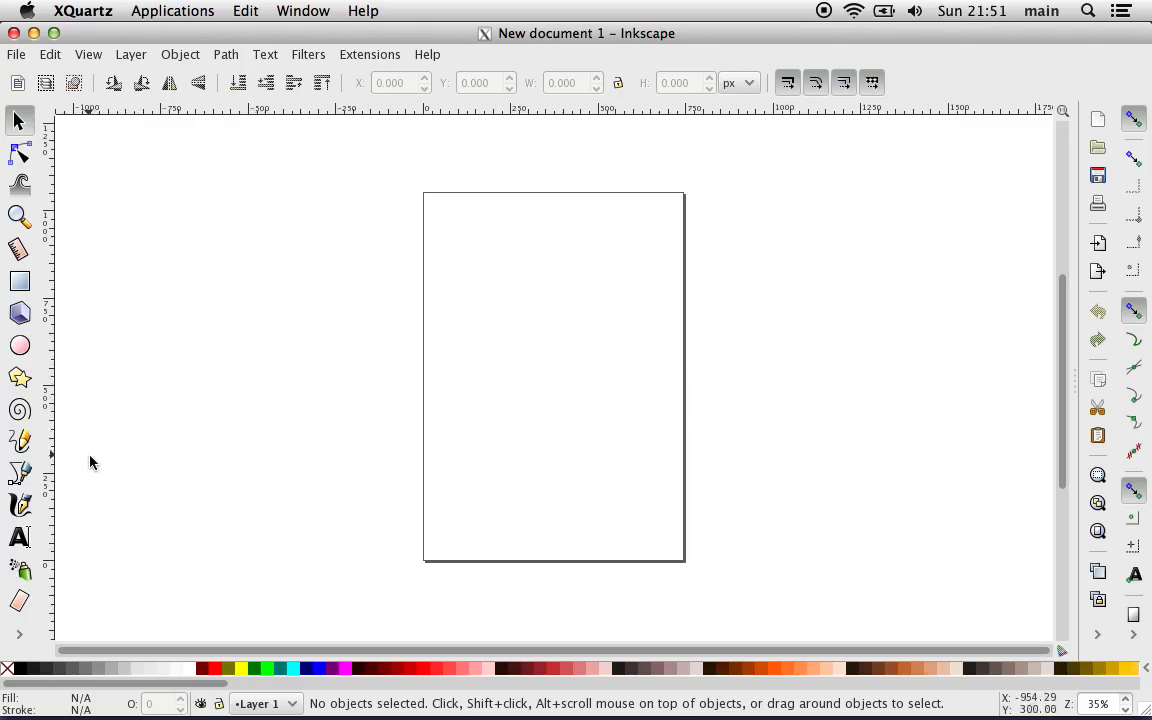
click(224, 58)
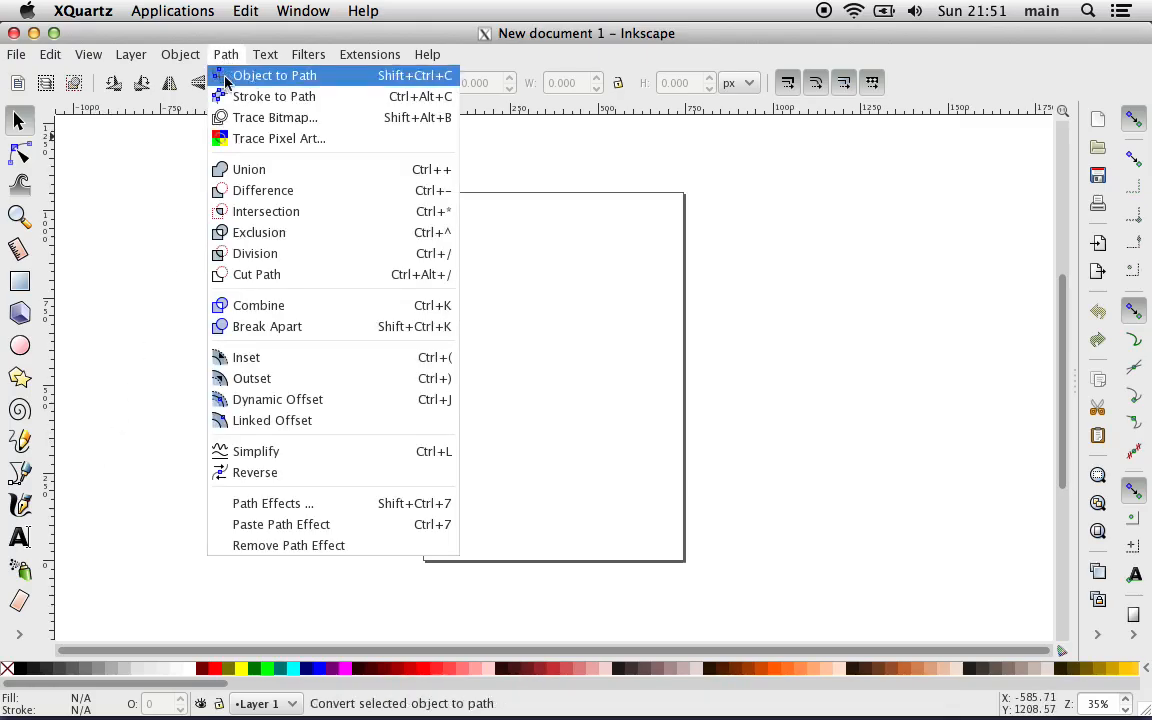
mouse_move(188, 59)
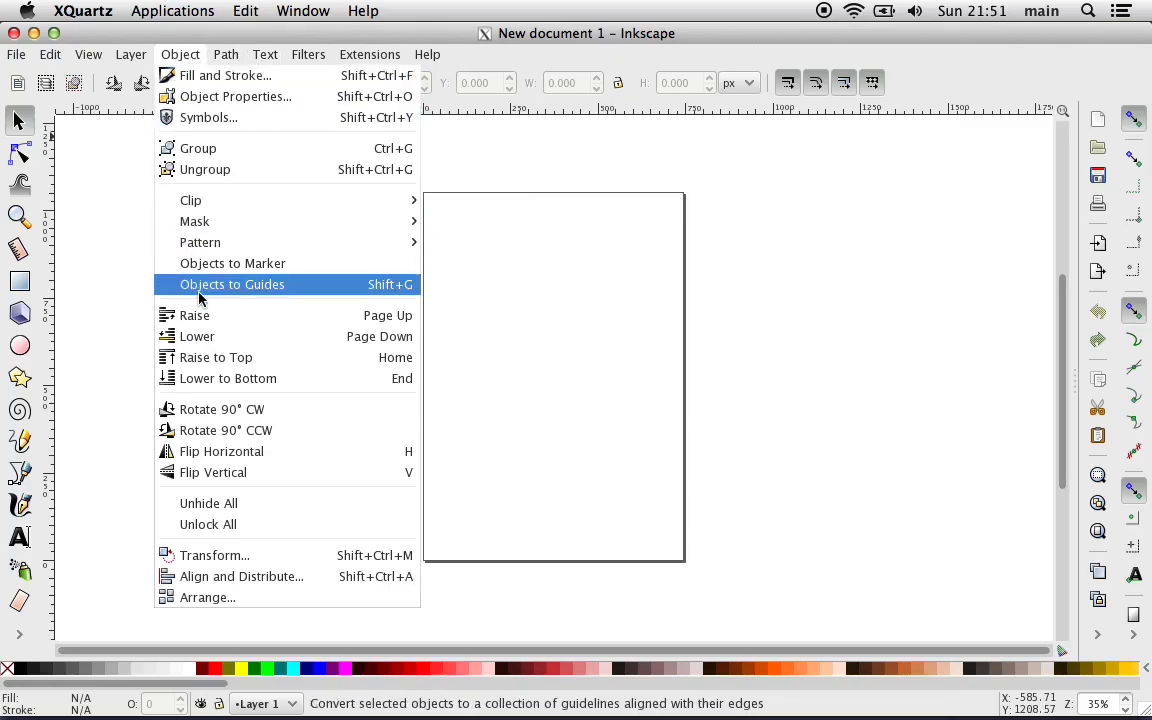
mouse_move(266, 52)
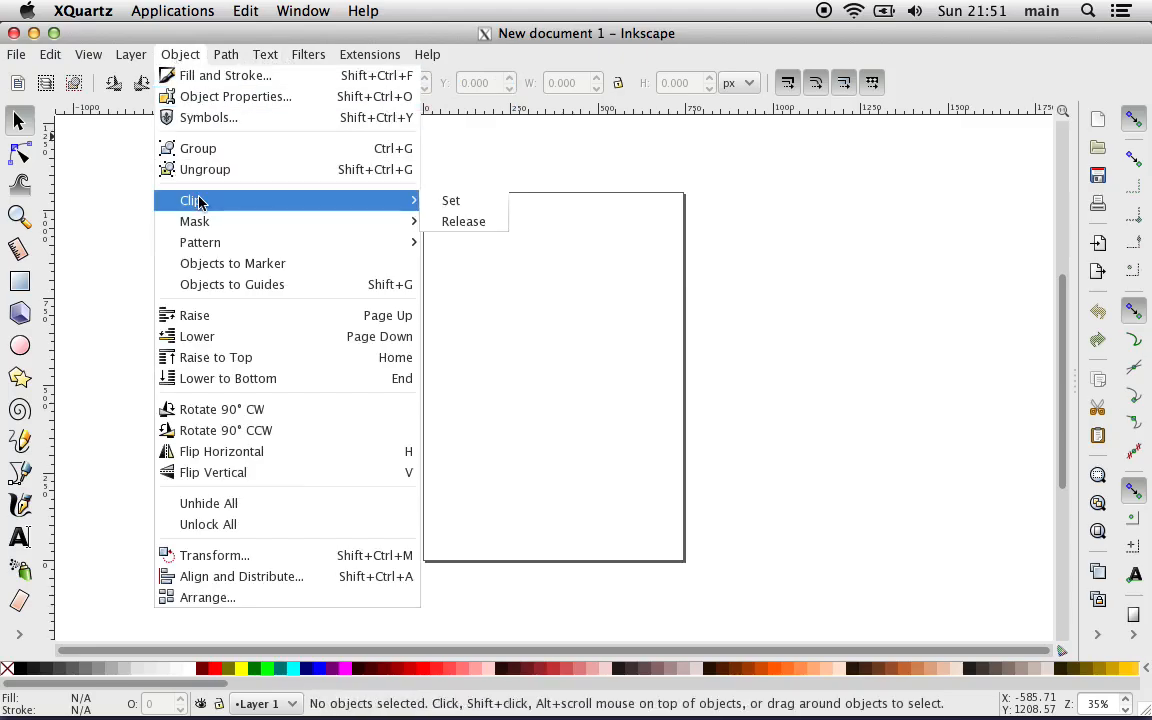
click(113, 280)
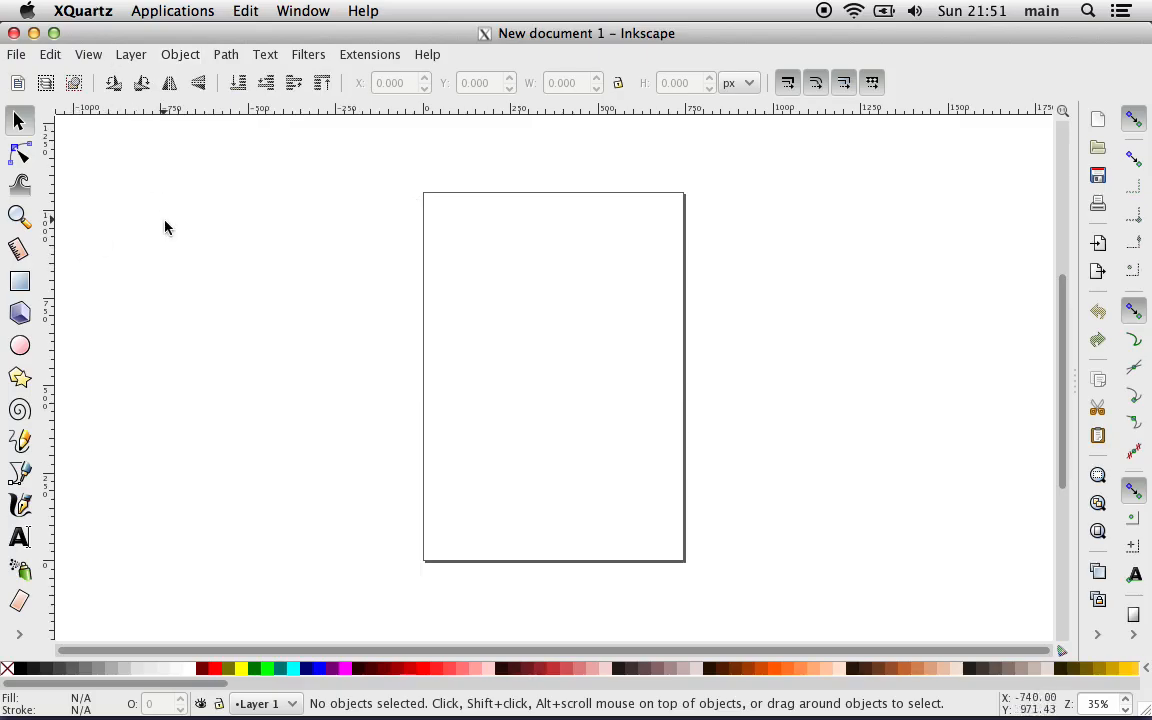
Step: Import ADA_Button_FINAL_25th.jpg as an embedded image at the default import resolution and move it off the page, to the page's left
scroll(166, 227, up, 5)
scroll(166, 227, left, 2)
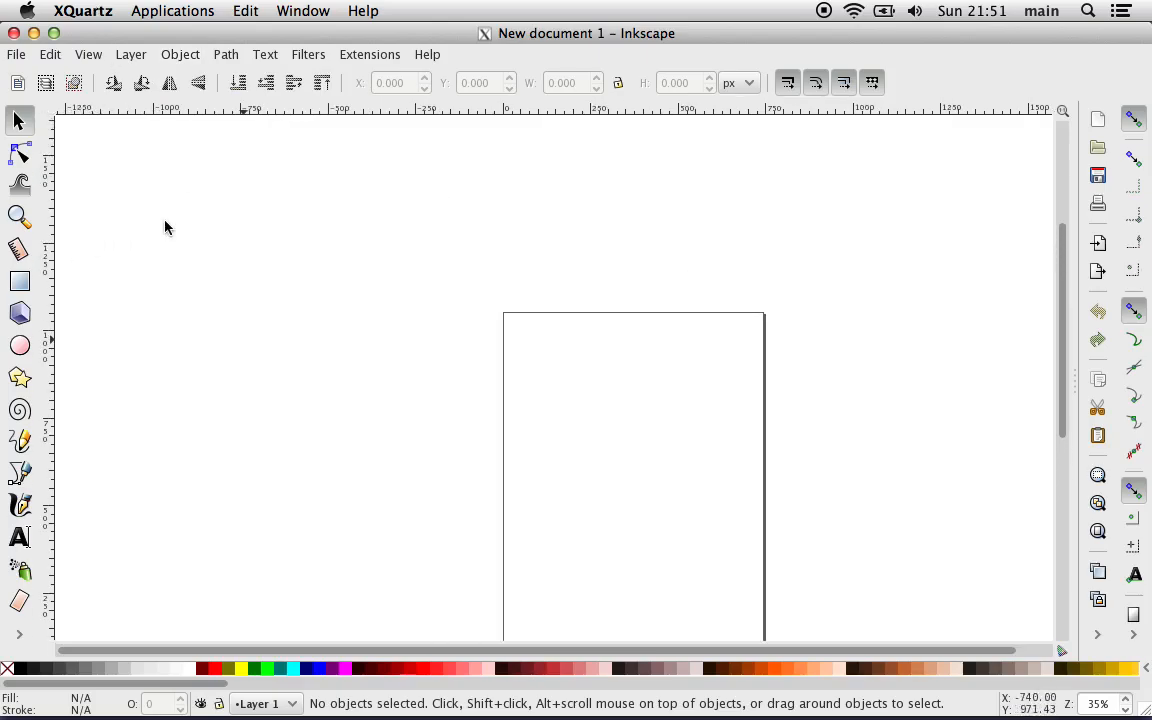
click(17, 55)
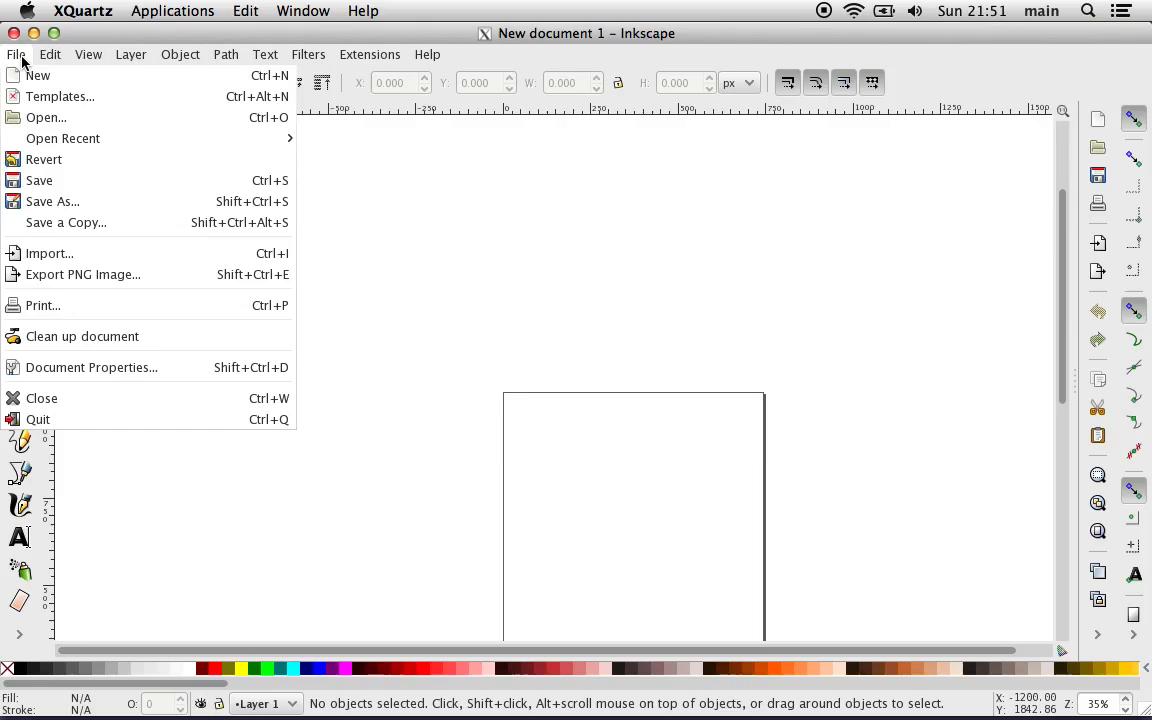
click(84, 255)
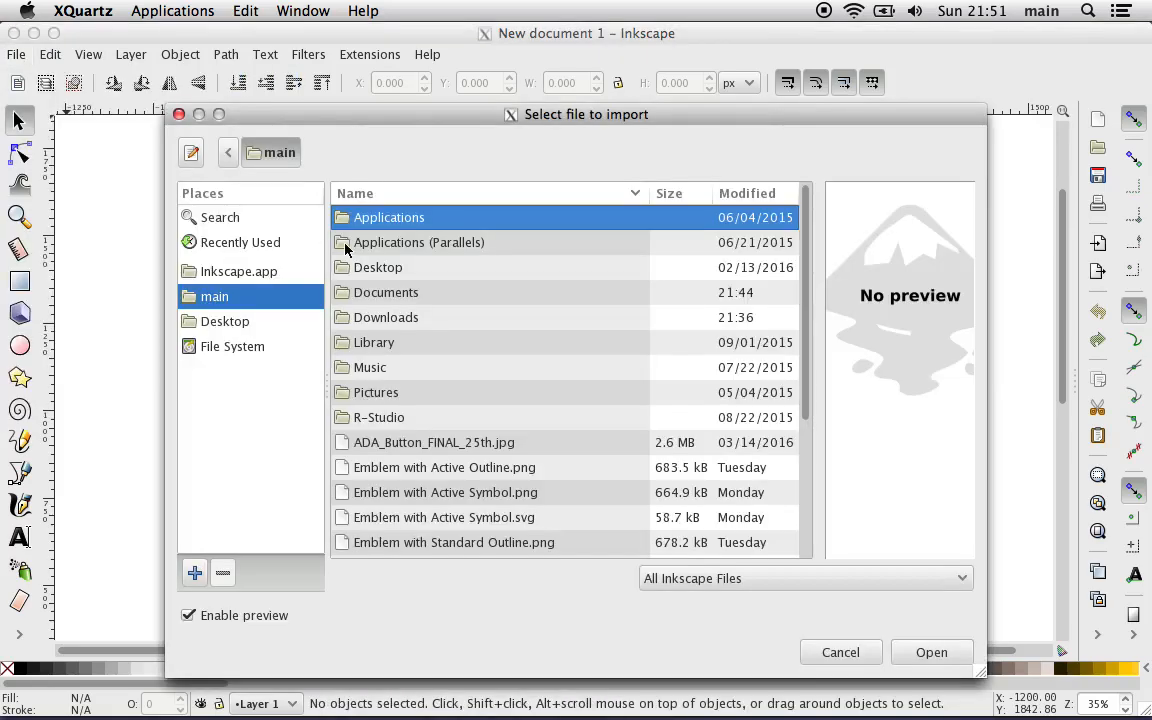
click(419, 447)
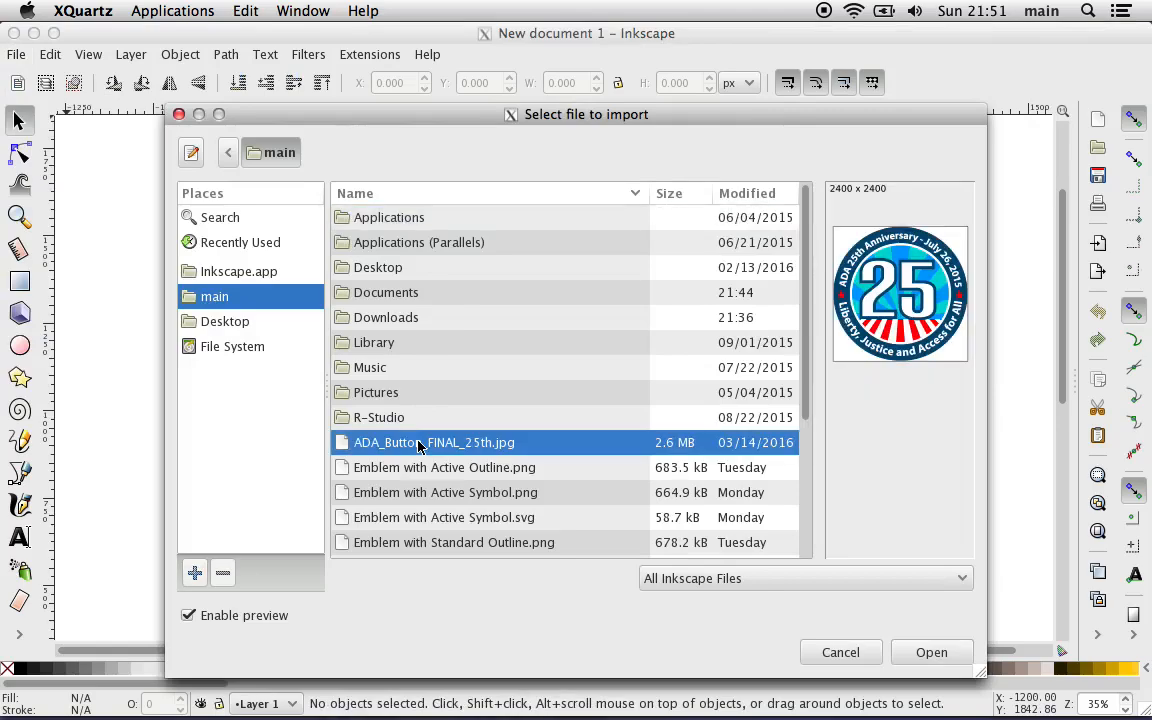
click(931, 652)
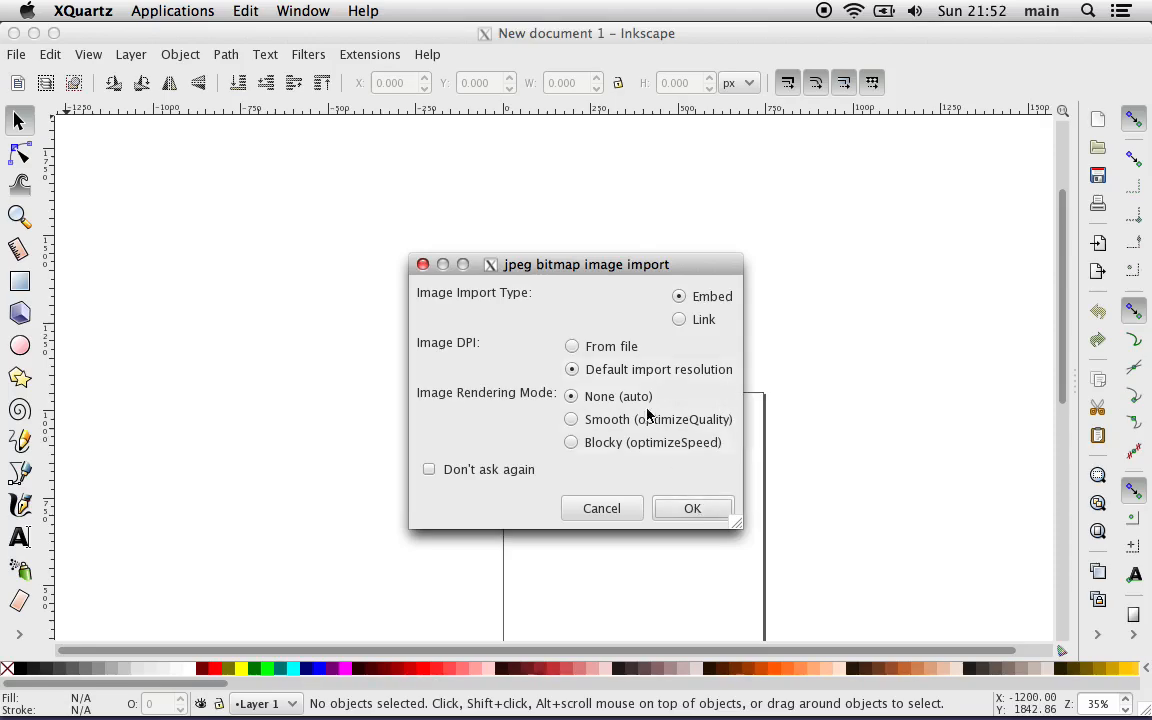
click(676, 508)
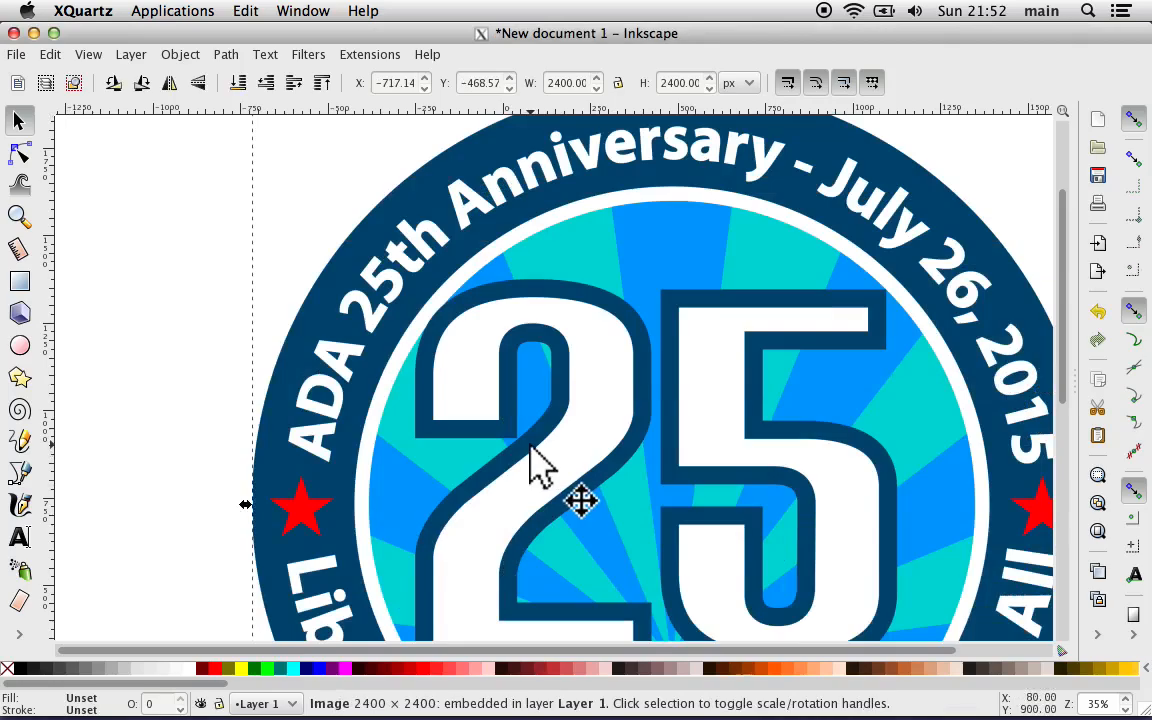
scroll(540, 465, down, 4)
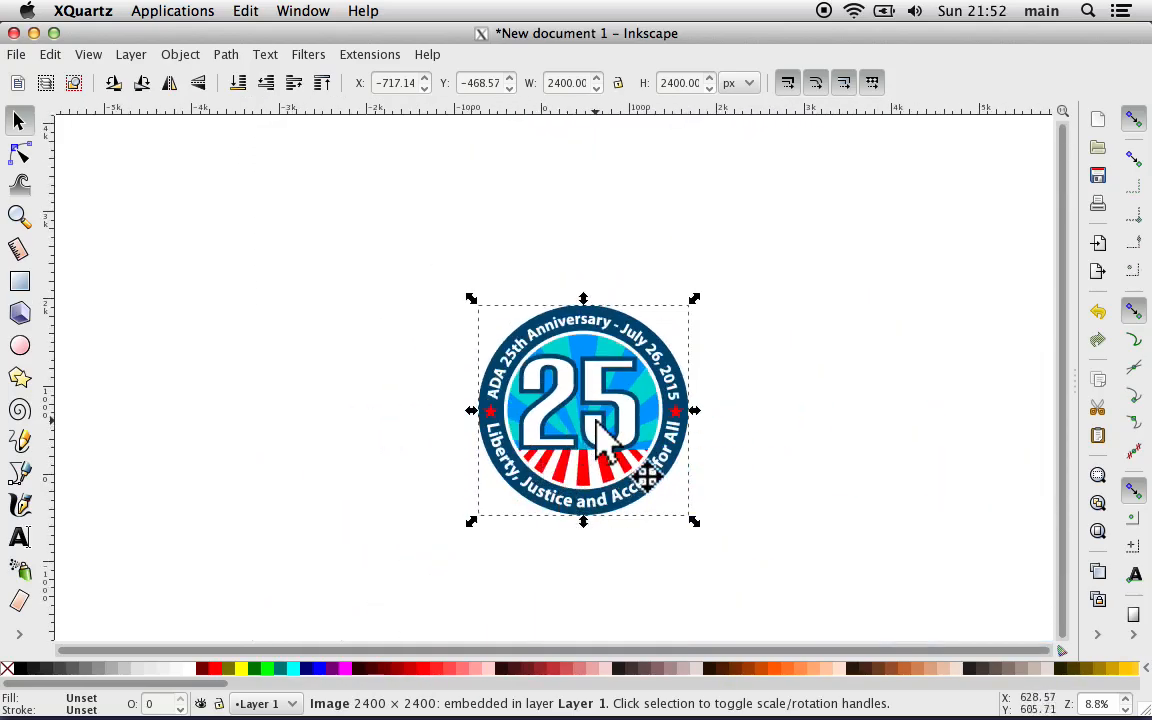
drag(596, 423, 370, 356)
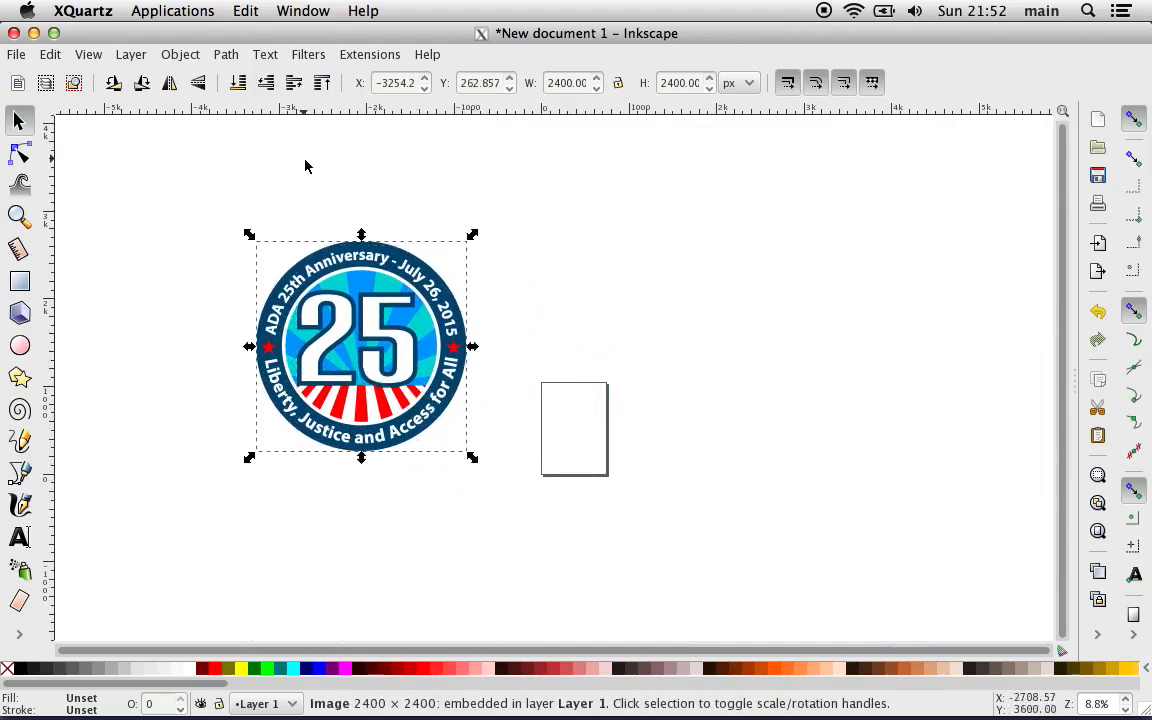
Step: In the document properties, switch the custom page size units to px and set the page width to 3000
click(18, 57)
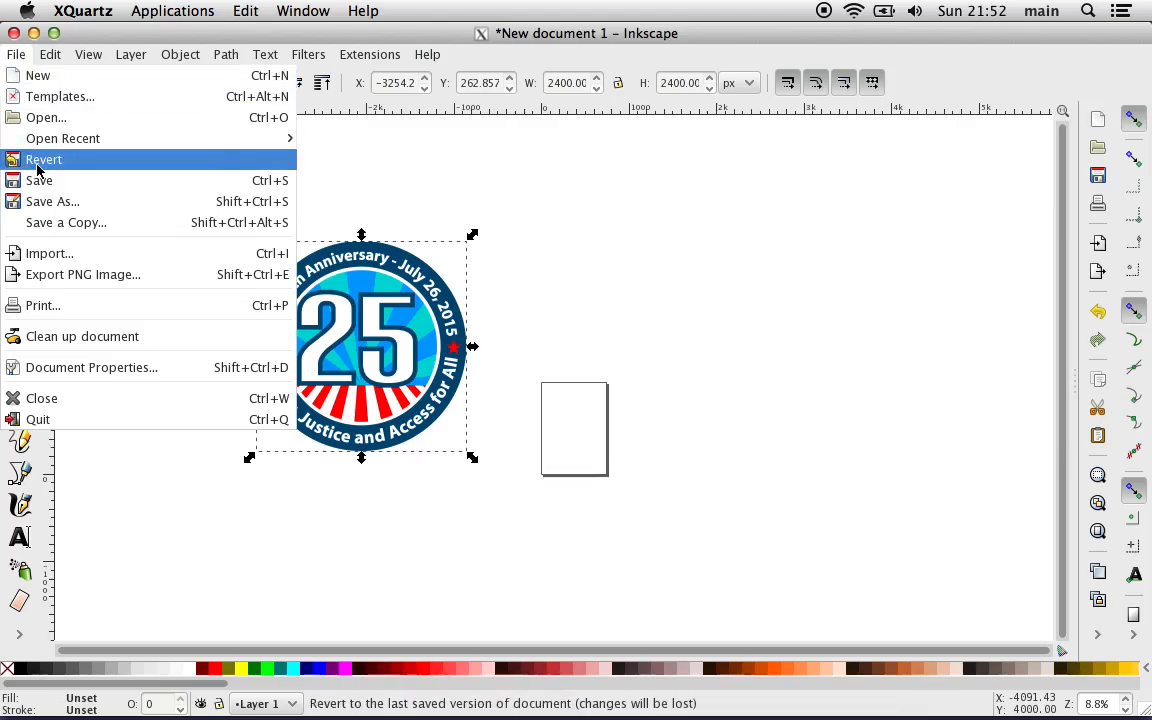
click(92, 368)
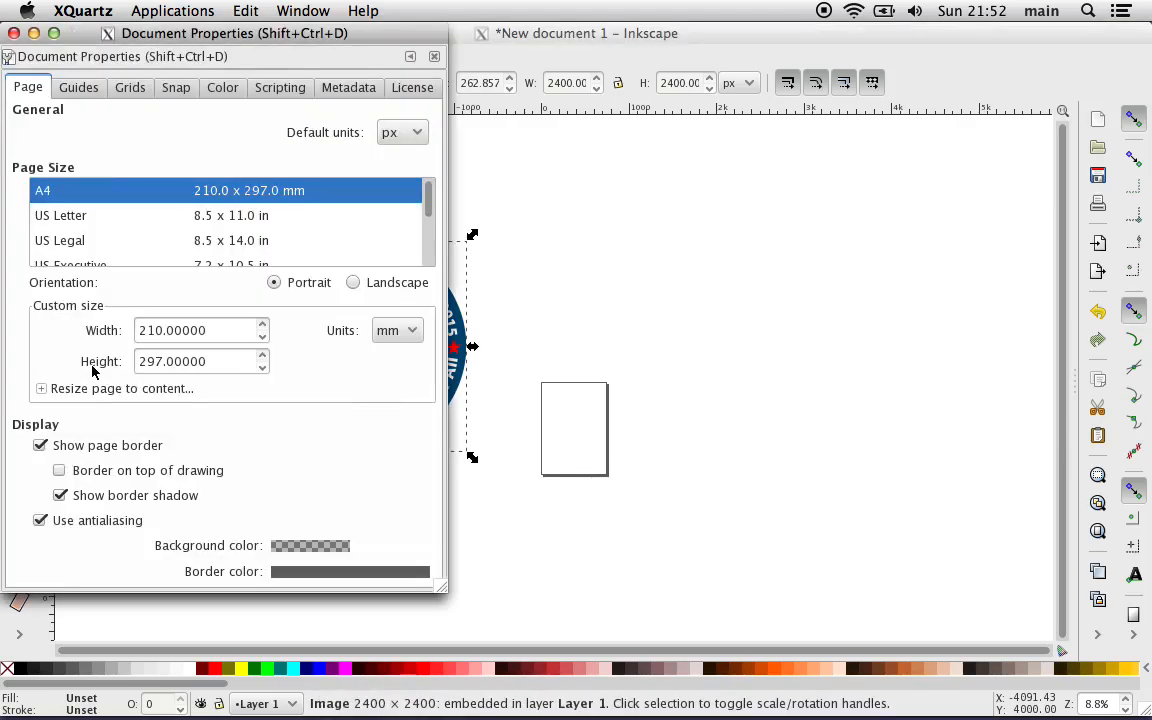
click(397, 331)
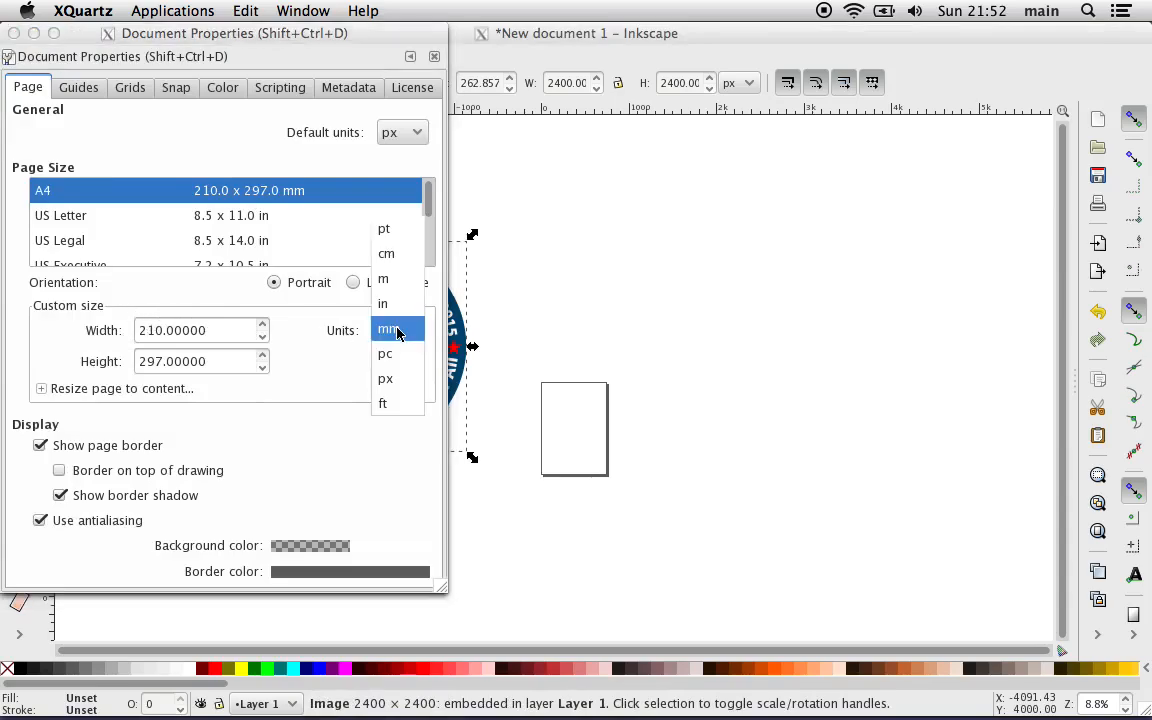
click(398, 382)
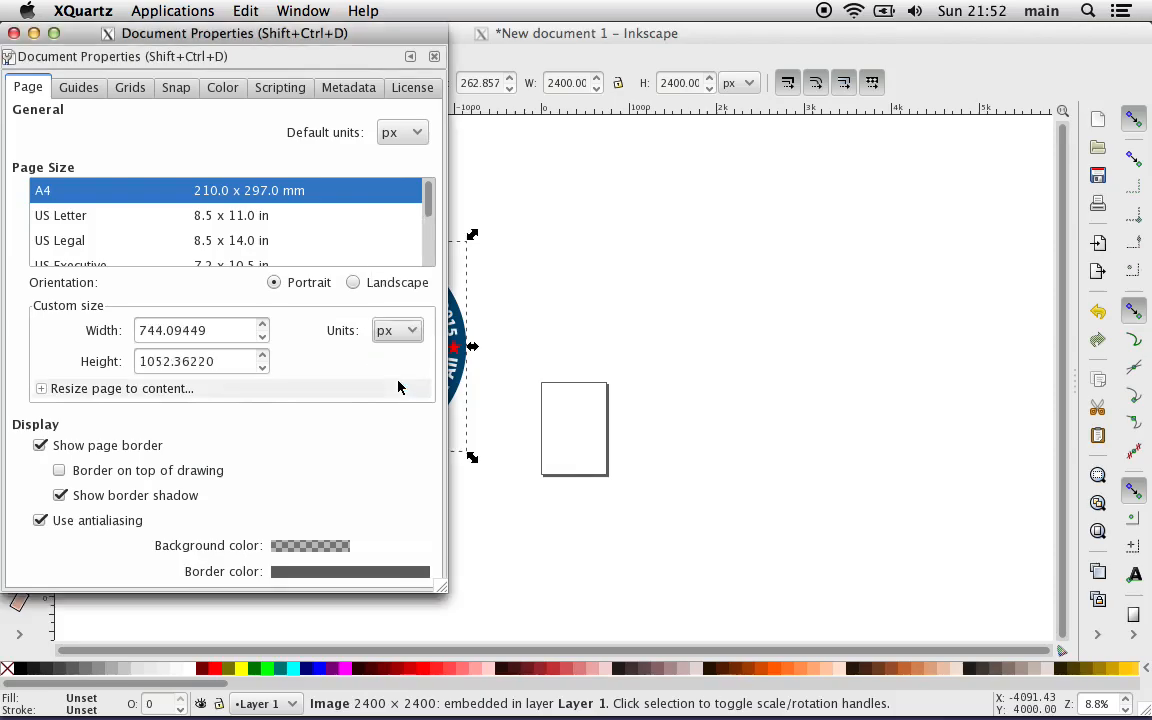
double_click(188, 331)
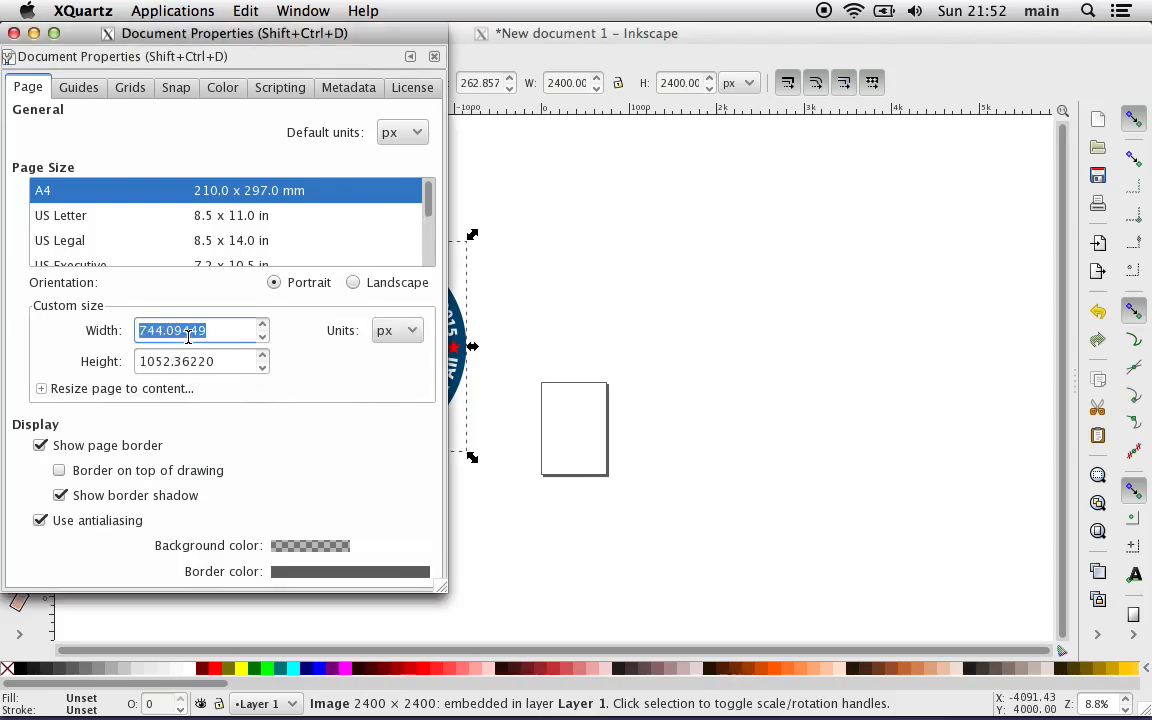
text(3000)
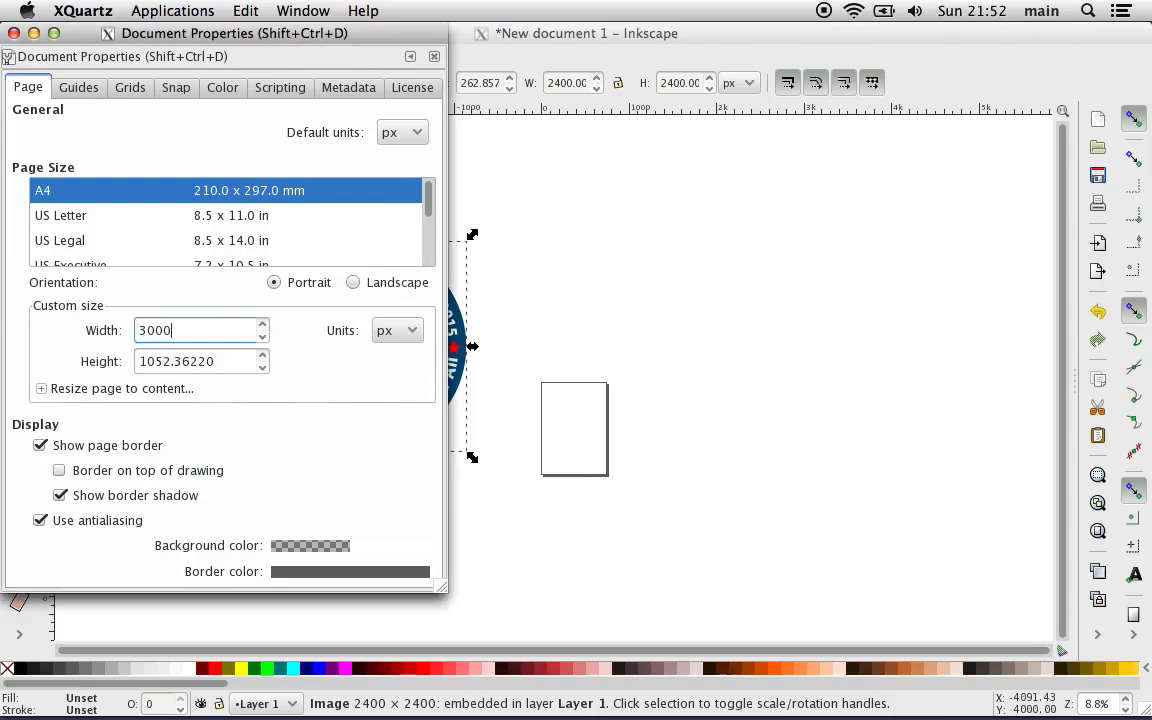
Step: Set the page height to 3000 px and close the document properties
click(174, 362)
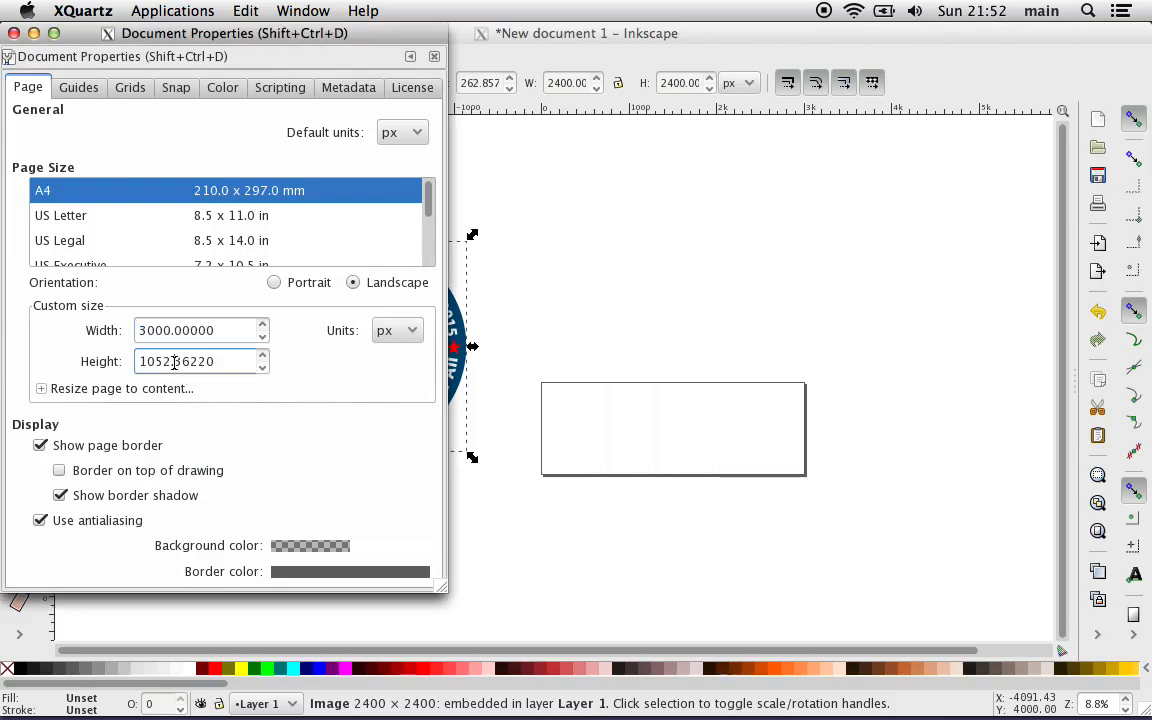
double_click(174, 362)
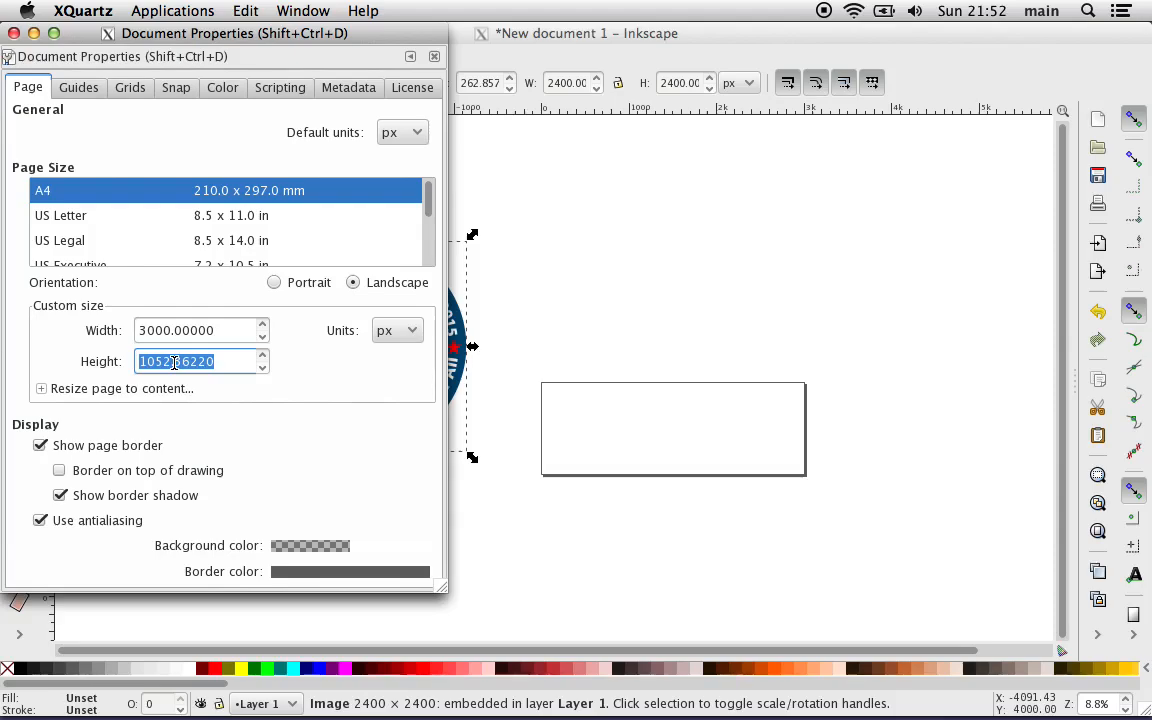
text(30000)
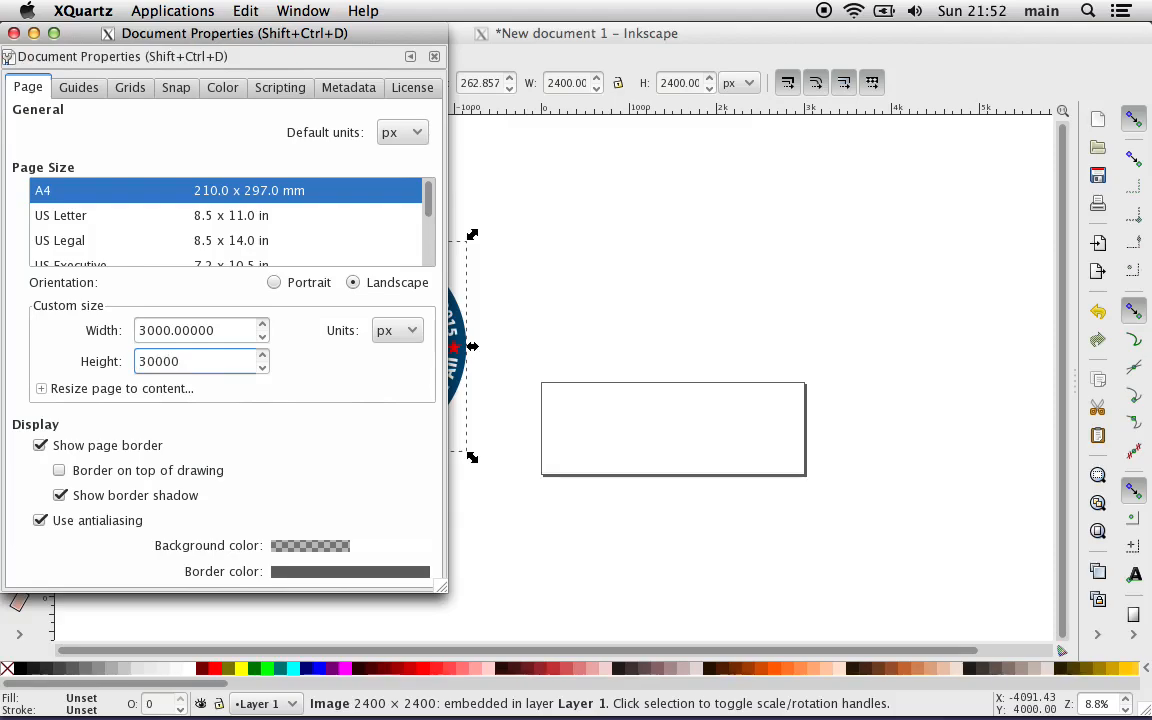
key(BackSpace)
key(Return)
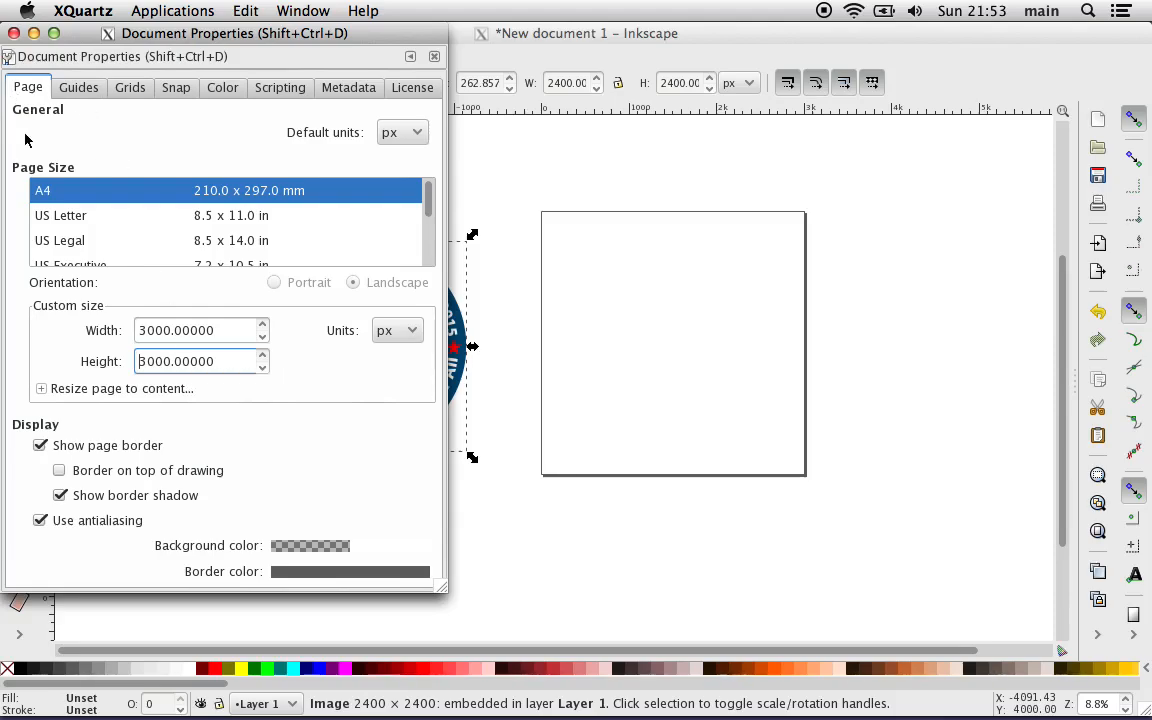
click(14, 33)
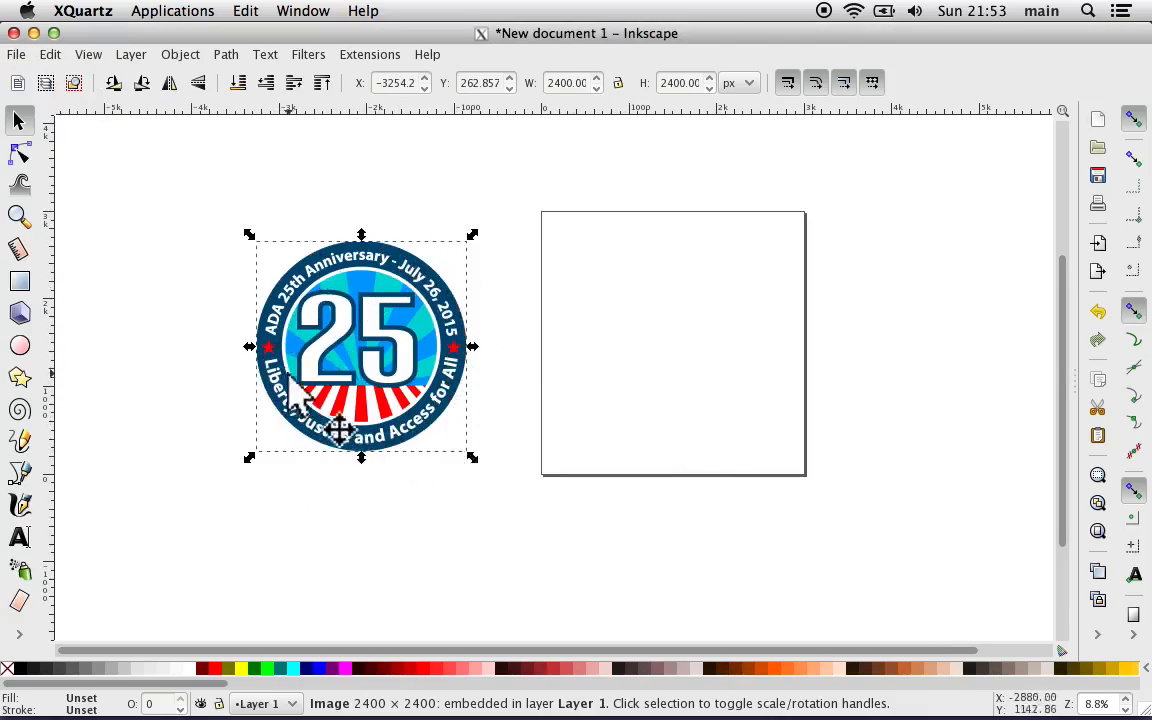
Step: Draw two perfect circles, one about 2137 px across on the page and one about 1760 px across below it
click(20, 346)
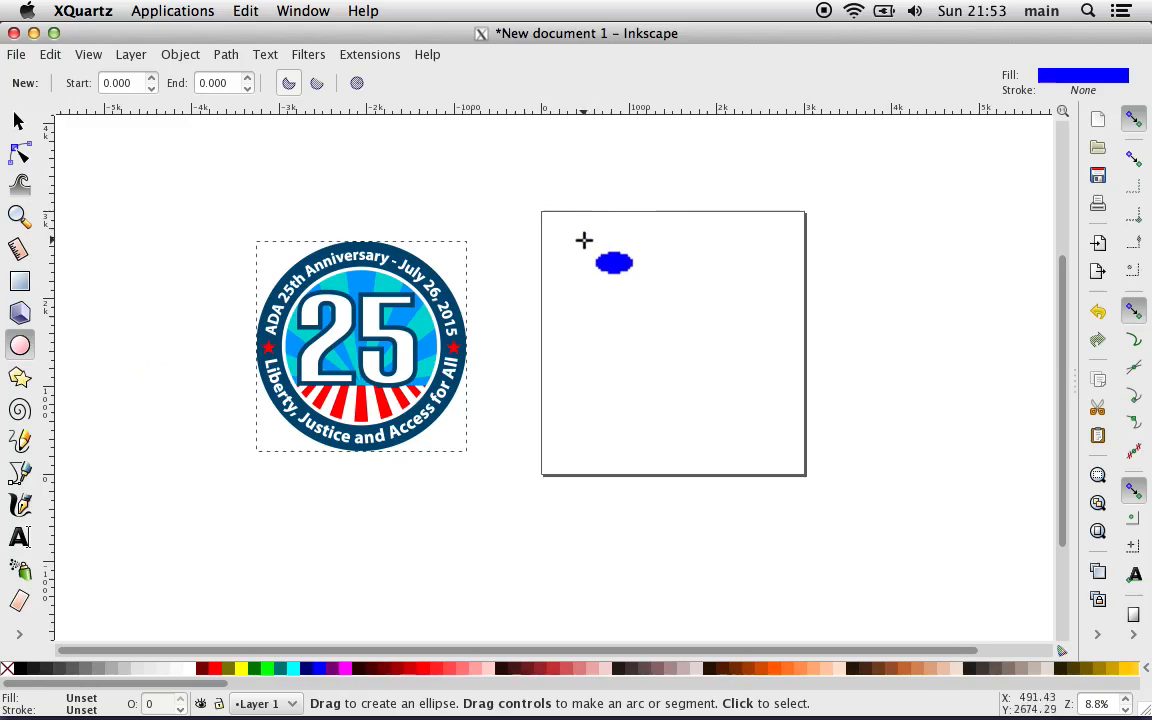
drag(584, 240, 762, 424)
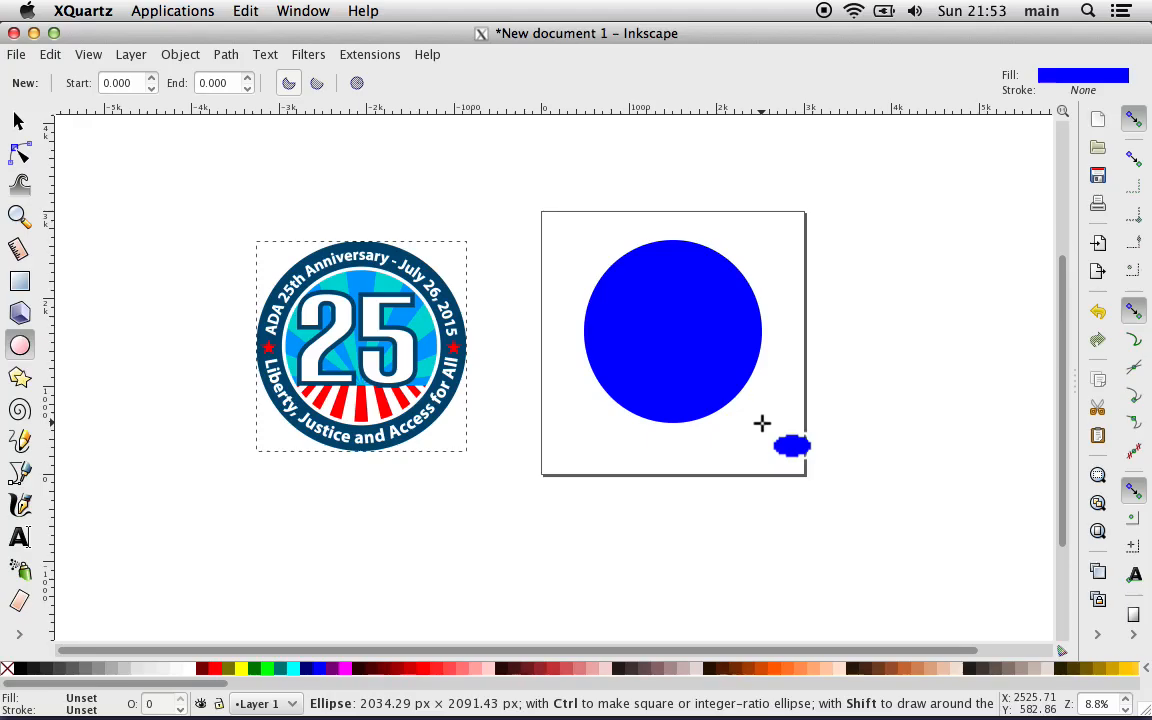
key(ctrl)
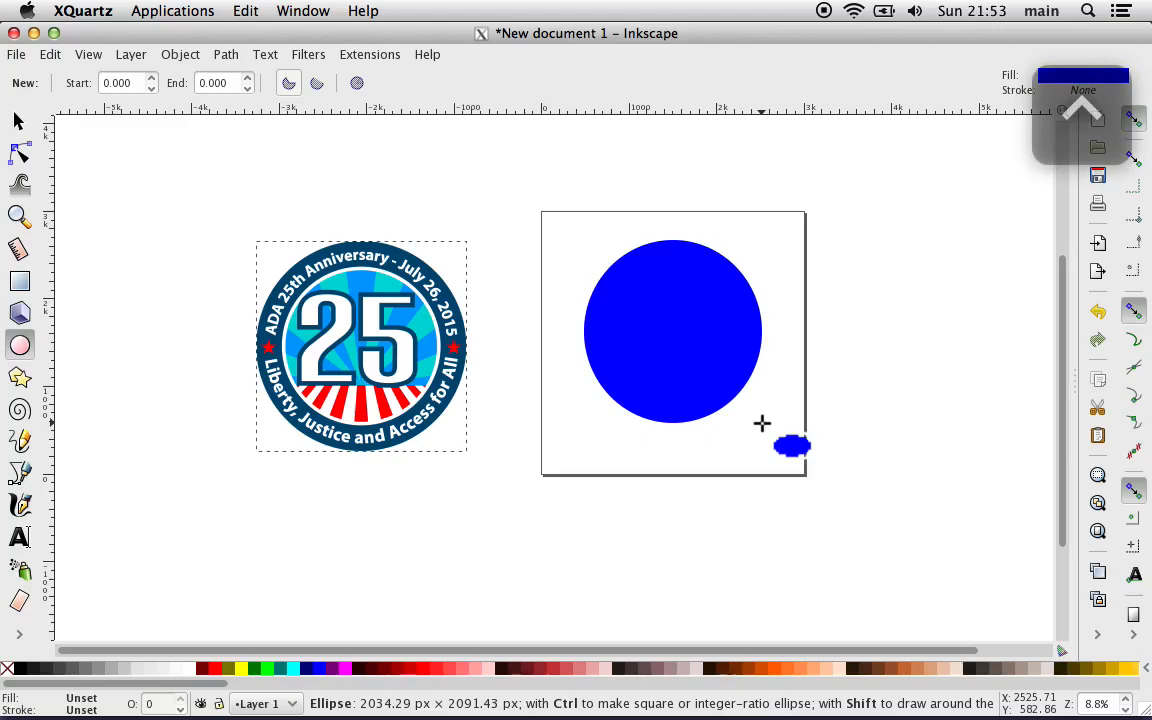
mouse_move(762, 424)
mouse_down()
mouse_move(710, 357)
mouse_move(779, 453)
mouse_move(720, 401)
mouse_move(770, 440)
mouse_up()
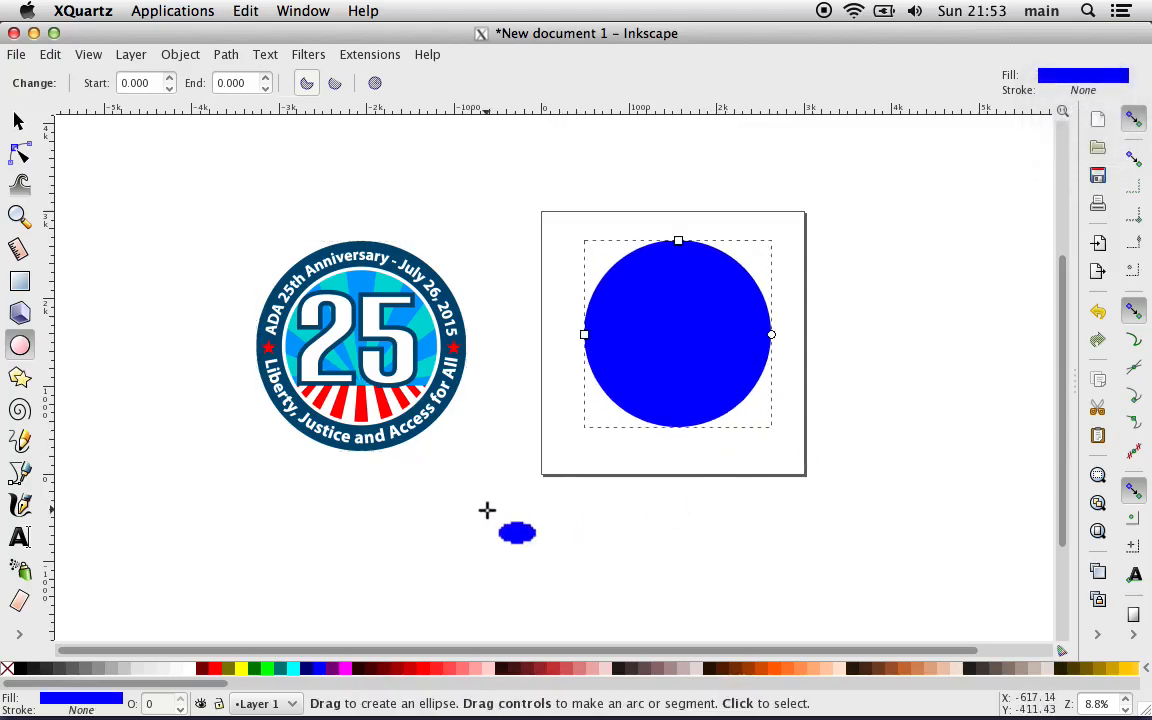
key(ctrl)
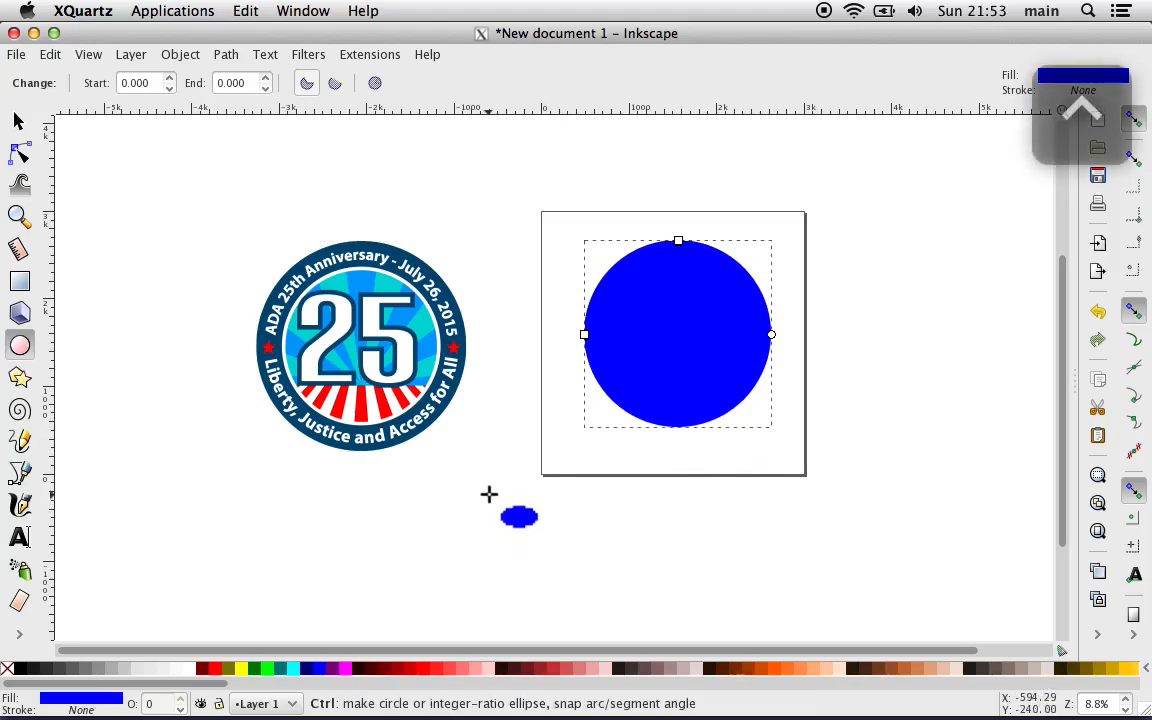
drag(489, 494, 653, 650)
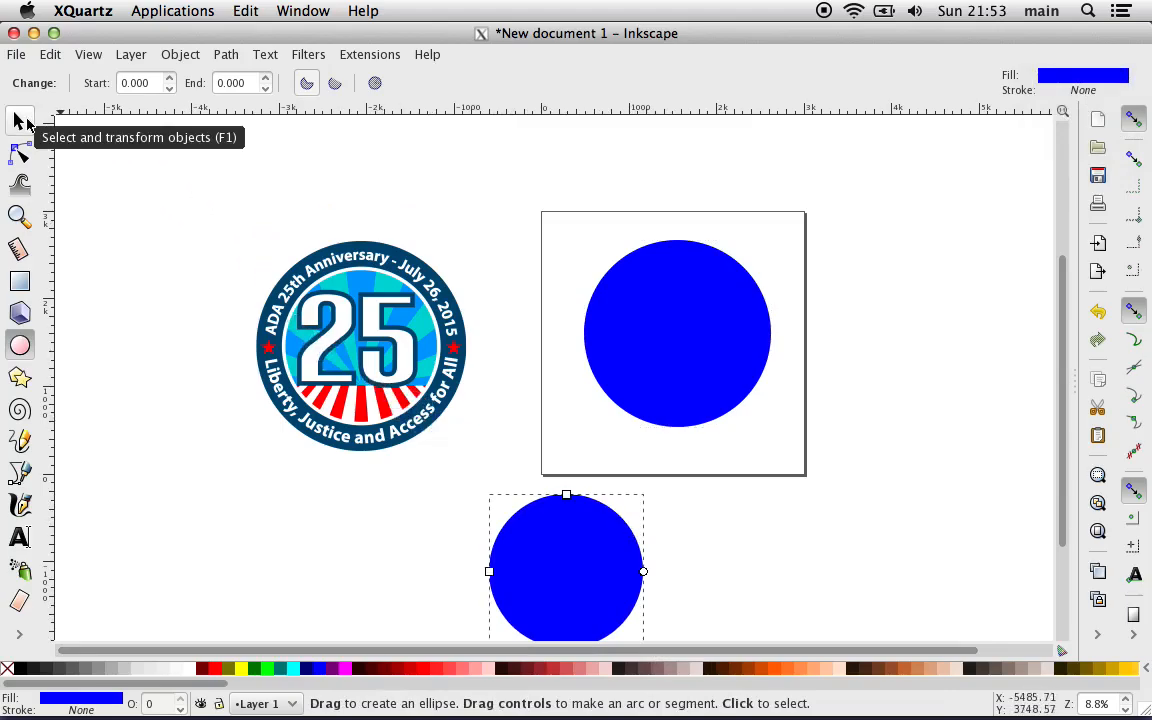
Step: Lock the width-height ratio and set the width of the circle on the page to 2400 px
click(20, 119)
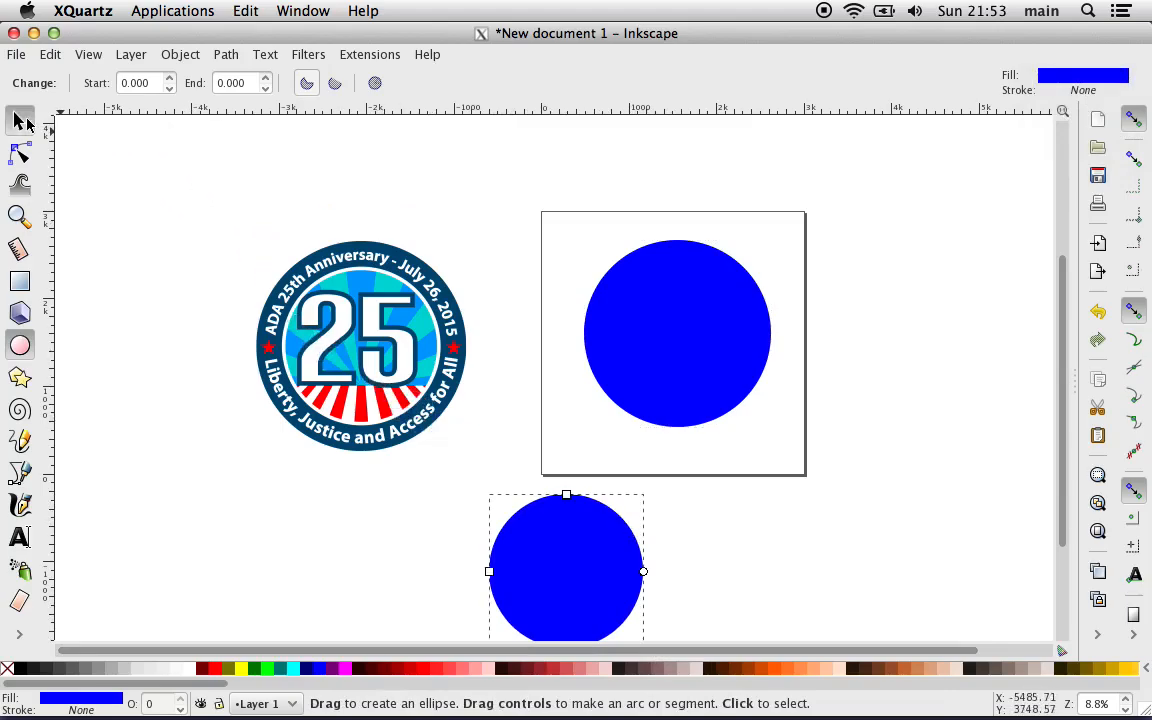
click(663, 347)
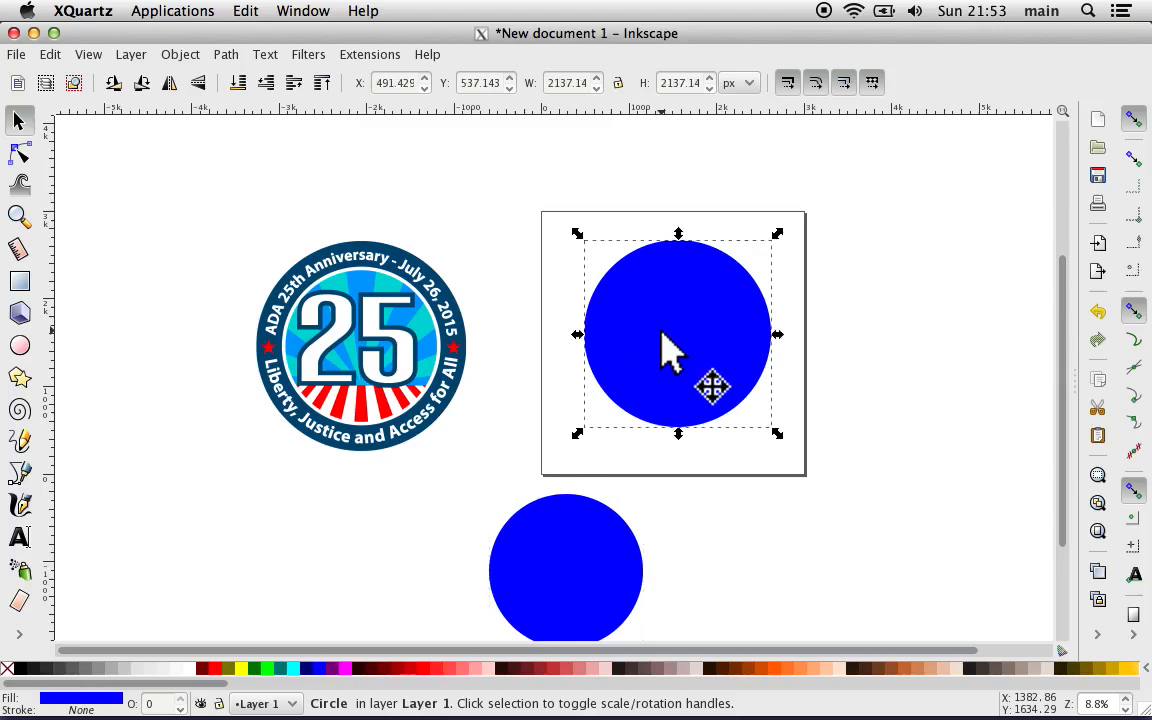
click(618, 83)
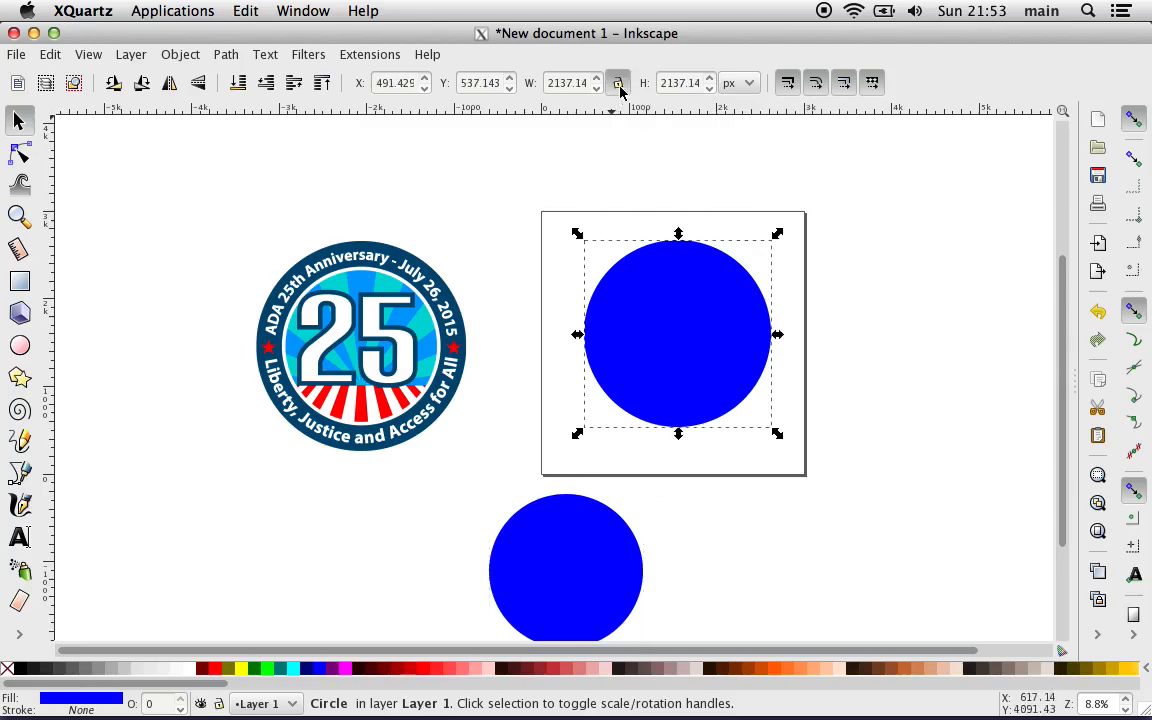
double_click(556, 83)
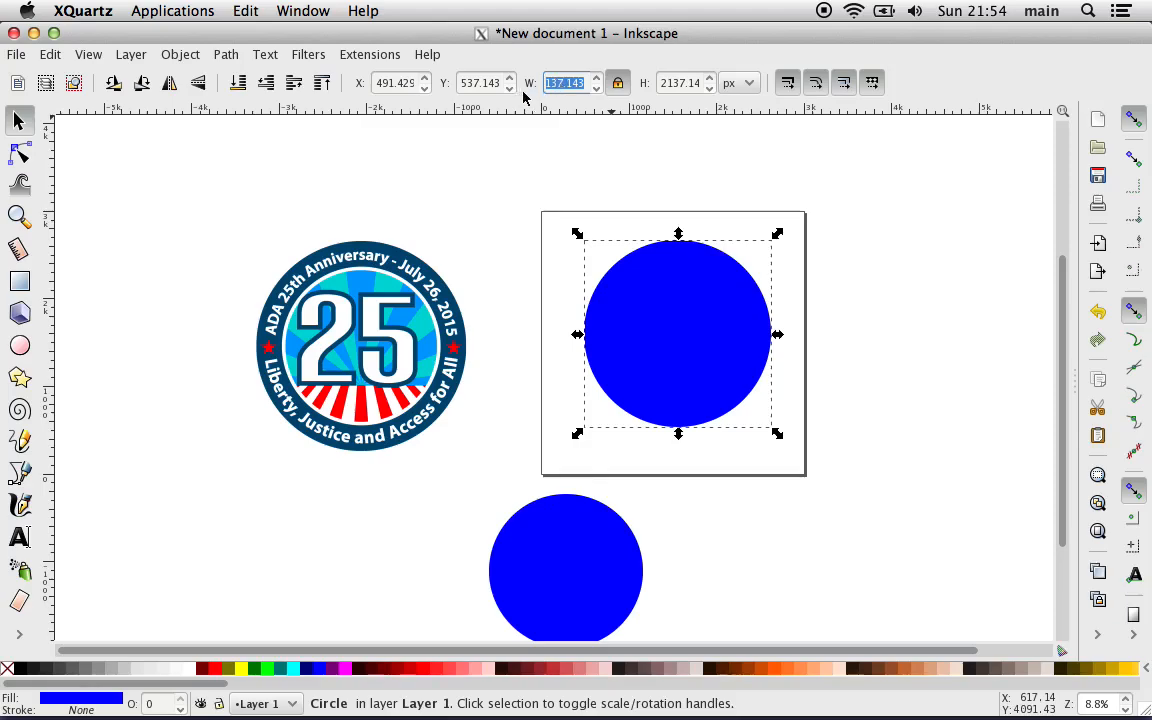
click(562, 87)
double_click(557, 88)
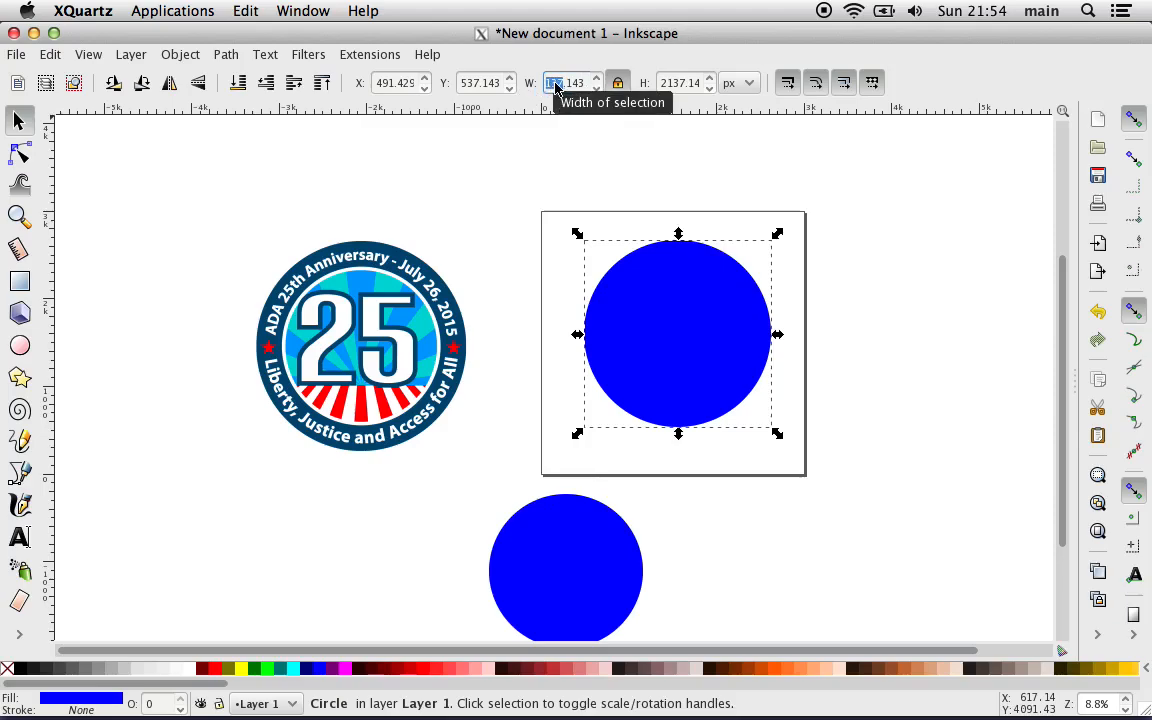
click(557, 88)
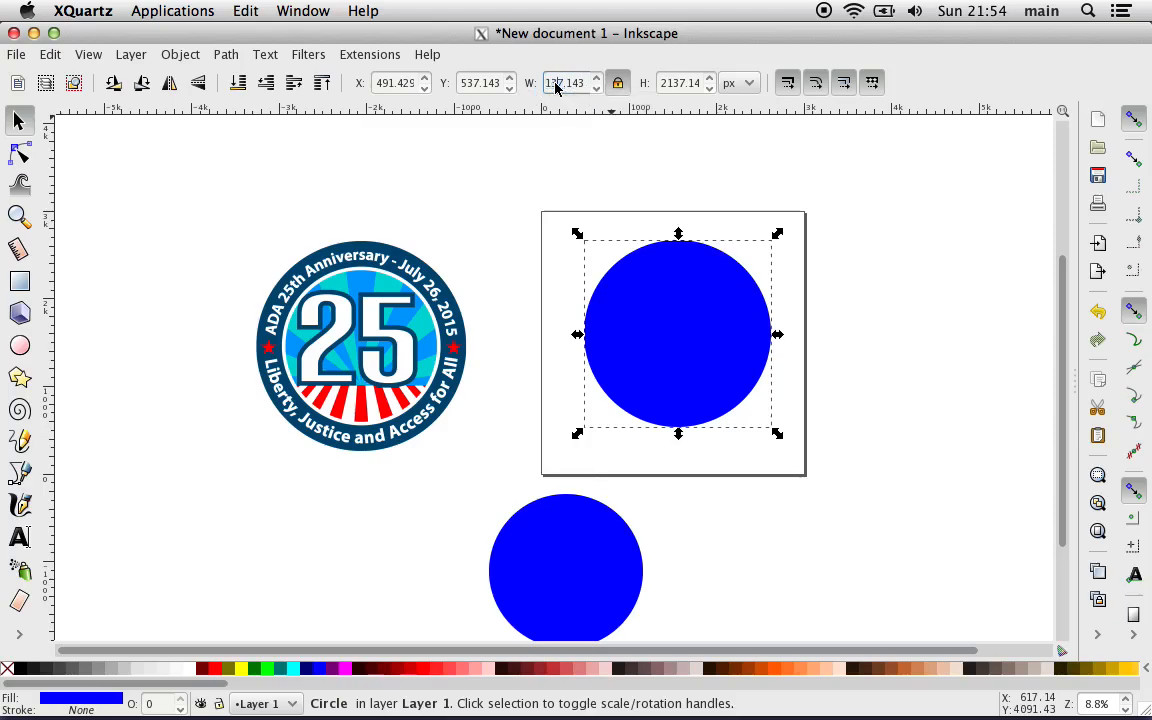
triple_click(556, 88)
text(24)
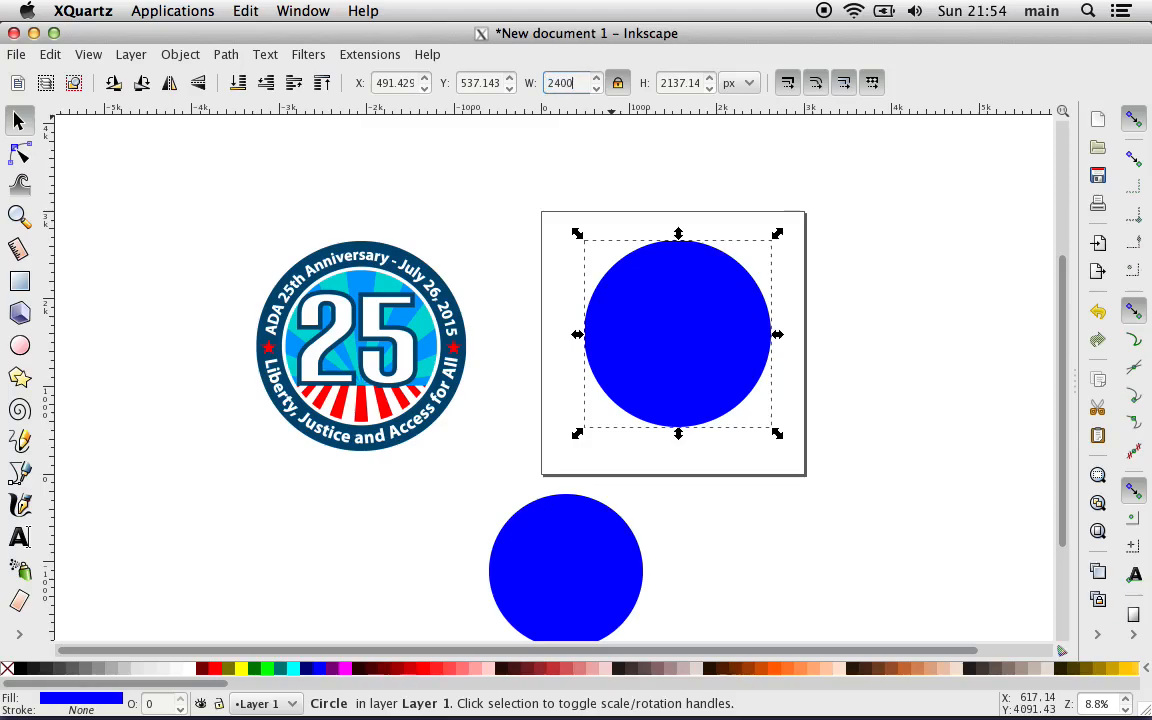
text(00)
key(Return)
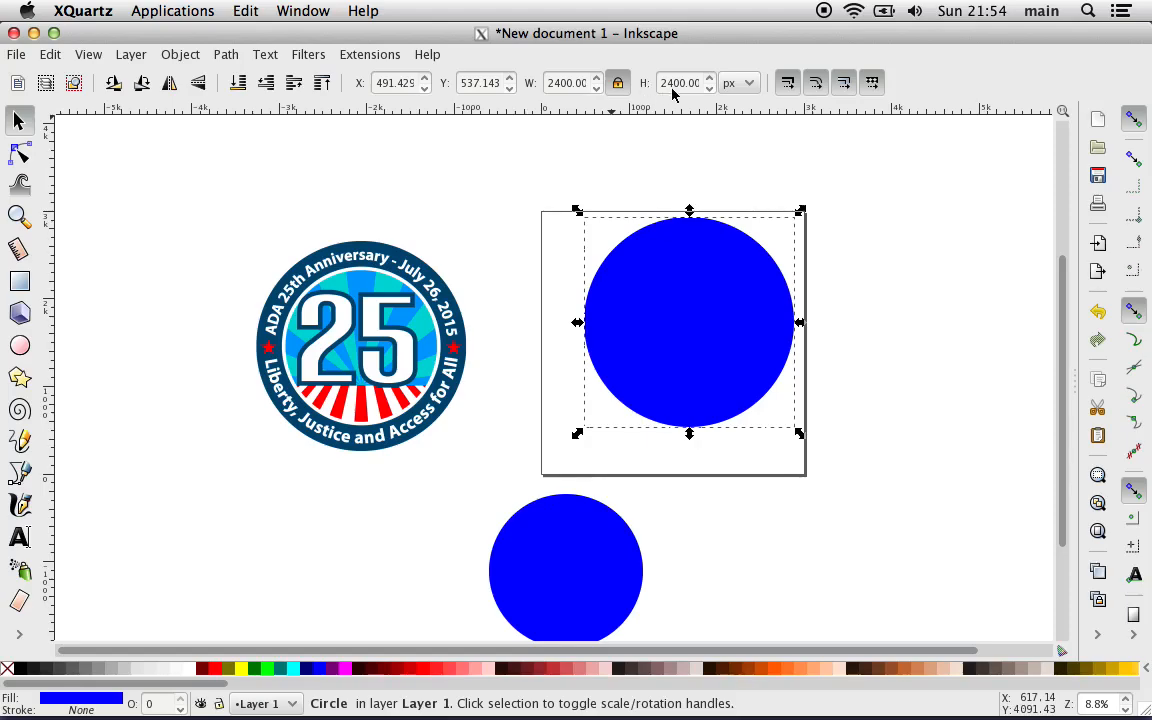
Step: Set the width of the smaller circle below the page to 1800 px with the ratio locked
click(571, 545)
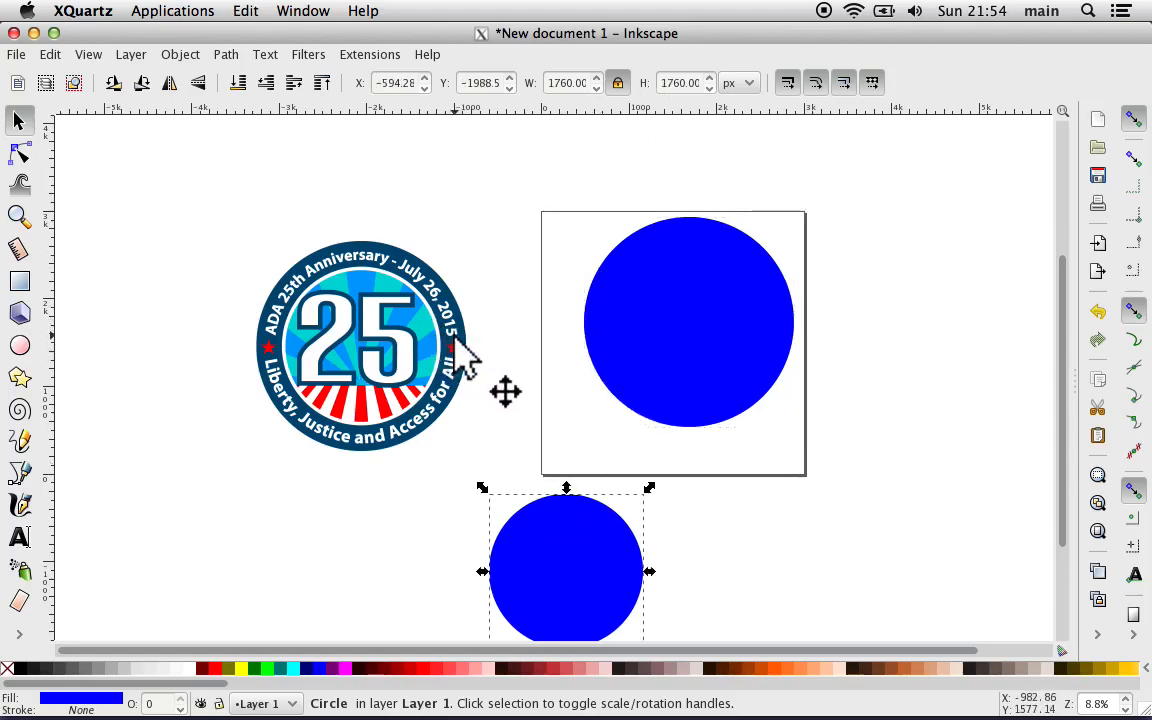
double_click(556, 84)
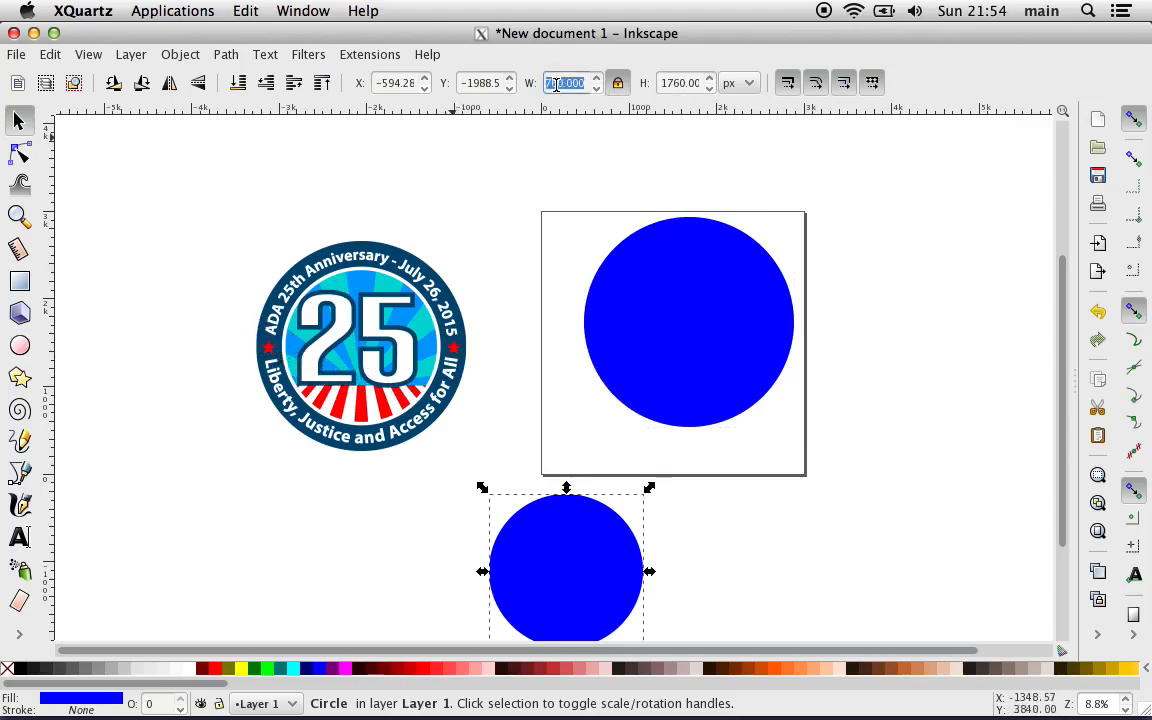
text(18)
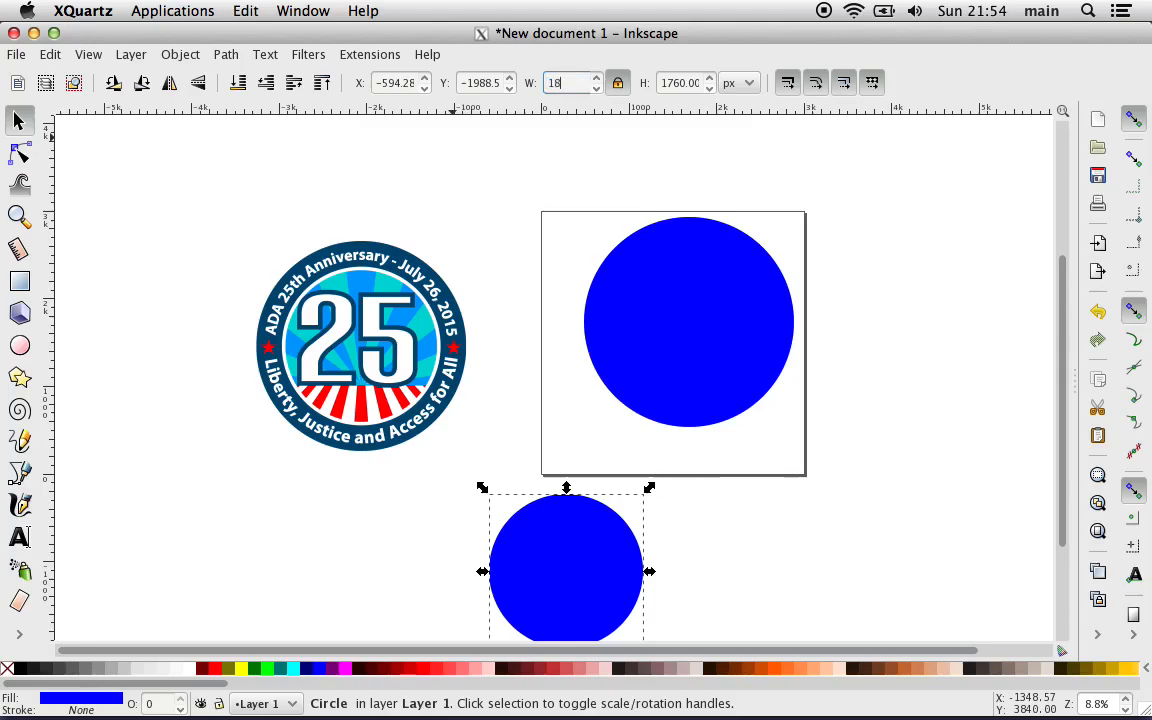
text(00)
key(Return)
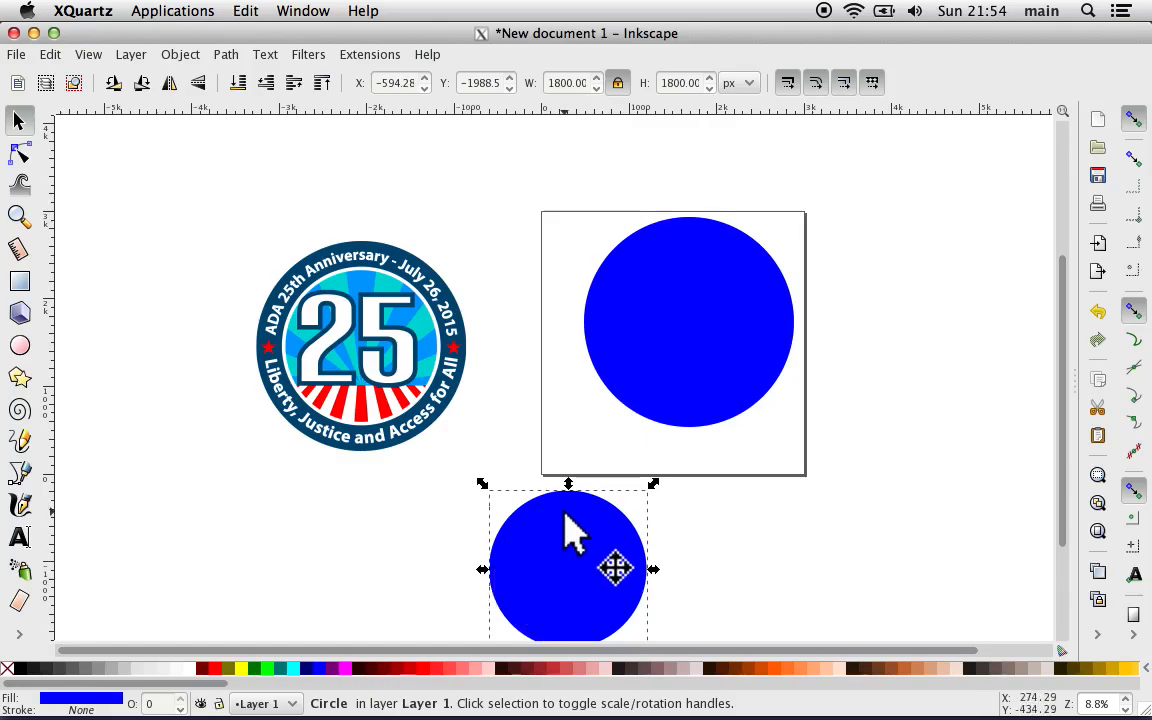
Step: Move the 1800 px circle onto the 2400 px circle and fill it with red
drag(552, 544, 686, 280)
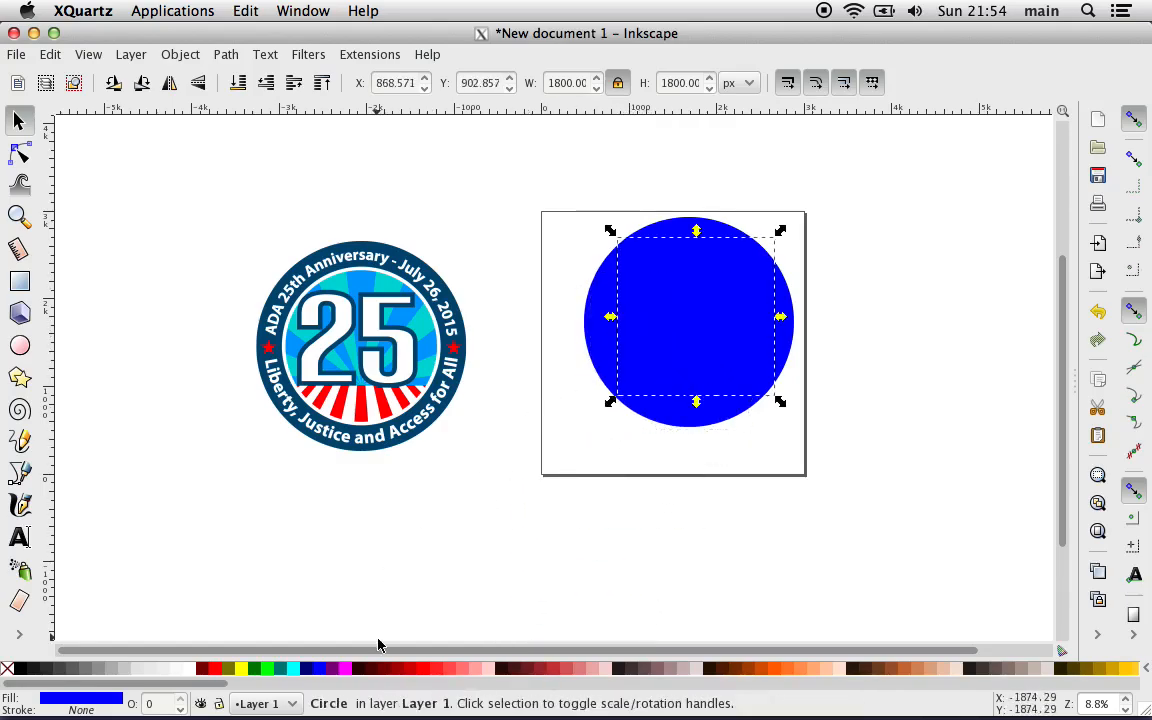
click(213, 669)
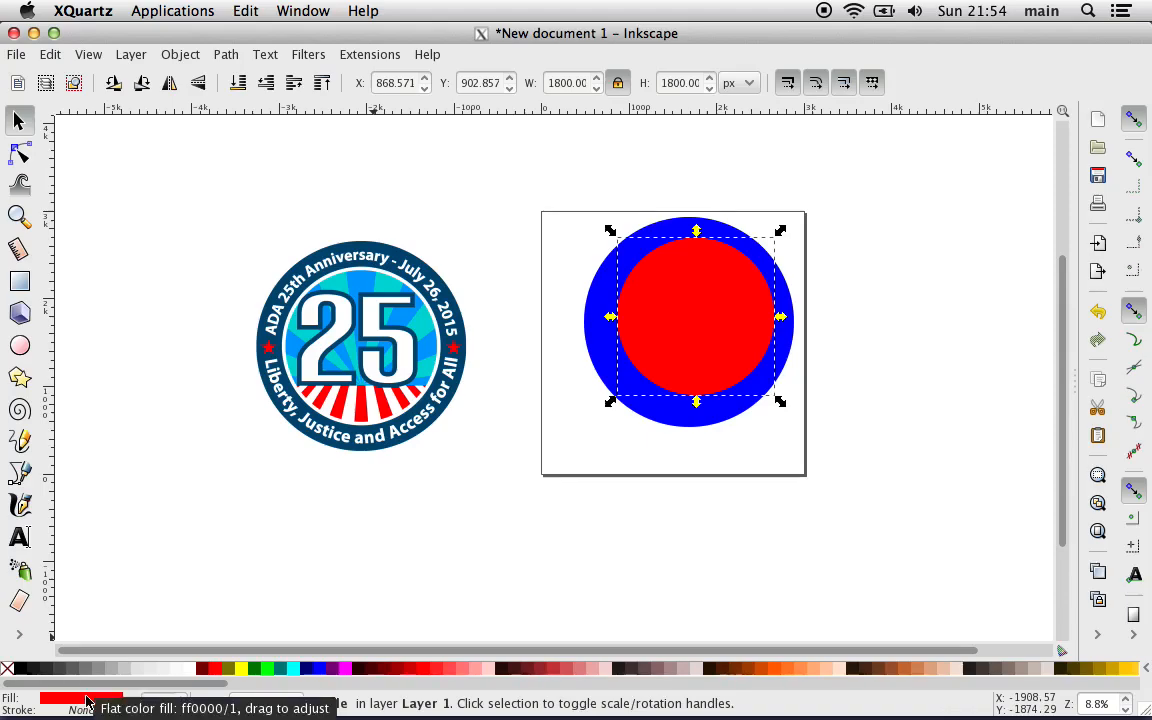
Step: Open the red circle's fill and stroke settings, try a flat black stroke on it and remove the stroke again
click(68, 700)
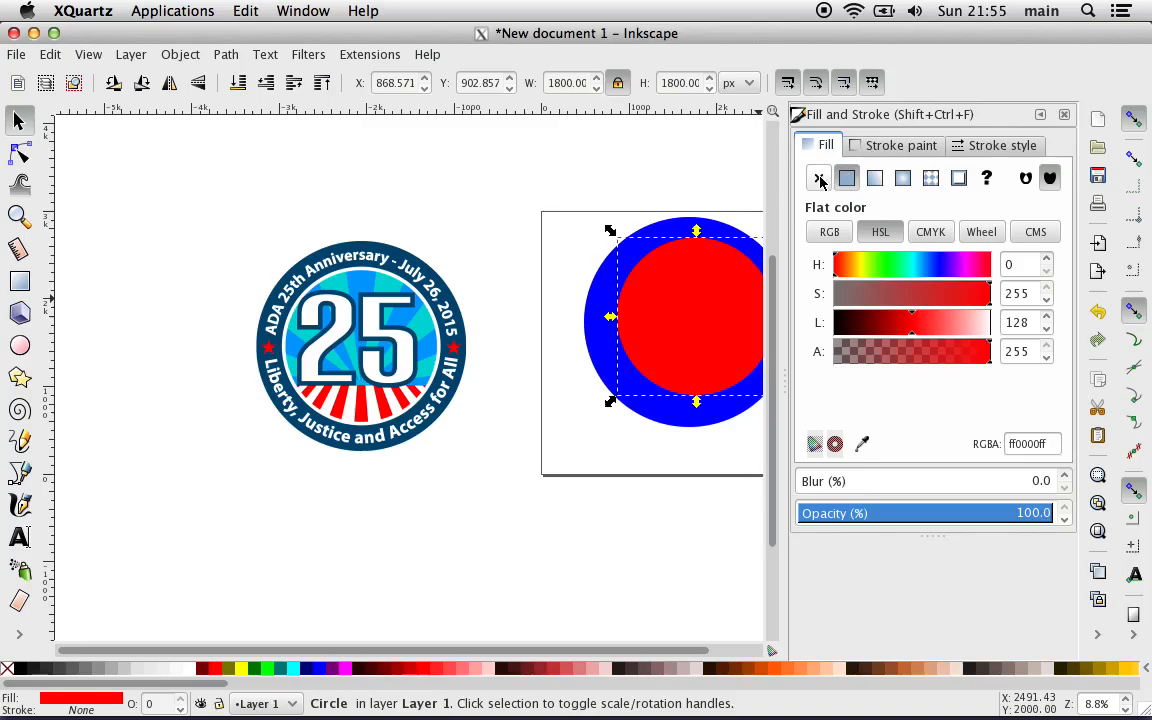
click(975, 147)
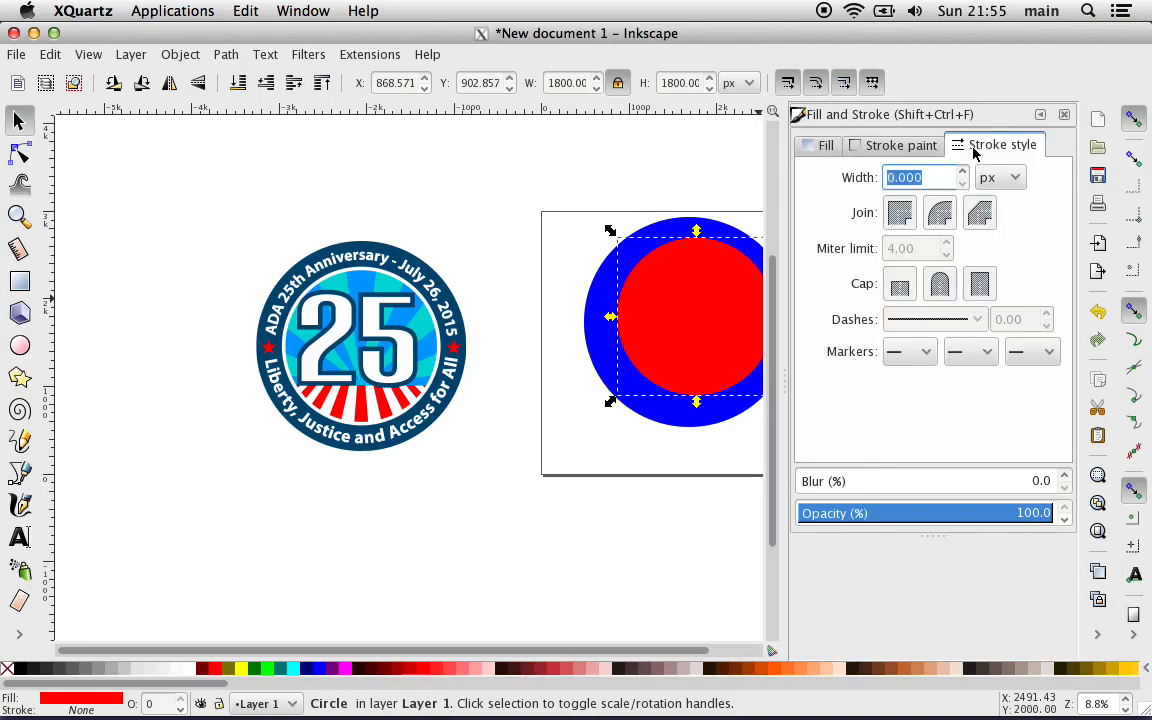
click(893, 147)
click(846, 178)
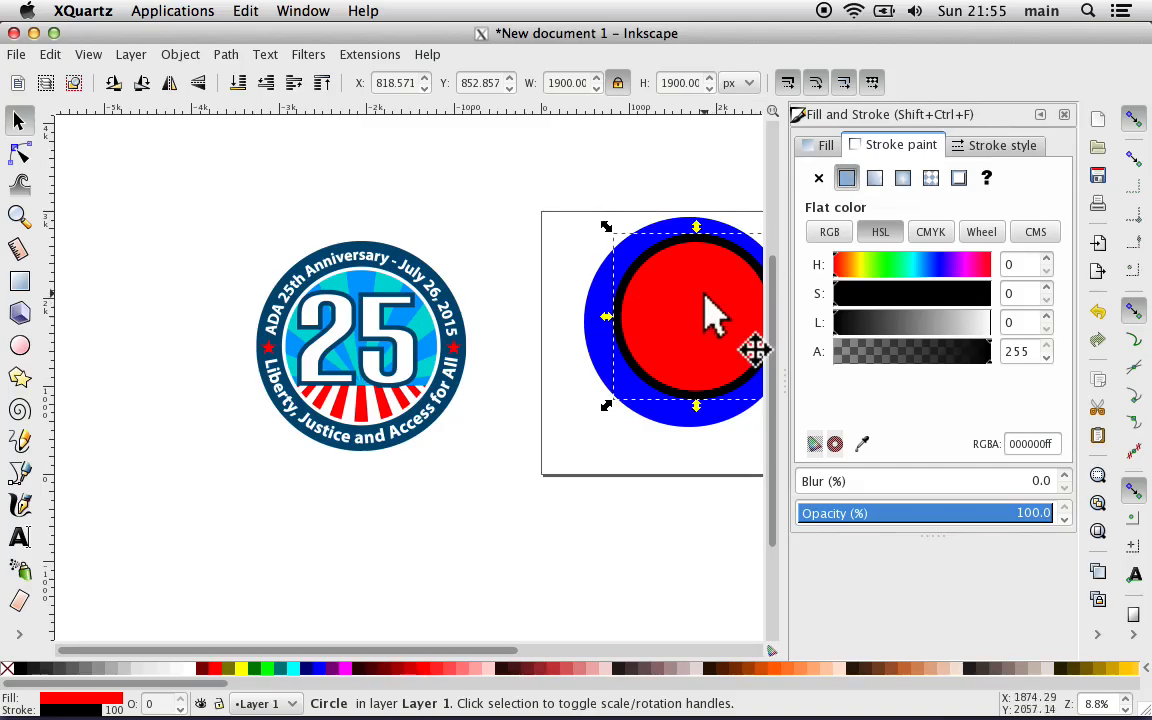
key(plus)
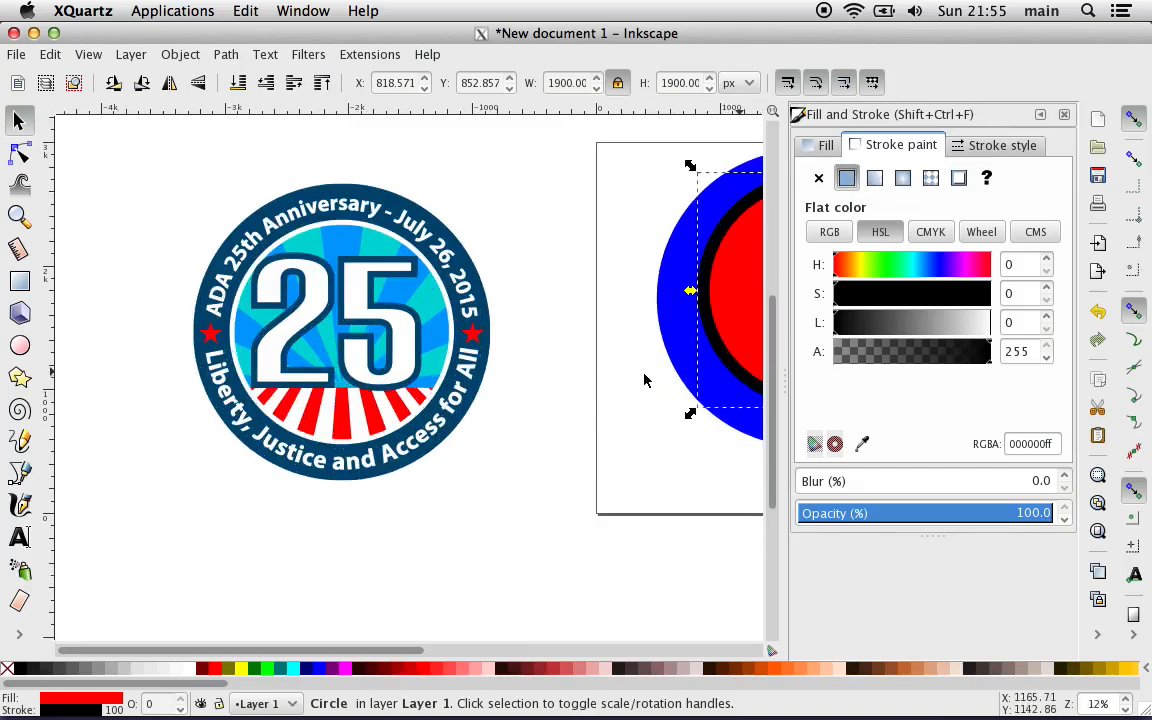
scroll(644, 380, right, 6)
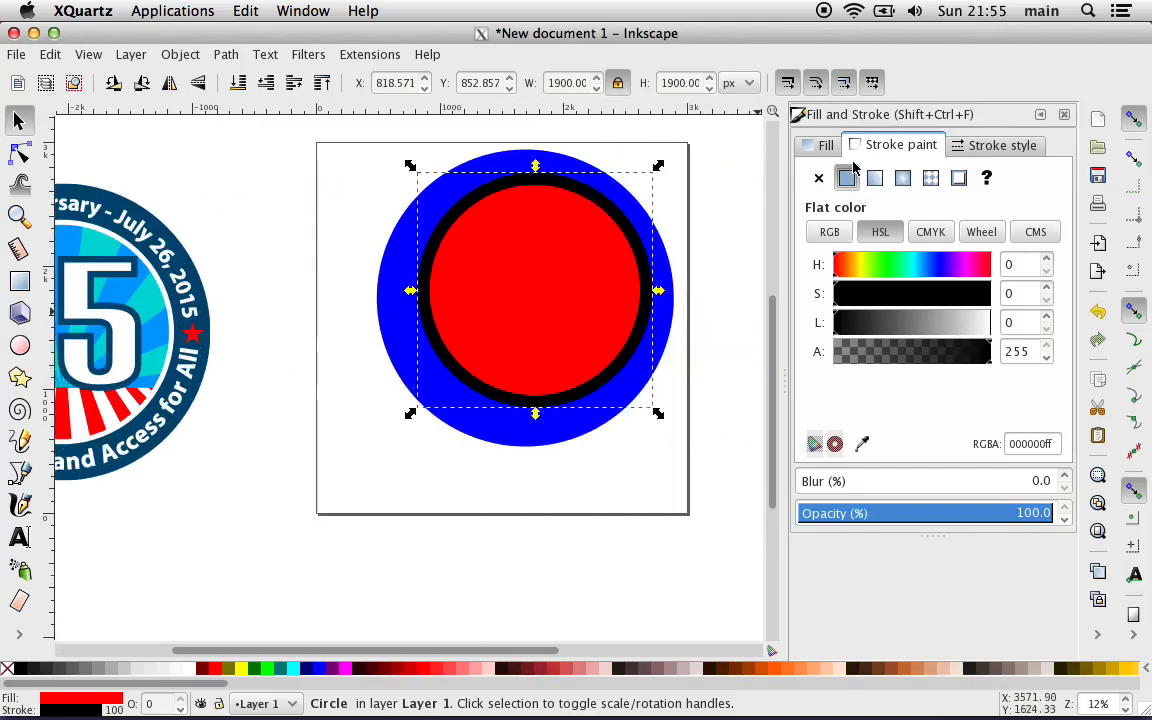
click(818, 178)
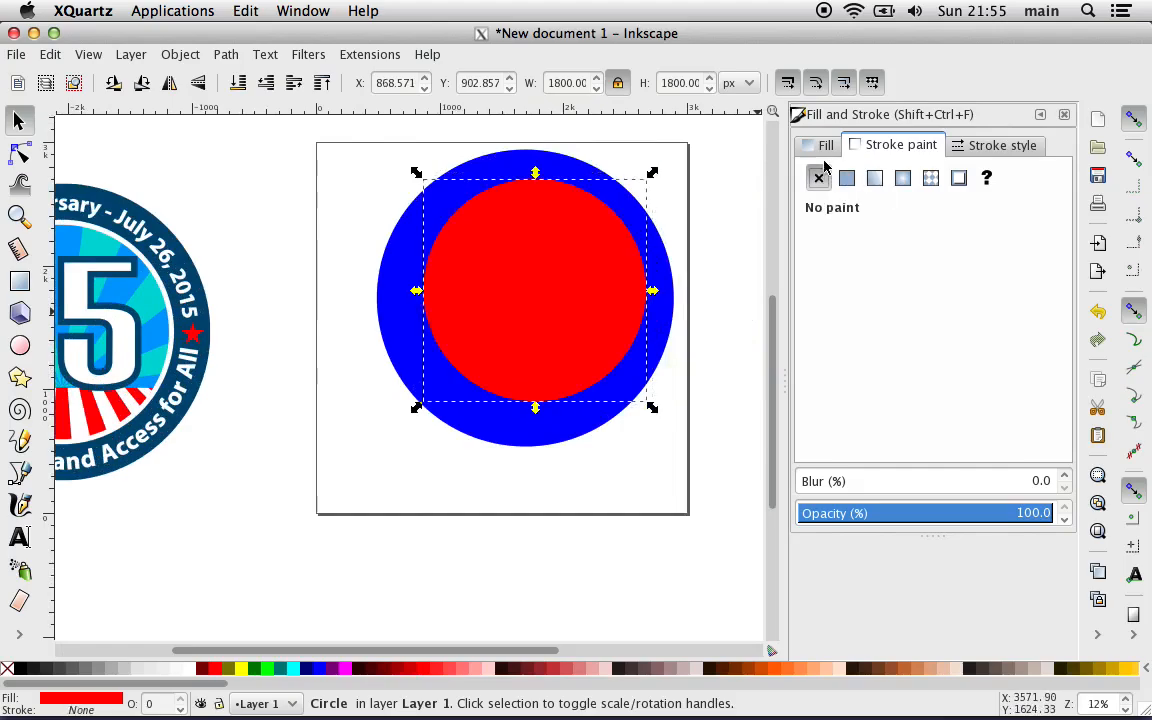
click(826, 146)
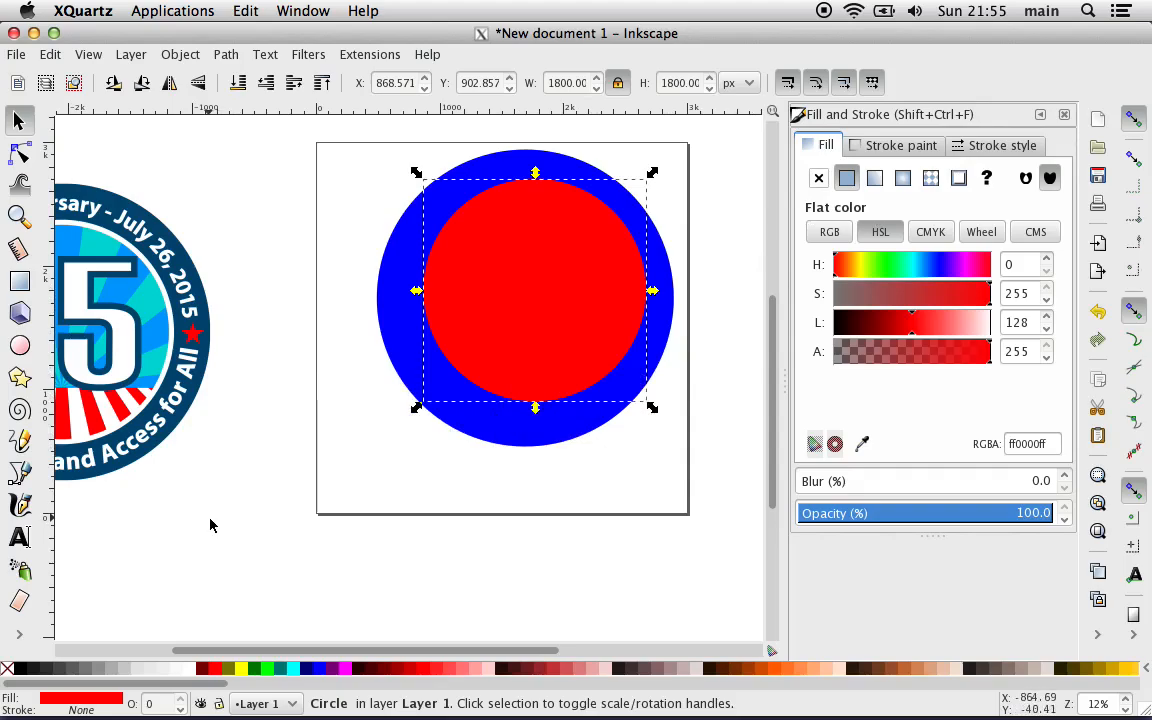
Step: Draw an ellipse about 1414 by 1269 px below the page's lower-left corner, try a cyan fill on it and undo that fill
scroll(211, 525, down, 3)
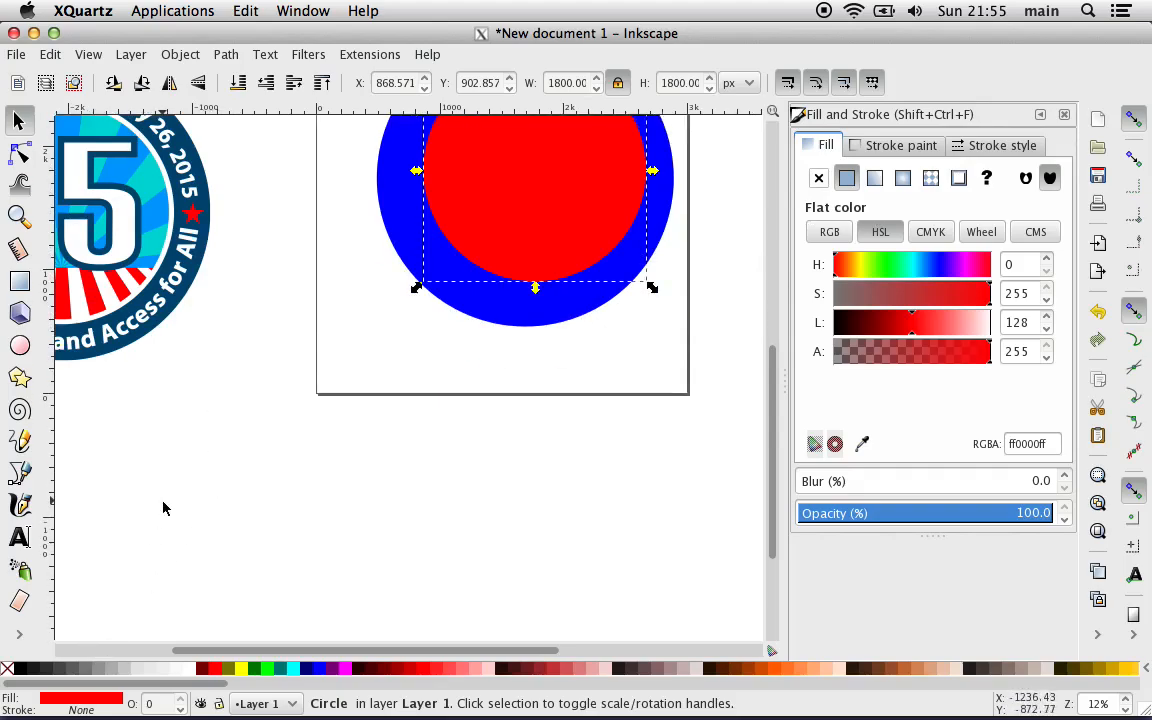
click(163, 508)
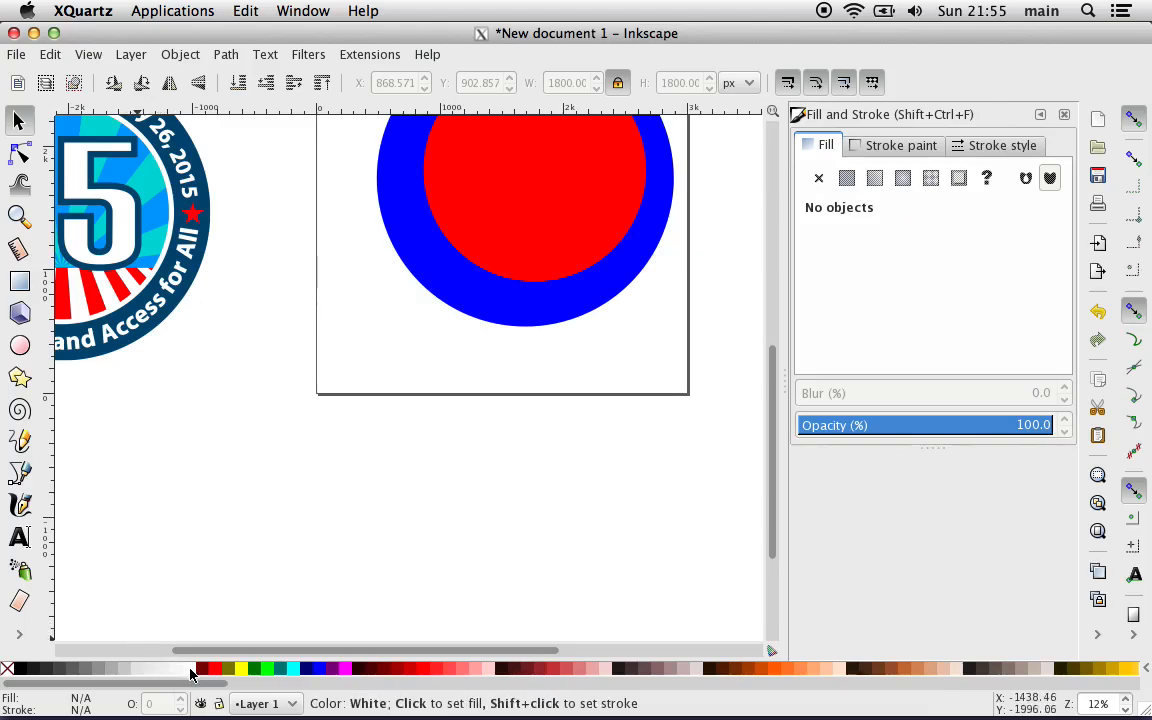
click(24, 349)
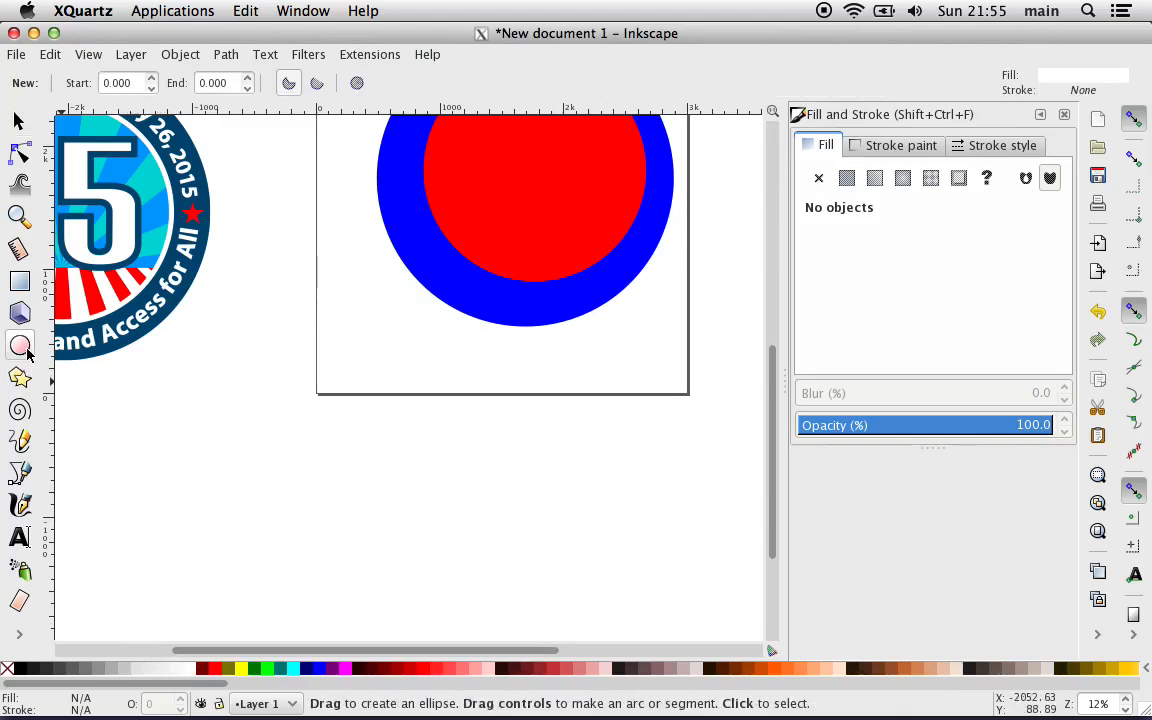
drag(155, 413, 325, 568)
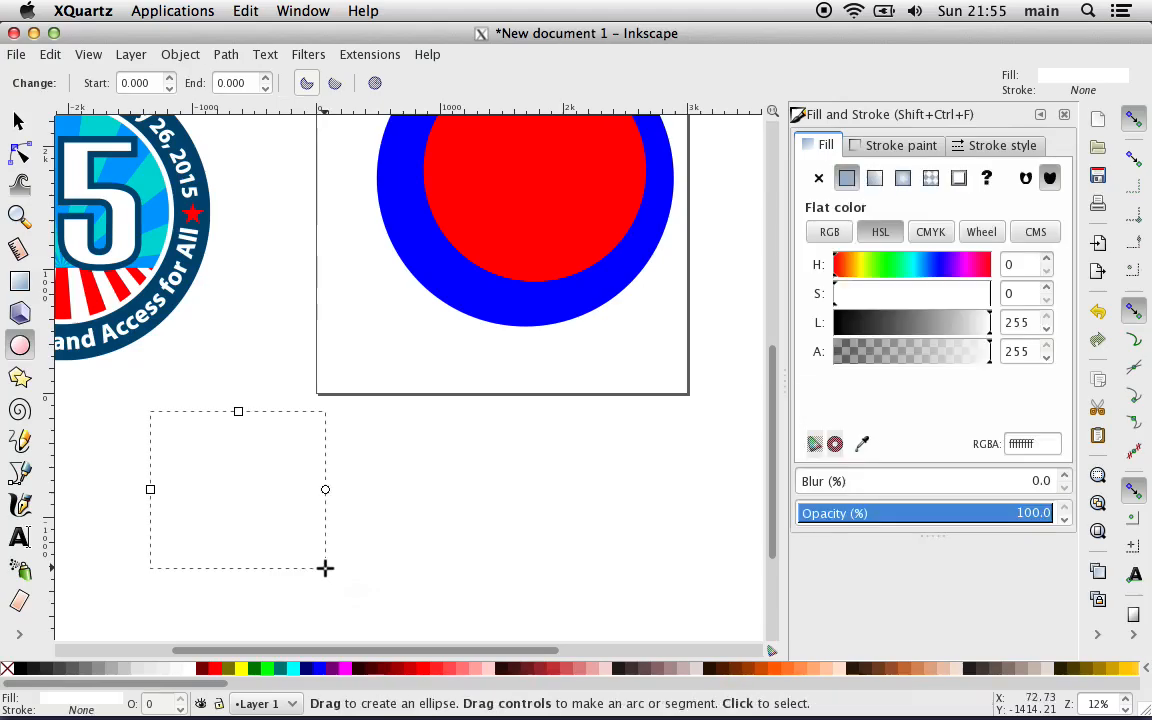
click(294, 672)
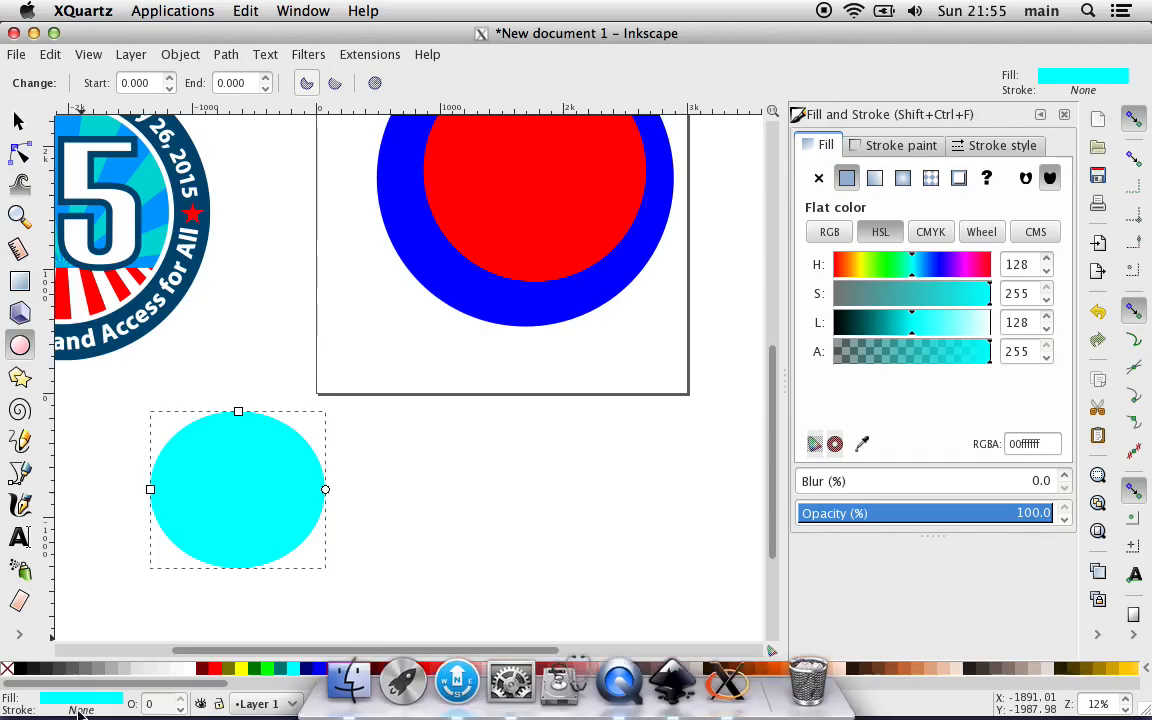
drag(192, 621, 141, 587)
key(ctrl+z)
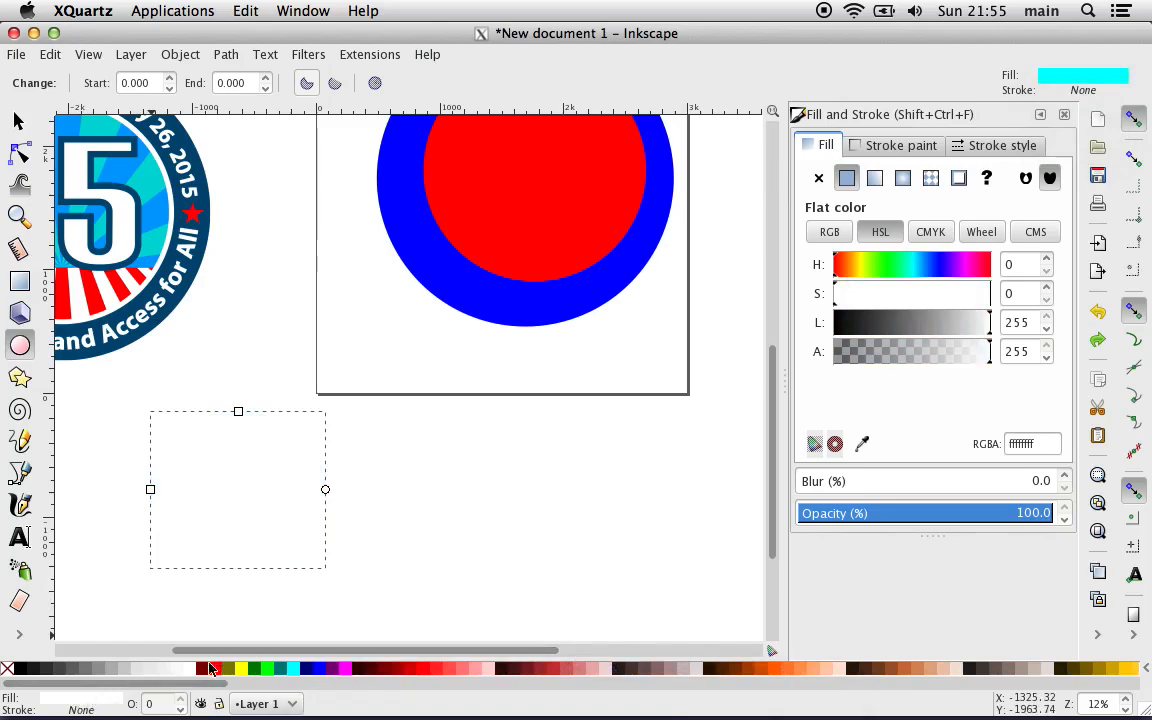
Step: Try a dark red 550000 fill on the ellipse and a second small ellipse near the page's lower-right corner, and undo both ellipses
click(368, 669)
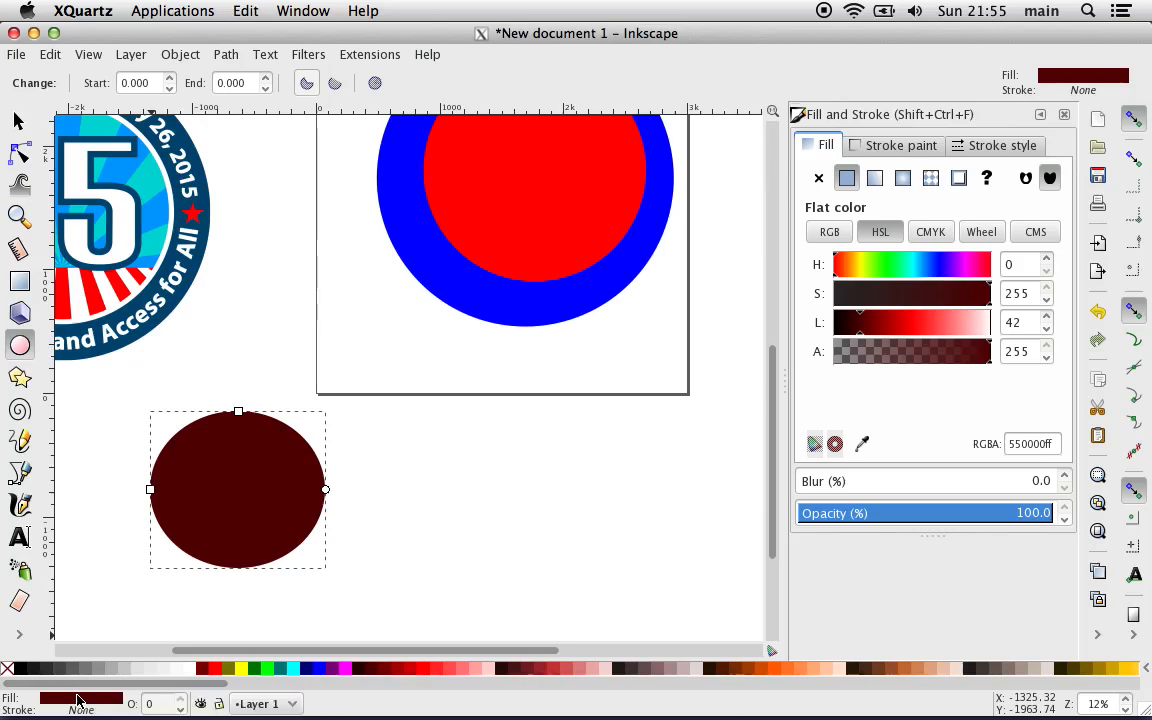
drag(704, 398, 678, 418)
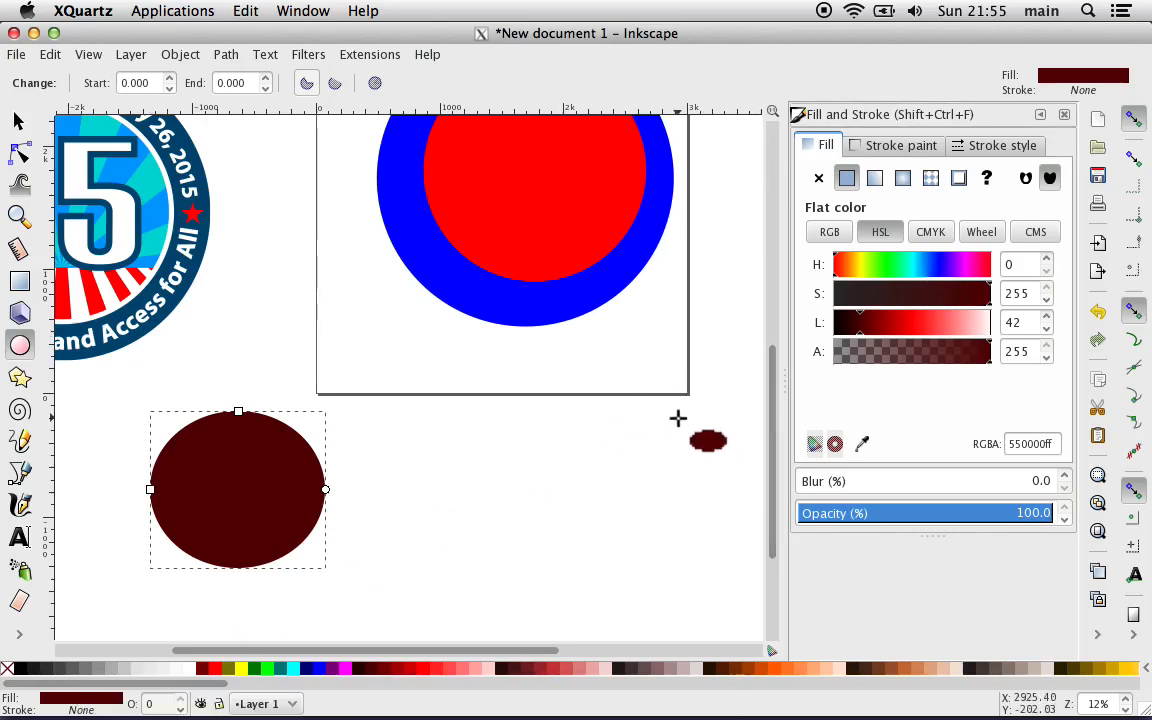
key(ctrl+z)
key(ctrl+z)
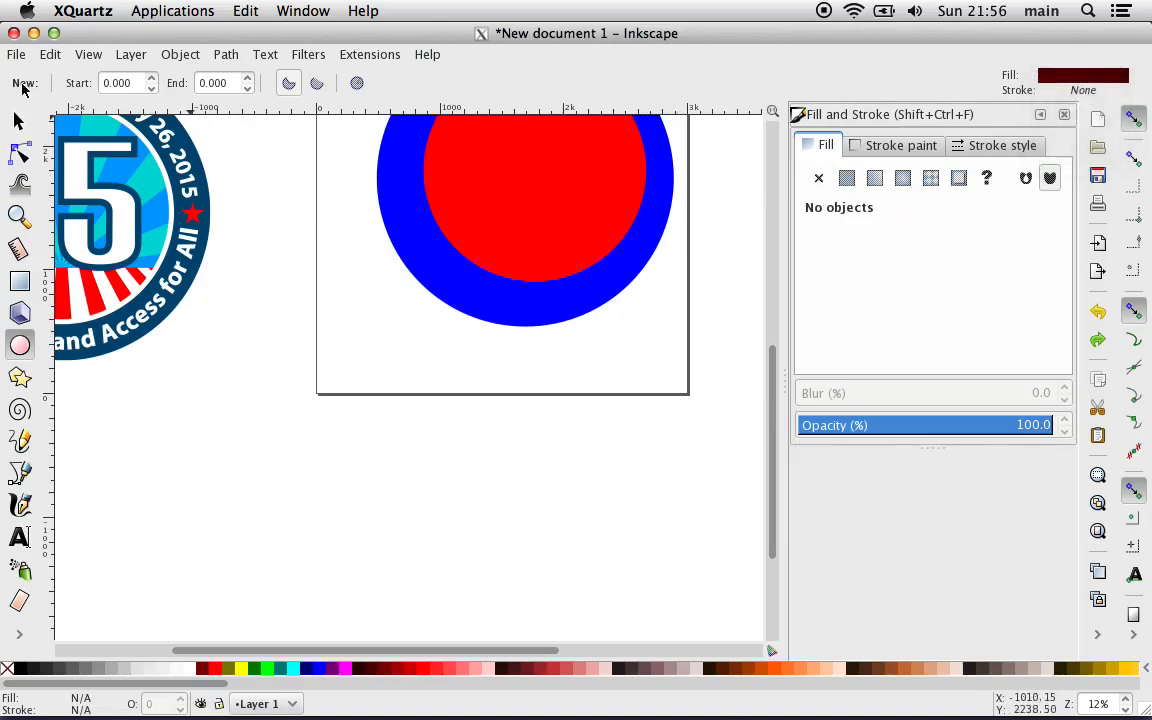
Step: Select the red 1800 px circle and the blue 2400 px circle together
click(22, 122)
scroll(378, 222, up, 5)
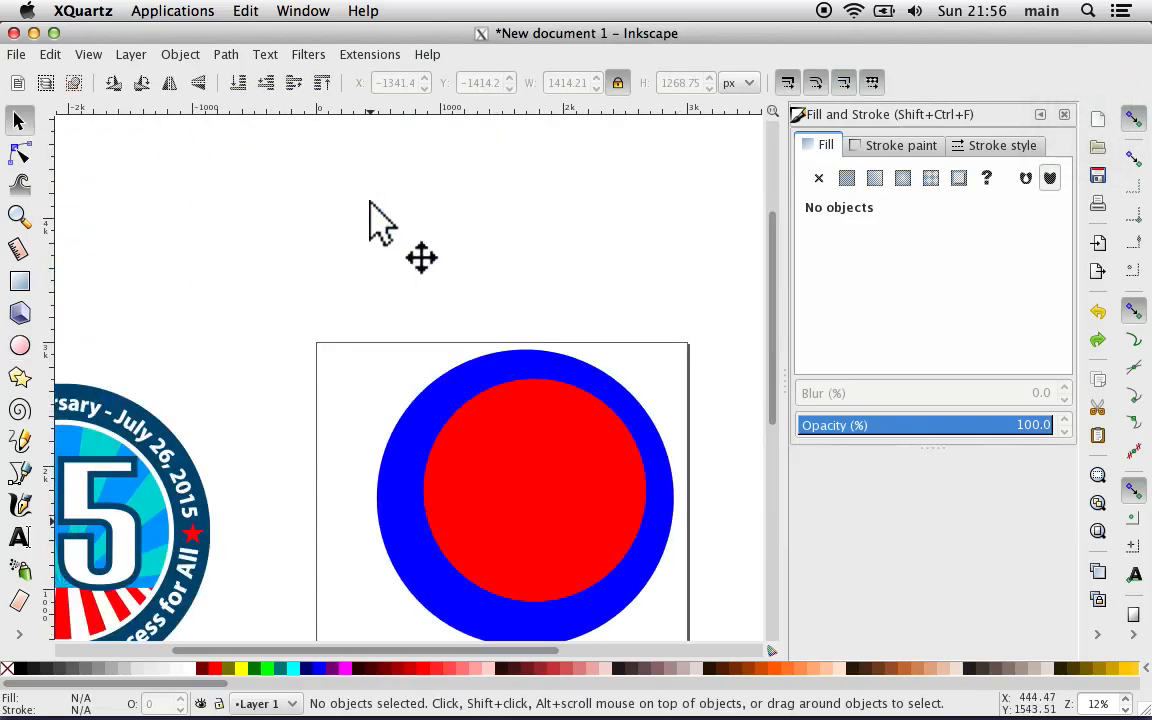
click(519, 461)
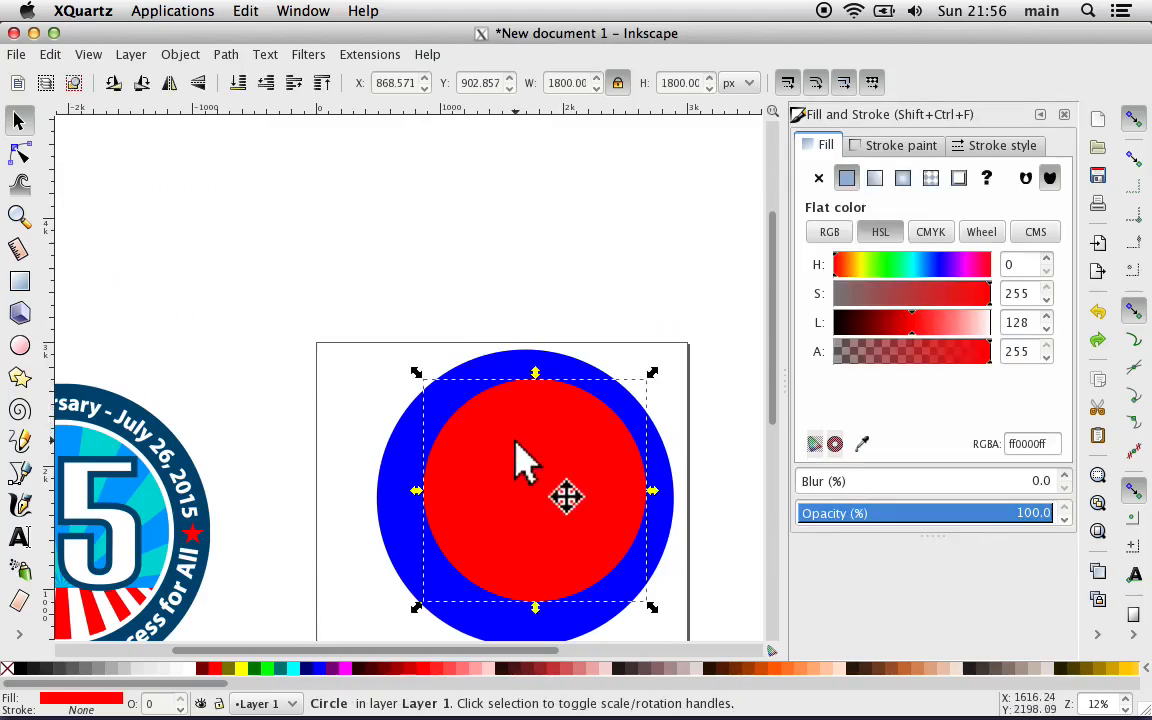
key(shift)
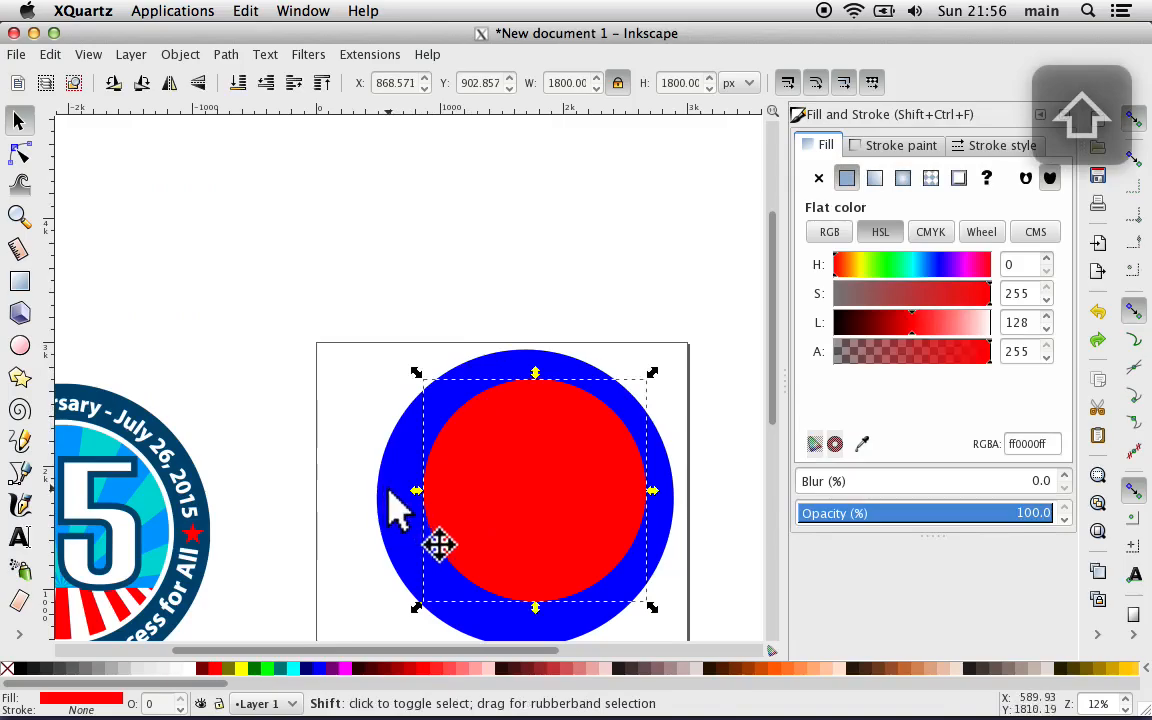
scroll(397, 510, right, 6)
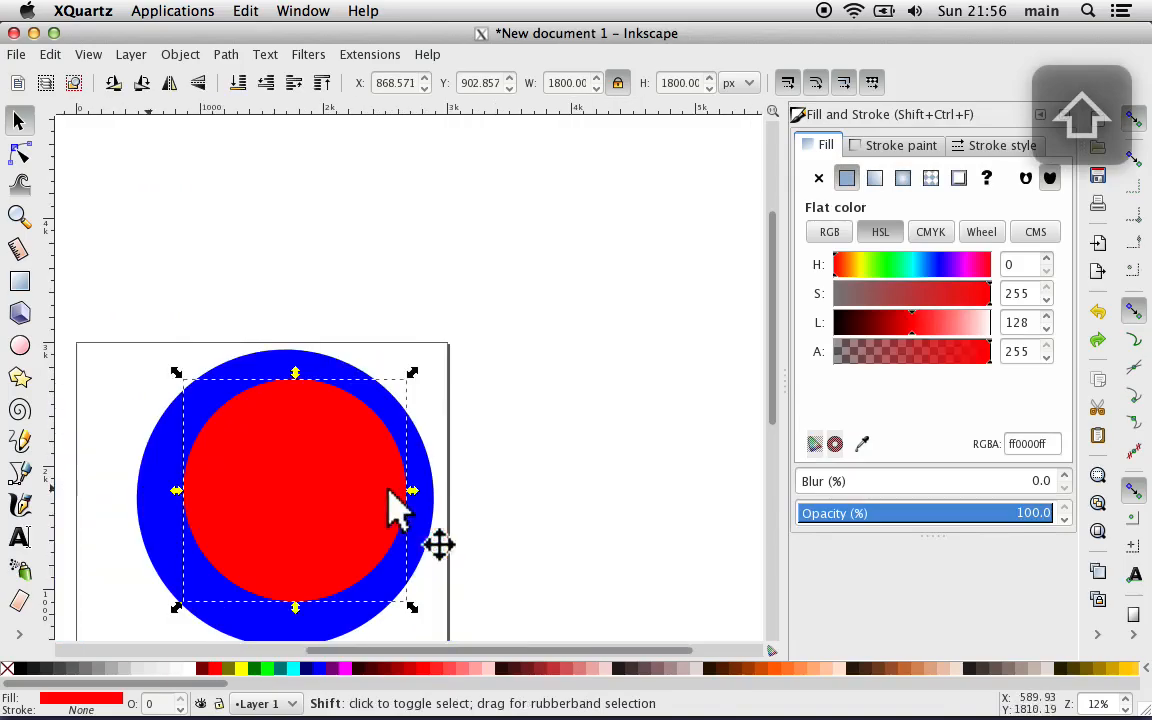
scroll(397, 510, left, 2)
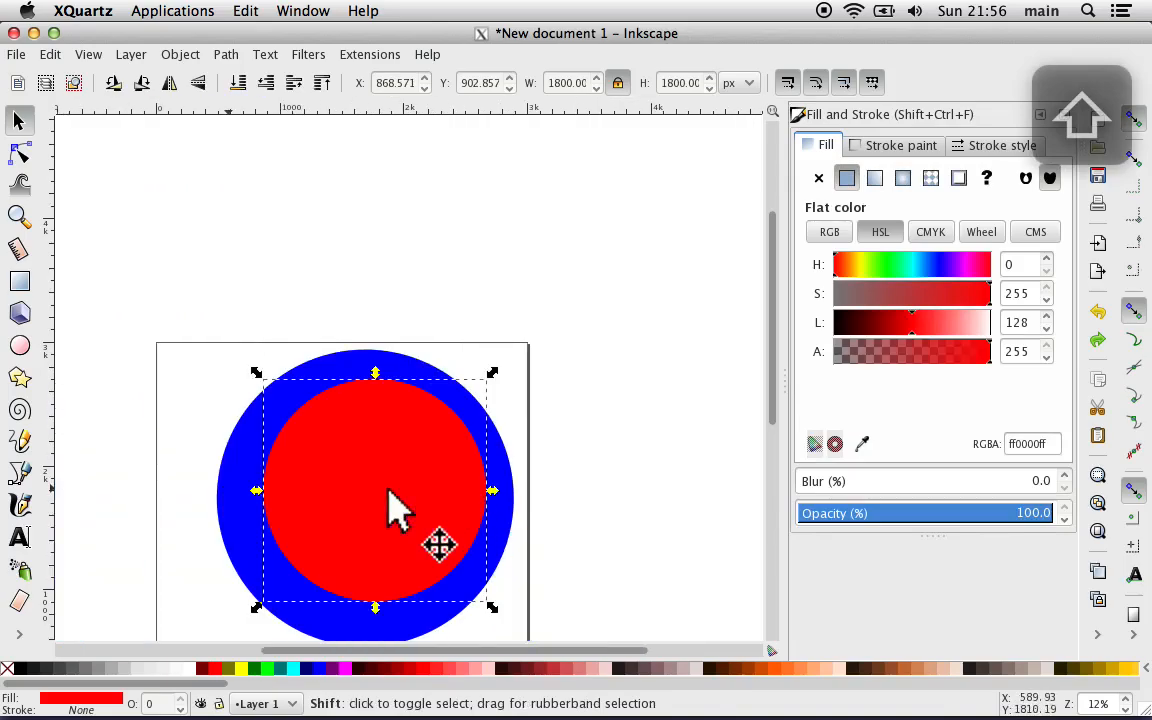
shift+click(233, 515)
scroll(660, 379, down, 1)
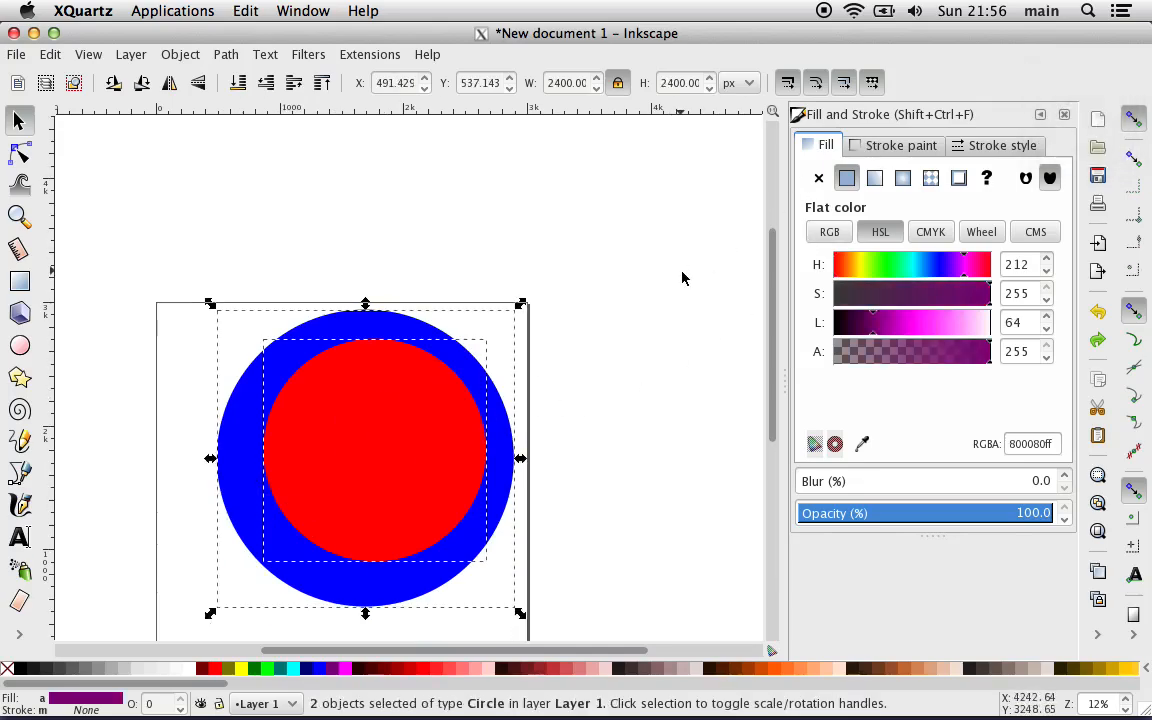
Step: Align both circles relative to the page, centring them on its vertical and horizontal axes with Align and Distribute
scroll(683, 278, down, 4)
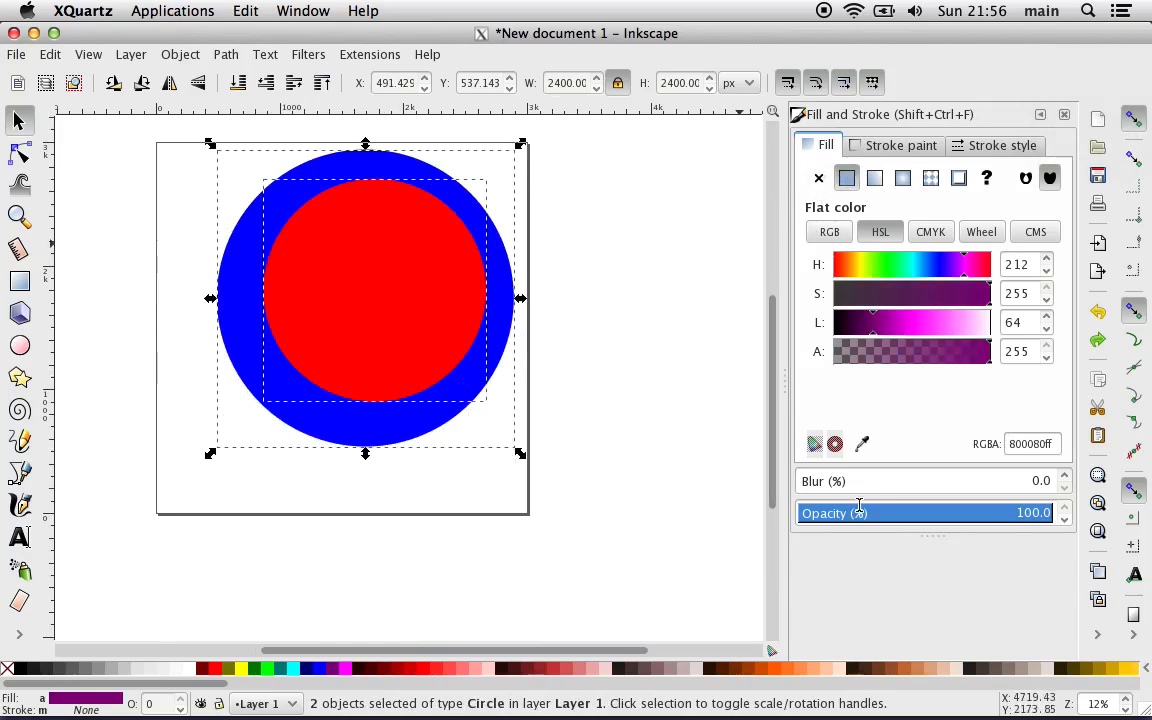
click(1098, 637)
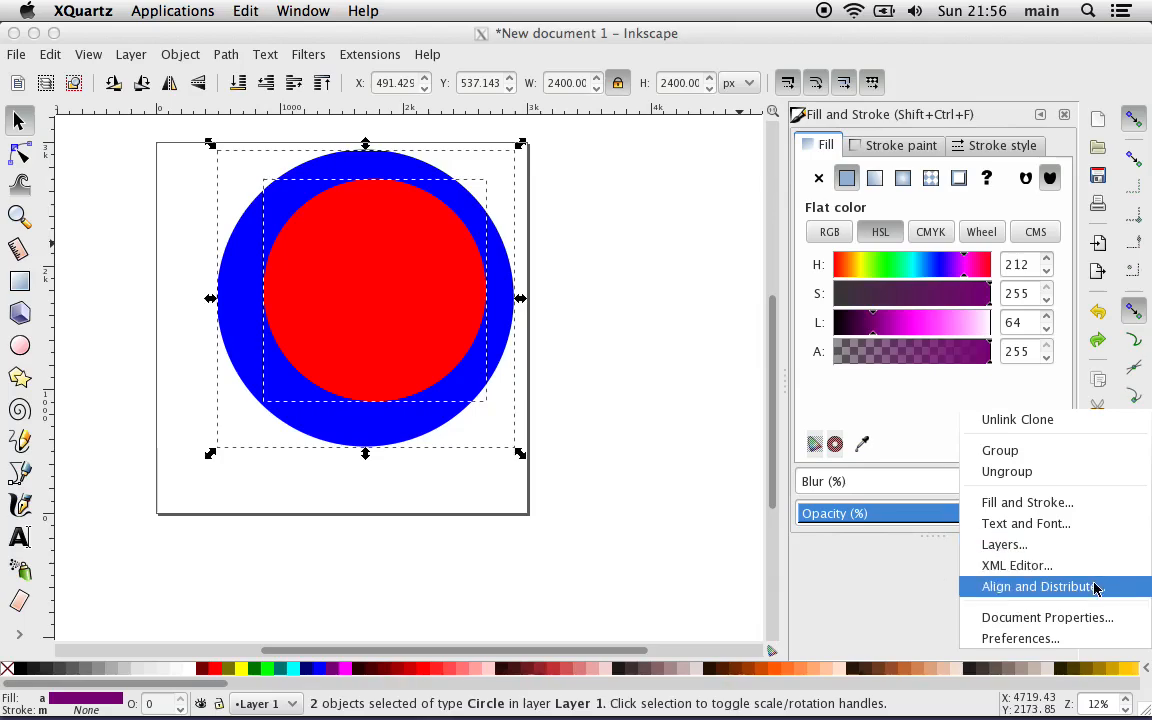
click(1096, 588)
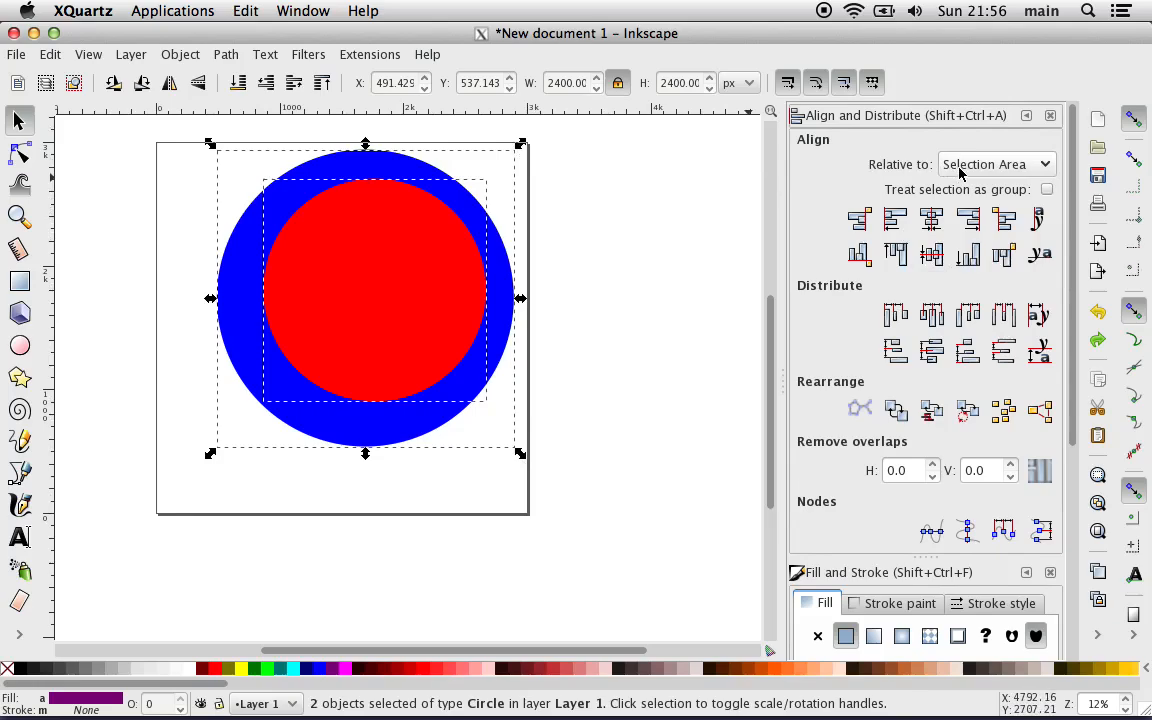
click(990, 164)
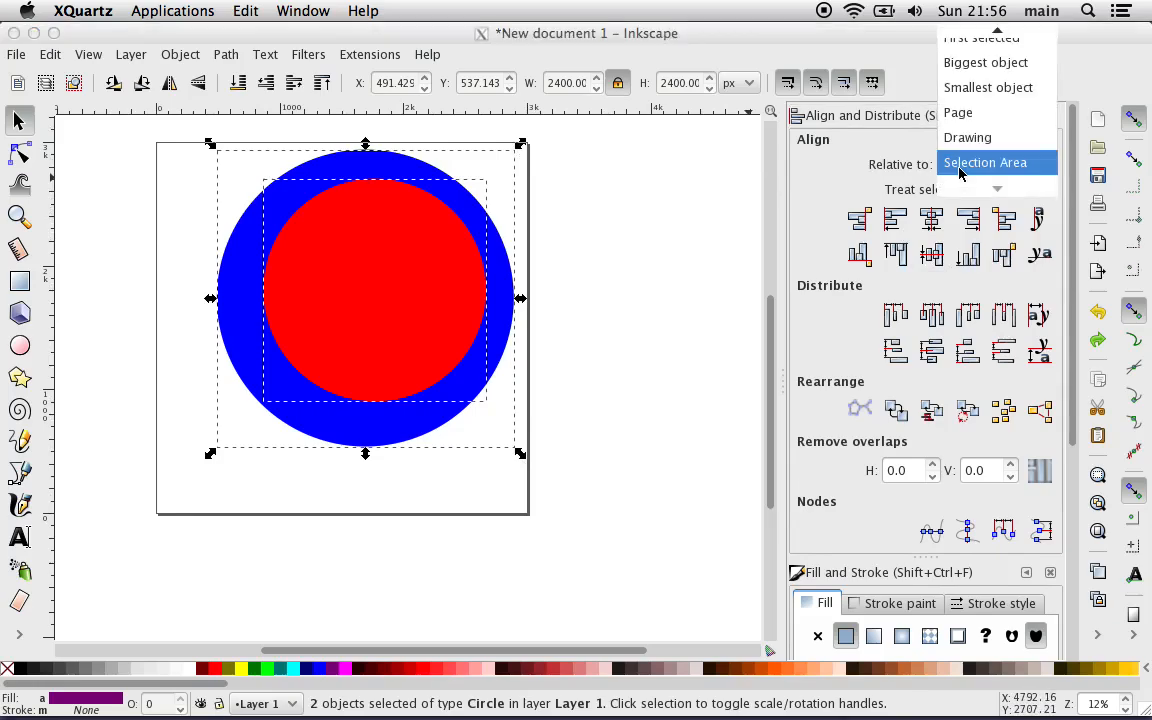
click(975, 114)
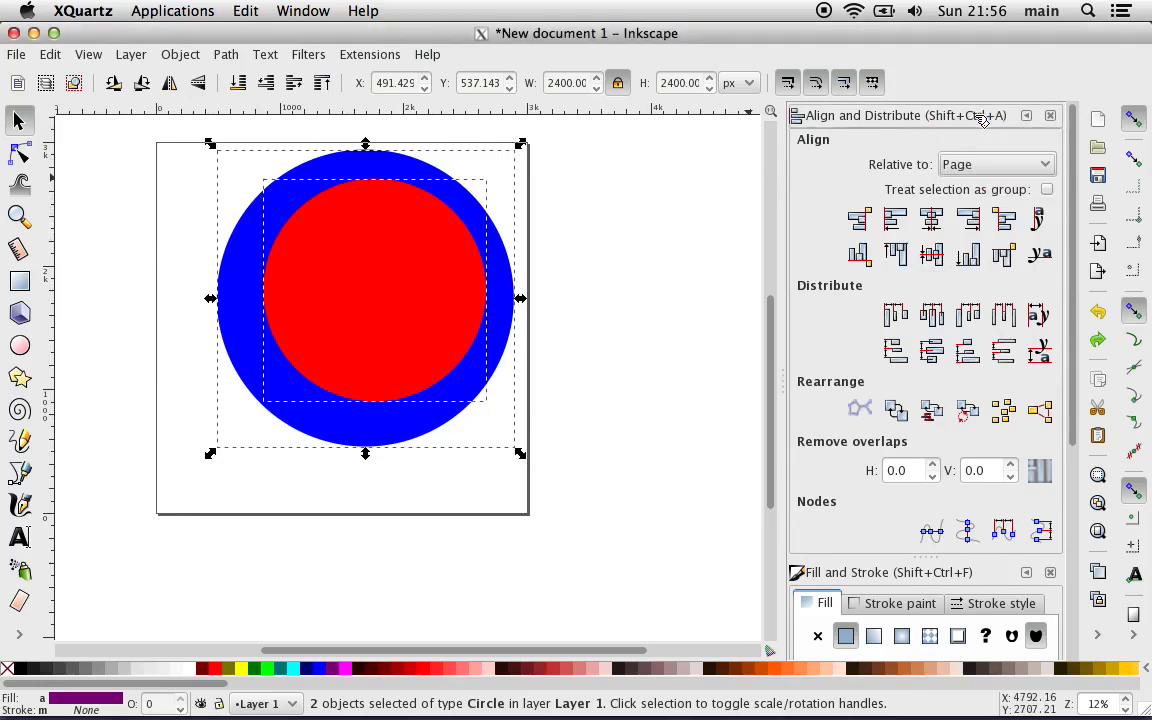
click(931, 218)
click(931, 258)
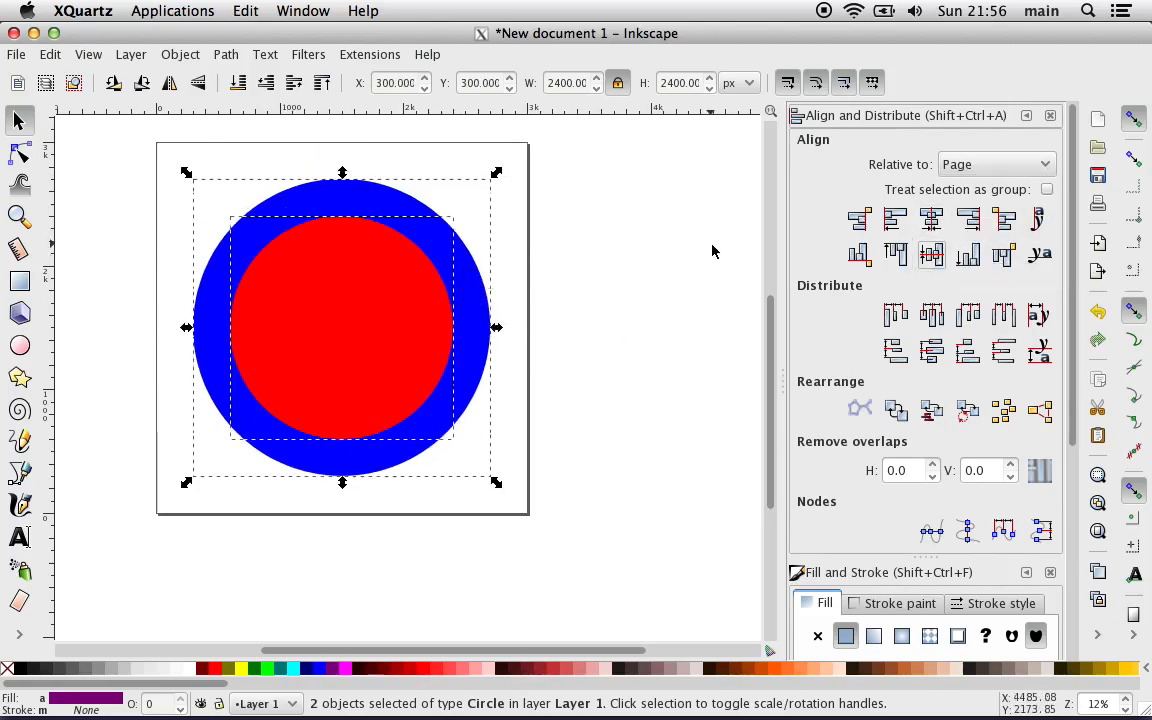
click(612, 321)
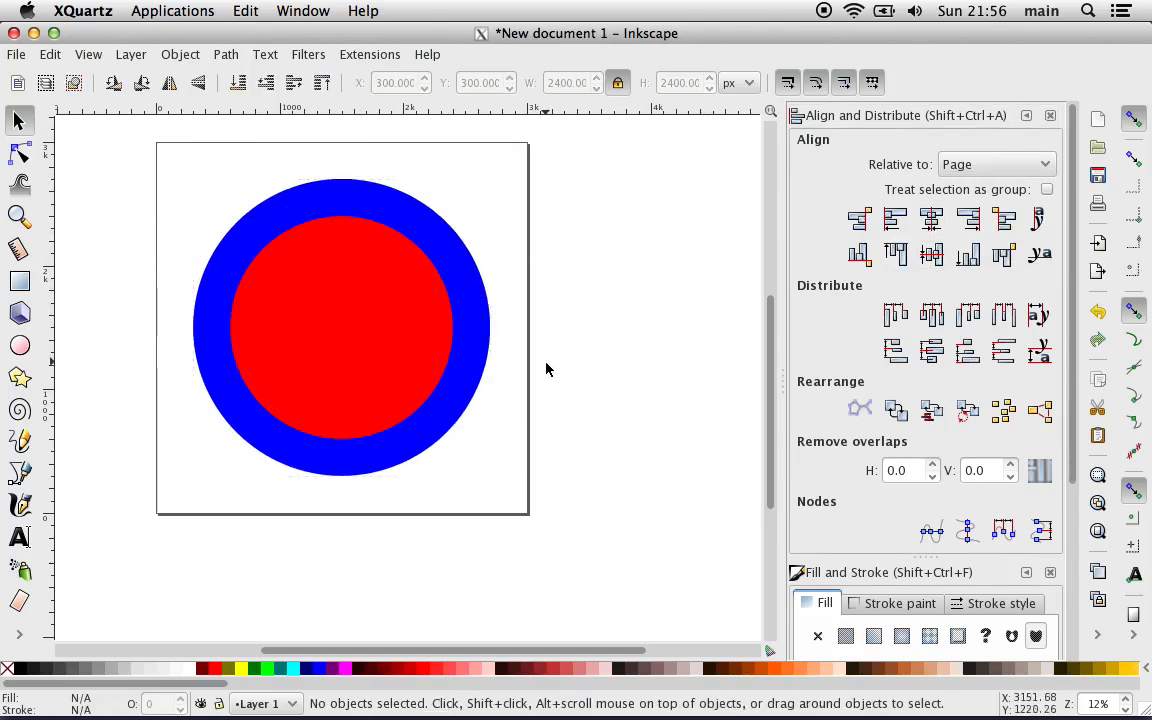
Step: Subtract the red circle from the blue circle with the Difference path operation to form a ring
click(362, 358)
shift+click(488, 372)
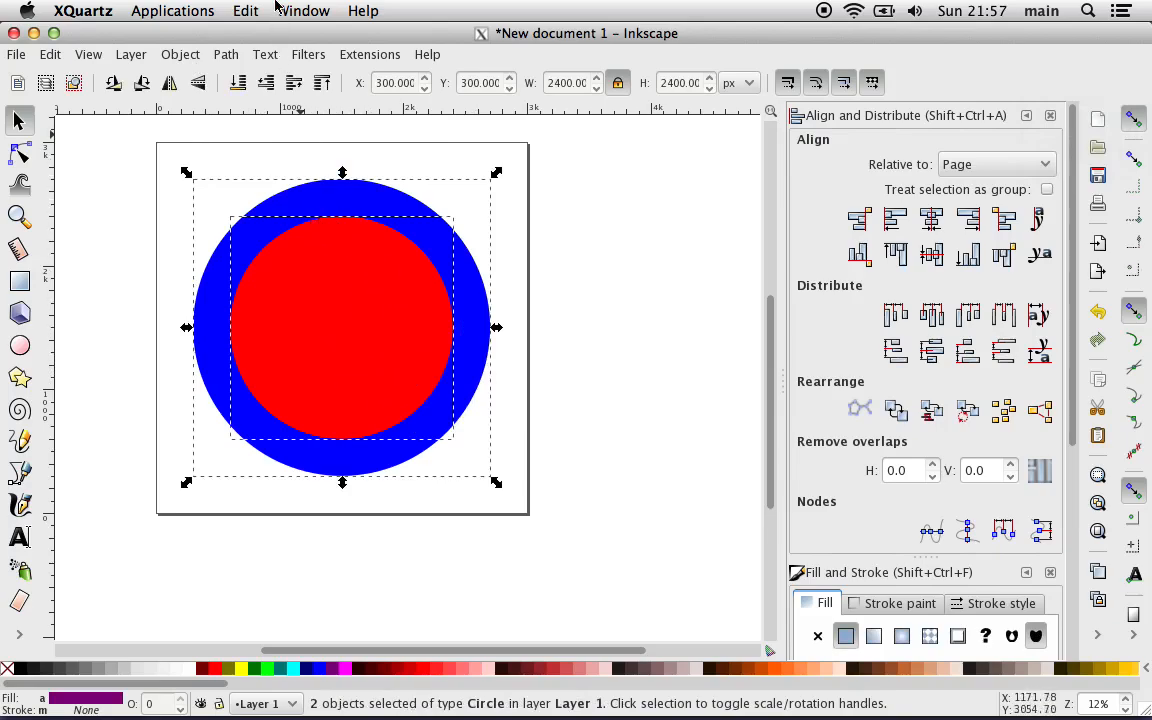
click(226, 54)
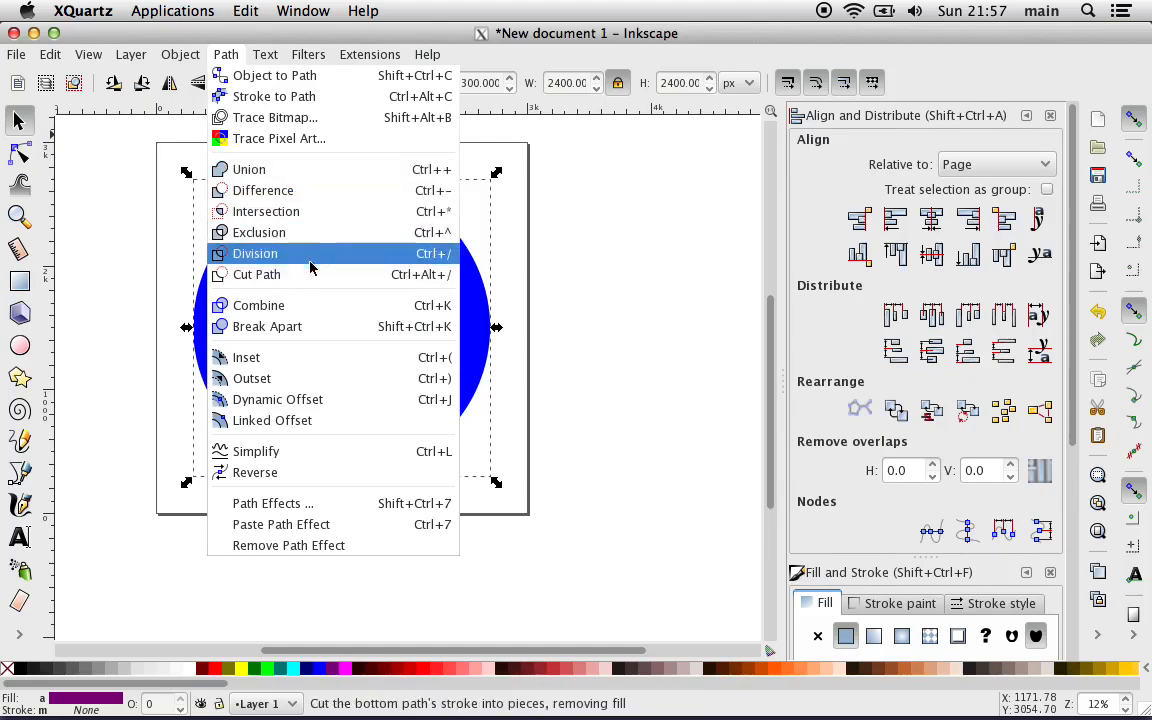
click(321, 190)
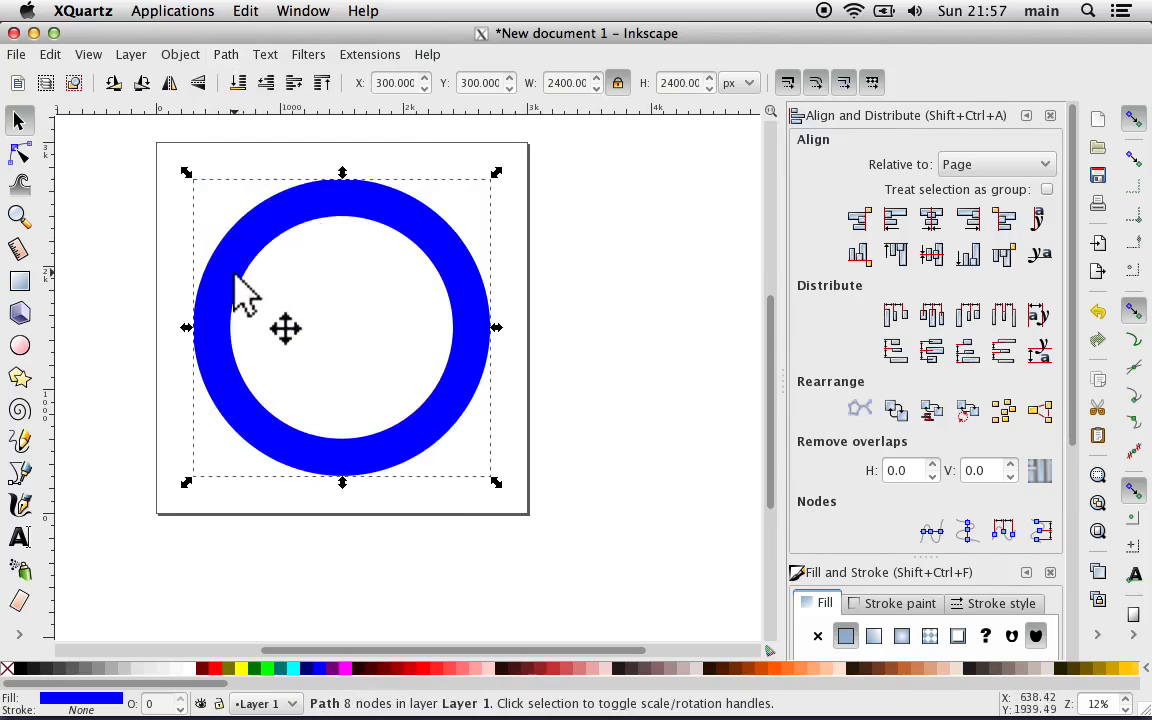
Step: In the blue ring's object properties, clear the label, set the ID to "Outter Ring" and apply the change
click(179, 55)
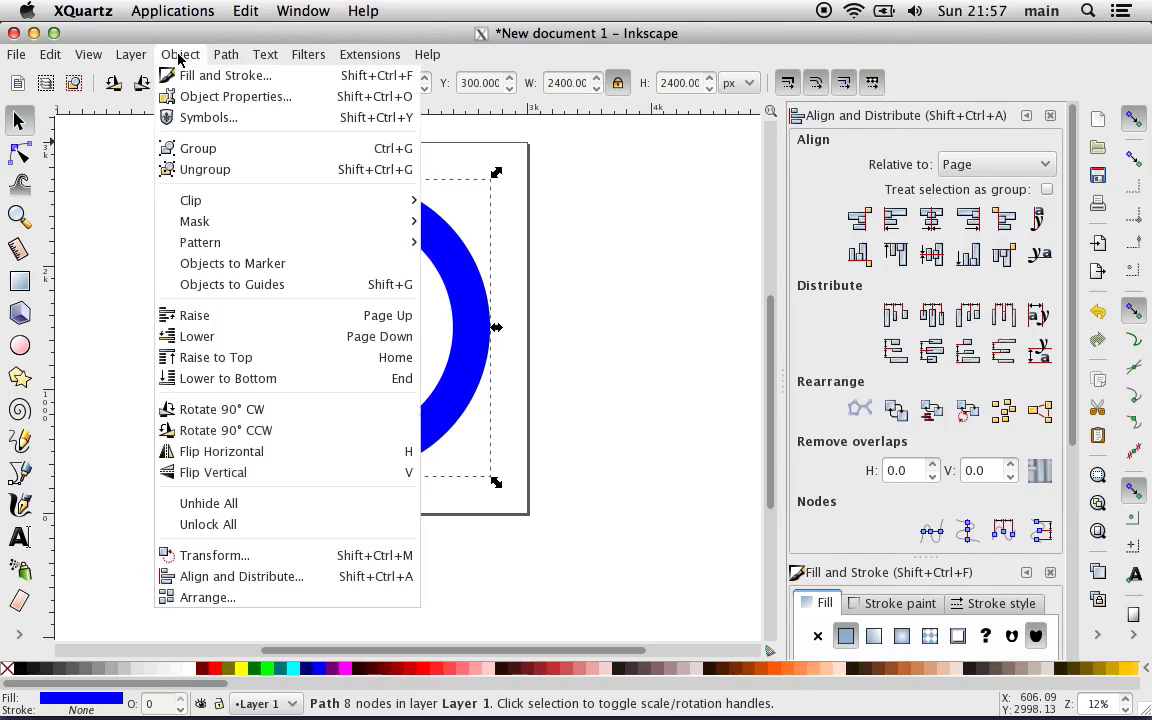
click(237, 97)
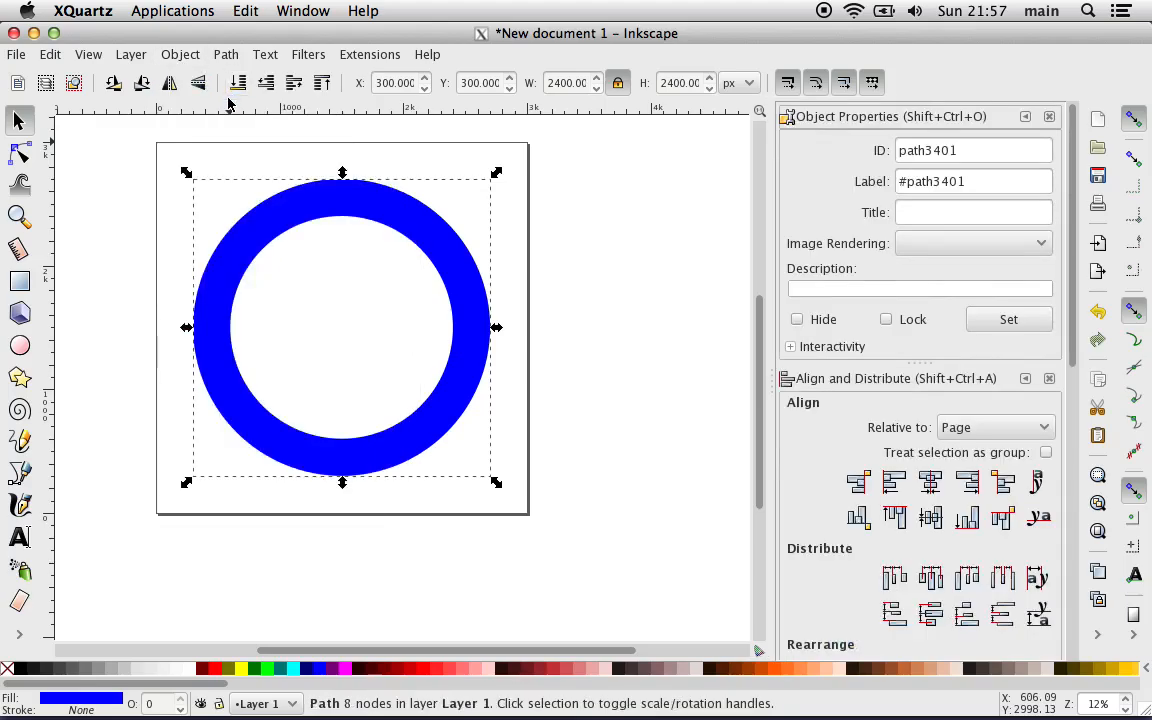
double_click(926, 183)
triple_click(926, 183)
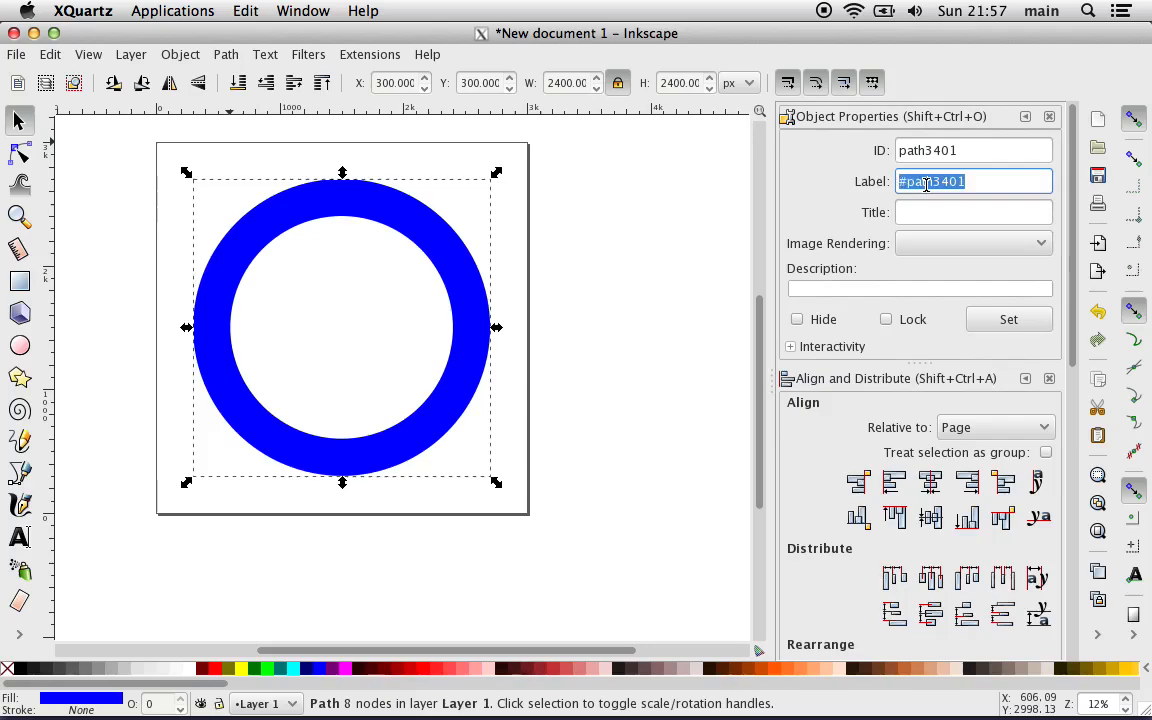
key(BackSpace)
double_click(929, 150)
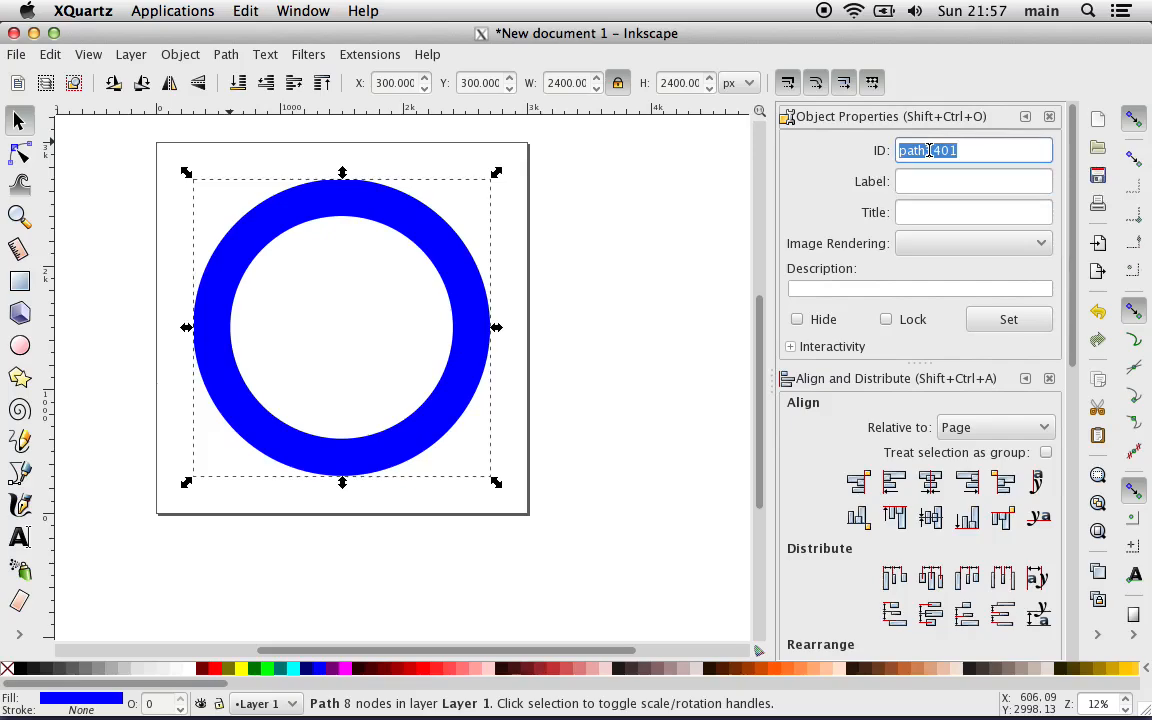
text(Outter Ring)
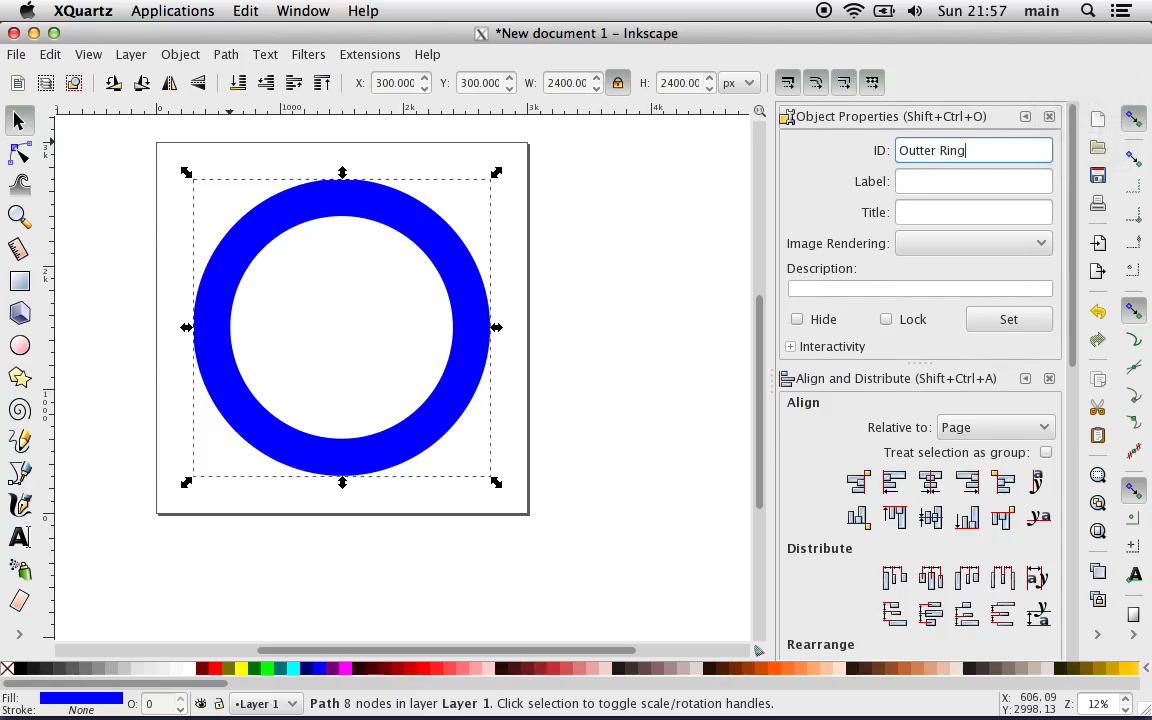
click(1014, 320)
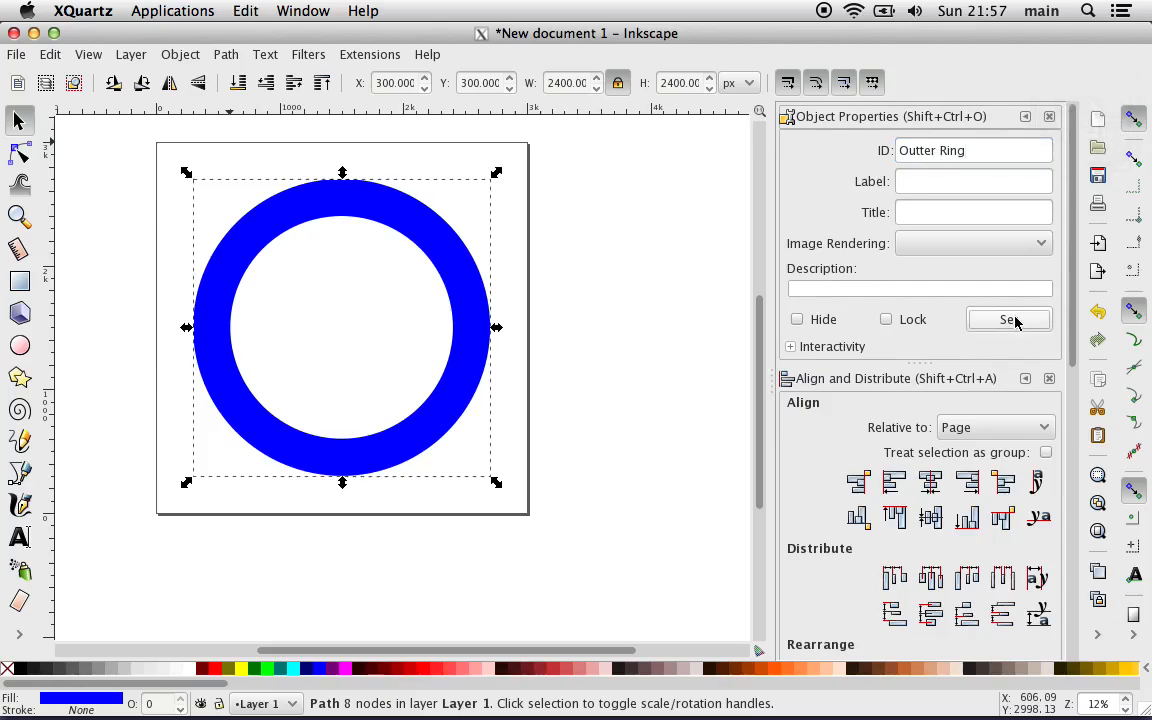
click(748, 319)
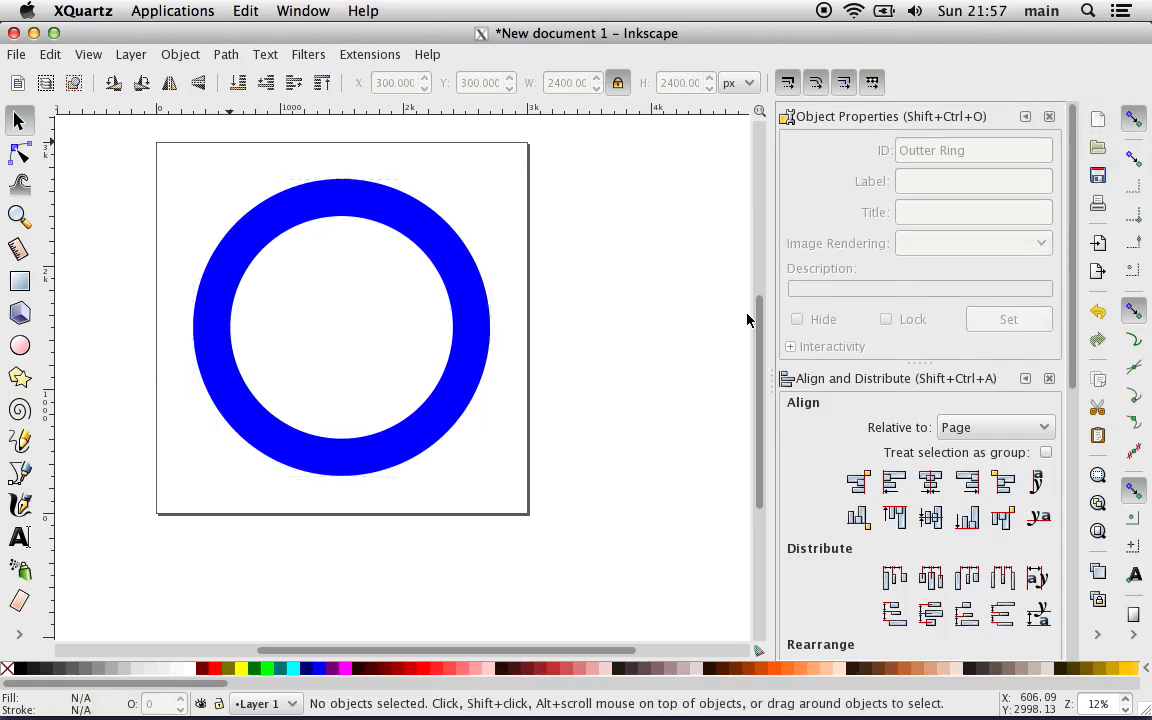
Step: Open the XML Editor, expand the layer1 node and widen the docked dialogs so the node names fit
click(50, 55)
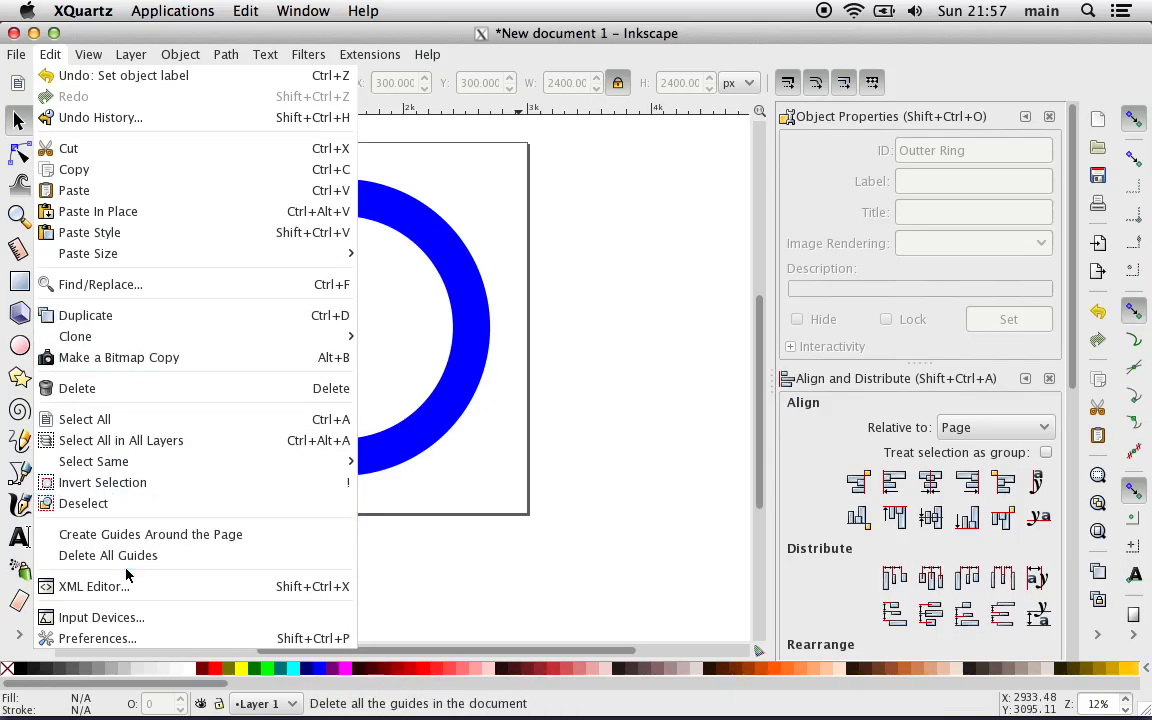
click(143, 594)
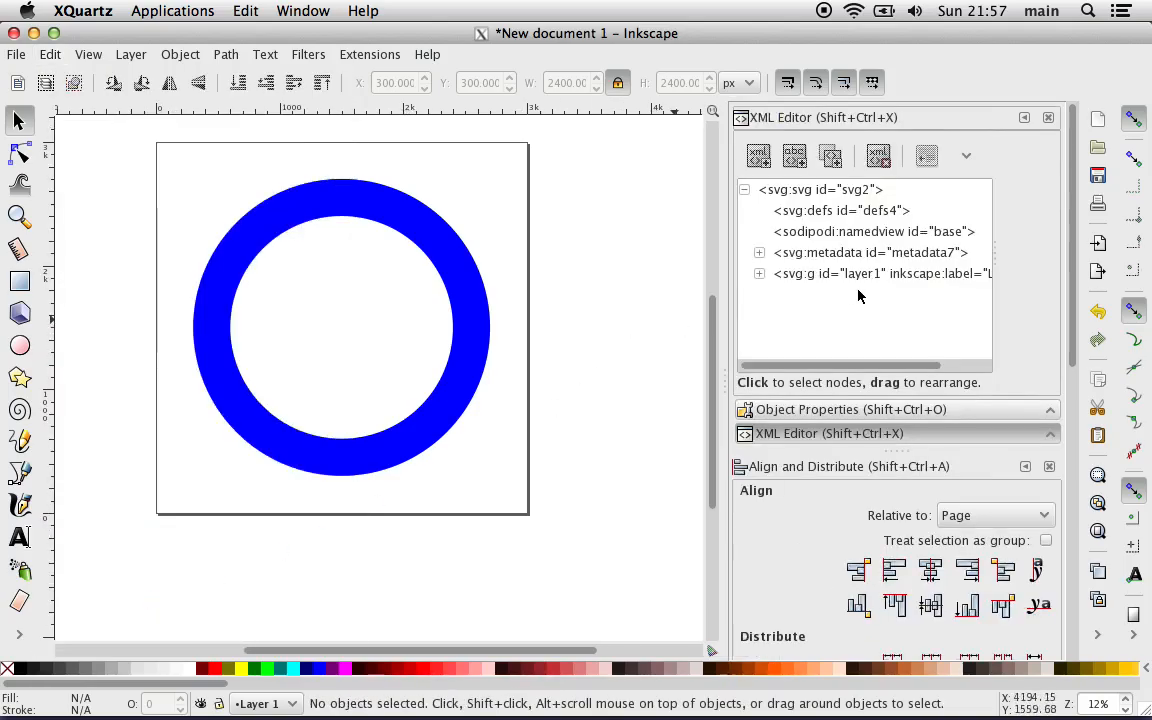
click(757, 277)
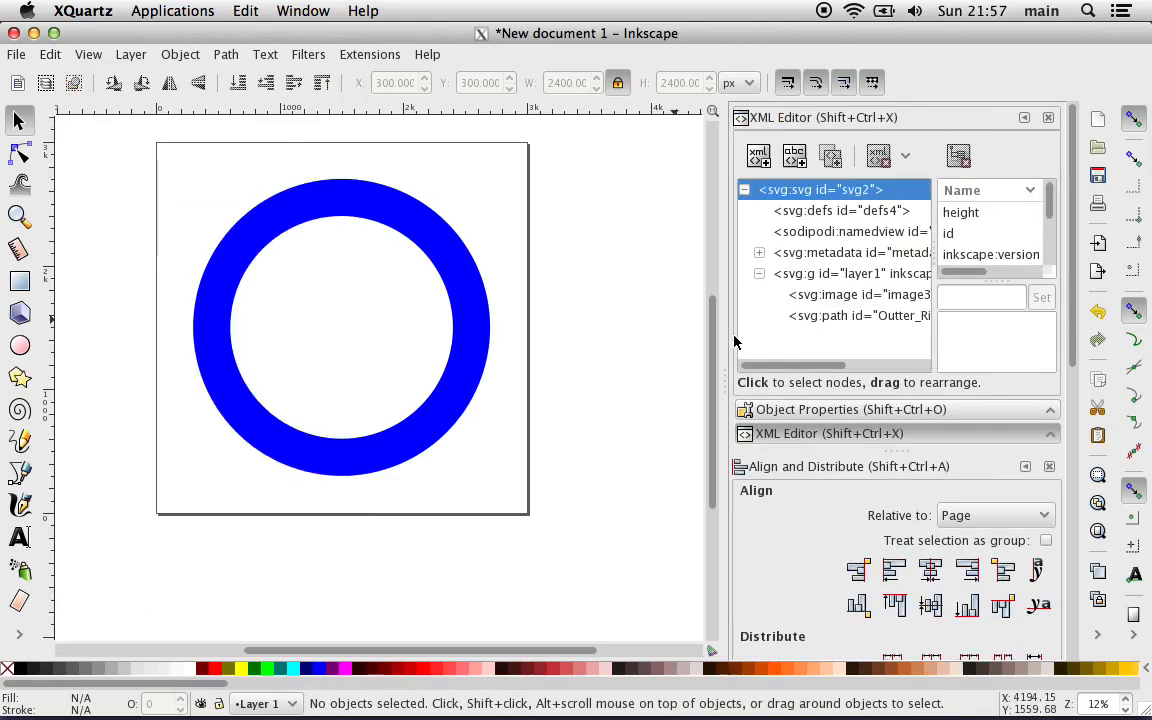
drag(725, 337, 585, 340)
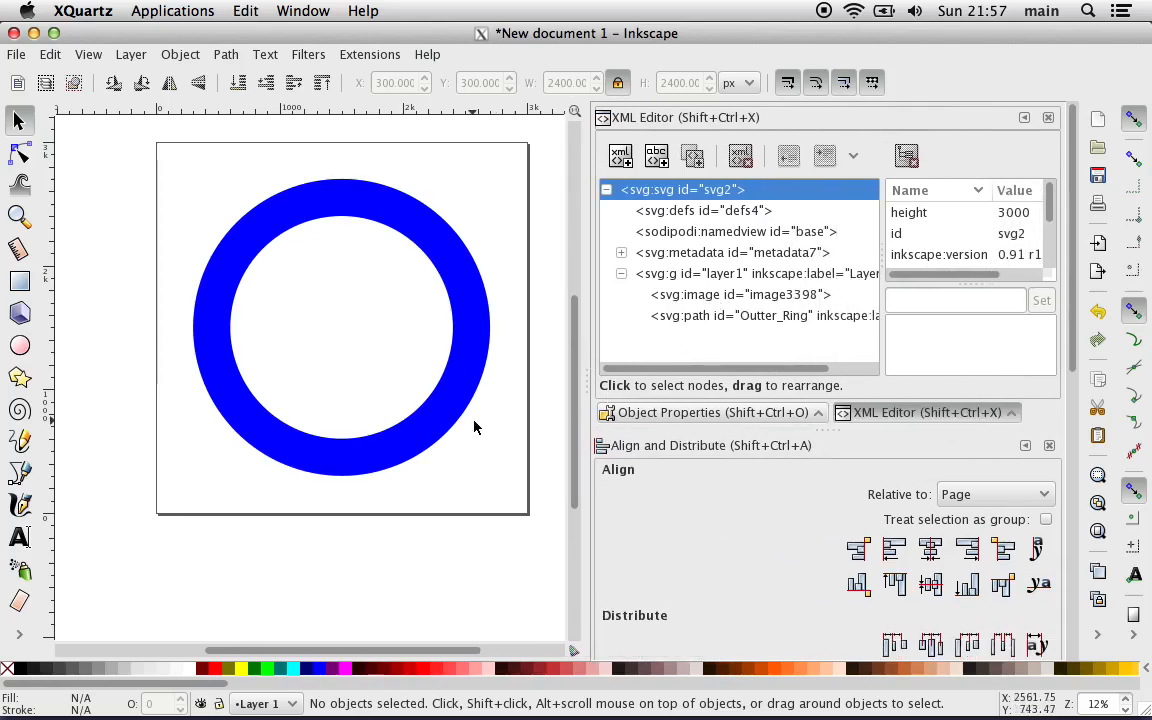
Step: Select the image node and the Outter_Ring path node alternately in the XML tree to examine which canvas object each represents
scroll(476, 427, left, 5)
click(678, 293)
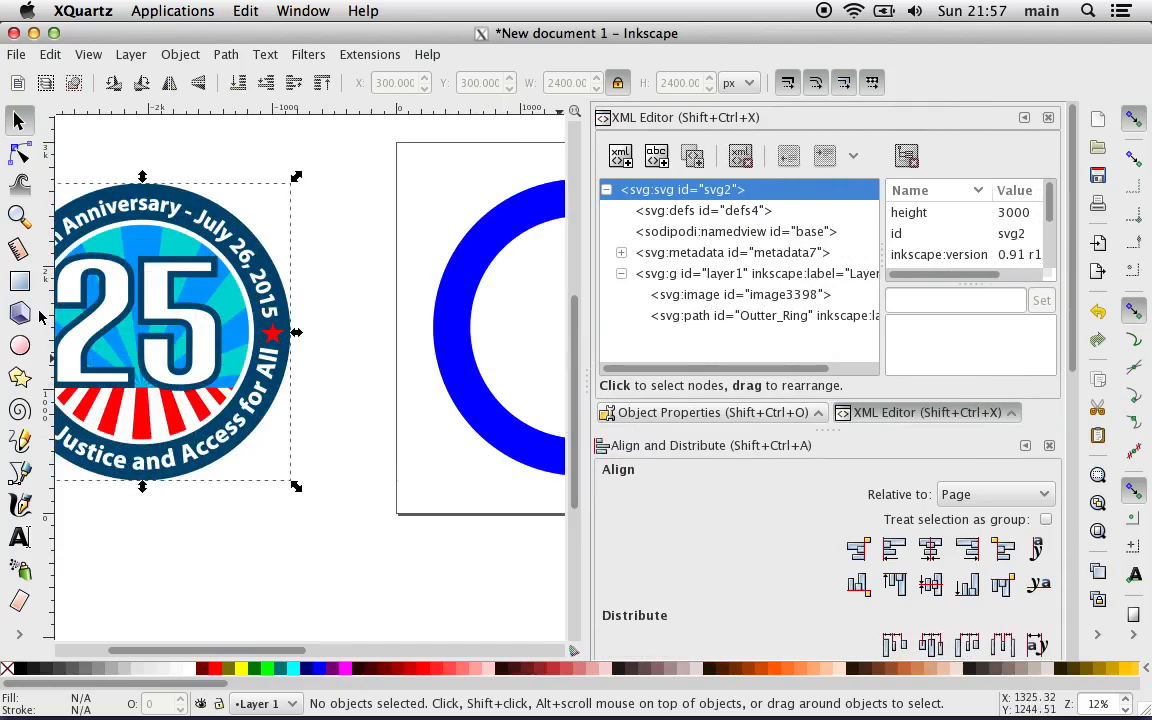
click(678, 291)
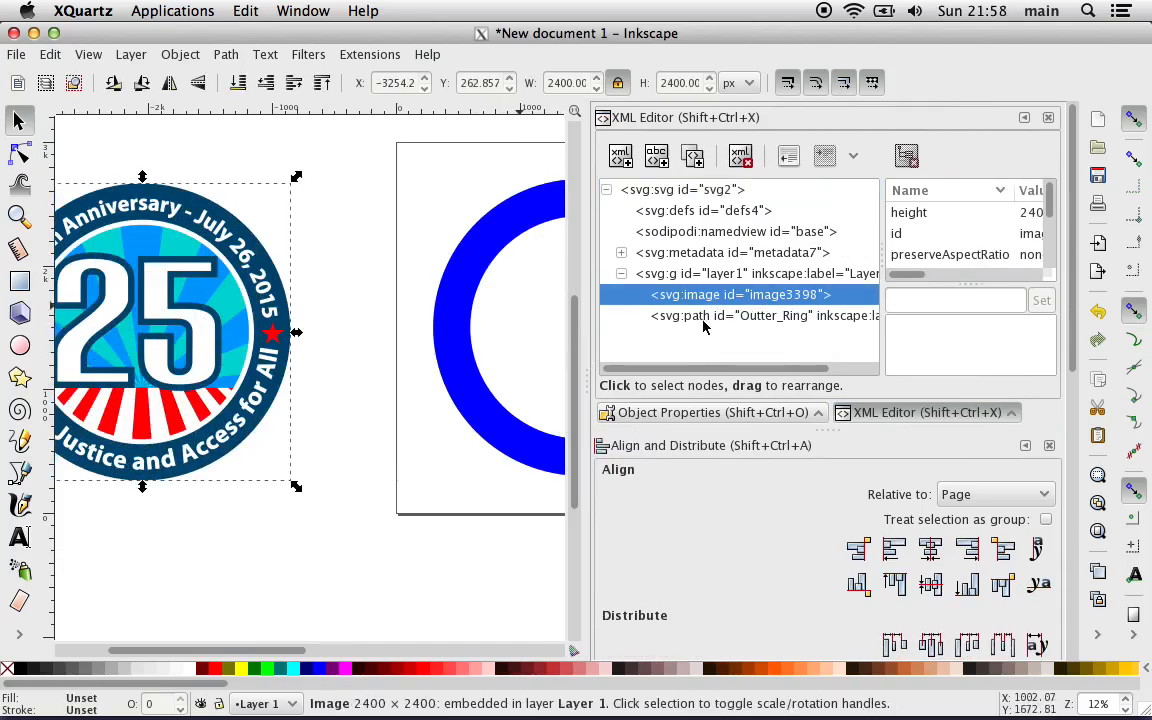
click(770, 316)
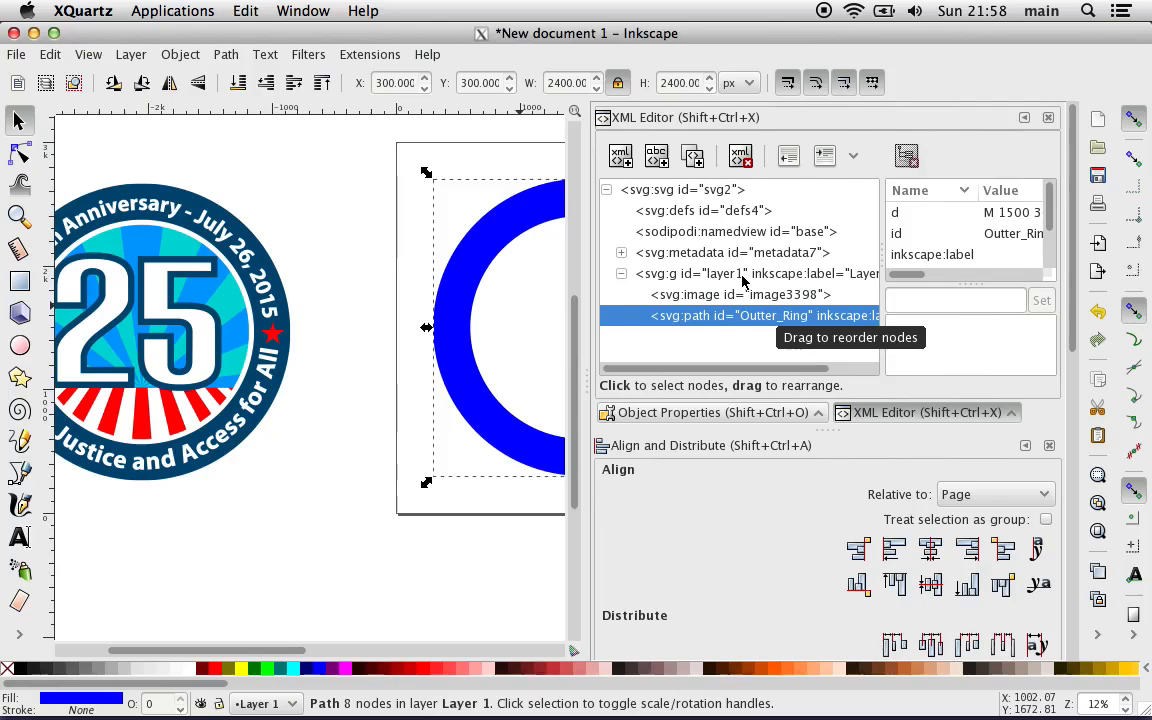
click(716, 295)
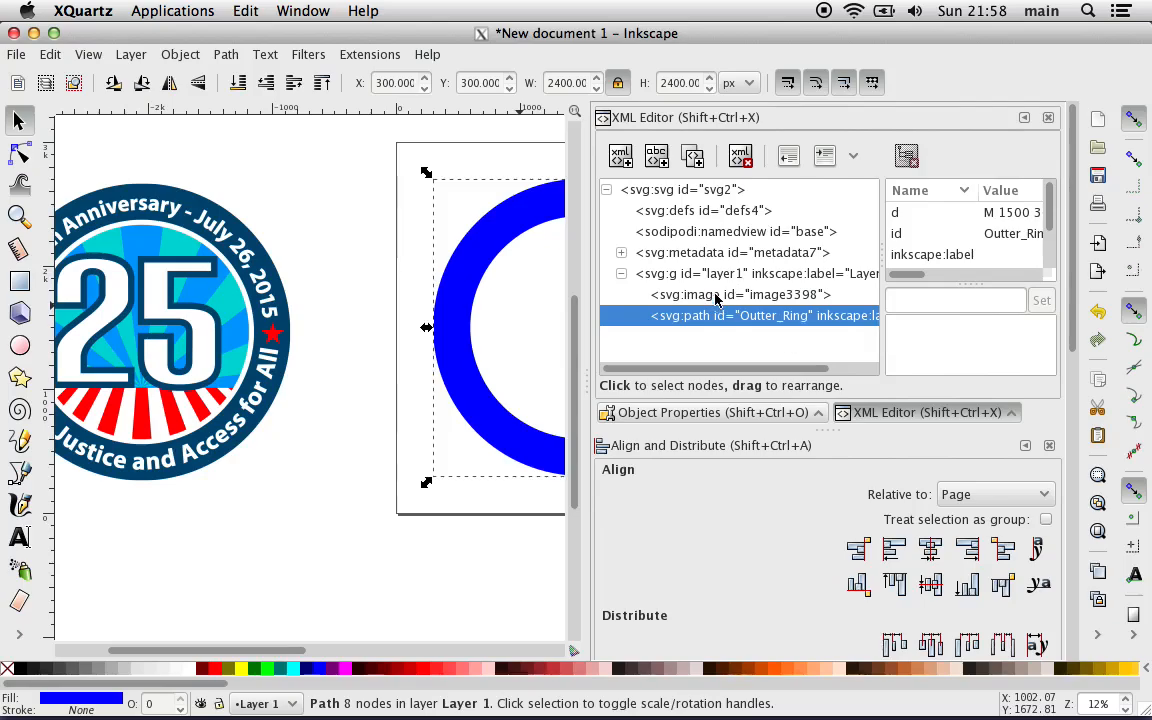
click(708, 296)
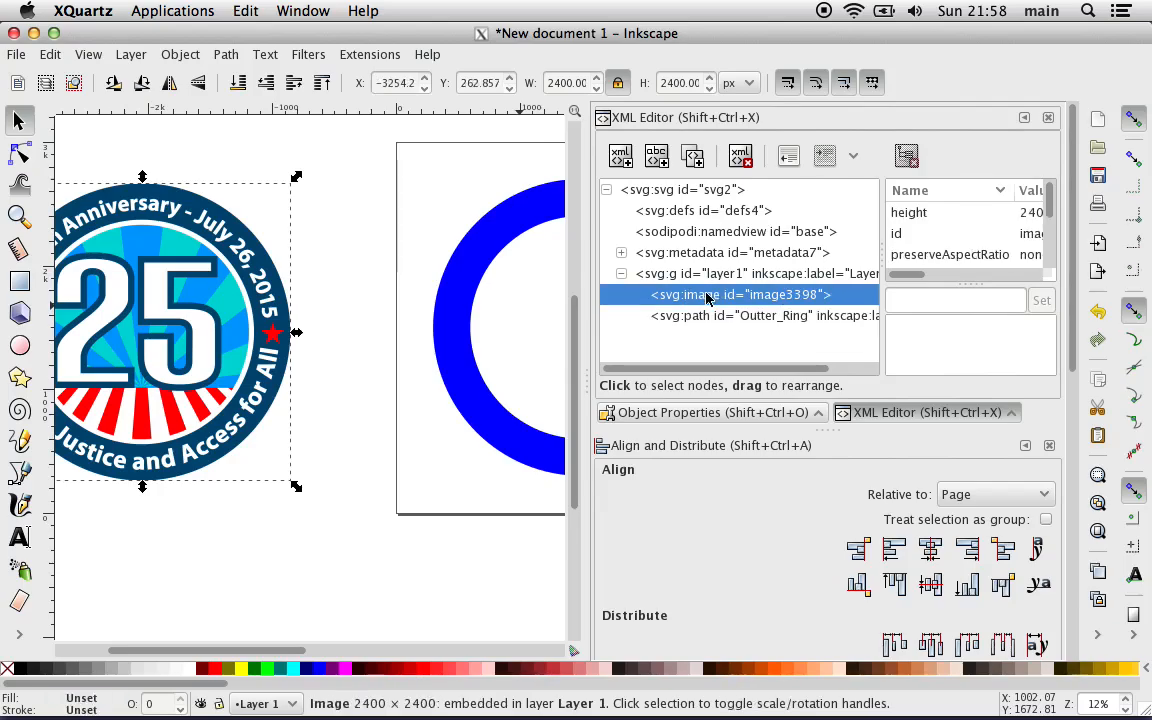
click(702, 315)
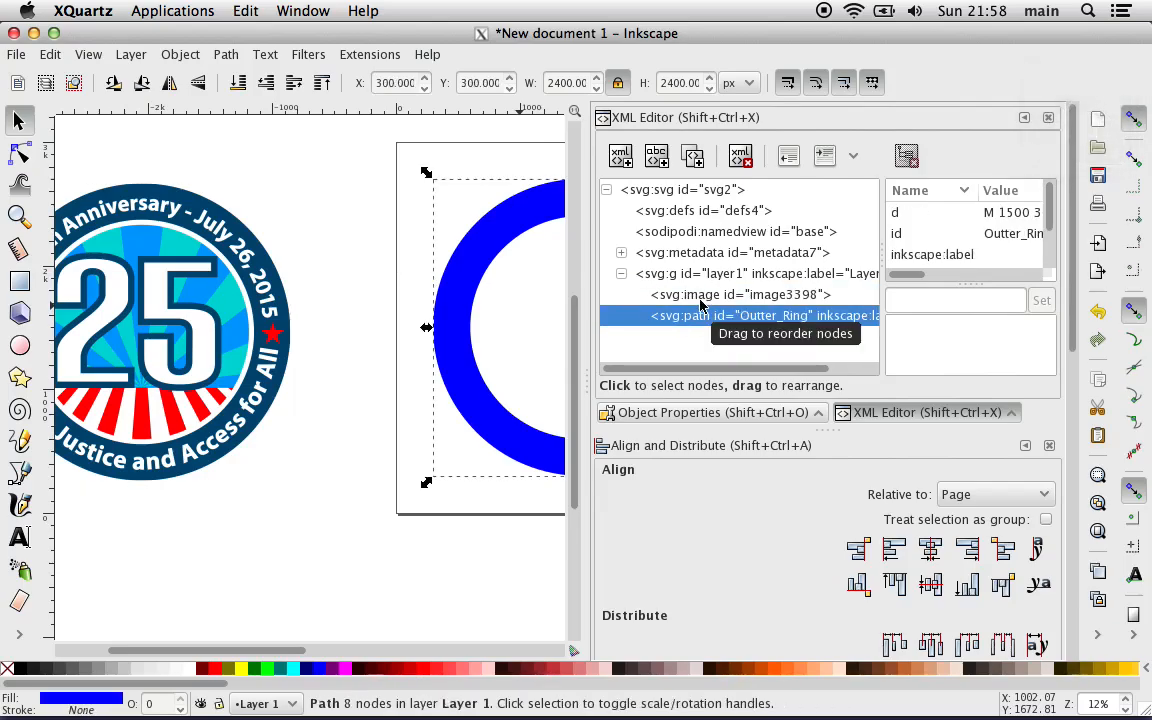
click(293, 421)
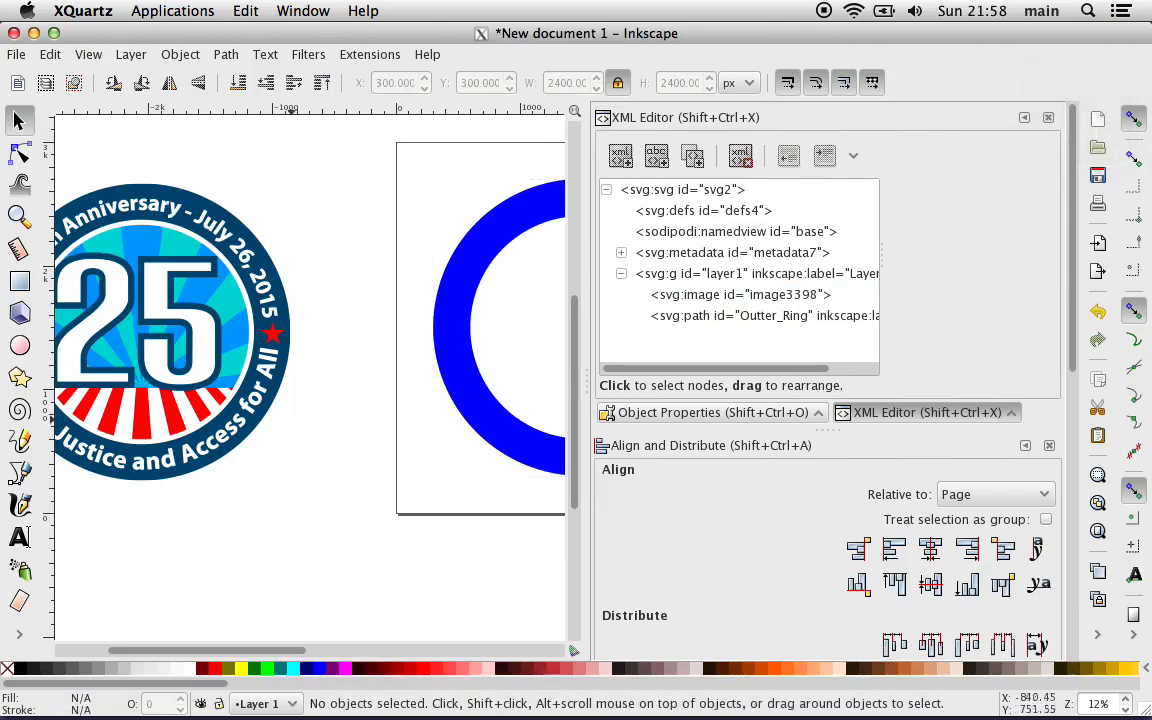
Step: Select the button image and the blue ring together on the canvas and cut both to the clipboard
click(226, 346)
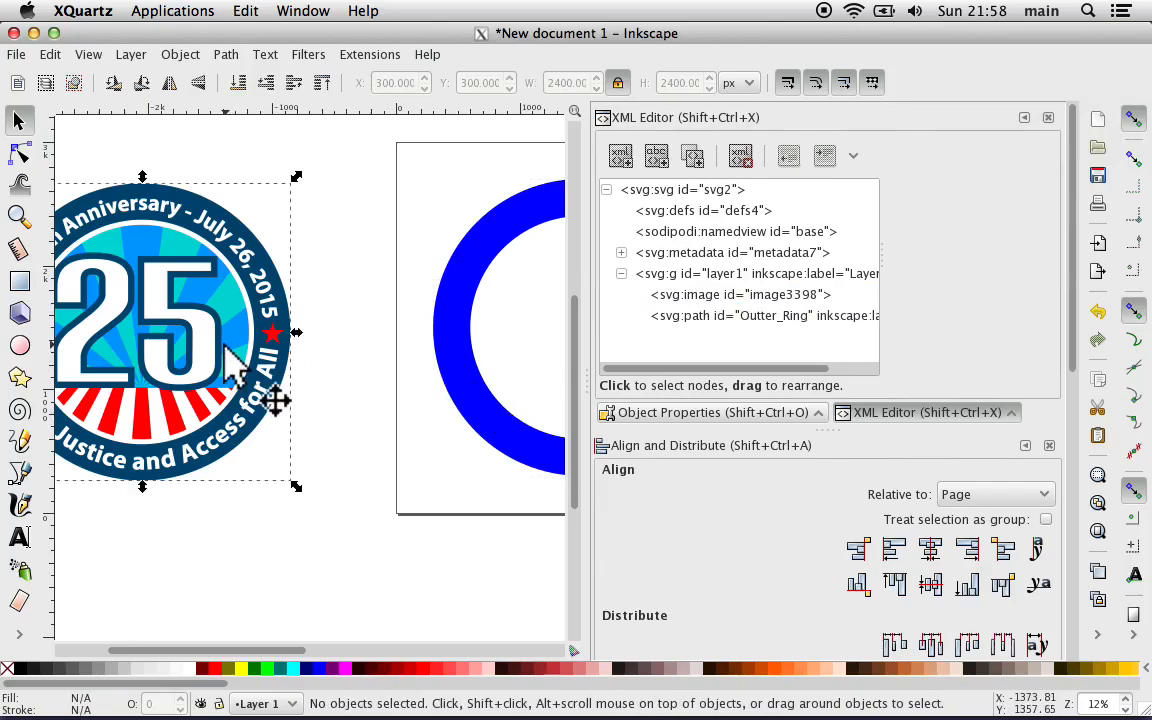
shift+click(449, 340)
right_click(452, 326)
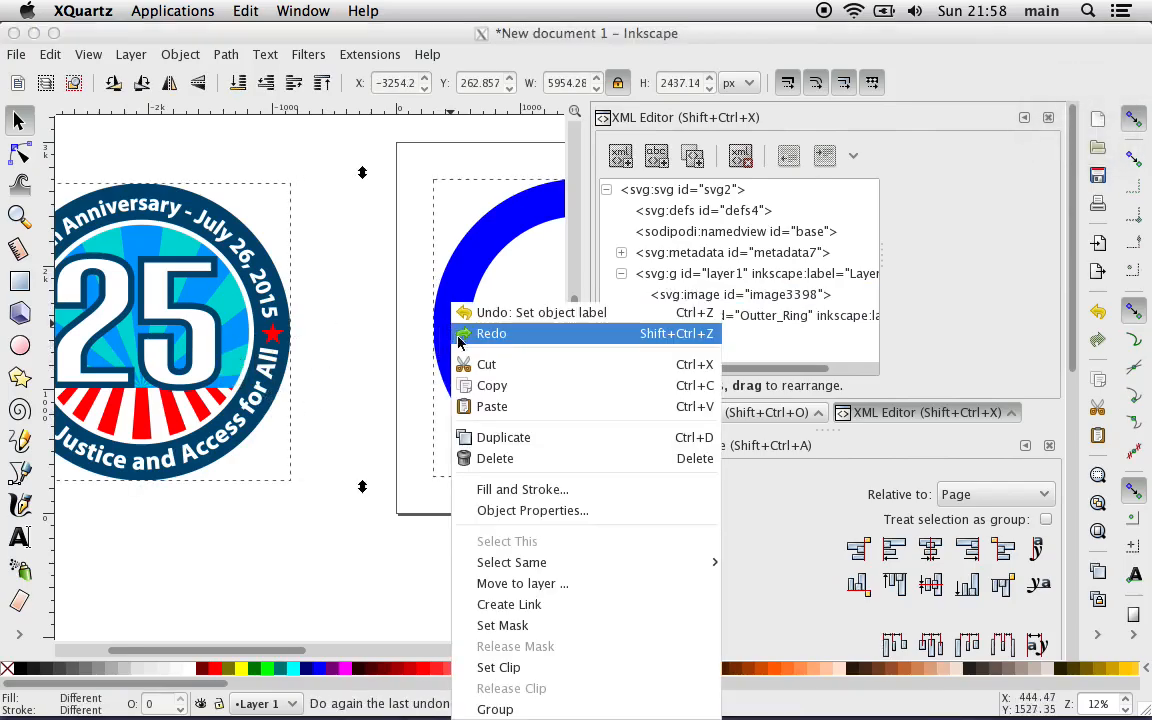
click(478, 363)
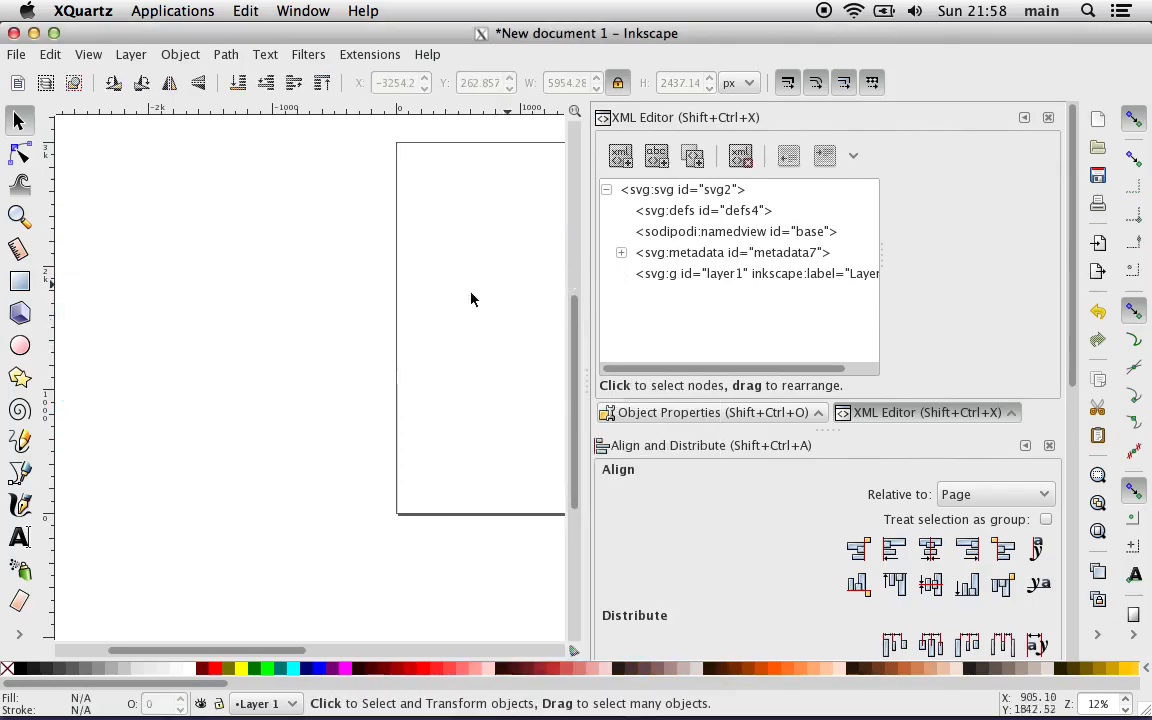
Step: Delete Layer 1 from the document through the Layers dialog and close that dialog
click(130, 54)
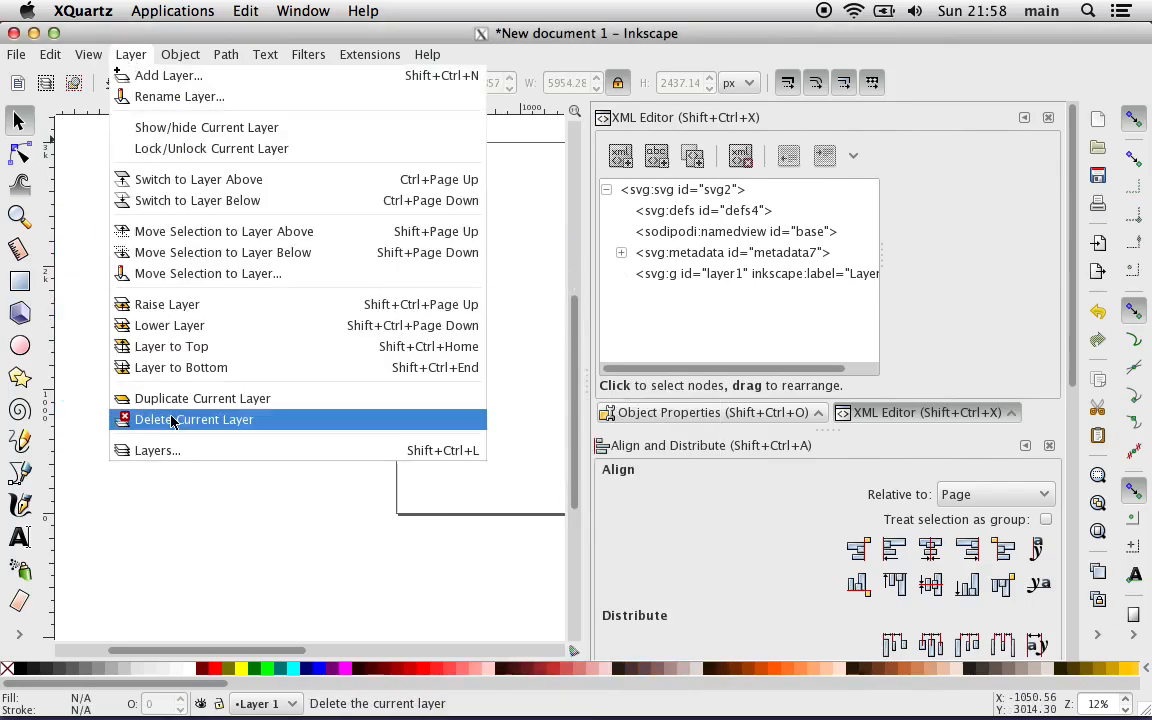
click(178, 449)
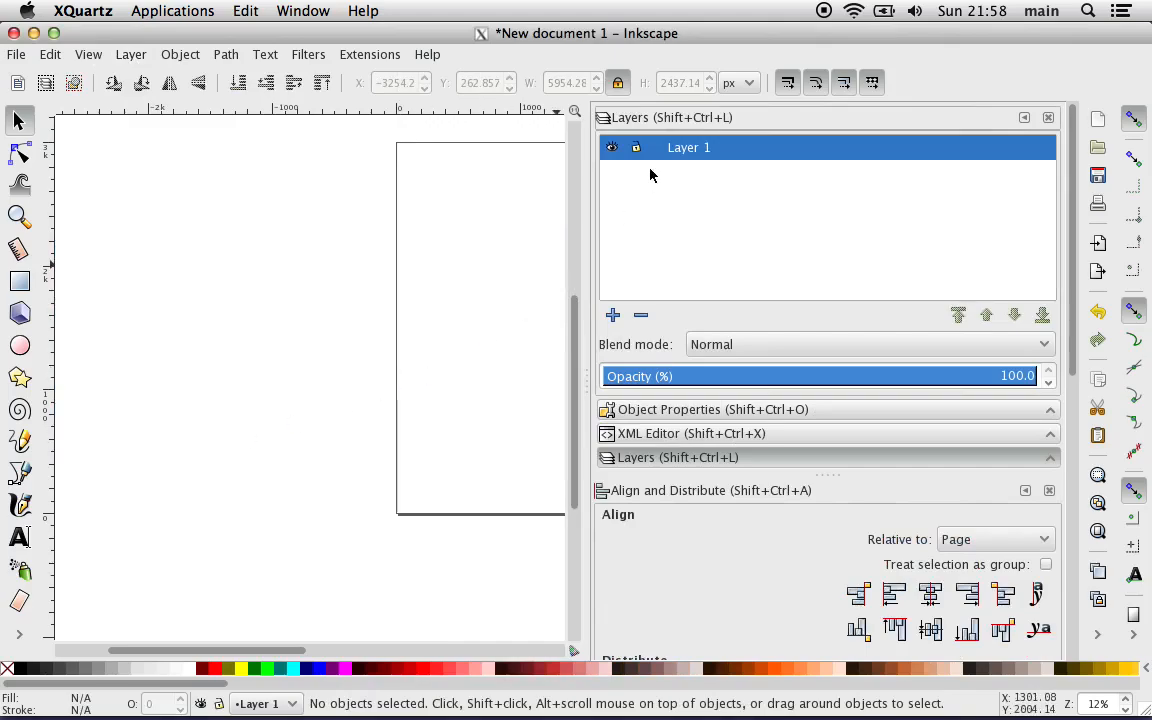
click(641, 316)
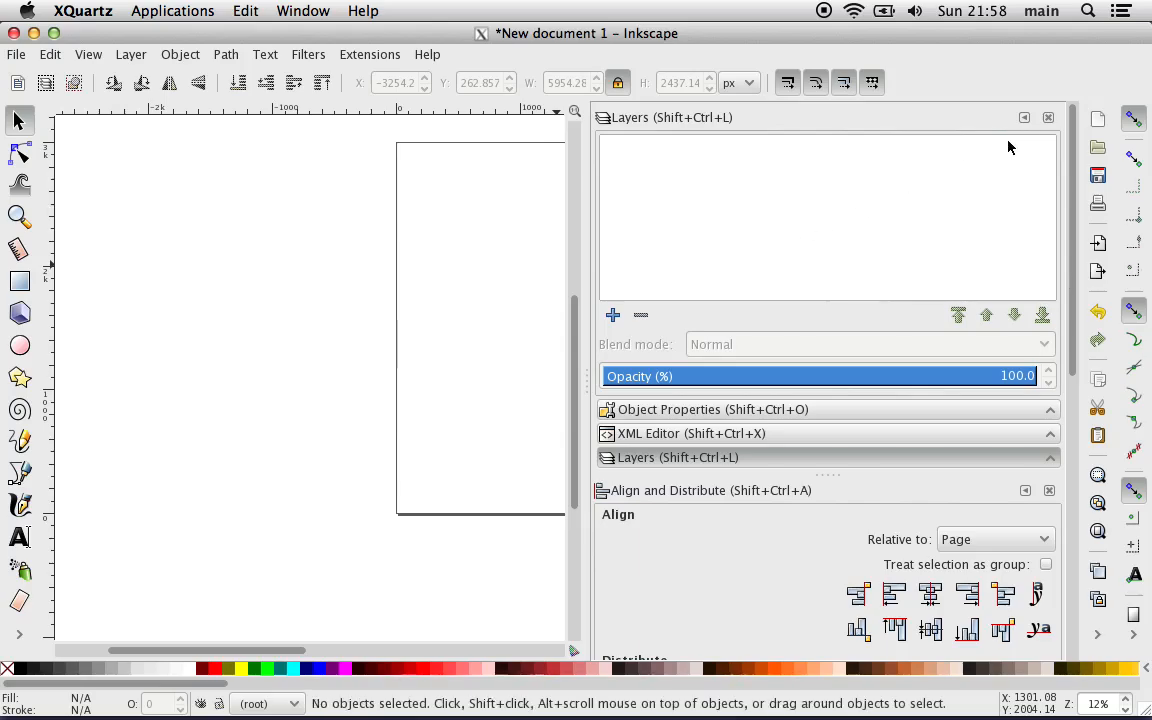
click(1049, 118)
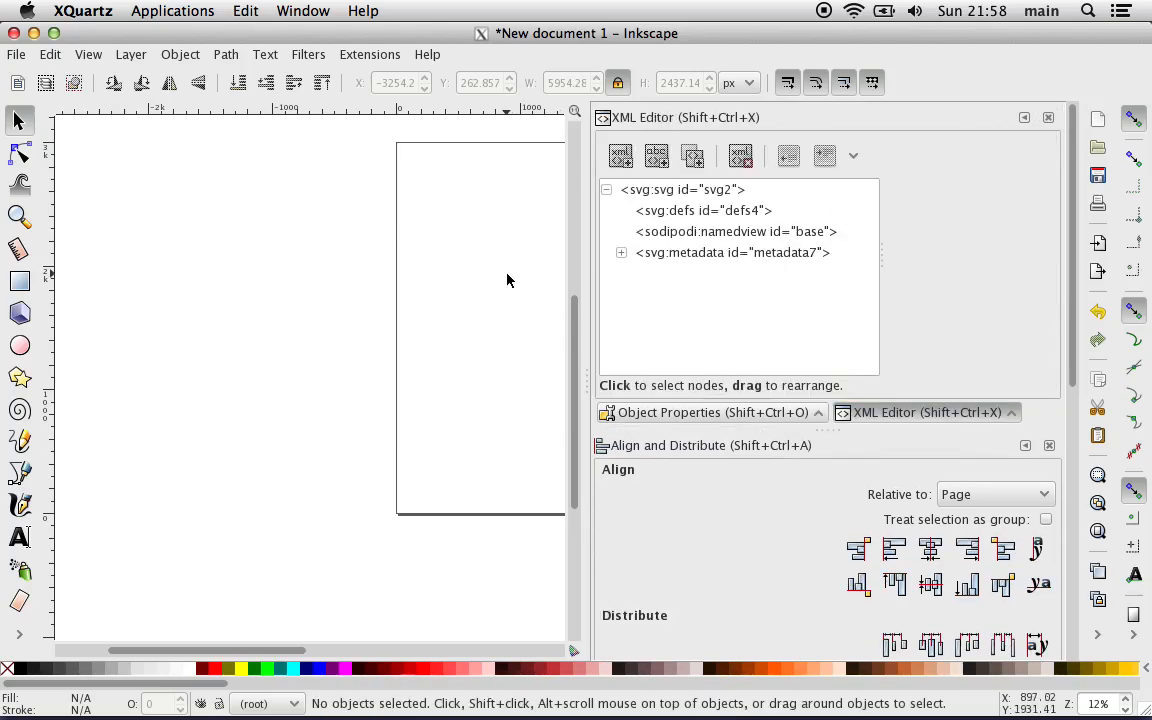
Step: Paste the cut button image and ring back in place at the document root
click(48, 54)
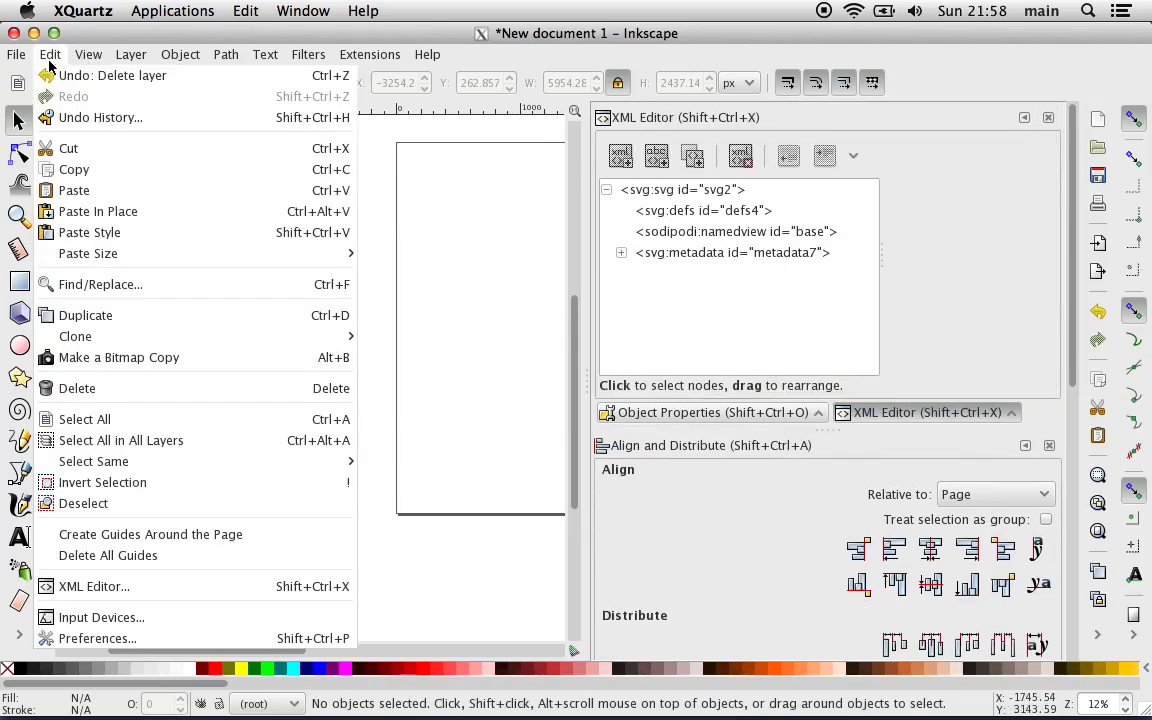
click(85, 213)
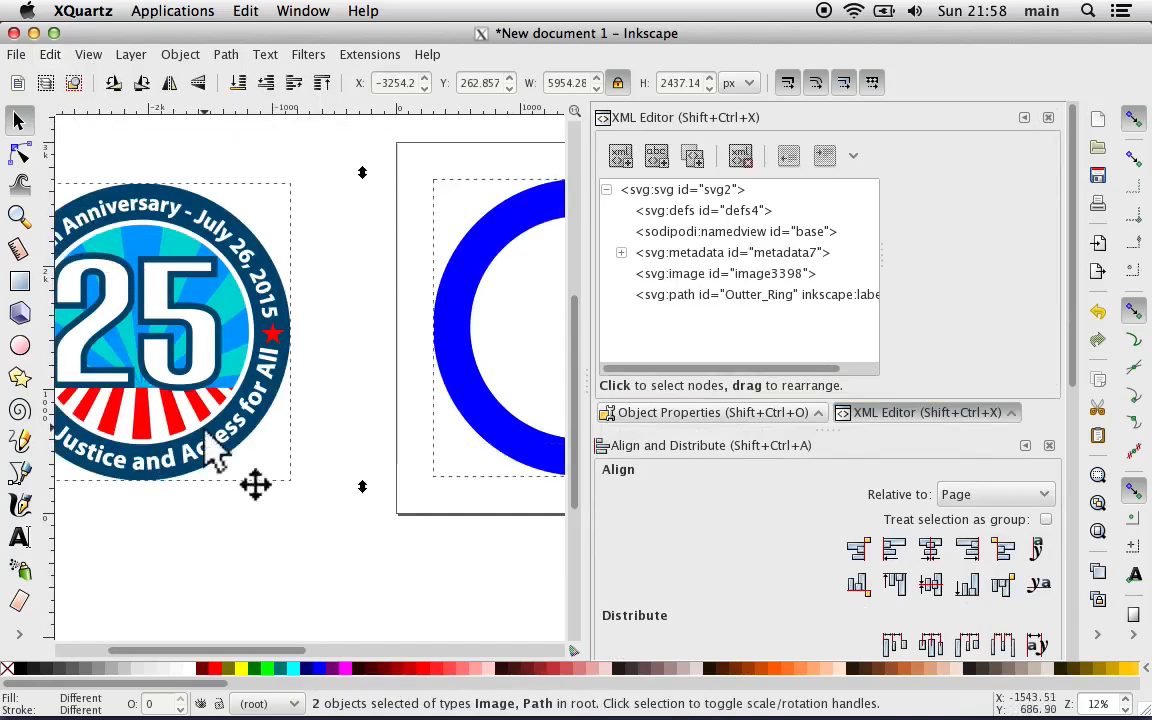
Step: Select the Outter_Ring path node in the XML tree and examine its id, d and inkscape:connector-curvature attributes
click(662, 256)
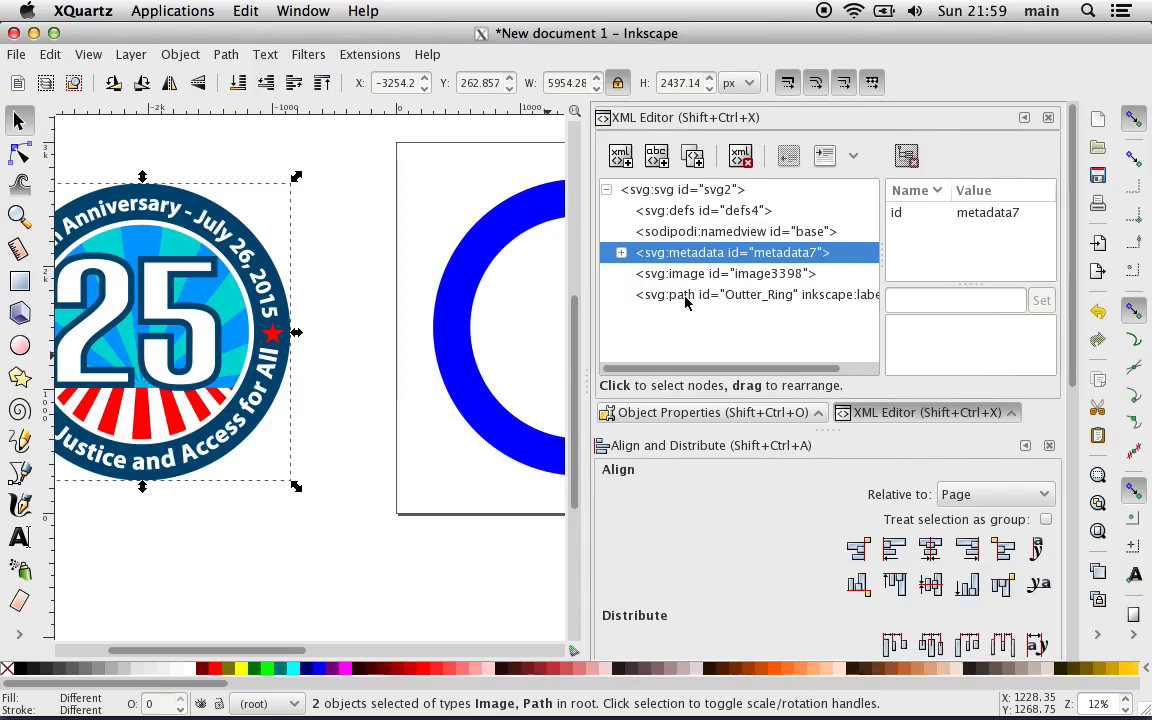
click(681, 295)
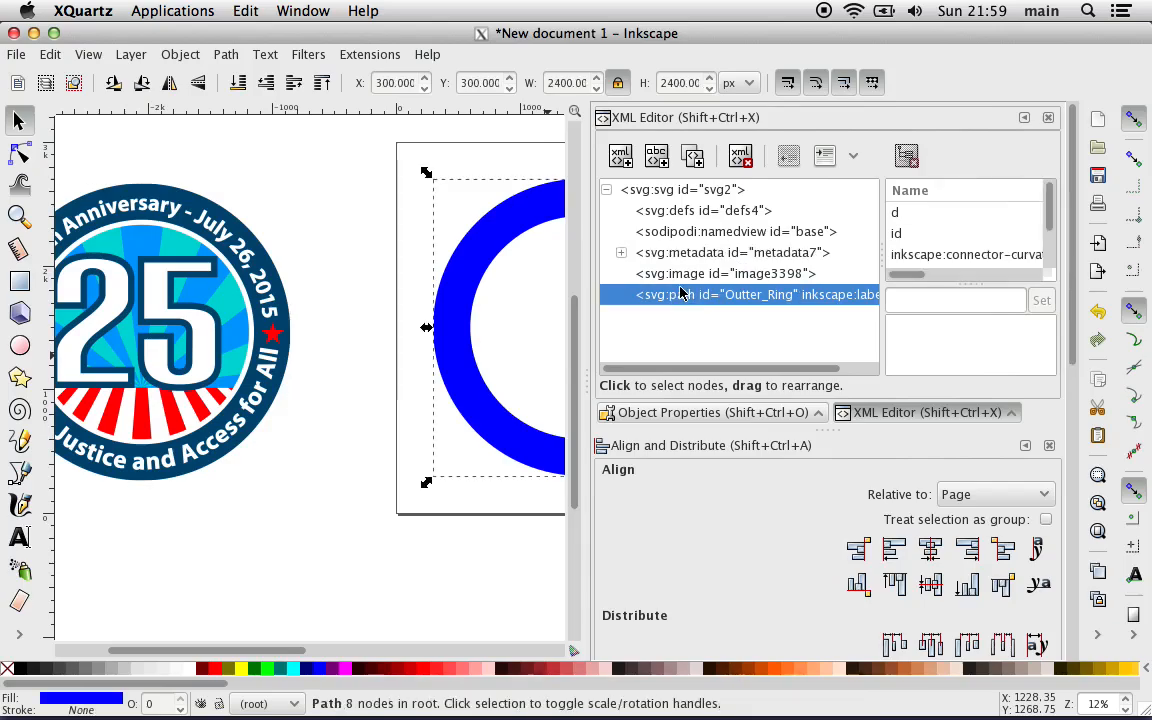
click(928, 233)
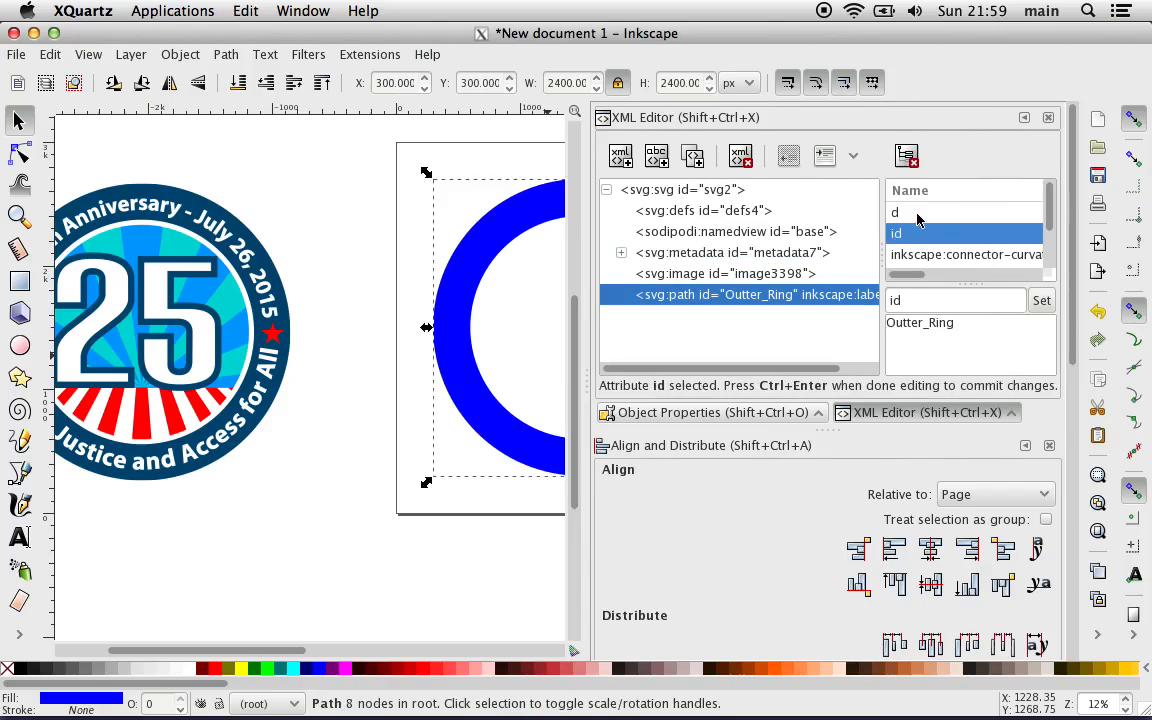
click(918, 212)
click(918, 255)
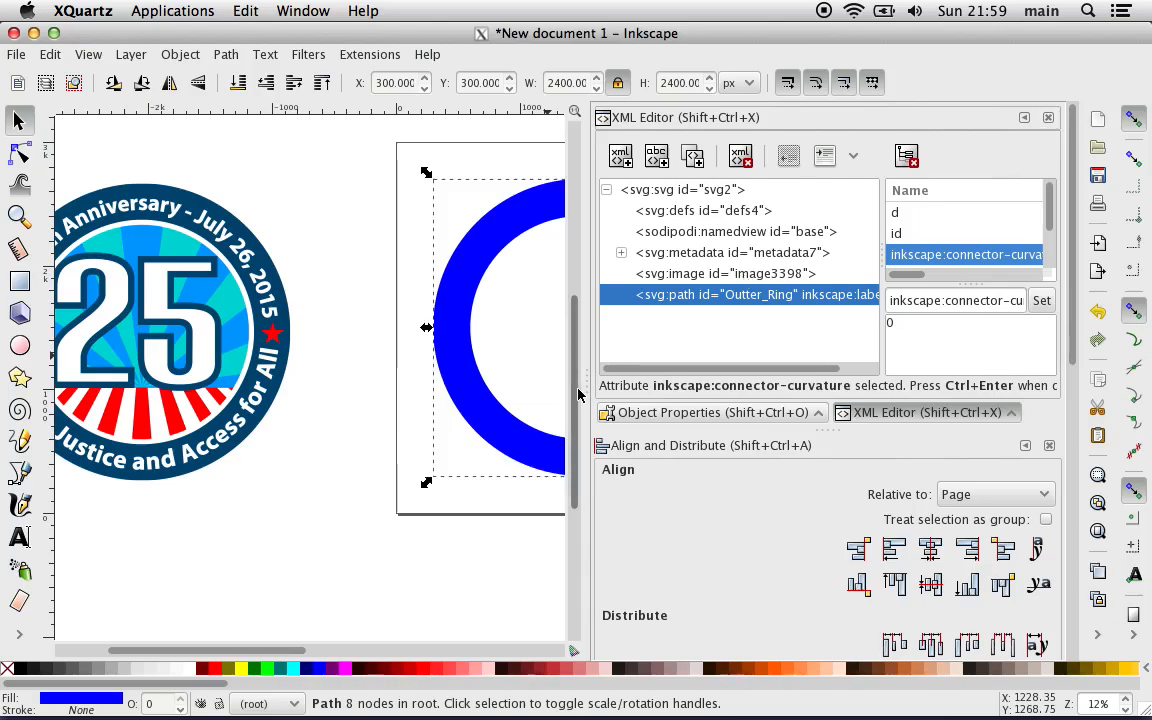
Step: Narrow the docked dialogs to give the canvas more room and clear the ring selection
drag(589, 389, 725, 385)
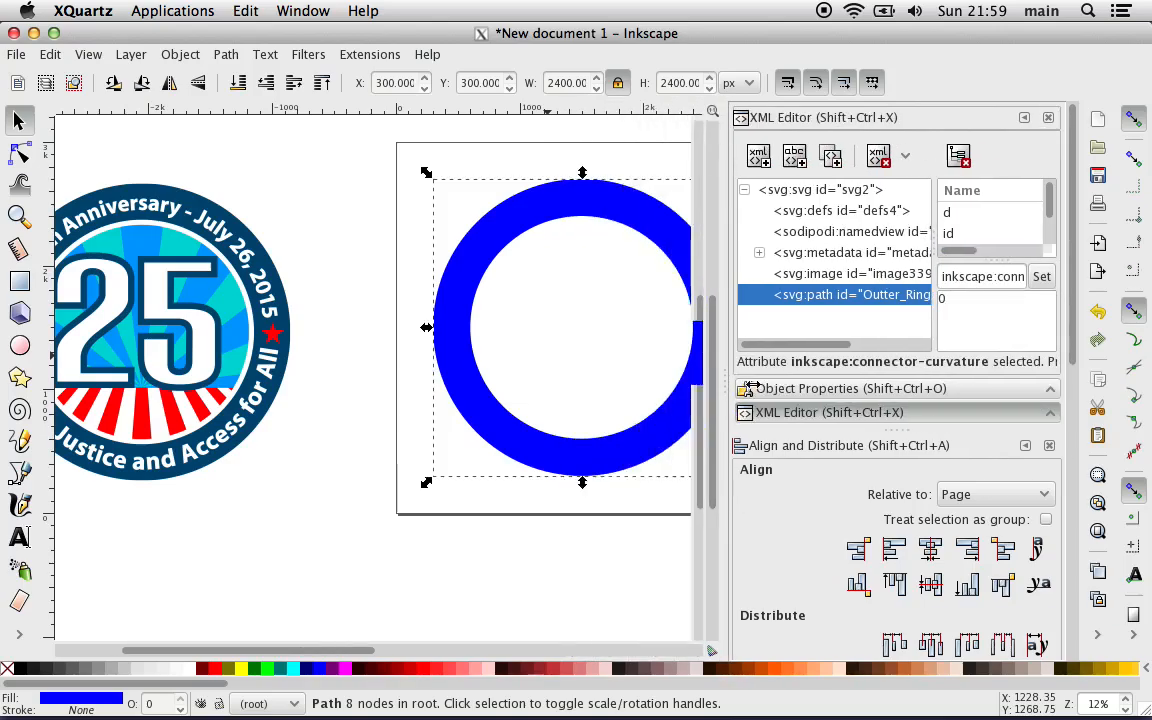
click(501, 576)
scroll(501, 576, left, 5)
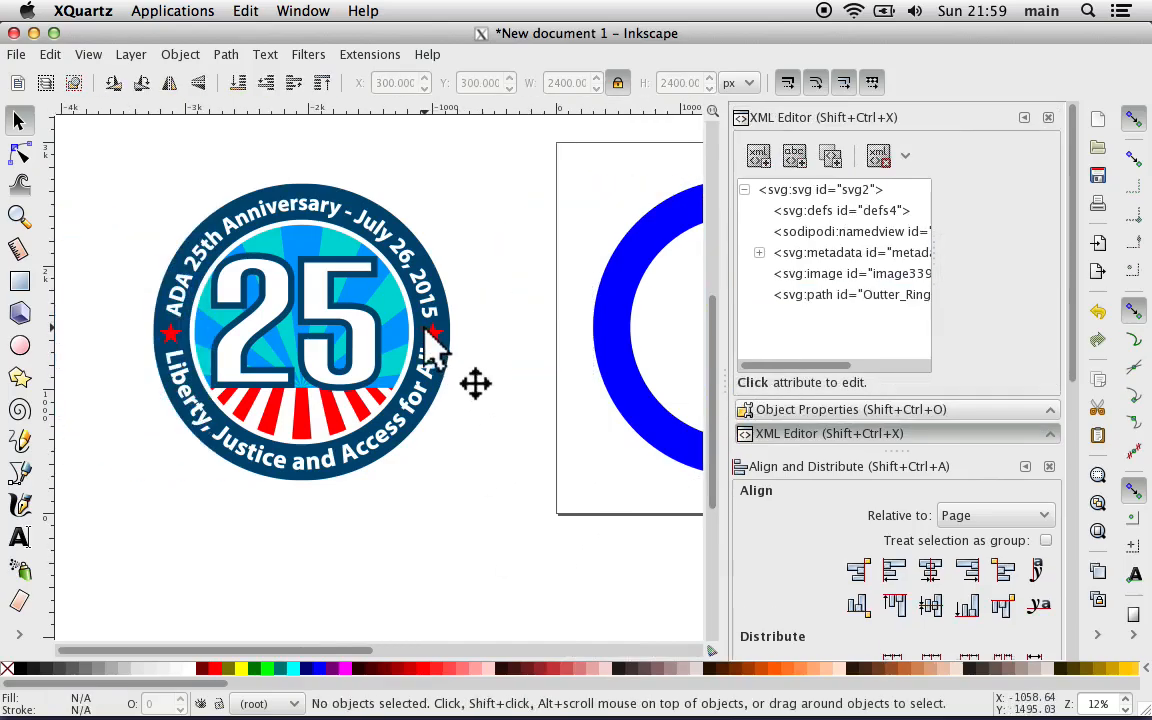
scroll(427, 328, right, 2)
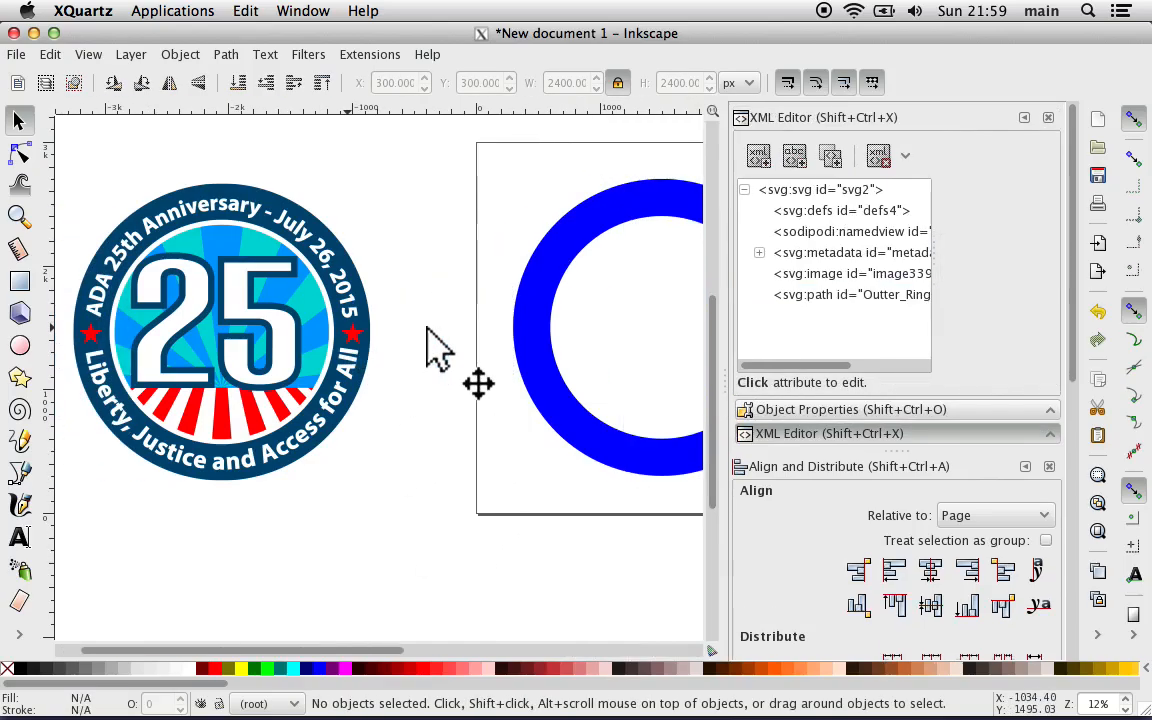
Step: Fill the ring with the dark blue sampled from the button image's outer band using the Dropper, and deselect it
click(536, 359)
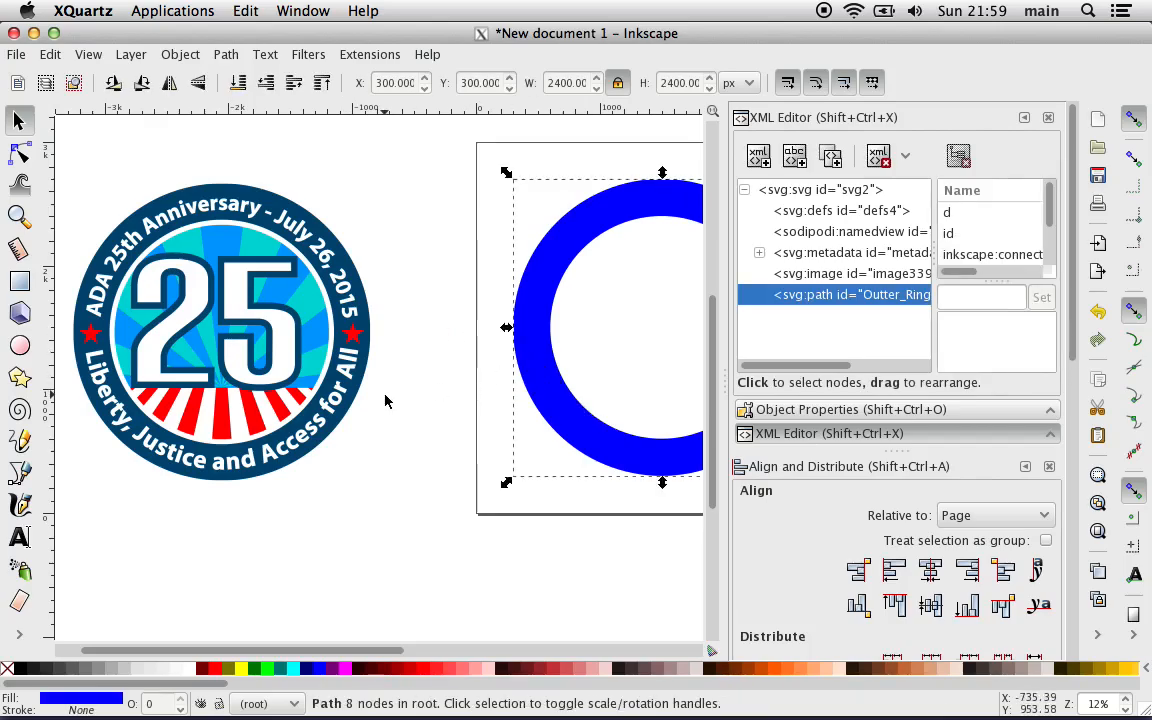
click(19, 633)
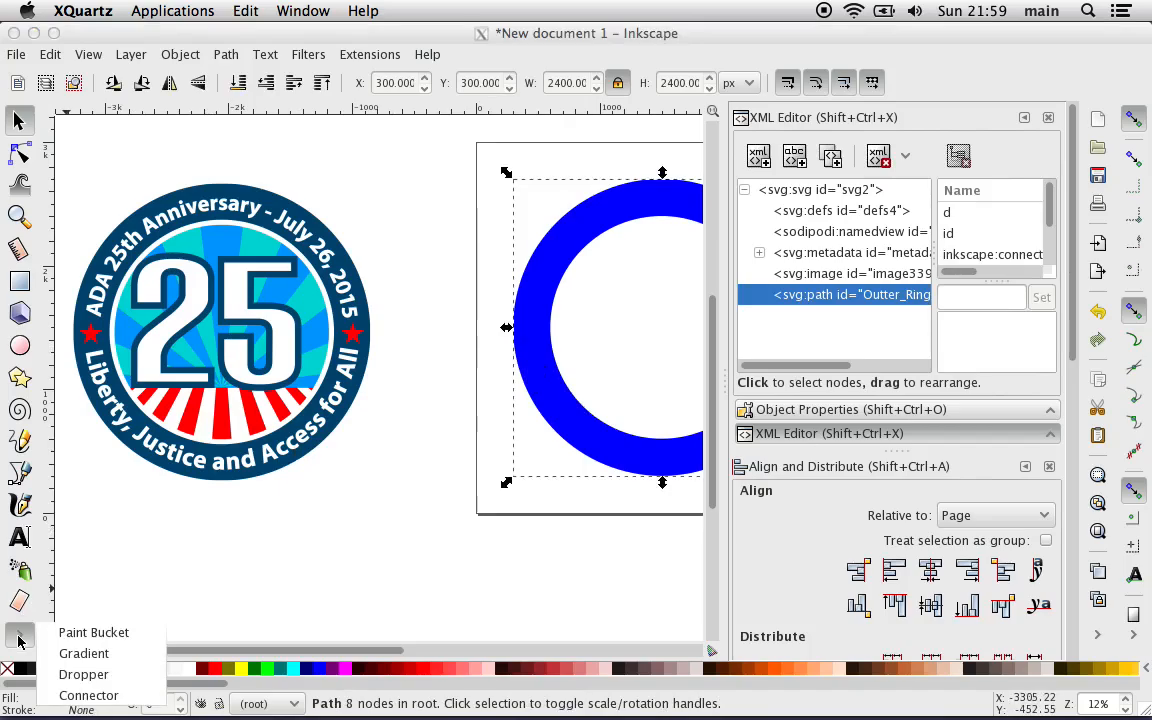
click(112, 675)
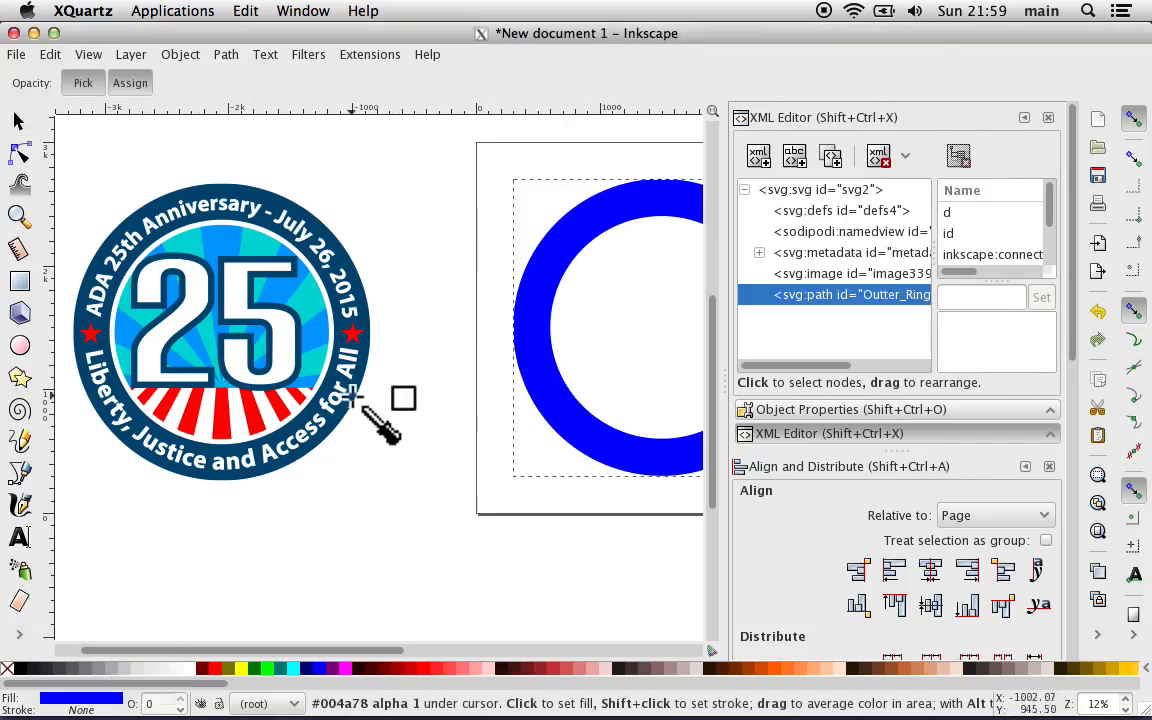
click(364, 345)
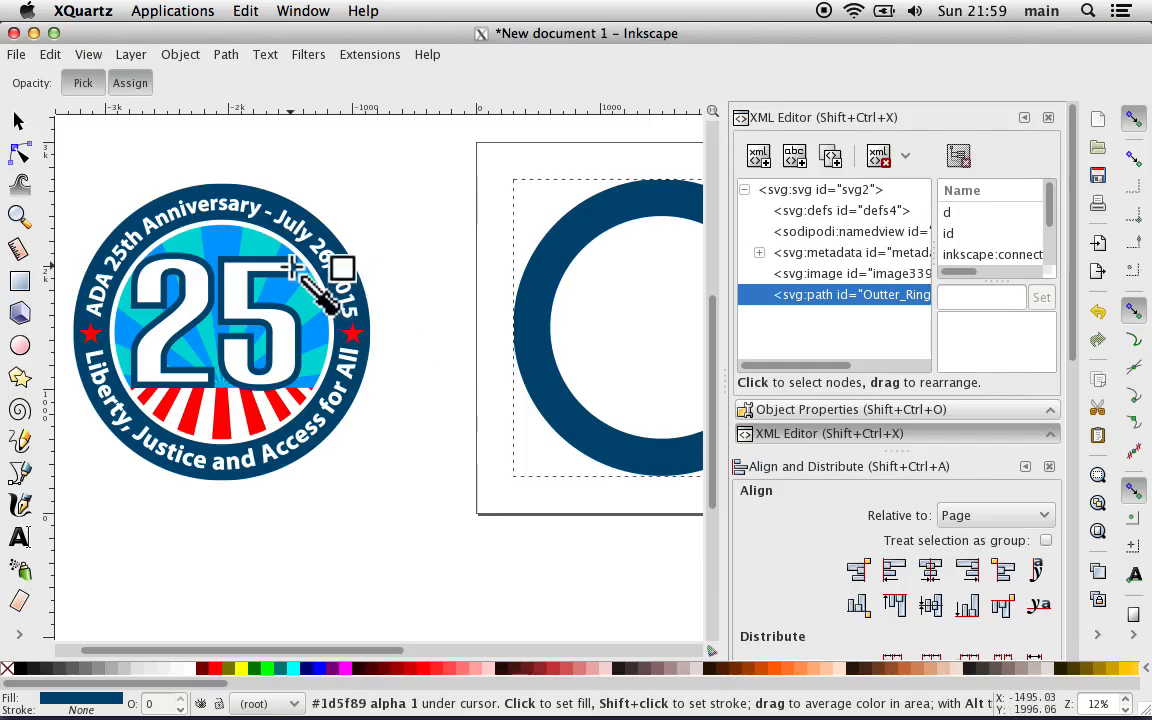
key(F1)
key(Escape)
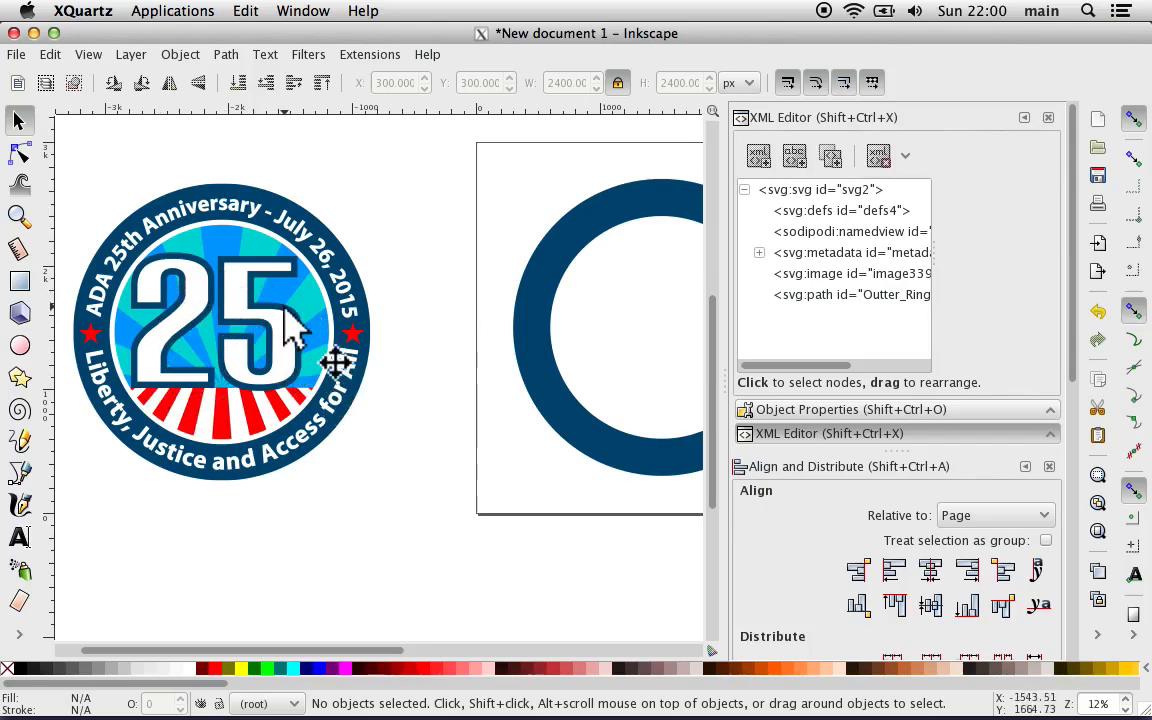
Step: Draw a rectangle about 2109 by 1471 px in the empty canvas area to the right of the page
scroll(443, 360, right, 6)
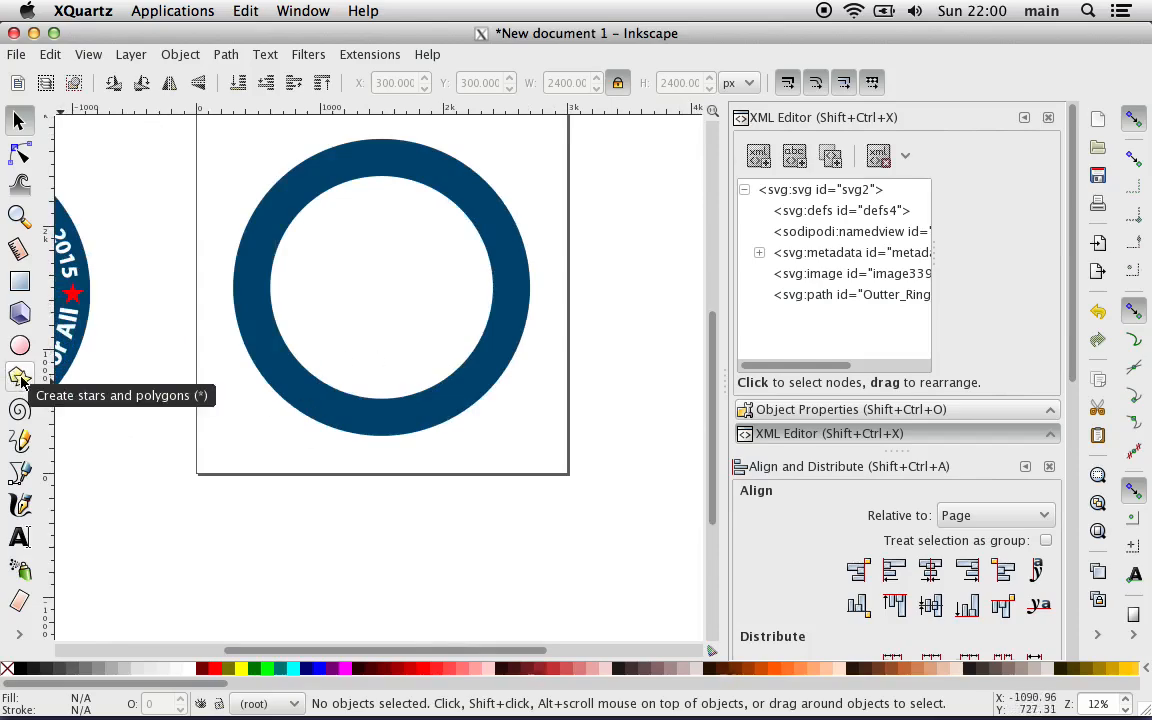
scroll(139, 391, right, 5)
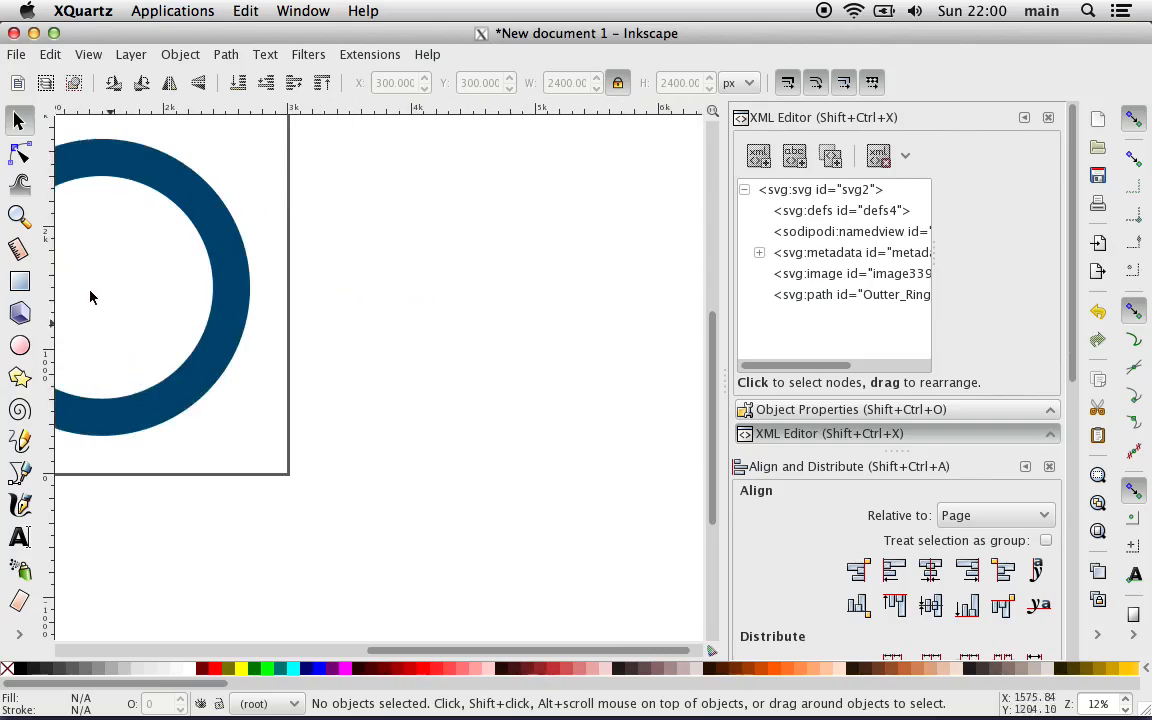
click(20, 280)
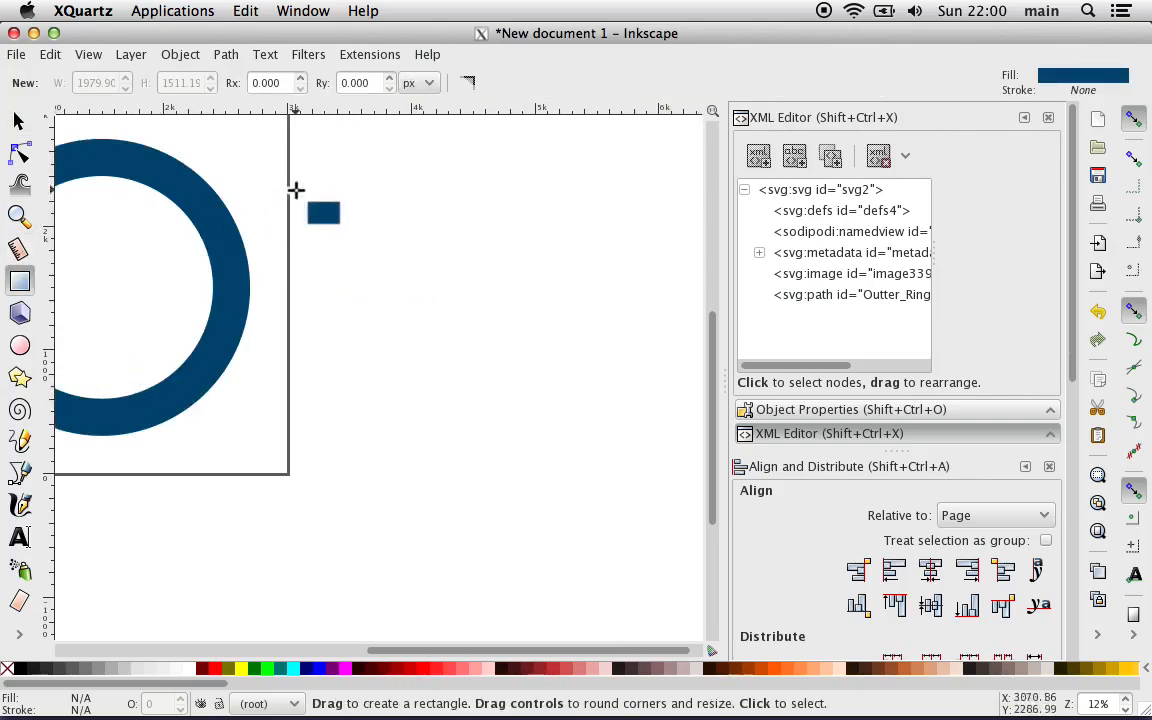
drag(400, 169, 660, 350)
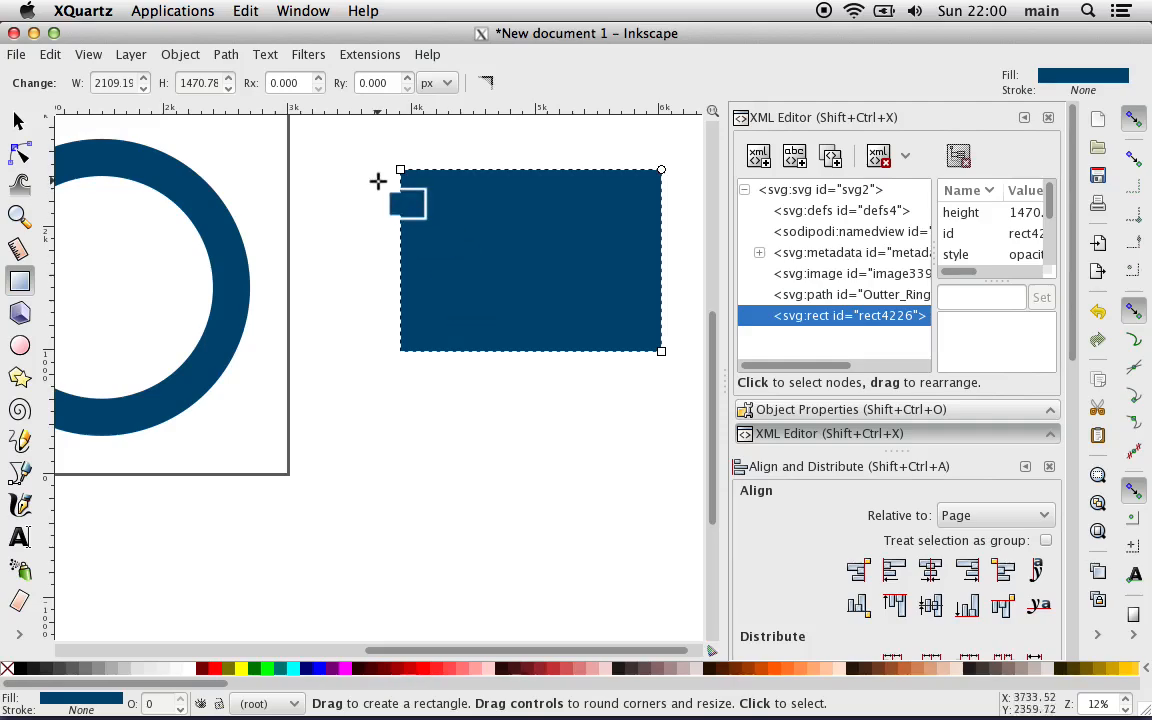
key(Escape)
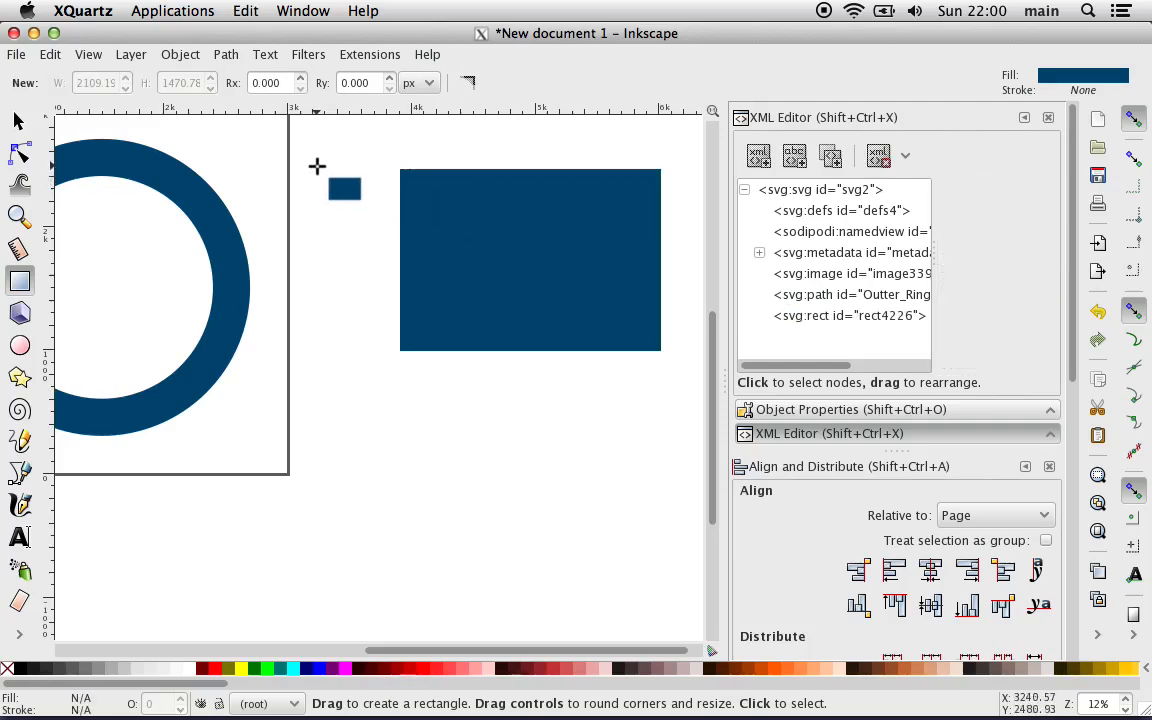
click(18, 119)
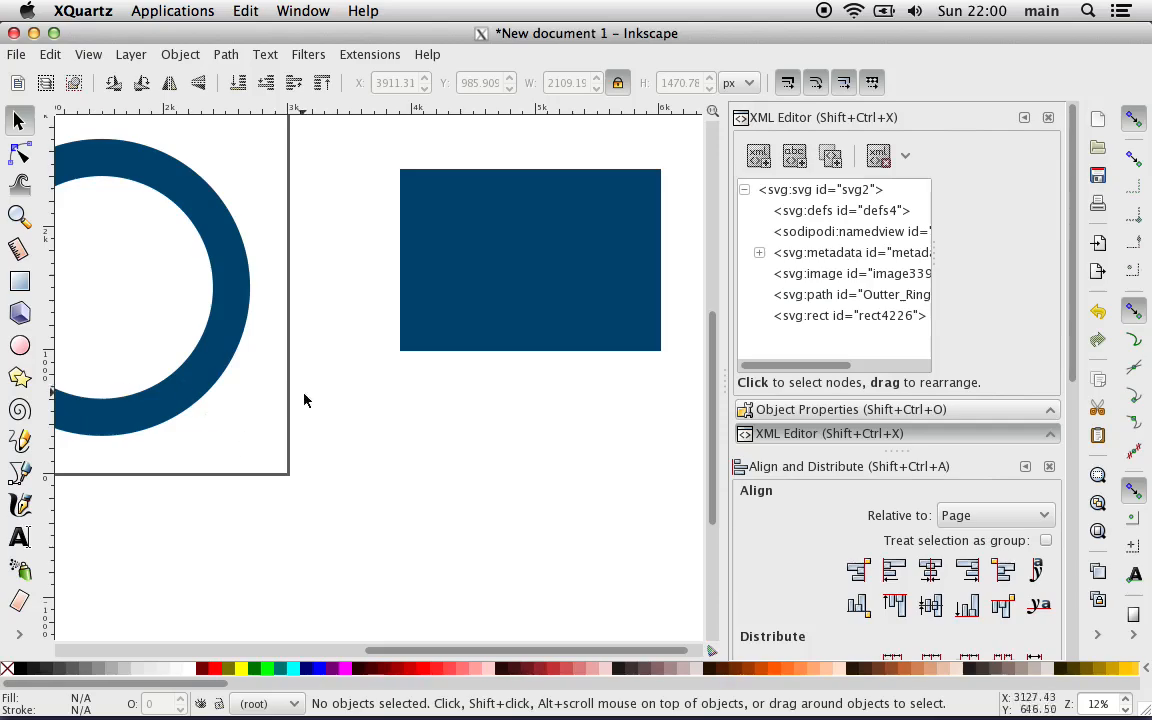
Step: Set rotation snapping to every 7.5 degrees in the Steps preferences
click(19, 56)
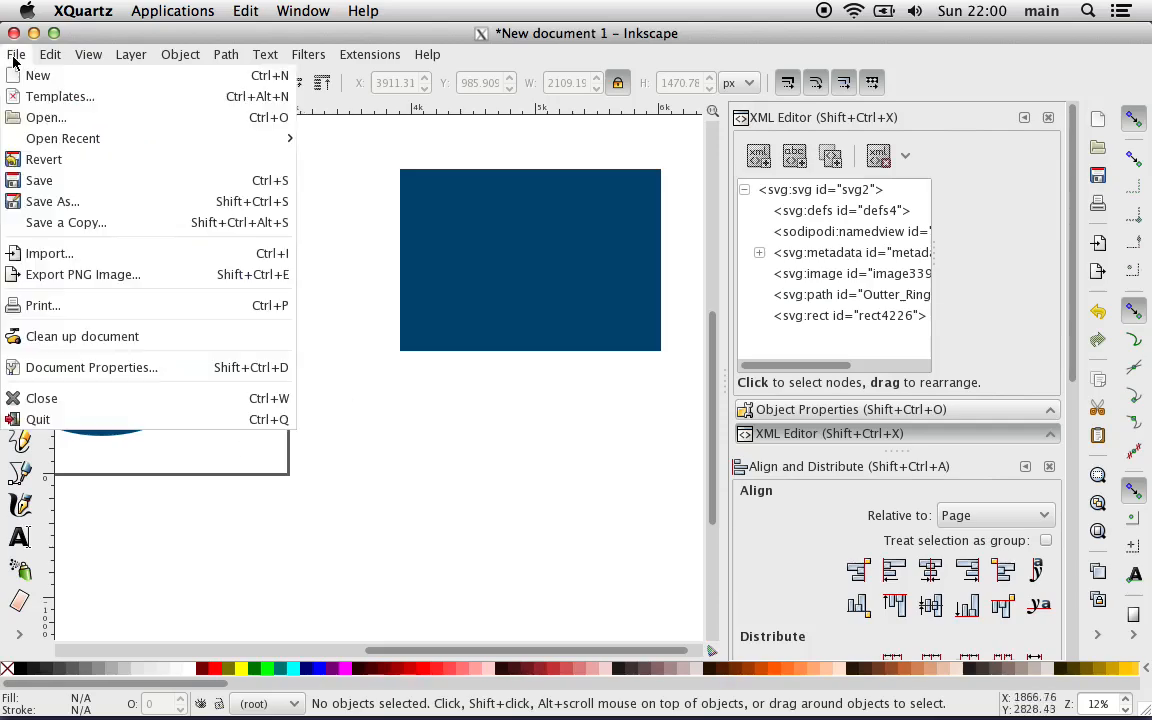
mouse_move(48, 58)
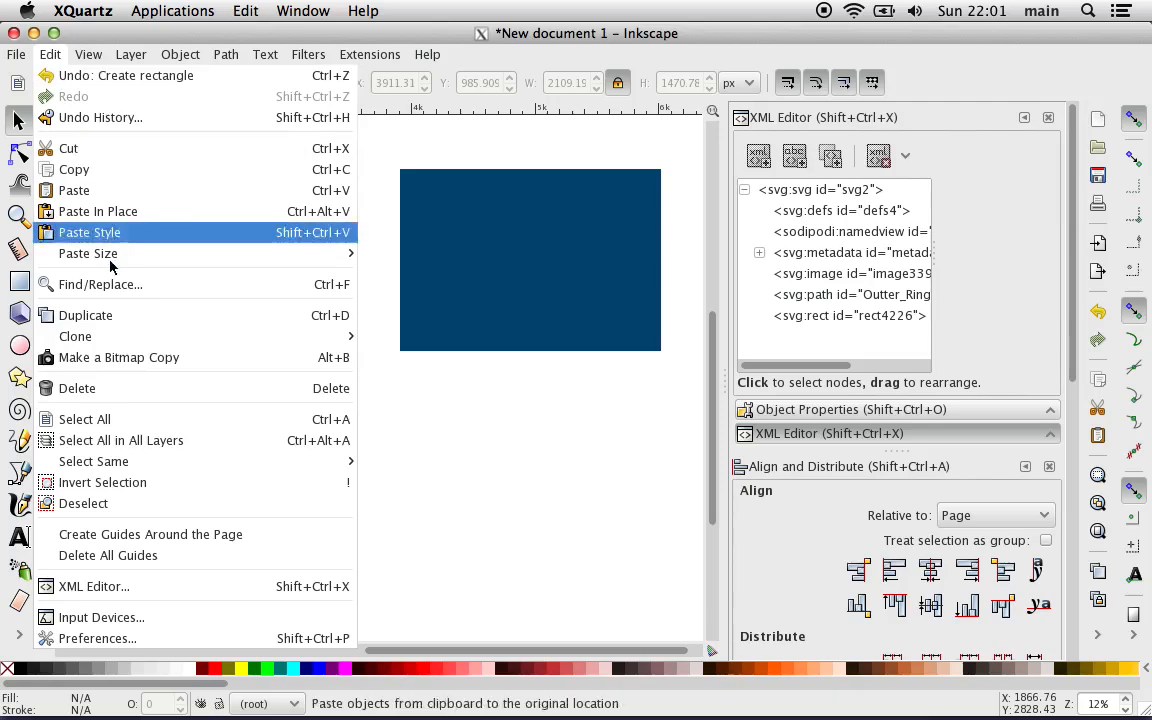
click(177, 636)
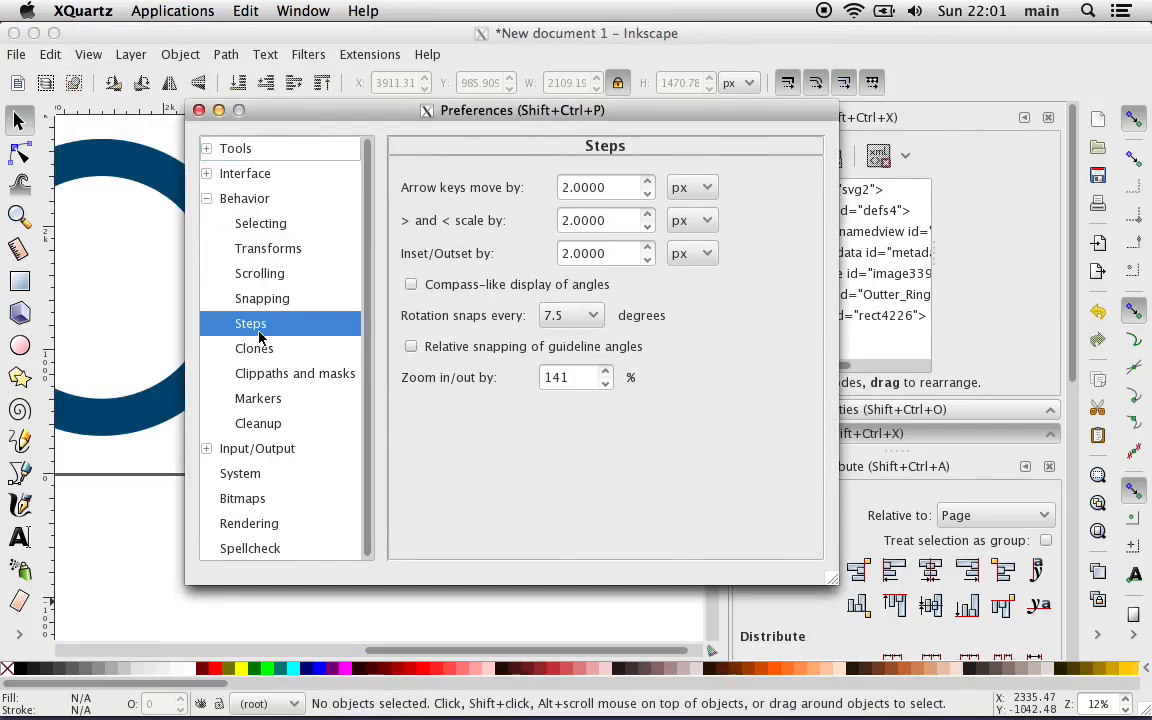
click(563, 315)
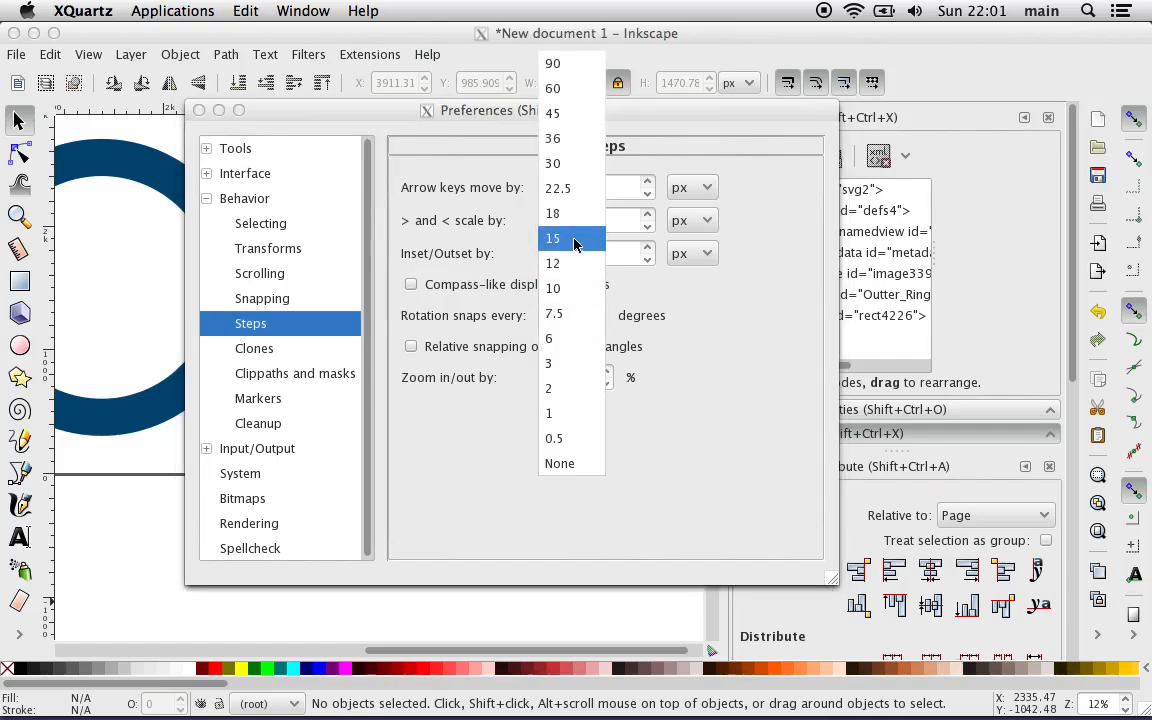
click(555, 313)
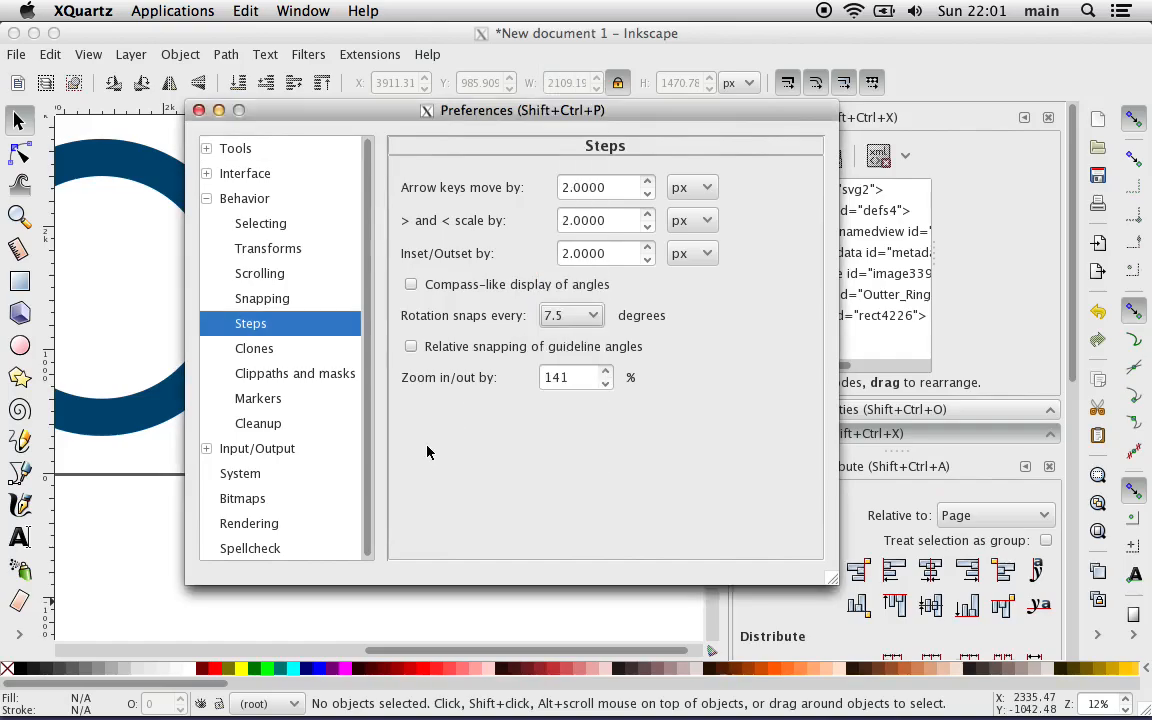
click(198, 110)
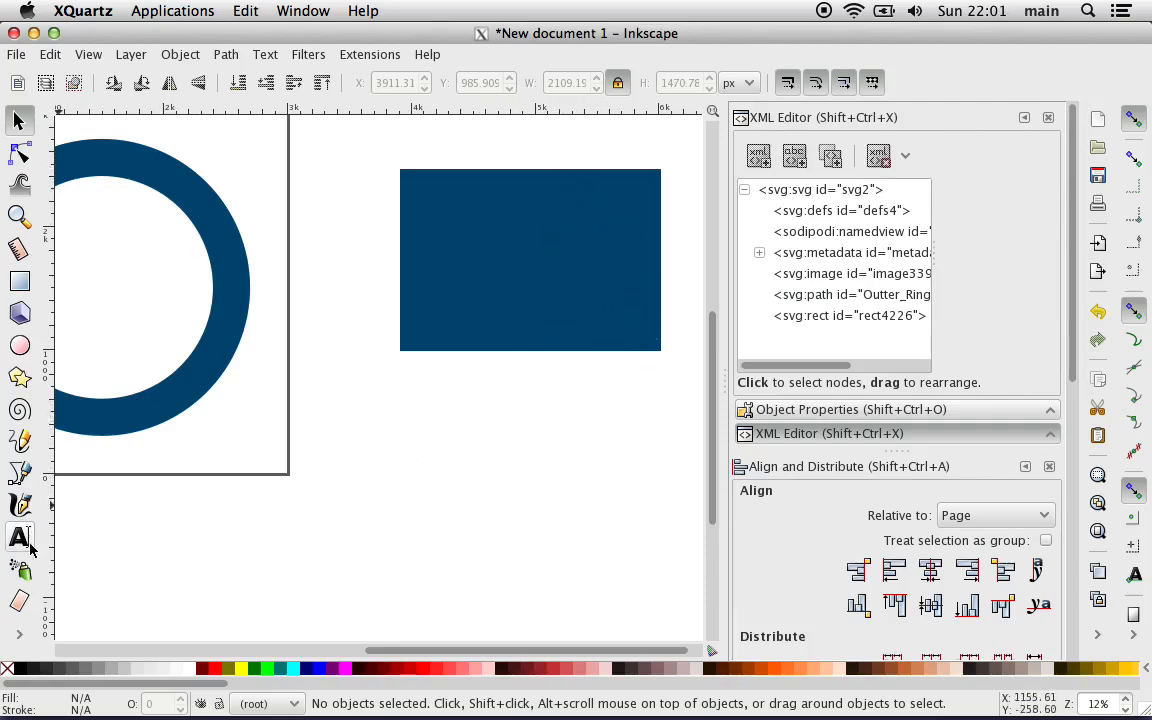
Step: Draw an open, narrow inverted V of two straight segments, angled 7.5° off vertical and about 1110 px long, across the rectangle's lower edge
click(17, 476)
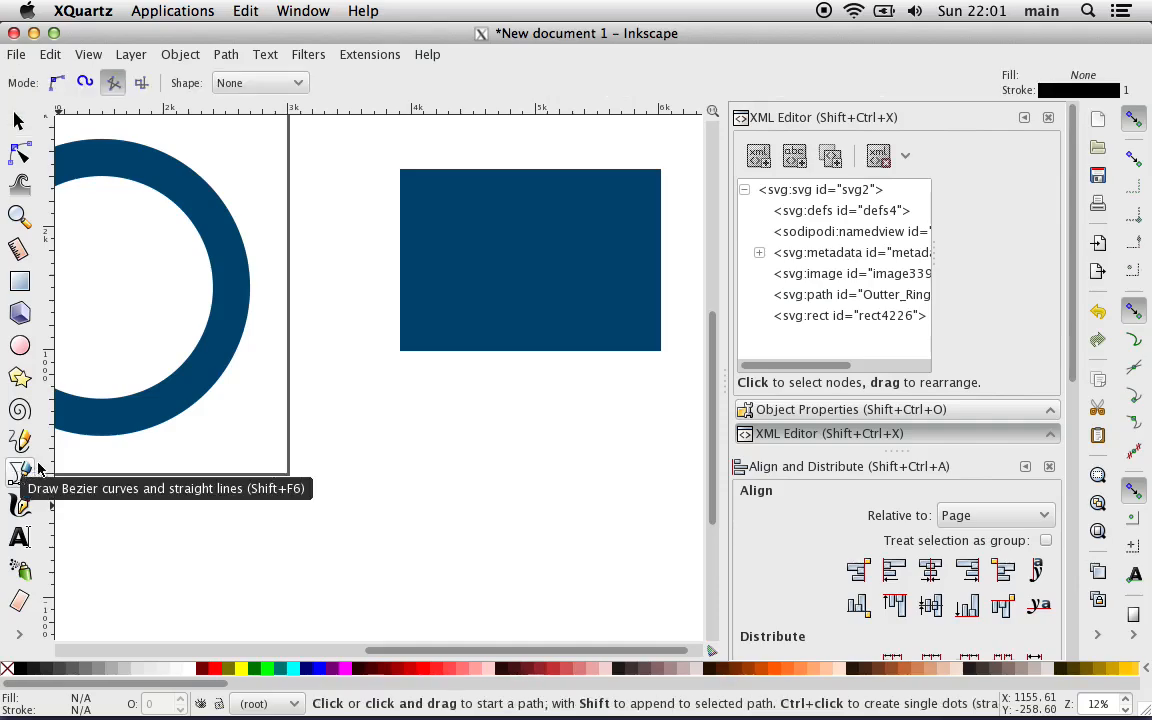
click(116, 85)
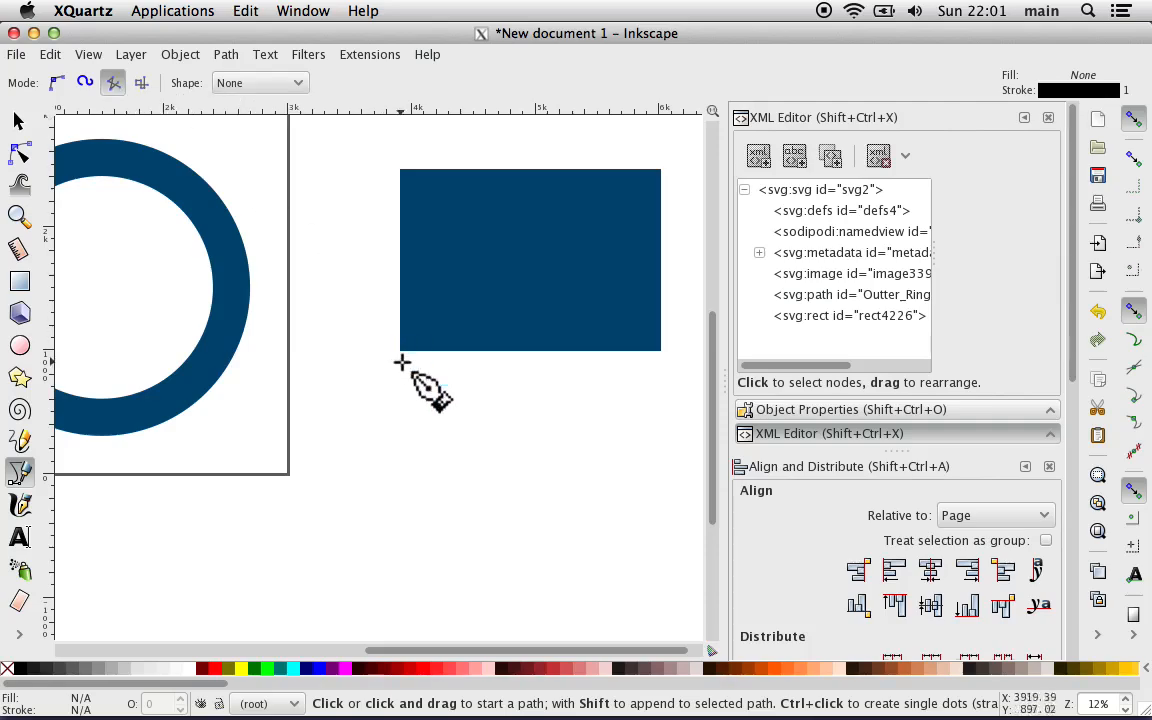
click(464, 389)
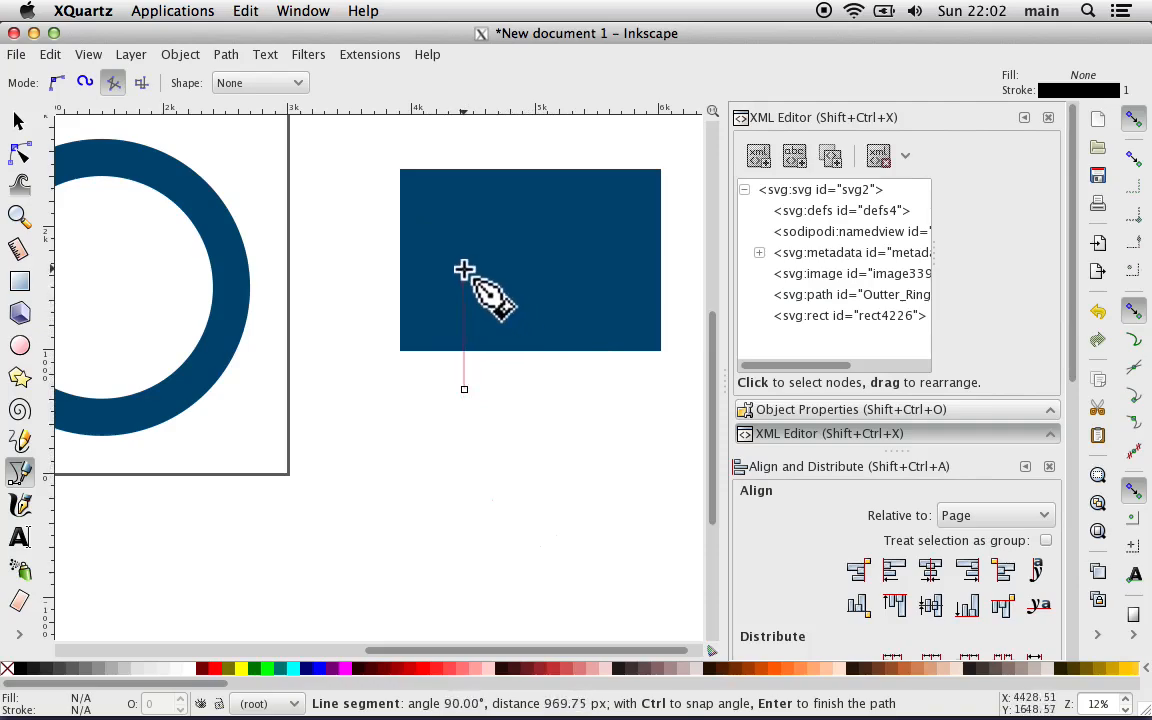
key(ctrl)
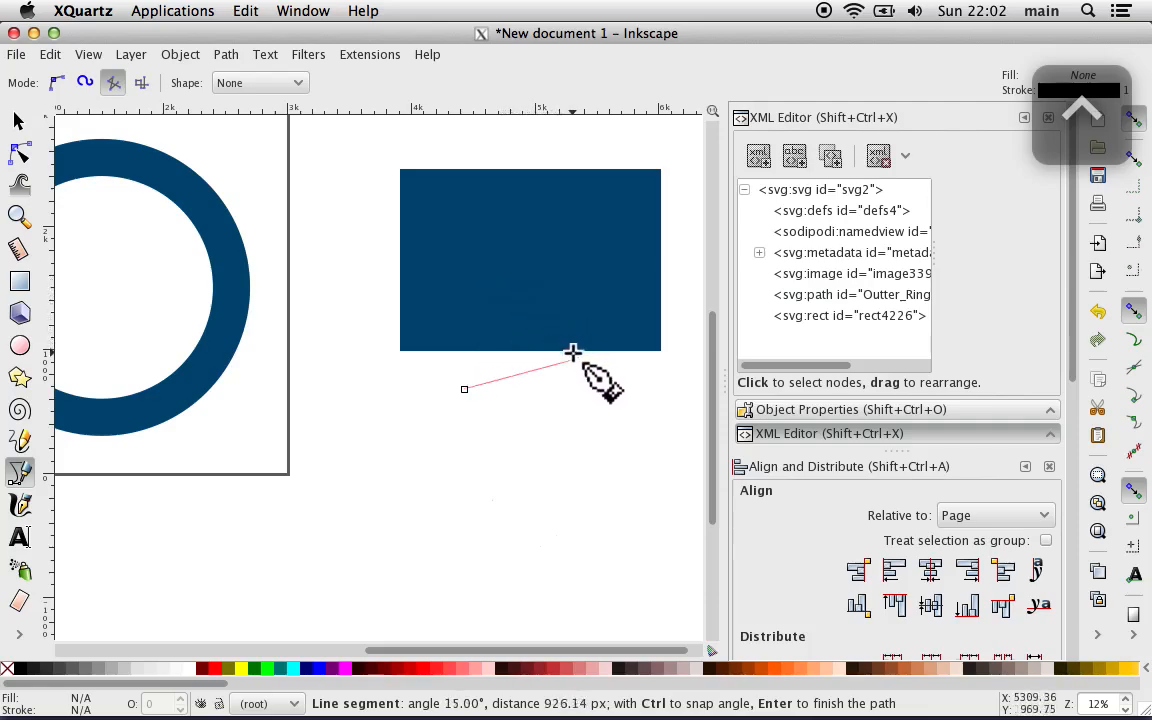
click(480, 257)
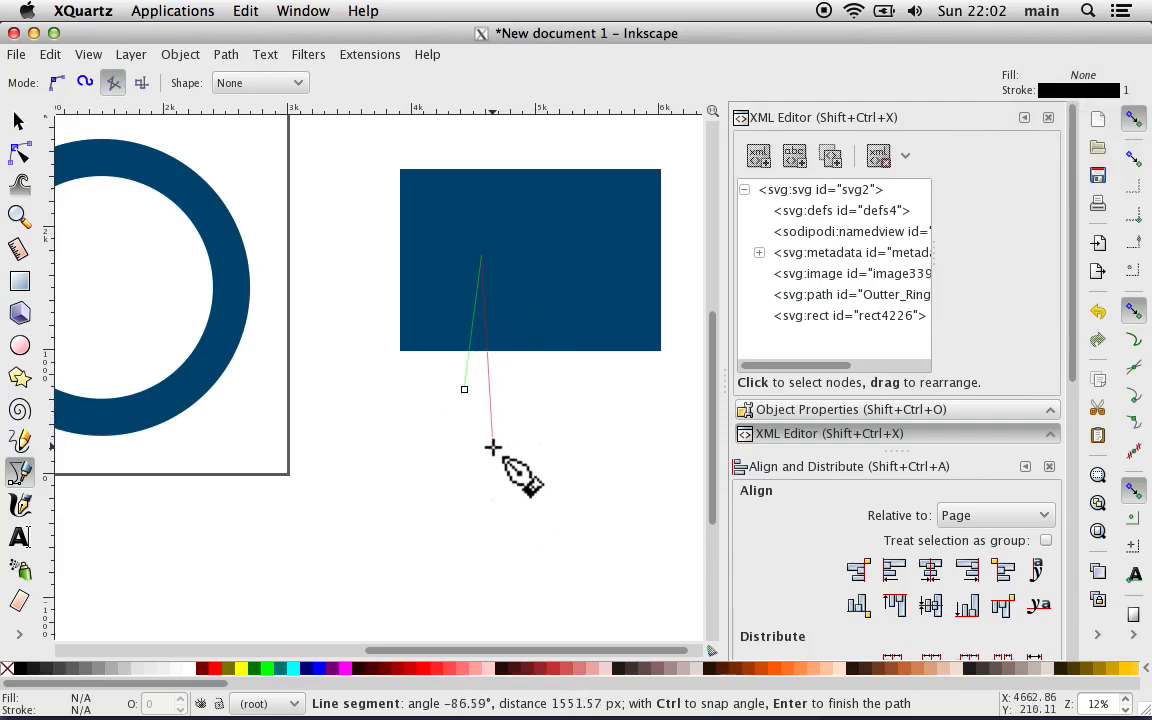
key(ctrl)
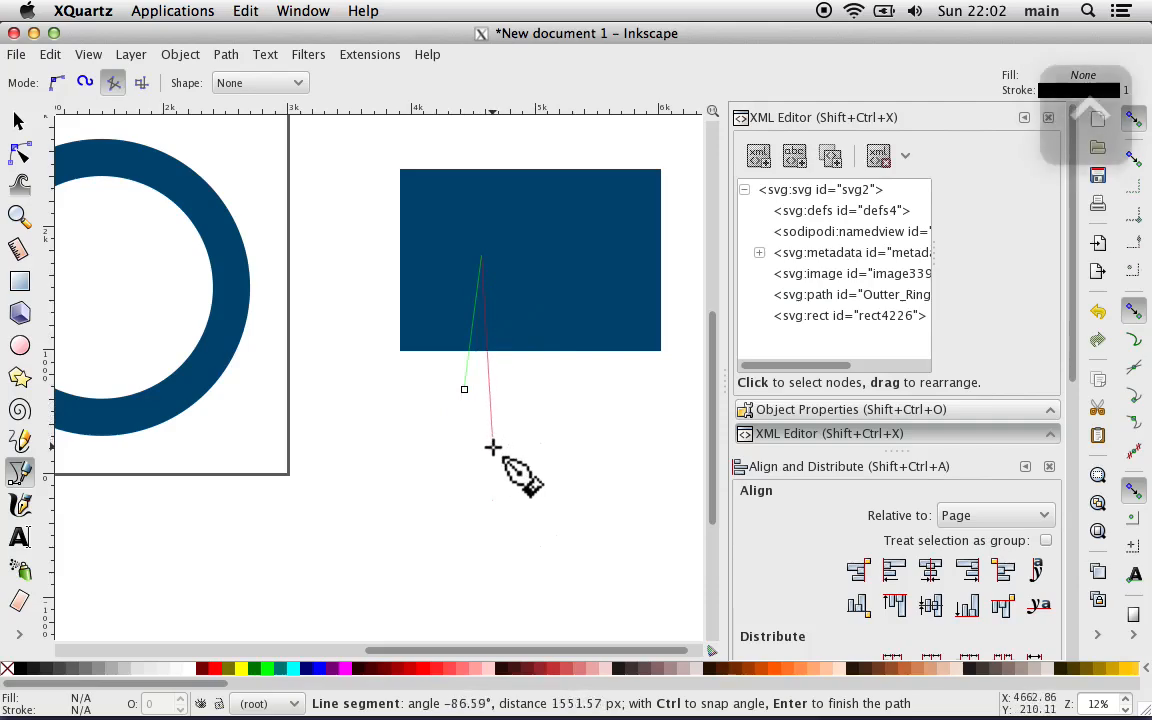
click(502, 390)
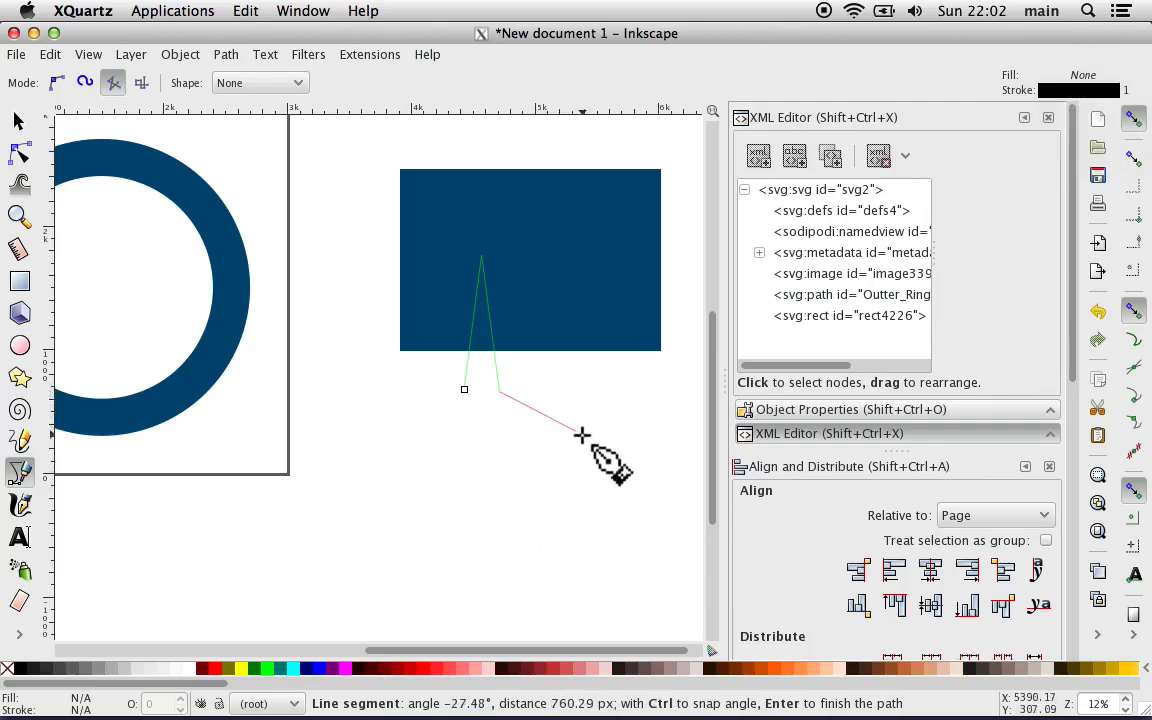
key(Return)
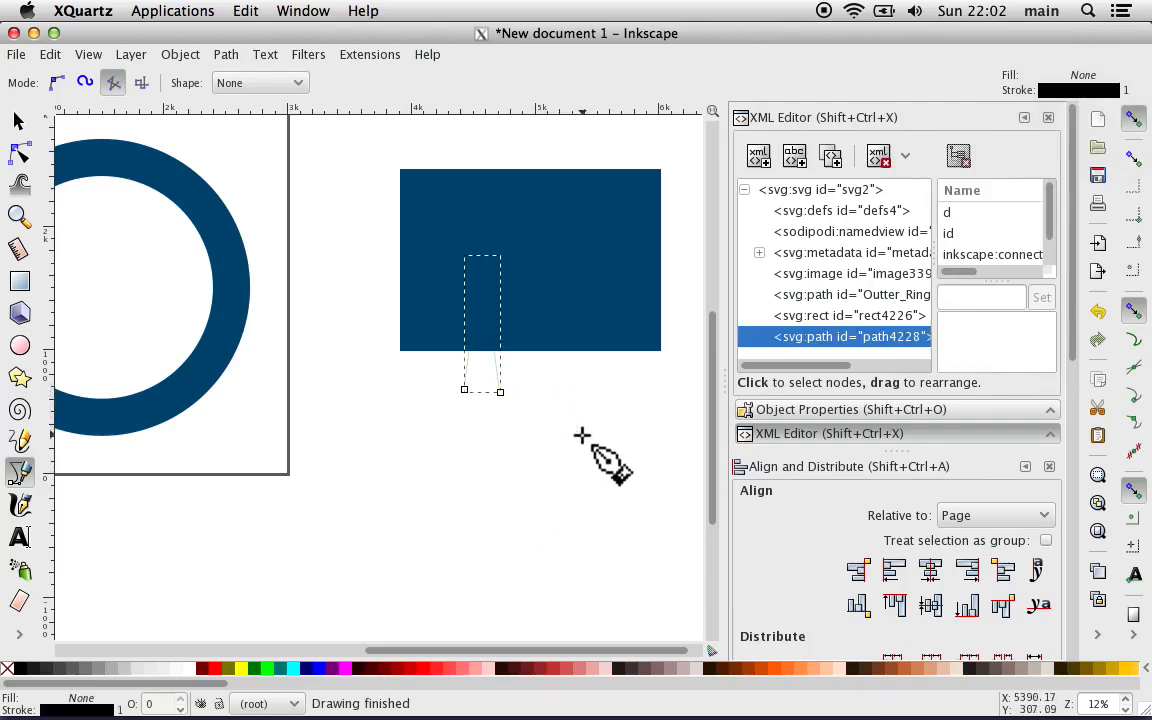
key(plus)
key(plus)
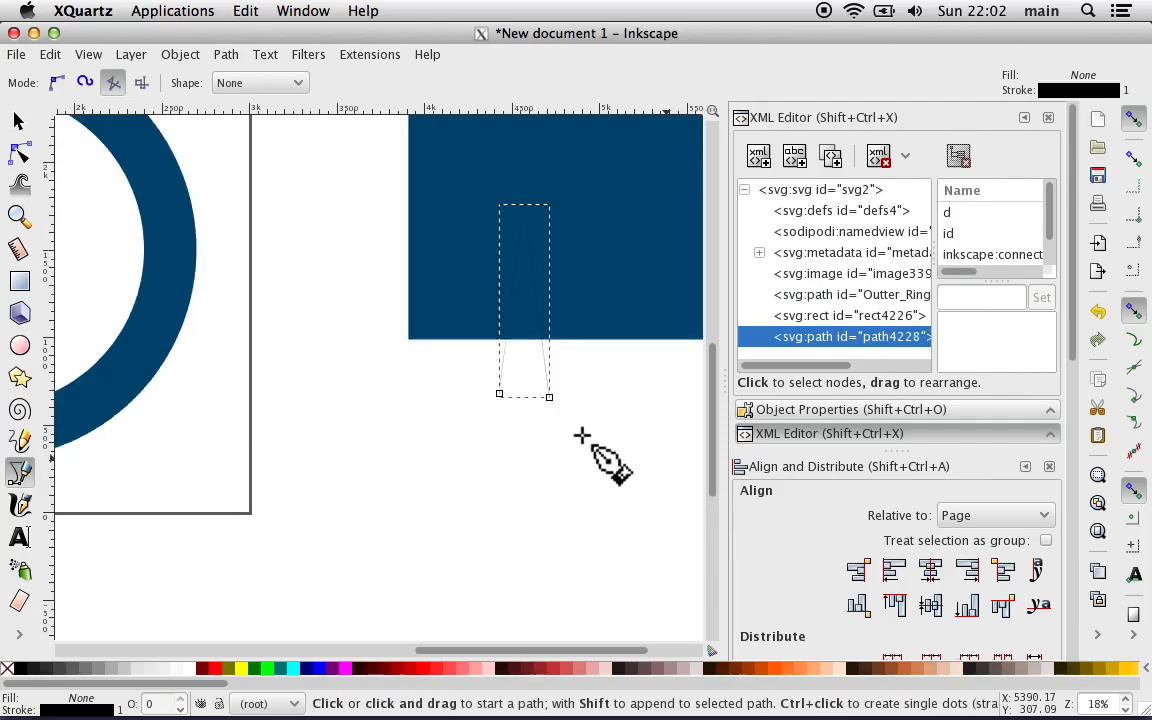
Step: Cut the rectangle into pieces along the inverted V using the Division path operation, and deselect the result
scroll(522, 465, right, 4)
scroll(522, 465, up, 3)
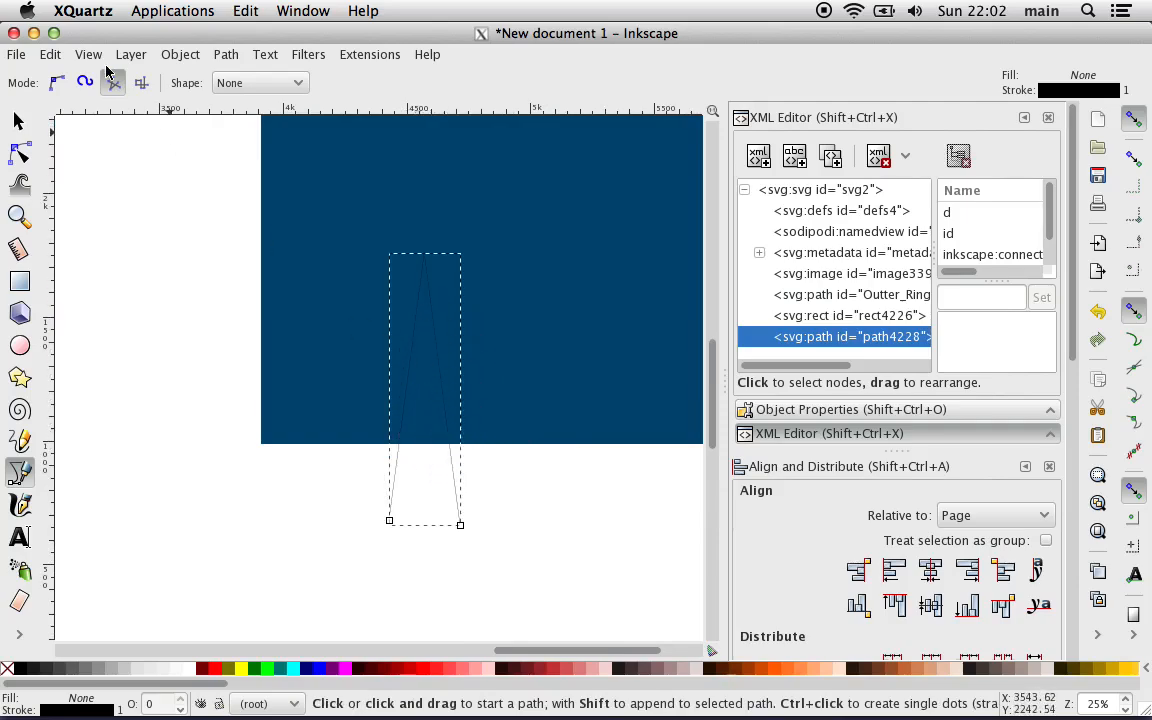
click(18, 117)
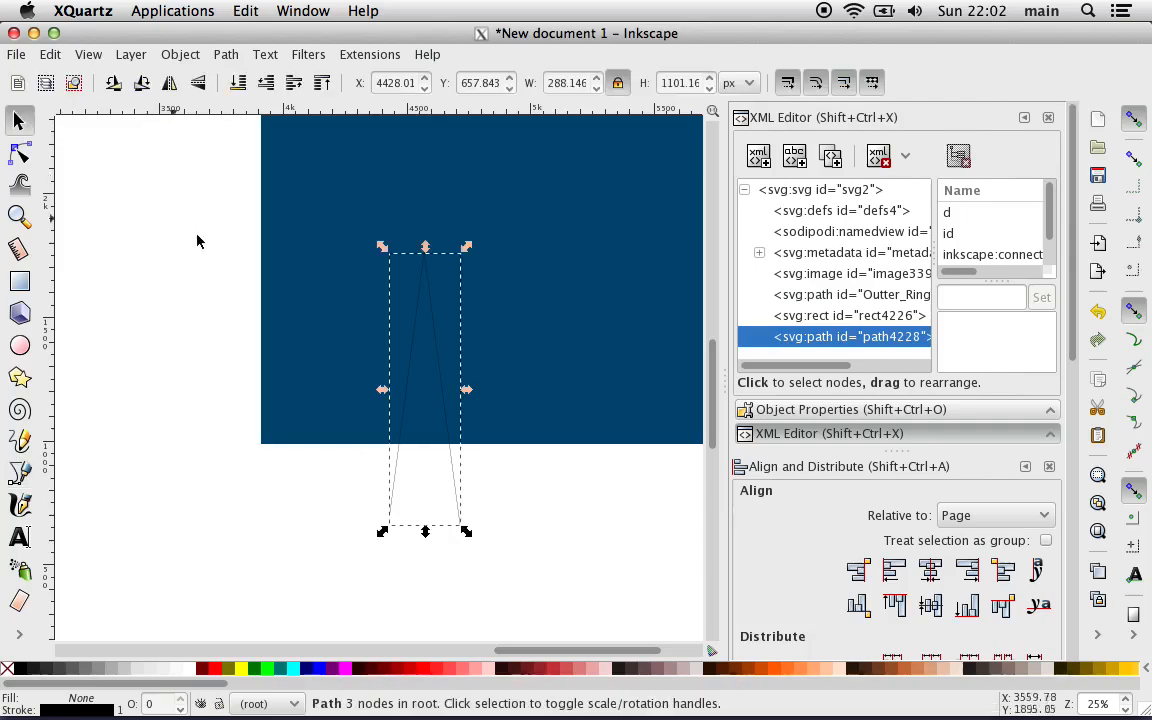
key(shift)
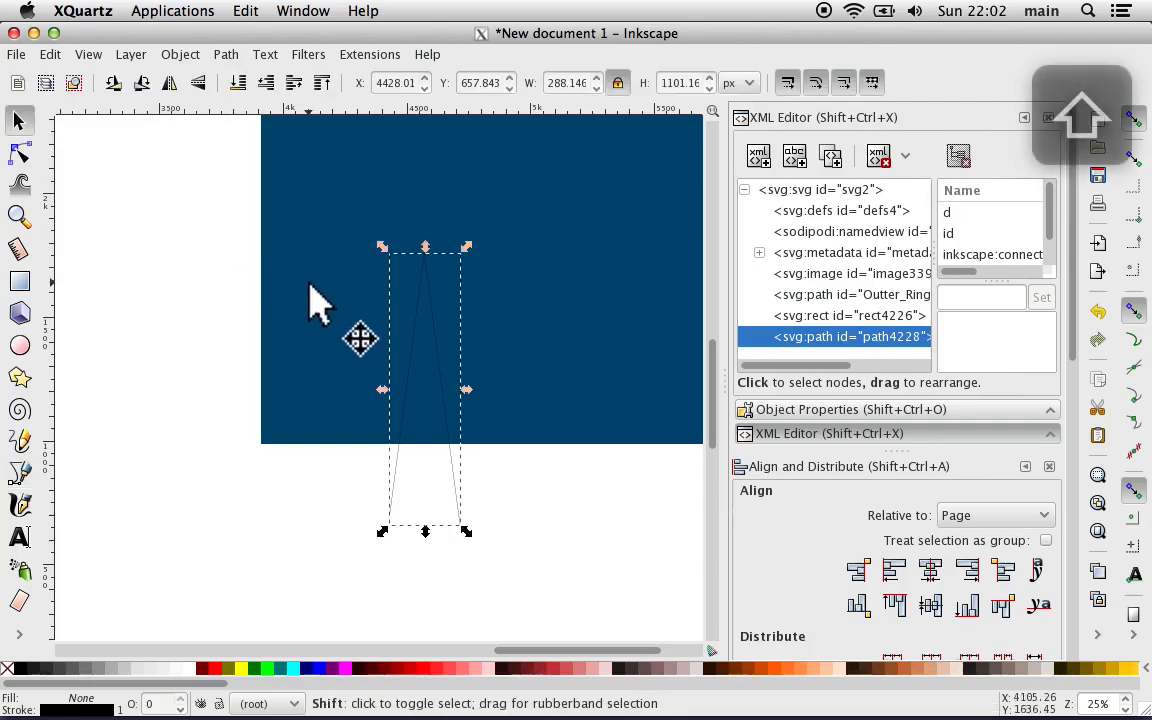
shift+click(310, 285)
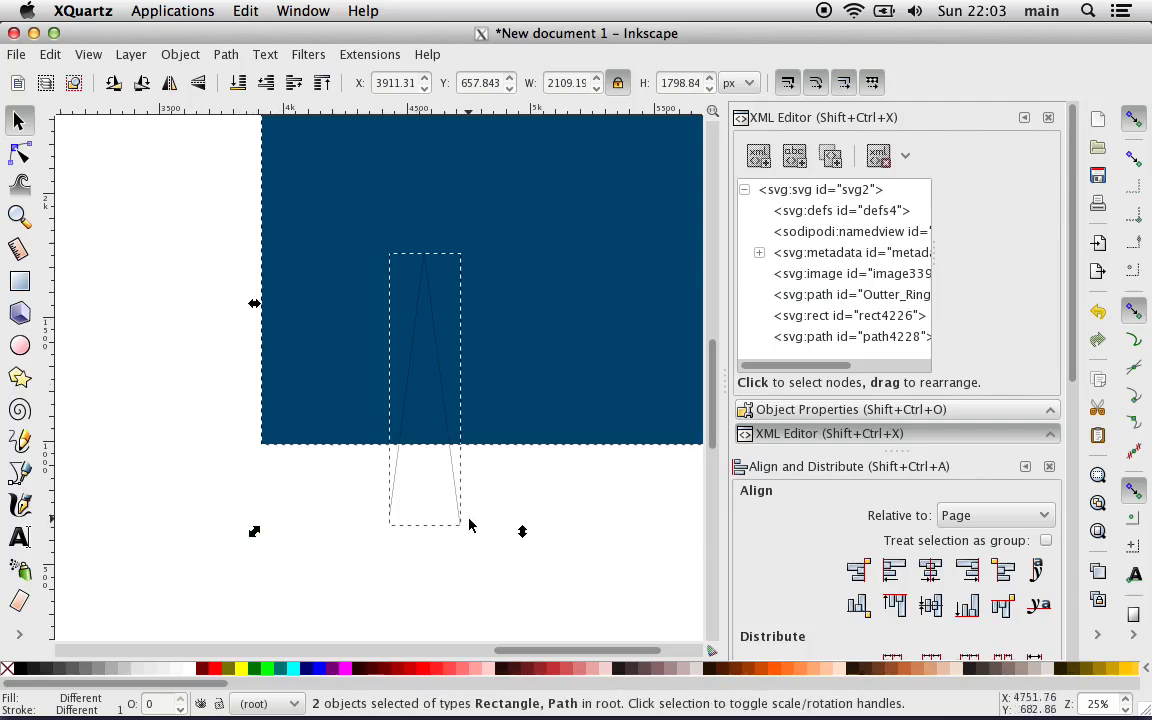
click(227, 55)
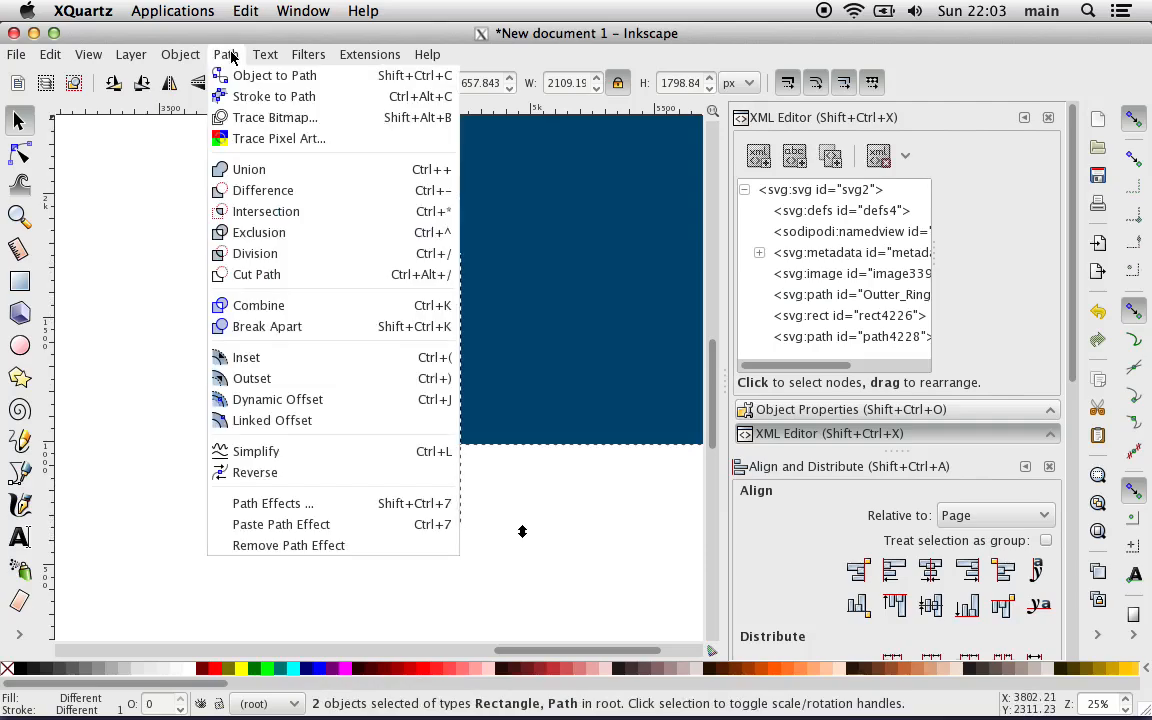
click(303, 257)
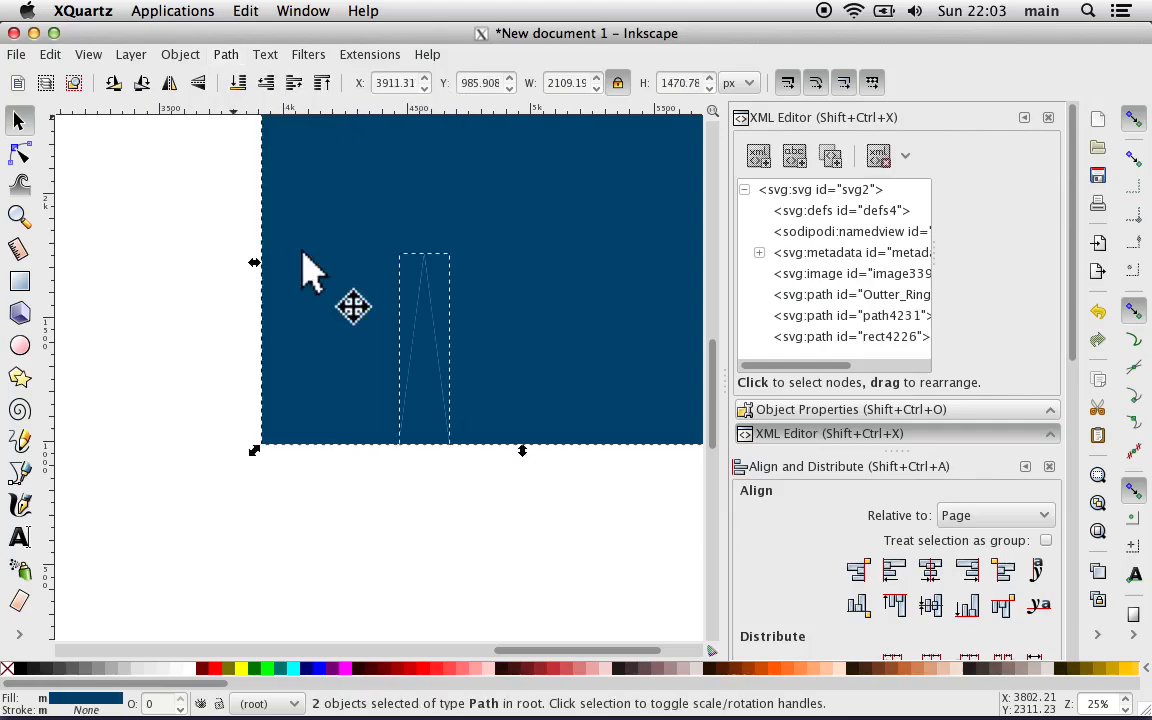
click(165, 332)
Step: Pull the cut-out wedge clear, delete the leftover rectangle piece, and place the wedge just right of the page's upper area
drag(427, 418, 355, 582)
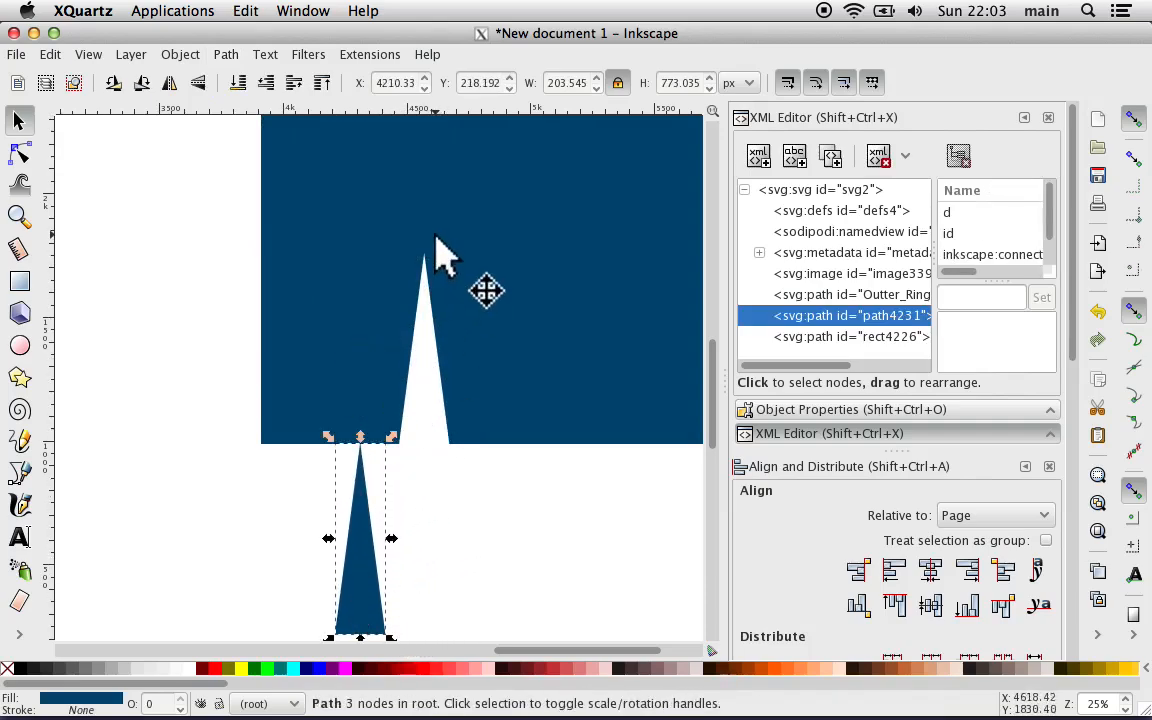
click(362, 185)
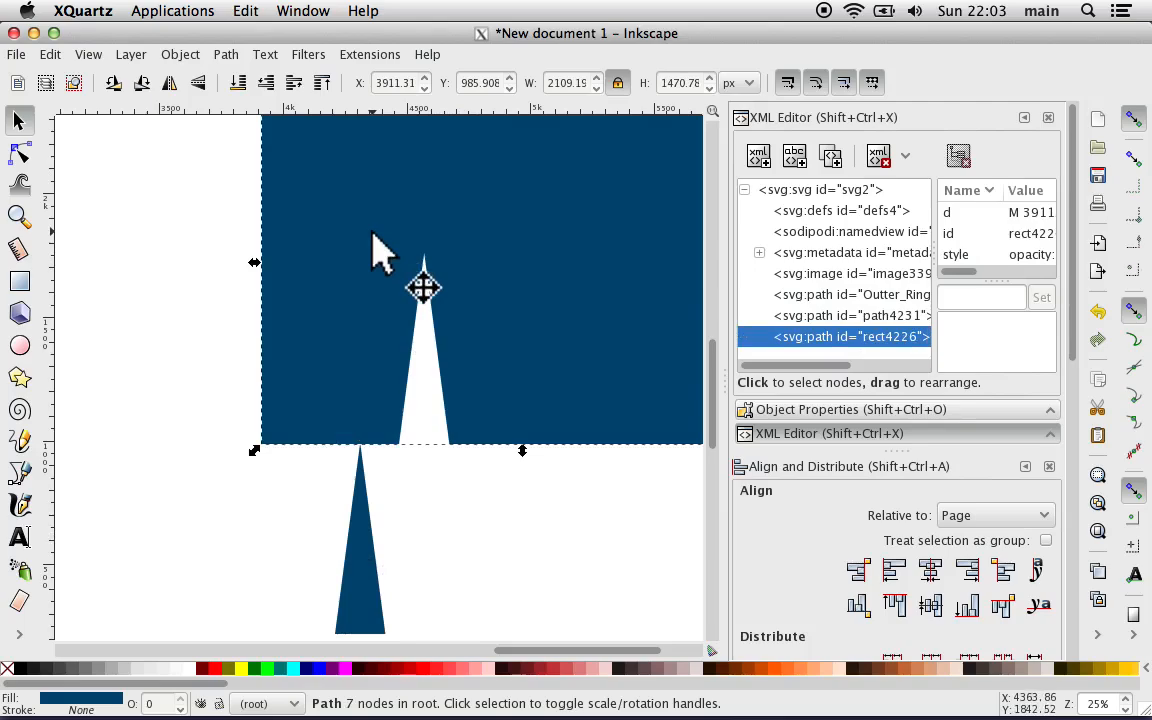
key(Delete)
scroll(377, 440, down, 1)
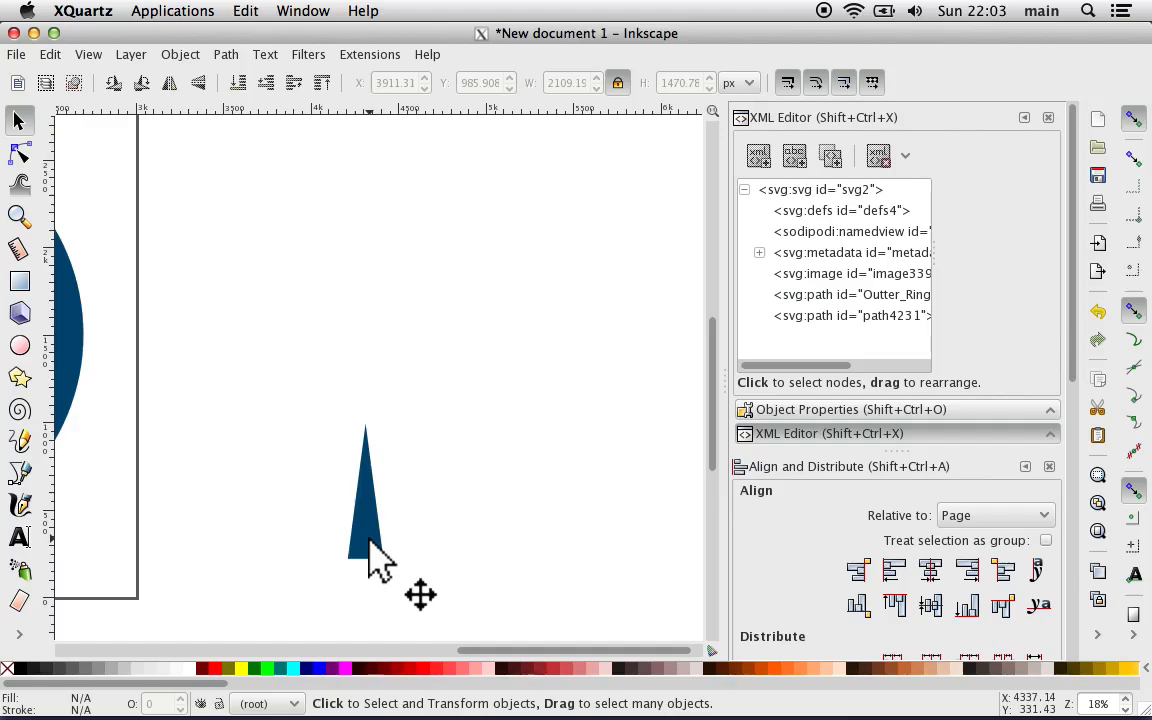
drag(370, 548, 336, 250)
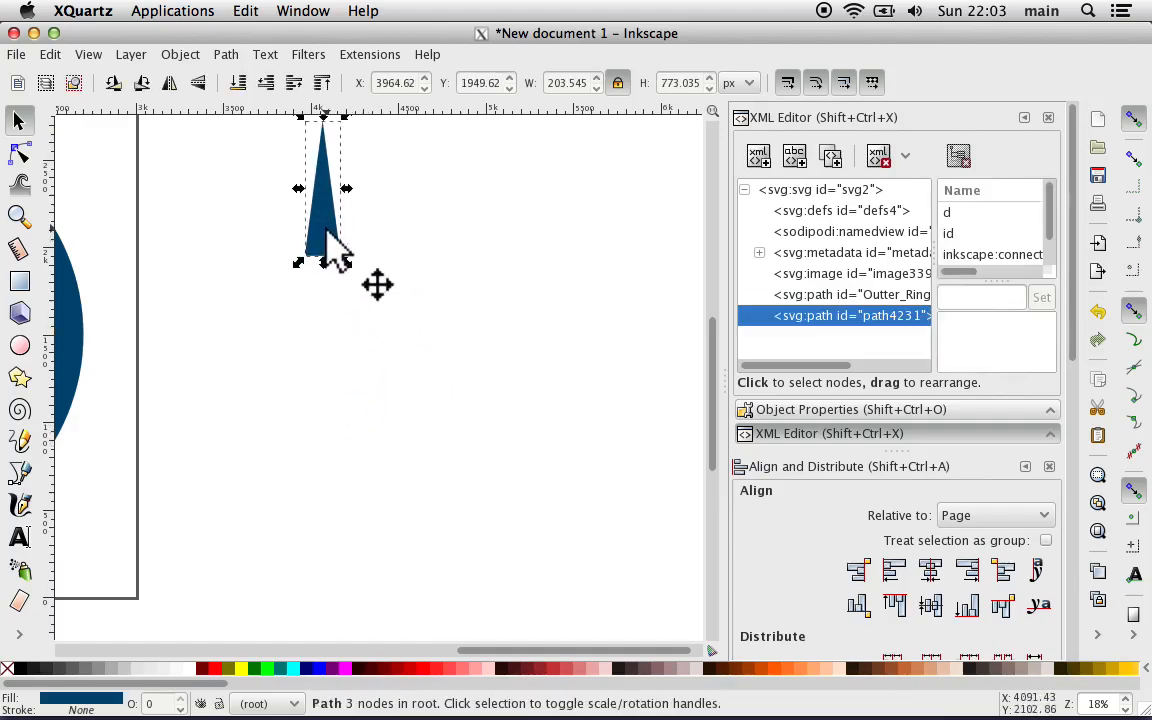
Step: Clear the wedge's label and set its ID to Blue Stripes Master in the object properties
click(130, 55)
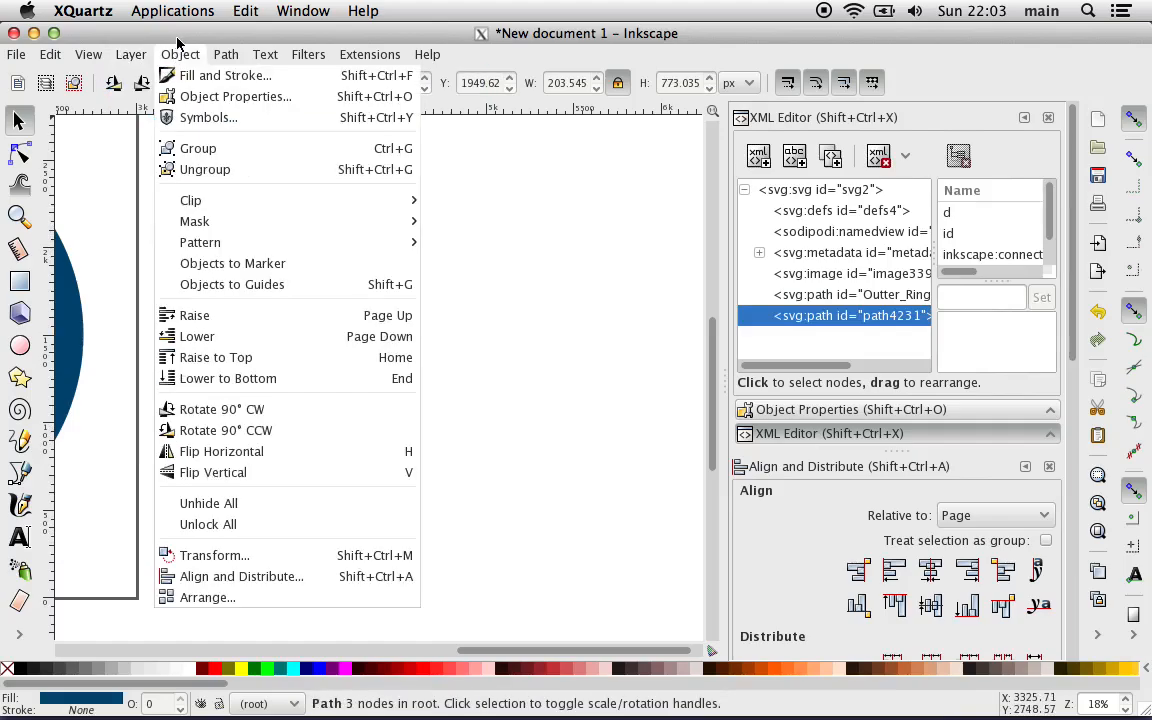
click(200, 96)
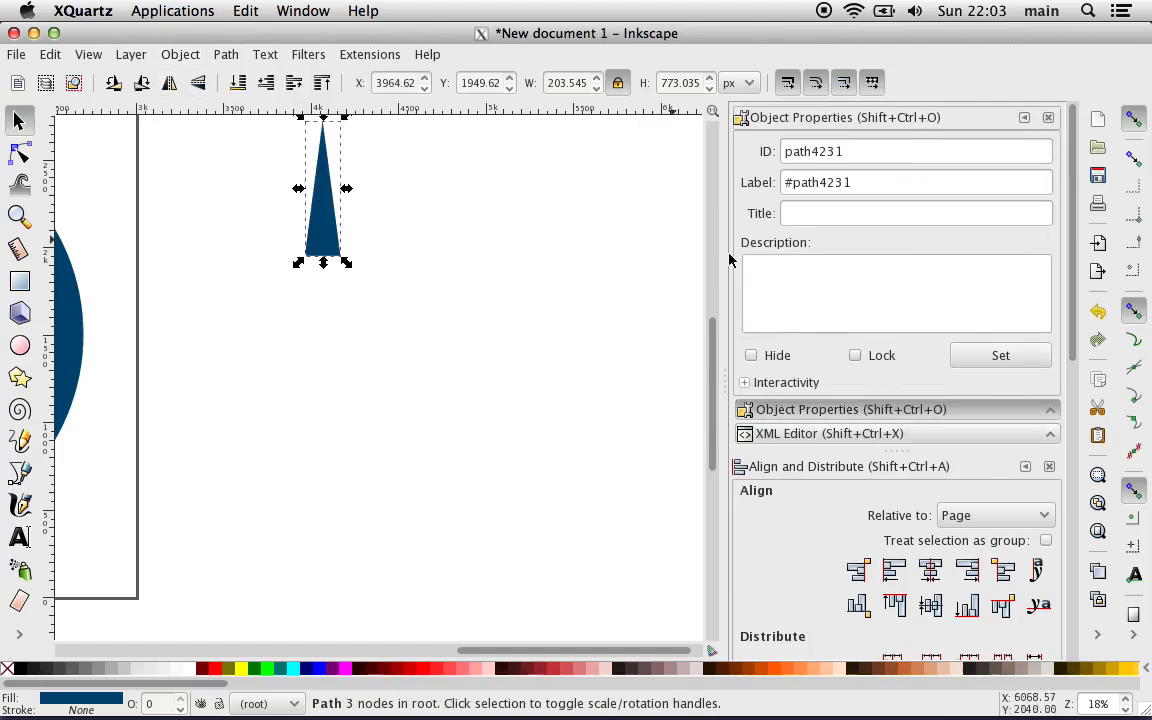
double_click(800, 182)
key(BackSpace)
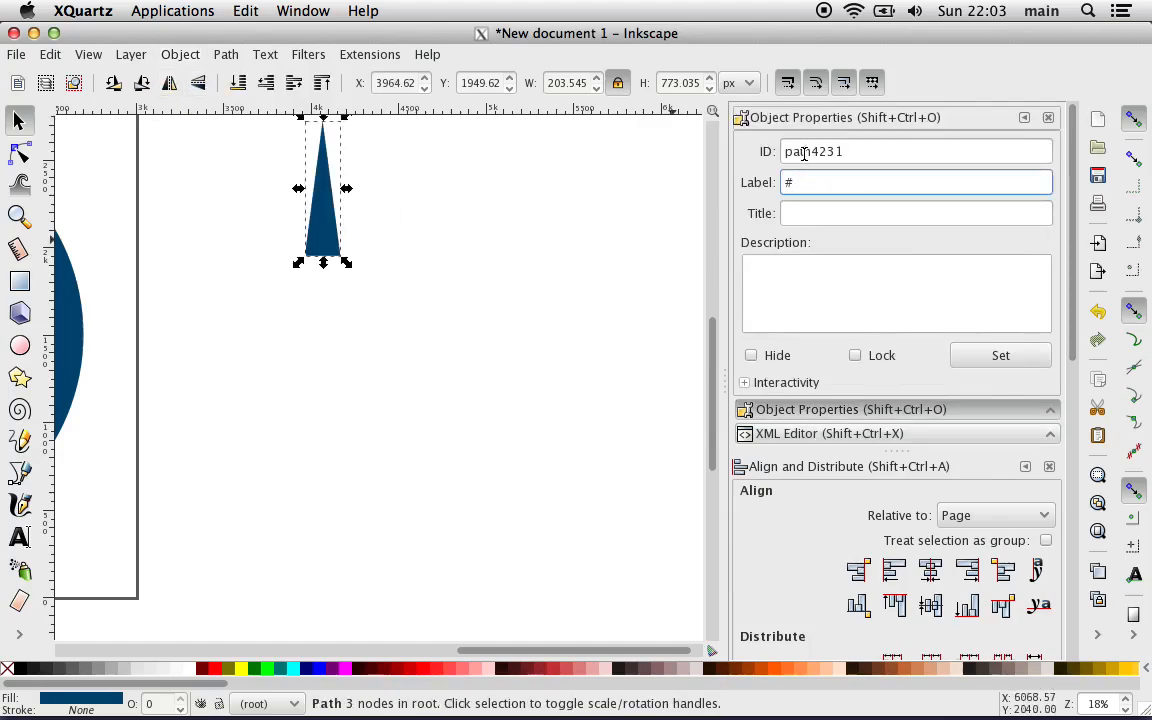
double_click(804, 153)
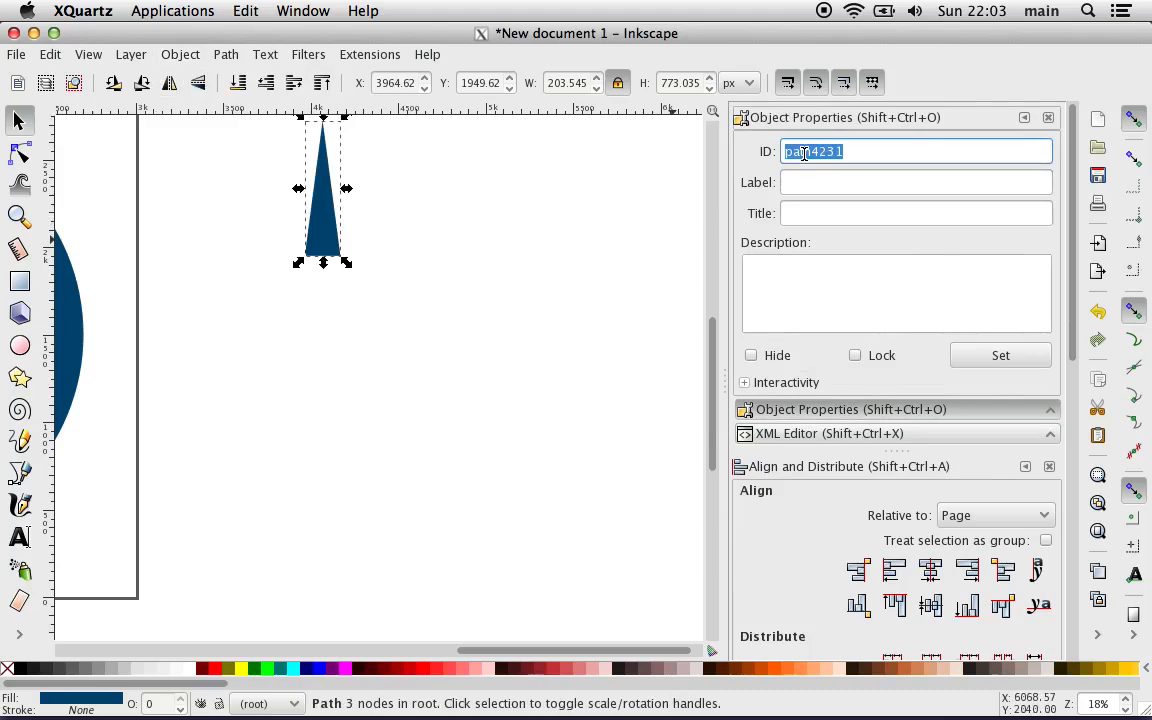
text(Blue)
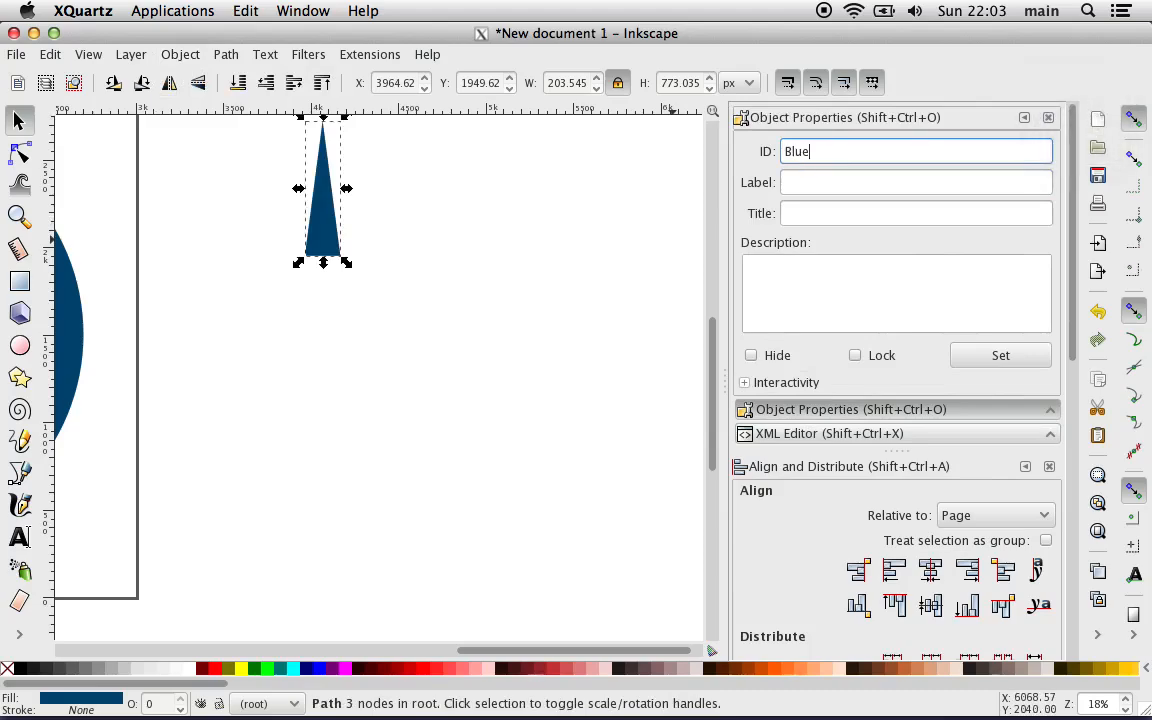
text( Stripes Master)
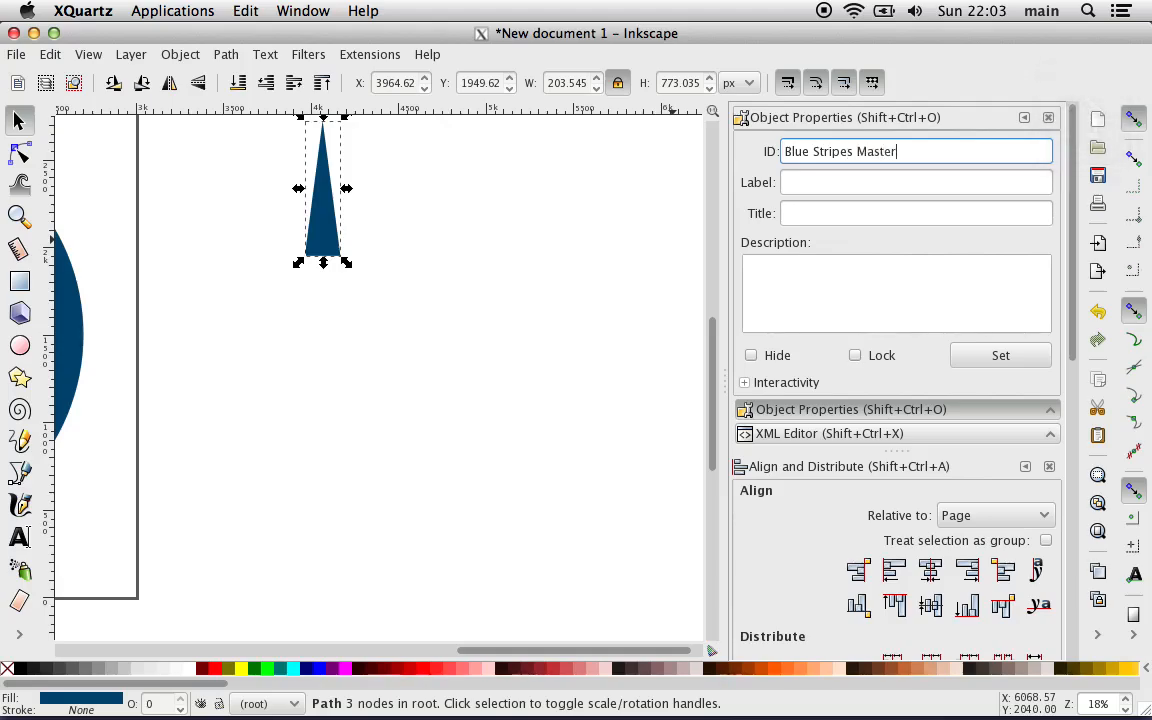
click(984, 356)
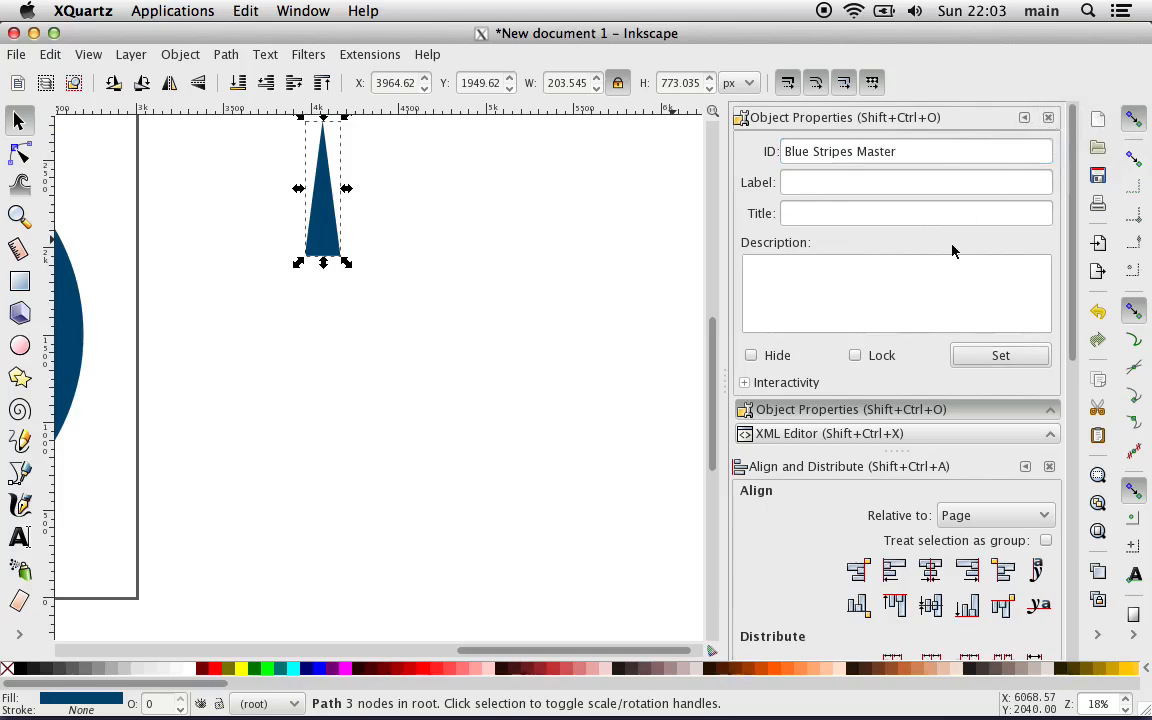
Step: Show the document's node list in the XML Editor again and widen the docked dialogs slightly
scroll(920, 296, down, 3)
click(920, 296)
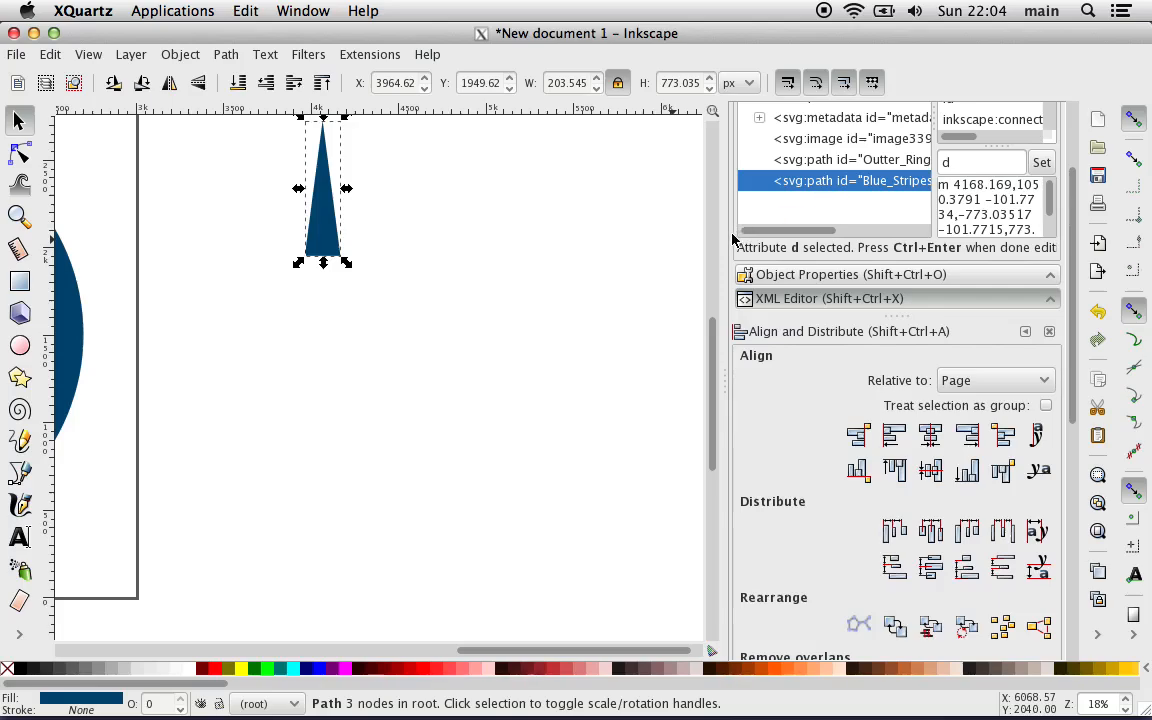
drag(724, 287, 687, 290)
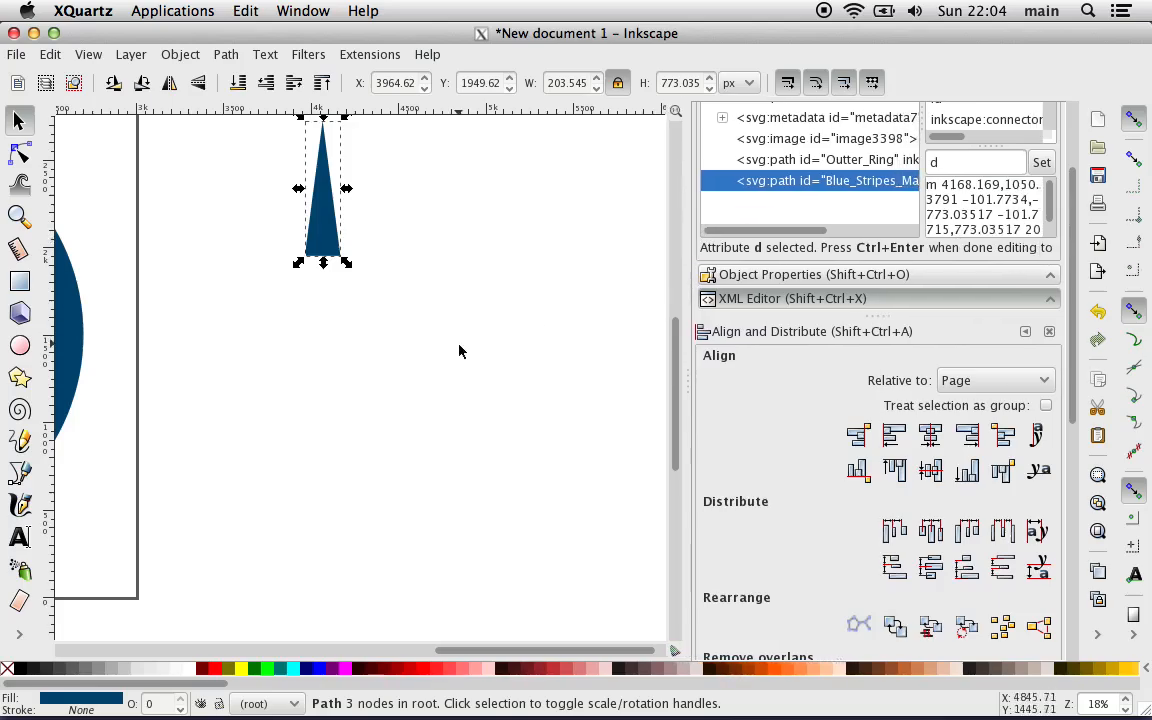
Step: Make three duplicates of the blue wedge in place
scroll(460, 350, right, 4)
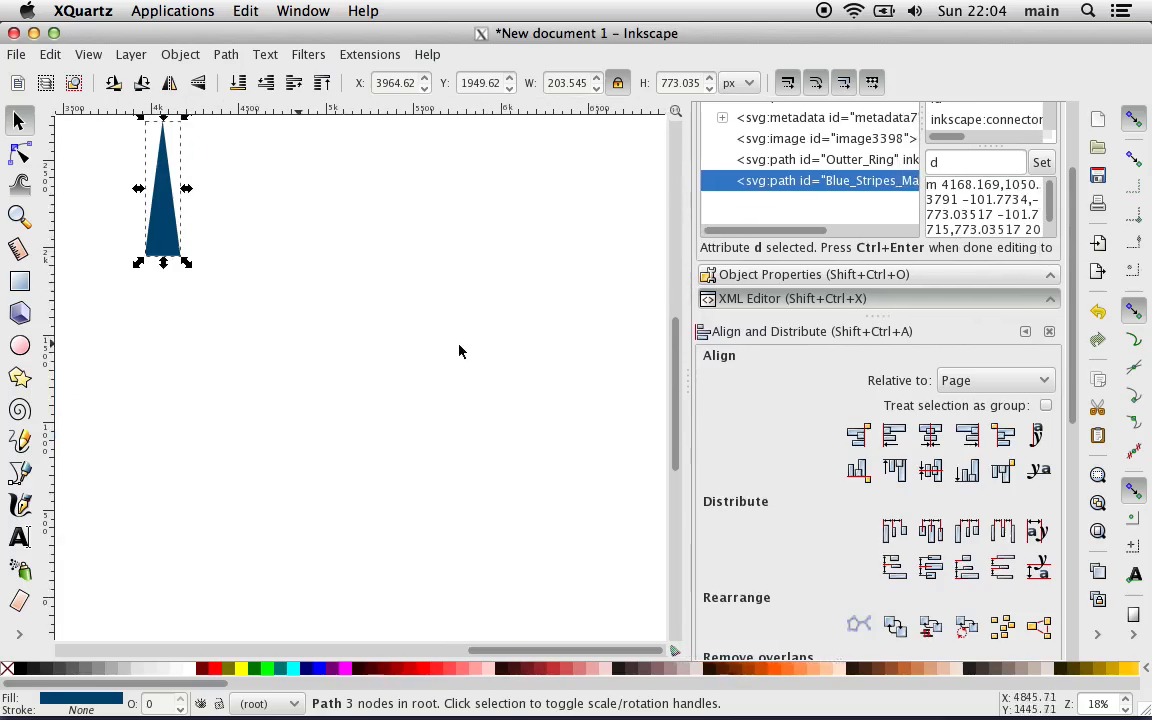
right_click(172, 239)
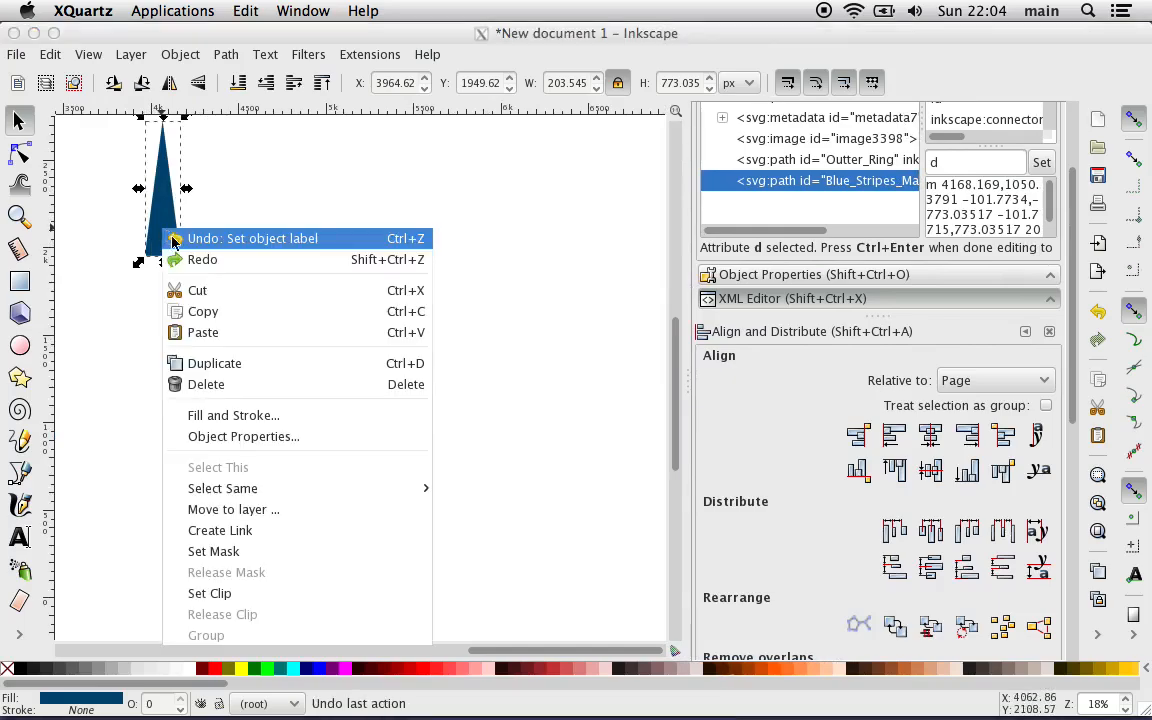
click(233, 364)
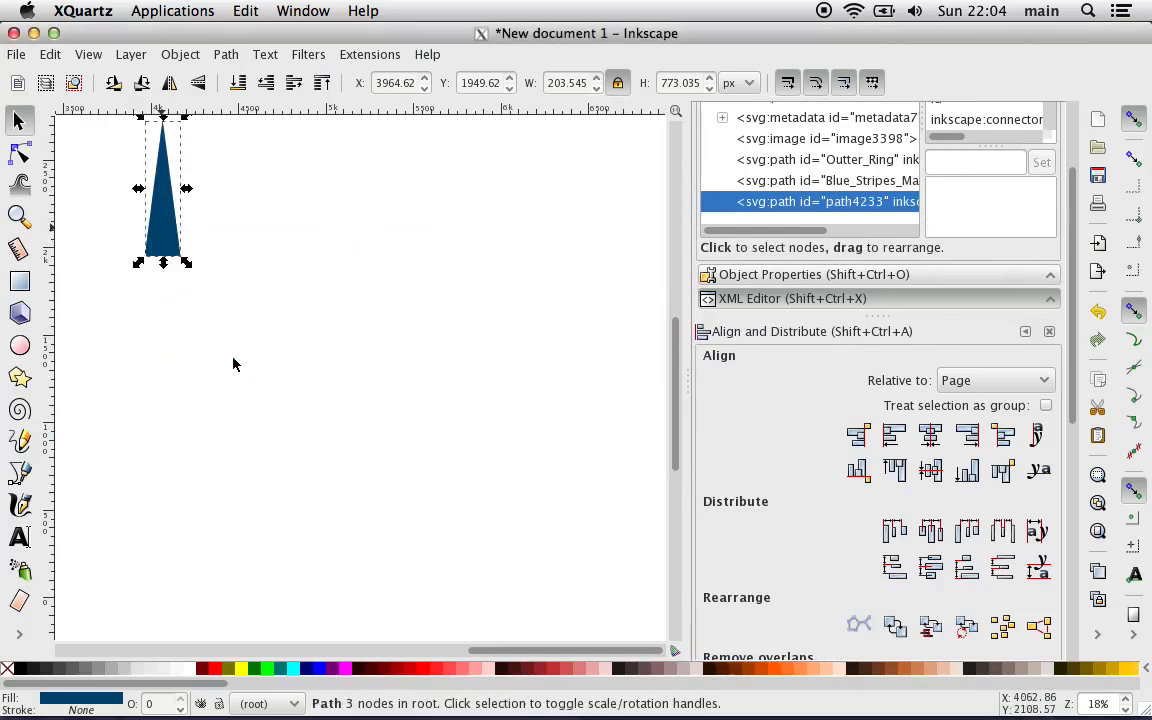
key(ctrl+d)
key(ctrl+d)
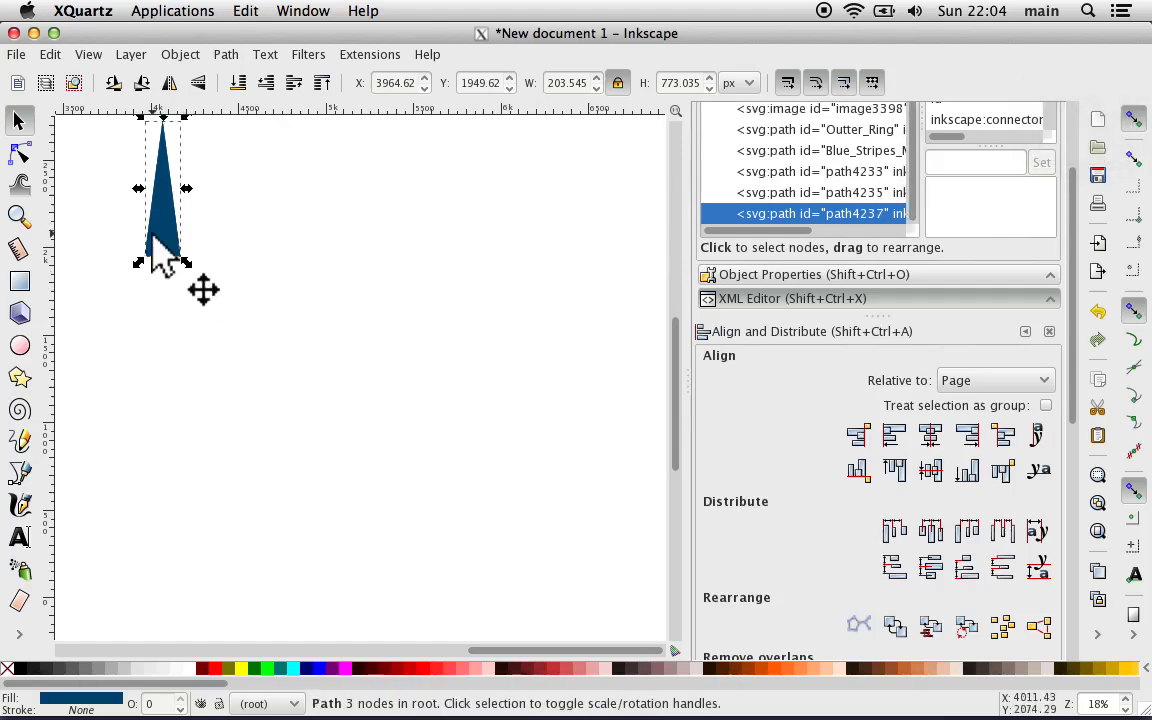
Step: Spread the three duplicate wedges in a loose row below and to the right of the original, and deselect
drag(152, 245, 481, 425)
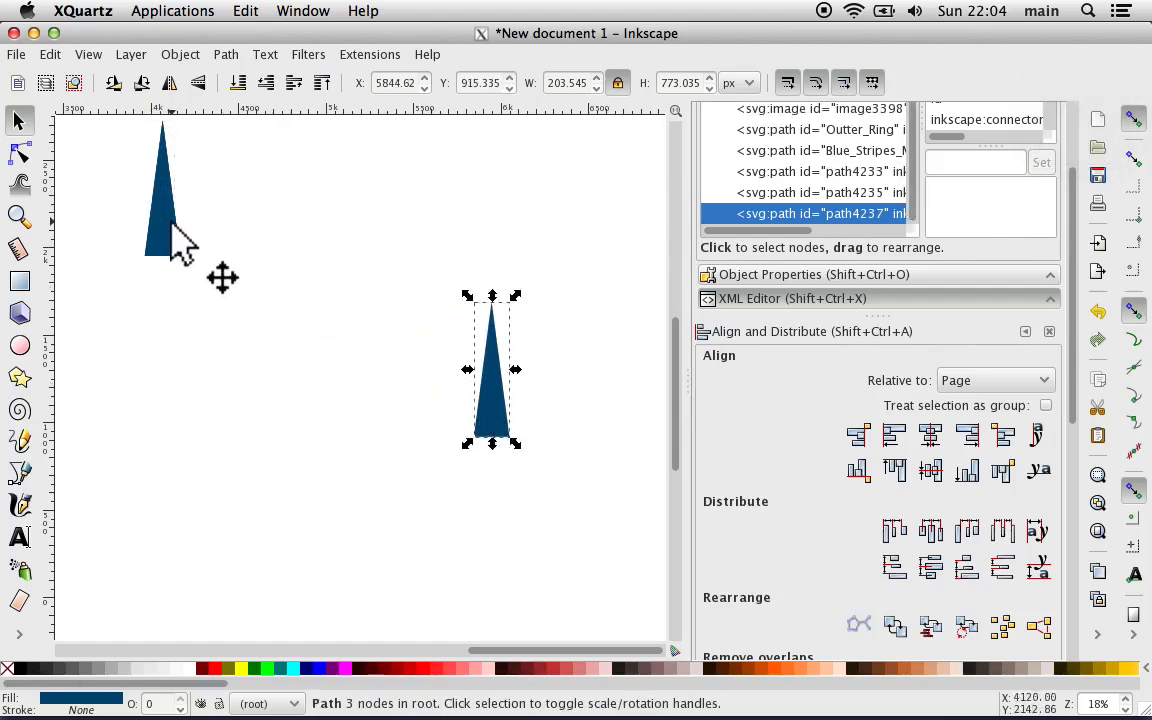
drag(173, 224, 361, 398)
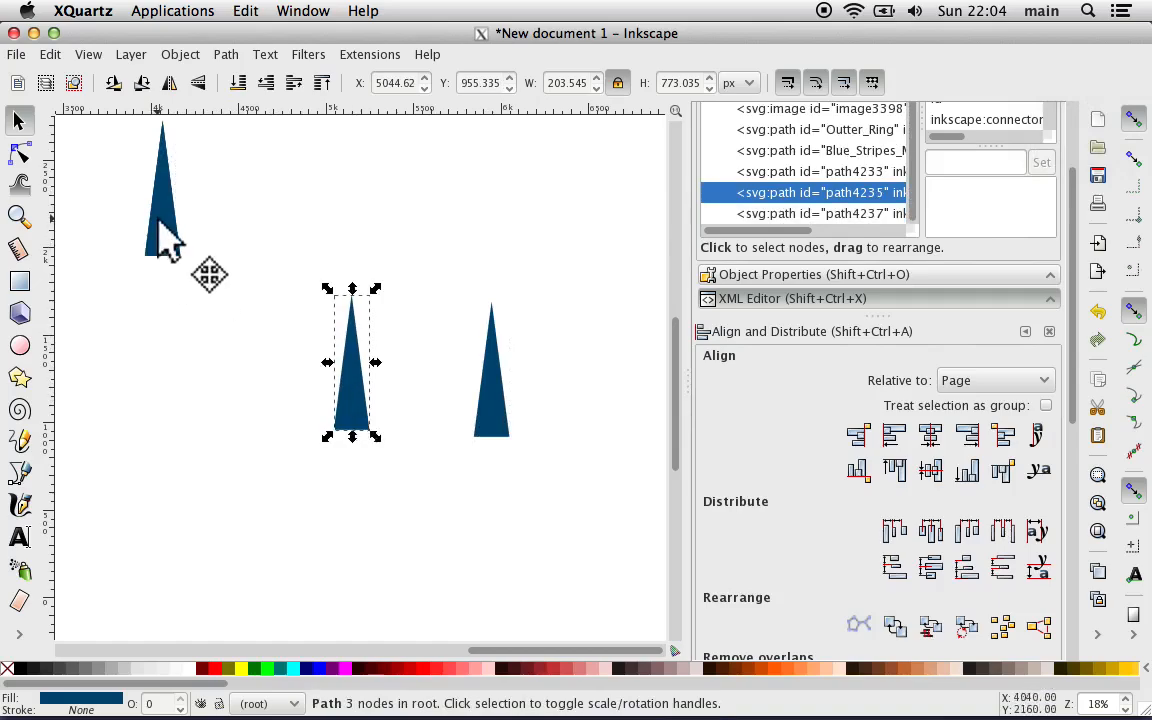
drag(165, 240, 249, 404)
click(402, 533)
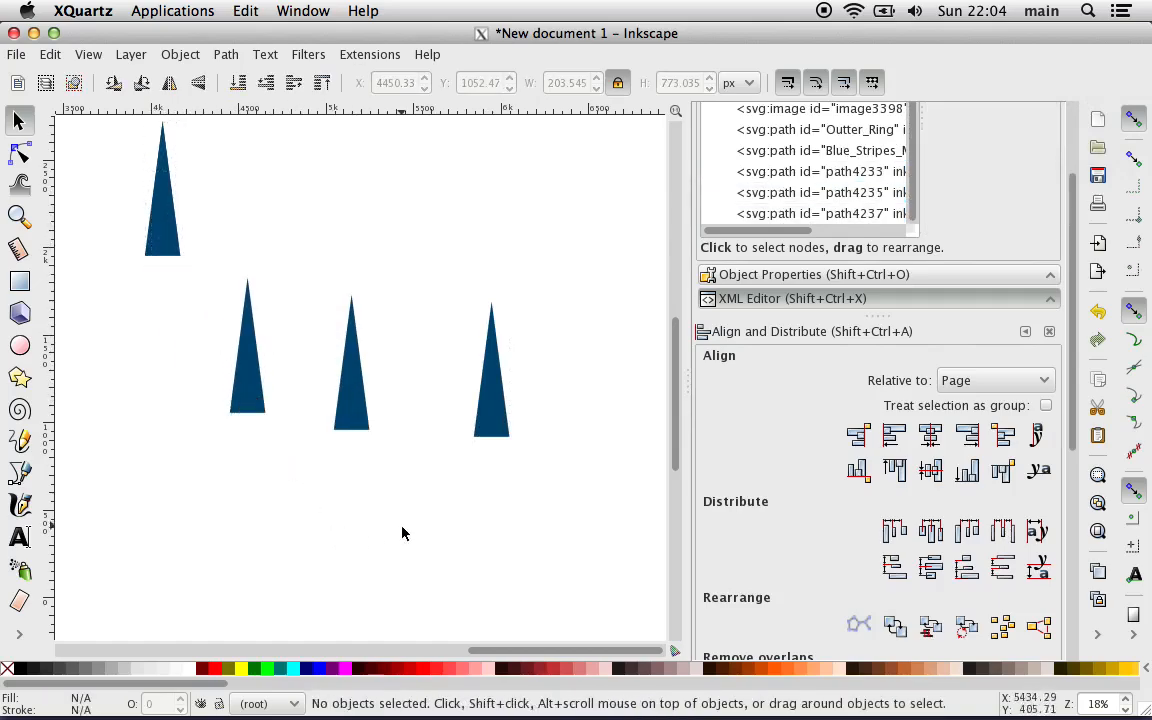
Step: Rotate the rightmost wedge copy with angle snapping to about 15° off horizontal, its tip pointing left and slightly down
click(503, 432)
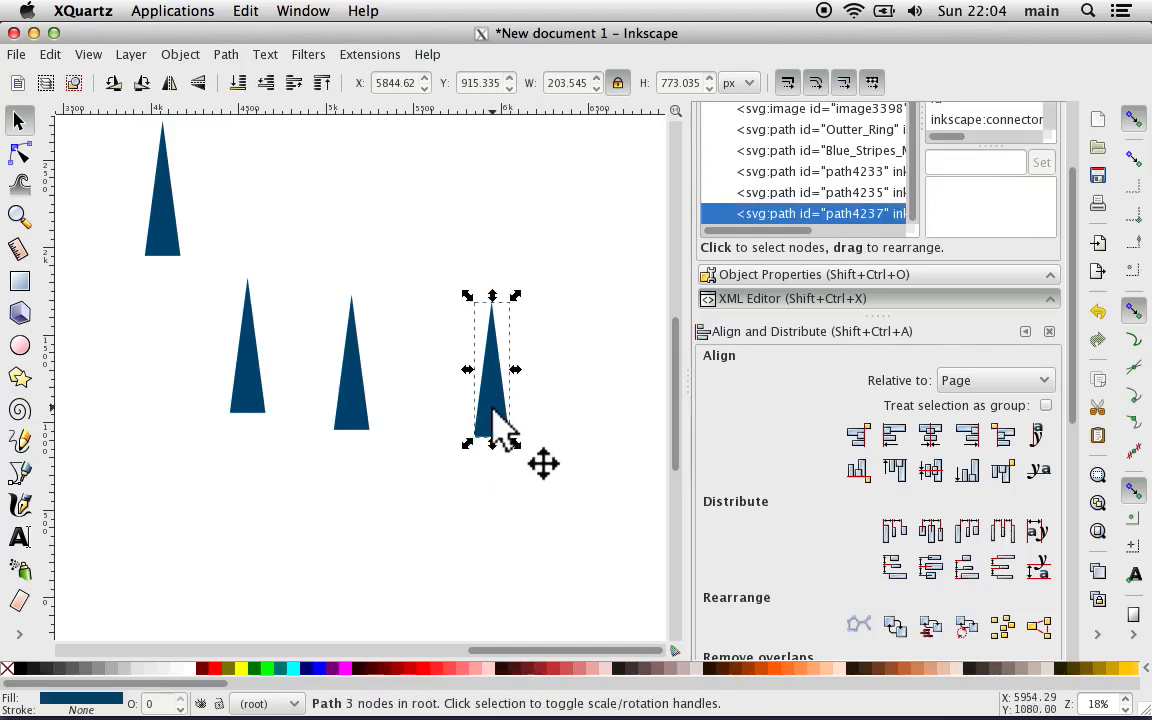
click(493, 408)
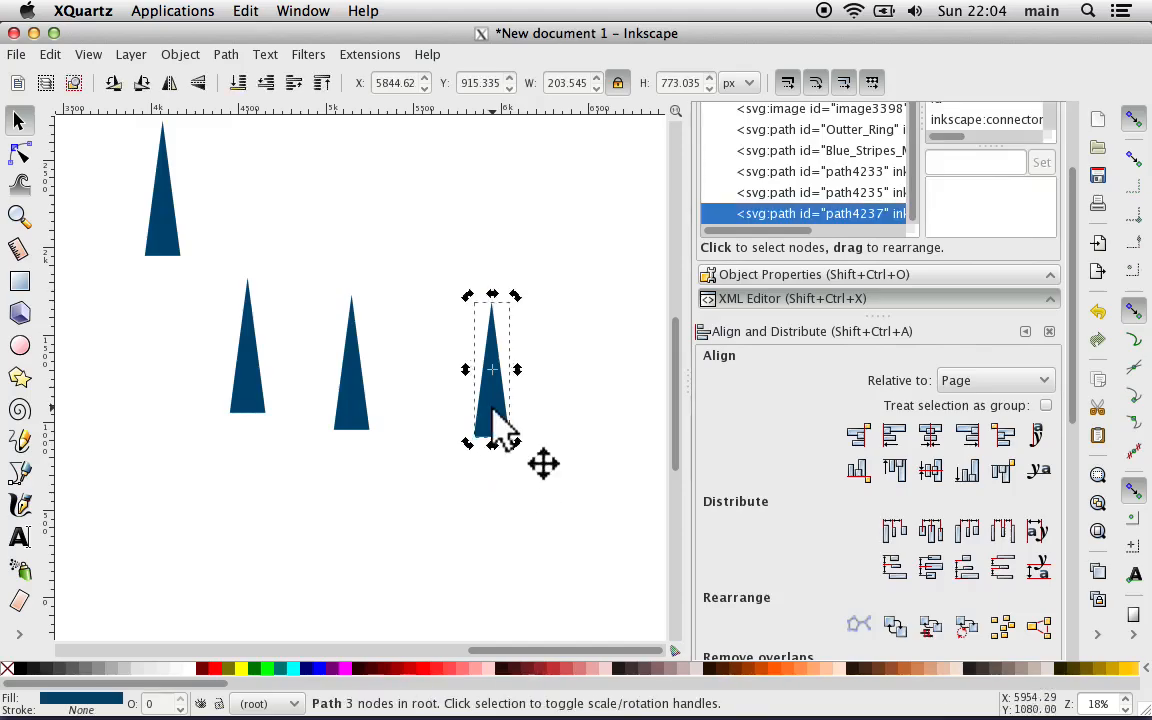
key(ctrl)
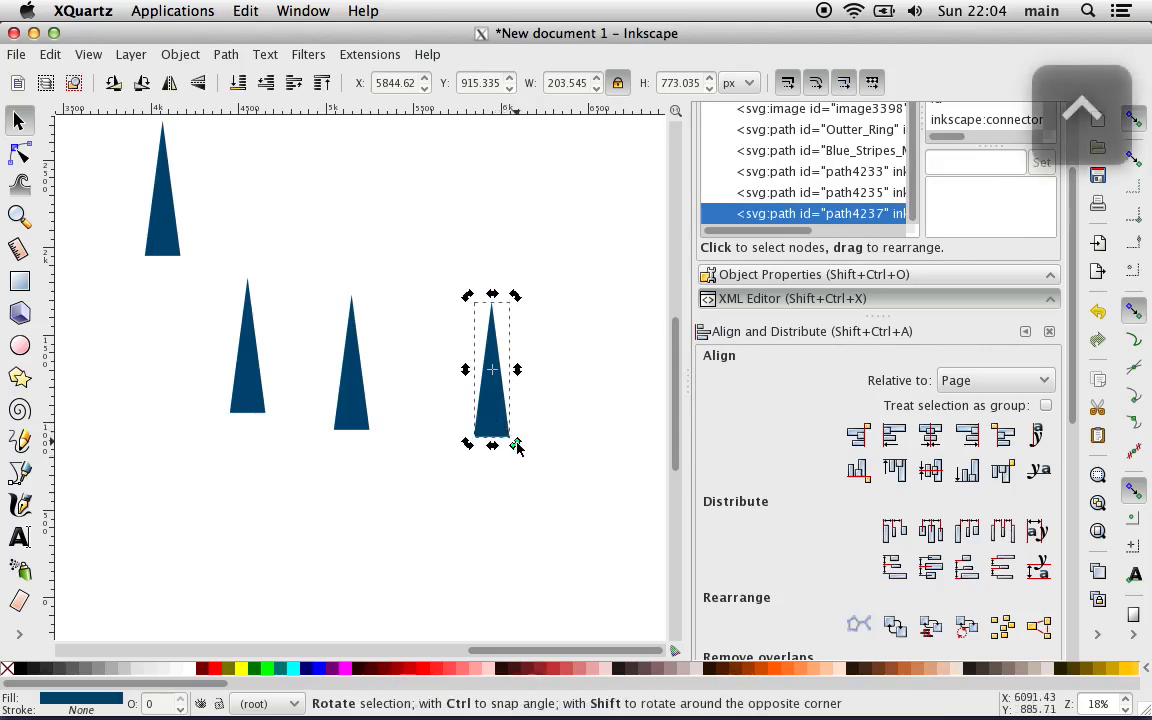
drag(517, 446, 560, 355)
Step: Rotate the middle wedge copy with angle snapping to 45°, its tip pointing down and to the left
click(349, 402)
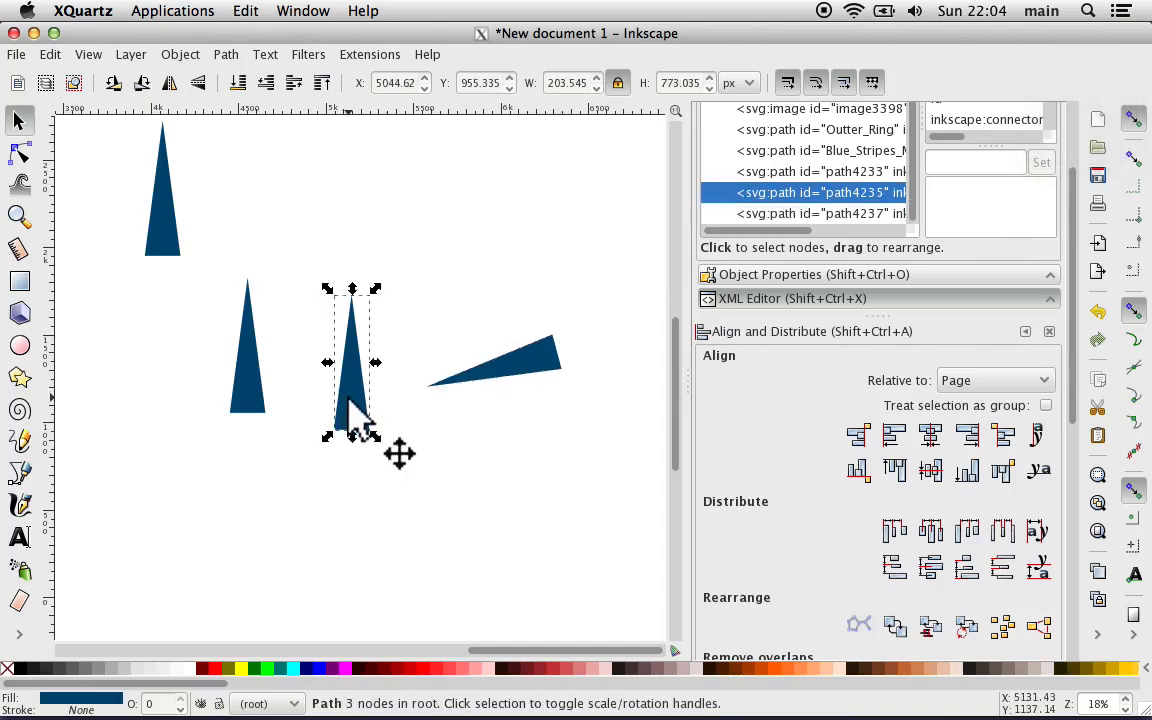
click(349, 401)
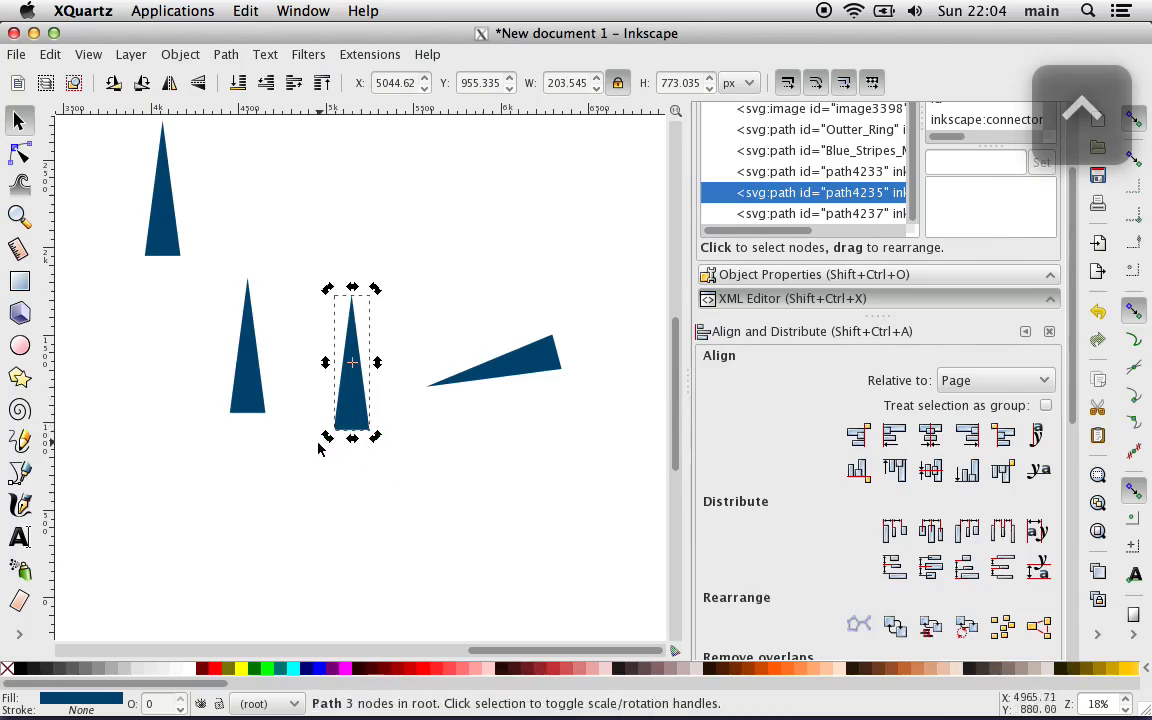
drag(326, 445, 398, 355)
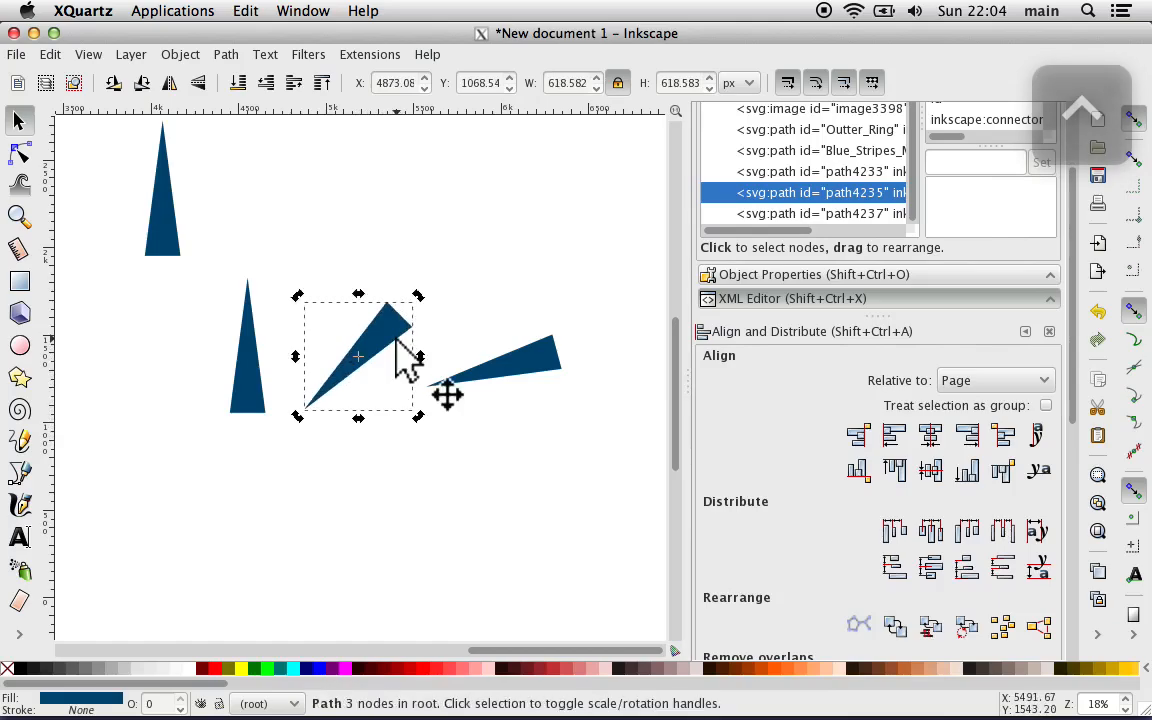
Step: Rotate the leftmost wedge copy with angle snapping to about 15° off vertical, its tip pointing down and slightly left
click(249, 412)
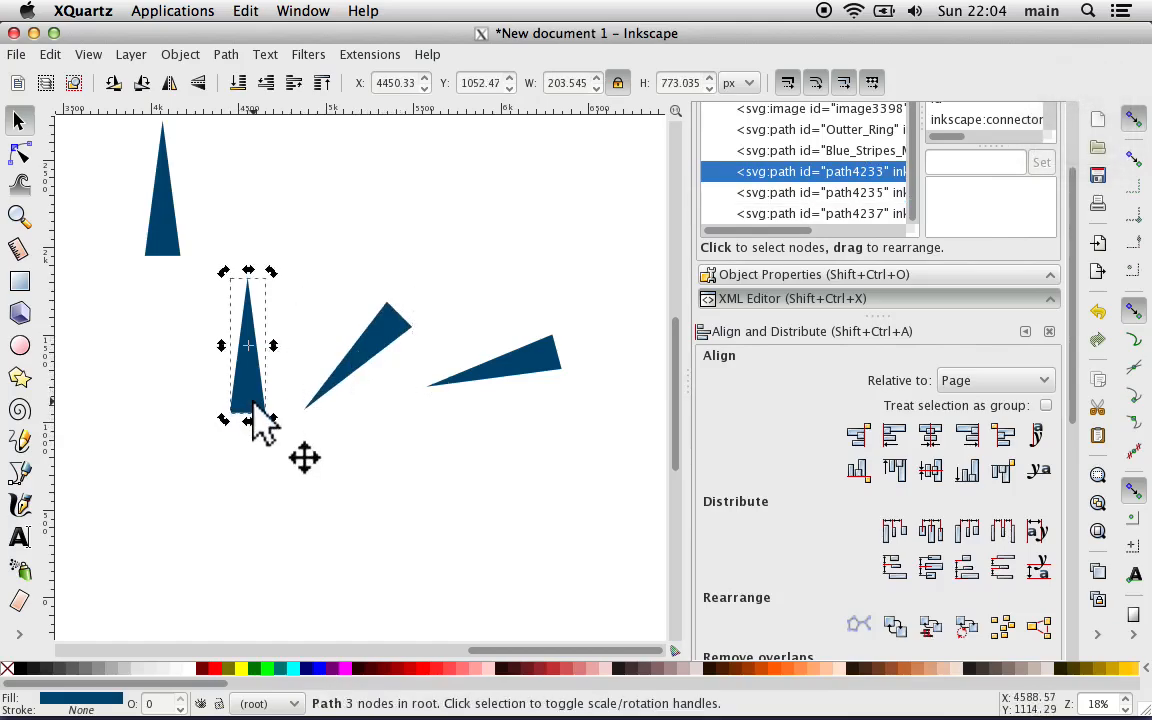
key(ctrl)
drag(275, 422, 260, 258)
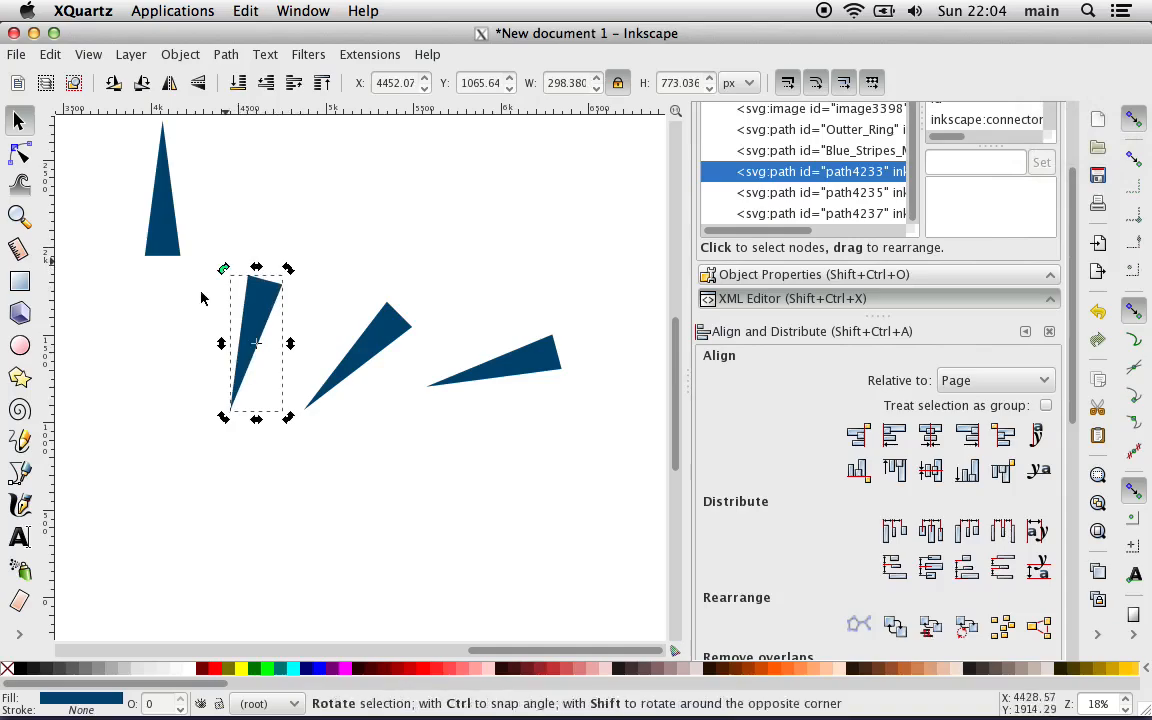
click(121, 383)
Step: Move the steepest rotated wedge close to the left side of the 45° wedge, at about X 4681, Y 1043 px, and deselect
drag(257, 318, 312, 321)
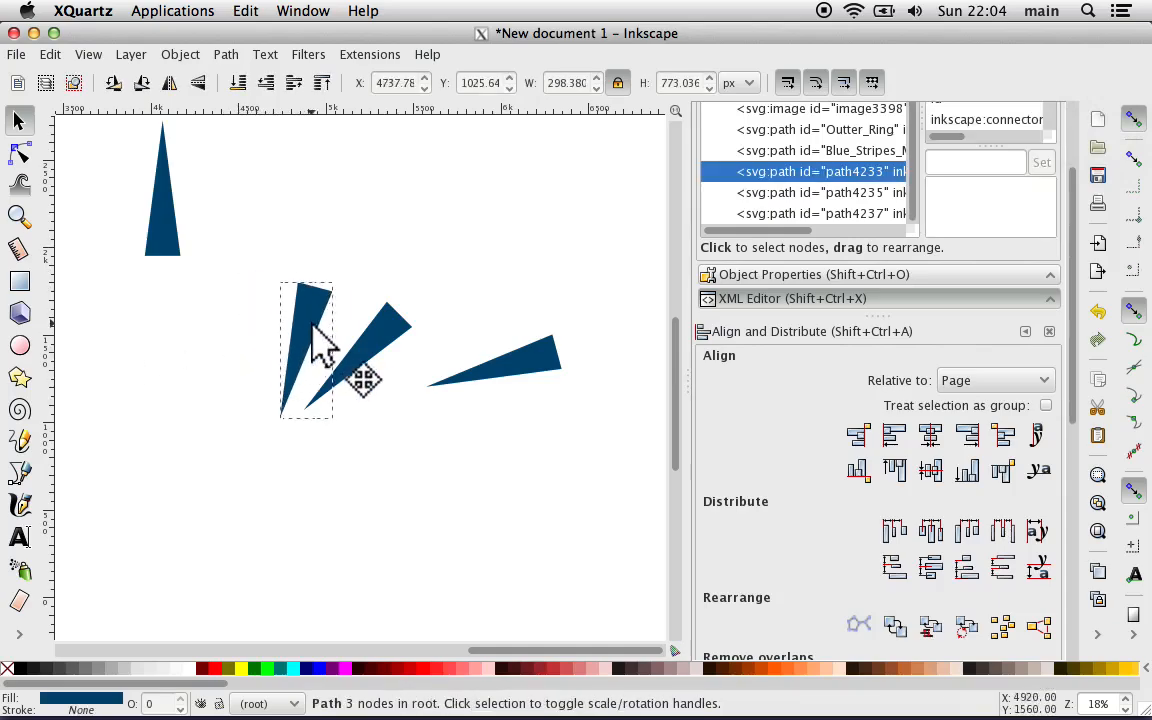
click(316, 322)
click(615, 248)
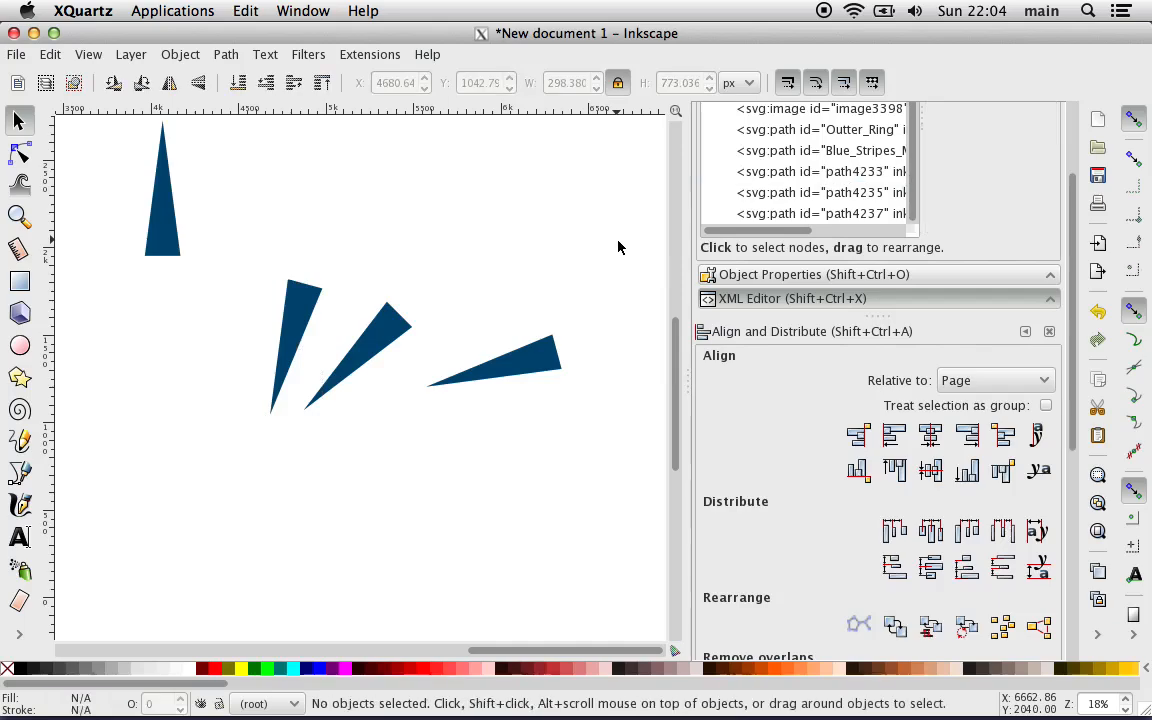
Step: Select the three rotated wedges and examine where each wedge's tip lies relative to its bounding-box corner
drag(616, 241, 246, 440)
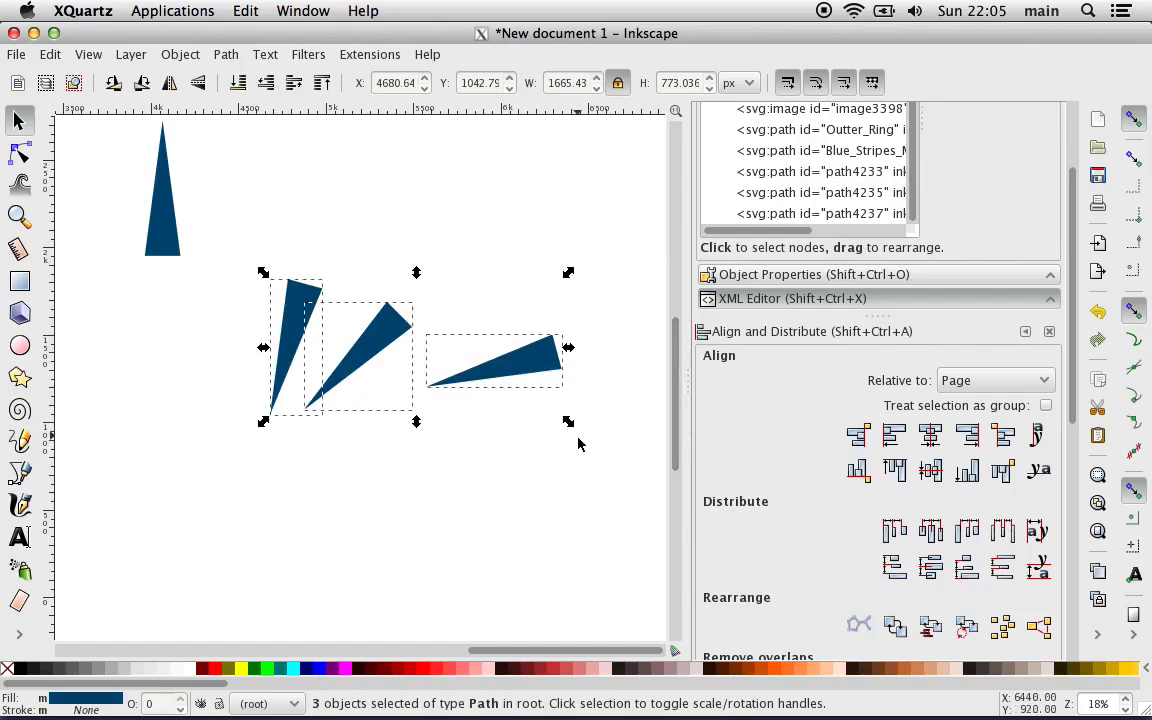
key(plus)
key(plus)
key(plus)
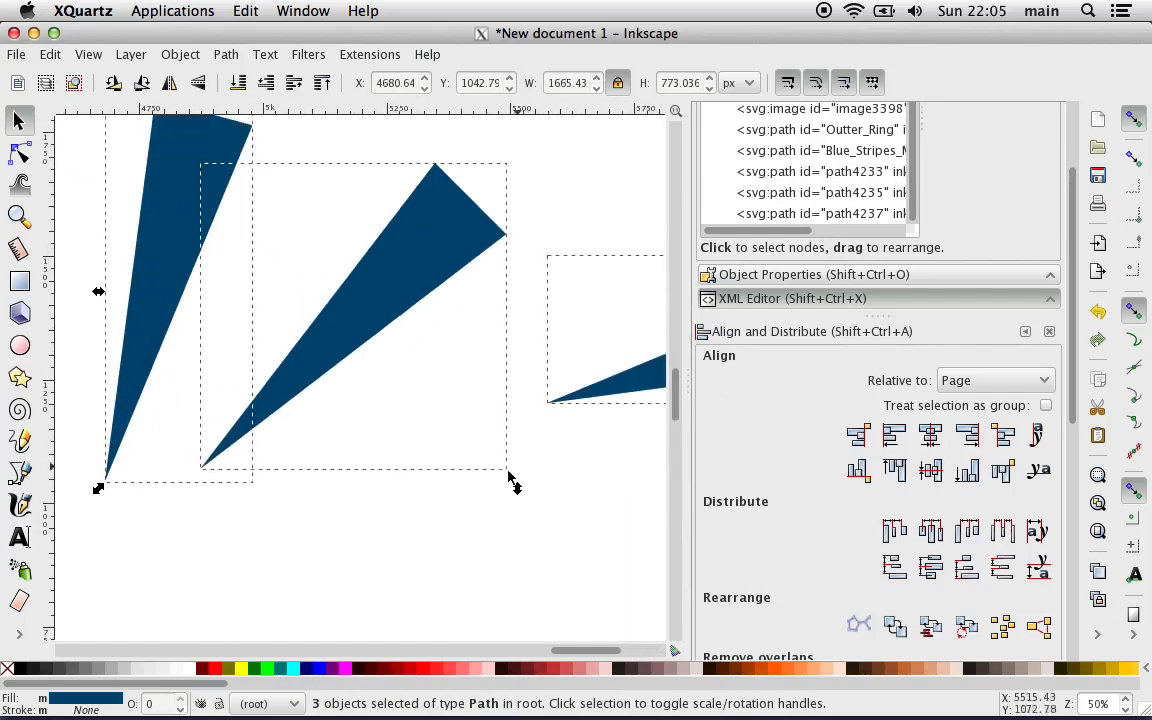
key(plus)
key(plus)
key(plus)
key(plus)
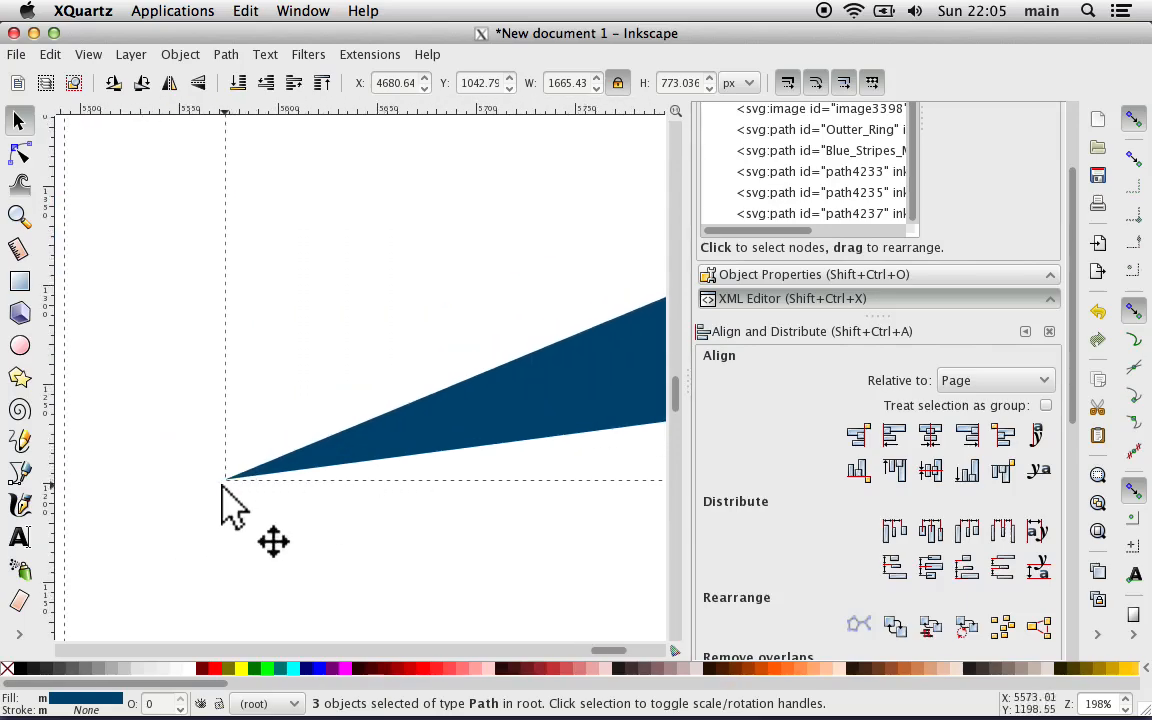
scroll(227, 498, left, 4)
scroll(227, 498, left, 15)
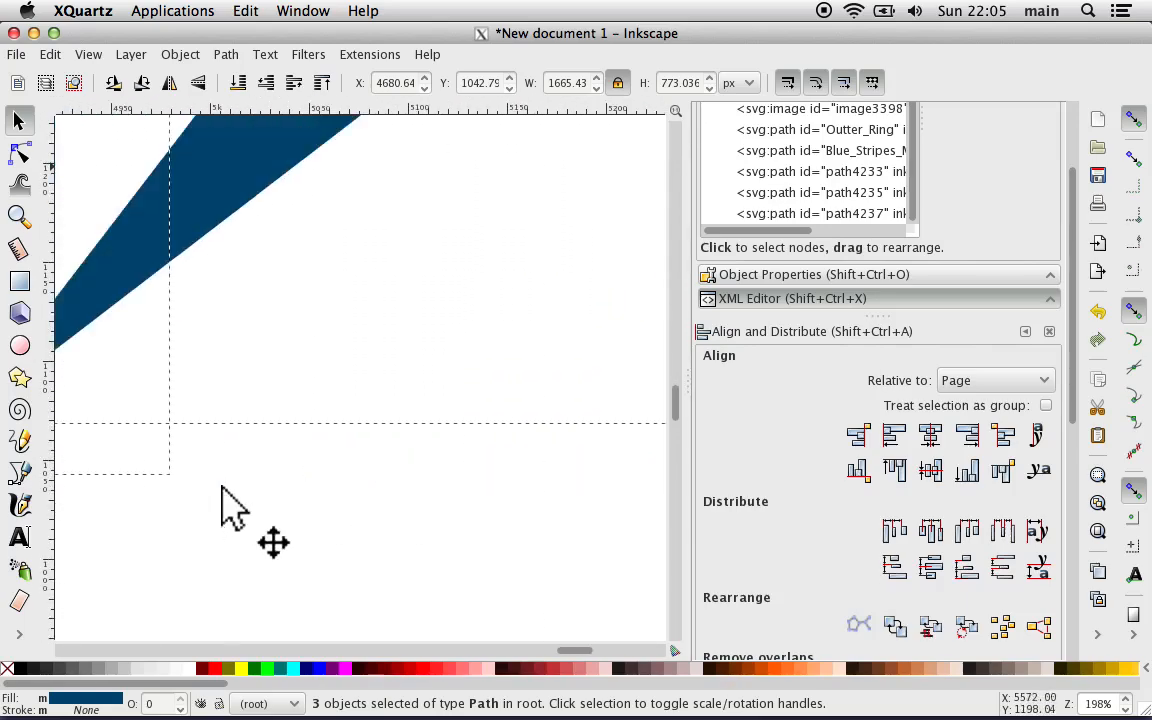
scroll(222, 490, left, 7)
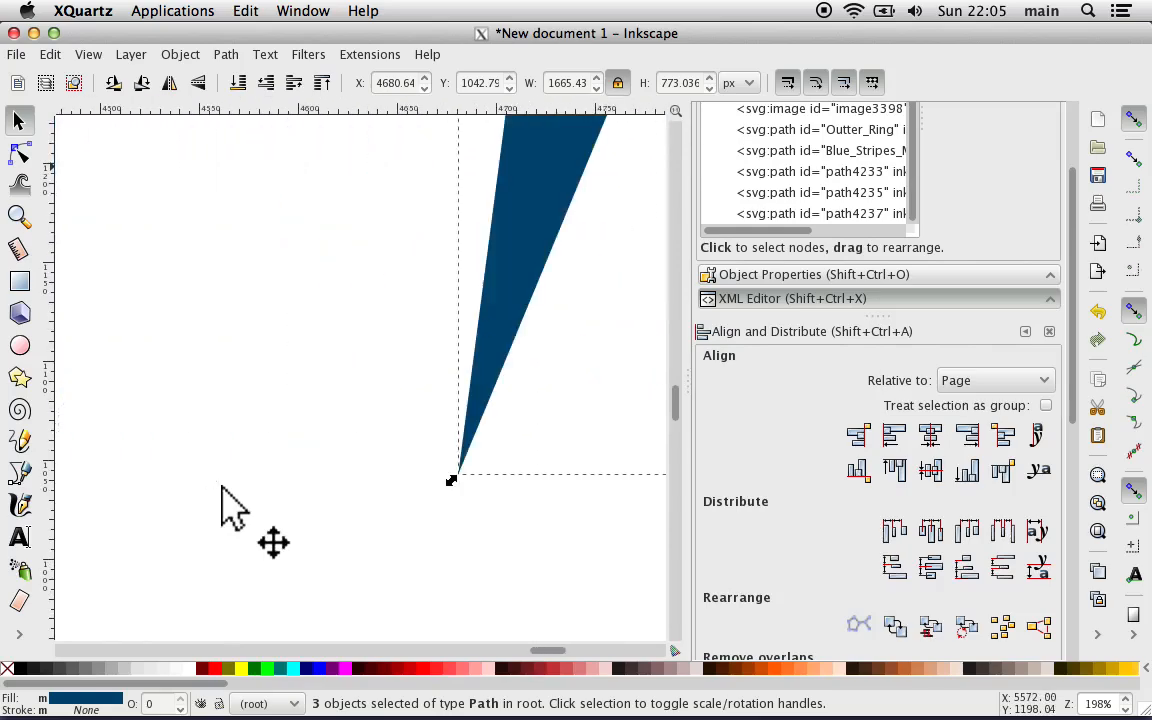
scroll(222, 489, right, 4)
scroll(222, 489, down, 3)
scroll(222, 489, right, 8)
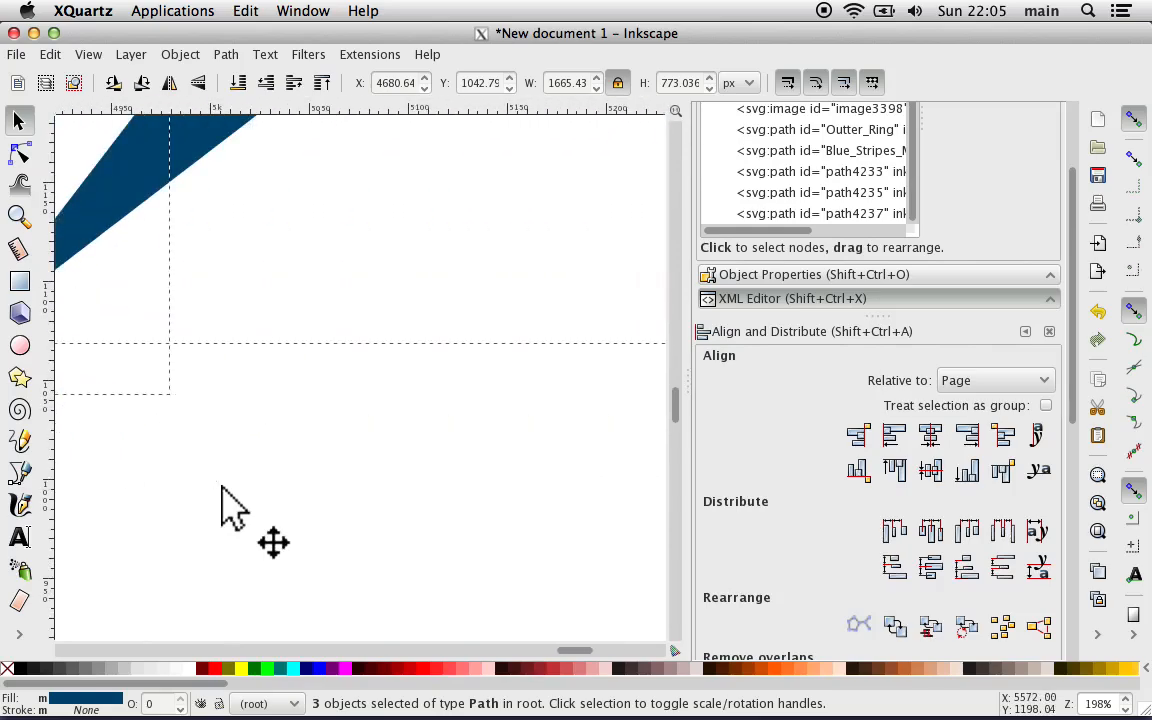
scroll(222, 489, down, 4)
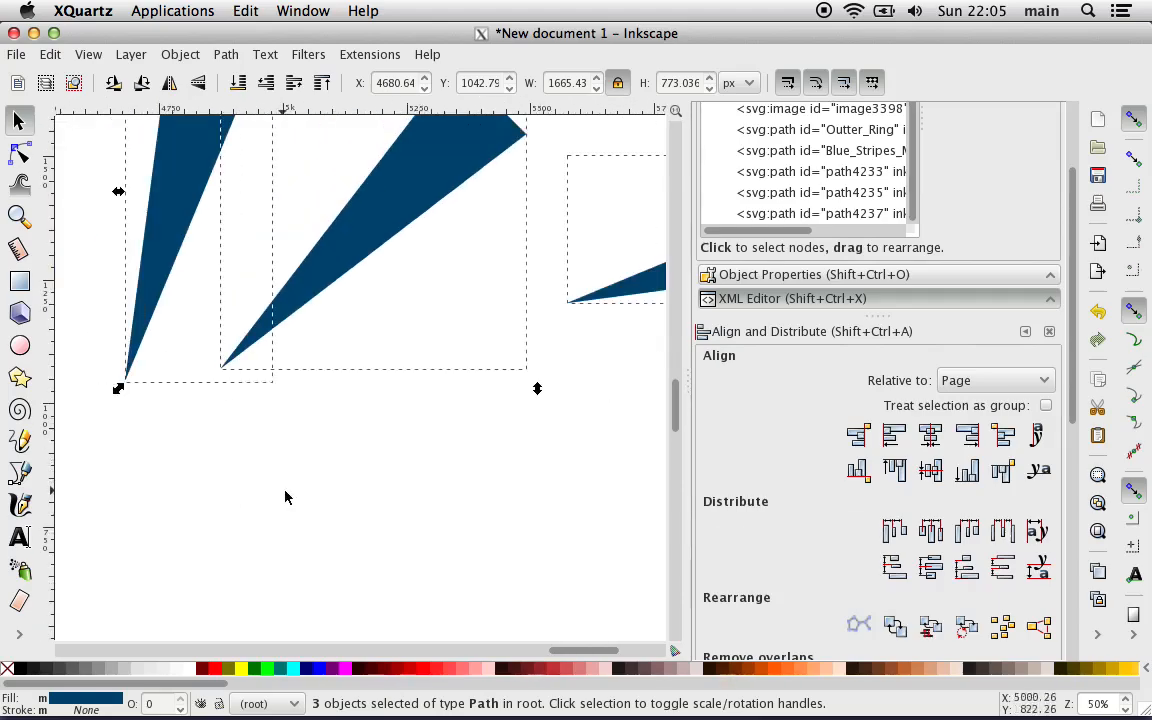
scroll(318, 499, right, 4)
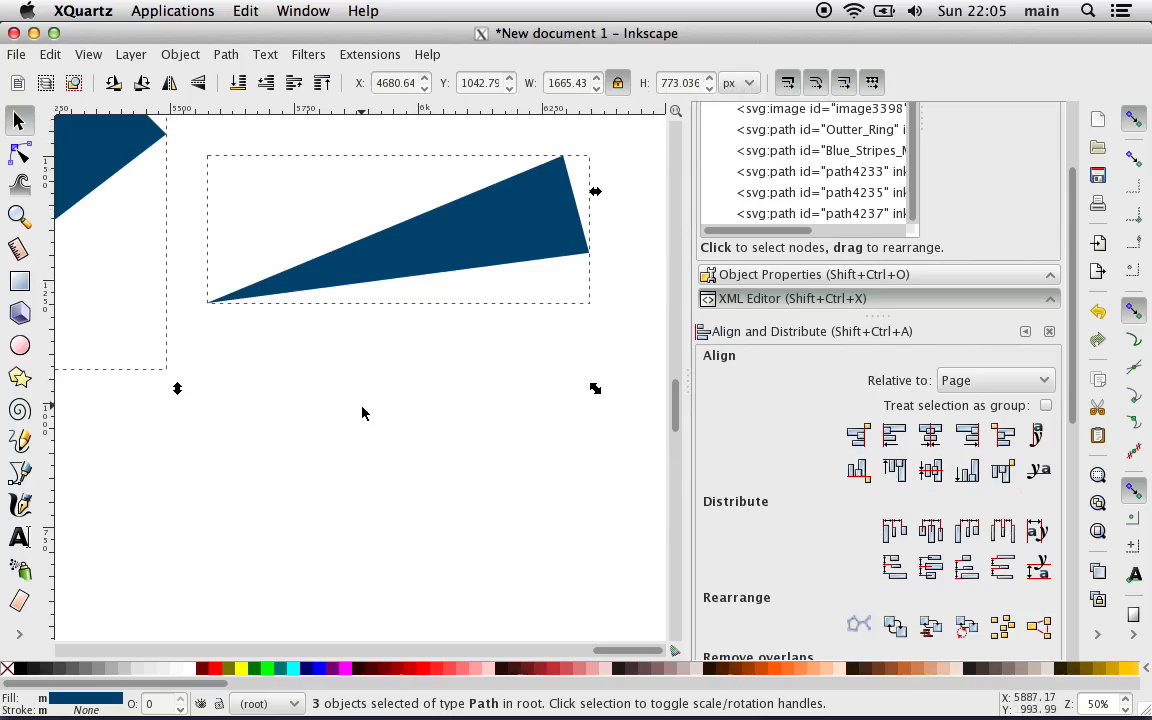
key(plus)
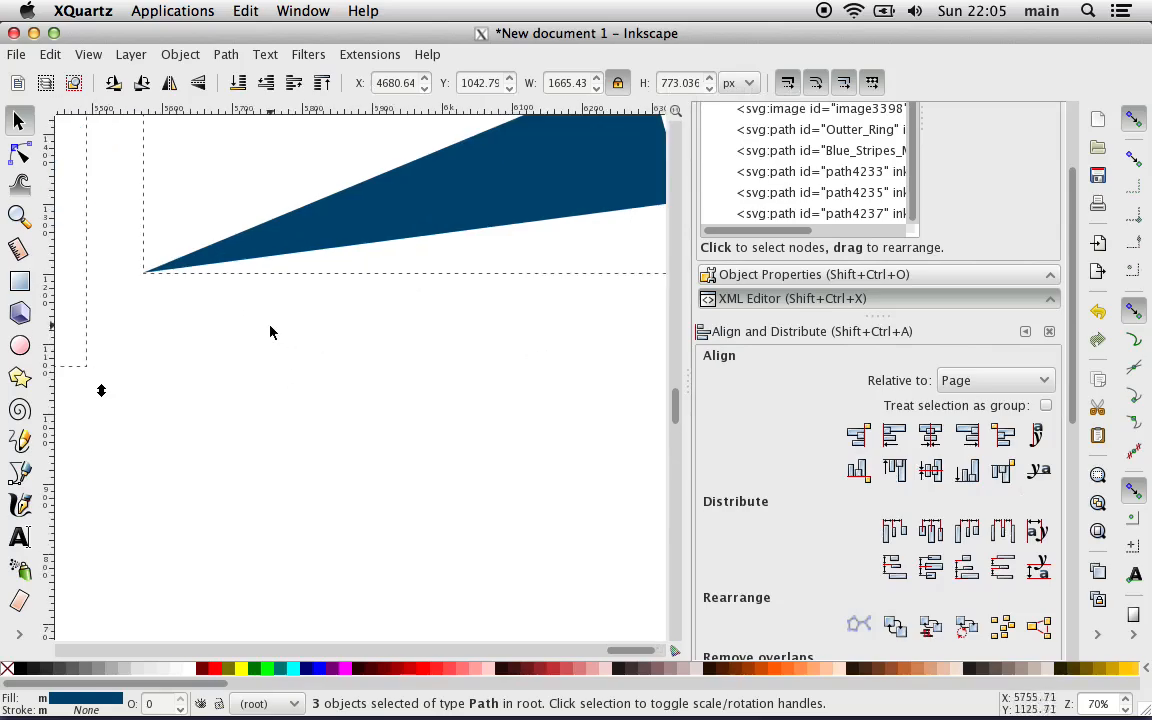
Step: Try a flat black stroke on the three selected wedges, switching its alpha between 0 and 255 and finishing at 0
double_click(69, 703)
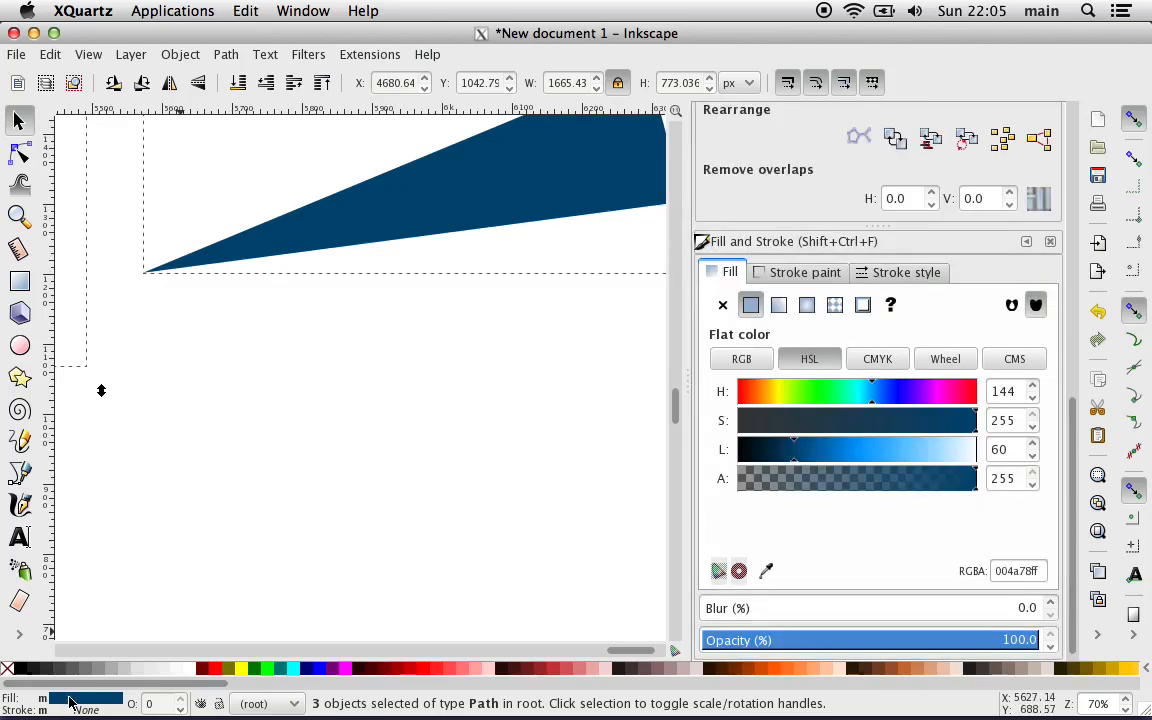
click(886, 276)
click(808, 273)
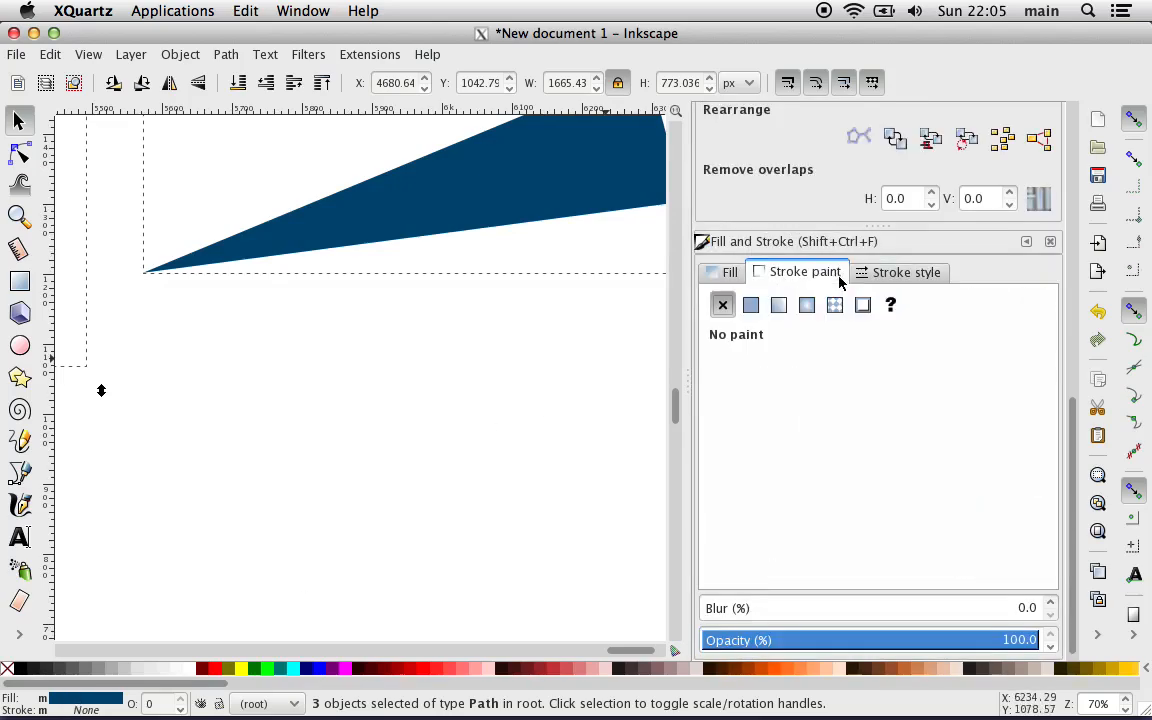
click(751, 306)
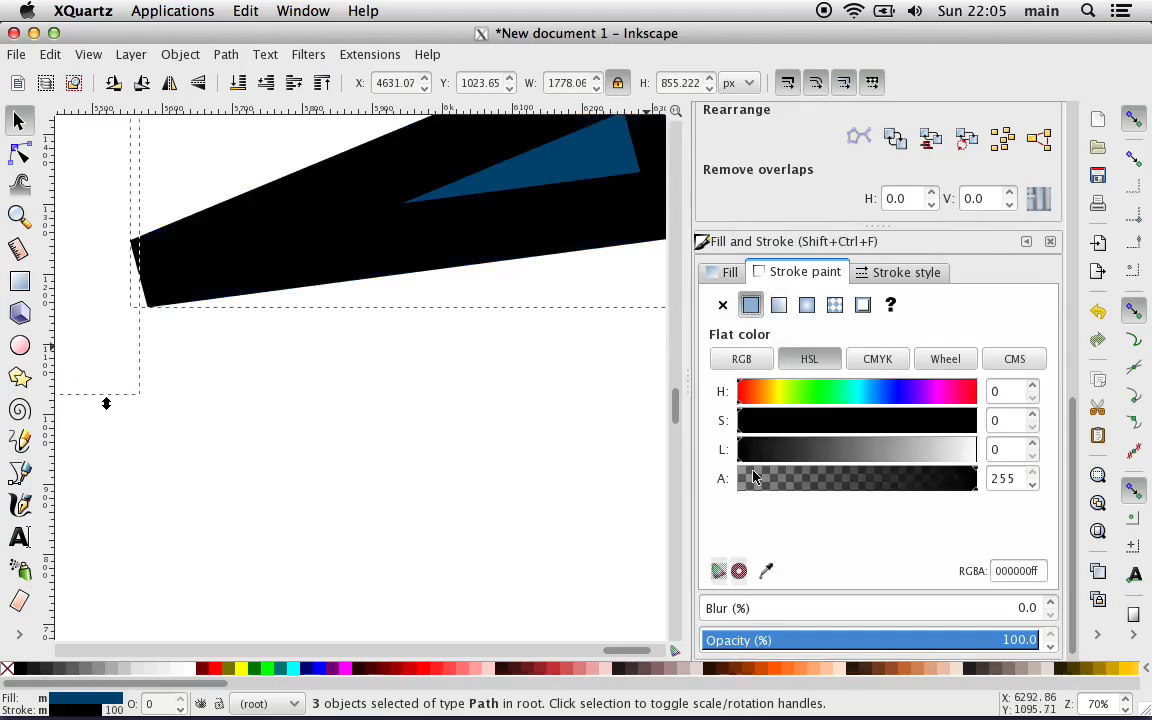
mouse_move(760, 481)
mouse_down()
mouse_move(714, 483)
mouse_move(737, 481)
mouse_up()
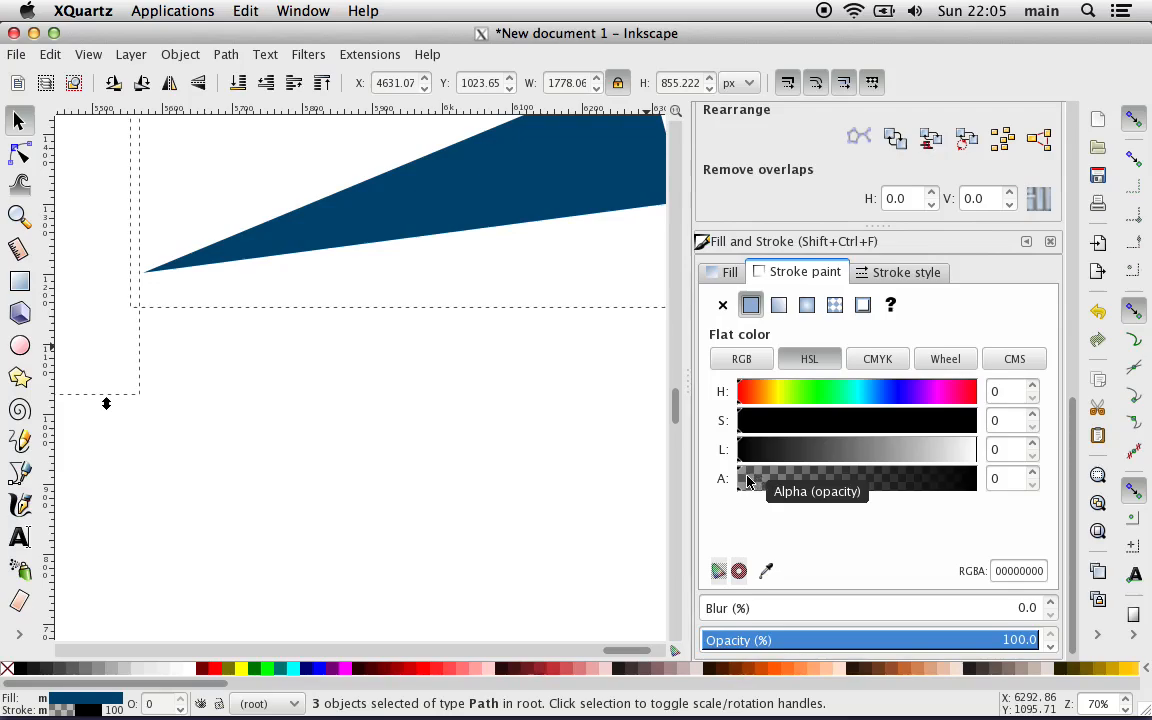
drag(747, 481, 978, 480)
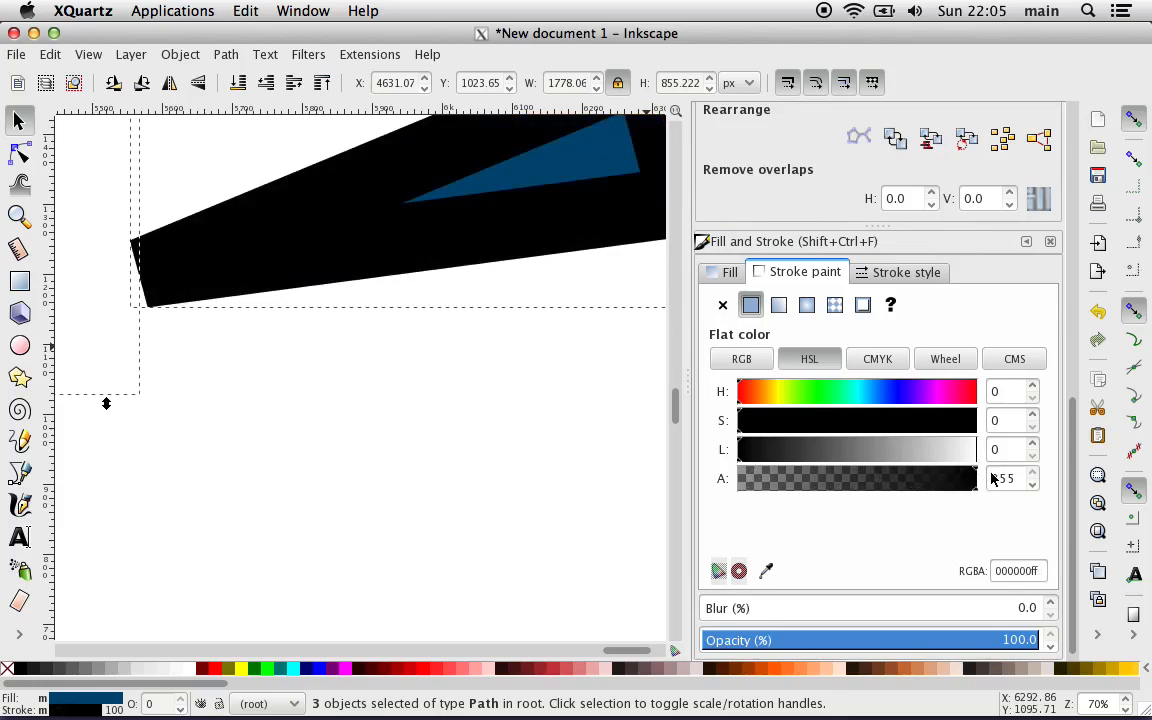
drag(993, 479, 715, 456)
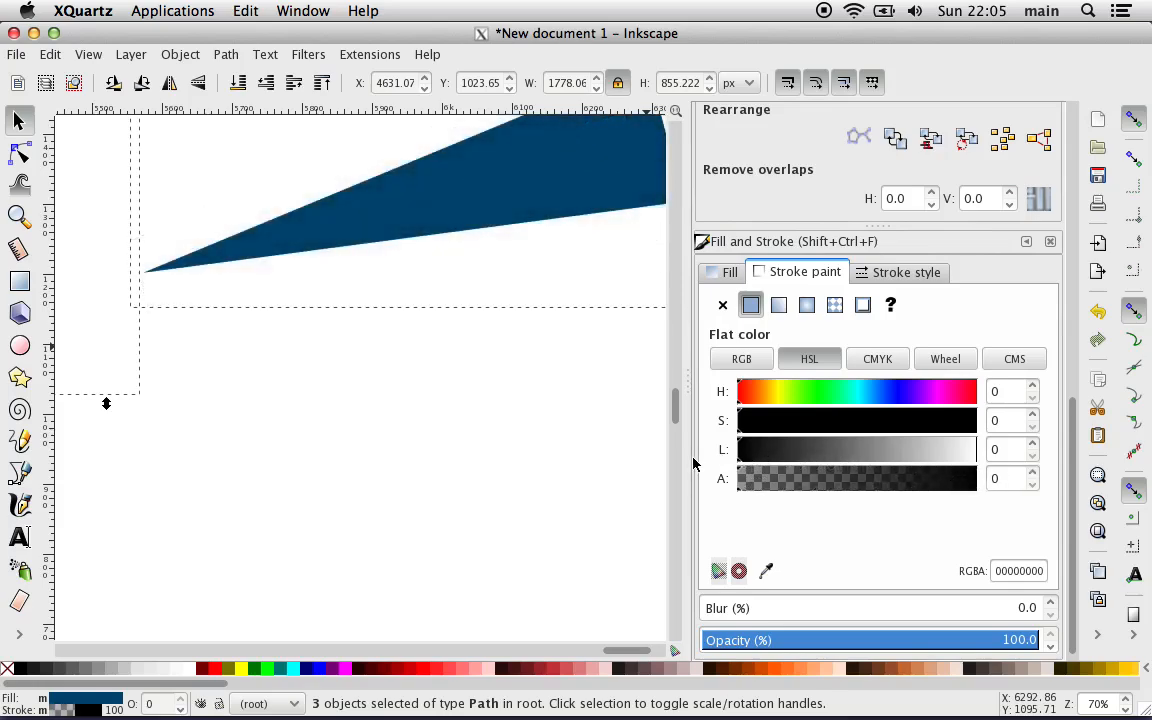
scroll(443, 440, left, 2)
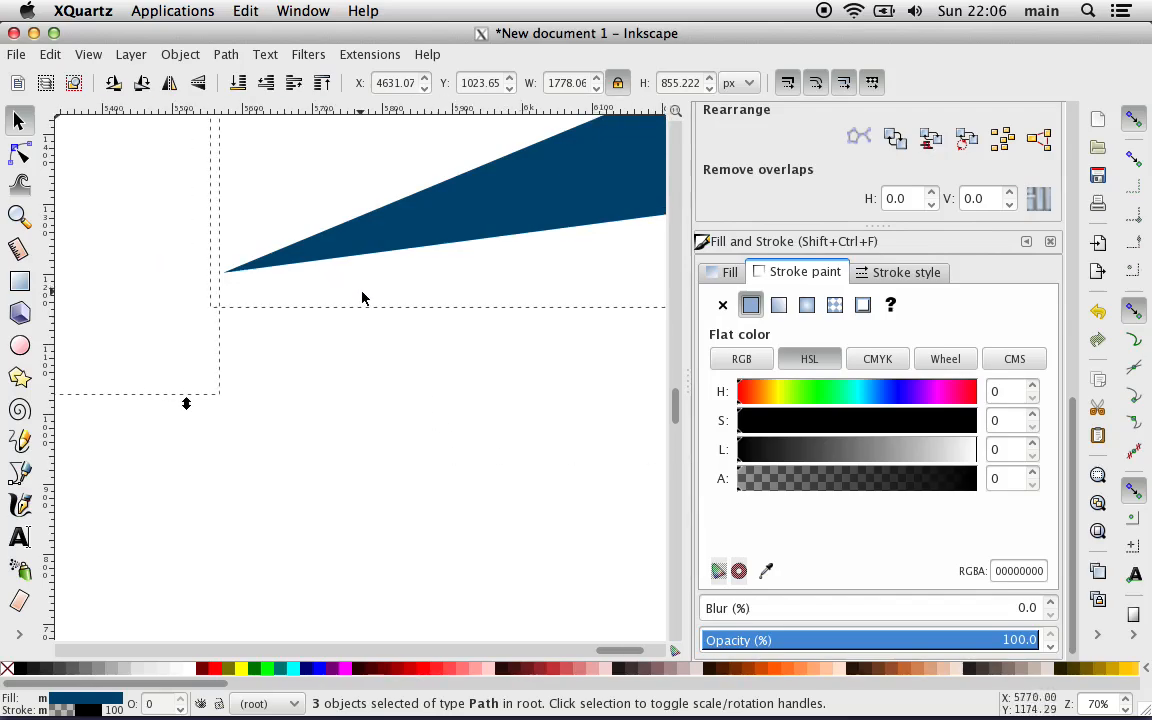
scroll(363, 298, left, 8)
scroll(362, 298, right, 7)
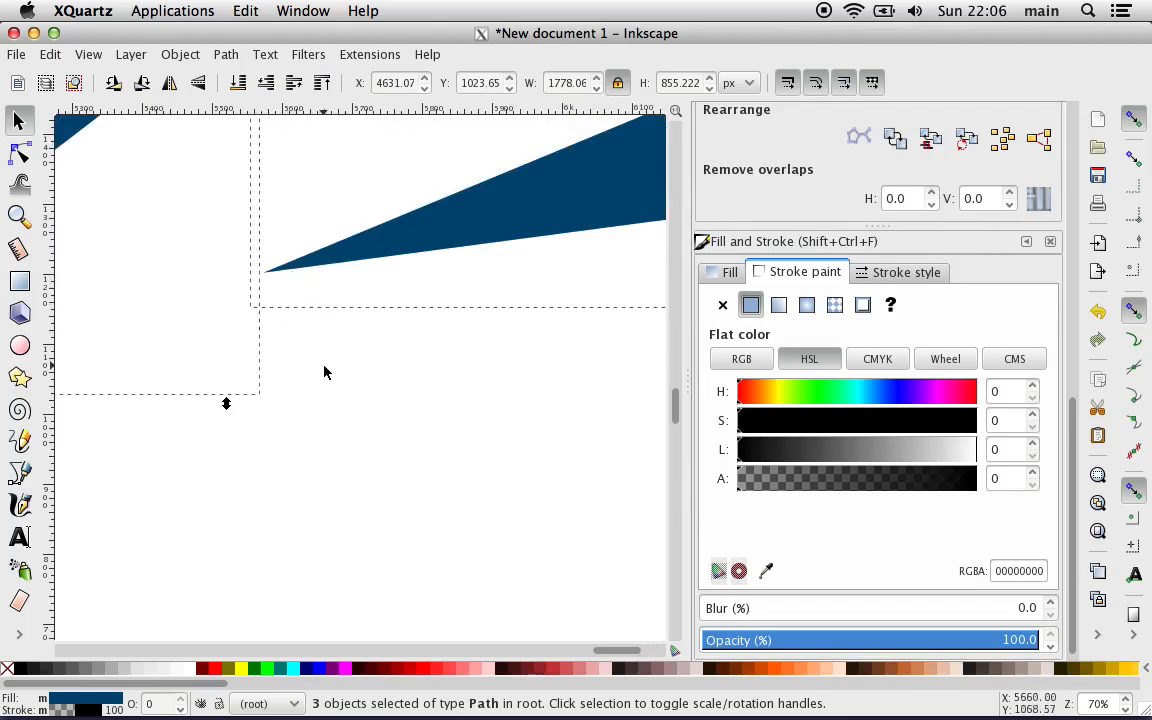
Step: Undo the stroke paint changes so the wedges have no stroke again
key(ctrl)
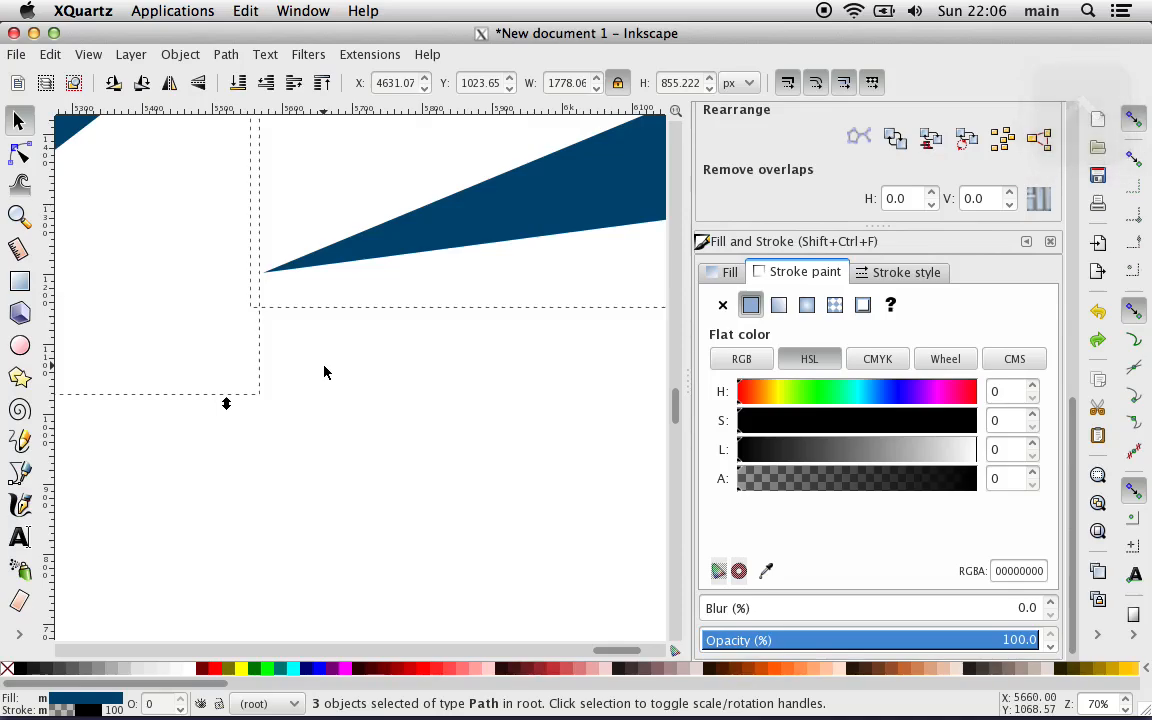
click(805, 357)
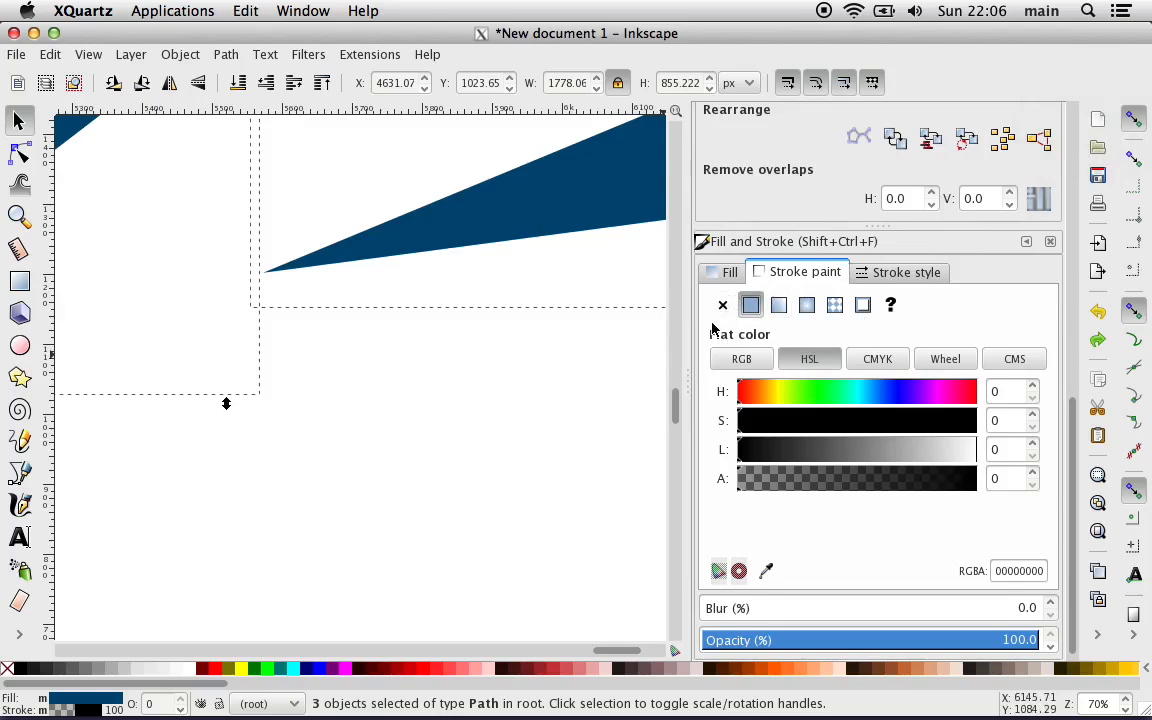
click(627, 393)
key(ctrl)
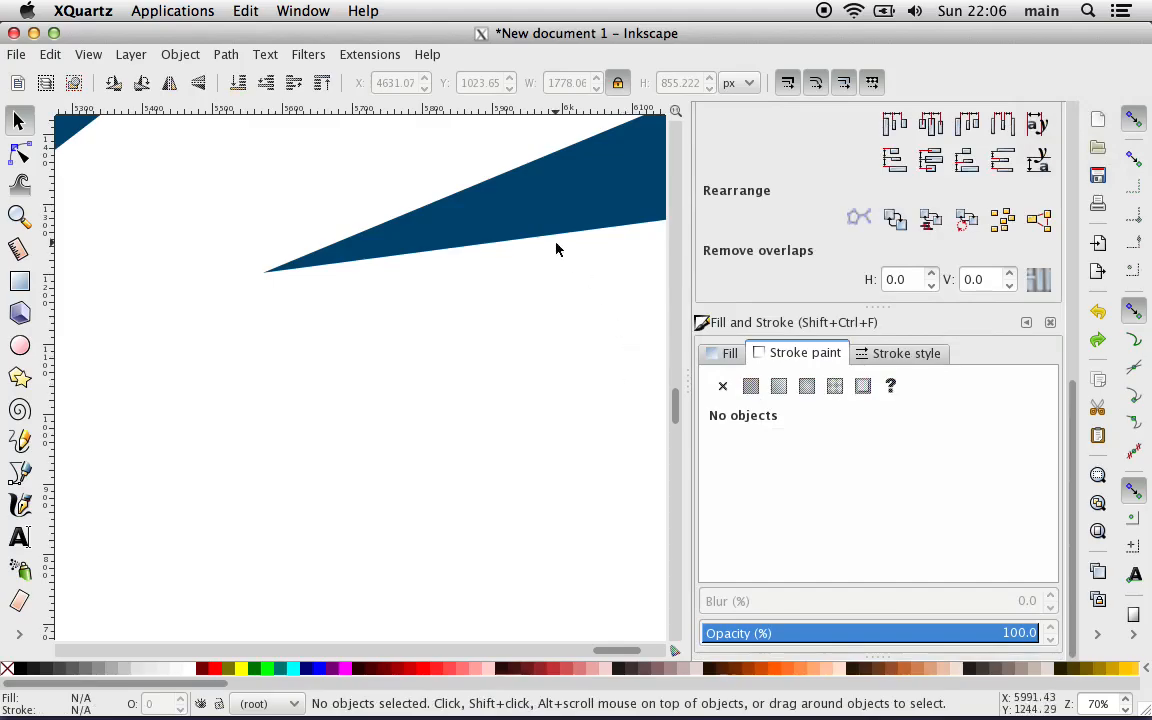
key(minus)
key(minus)
key(minus)
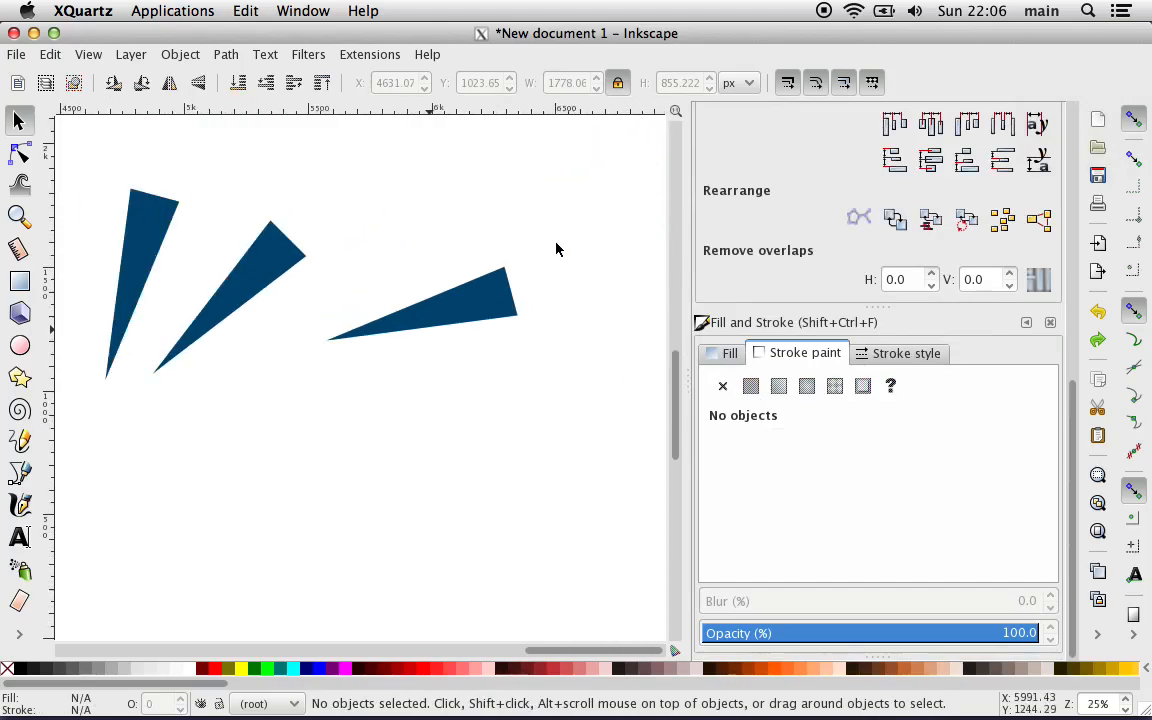
click(492, 322)
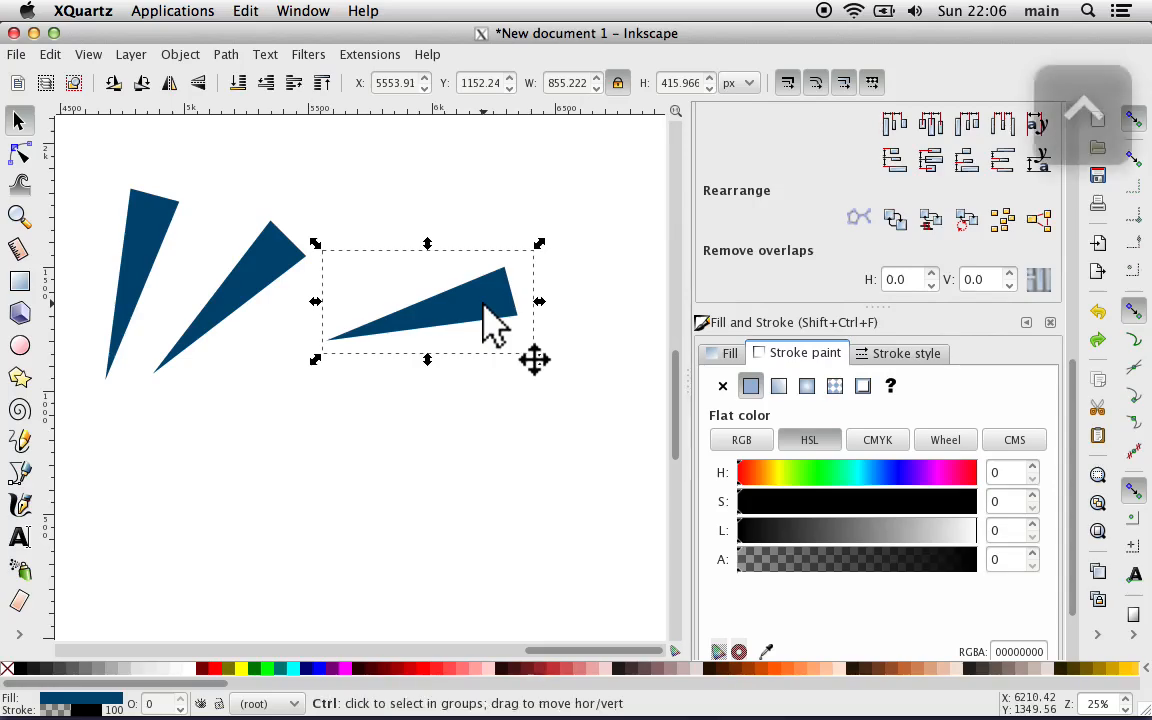
key(ctrl+z)
key(ctrl+z)
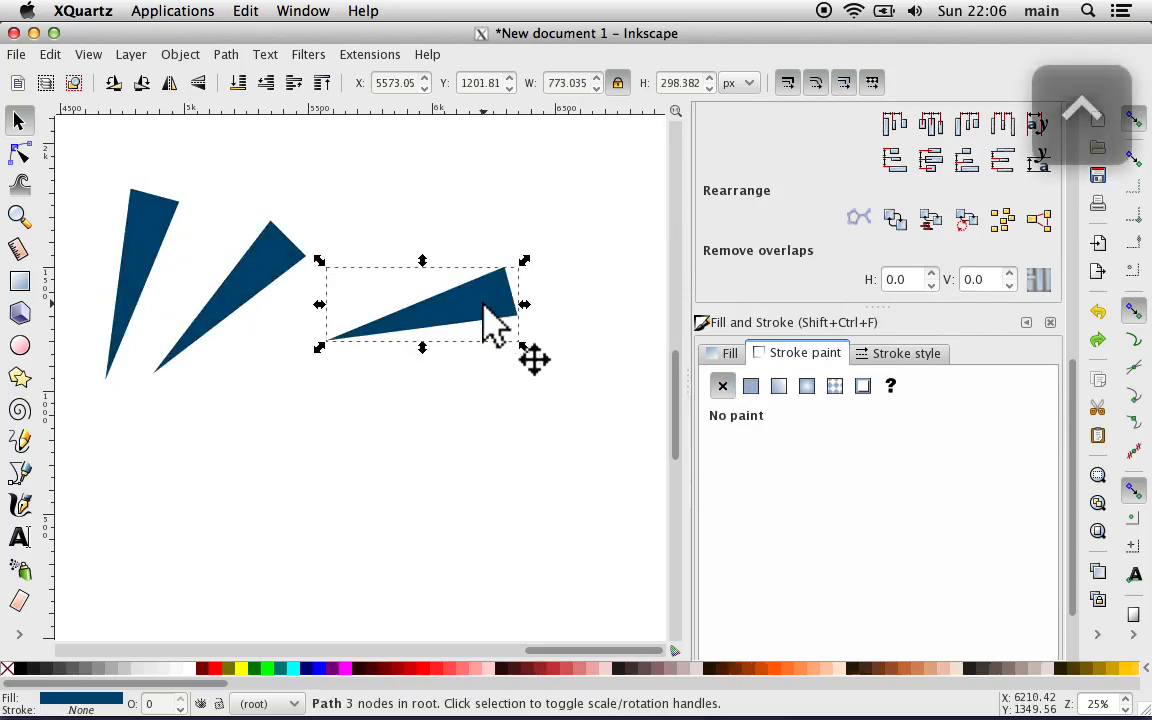
Step: Reselect the three rotated wedges, try aligning their left edges relative to the page, and undo that alignment
click(493, 399)
drag(562, 437, 95, 173)
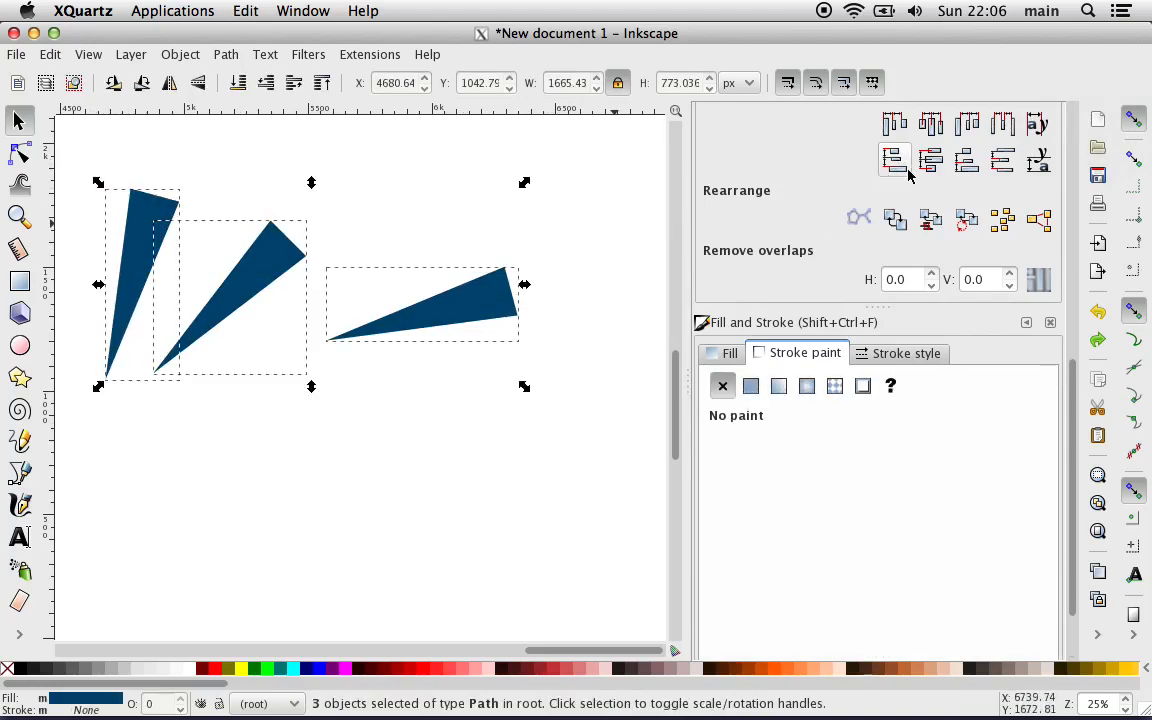
scroll(905, 185, up, 5)
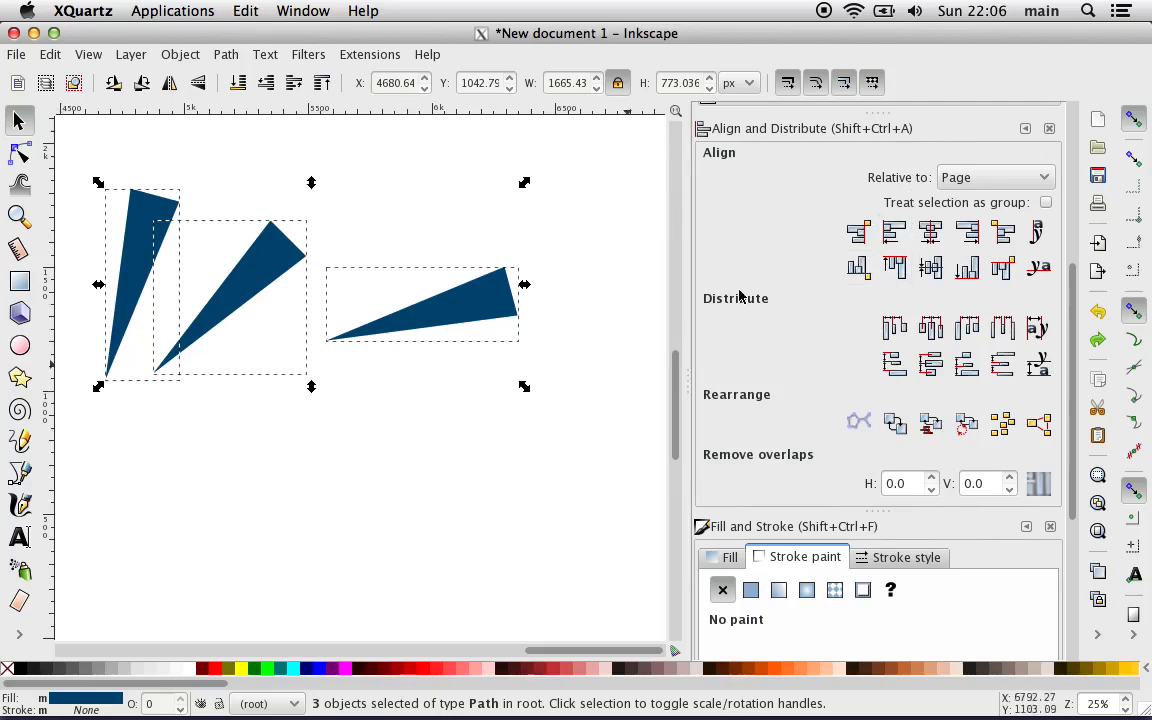
click(894, 232)
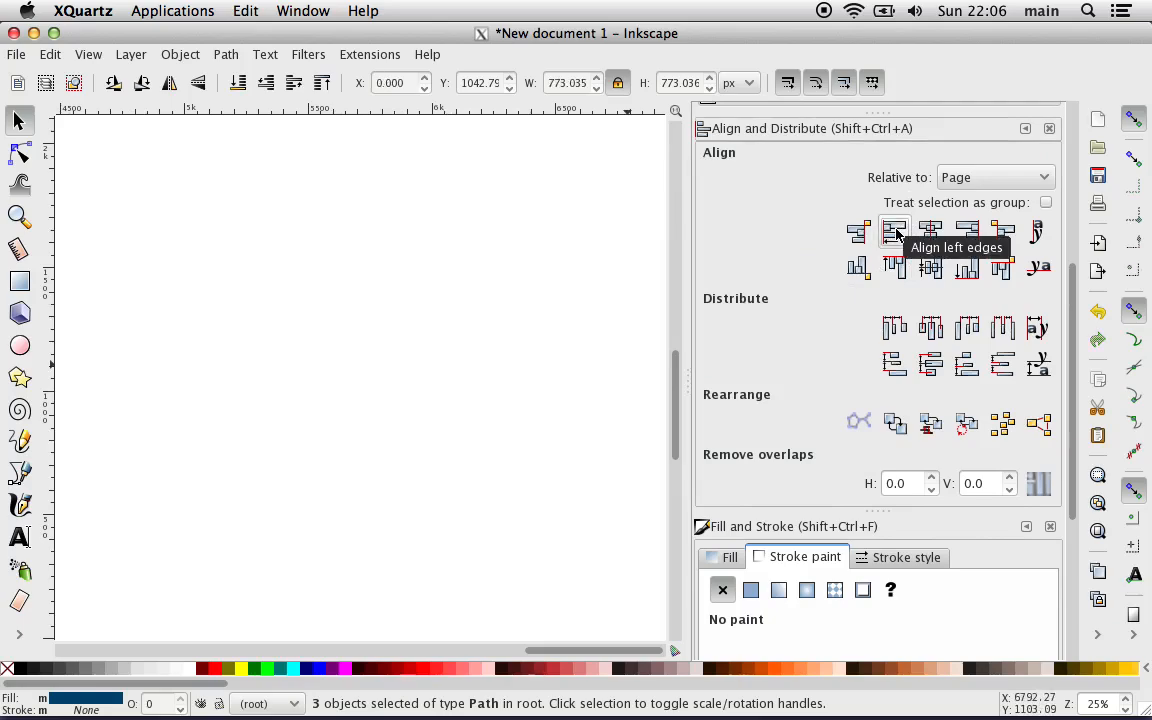
key(ctrl+z)
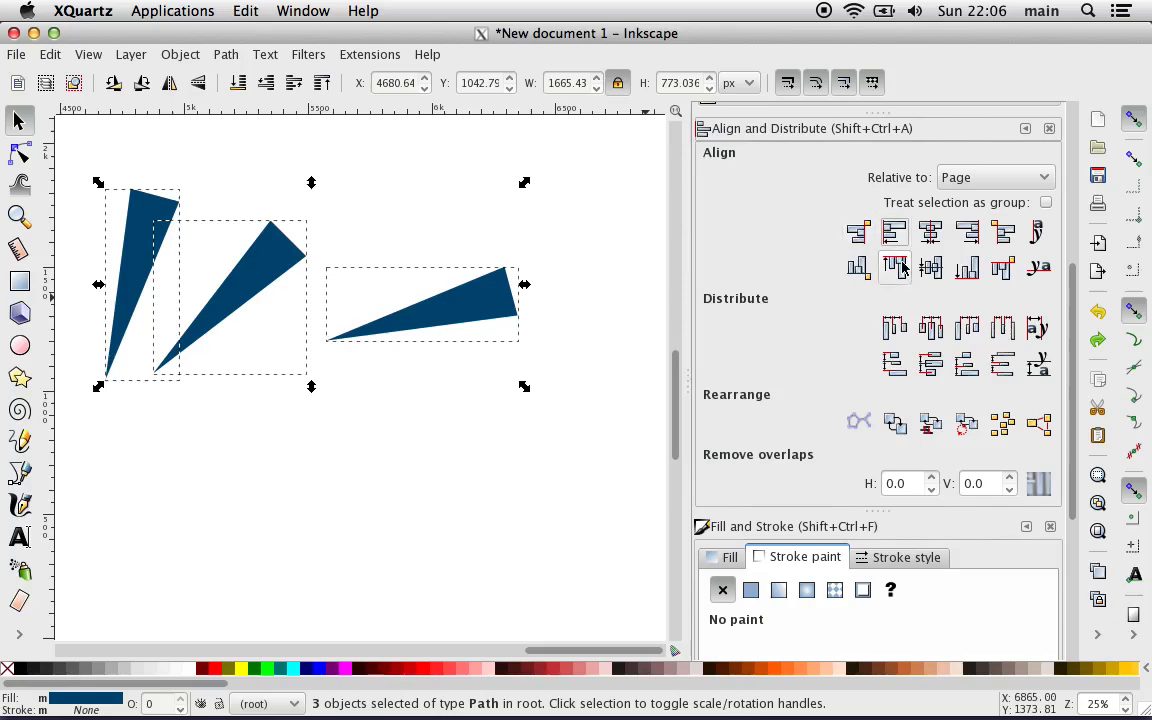
Step: Align the left and bottom edges of the three selected wedges relative to the Selection Area so their tips meet
click(971, 180)
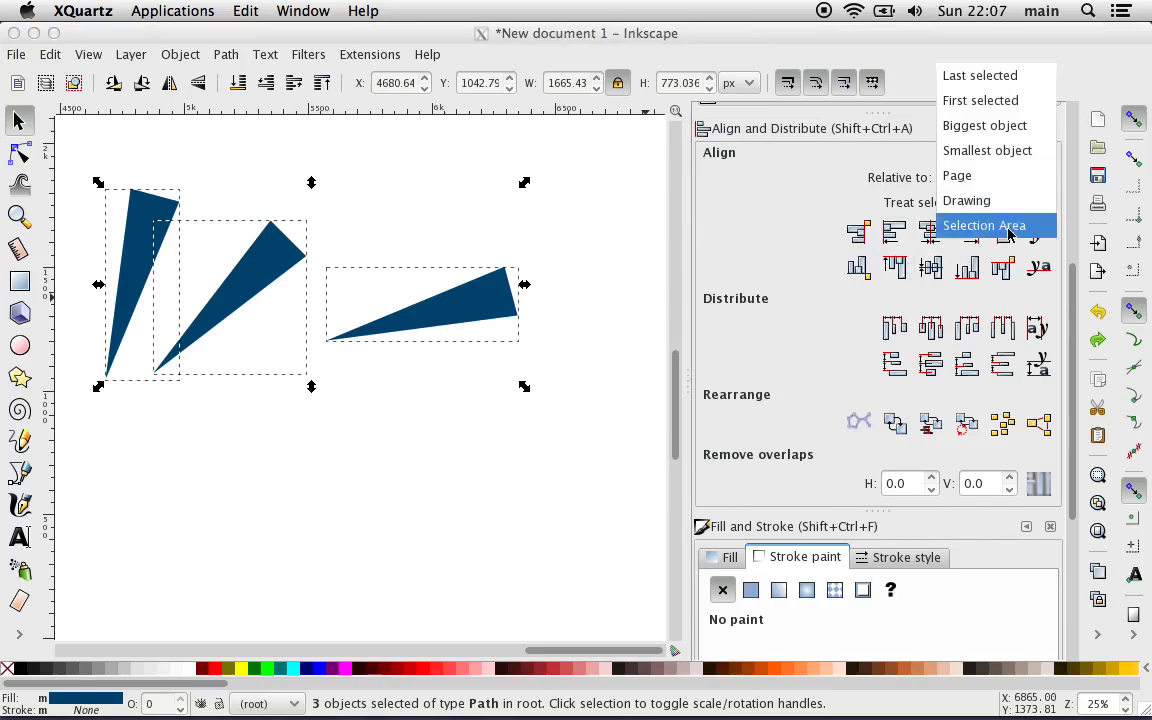
click(1007, 228)
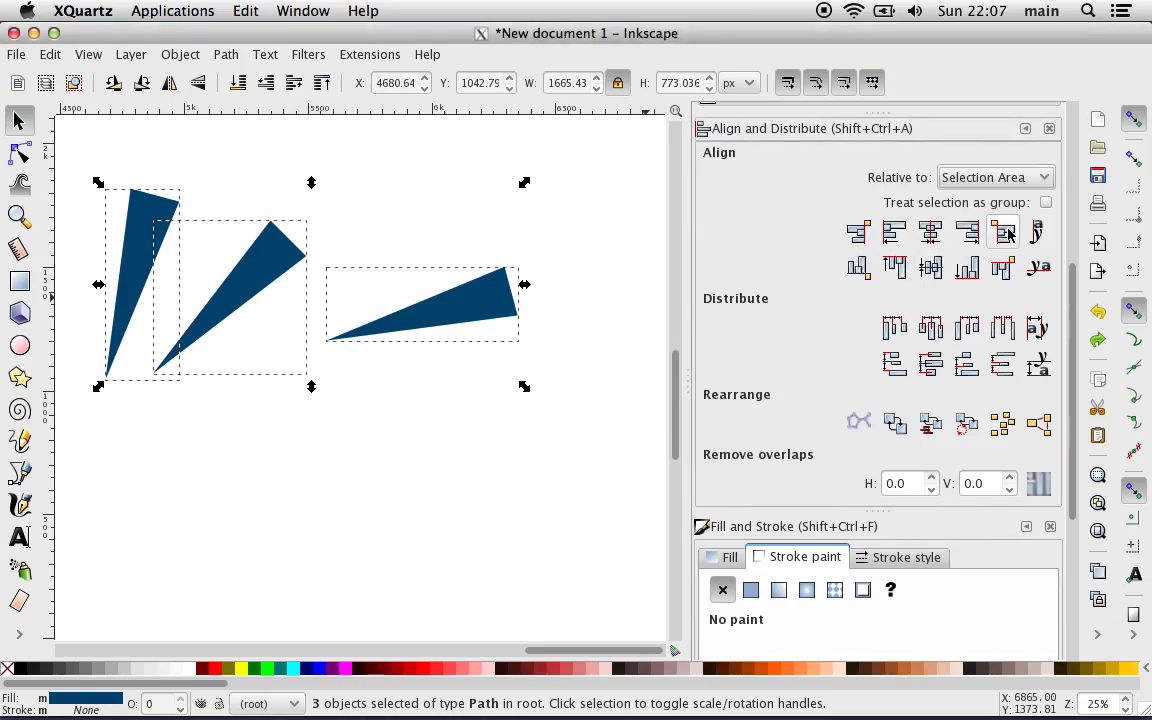
click(886, 238)
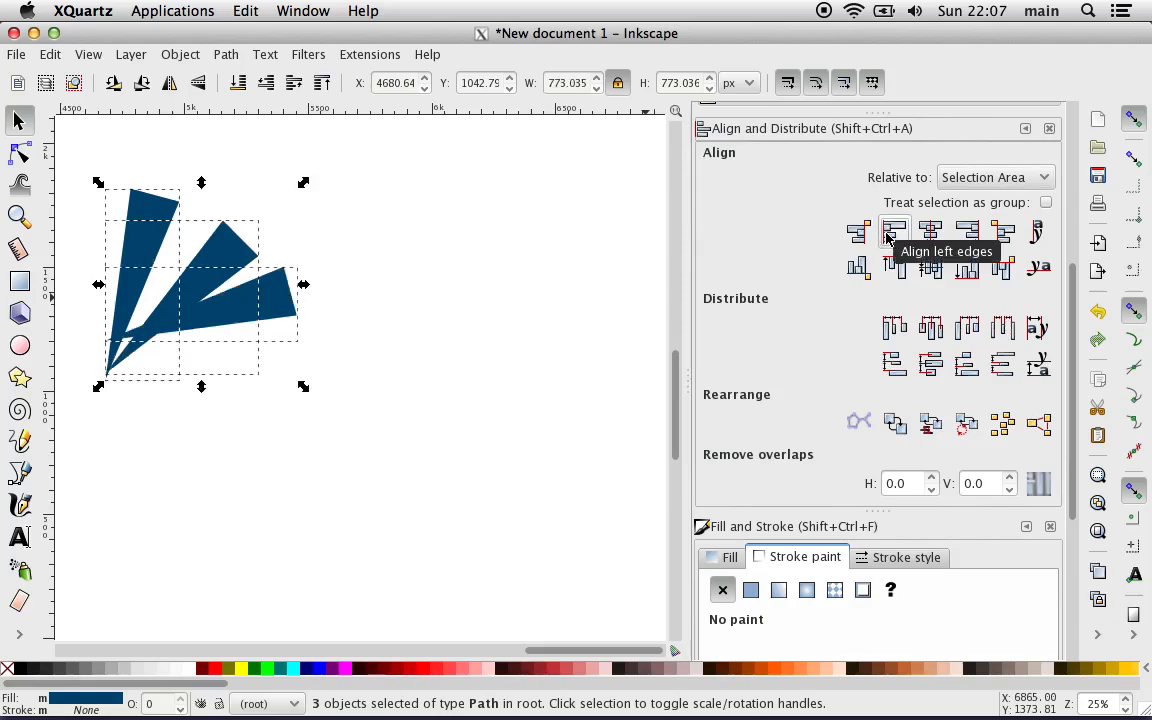
click(969, 270)
Step: Examine at high magnification how closely the tips of the three aligned wedges meet at their shared corner
scroll(643, 398, left, 6)
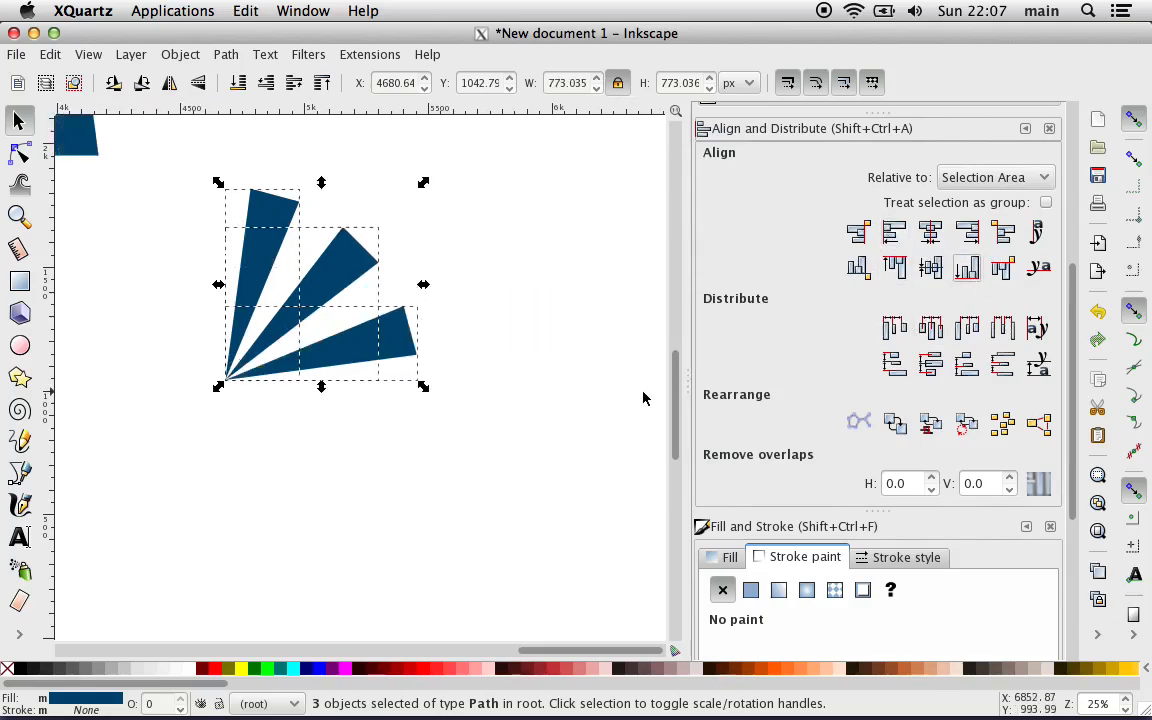
key(plus)
key(plus)
key(plus)
key(plus)
key(plus)
key(plus)
key(plus)
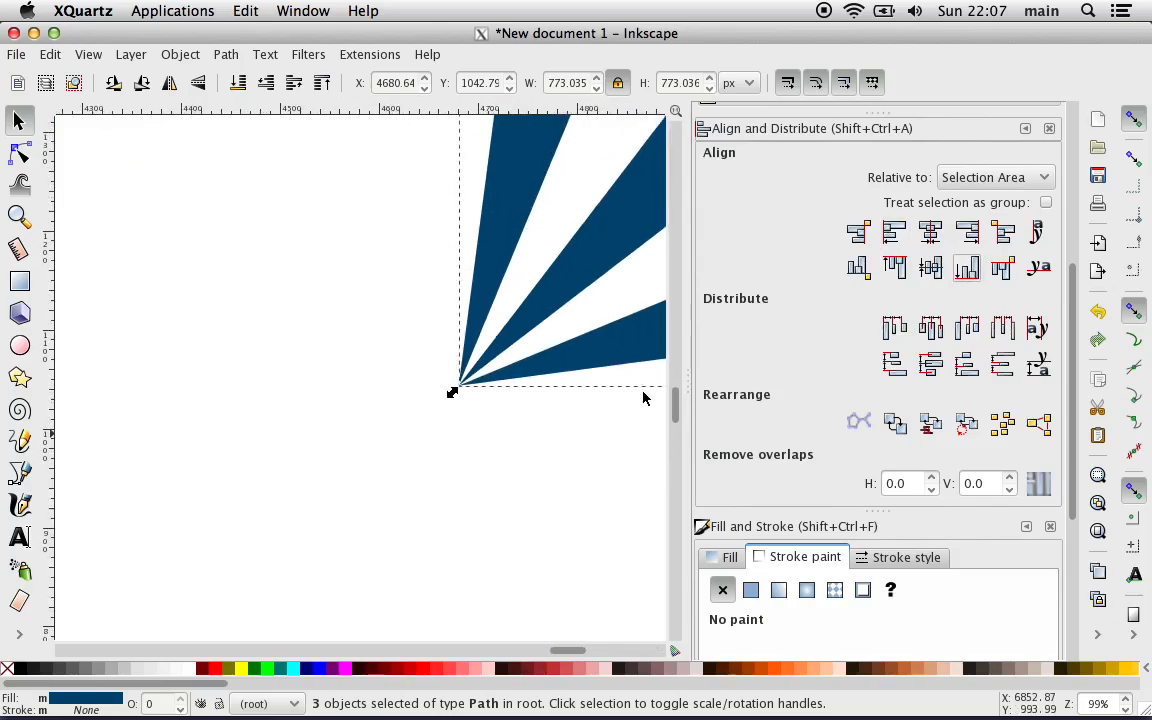
scroll(643, 398, right, 6)
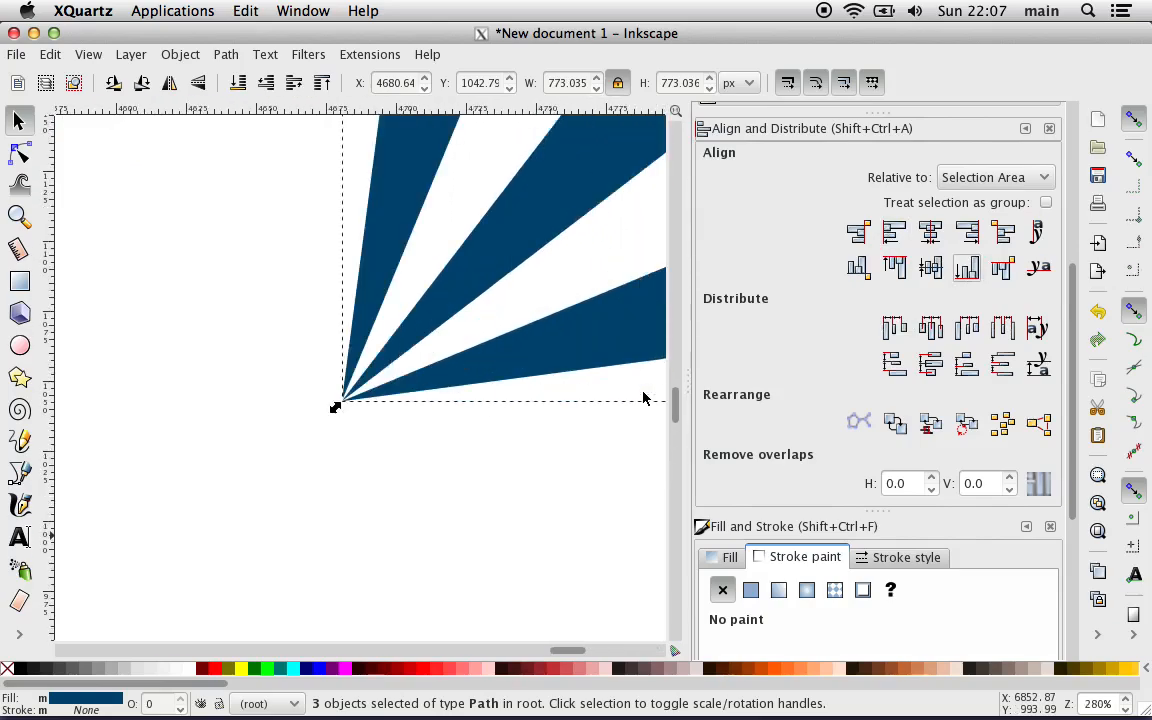
key(minus)
key(minus)
key(minus)
key(minus)
key(minus)
key(minus)
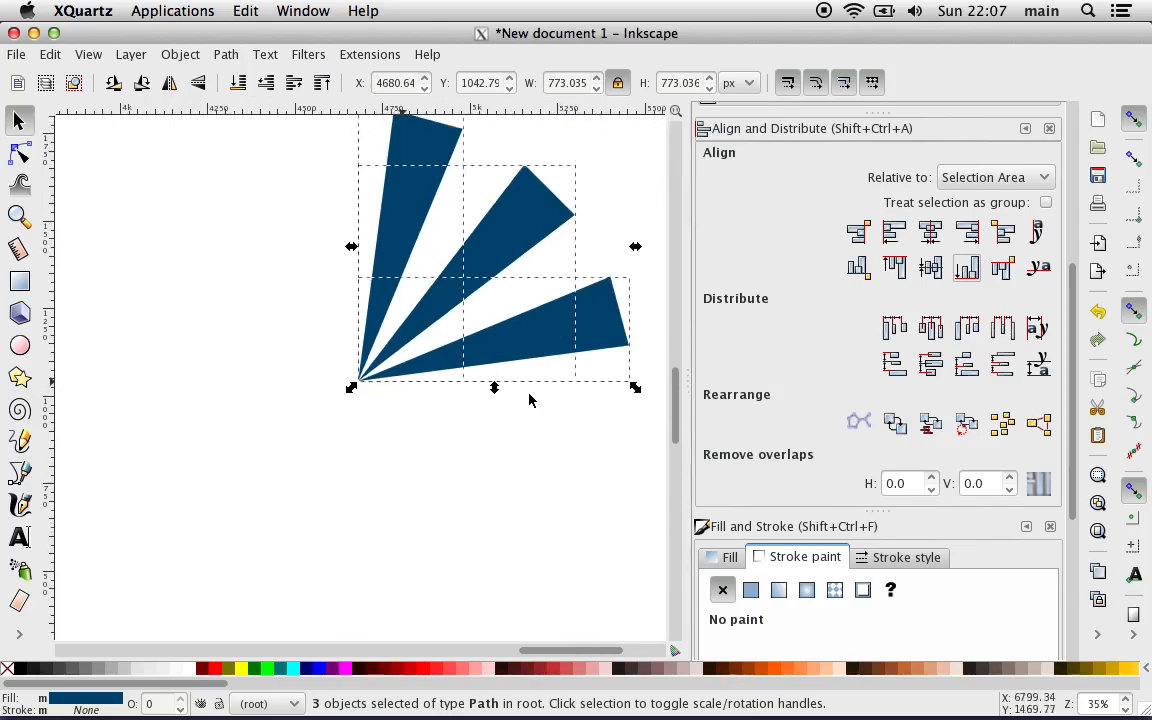
key(minus)
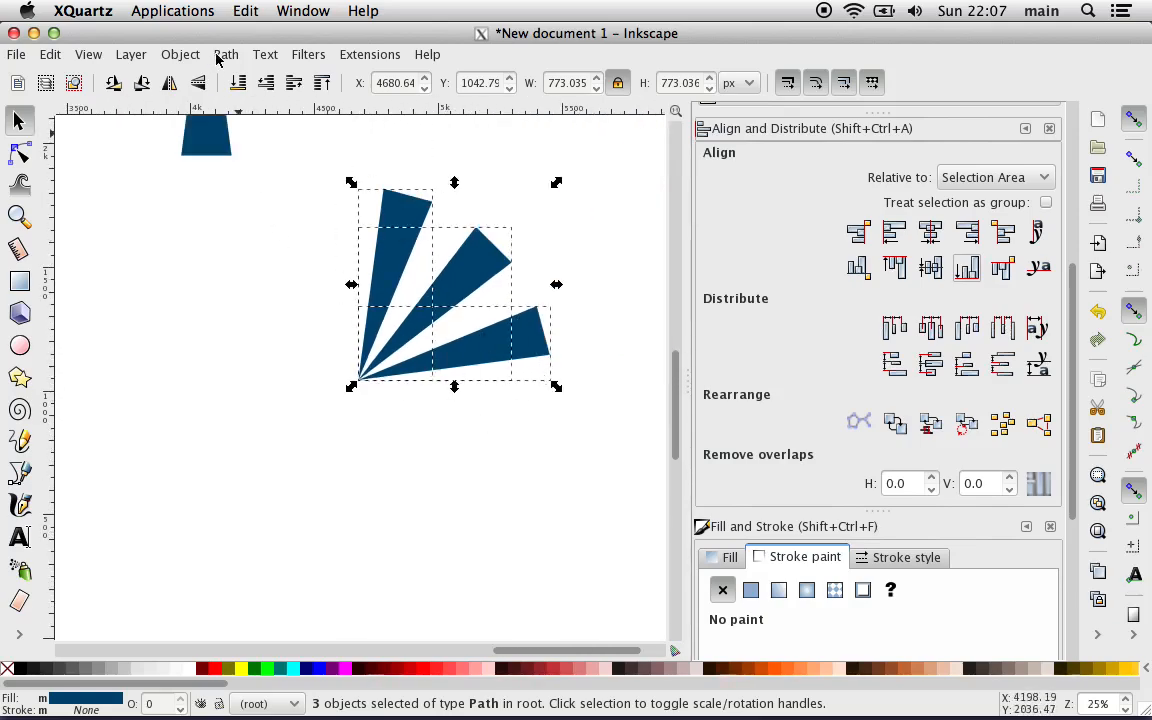
Step: Fill only the middle wedge of the three-wedge fan with the dark red #AA0000
click(207, 338)
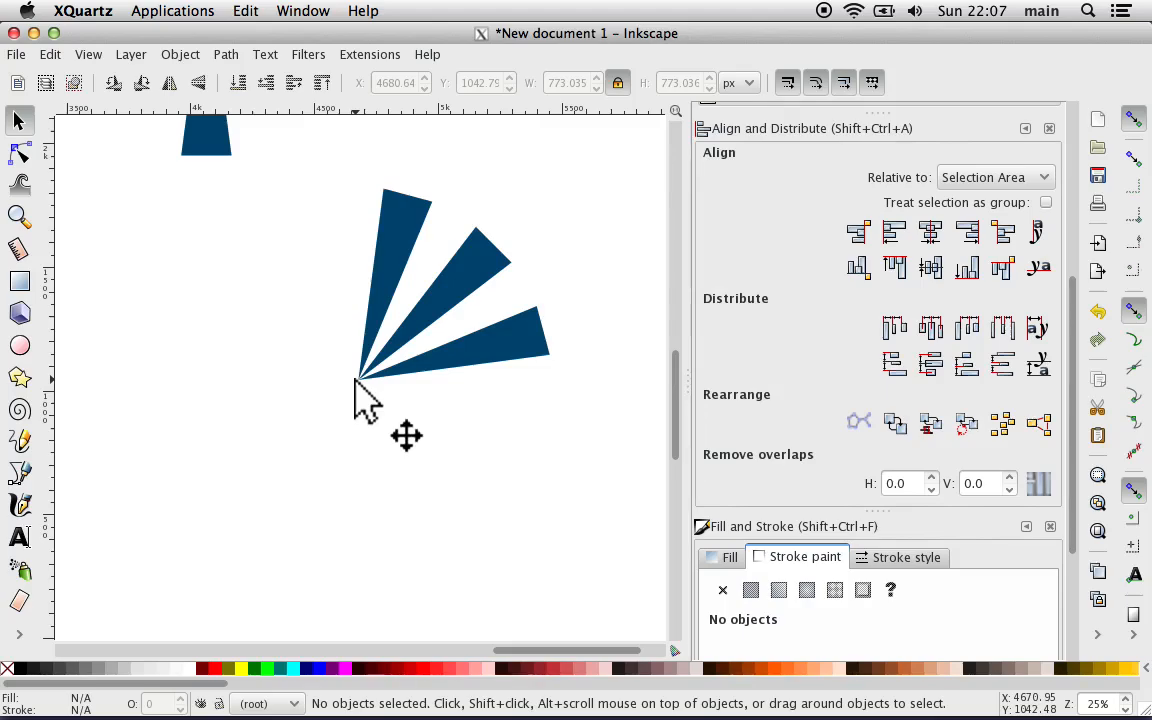
click(469, 271)
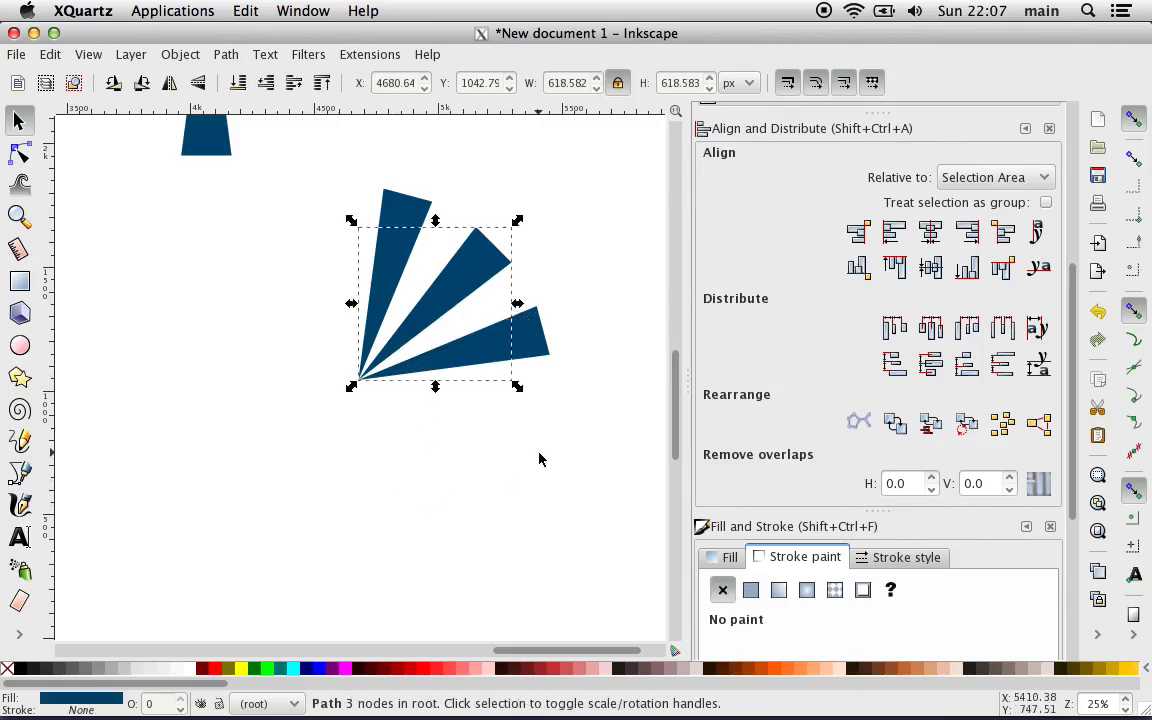
click(401, 668)
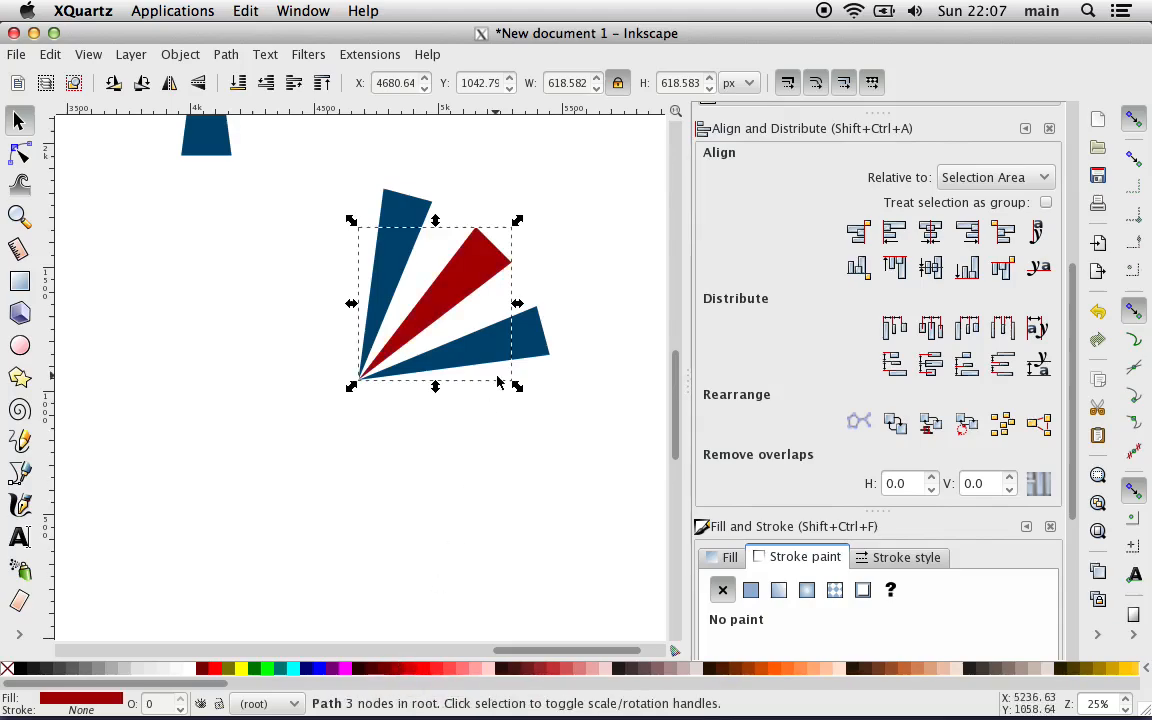
Step: Select all three wedges and merge them into a single path with Union
click(568, 426)
drag(567, 421, 352, 170)
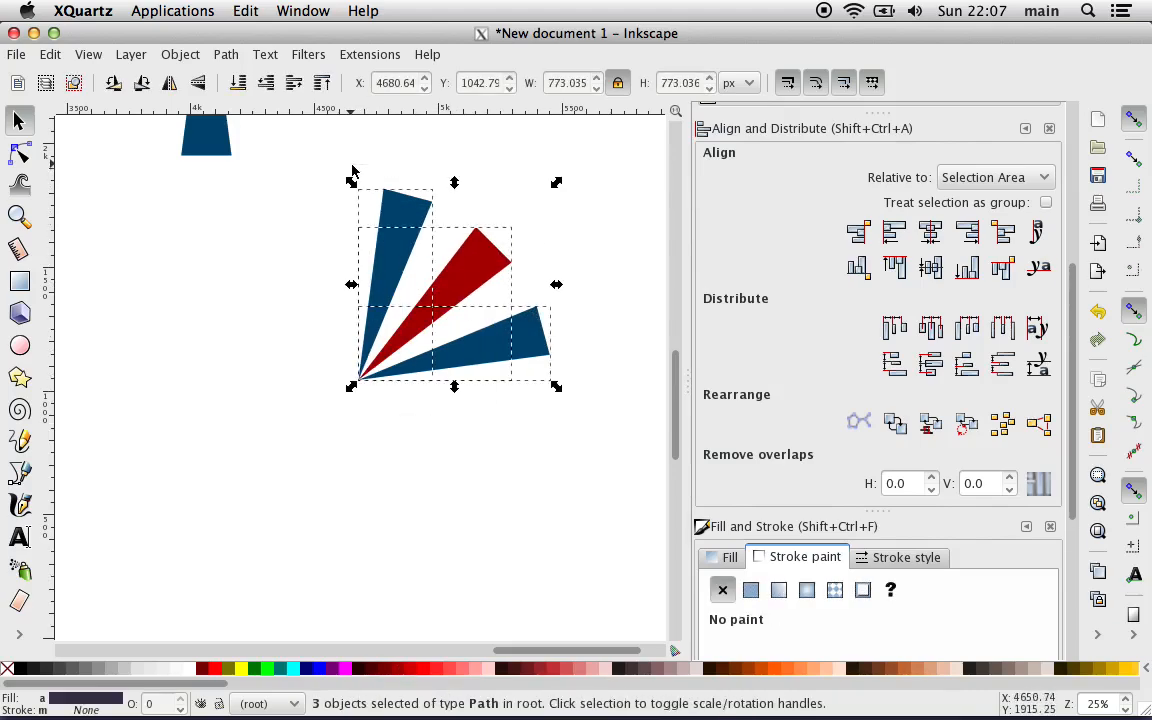
click(225, 55)
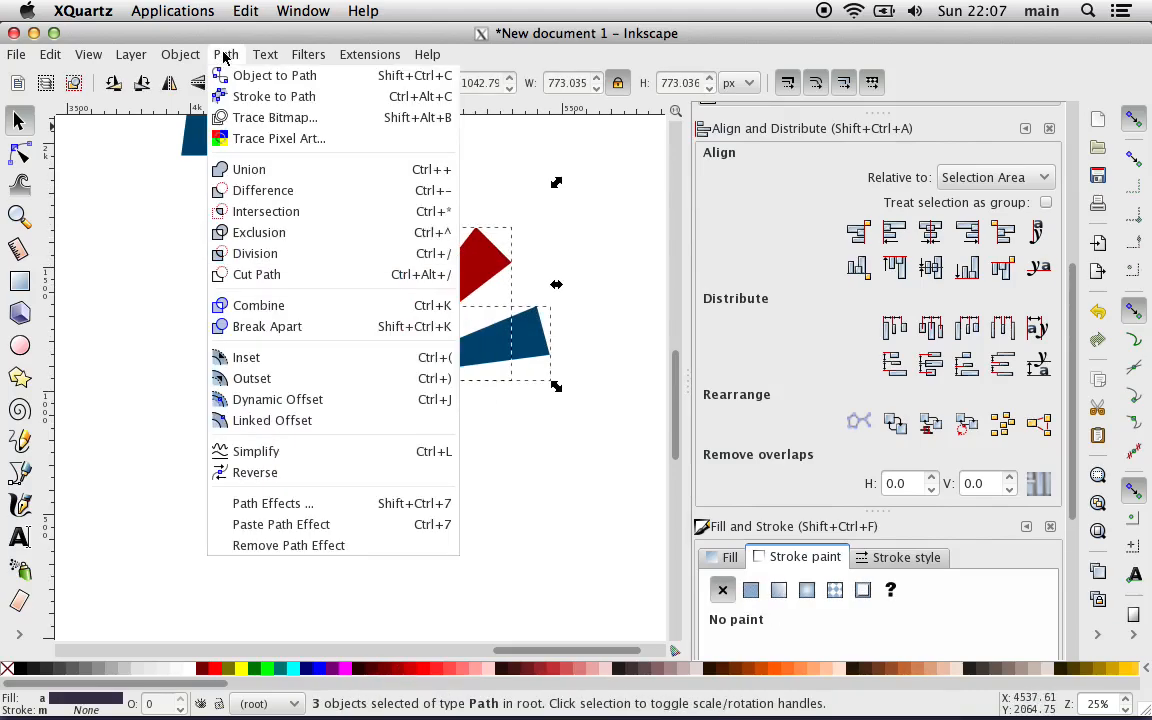
click(292, 177)
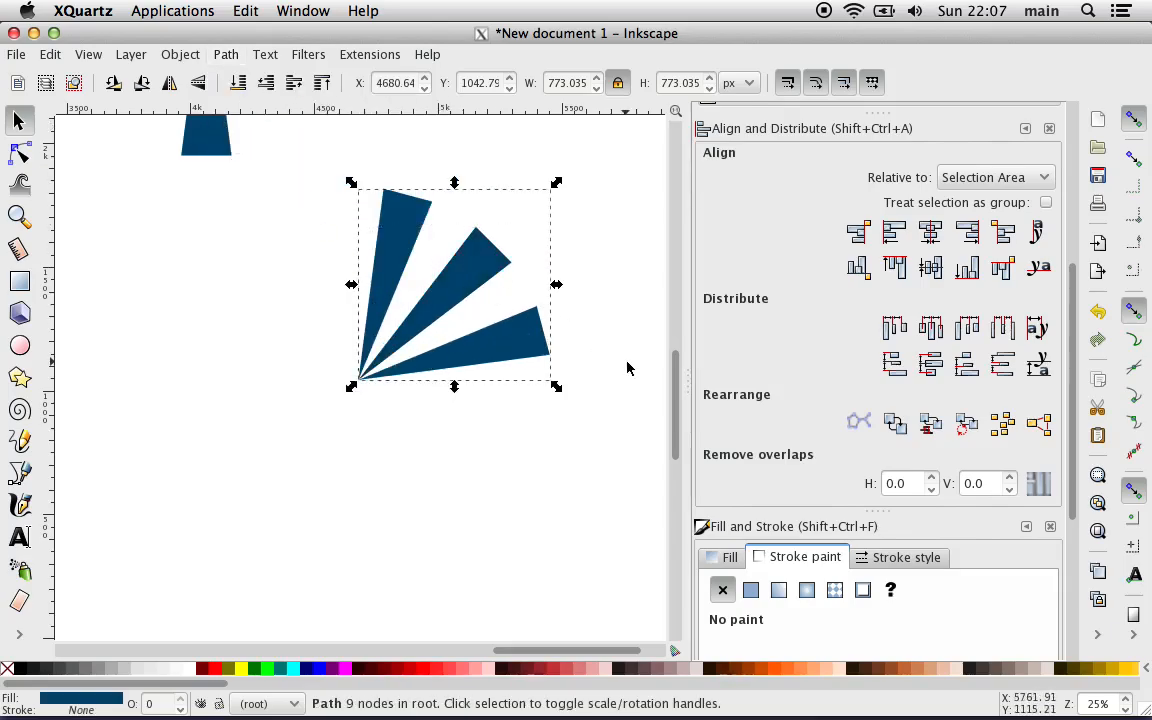
Step: Check the merged wedge path's fill settings, try a flat color stroke on it, and set the stroke back to no paint
scroll(741, 333, up, 4)
click(741, 335)
scroll(741, 338, down, 1)
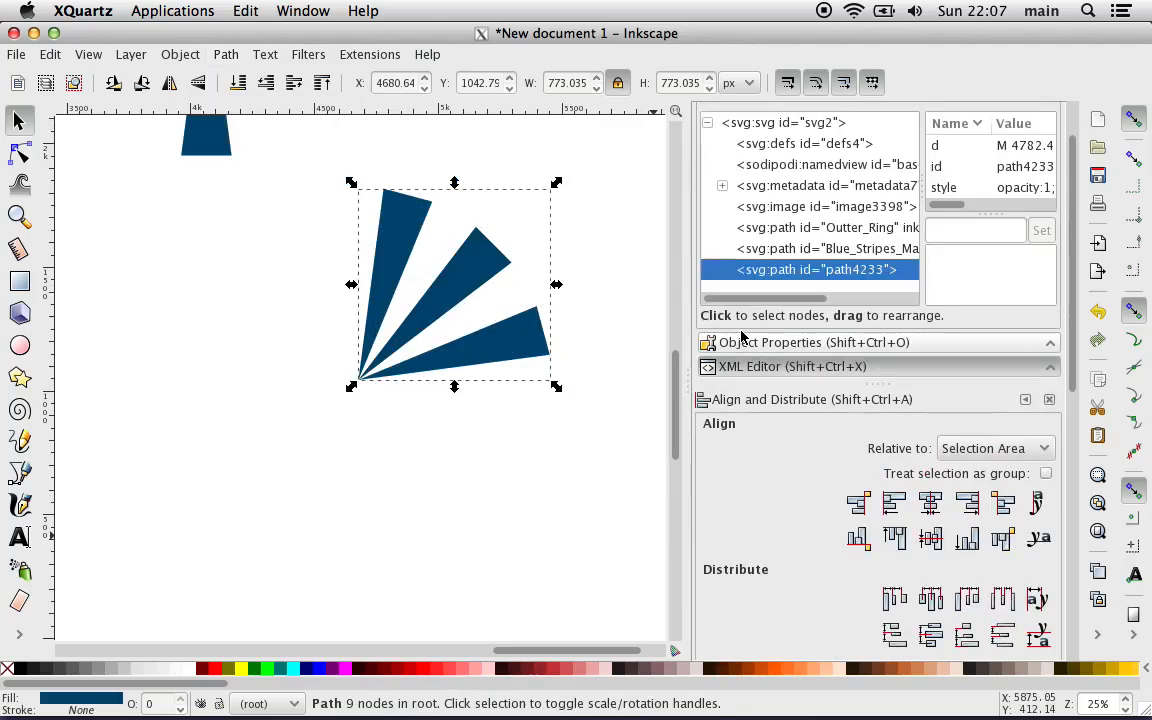
scroll(829, 408, down, 9)
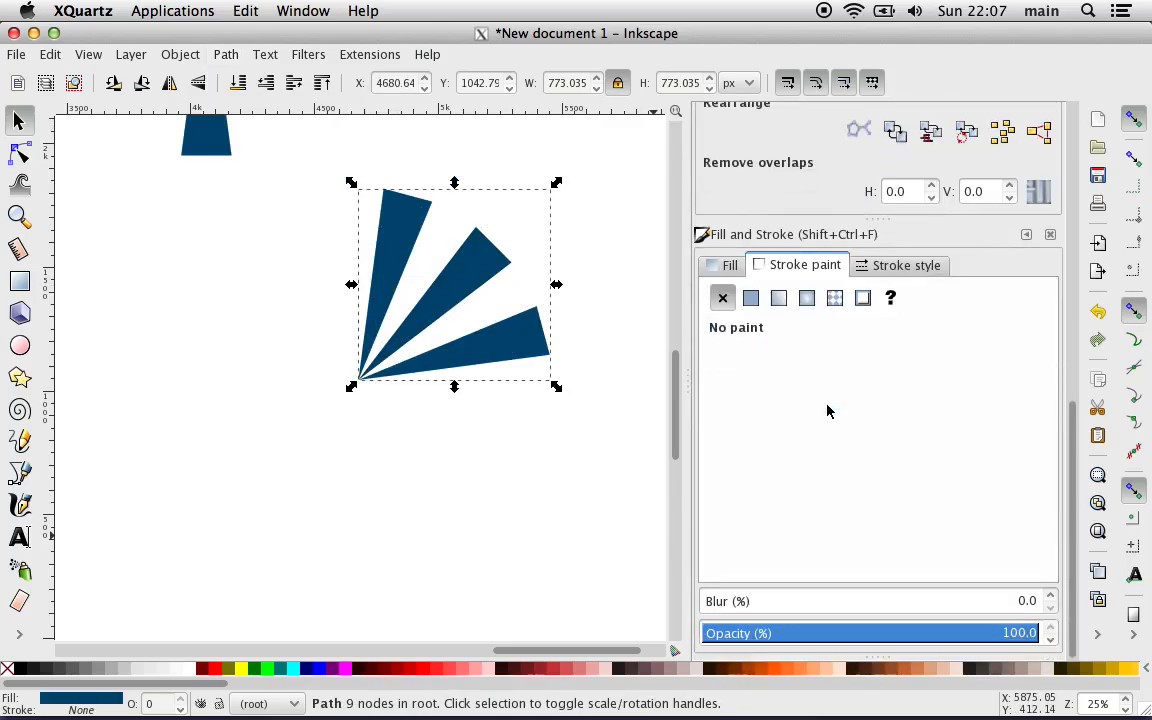
click(727, 265)
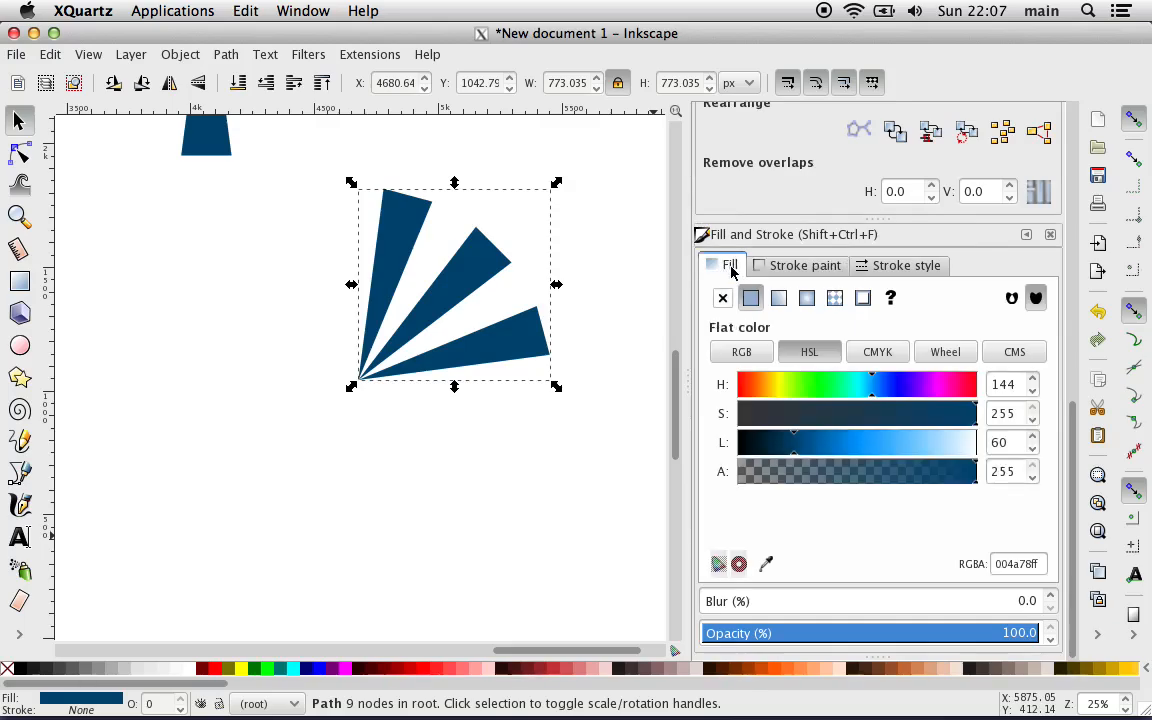
click(783, 268)
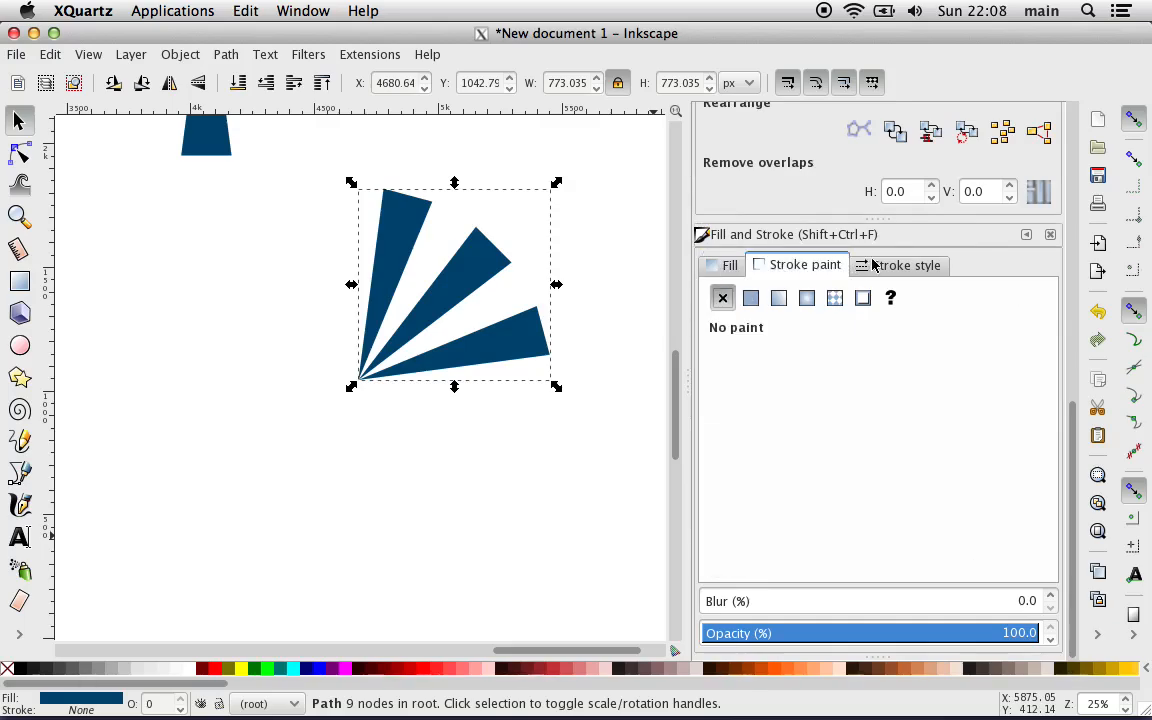
click(750, 298)
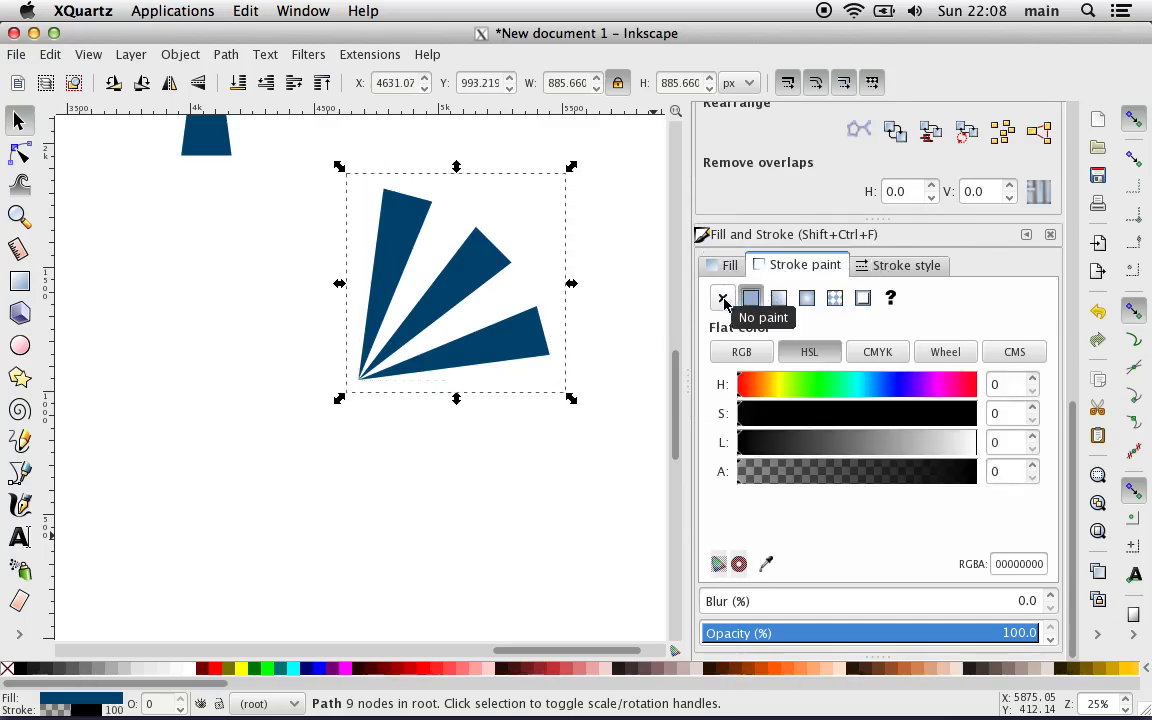
click(723, 299)
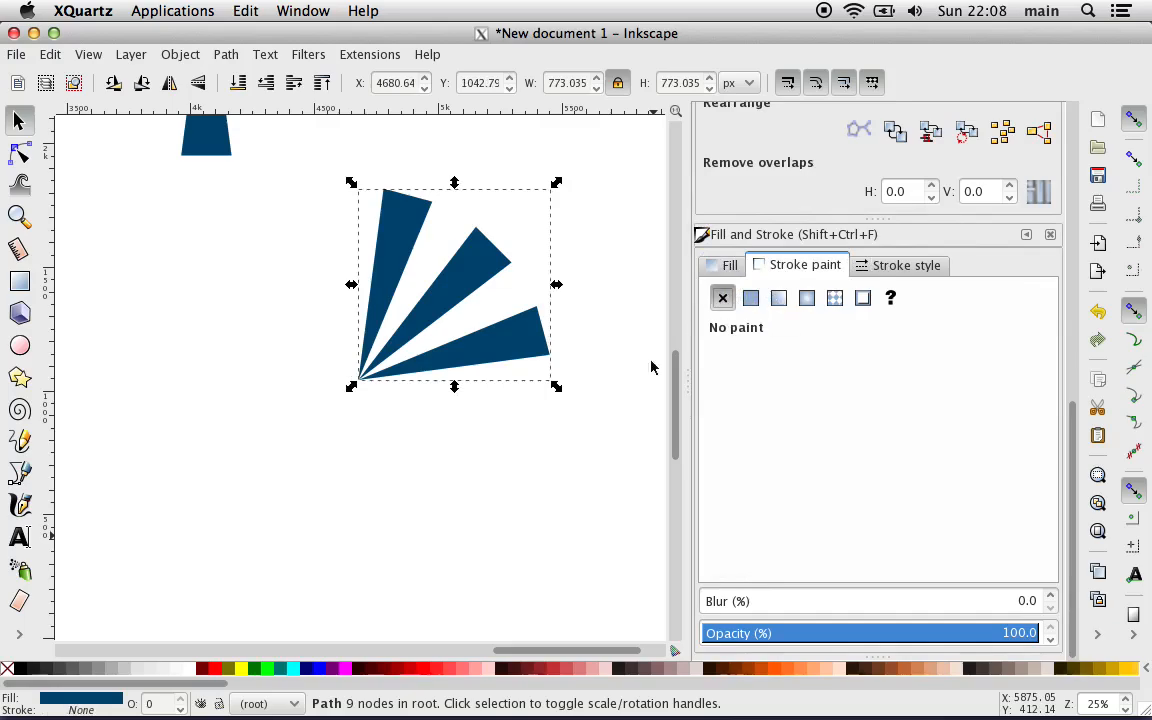
Step: Duplicate the merged wedge path, move the copy directly to the left of the original, and flip it horizontally
click(537, 453)
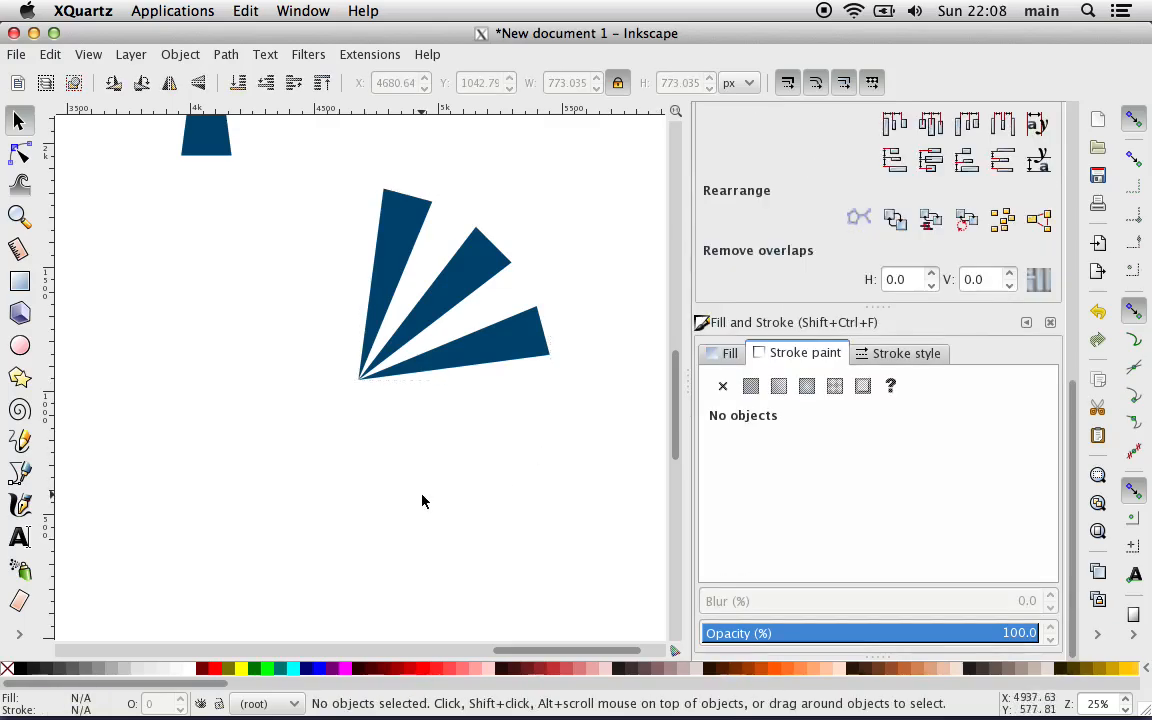
drag(331, 464, 594, 162)
right_click(471, 253)
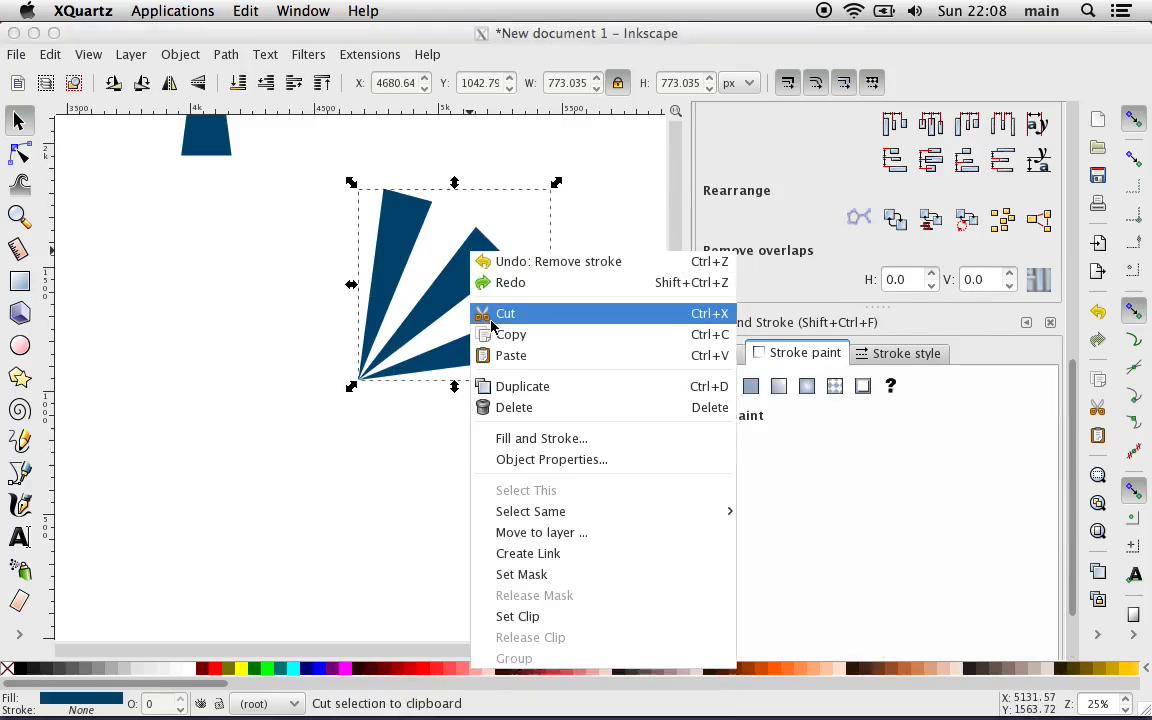
click(495, 386)
drag(479, 266, 280, 265)
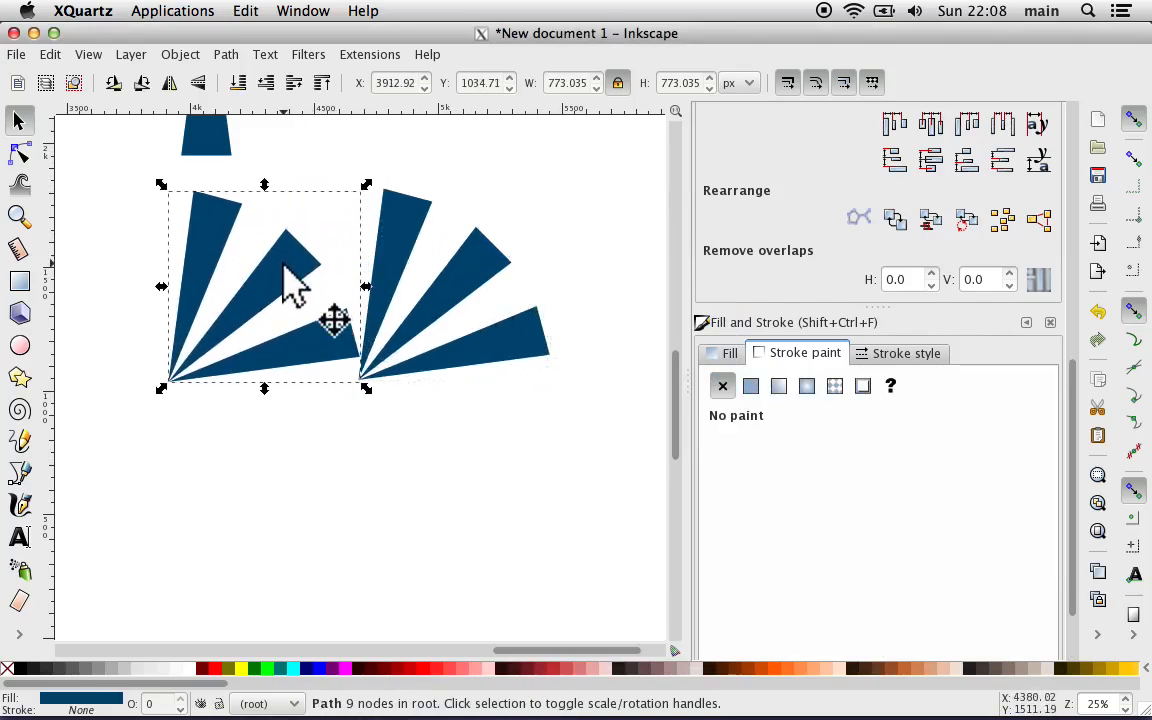
click(169, 84)
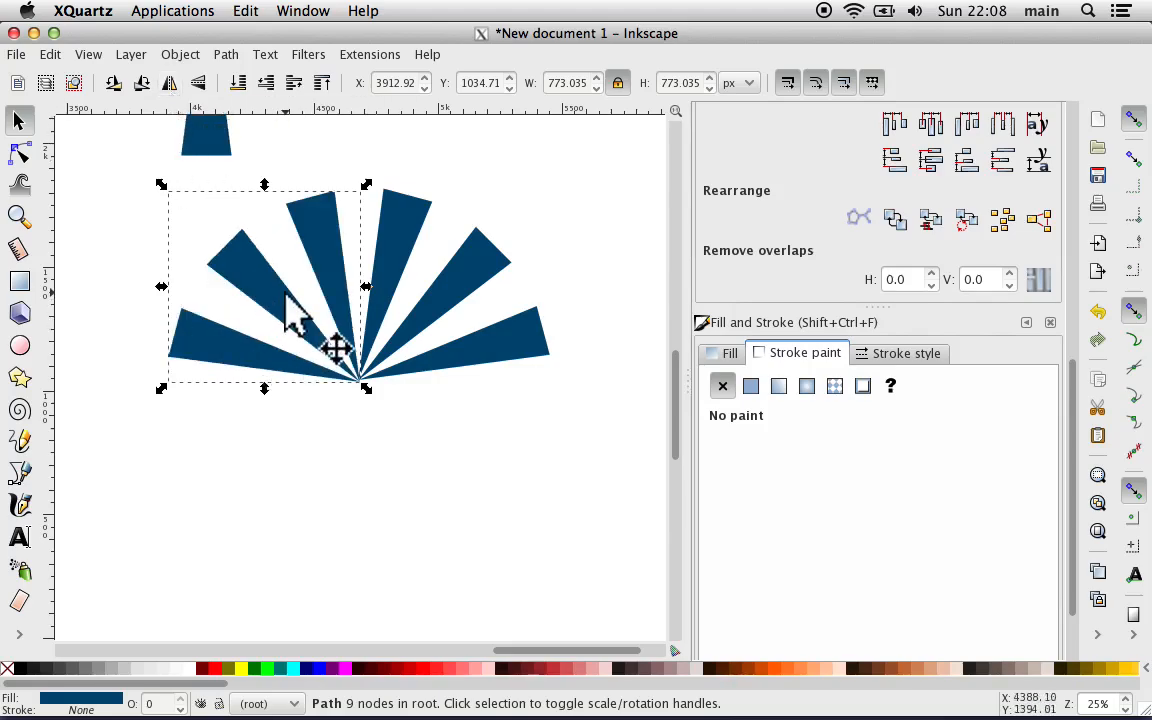
Step: Move the mirrored copy to partly overlap the original wedge path and align both paths' bottom edges relative to the Selection Area
drag(275, 301, 342, 301)
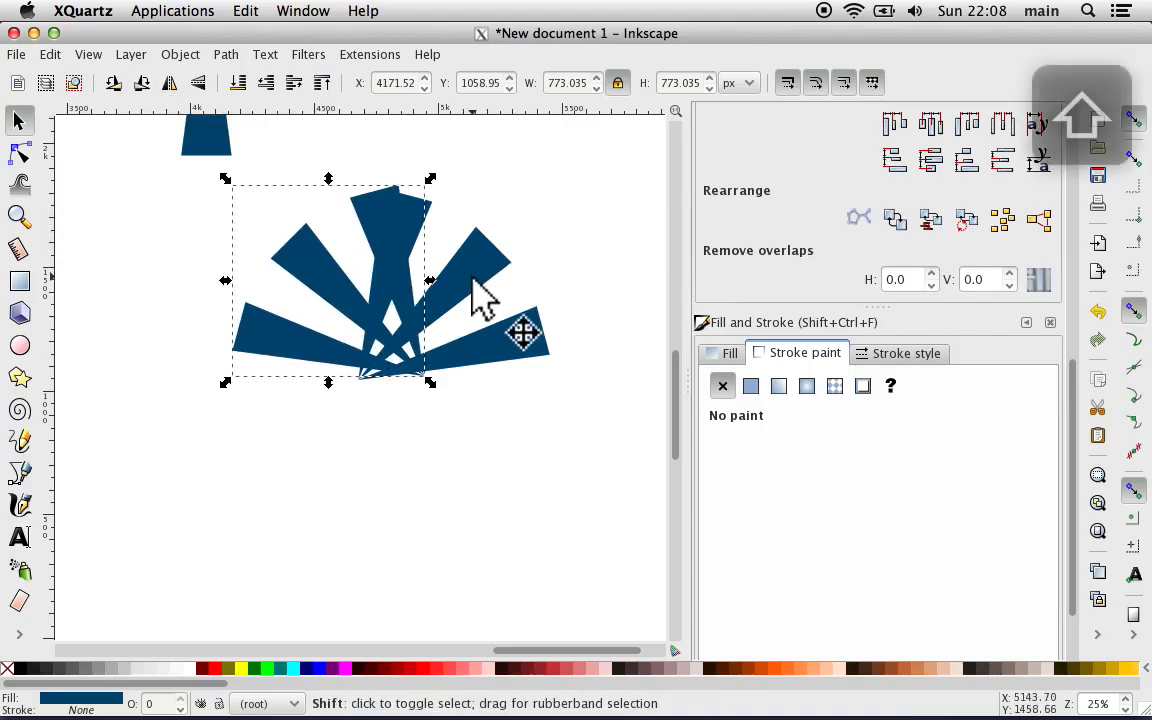
shift+click(476, 292)
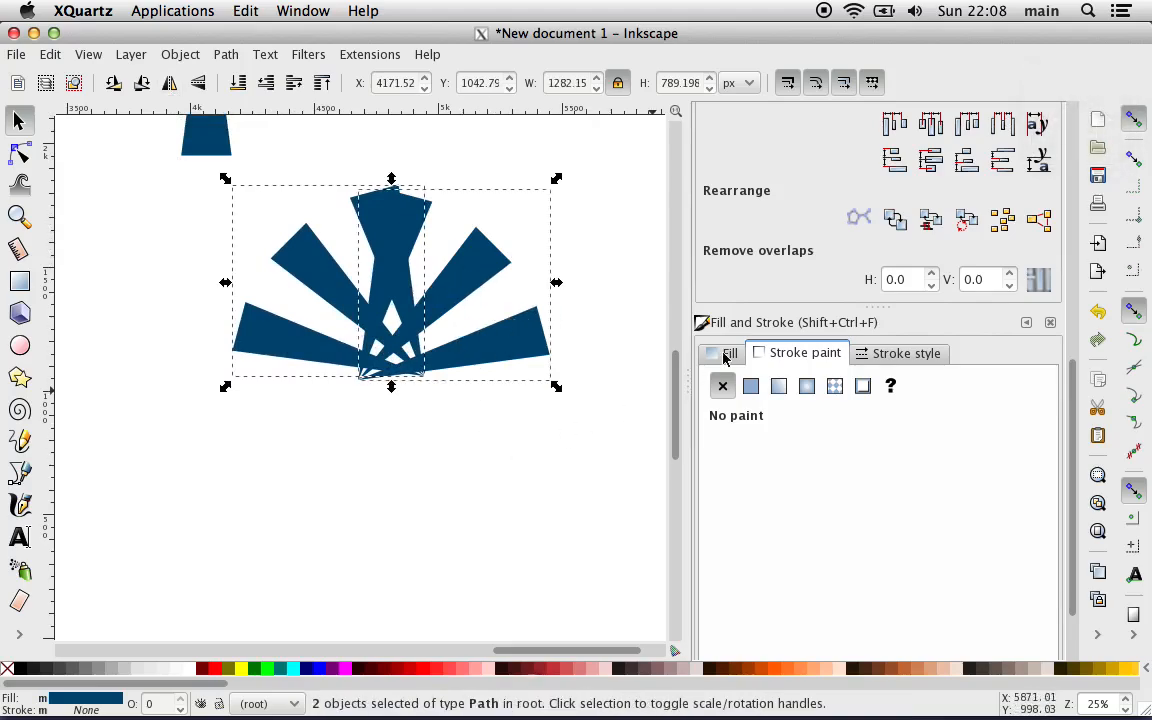
scroll(890, 230, up, 5)
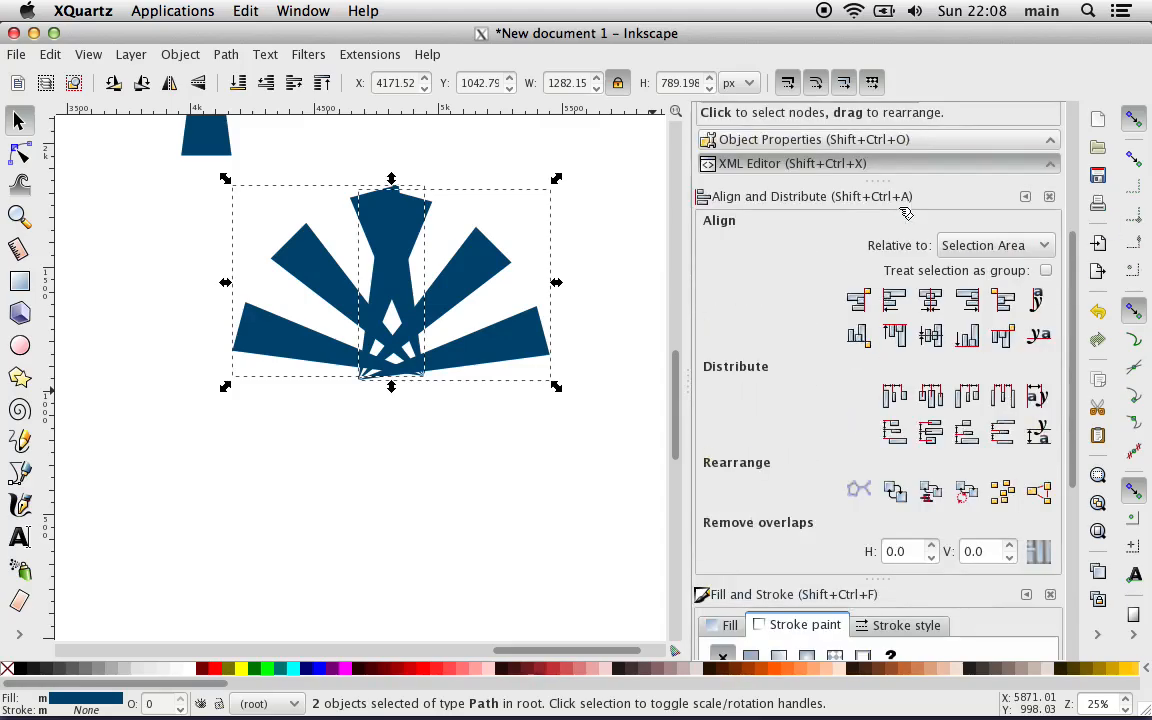
click(967, 338)
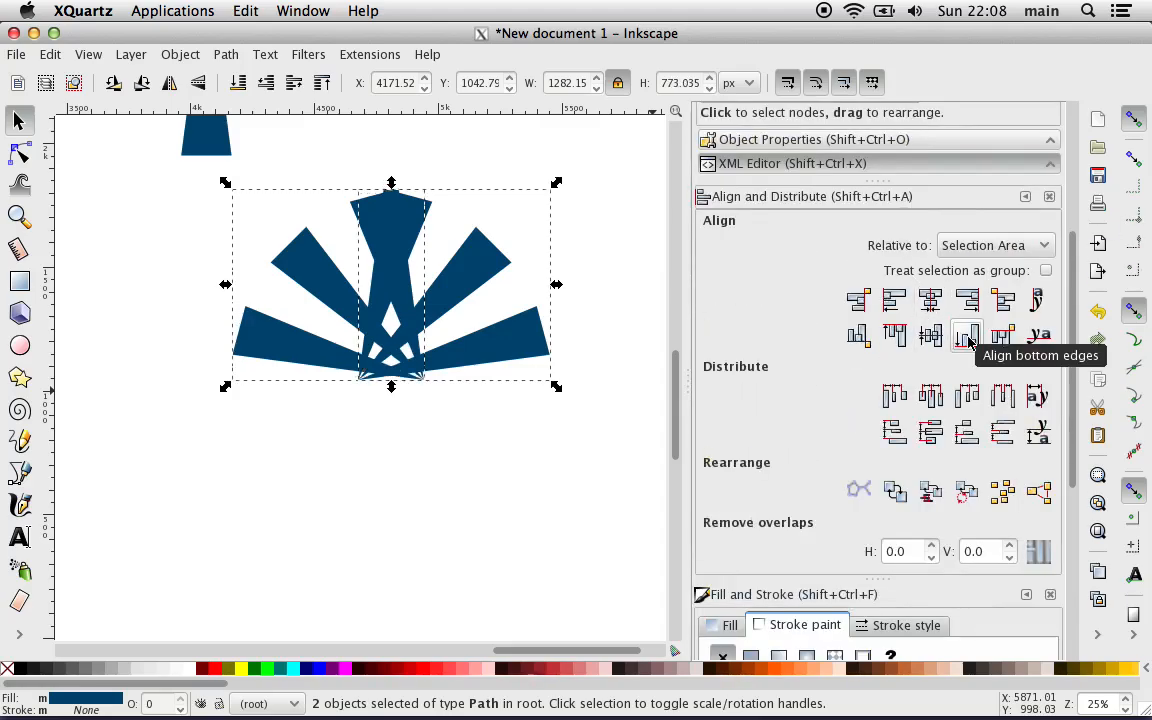
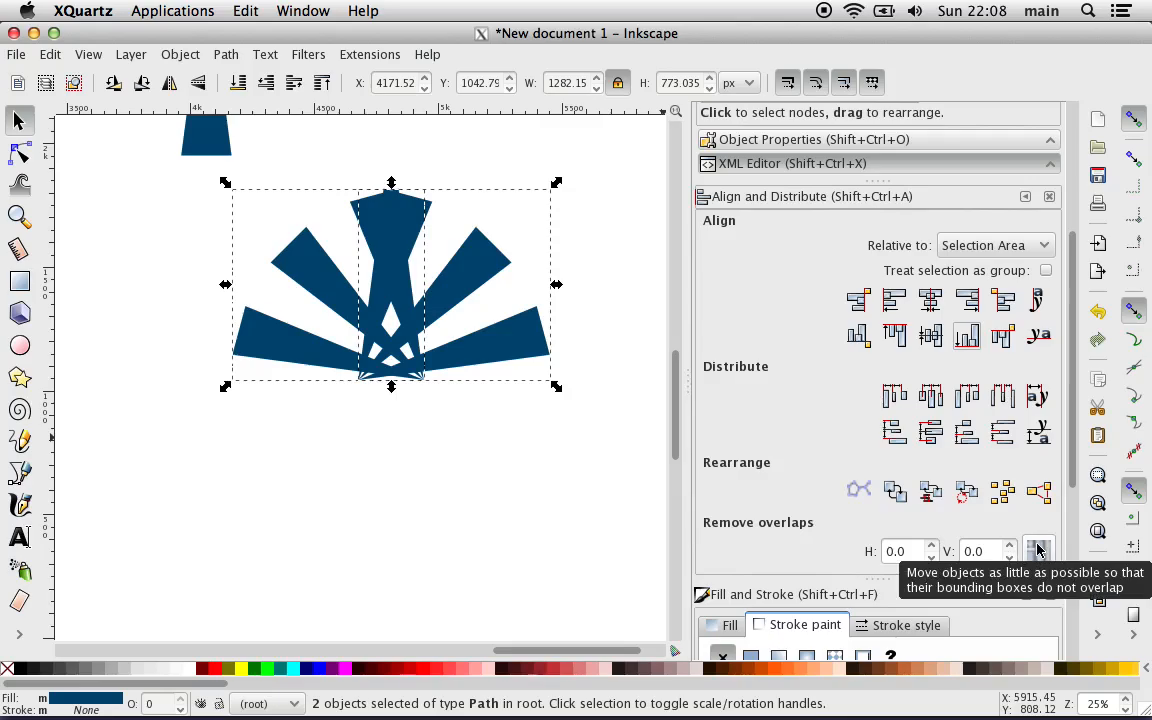
Step: Remove the overlap between the two mirrored wedge paths with 0.0 horizontal and vertical gaps, and inspect where their tips meet
click(1037, 550)
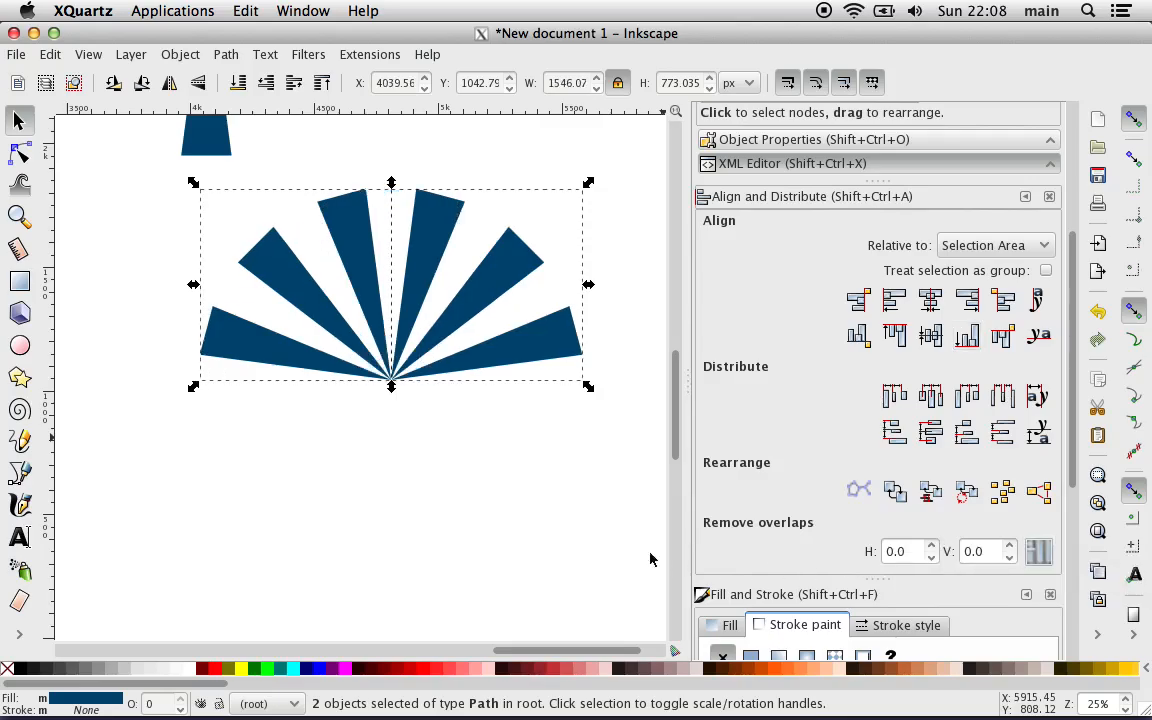
scroll(601, 549, up, 2)
scroll(601, 549, left, 1)
scroll(601, 549, up, 4)
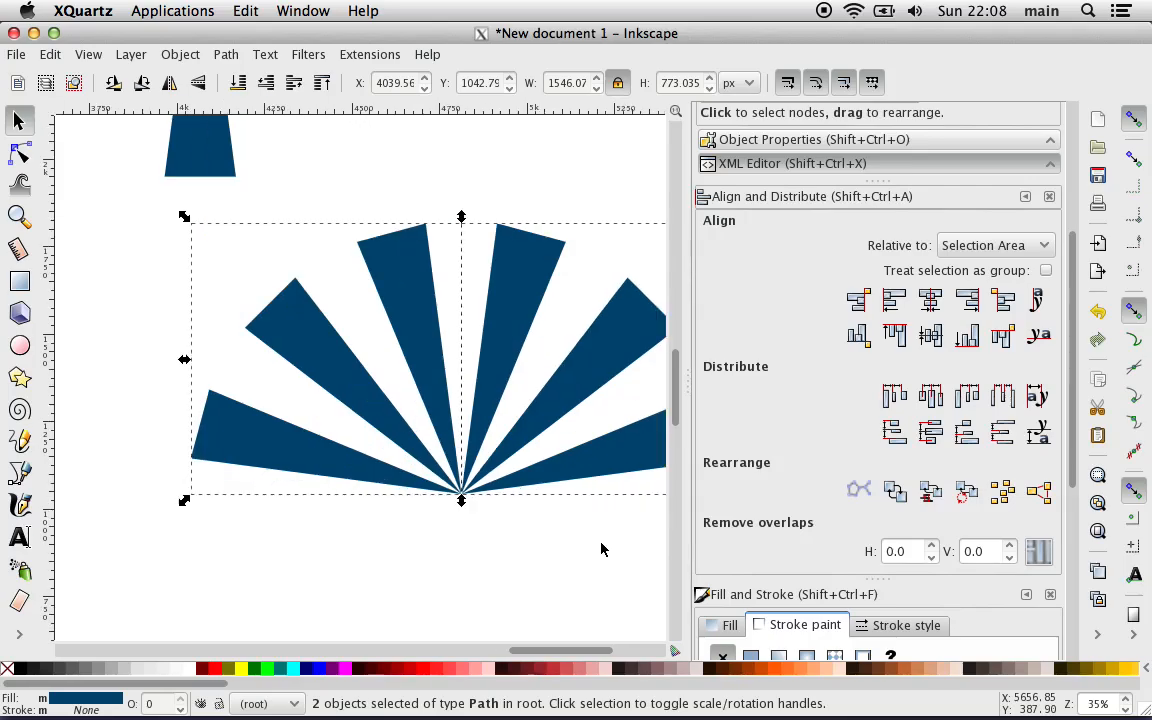
scroll(601, 549, up, 4)
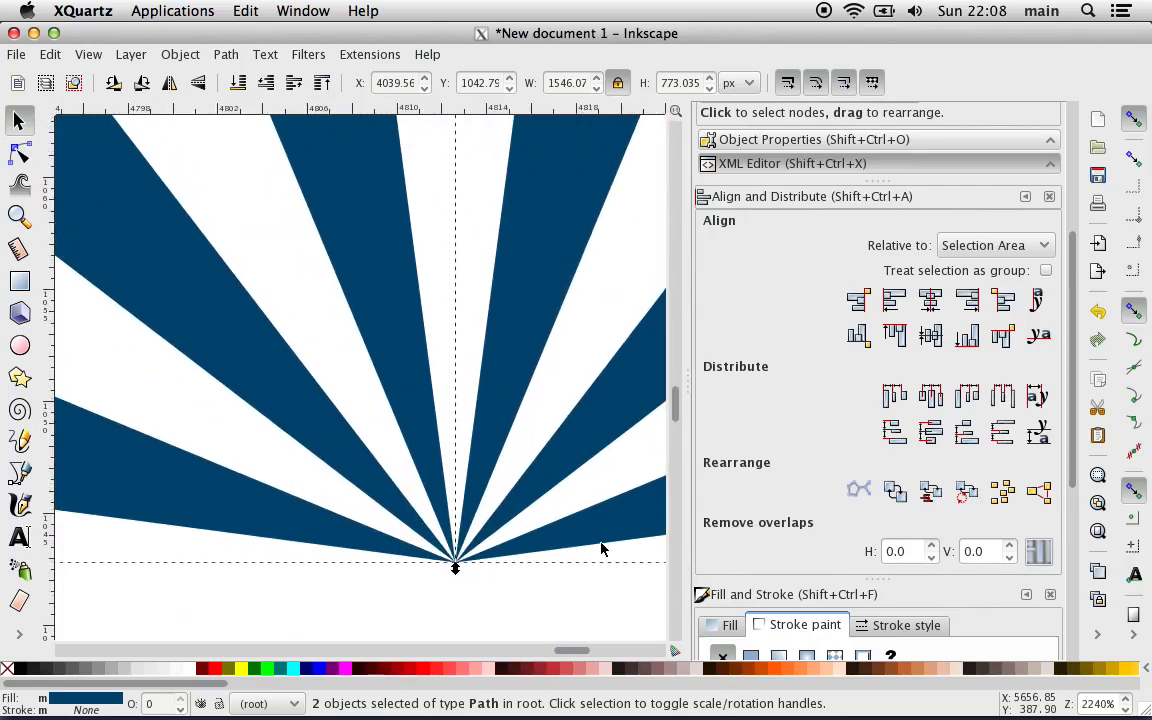
scroll(601, 549, down, 3)
key(minus)
key(minus)
key(minus)
key(minus)
key(minus)
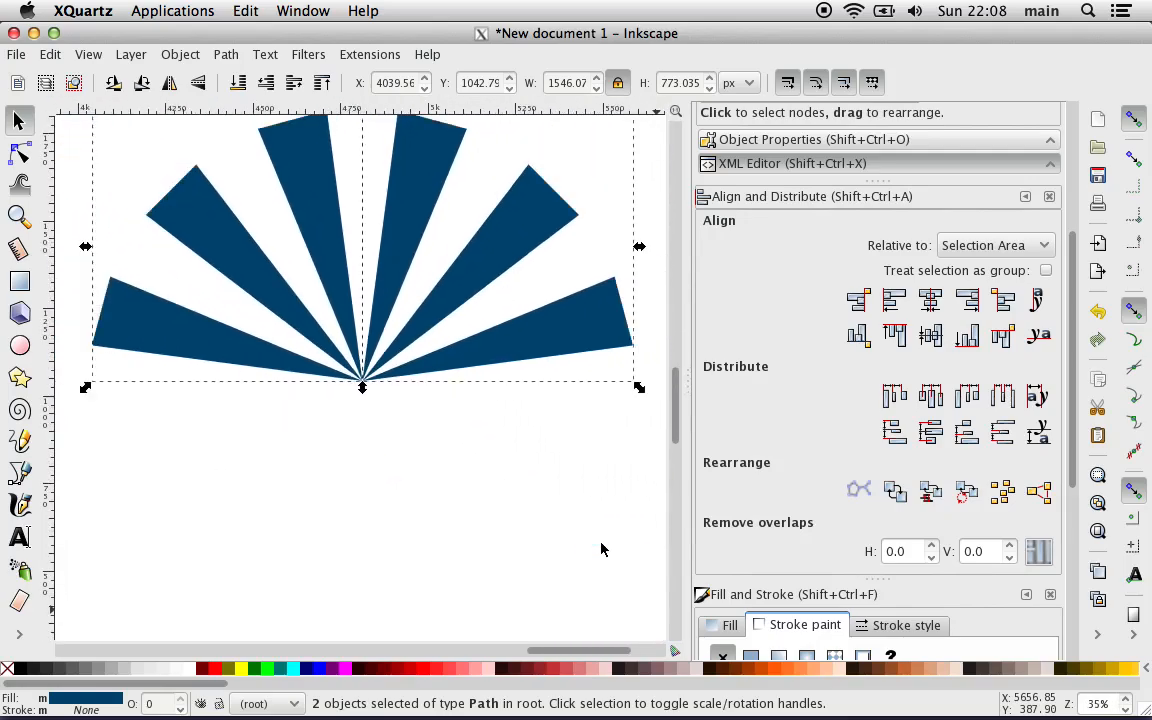
Step: Merge both wedge paths into one fan with Union and move it down-left to about X 3788, Y 677 px
click(225, 55)
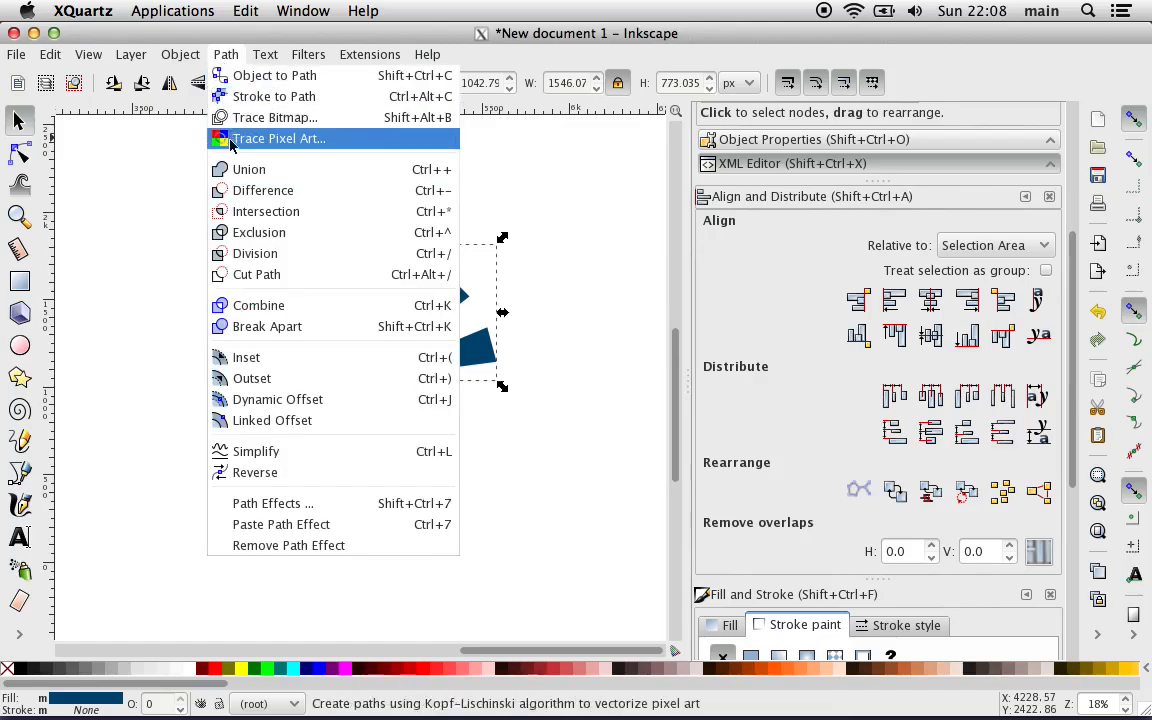
click(250, 169)
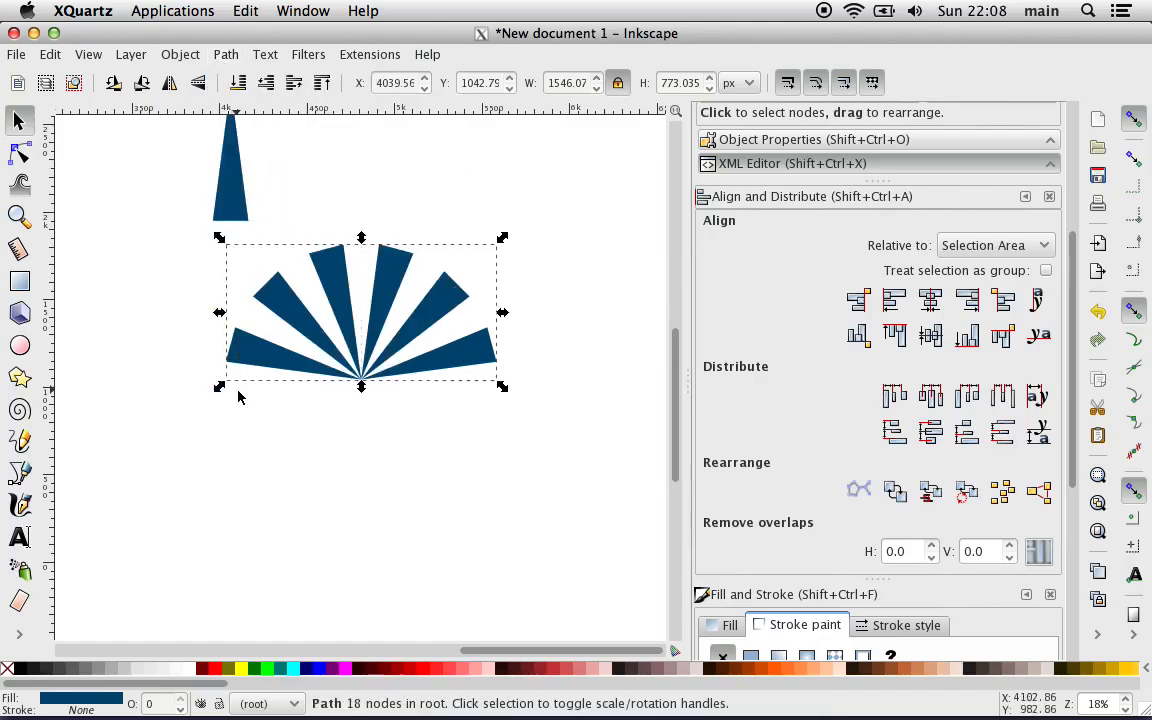
drag(297, 328, 246, 381)
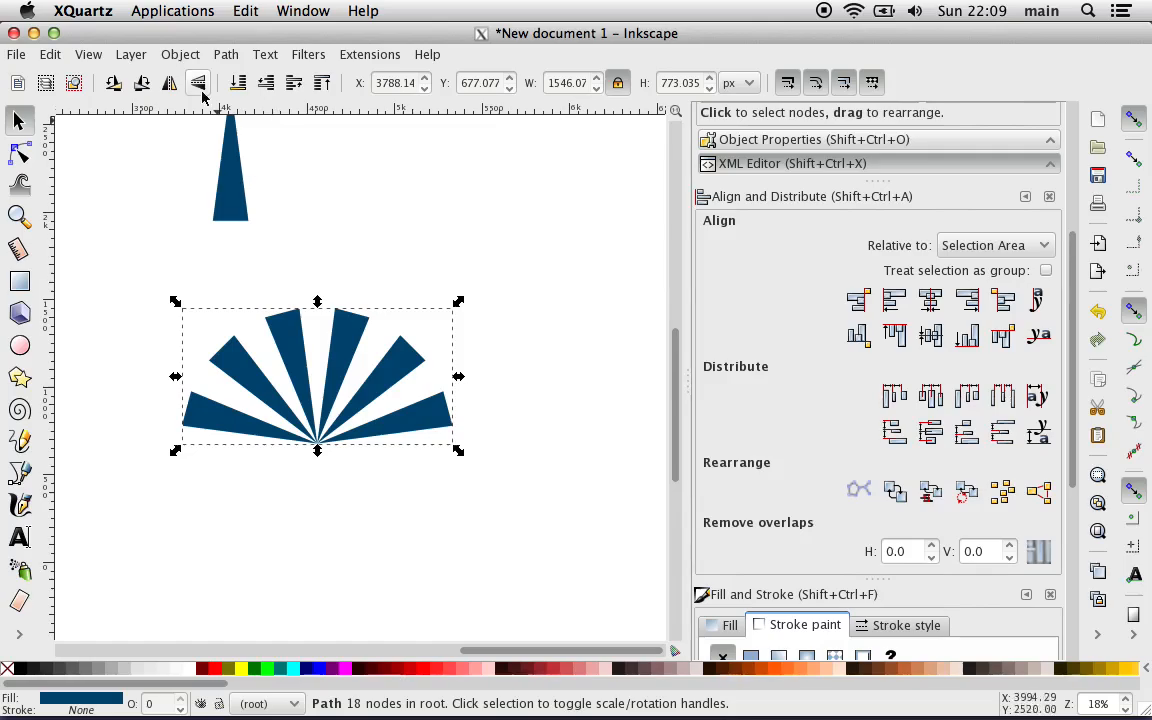
Step: Clear the merged fan's label and set its object ID to "Bluw Stripes"
click(177, 56)
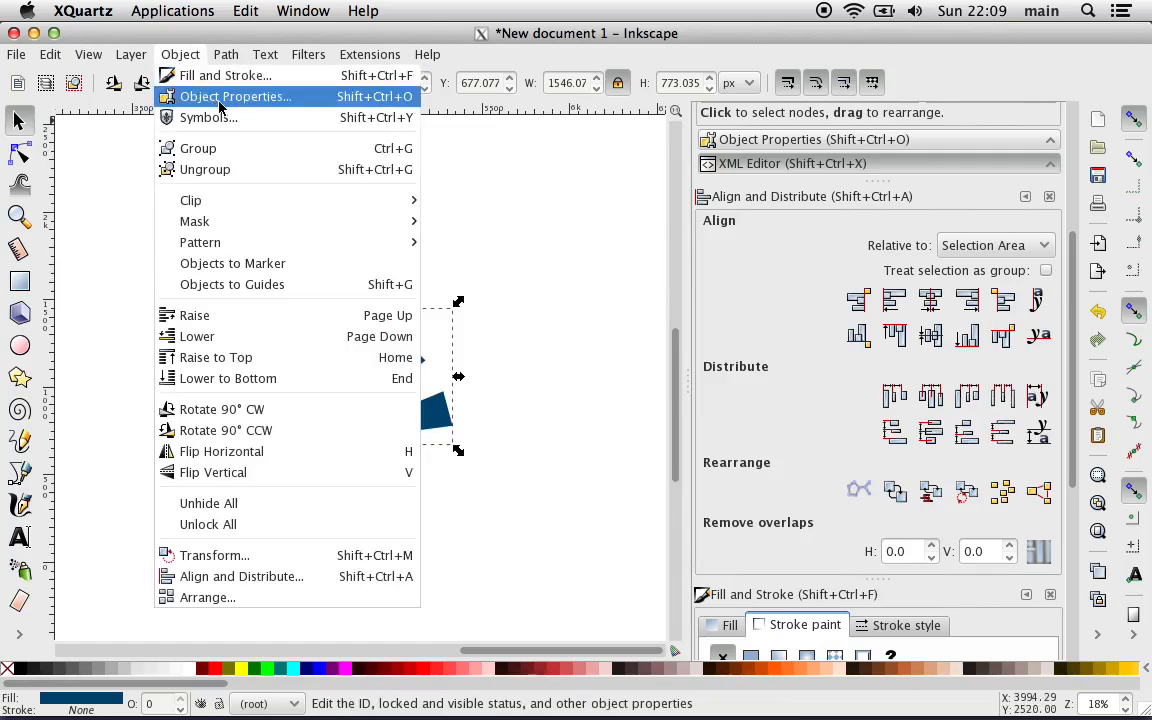
click(200, 96)
click(805, 179)
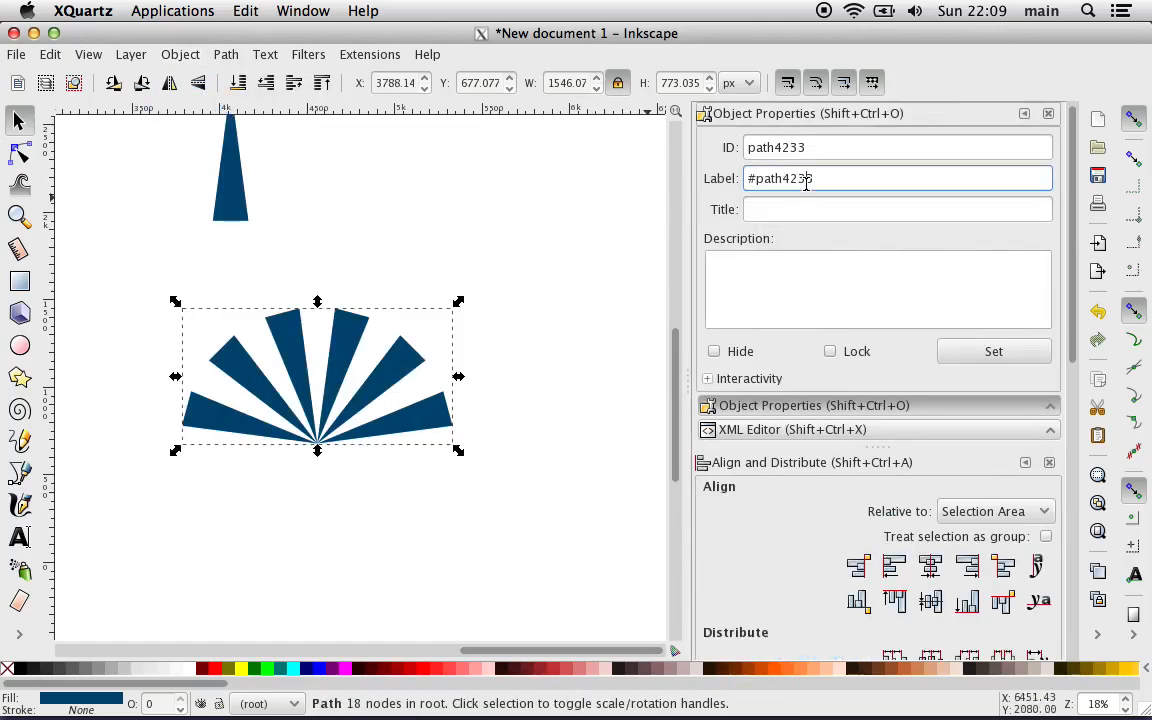
triple_click(805, 179)
key(BackSpace)
click(787, 148)
double_click(787, 148)
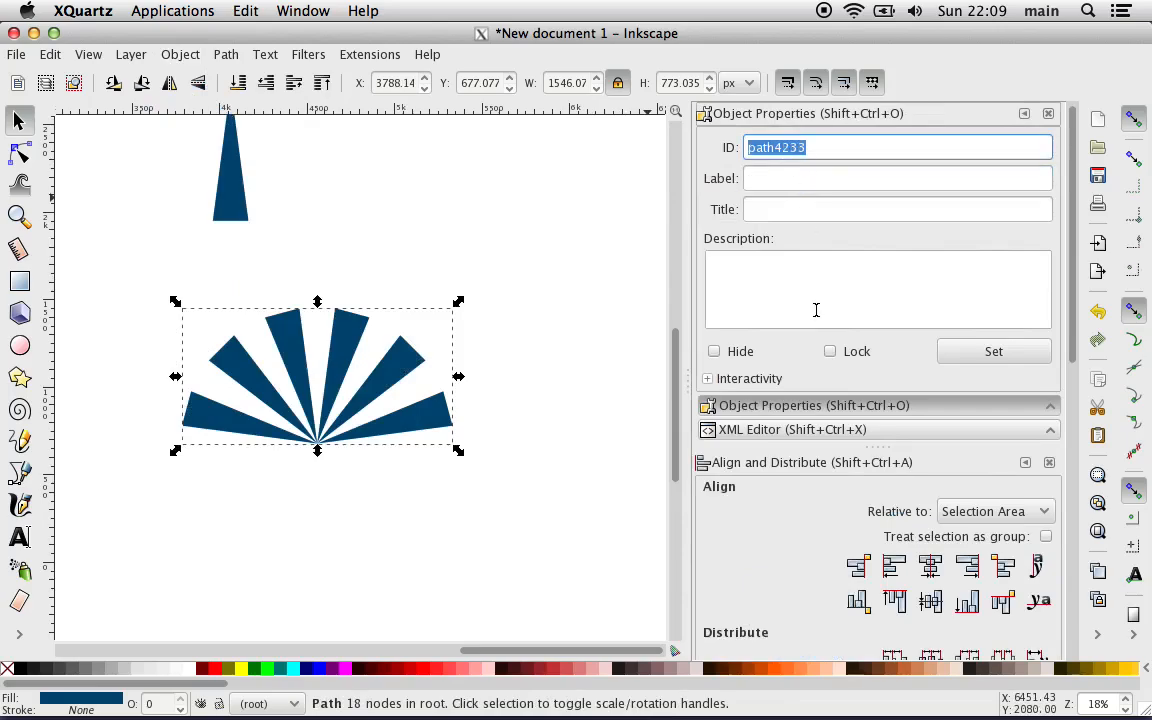
text(Bluw )
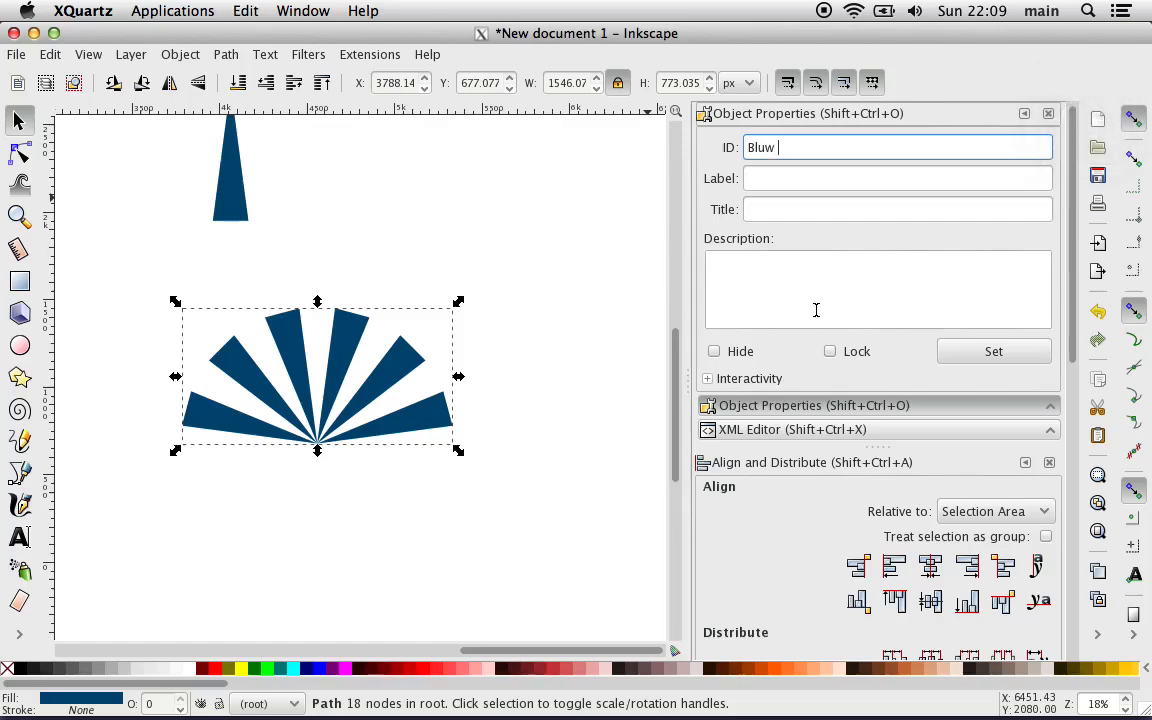
text(Stripes)
click(1018, 357)
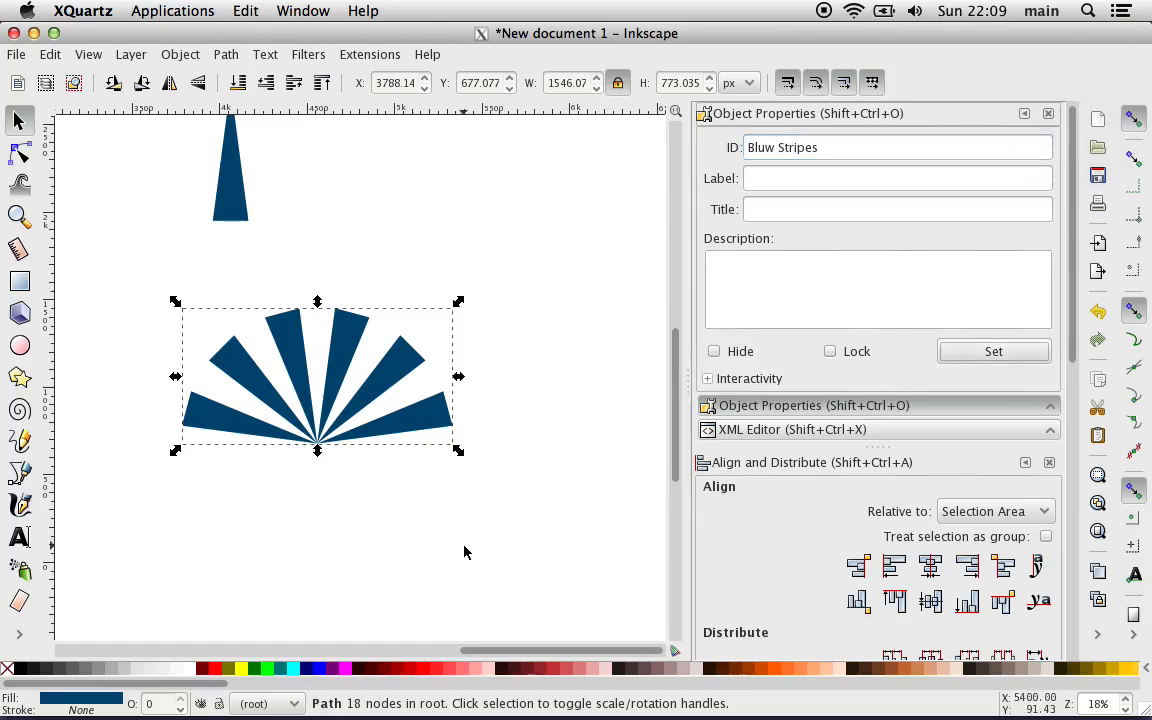
Step: Enlarge the stripe fan to about 2649 by 1324 px, move it down-left to about X 3605, Y 351 px, and deselect it
scroll(464, 552, left, 5)
scroll(464, 552, right, 7)
scroll(464, 552, down, 1)
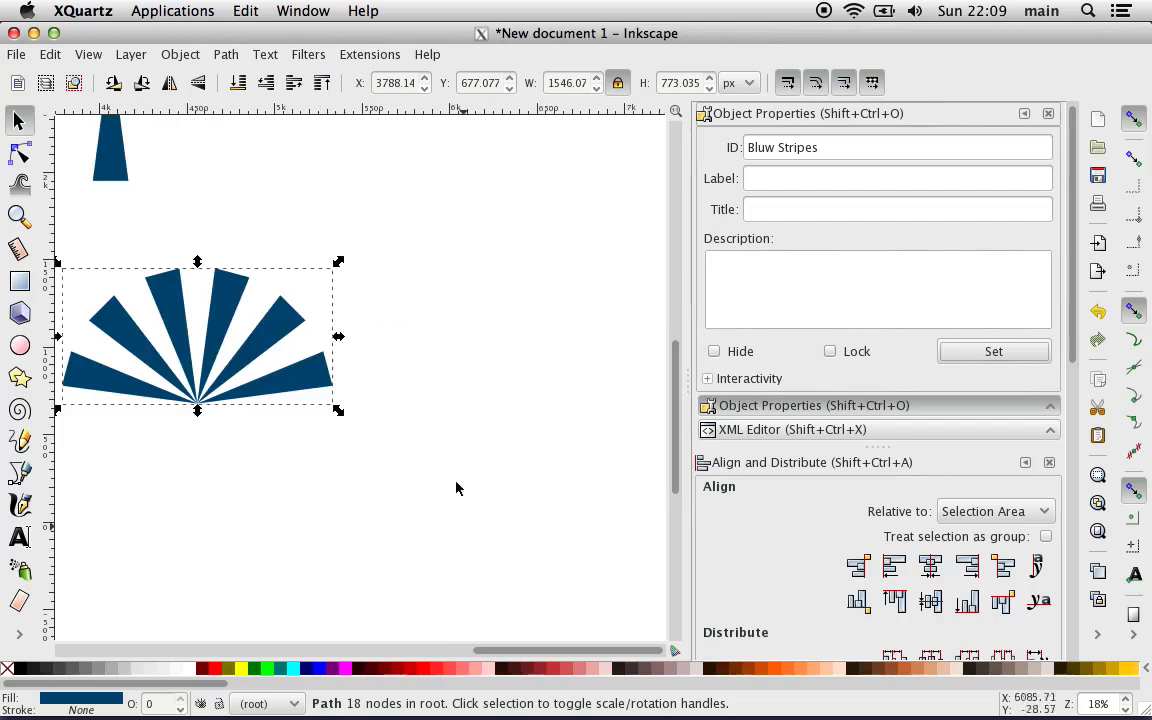
scroll(409, 410, left, 4)
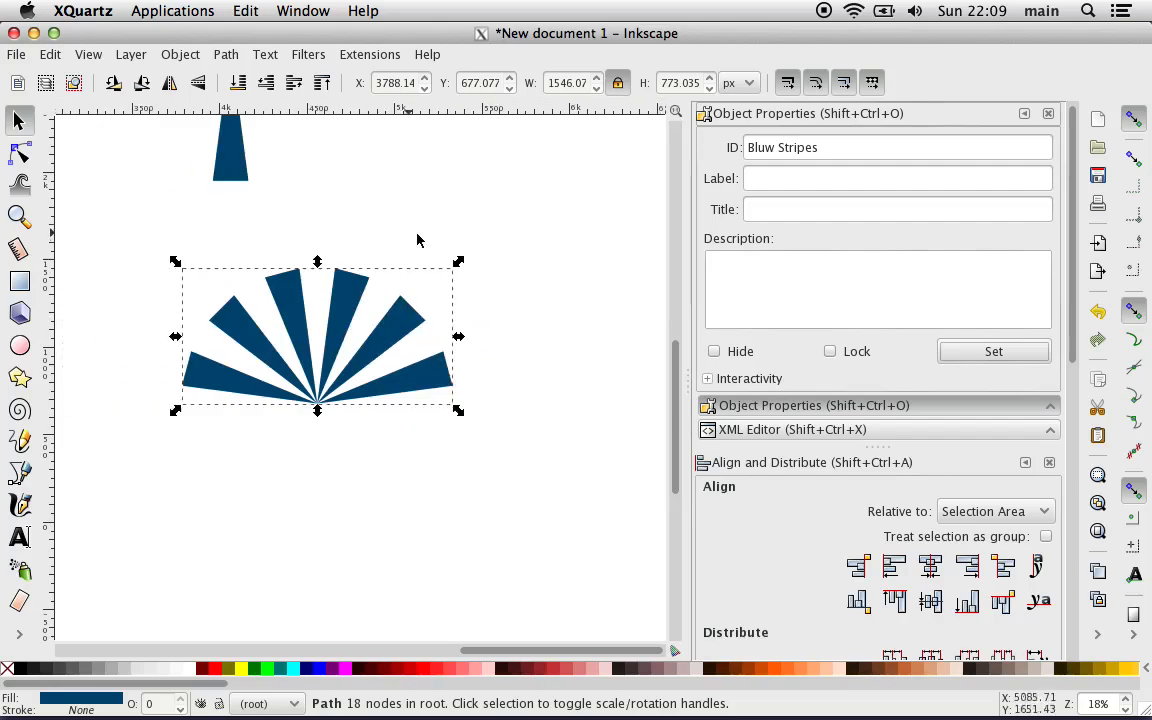
drag(458, 262, 652, 150)
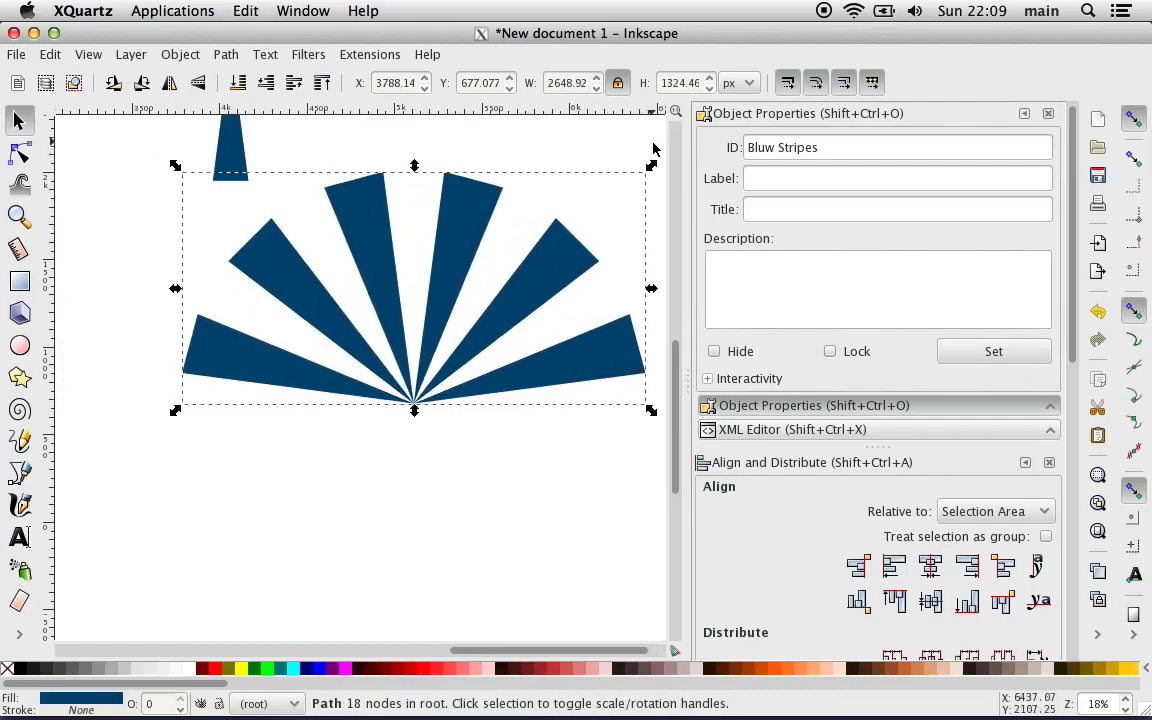
click(268, 507)
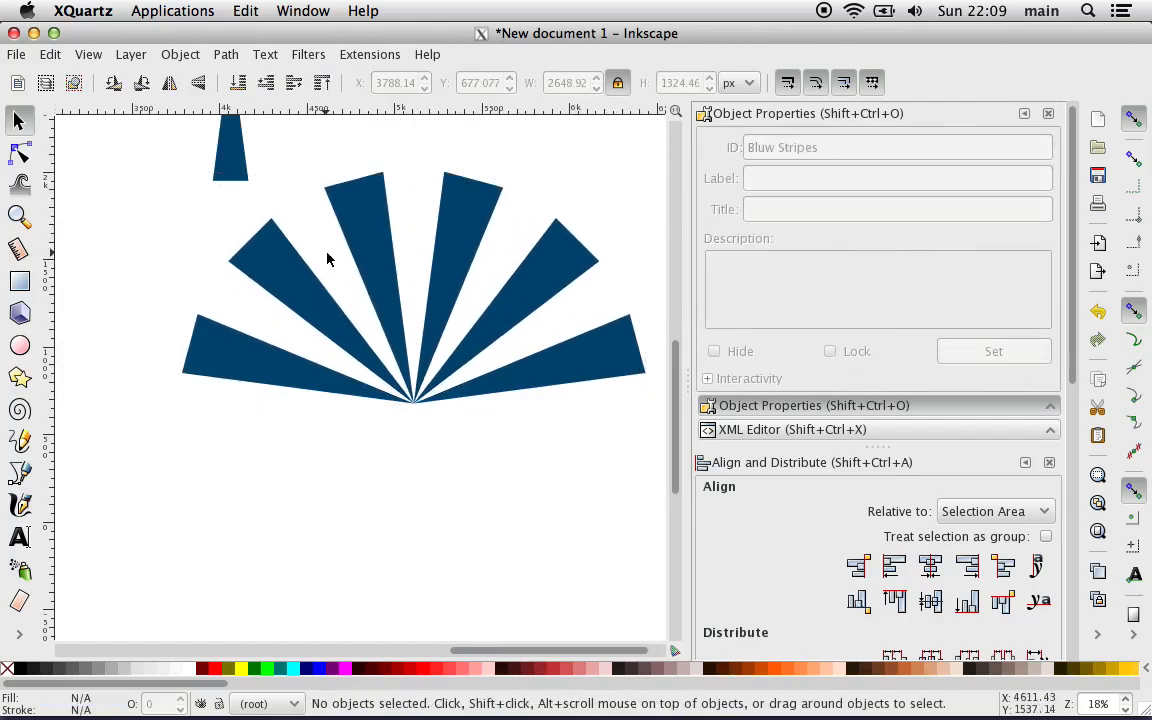
drag(303, 303, 255, 372)
click(187, 568)
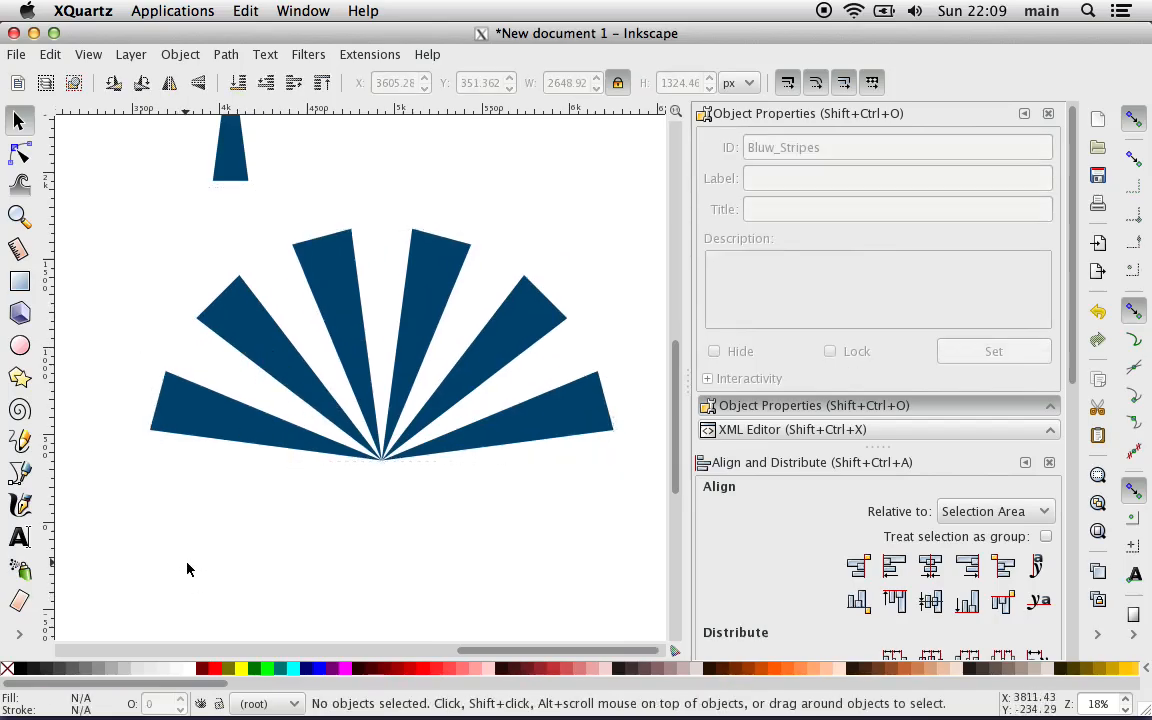
Step: Examine the ray background of the reference button and compare it with the stripe fan and the blue ring
scroll(187, 568, left, 15)
scroll(187, 568, right, 5)
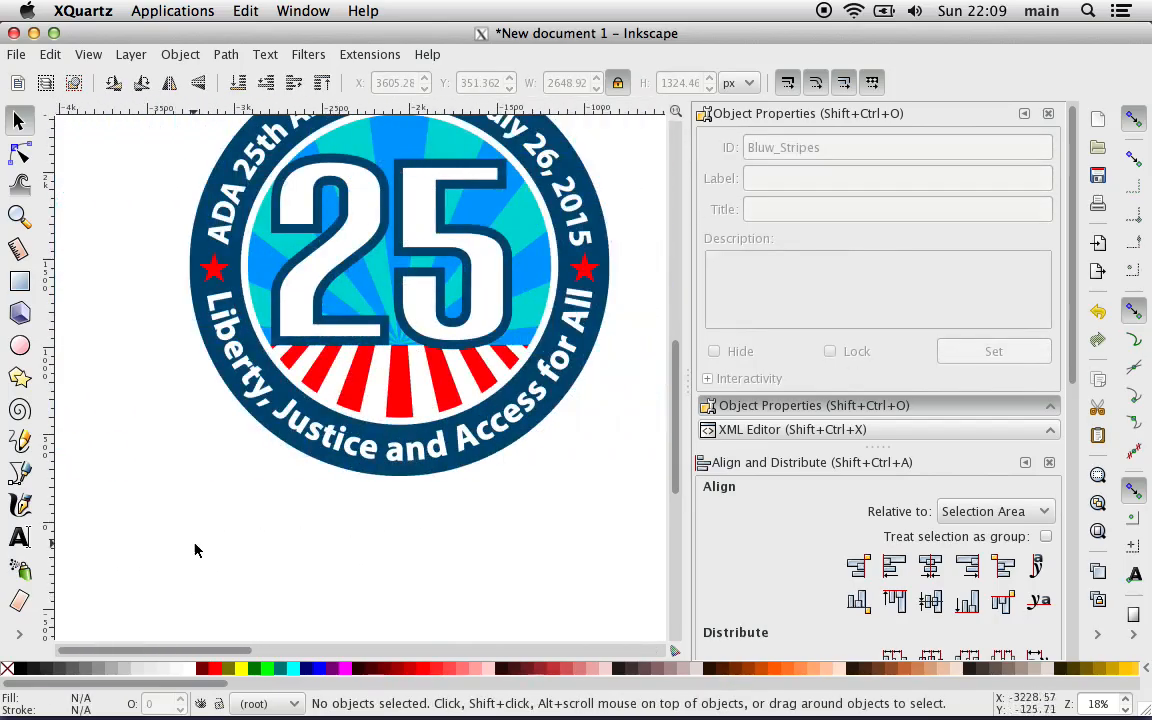
scroll(250, 362, up, 4)
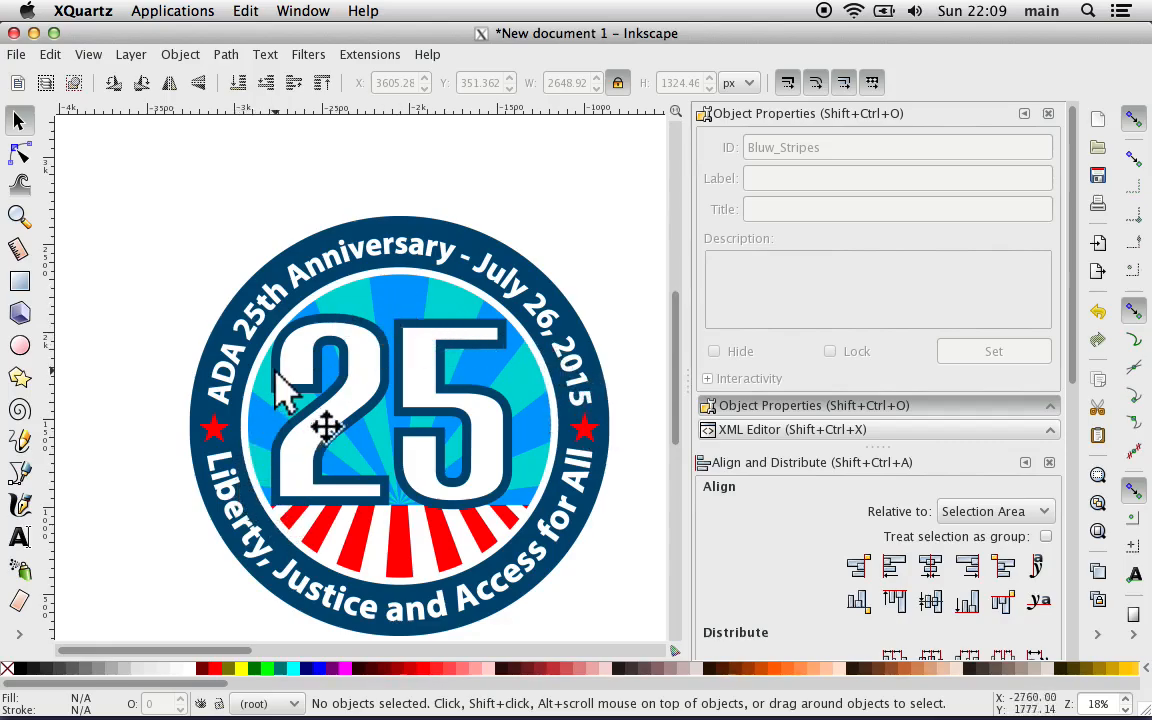
scroll(315, 358, right, 15)
scroll(315, 358, right, 5)
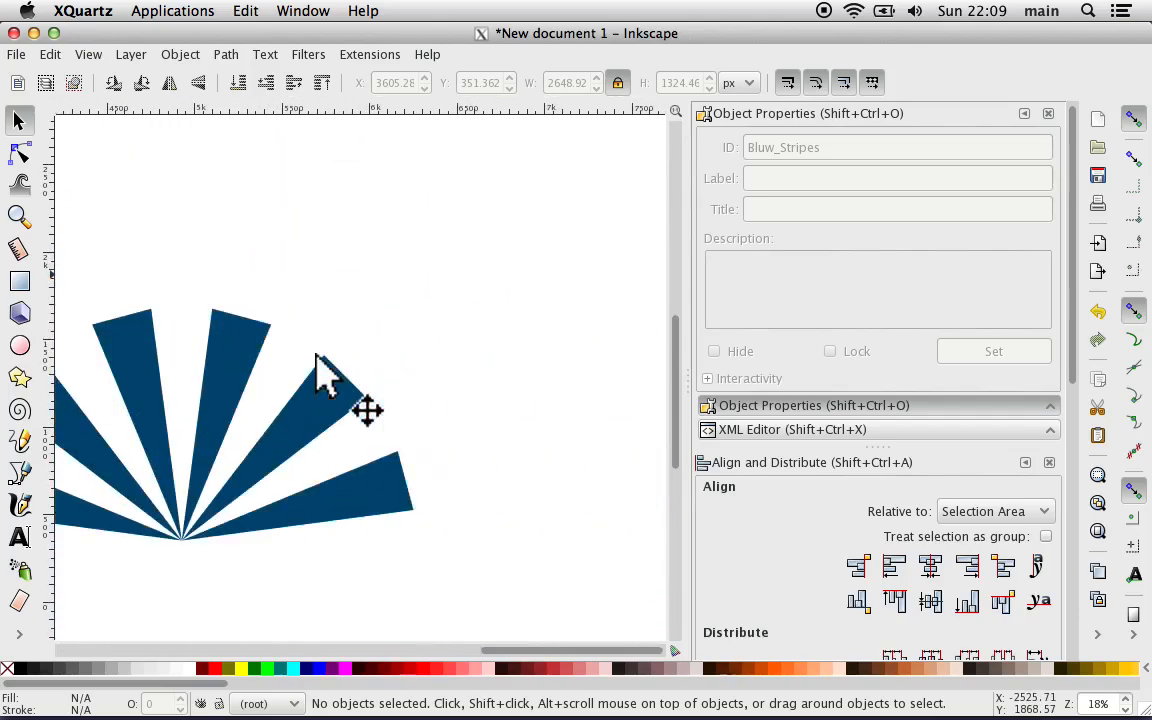
click(225, 54)
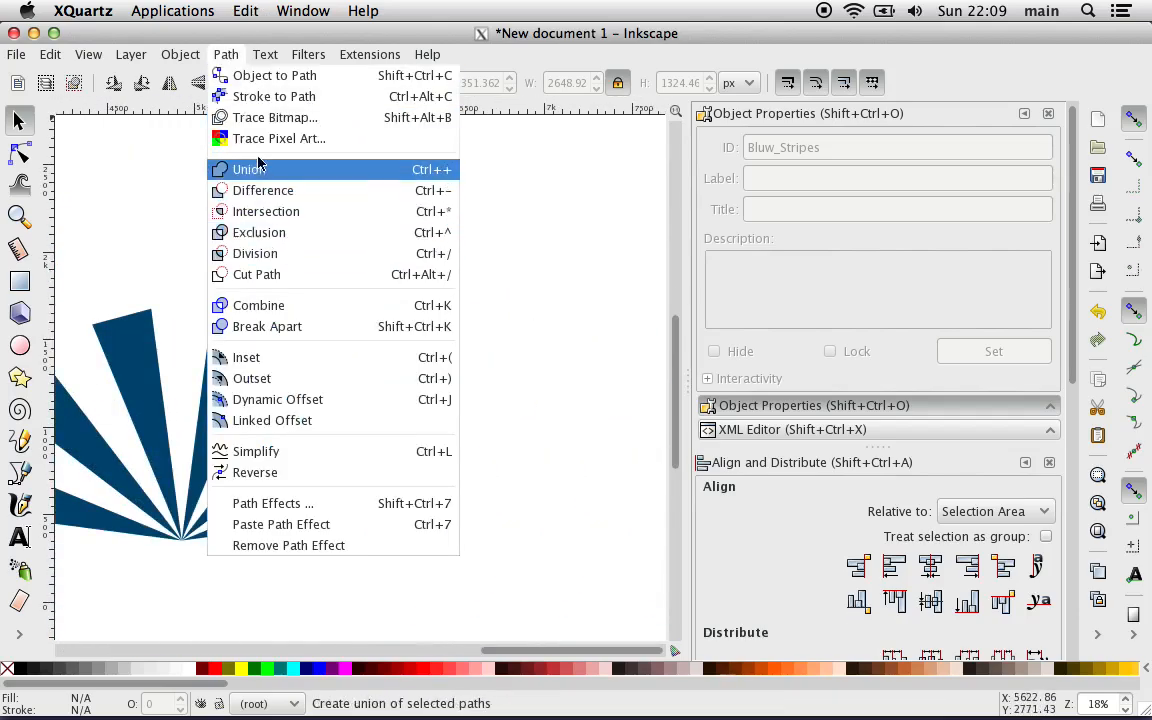
click(124, 278)
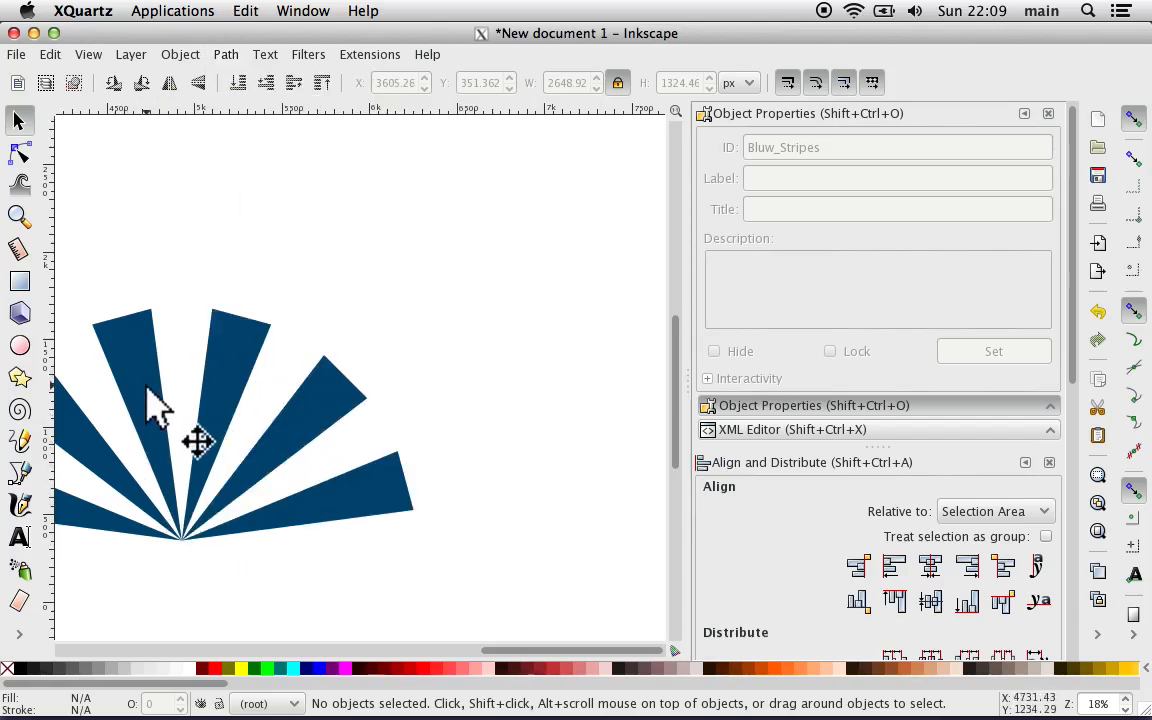
scroll(148, 405, left, 6)
scroll(148, 405, left, 2)
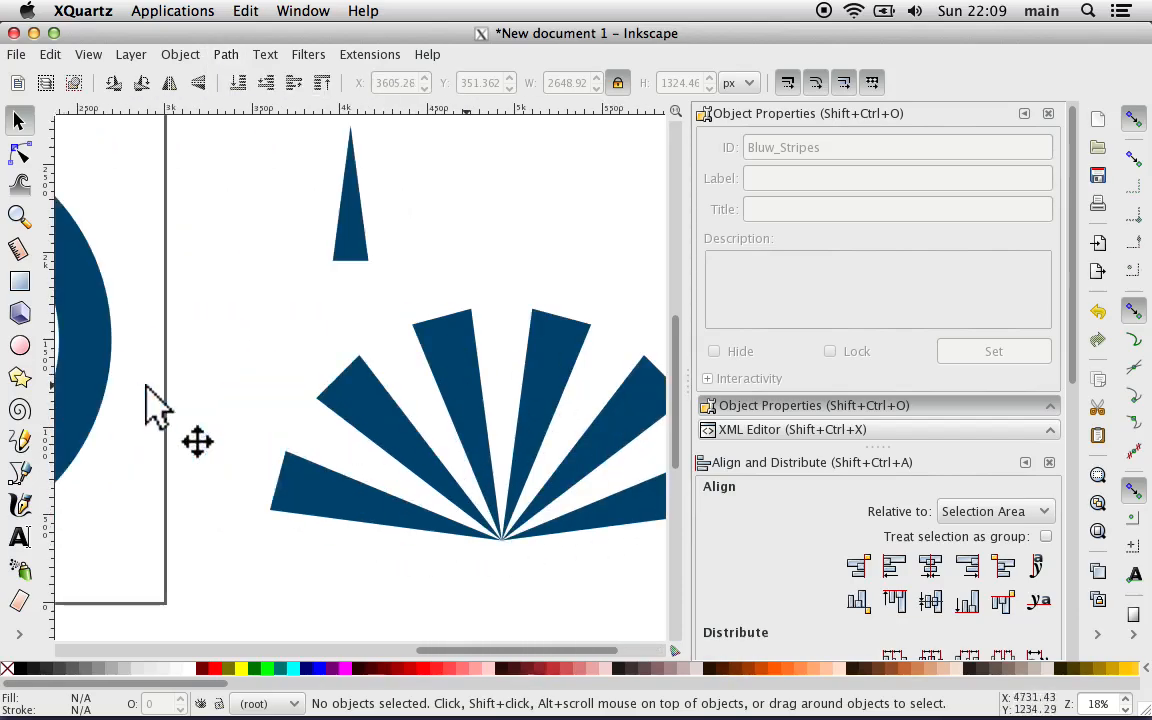
scroll(145, 386, down, 2)
scroll(147, 390, left, 10)
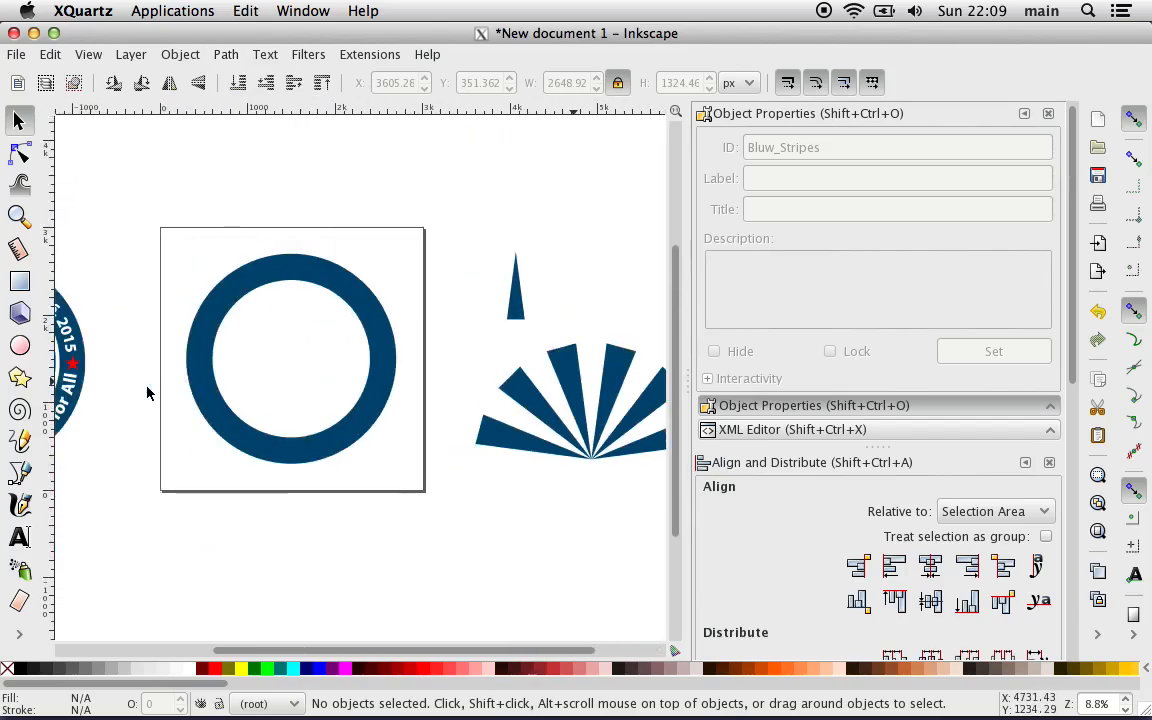
scroll(147, 393, up, 1)
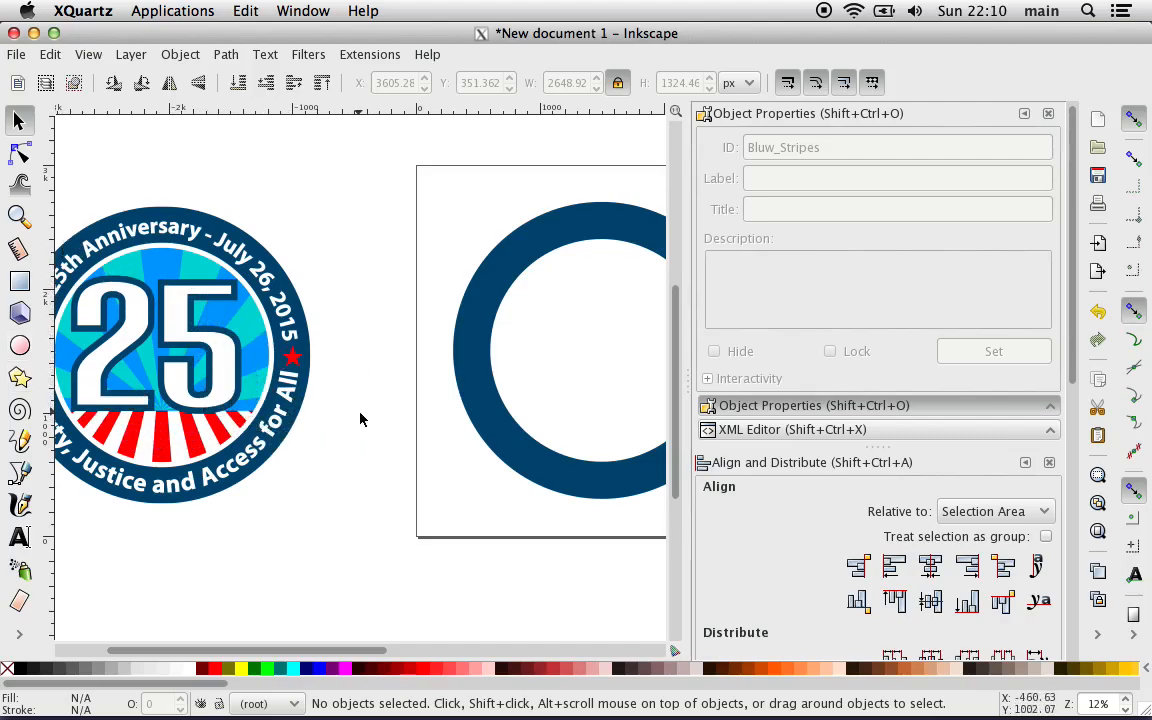
Step: Draw a rectangle about 2869 by 1972 px over the upper part of the blue ring on the page
scroll(360, 416, right, 5)
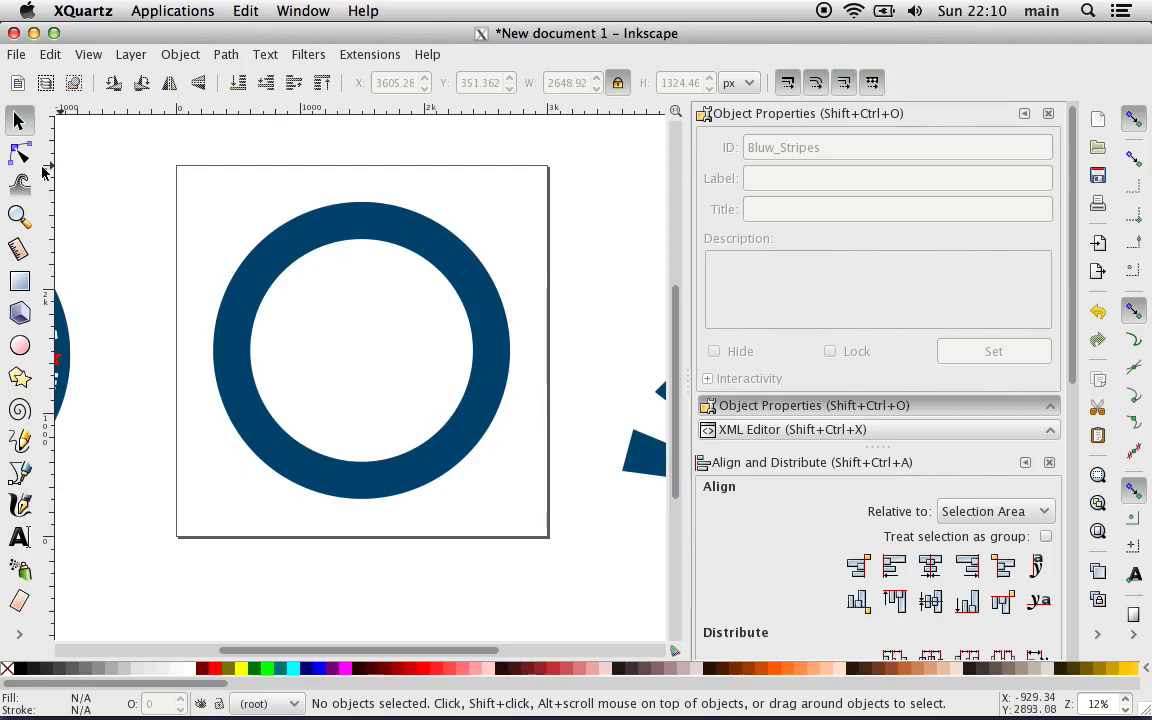
click(19, 284)
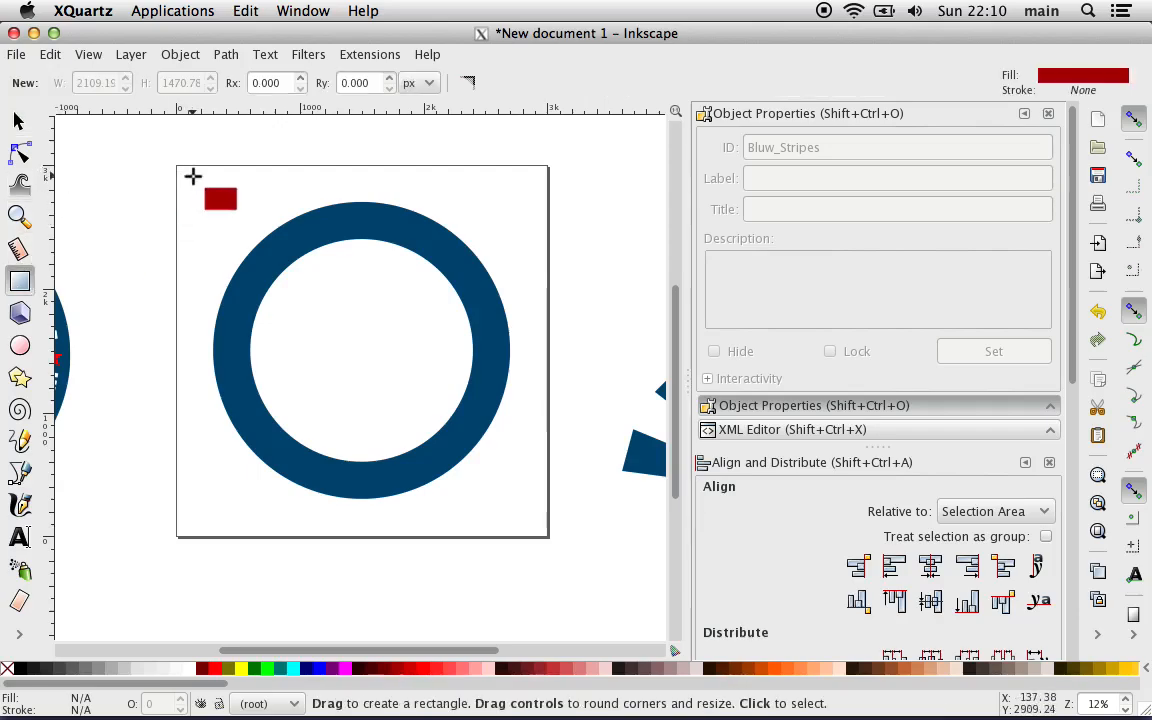
drag(183, 176, 537, 421)
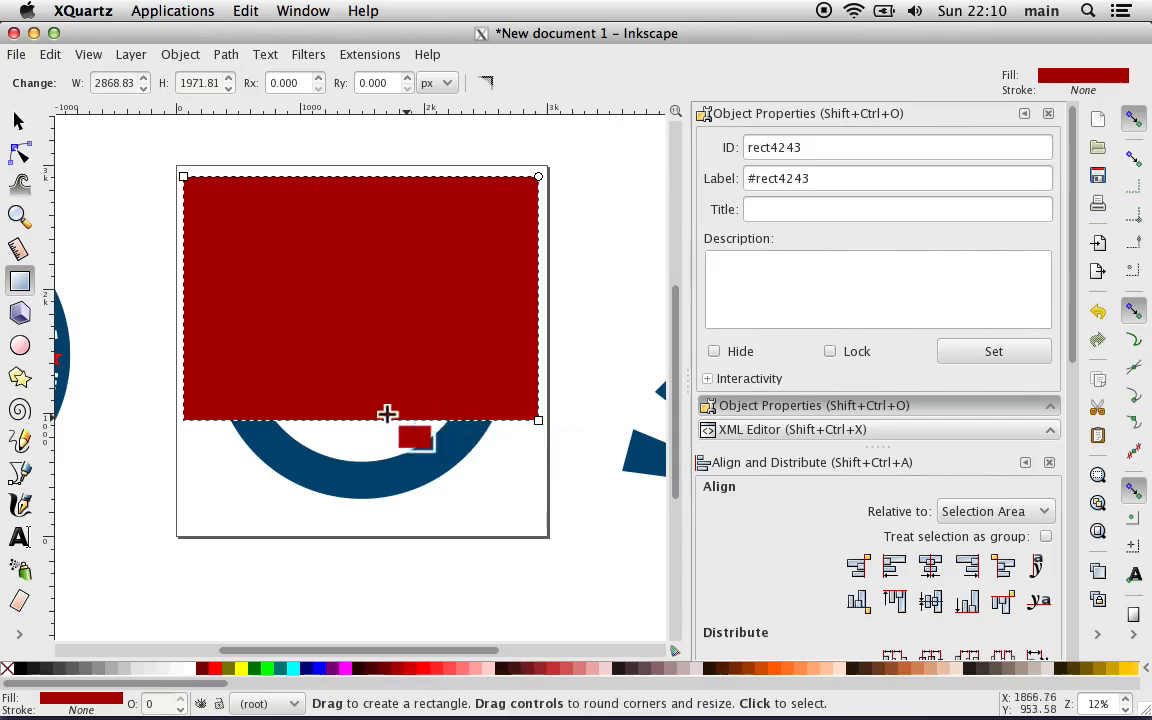
Step: Fill the rectangle with the bright blue sampled from the reference button's rays using the Dropper, and deselect it
key(minus)
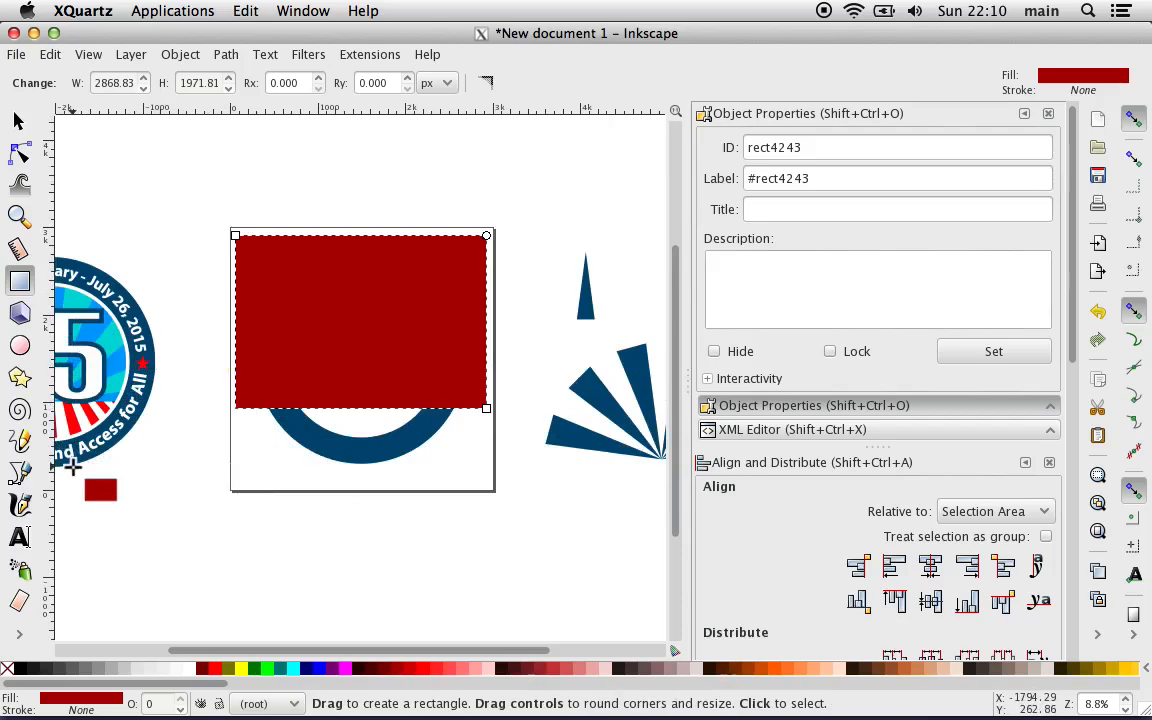
click(22, 634)
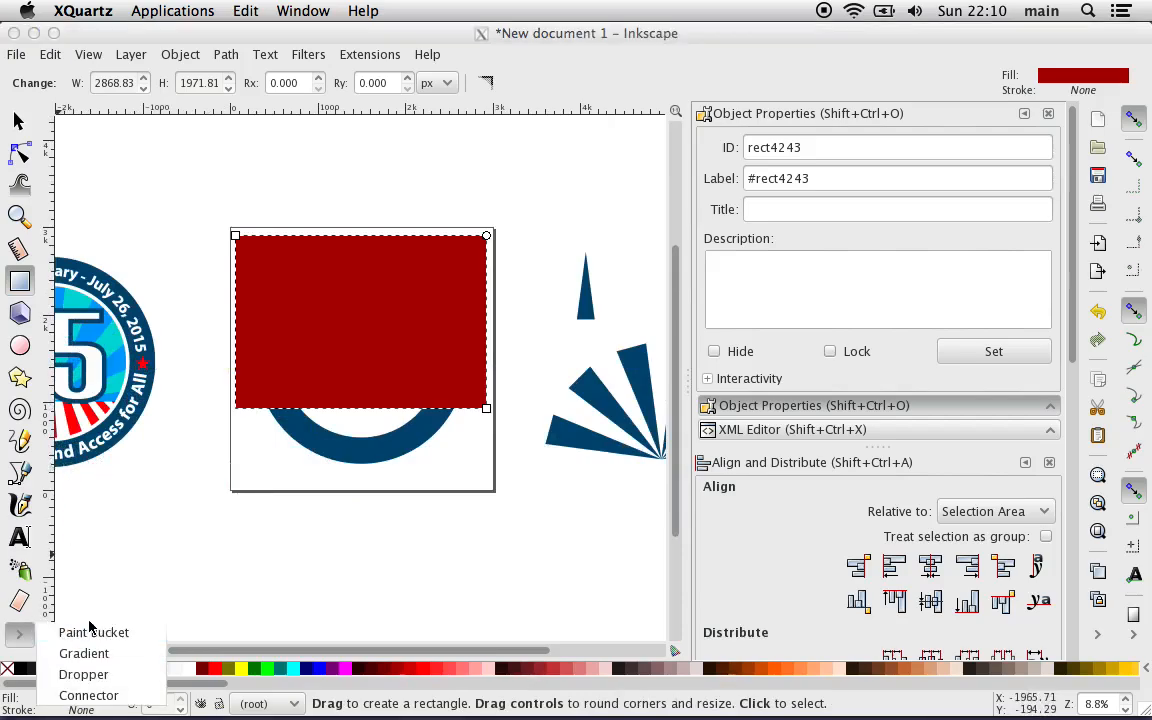
click(100, 674)
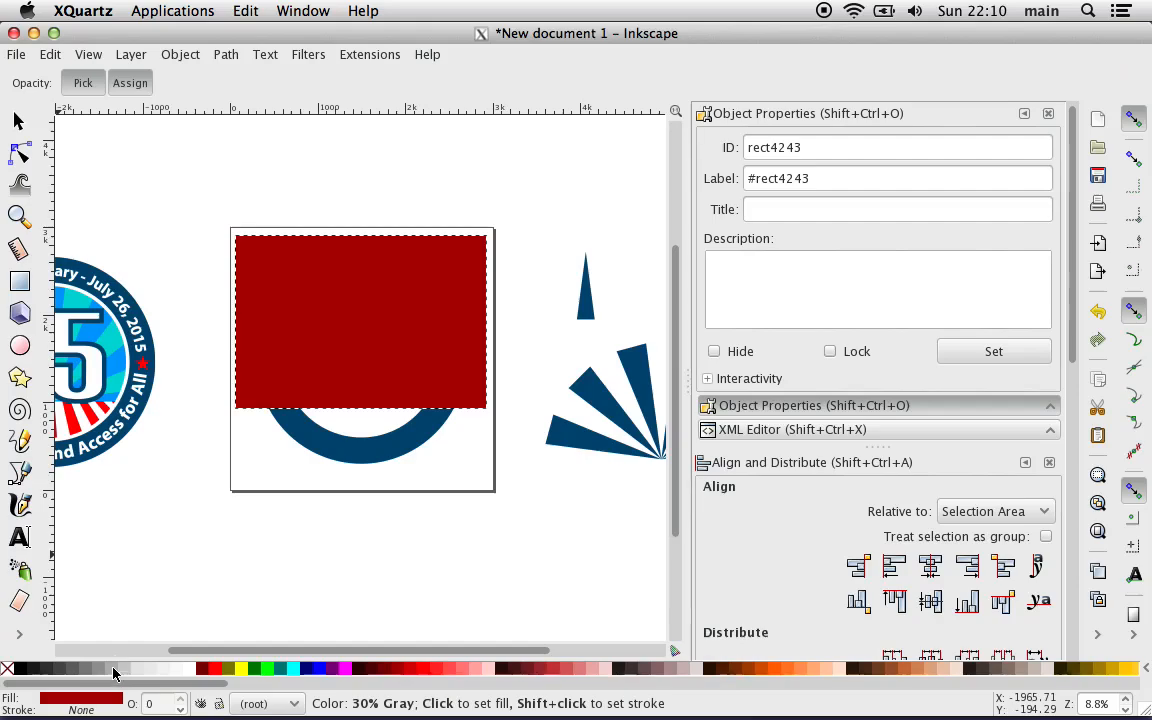
click(119, 360)
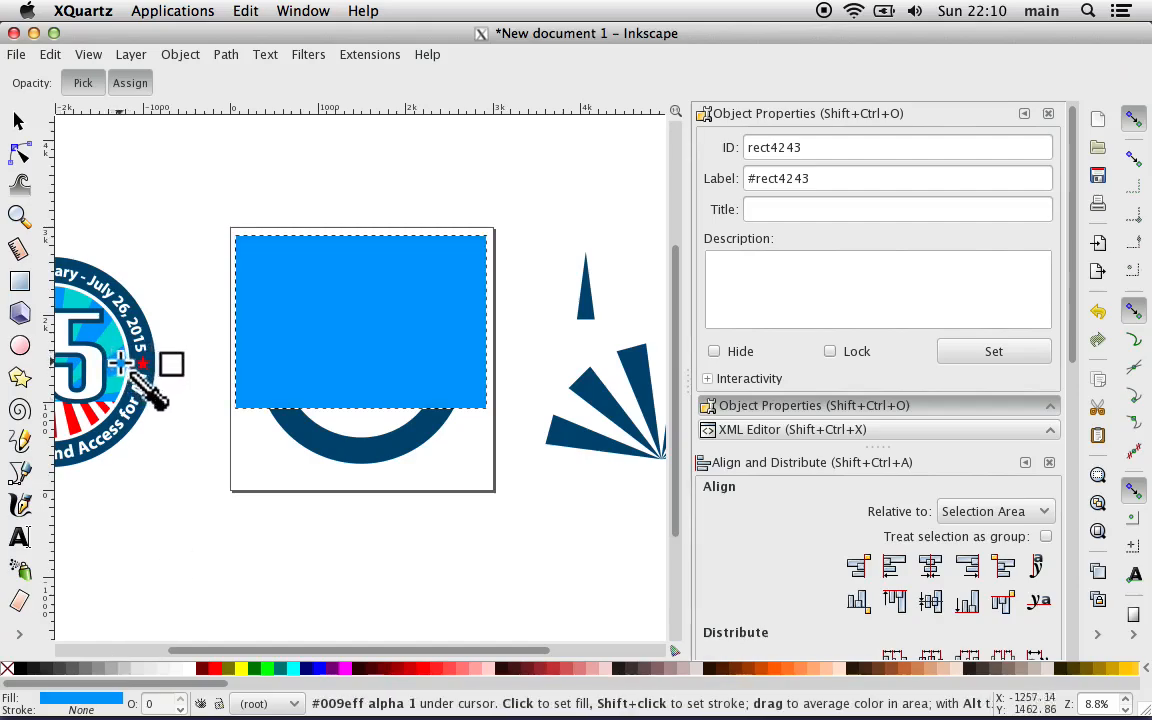
key(s)
click(222, 526)
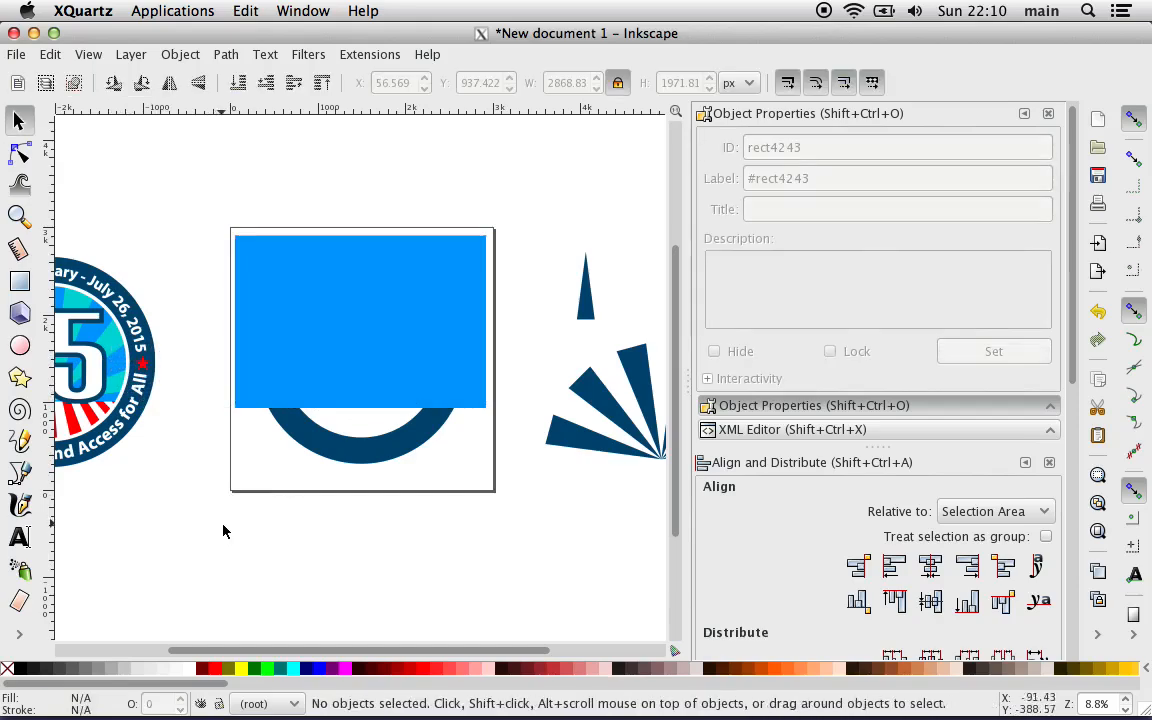
Step: Fill the stripe fan with the turquoise #00d6d6 sampled from the reference button's rays using the Dropper, and deselect it
click(577, 448)
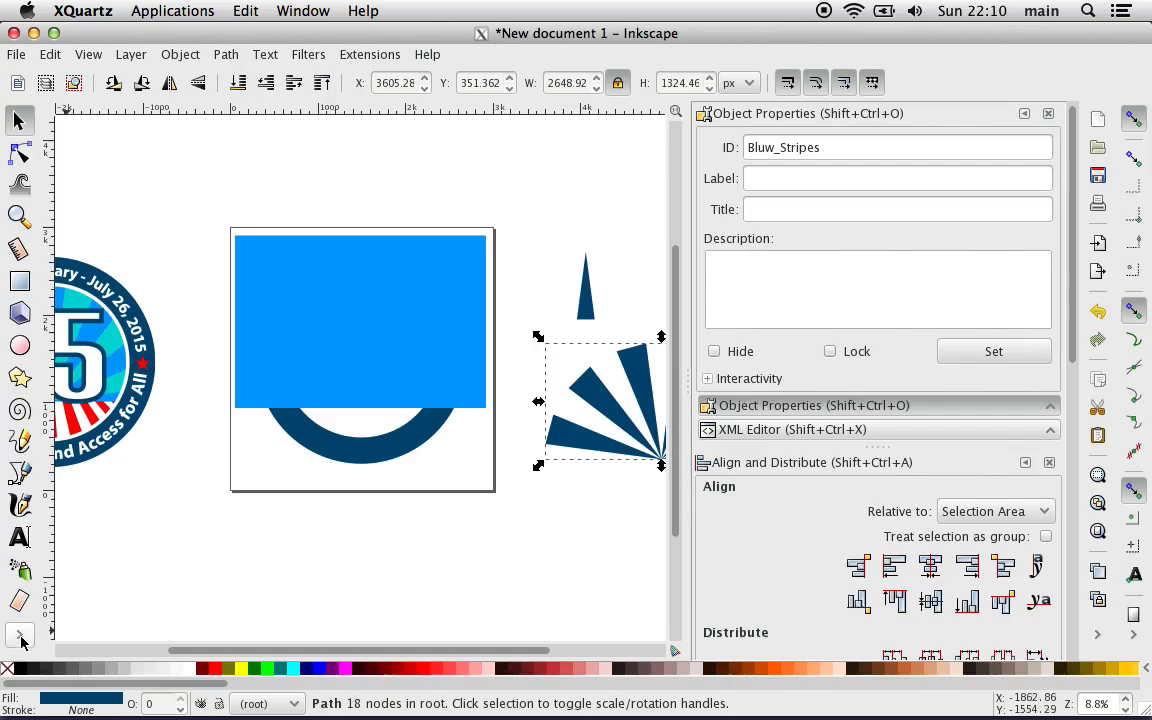
click(21, 637)
click(82, 676)
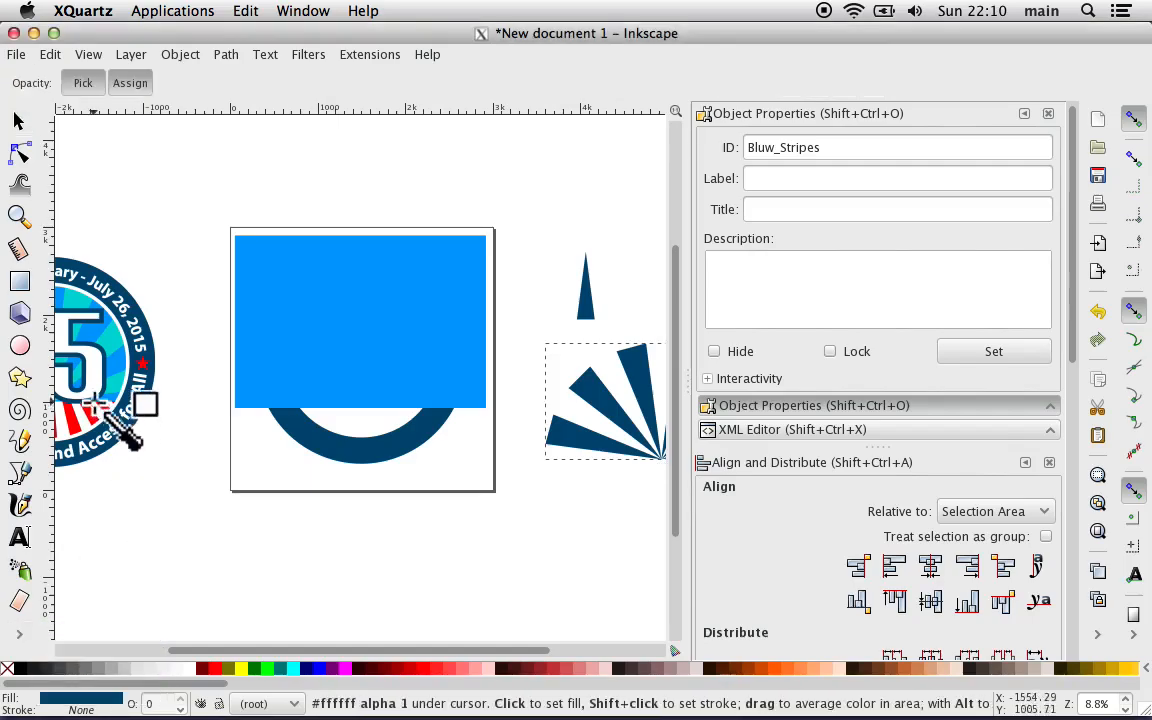
click(110, 345)
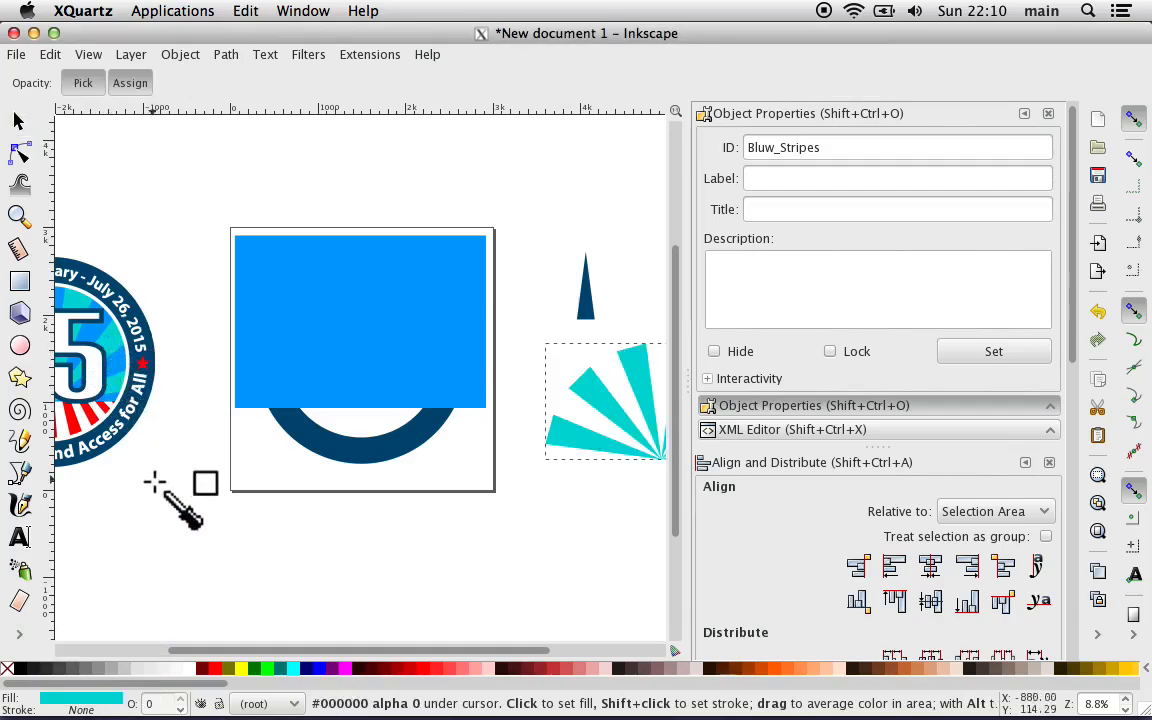
key(s)
click(138, 562)
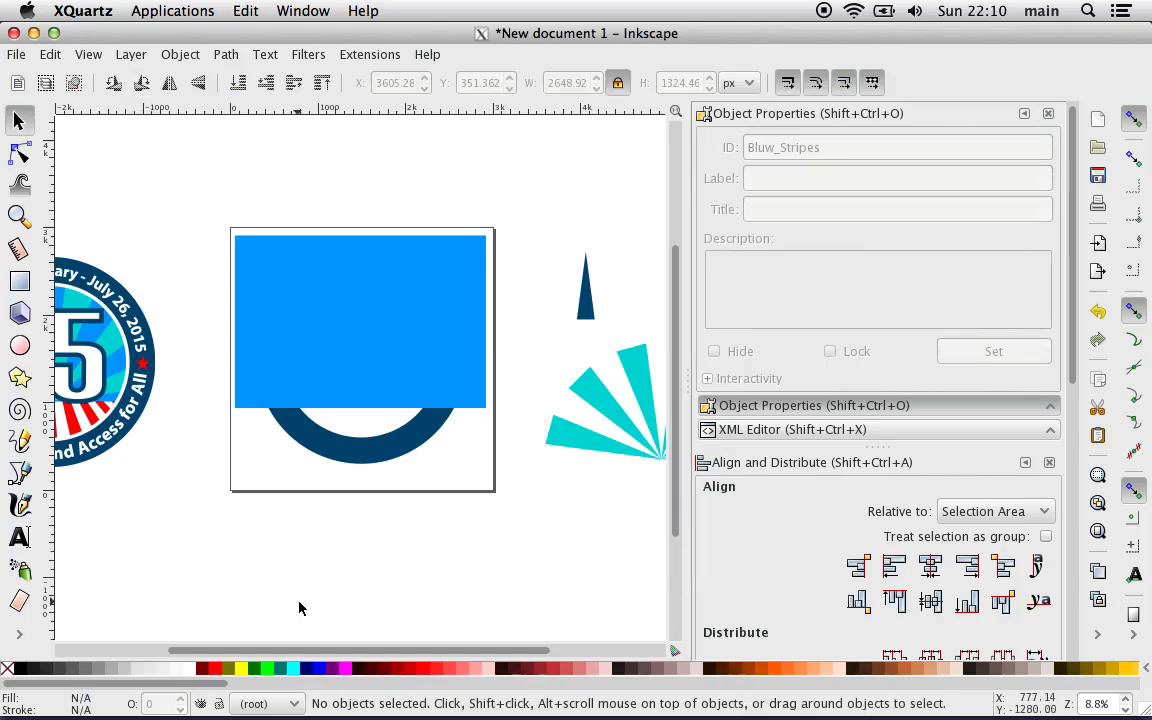
Step: Set the blue rectangle's width to 3000 px with its proportions locked
click(370, 365)
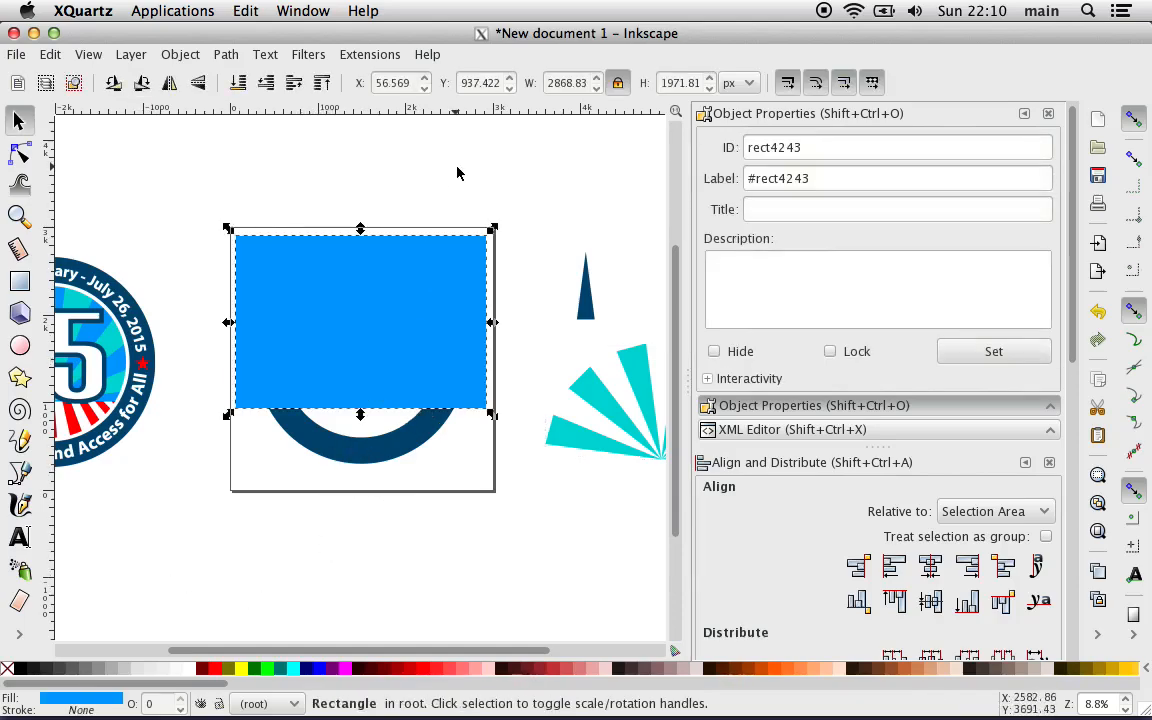
click(551, 80)
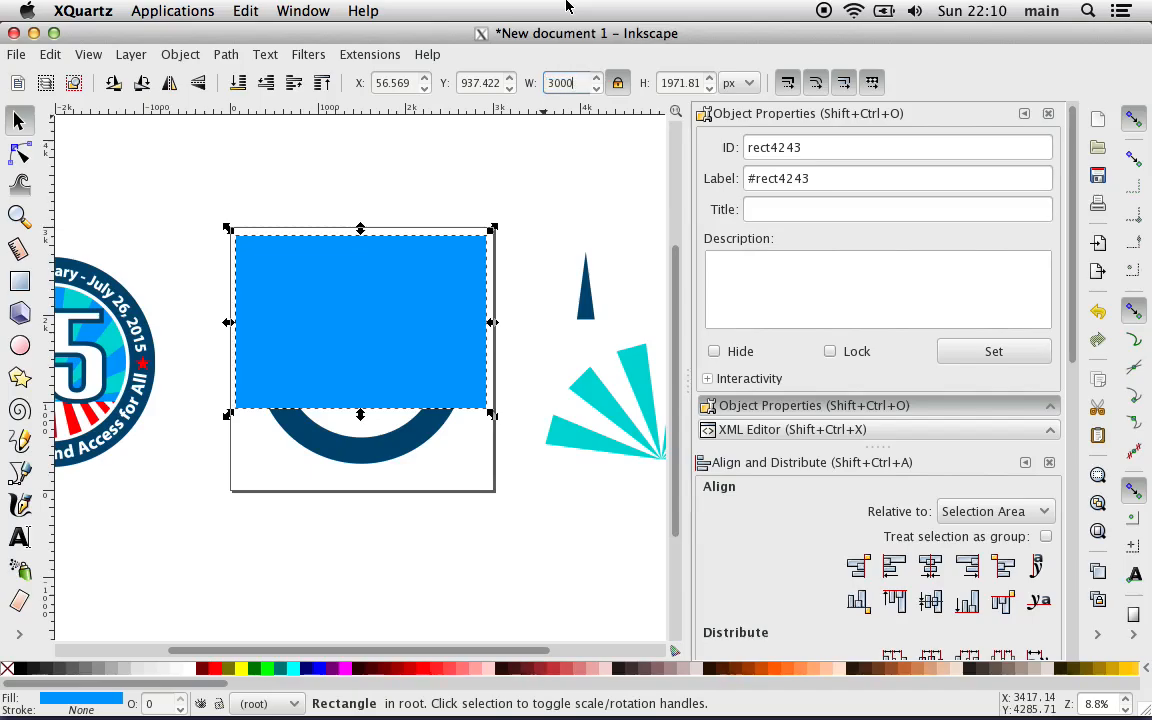
key(Return)
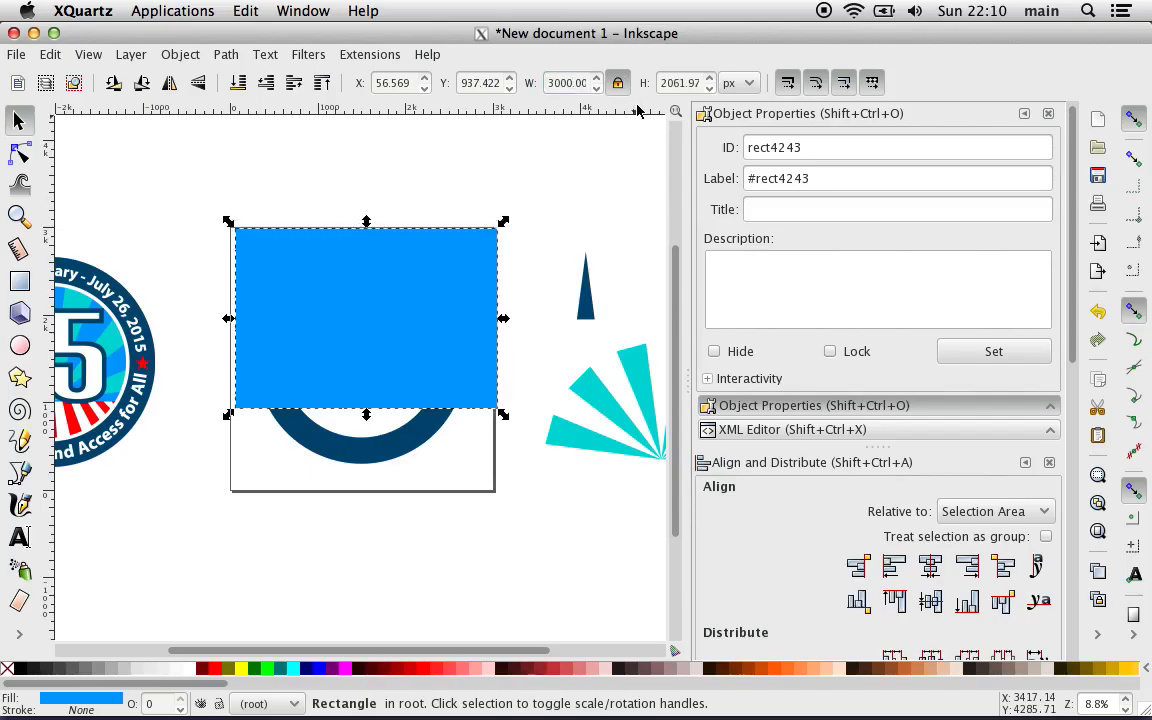
Step: Align the blue rectangle relative to the page, centering it horizontally and matching its top edge to the page's top
click(932, 570)
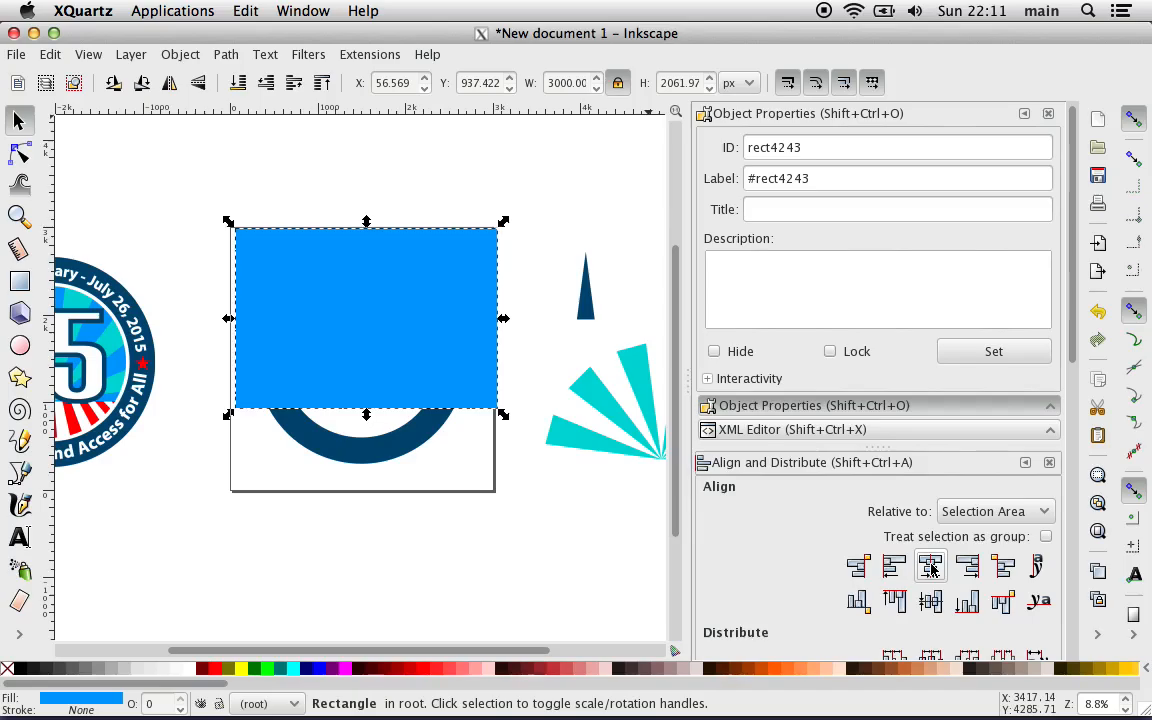
click(967, 512)
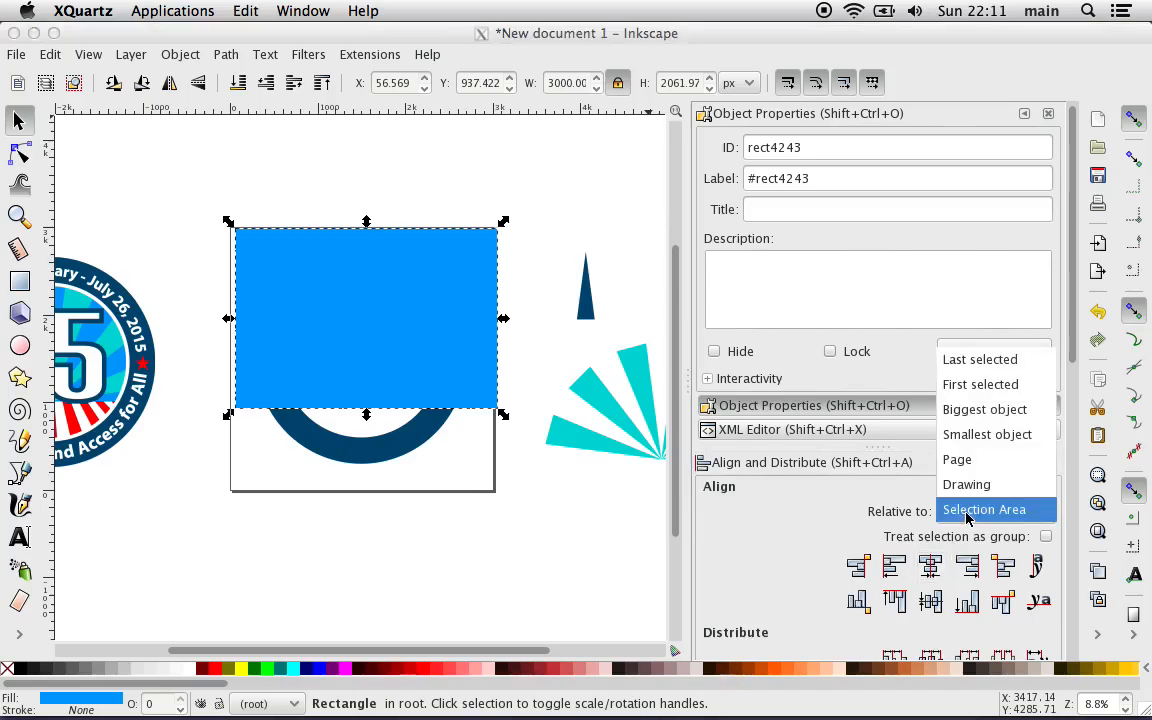
click(945, 462)
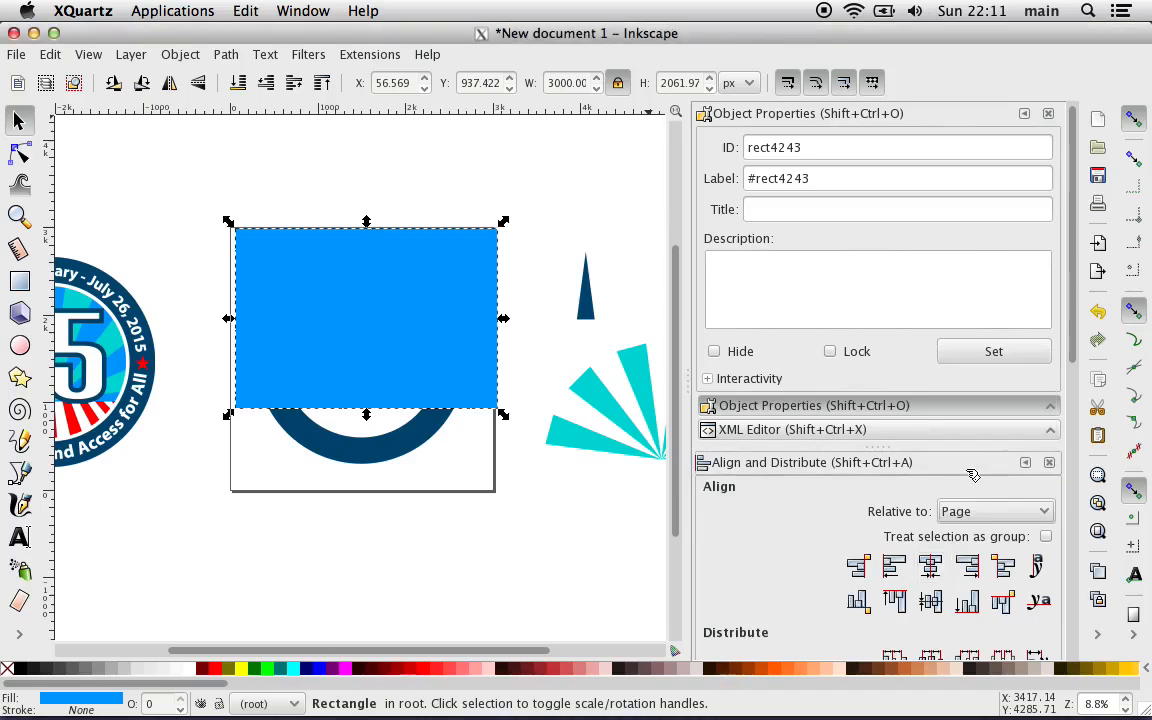
click(932, 568)
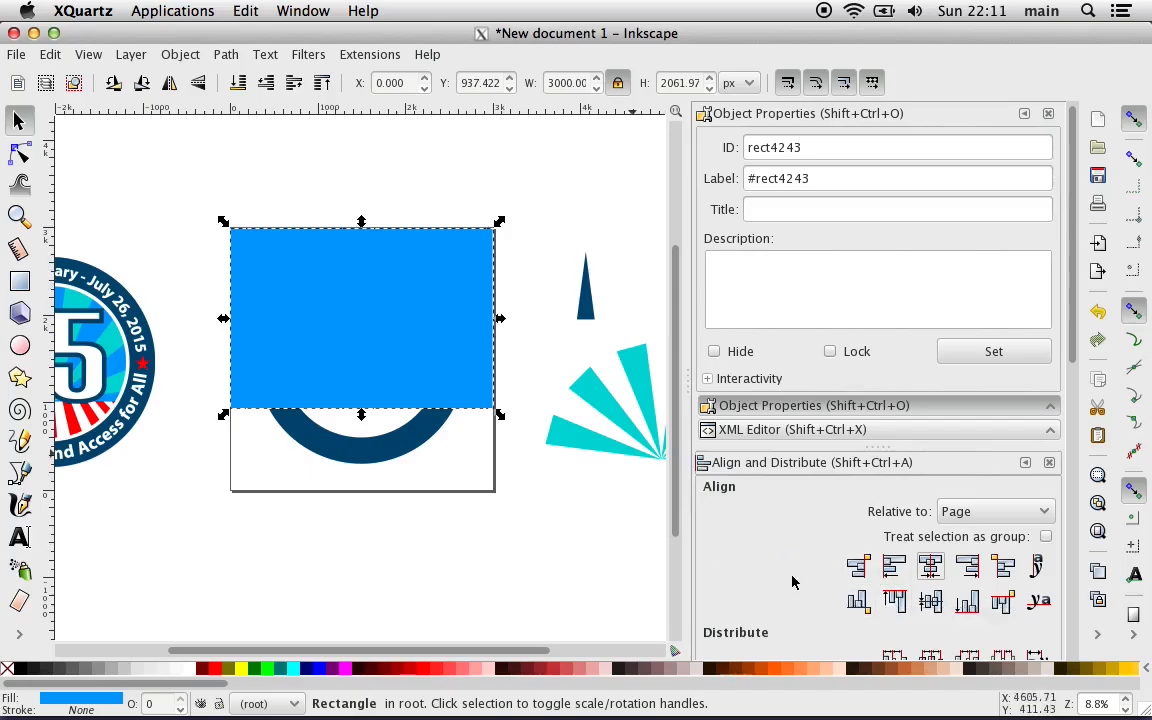
click(895, 601)
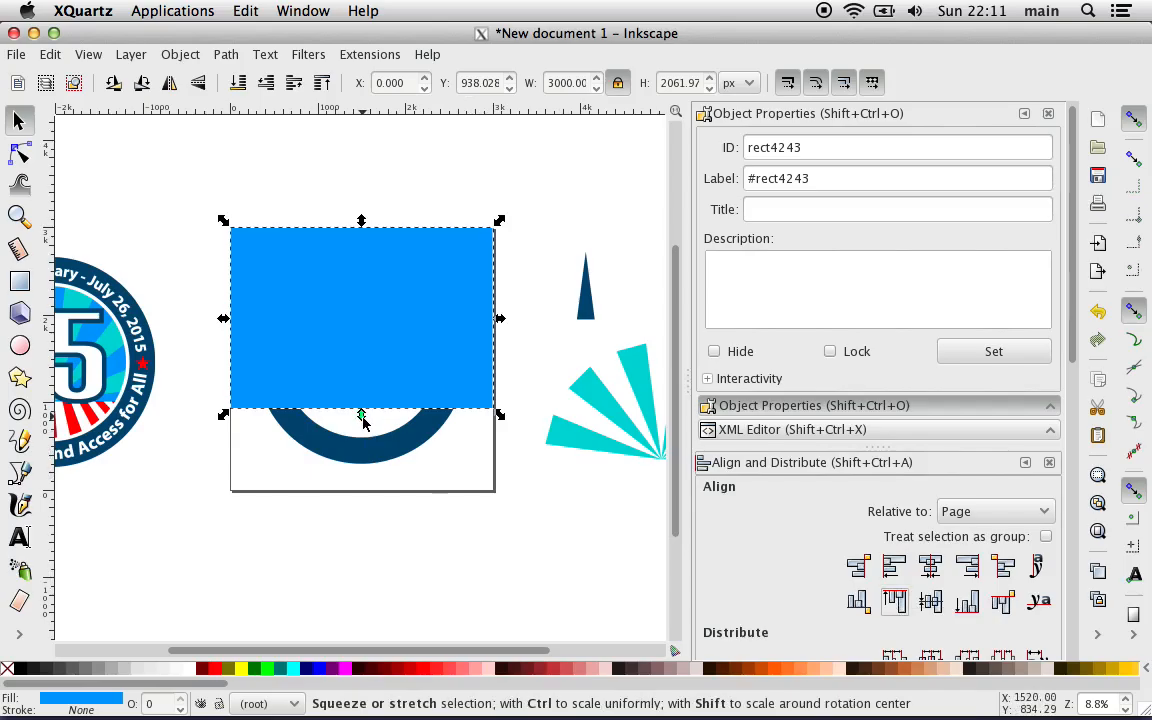
Step: Shorten the blue rectangle from its lower edge to about 1982 px high, deselect it, and compare it with the reference button
drag(362, 417, 363, 414)
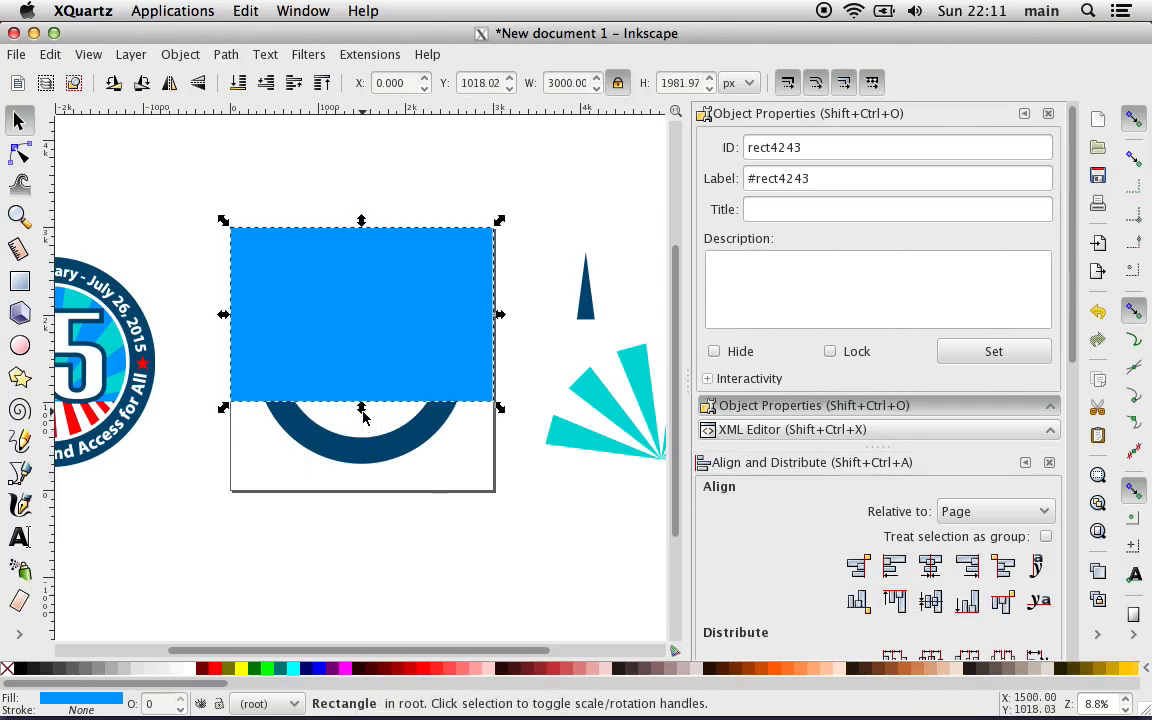
click(321, 540)
scroll(321, 540, left, 2)
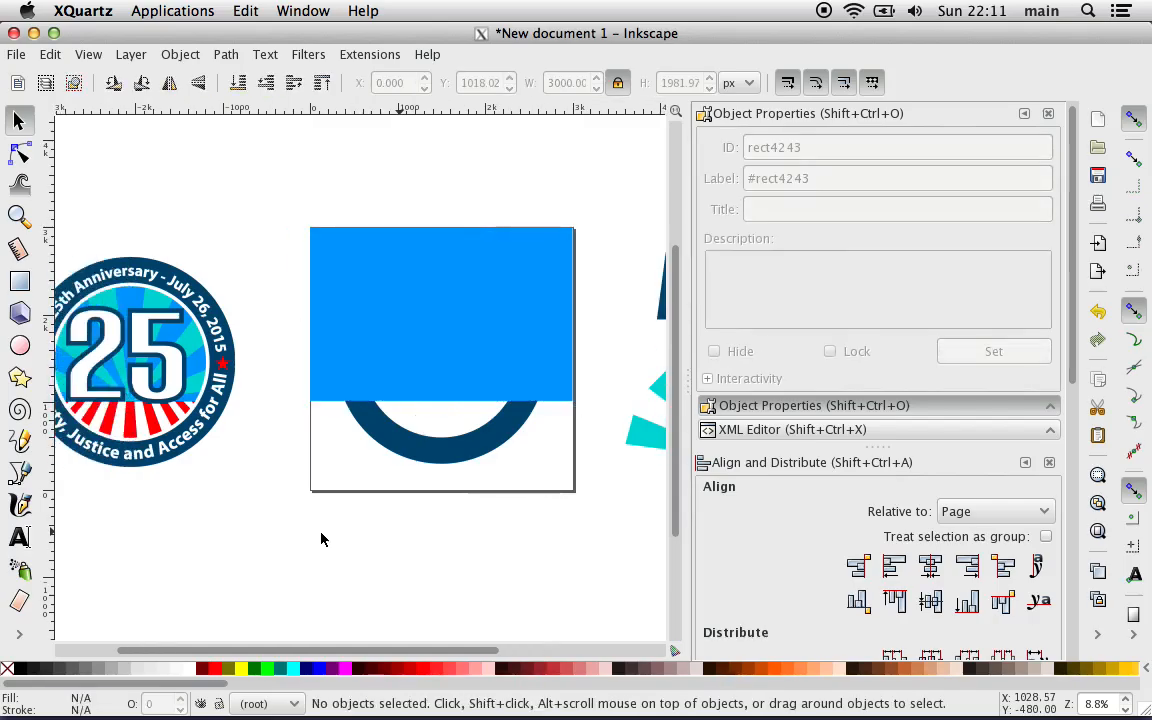
scroll(321, 540, right, 2)
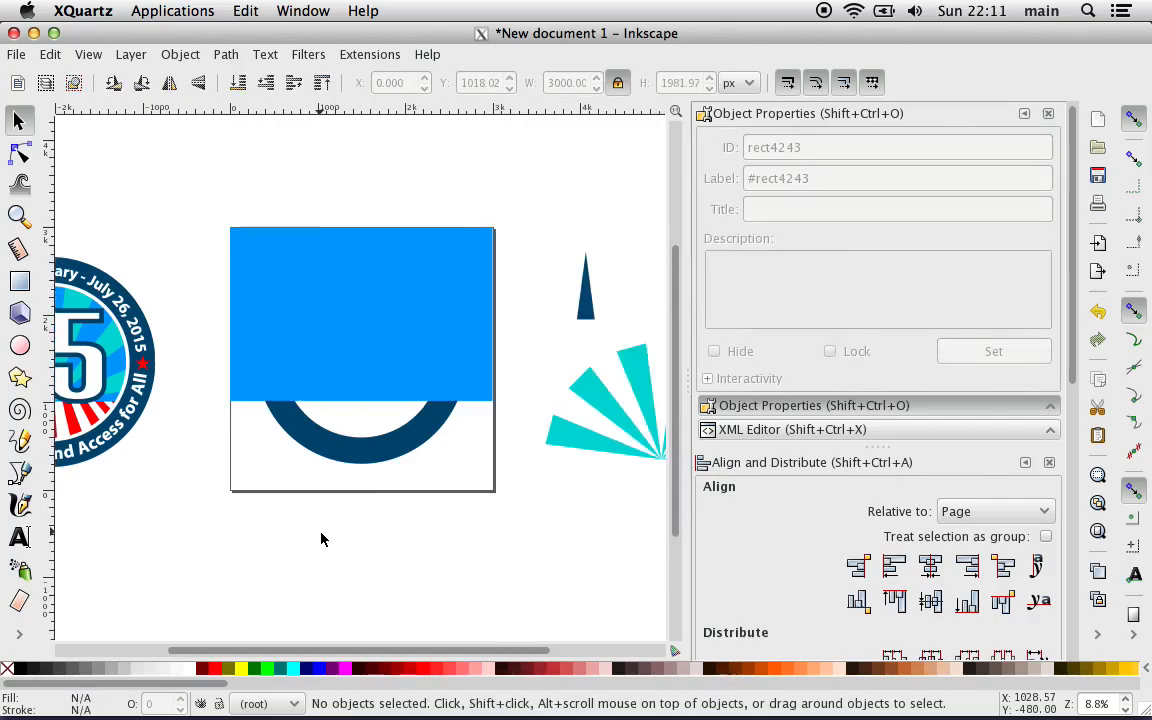
Step: Clear the blue rectangle's label, set its ID to "Blue Background", and deselect it
scroll(321, 540, right, 3)
scroll(321, 540, down, 1)
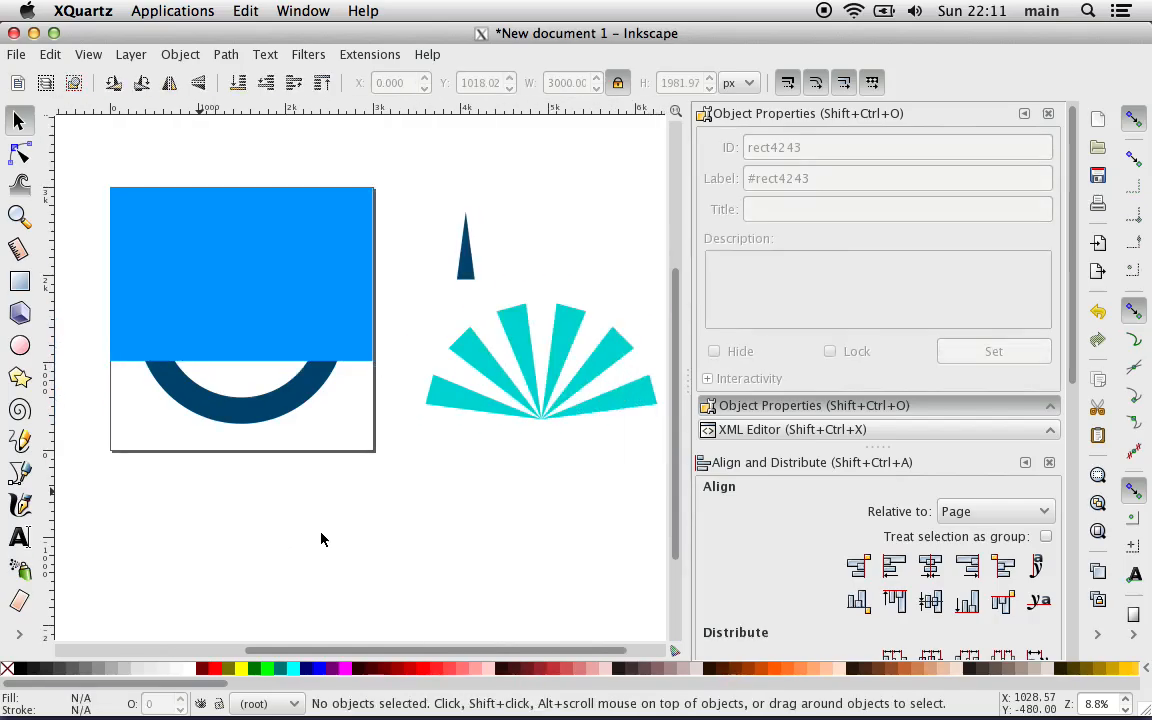
click(262, 280)
triple_click(772, 179)
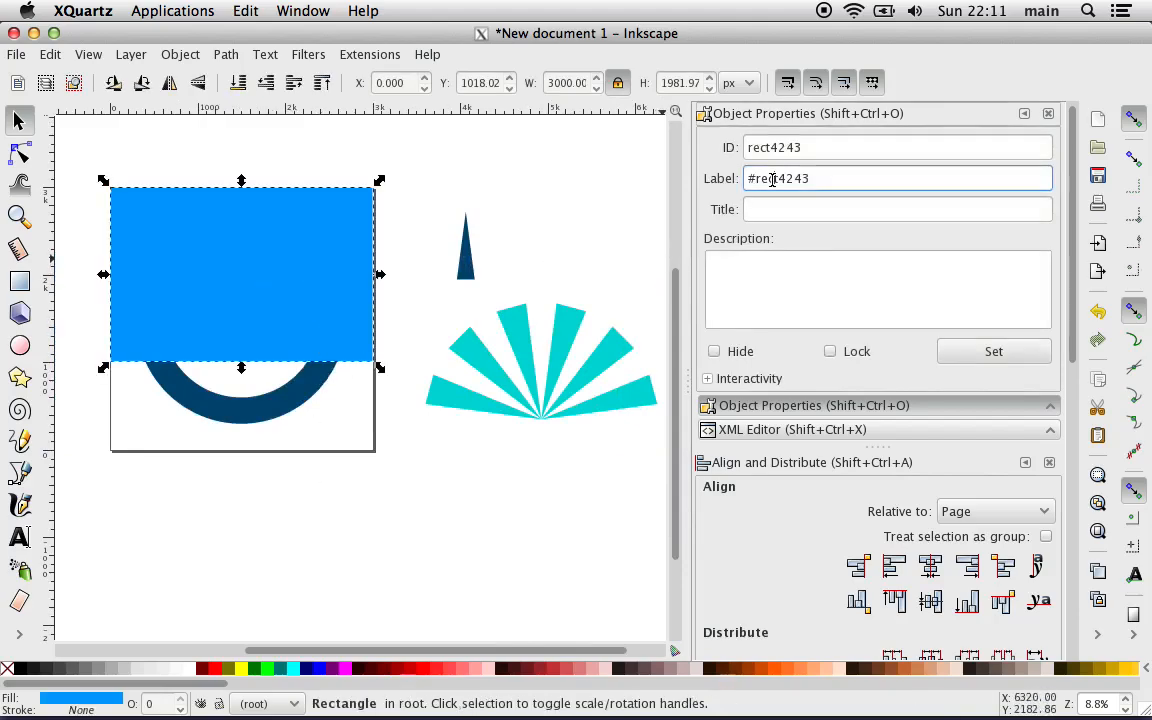
key(BackSpace)
triple_click(772, 148)
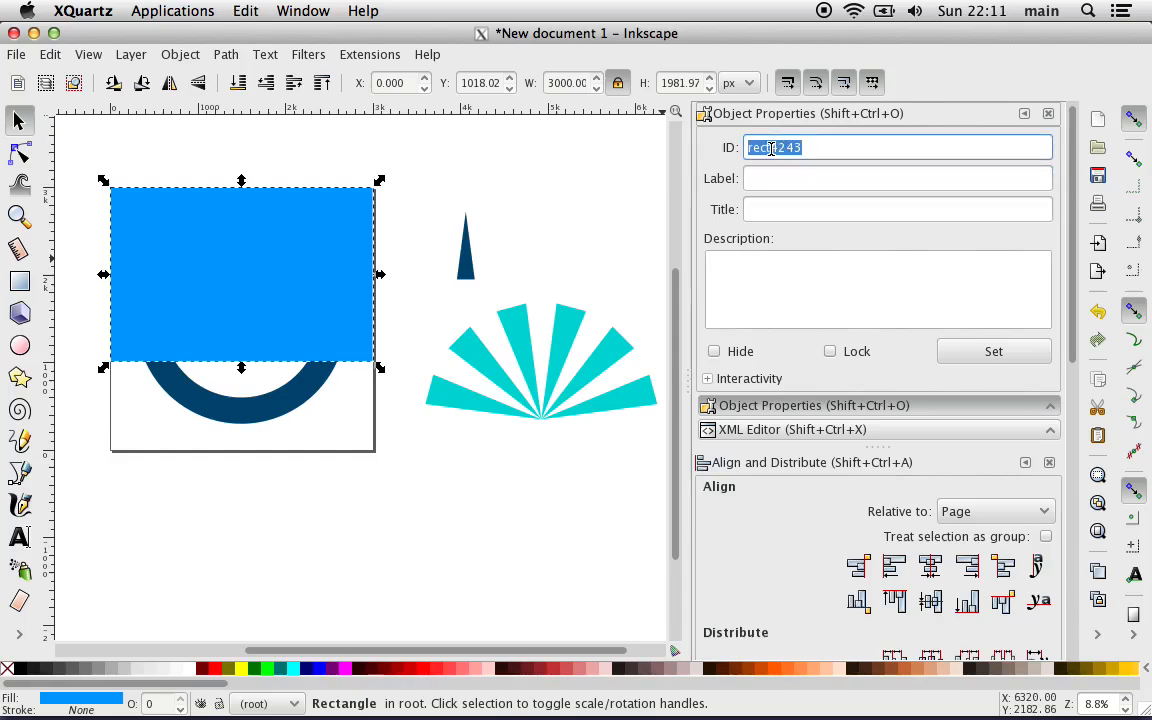
text(Blue )
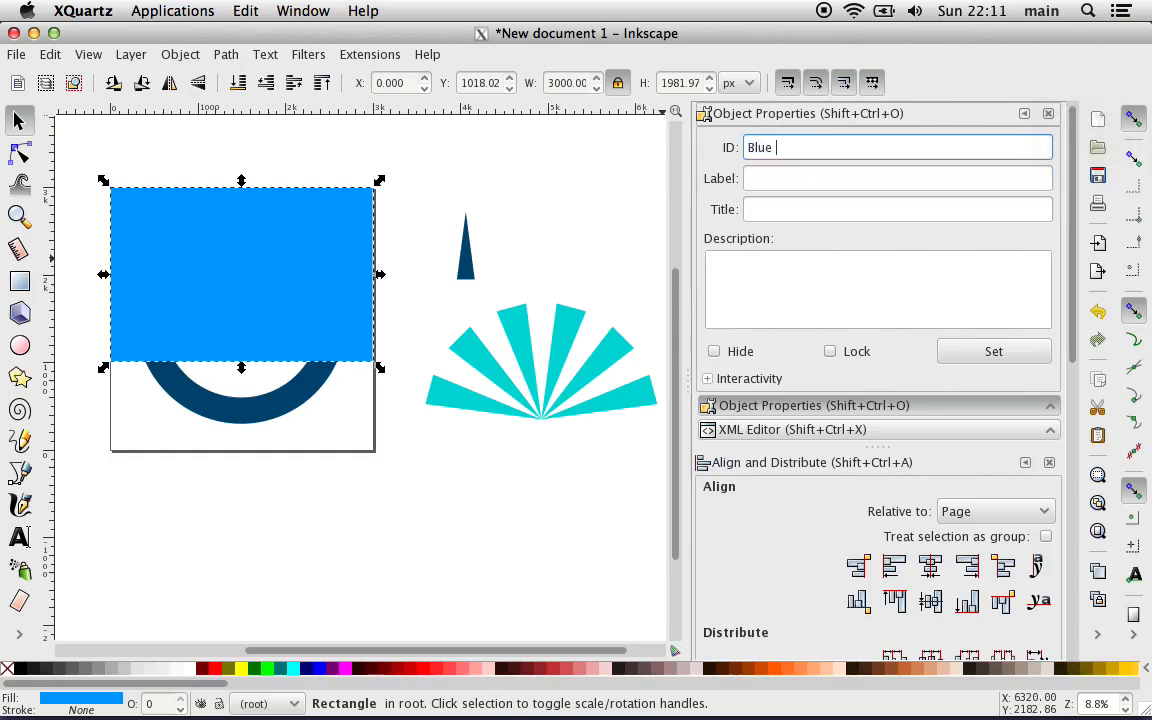
text(Background)
click(994, 352)
click(518, 525)
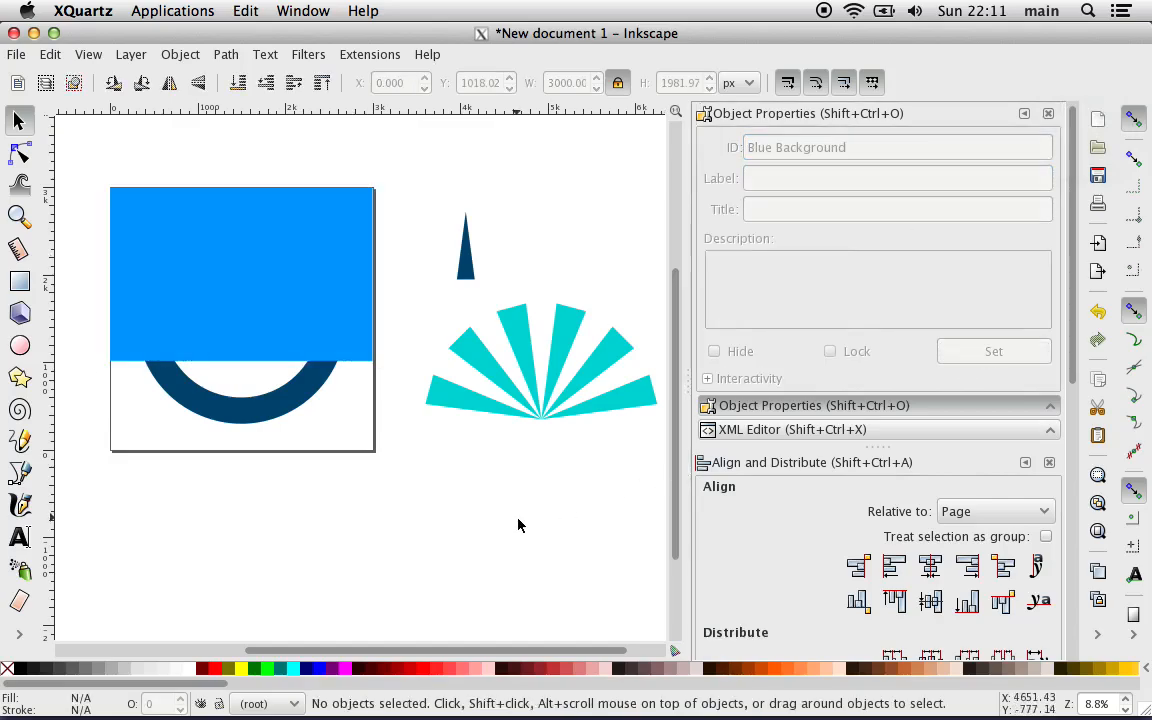
Step: Try to duplicate the blue rectangle
scroll(500, 528, right, 2)
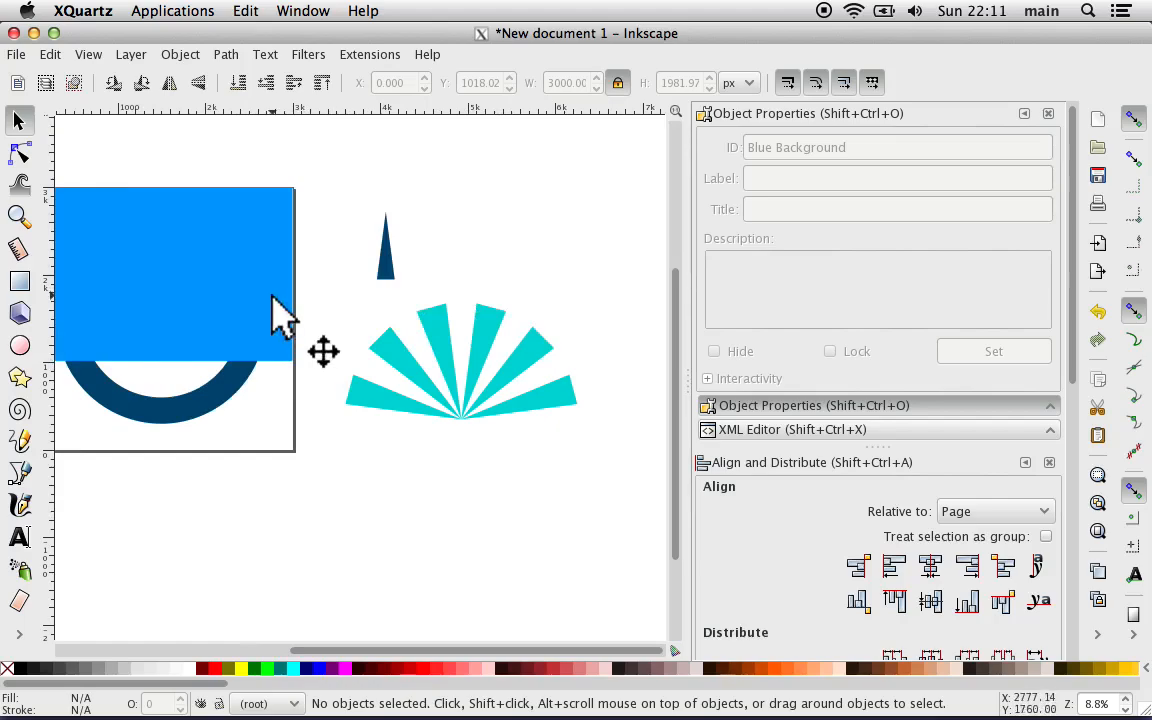
right_click(234, 291)
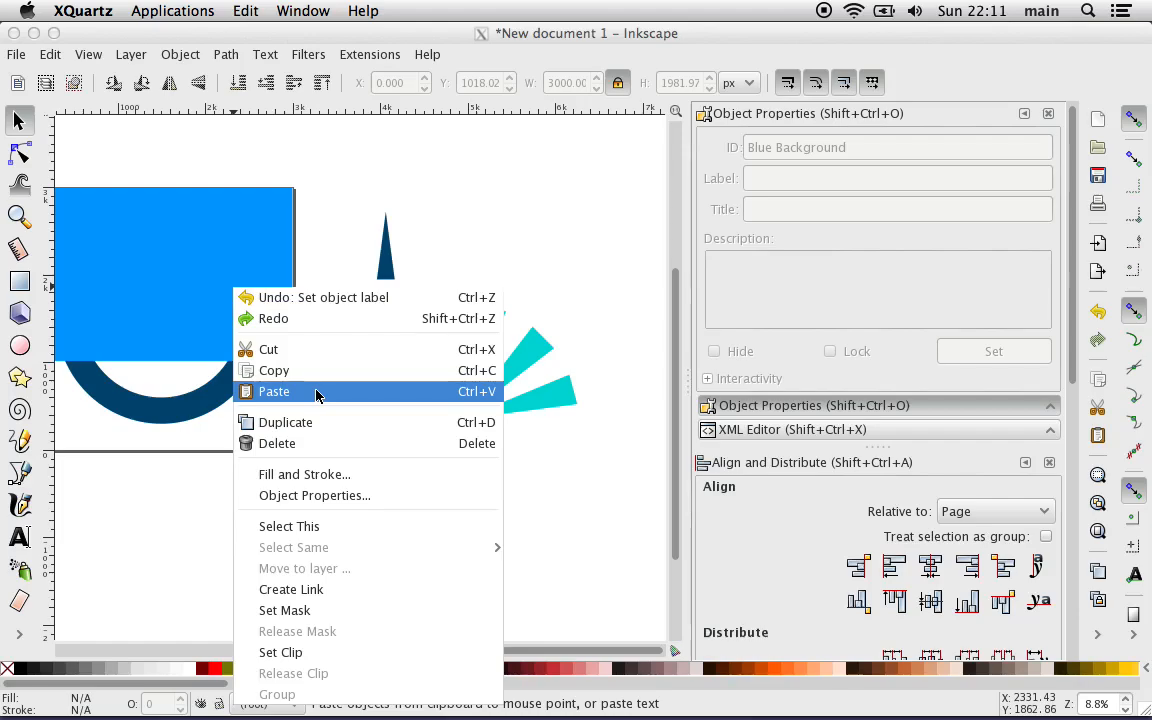
click(320, 422)
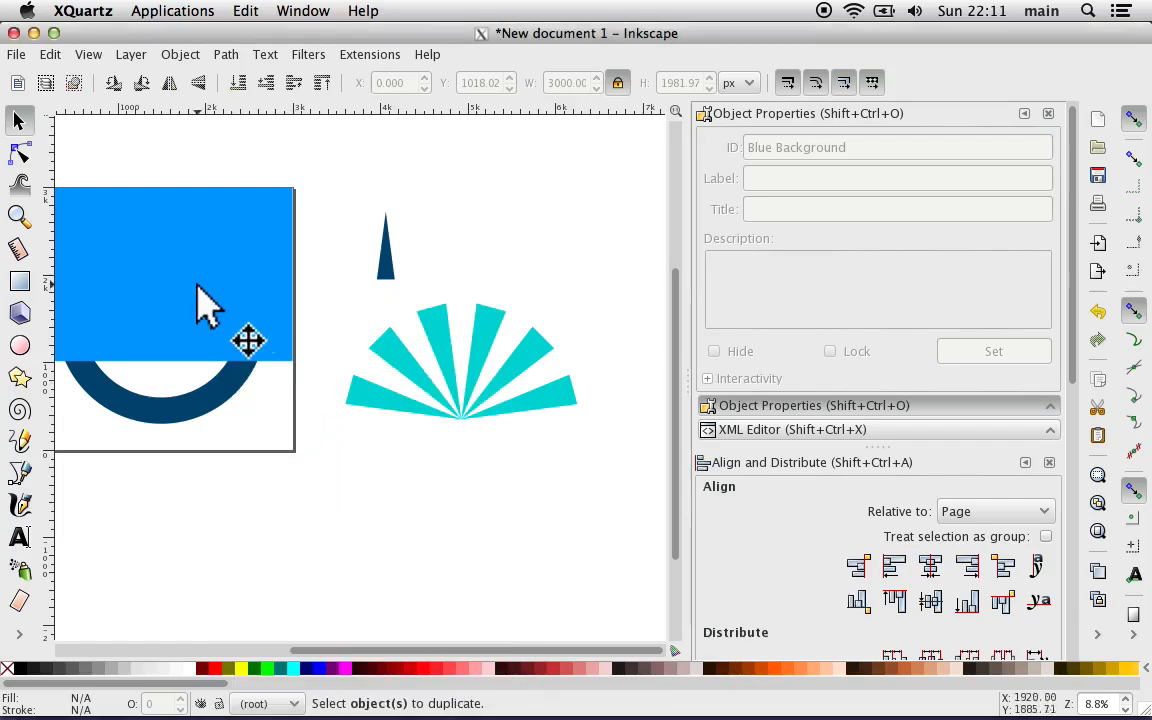
Step: Move the blue rectangle off the page, beyond the stripe fan, to about X 7383, Y 915 px, and deselect it
drag(193, 278, 614, 238)
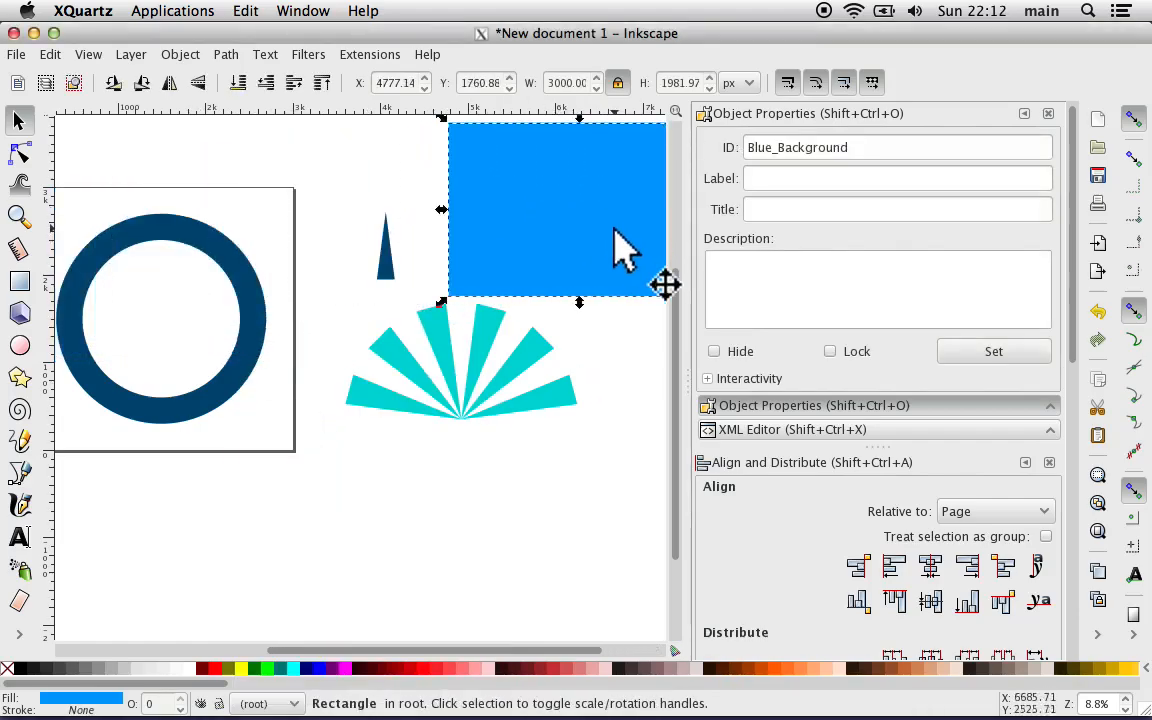
scroll(524, 502, right, 6)
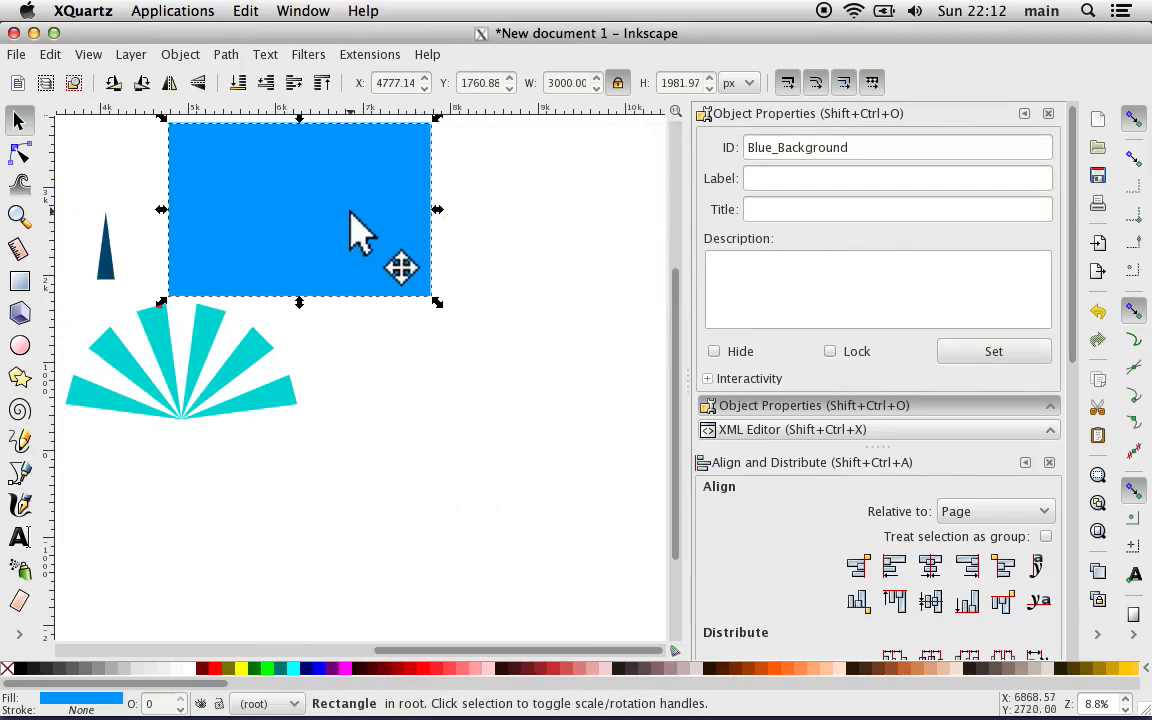
drag(350, 215, 580, 295)
click(396, 566)
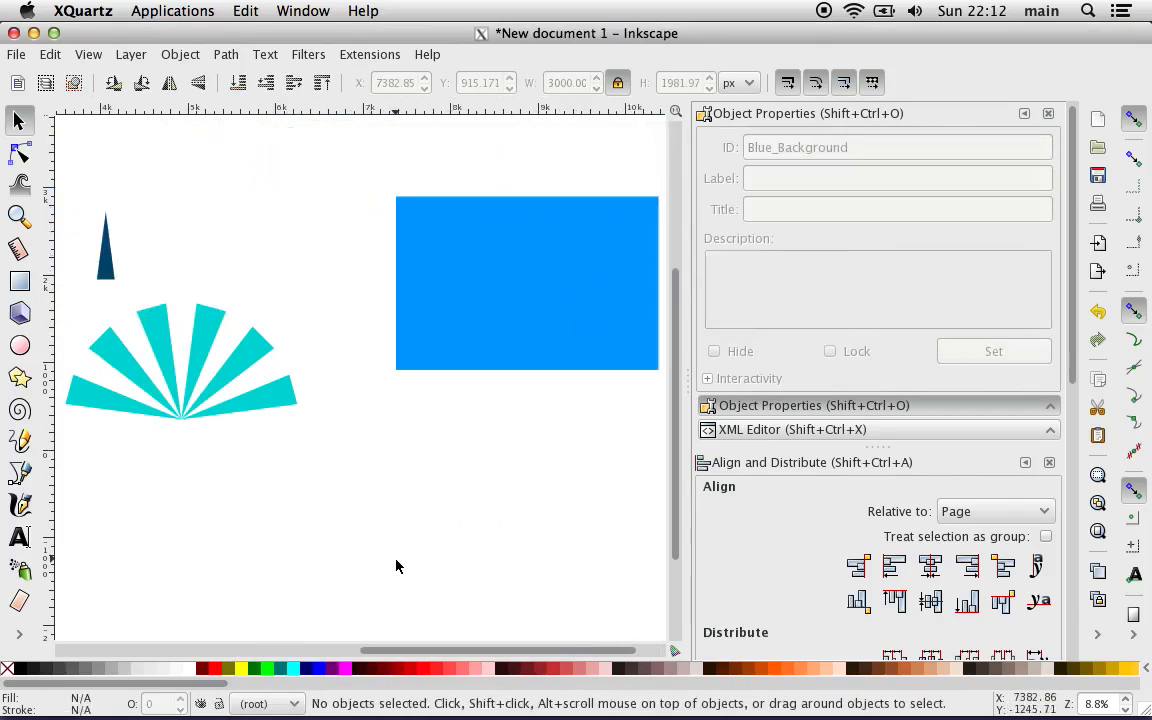
Step: Draw a circle about 1303 px in diameter in the empty area below the stripe fan and blue rectangle, and fill it red
click(20, 345)
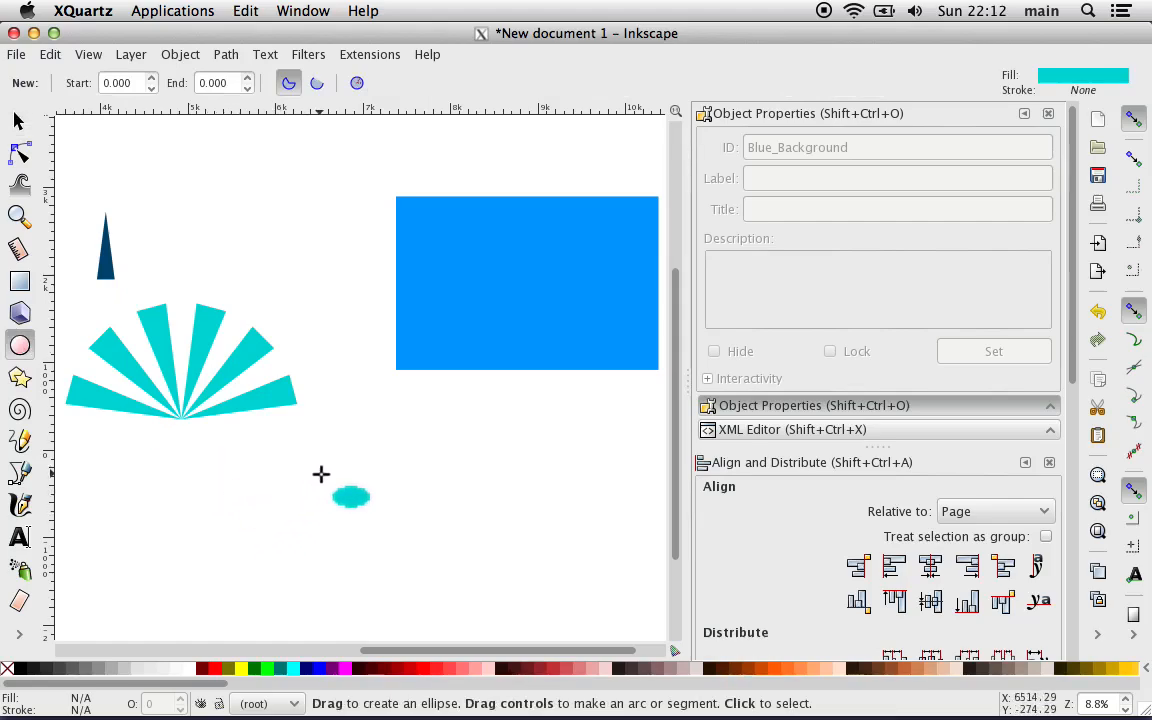
key(ctrl)
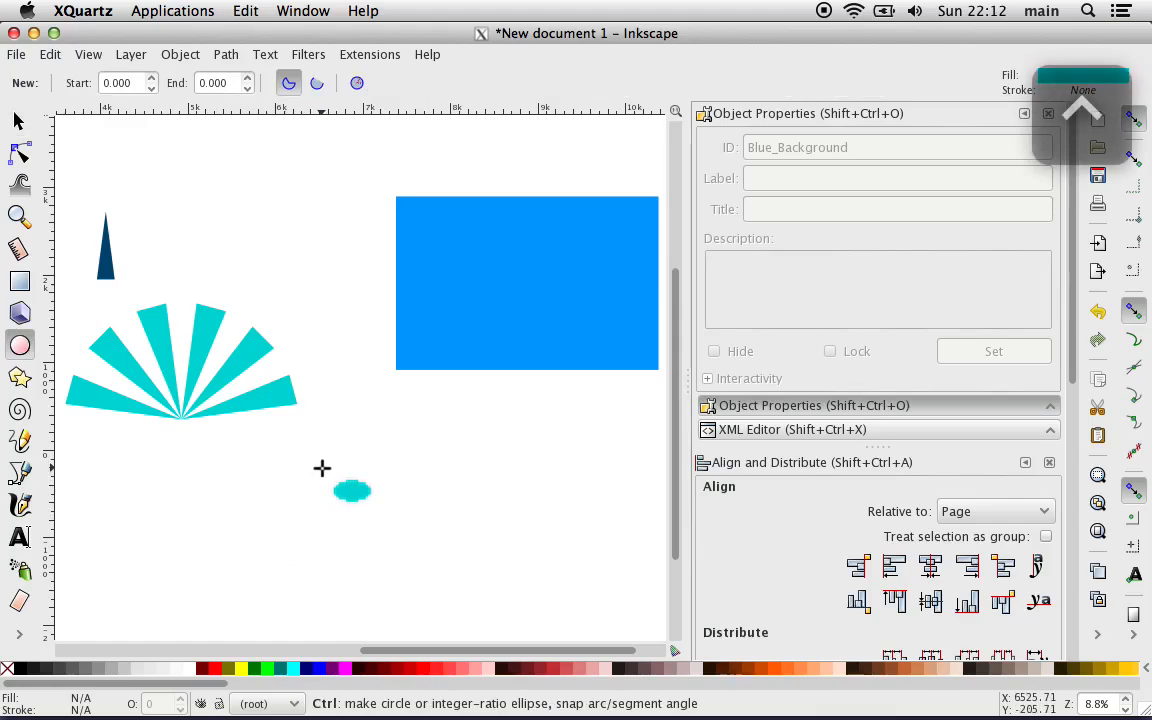
mouse_move(322, 468)
mouse_down()
mouse_move(450, 597)
mouse_move(442, 586)
mouse_up()
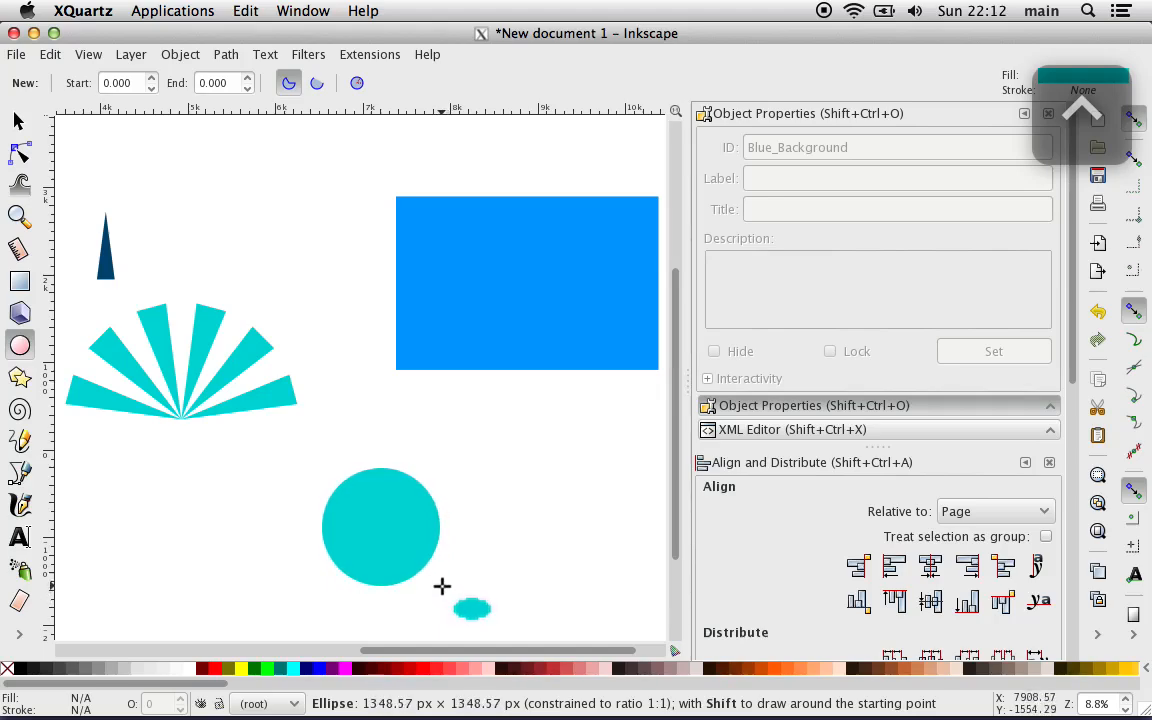
drag(442, 586, 439, 582)
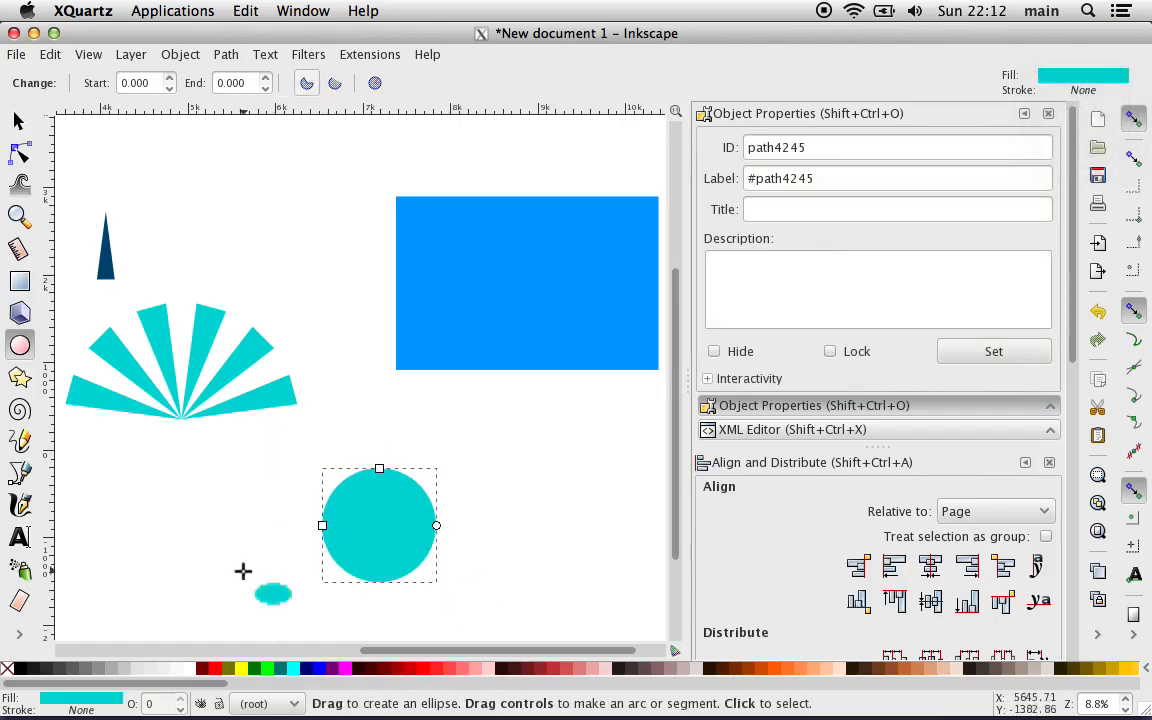
click(205, 667)
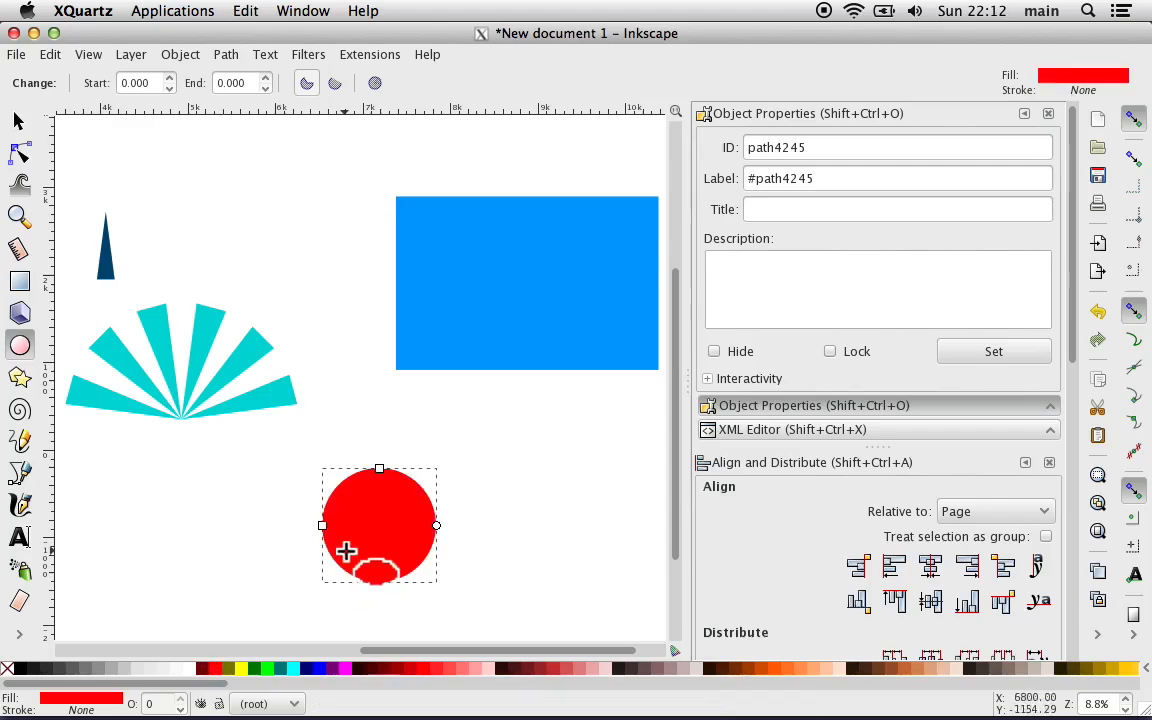
Step: Duplicate the red circle and place the copy over the blue rectangle at about X 8354, Y 1280 px
right_click(363, 537)
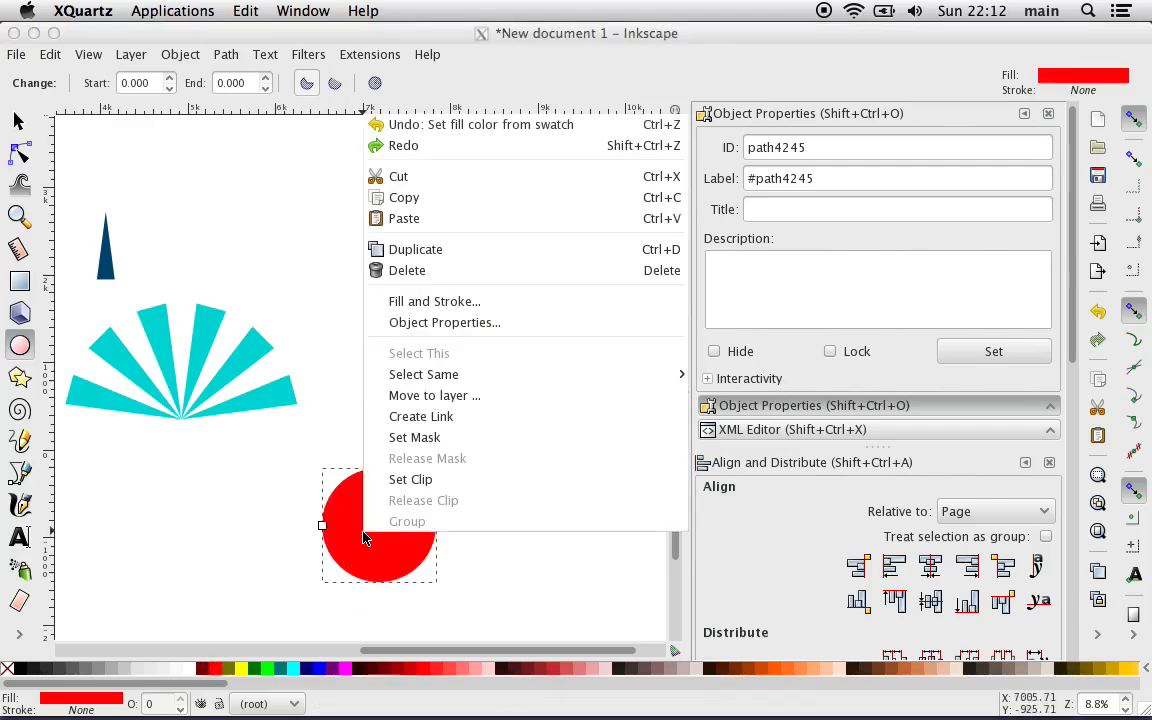
click(440, 250)
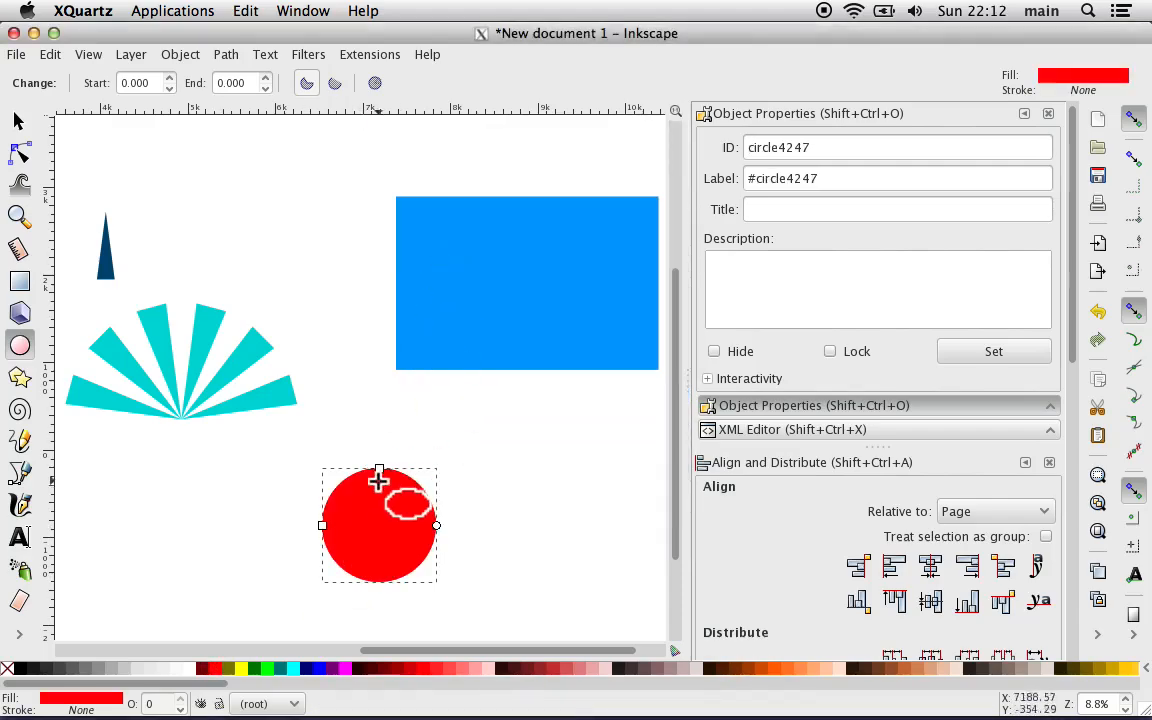
click(18, 120)
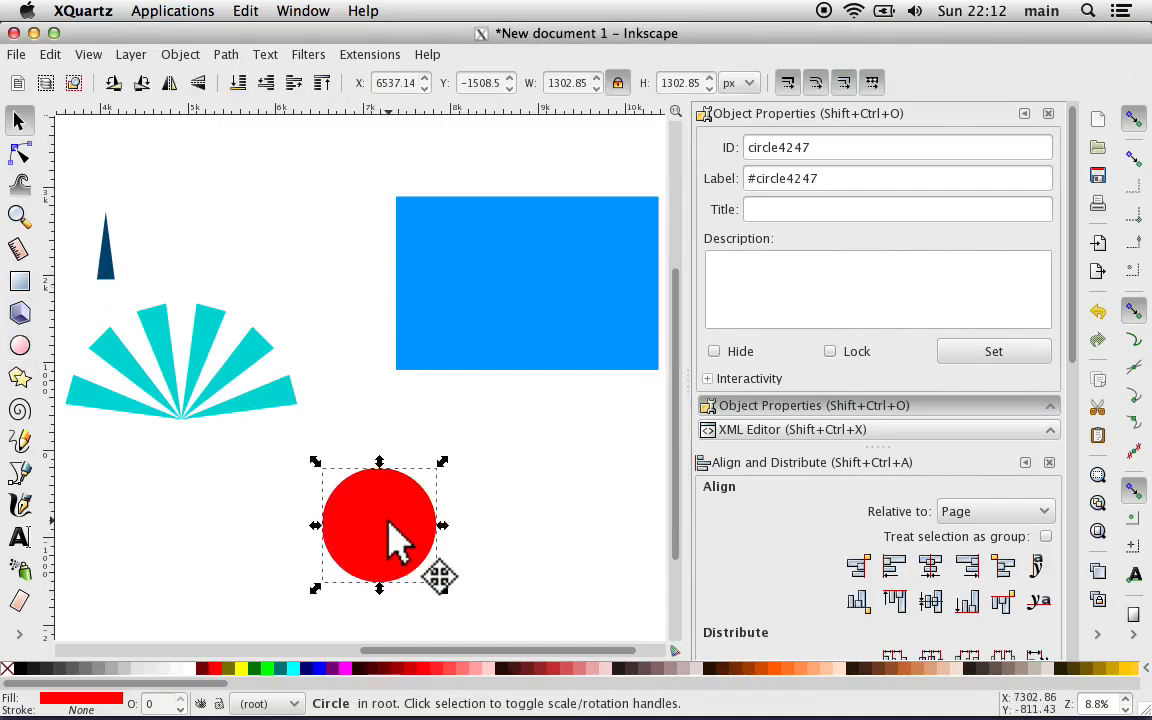
drag(391, 522, 552, 265)
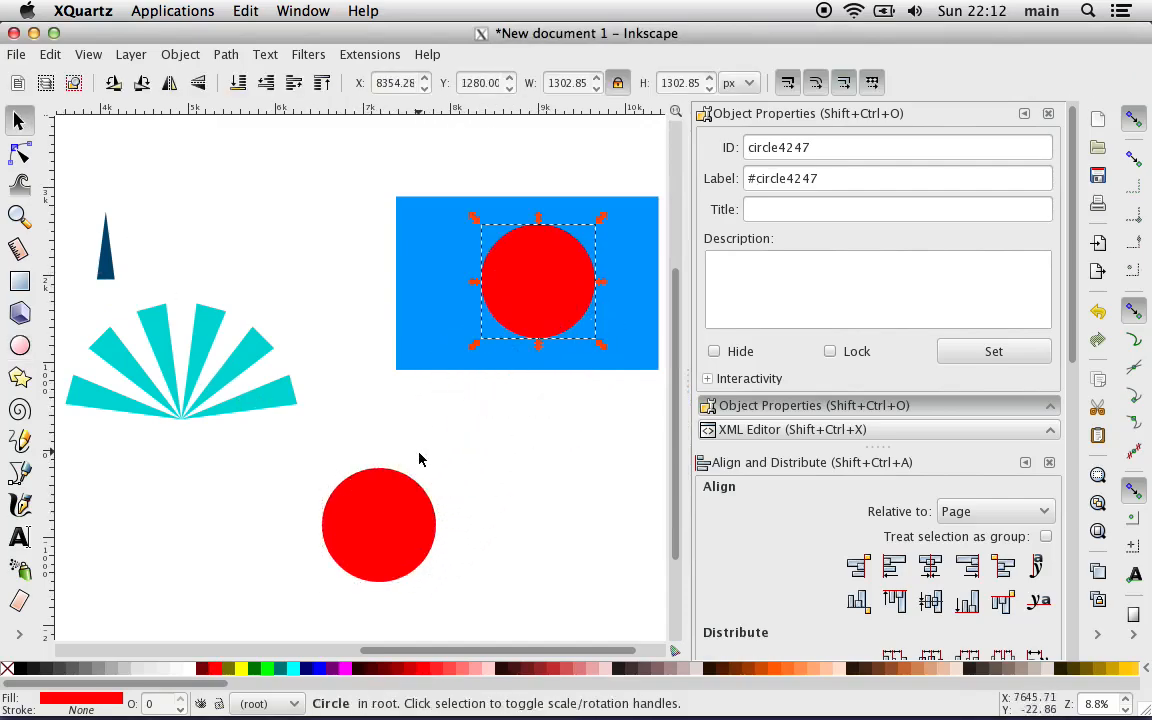
Step: Move the lower red circle beneath the stripe fan, and enlarge the fan to about 3289 × 1644 px at about X 3720, Y 20 px
drag(380, 517, 224, 508)
click(157, 375)
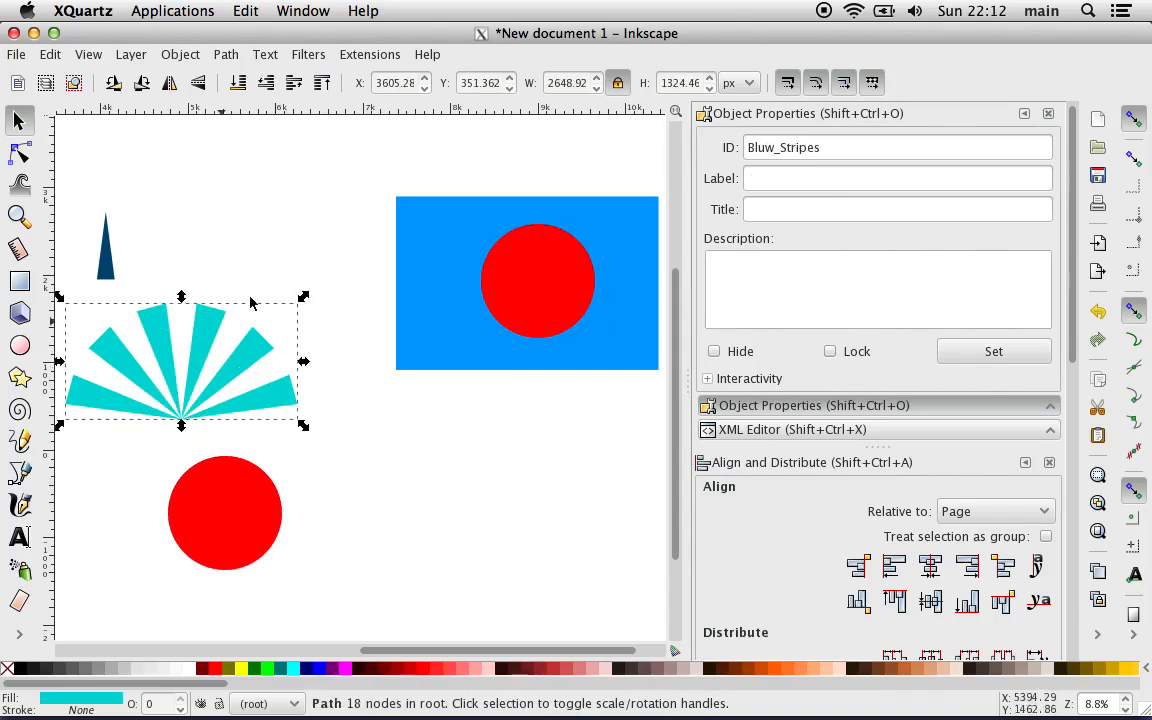
drag(304, 300, 360, 268)
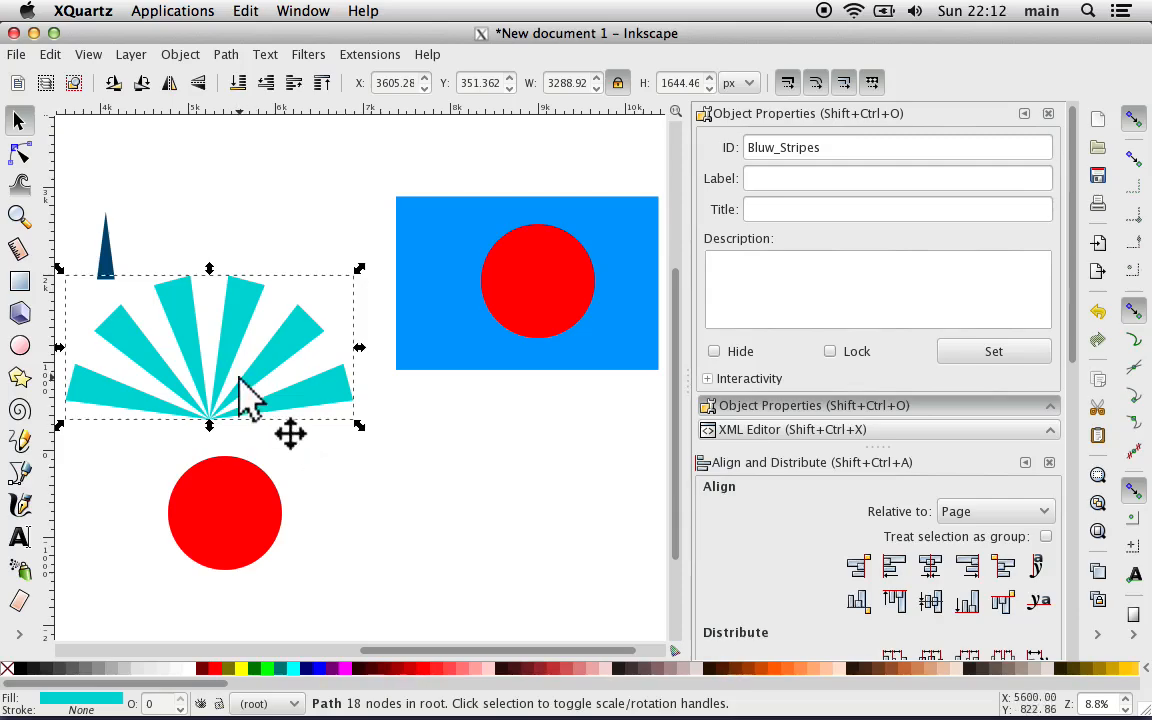
drag(217, 362, 226, 392)
Step: Place the lower red circle over the right half of the stripe fan at about X 5166, Y 126 px
click(312, 523)
drag(242, 498, 269, 364)
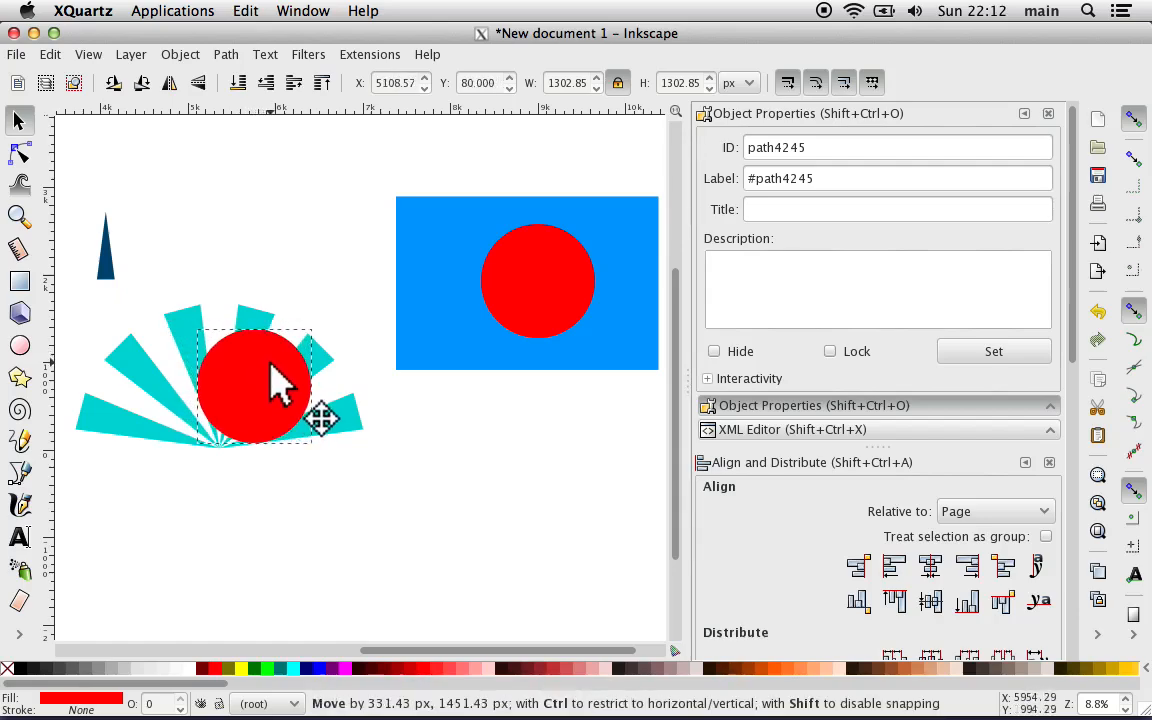
drag(270, 362, 276, 360)
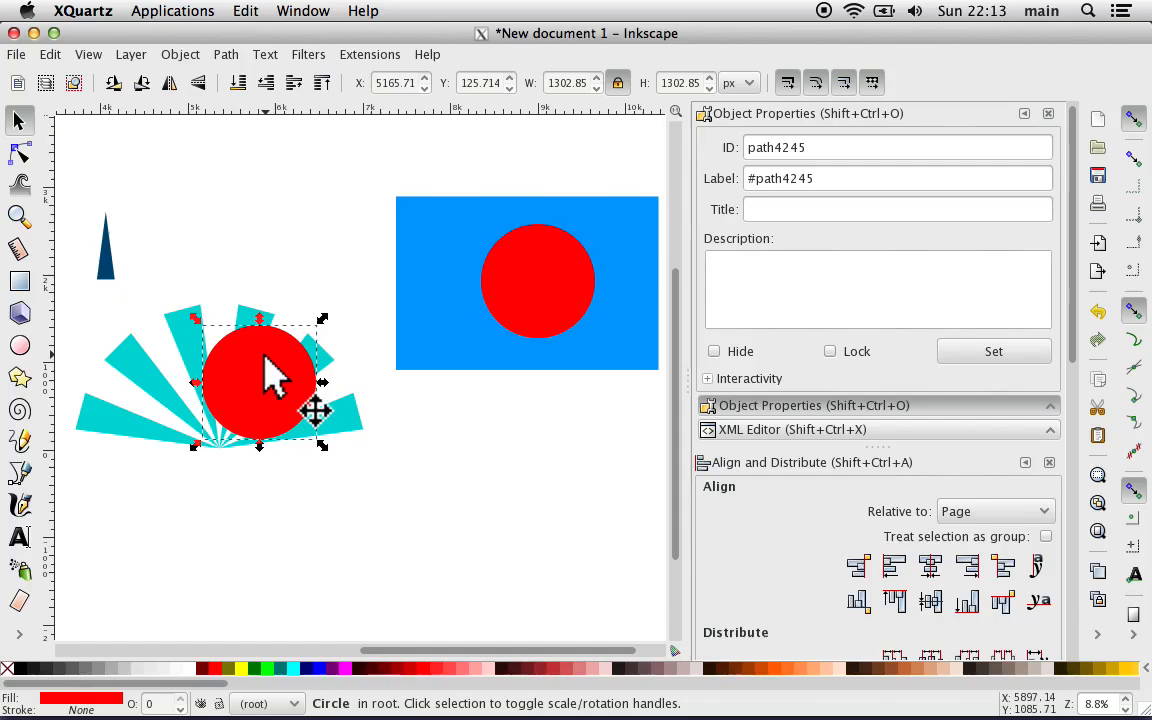
Step: Intersect the turquoise stripe fan with the red circle covering it to crop the stripes to a round shape
key(plus)
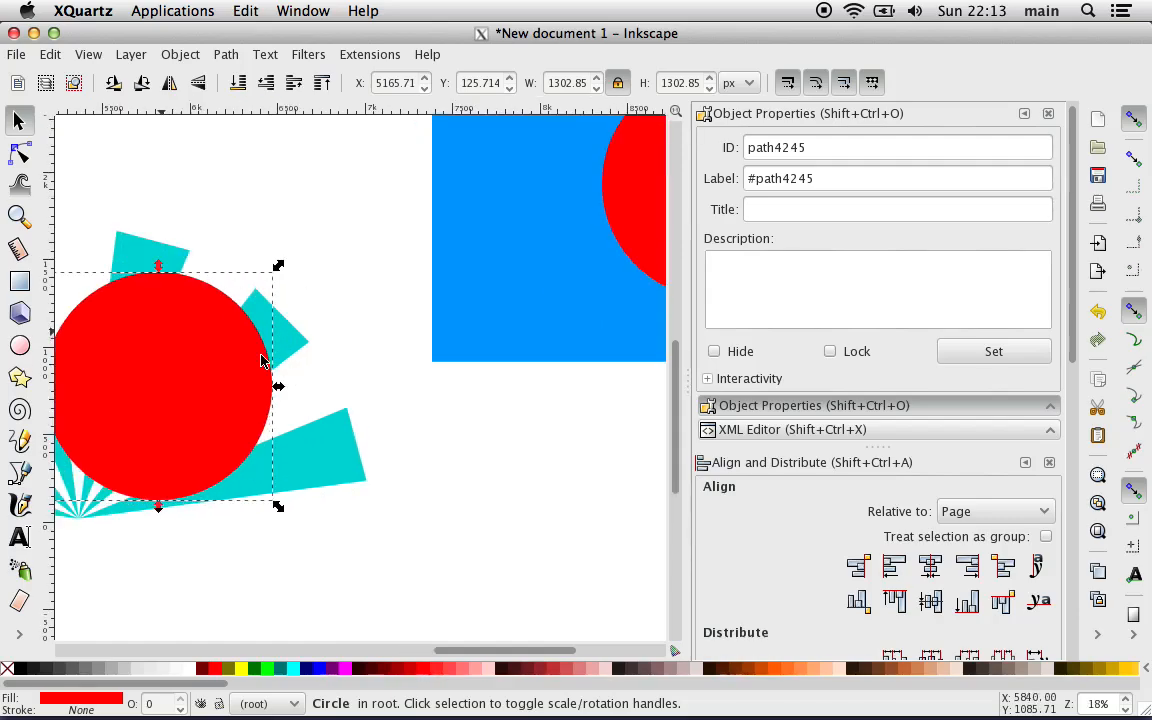
key(shift)
shift+click(312, 460)
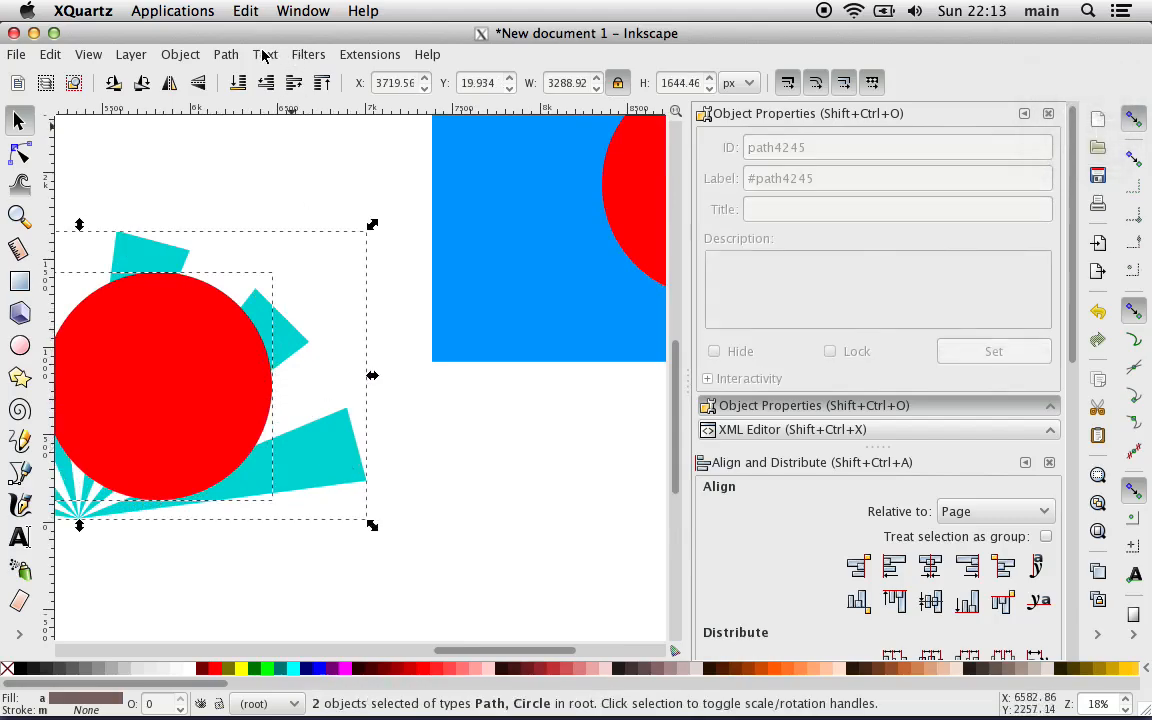
click(226, 54)
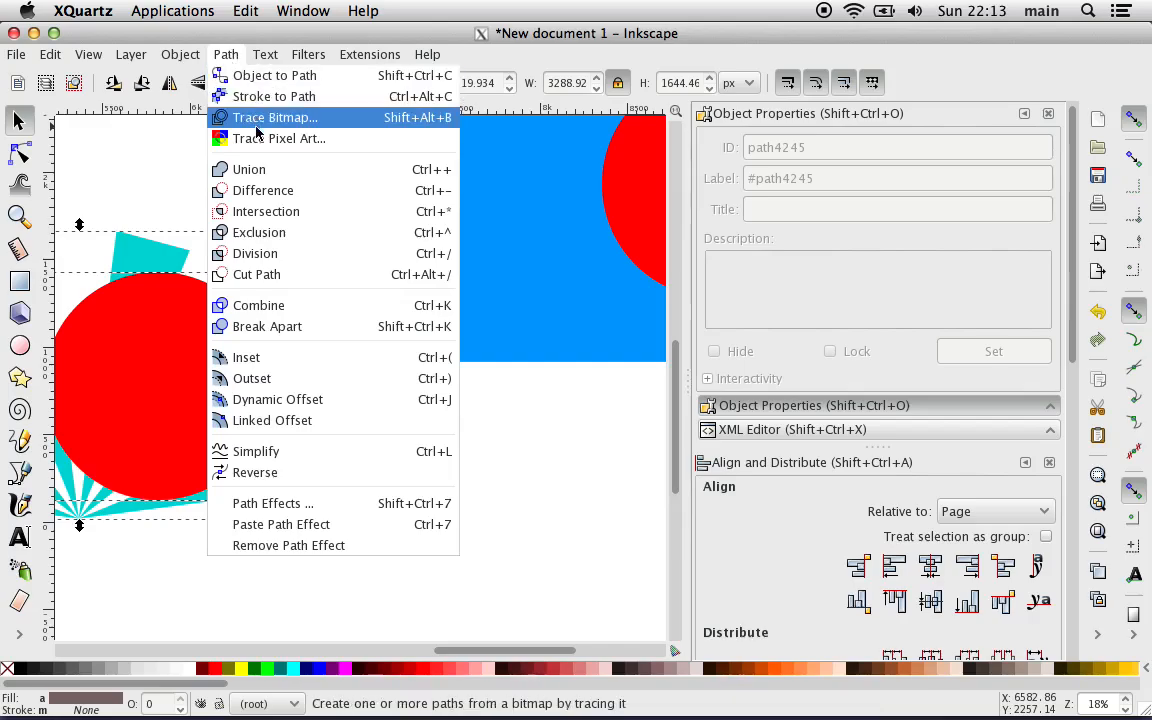
click(290, 211)
scroll(342, 365, left, 2)
scroll(340, 365, left, 1)
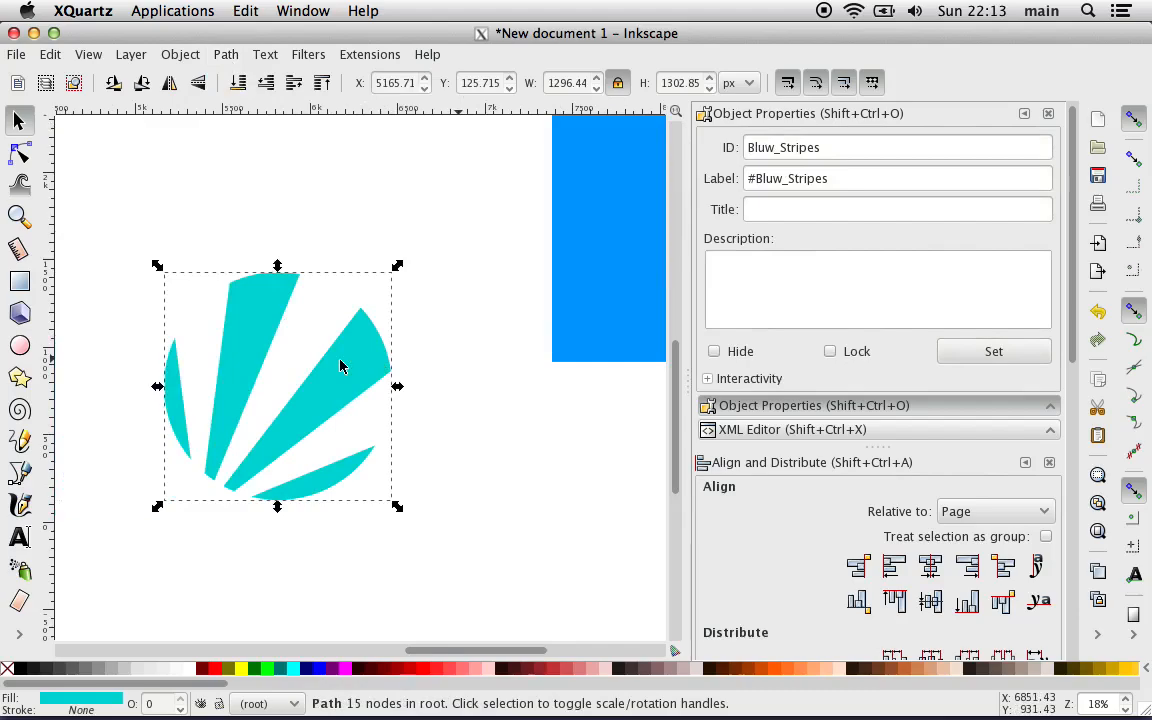
Step: Intersect the blue rectangle with the red circle on it to get a blue circle, and deselect it
scroll(340, 365, right, 8)
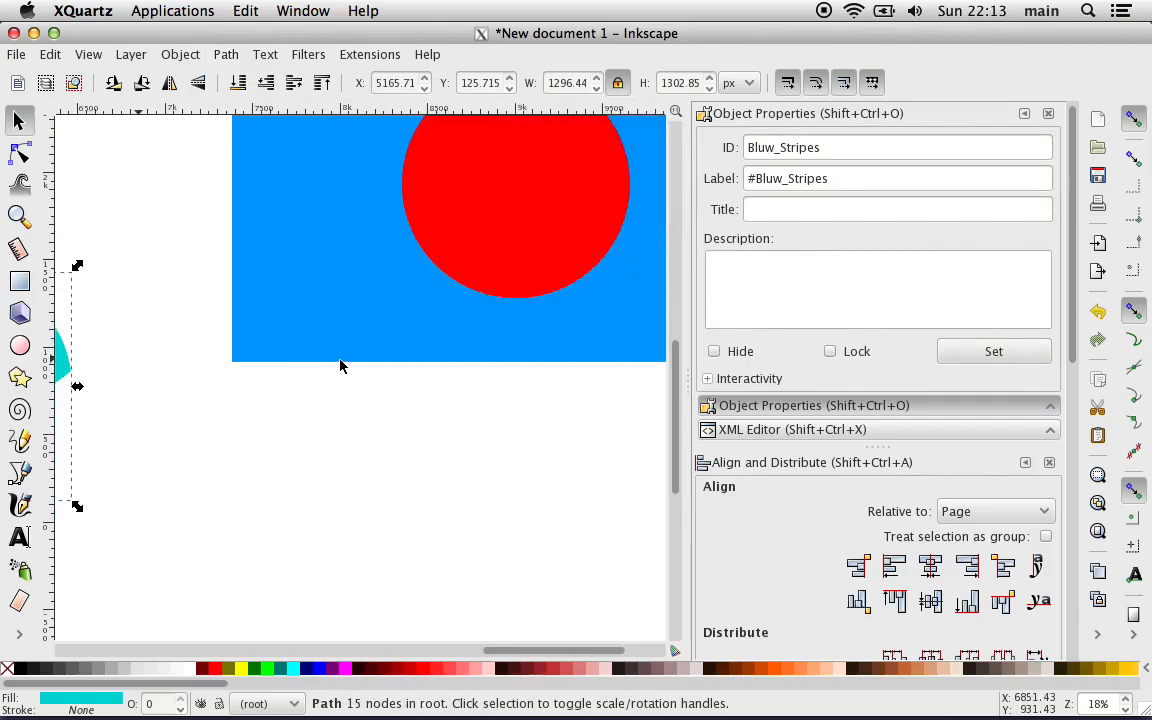
click(352, 296)
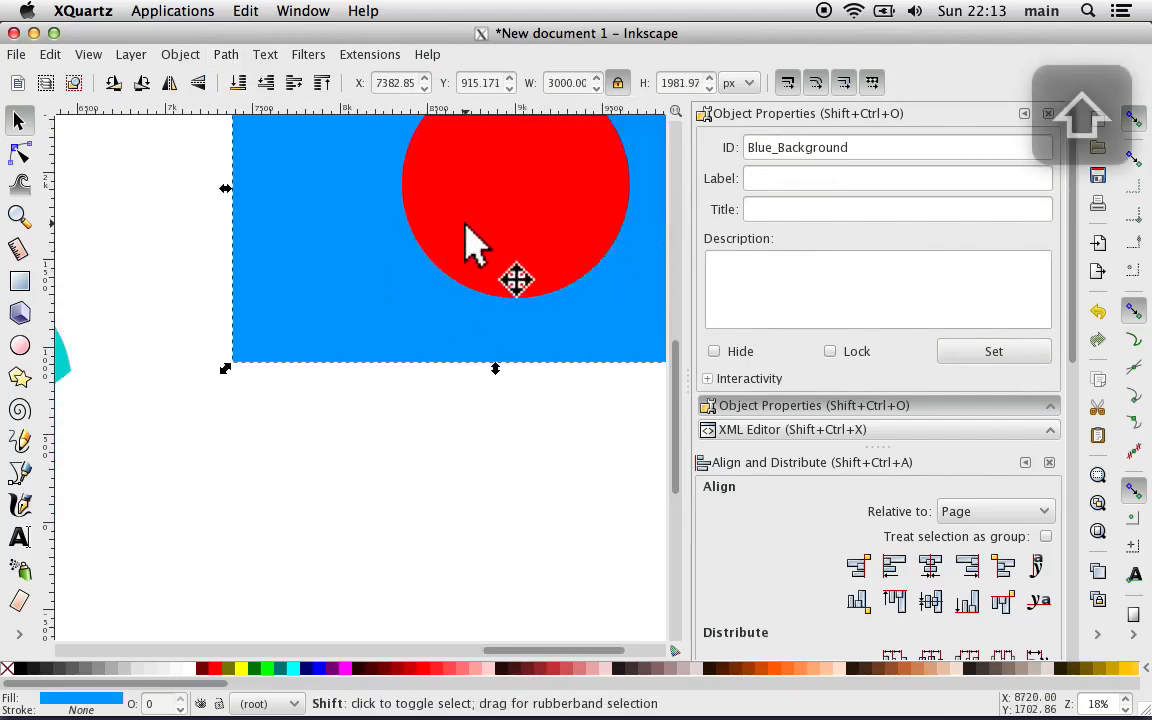
shift+click(490, 195)
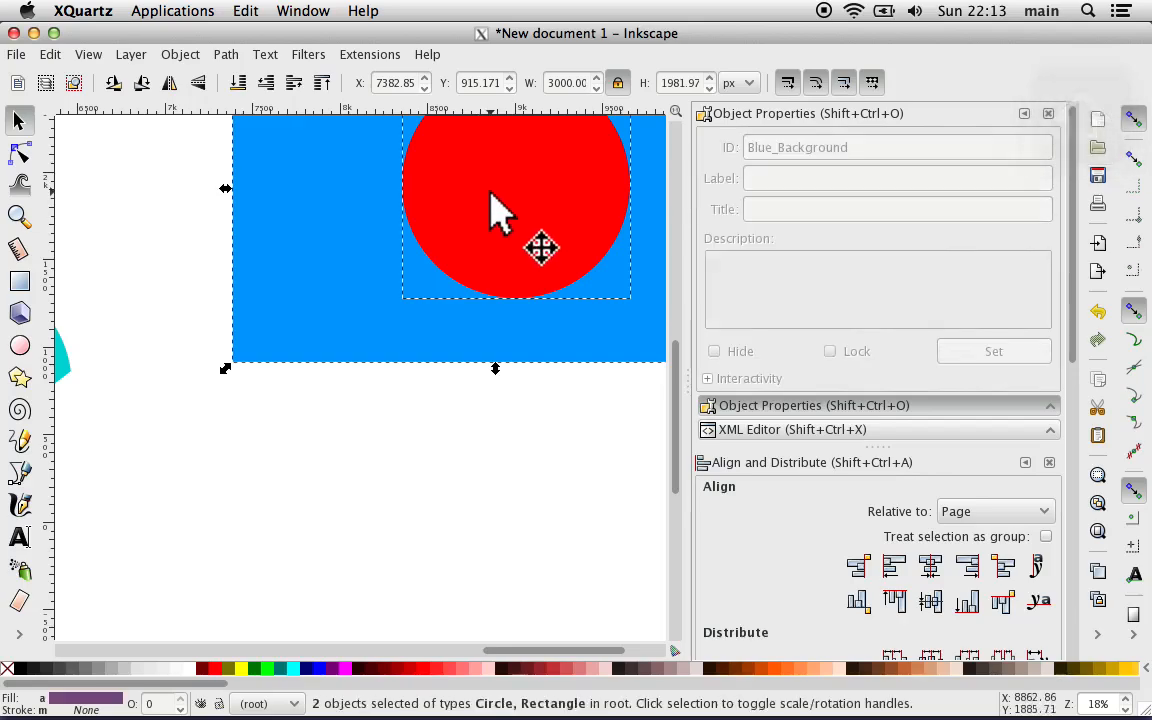
click(225, 54)
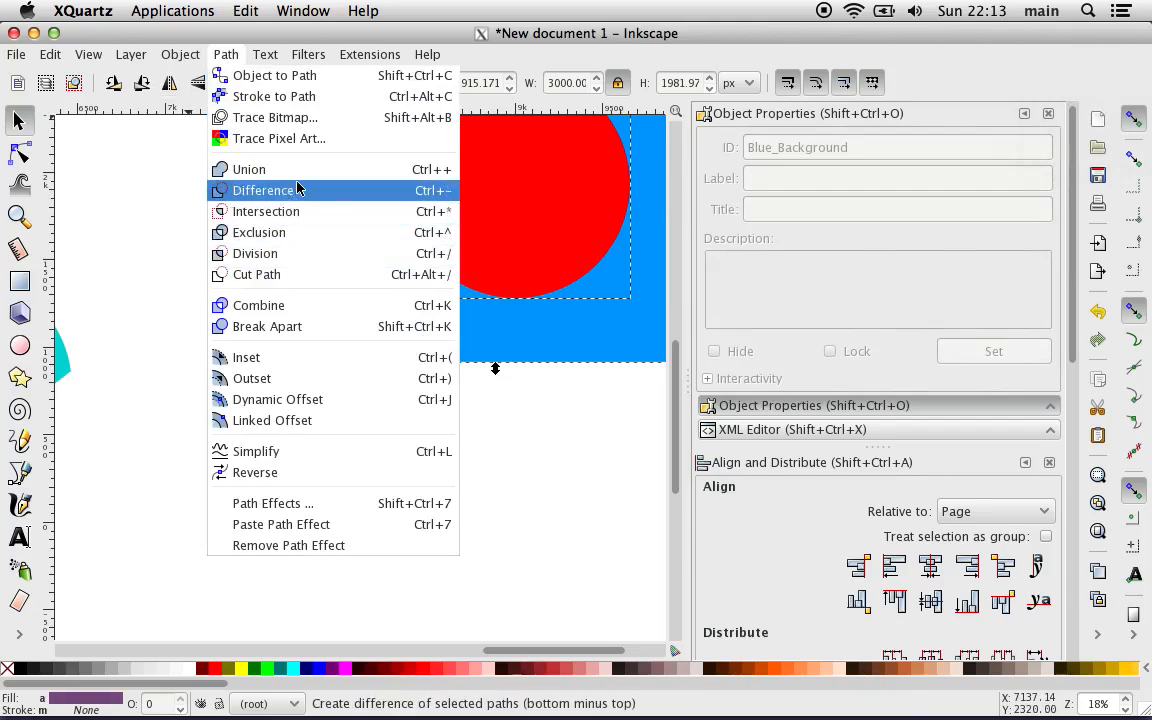
click(298, 212)
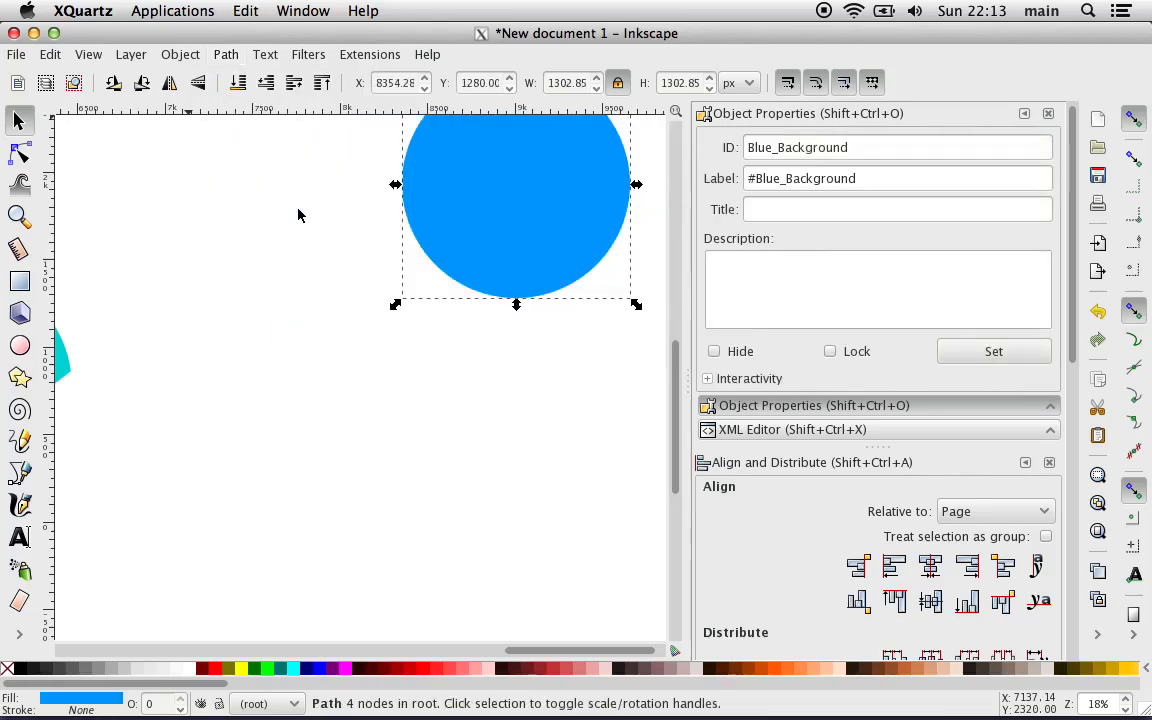
click(311, 334)
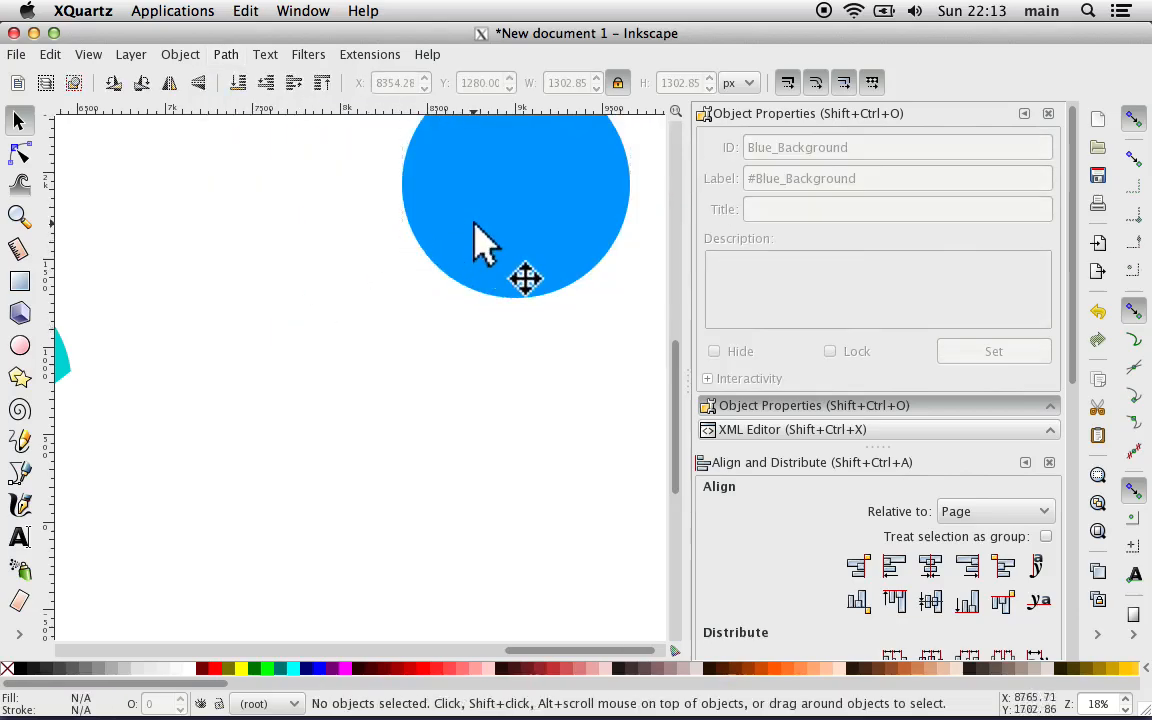
Step: Move the blue circle to about X 7143, Y 400 px and the cropped stripes to about X 6240, Y 331 px, overlapping its edge
drag(473, 244, 262, 400)
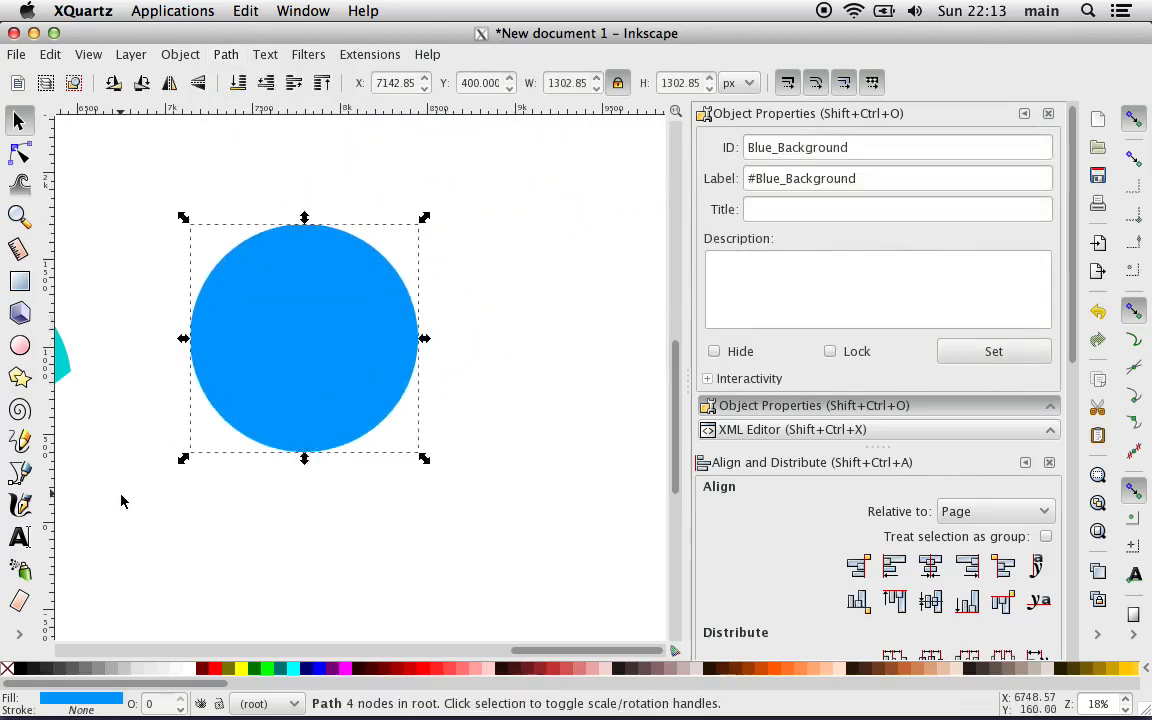
scroll(121, 501, left, 7)
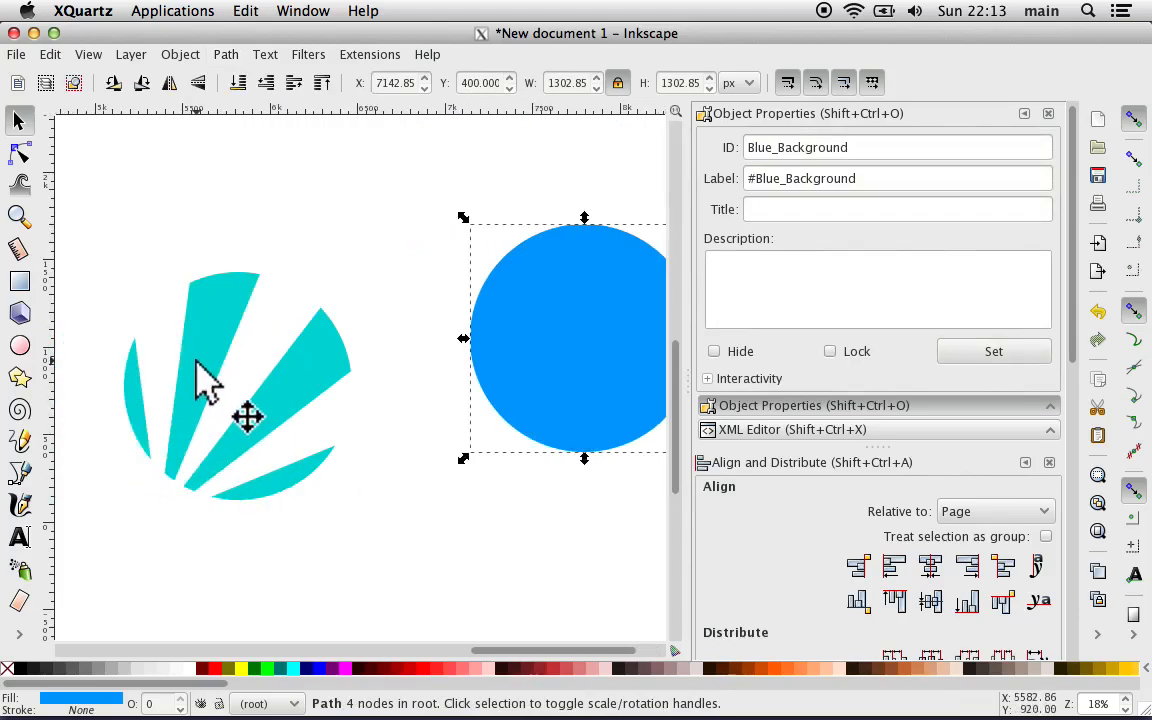
drag(196, 361, 275, 343)
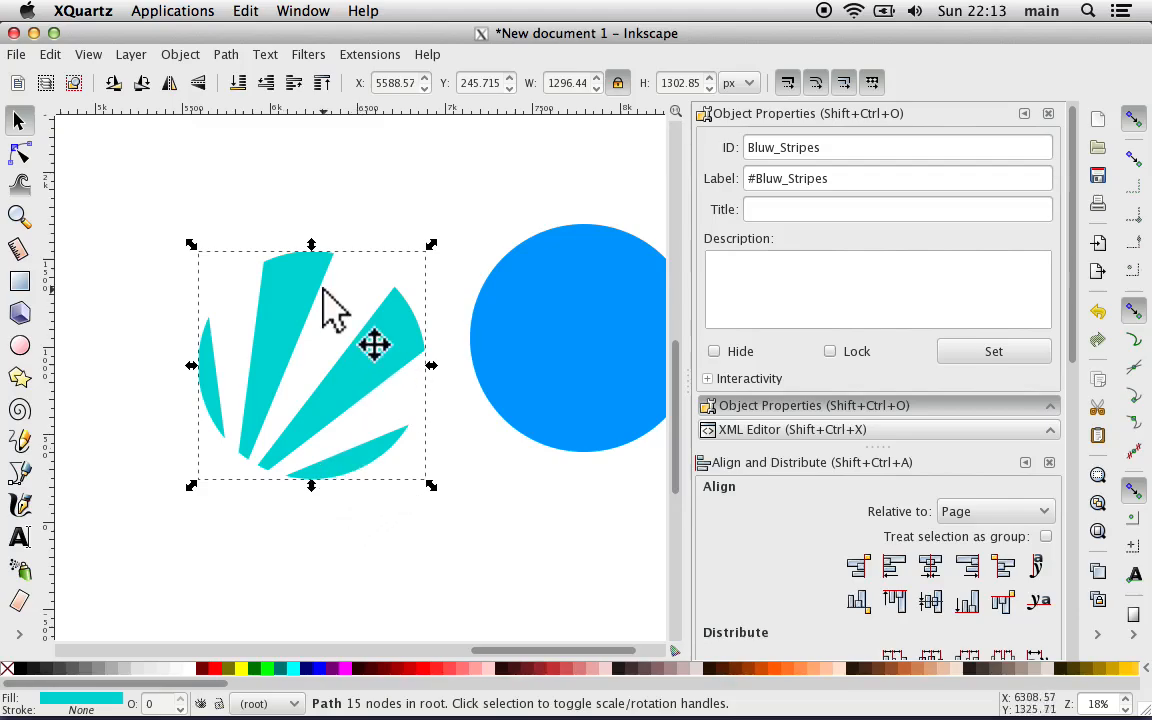
scroll(456, 498, right, 4)
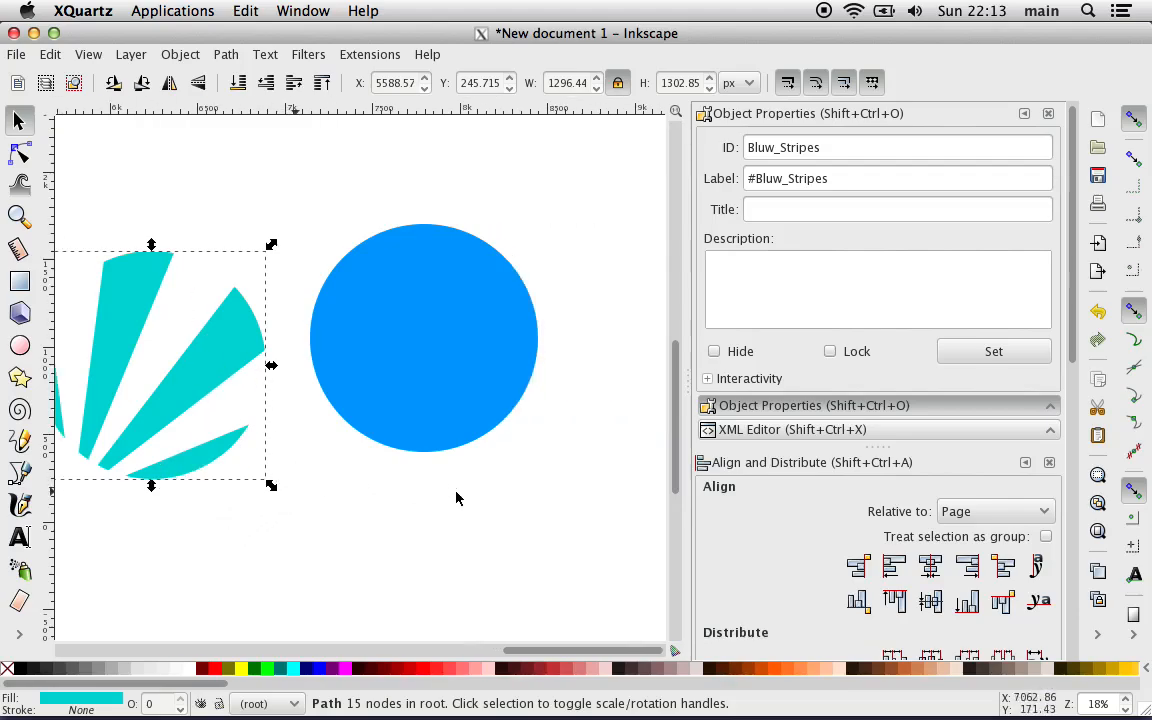
drag(200, 354, 318, 340)
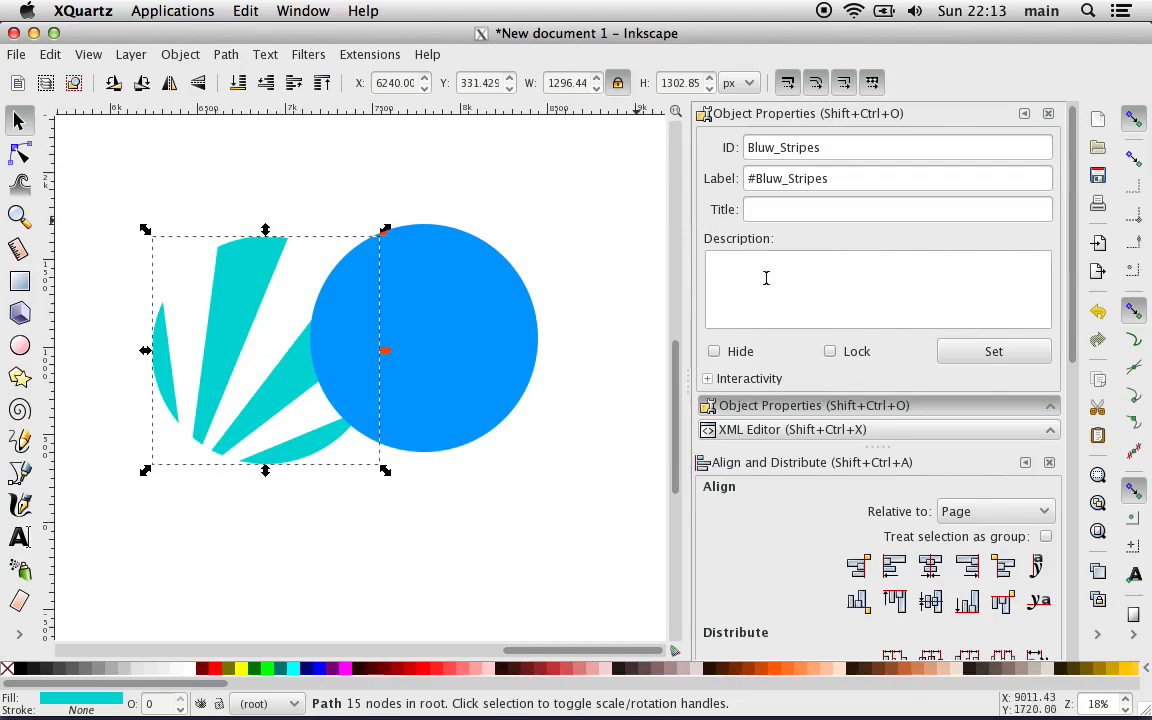
Step: Raise the cropped stripes one step above the blue circle and move them onto it at about X 6954, Y 343 px
scroll(766, 278, down, 3)
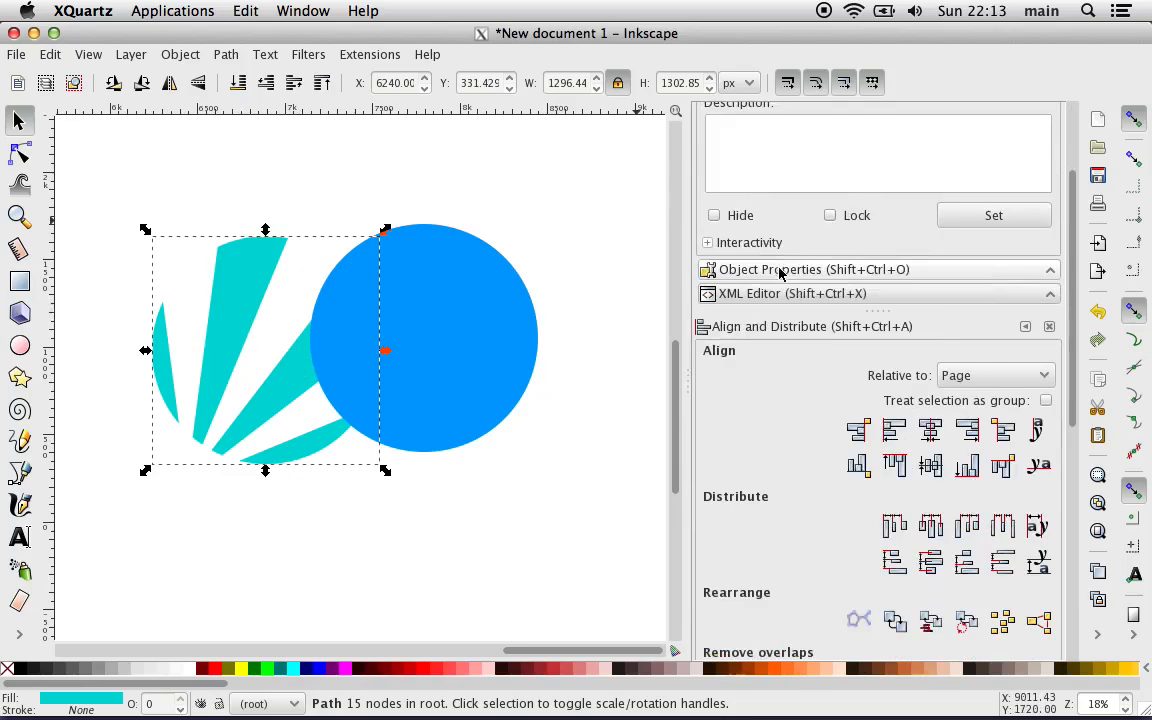
scroll(781, 274, up, 3)
scroll(778, 313, down, 5)
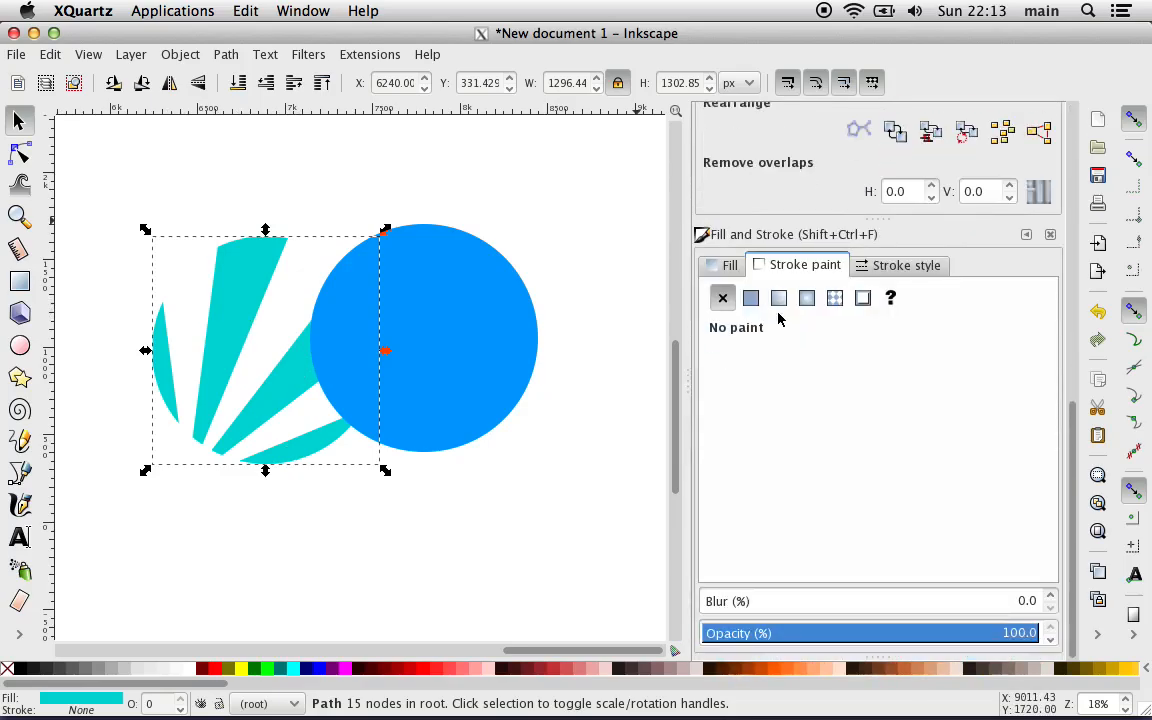
scroll(810, 413, up, 4)
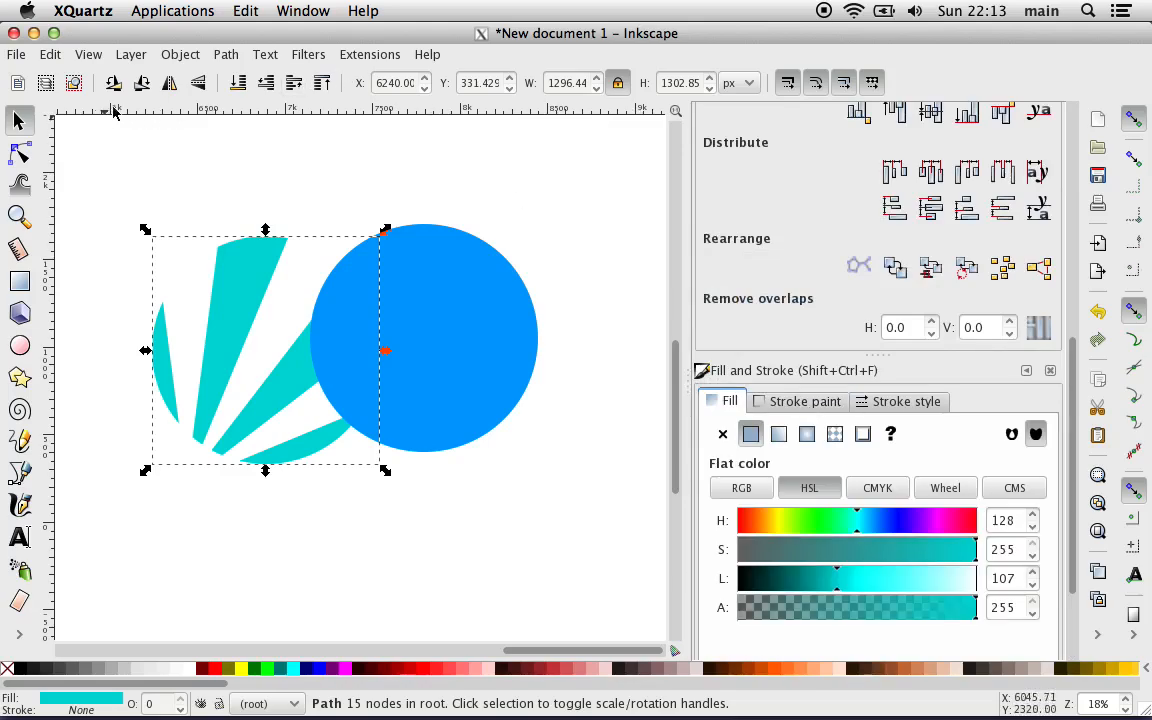
click(293, 85)
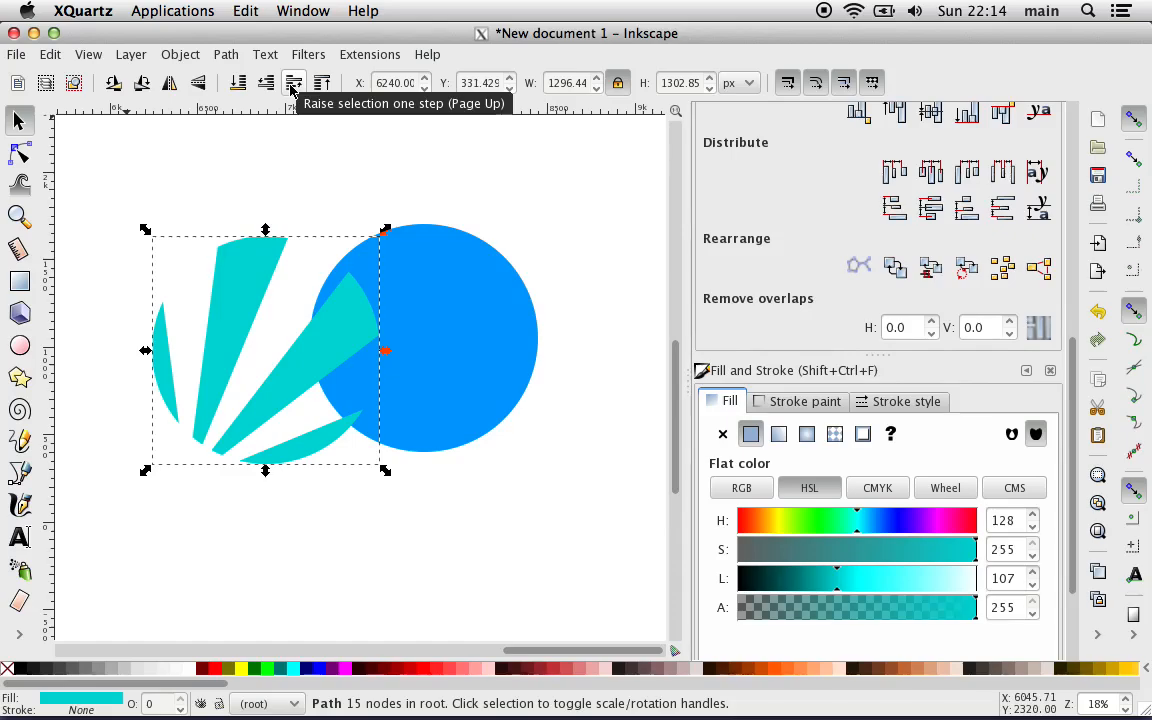
drag(270, 291, 380, 290)
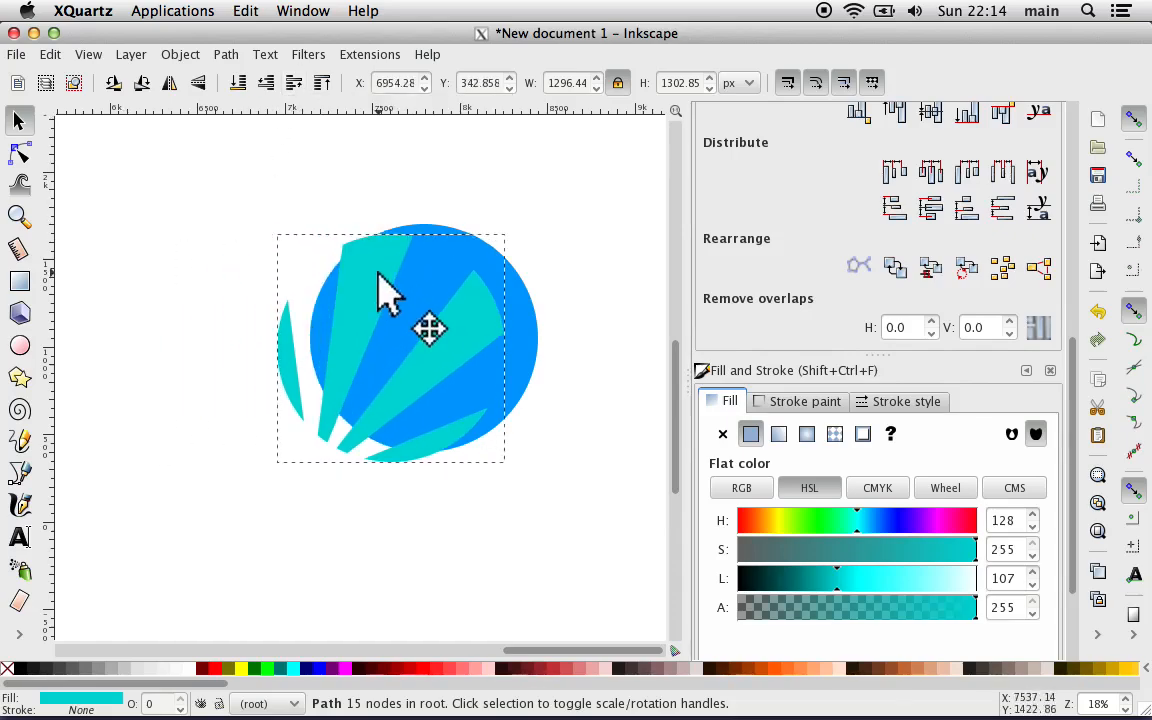
Step: Center the stripes and the blue circle on each other horizontally and vertically, aligned relative to Selection Area
shift+click(519, 320)
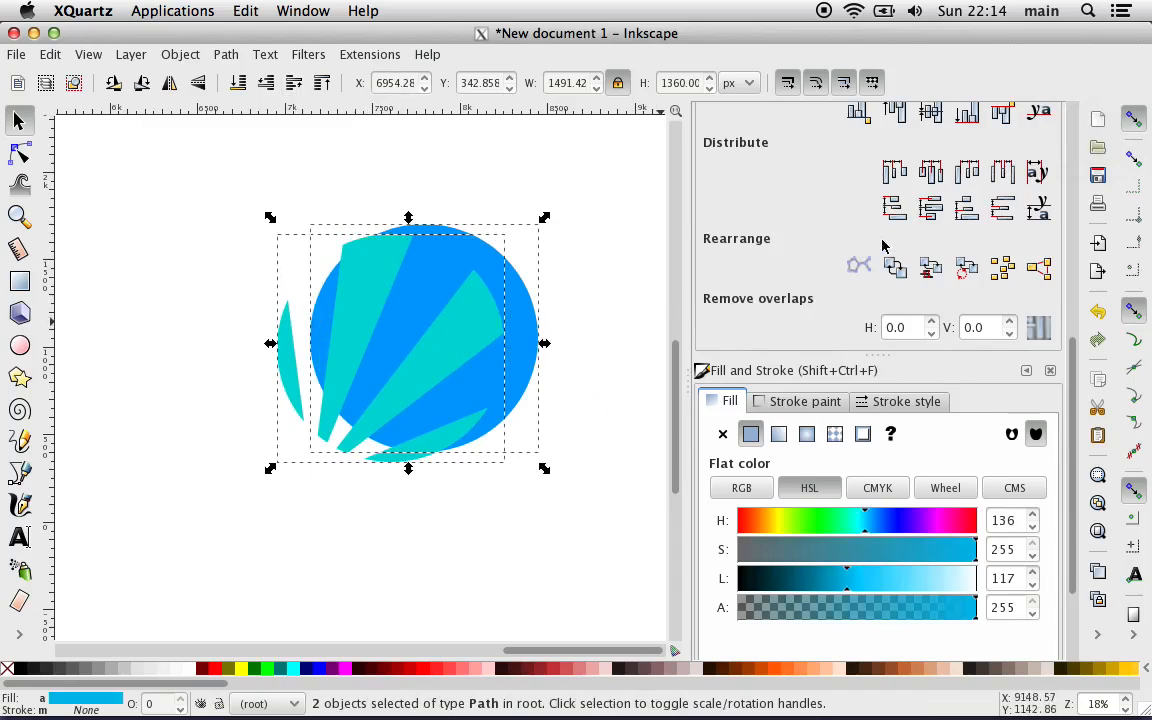
key(ctrl+shift+o)
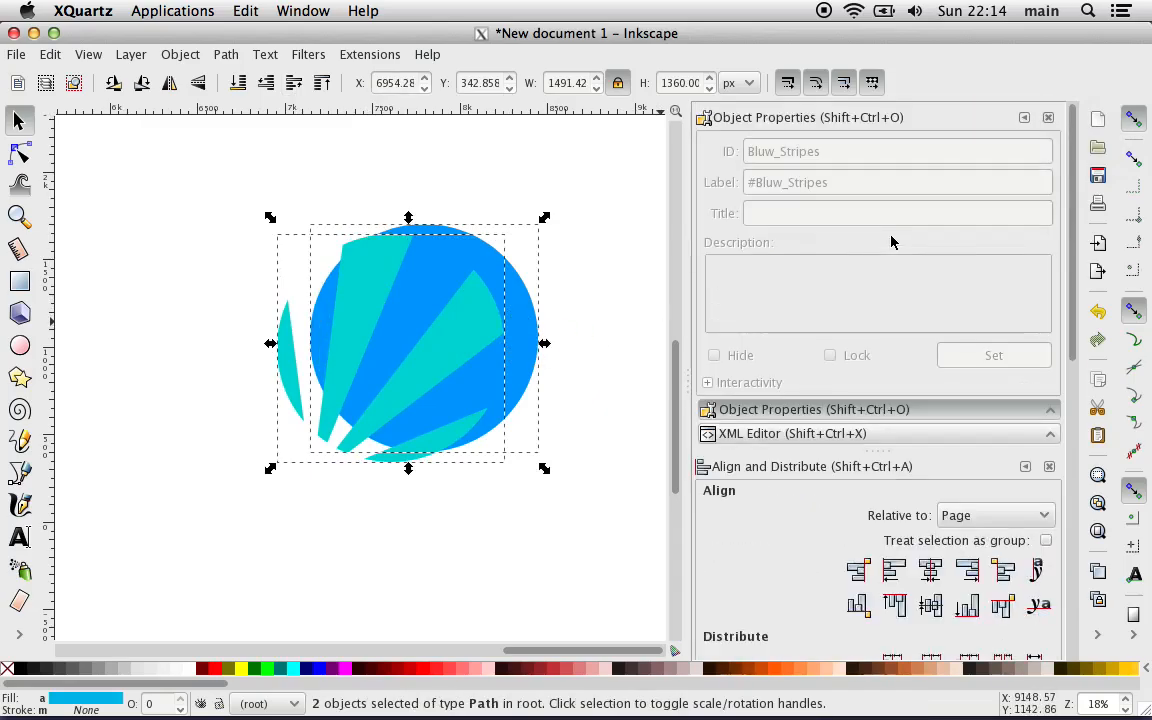
scroll(893, 242, down, 2)
scroll(893, 242, down, 4)
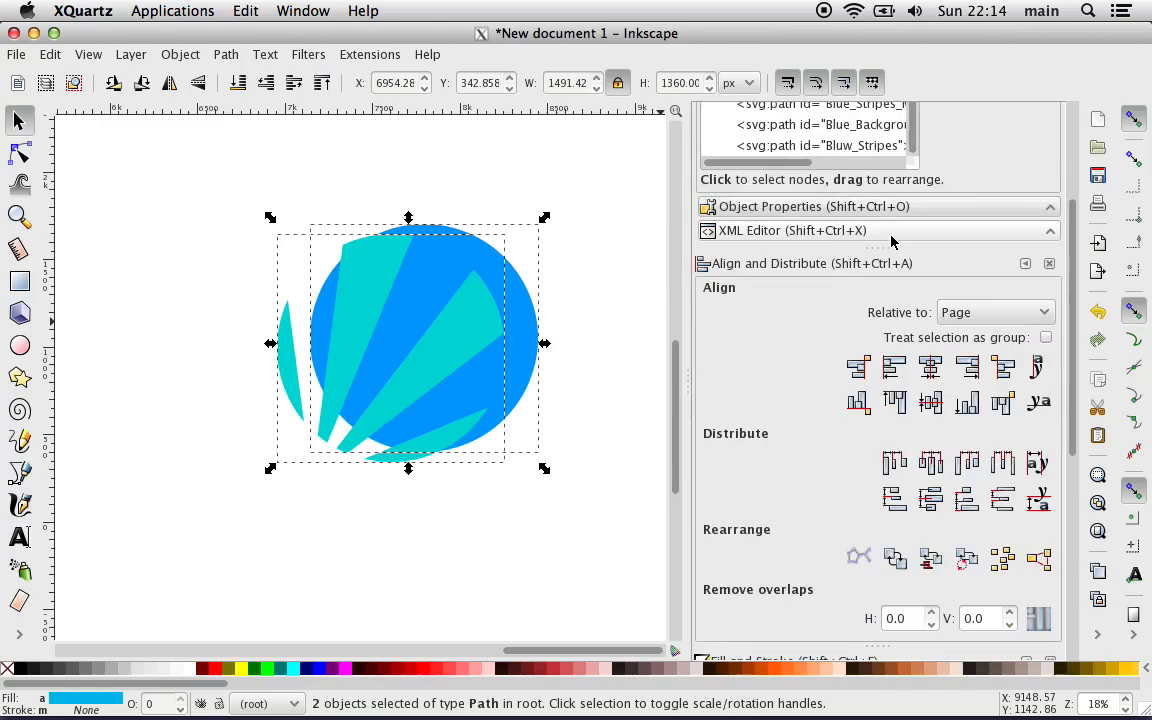
click(960, 312)
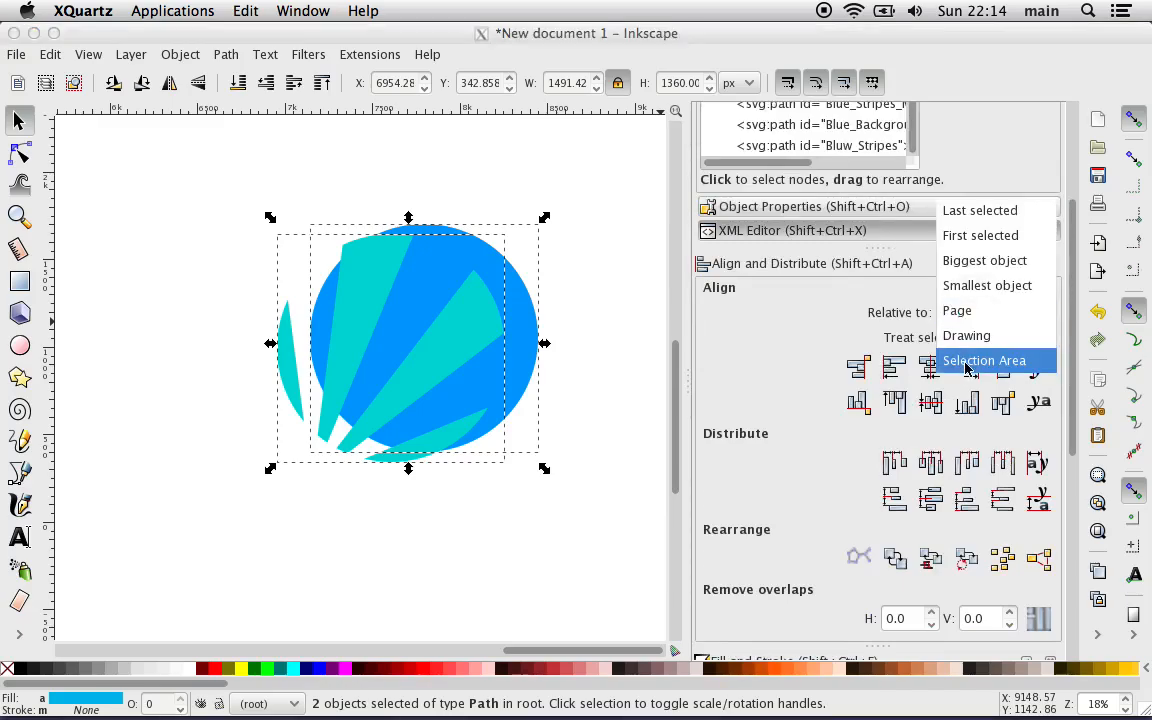
click(975, 360)
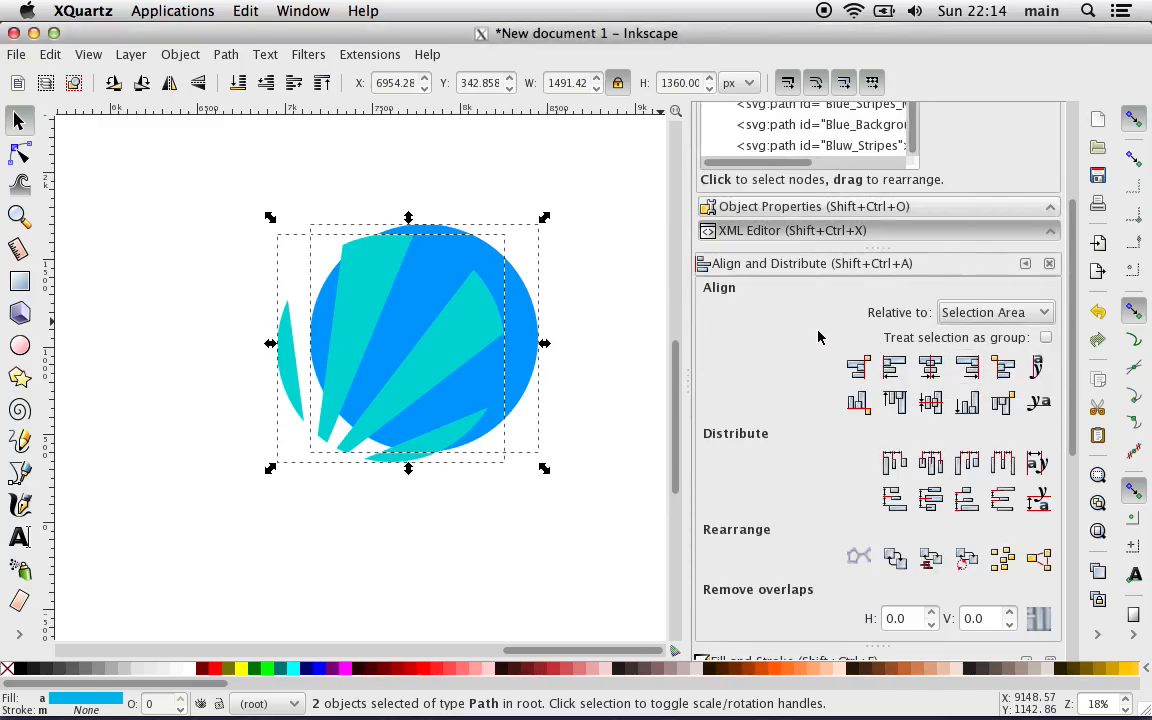
click(930, 367)
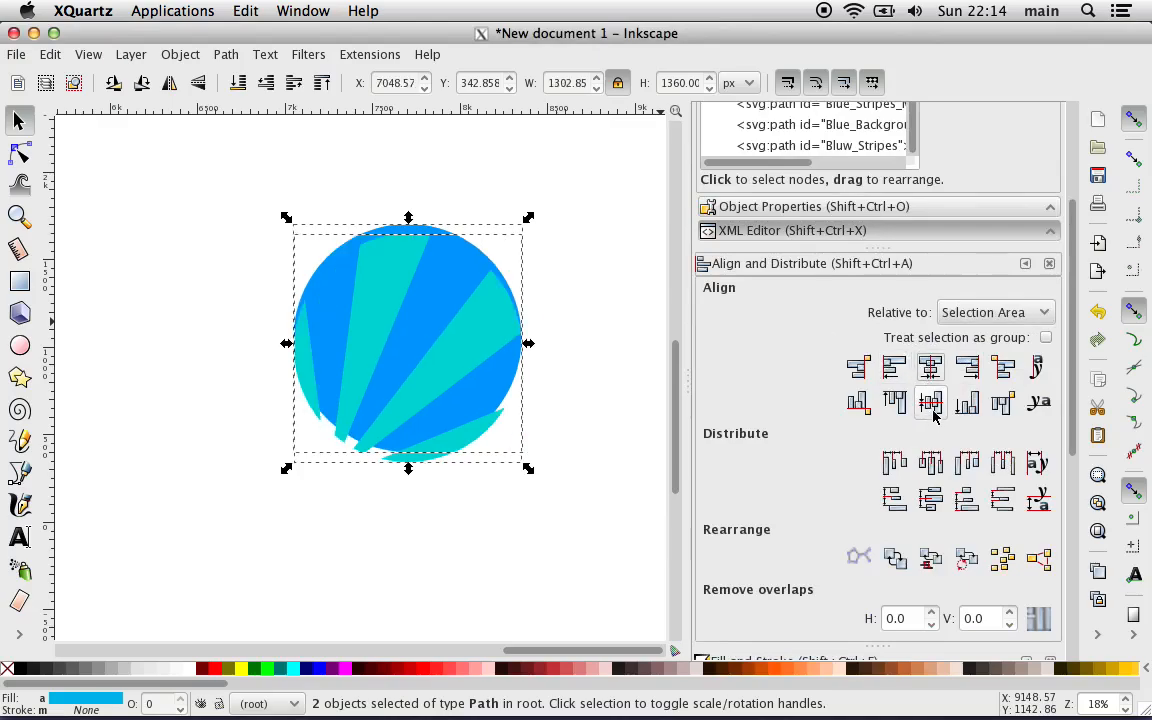
click(930, 402)
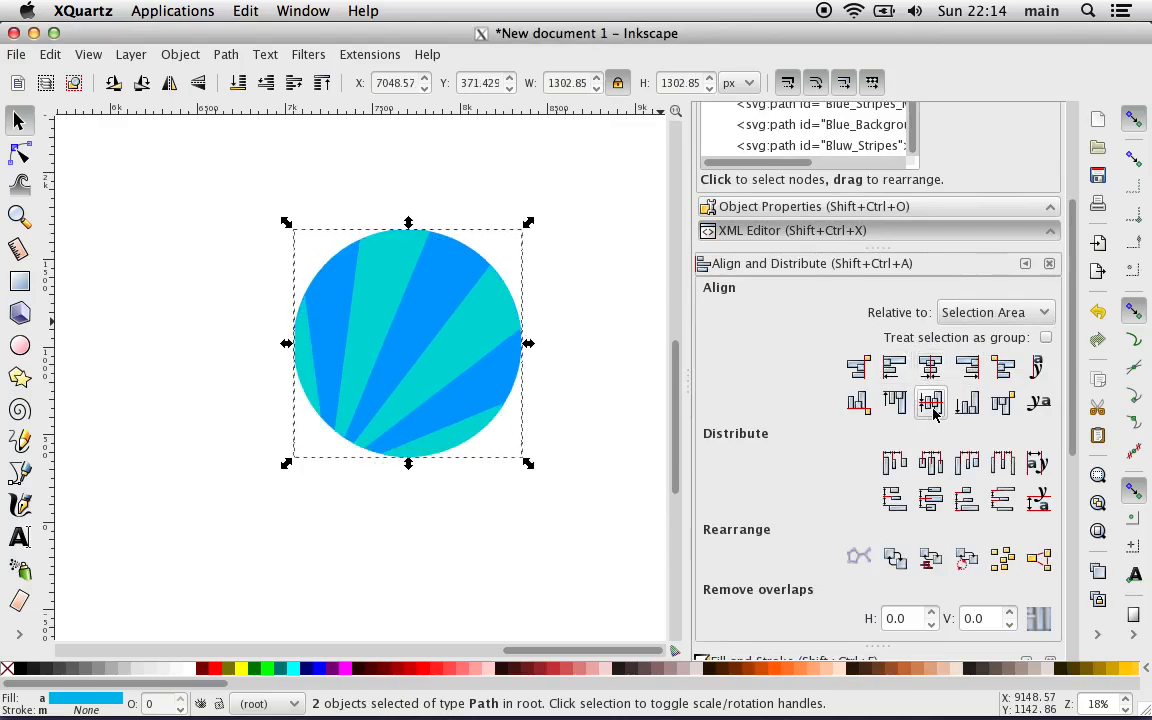
Step: Deselect everything and examine up close how the turquoise stripes line up with the blue circle along its upper-right edge
click(540, 586)
key(plus)
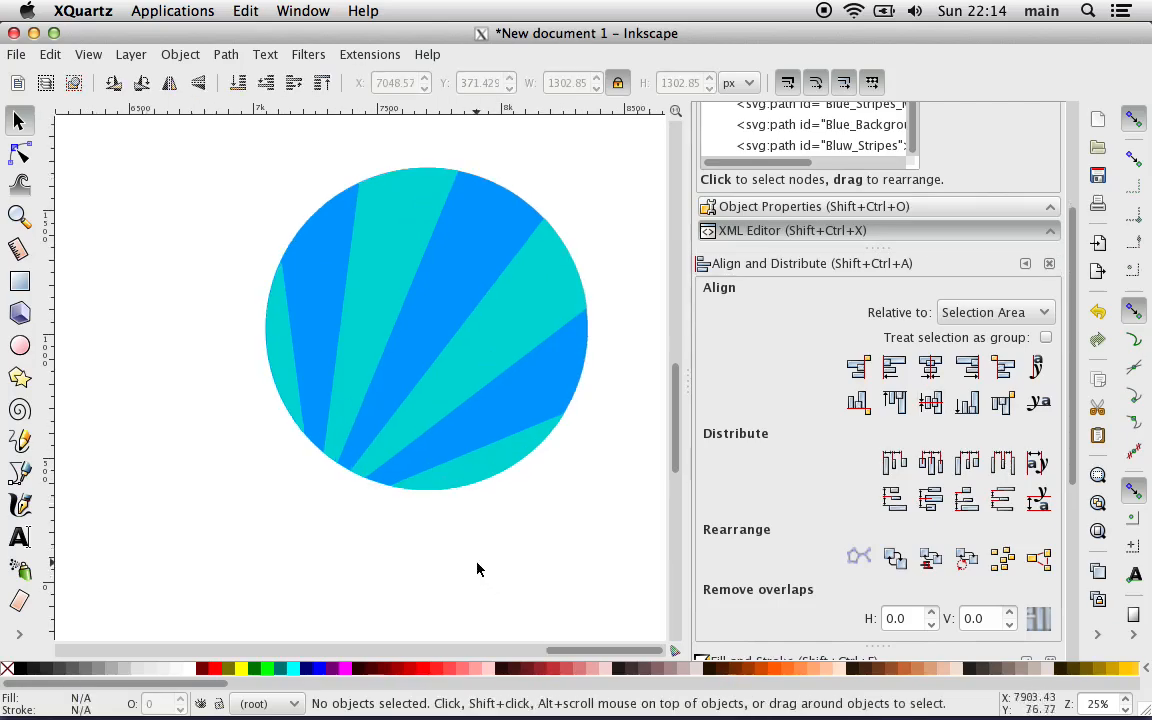
key(plus)
key(plus)
key(plus)
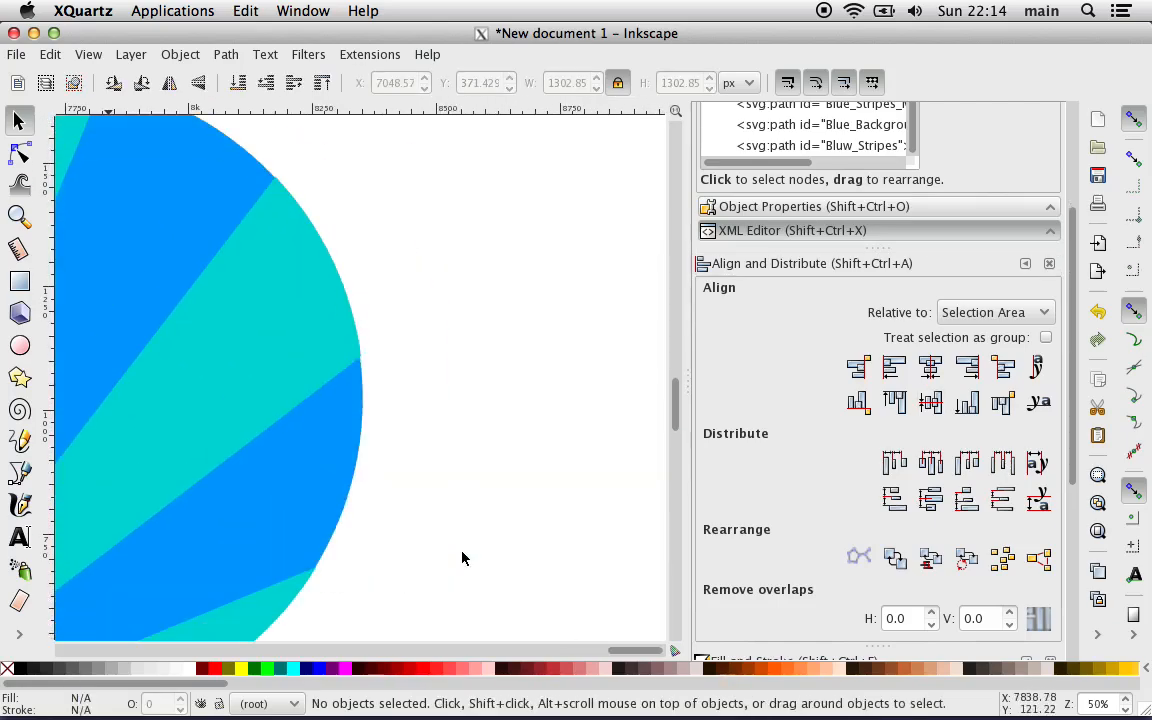
key(plus)
key(plus)
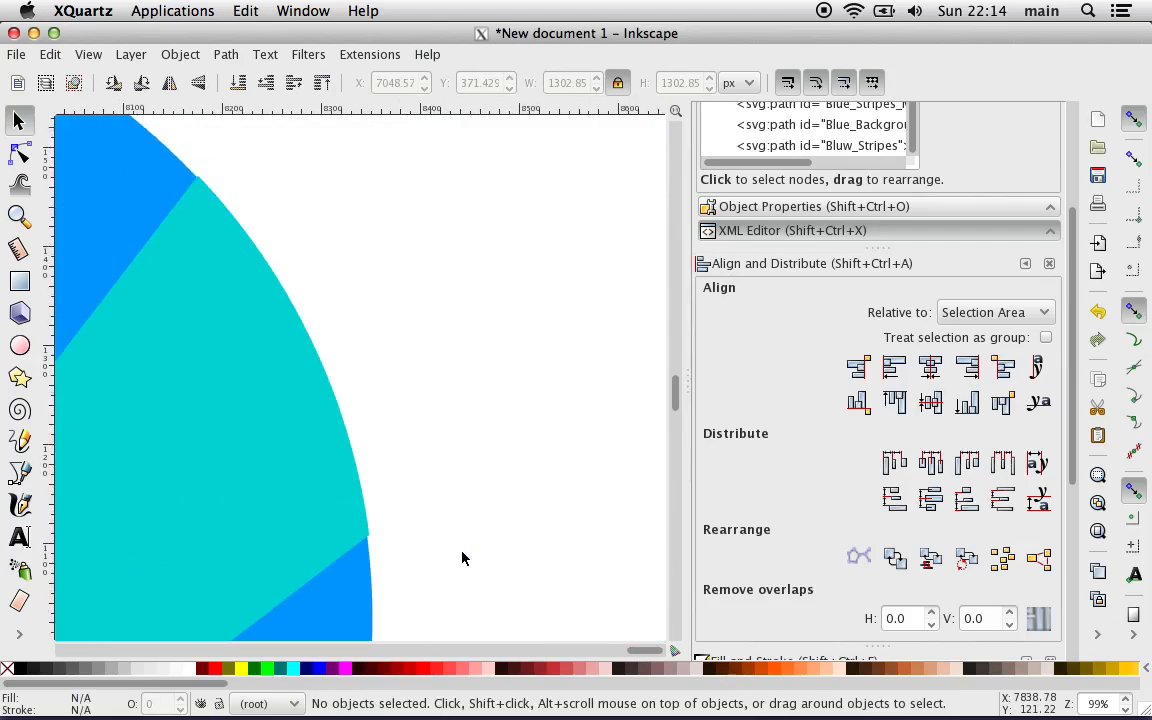
key(plus)
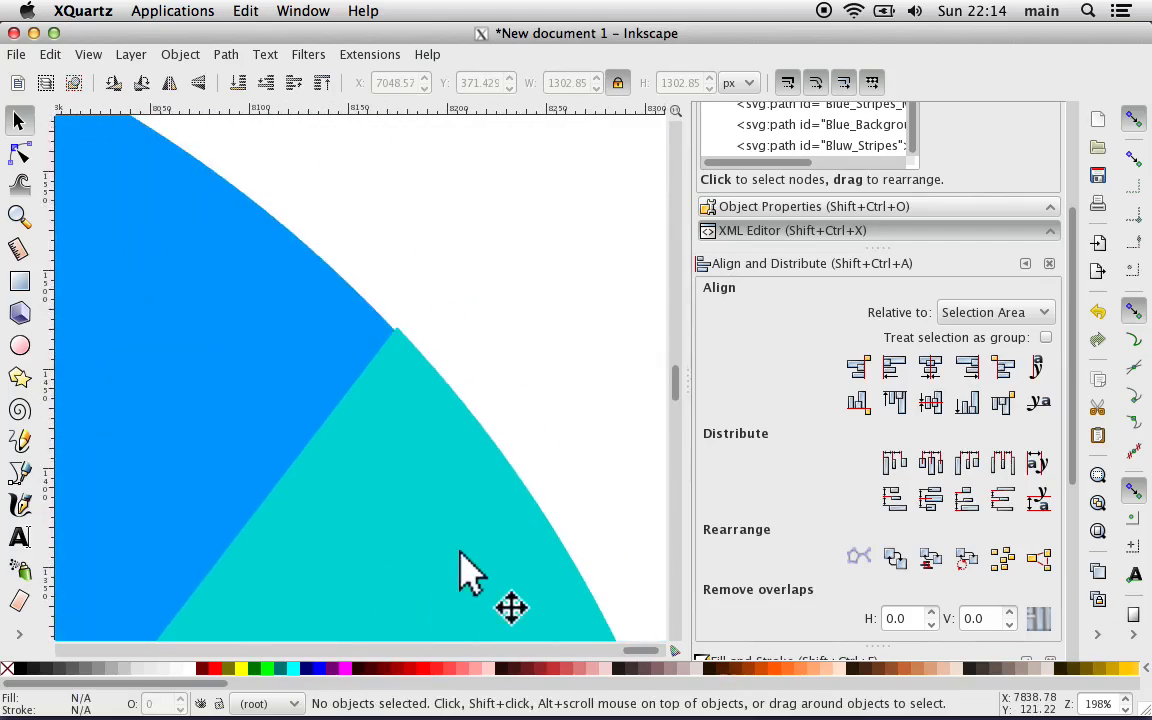
Step: Examine up close how the turquoise stripes meet the blue circle along its right and lower-right edges
key(plus)
key(plus)
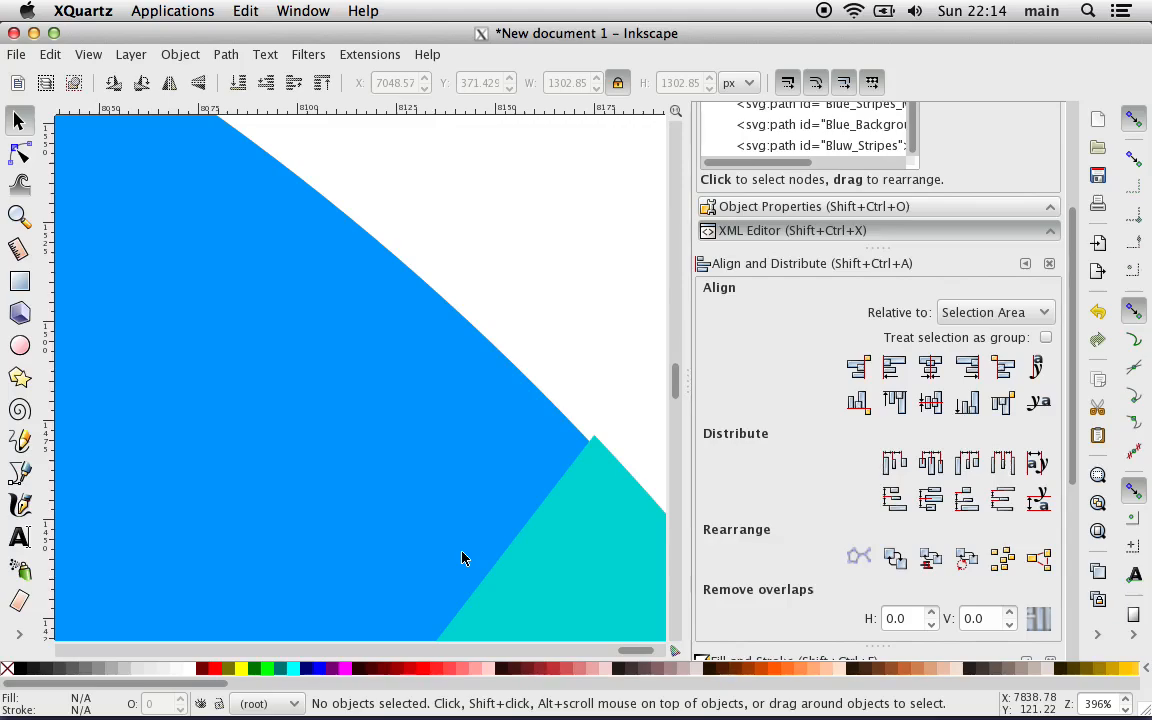
key(minus)
key(minus)
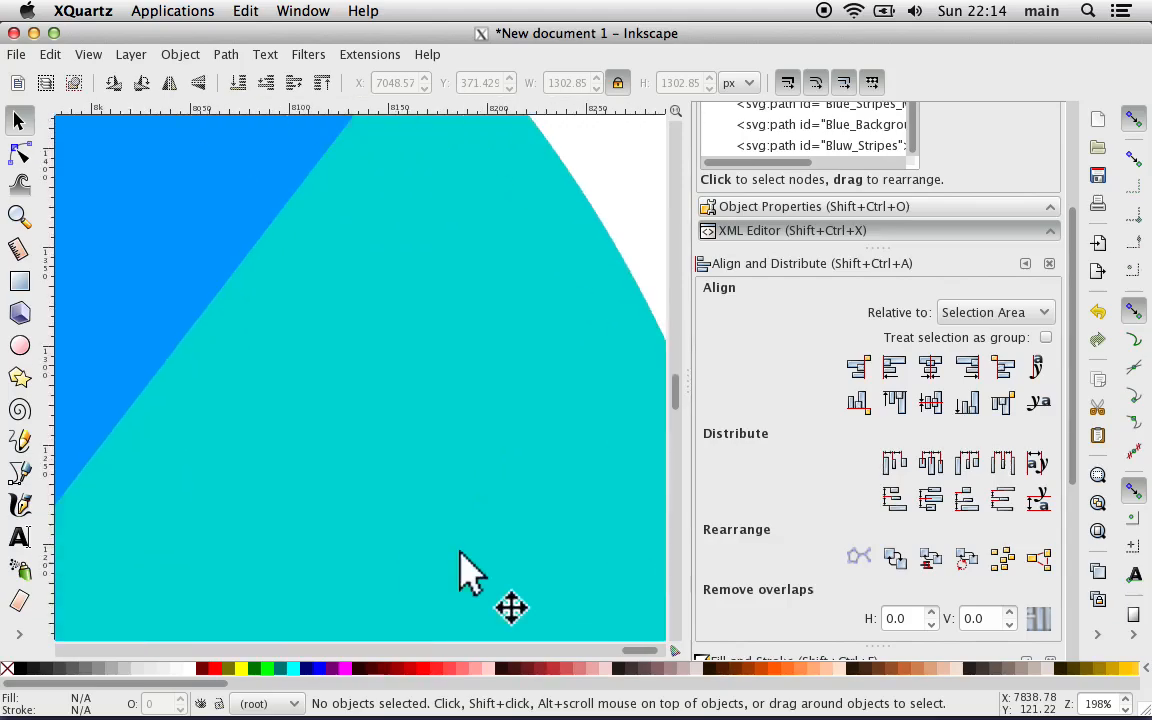
scroll(460, 570, down, 5)
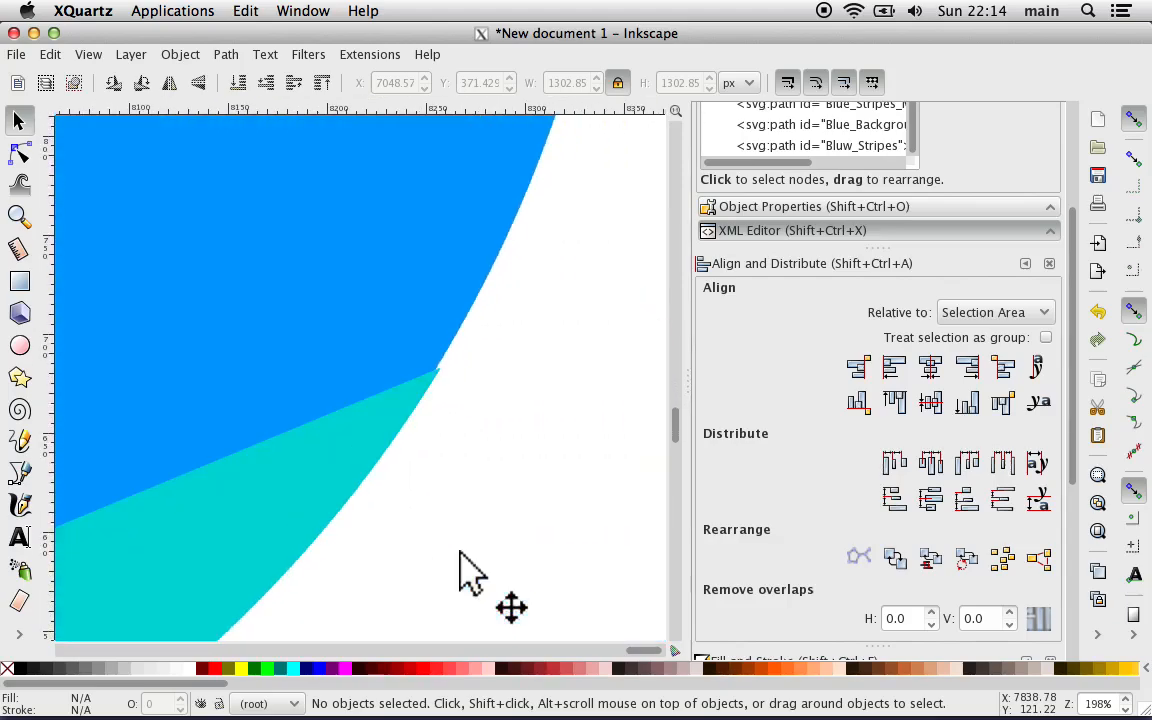
scroll(460, 570, left, 3)
key(plus)
scroll(462, 558, down, 10)
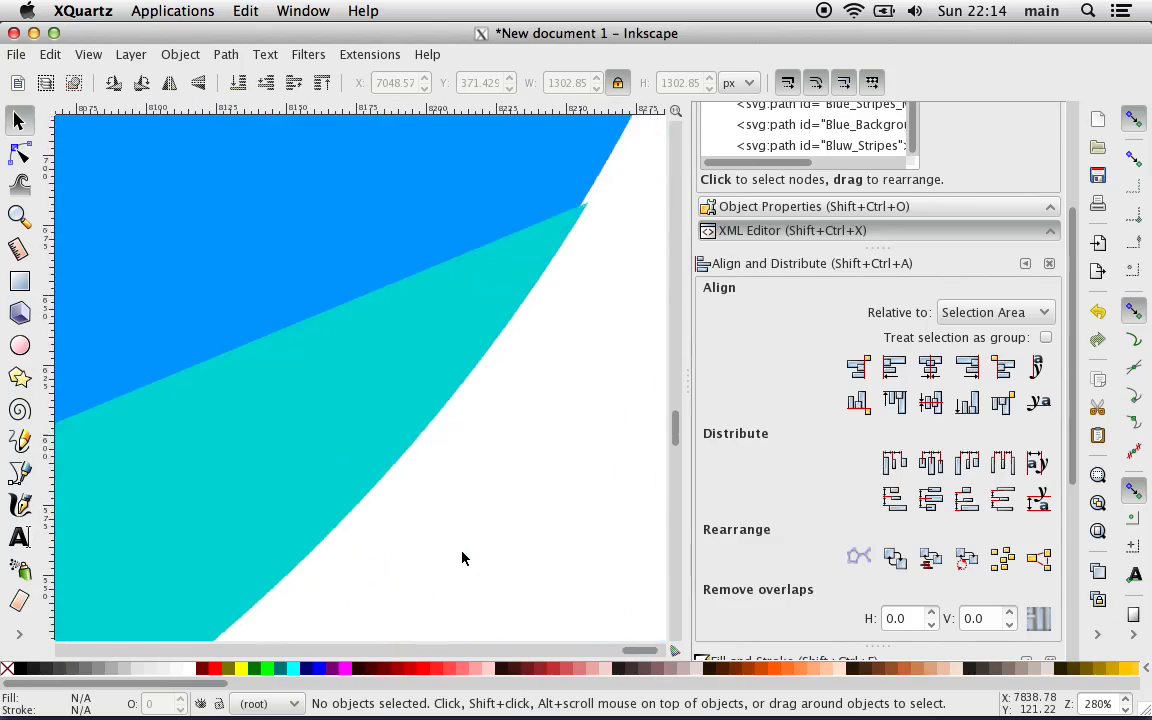
Step: Examine up close how the turquoise stripes follow the blue circle's outline along its bottom and left edges
scroll(462, 558, left, 10)
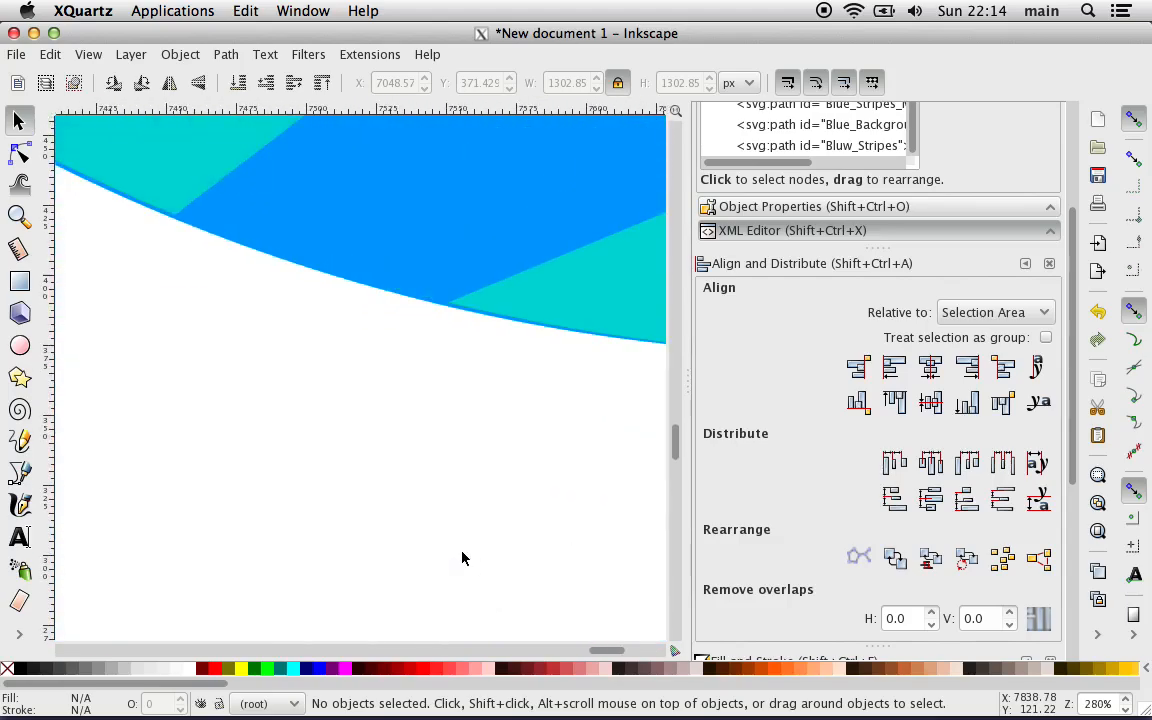
scroll(224, 388, left, 10)
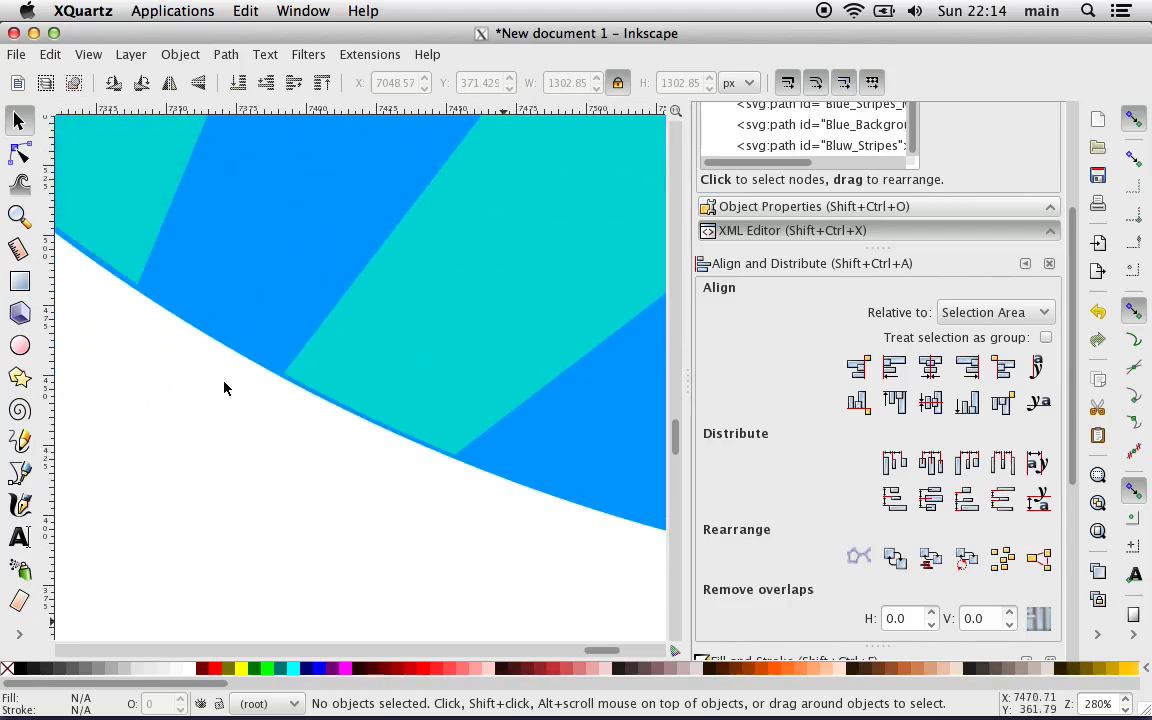
scroll(224, 388, left, 5)
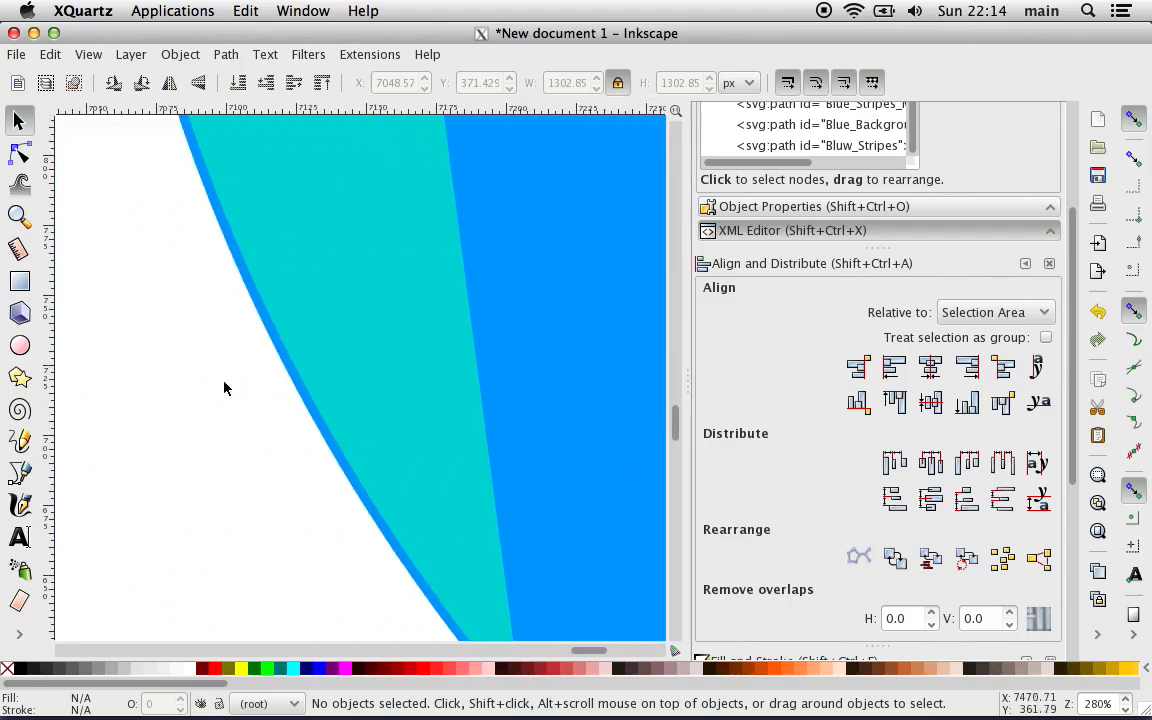
scroll(224, 388, up, 5)
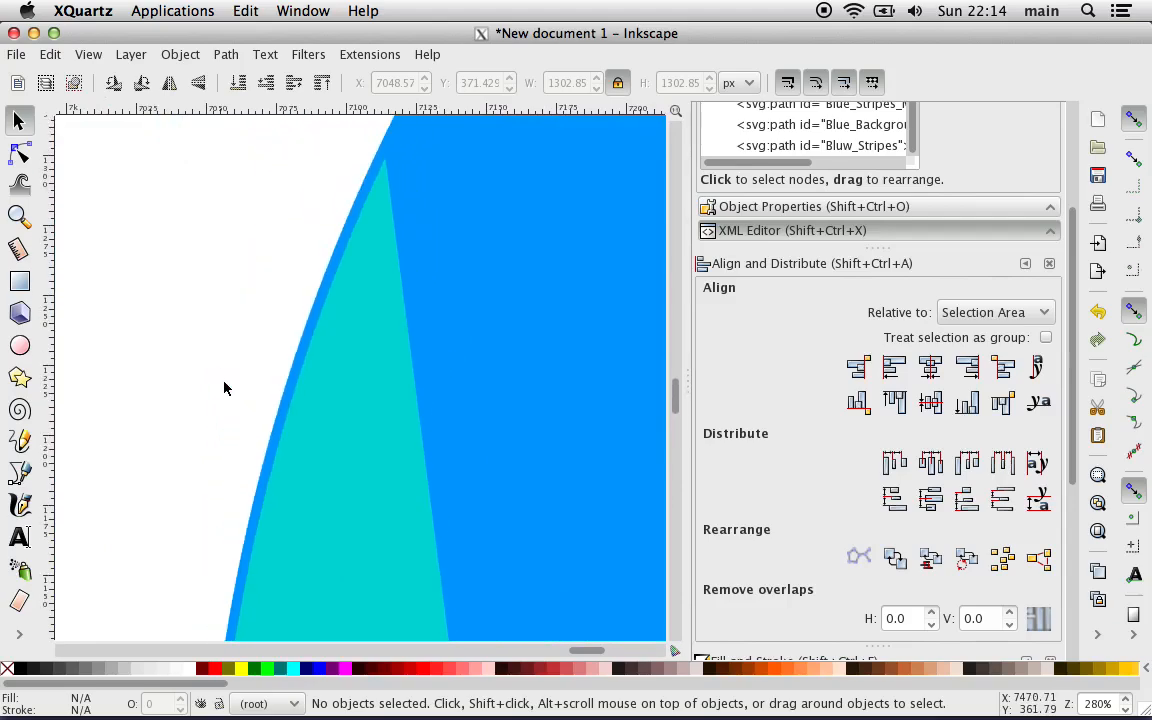
scroll(224, 388, down, 5)
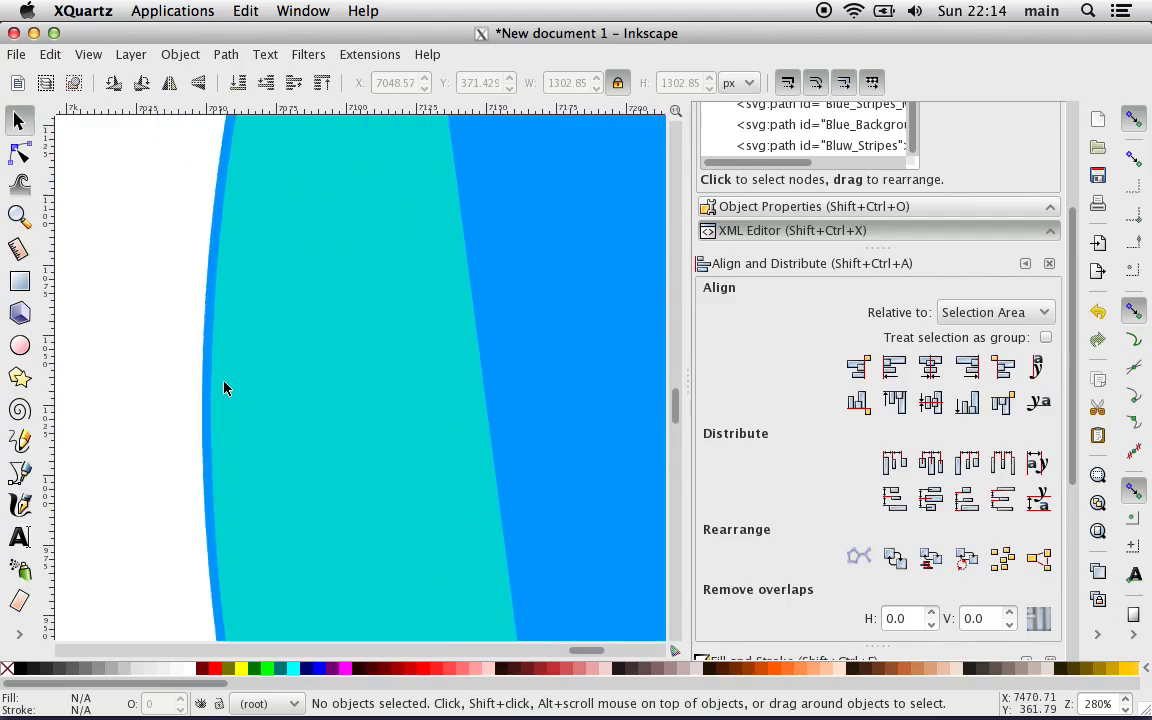
key(minus)
key(minus)
key(minus)
key(minus)
key(minus)
key(minus)
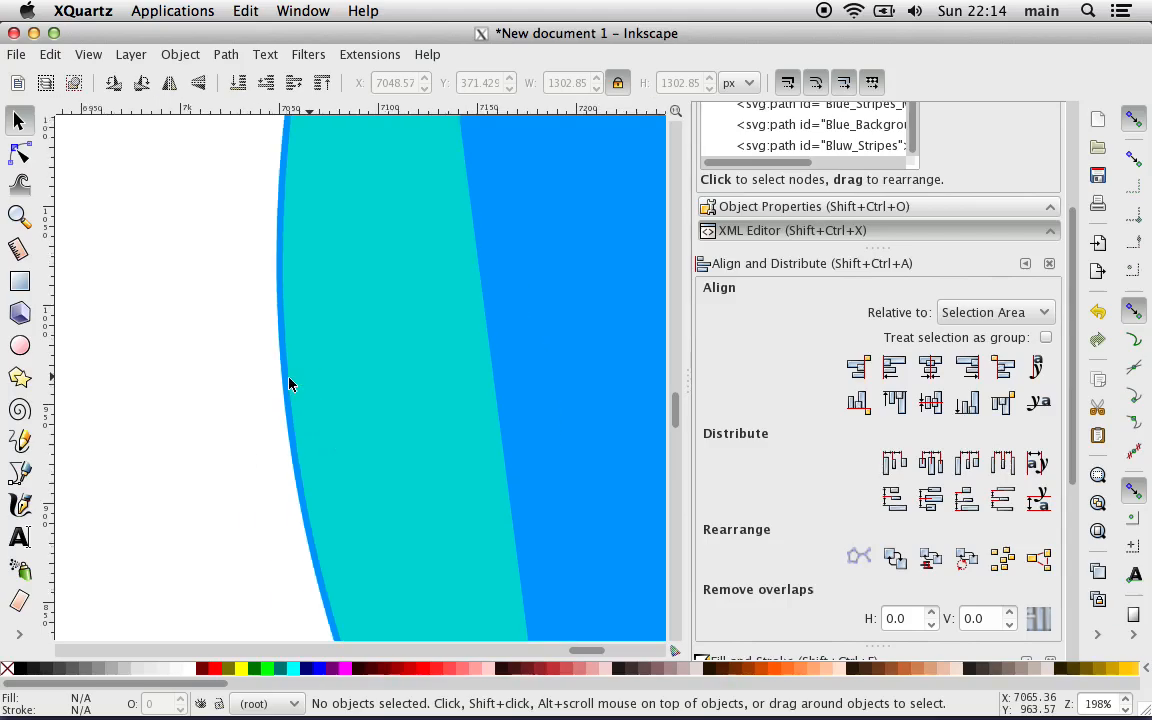
Step: Compare the whole striped circle with its upper-right edge to check how well the stripes fit the blue circle
scroll(289, 384, right, 4)
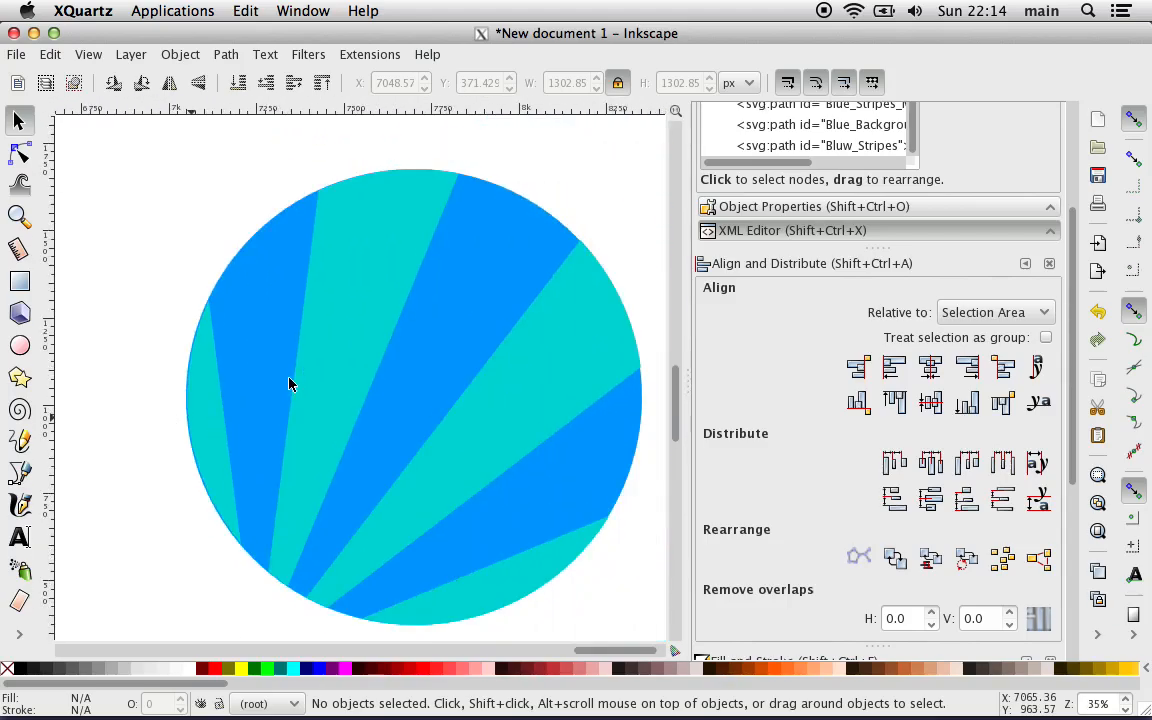
key(plus)
key(plus)
key(plus)
key(plus)
key(plus)
key(plus)
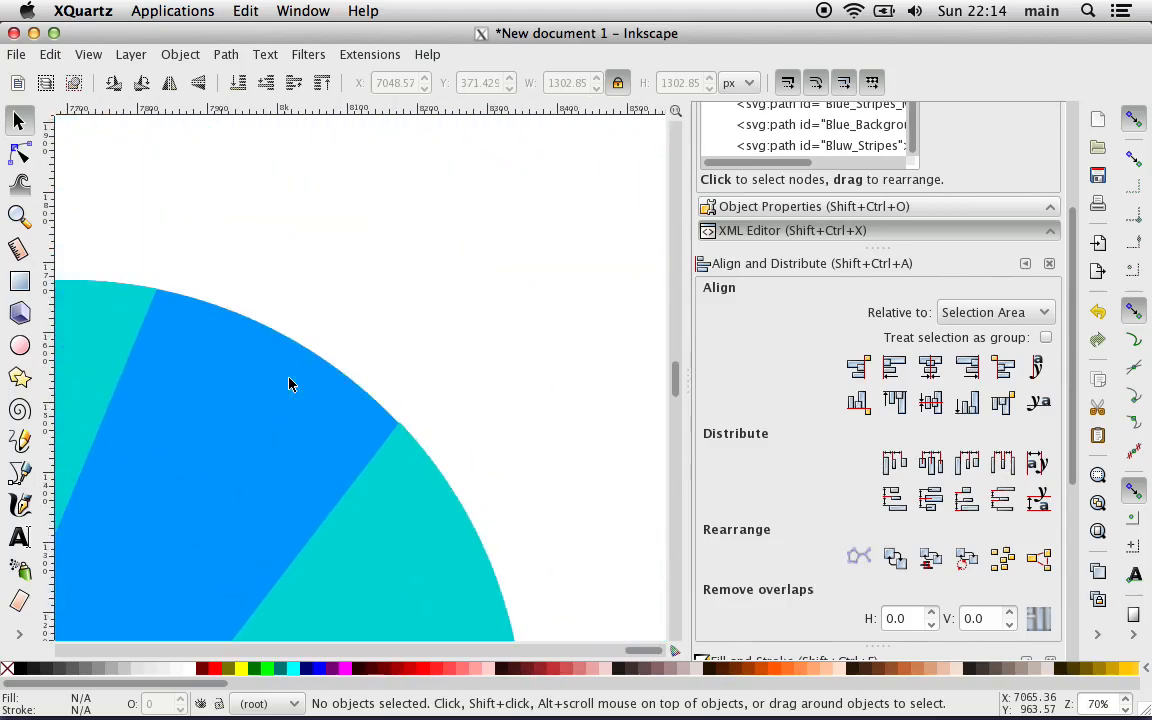
key(minus)
key(minus)
key(minus)
key(minus)
key(minus)
key(minus)
key(minus)
key(minus)
key(minus)
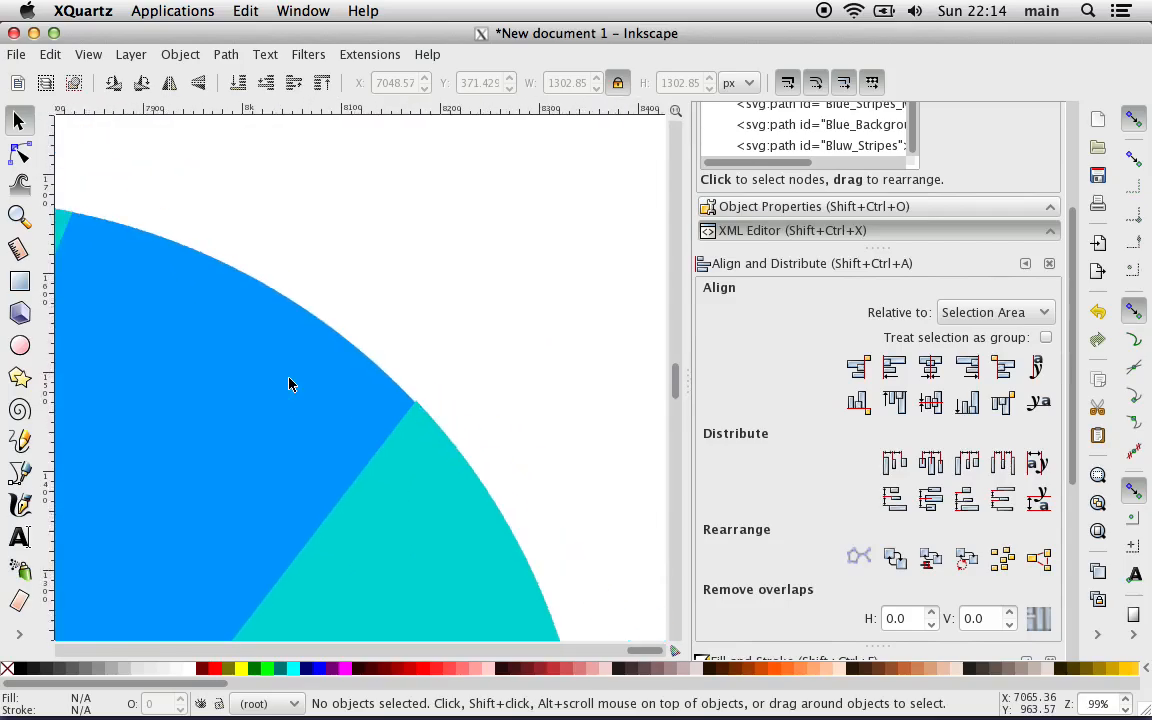
scroll(289, 384, left, 10)
scroll(289, 384, down, 4)
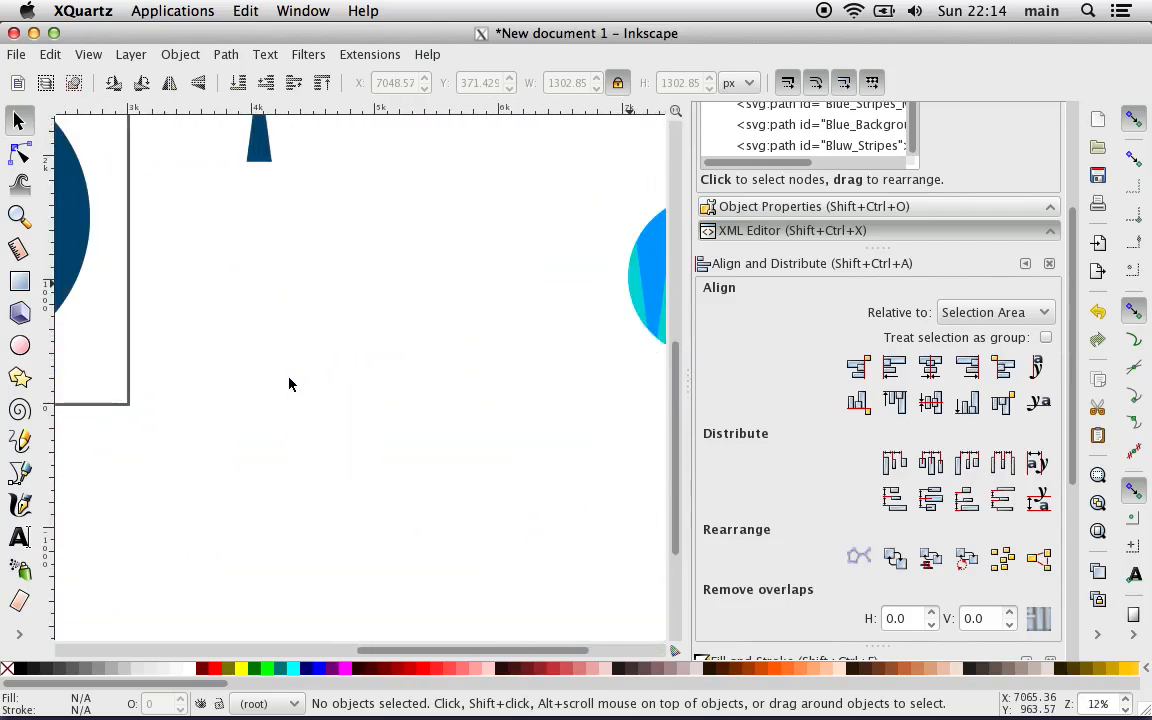
scroll(289, 384, right, 6)
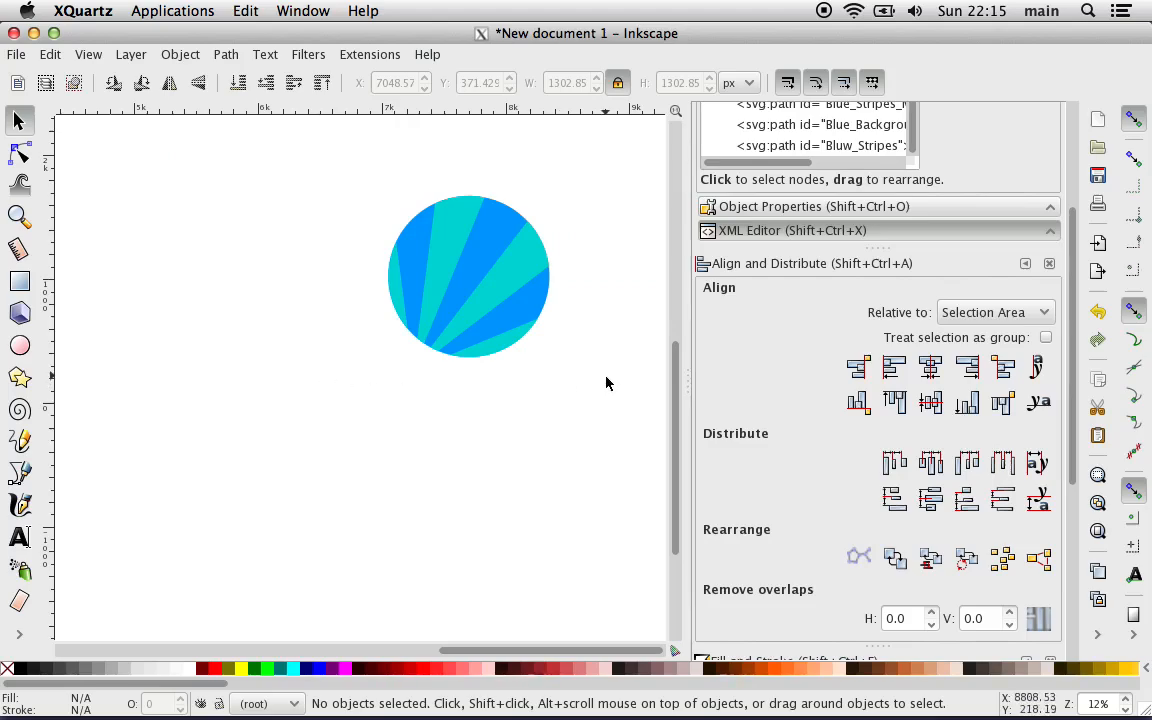
Step: Undo the centering, moves and cropping back to the full turquoise stripes and blue rectangle with their red circles
click(505, 315)
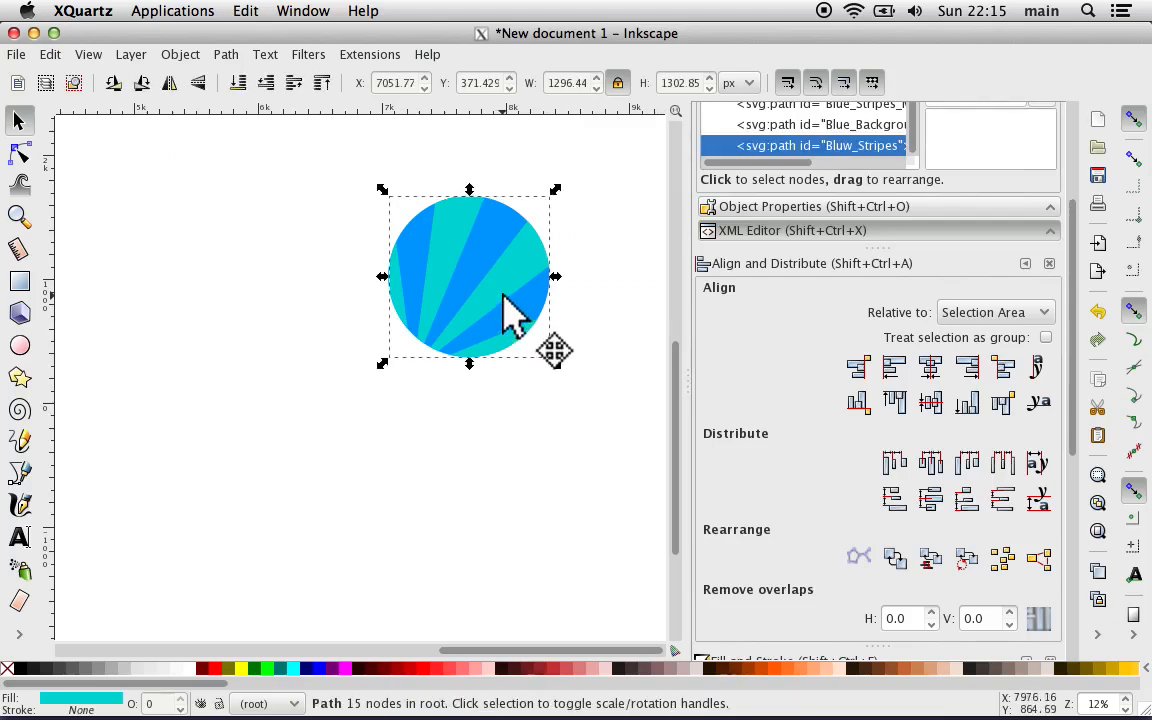
click(506, 436)
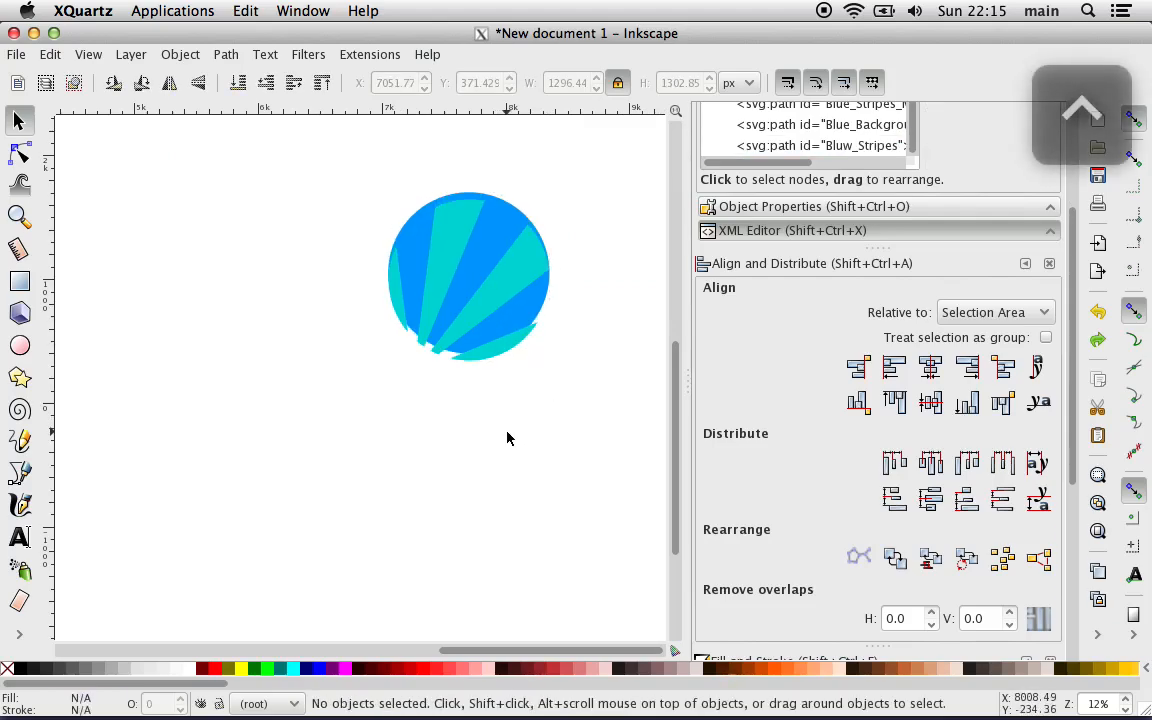
key(ctrl+z)
key(ctrl+z)
key(ctrl+z)
key(ctrl+z)
key(ctrl+z)
key(ctrl+z)
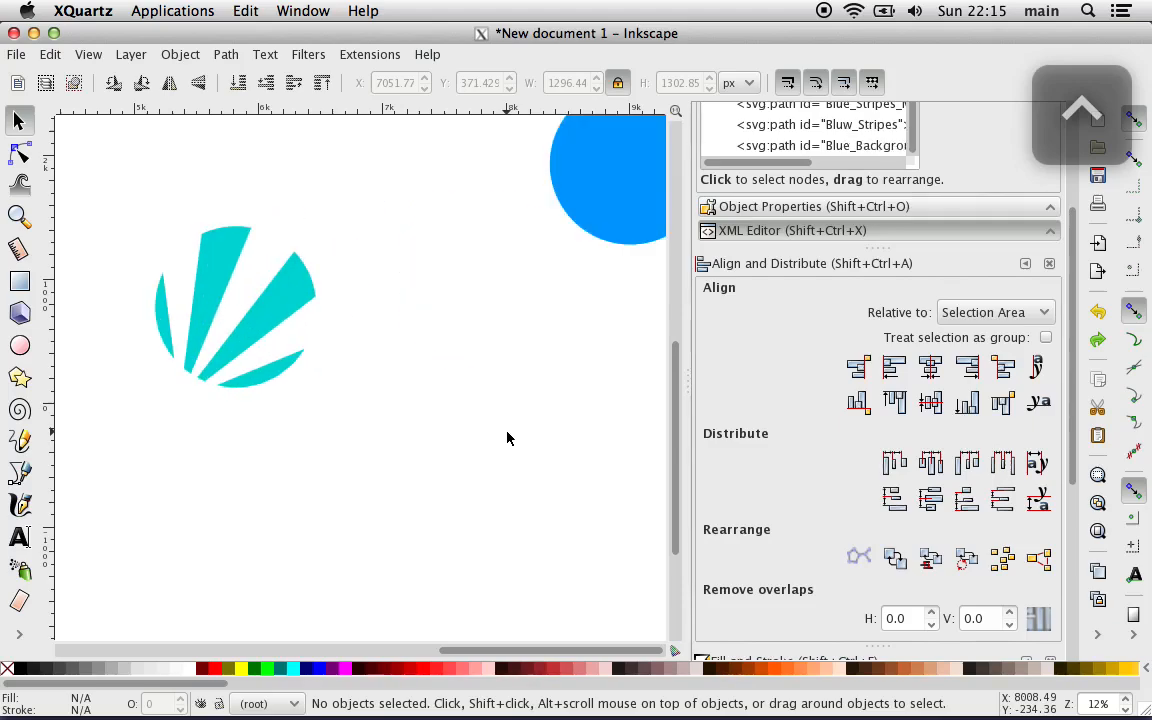
key(ctrl+z)
key(ctrl+z)
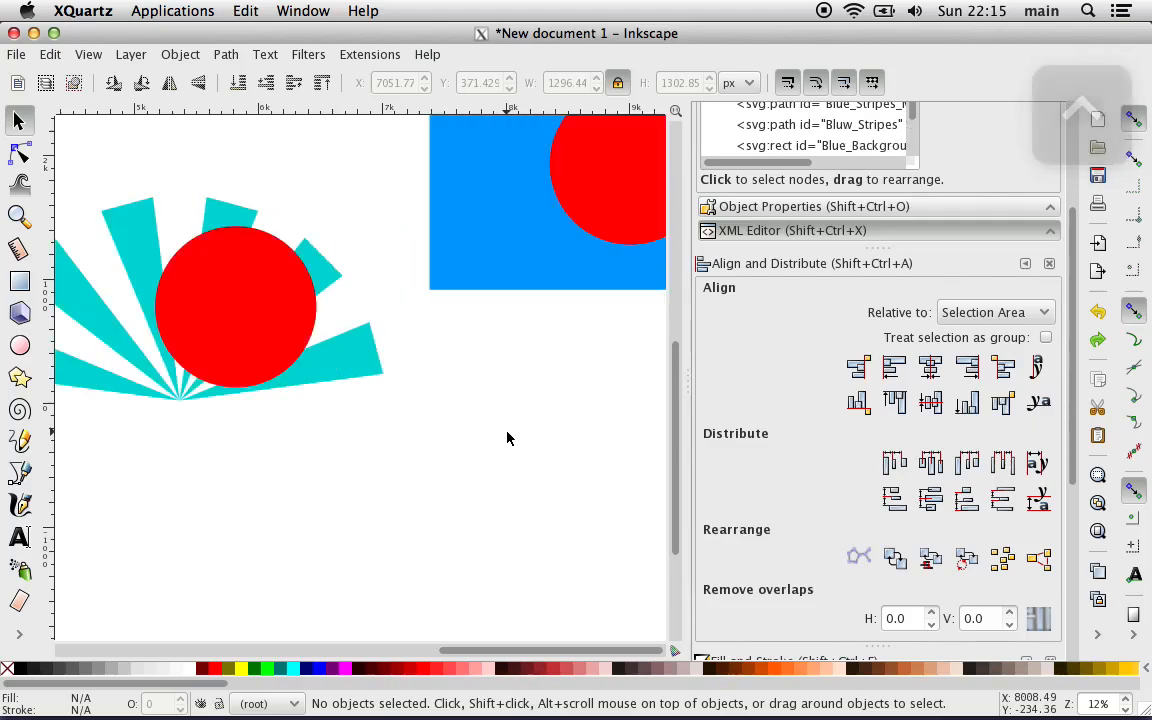
key(minus)
key(minus)
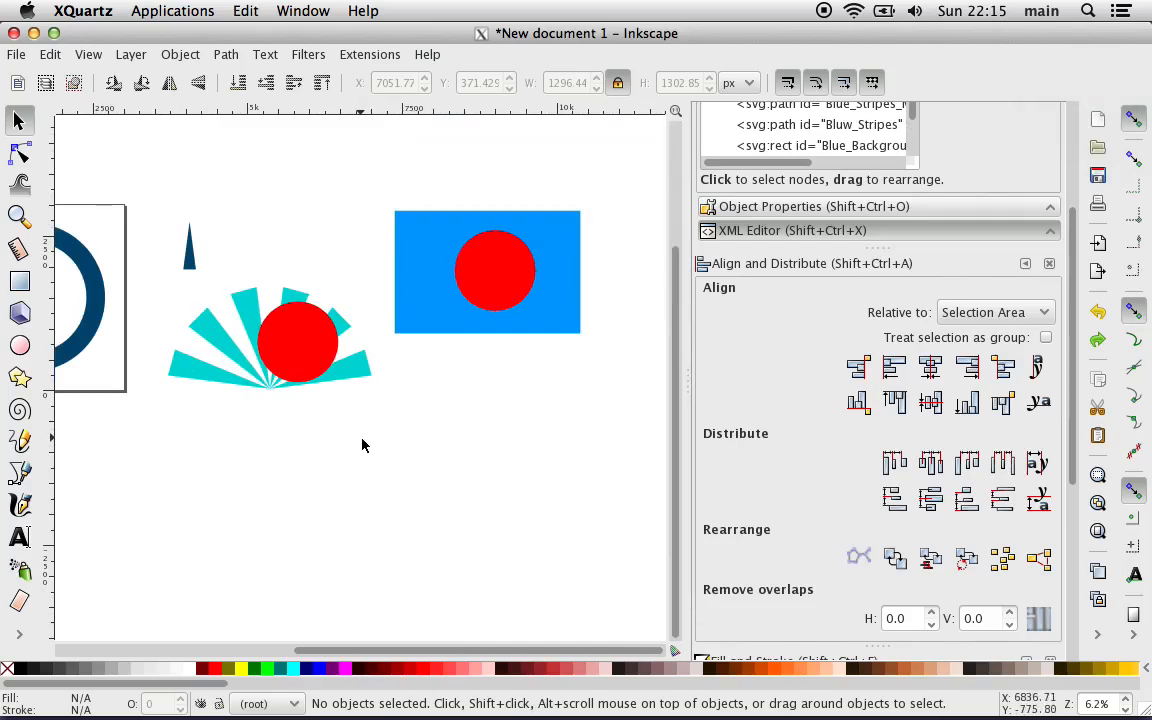
Step: Check the stroke paint of the turquoise stripes, both red circles and the blue rectangle in Fill and Stroke
click(354, 366)
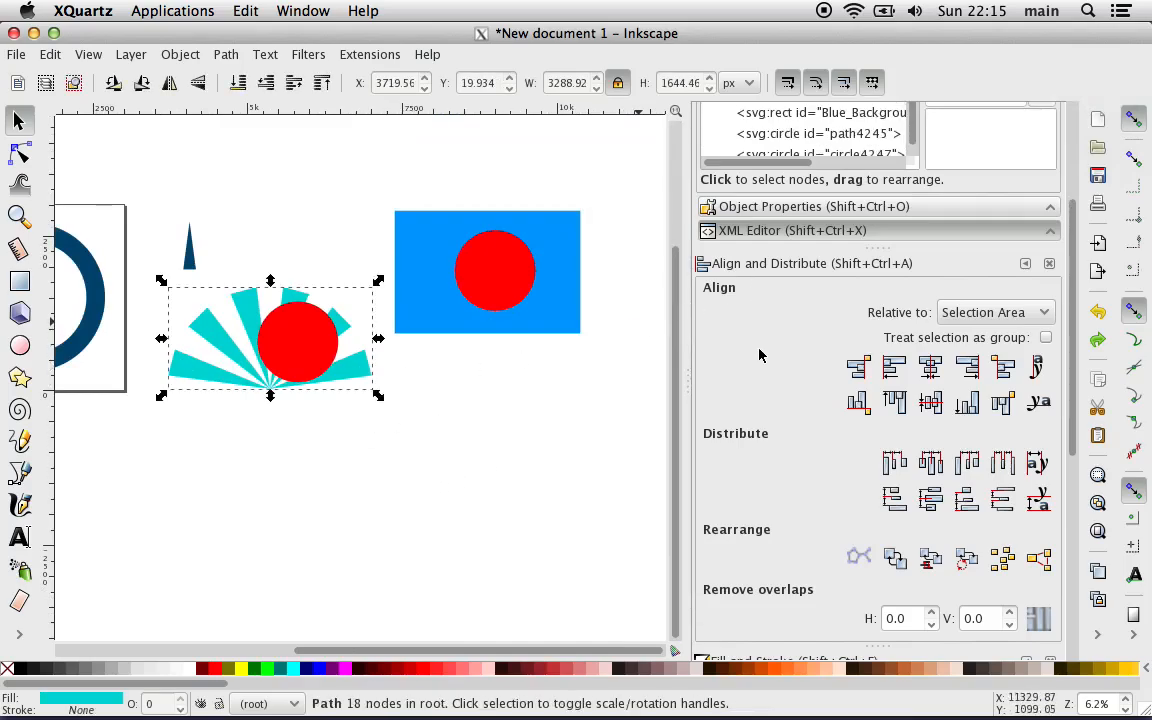
key(ctrl+shift+f)
click(797, 353)
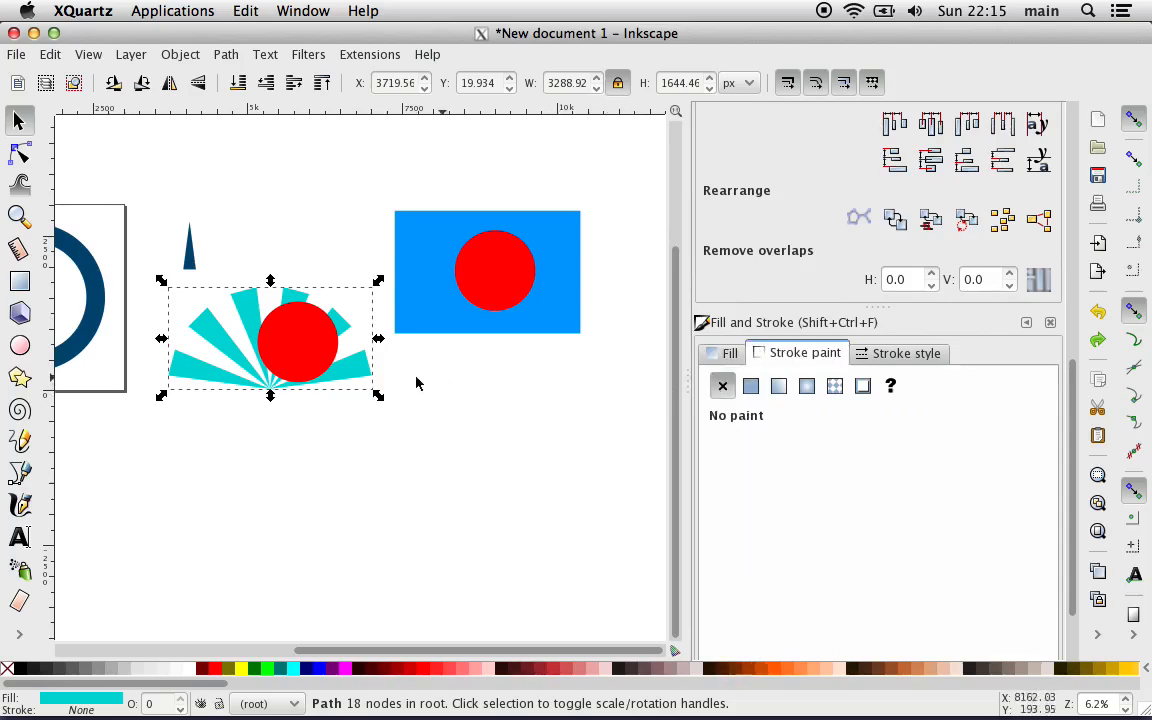
click(305, 352)
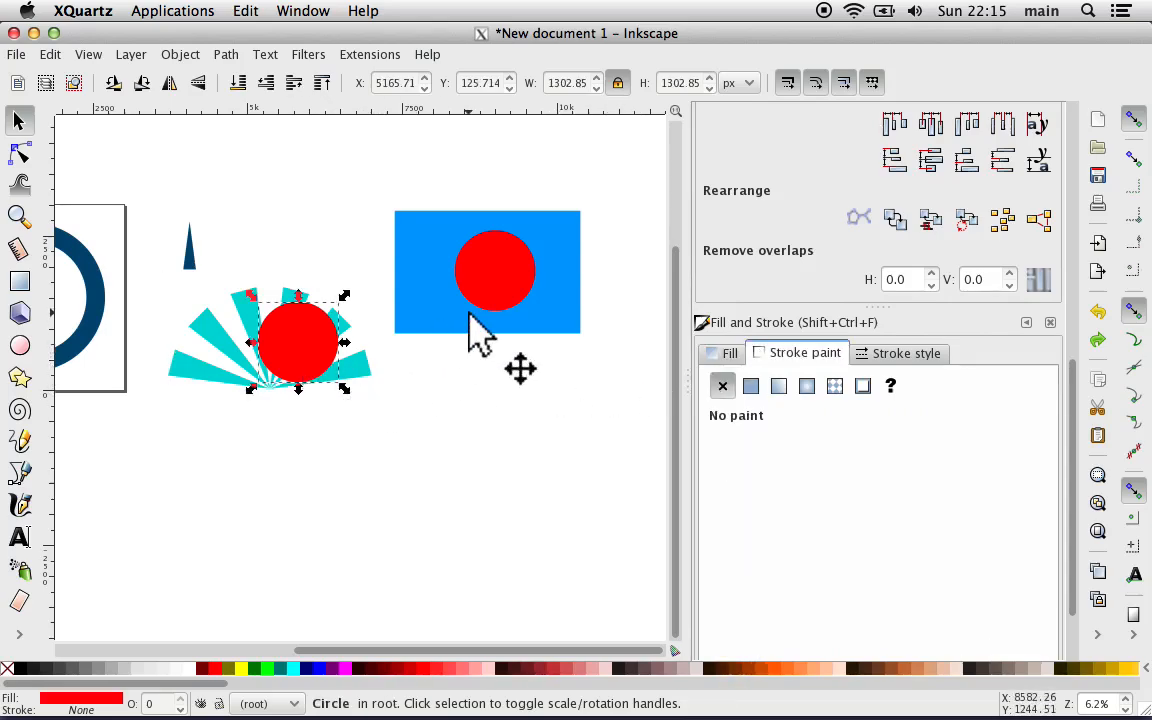
click(509, 265)
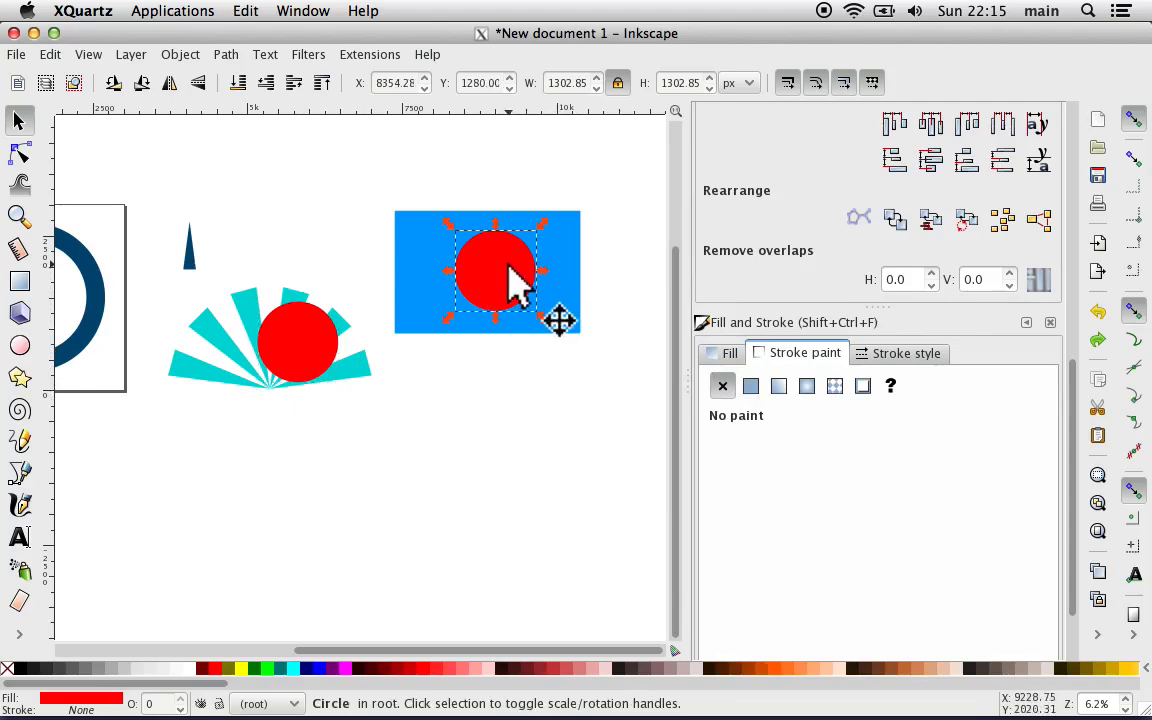
click(557, 290)
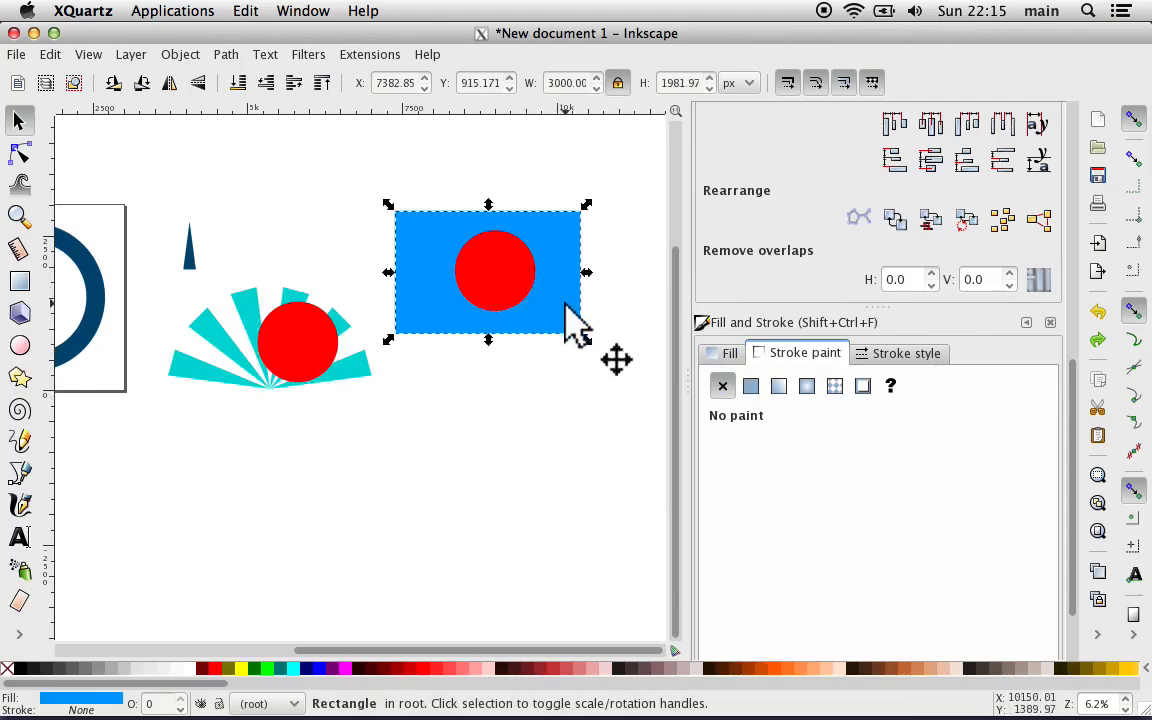
Step: Check the stroke width of the blue rectangle, both red circles and the turquoise stripes, and deselect everything
click(873, 360)
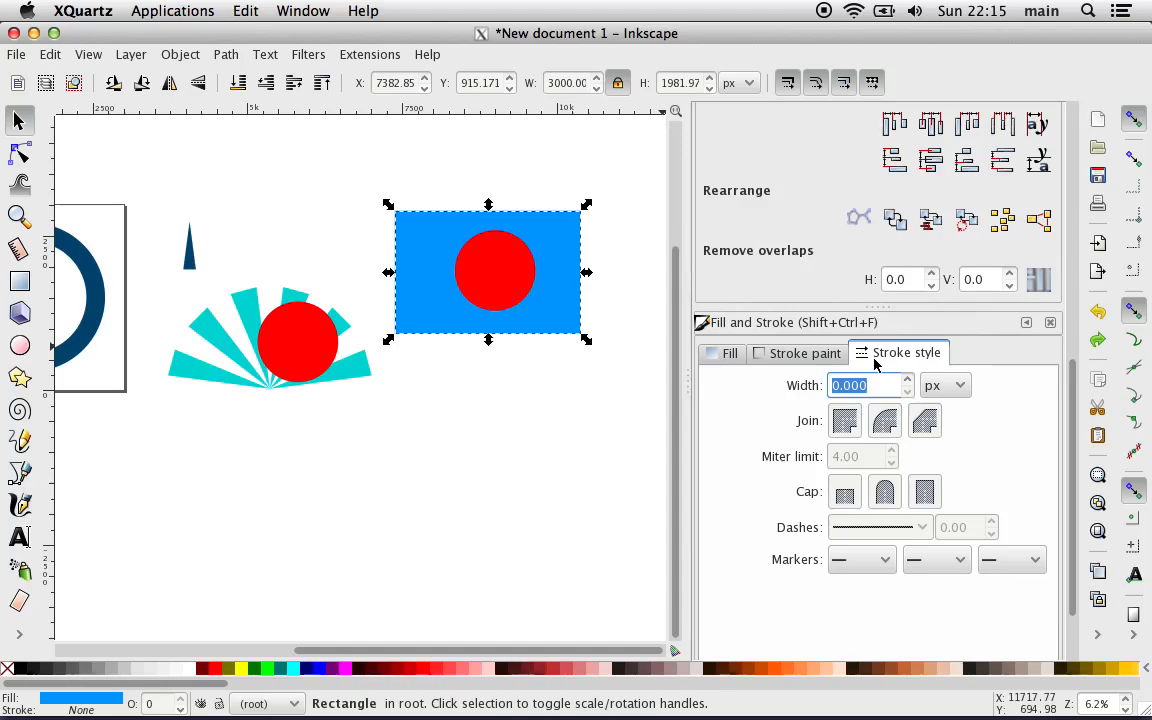
click(509, 278)
click(301, 332)
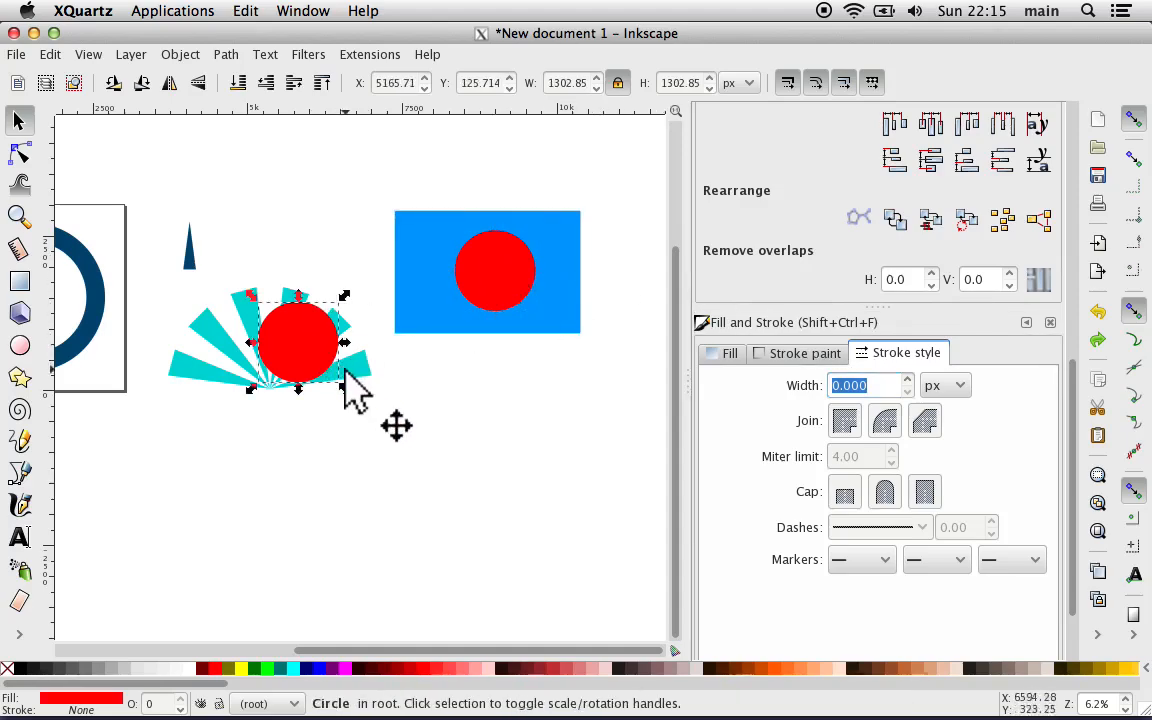
click(364, 384)
click(365, 505)
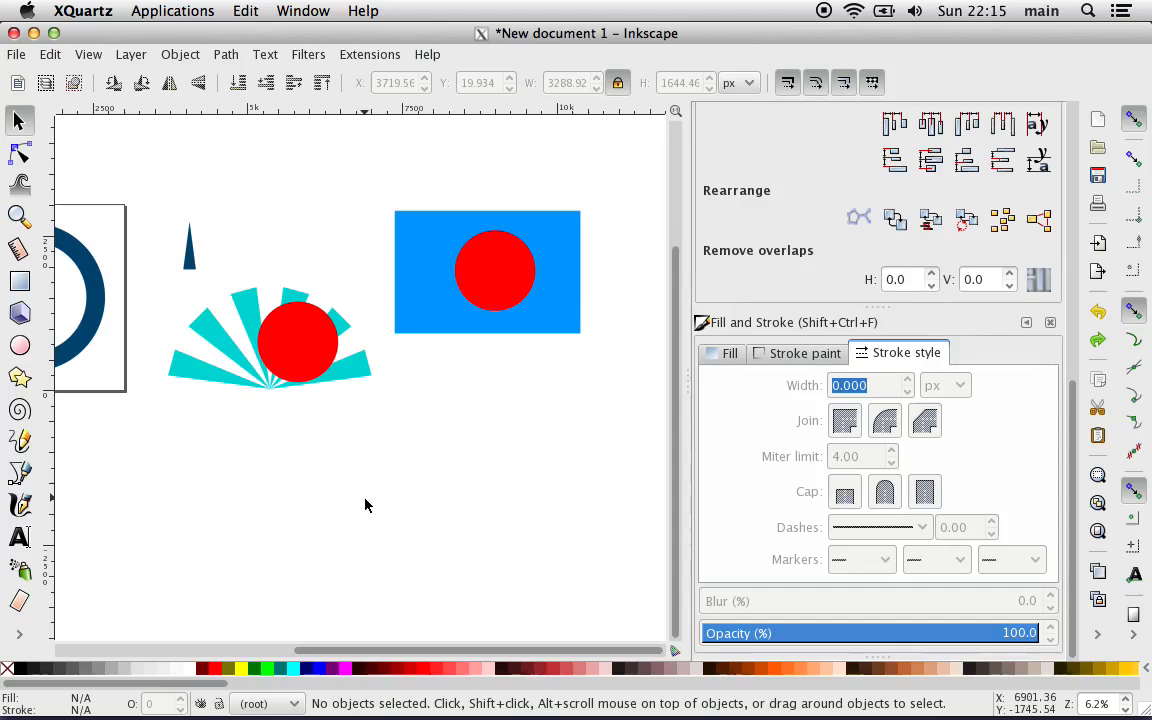
Step: Redo the cropping and moves until the cropped stripes overlap the blue circle again
key(ctrl+shift+z)
key(ctrl+shift+z)
key(ctrl+shift+z)
key(ctrl+shift+z)
key(ctrl+shift+z)
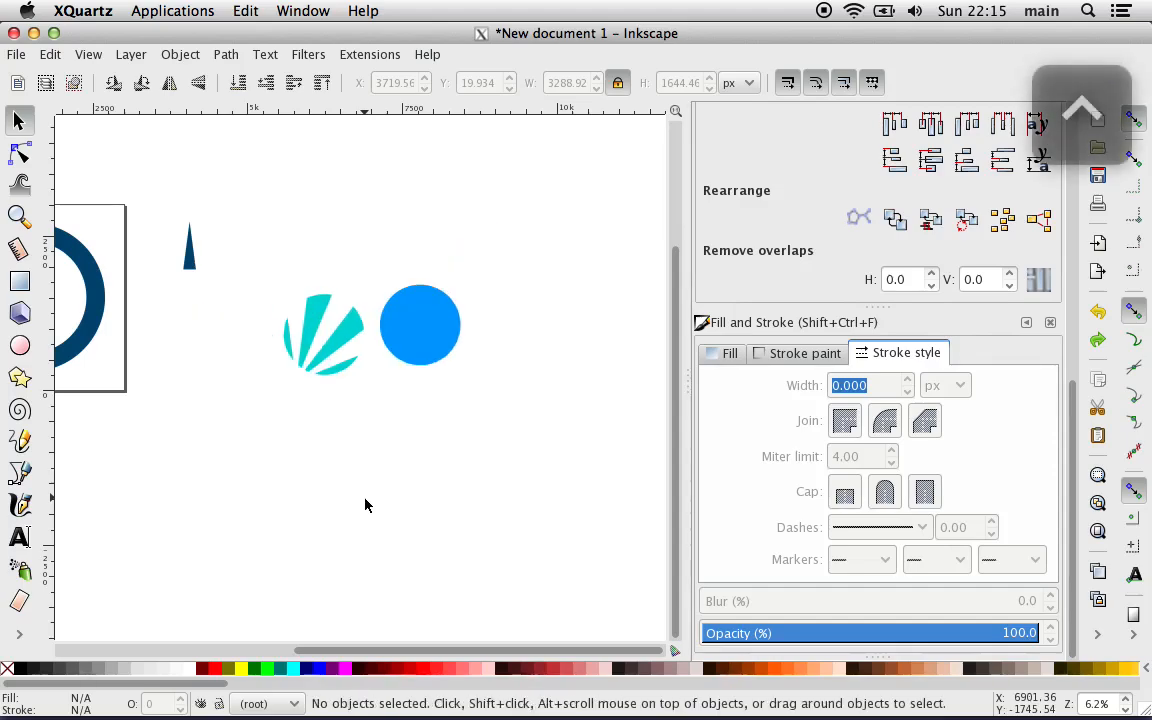
key(ctrl+shift+z)
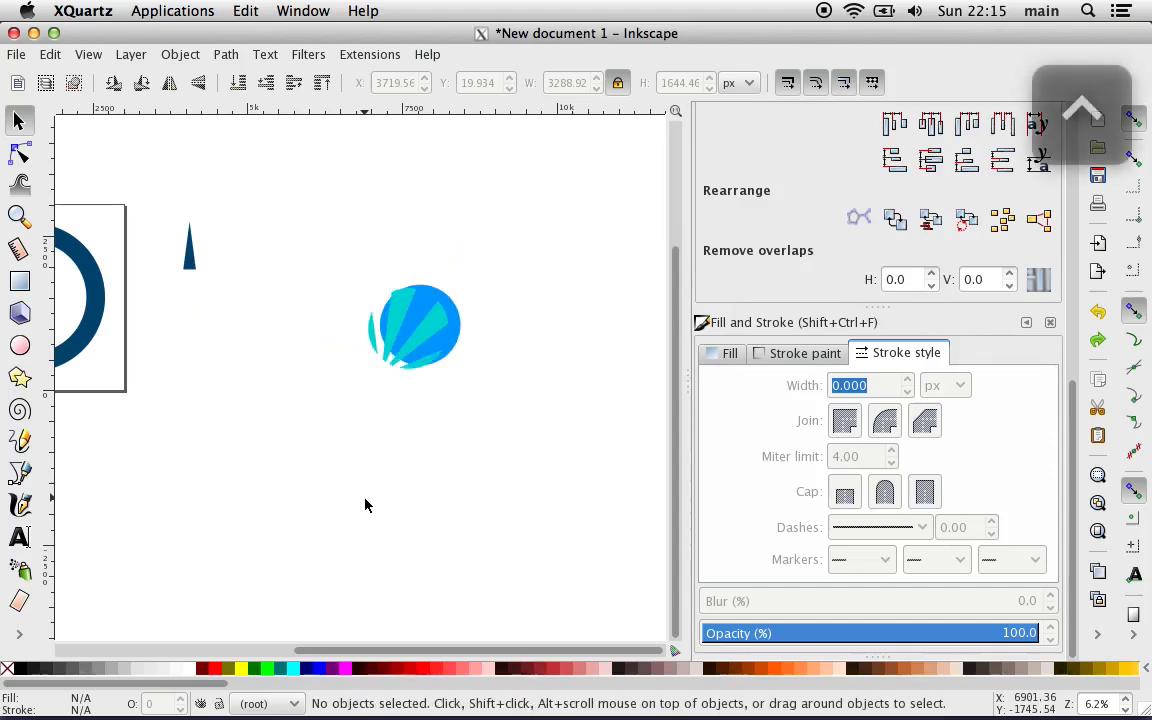
Step: Center the blue circle on the cropped turquoise stripes on both axes, aligning relative to the first selected object
key(plus)
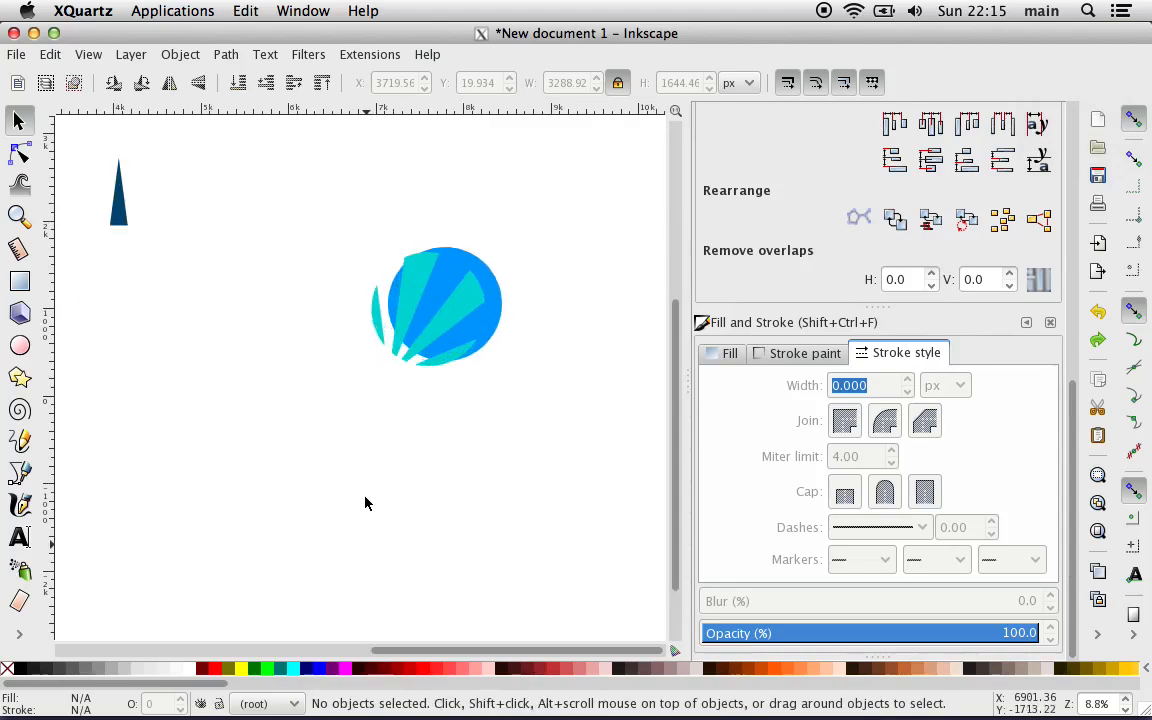
key(plus)
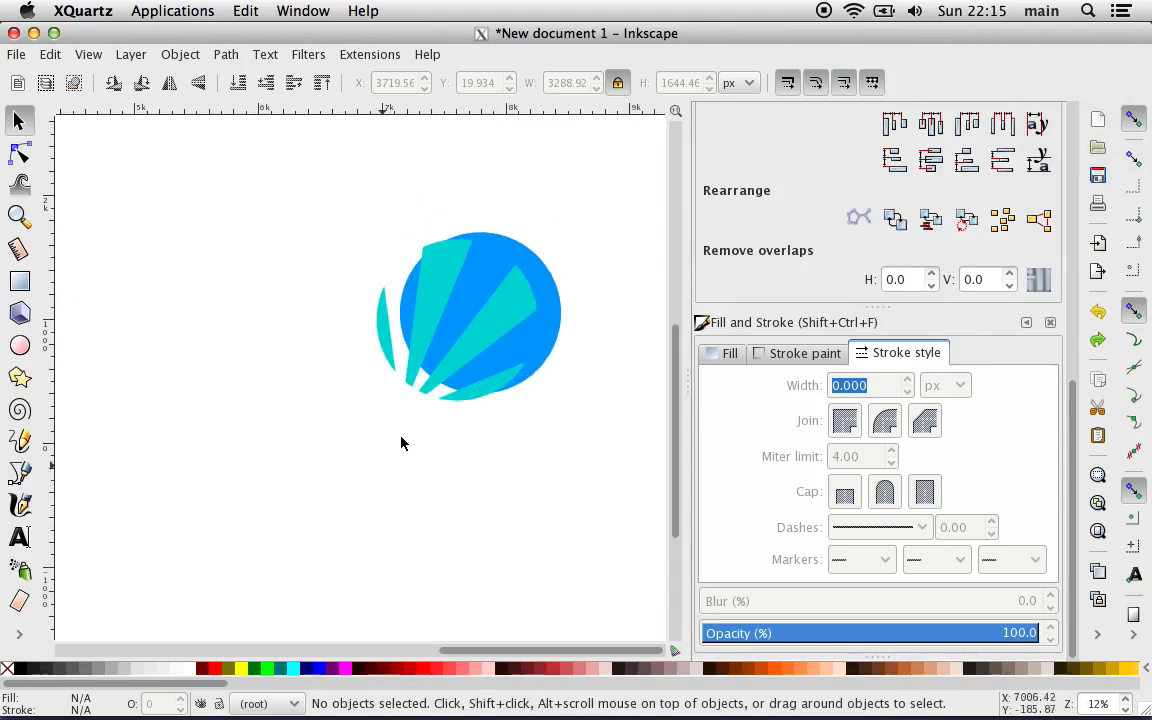
click(452, 291)
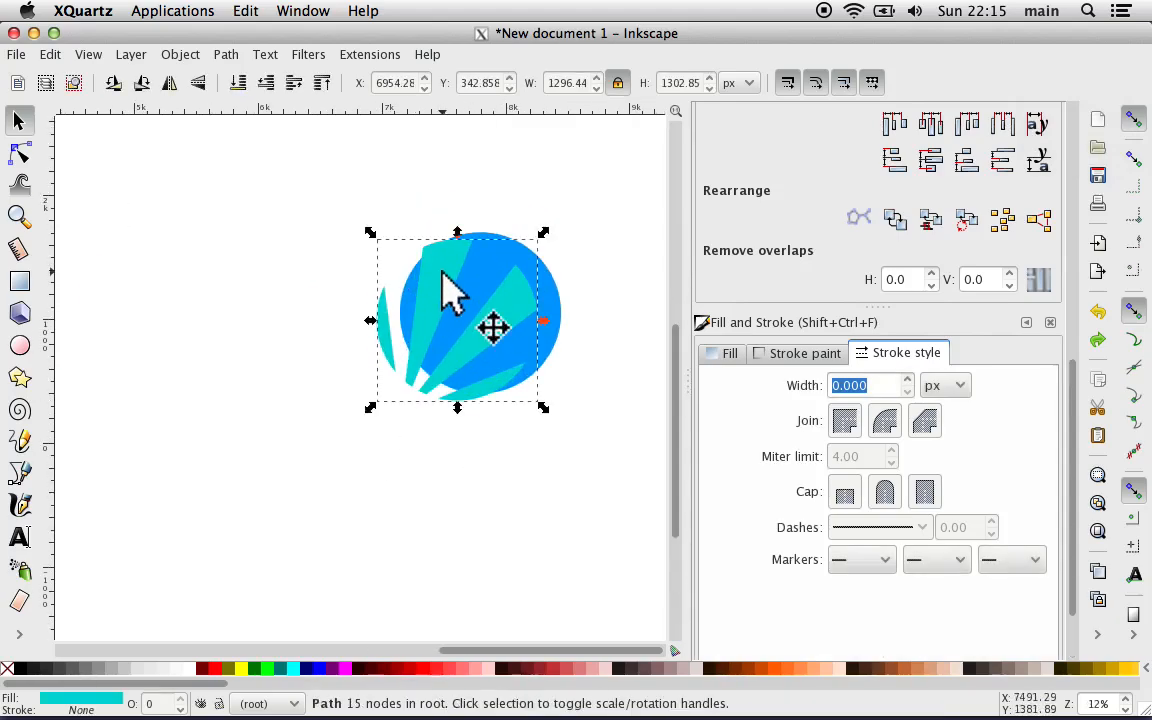
shift+click(545, 300)
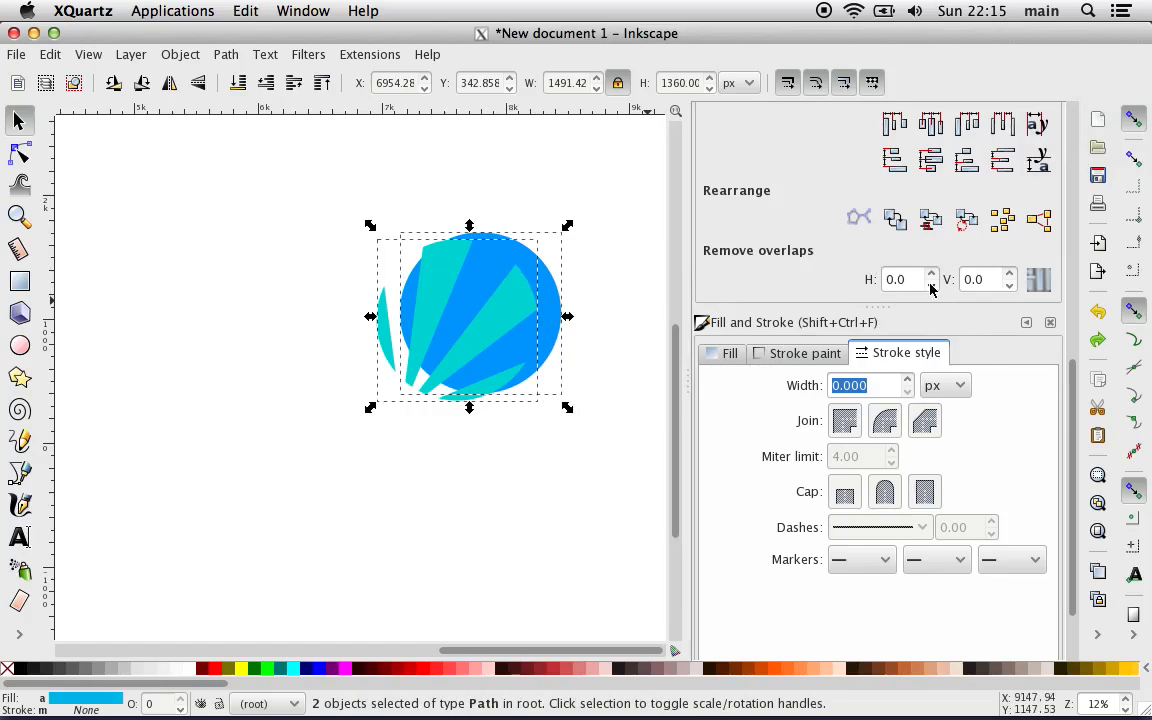
scroll(910, 252, up, 5)
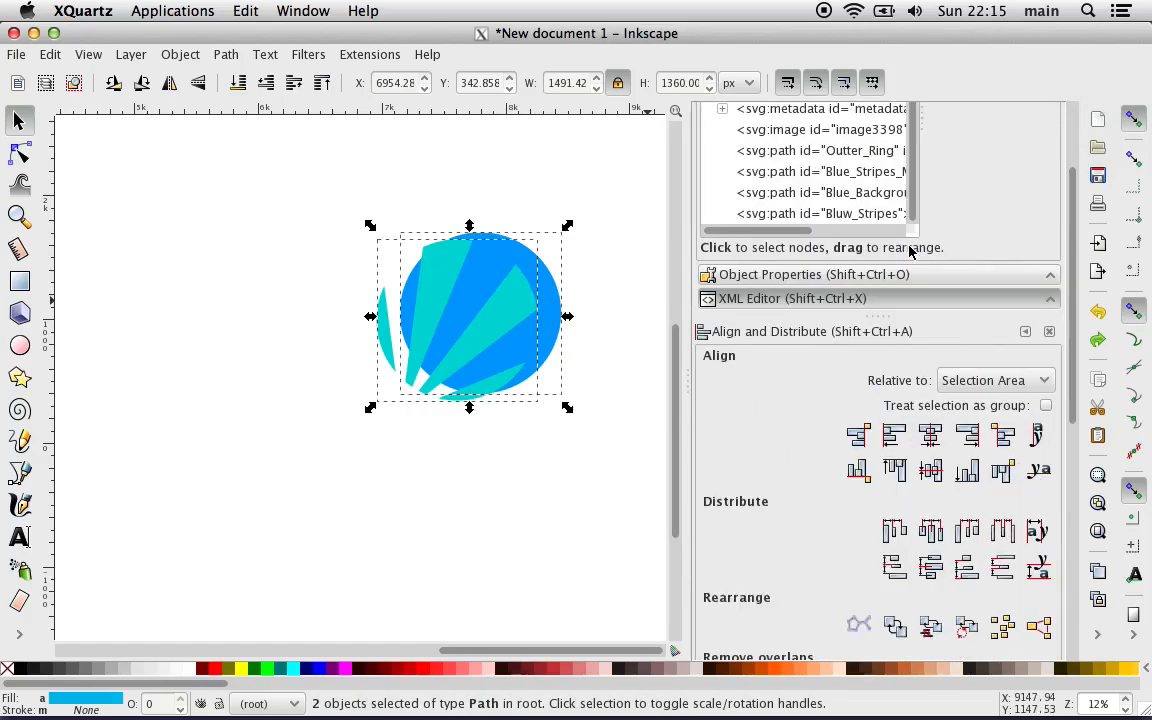
click(960, 380)
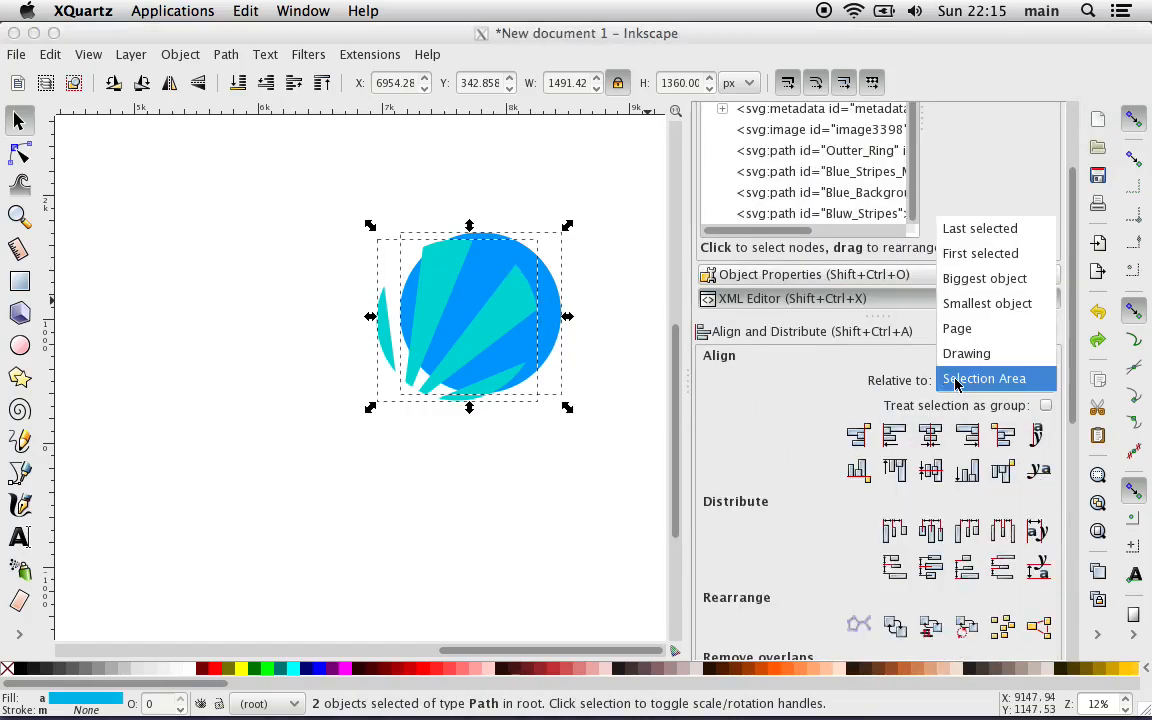
click(983, 256)
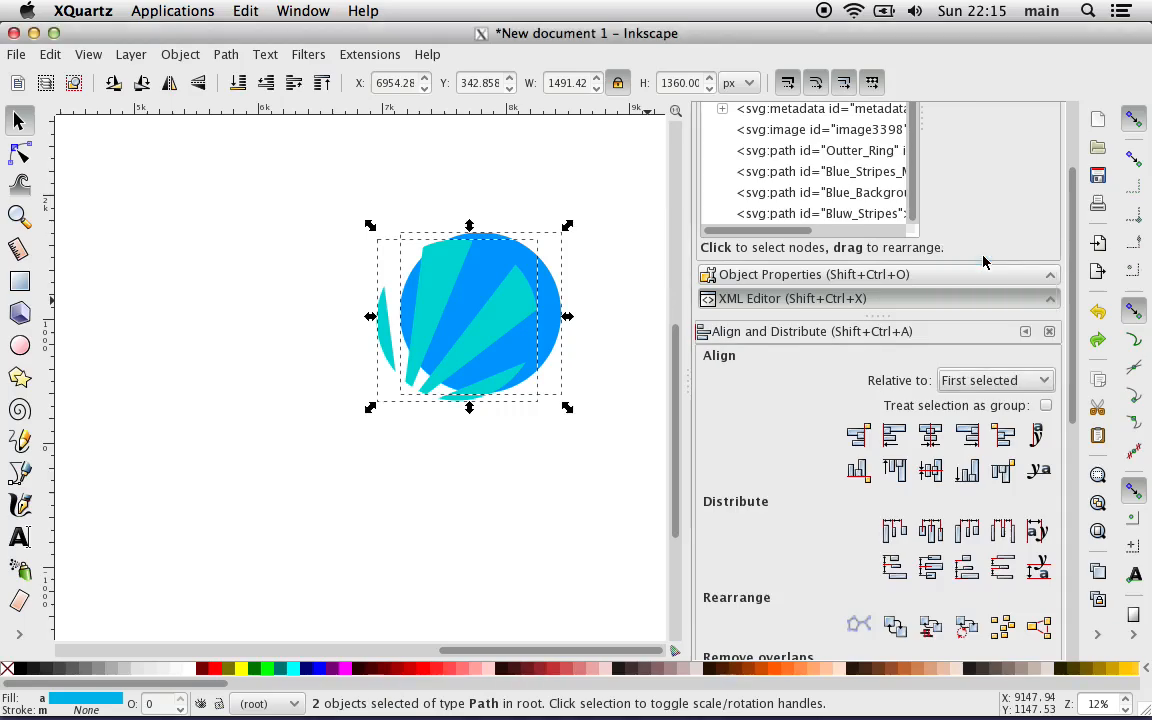
click(931, 437)
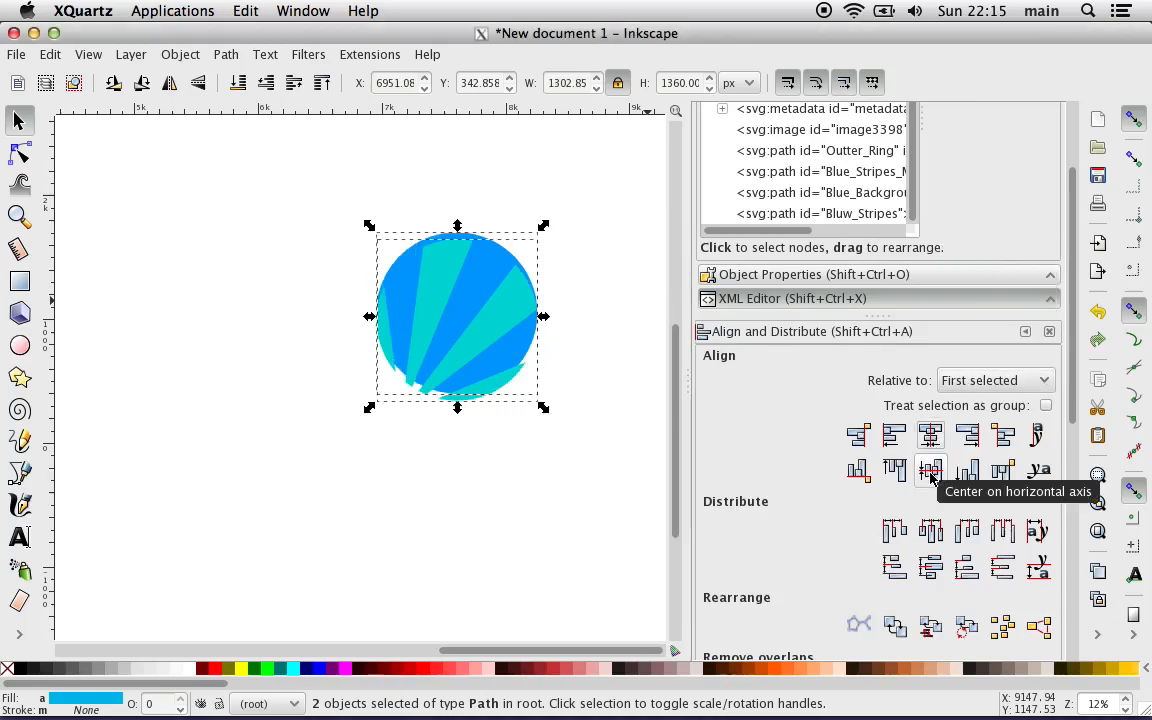
click(931, 474)
click(565, 526)
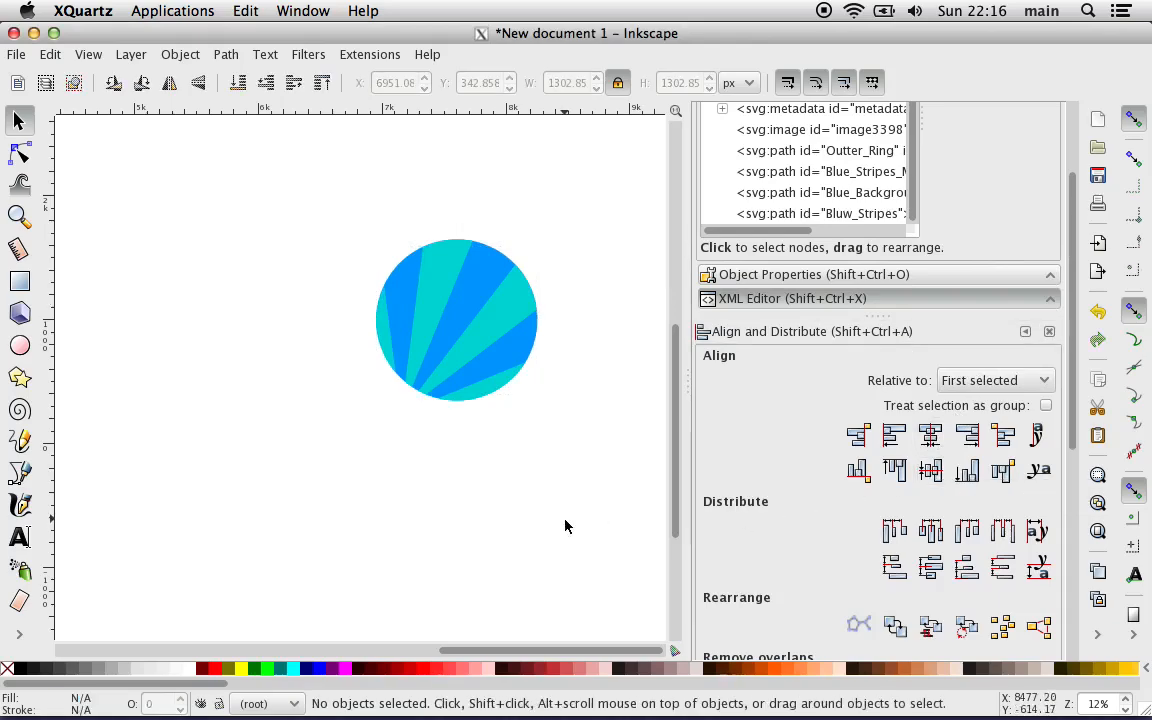
Step: Examine the circle's outline all the way around for gaps between the turquoise stripes and the blue circle's edge
key(plus)
key(plus)
key(plus)
key(plus)
scroll(465, 527, up, 2)
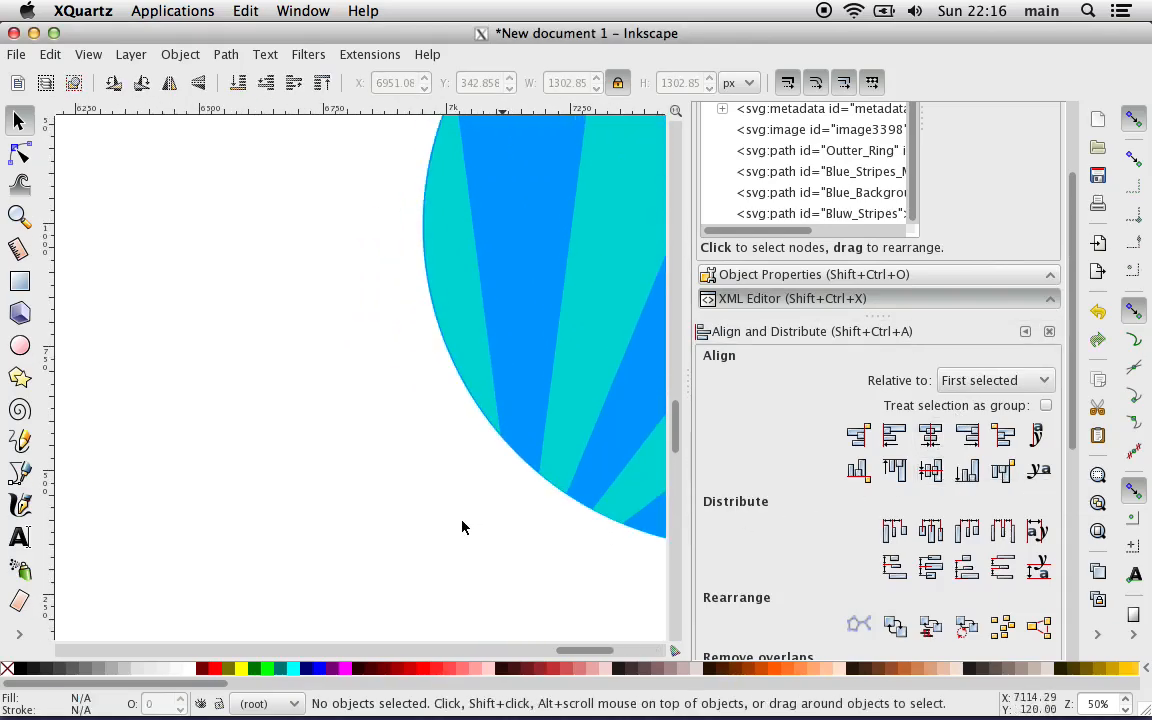
key(plus)
key(plus)
key(plus)
scroll(462, 527, up, 7)
scroll(462, 527, right, 18)
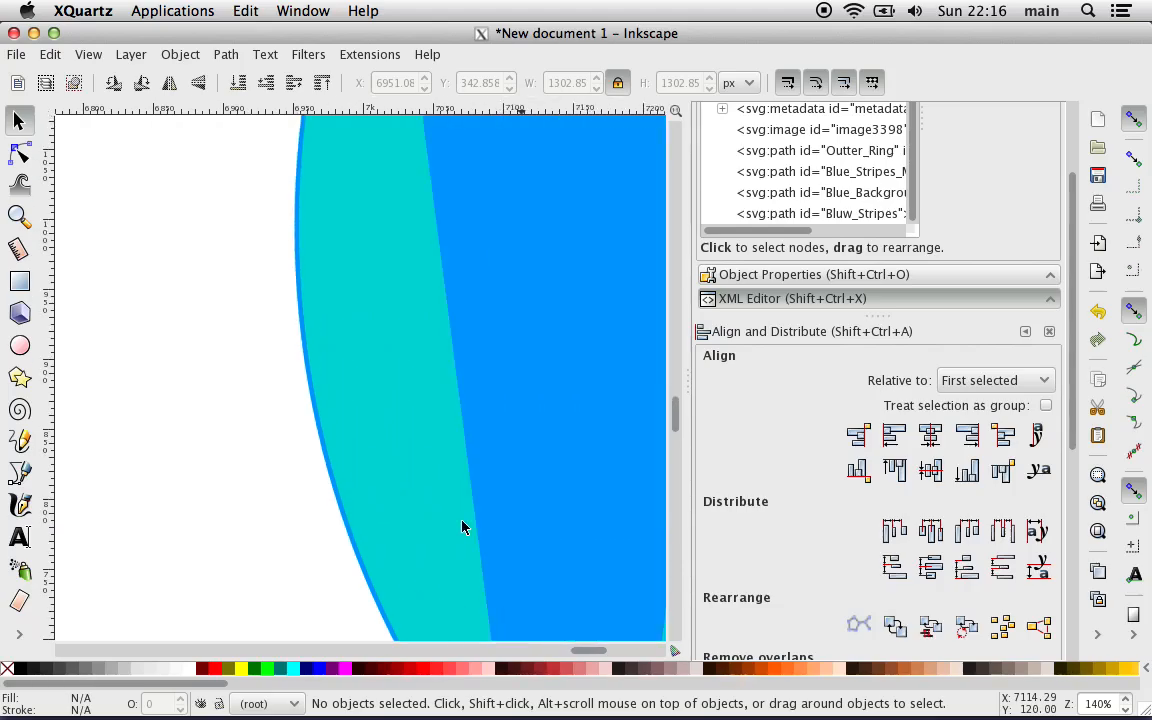
scroll(462, 527, up, 5)
scroll(462, 527, right, 10)
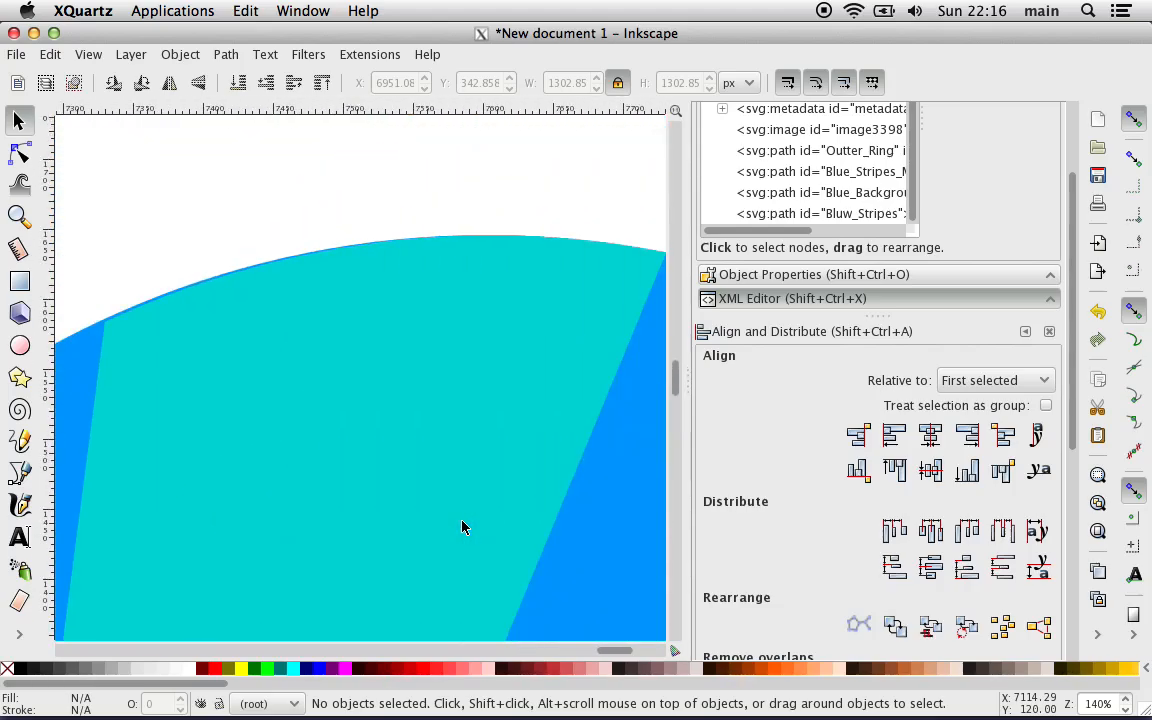
scroll(462, 527, right, 12)
scroll(462, 527, down, 3)
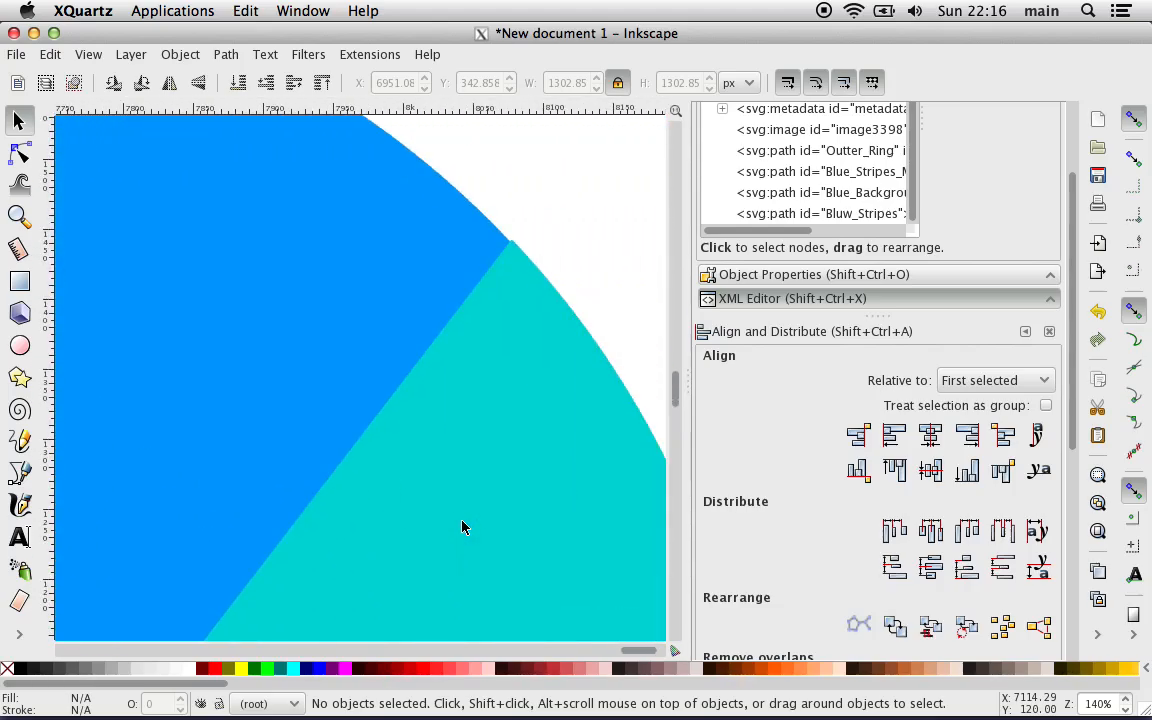
scroll(462, 527, down, 12)
scroll(462, 527, left, 12)
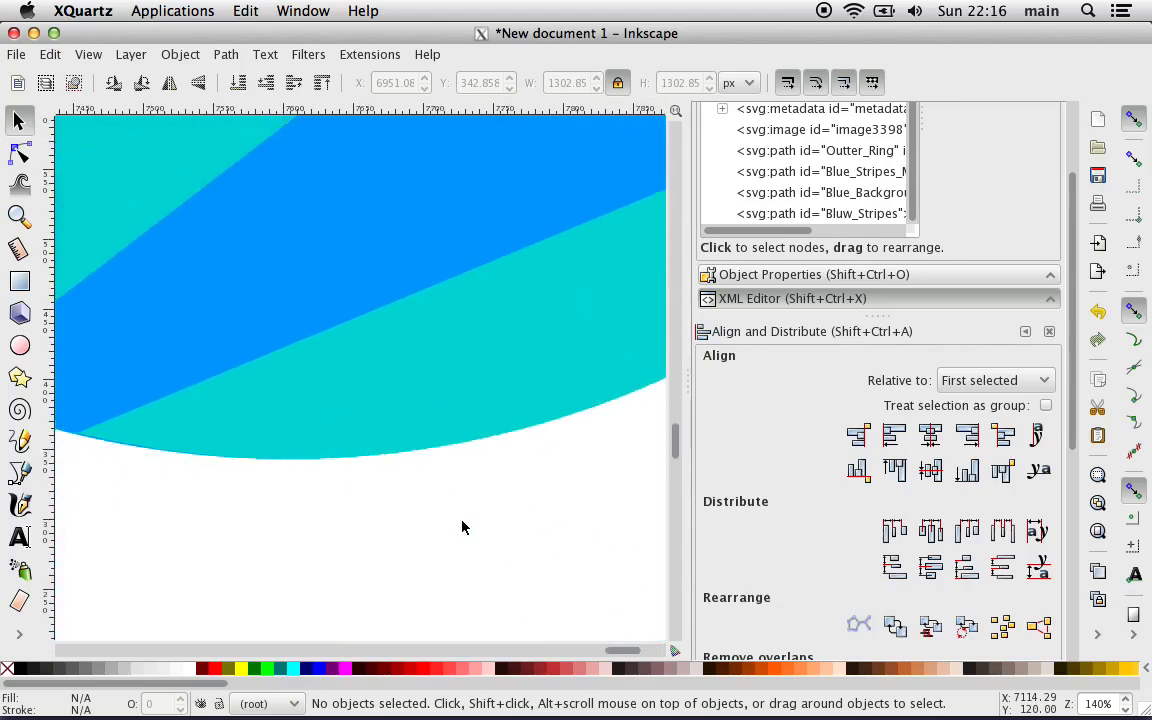
scroll(462, 527, left, 12)
scroll(462, 527, up, 6)
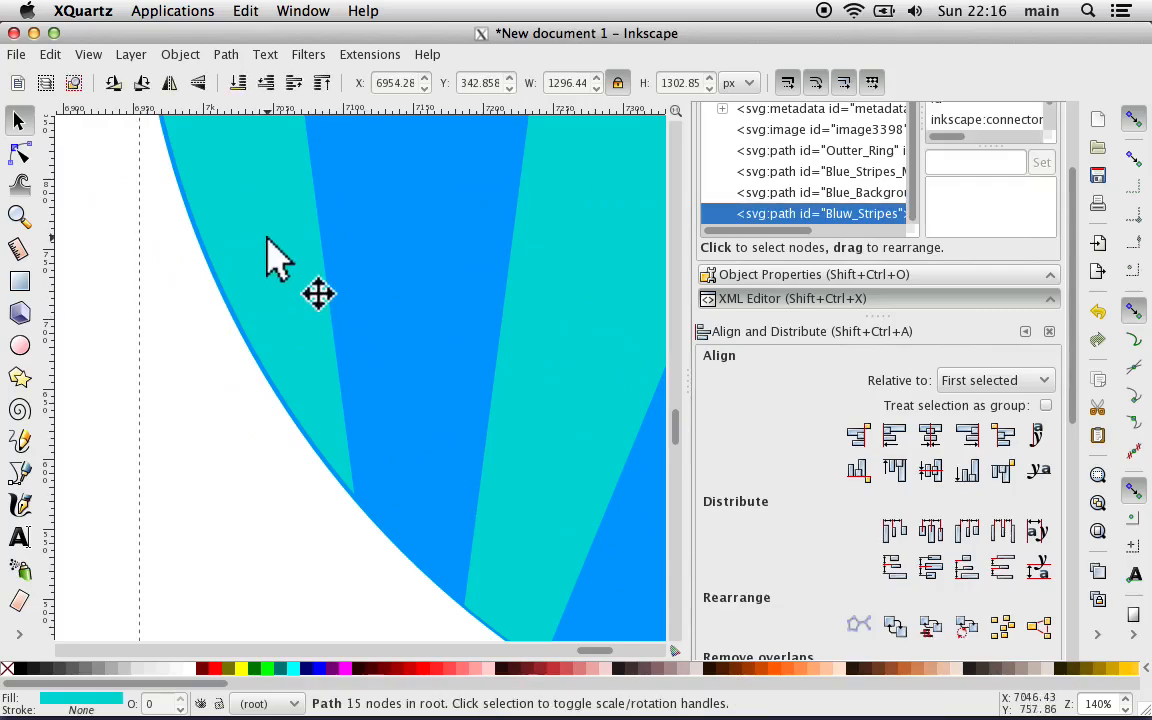
Step: Nudge the turquoise stripes slightly left and compare their edge with the blue circle on both sides
key(Left)
scroll(270, 255, right, 15)
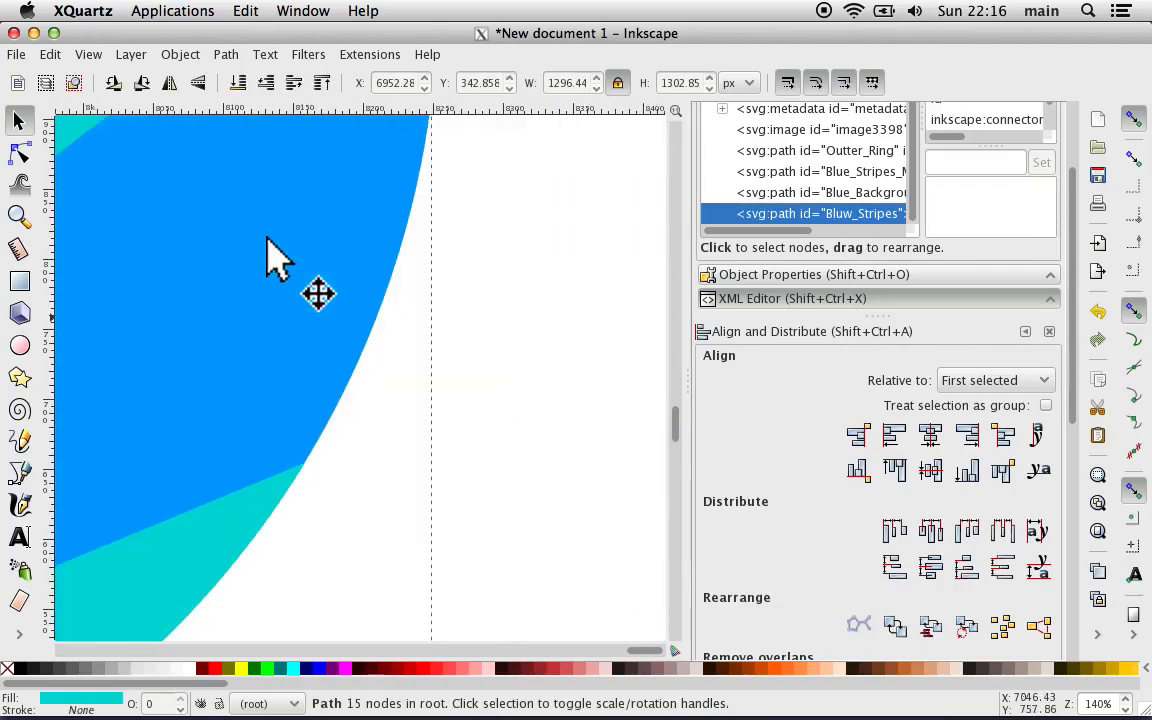
key(plus)
key(plus)
key(plus)
key(plus)
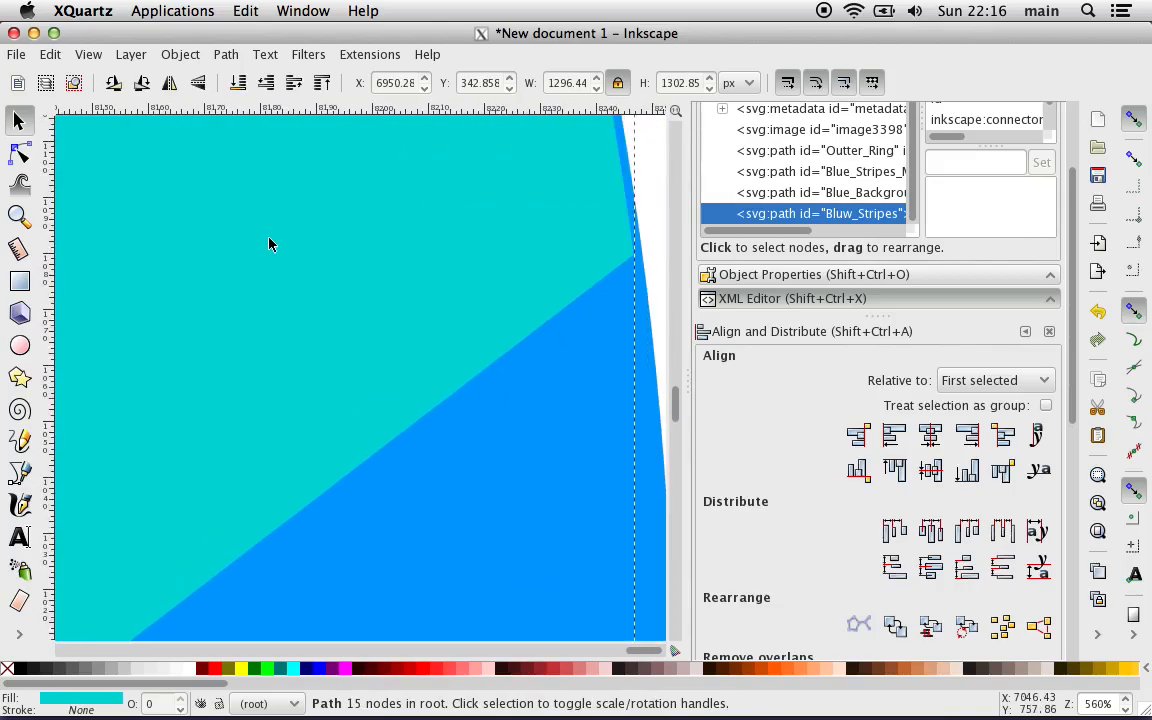
key(minus)
key(minus)
key(minus)
key(minus)
key(minus)
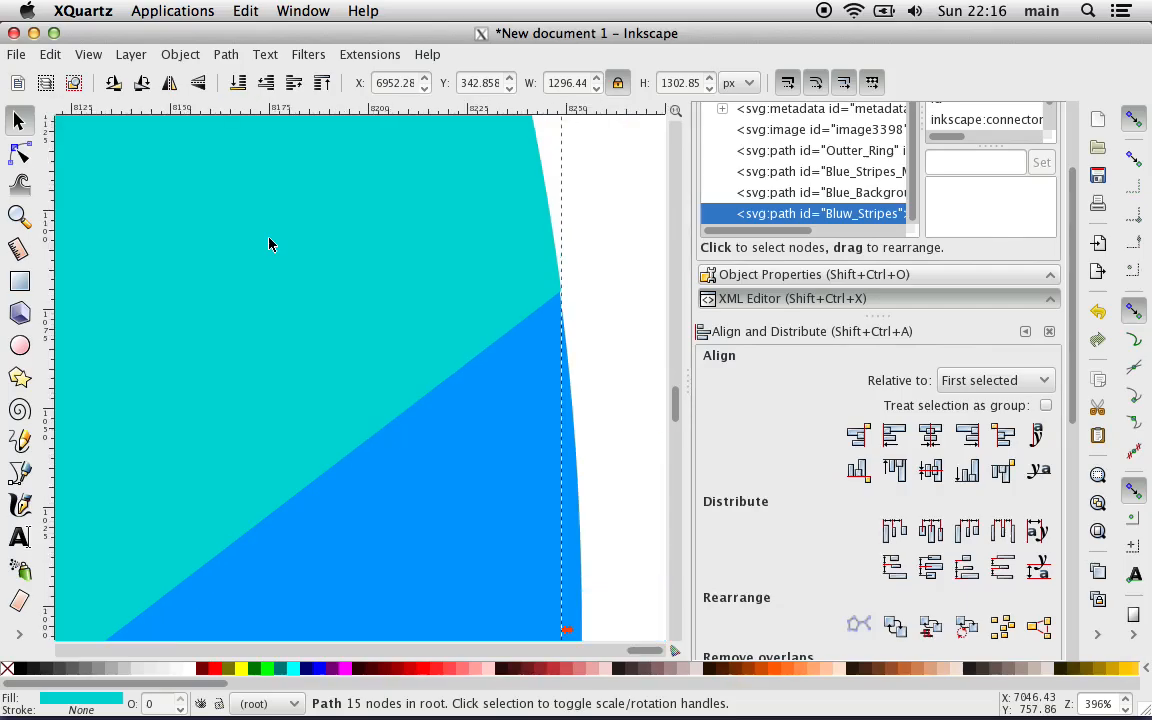
key(minus)
key(minus)
key(minus)
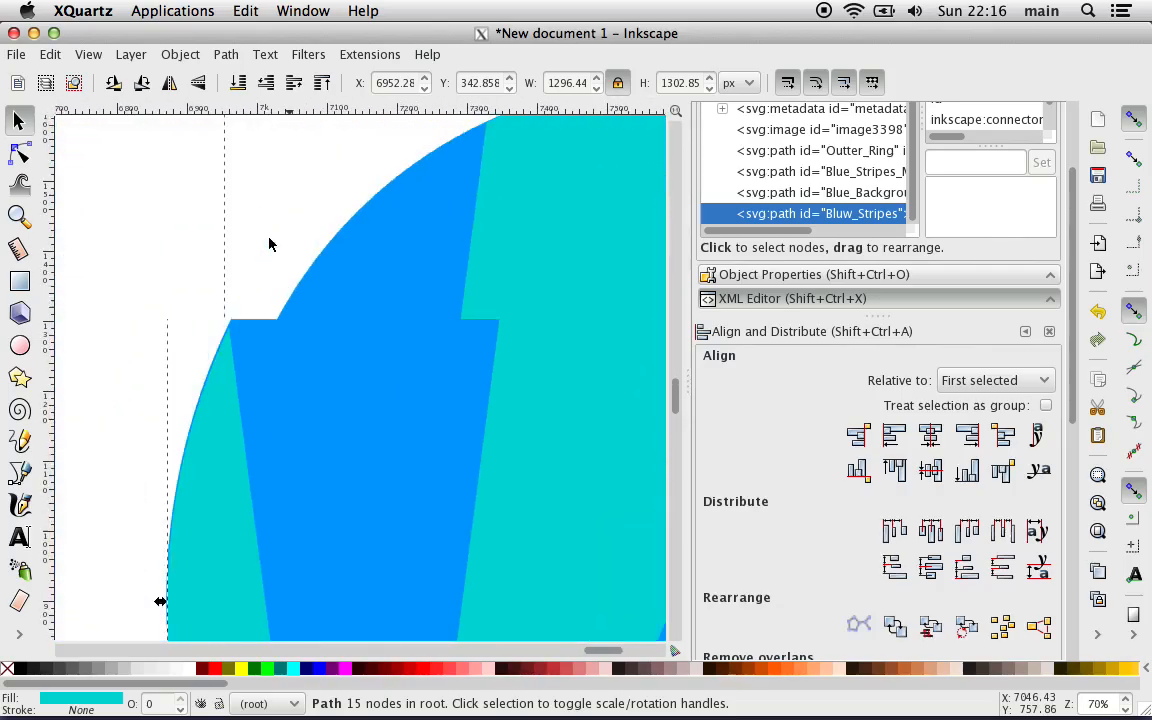
key(minus)
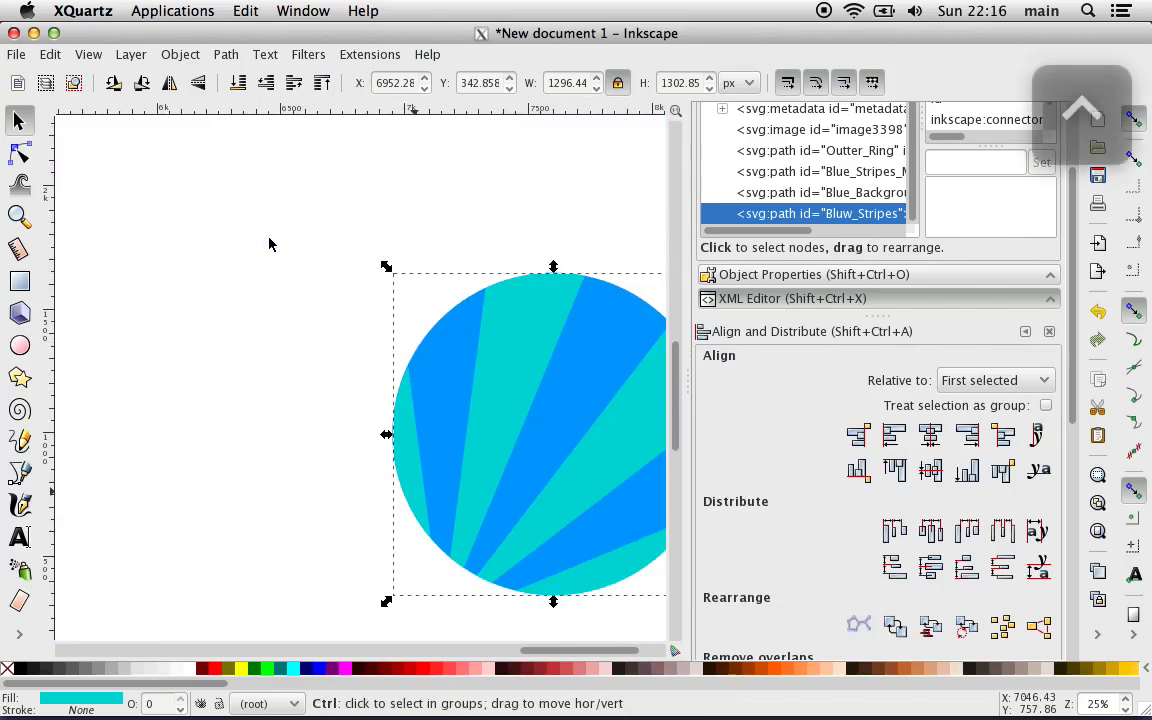
Step: Undo the stripe nudging, the centering, the moves and the circular cropping of the blue rectangle
key(ctrl+z)
key(ctrl+z)
key(ctrl+z)
key(ctrl+z)
key(ctrl+z)
key(ctrl+z)
key(ctrl+z)
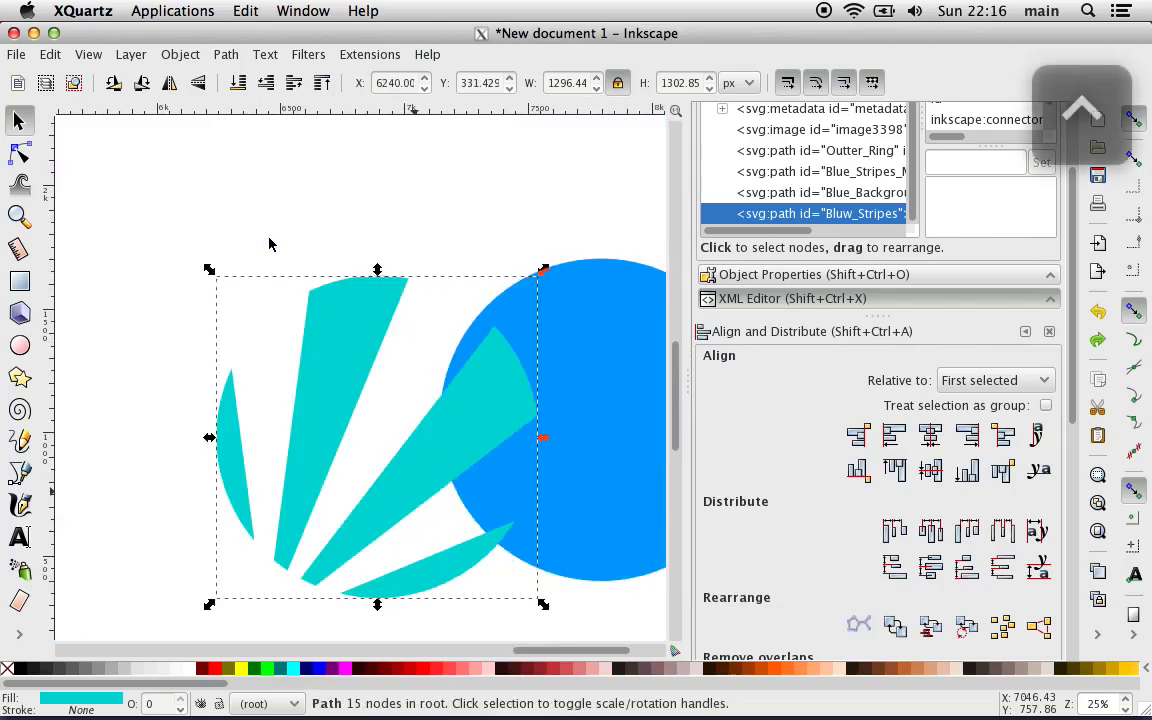
key(ctrl+z)
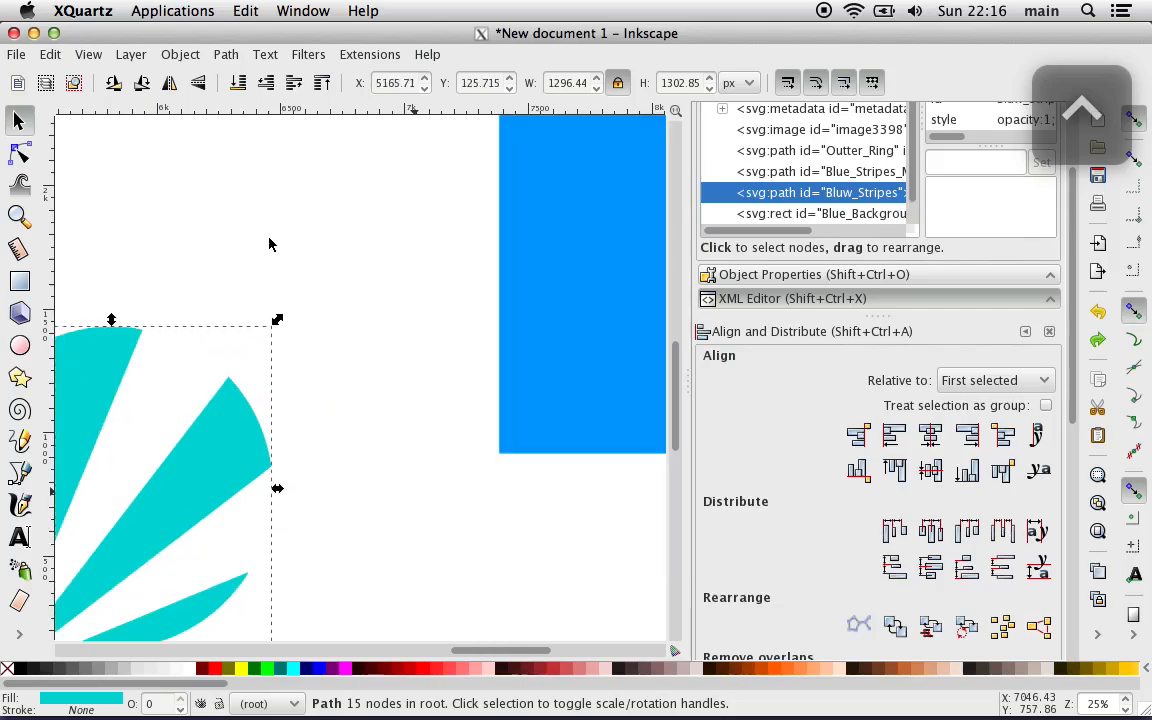
Step: Undo the remaining changes until the turquoise stripes are uncropped and the blue rectangle is back on the page
key(minus)
key(minus)
key(minus)
key(minus)
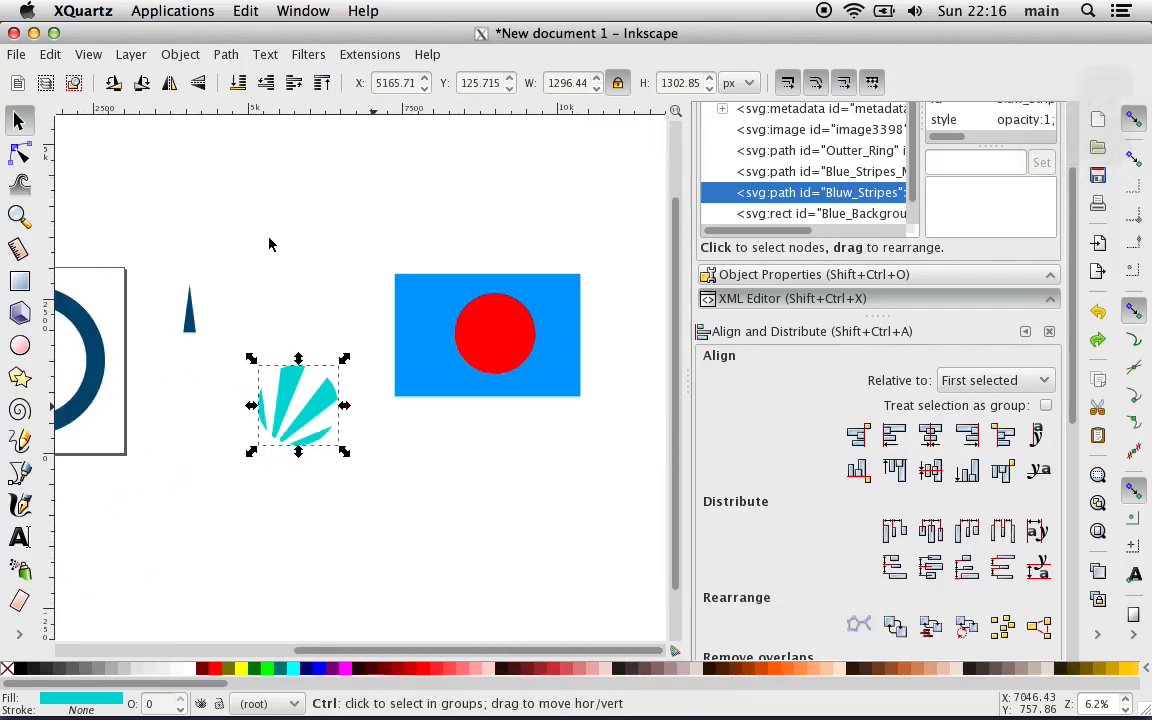
key(ctrl+z)
key(ctrl+z)
key(ctrl+z)
key(ctrl+z)
key(ctrl+z)
key(ctrl+z)
key(ctrl+z)
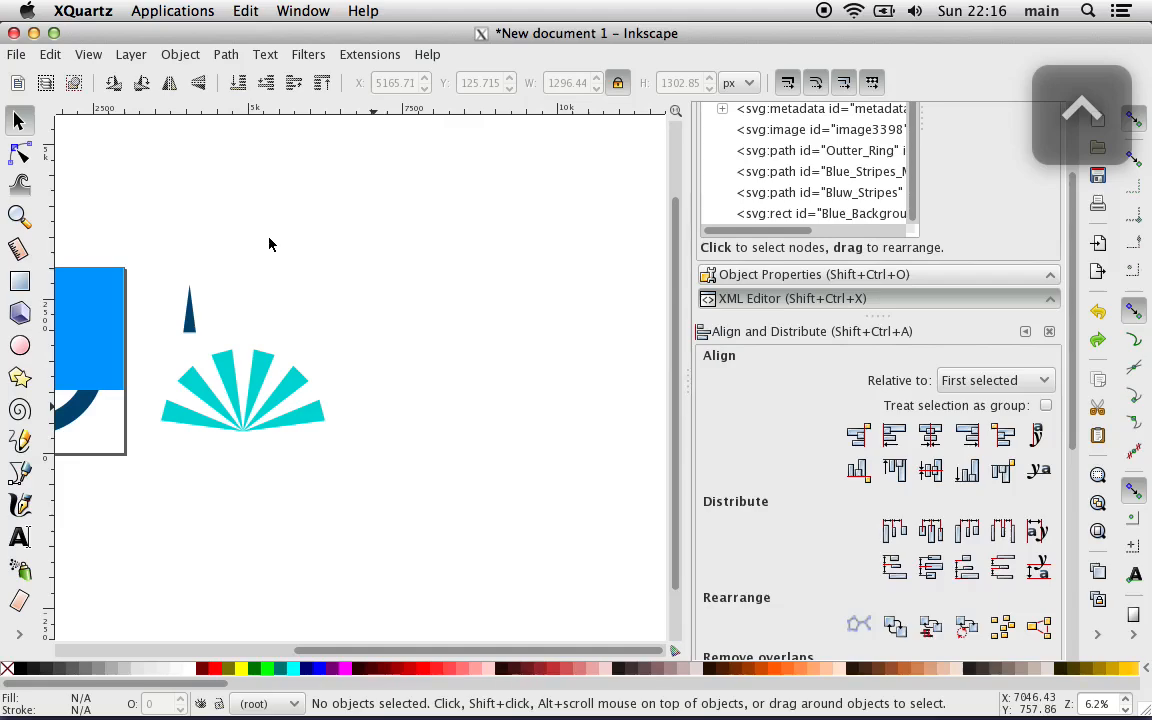
key(ctrl+y)
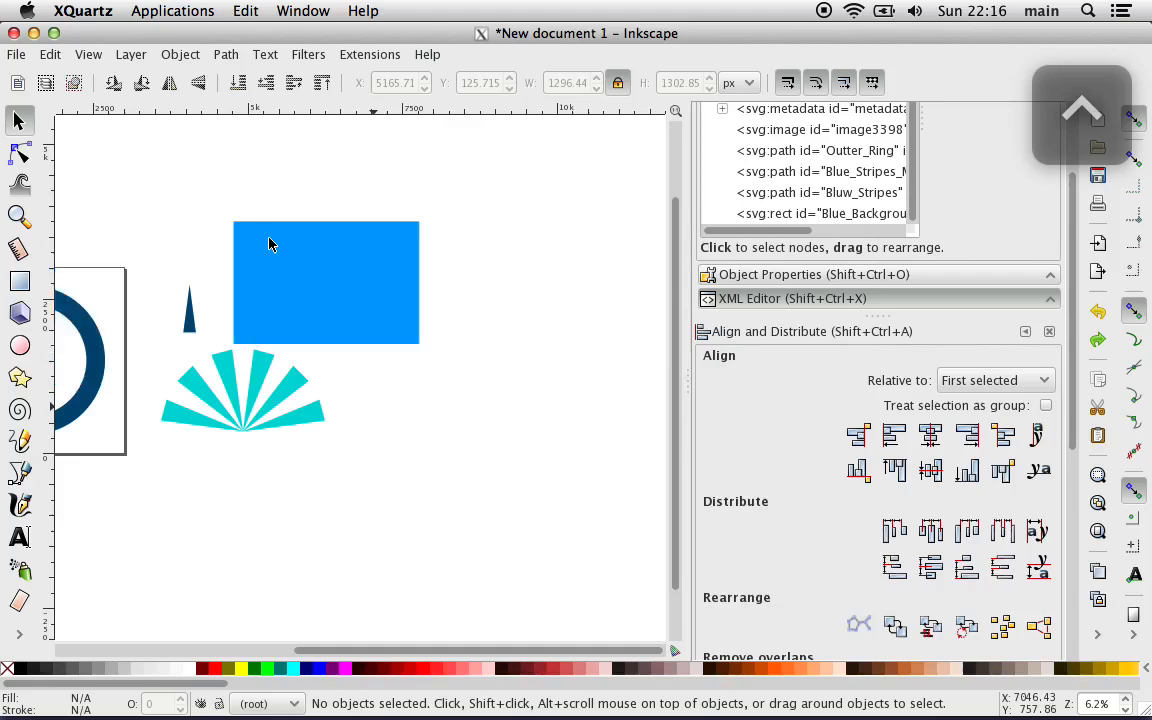
key(ctrl+z)
Step: Try moving the blue rectangle down and right across the dark blue ring, and undo the move
scroll(269, 244, left, 5)
scroll(269, 244, left, 4)
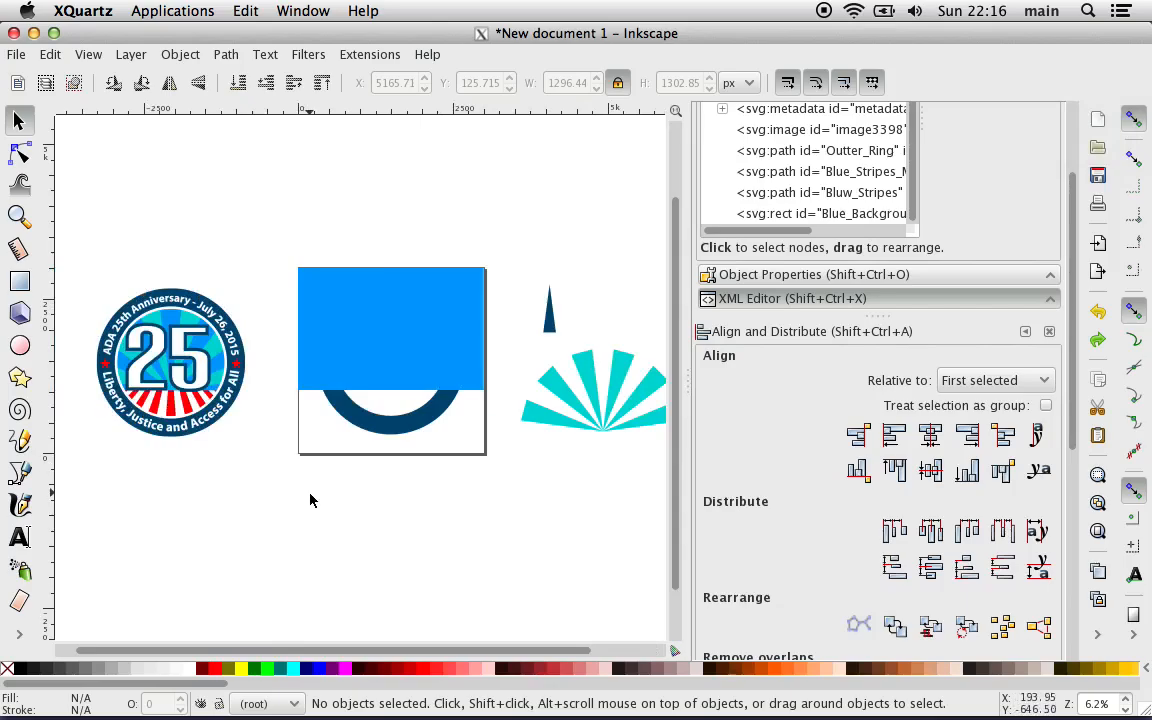
drag(360, 318, 381, 327)
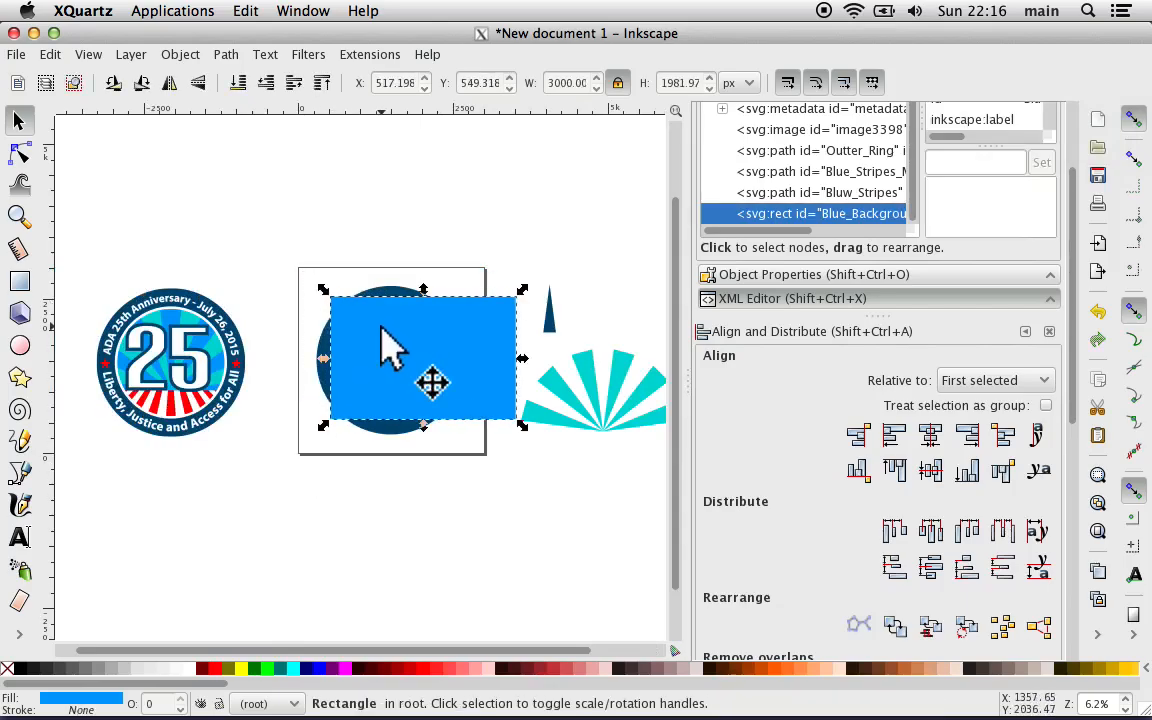
key(ctrl+z)
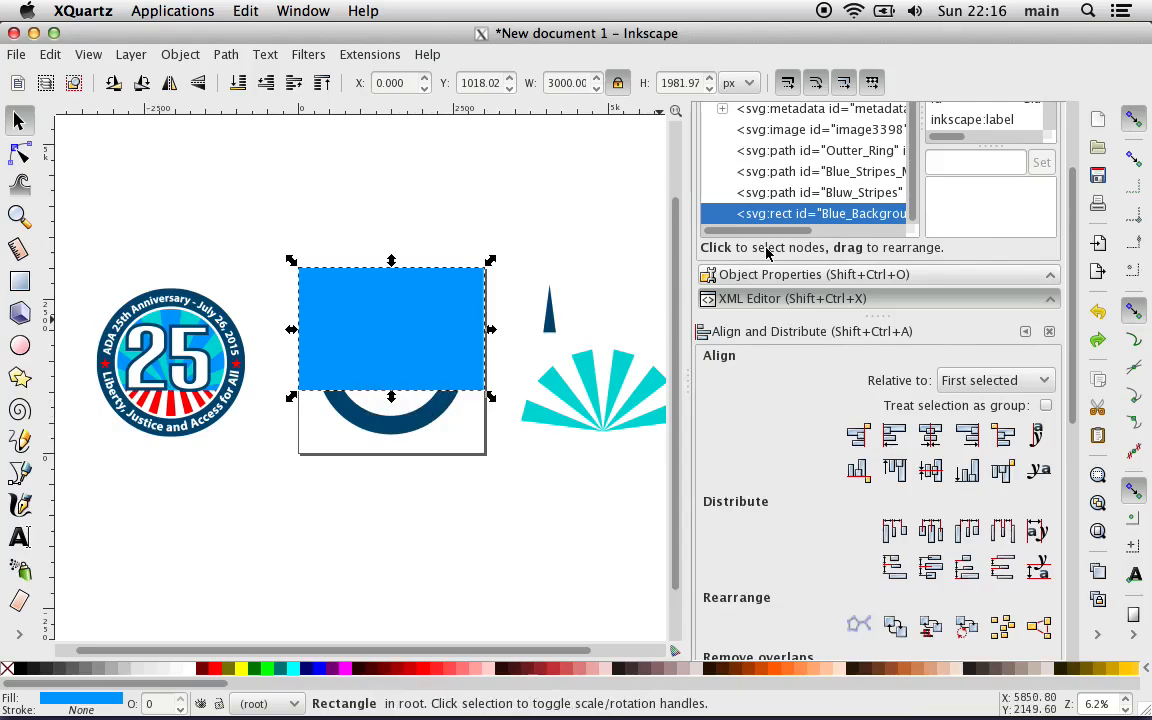
Step: Widen the dialog area and lower the Blue_Background rectangle in the stacking order to directly beneath Outter_Ring
drag(687, 308, 490, 308)
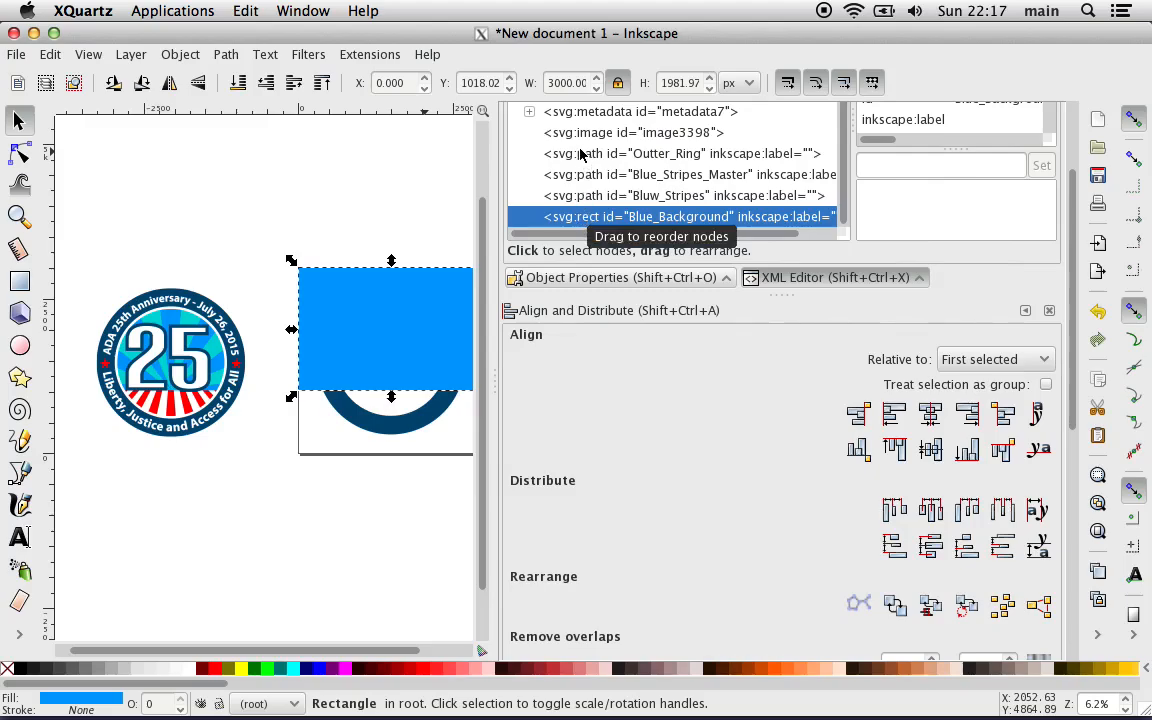
click(265, 84)
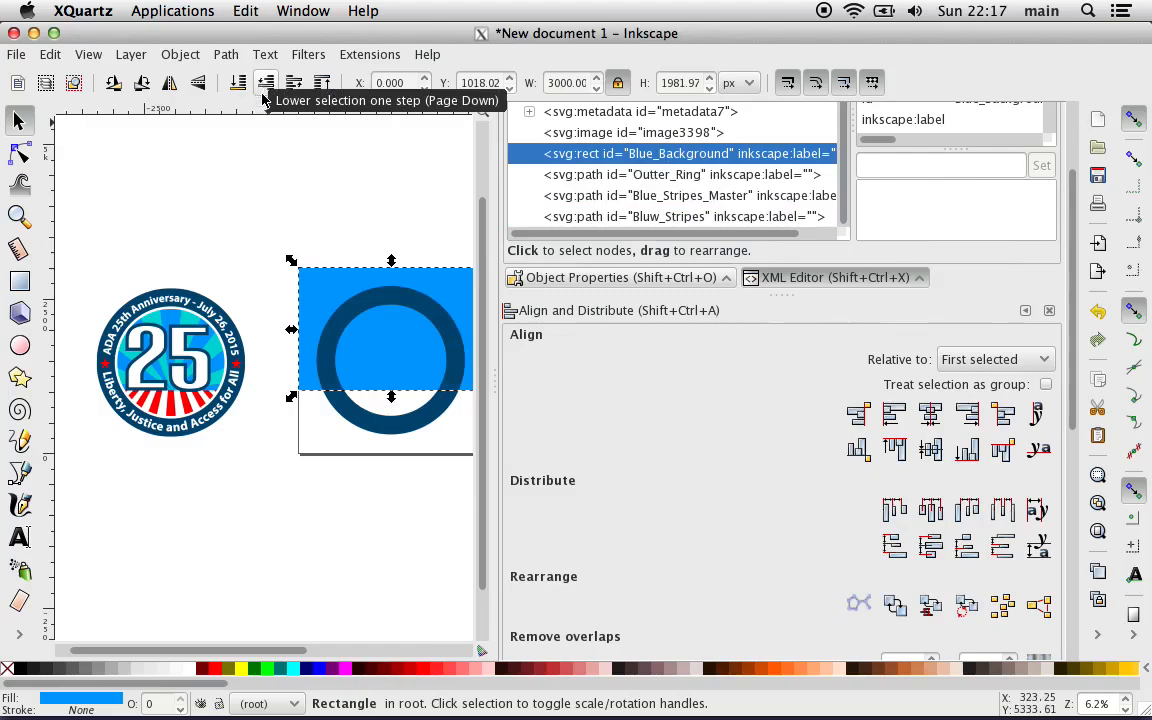
click(269, 186)
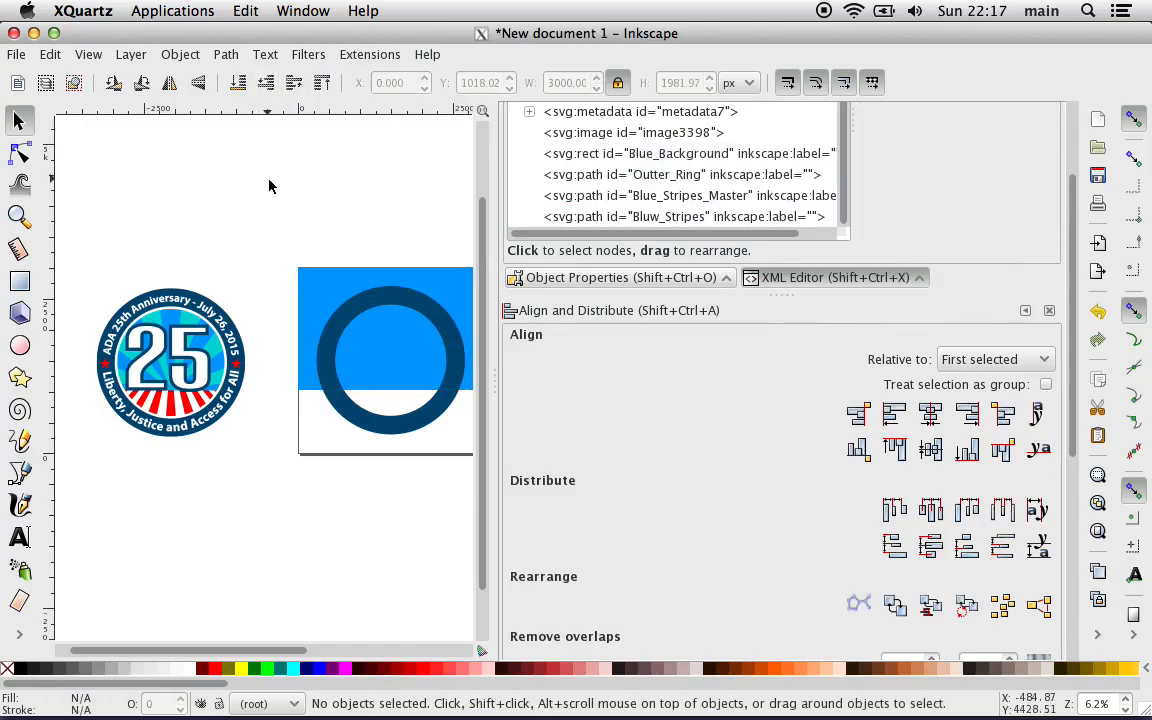
Step: Move the dark blue wedge higher above the turquoise stripes, to about X 3997, Y 2548 px, and deselect it
scroll(269, 186, right, 5)
scroll(269, 186, right, 1)
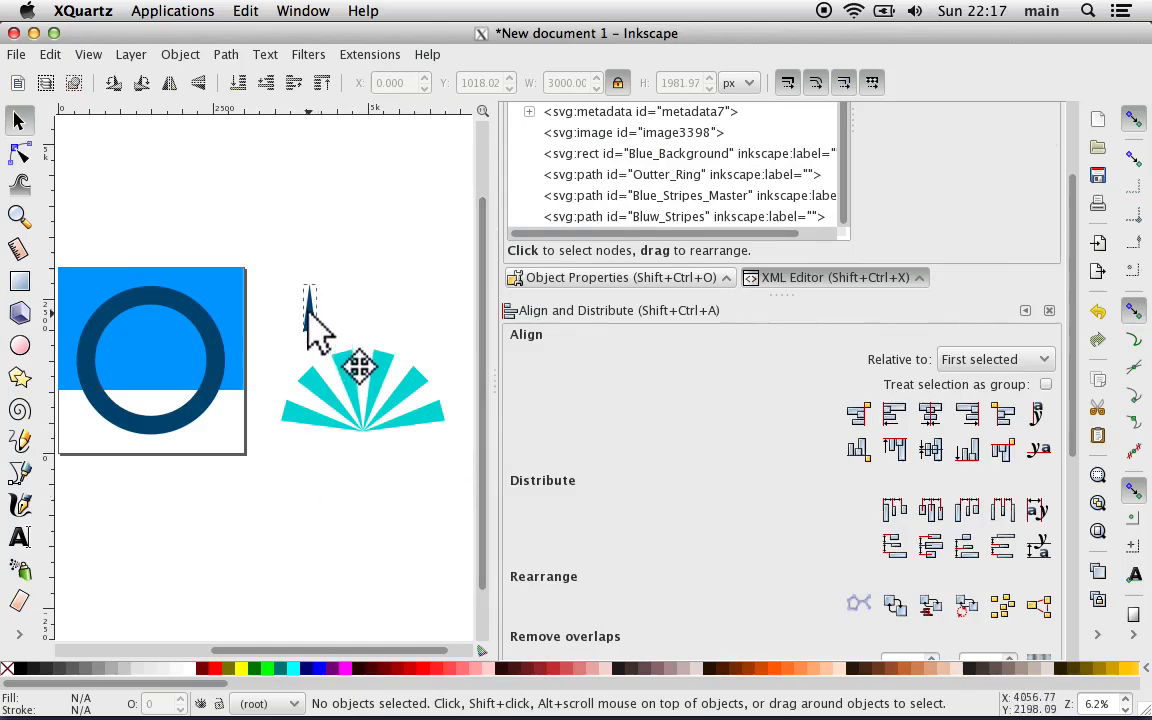
drag(308, 320, 314, 281)
click(330, 566)
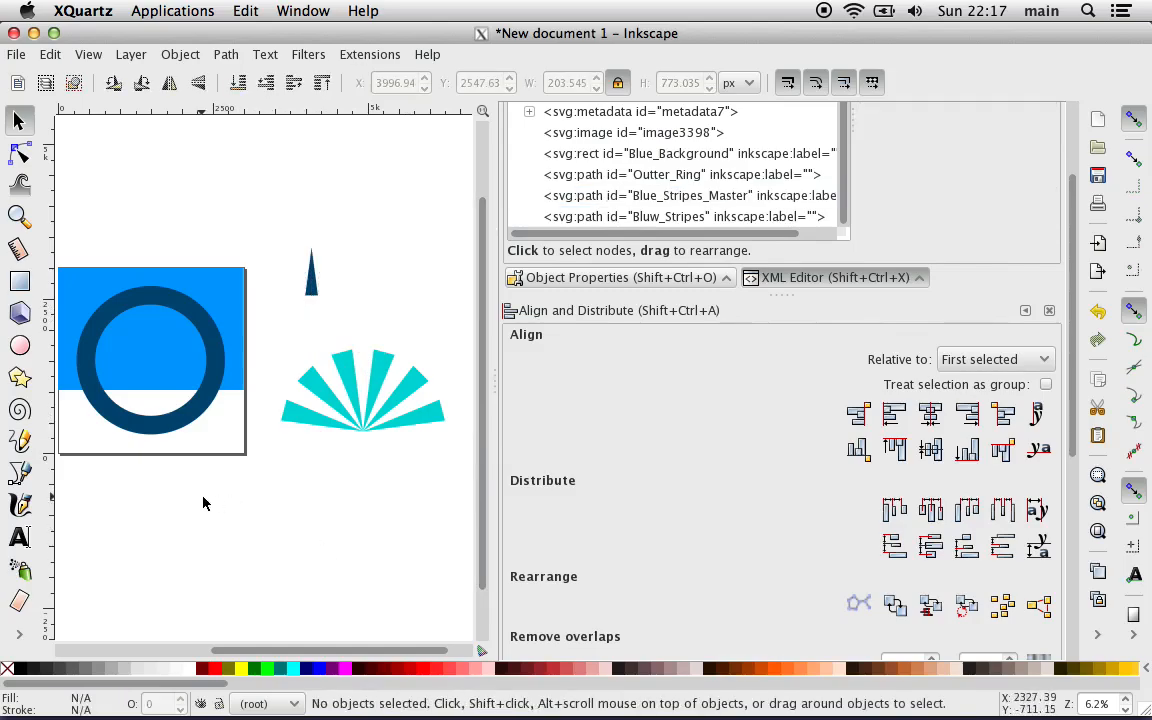
Step: Draw a rectangle about 2914 by 571 px across the lower part of the page and fill it white
scroll(203, 502, left, 4)
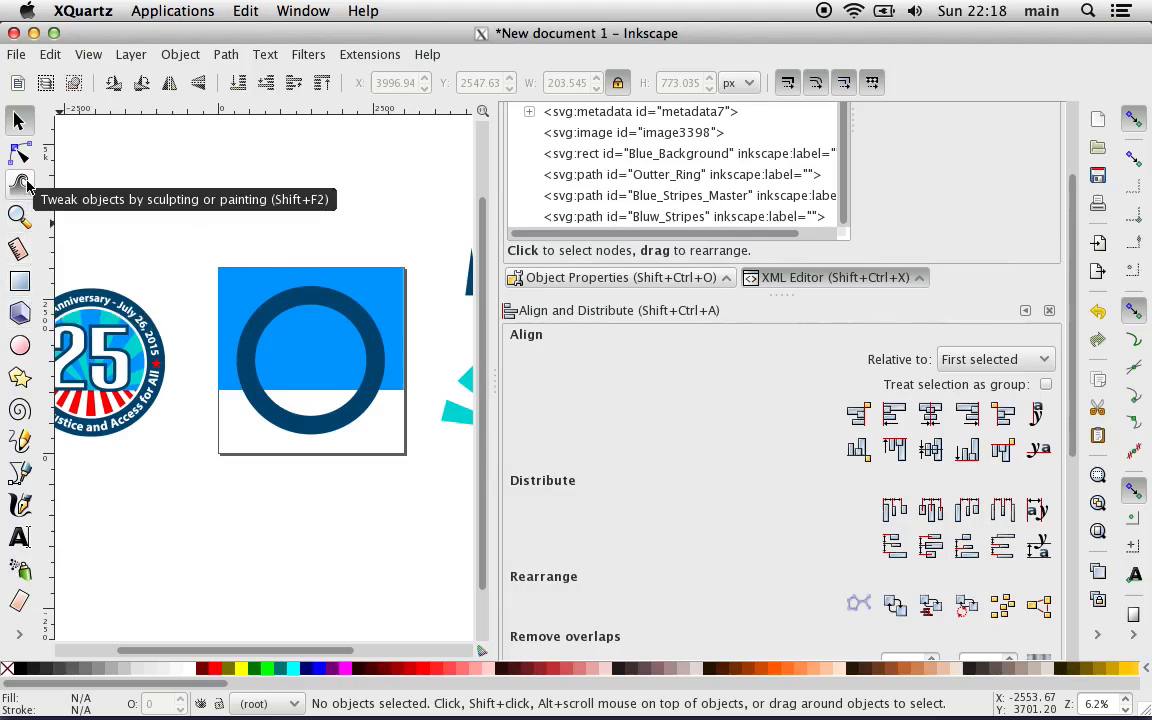
click(20, 283)
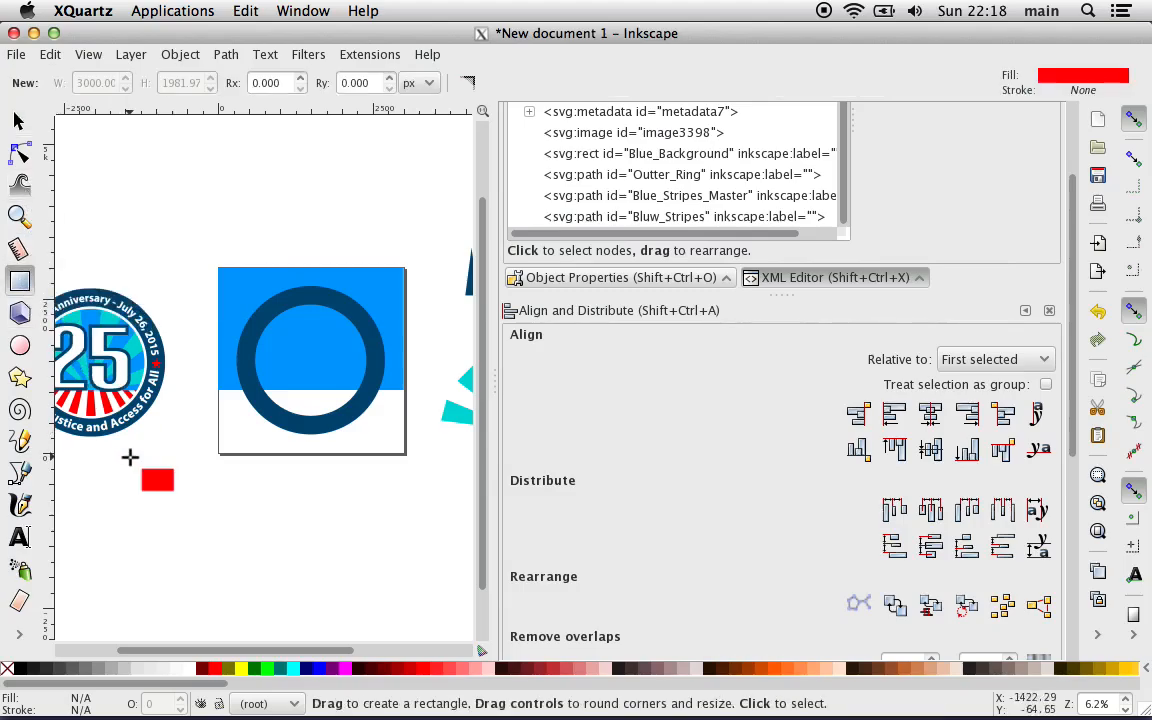
key(plus)
drag(169, 484, 457, 474)
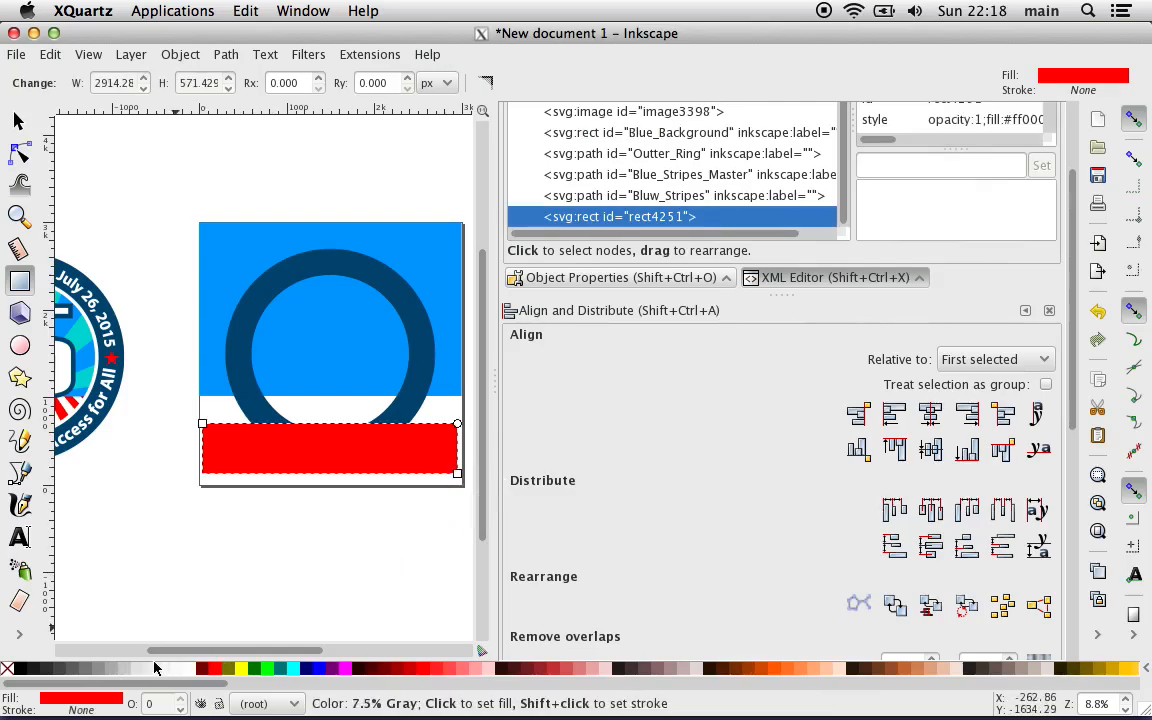
click(186, 668)
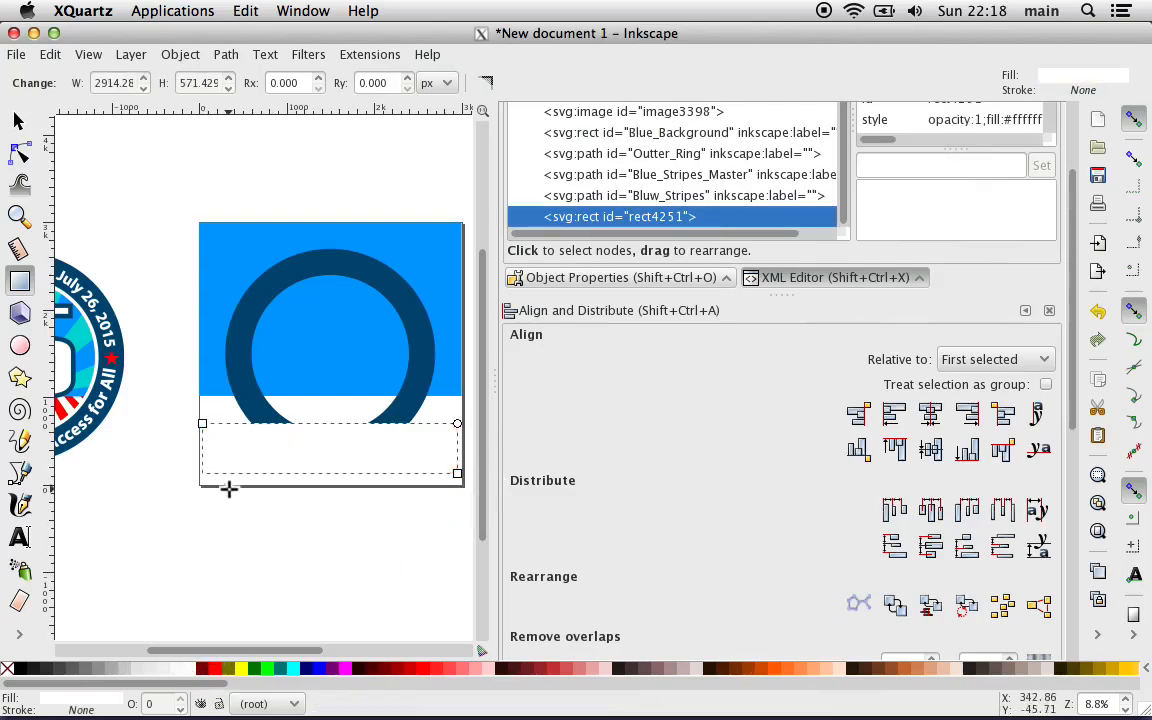
Step: Set the white rectangle's width to 3000 px and centre it horizontally relative to the page
click(18, 120)
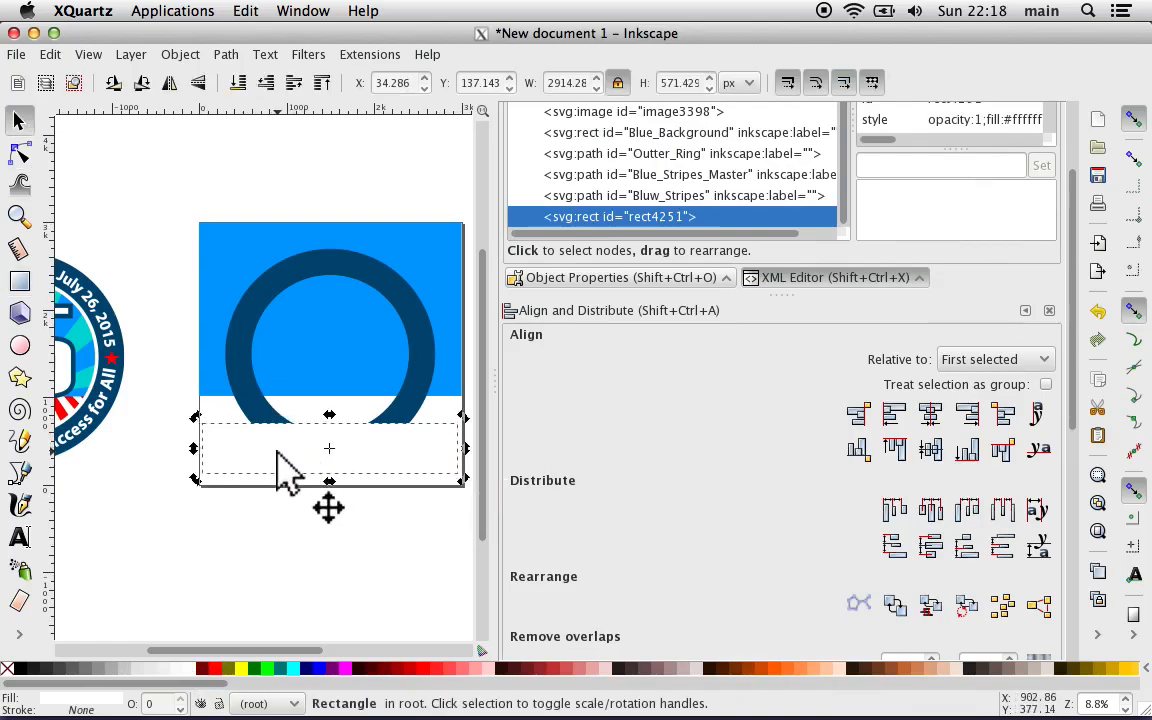
click(278, 451)
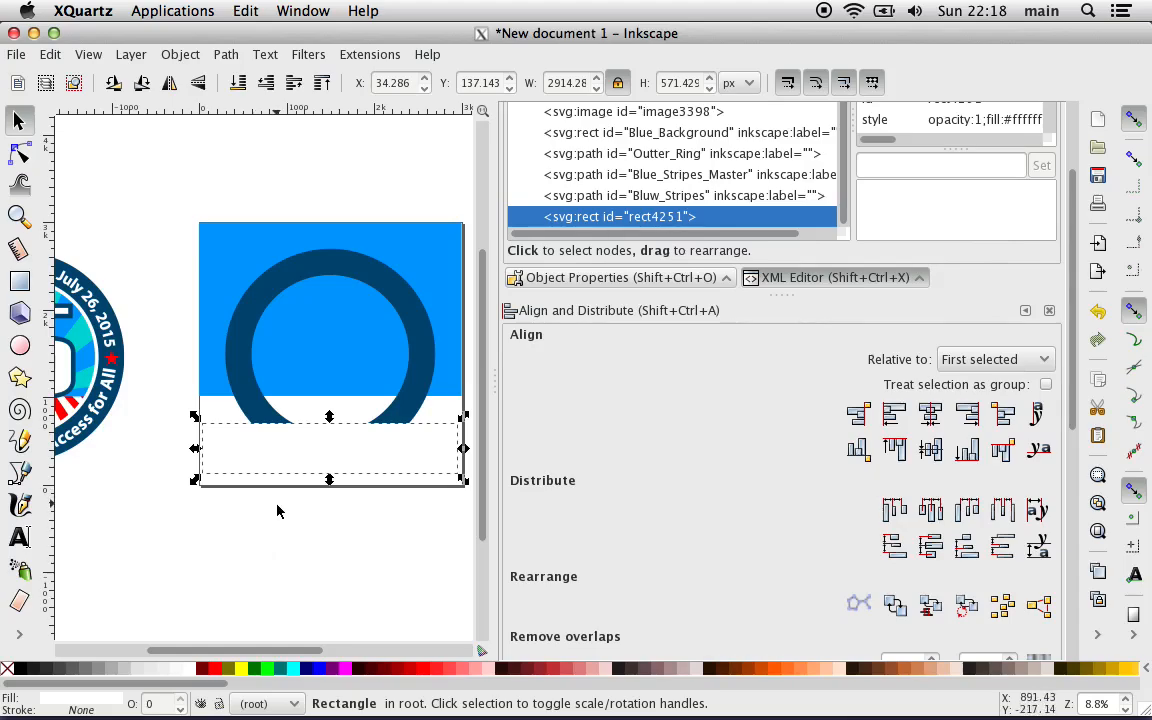
click(283, 470)
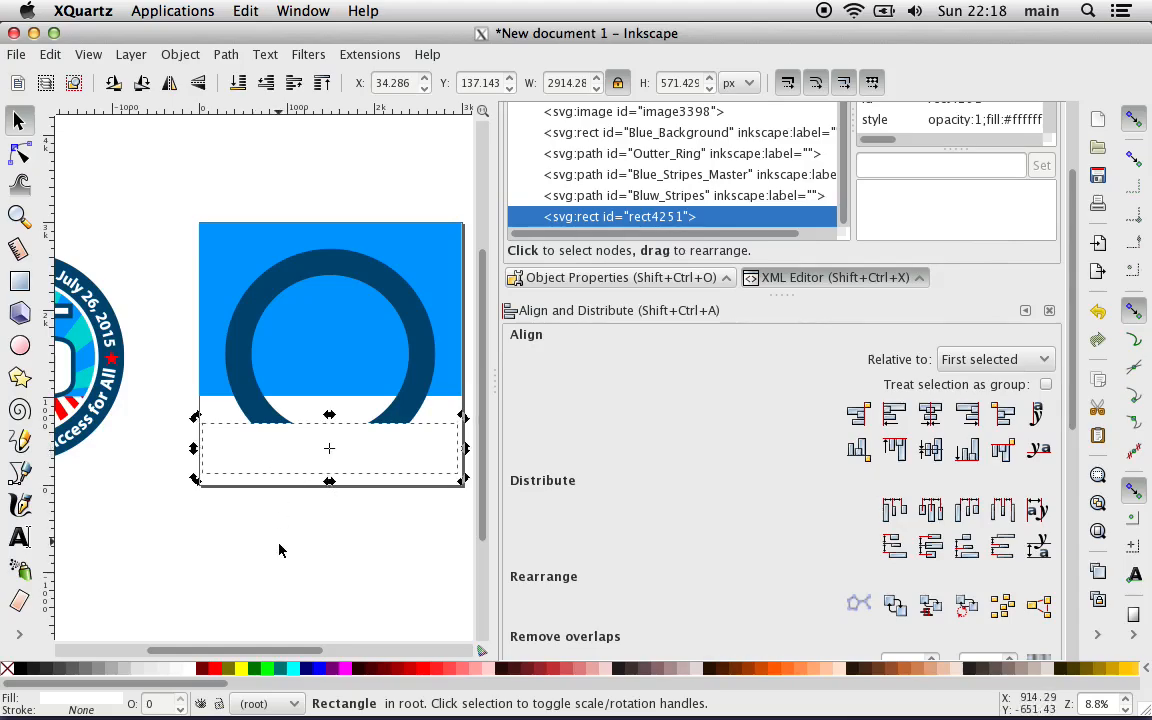
click(279, 549)
click(291, 464)
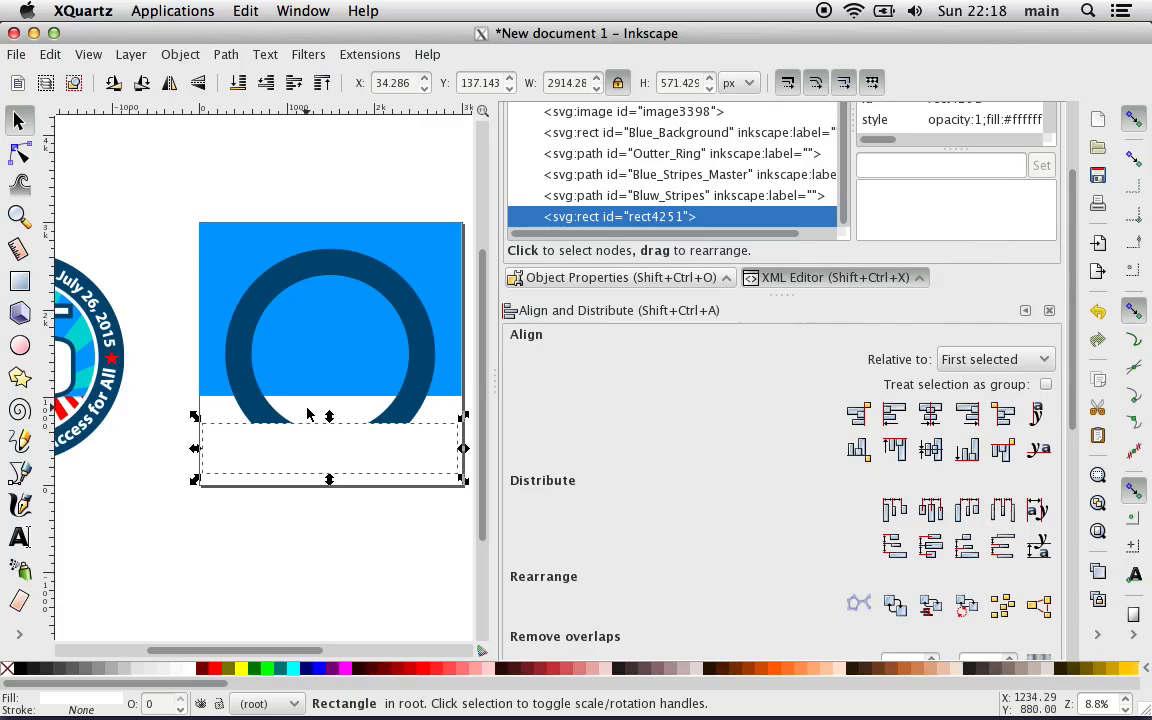
double_click(560, 80)
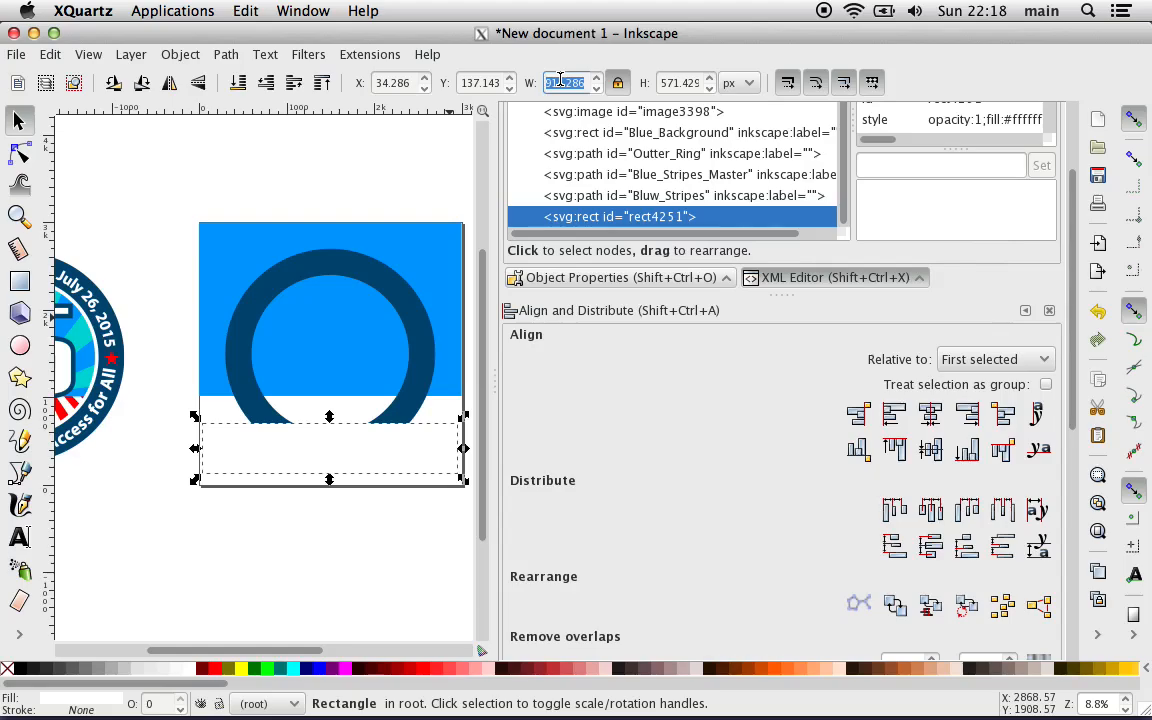
text(3000)
key(Return)
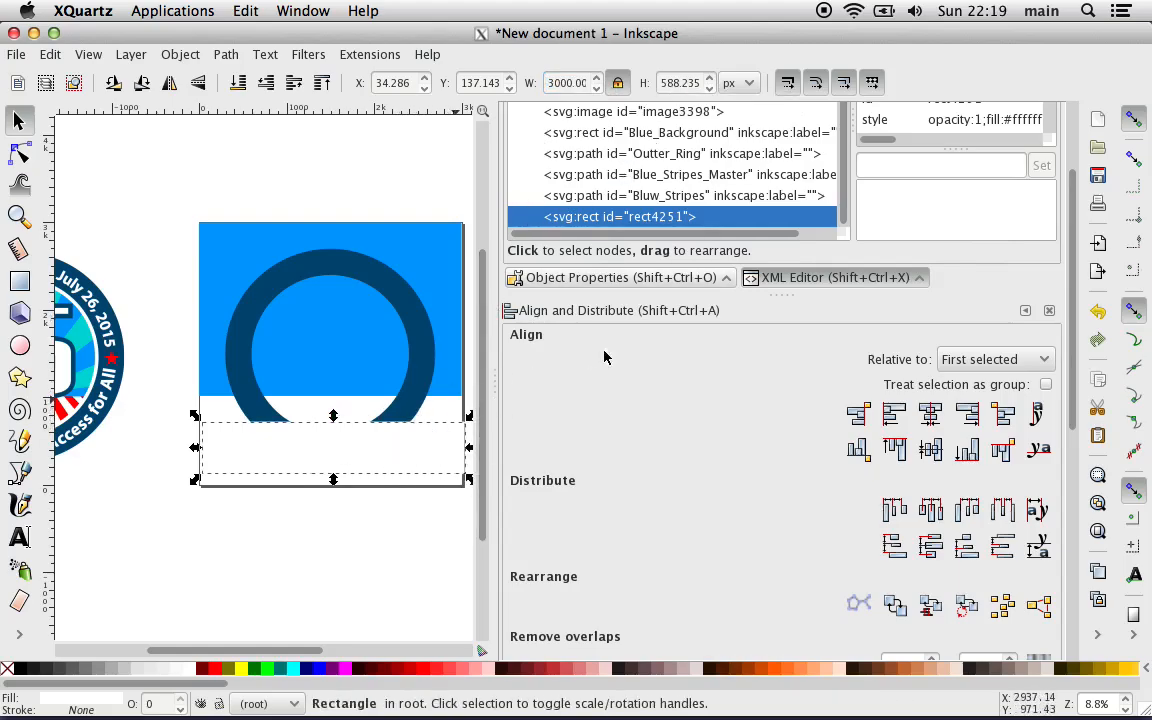
click(973, 358)
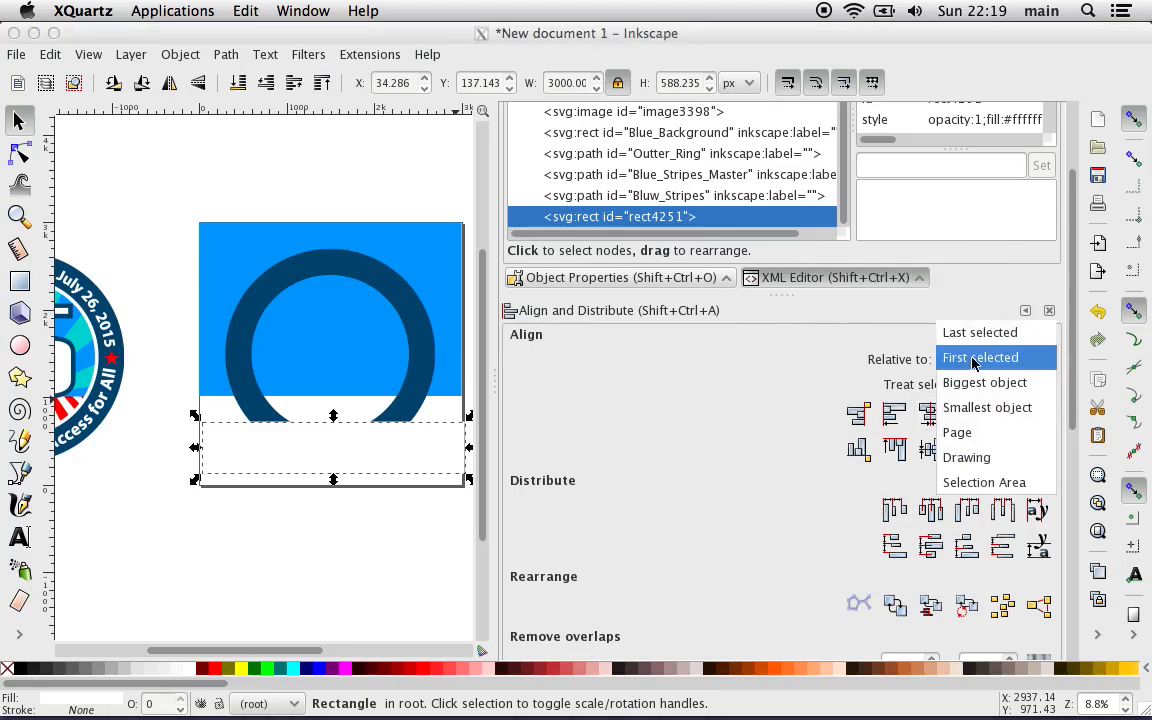
click(962, 434)
click(930, 415)
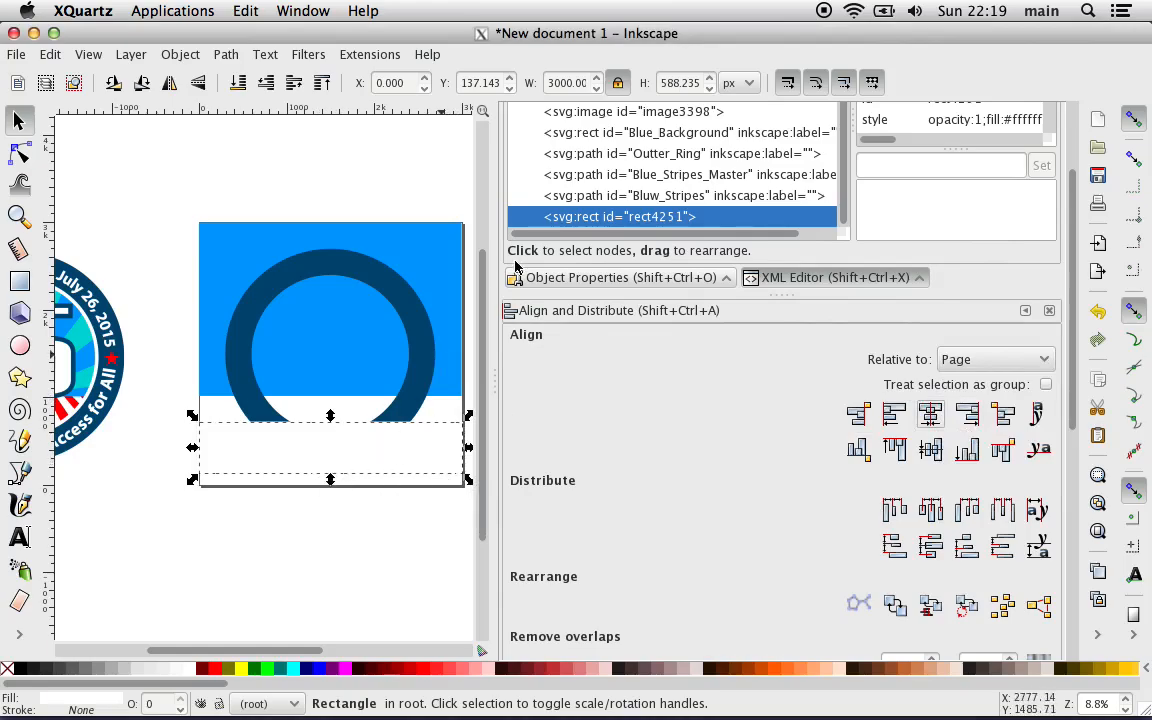
Step: Set the white rectangle's height to 3000 px, unlock its proportions, and set its width to 3000 px
triple_click(688, 84)
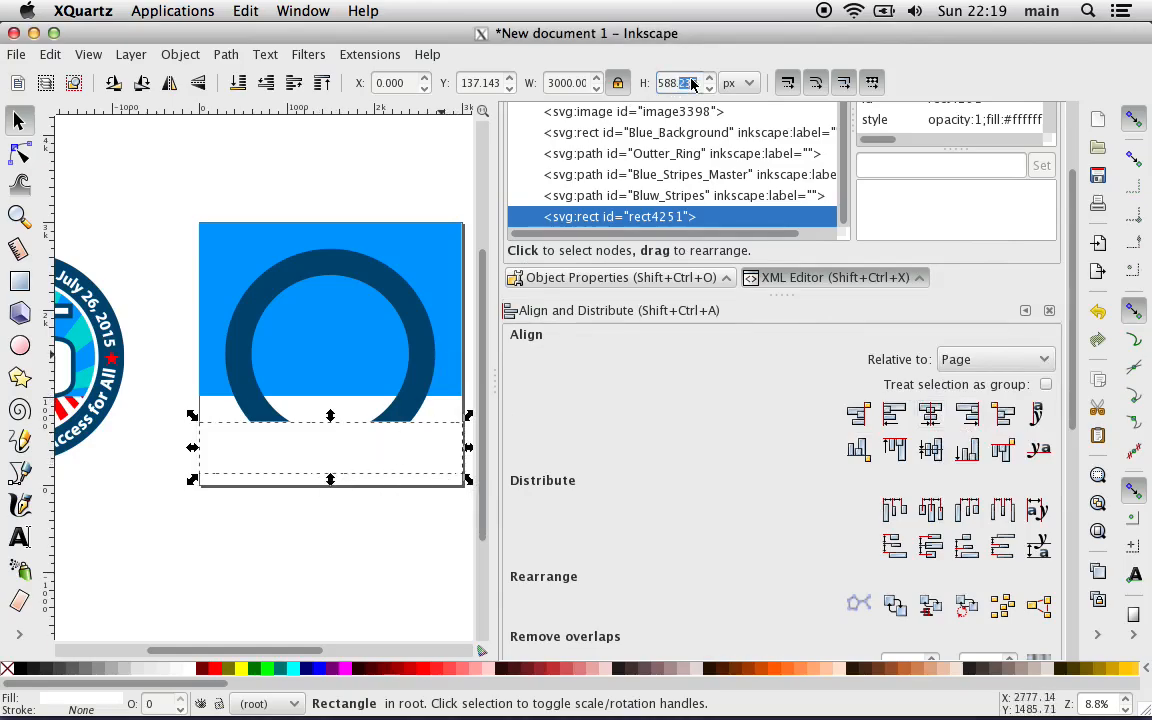
text(3000)
key(Return)
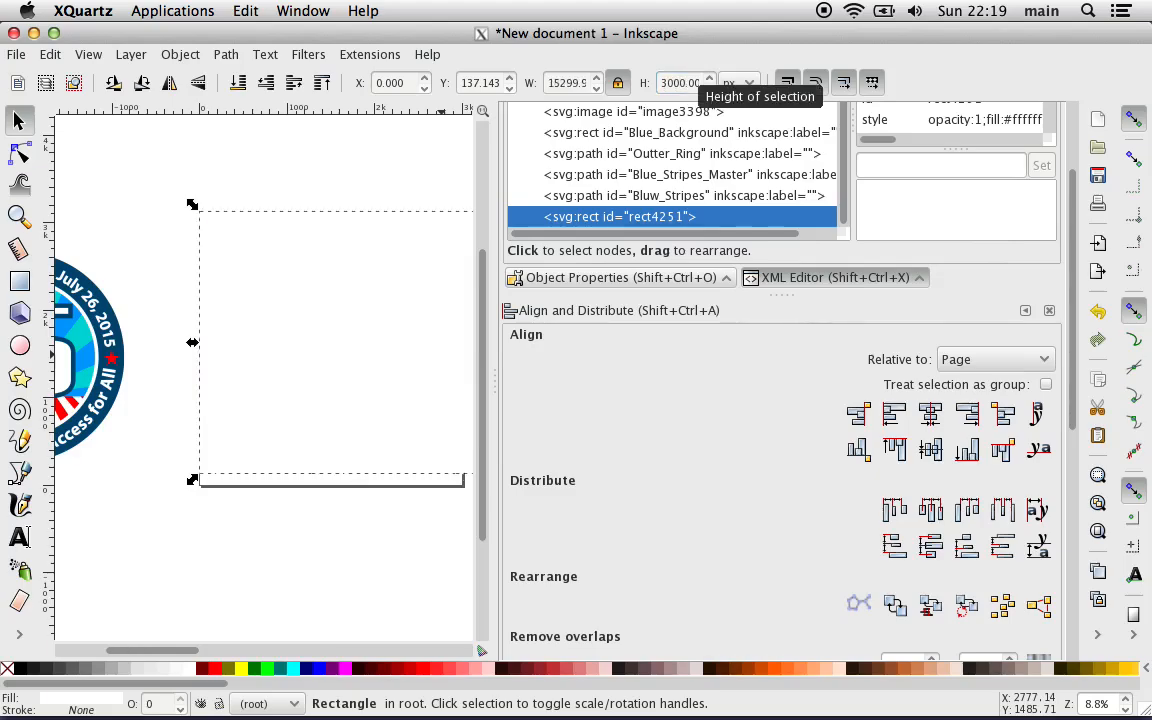
scroll(447, 340, right, 4)
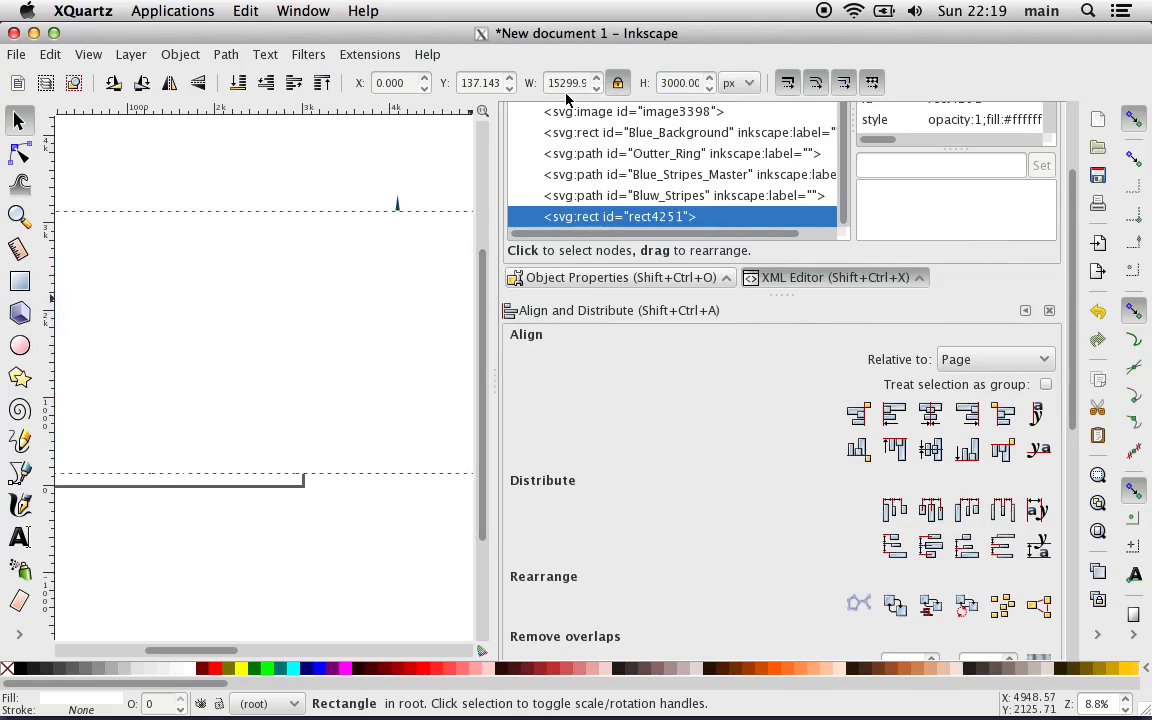
click(617, 82)
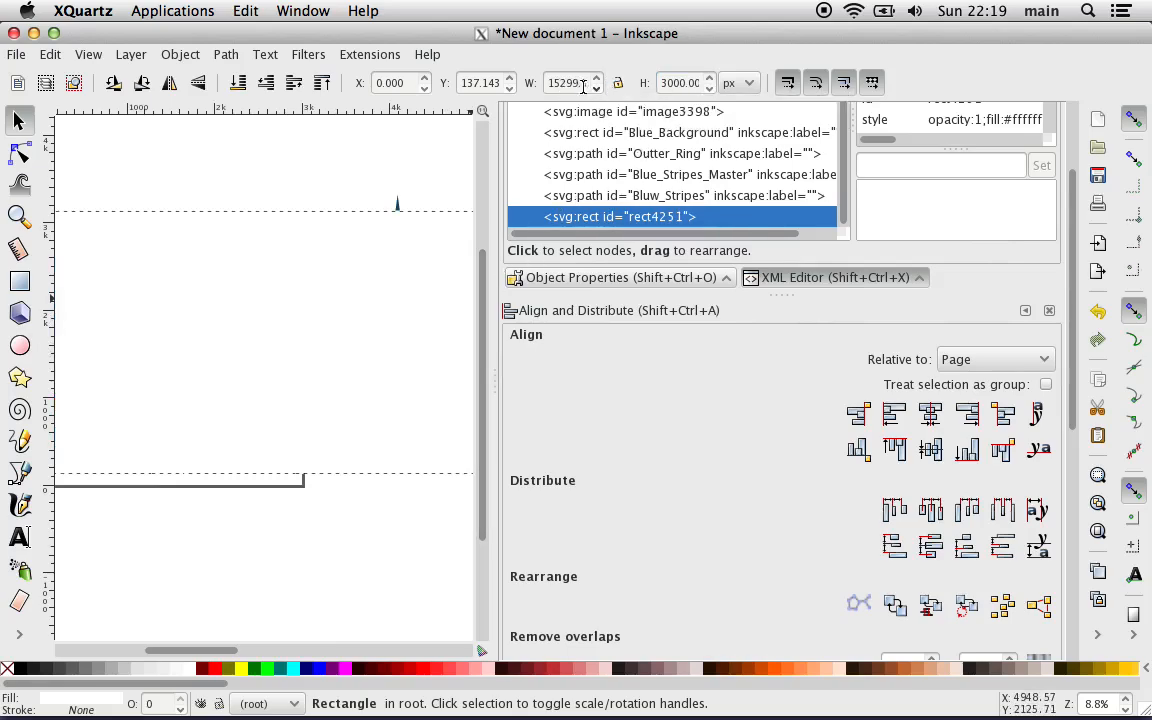
click(566, 88)
double_click(566, 87)
text(3000.00)
key(Return)
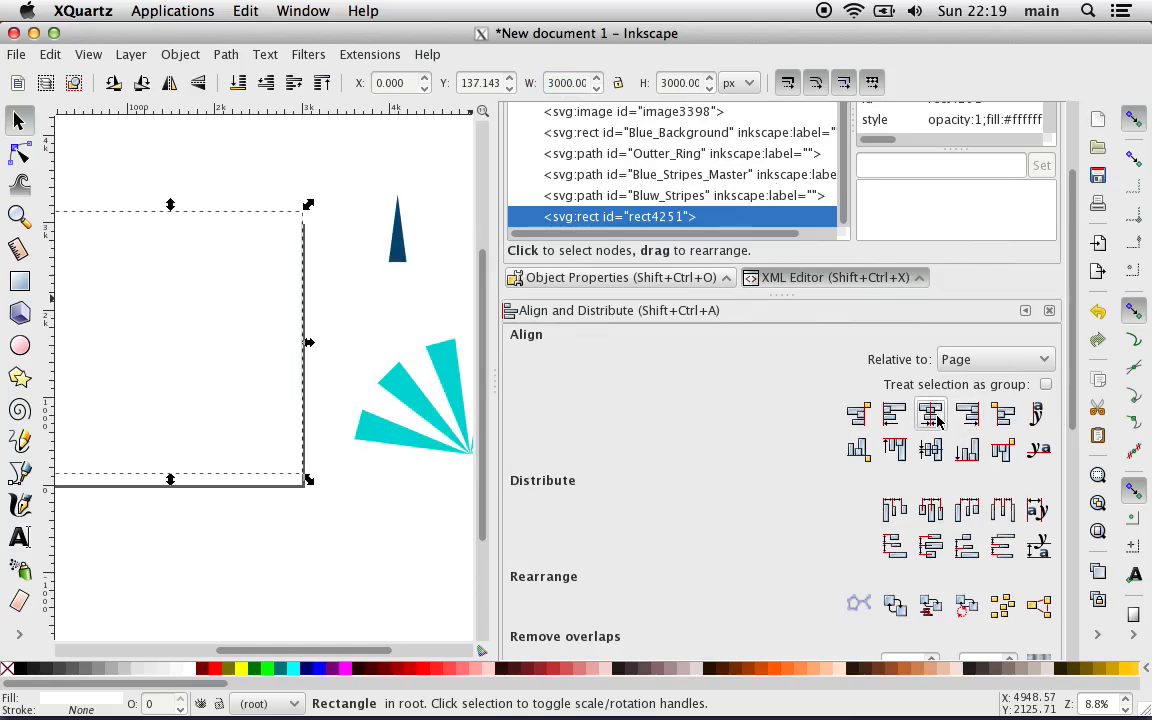
Step: Centre the white square vertically on the page and lower it in the stacking order to directly beneath Blue_Background
click(932, 450)
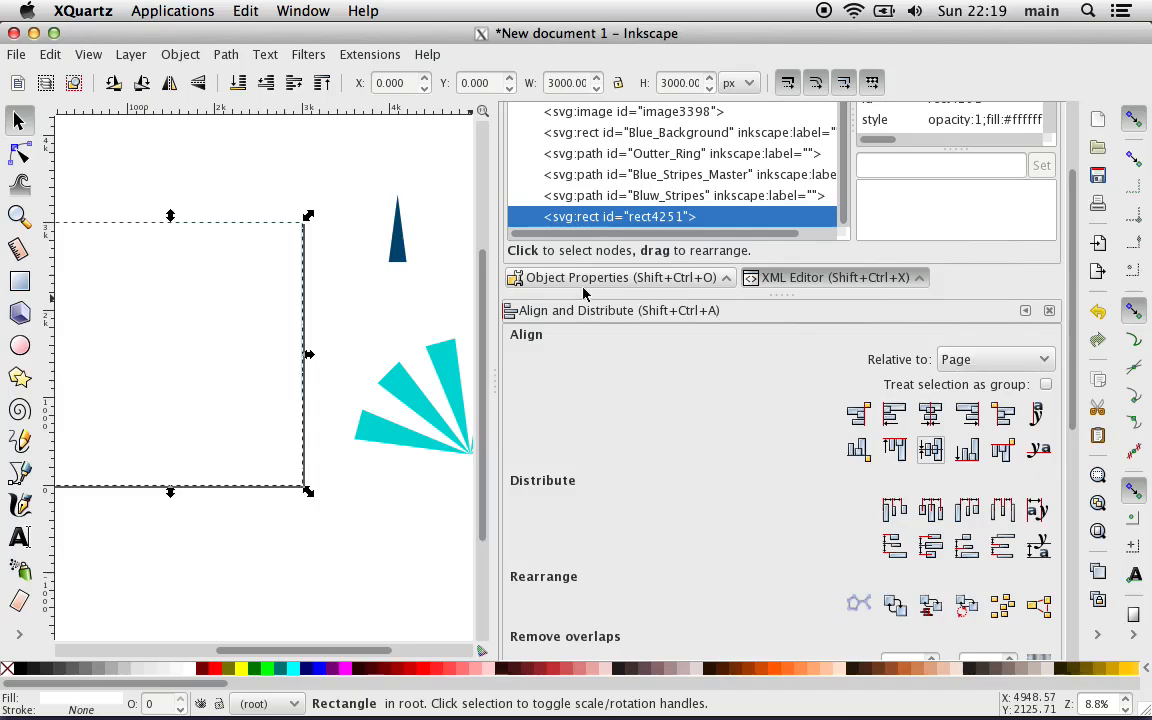
click(265, 83)
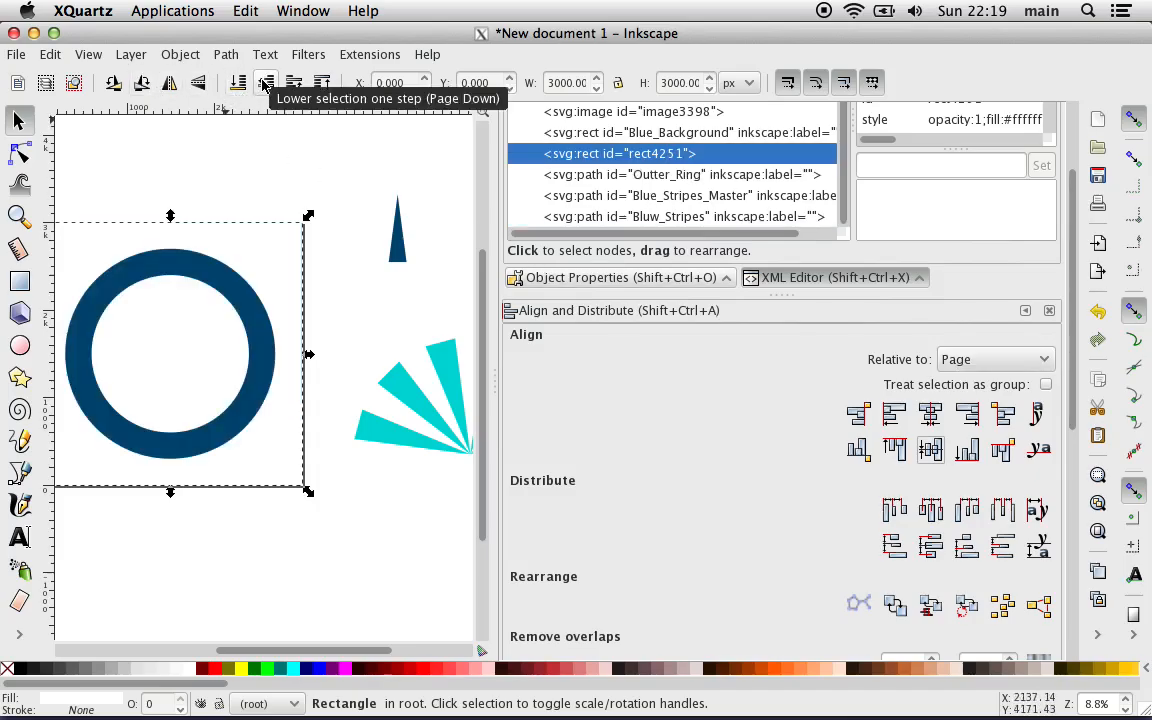
click(265, 83)
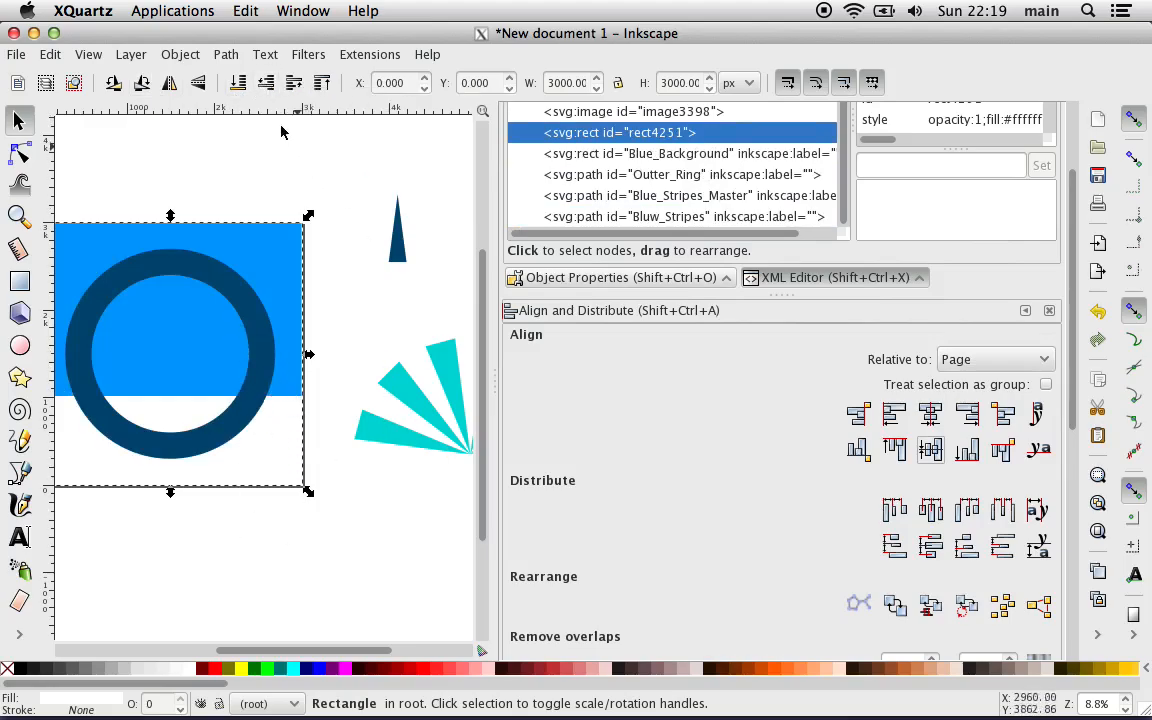
Step: Clear the white square's label and set its ID to "White Background" in the object properties
scroll(897, 176, up, 2)
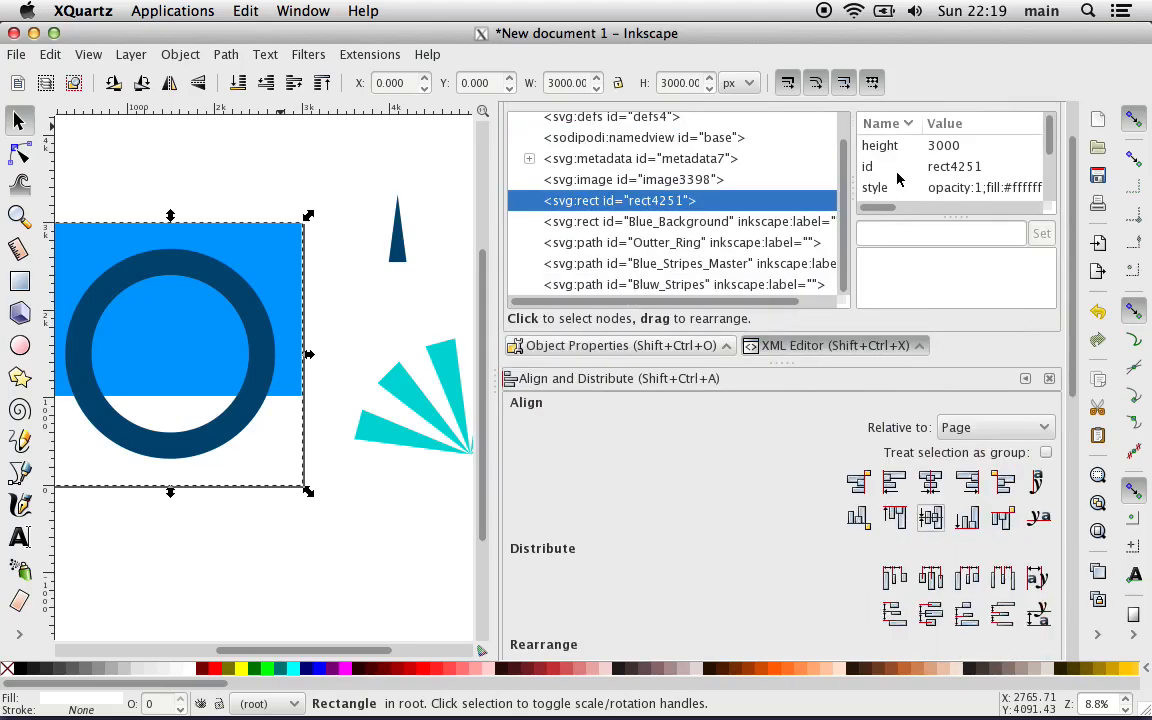
scroll(897, 178, down, 3)
scroll(897, 178, up, 2)
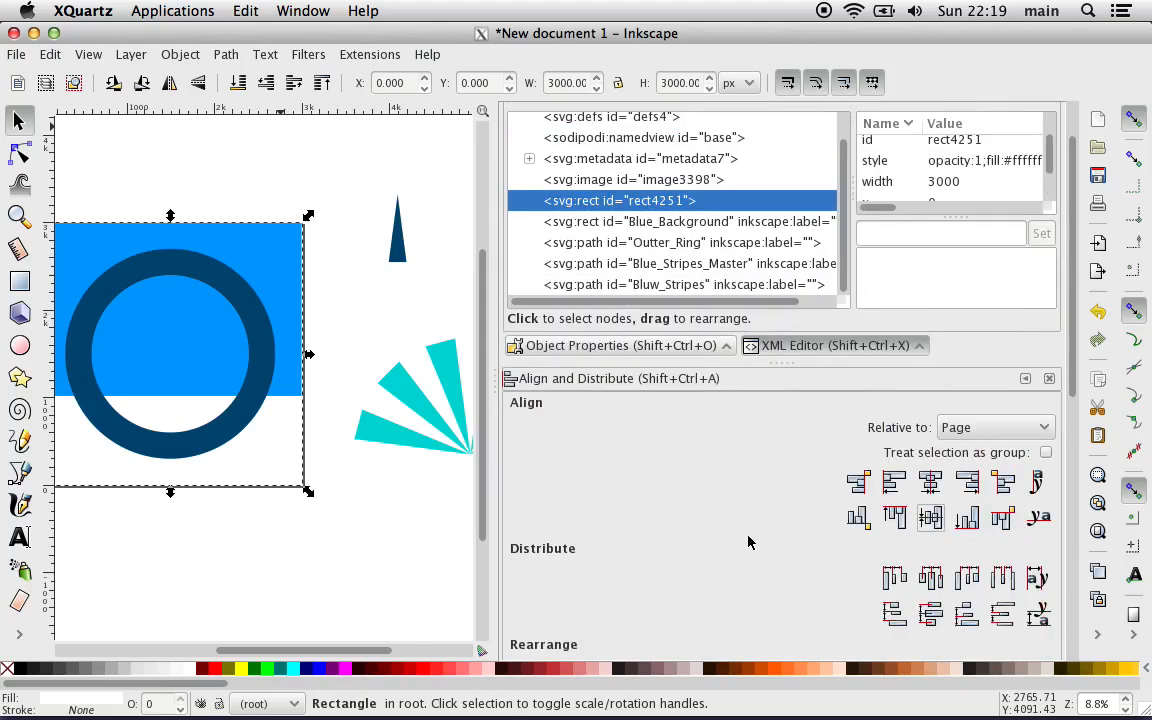
scroll(748, 542, up, 2)
click(620, 412)
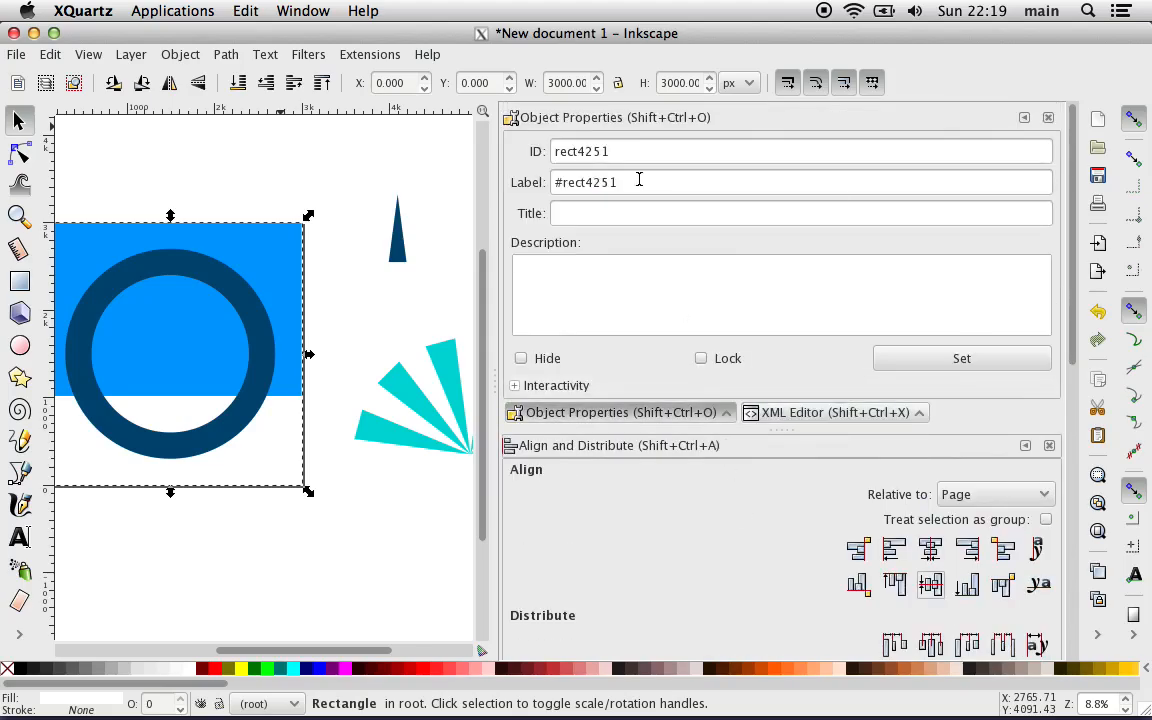
triple_click(597, 182)
key(BackSpace)
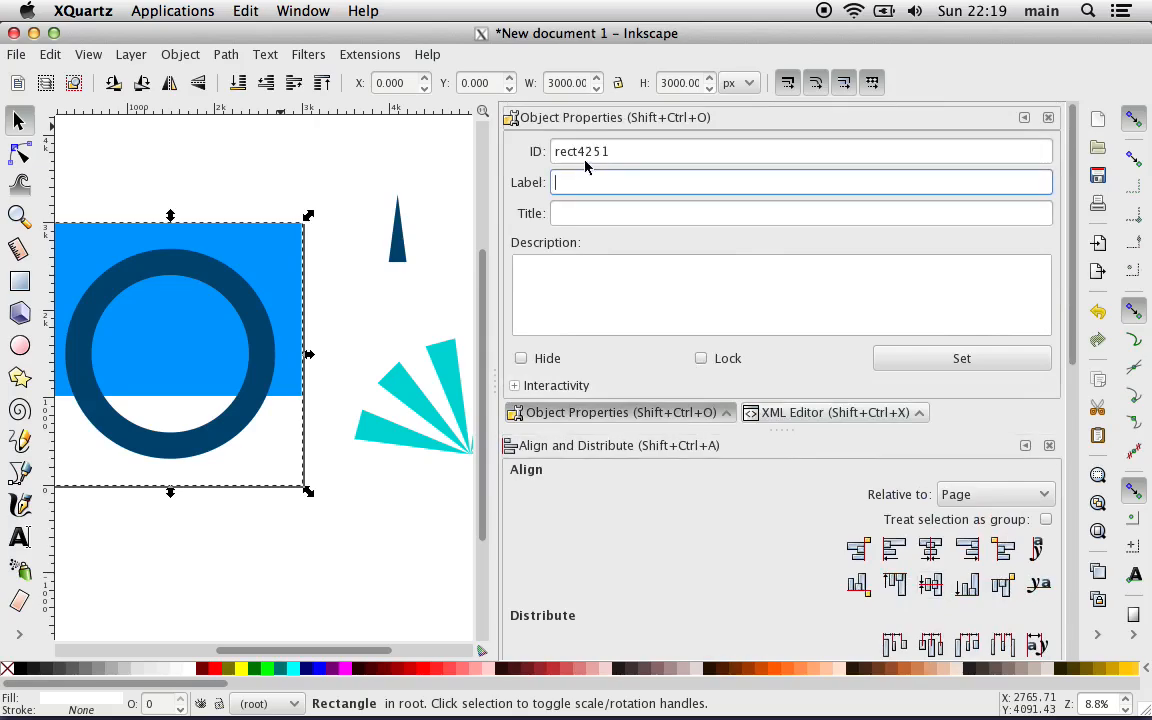
triple_click(577, 153)
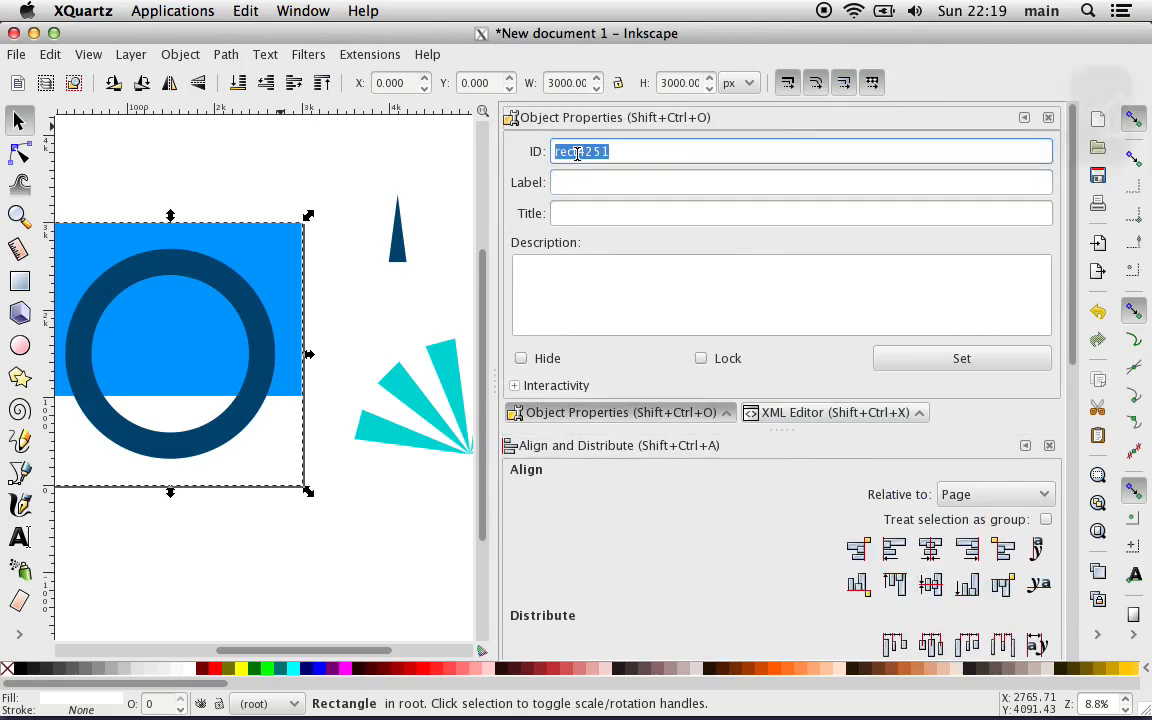
text(White)
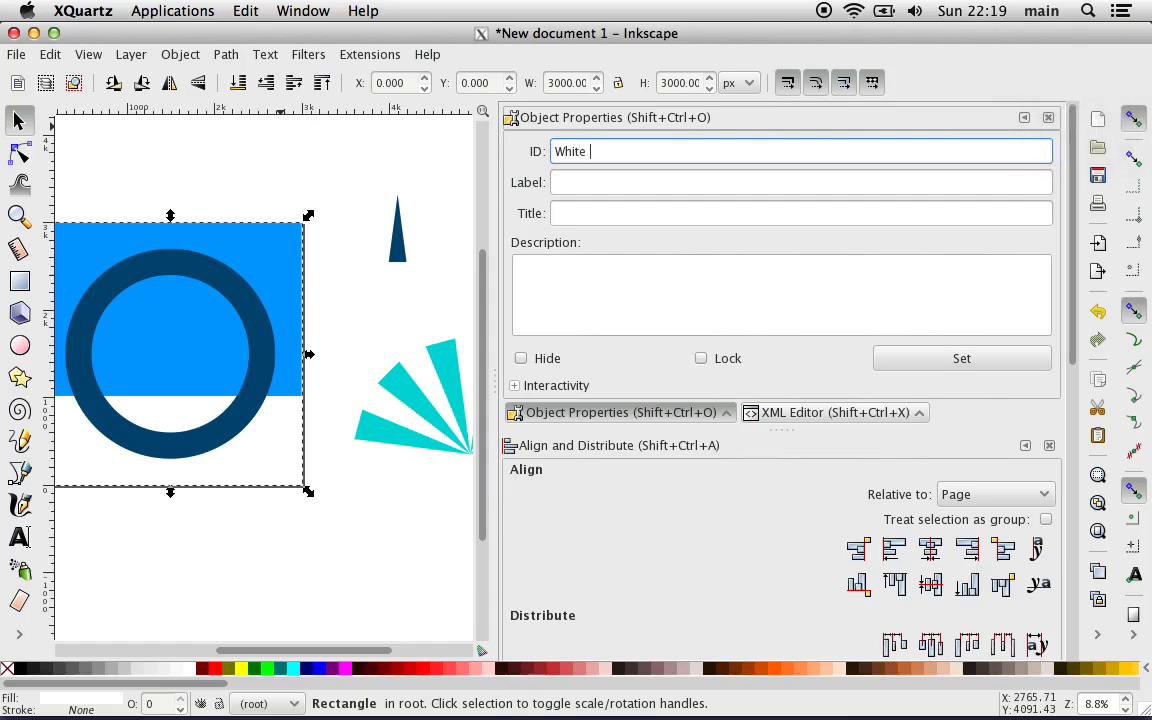
text( Background)
click(905, 358)
Step: Compare the rebuilt ring and background with the imported badge, examining the white ring around its inner artwork up close
scroll(380, 572, left, 2)
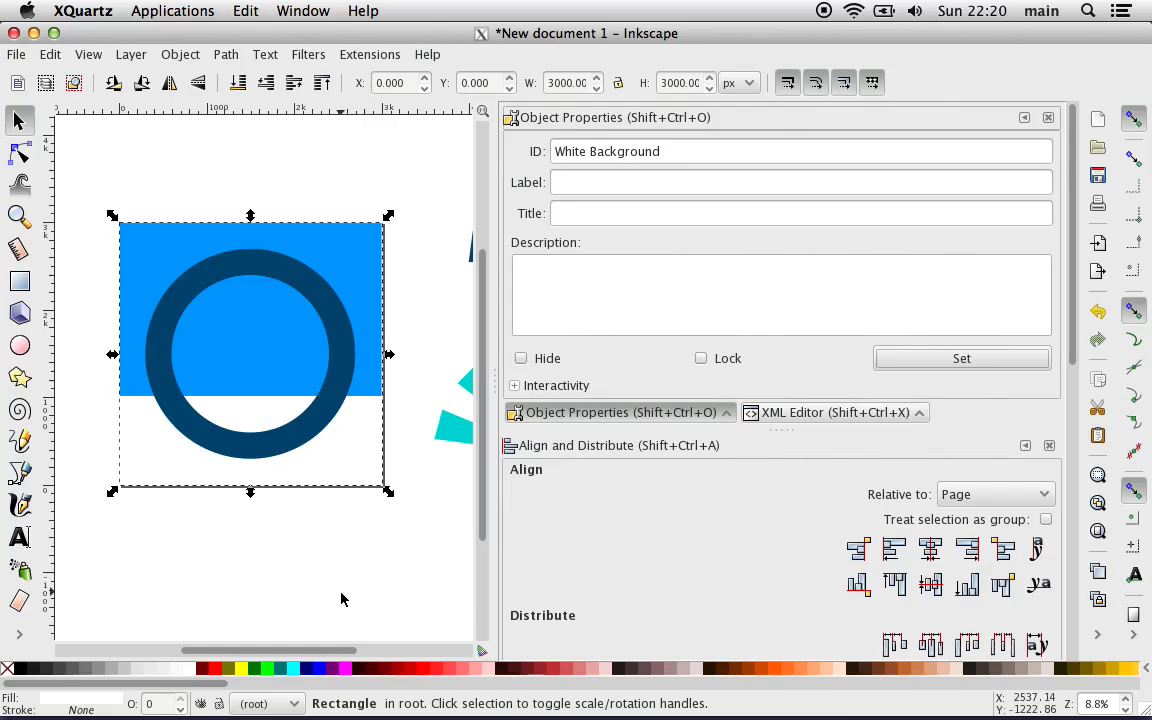
scroll(341, 599, right, 5)
scroll(341, 599, left, 3)
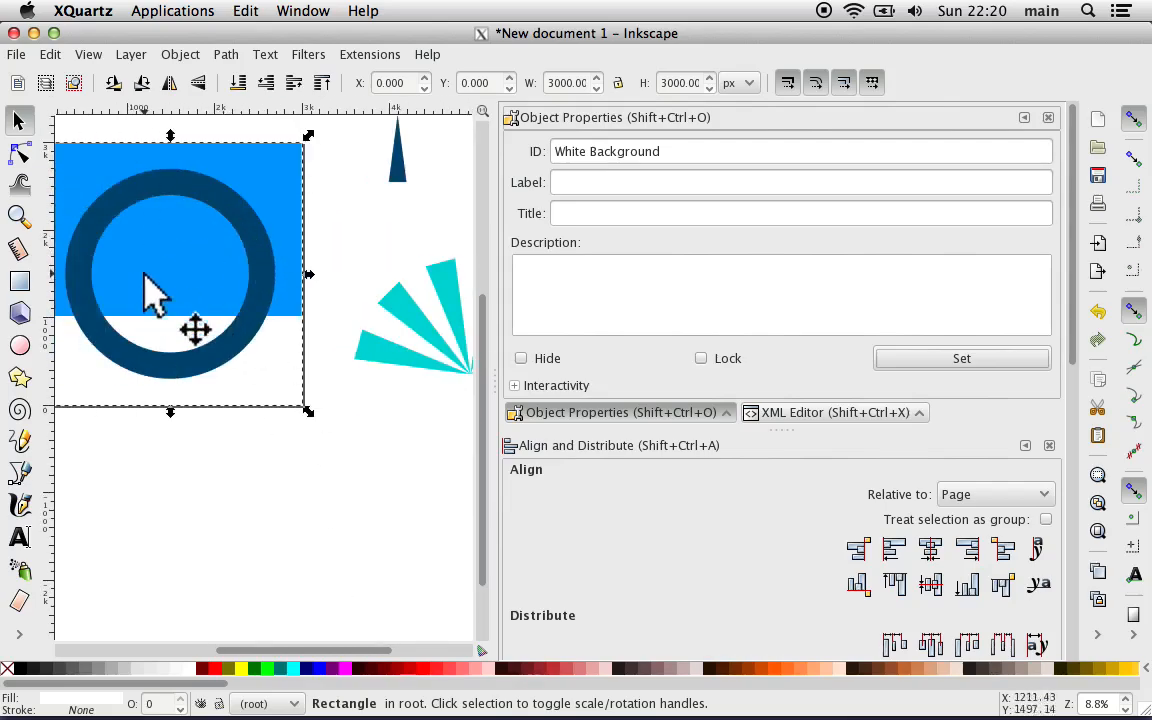
scroll(244, 296, left, 5)
scroll(255, 303, up, 2)
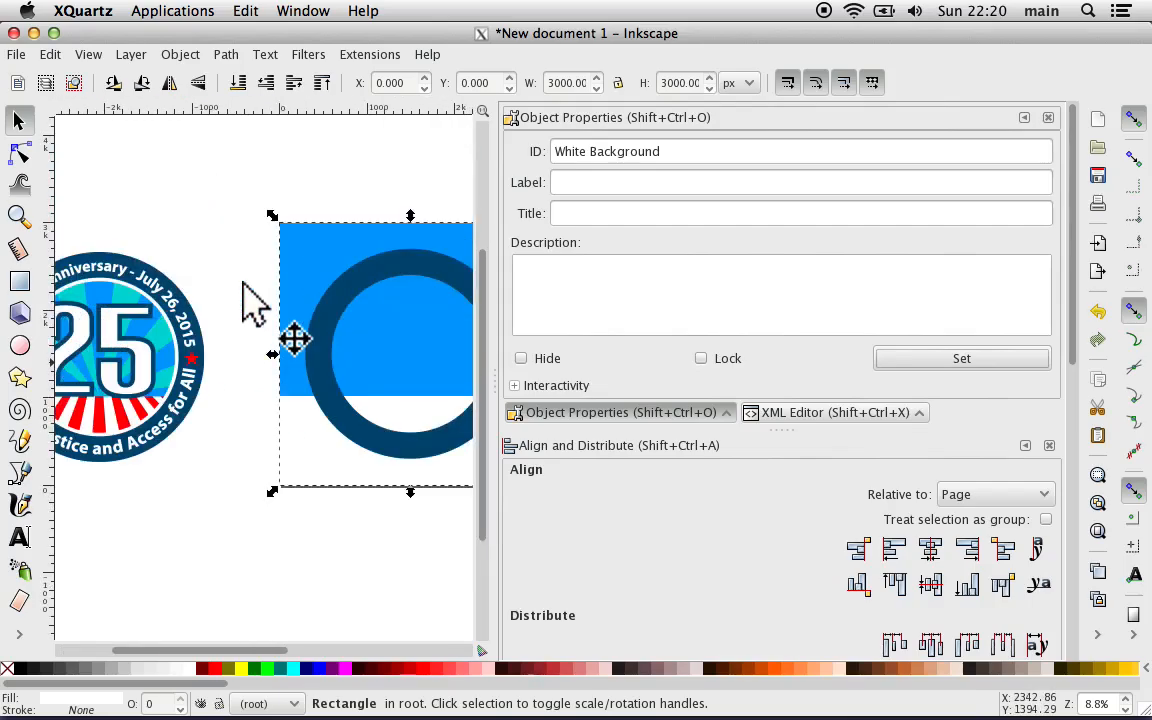
scroll(257, 305, left, 4)
key(plus)
key(plus)
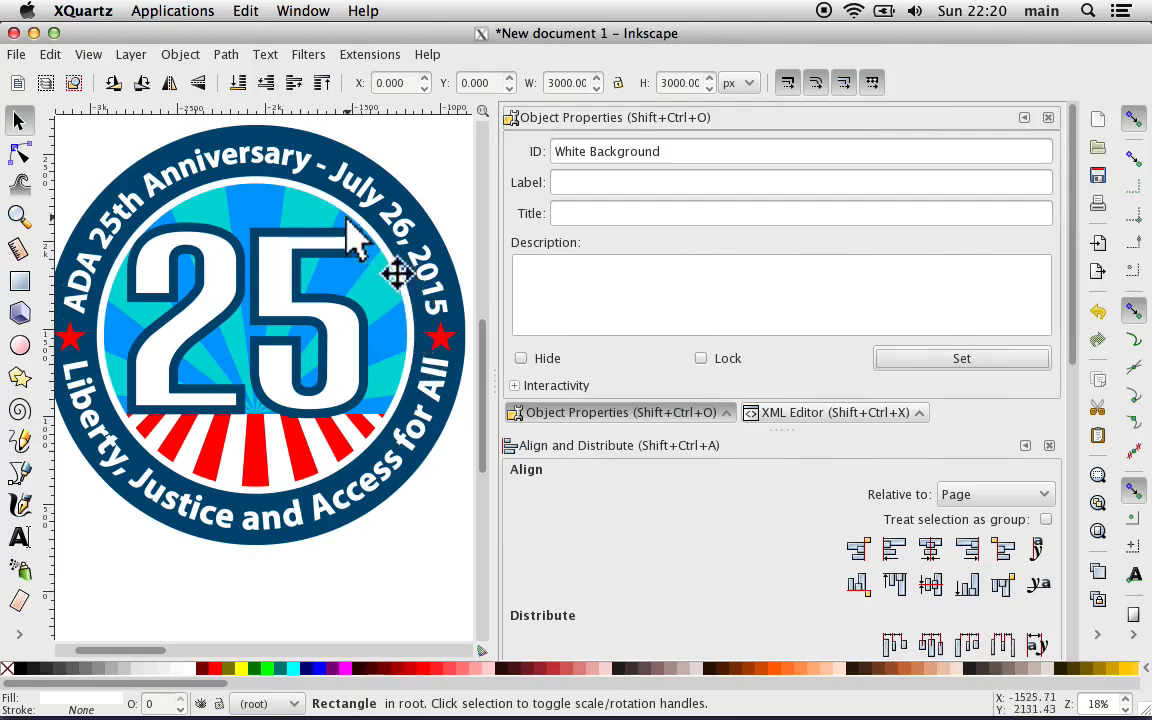
scroll(228, 430, right, 2)
scroll(228, 432, right, 4)
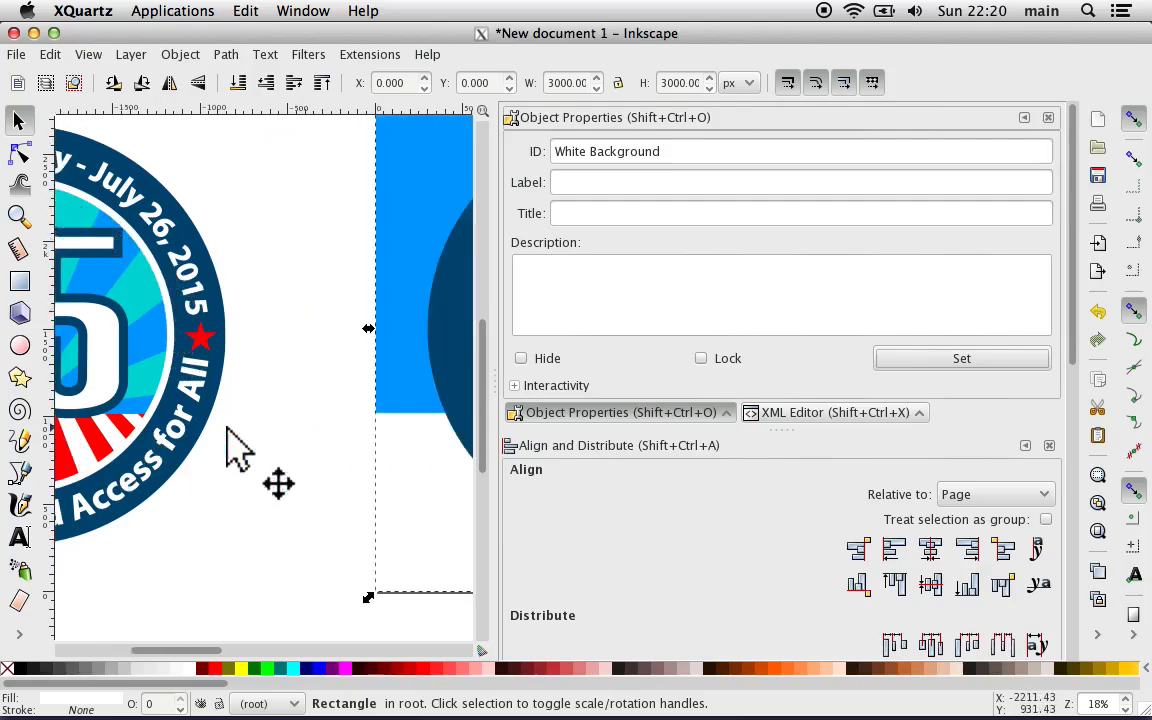
Step: Draw a circle in the empty area below the imported badge and fill it with red #FF0000
key(minus)
key(minus)
key(minus)
scroll(231, 437, down, 4)
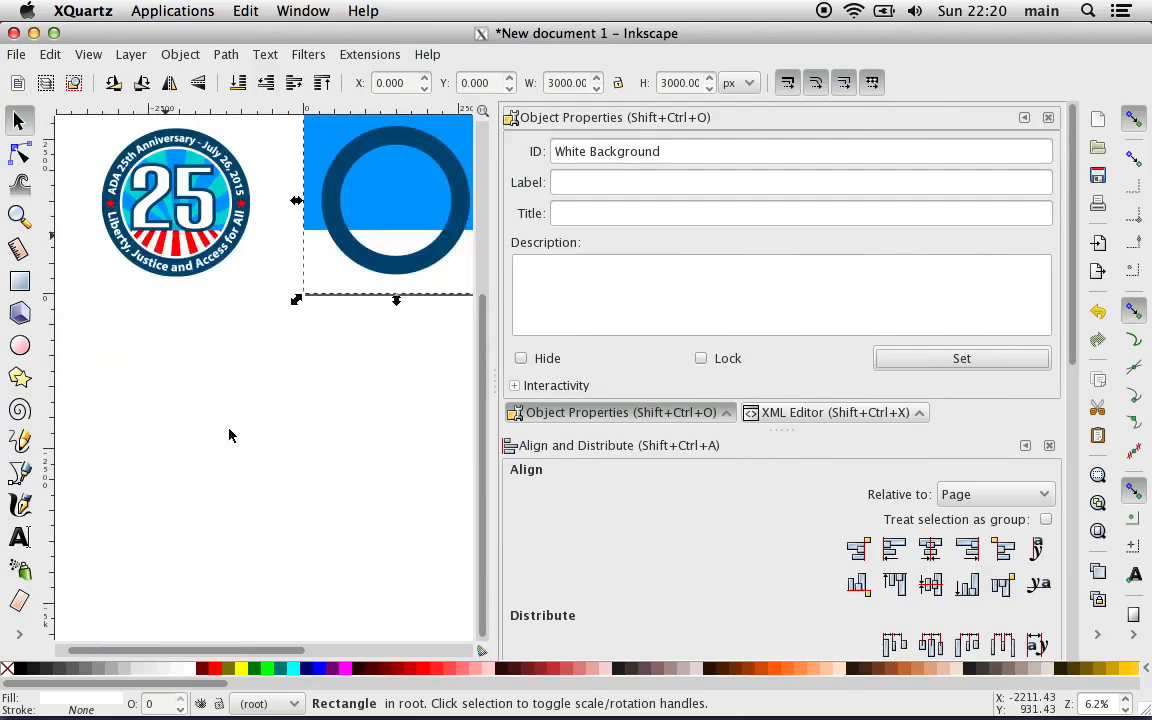
click(20, 345)
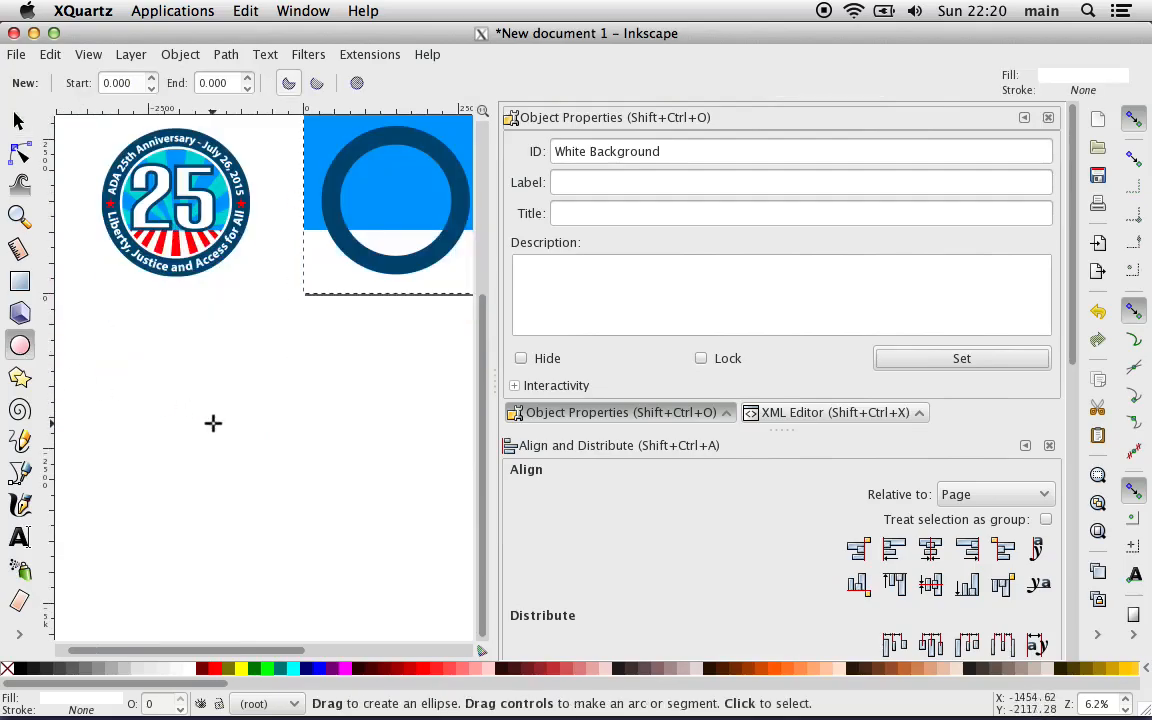
drag(203, 384, 326, 493)
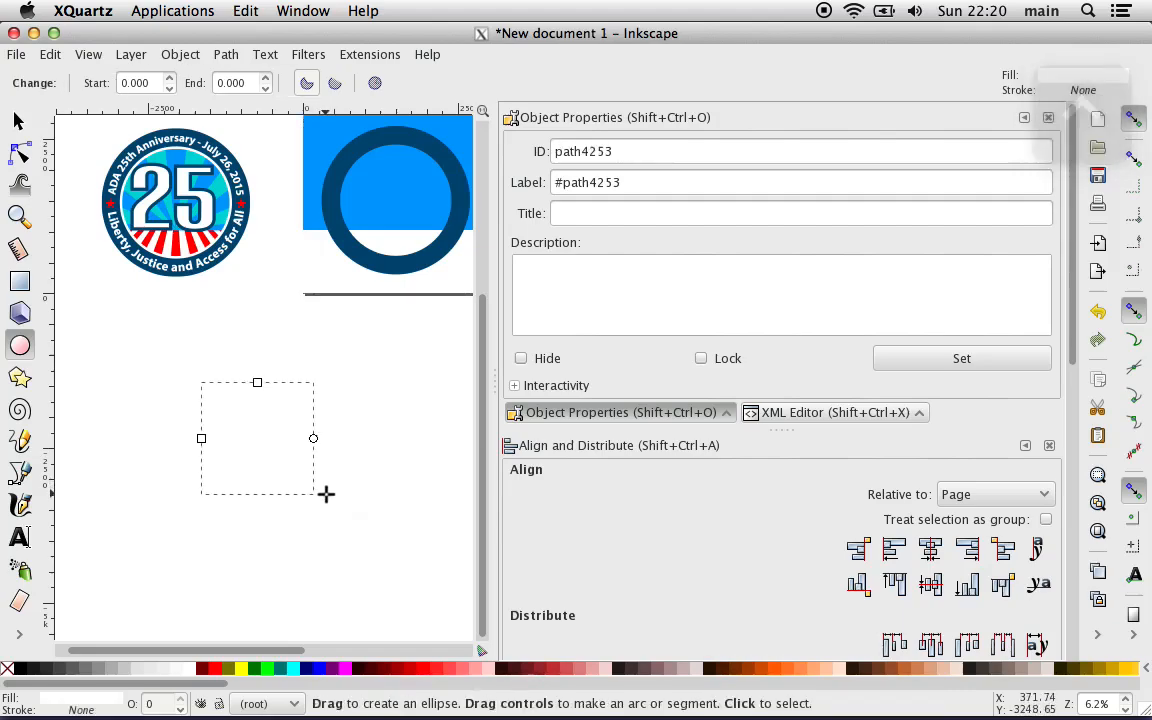
click(214, 673)
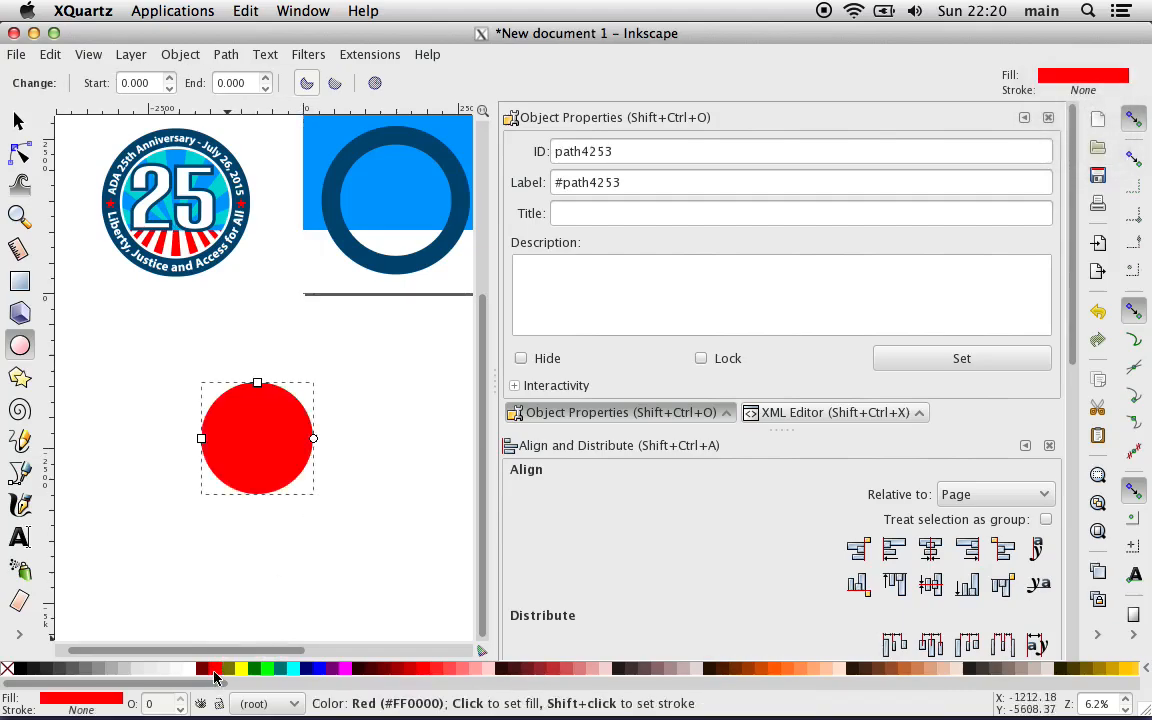
drag(214, 673, 271, 271)
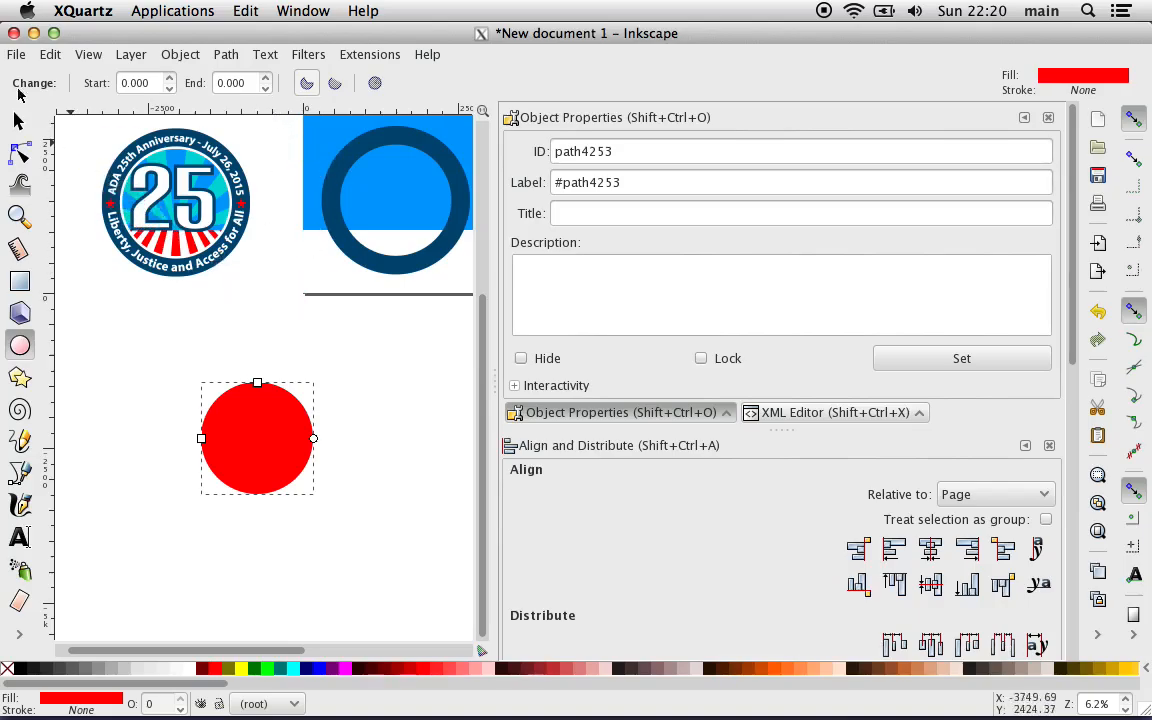
Step: Lock the red circle's proportions and set its width and height to 1720 px
click(18, 120)
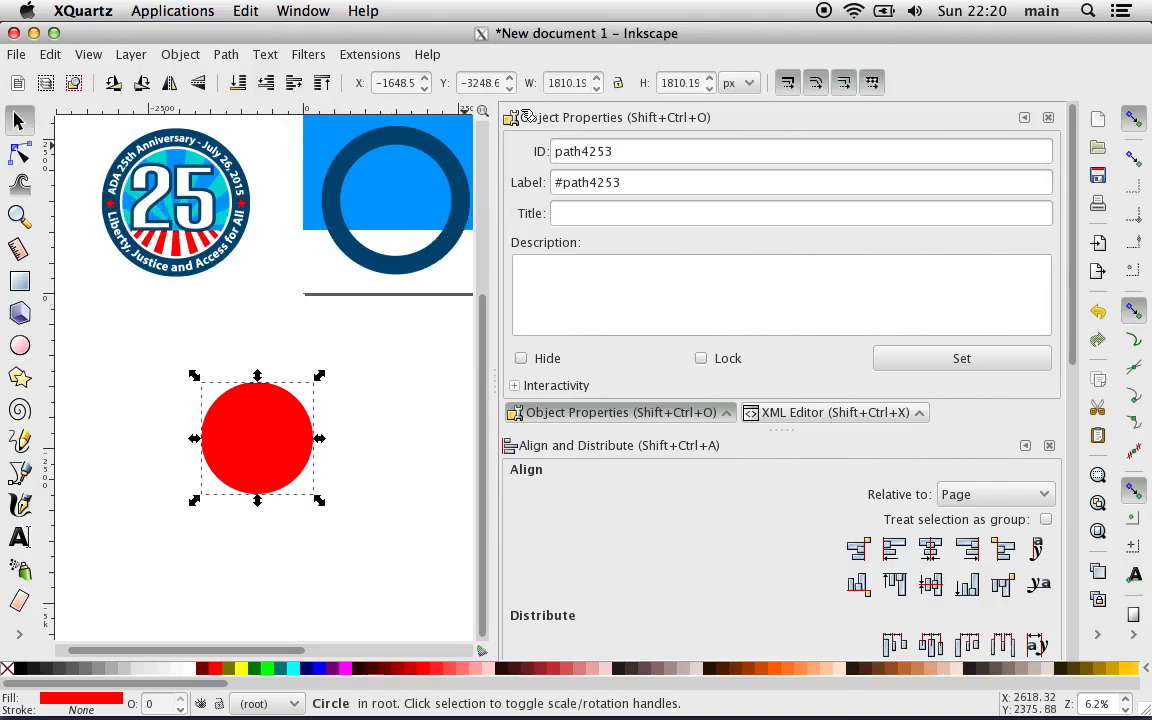
double_click(582, 84)
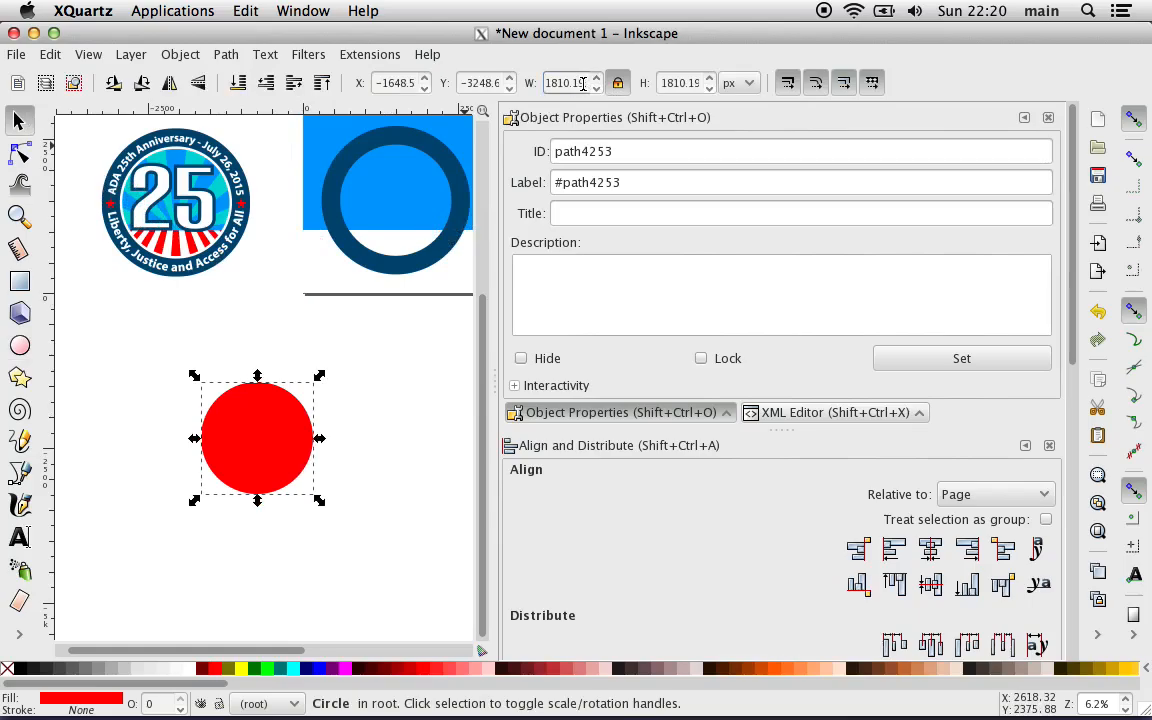
text(1720)
key(Return)
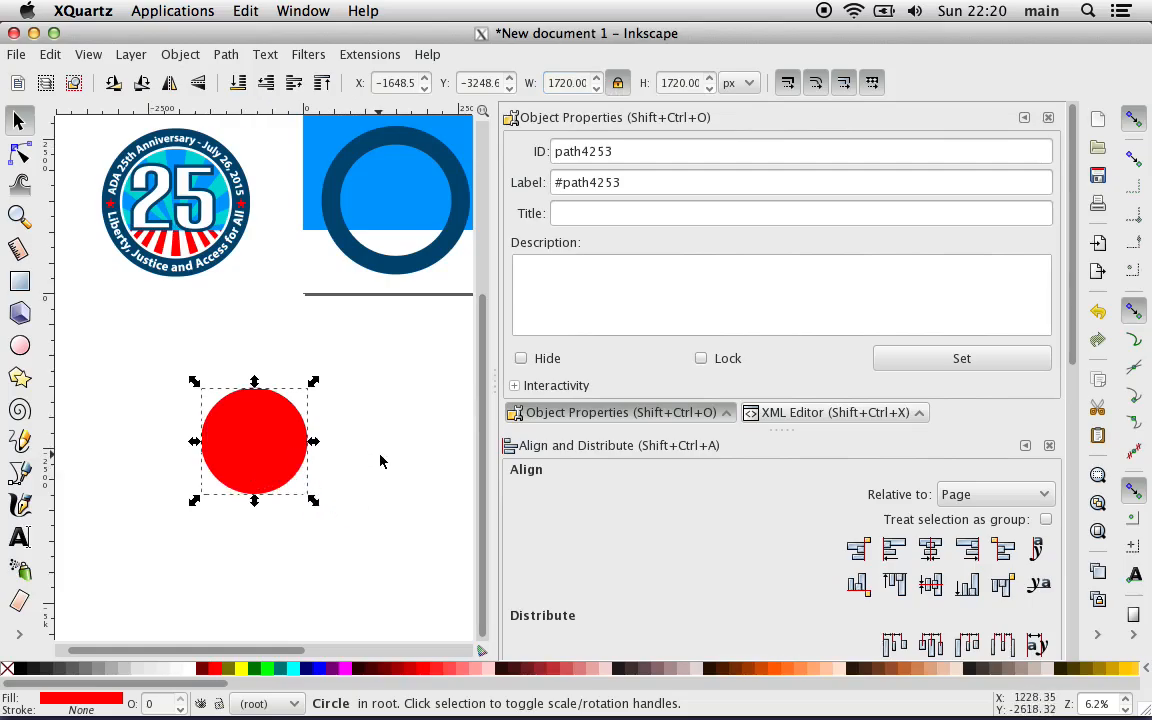
Step: Duplicate the White_Background square and move the copy off the page, beside the red circle
scroll(380, 461, right, 4)
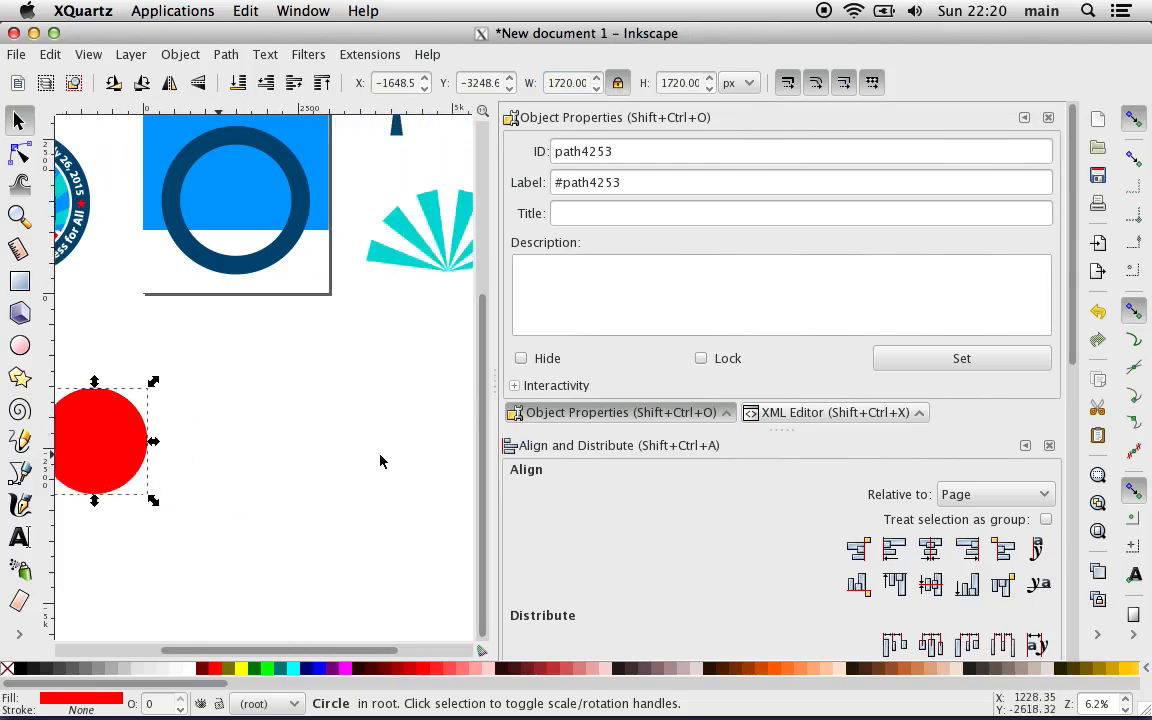
scroll(380, 461, left, 2)
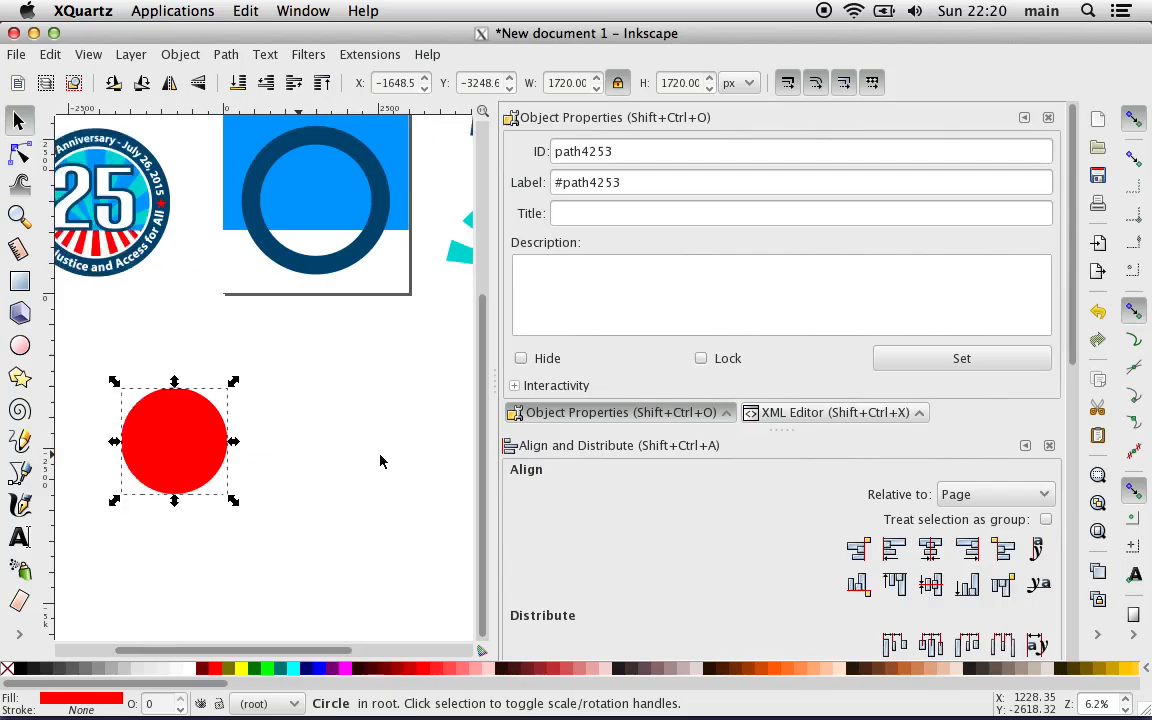
click(252, 292)
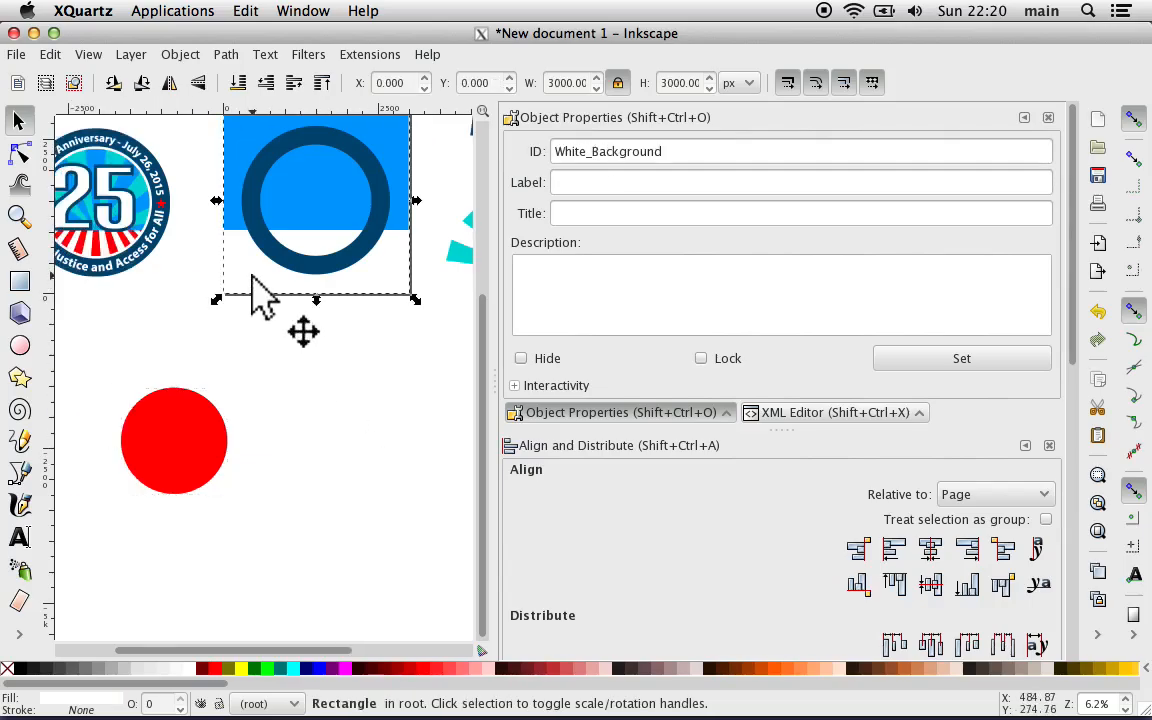
right_click(252, 276)
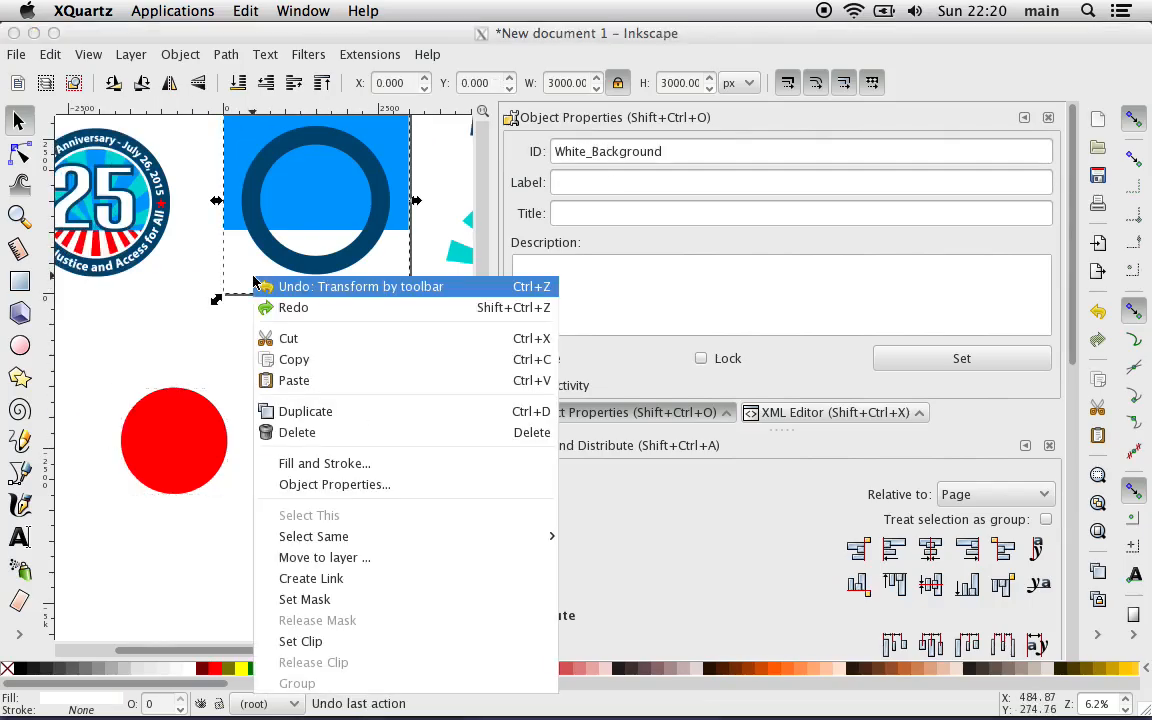
click(322, 413)
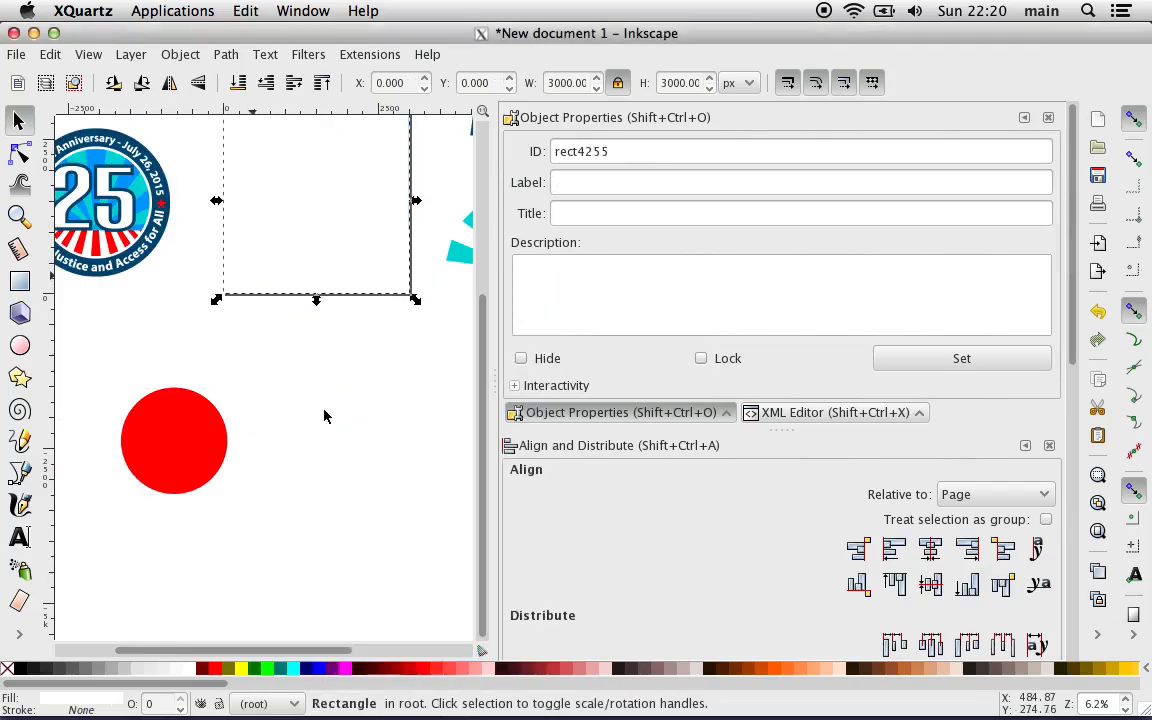
drag(319, 226, 342, 526)
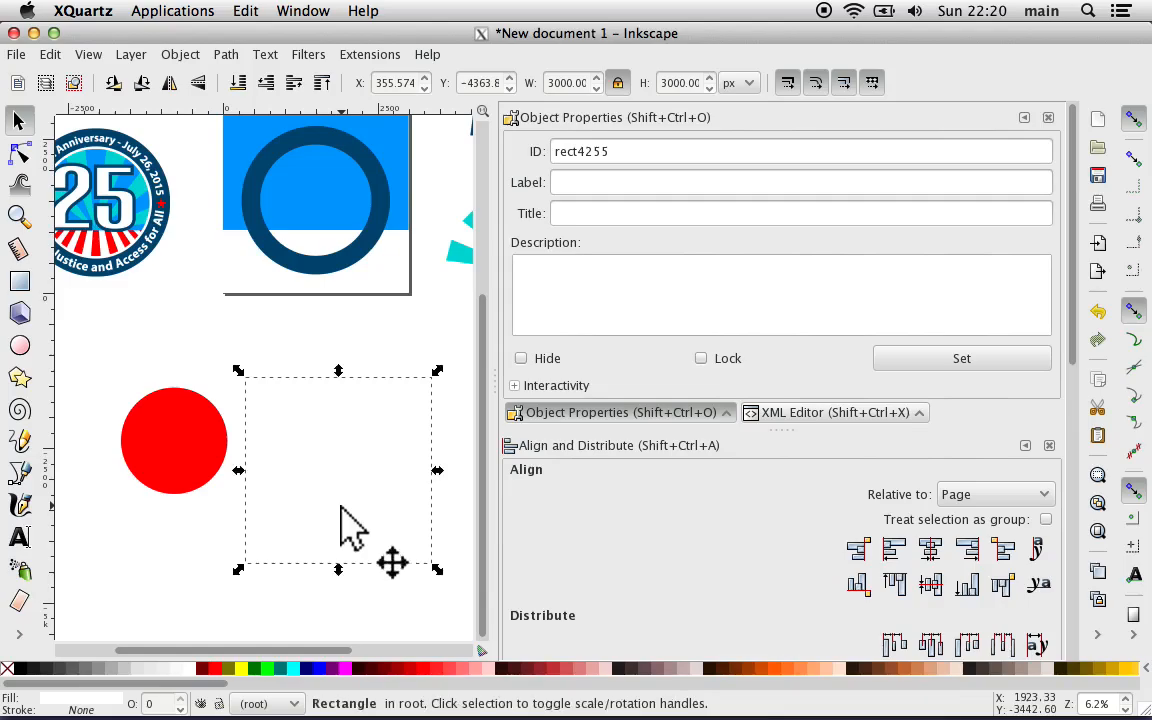
Step: Center the red circle on the white square copy along both axes, aligning relative to First selected
shift+click(184, 452)
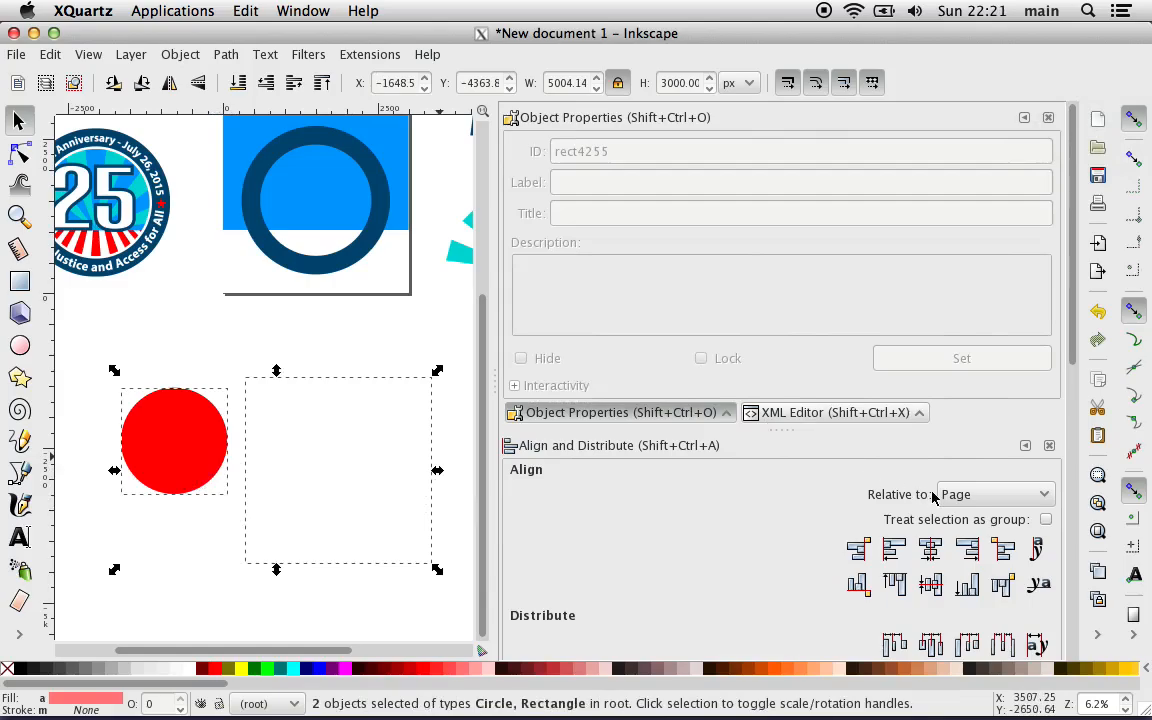
scroll(932, 497, down, 5)
click(953, 293)
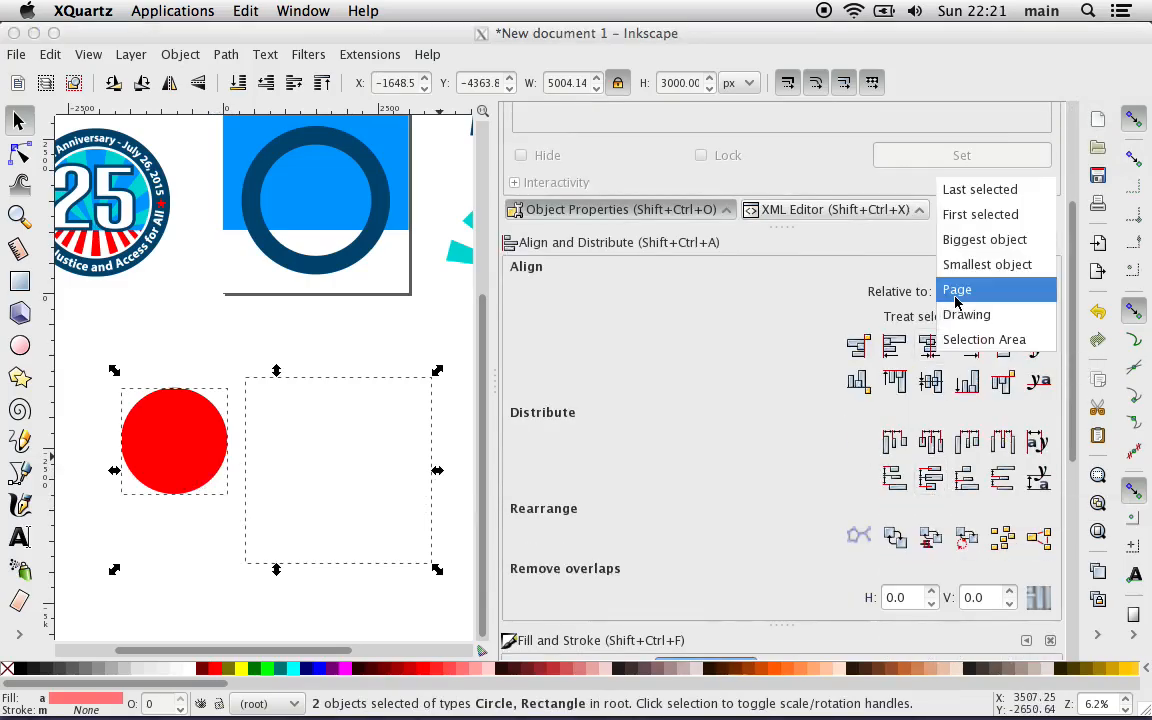
click(990, 216)
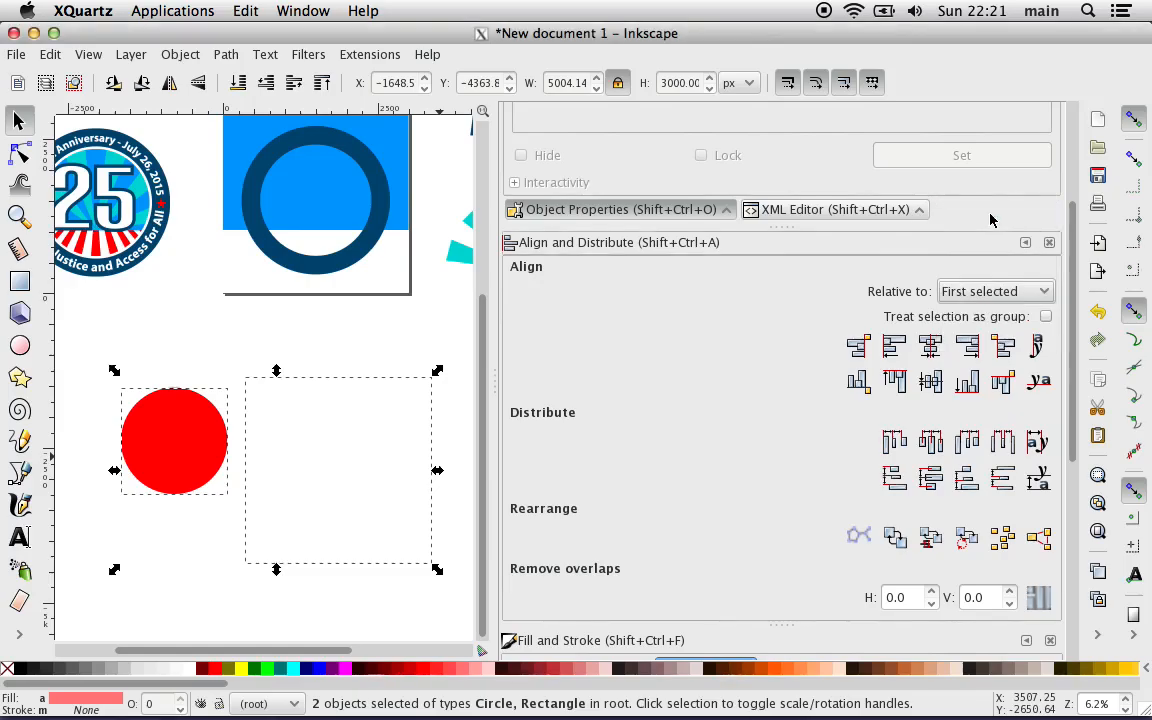
click(930, 347)
click(930, 382)
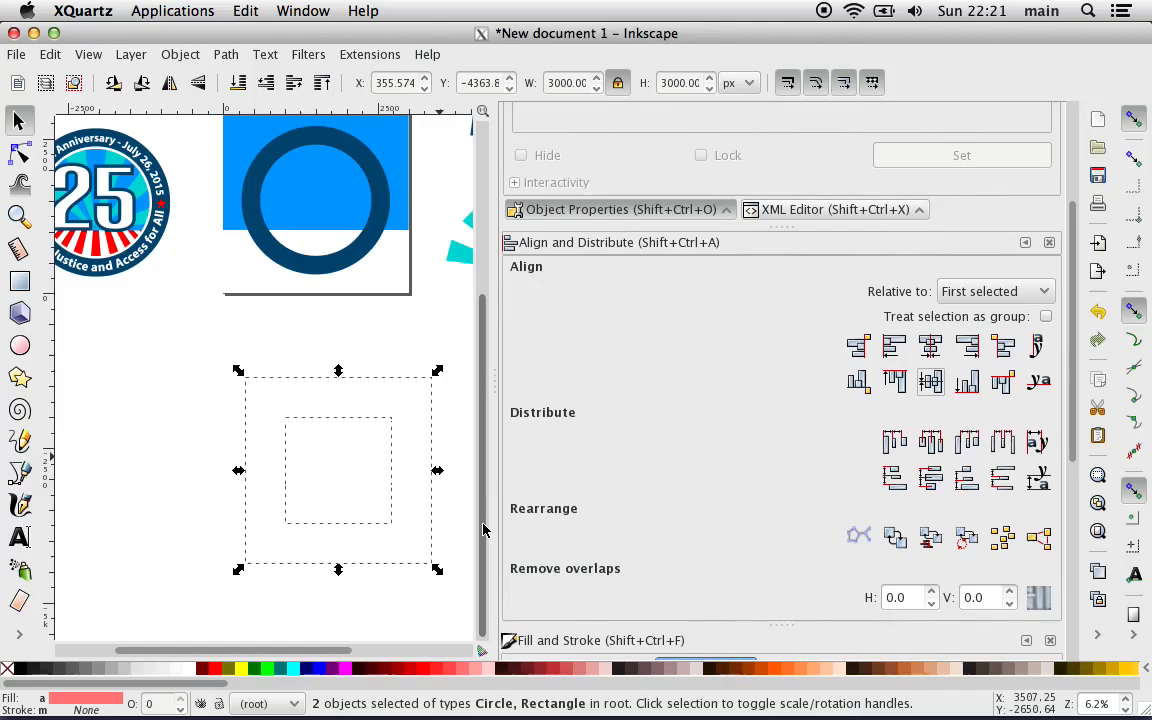
Step: Try to cut the circle out of the white square with Difference, and undo the attempt
click(230, 58)
click(255, 189)
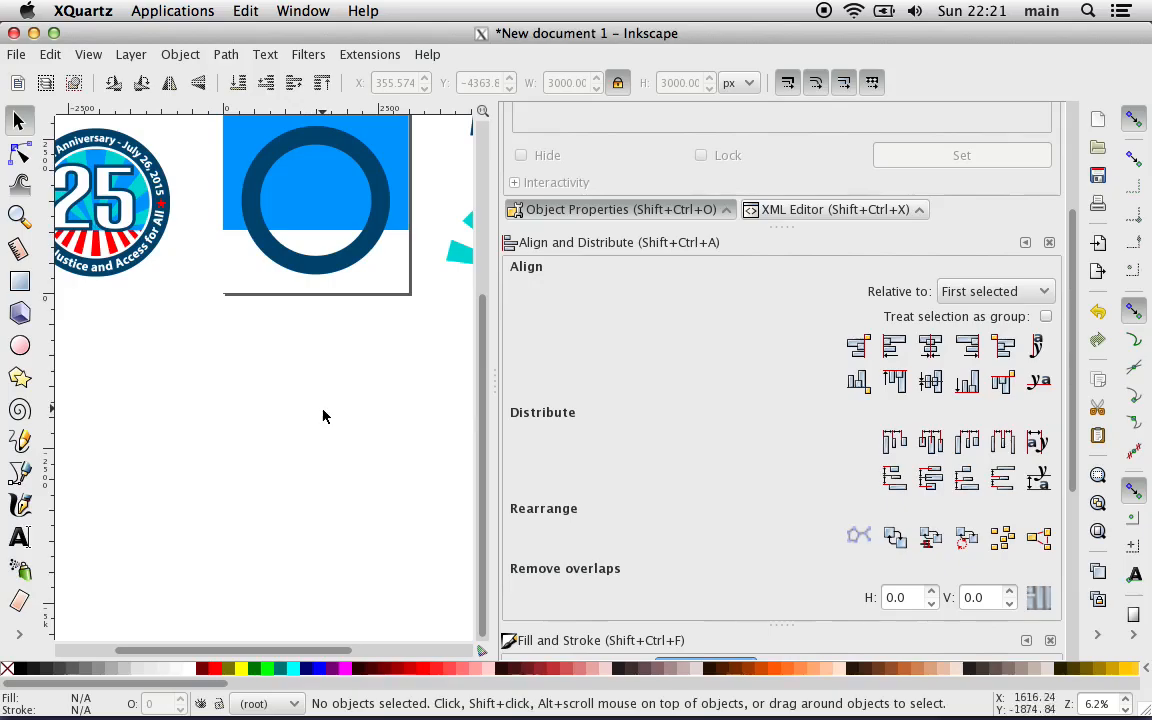
drag(403, 390, 204, 483)
drag(258, 446, 305, 410)
key(ctrl)
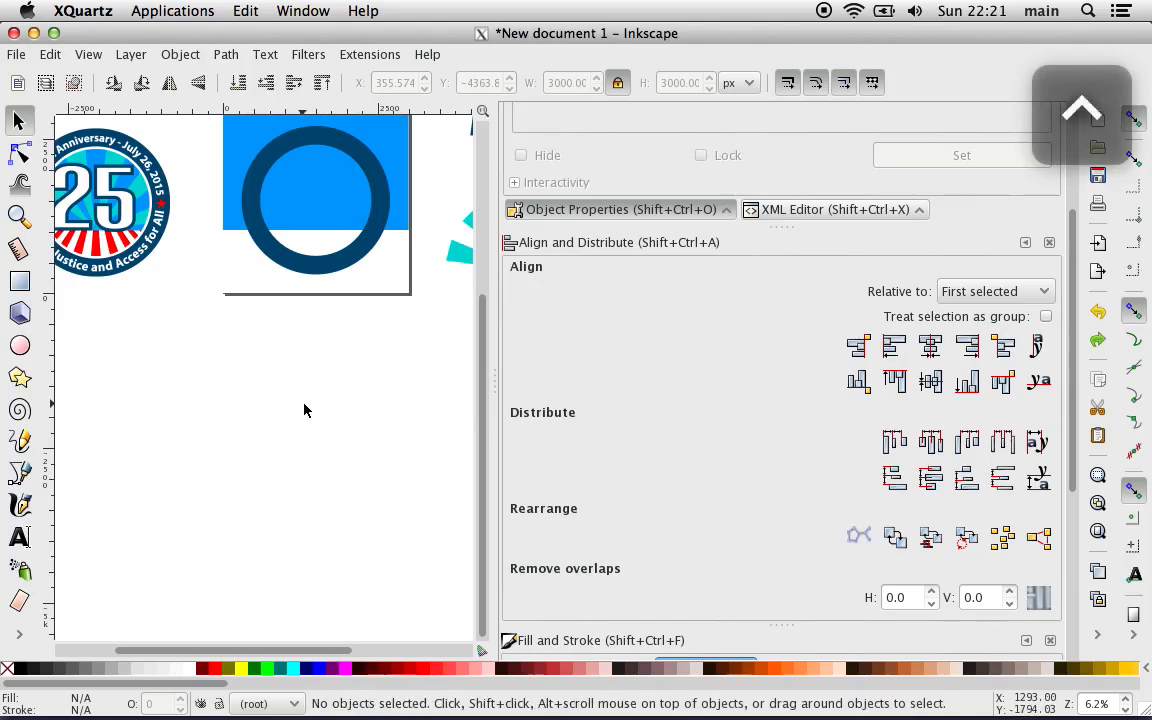
key(ctrl+z)
key(ctrl+shift+z)
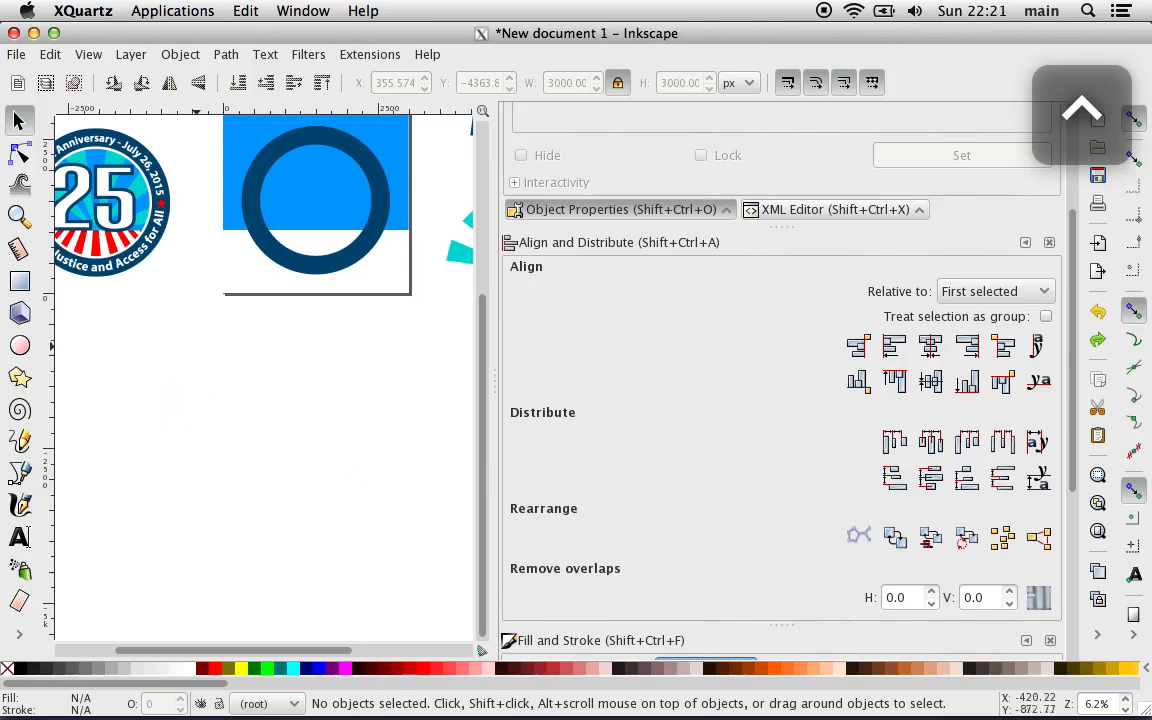
Step: Move the white square copy aside to uncover the red circle, and raise the circle one step above the square
drag(272, 520, 402, 521)
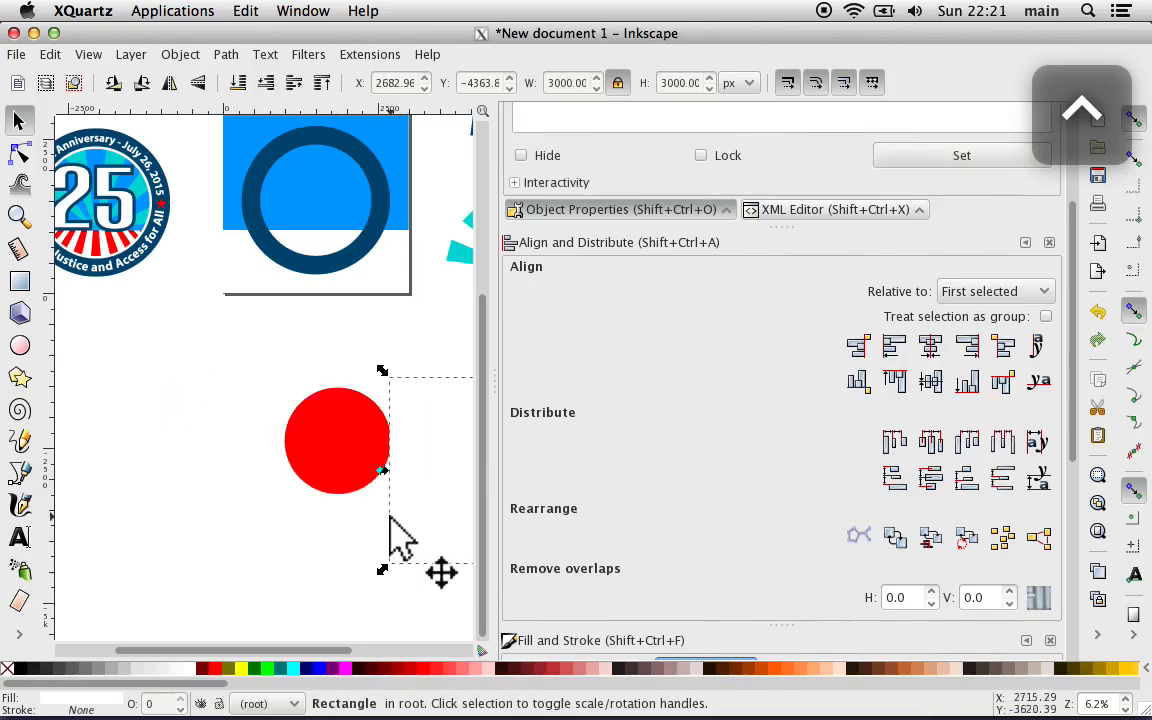
key(z)
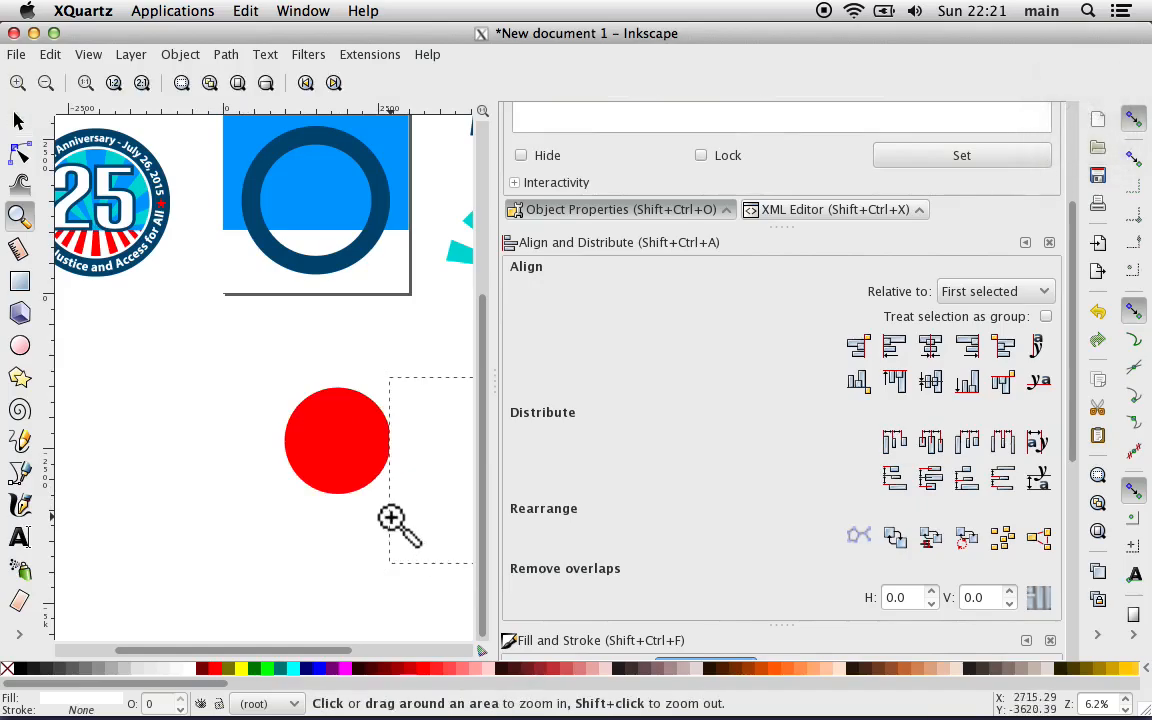
click(359, 474)
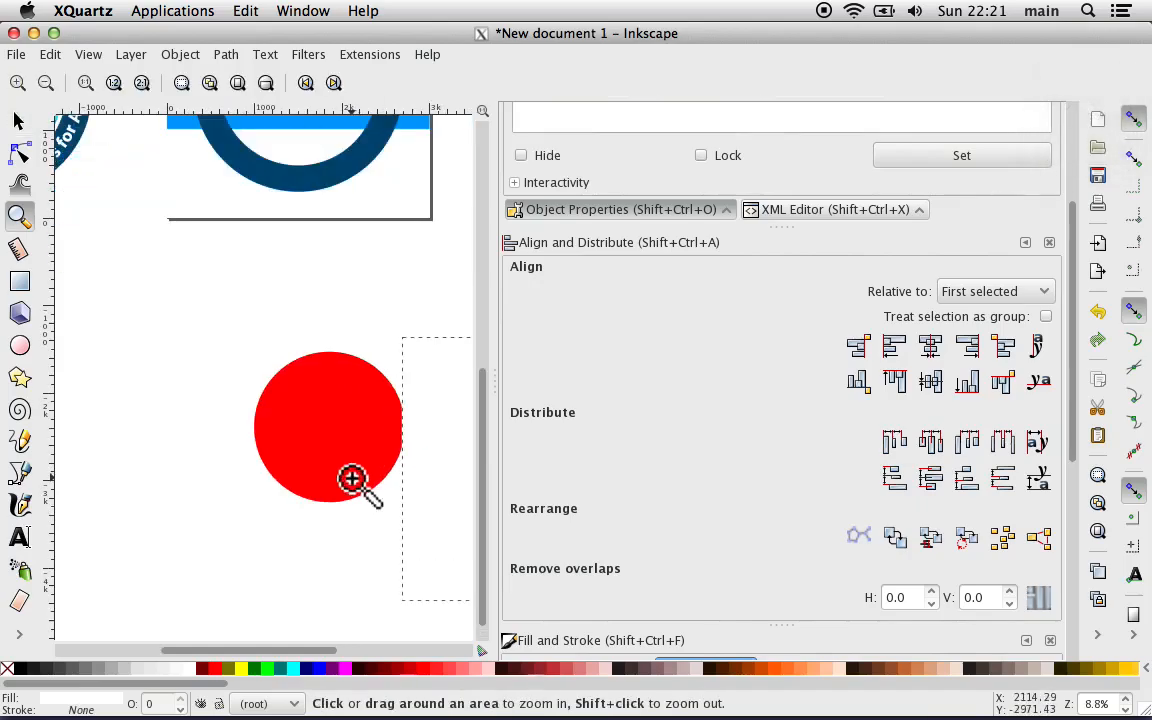
key(minus)
key(s)
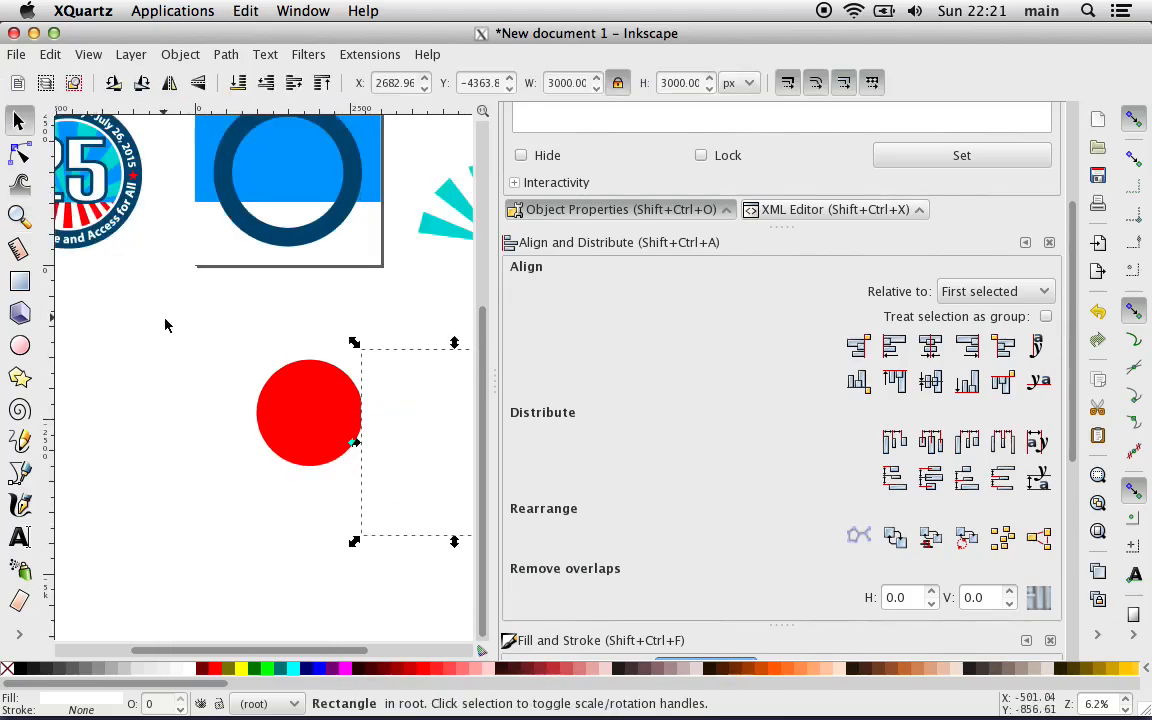
click(290, 430)
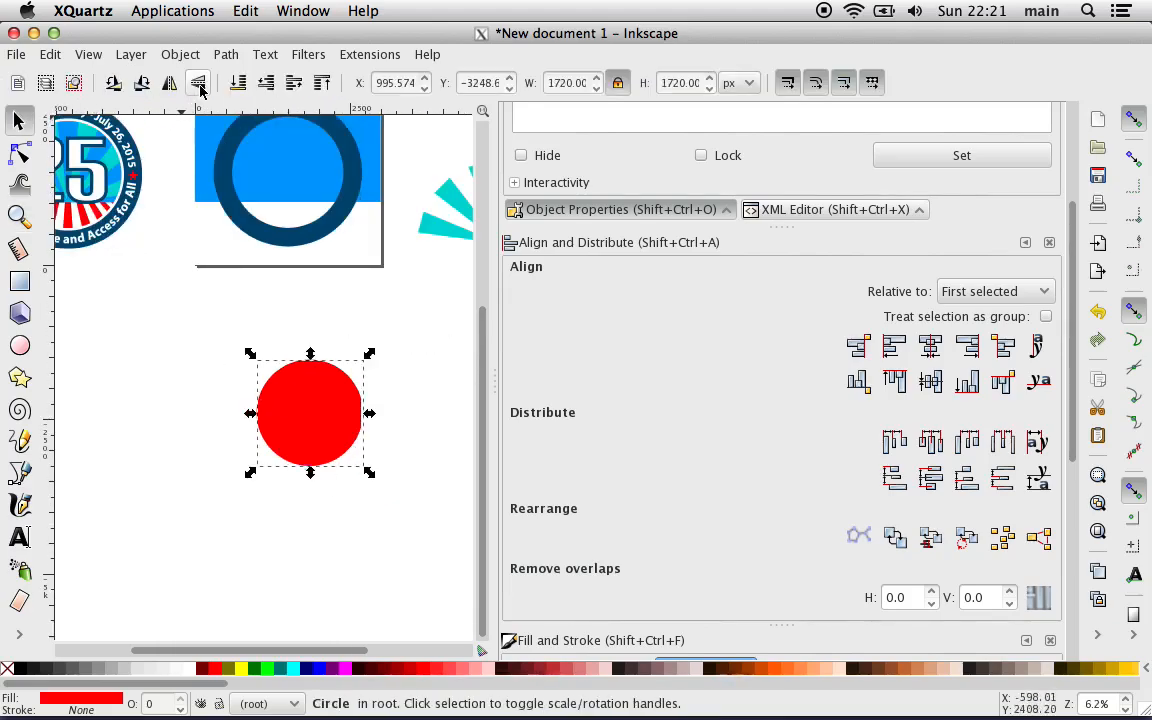
drag(274, 380, 308, 381)
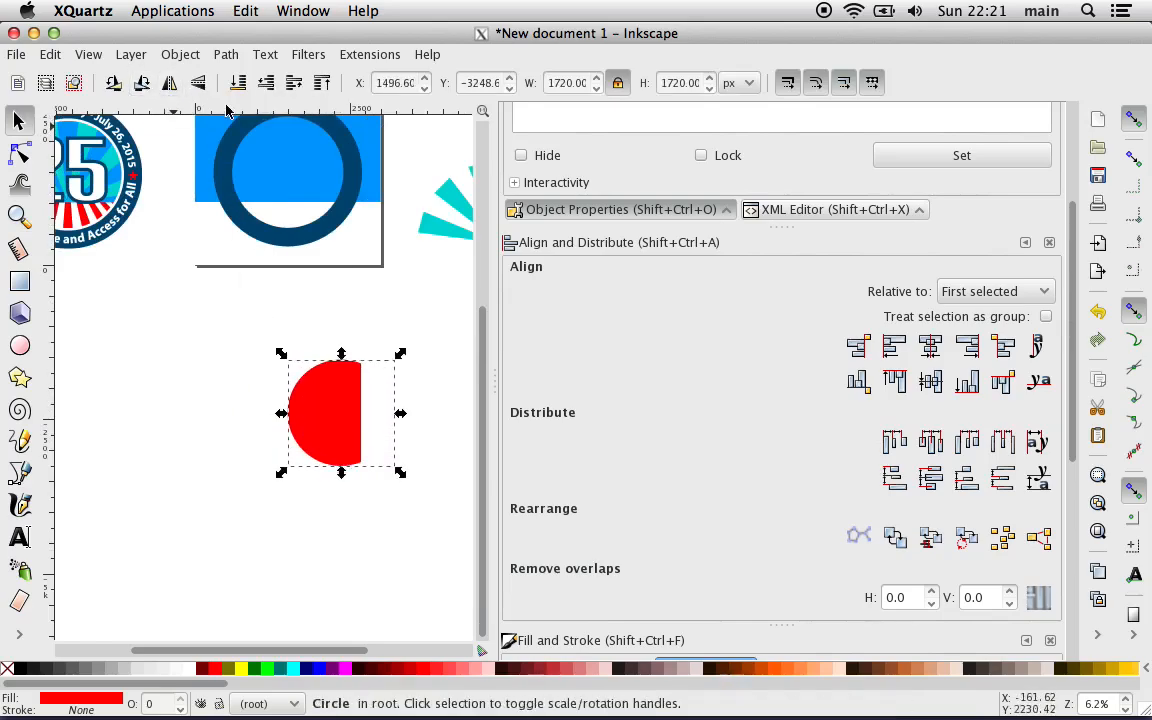
click(292, 84)
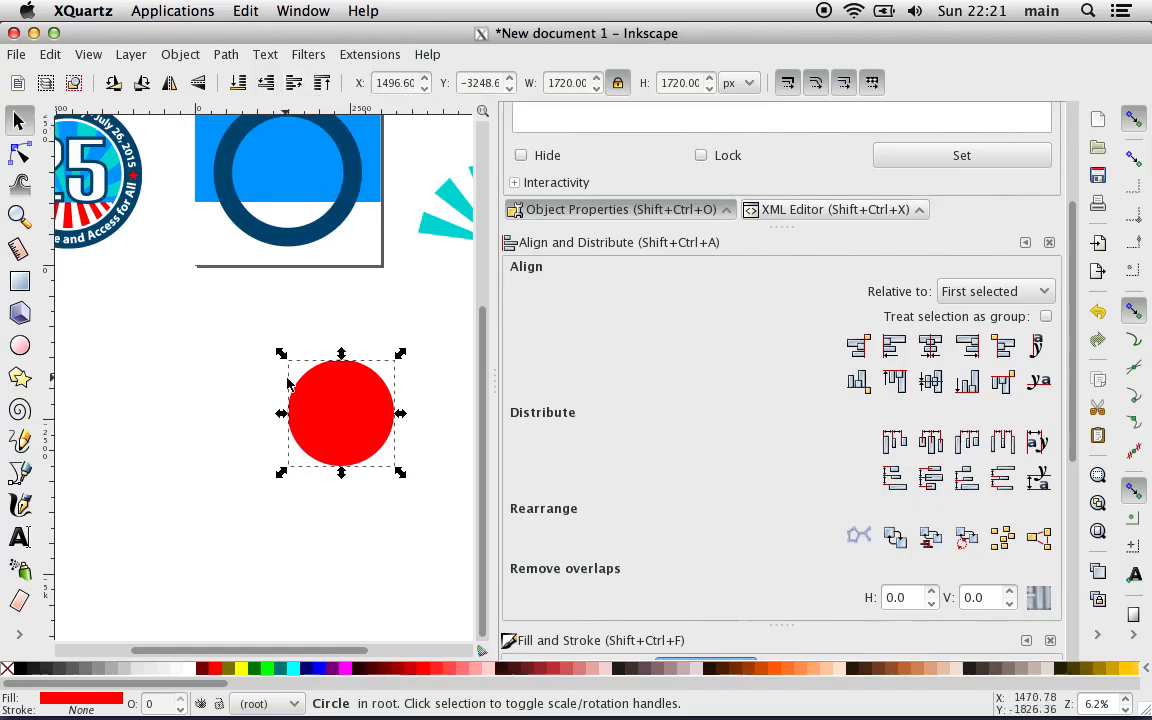
Step: Center the white square on the red circle along both axes and cut the circle out of it with Difference
shift+click(424, 420)
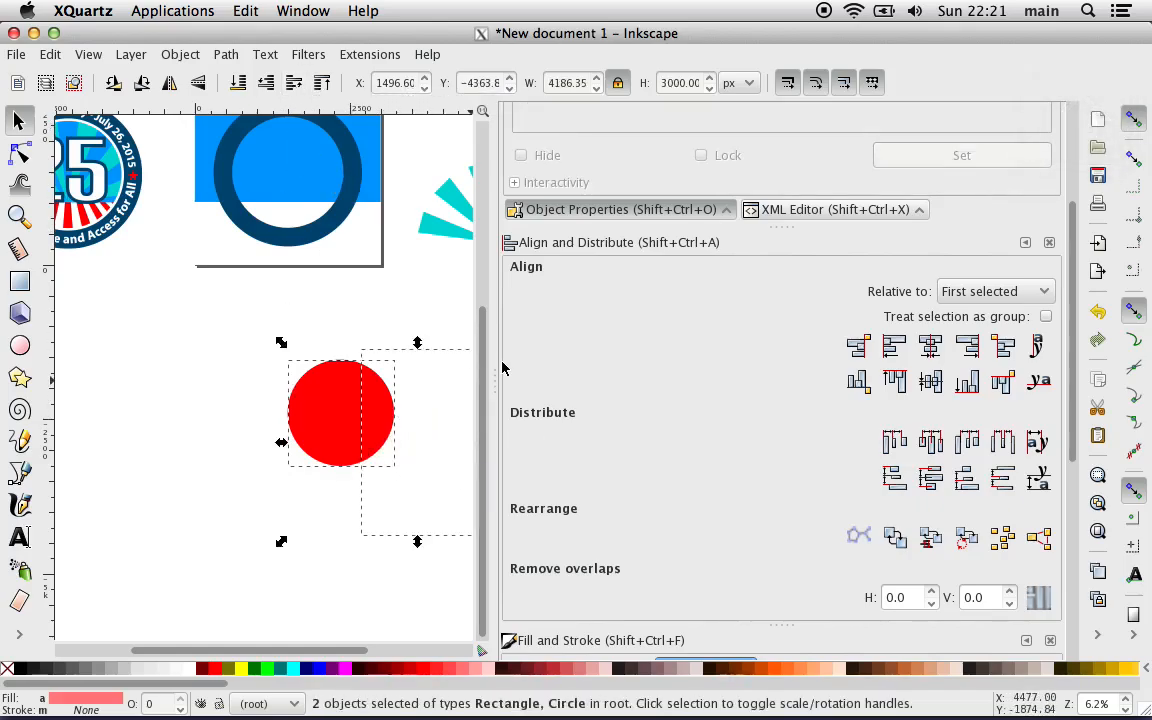
click(931, 350)
click(931, 382)
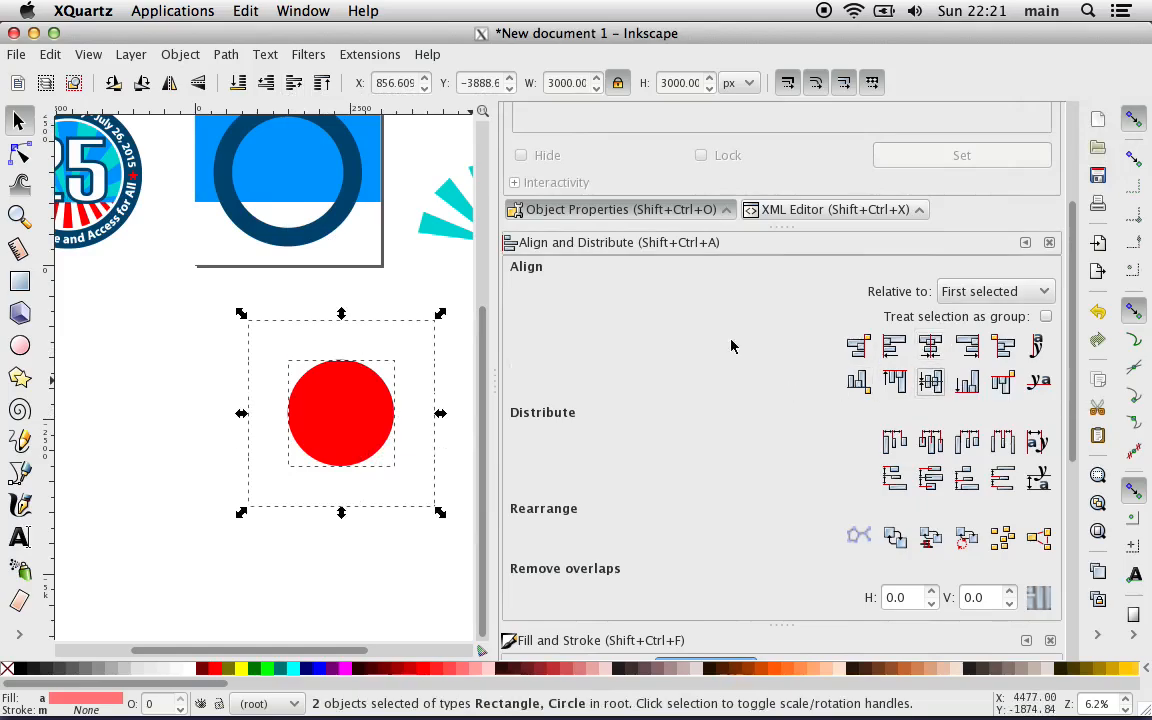
click(222, 55)
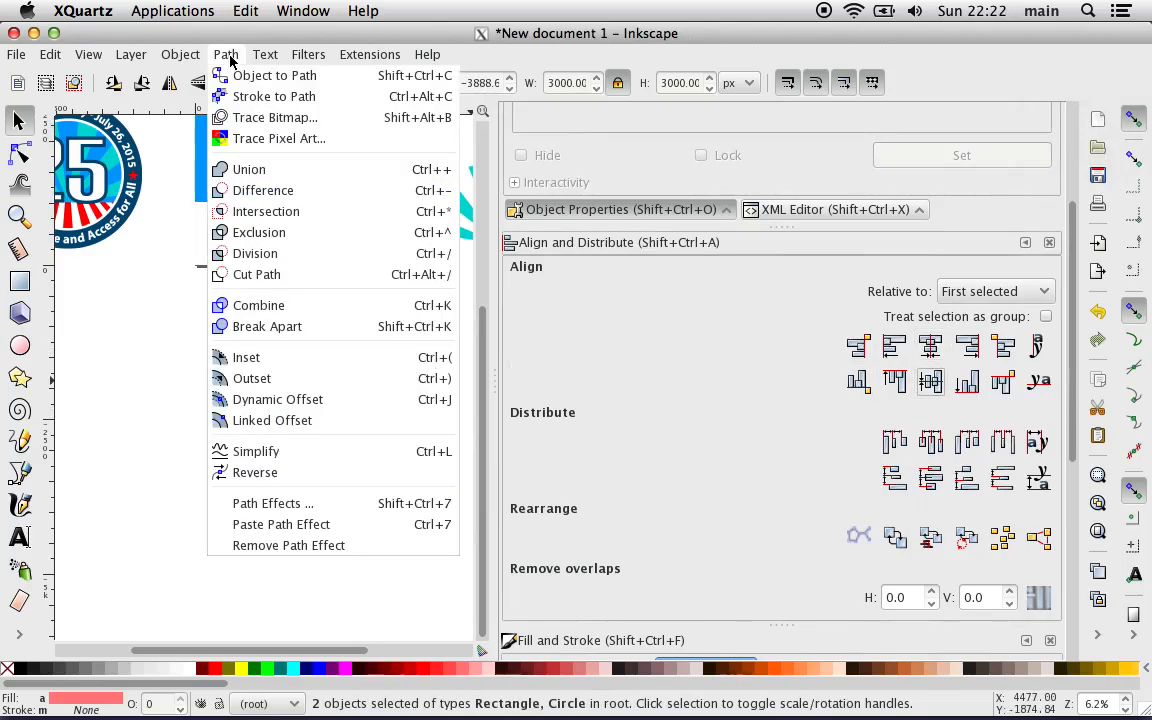
click(289, 191)
key(Escape)
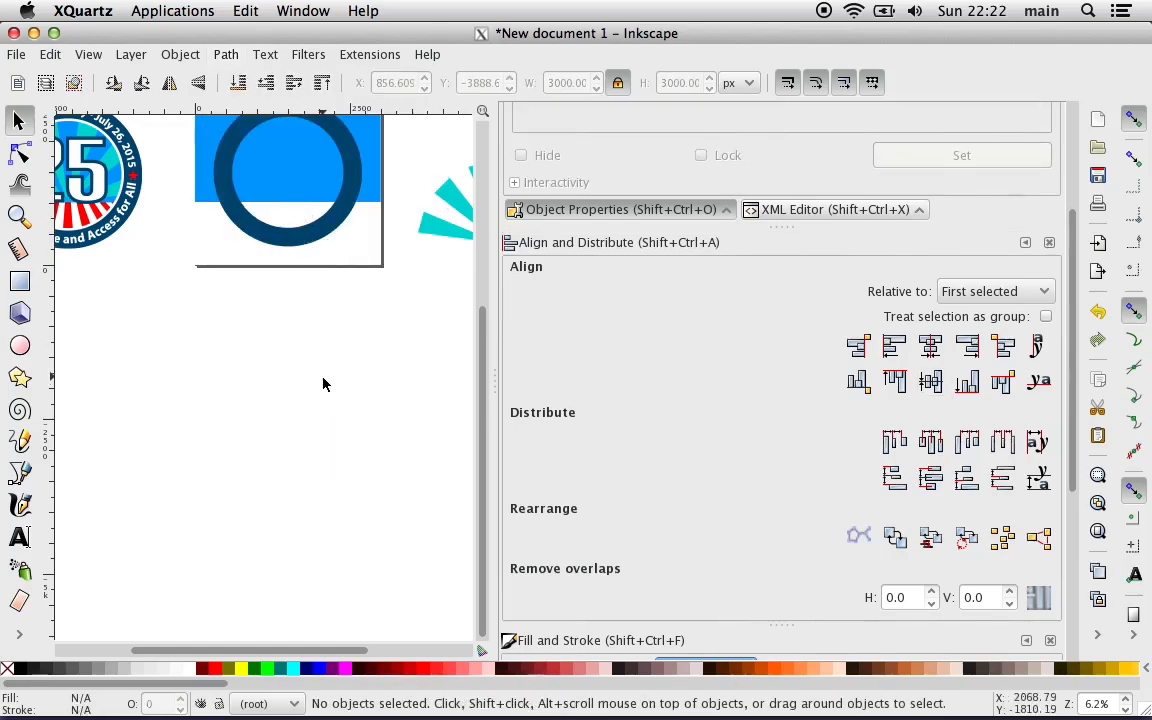
Step: Center the cut-out white square on the page along both axes and lower it beneath the dark blue ring
drag(296, 395, 244, 183)
scroll(236, 332, up, 4)
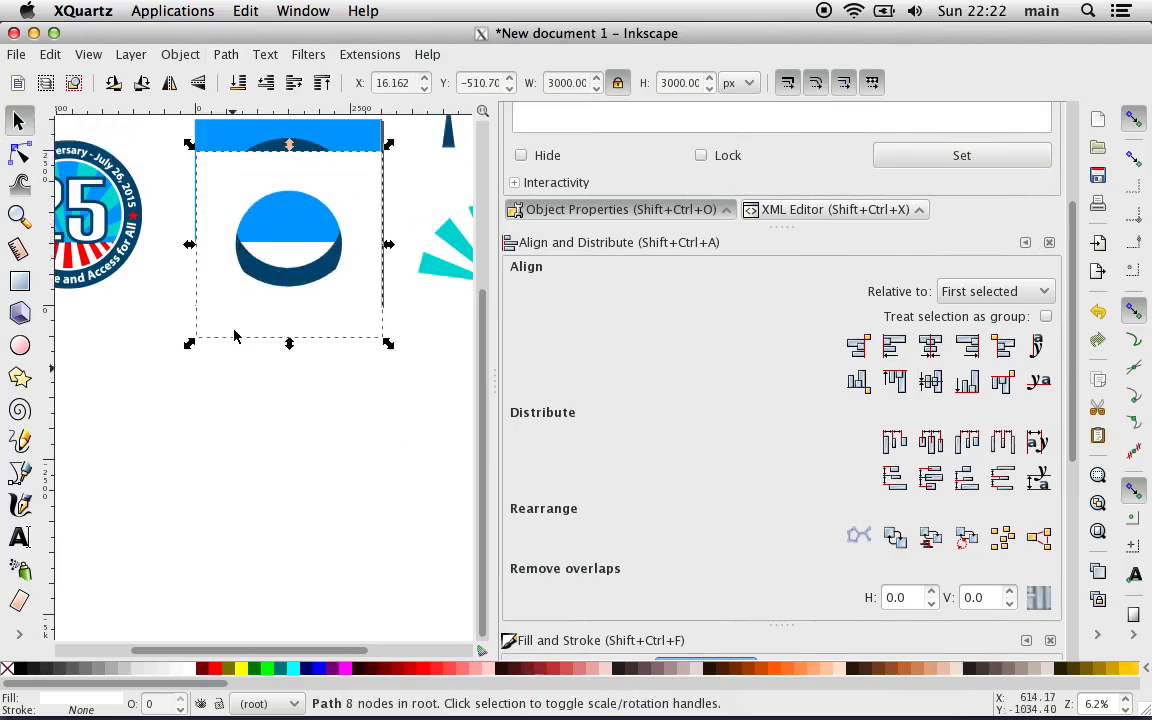
click(972, 291)
click(957, 364)
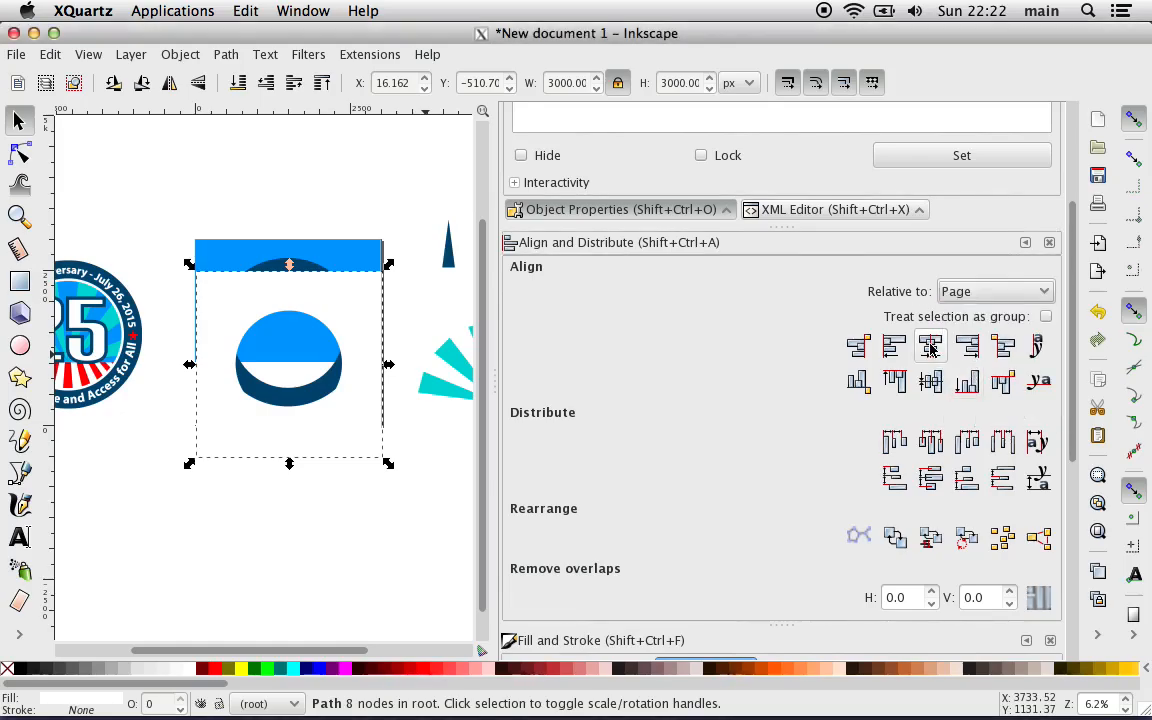
click(930, 346)
click(930, 381)
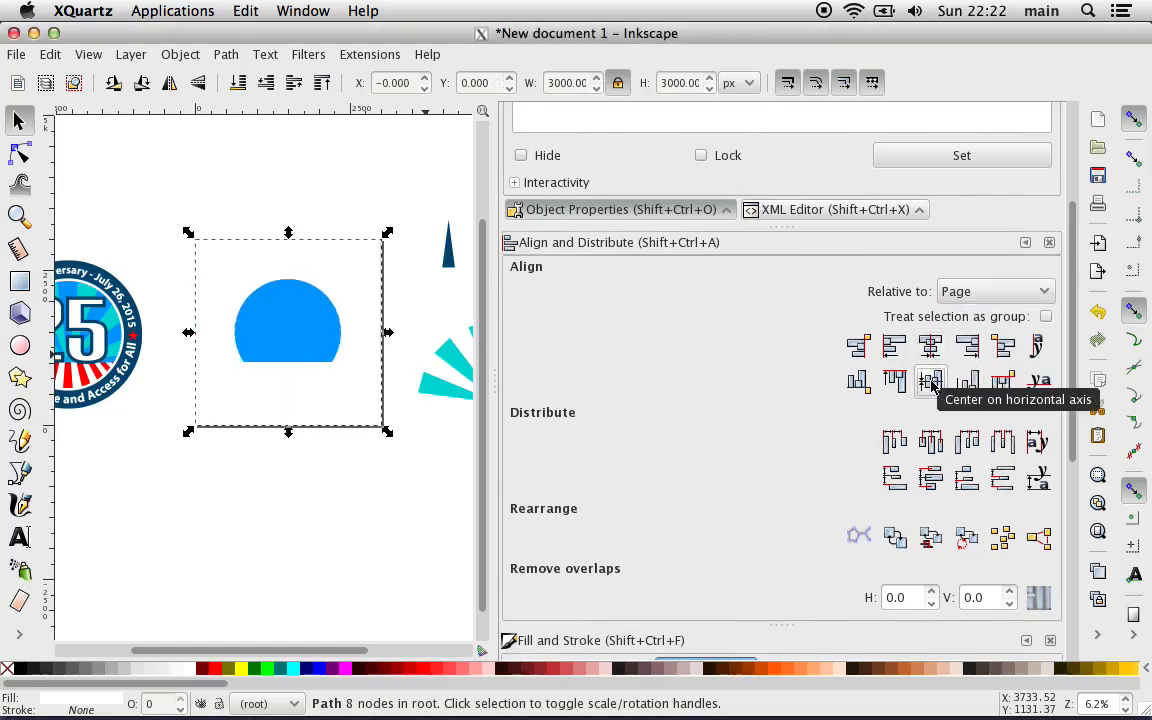
click(296, 91)
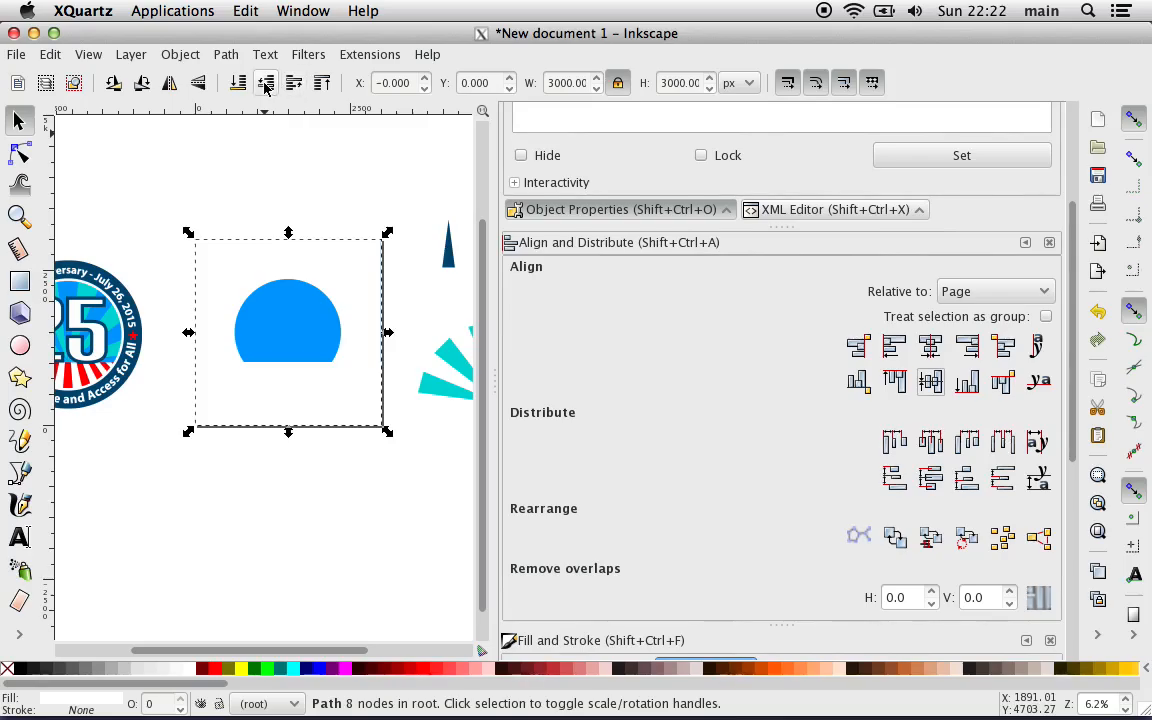
click(266, 83)
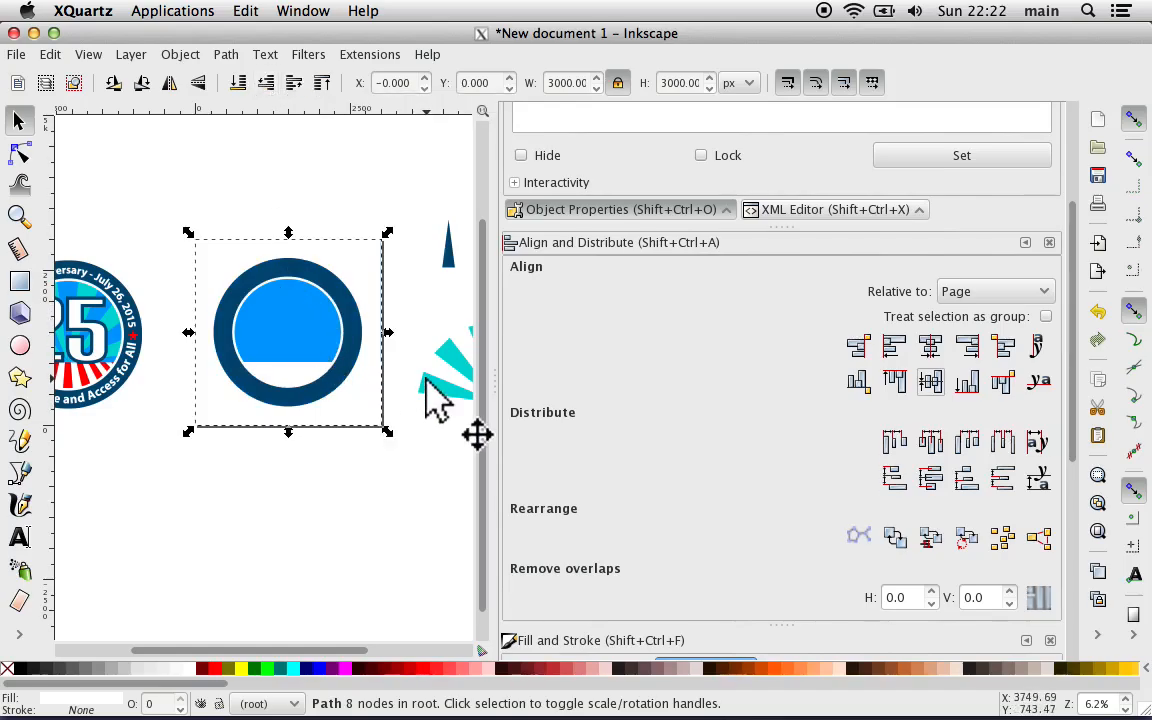
Step: Move the turquoise rays onto the blue background and center them horizontally on the page
drag(437, 401, 217, 340)
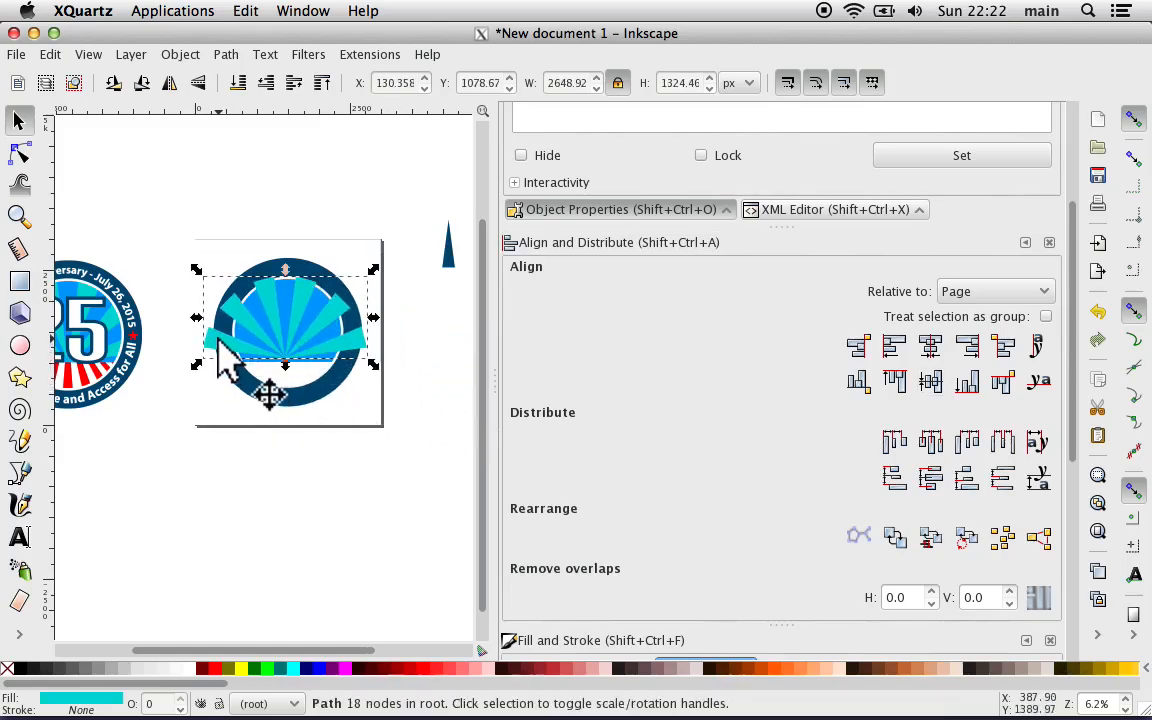
key(plus)
key(plus)
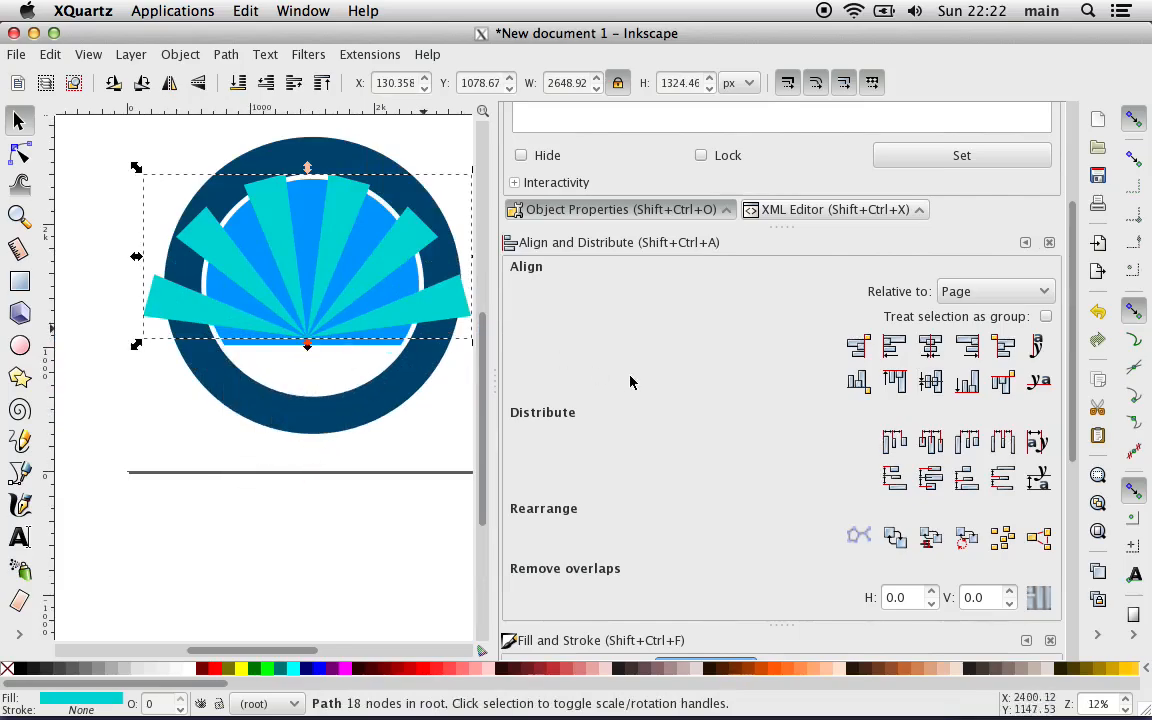
click(930, 347)
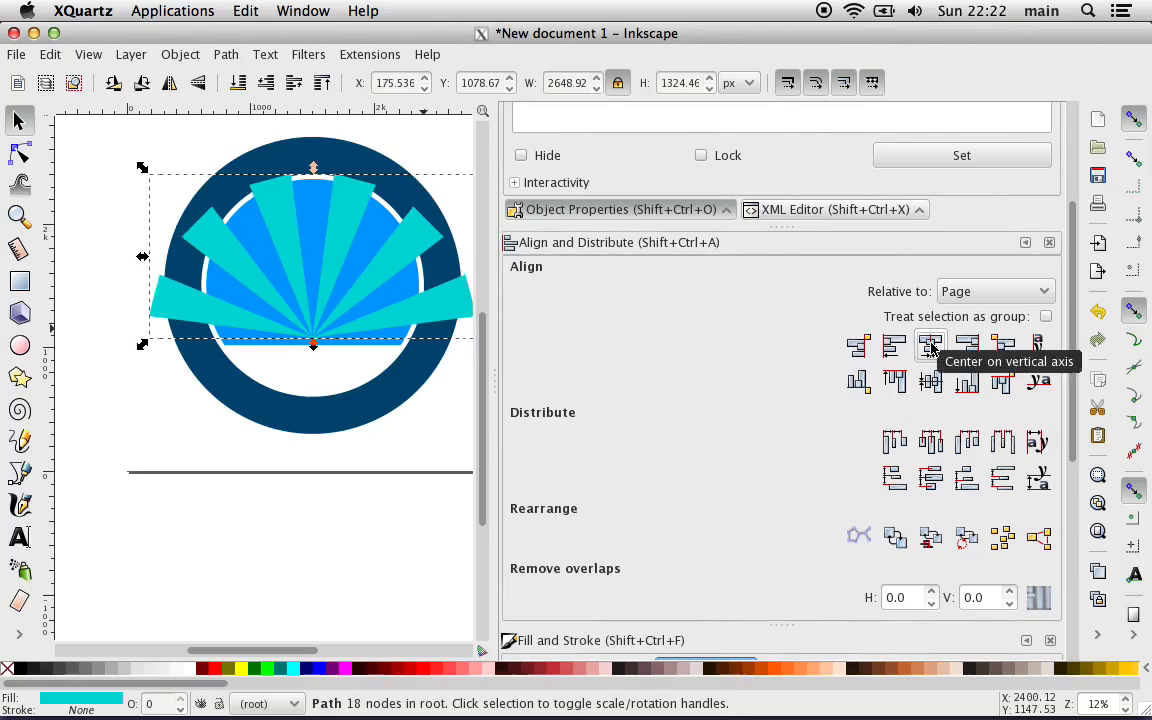
Step: Move the turquoise rays down about 57 px so their meeting point sits just above the blue background's lower edge
key(plus)
key(plus)
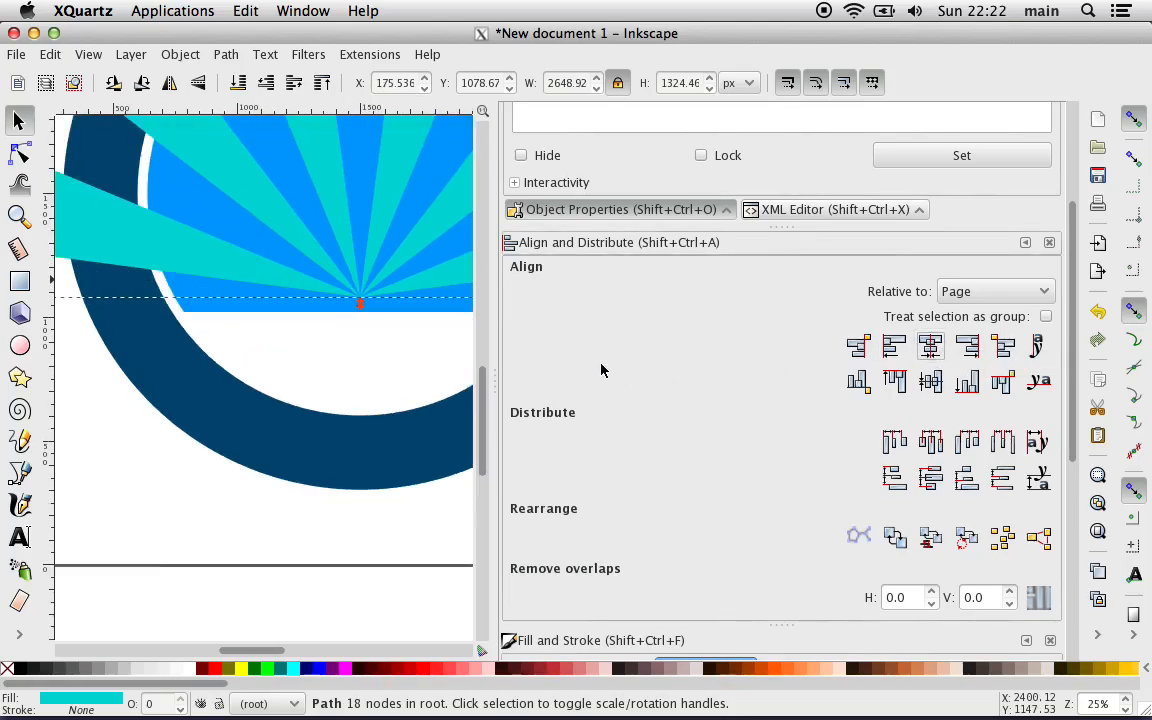
scroll(580, 366, up, 5)
scroll(350, 308, up, 2)
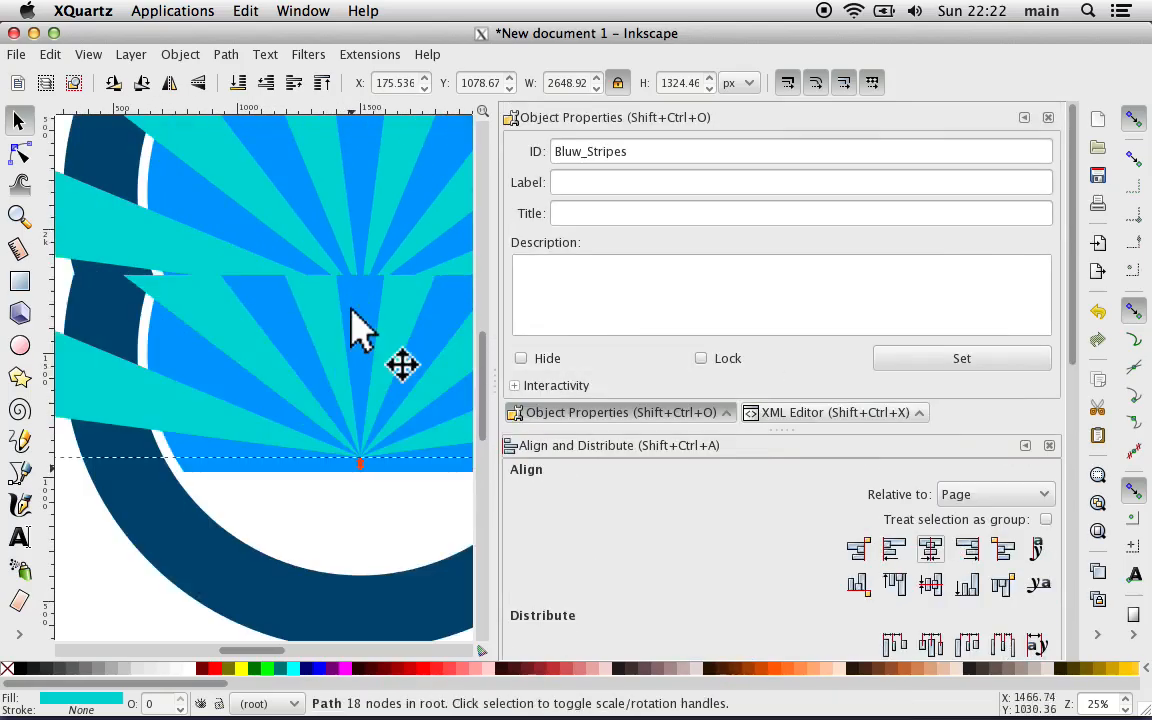
scroll(351, 311, right, 4)
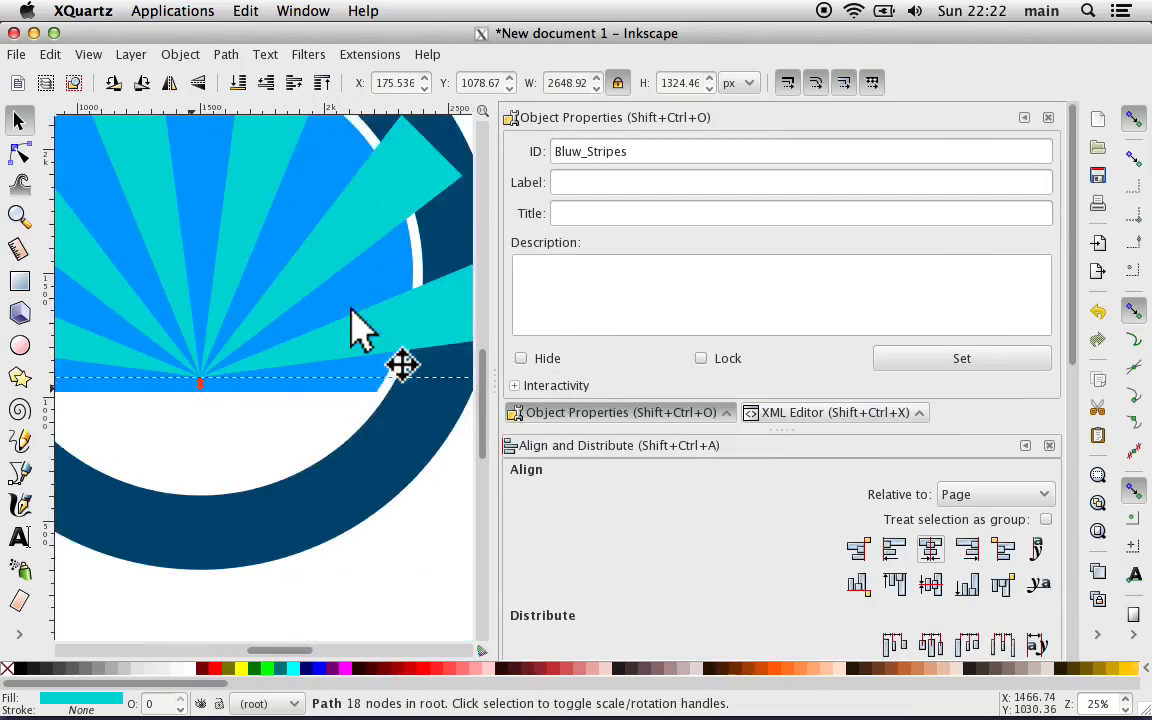
key(plus)
scroll(351, 311, left, 2)
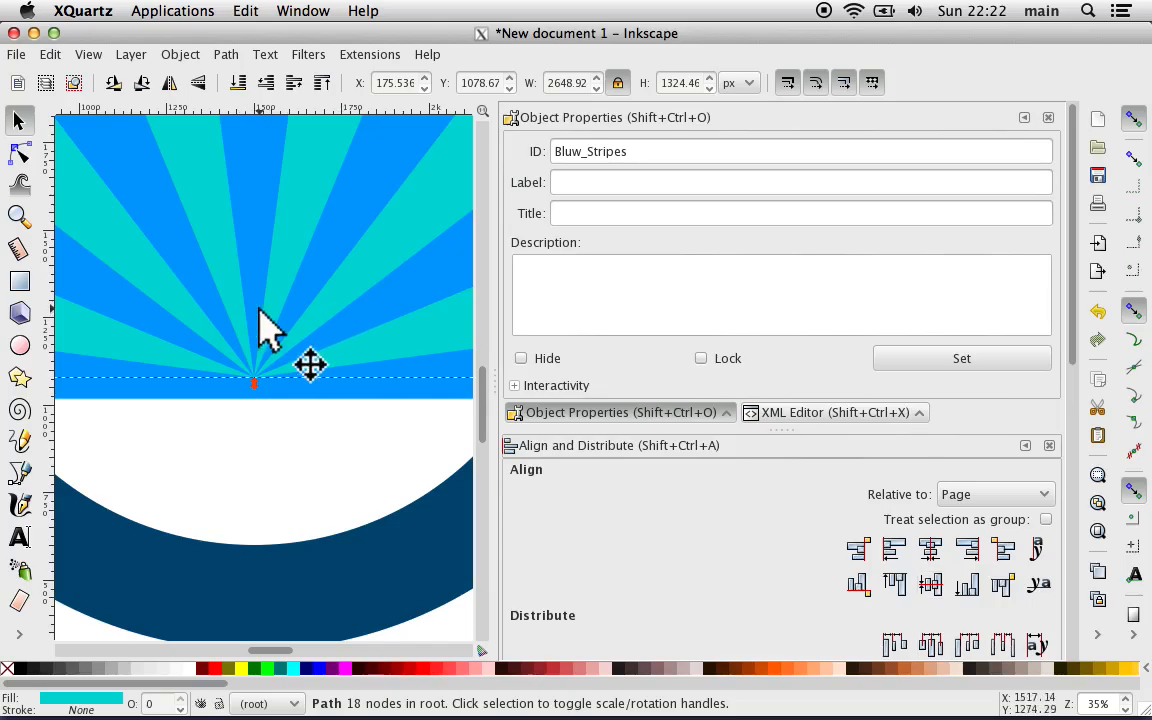
click(240, 447)
key(plus)
key(plus)
key(plus)
key(plus)
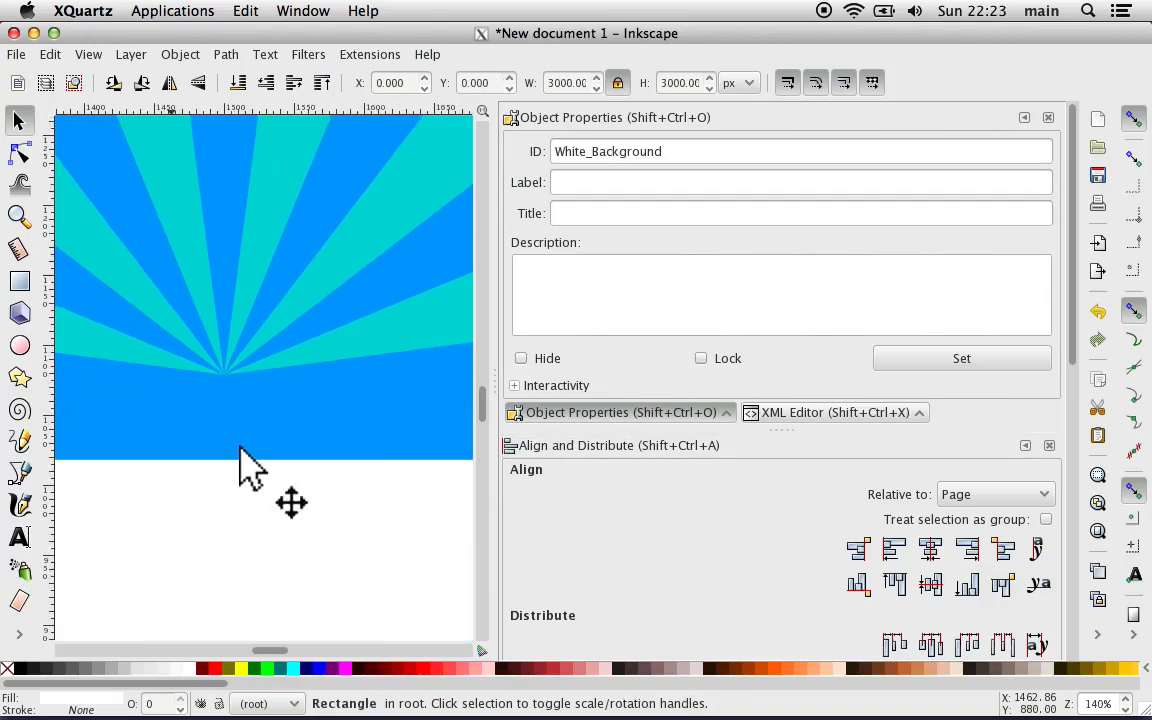
click(209, 302)
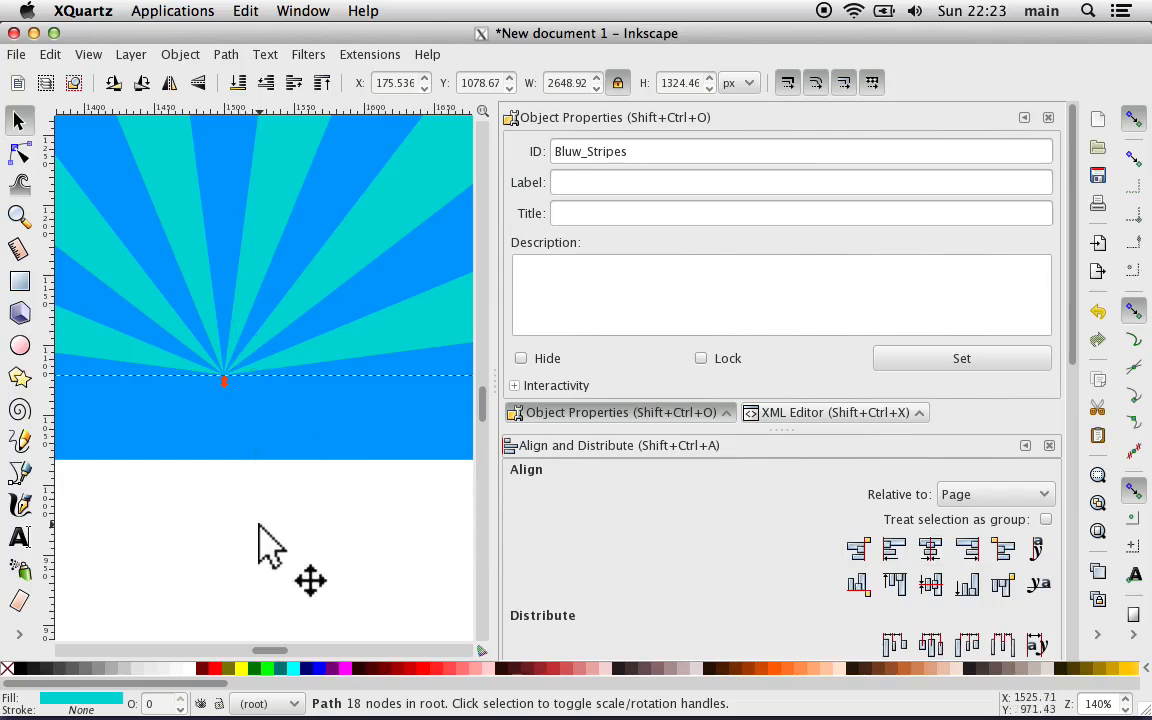
key(shift)
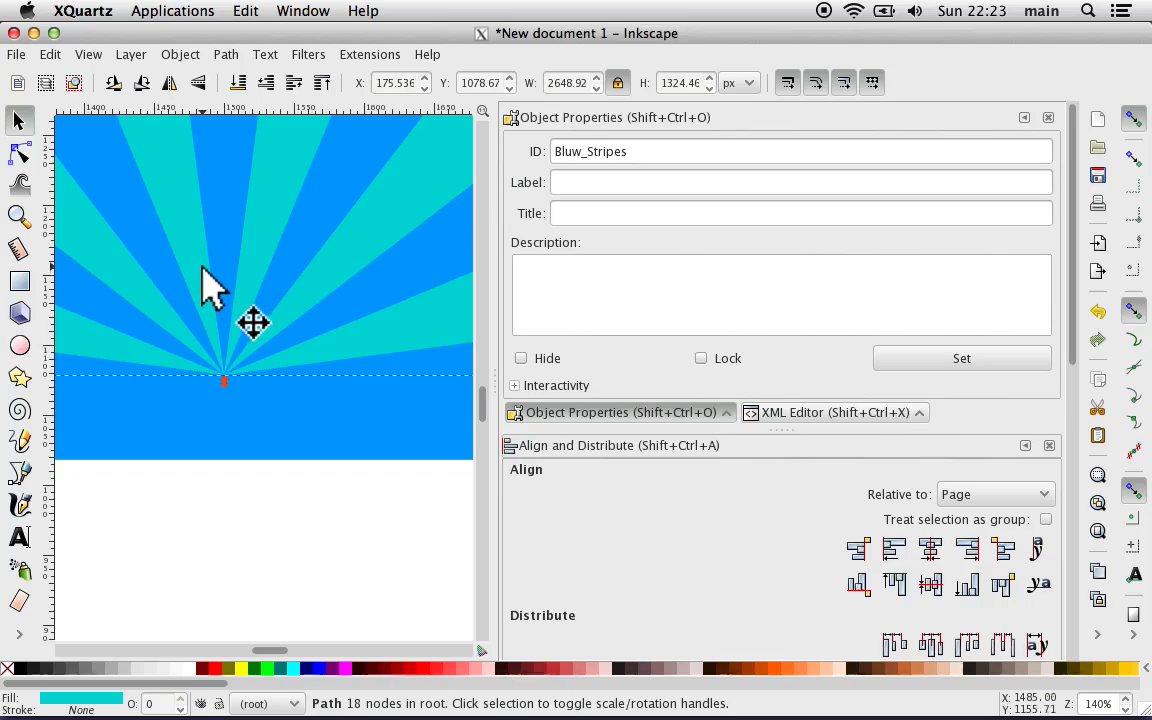
drag(206, 283, 210, 351)
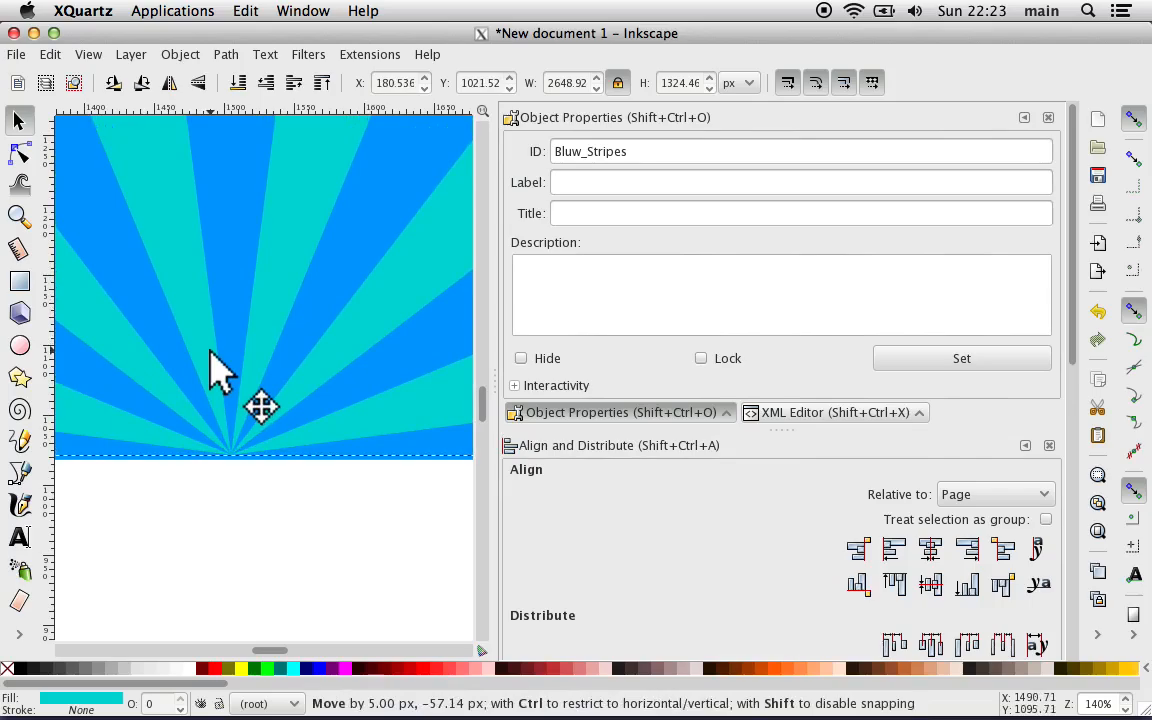
drag(210, 352, 210, 352)
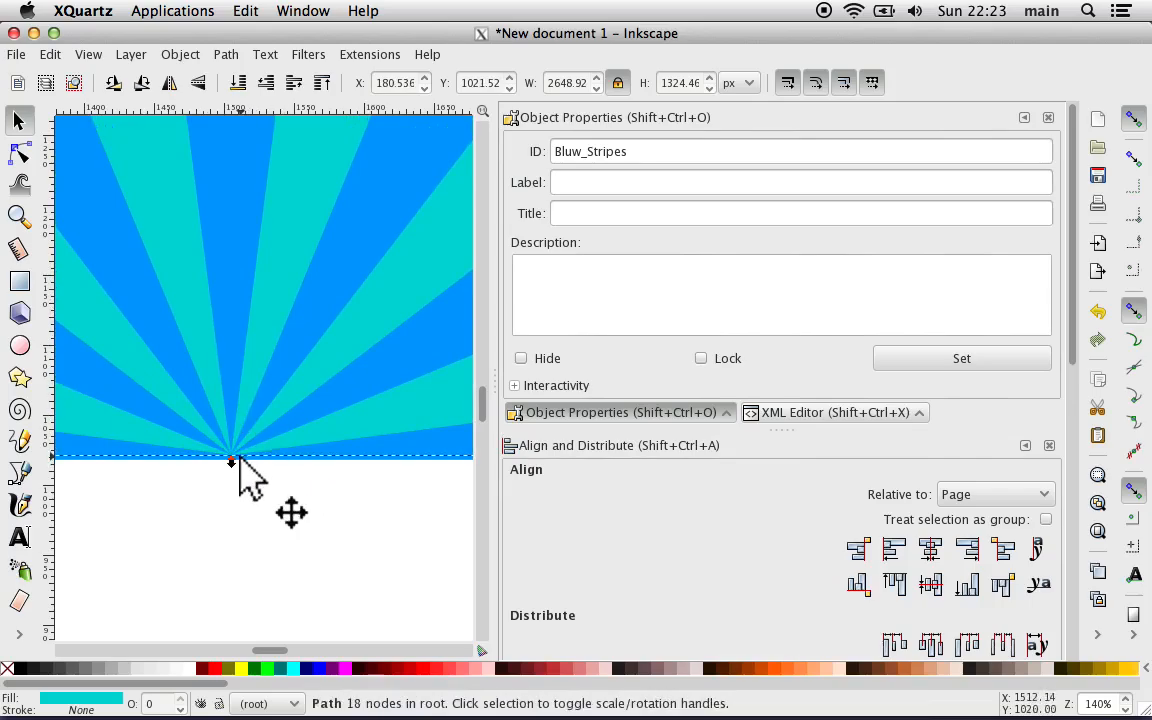
Step: Re-center the turquoise rays horizontally on the page
click(931, 551)
key(minus)
key(minus)
key(minus)
key(minus)
key(minus)
key(minus)
key(minus)
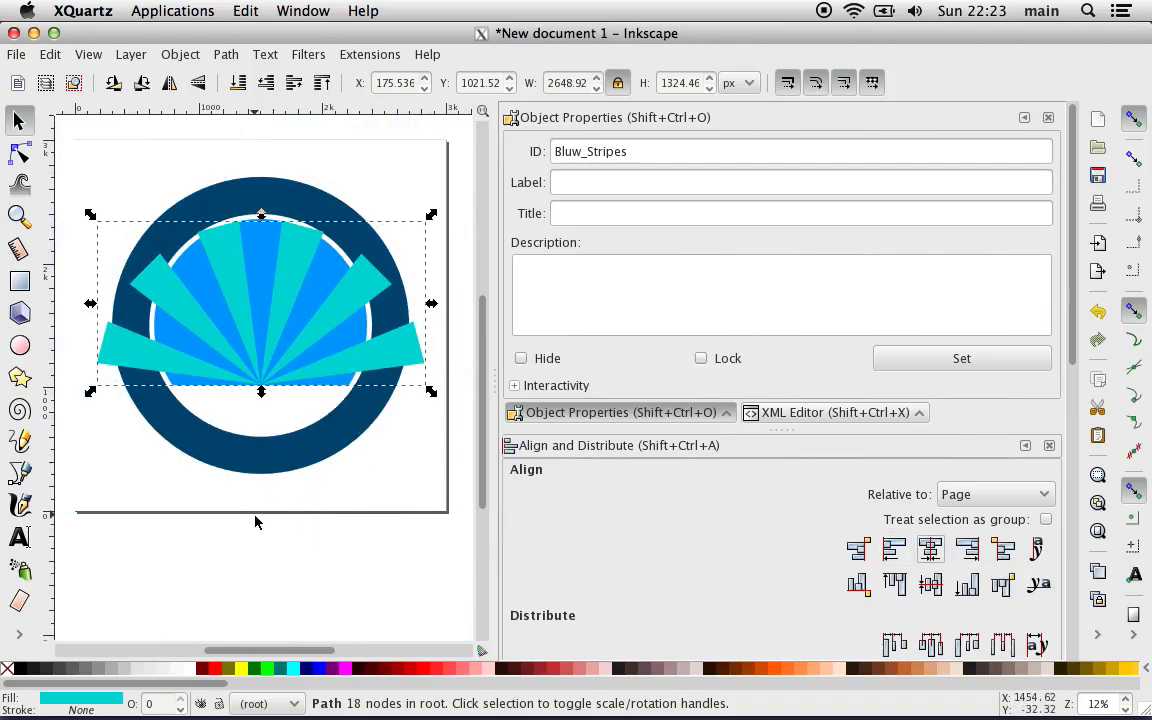
Step: Nudge the turquoise rays up 2 px from the blue background's lower edge and deselect them
key(plus)
key(plus)
key(plus)
key(plus)
key(plus)
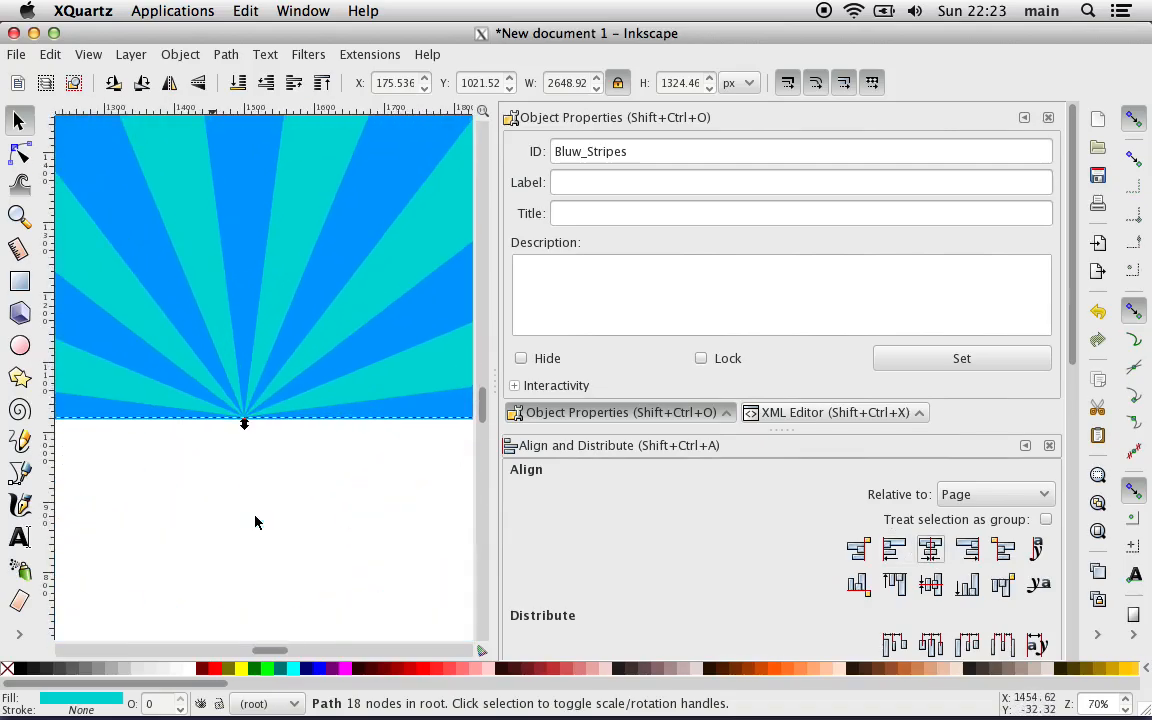
key(Up)
key(Up)
key(Up)
key(Up)
key(Up)
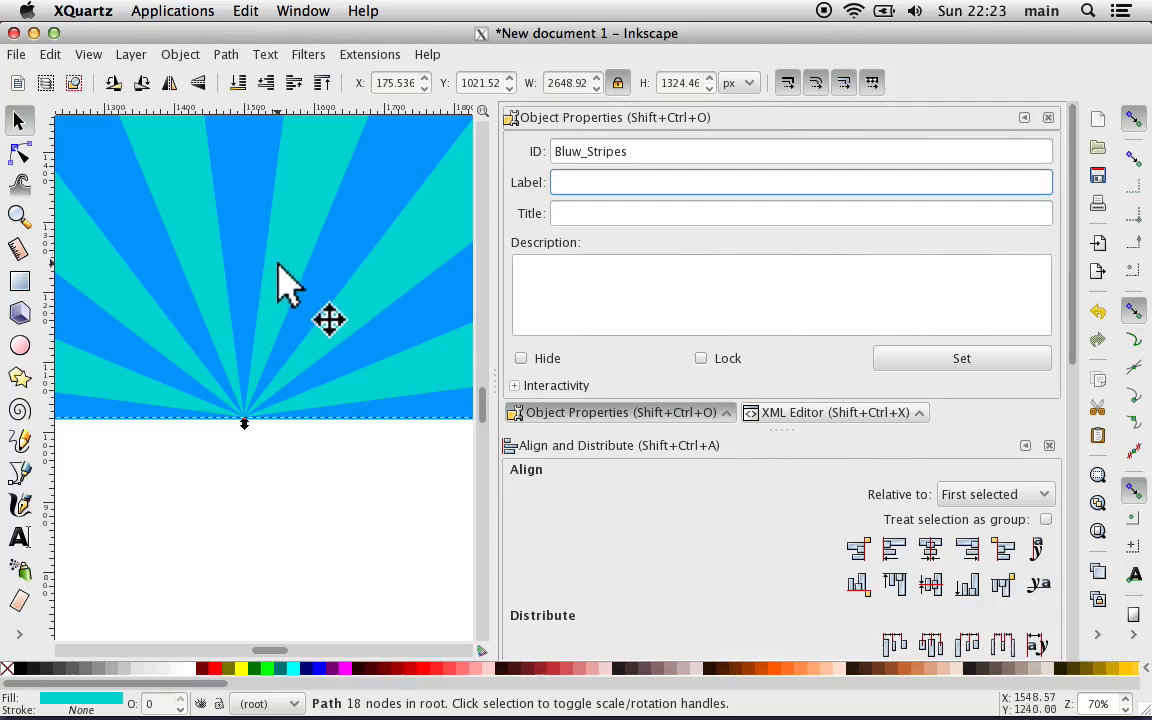
key(Up)
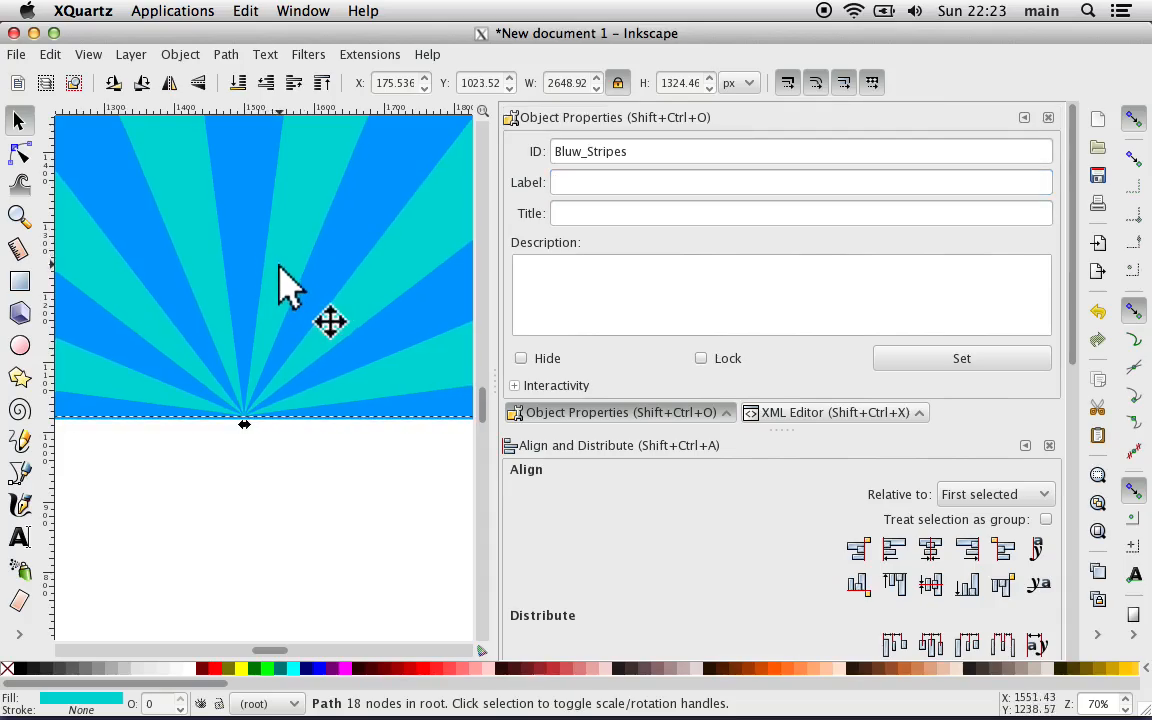
key(Up)
key(Down)
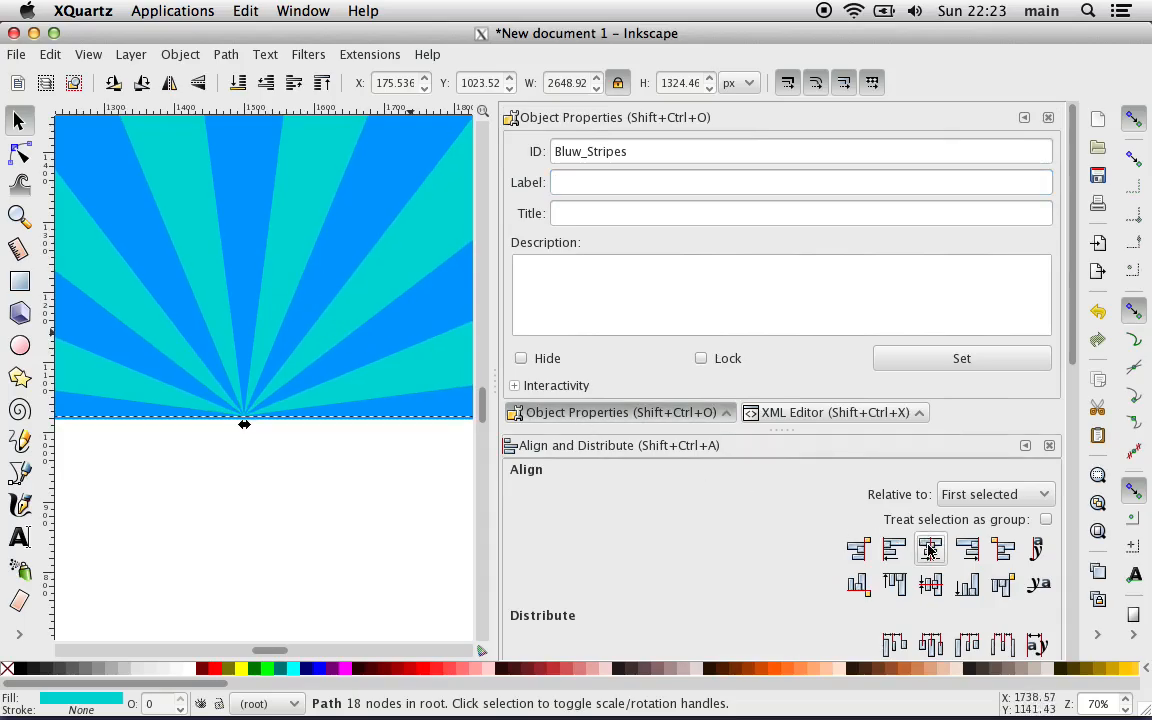
click(365, 540)
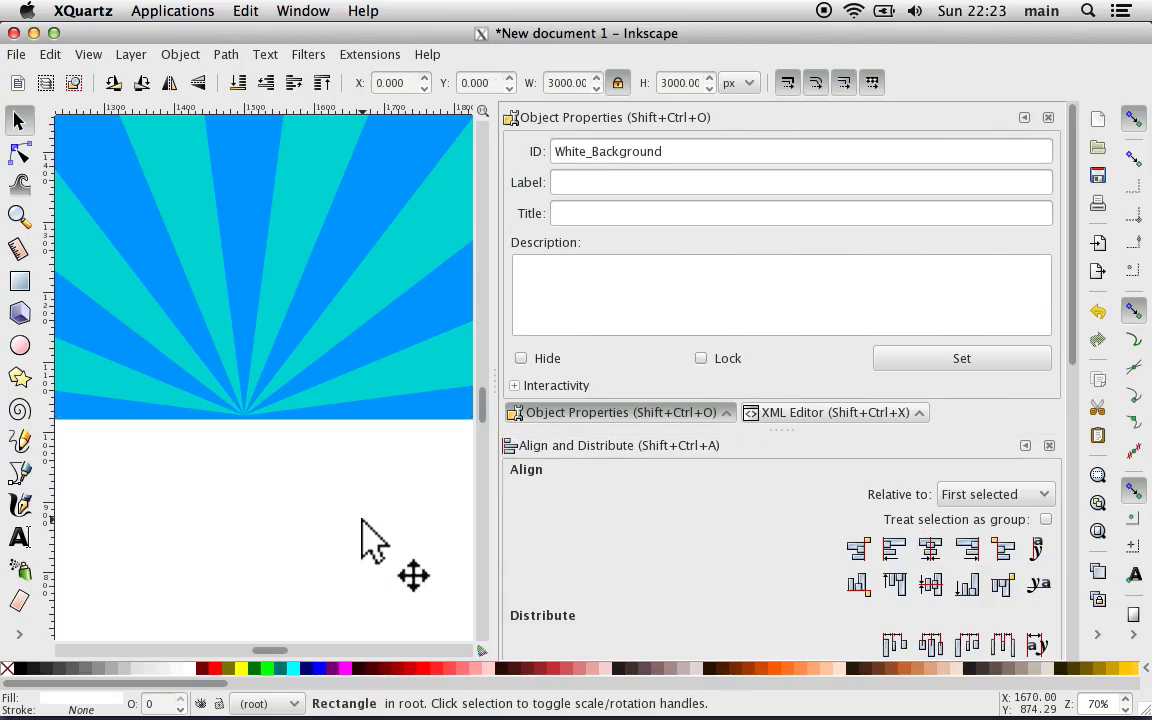
Step: Lower the turquoise rays two steps in the stacking order, beneath the dark blue ring and the white cut-out mask
ctrl+scroll(365, 540, down, 5)
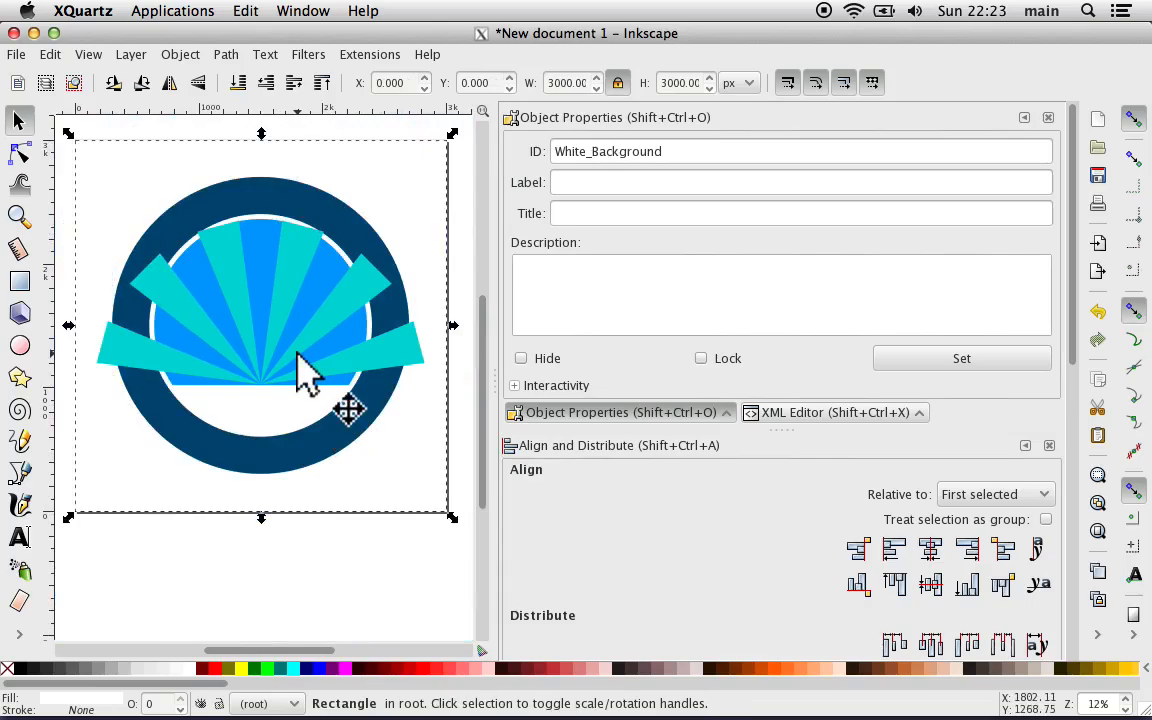
ctrl+scroll(305, 375, up, 3)
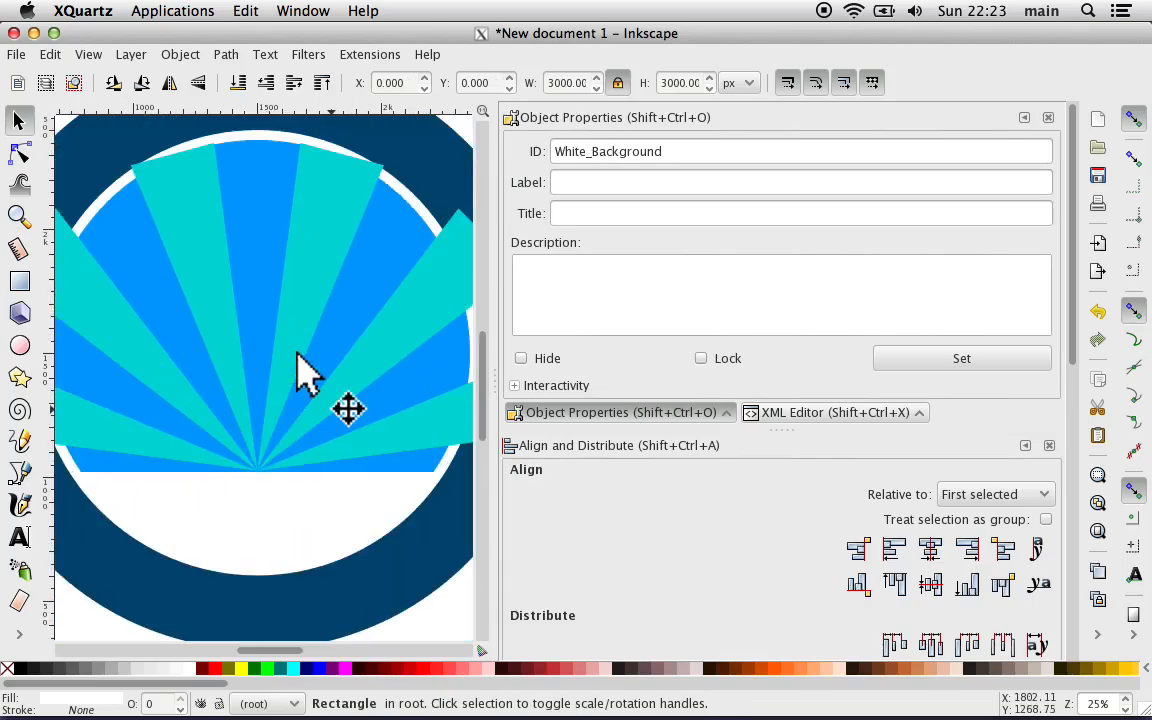
ctrl+scroll(300, 370, up, 3)
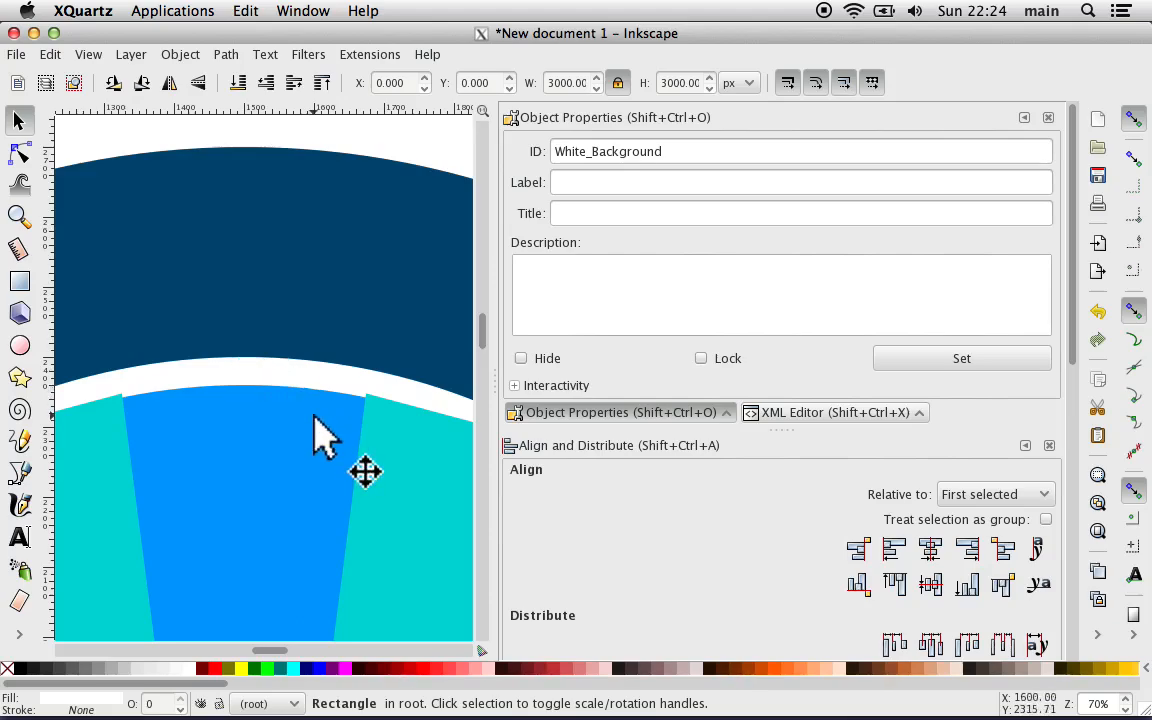
ctrl+scroll(314, 416, down, 5)
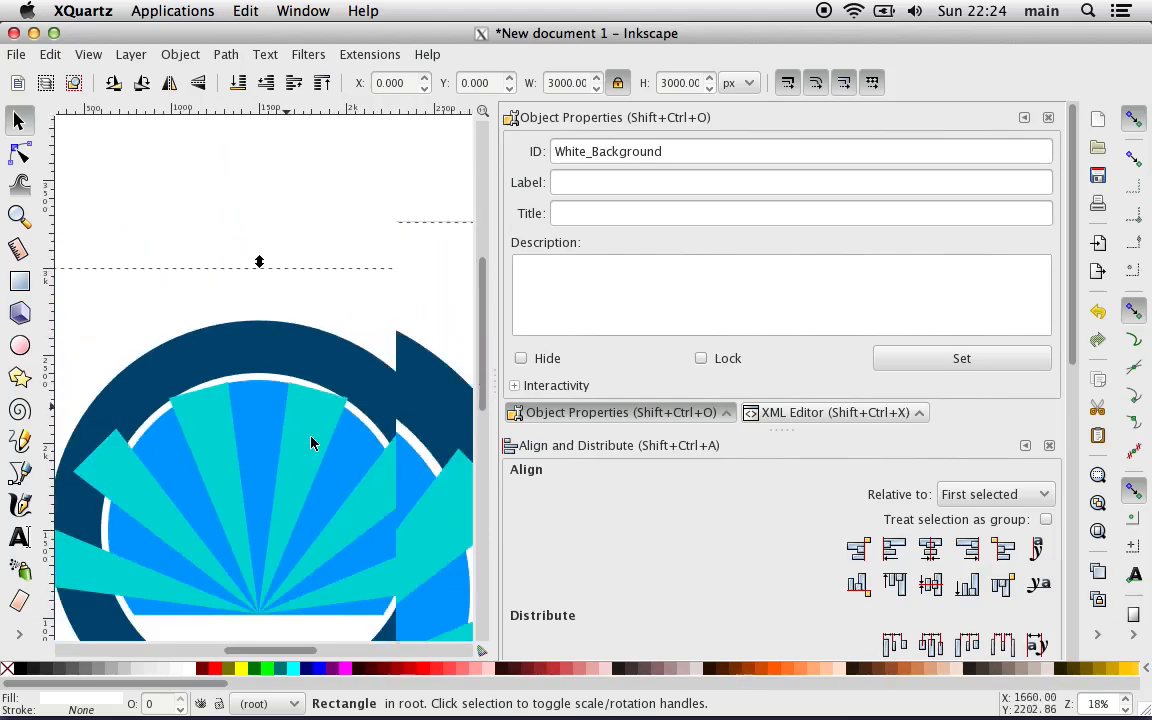
click(250, 480)
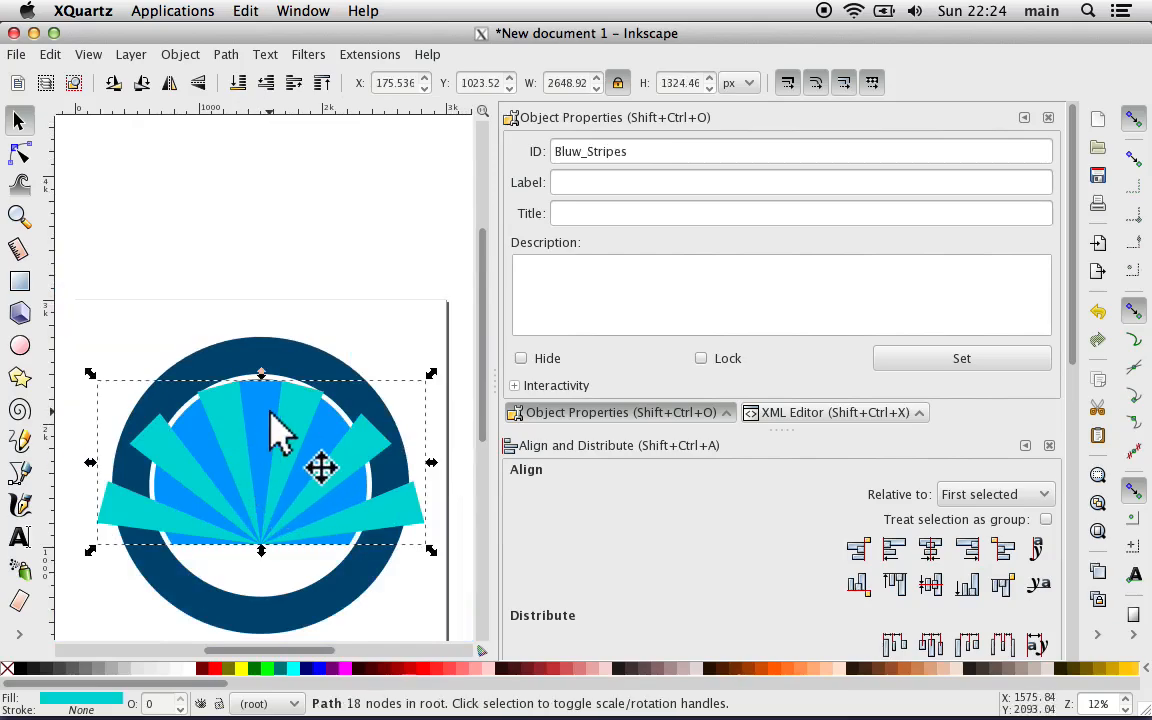
click(266, 88)
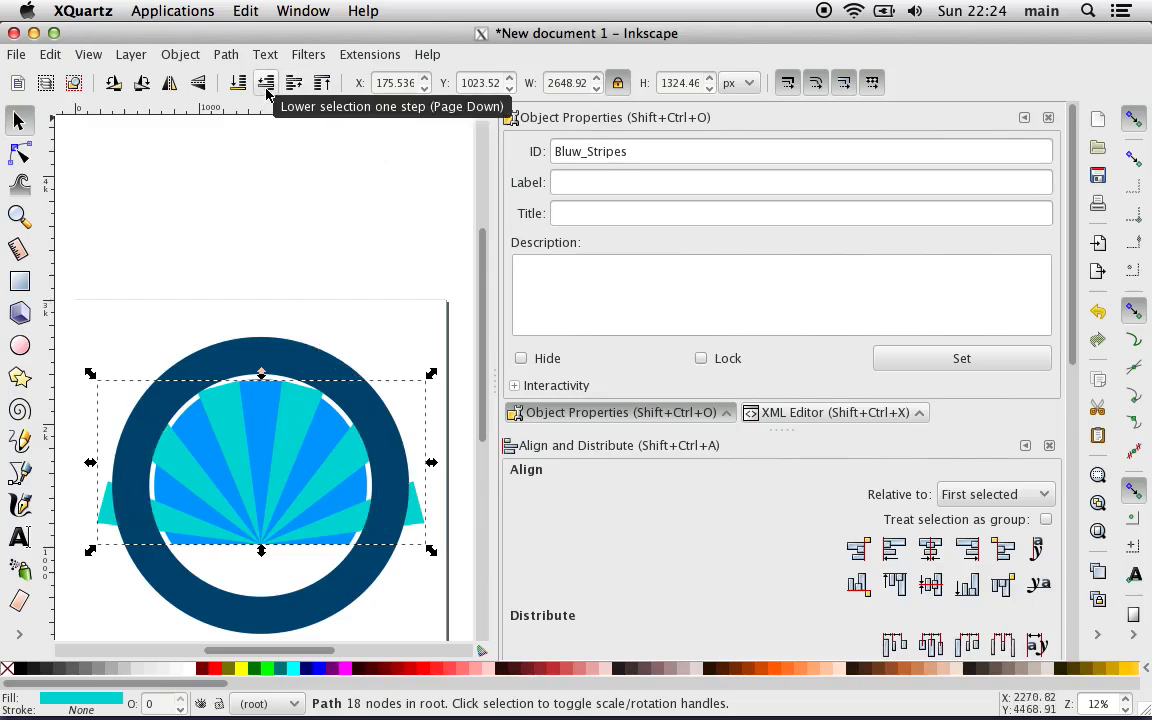
click(266, 88)
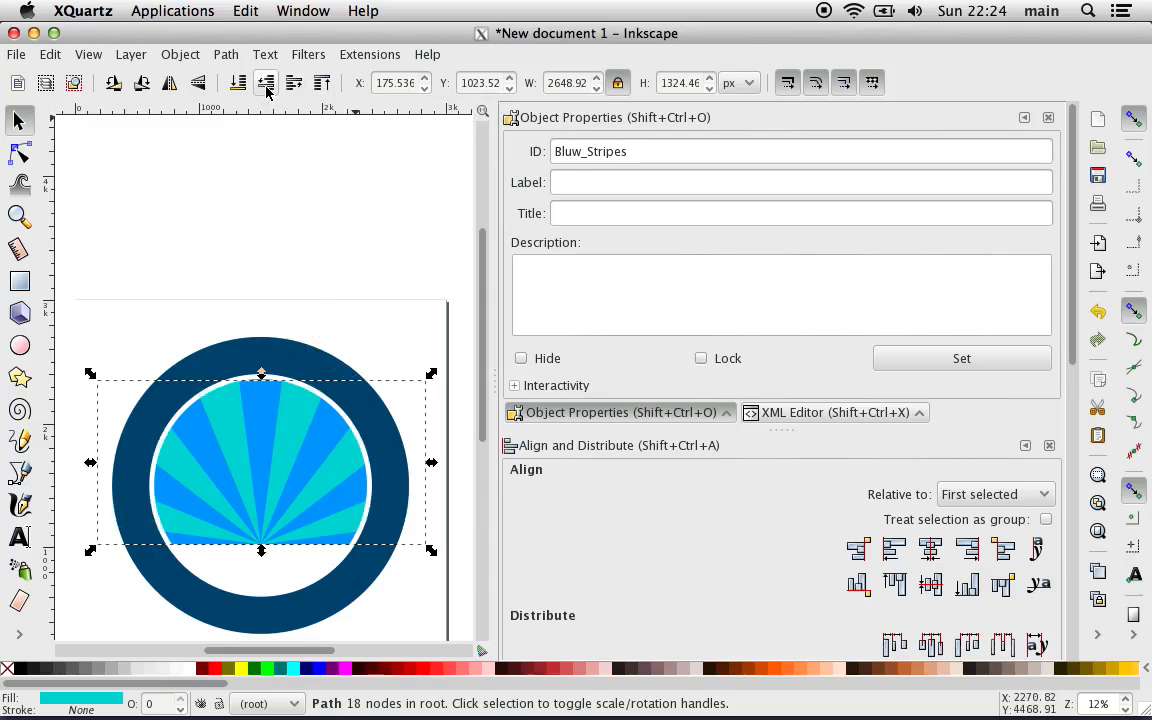
Step: Examine the rays' masked edges along the white border up close, and view the imported button for comparison
key(plus)
key(plus)
key(plus)
key(plus)
key(plus)
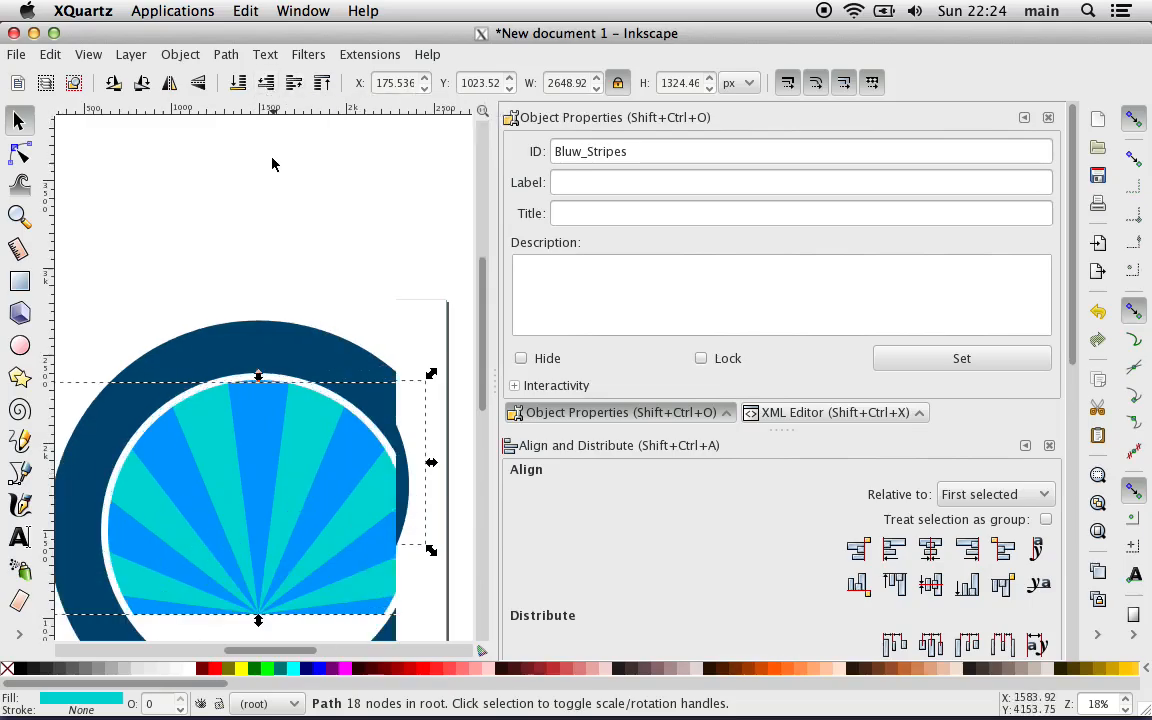
scroll(271, 163, down, 10)
scroll(271, 163, right, 6)
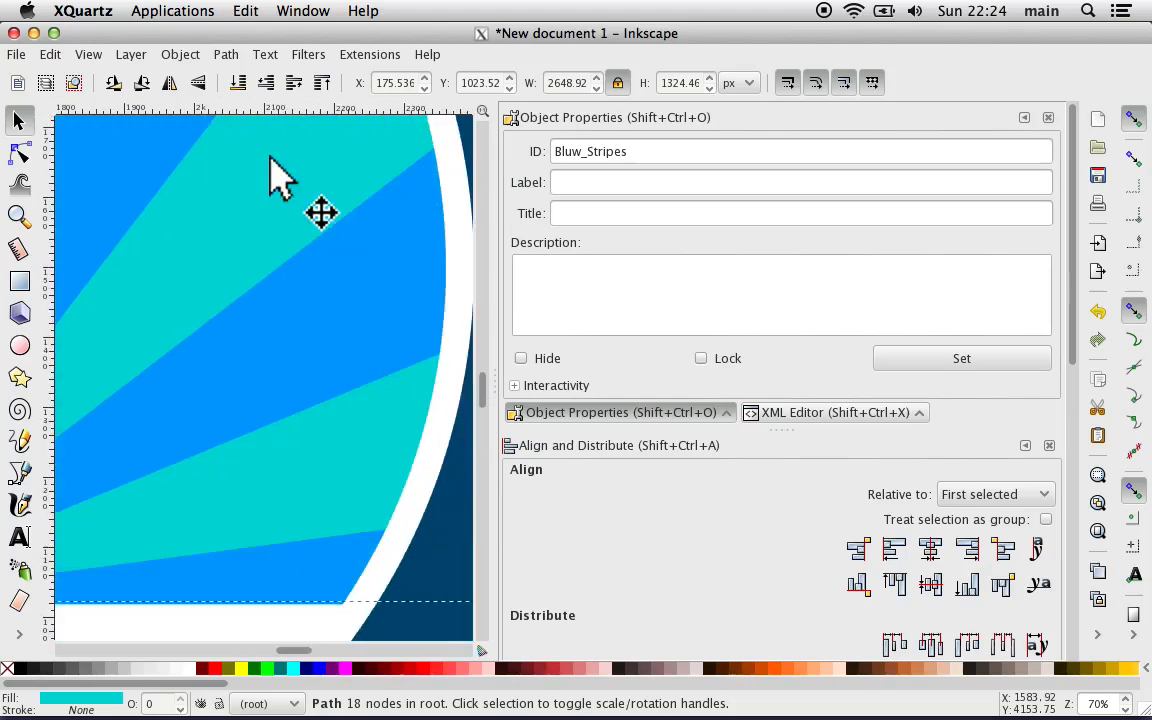
key(plus)
scroll(271, 170, right, 10)
key(plus)
key(plus)
key(plus)
key(plus)
key(plus)
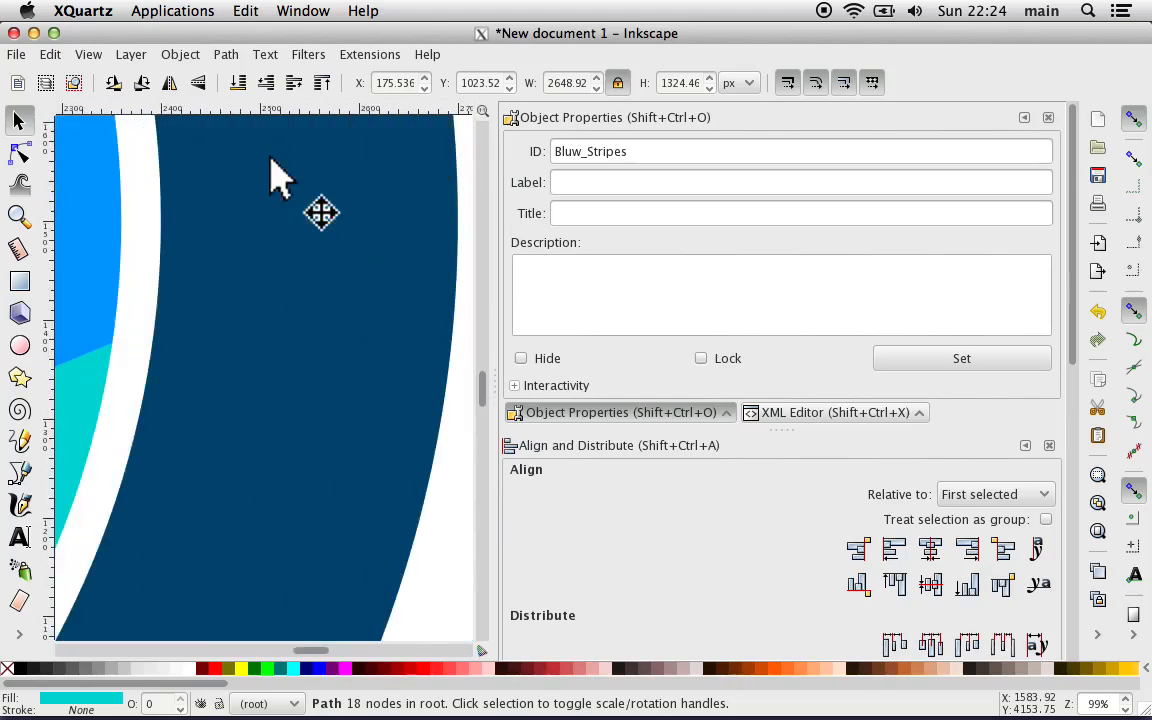
key(minus)
key(minus)
key(minus)
key(minus)
key(minus)
key(minus)
key(minus)
key(minus)
key(minus)
key(minus)
key(minus)
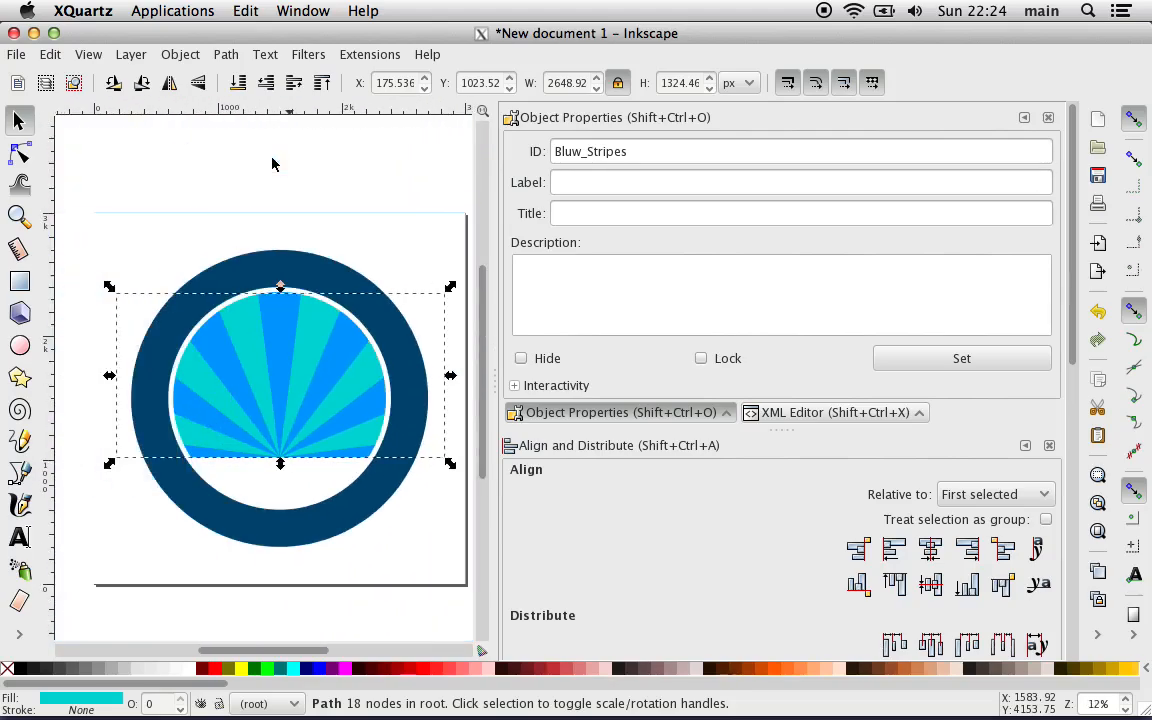
scroll(272, 163, left, 10)
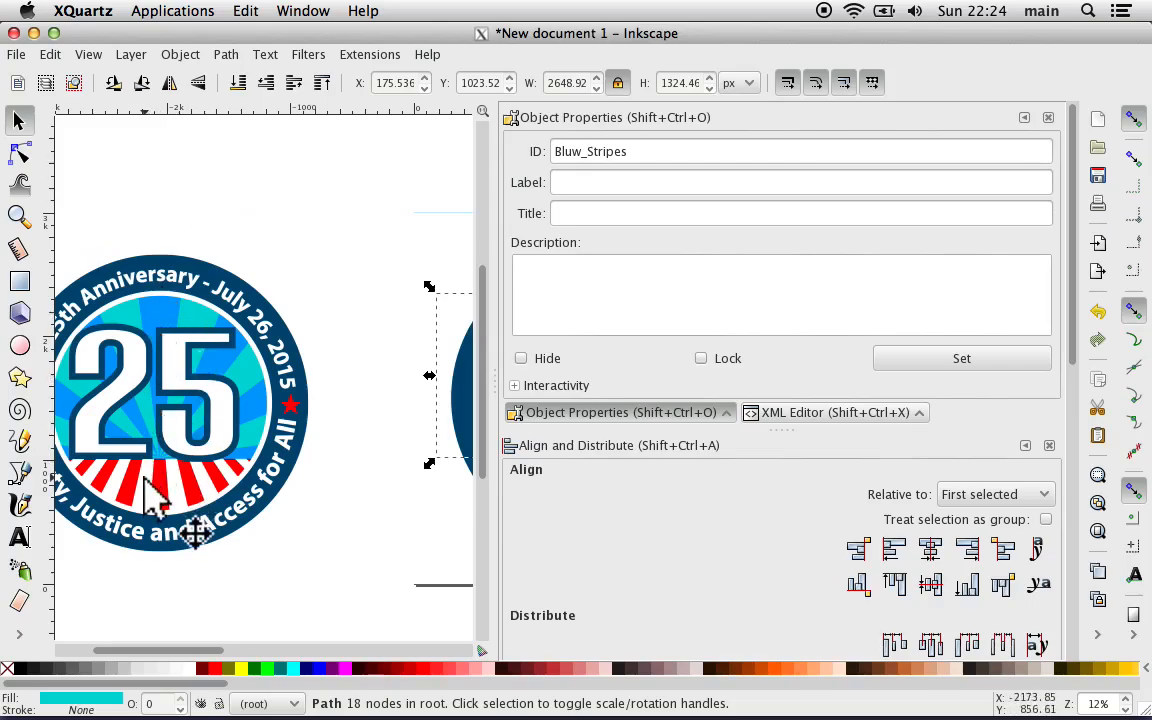
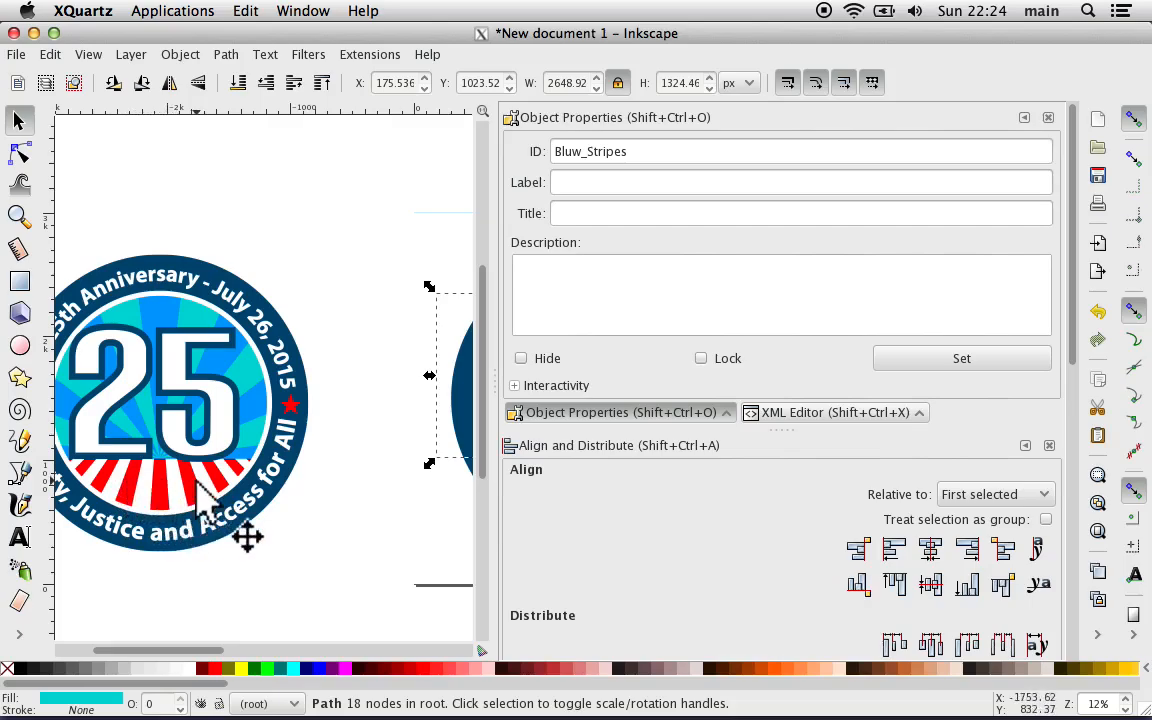
Step: Add a rectangular grid to the document with px units and 1 px spacing, and close the document properties
scroll(310, 505, right, 10)
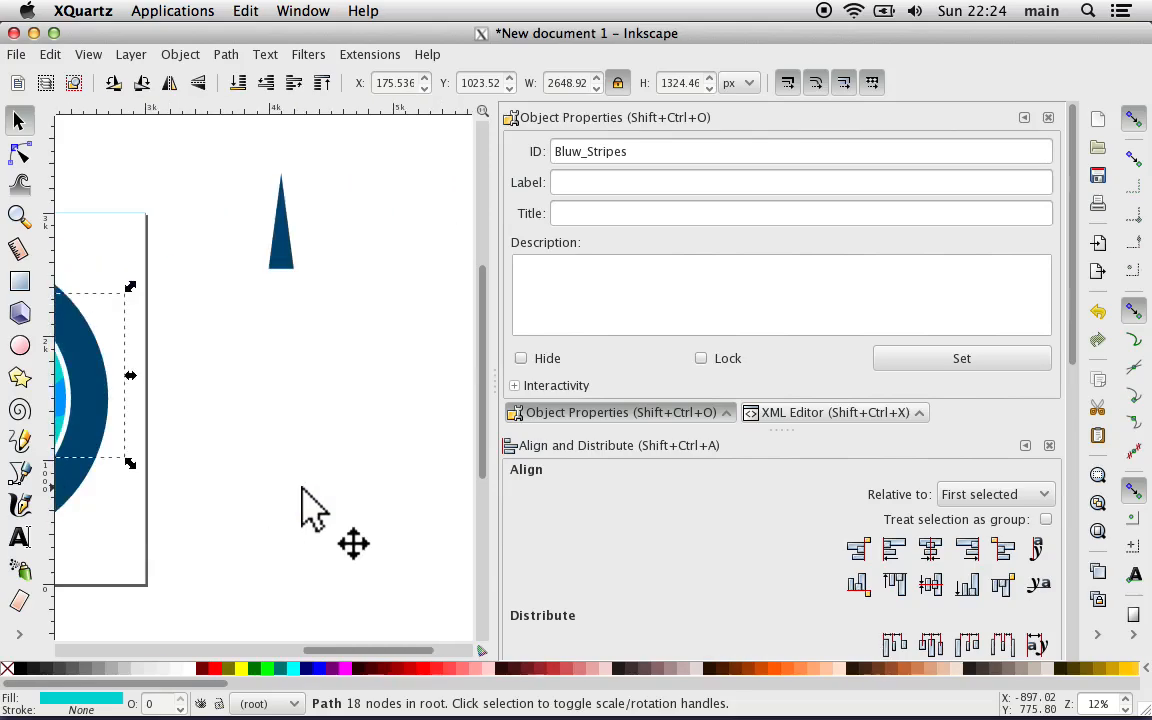
click(16, 56)
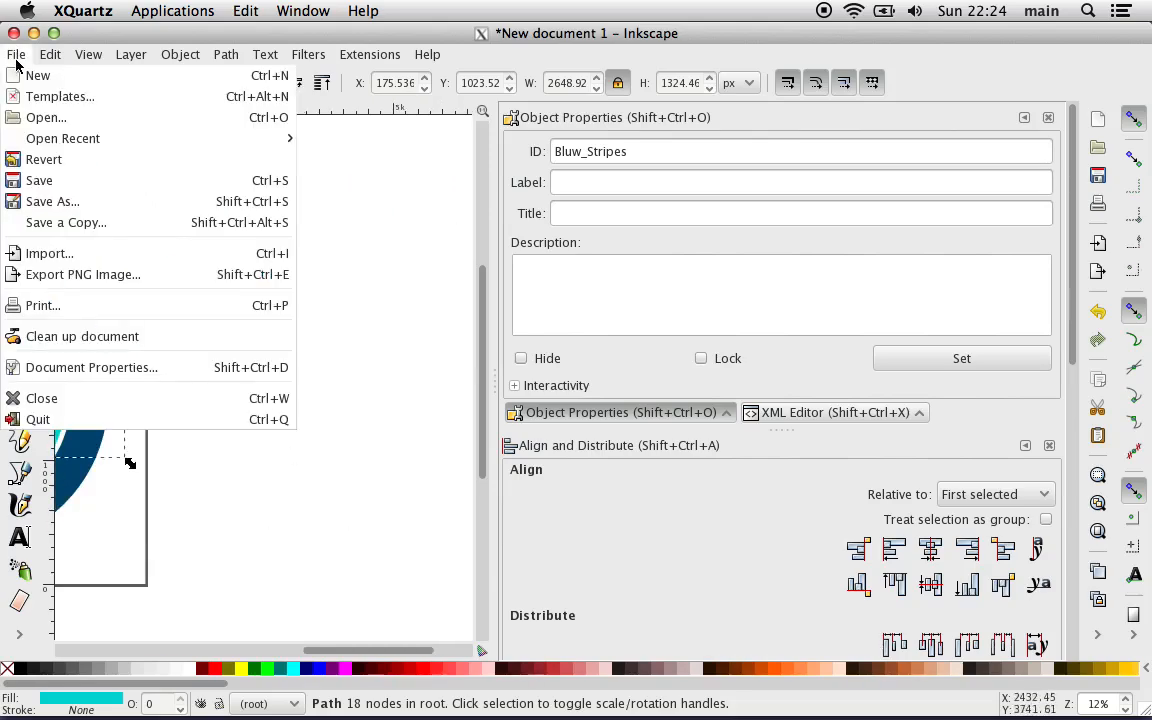
click(80, 367)
click(131, 89)
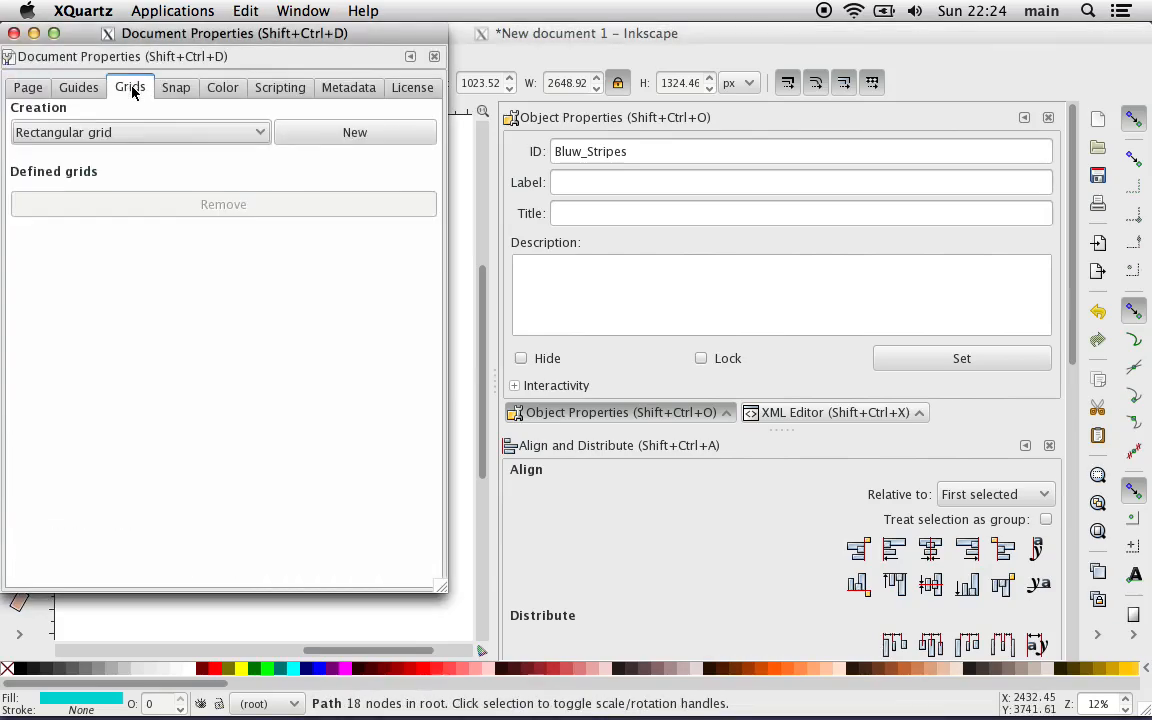
click(331, 140)
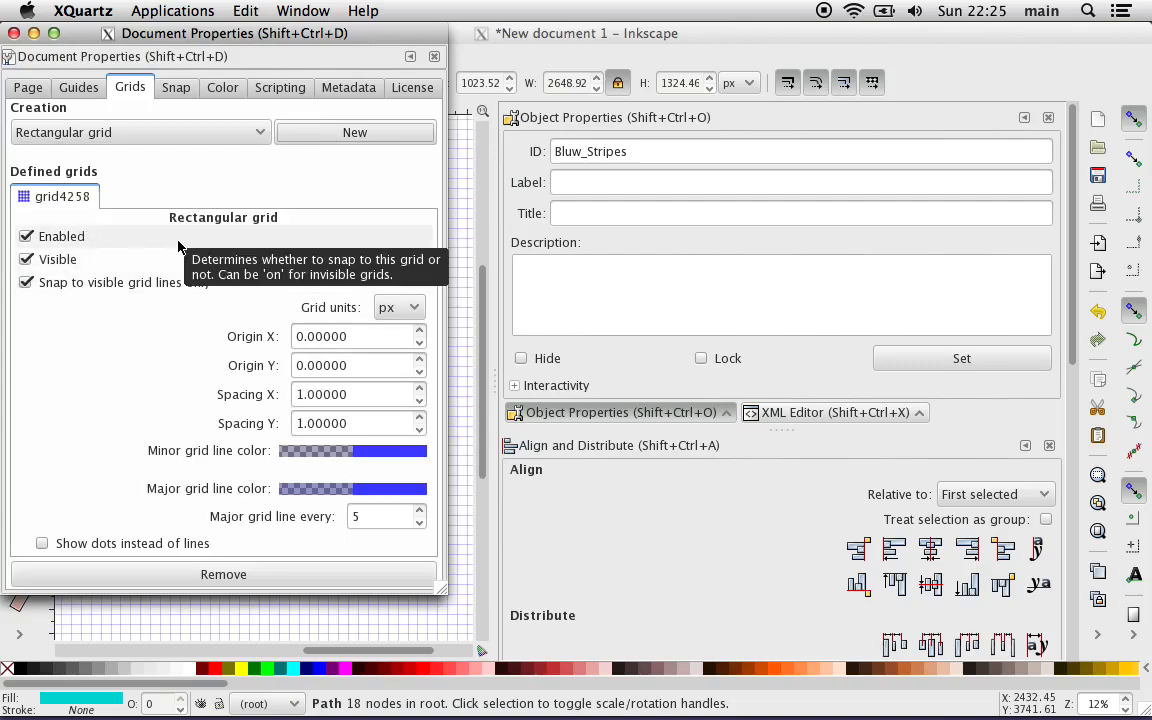
click(437, 57)
scroll(308, 357, up, 1)
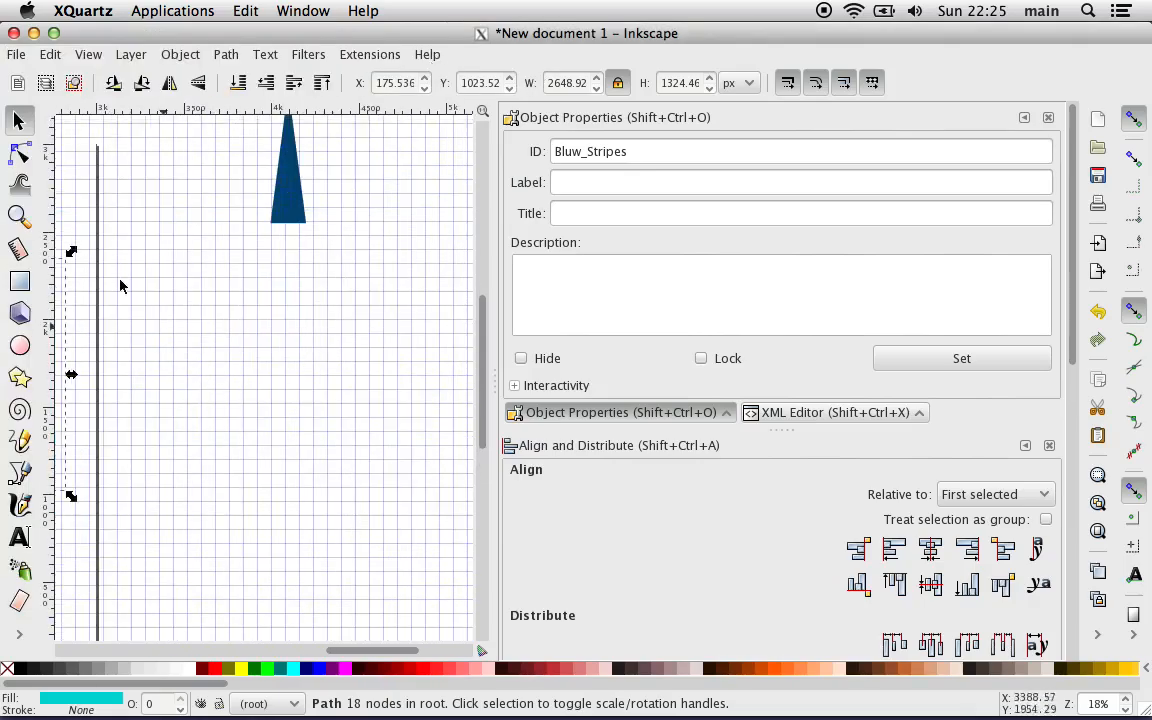
click(22, 283)
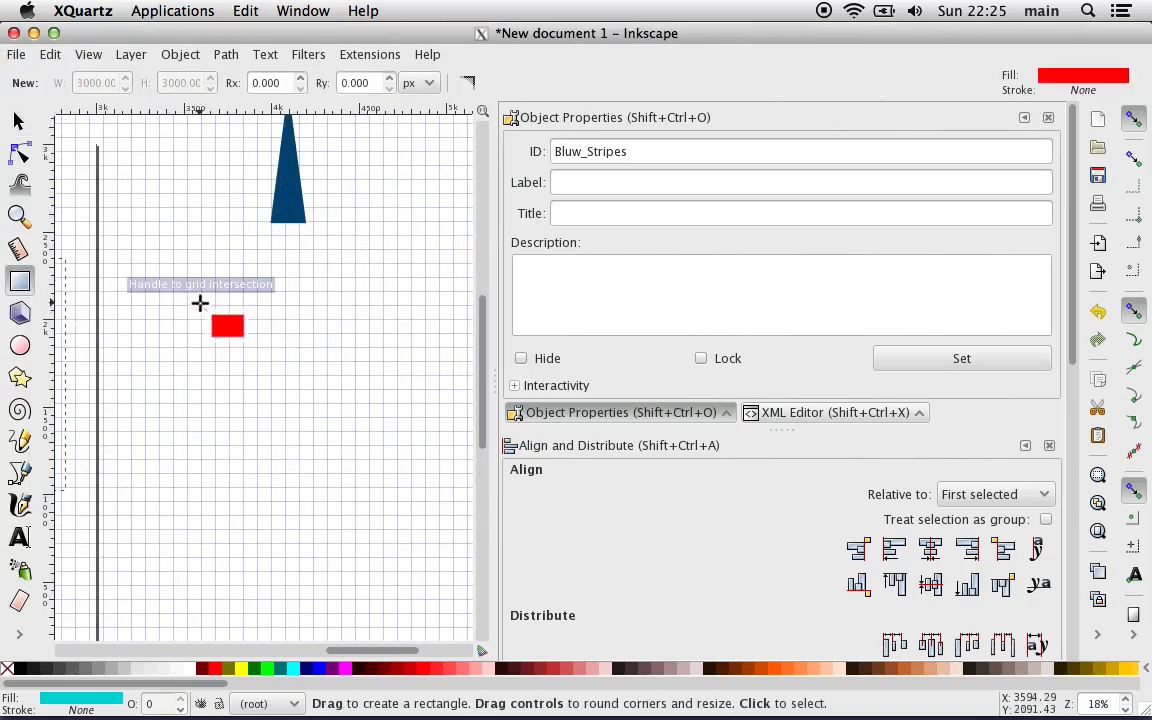
drag(204, 304, 238, 412)
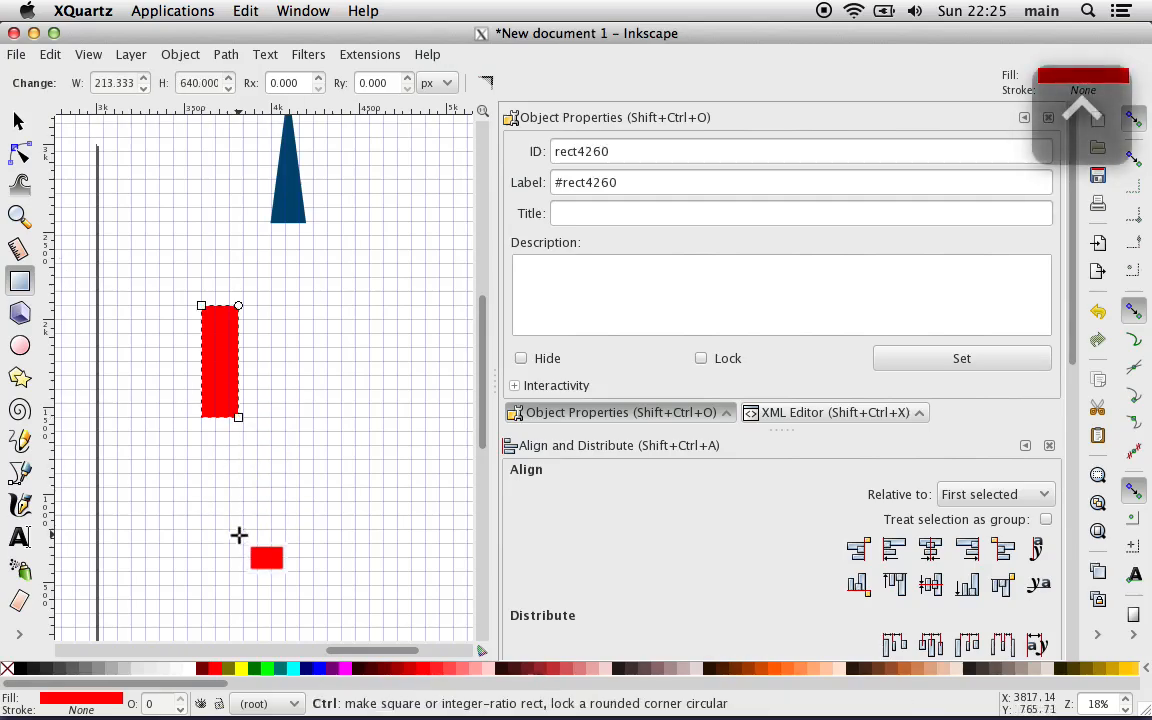
key(ctrl+z)
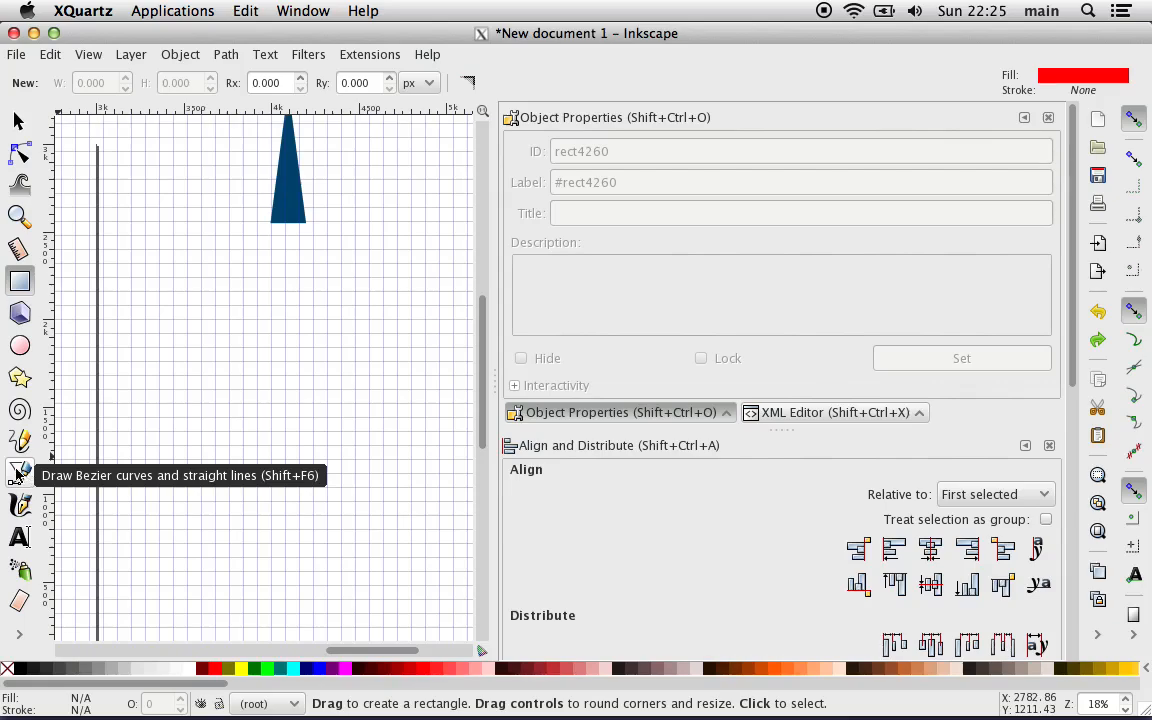
Step: Draw a closed upright rectangle outline of straight lines, about 160 by 480 px, snapped to the grid below the dark blue wedge
click(19, 472)
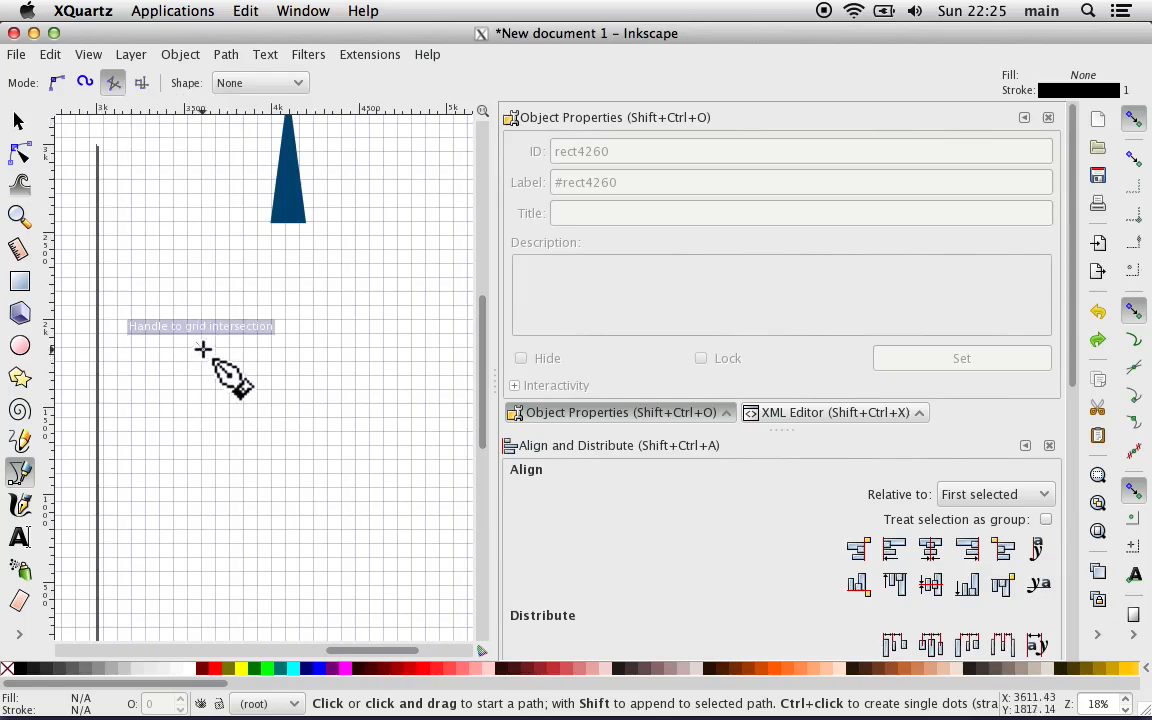
key(plus)
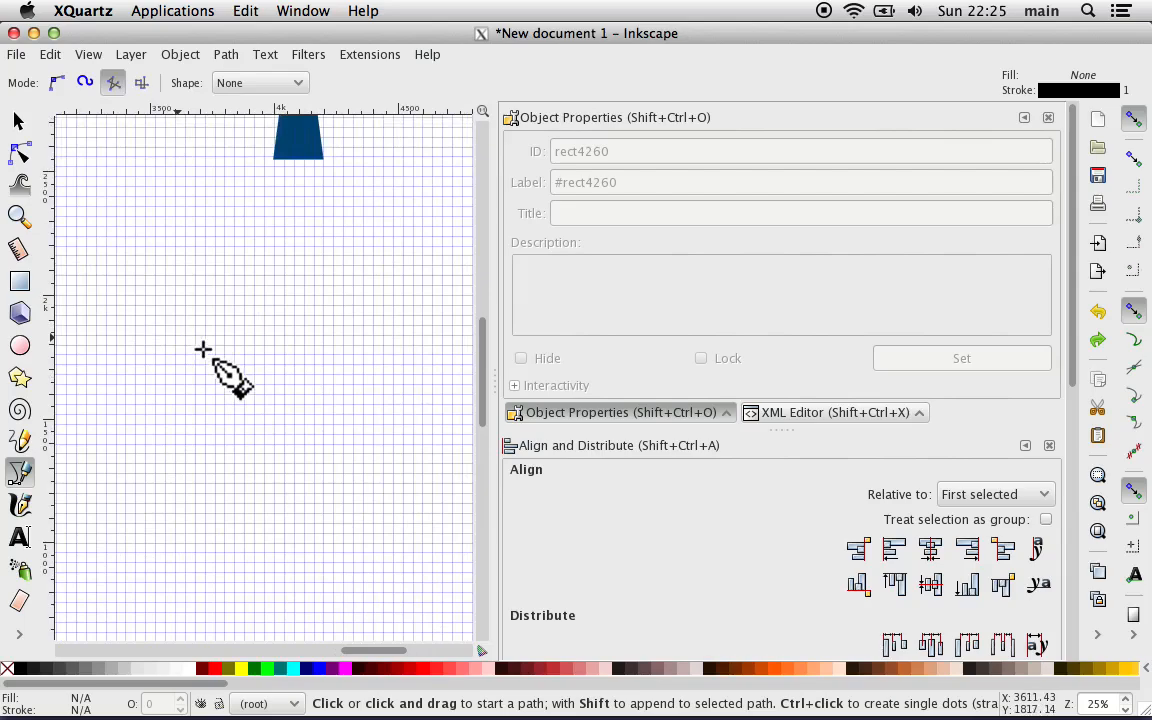
key(minus)
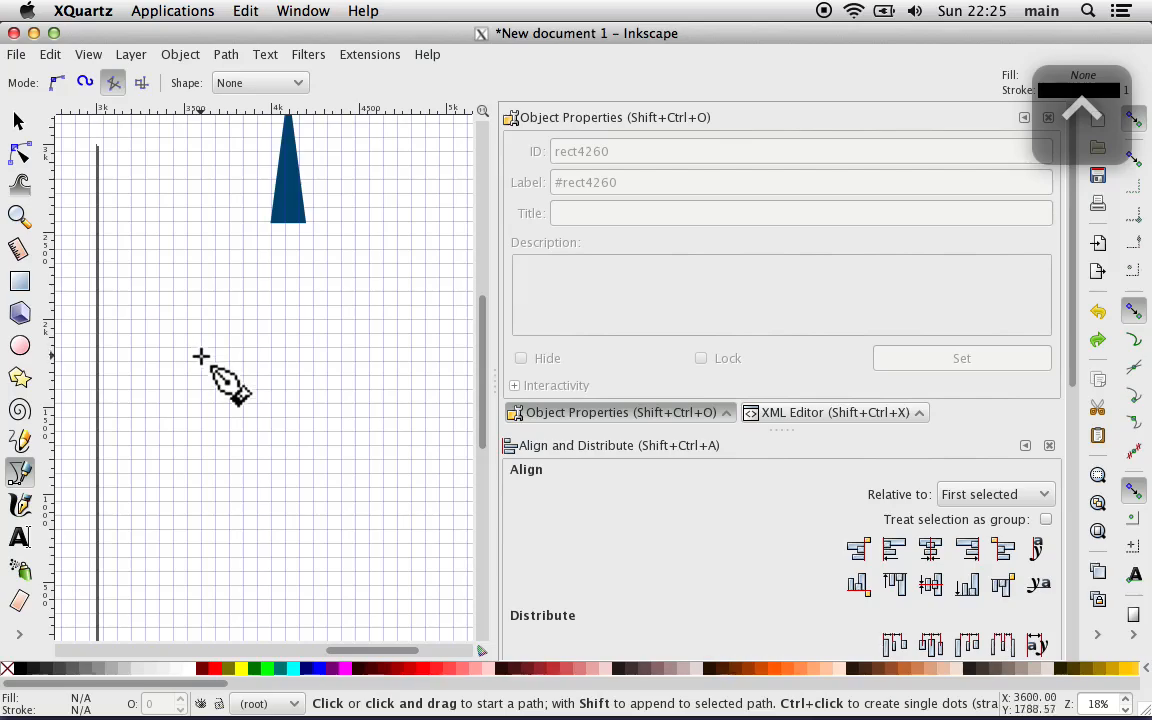
ctrl+click(203, 349)
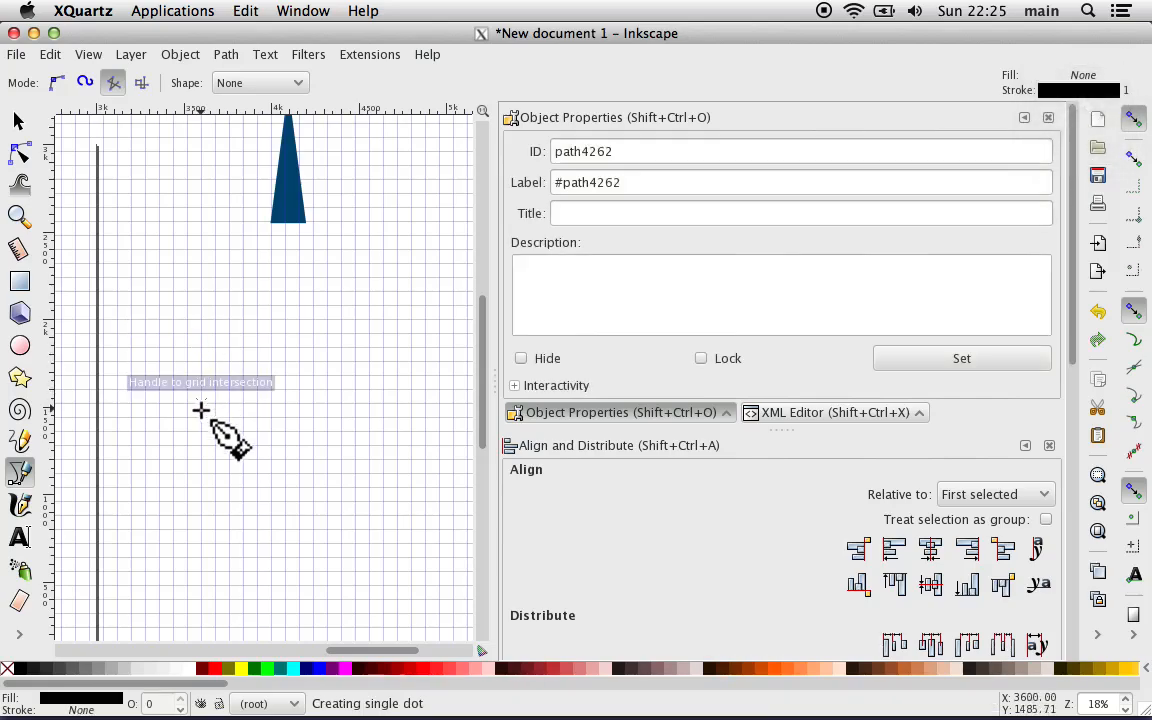
click(206, 328)
click(206, 329)
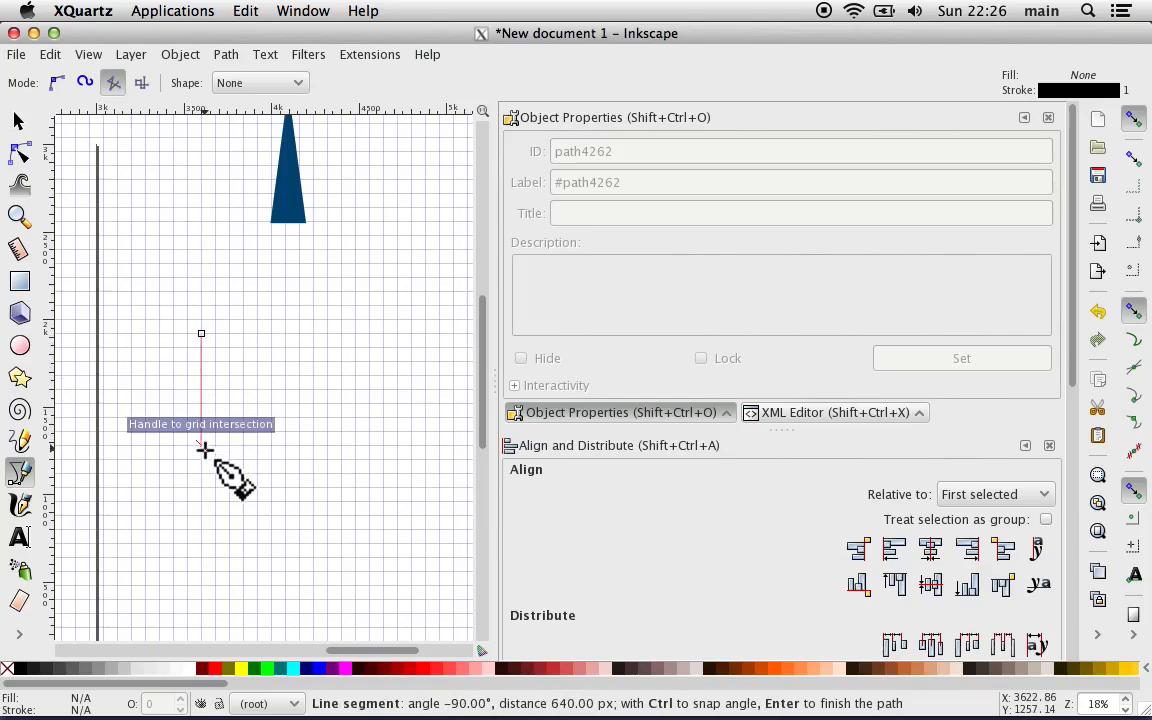
key(ctrl)
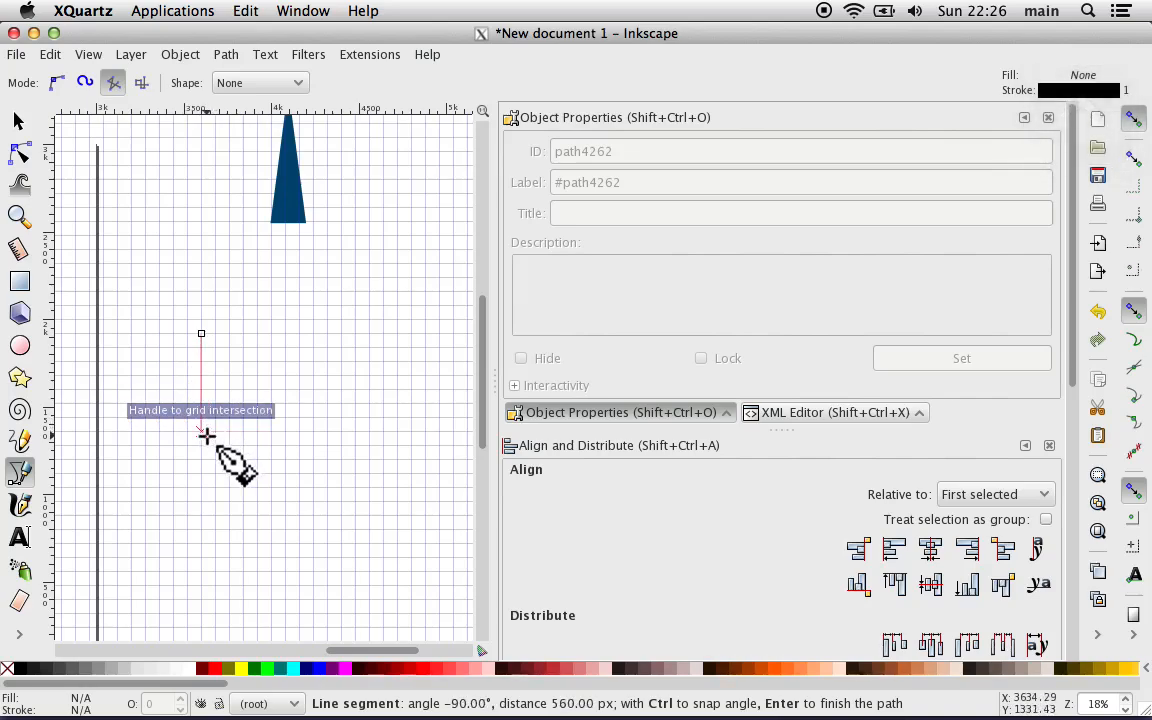
key(ctrl)
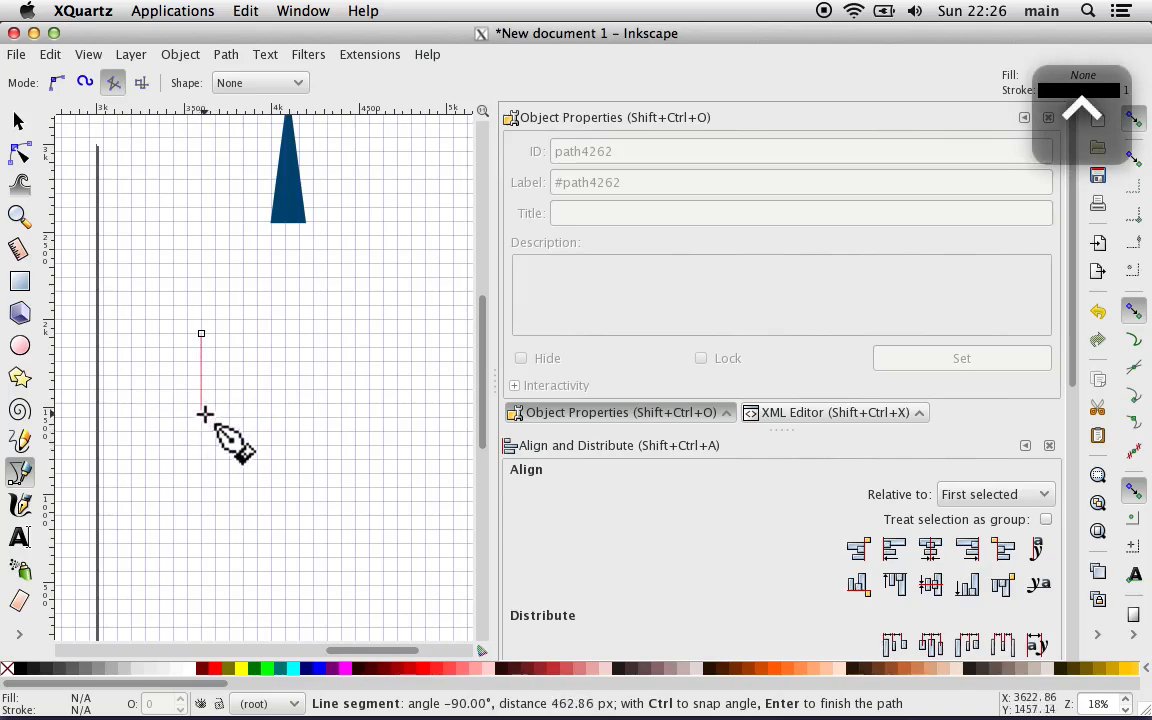
click(203, 418)
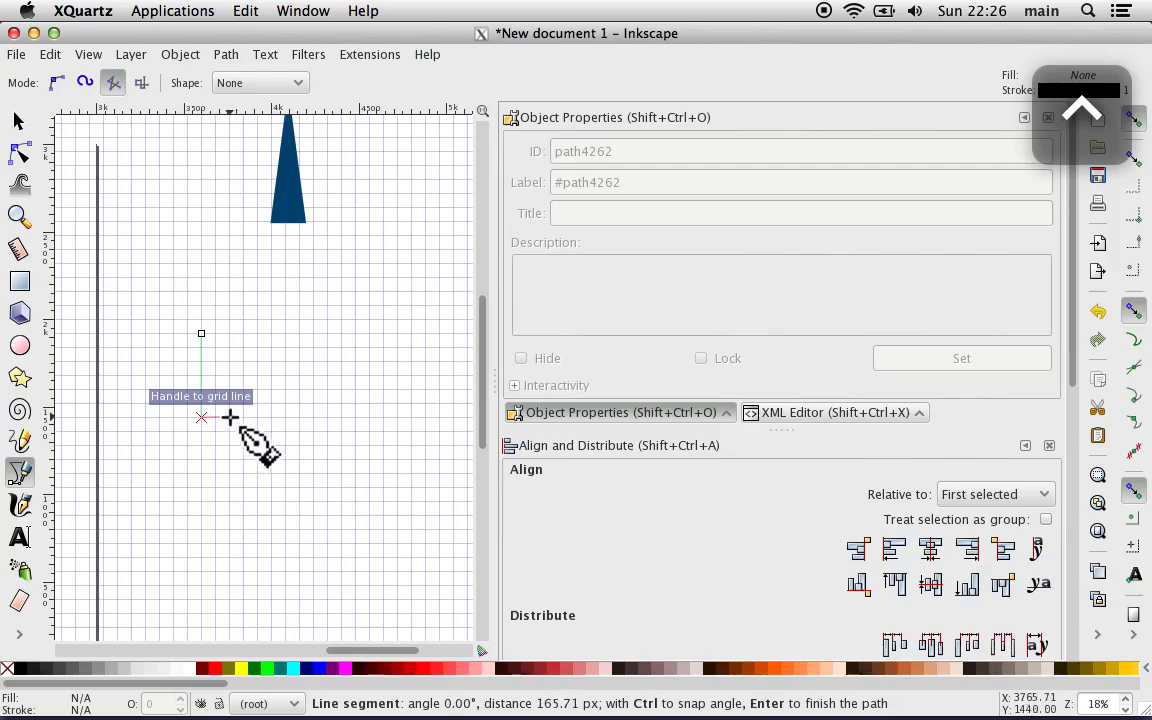
click(230, 418)
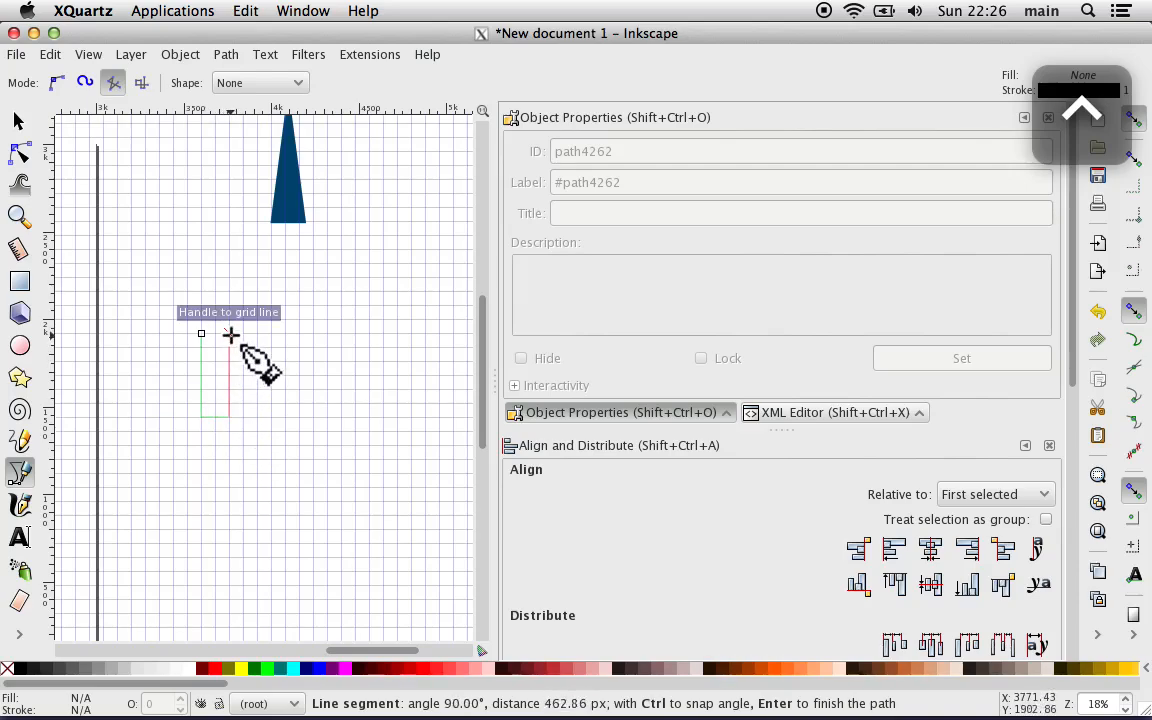
click(230, 333)
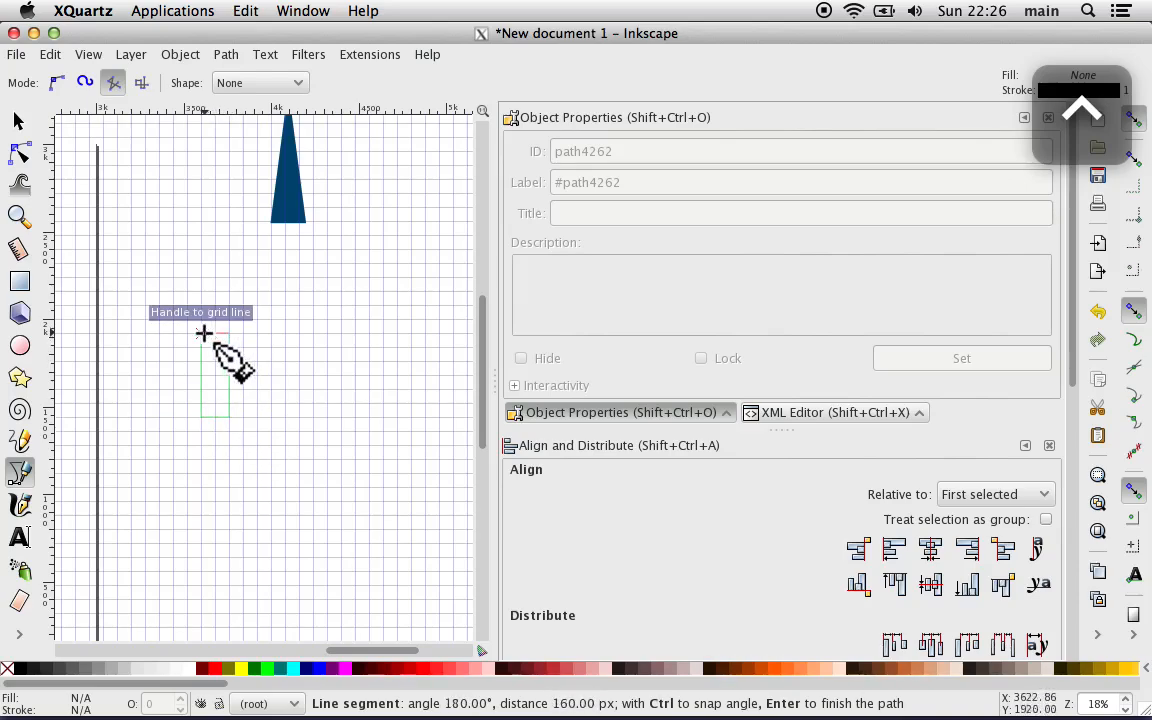
click(203, 333)
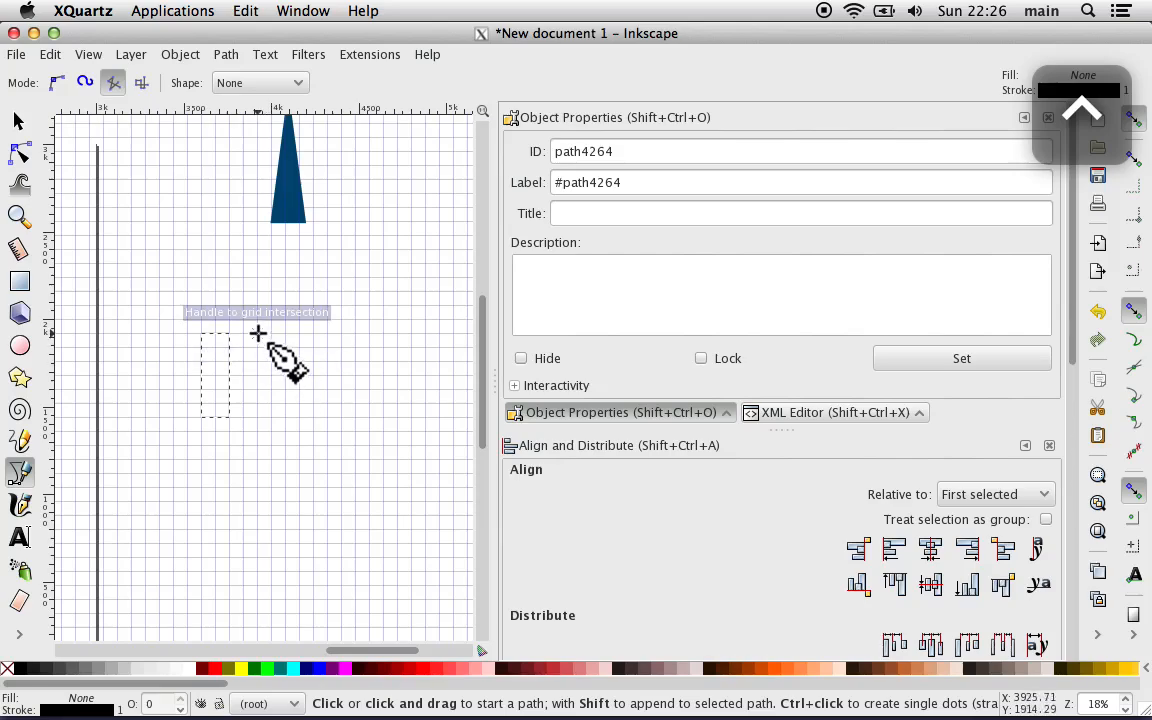
Step: Try to outline a second rectangle of the same size to the right of the first
ctrl+click(258, 333)
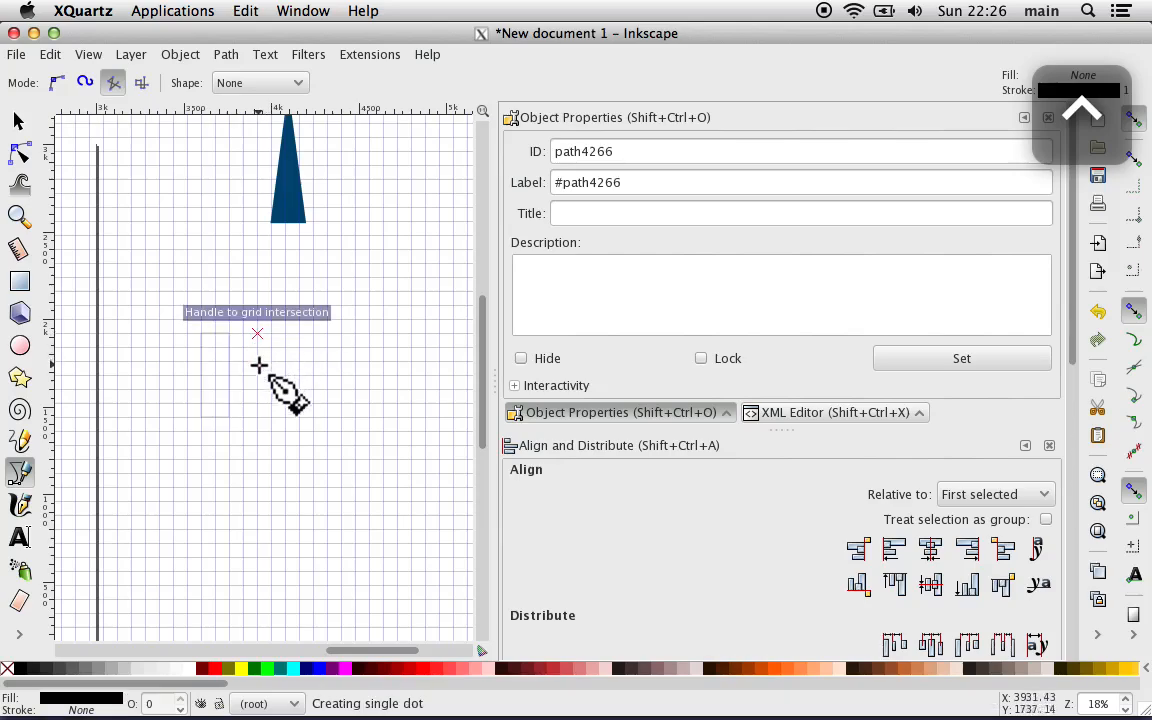
ctrl+click(260, 418)
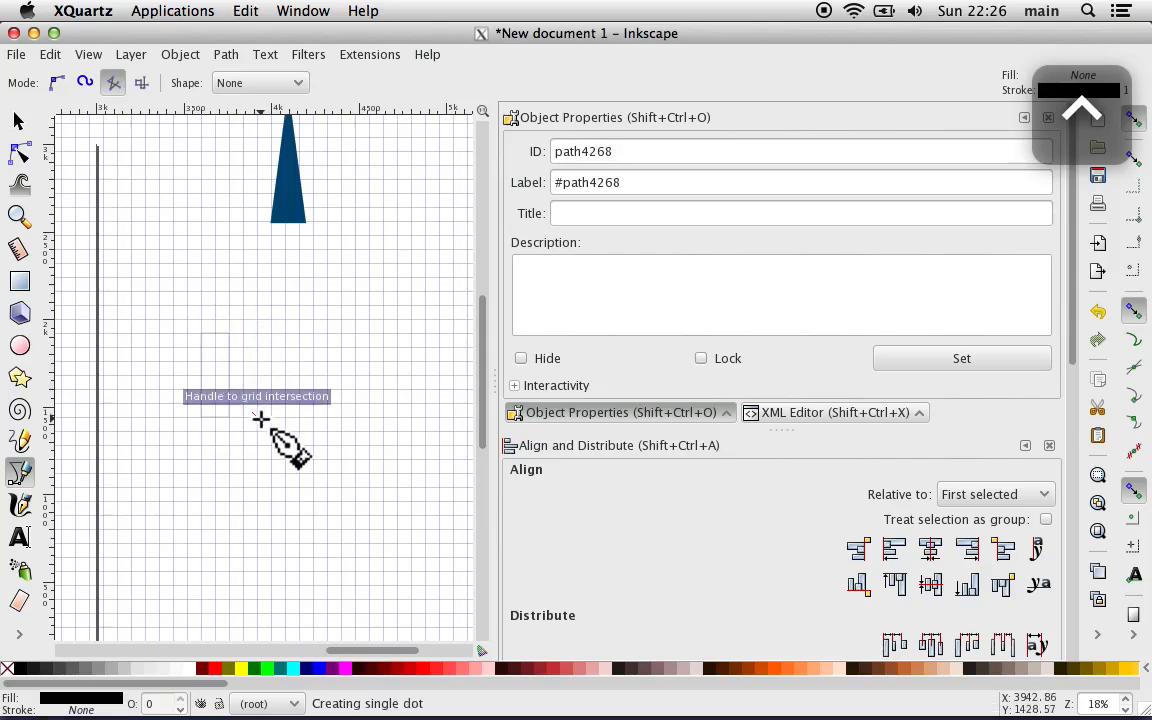
ctrl+click(287, 417)
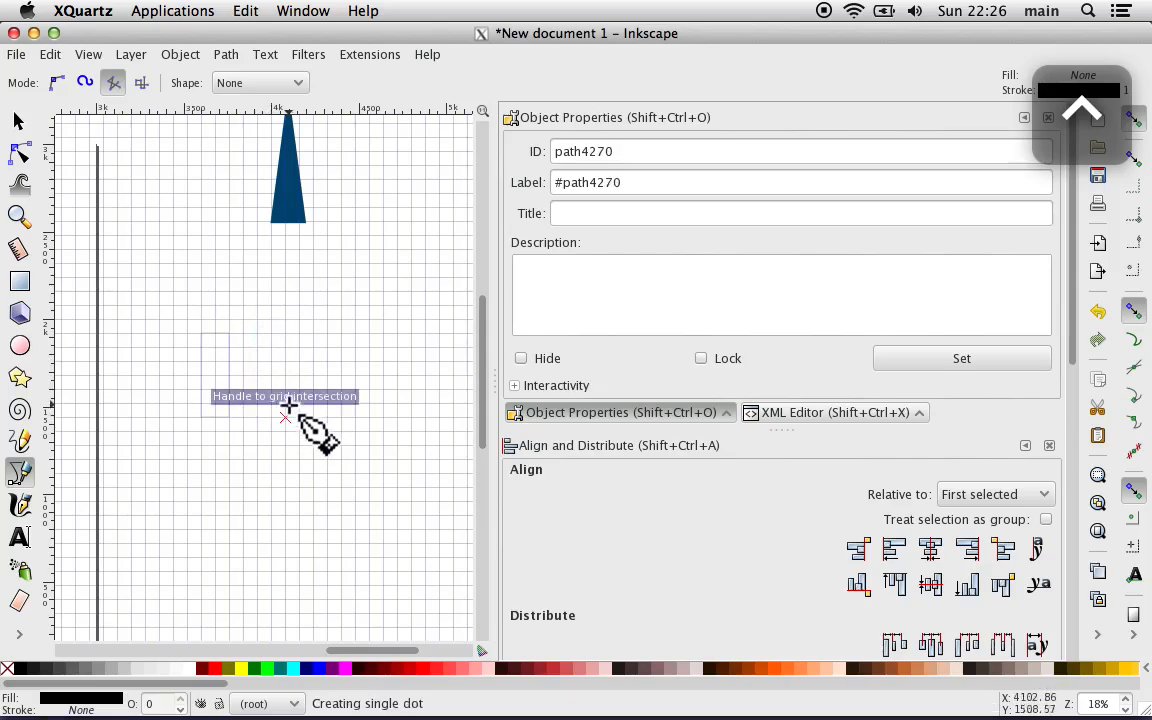
ctrl+click(288, 334)
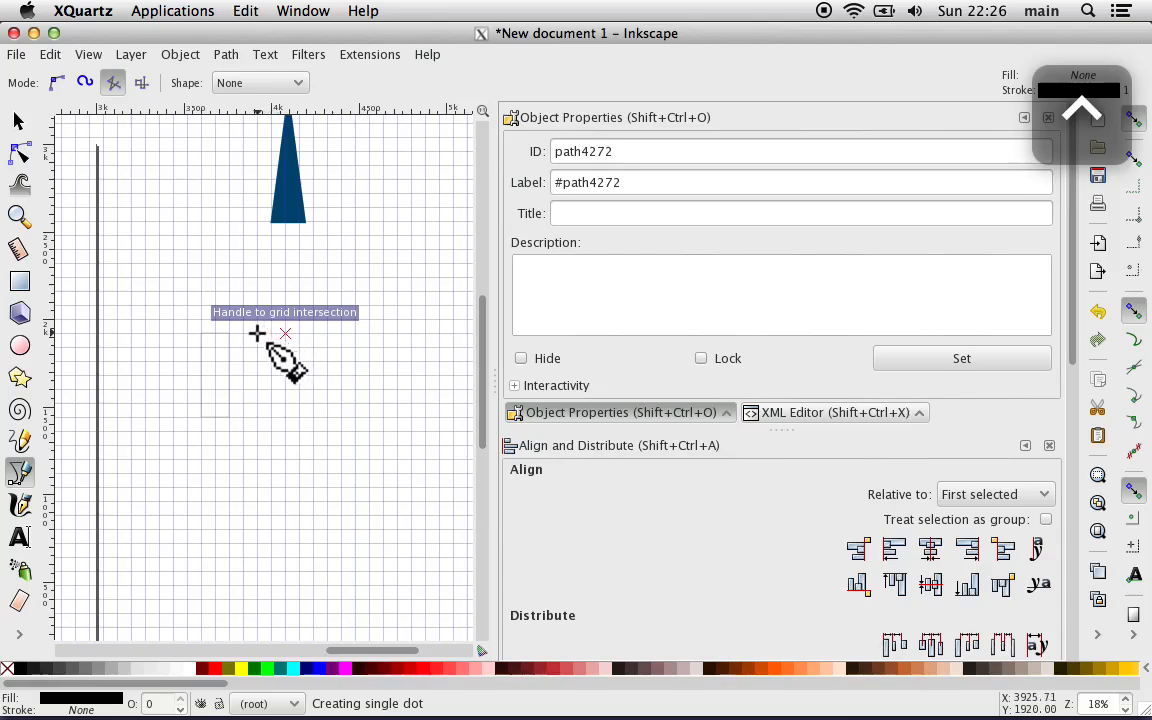
ctrl+click(257, 333)
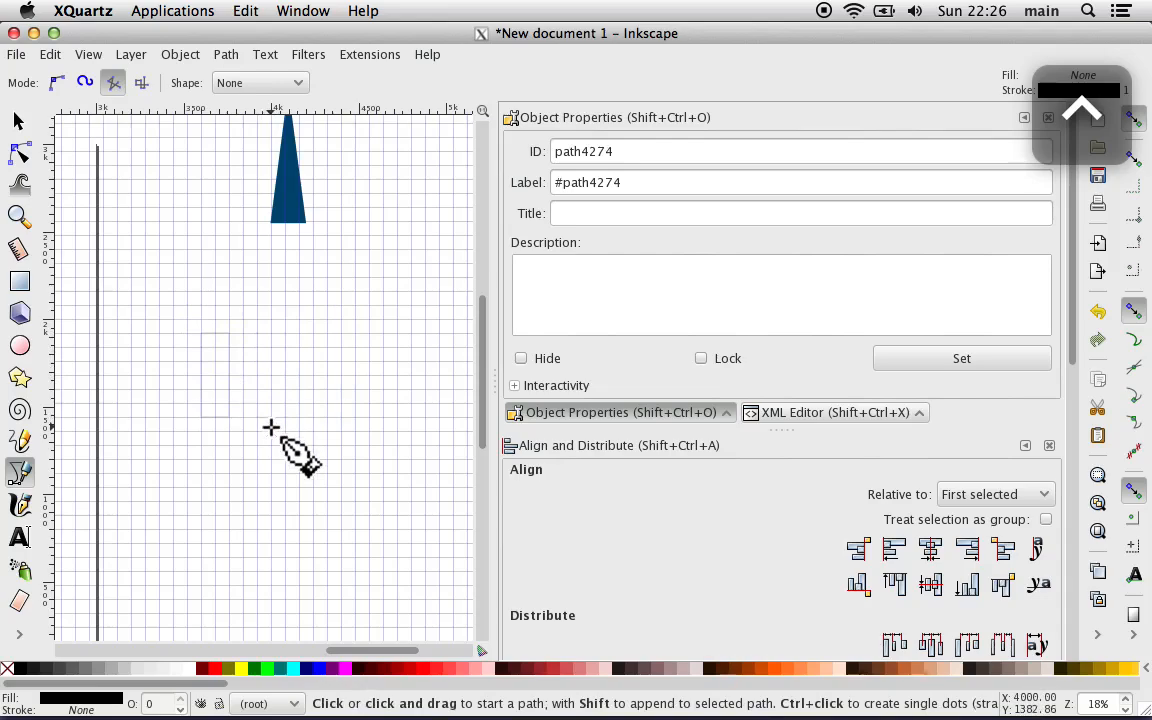
Step: Draw a second closed rectangle outline, about 160 by 480 px, one rectangle width to the right of the first
click(259, 334)
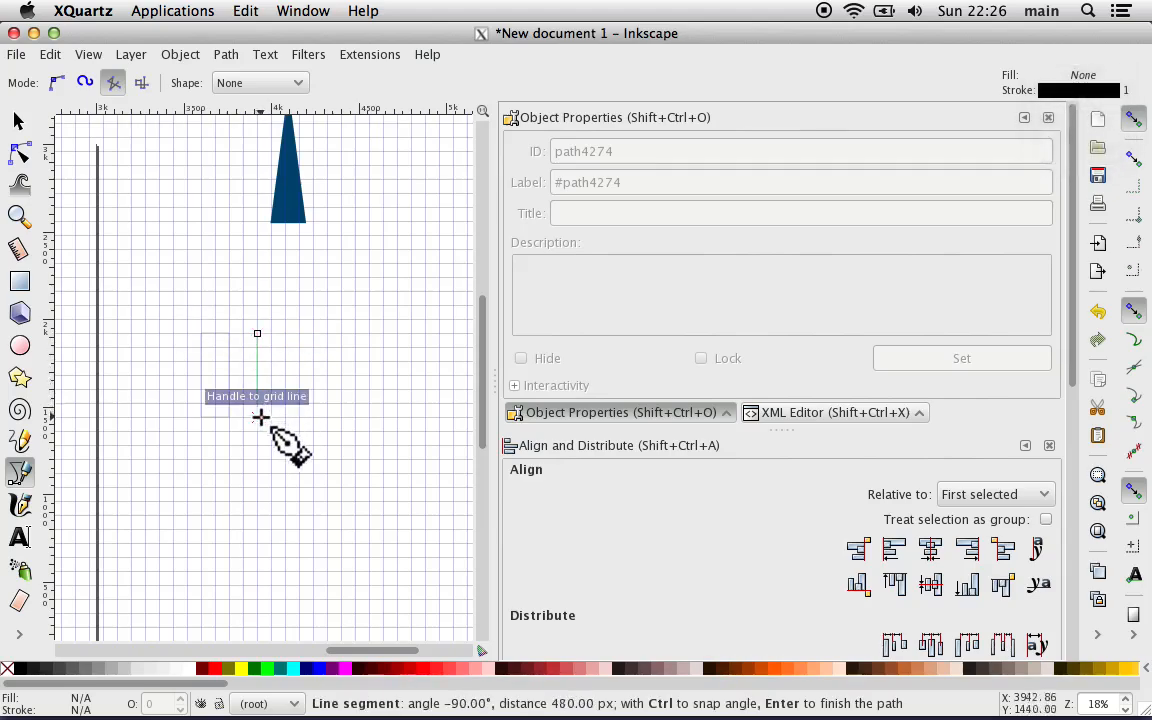
click(258, 417)
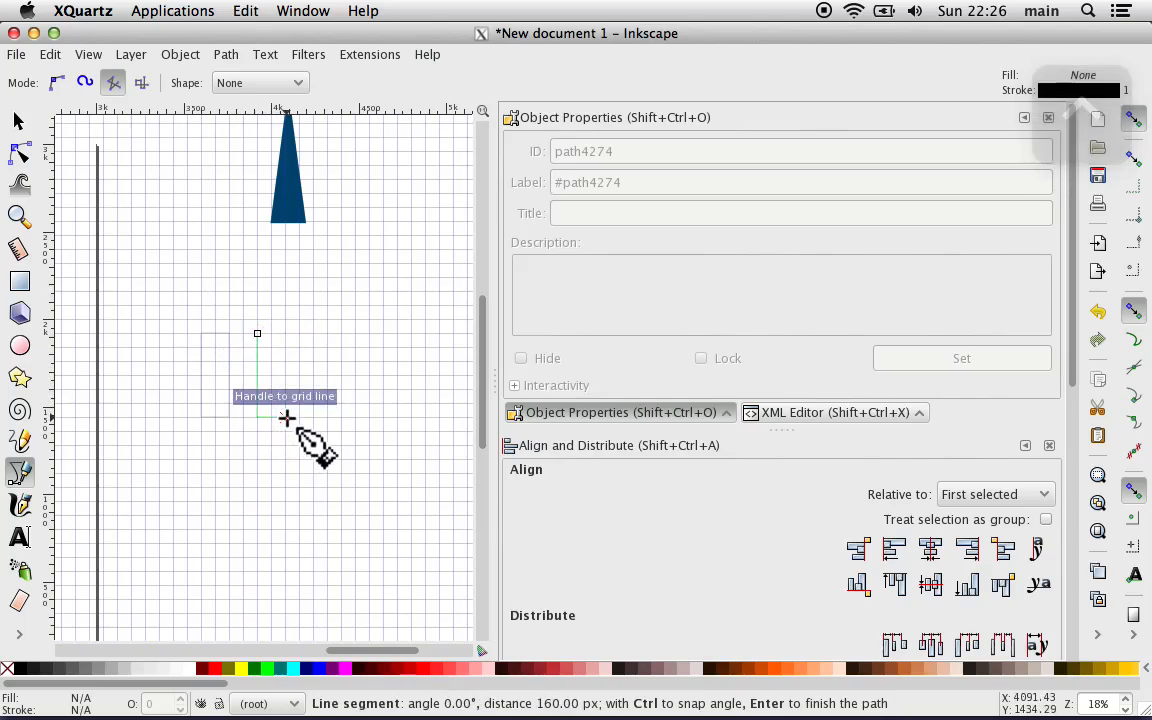
click(286, 417)
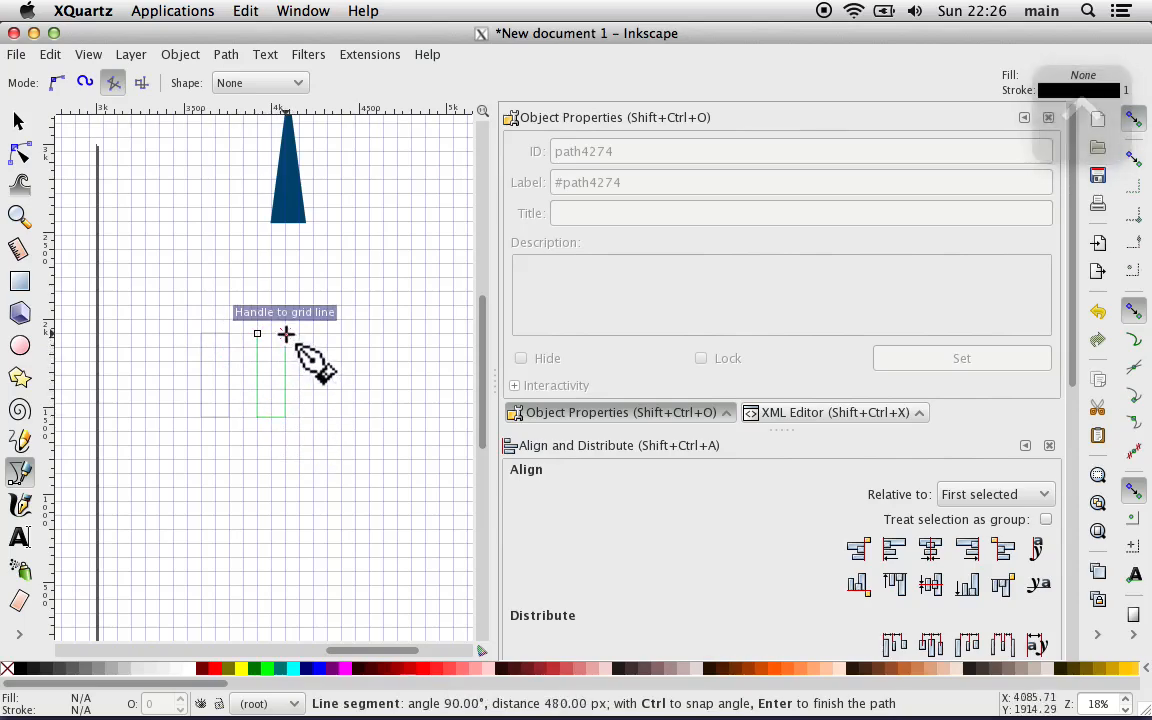
click(286, 333)
key(ctrl)
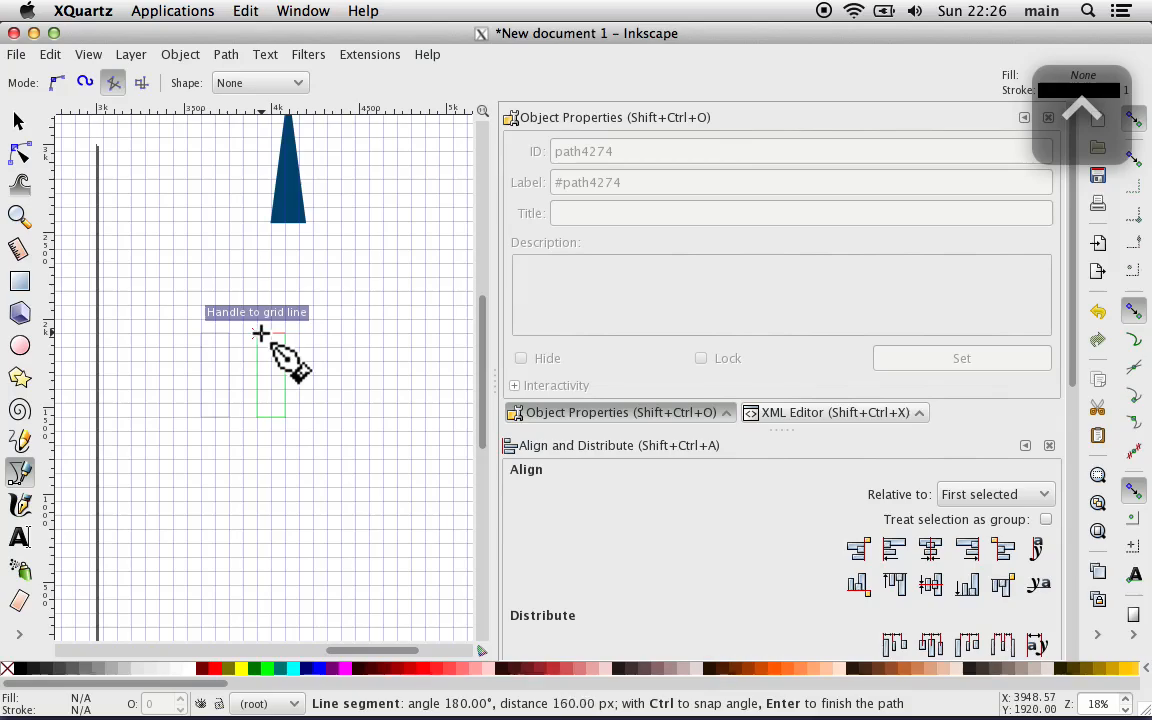
click(258, 333)
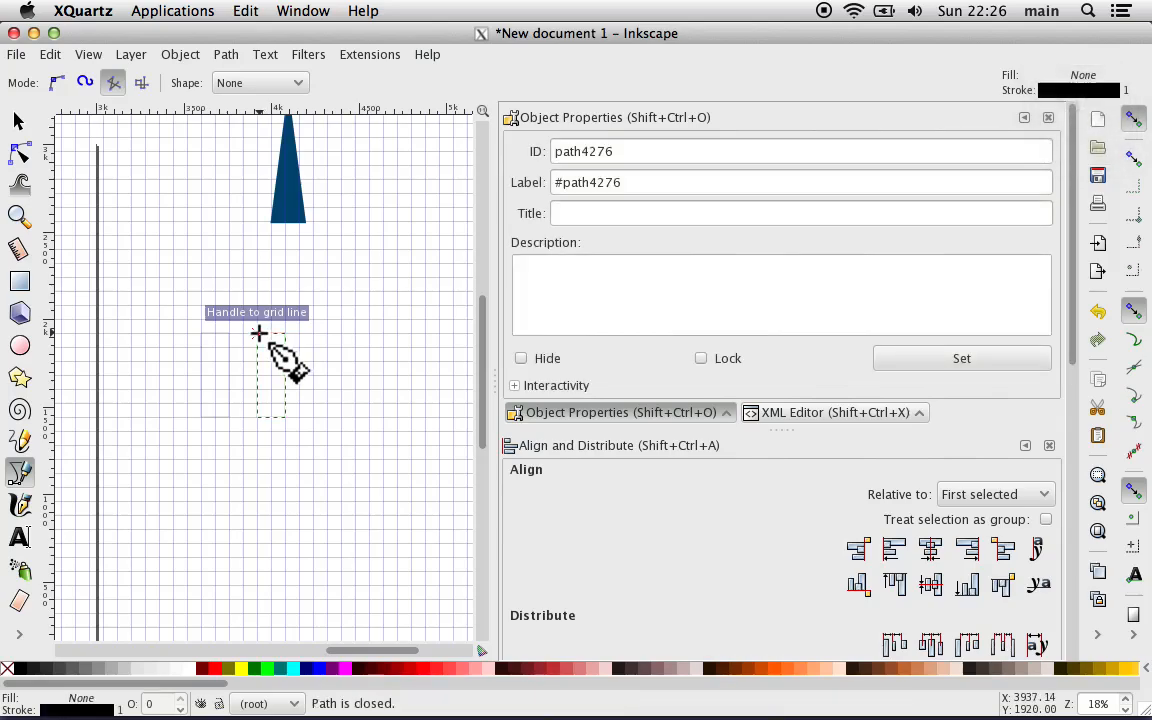
Step: Draw a third closed rectangle outline of matching size, one rectangle width to the right of the second
click(313, 335)
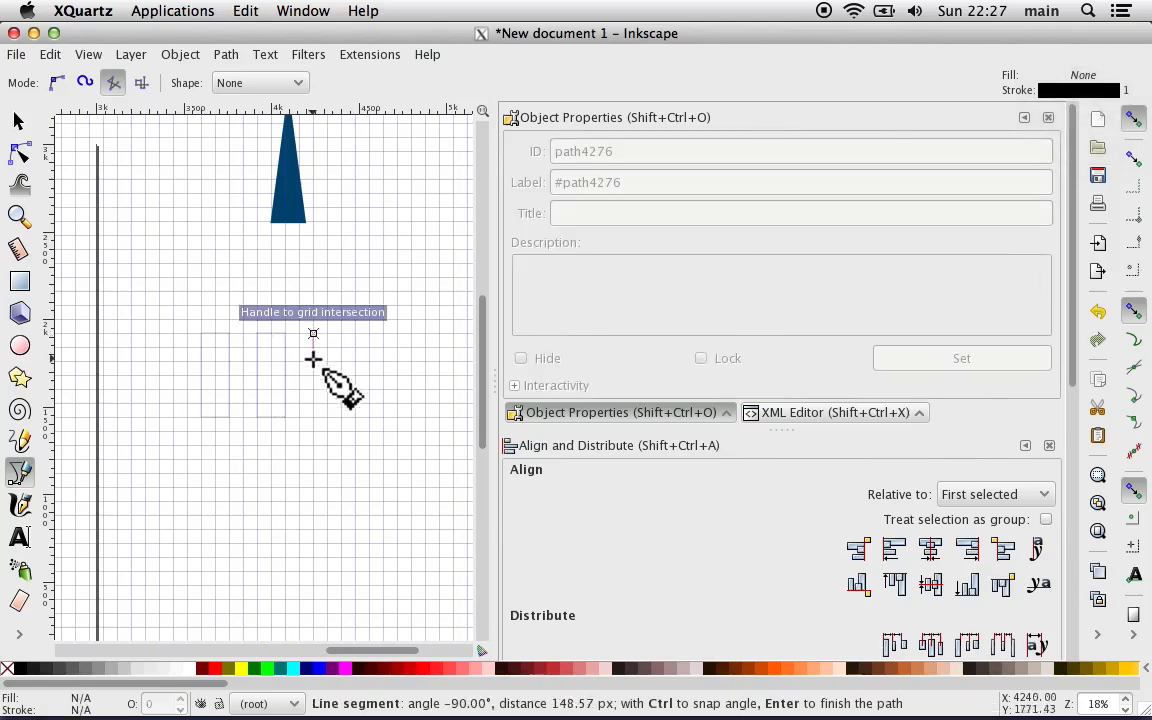
click(313, 416)
click(341, 416)
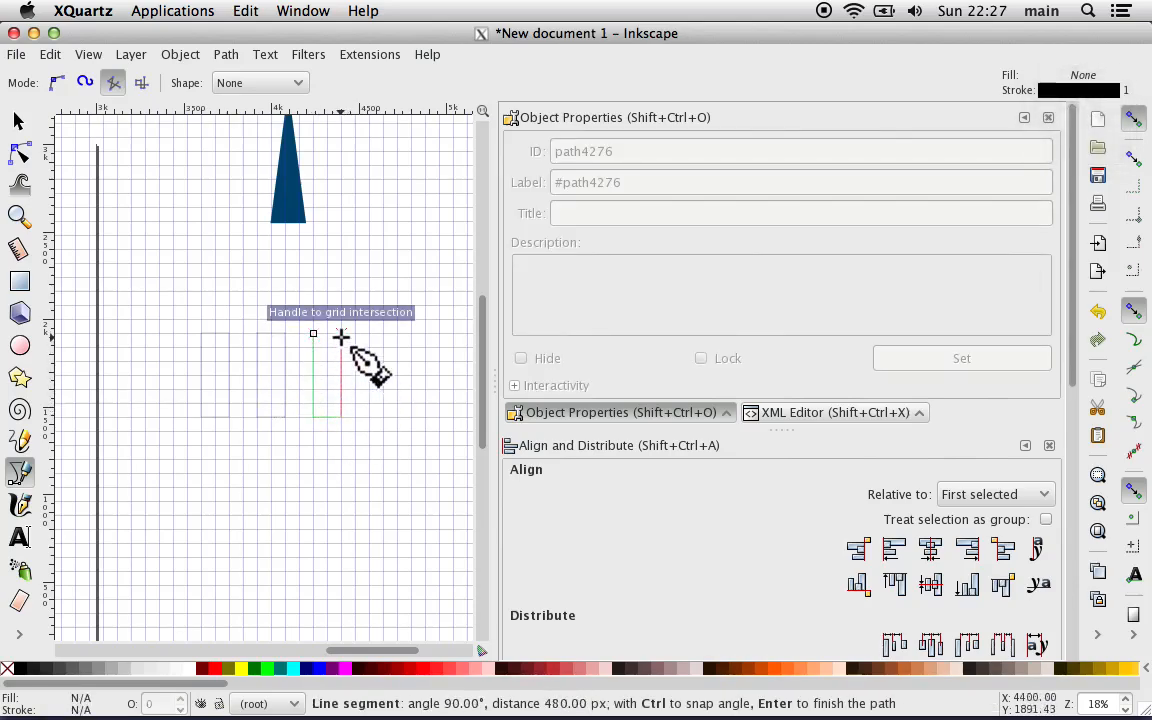
click(341, 333)
click(313, 333)
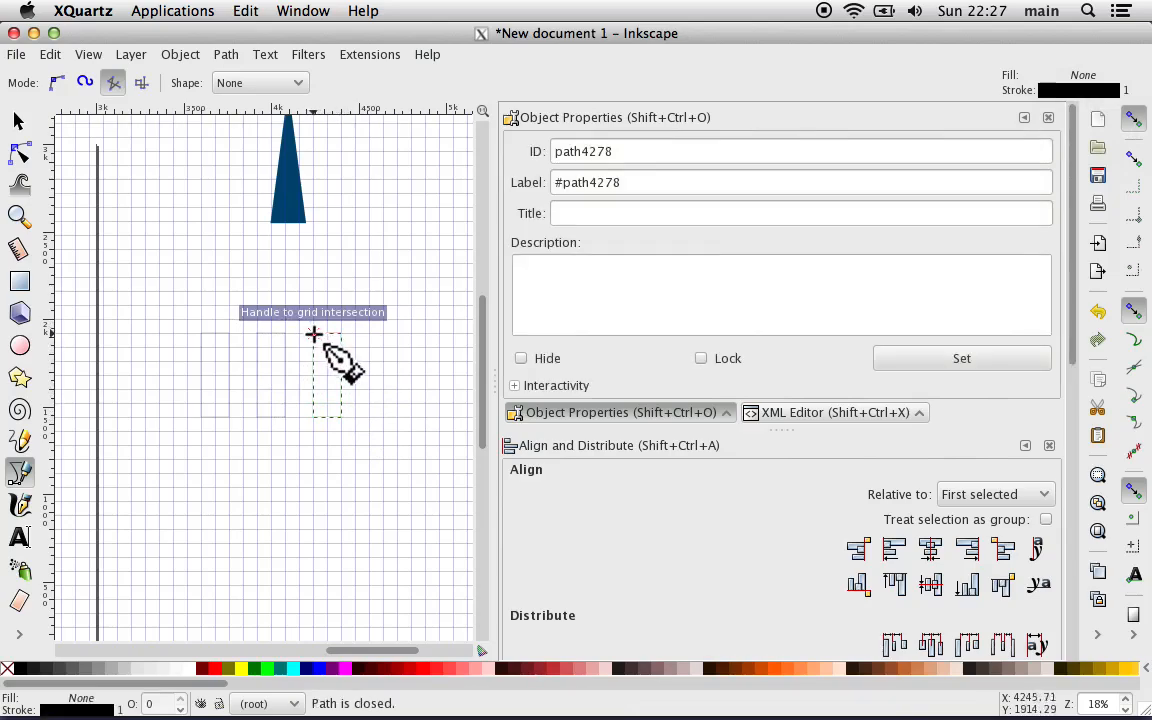
Step: Draw a fourth closed rectangle outline, about 160 by 480 px, one rectangle width to the right of the third
click(370, 333)
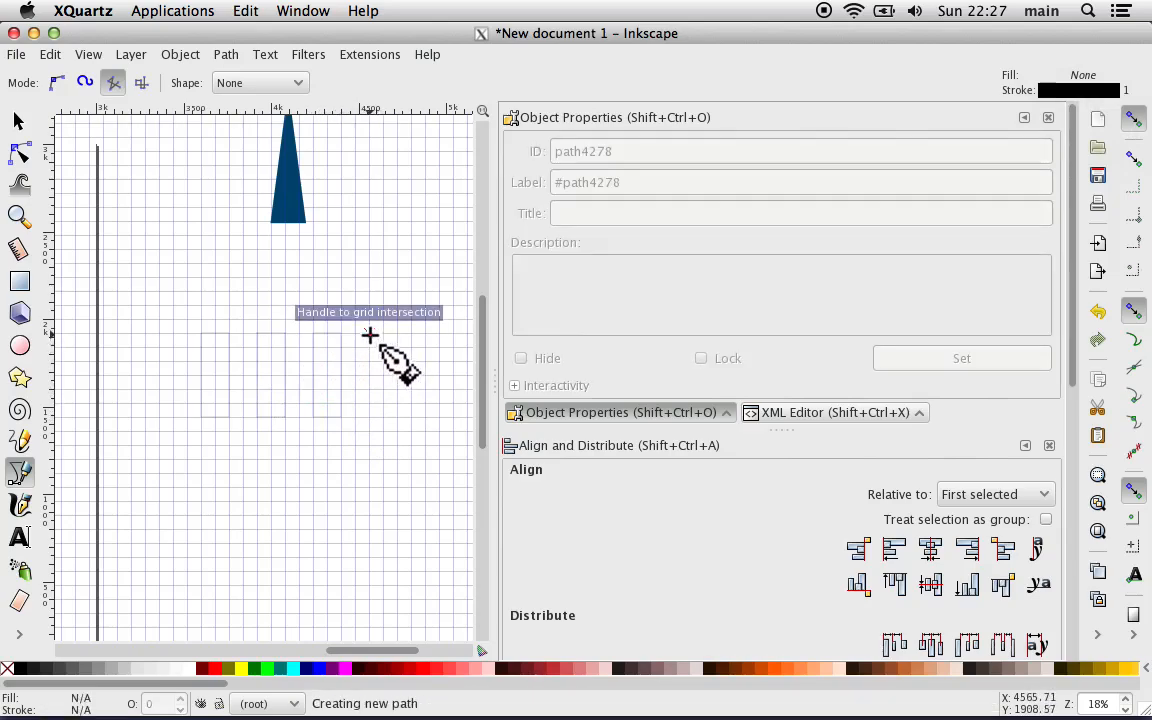
click(370, 416)
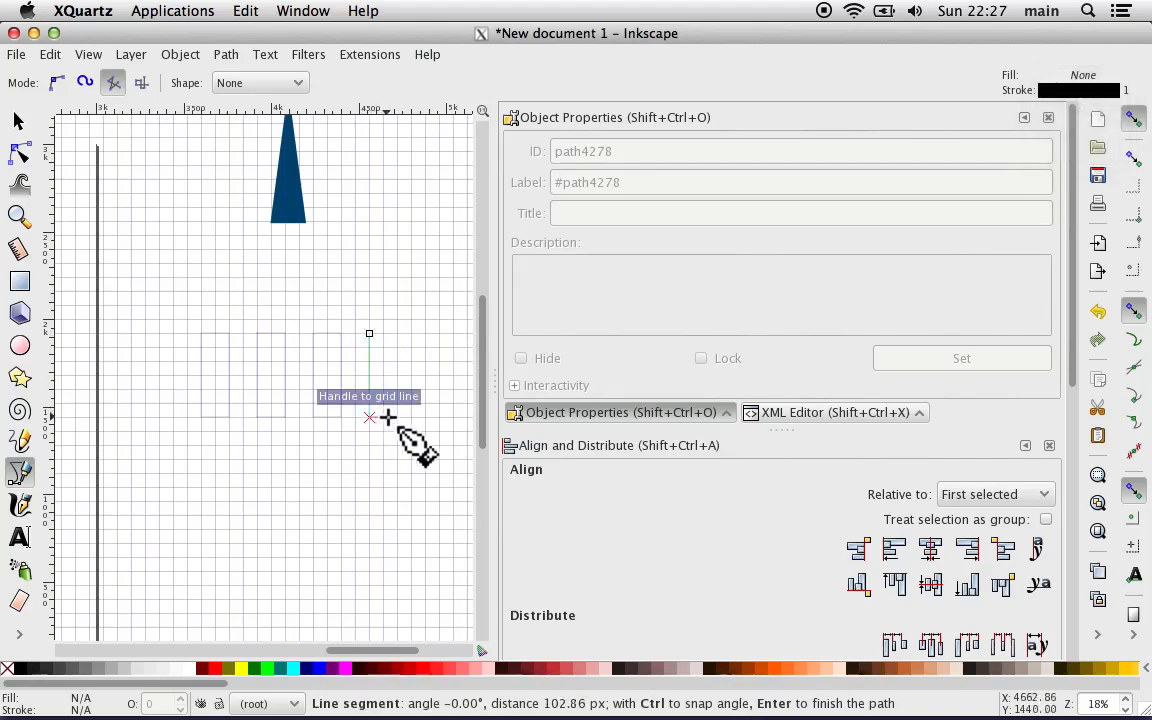
click(397, 418)
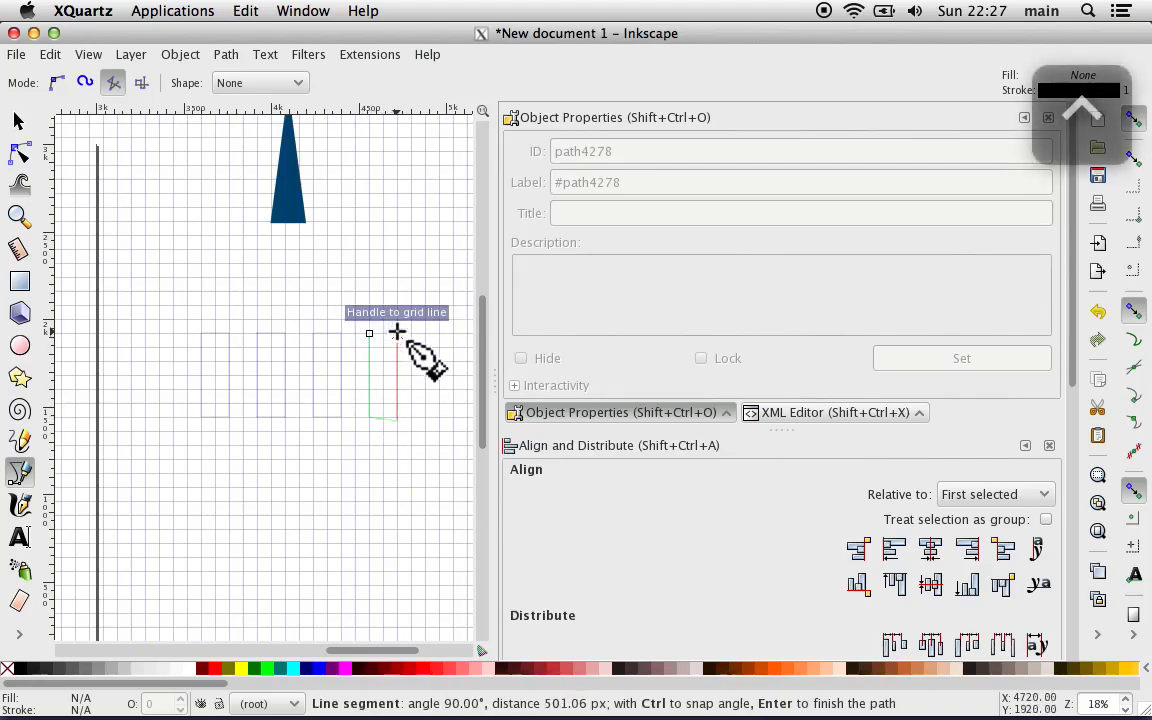
click(397, 333)
click(370, 333)
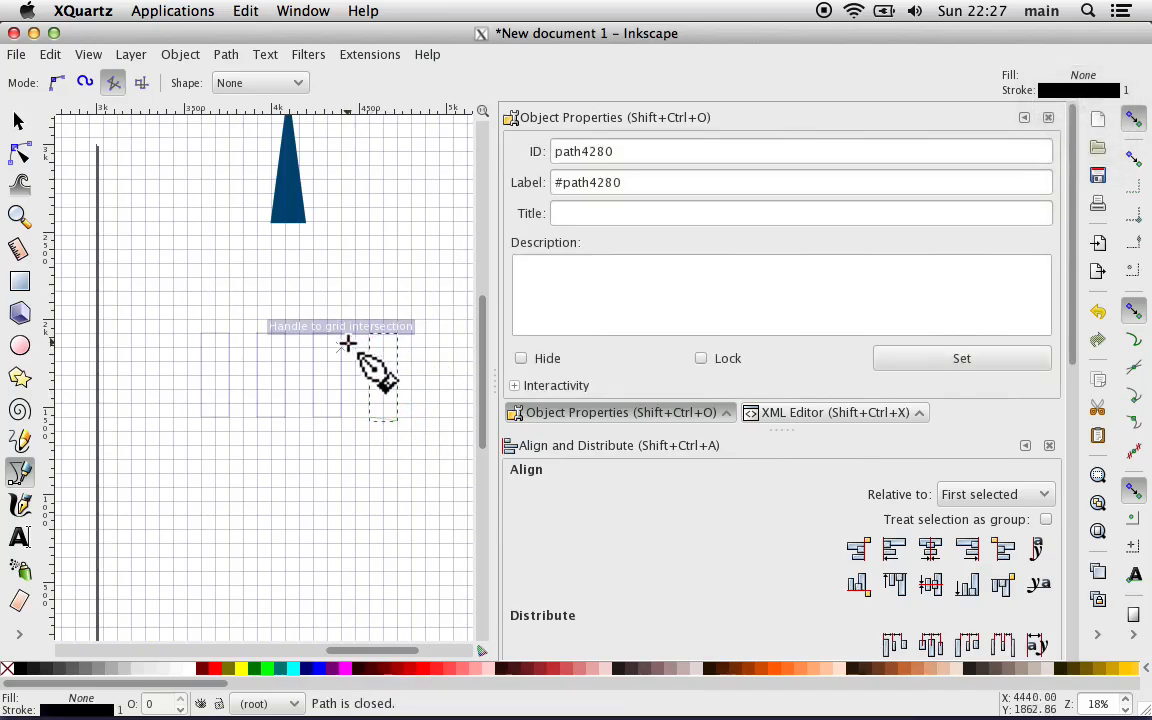
Step: Draw a fifth closed rectangle outline of matching size, snapped to the grid one rectangle width to the right of the fourth
scroll(345, 343, right, 3)
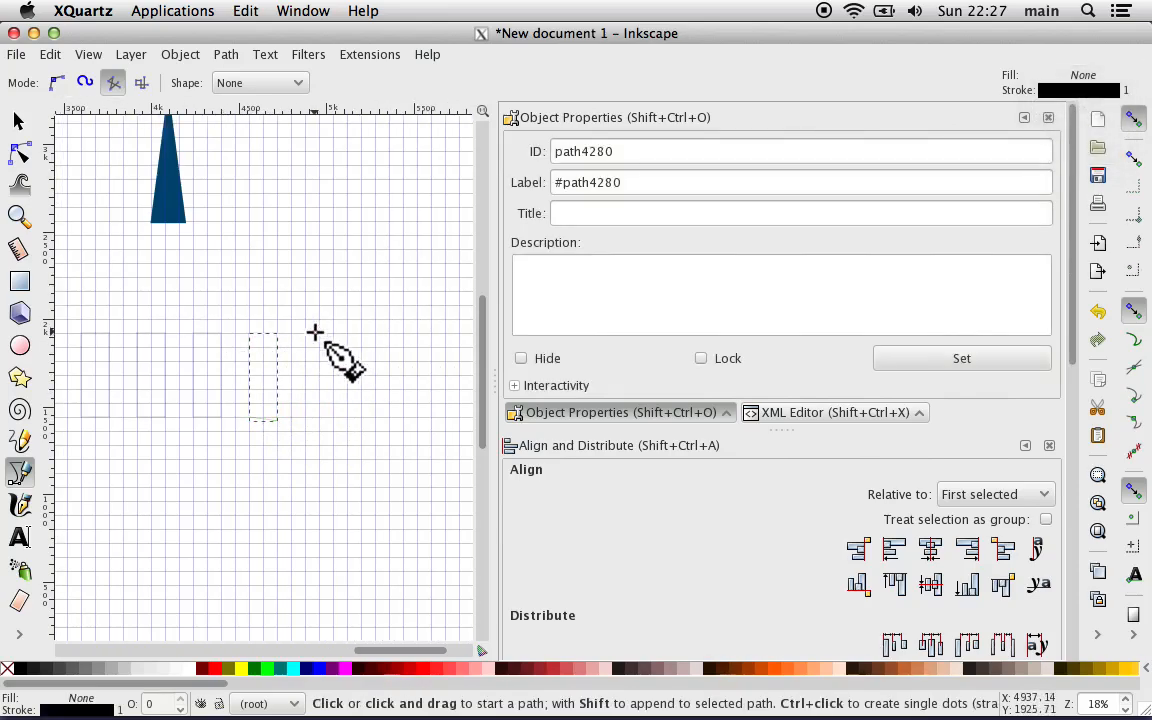
click(305, 333)
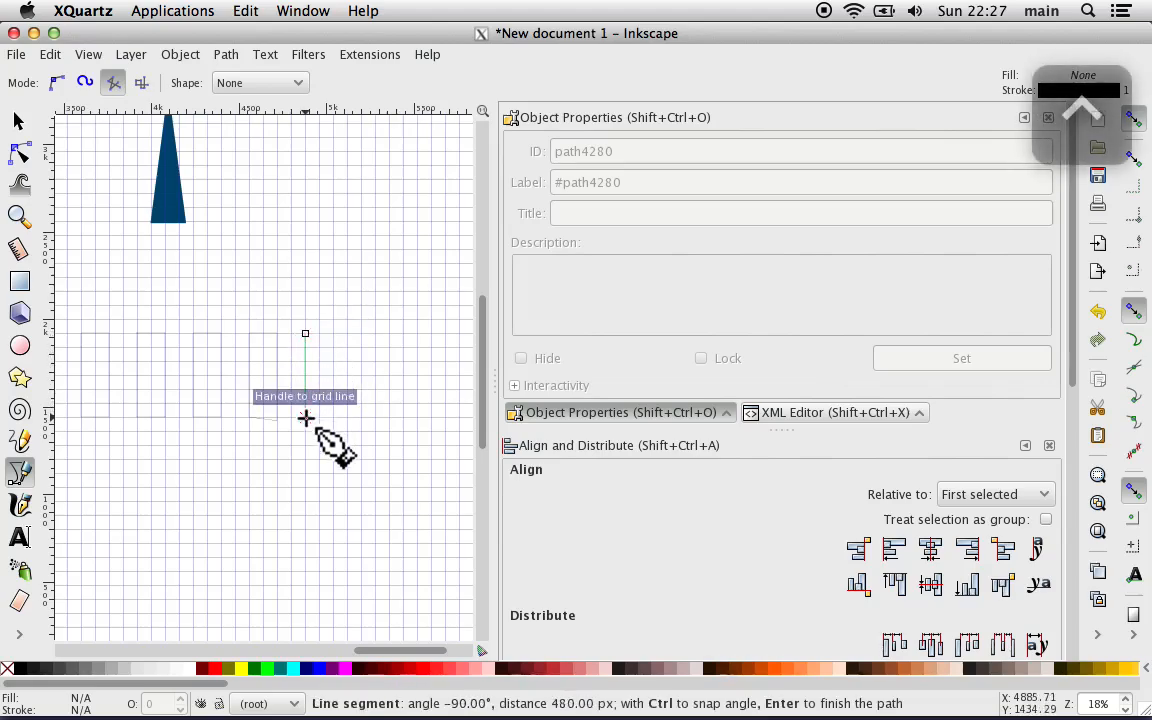
click(305, 417)
click(332, 419)
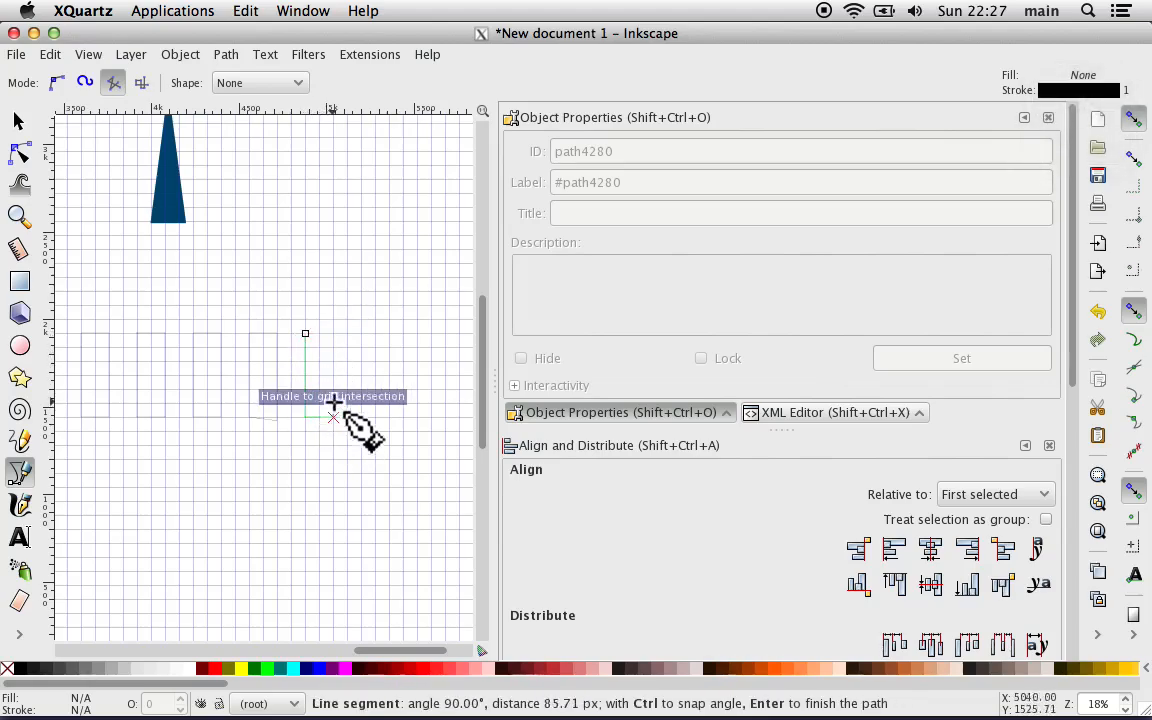
click(333, 334)
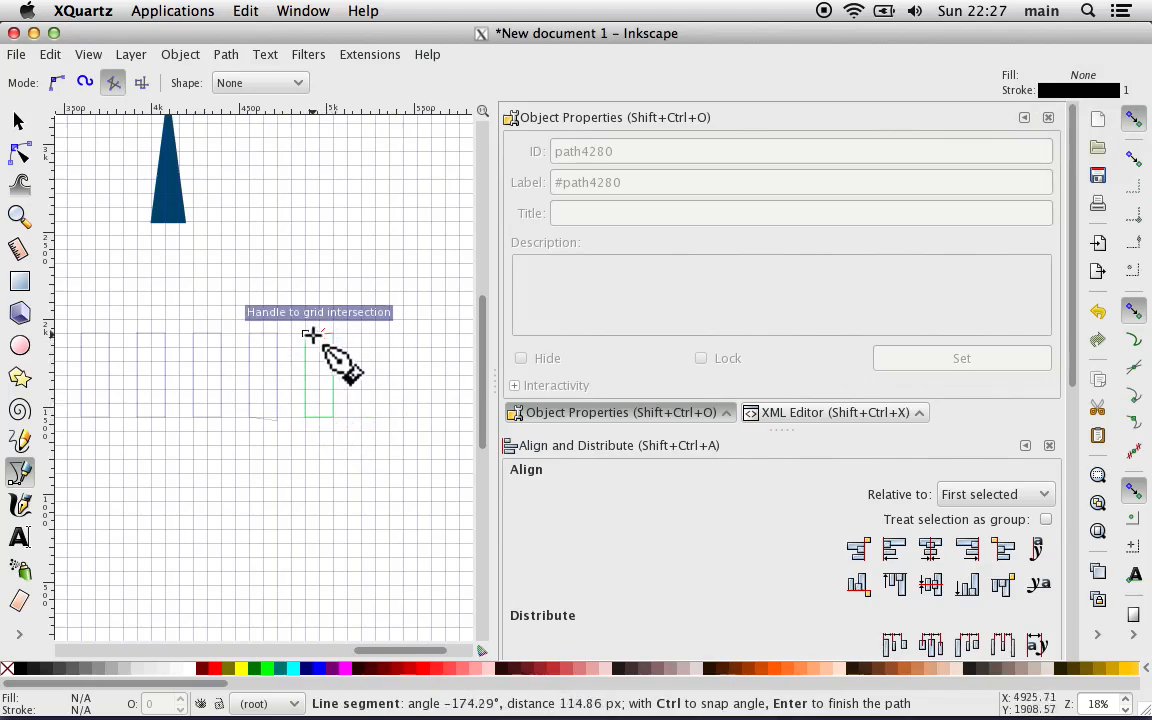
click(305, 333)
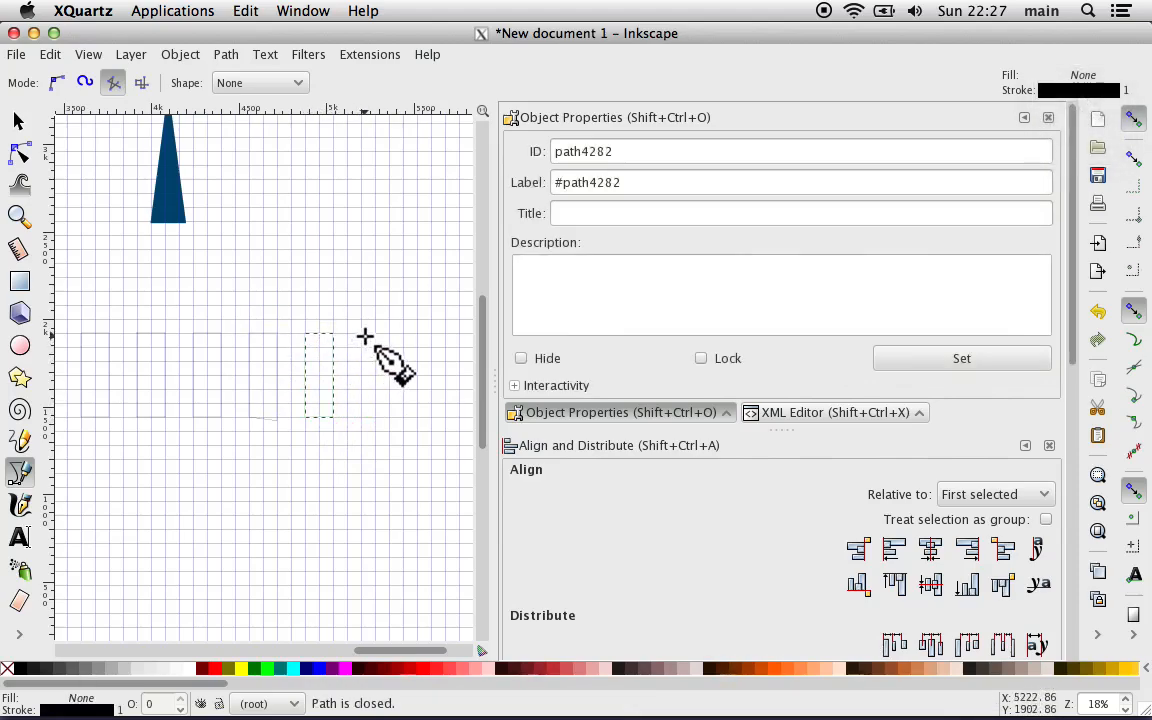
Step: Draw a sixth closed rectangle outline, about 160 by 480 px, one rectangle width to the right of the fifth
click(361, 333)
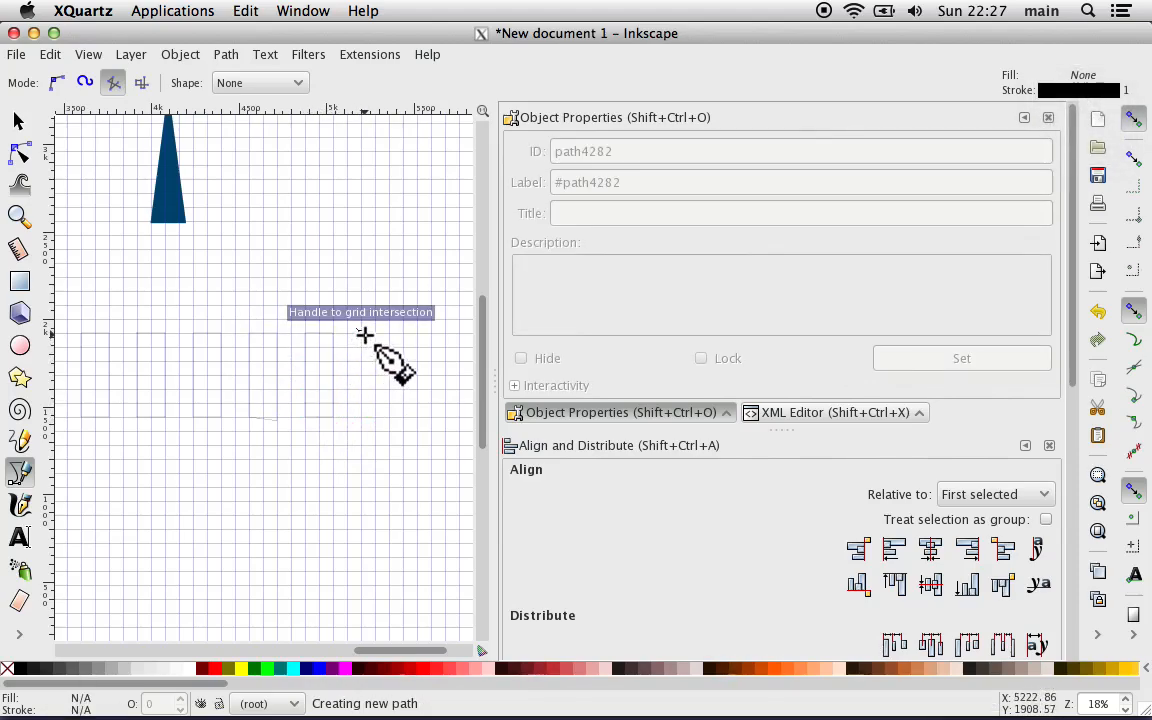
click(361, 413)
click(388, 414)
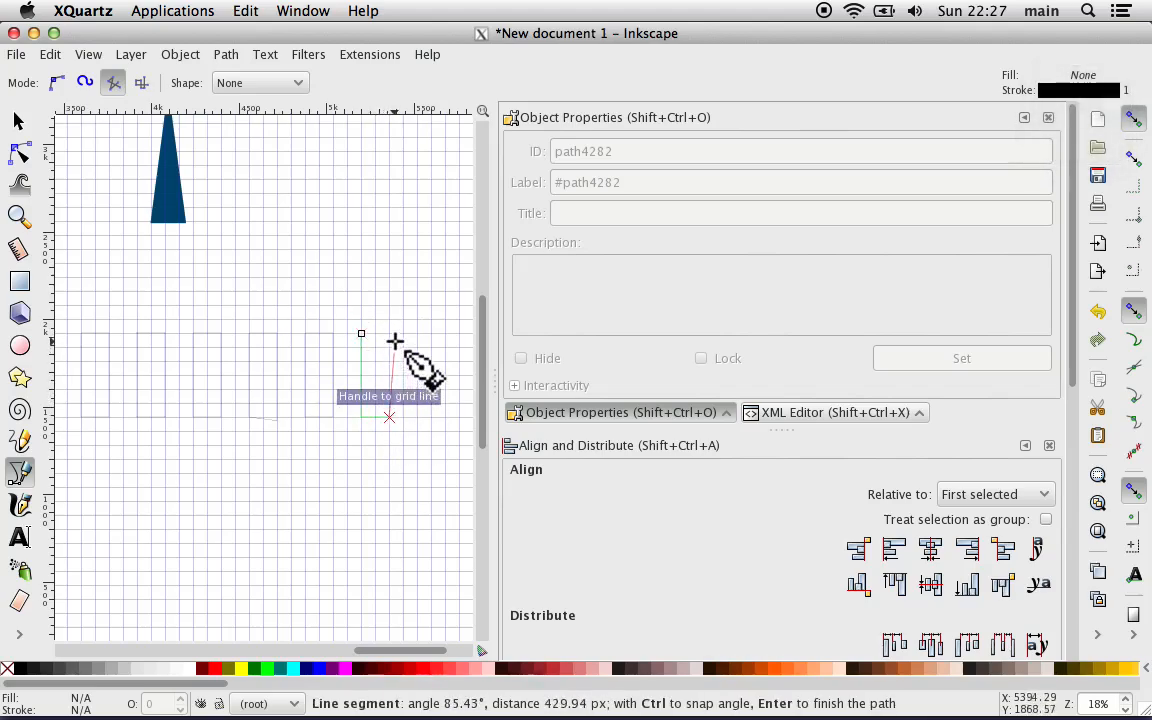
click(388, 333)
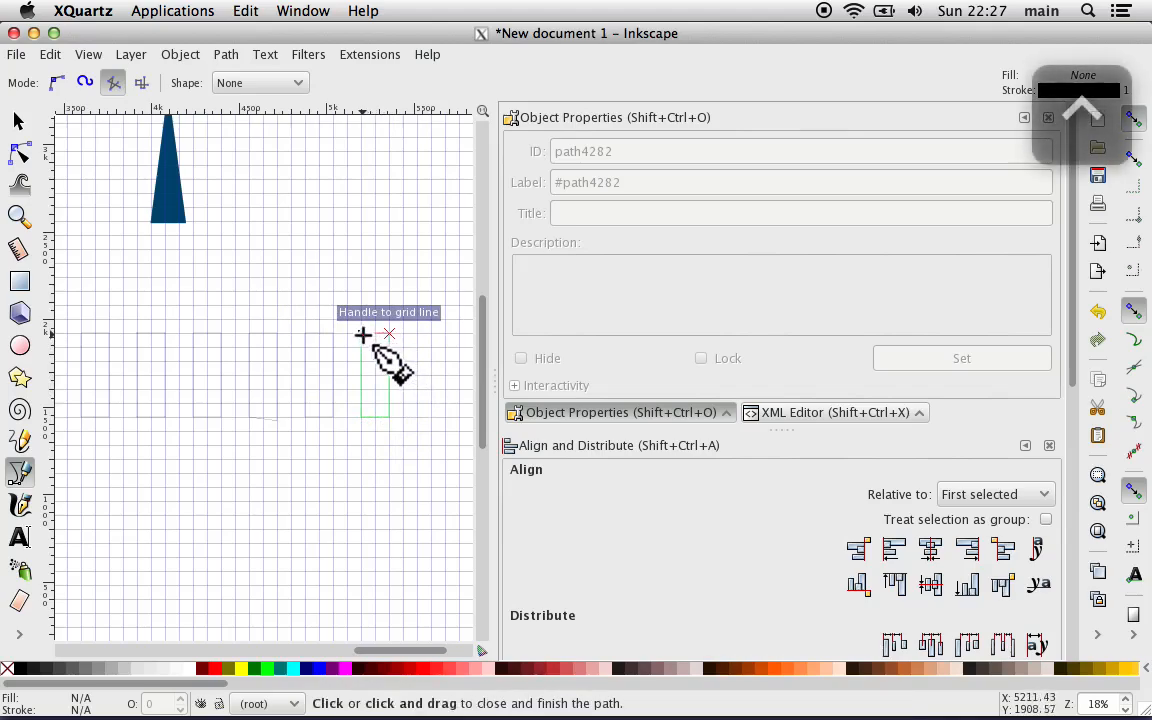
click(362, 334)
Step: Try to outline a seventh rectangle to the right of the sixth, starting from its lower right corner, and undo it
scroll(362, 334, left, 3)
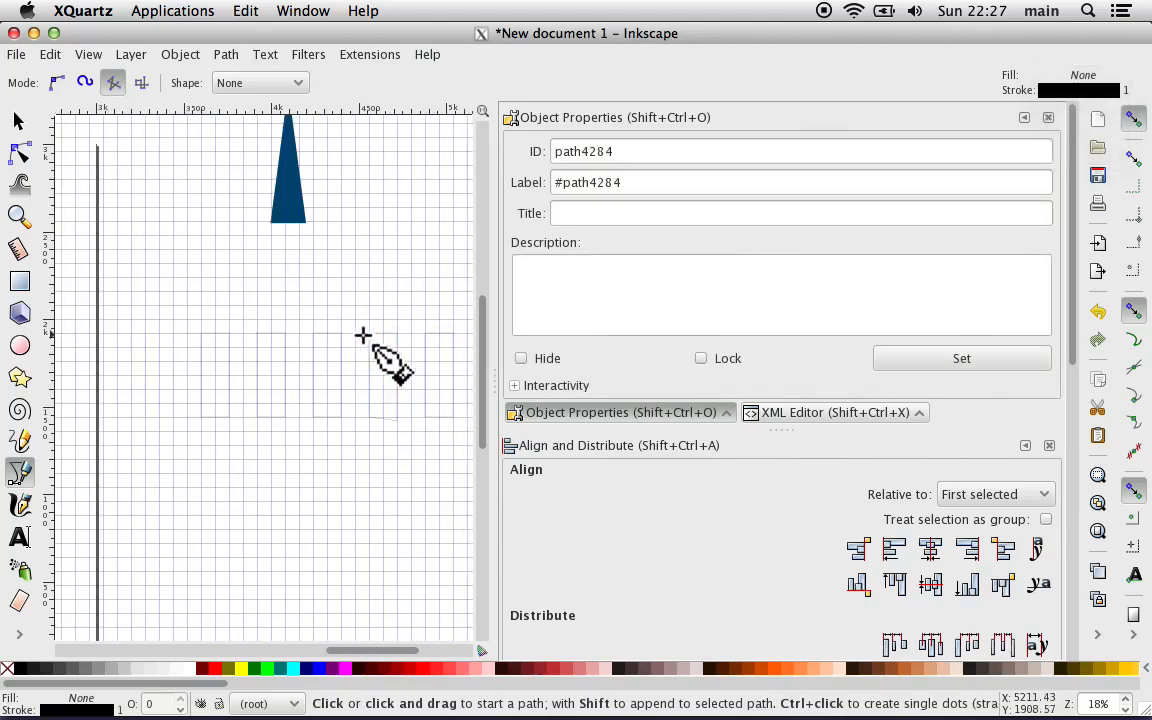
scroll(362, 334, right, 2)
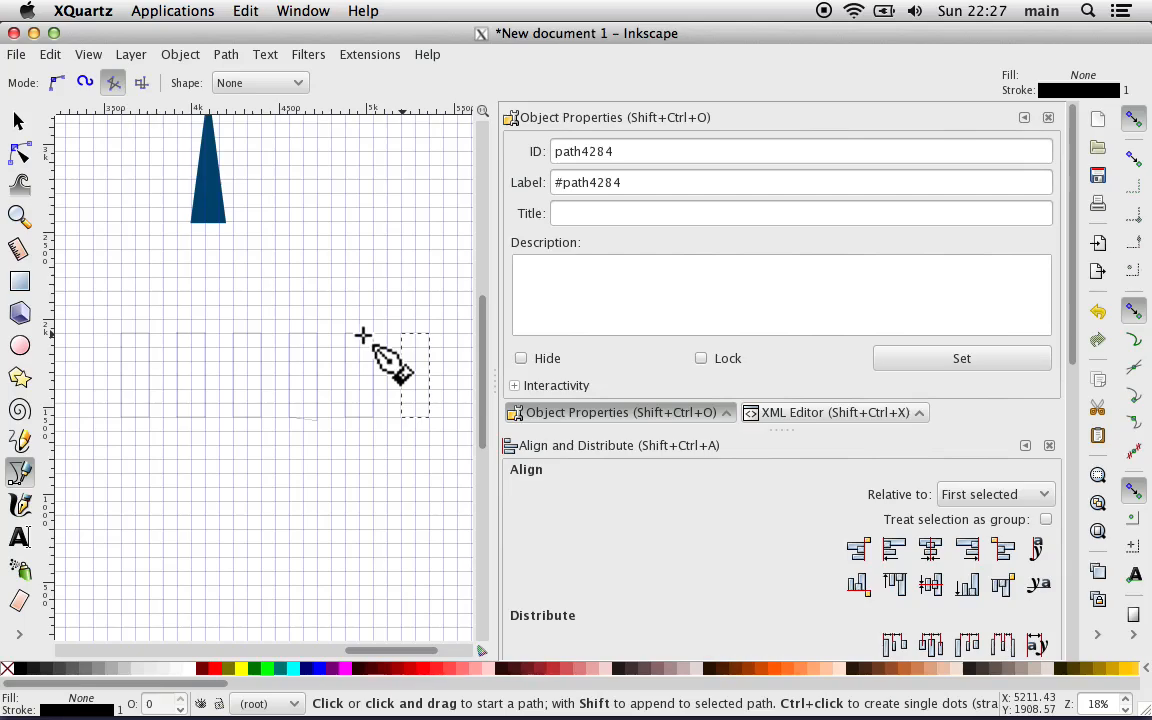
scroll(362, 334, right, 2)
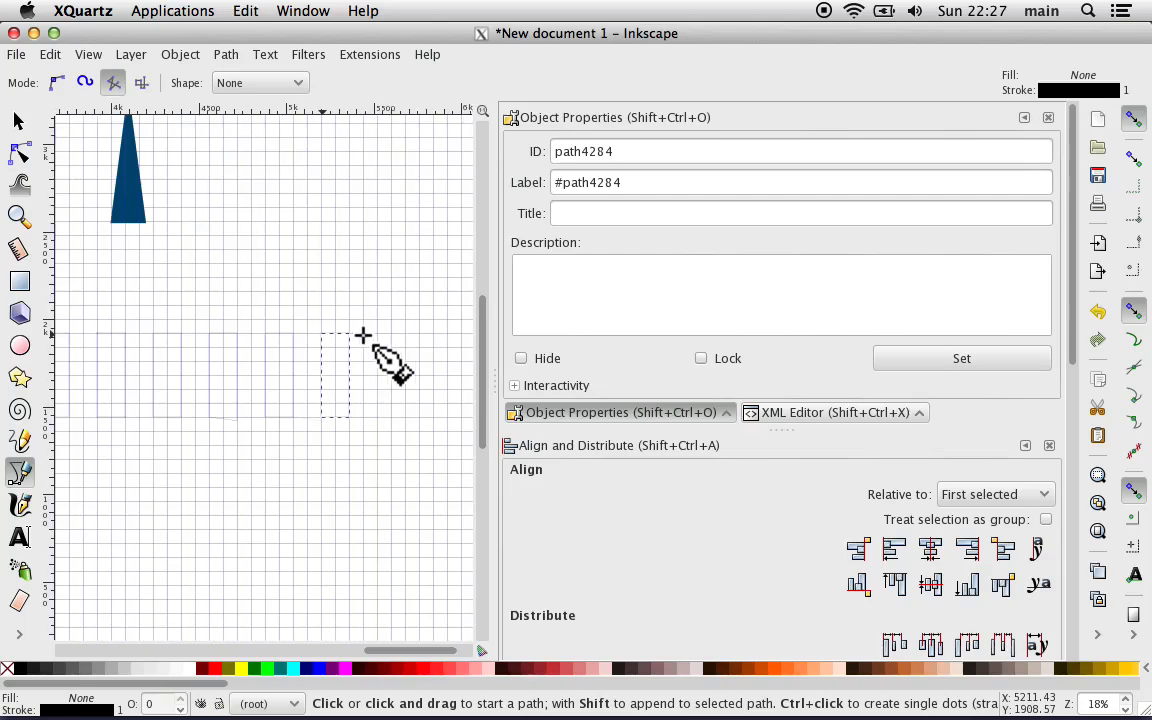
ctrl+click(381, 333)
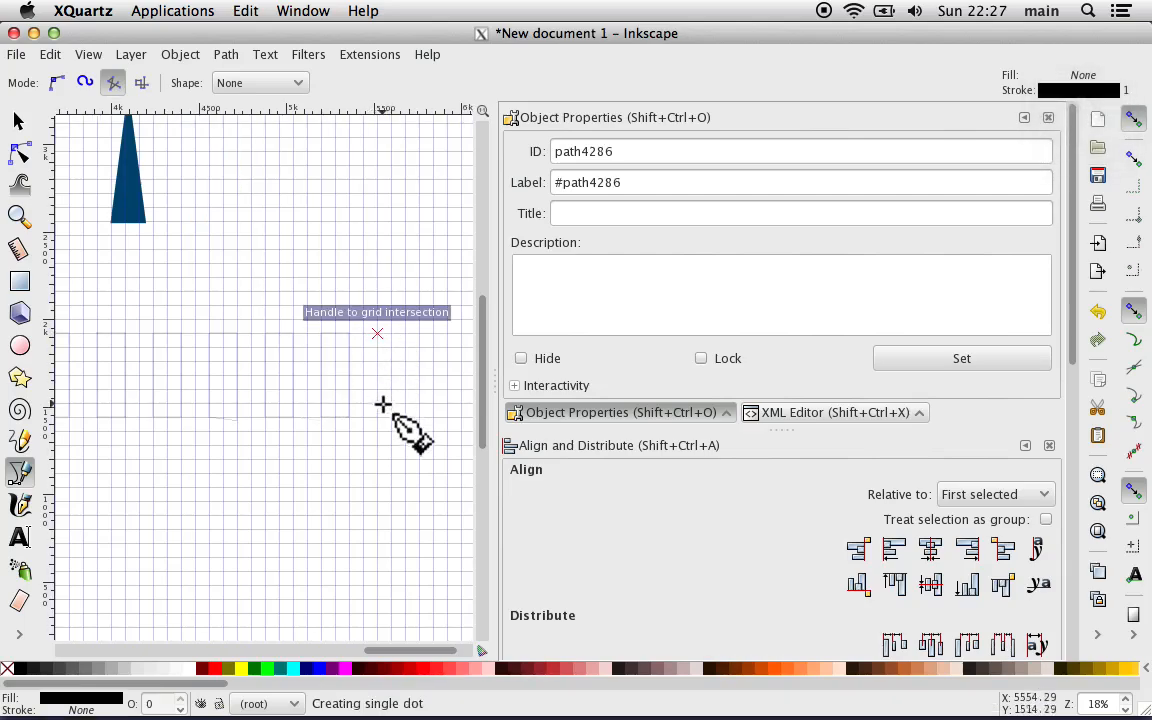
ctrl+click(405, 412)
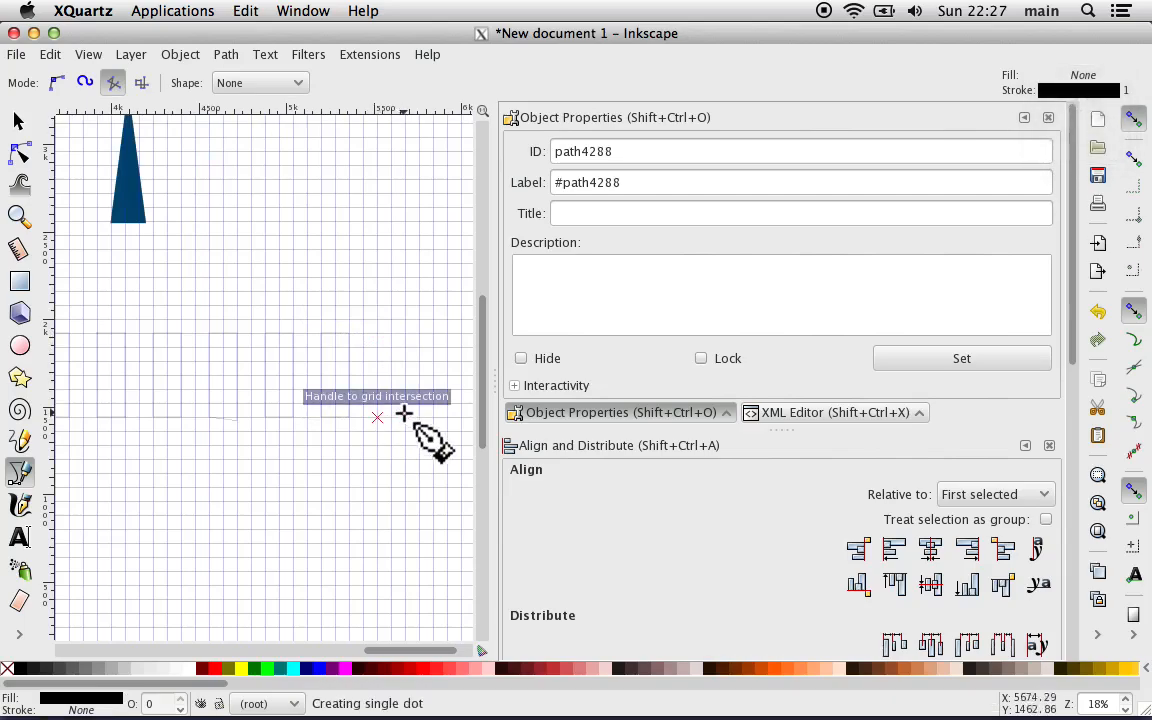
click(406, 416)
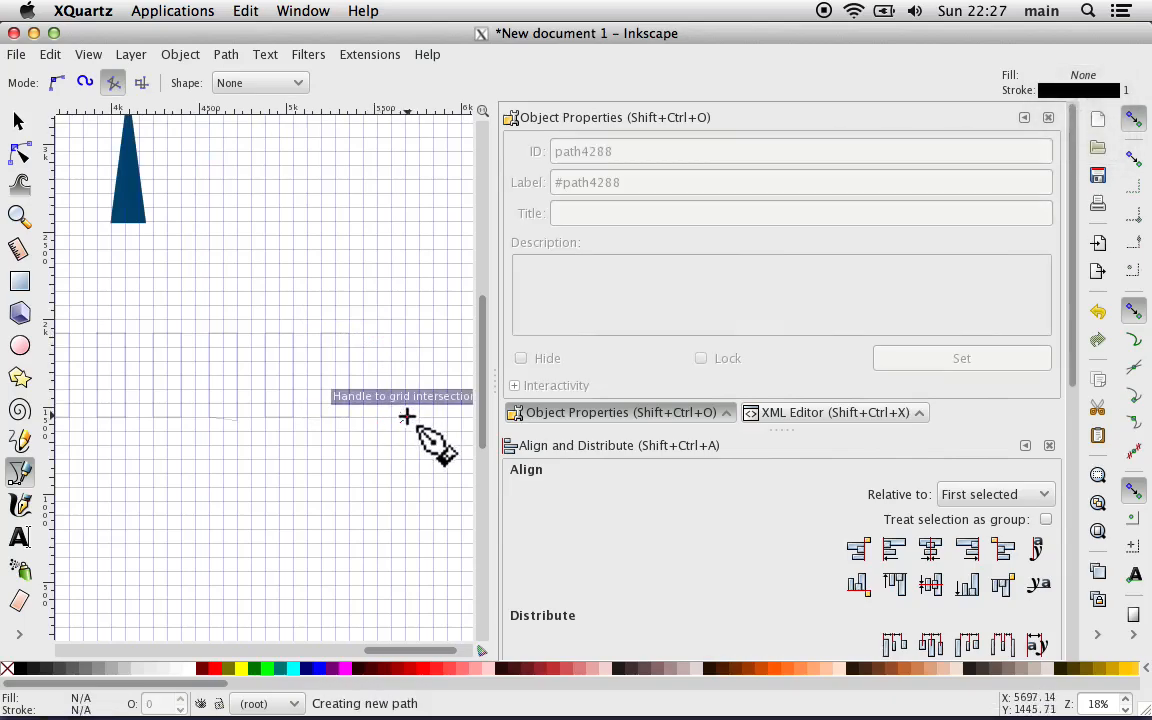
click(405, 333)
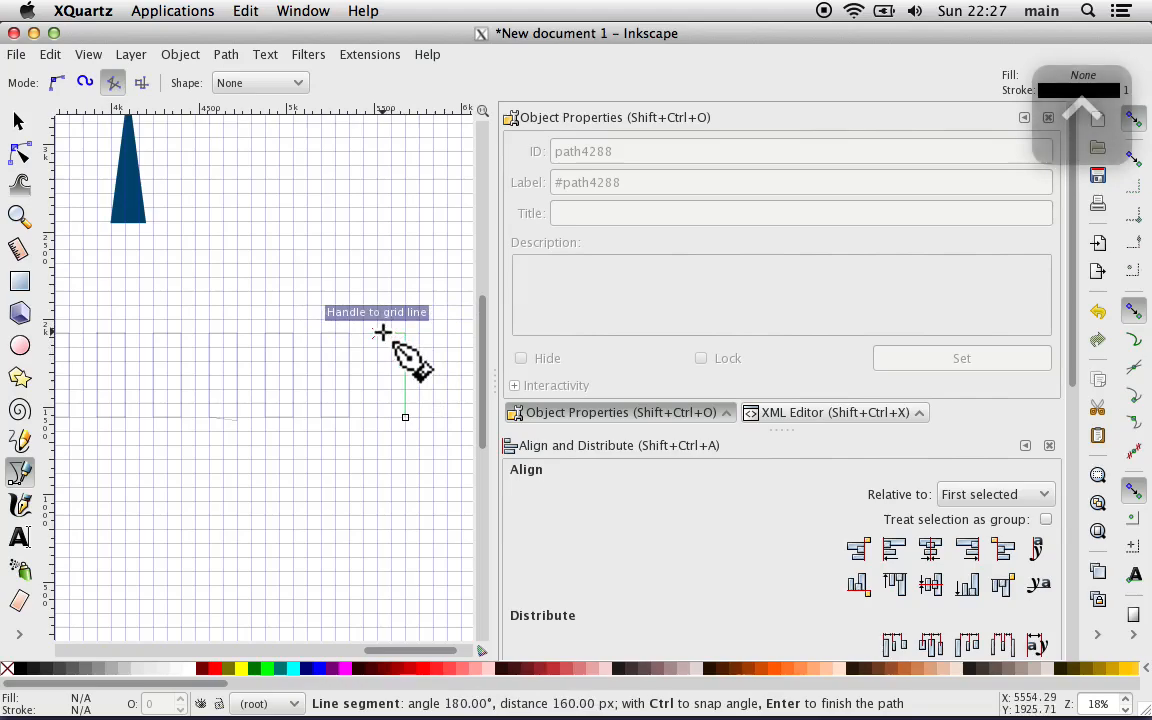
click(376, 333)
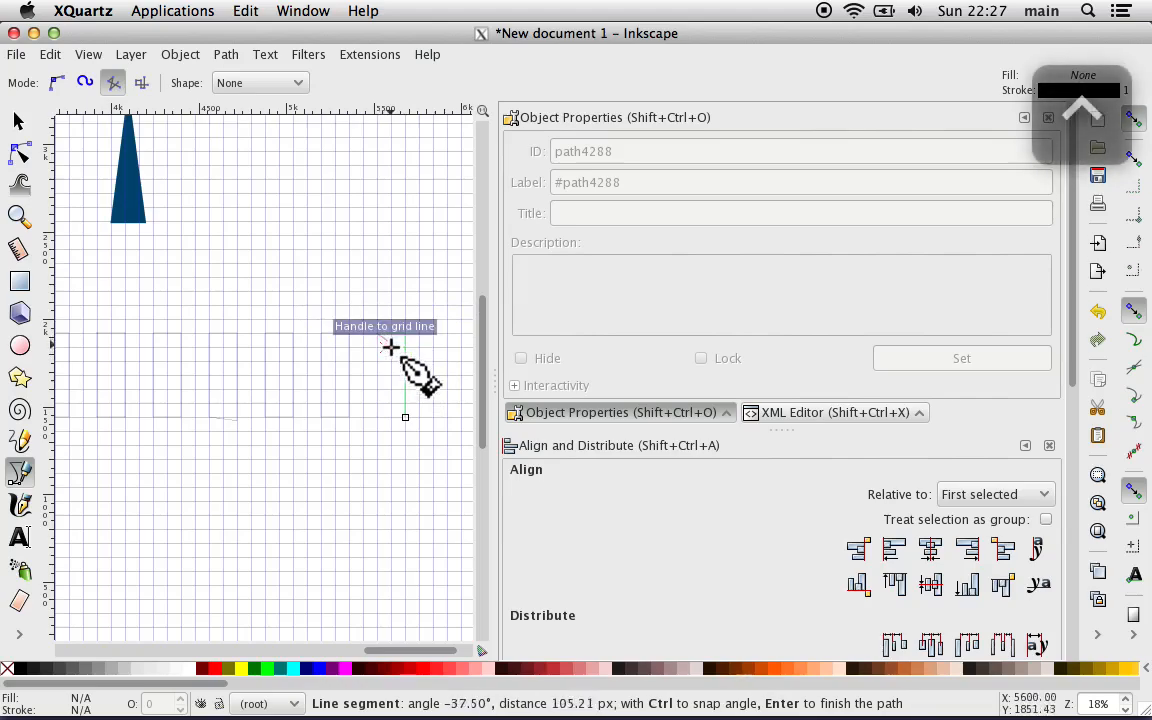
click(376, 412)
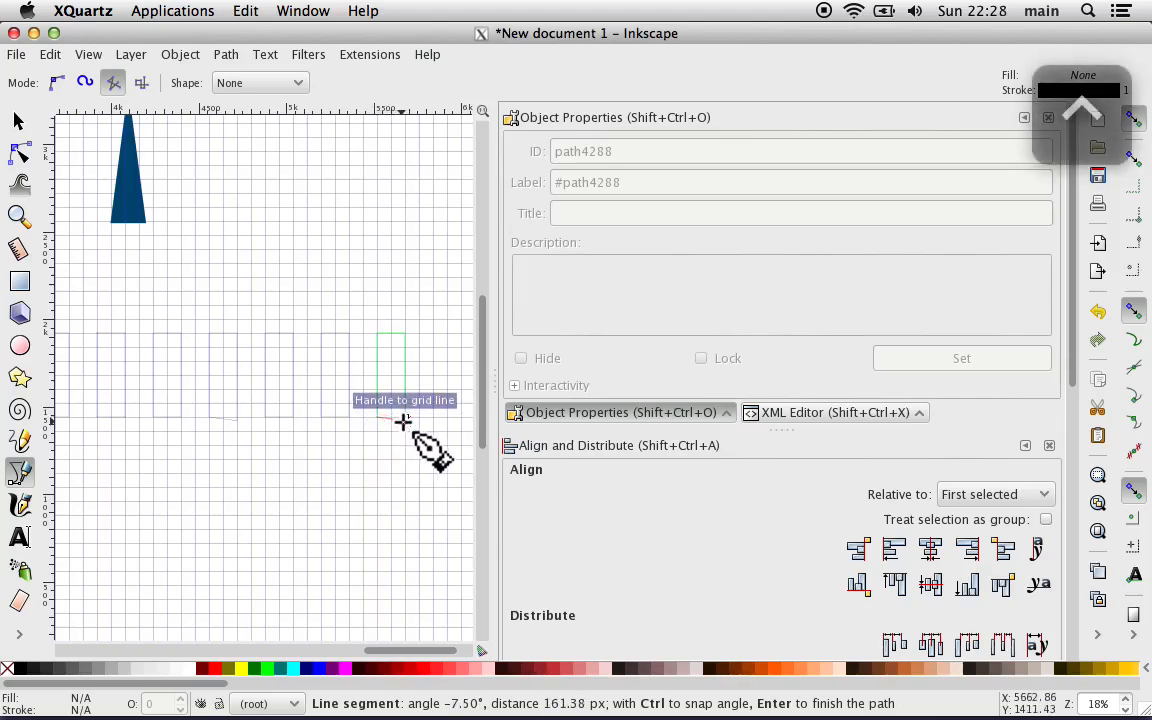
click(405, 418)
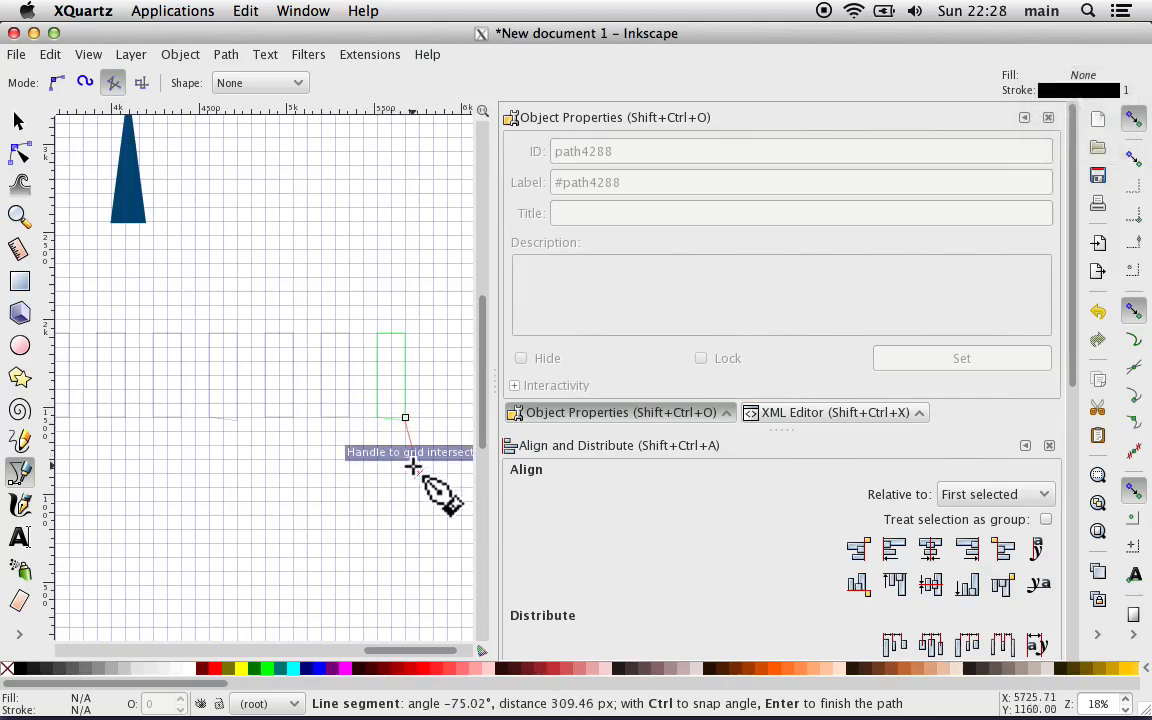
key(Return)
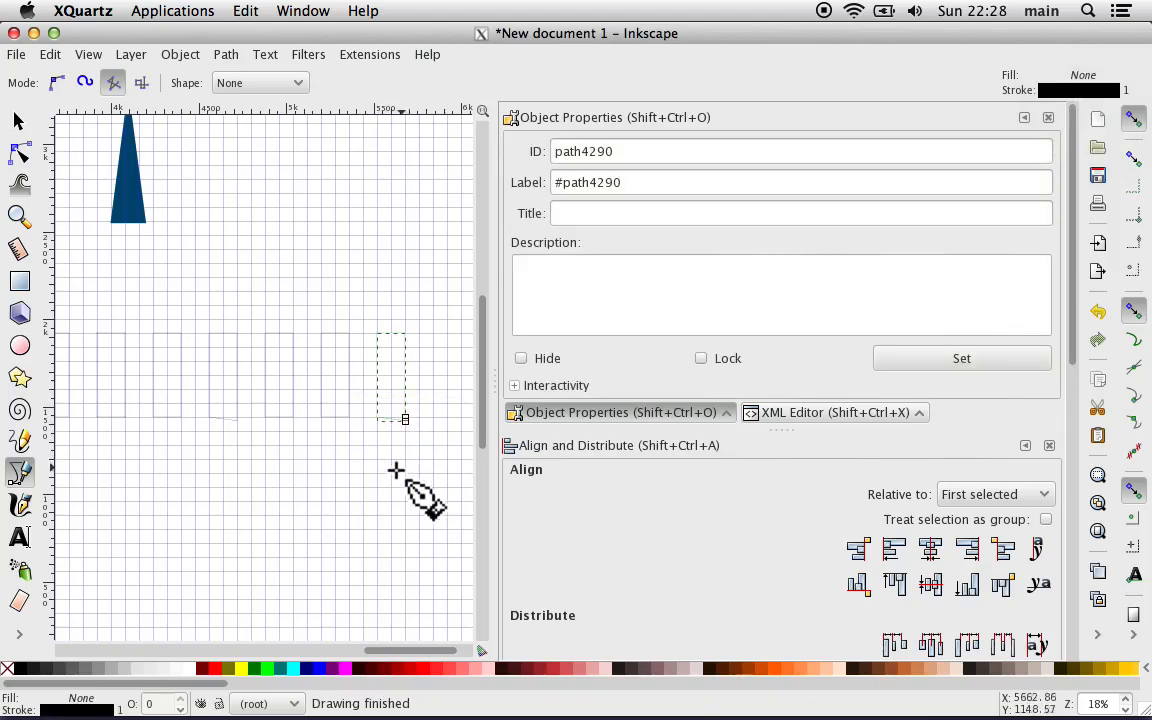
key(ctrl+z)
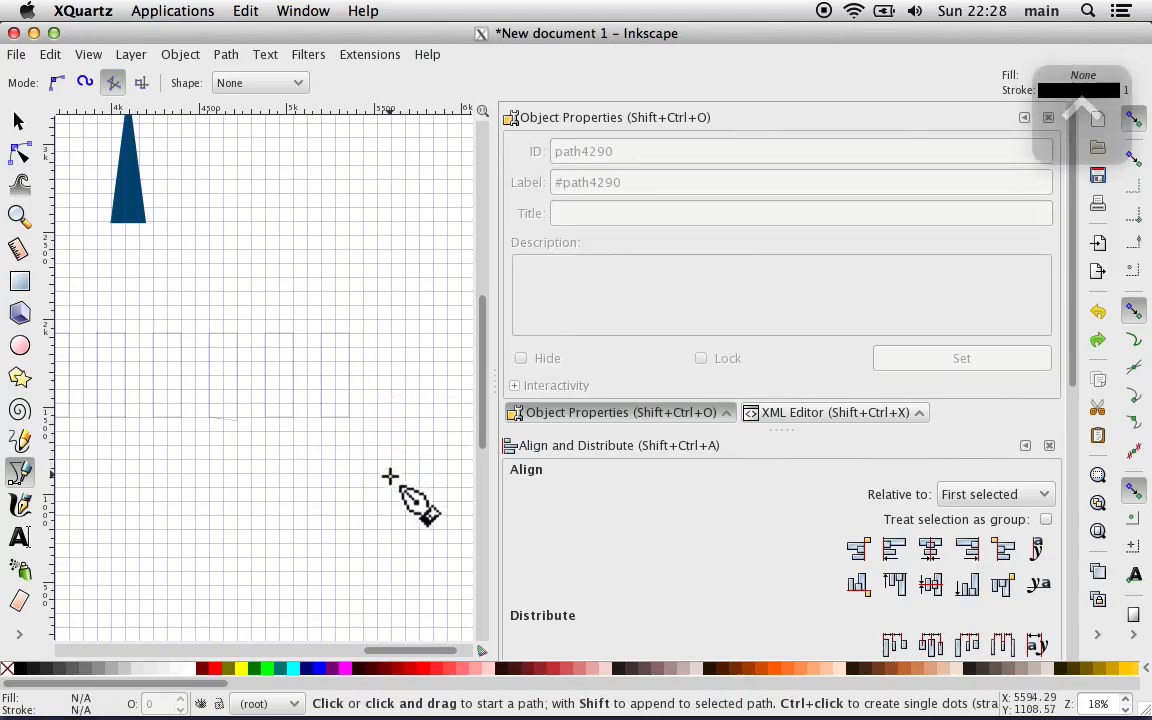
Step: Draw a seventh closed rectangle outline, about 160 by 480 px, one rectangle width to the right of the sixth
click(379, 333)
key(ctrl)
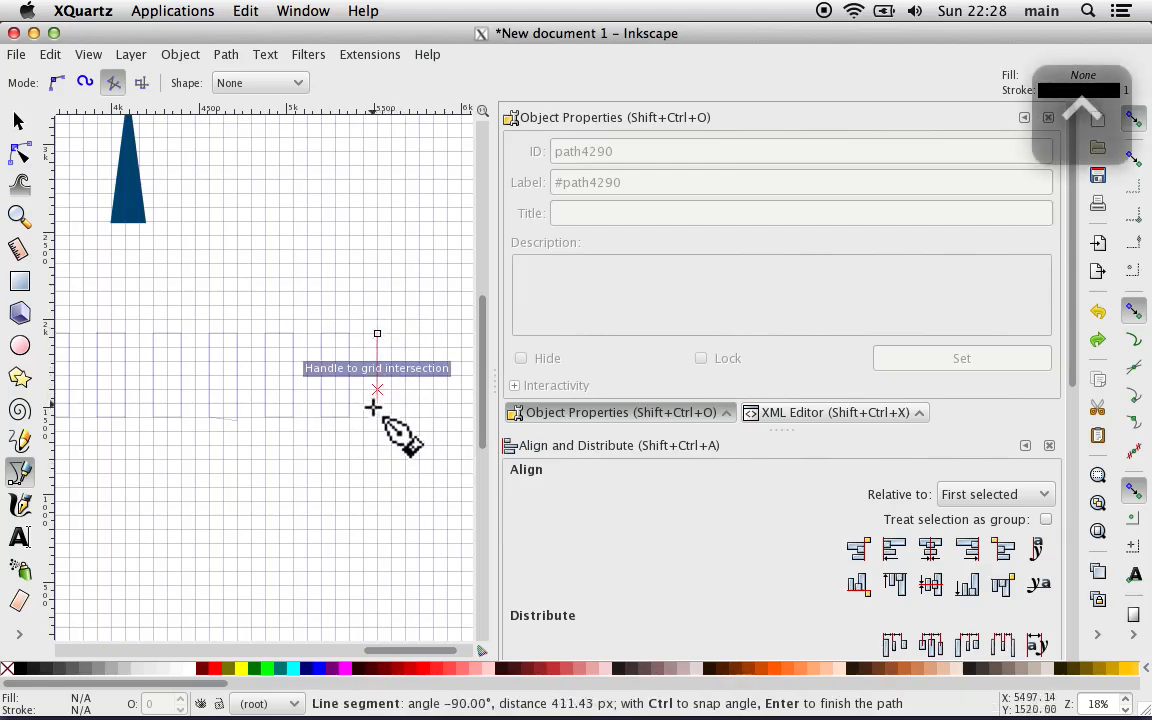
click(377, 416)
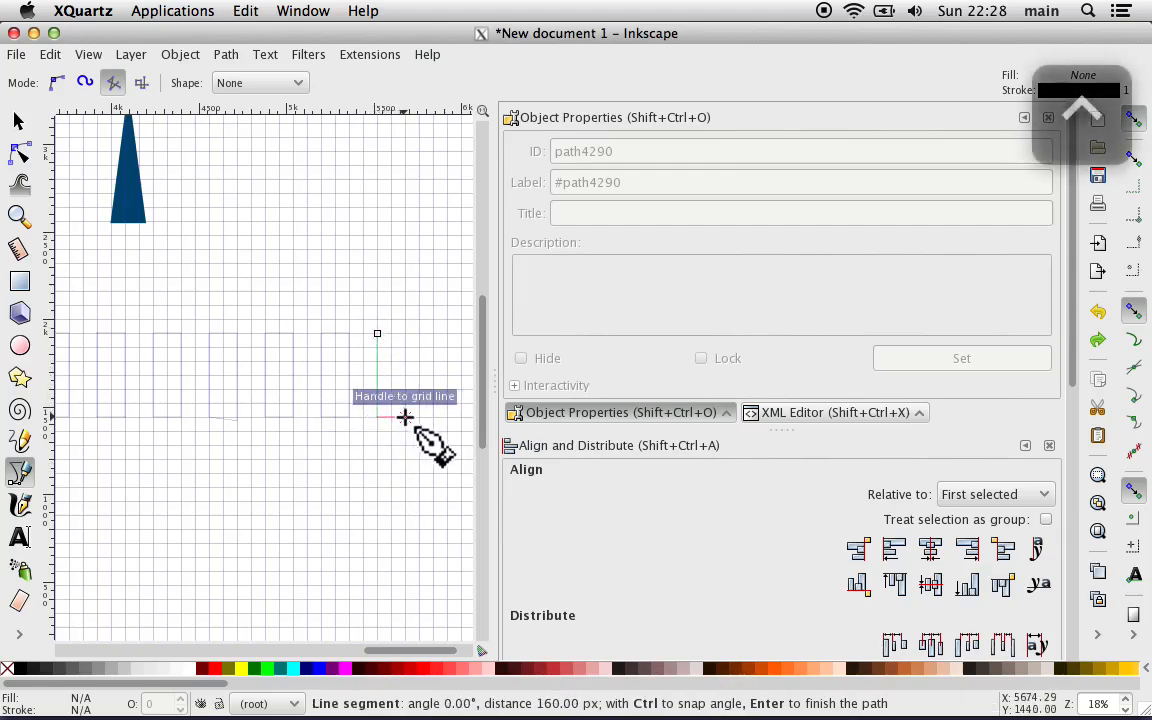
click(405, 416)
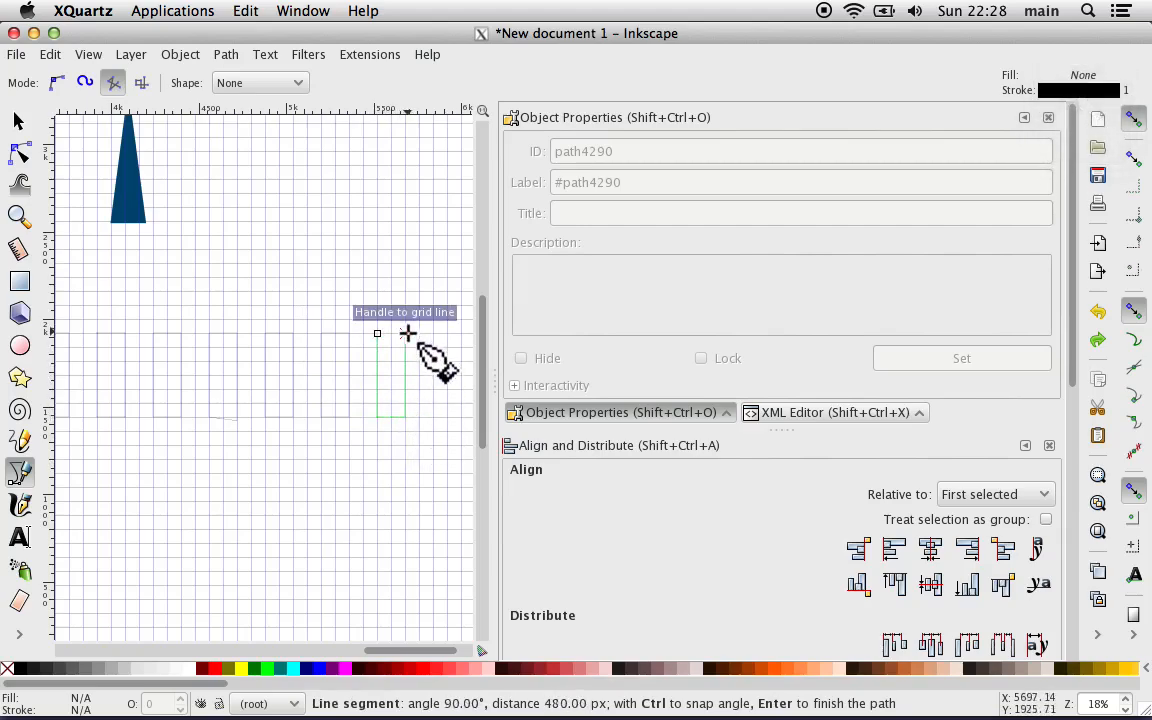
click(406, 333)
click(379, 333)
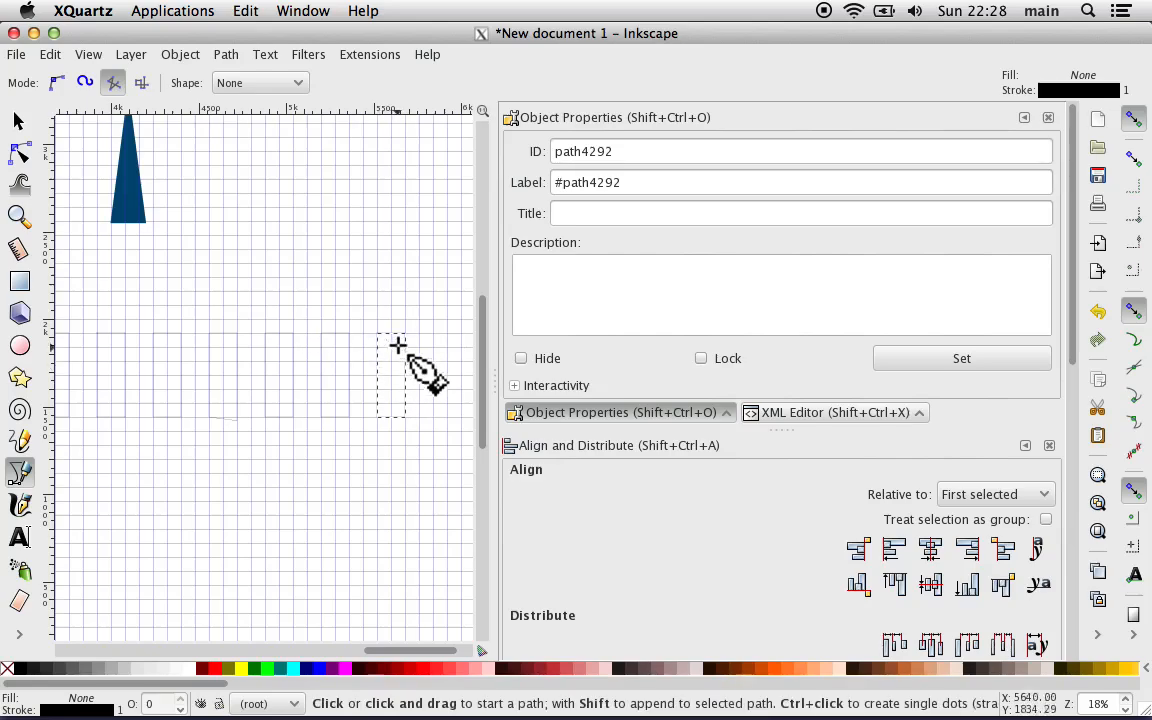
Step: Fill all seven rectangles with the red sampled from the lower stripes of the original button image
click(14, 115)
key(Escape)
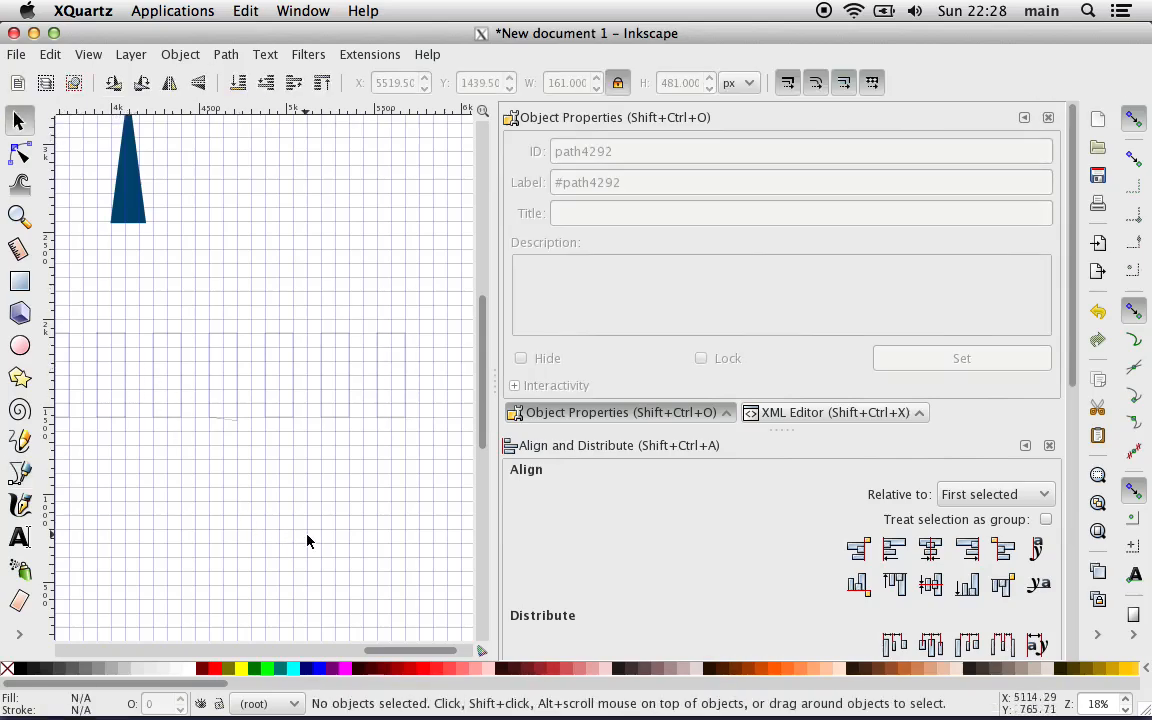
key(minus)
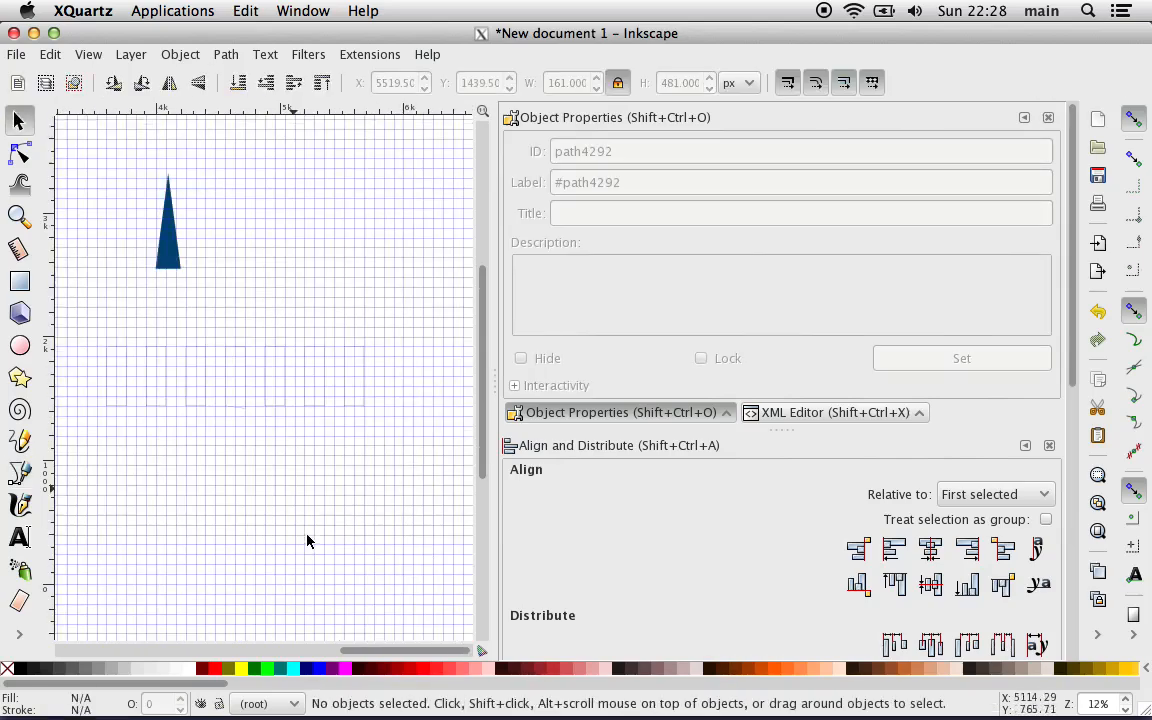
drag(72, 441, 450, 324)
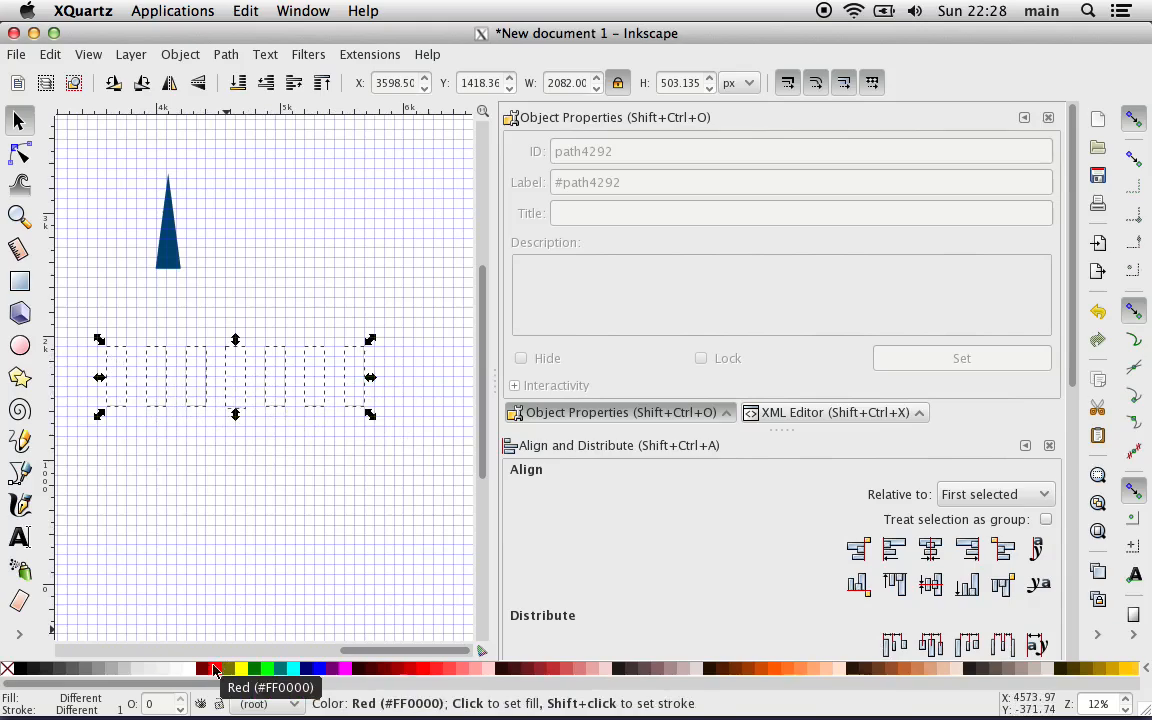
scroll(188, 587, left, 5)
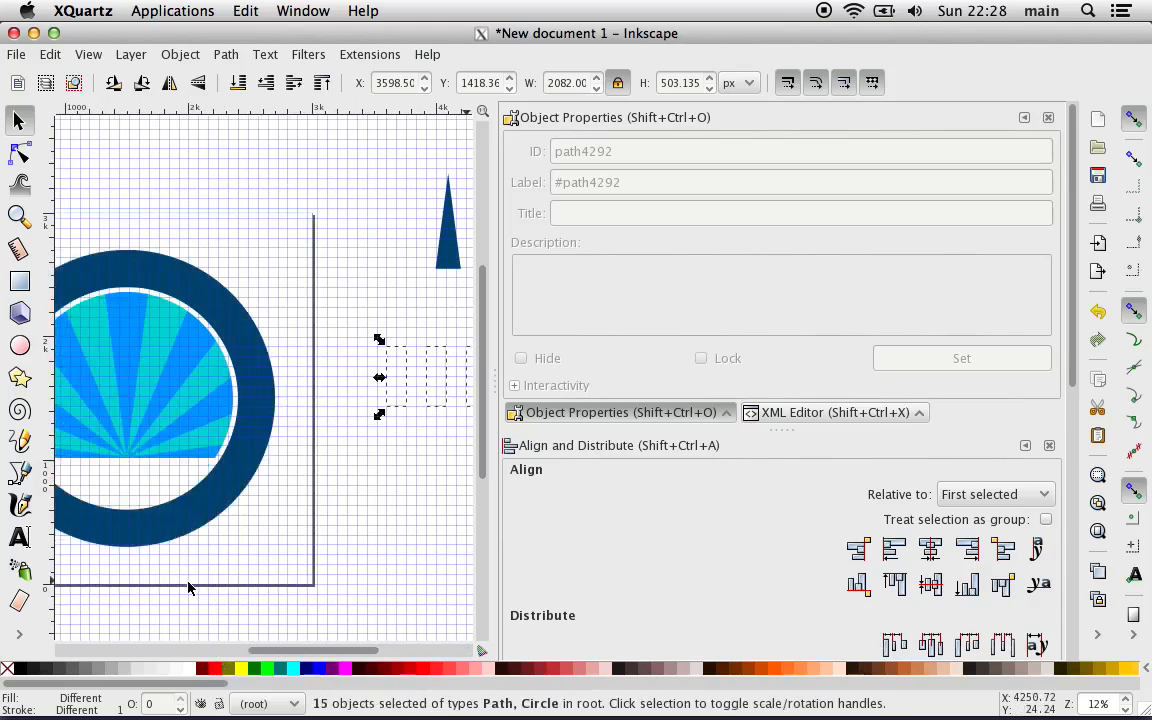
scroll(188, 587, left, 6)
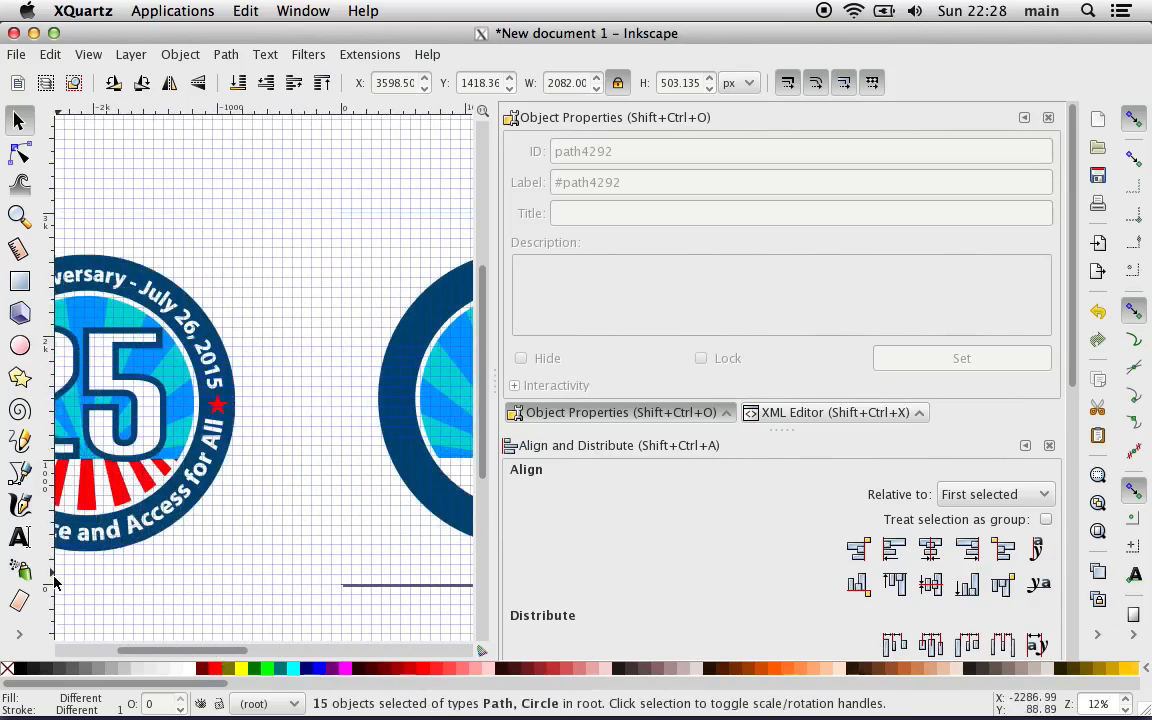
click(19, 634)
click(67, 676)
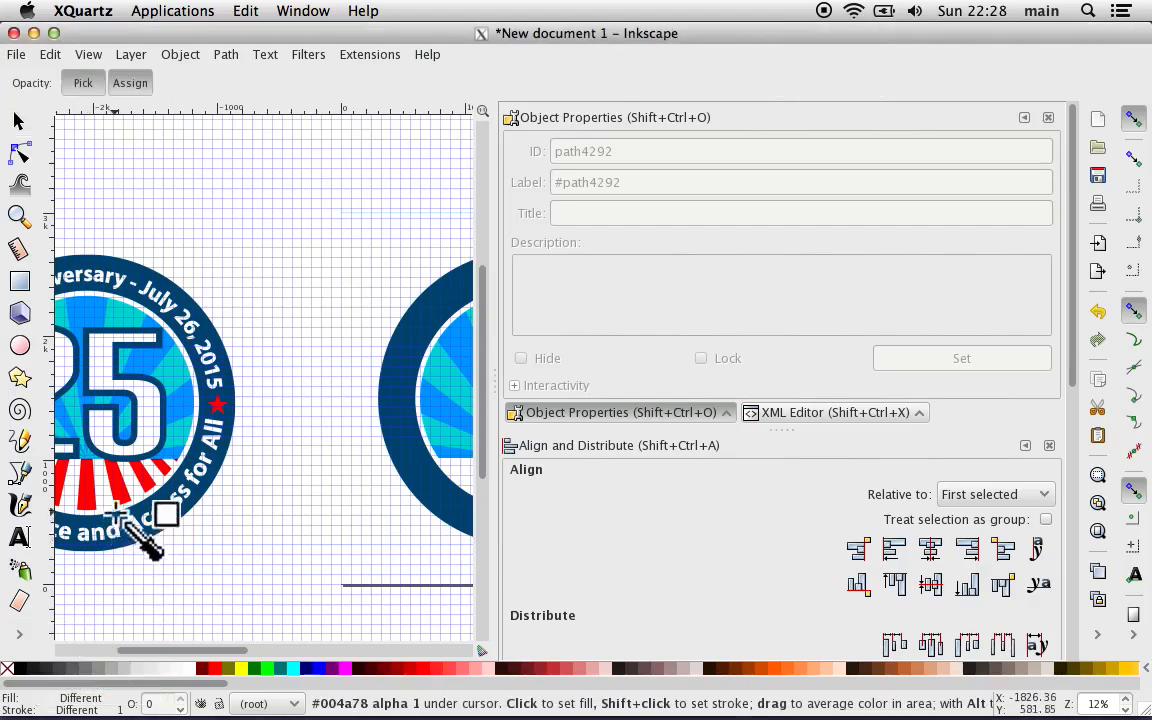
click(125, 475)
scroll(240, 548, right, 15)
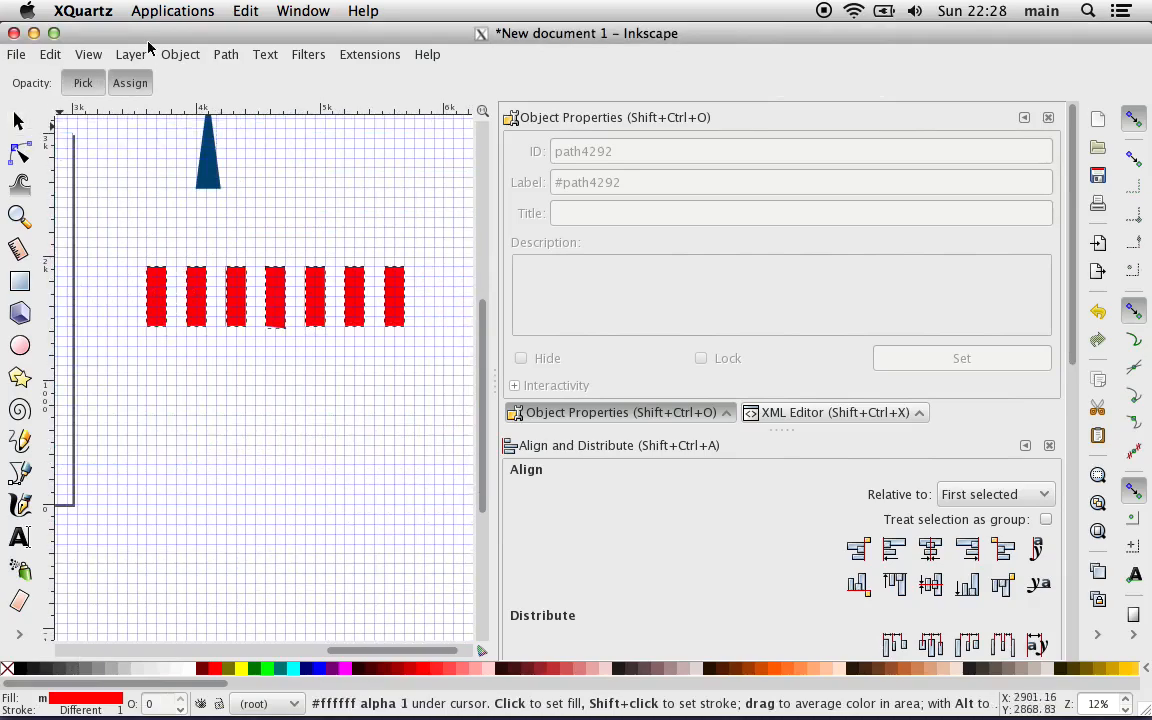
Step: Merge the seven red rectangles into a single path with Union
click(176, 57)
mouse_move(225, 54)
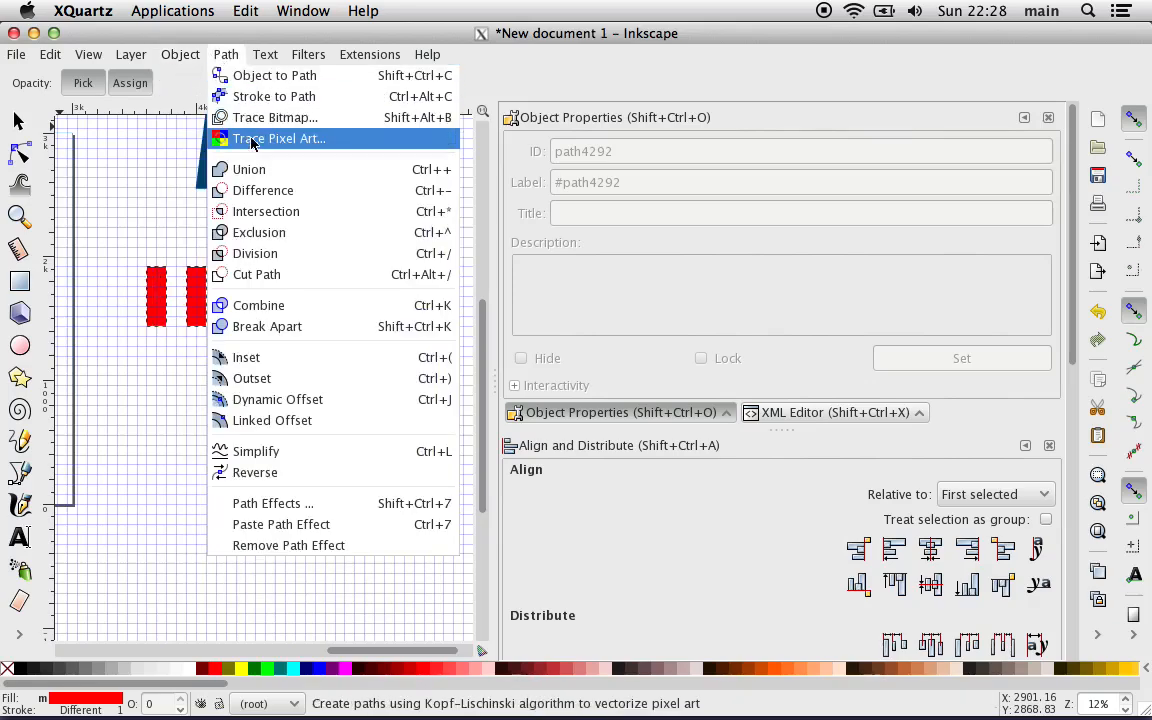
click(251, 170)
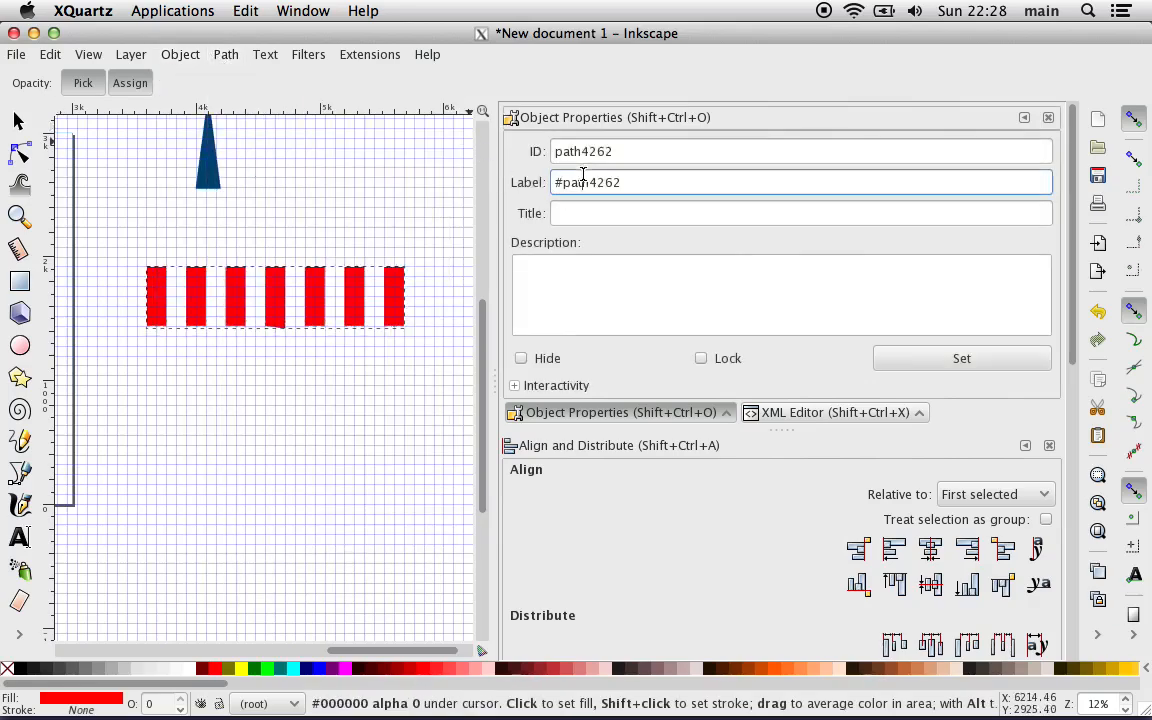
Step: Try to set the merged stripes' ID to "Red Stripes Master" with an empty label
click(587, 150)
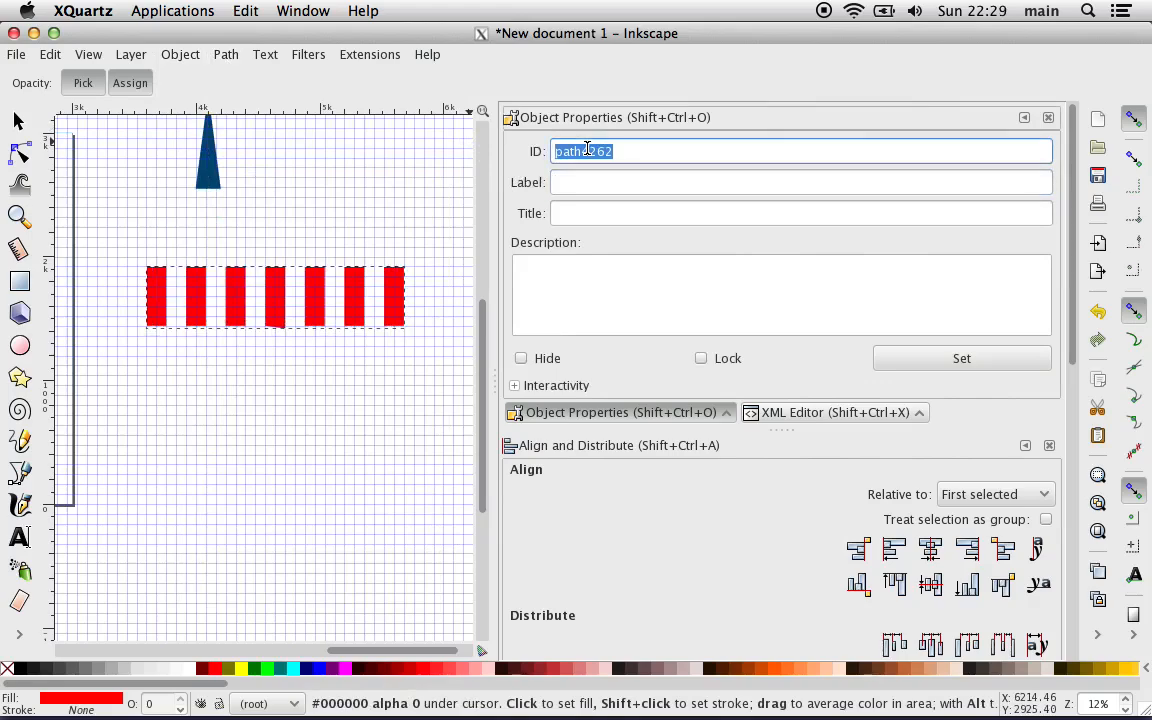
text(Red)
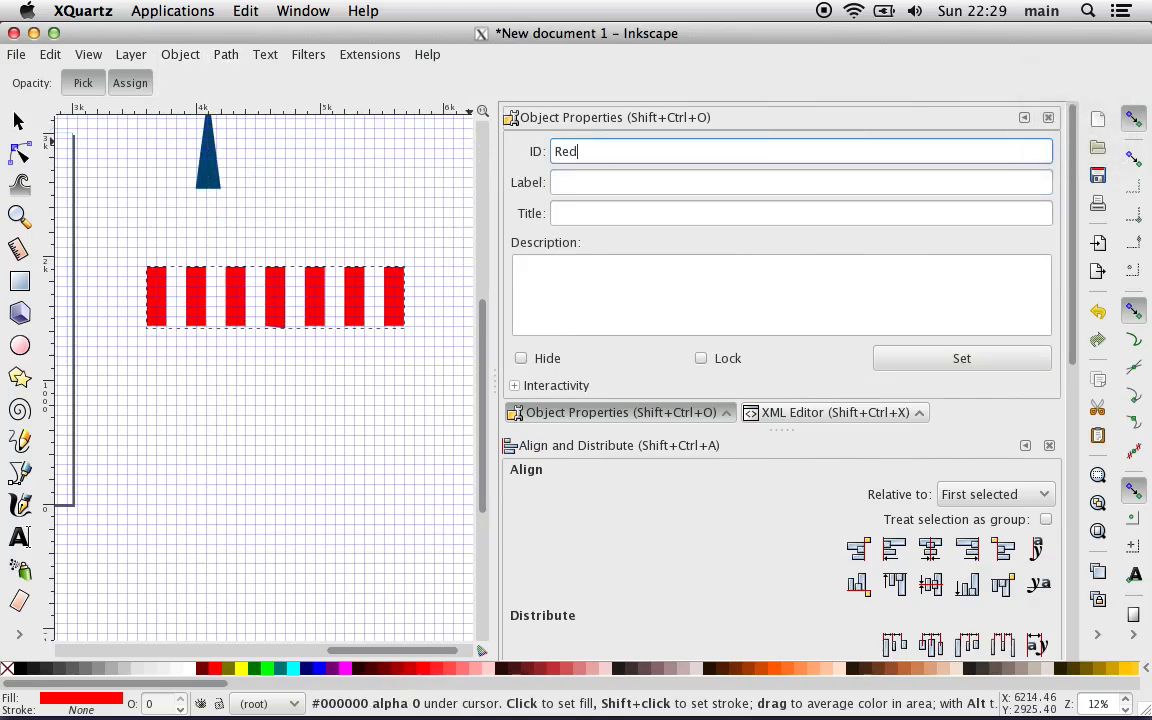
text( Stripes Master)
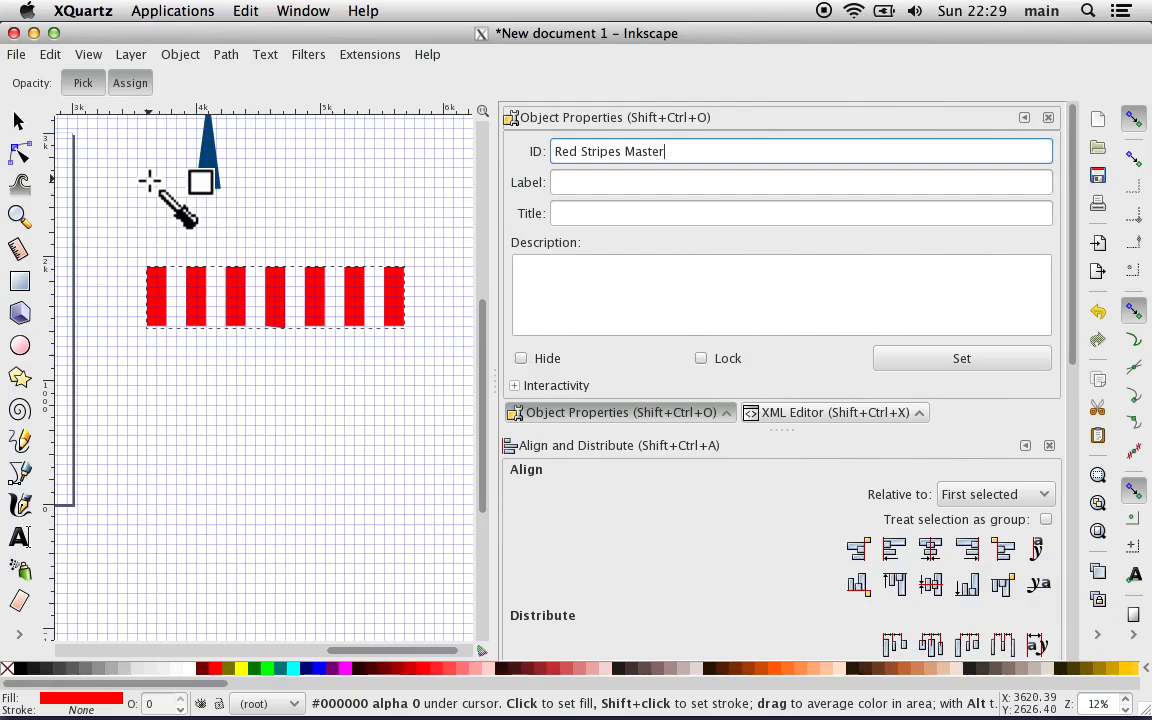
click(18, 120)
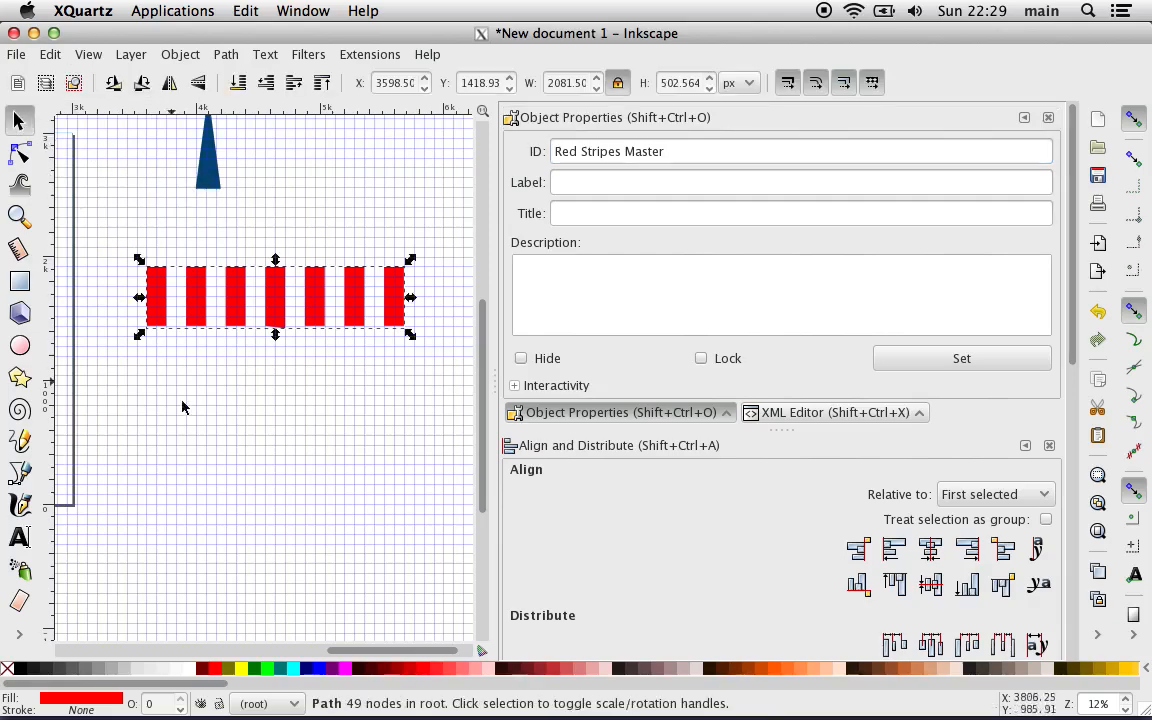
Step: Draw a closed trapezoid outline over the original button's lower stripes, about 1440 px wide at its top, 2720 px at its base and 640 px high
scroll(190, 421, left, 15)
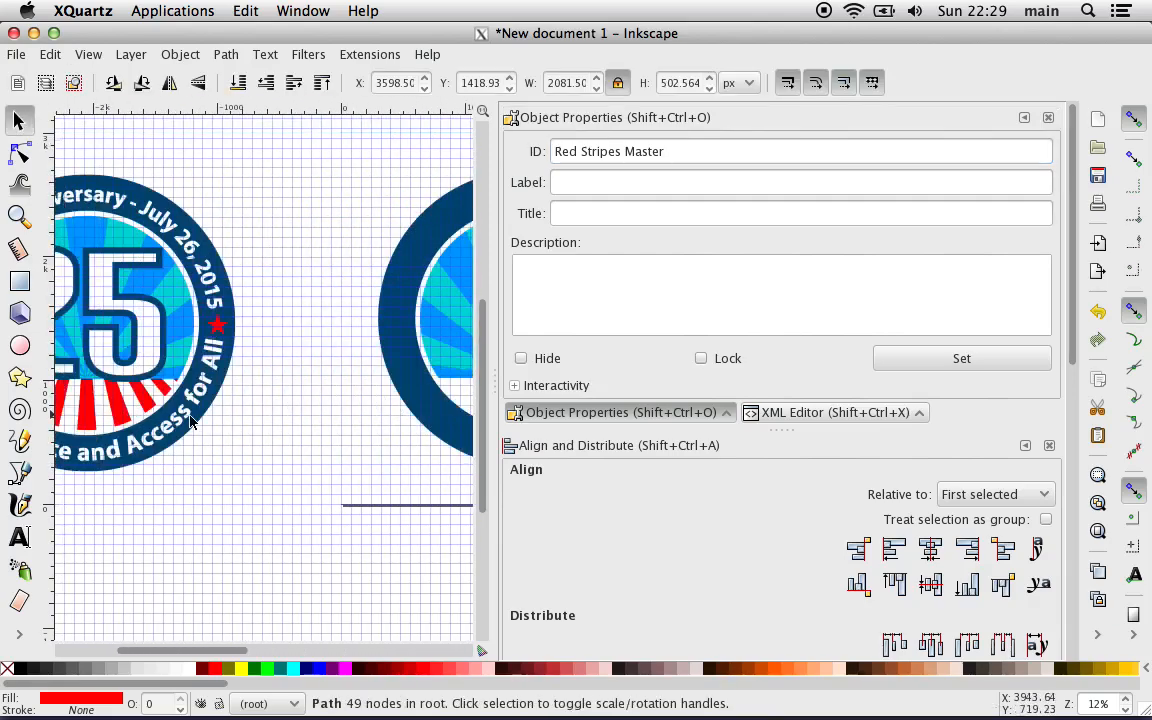
scroll(128, 418, left, 10)
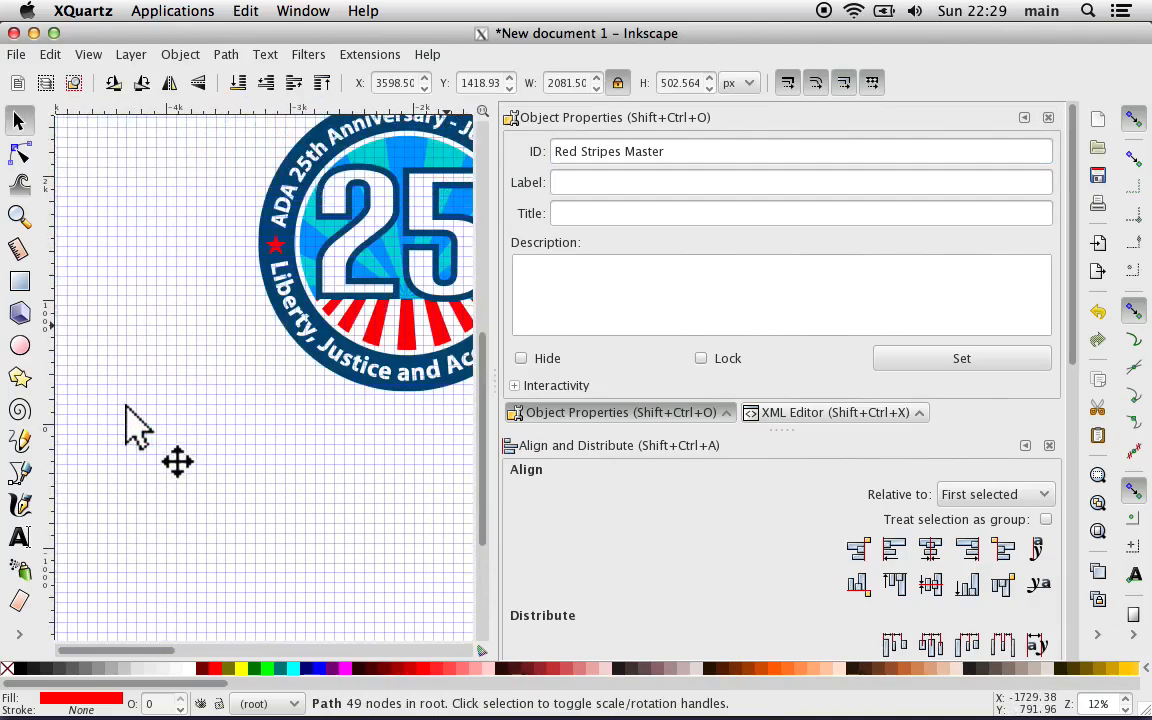
scroll(290, 380, right, 5)
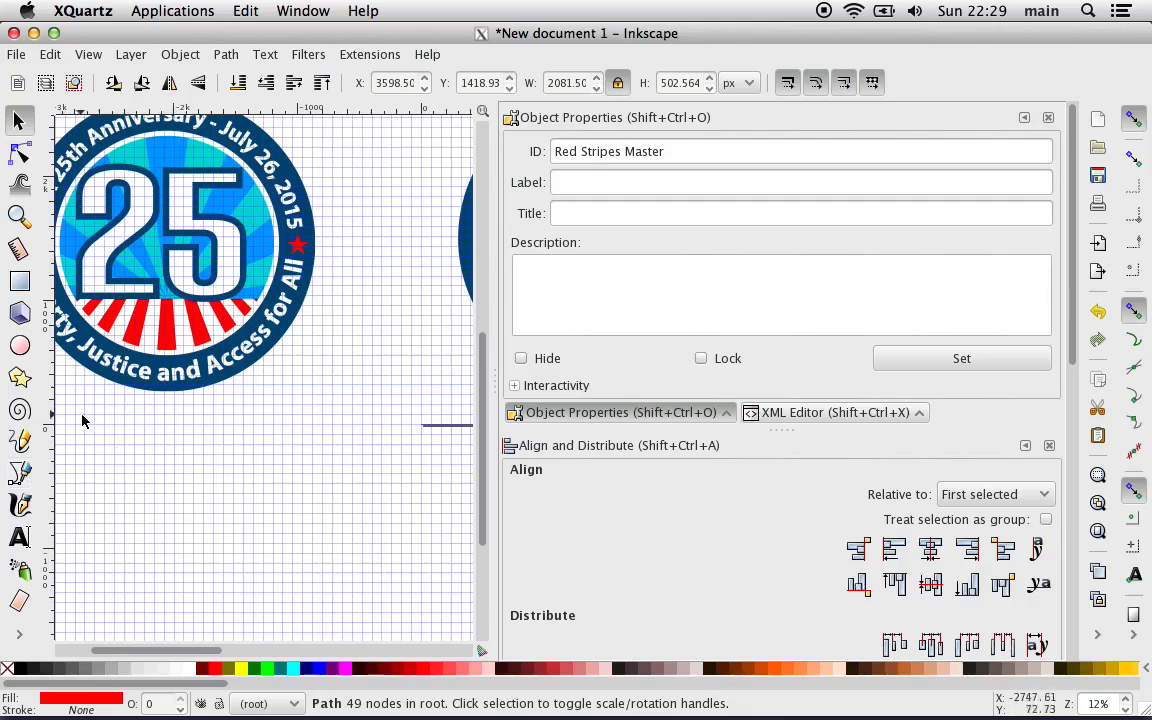
scroll(80, 420, left, 4)
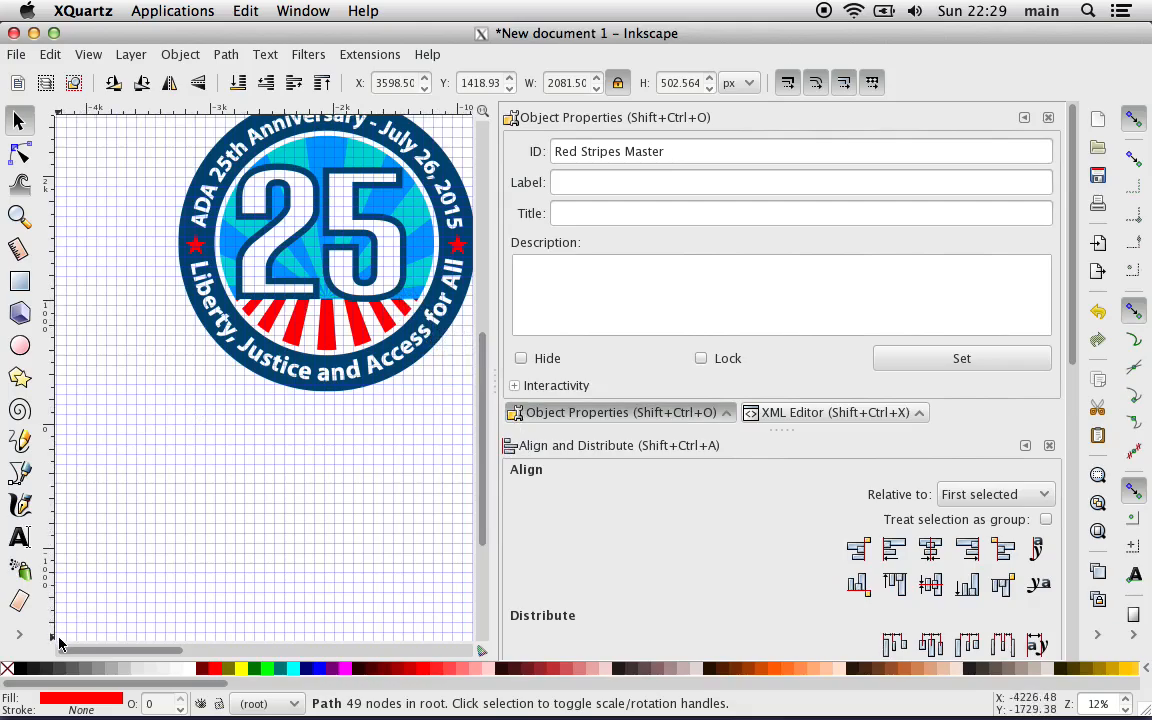
click(22, 474)
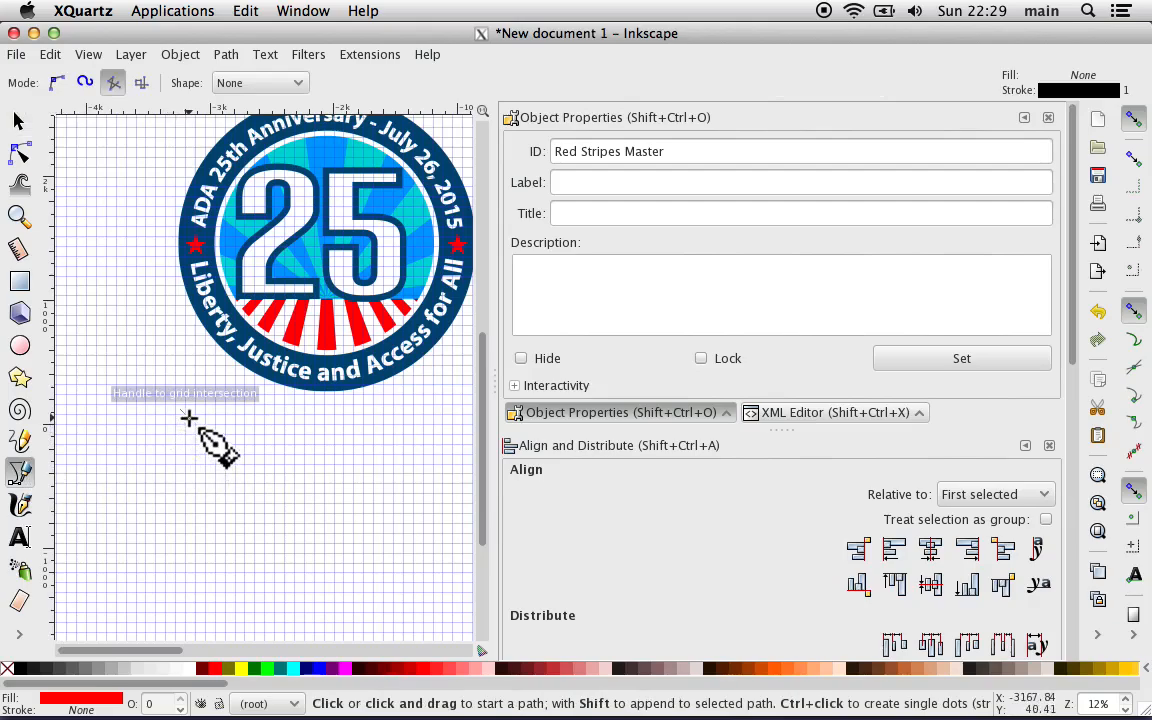
key(plus)
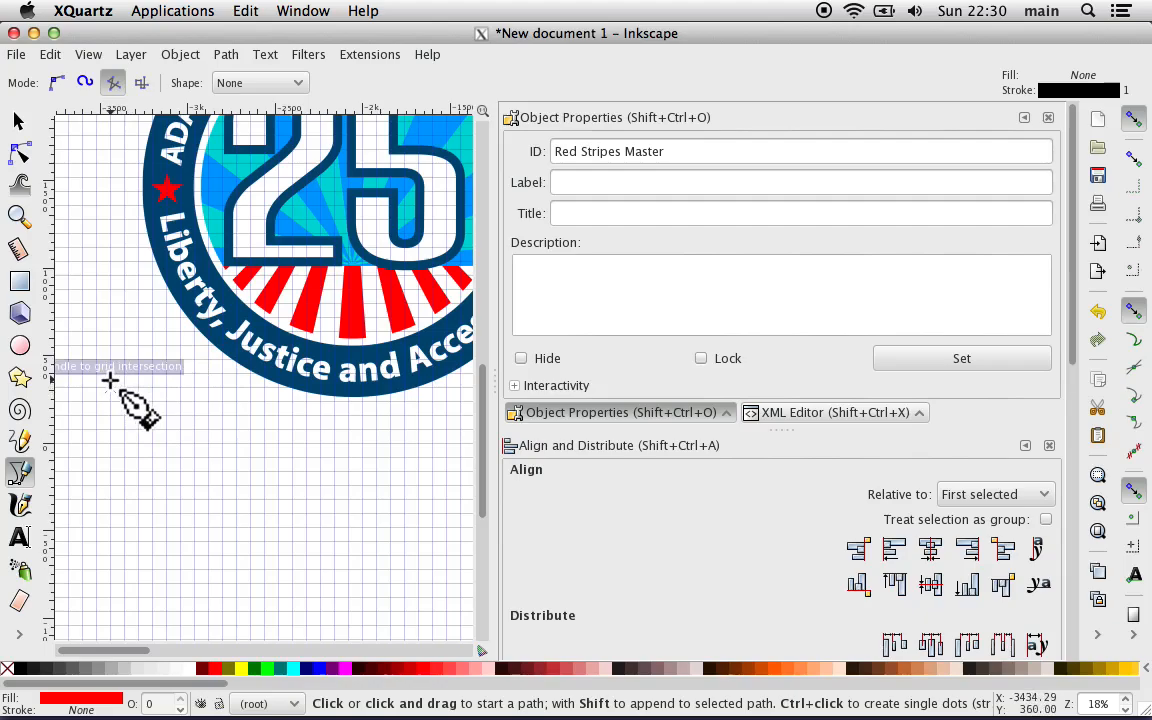
click(110, 377)
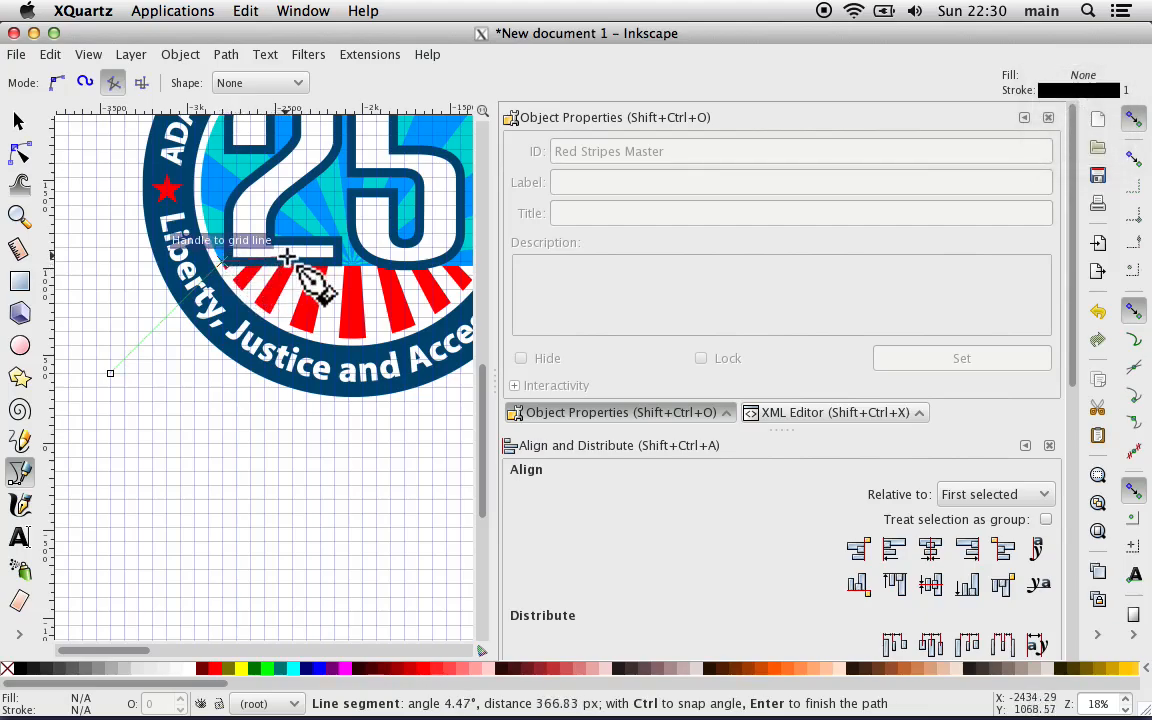
scroll(370, 262, right, 4)
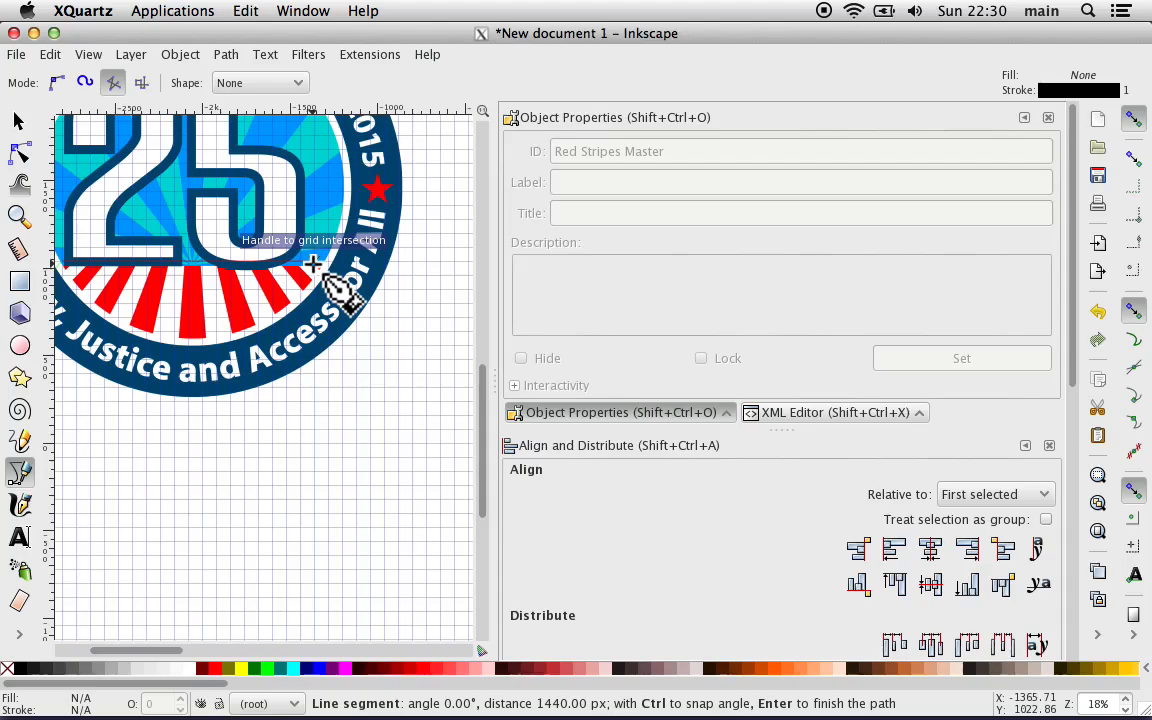
click(312, 263)
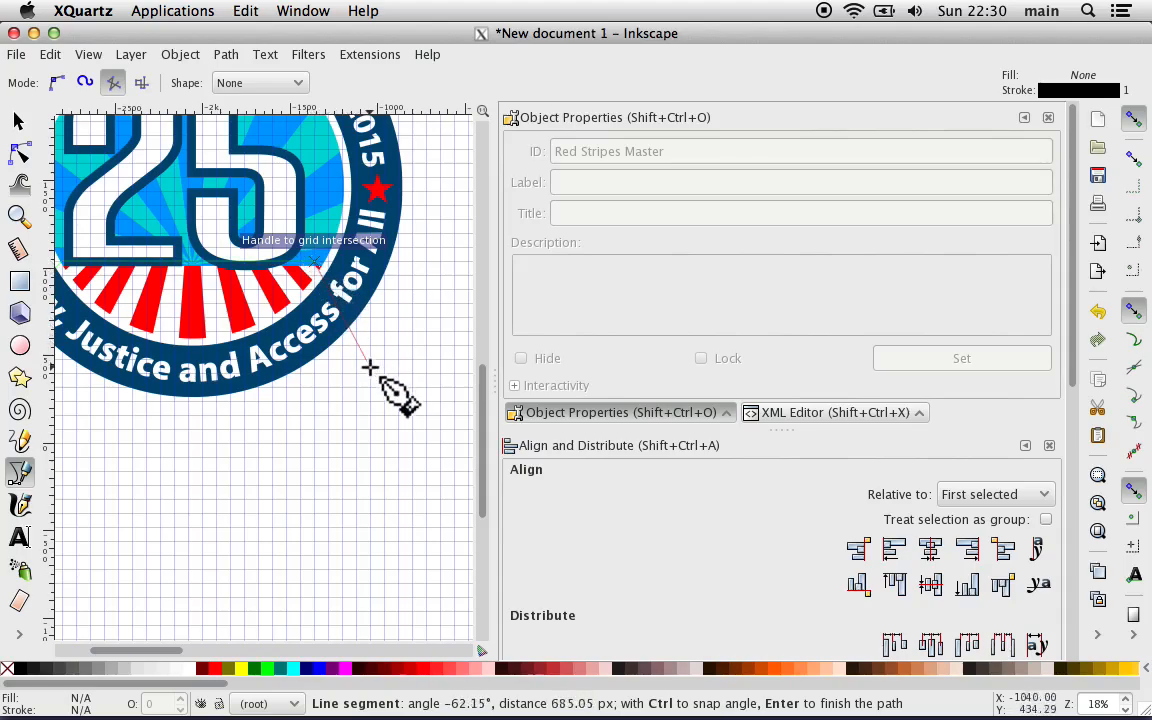
scroll(372, 375, left, 4)
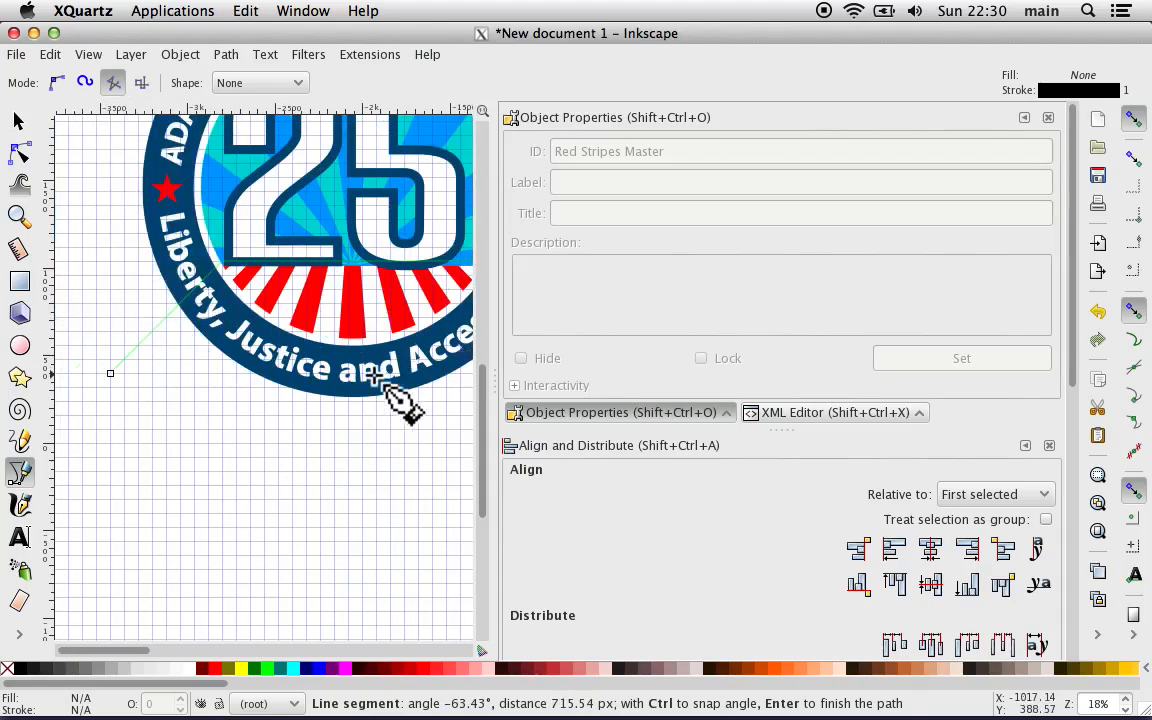
scroll(372, 375, right, 8)
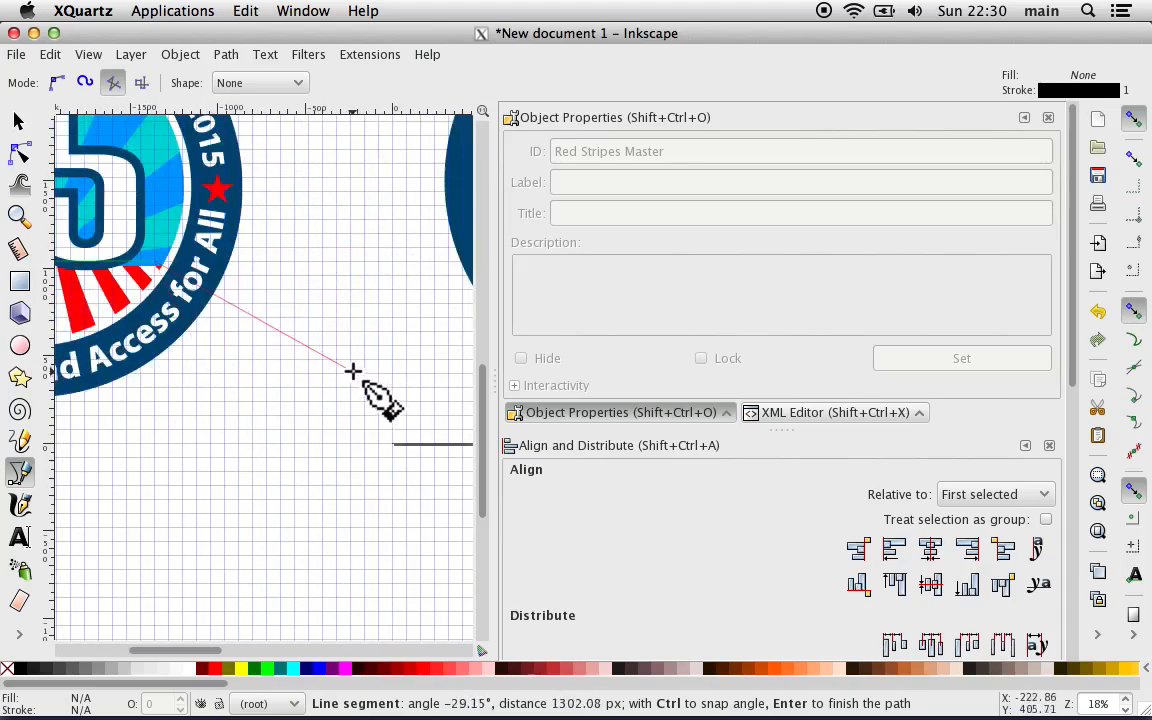
scroll(258, 390, left, 7)
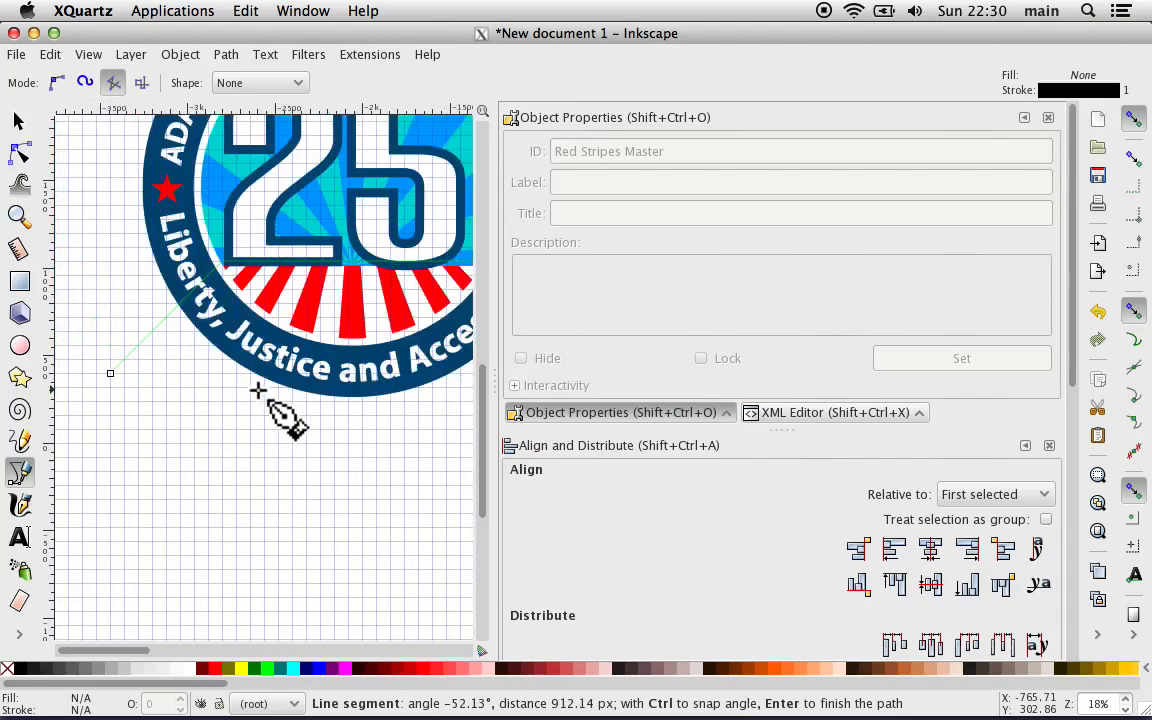
scroll(258, 390, right, 4)
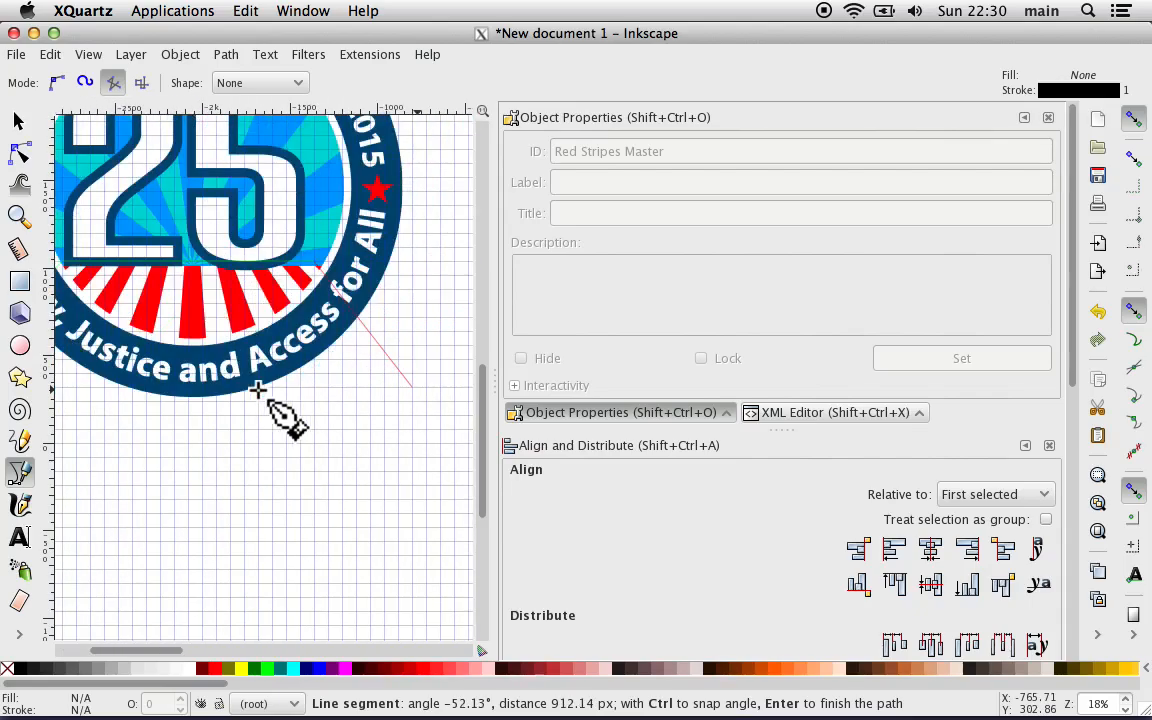
click(424, 374)
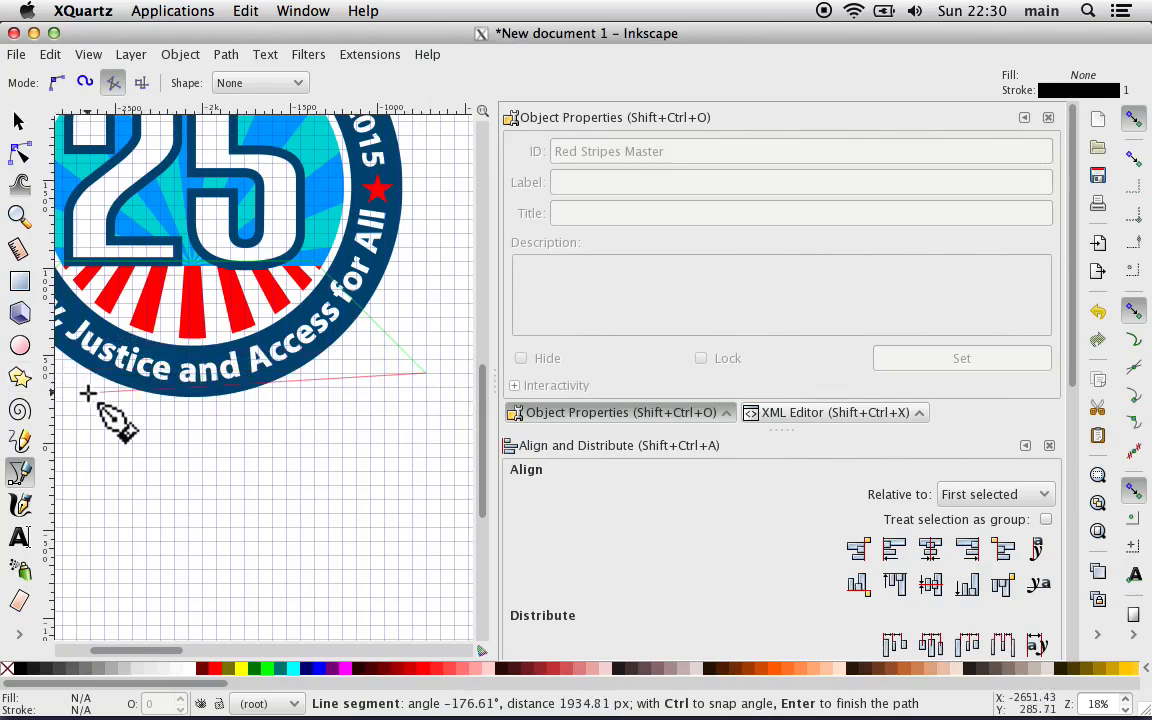
scroll(89, 393, left, 3)
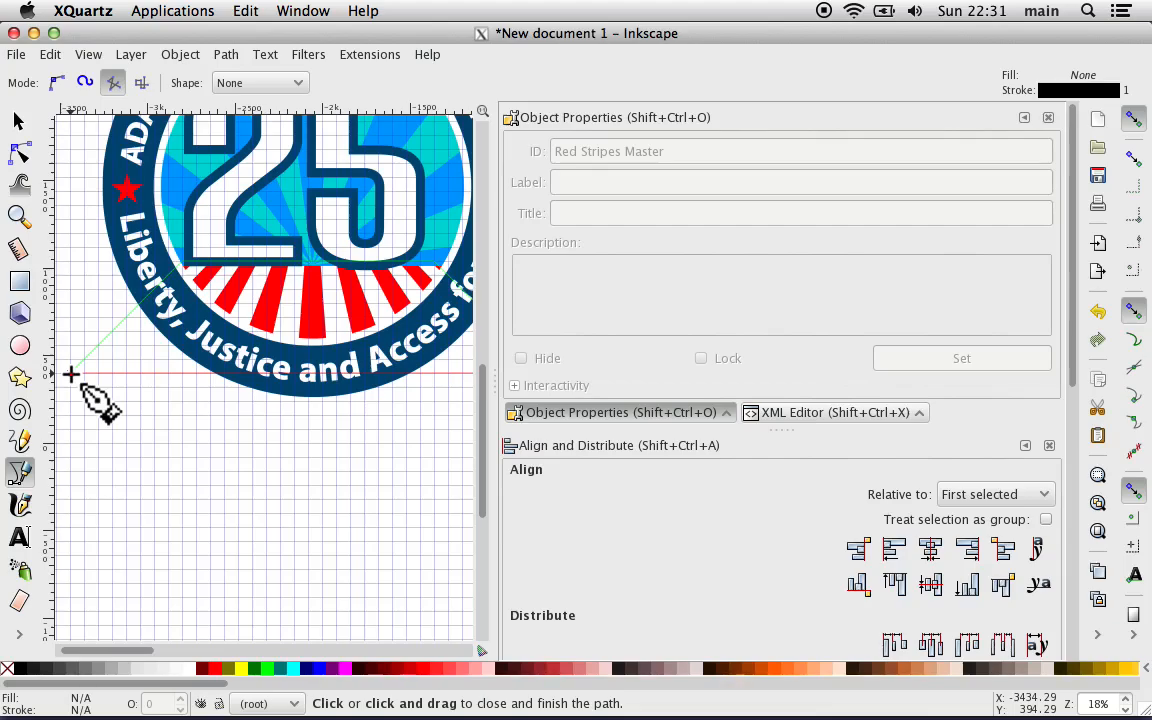
click(70, 371)
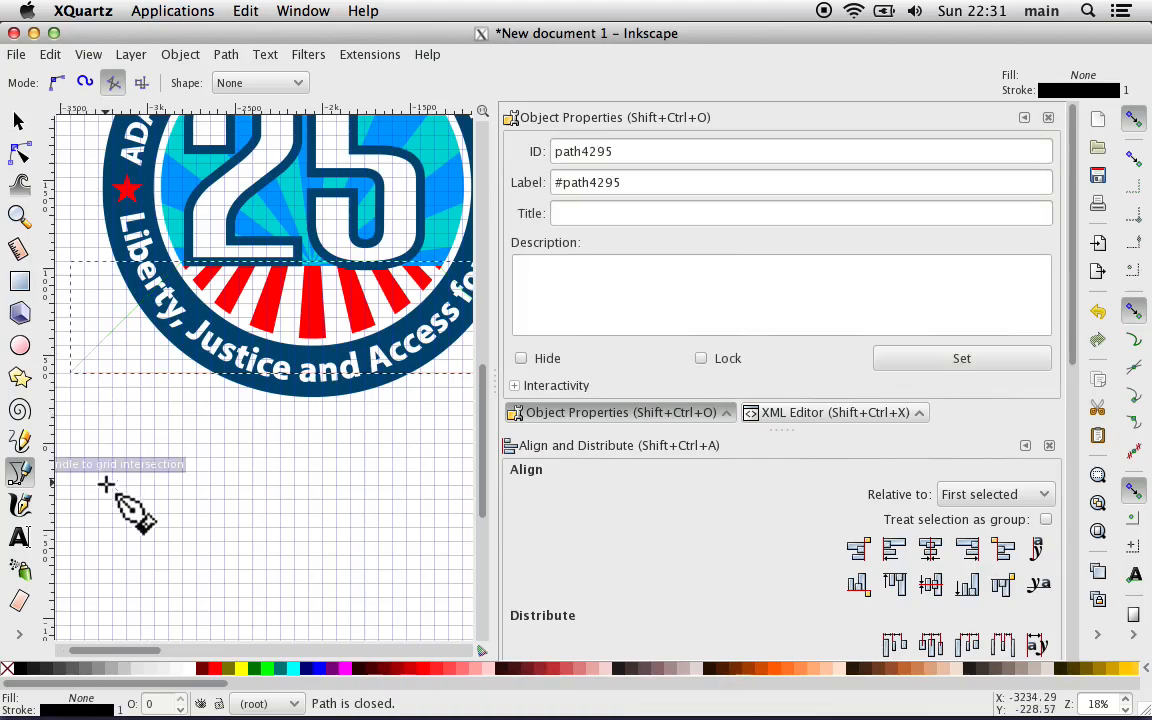
Step: Move the trapezoid outline off the original button to just below the red stripes beside the page, at about X 4102, Y 342 px
key(minus)
key(minus)
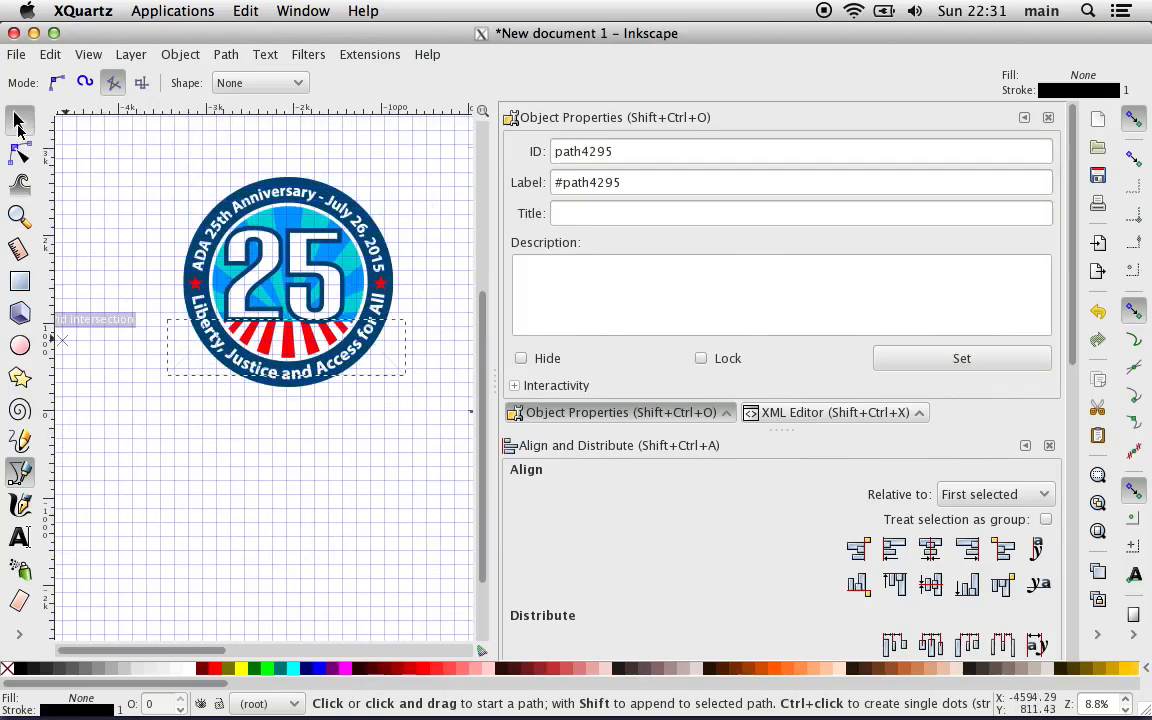
click(18, 121)
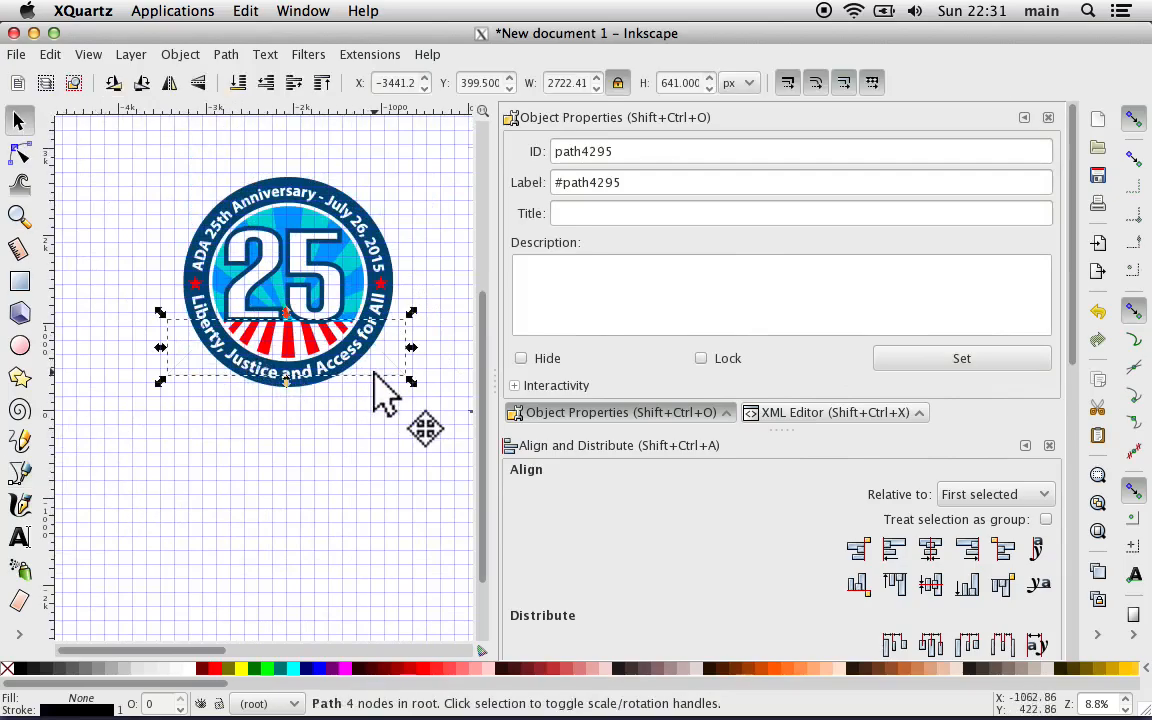
drag(381, 391, 283, 383)
click(224, 476)
scroll(224, 476, left, 3)
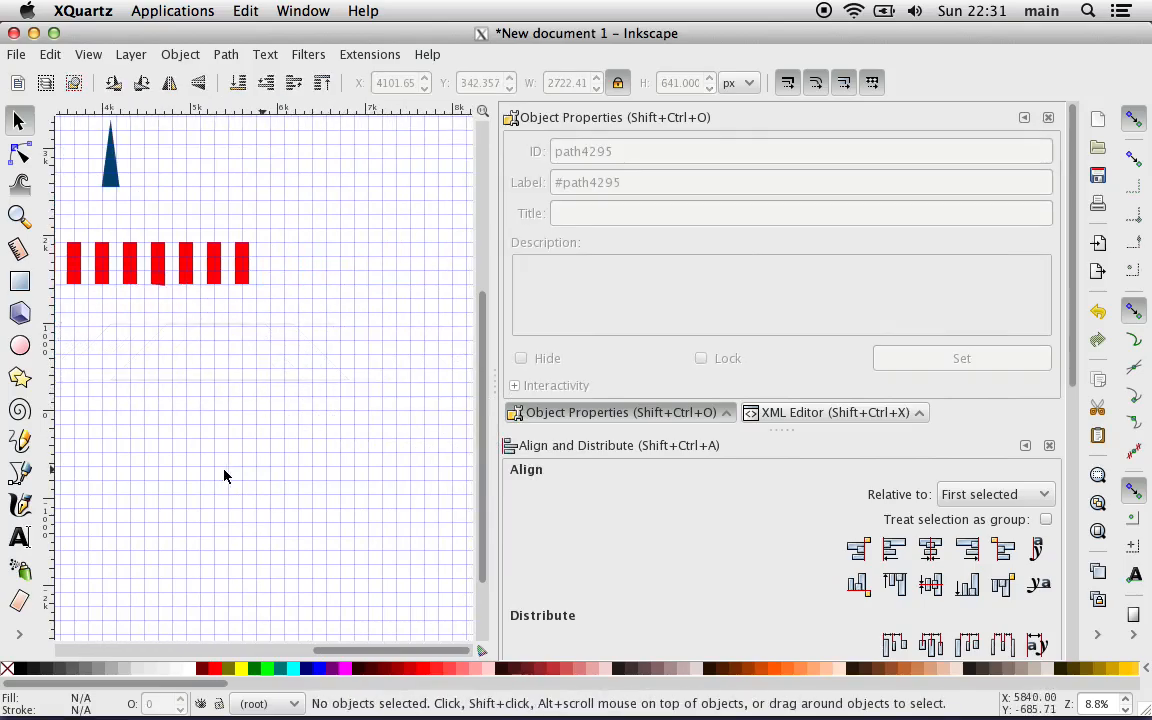
Step: Set the trapezoid outline's ID to "Stripes Perspective" and clear its label
click(240, 382)
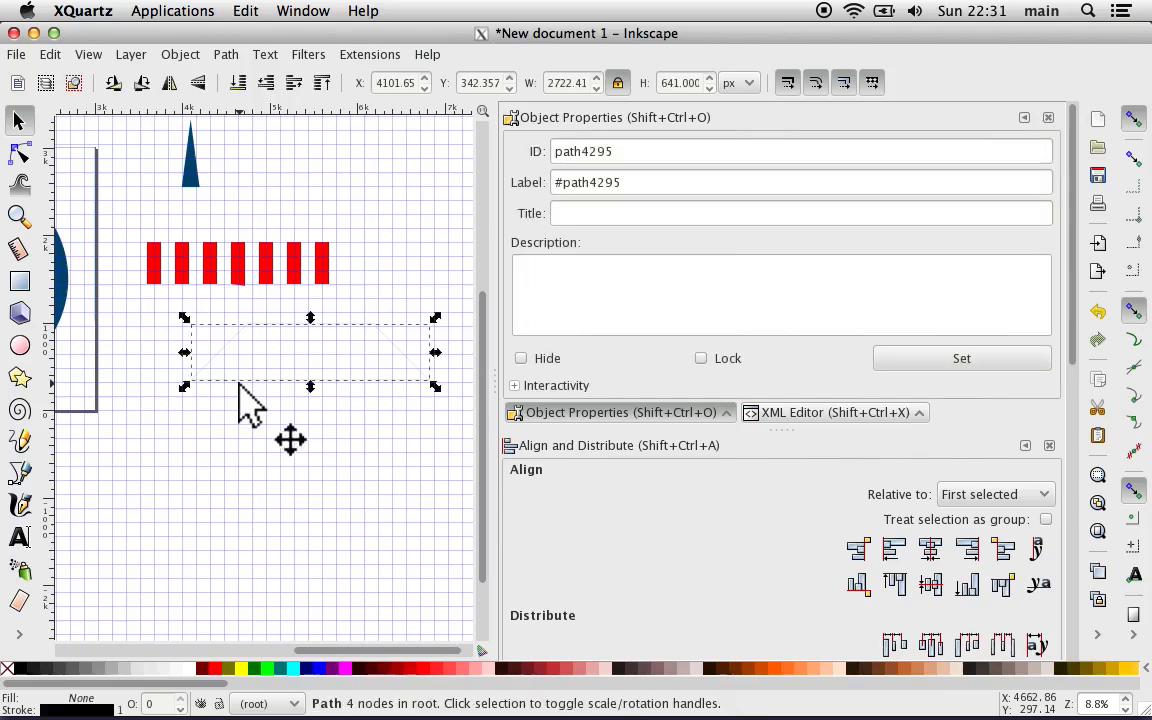
triple_click(590, 182)
key(BackSpace)
double_click(588, 152)
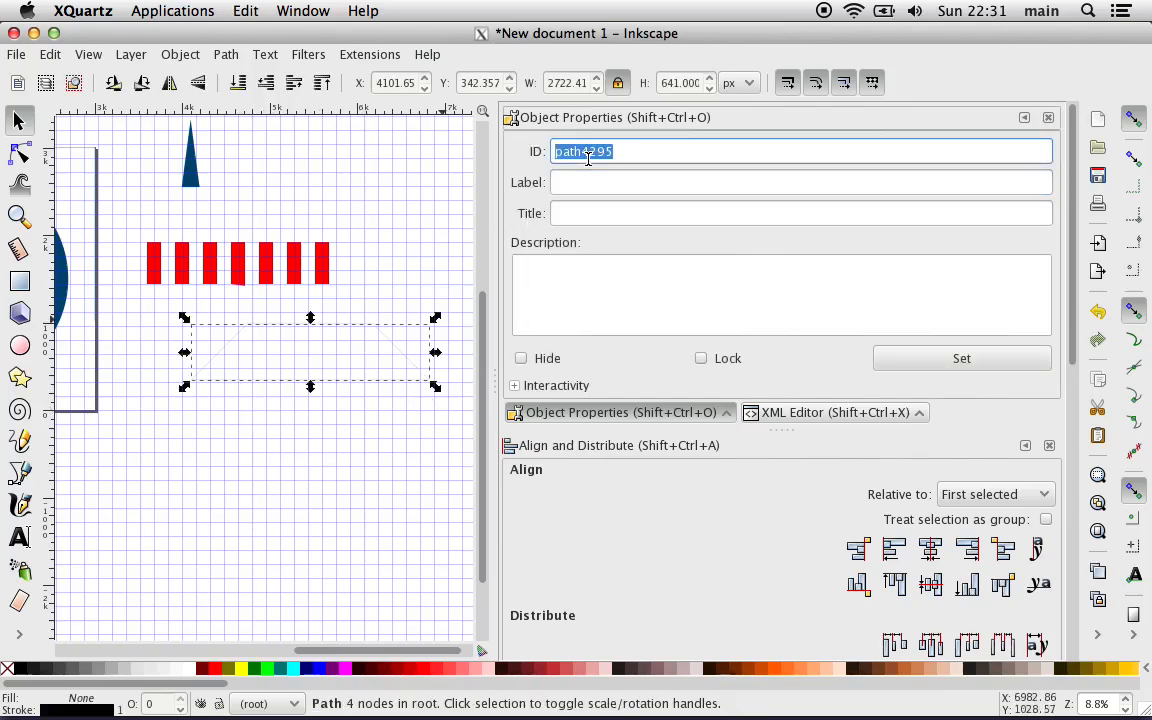
text(S)
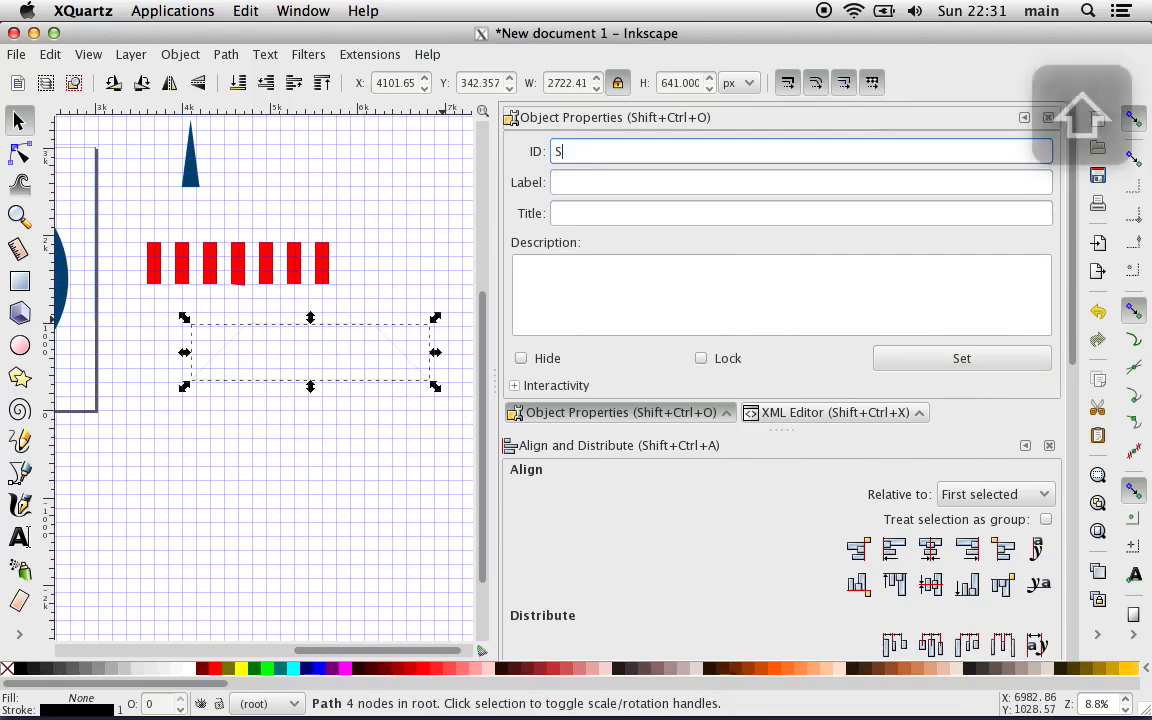
text(tripes )
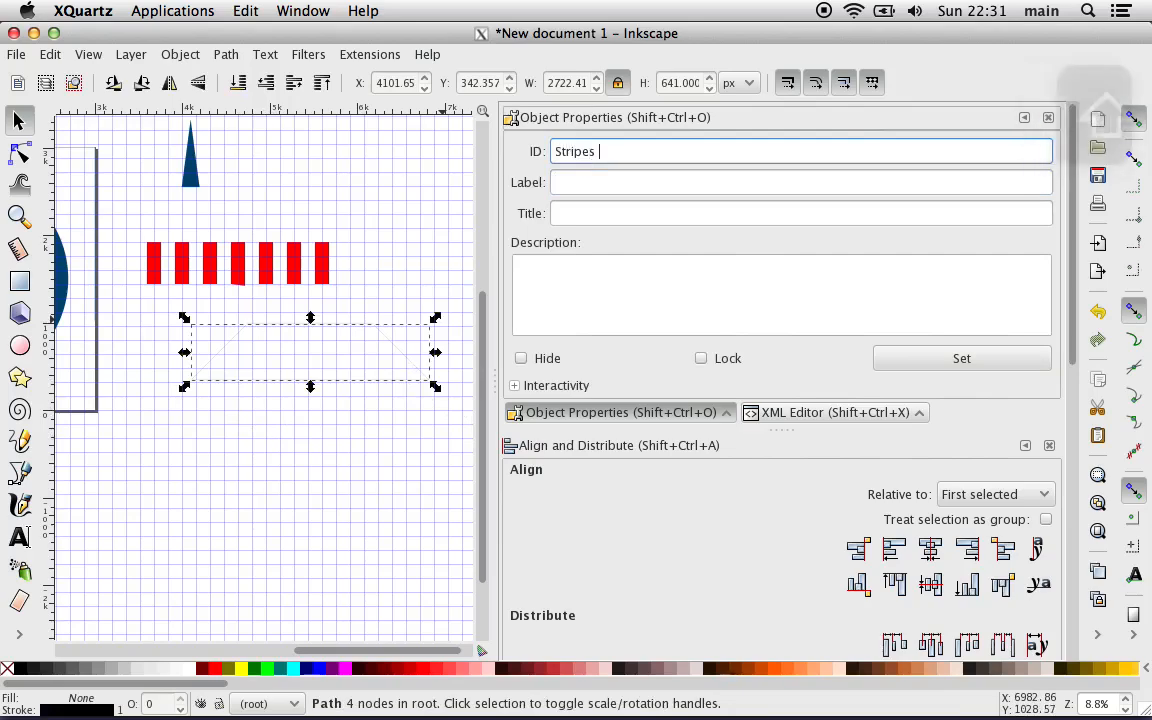
text(Perspective)
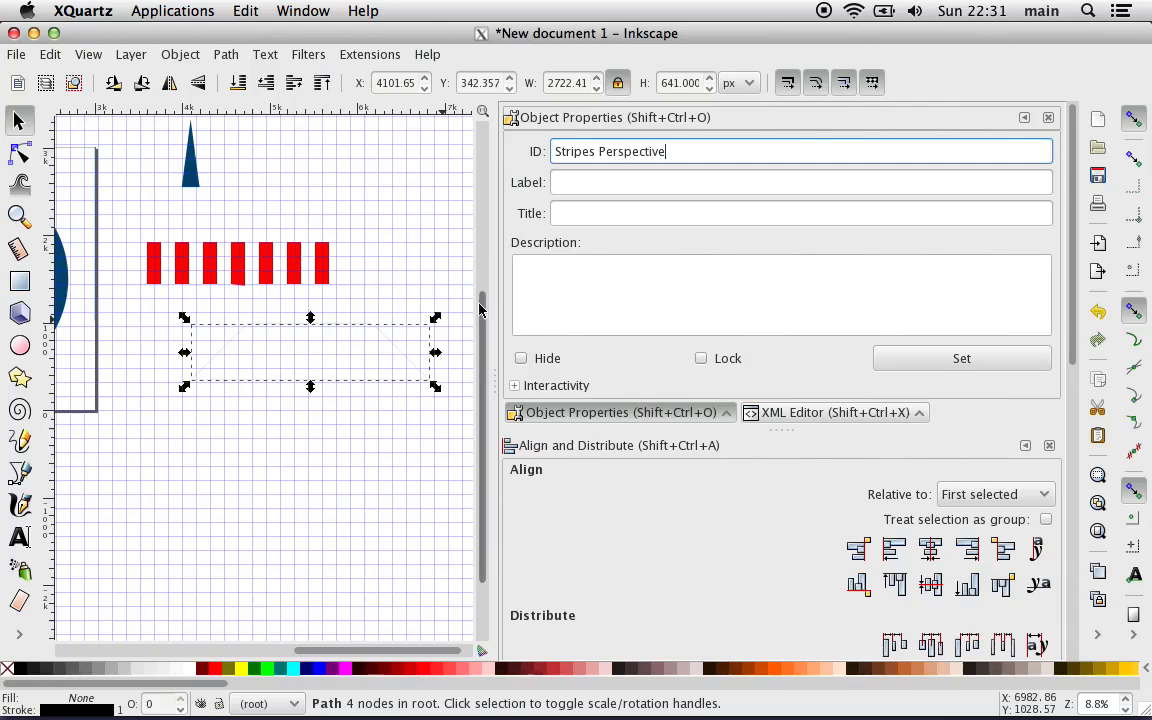
click(933, 374)
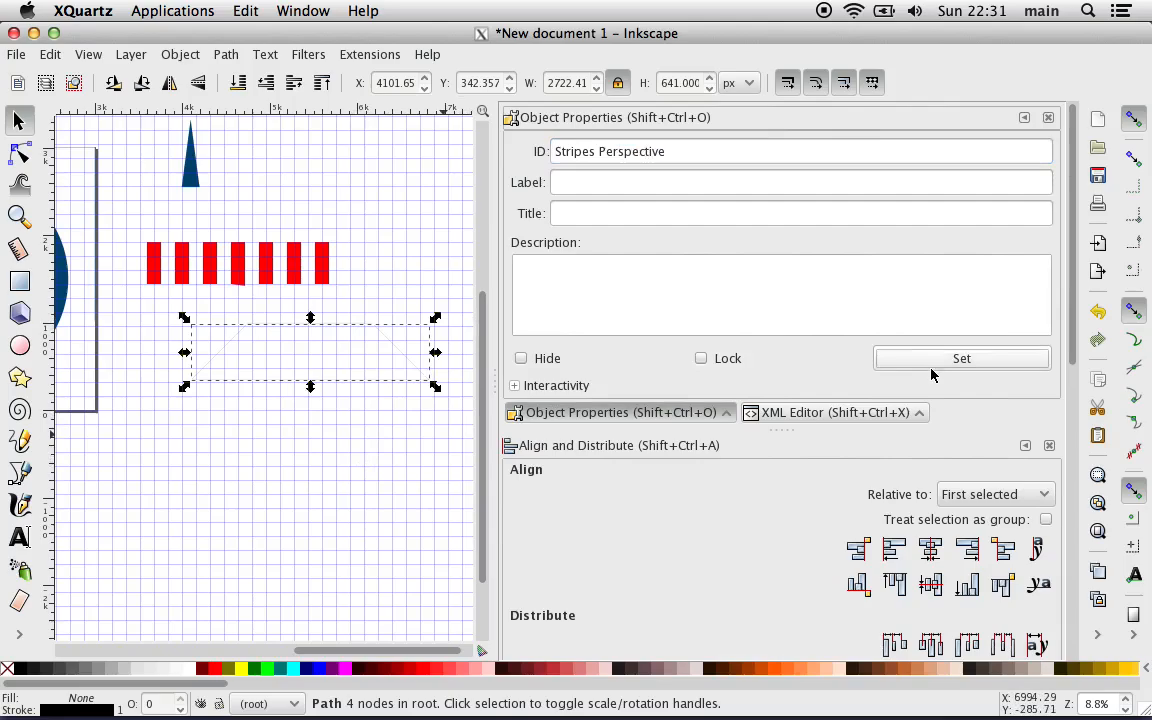
click(435, 533)
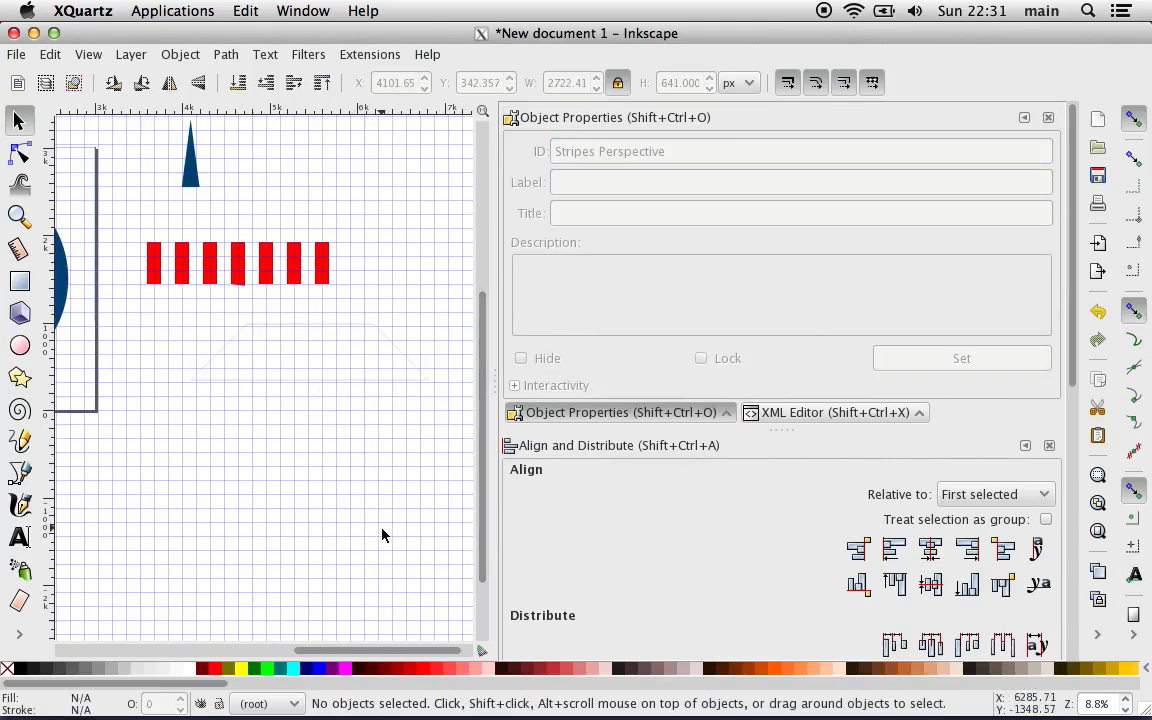
Step: Duplicate the merged red stripes and place the copy about 2320 px lower, beneath the trapezoid outline
click(297, 283)
right_click(296, 279)
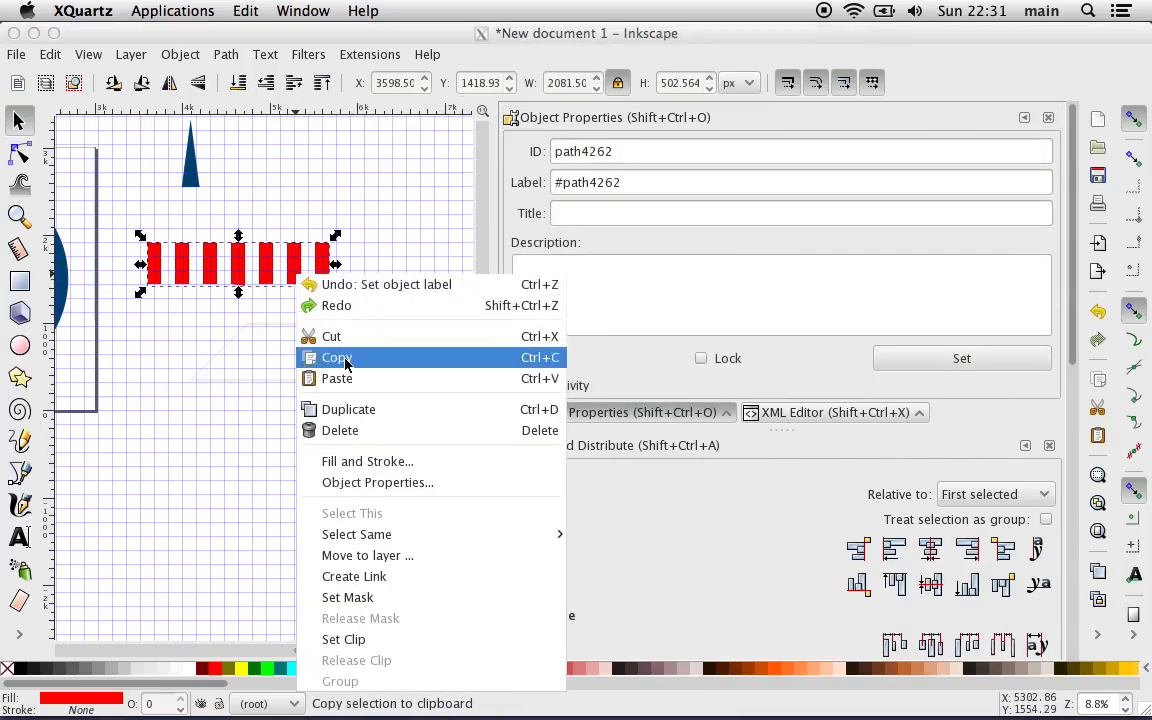
click(349, 409)
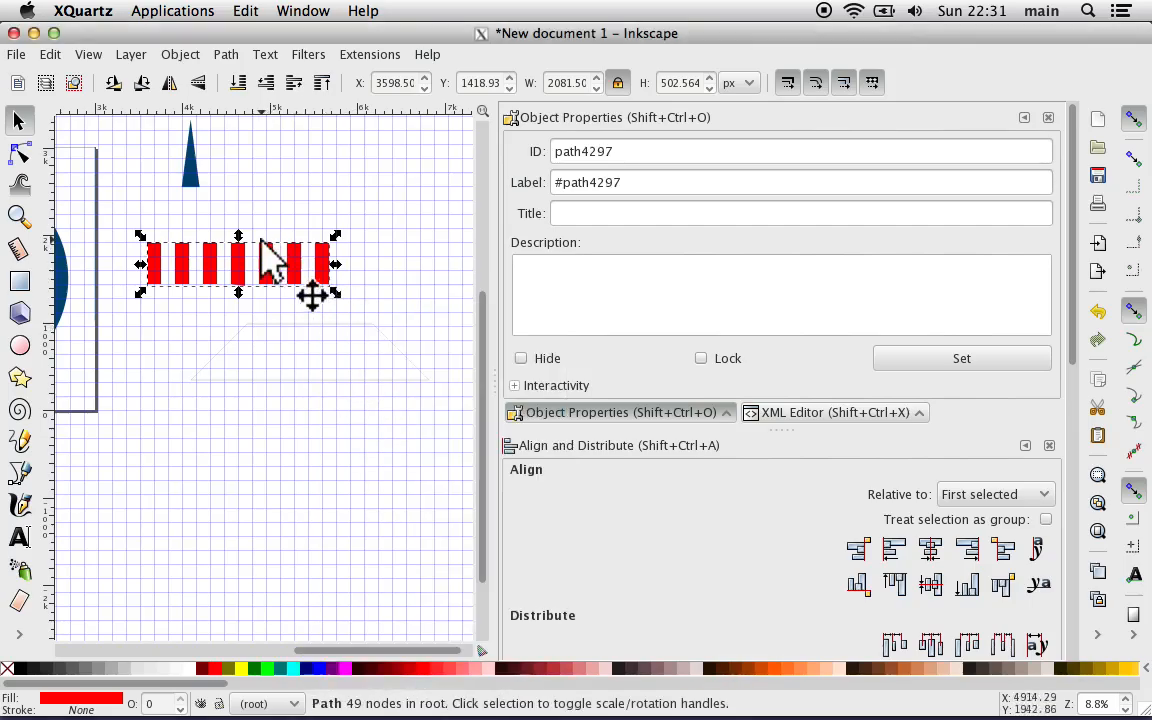
drag(270, 250, 298, 464)
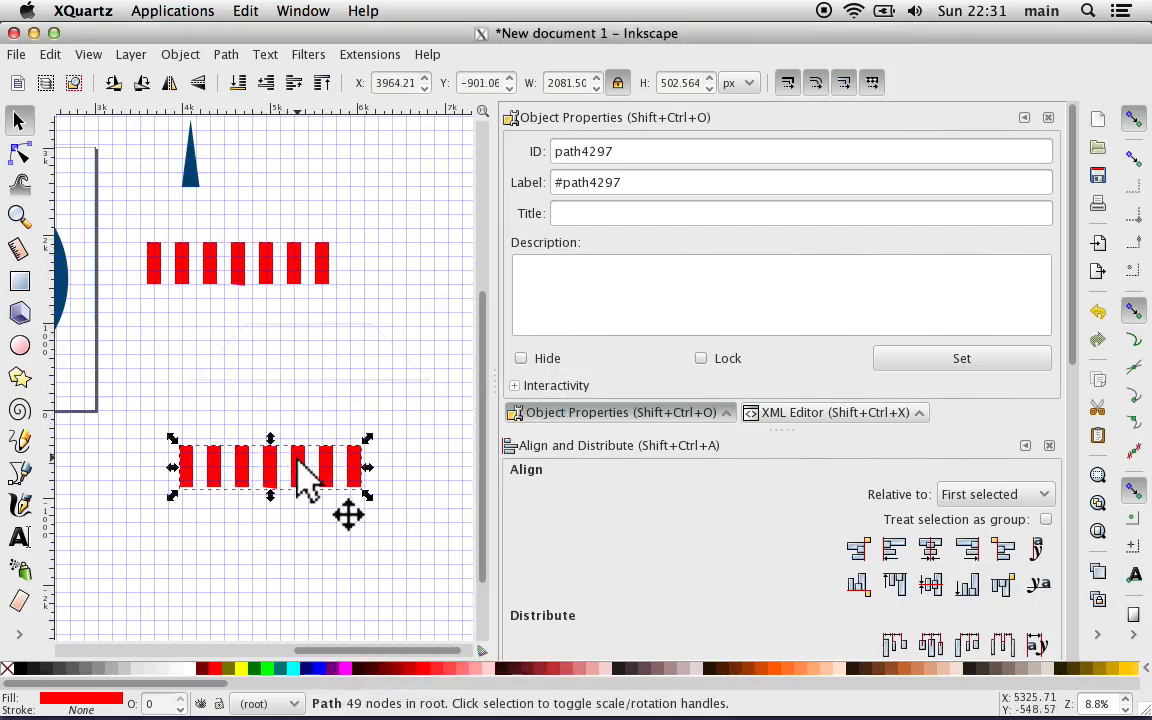
Step: Apply the Perspective path modification to the copied red stripes, using the trapezoid outline as the target shape
key(shift)
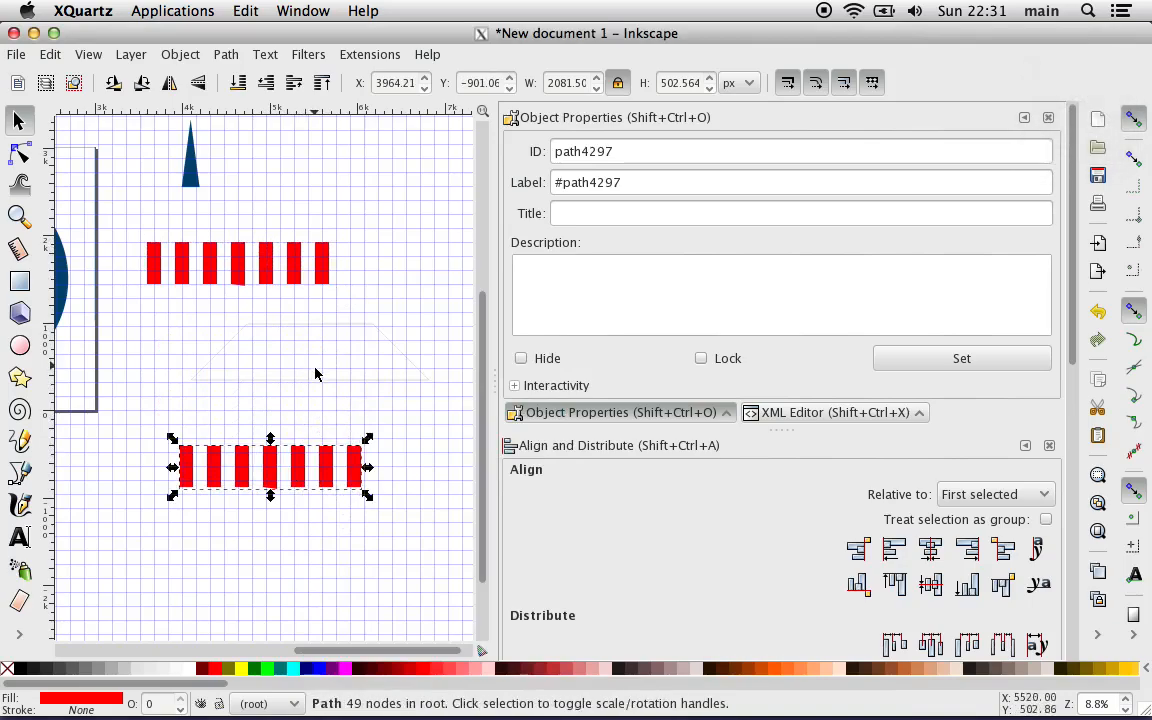
key(shift)
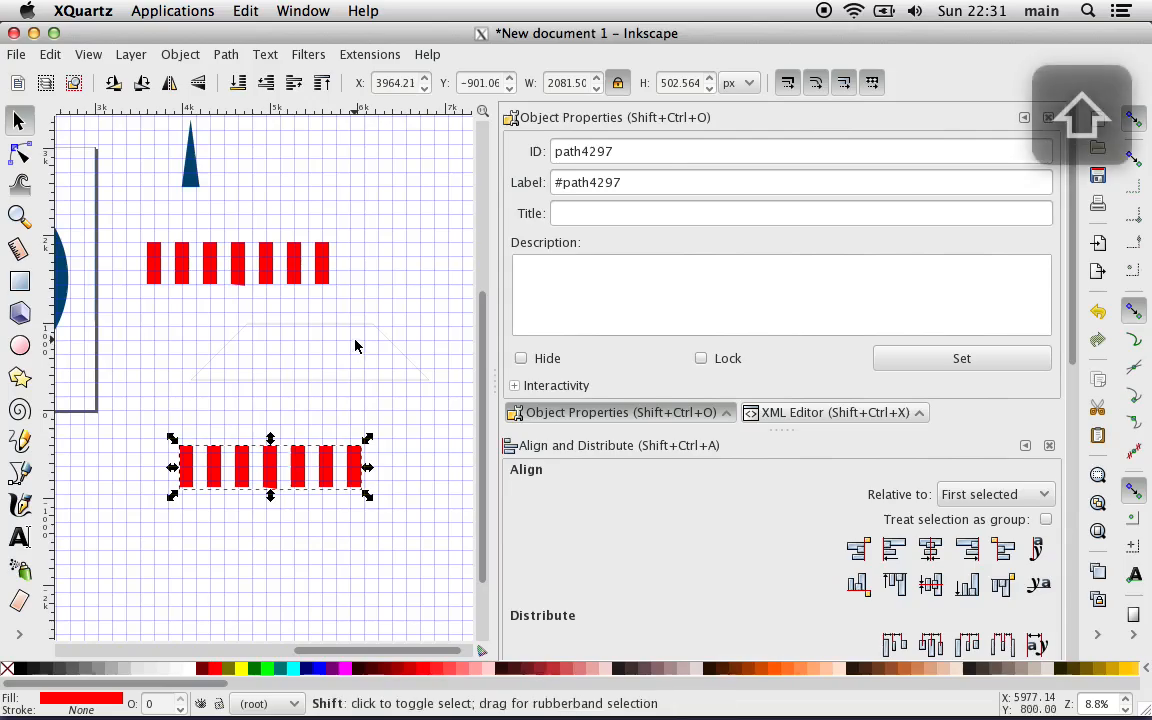
key(plus)
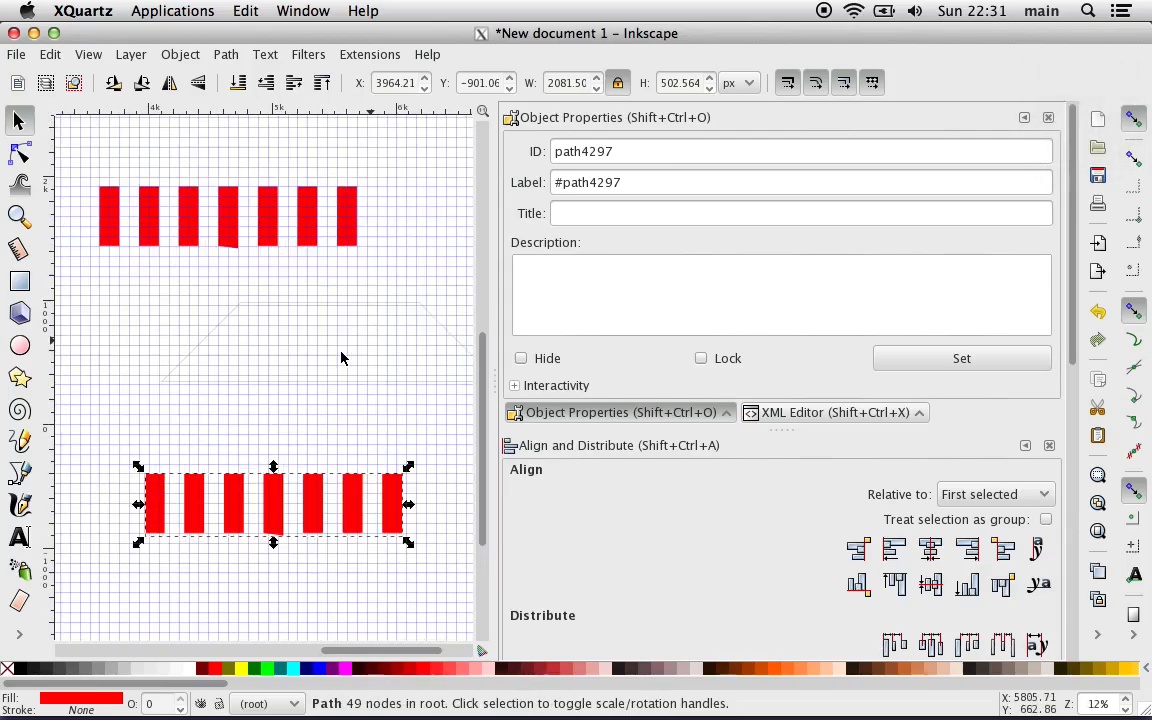
key(shift)
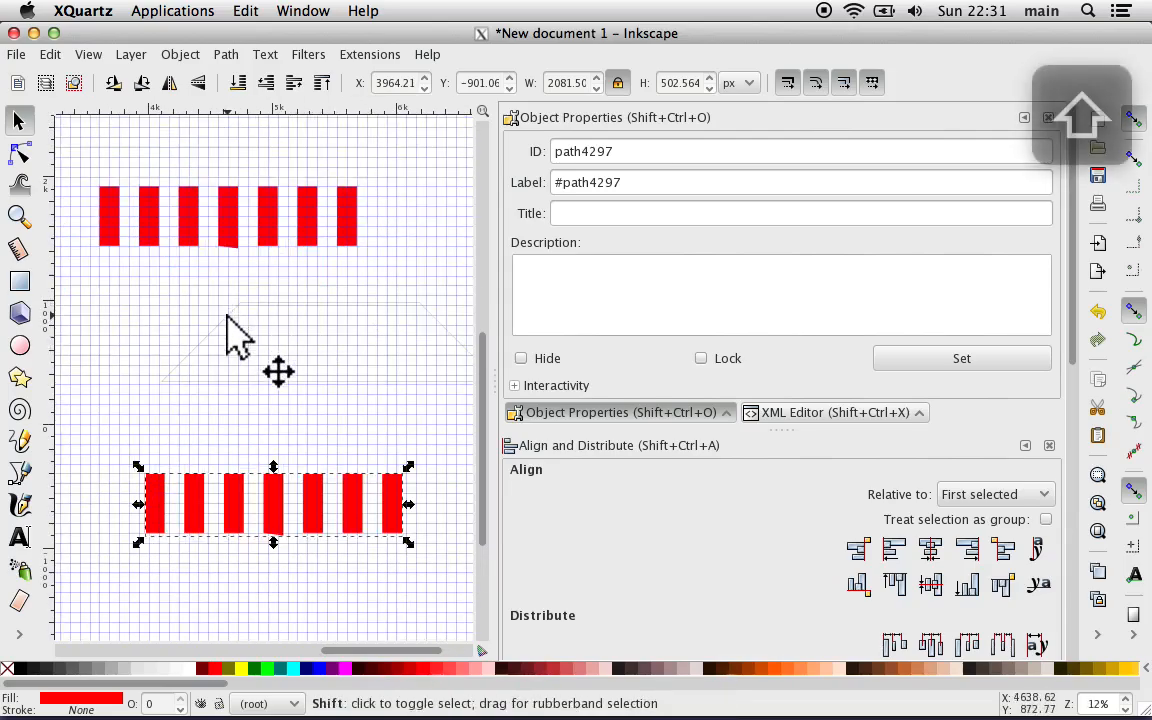
shift+click(228, 320)
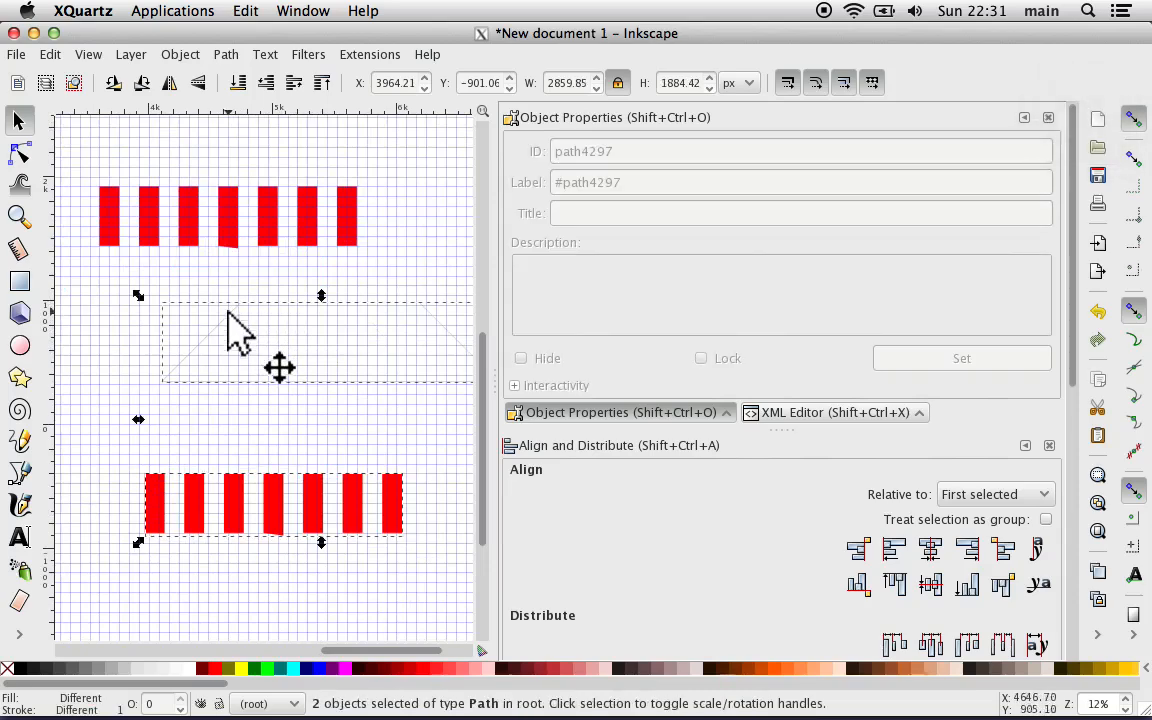
click(366, 54)
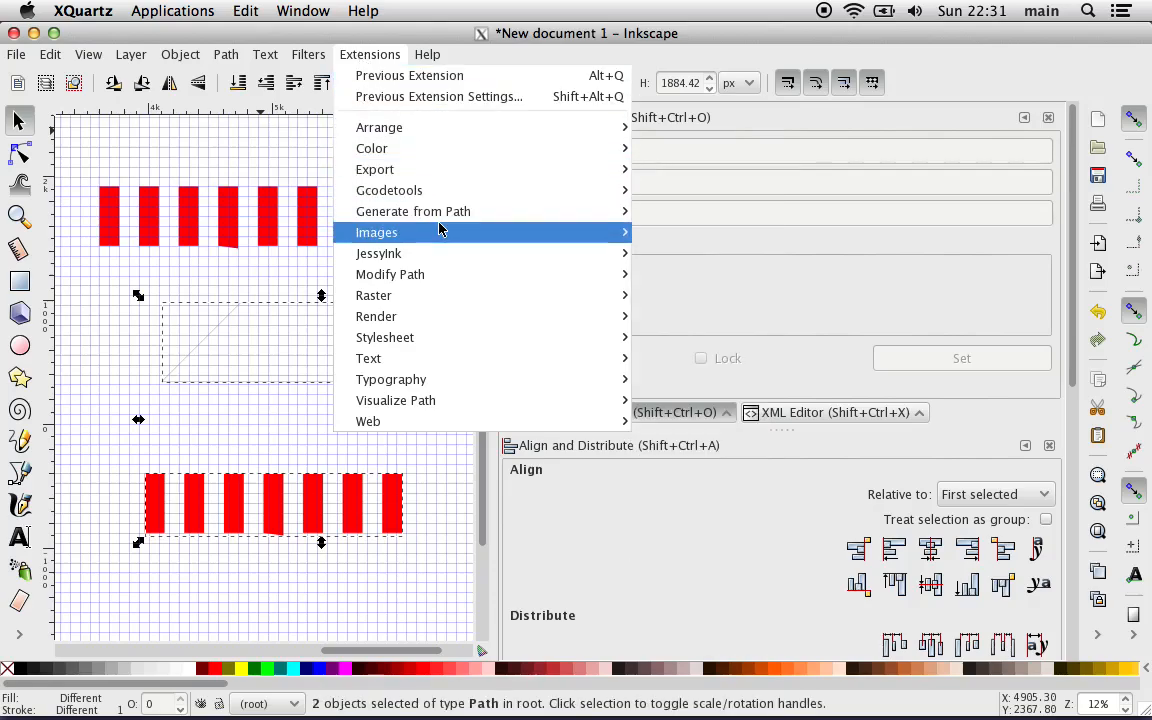
mouse_move(467, 279)
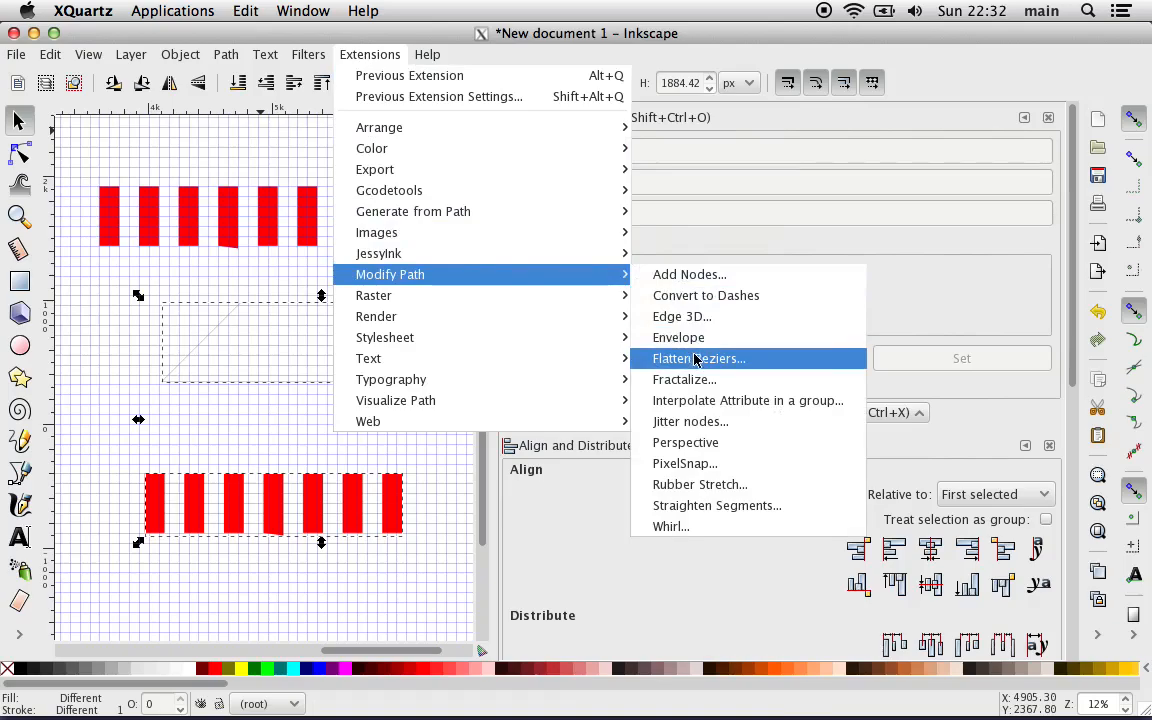
click(704, 443)
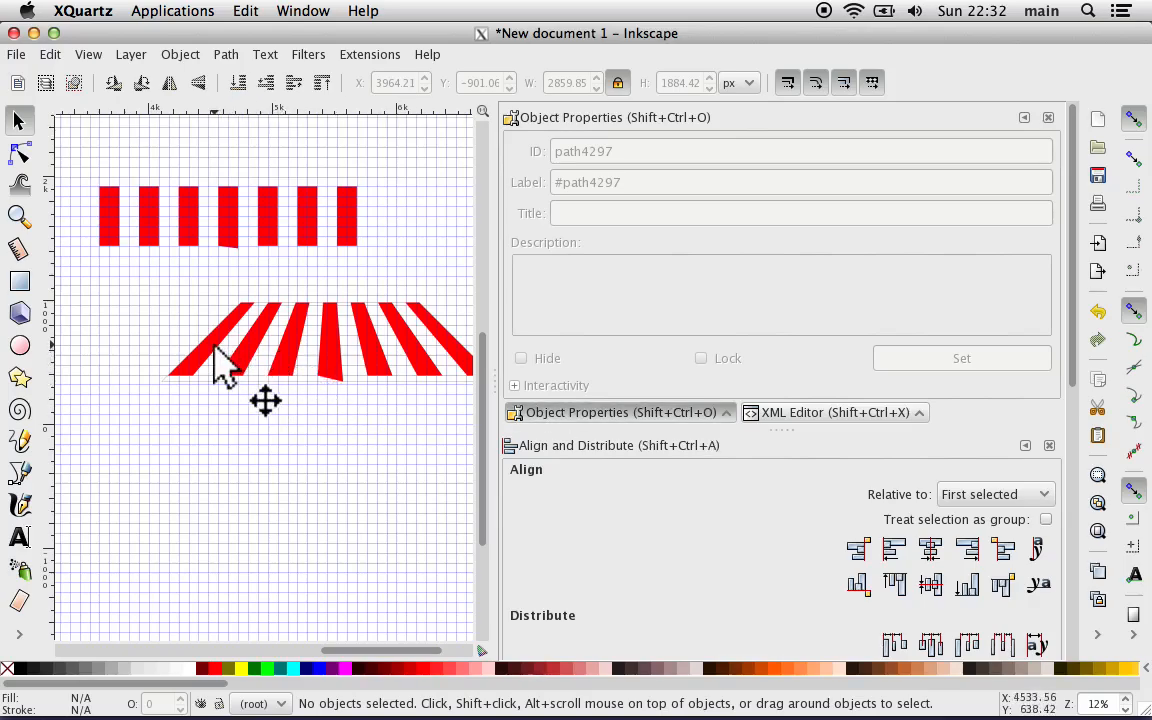
Step: Move the perspective stripes onto the button's lower part at about X 291, Y 351 px, and lower them two levels behind the dark blue ring
drag(222, 366, 104, 467)
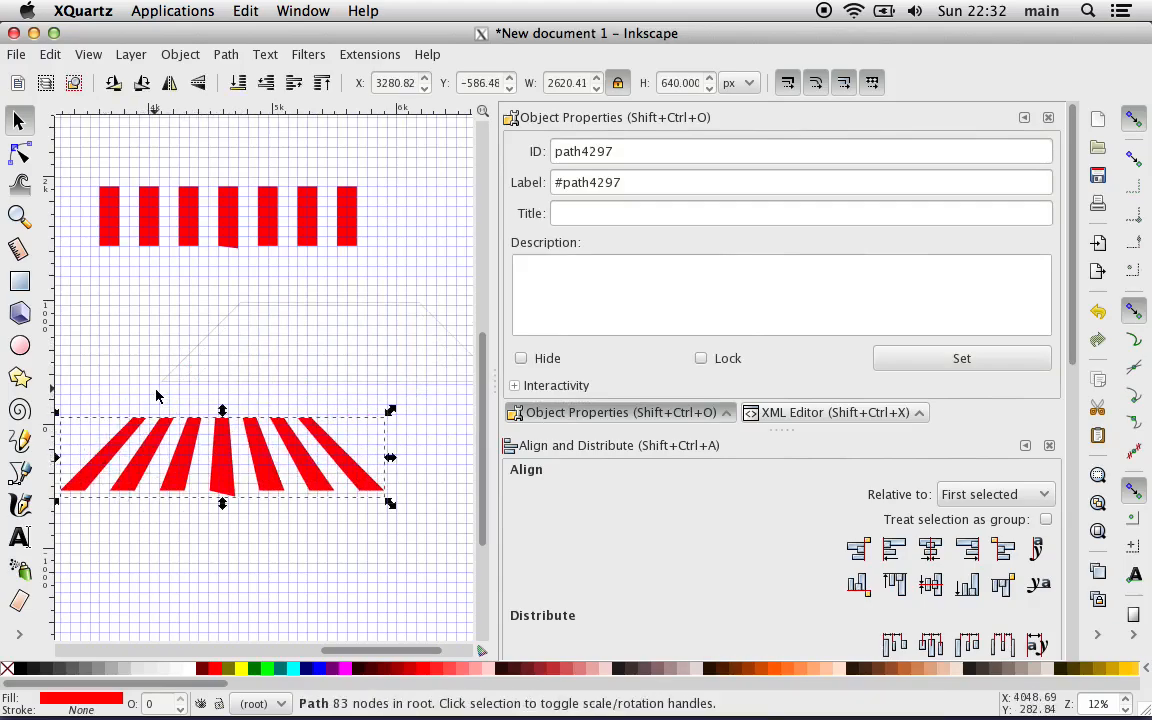
key(plus)
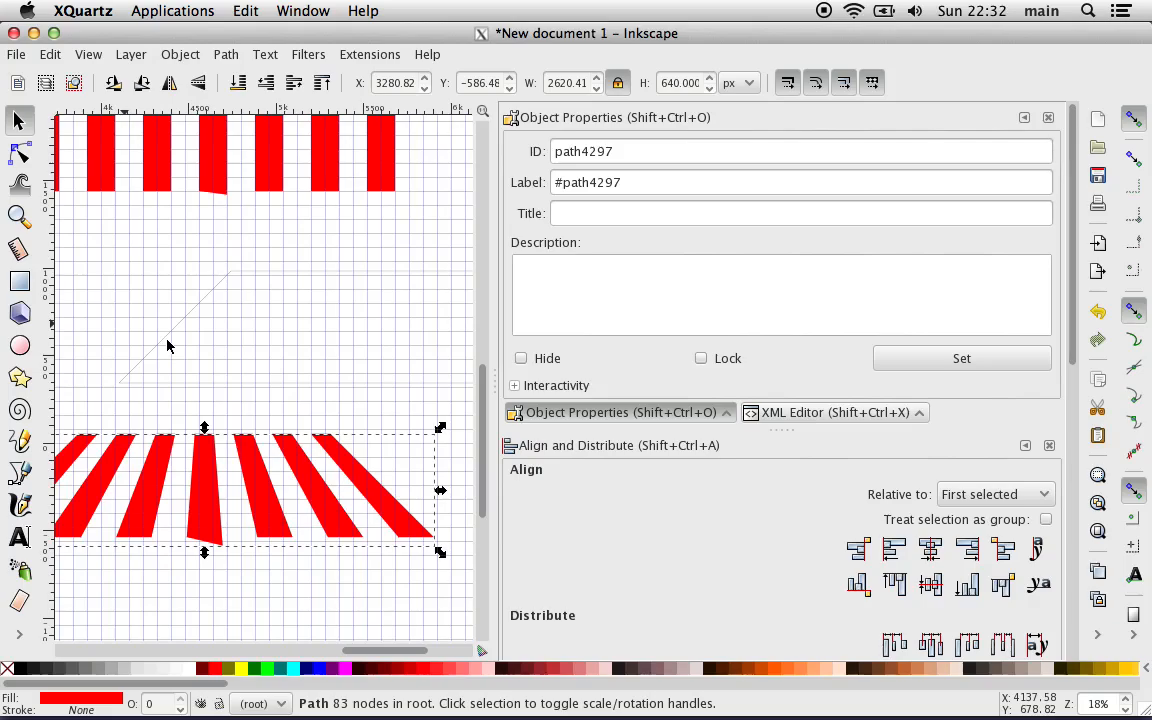
key(plus)
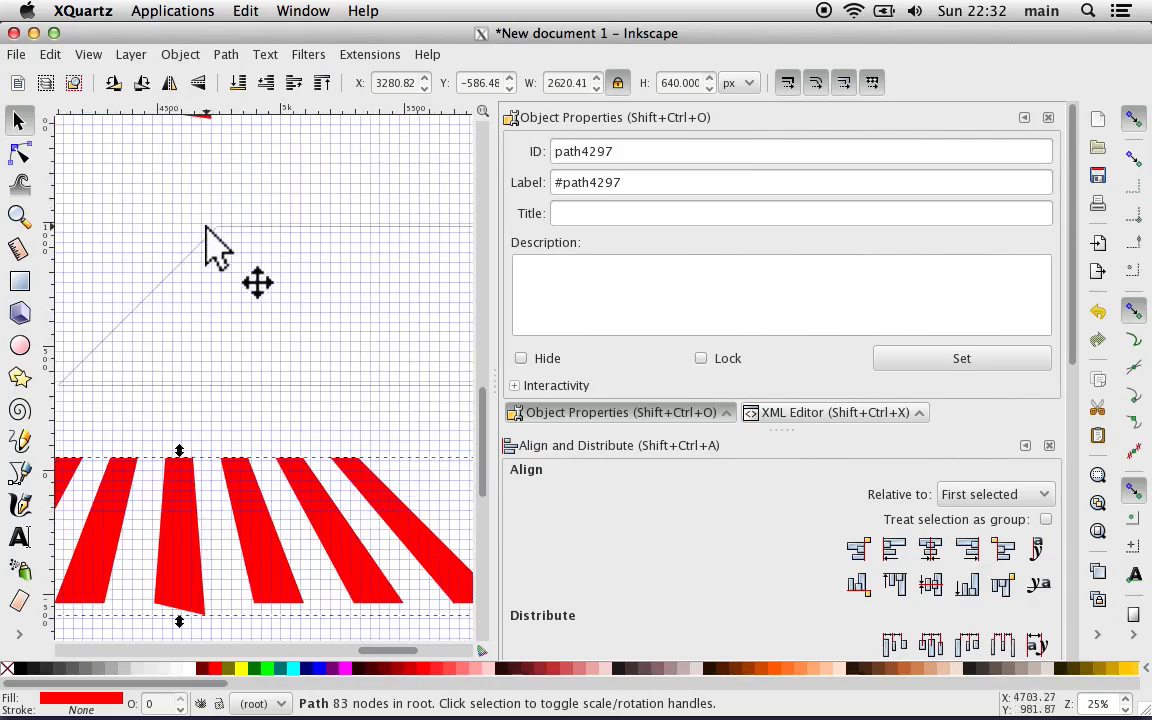
scroll(206, 232, up, 6)
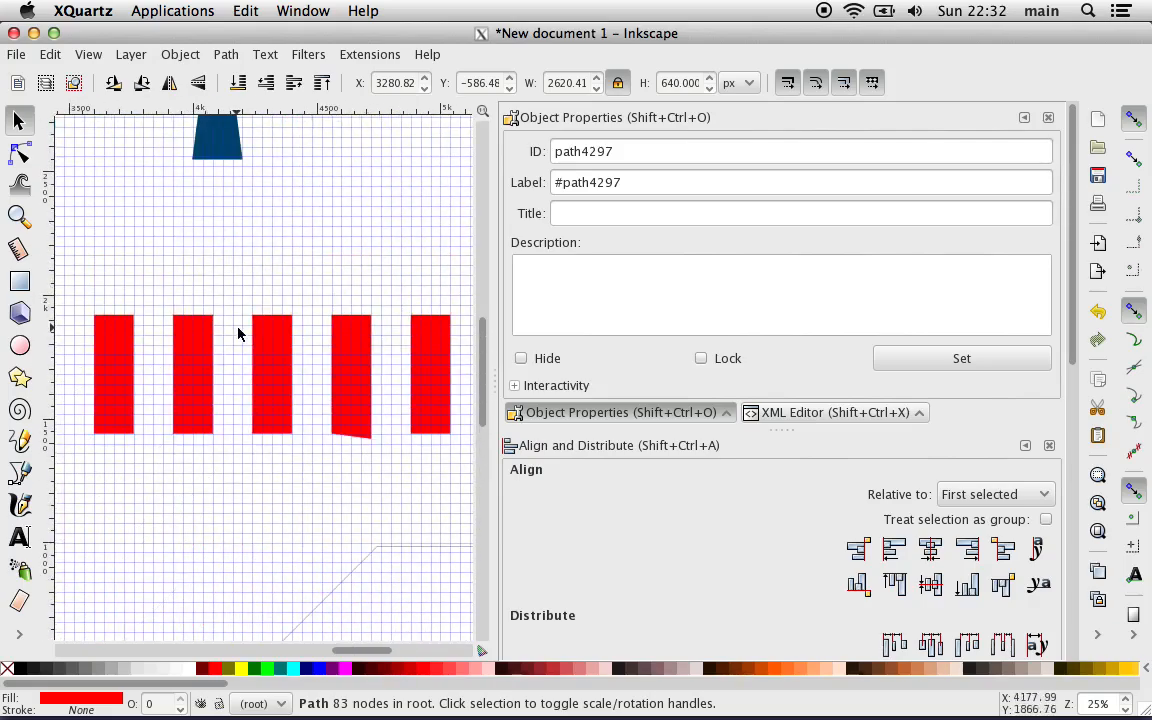
scroll(238, 333, down, 1)
key(minus)
scroll(238, 333, down, 5)
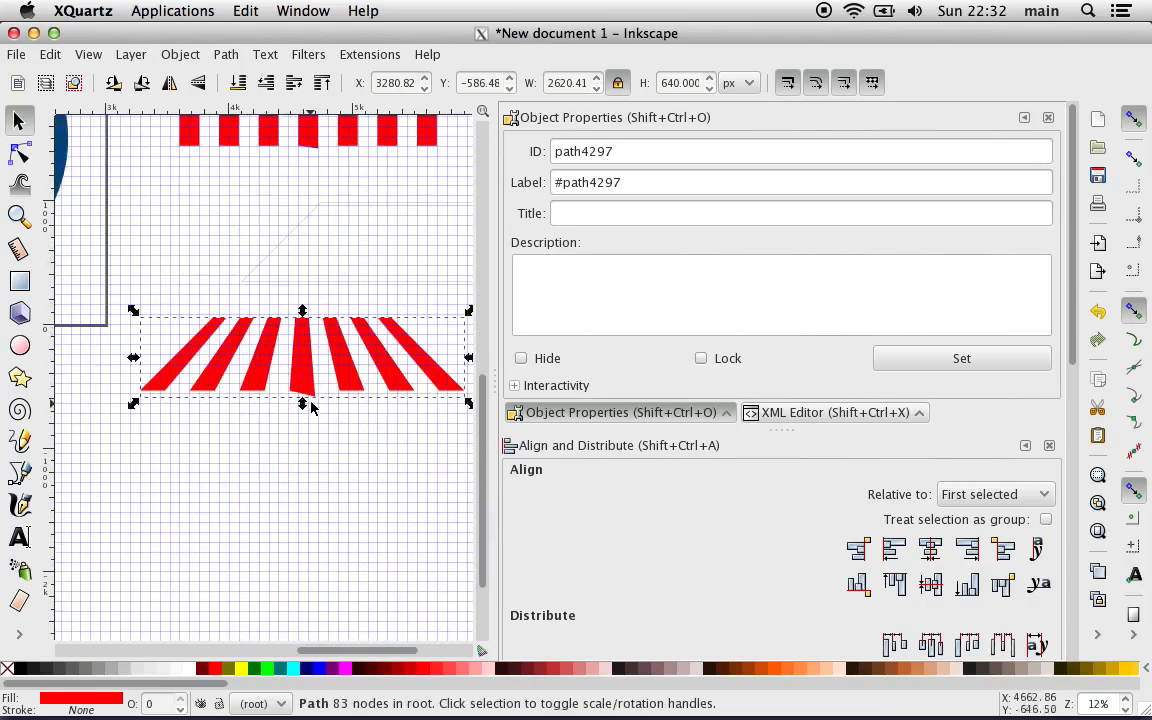
drag(310, 375, 160, 252)
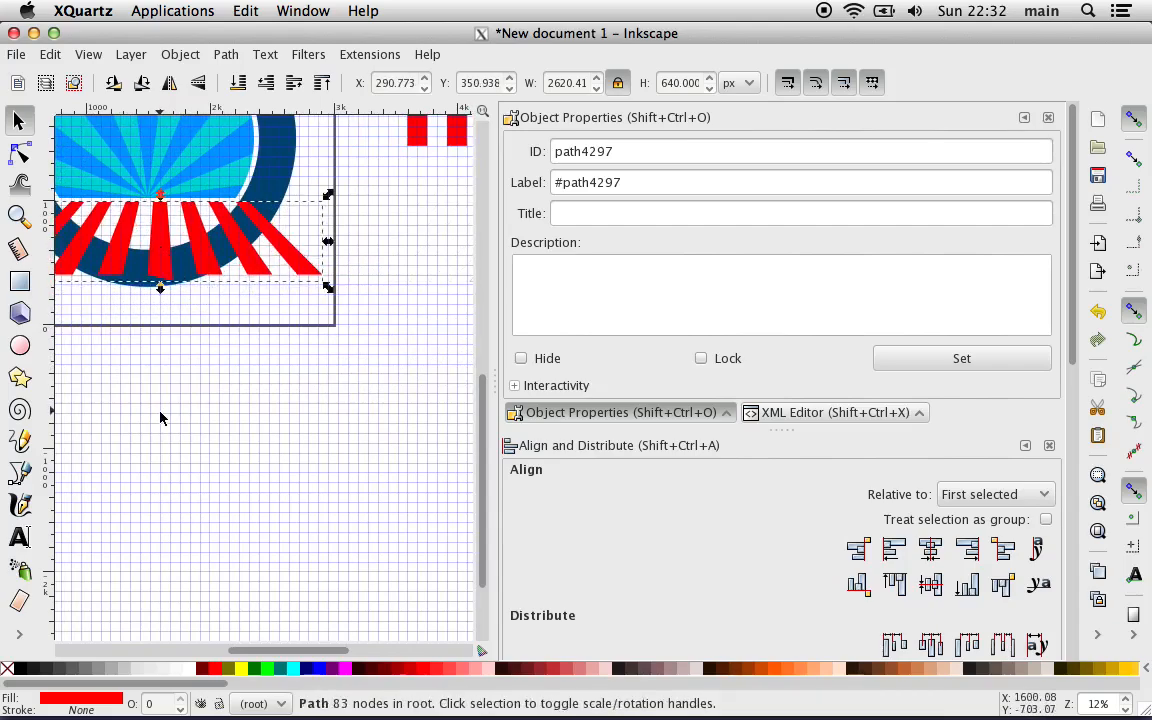
scroll(160, 418, left, 2)
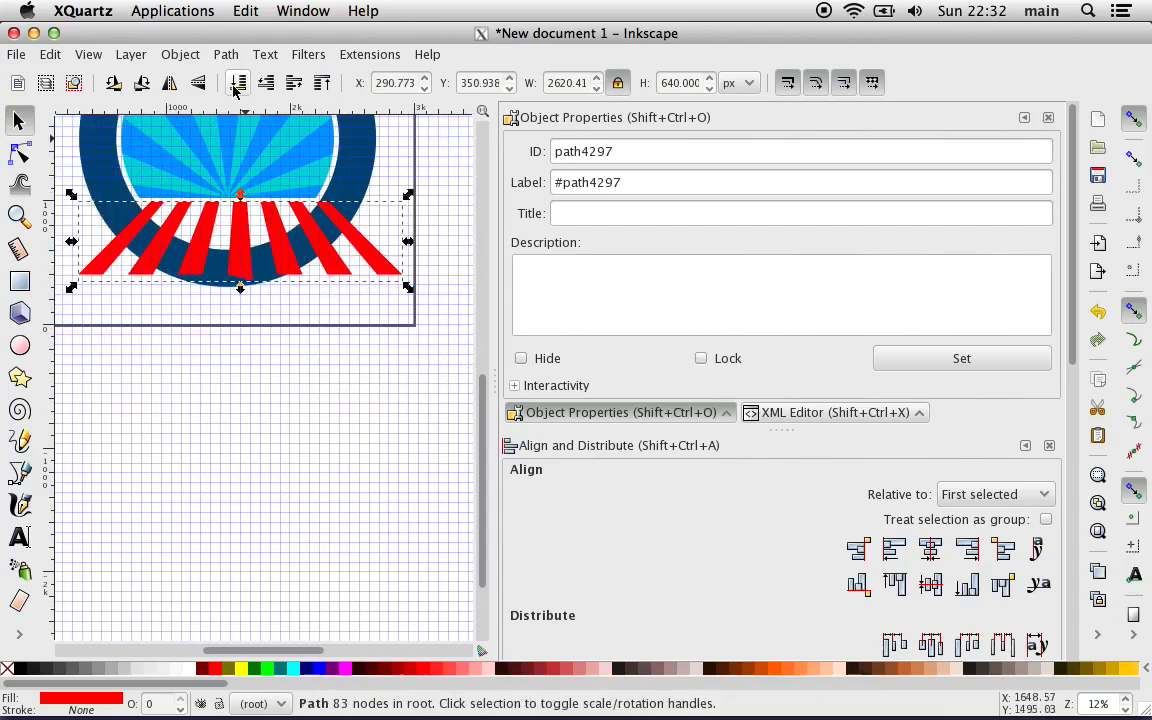
click(265, 83)
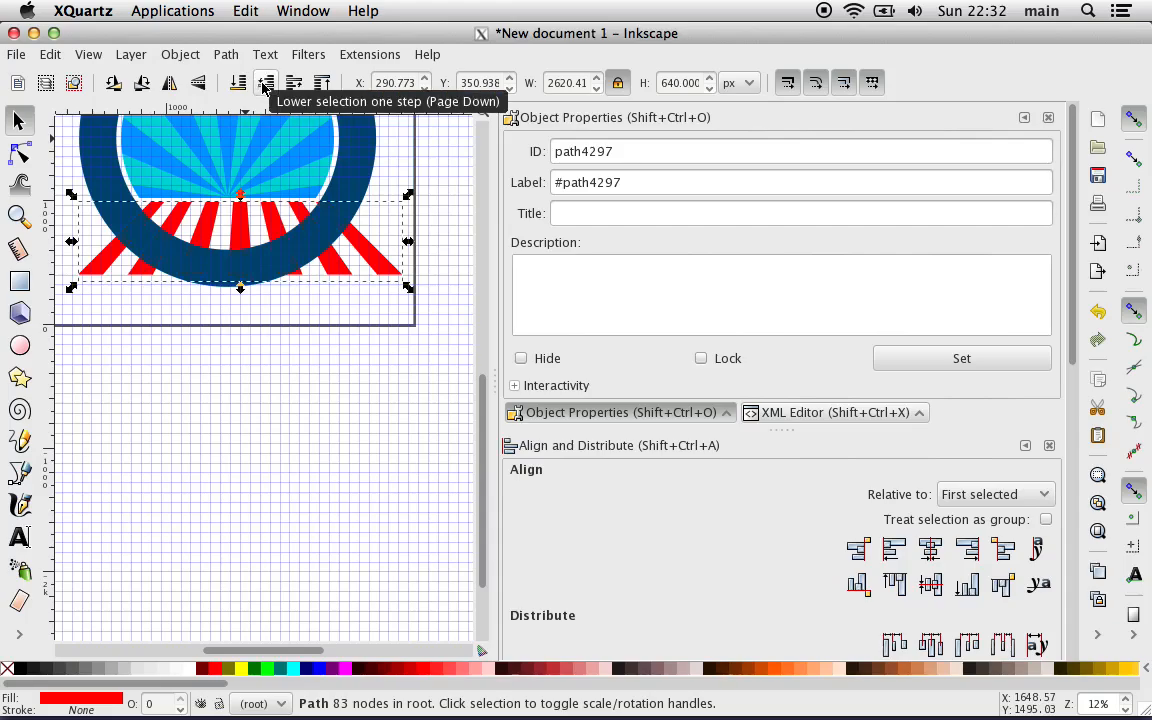
click(265, 83)
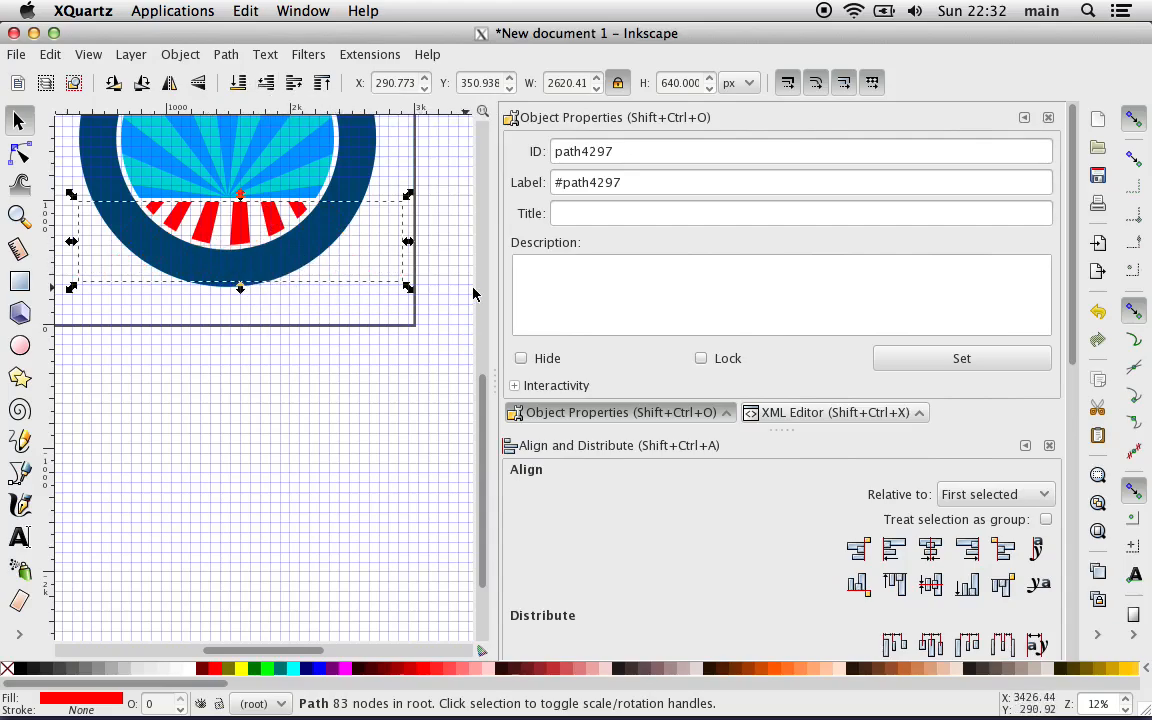
Step: Set the perspective stripes' ID to "Red White Stripes" and clear their label
click(600, 182)
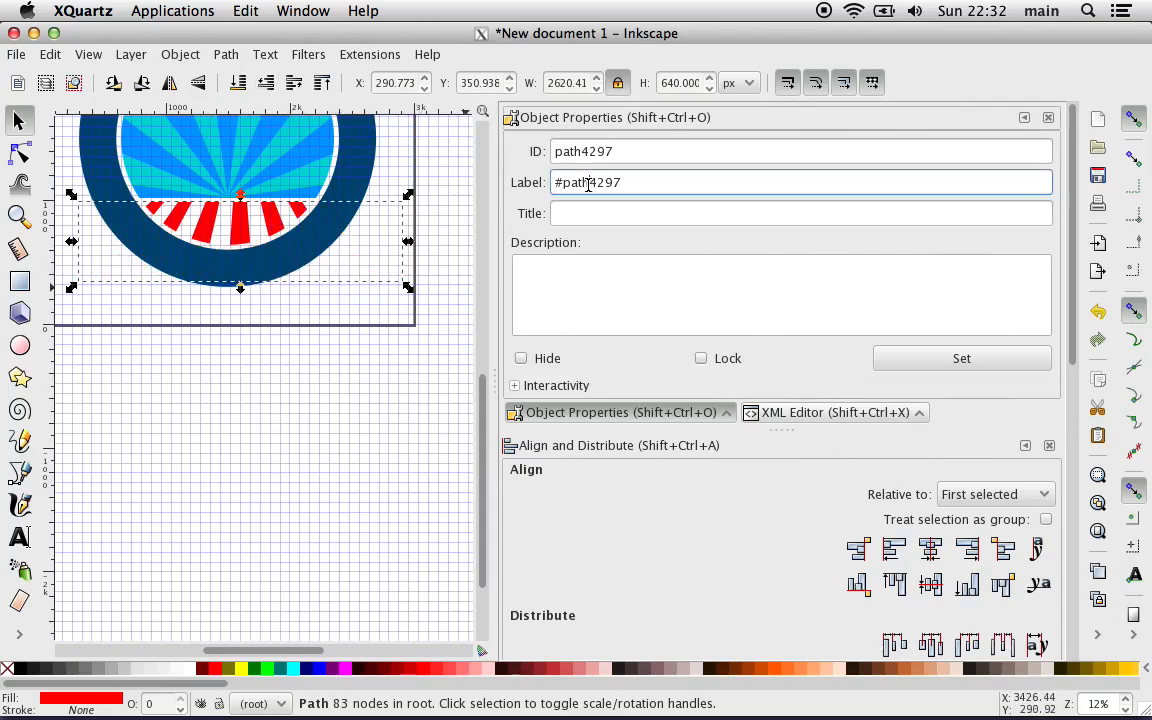
key(ctrl+a)
text(\)
double_click(586, 152)
text(R)
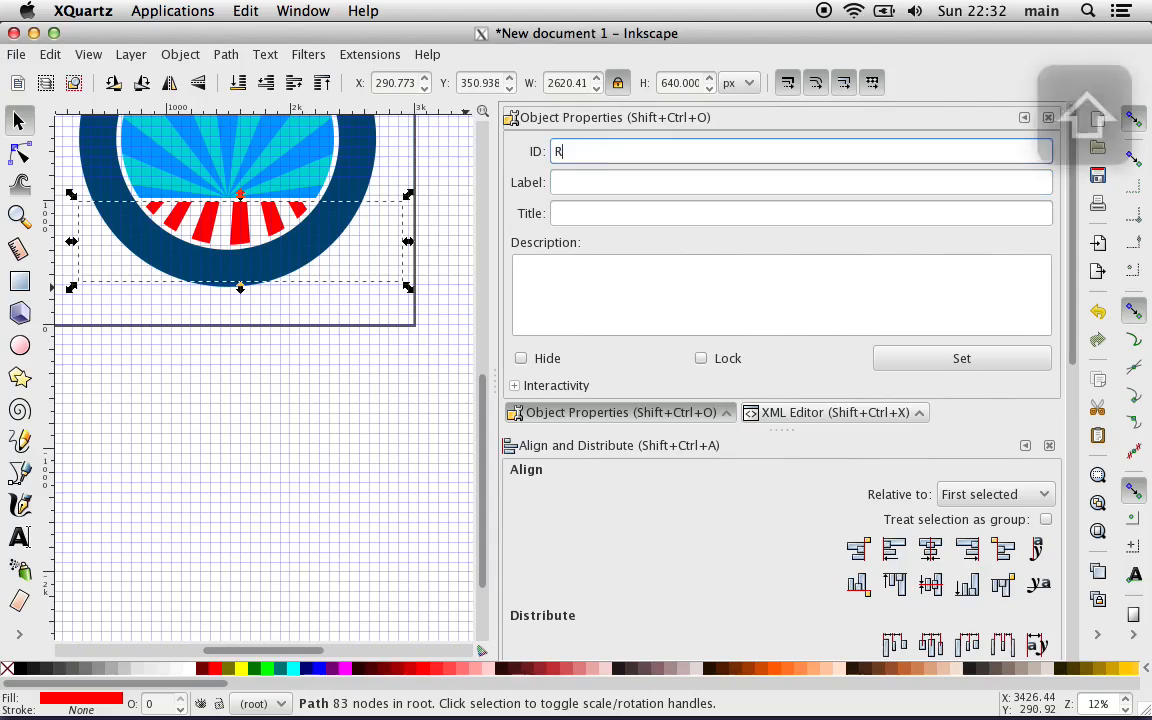
text(ed )
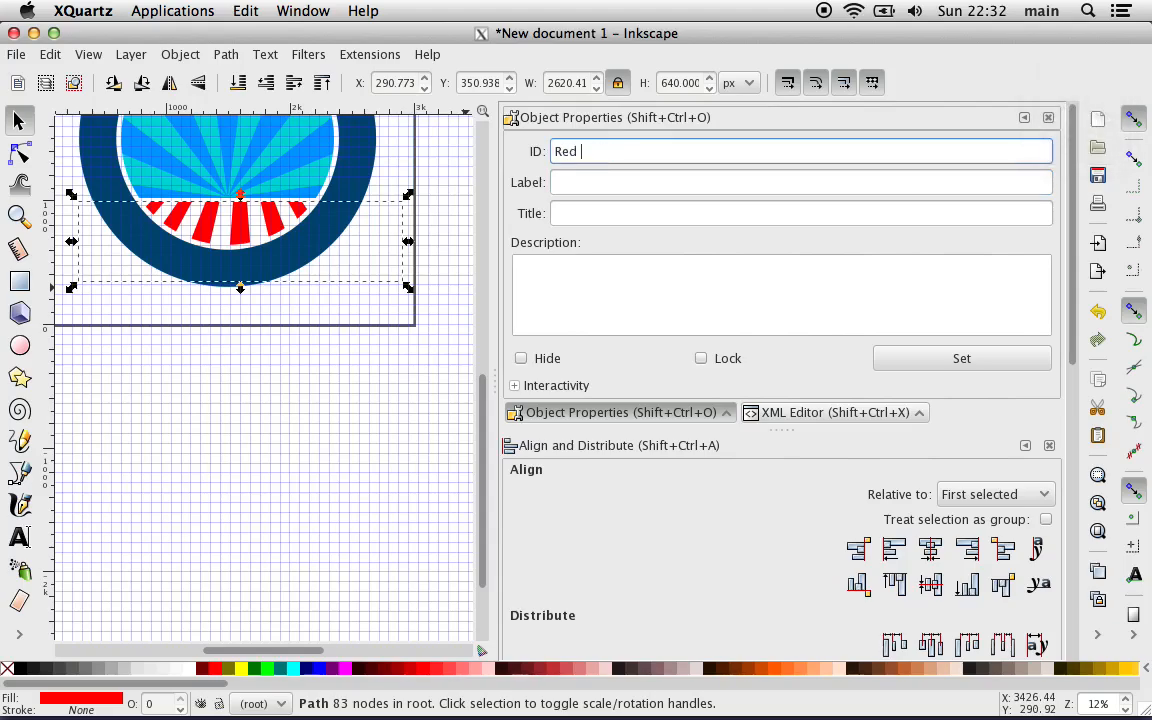
text(S)
text(W)
click(922, 365)
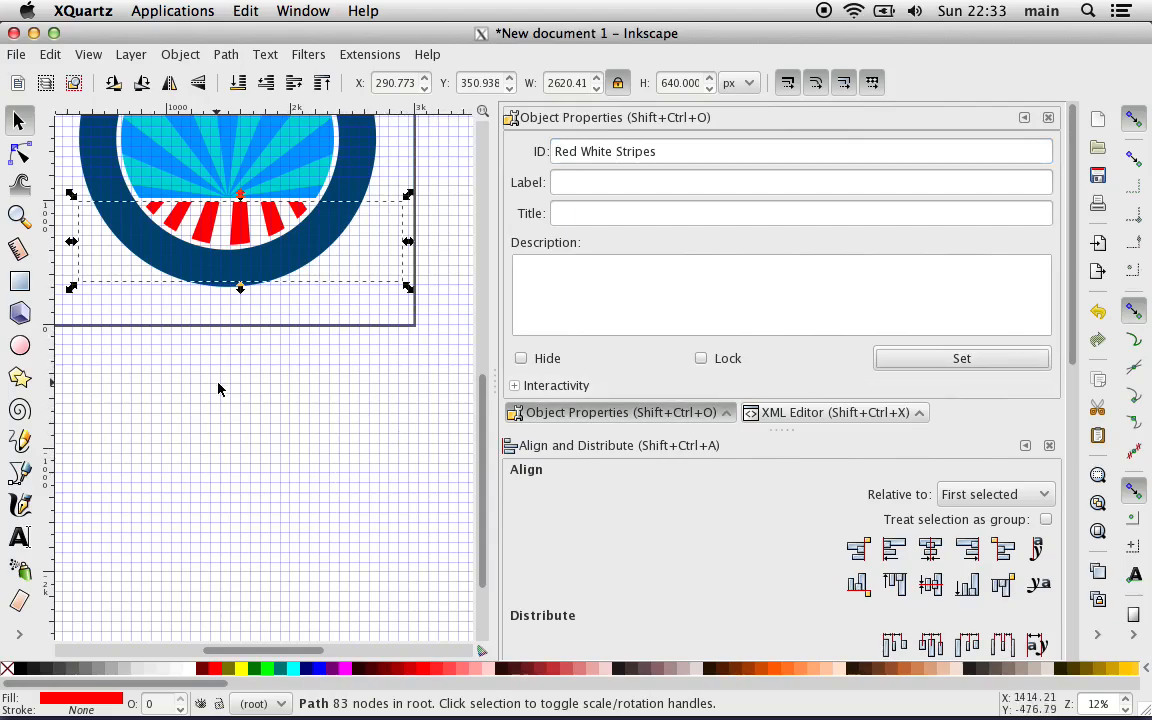
Step: Center the perspective stripes on the vertical axis relative to the page
click(935, 560)
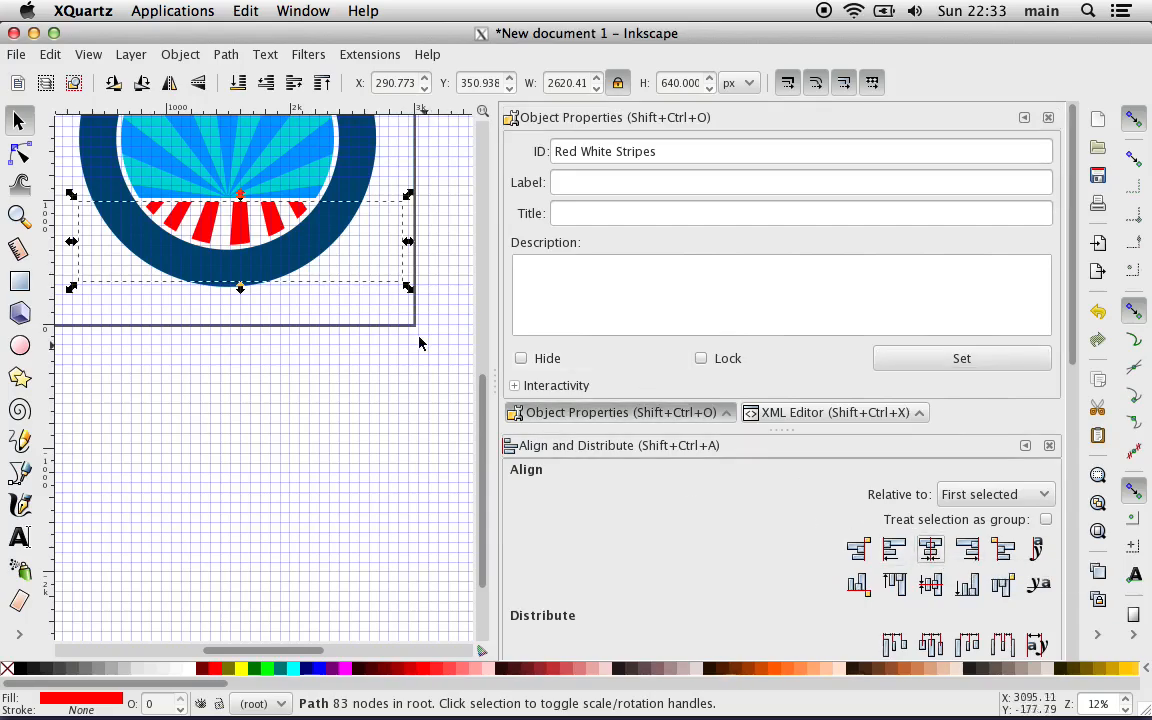
click(964, 492)
click(967, 562)
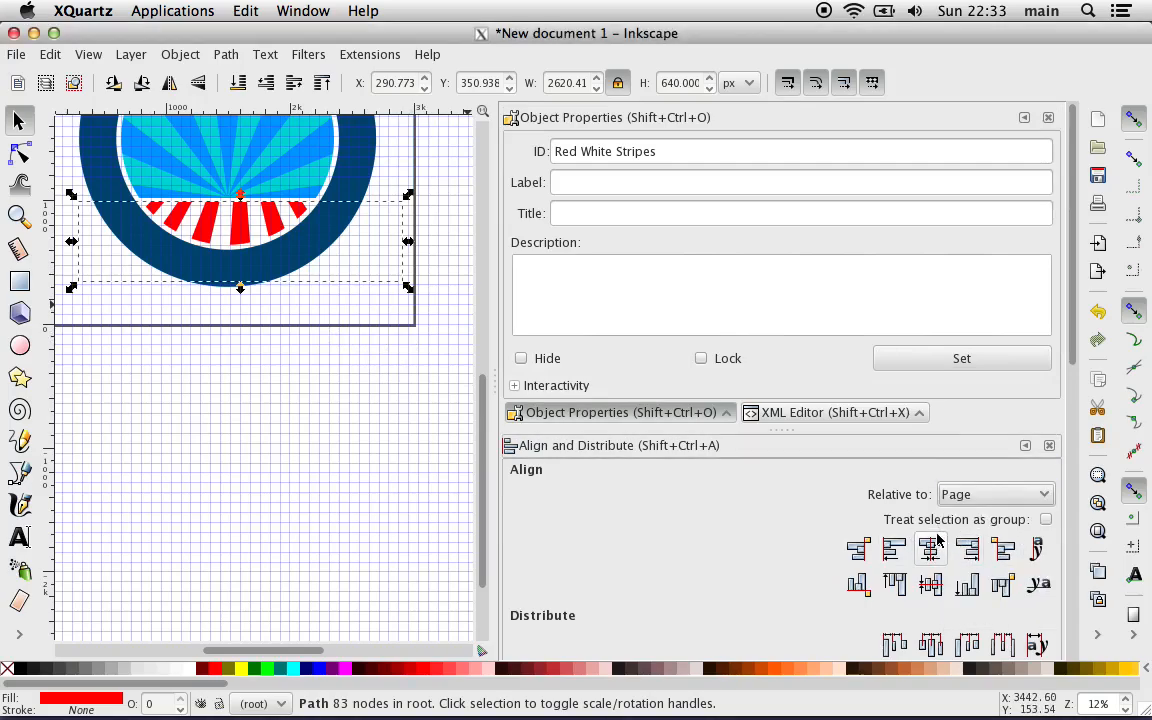
click(931, 548)
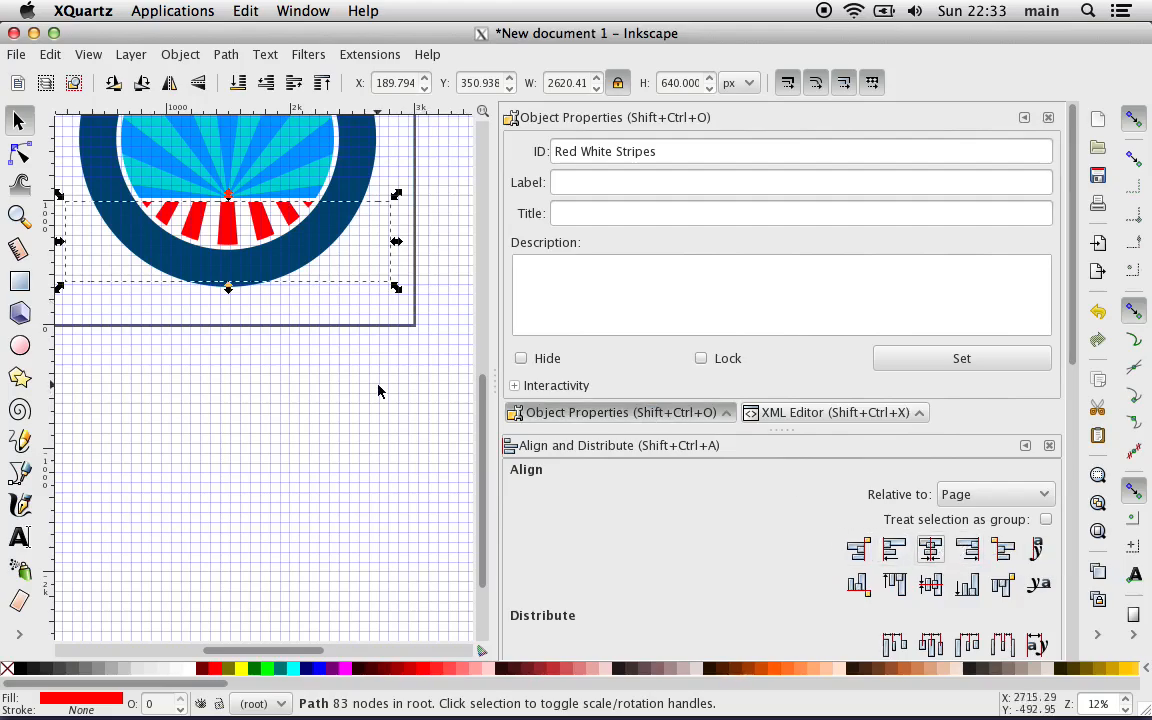
Step: Nudge the perspective stripes upward to about Y 419 px so that their tops overlap the lower edge of the blue rays
scroll(287, 387, down, 2)
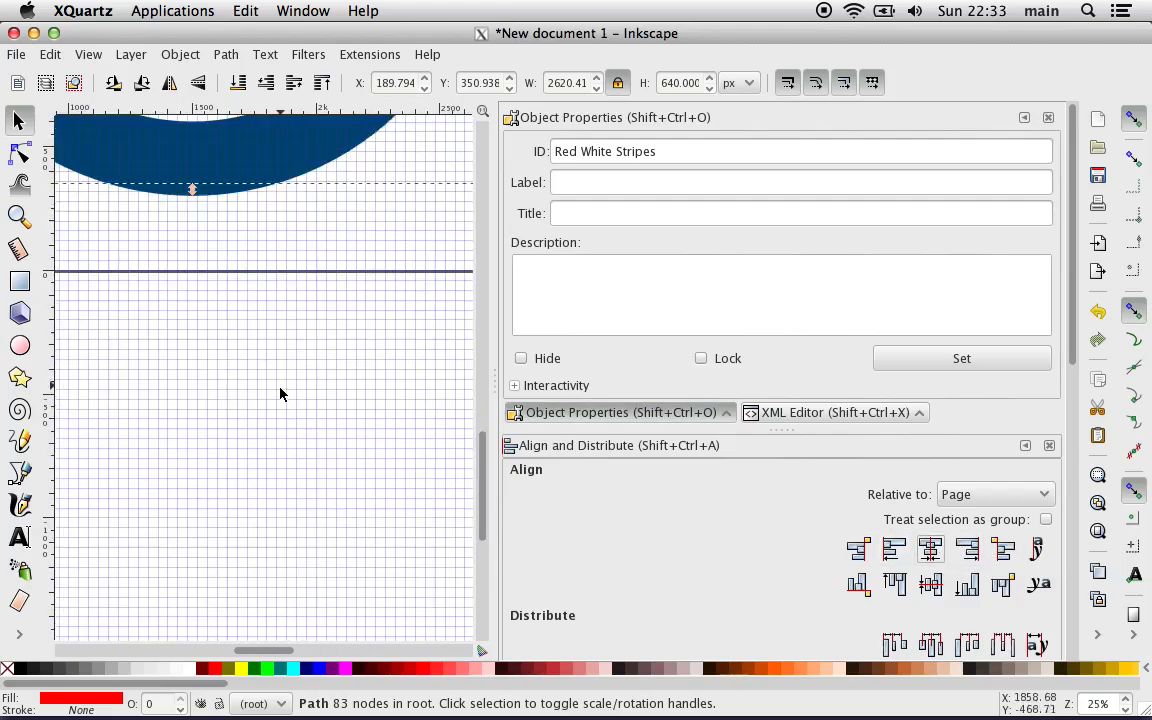
scroll(283, 393, up, 1)
scroll(283, 393, up, 3)
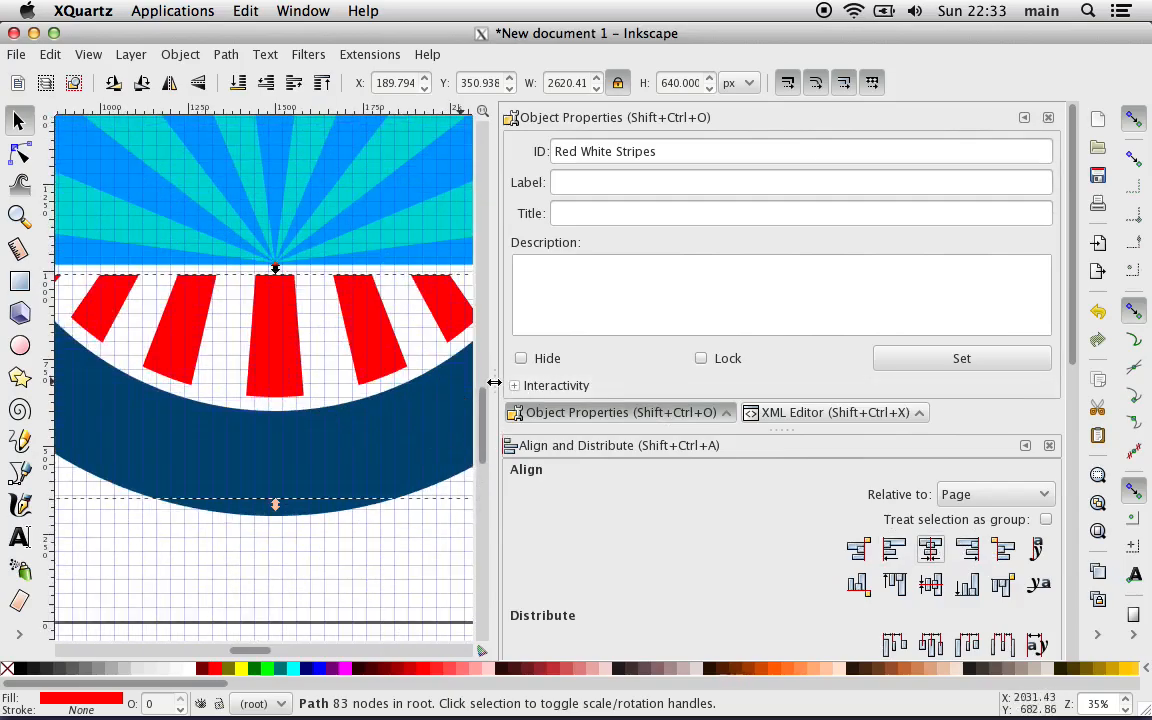
drag(494, 383, 730, 380)
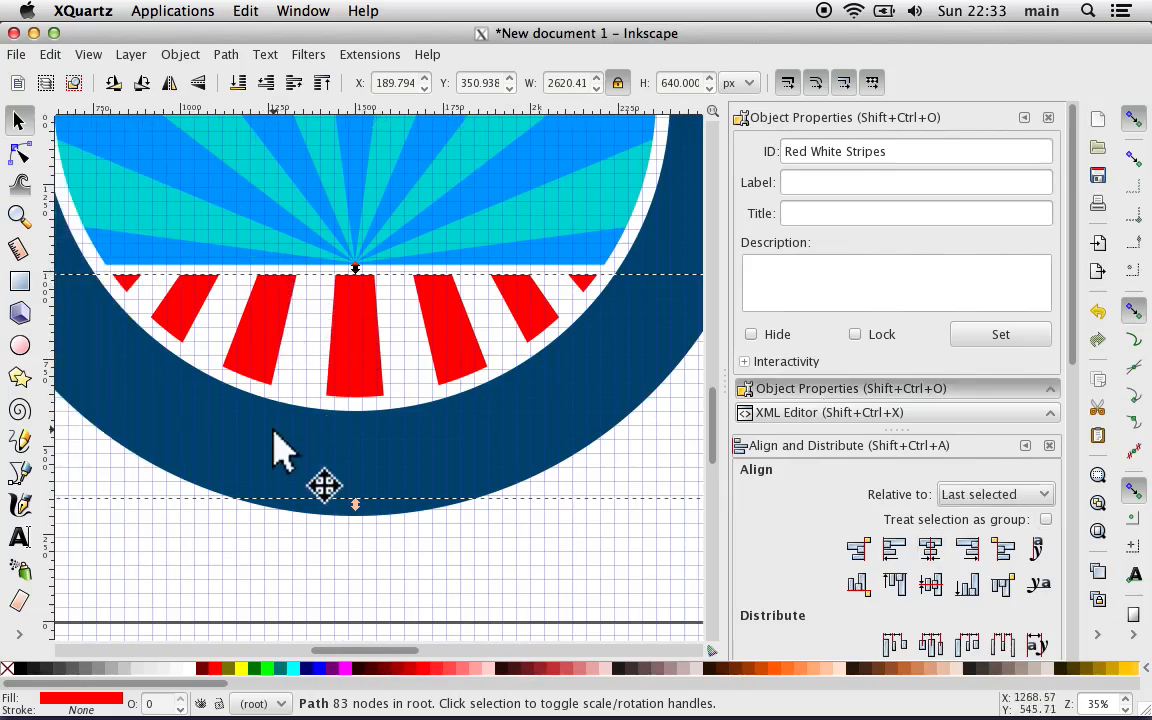
click(196, 594)
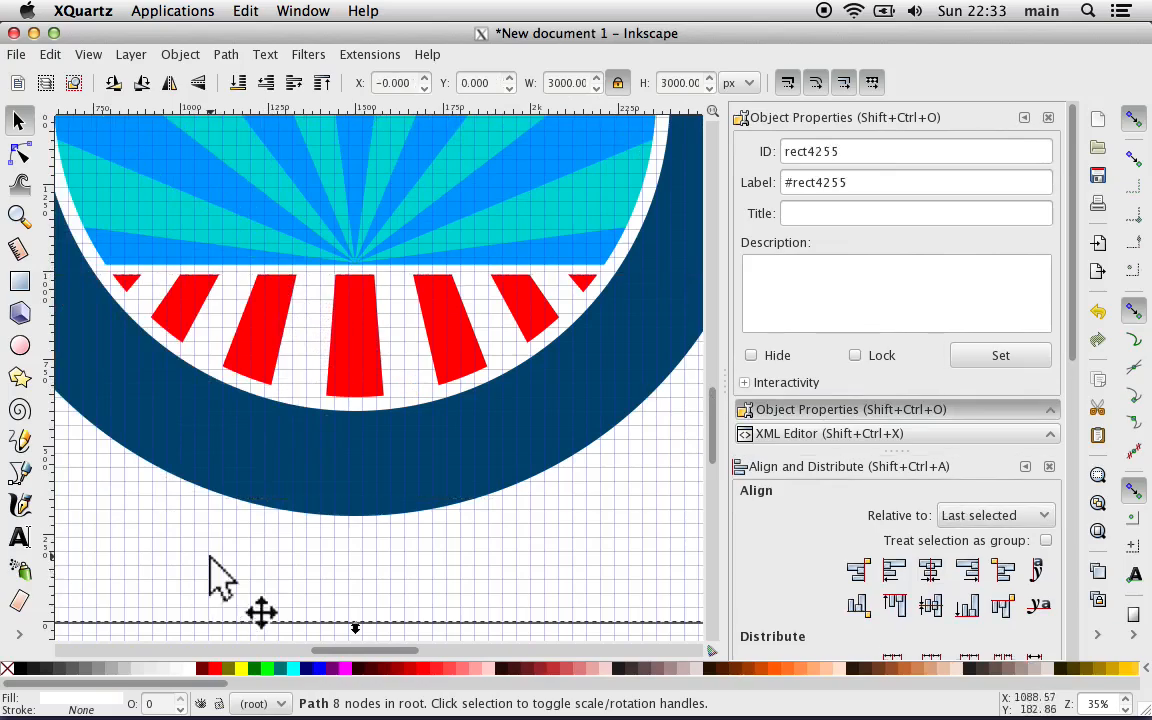
click(358, 342)
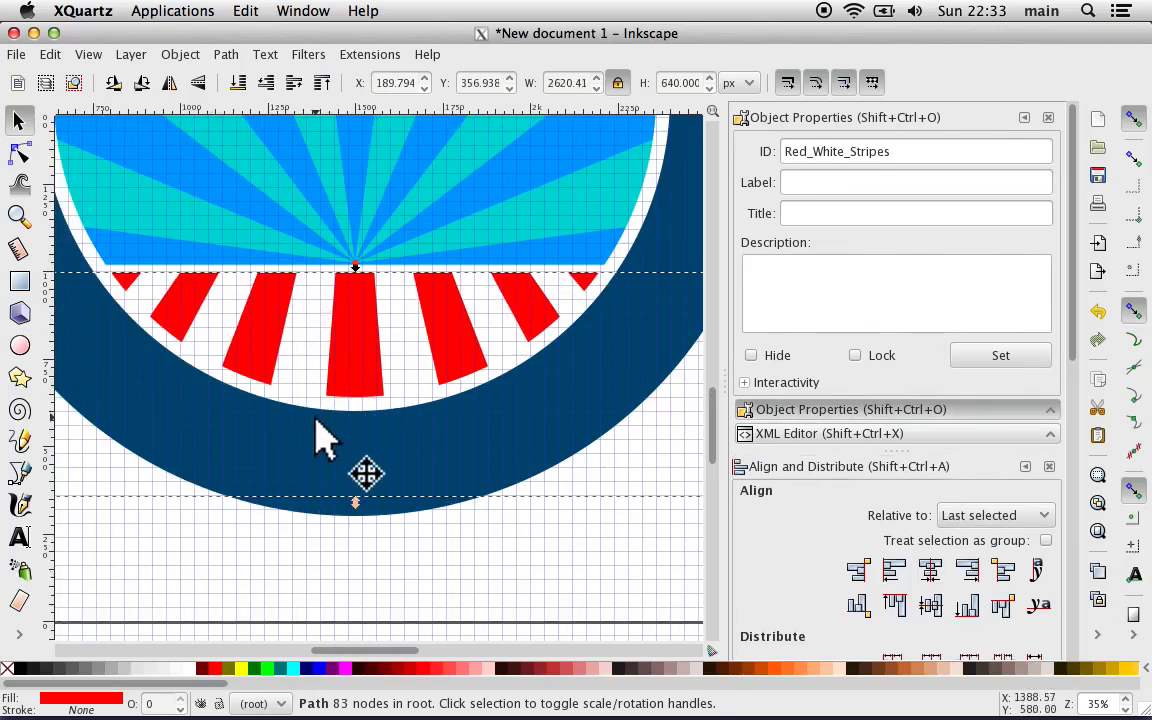
key(Up)
key(Up)
key(Up)
key(Up)
key(Up)
key(Up)
key(Up)
key(Up)
key(Up)
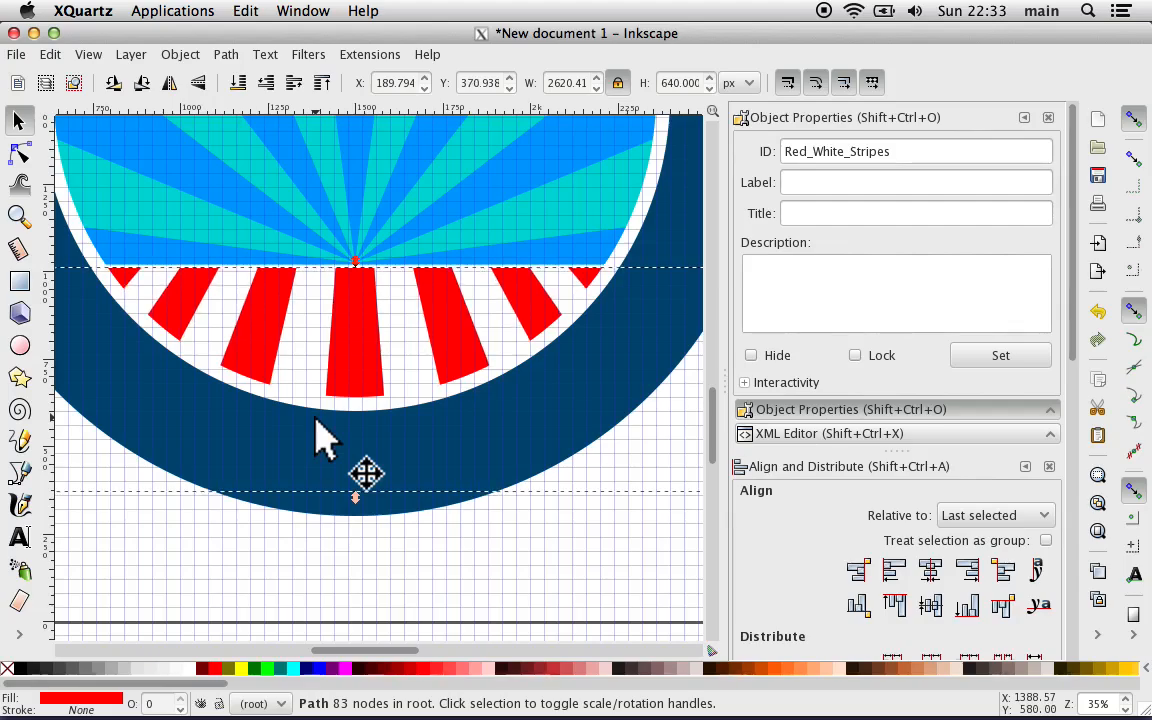
key(Up)
key(Up)
key(Up)
key(Up)
key(Up)
key(Up)
key(Up)
key(Up)
key(Up)
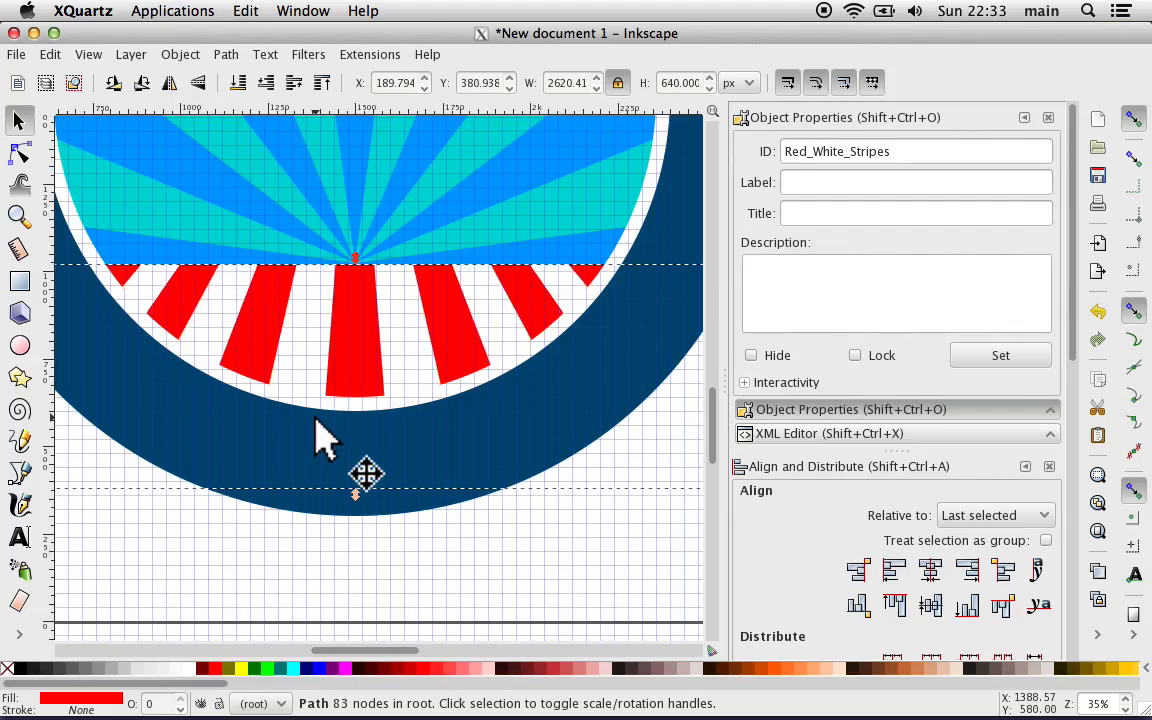
key(Up)
key(Up)
key(Up)
key(Up)
key(Up)
key(Up)
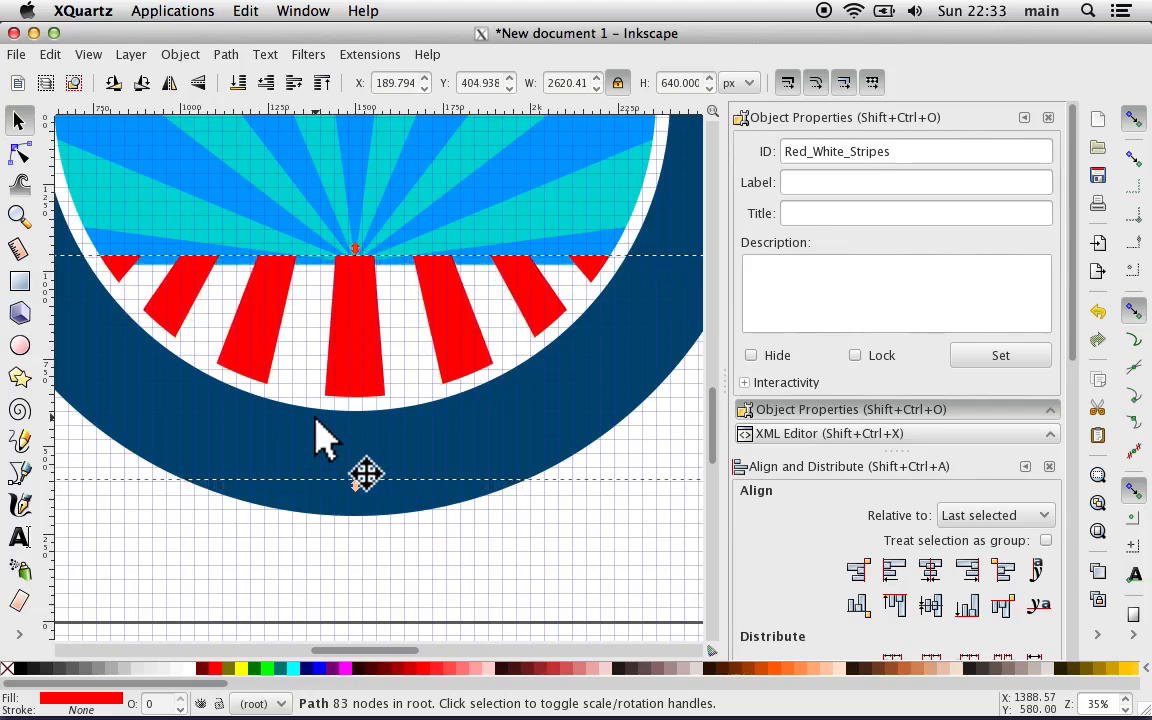
key(Up)
key(Up)
key(Up)
key(Up)
key(Up)
key(Up)
key(Up)
key(Up)
key(Up)
key(Up)
key(Up)
key(Up)
key(Up)
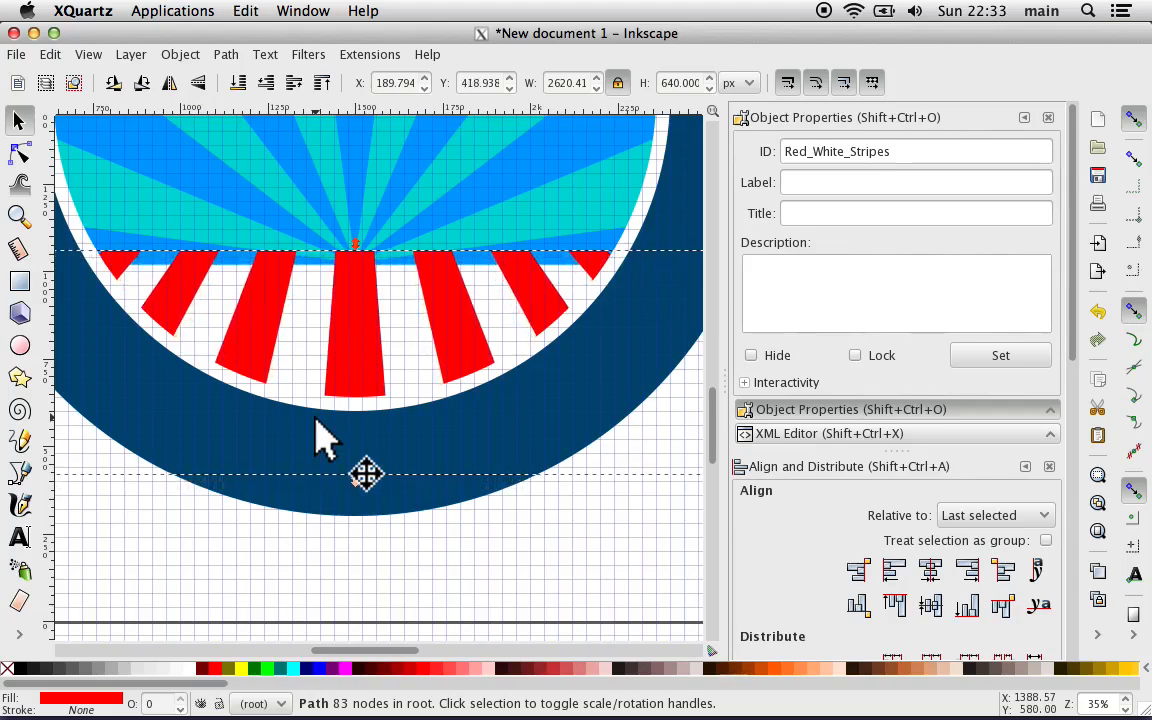
key(Down)
key(Down)
key(Down)
key(Down)
key(Down)
key(Down)
key(Down)
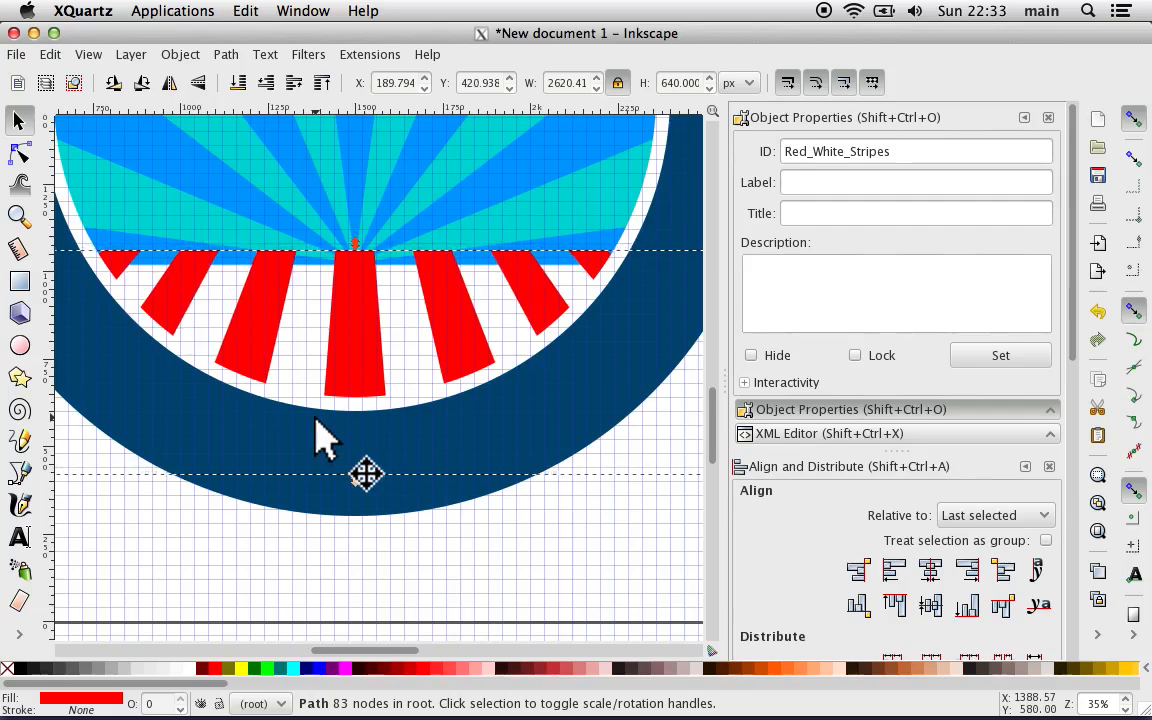
Step: Lower the perspective stripes two levels behind the blue rays and nudge them down to about Y 385 px
click(268, 84)
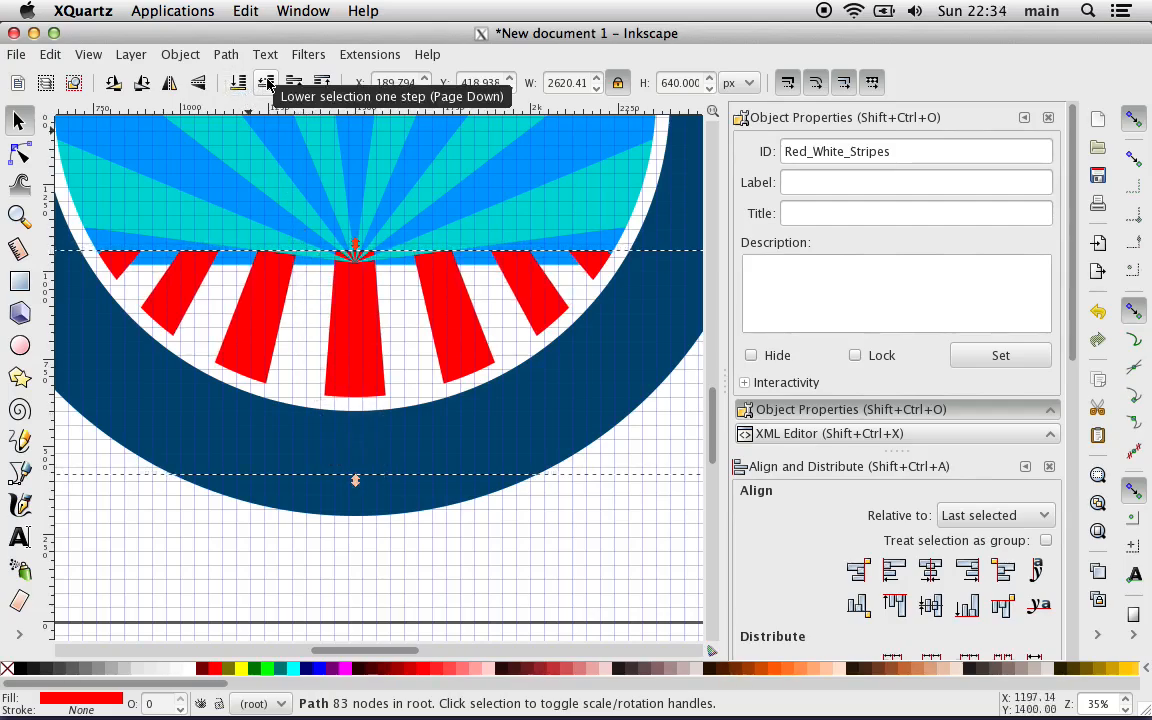
click(268, 84)
key(Down)
key(Down)
key(Down)
key(Down)
key(Down)
key(Down)
key(Down)
key(Down)
key(Down)
key(Down)
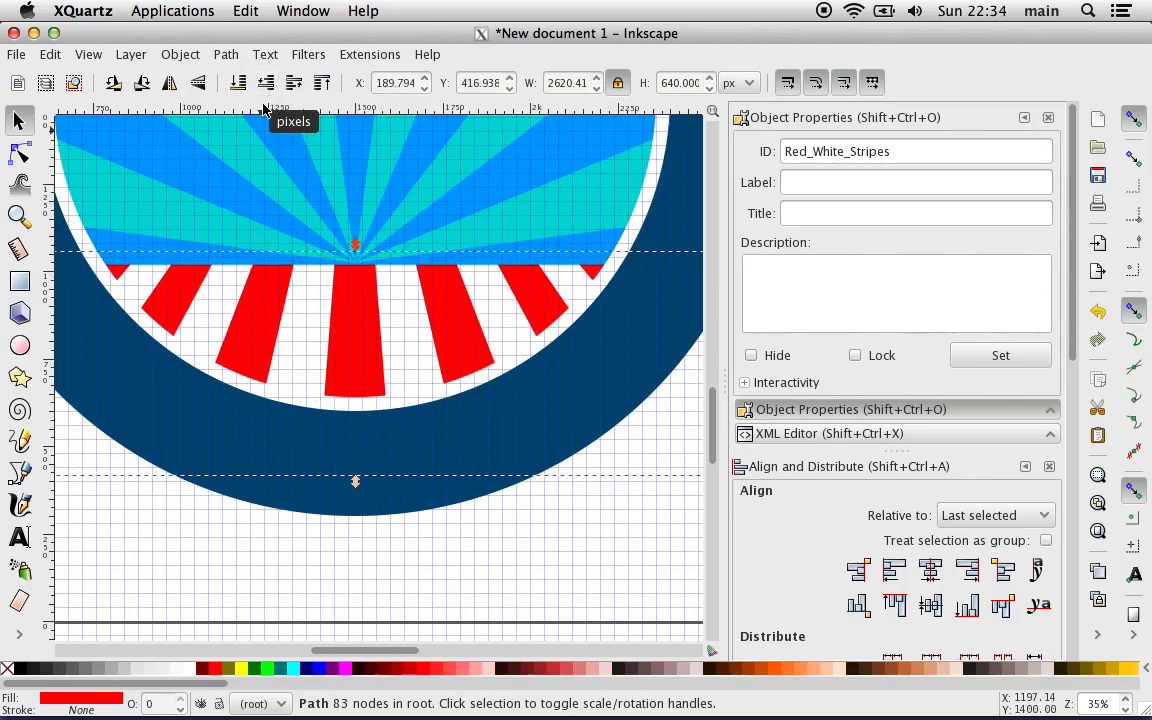
key(Down)
key(Down)
key(Down)
key(Down)
key(Down)
key(Down)
key(Down)
key(Down)
key(Down)
key(Down)
key(Down)
key(Down)
key(Down)
key(Down)
key(Down)
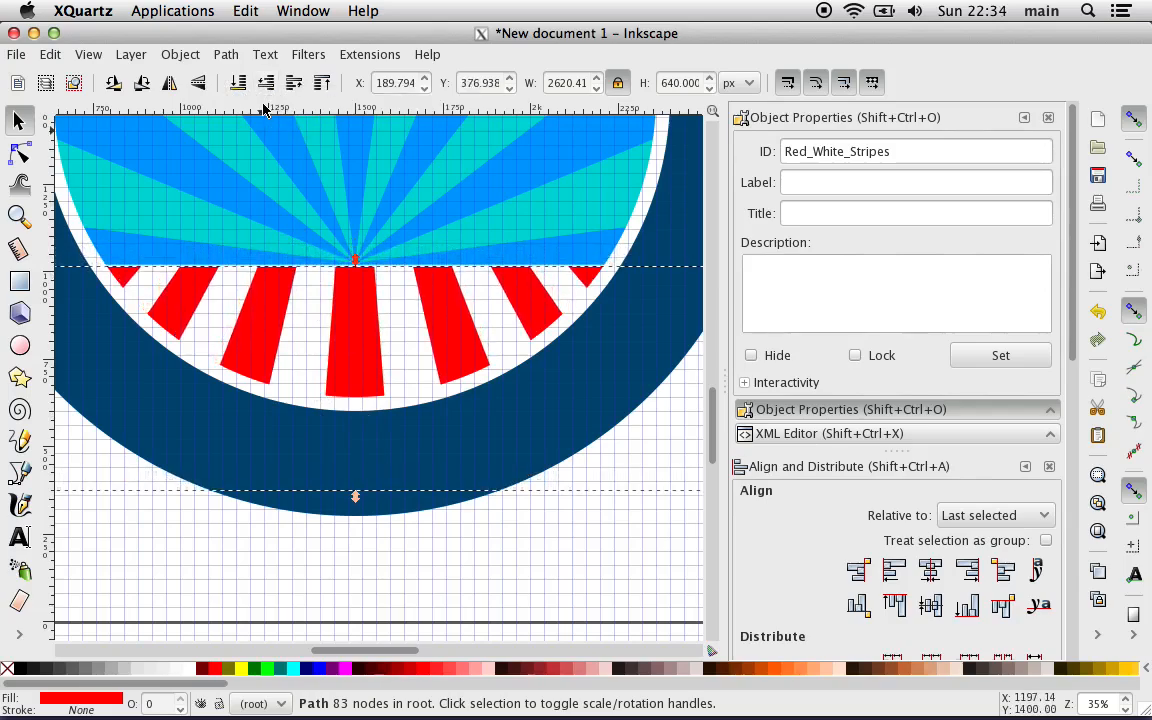
key(Up)
key(Up)
key(Up)
key(Up)
key(Up)
key(Up)
key(Up)
key(Up)
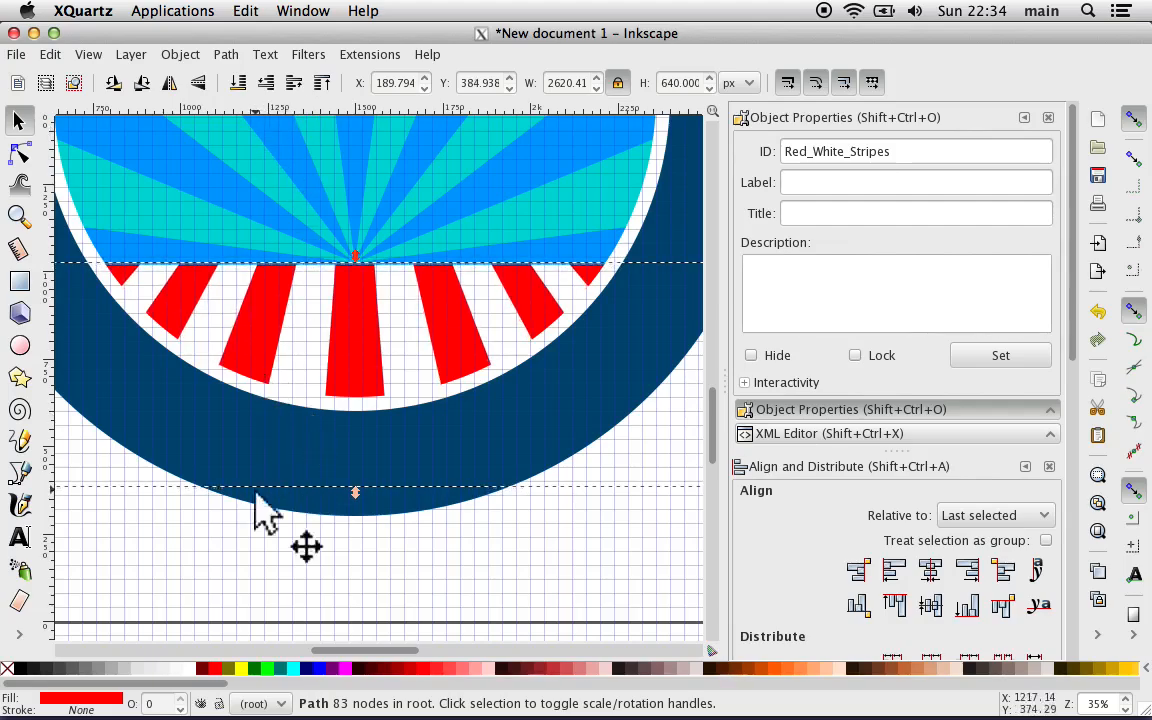
Step: Compare the recreated button with the imported reference button and activate the Star tool
click(247, 604)
key(minus)
key(minus)
key(minus)
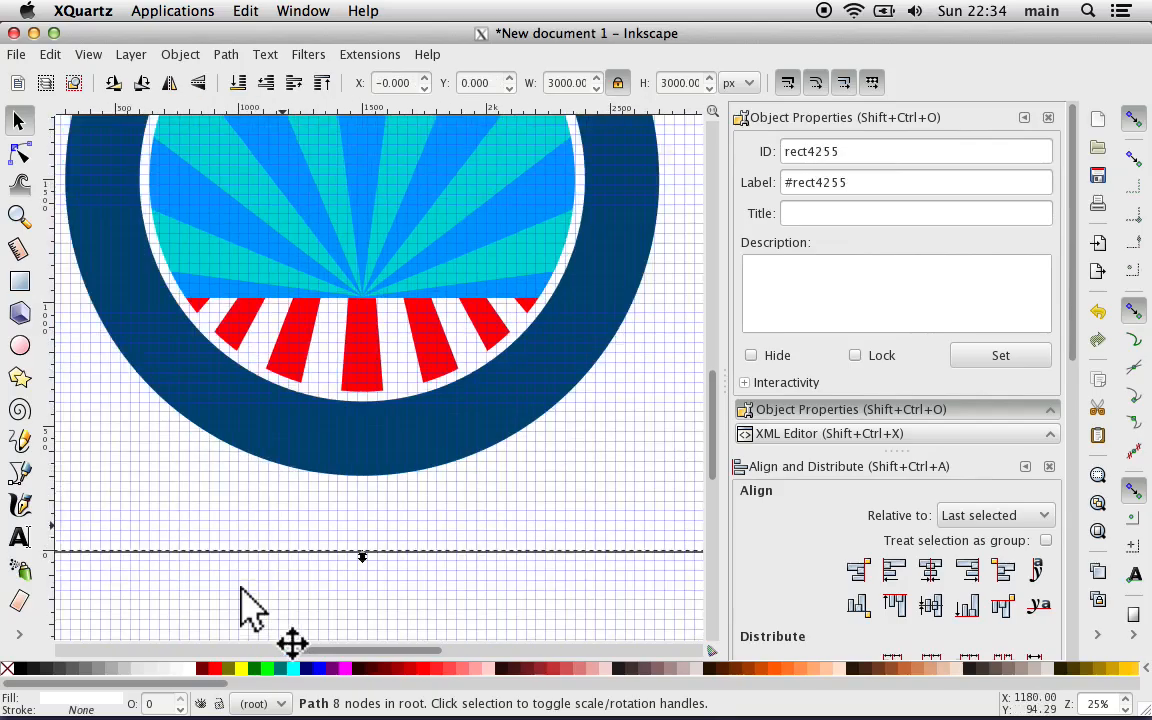
scroll(166, 523, left, 9)
scroll(166, 523, up, 2)
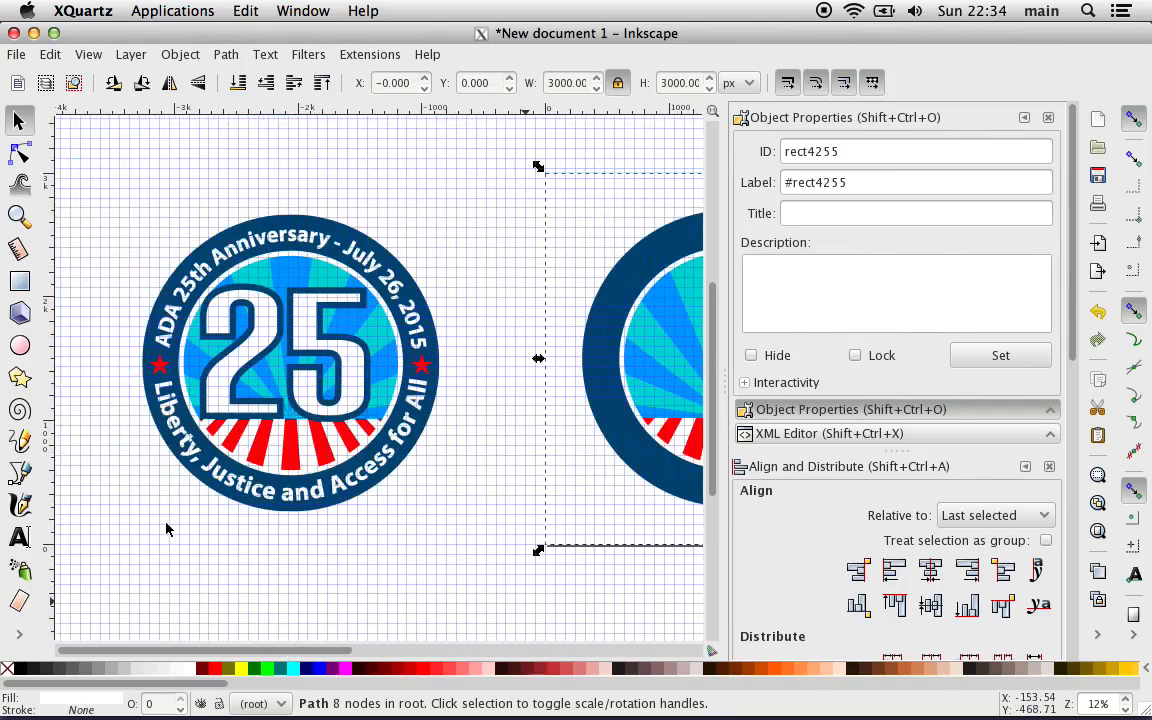
scroll(232, 425, right, 8)
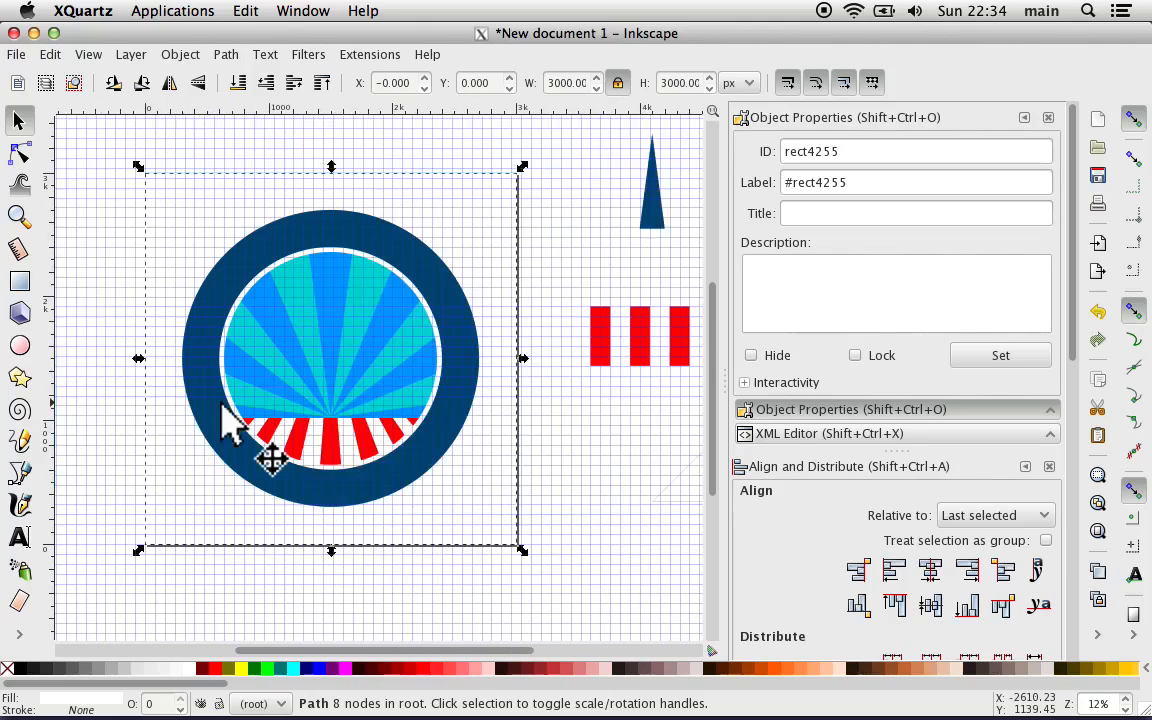
scroll(232, 425, left, 6)
scroll(232, 425, up, 2)
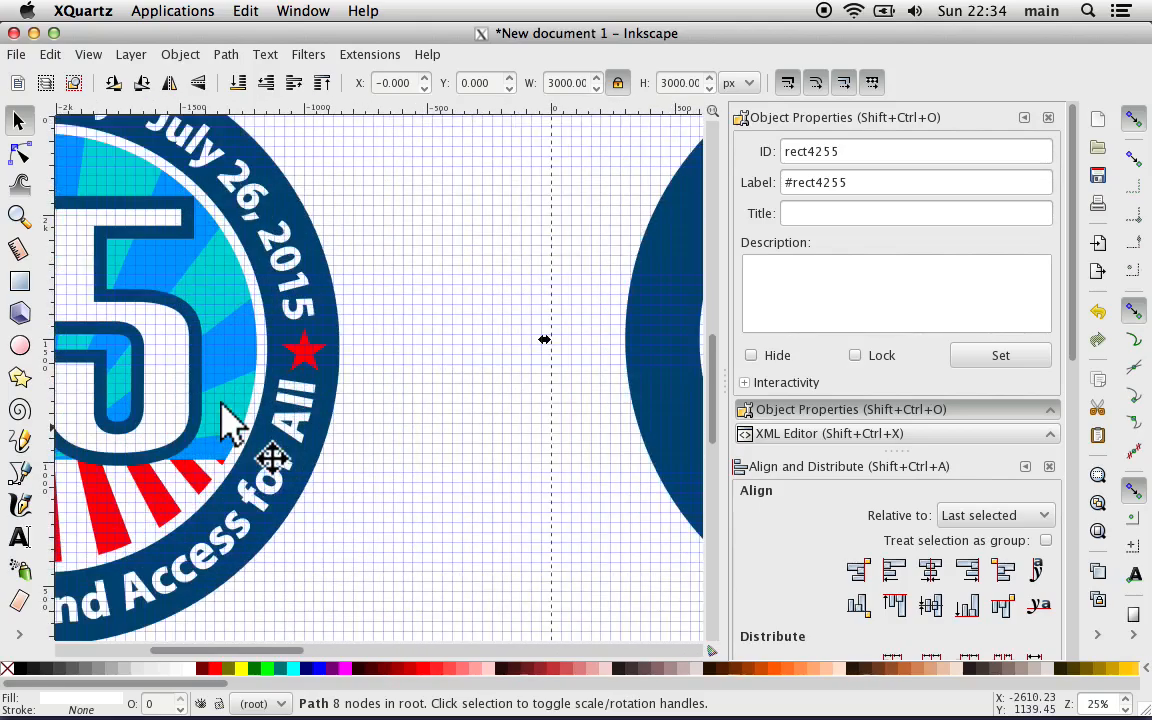
click(18, 377)
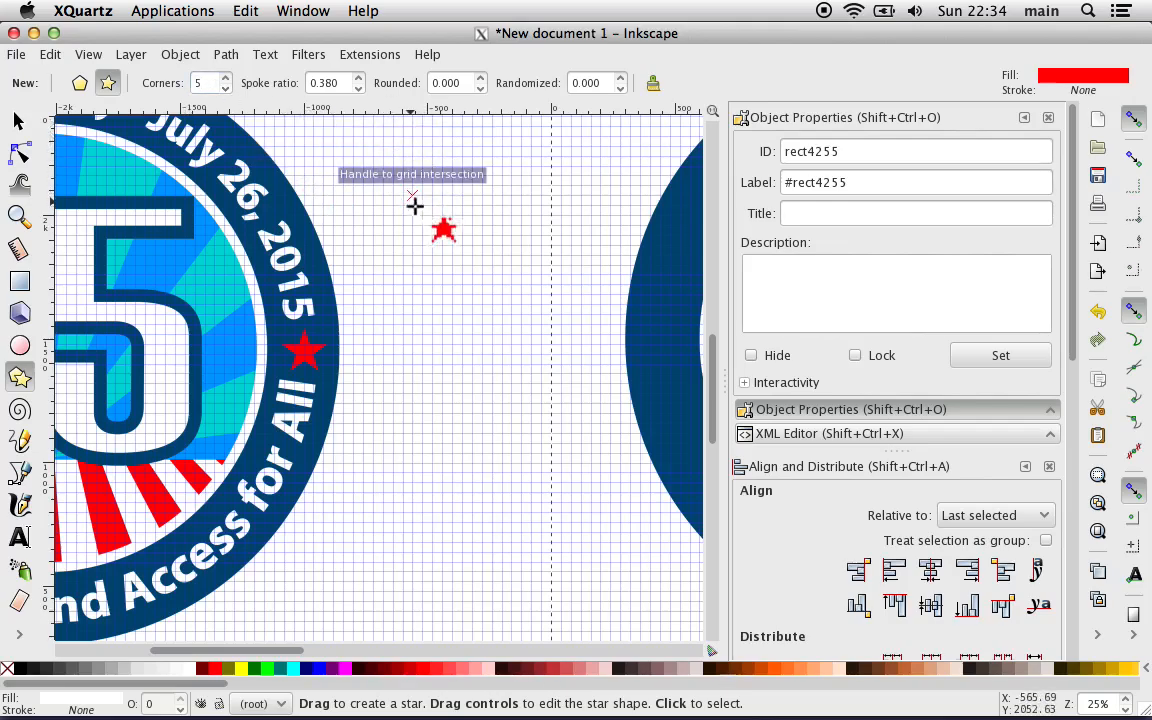
drag(412, 201, 372, 284)
key(ctrl)
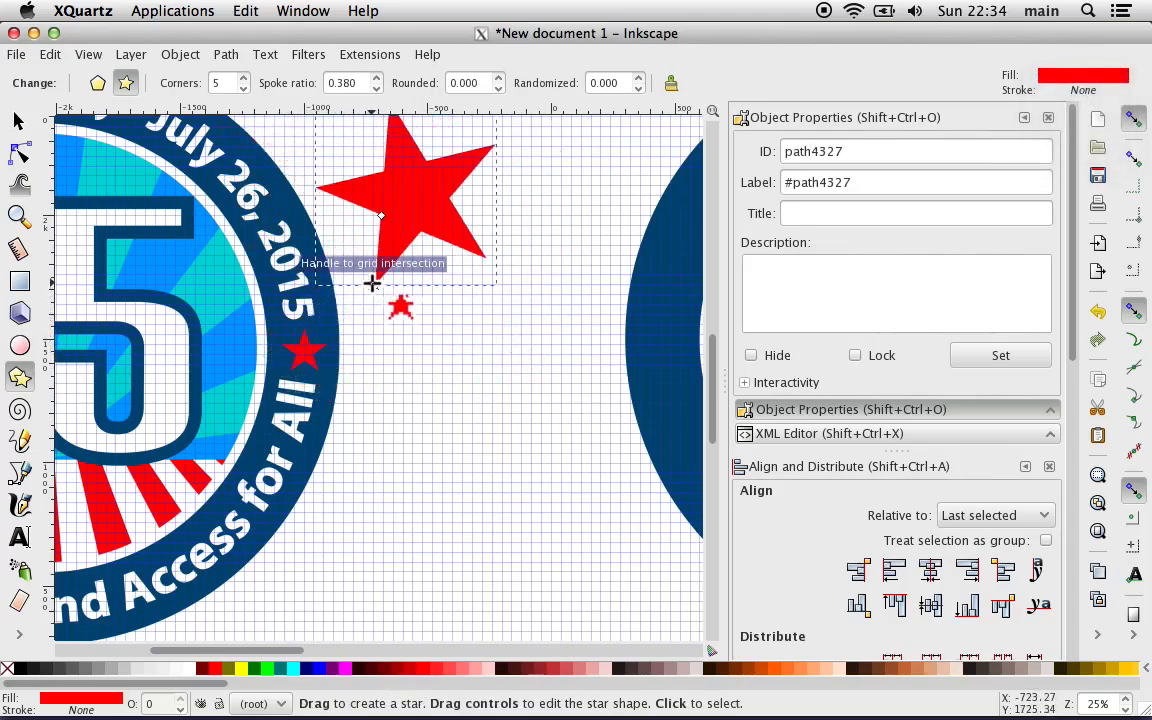
key(Delete)
scroll(385, 285, right, 4)
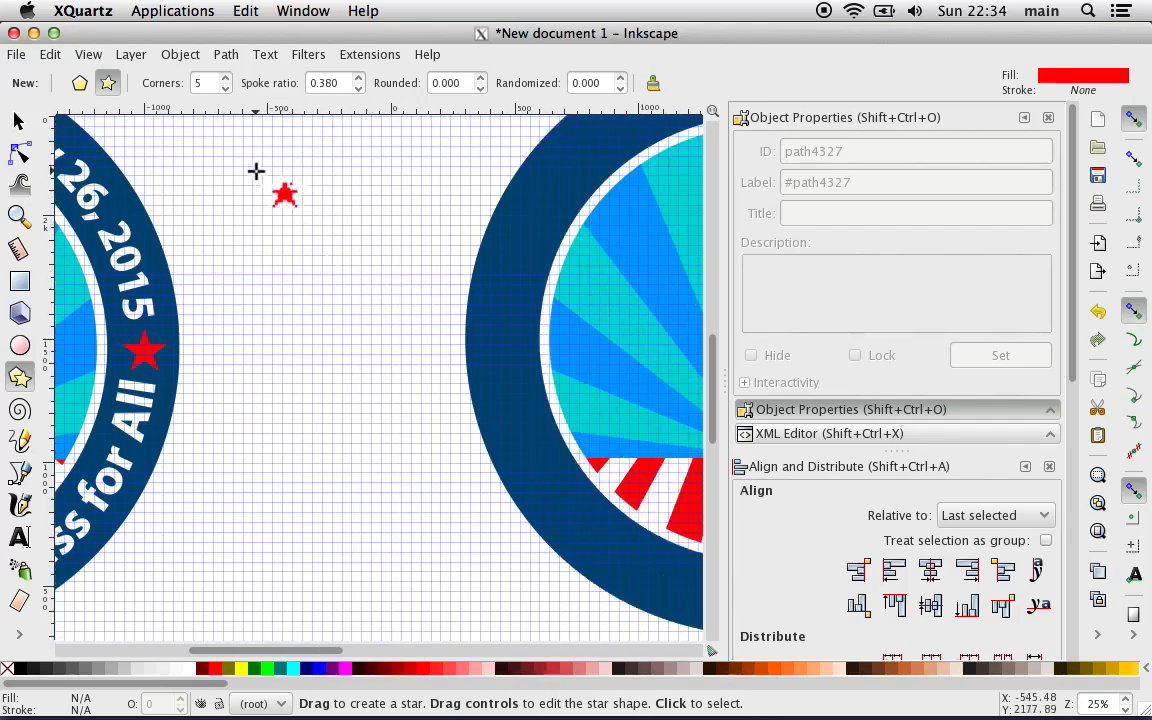
key(ctrl)
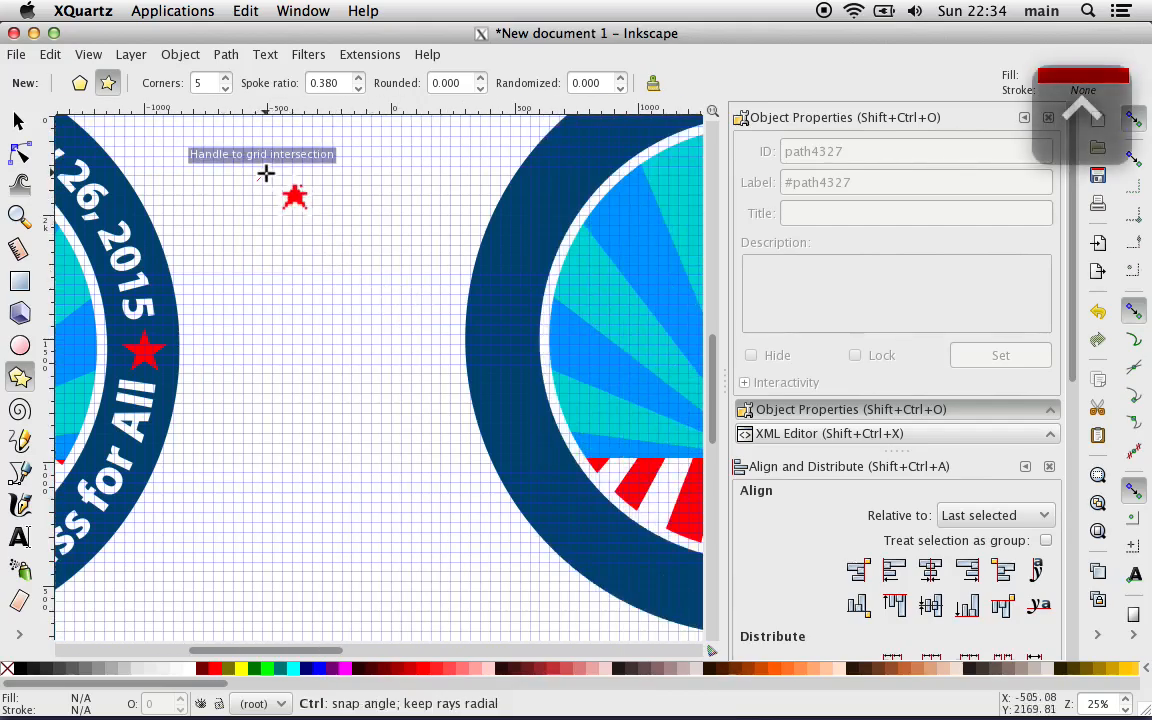
drag(265, 173, 314, 235)
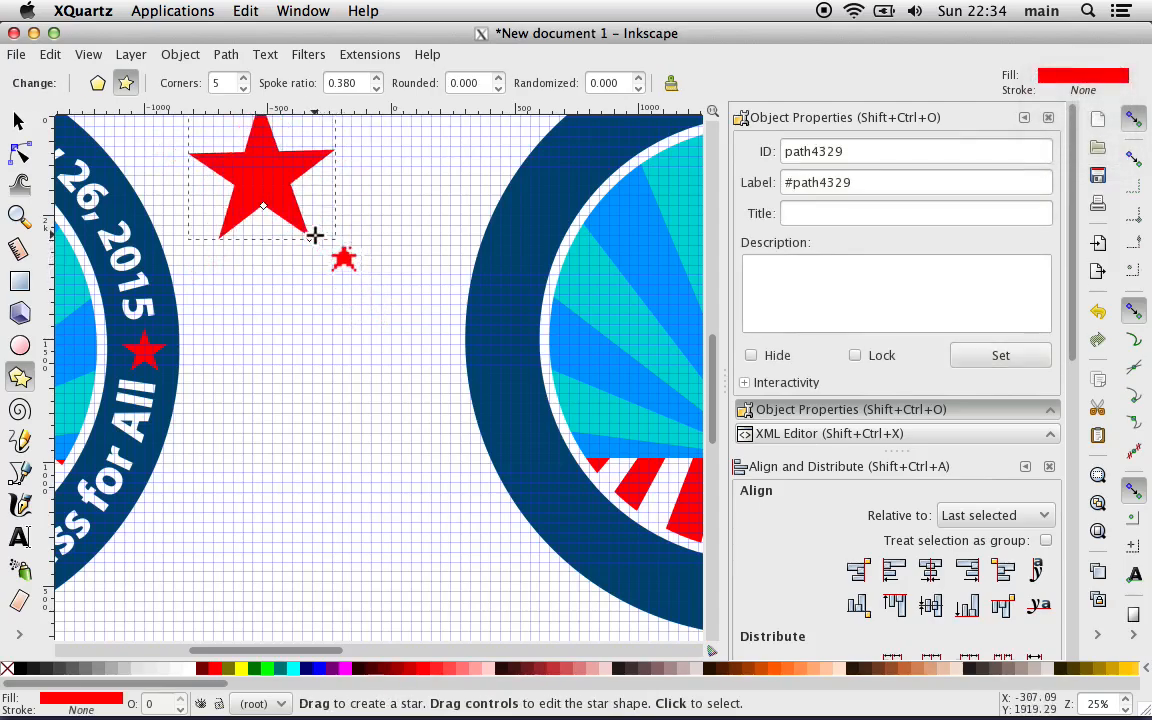
key(ctrl+z)
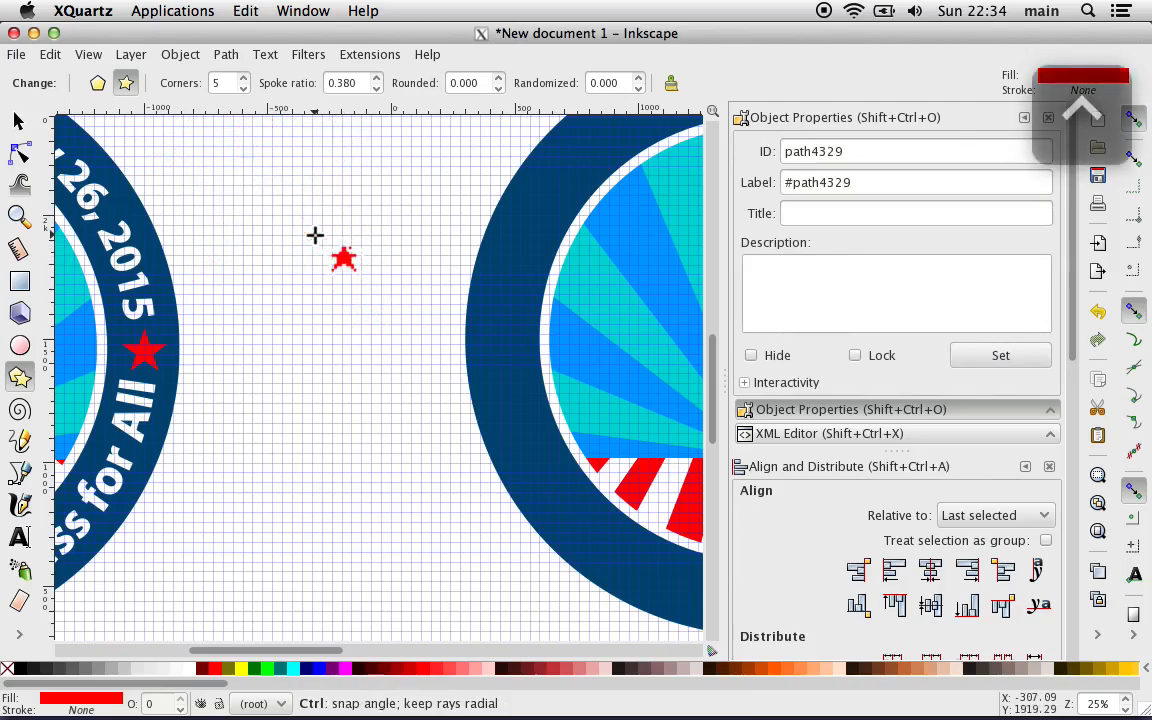
Step: Remove the rectangular grid from the document properties and close them
click(14, 55)
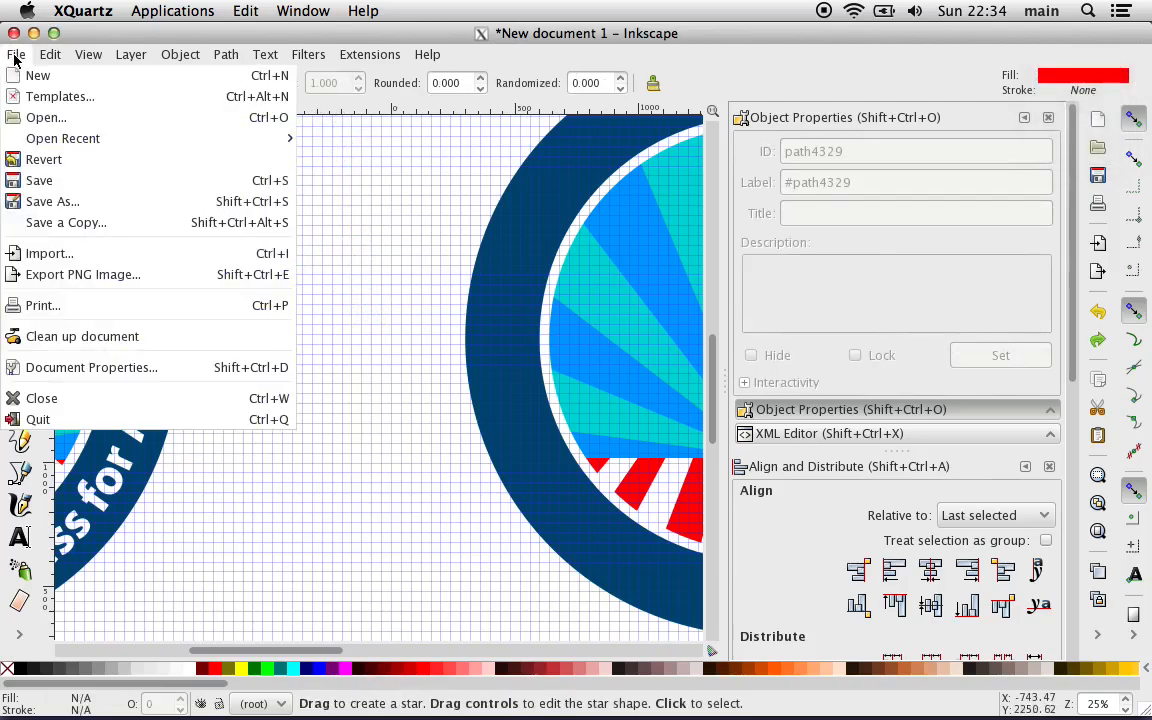
click(75, 370)
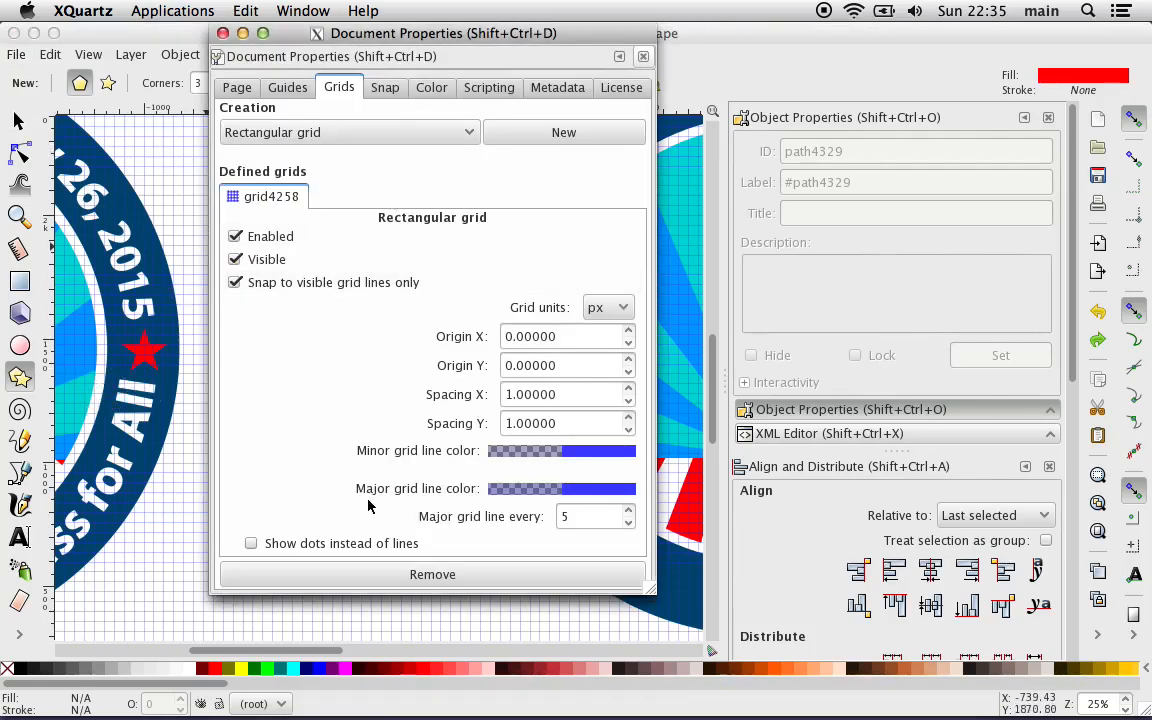
click(372, 576)
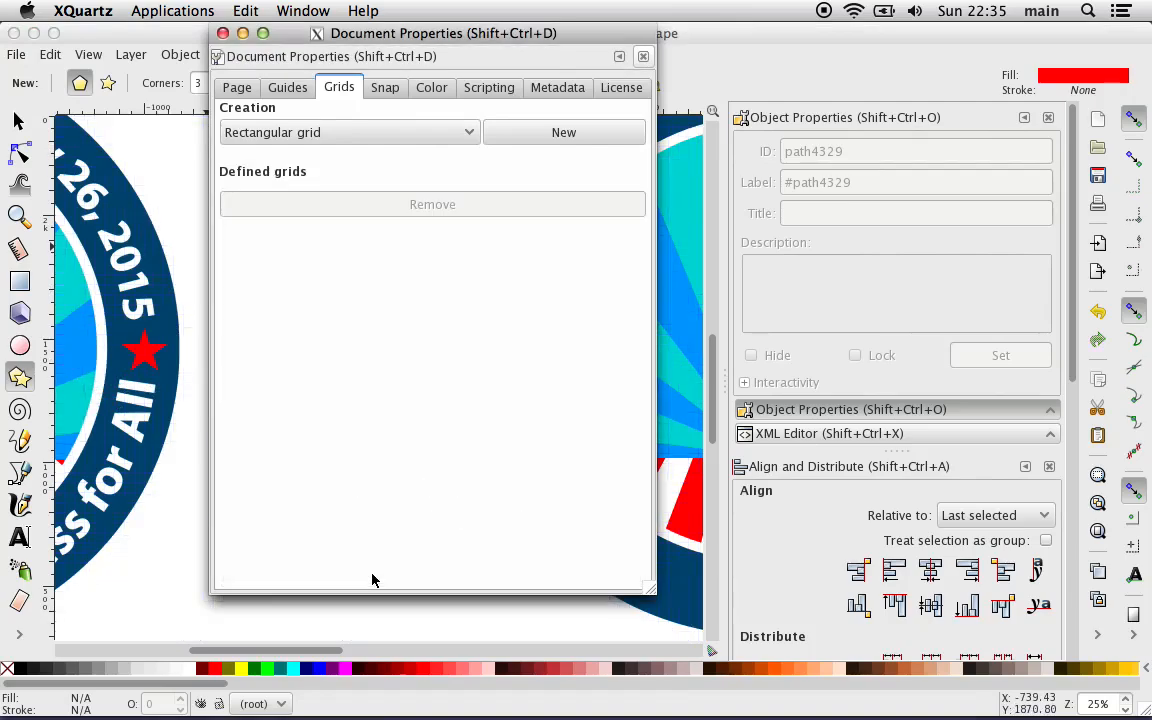
click(643, 57)
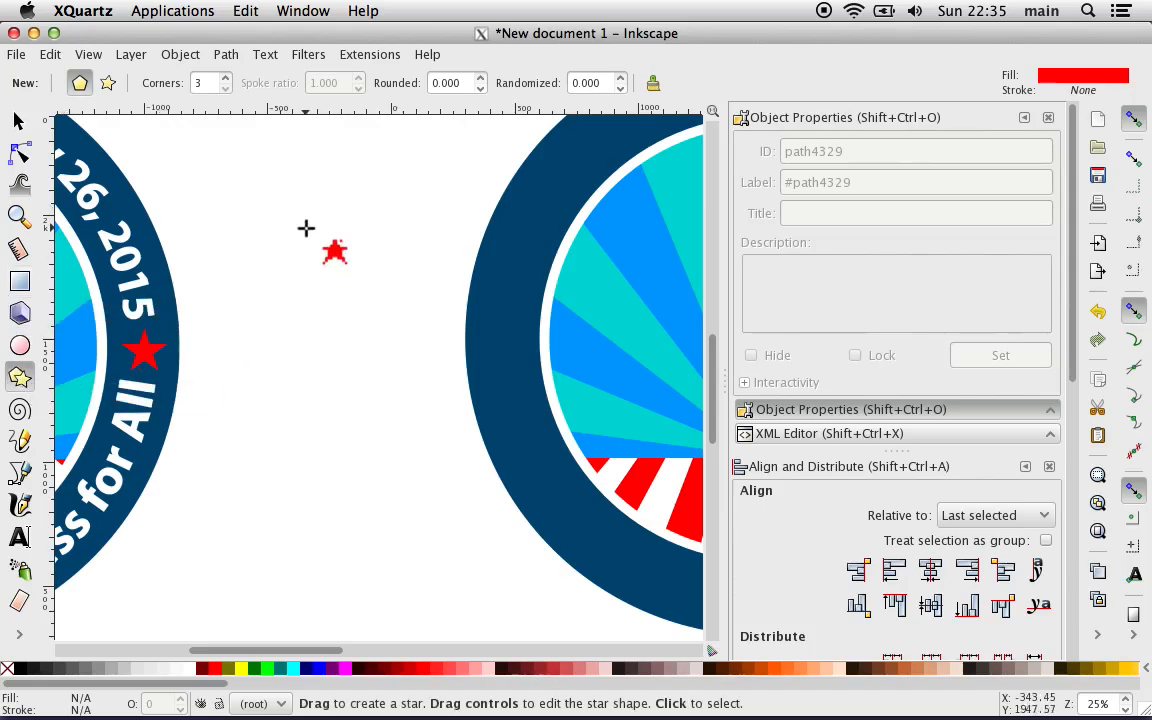
Step: Draw an upright red five-pointed star about 2384 px high between the two buttons, with a spoke ratio of 0.380
key(ctrl)
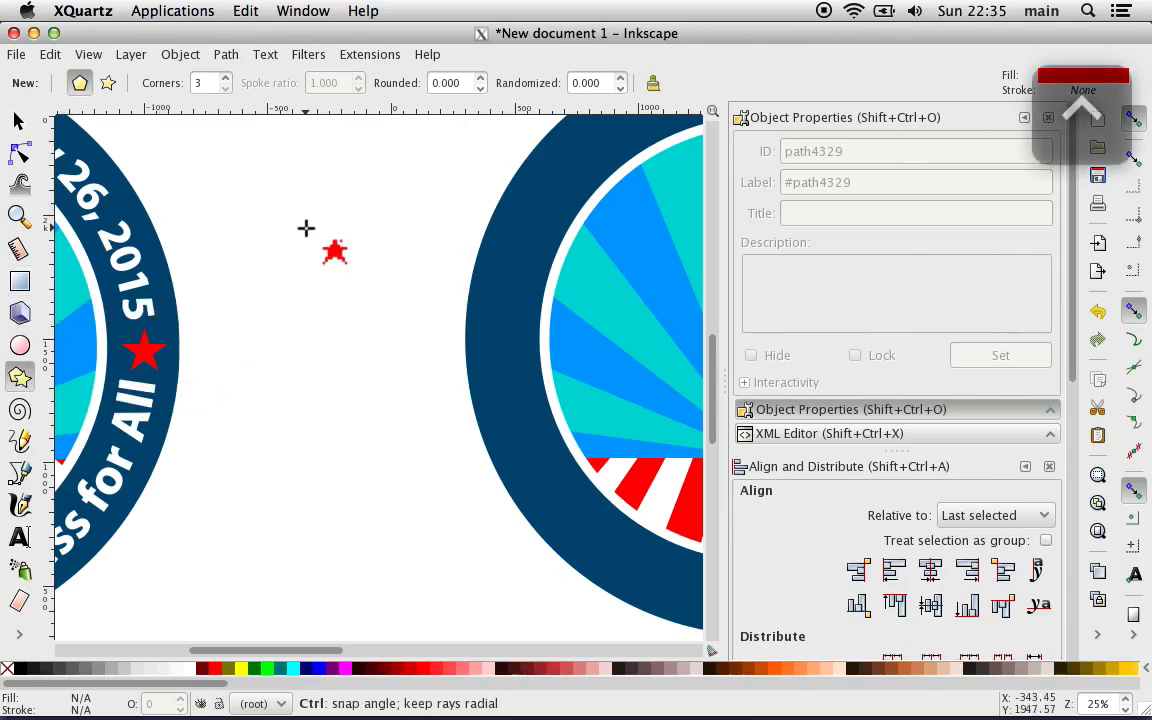
drag(305, 228, 616, 127)
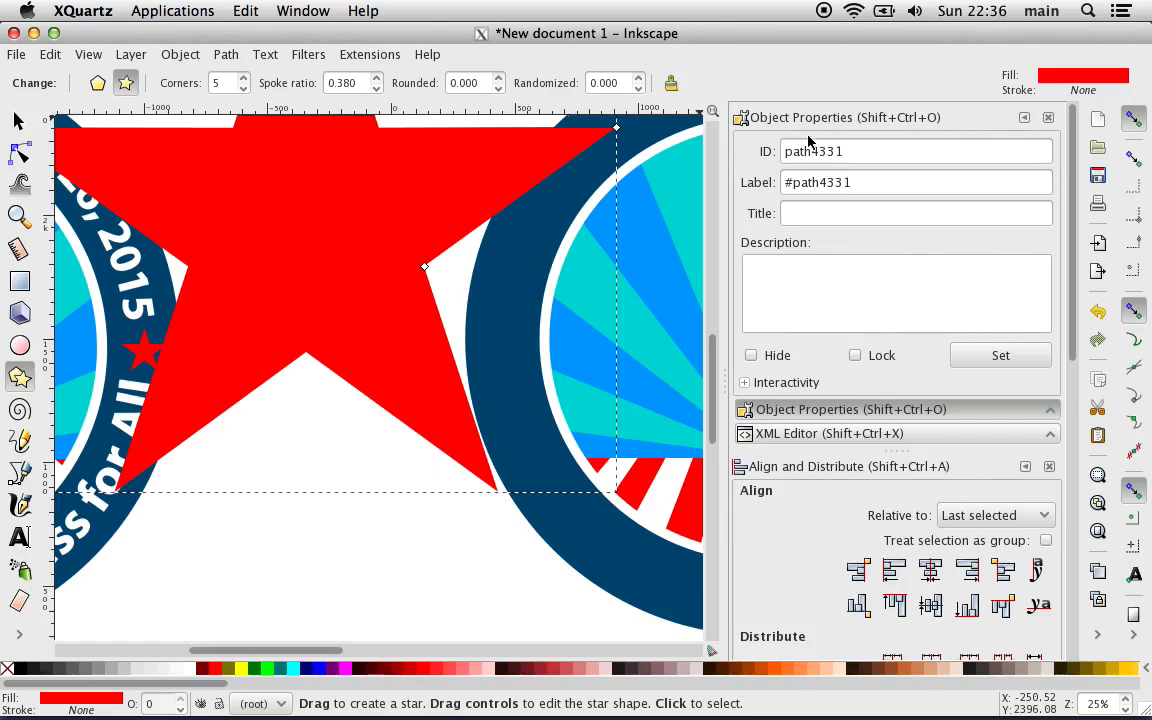
Step: Set the new star's ID to "Left Star" and clear its label
triple_click(817, 184)
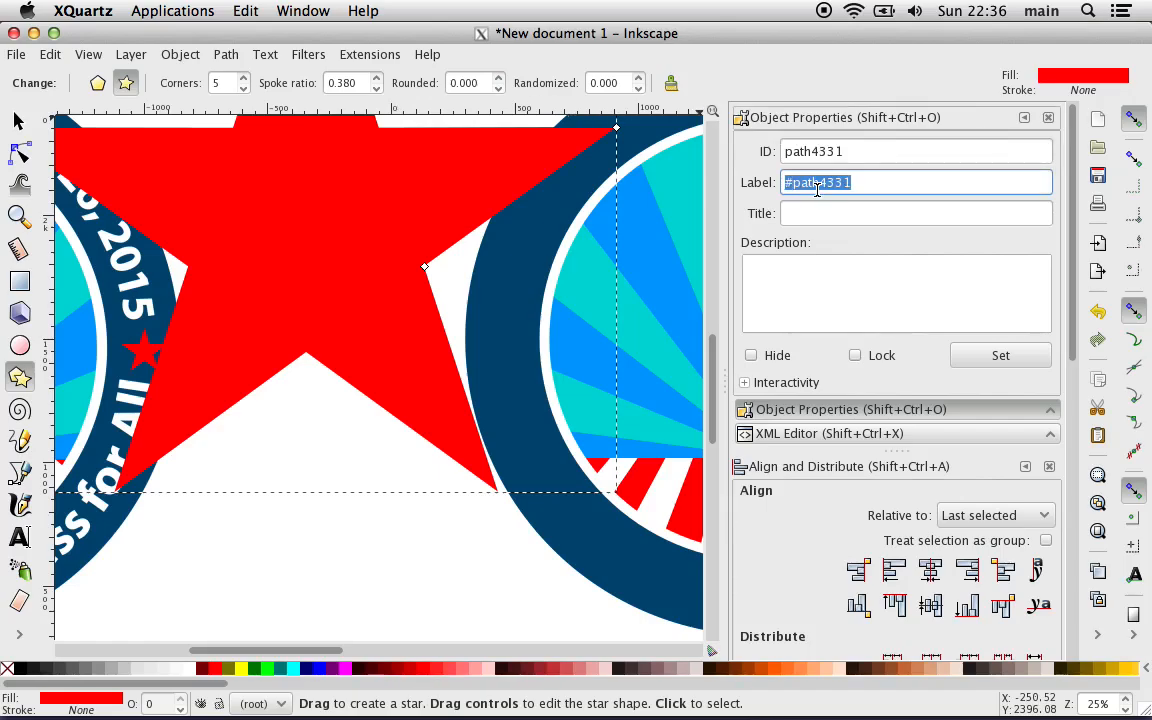
key(BackSpace)
triple_click(802, 152)
text(L)
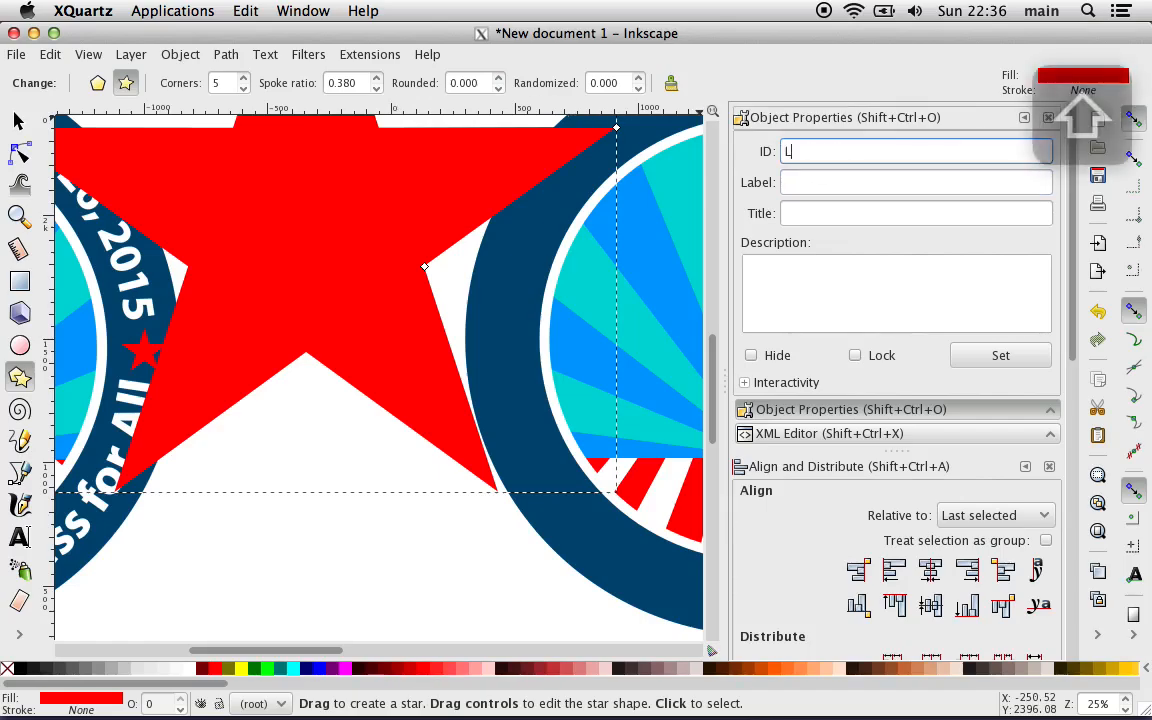
text(eft )
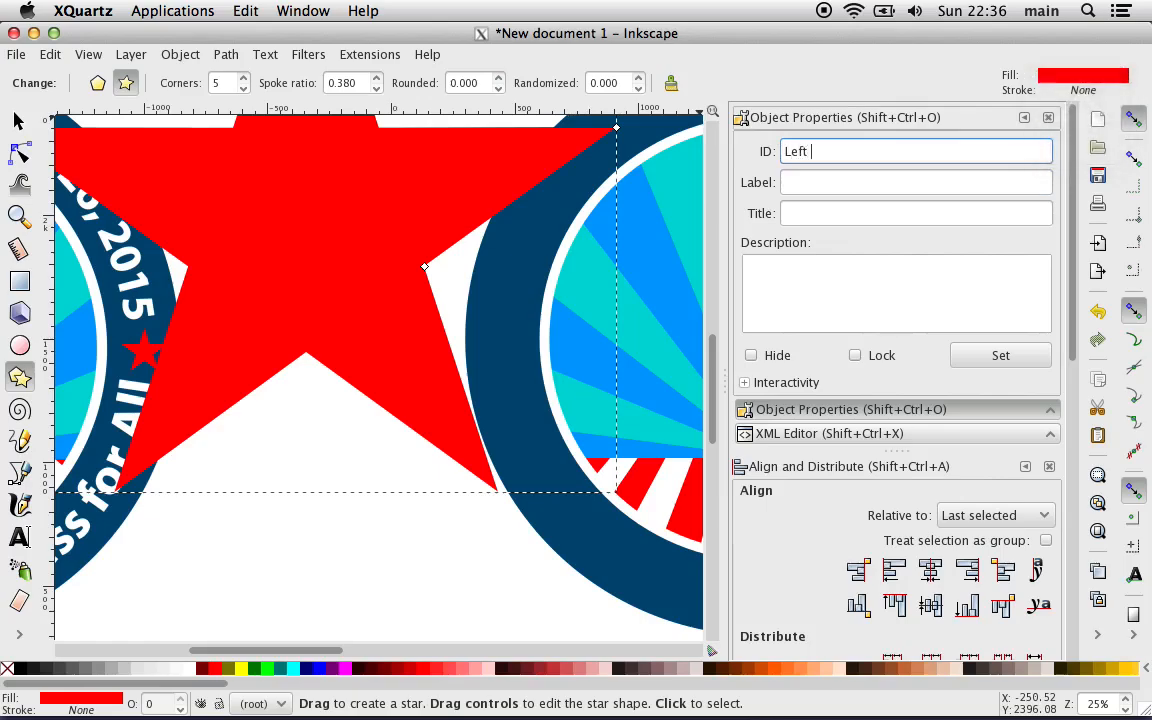
text(Star)
click(1022, 360)
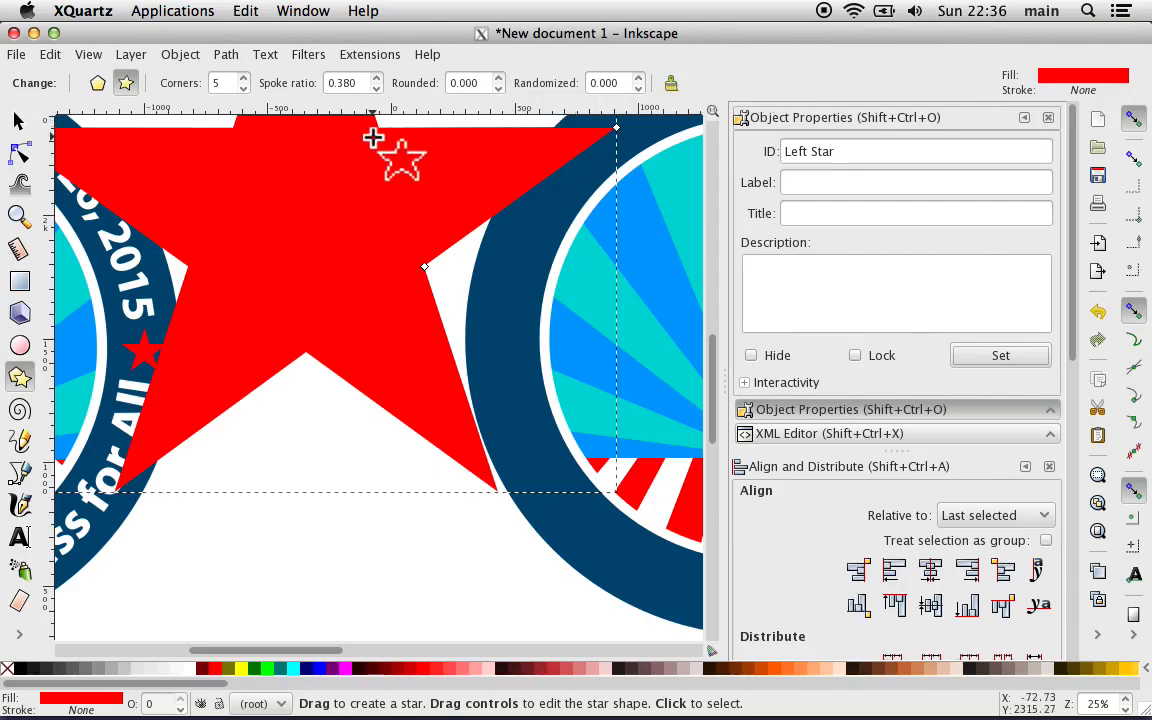
Step: Scale the star proportionally to a width of 200 px
click(18, 120)
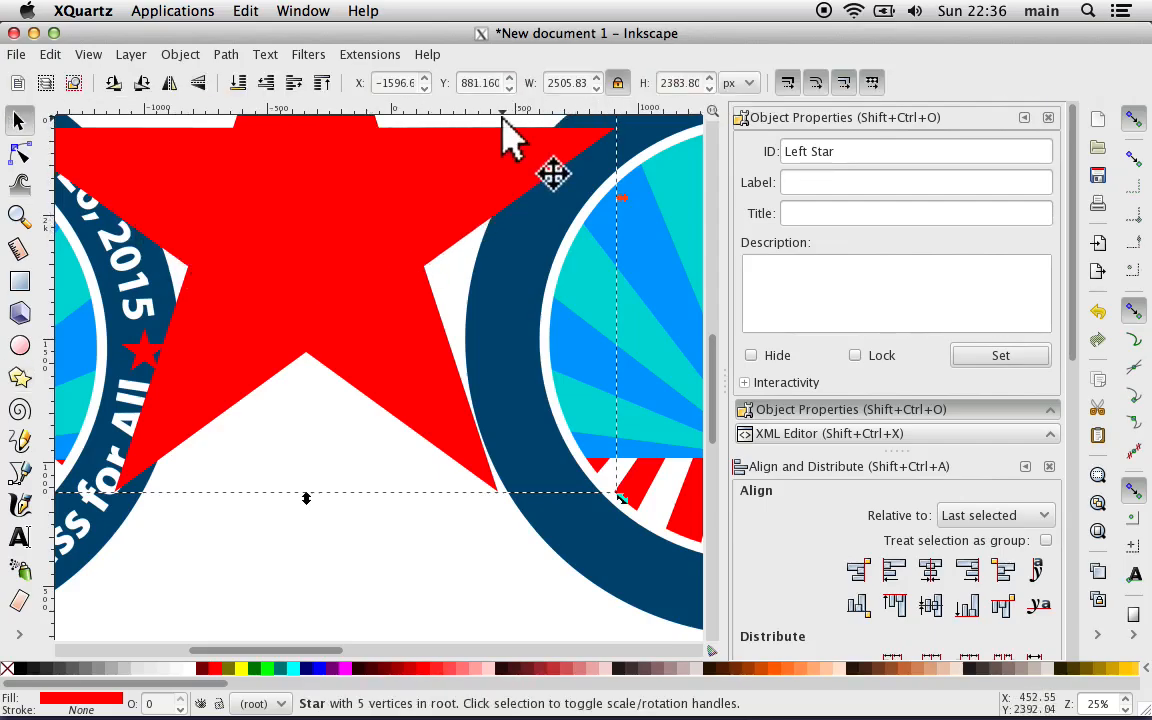
double_click(570, 85)
text(200)
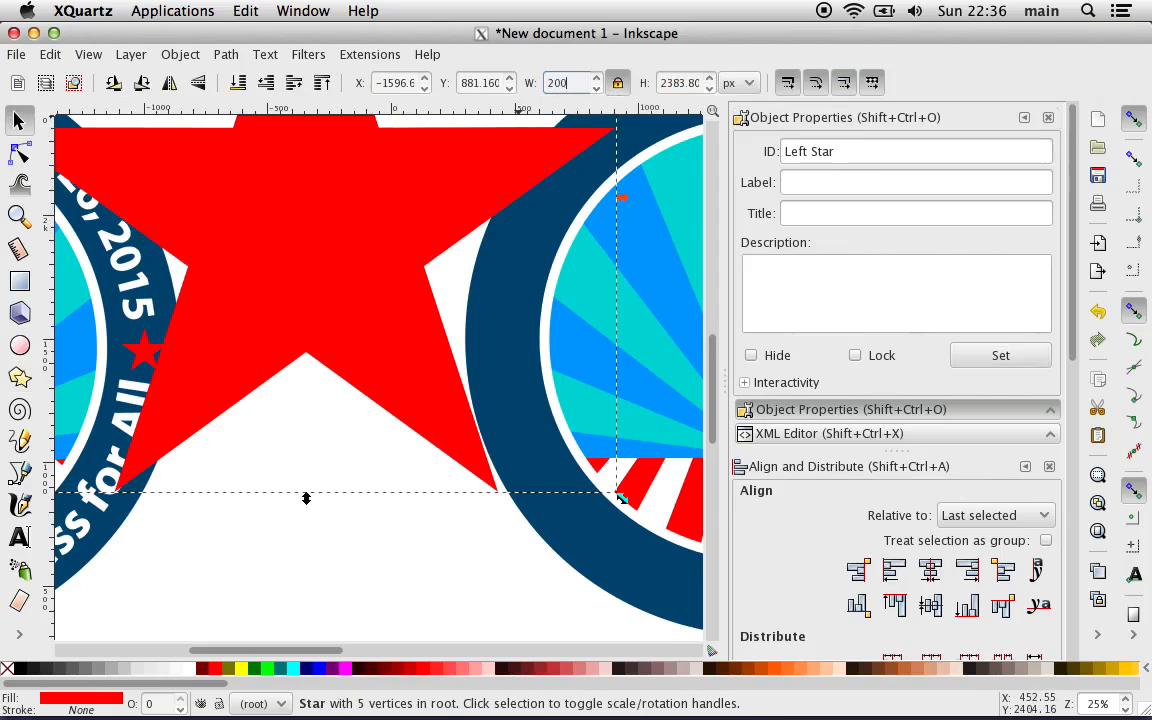
key(Return)
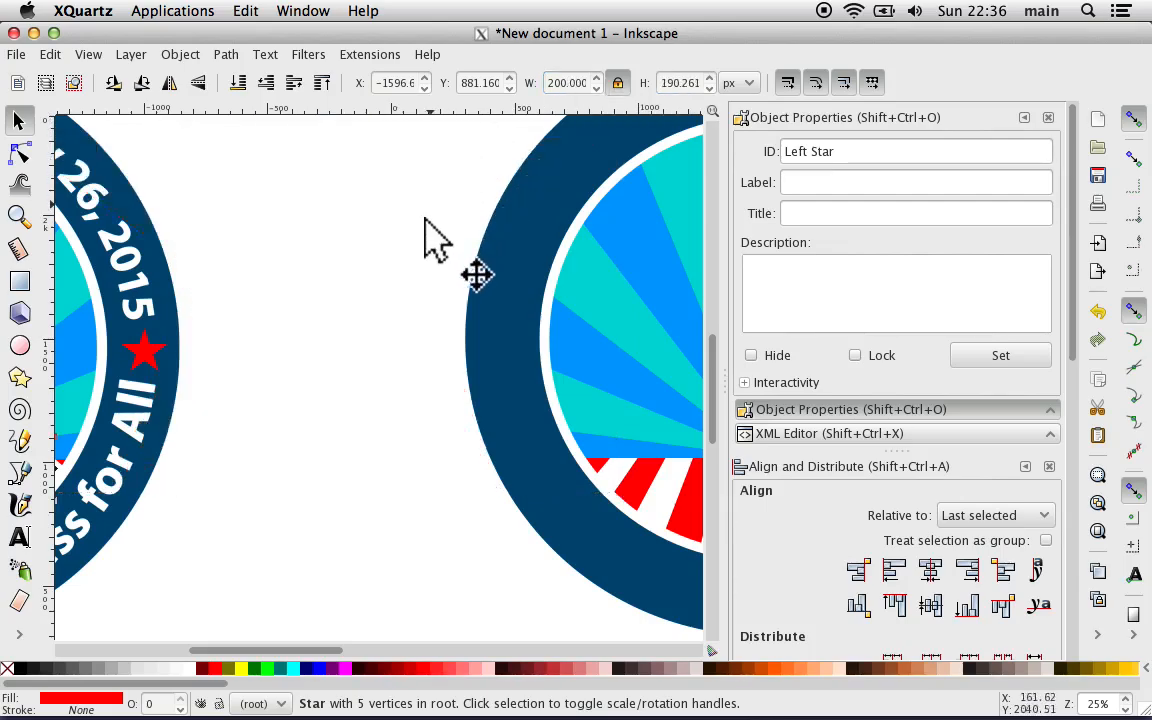
key(minus)
key(minus)
key(minus)
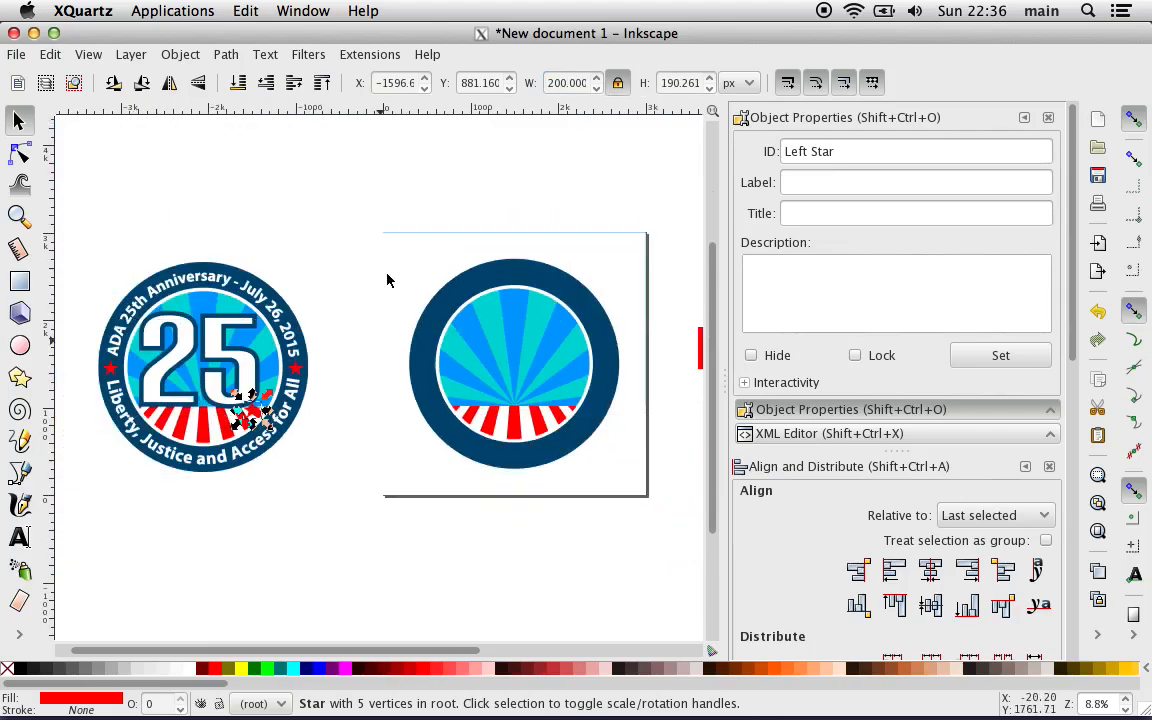
key(plus)
key(plus)
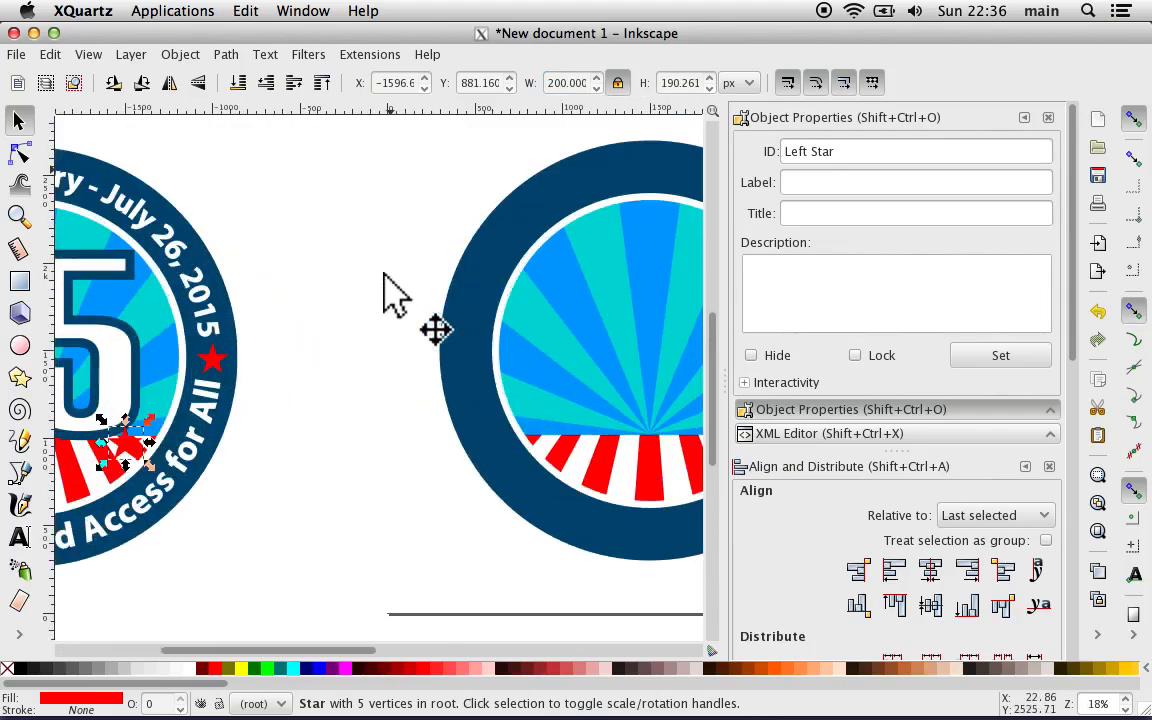
key(plus)
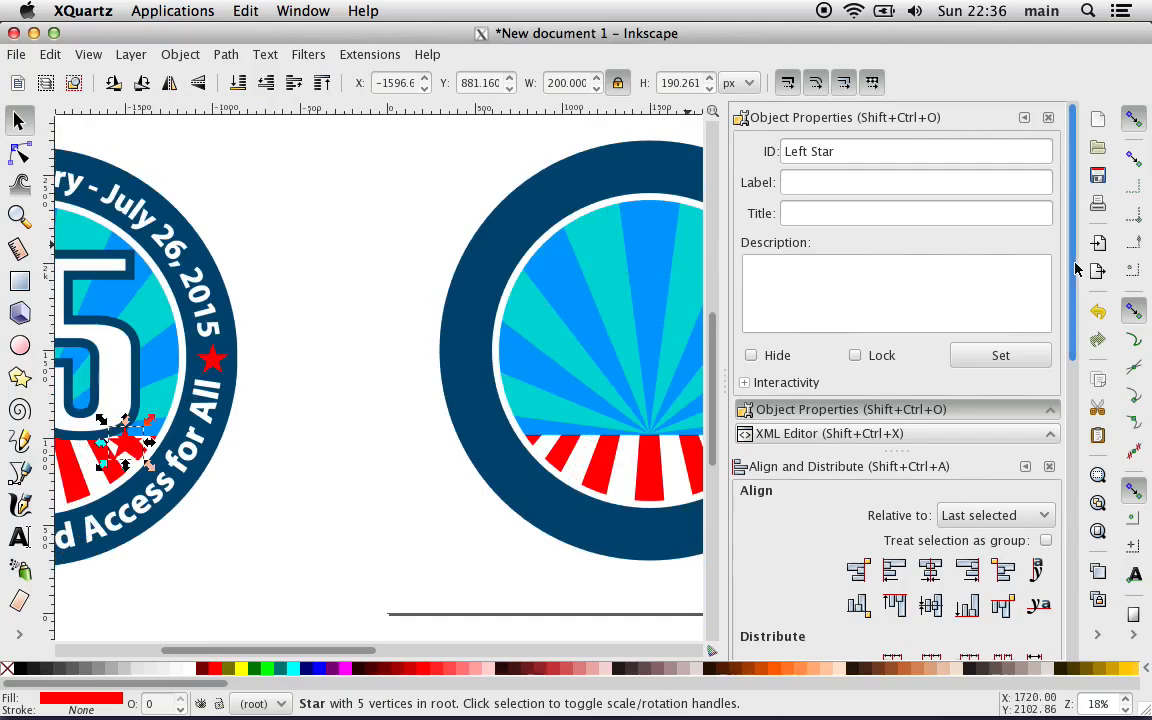
mouse_move(1074, 264)
mouse_down()
mouse_move(1071, 515)
mouse_move(1064, 198)
mouse_move(1062, 588)
mouse_up()
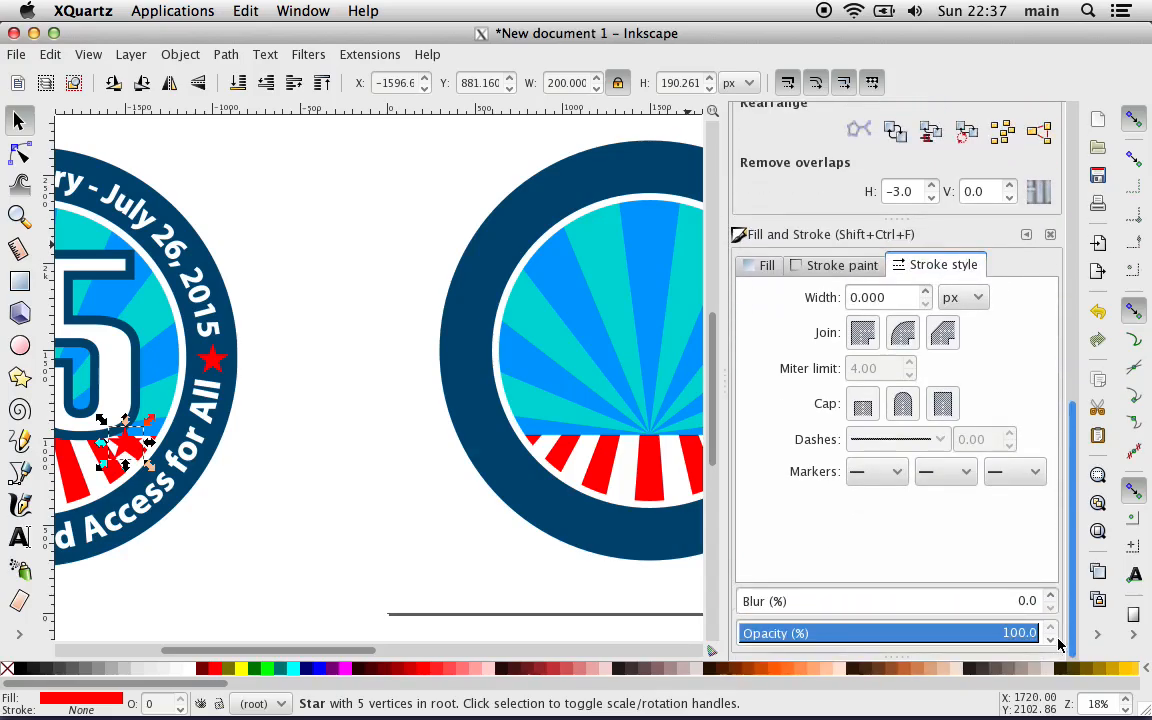
drag(1058, 643, 1035, 205)
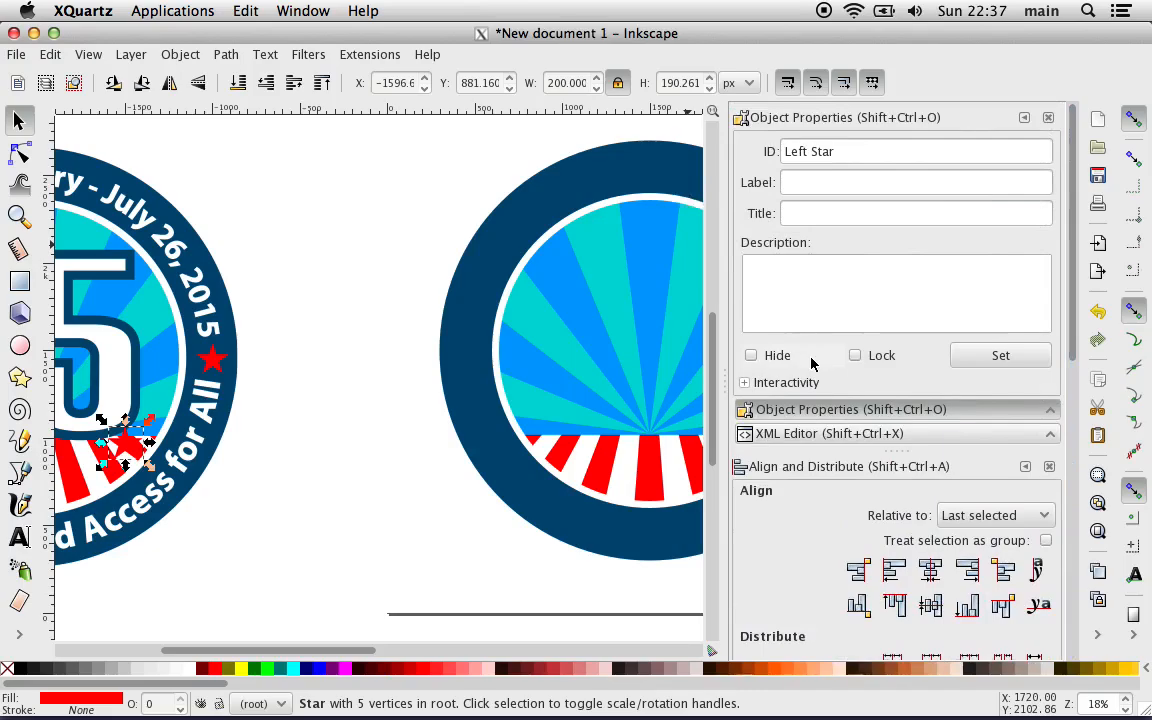
Step: Open the XML Editor and select the path node of the Left Star
click(775, 433)
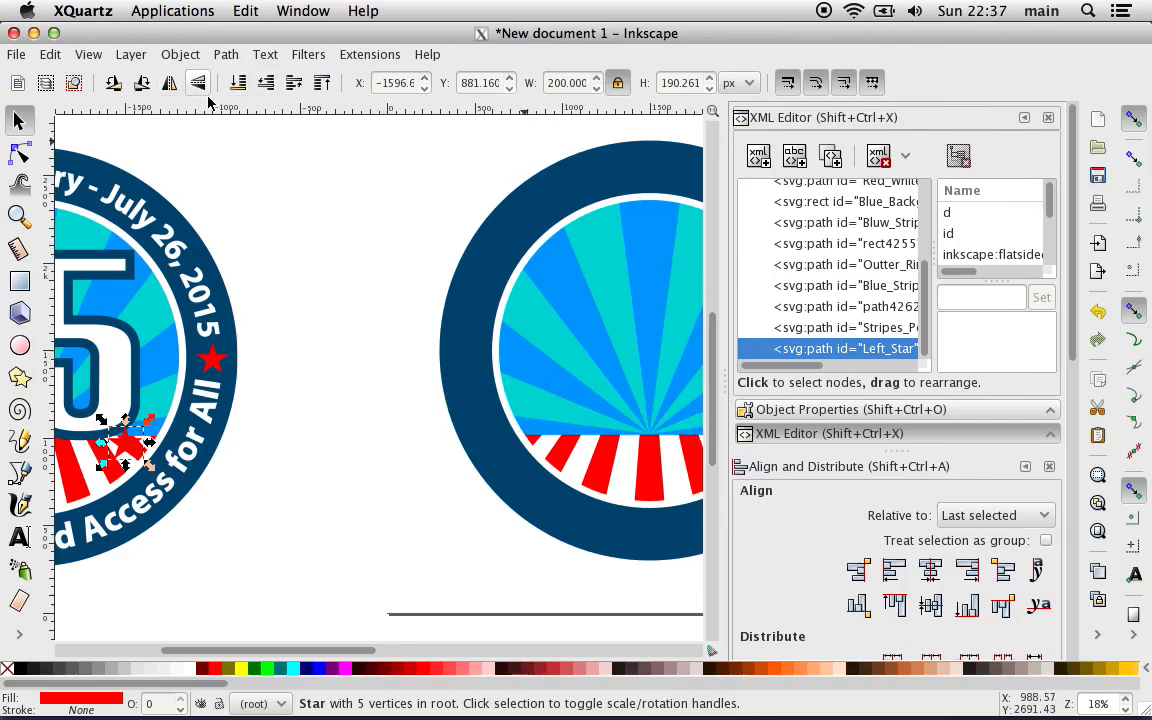
click(813, 329)
click(812, 349)
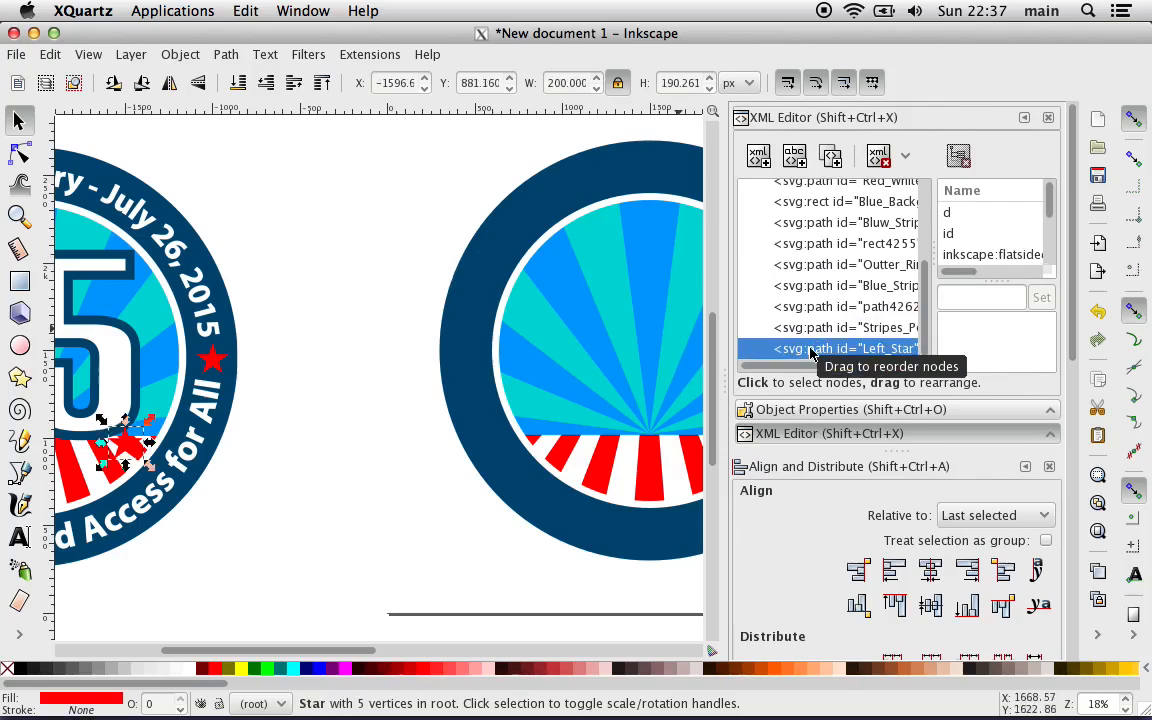
text(--)
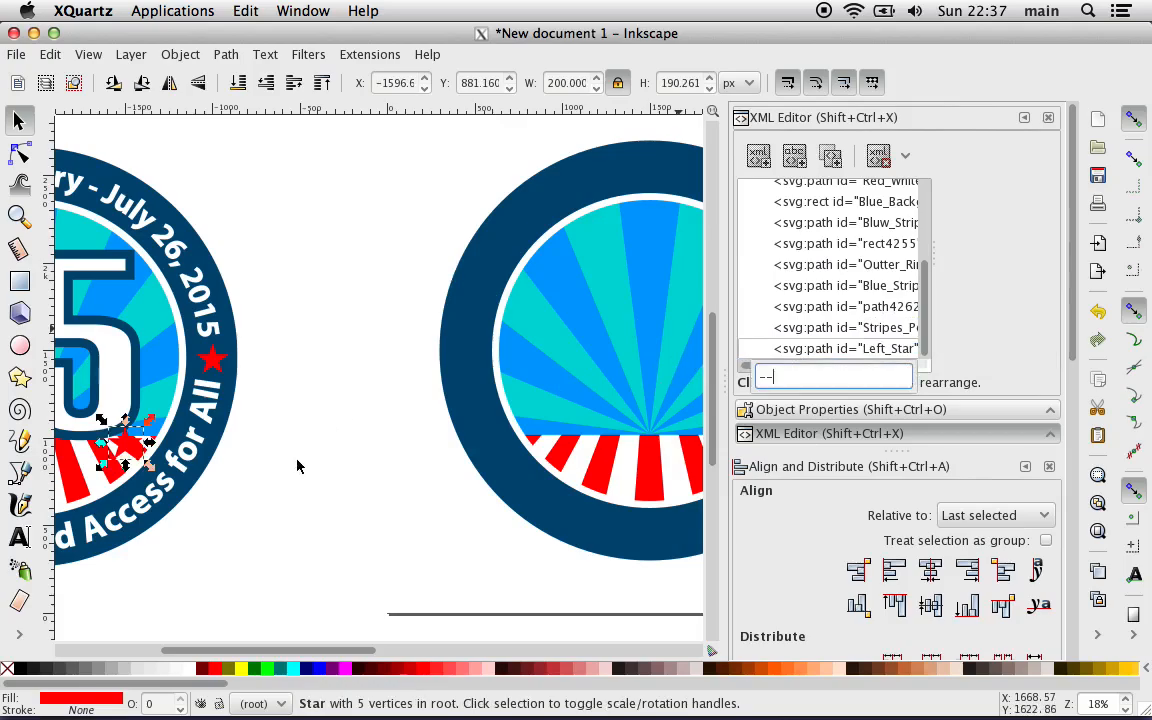
Step: Lower the Left Star to the bottom of the stacking order and raise it back to the top
click(317, 400)
key(minus)
key(minus)
key(minus)
key(minus)
key(minus)
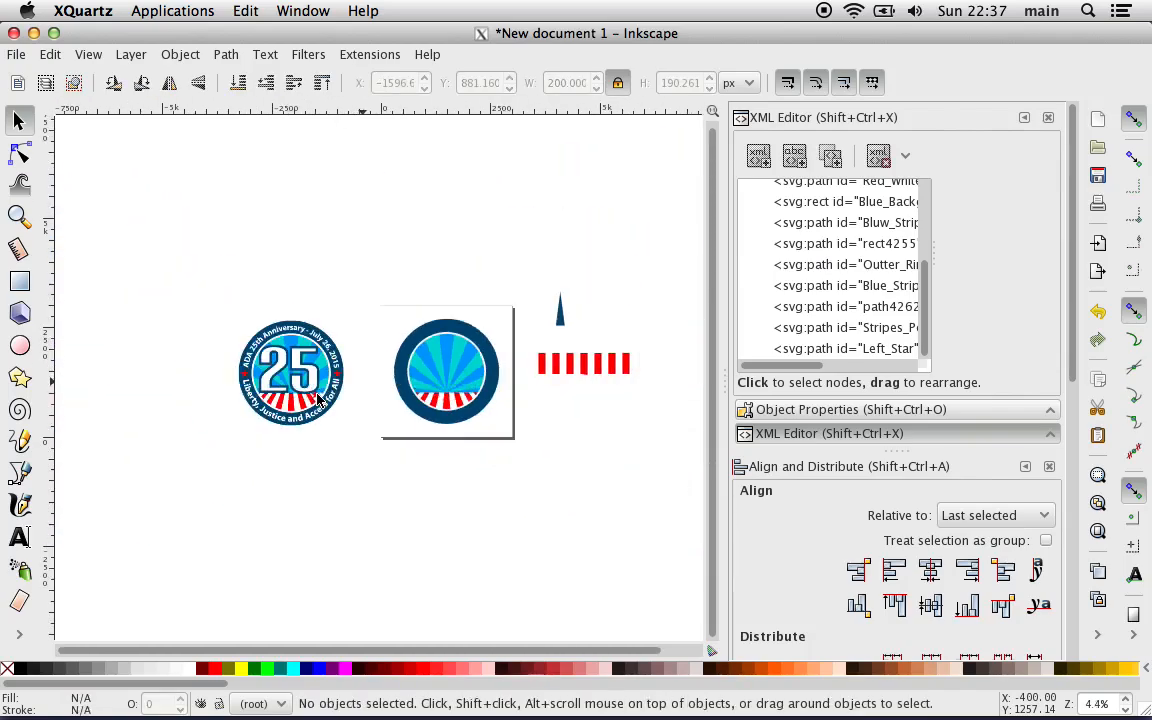
key(plus)
key(plus)
key(plus)
key(plus)
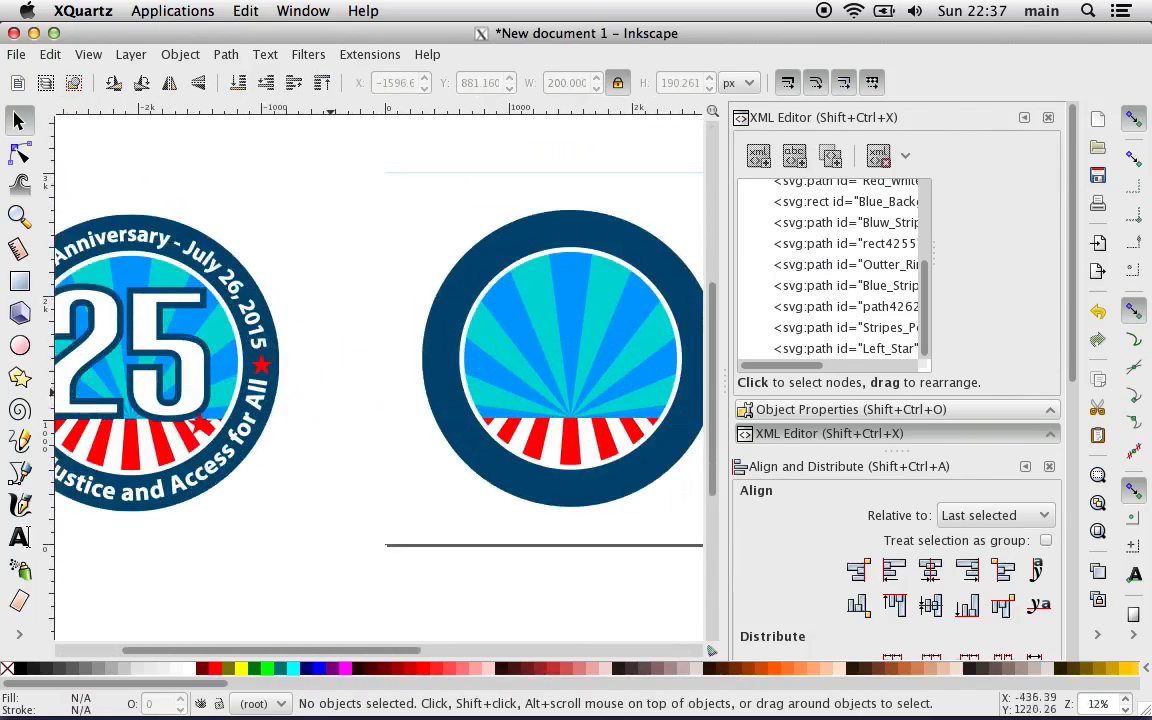
click(797, 350)
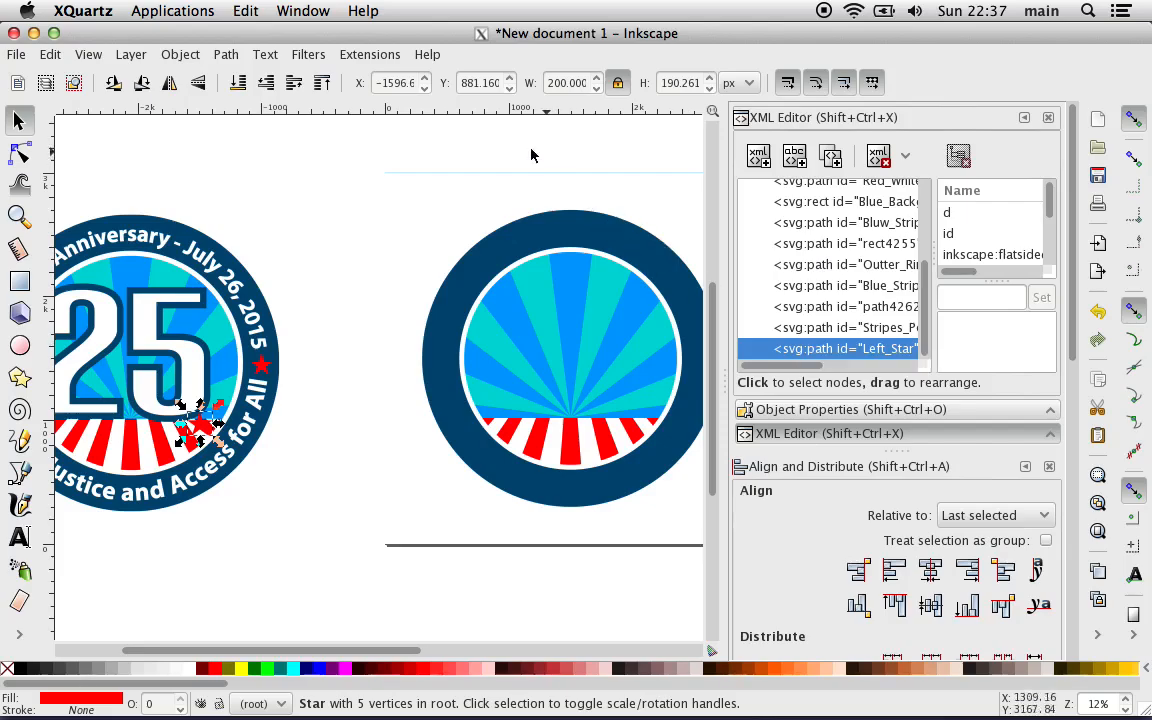
click(265, 83)
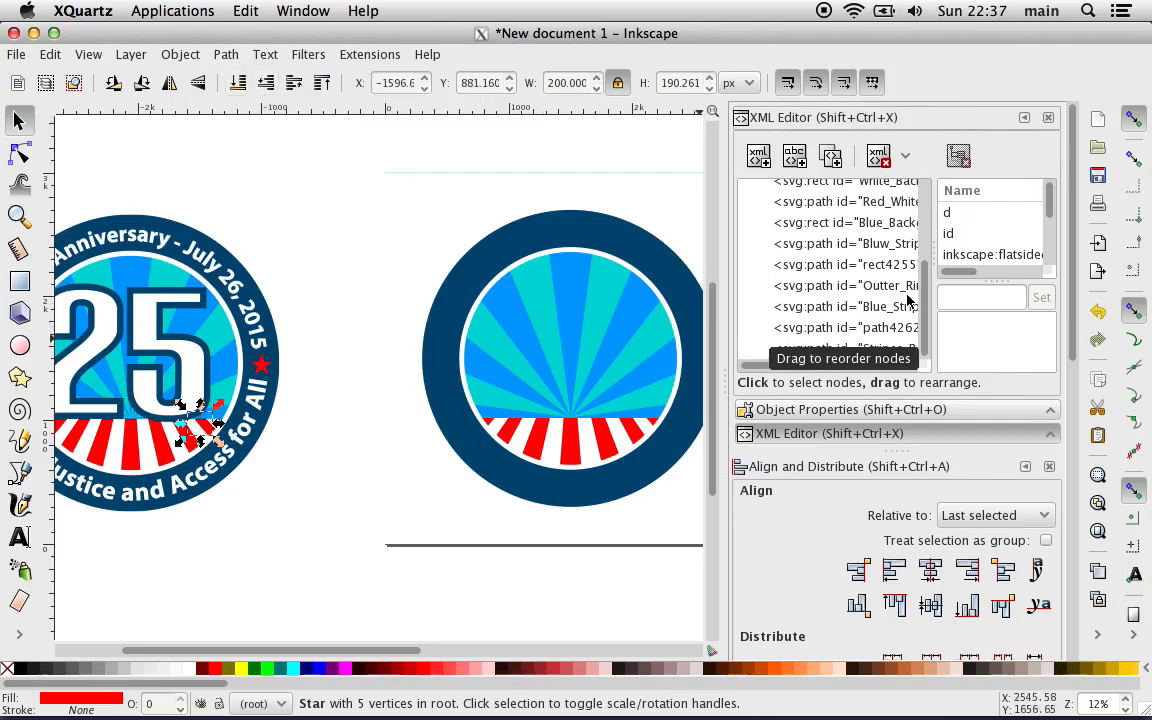
scroll(926, 290, up, 5)
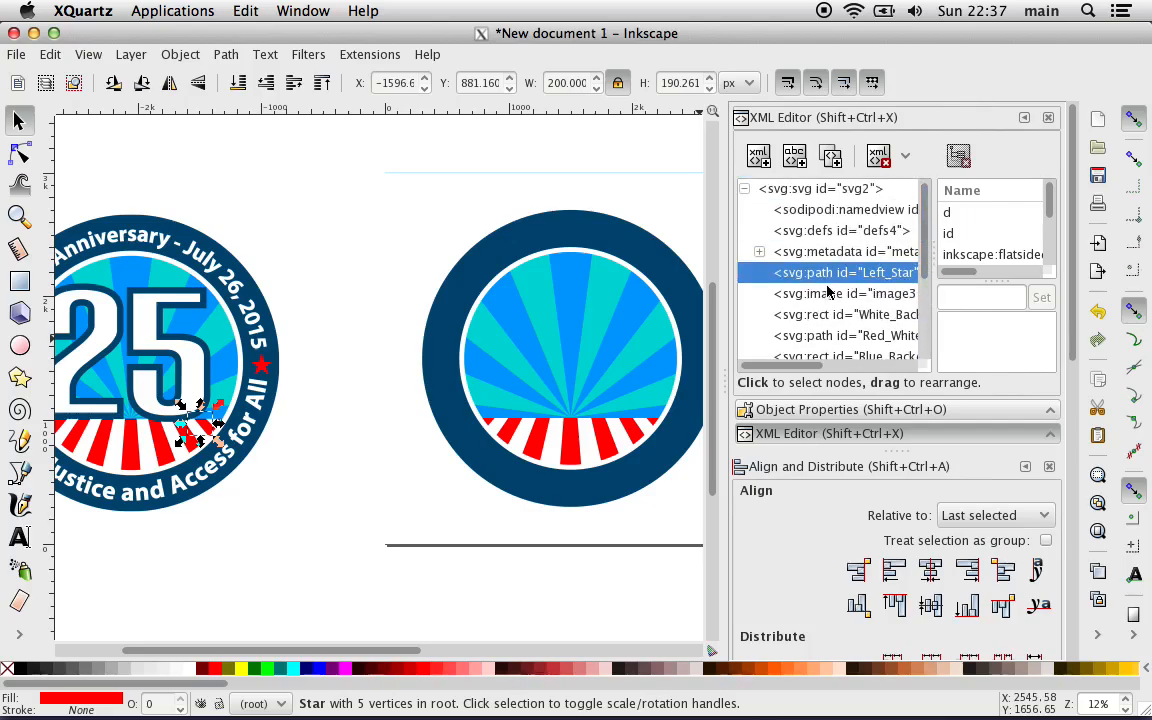
click(322, 83)
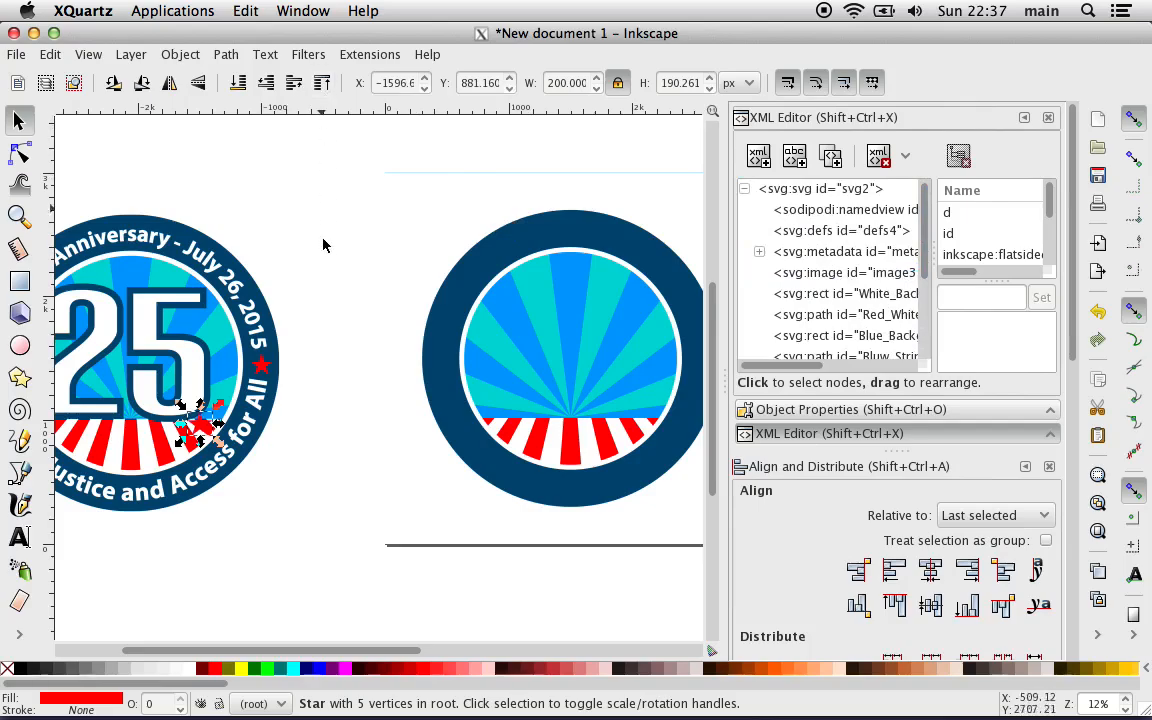
click(355, 353)
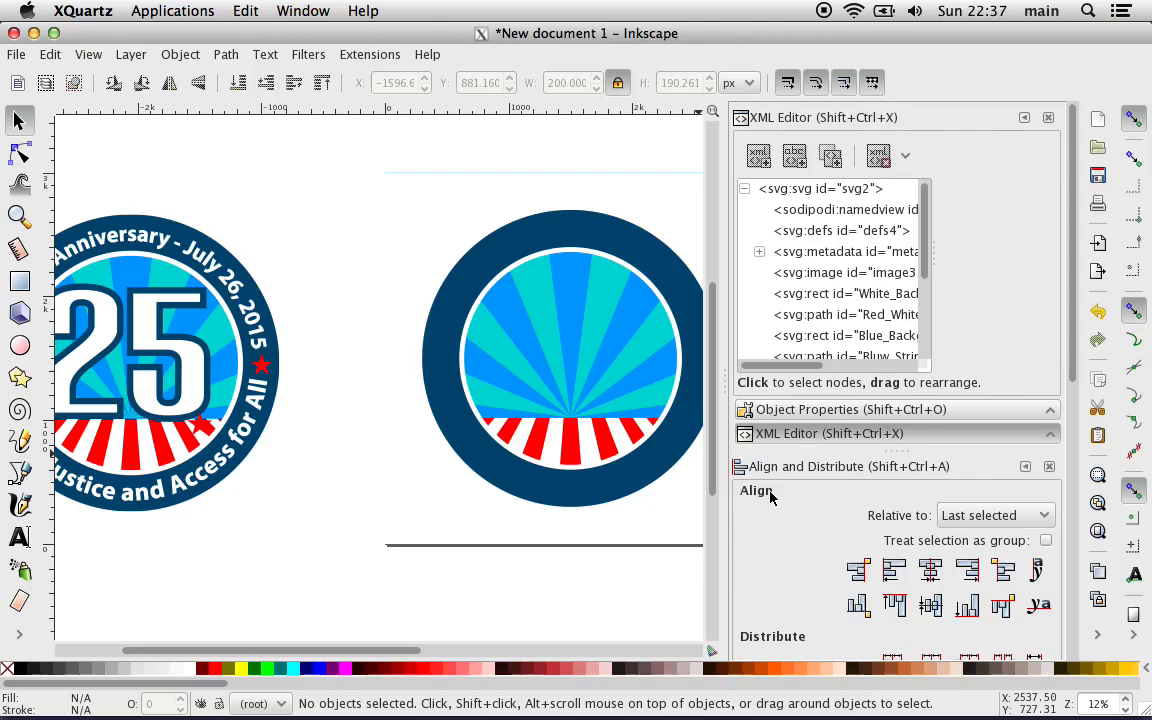
scroll(915, 320, down, 5)
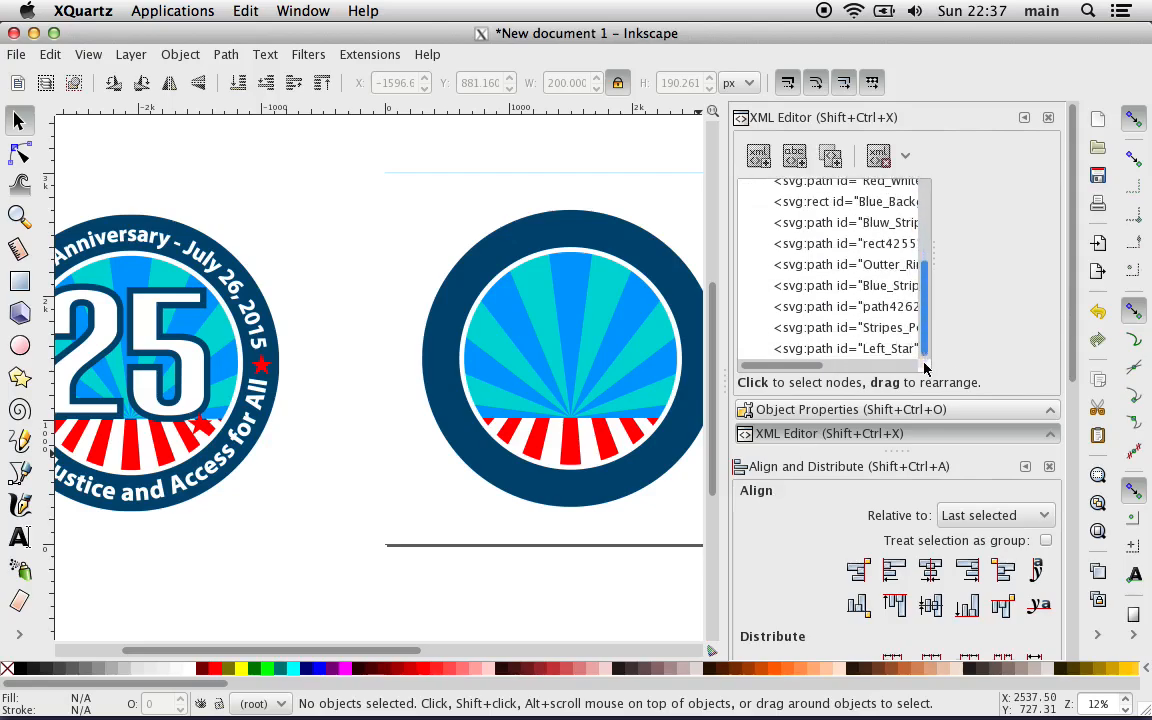
click(771, 348)
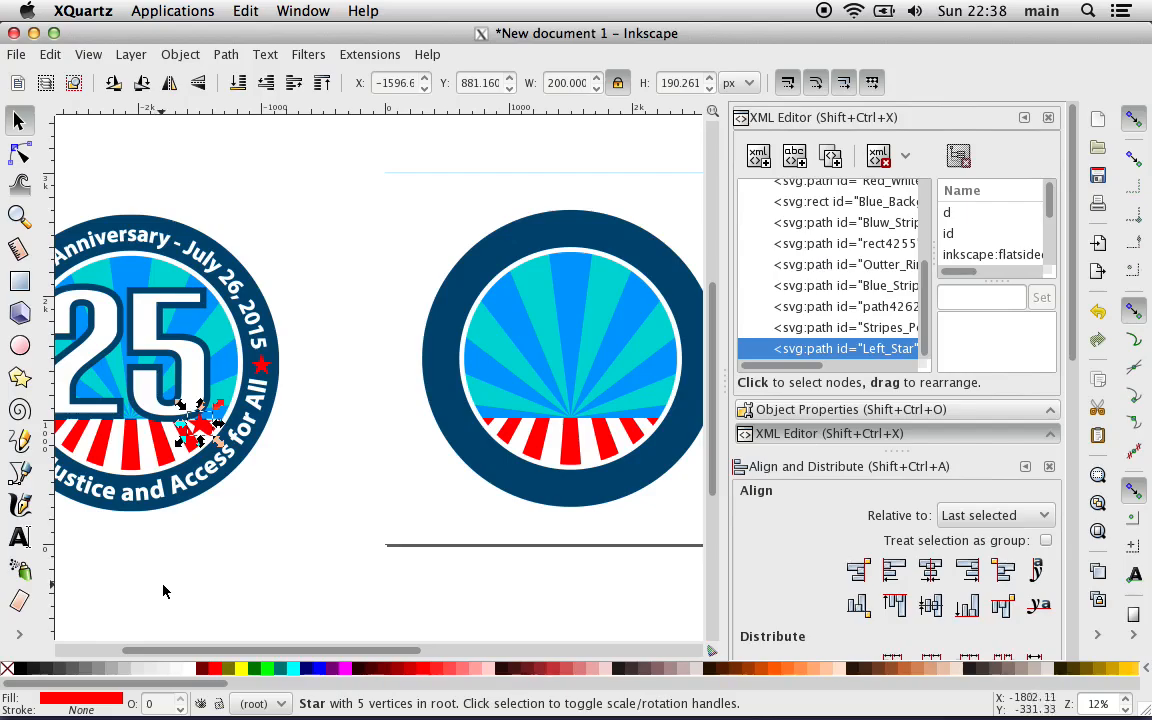
scroll(164, 591, down, 6)
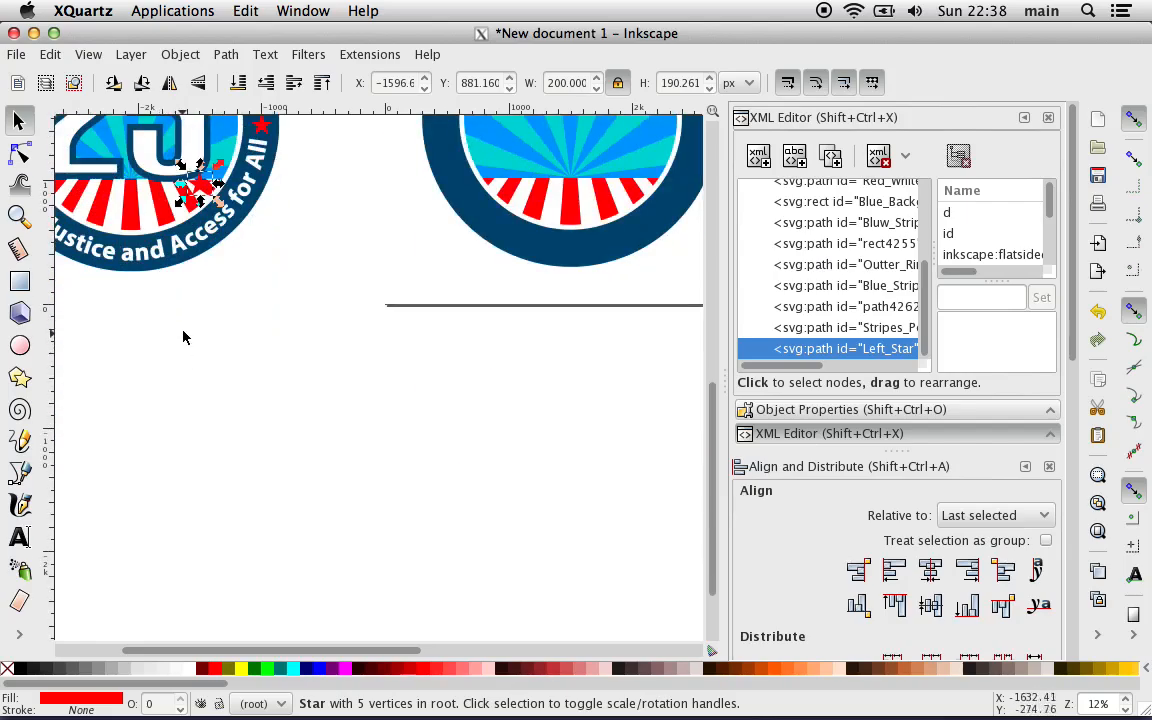
scroll(184, 262, up, 8)
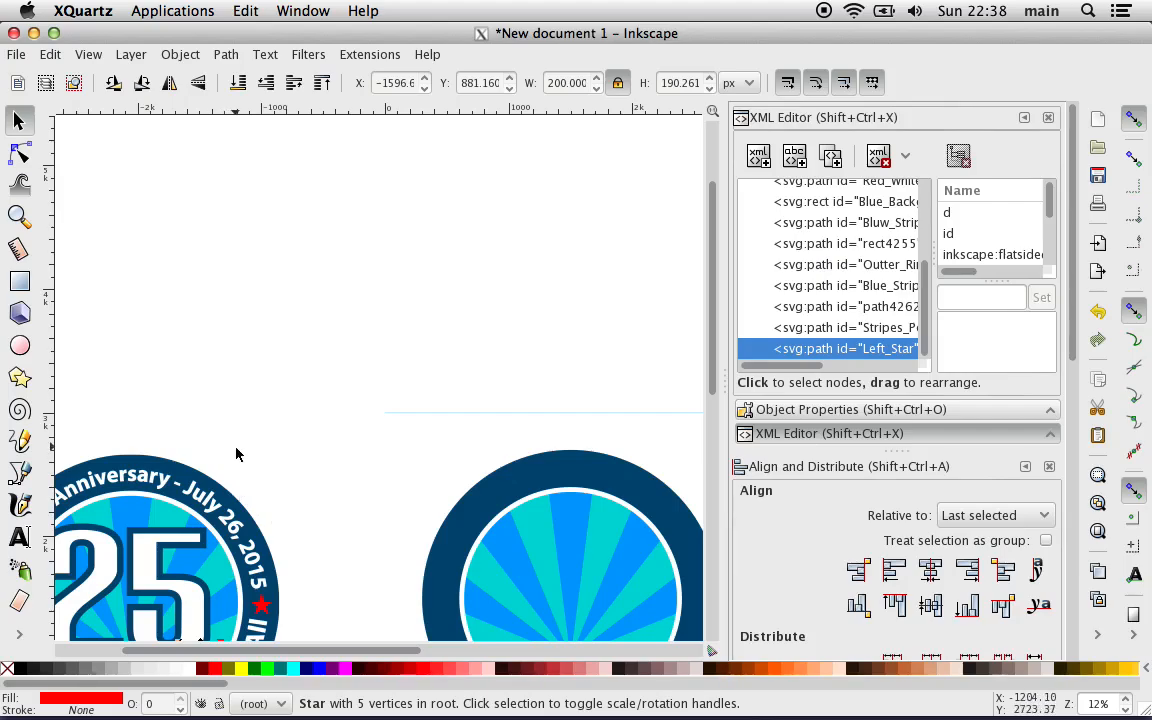
scroll(237, 455, down, 5)
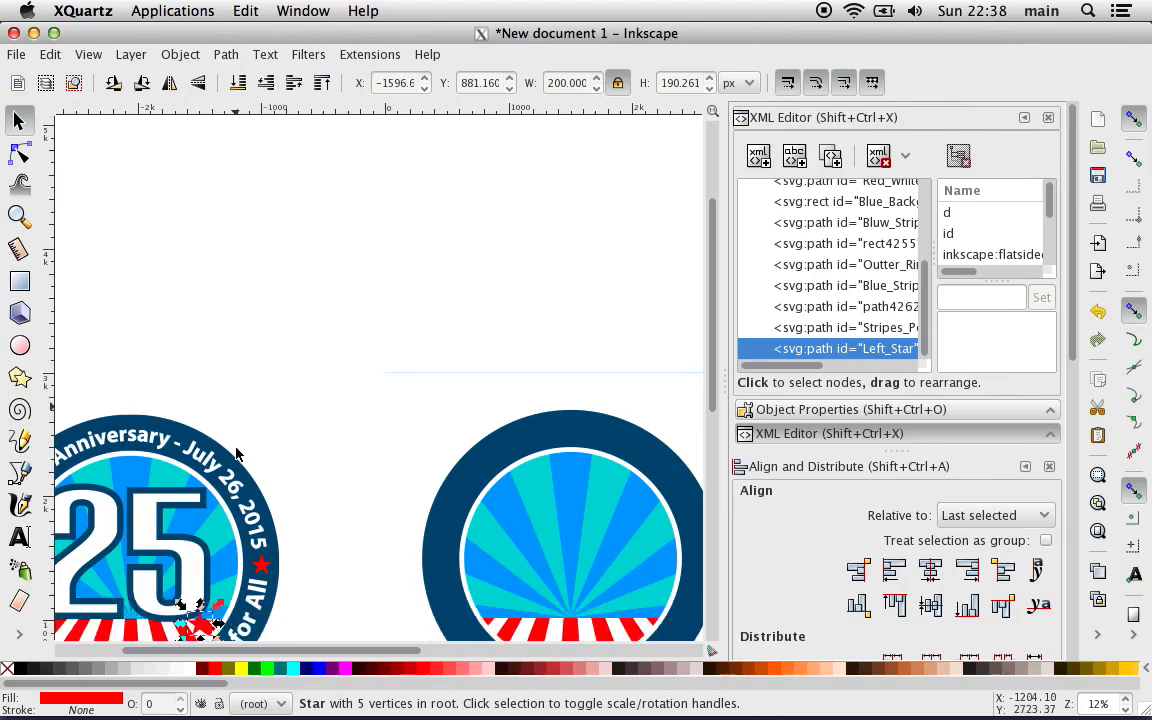
scroll(237, 455, left, 3)
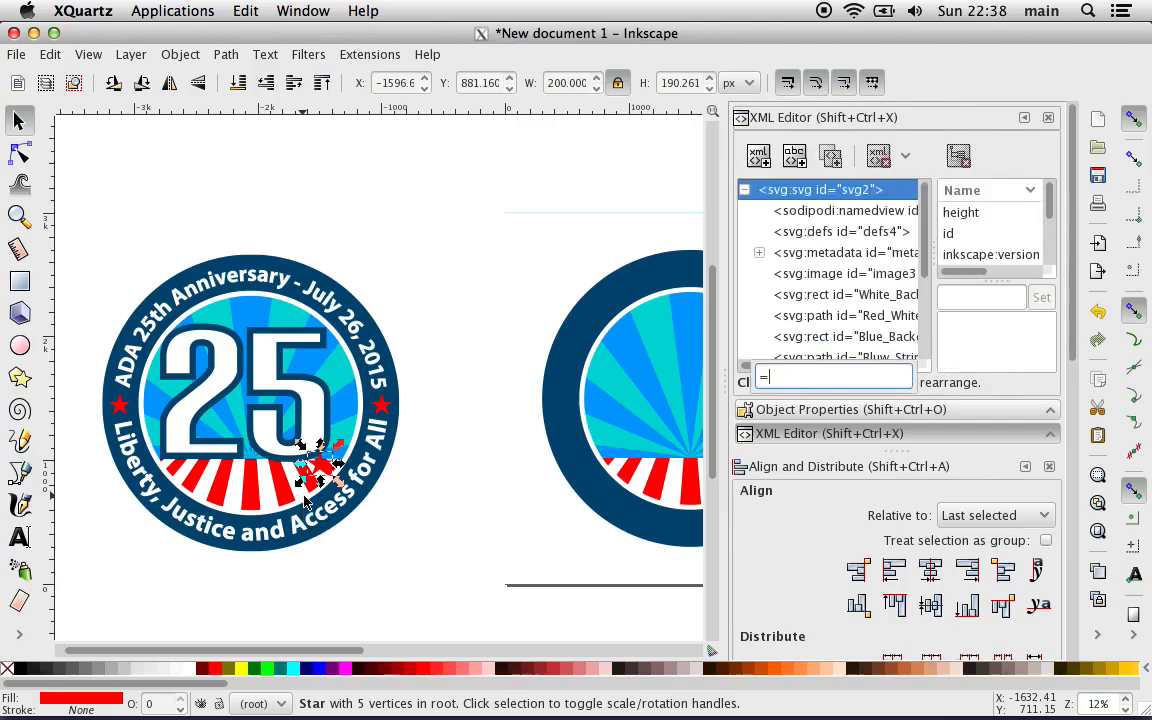
key(equal)
click(414, 549)
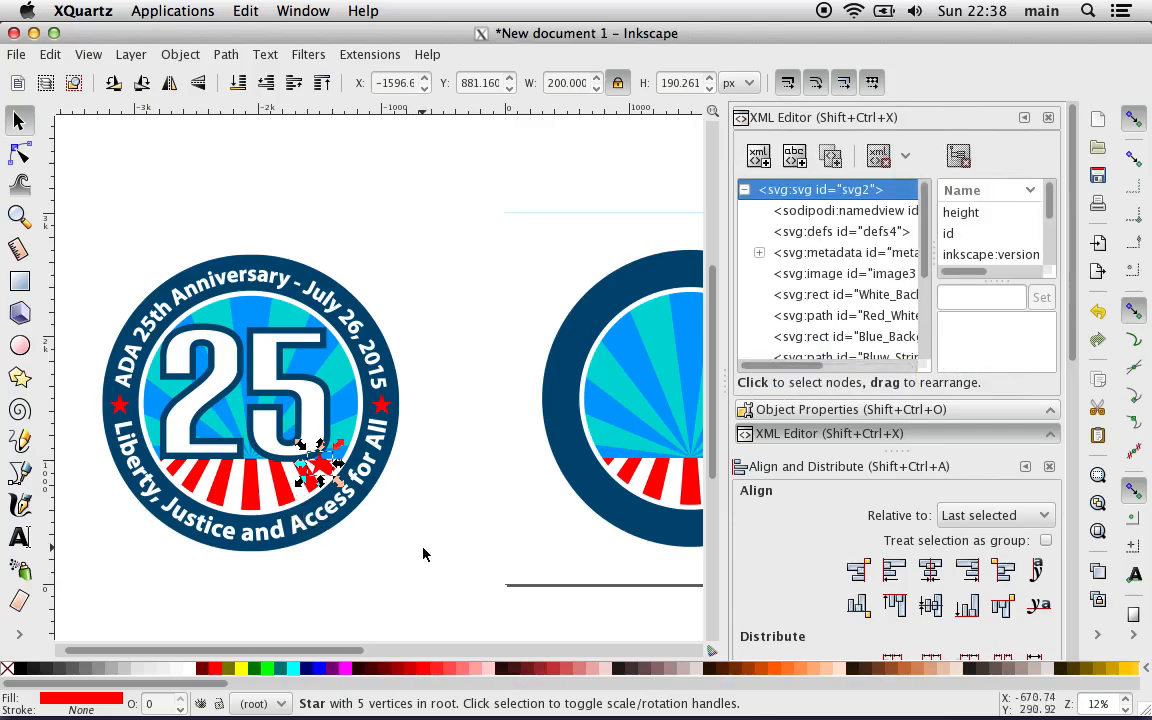
Step: Move the Left Star onto the left side of the new button's dark blue ring, at about X 355, Y 1410 px
click(423, 548)
key(equal)
key(equal)
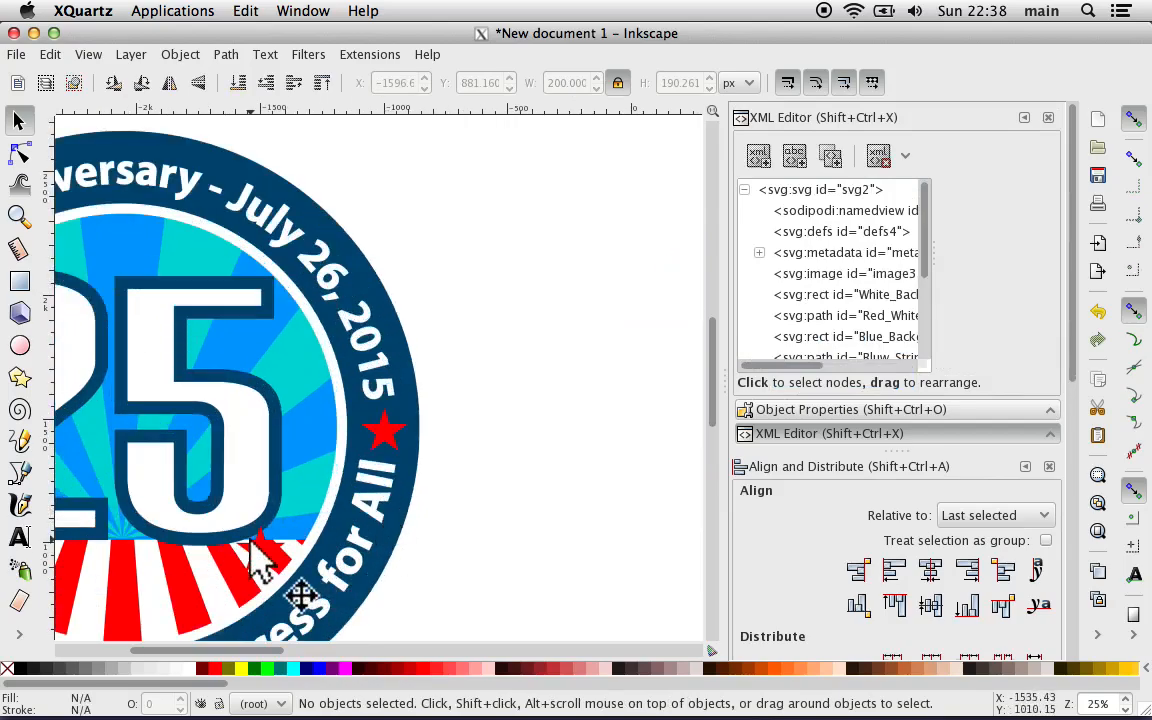
drag(271, 557, 633, 458)
scroll(552, 531, right, 7)
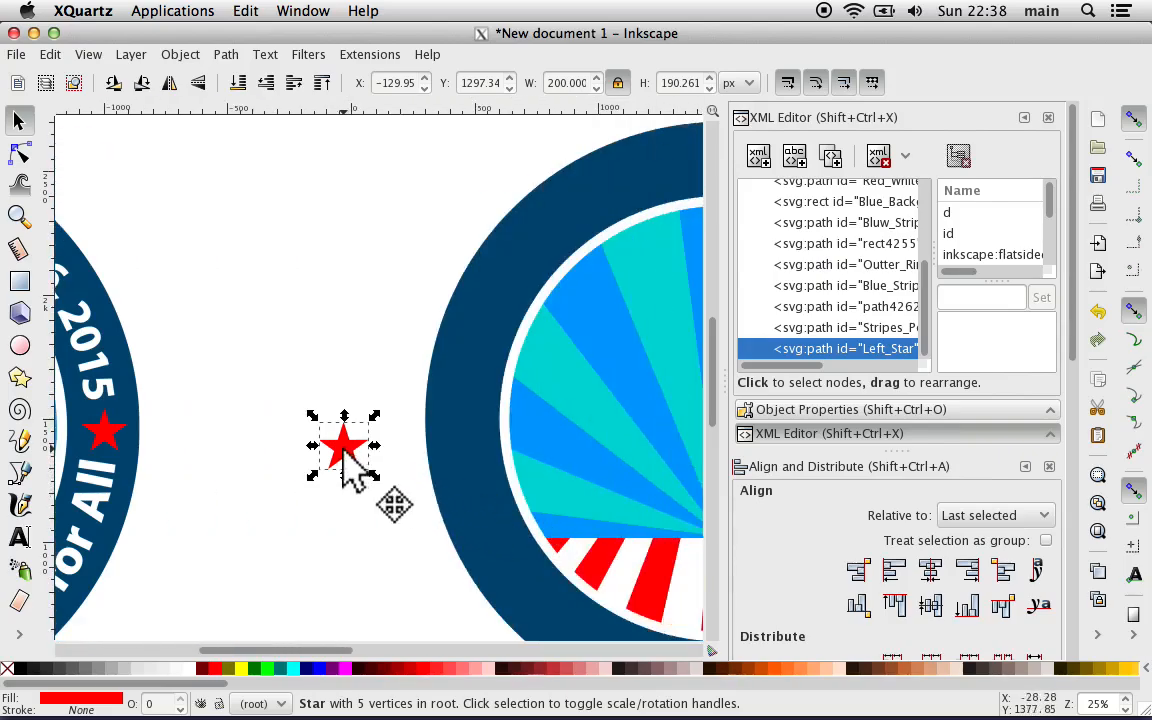
drag(347, 453, 468, 425)
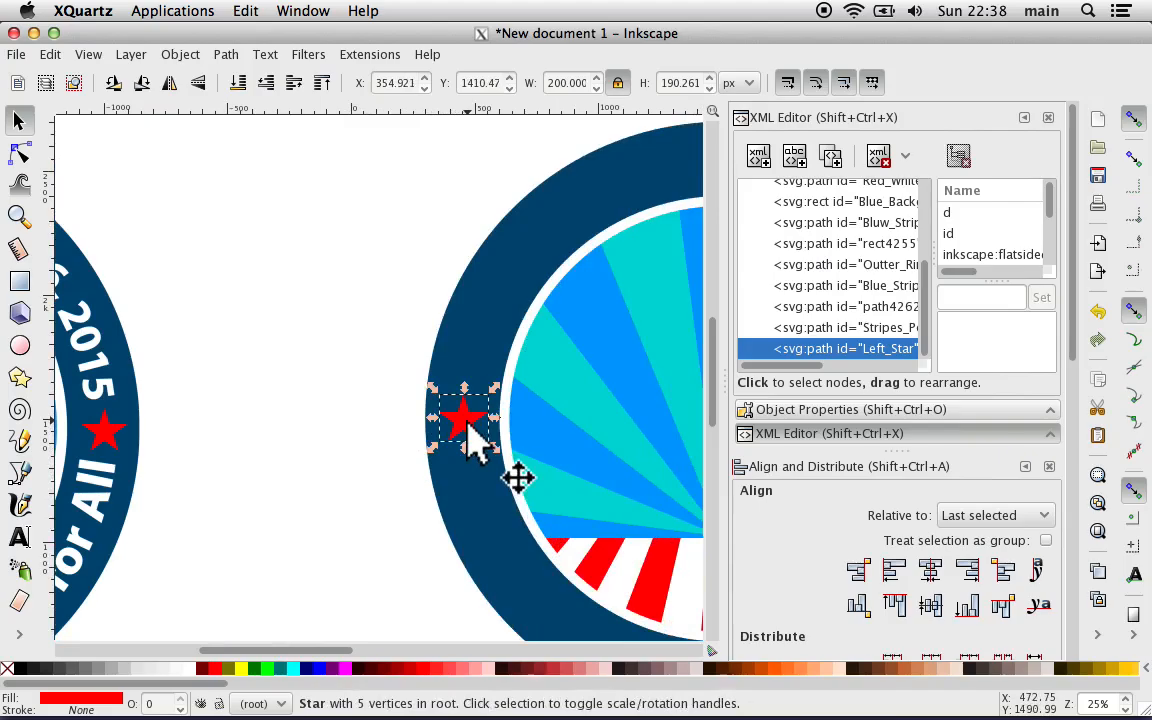
Step: Center the Left Star on the horizontal axis relative to the page
key(plus)
key(plus)
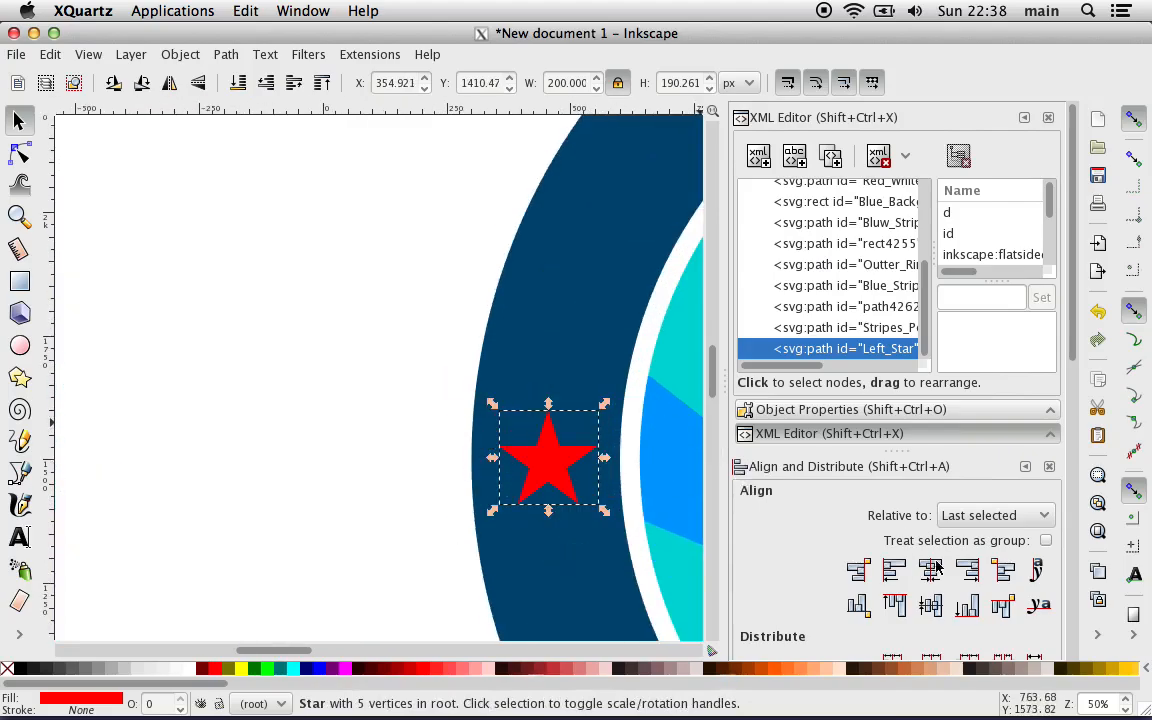
click(966, 515)
click(973, 615)
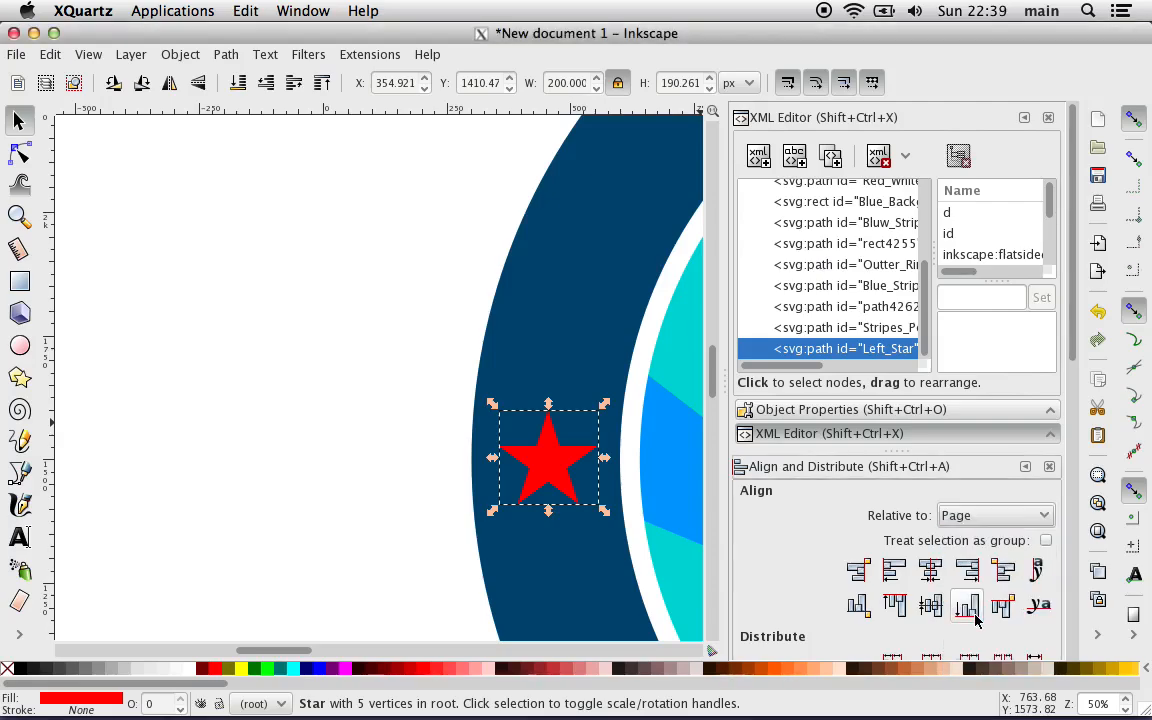
click(929, 608)
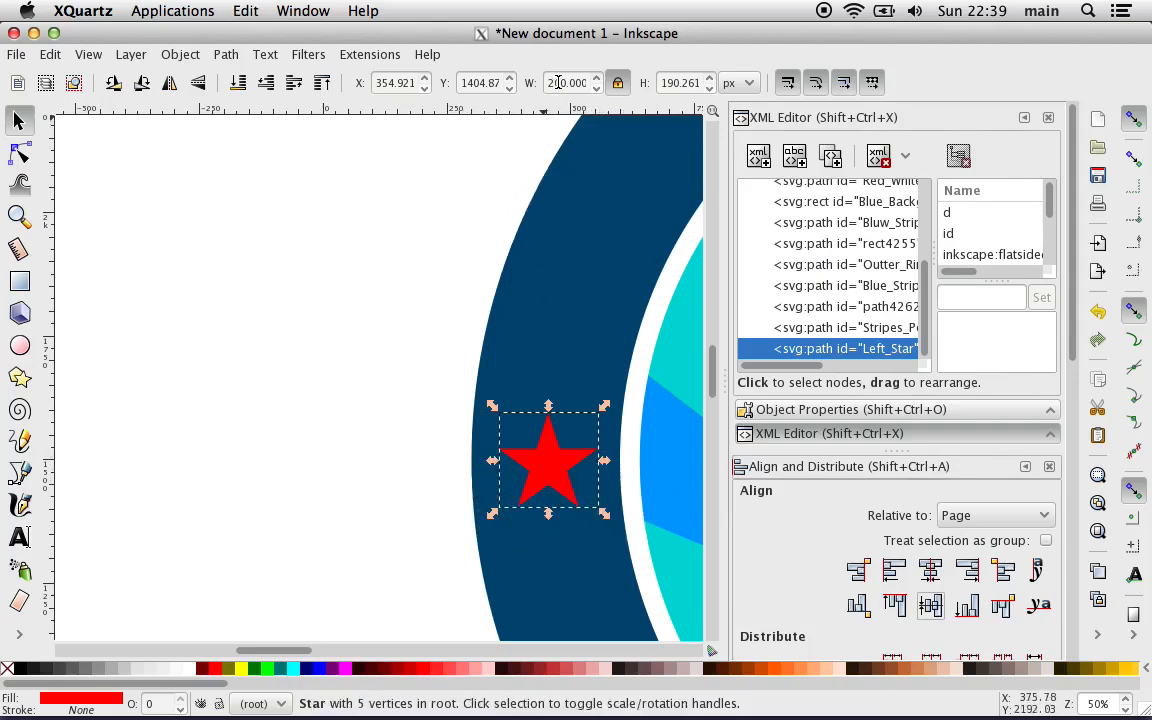
Step: Set the Left Star's X coordinate to 350 px
click(393, 86)
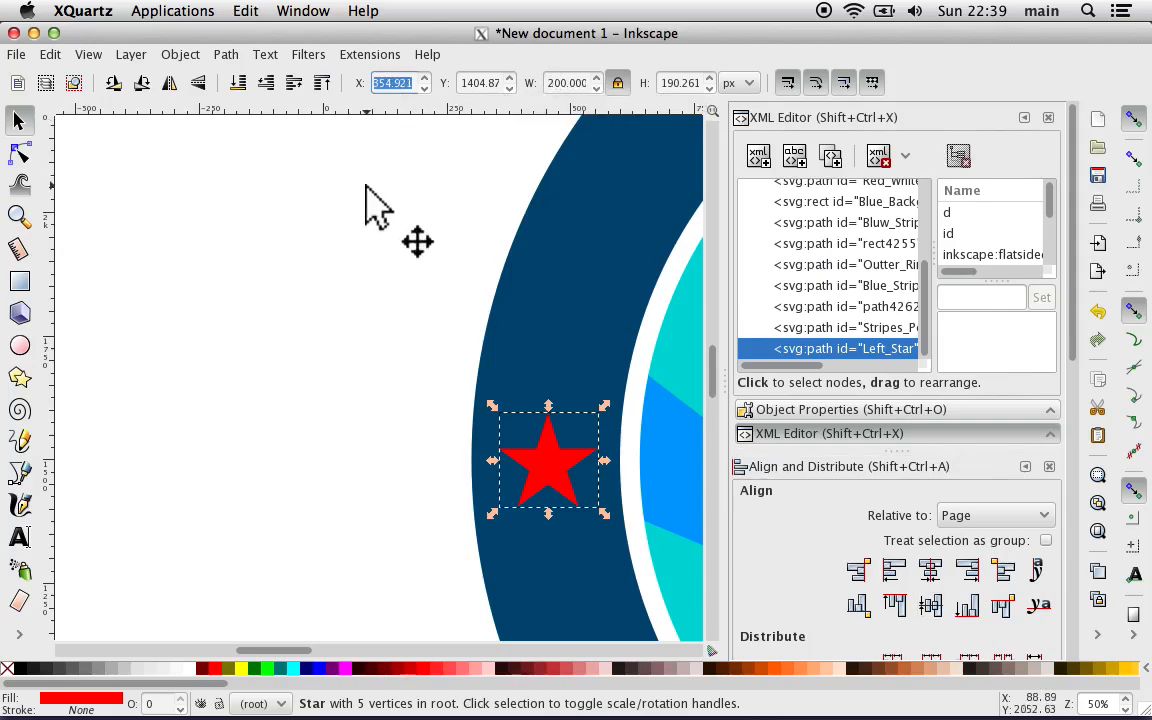
text(350)
key(Return)
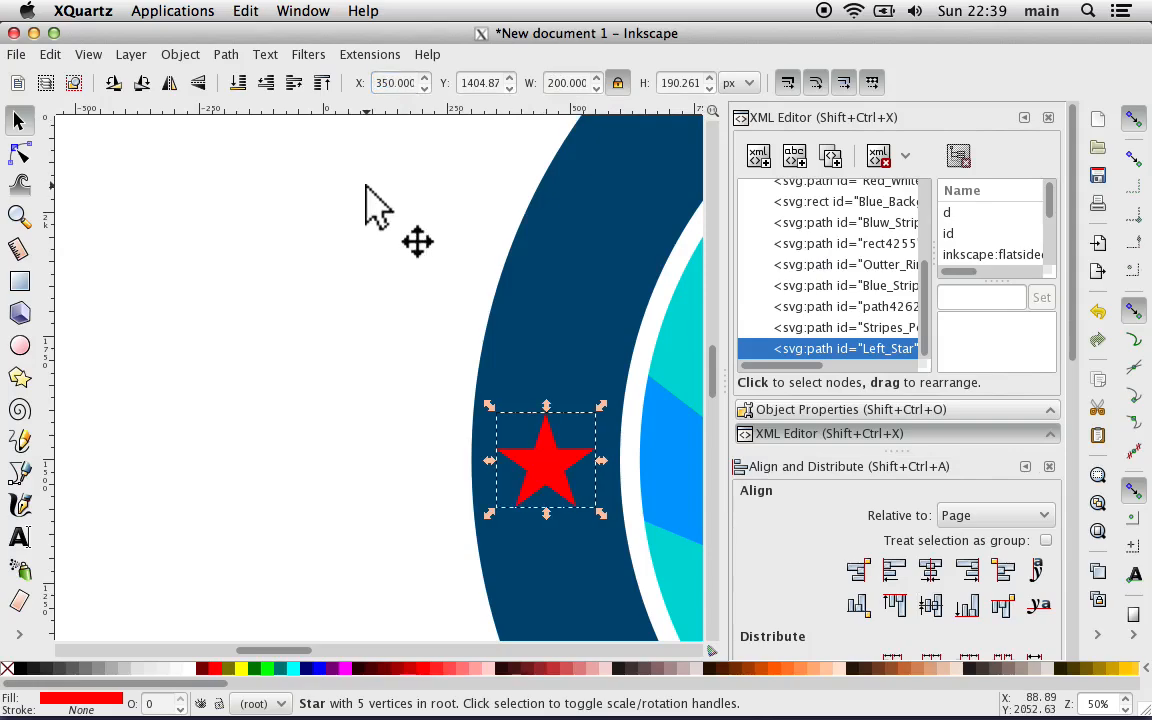
click(358, 253)
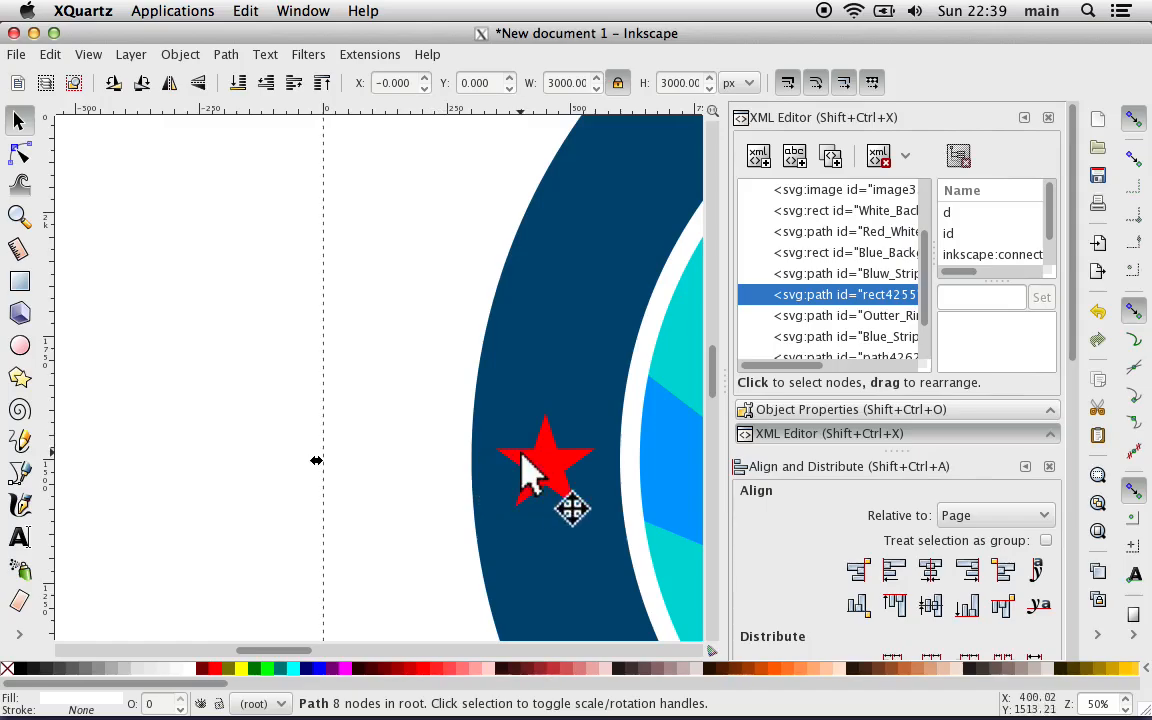
Step: Duplicate the Left Star and move the copy onto the right side of the dark blue ring, at about X 2459, Y 1371 px
scroll(523, 452, down, 3)
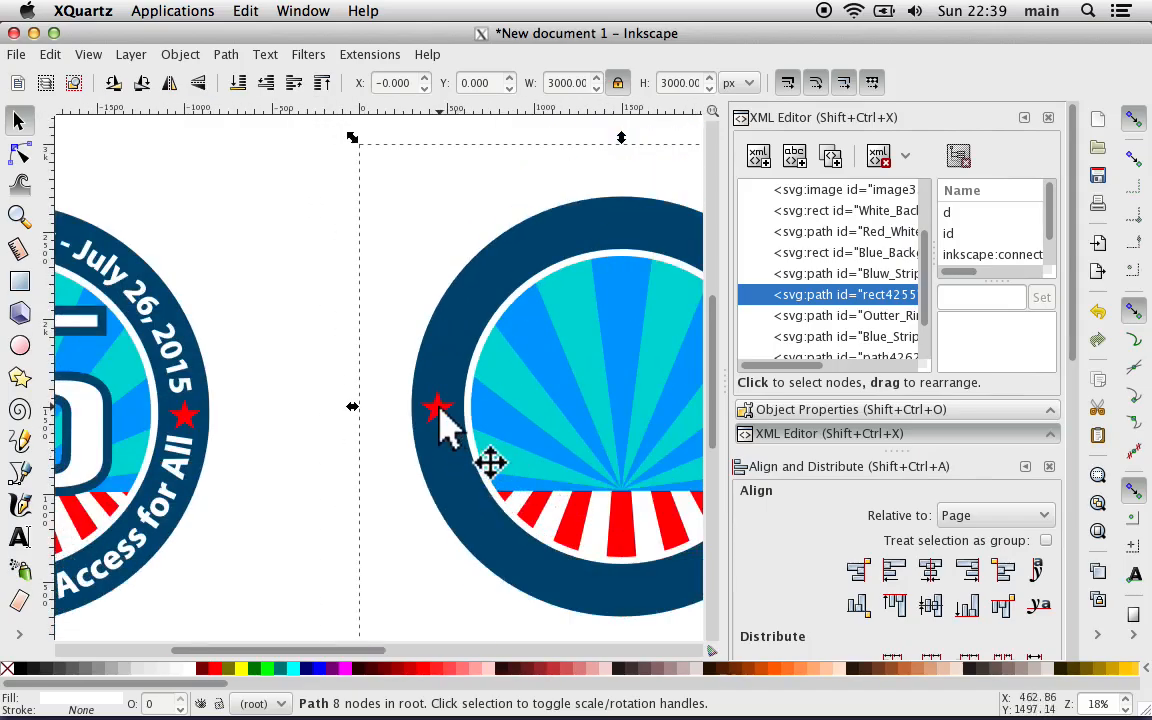
click(439, 407)
right_click(438, 406)
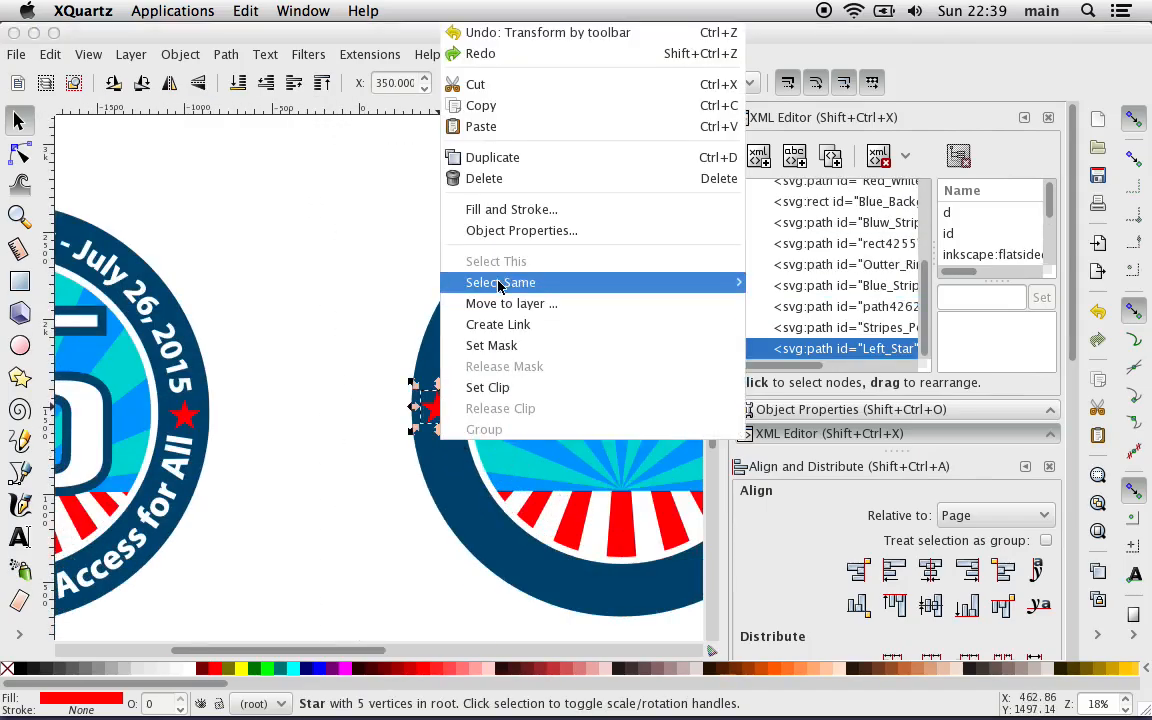
click(521, 157)
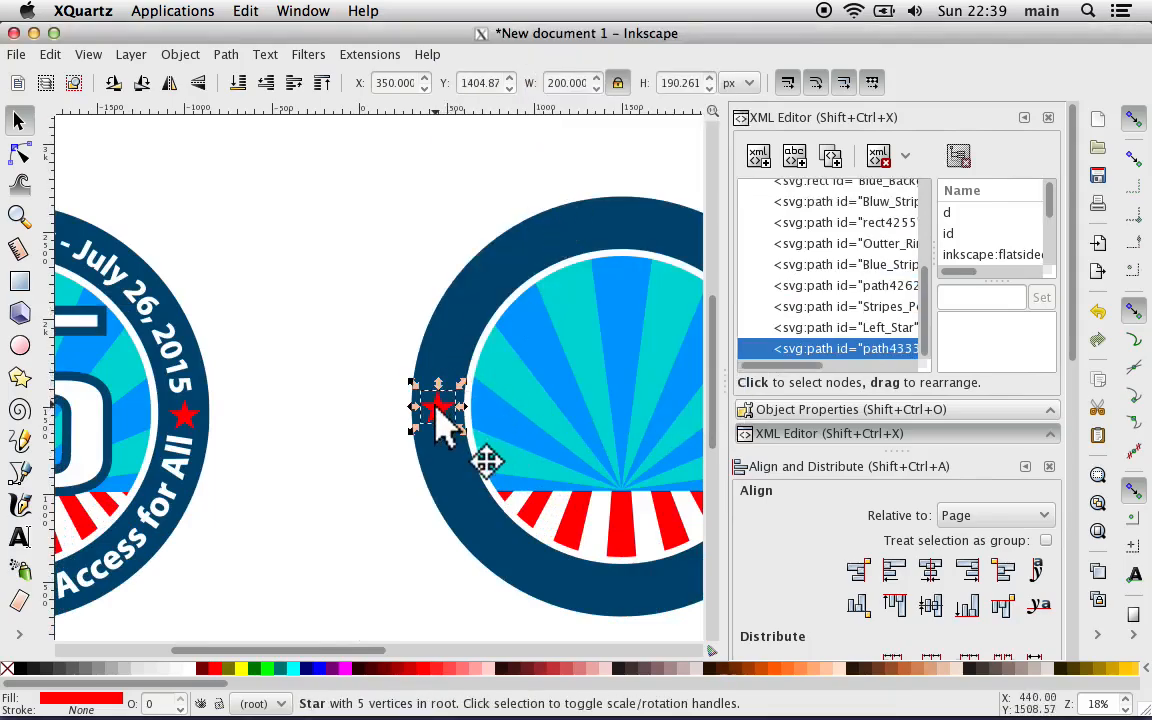
drag(442, 417, 735, 420)
drag(714, 399, 690, 418)
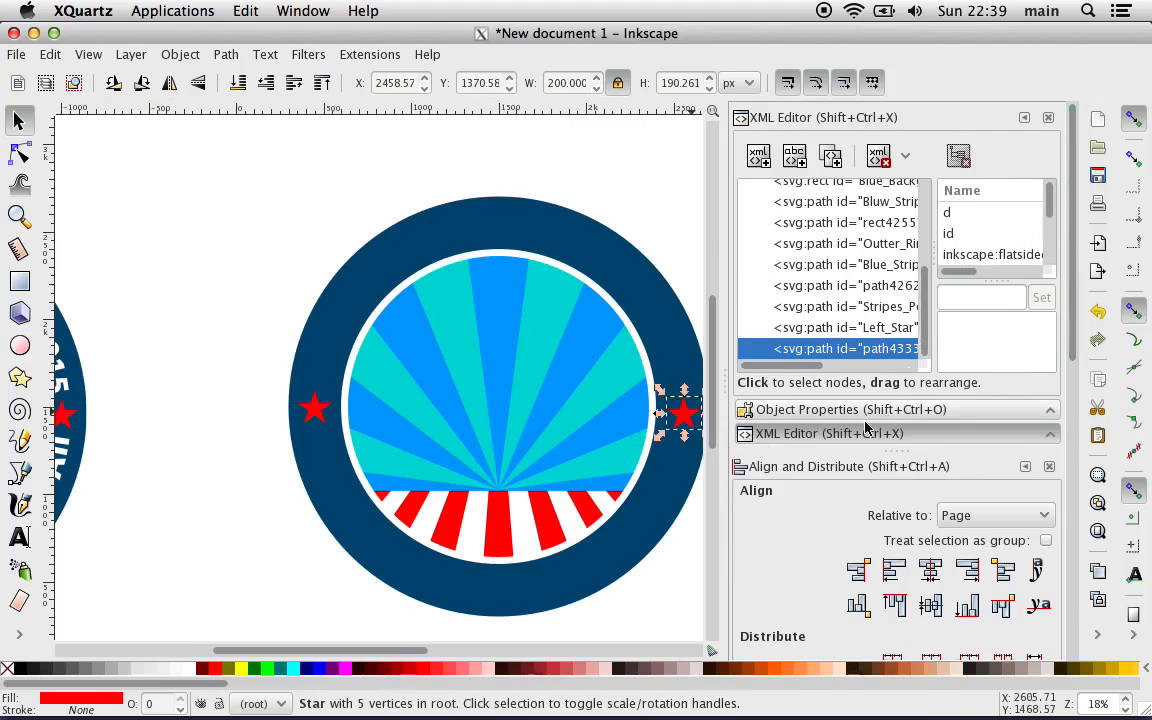
Step: Set the duplicate star's ID to "Right Star" and center it on the horizontal axis relative to the page
click(822, 437)
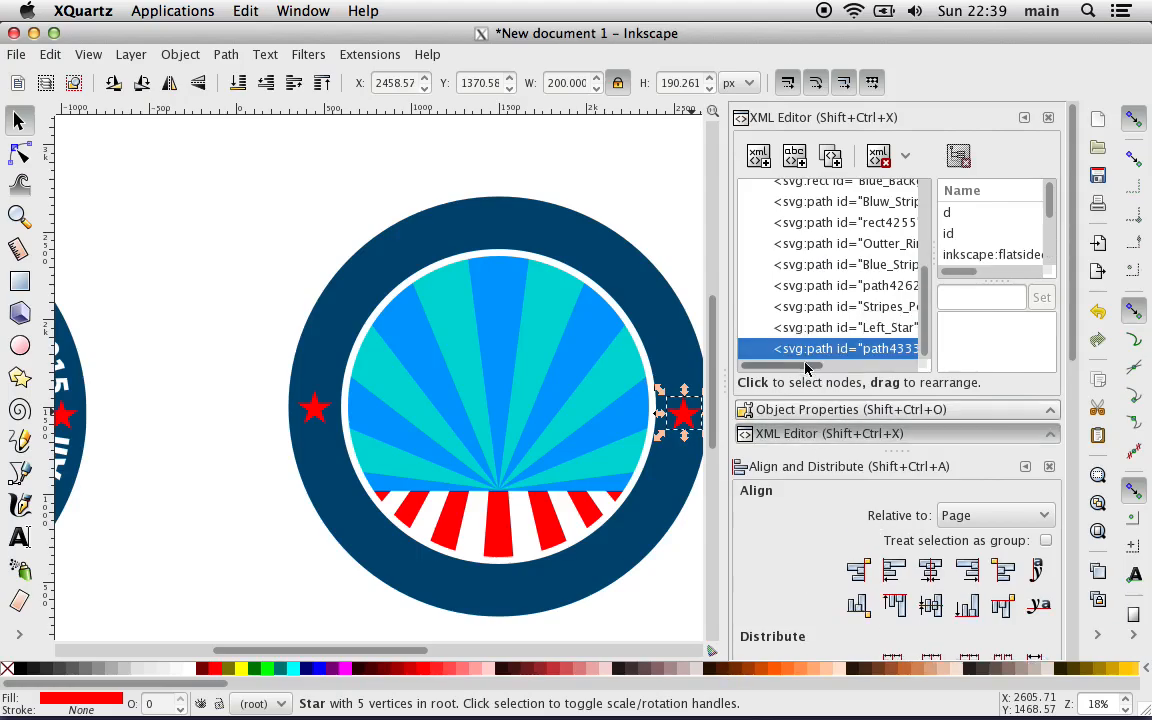
click(805, 411)
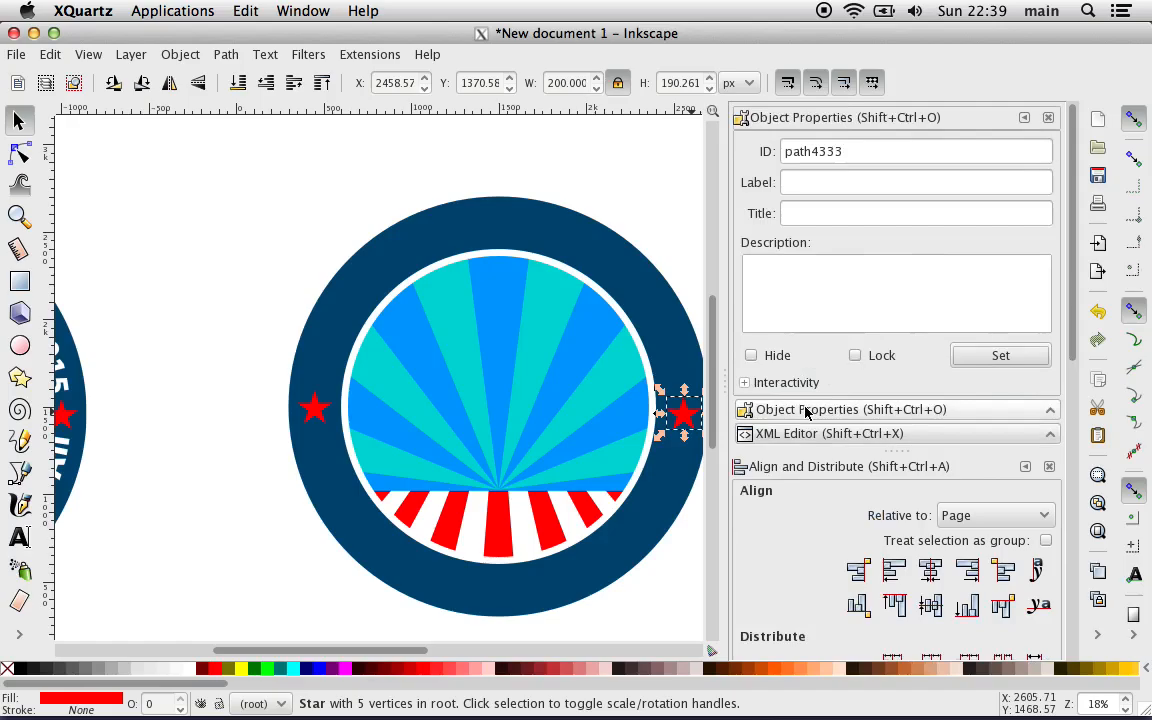
double_click(810, 152)
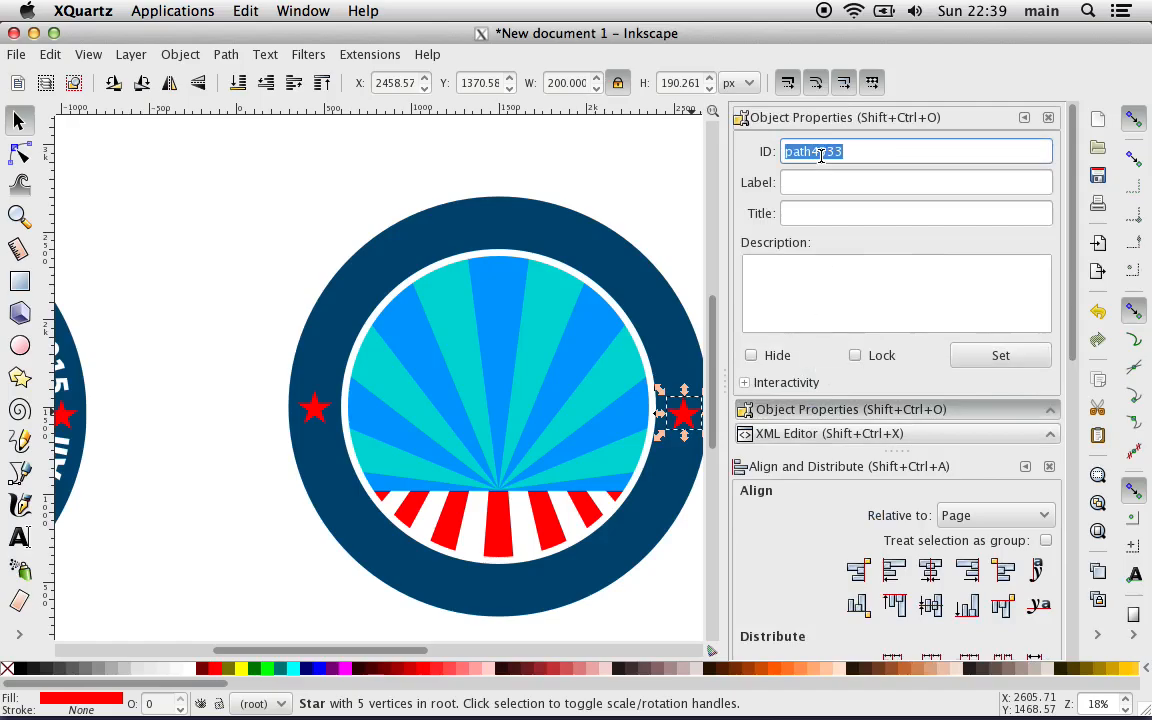
text(Right Star)
click(1001, 356)
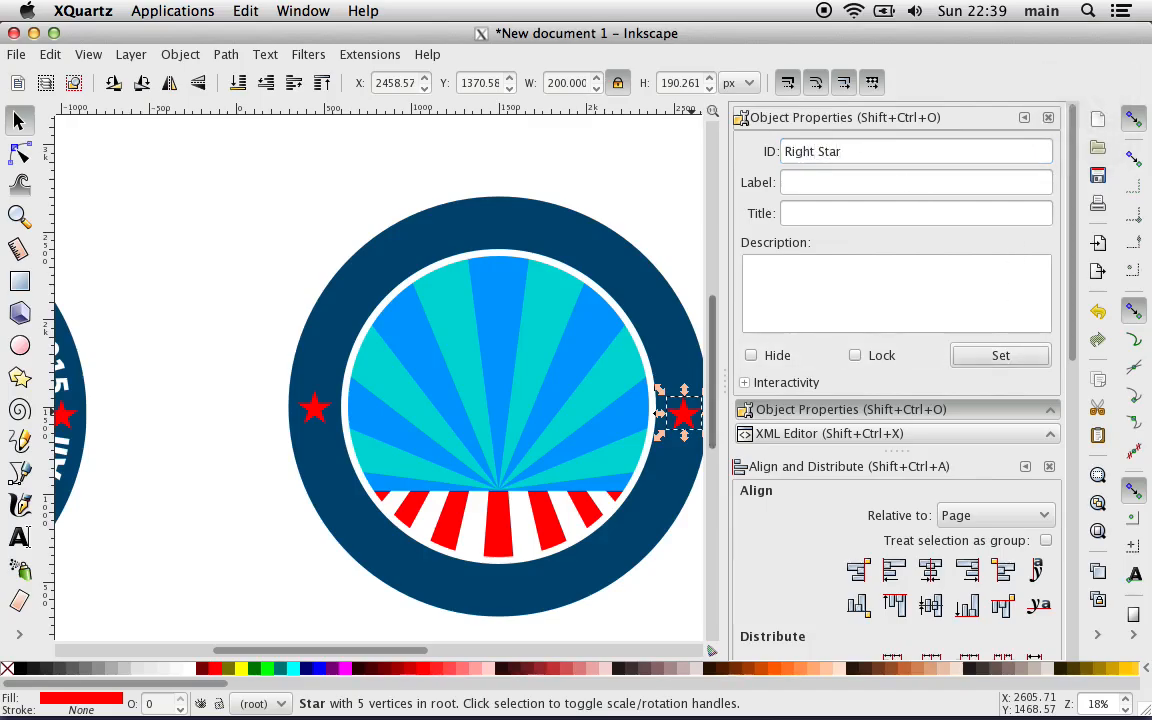
click(937, 610)
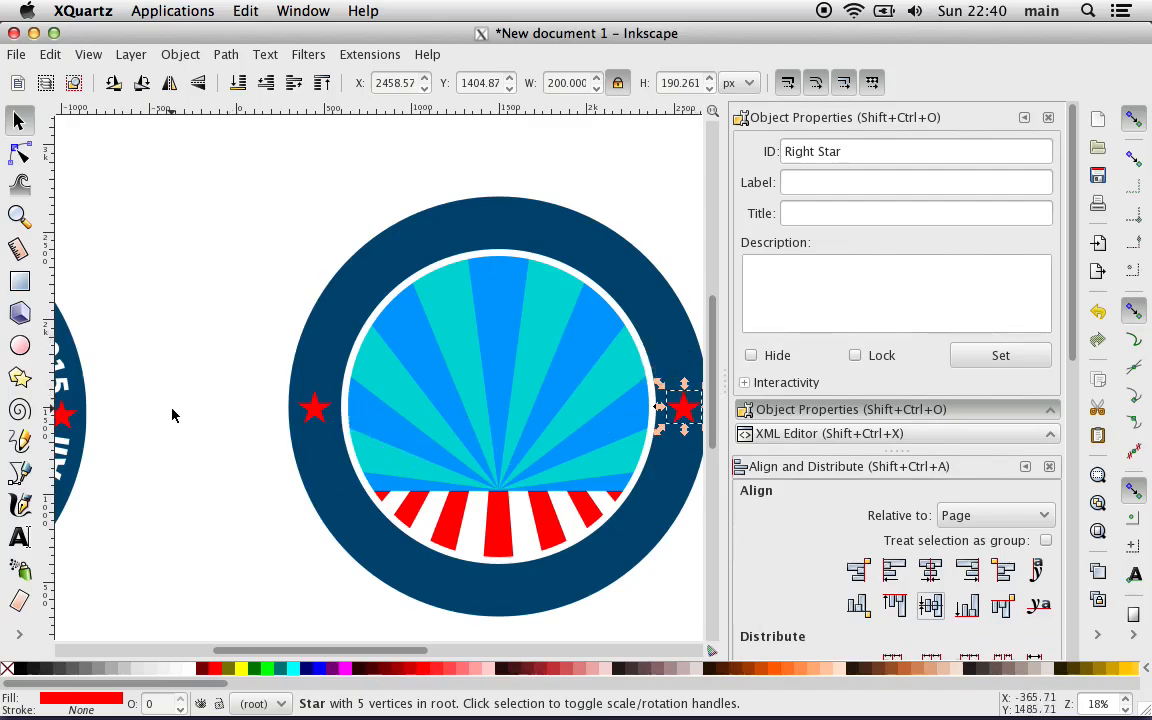
Step: Set the Right Star's X coordinate to 2450 px
scroll(236, 412, right, 6)
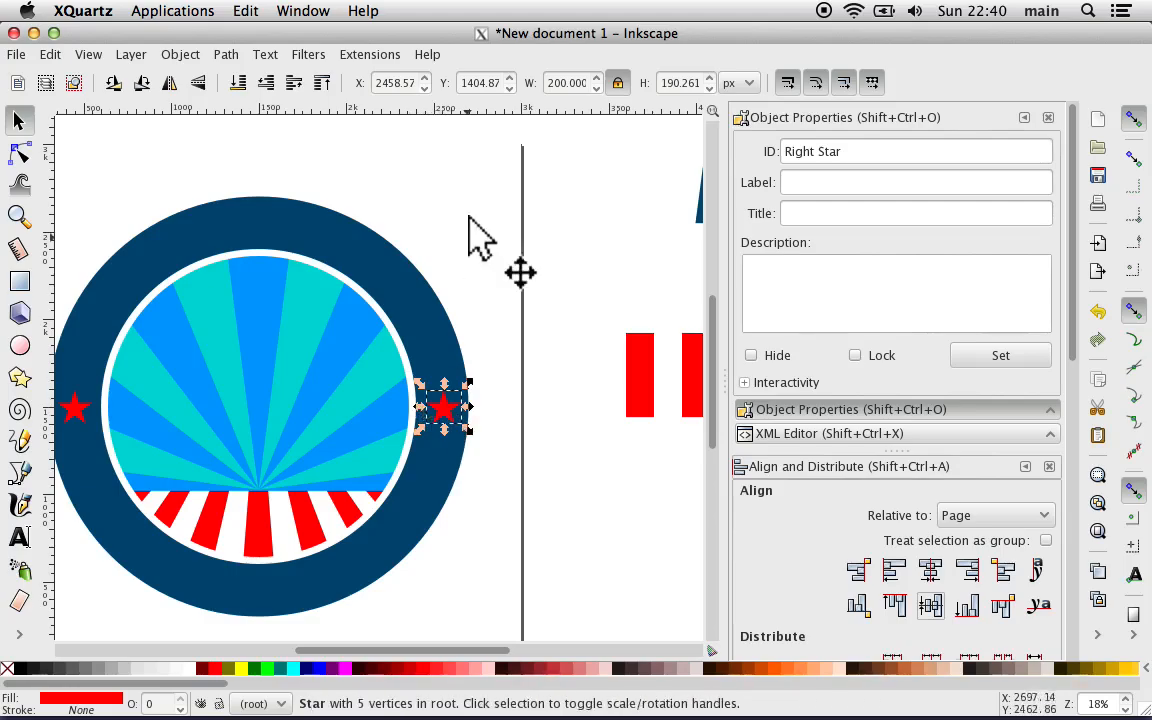
click(573, 83)
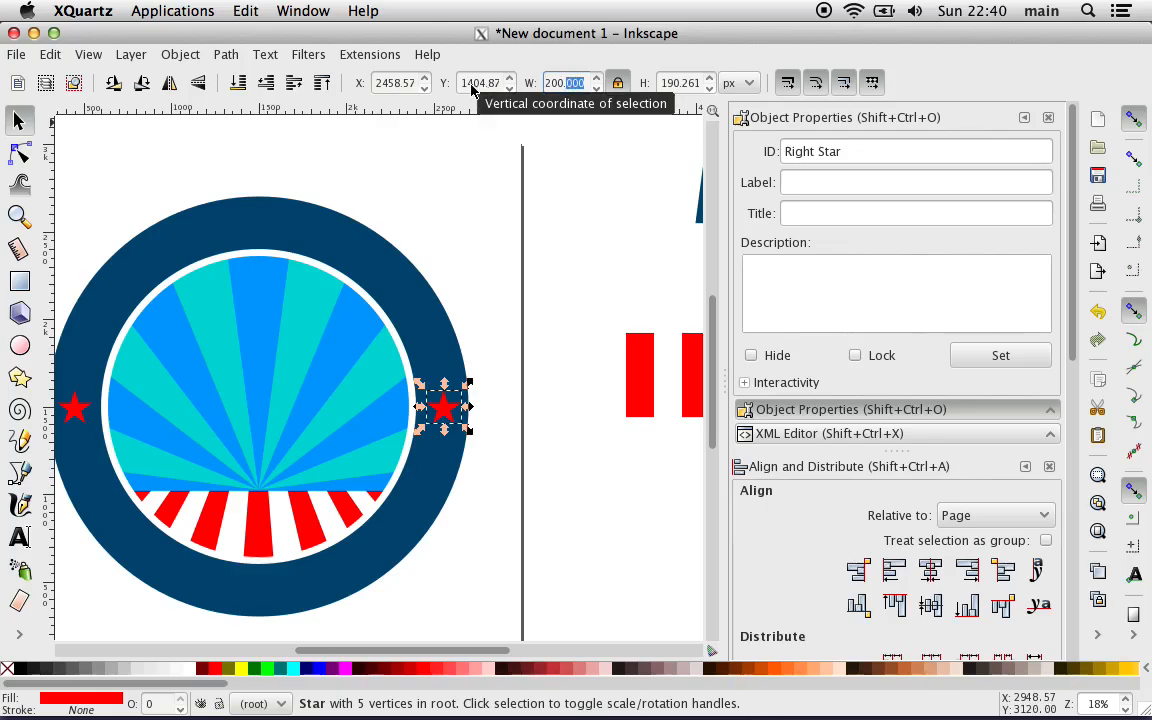
double_click(394, 83)
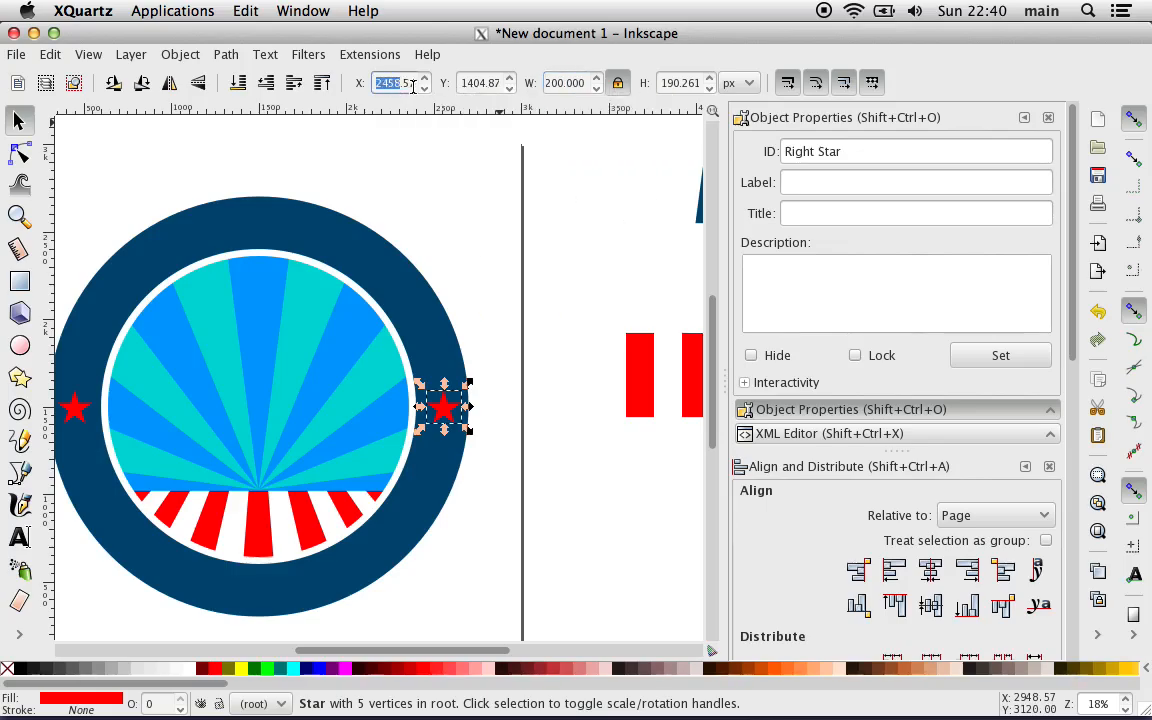
click(413, 87)
key(Left)
key(Right)
key(Right)
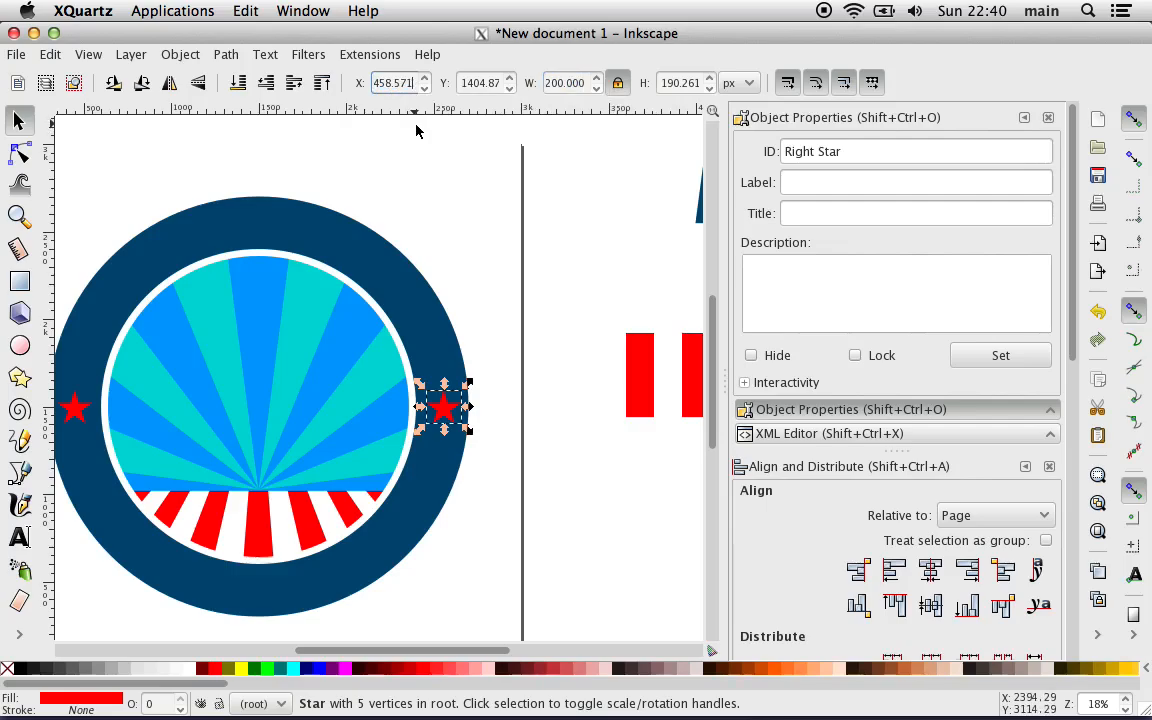
key(BackSpace)
key(BackSpace)
key(BackSpace)
key(BackSpace)
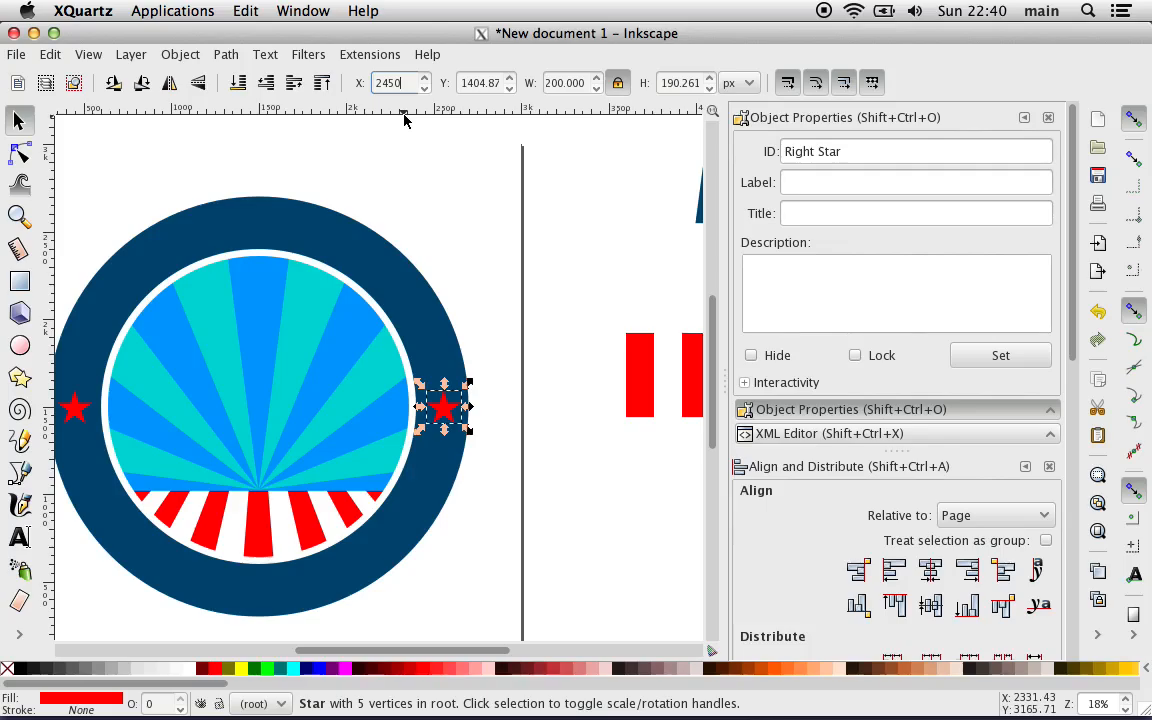
key(Return)
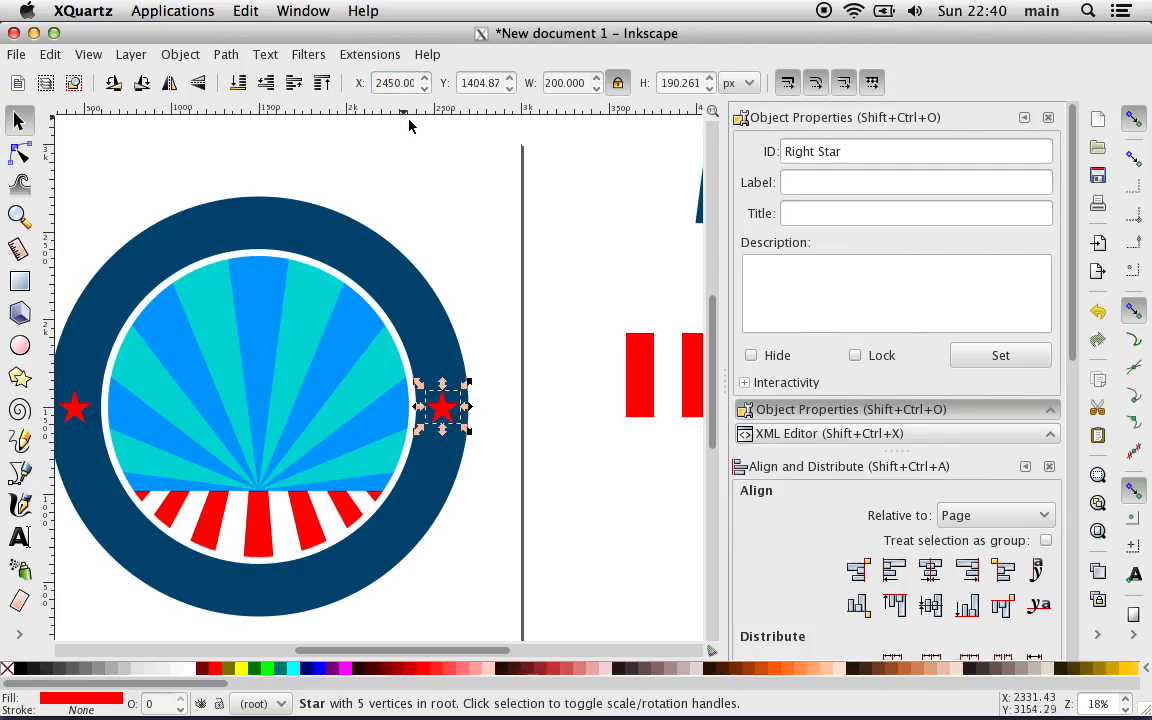
Step: Group the left and right red stars together with the dark blue outer ring
key(plus)
key(plus)
key(plus)
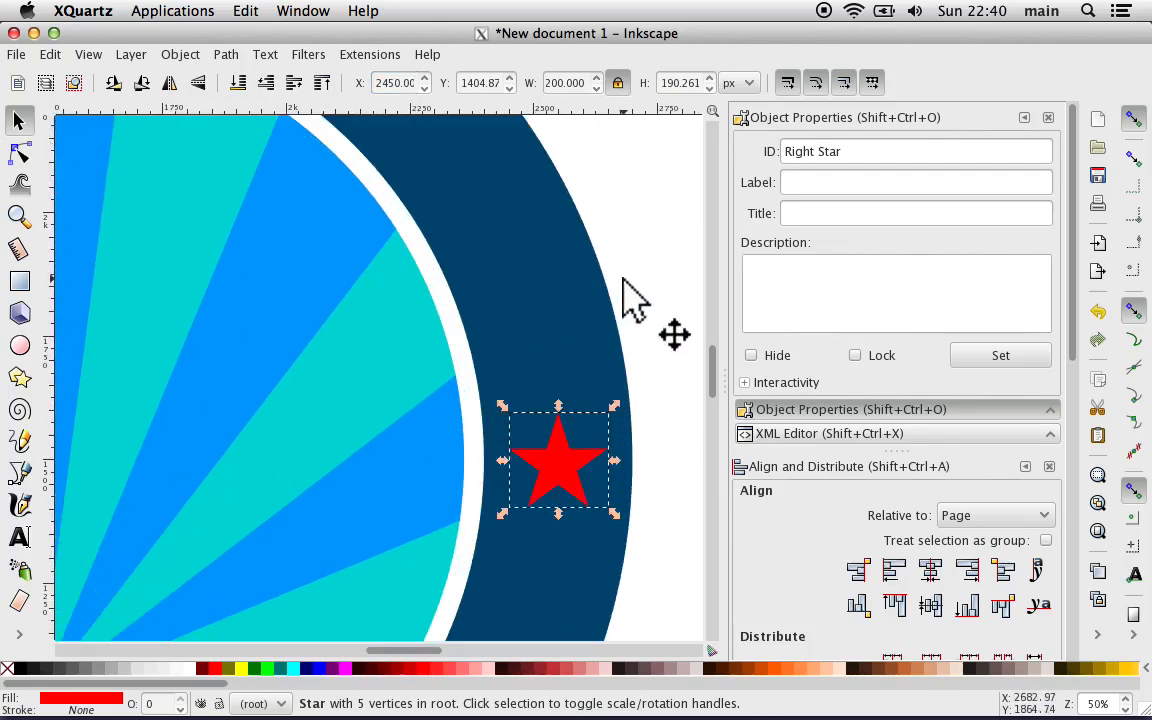
click(625, 300)
key(minus)
key(minus)
key(minus)
key(minus)
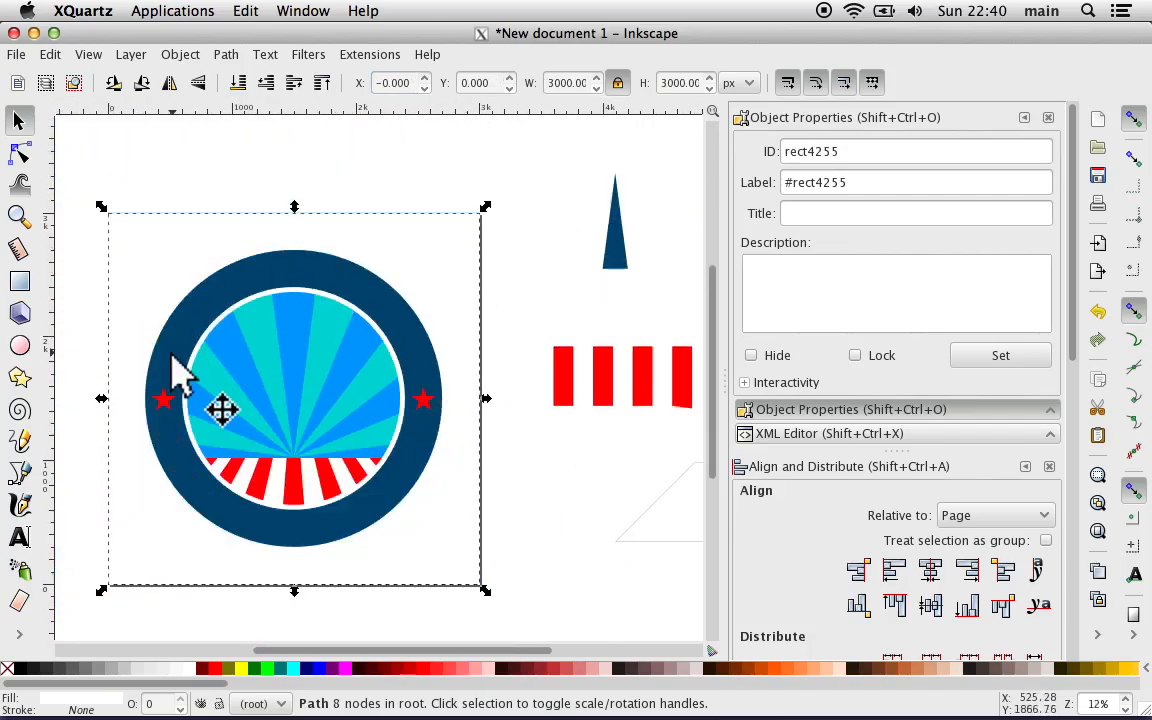
click(165, 400)
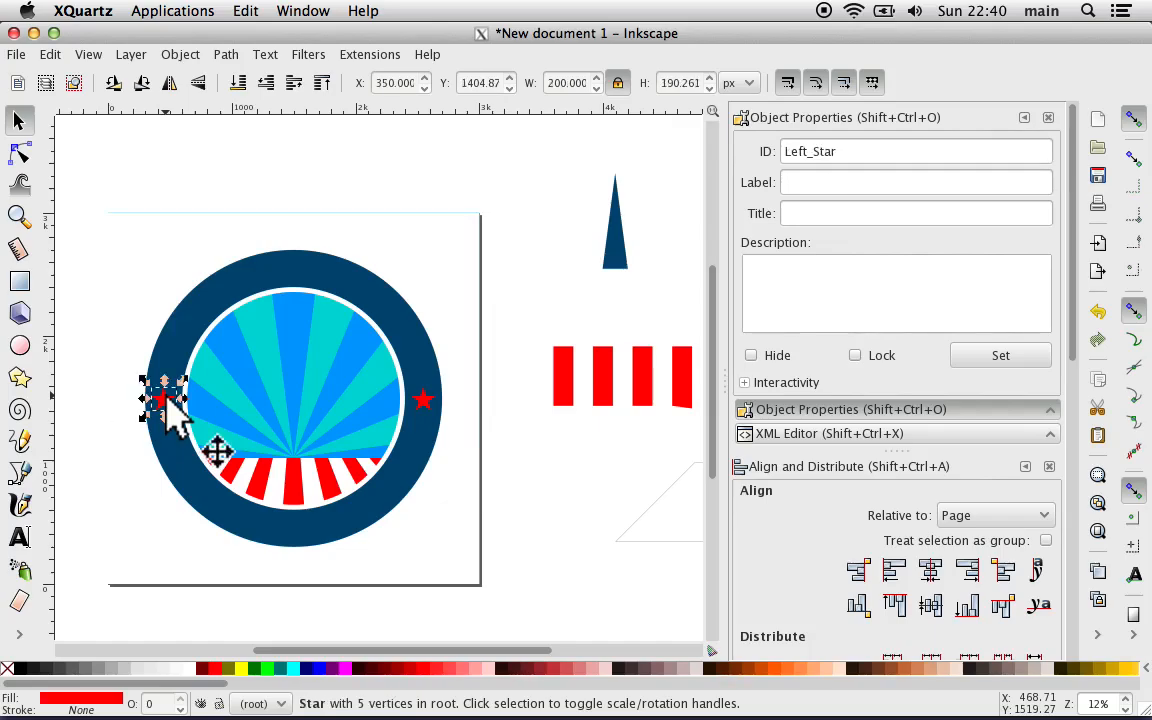
shift+click(421, 404)
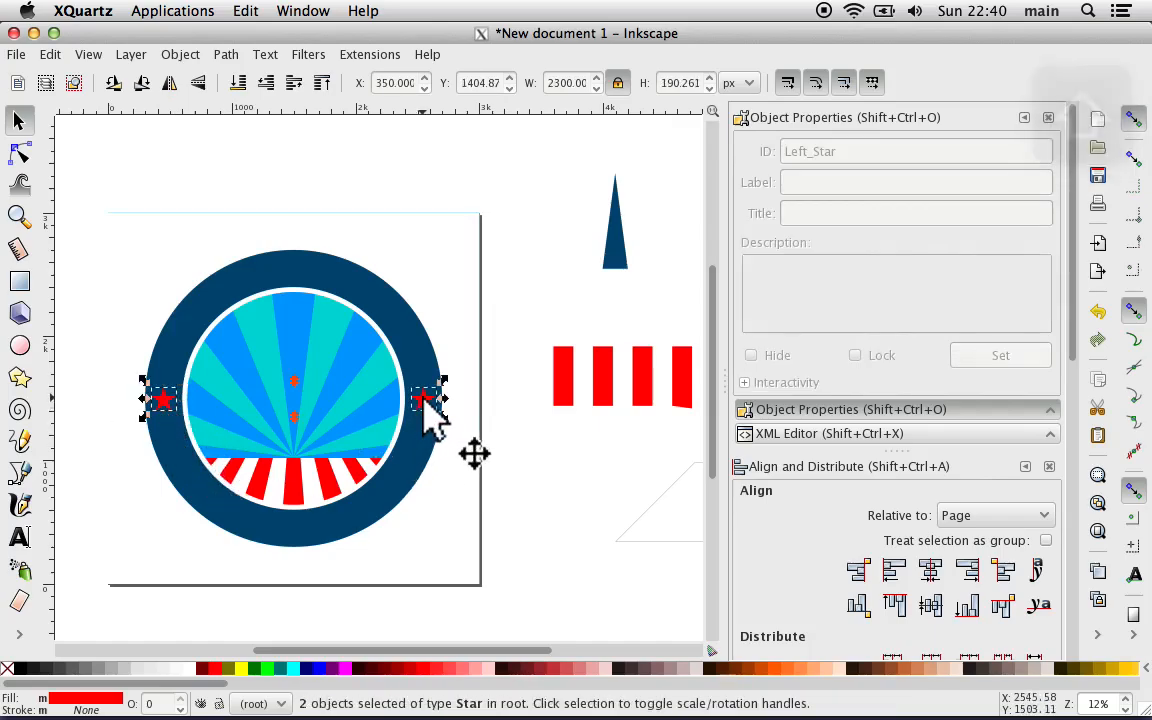
shift+click(411, 455)
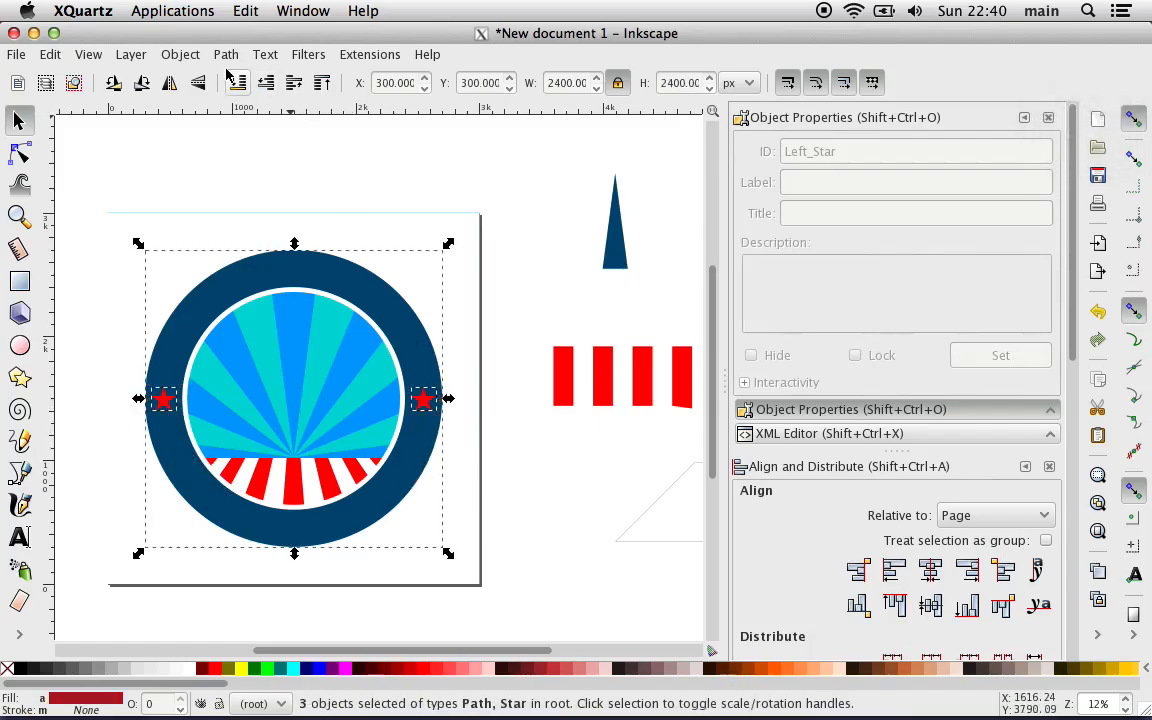
click(180, 55)
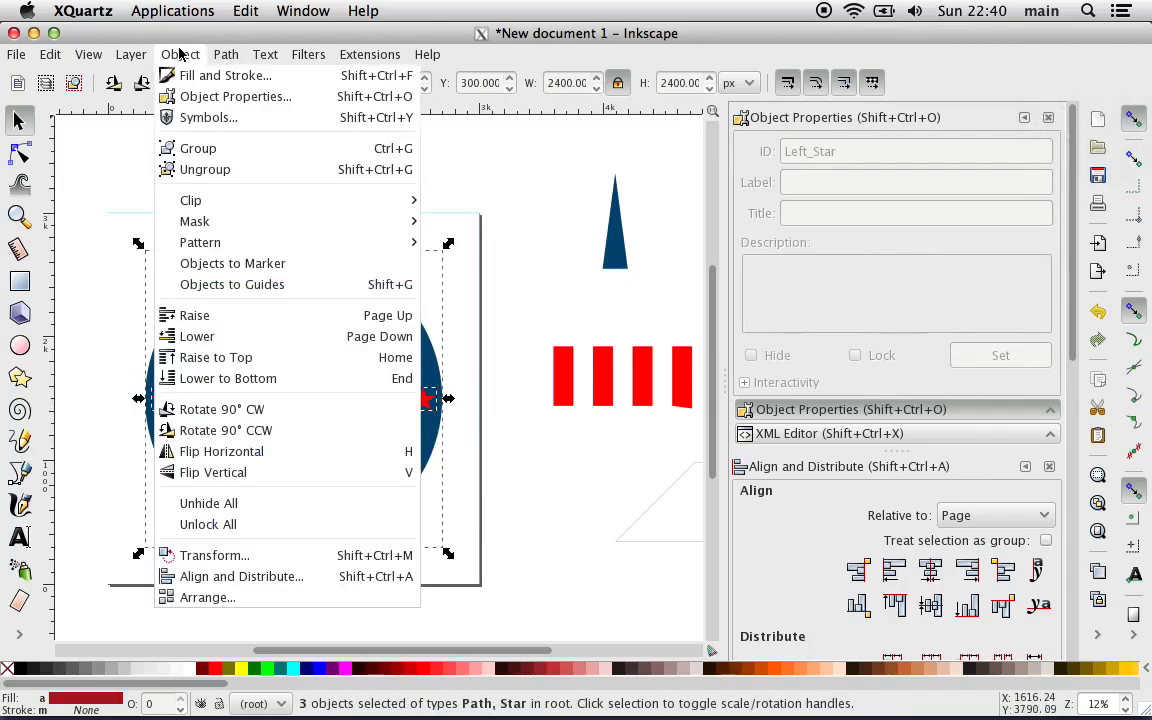
click(197, 148)
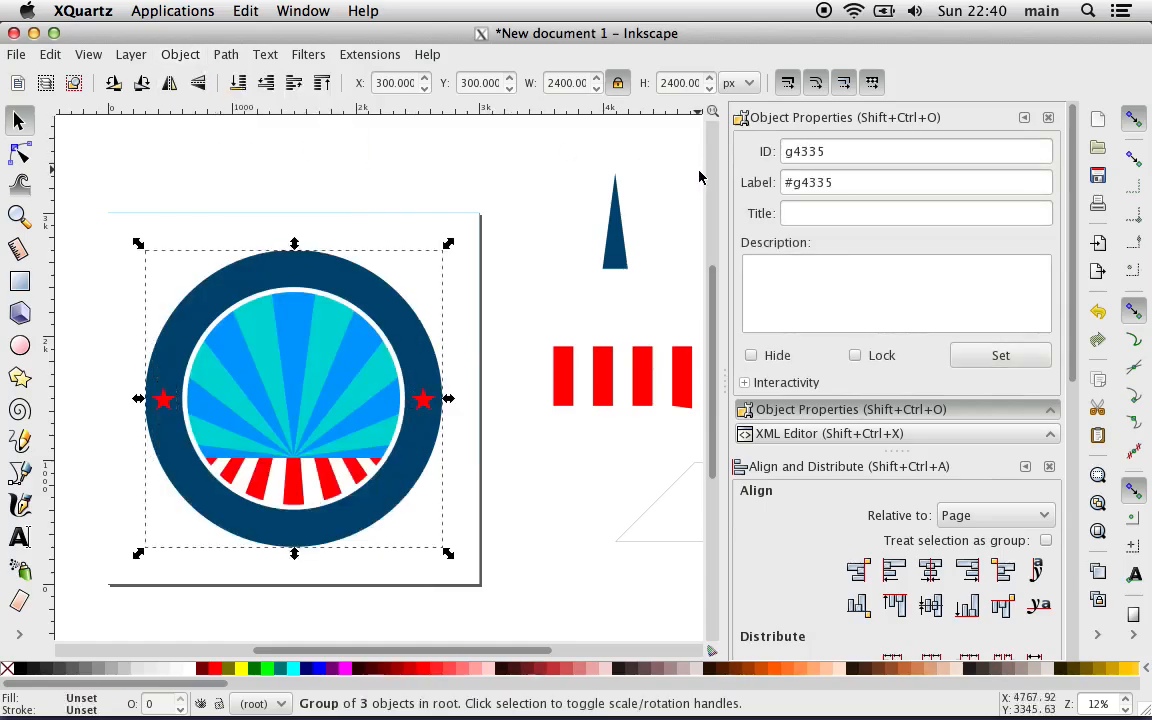
Step: Clear the new group's label and set its ID to "Ring Group"
double_click(814, 184)
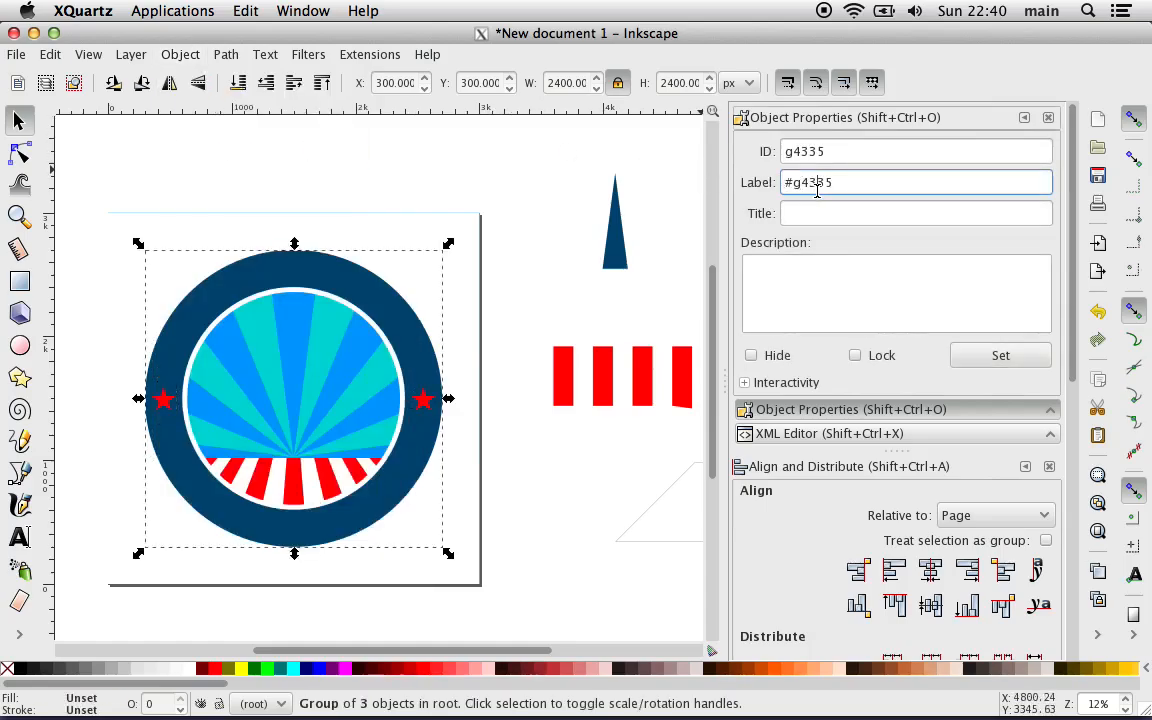
key(BackSpace)
double_click(815, 152)
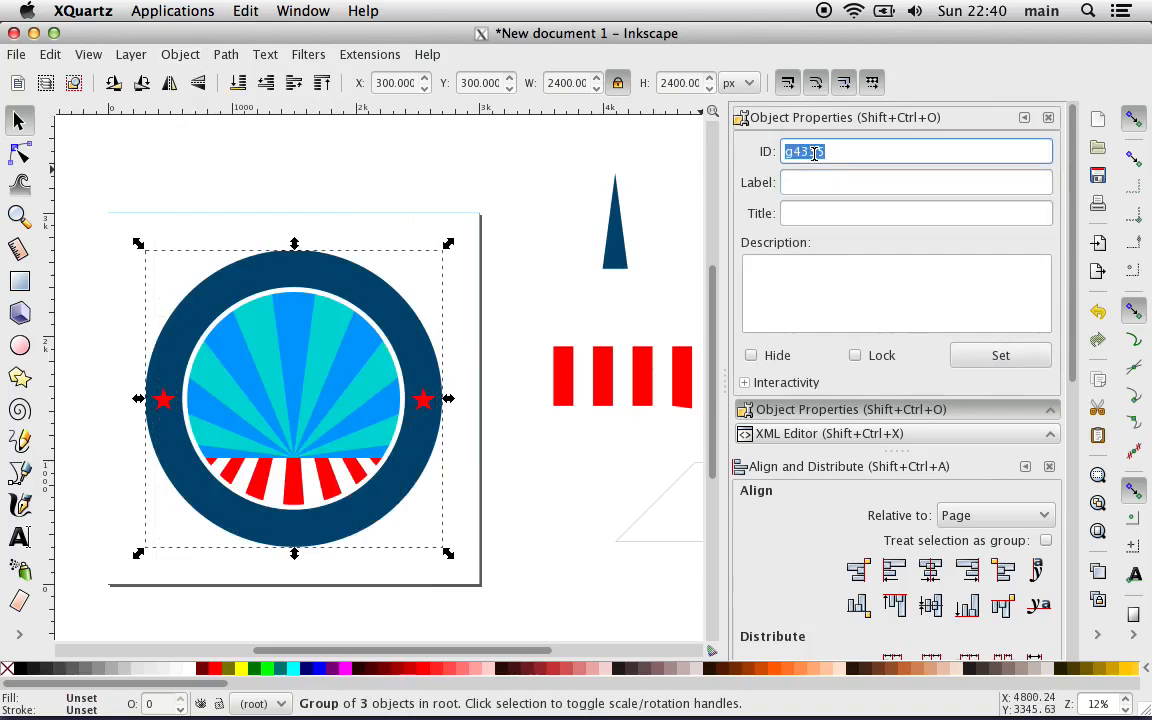
text(Ring Group)
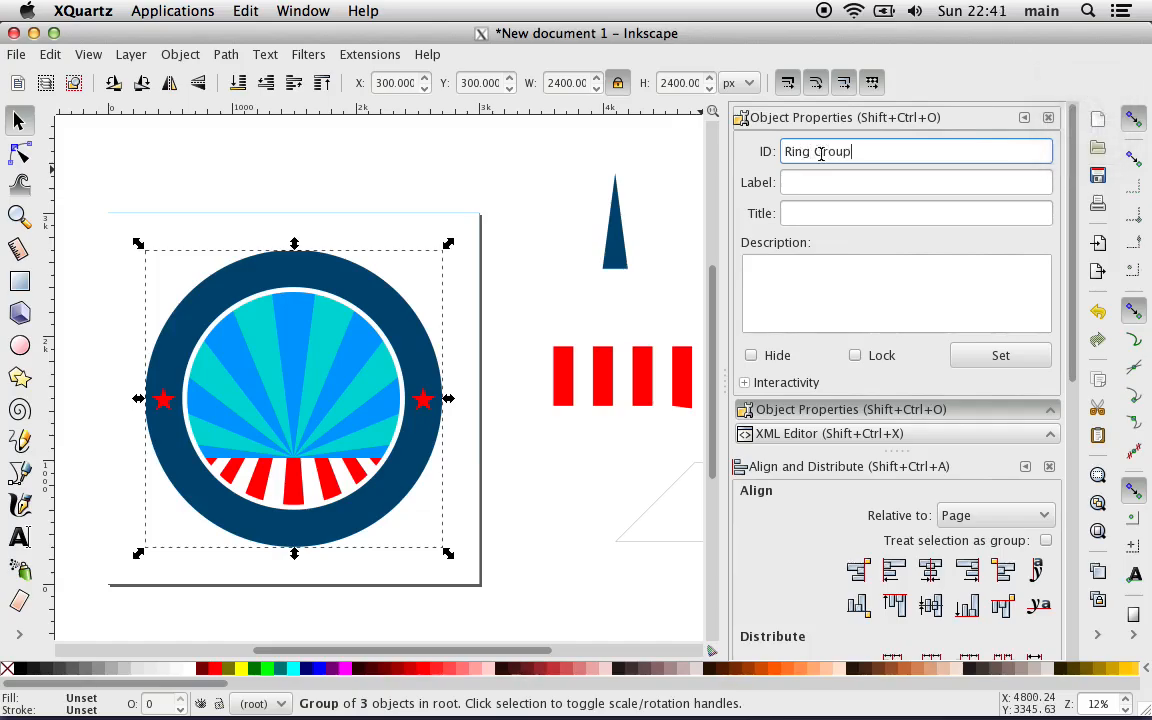
click(994, 362)
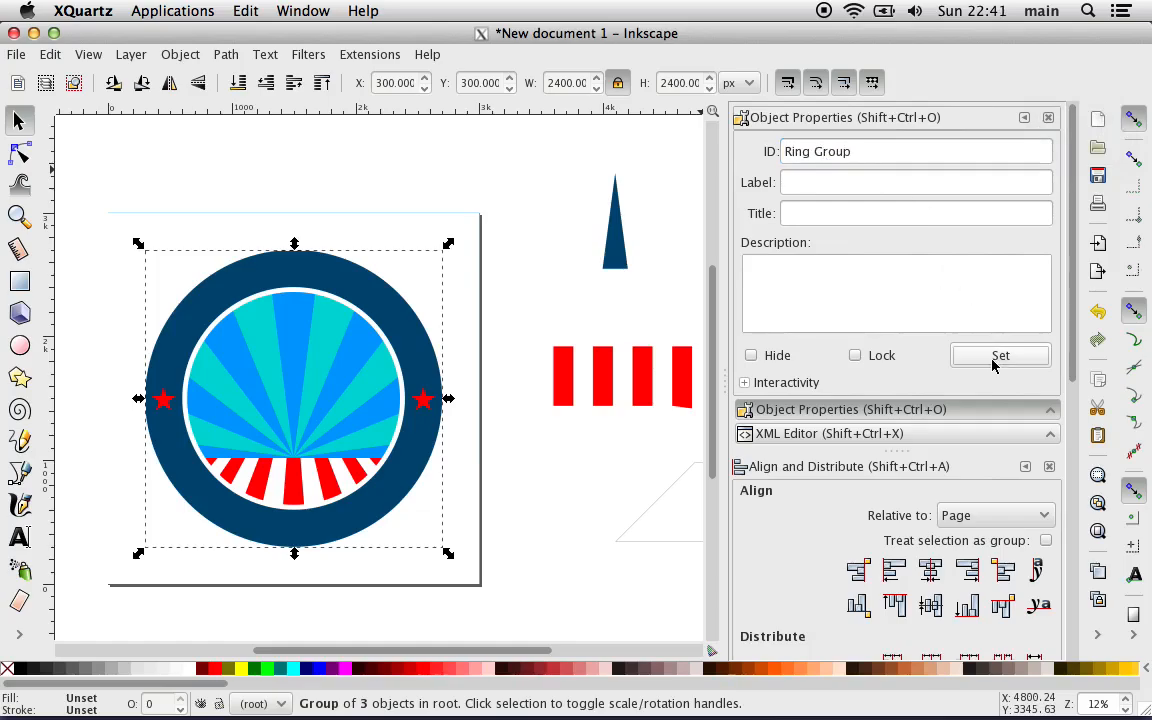
Step: Show the document's XML tree in a wider view and examine the nodes in and around Ring_Group, down to Right_Star
click(866, 433)
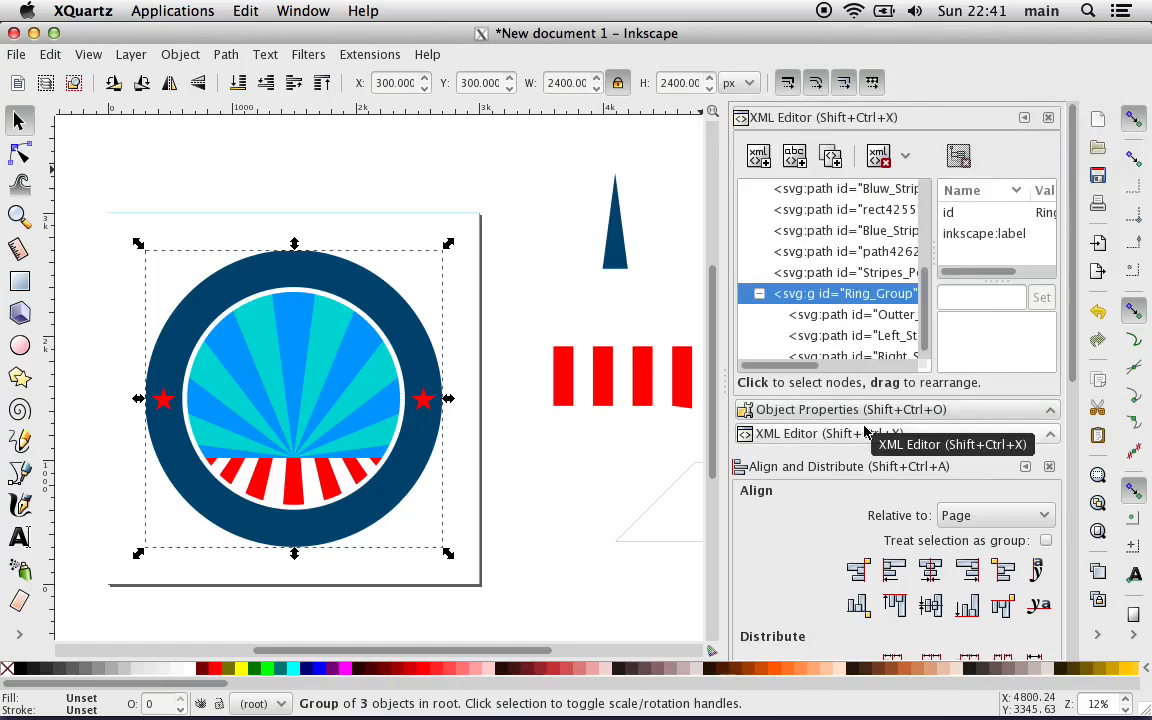
drag(726, 357, 537, 357)
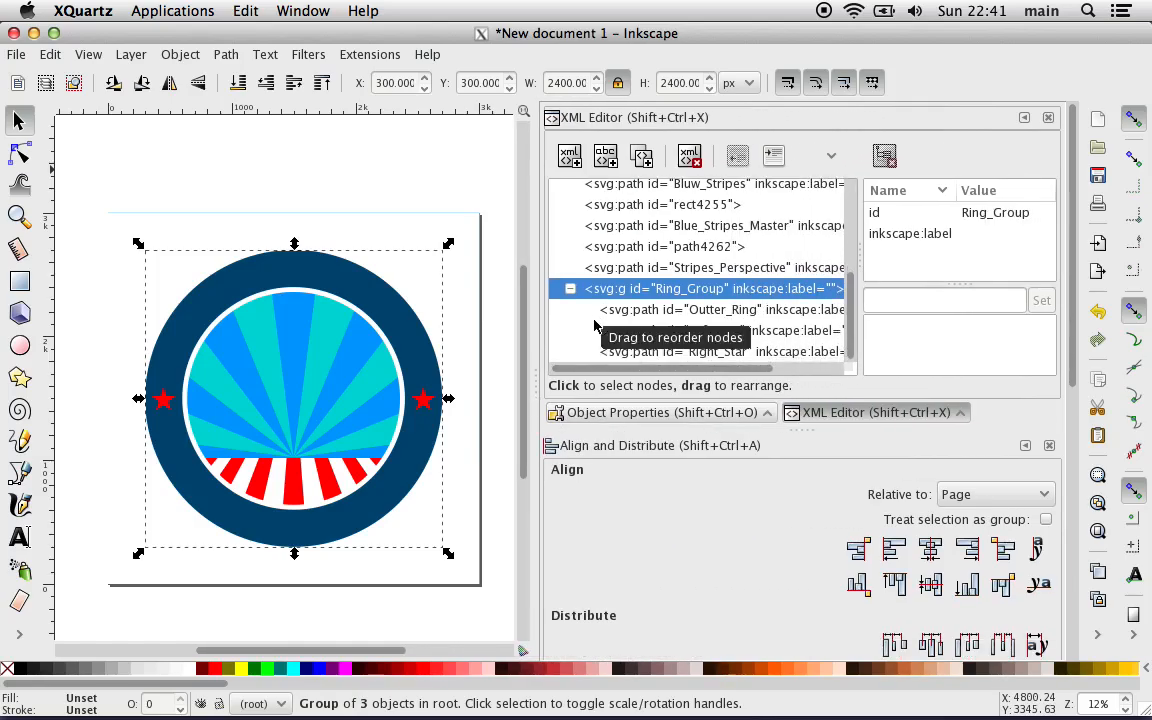
click(634, 273)
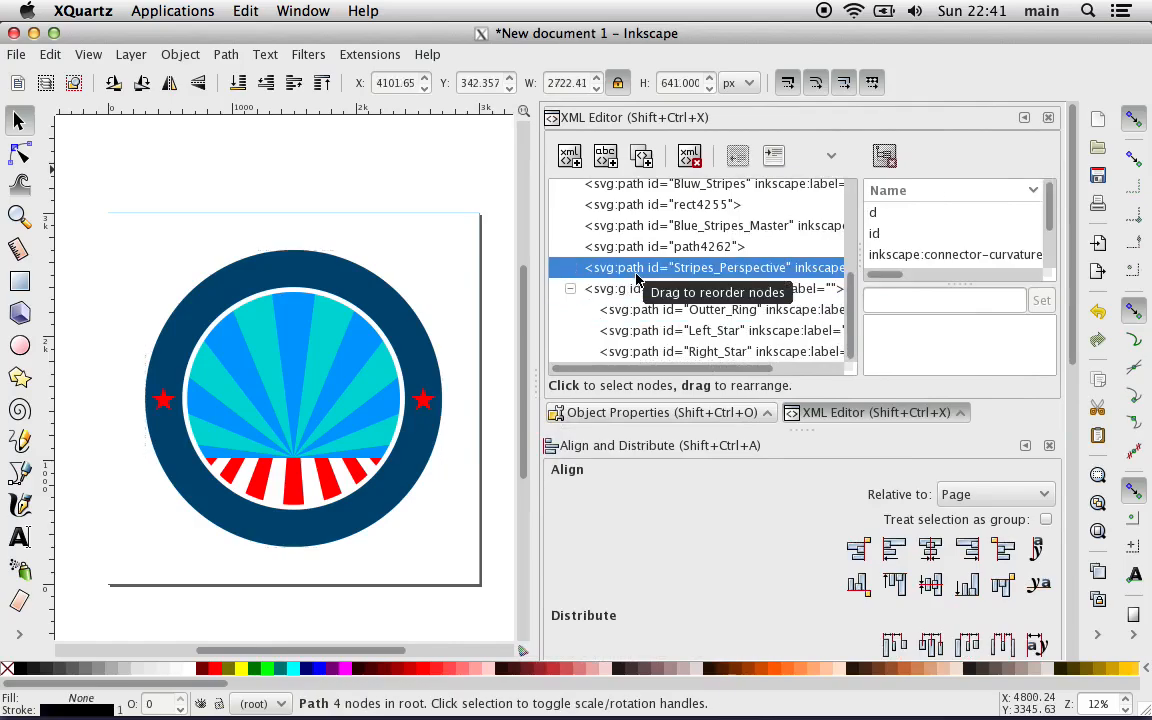
click(627, 290)
click(616, 317)
key(Up)
key(Up)
key(Up)
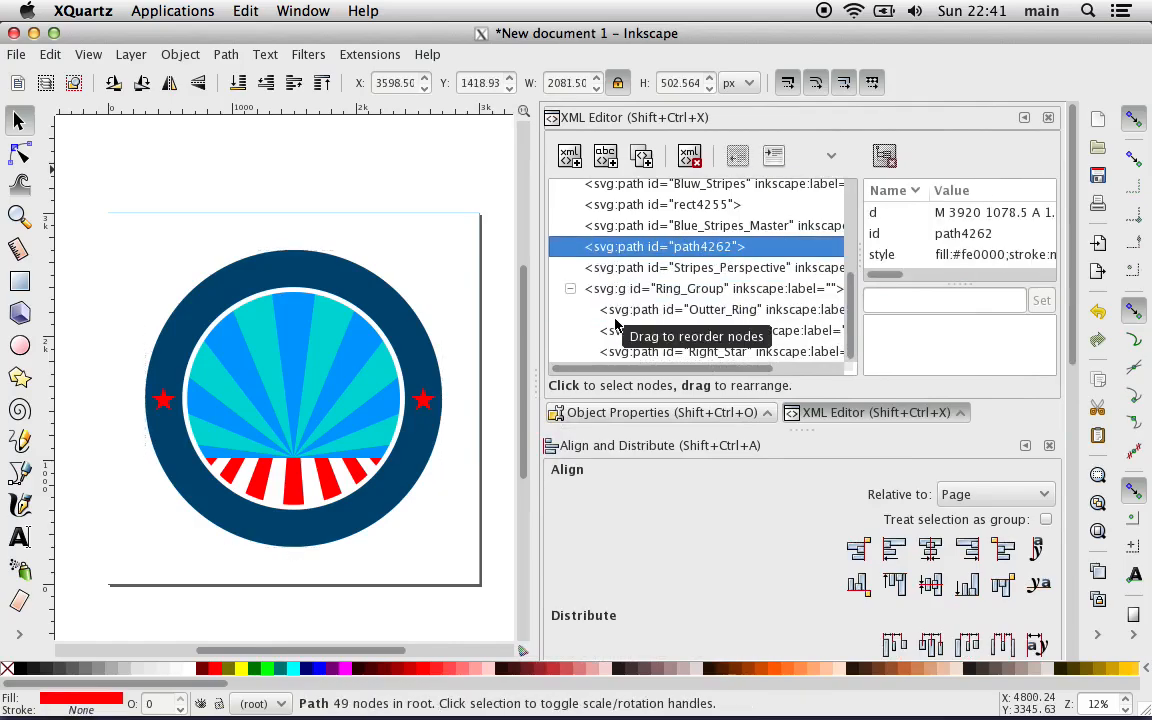
key(Down)
key(Down)
key(Down)
key(Down)
key(Down)
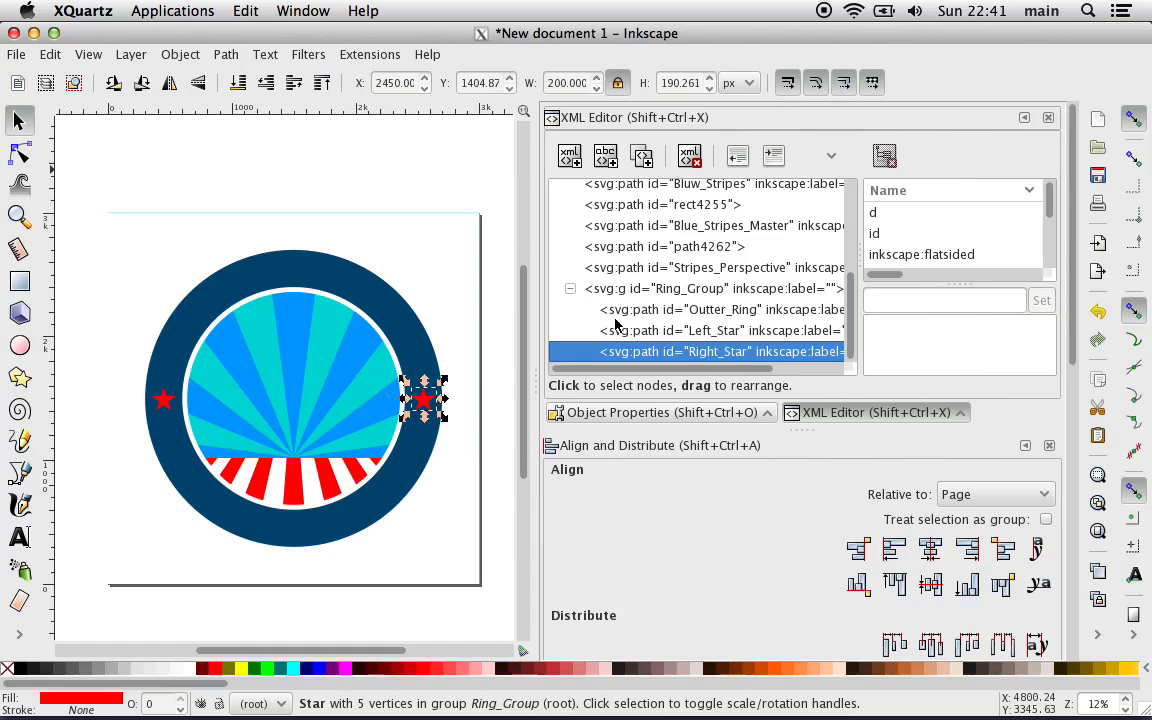
Step: Check which shapes on the canvas correspond to the XML nodes from path4262 up to Bluw_Stripes, including rect4255
key(Up)
key(Up)
key(Up)
key(Up)
key(Up)
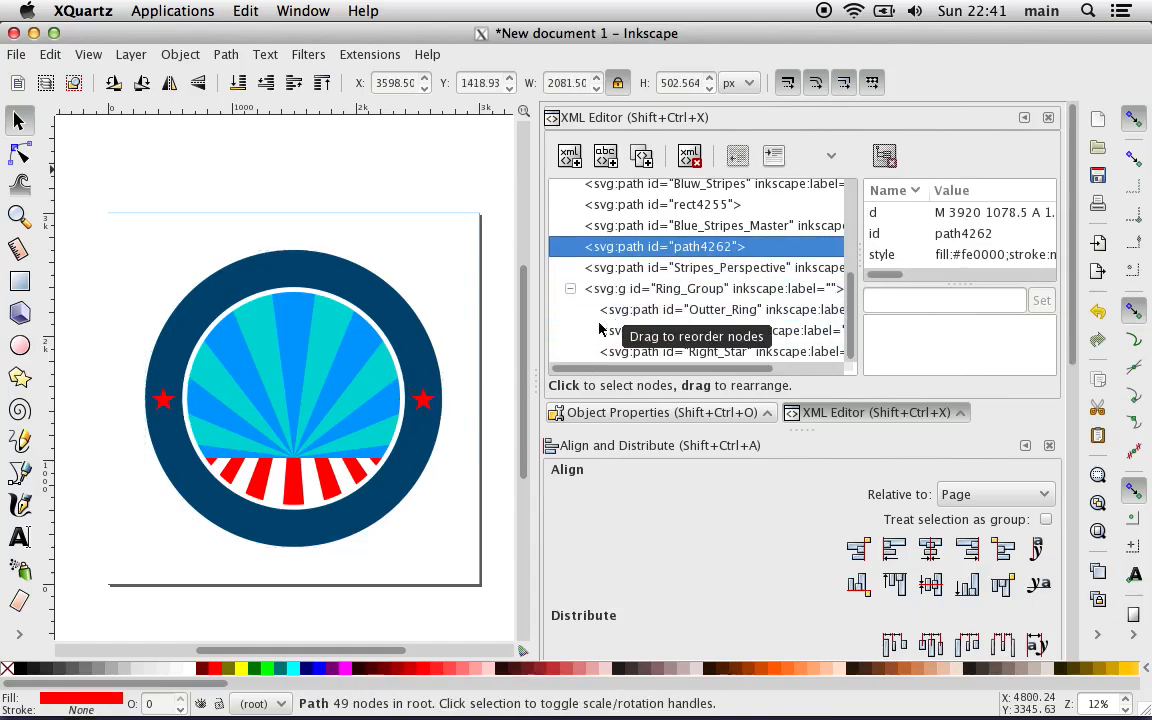
key(Up)
key(Up)
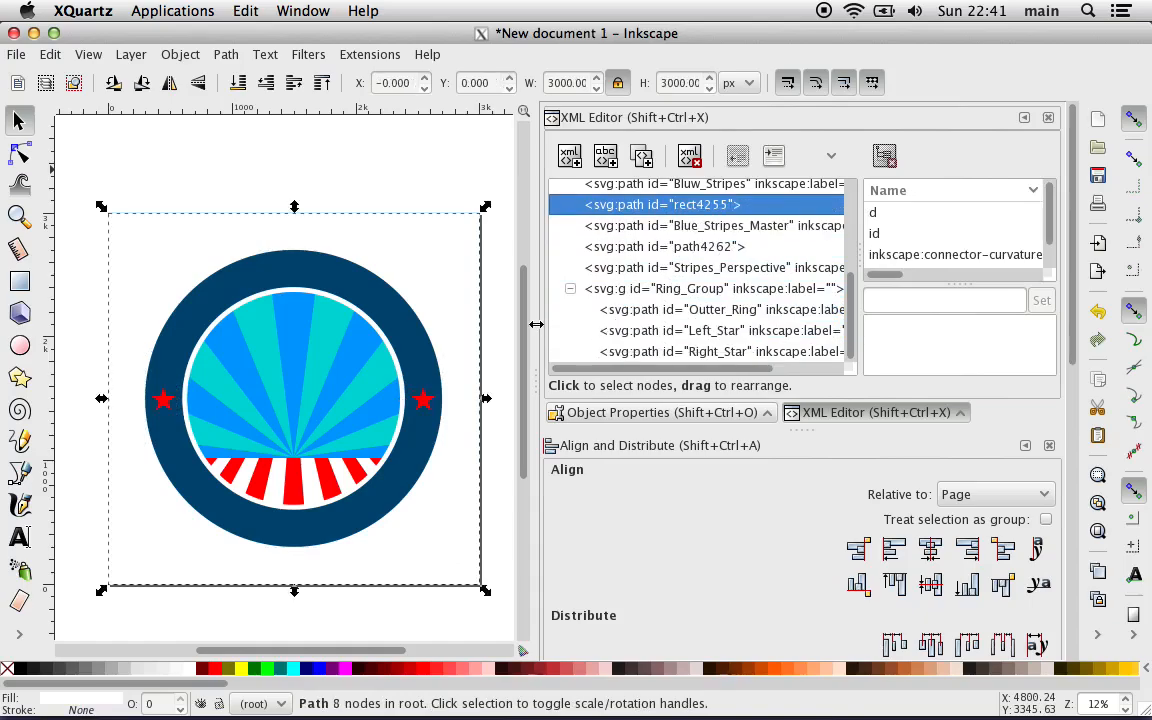
key(Up)
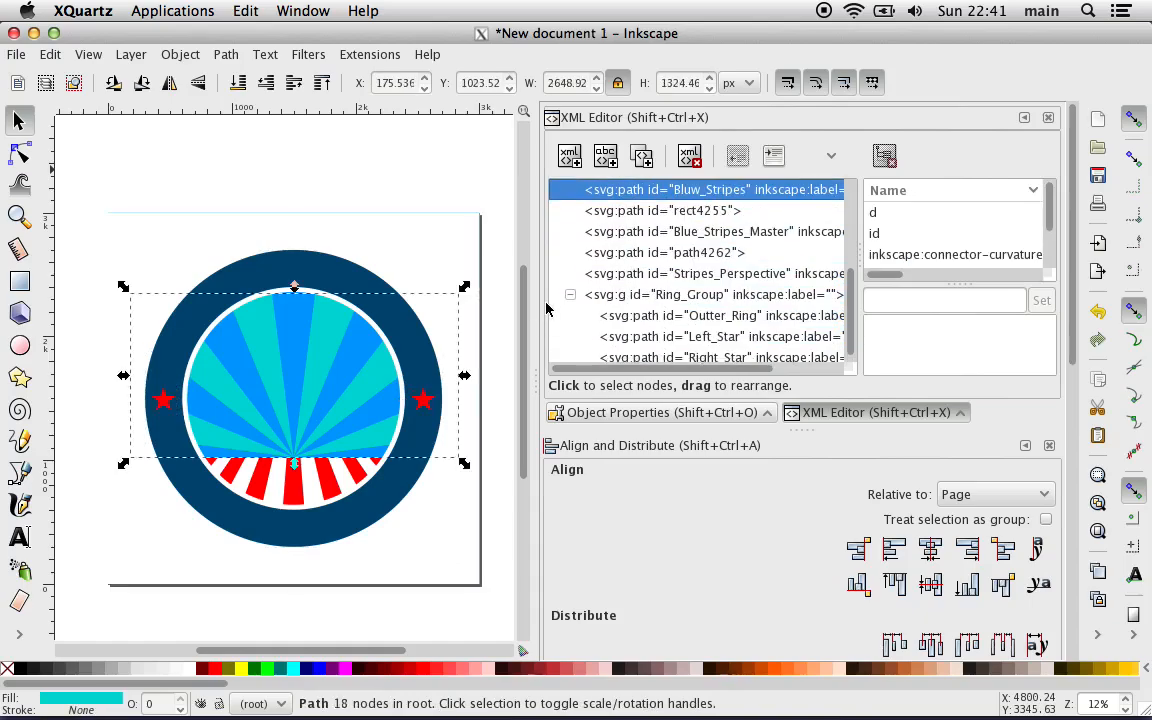
key(Down)
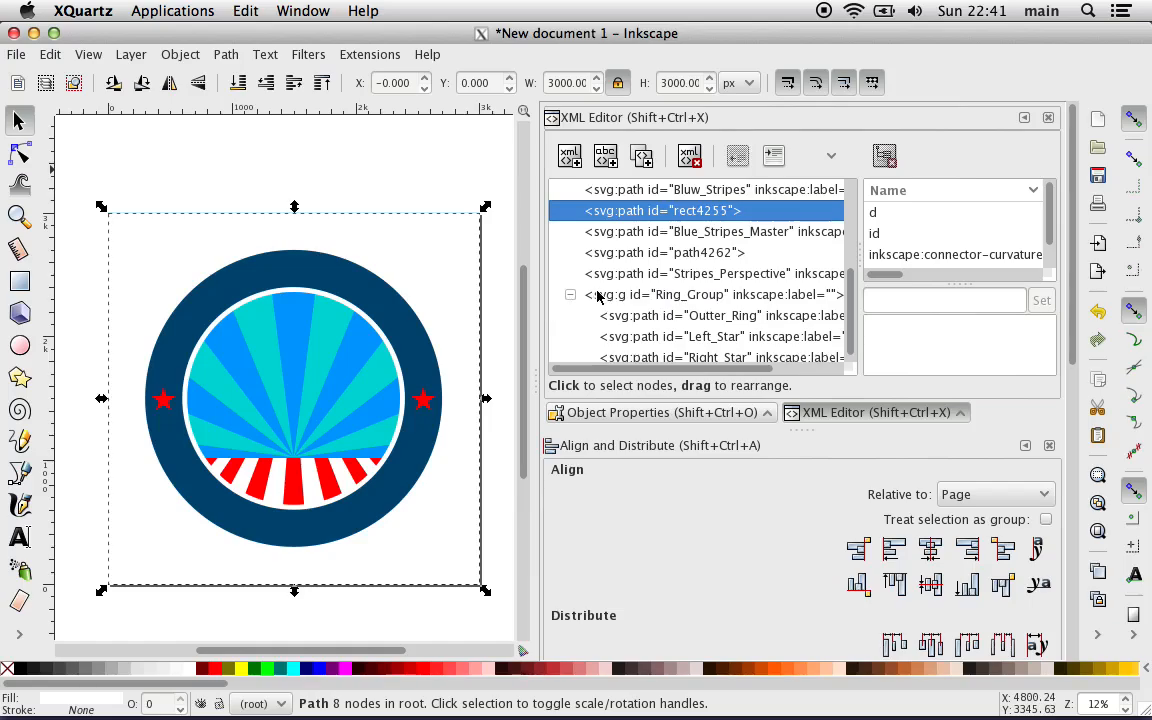
key(Down)
key(Up)
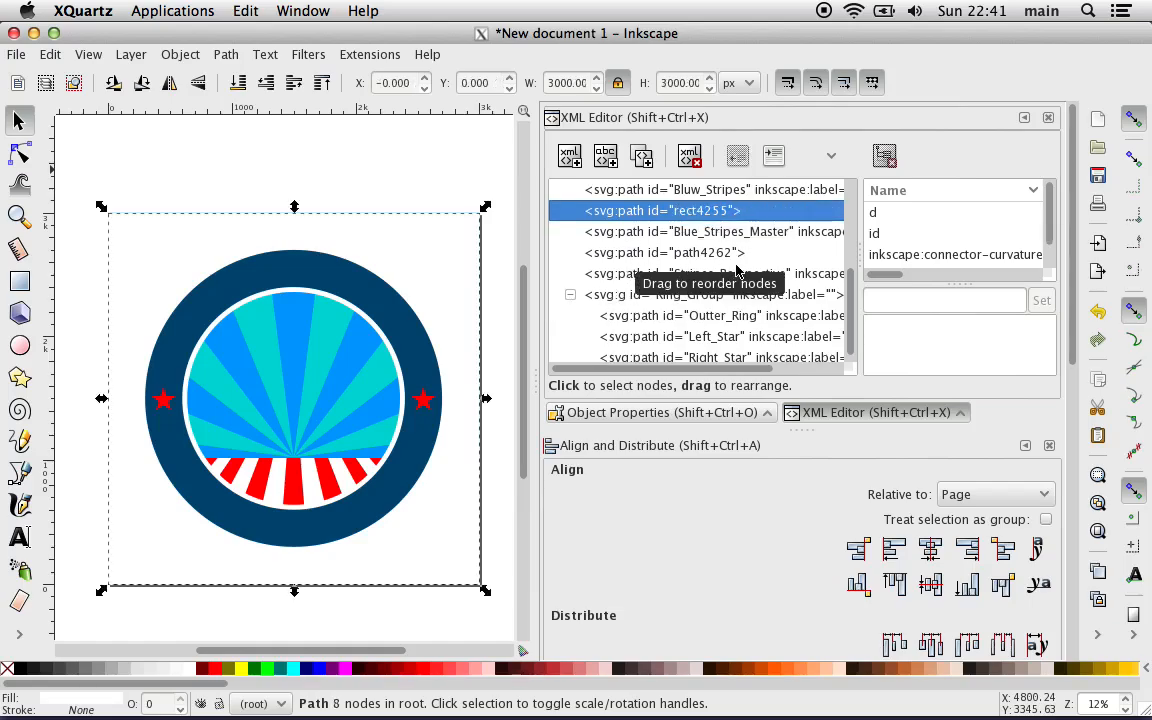
key(Up)
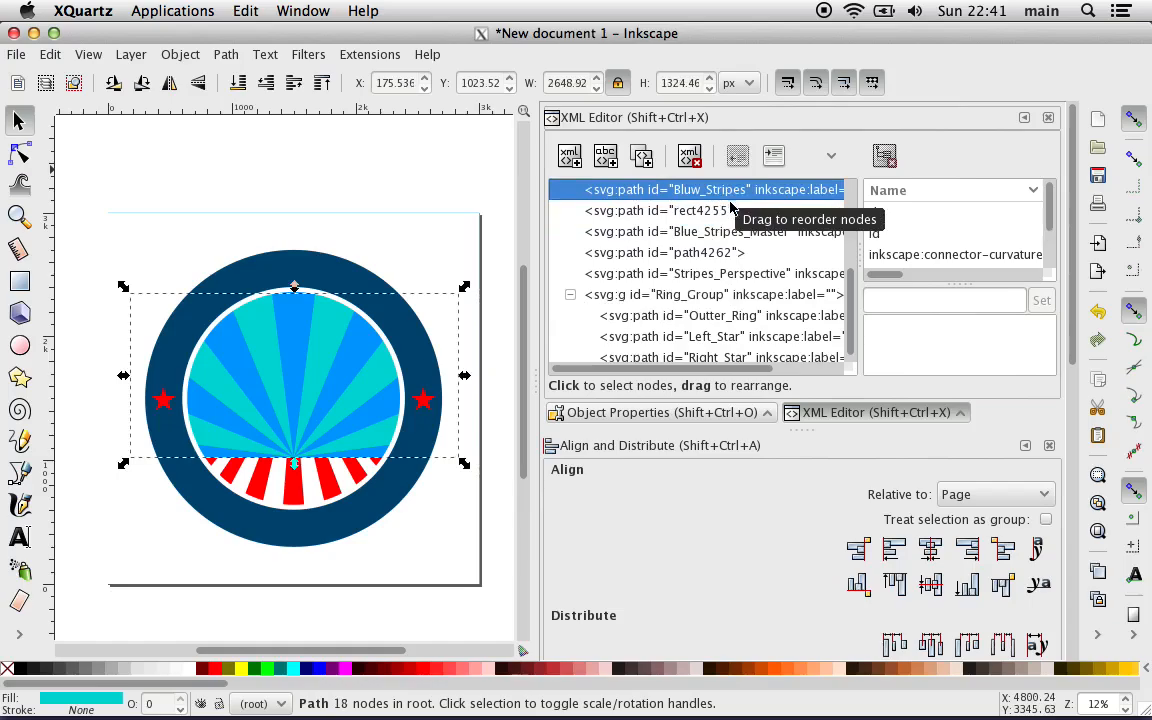
key(Down)
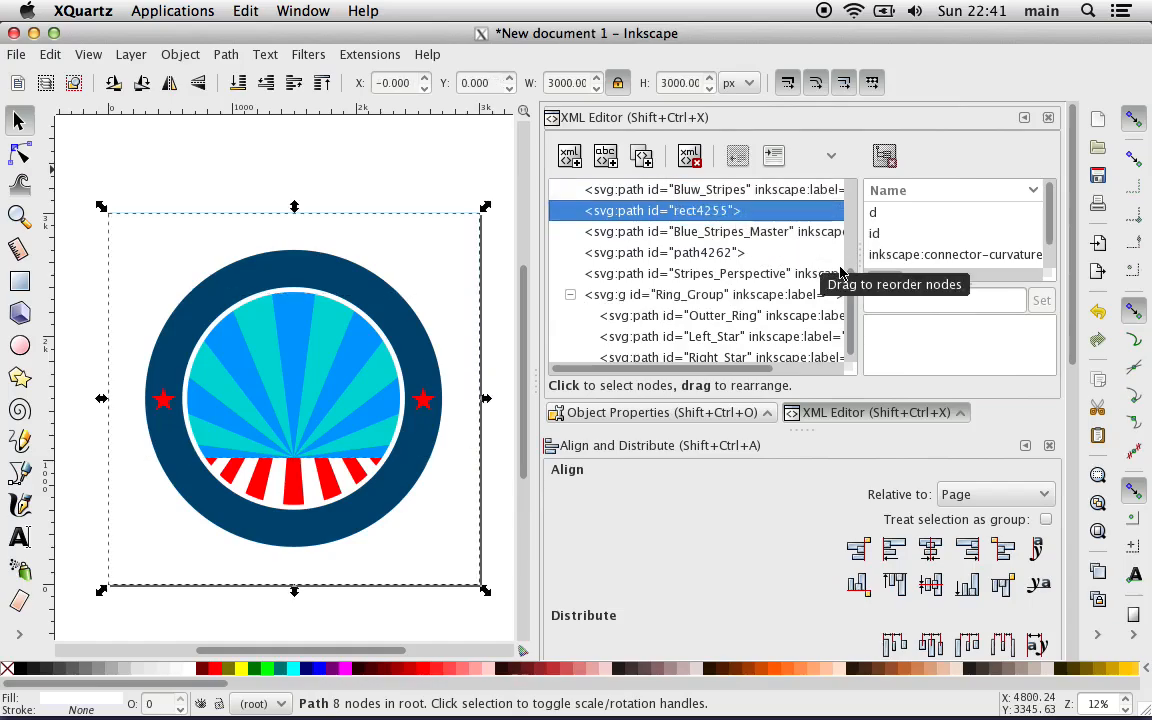
Step: Go through the XML nodes from White_Background to rect4255, try moving the rect4255 path up off the artwork, and undo the move
drag(847, 300, 858, 239)
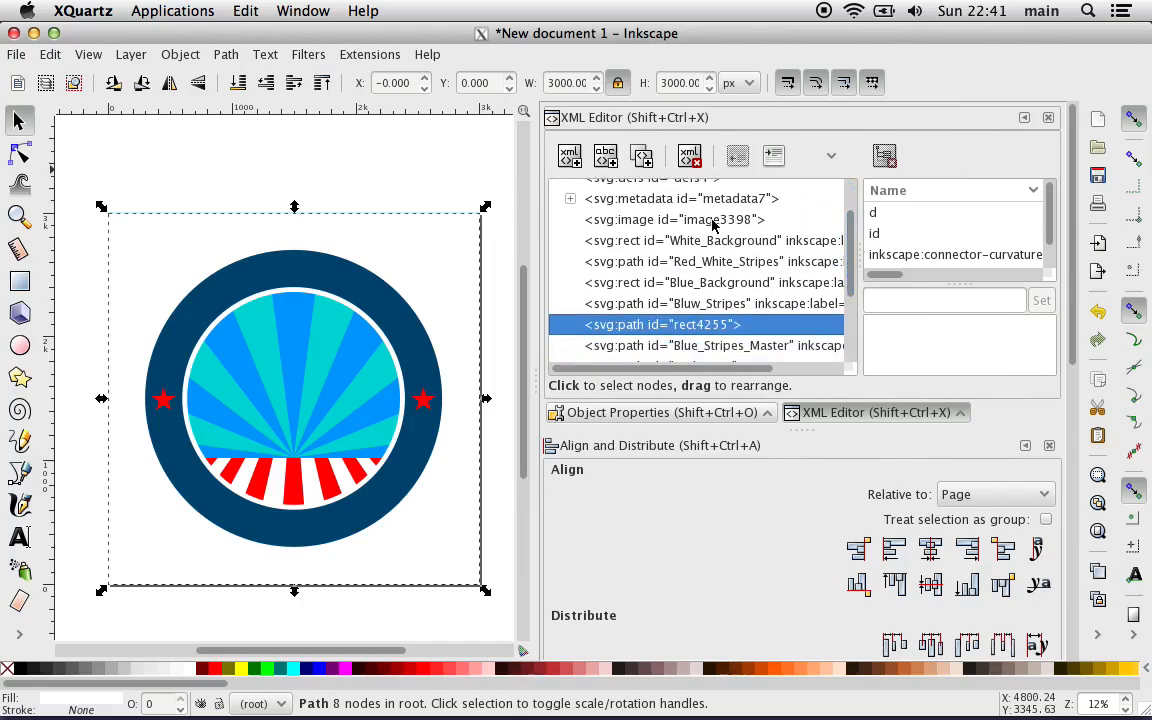
click(640, 240)
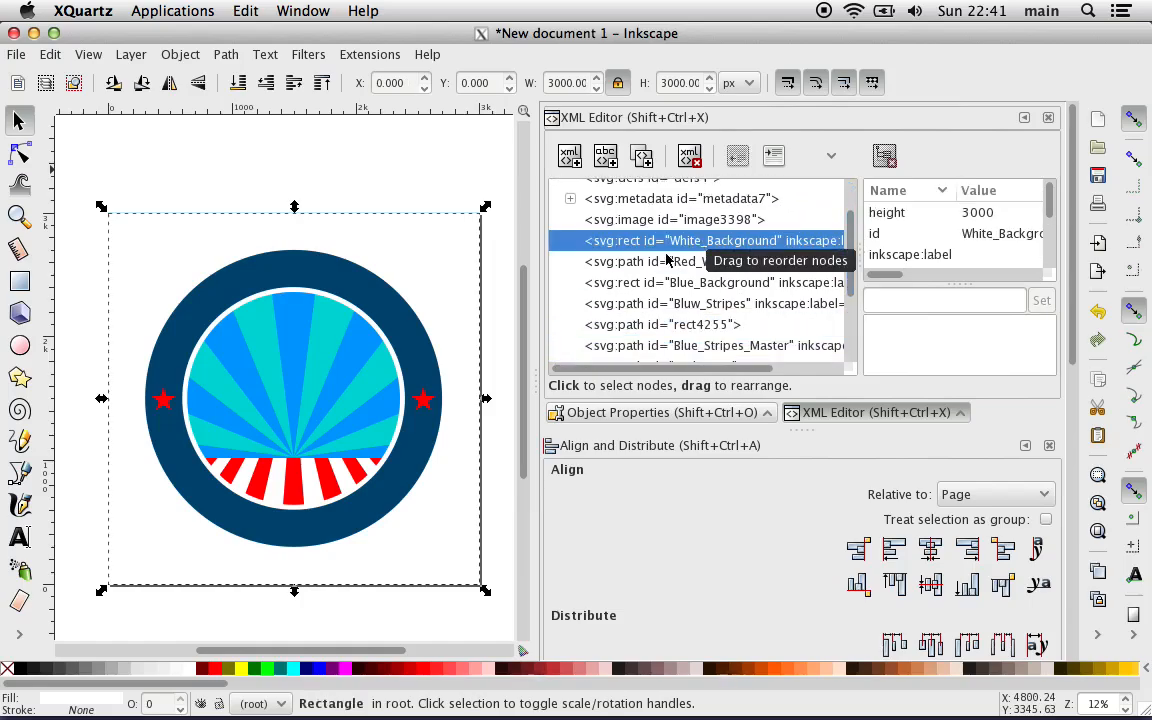
key(Down)
key(Down)
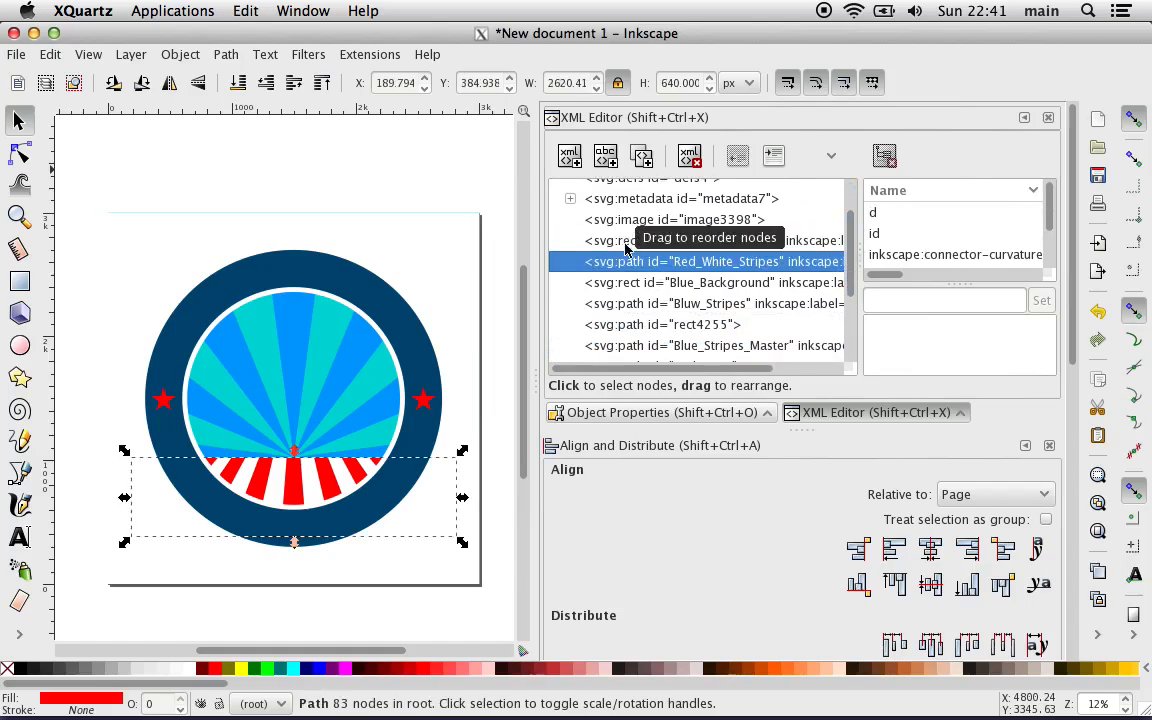
key(Down)
key(Down)
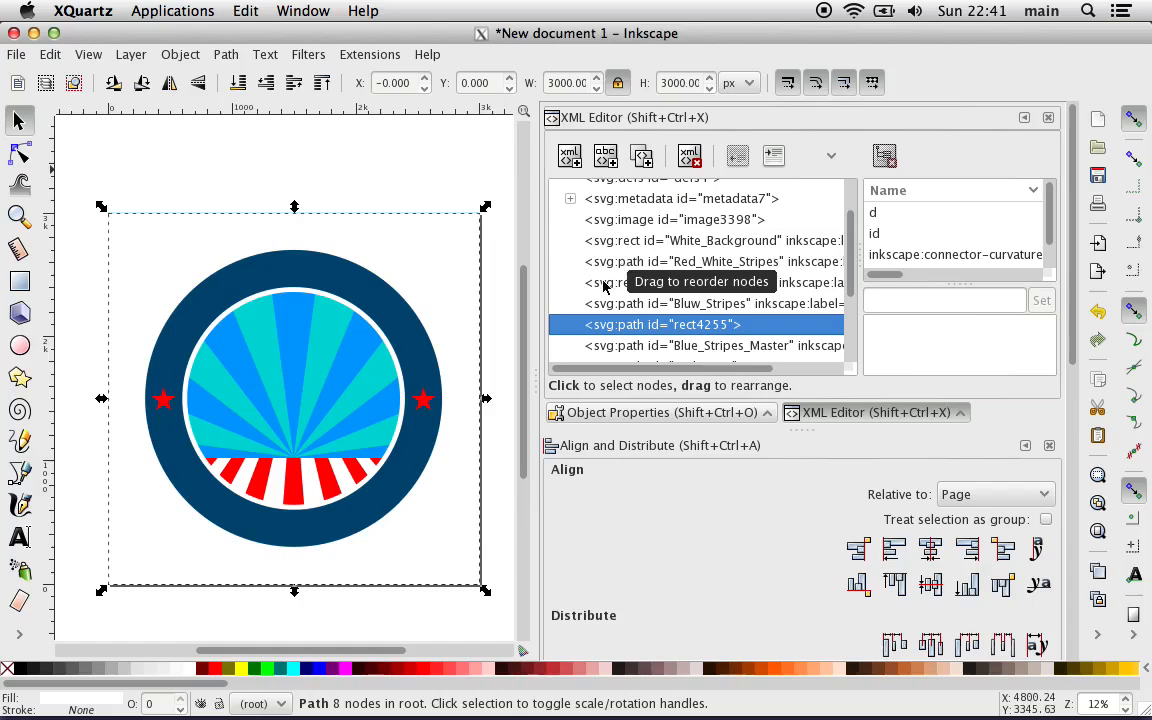
drag(437, 277, 458, 191)
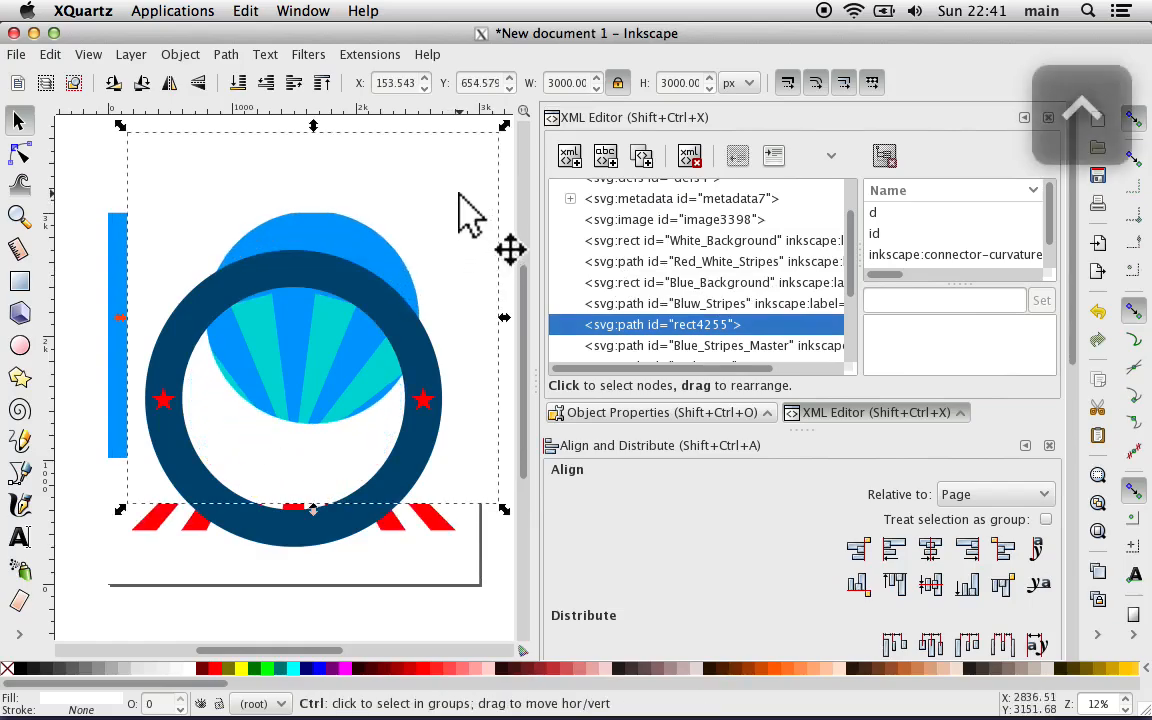
key(ctrl+z)
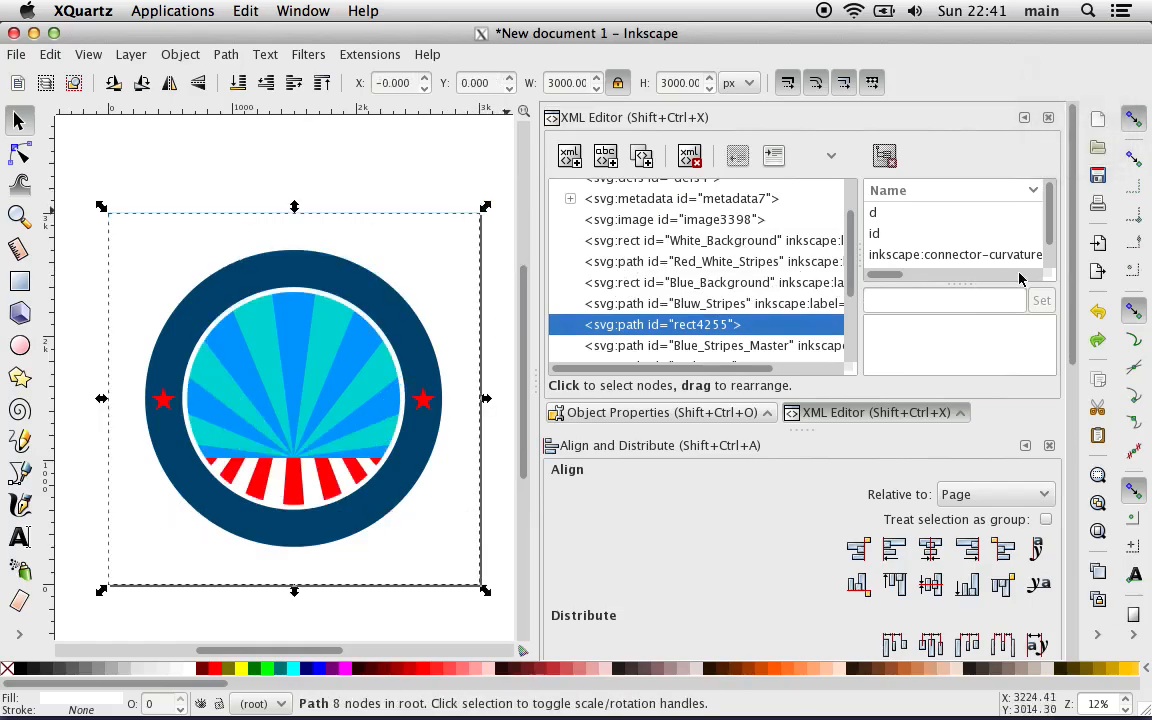
Step: Close the docked Object Properties, XML Editor and Align and Distribute dialogs, and reopen only Object Properties for the selected rect4255 path
drag(1072, 275, 1075, 350)
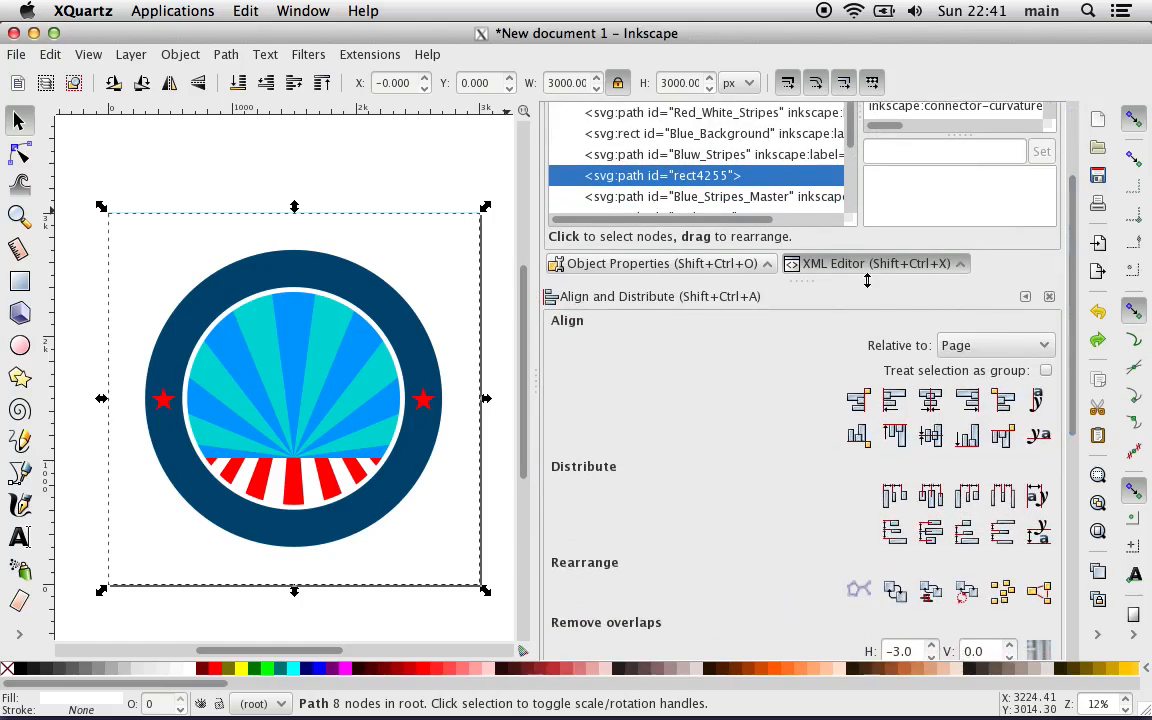
click(690, 264)
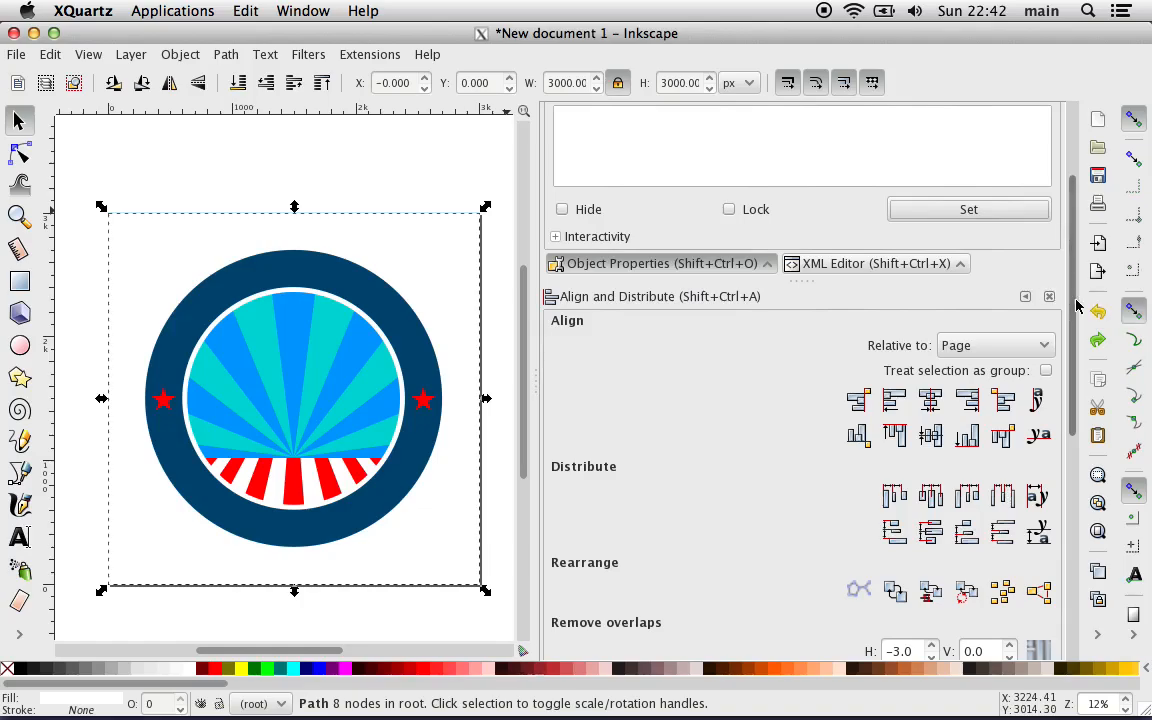
scroll(1077, 305, up, 3)
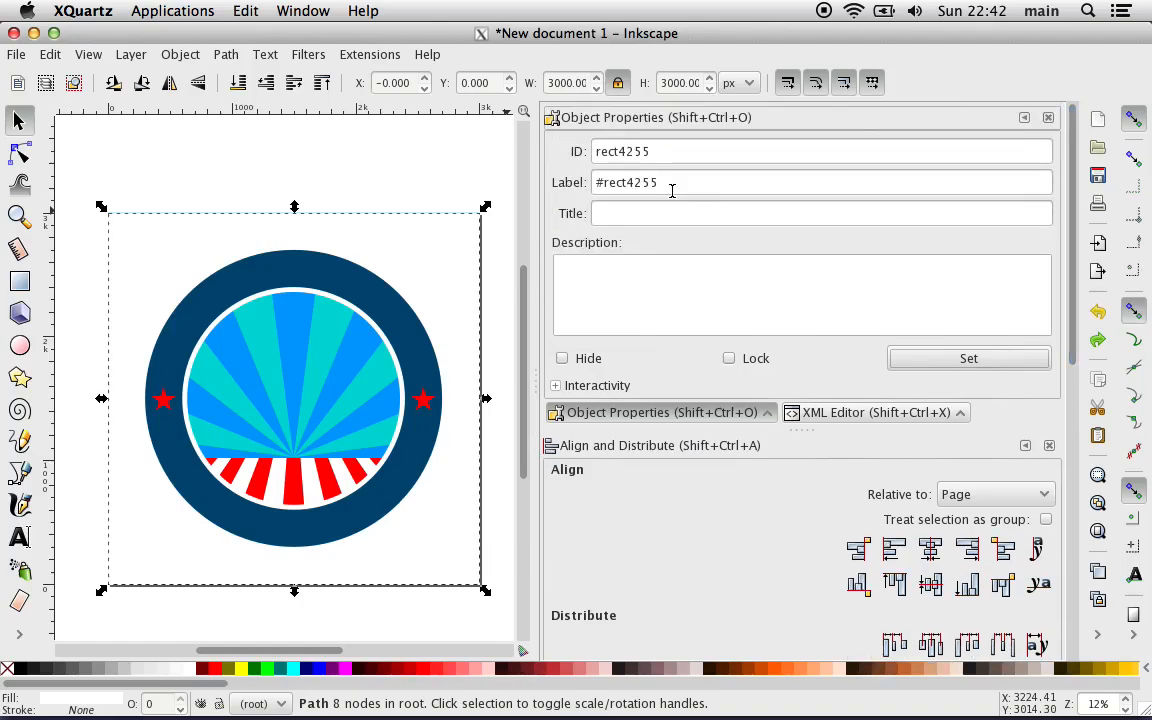
click(1047, 118)
click(1047, 118)
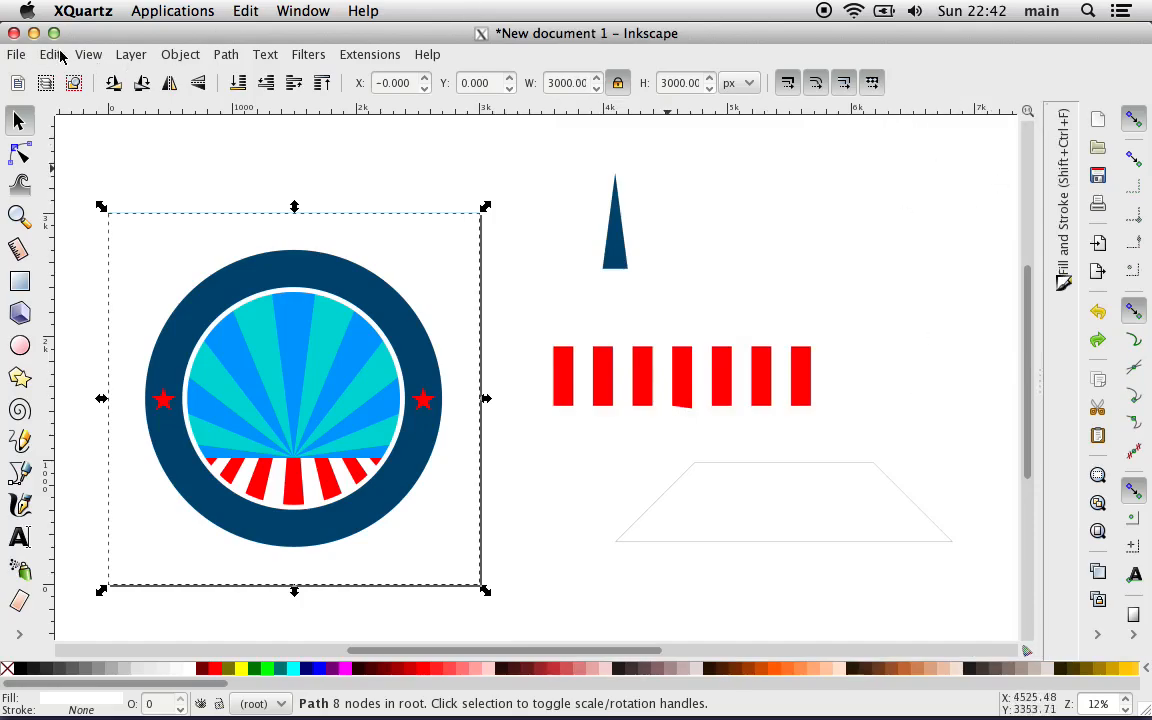
click(168, 54)
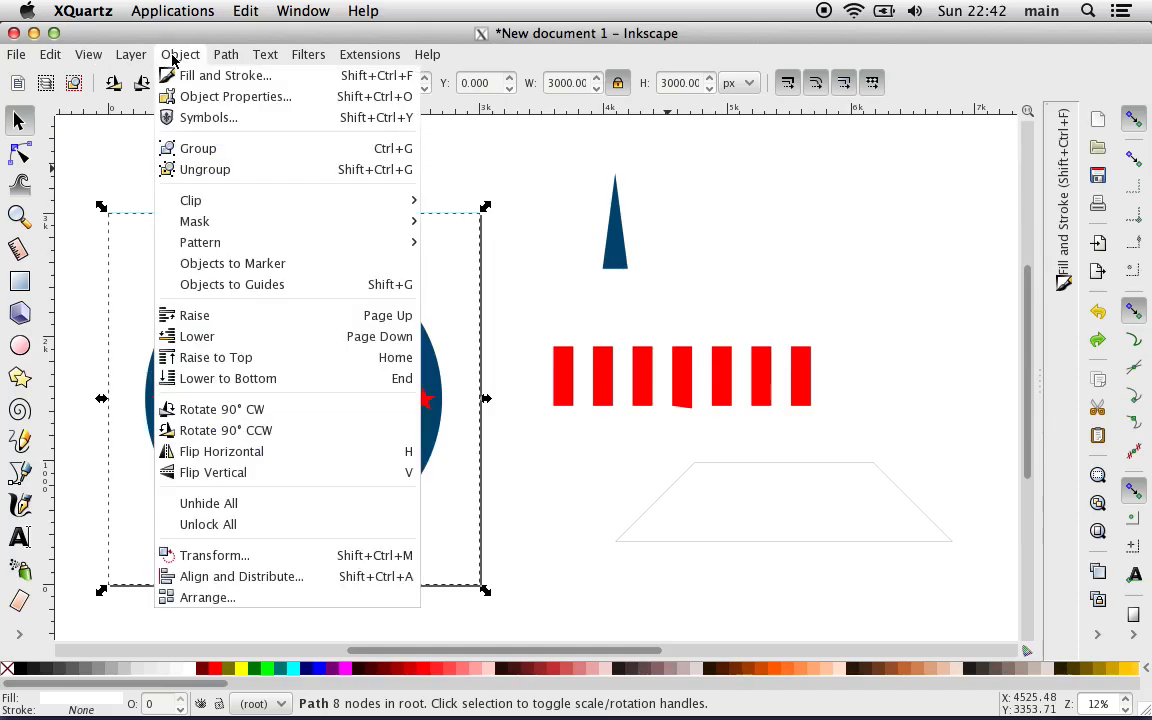
click(235, 97)
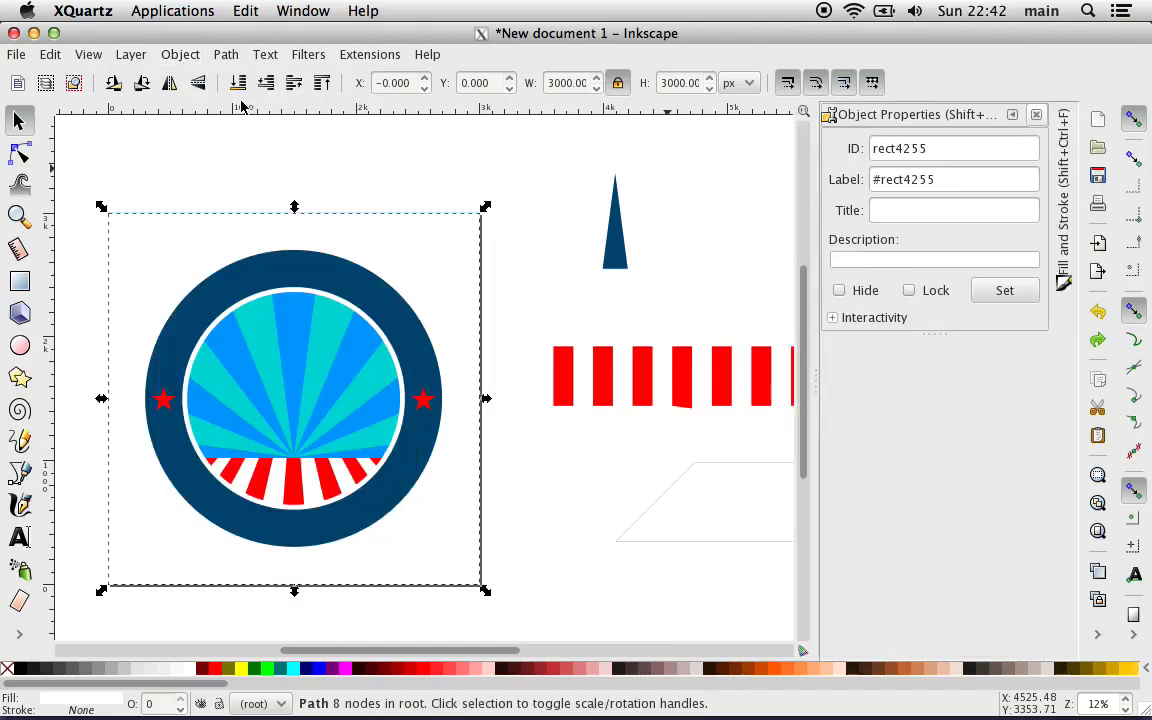
Step: Clear the rect4255 path's label, set its ID to "Ring Mask", and close its properties
double_click(907, 179)
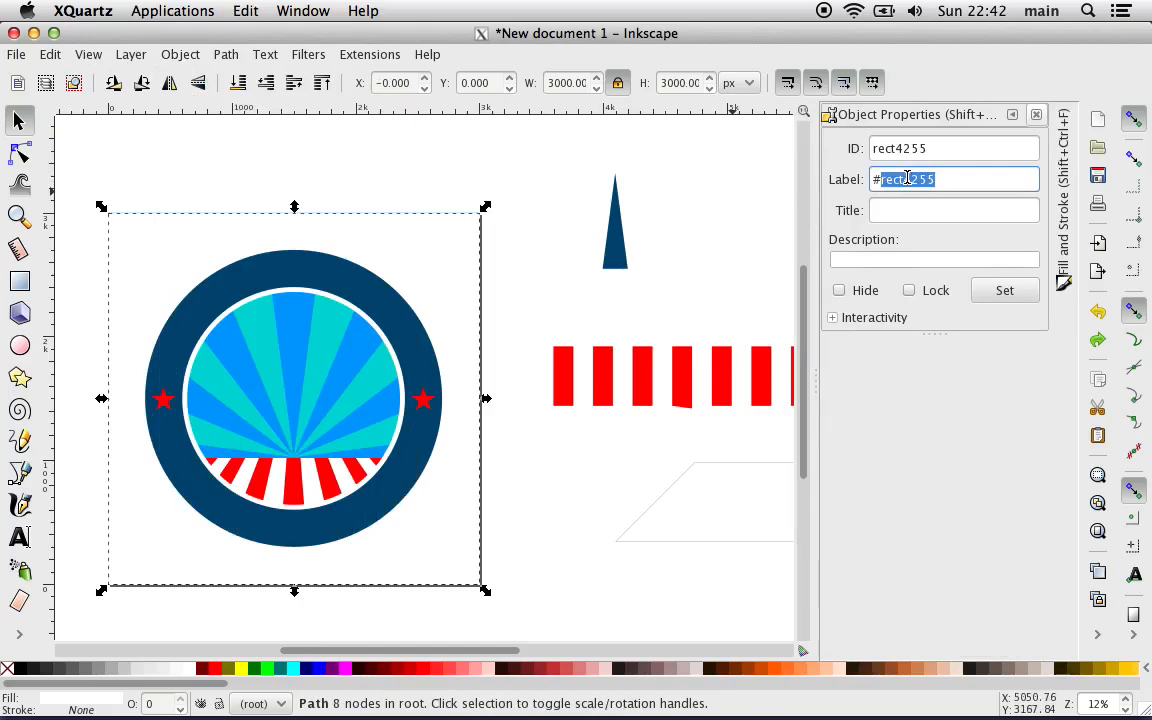
key(BackSpace)
double_click(901, 147)
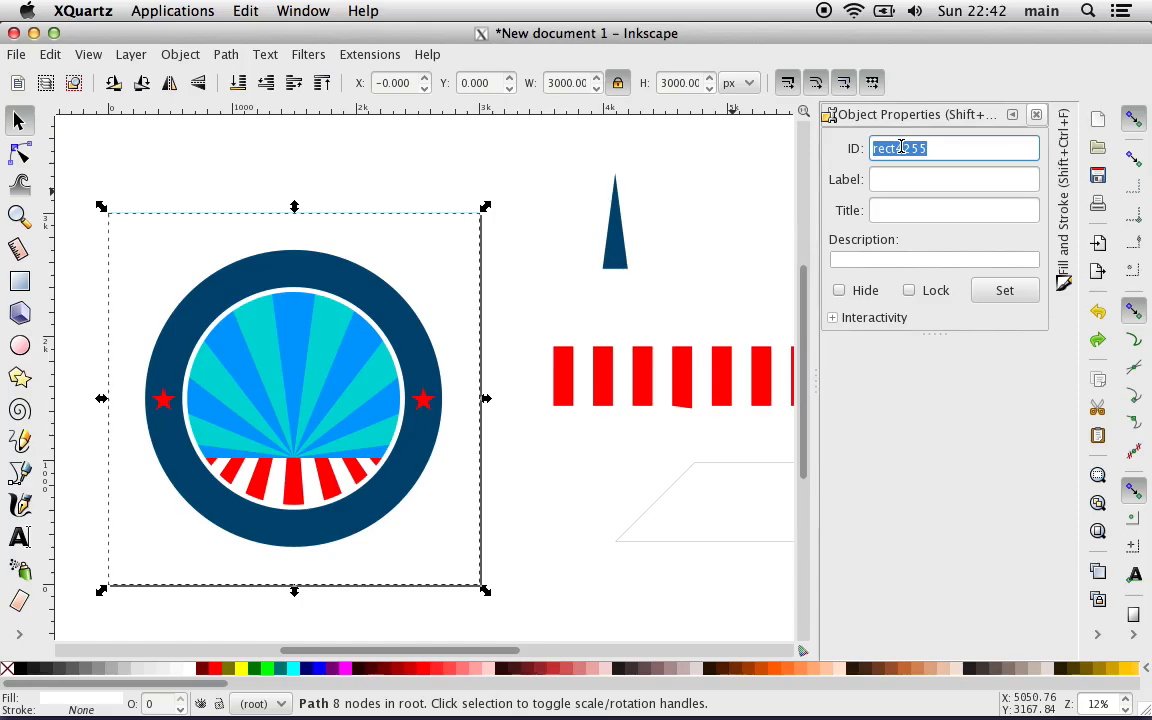
text(Ring )
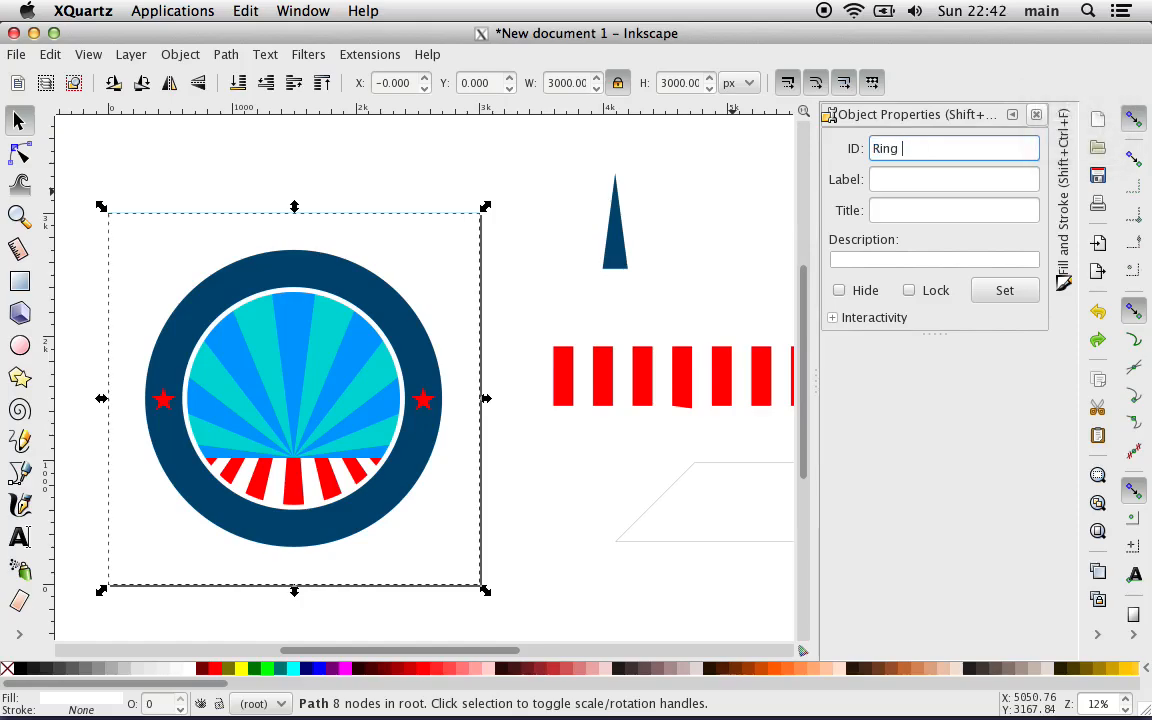
text(Mask)
click(1005, 291)
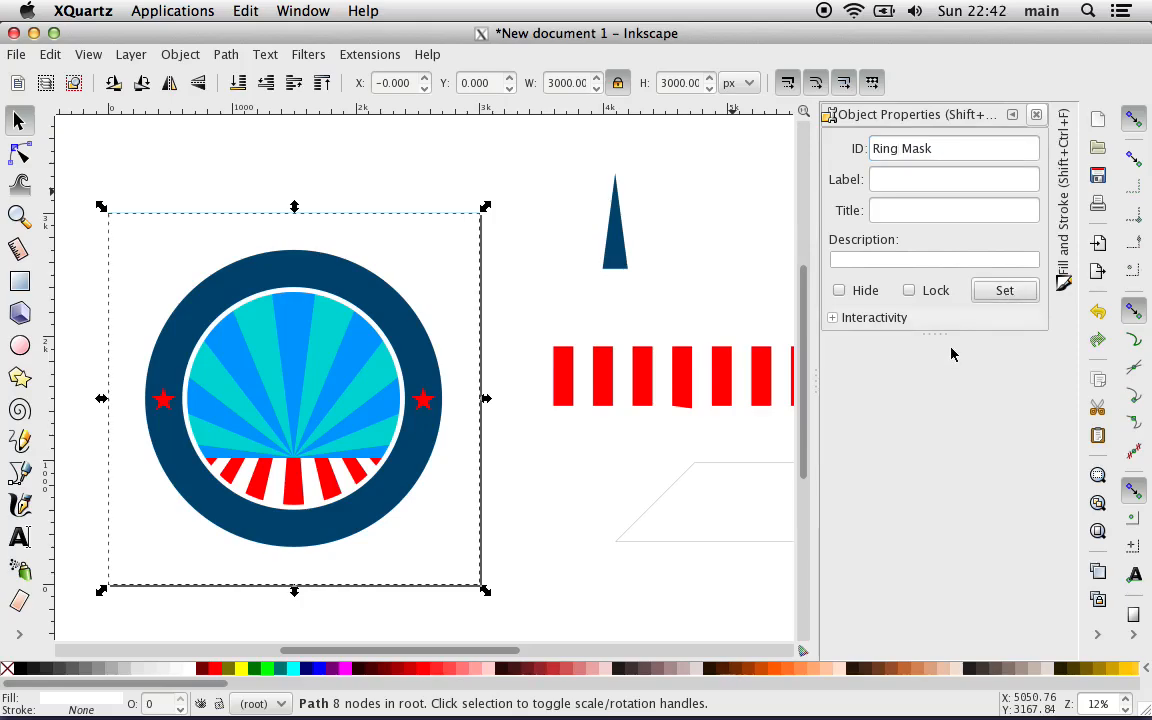
click(1036, 114)
Step: Bring the imported ADA 25th anniversary button into view beside the recreated artwork to compare them
scroll(735, 558, left, 6)
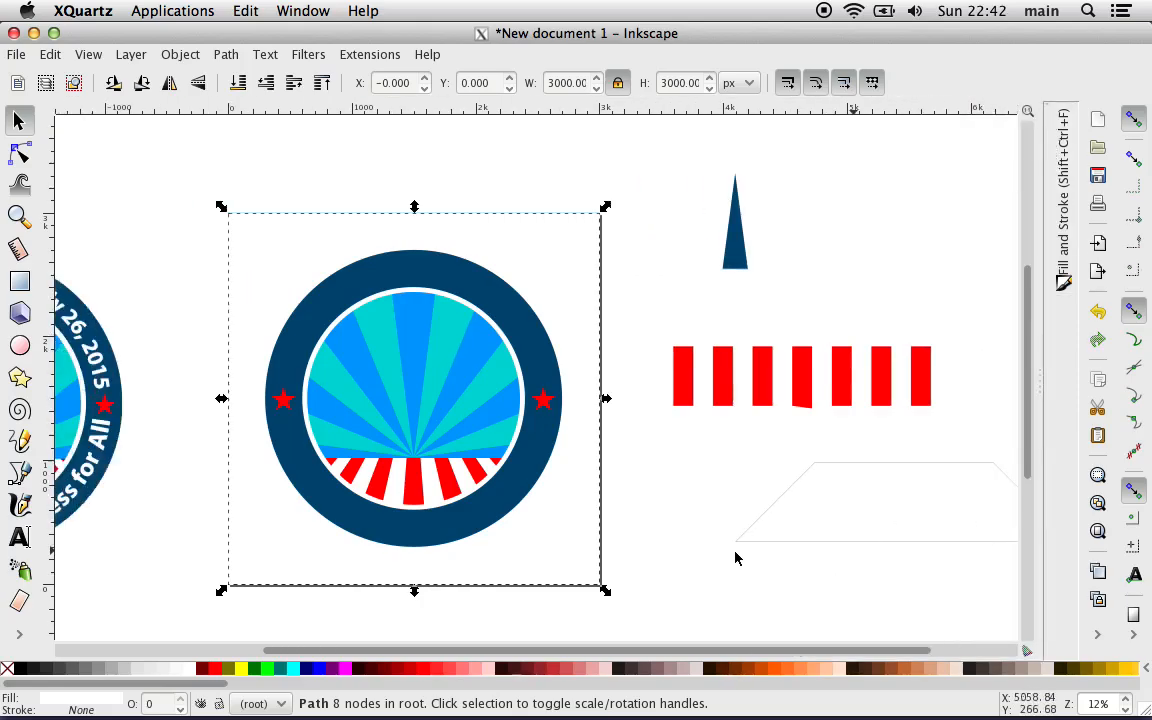
scroll(735, 558, down, 2)
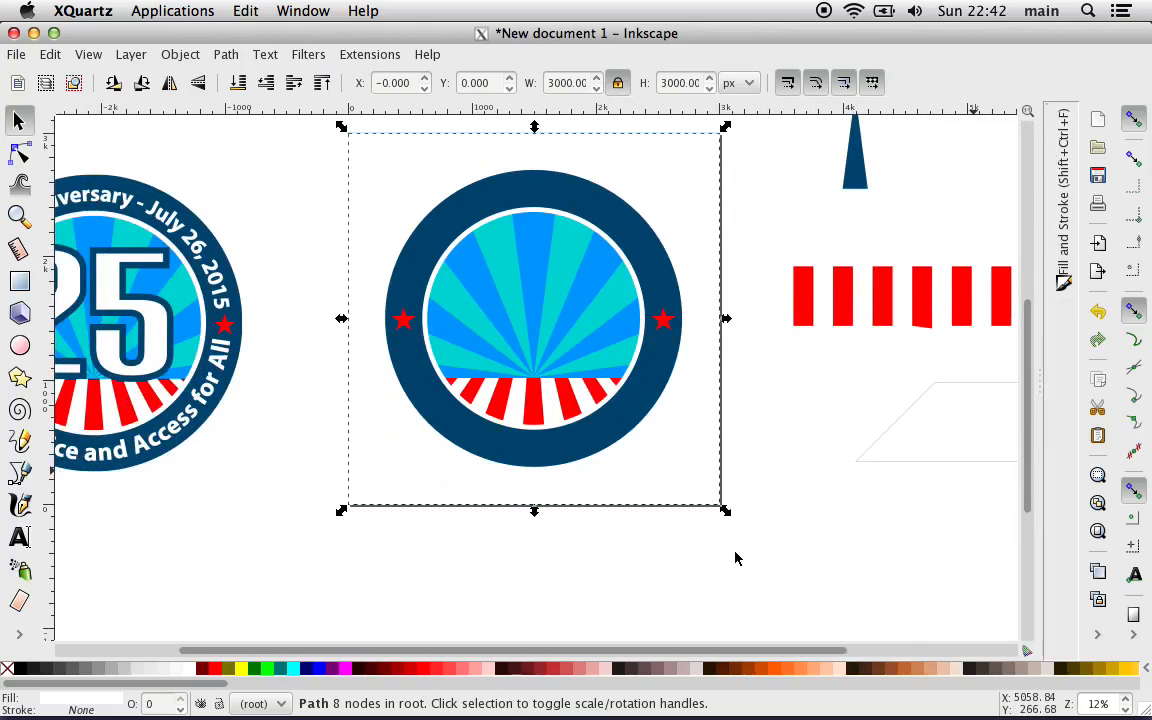
scroll(735, 558, left, 2)
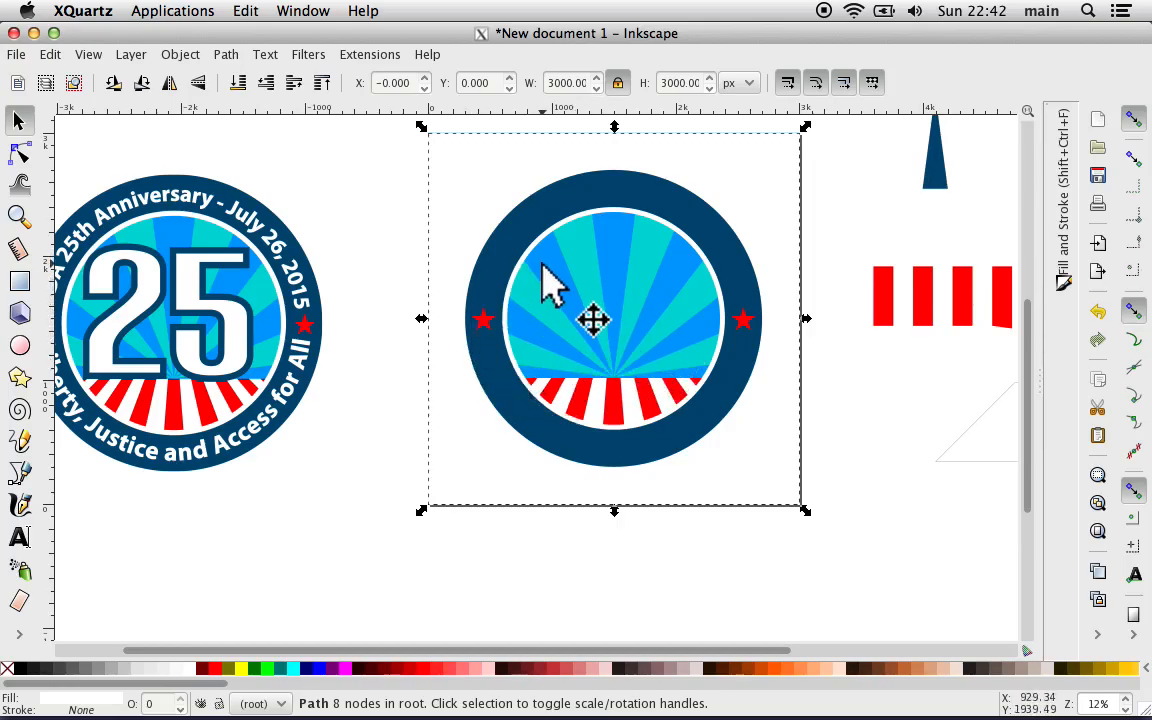
scroll(375, 244, left, 3)
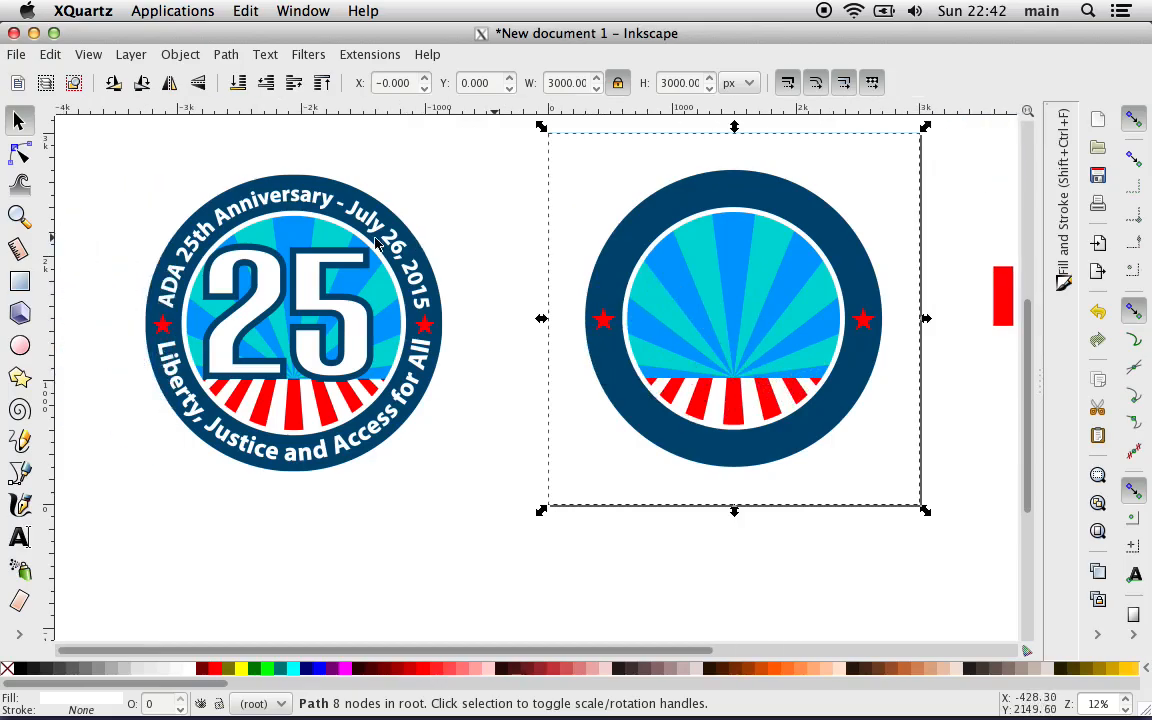
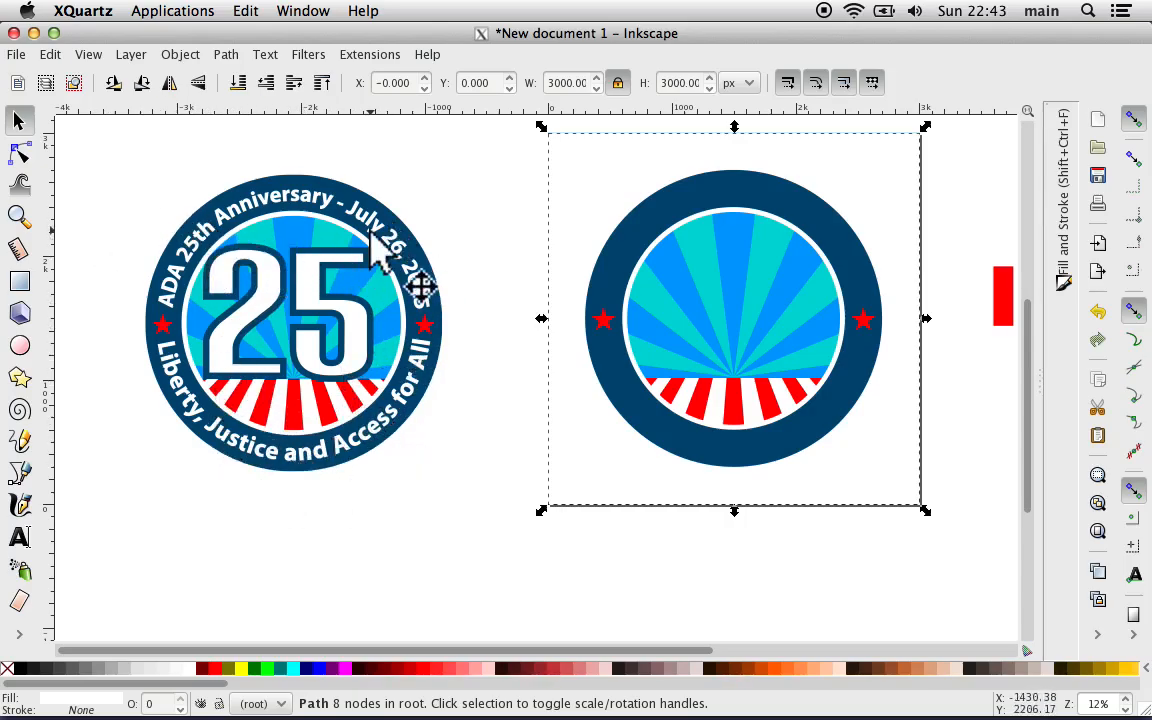
Step: Draw three separate red circles in the empty space between and below the two buttons, the last one about 655 px across
scroll(447, 488, right, 2)
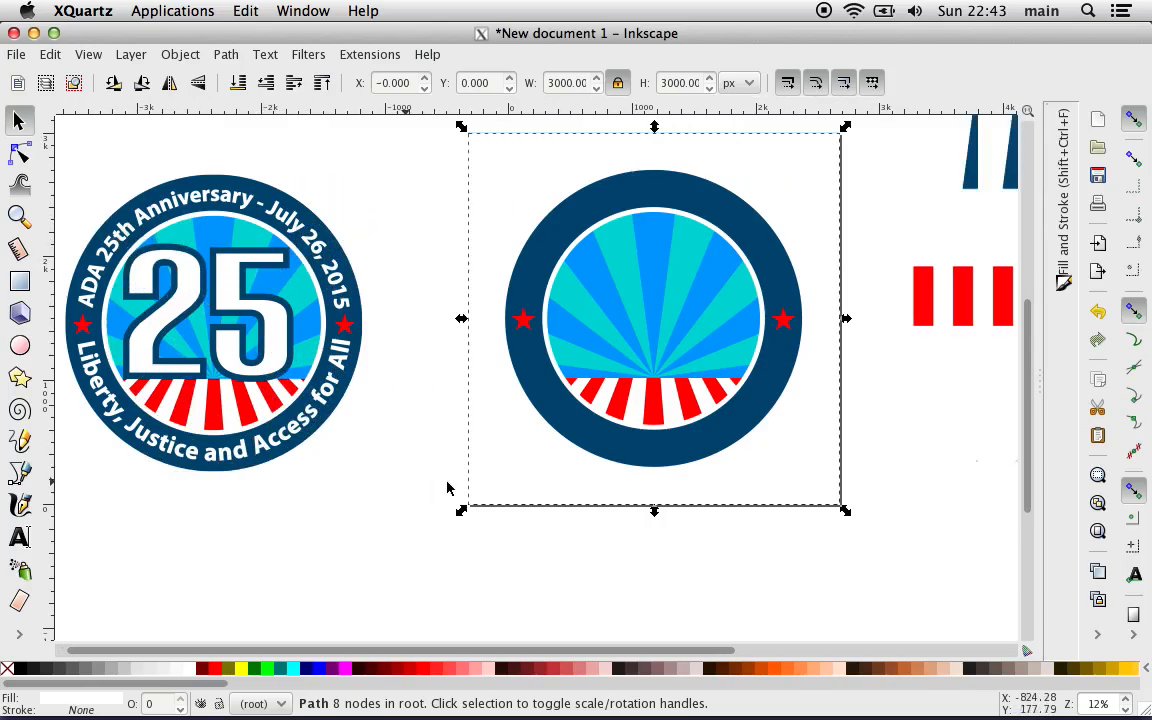
scroll(447, 488, right, 1)
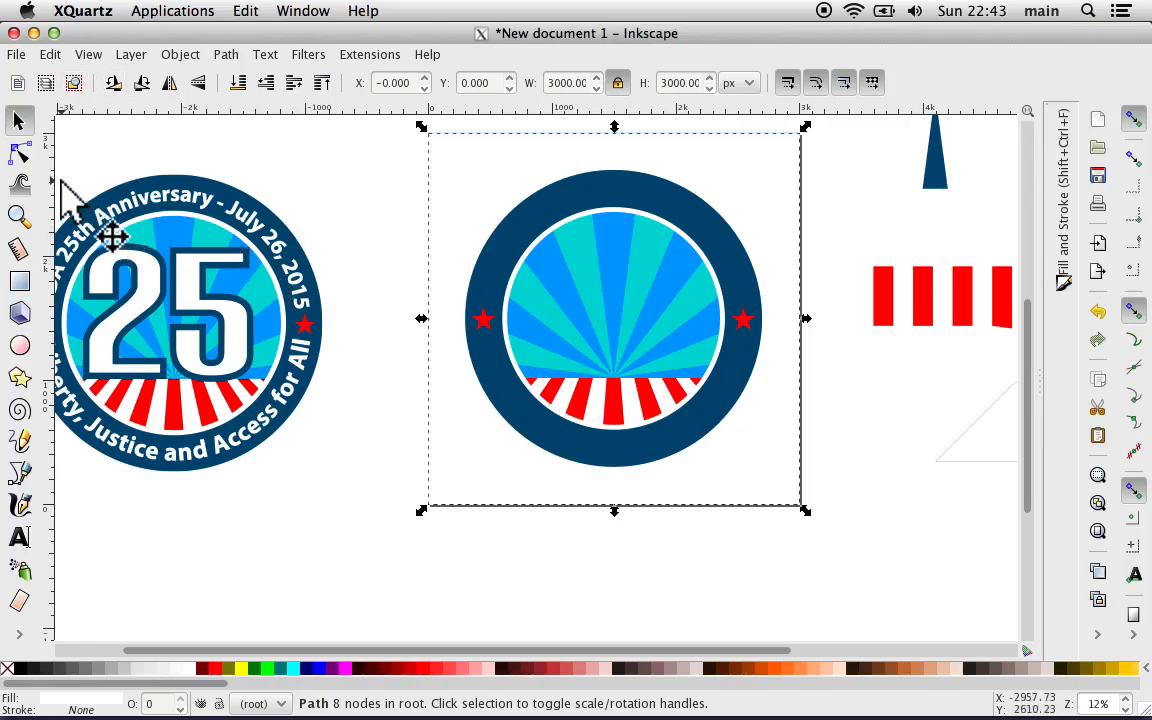
click(20, 345)
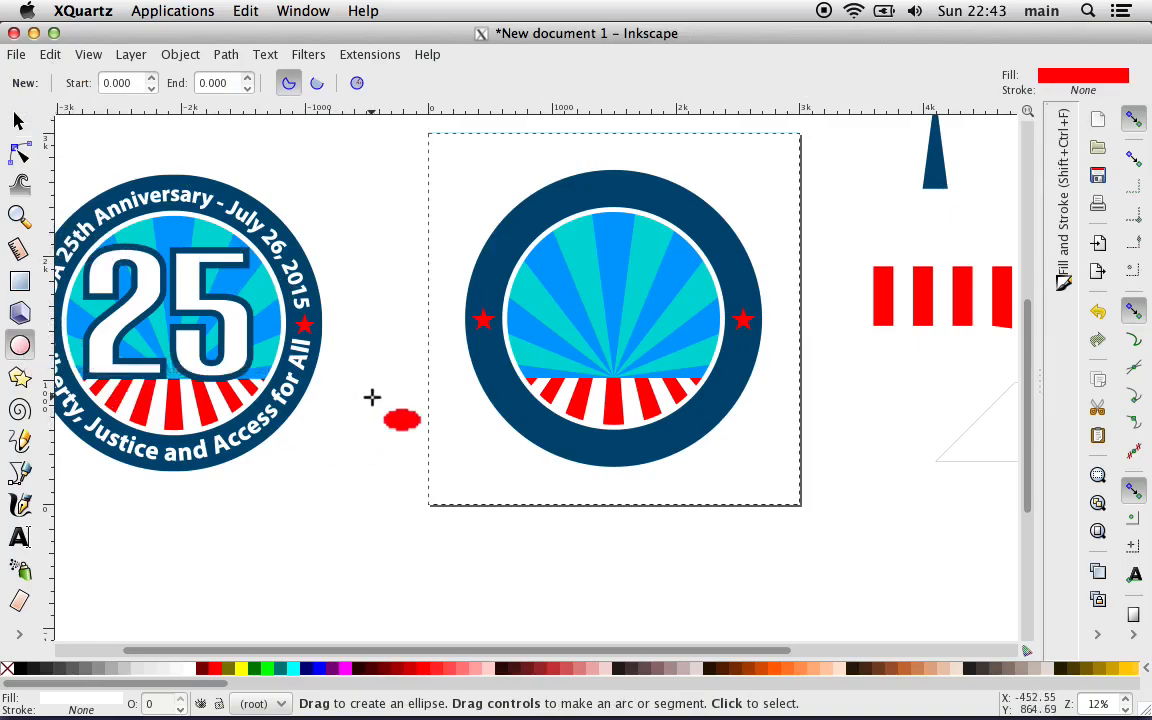
drag(371, 397, 458, 483)
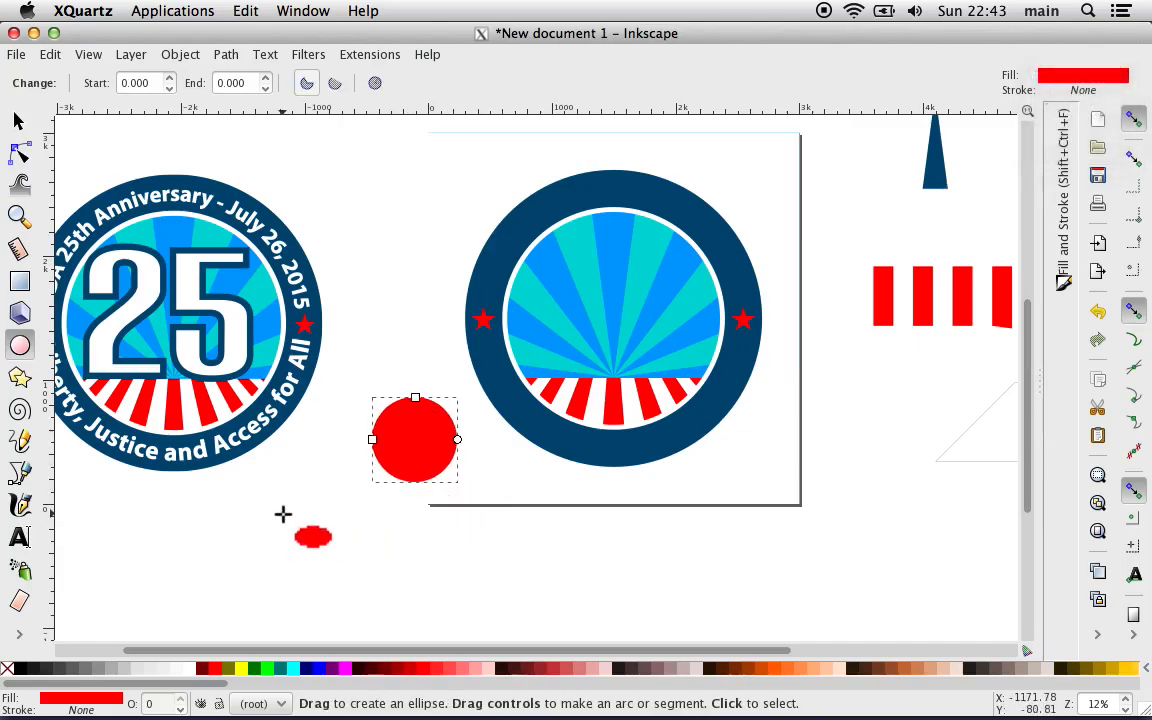
drag(283, 514, 358, 589)
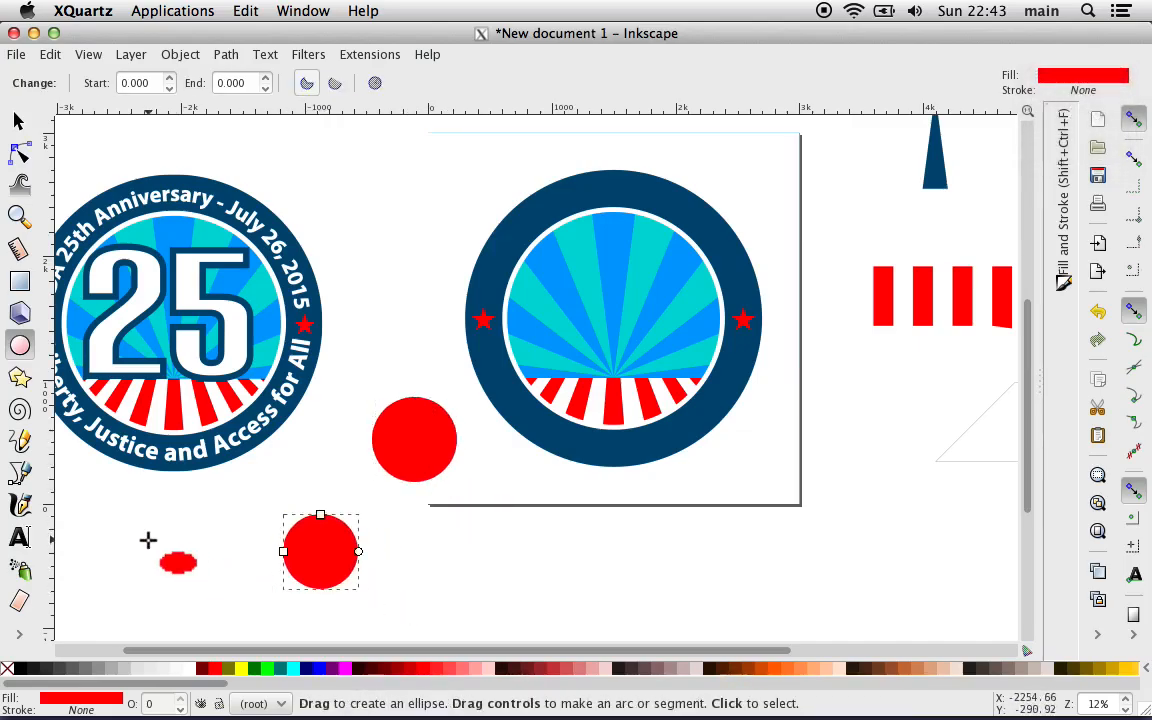
drag(146, 522, 228, 603)
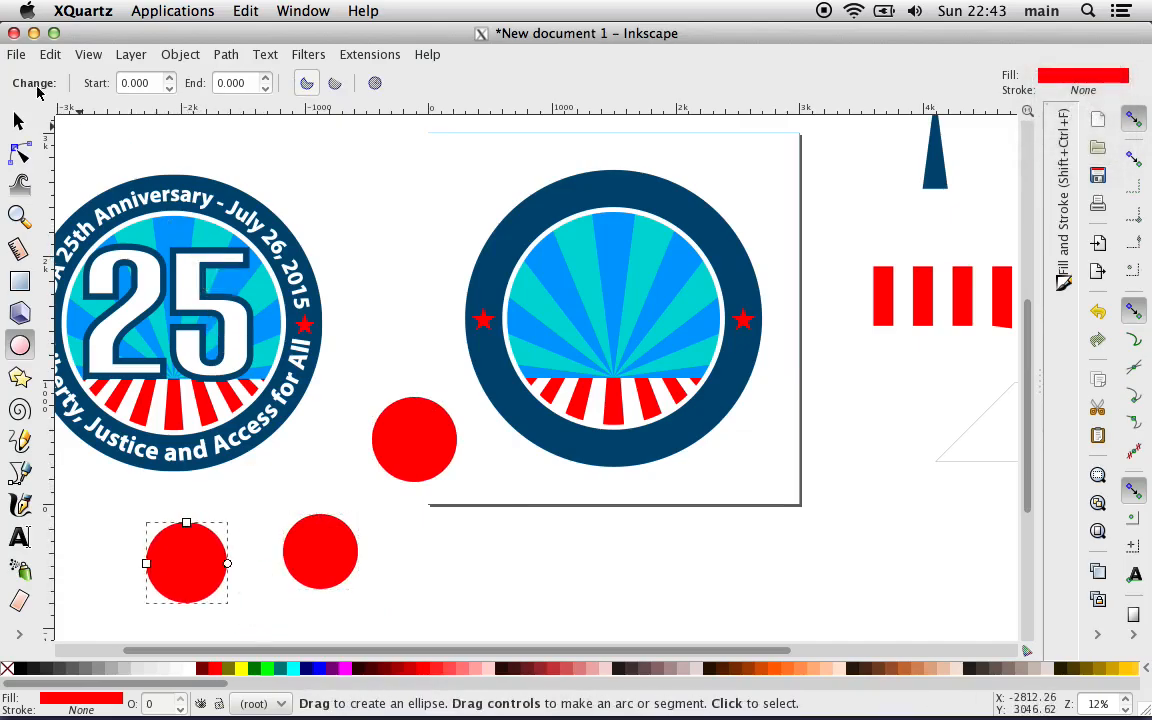
Step: Select the three new red circles together, starting with the one farthest below the original button
click(18, 120)
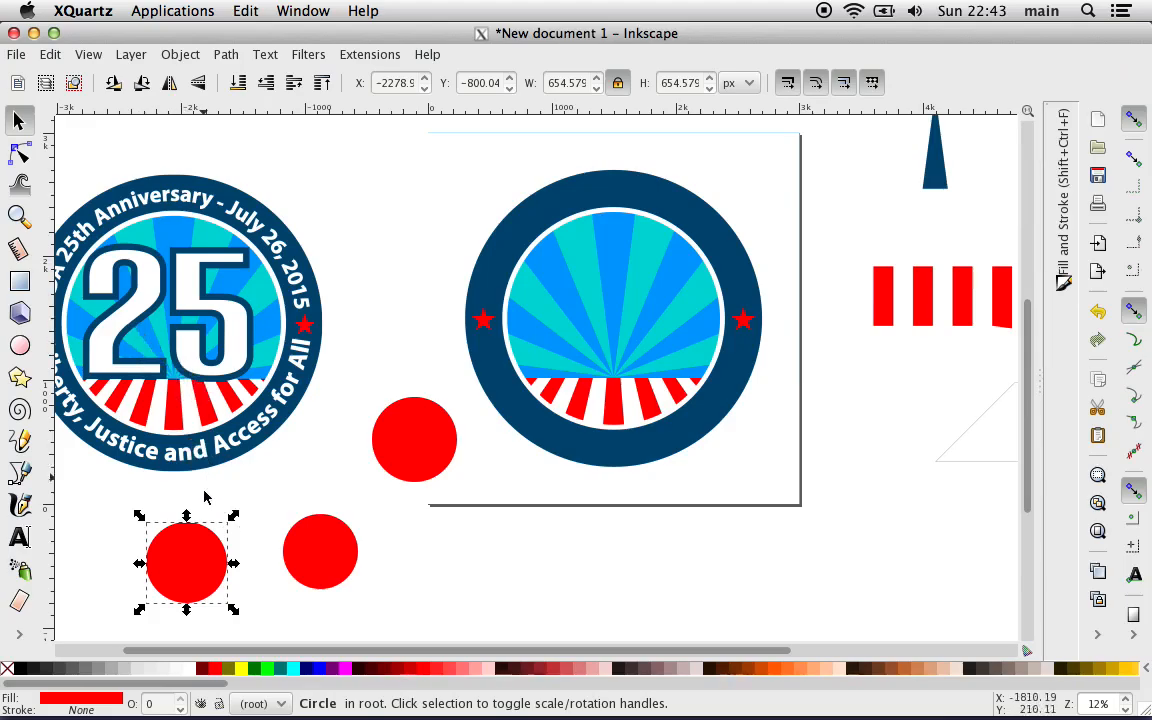
click(200, 537)
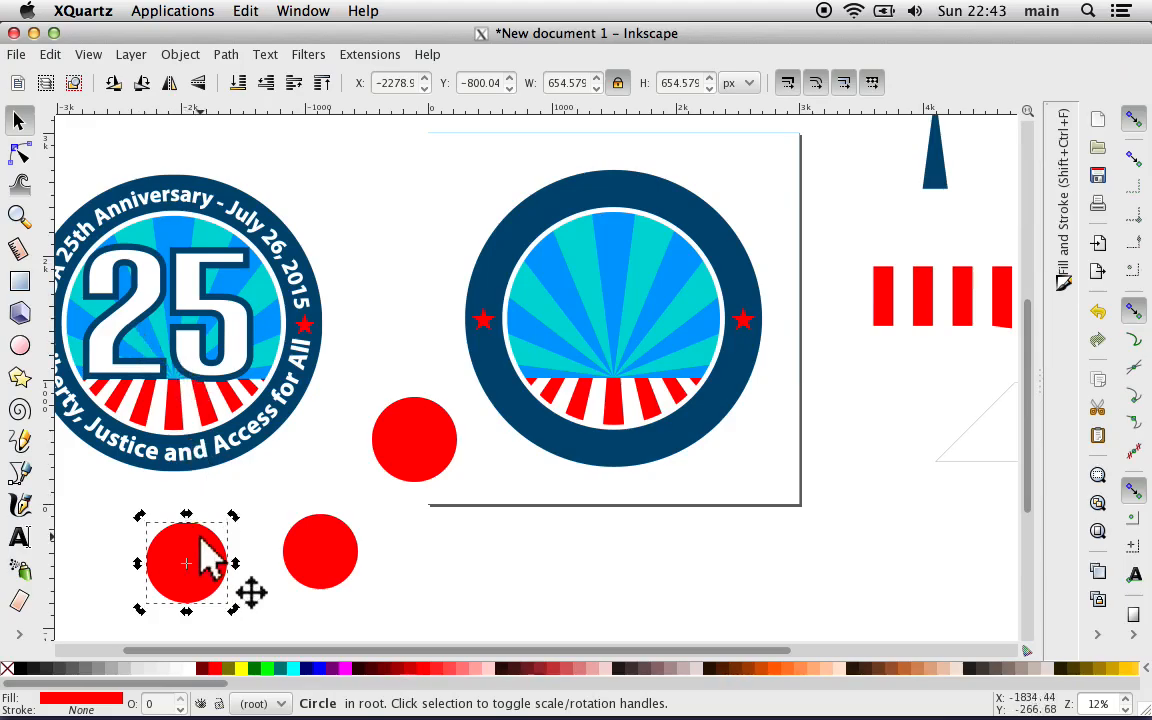
click(281, 470)
click(208, 574)
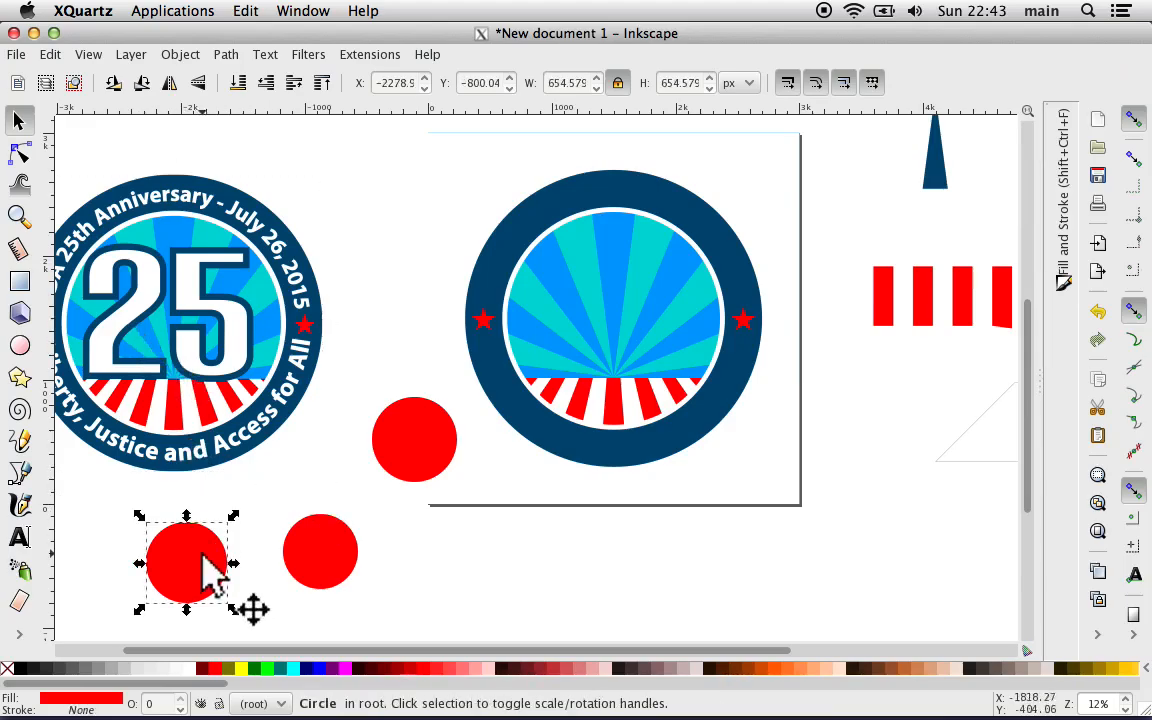
shift+click(311, 553)
shift+click(412, 437)
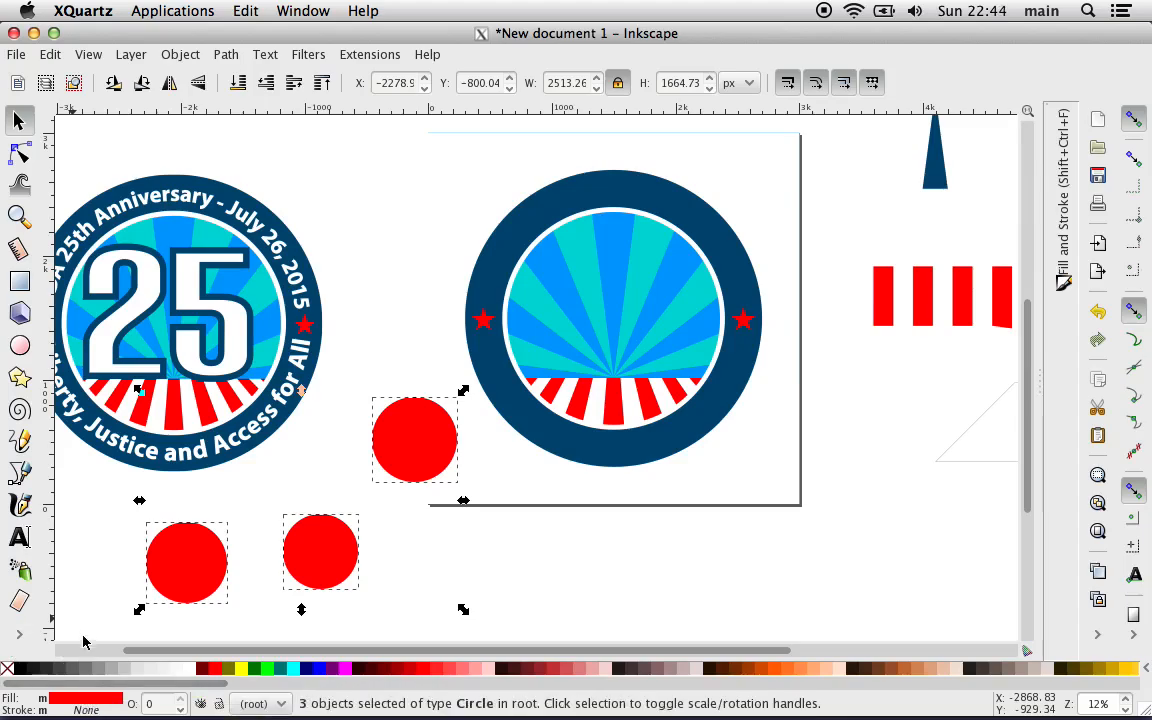
Step: Fill only the lower-left circle with yellow (#FFFF00) and deselect it
click(85, 565)
click(185, 570)
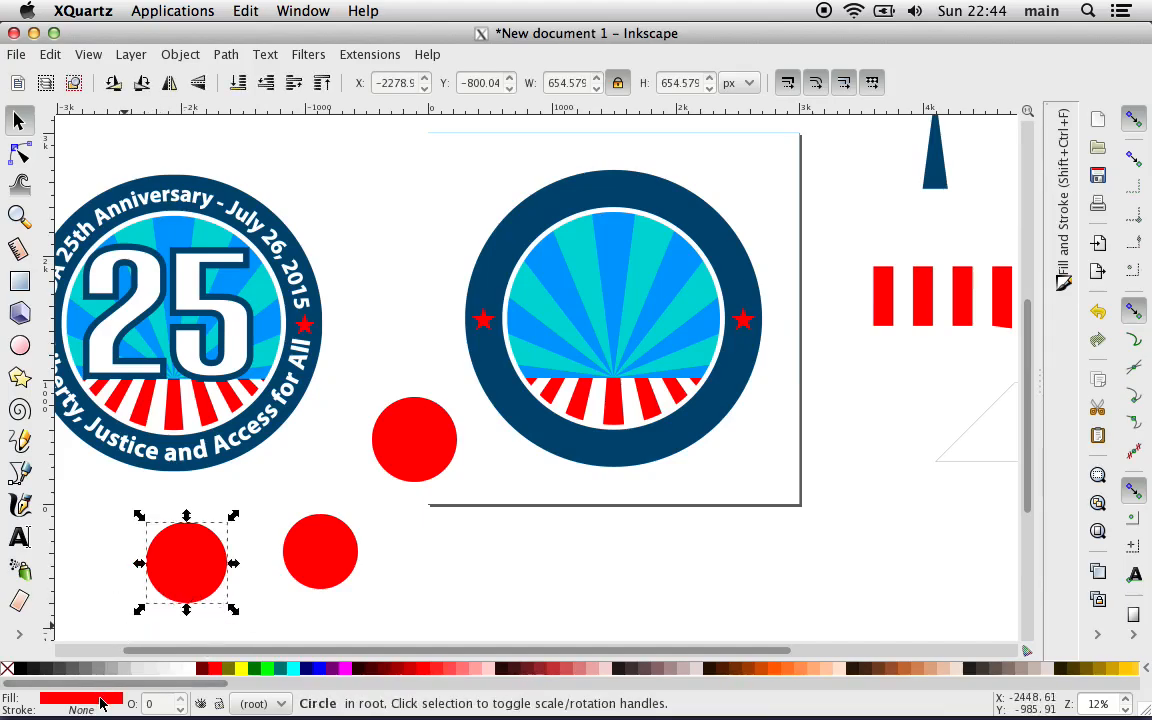
click(85, 596)
click(181, 573)
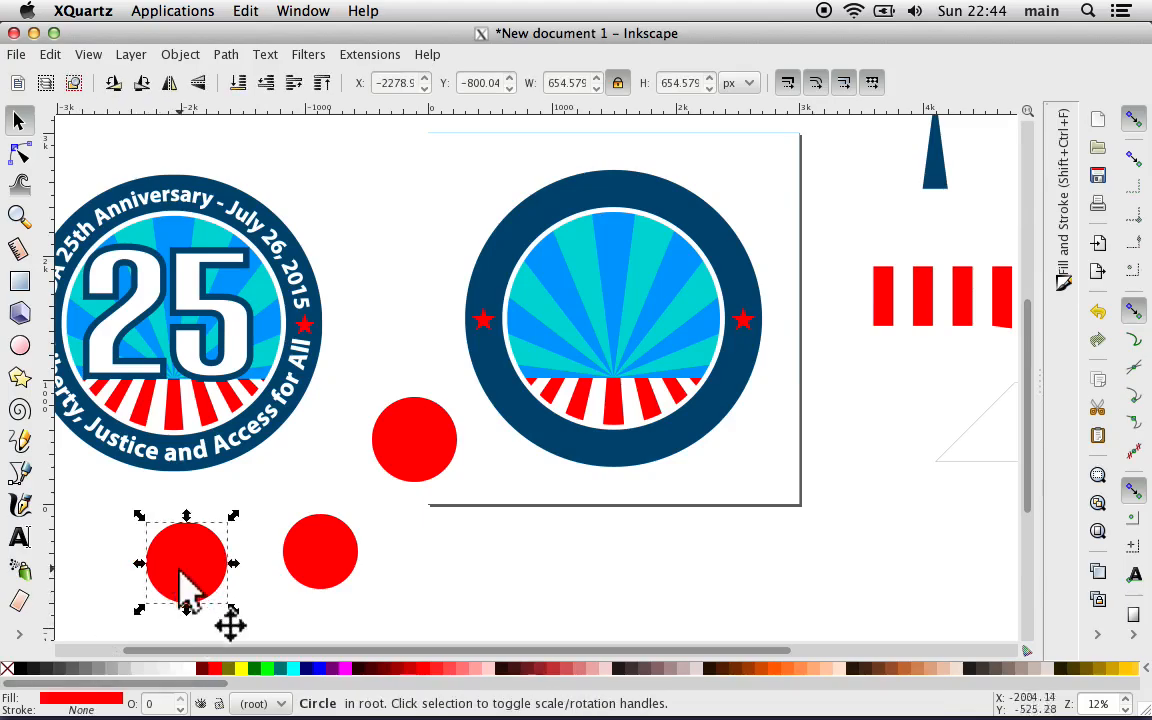
click(240, 670)
click(398, 582)
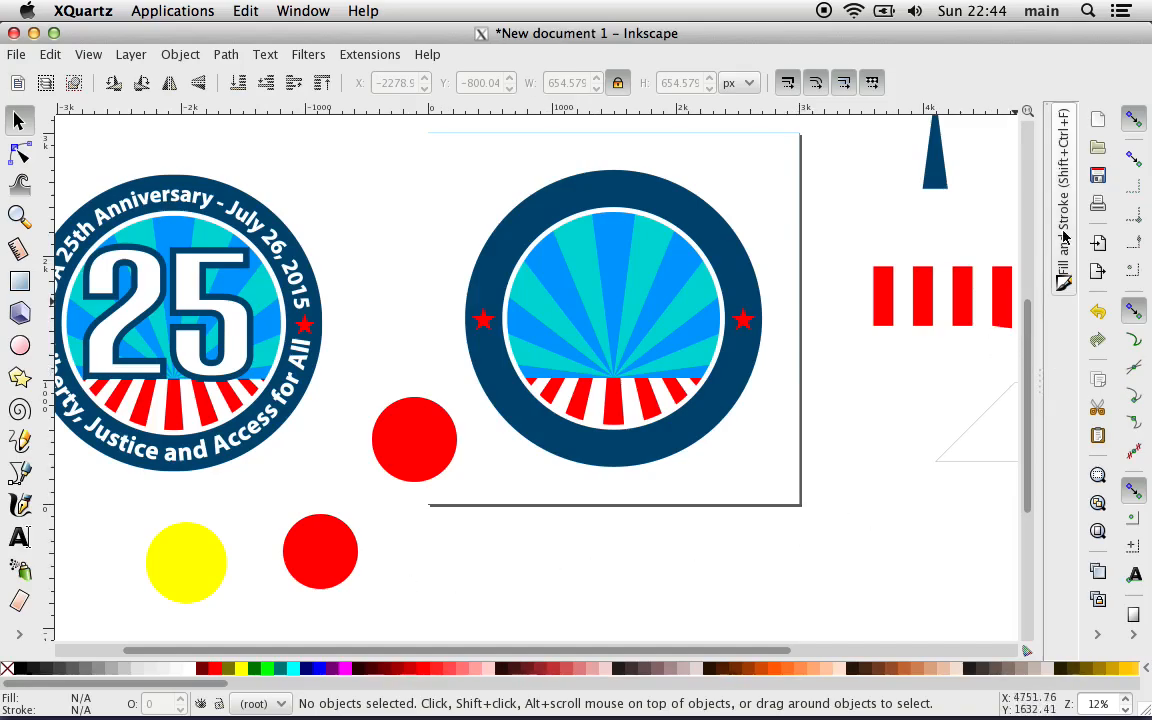
Step: Open Fill and Stroke for the yellow circle and set its fill to no paint
click(1064, 272)
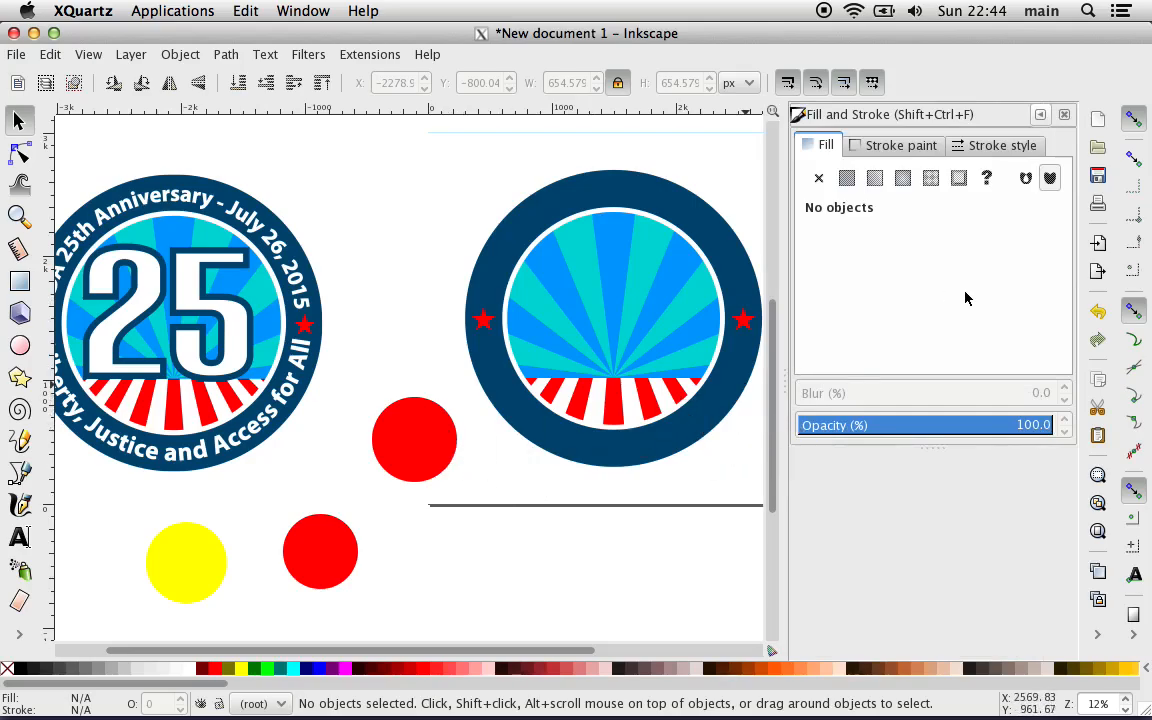
click(193, 565)
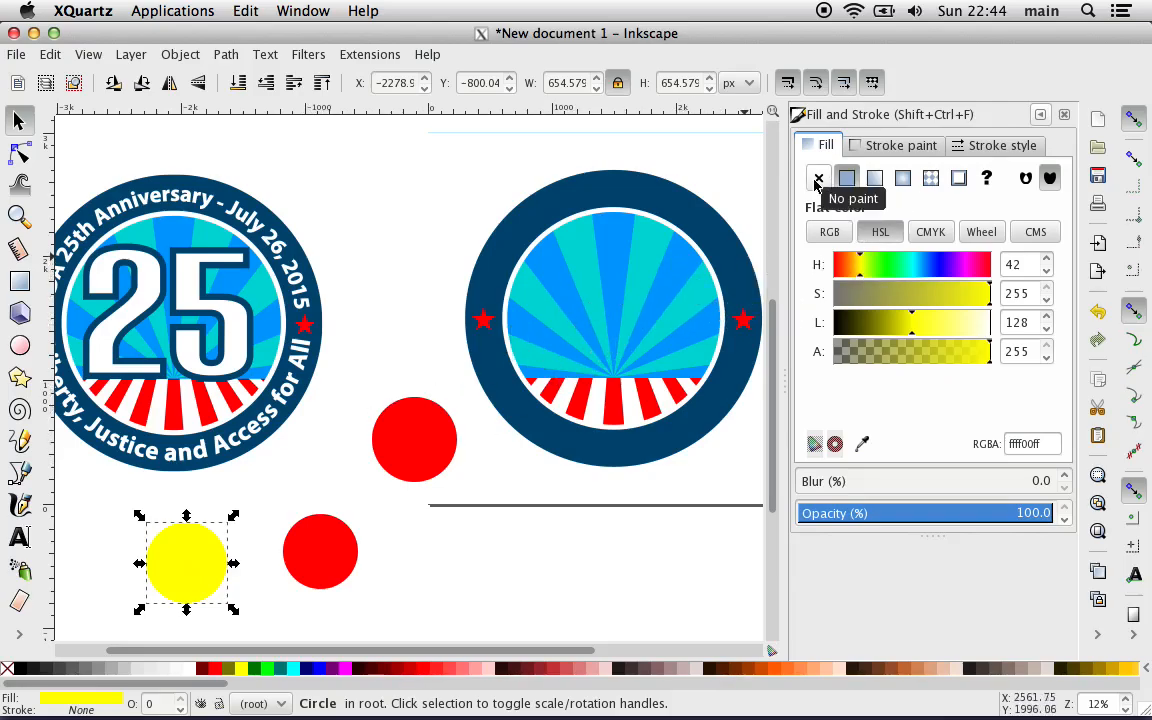
click(866, 150)
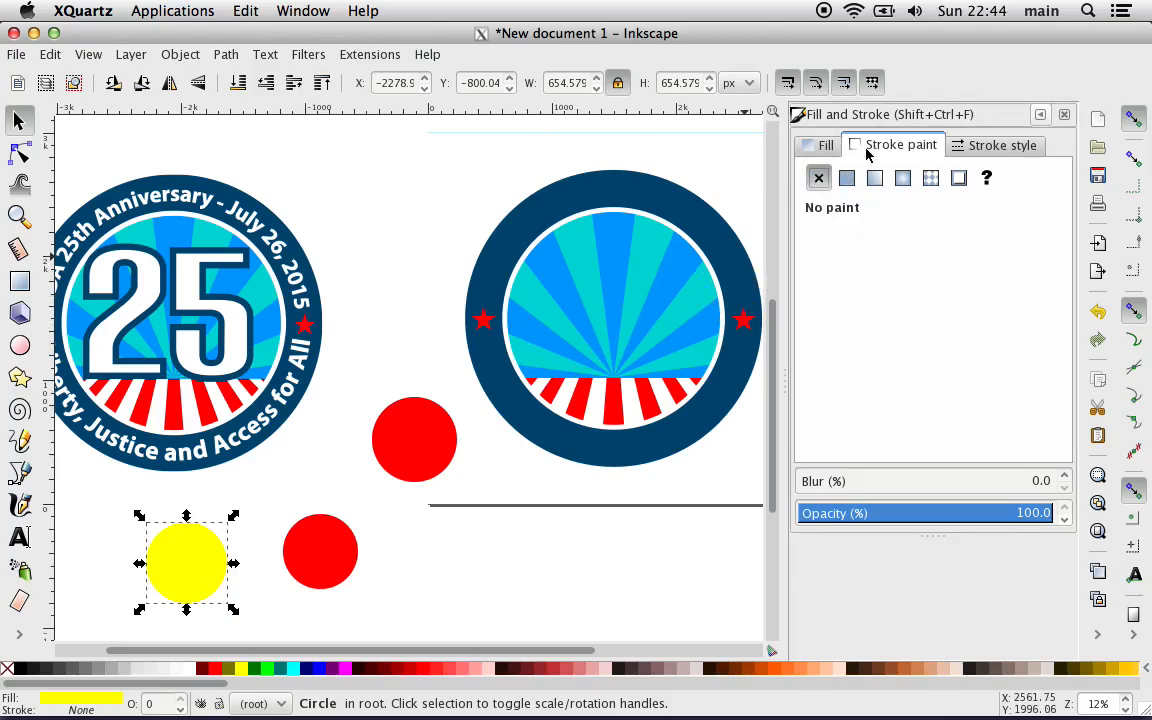
click(810, 148)
click(818, 178)
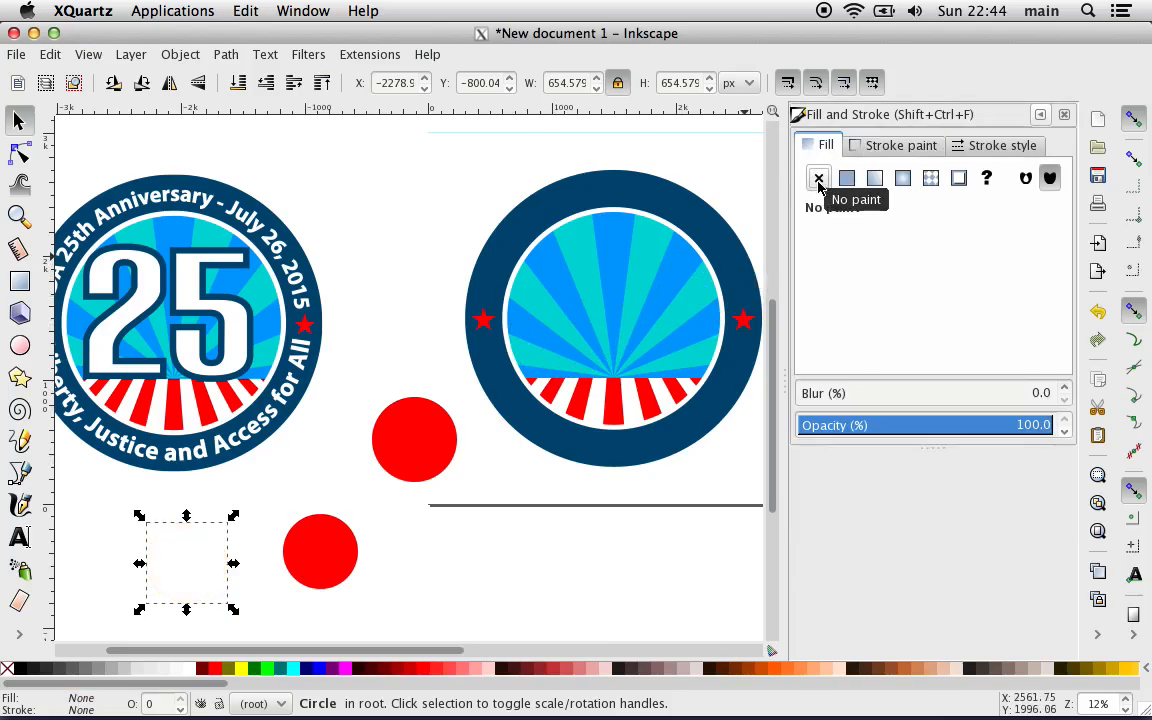
Step: Give the unfilled circle a flat-color stroke with RGBA 00000000 and show the color in RGB mode
click(917, 145)
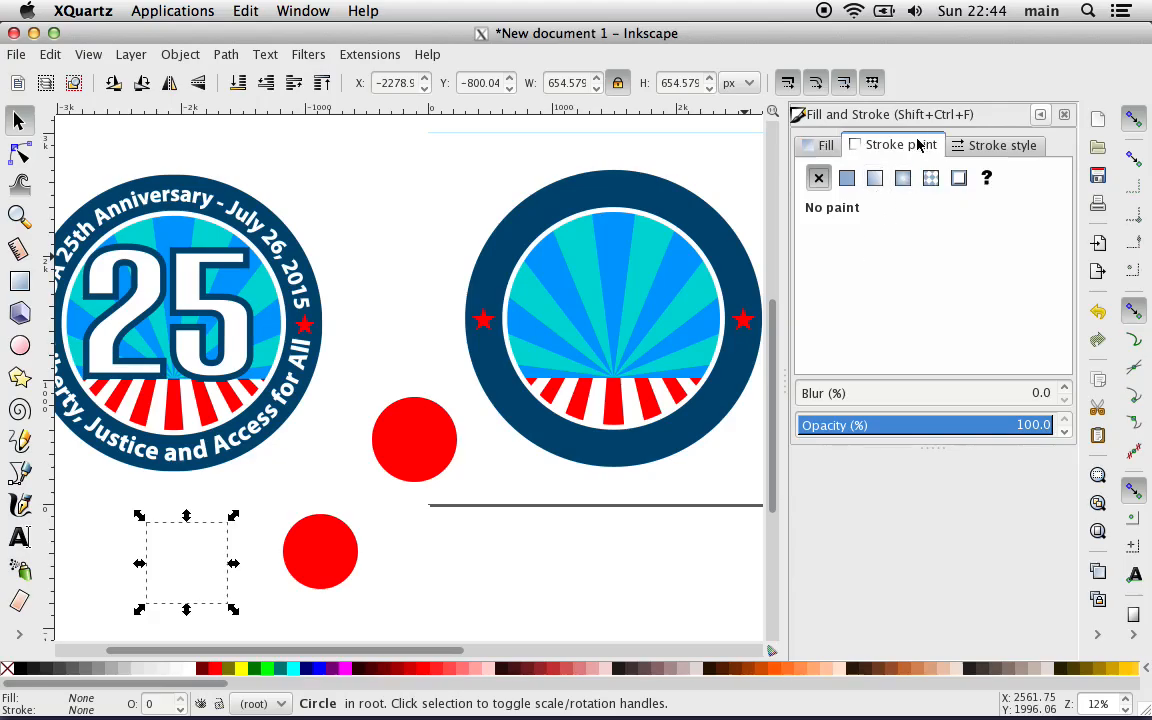
click(975, 146)
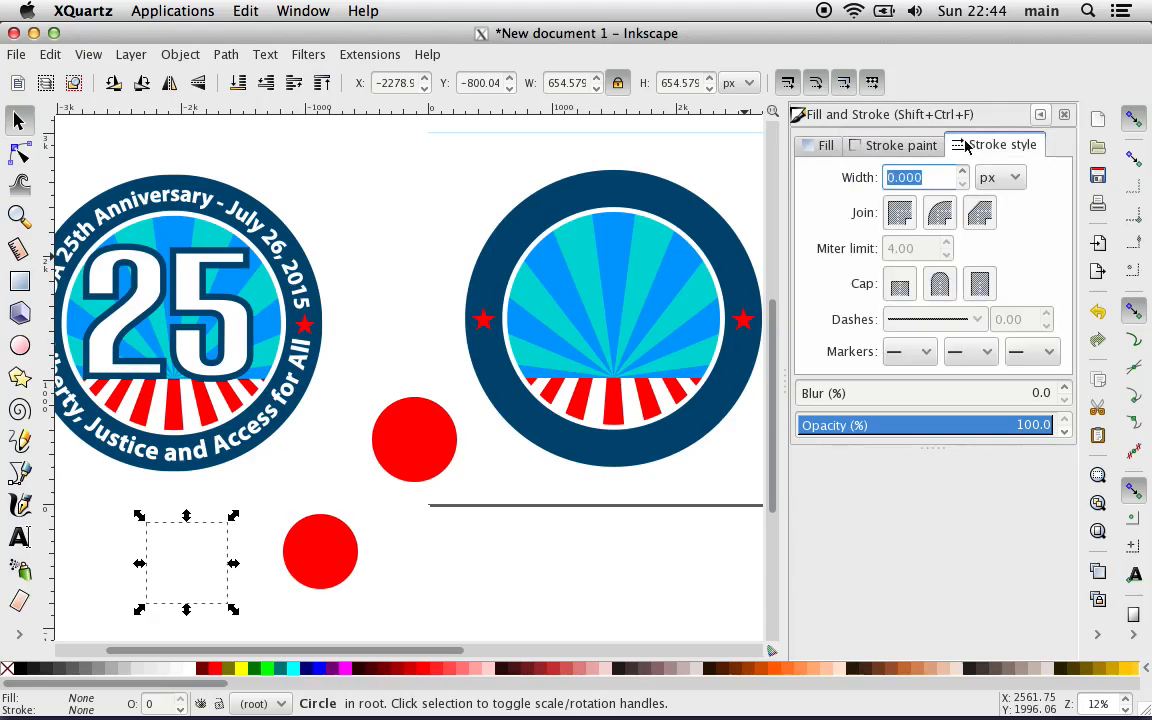
click(898, 179)
click(880, 147)
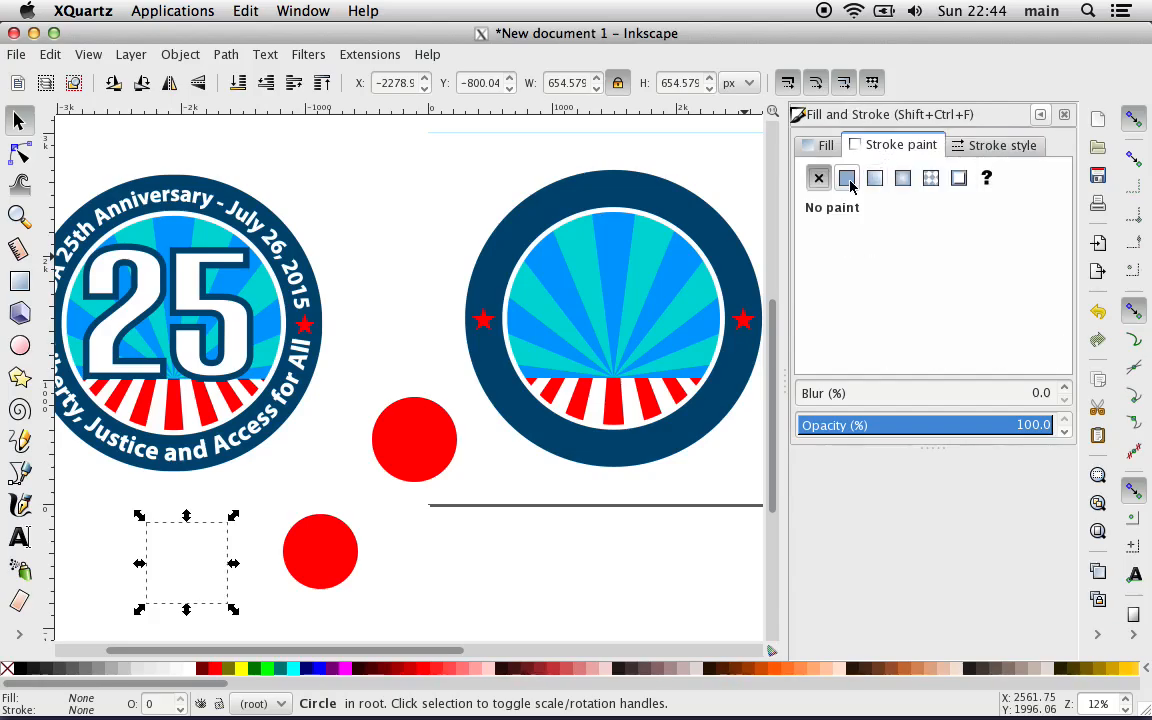
click(846, 180)
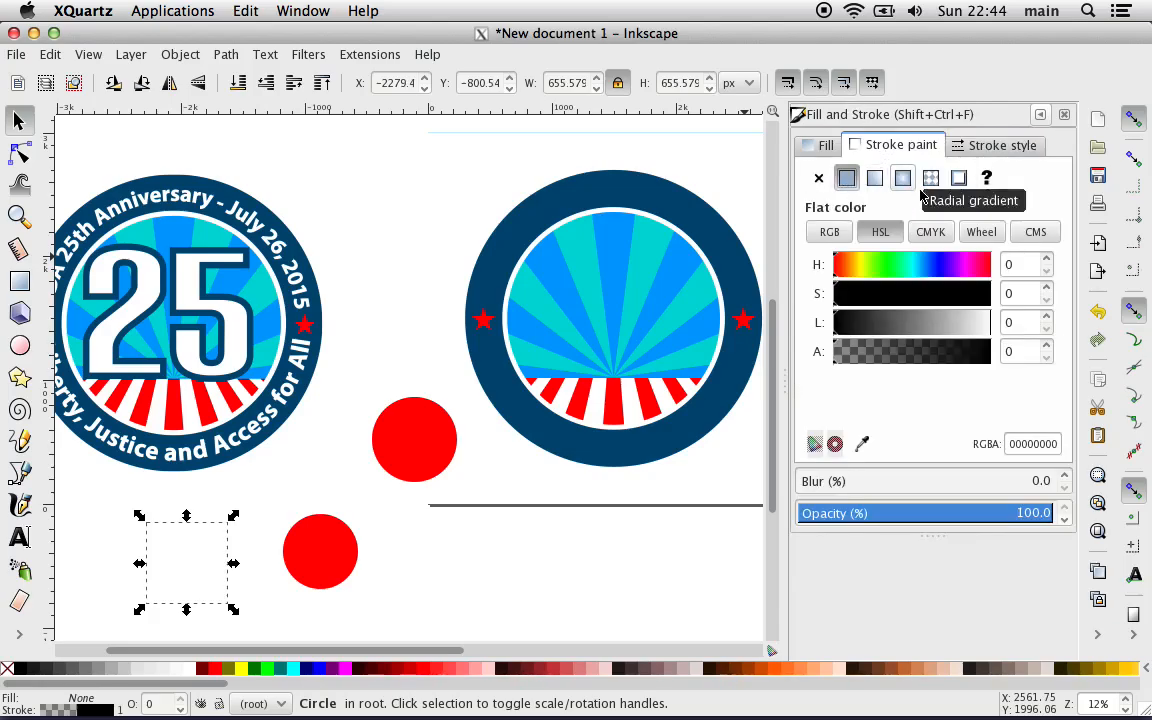
click(855, 297)
drag(855, 297, 832, 294)
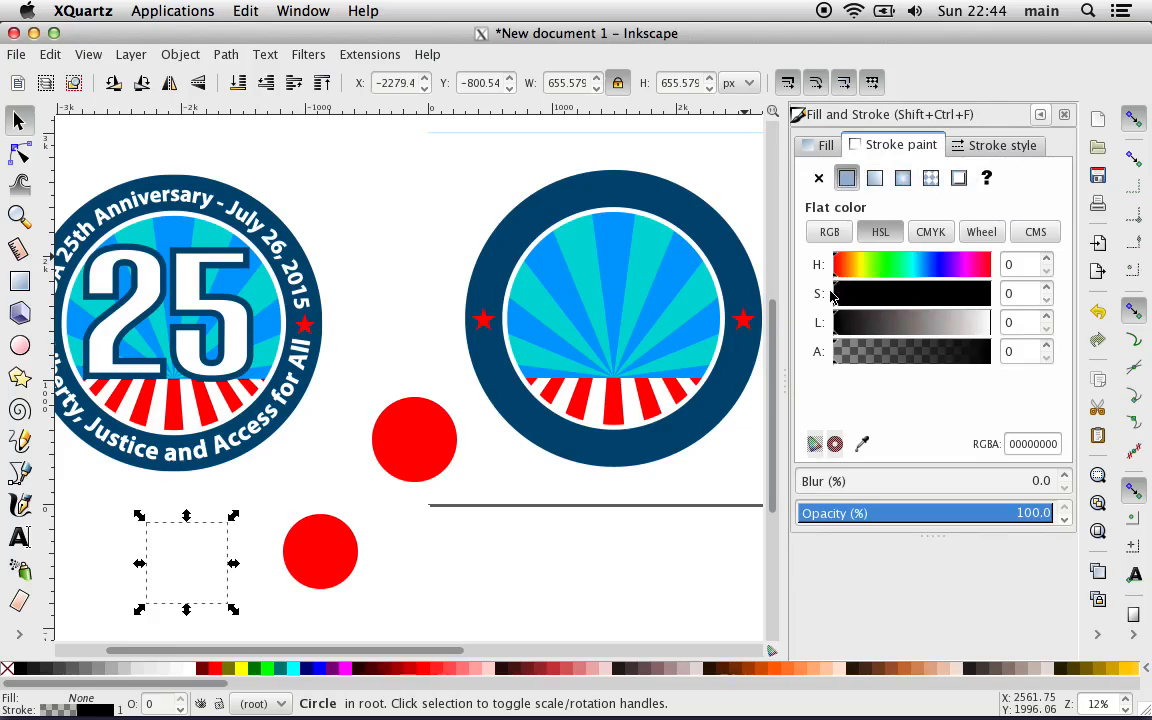
click(821, 236)
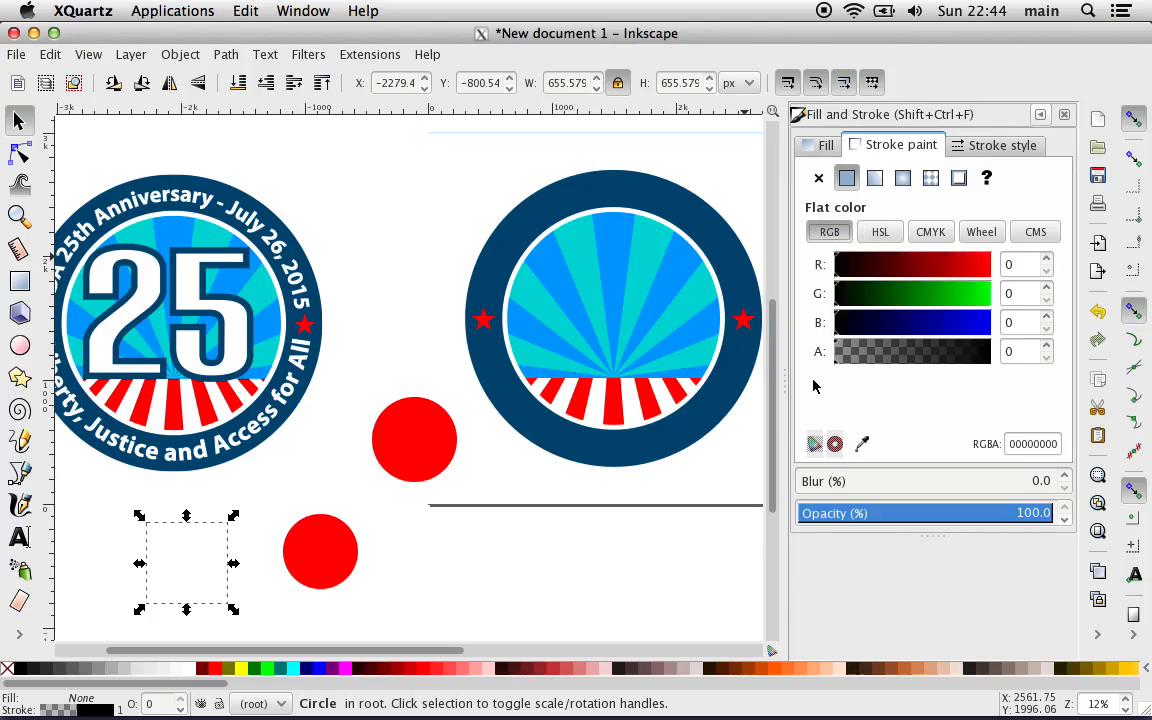
Step: Set the two remaining red circles to no fill and a flat-color stroke with RGBA 00000000
click(320, 556)
shift+click(392, 447)
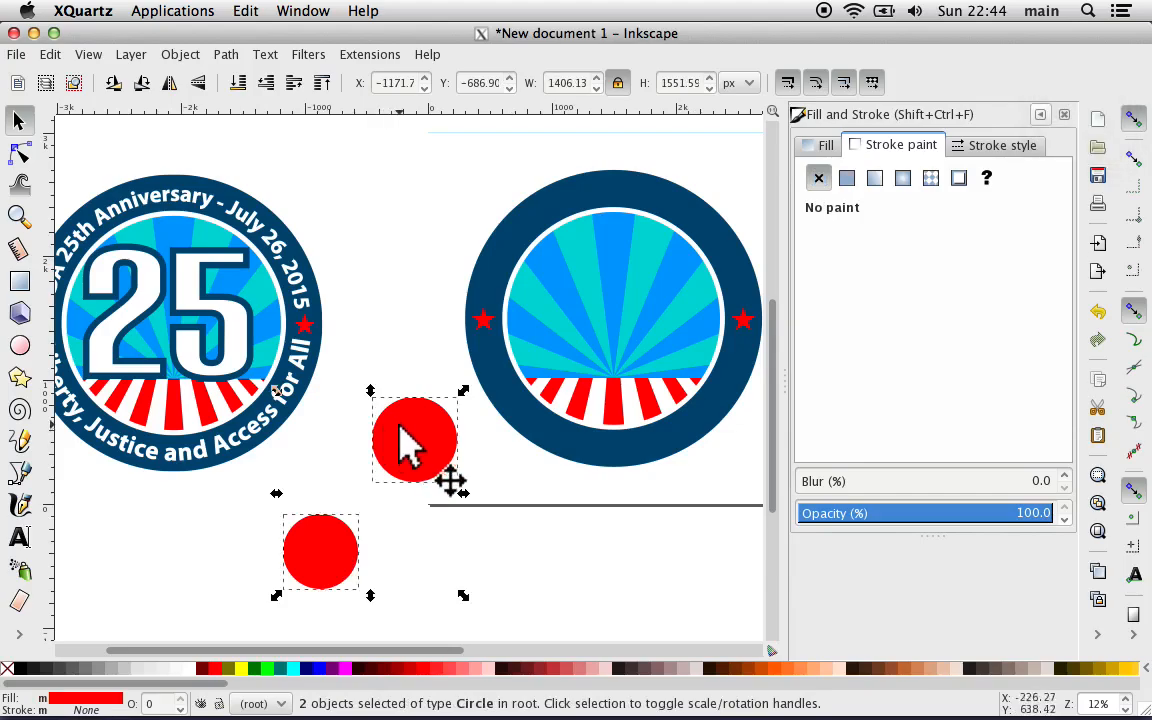
click(824, 146)
click(818, 178)
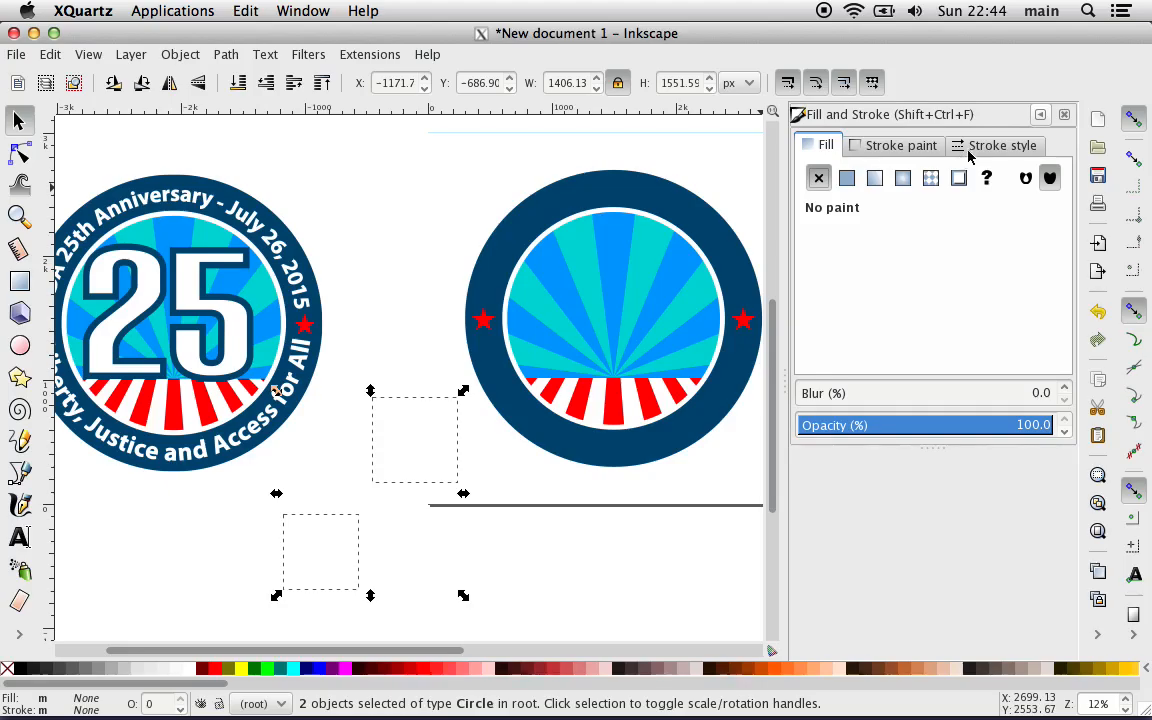
click(858, 146)
click(847, 178)
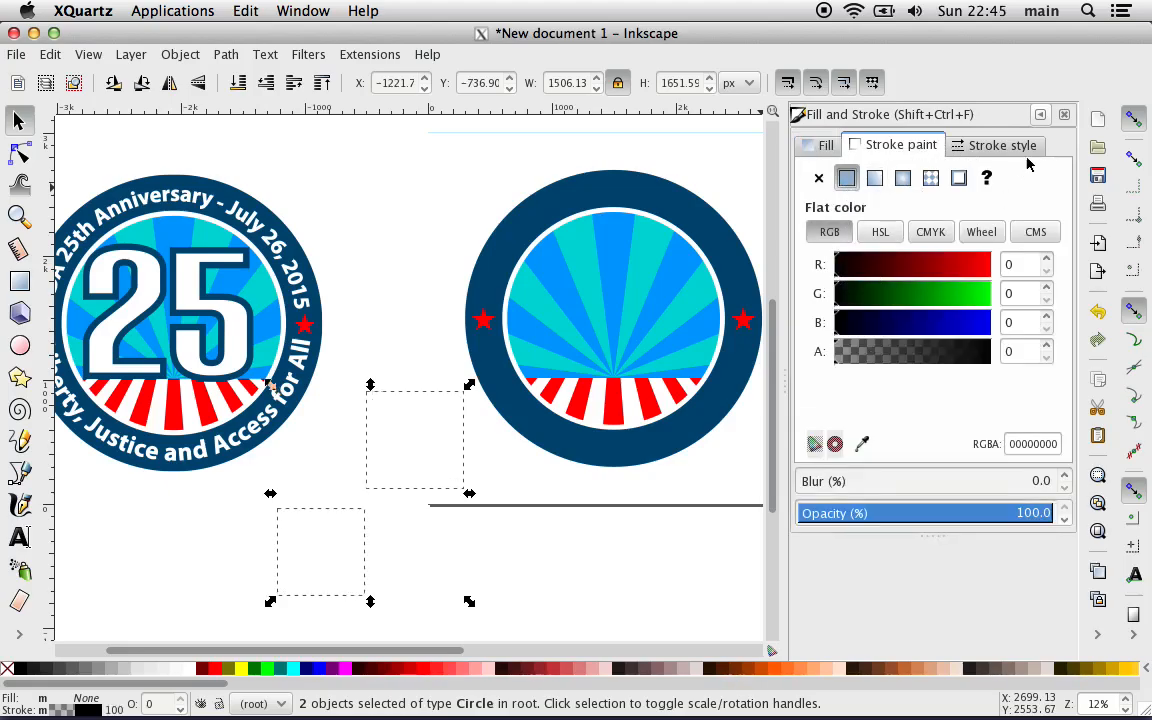
Step: Close Fill and Stroke, deselect the invisible circles, and try to box-select the area where they lie beside the page's lower corner
click(1070, 115)
scroll(835, 285, down, 5)
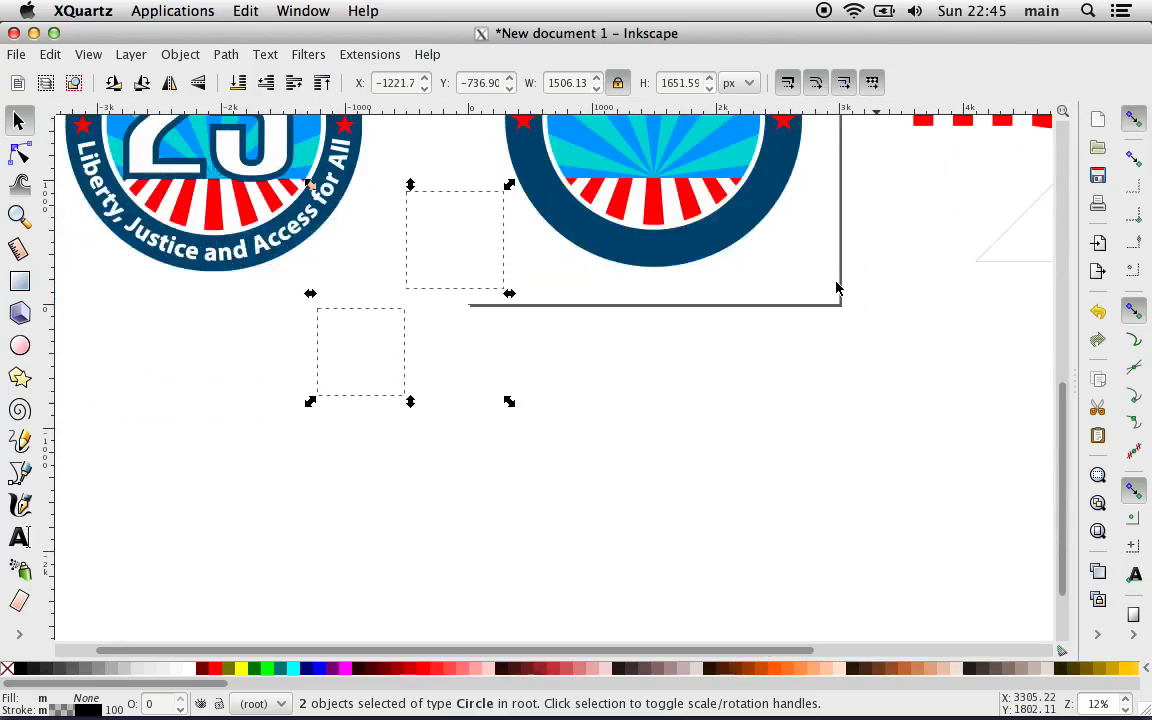
scroll(825, 300, left, 2)
click(560, 442)
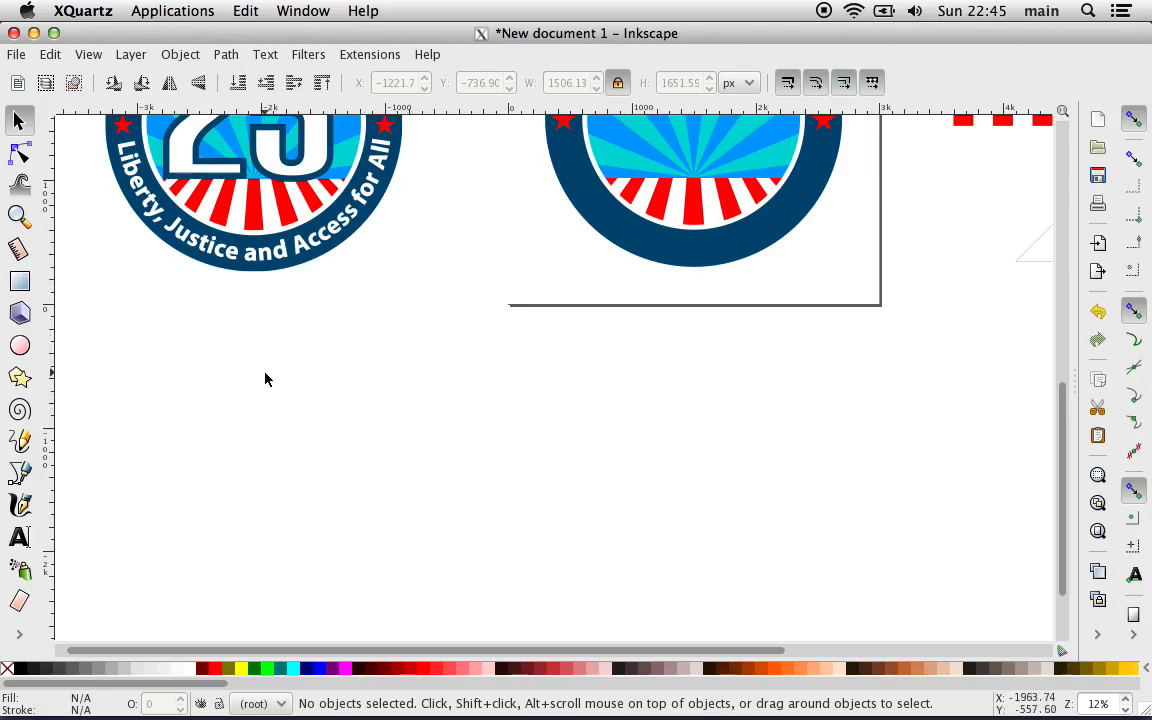
drag(604, 420, 421, 205)
Step: Open the XML Editor to list the document's nodes and widen its dock
click(89, 55)
mouse_move(55, 58)
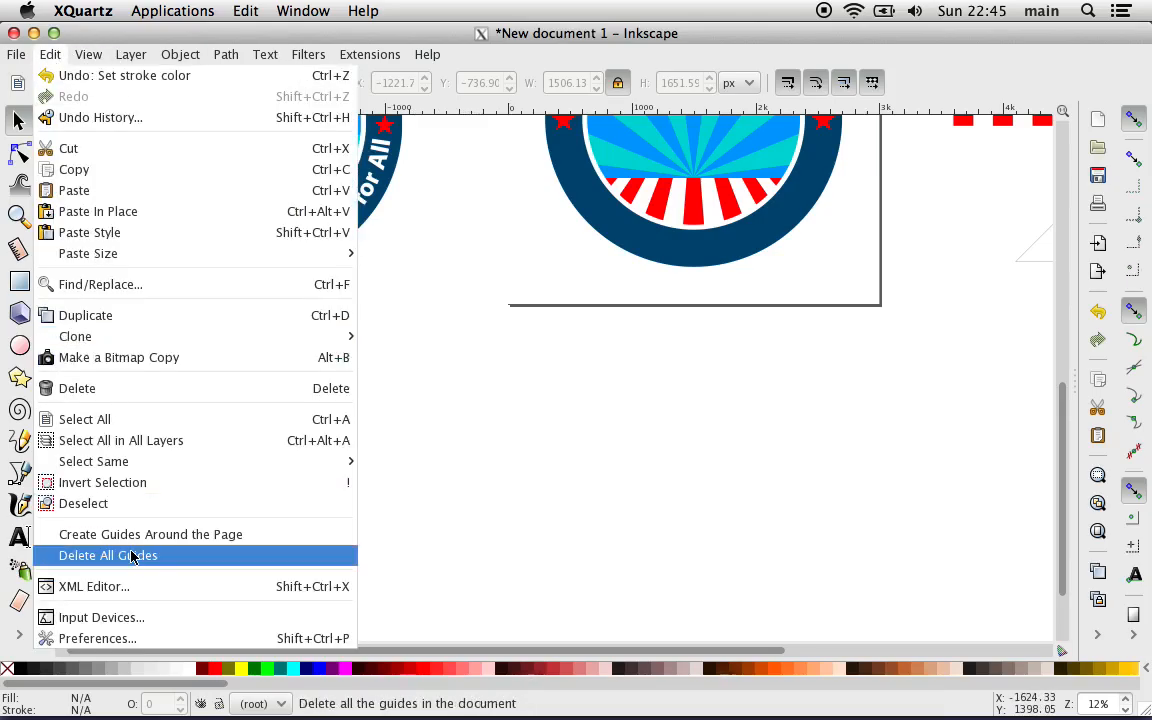
click(129, 586)
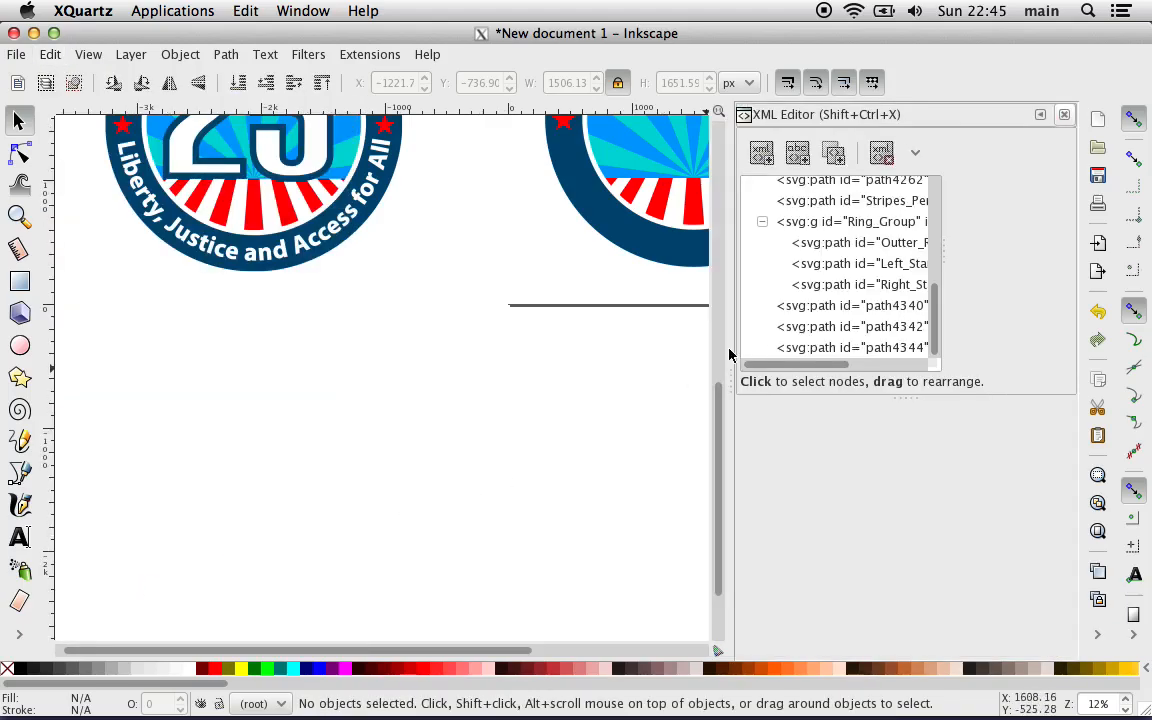
drag(733, 348, 685, 348)
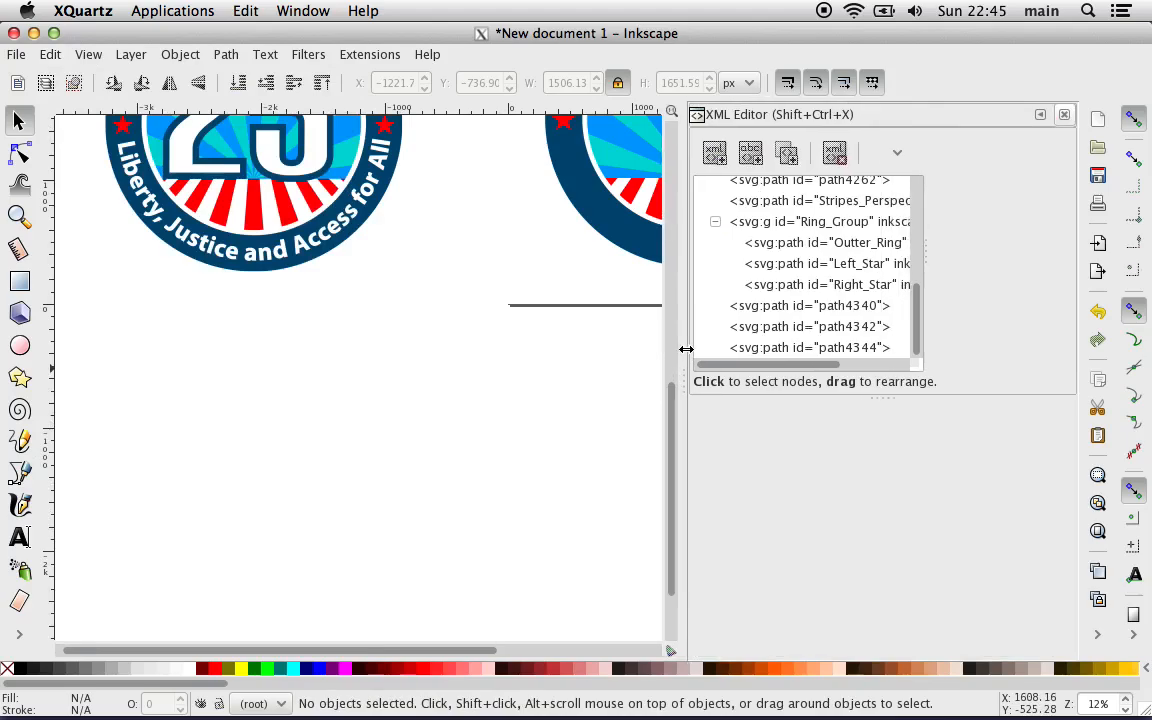
Step: Save the document in Inkscape SVG format as drawing-1.svg in the default folder, reviewing the available file formats
click(17, 55)
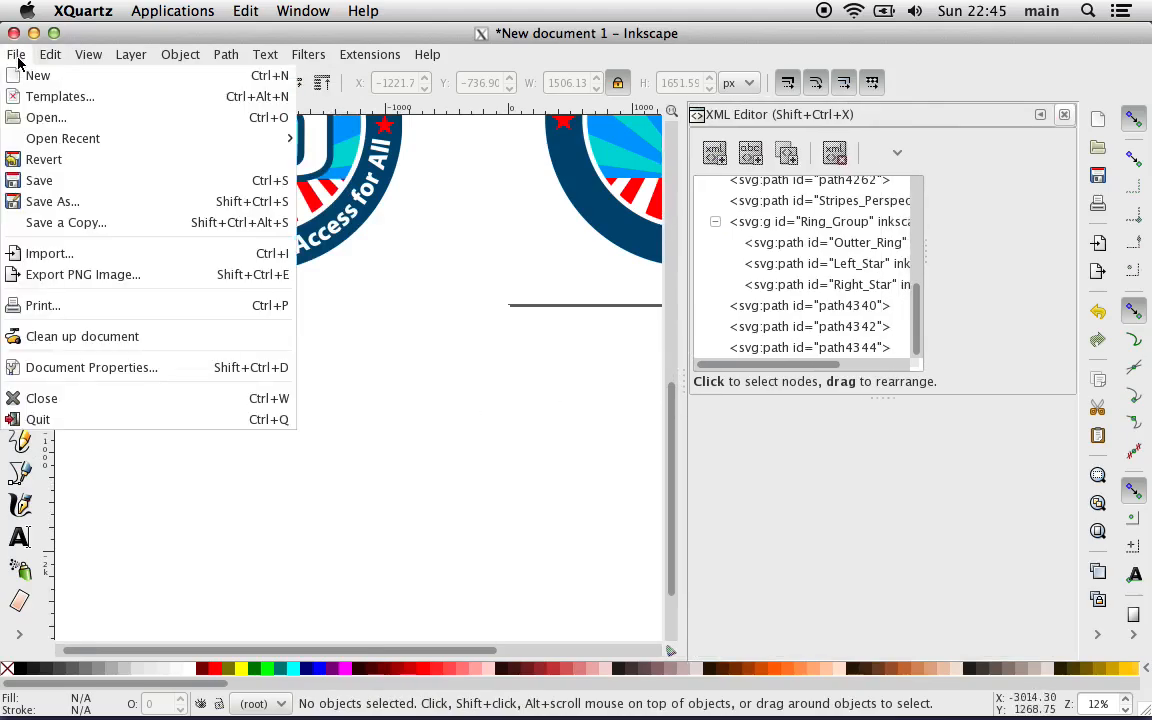
click(90, 182)
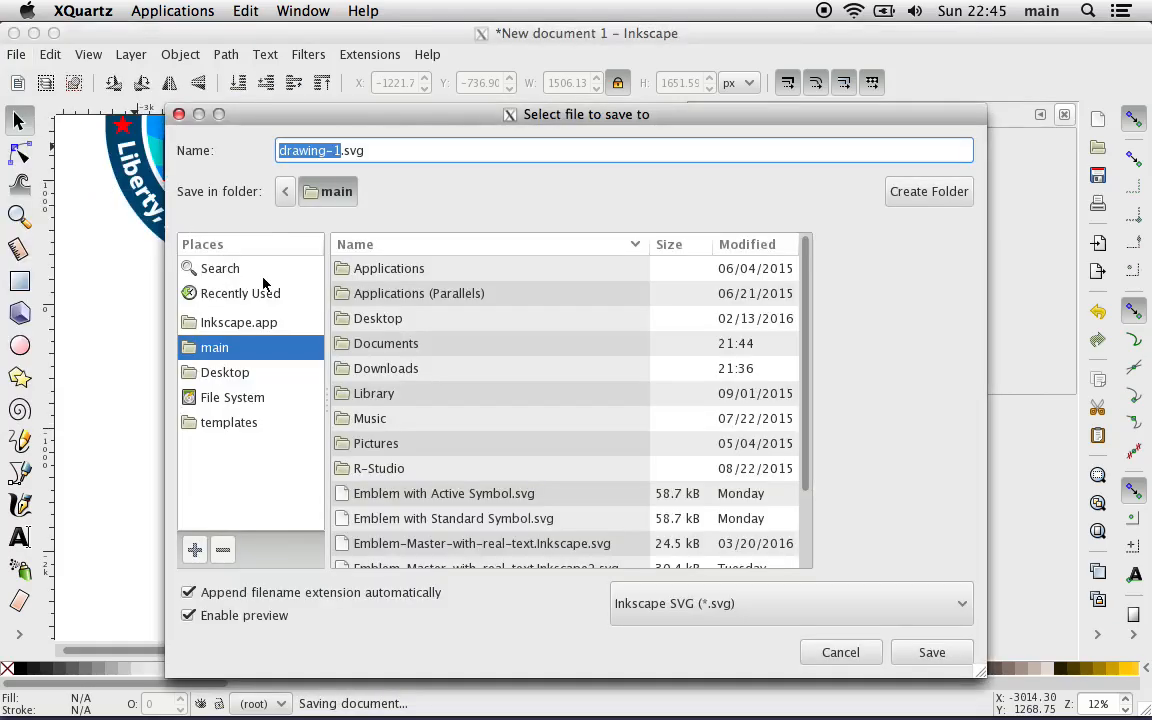
click(699, 600)
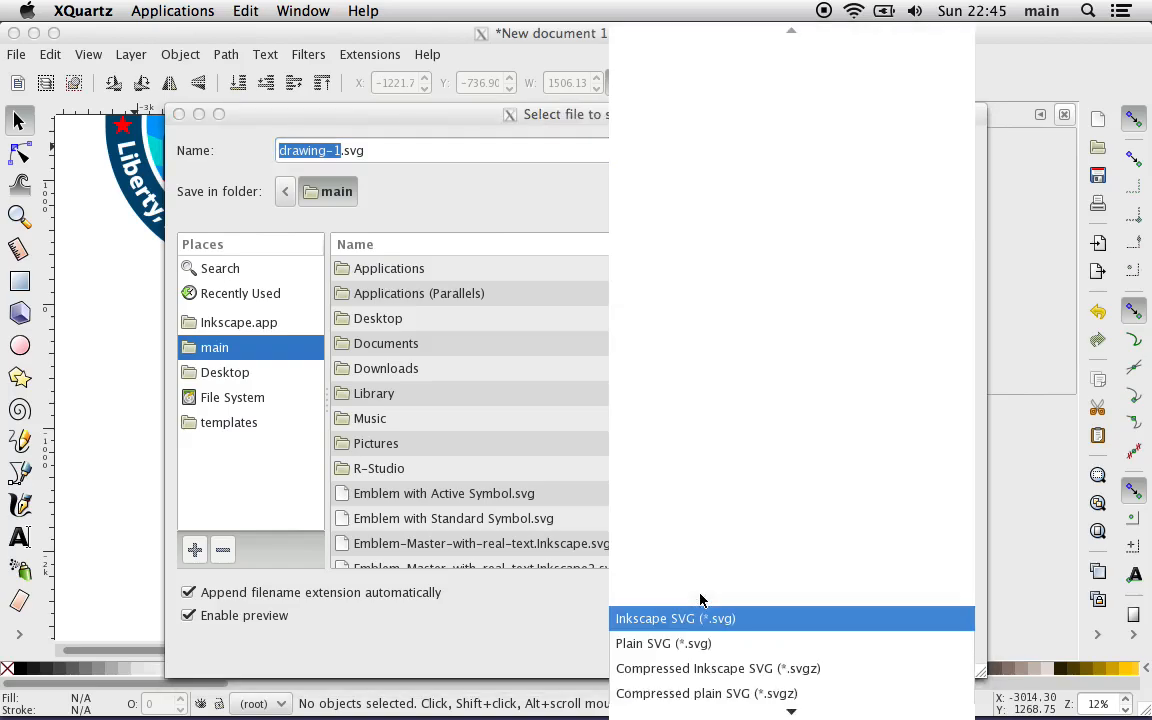
scroll(703, 610, down, 5)
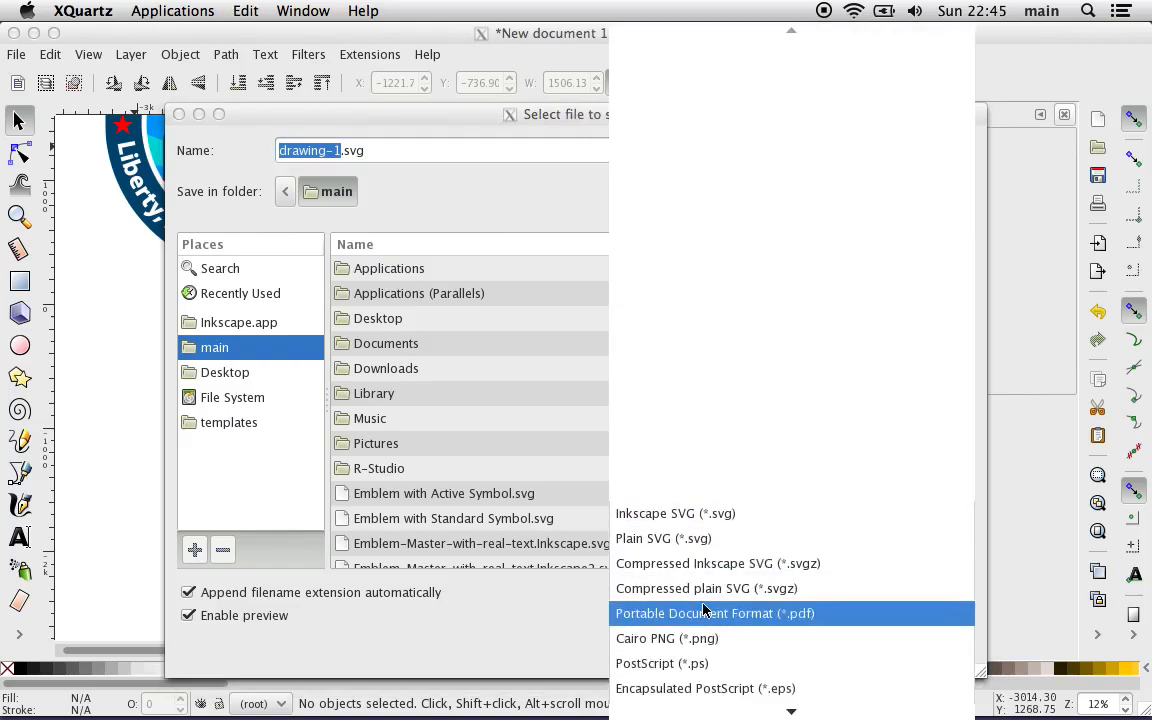
scroll(703, 610, down, 5)
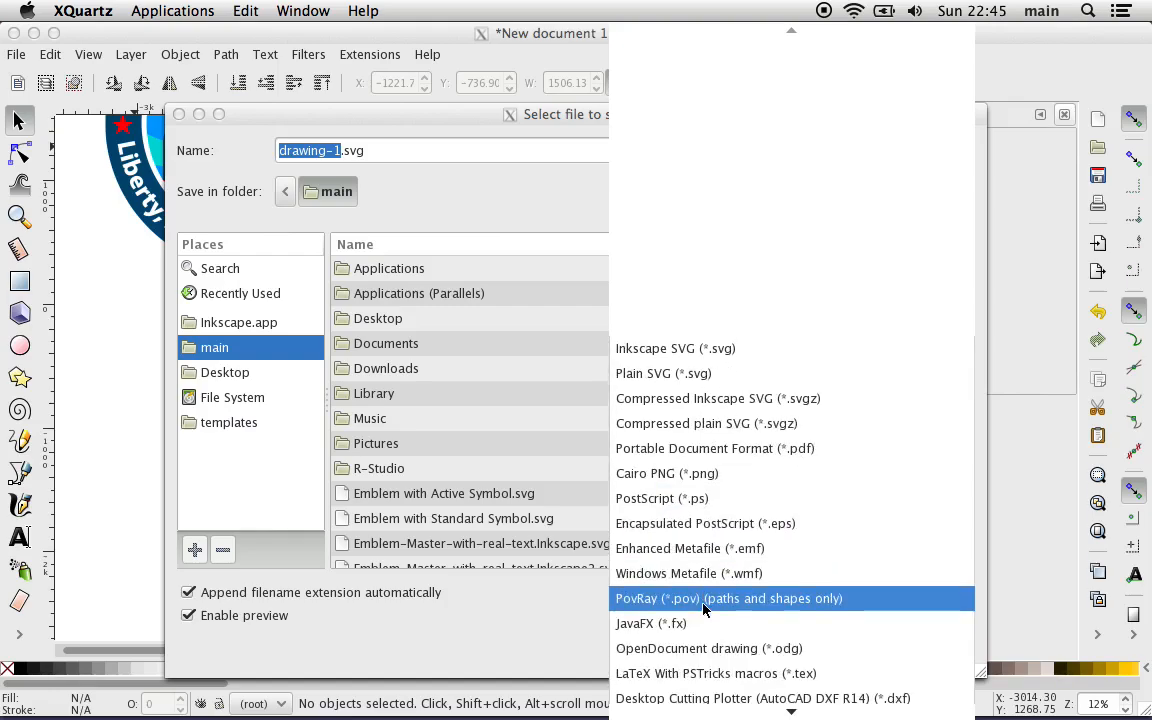
scroll(703, 610, down, 5)
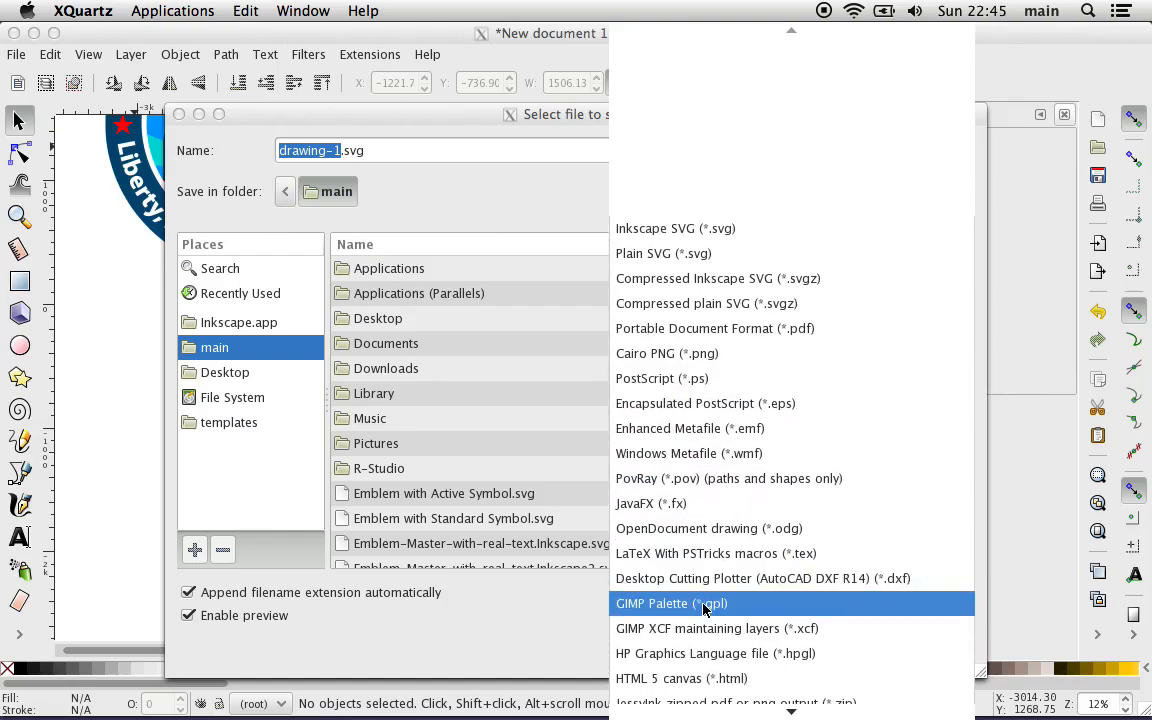
scroll(705, 612, down, 2)
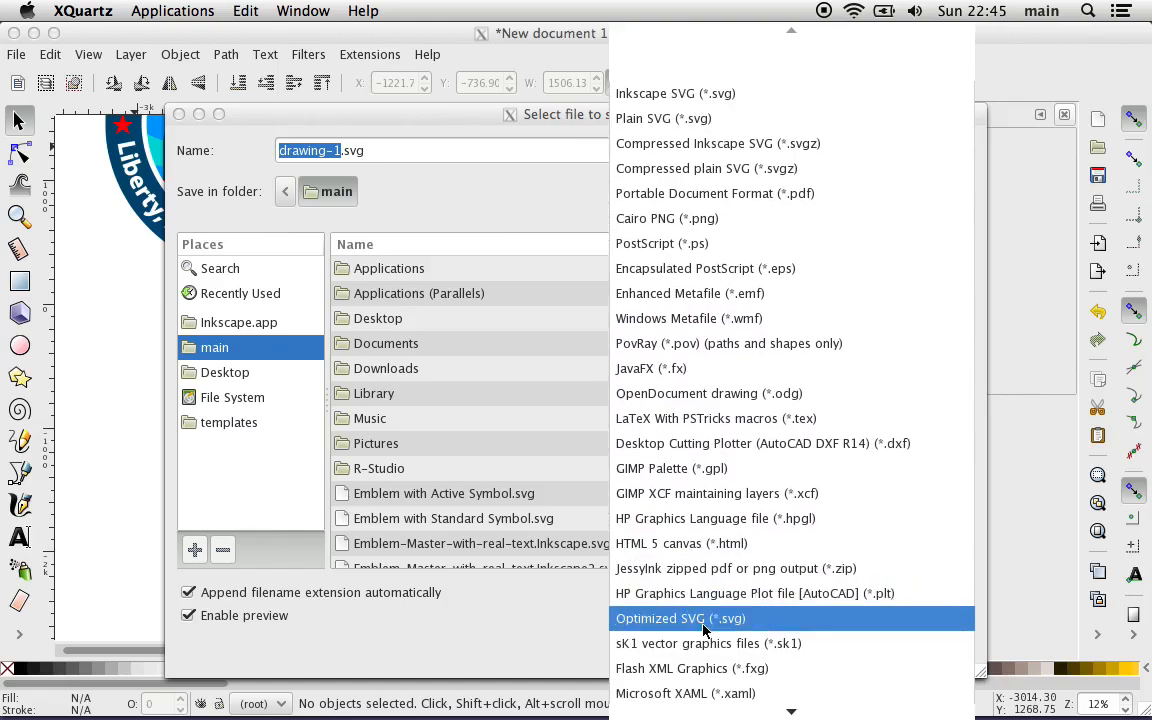
click(665, 99)
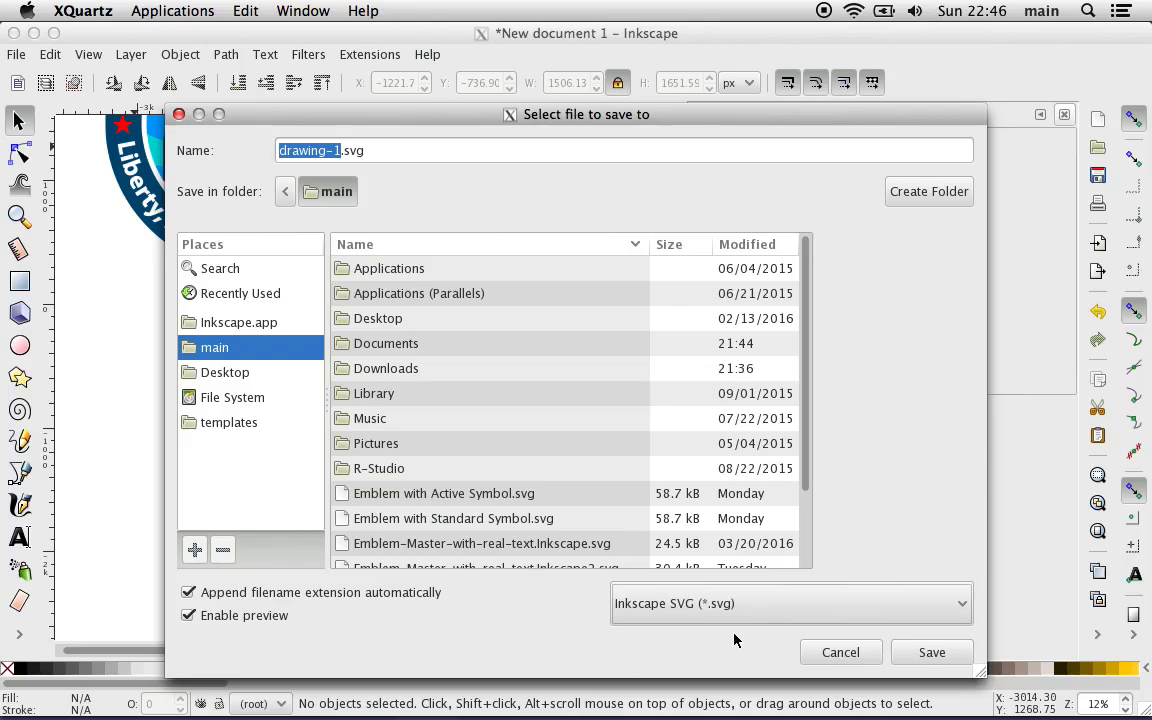
click(930, 652)
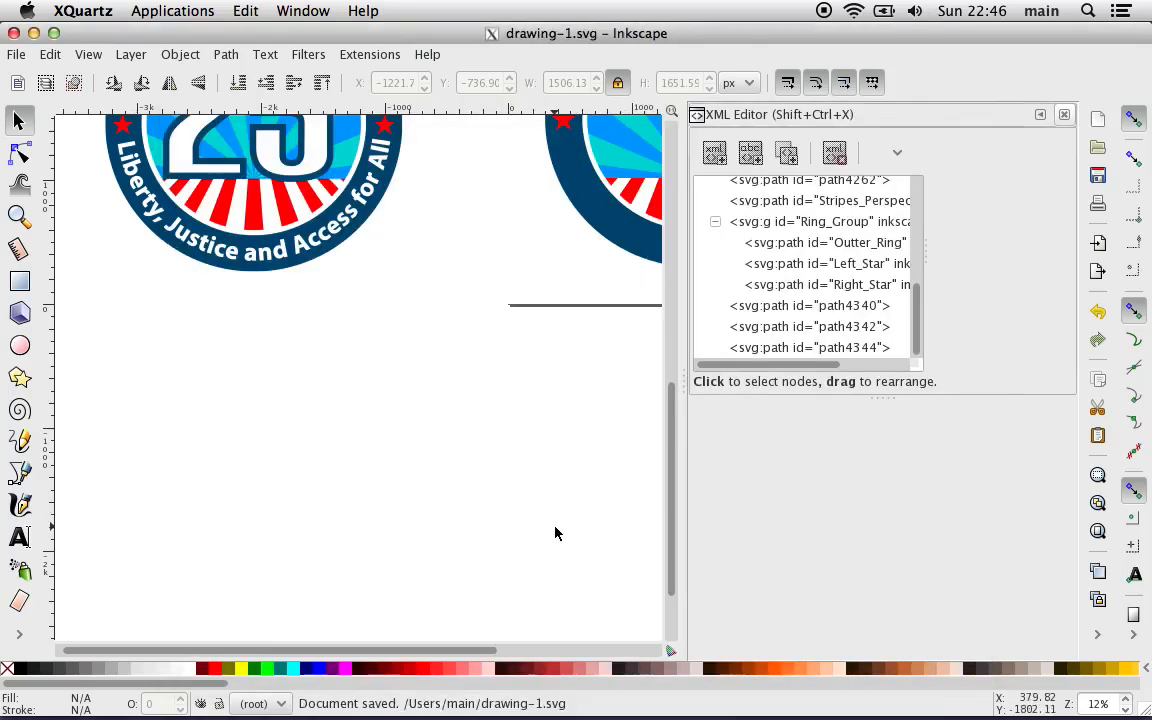
Step: Examine the invisible circles on the canvas by stepping through the path4340, path4342 and path4344 nodes in the XML Editor, finishing on path4340
scroll(505, 452, right, 6)
scroll(505, 452, up, 3)
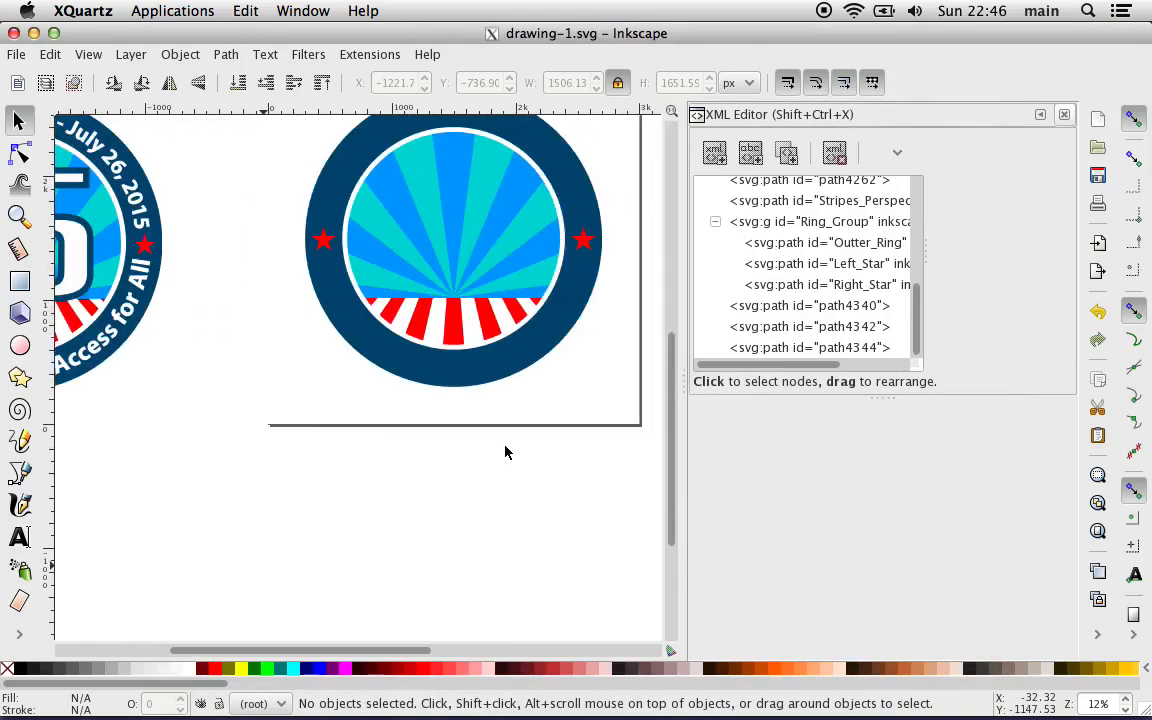
scroll(505, 452, left, 10)
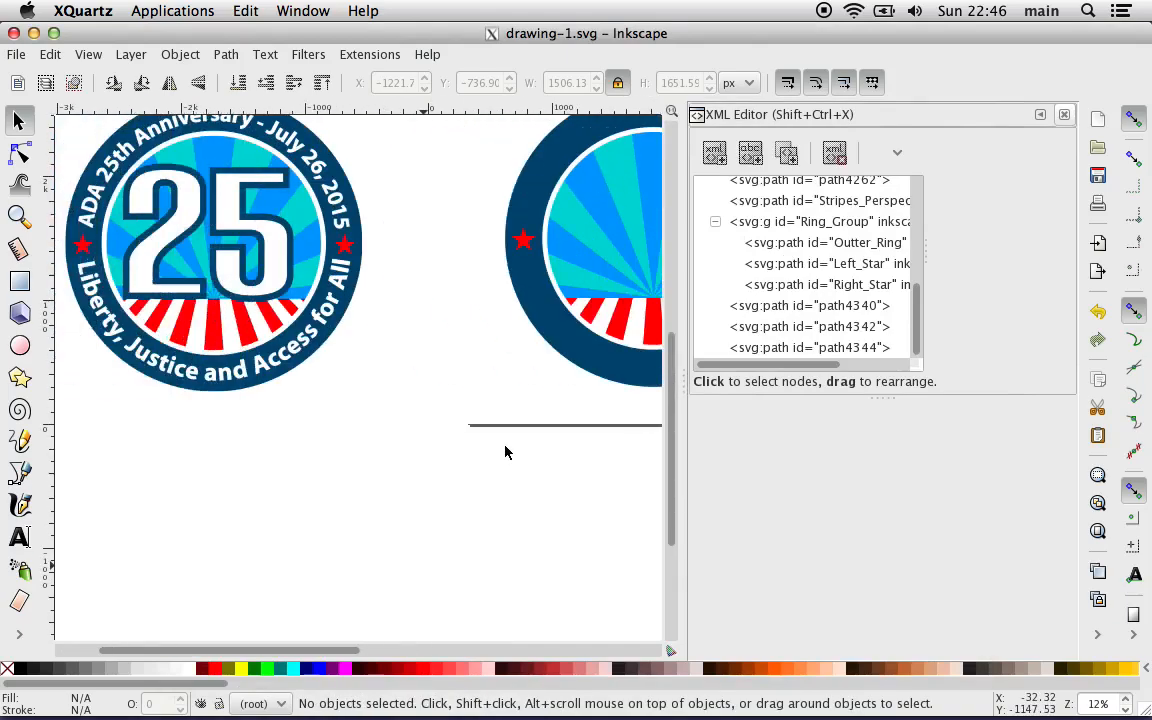
scroll(505, 452, right, 10)
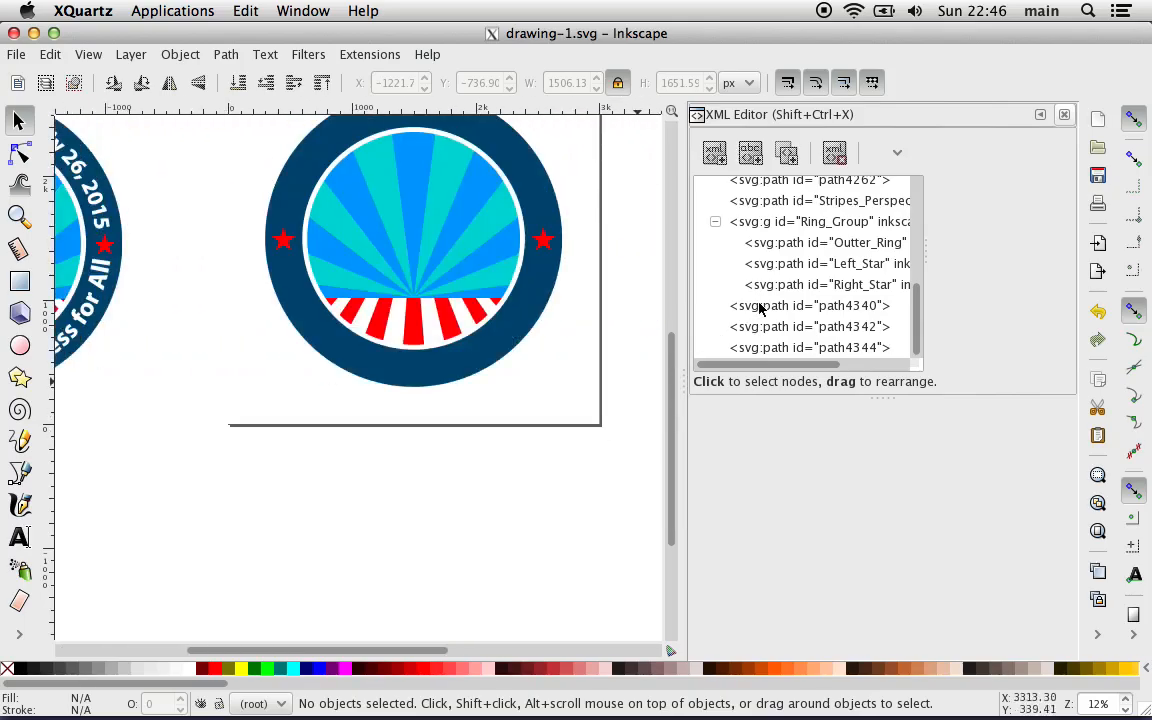
click(900, 306)
key(Down)
key(Down)
key(Up)
key(Up)
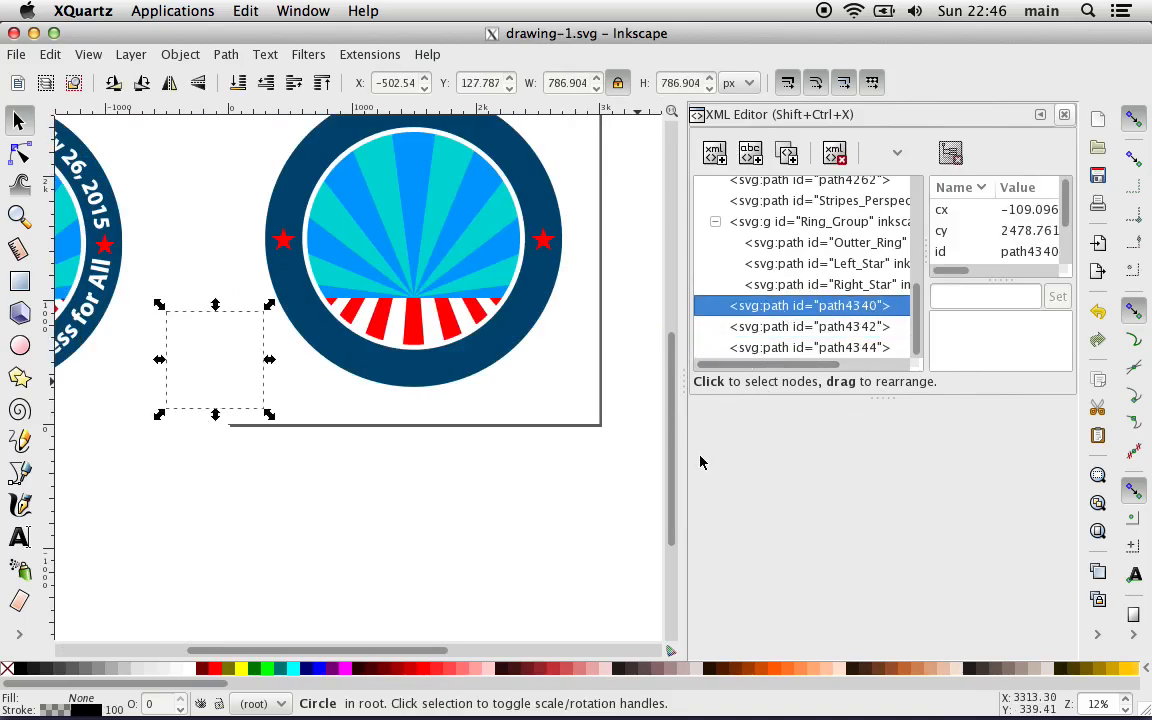
key(Down)
key(Down)
key(Up)
key(Up)
key(Down)
key(Down)
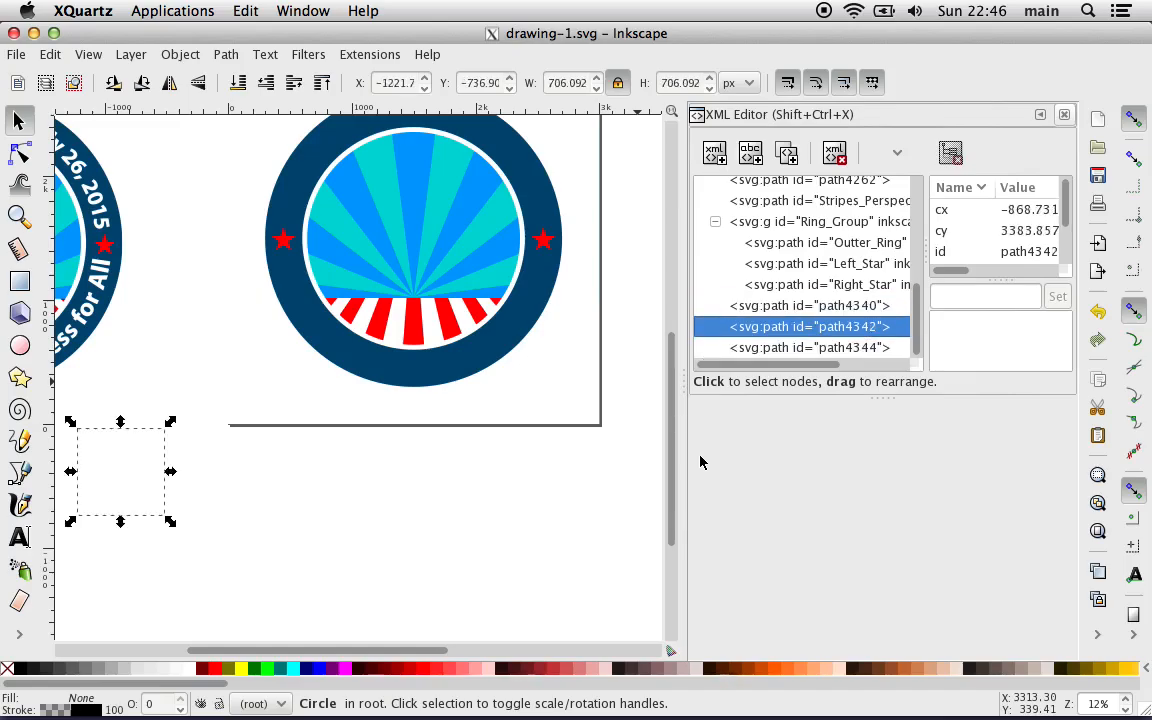
key(Up)
key(Up)
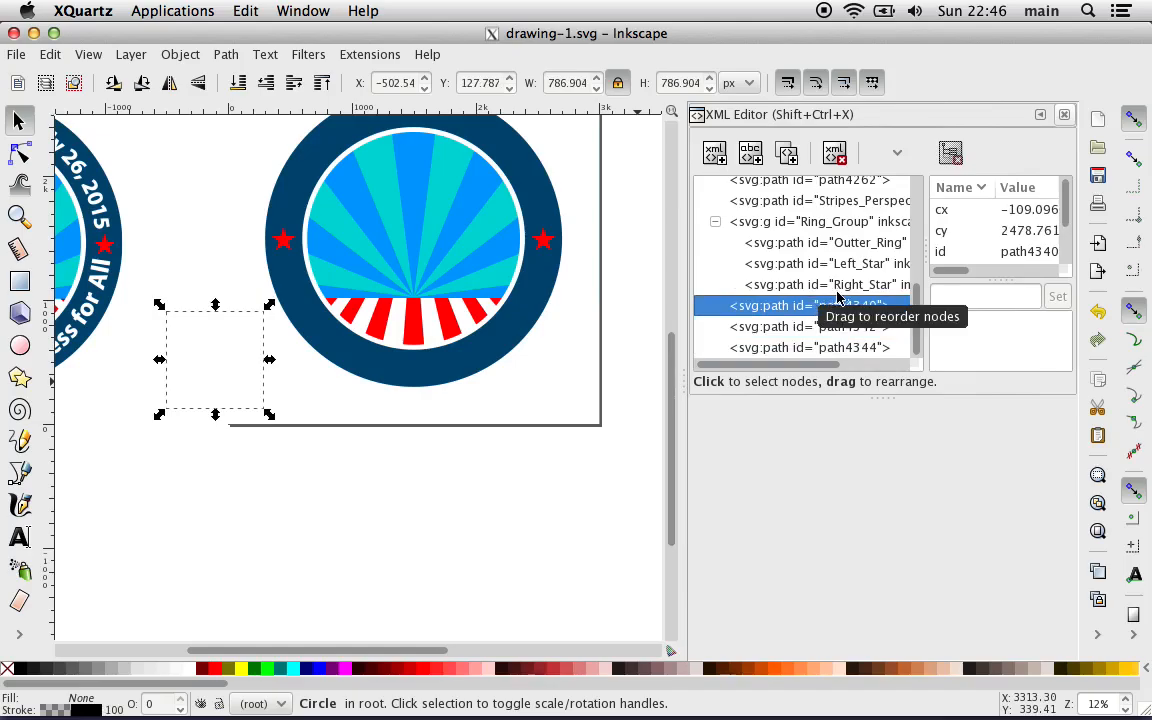
Step: In Object Properties, clear the label of the path4340 circle and set its ID to "ADA text path"
click(180, 54)
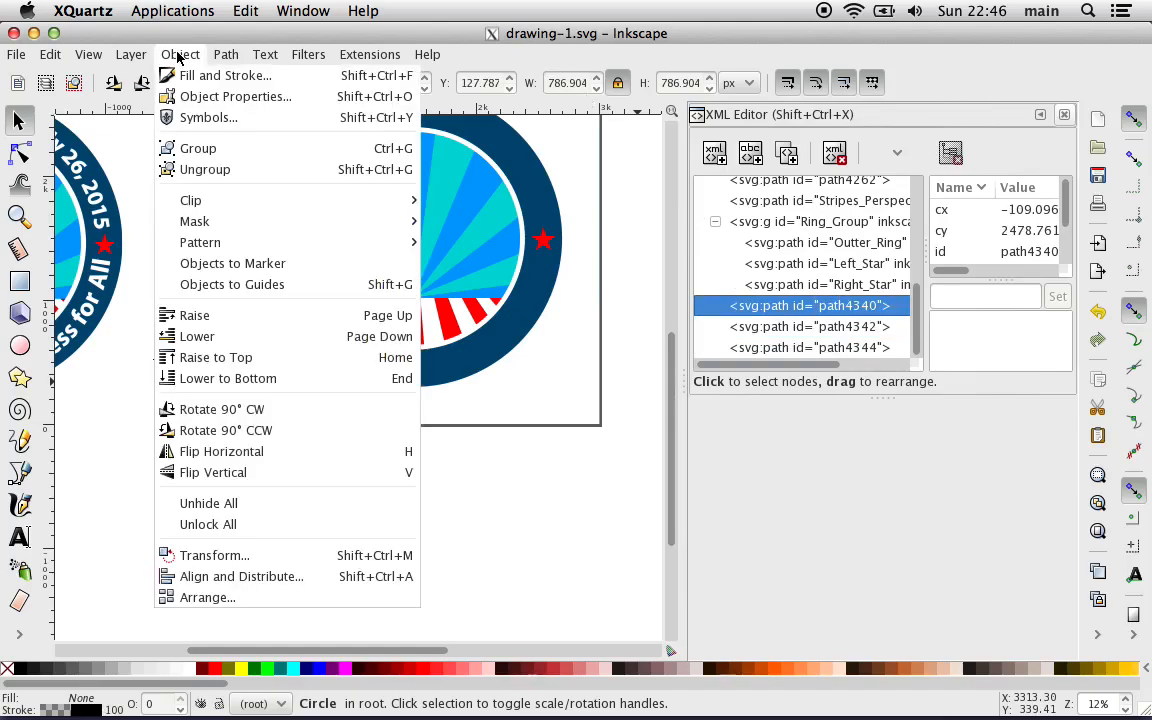
click(200, 98)
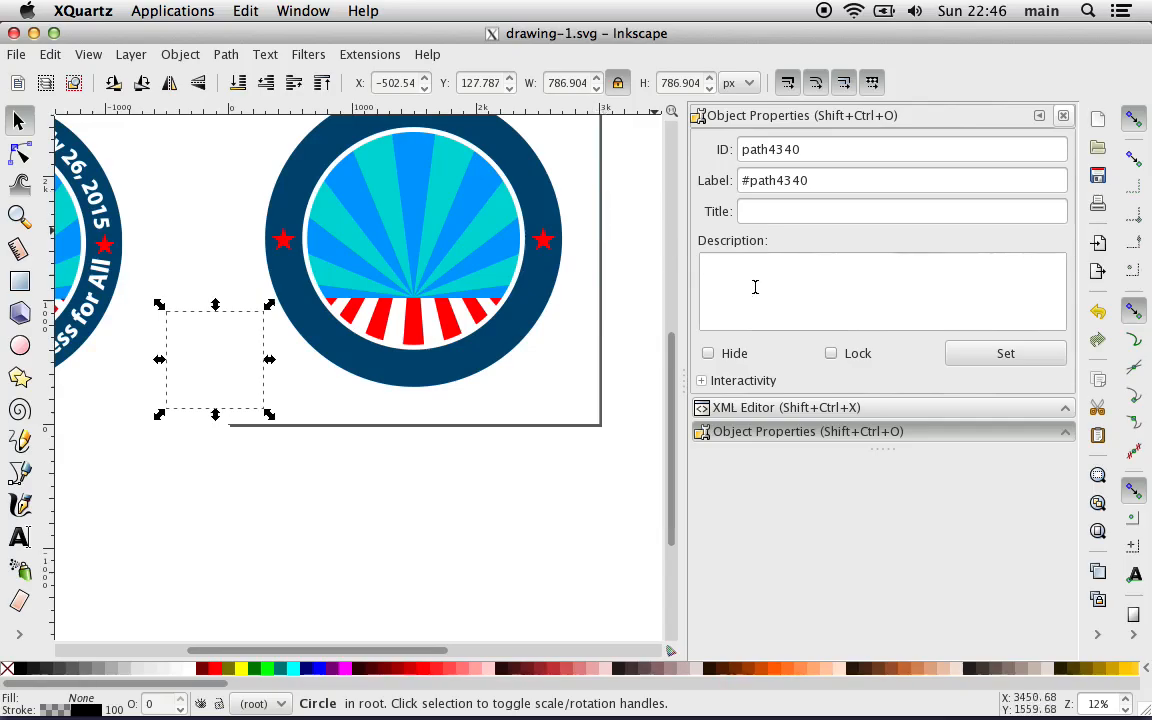
click(758, 182)
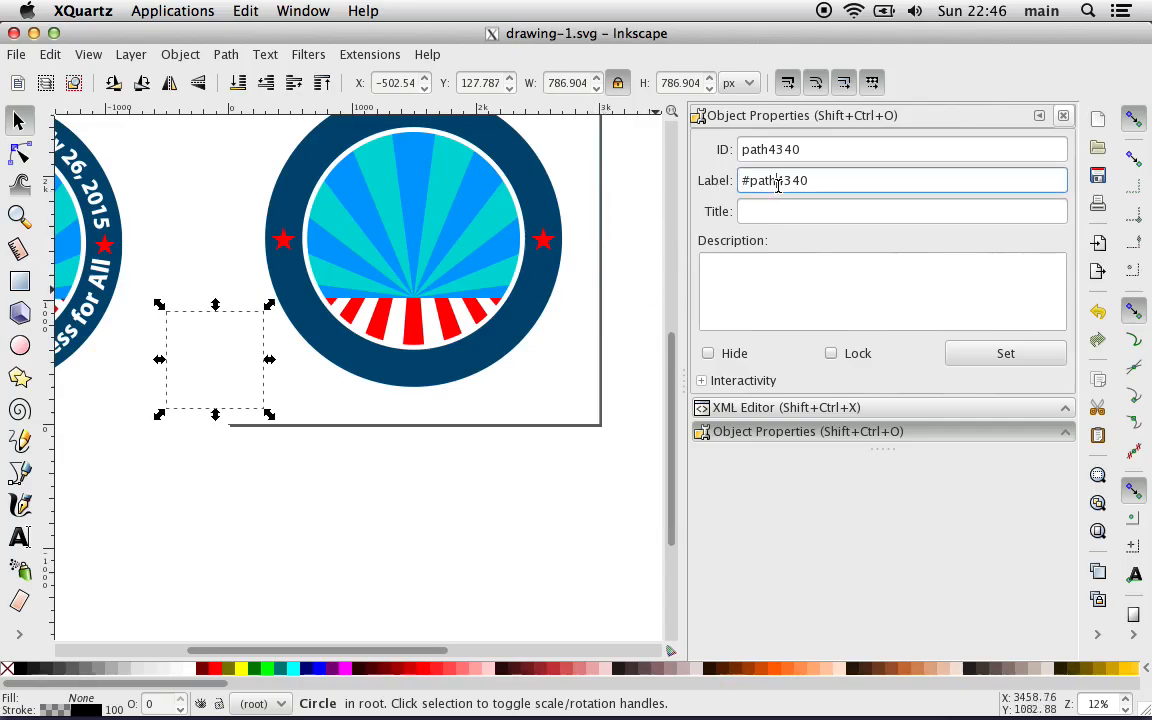
triple_click(758, 182)
key(BackSpace)
click(772, 150)
double_click(772, 150)
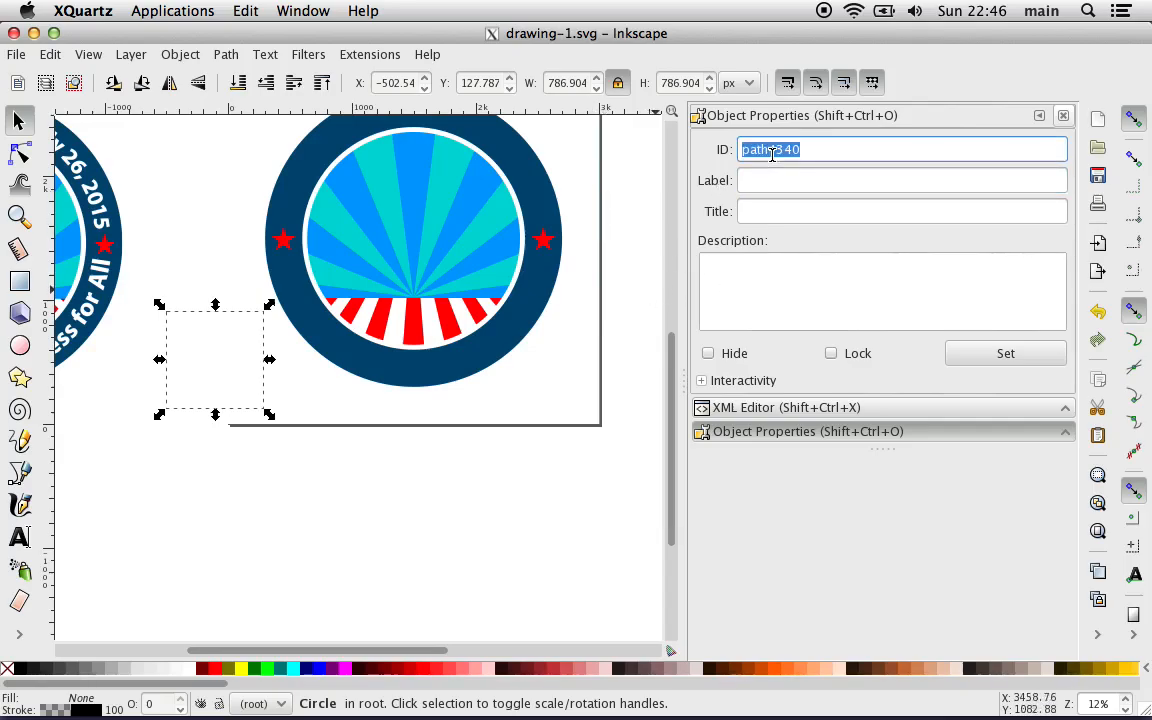
text(ADA text)
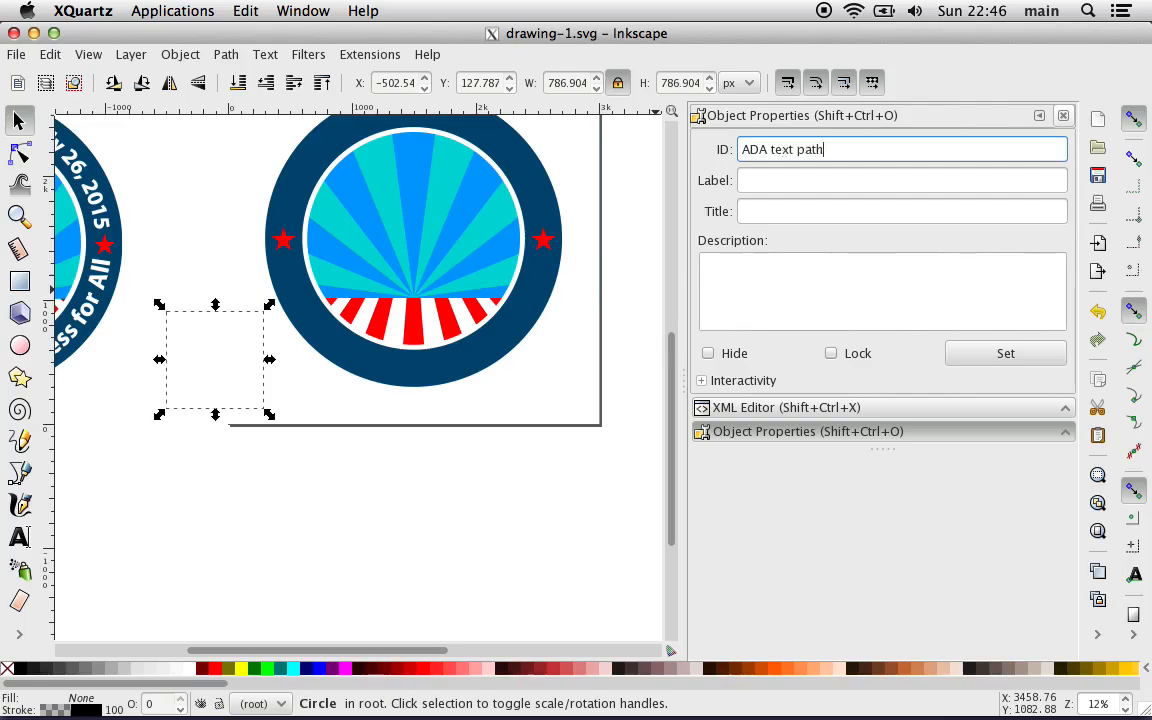
key(Return)
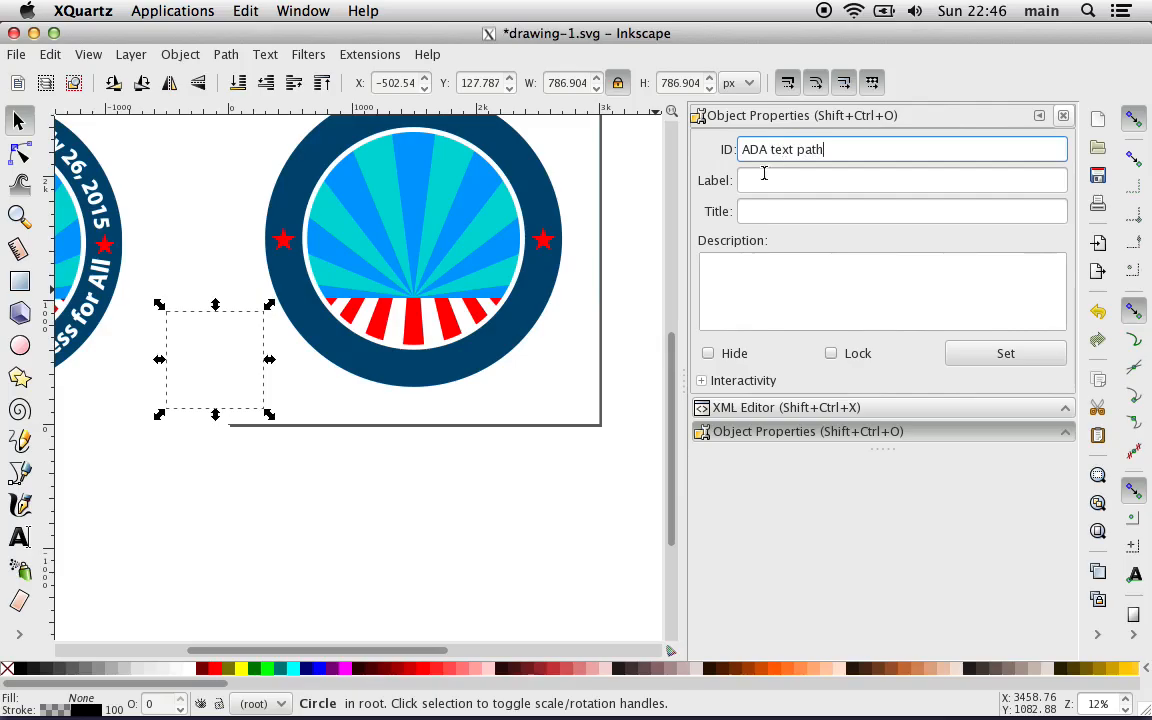
click(985, 355)
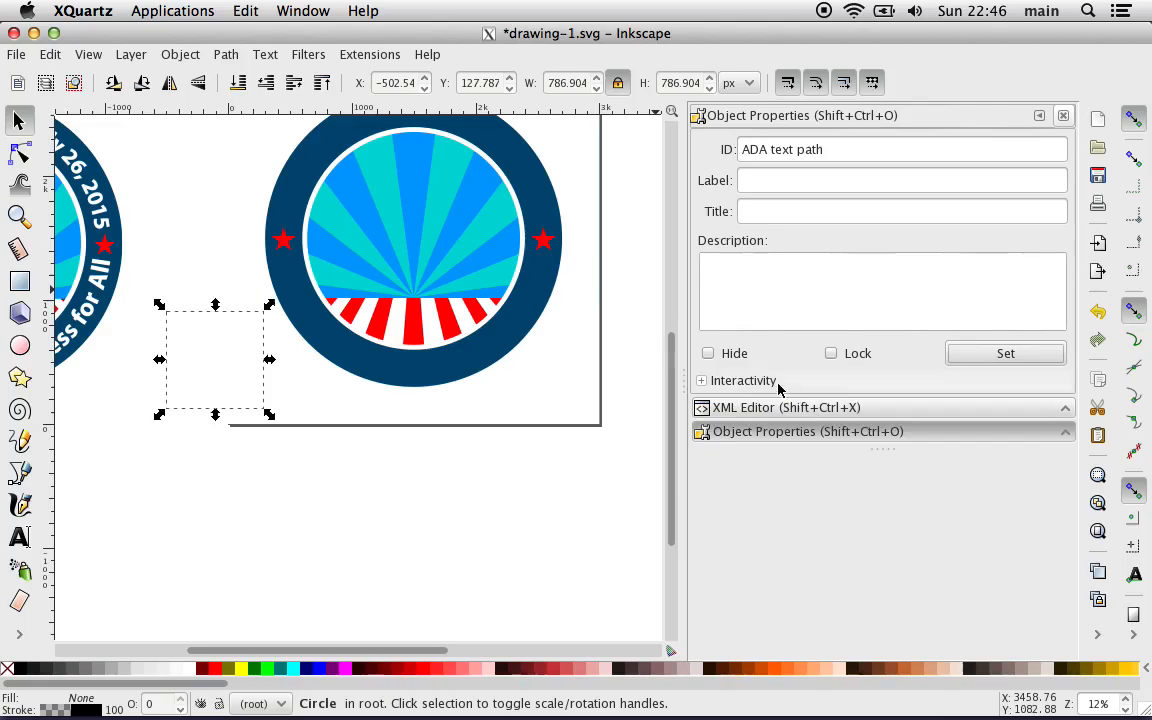
Step: Select the path4342 circle through the XML Editor, clear its label and set its ID to "Date text path"
click(802, 409)
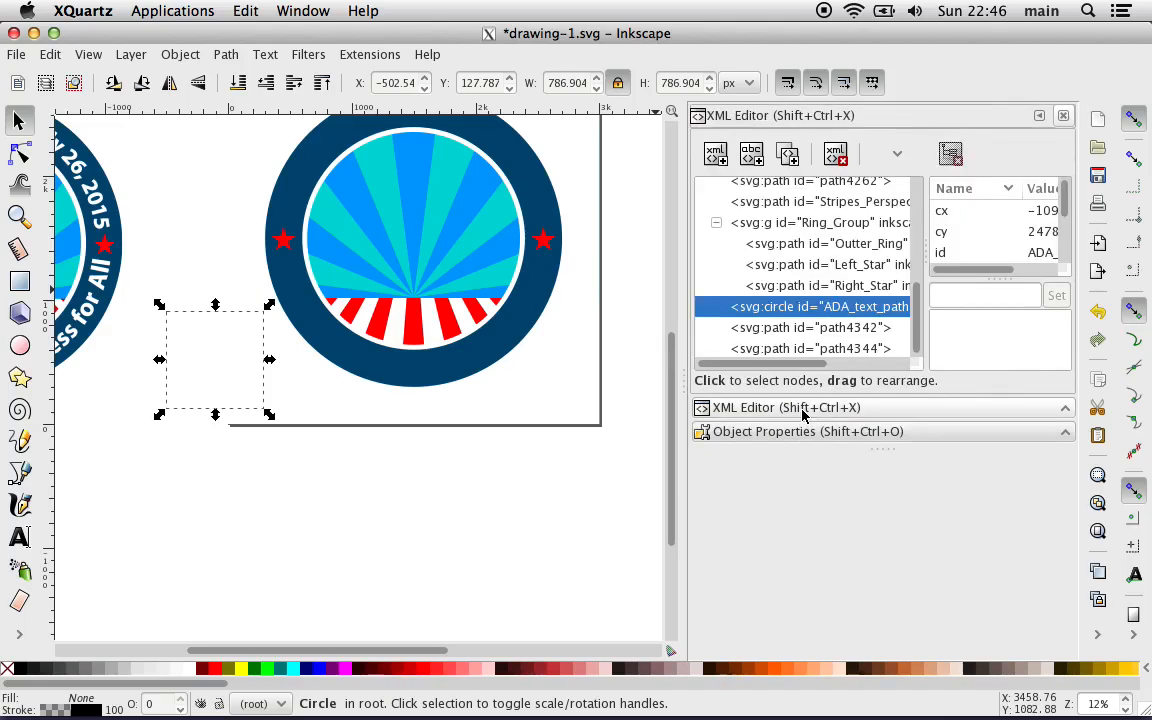
click(806, 328)
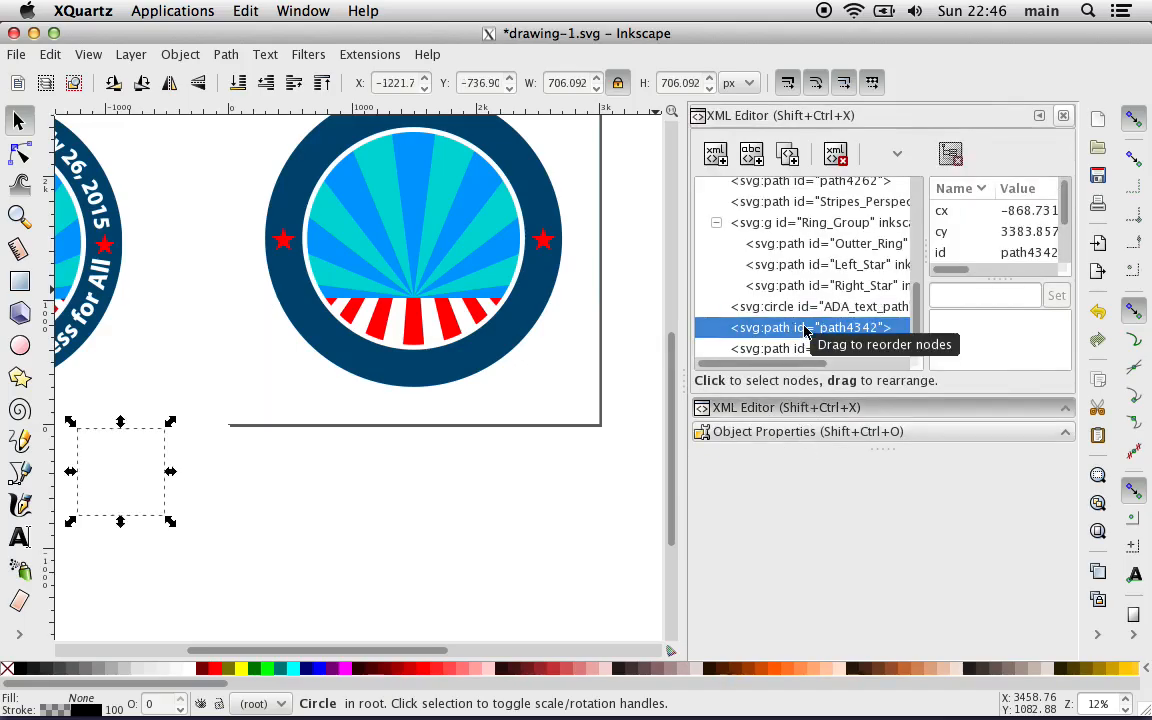
click(798, 432)
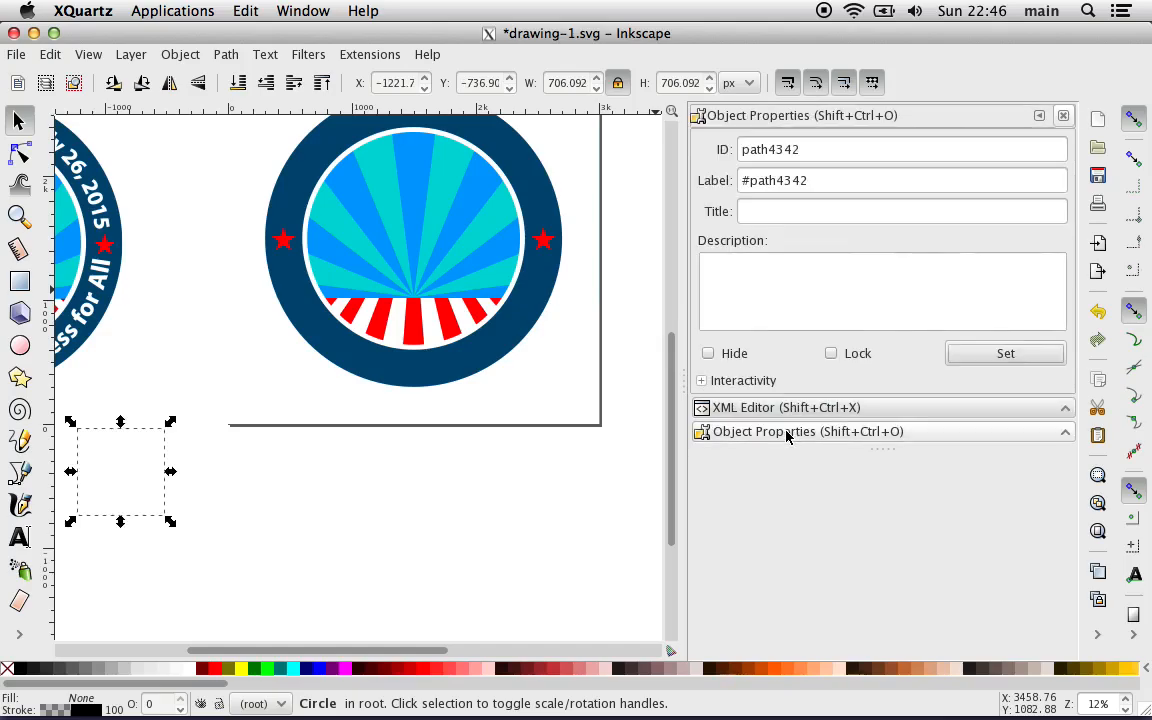
triple_click(786, 180)
key(BackSpace)
click(779, 148)
double_click(779, 148)
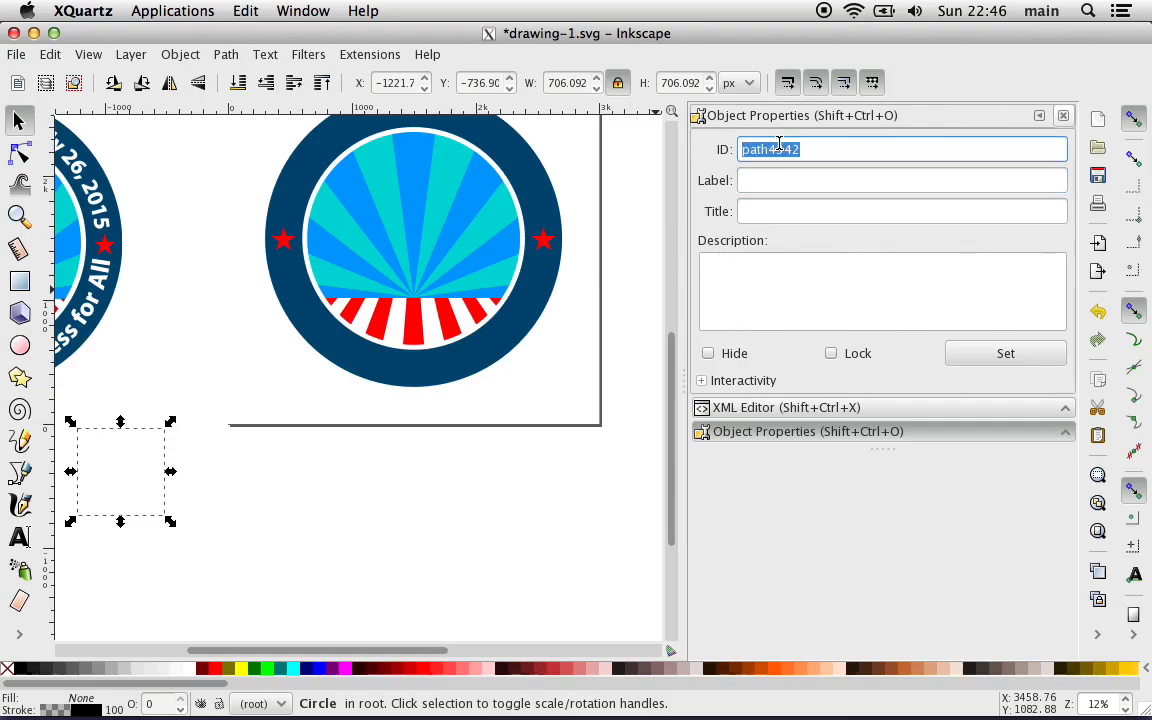
text(Date text)
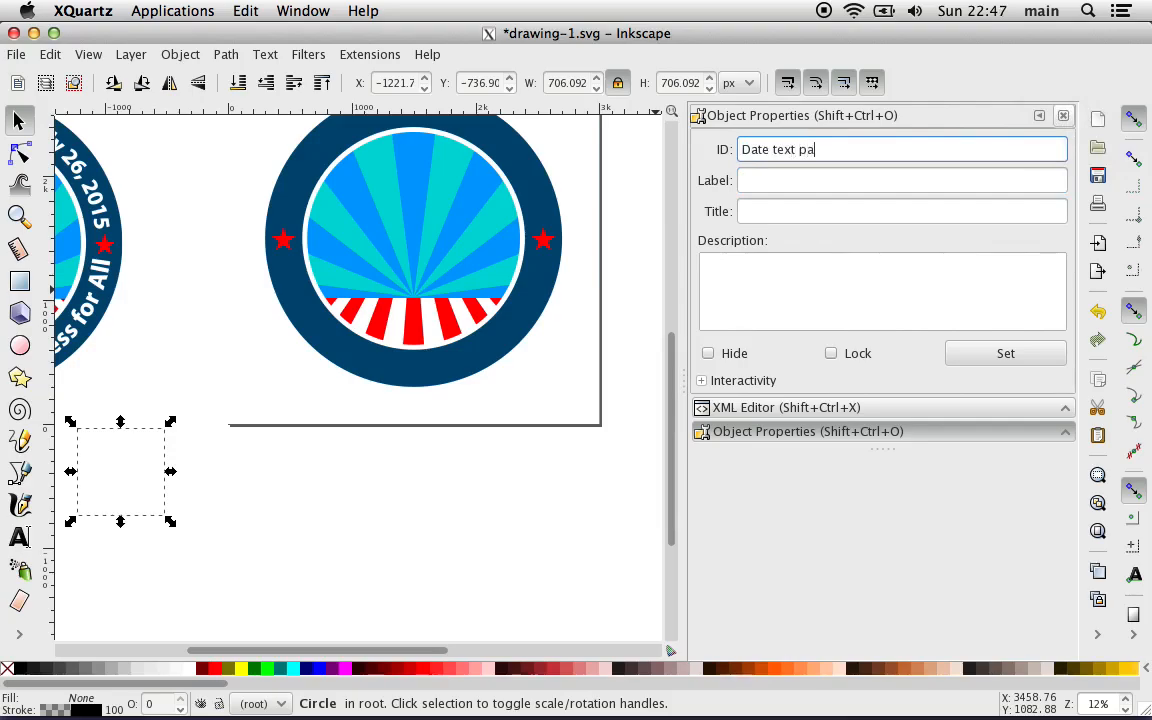
click(972, 358)
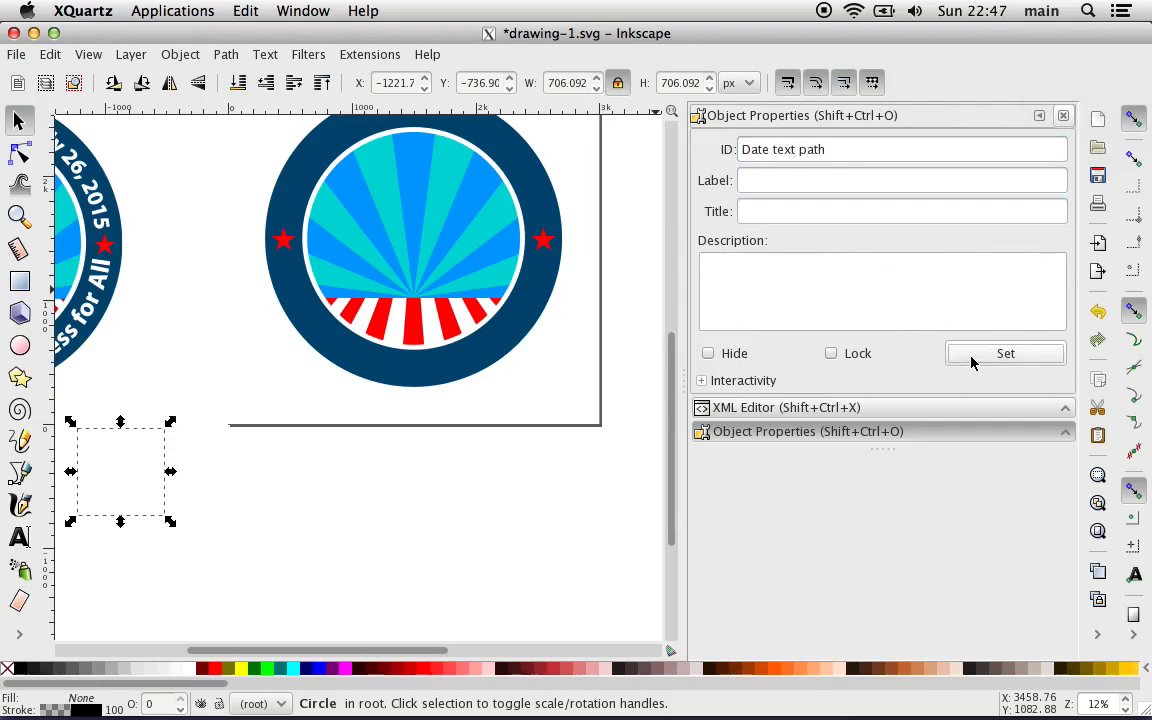
Step: Select the path4344 circle through the XML Editor, clear its label, set its ID to "slogan text path" and close Object Properties
click(892, 409)
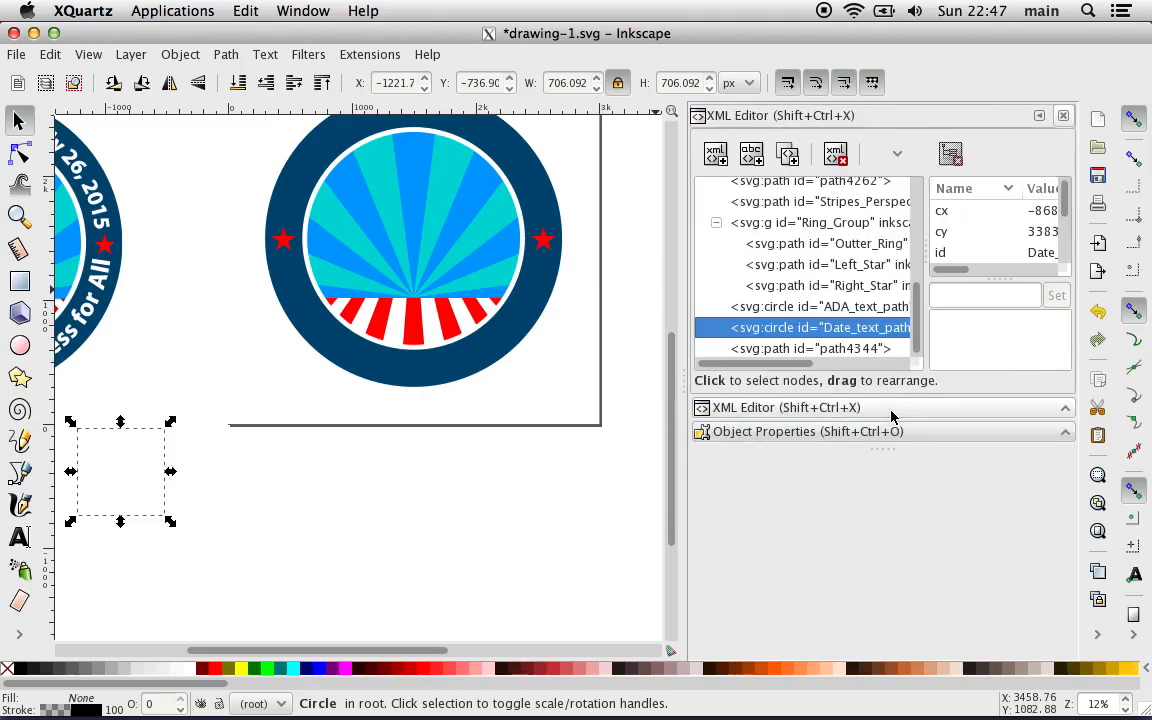
click(810, 352)
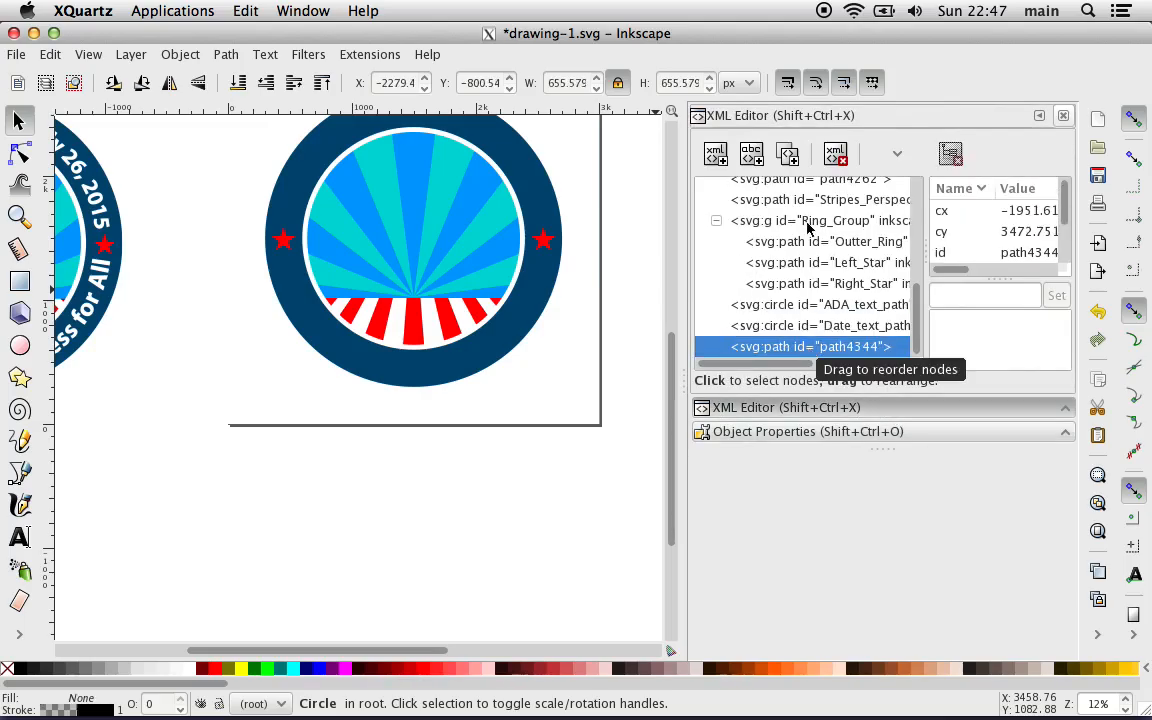
click(812, 431)
triple_click(758, 178)
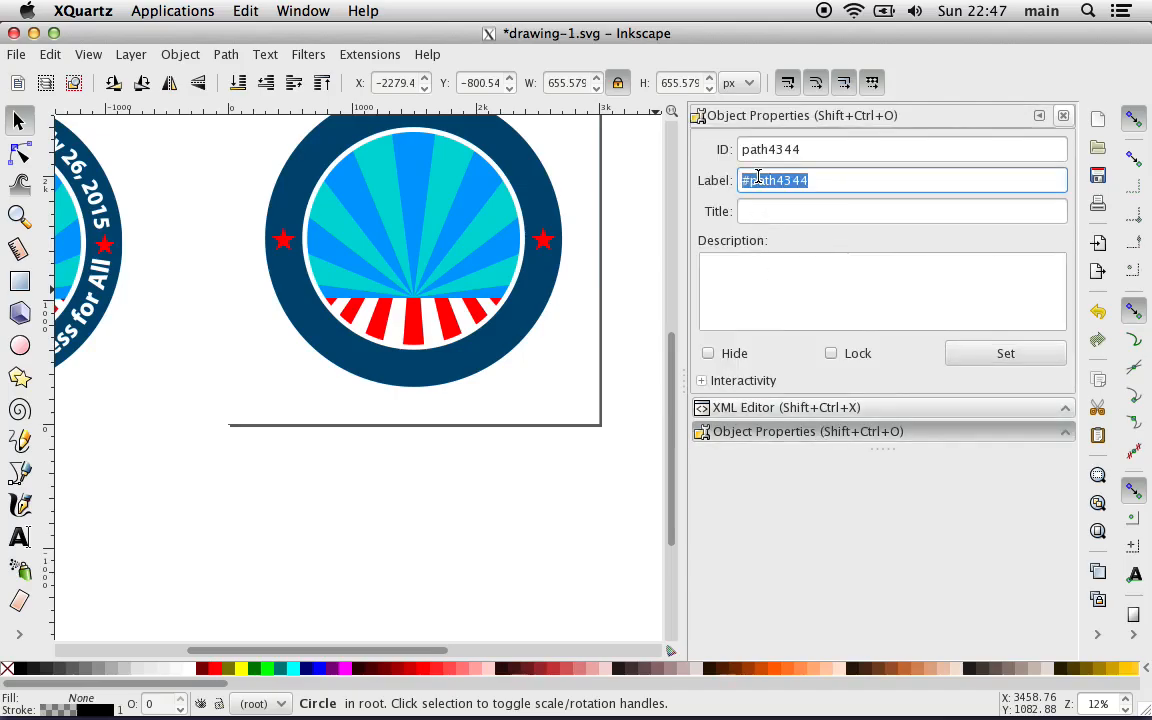
key(BackSpace)
triple_click(755, 149)
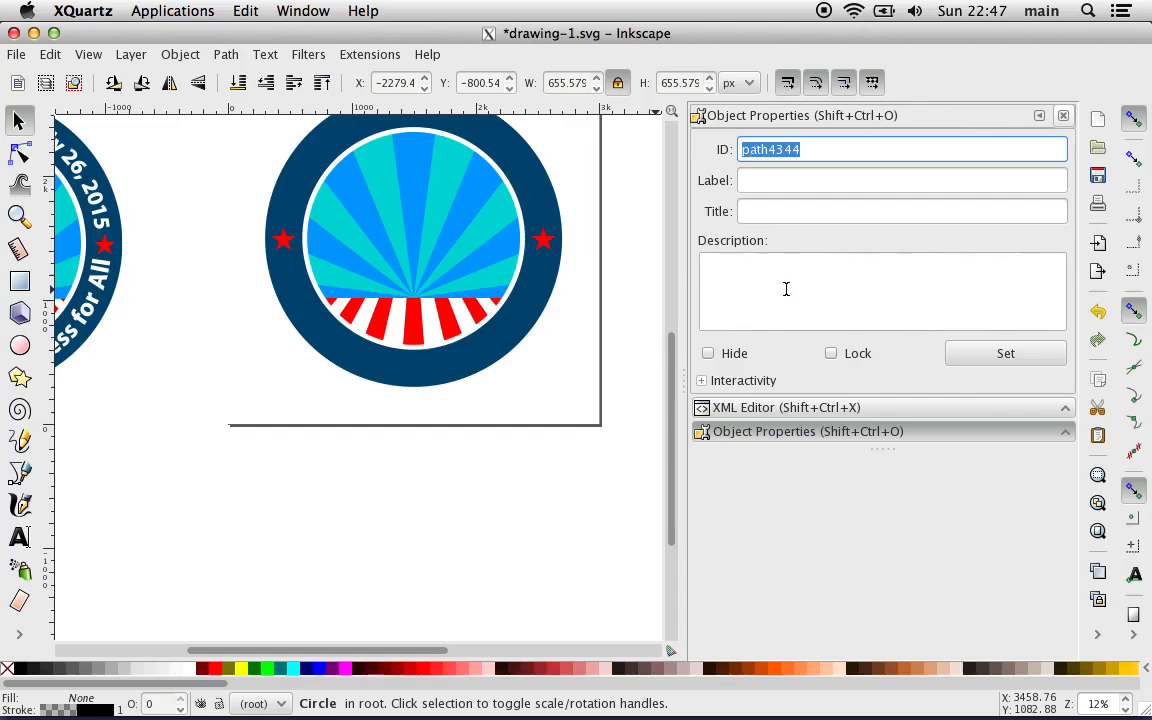
text(slogan text)
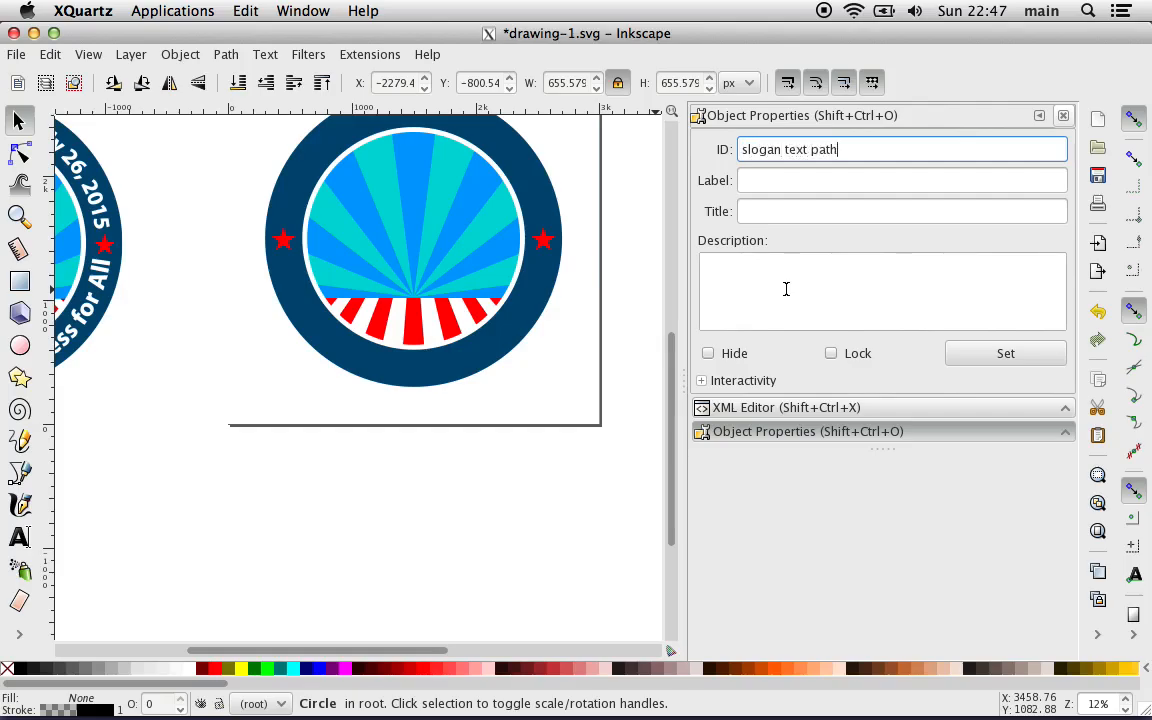
click(972, 356)
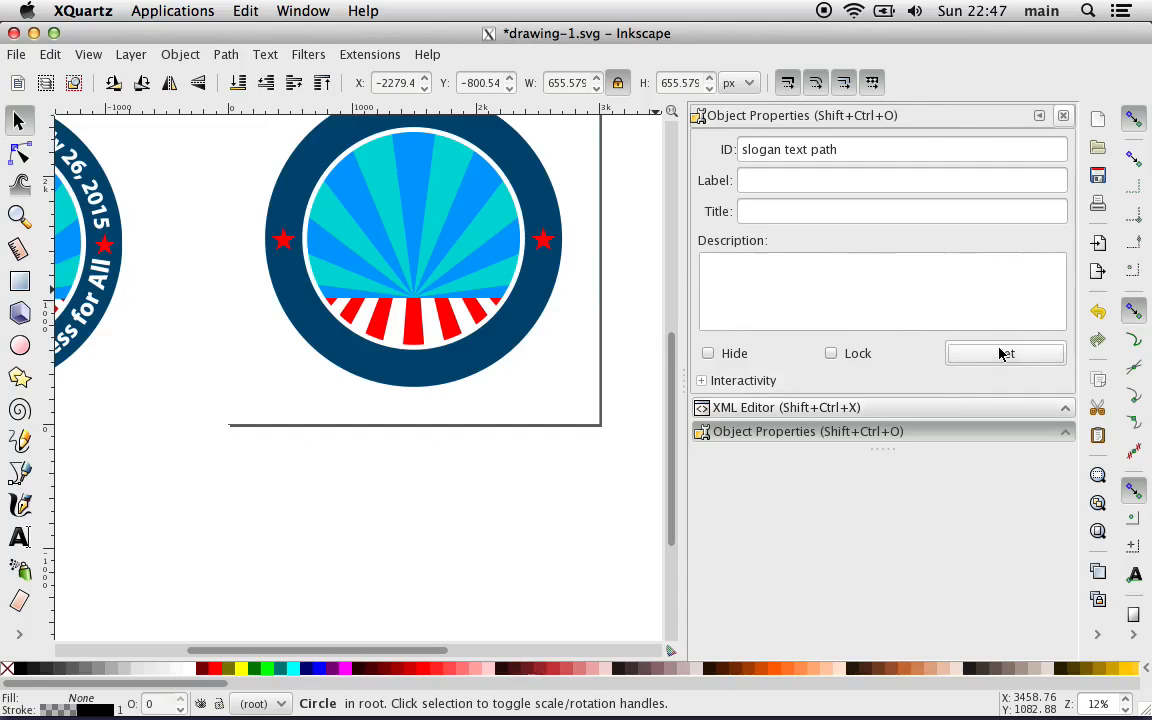
click(1063, 117)
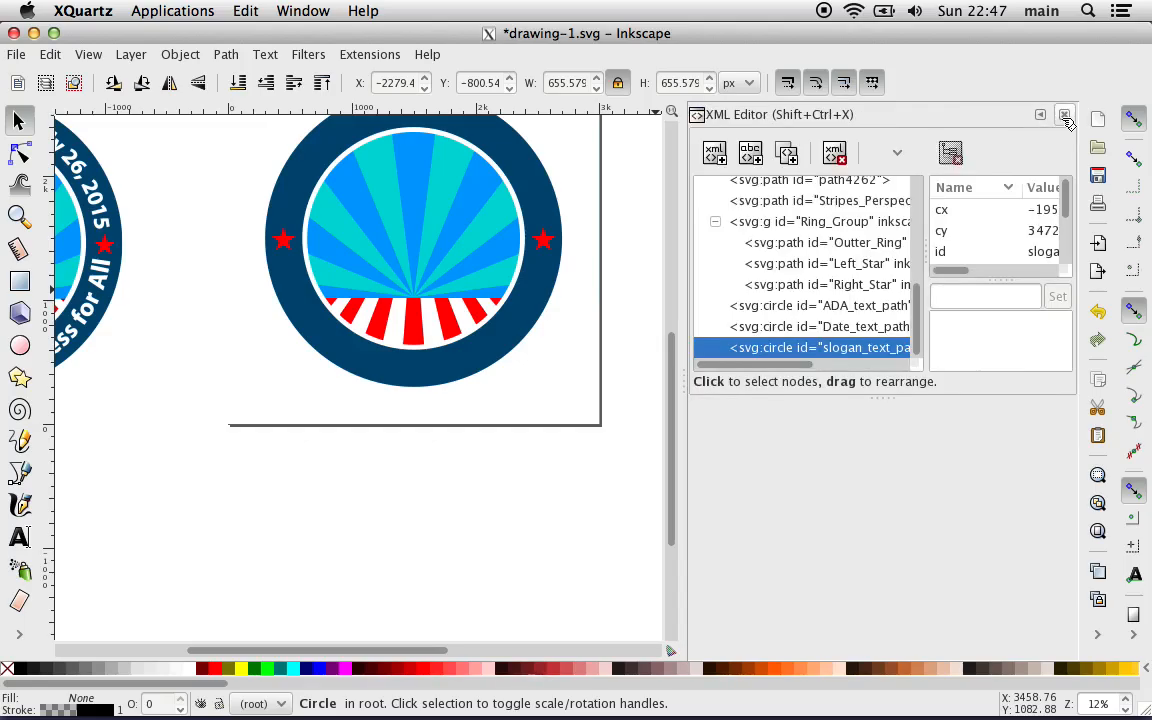
Step: Select the ADA_text_path circle in the XML Editor and set its width to 2480 px with proportions locked
click(802, 308)
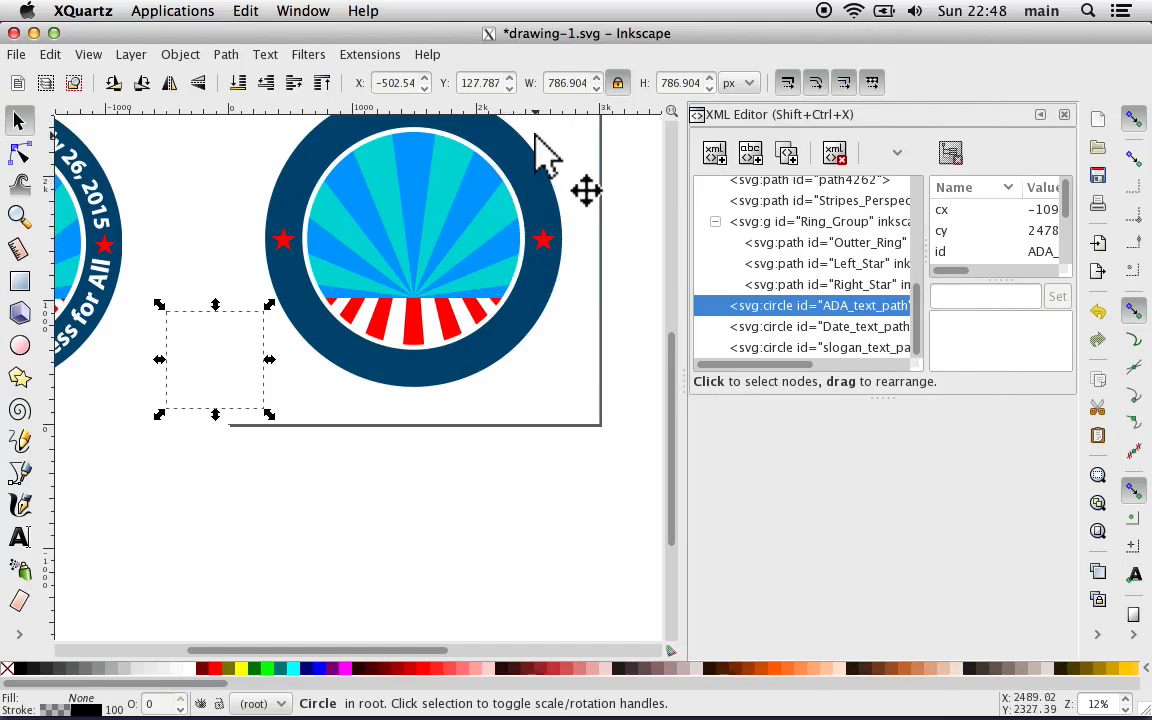
click(572, 83)
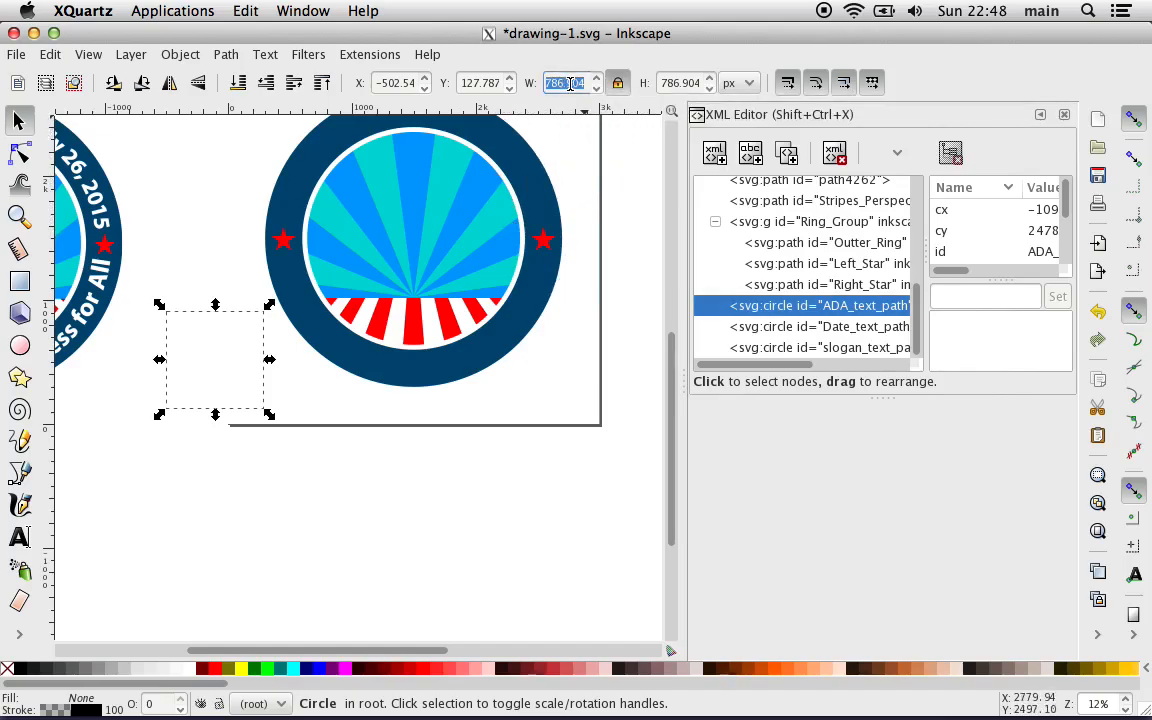
text(2480)
key(Return)
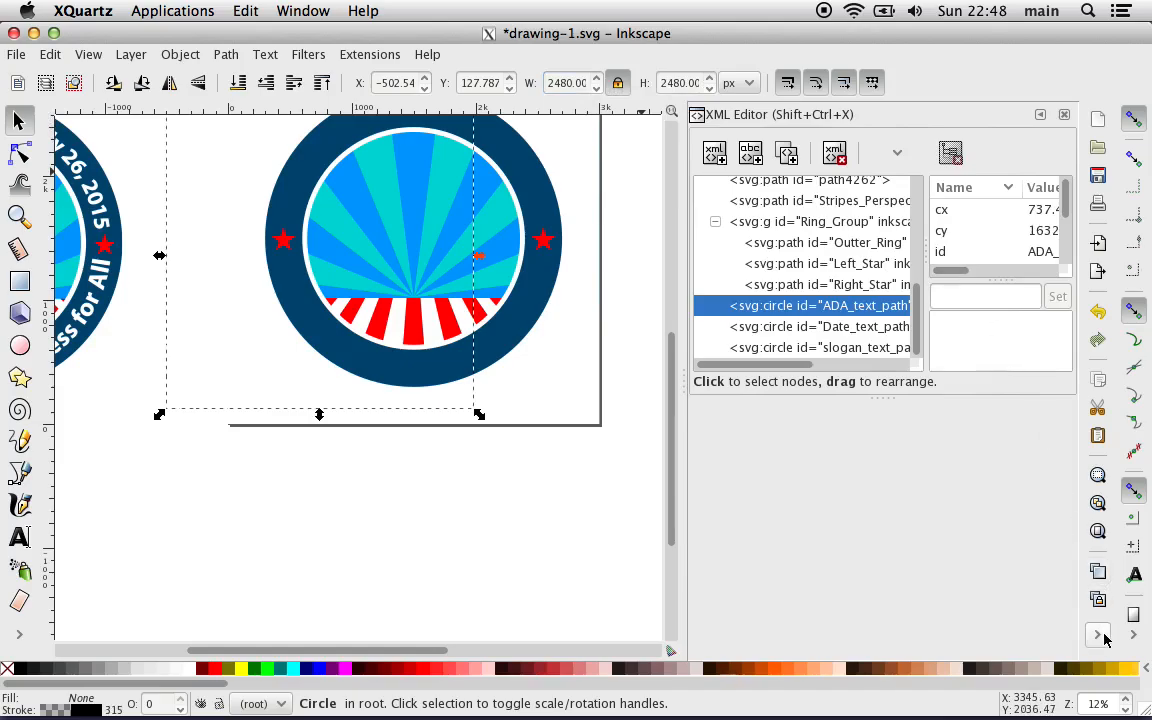
Step: Centre the ADA_text_path circle on the page both horizontally and vertically with Align and Distribute
right_click(992, 578)
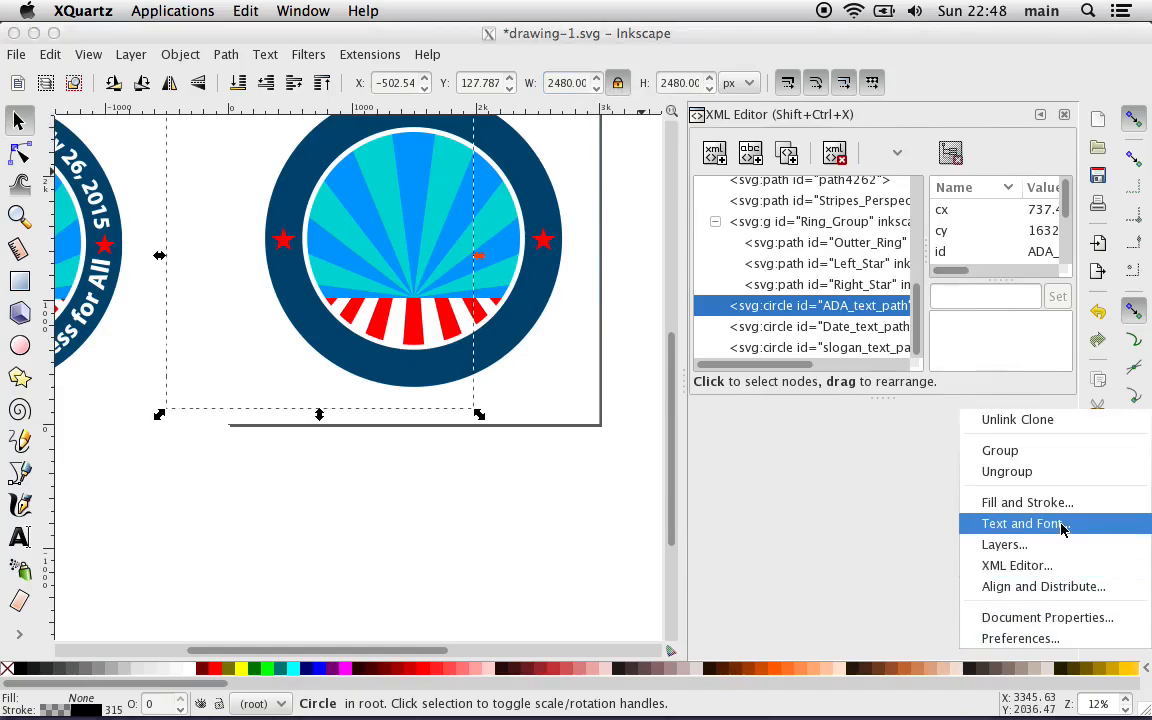
click(1063, 588)
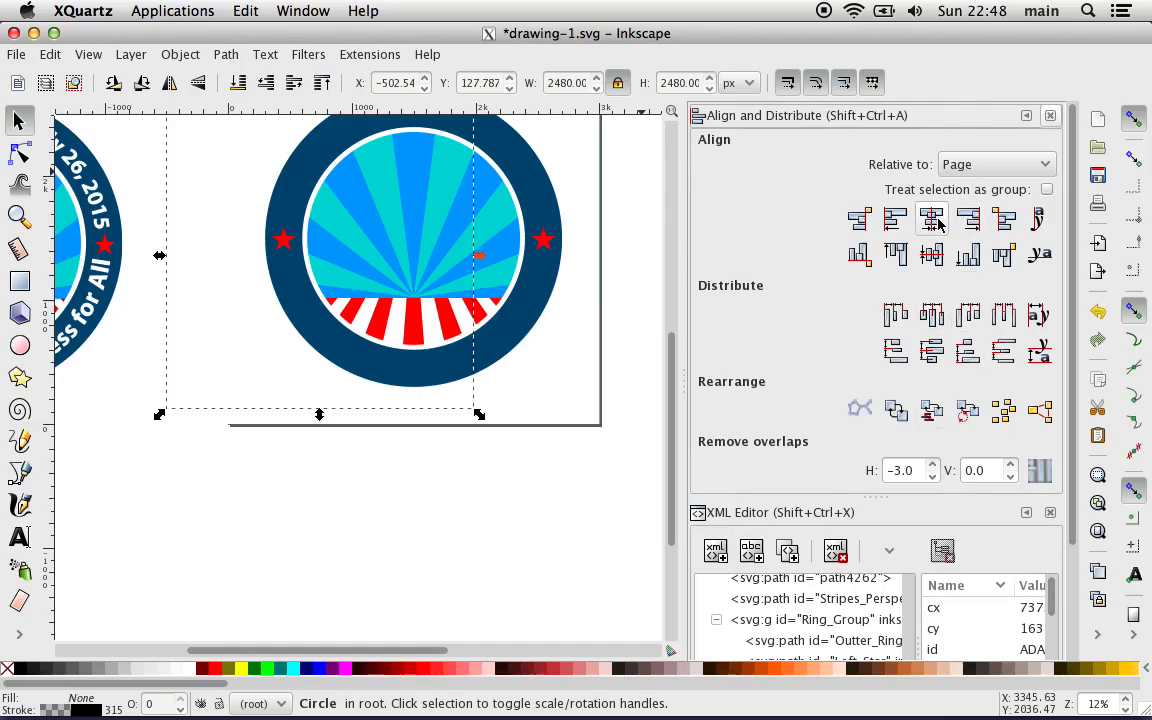
click(931, 254)
click(933, 262)
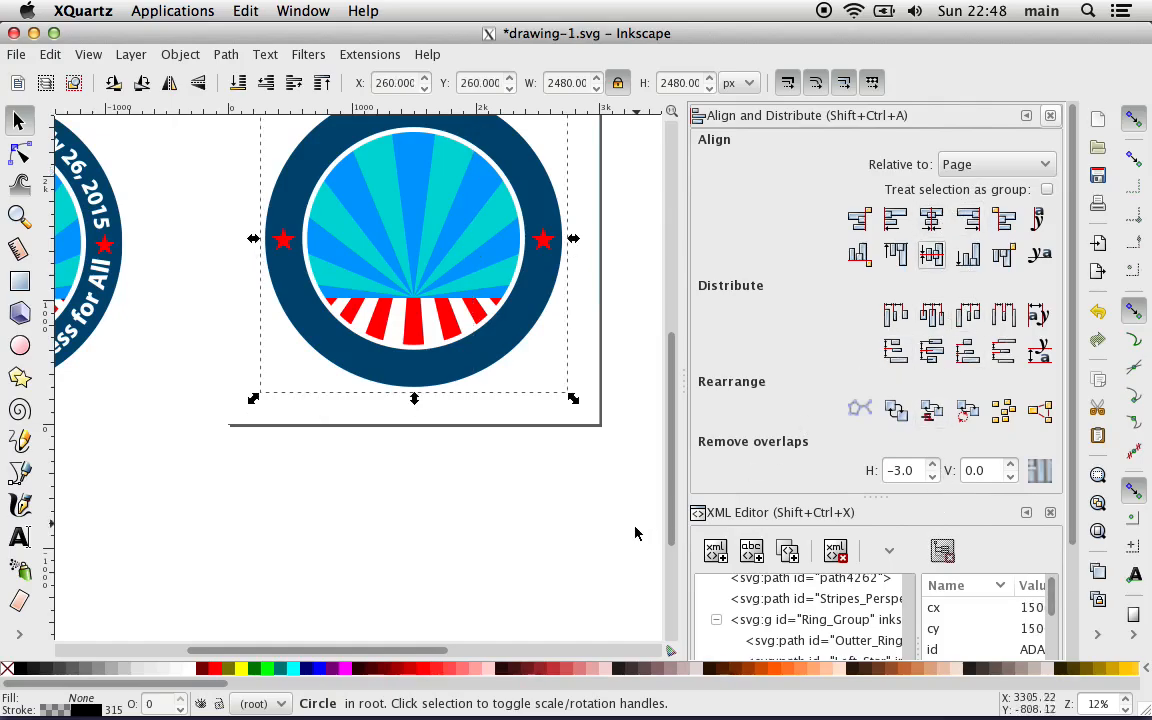
Step: Examine up close how the ADA_text_path circle's bounding box sits around the outer edge of the dark blue ring
key(plus)
key(plus)
key(plus)
key(plus)
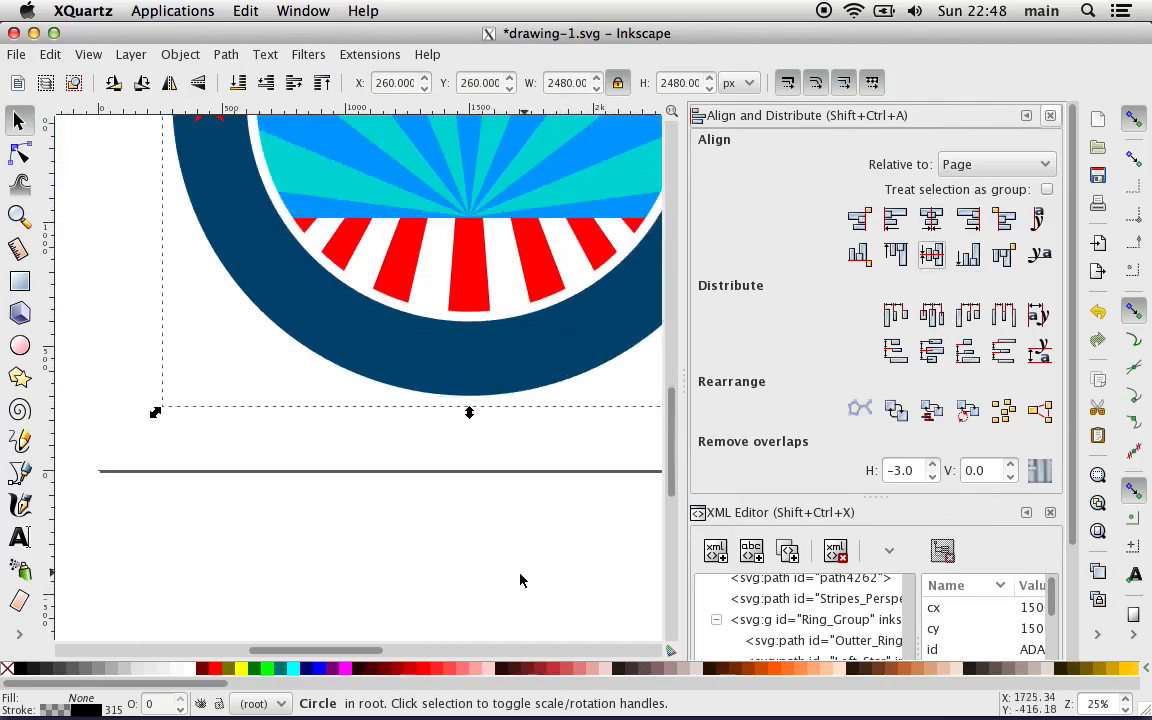
scroll(427, 532, up, 20)
scroll(427, 532, left, 6)
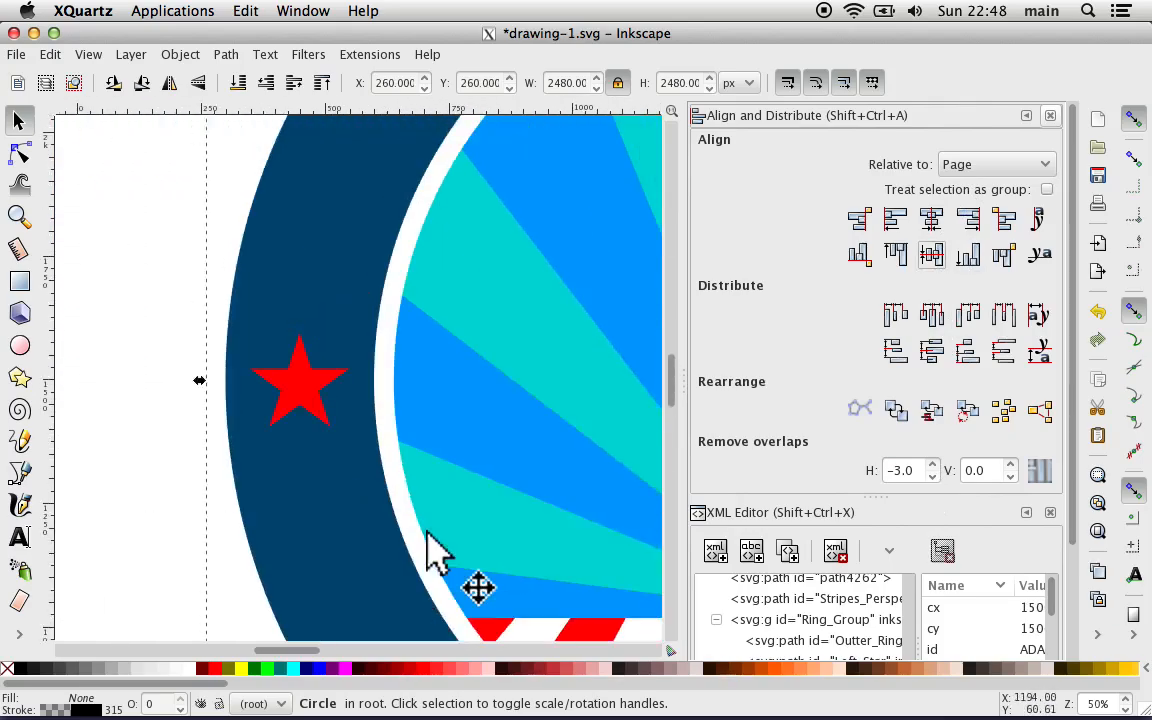
scroll(427, 532, right, 14)
scroll(427, 532, right, 6)
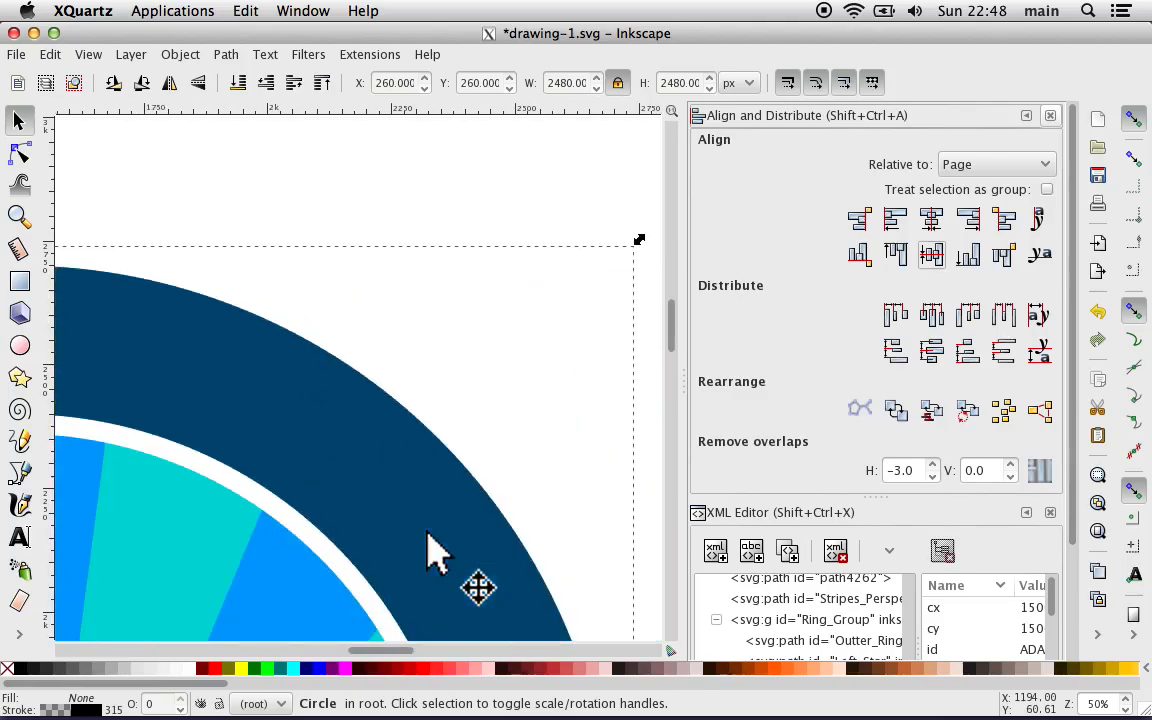
scroll(427, 532, down, 4)
key(plus)
key(minus)
key(minus)
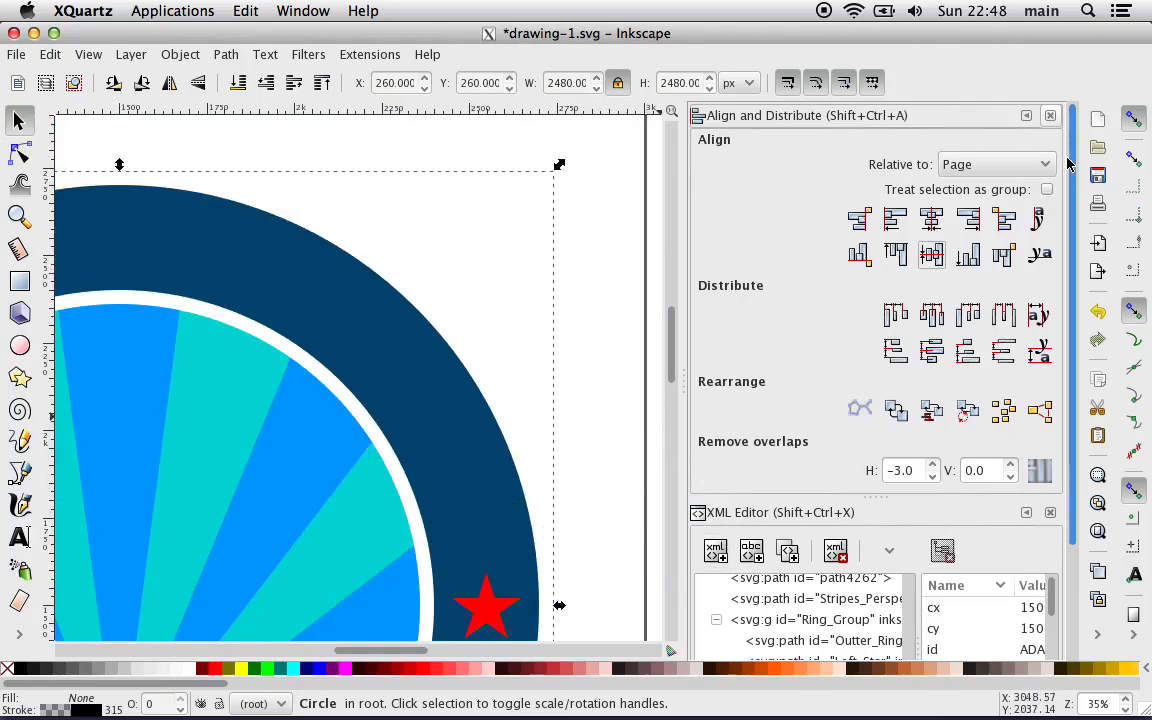
scroll(1078, 170, down, 3)
scroll(1082, 176, up, 3)
Step: Make the ADA_text_path circle's black stroke fully opaque by raising its alpha to 255
click(87, 711)
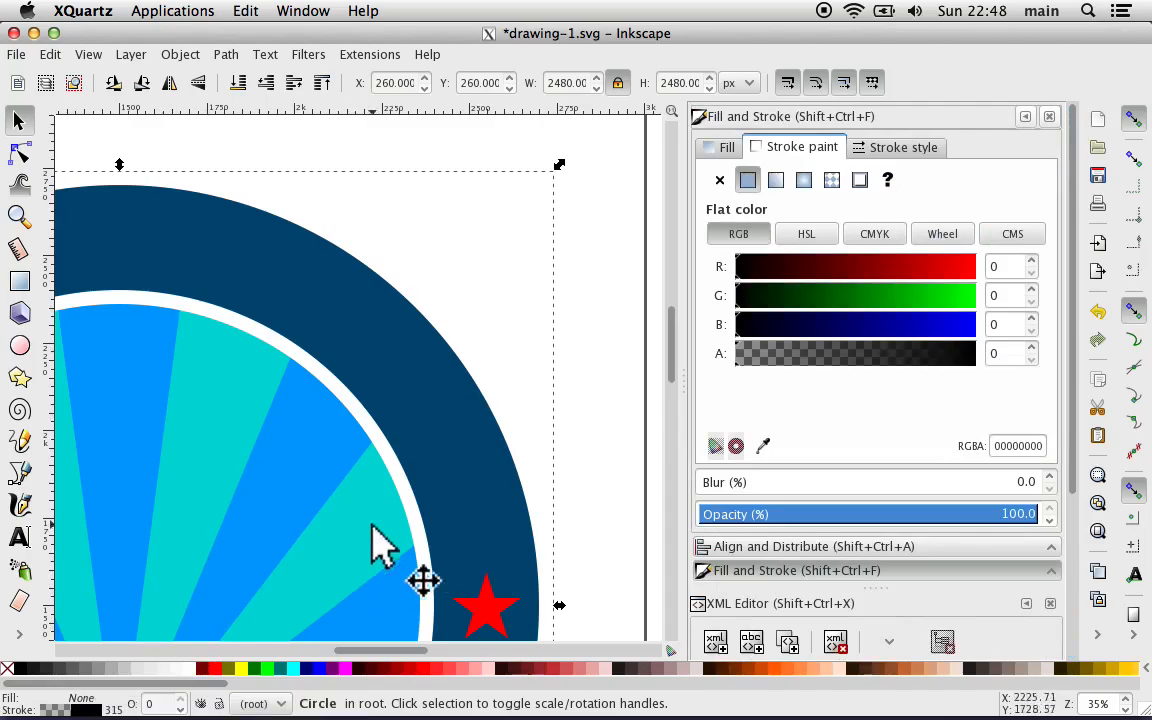
click(893, 148)
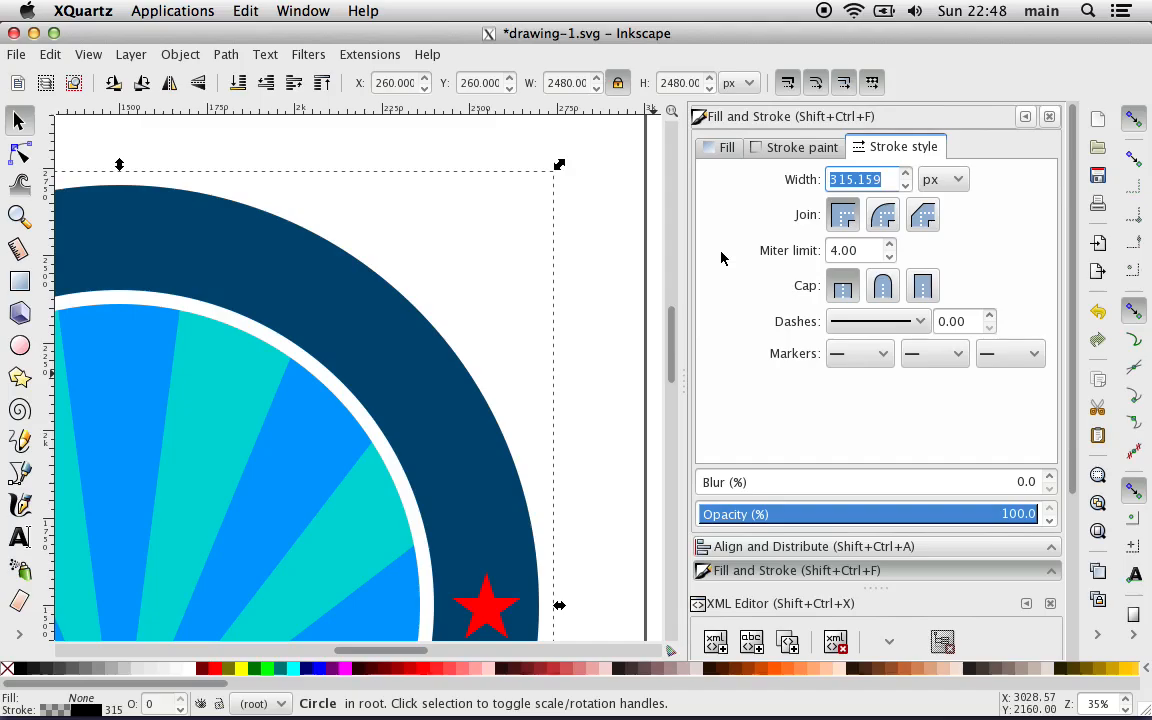
click(777, 149)
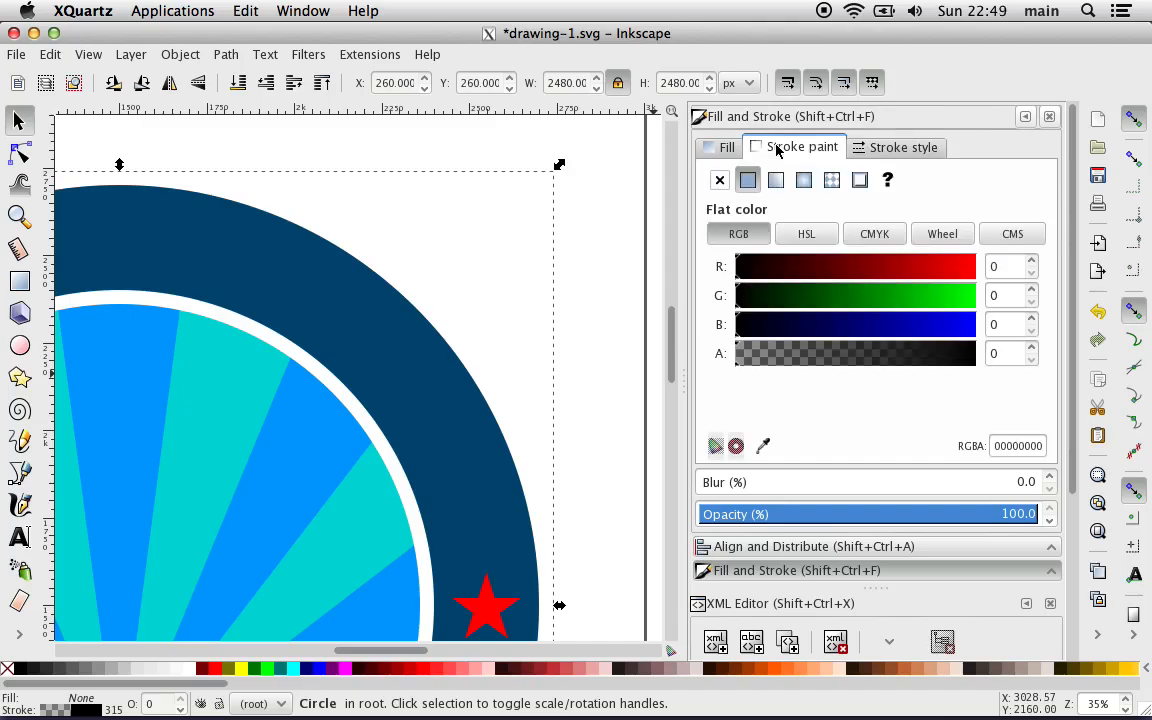
click(742, 267)
drag(719, 279, 703, 282)
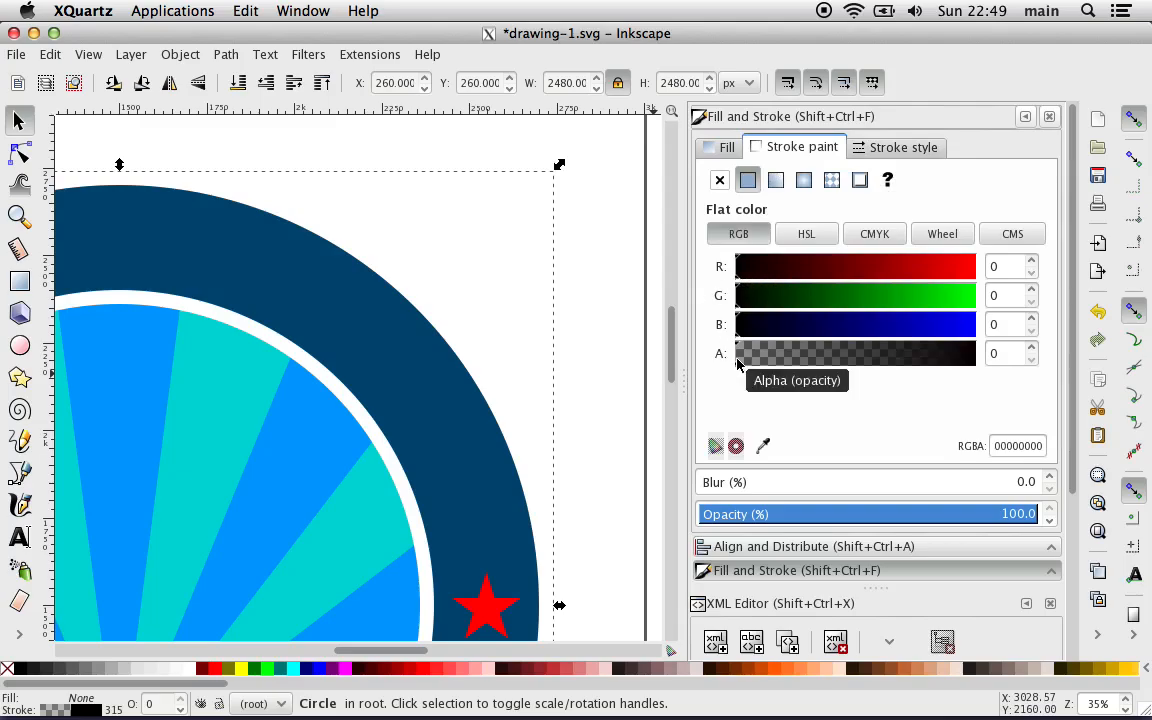
click(741, 356)
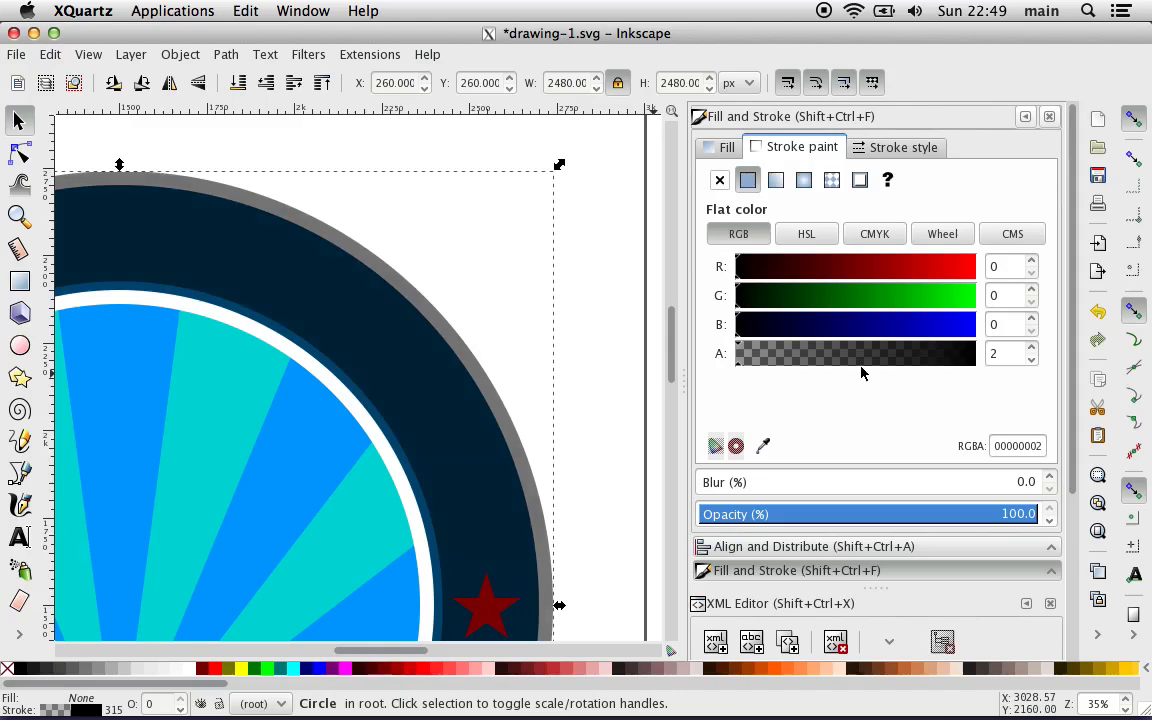
drag(862, 372, 1010, 368)
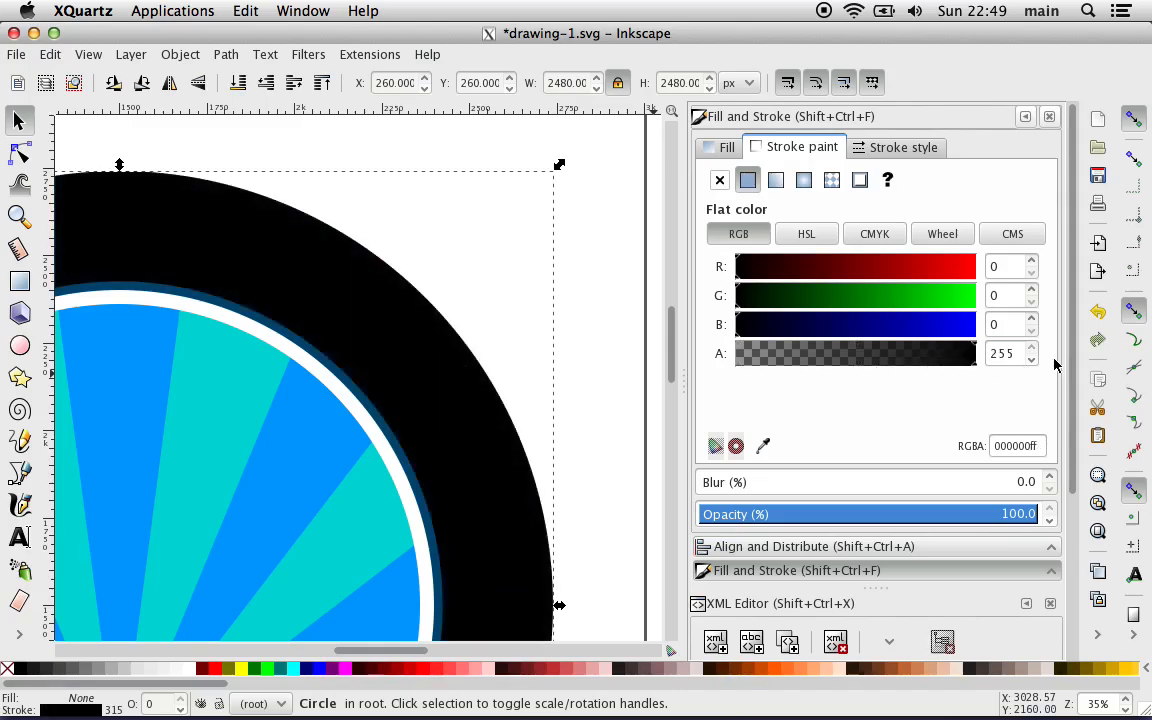
Step: Set the ADA_text_path circle's stroke width to 1 px
click(895, 150)
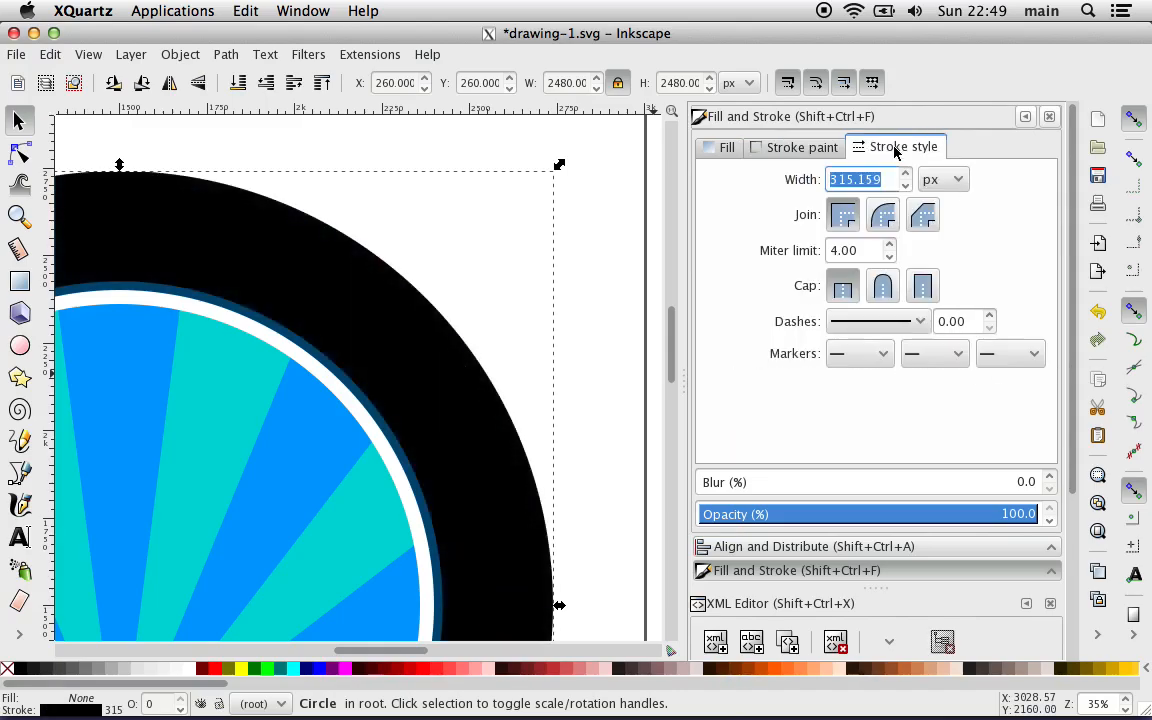
click(782, 152)
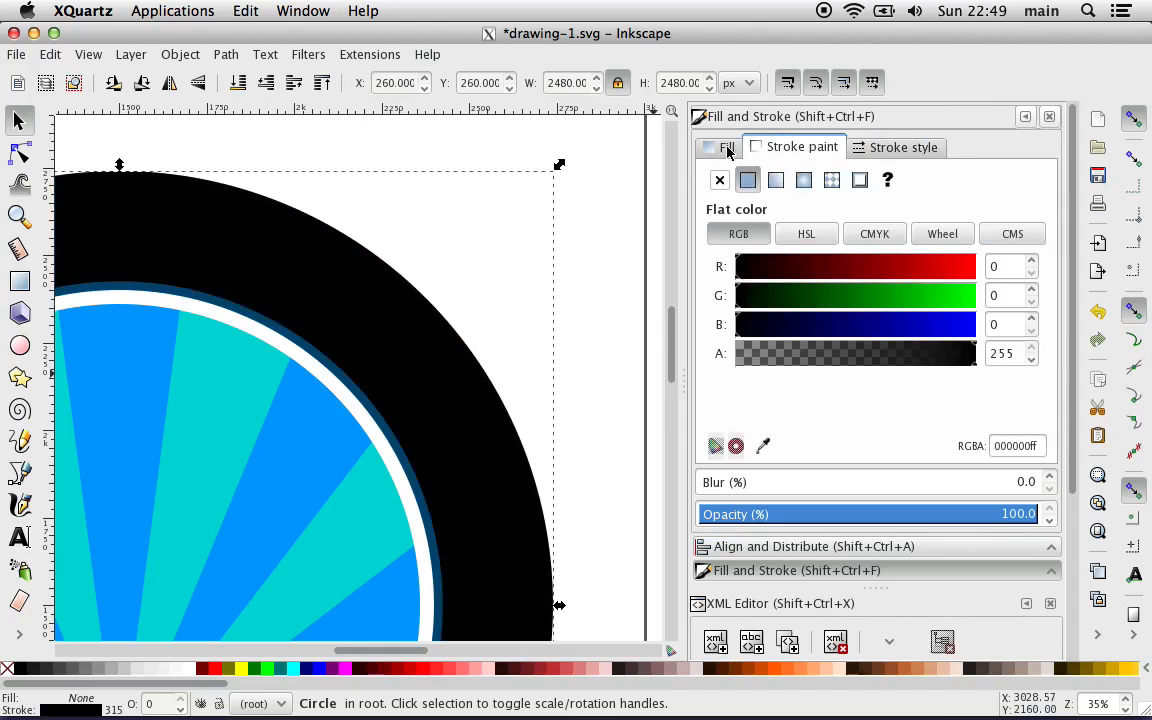
click(860, 147)
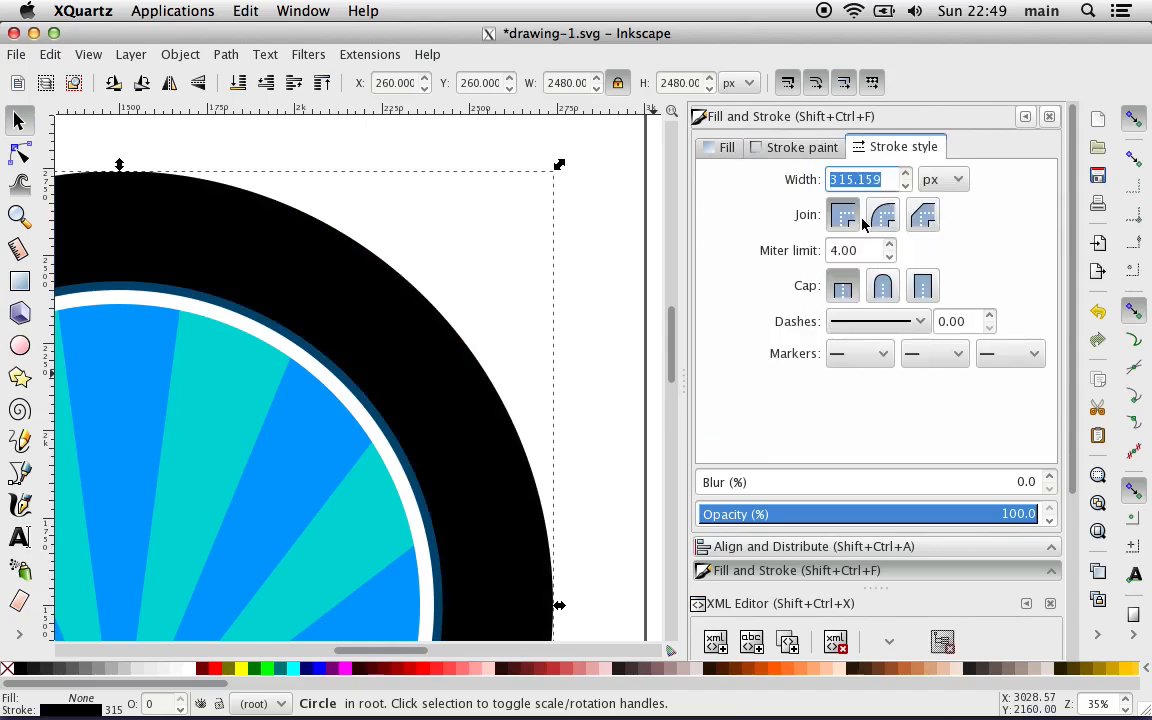
text(1)
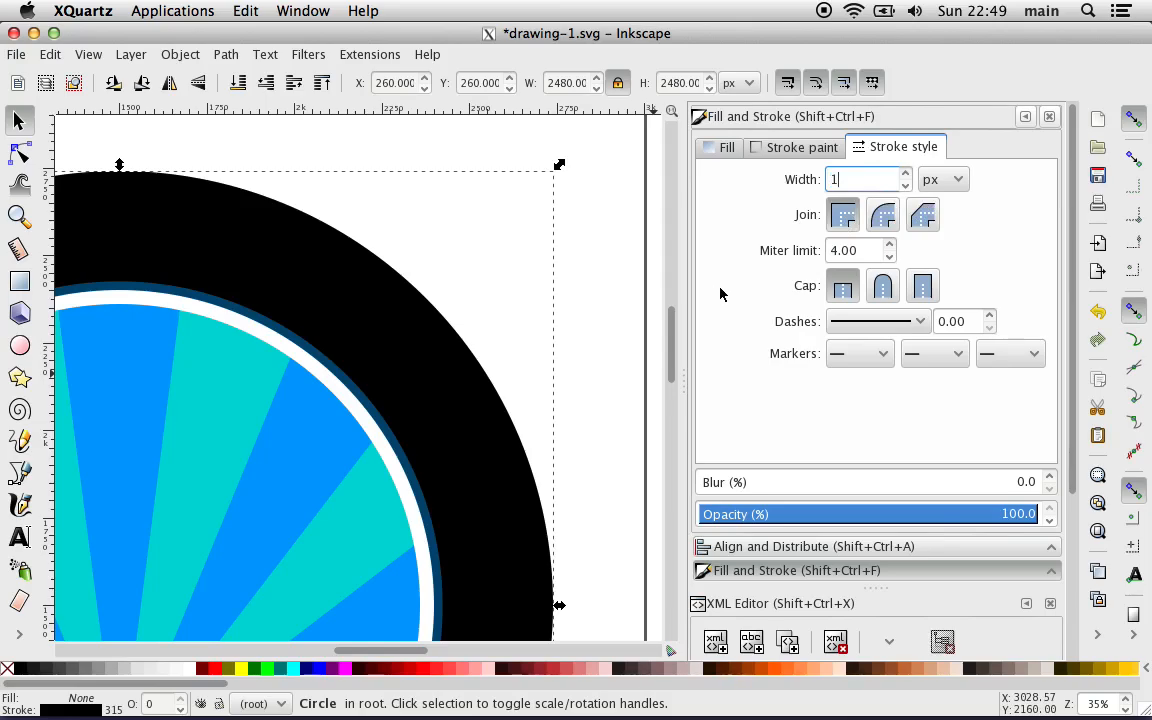
key(Return)
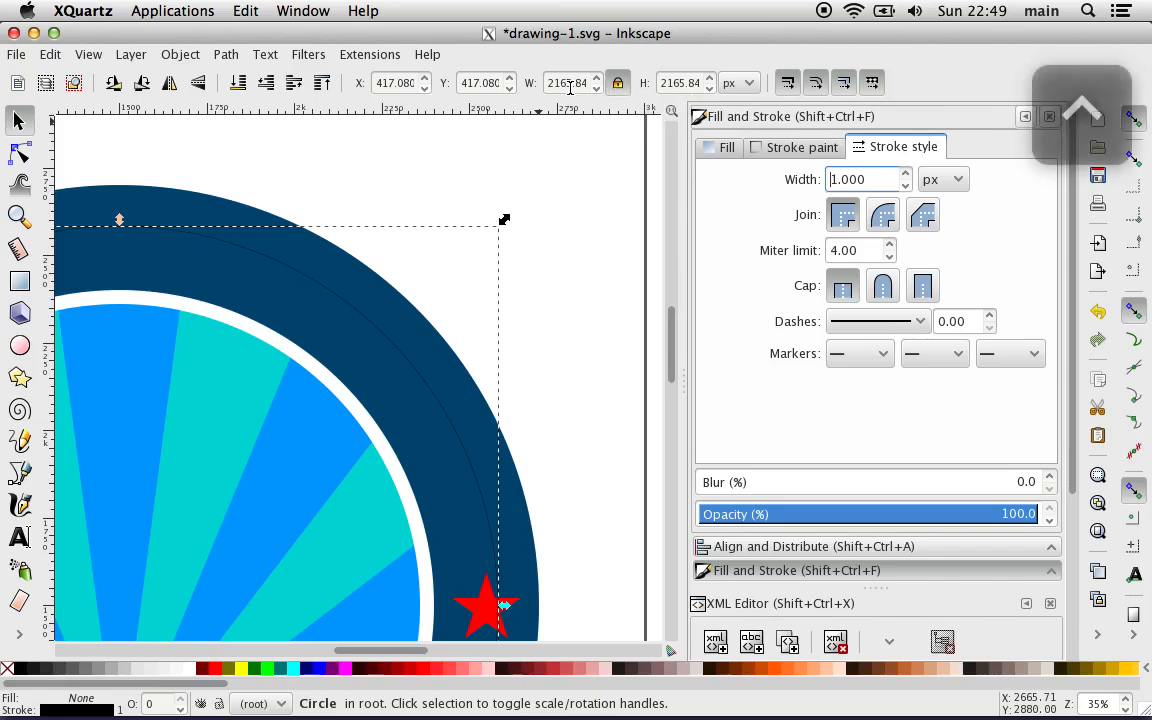
Step: Undo the last stroke width change, try to redo it, and remove the stray character from the width value
key(ctrl+z)
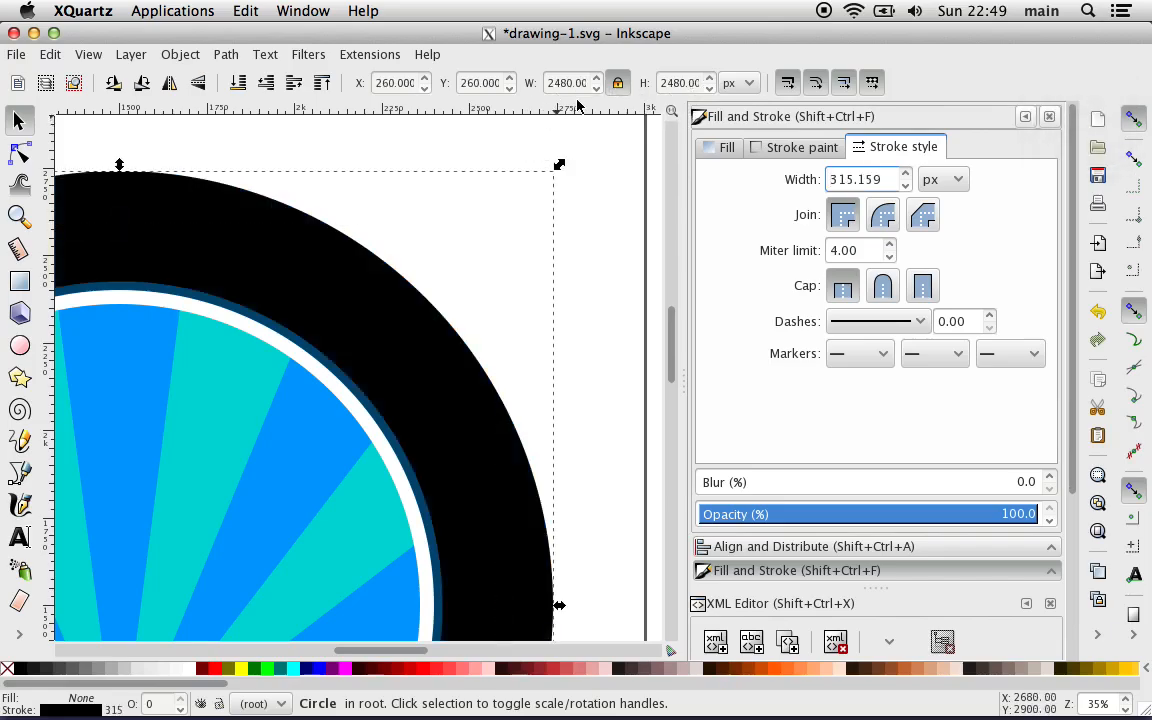
key(ctrl+shift+z)
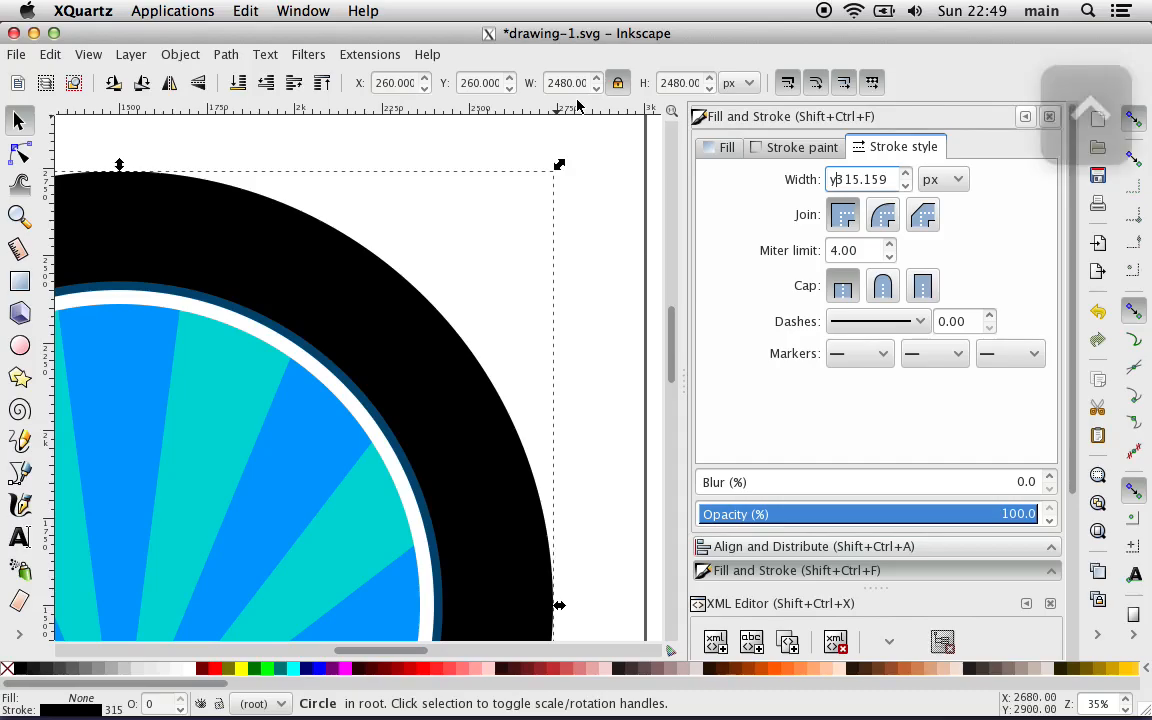
text(y)
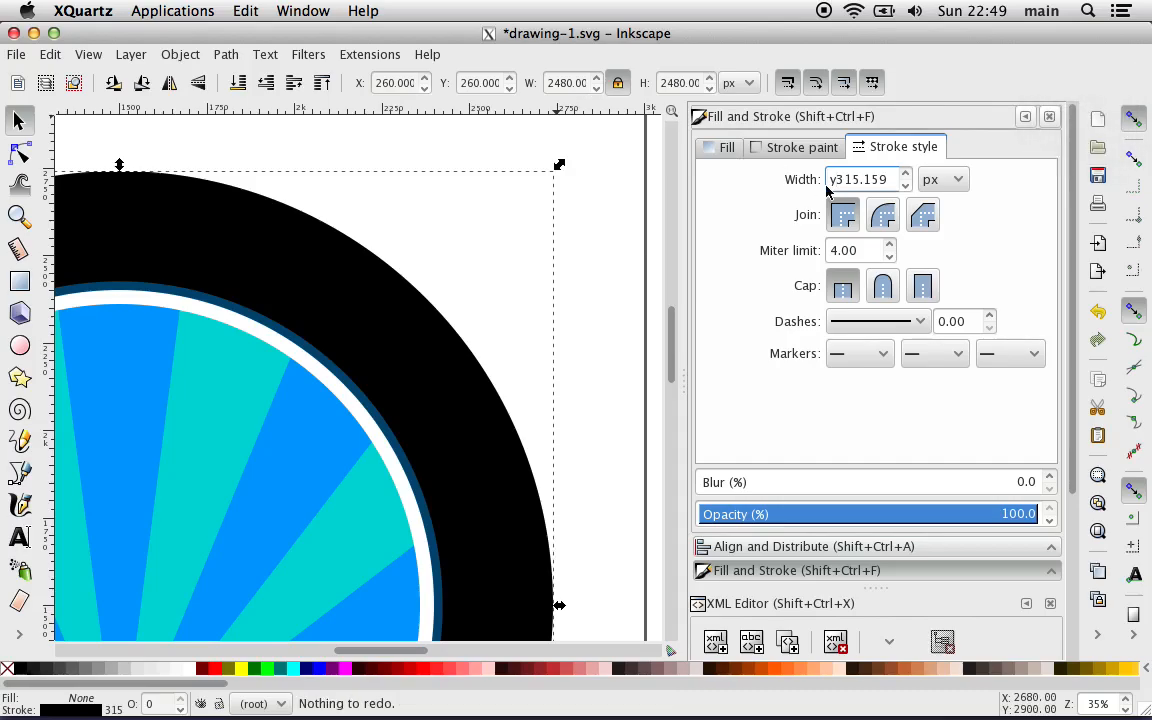
key(BackSpace)
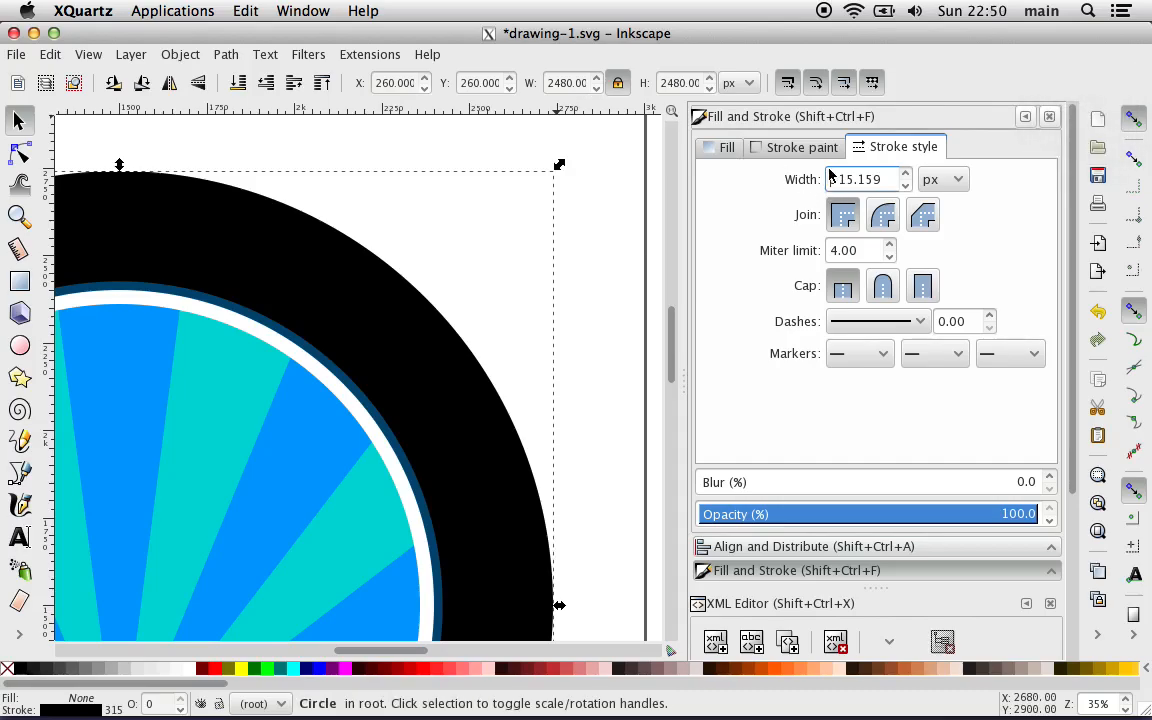
Step: Reapply a stroke width of 1 px to the ADA_text_path circle
double_click(838, 177)
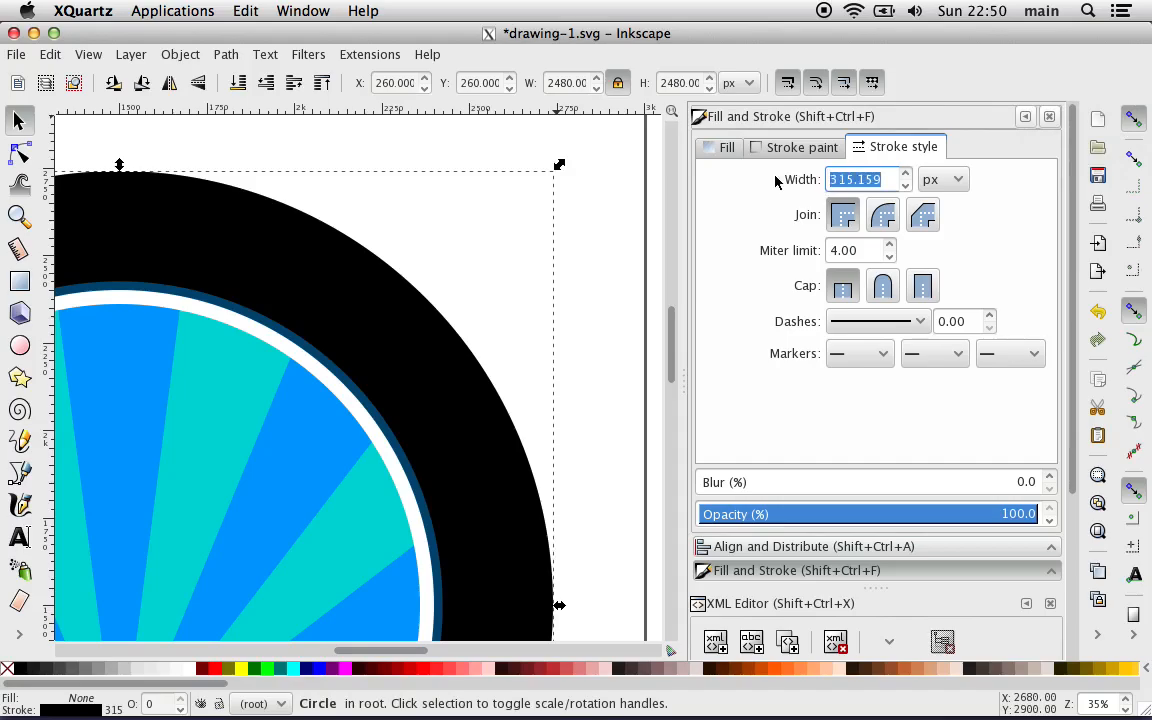
text(1)
key(Return)
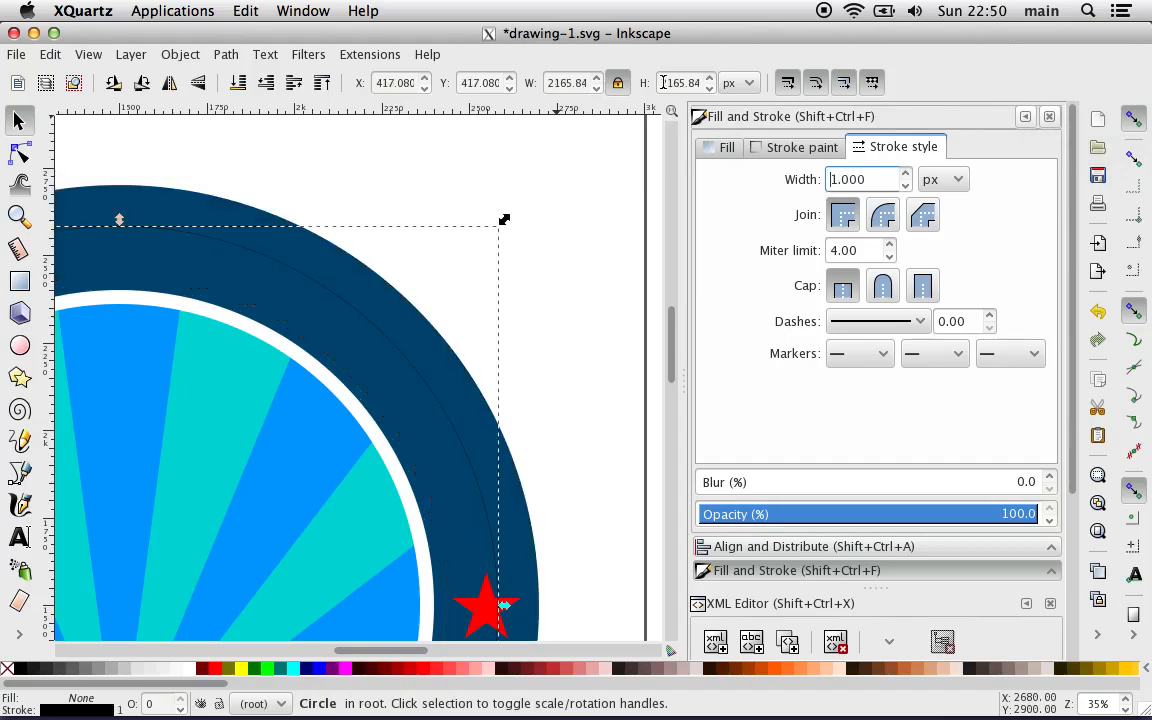
Step: Resize the thin-stroked ADA_text_path circle to a width of 2480 px with proportions locked
double_click(566, 82)
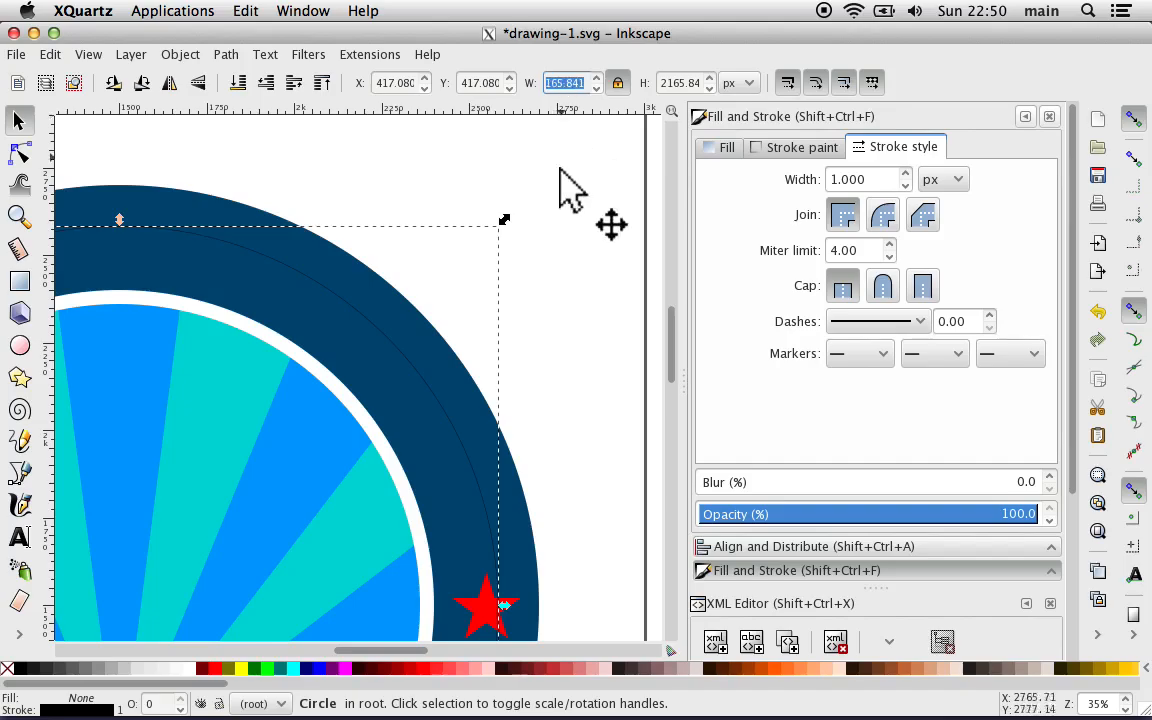
text(2)
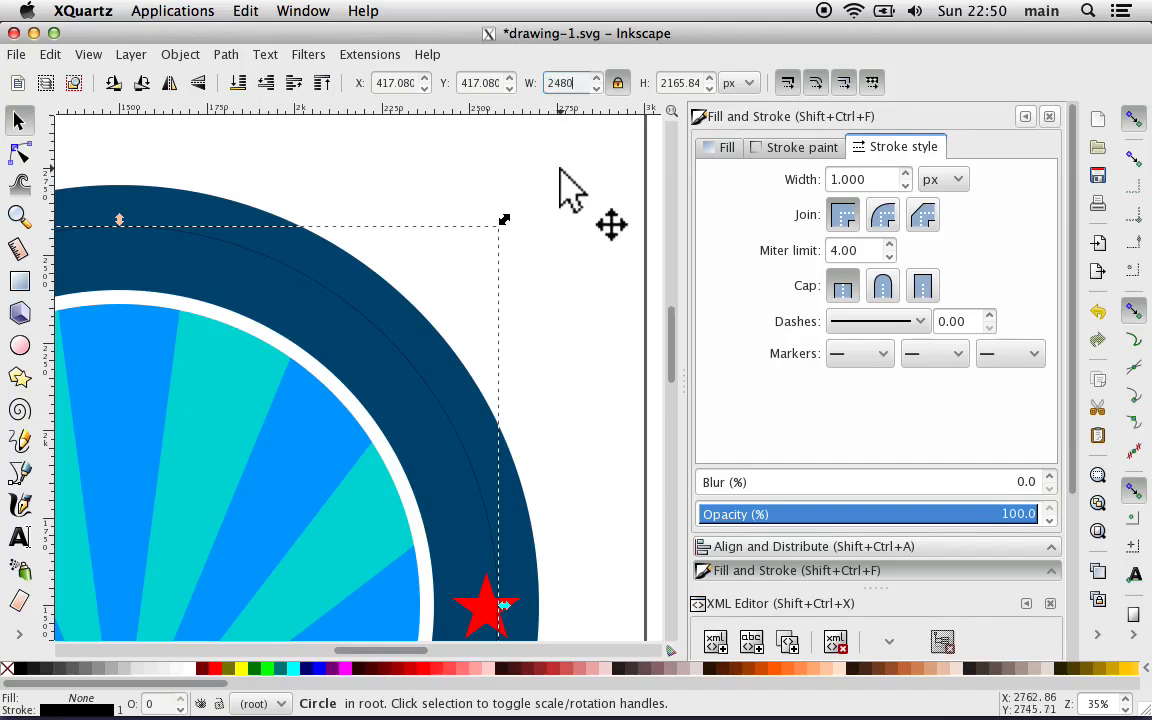
text(480)
key(Return)
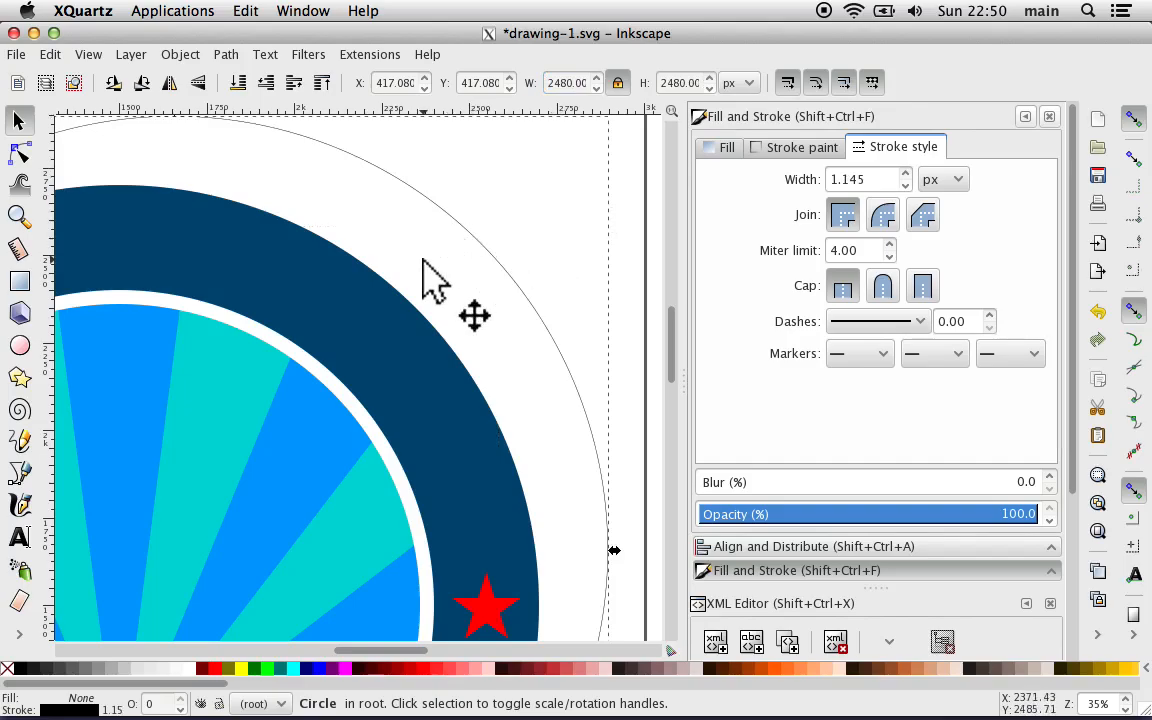
Step: Center the ADA_text_path circle horizontally and vertically relative to the page, and deselect it
key(minus)
key(minus)
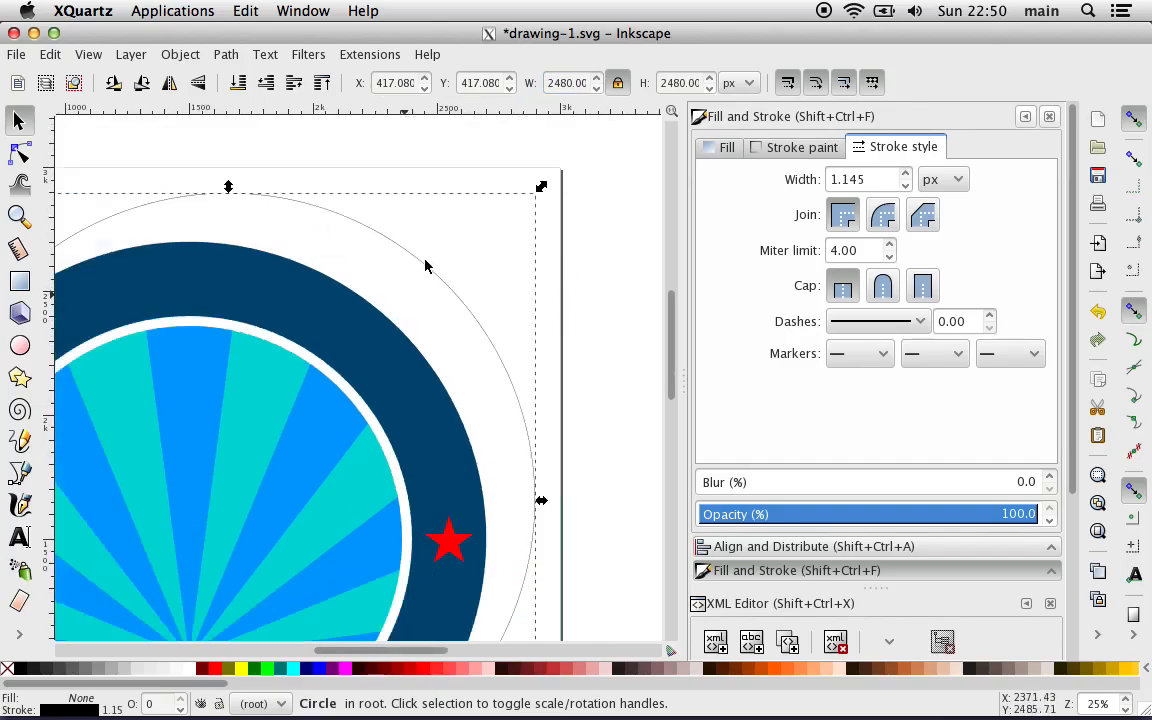
scroll(427, 260, down, 5)
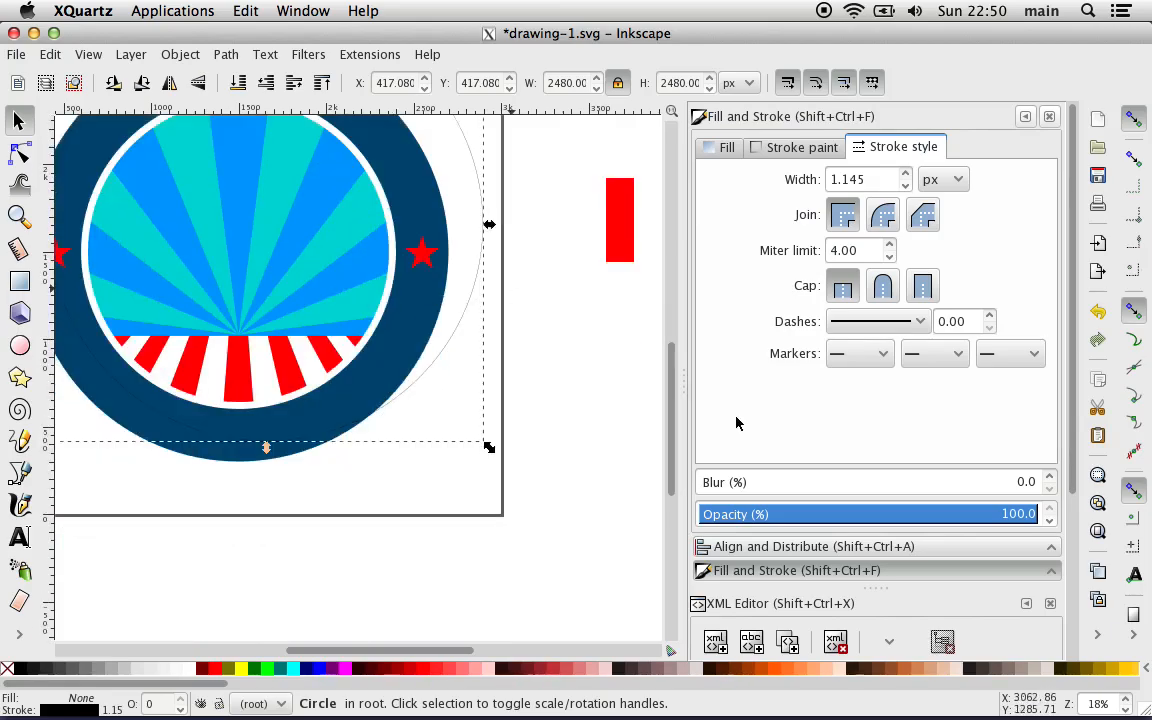
drag(835, 532, 933, 517)
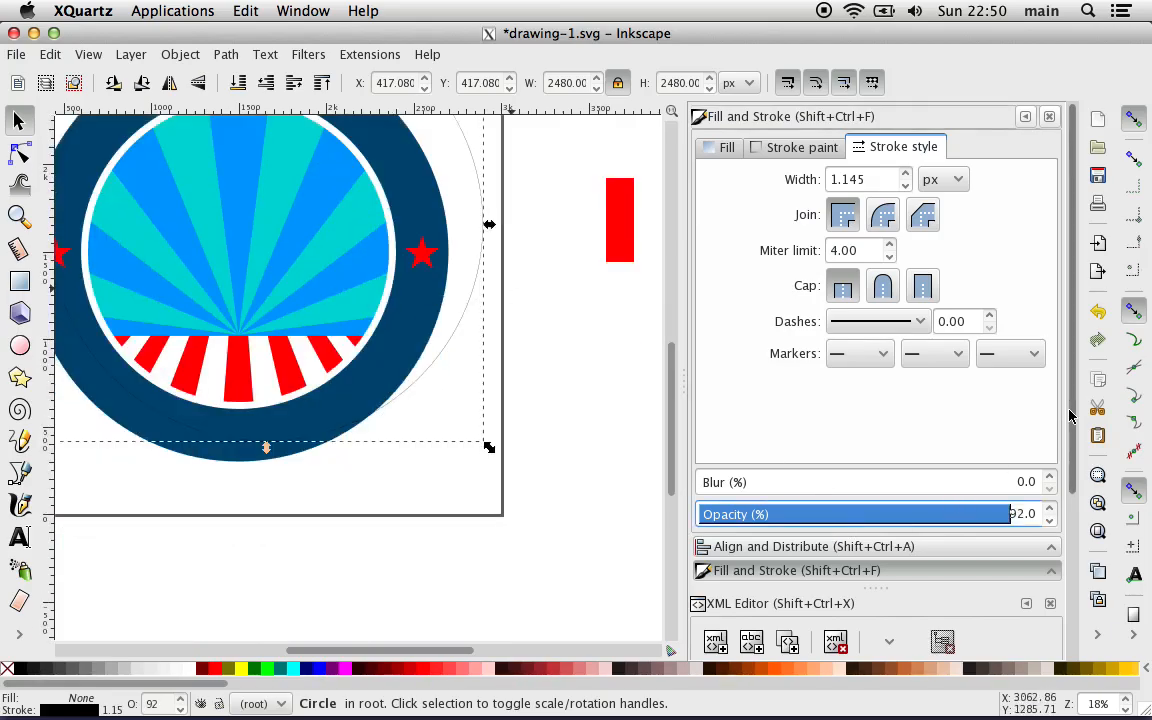
drag(1071, 410, 1077, 668)
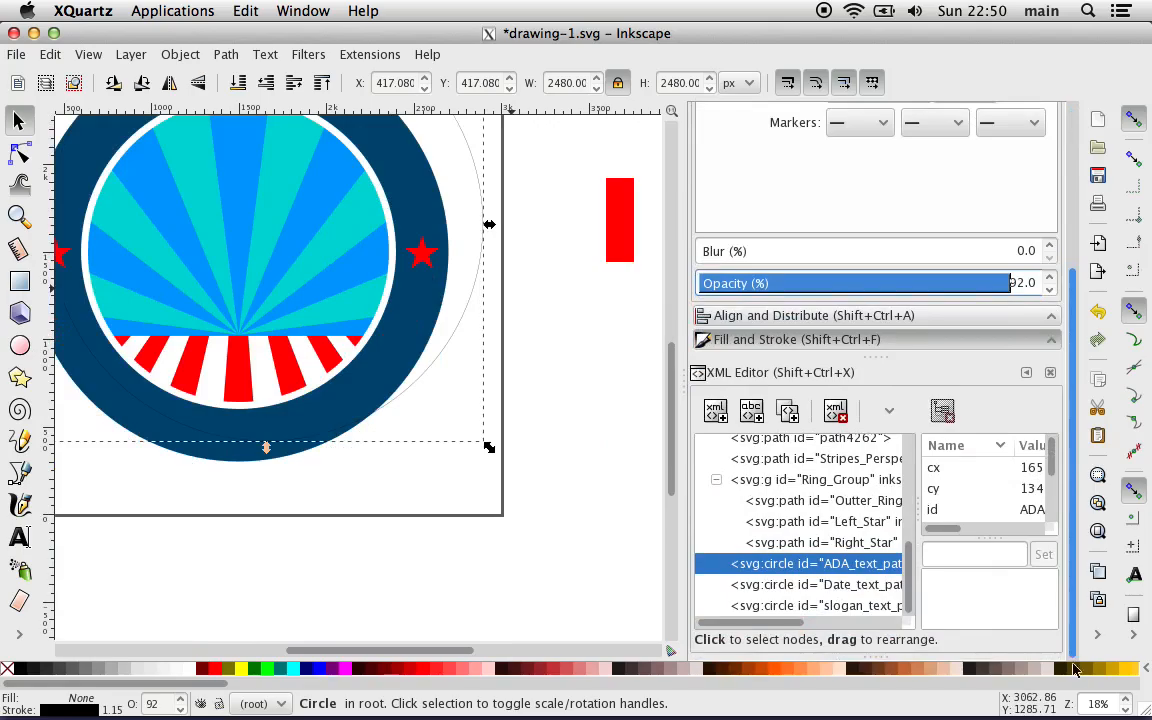
click(822, 316)
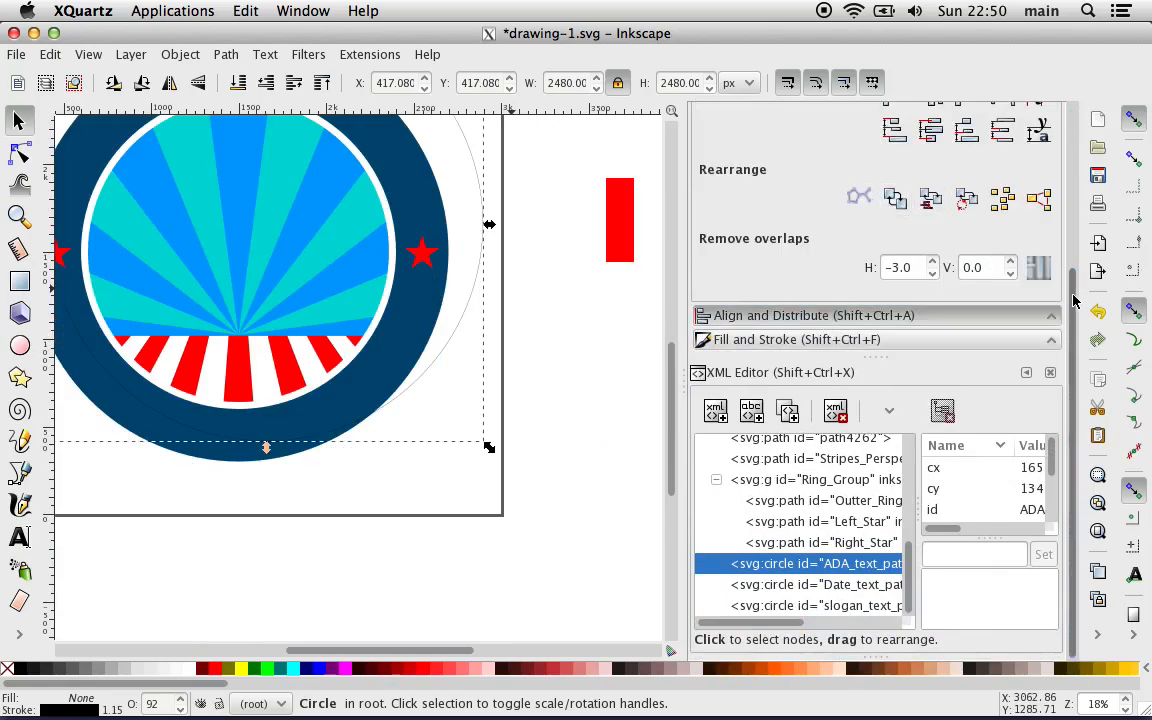
drag(1074, 290, 1070, 190)
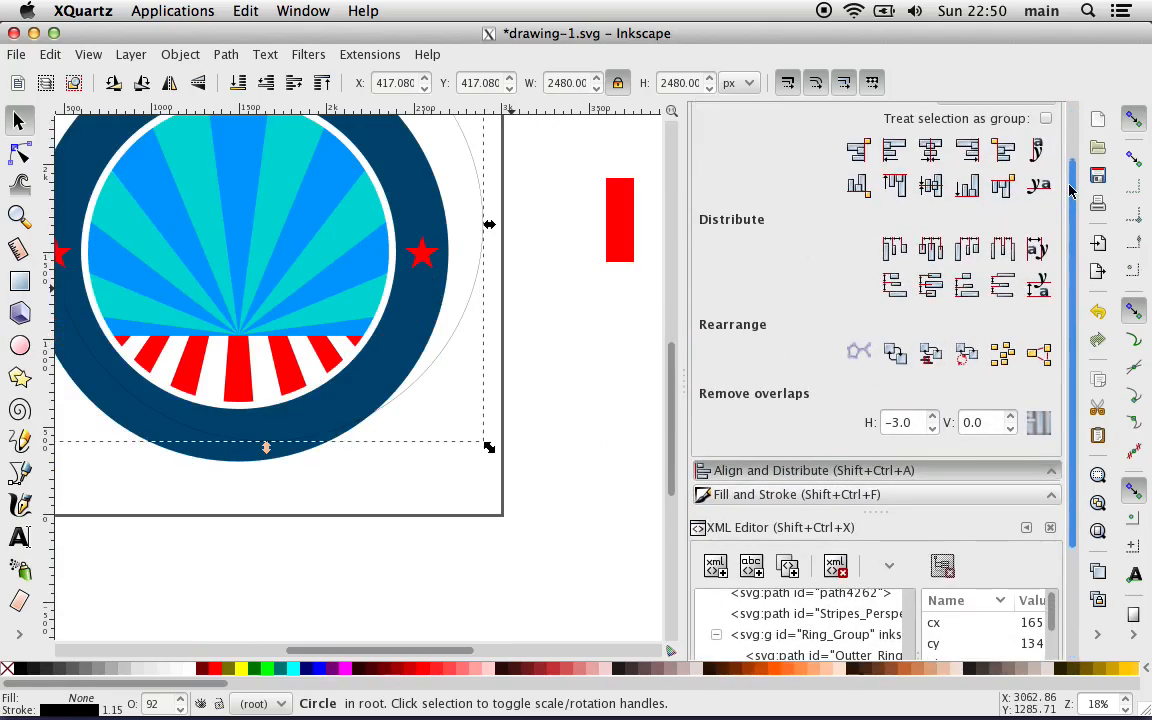
click(930, 153)
click(929, 186)
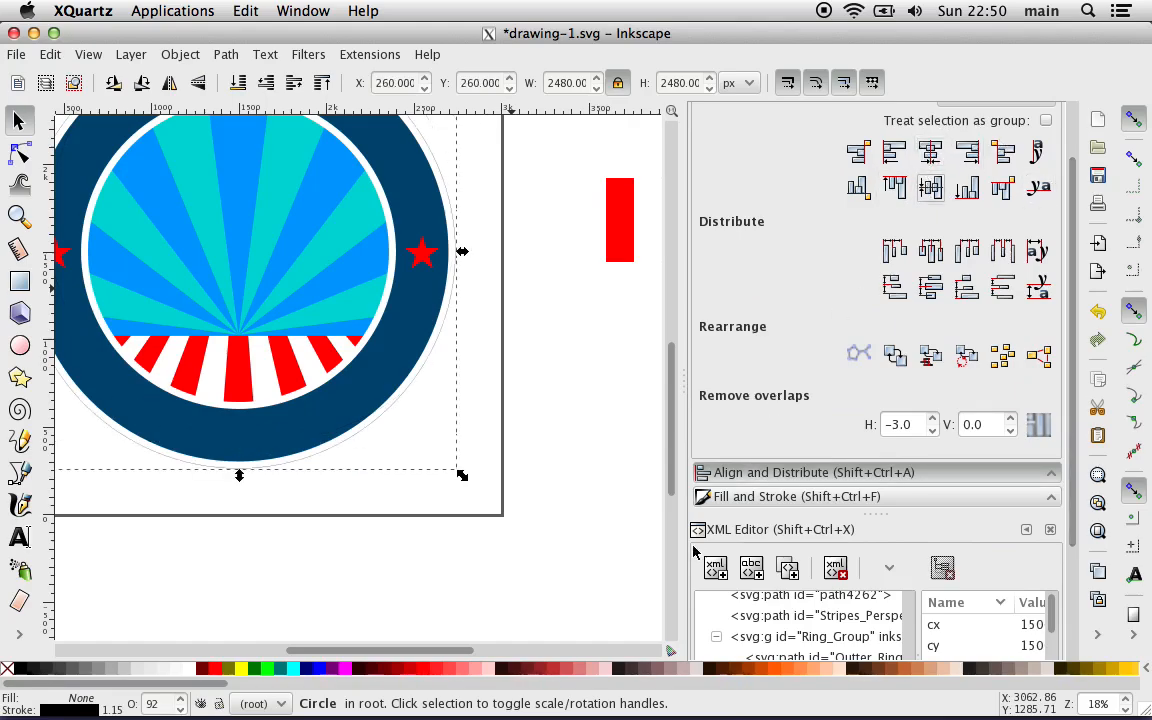
click(476, 589)
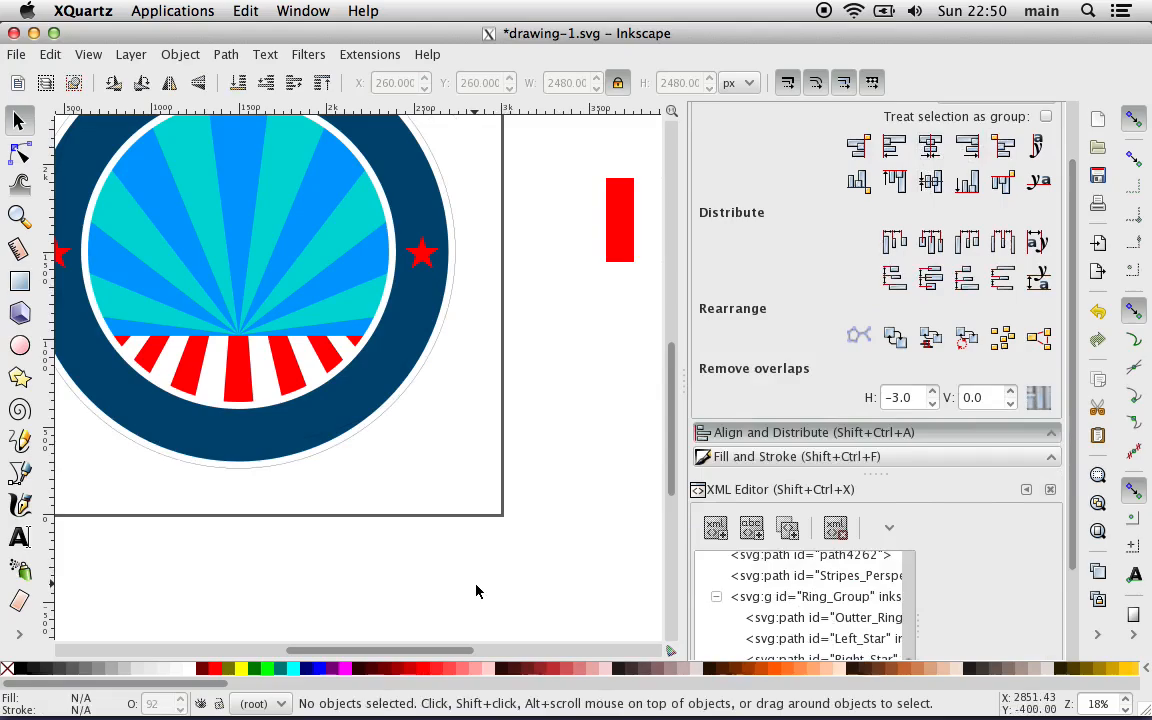
Step: Select the Date_text_path circle and set its width to 1880 px with proportions locked
scroll(476, 589, left, 7)
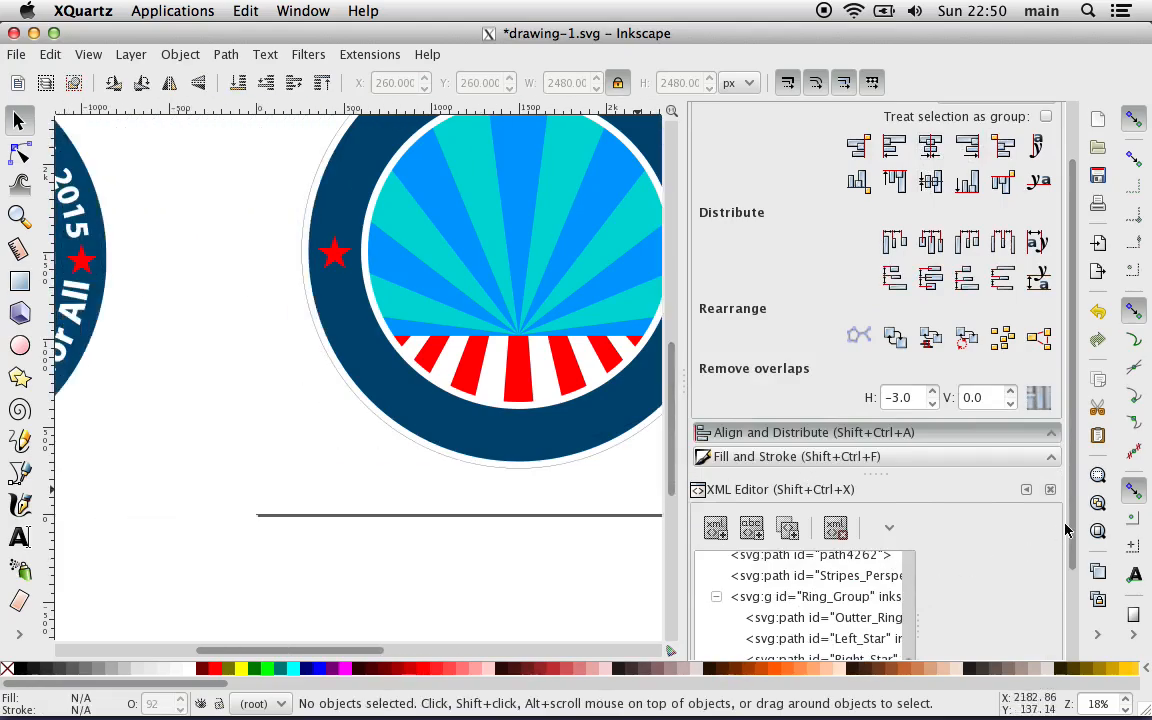
drag(1072, 571, 1065, 688)
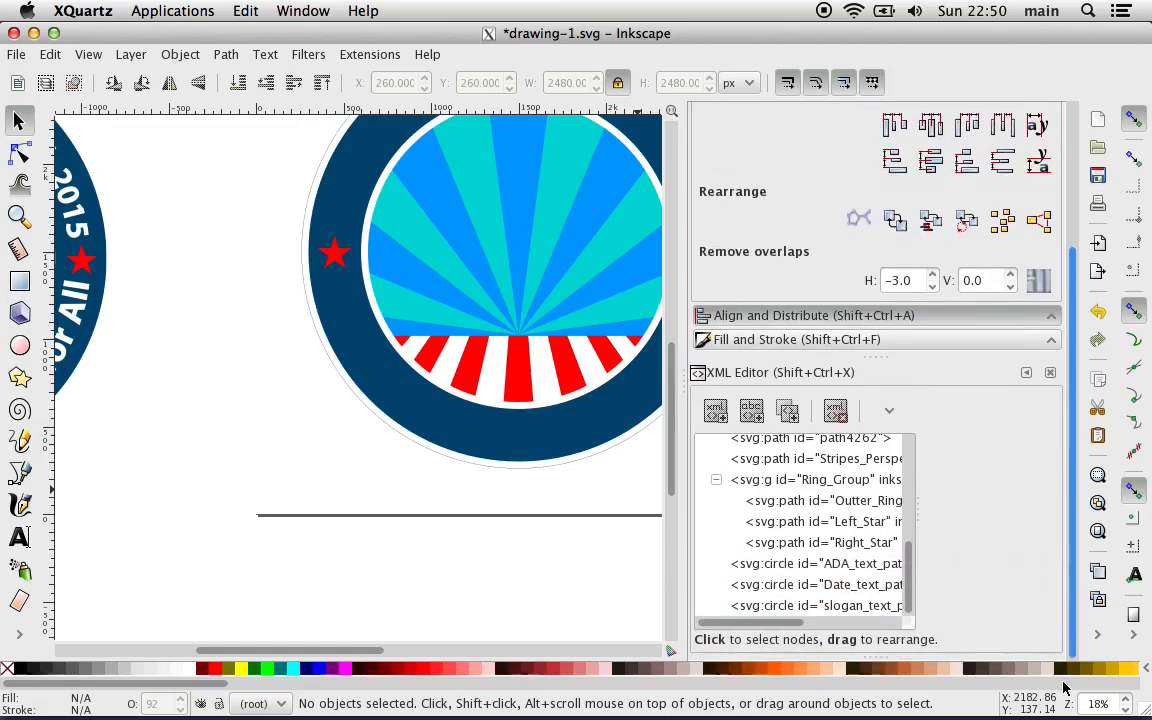
click(805, 586)
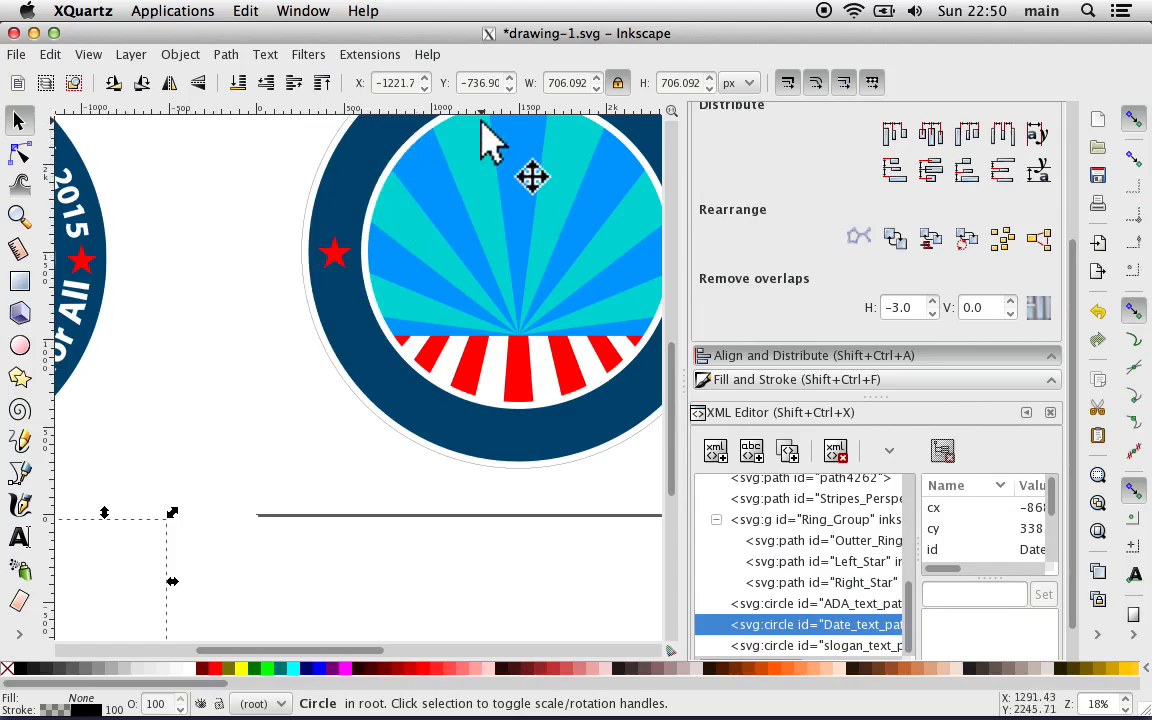
scroll(481, 122, up, 2)
scroll(481, 122, right, 4)
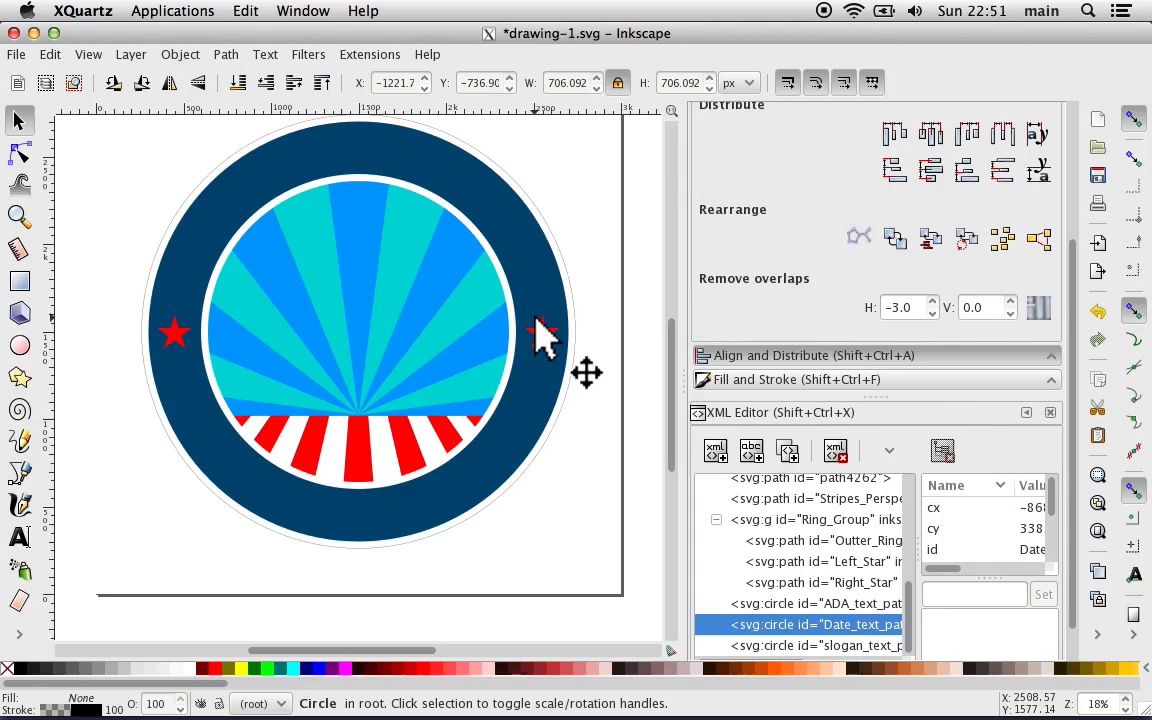
double_click(562, 84)
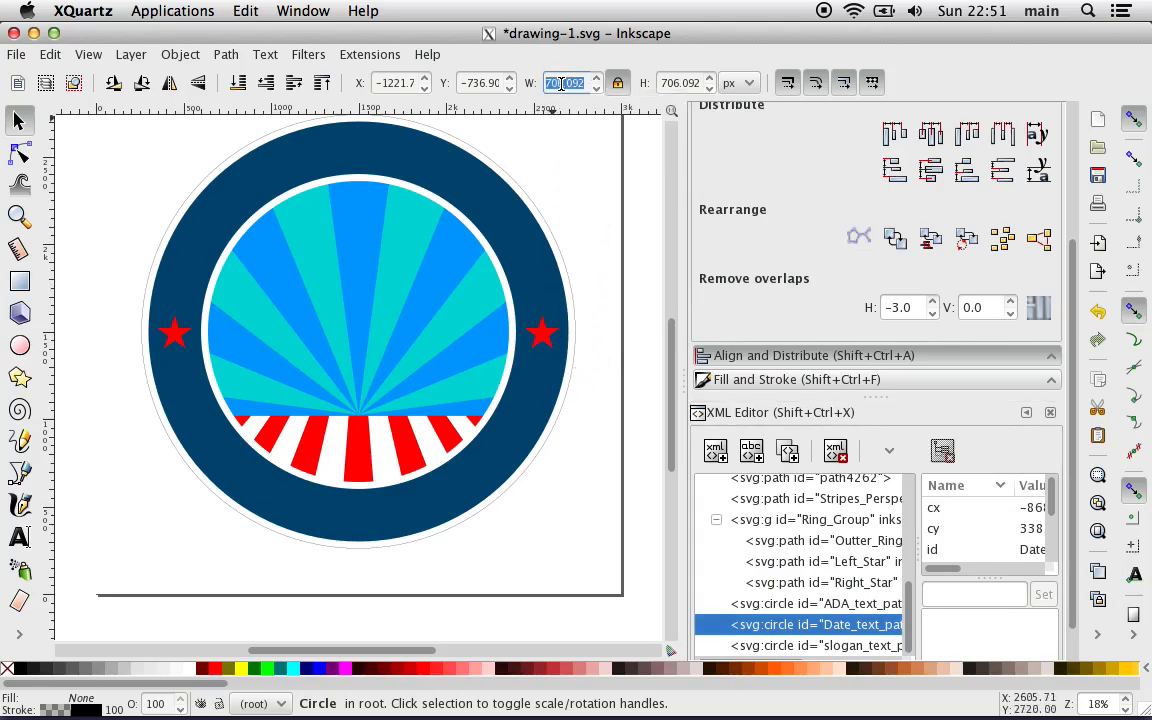
text(1880)
key(Return)
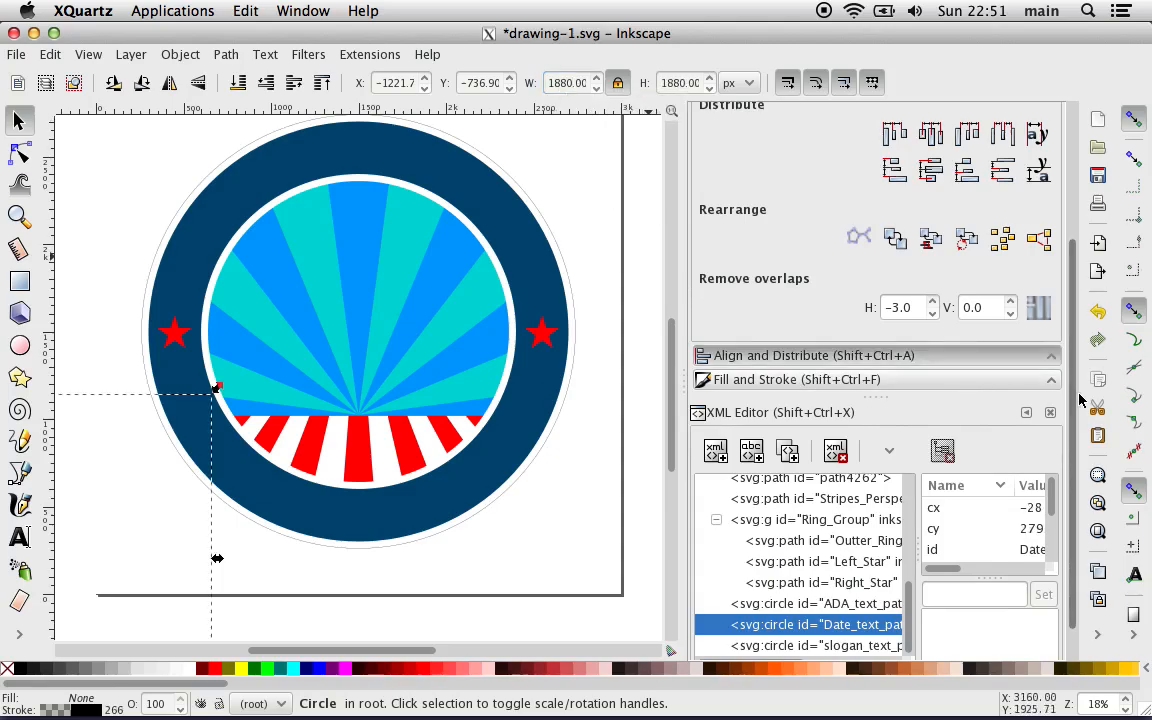
Step: Center the enlarged, still invisible Date_text_path circle horizontally and vertically relative to the page
scroll(1076, 398, down, 1)
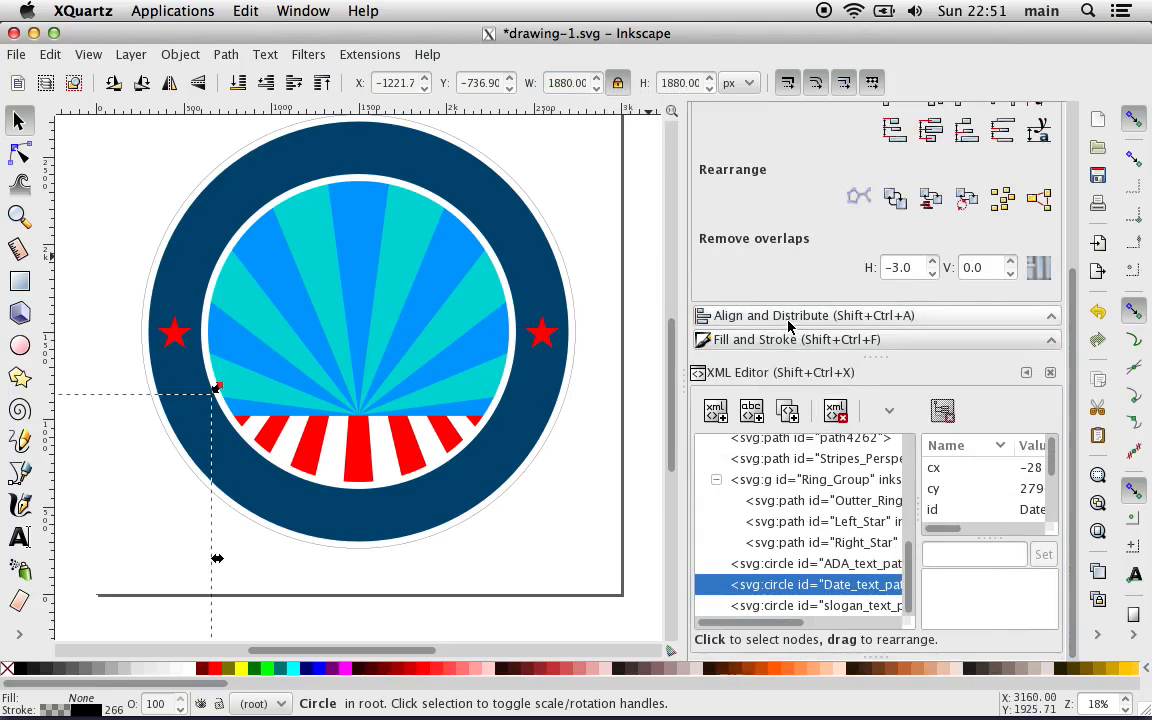
scroll(855, 320, up, 1)
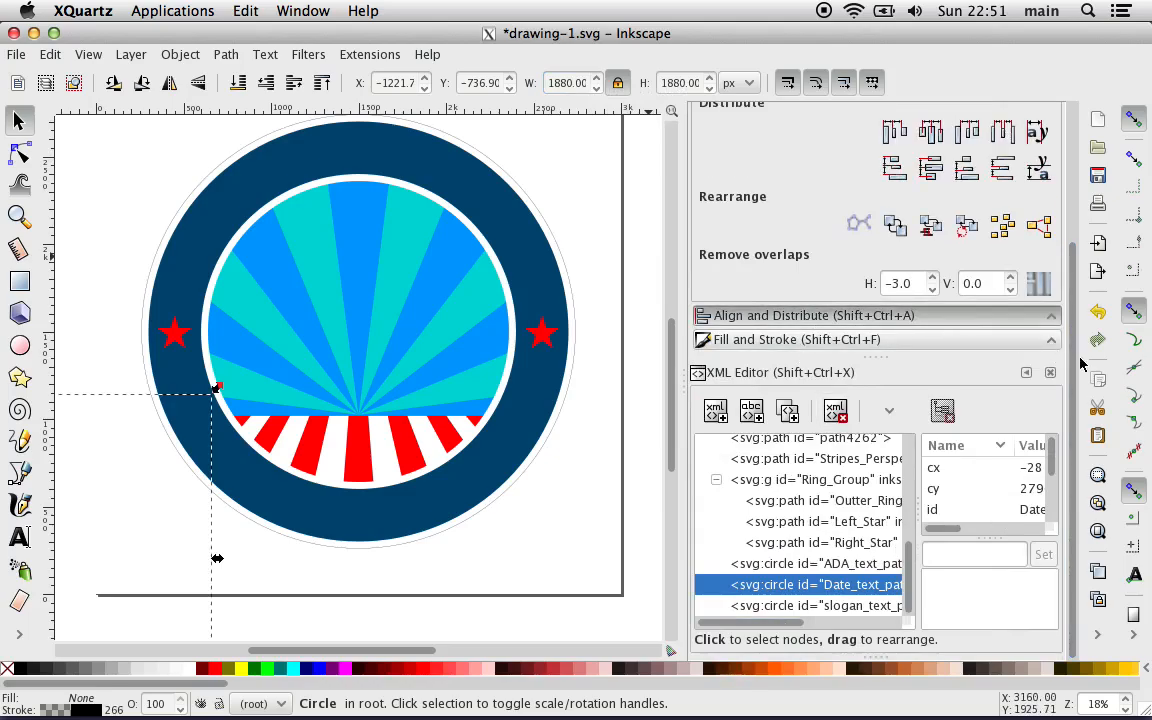
drag(1072, 365, 1075, 175)
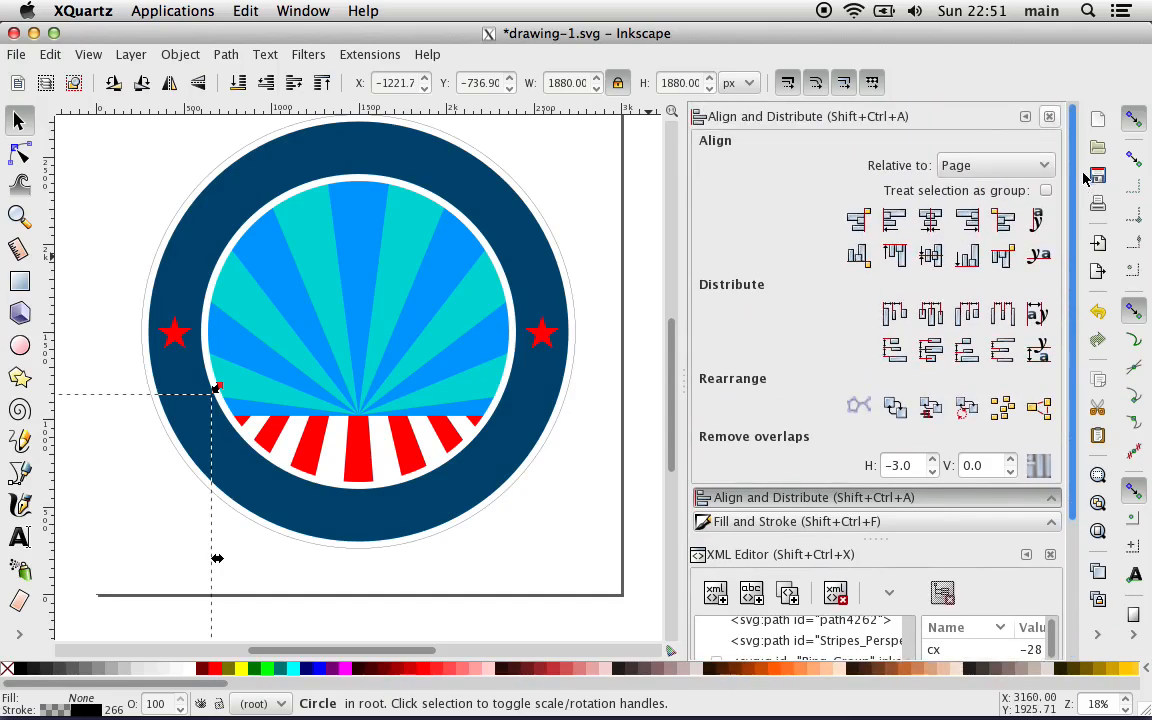
click(931, 220)
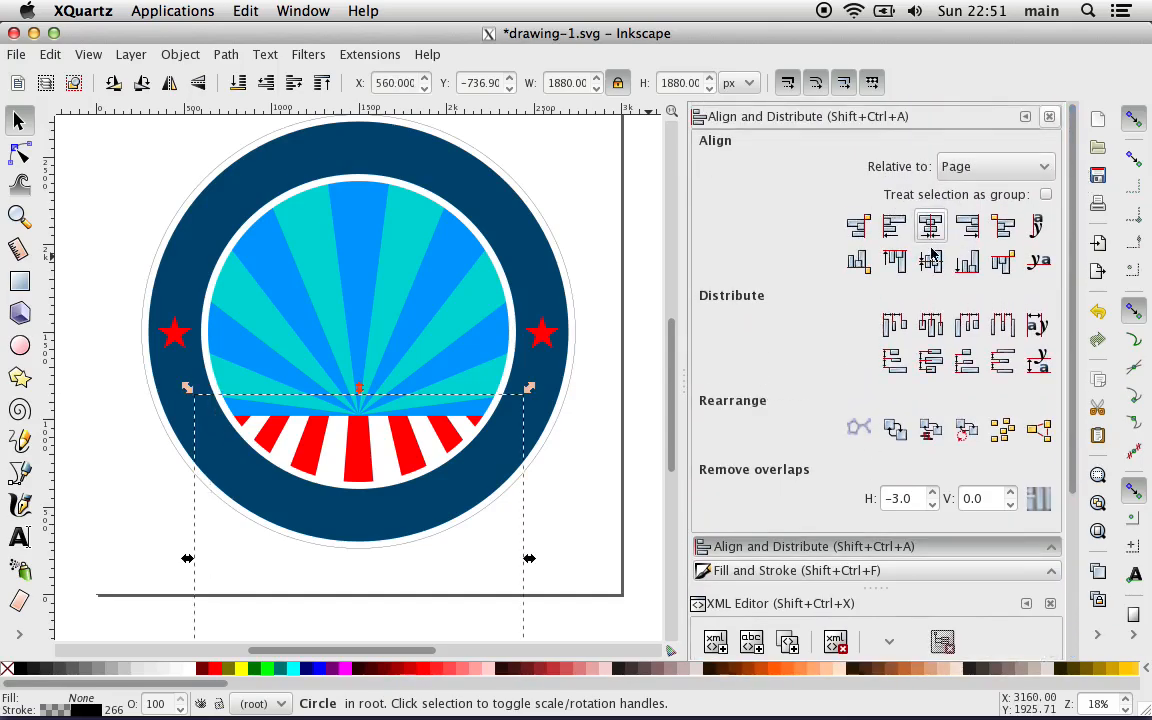
click(931, 262)
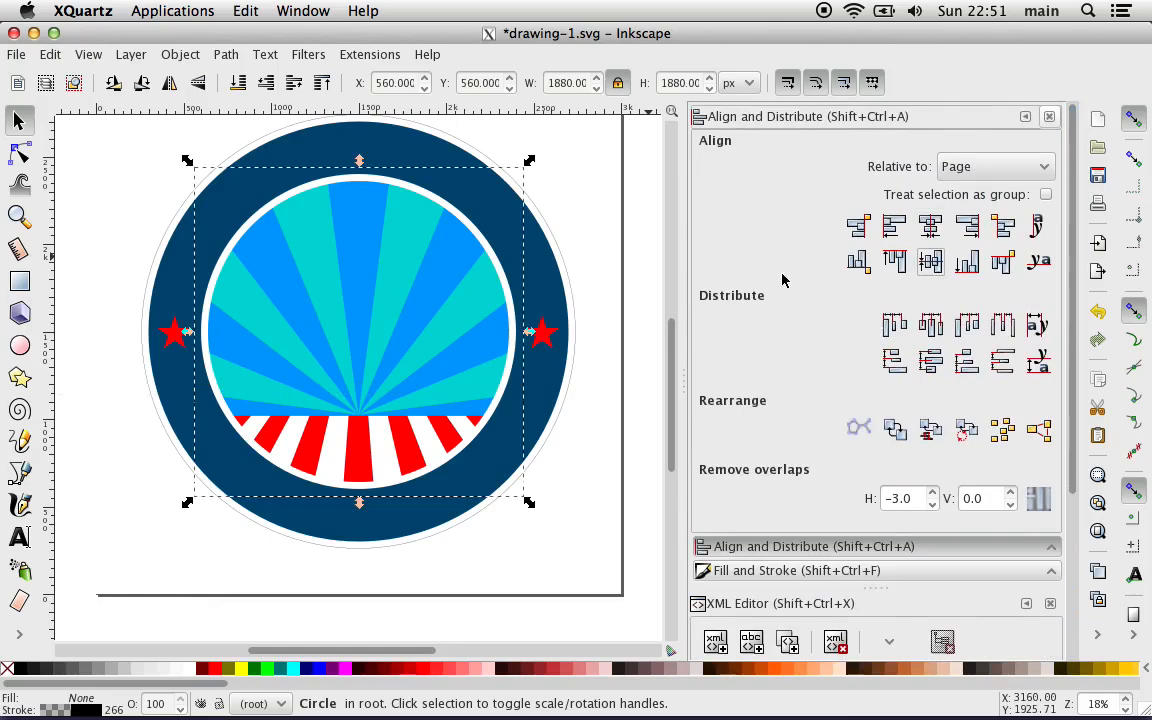
Step: Raise the Date_text_path circle's black stroke alpha to 255 and set its stroke width to 1 px
click(80, 711)
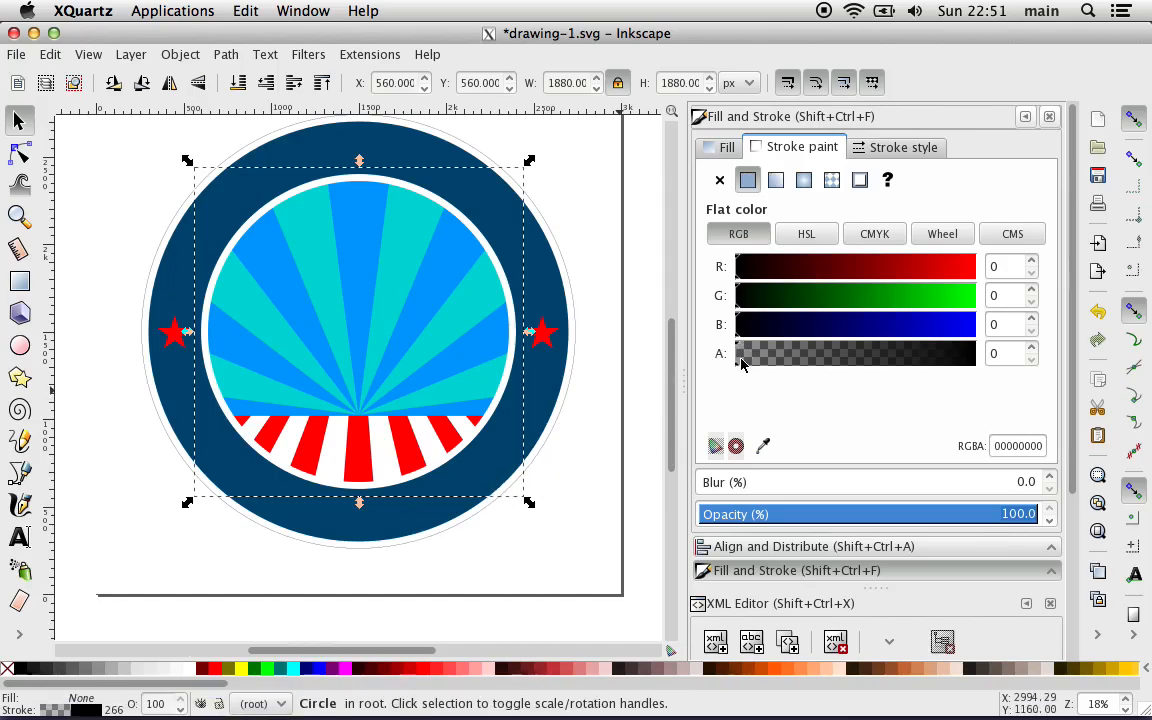
drag(741, 363, 1025, 363)
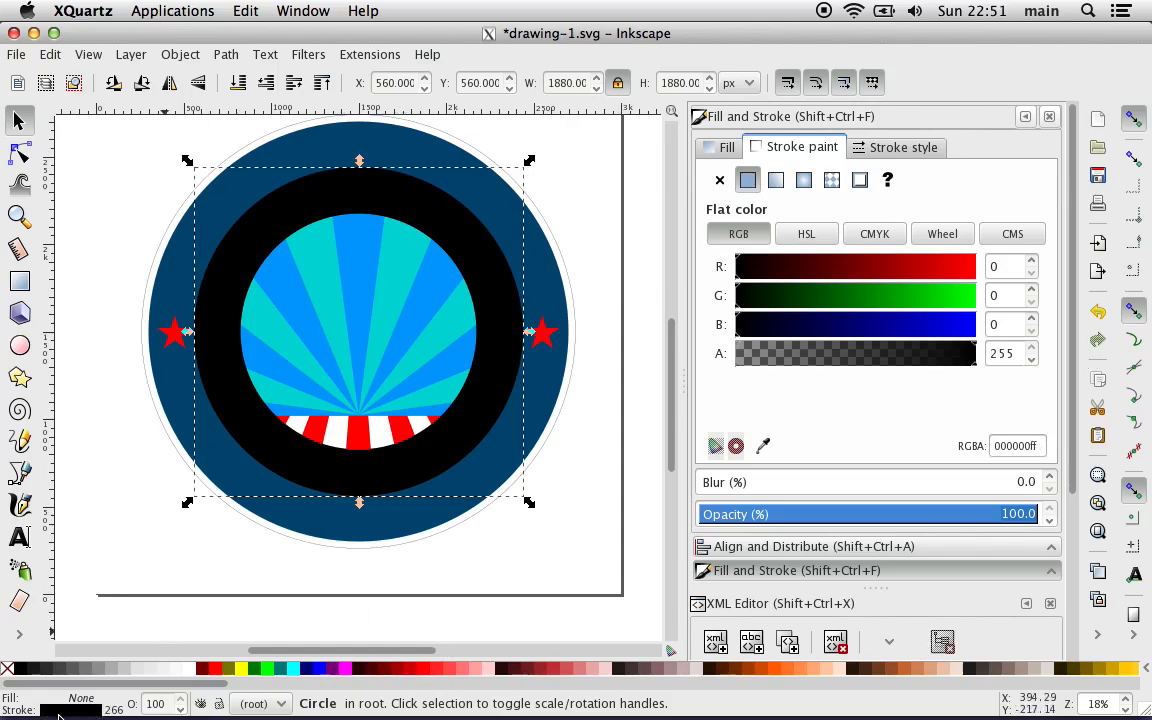
click(900, 147)
text(1)
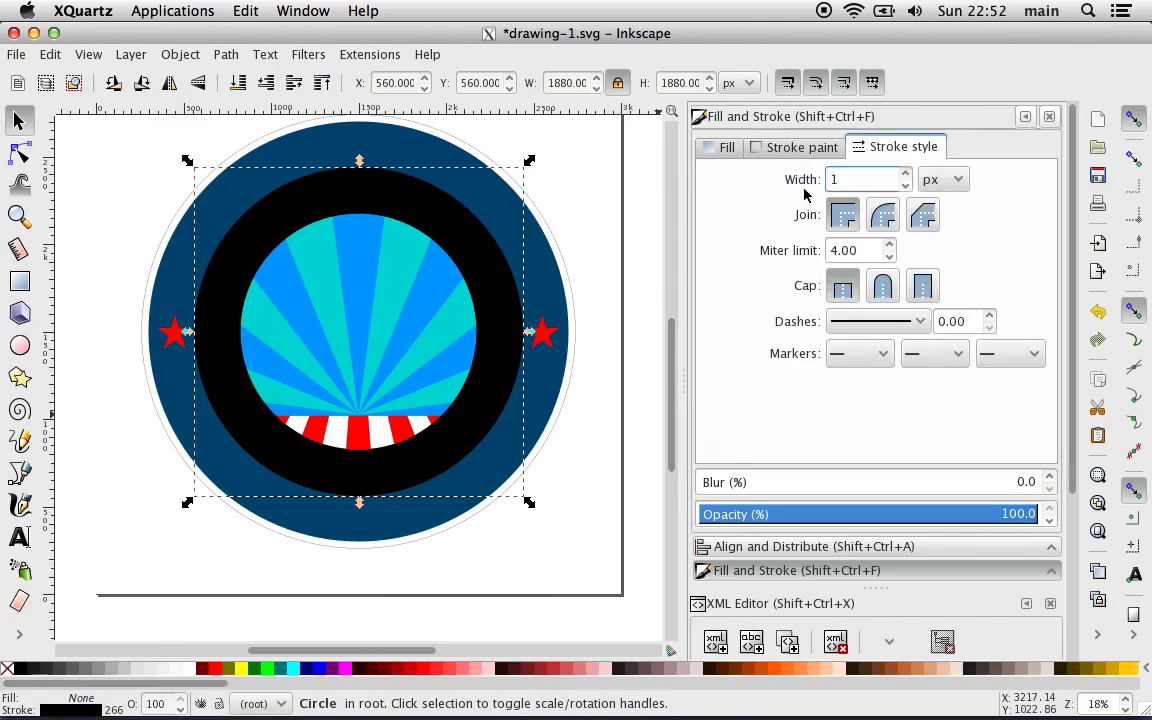
key(Return)
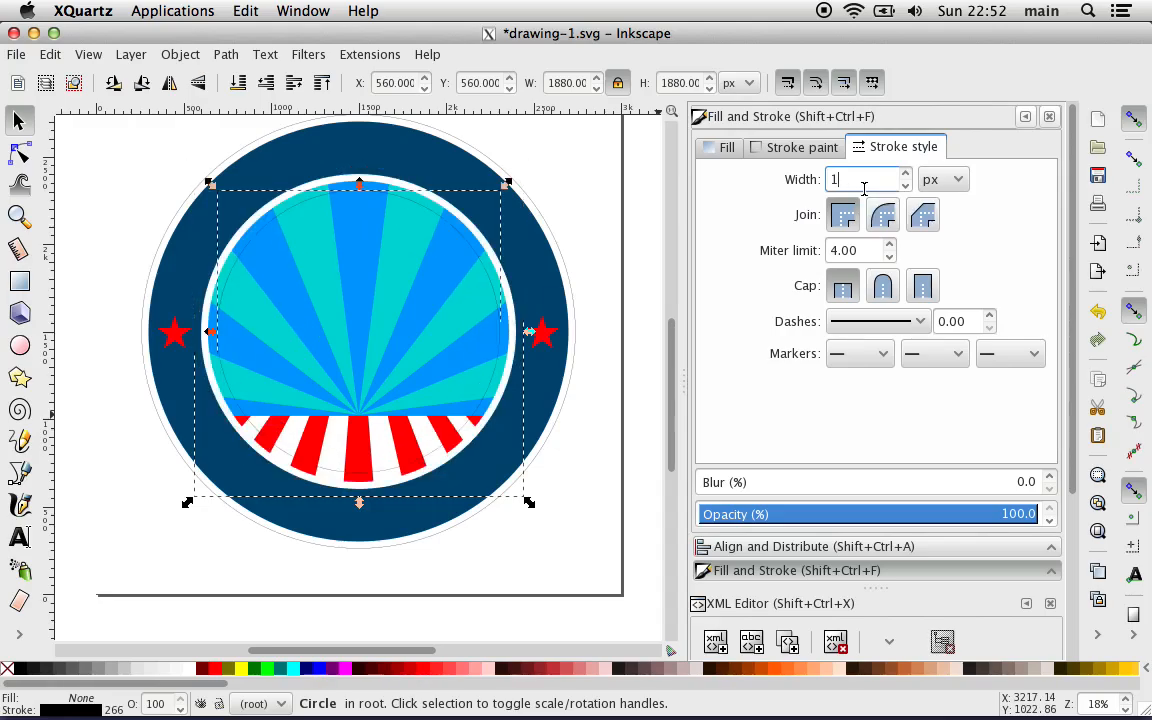
click(957, 181)
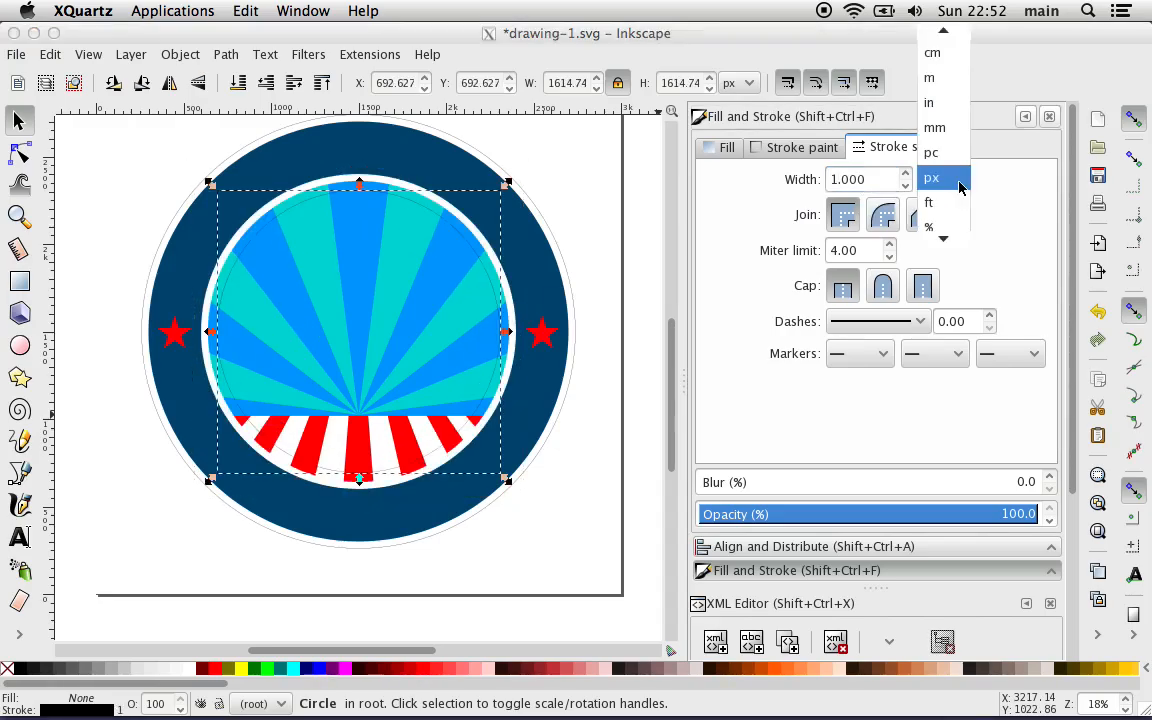
click(1010, 196)
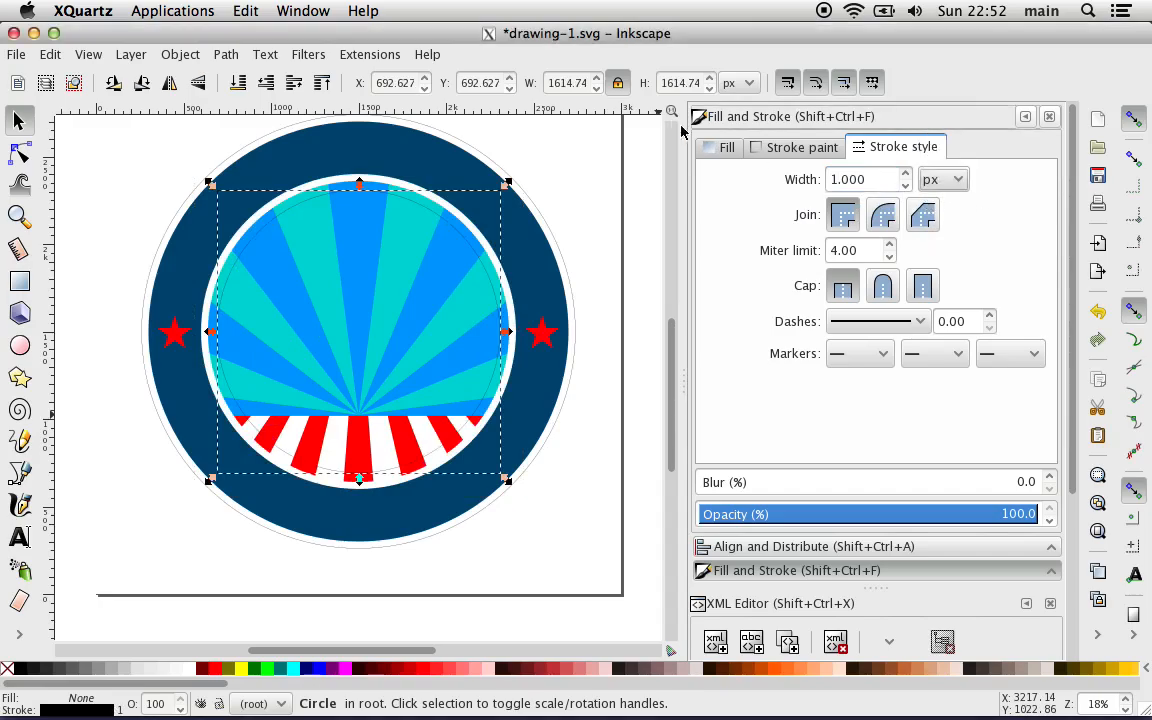
Step: Resize the thin-stroked Date_text_path circle to a width of 1880 px with proportions locked
triple_click(565, 85)
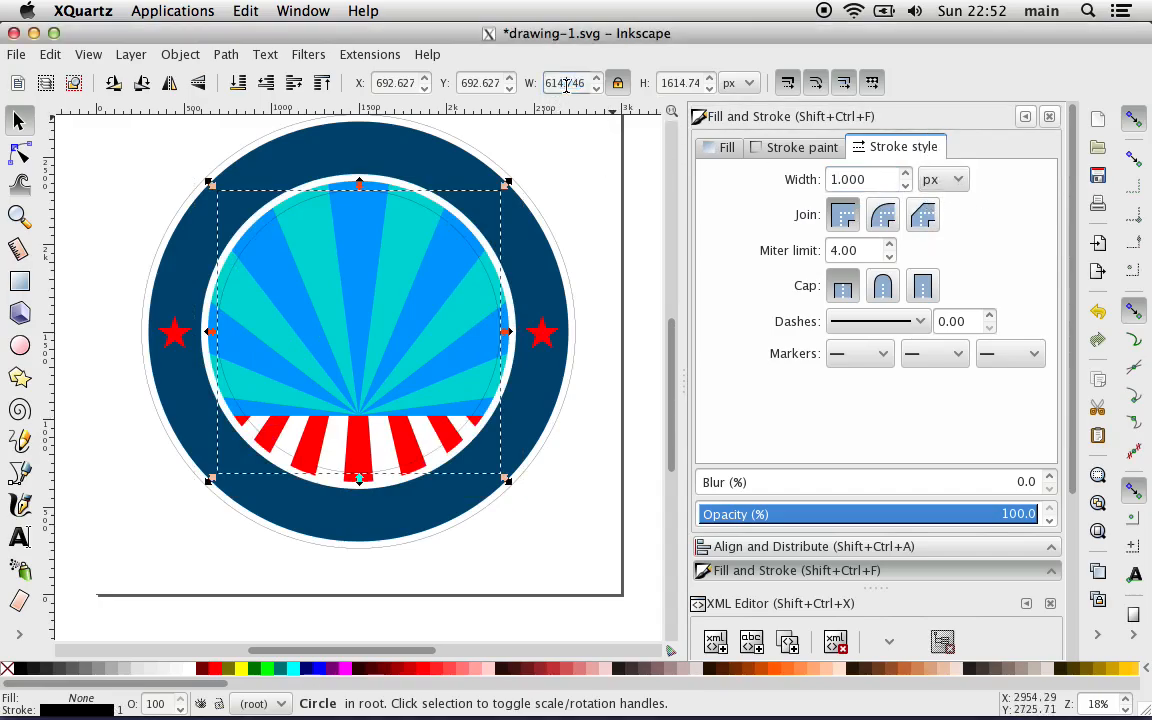
double_click(566, 86)
triple_click(566, 86)
text(18880)
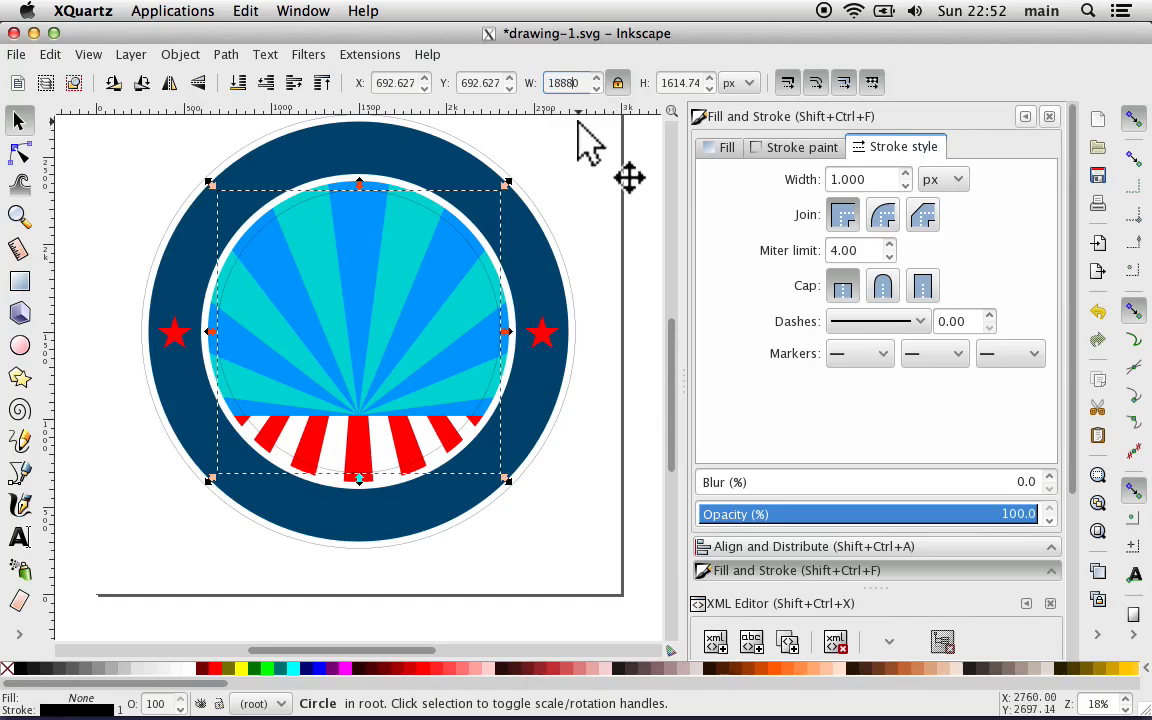
click(617, 82)
key(BackSpace)
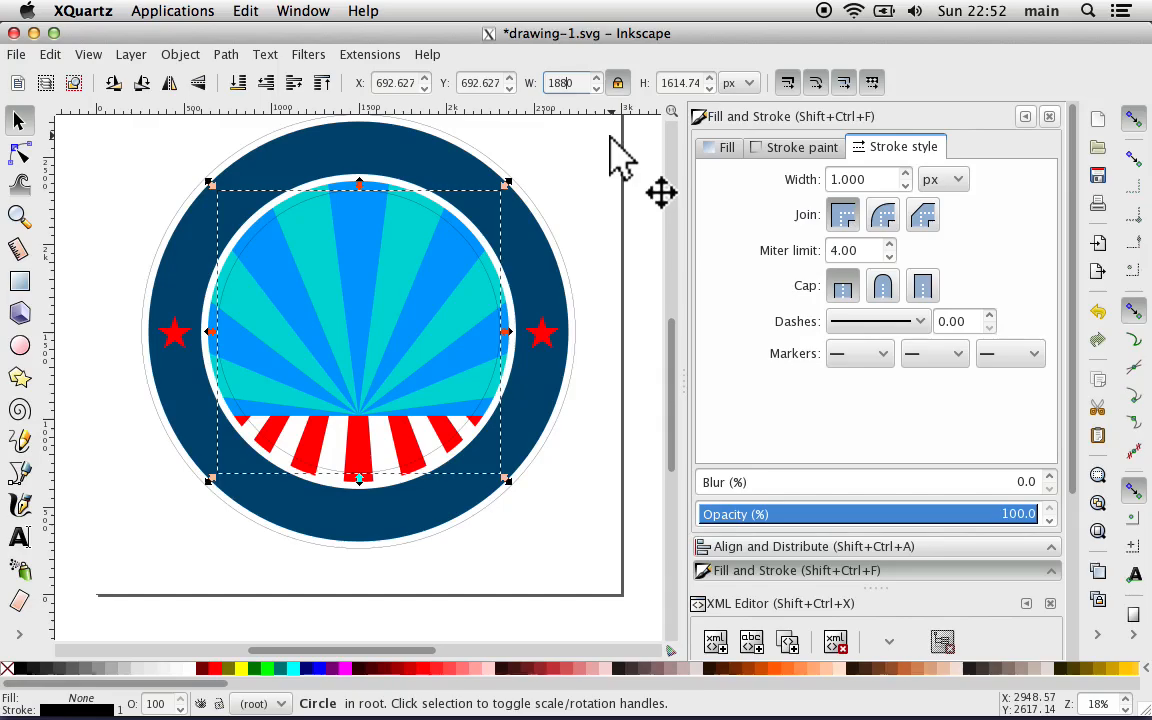
key(Return)
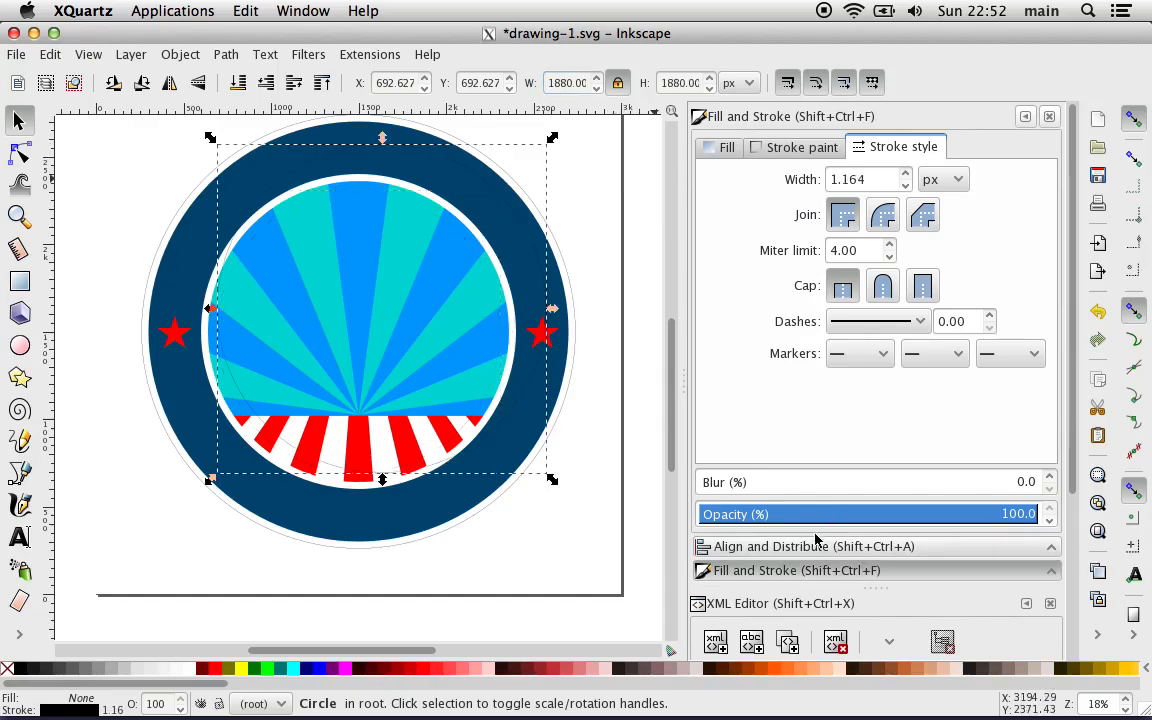
Step: Align the resized Date_text_path circle to the page's horizontal and vertical center
click(772, 547)
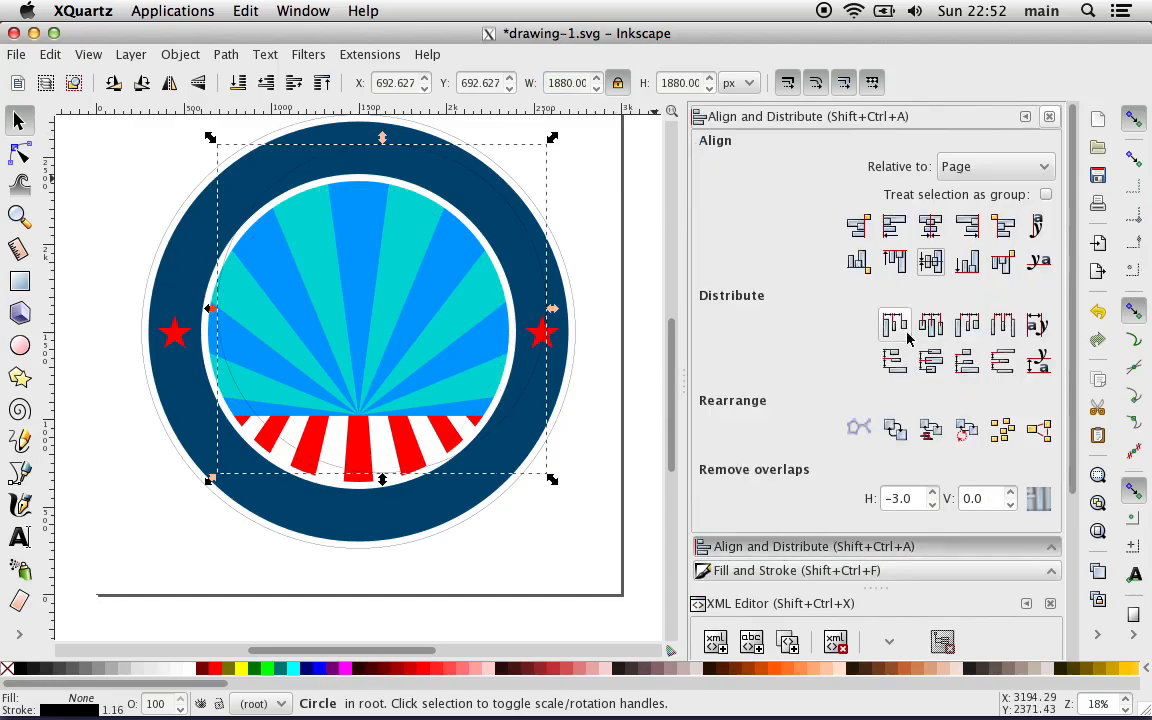
click(931, 227)
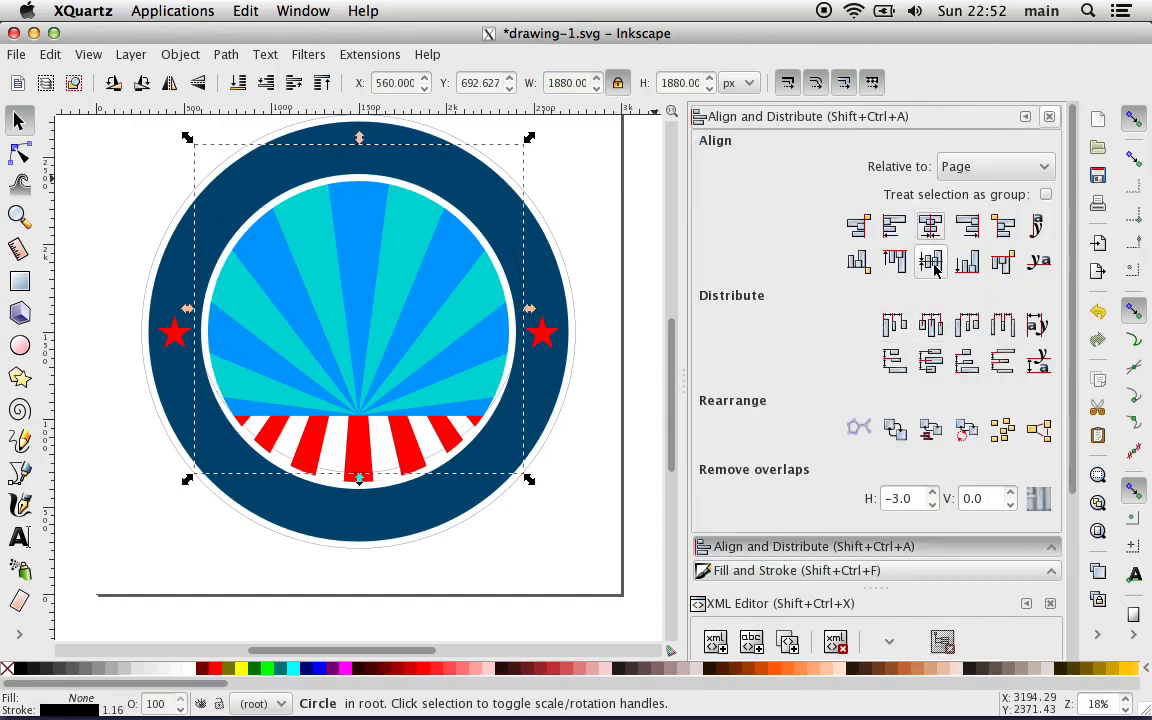
click(930, 261)
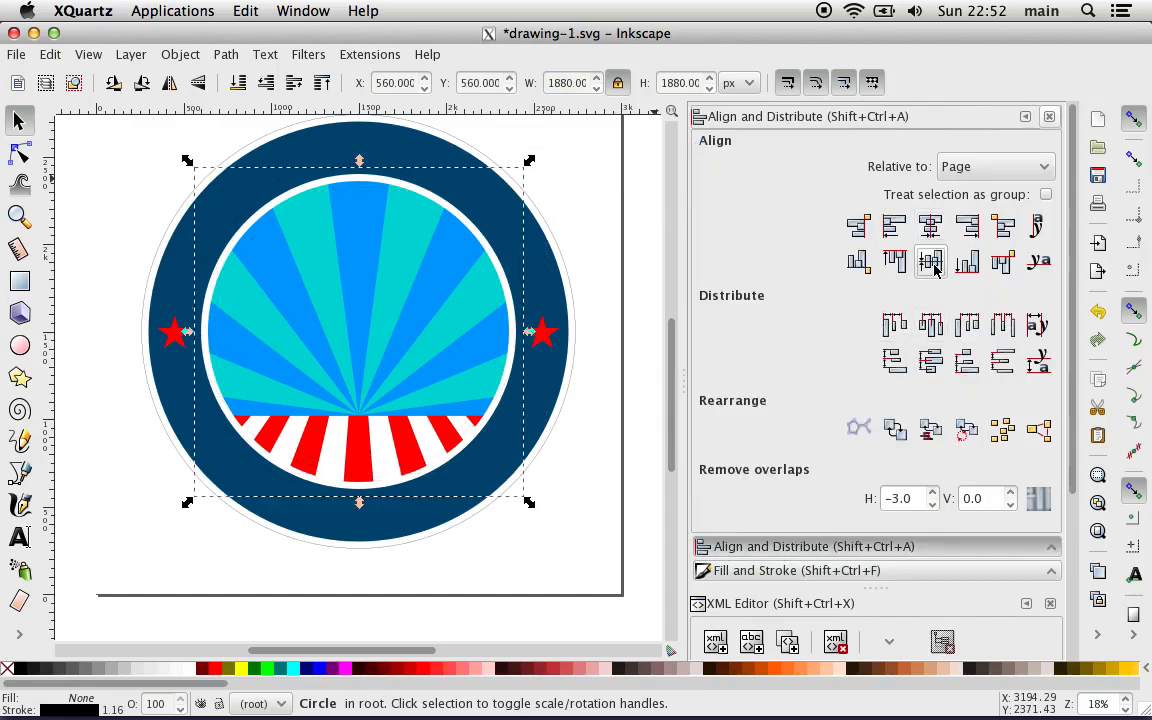
Step: Deselect the circle and examine the spacing of both text-path circles around the dark blue ring near the right star
click(647, 404)
key(plus)
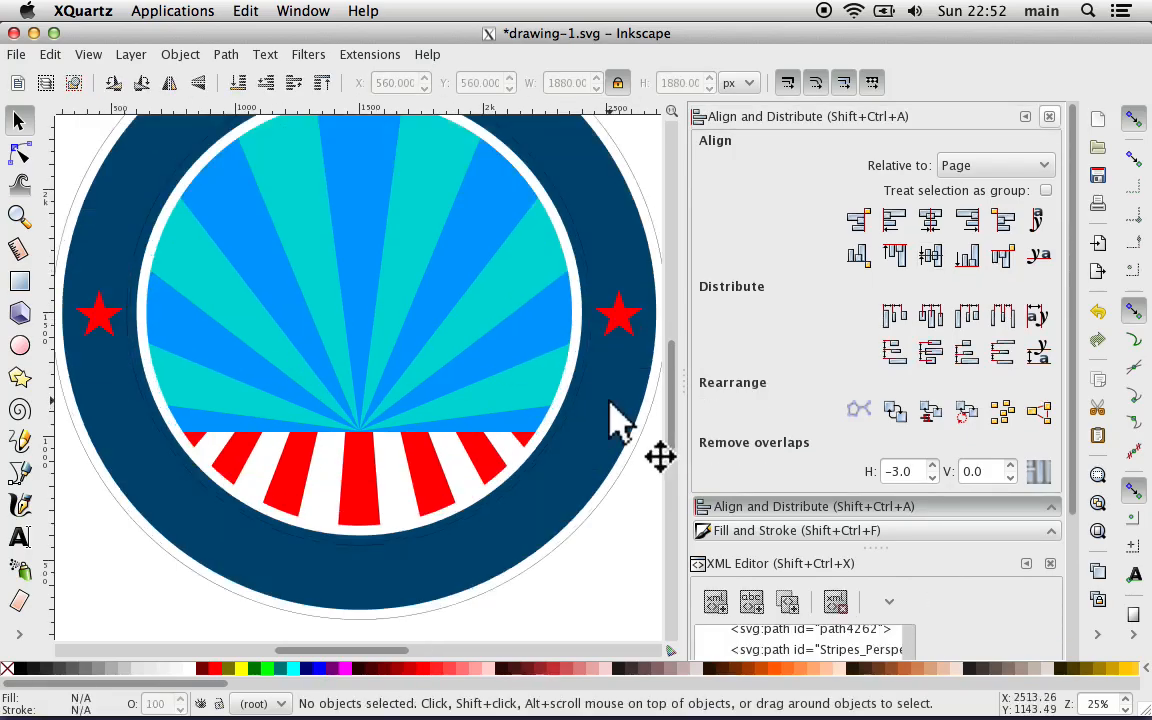
key(plus)
scroll(591, 388, right, 4)
key(plus)
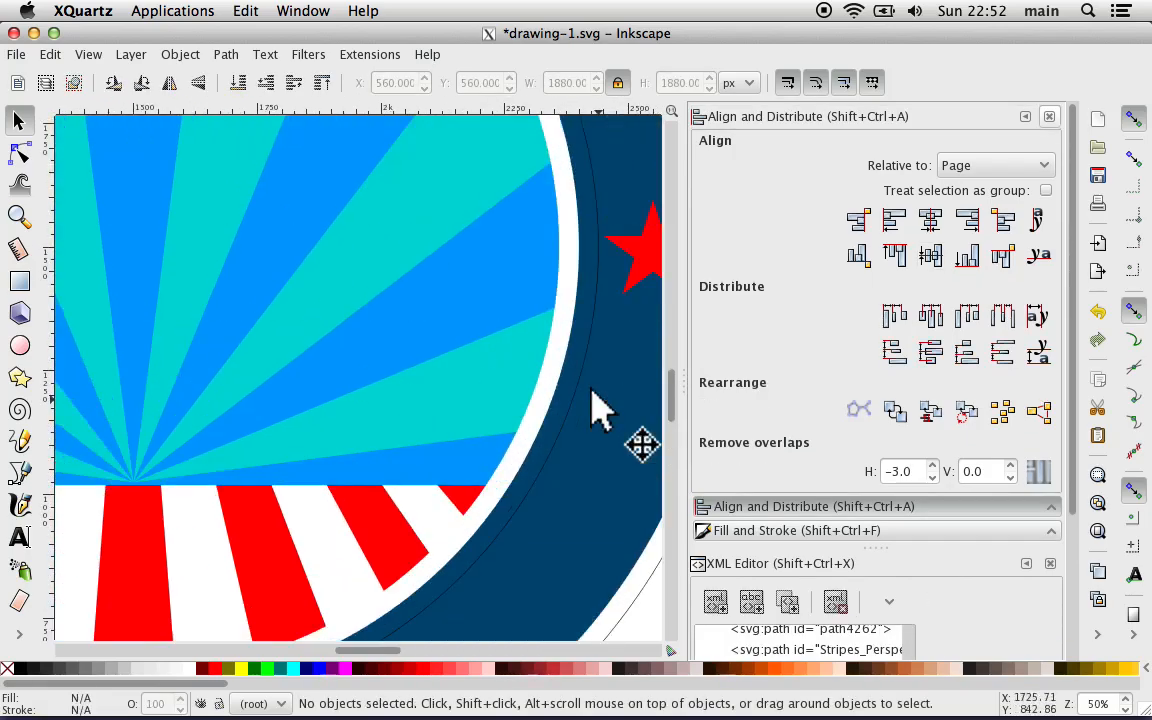
scroll(591, 388, up, 8)
scroll(591, 388, down, 4)
scroll(591, 388, right, 2)
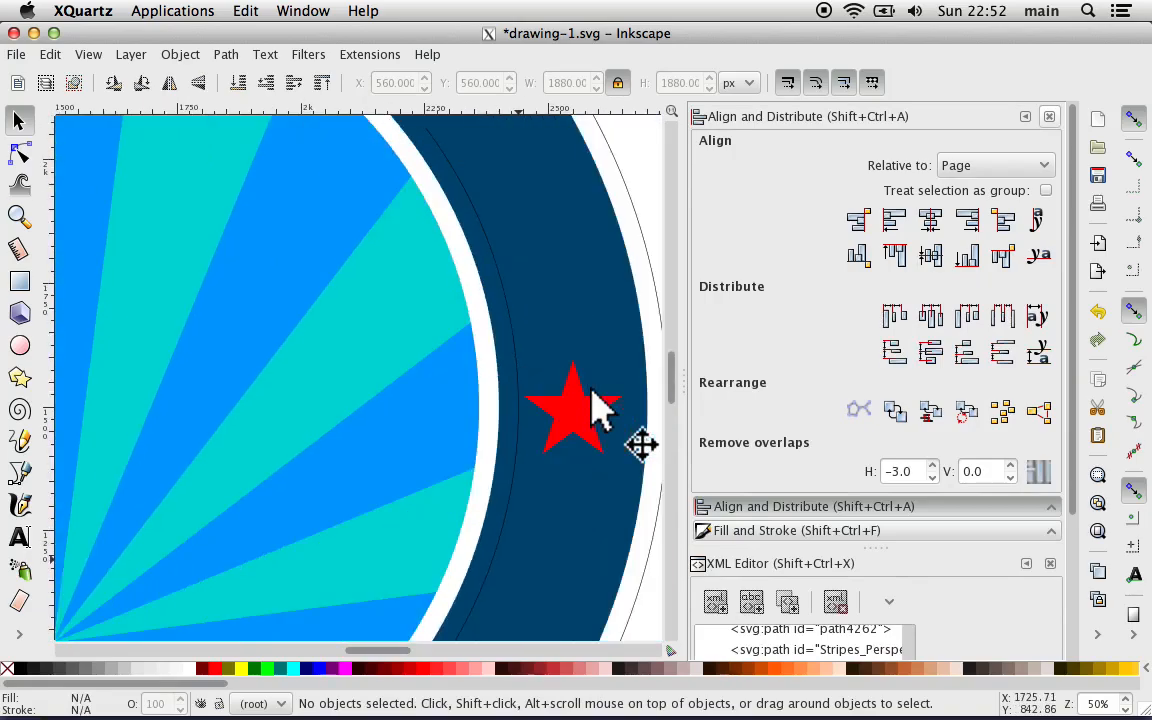
Step: Resize the Date_text_path circle to a width of 1920 px with proportions locked
click(497, 262)
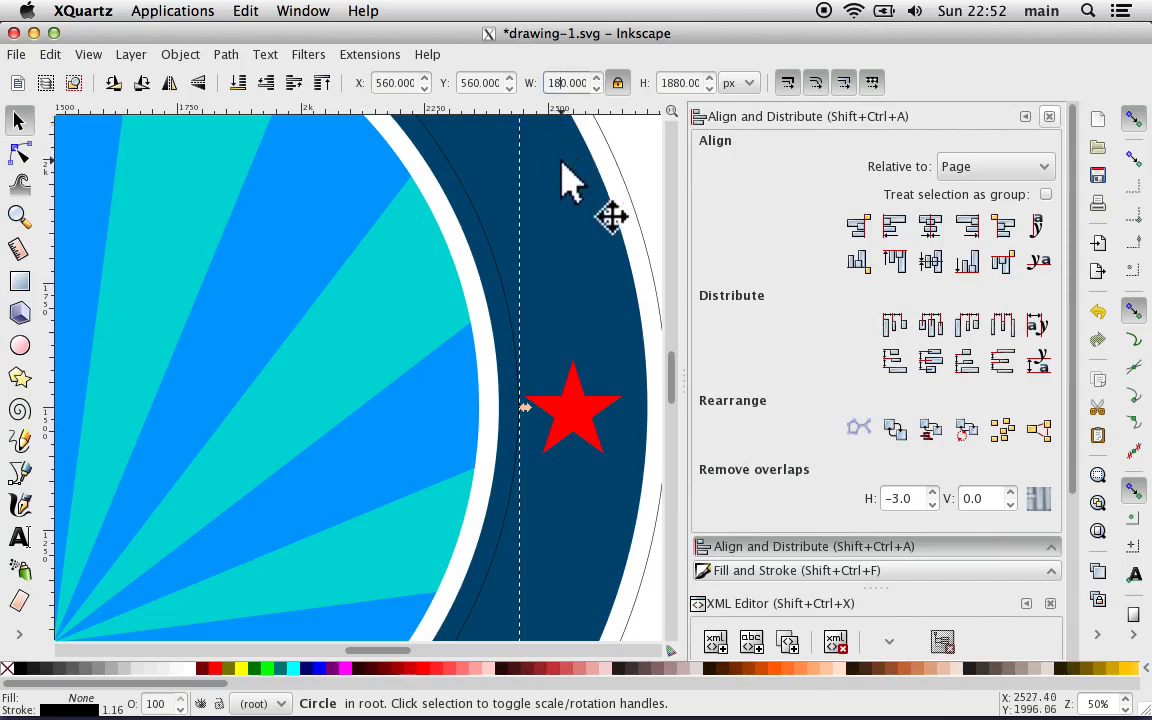
key(BackSpace)
text(92)
key(Return)
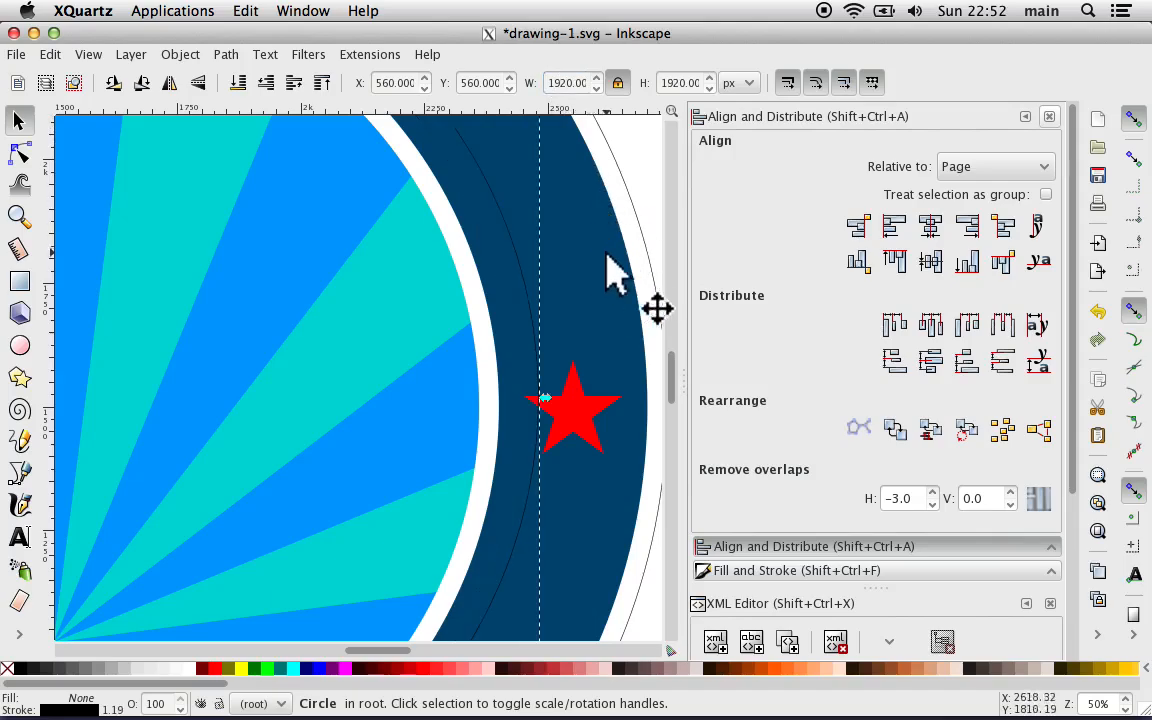
Step: Align the enlarged Date_text_path circle to the page's horizontal and vertical center
click(645, 245)
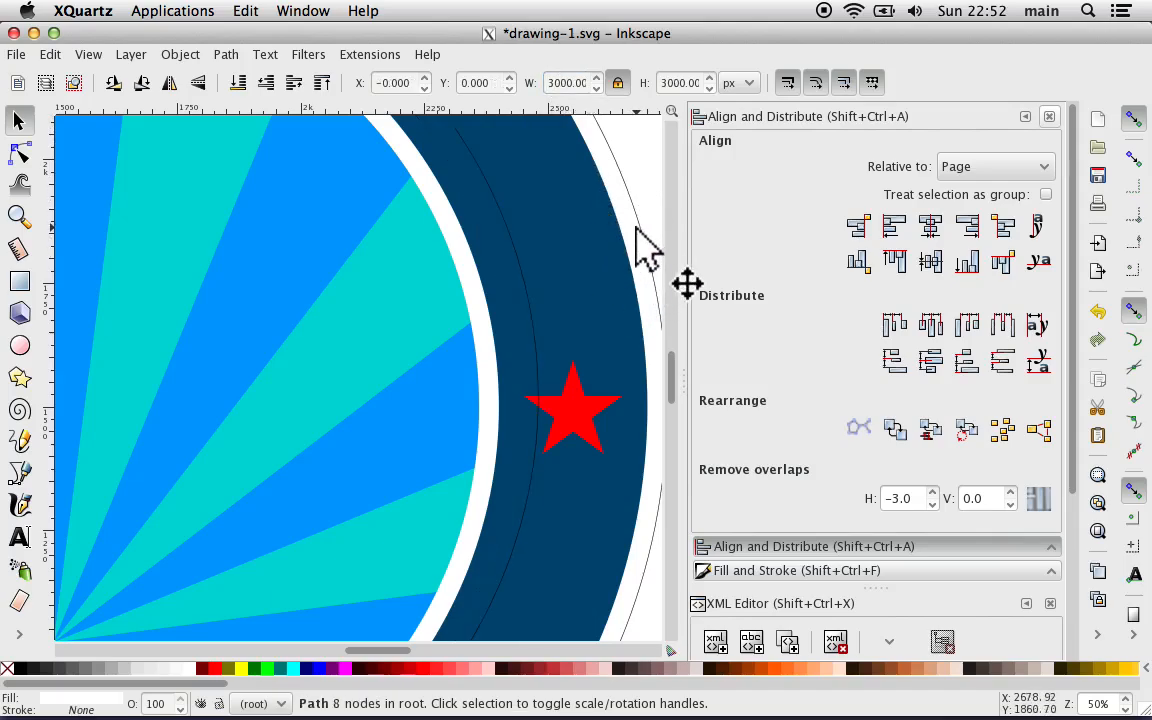
click(531, 305)
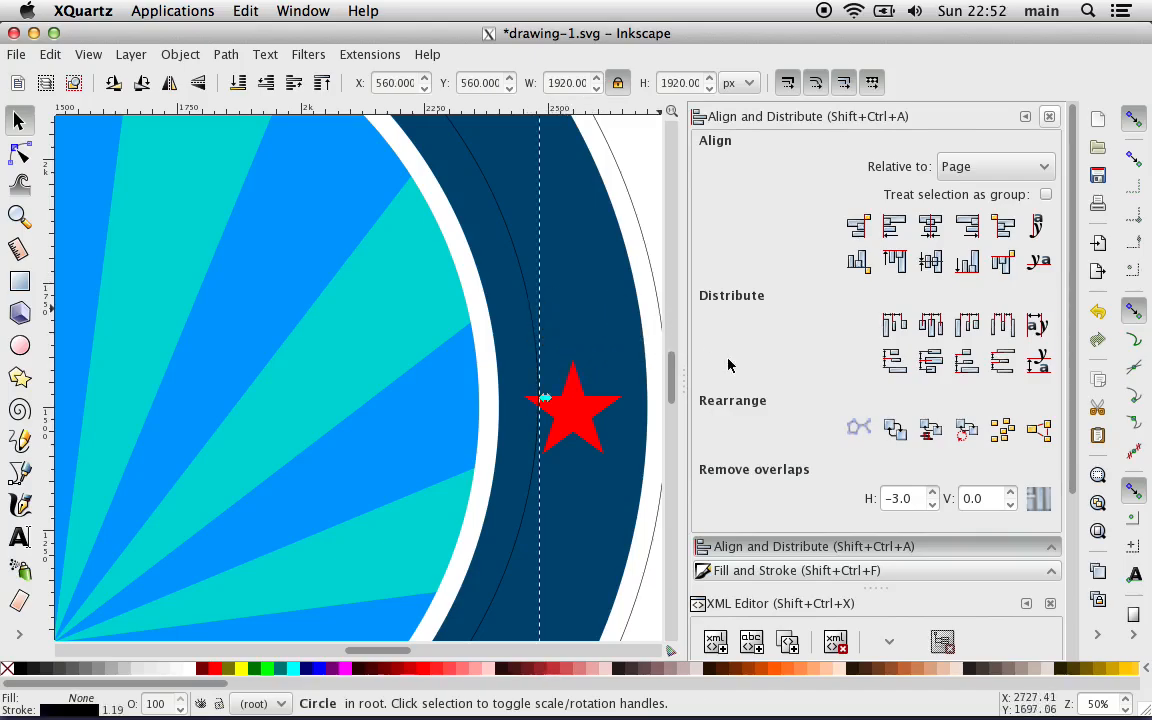
click(930, 225)
click(930, 260)
click(655, 186)
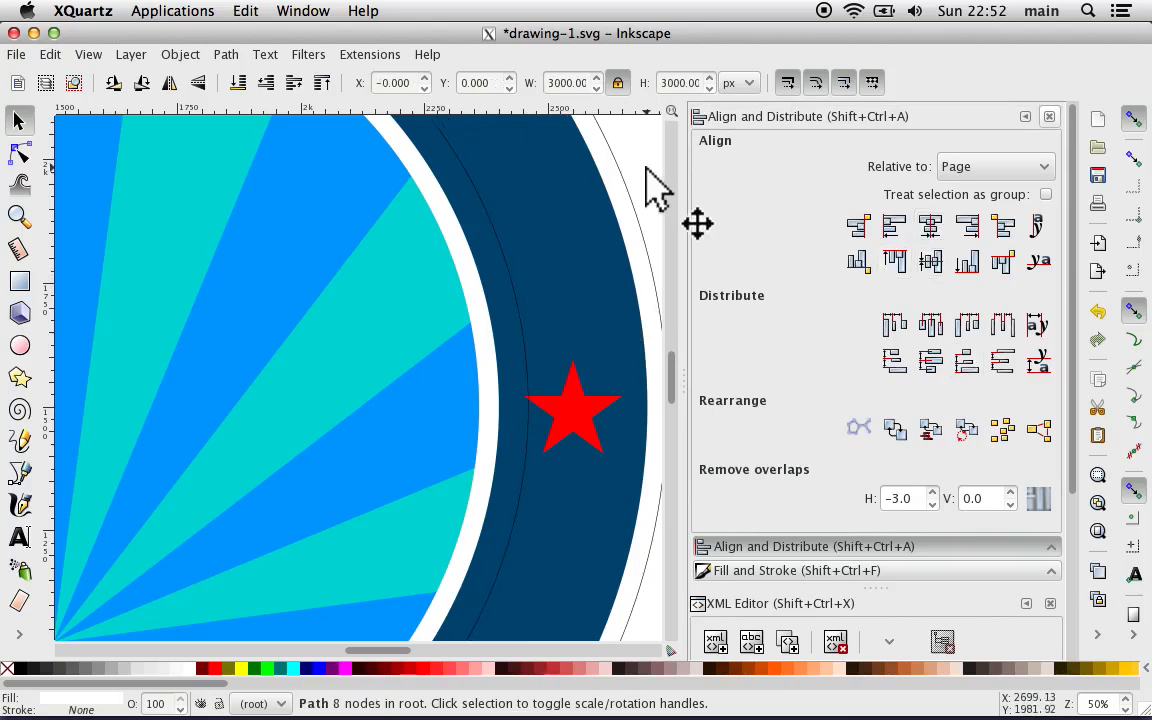
Step: Select the slogan_text_path circle from the document's XML nodes and raise its black stroke alpha to 255
key(minus)
key(minus)
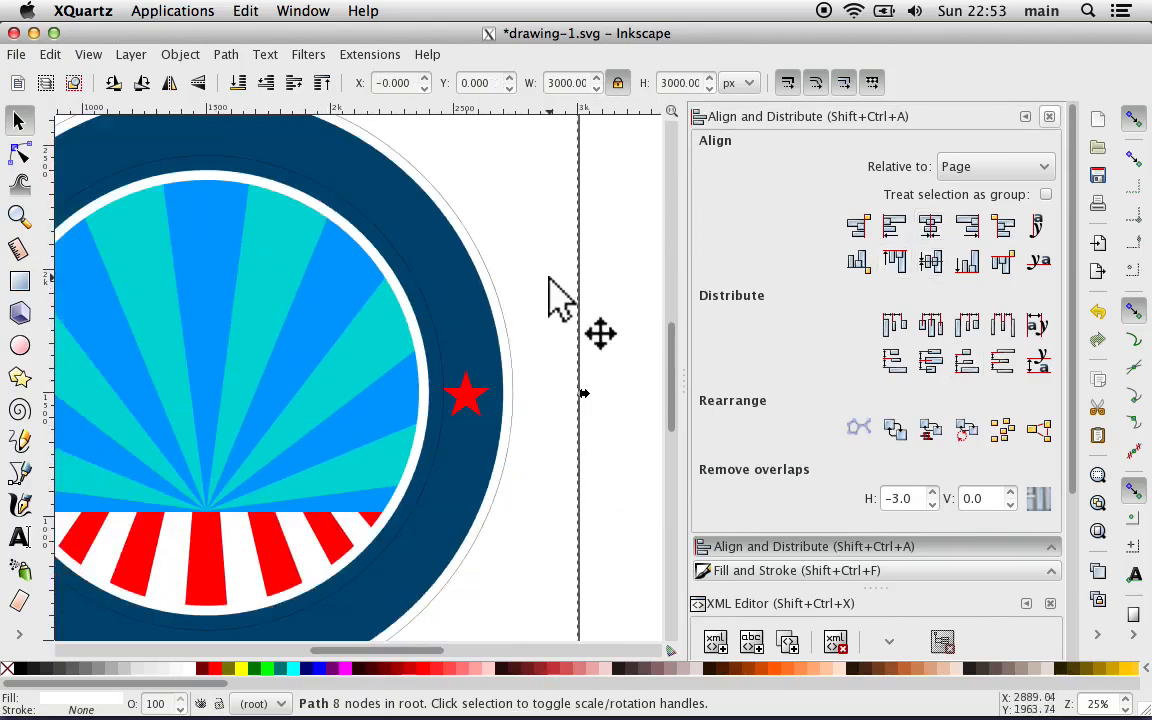
scroll(549, 278, down, 6)
scroll(549, 278, left, 8)
scroll(549, 278, left, 8)
scroll(549, 278, down, 8)
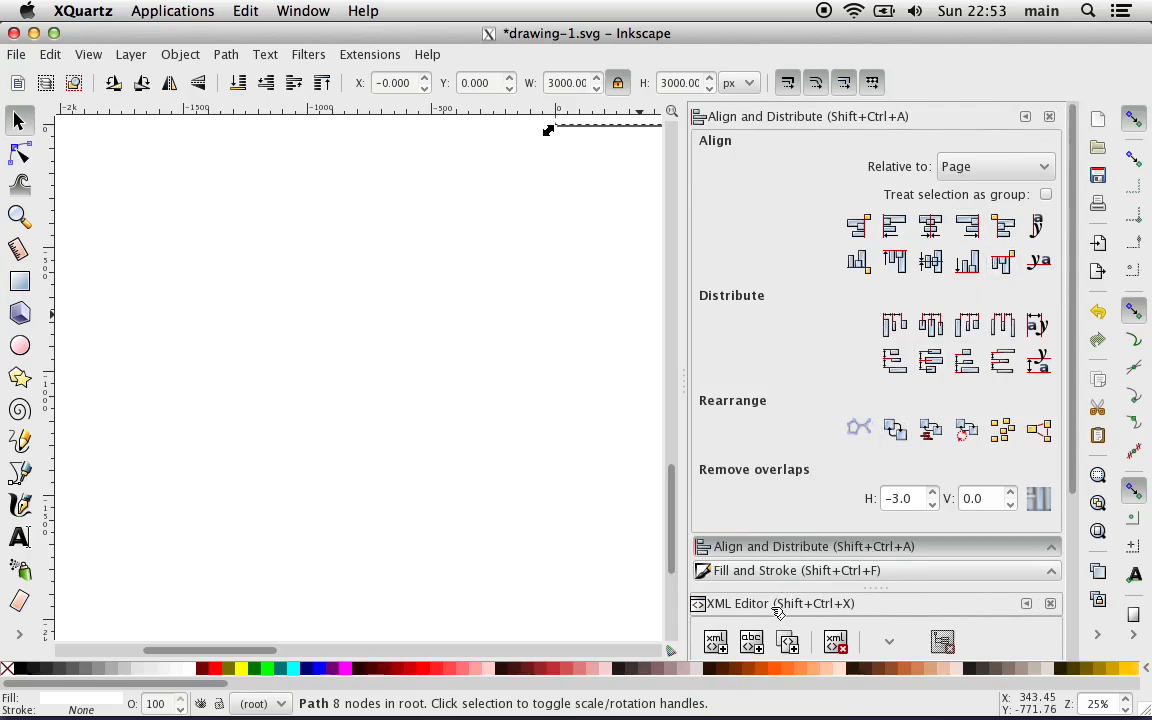
drag(1071, 440, 1093, 663)
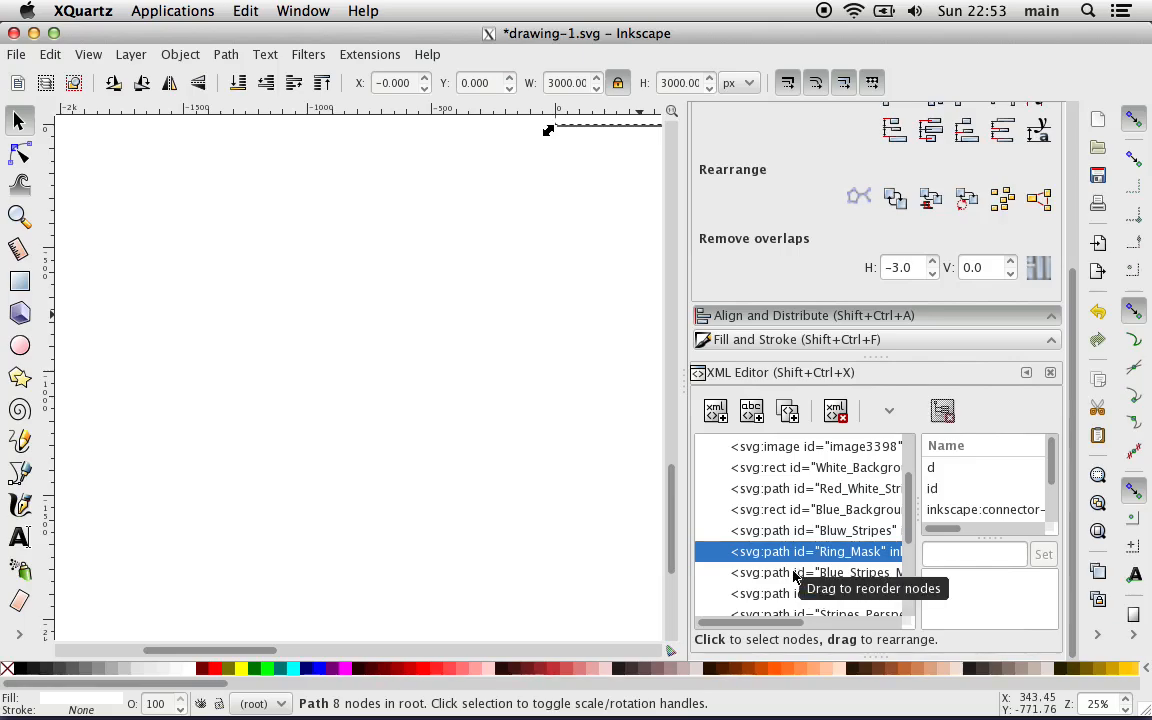
scroll(907, 530, down, 1)
drag(907, 530, 907, 600)
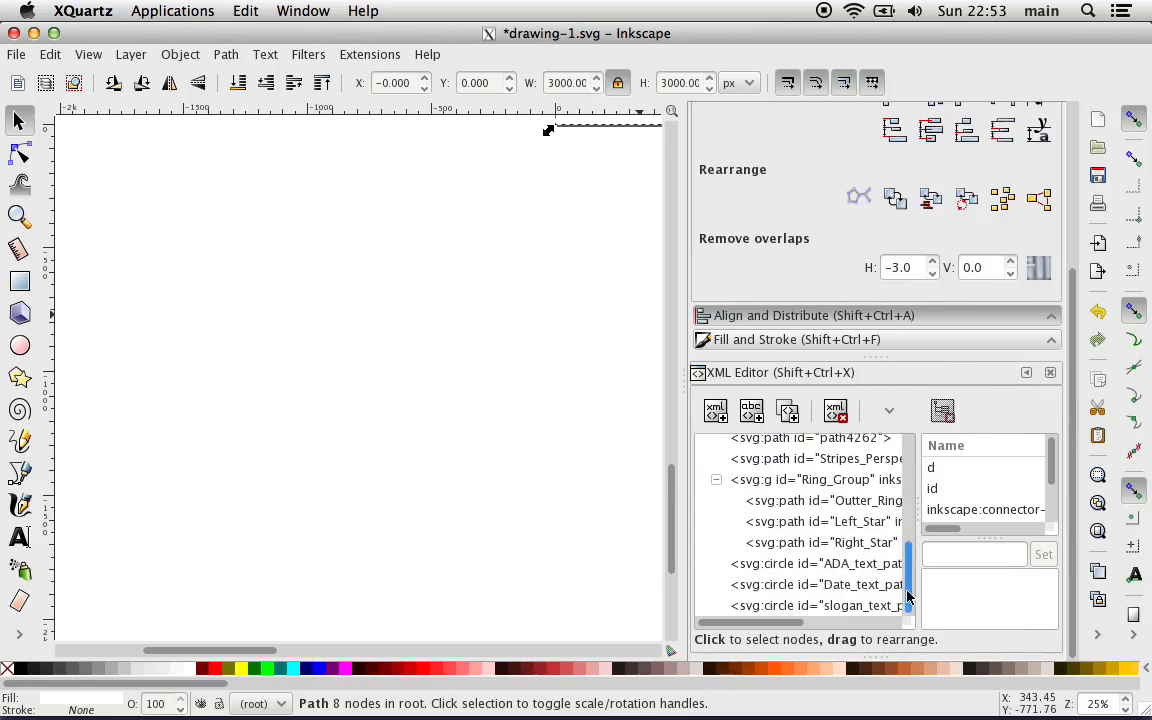
click(818, 606)
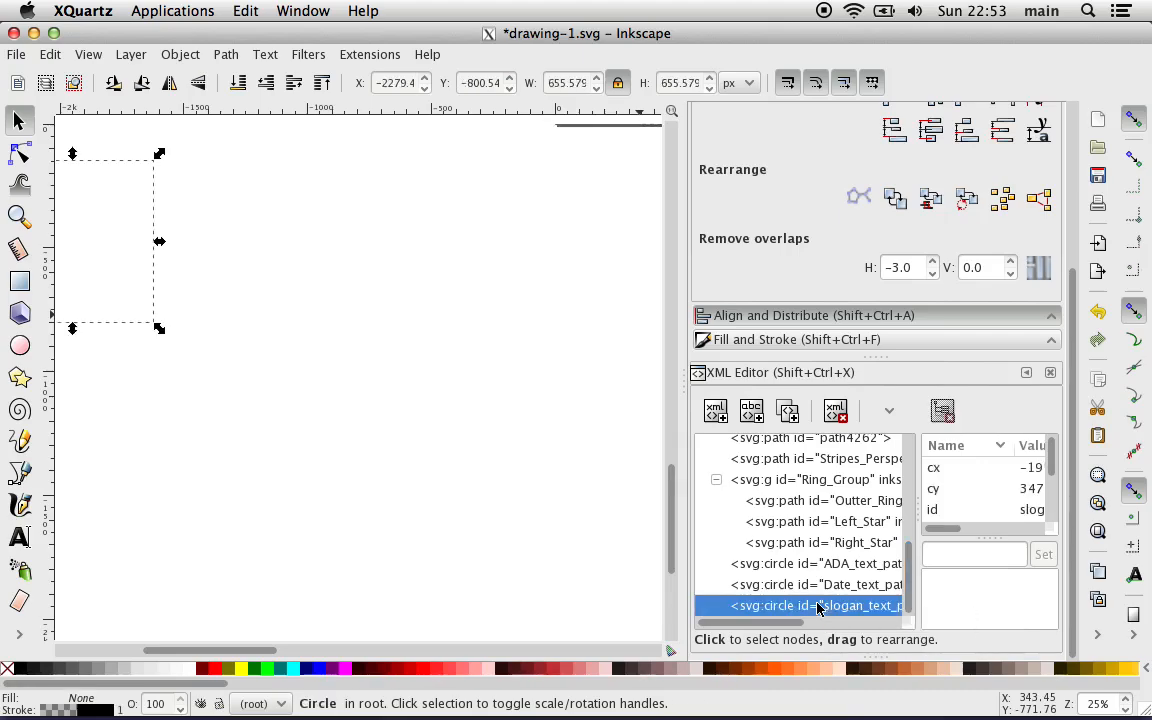
scroll(513, 448, right, 2)
scroll(513, 448, up, 5)
scroll(513, 448, right, 5)
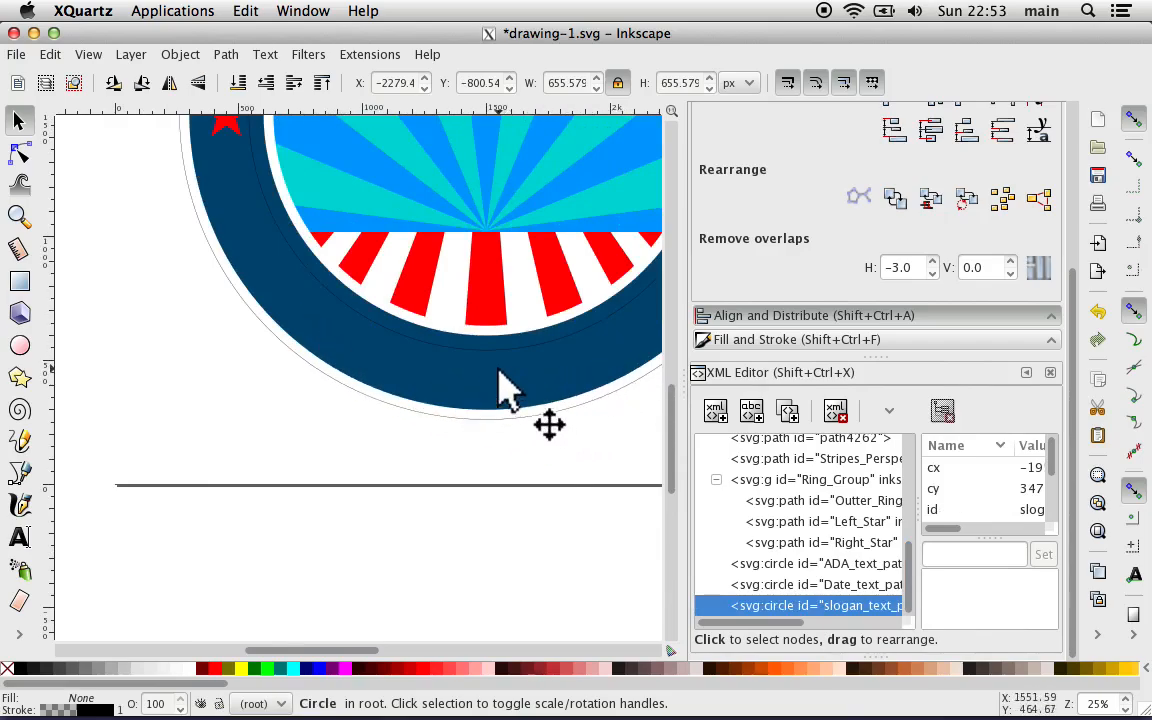
click(63, 710)
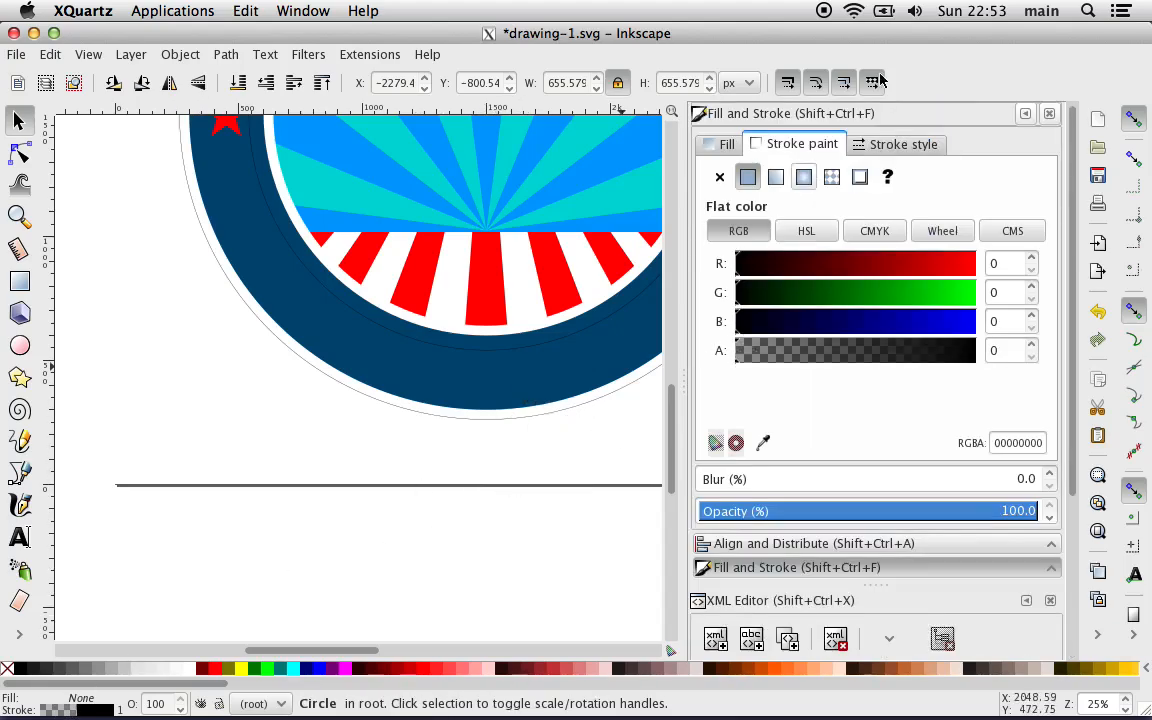
click(880, 145)
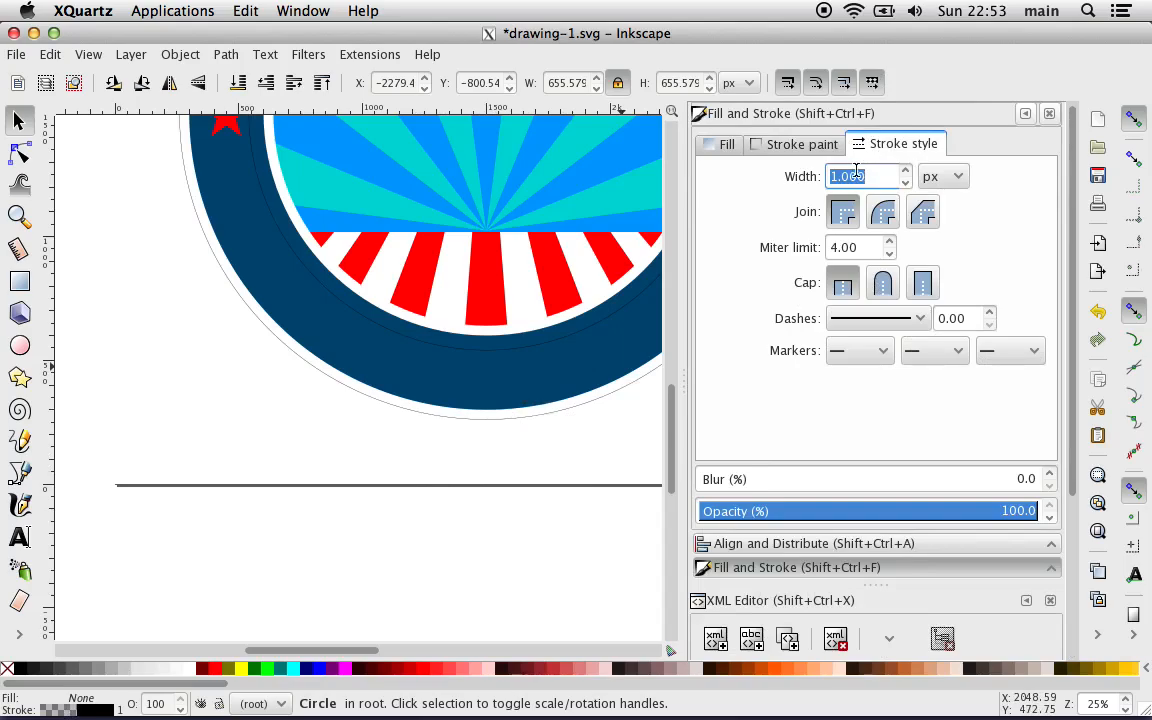
click(802, 145)
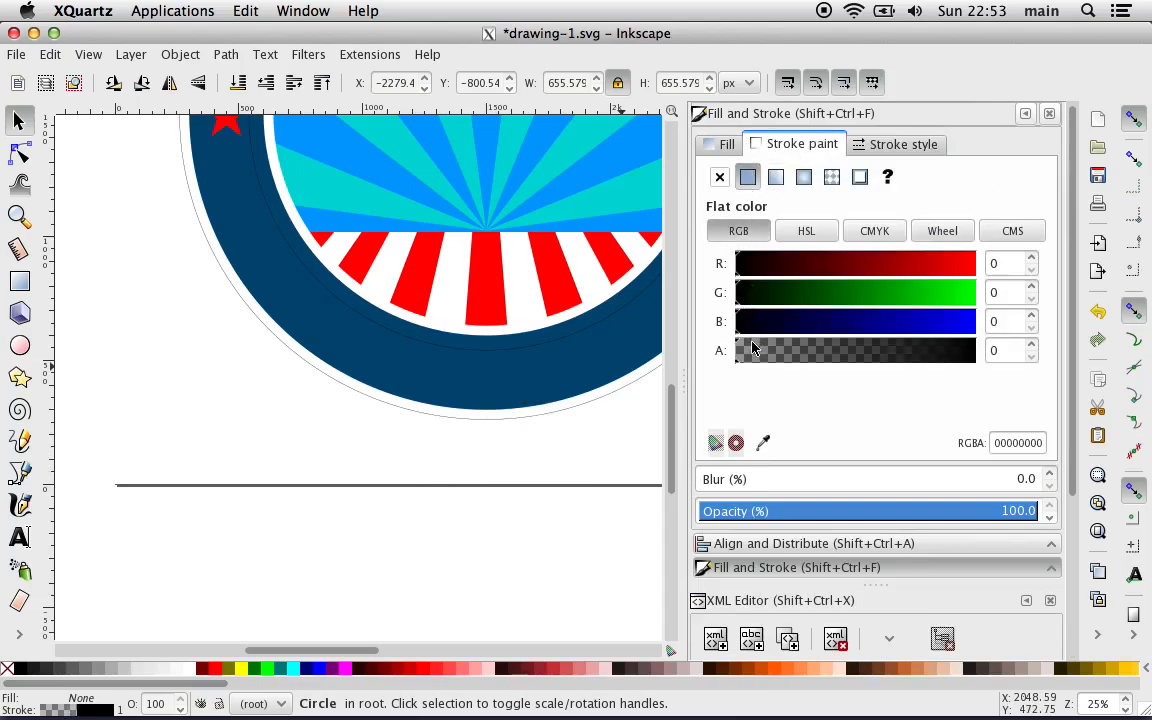
drag(753, 349, 1029, 357)
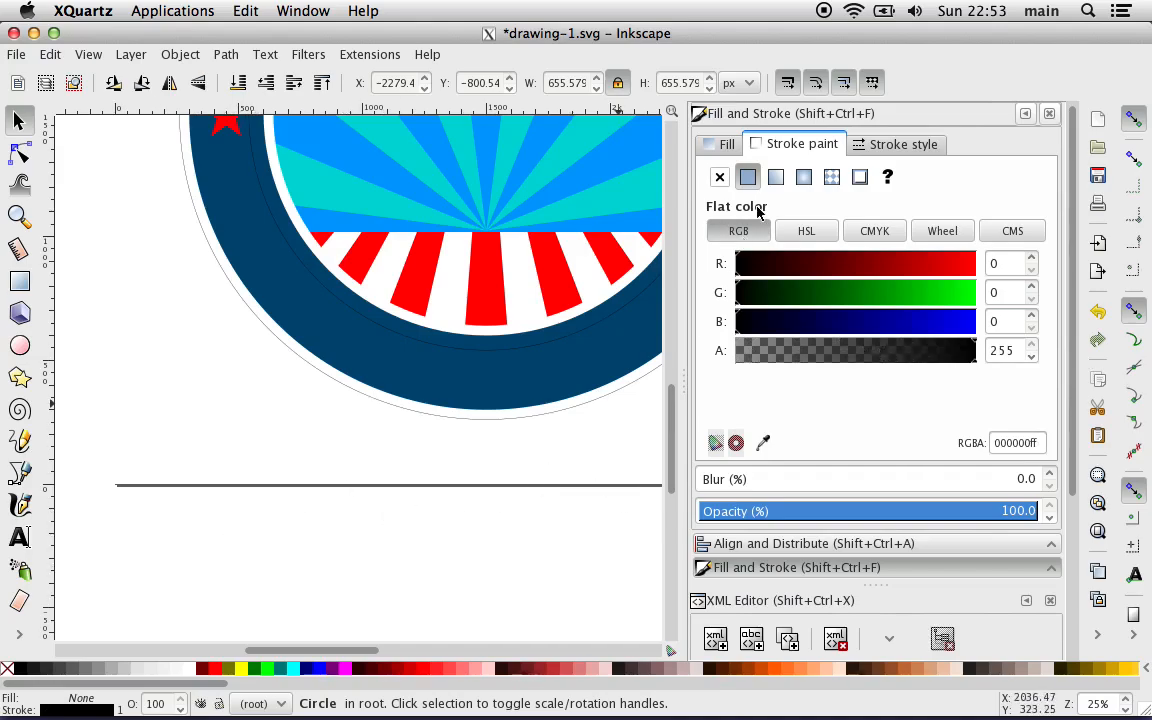
Step: Resize the slogan_text_path circle to a width of 2320 px with proportions locked and center it on the page
triple_click(553, 84)
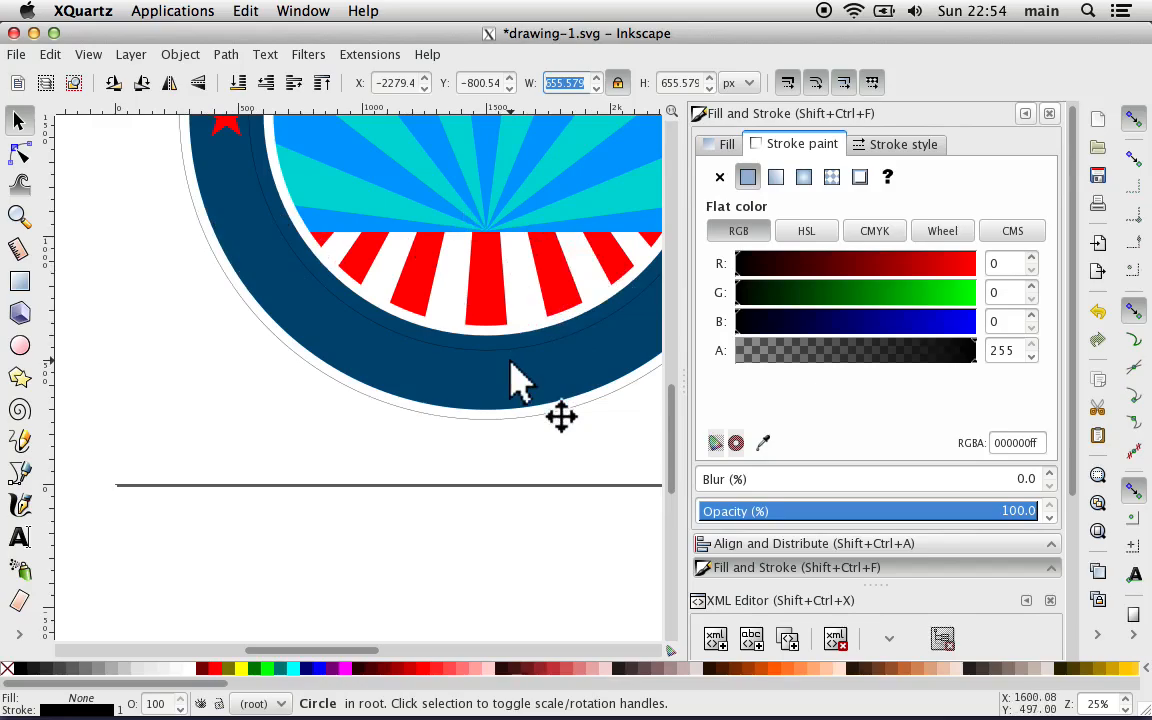
text(2320)
key(Return)
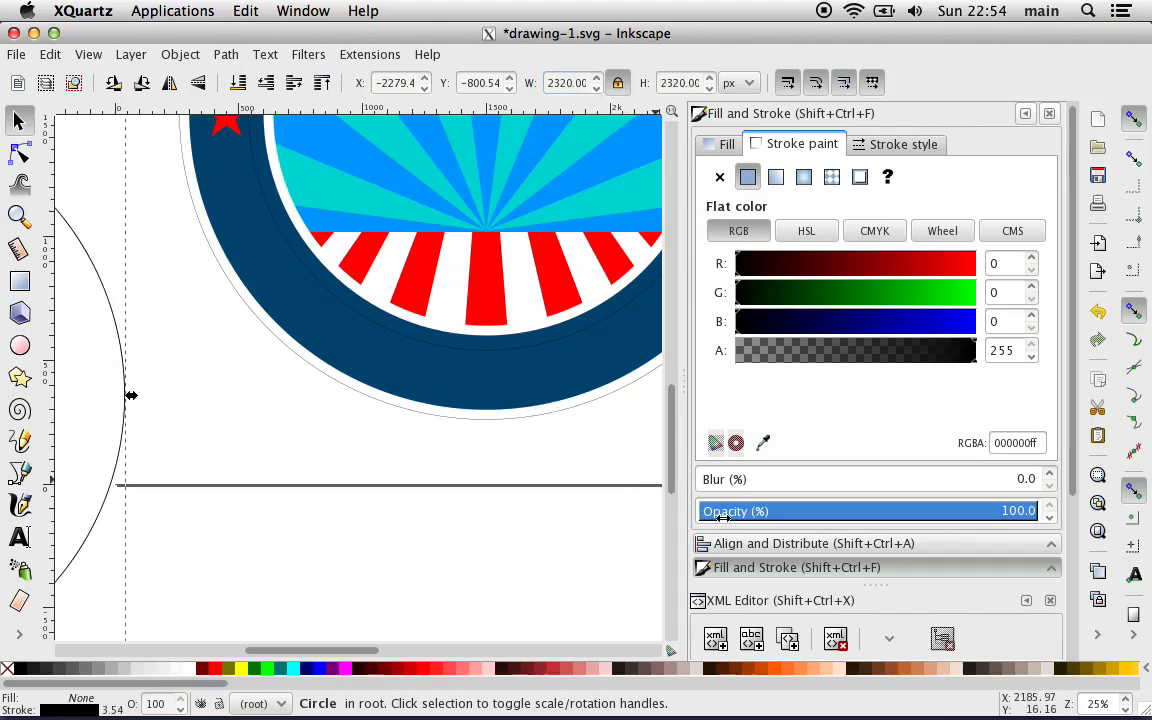
click(752, 544)
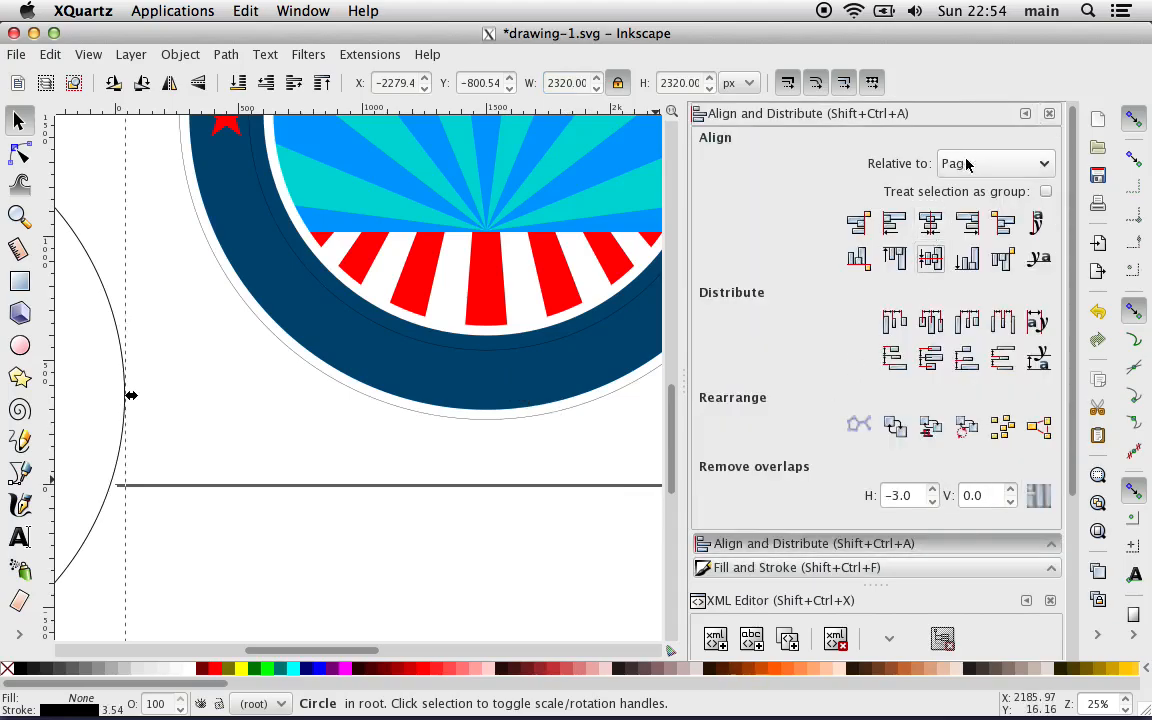
click(930, 222)
click(930, 258)
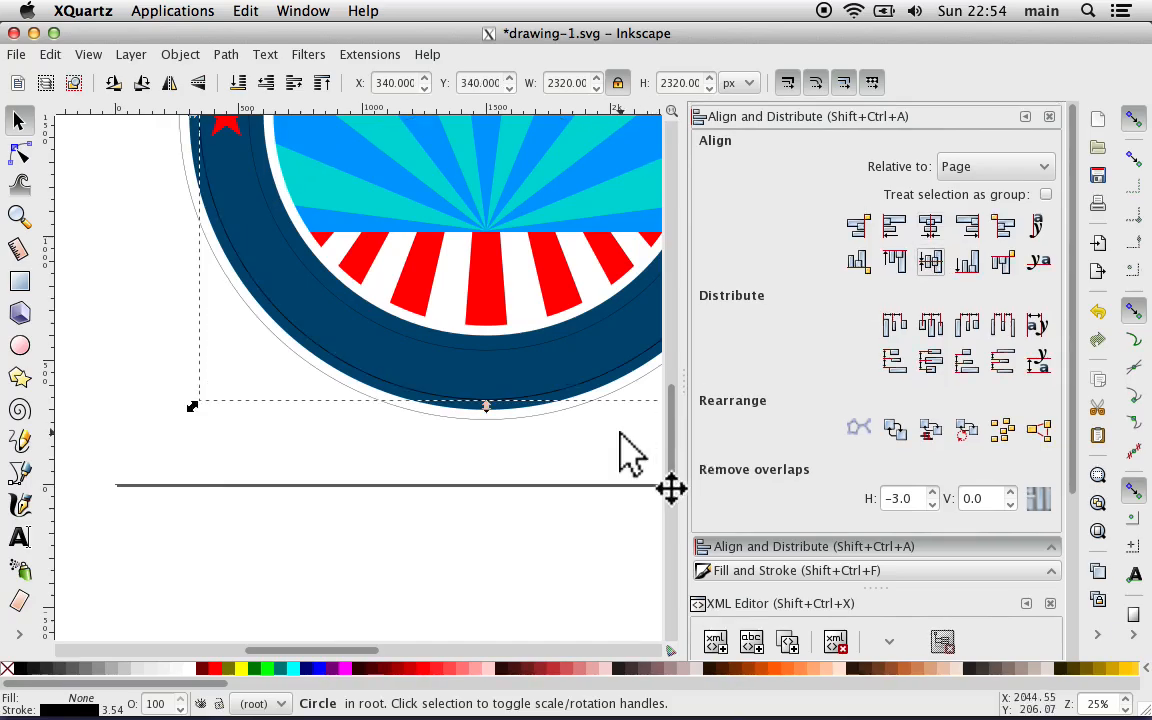
Step: Set the slogan_text_path circle's height to 2280 px with proportions locked and recenter it on the page both ways
scroll(630, 455, right, 10)
scroll(630, 455, up, 4)
key(plus)
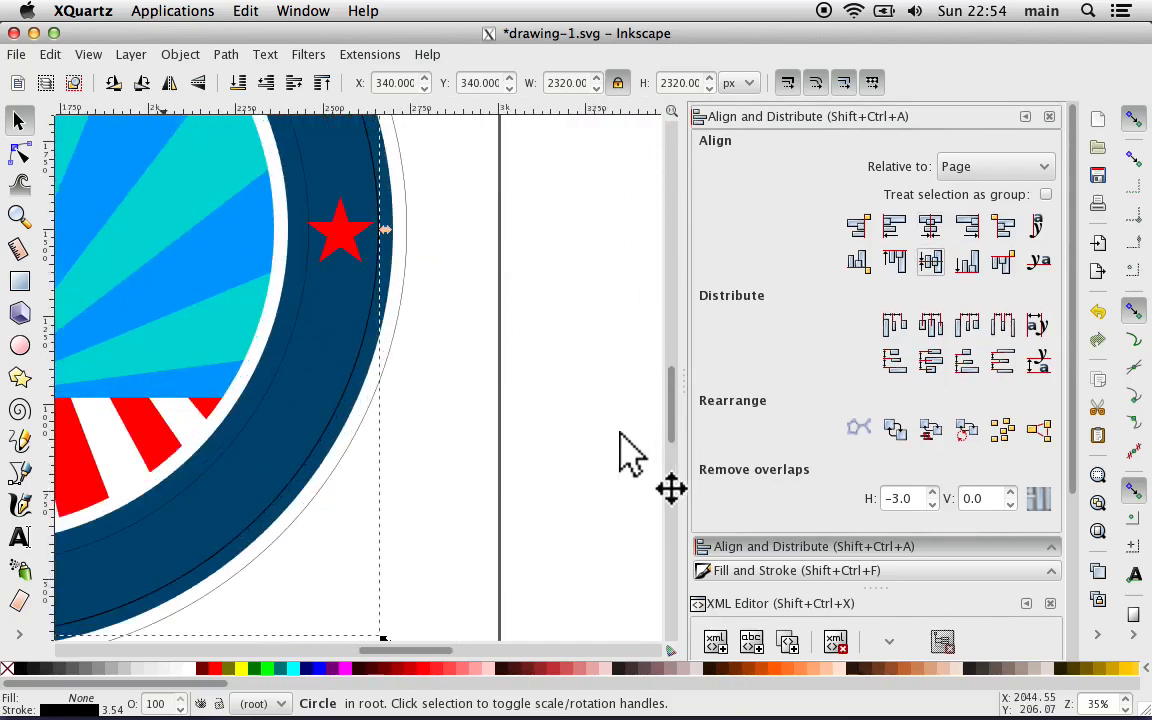
key(plus)
scroll(620, 445, up, 1)
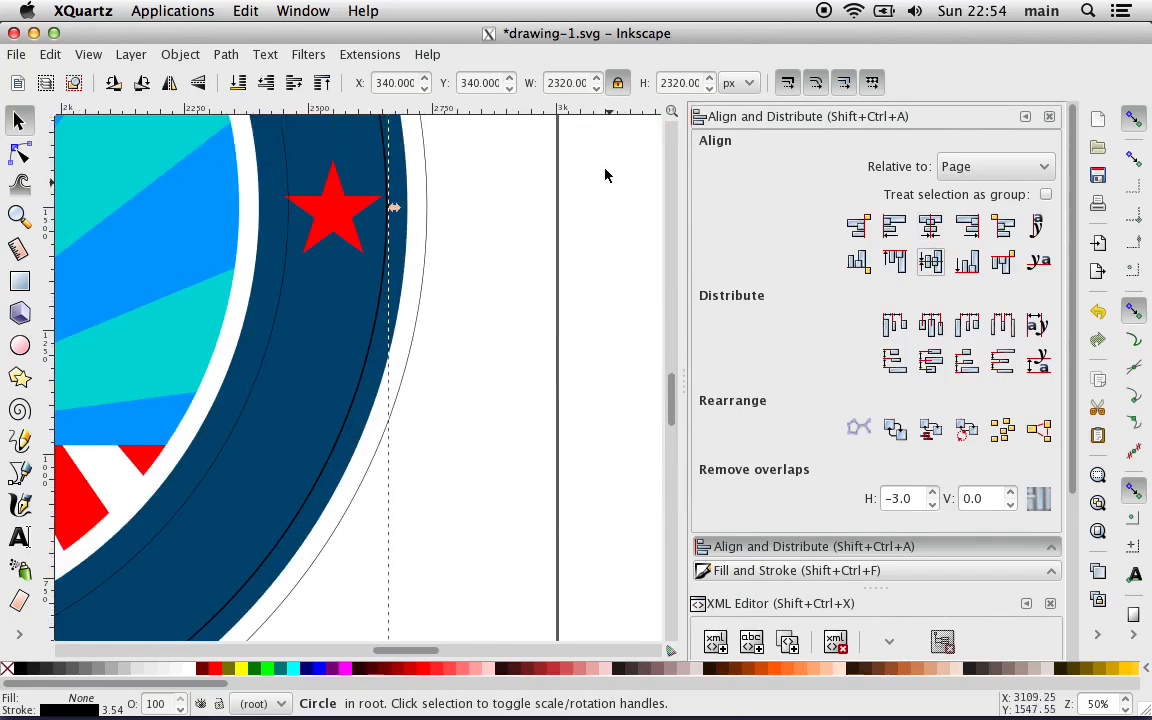
click(680, 84)
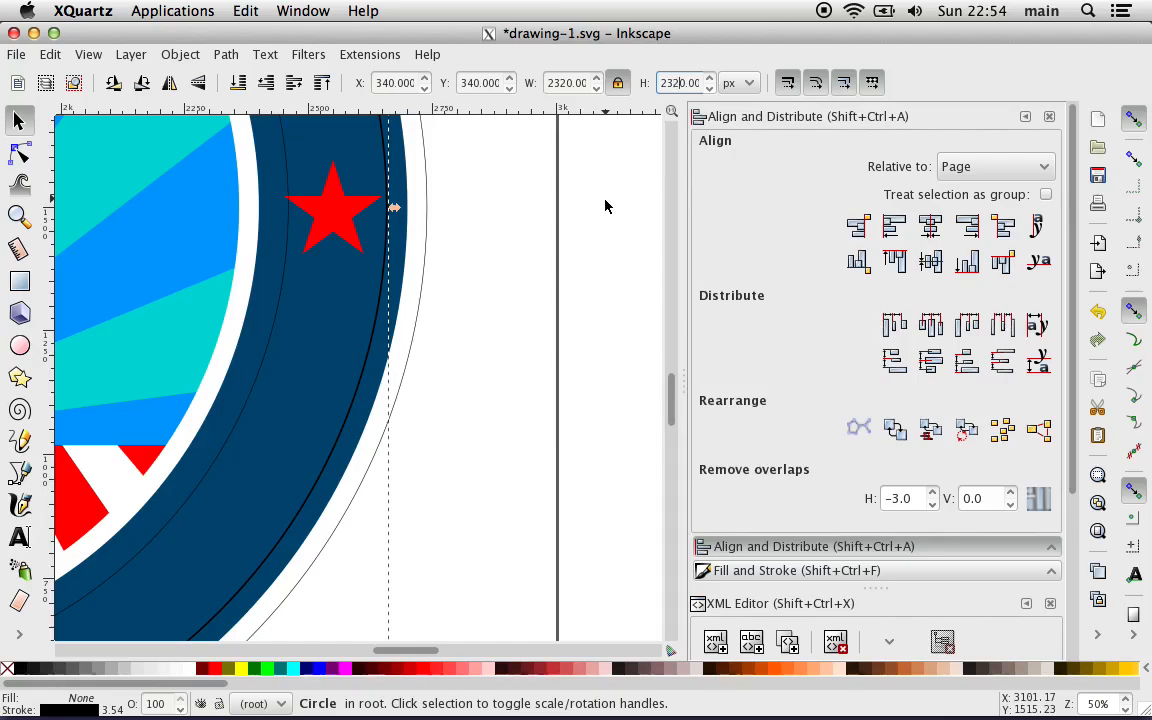
key(BackSpace)
key(BackSpace)
text(28)
key(Return)
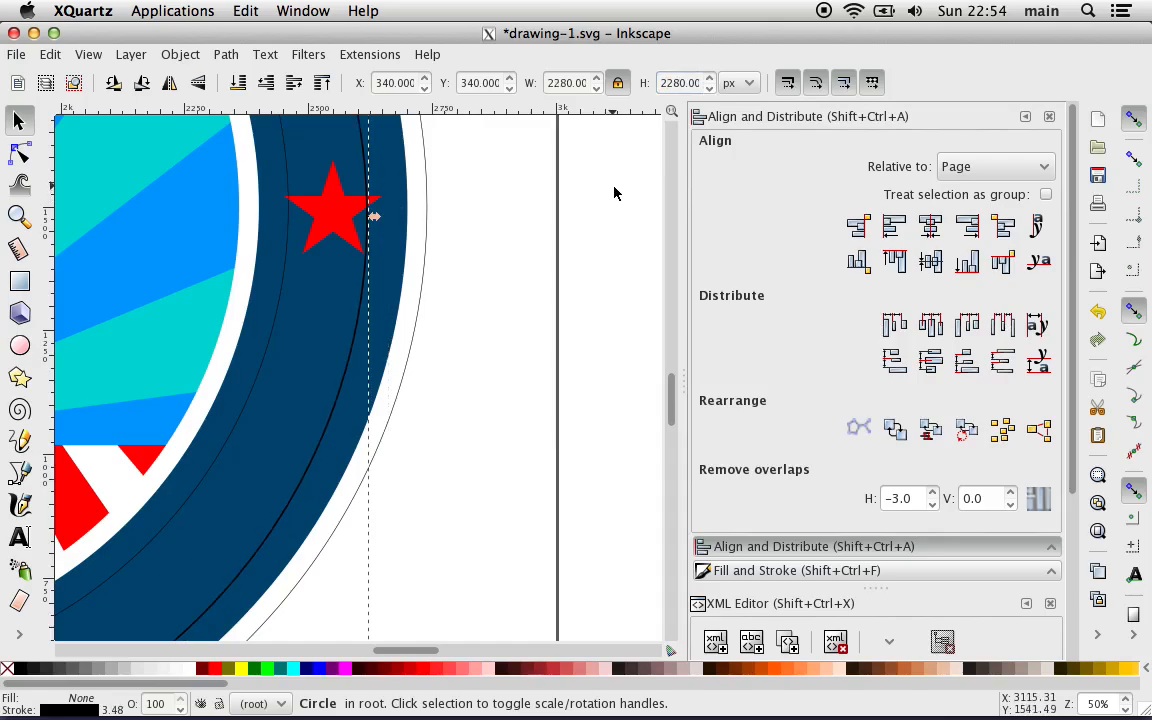
click(930, 227)
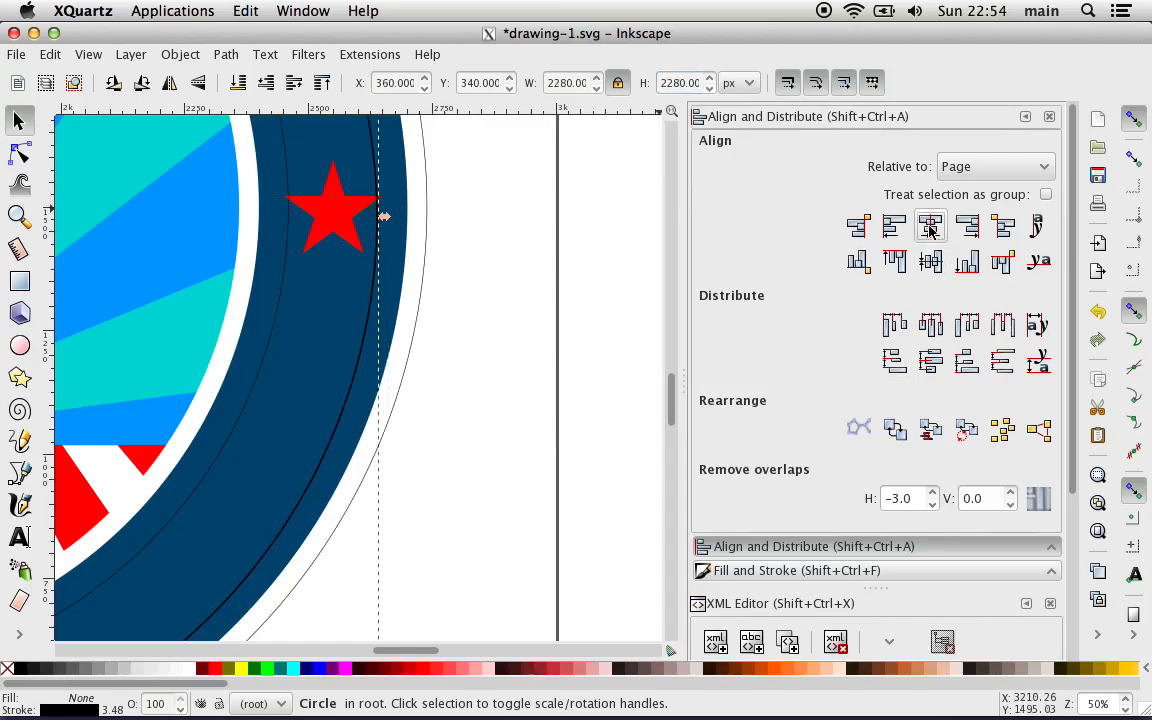
click(930, 261)
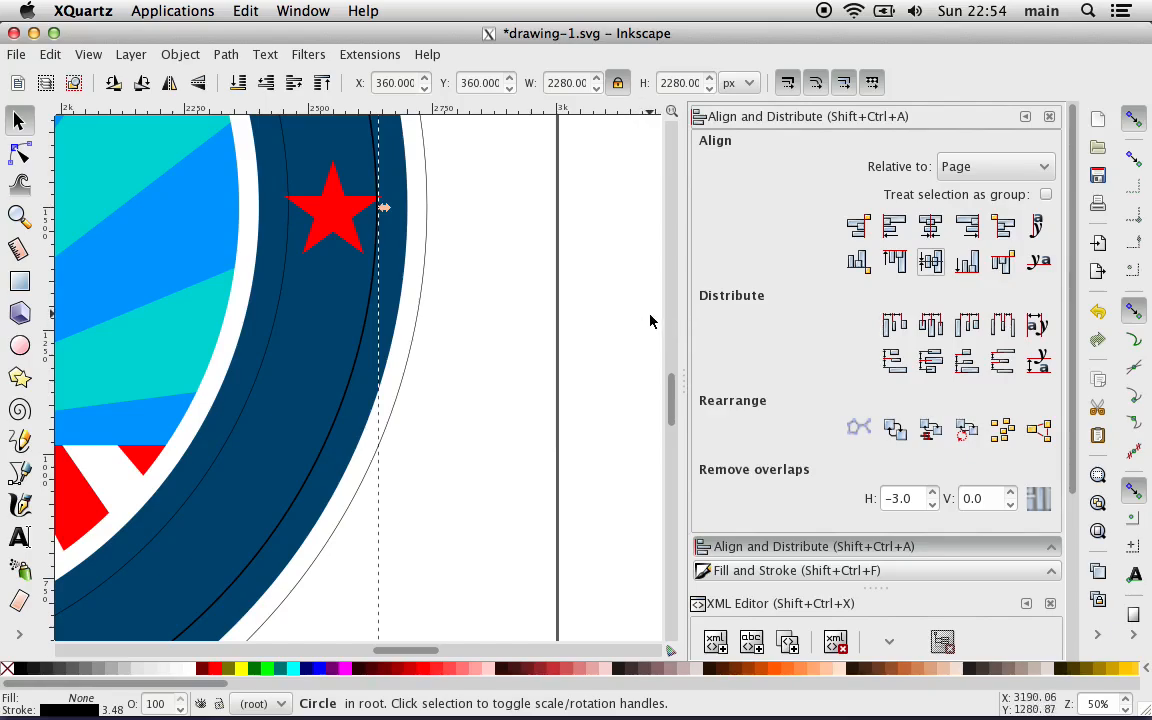
Step: Set the slogan_text_path circle's stroke width to 1 px
click(83, 712)
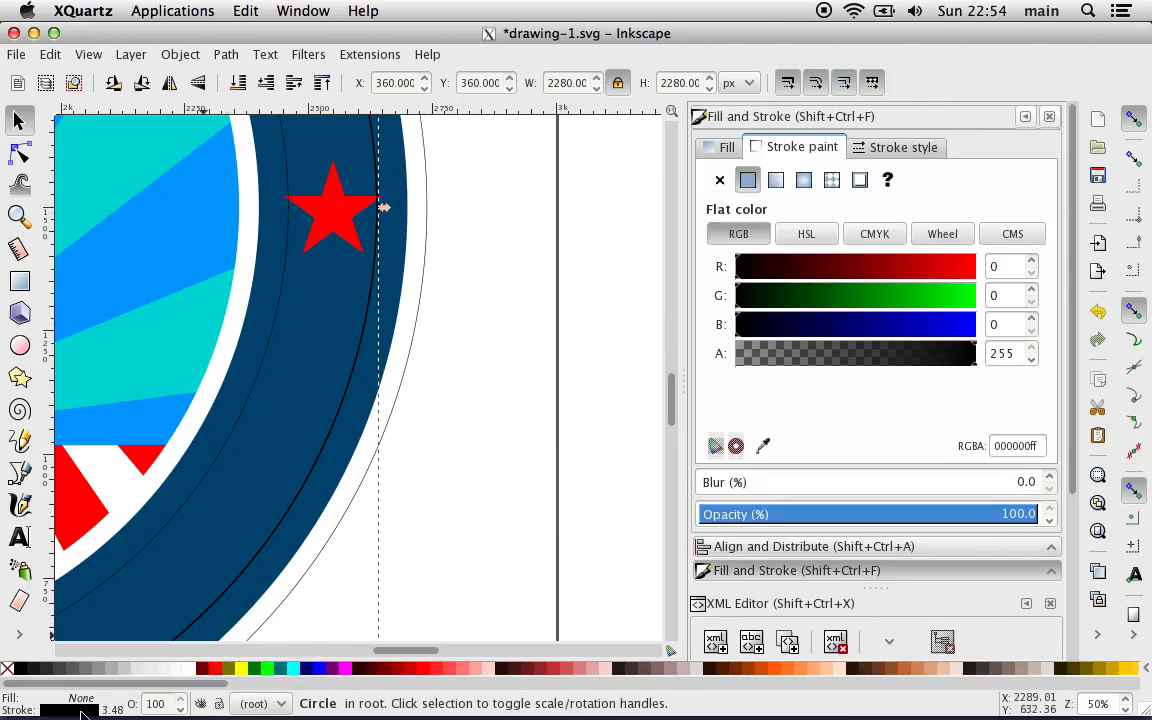
click(885, 148)
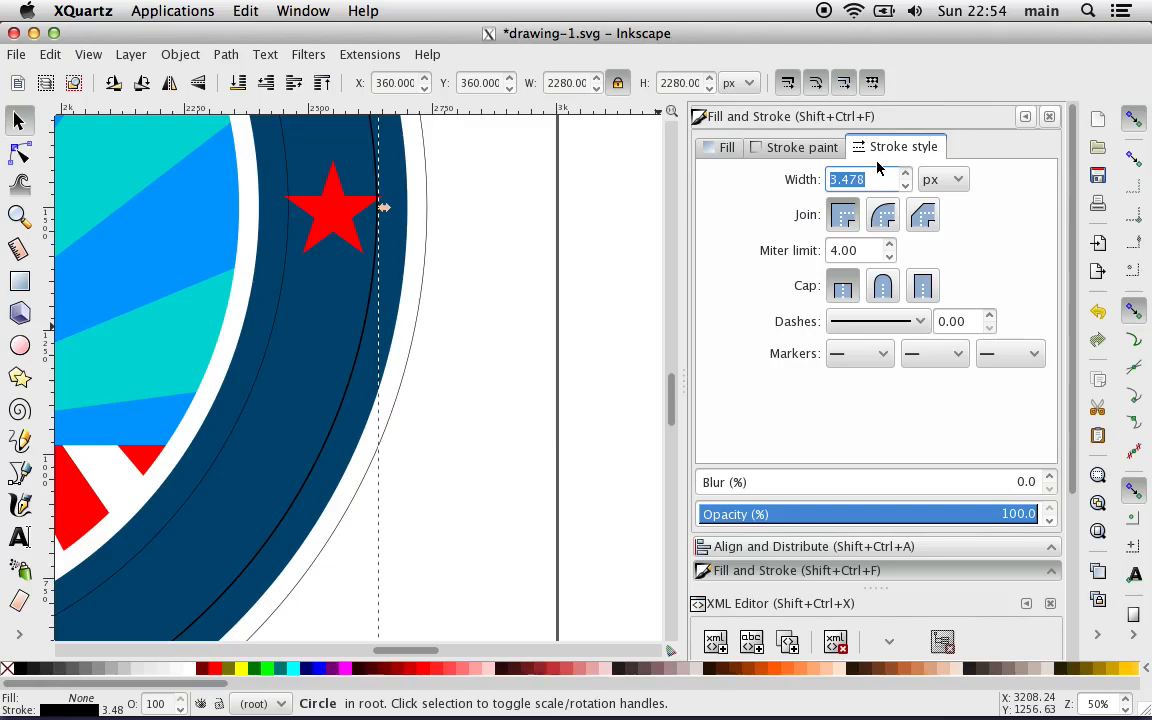
text(2)
key(BackSpace)
text(1)
key(Return)
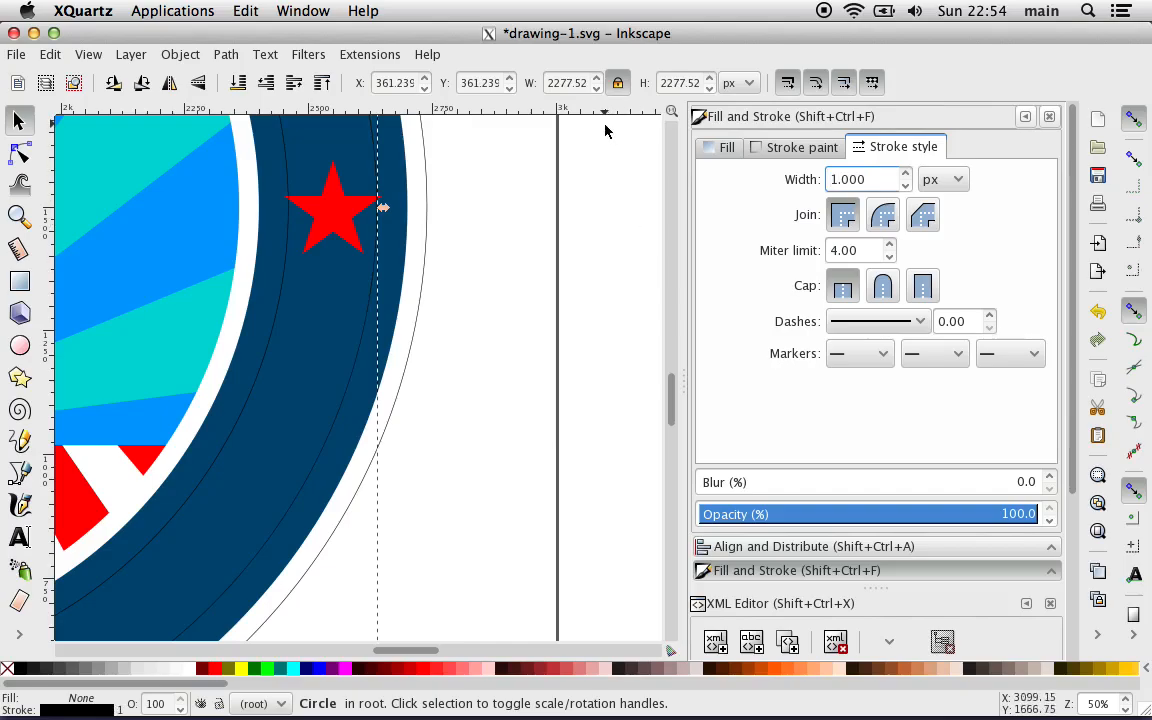
Step: Set the thin-stroked slogan_text_path circle's width to 2280 px with proportions locked
double_click(553, 82)
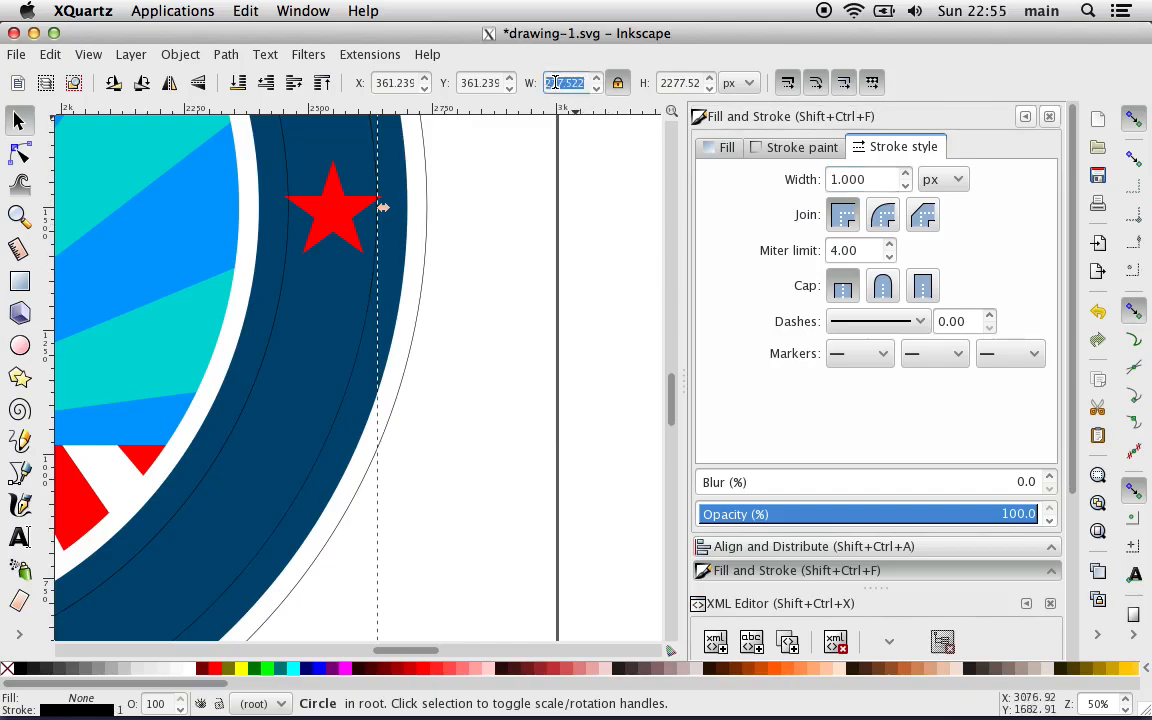
text(22)
key(BackSpace)
text(280)
key(Return)
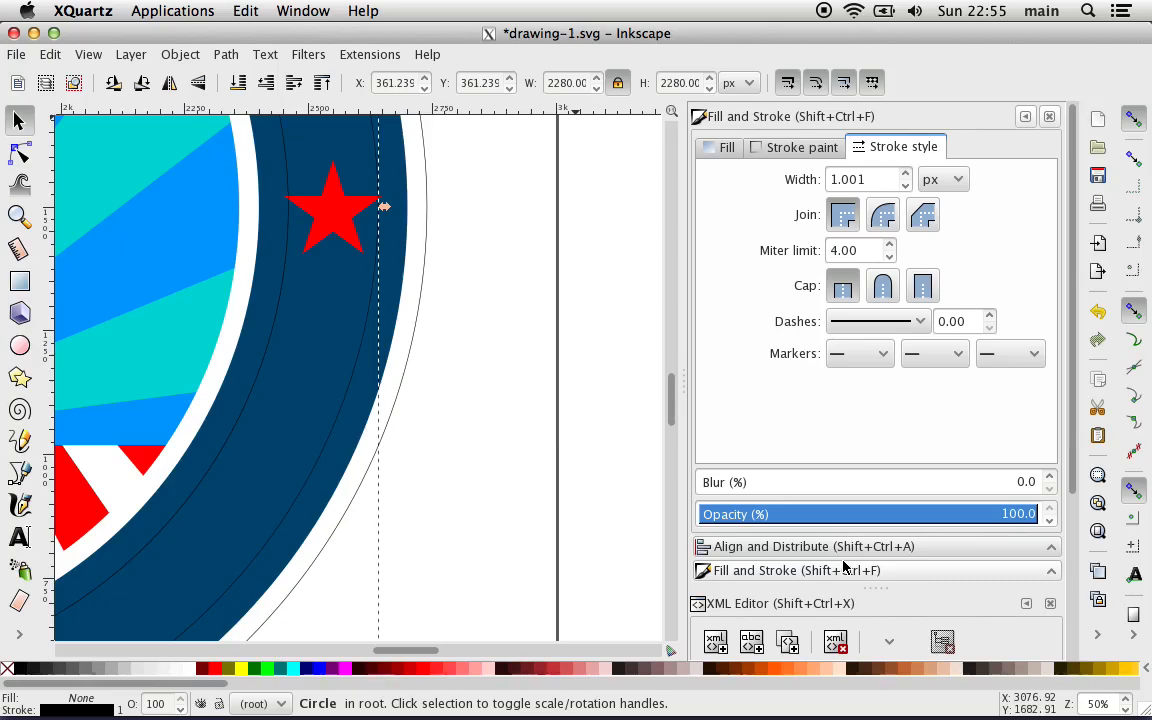
Step: Align the thin-stroked slogan_text_path circle to the page's horizontal and vertical center, and deselect it
click(802, 547)
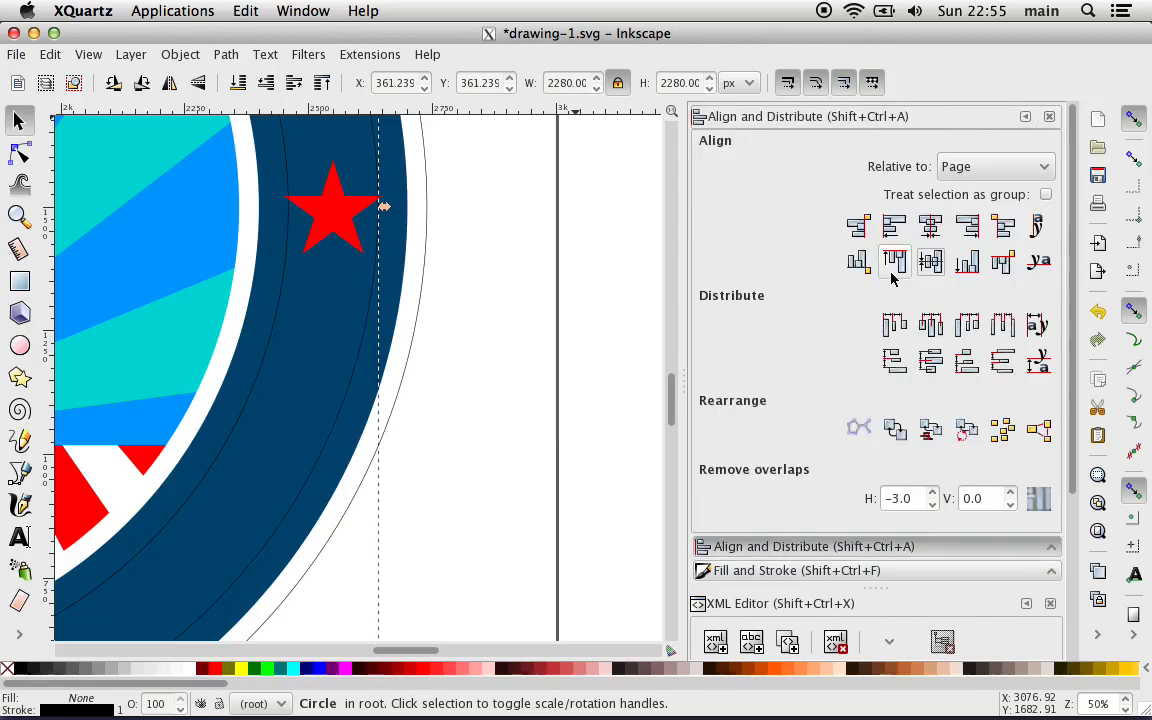
click(930, 226)
click(930, 261)
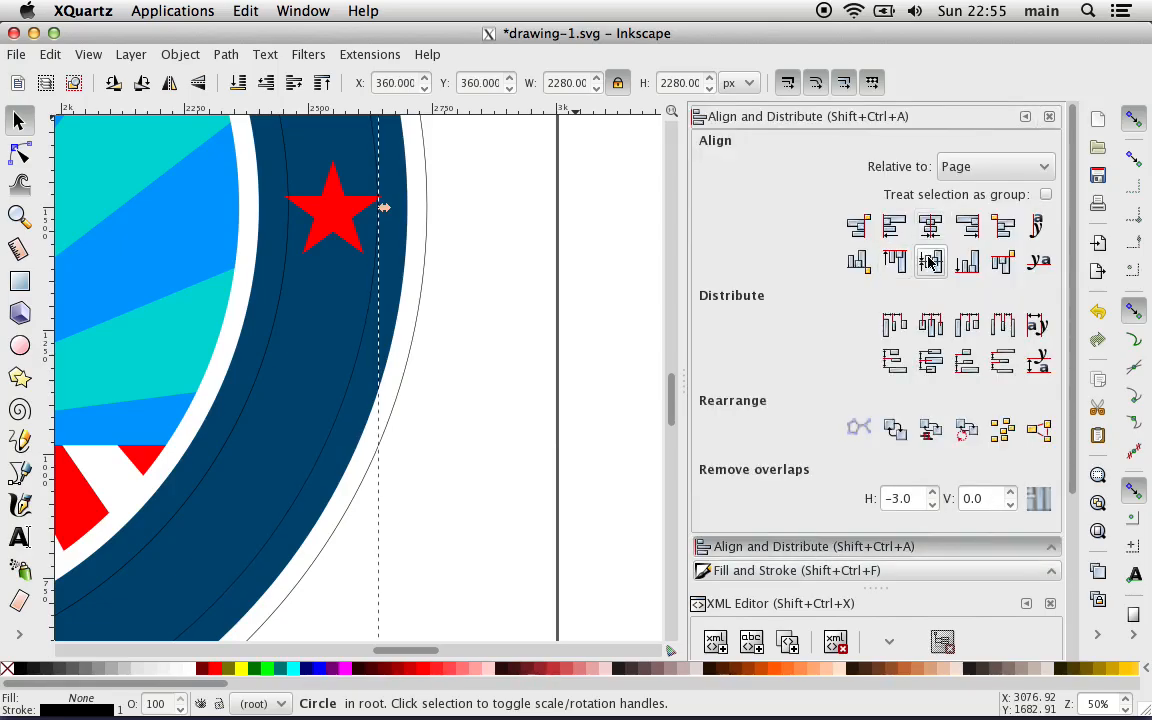
click(627, 379)
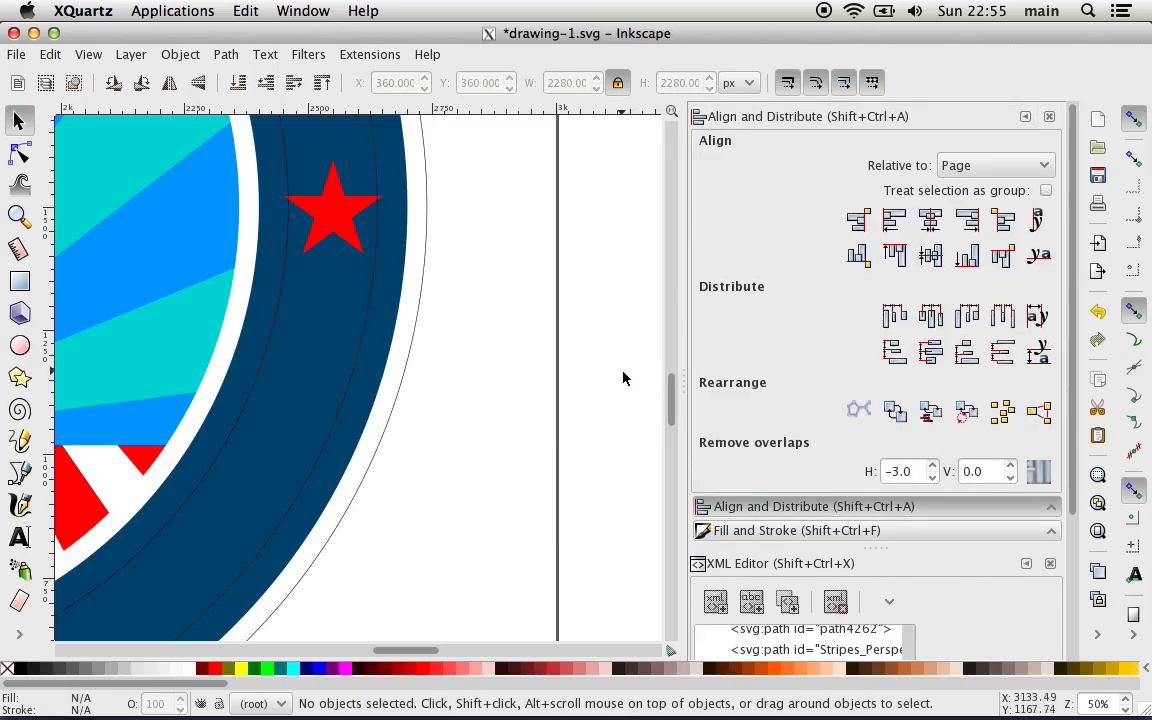
Step: Save the drawing
key(minus)
key(minus)
key(minus)
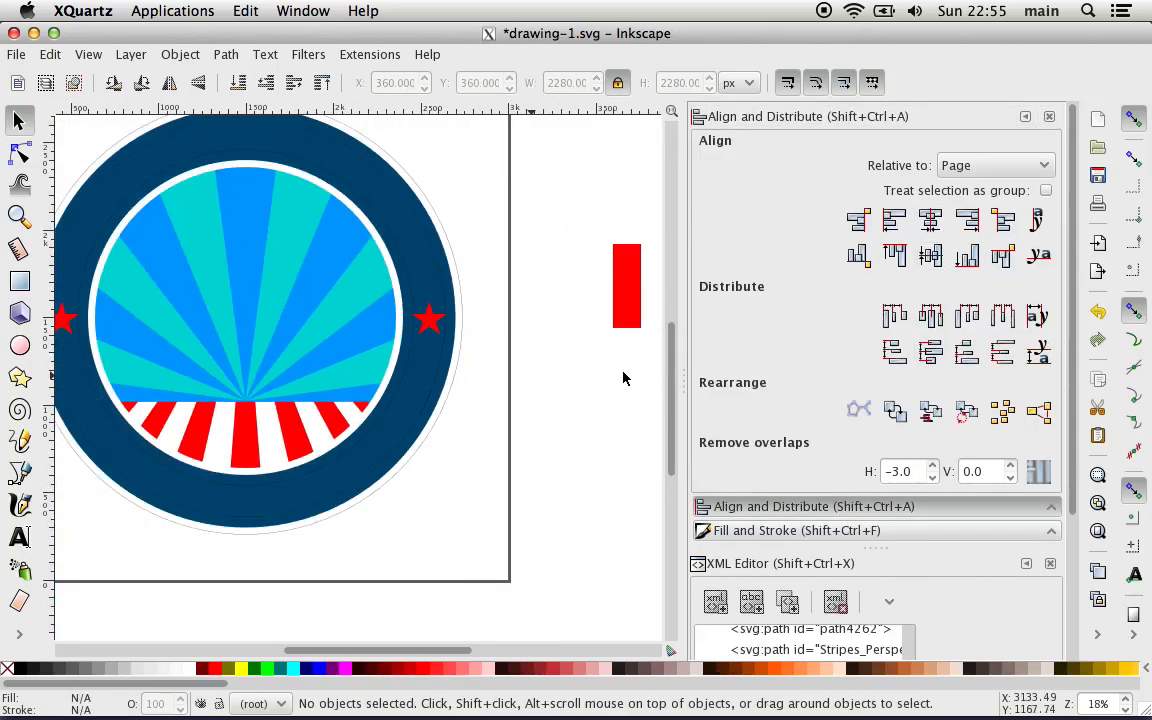
click(16, 54)
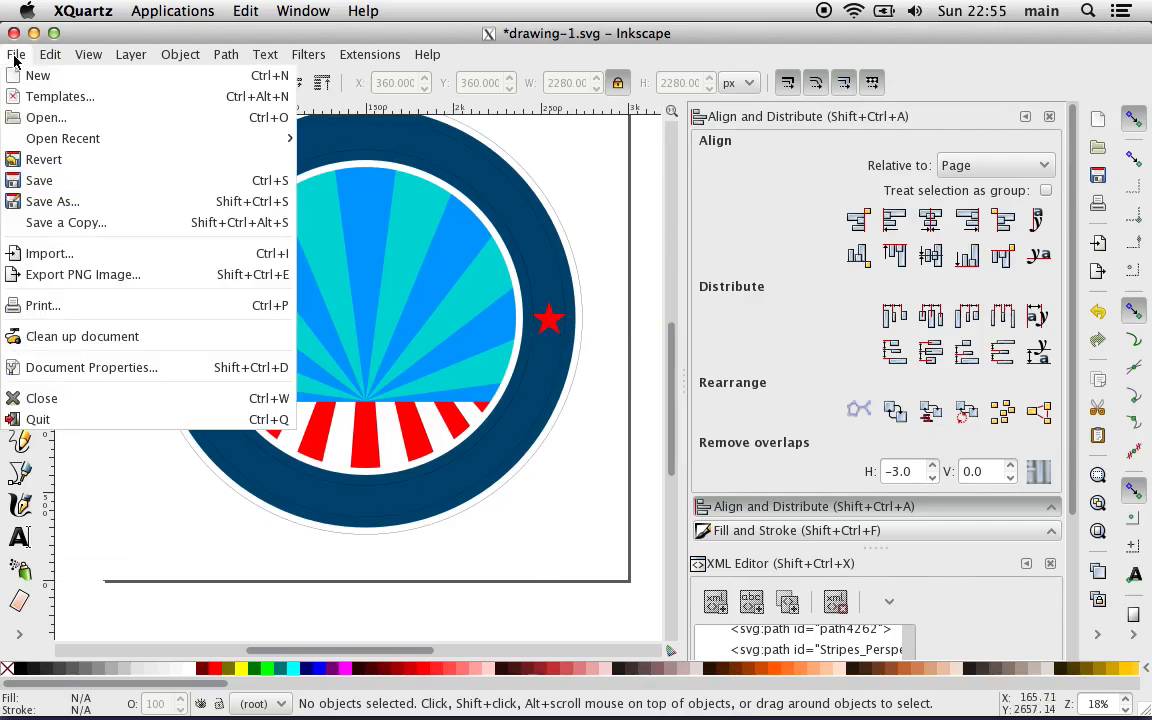
click(48, 180)
Step: Create a text object reading "American ===" in the empty area above the button artwork
scroll(102, 489, up, 2)
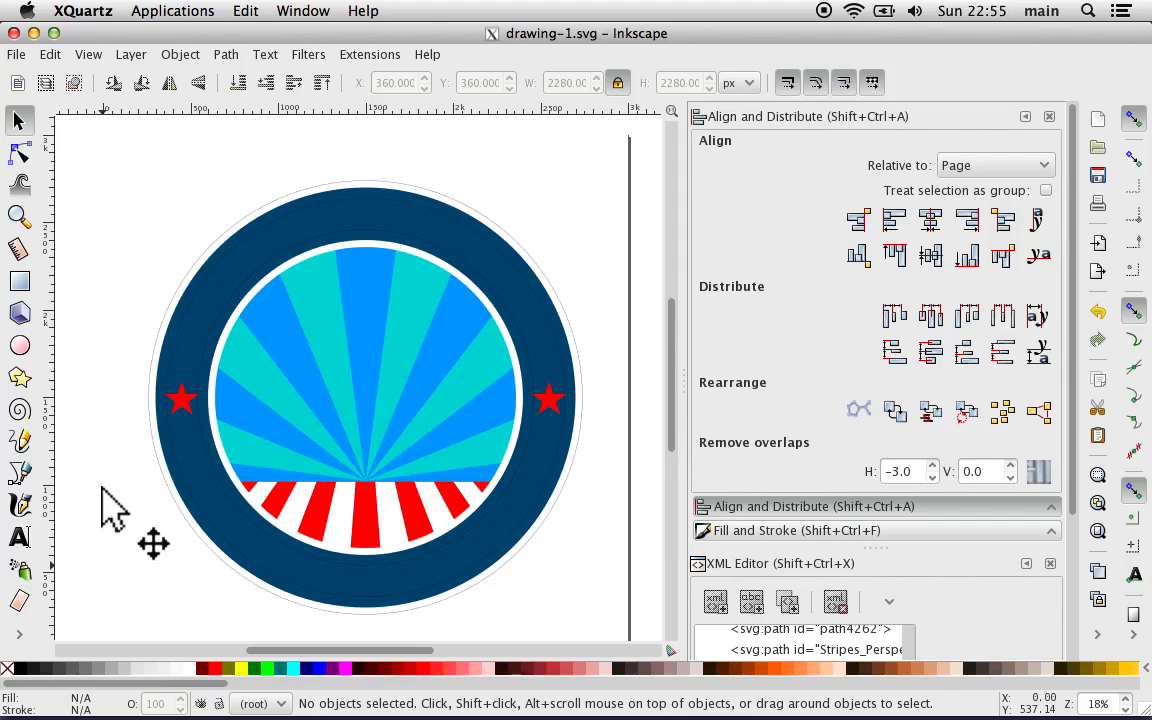
scroll(103, 490, up, 8)
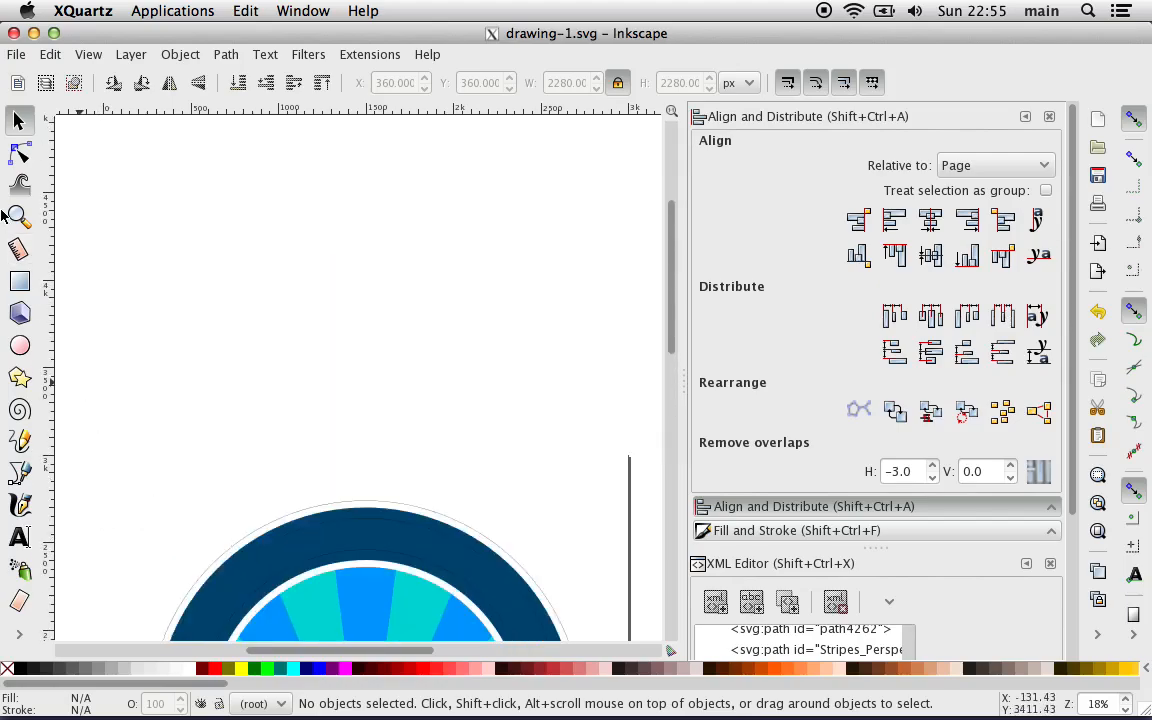
click(19, 537)
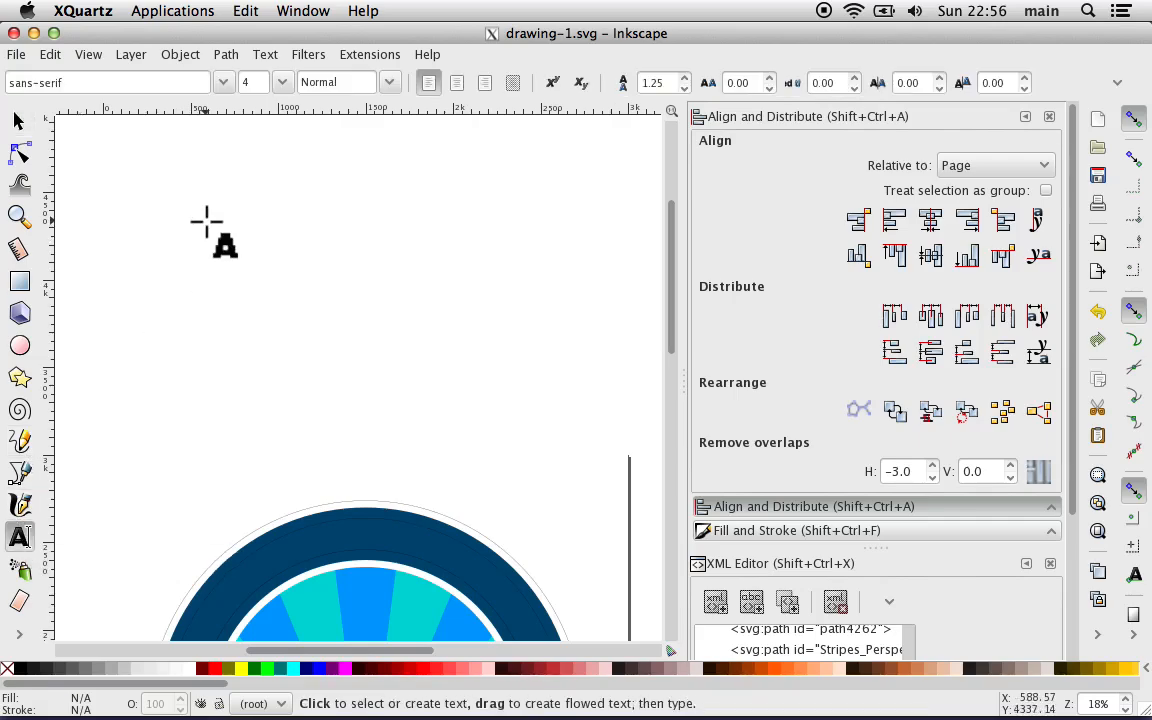
click(156, 231)
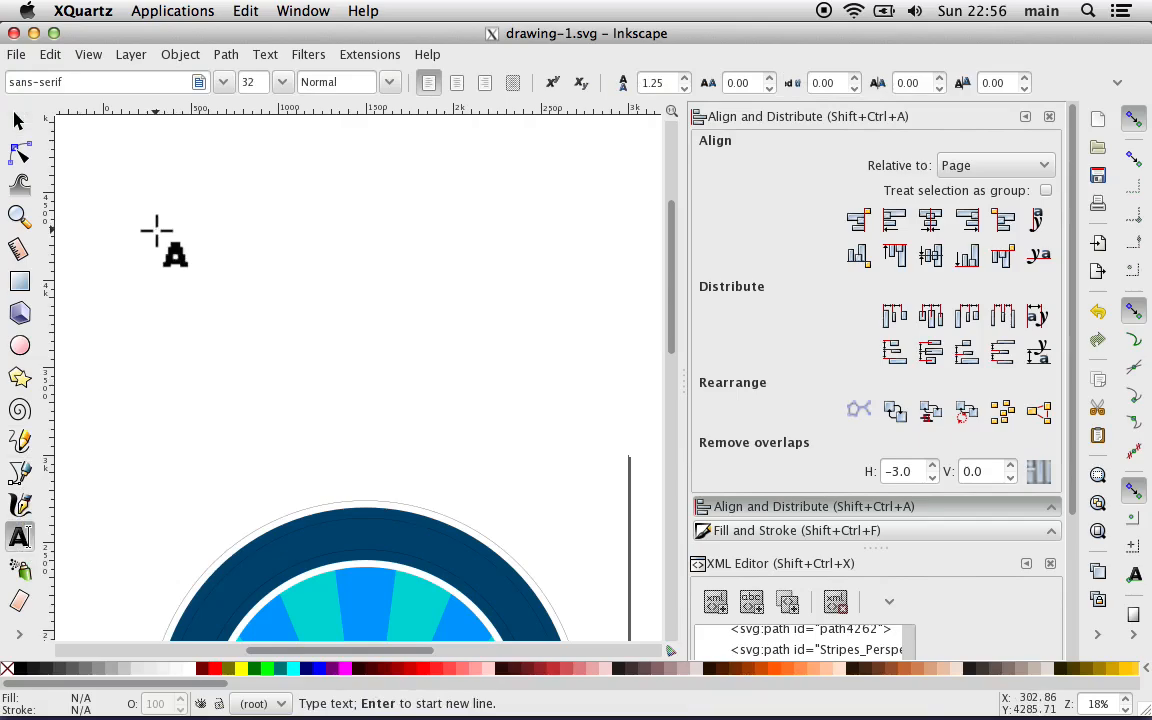
text(American)
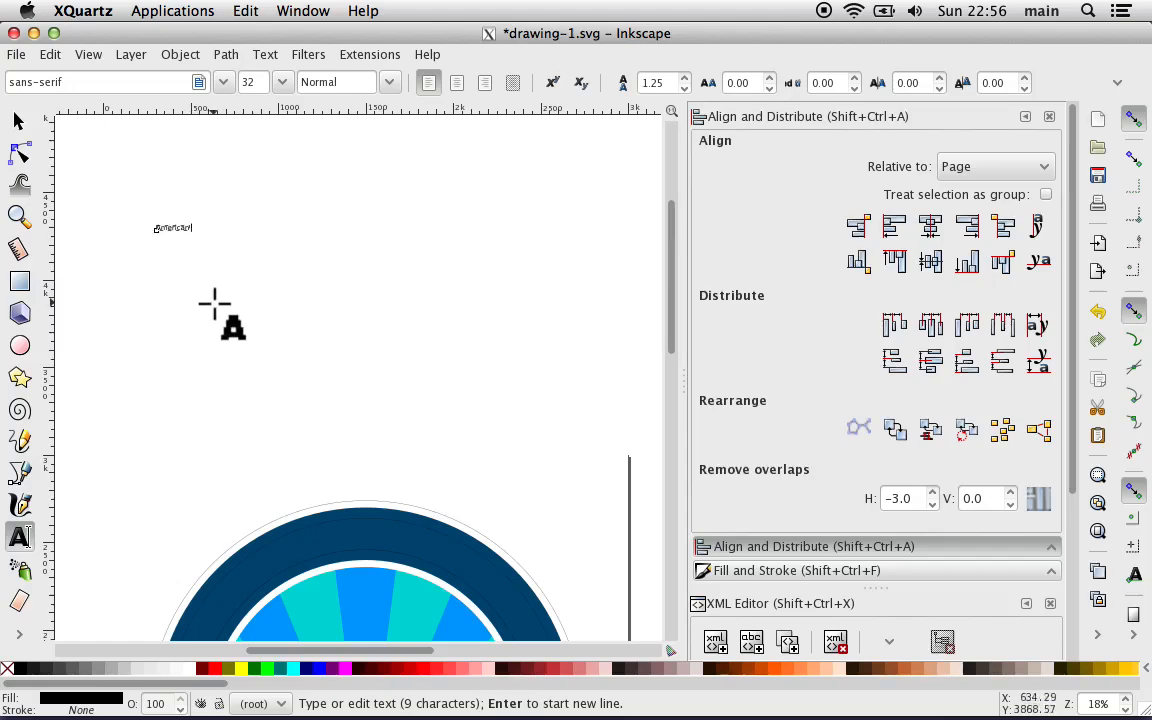
text(==)
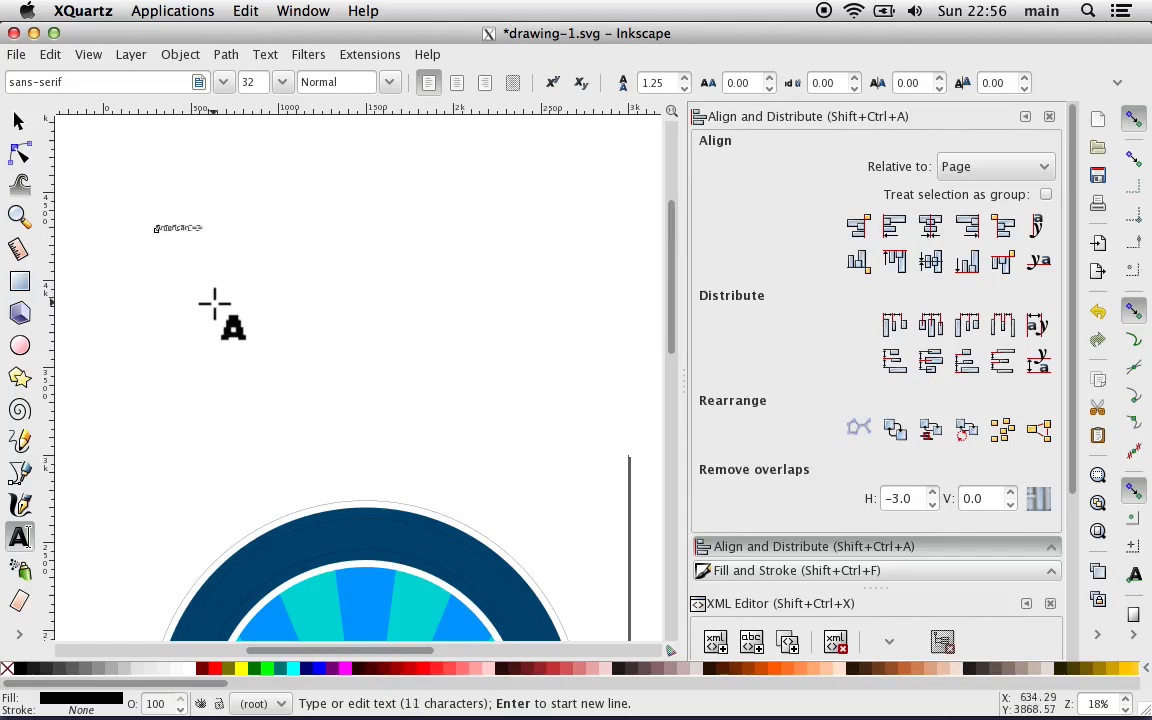
click(18, 120)
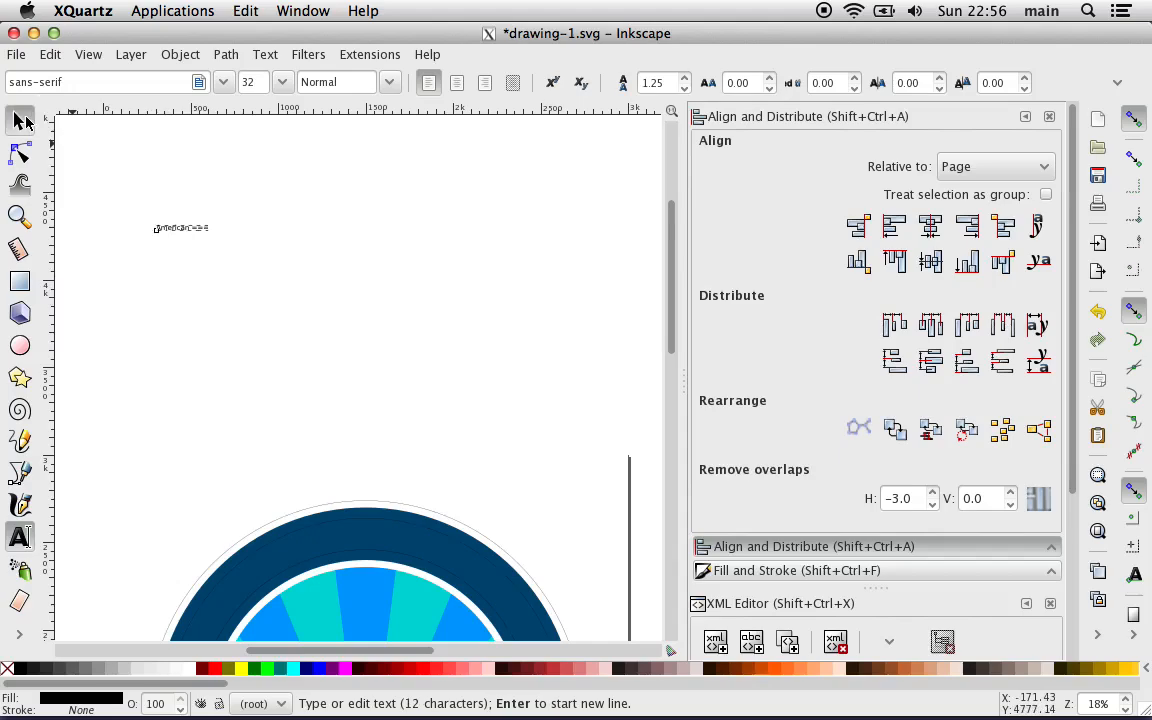
click(192, 379)
key(minus)
key(minus)
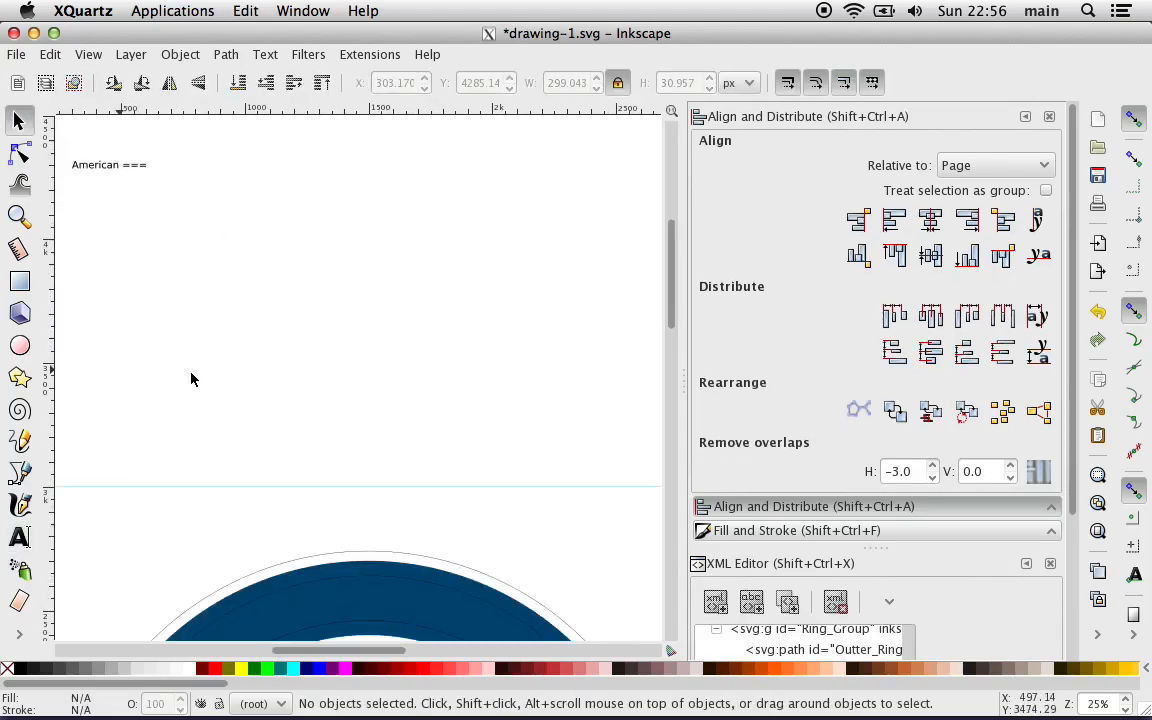
Step: Set the font size of the "American ===" text to 100
click(168, 229)
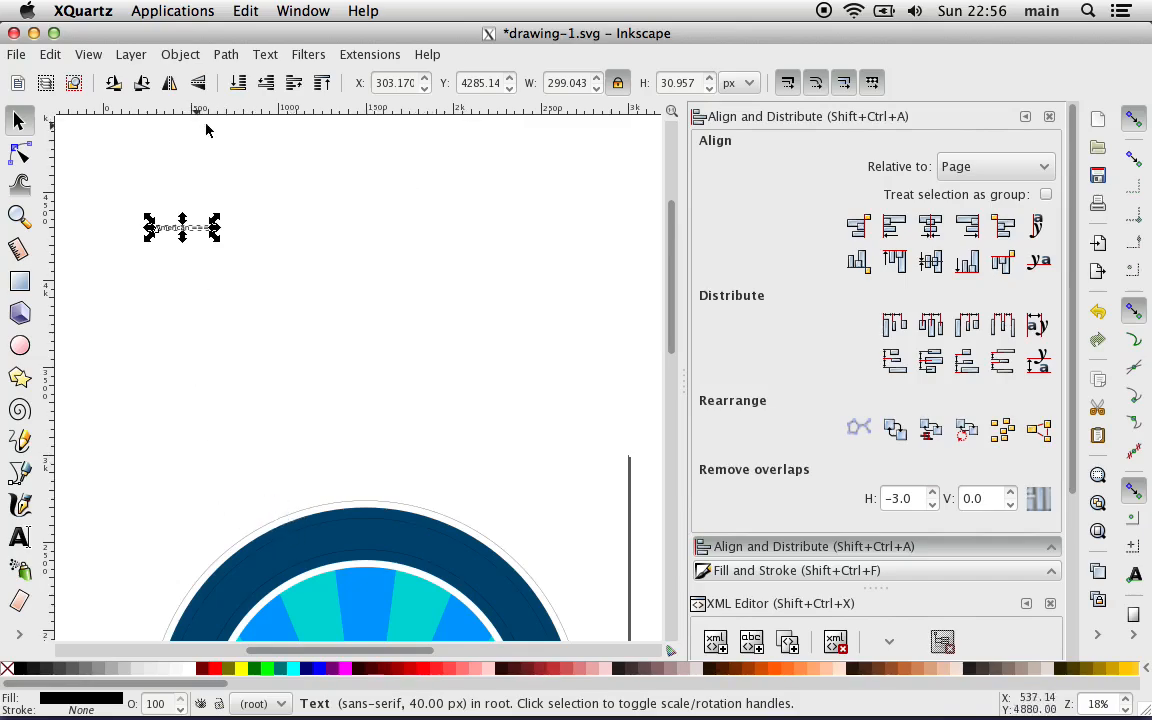
click(265, 55)
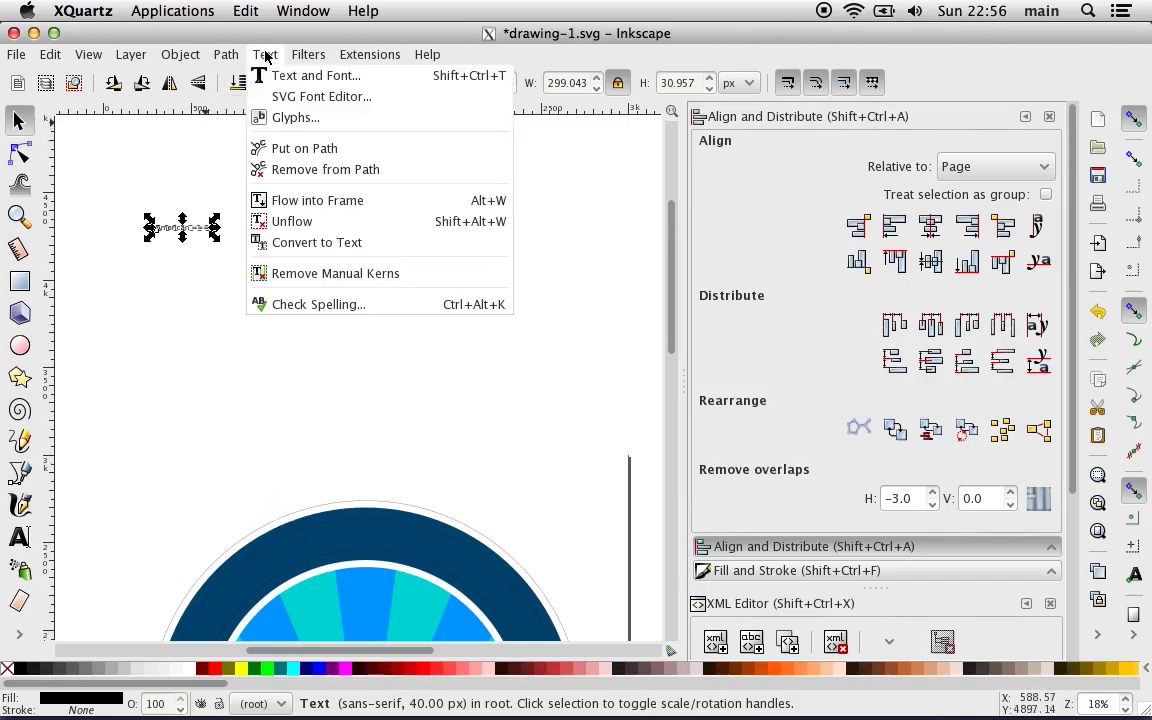
click(309, 80)
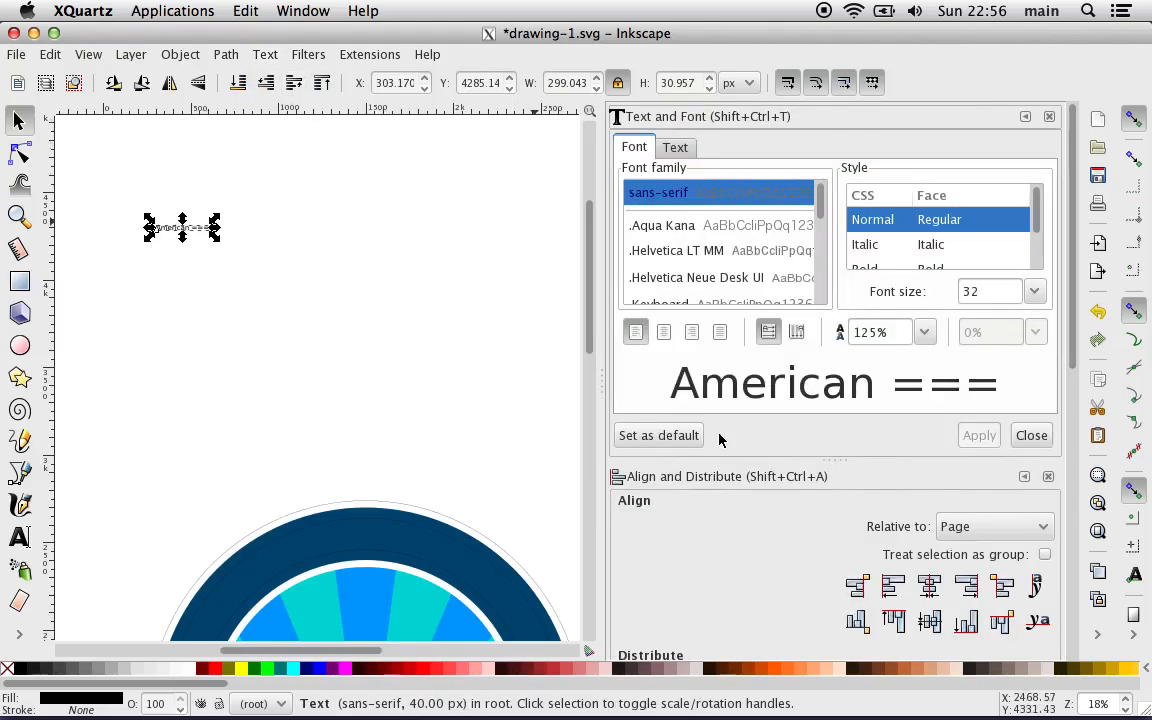
double_click(978, 291)
text(100)
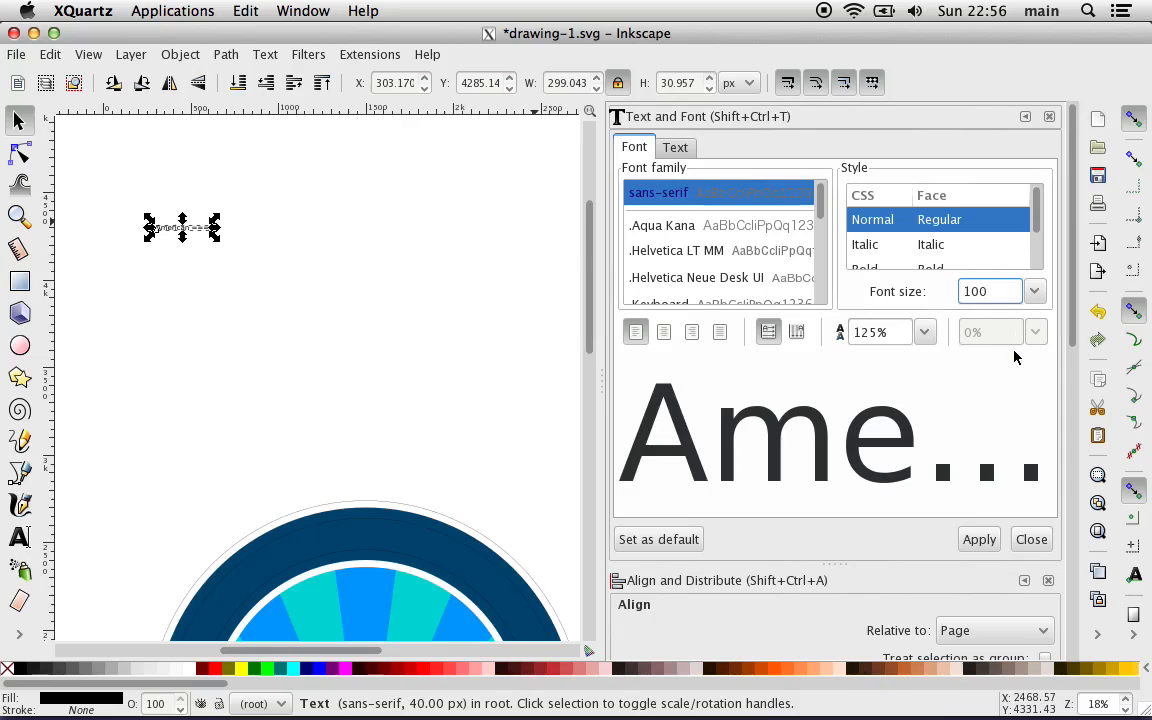
click(988, 540)
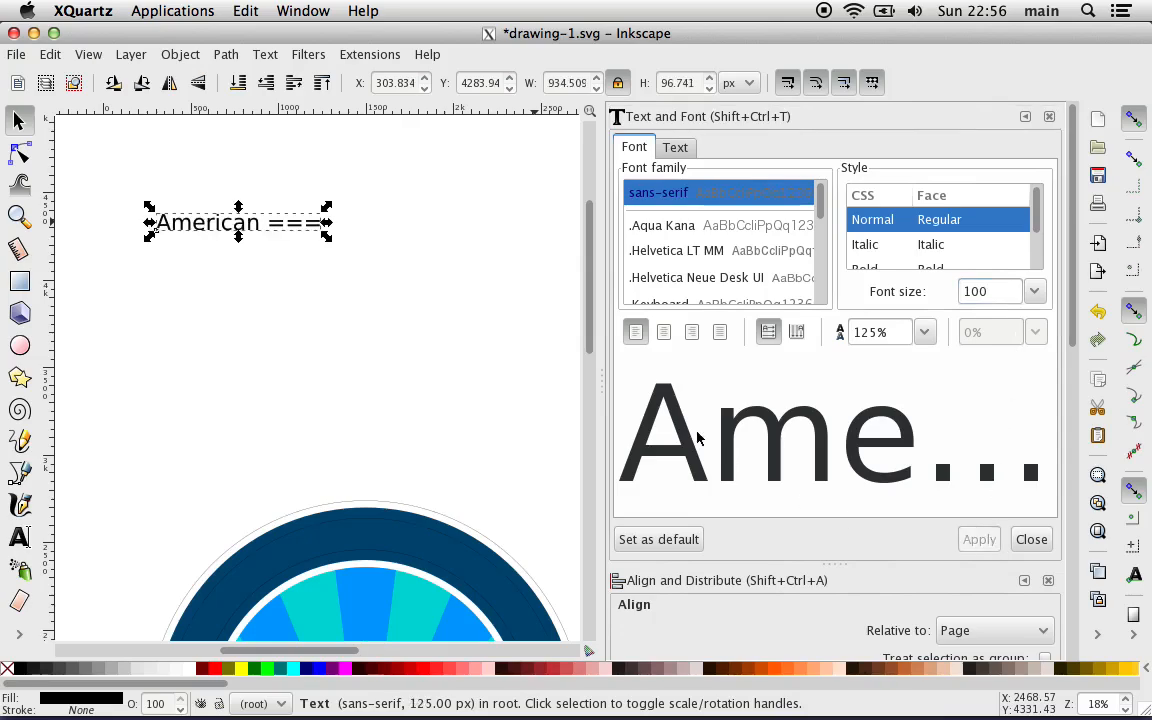
Step: Edit the "American ===" text to read "Americans wth Disabilities Act"
double_click(272, 224)
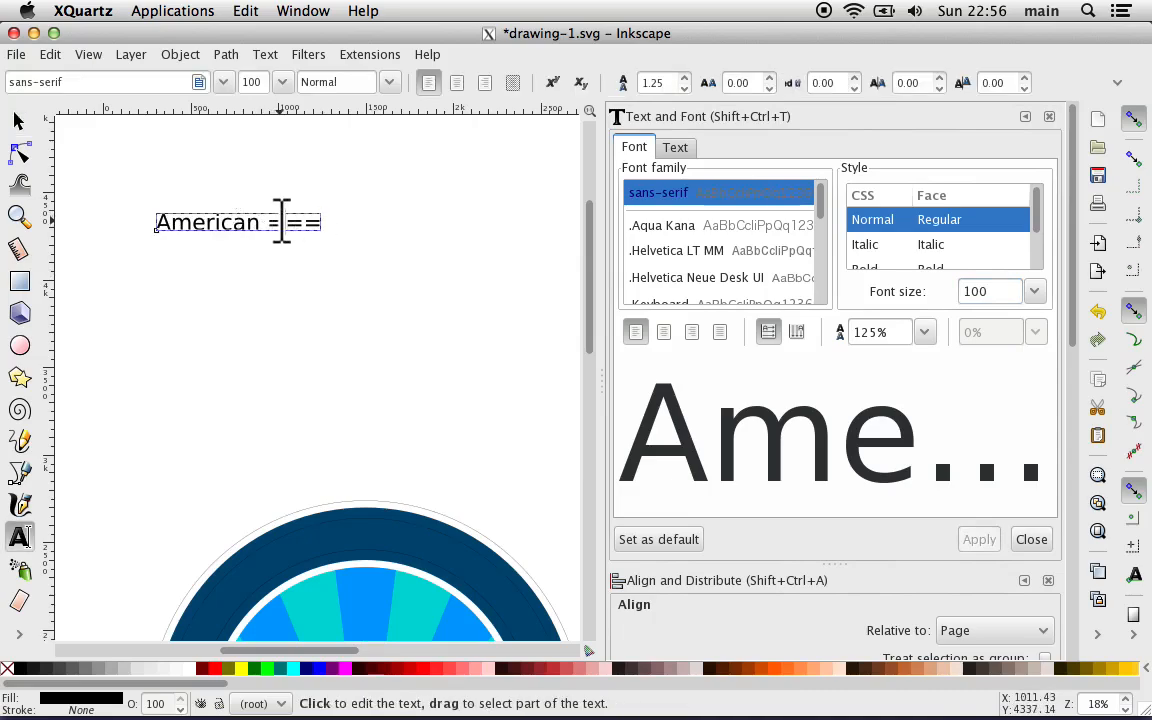
key(BackSpace)
key(BackSpace)
key(BackSpace)
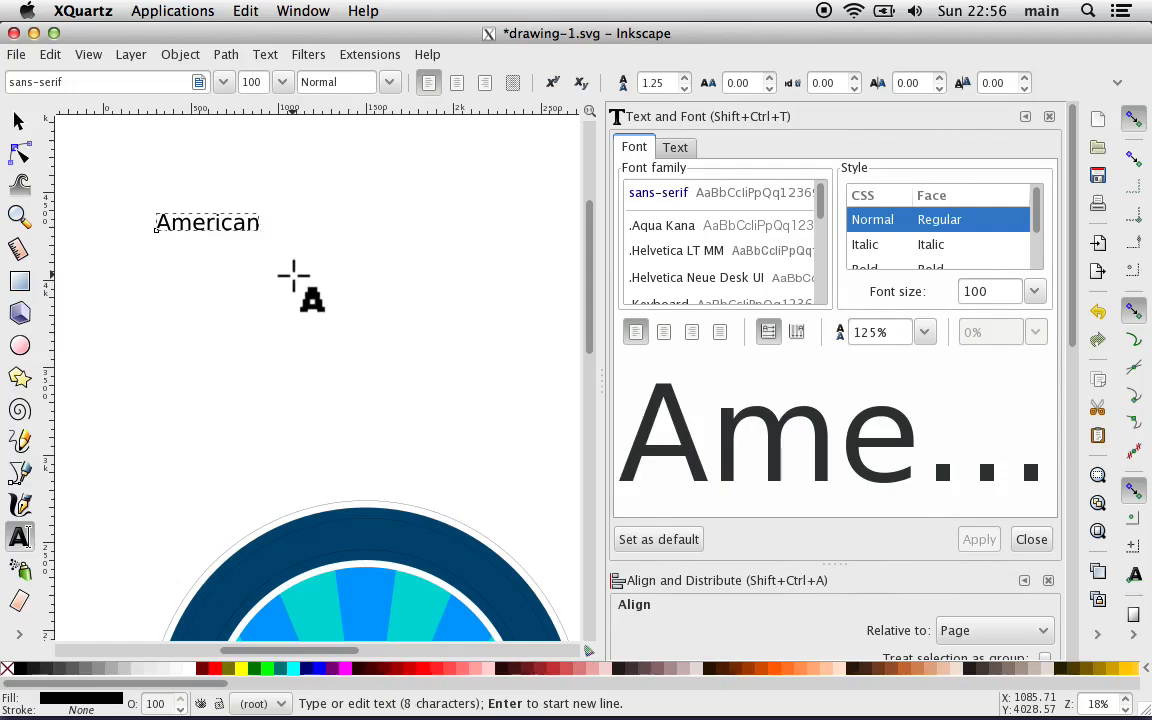
key(BackSpace)
text(s W)
key(BackSpace)
text(w)
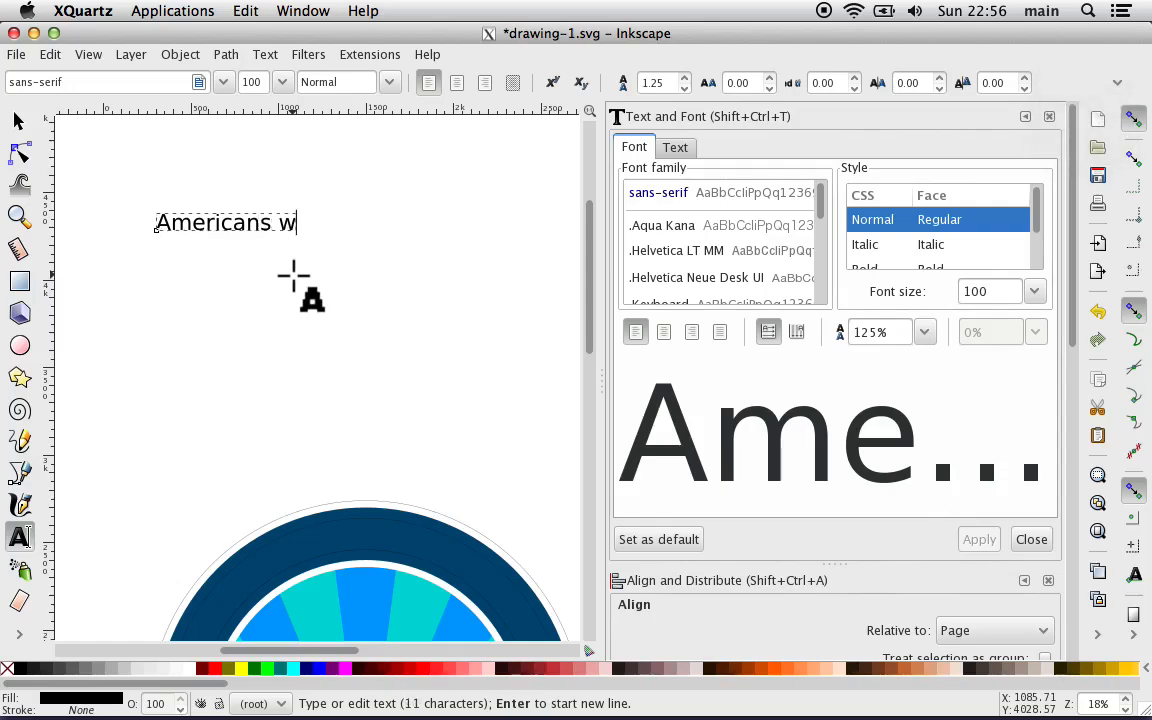
text(ith Di)
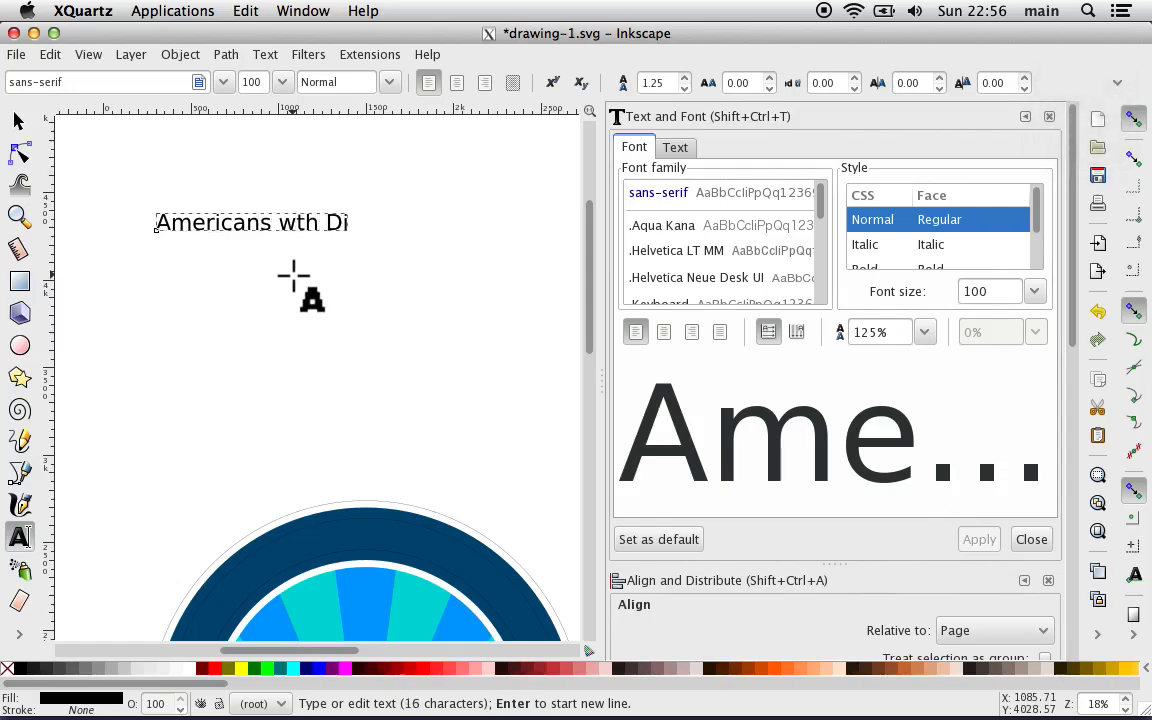
text(sabiliti)
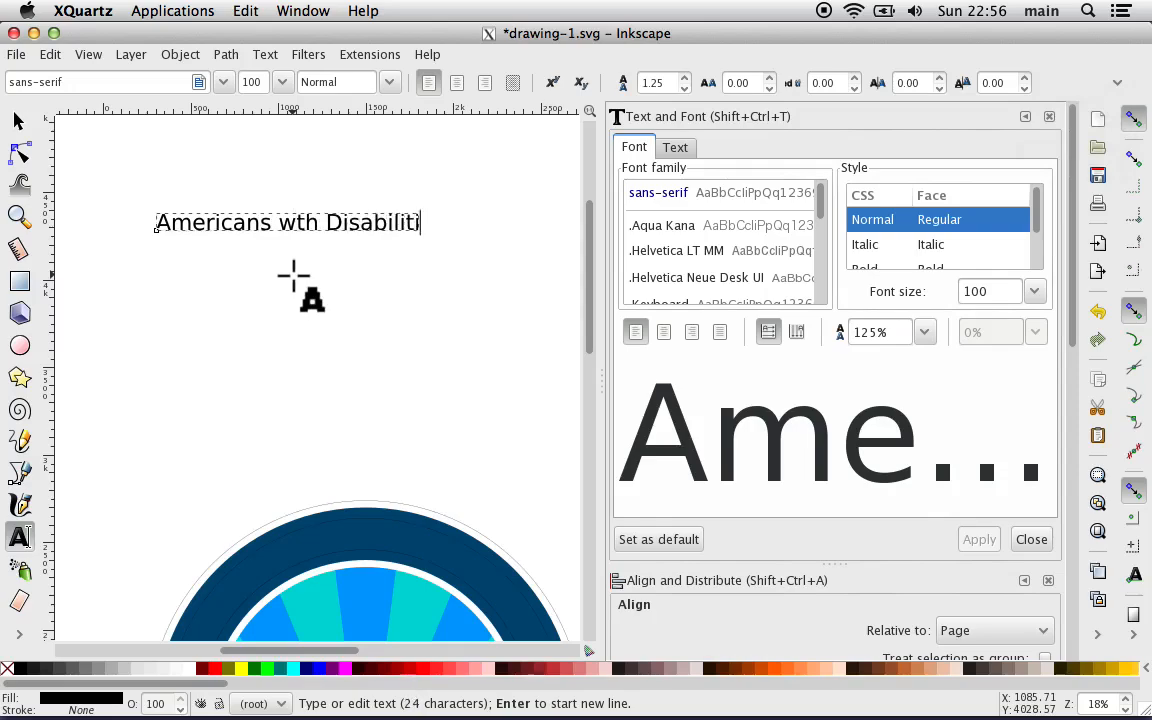
text(es Act)
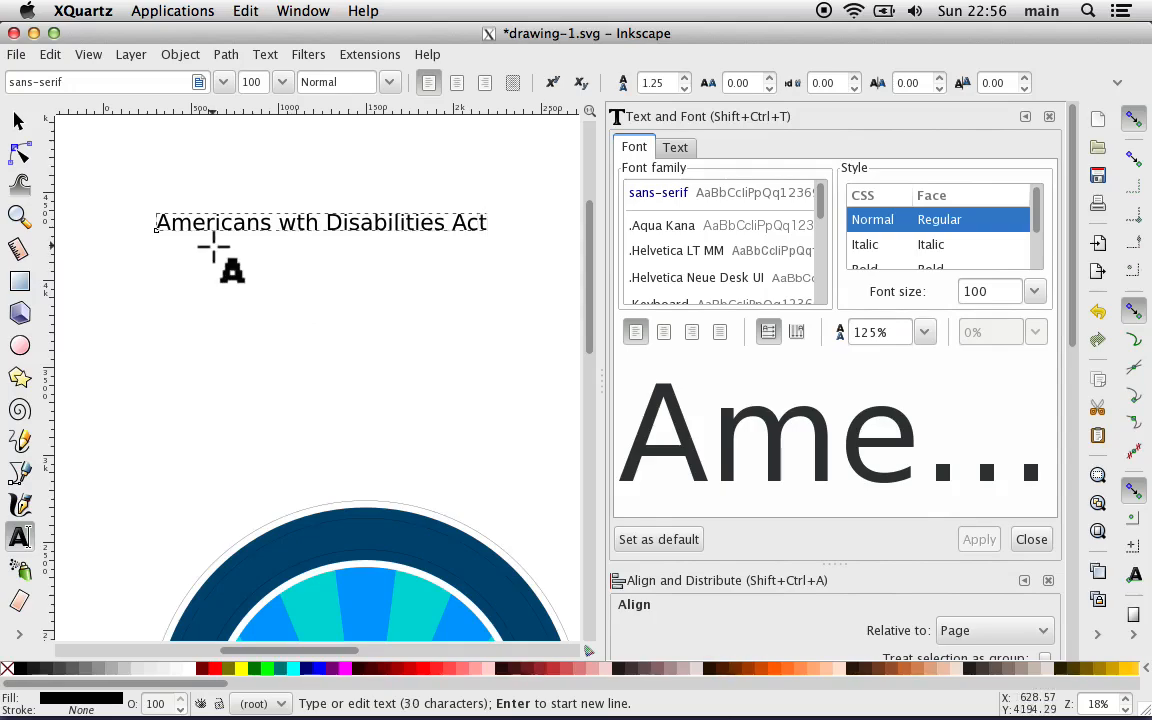
Step: Create a second text object reading "Enacted into Law - July 26, 1990" below the Disabilities Act line
click(160, 310)
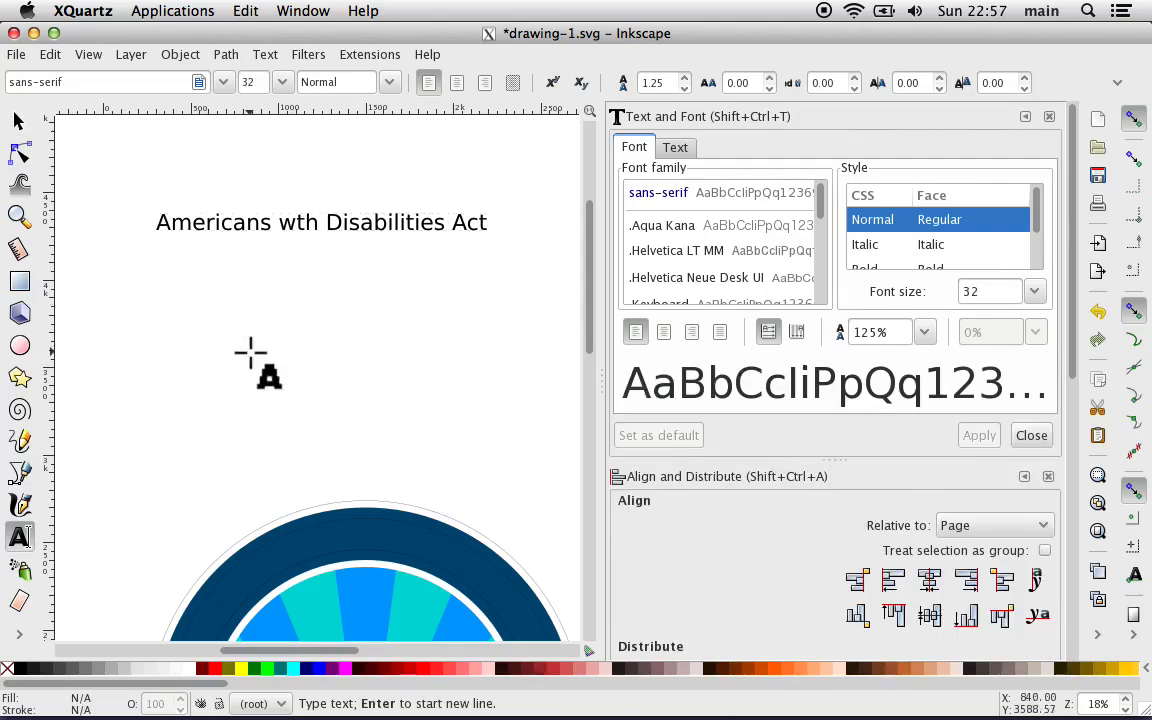
text(Enacted)
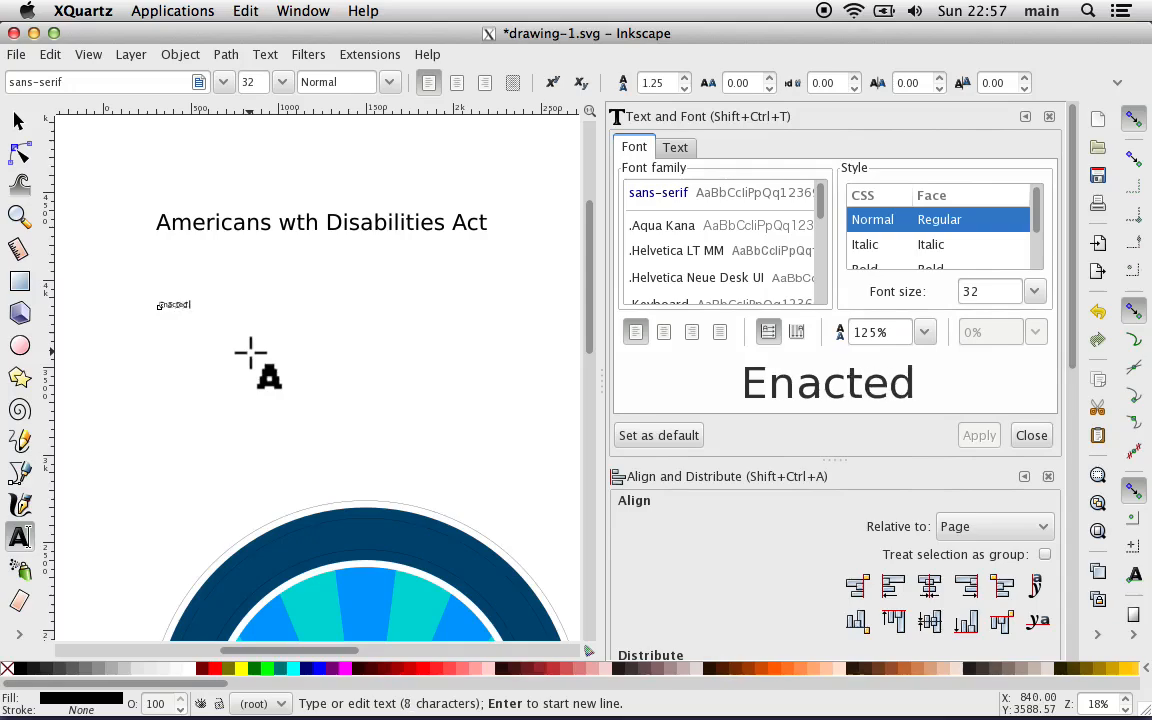
text( into La)
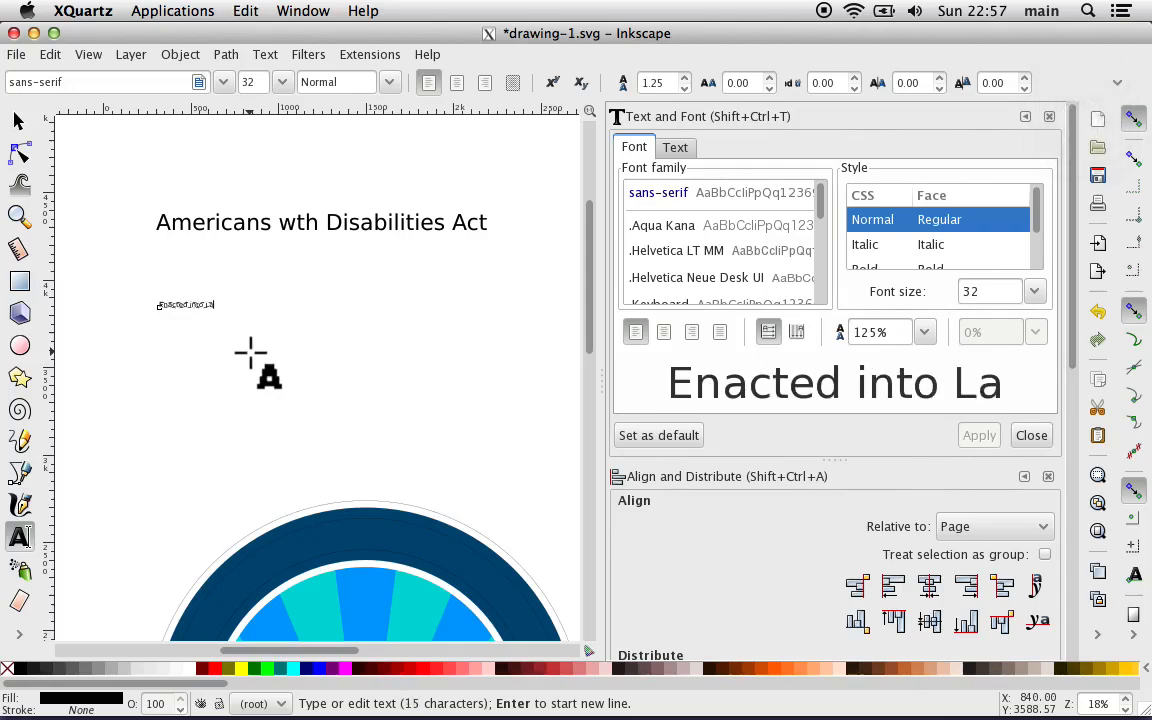
text(w - )
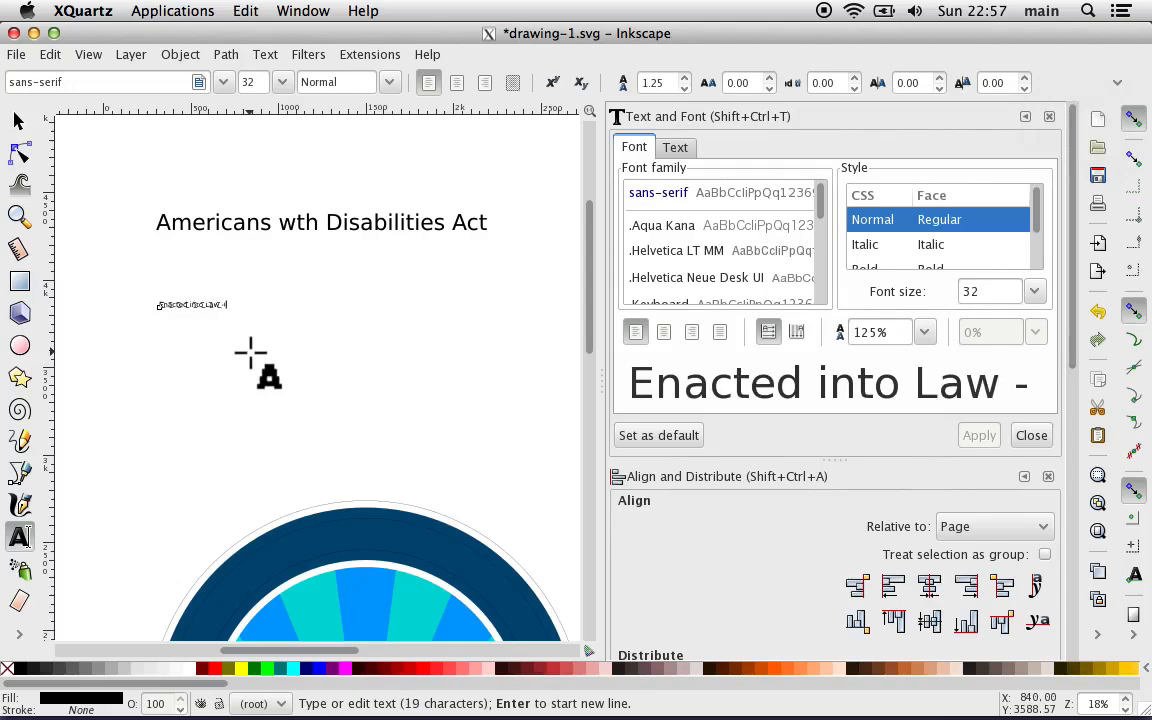
text(Jul)
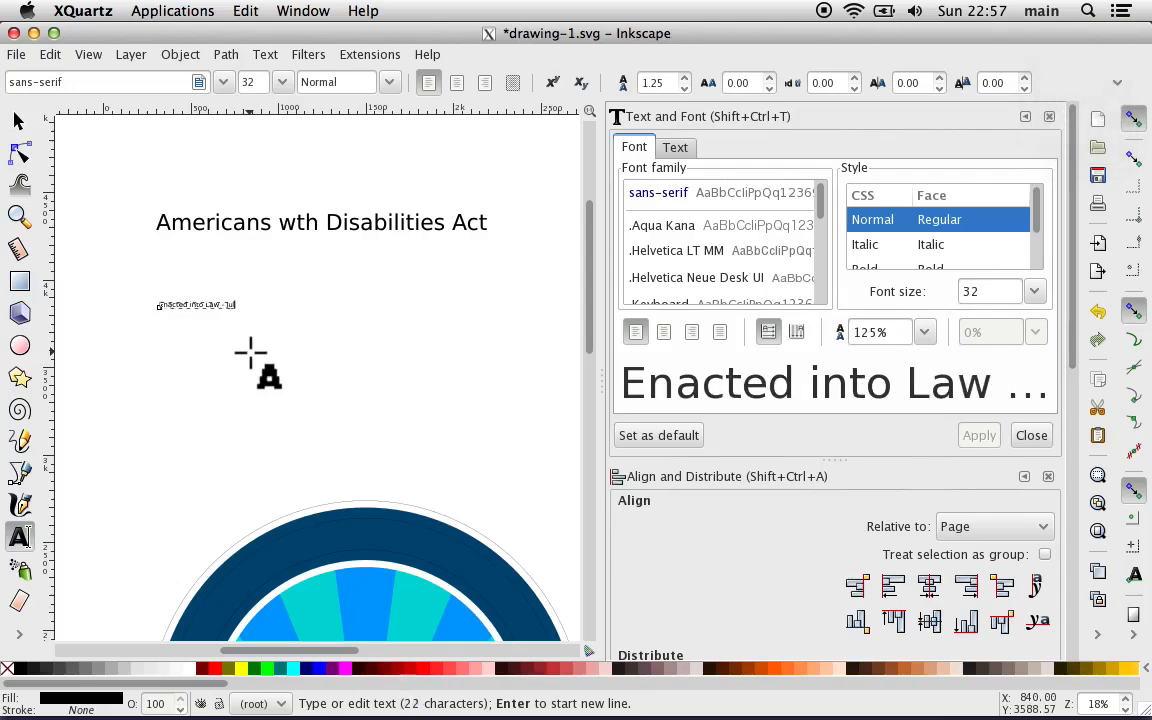
text(y 26, 1990)
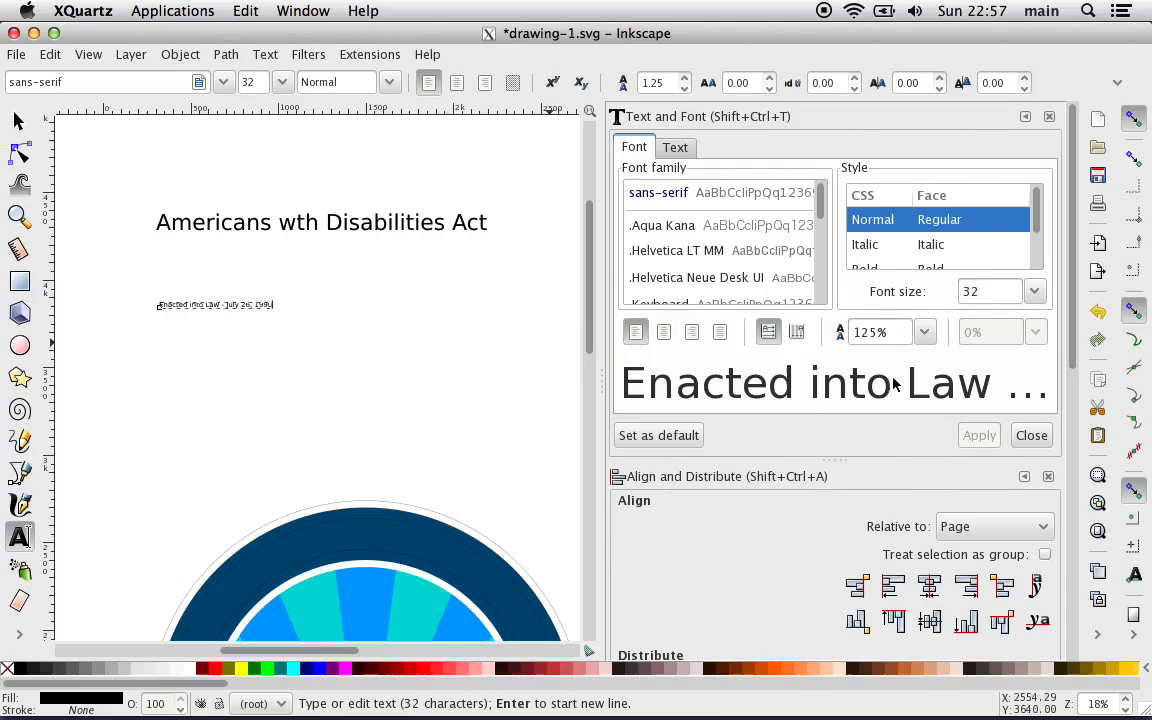
Step: Set the font size of the "Enacted into Law - July 26, 1990" text to 100
double_click(975, 290)
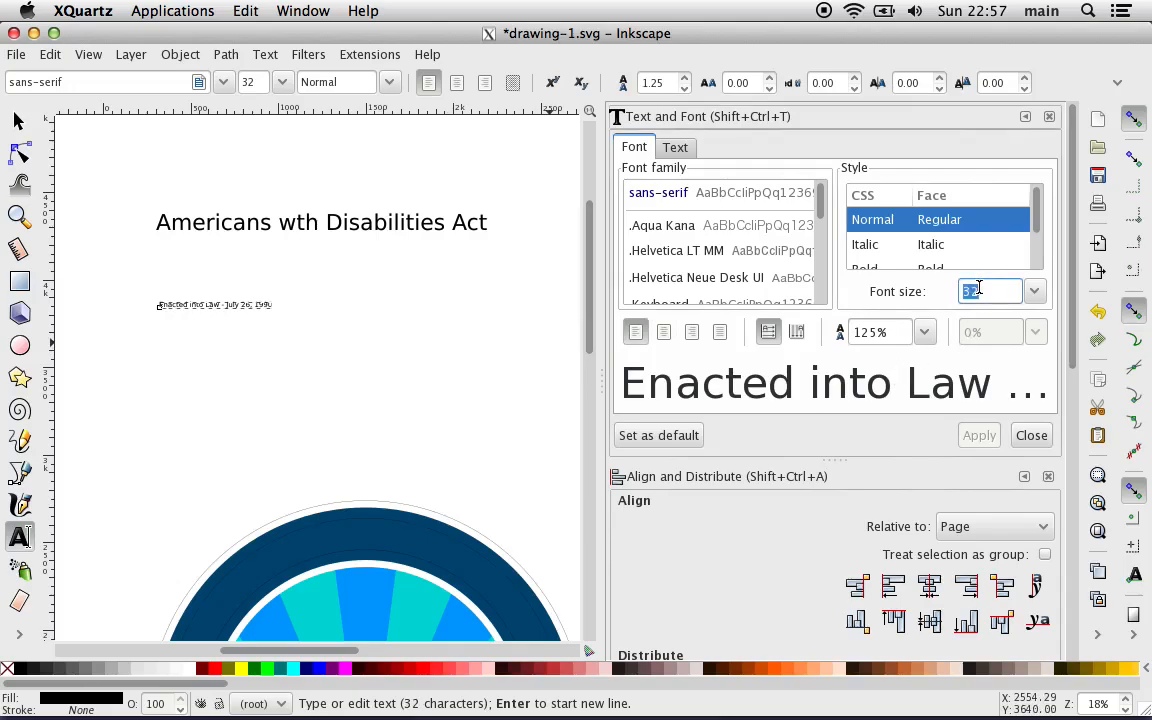
text(100)
click(198, 305)
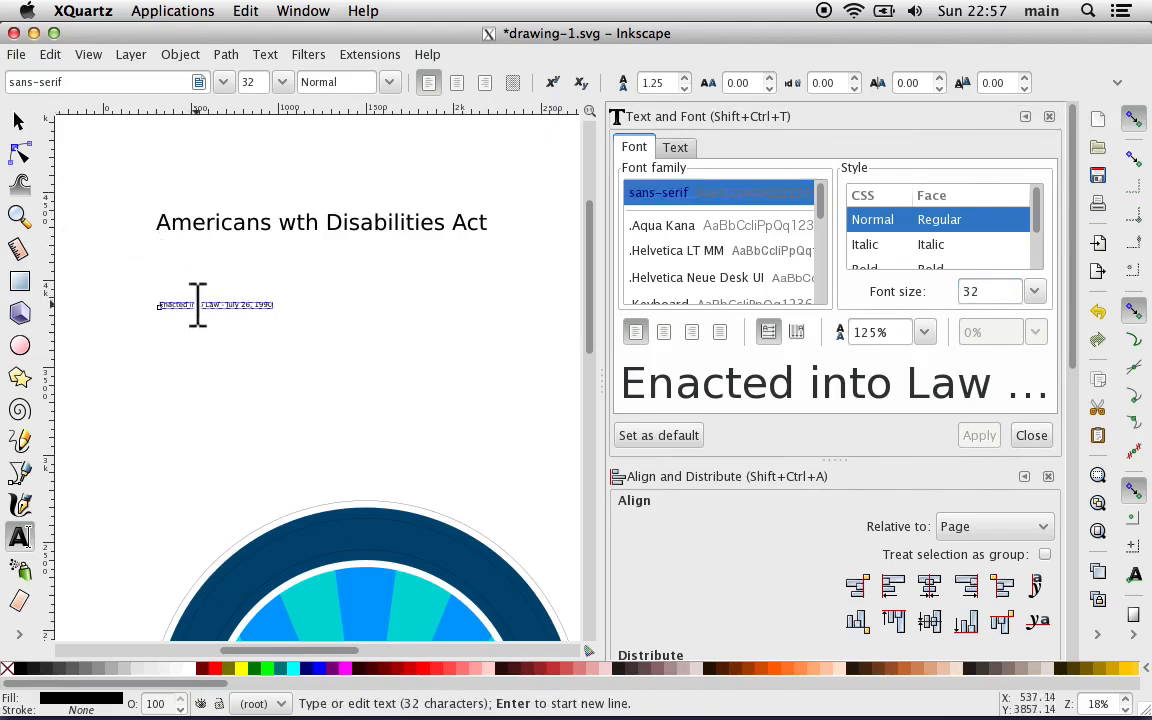
key(Escape)
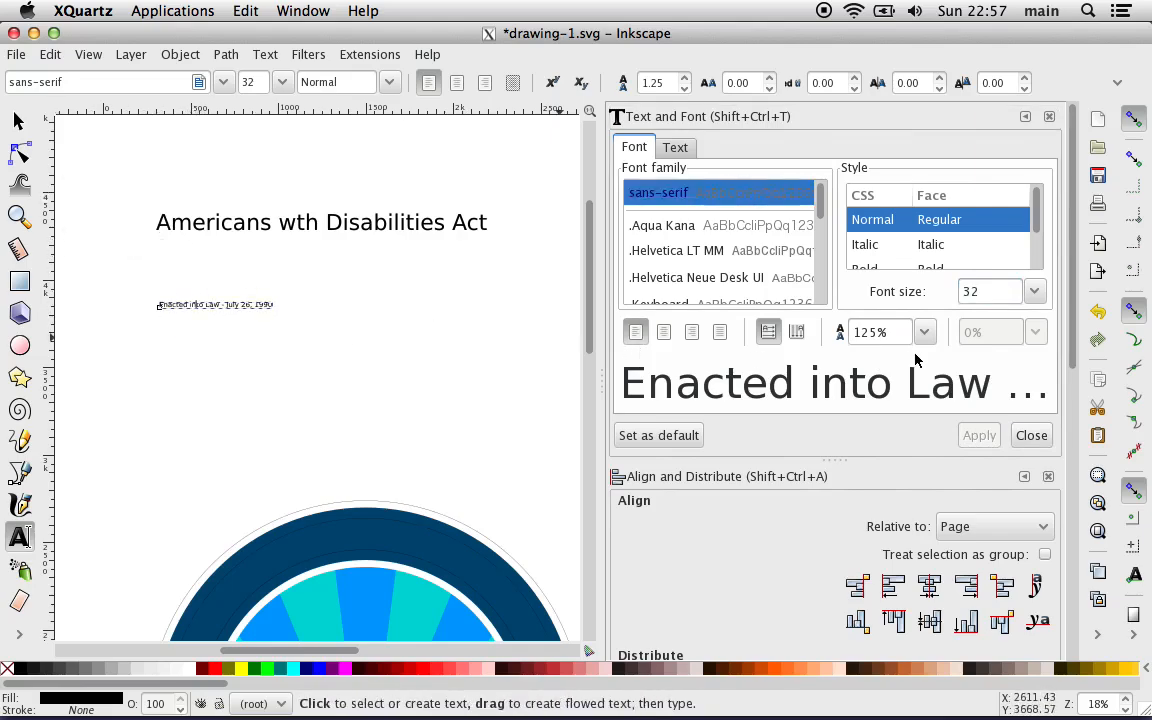
double_click(990, 291)
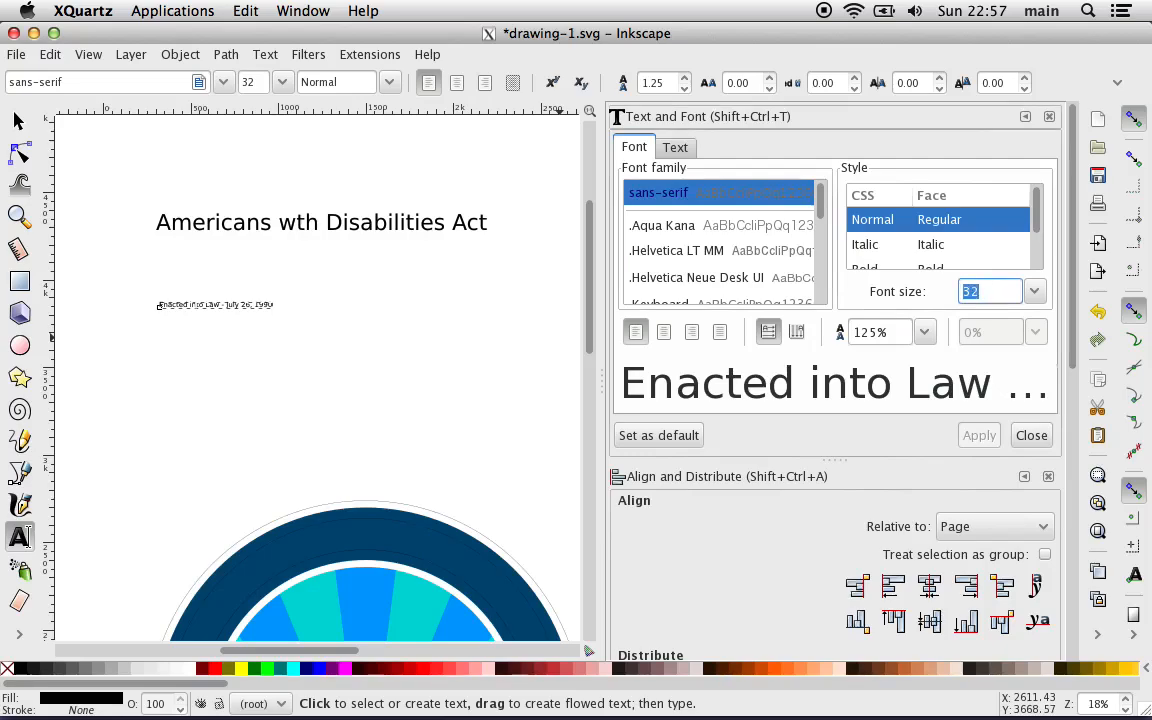
text(100)
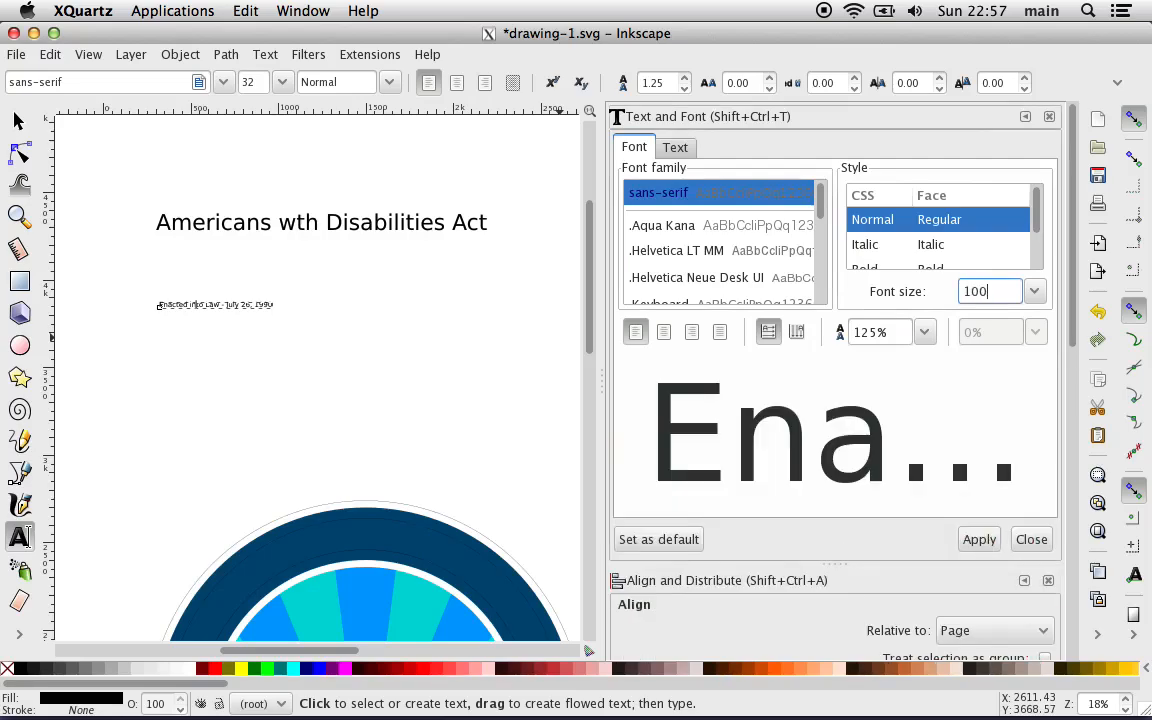
click(980, 539)
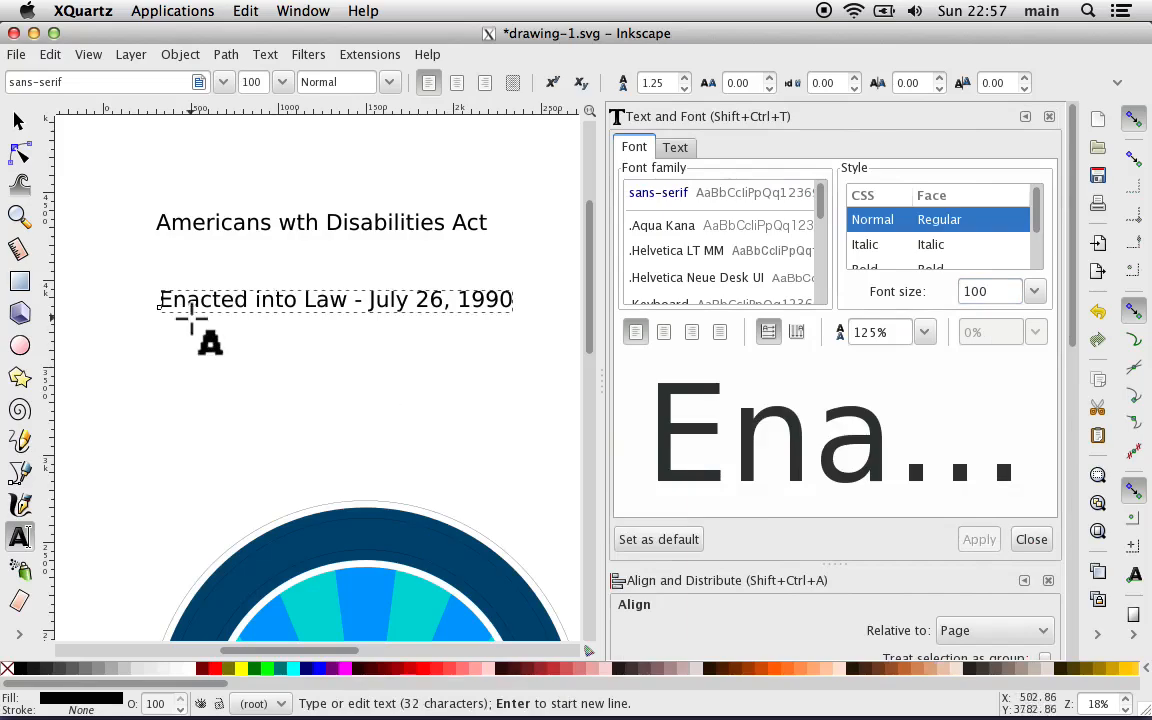
Step: Create a third text object reading "Liberty, Justice and Access for All" below the "Enacted into Law" line
click(165, 385)
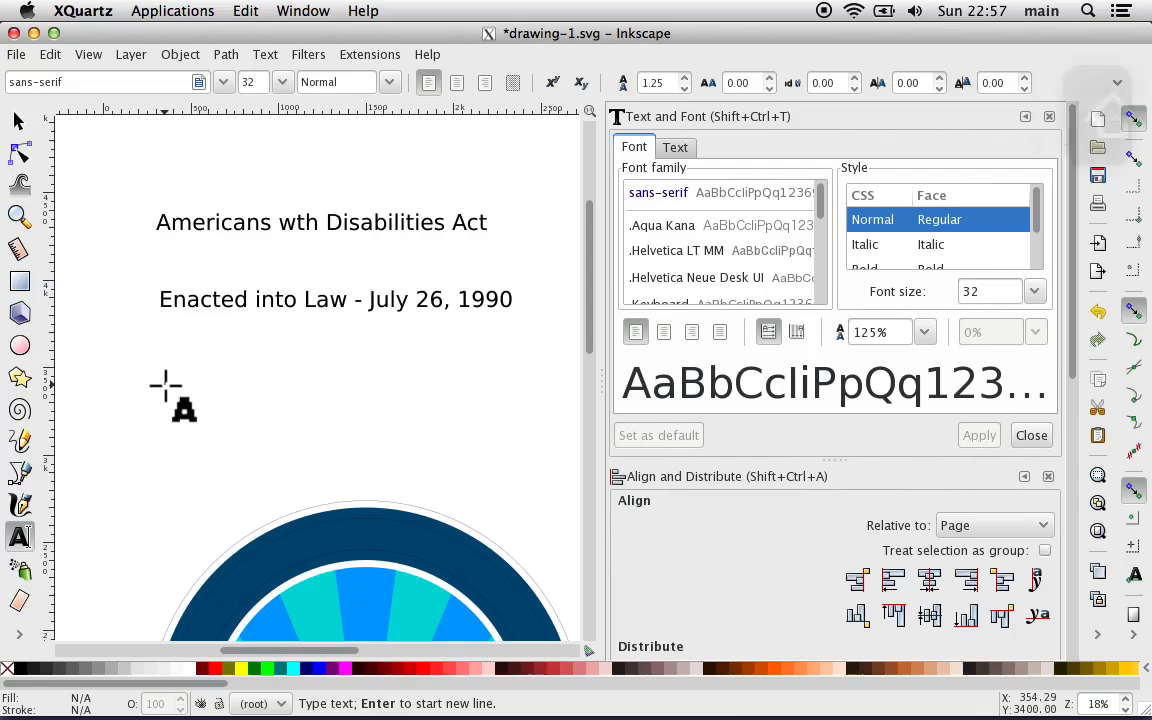
text(Li)
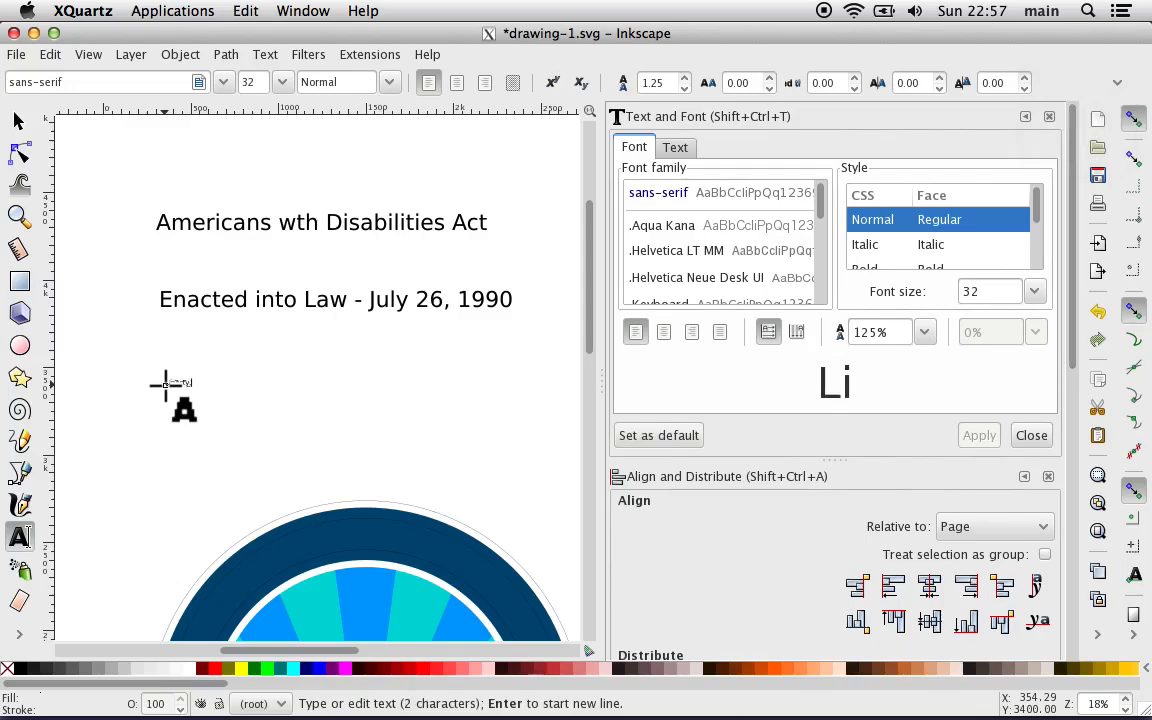
text(berty and Justice for Al)
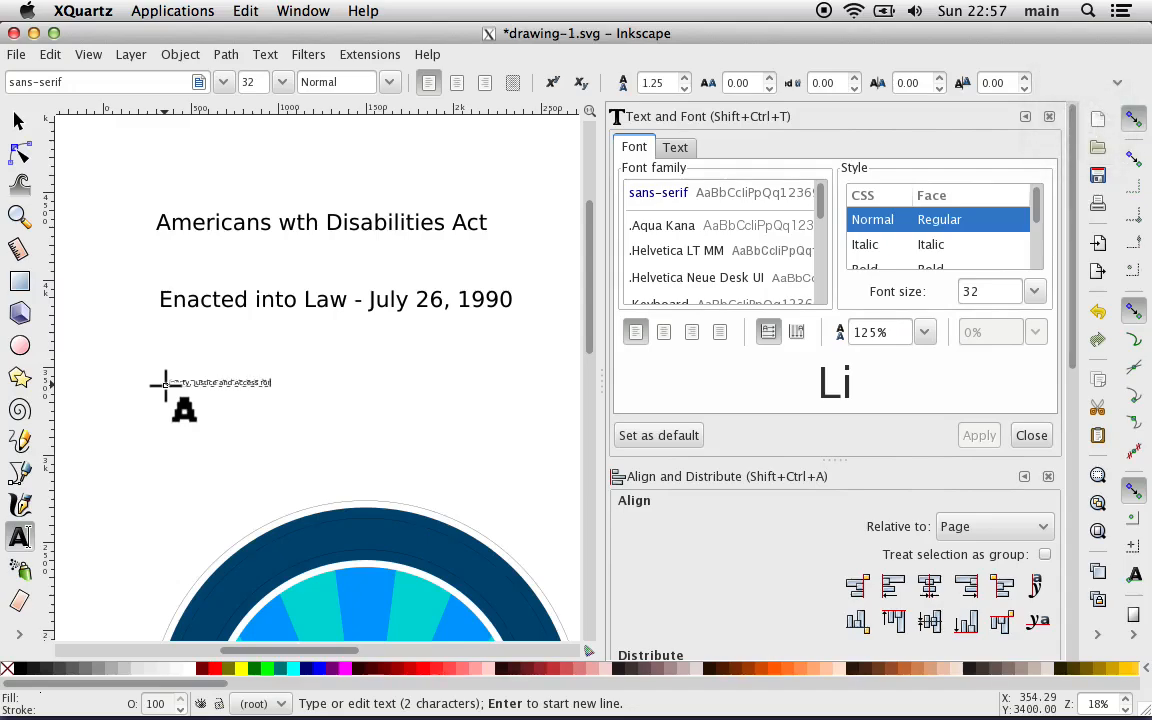
text(r A)
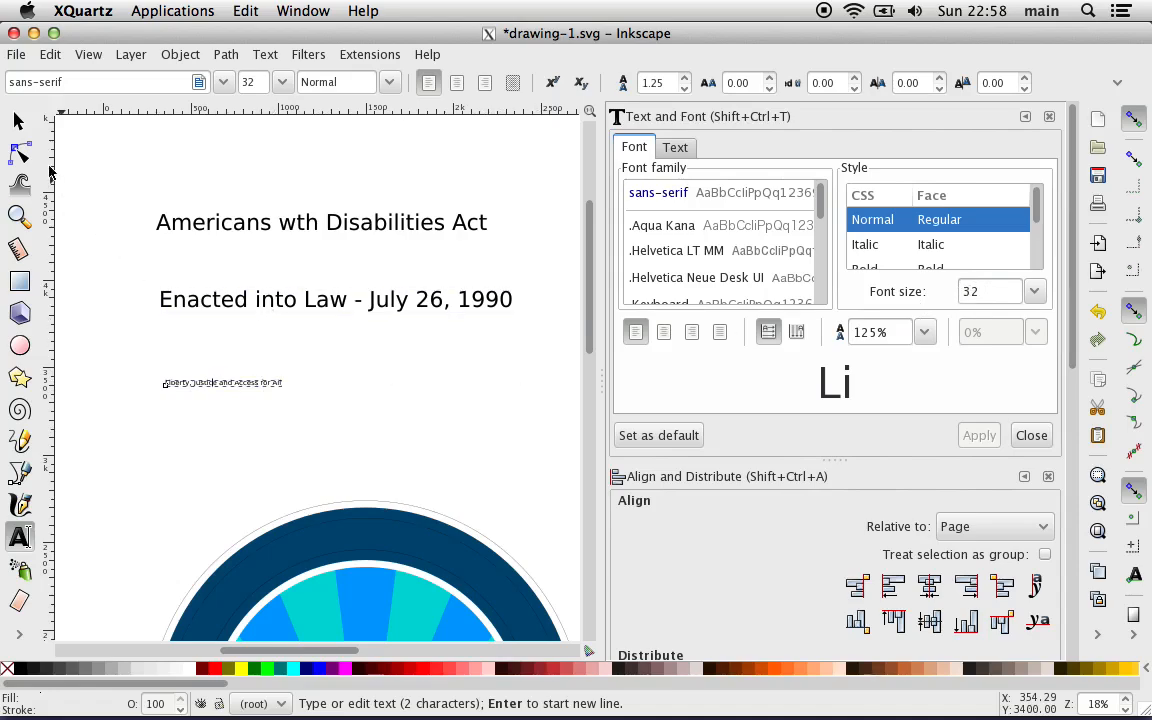
Step: Try to set the font size of the "Liberty, Justice and Access for All" text to 72
click(18, 120)
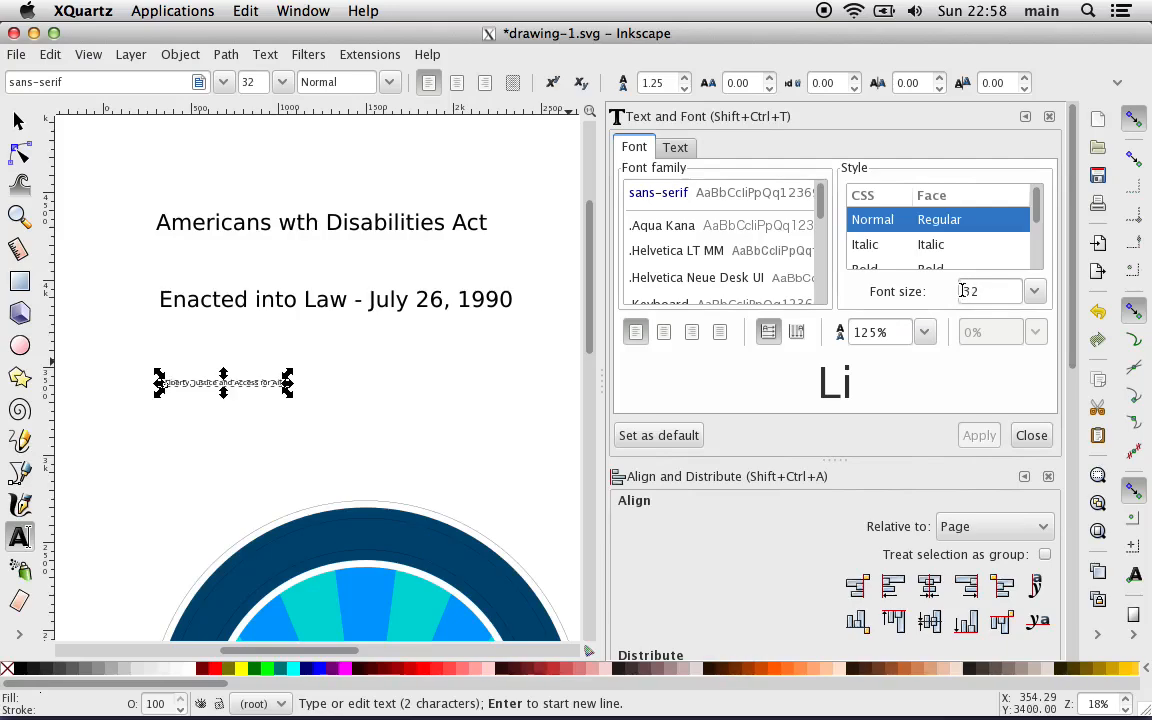
click(182, 383)
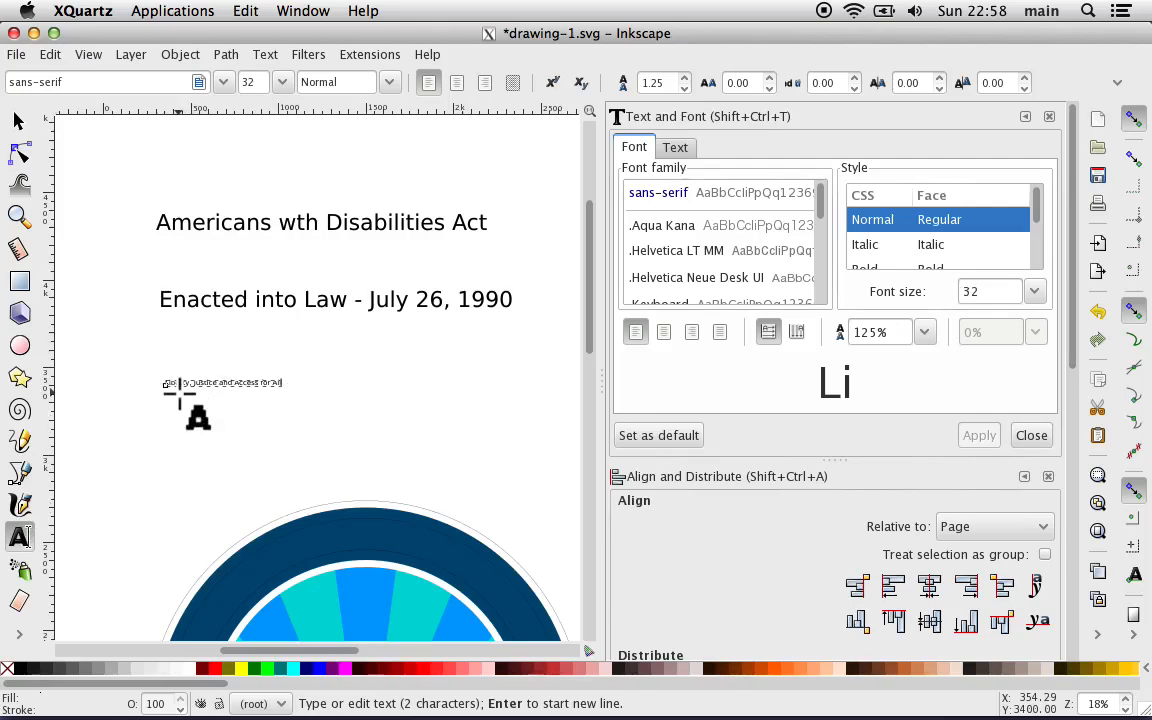
click(208, 383)
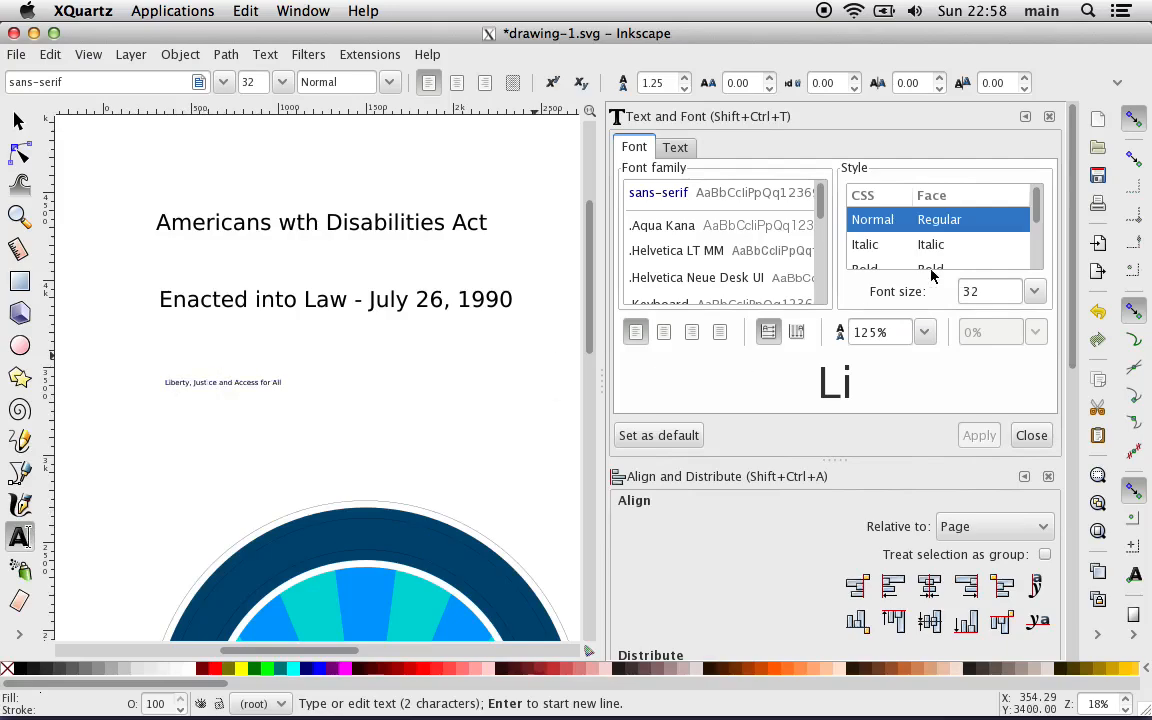
click(1033, 291)
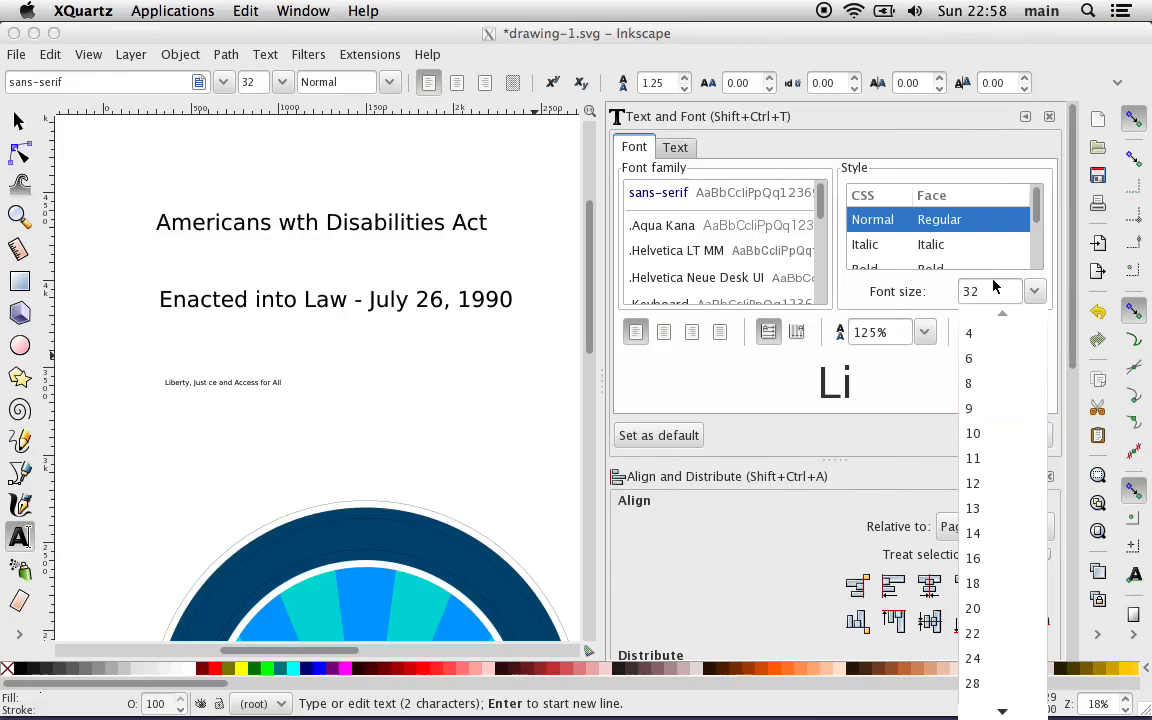
click(988, 284)
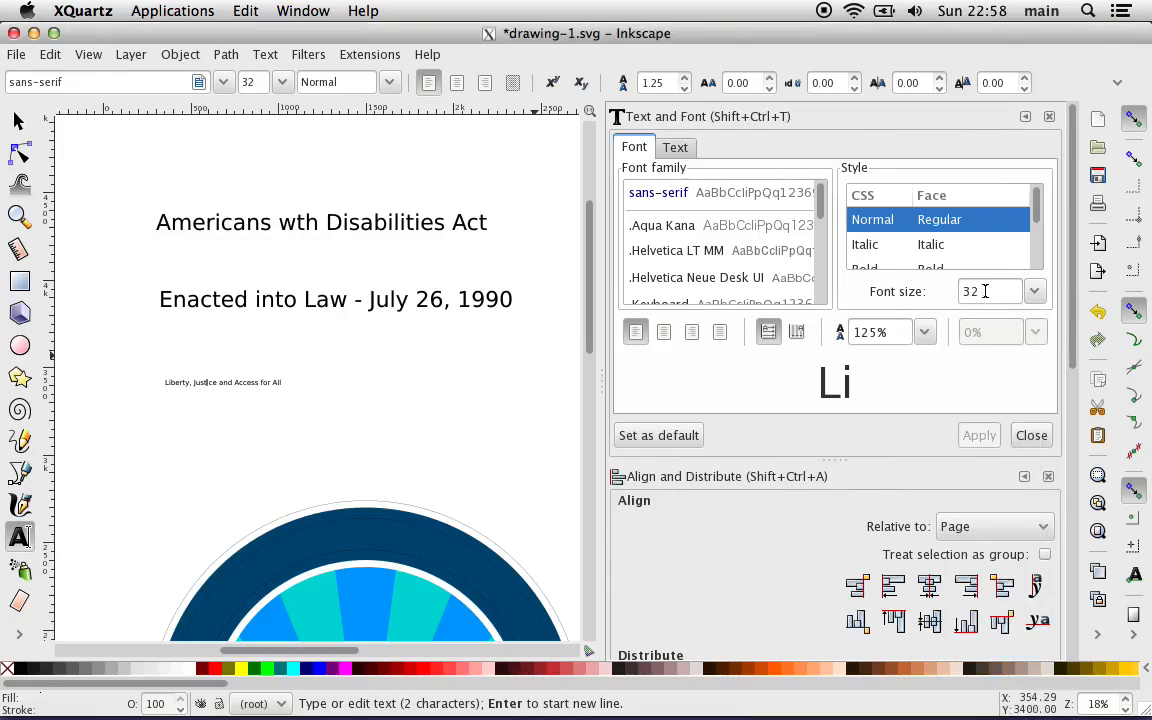
click(1031, 290)
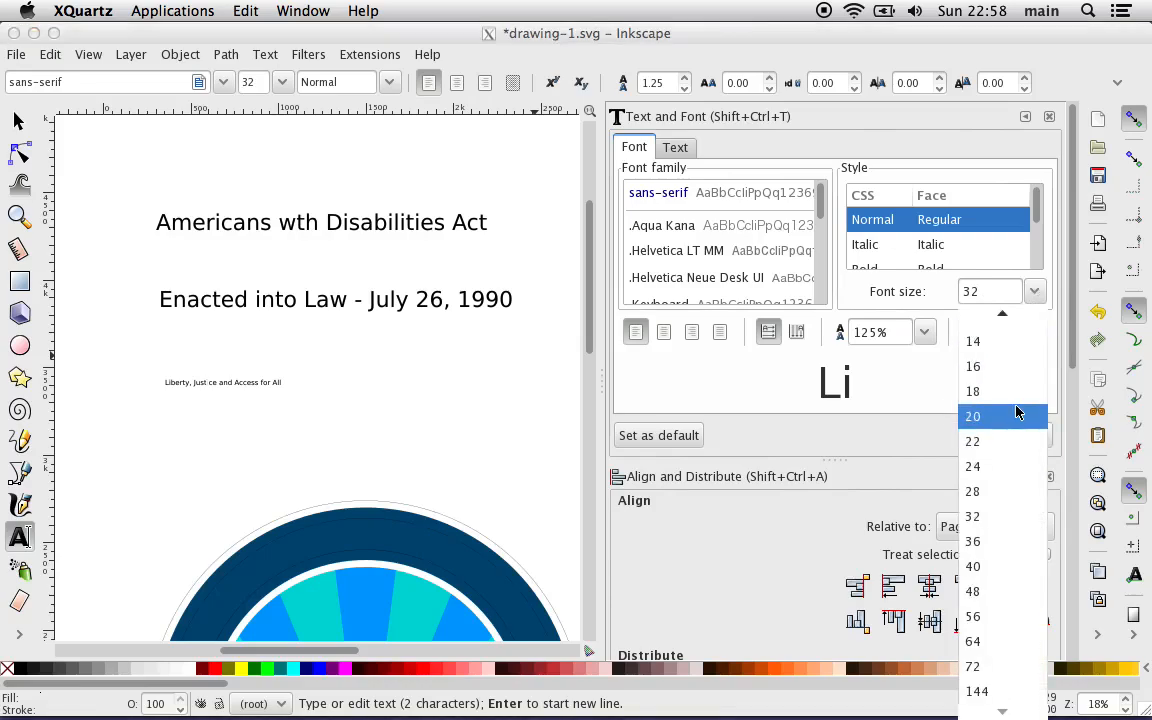
click(993, 668)
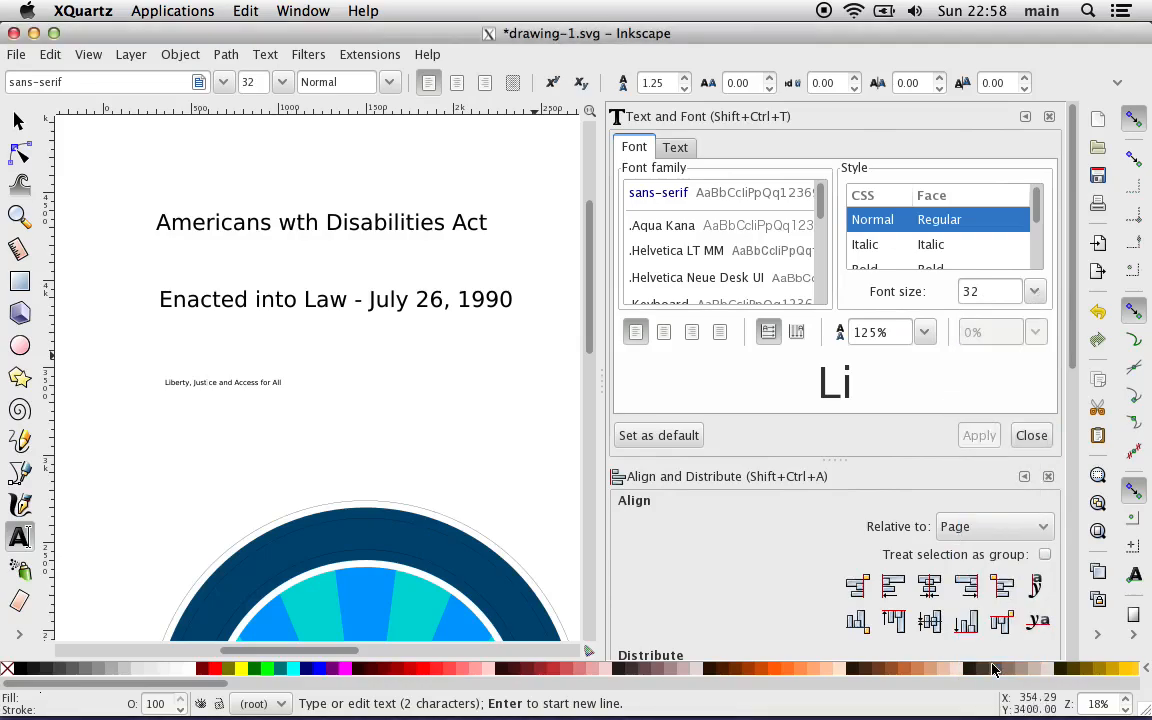
click(228, 384)
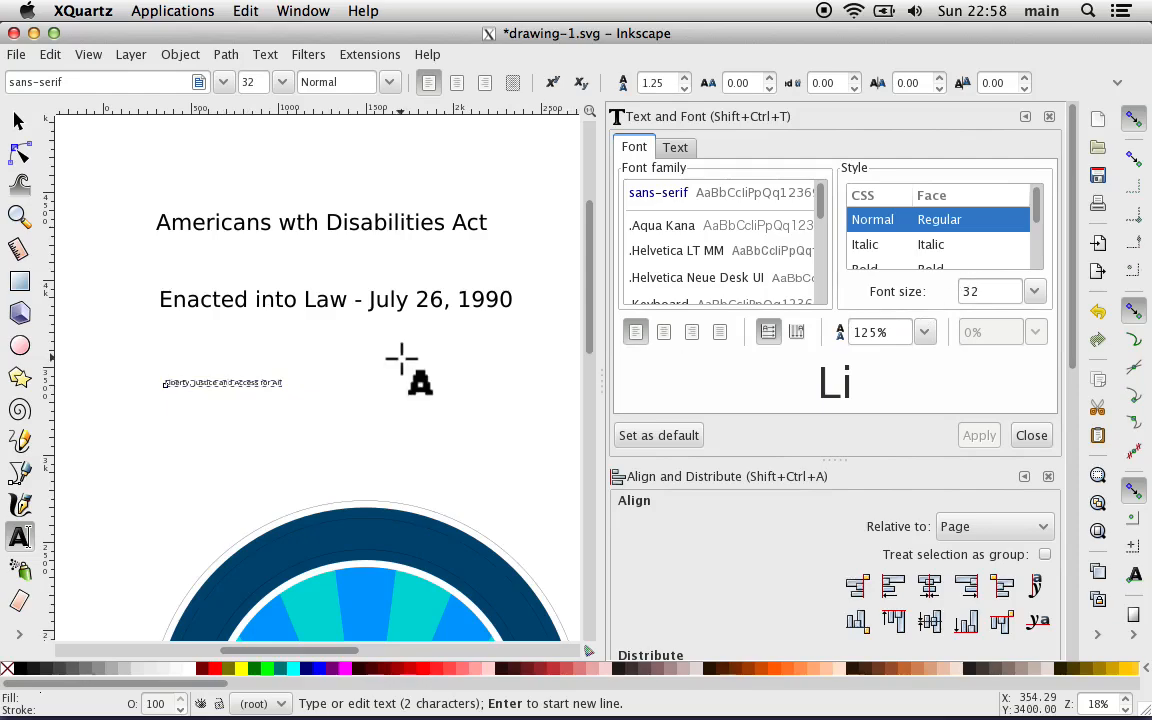
Step: Apply the .Helvetica LT MM font at size 100 to the whole "Liberty, Justice and Access for All" text
triple_click(210, 383)
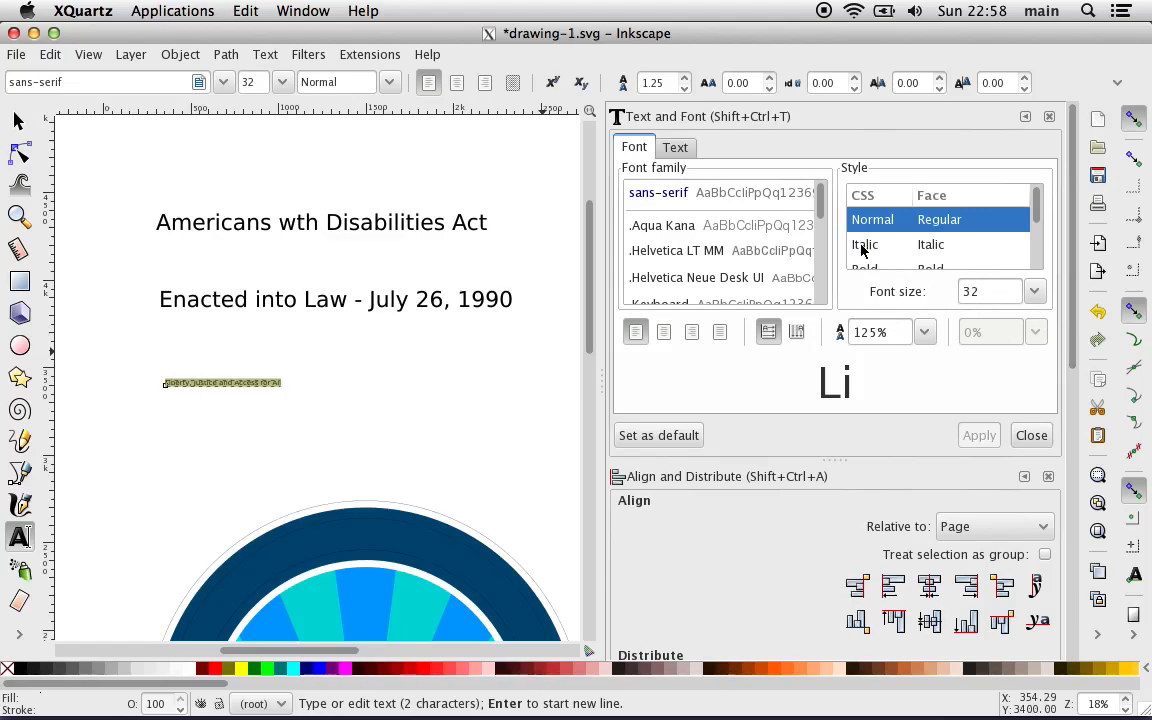
click(687, 253)
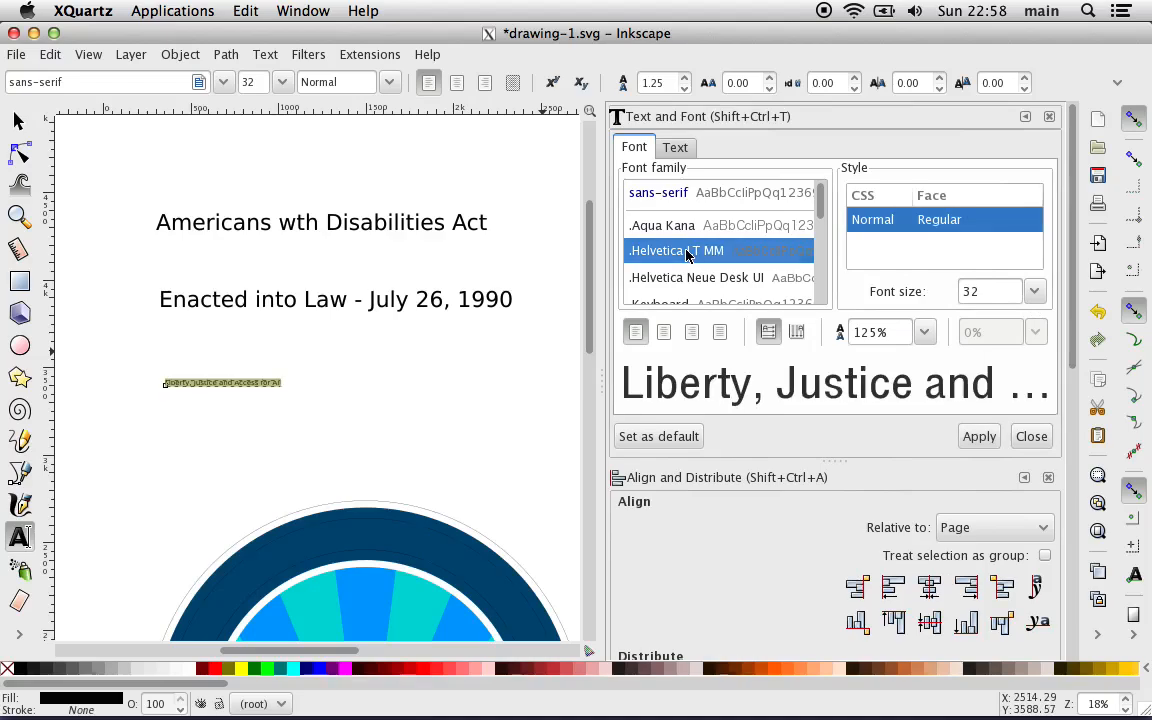
double_click(968, 290)
text(100)
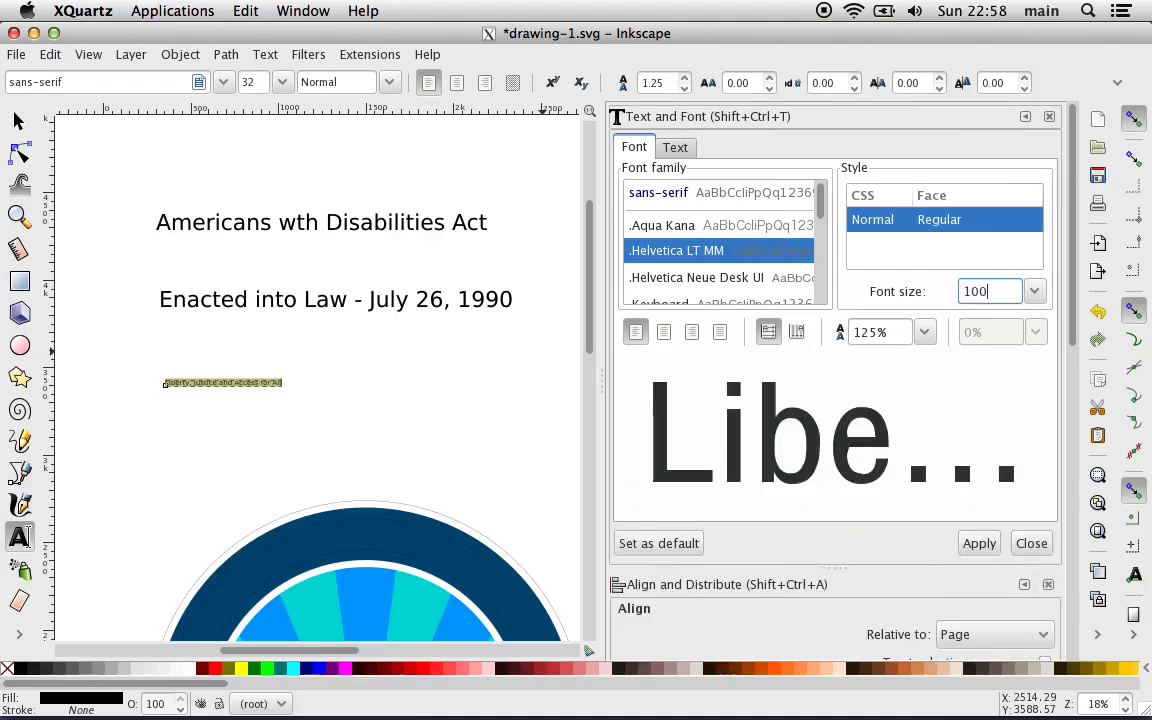
click(976, 543)
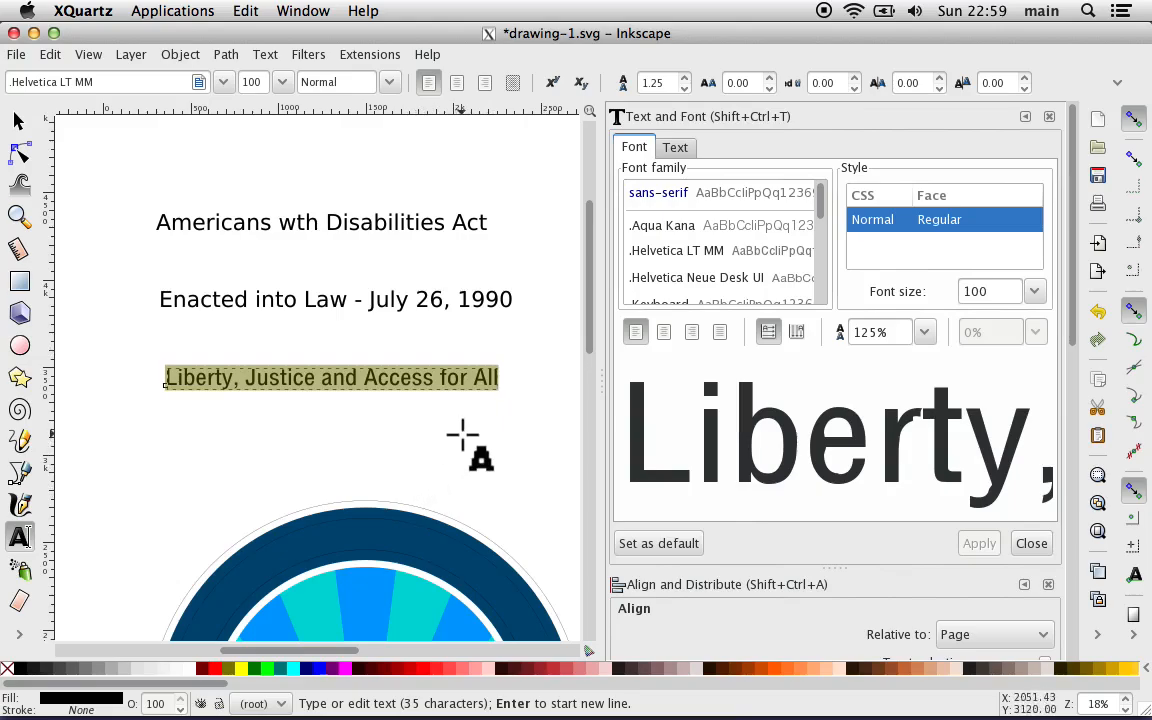
Step: In the object properties of the "Liberty, Justice and Access for All" text, clear the label and set the ID to "Slogan text"
click(178, 55)
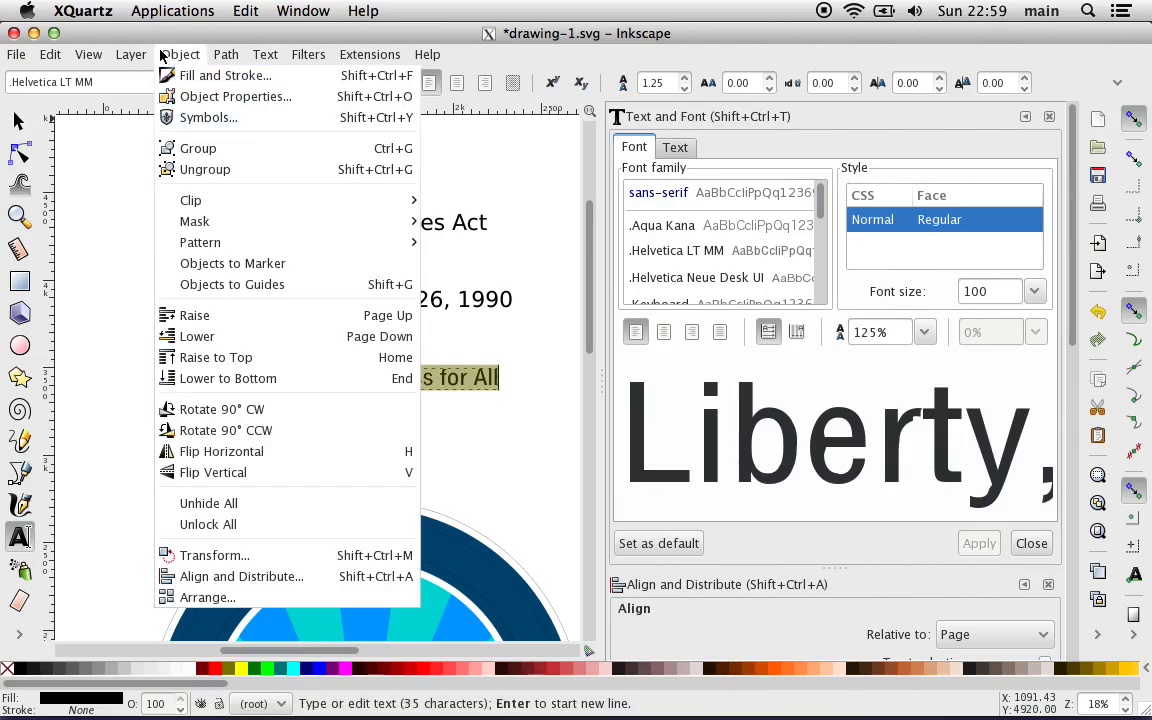
click(231, 97)
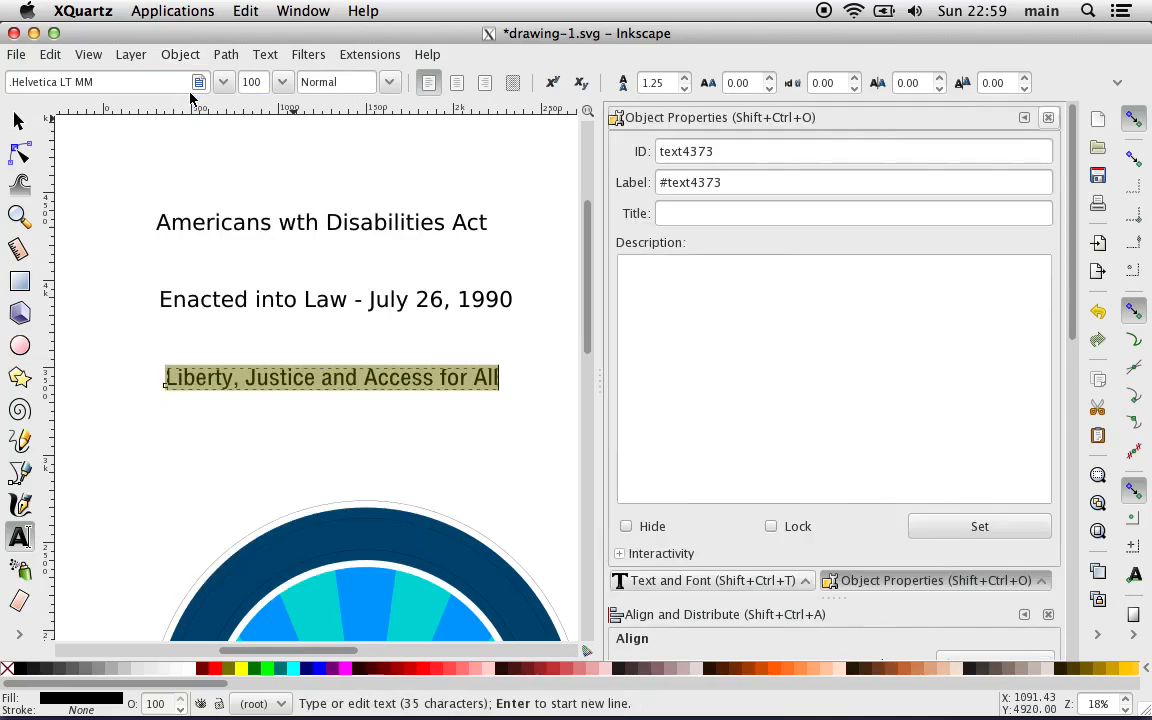
double_click(668, 182)
key(BackSpace)
key(BackSpace)
click(688, 152)
double_click(688, 152)
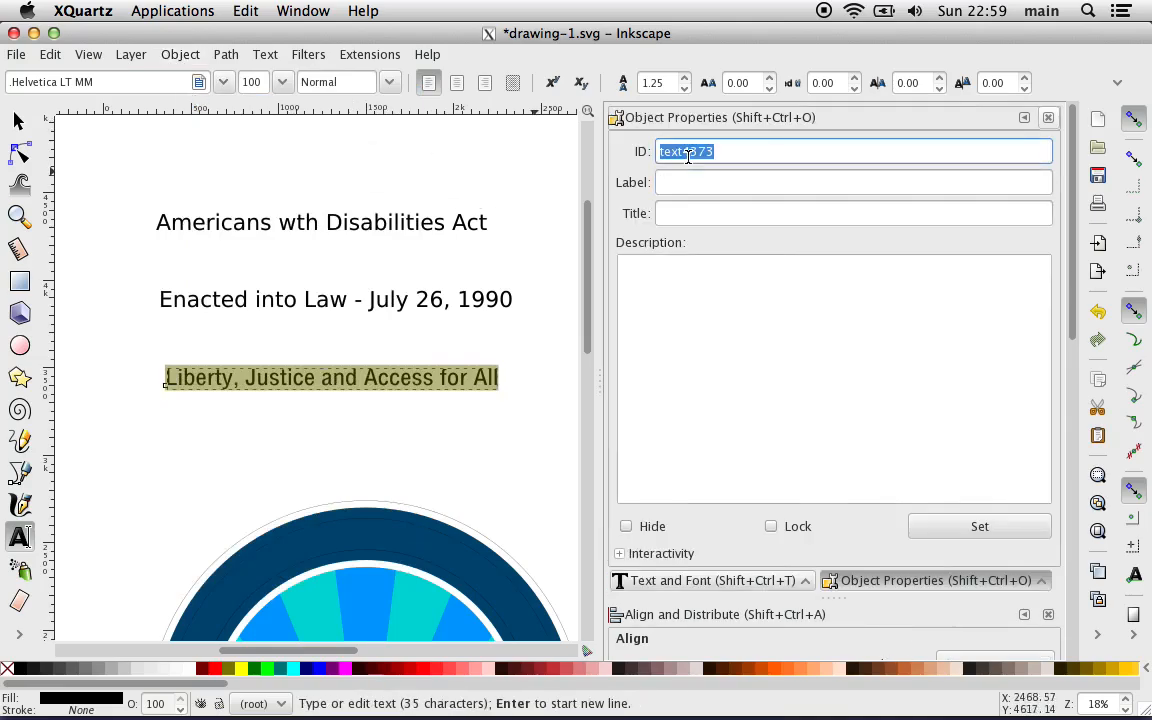
text(Slogan text)
click(981, 530)
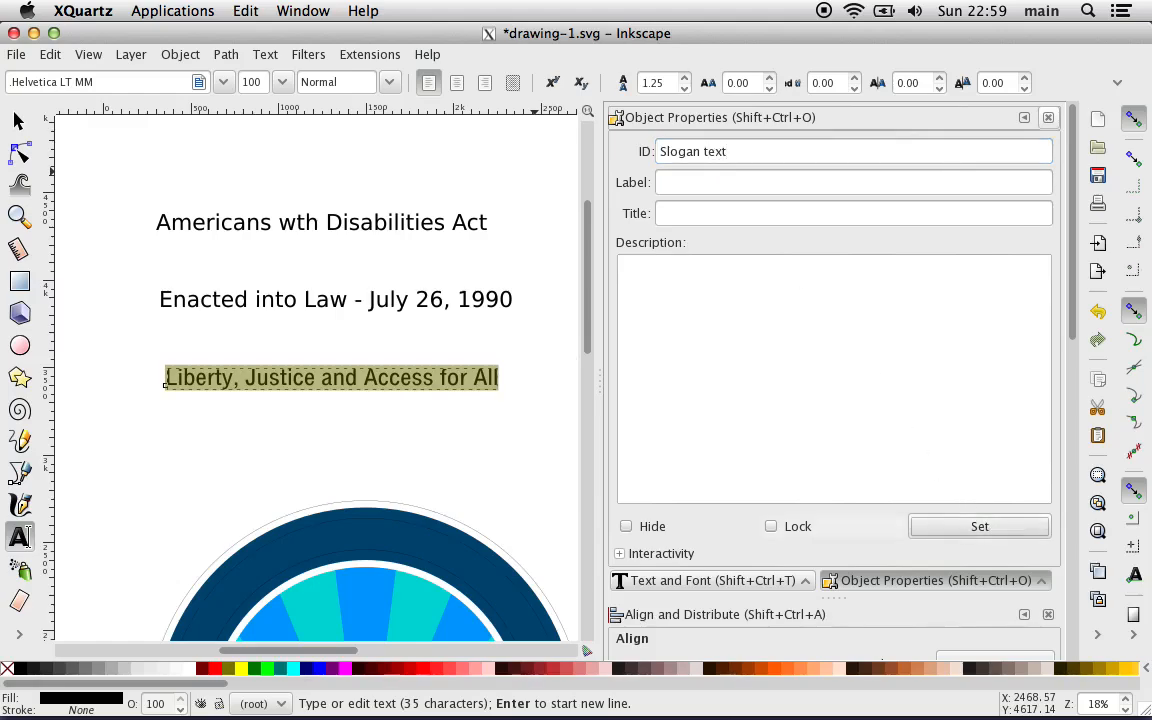
Step: Clear the label of the "Enacted into Law - July 26, 1990" text and set its ID to "Date text"
click(355, 299)
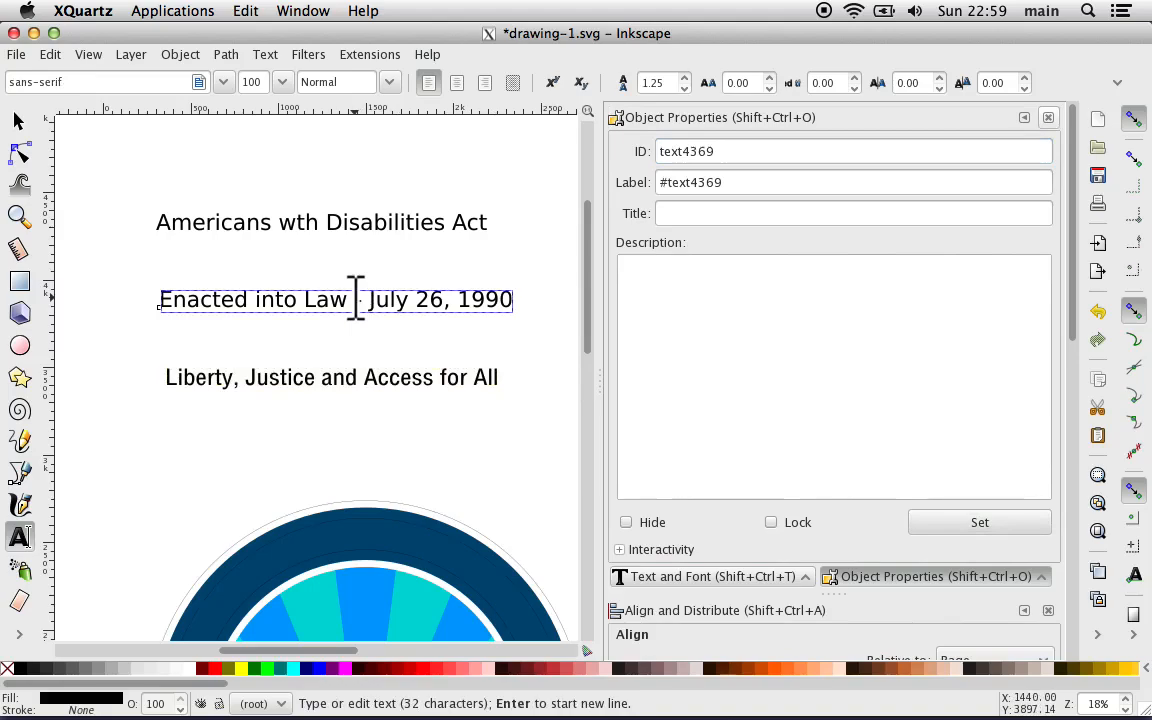
click(692, 182)
triple_click(692, 182)
key(BackSpace)
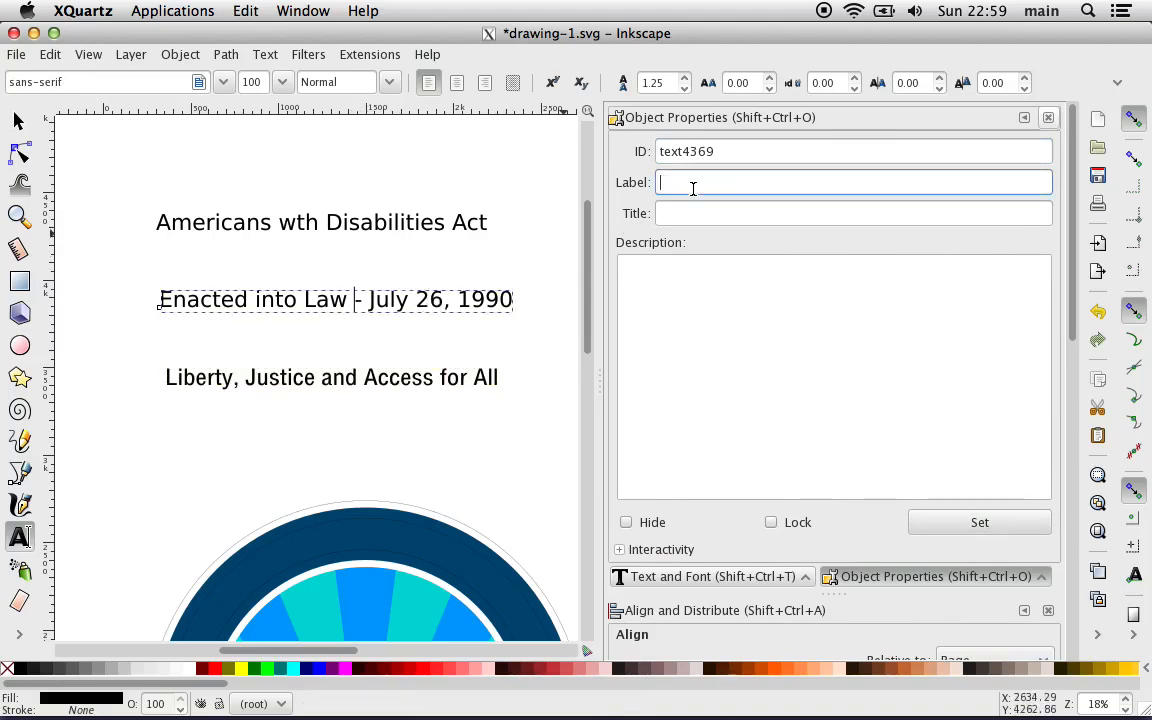
double_click(671, 150)
text(Ate text)
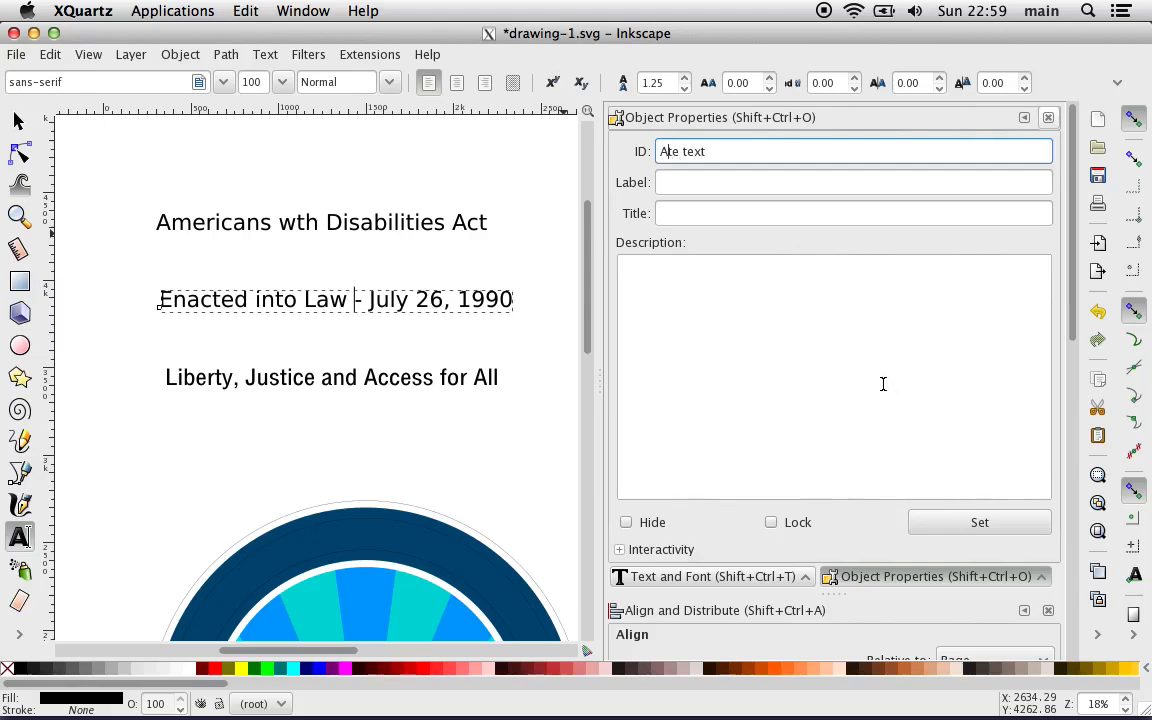
key(BackSpace)
text(Da)
click(965, 528)
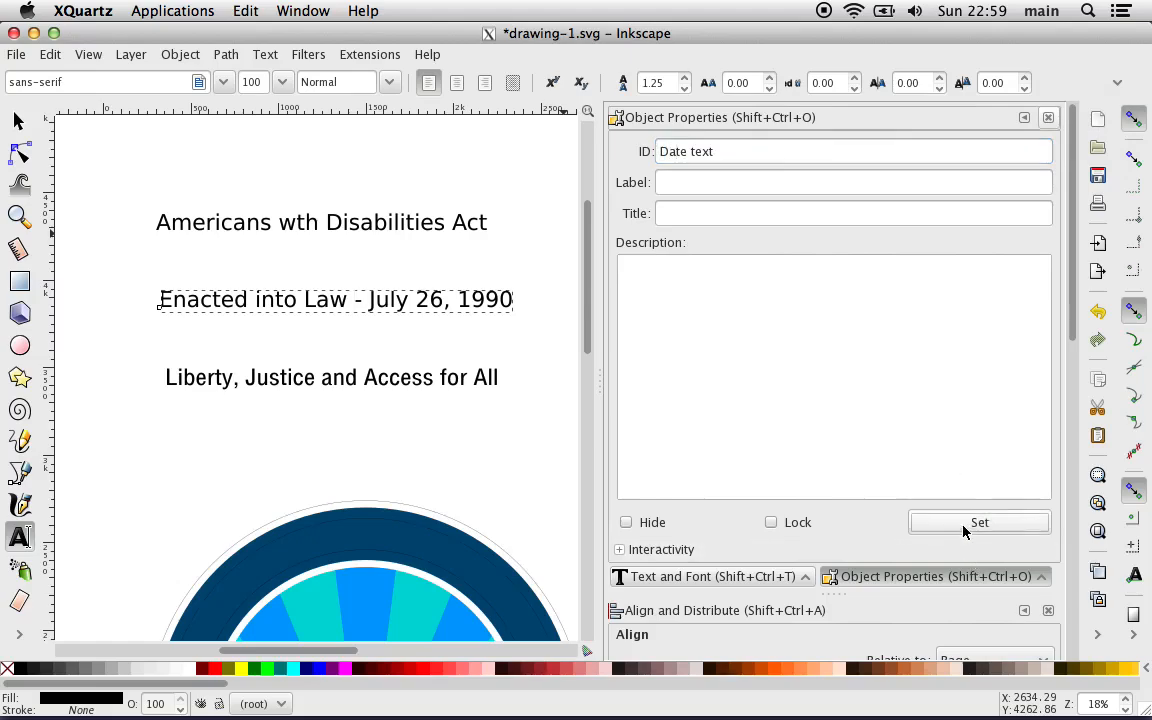
Step: Clear the label of the "Americans wth Disabilities Act" text and set its ID to "ADA text"
click(297, 222)
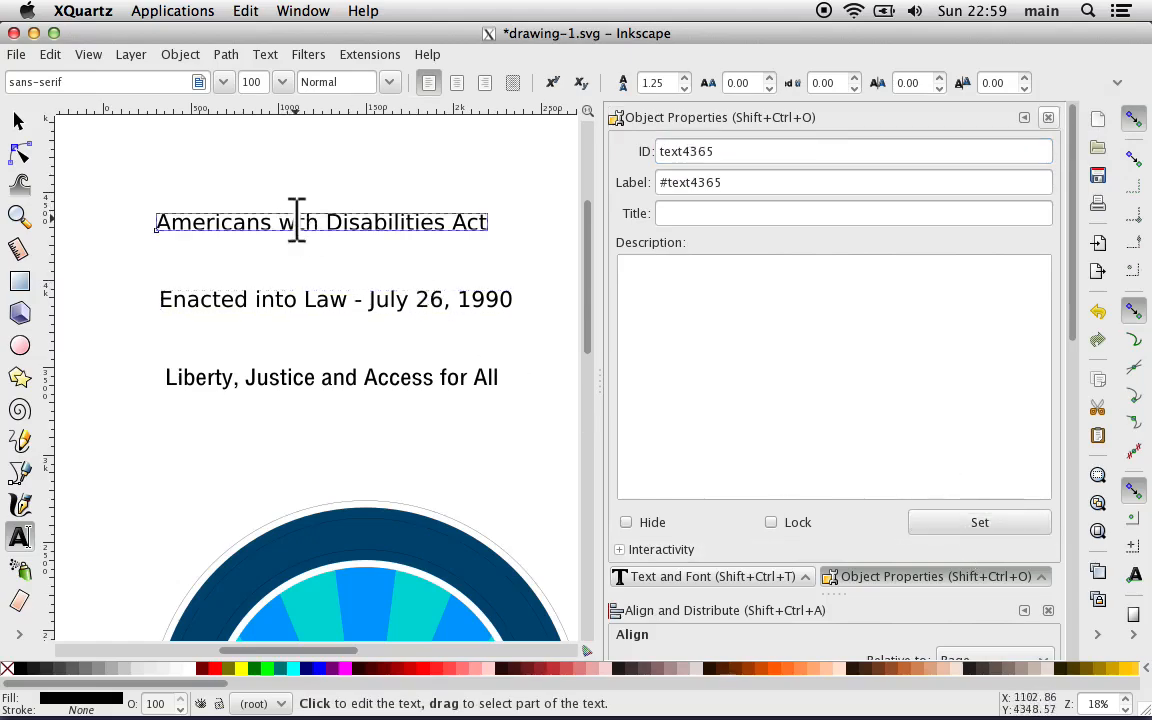
double_click(728, 185)
key(BackSpace)
key(BackSpace)
click(688, 152)
double_click(688, 152)
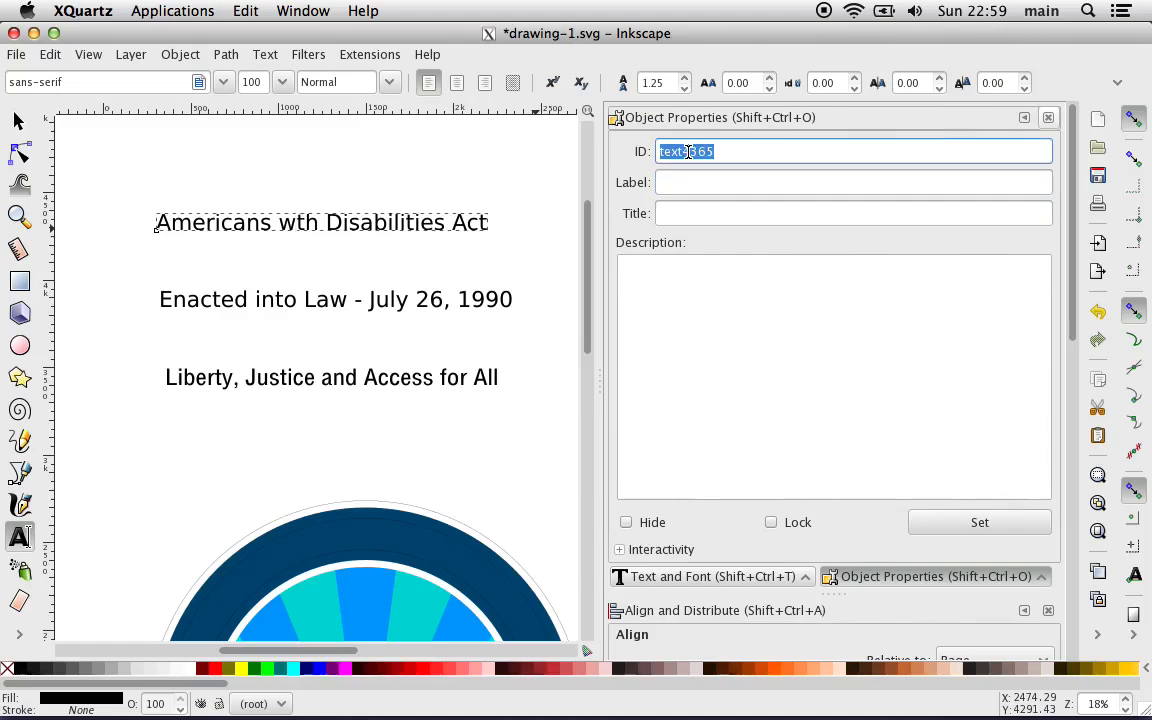
text(ADA)
key(BackSpace)
key(BackSpace)
key(BackSpace)
text(Titl)
key(BackSpace)
text(lw)
key(BackSpace)
key(BackSpace)
key(BackSpace)
key(BackSpace)
key(Caps_Lock)
text(ADA)
key(BackSpace)
click(978, 522)
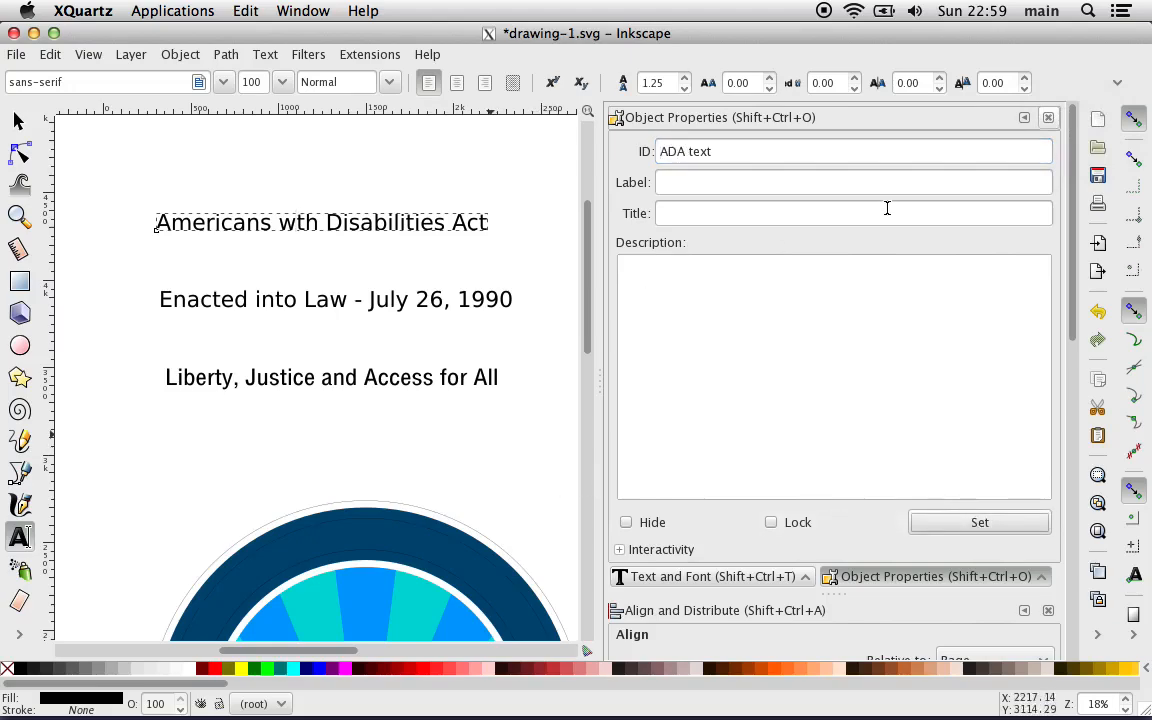
Step: Close the Object Properties, Text and Font, Align and Distribute, and Fill and Stroke docks and bring up the text nodes in the XML Editor
click(1048, 117)
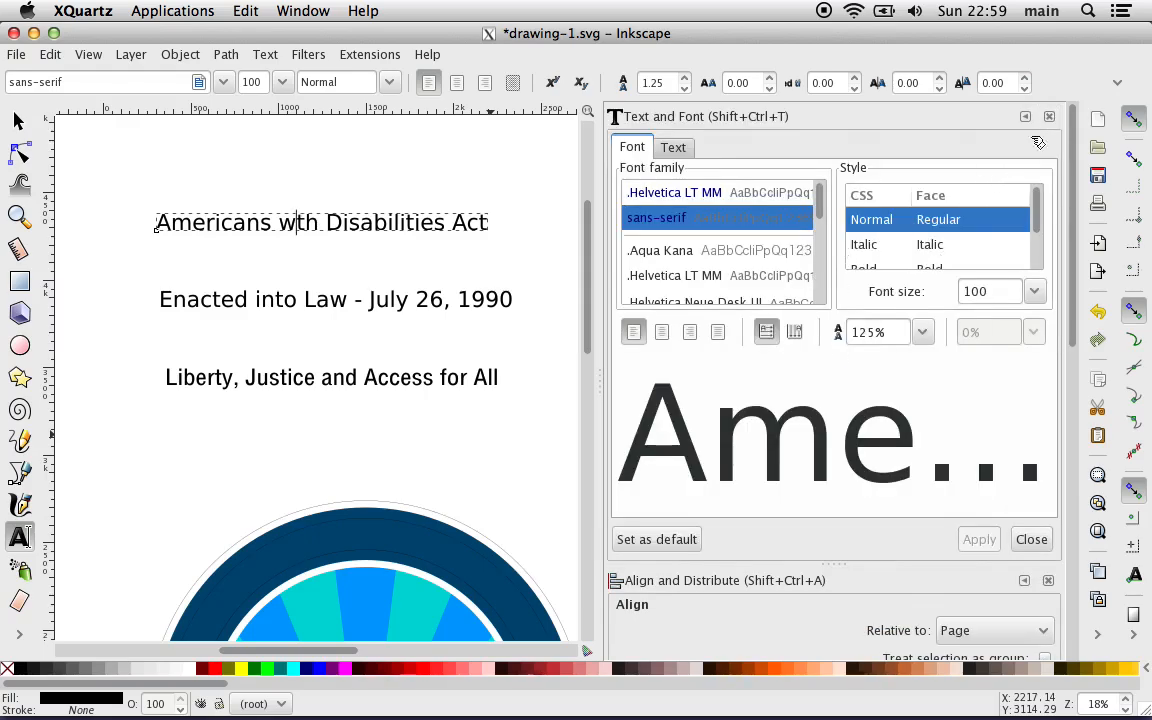
click(1049, 117)
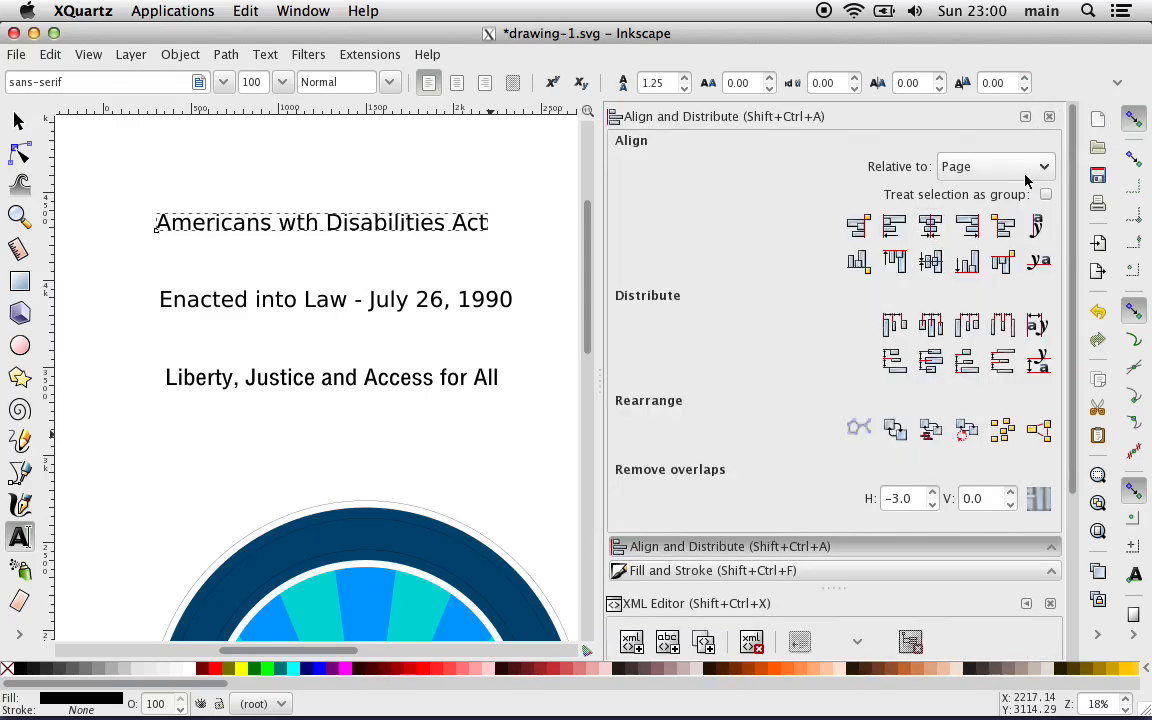
click(1049, 116)
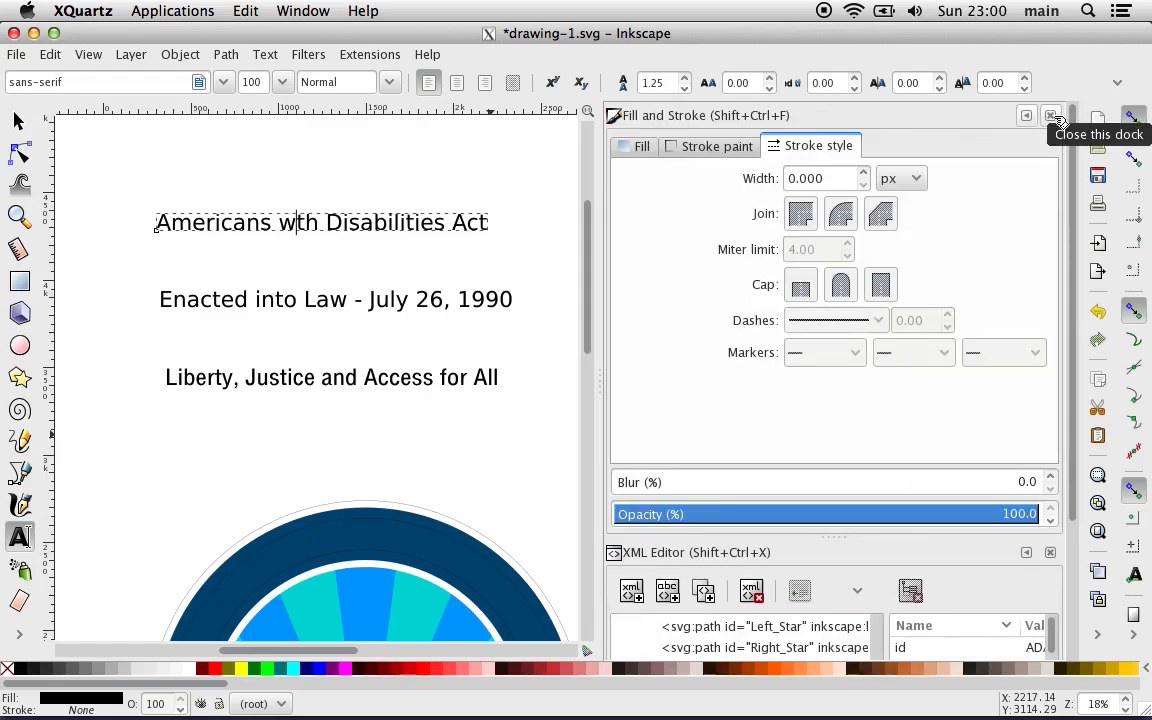
click(1051, 117)
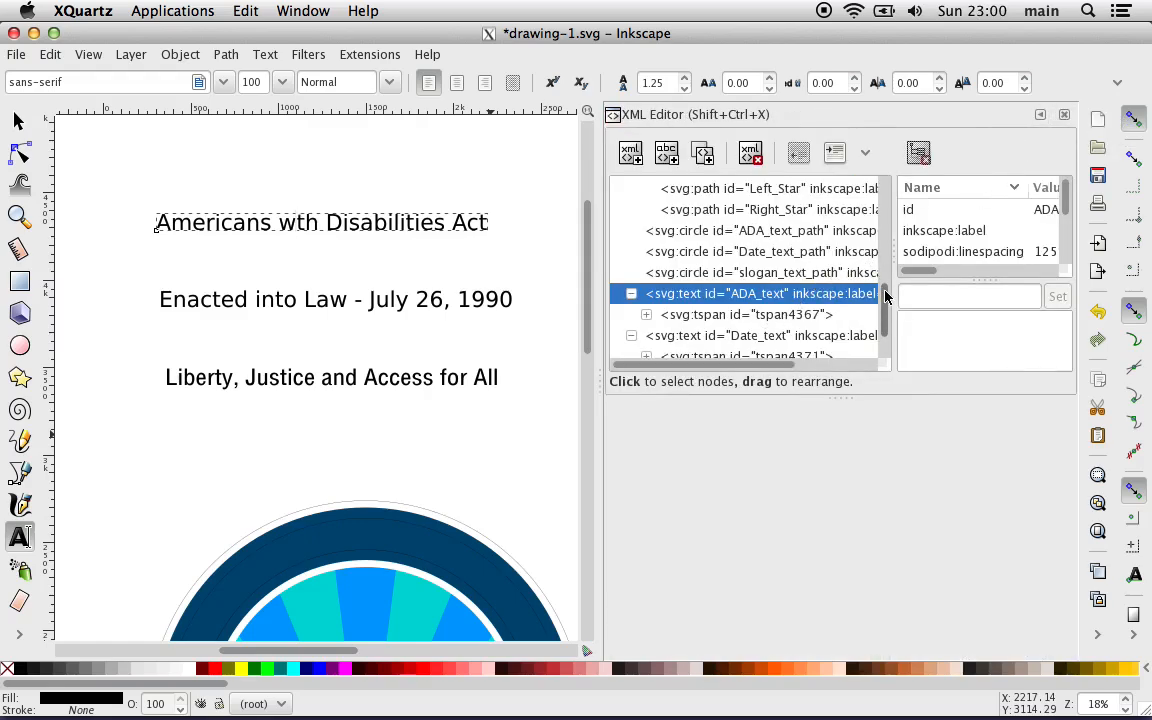
drag(887, 296, 896, 350)
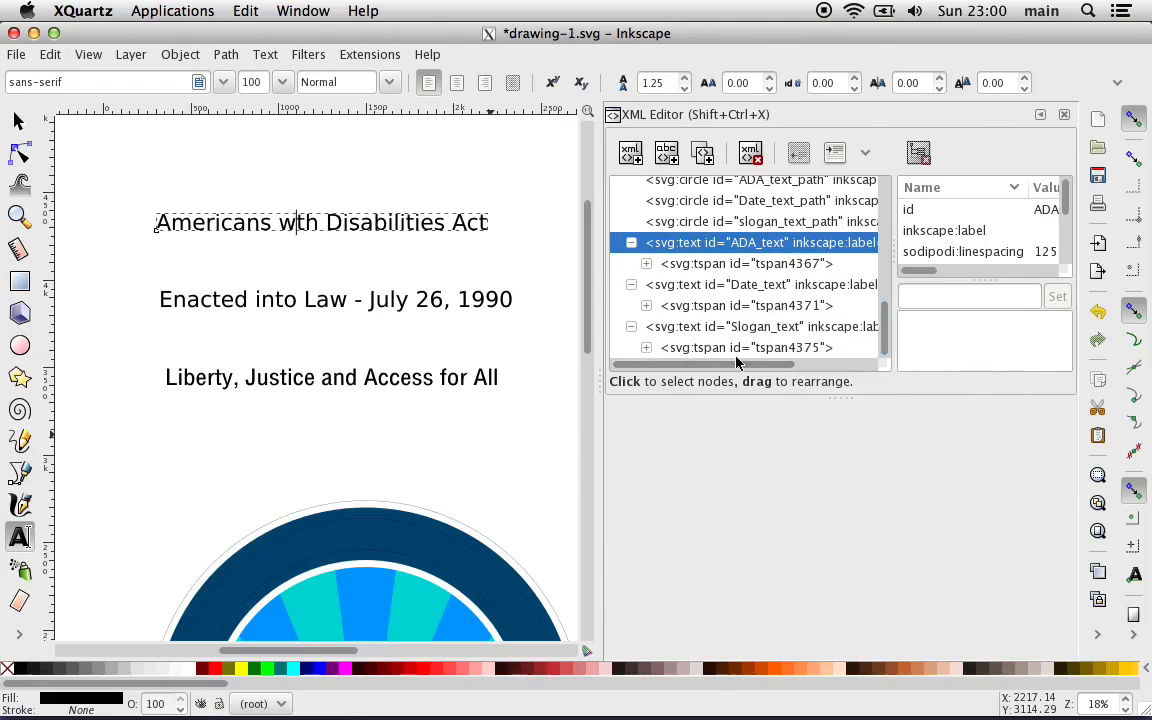
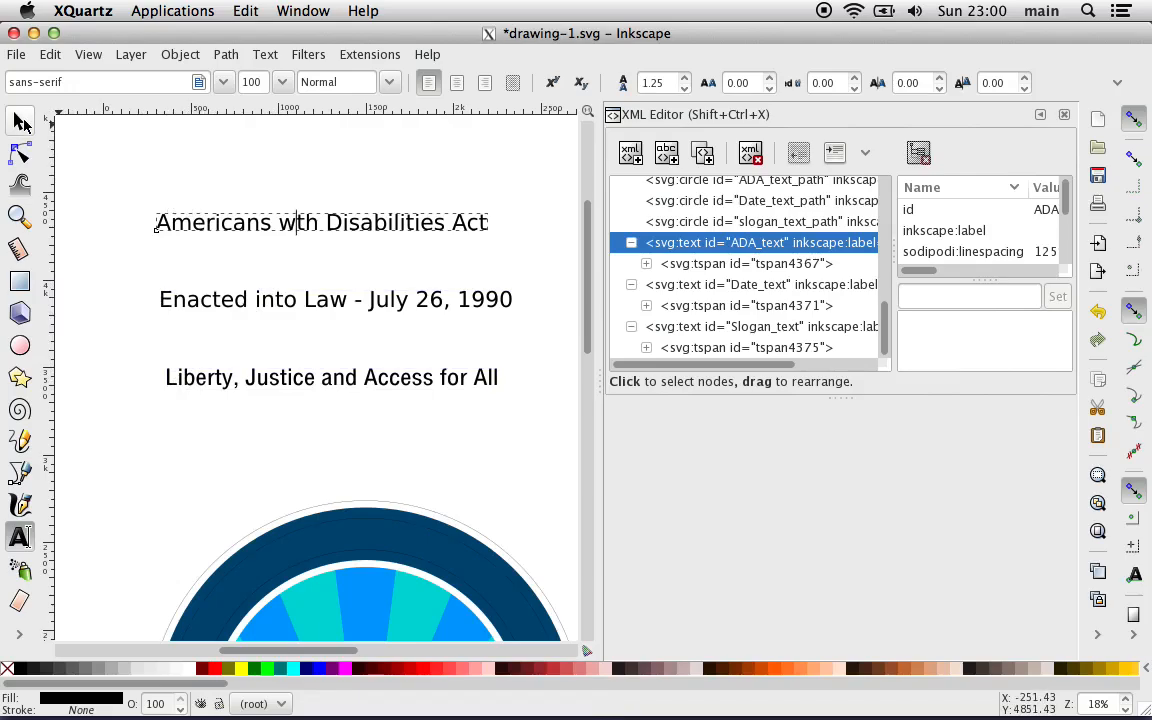
Step: Finish editing the heading text, deselect everything and close the XML Editor
click(22, 120)
click(284, 152)
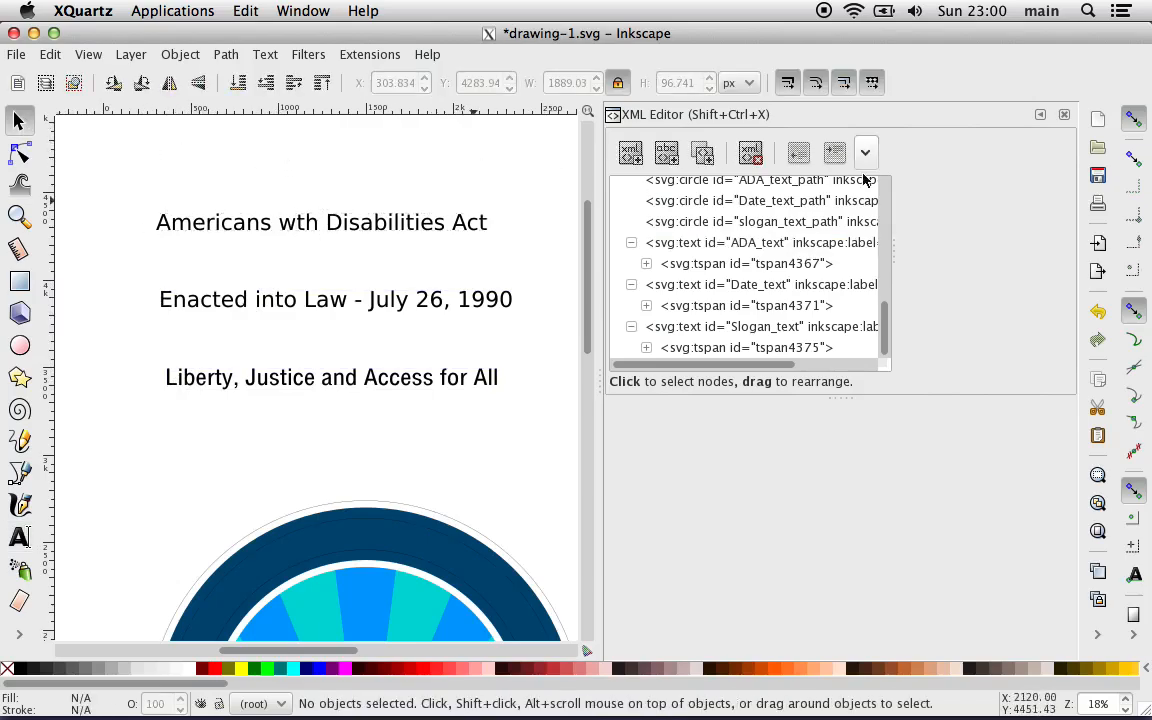
click(1064, 115)
Step: Put the "Liberty, Justice and Access for All" text on the outer of the two thin circles inside the dark blue ring
scroll(661, 381, down, 3)
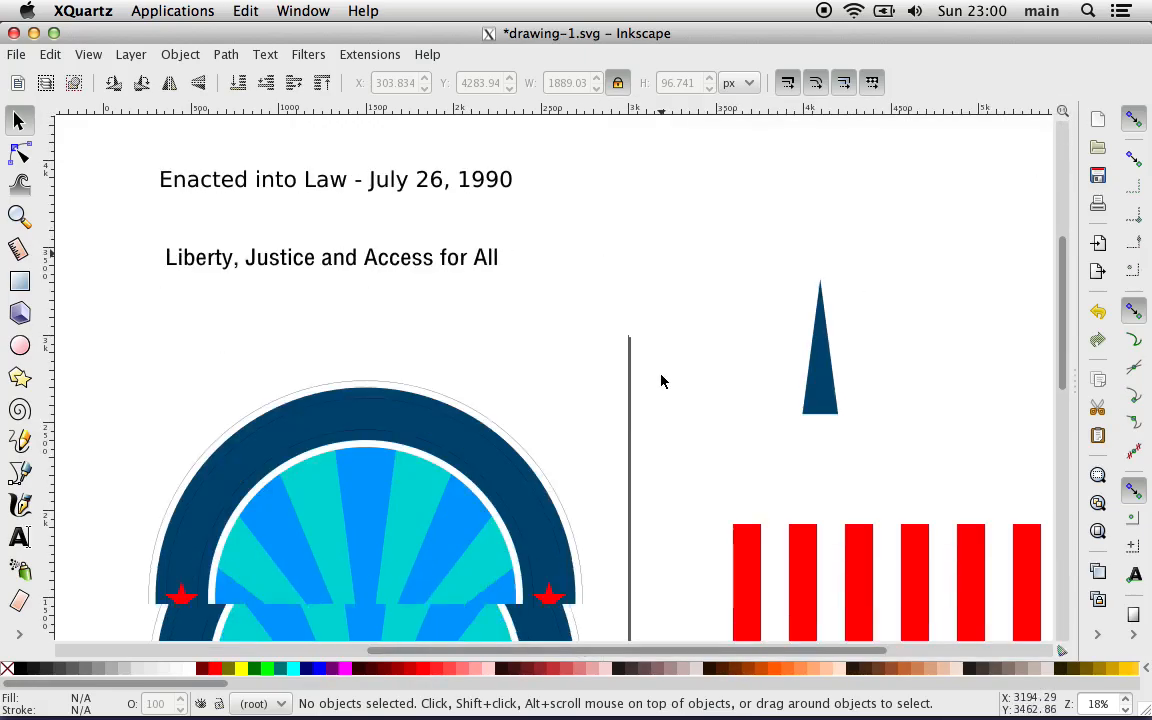
scroll(661, 381, down, 1)
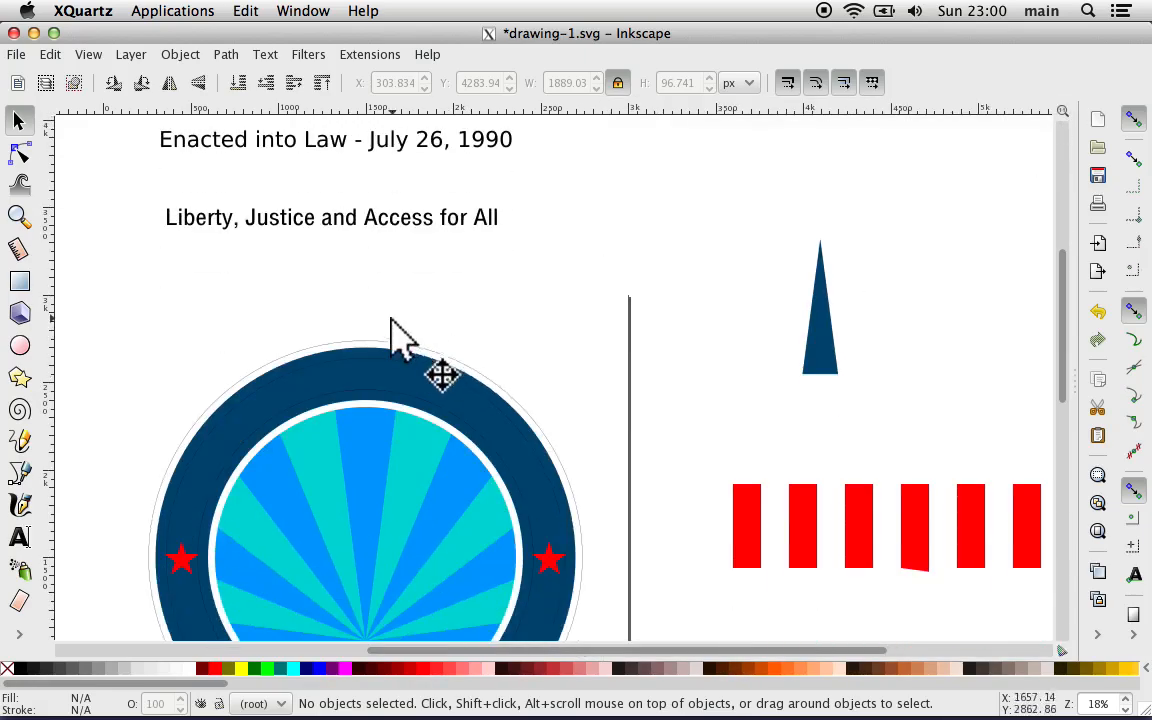
click(267, 222)
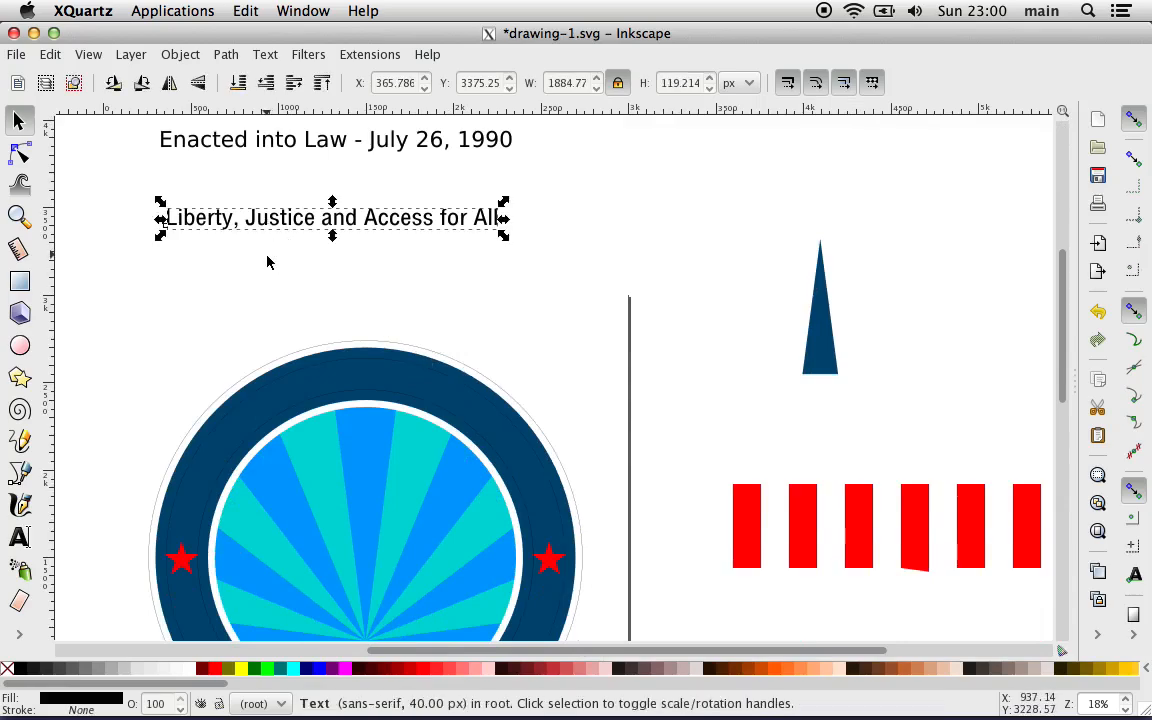
scroll(267, 262, down, 3)
scroll(267, 262, down, 2)
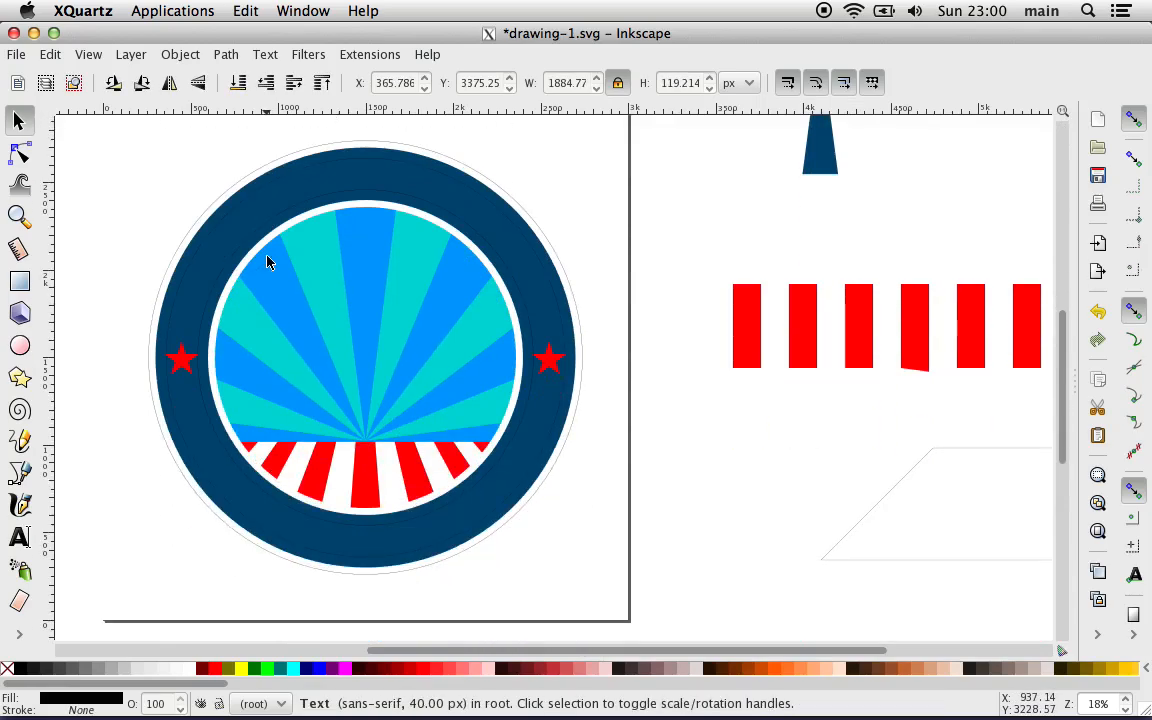
key(plus)
key(plus)
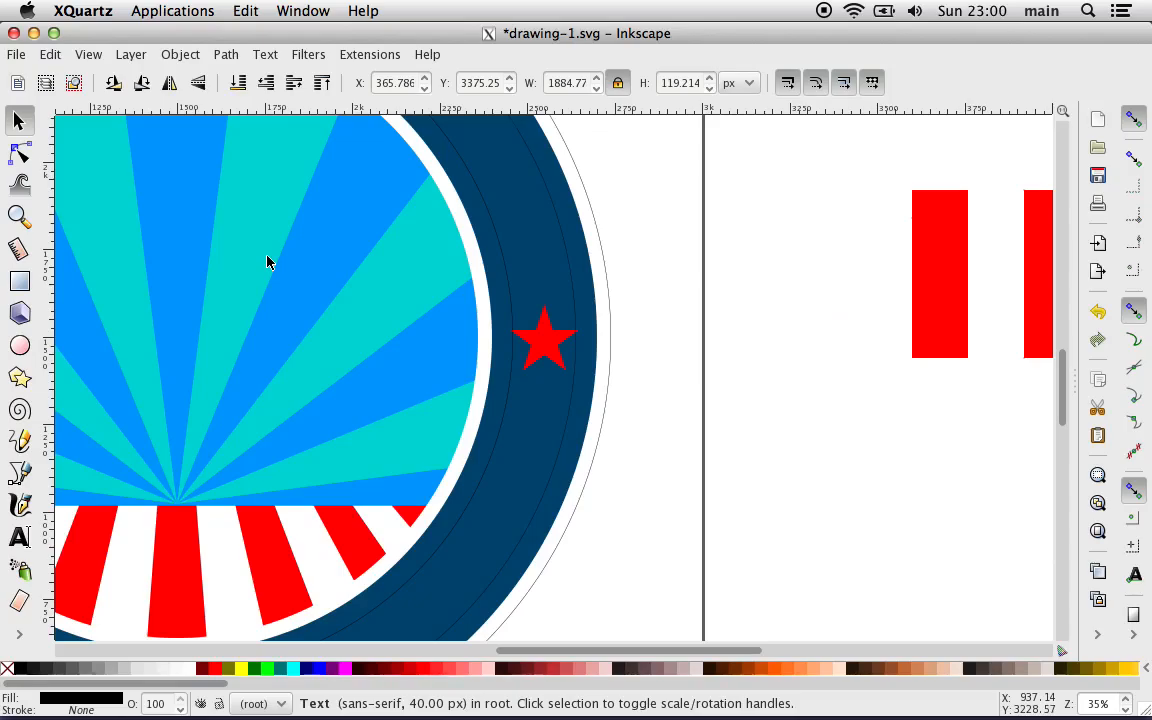
key(shift)
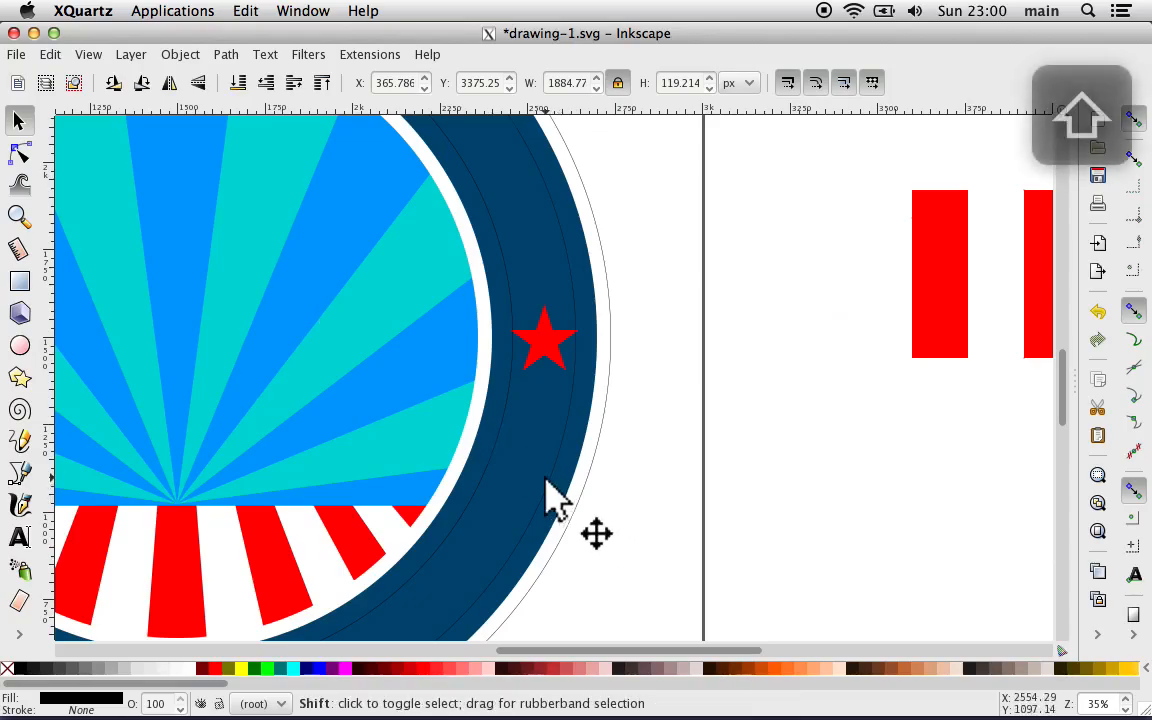
shift+click(549, 490)
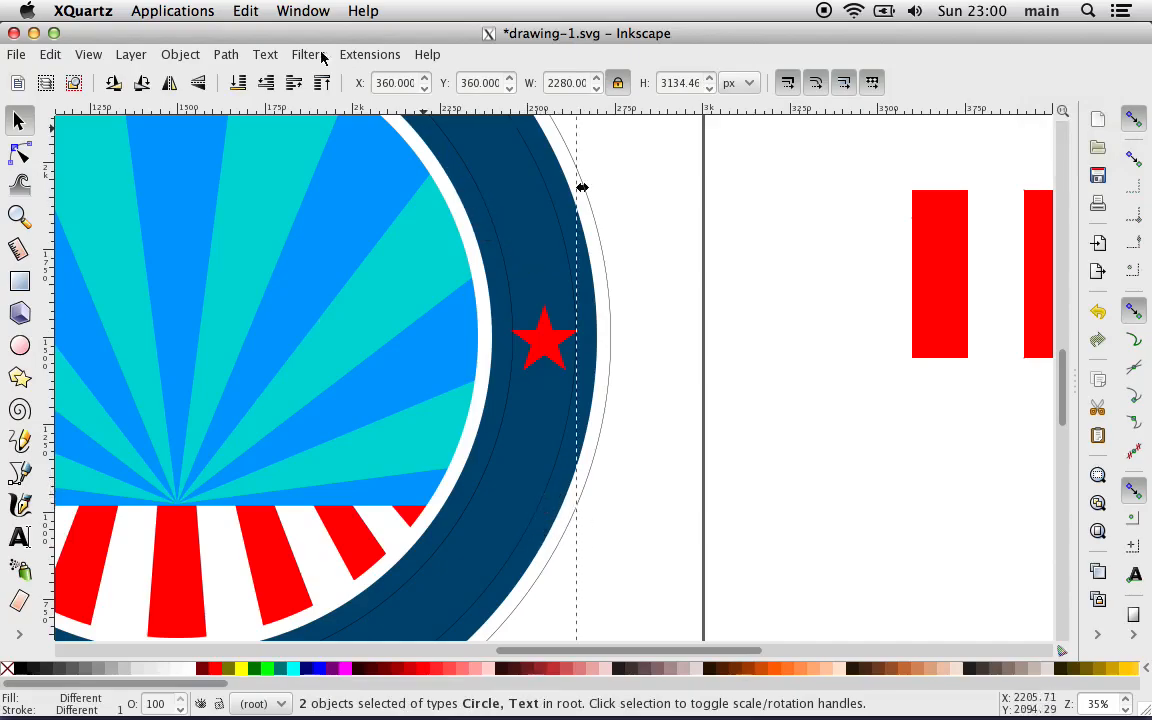
click(266, 54)
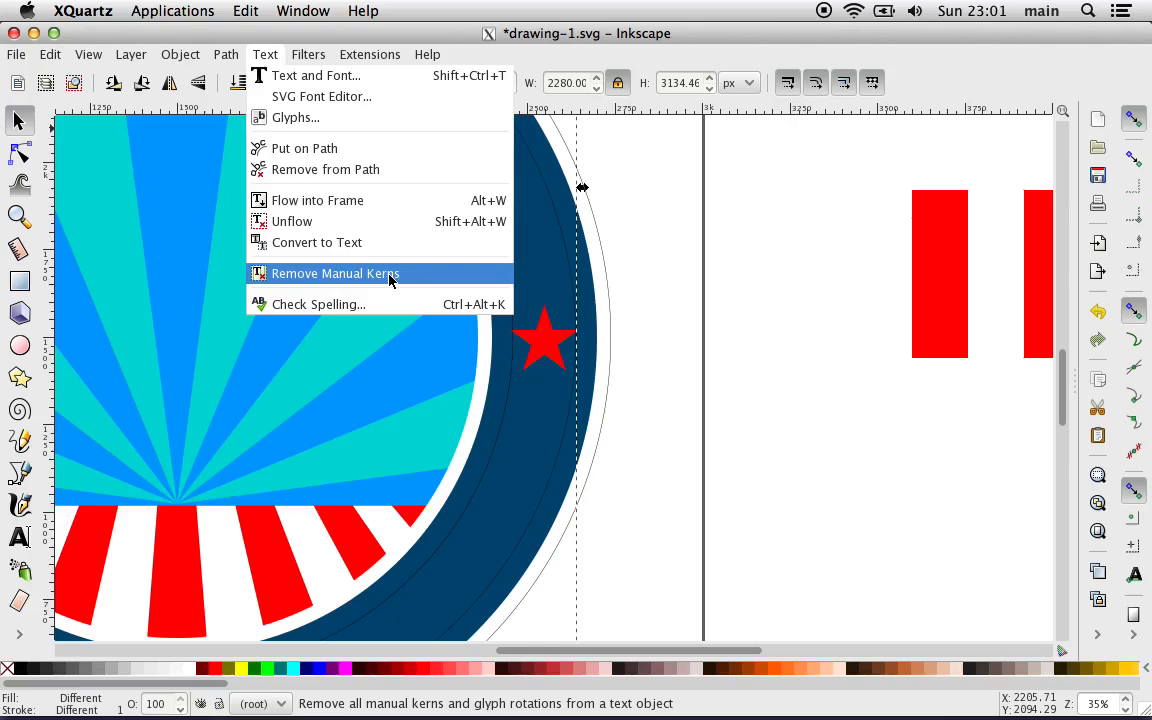
mouse_move(238, 58)
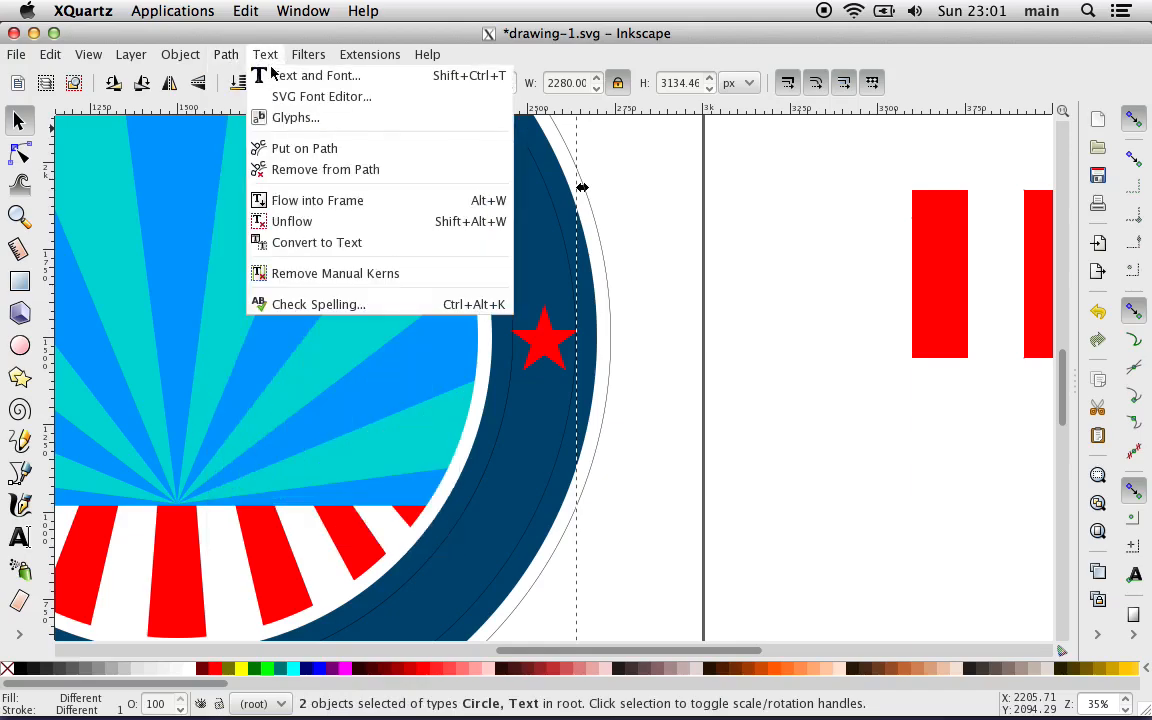
click(372, 150)
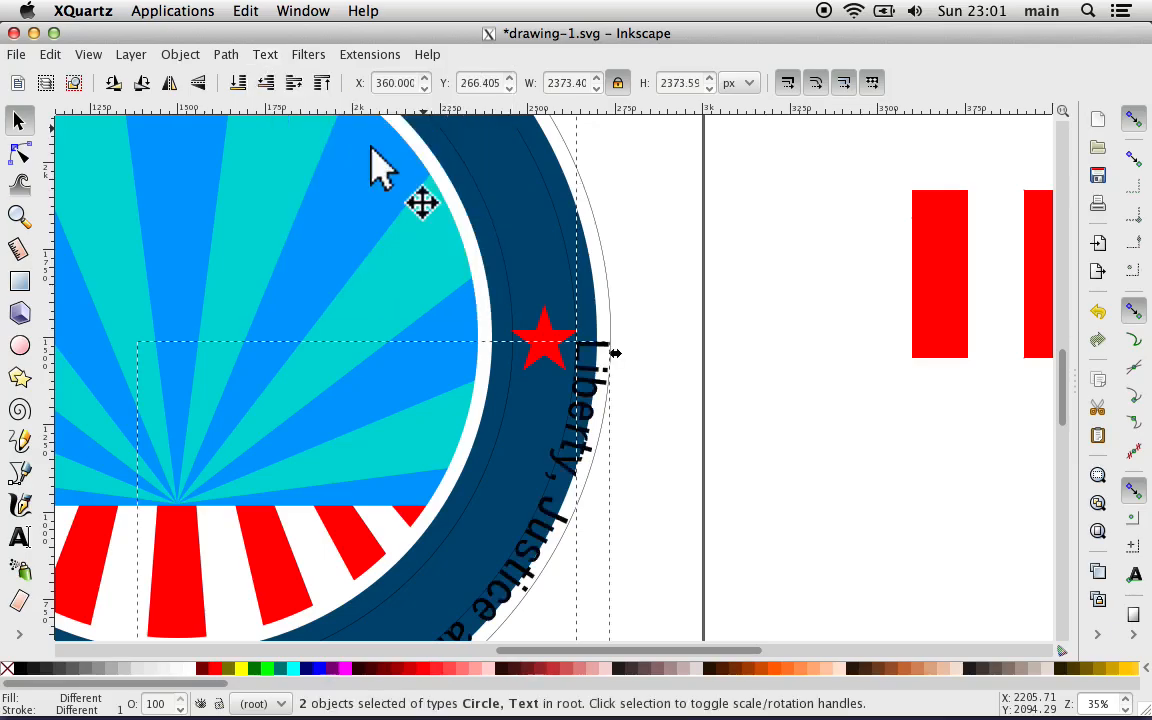
scroll(450, 252, down, 6)
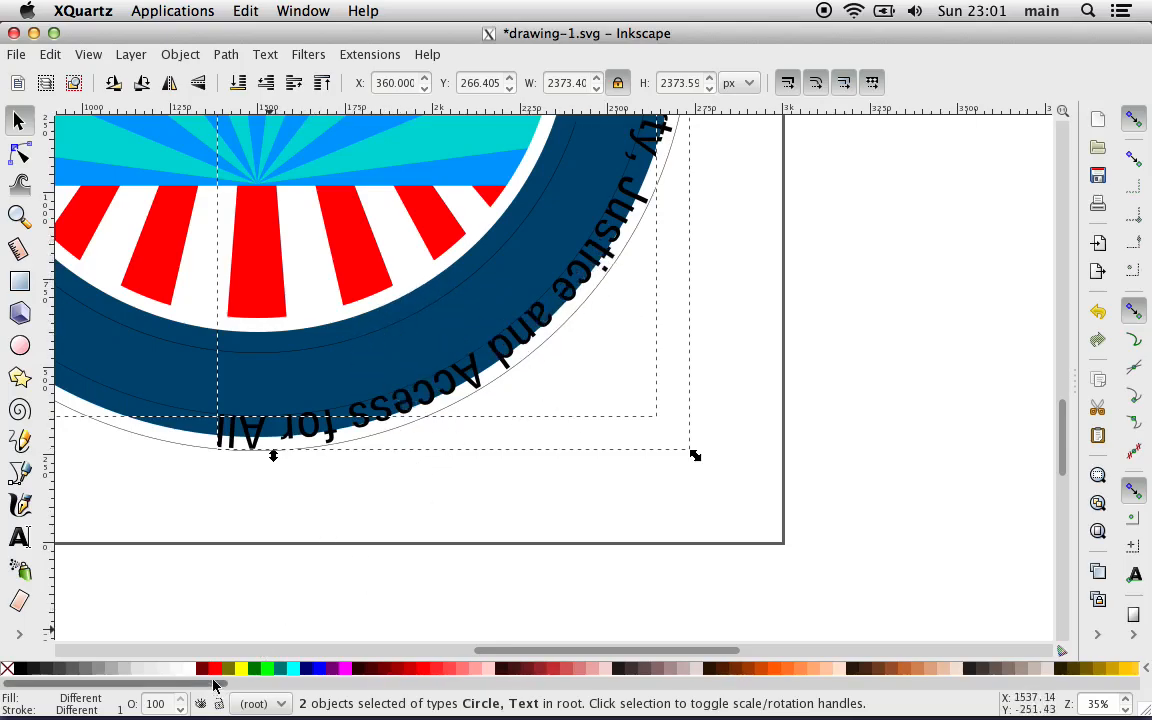
click(190, 672)
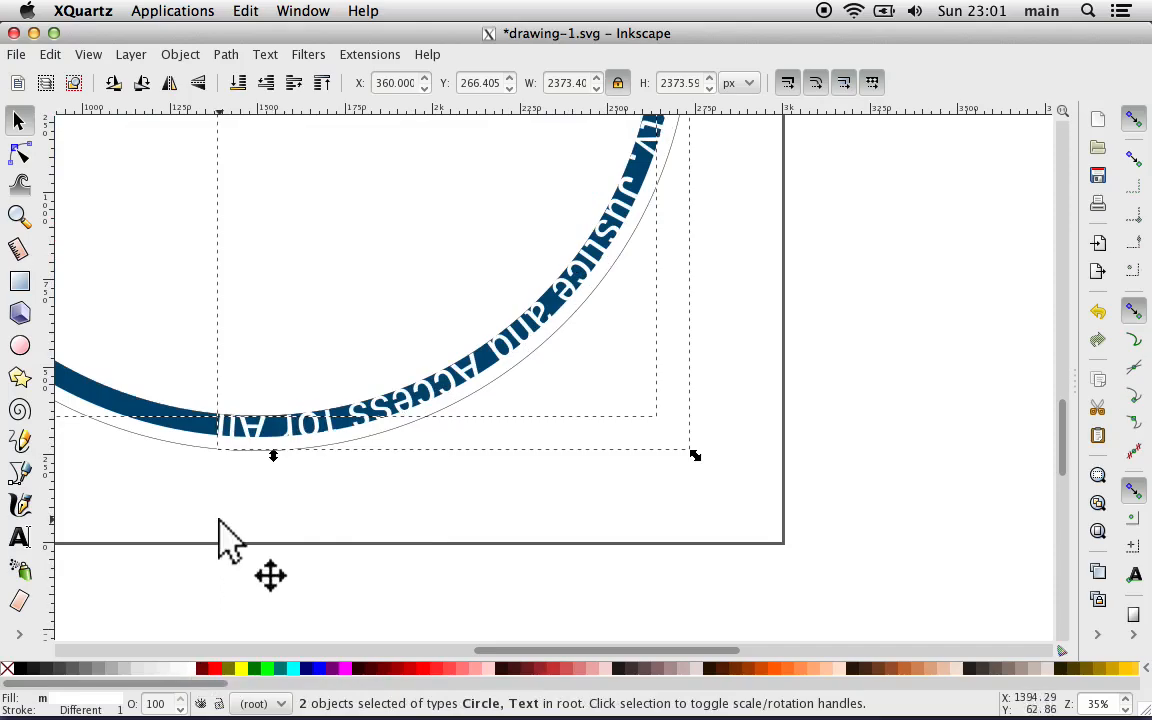
key(ctrl+z)
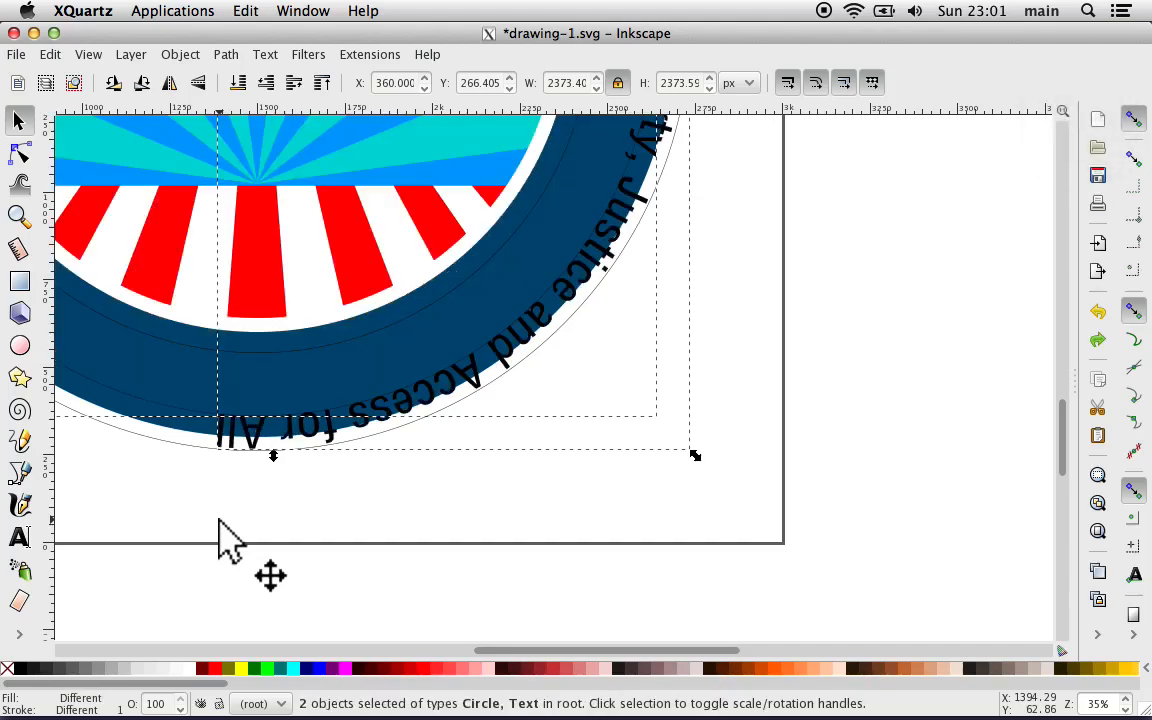
Step: Select only the slogan text on the ring, without its circle, and fill it with white
click(226, 541)
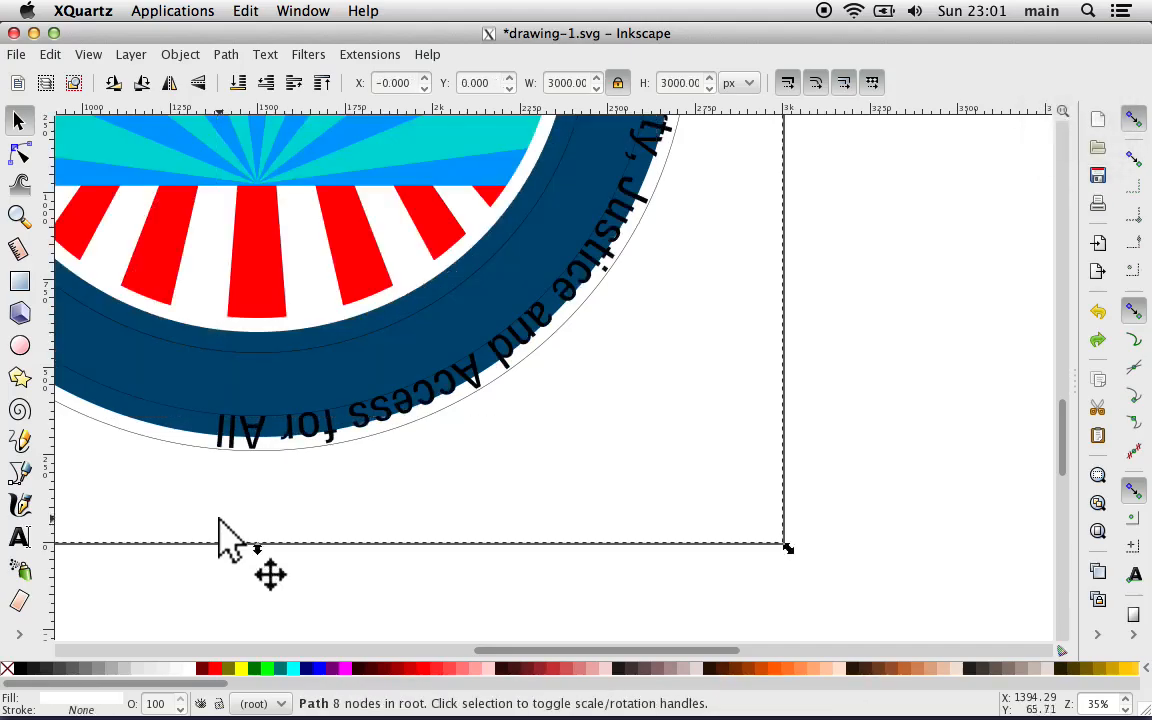
click(249, 433)
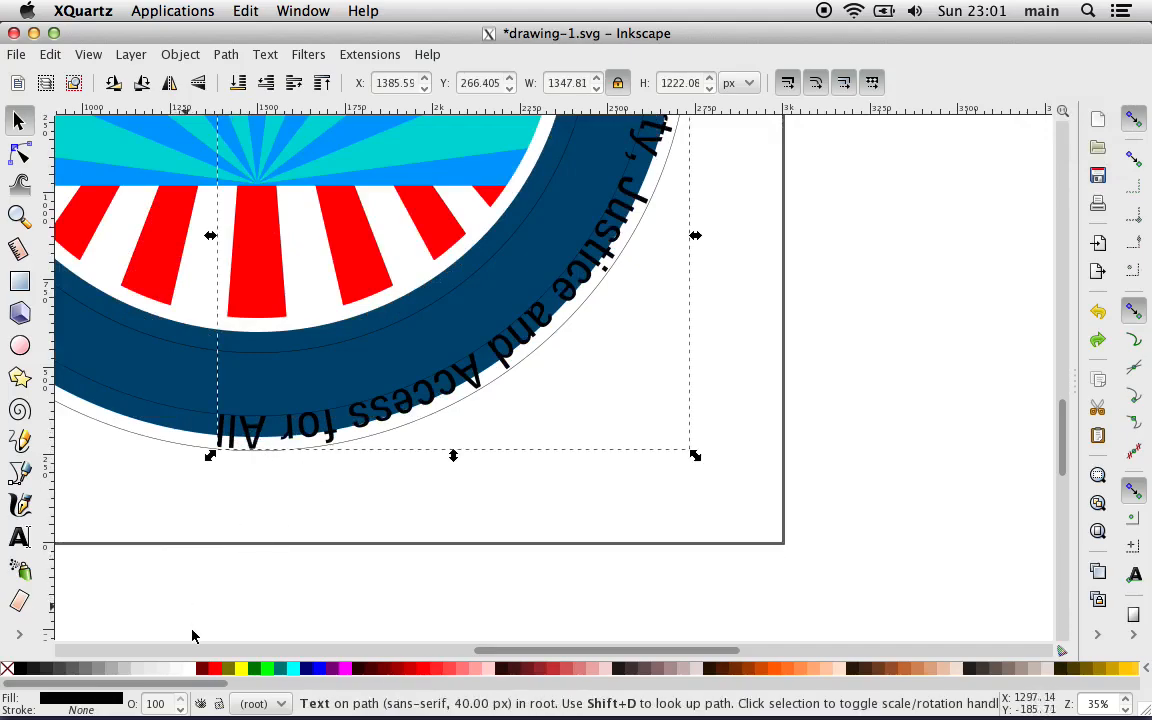
click(190, 669)
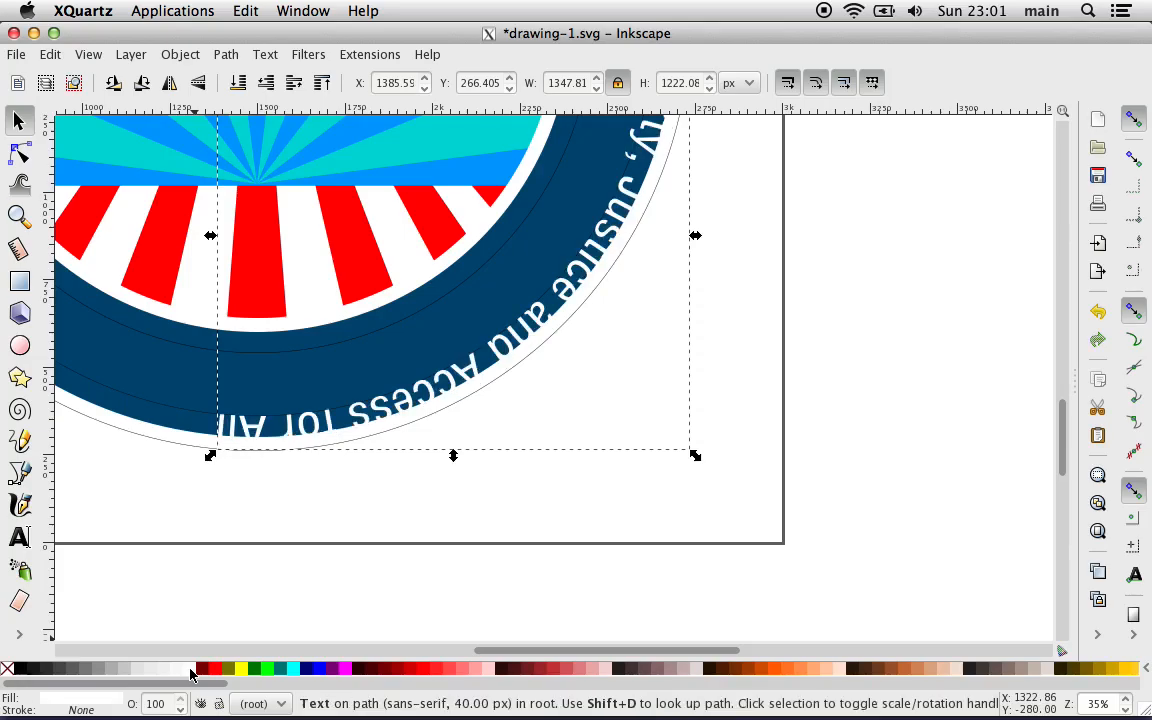
scroll(217, 622, up, 1)
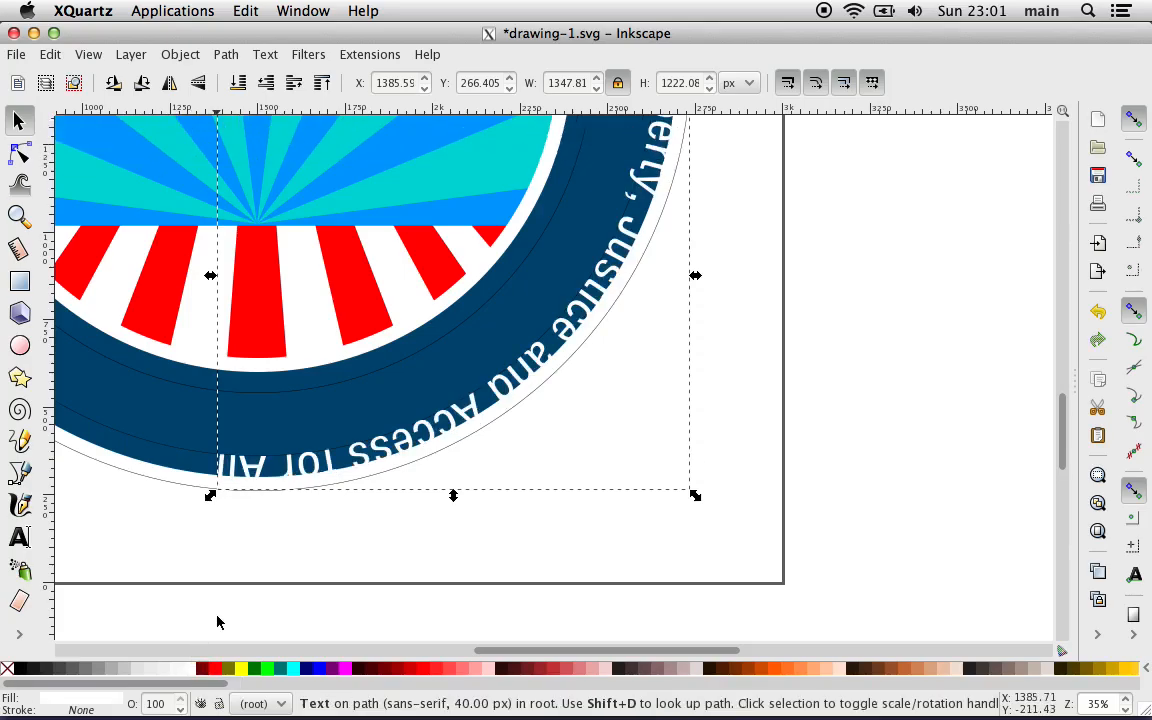
click(169, 83)
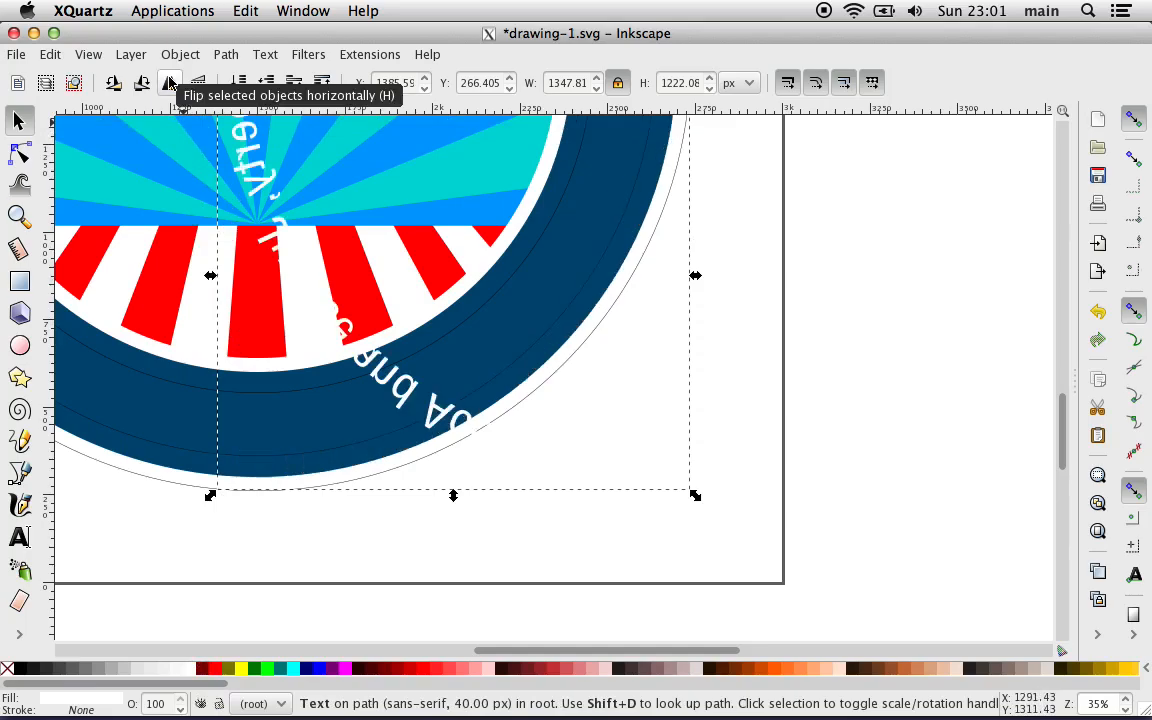
key(ctrl+z)
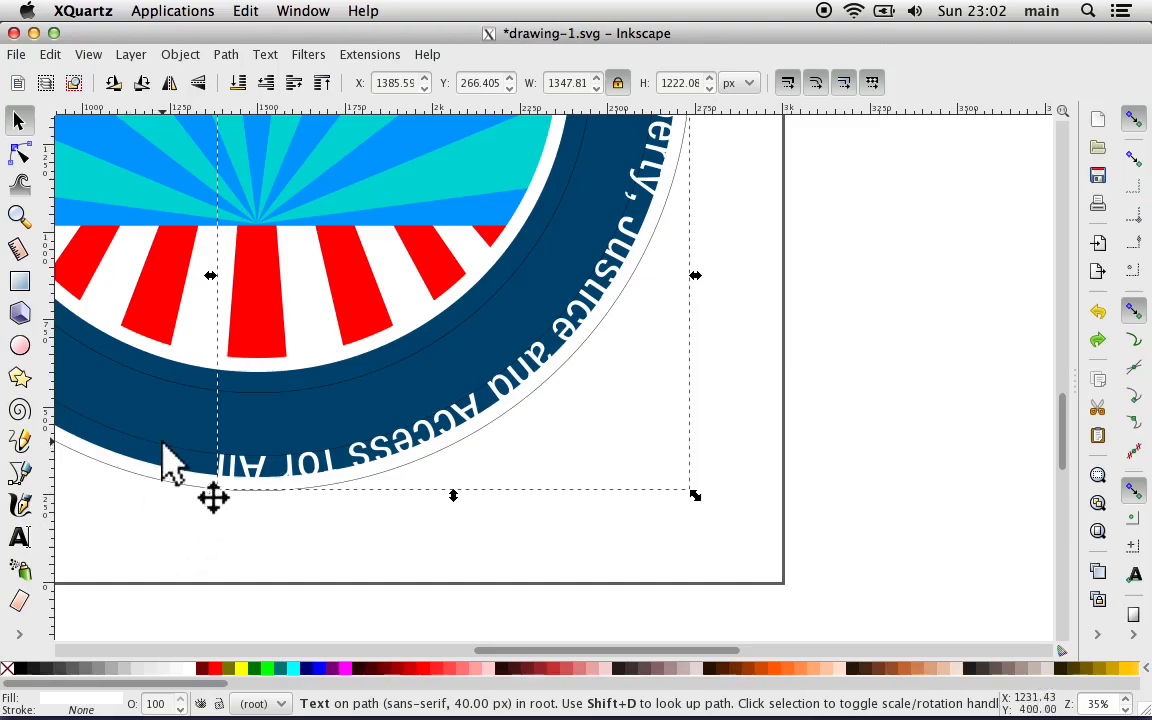
Step: Flip the slogan's circle path horizontally and rotate it until the slogan is centered along the bottom of the ring
click(162, 444)
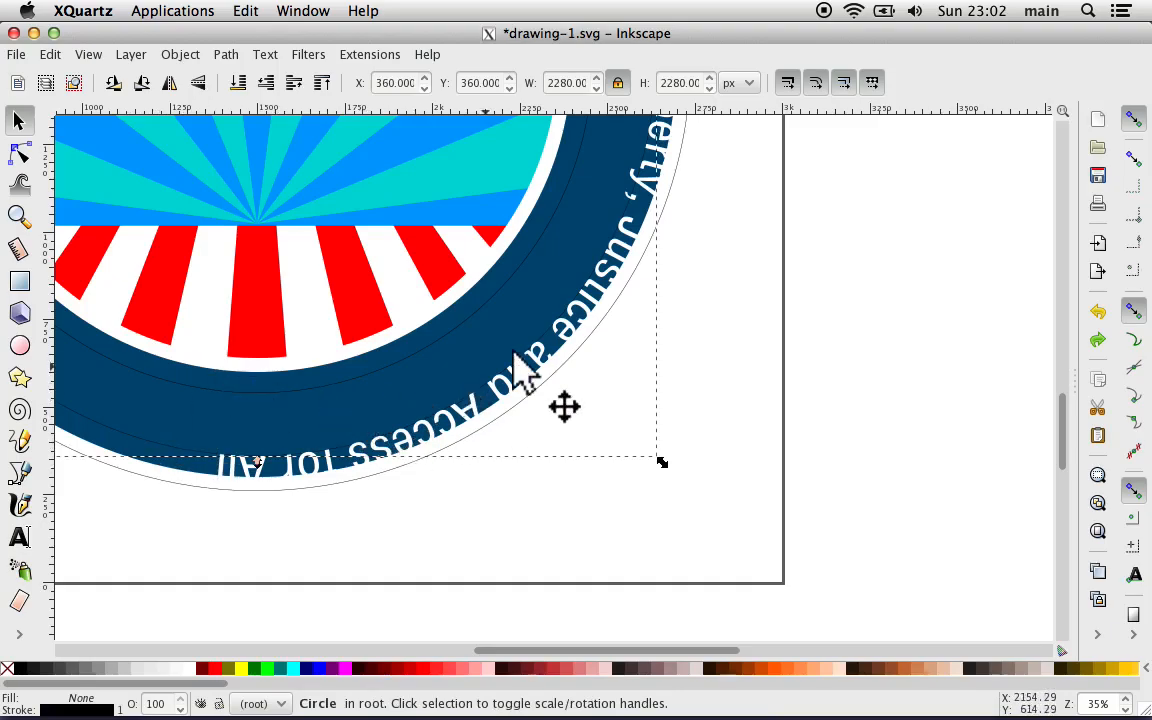
click(169, 84)
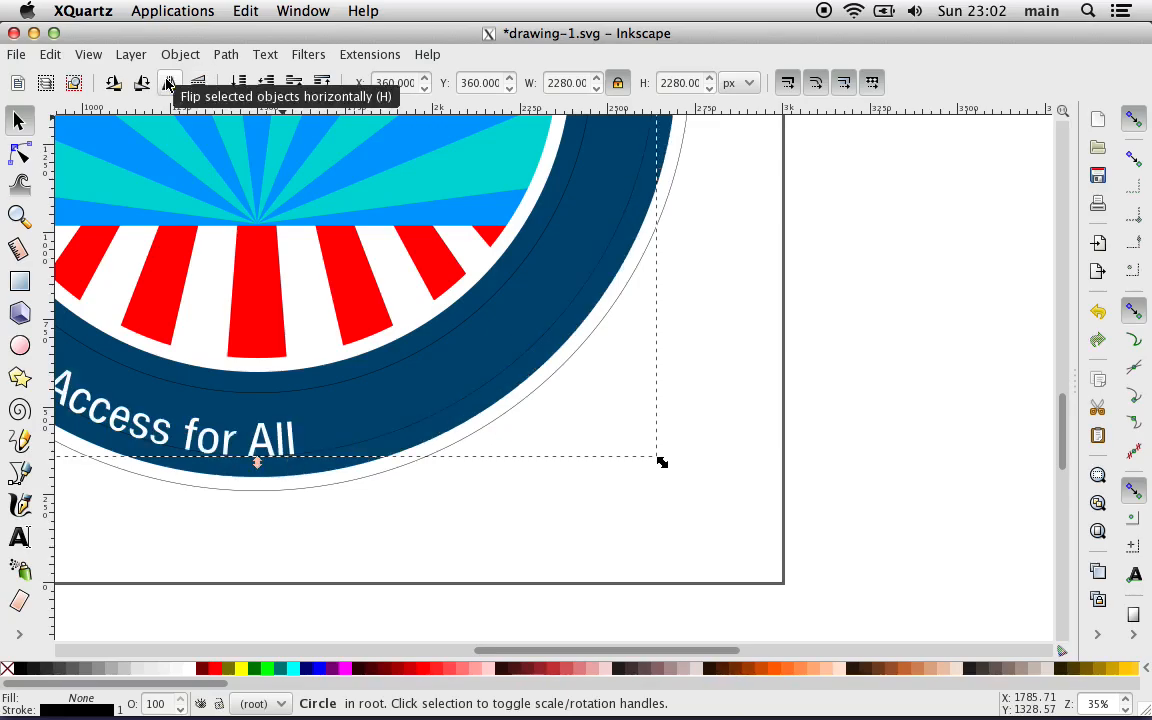
scroll(216, 296, left, 10)
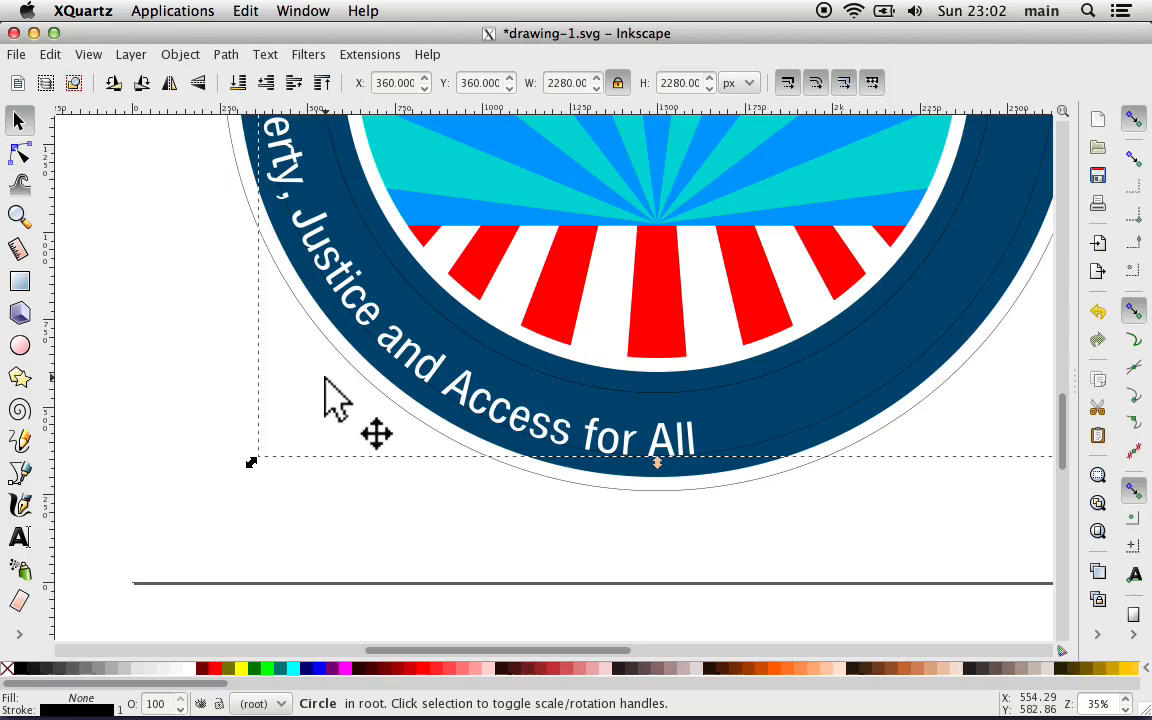
click(781, 436)
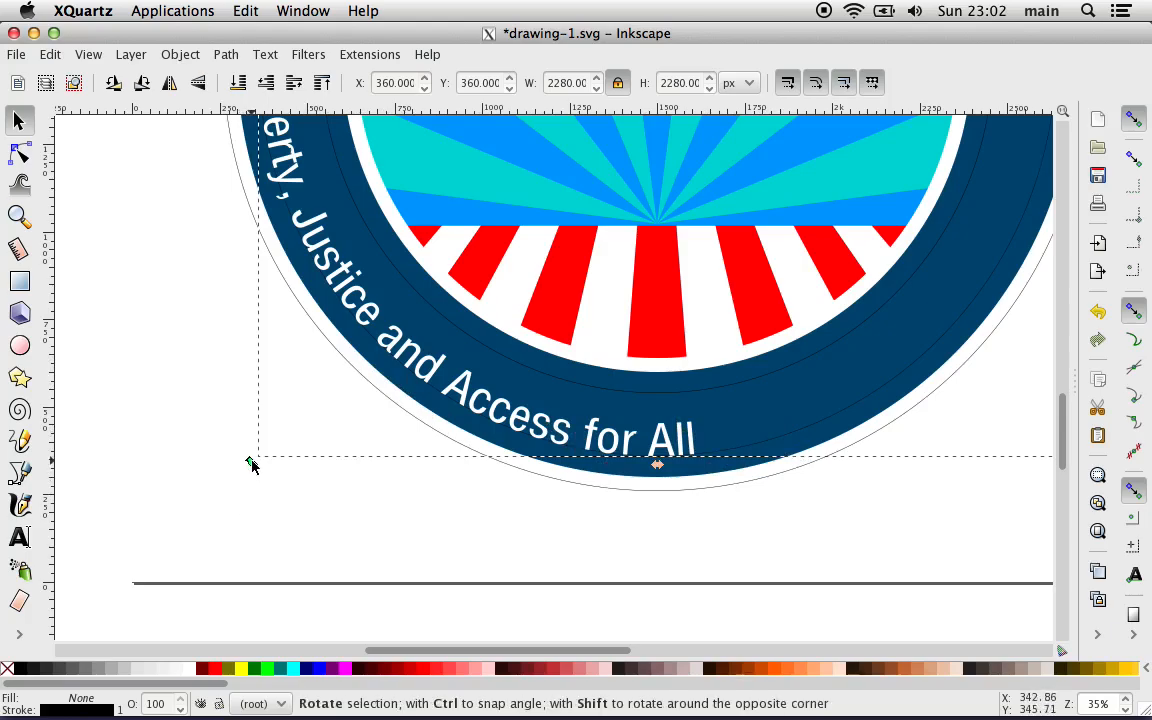
drag(251, 465, 622, 480)
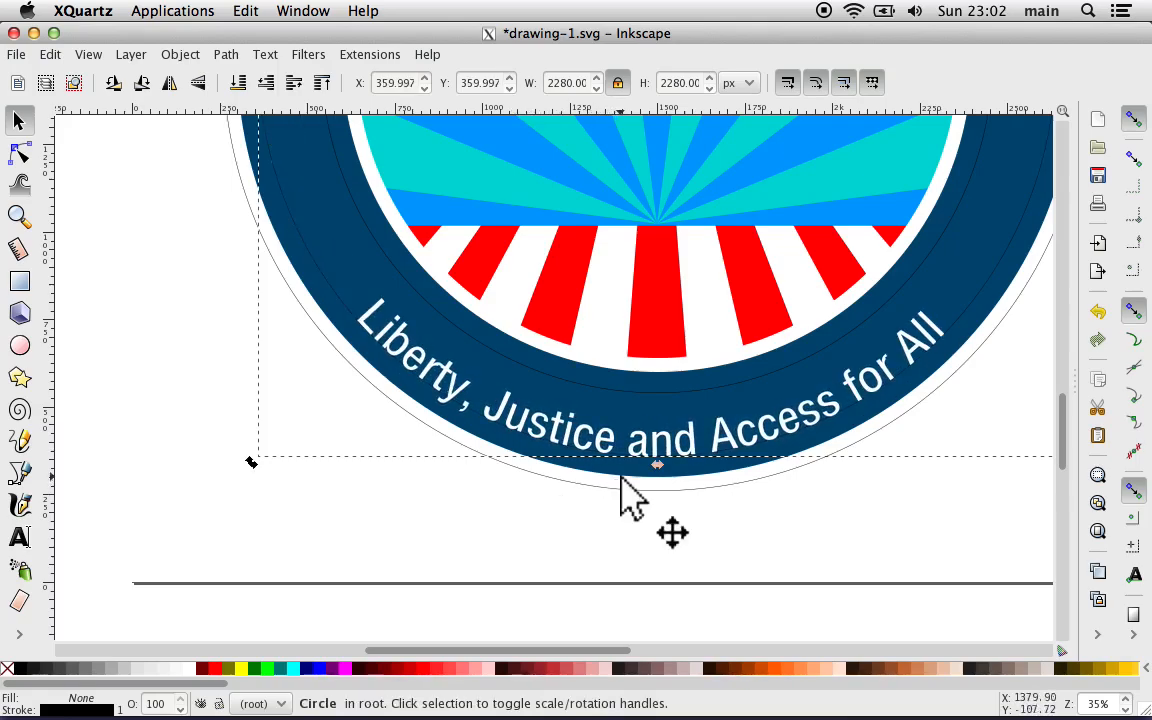
click(641, 583)
Step: Put the "Enacted into Law - July 26, 1990" text on the inner thin circle of the dark blue ring
scroll(412, 487, up, 10)
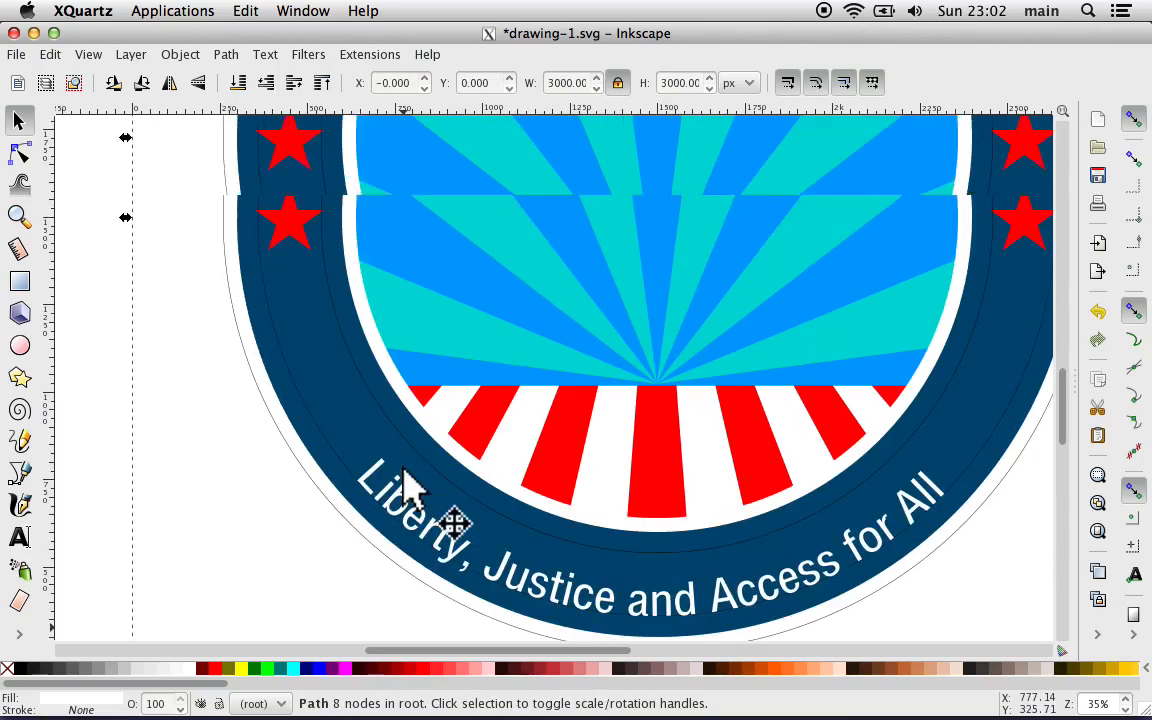
scroll(412, 487, down, 6)
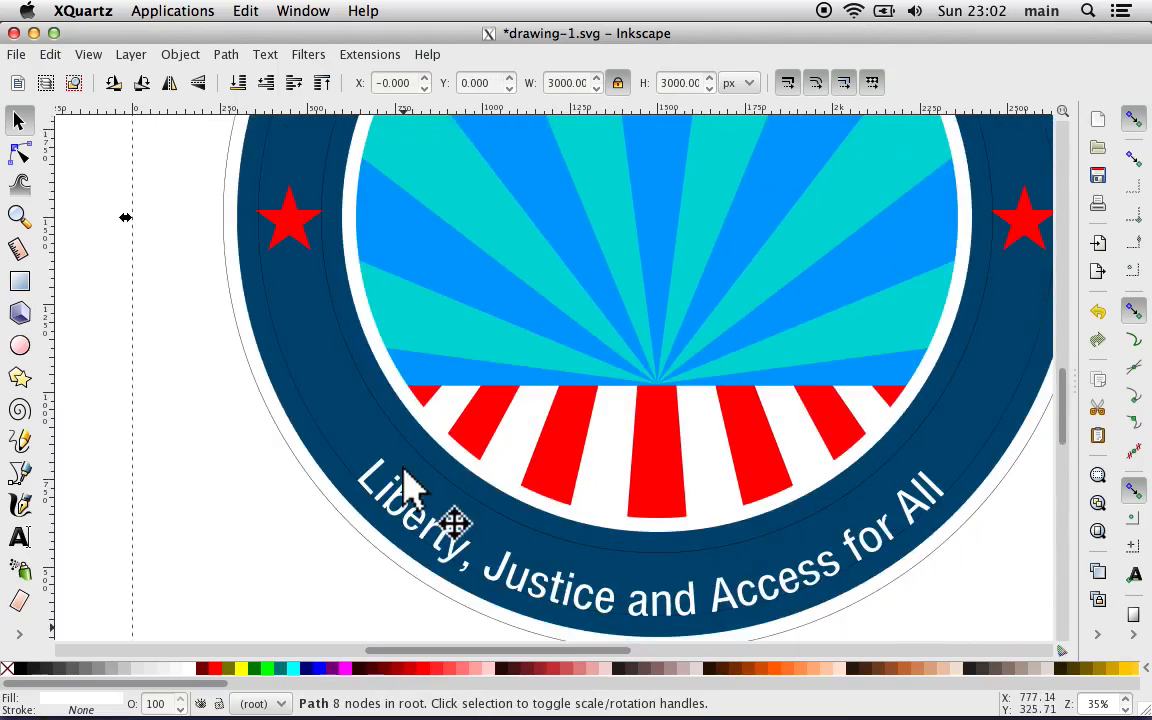
scroll(405, 472, up, 14)
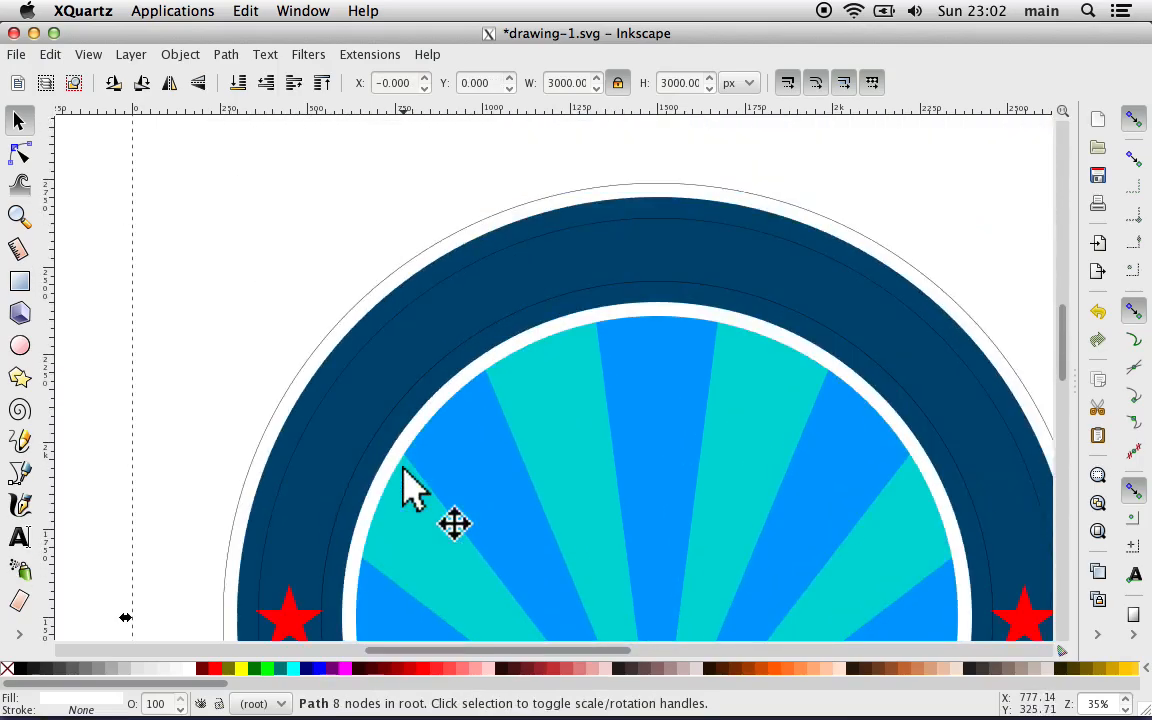
scroll(405, 472, left, 8)
scroll(405, 472, right, 4)
scroll(403, 470, up, 12)
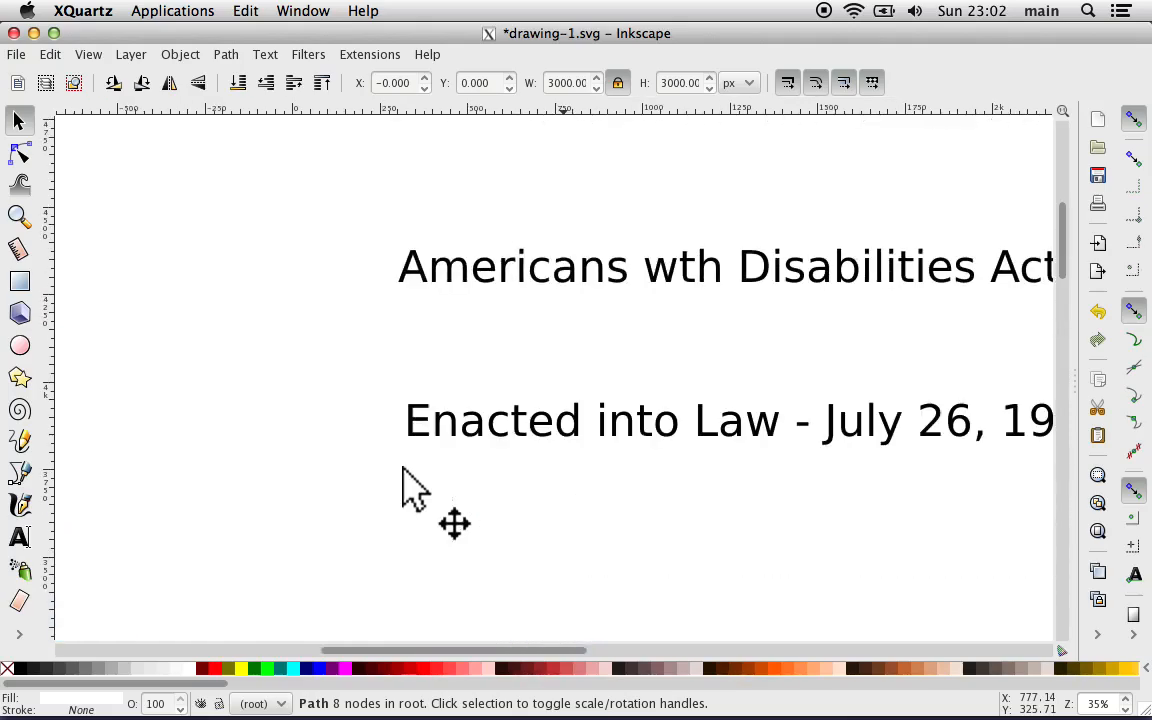
click(452, 425)
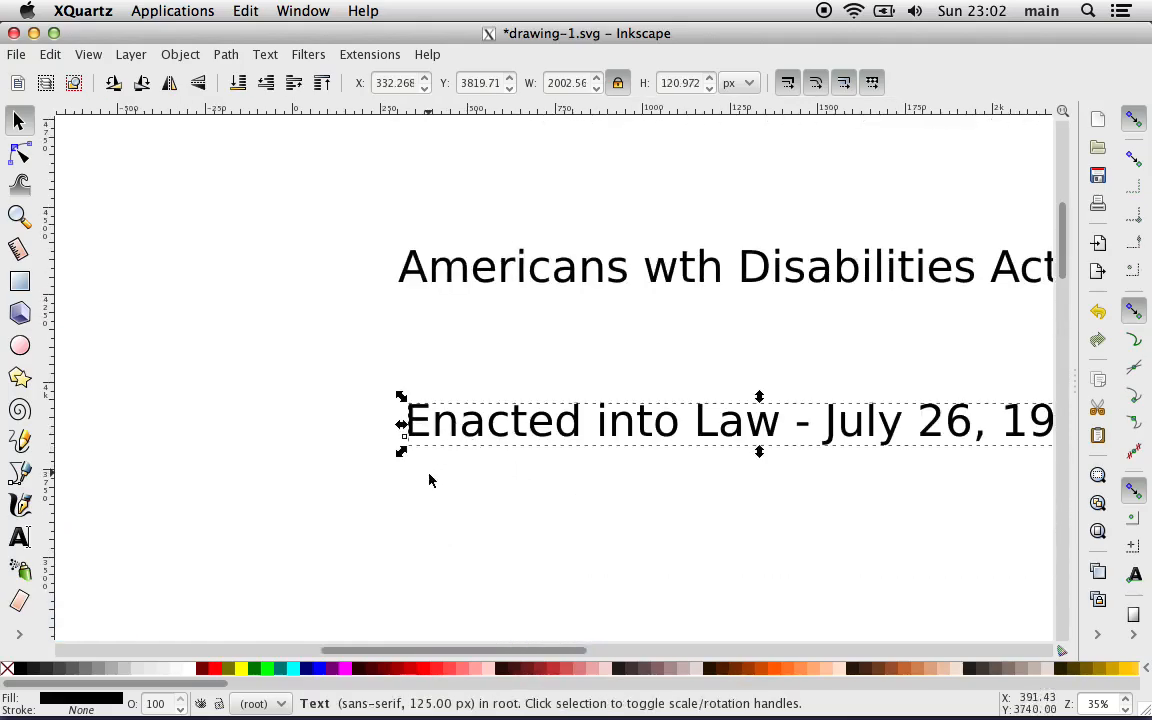
scroll(429, 480, right, 4)
scroll(429, 480, right, 2)
scroll(429, 480, down, 15)
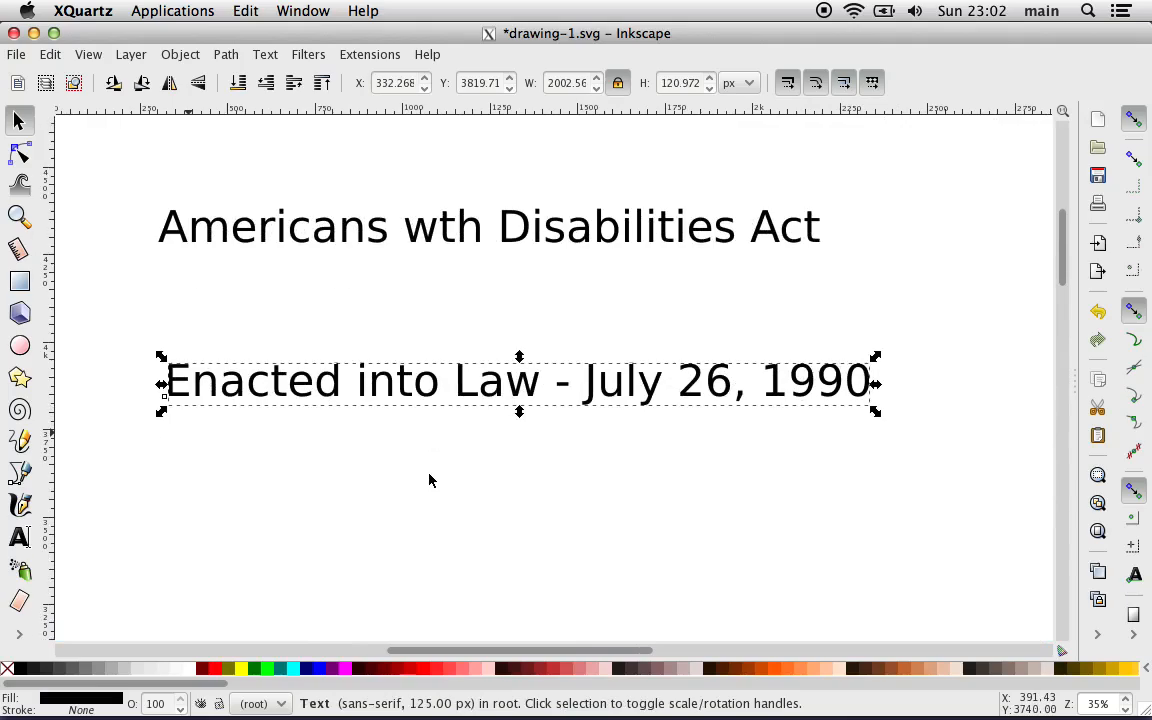
scroll(430, 480, down, 1)
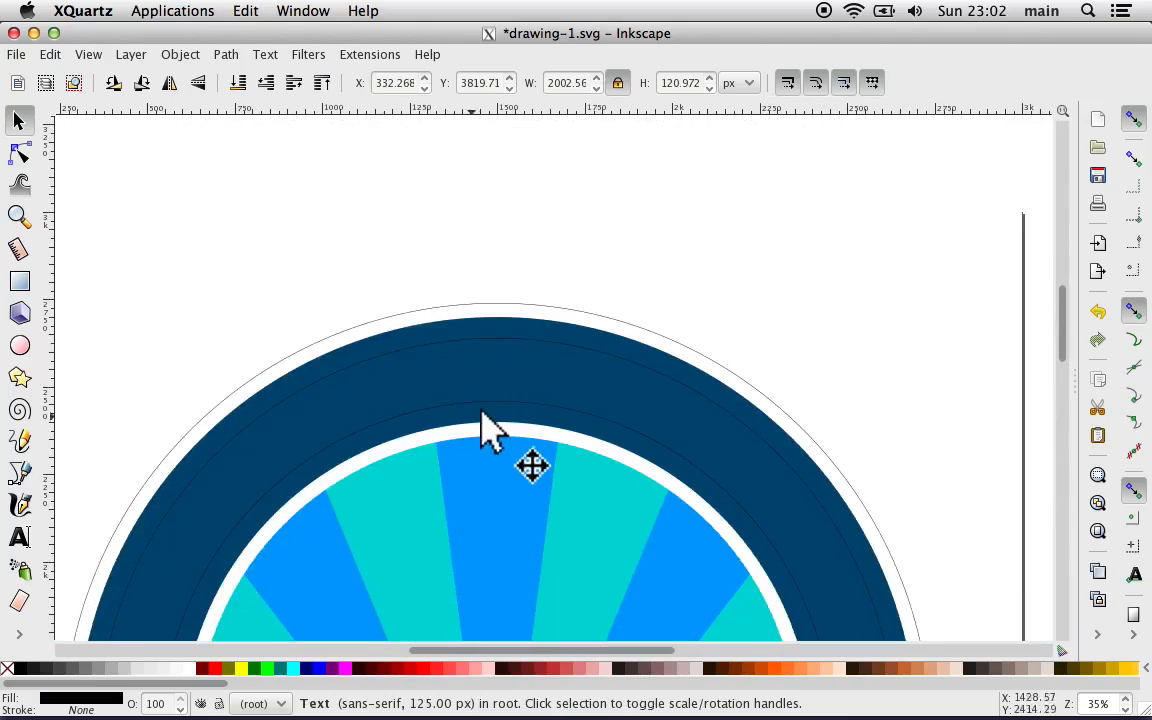
key(shift)
shift+click(561, 409)
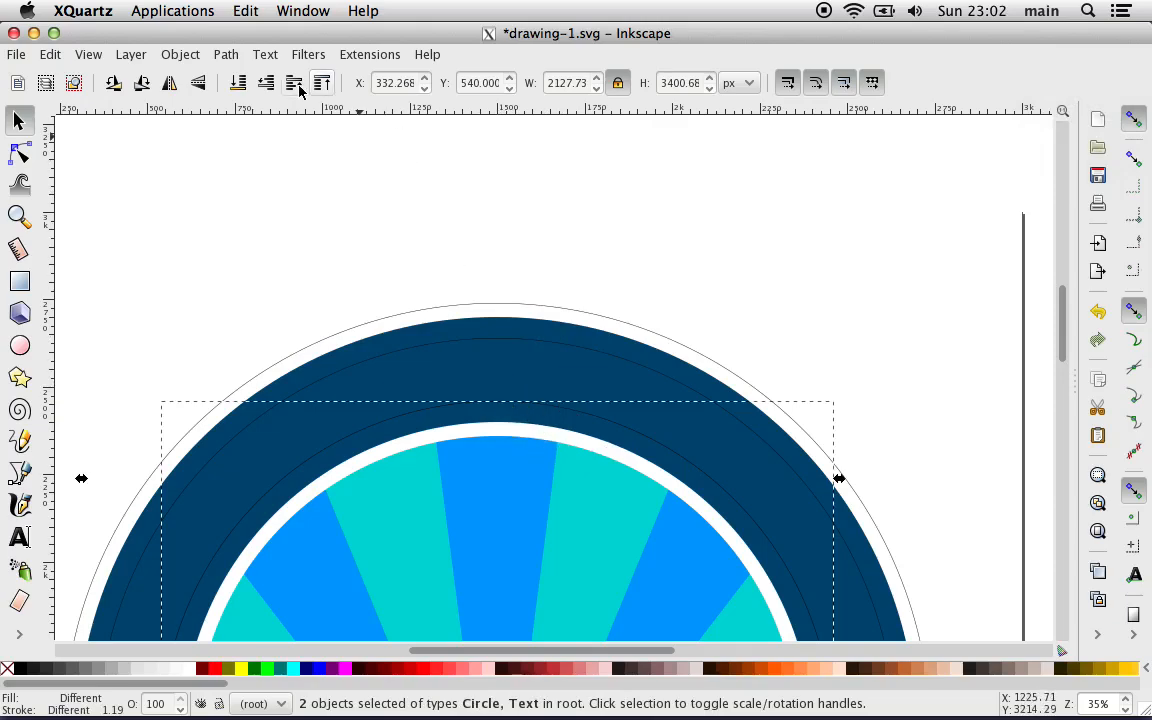
click(264, 56)
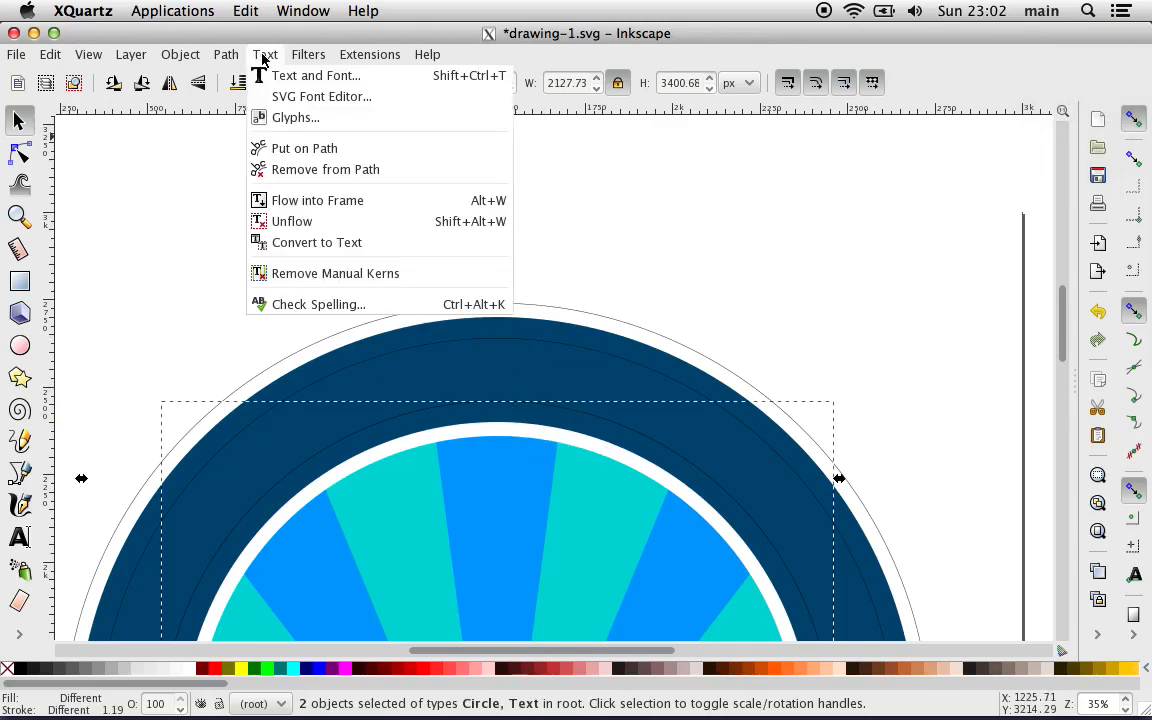
click(300, 149)
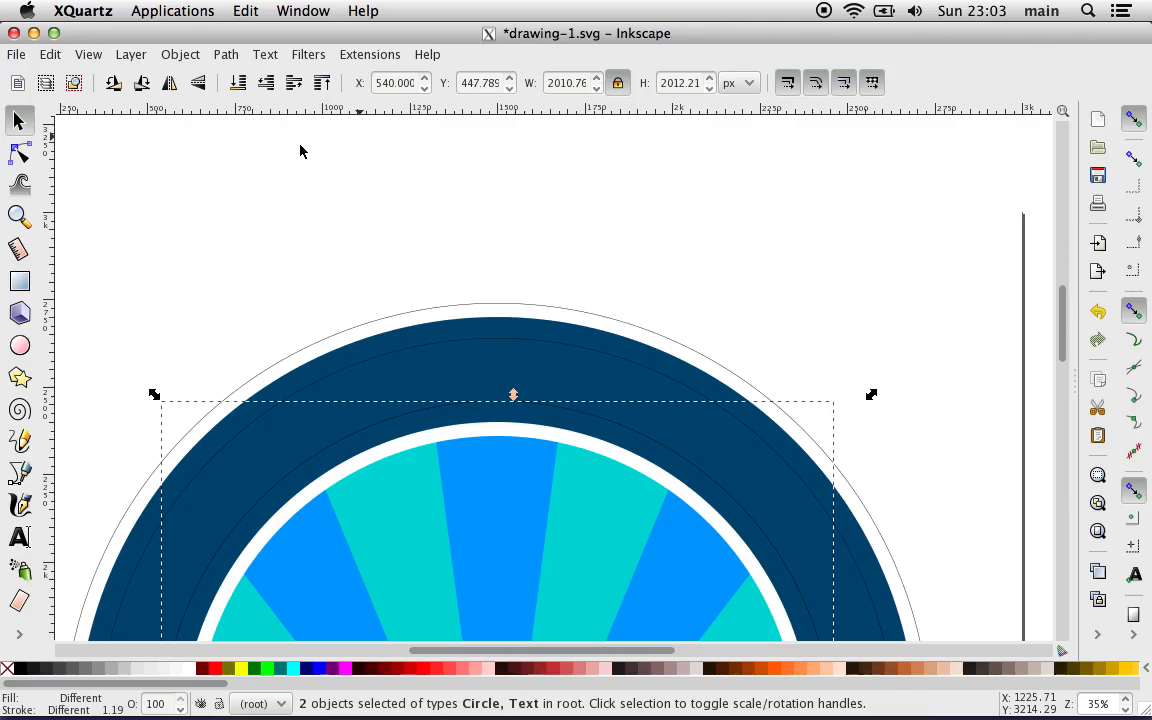
scroll(303, 158, up, 5)
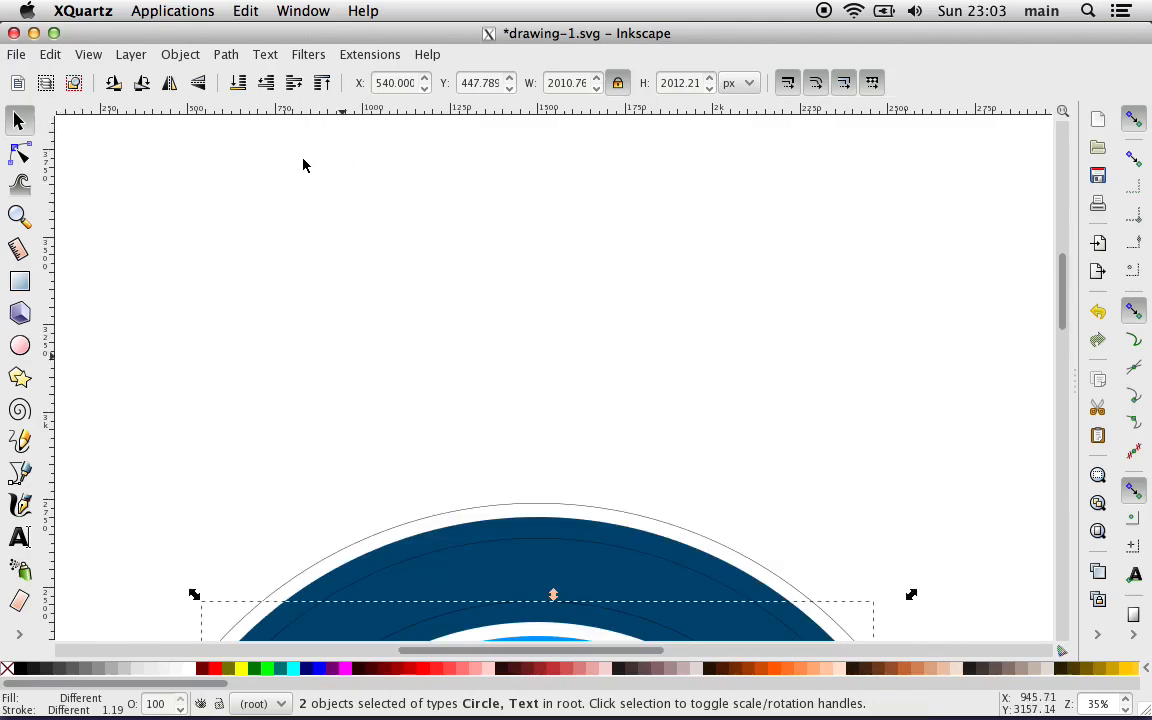
scroll(303, 165, down, 5)
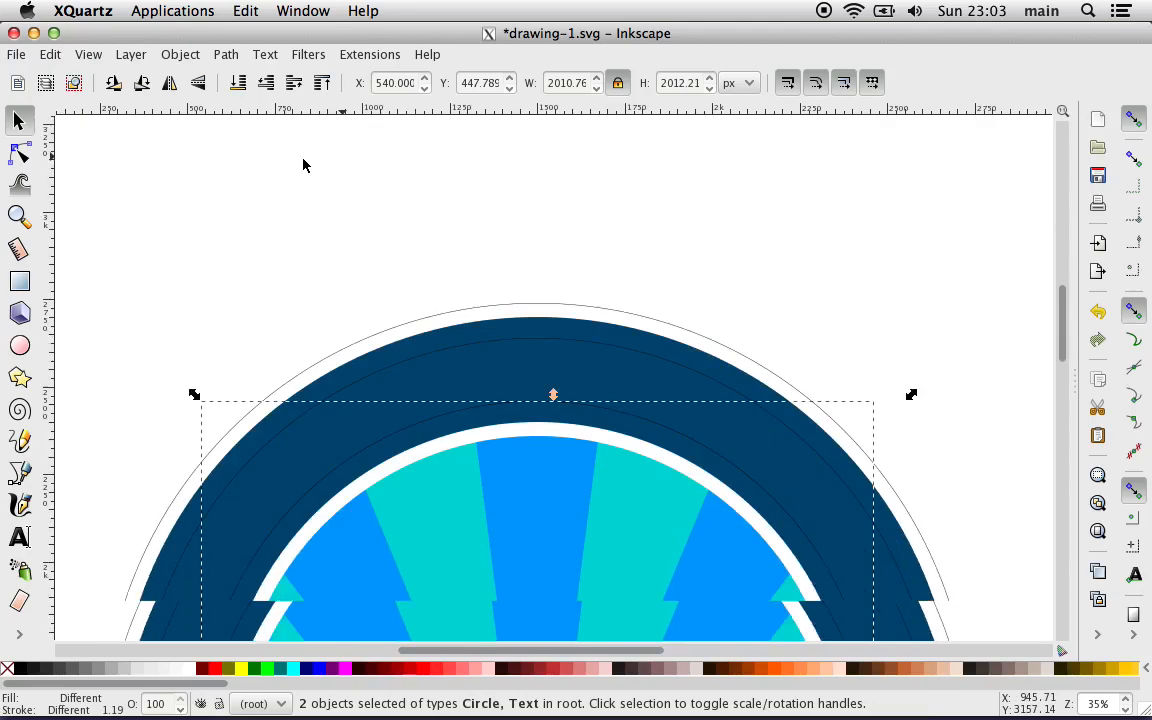
scroll(305, 165, down, 5)
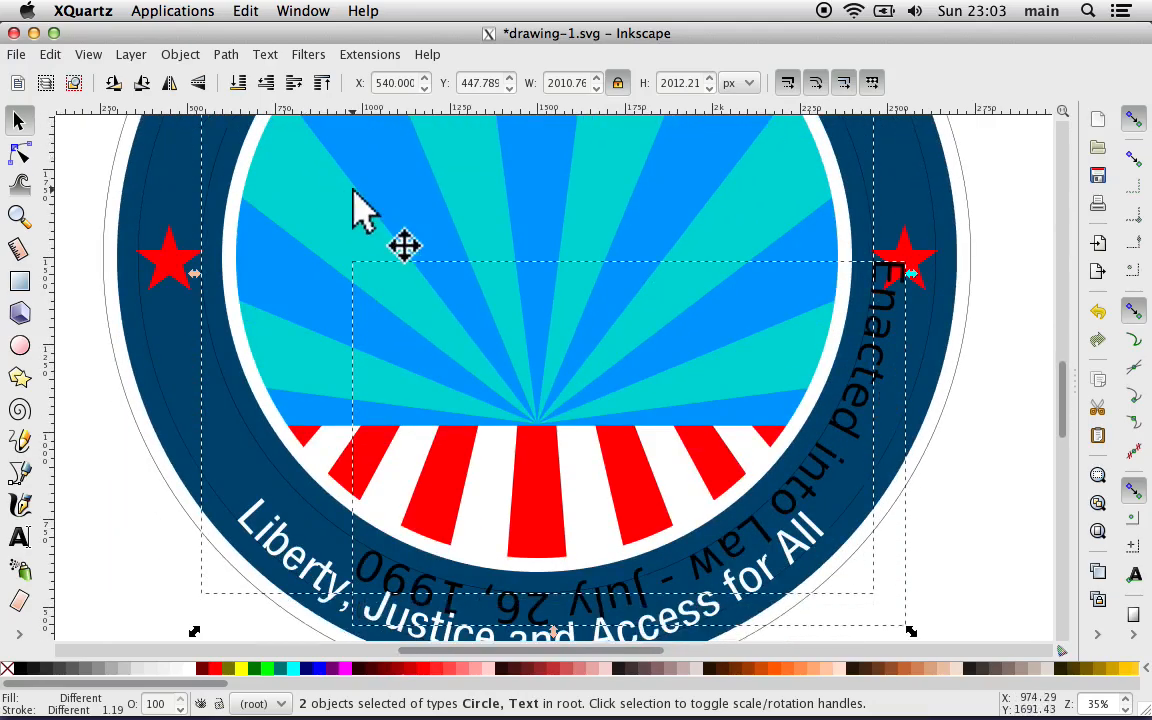
scroll(355, 200, right, 4)
scroll(352, 206, up, 1)
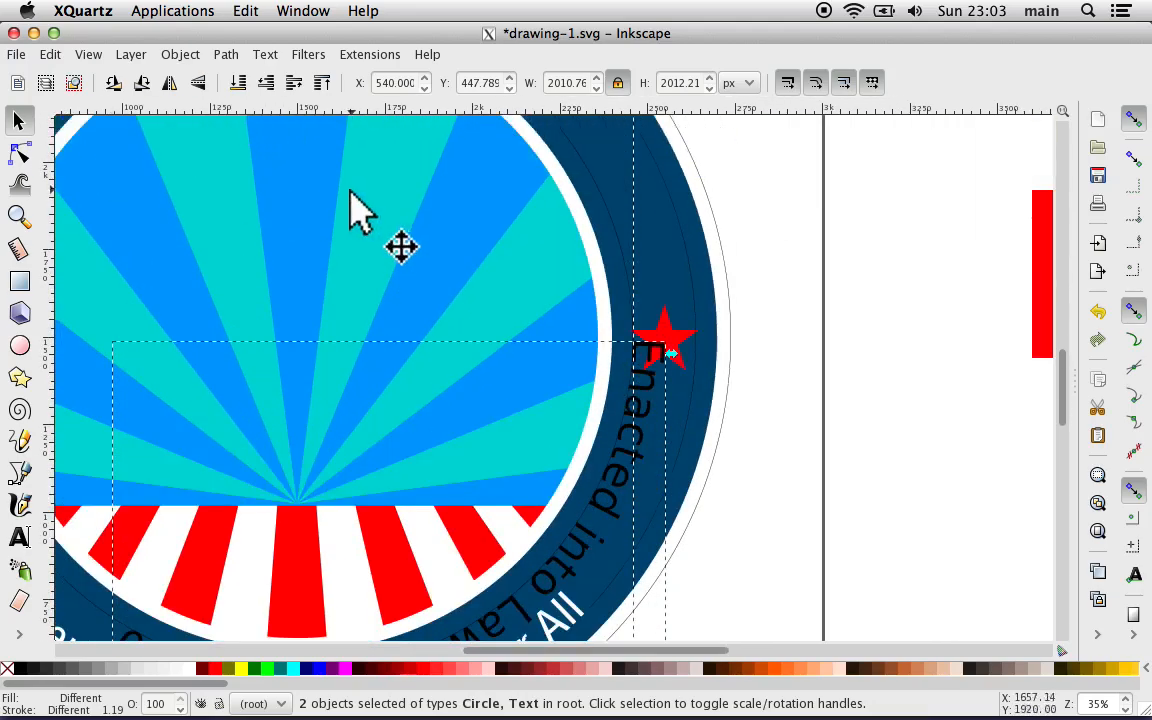
scroll(674, 350, up, 5)
scroll(674, 350, left, 1)
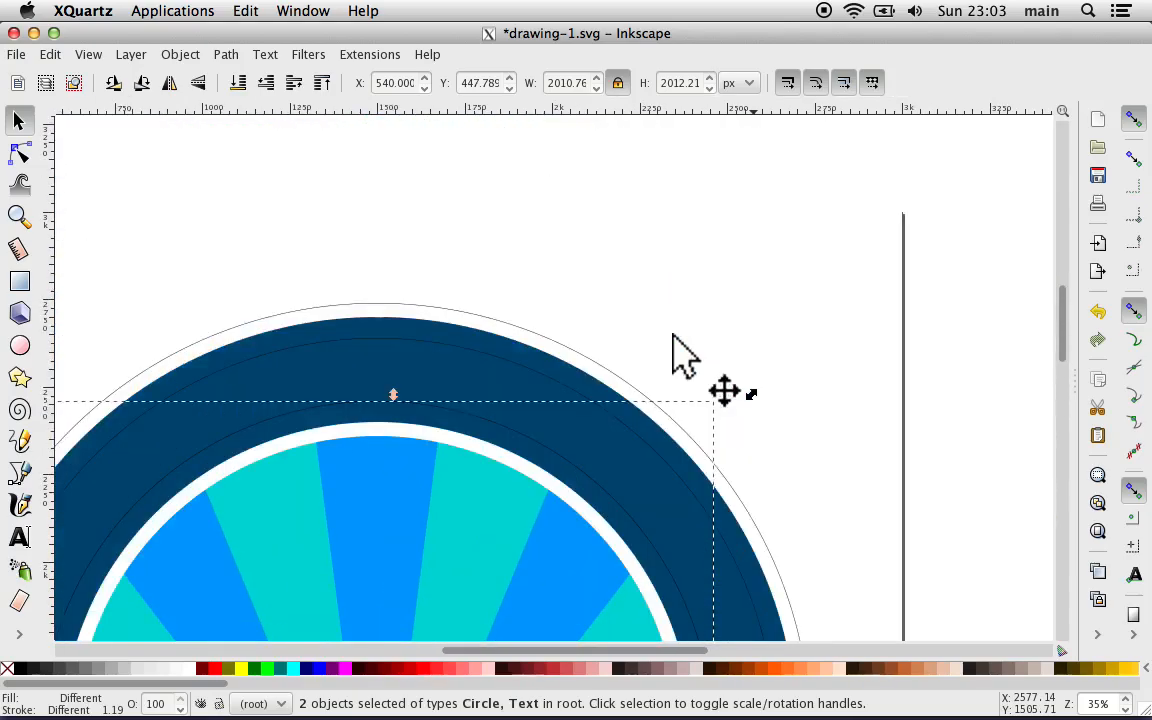
click(681, 328)
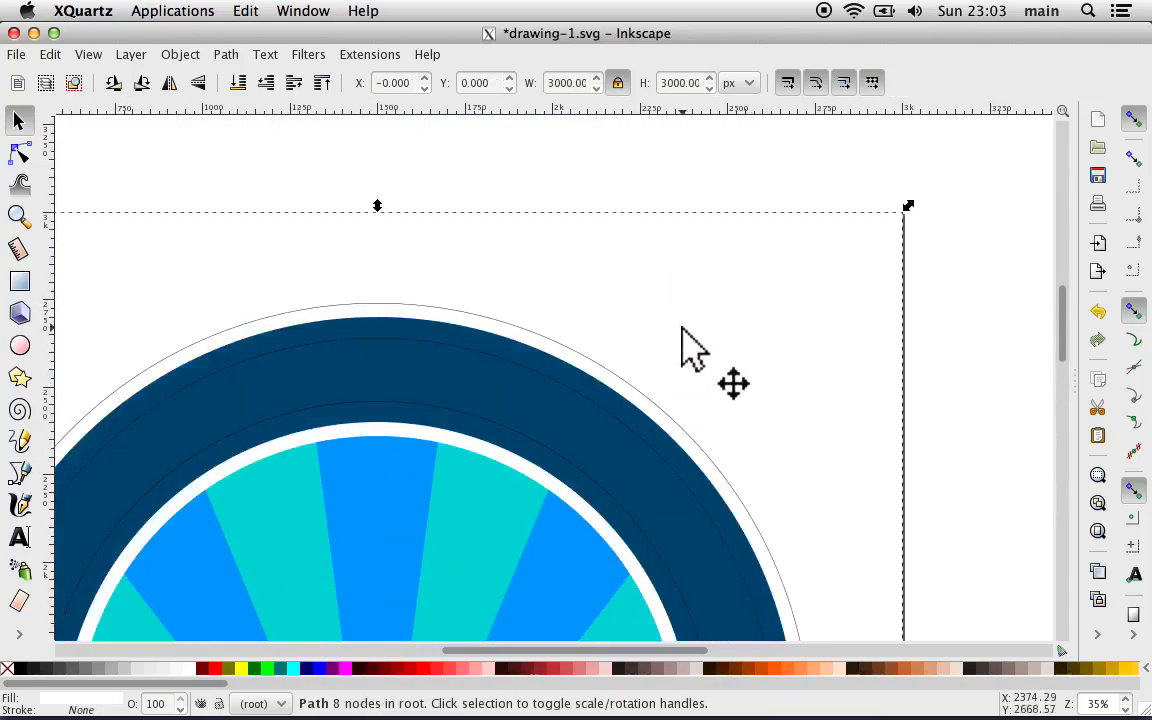
scroll(681, 328, down, 8)
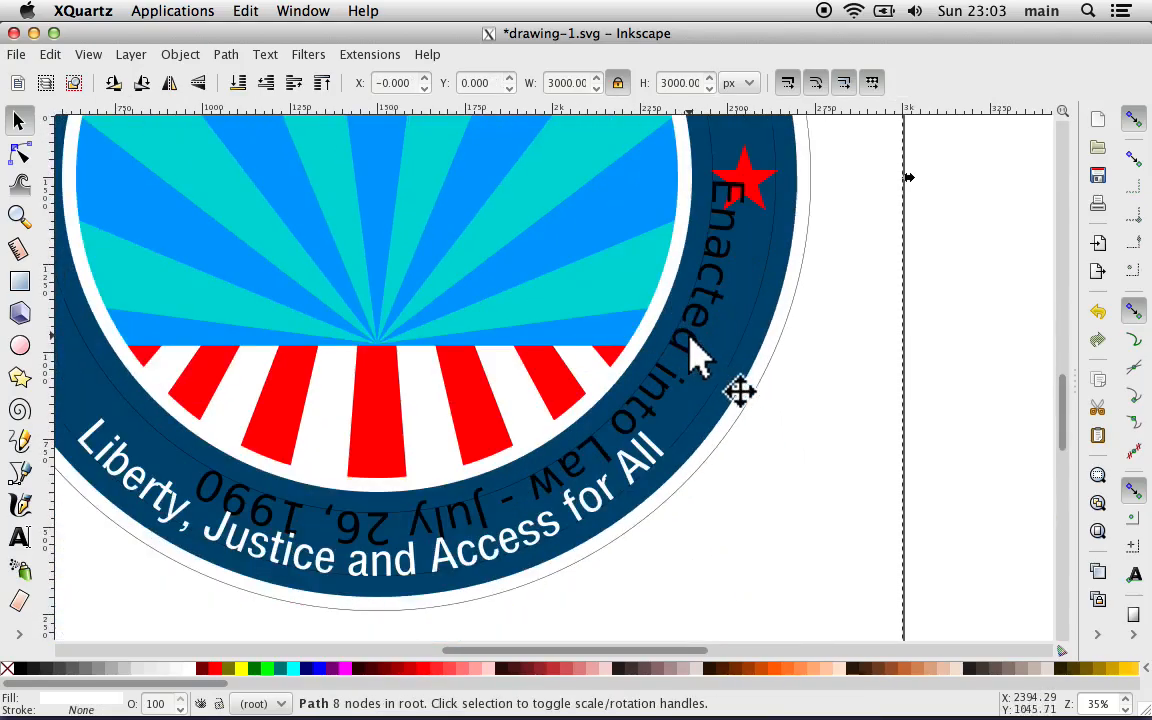
Step: Try to rotate the "Enacted into Law - July 26, 1990" text together with its inner circle
click(689, 340)
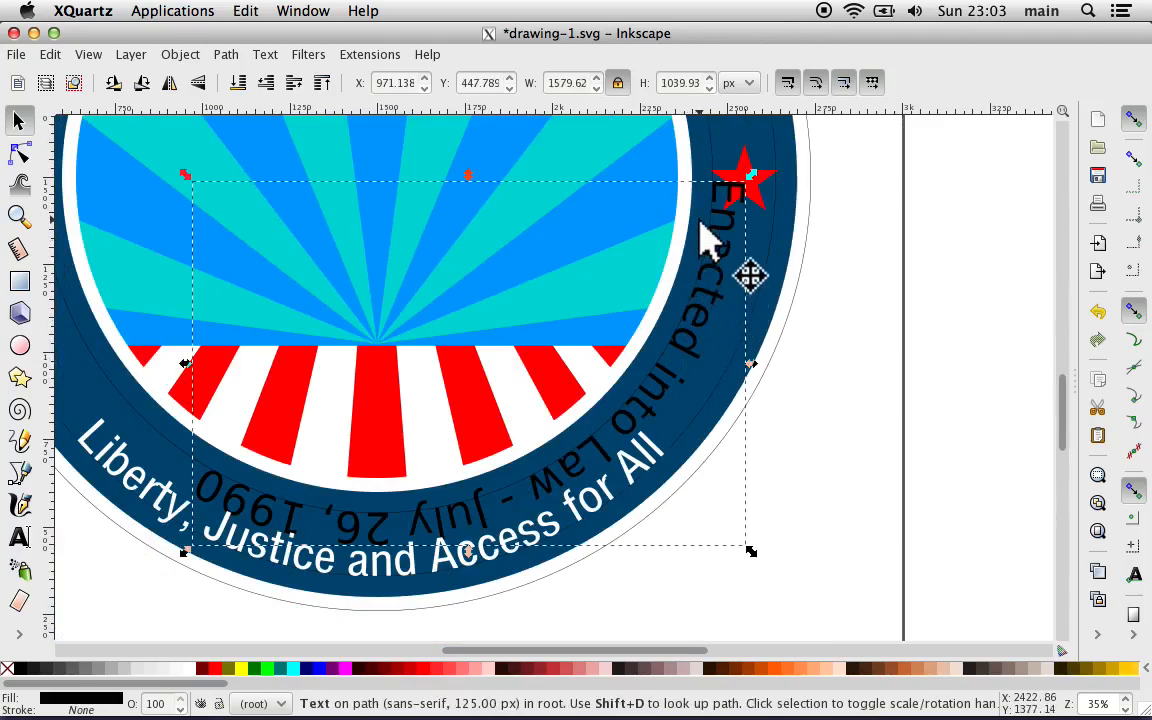
scroll(706, 240, up, 5)
shift+click(690, 296)
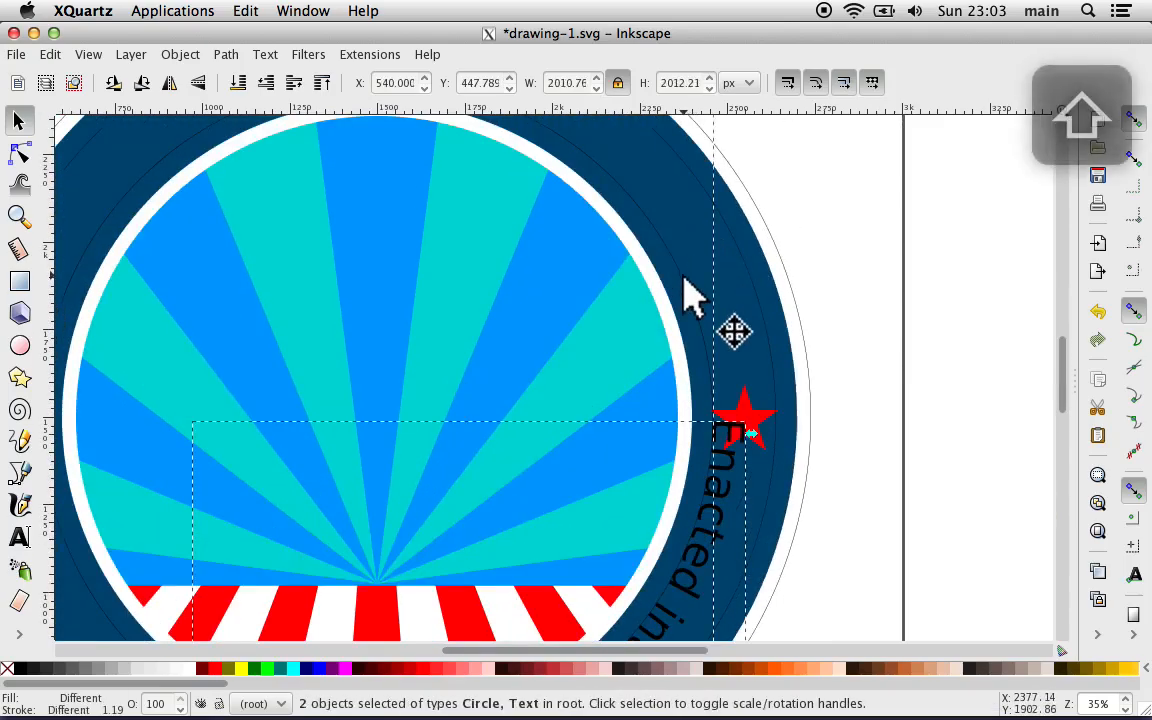
scroll(685, 296, up, 3)
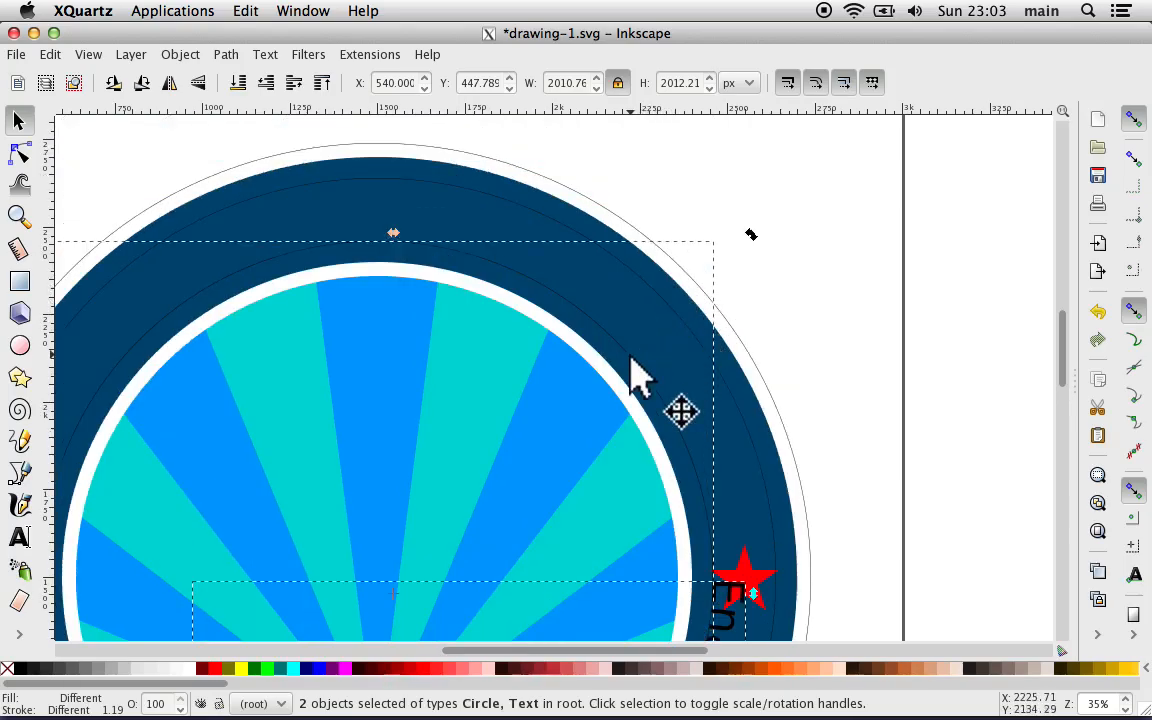
scroll(738, 248, down, 8)
scroll(740, 257, down, 2)
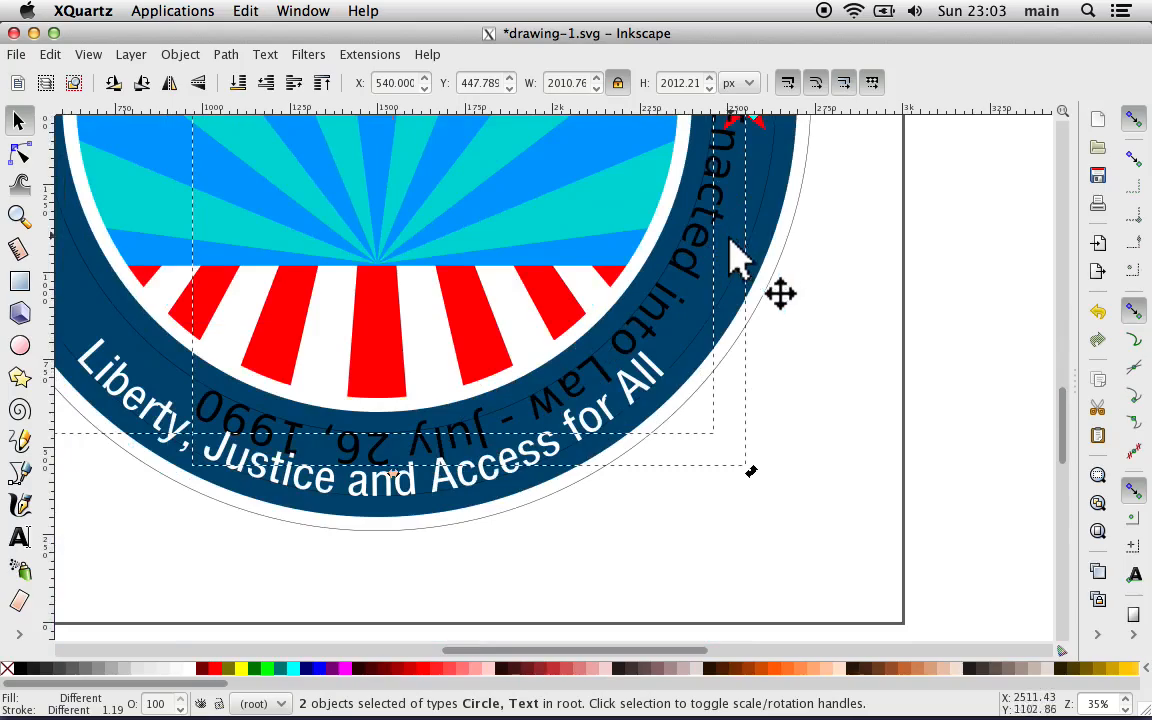
drag(752, 480, 861, 121)
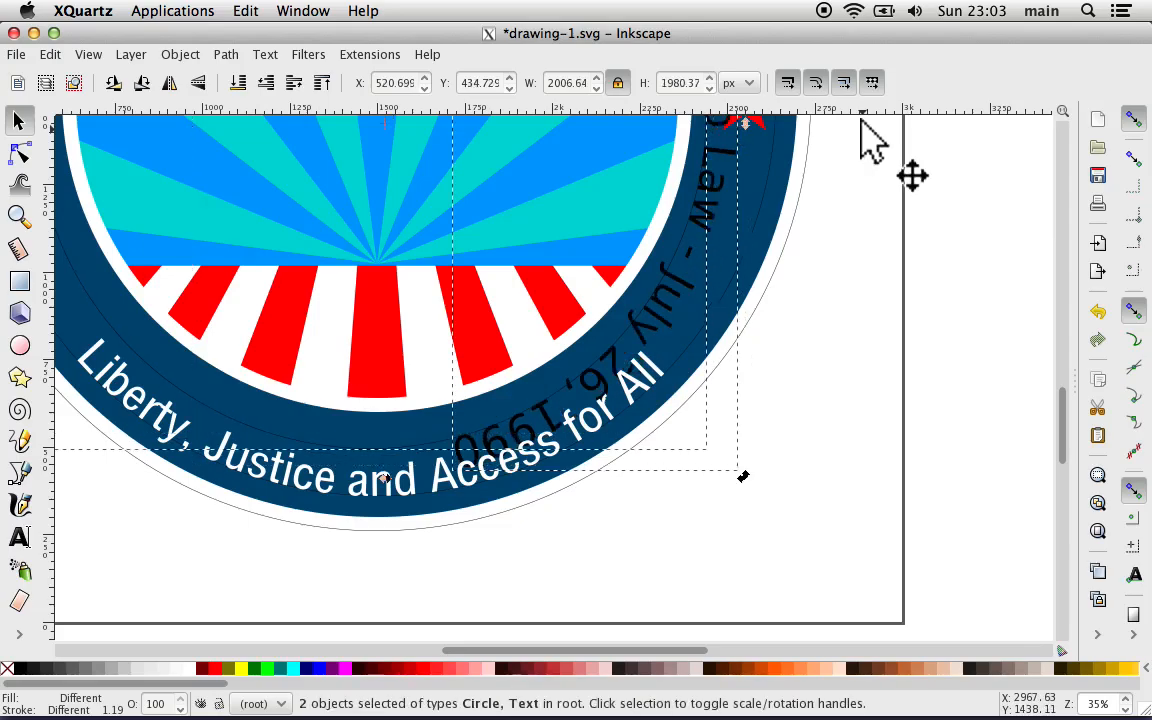
Step: Undo the combined rotation of the date text and its circle and drop the selection
scroll(861, 121, up, 8)
scroll(861, 121, up, 4)
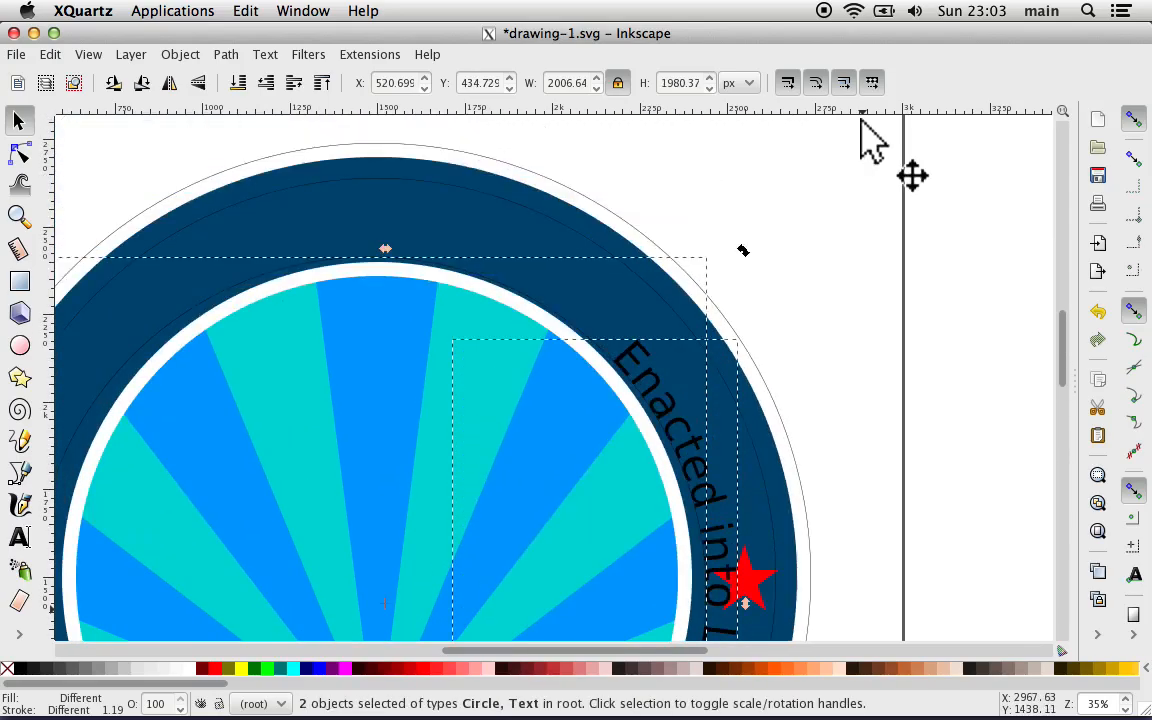
scroll(861, 121, down, 4)
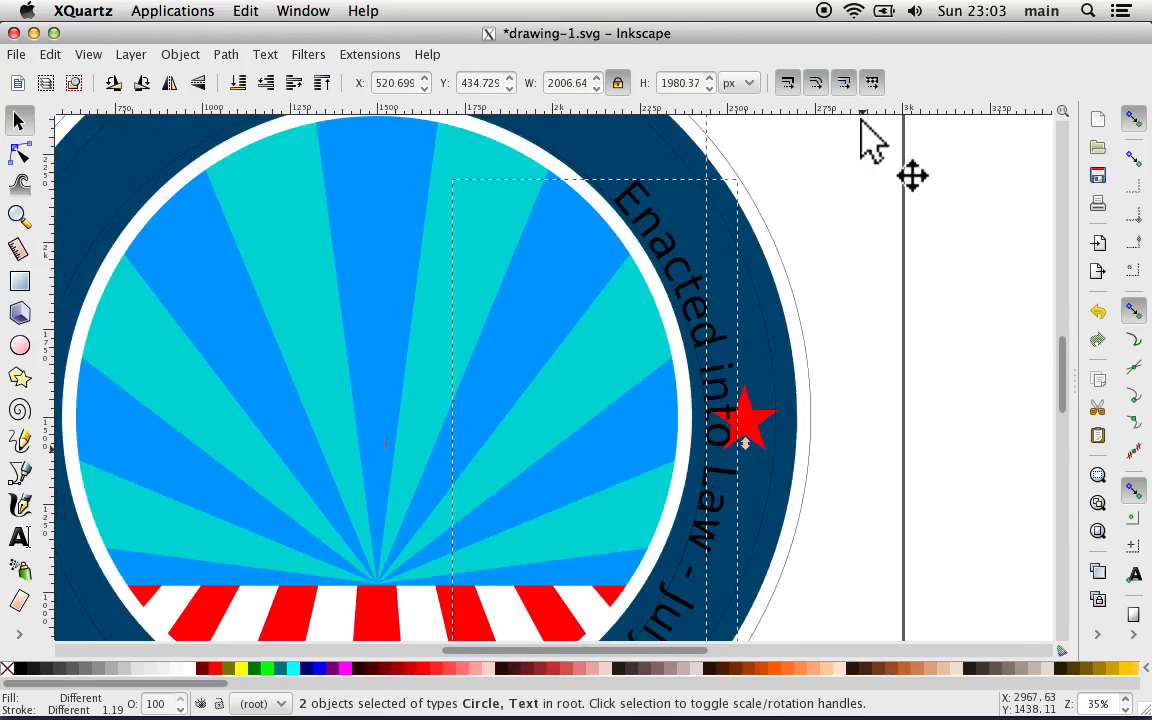
scroll(861, 121, down, 8)
scroll(869, 141, up, 6)
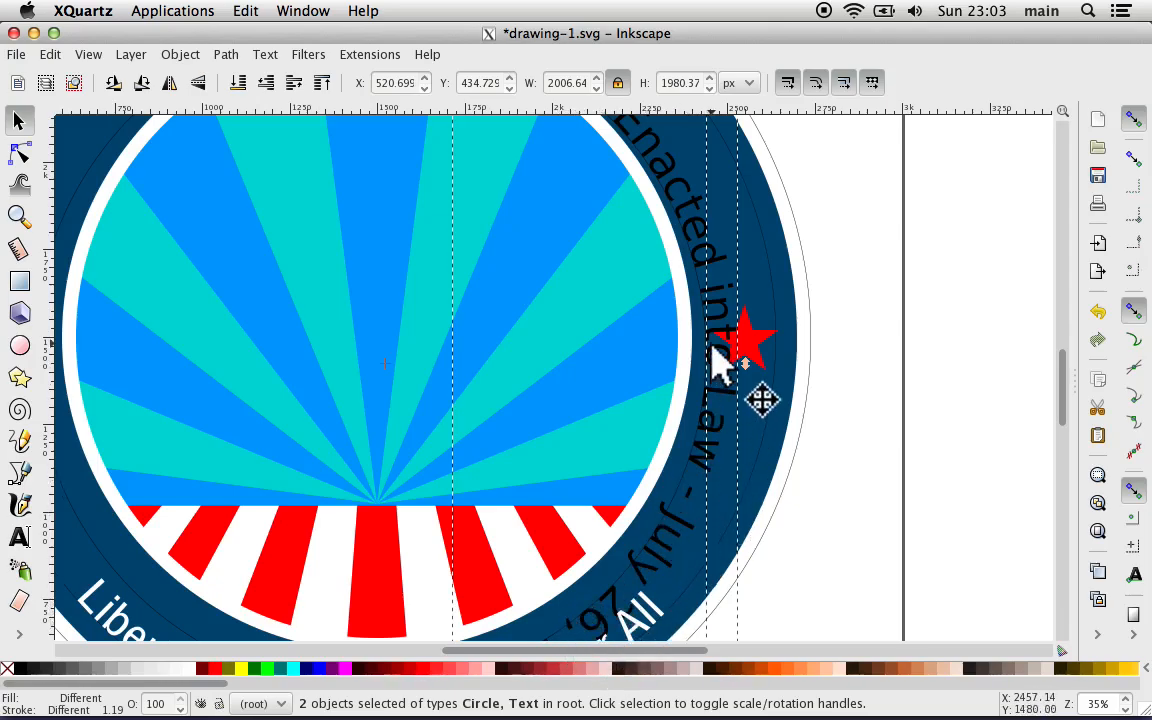
click(878, 330)
key(ctrl+z)
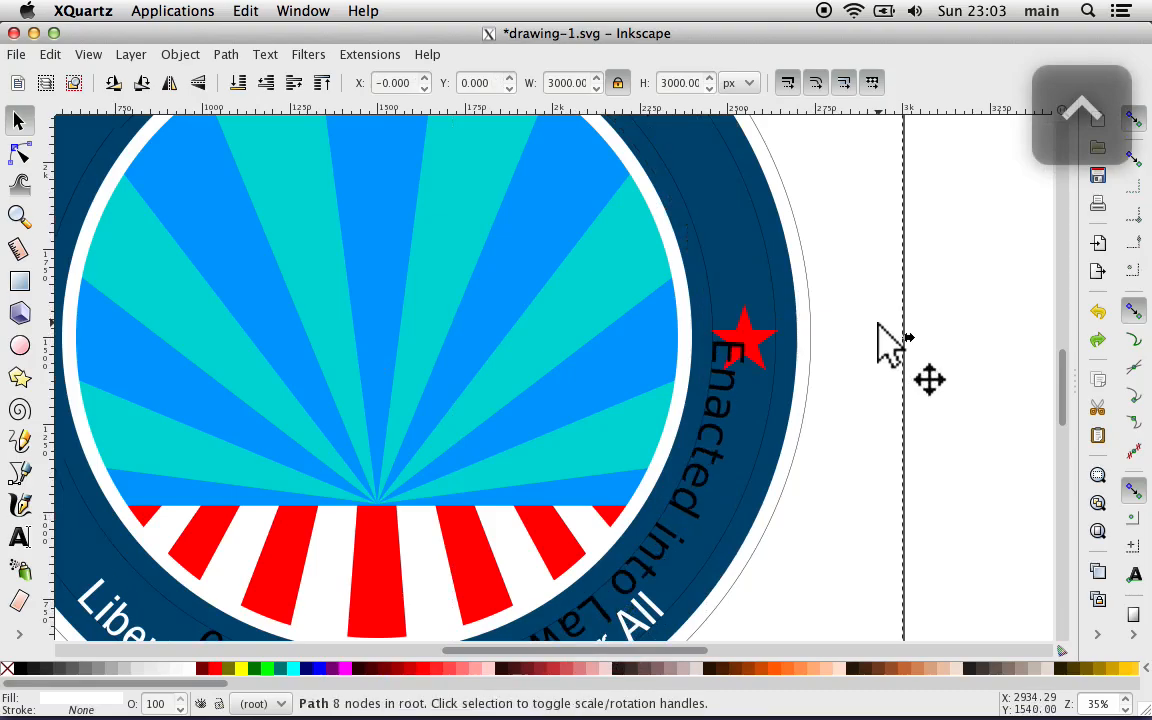
Step: Select only the inner thin circle of the ring and rotate it counterclockwise to carry the date text into the ring's upper part
click(690, 228)
scroll(806, 257, up, 5)
scroll(806, 257, left, 2)
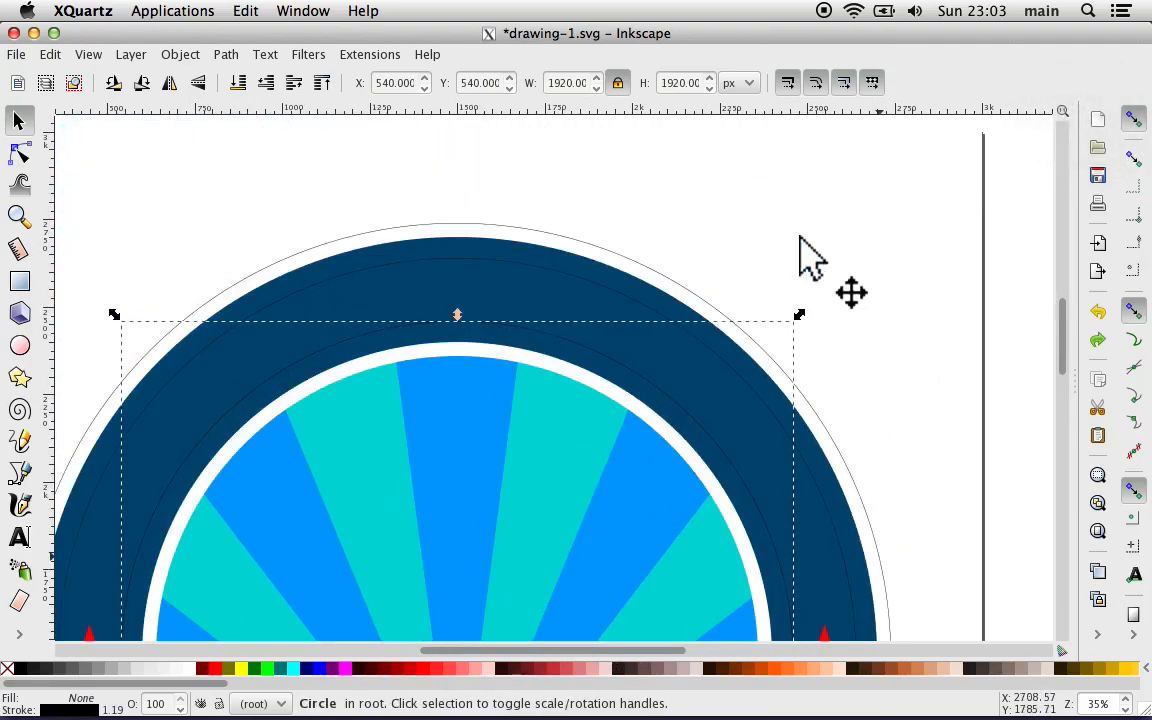
click(632, 378)
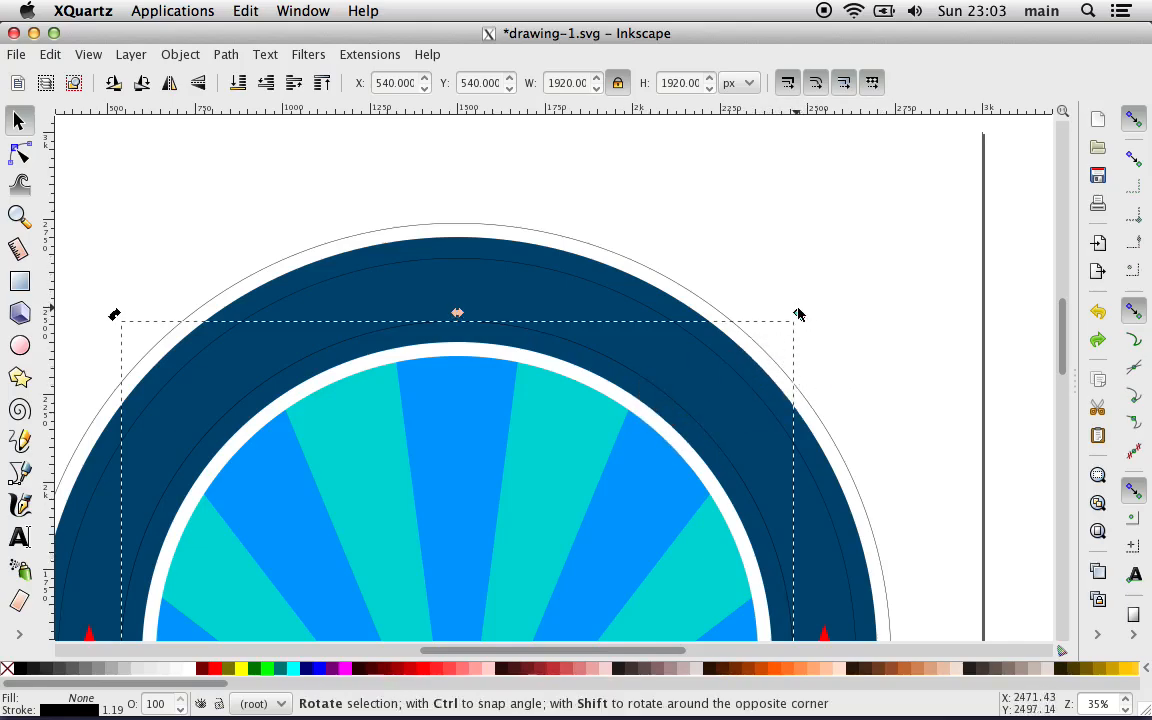
drag(798, 316, 606, 224)
drag(501, 205, 12, 462)
click(139, 414)
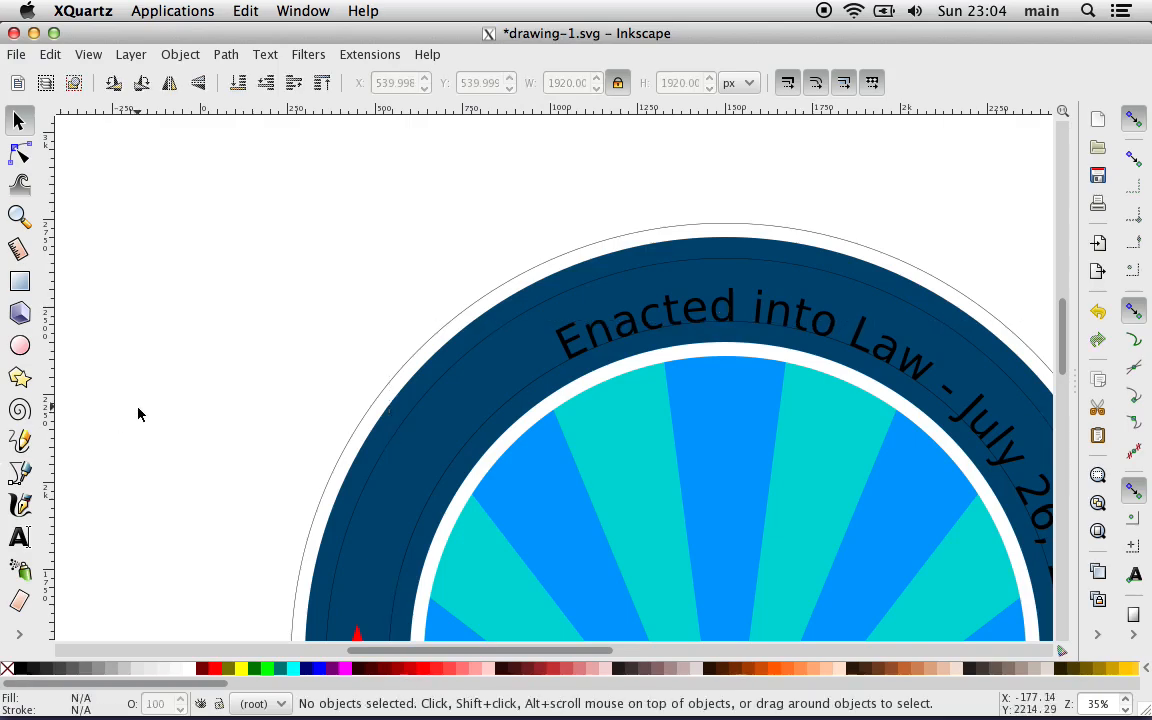
Step: Fill the "Enacted into Law - July 26, 1990" text with white
click(605, 340)
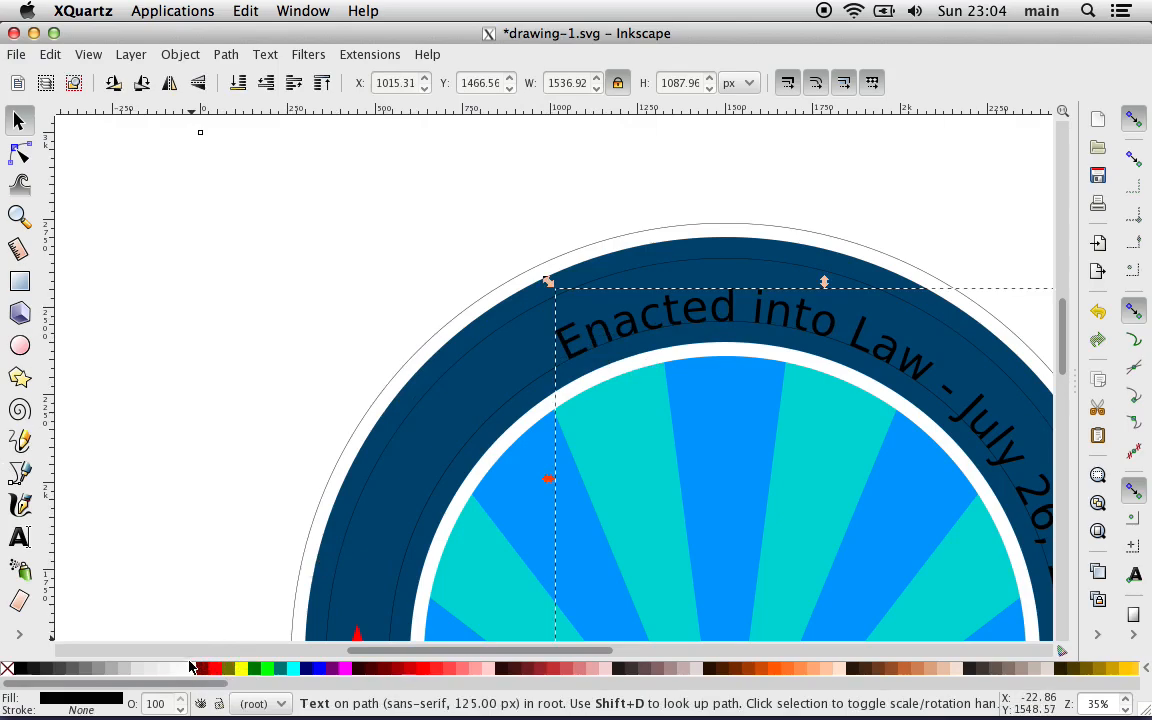
click(185, 668)
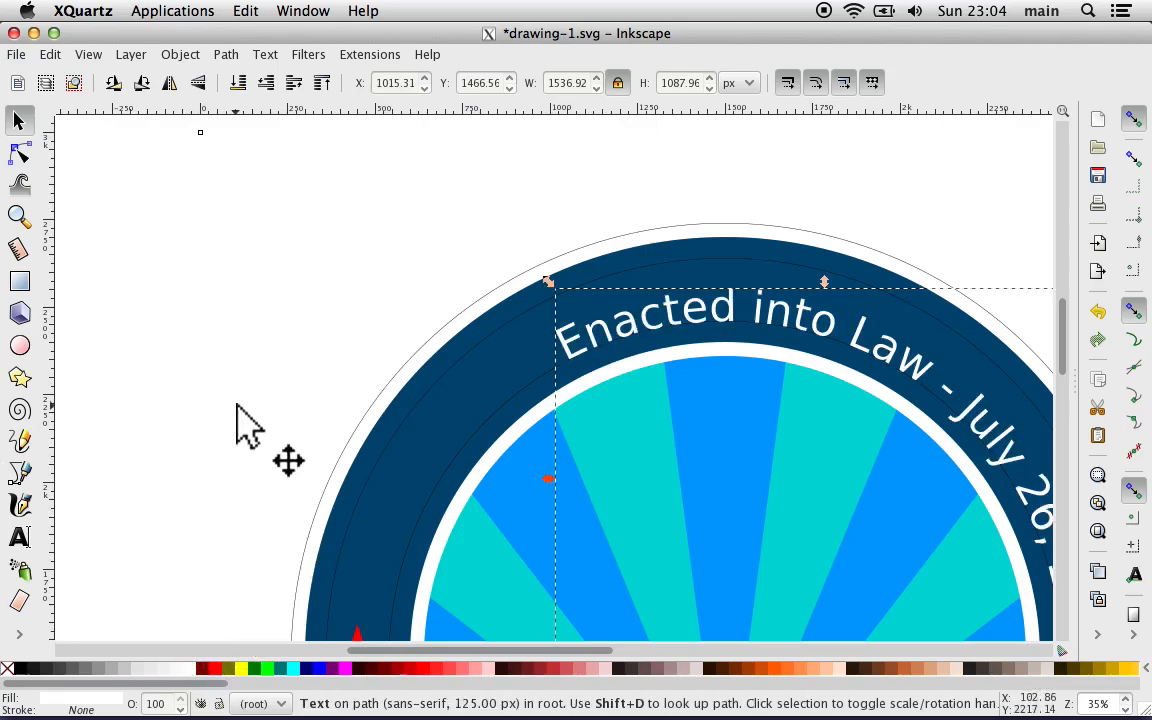
key(shift+d)
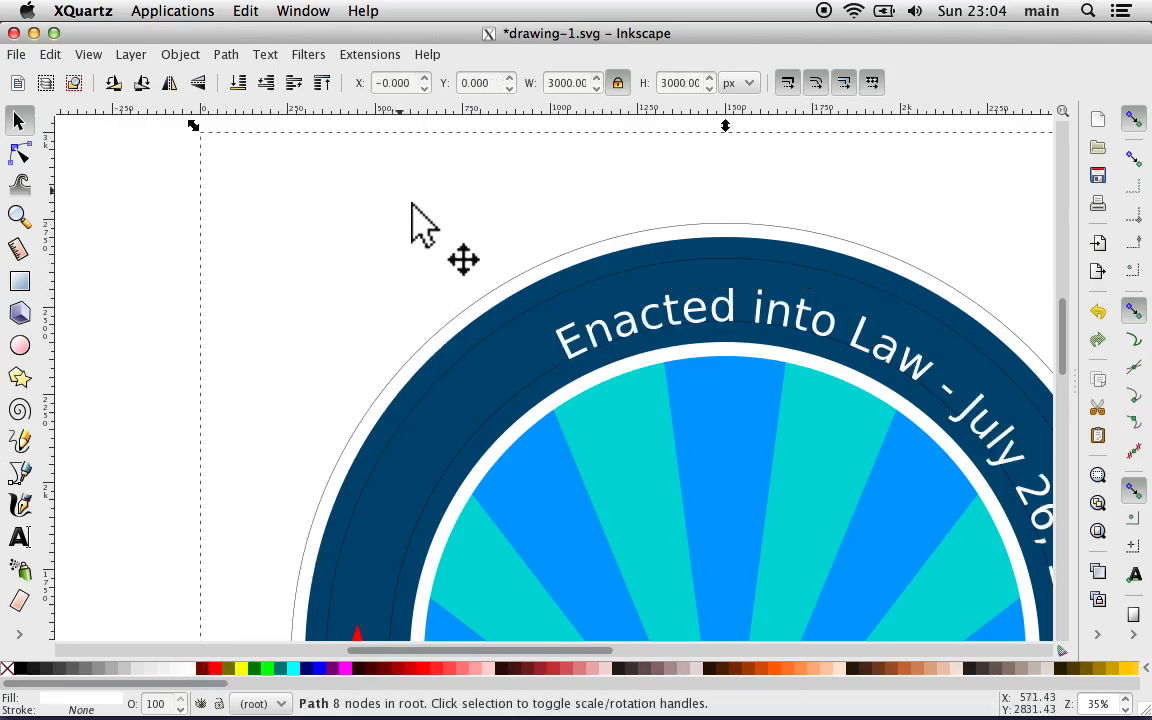
Step: Rotate the inner circle further counterclockwise until the date text is centered along the top of the ring
click(506, 404)
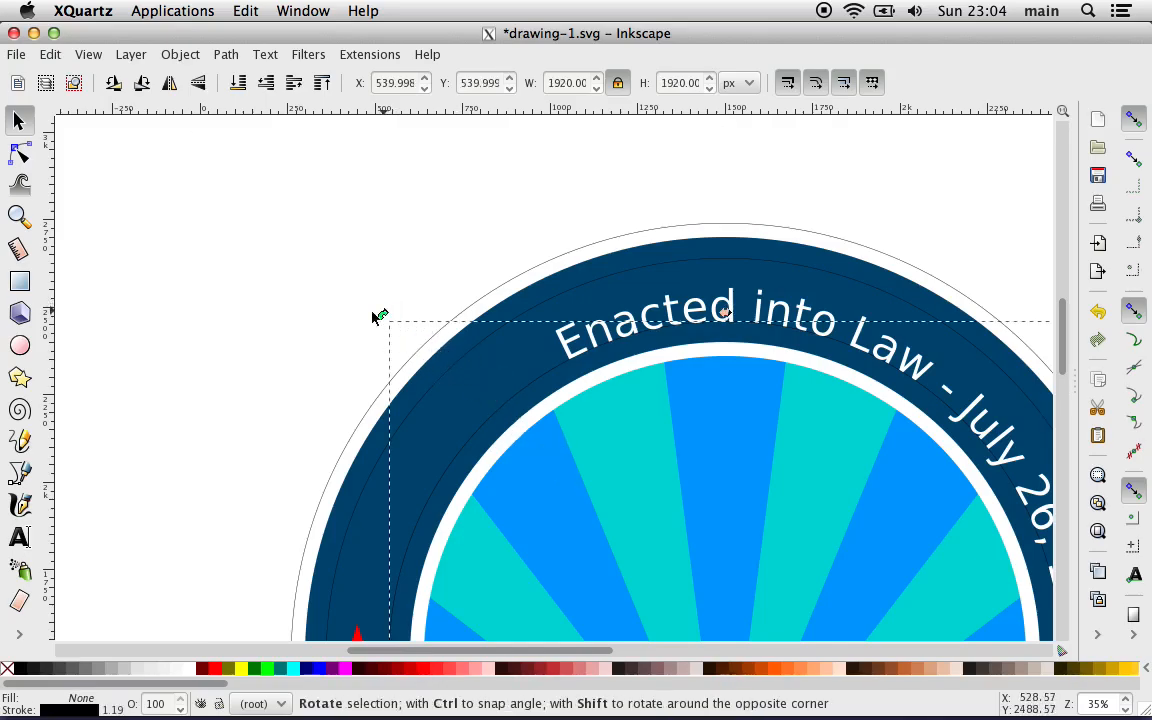
drag(372, 312, 126, 555)
click(194, 441)
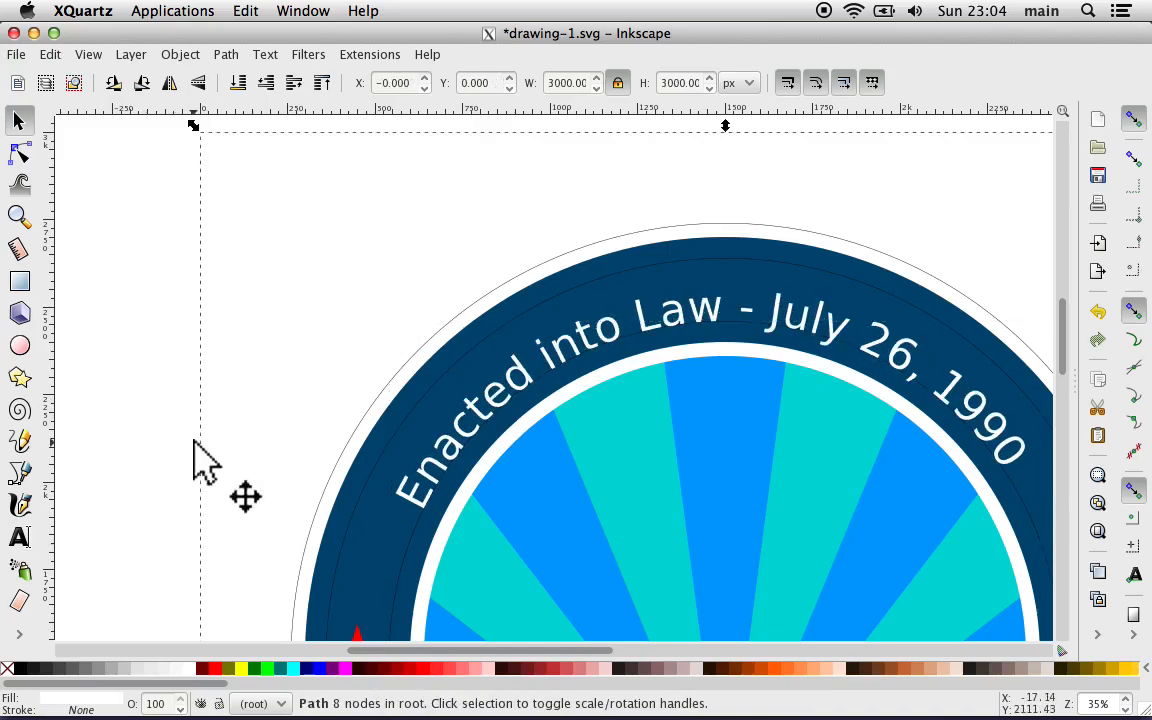
Step: Select the letters "rty" of "Liberty" in the slogan text and set their letter spacing to 10 px
scroll(194, 441, down, 12)
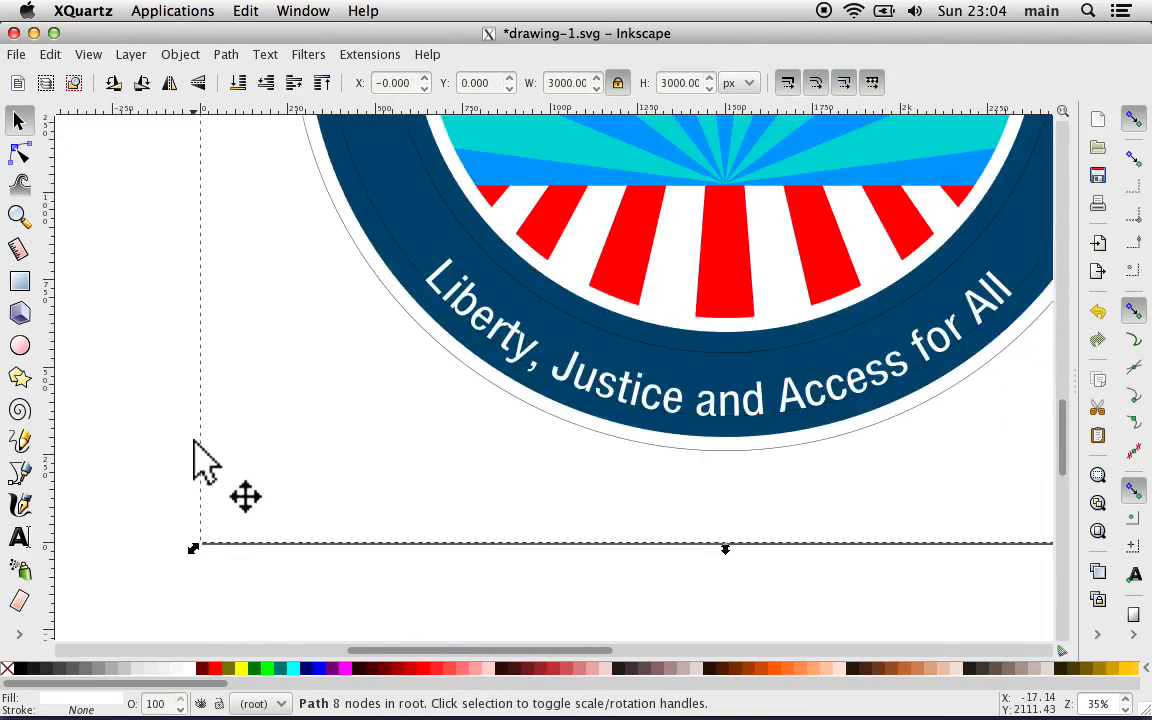
scroll(197, 441, right, 4)
key(plus)
key(plus)
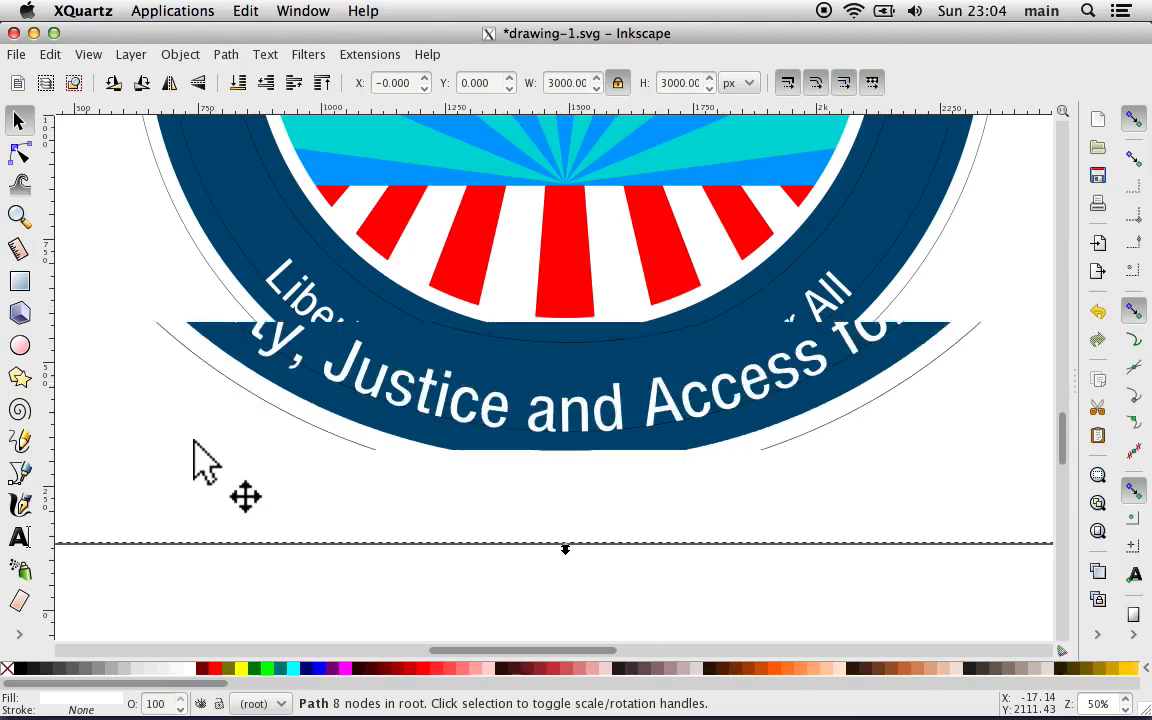
scroll(160, 390, up, 4)
scroll(160, 390, left, 6)
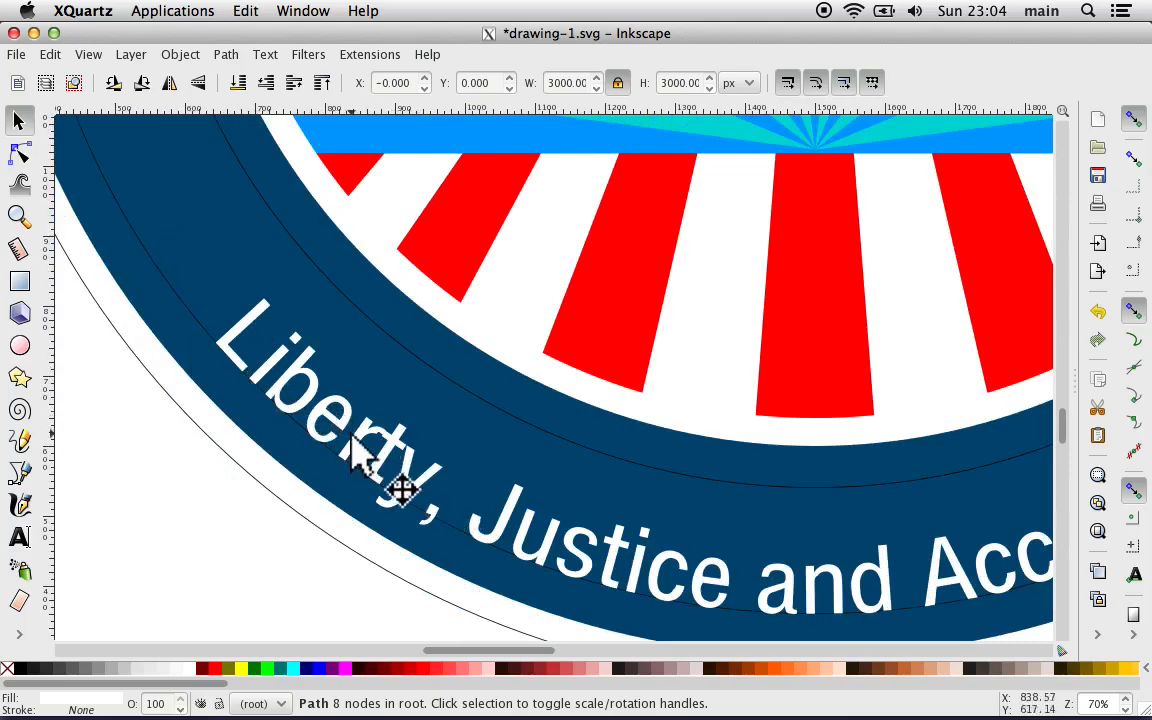
double_click(357, 437)
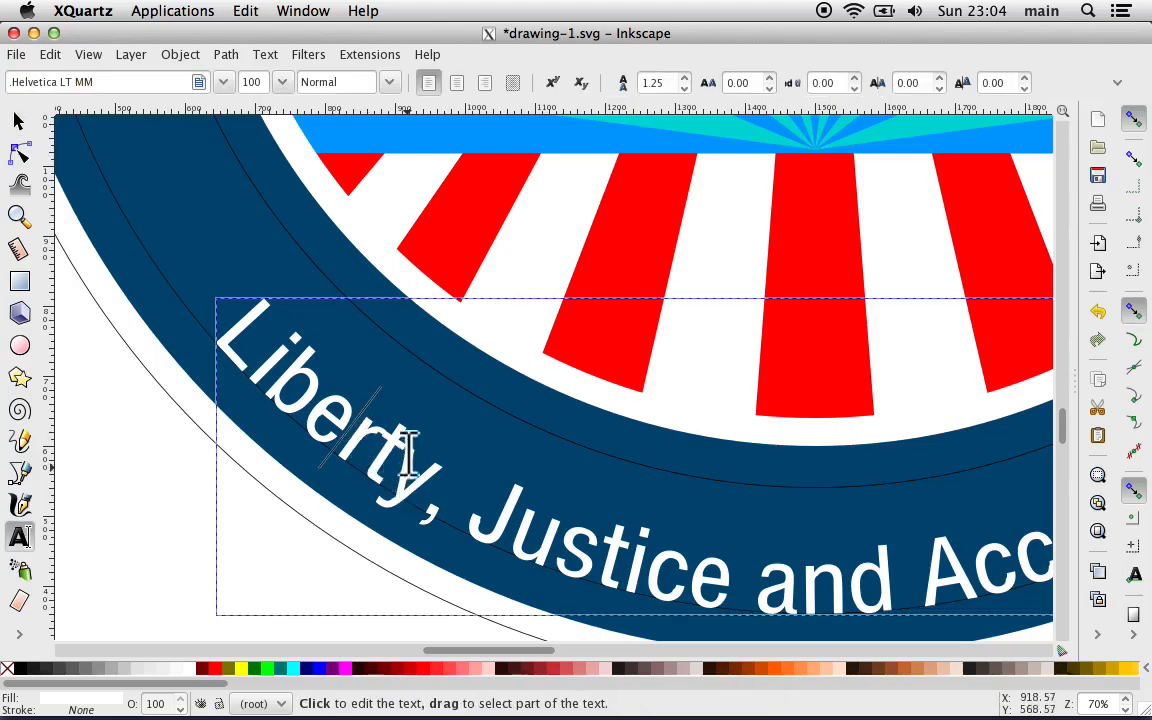
key(shift+Right)
key(shift+Right)
key(shift+Right)
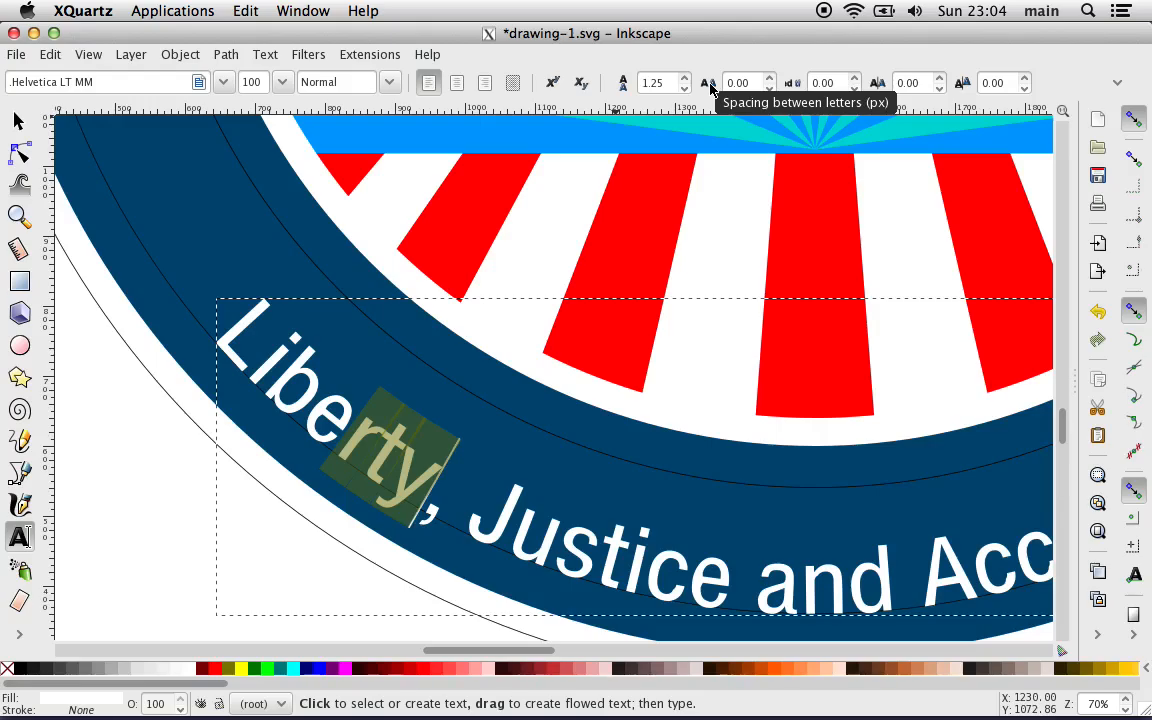
click(743, 85)
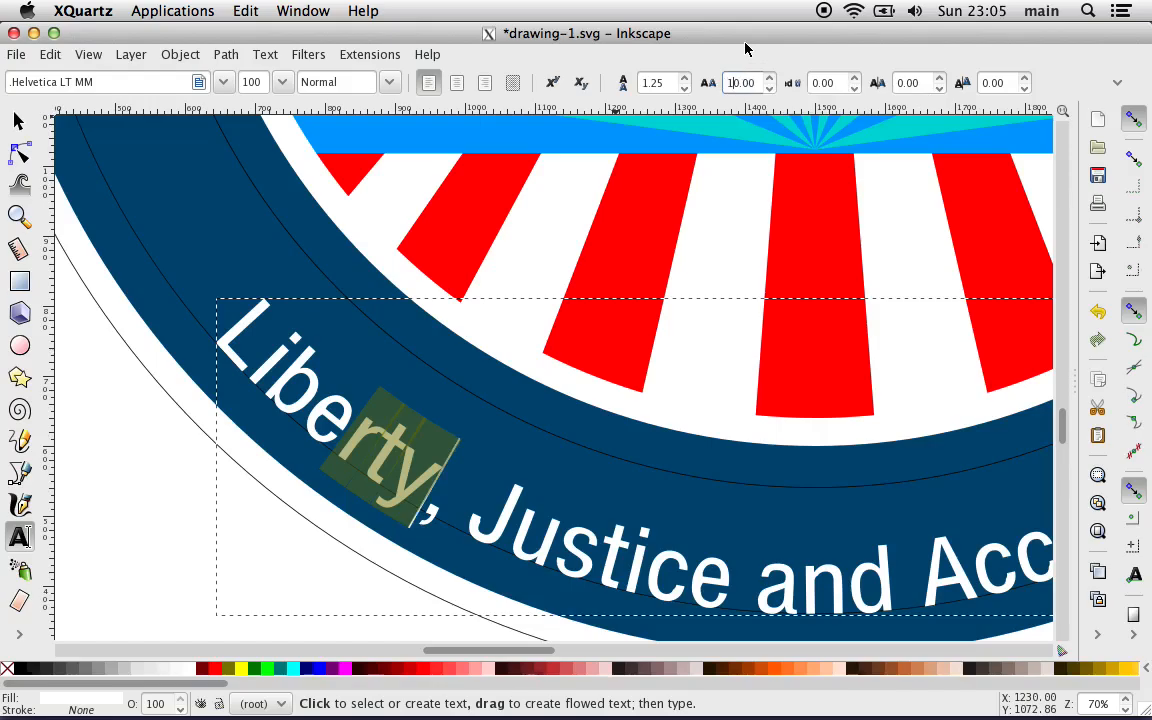
key(Return)
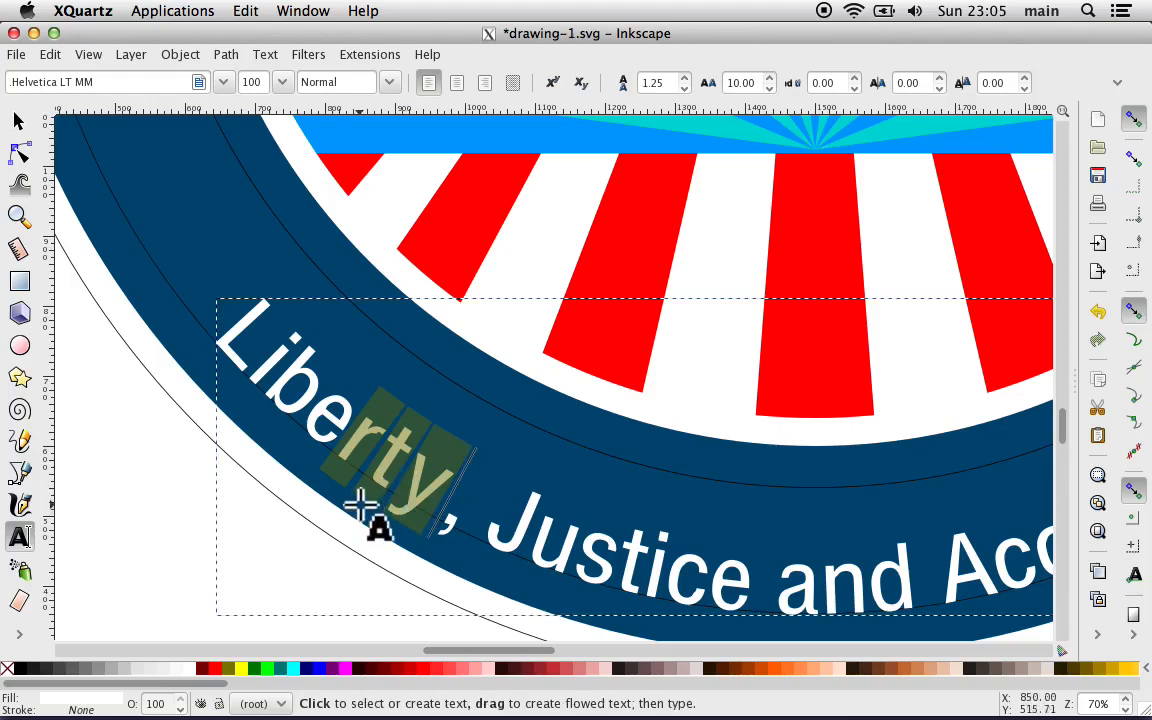
Step: Try replacing the letters "rty" with a hyphen and undo the replacement
text(-)
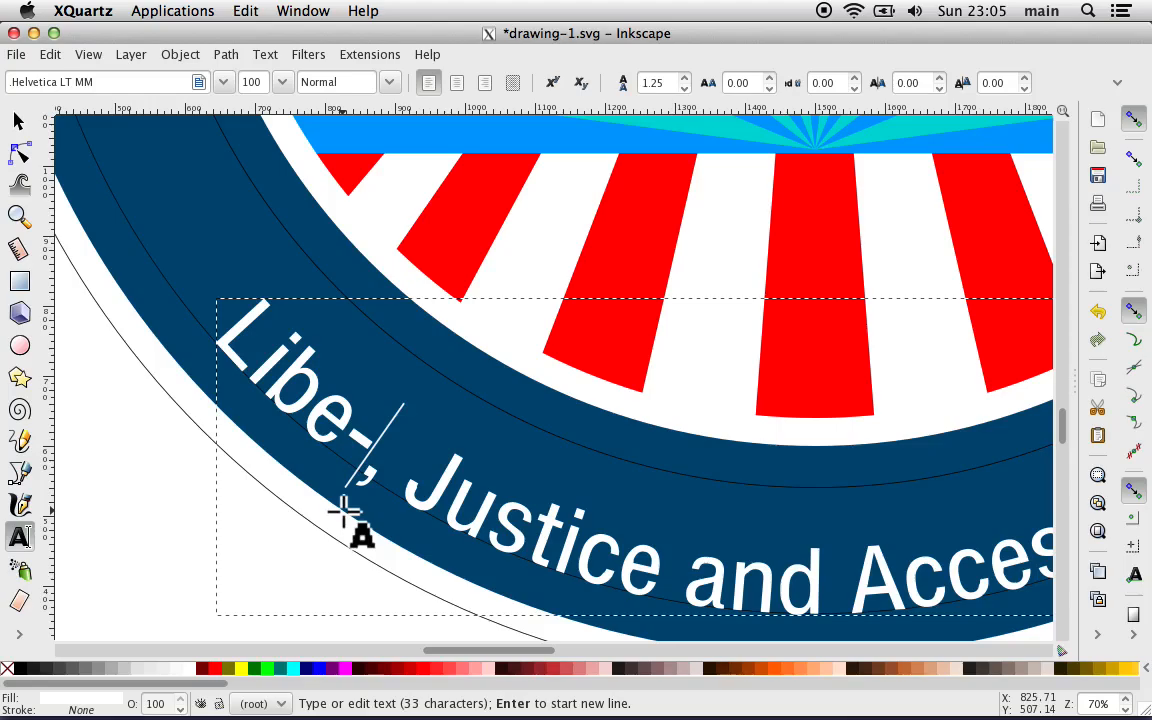
key(ctrl+z)
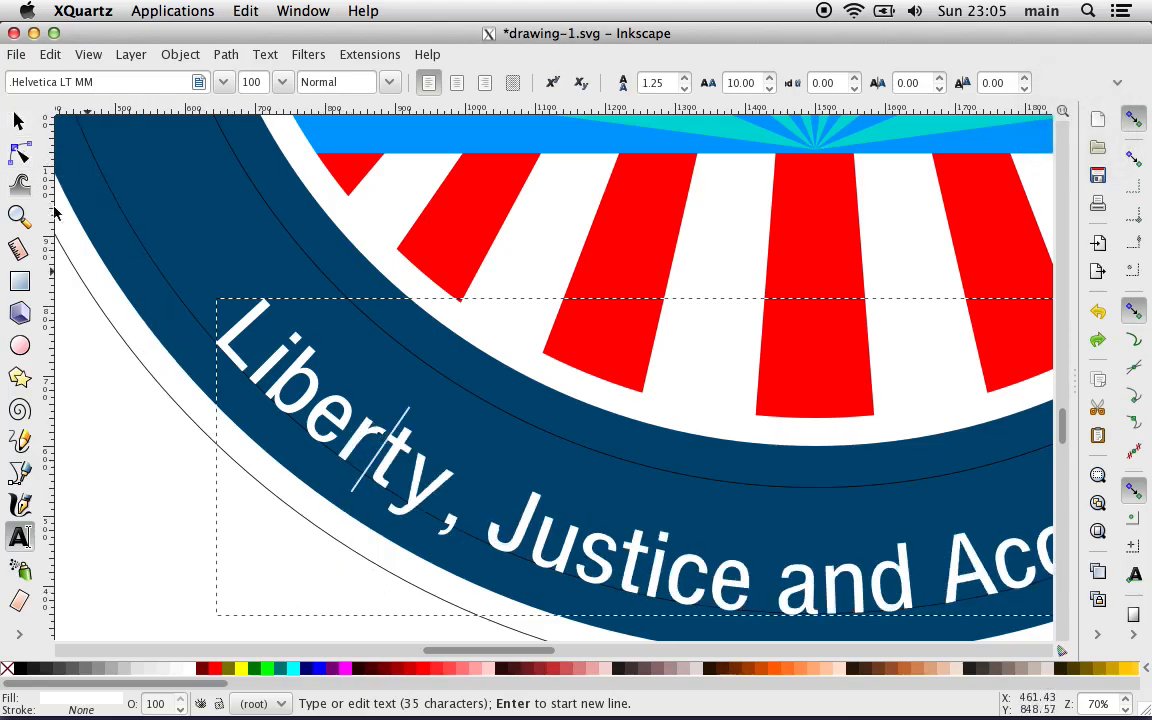
Step: Finish editing the slogan text and deselect it
click(20, 122)
click(96, 380)
key(minus)
key(minus)
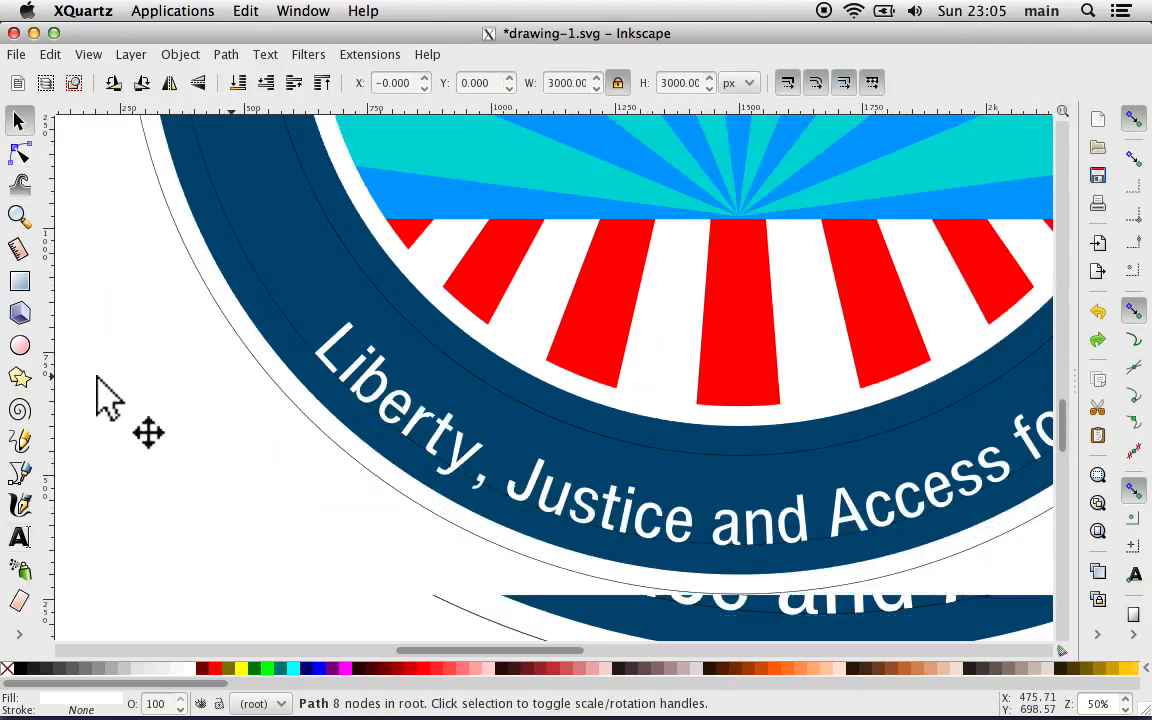
scroll(96, 380, right, 4)
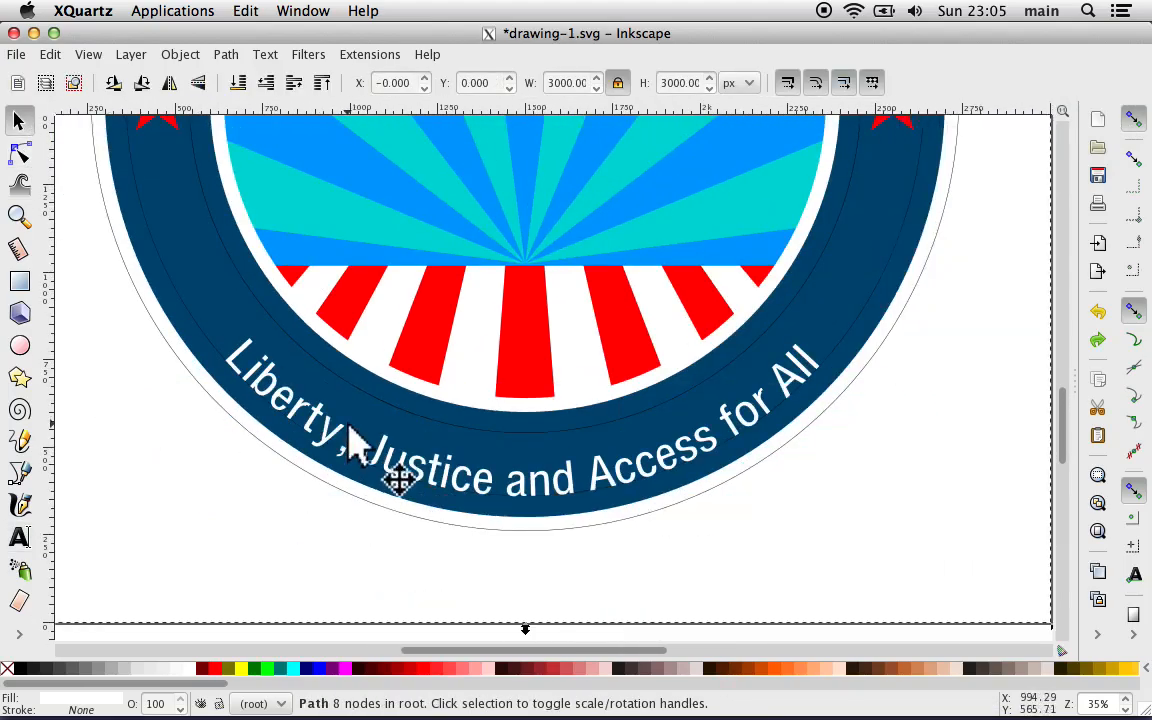
Step: Open the slogan text along the ring's lower edge for editing and set its font size to 144
click(410, 465)
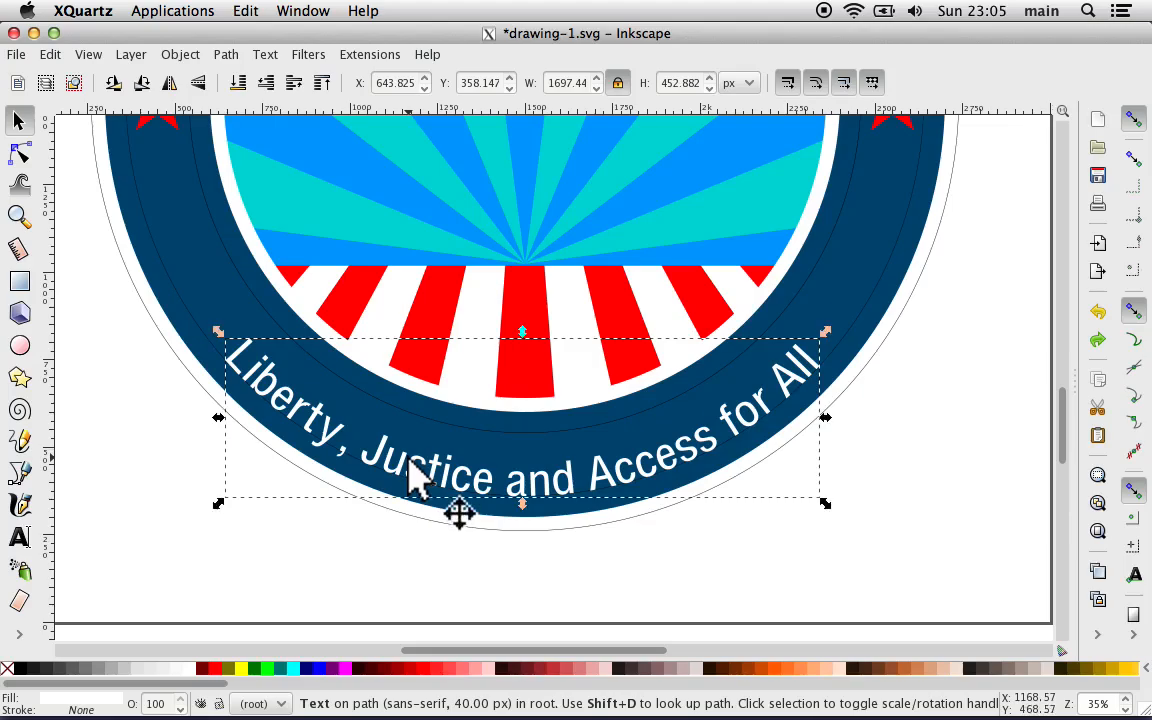
click(412, 470)
double_click(410, 460)
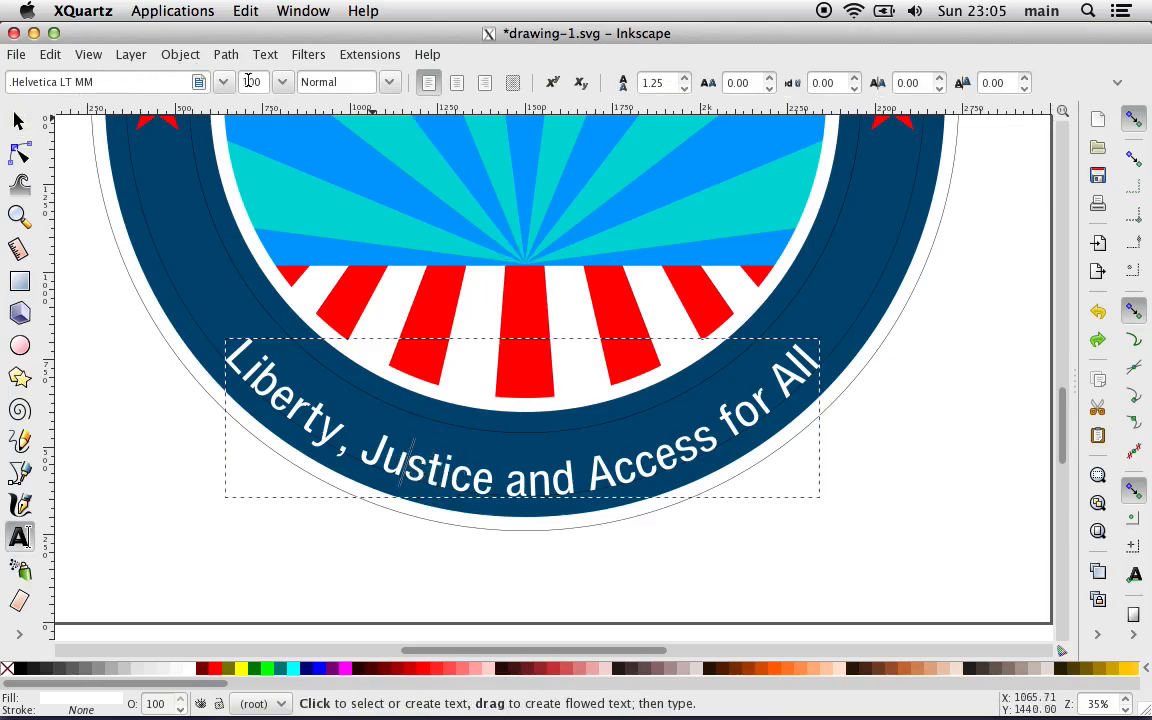
click(283, 84)
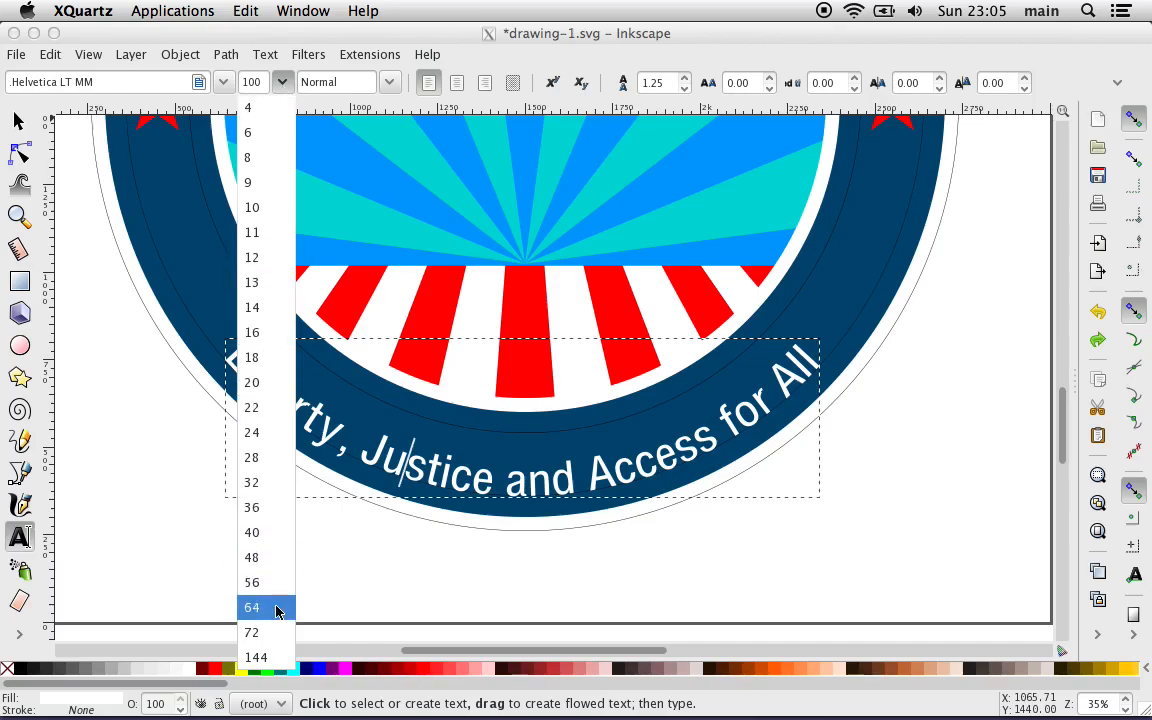
click(256, 657)
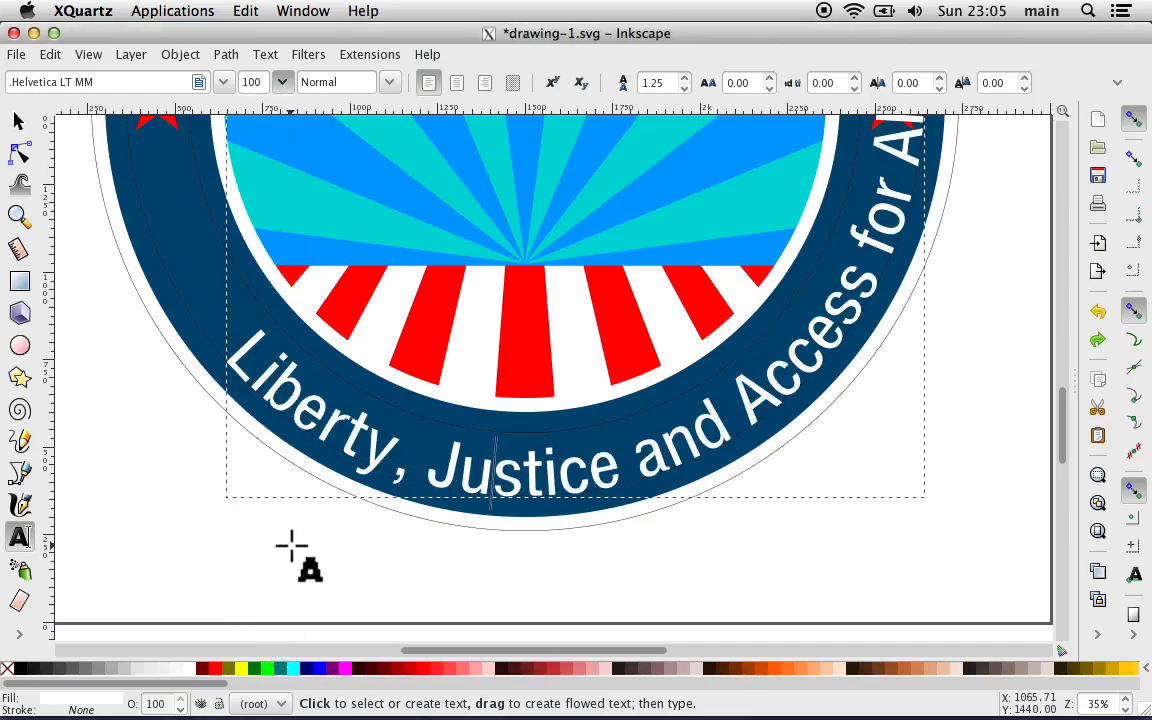
scroll(157, 437, up, 2)
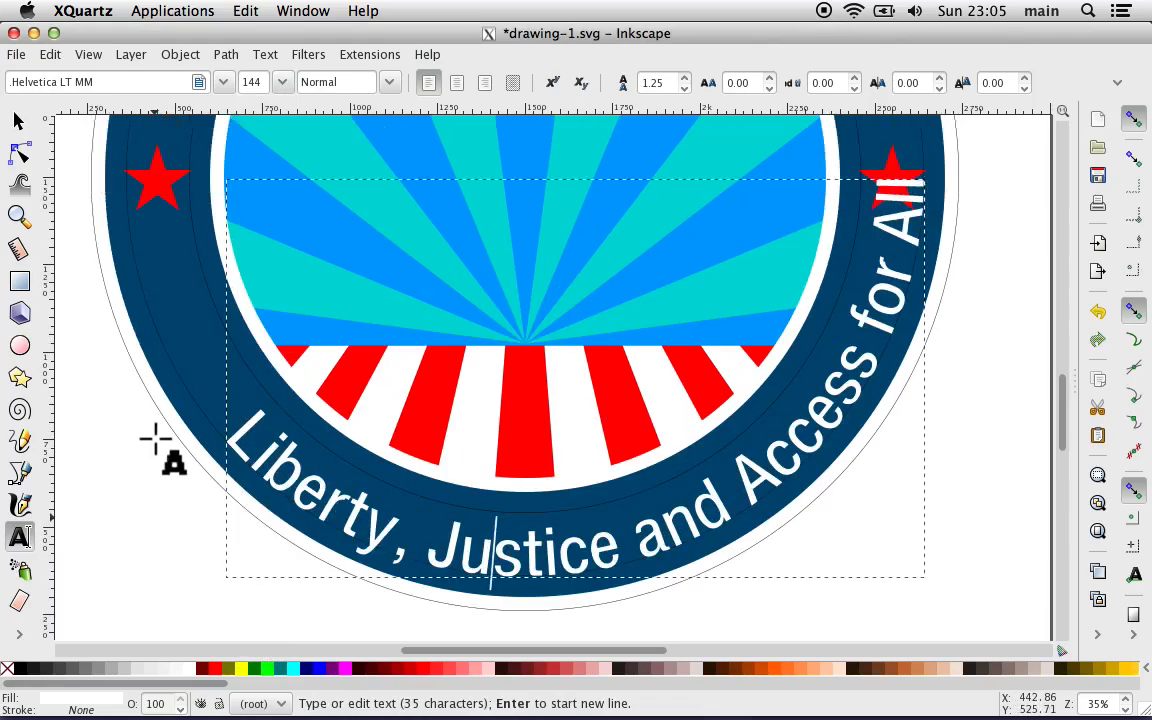
scroll(157, 437, down, 2)
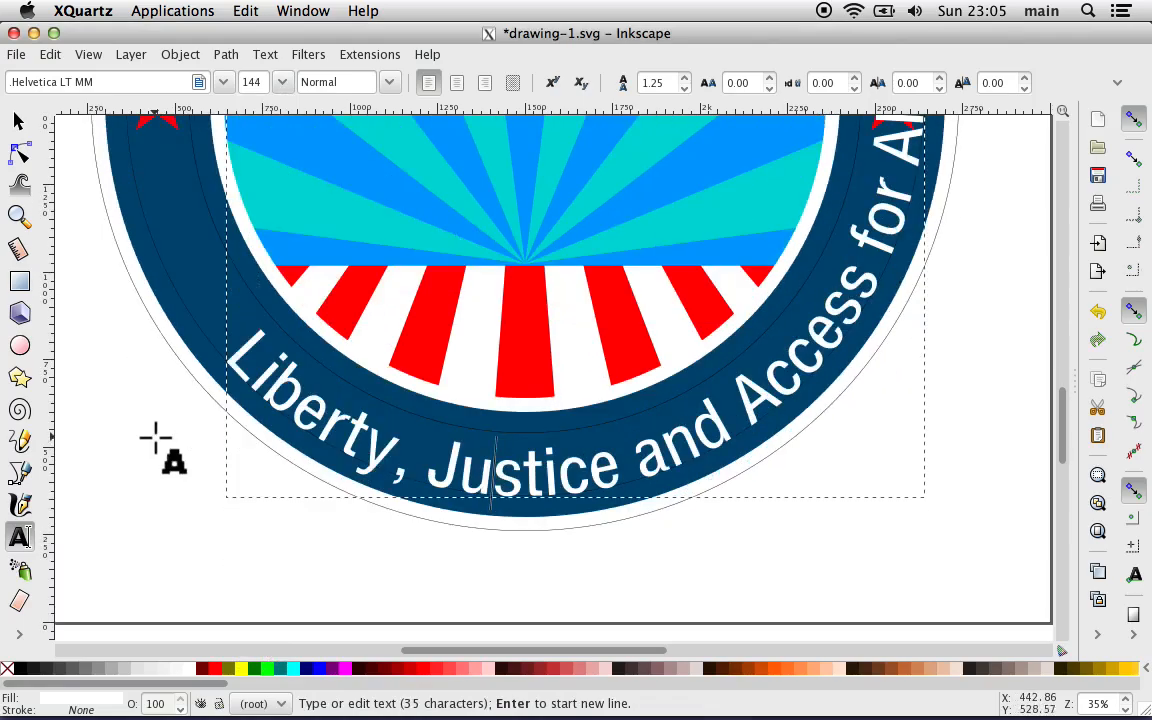
Step: Change the slogan text's font to Nanum Gothic in the Bold style
click(223, 84)
scroll(185, 226, down, 15)
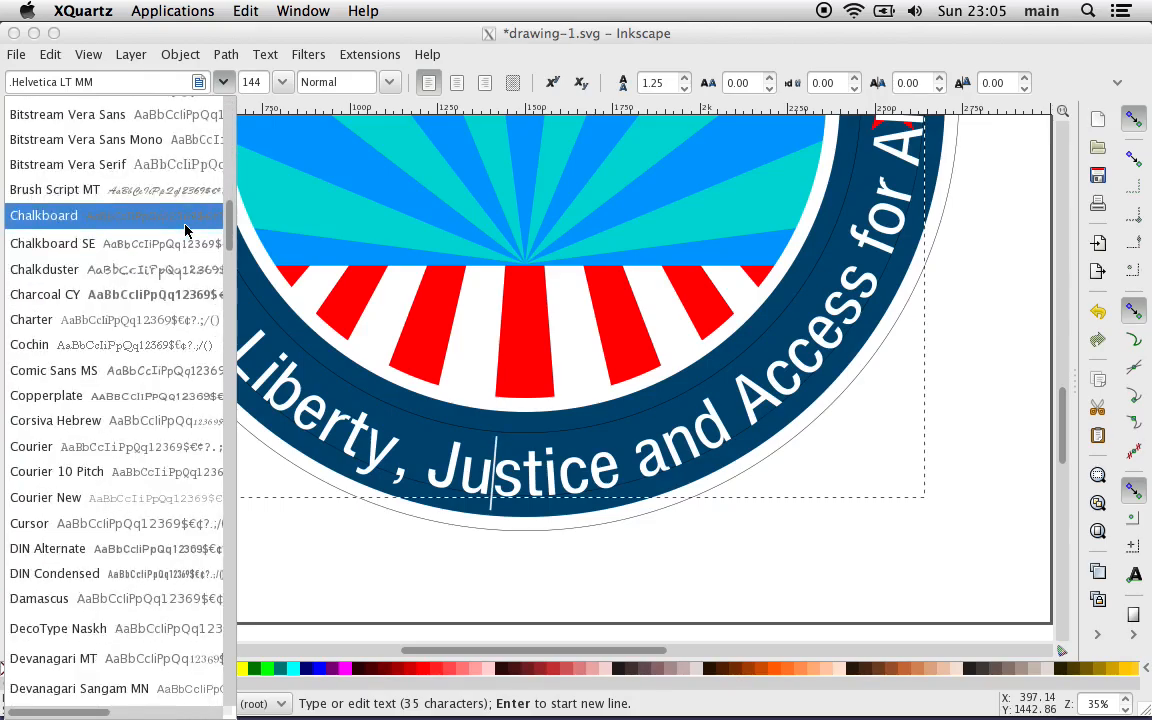
scroll(185, 230, down, 8)
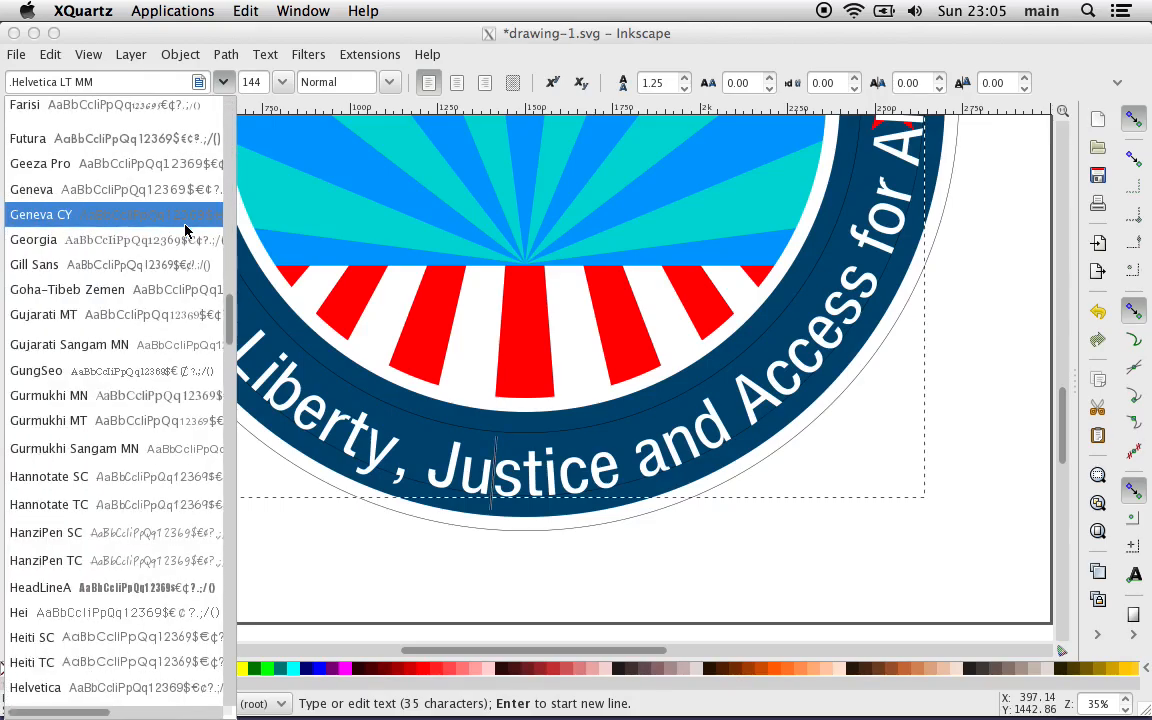
scroll(185, 230, down, 5)
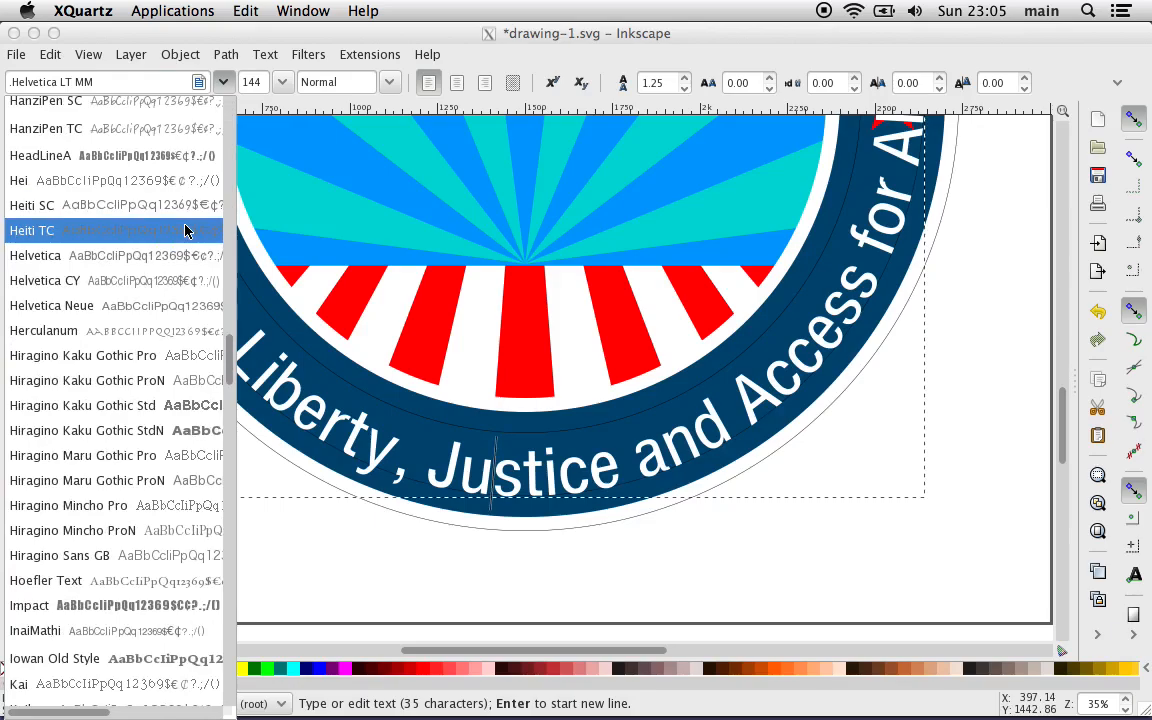
scroll(185, 230, down, 4)
scroll(185, 230, down, 6)
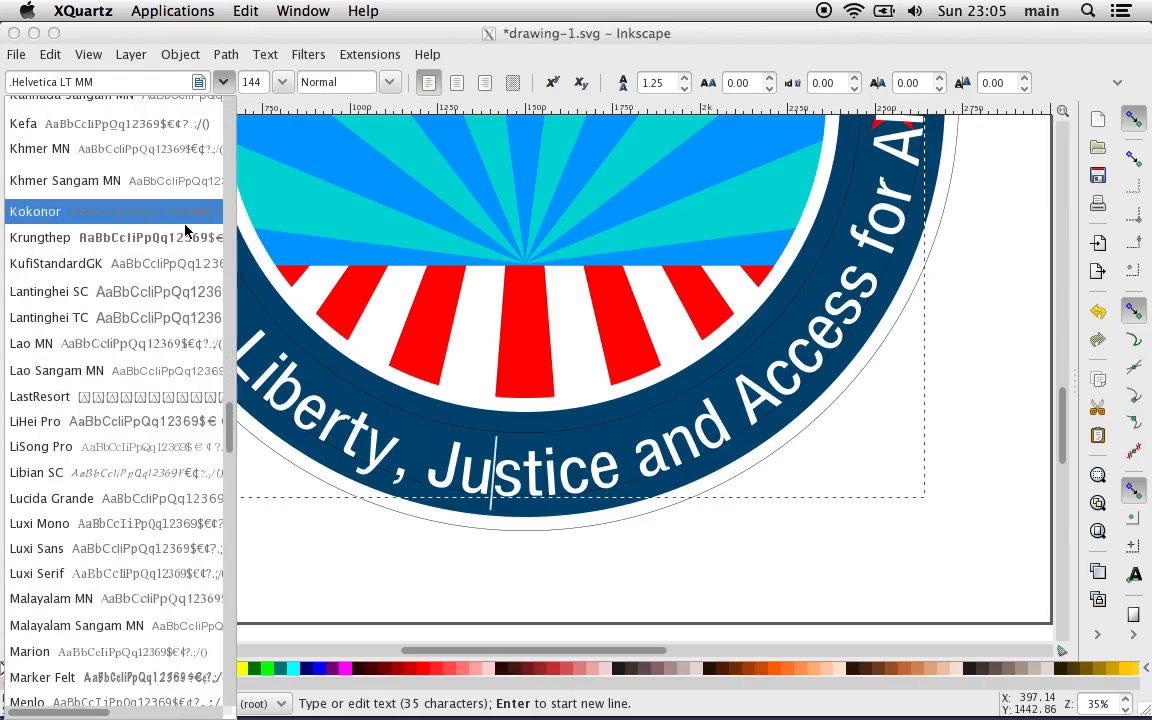
scroll(185, 230, down, 8)
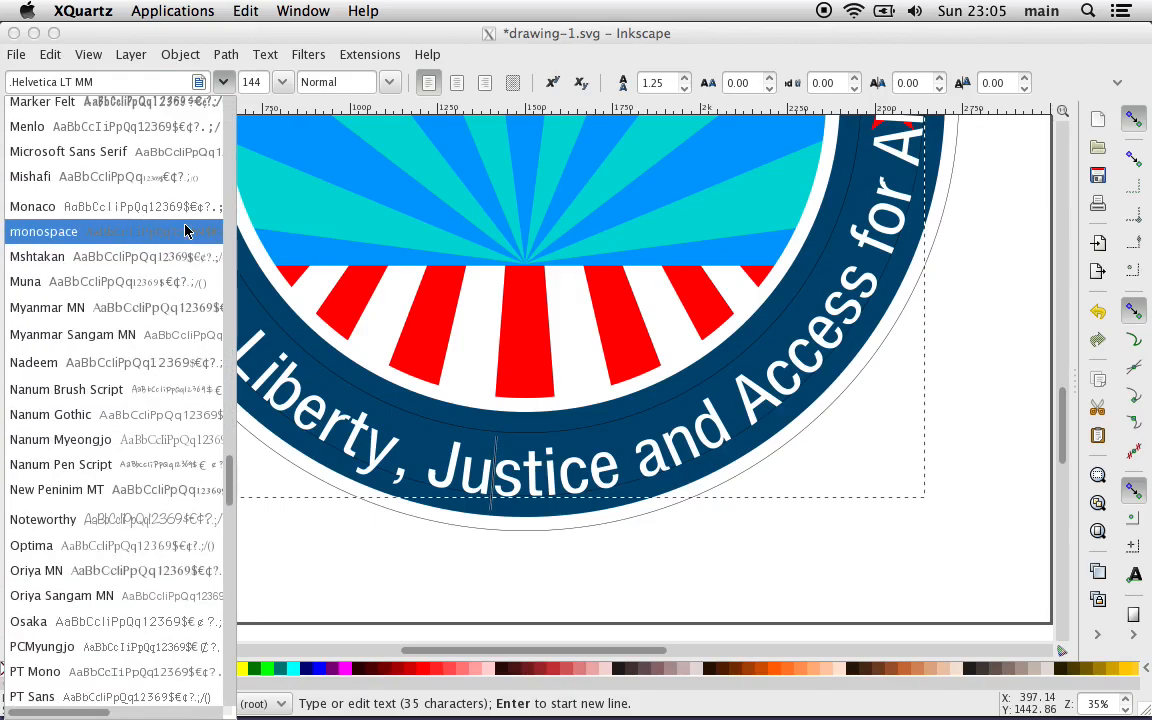
scroll(185, 230, down, 3)
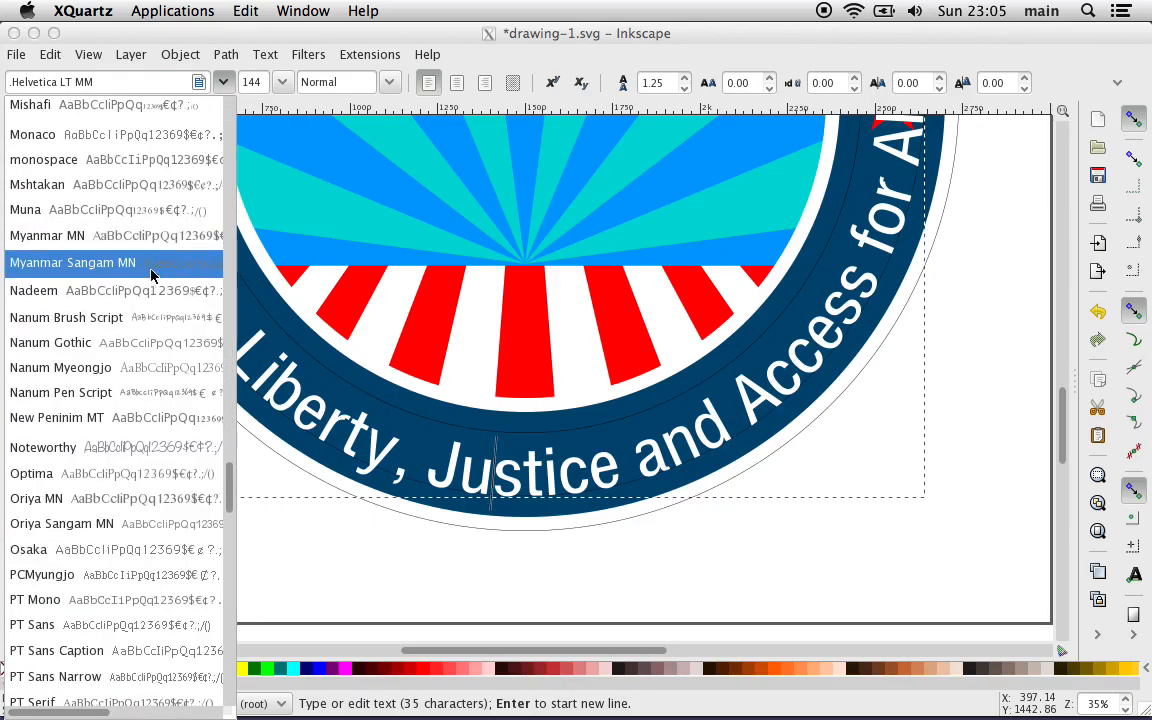
click(129, 346)
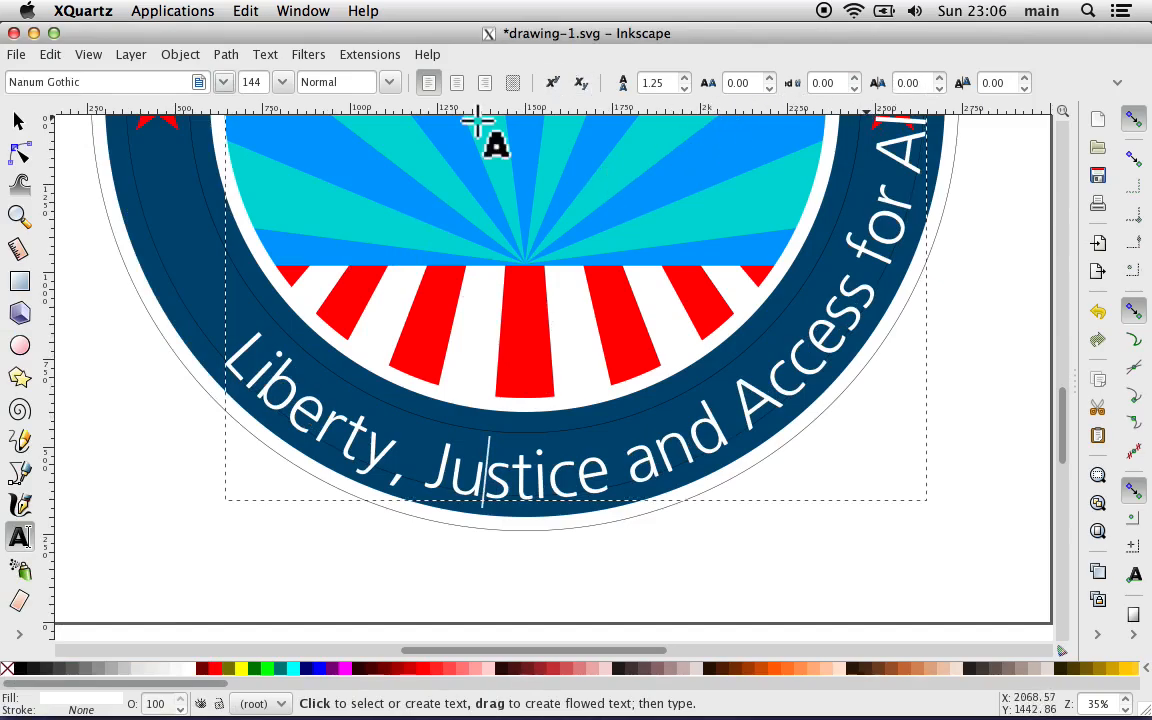
click(388, 82)
click(347, 157)
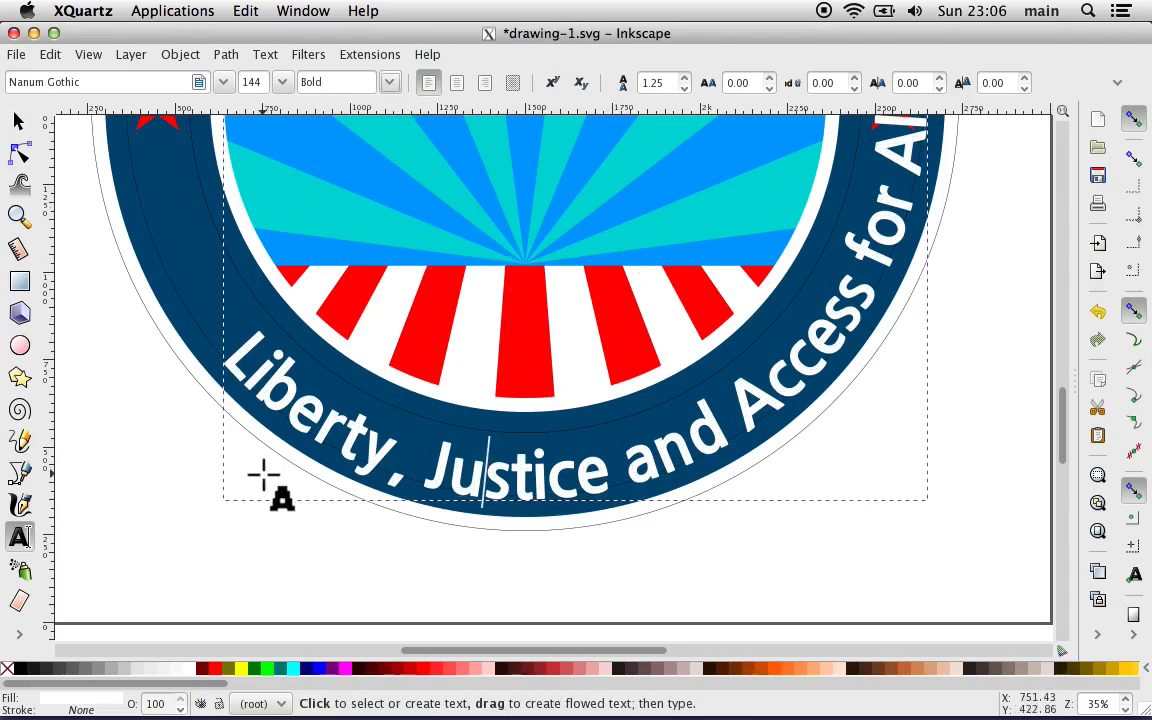
Step: Give the slogan text a 10 px flat stroke and make the stroke white by setting its HSL lightness to 255
click(80, 705)
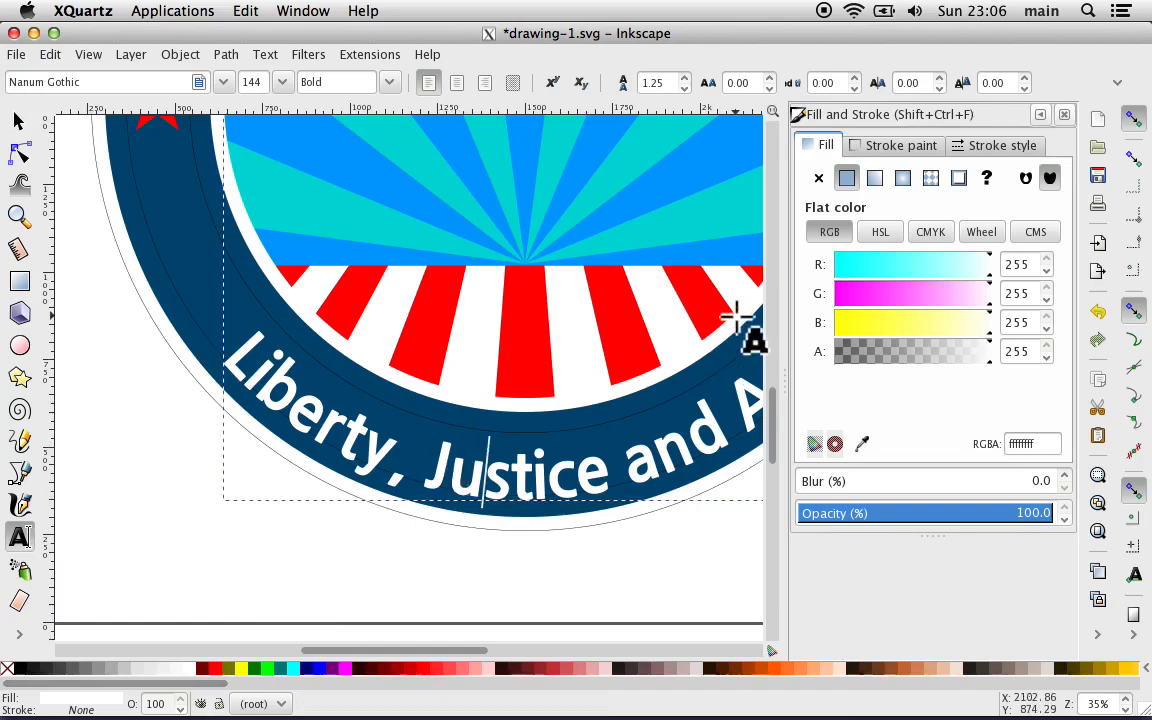
click(983, 147)
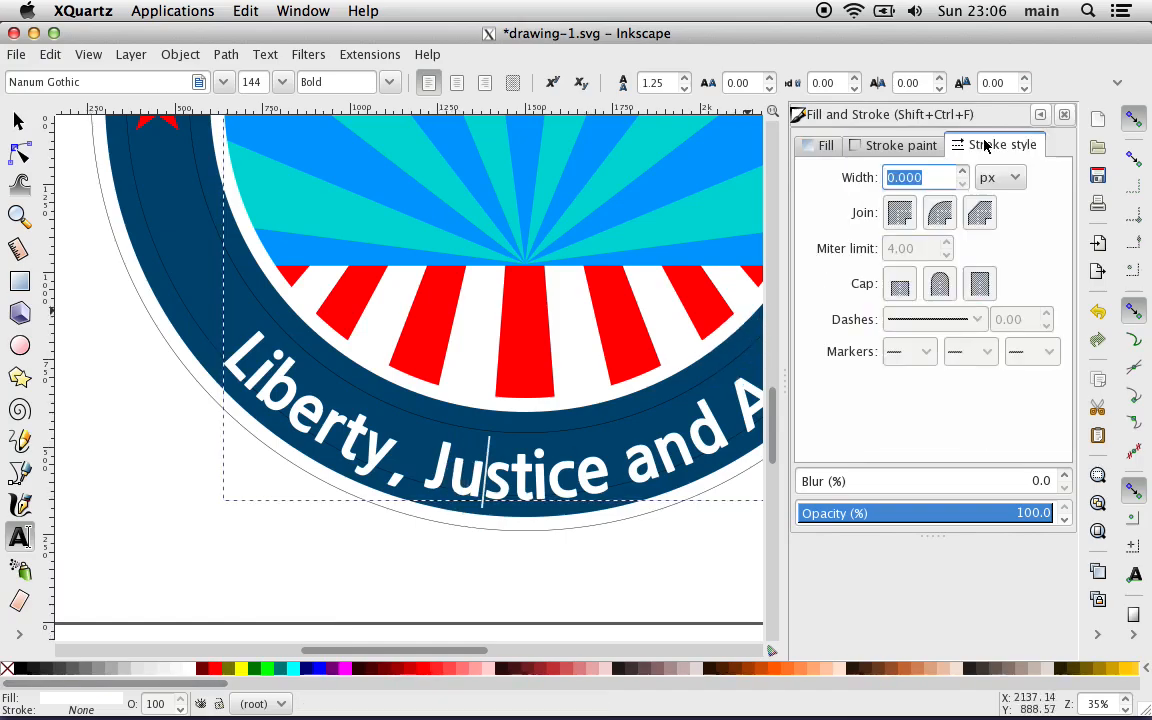
click(893, 180)
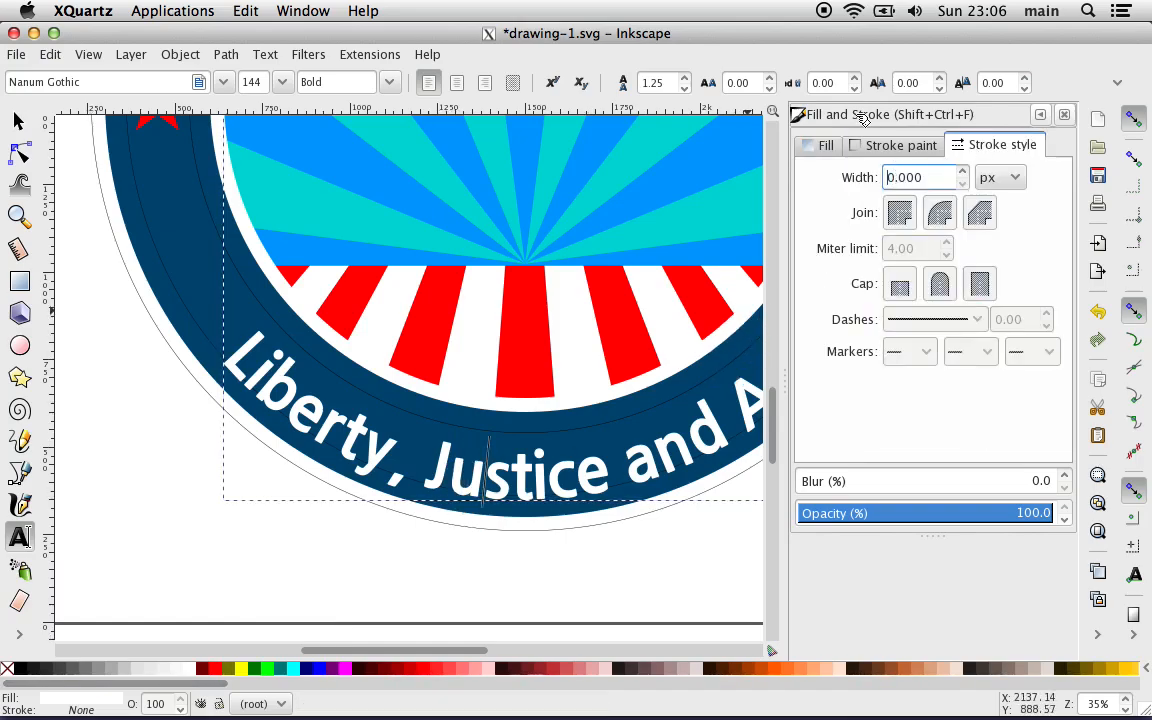
text(1)
key(Escape)
click(914, 147)
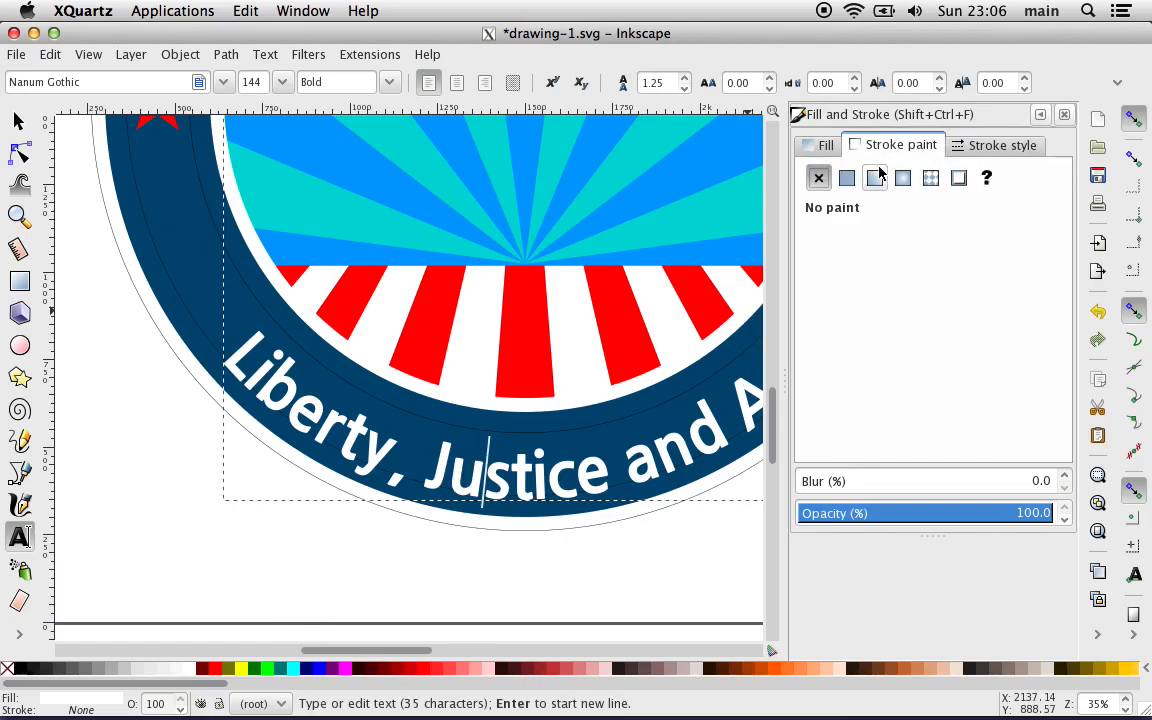
click(847, 178)
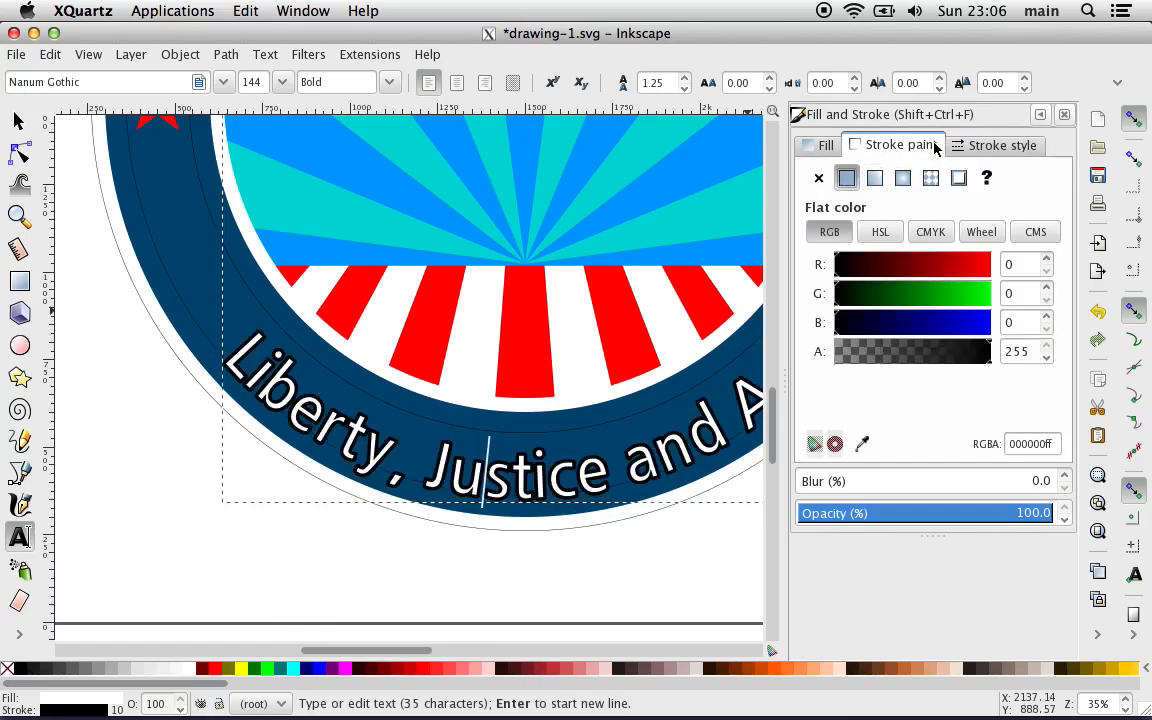
click(888, 236)
click(893, 322)
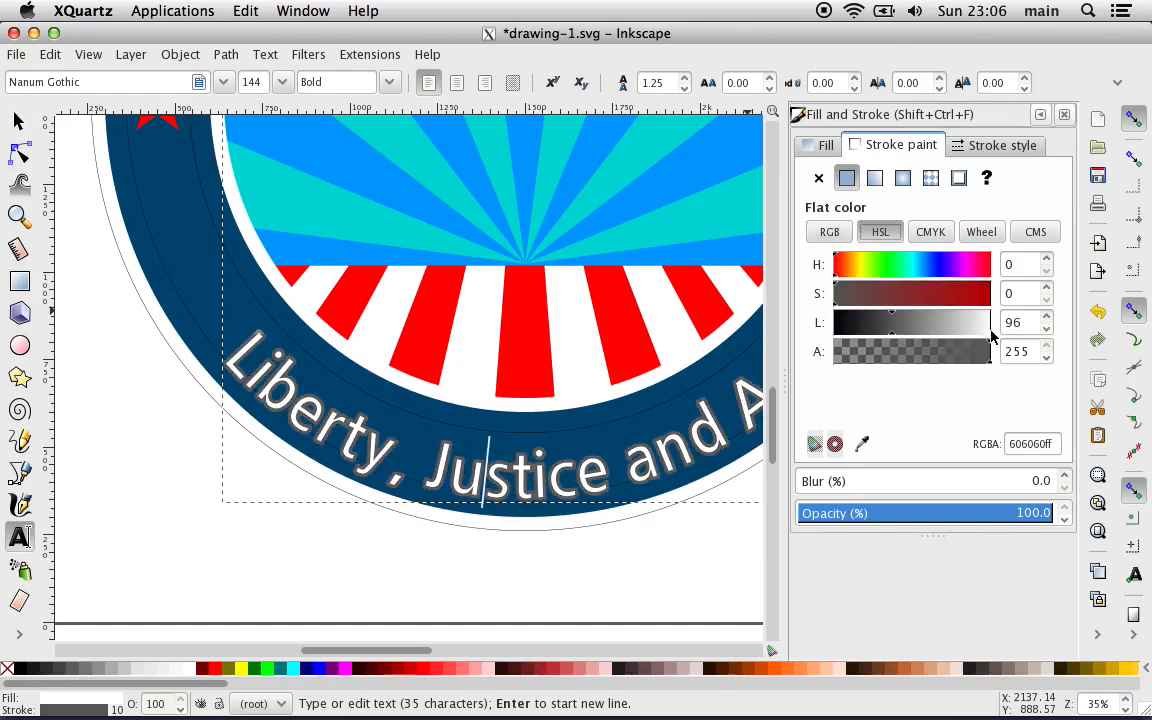
drag(991, 337, 1010, 337)
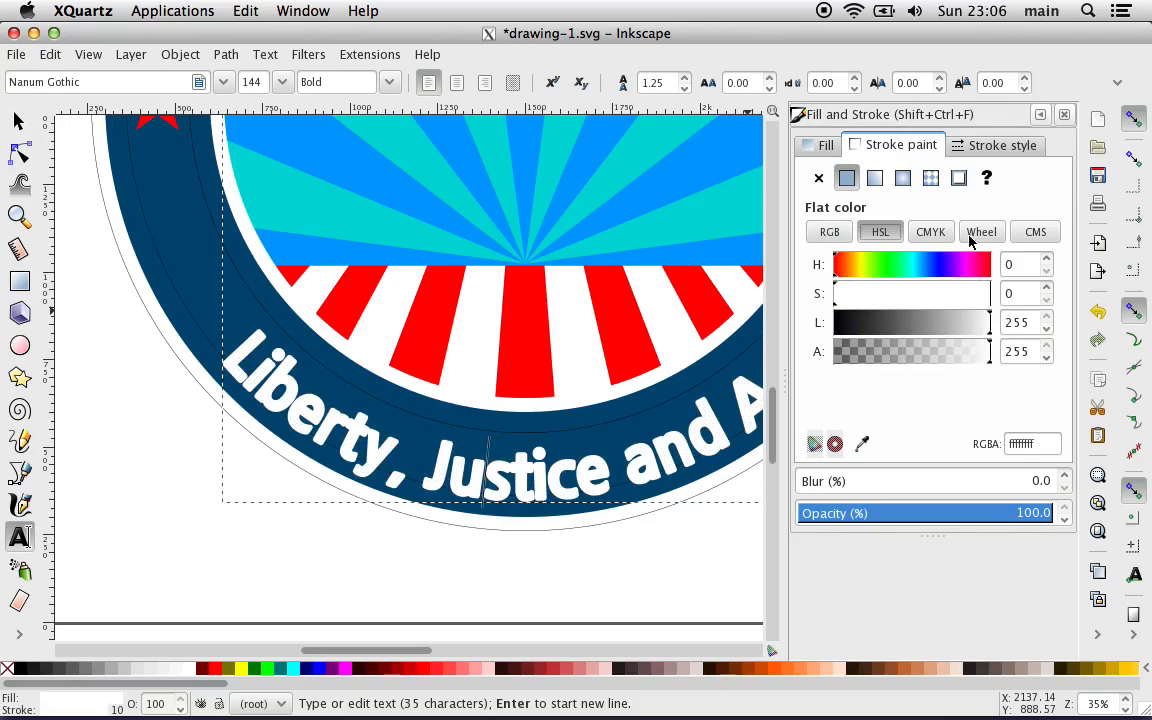
Step: Set the slogan text's stroke width to 5 px and compare the lettering without and with the white stroke
click(987, 148)
click(900, 178)
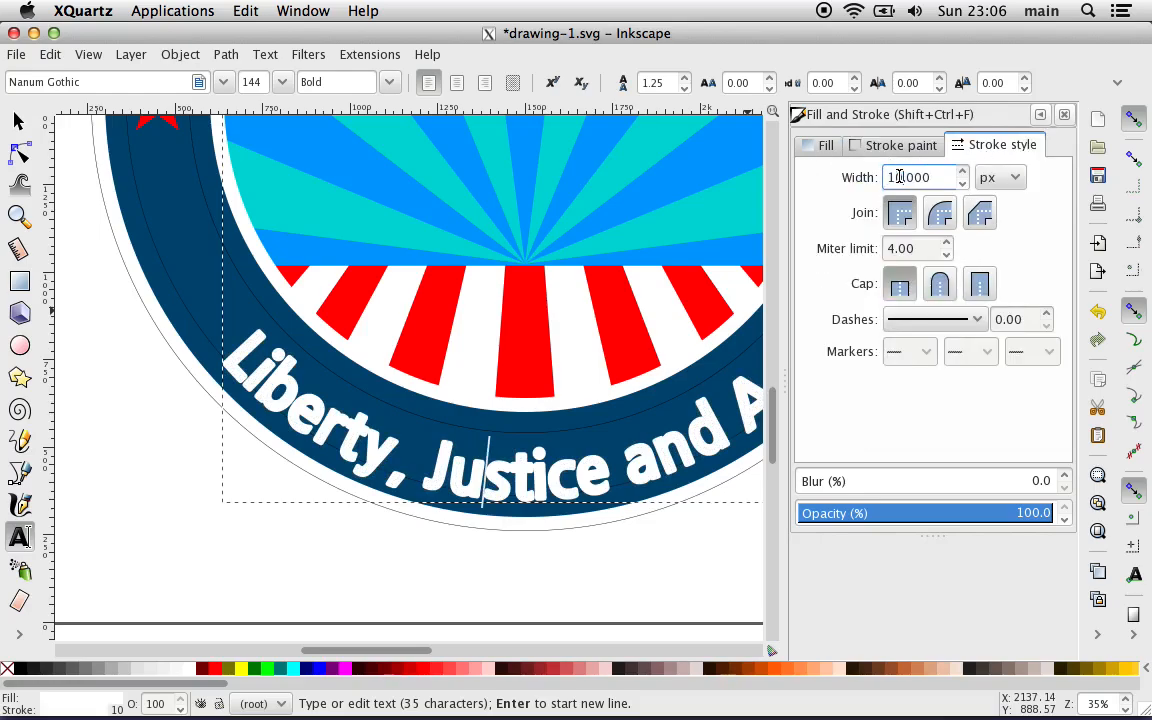
key(BackSpace)
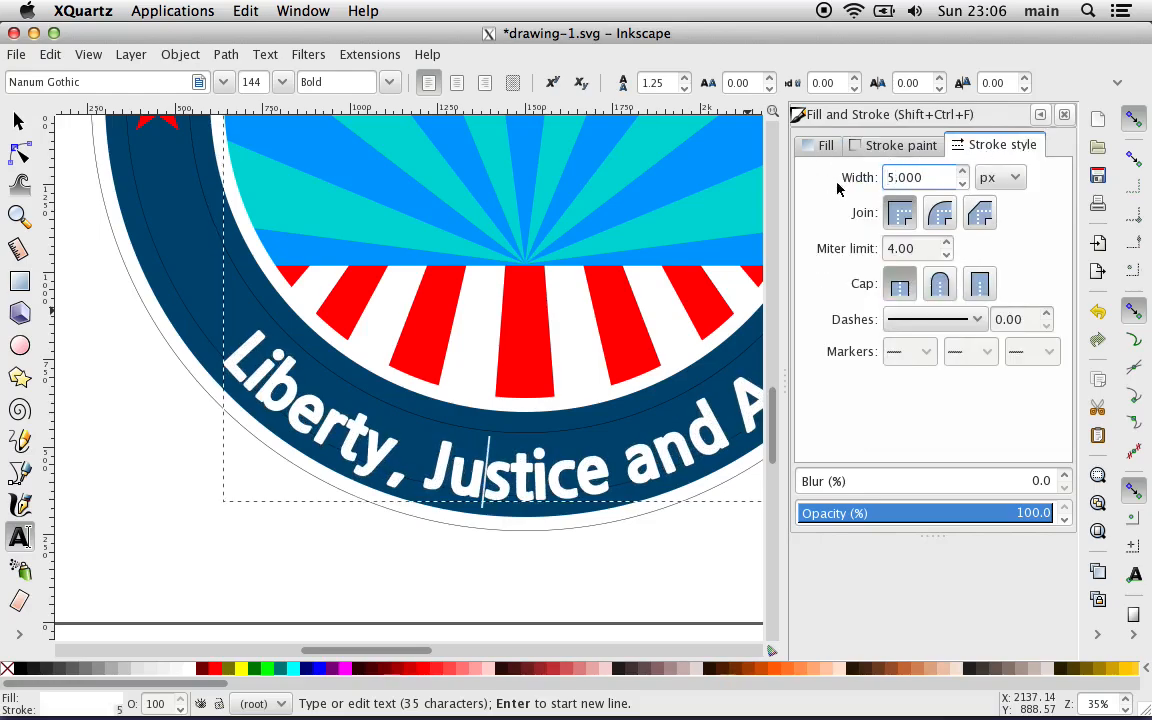
click(893, 145)
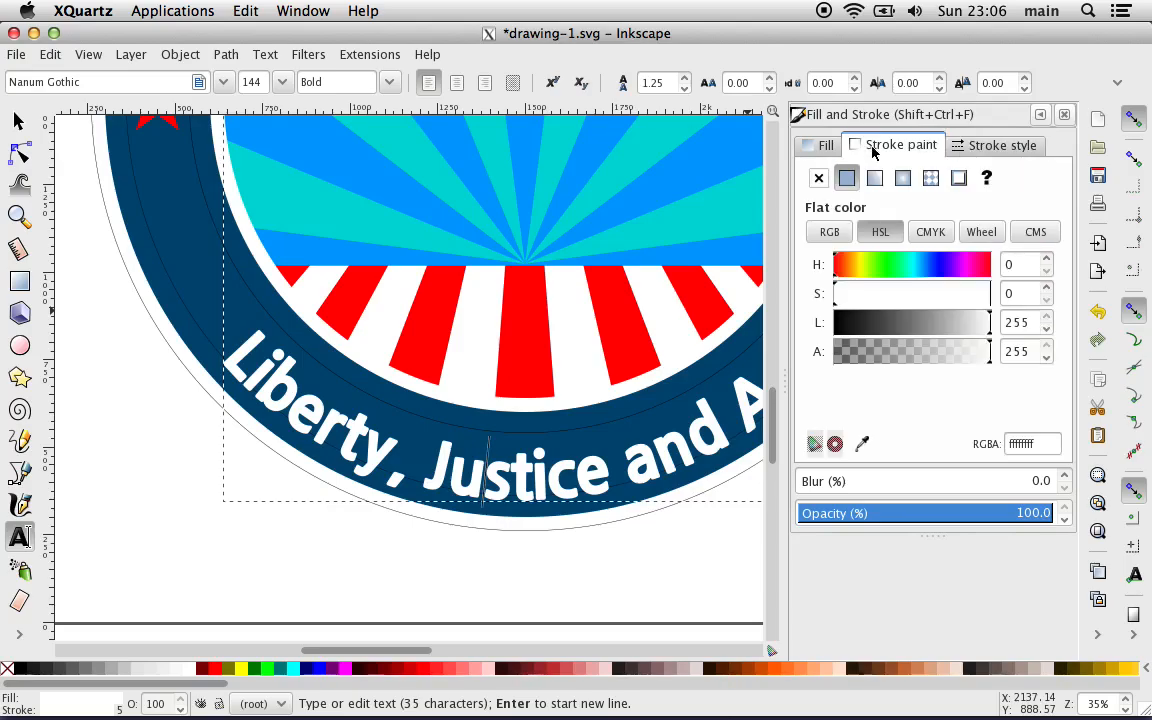
click(818, 178)
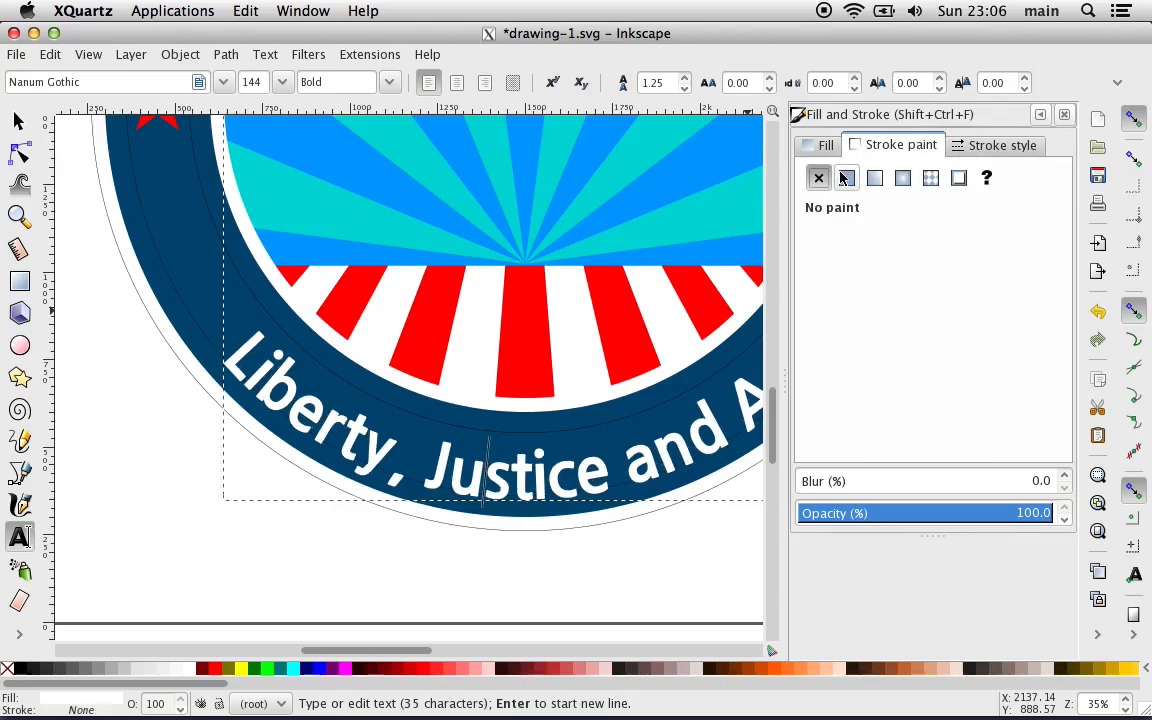
click(845, 178)
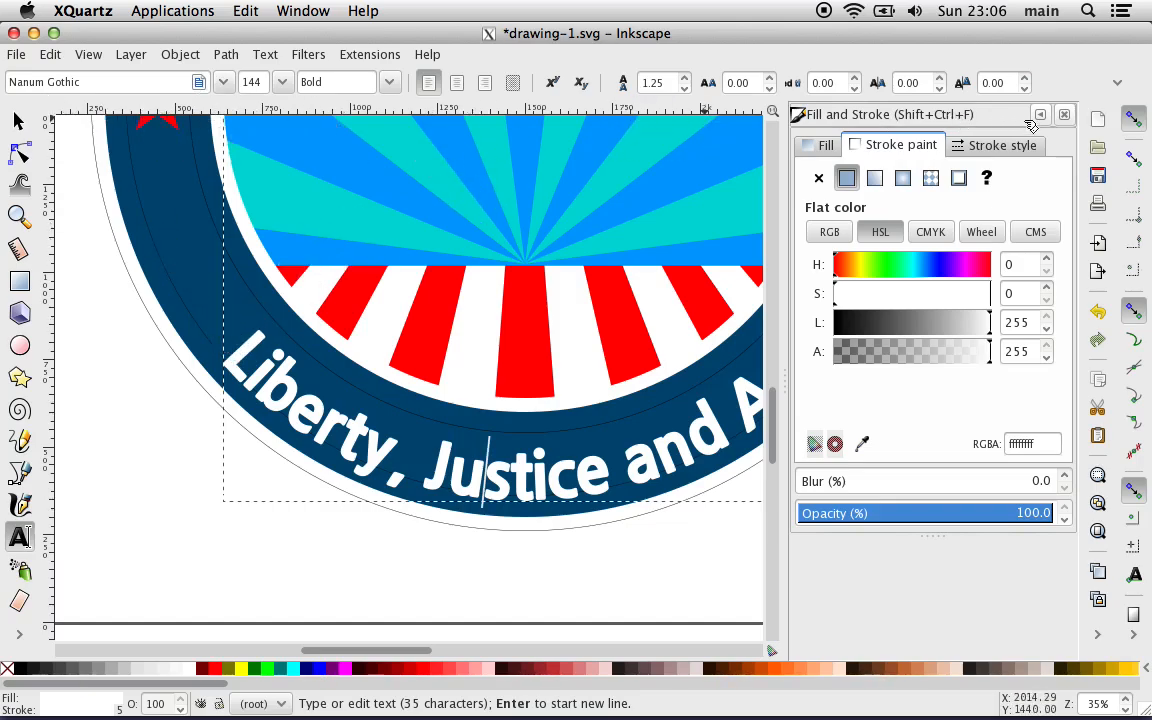
click(1063, 116)
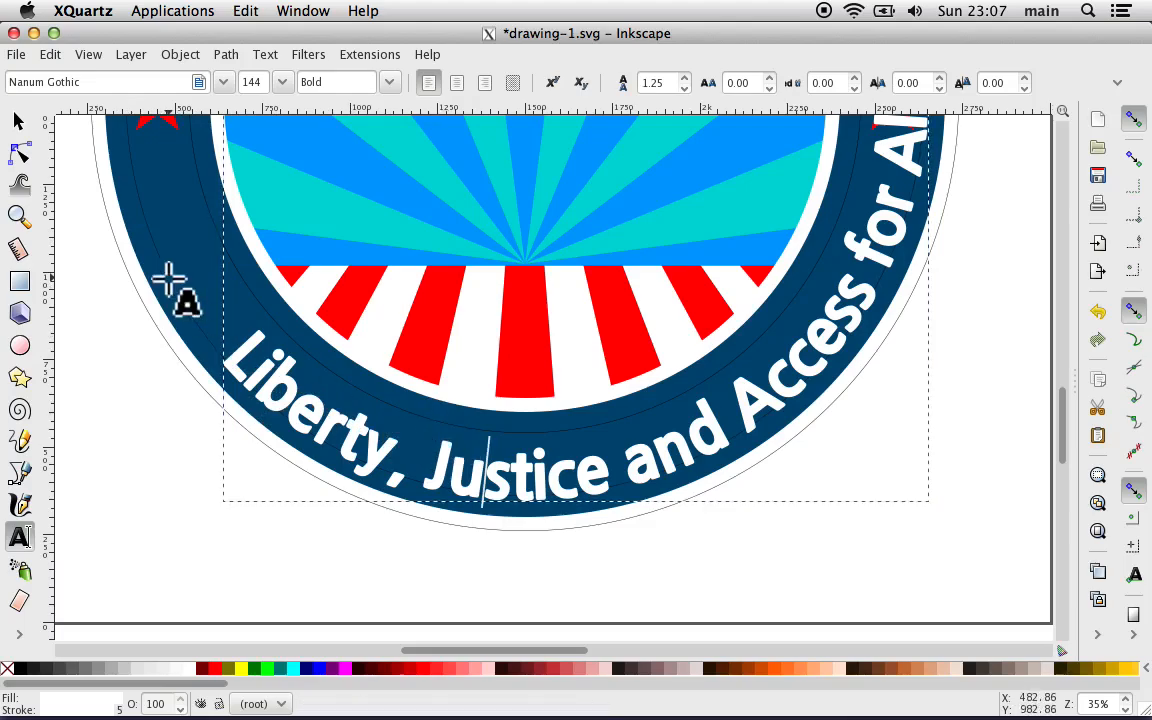
Step: Convert the slogan text object to a path
click(265, 56)
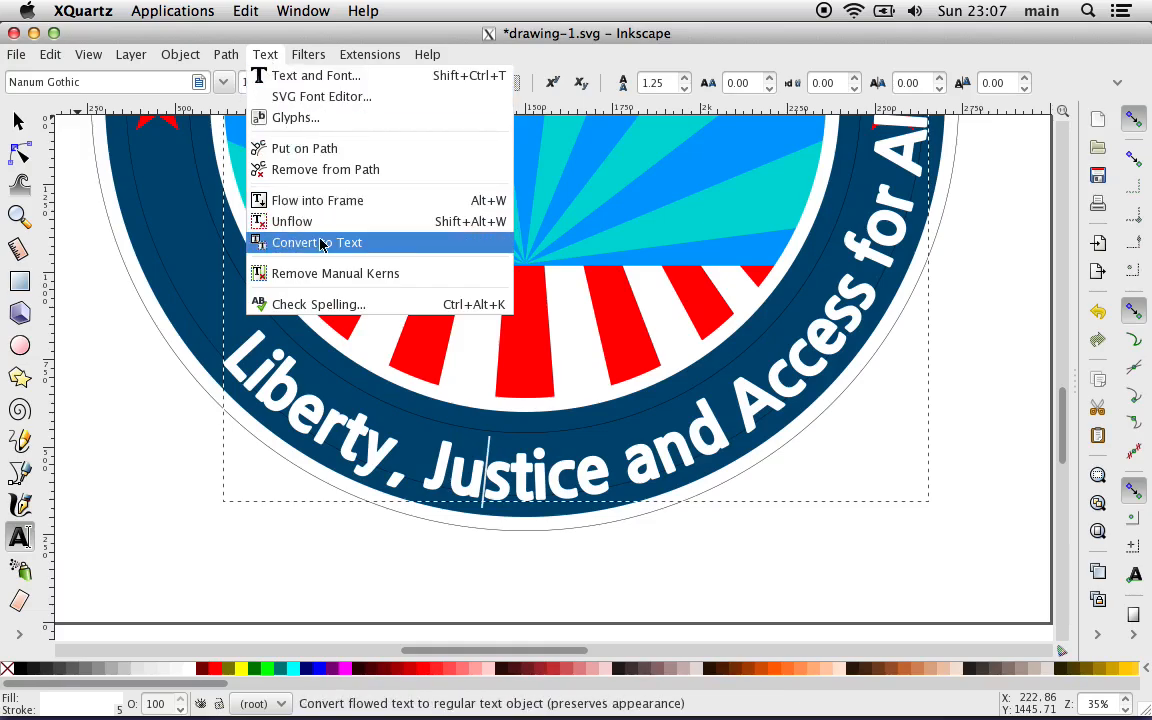
mouse_move(230, 52)
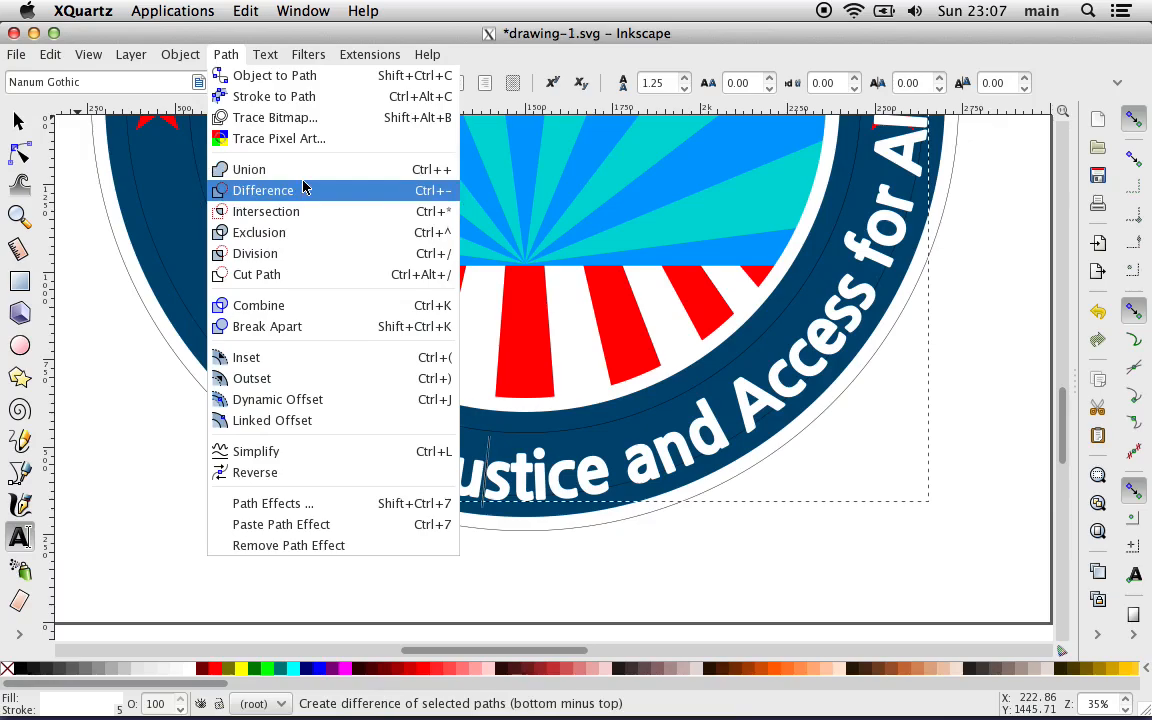
mouse_move(271, 55)
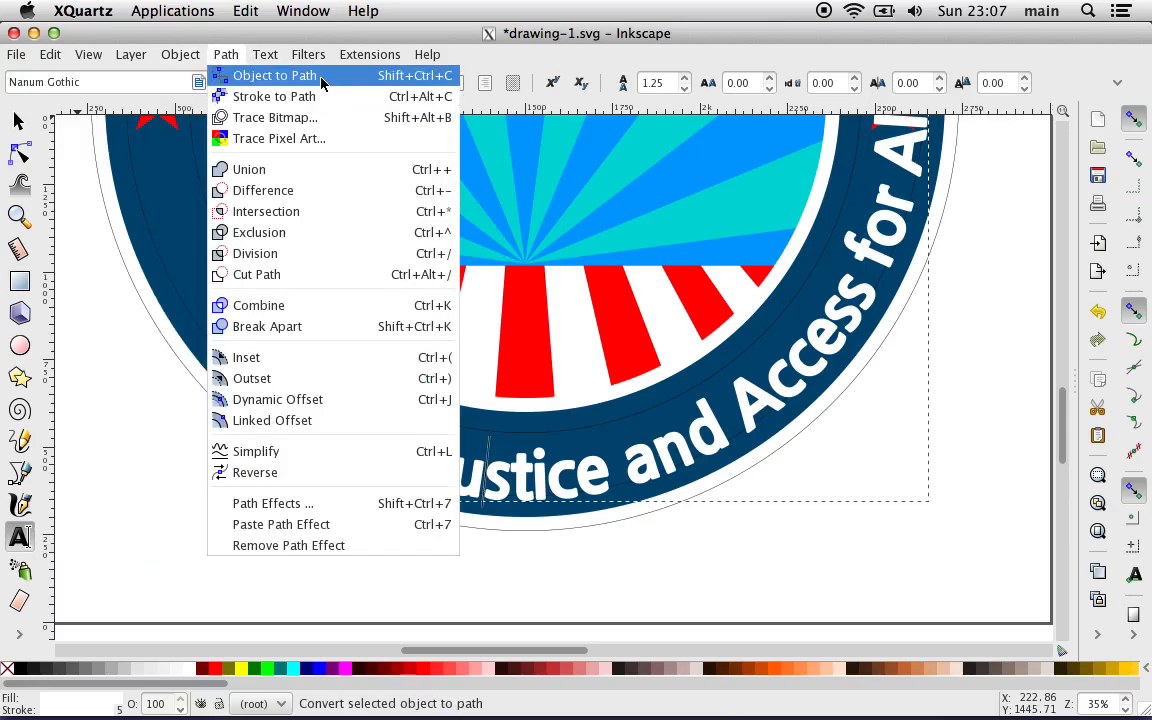
click(291, 76)
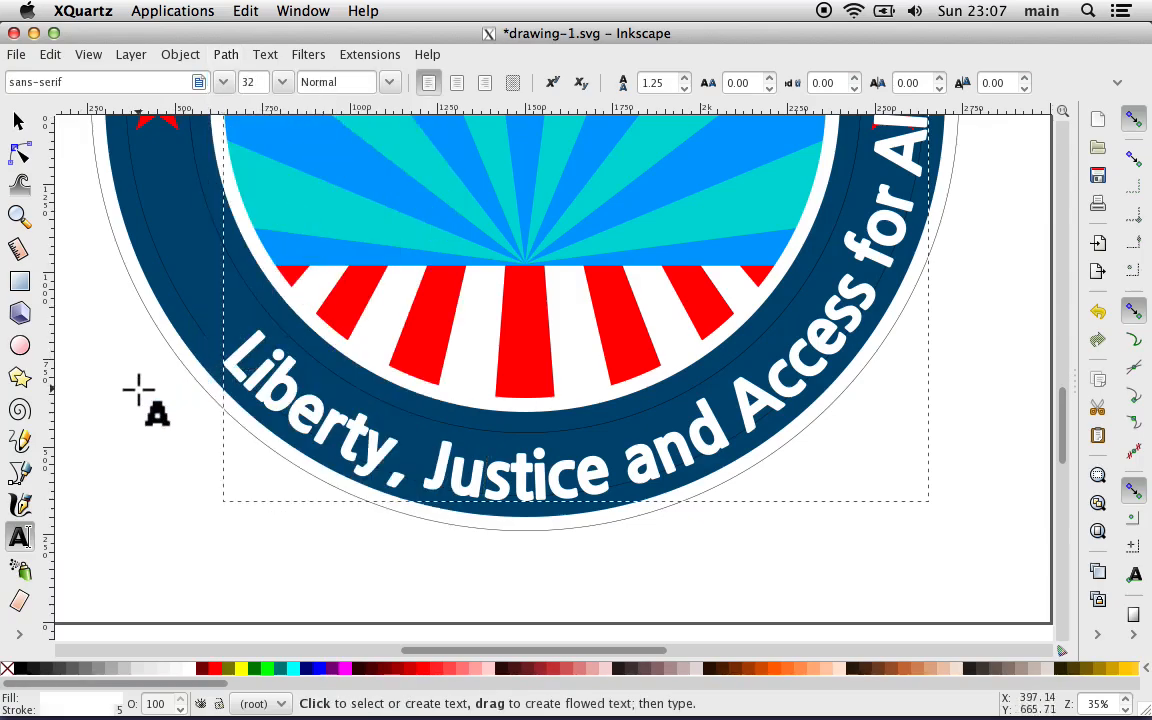
Step: Enter the converted slogan group and open the letter "y" of "Liberty" for node editing
click(18, 121)
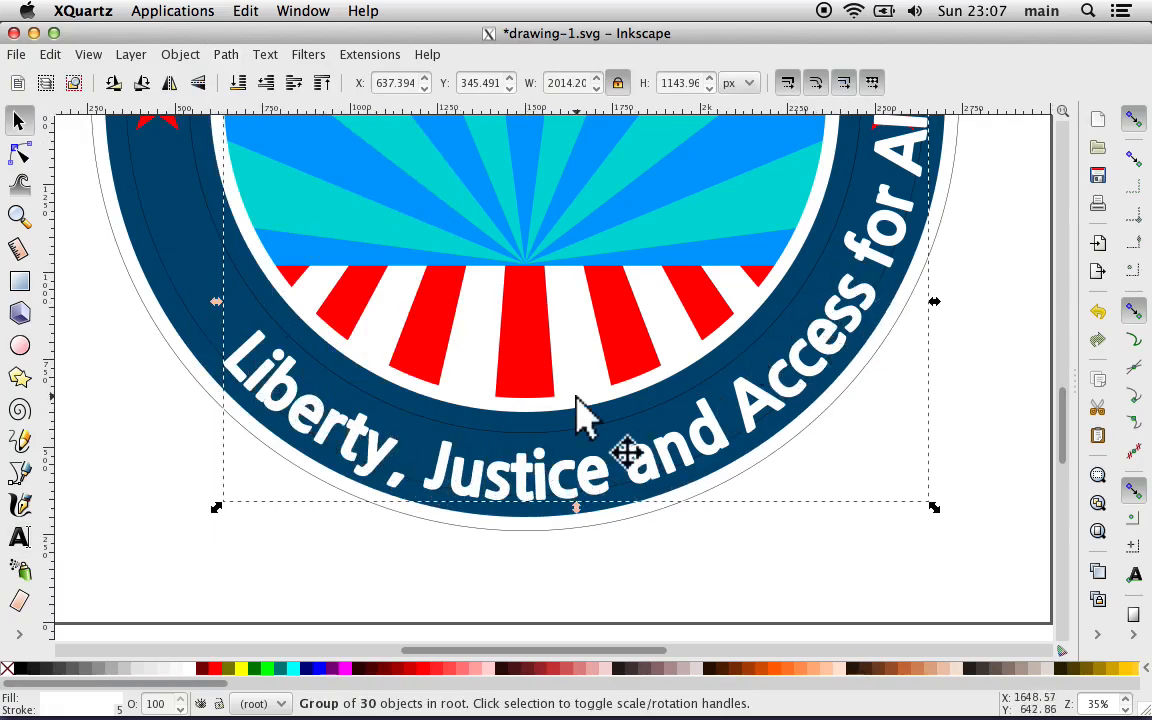
double_click(395, 465)
click(396, 464)
double_click(390, 463)
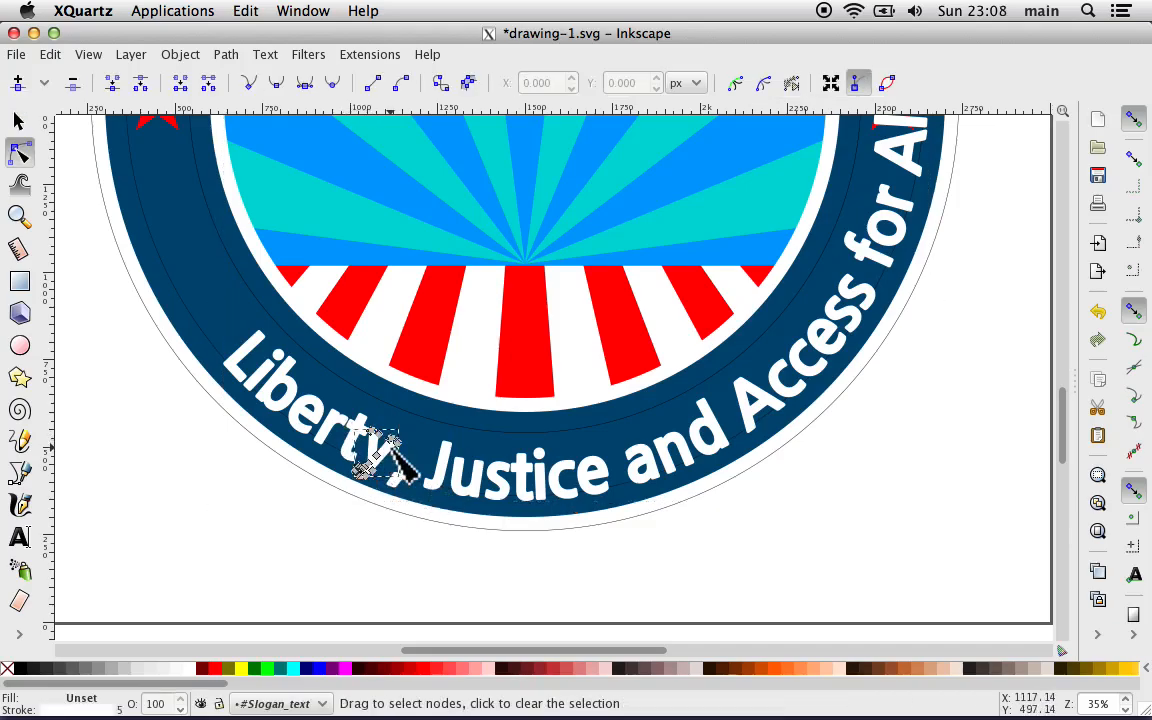
scroll(429, 471, up, 2)
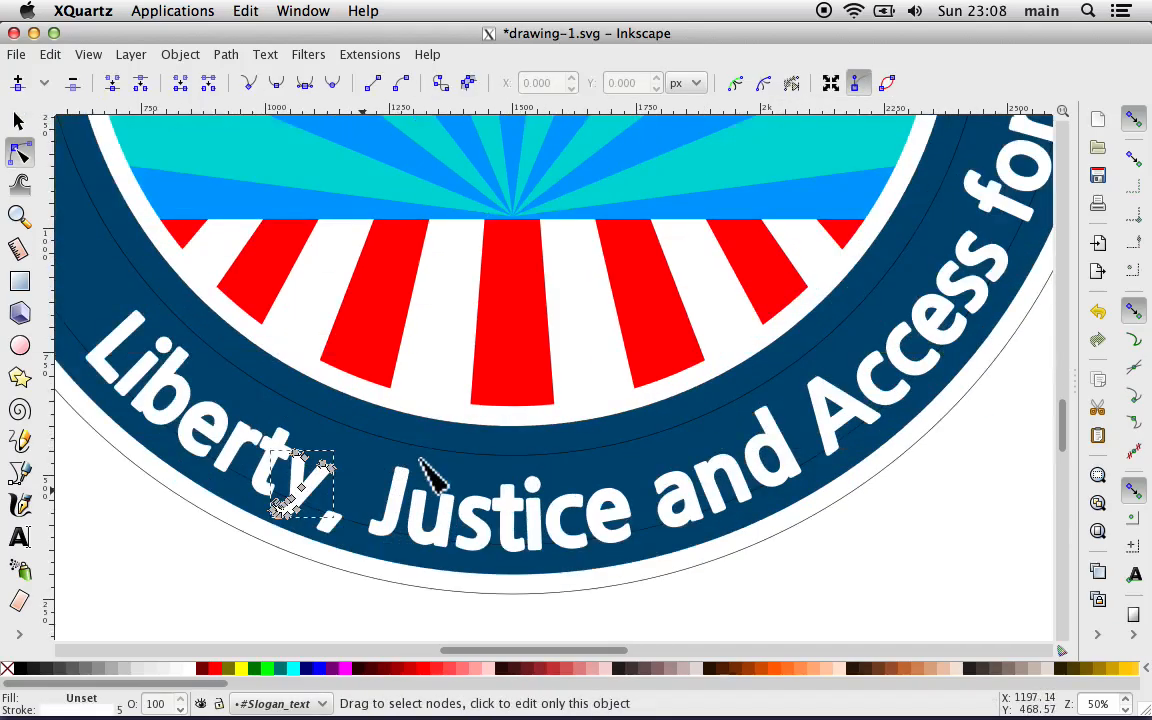
scroll(368, 482, down, 1)
scroll(365, 481, up, 1)
scroll(370, 488, up, 2)
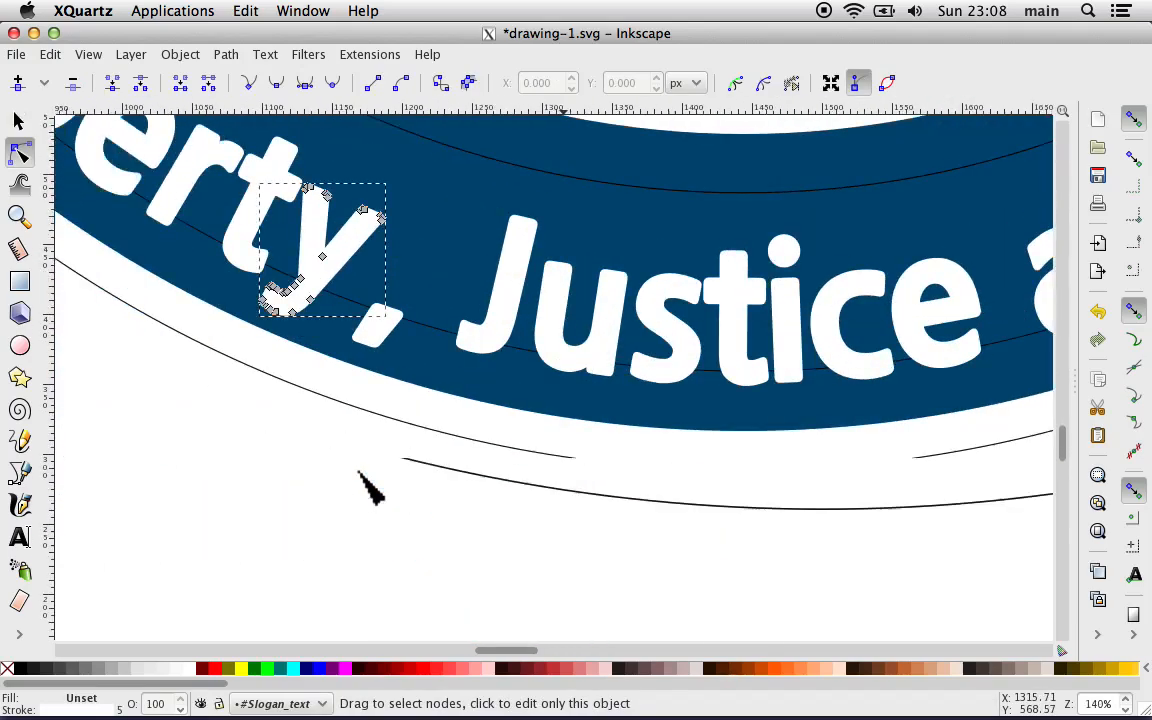
Step: Examine the letter "y" of "Liberty" up close and the converted slogan on the whole ring, leaving the letter's node editing
scroll(370, 488, down, 4)
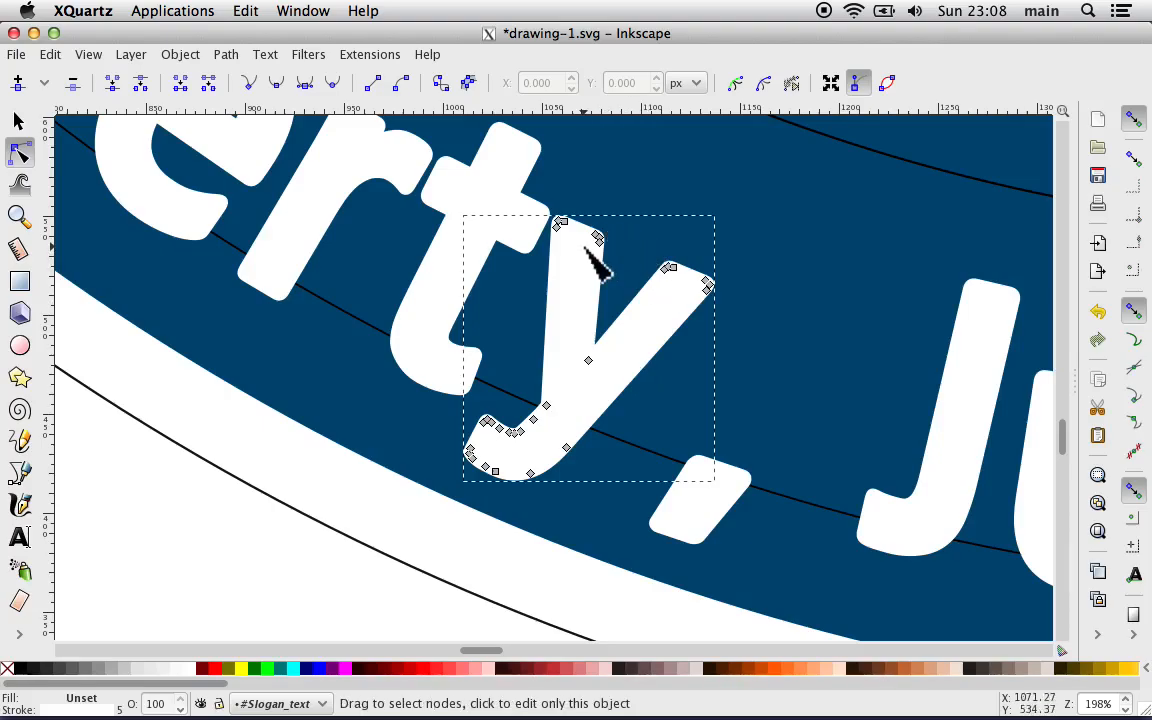
scroll(570, 450, down, 2)
scroll(537, 420, down, 4)
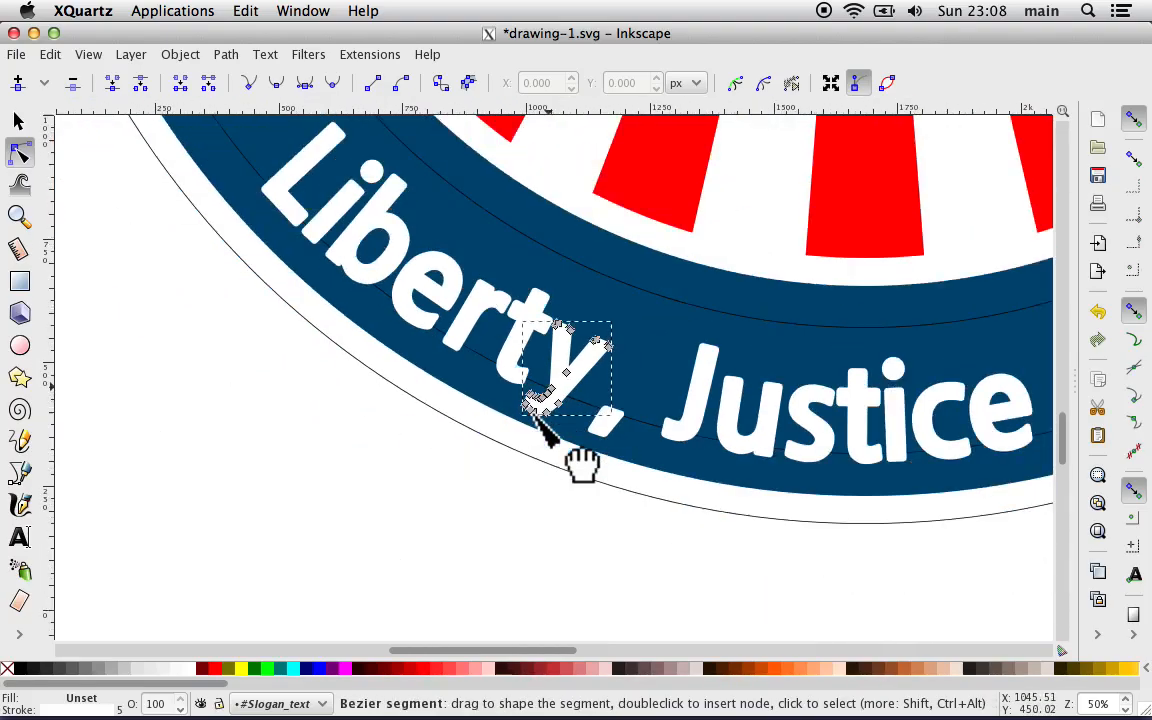
scroll(476, 450, right, 5)
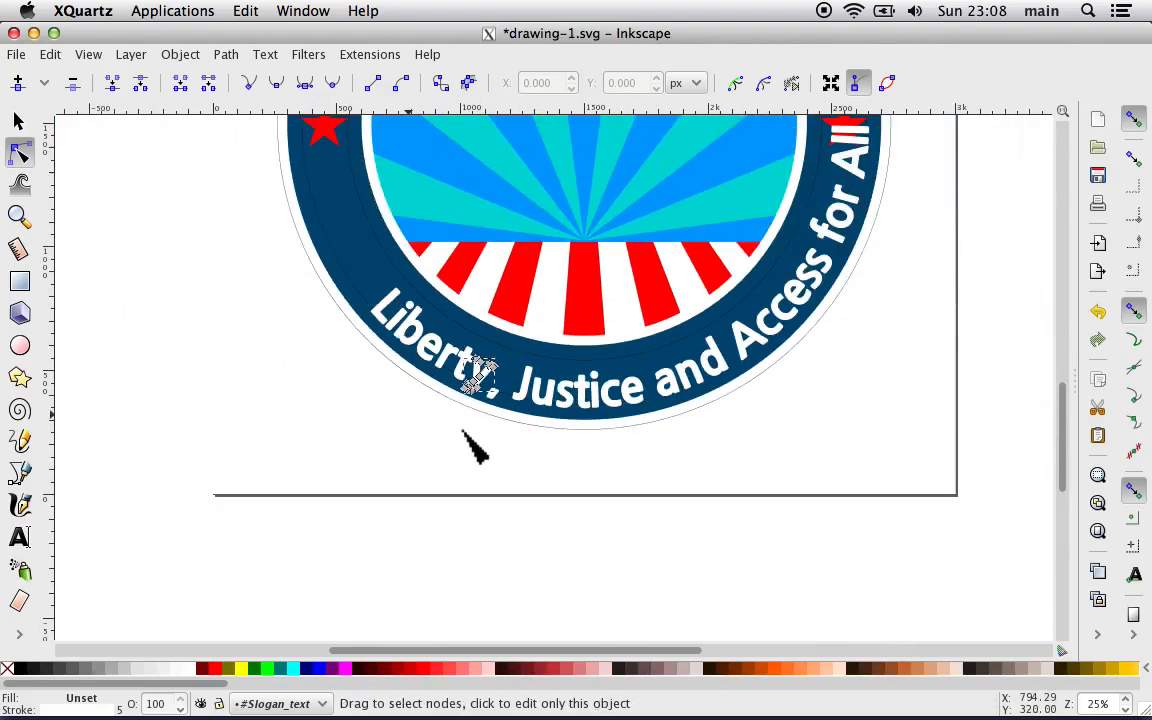
click(655, 424)
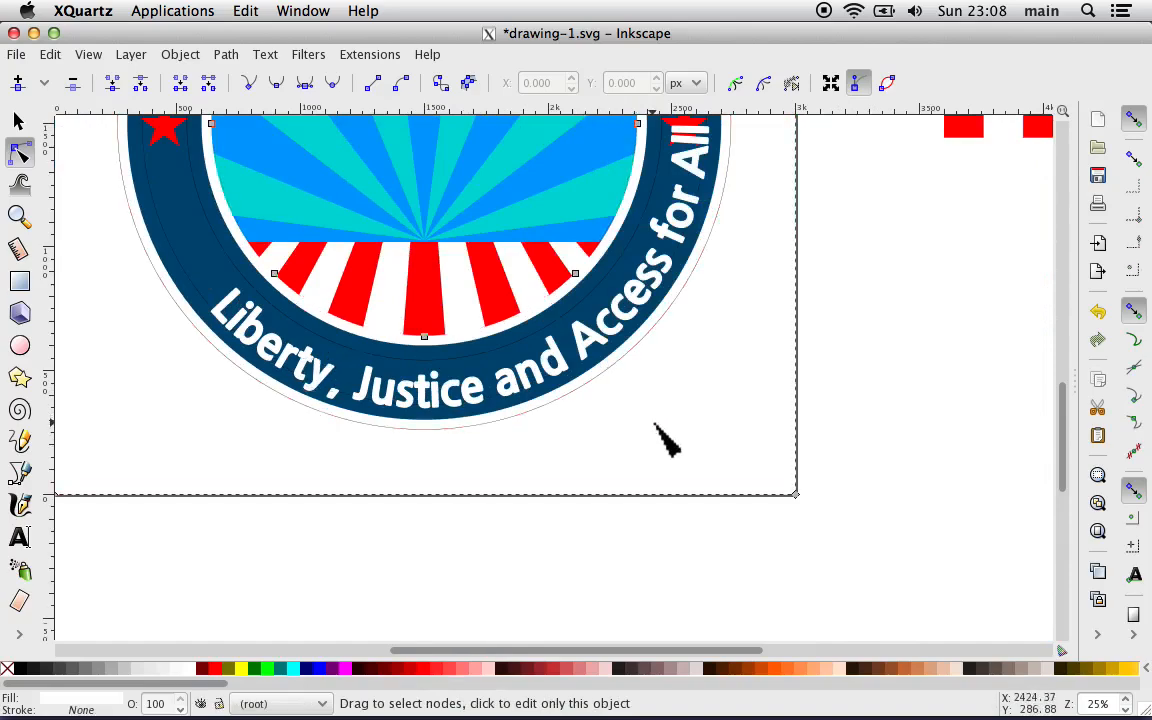
scroll(655, 424, right, 2)
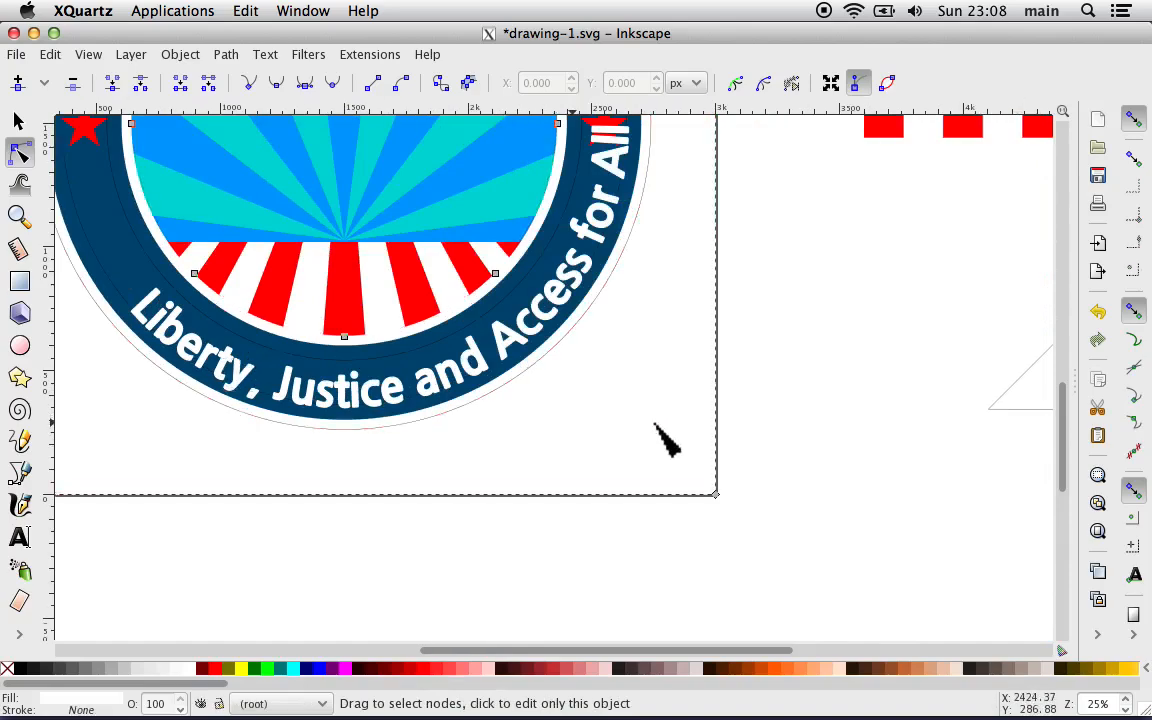
scroll(620, 425, up, 2)
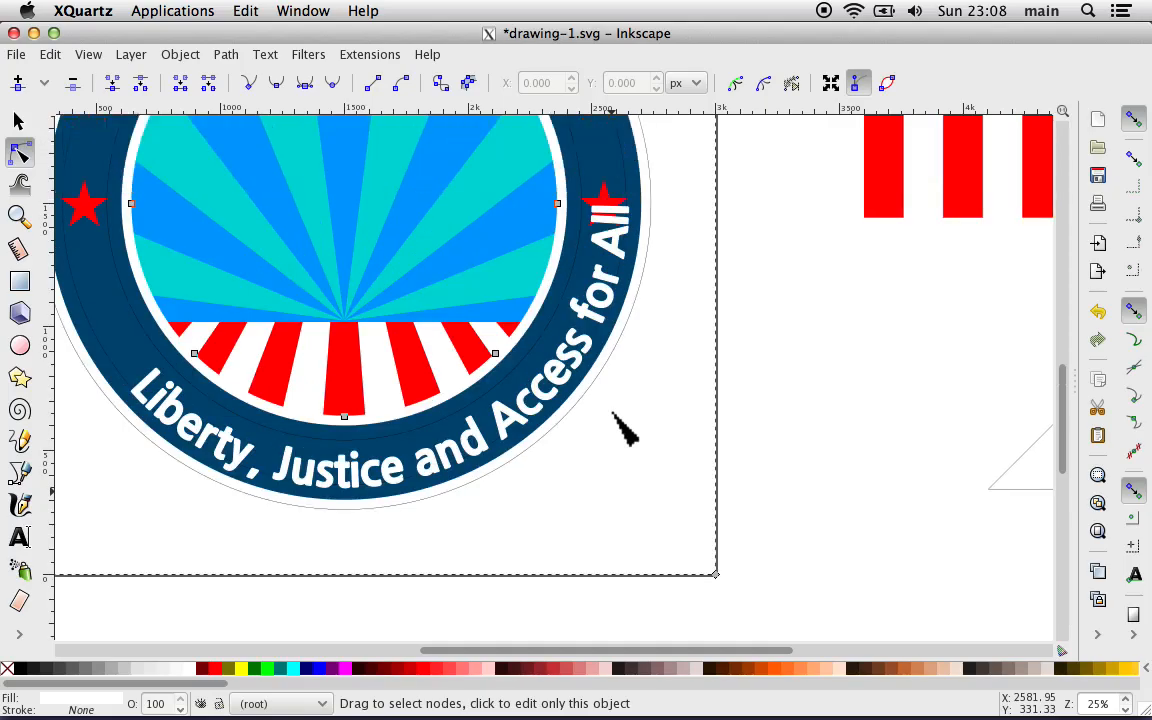
Step: Select the circle the slogan text was placed on, try rotating it about its centre, and deselect it
click(120, 360)
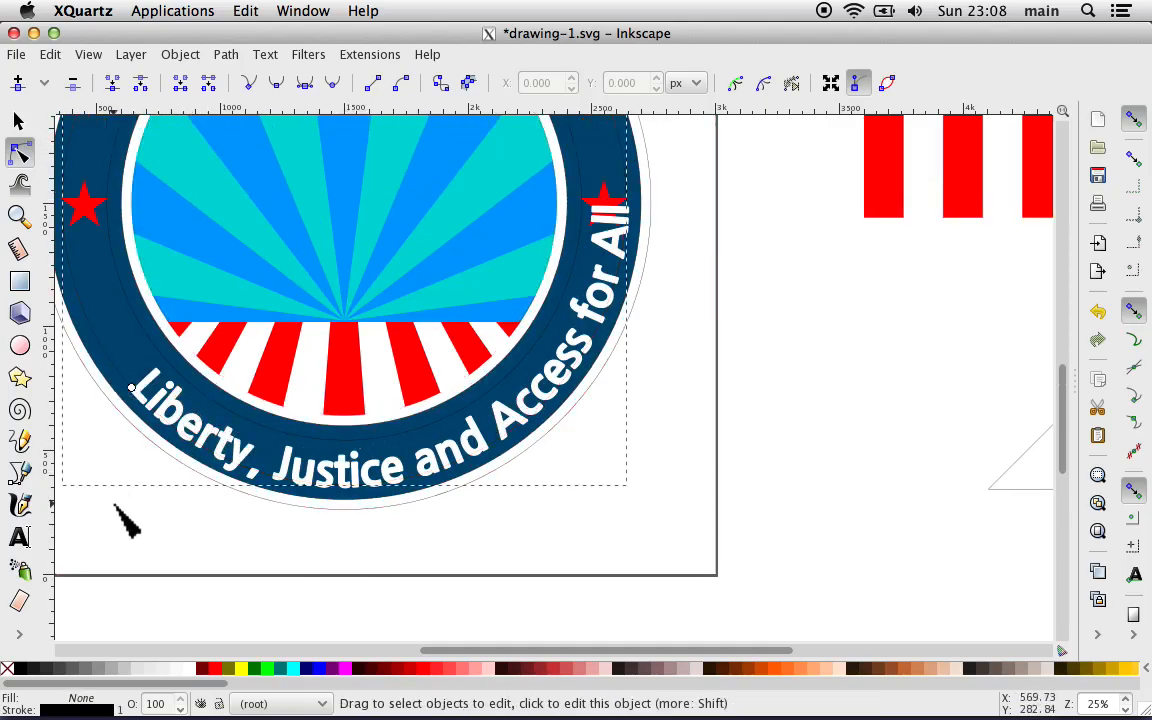
scroll(125, 520, left, 4)
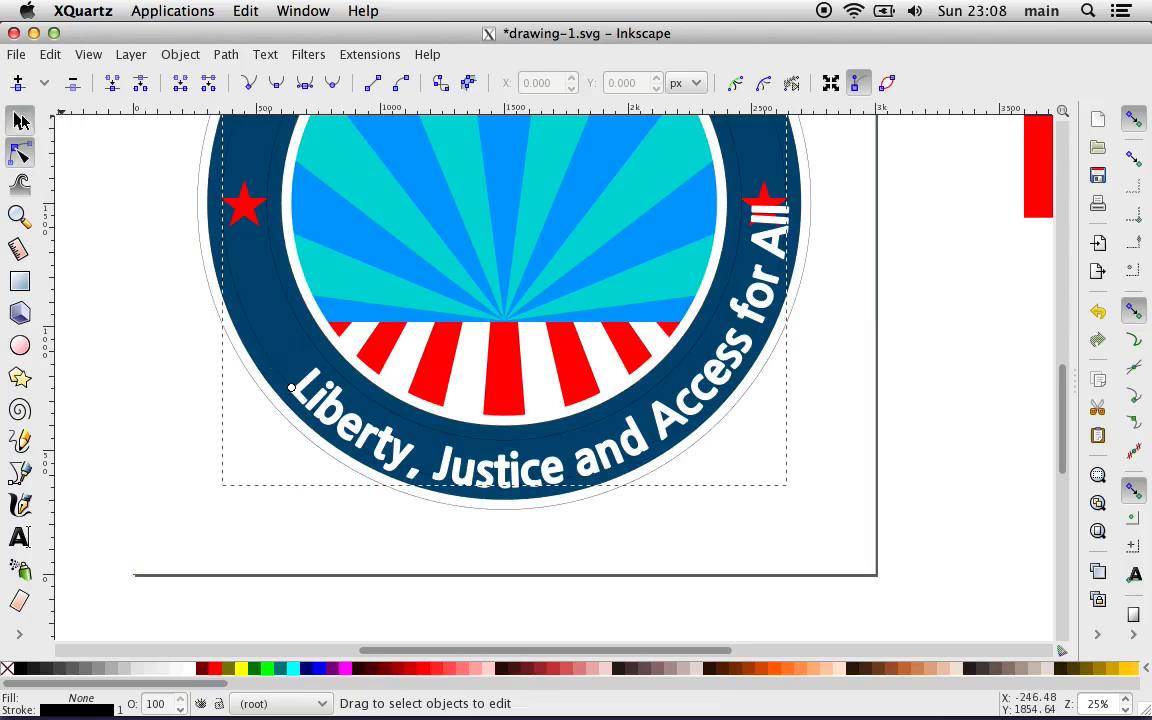
click(21, 121)
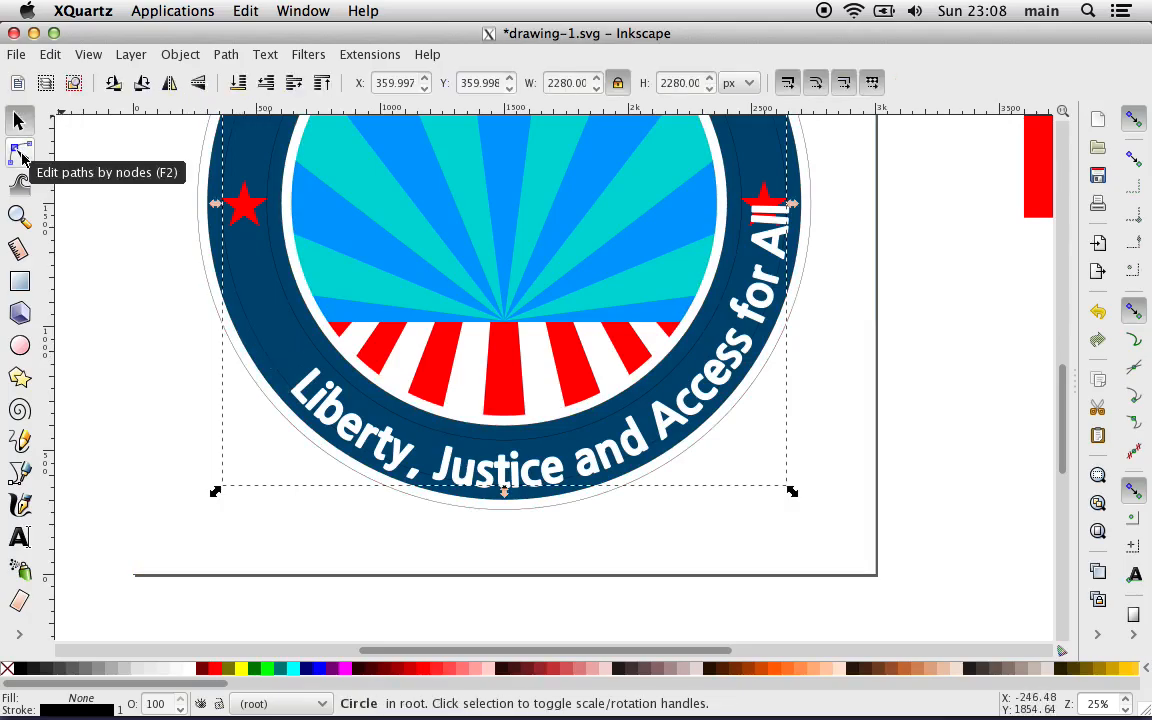
click(263, 347)
click(262, 352)
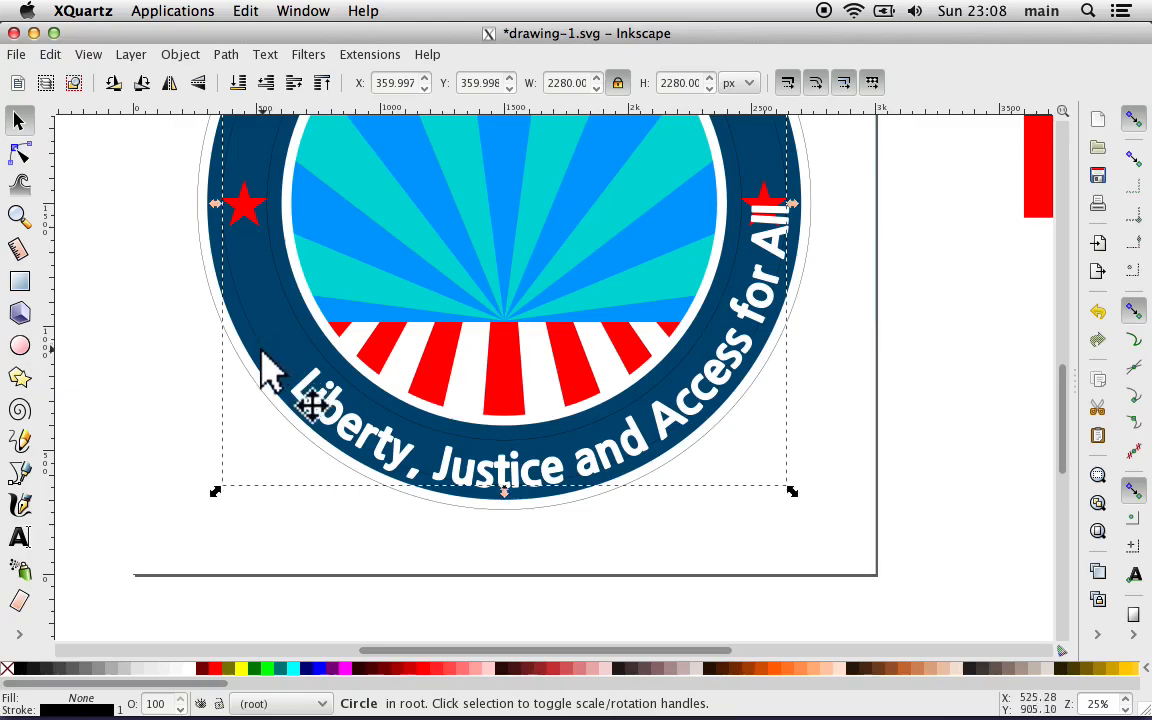
click(262, 352)
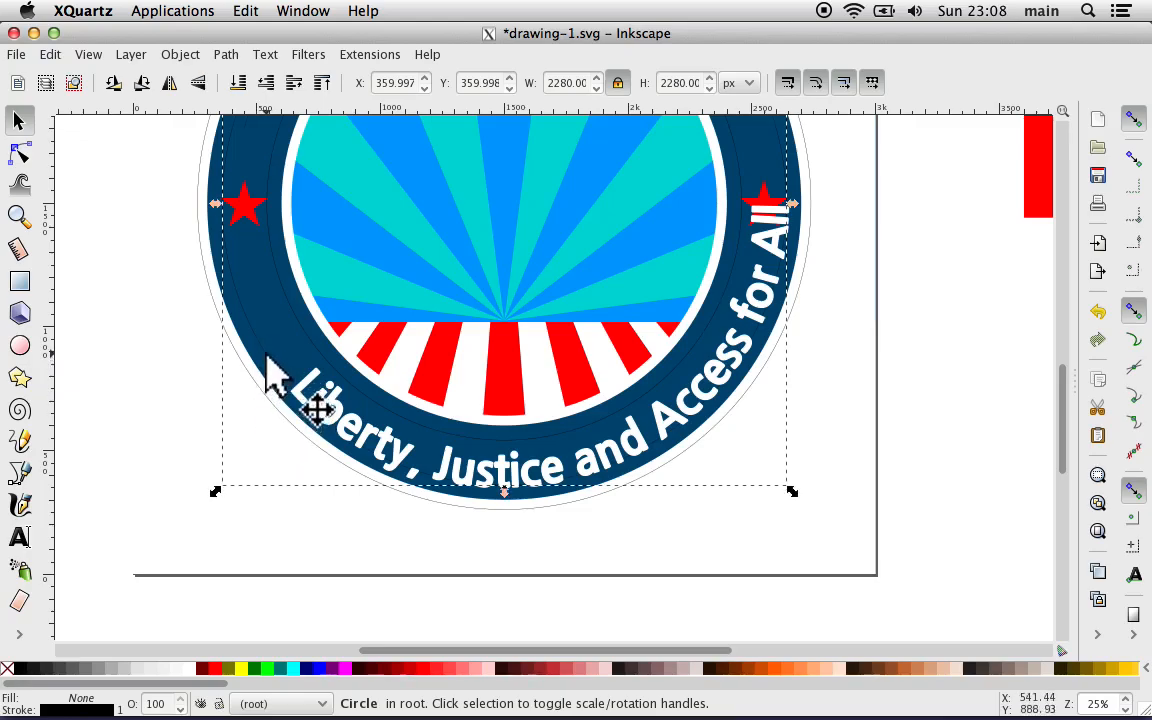
drag(214, 490, 377, 478)
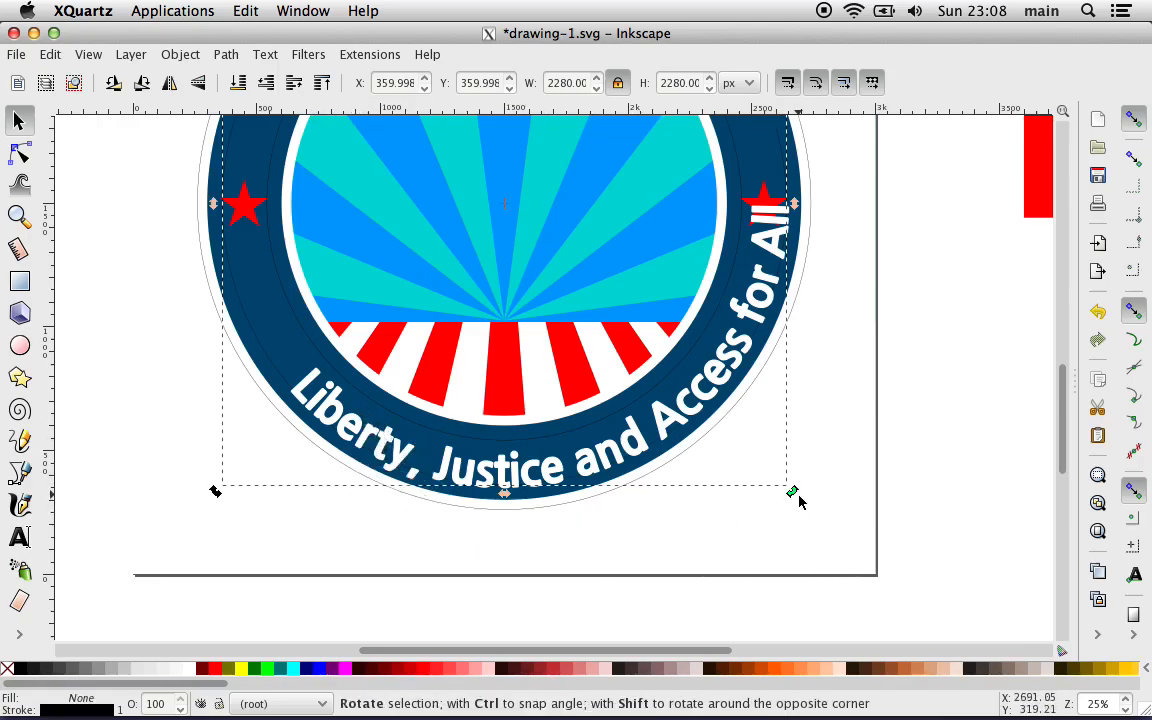
drag(799, 500, 718, 542)
click(893, 508)
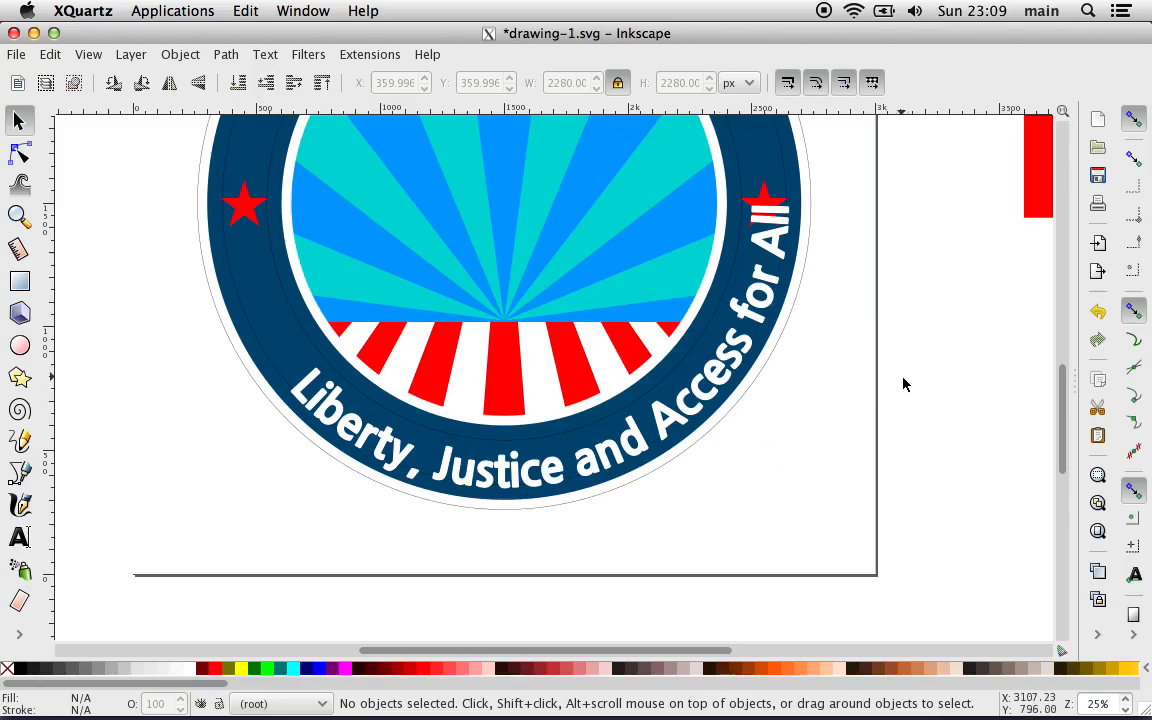
scroll(903, 384, right, 5)
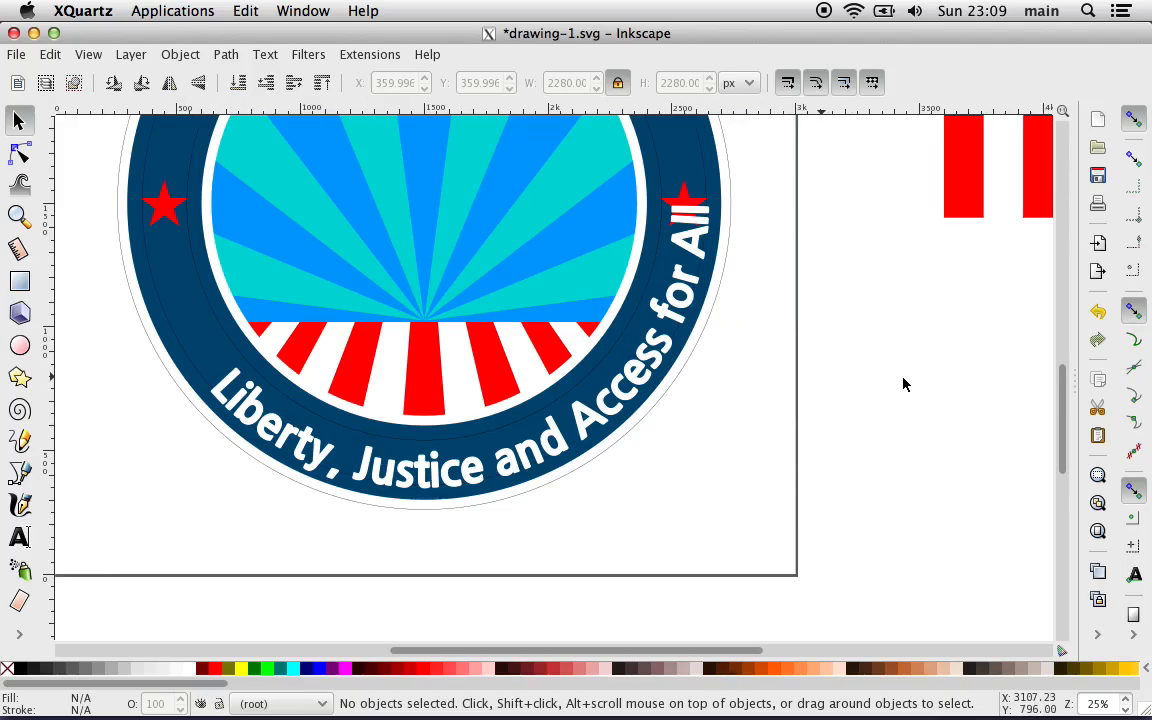
scroll(884, 385, up, 1)
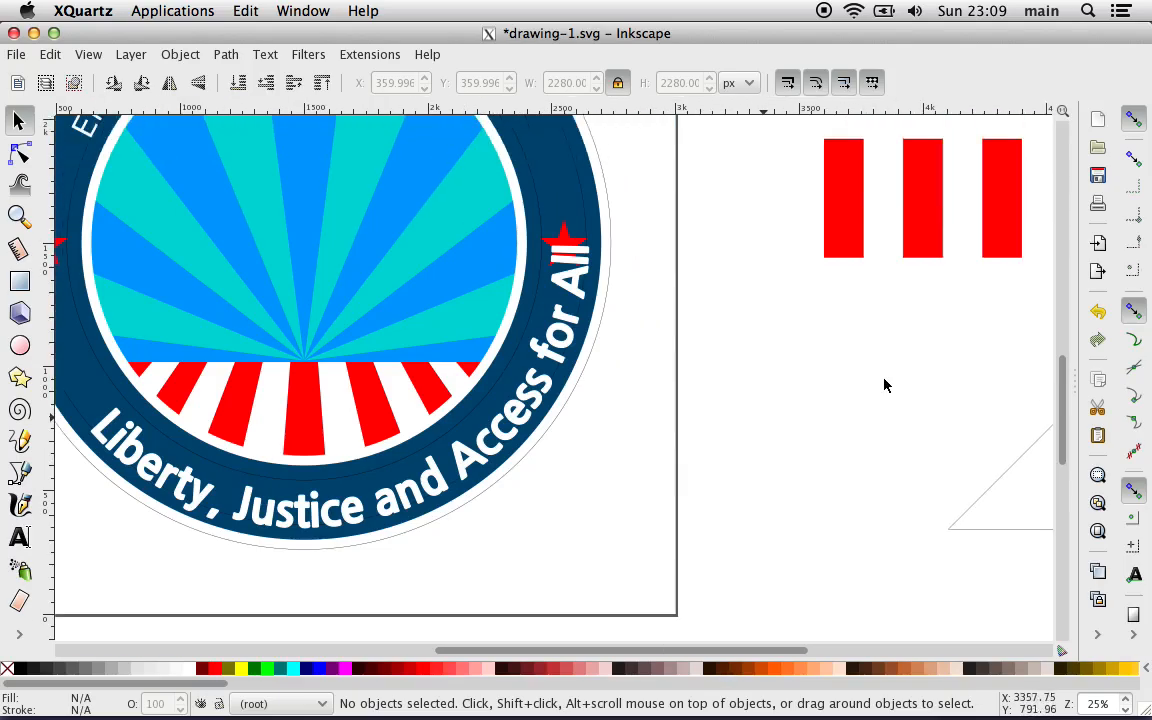
scroll(884, 385, right, 5)
scroll(884, 385, down, 4)
scroll(884, 385, right, 2)
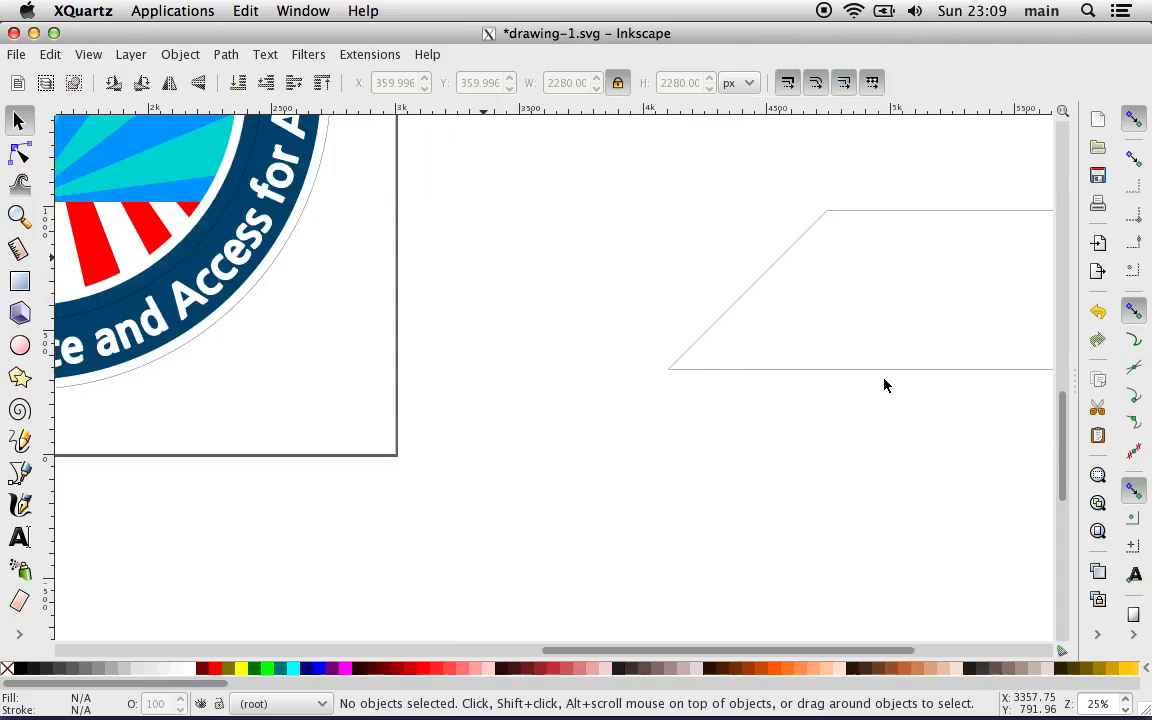
scroll(884, 385, up, 1)
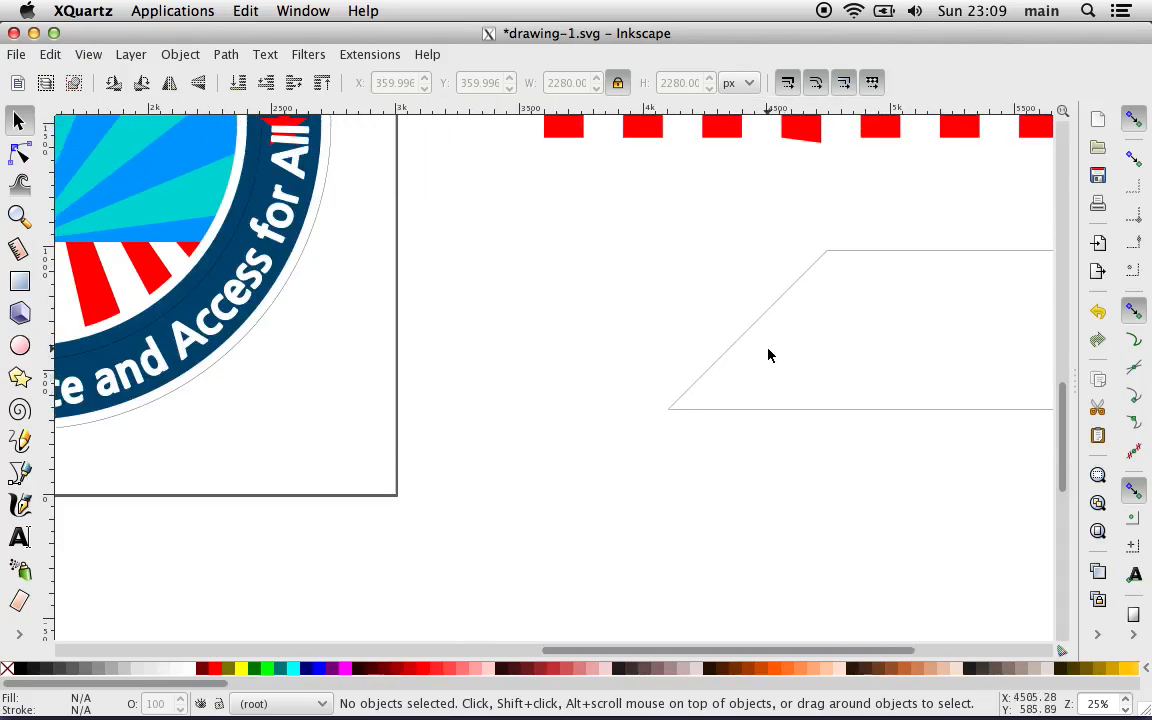
click(14, 55)
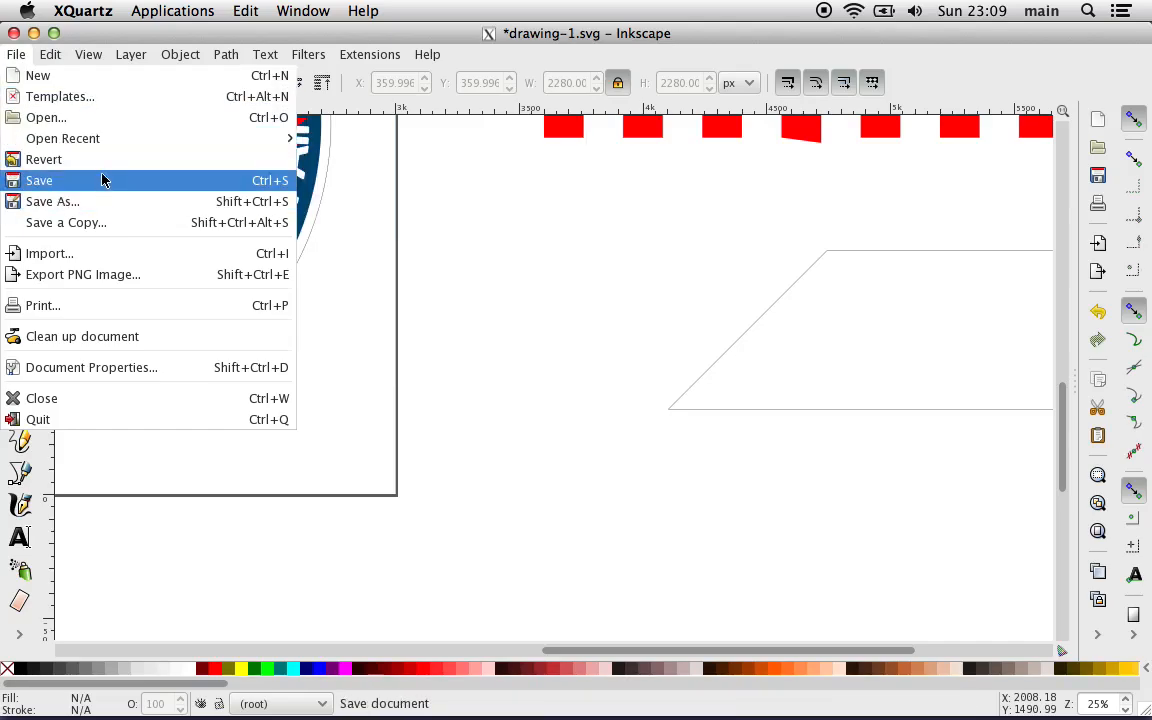
click(113, 257)
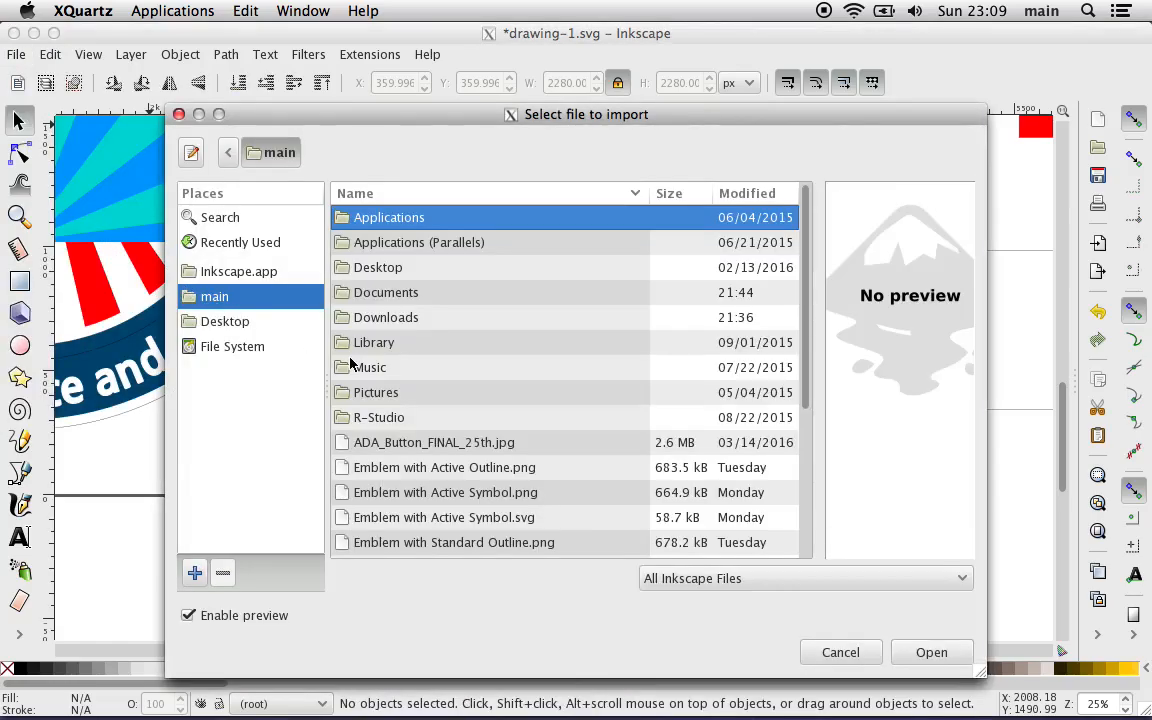
click(426, 449)
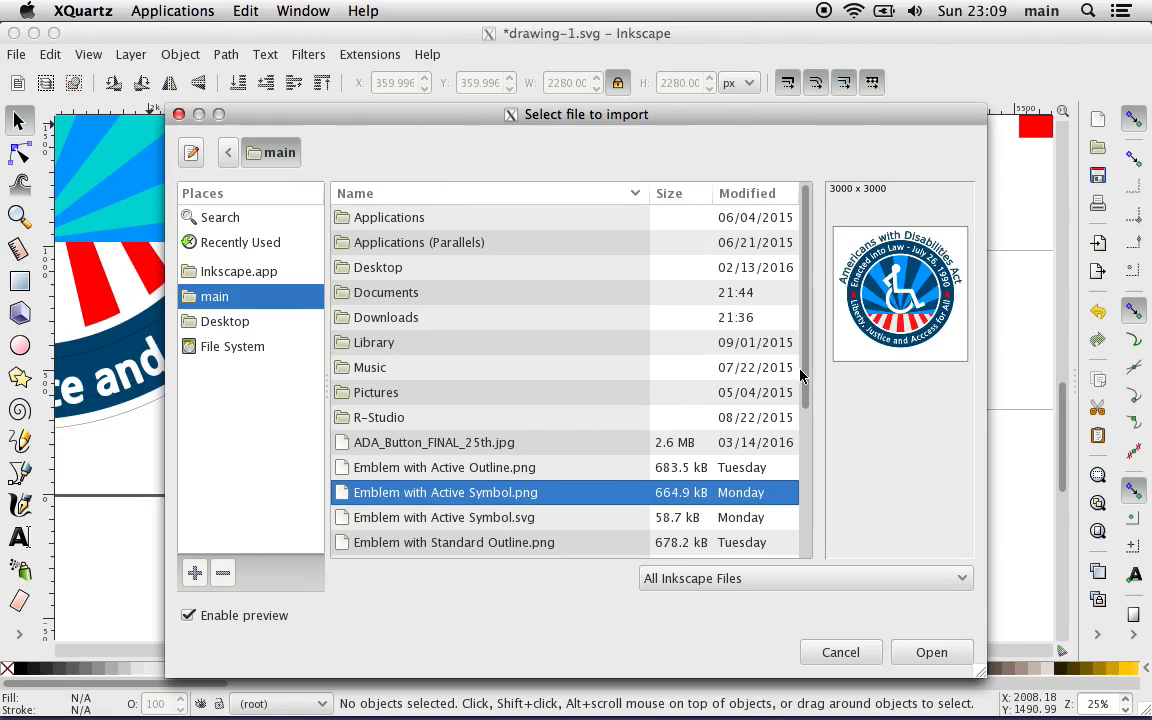
drag(805, 380, 807, 532)
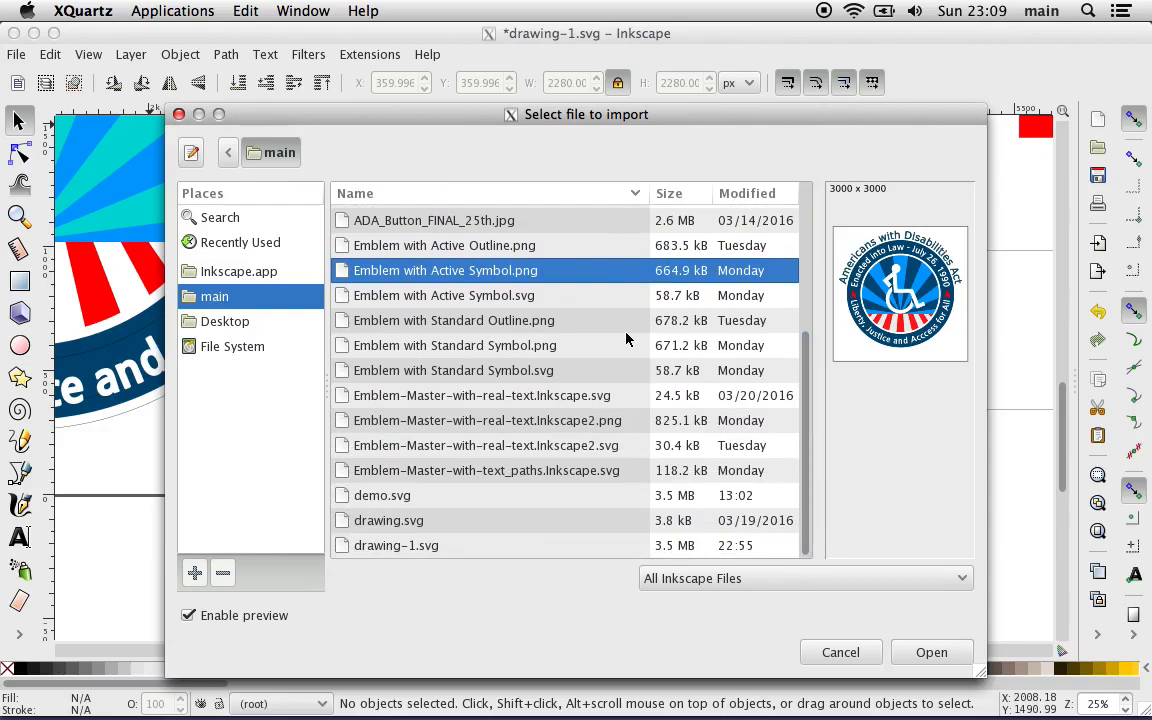
click(470, 297)
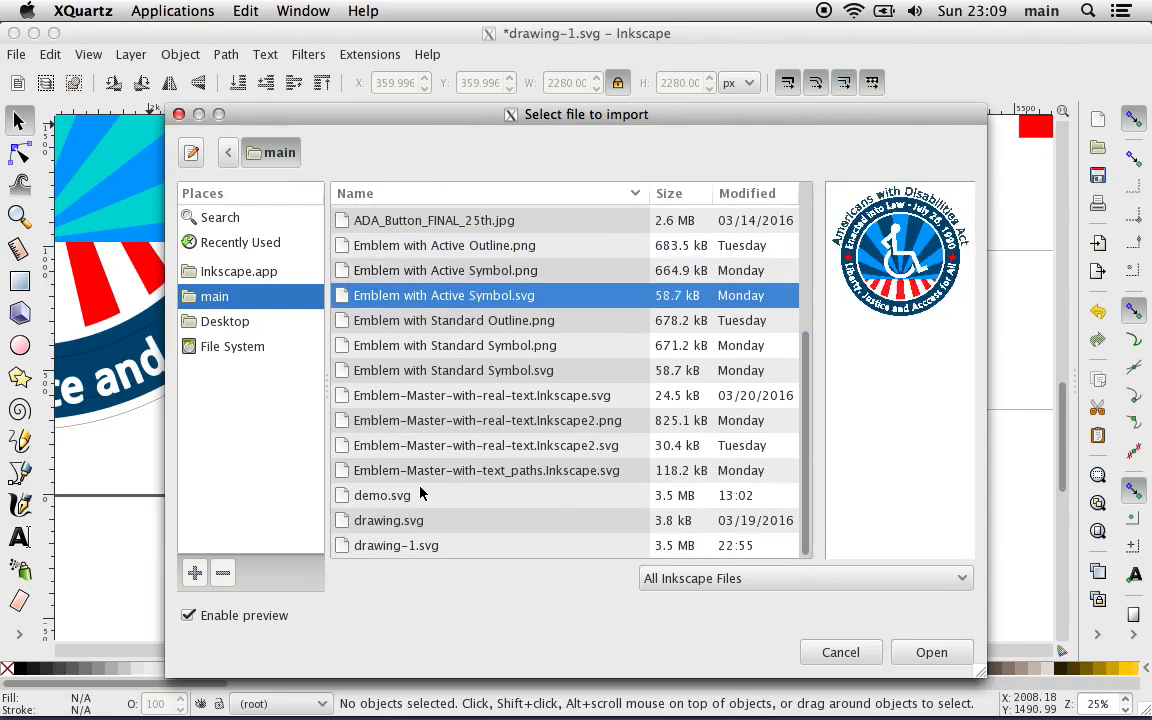
click(410, 546)
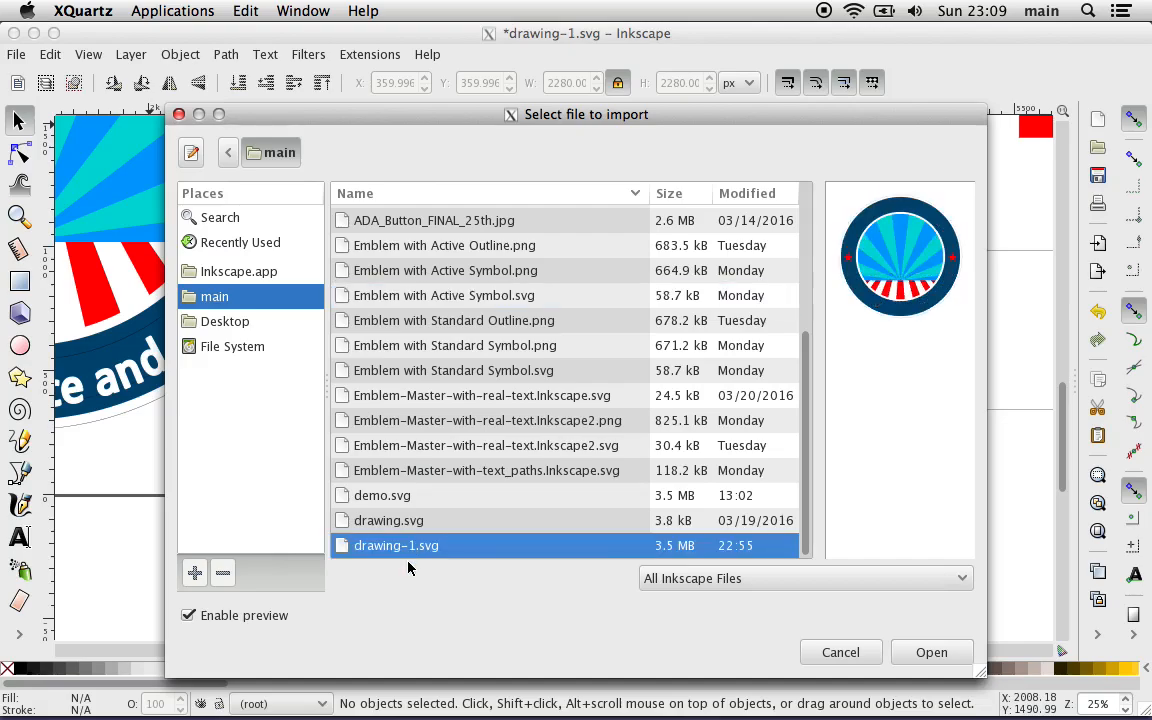
key(Up)
key(Up)
key(Up)
key(Up)
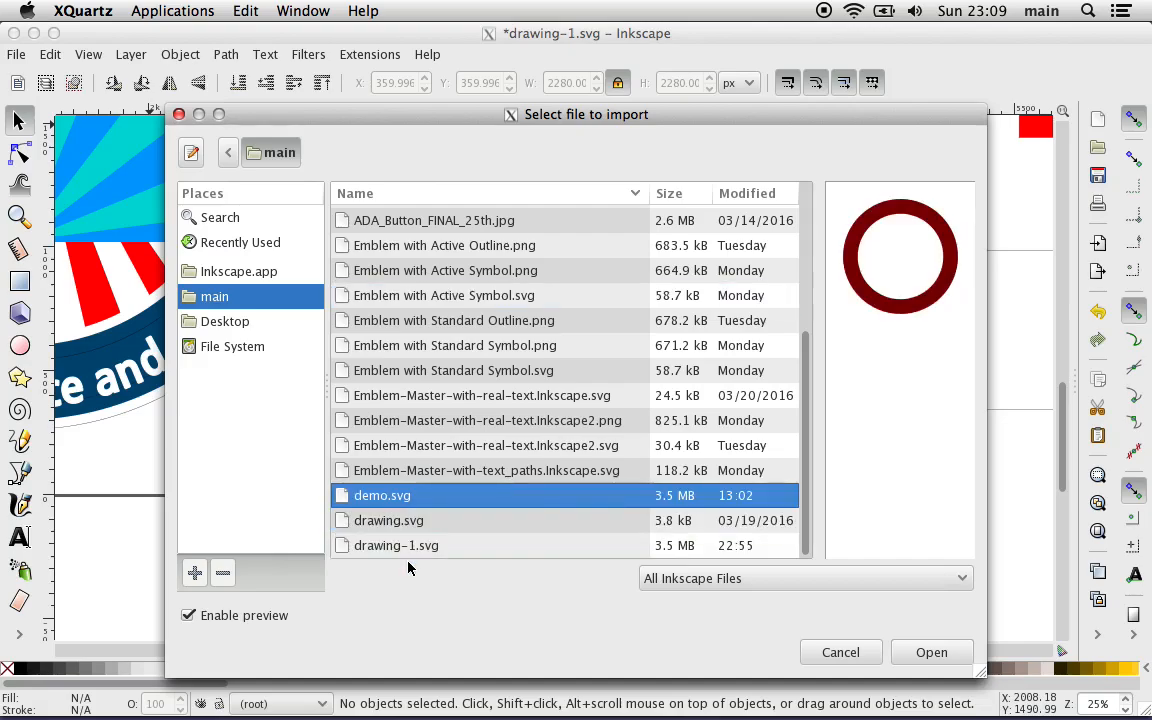
key(Up)
key(Up)
key(Up)
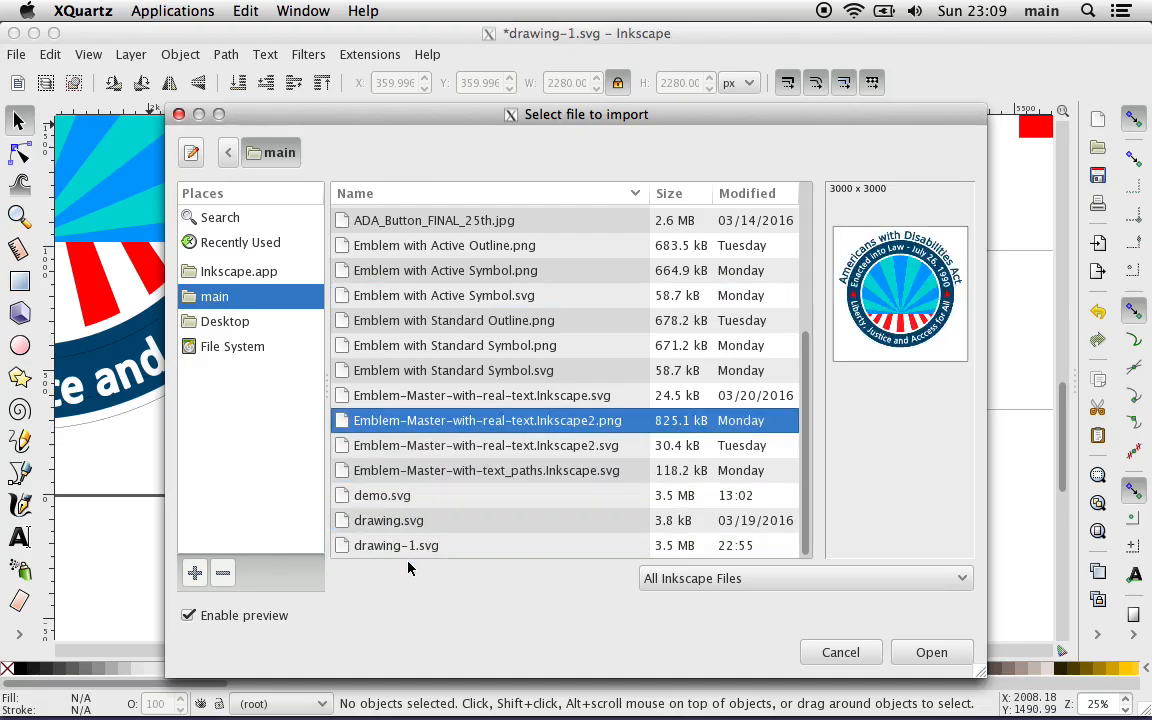
key(Up)
key(Up)
key(Up)
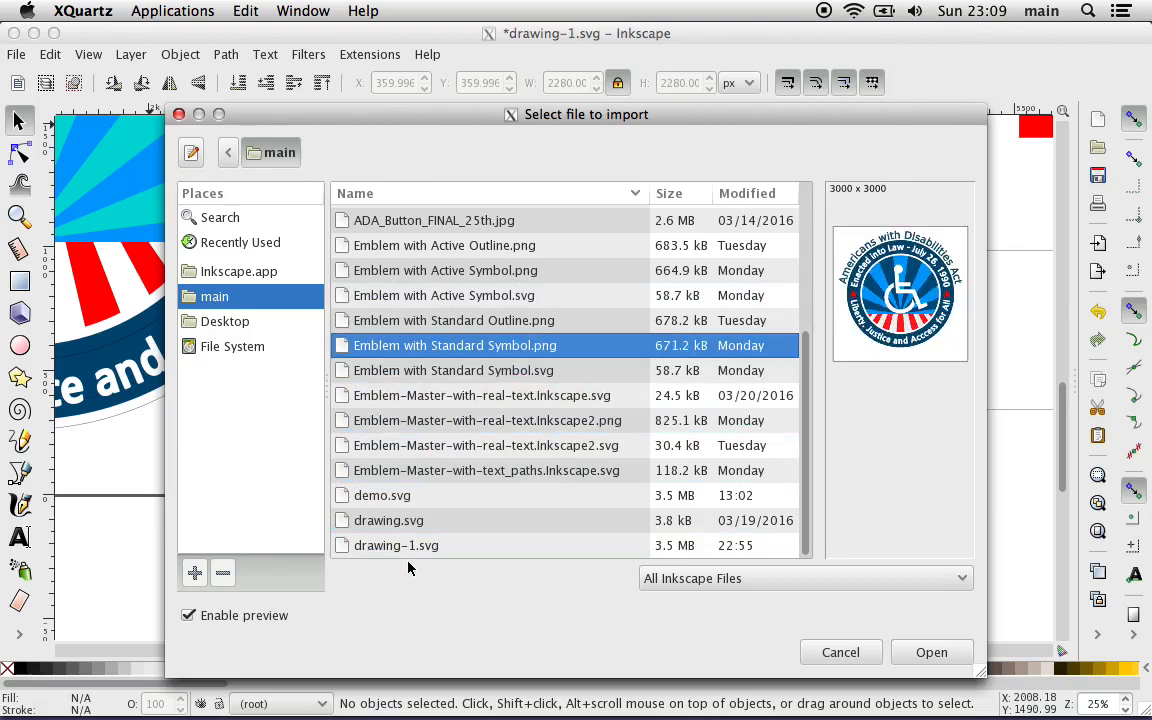
key(Up)
key(Up)
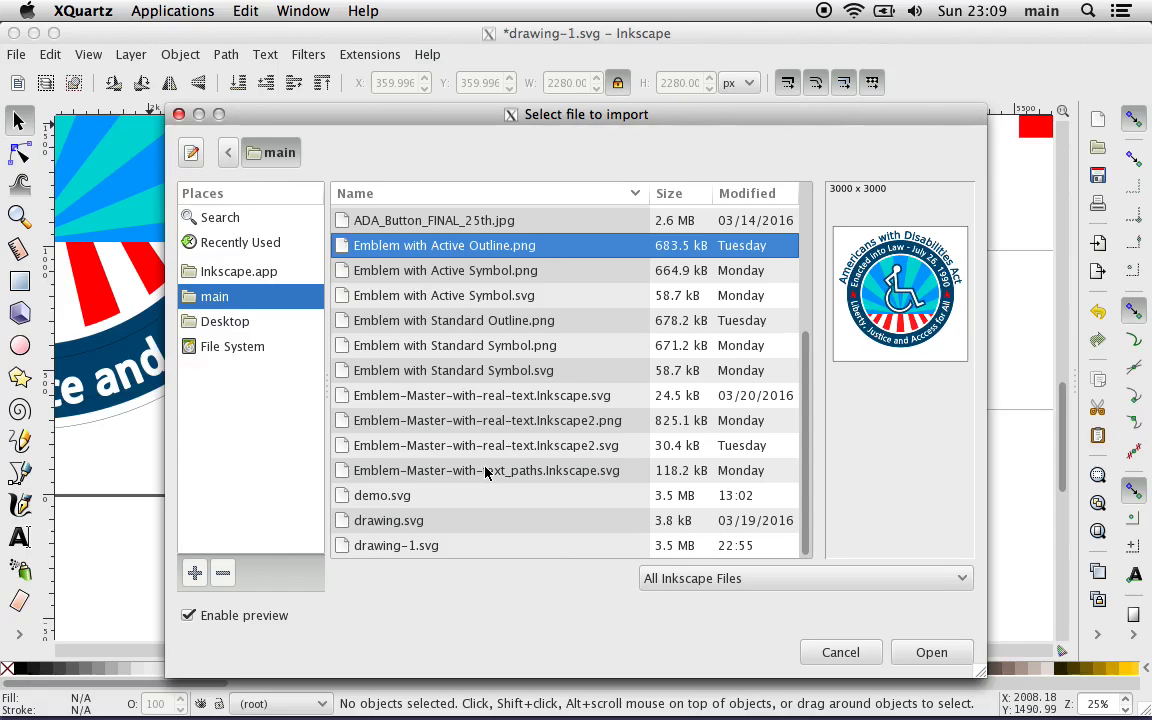
key(Up)
key(Up)
key(Up)
key(Down)
key(Down)
key(Down)
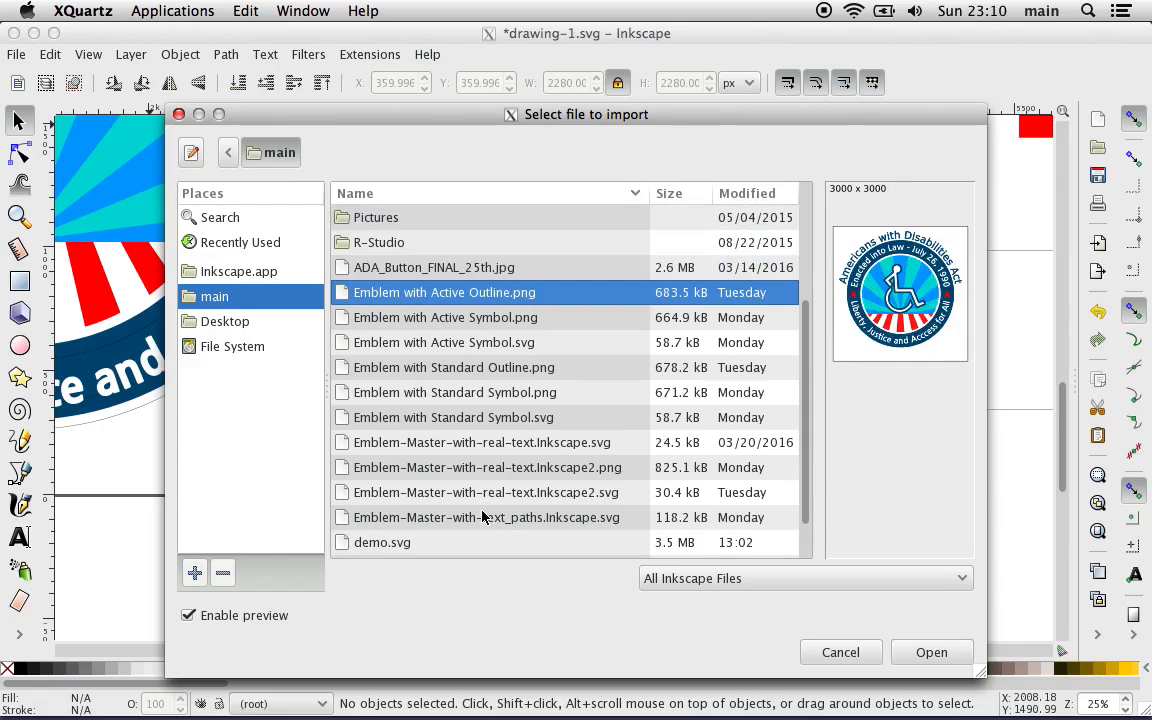
click(840, 652)
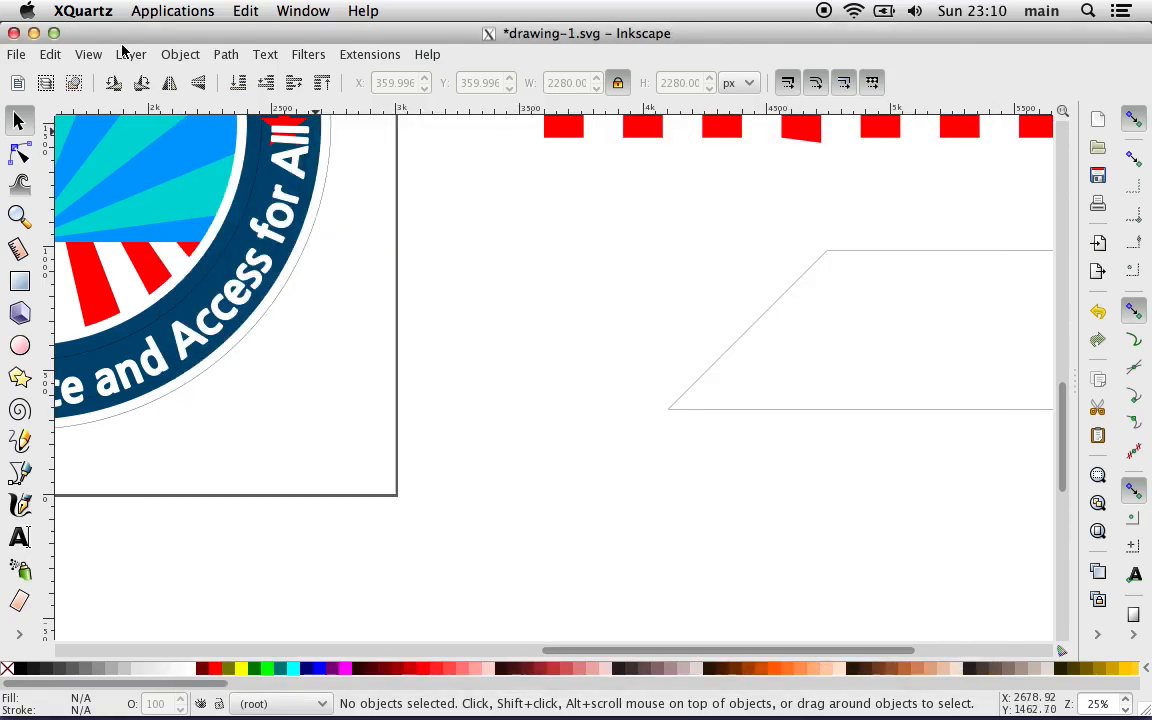
Step: Open the file Emblem-Master-with-real-text.Inkscape.svg from the main folder
click(16, 54)
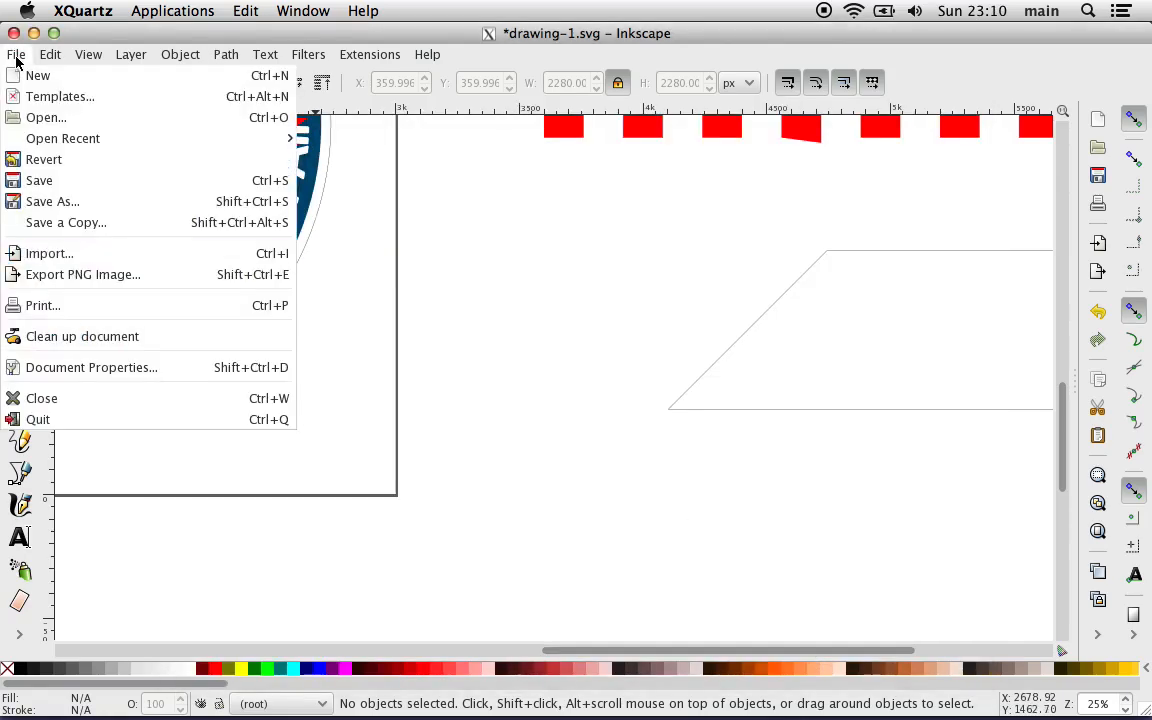
click(64, 122)
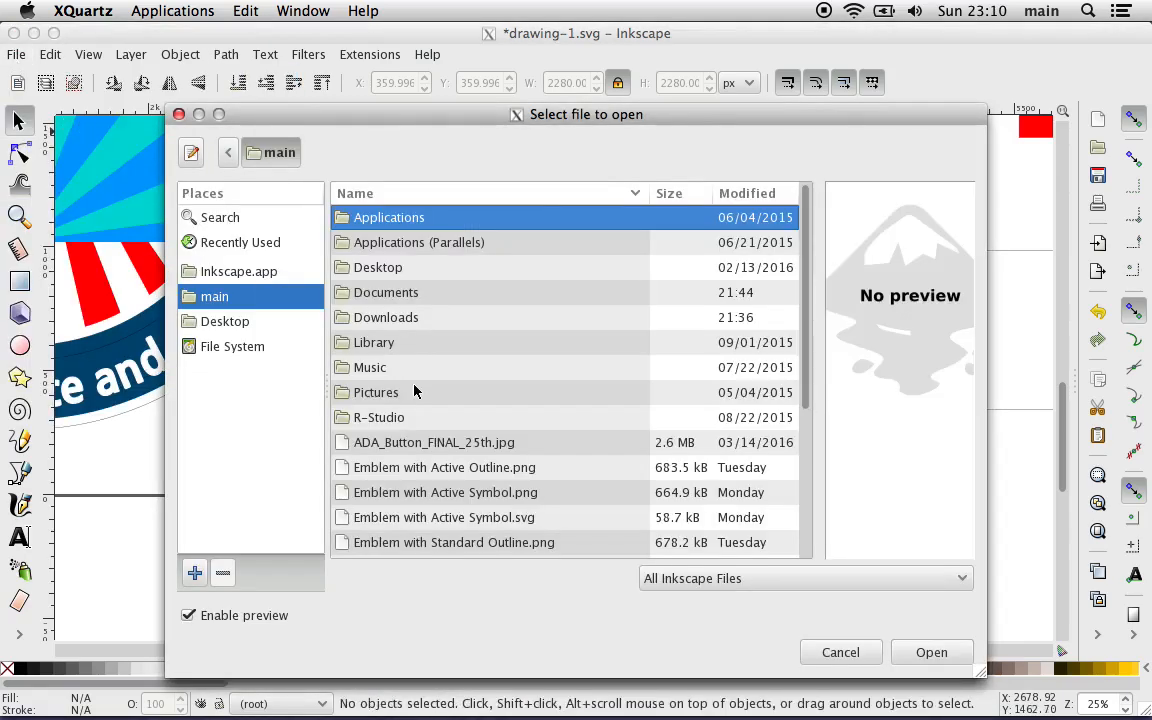
click(473, 545)
key(Down)
key(Down)
key(Down)
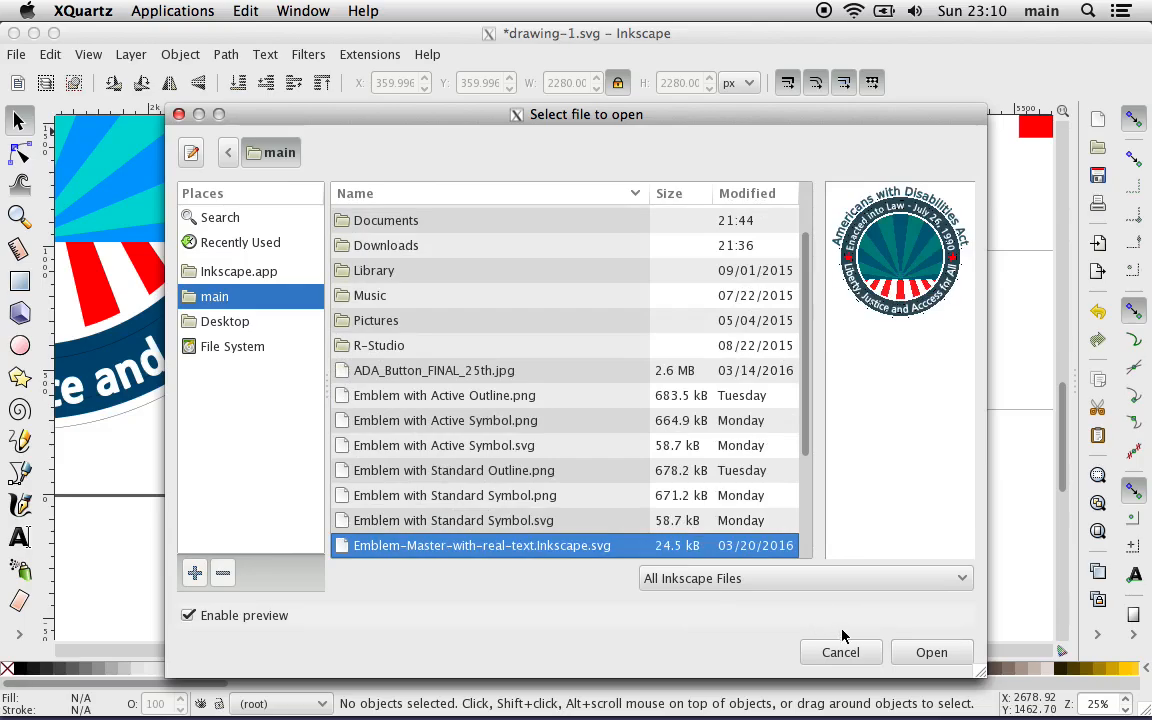
click(930, 652)
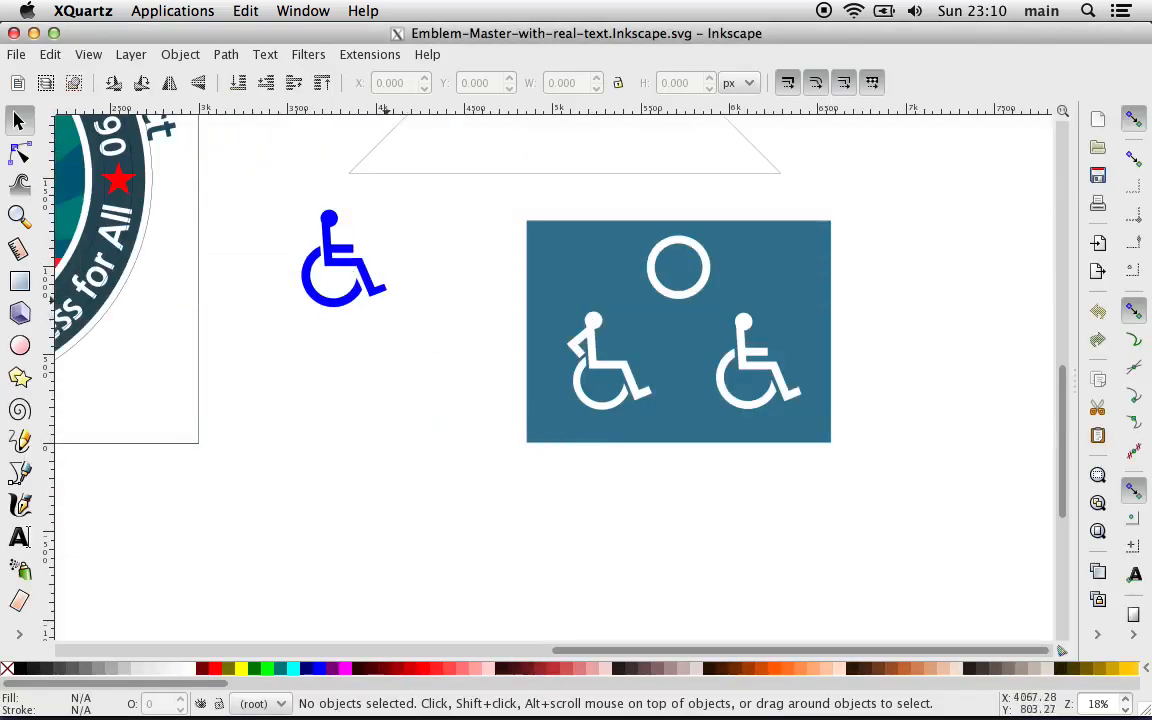
Step: Copy the blue wheelchair symbol beside the page in the master file and close that file
click(328, 302)
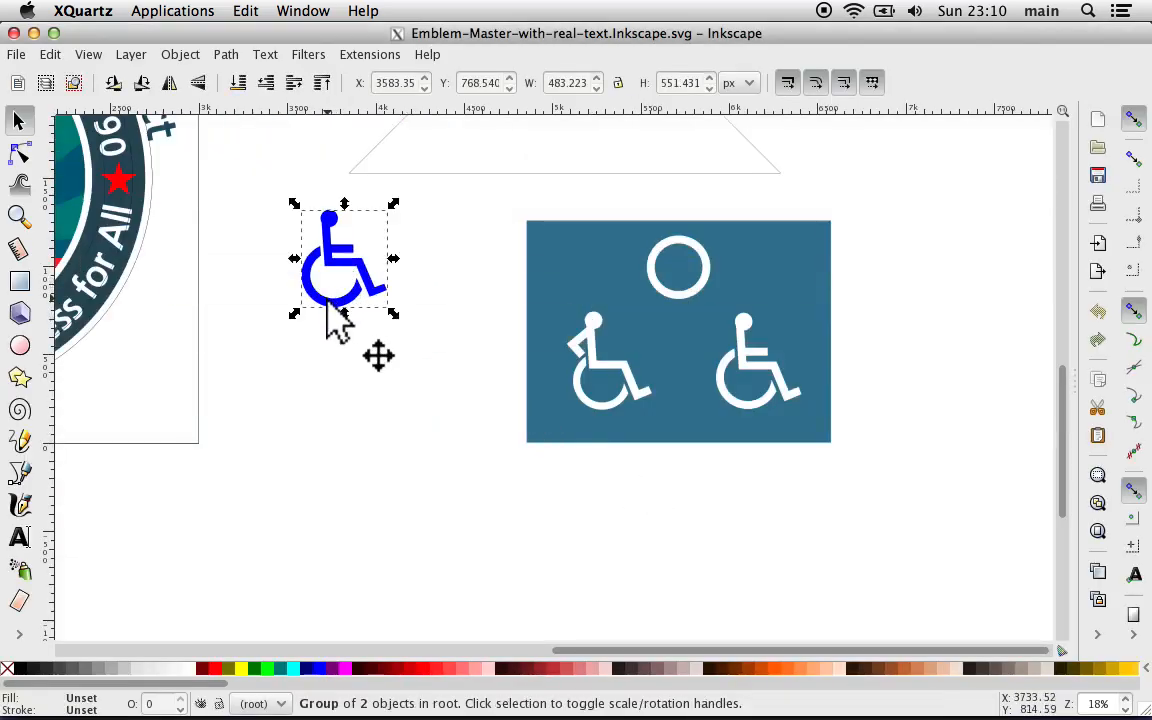
right_click(328, 304)
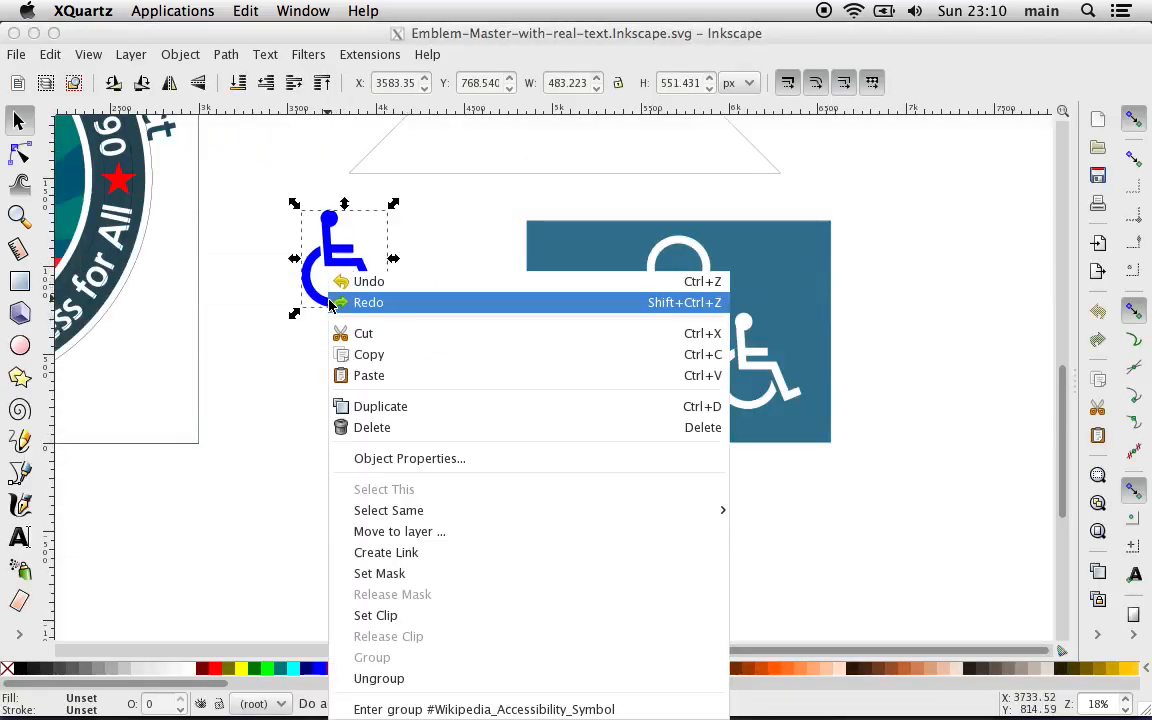
click(400, 360)
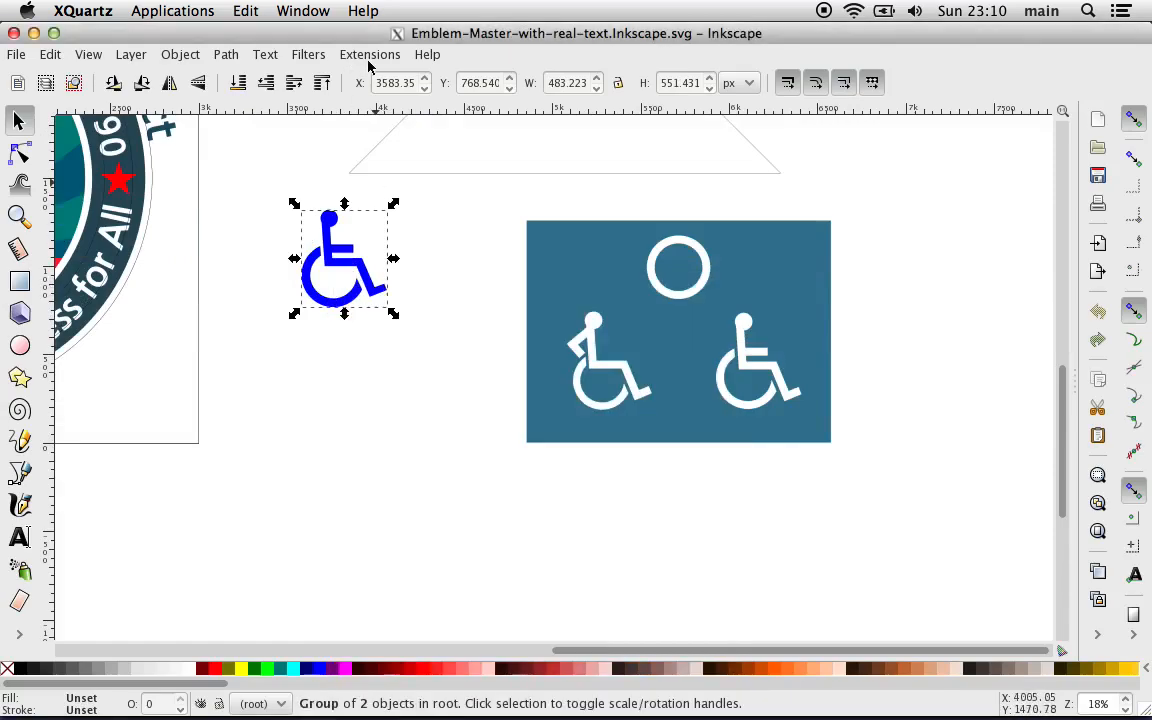
click(18, 55)
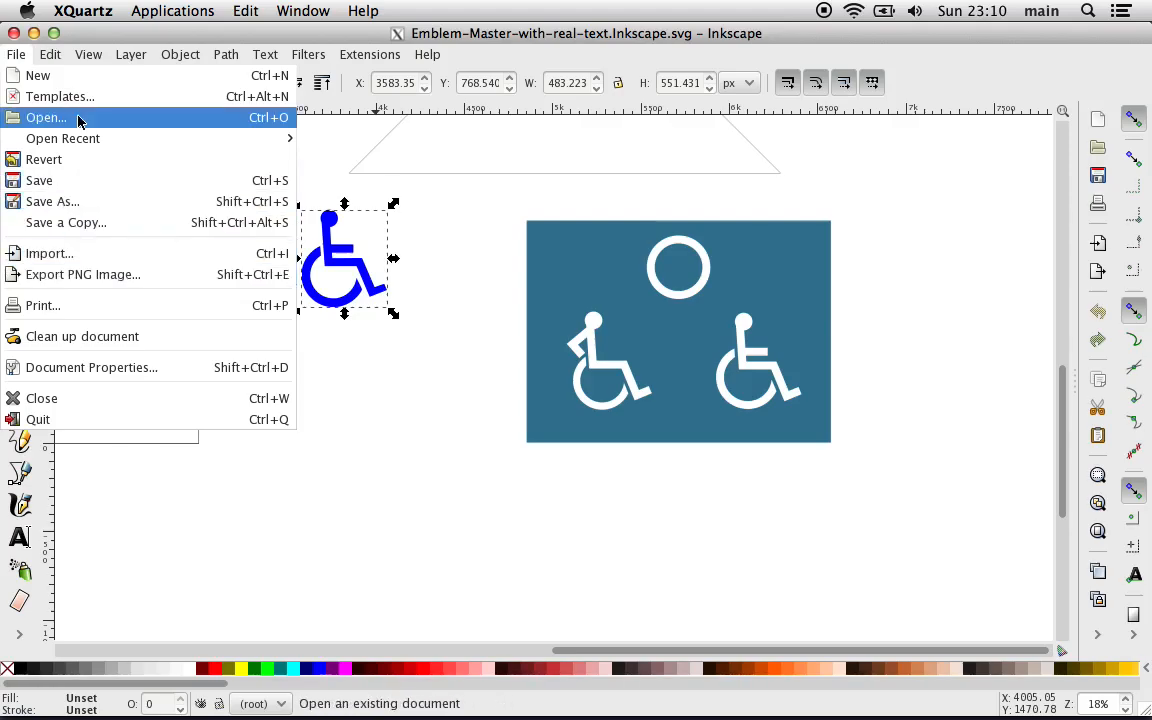
click(82, 398)
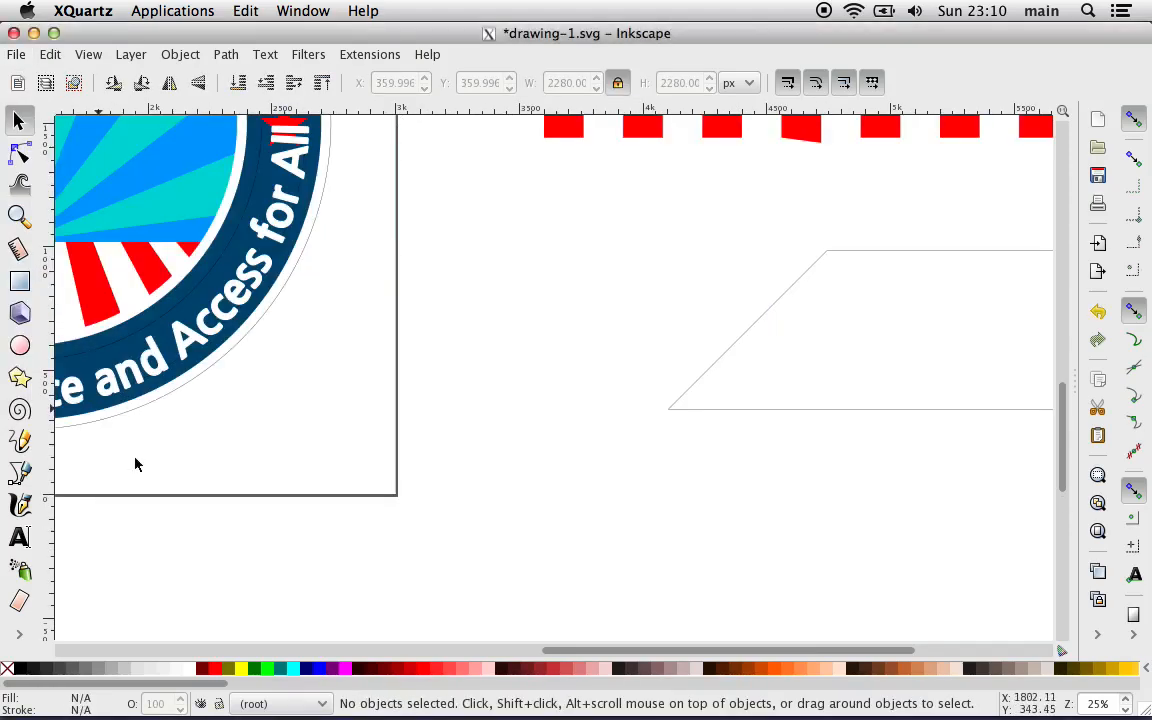
Step: Paste the wheelchair symbol into drawing-1.svg, move it to the blank area right of the page, and deselect it
click(50, 55)
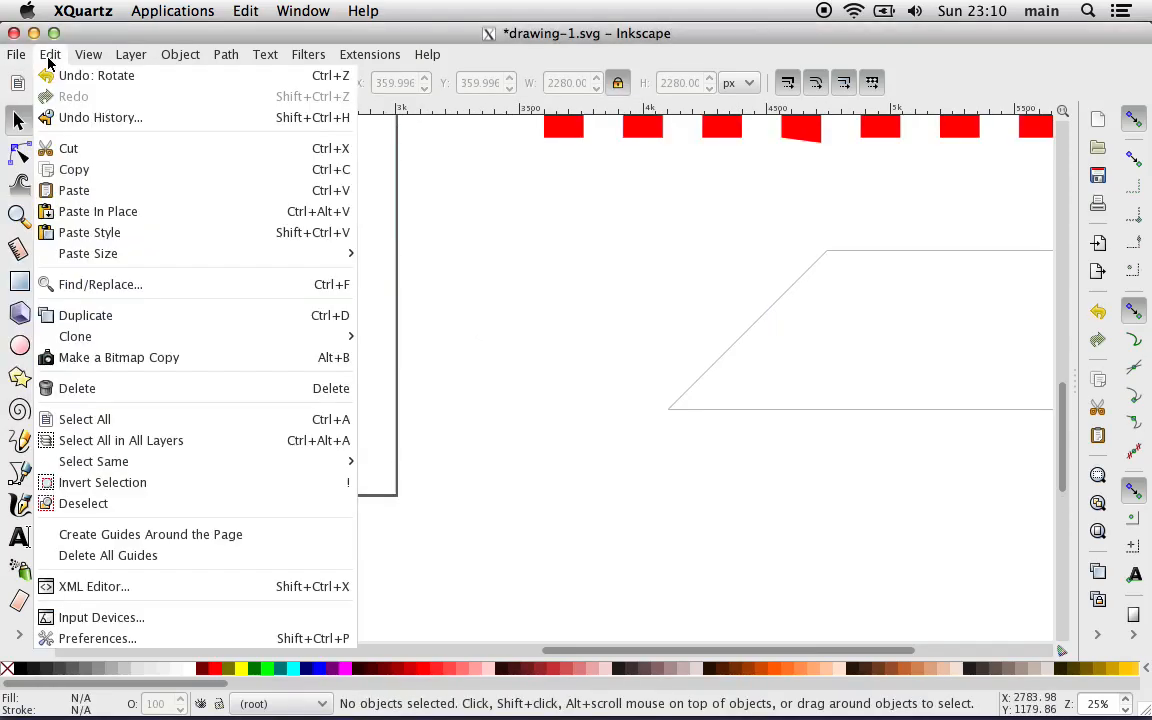
click(108, 190)
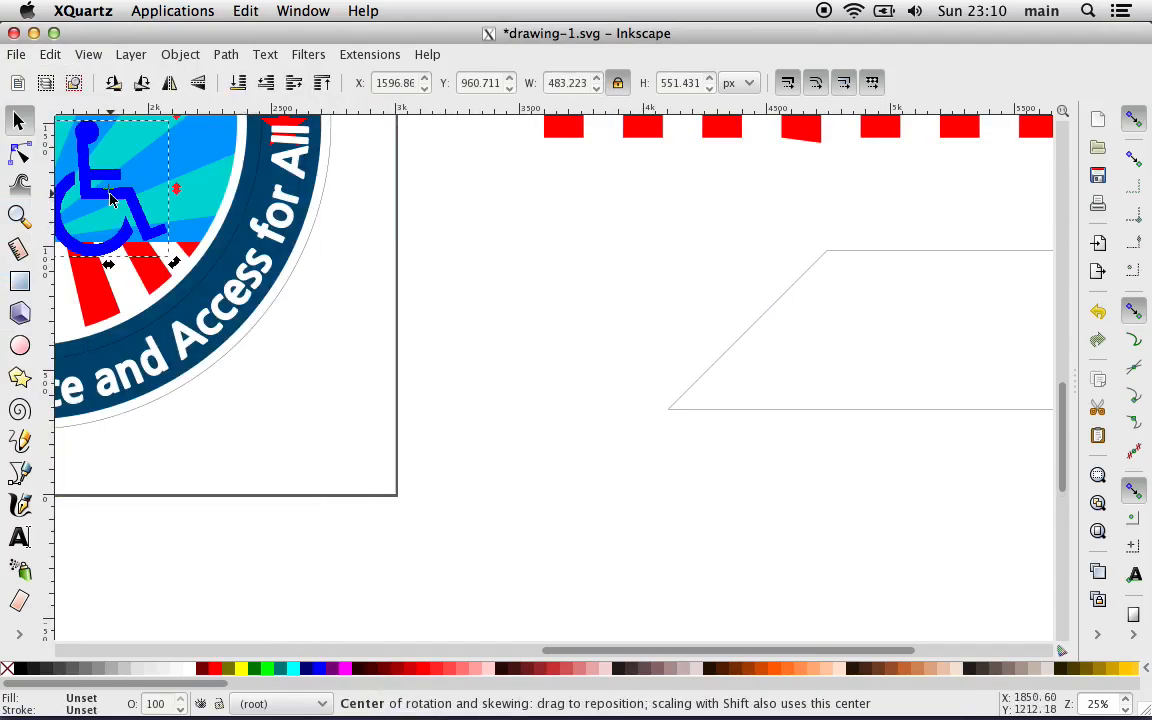
drag(125, 207, 594, 292)
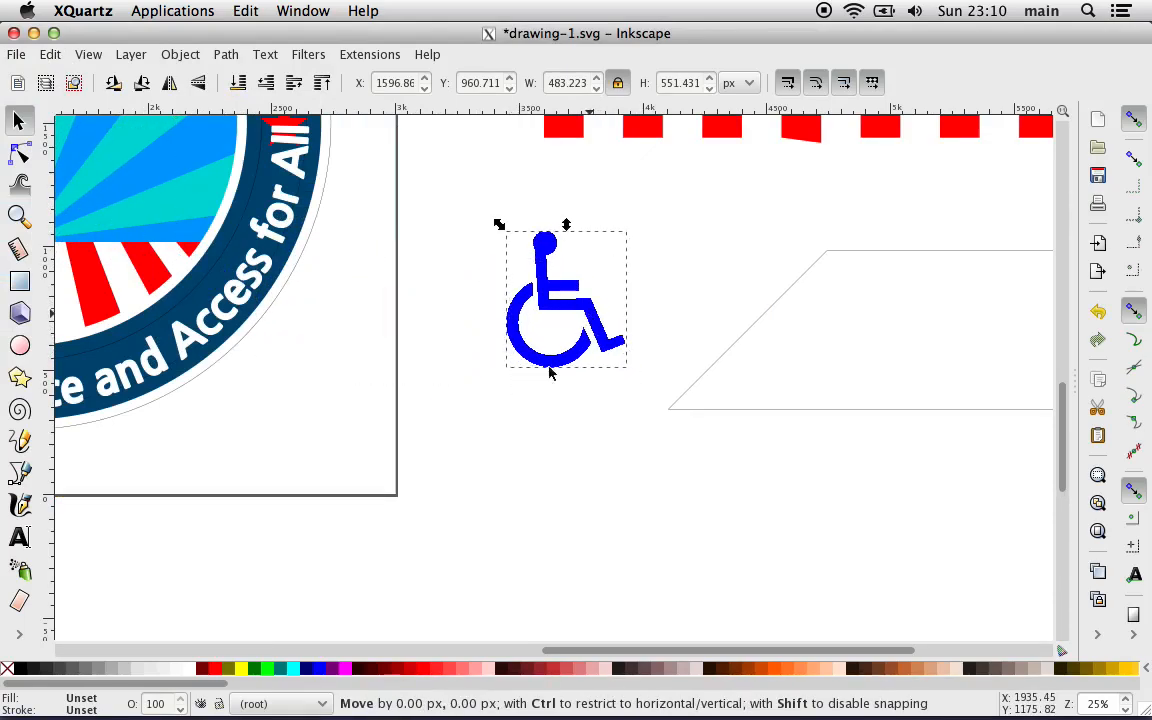
click(500, 444)
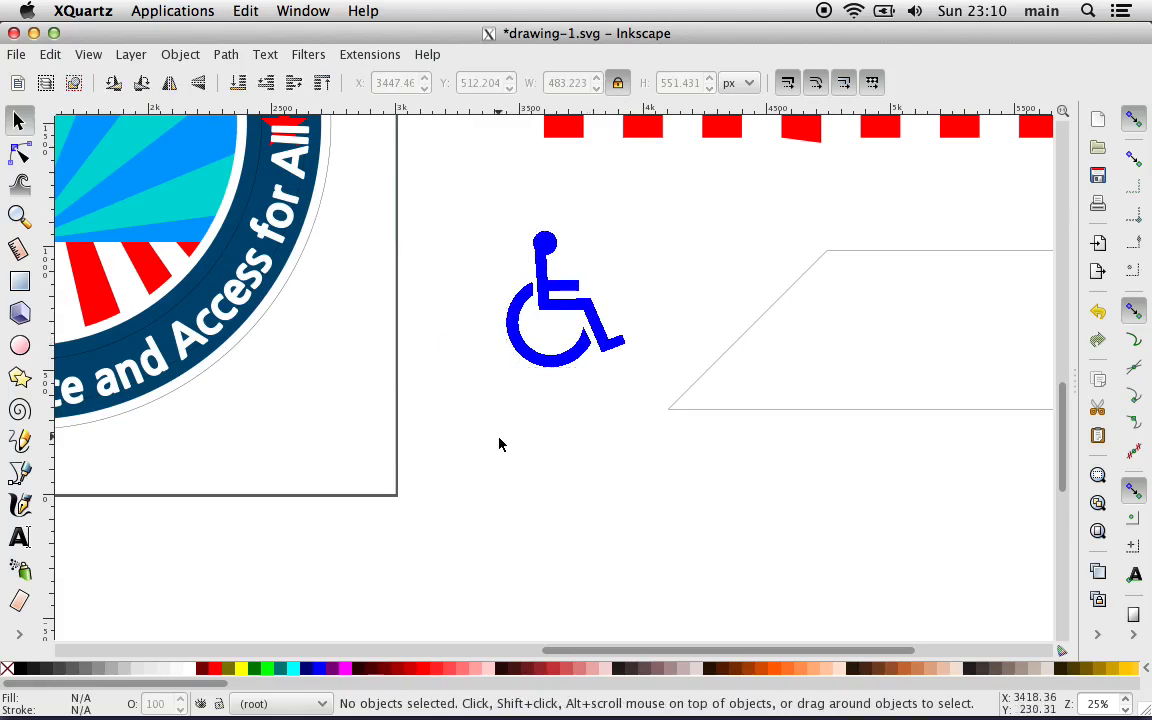
Step: Fill the wheelchair symbol with white and set its stroke width to 20 px
click(530, 358)
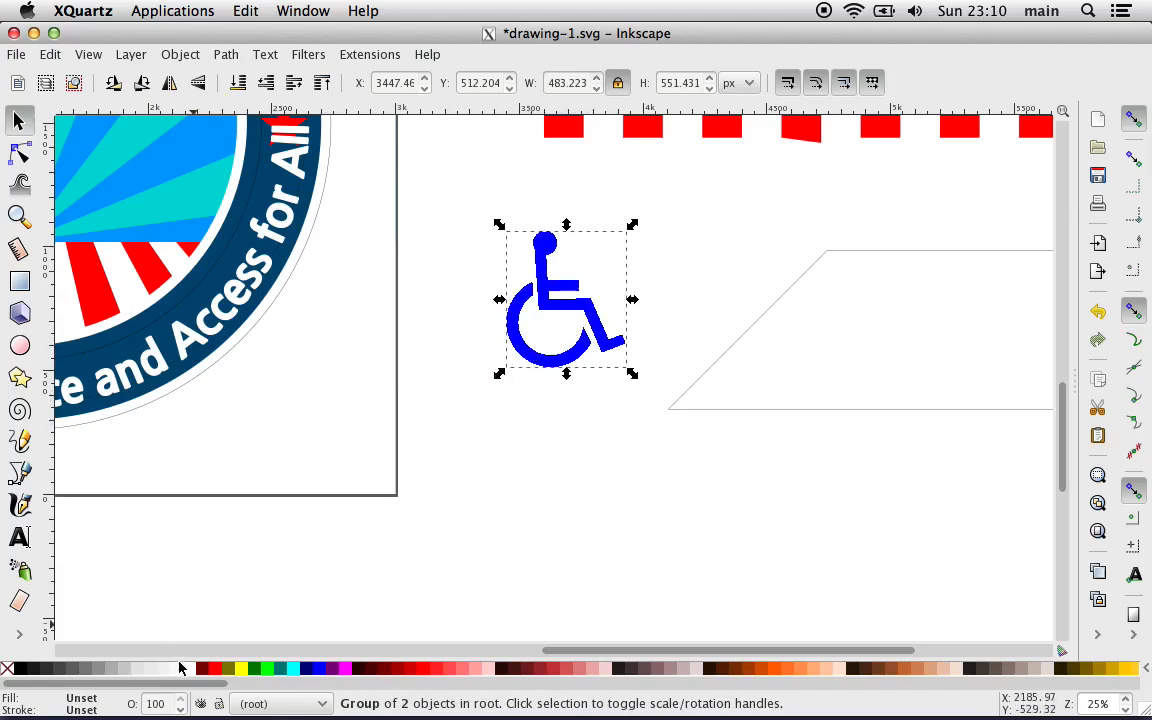
click(187, 675)
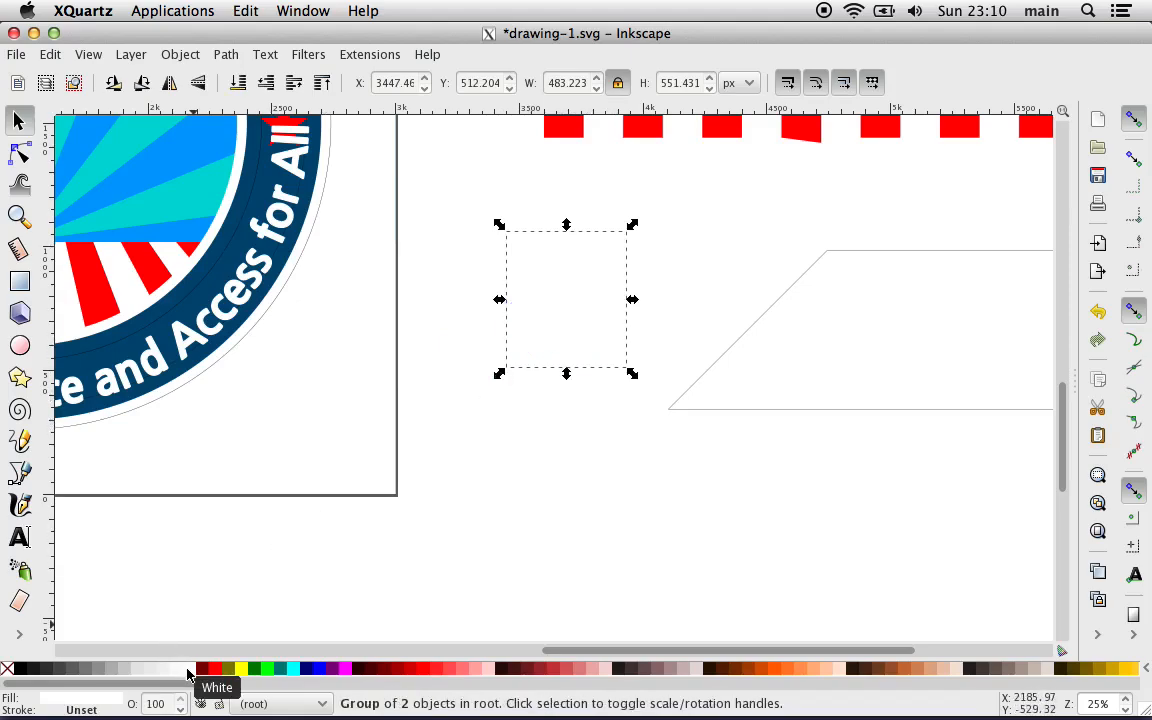
click(75, 698)
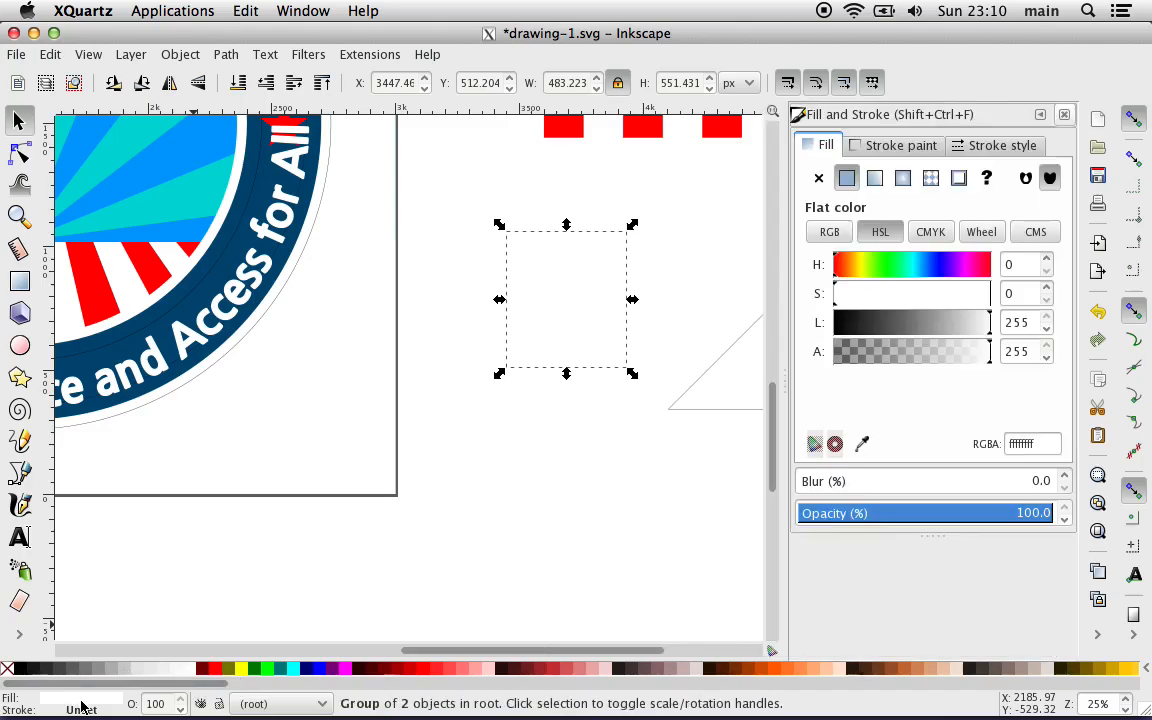
click(960, 145)
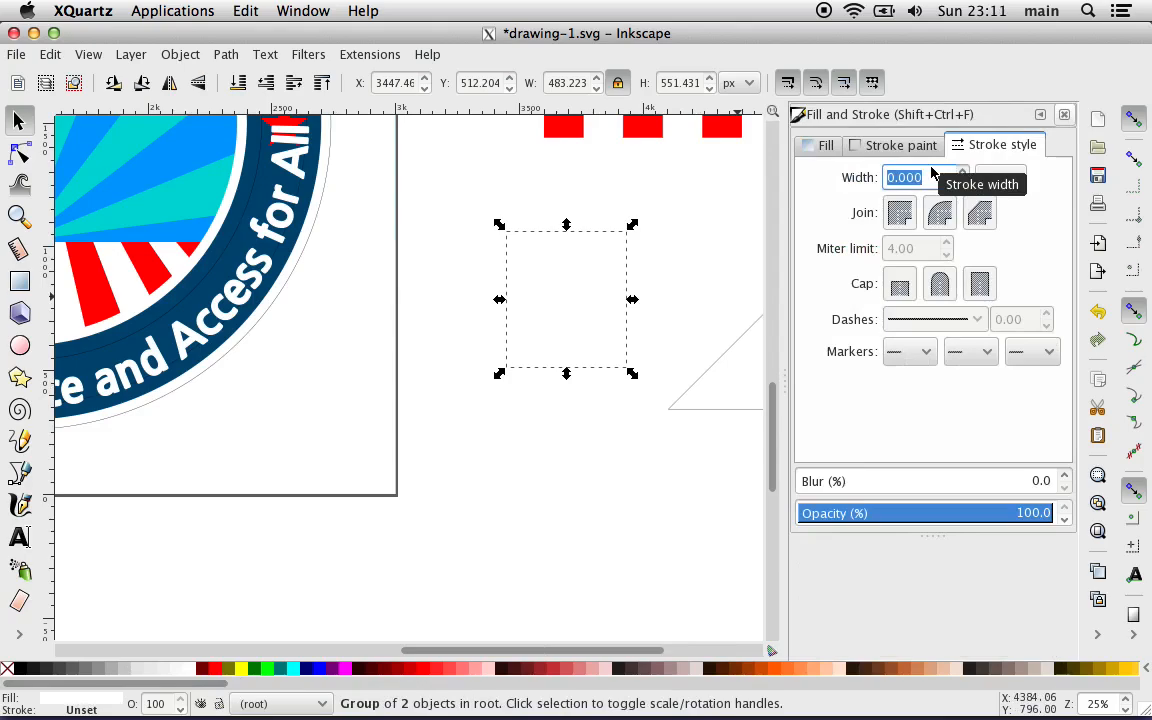
text(20)
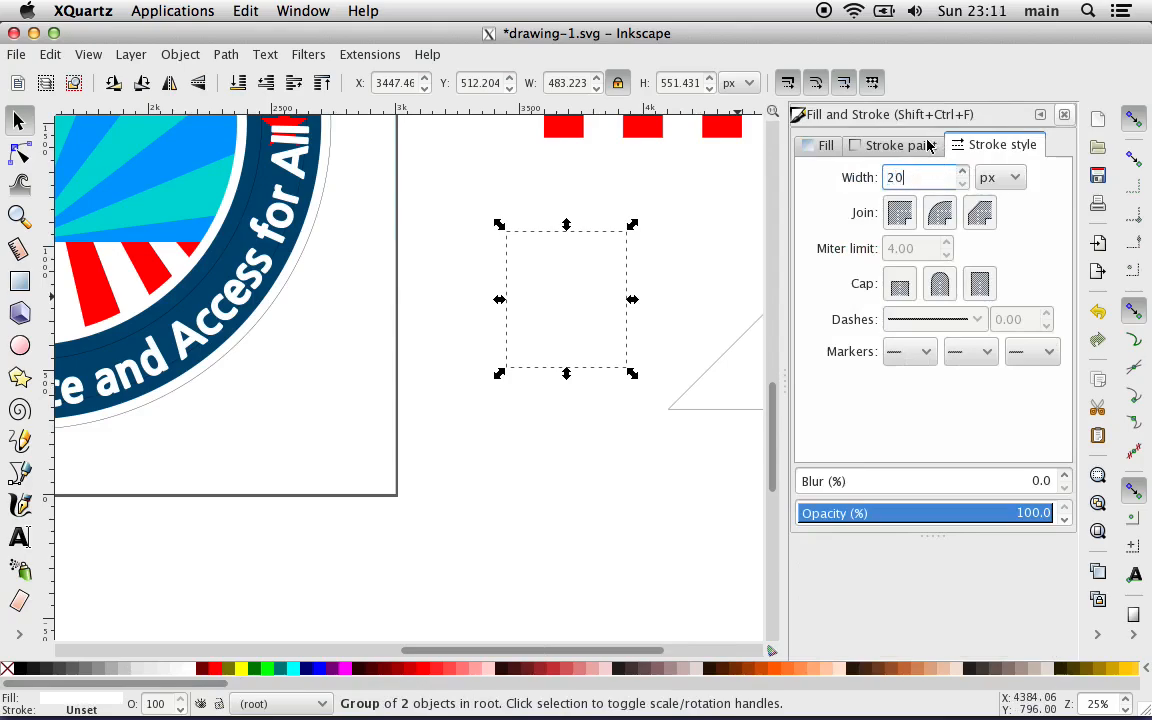
key(Return)
Step: Give the wheelchair symbol a flat black stroke paint (000000ff) and deselect it
click(900, 145)
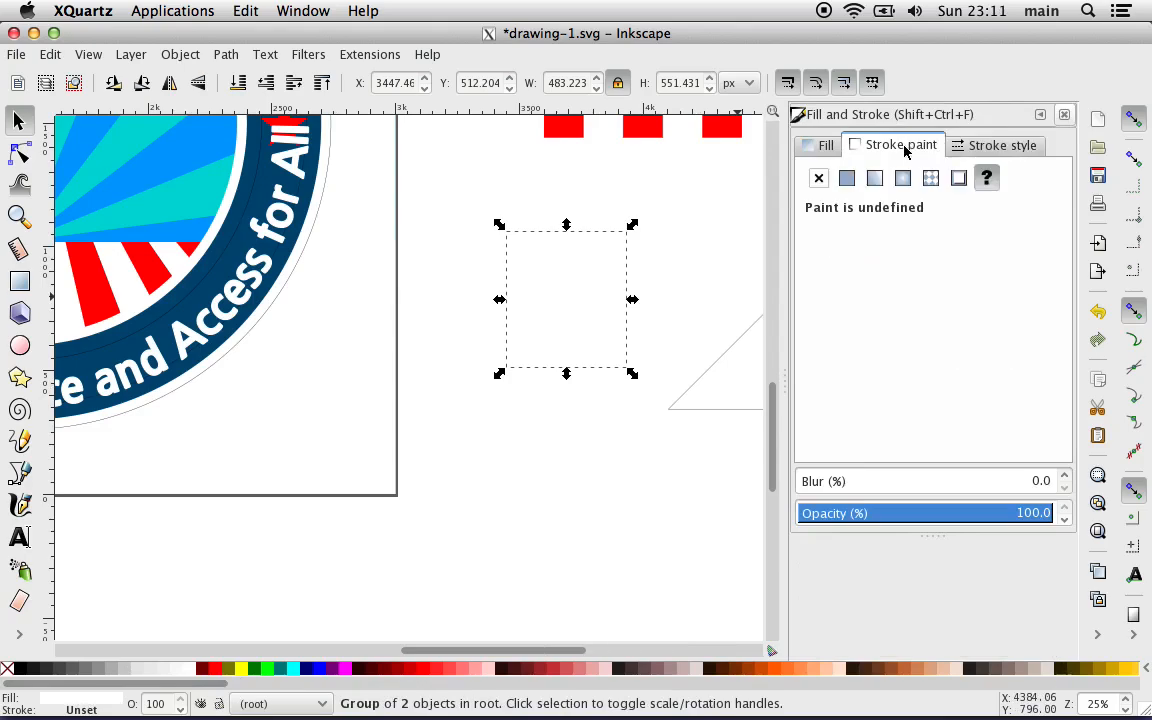
click(846, 177)
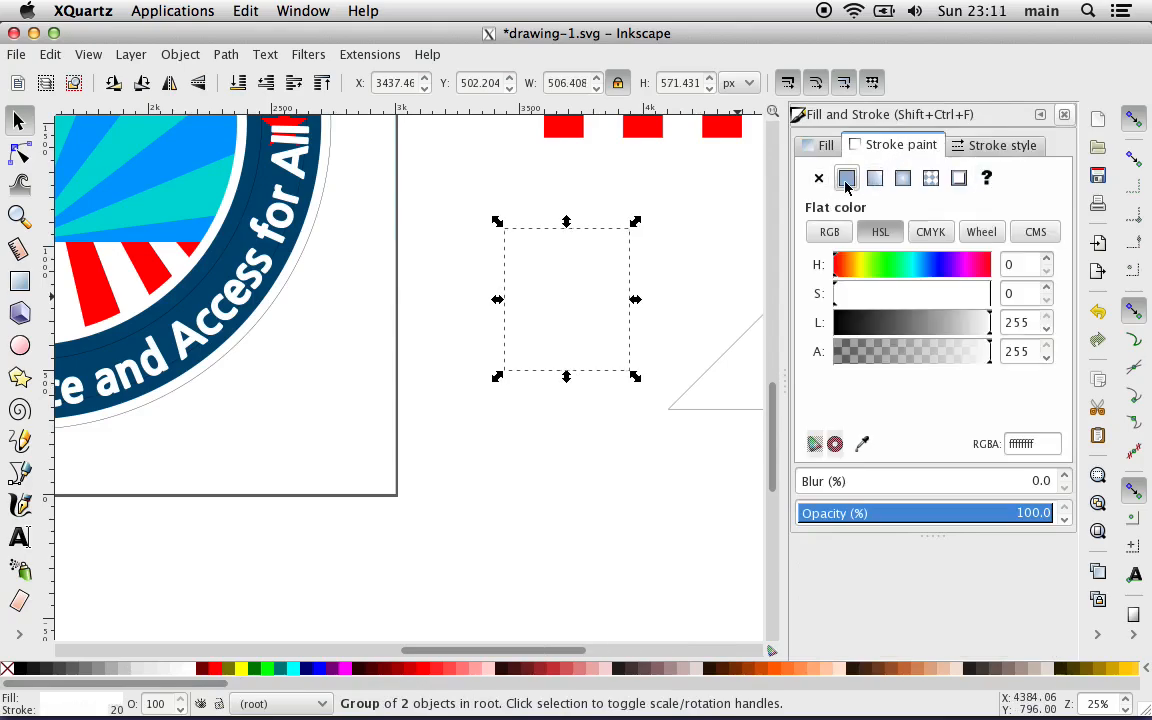
click(975, 146)
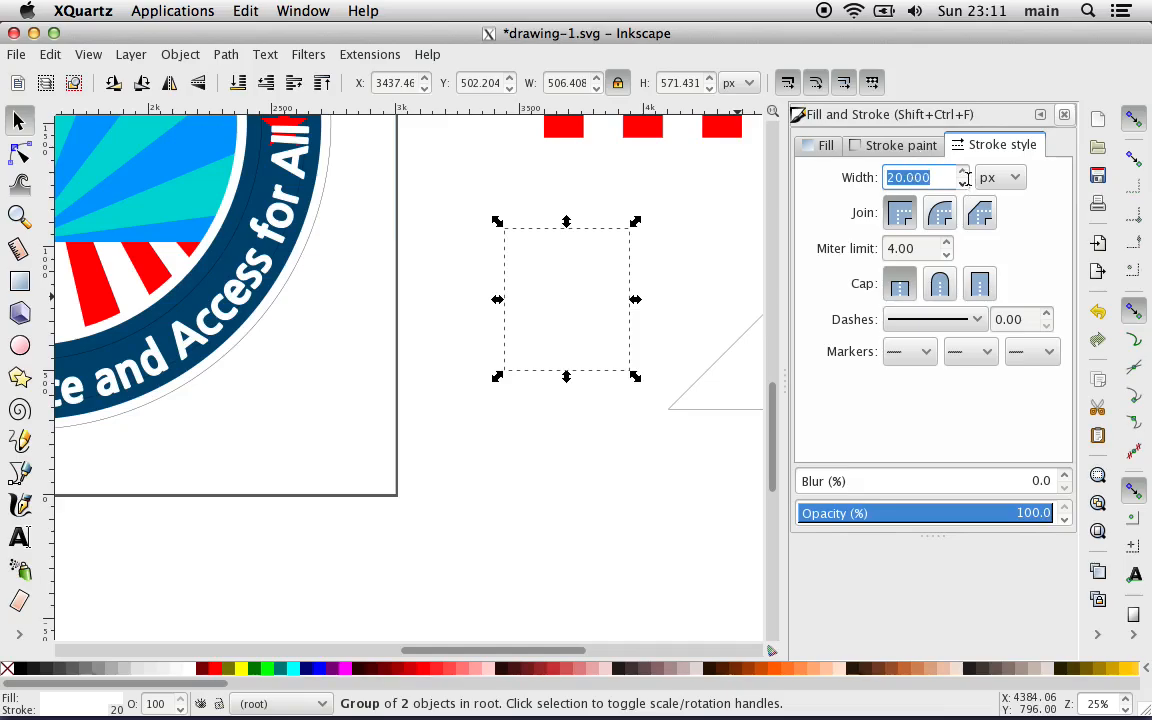
click(880, 145)
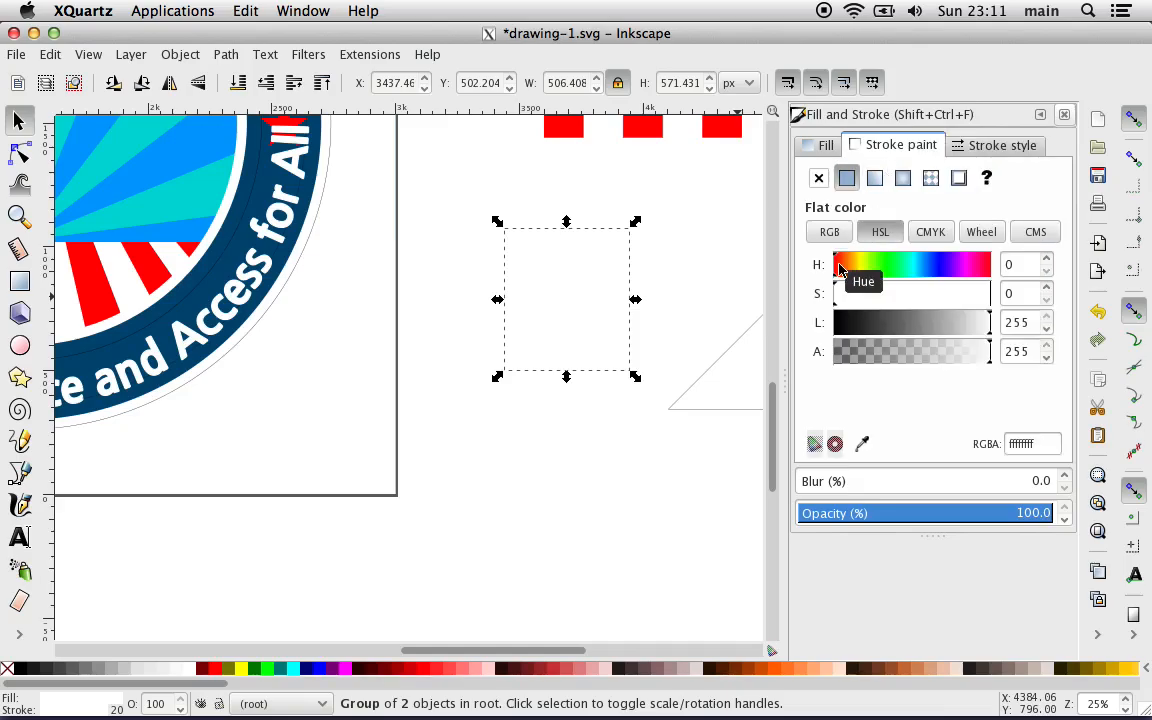
click(873, 322)
drag(873, 322, 797, 321)
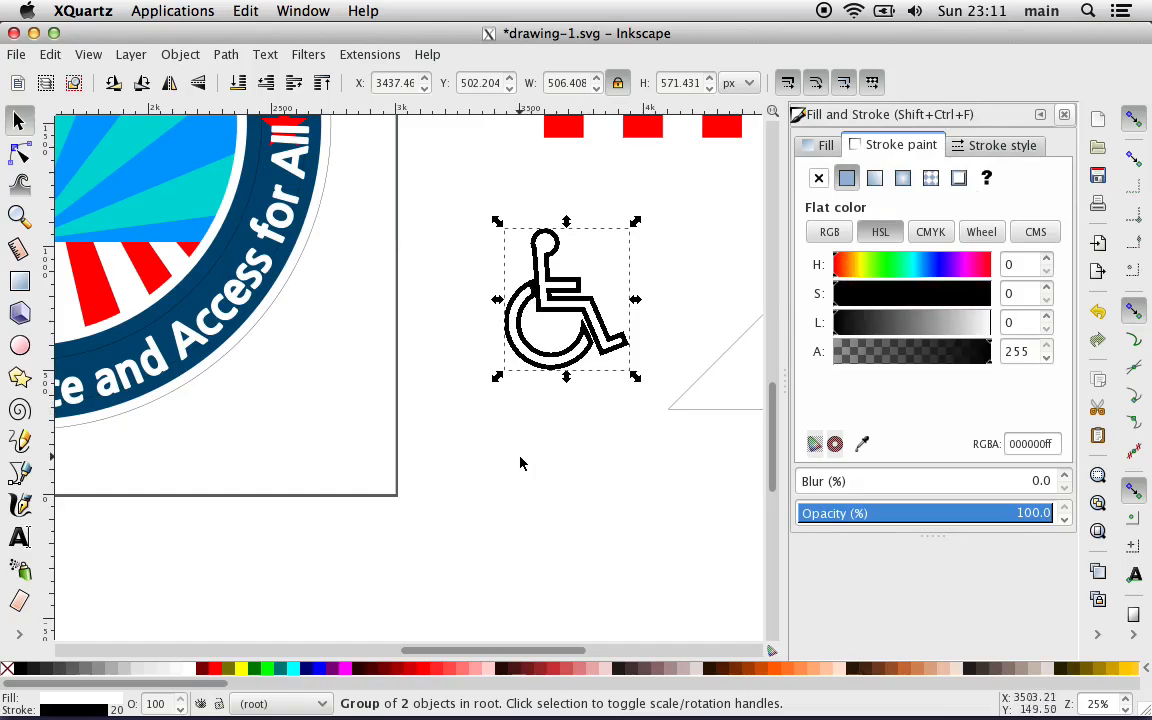
key(Escape)
Step: Draw an open path of four straight segments, about 463 by 478 px, below the wheelchair symbol, following its back, seat, leg and foot
scroll(520, 463, down, 2)
scroll(520, 463, right, 2)
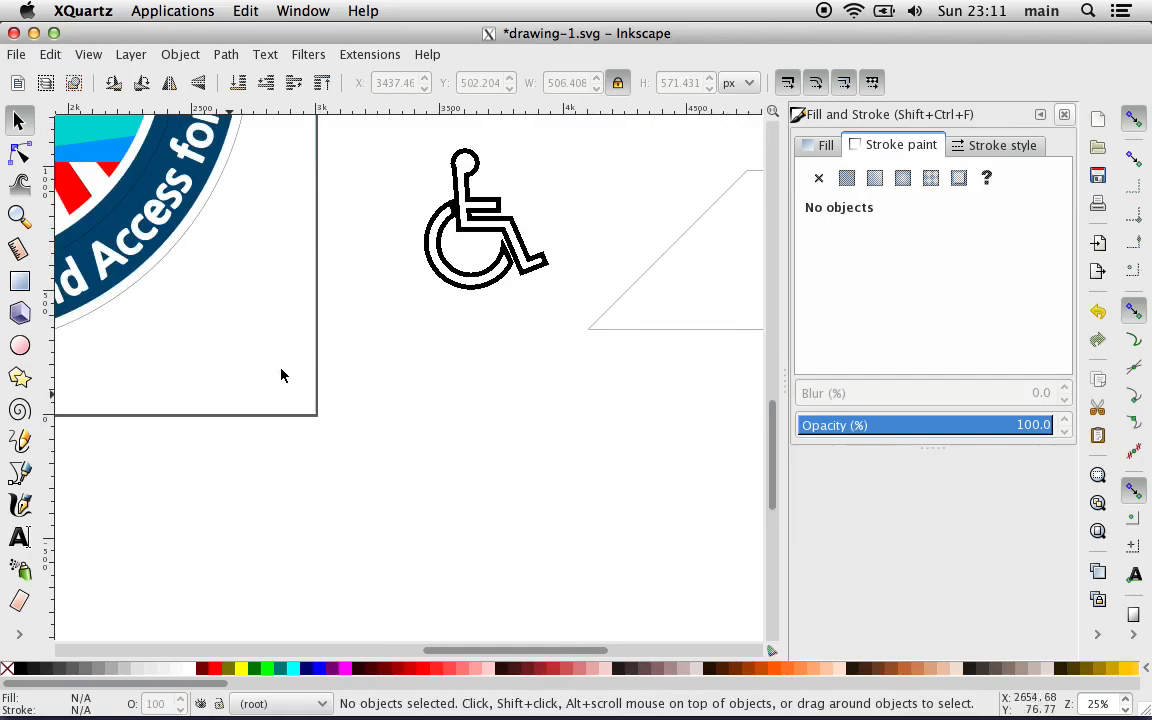
key(plus)
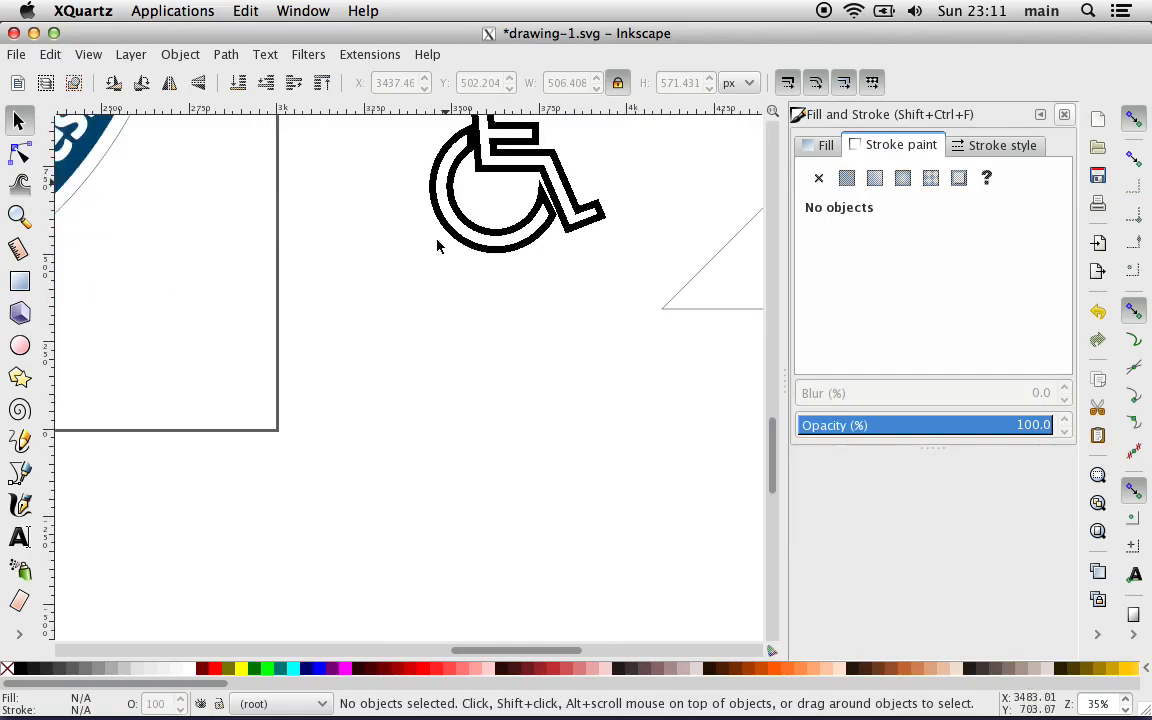
scroll(437, 240, up, 2)
scroll(437, 240, left, 1)
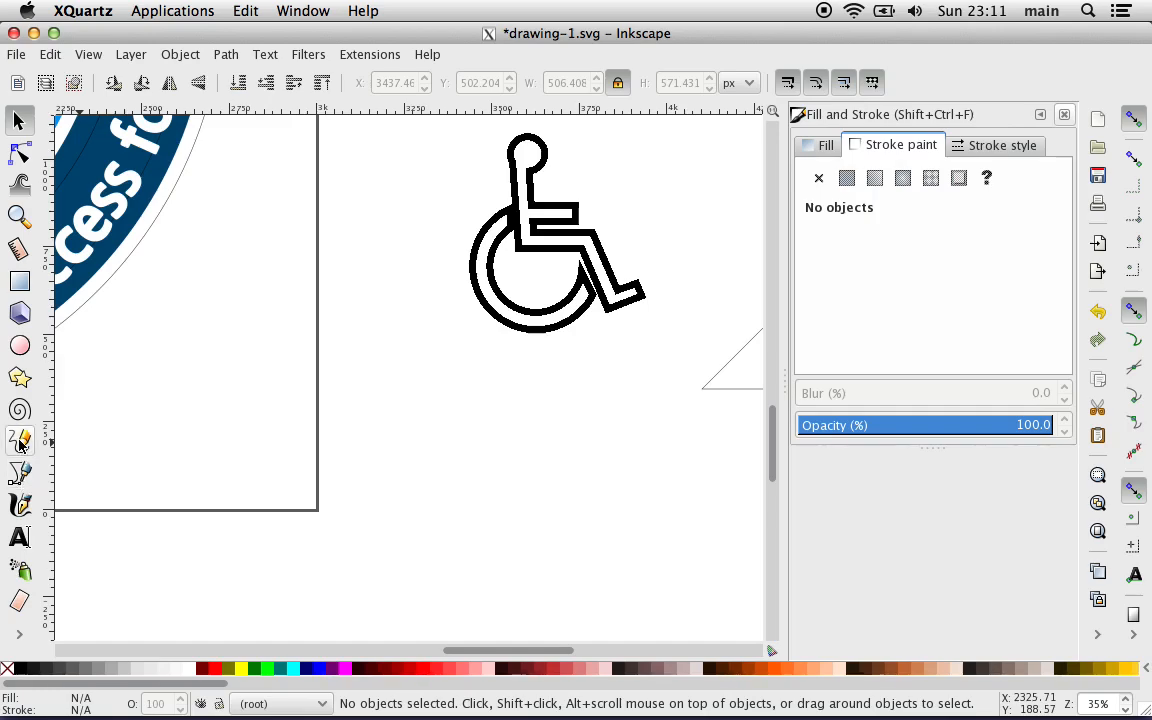
click(20, 472)
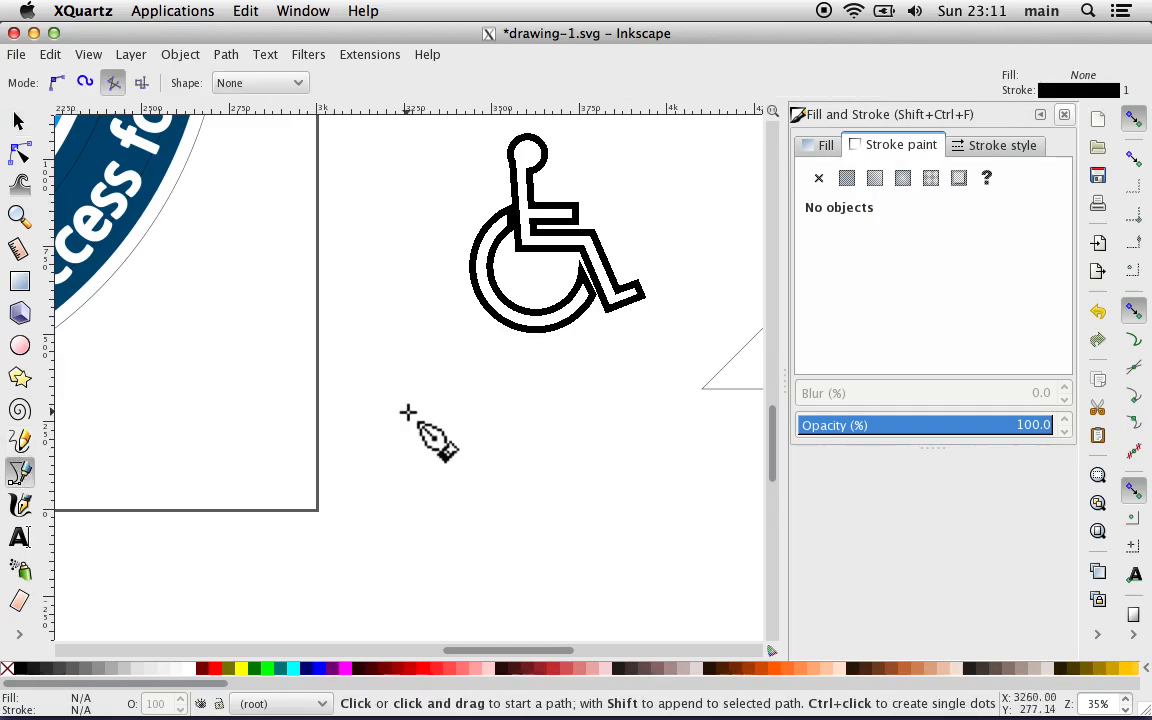
click(112, 85)
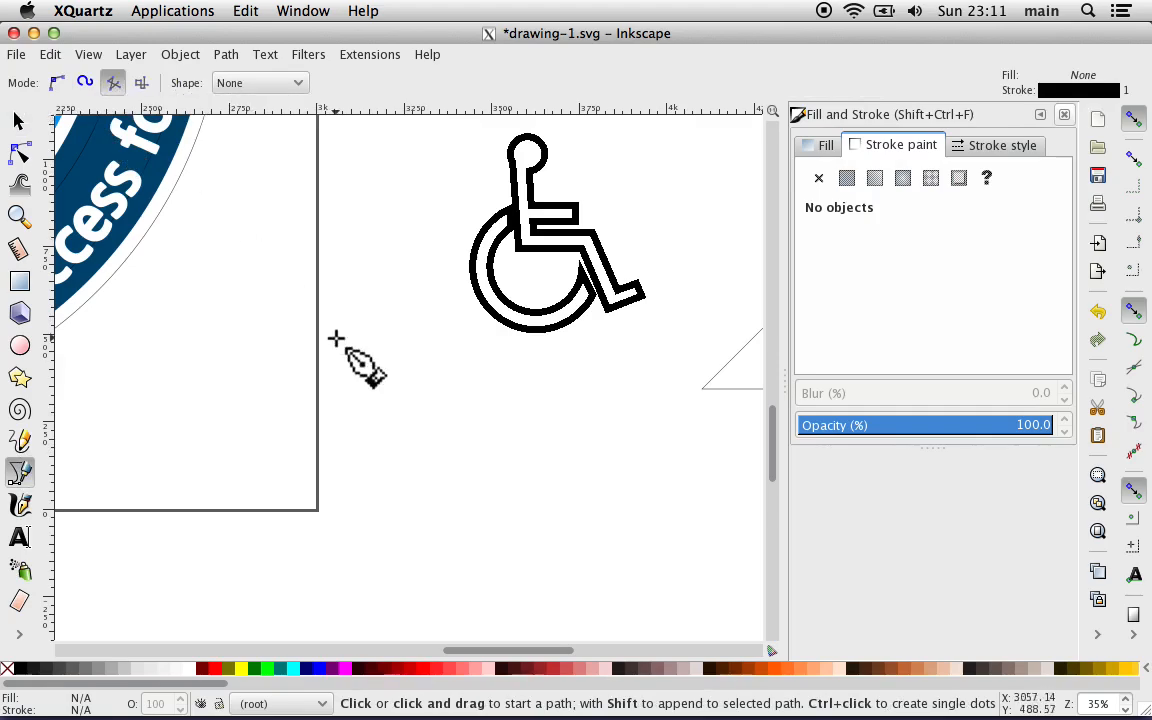
click(446, 368)
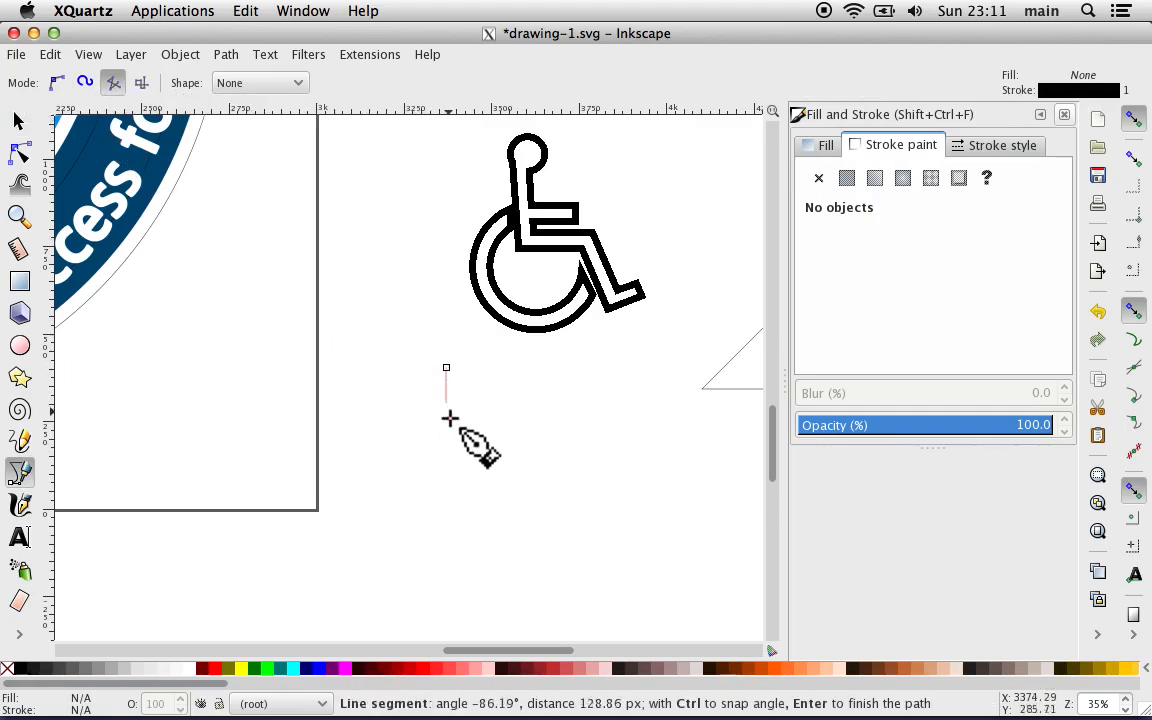
click(460, 458)
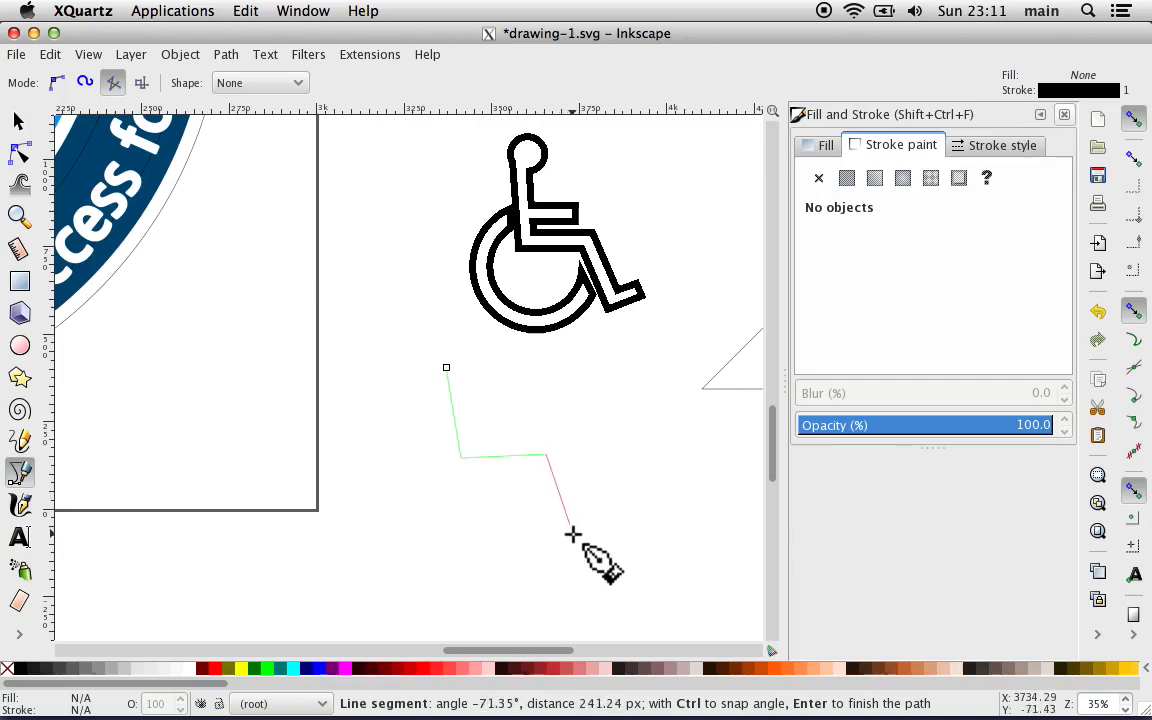
click(607, 522)
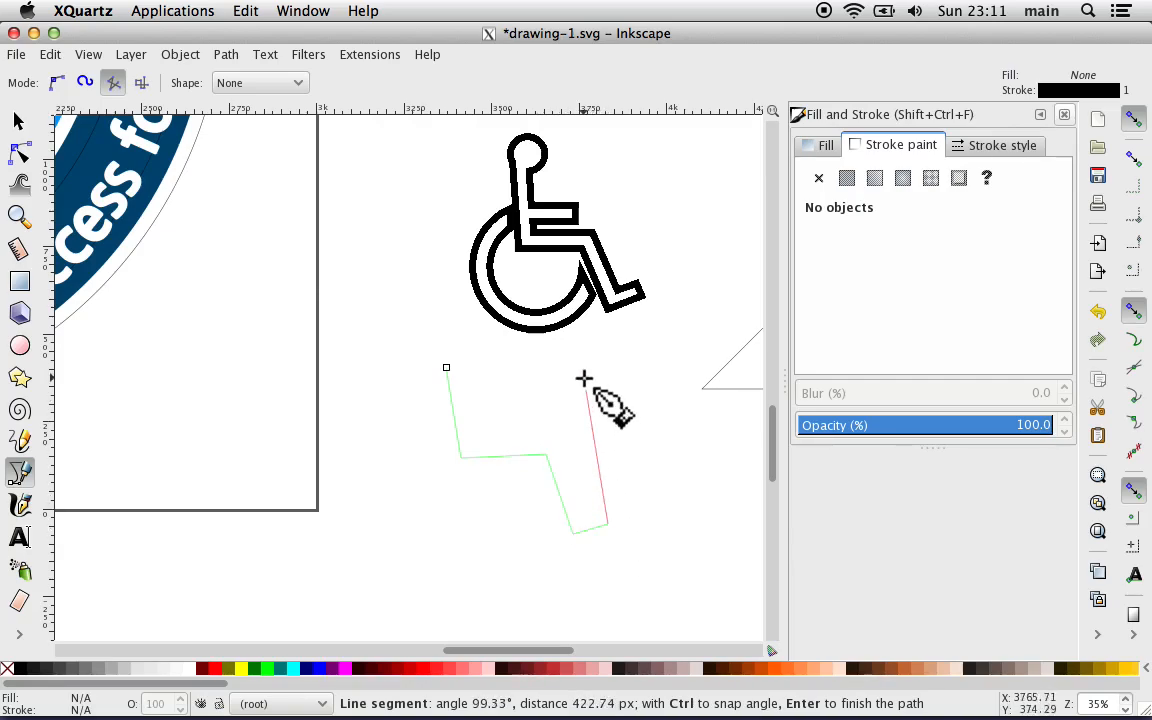
key(Return)
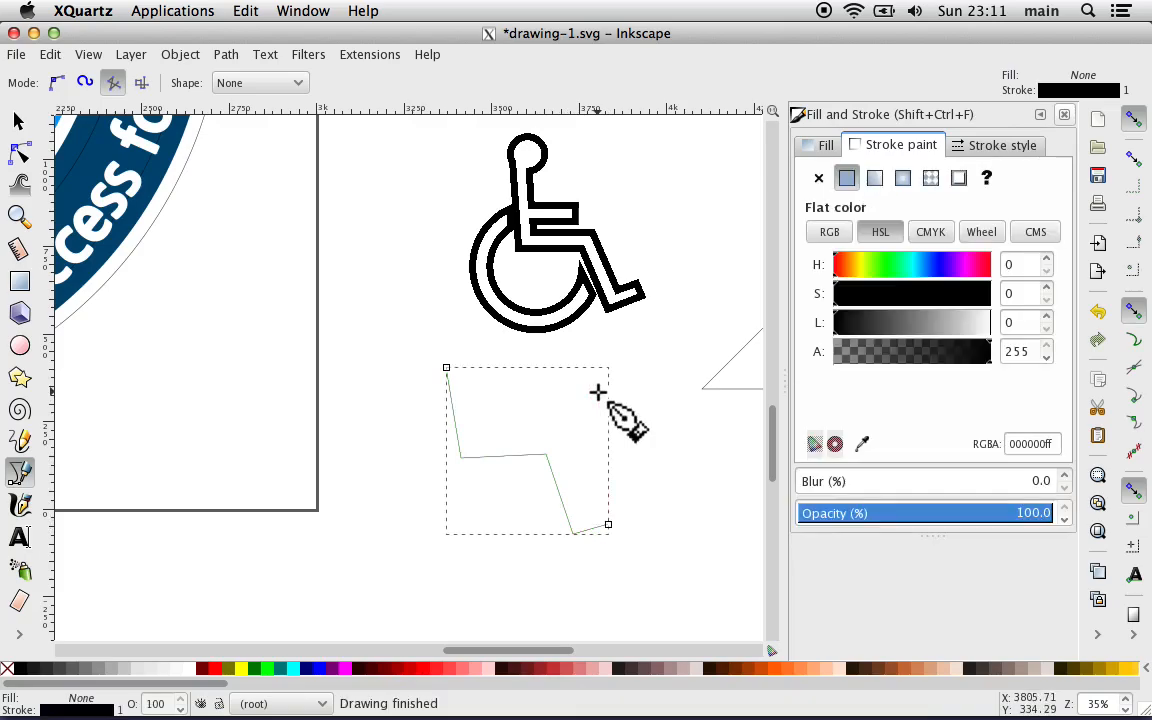
Step: Set the stroke width of the open seated-figure path to 45 px
click(975, 149)
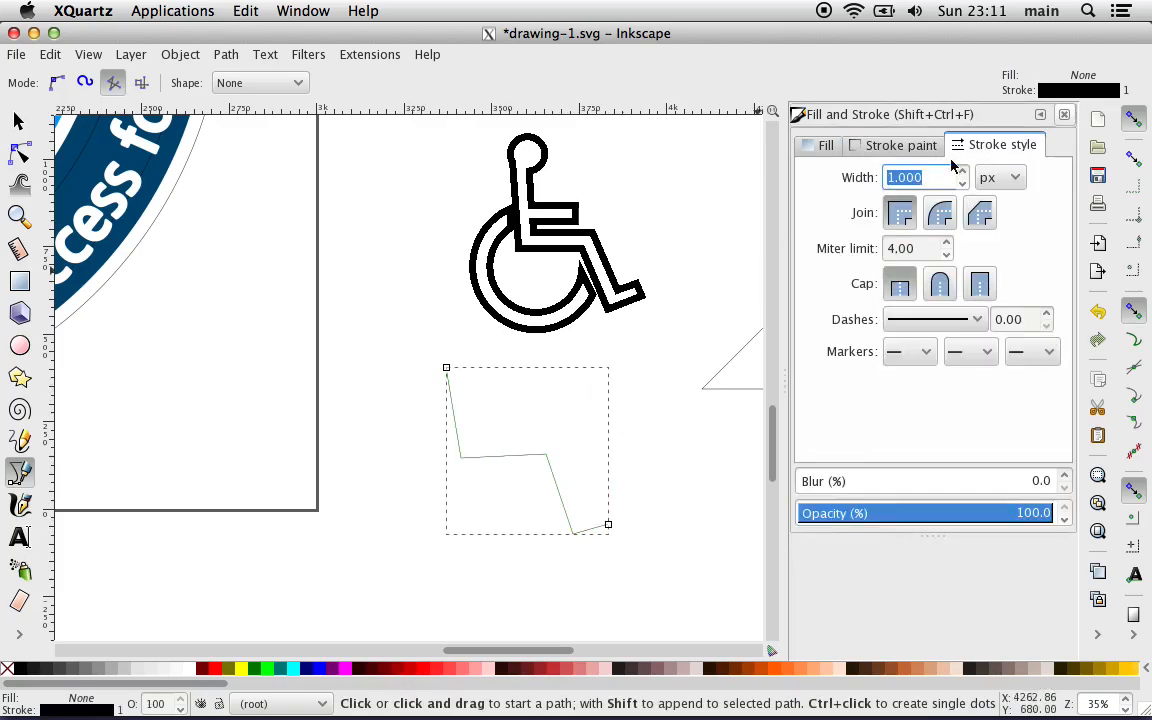
click(893, 177)
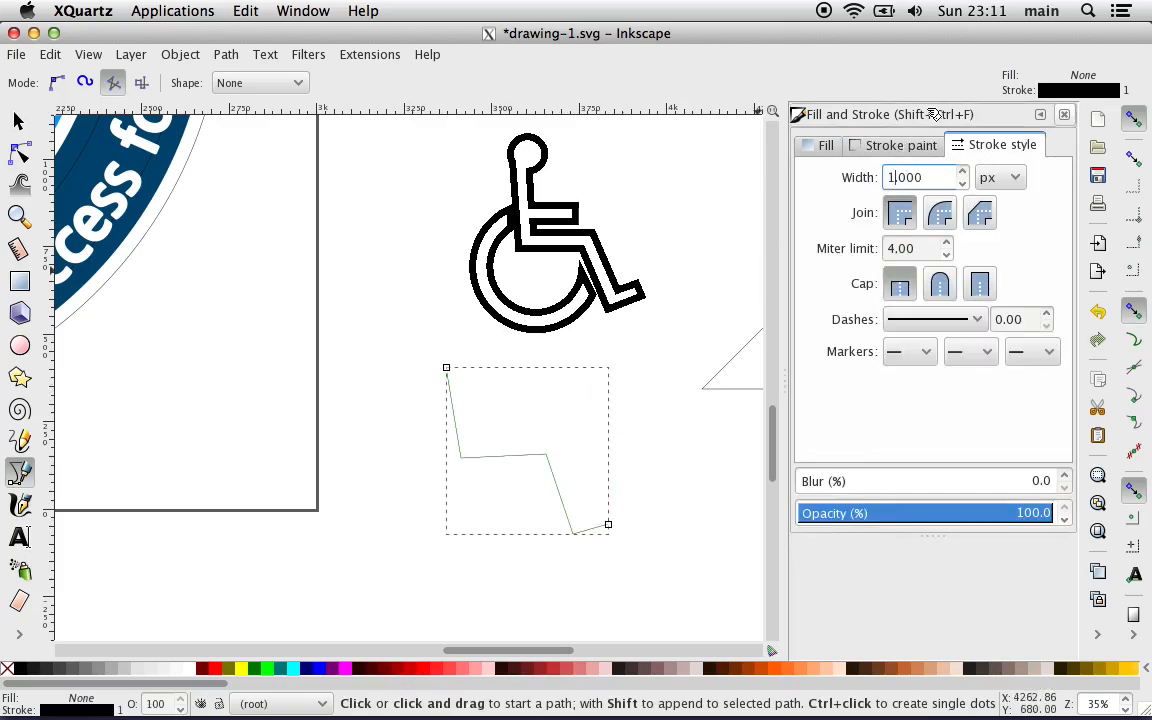
key(BackSpace)
text(45)
key(Return)
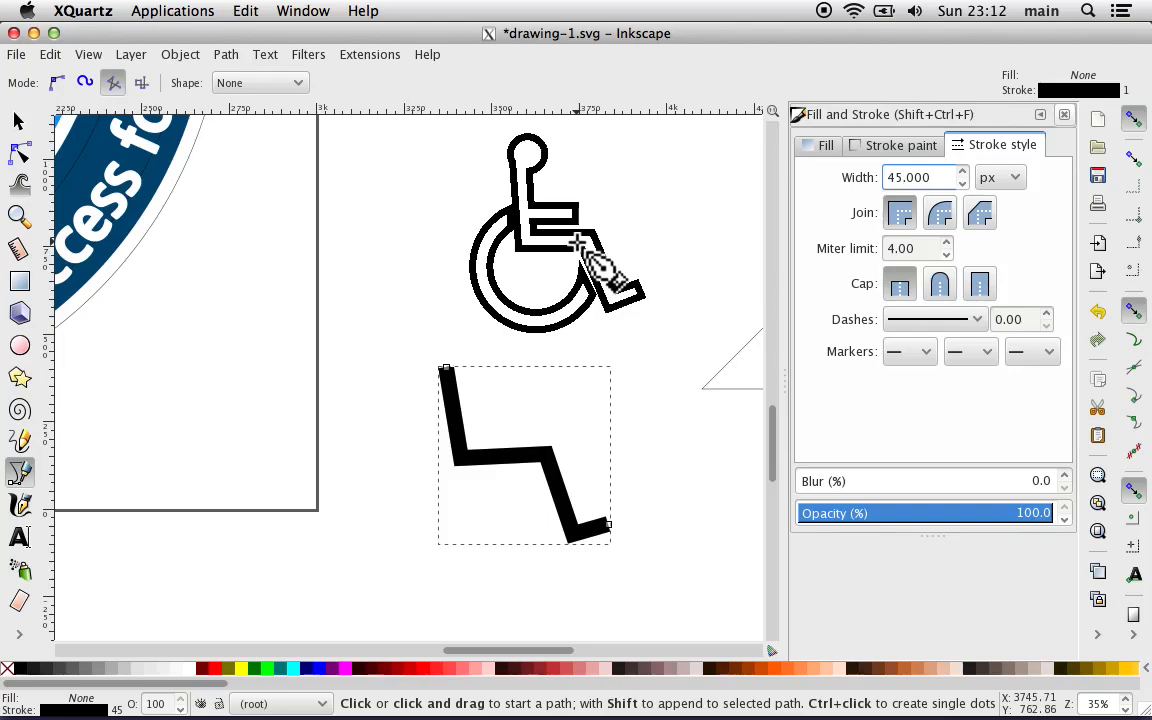
Step: Undo the stroke width change on the open path and delete the path
key(ctrl+z)
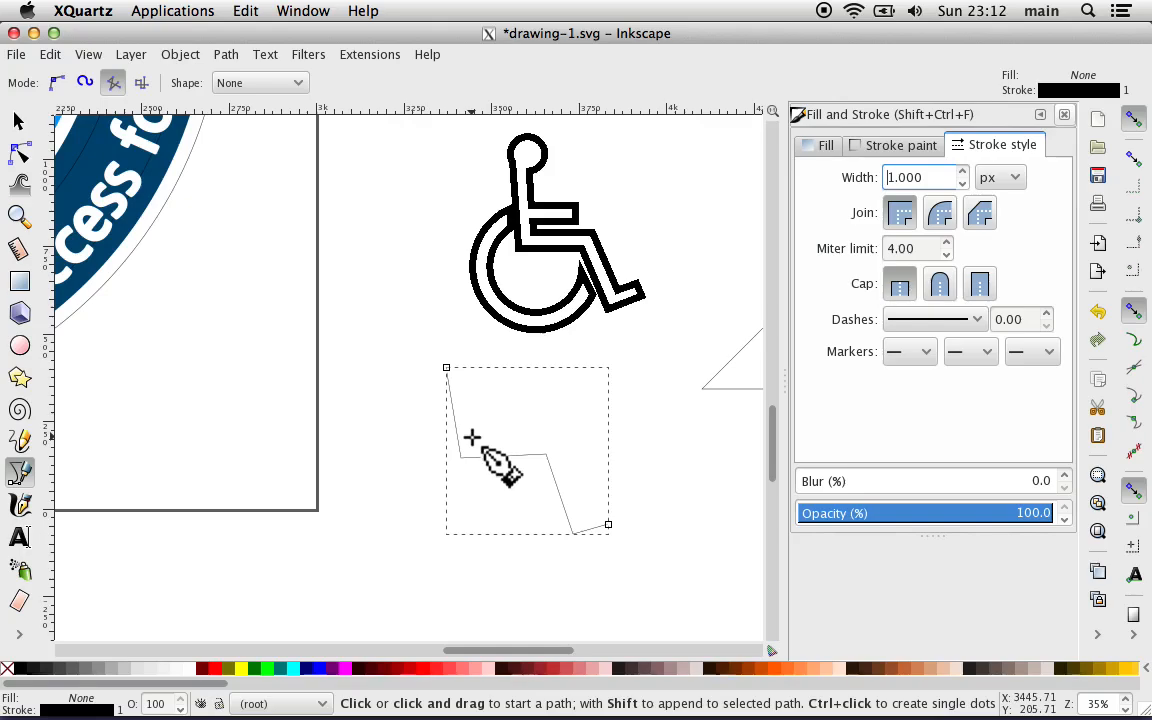
click(18, 120)
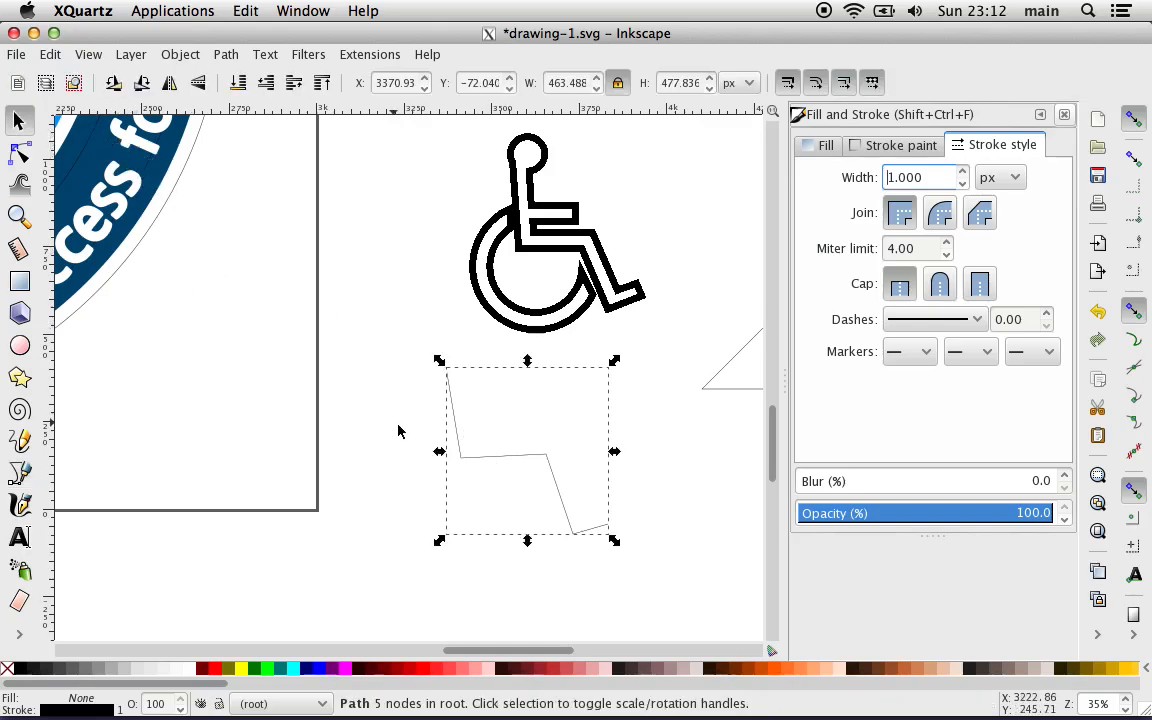
click(492, 476)
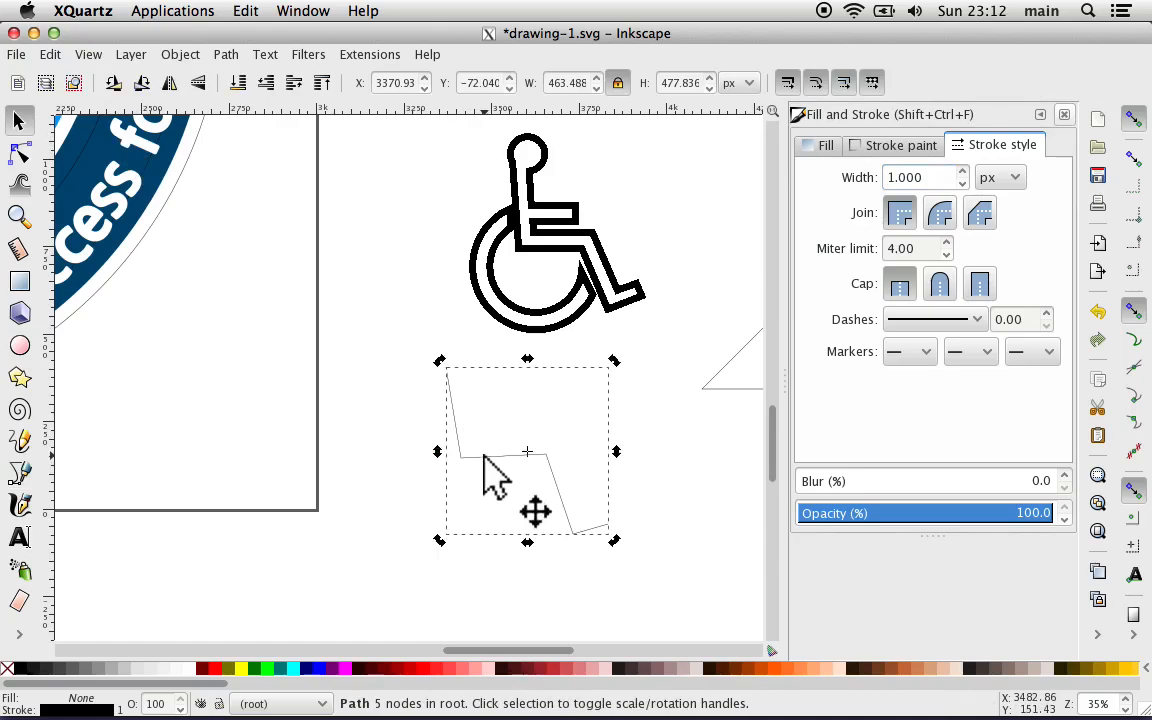
key(Delete)
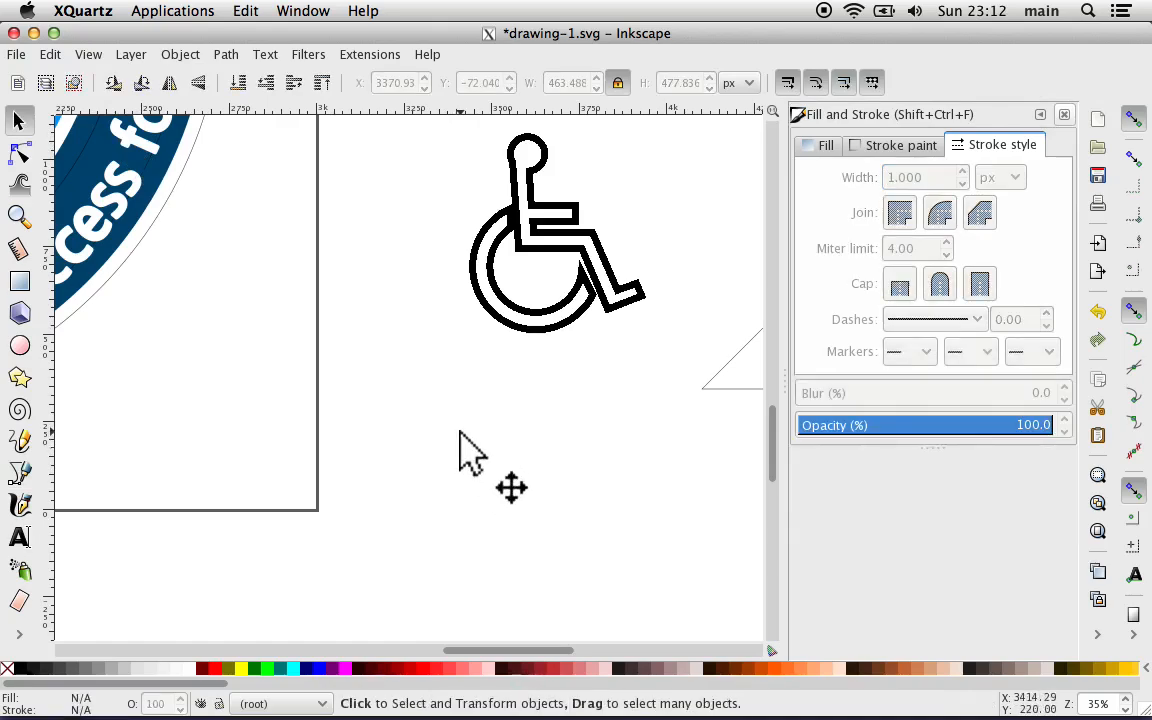
Step: Move the wheelchair symbol onto the emblem's sunburst above the red stripes and scale it proportionally to about 661 by 746 px
drag(500, 312, 102, 290)
drag(212, 351, 183, 356)
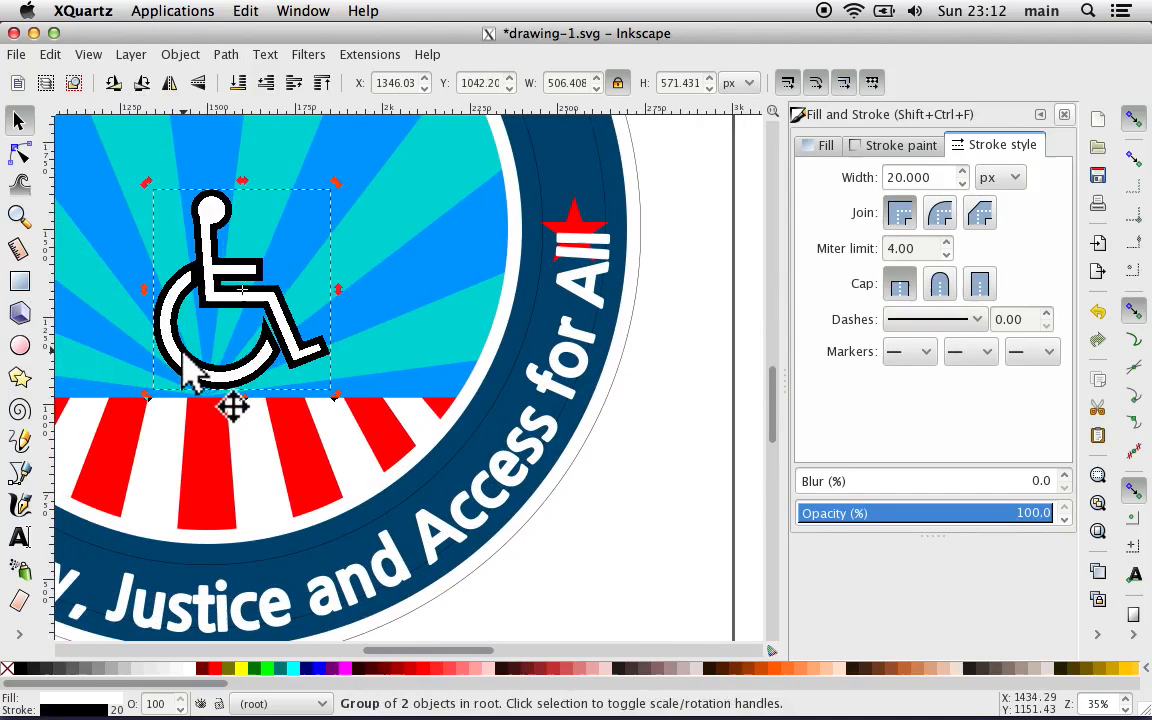
click(288, 212)
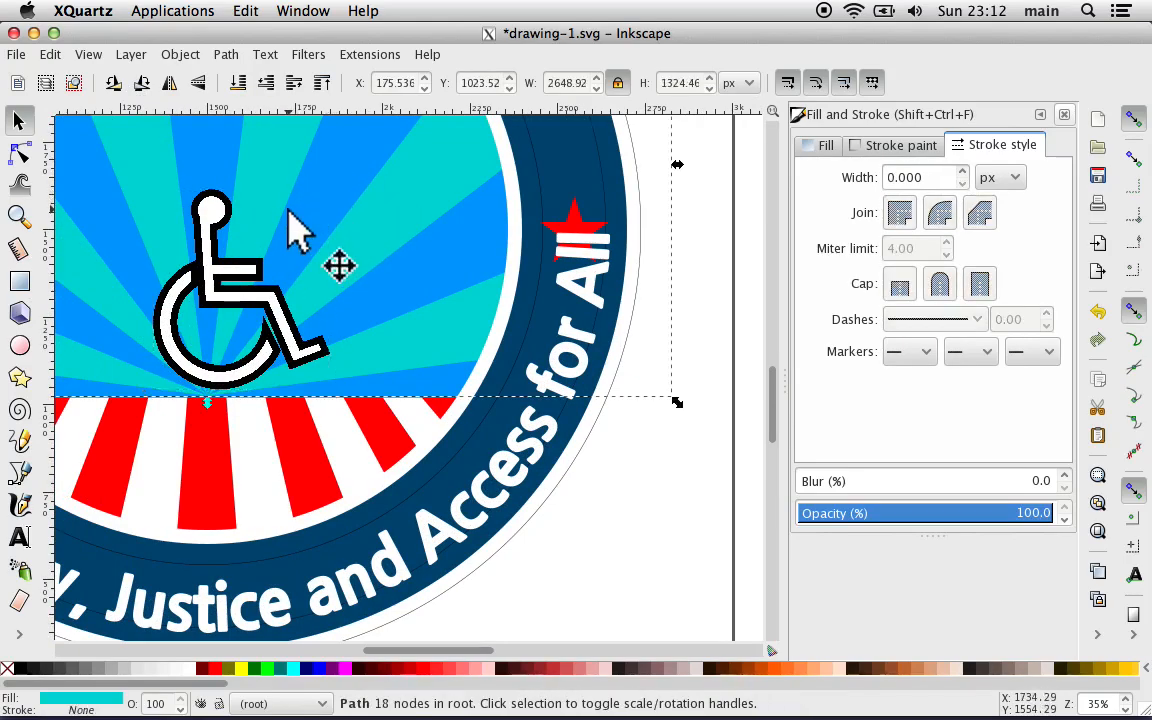
click(243, 288)
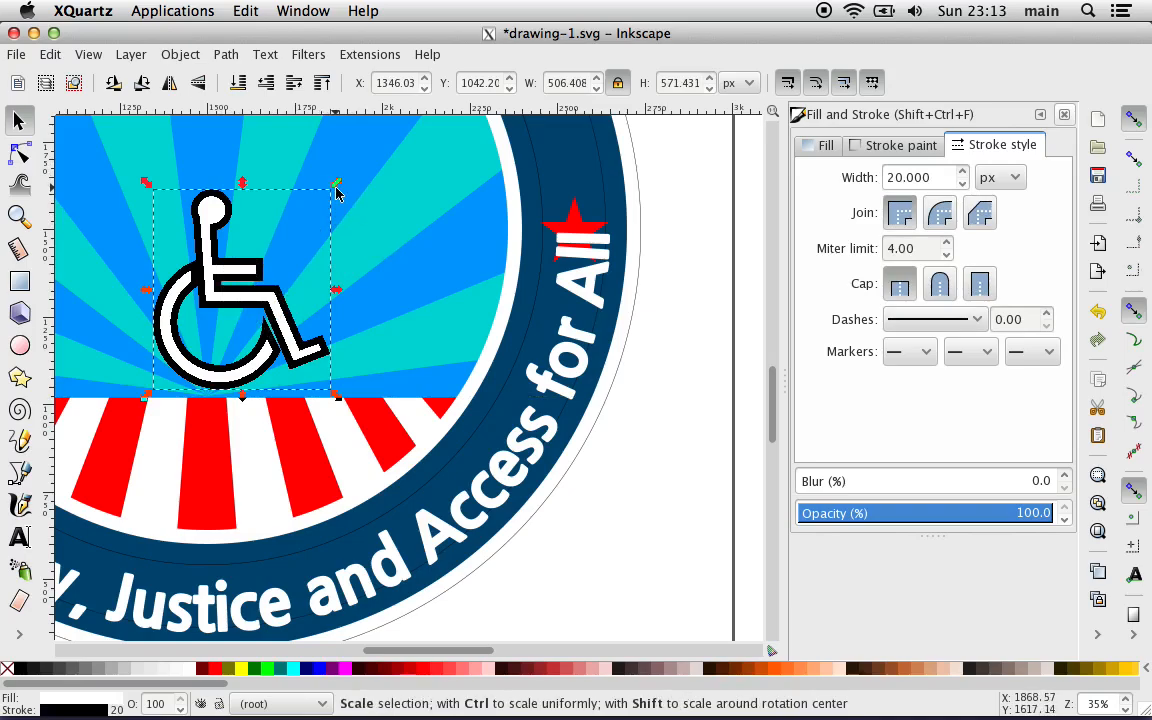
mouse_move(336, 193)
mouse_down()
mouse_move(399, 154)
mouse_move(465, 195)
mouse_move(476, 216)
mouse_move(500, 148)
mouse_move(466, 120)
mouse_move(514, 129)
mouse_move(475, 212)
mouse_up()
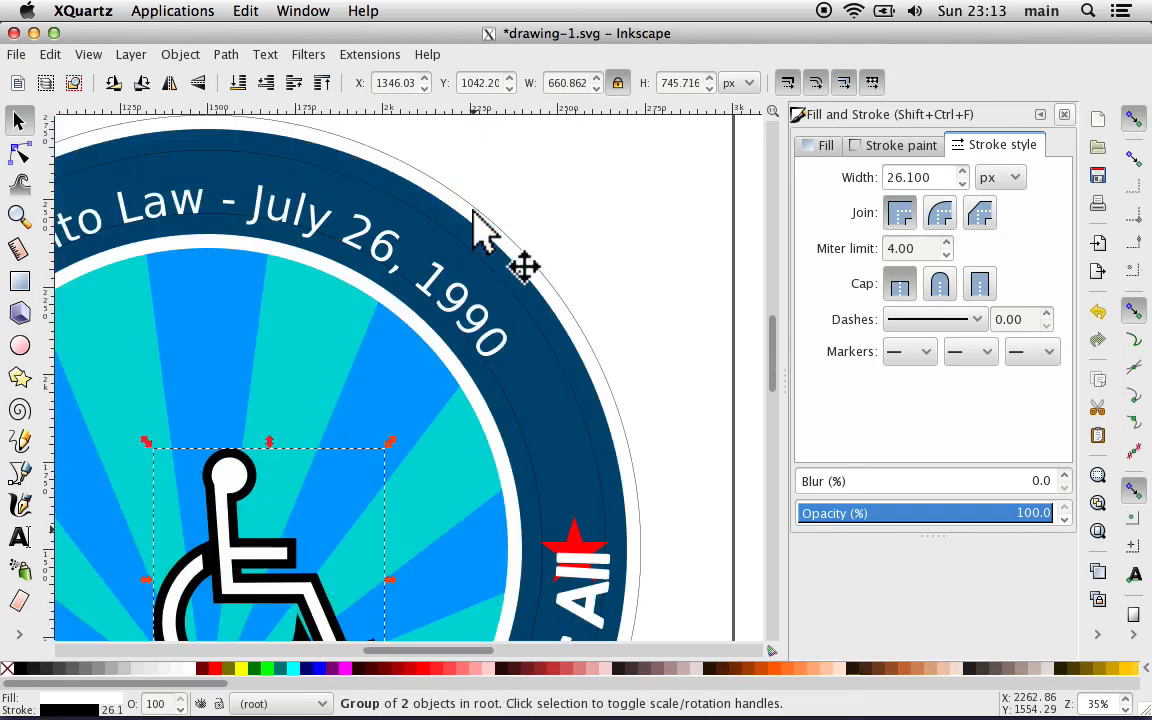
scroll(473, 212, down, 6)
scroll(473, 212, left, 6)
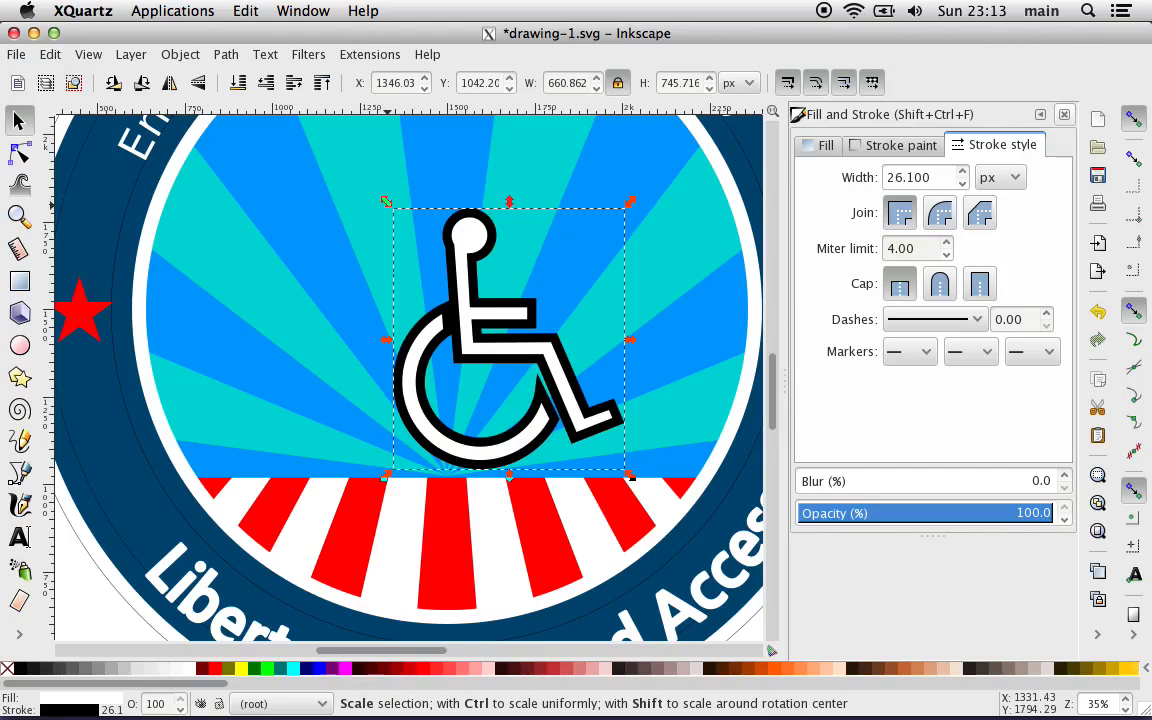
Step: Enlarge the wheelchair symbol proportionally to about 760 by 857 px on the sunburst and deselect it
mouse_move(386, 340)
mouse_down()
mouse_move(263, 350)
mouse_move(275, 352)
mouse_up()
key(ctrl+z)
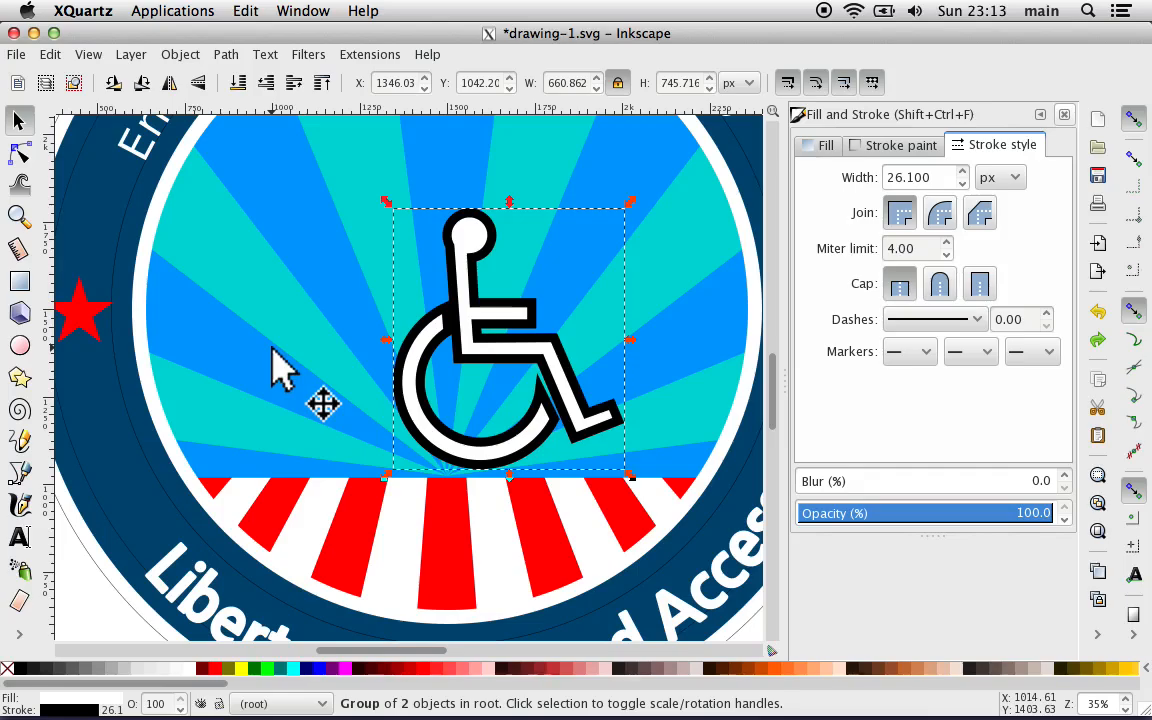
key(ctrl)
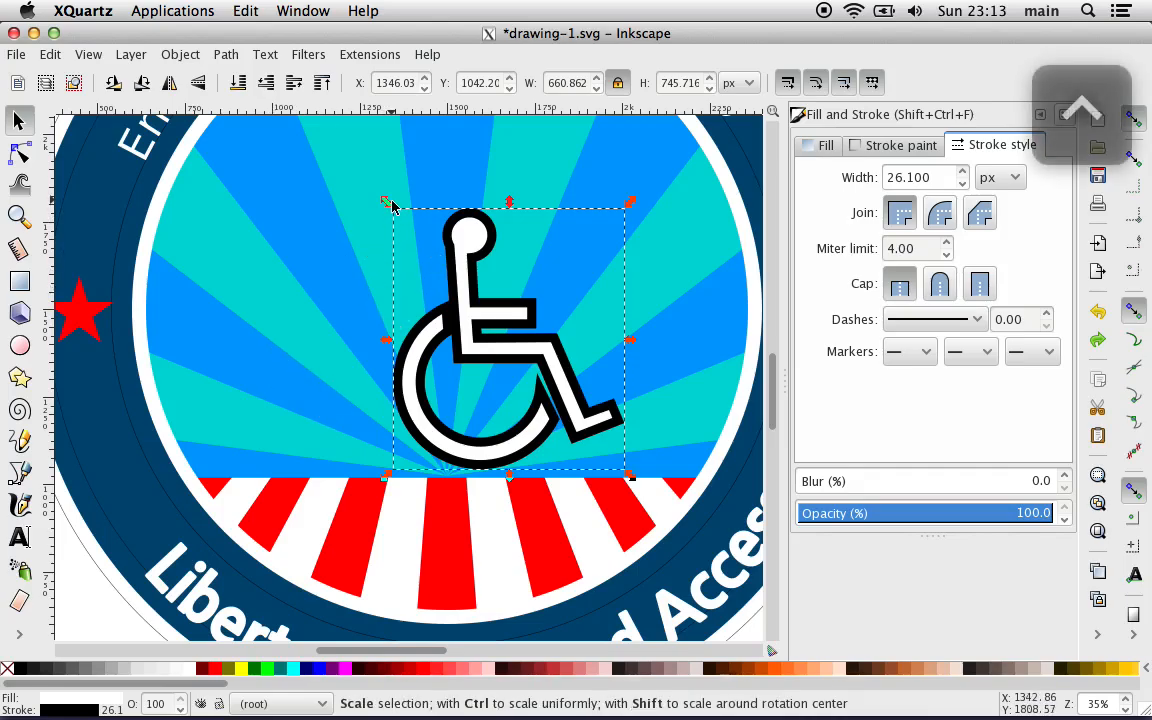
drag(392, 205, 308, 160)
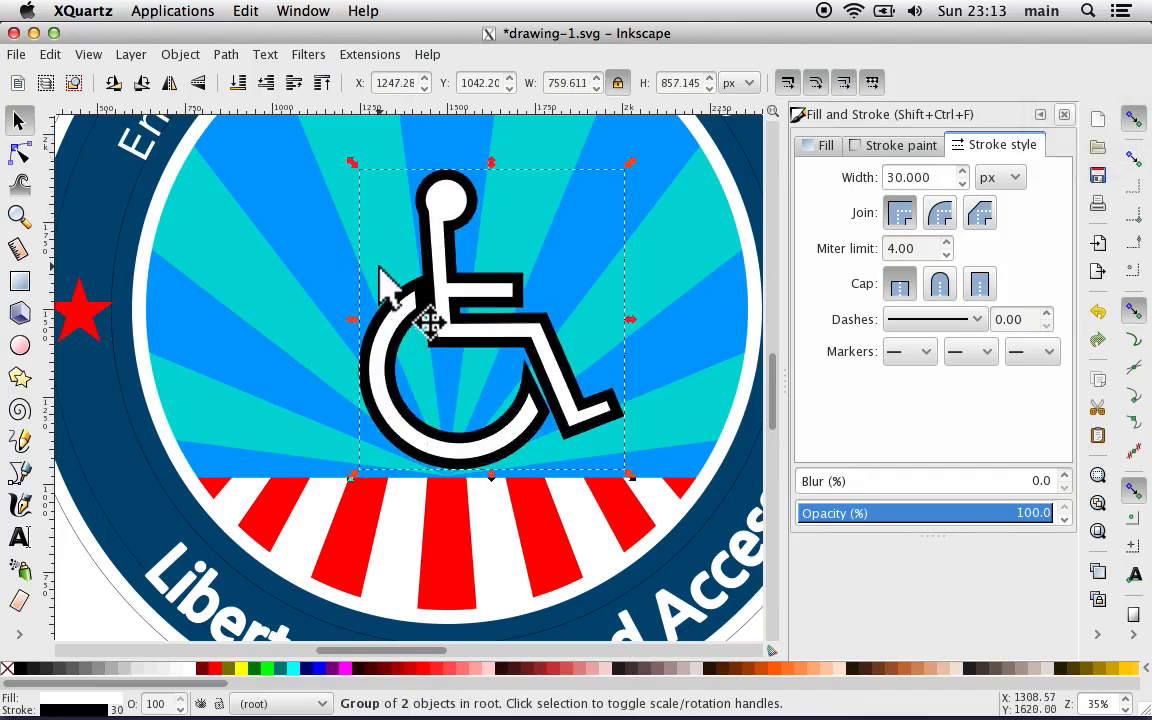
scroll(679, 345, right, 6)
scroll(679, 345, down, 2)
click(678, 325)
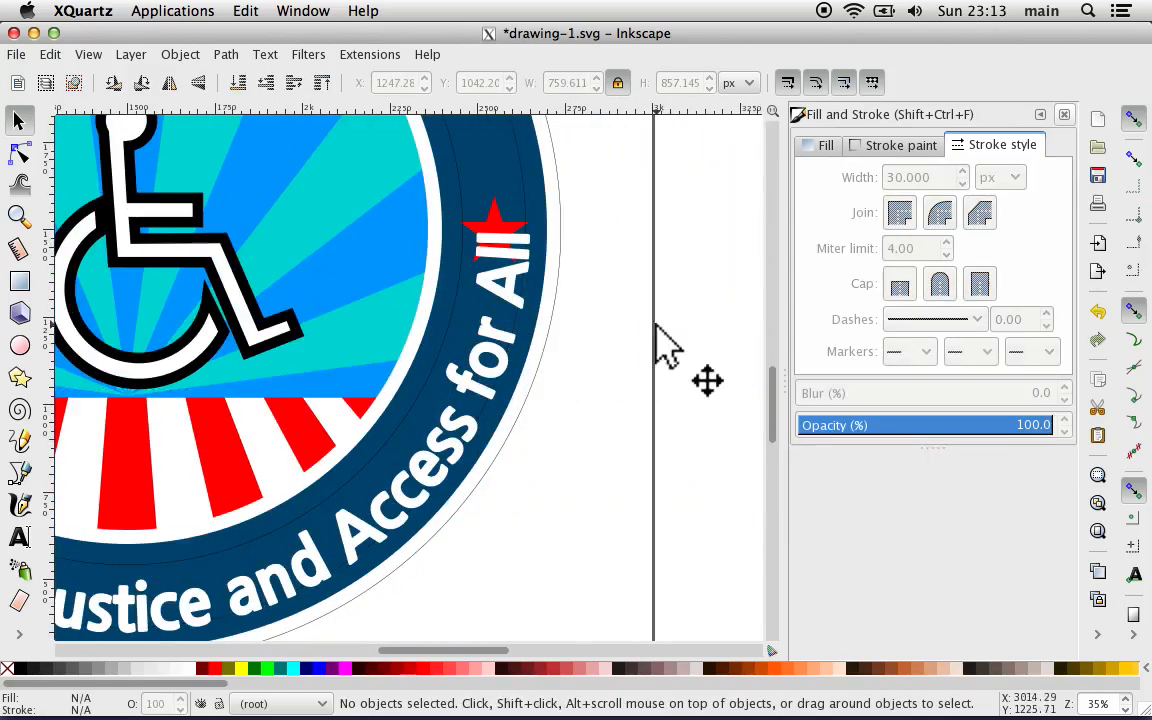
Step: Undo the wheelchair symbol's scaling and its move onto the emblem
scroll(656, 326, down, 4)
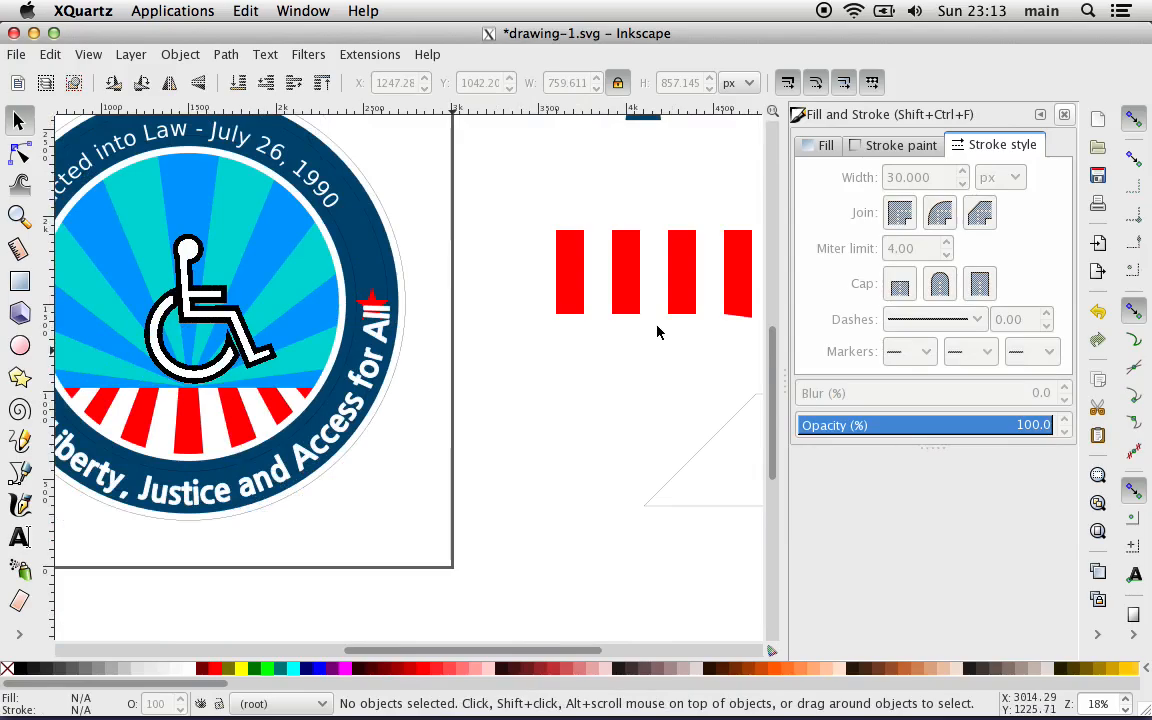
key(ctrl+z)
key(ctrl+z)
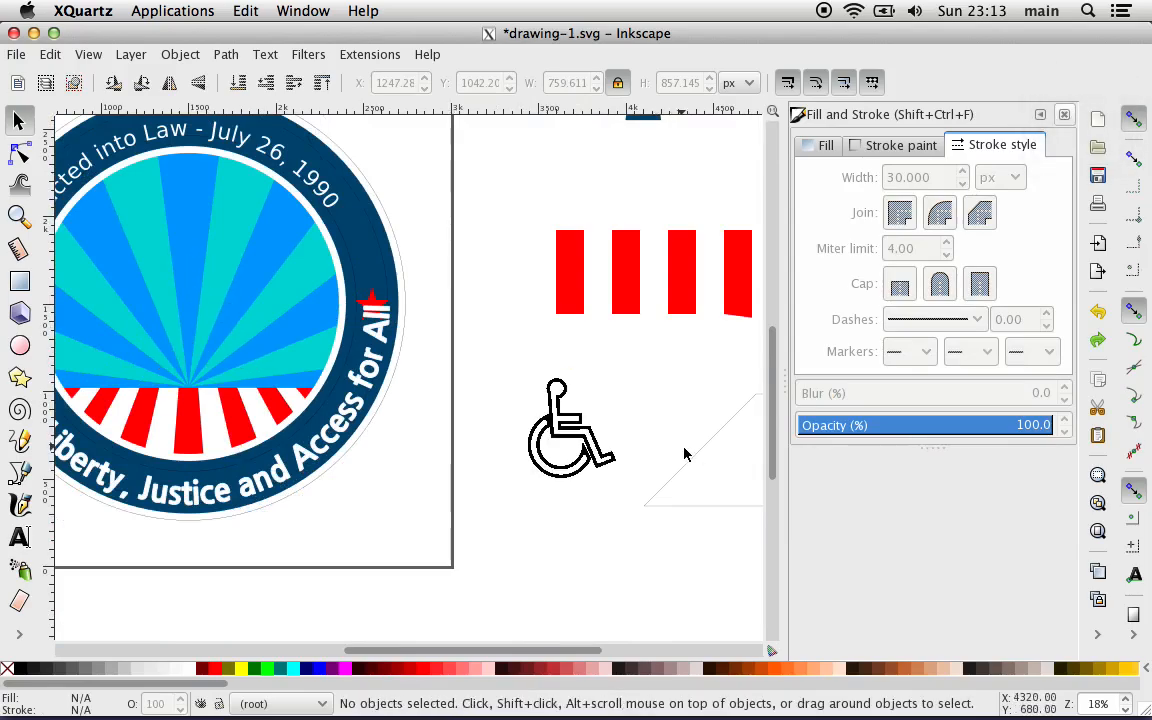
Step: Draw a circle about 350 px across below the wheelchair symbol and fill it with red (#FF0000)
scroll(684, 455, up, 4)
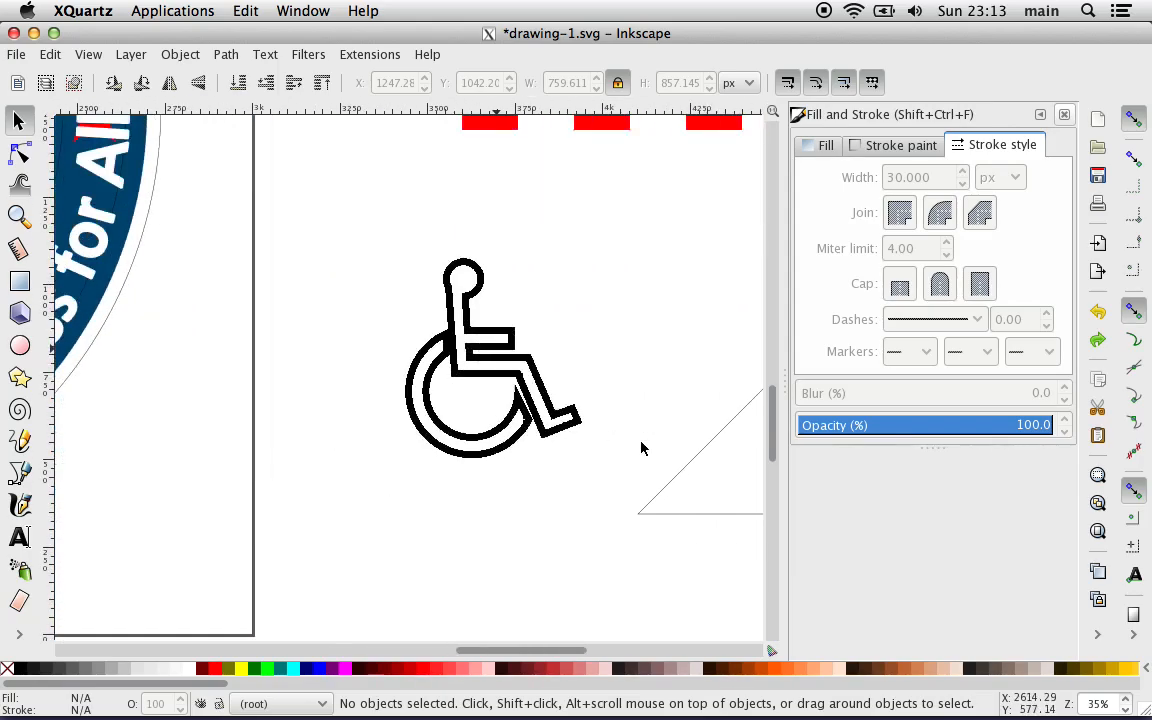
scroll(642, 448, down, 1)
scroll(558, 479, down, 5)
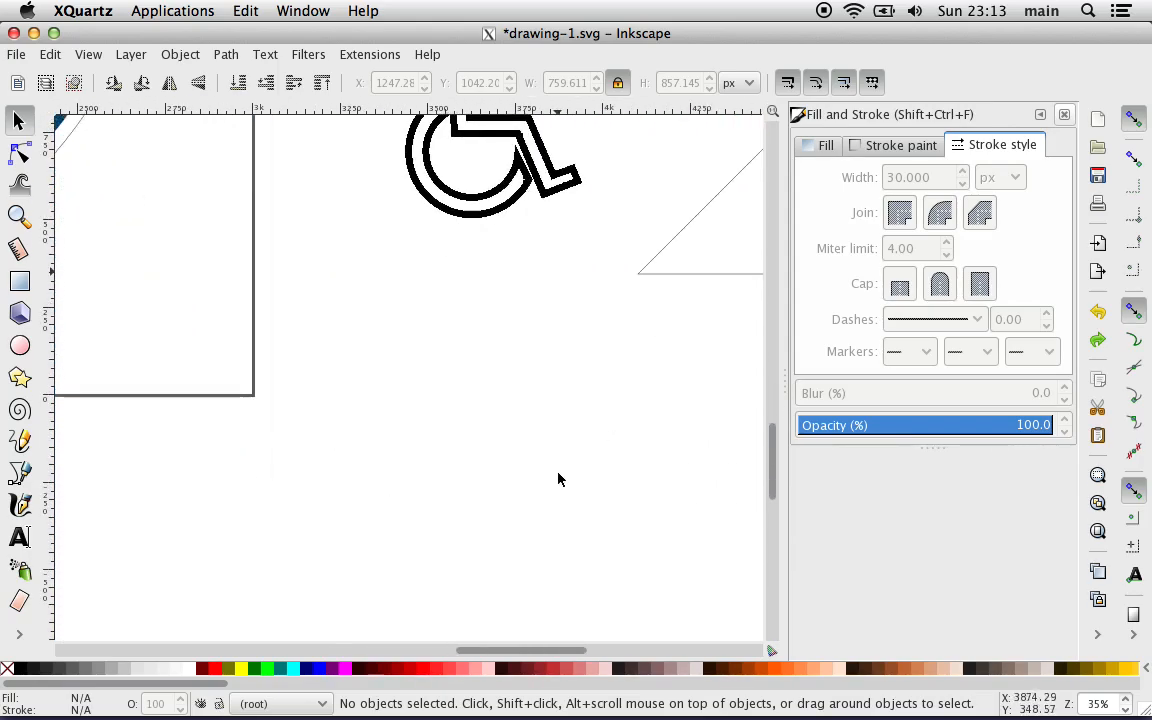
scroll(558, 479, up, 2)
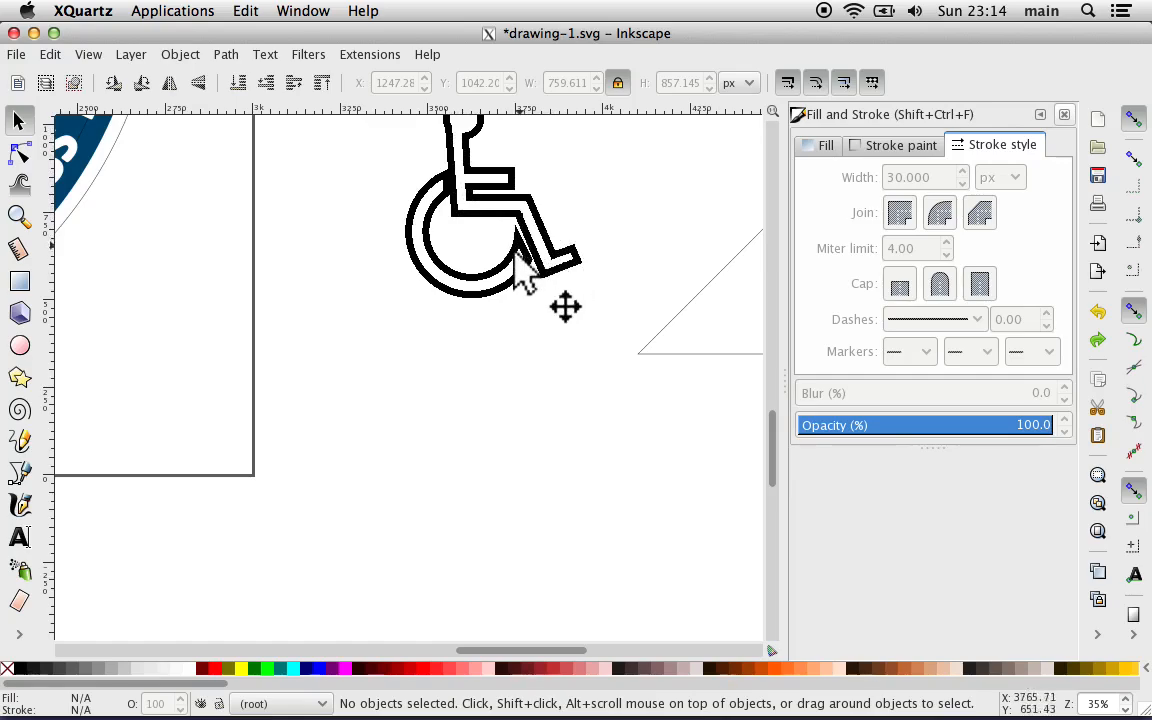
click(20, 120)
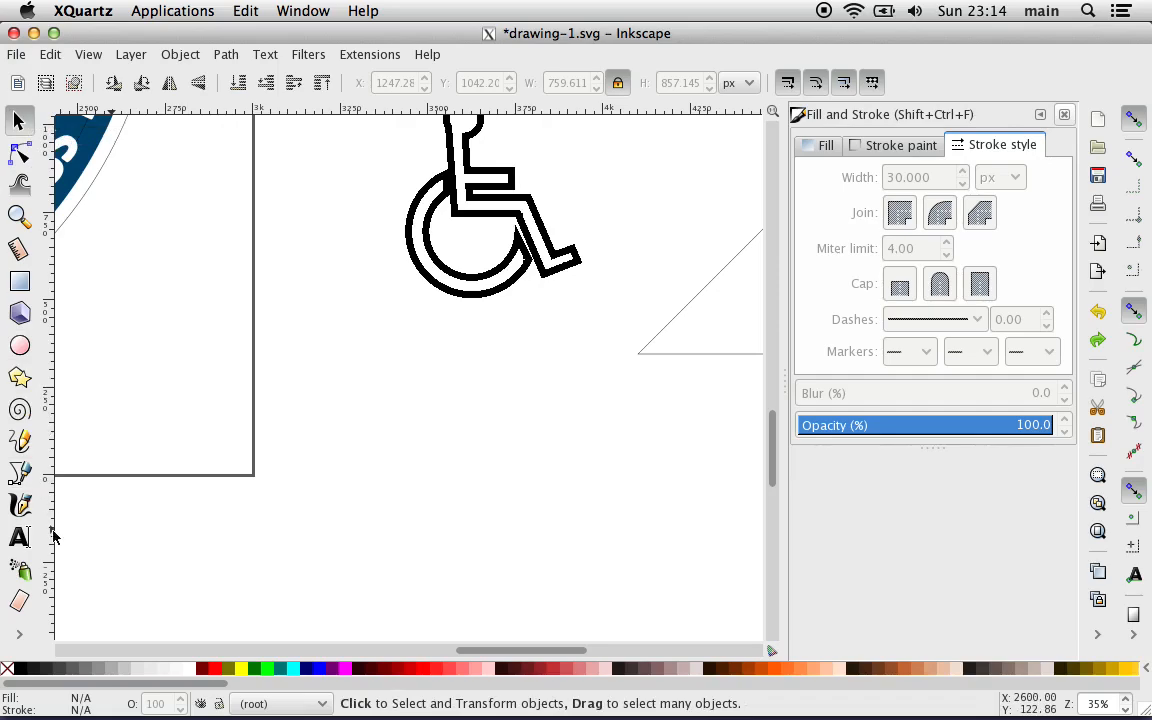
click(20, 345)
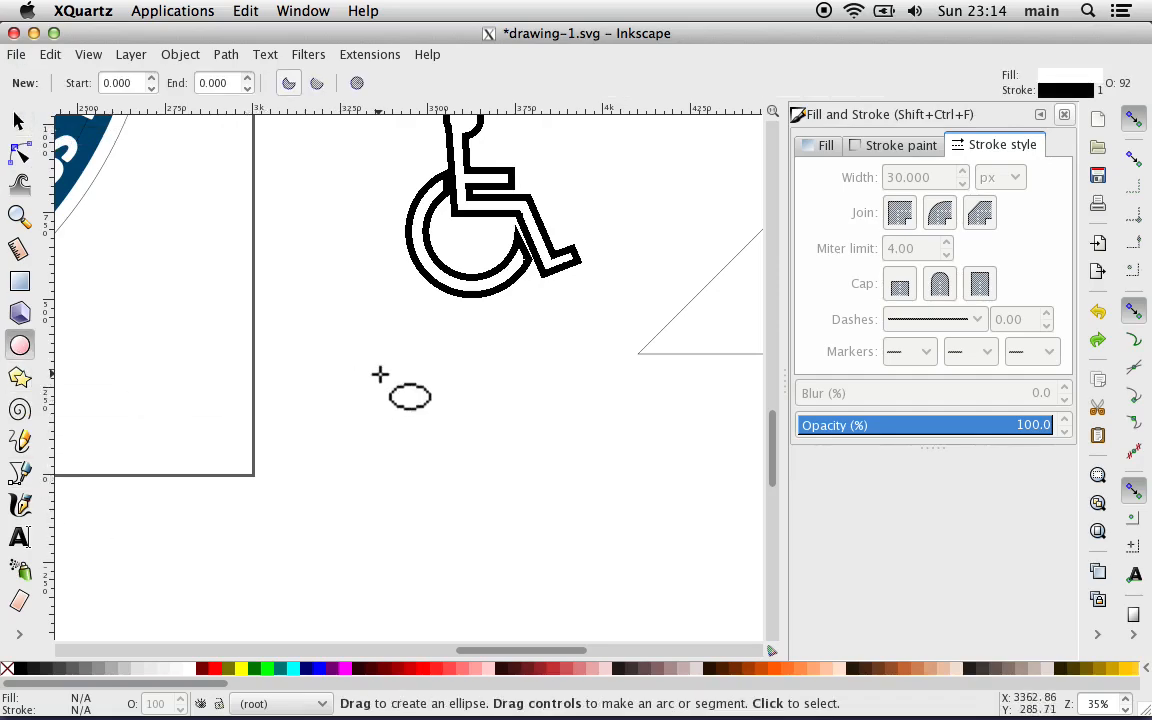
drag(380, 374, 502, 496)
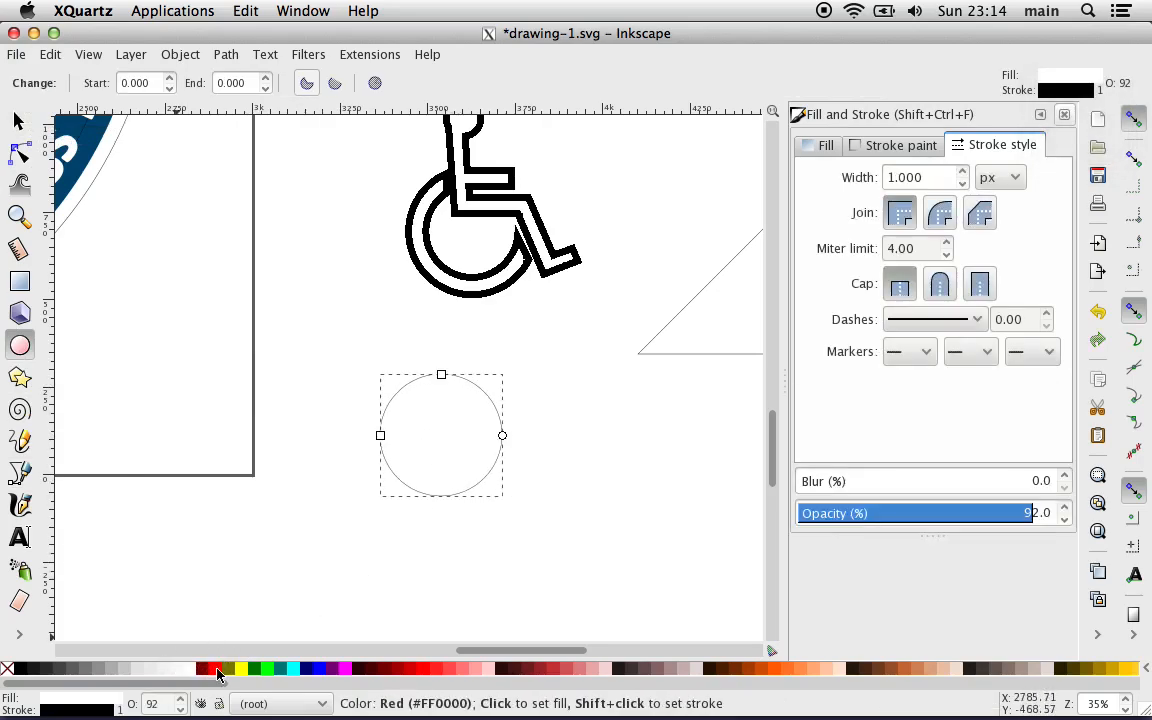
click(217, 673)
Step: Draw a second circle about 315 px across, below and left of the red one, and fill it with bright green
drag(279, 481, 396, 592)
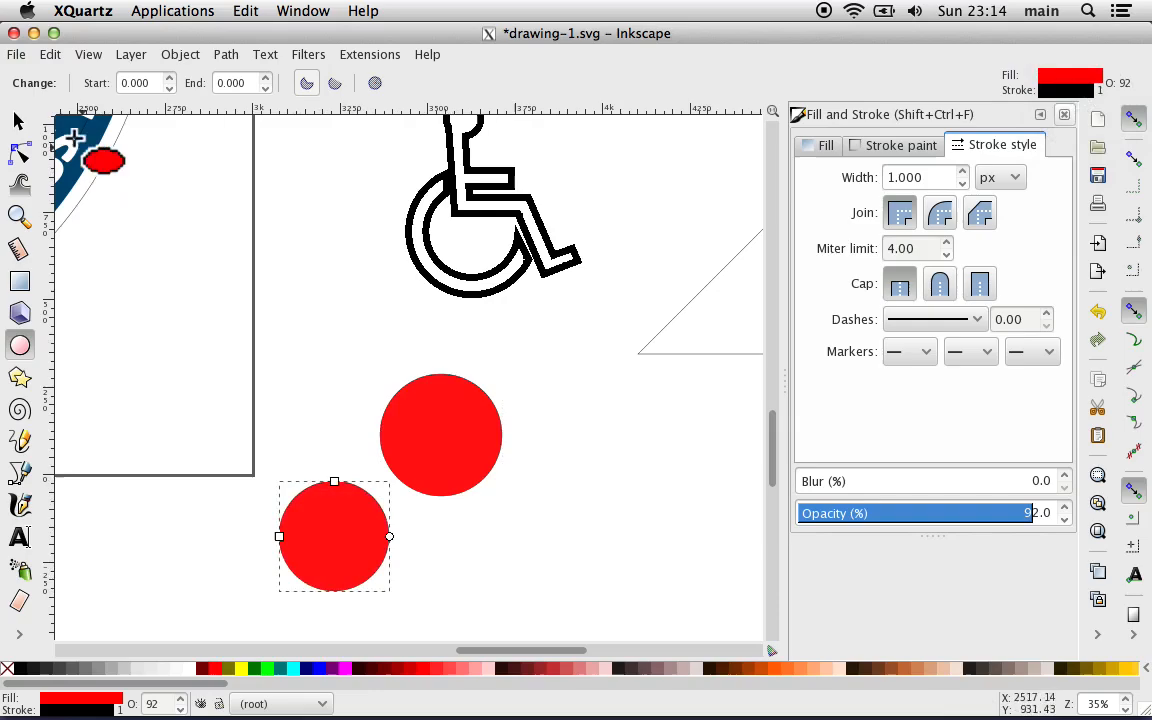
click(18, 120)
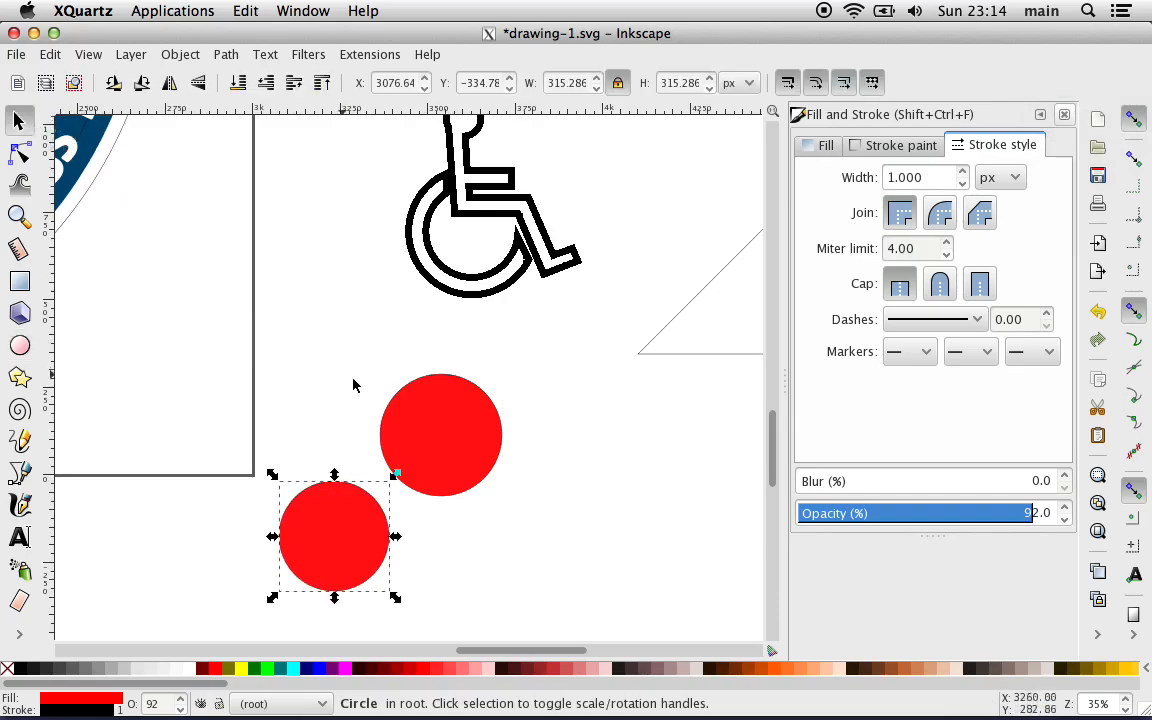
click(270, 668)
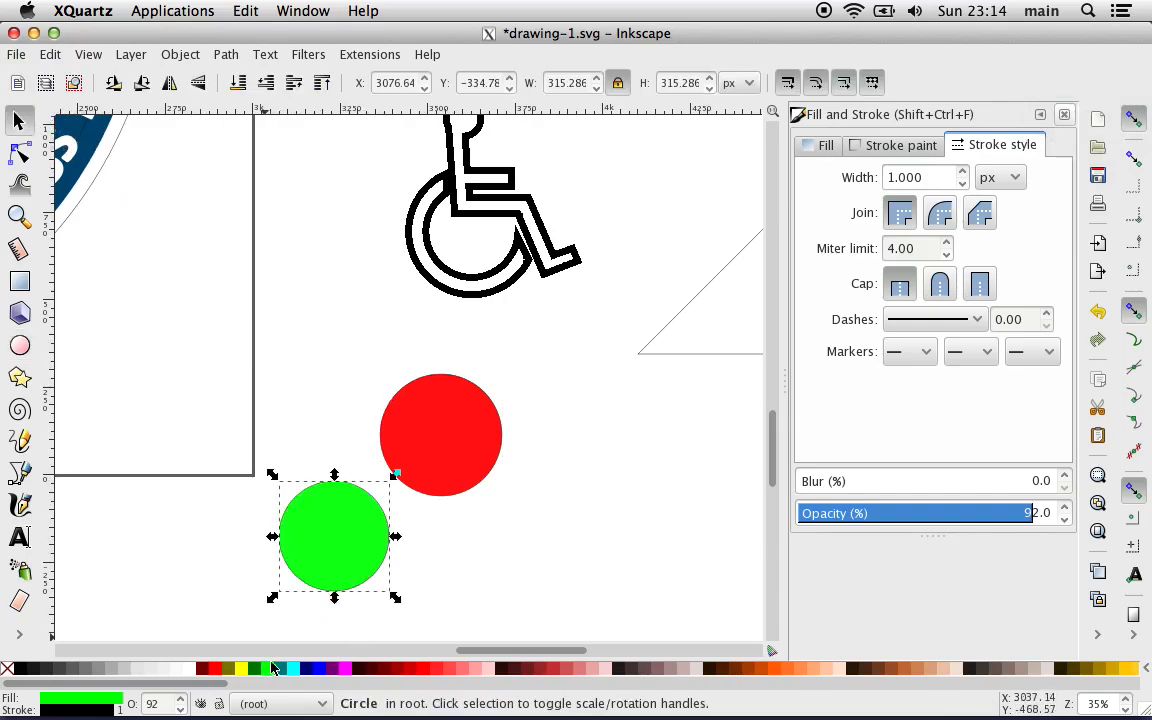
Step: Move the red circle over the wheelchair symbol's wheel and remove its stroke paint
drag(437, 442, 448, 221)
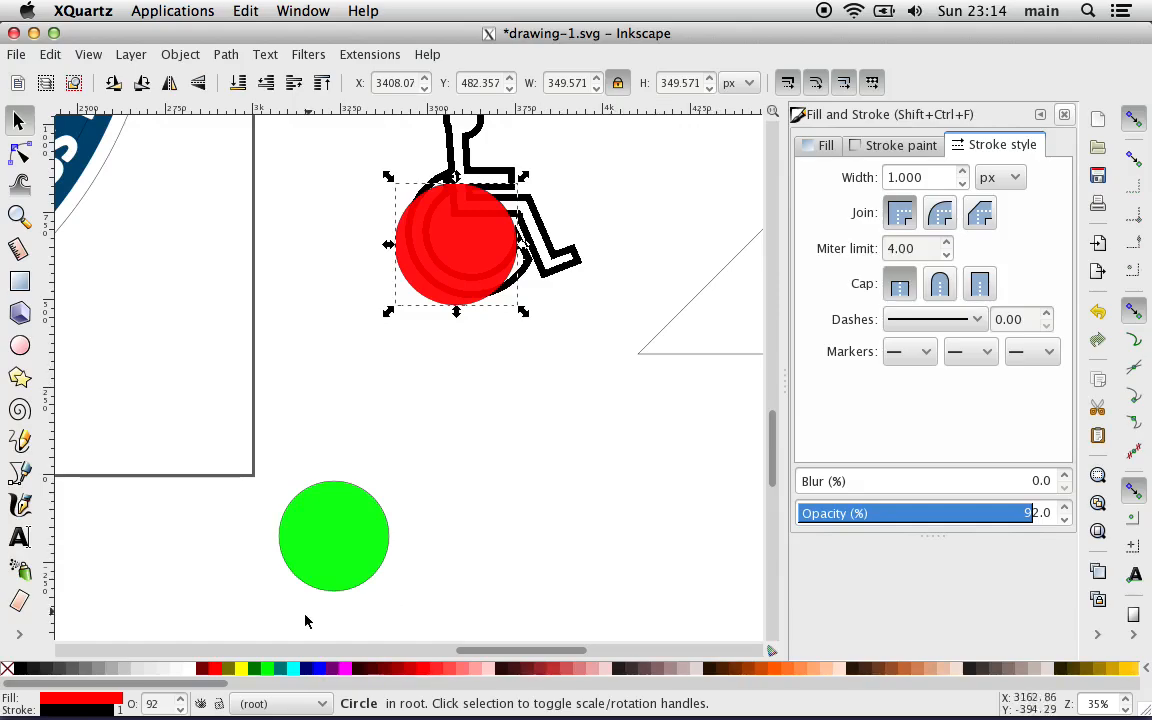
click(95, 703)
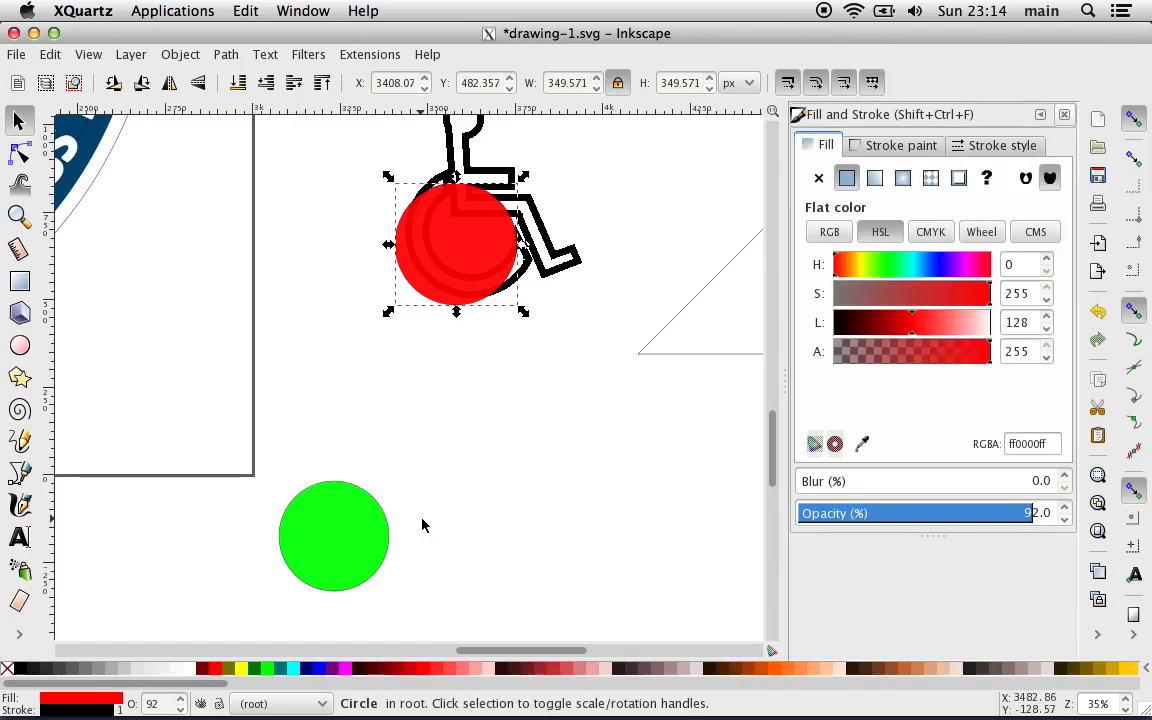
click(896, 148)
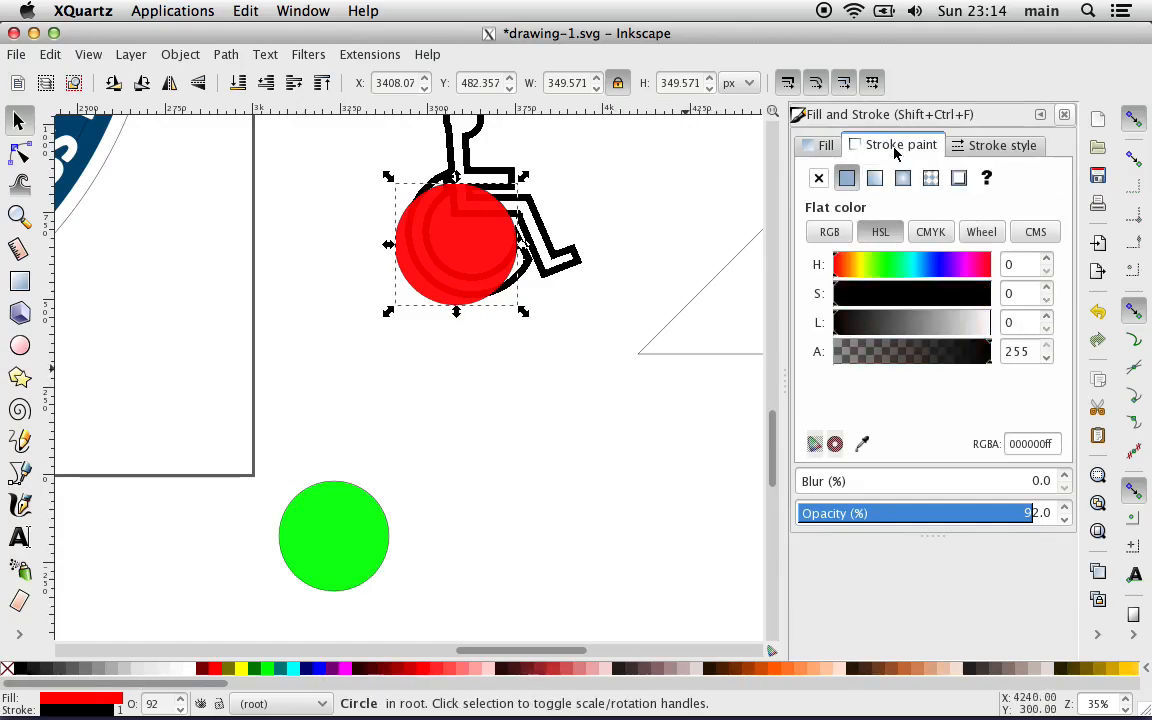
click(818, 178)
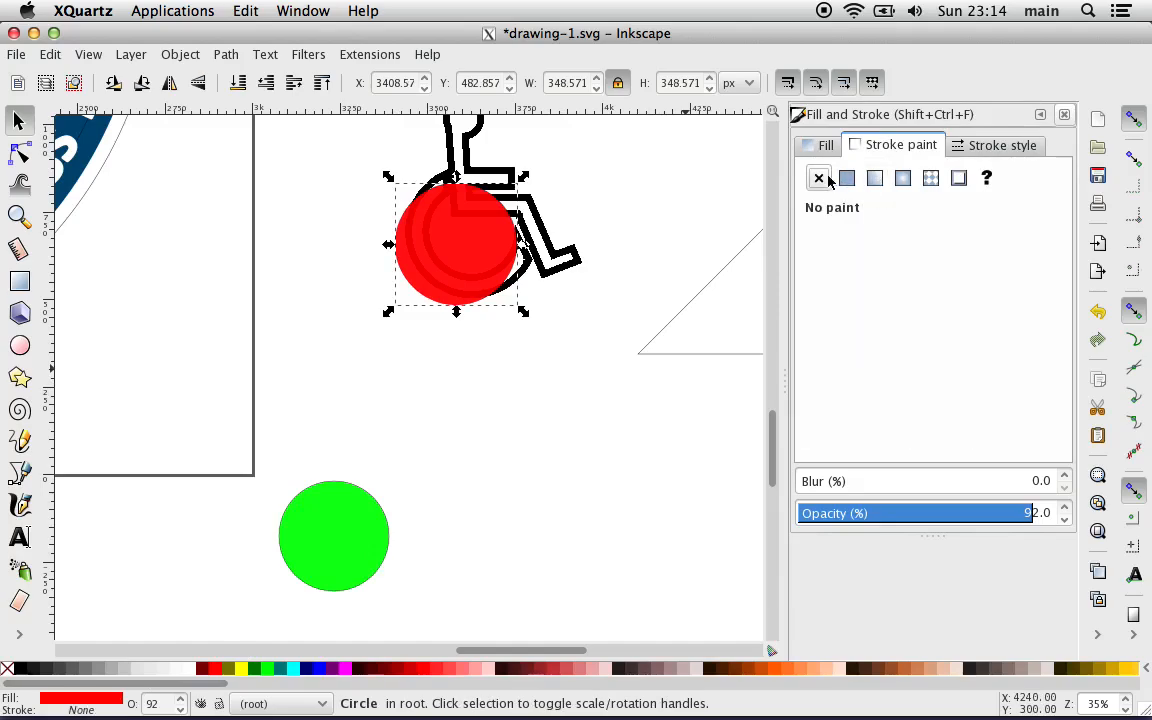
Step: Remove the green circle's stroke paint and make its fill semi-transparent with an alpha of 146
click(340, 525)
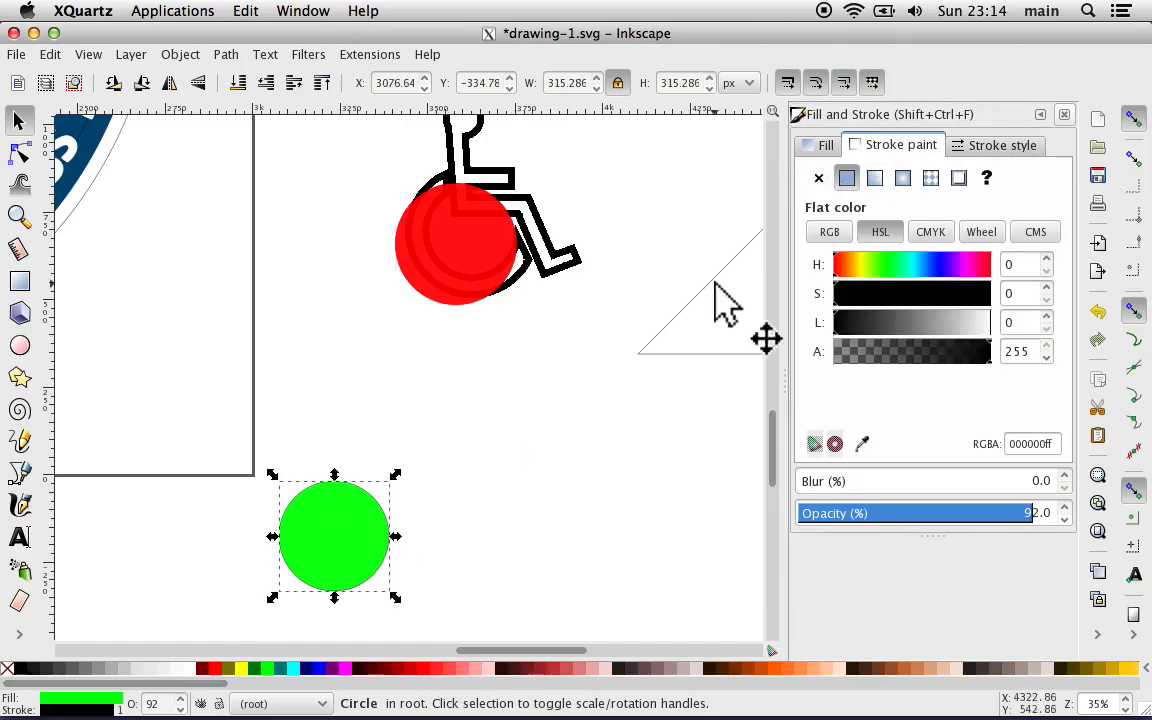
click(818, 178)
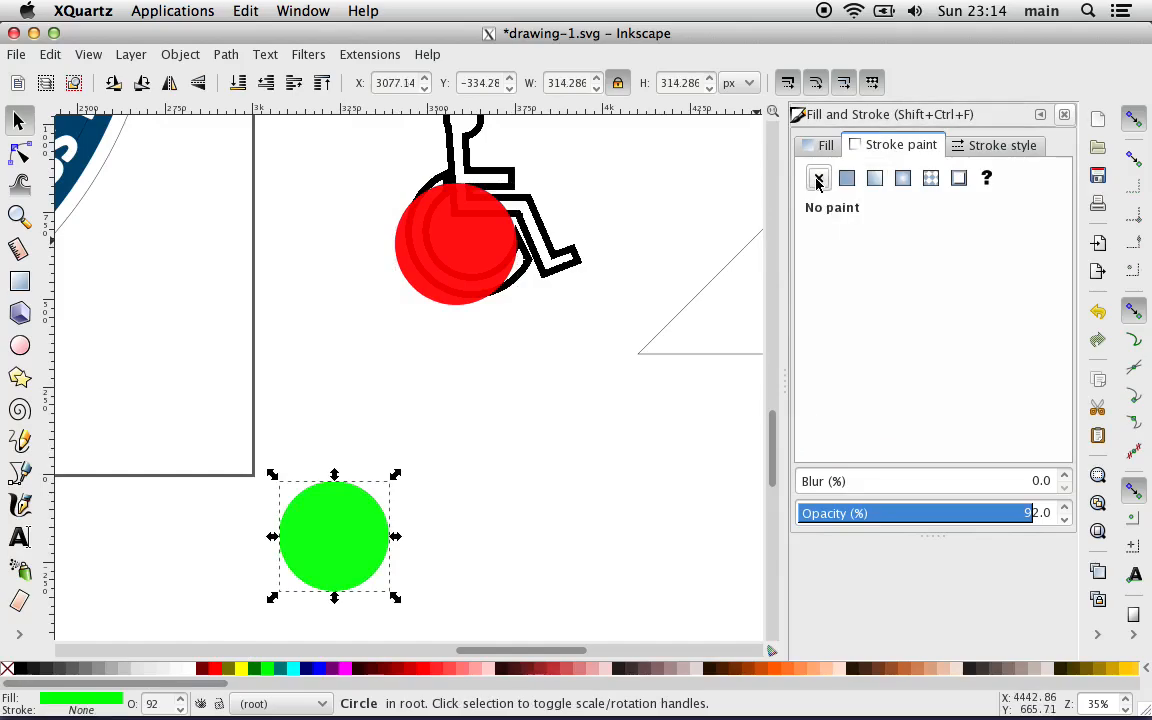
click(831, 147)
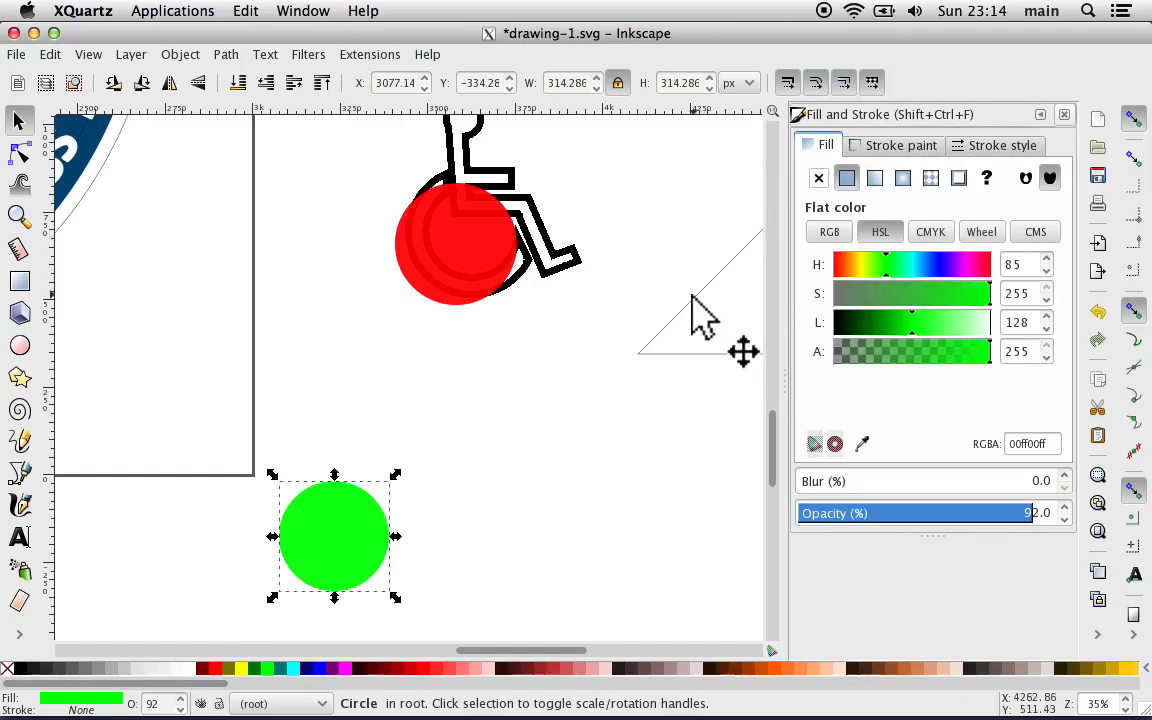
click(867, 353)
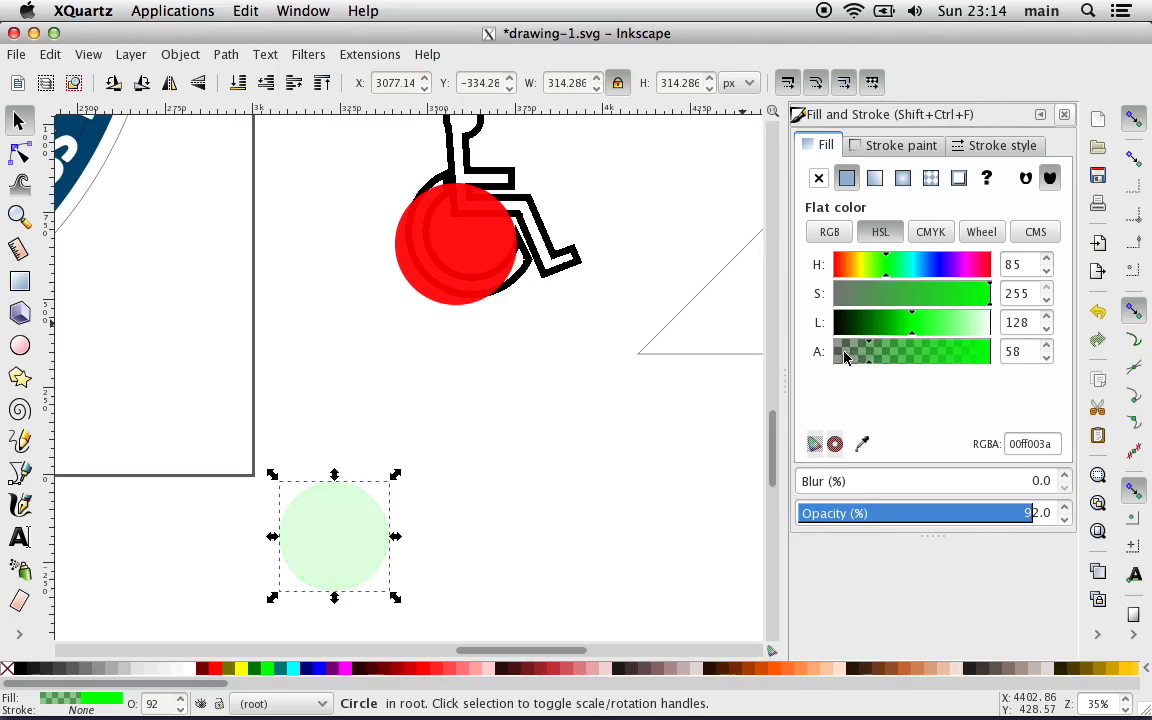
drag(831, 358, 925, 351)
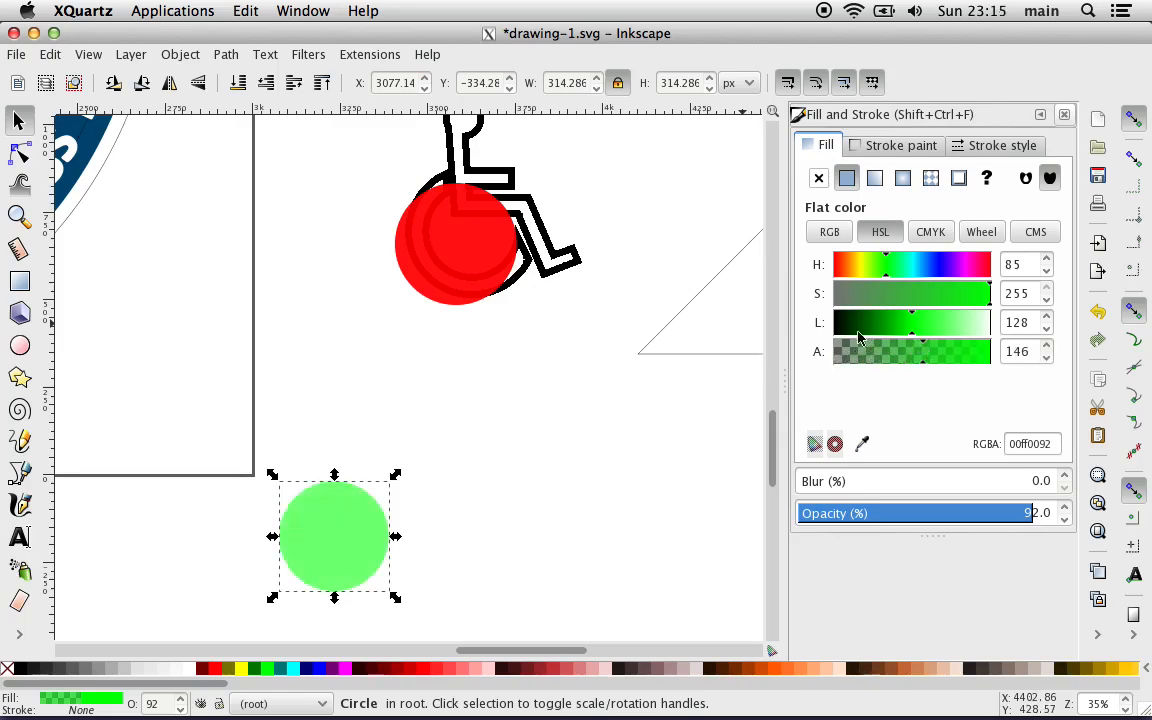
Step: Make the red circle's fill semi-transparent with an alpha of 135
click(466, 236)
click(903, 356)
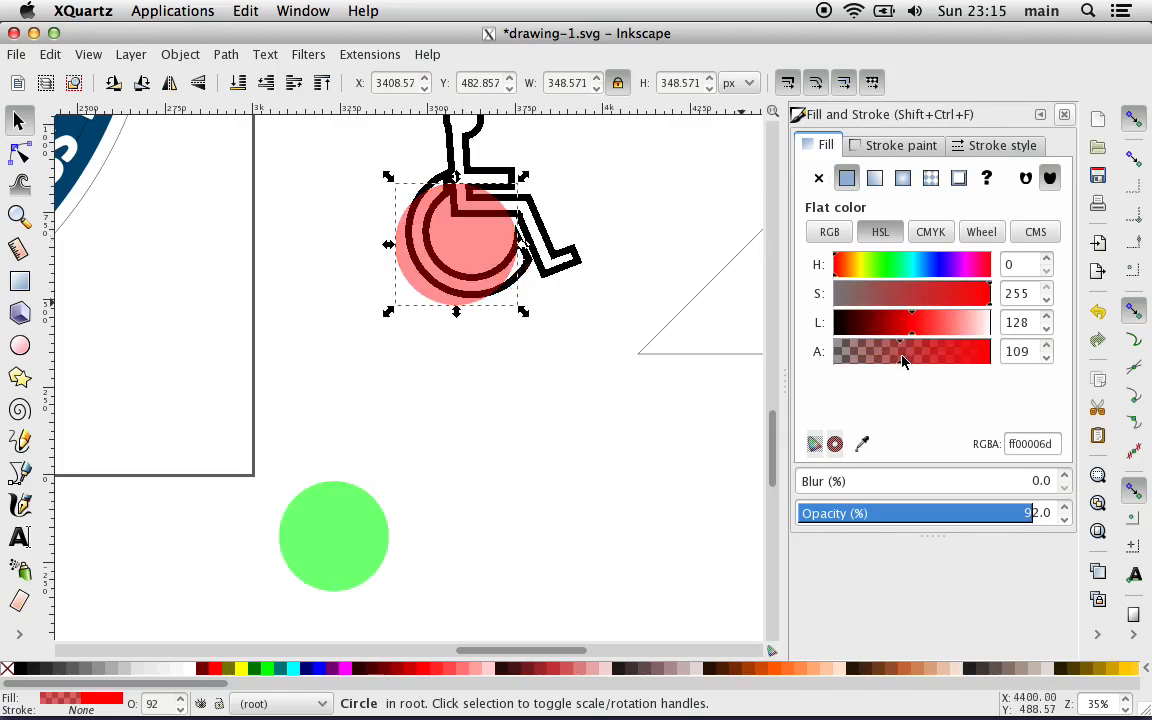
drag(903, 361, 890, 360)
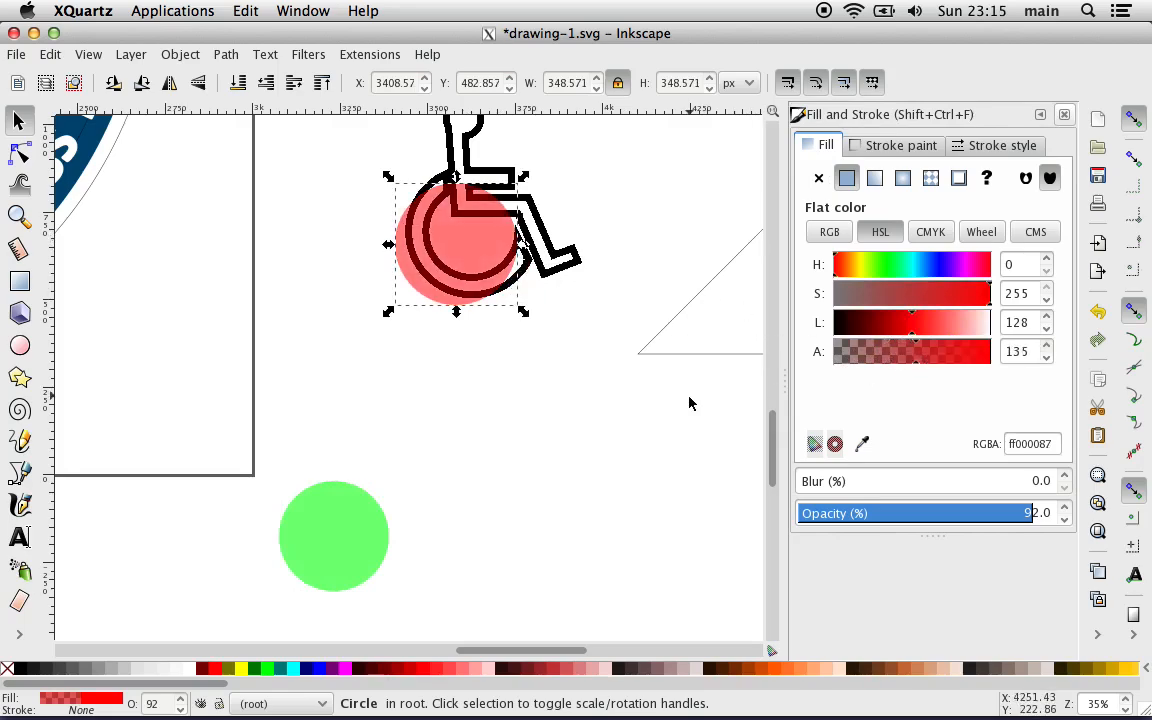
Step: Fit the red circle over the wheel's outer edge at about 365 px, and shrink it concentrically to about 308 px
key(plus)
scroll(603, 436, up, 4)
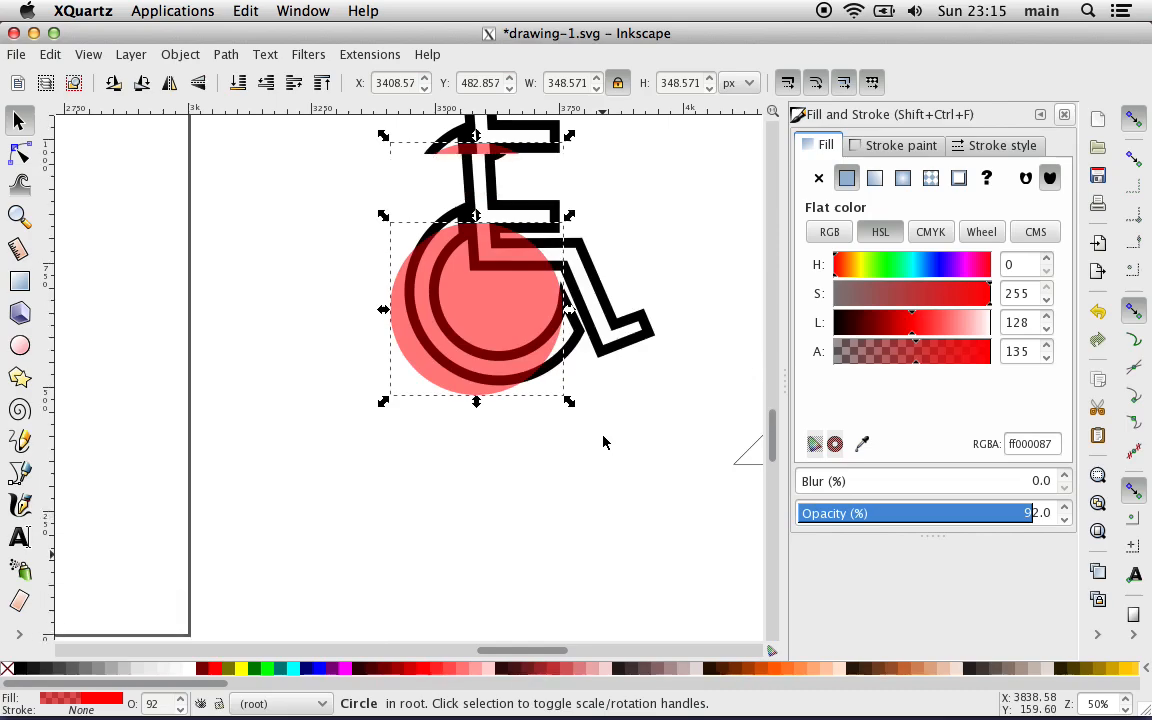
key(plus)
key(plus)
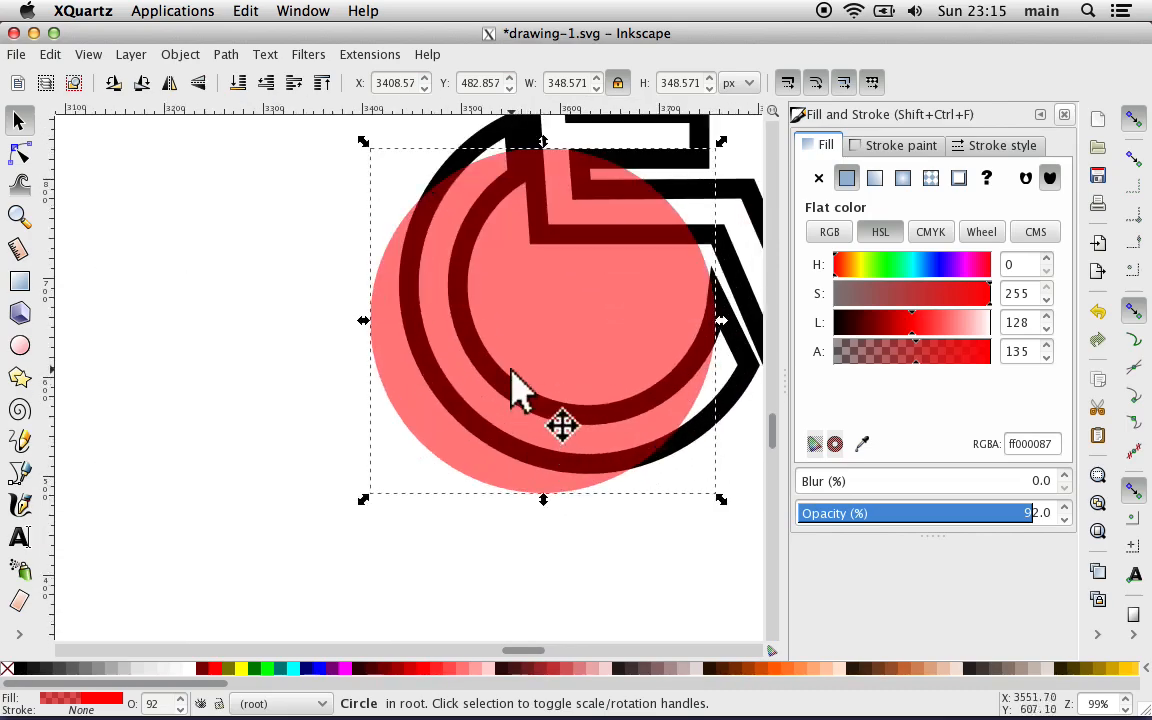
drag(528, 364, 571, 316)
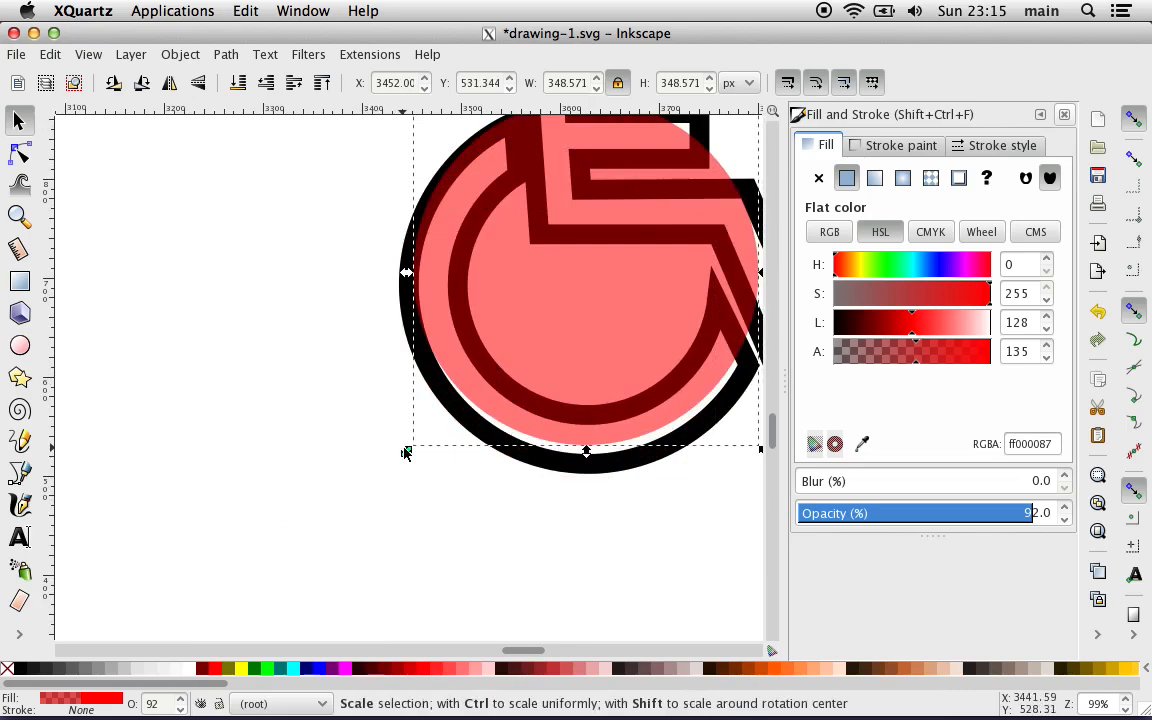
drag(405, 453, 391, 506)
scroll(394, 540, right, 2)
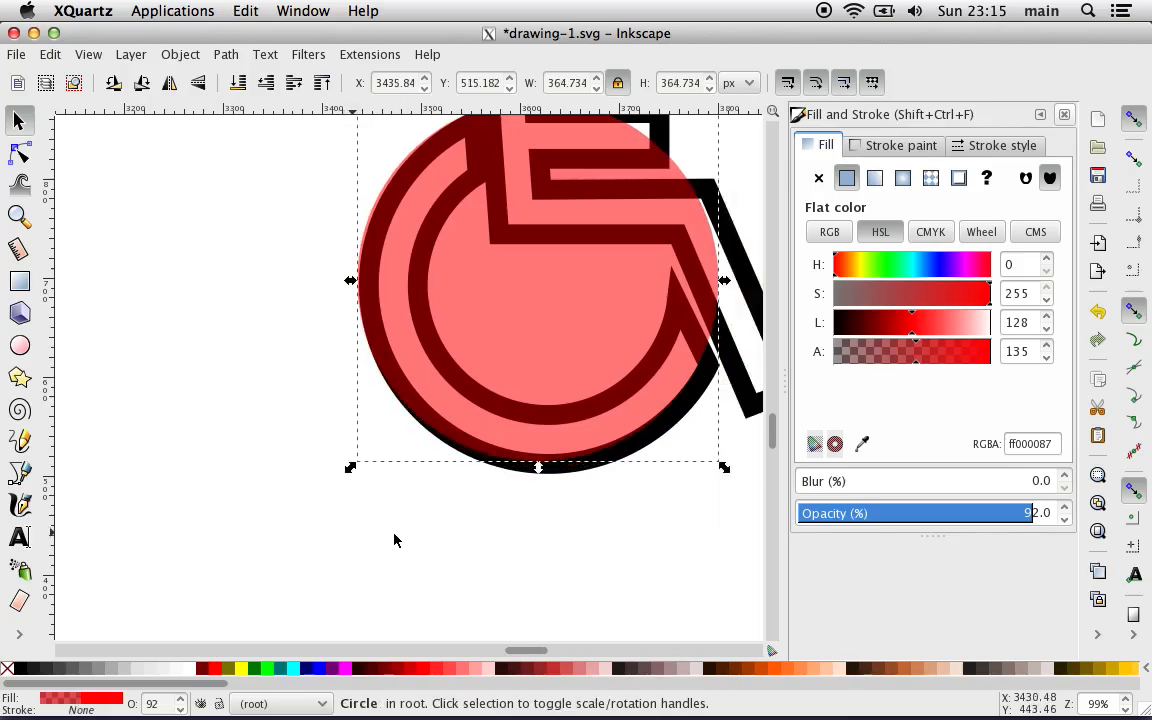
mouse_move(445, 330)
mouse_down()
mouse_move(455, 347)
mouse_move(447, 337)
mouse_up()
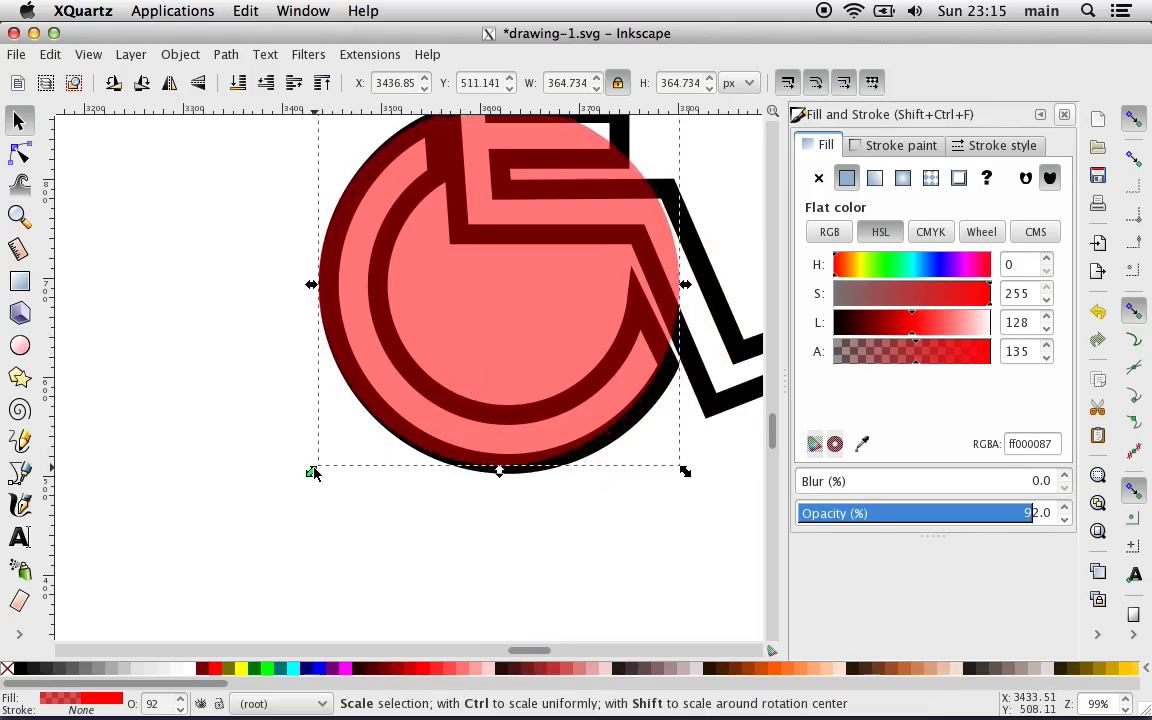
drag(313, 473, 356, 419)
drag(474, 337, 449, 370)
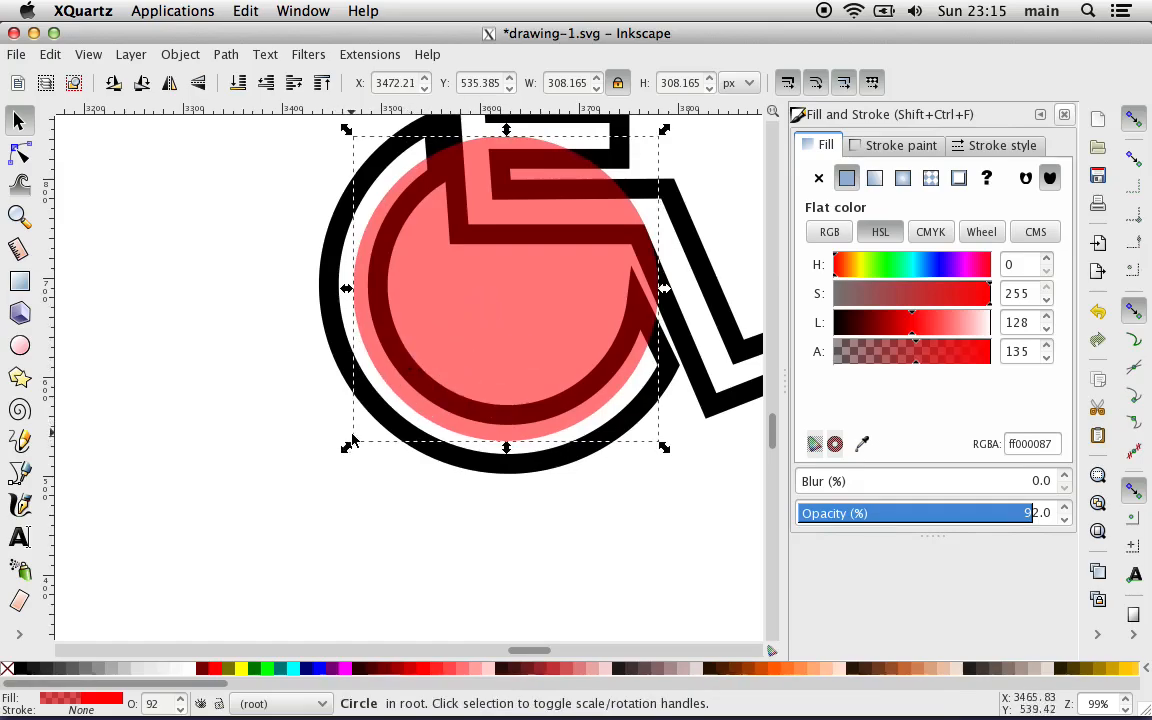
Step: Move the red circle clear below the wheelchair symbol and set its diameter to 300 px with proportions locked
drag(501, 301, 352, 553)
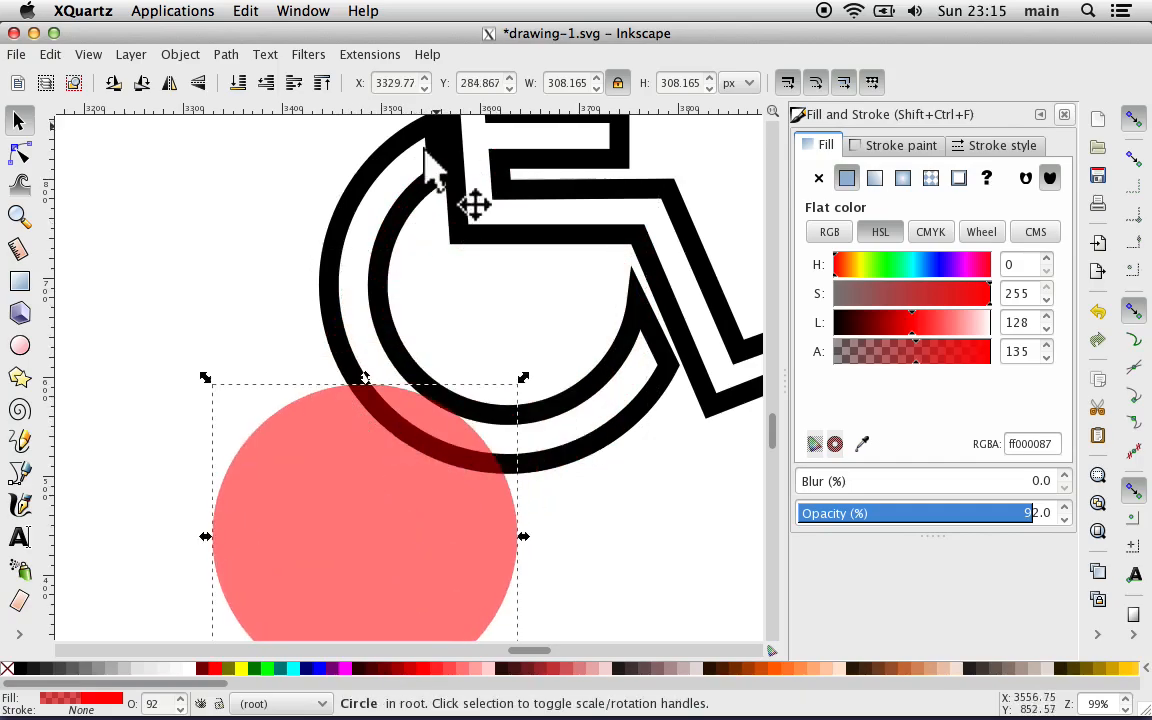
scroll(408, 222, down, 6)
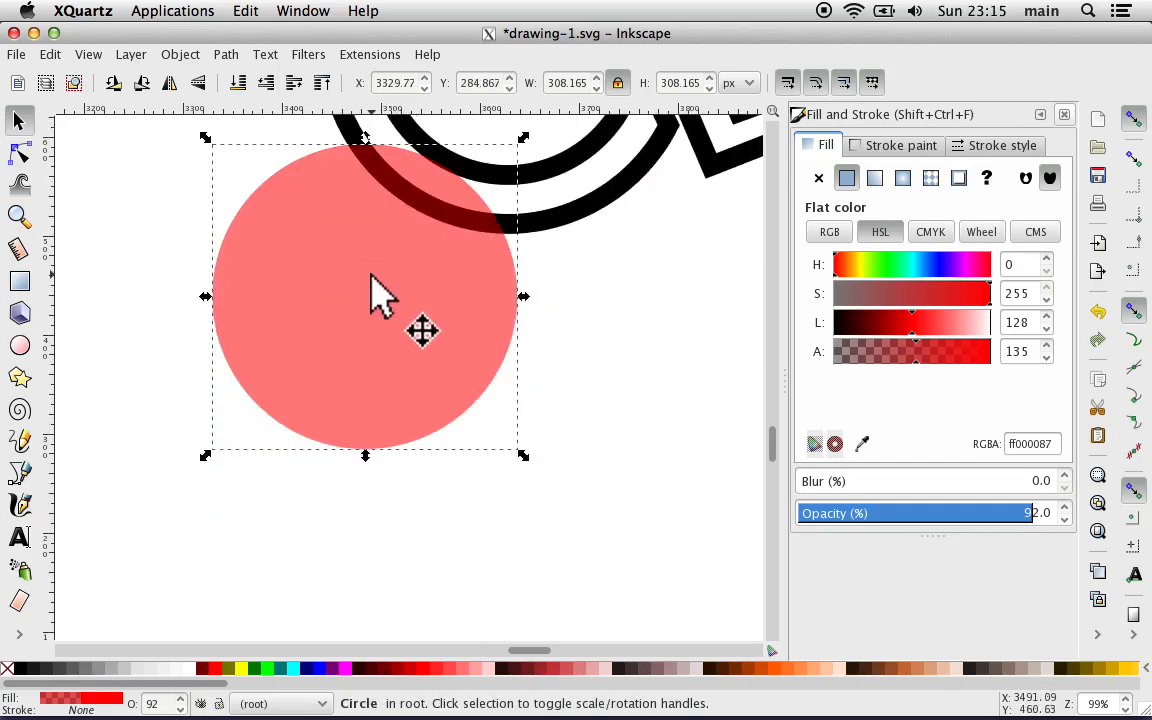
drag(378, 296, 393, 444)
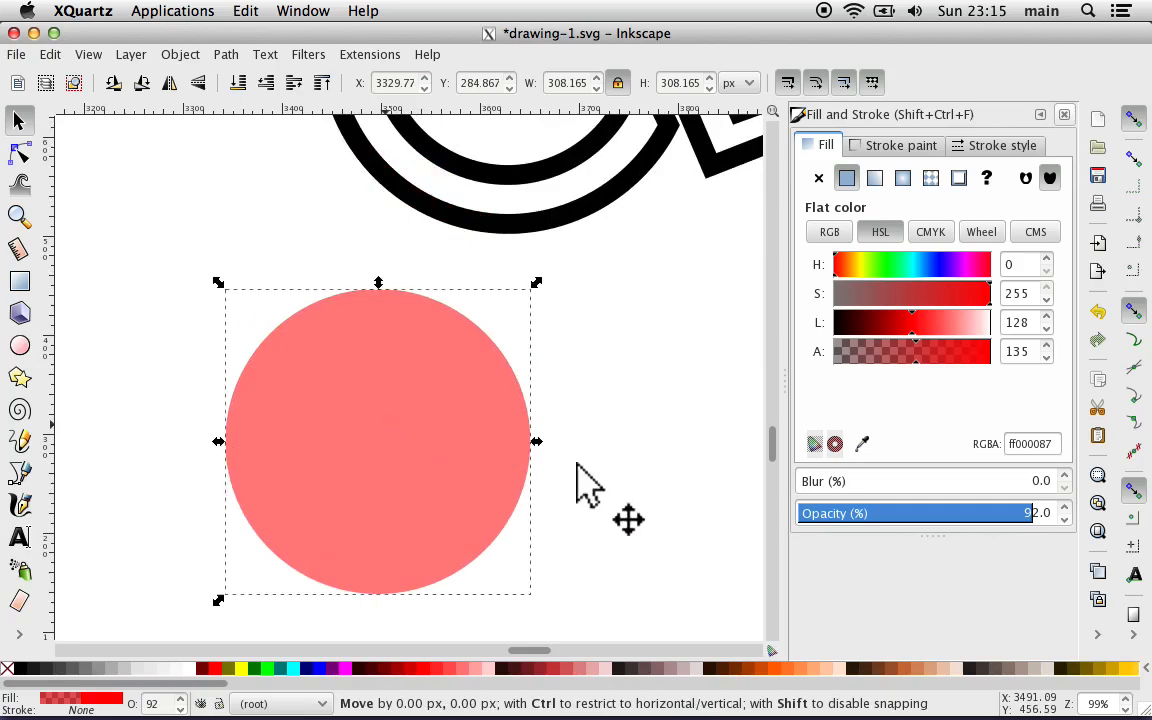
scroll(577, 465, down, 3)
scroll(577, 465, left, 1)
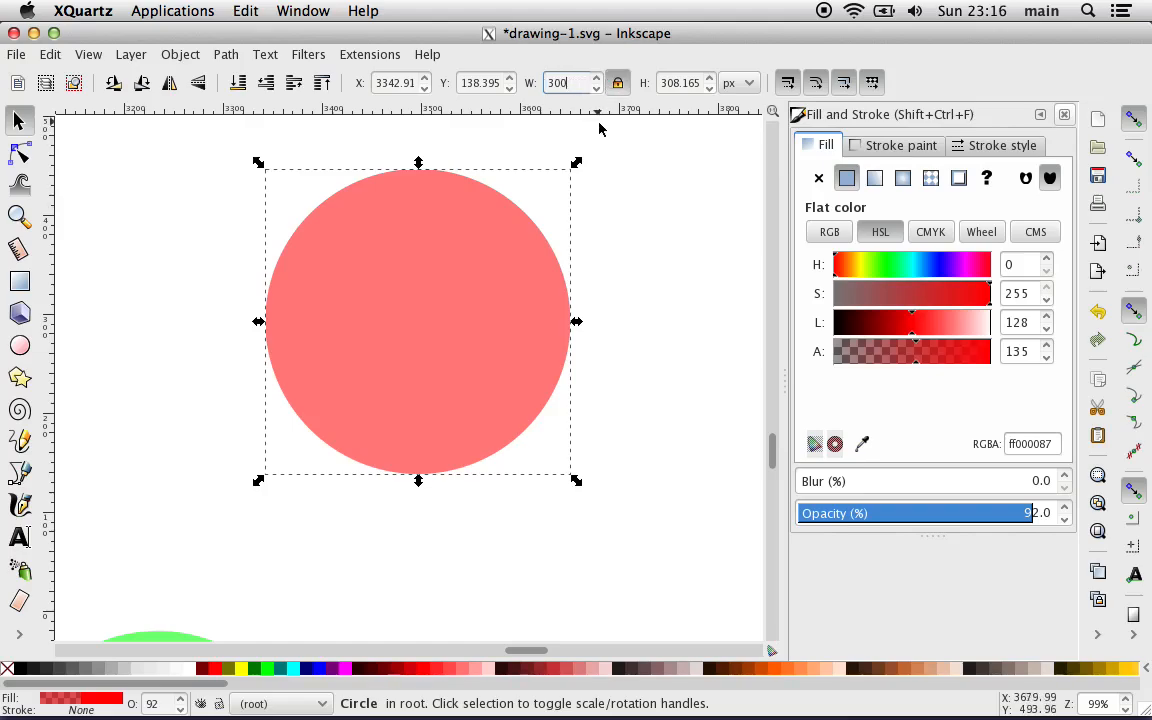
key(Return)
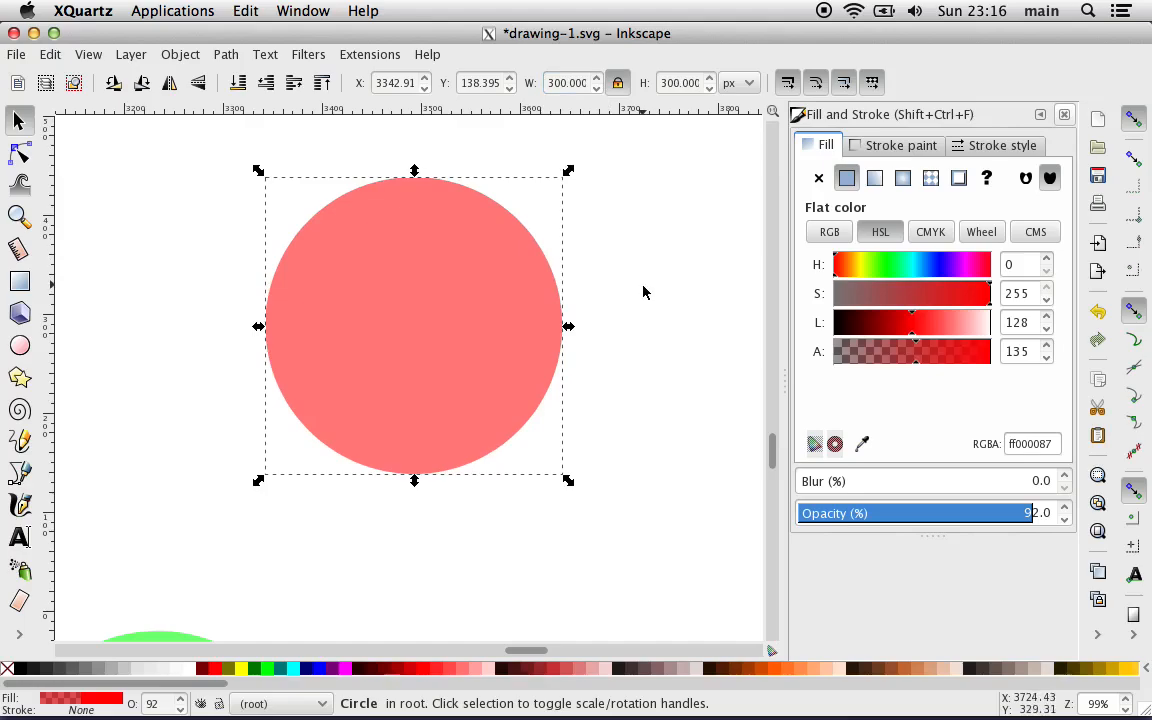
Step: Bring the green circle up beside the red one and set its diameter to 255 px
key(minus)
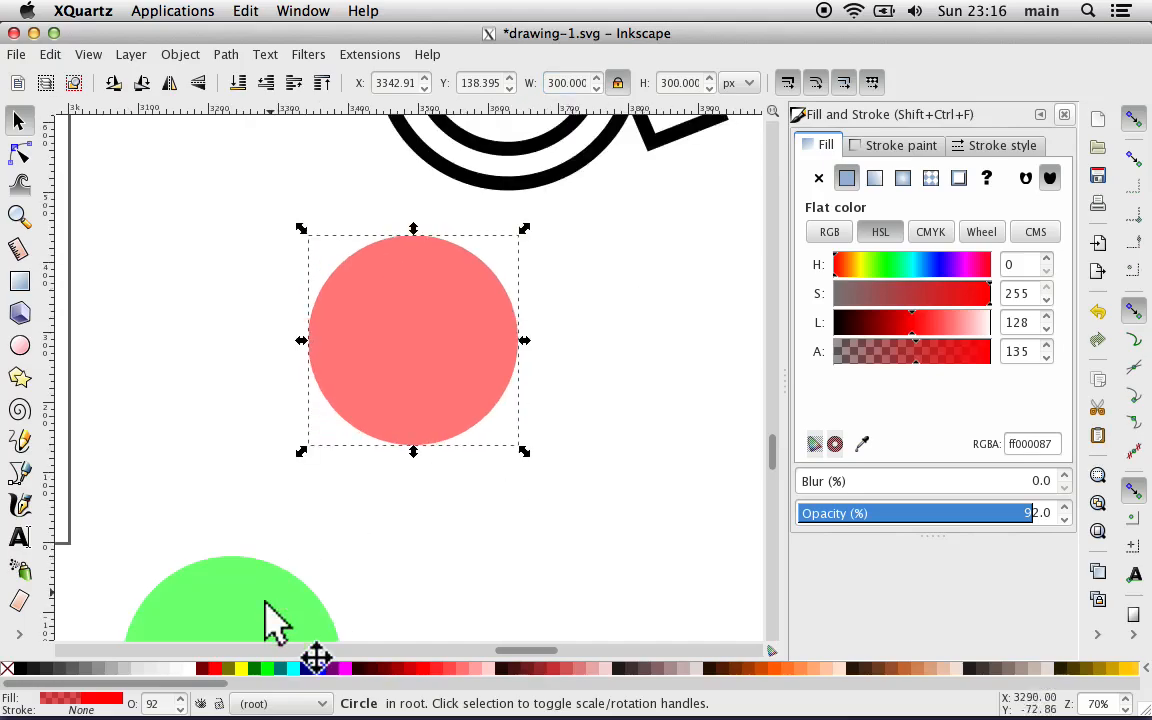
drag(265, 610, 260, 389)
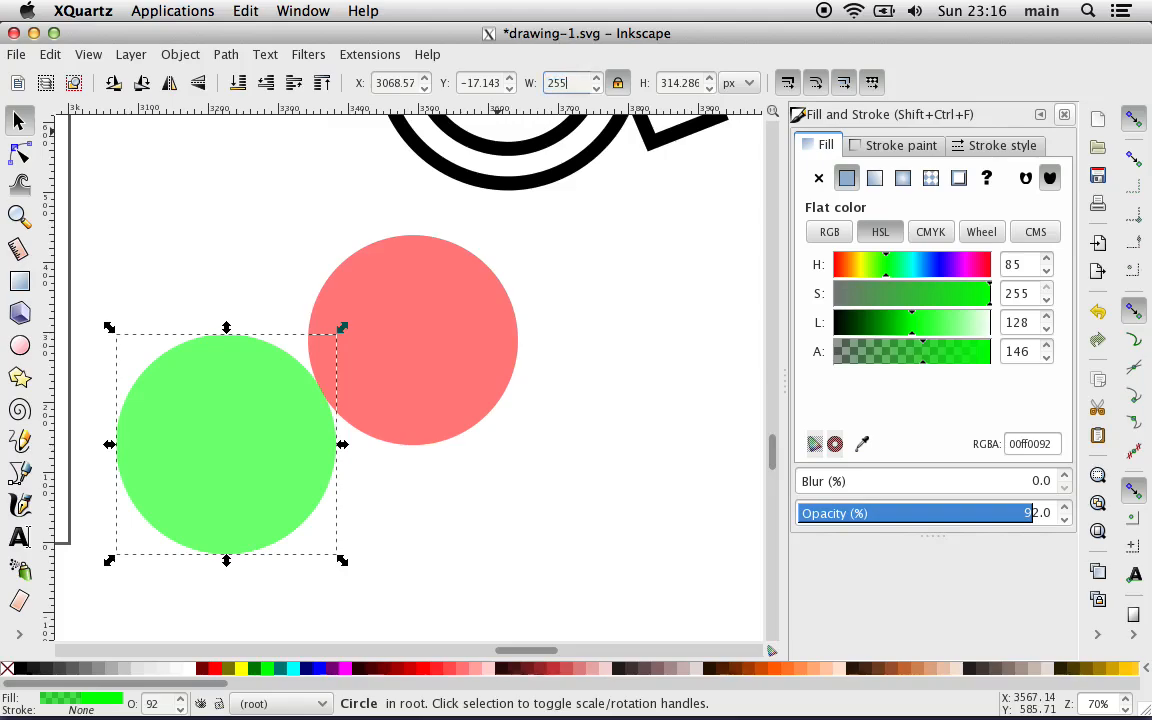
key(Return)
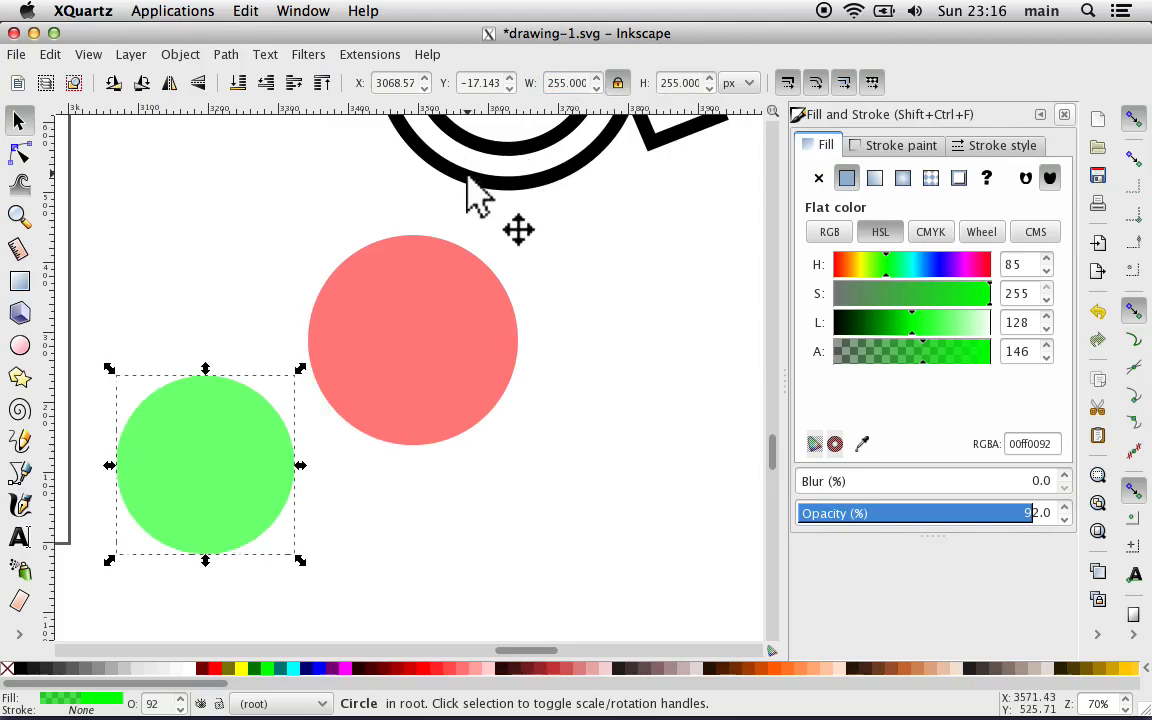
Step: Centre the red and green circles on each other both horizontally and vertically, aligning relative to the selection area
shift+click(471, 326)
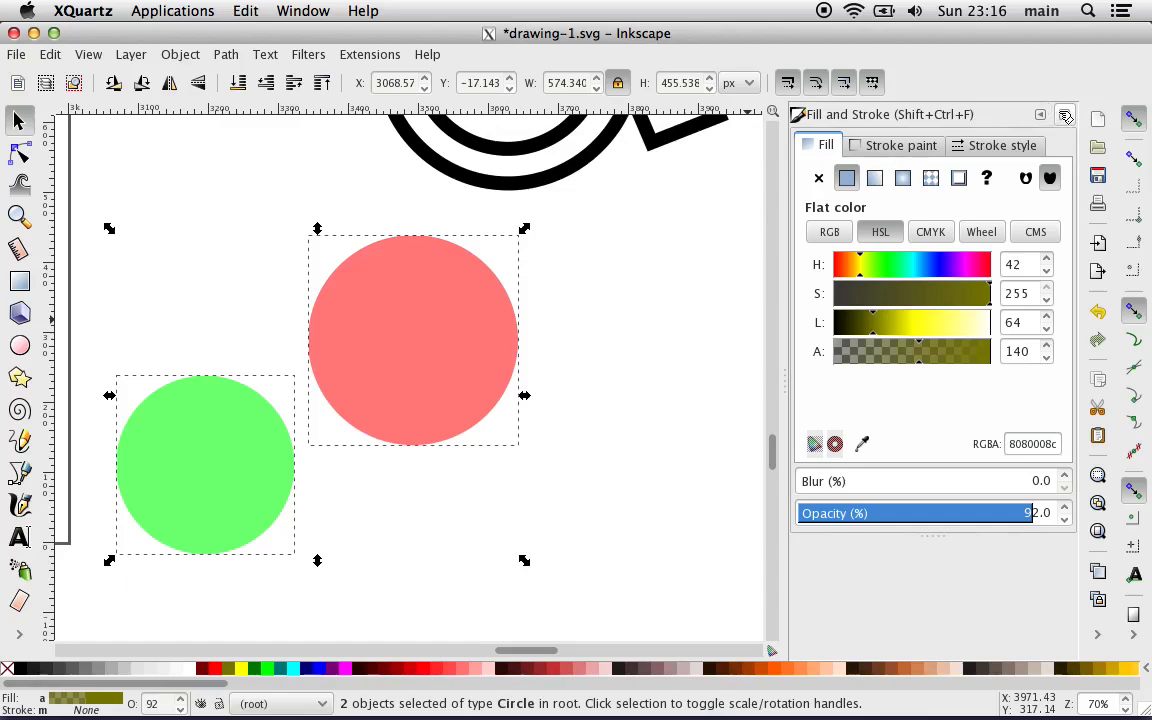
click(1065, 116)
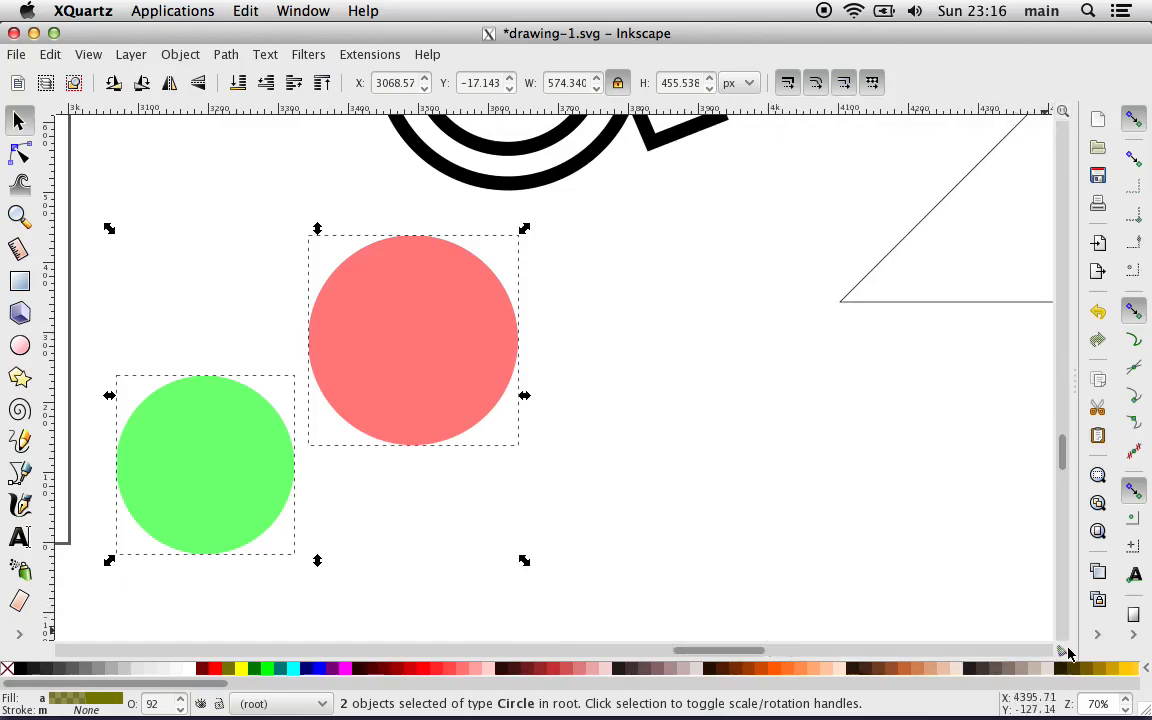
click(1098, 636)
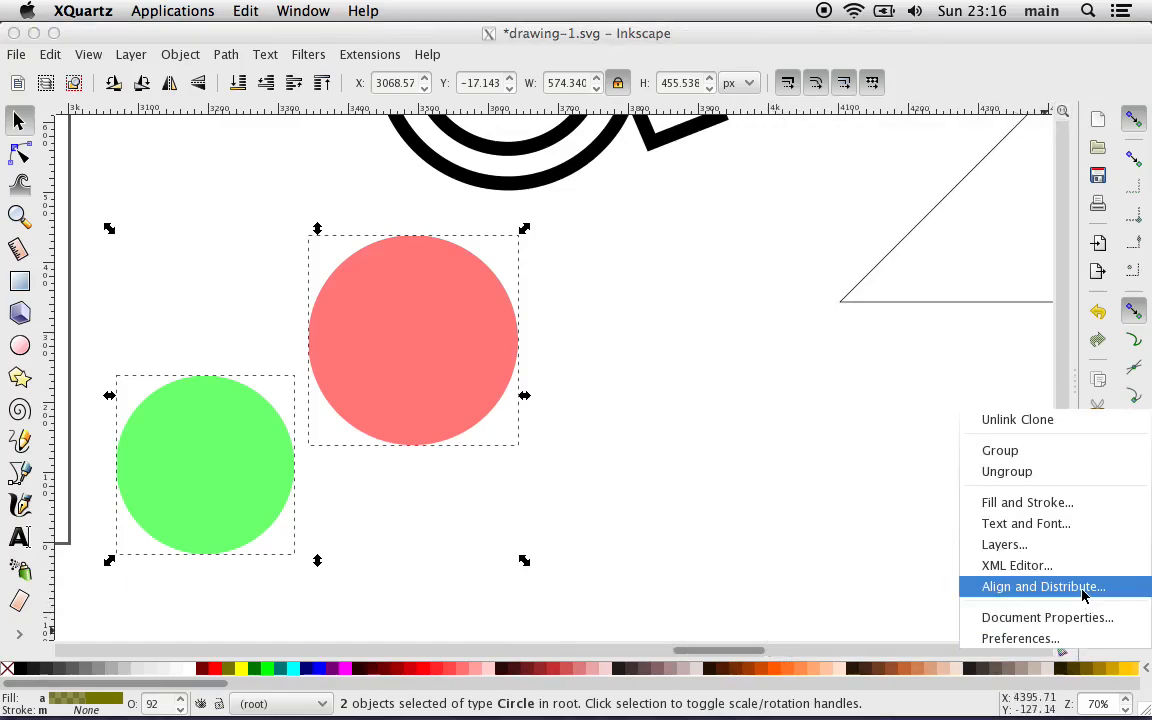
click(1080, 584)
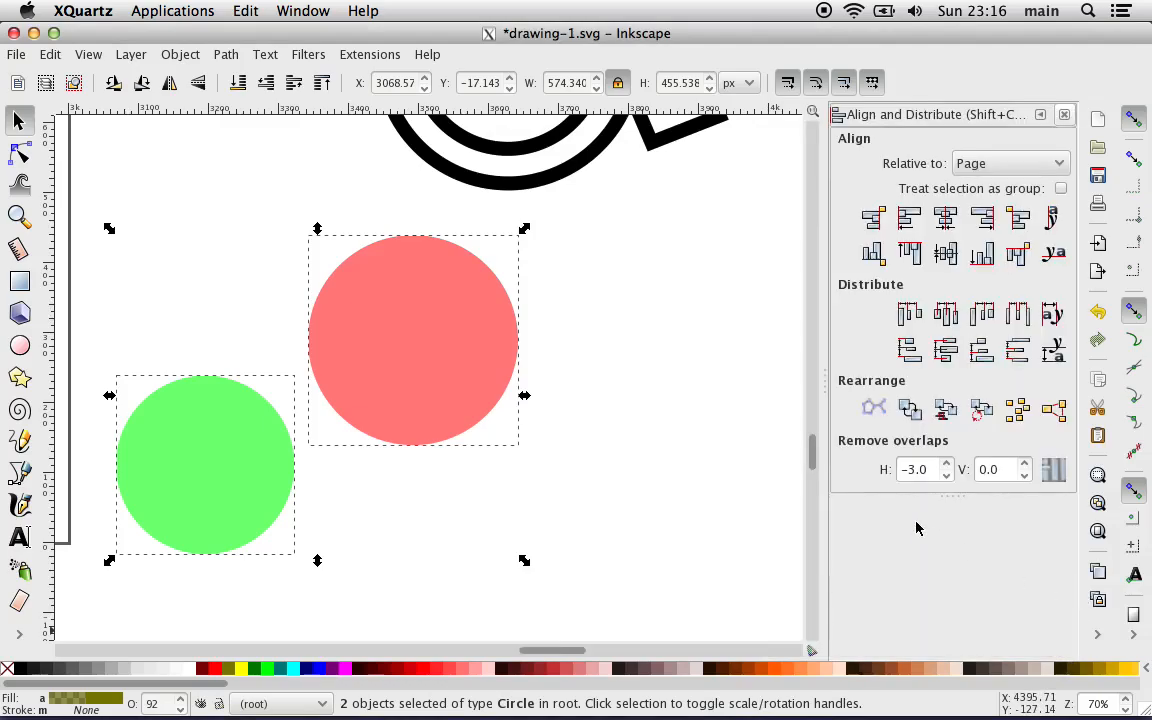
click(978, 165)
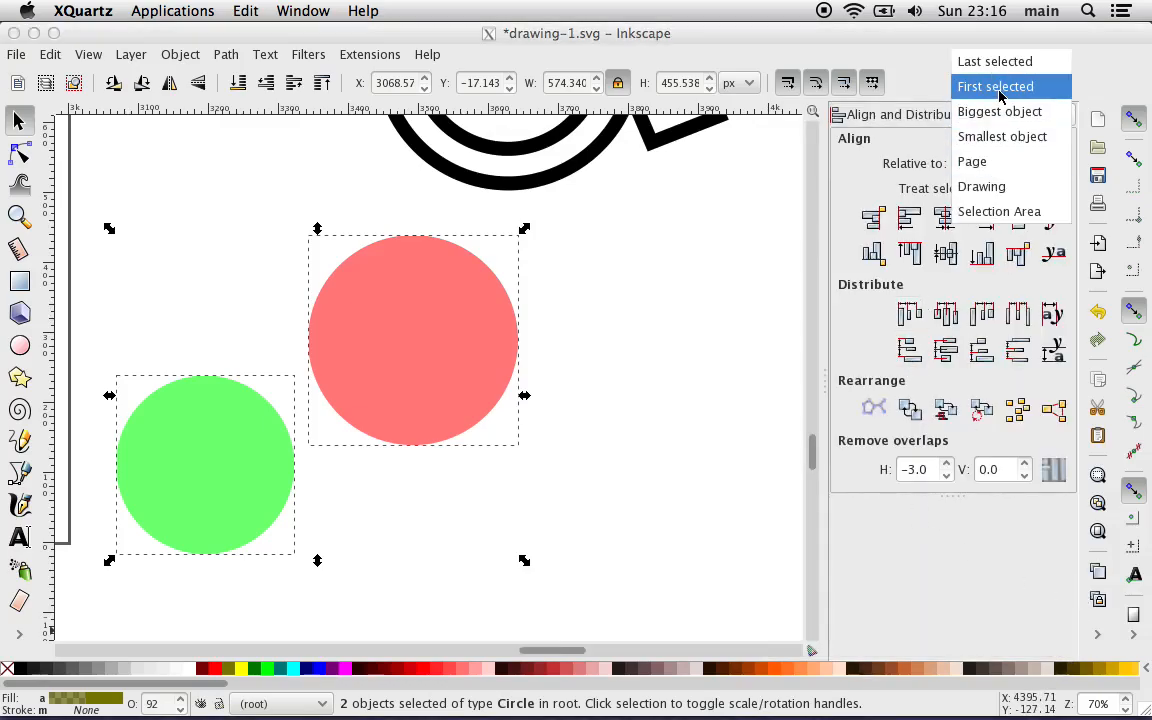
click(999, 211)
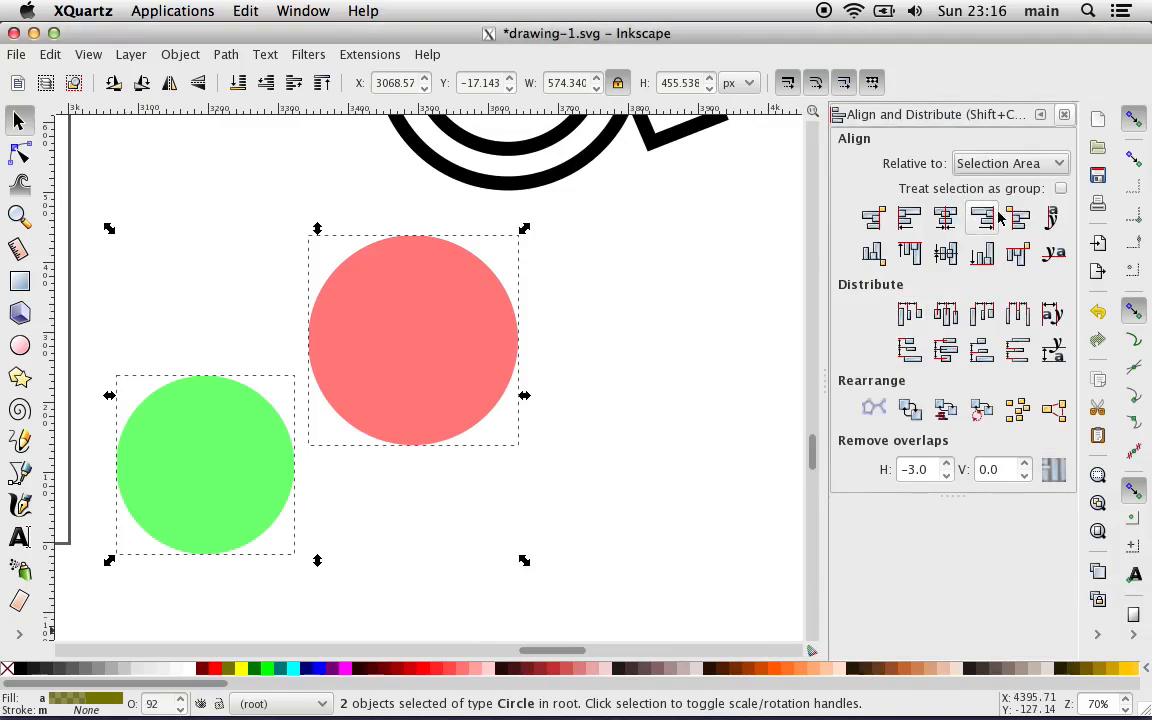
click(945, 218)
click(948, 254)
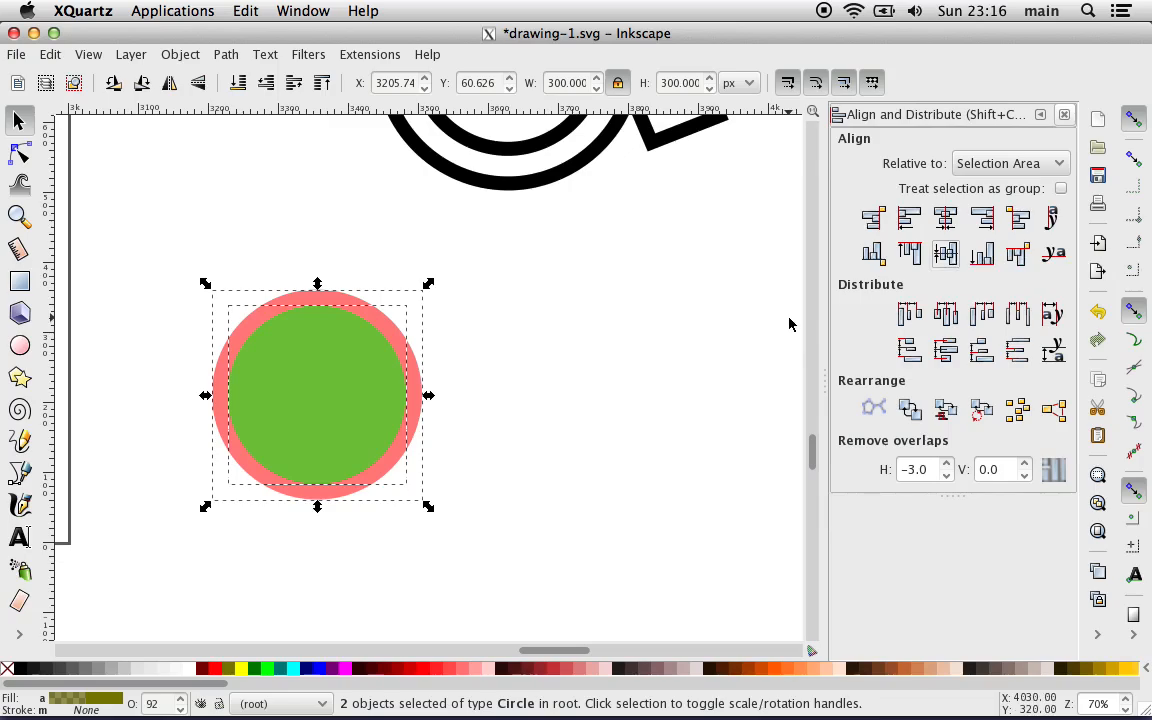
Step: Set the green circle's diameter to 210 px with proportions locked
click(296, 148)
click(322, 352)
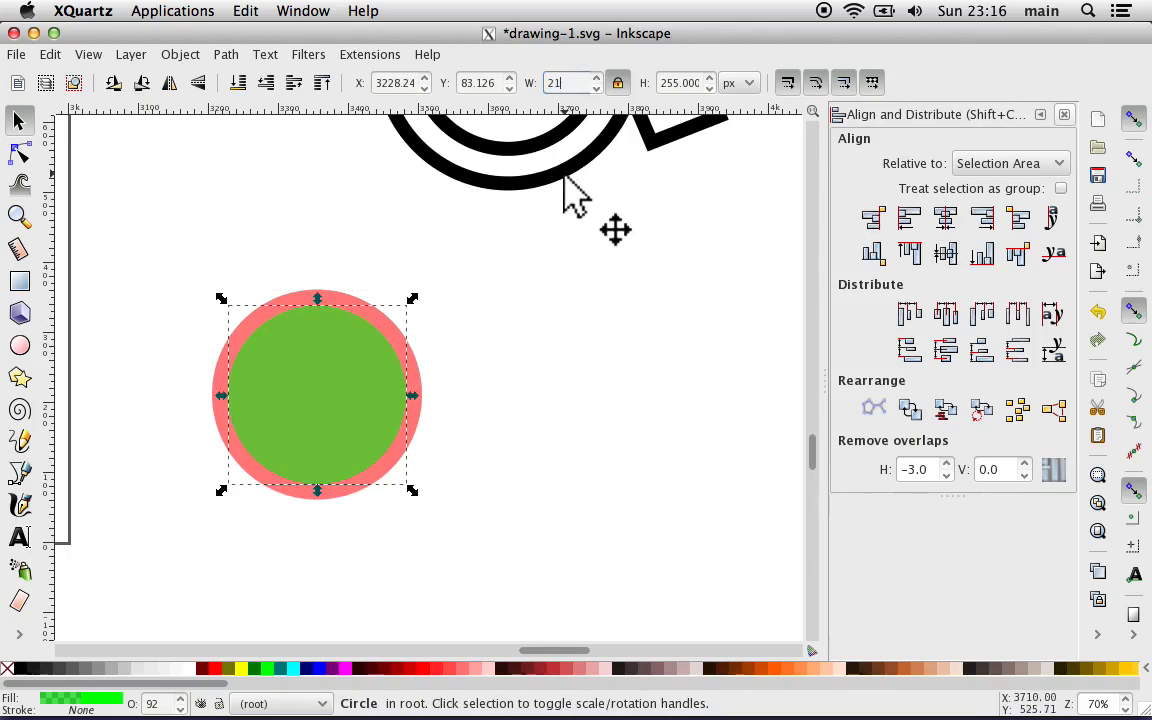
key(Return)
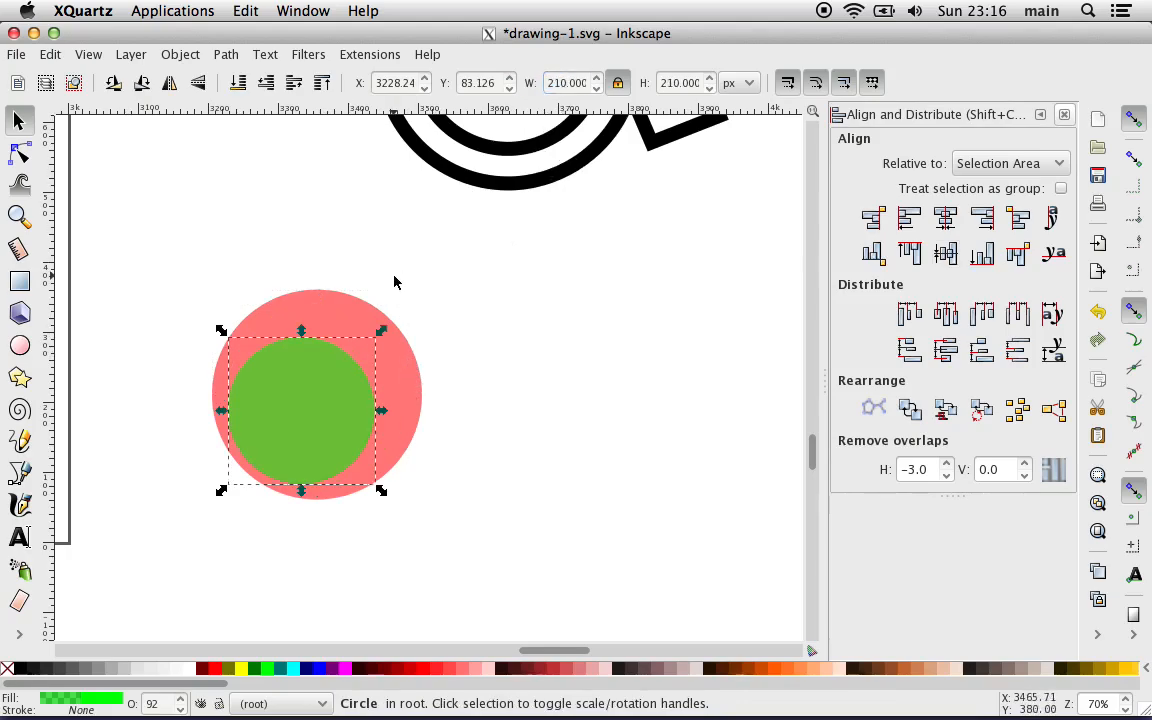
Step: Centre the resized green circle and the red circle on each other horizontally and vertically
click(355, 233)
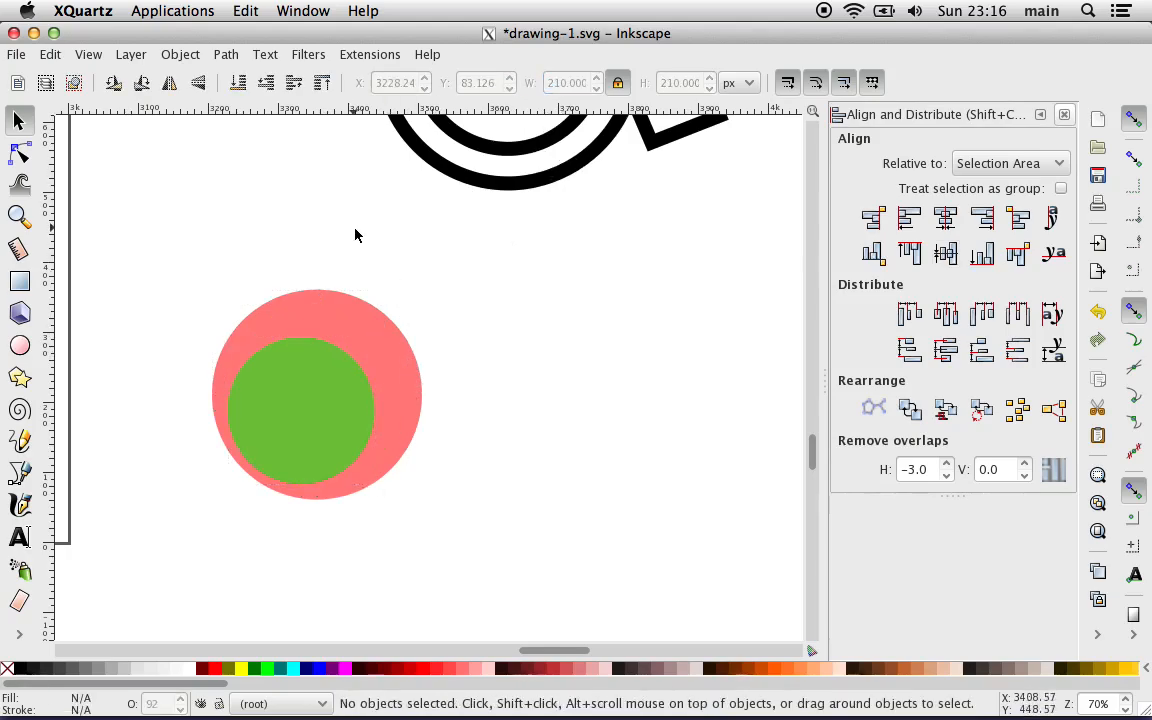
click(316, 398)
shift+click(360, 330)
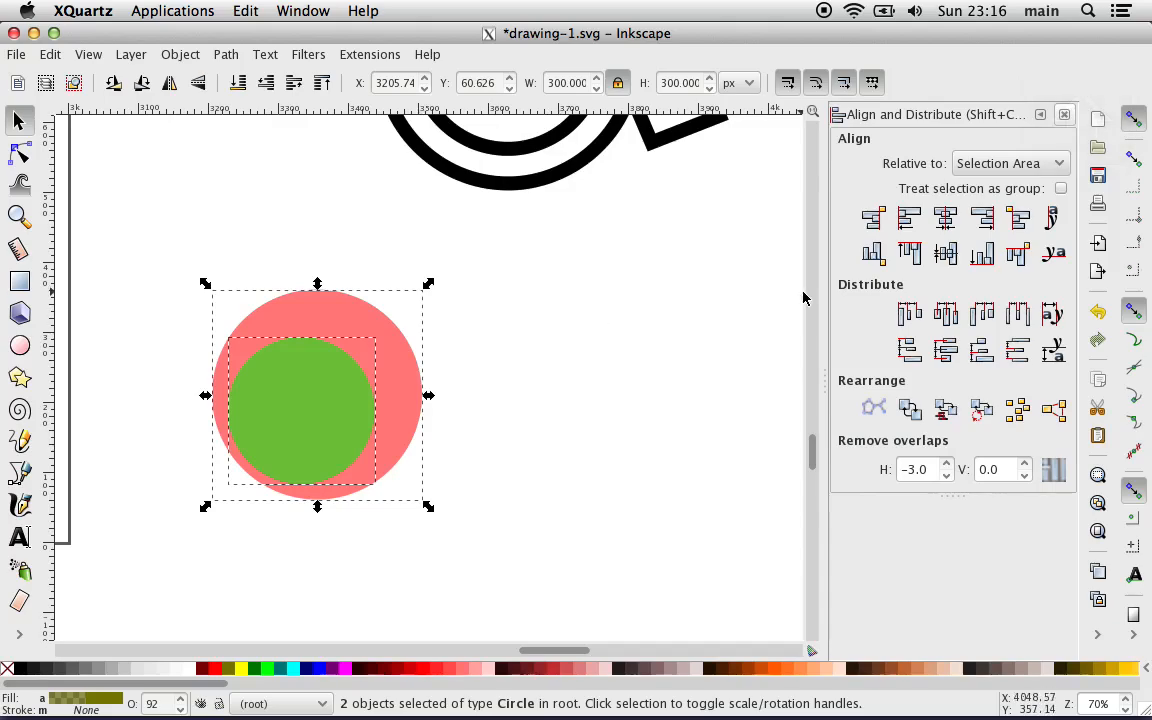
click(945, 218)
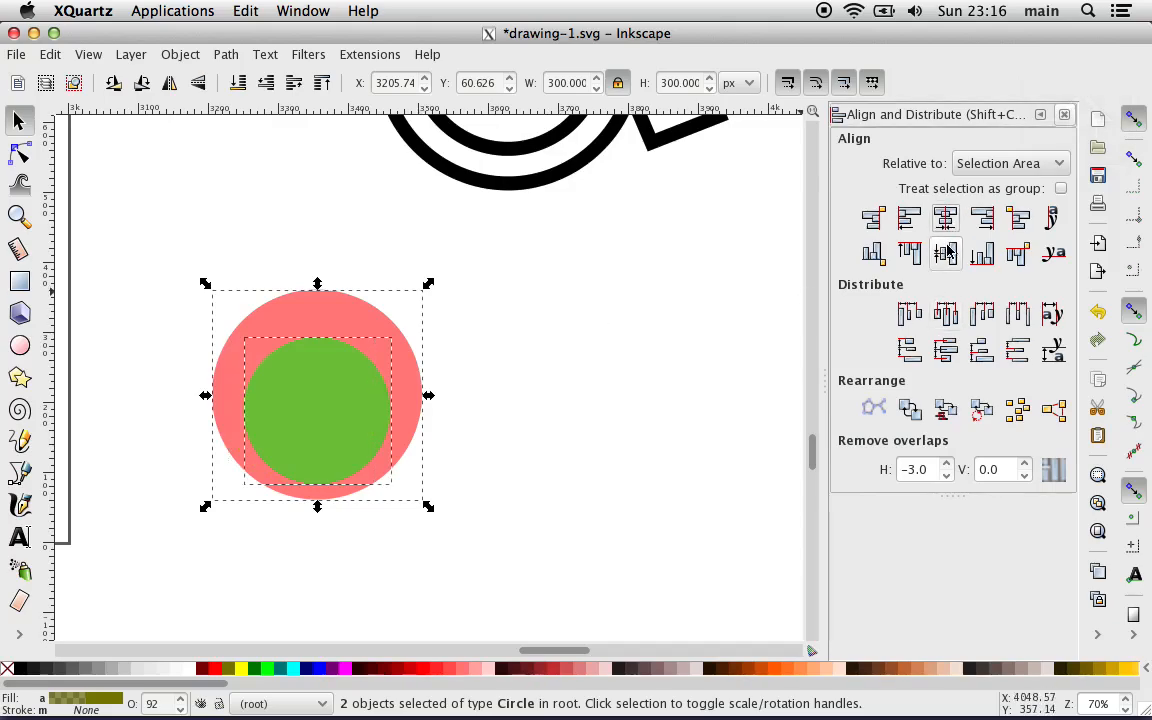
click(946, 252)
click(700, 384)
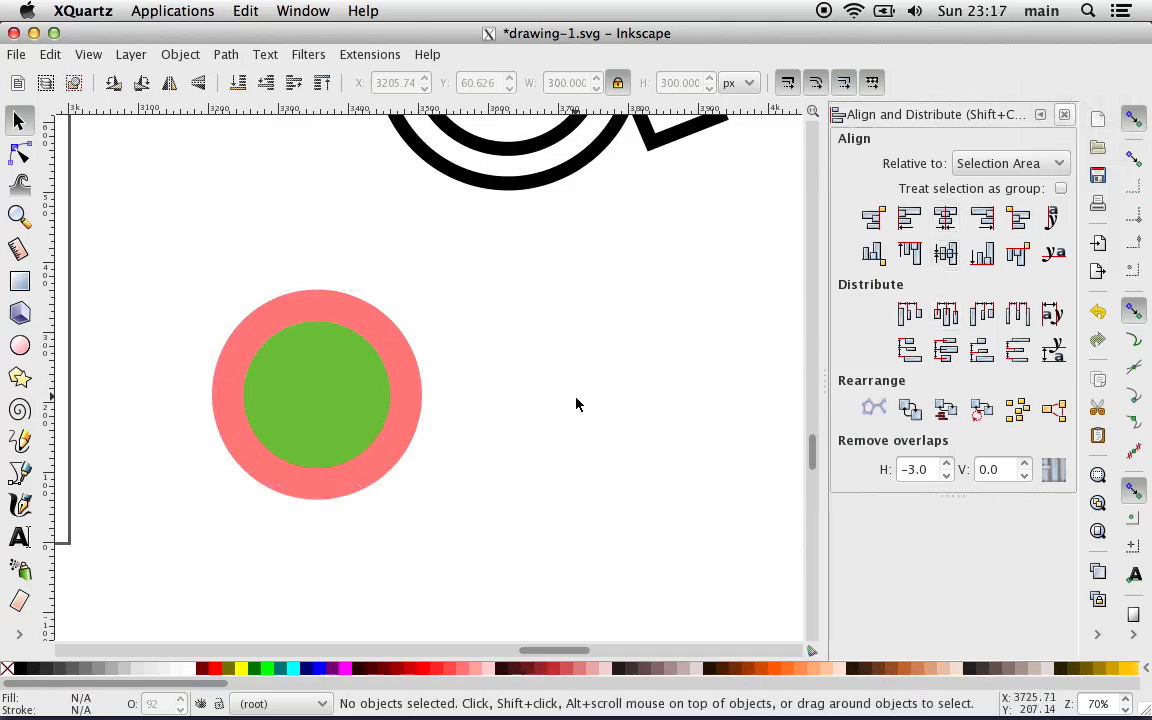
Step: Cut the green circle out of the red one with a path Difference to form a ring
click(345, 368)
shift+click(413, 376)
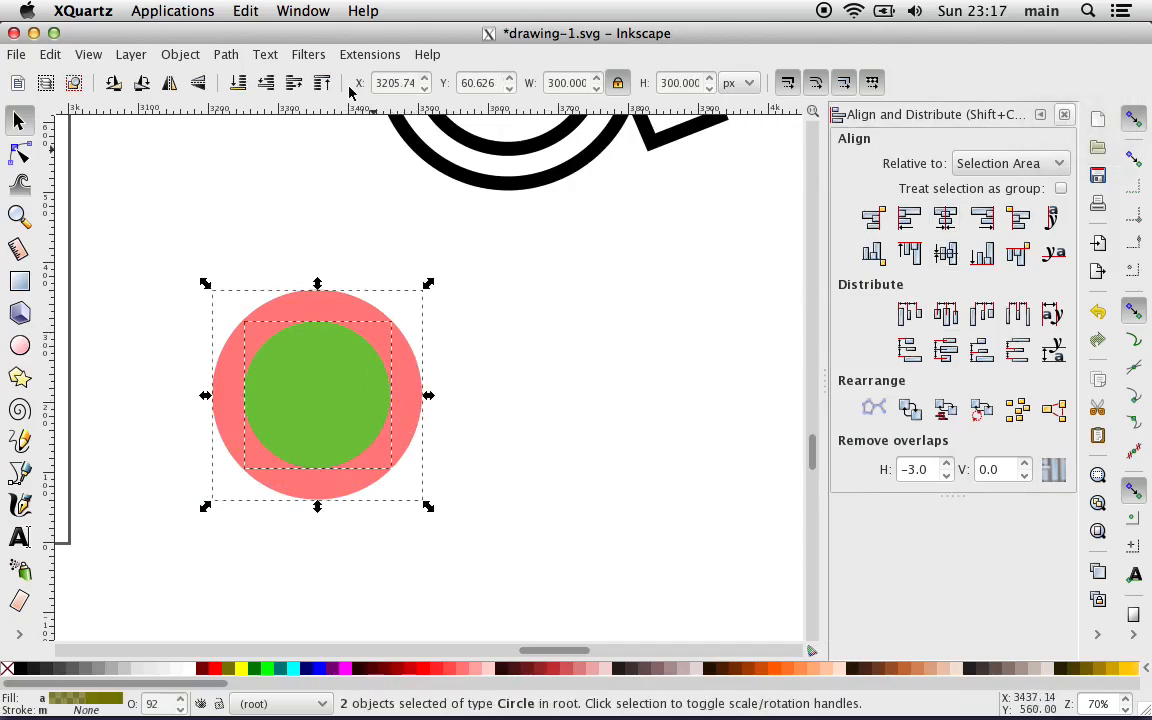
click(268, 56)
mouse_move(228, 58)
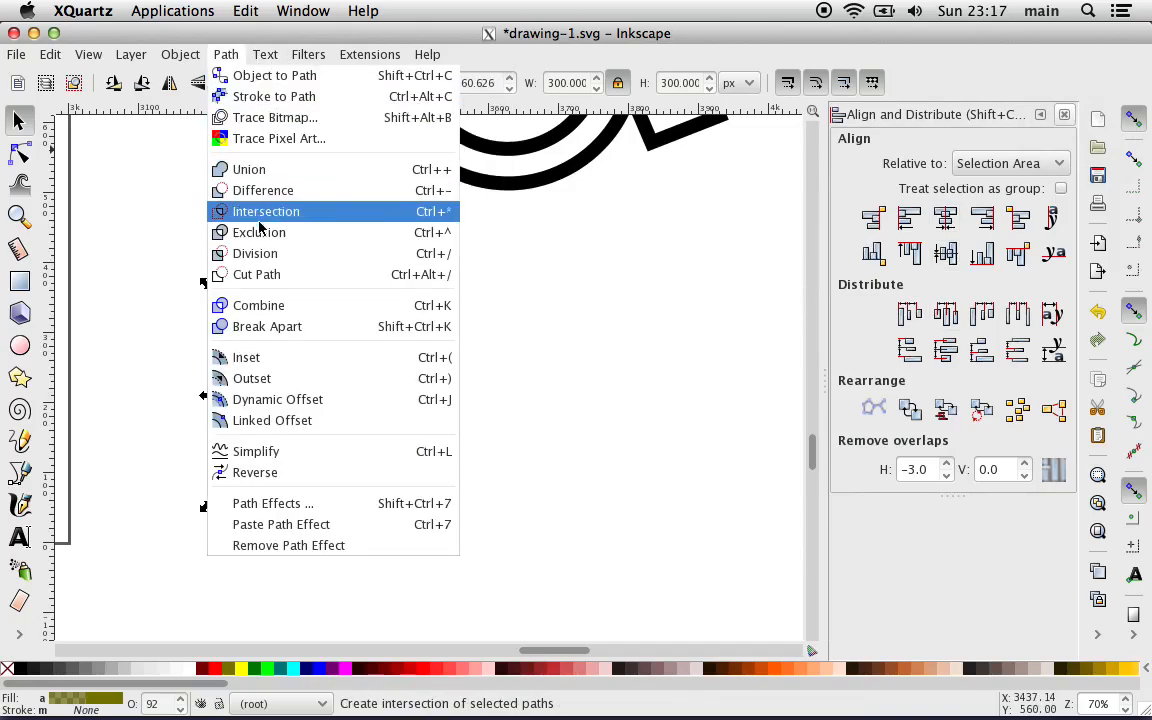
click(263, 191)
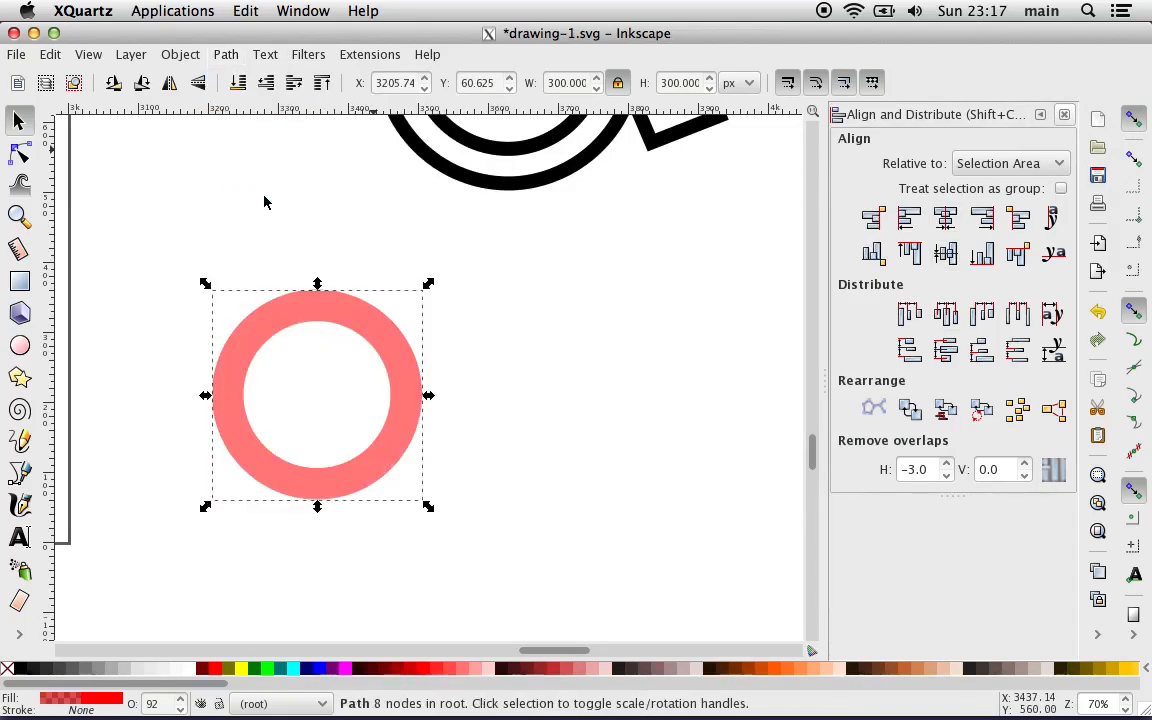
click(247, 203)
Step: Move the red ring directly below the wheelchair symbol's wheel and enlarge it proportionally to about 359 px across
drag(265, 311, 450, 268)
scroll(334, 226, right, 6)
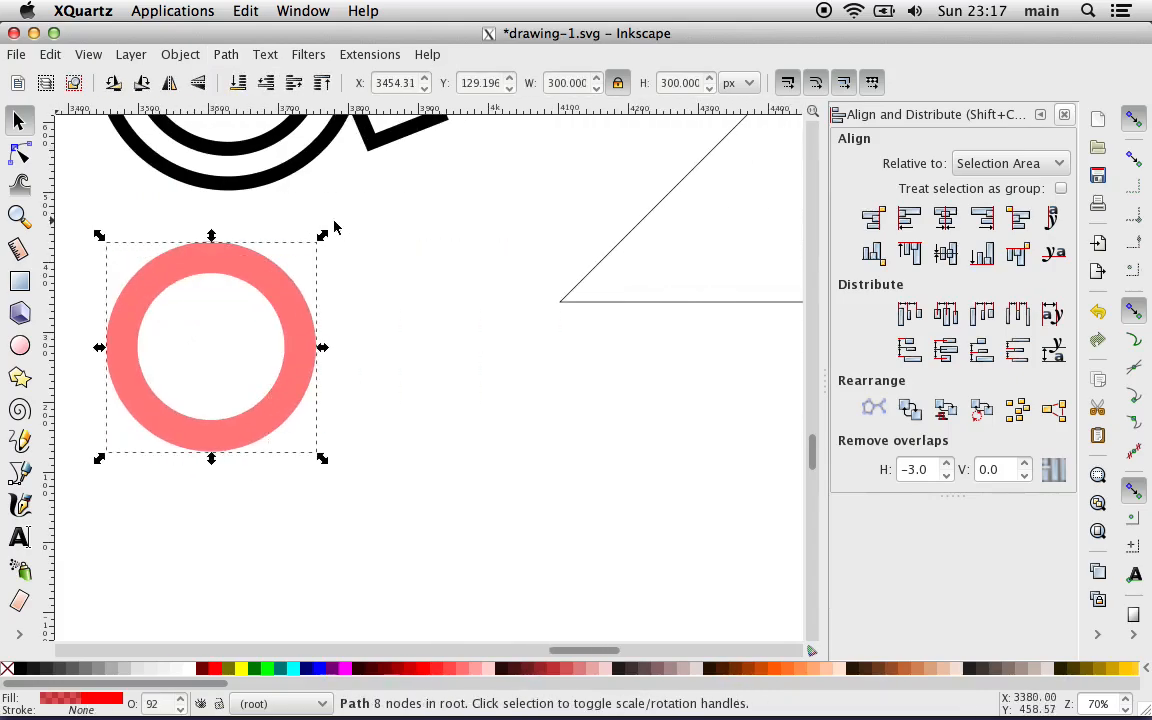
scroll(334, 226, up, 3)
scroll(334, 226, left, 2)
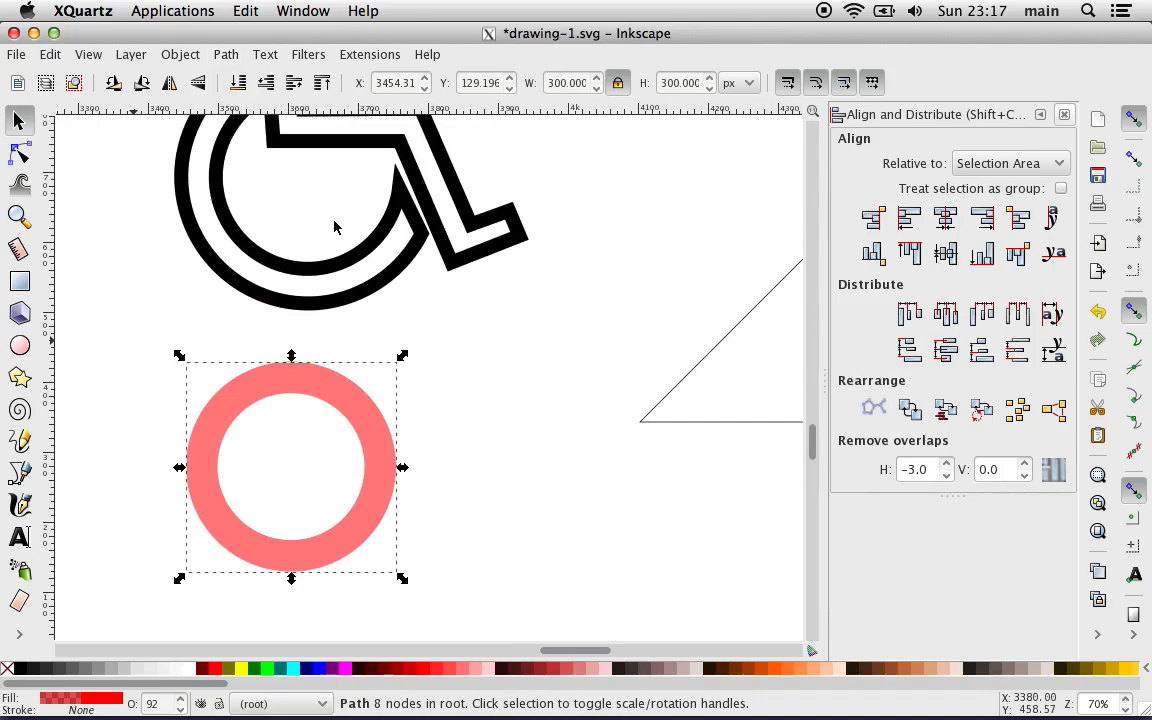
scroll(334, 226, down, 1)
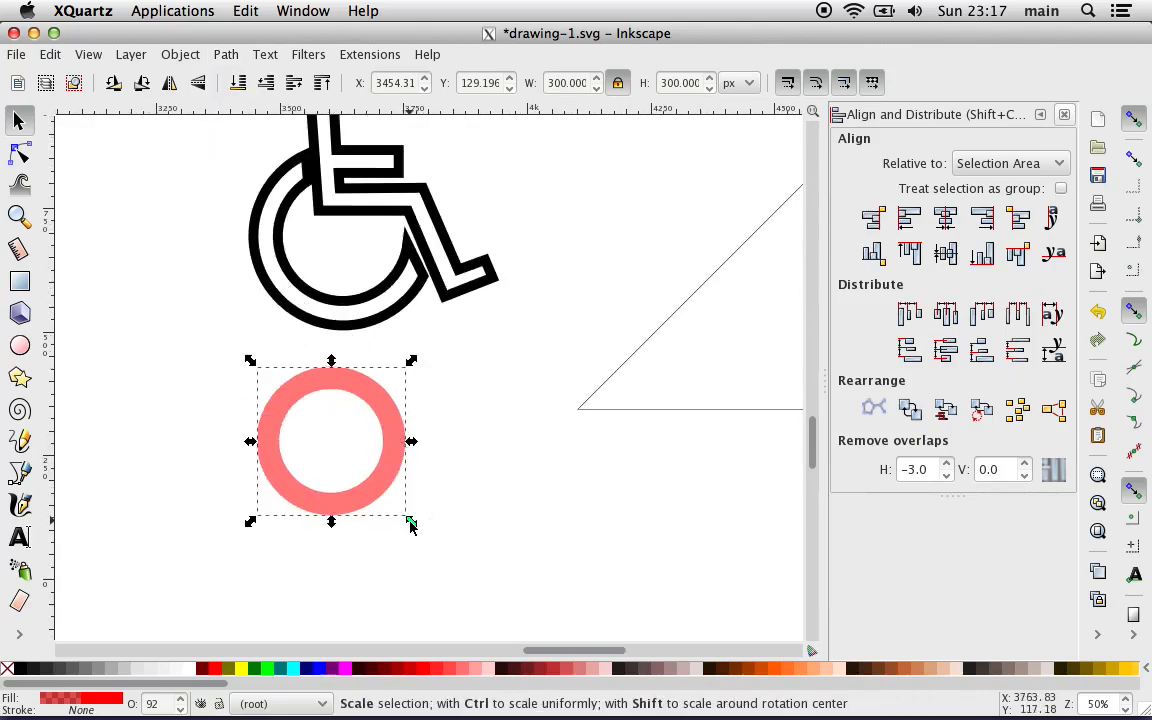
drag(410, 526, 447, 555)
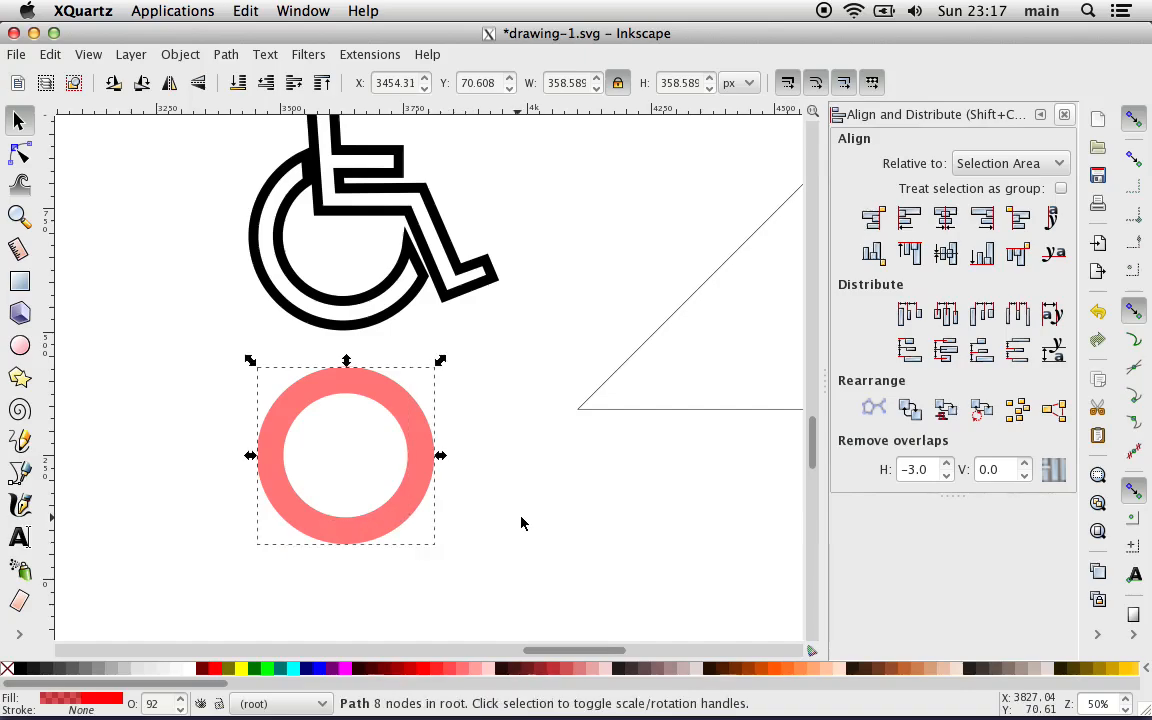
click(520, 523)
scroll(204, 276, up, 3)
scroll(204, 276, left, 2)
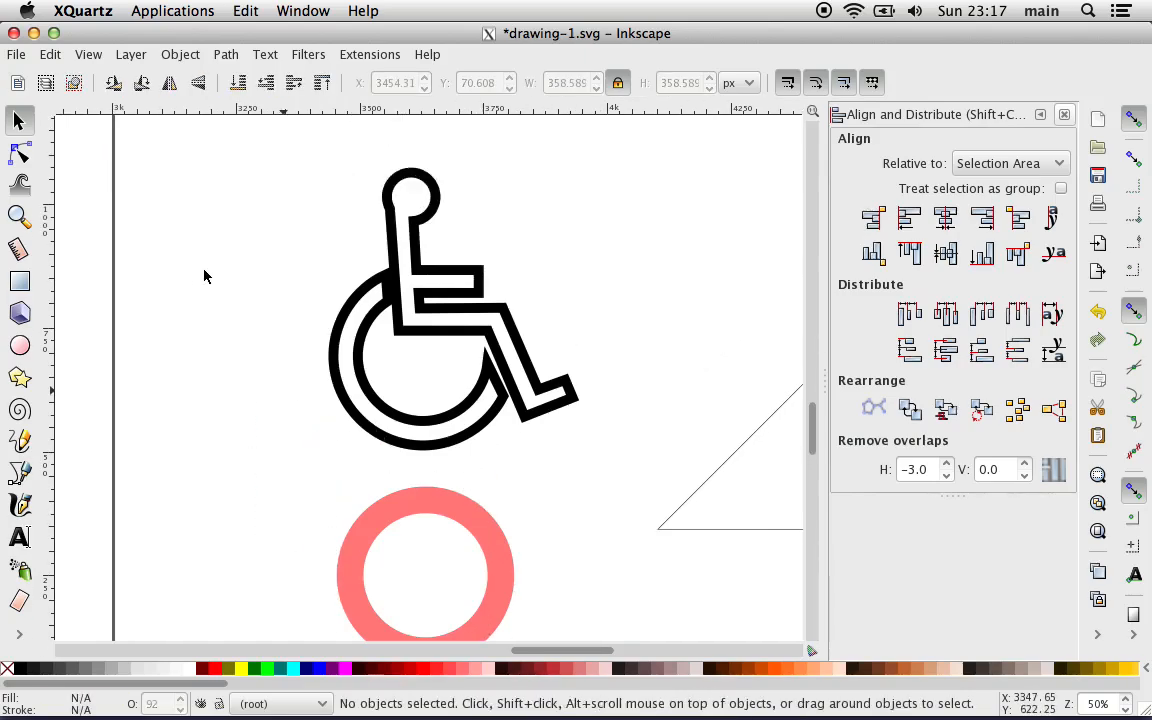
Step: Undo the red ring's enlargement and last move, and shift the ring slightly closer below the wheelchair symbol's wheel
key(ctrl+z)
key(ctrl+z)
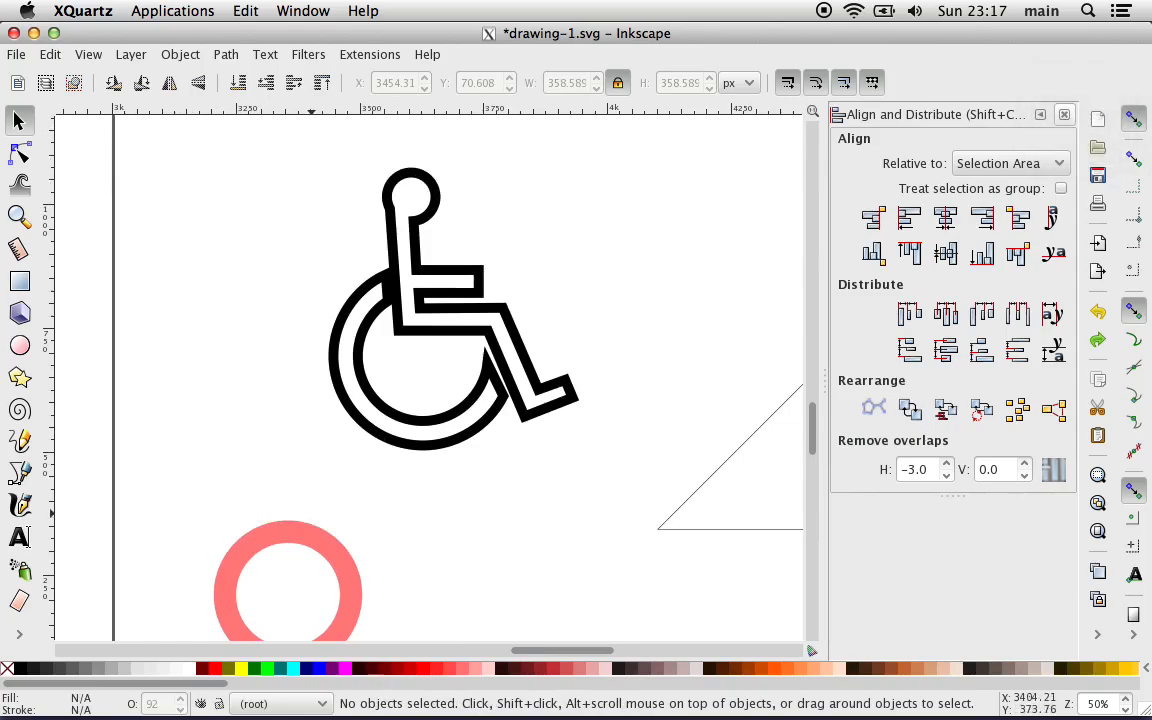
drag(309, 545, 365, 545)
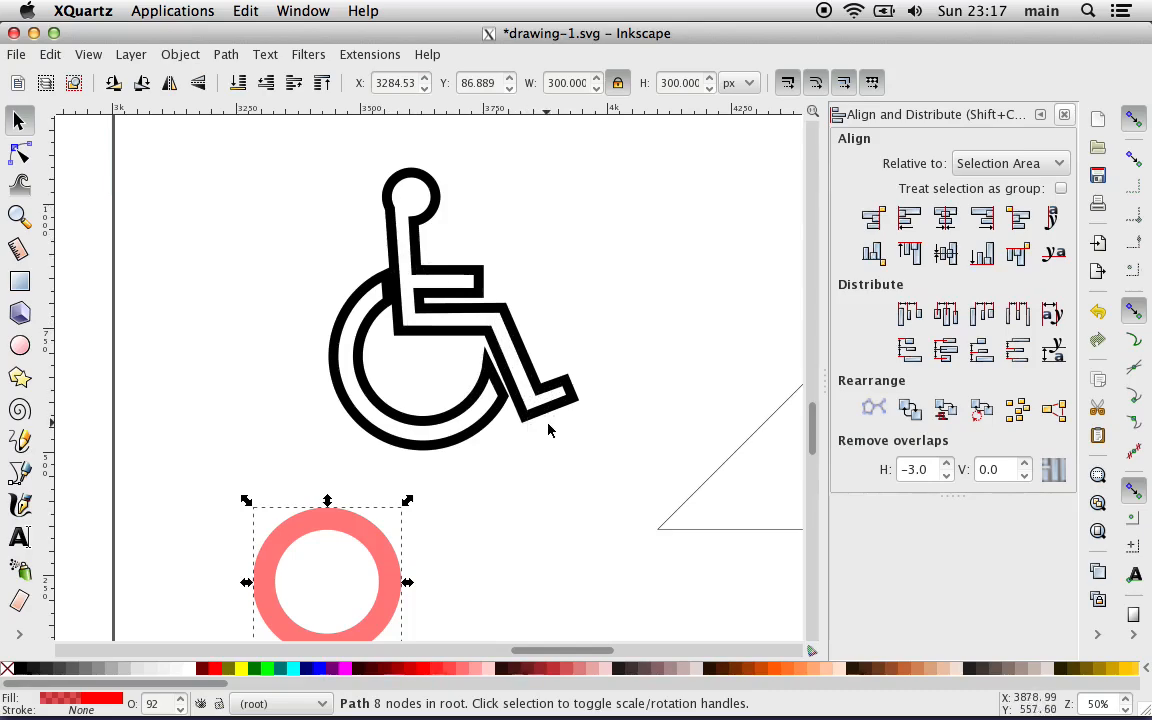
Step: Draw a red circle about 135 px across beside the wheelchair symbol's head
scroll(500, 473, right, 2)
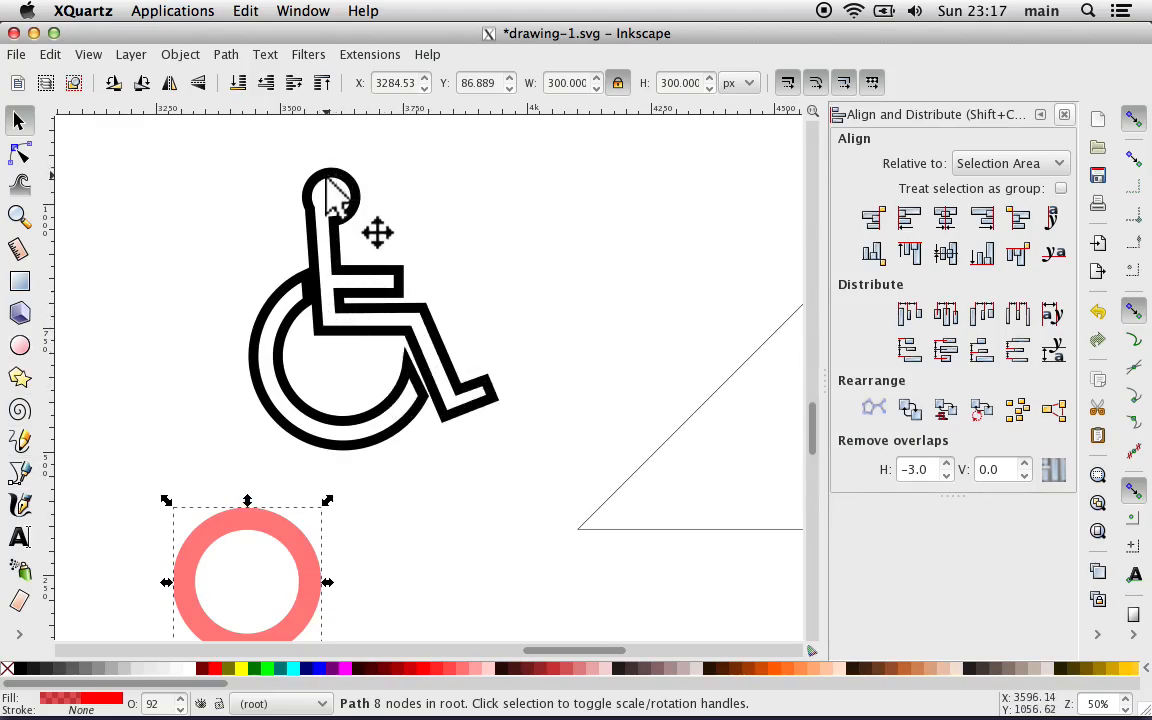
click(20, 347)
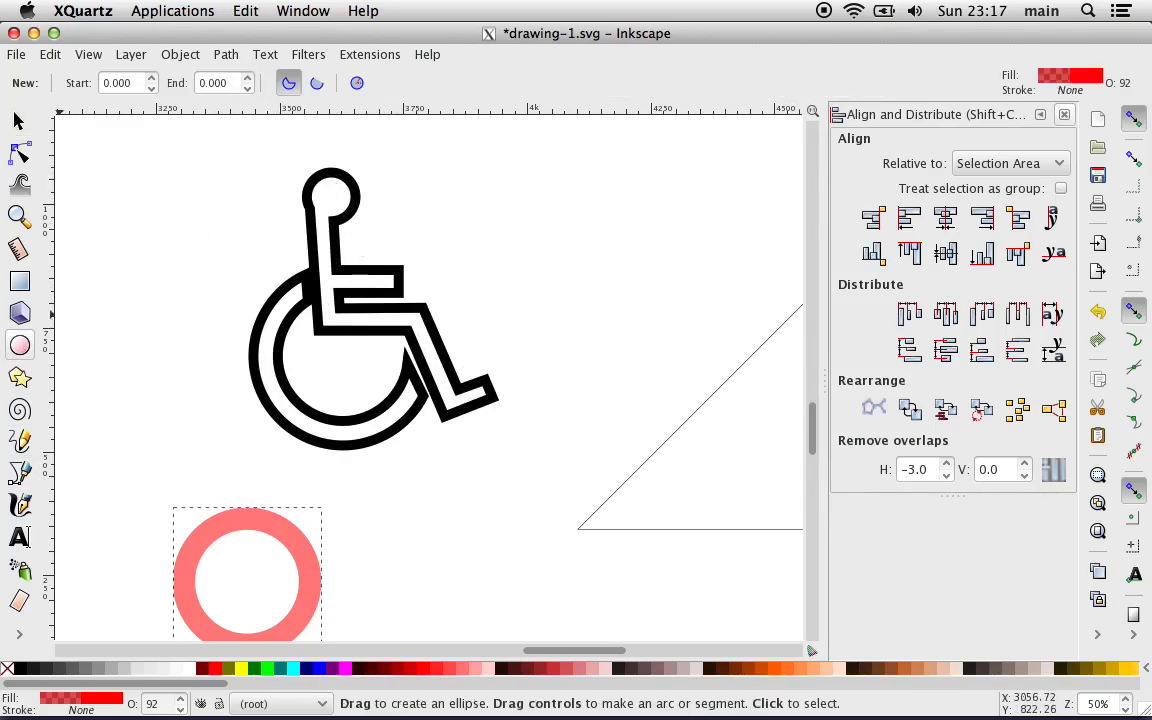
drag(409, 176, 474, 239)
click(18, 121)
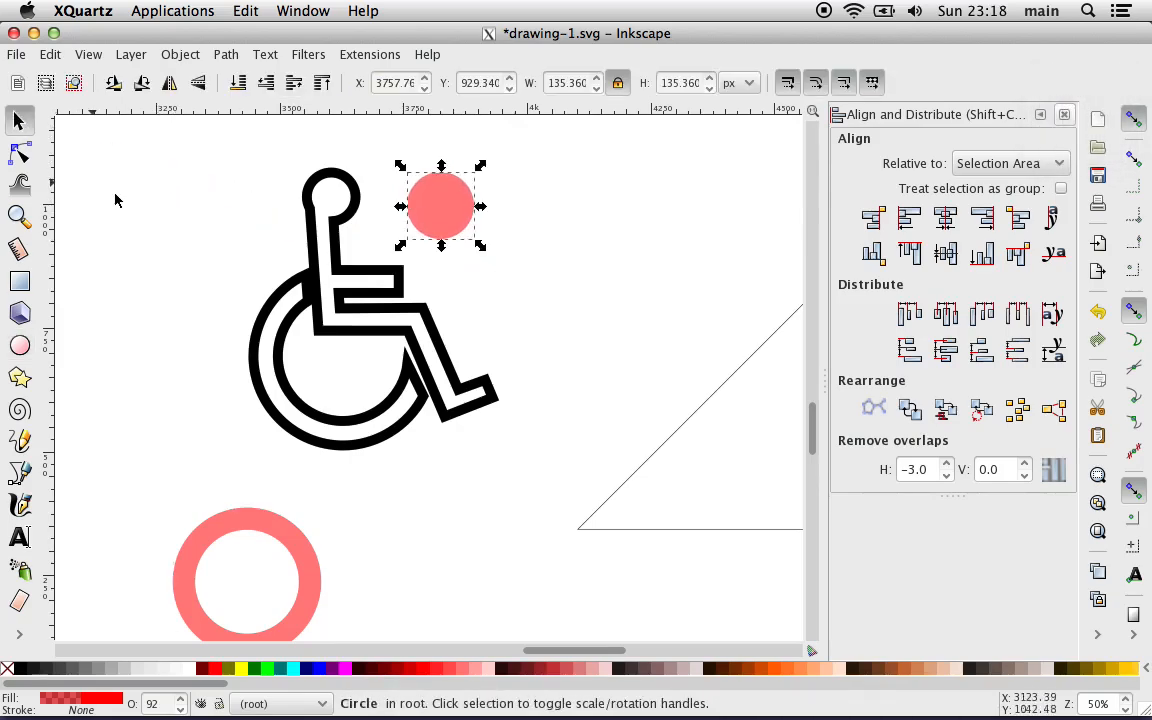
Step: Move the red circle over the symbol's head and shrink it proportionally to about 86 px, centred on the head's white interior
scroll(115, 200, up, 4)
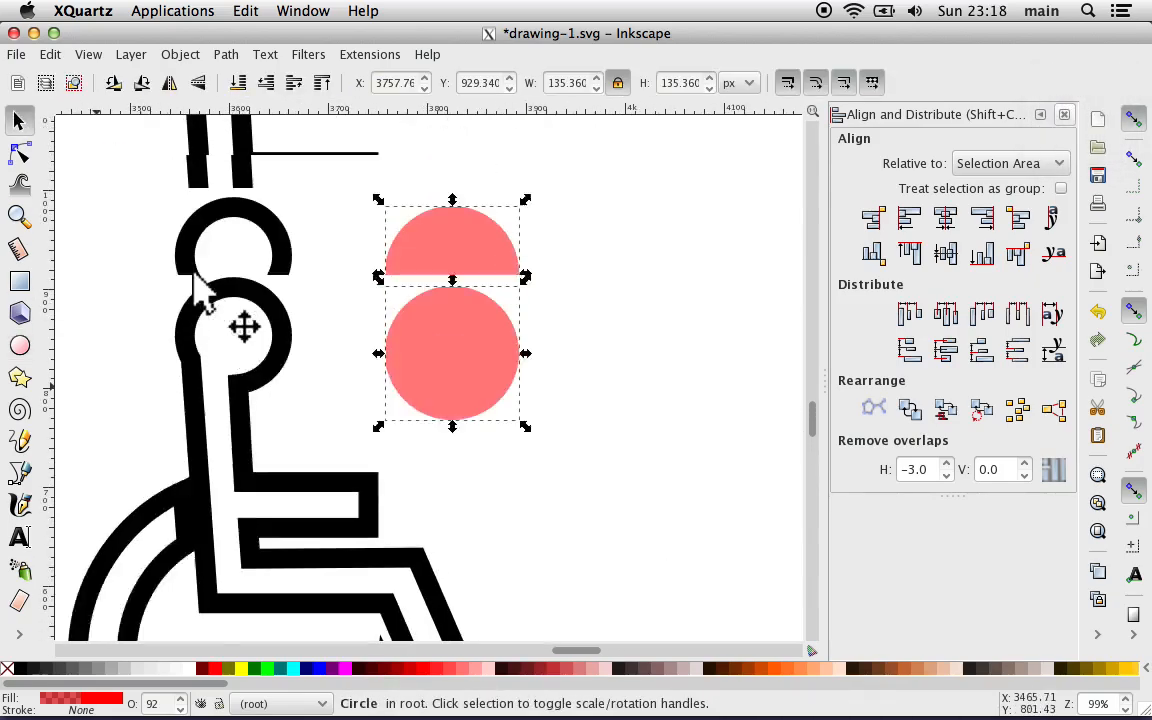
scroll(193, 270, up, 4)
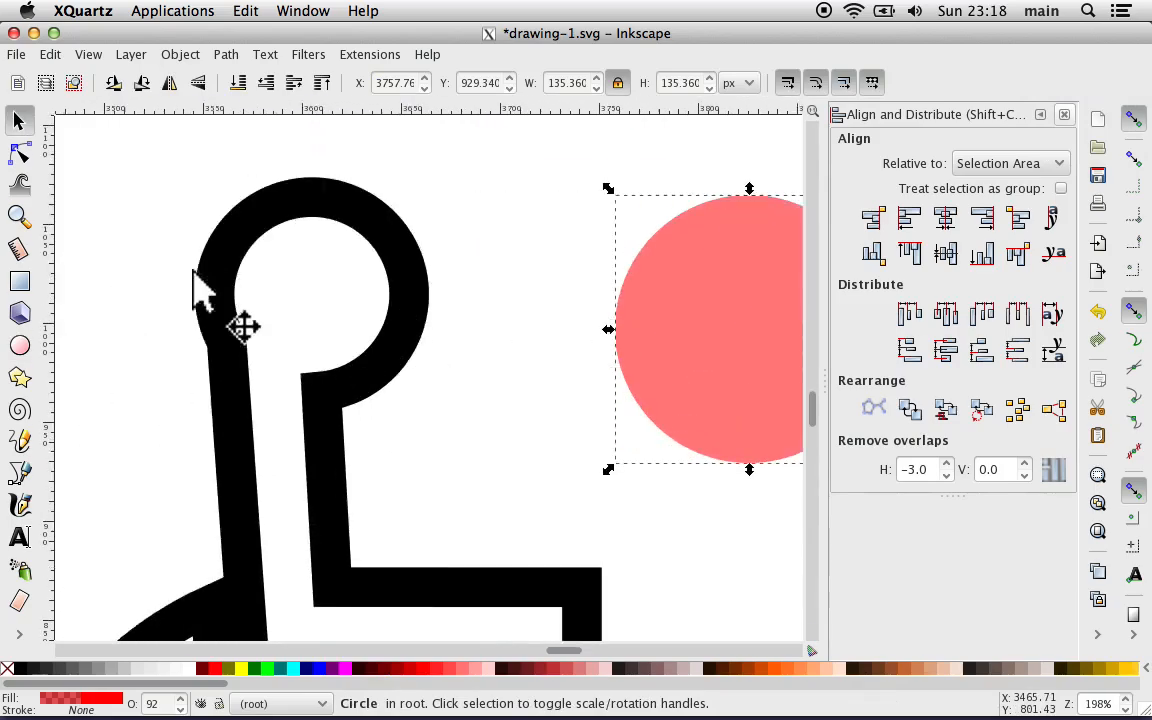
scroll(247, 278, right, 7)
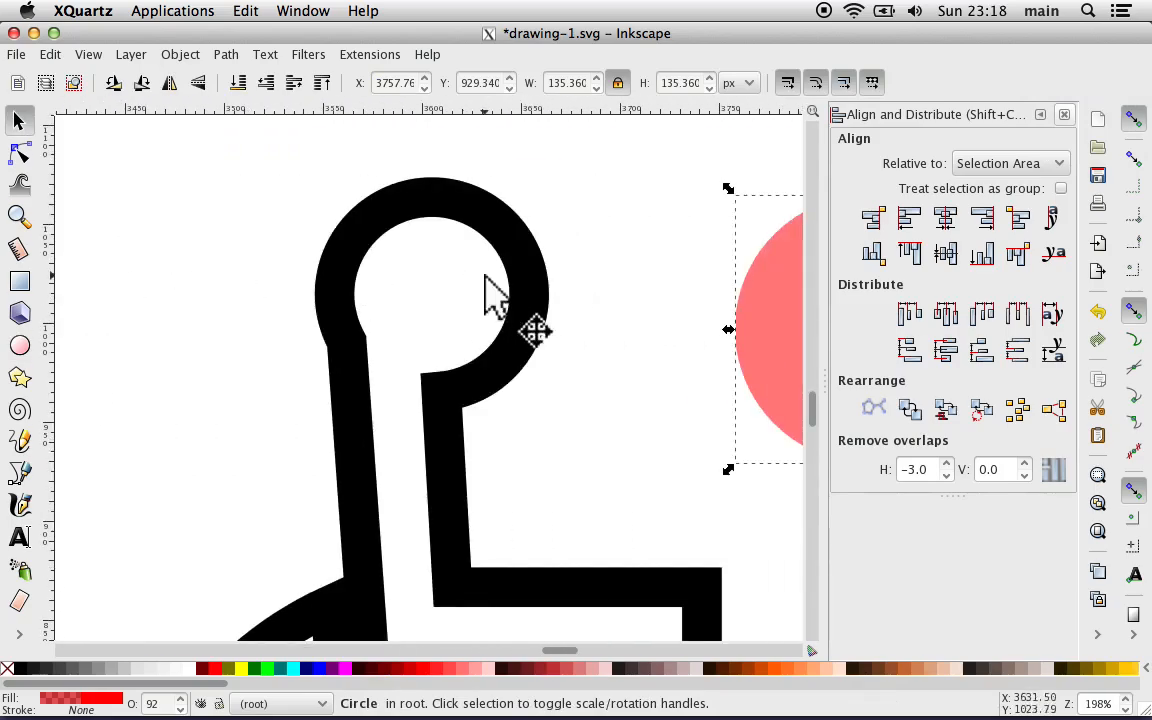
drag(745, 306, 332, 287)
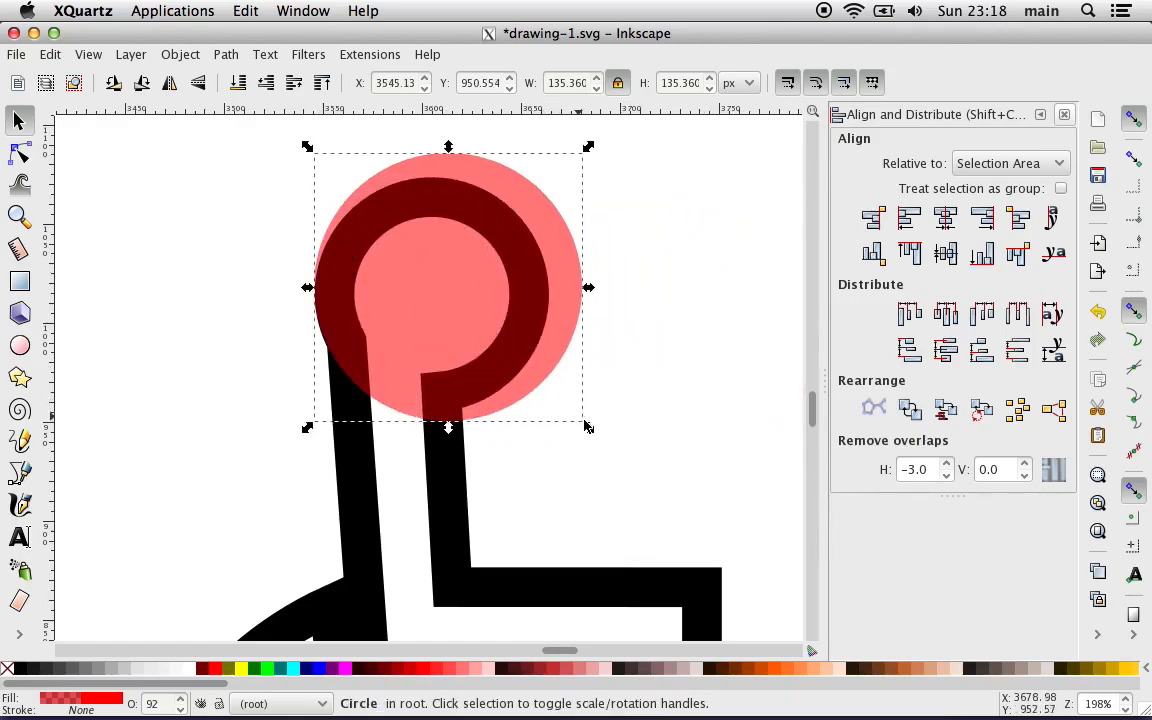
drag(587, 427, 518, 378)
drag(435, 278, 458, 311)
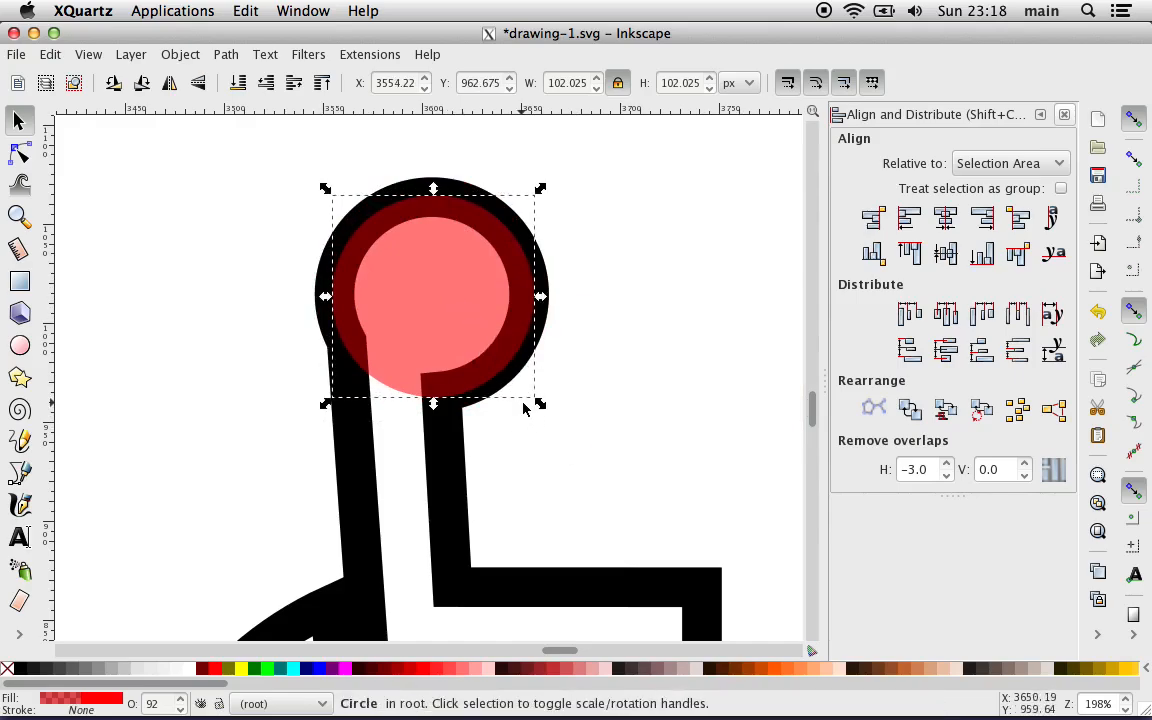
drag(543, 407, 522, 382)
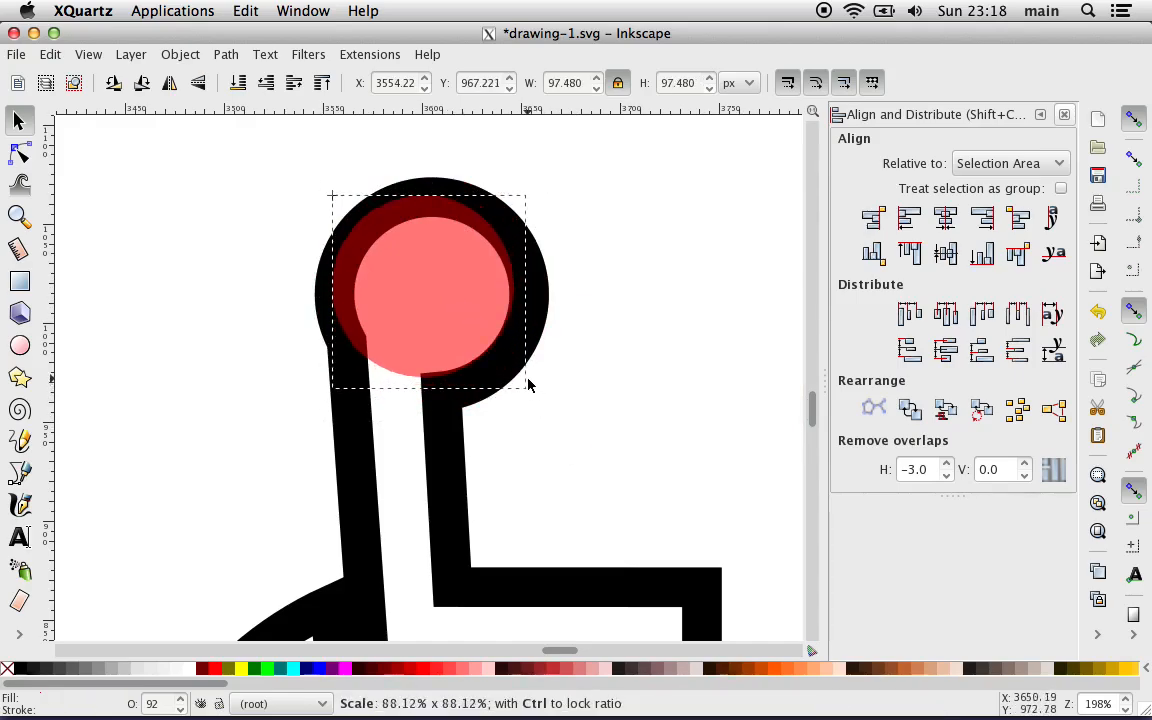
drag(458, 300, 466, 309)
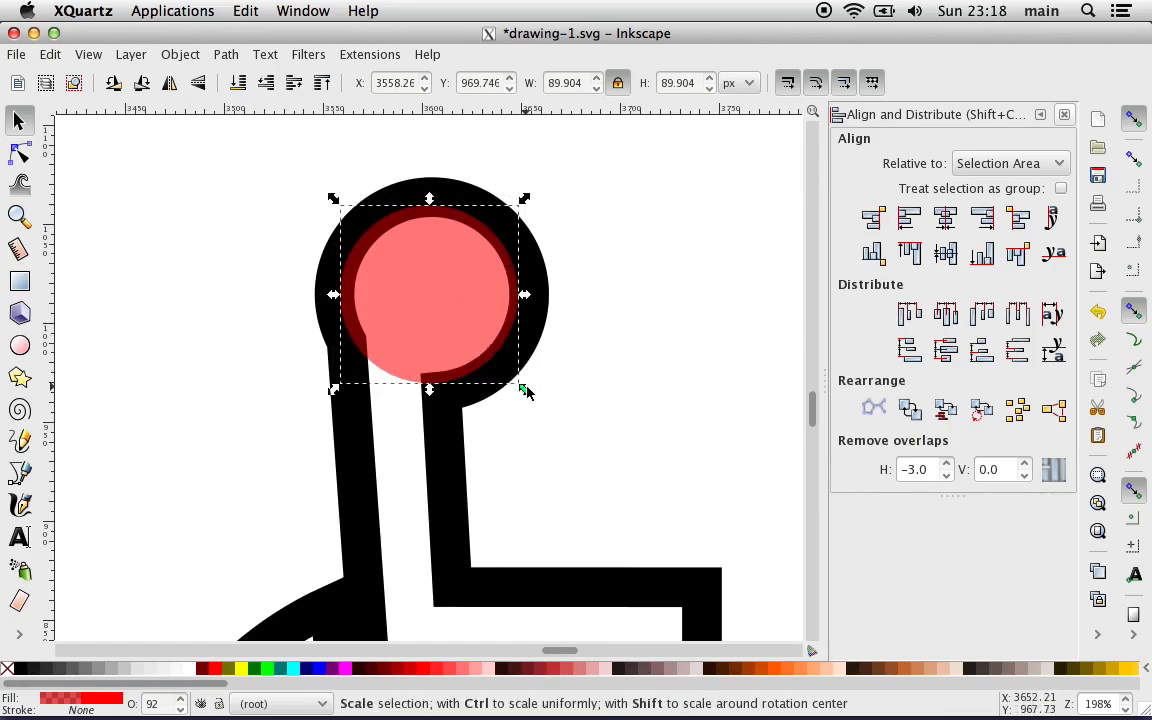
drag(527, 392, 516, 381)
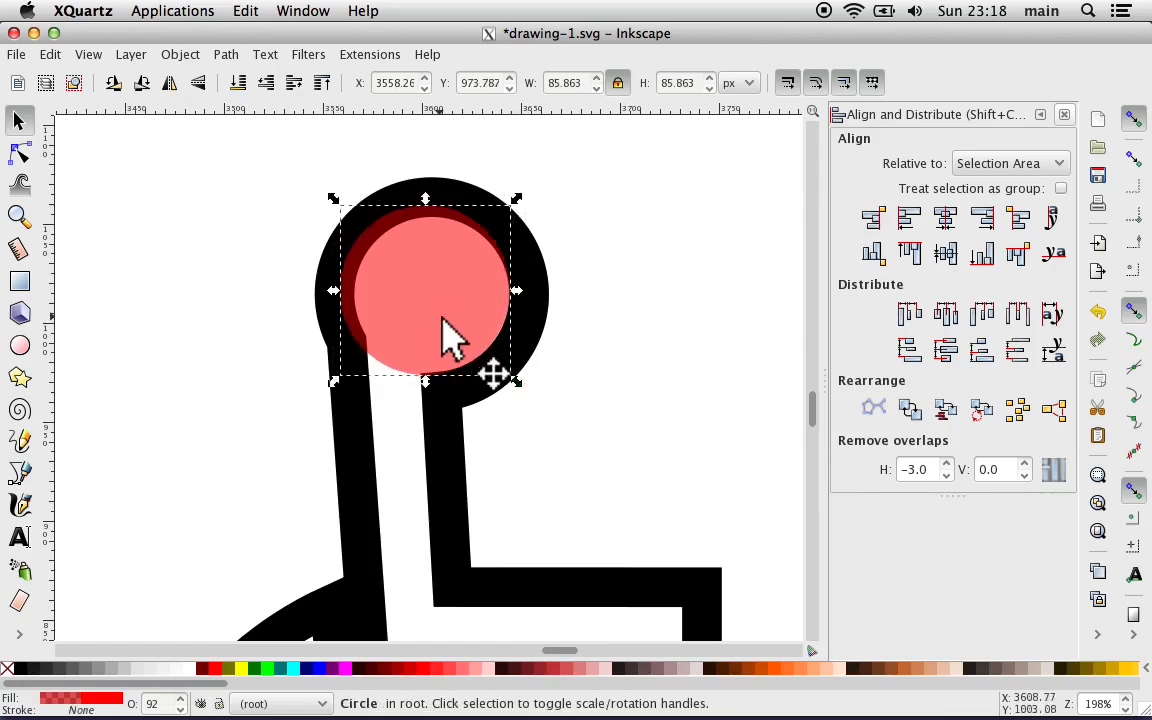
drag(441, 318, 448, 315)
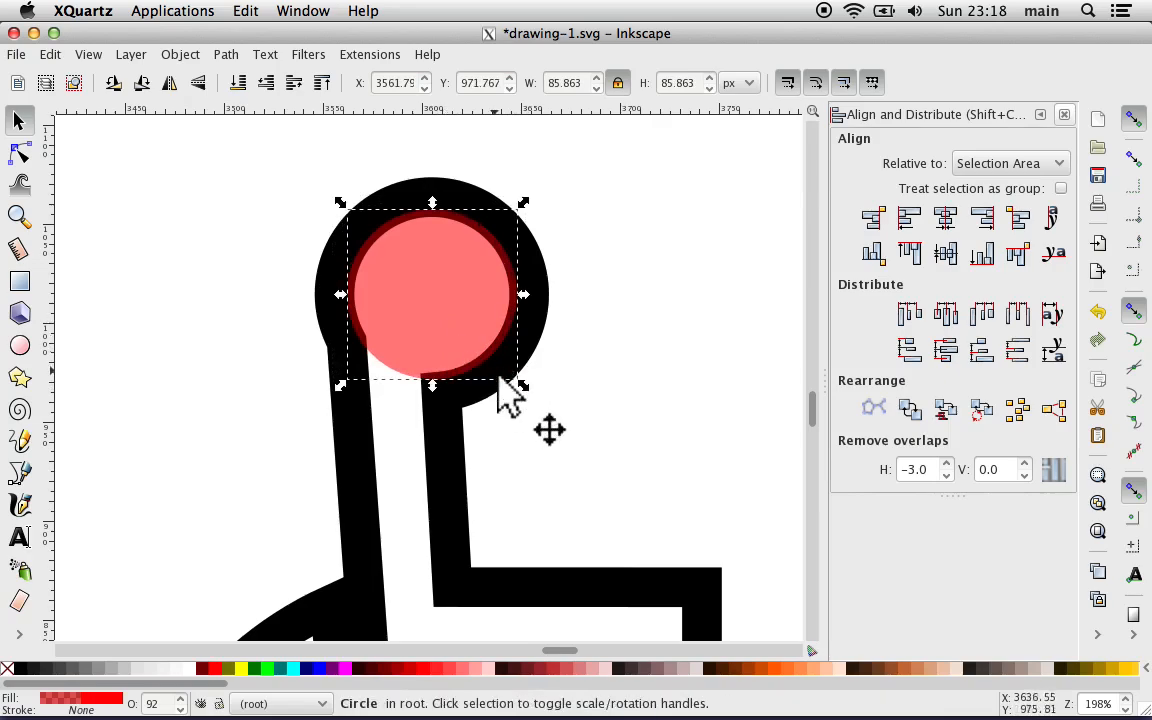
Step: Set the wheelchair symbol's stroke width to 1 px
click(447, 471)
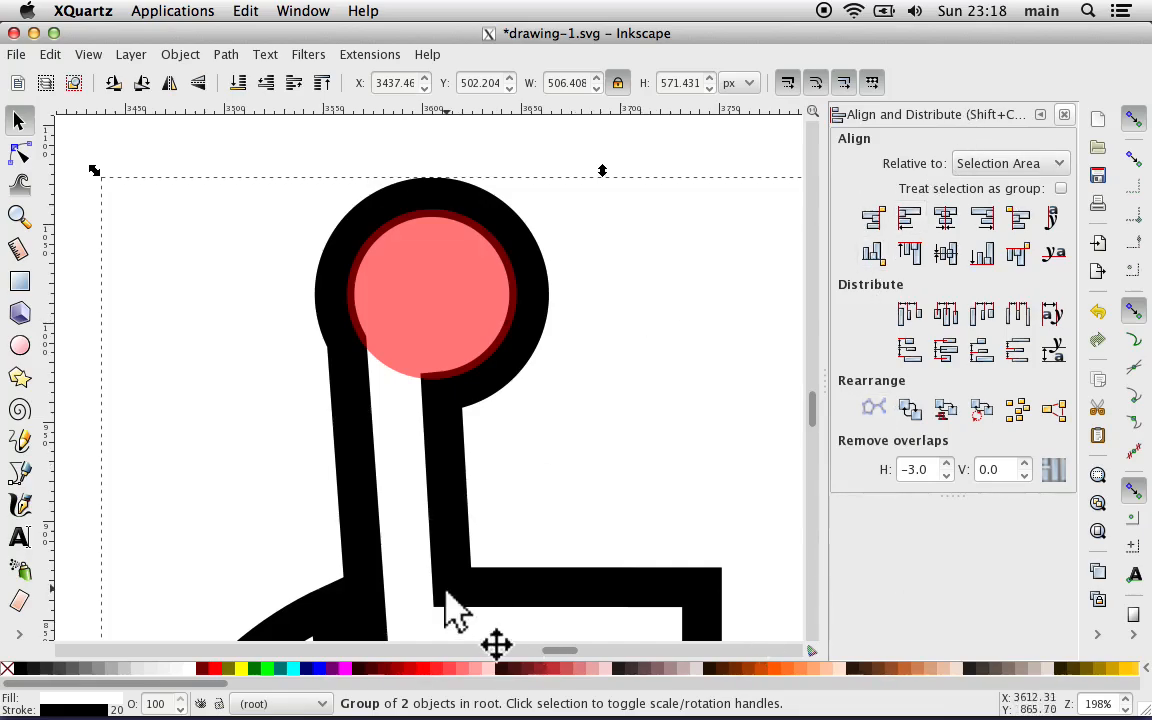
click(90, 702)
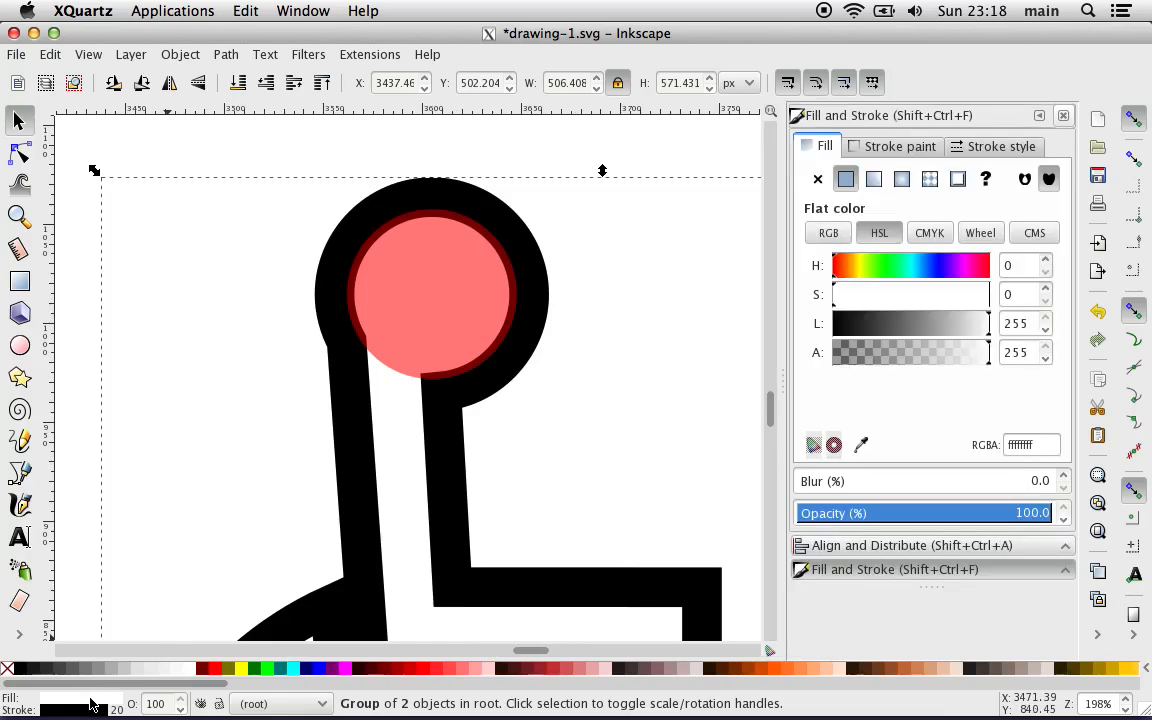
click(970, 150)
text(1)
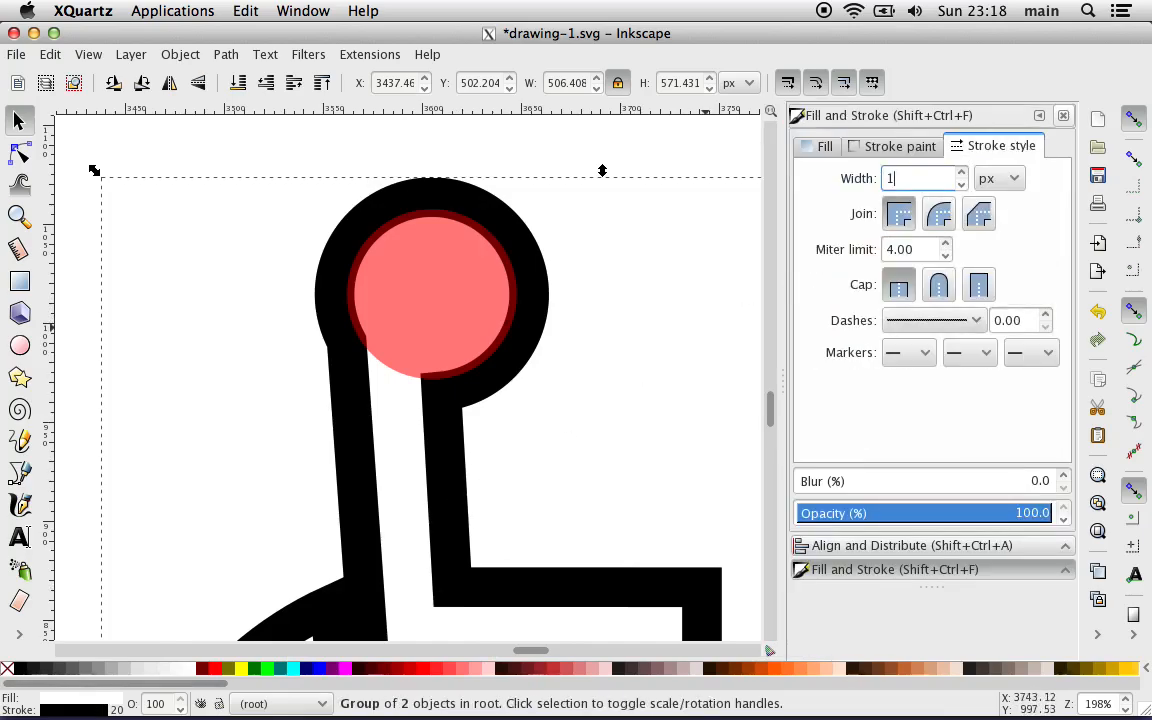
key(Return)
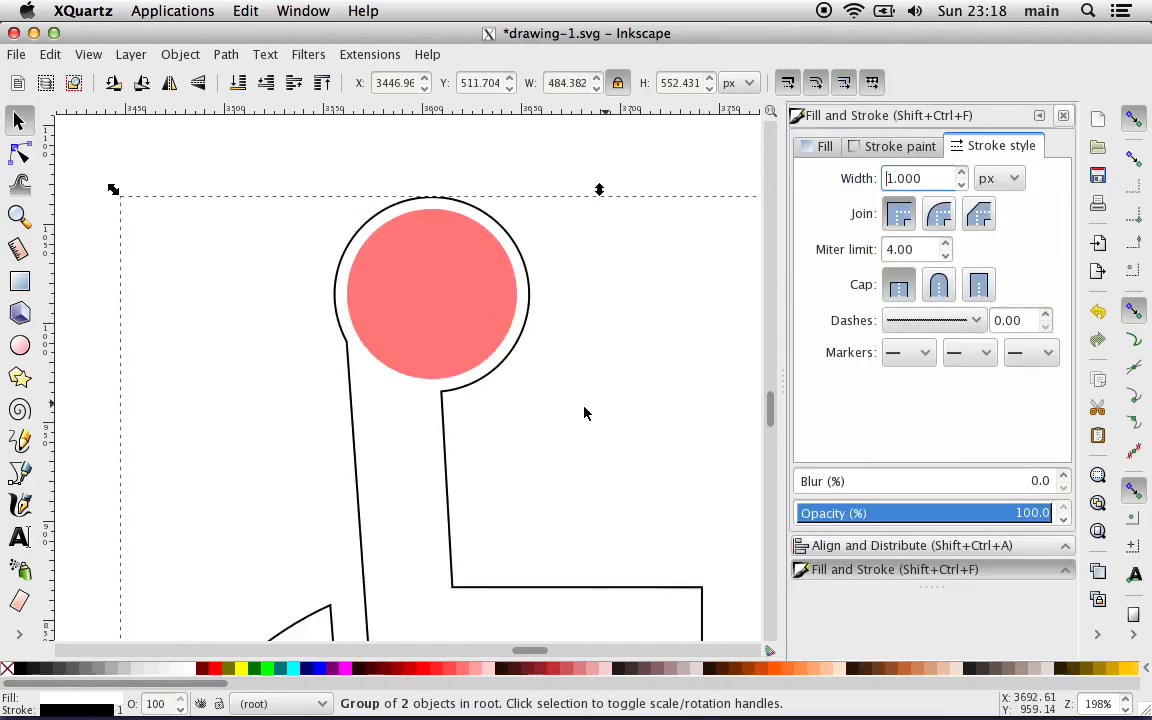
Step: Align the red circle with the upper-left edge of the head's thin outline and enlarge it proportionally to about 99.5 px to fit
click(453, 284)
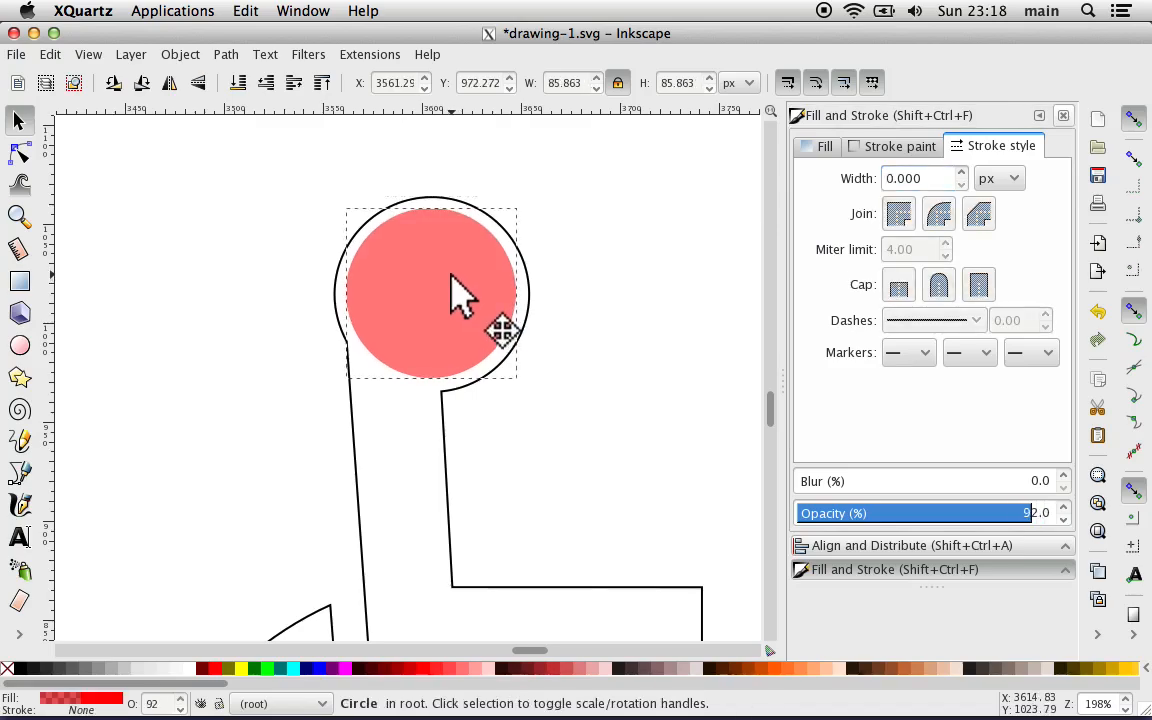
drag(453, 284, 443, 270)
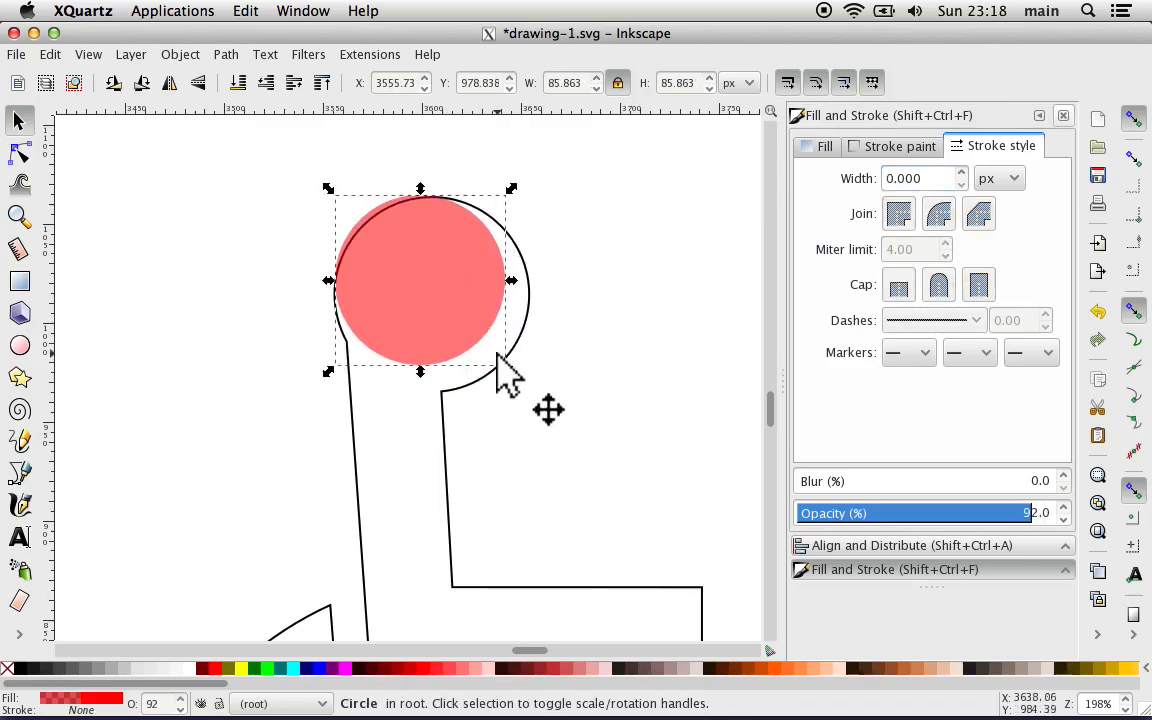
drag(511, 373, 540, 399)
click(201, 324)
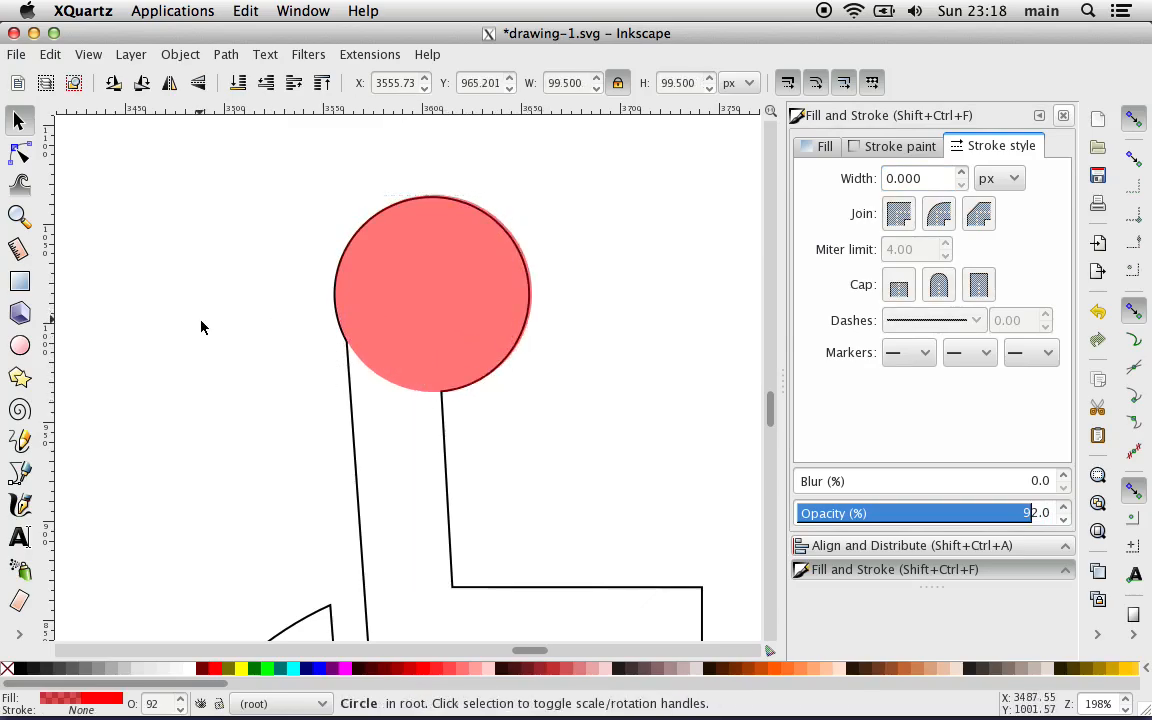
Step: Move the fitted red circle off the symbol to the empty area above and to the right of the head
drag(395, 301, 489, 236)
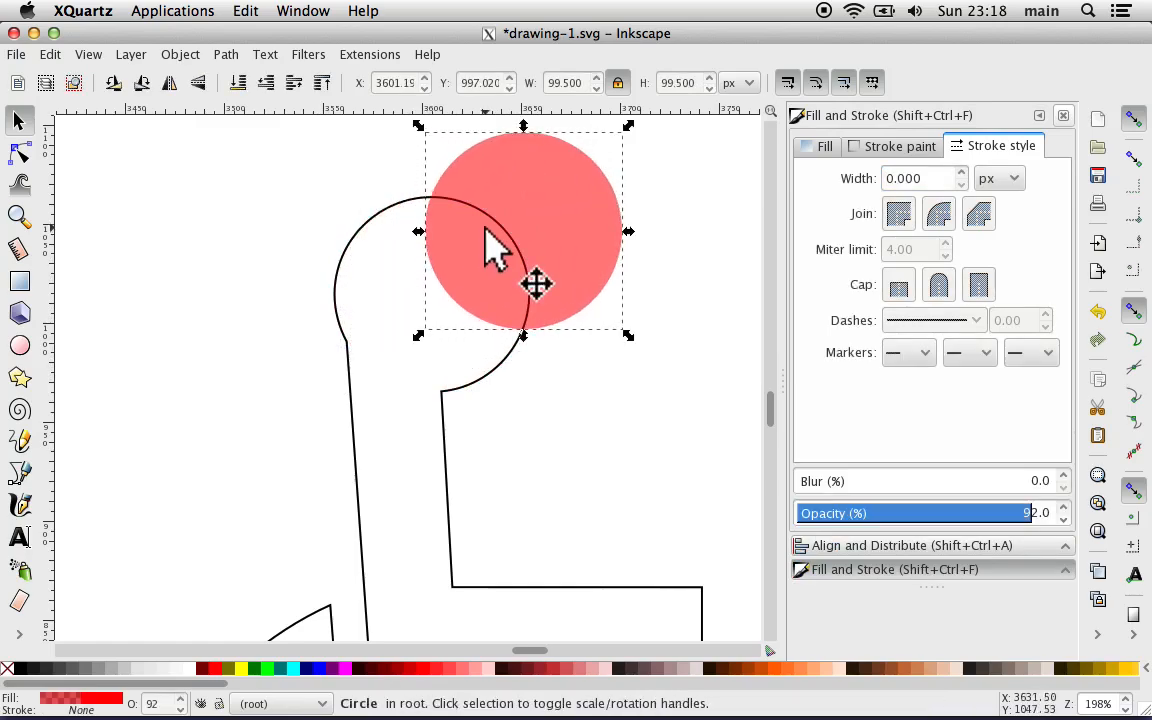
key(minus)
key(minus)
key(minus)
key(minus)
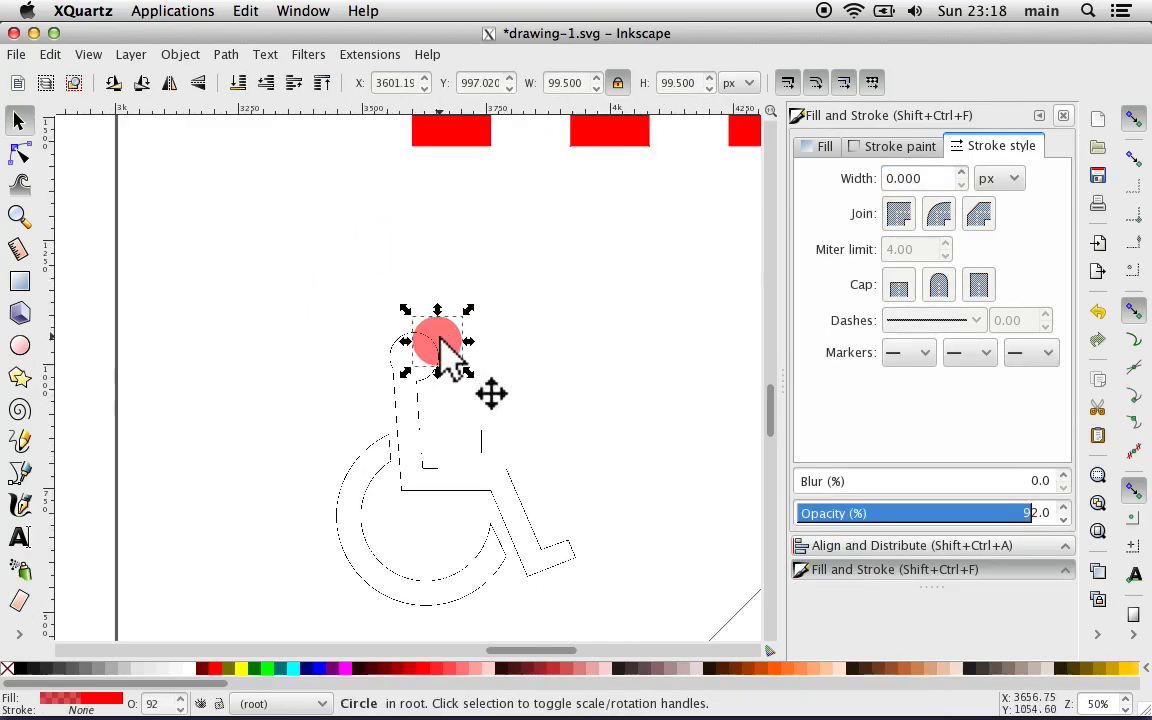
drag(446, 352, 538, 306)
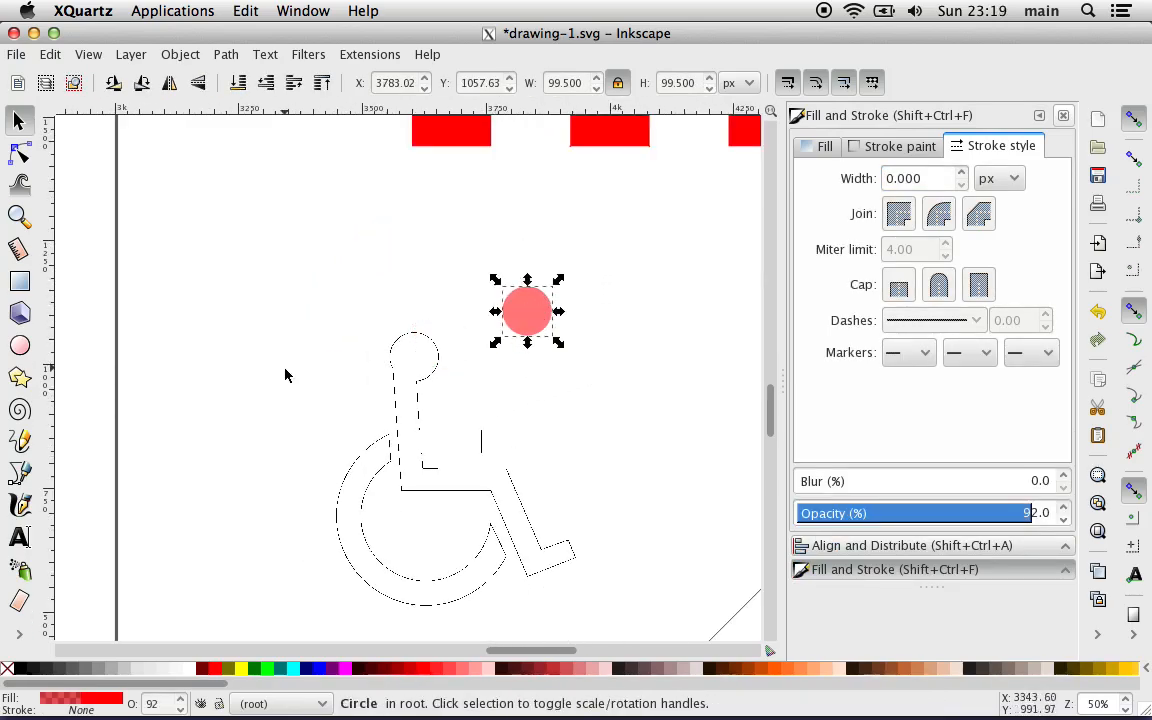
Step: Set the wheelchair symbol's stroke width to 5 px and save the document
click(398, 412)
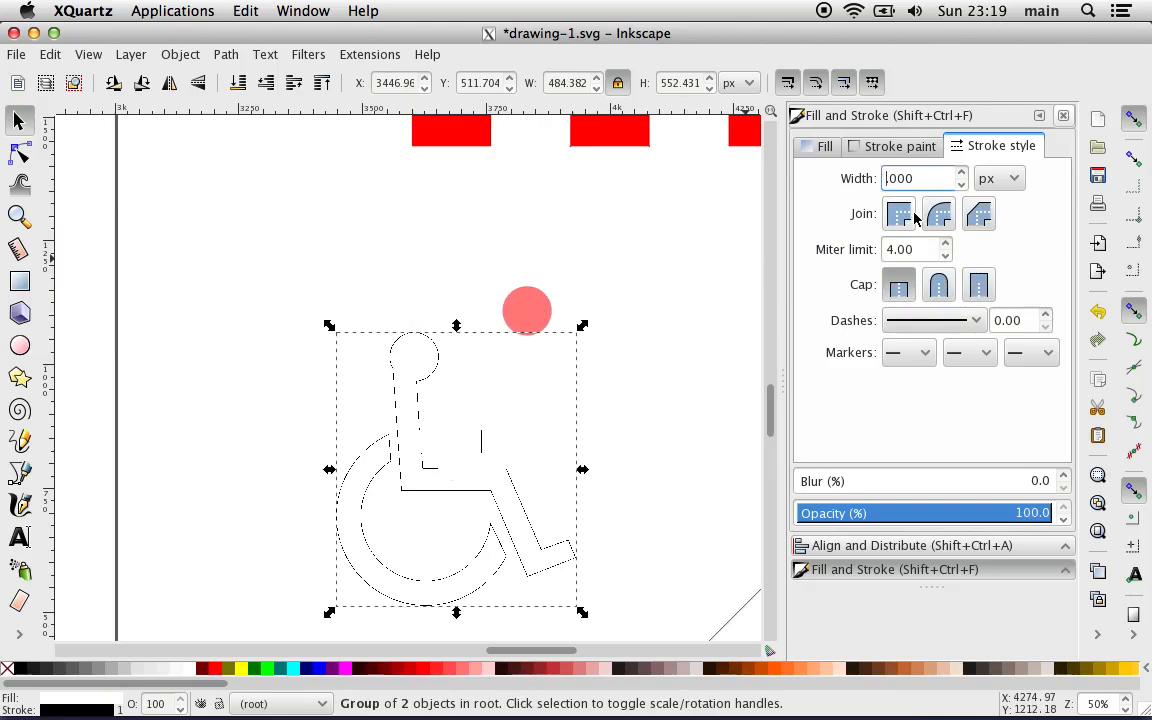
click(314, 283)
scroll(313, 283, down, 5)
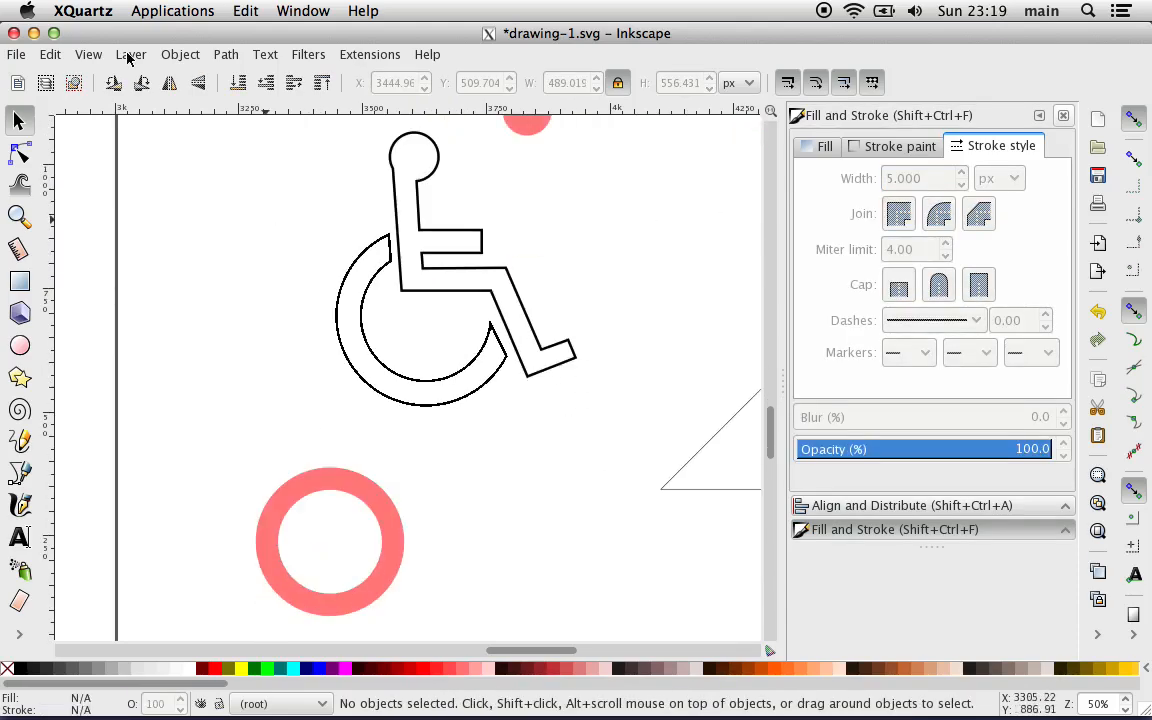
click(18, 58)
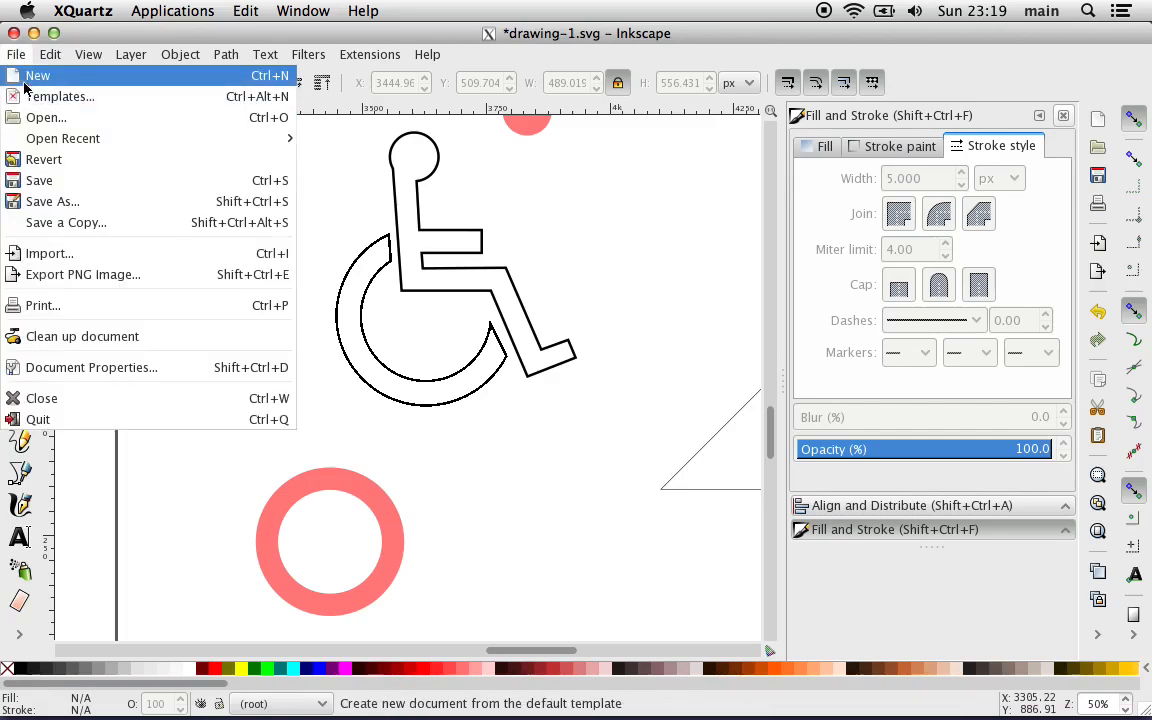
click(50, 186)
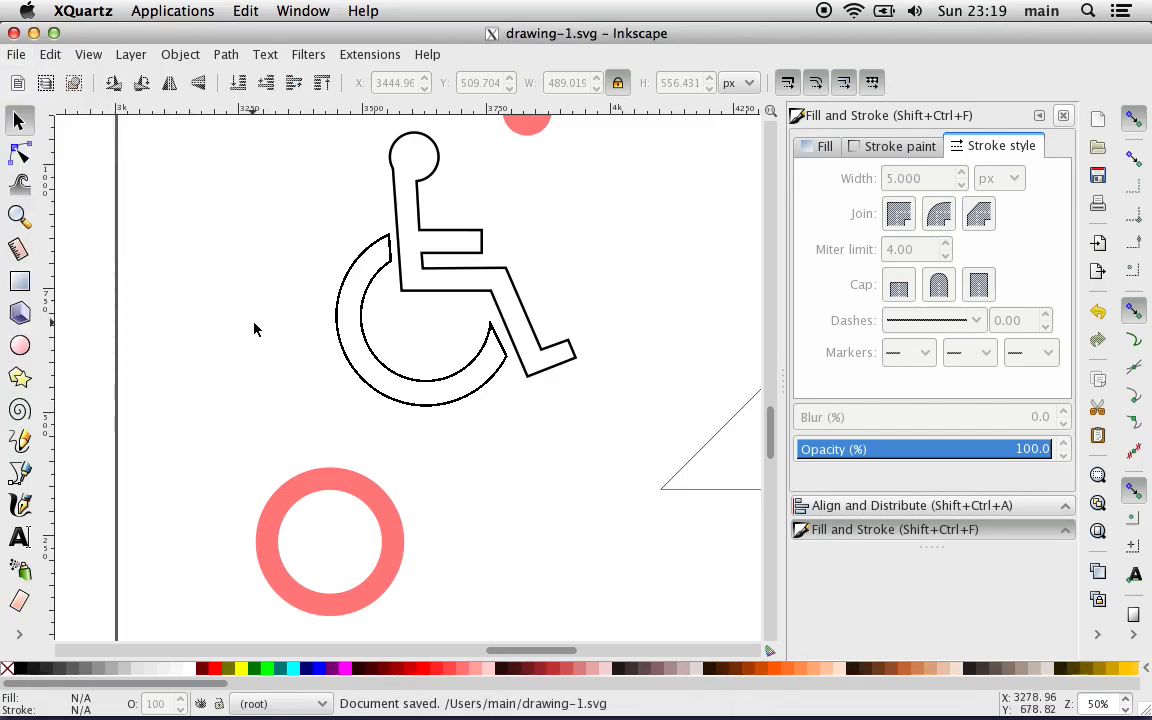
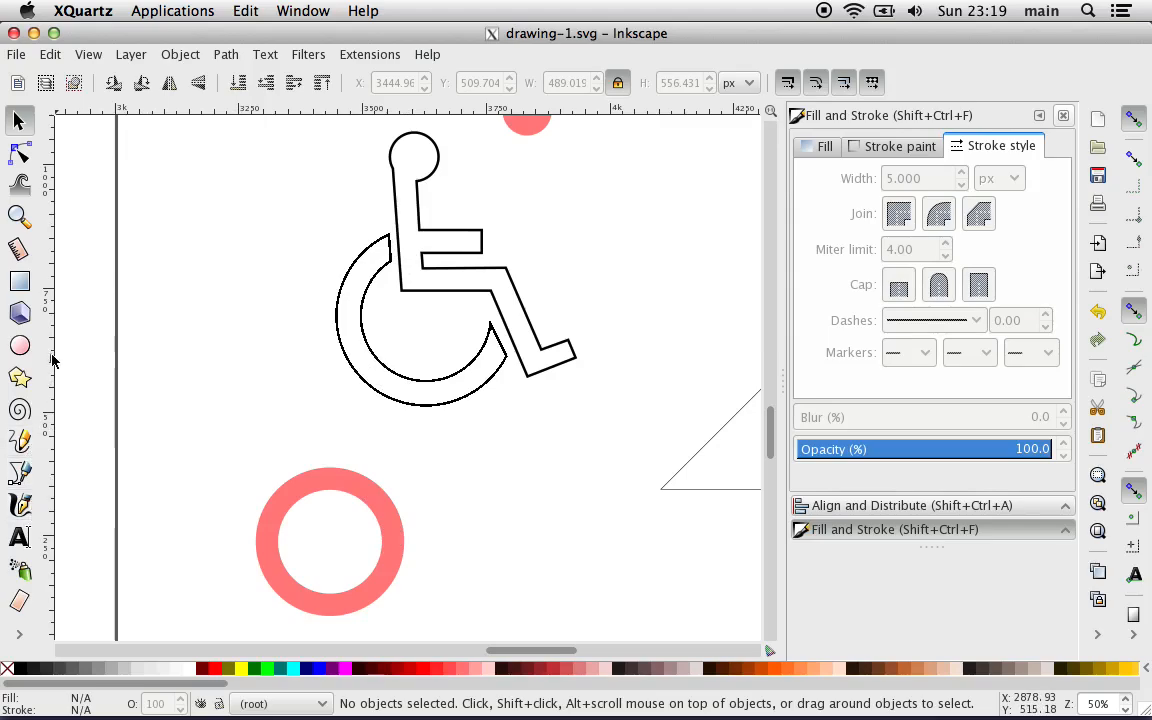
Step: Draw four separate red rectangles around the wheelchair symbol, about 71 × 255, 234 × 46, 43 × 200 and 116 × 46 px
click(30, 283)
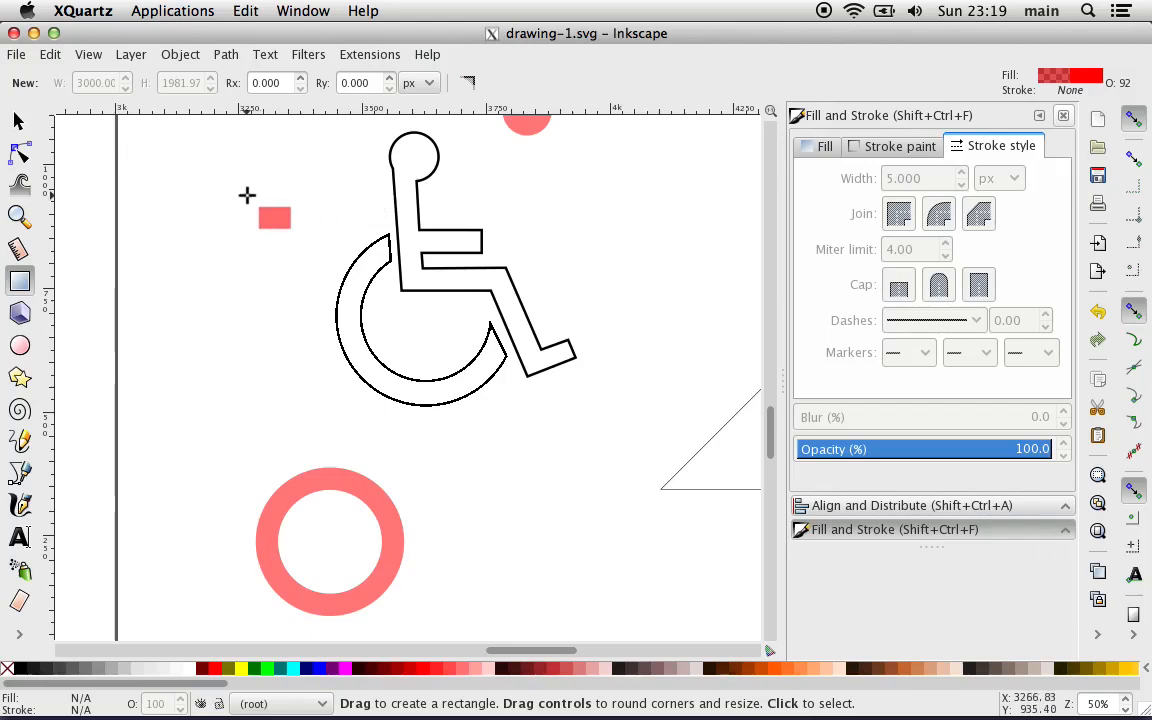
mouse_move(247, 196)
mouse_down()
mouse_move(283, 228)
mouse_move(290, 350)
mouse_move(284, 297)
mouse_move(283, 337)
mouse_move(281, 321)
mouse_up()
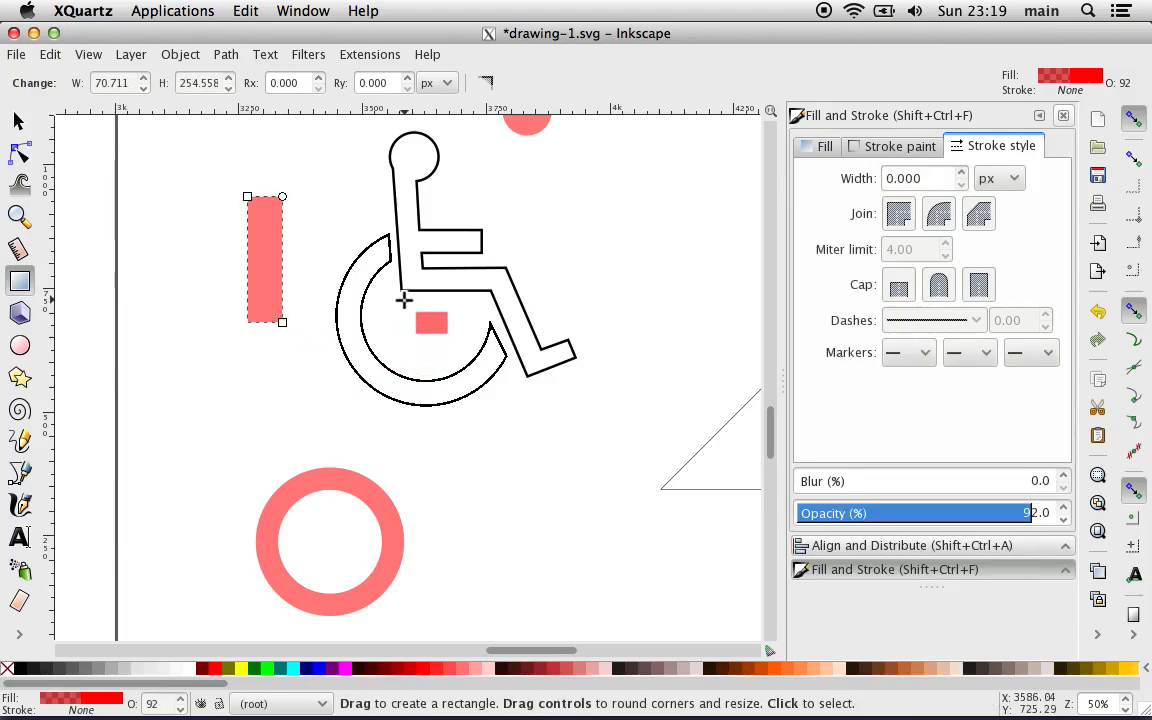
key(plus)
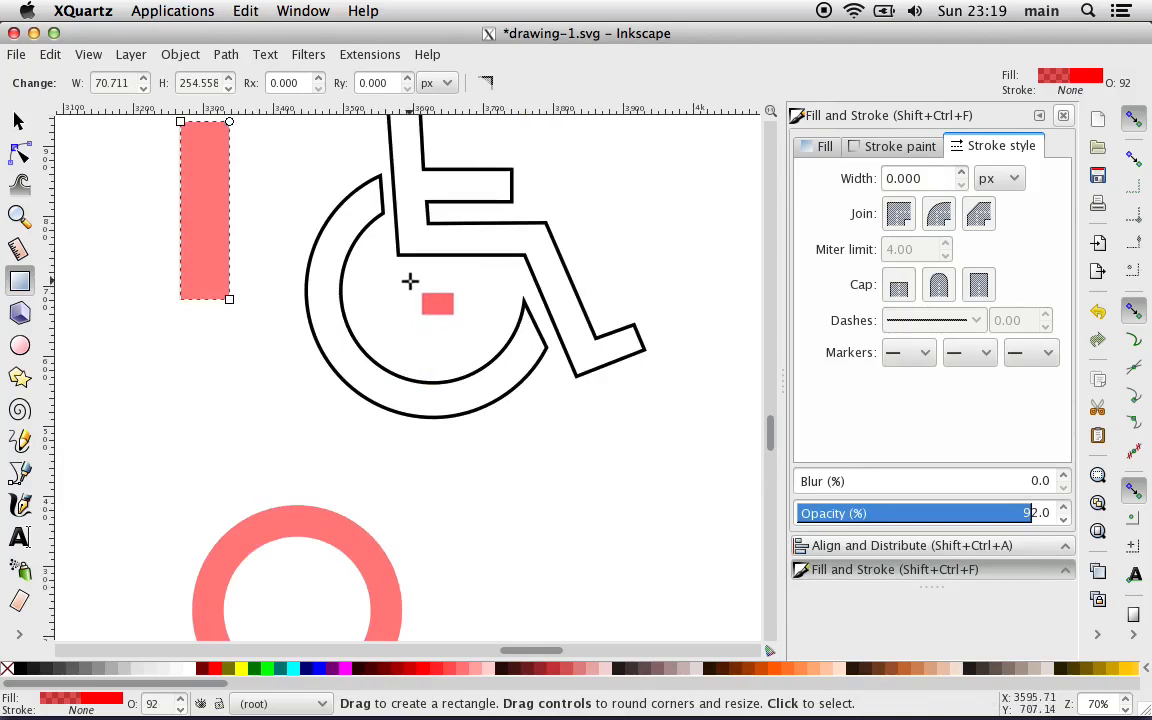
drag(399, 281, 564, 313)
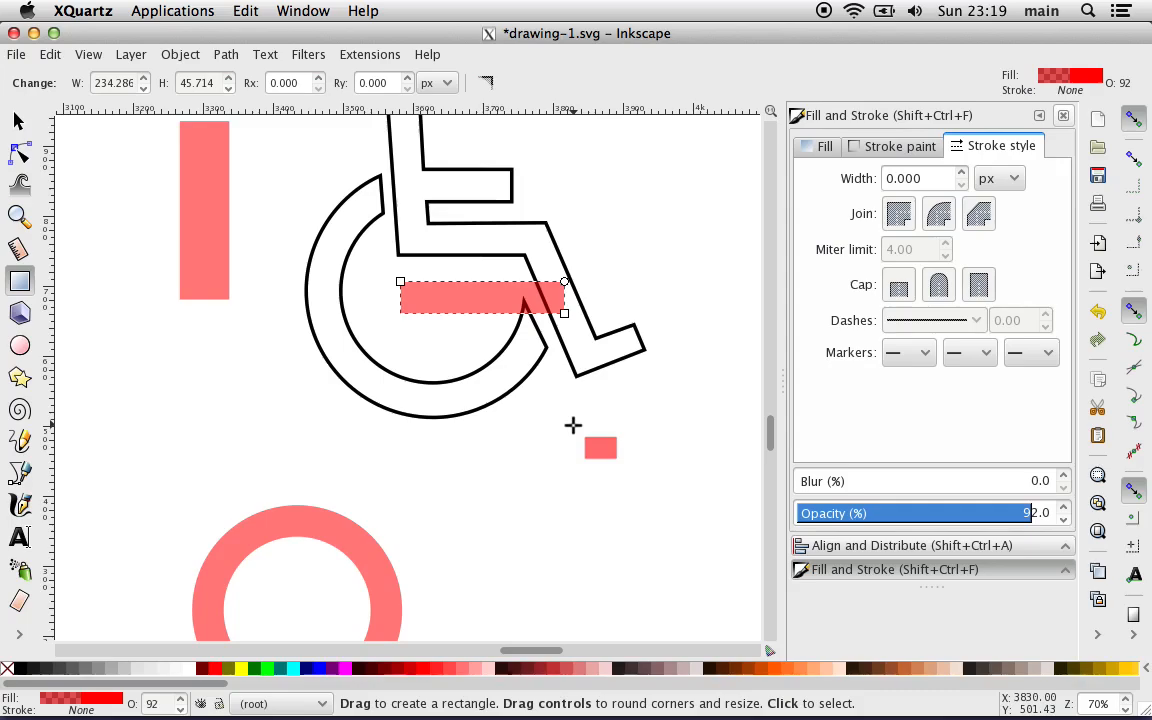
drag(563, 419, 592, 559)
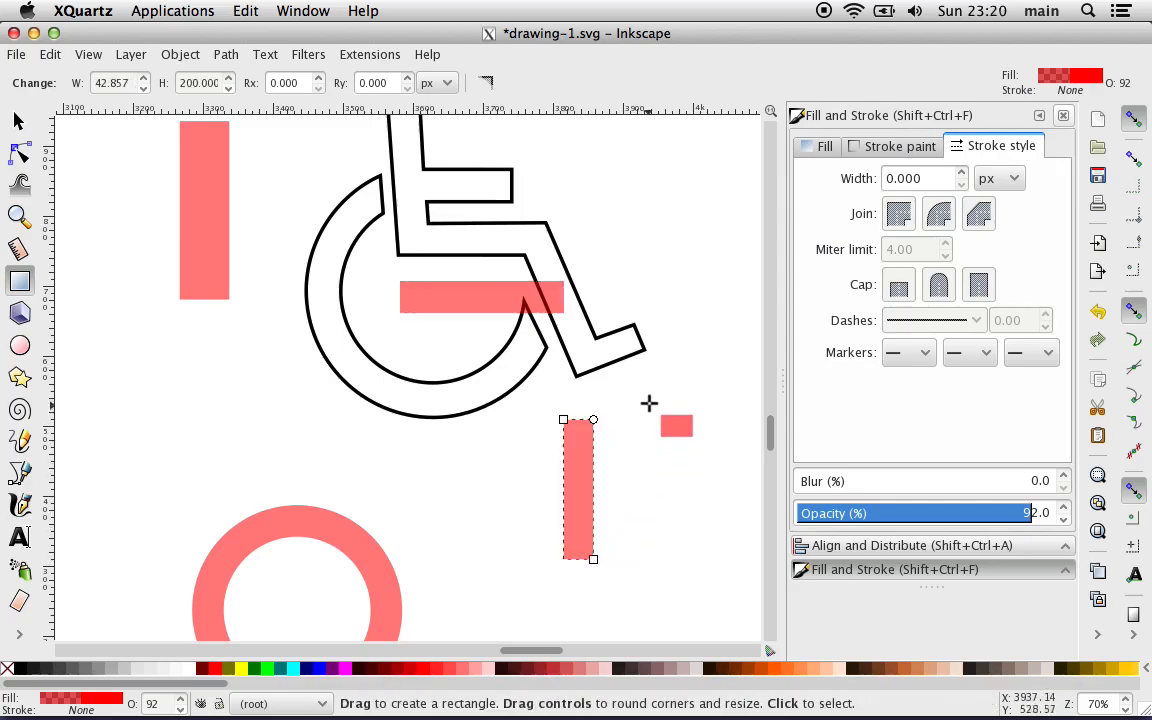
drag(649, 400, 731, 432)
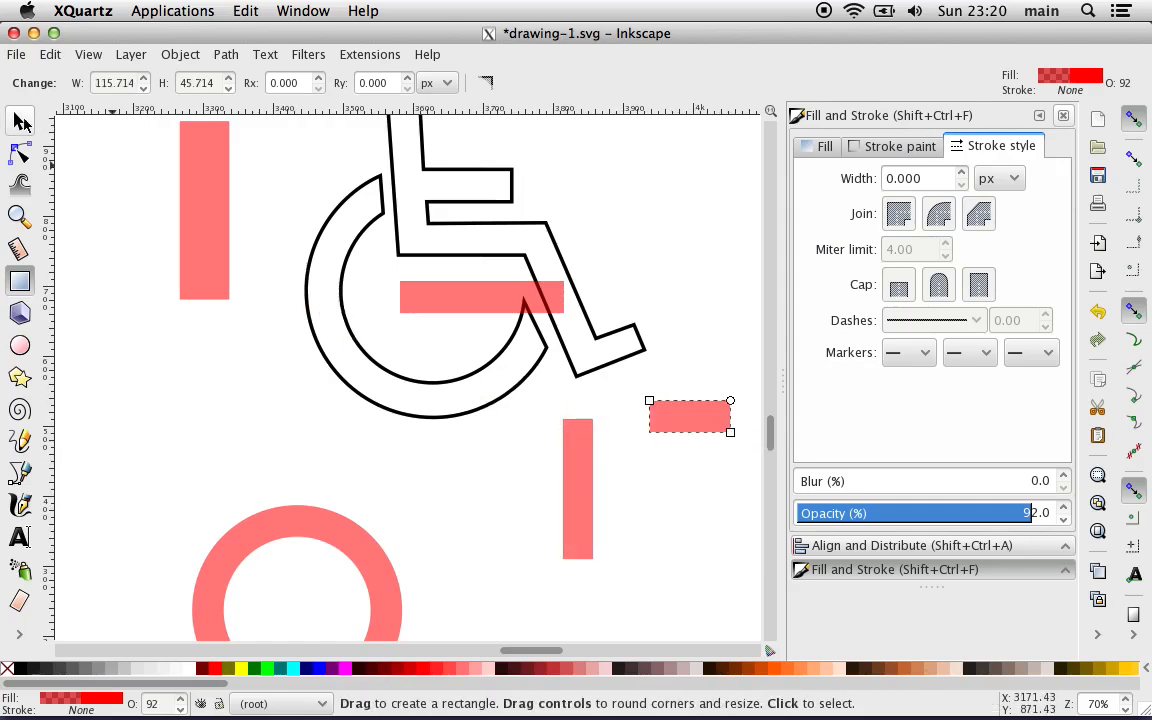
Step: Proportionally resize the upright rectangle beside the symbol to 45 px wide and the long horizontal rectangle to 45 px high
click(20, 121)
click(188, 198)
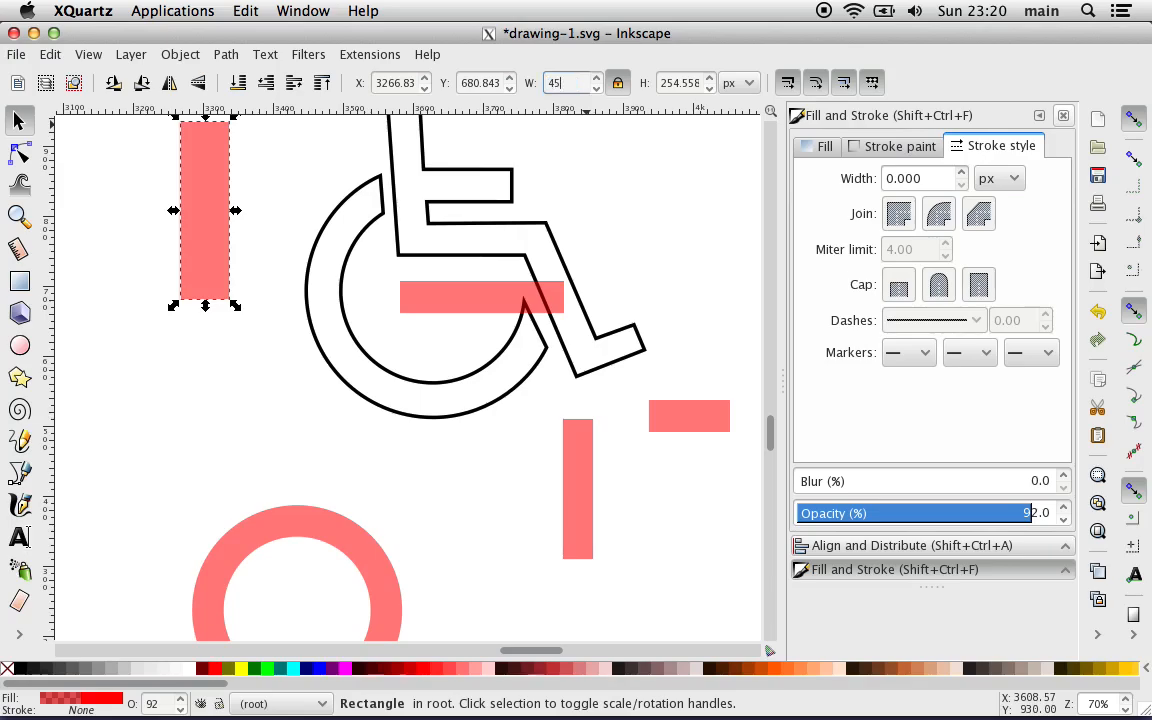
key(Return)
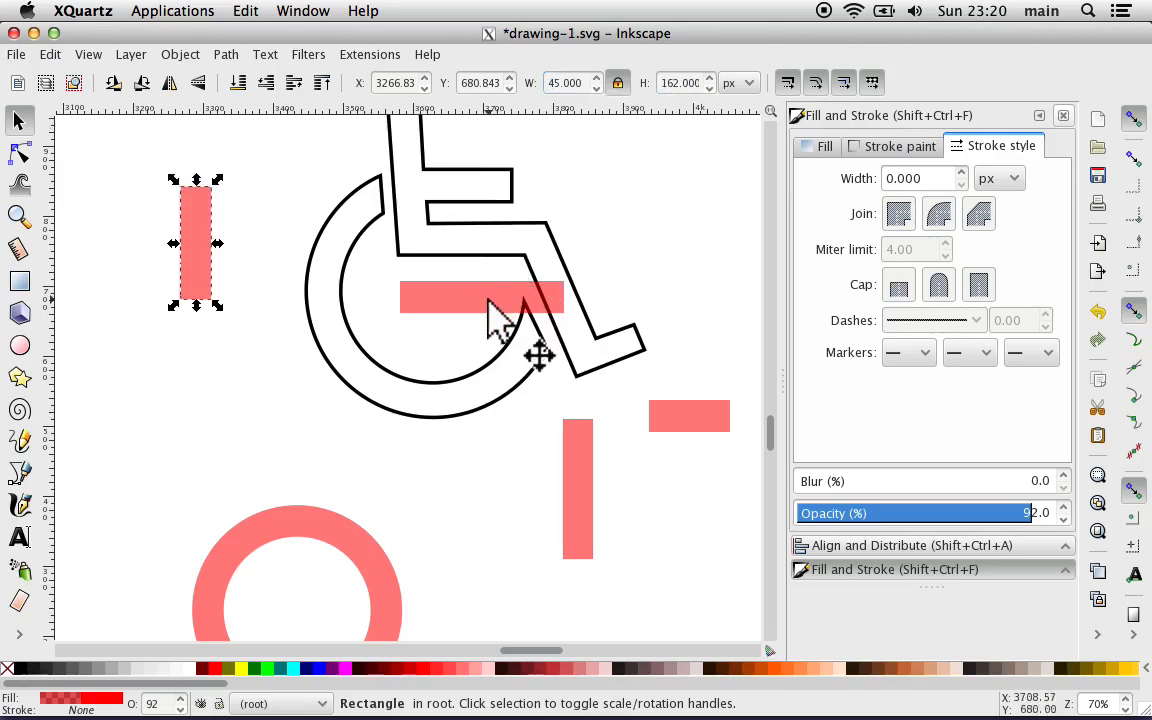
click(487, 300)
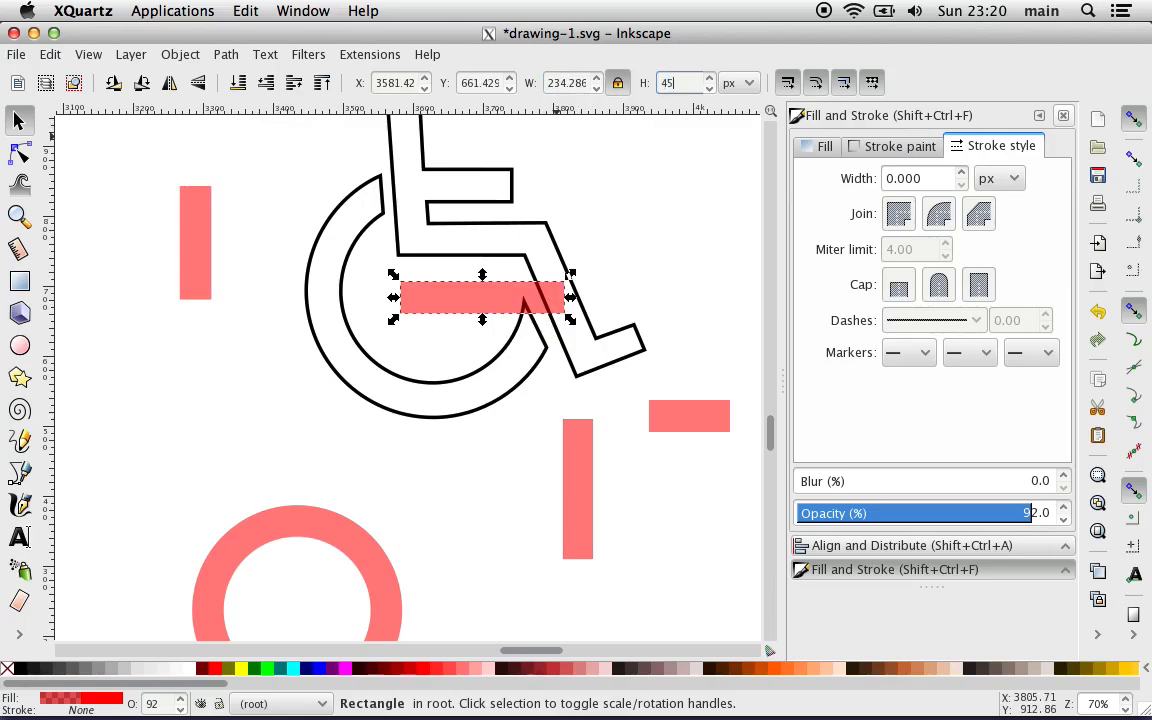
text(45)
key(Return)
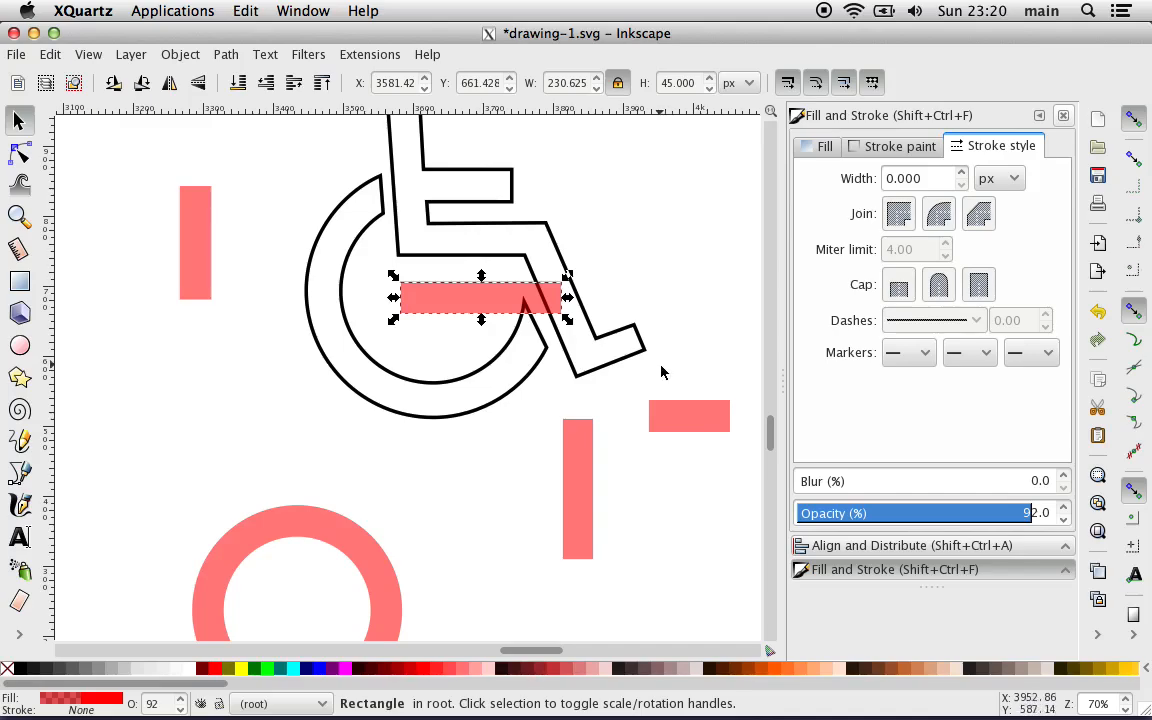
Step: Proportionally resize the short horizontal rectangle to 45 px high and the upright rectangle below the foot to 45 px wide
click(665, 424)
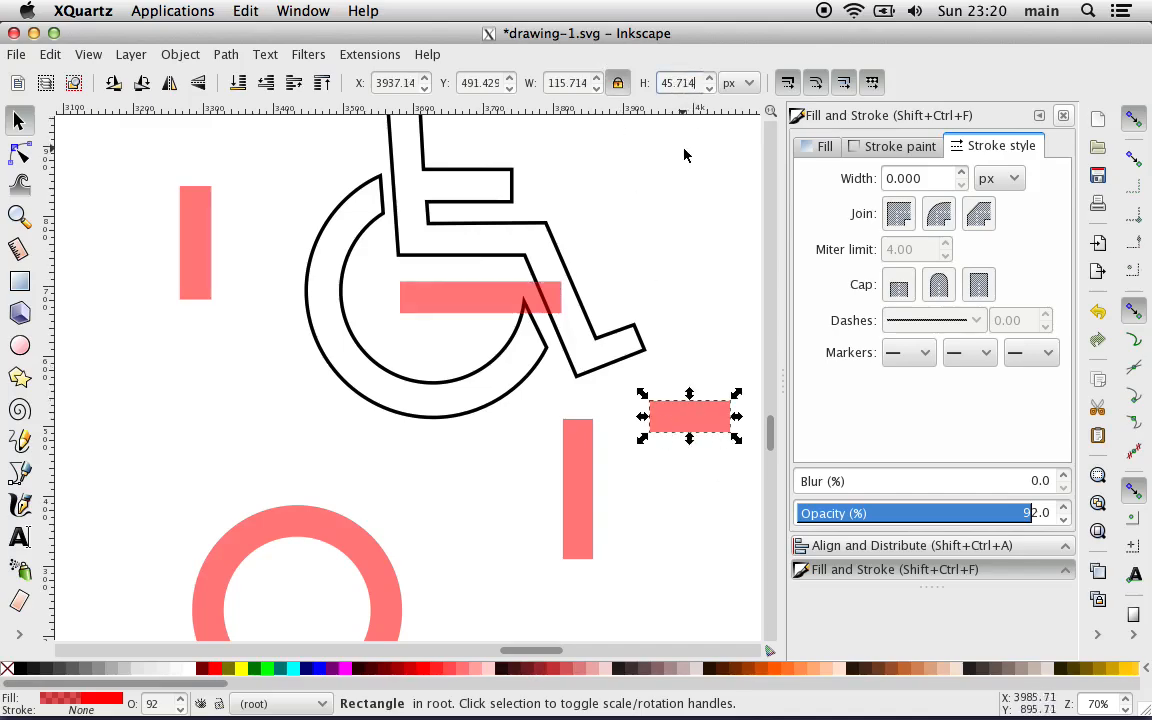
key(BackSpace)
key(BackSpace)
key(BackSpace)
key(BackSpace)
key(Return)
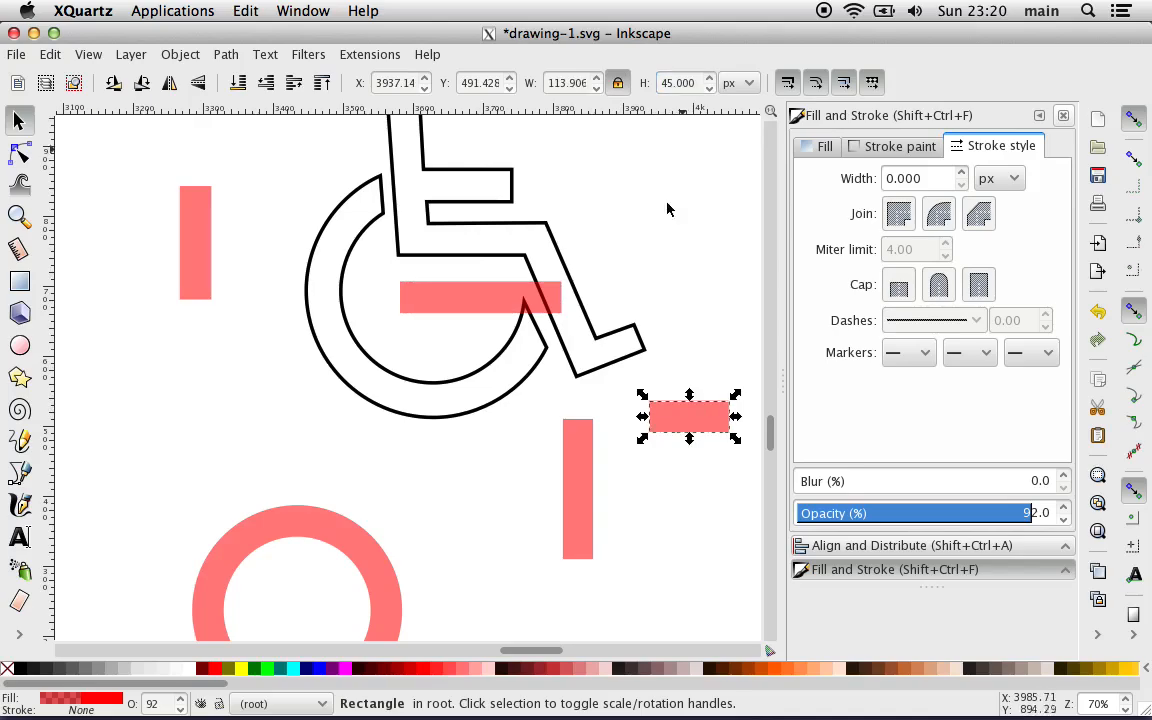
click(567, 443)
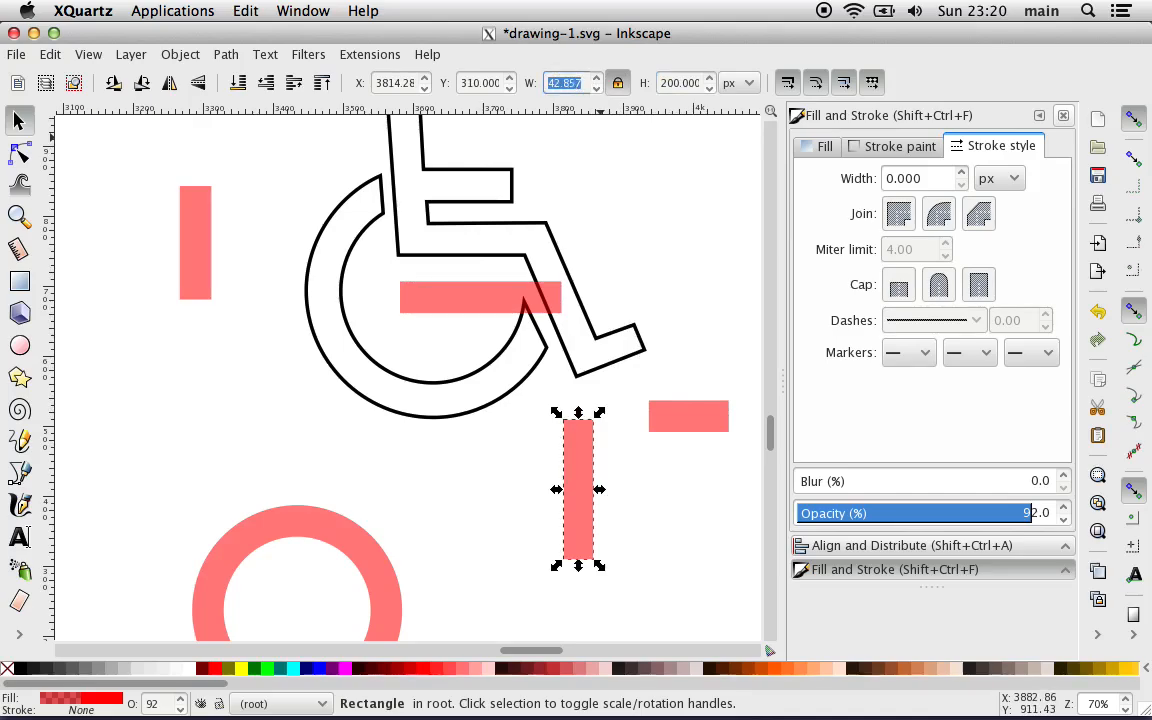
text(45)
key(Return)
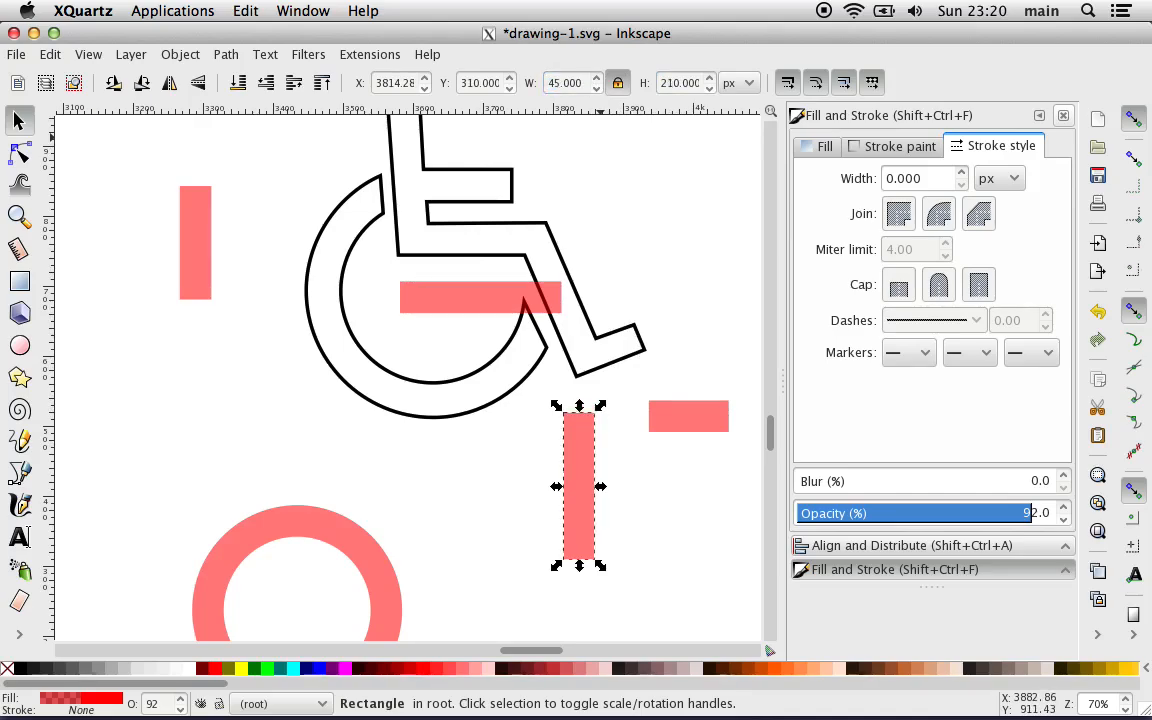
click(418, 518)
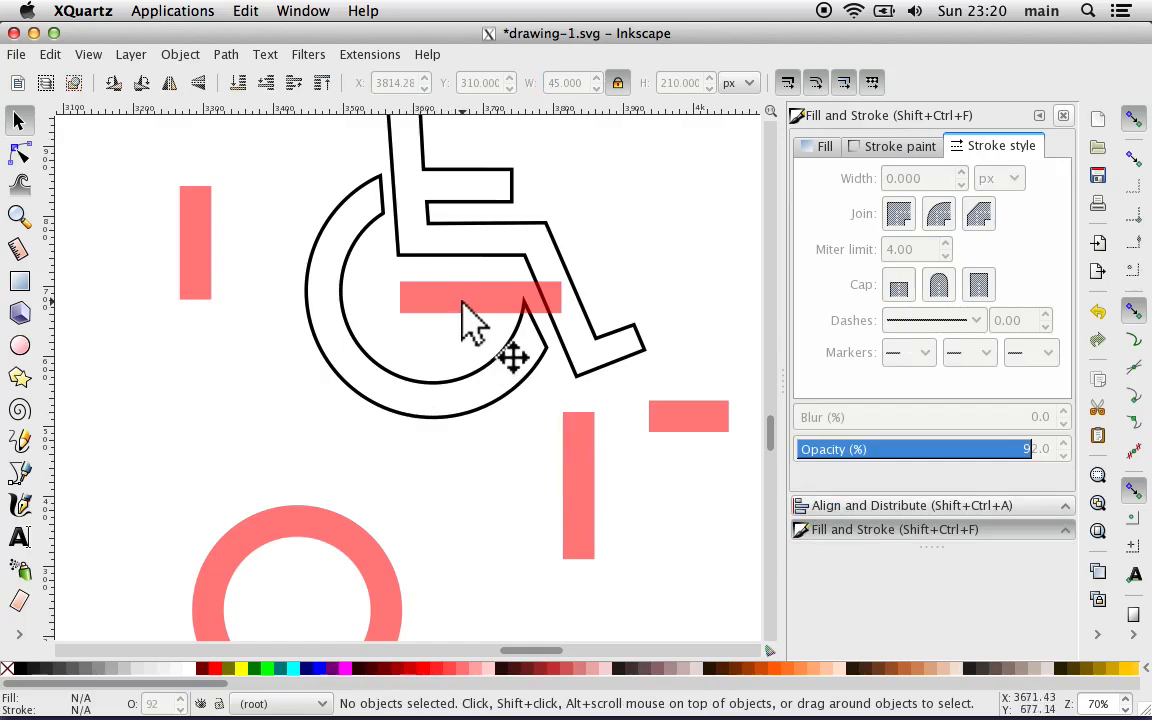
Step: Fit the long horizontal rectangle over the symbol's thigh bar and shorten it to about 206 px wide
drag(462, 306, 460, 245)
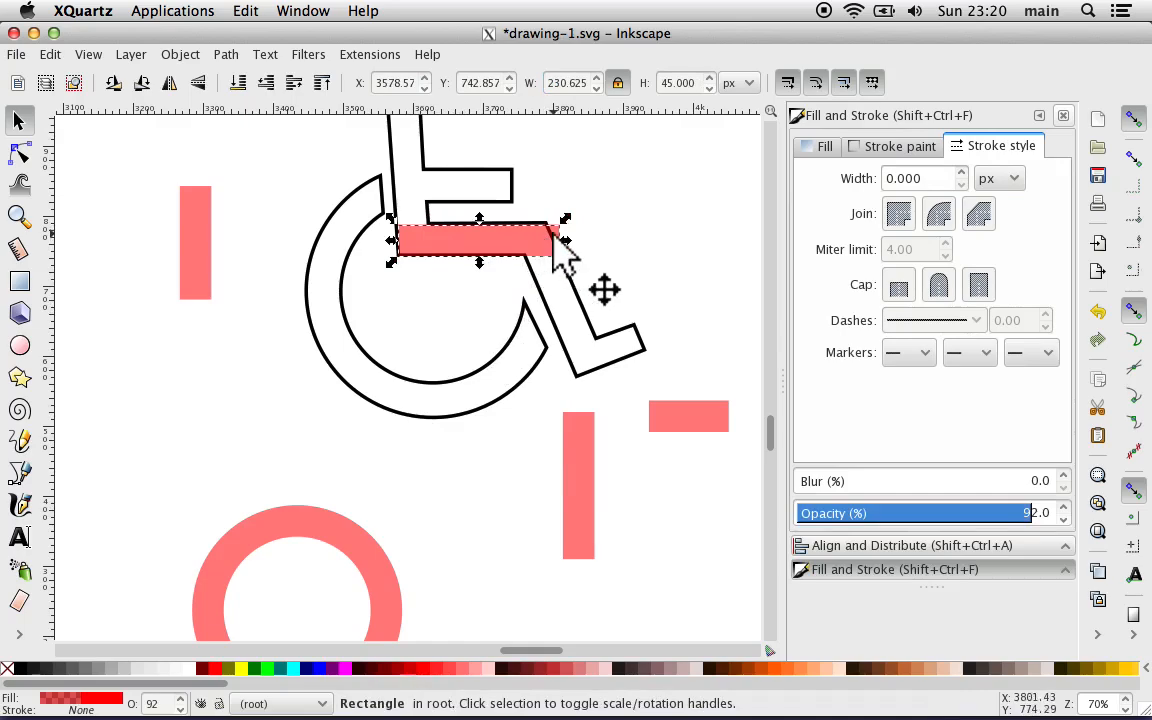
key(plus)
scroll(560, 255, up, 1)
key(plus)
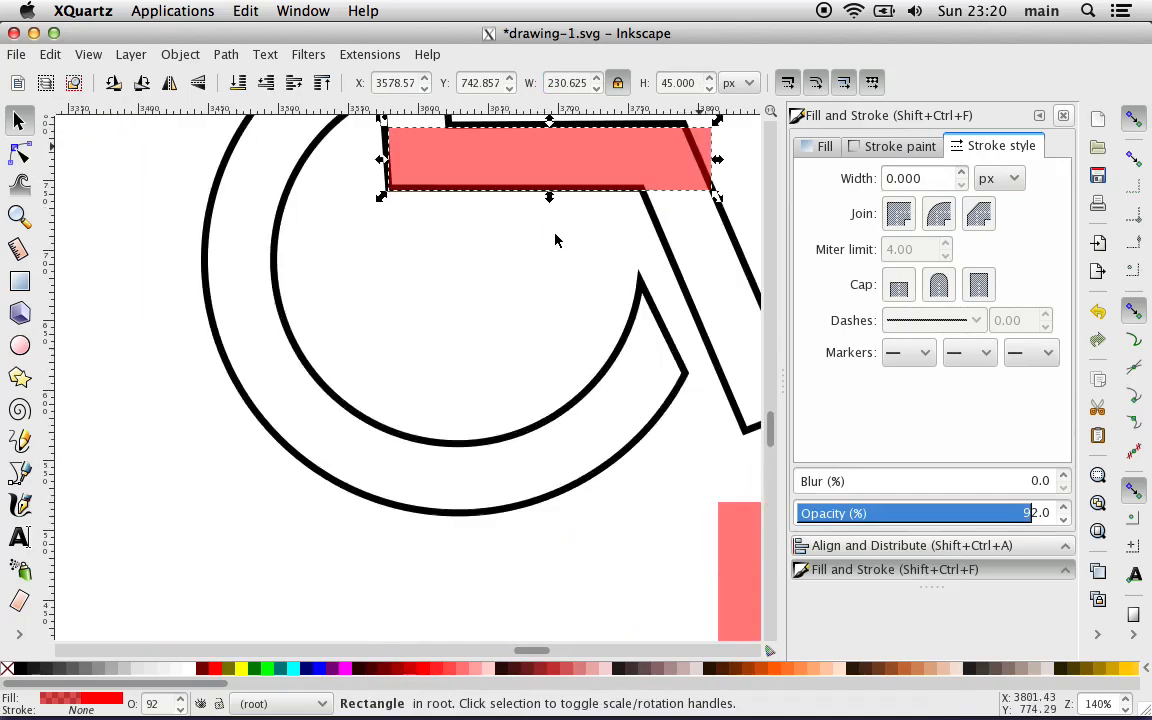
scroll(556, 240, up, 2)
scroll(557, 240, right, 4)
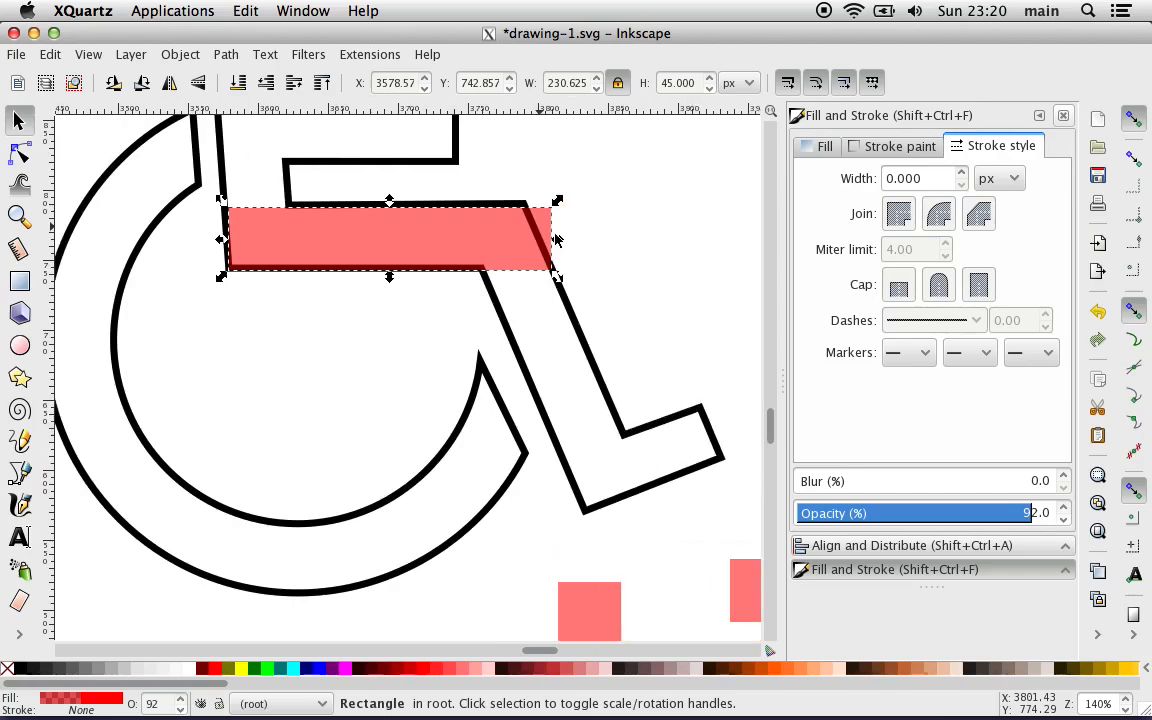
drag(365, 240, 369, 234)
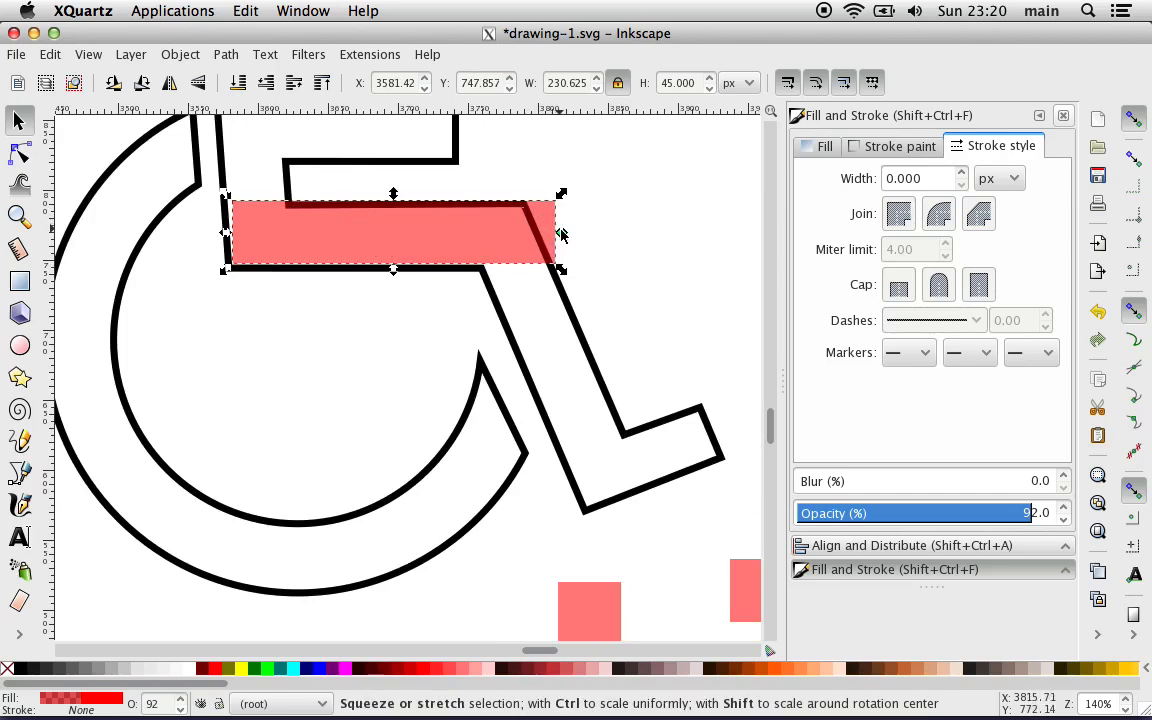
drag(564, 237, 530, 243)
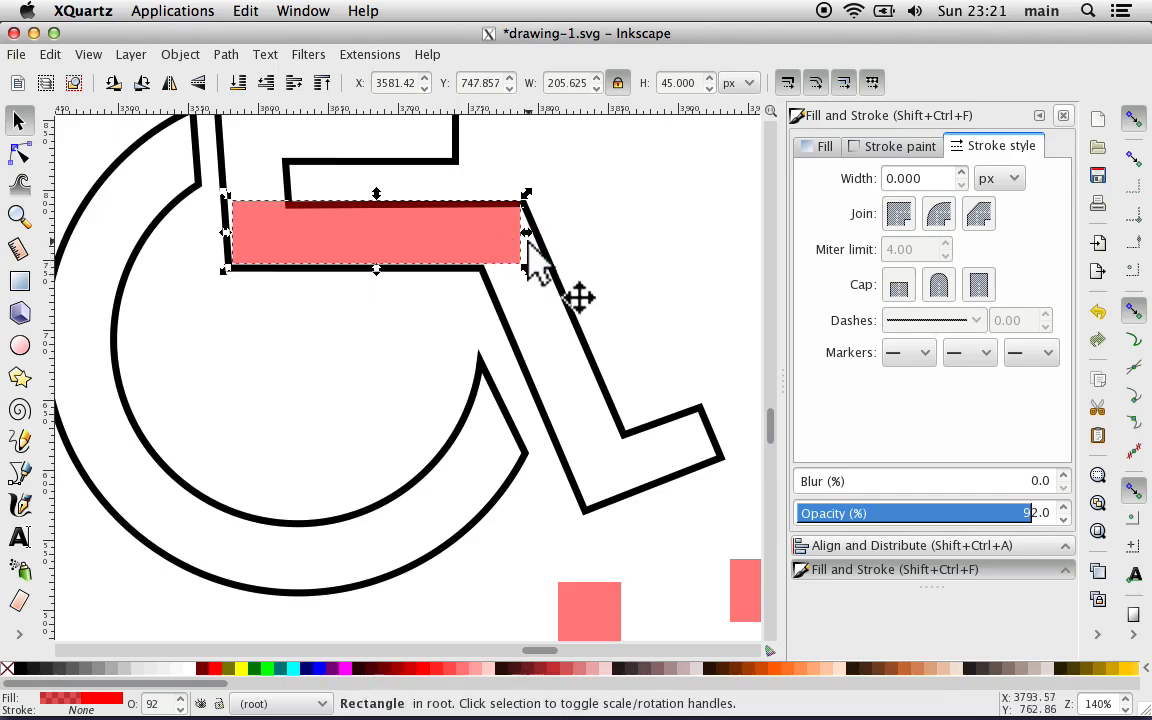
Step: Place the upright rectangle at the knee, lengthen it slightly to match the lower leg, and move the short rectangle beneath the foot
click(573, 600)
drag(573, 600, 502, 240)
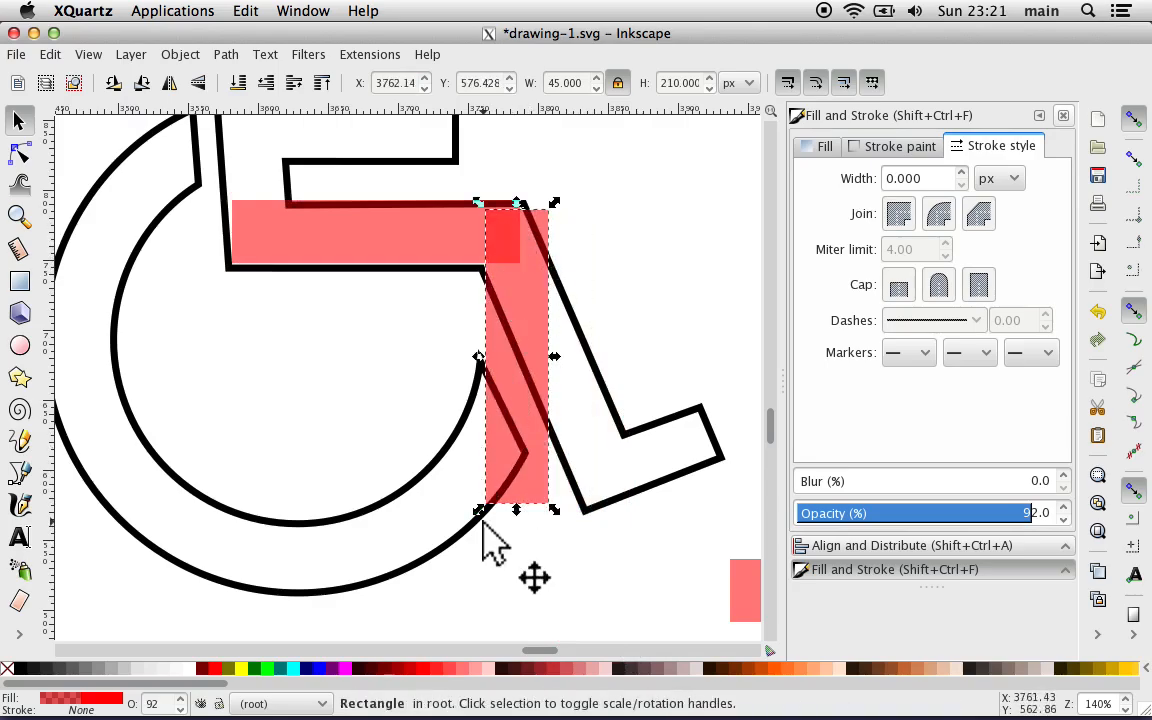
drag(515, 521, 517, 535)
drag(751, 591, 494, 593)
click(435, 596)
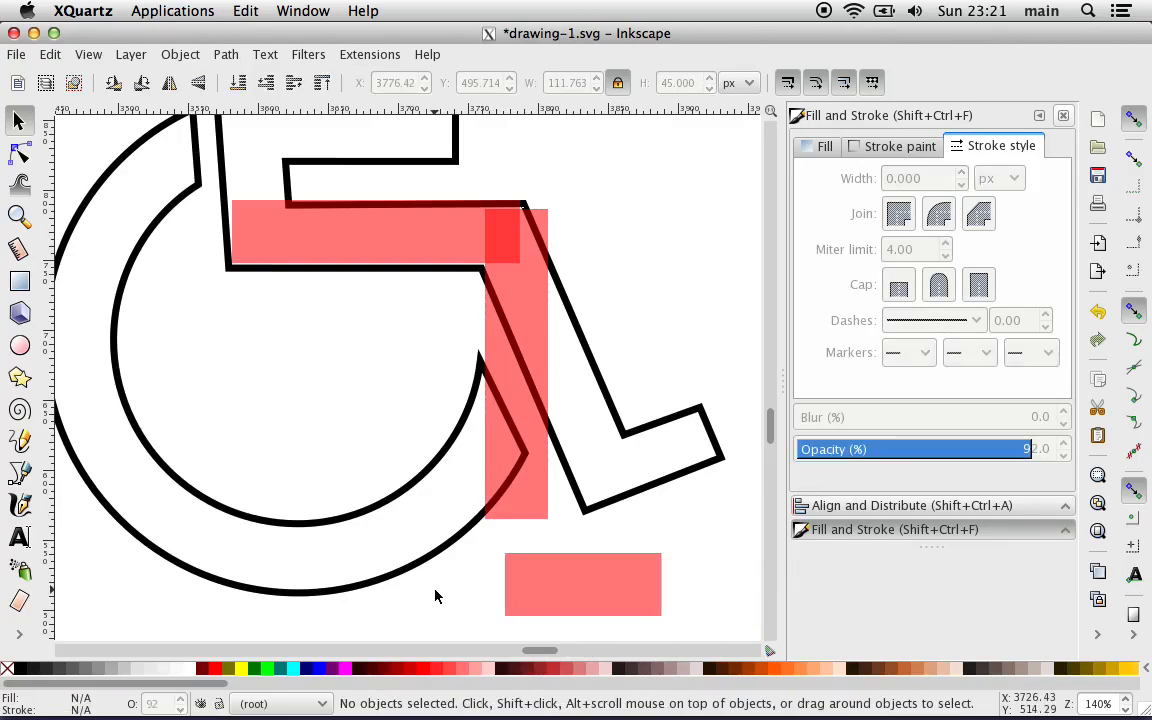
key(minus)
key(minus)
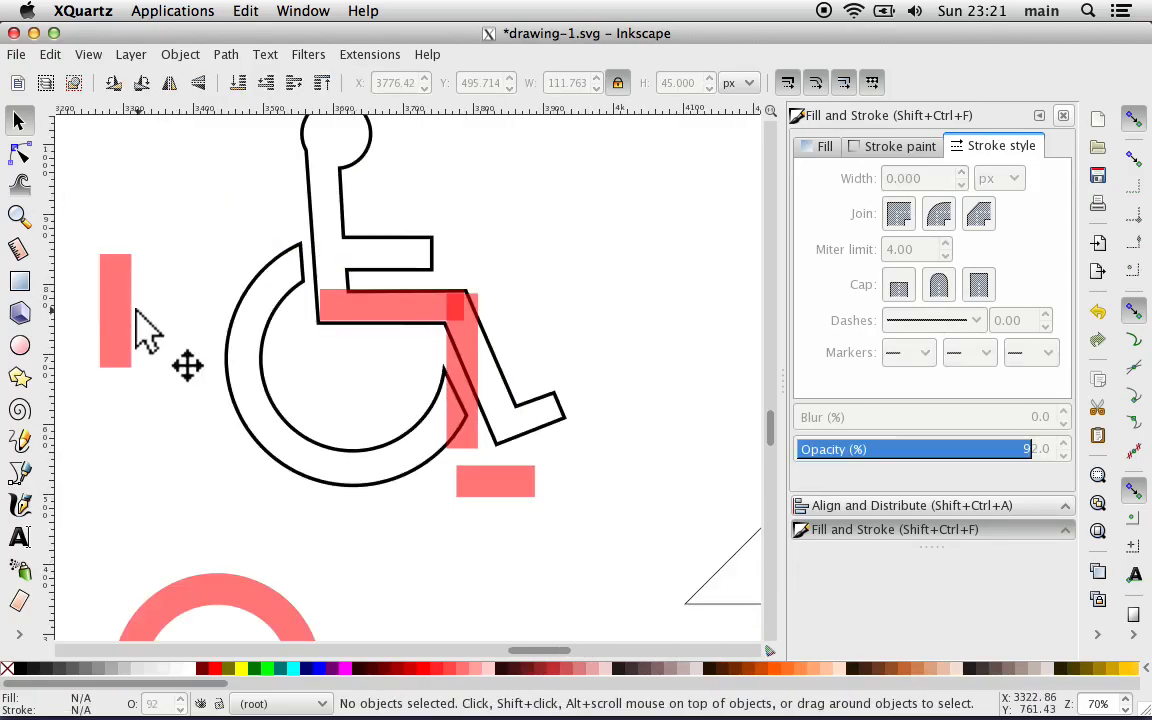
Step: Fit the remaining upright rectangle over the torso at about 275 px high, shifting the thigh rectangle right to clear the hip
mouse_move(126, 327)
mouse_down()
mouse_move(185, 244)
mouse_move(258, 205)
mouse_move(296, 212)
mouse_move(300, 224)
mouse_move(277, 280)
mouse_move(275, 347)
mouse_up()
click(199, 268)
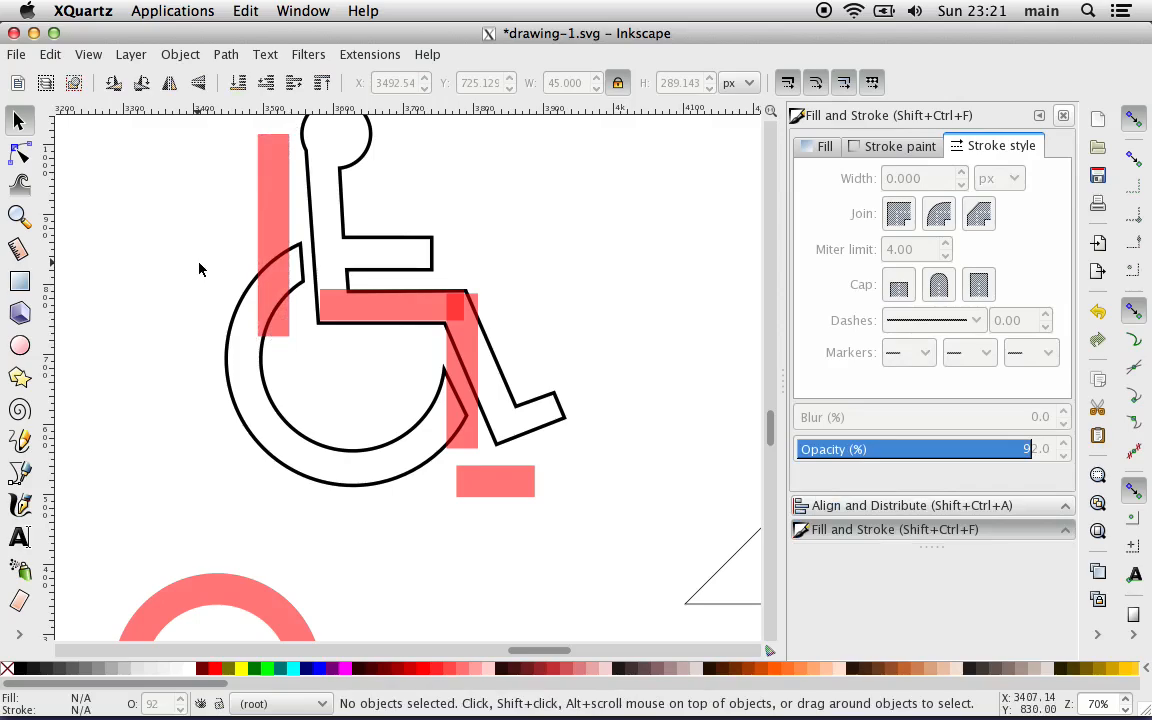
scroll(199, 268, up, 3)
scroll(199, 268, left, 5)
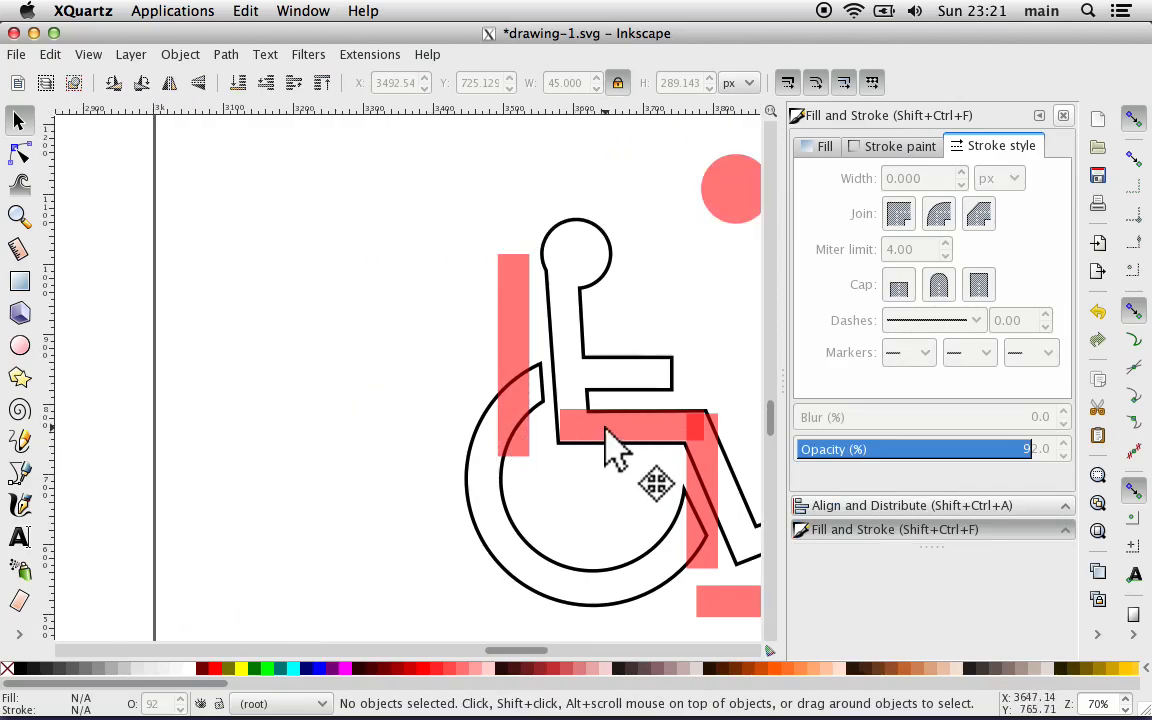
drag(609, 440, 680, 434)
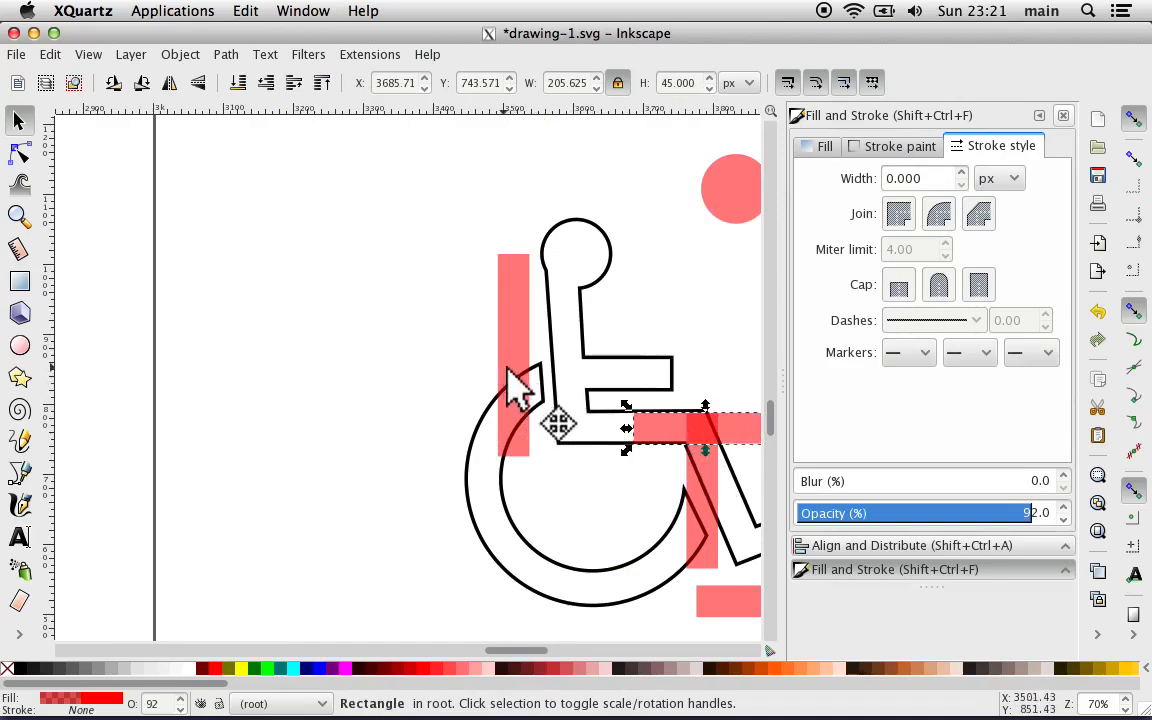
drag(508, 369, 567, 357)
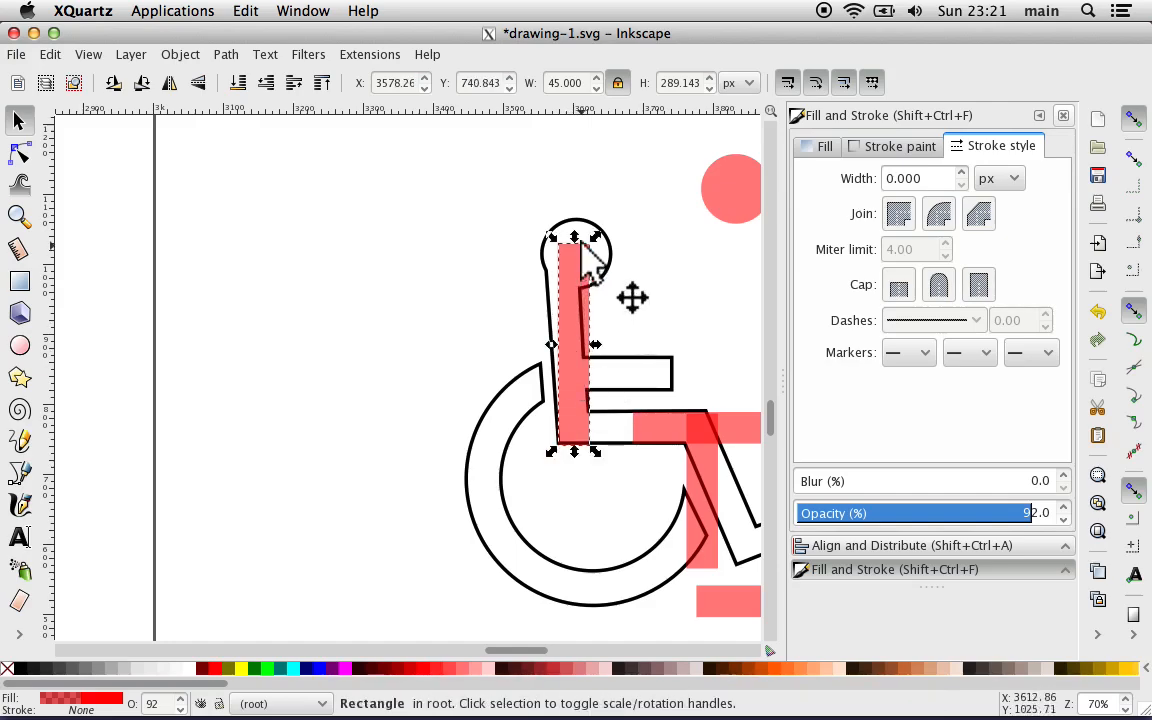
drag(577, 237, 577, 247)
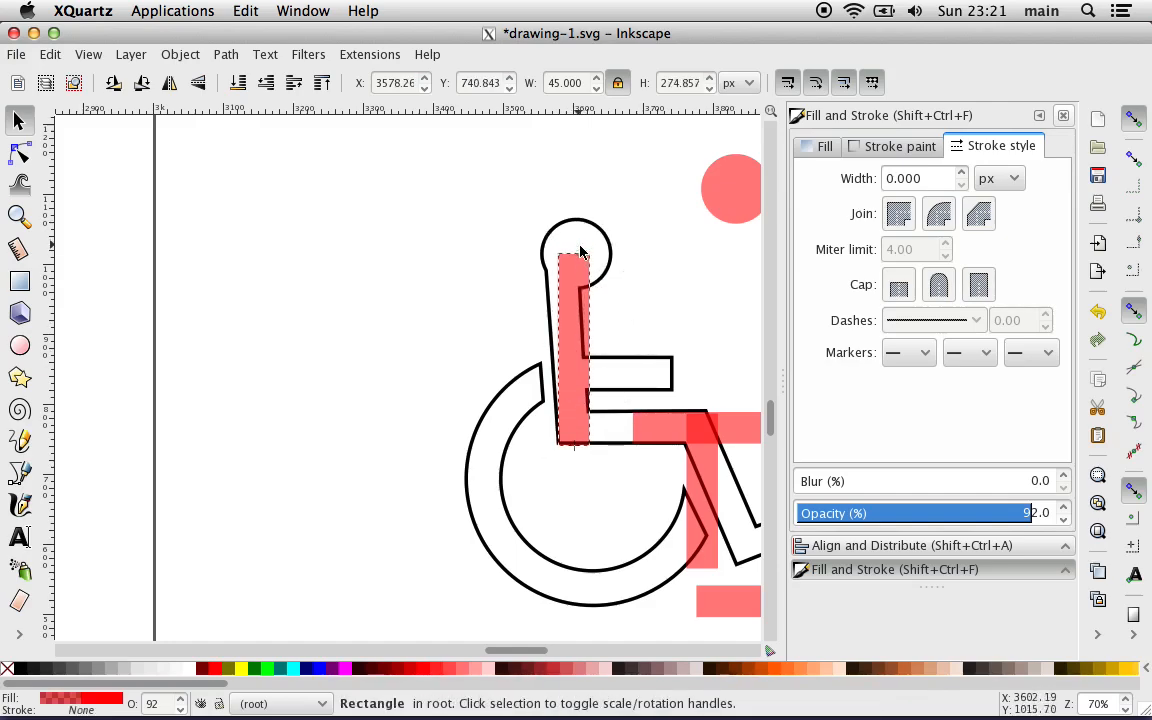
Step: Rotate the torso rectangle to match the slant of the back and move it off the symbol to the back's left side
click(566, 270)
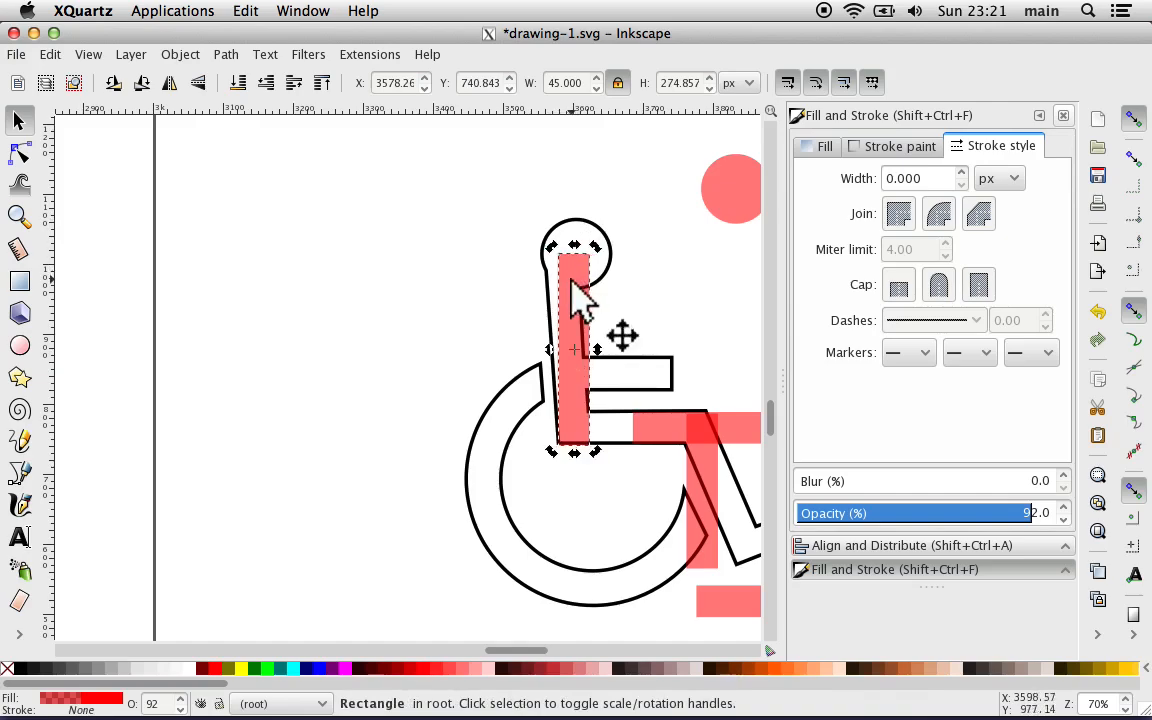
key(plus)
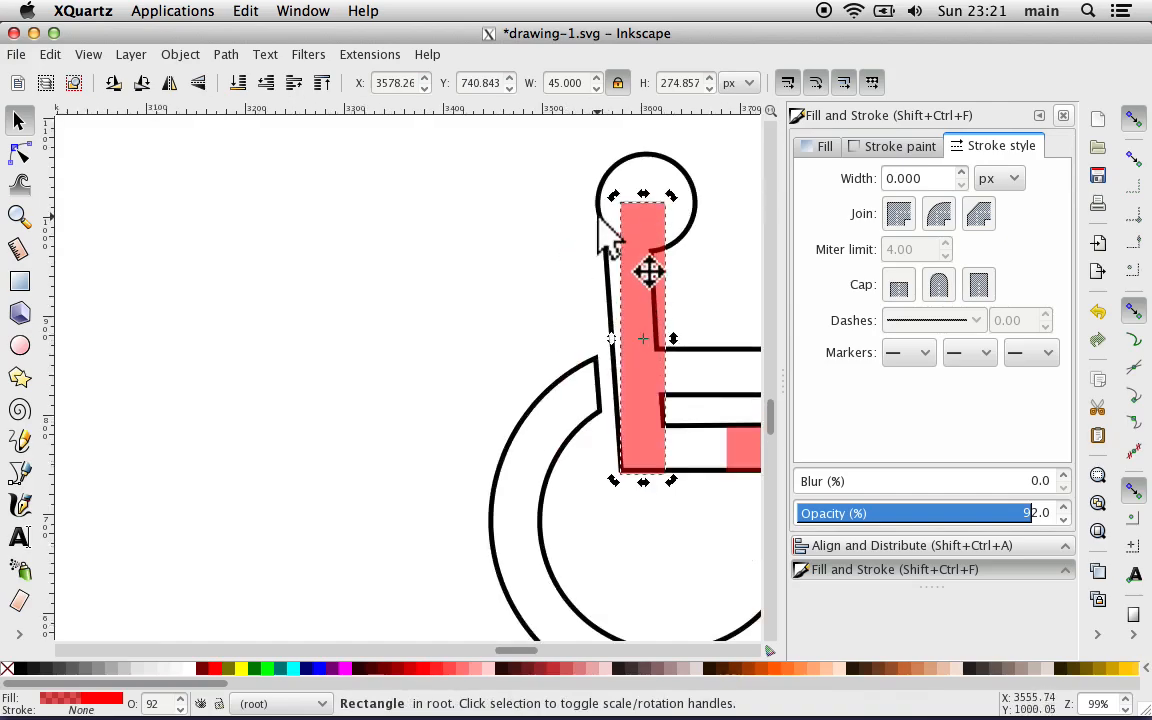
mouse_move(616, 199)
mouse_down()
mouse_move(604, 206)
mouse_move(617, 219)
mouse_up()
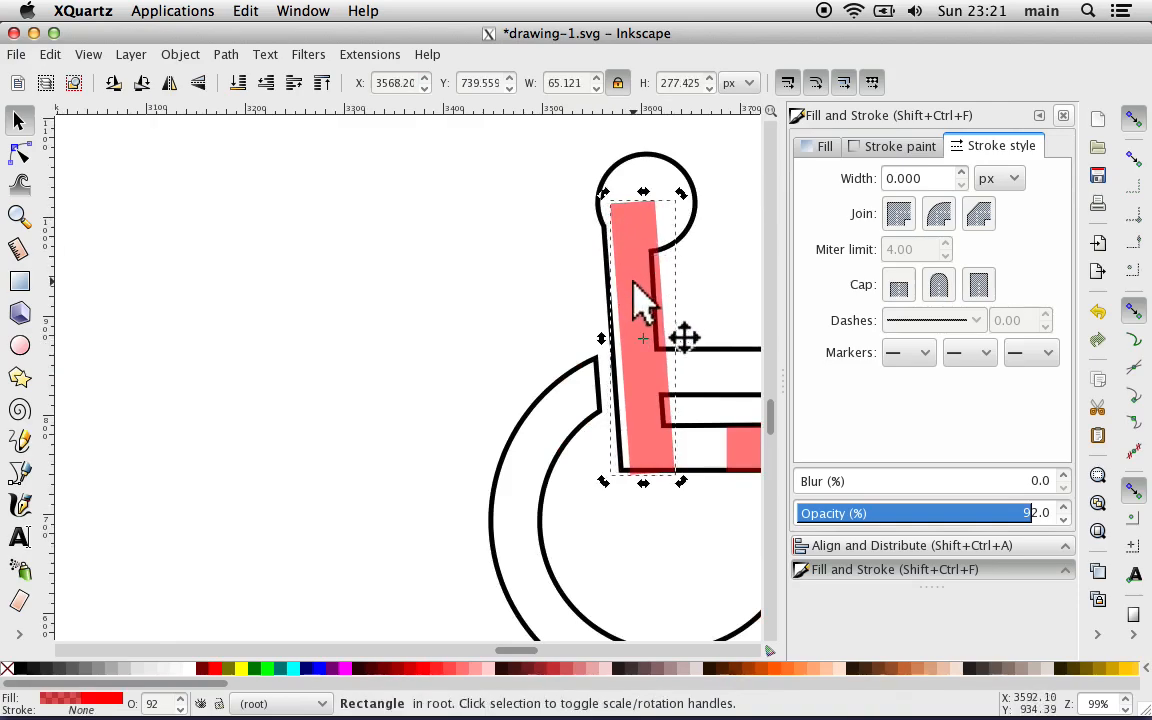
drag(640, 300, 520, 250)
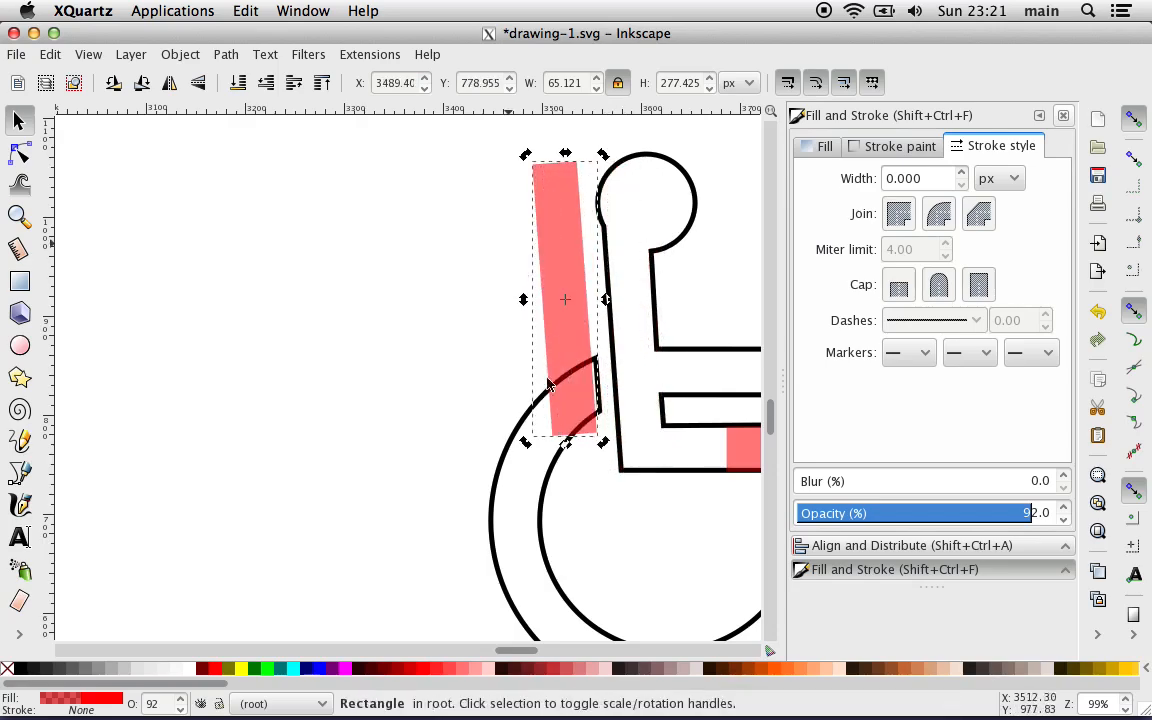
click(625, 539)
Step: Move the long horizontal rectangle from the thigh up over the symbol's arm and deselect it
scroll(625, 539, right, 4)
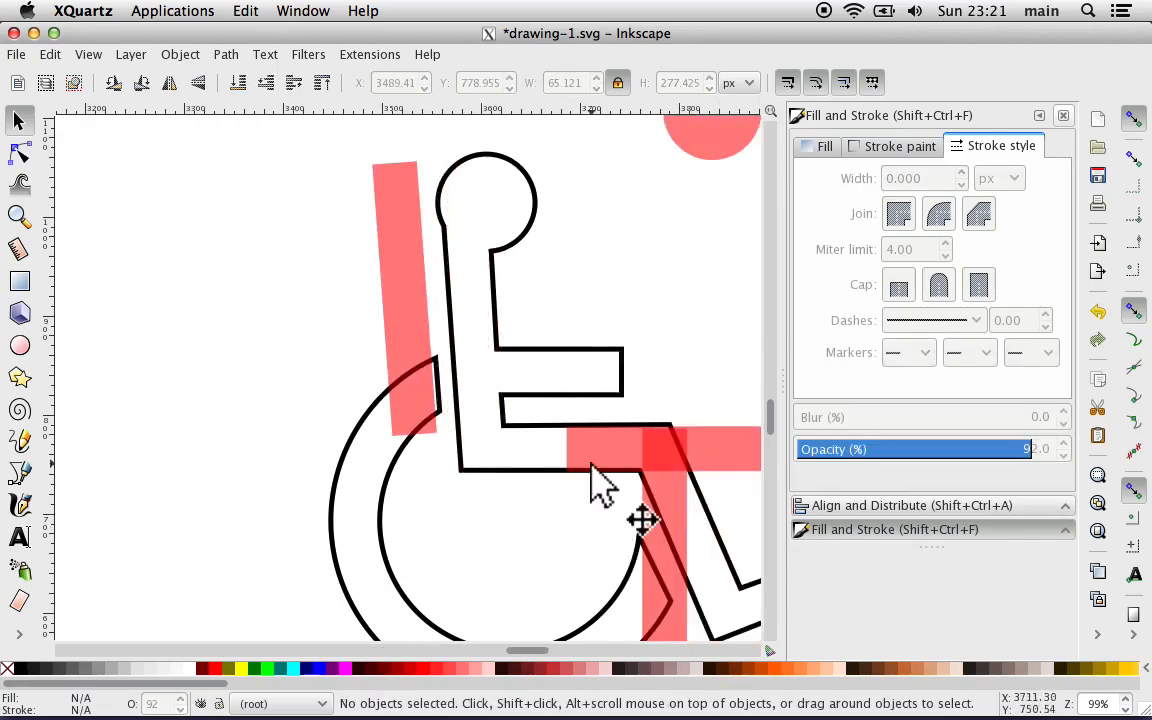
drag(586, 445, 497, 367)
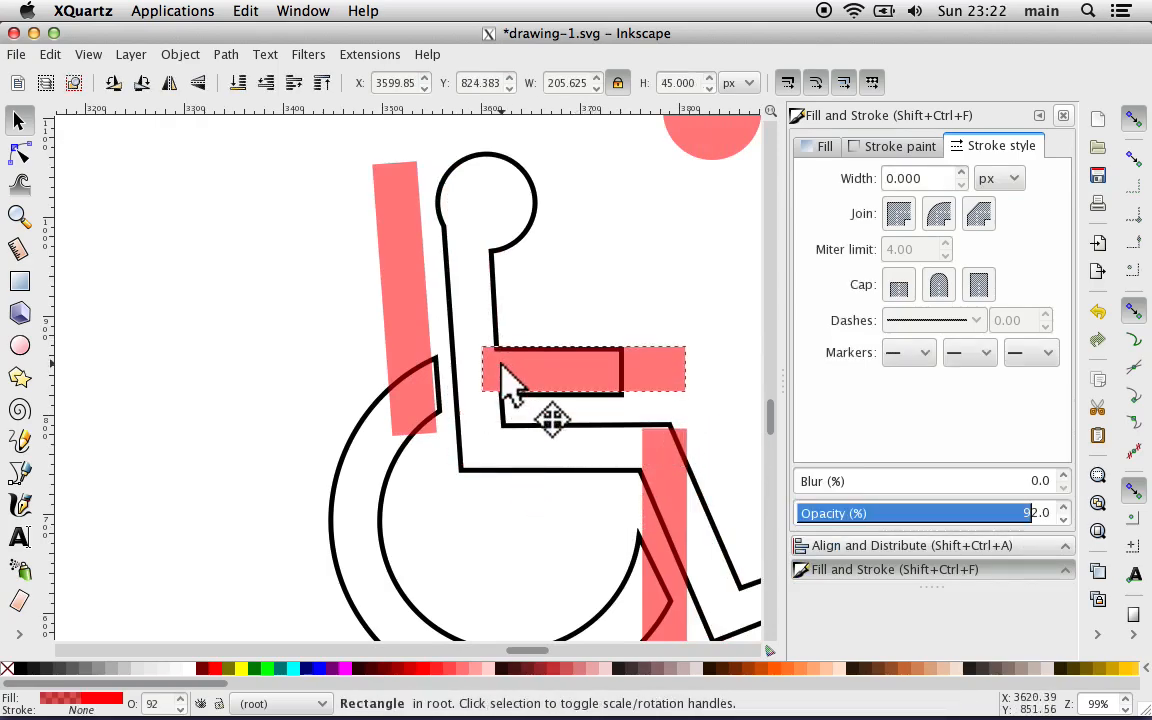
scroll(501, 542, down, 6)
scroll(501, 542, right, 2)
scroll(501, 542, left, 1)
click(501, 542)
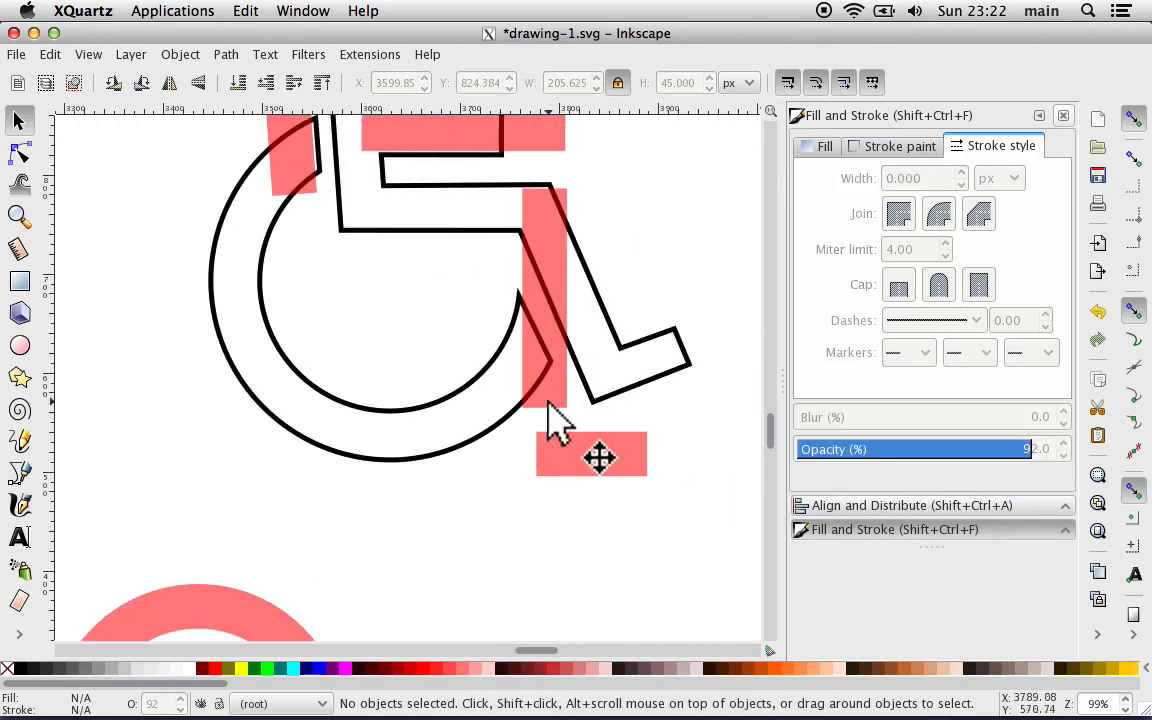
Step: Rotate the upright lower-leg rectangle to match the slant of the symbol's shin
click(547, 378)
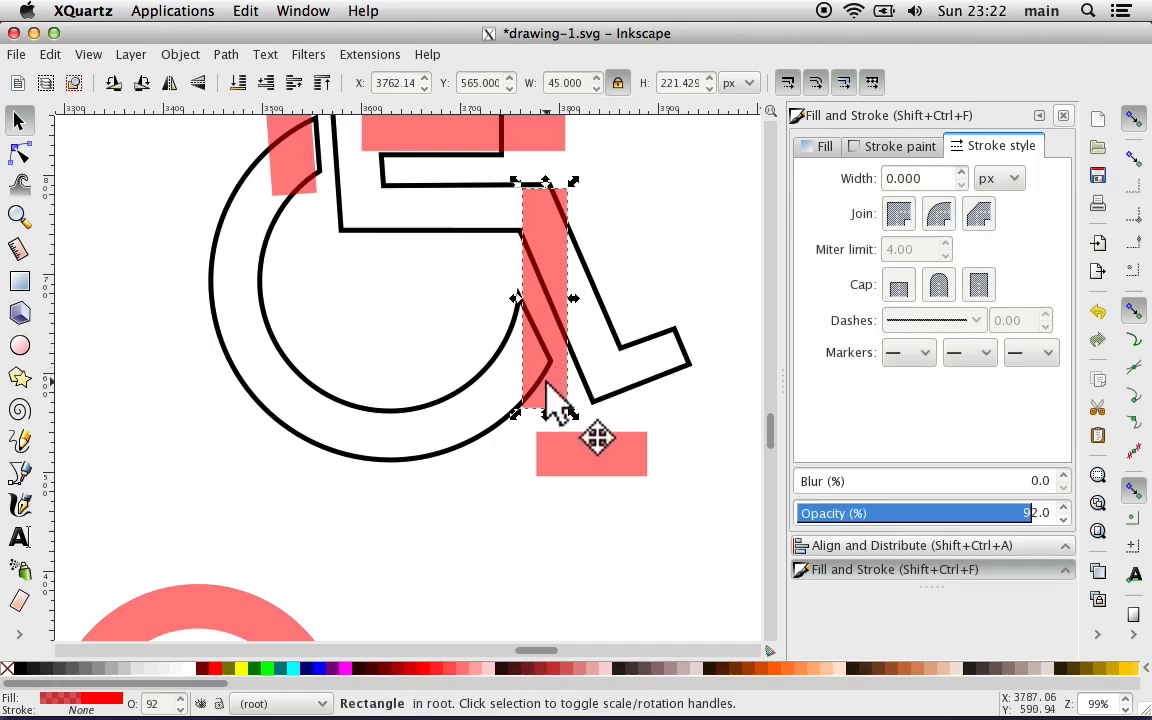
key(ctrl)
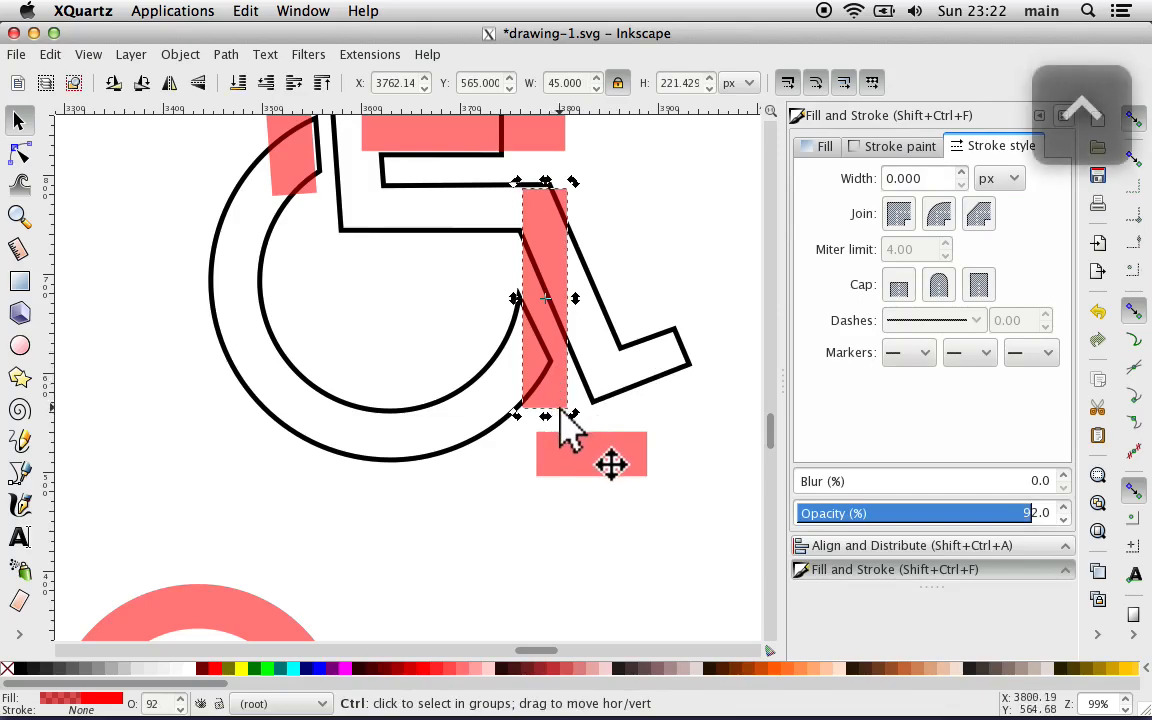
drag(576, 419, 619, 412)
Step: Rotate the short rectangle below the foot to match the foot's upward tilt and deselect it
click(609, 472)
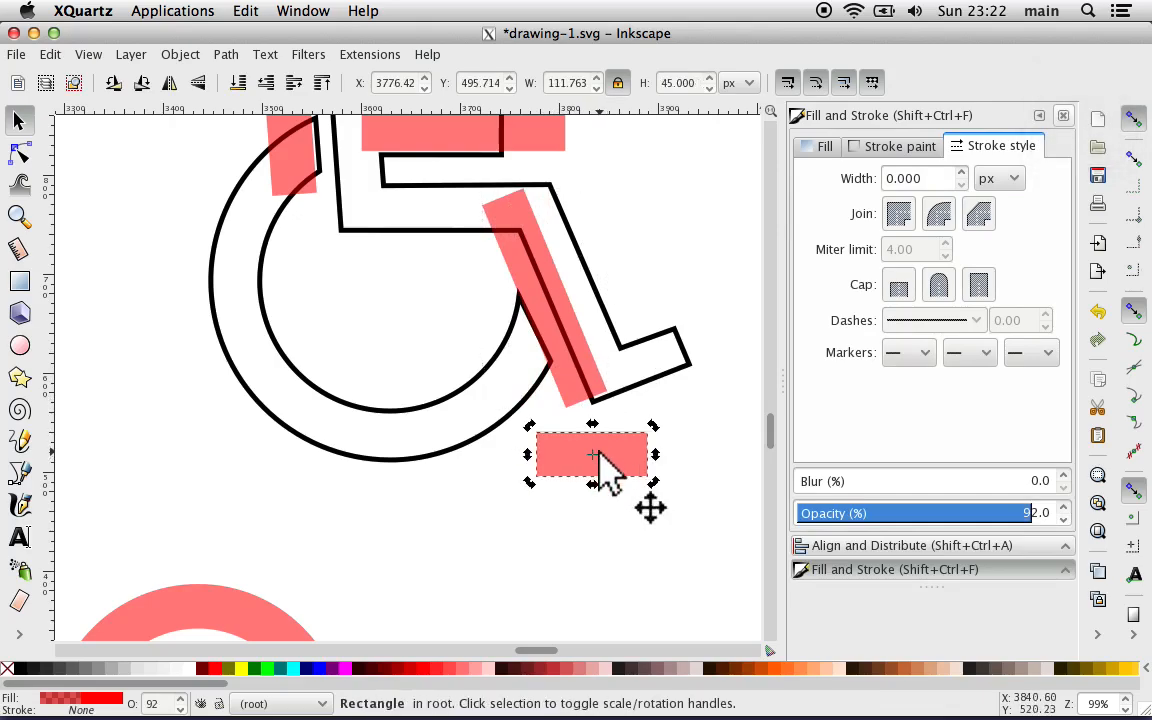
click(597, 455)
drag(654, 428, 652, 406)
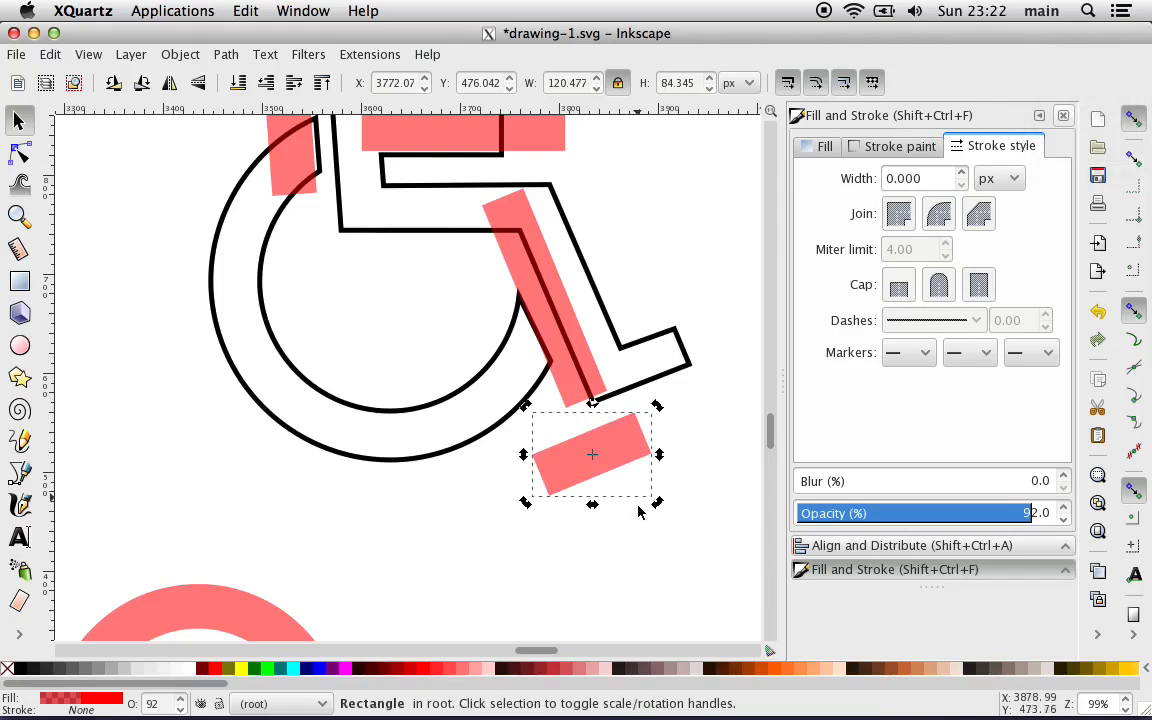
click(638, 550)
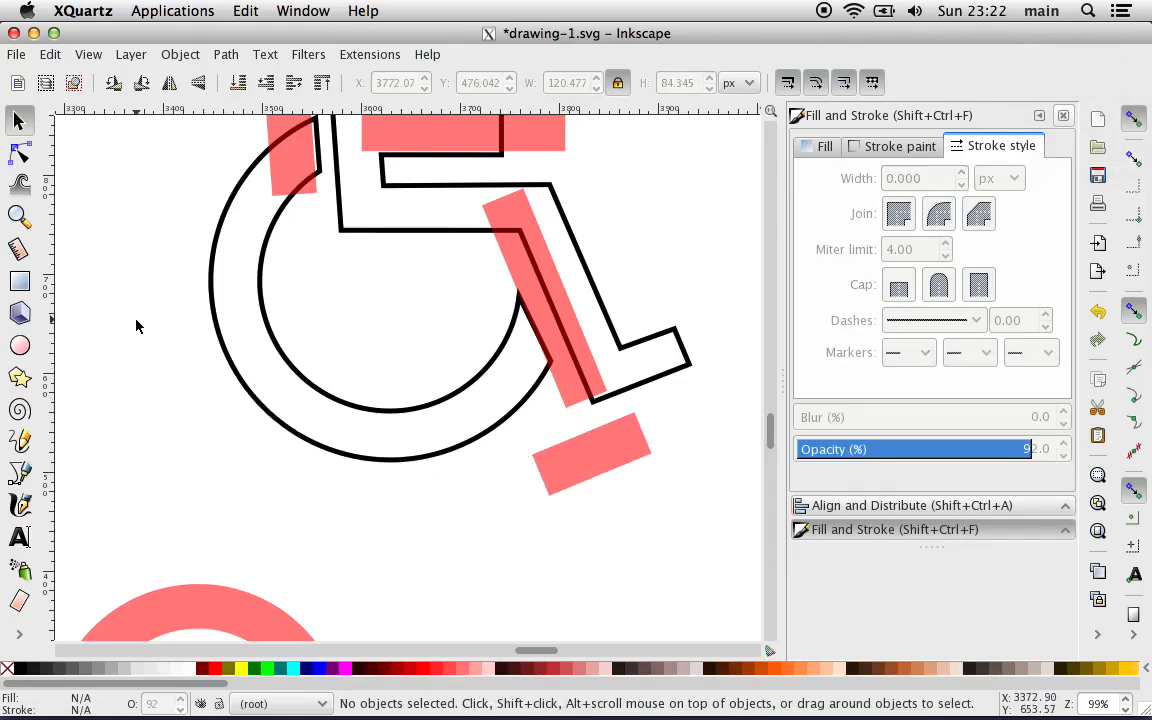
Step: Enable snapping to cusp nodes, including rectangle corners
scroll(137, 326, up, 5)
scroll(137, 326, left, 2)
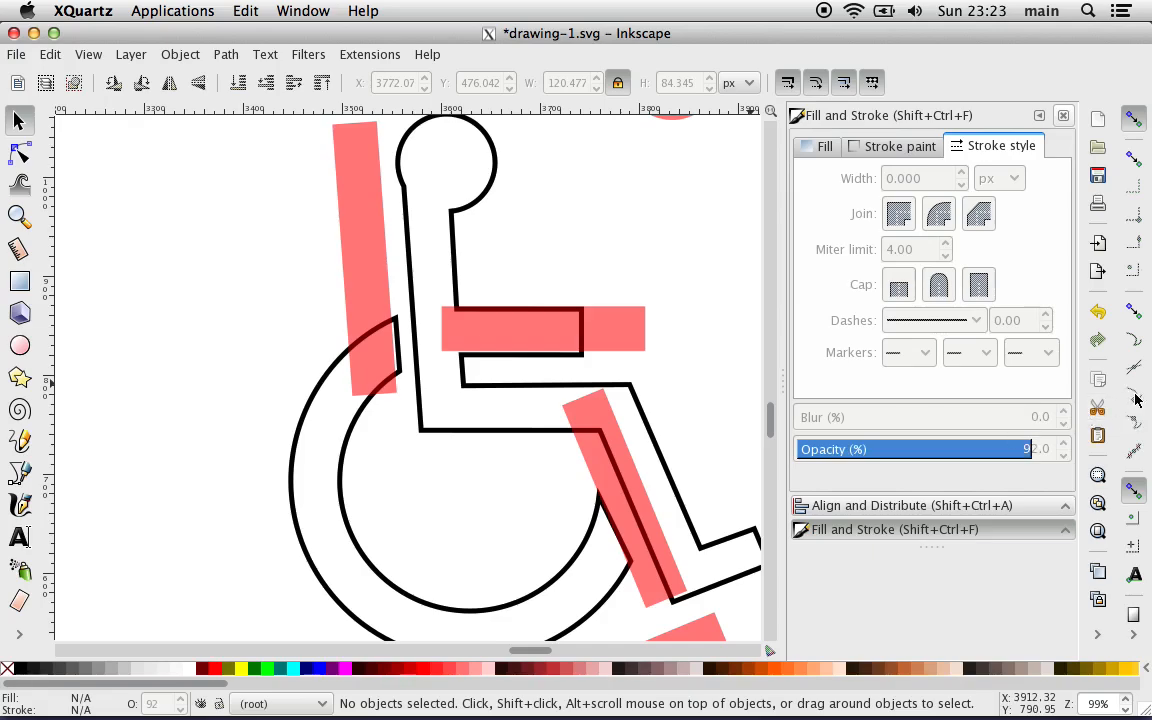
click(1133, 312)
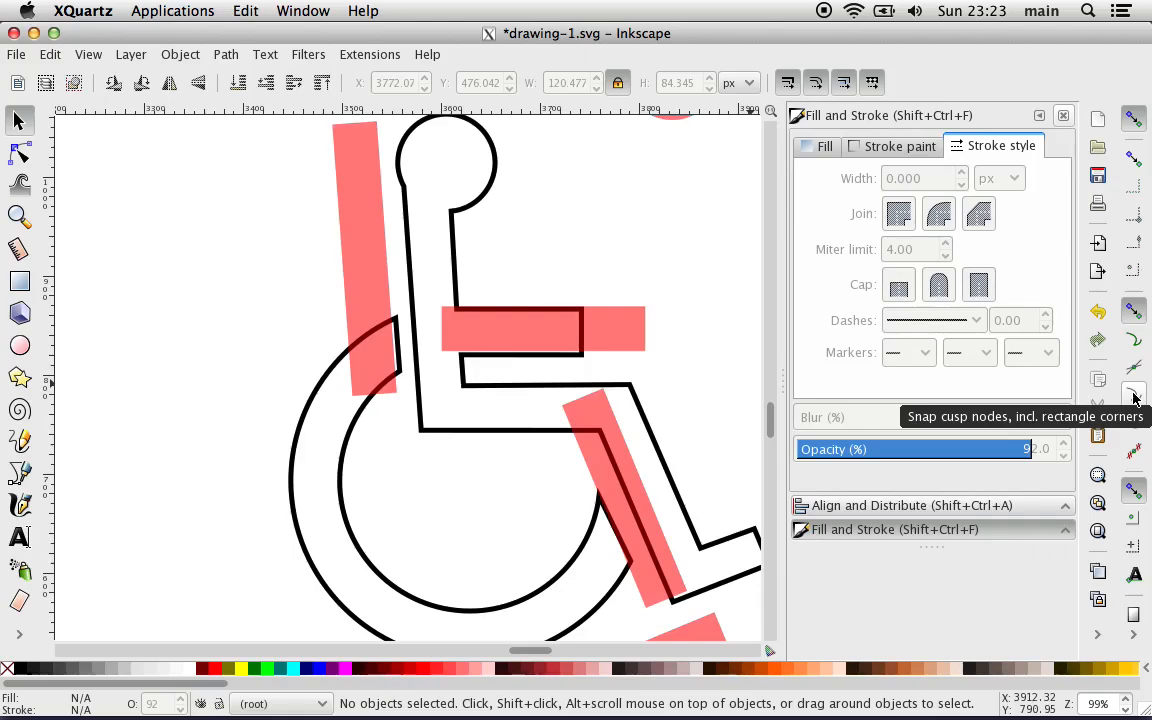
click(1133, 396)
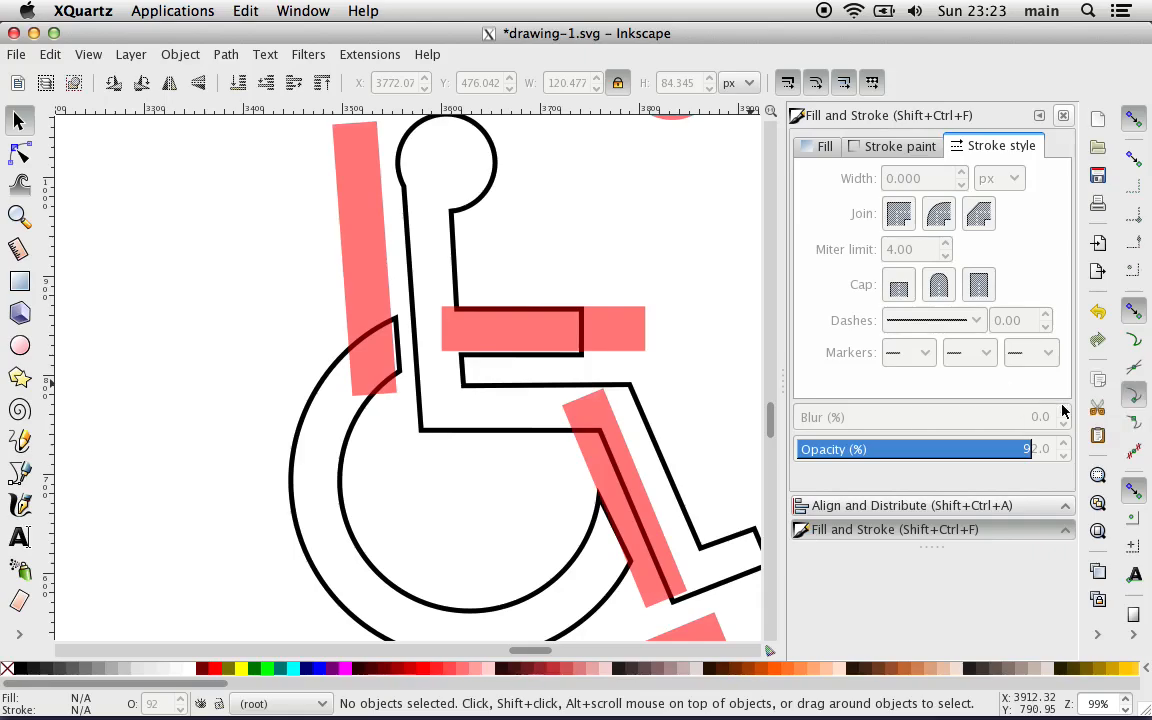
Step: Move the long horizontal rectangle off the arm and snap its lower-left corner to the torso rectangle's lower-left corner
key(plus)
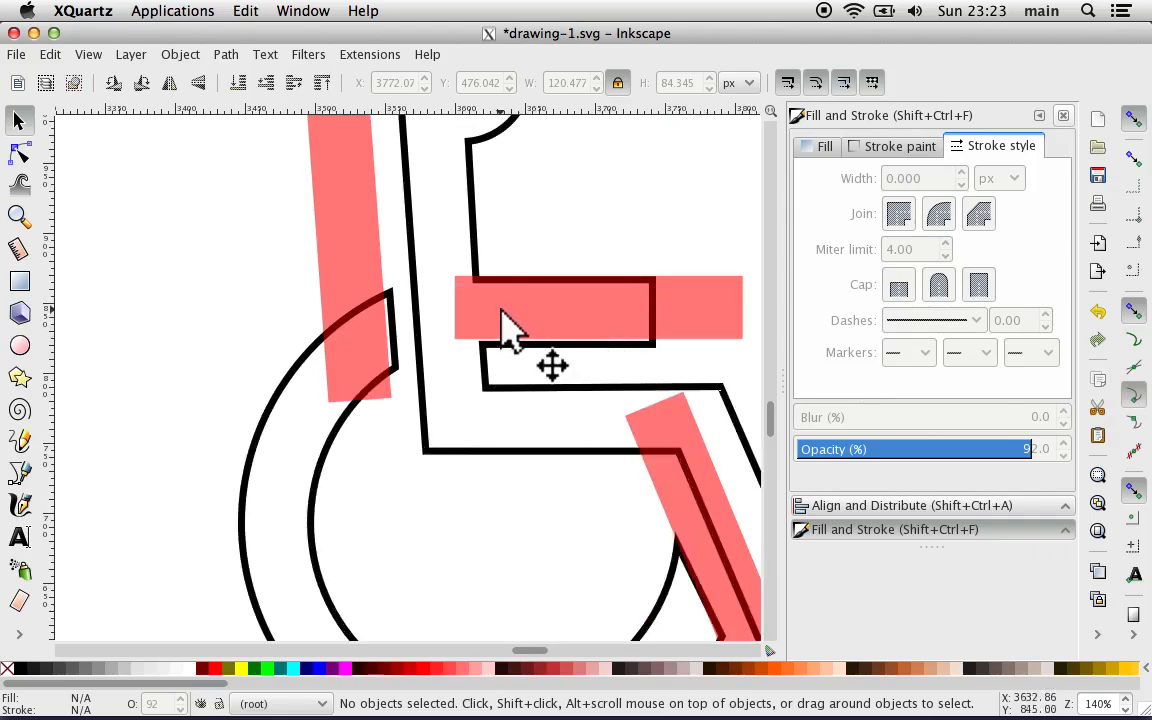
drag(500, 310, 370, 378)
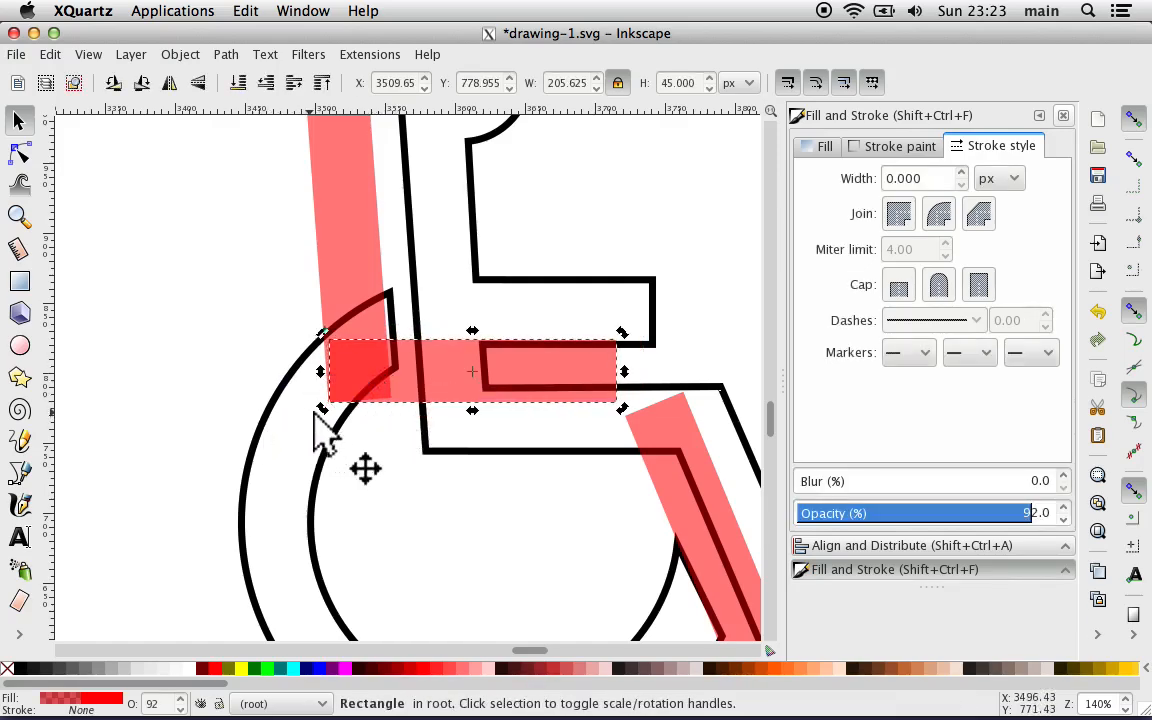
click(418, 533)
Step: Move the slanted lower-leg rectangle so its topmost corner snaps to the upper-right corner of the horizontal thigh rectangle
scroll(418, 533, up, 2)
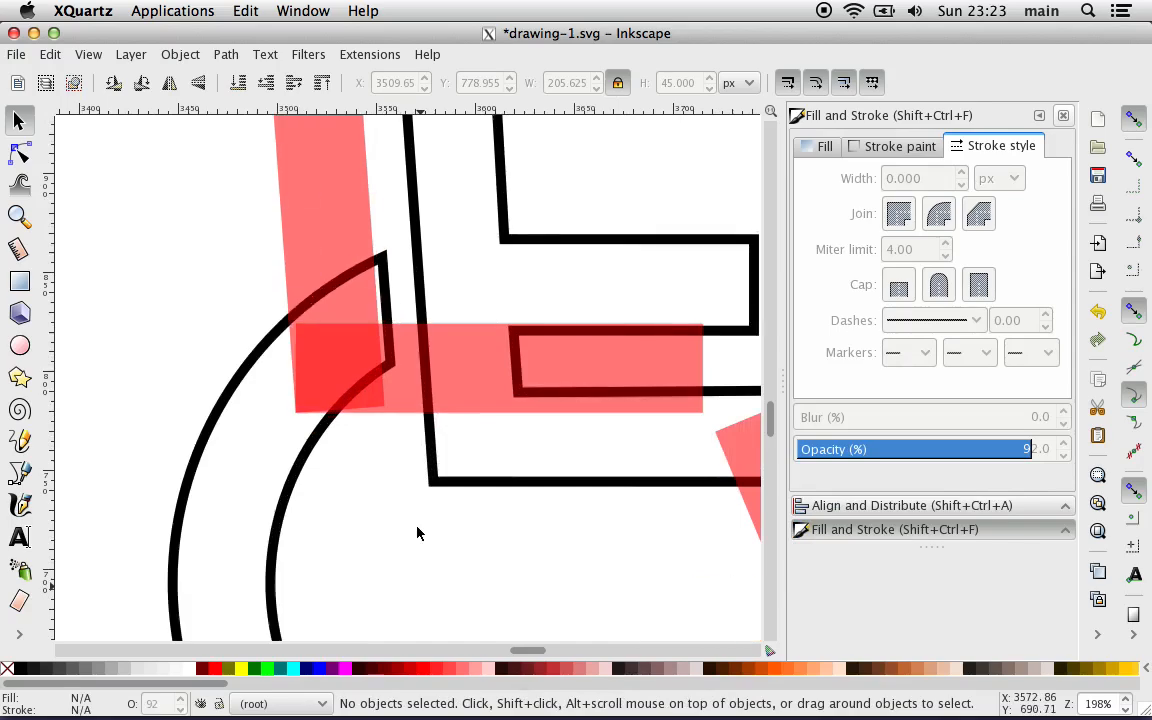
scroll(418, 533, right, 4)
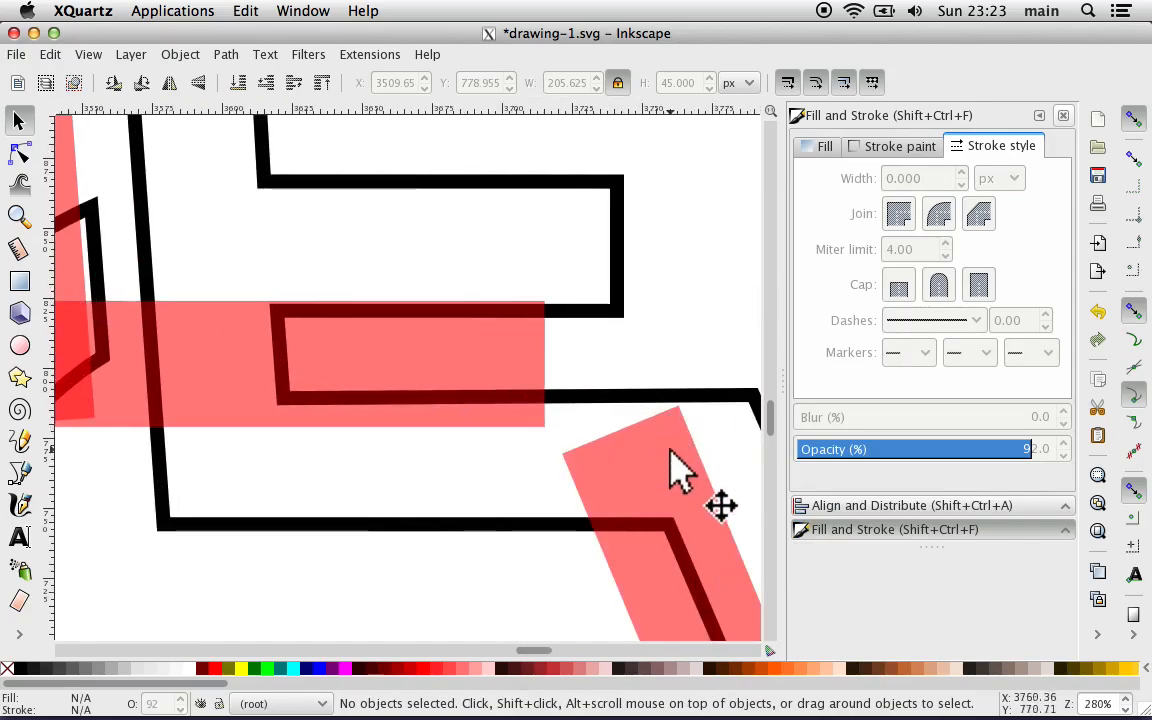
drag(670, 458, 535, 348)
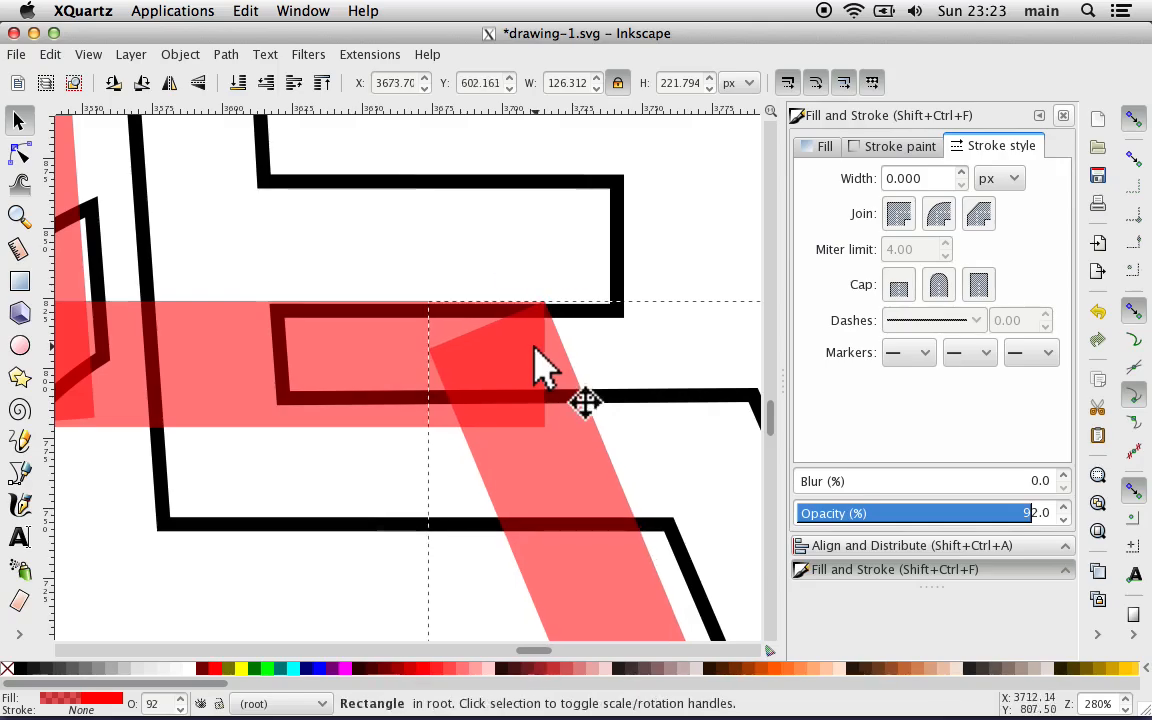
click(535, 250)
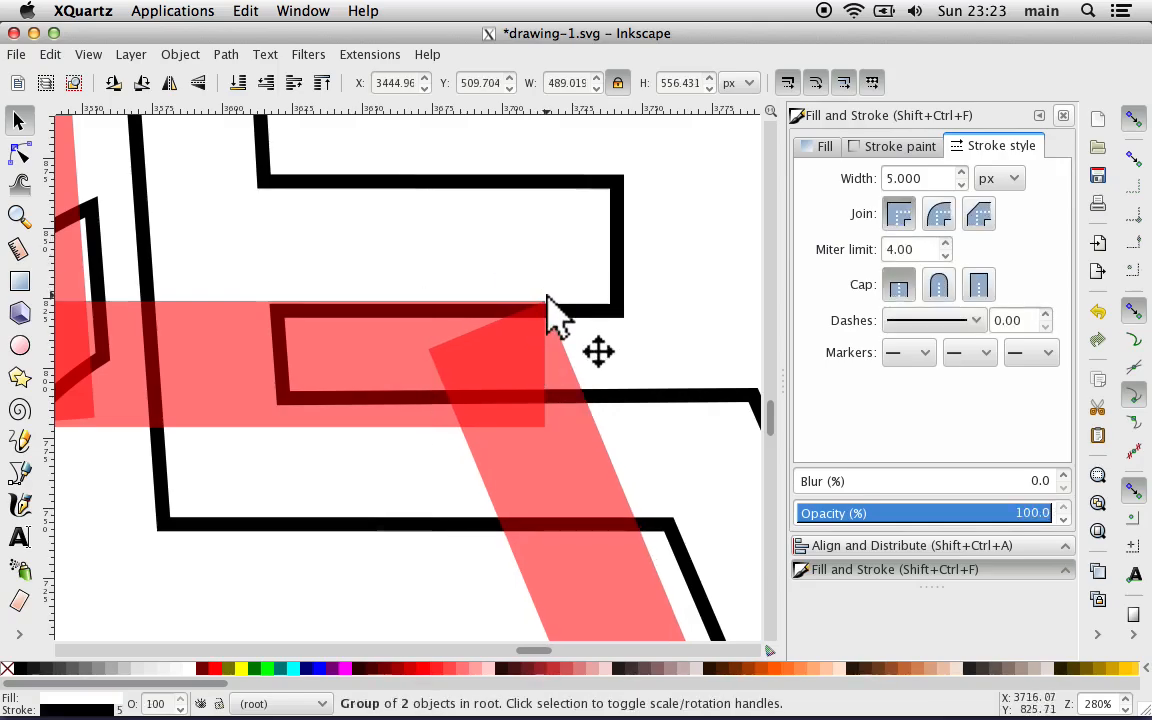
Step: Move the tilted foot rectangle so its lowest corner snaps to the lowest corner of the lower-leg rectangle
scroll(494, 262, down, 14)
scroll(494, 262, right, 8)
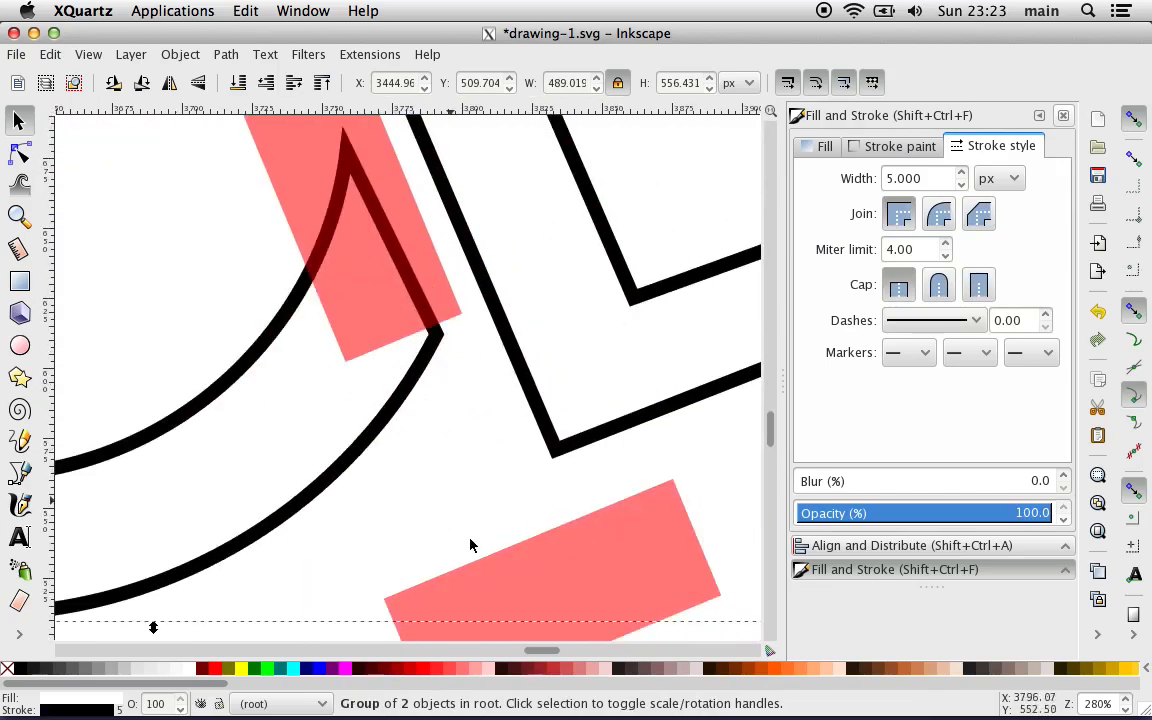
drag(512, 577, 432, 213)
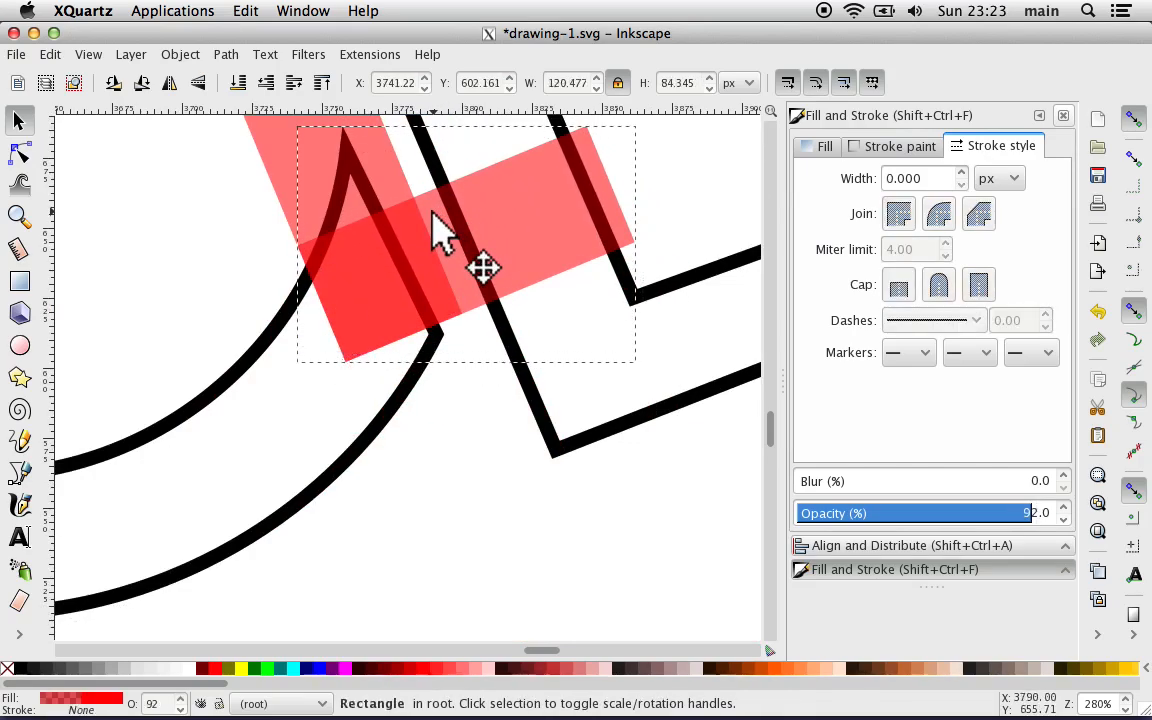
click(429, 462)
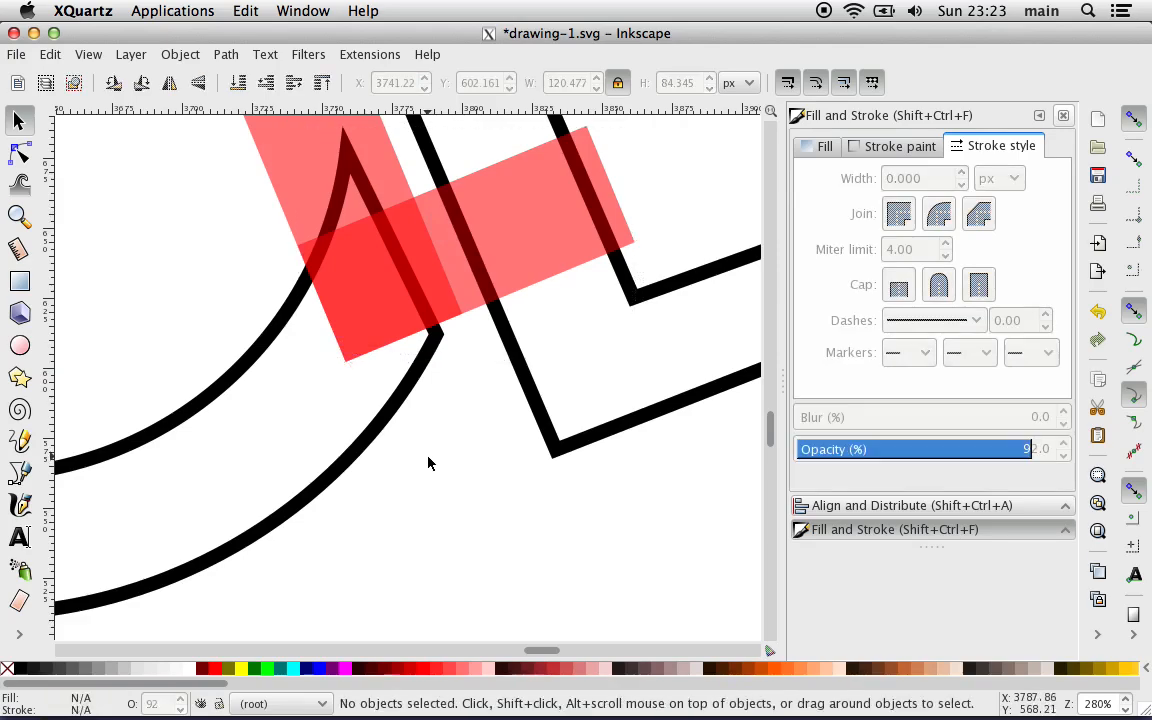
Step: Examine the knee corner up close to check how exactly the thigh and lower-leg rectangles meet
key(plus)
key(plus)
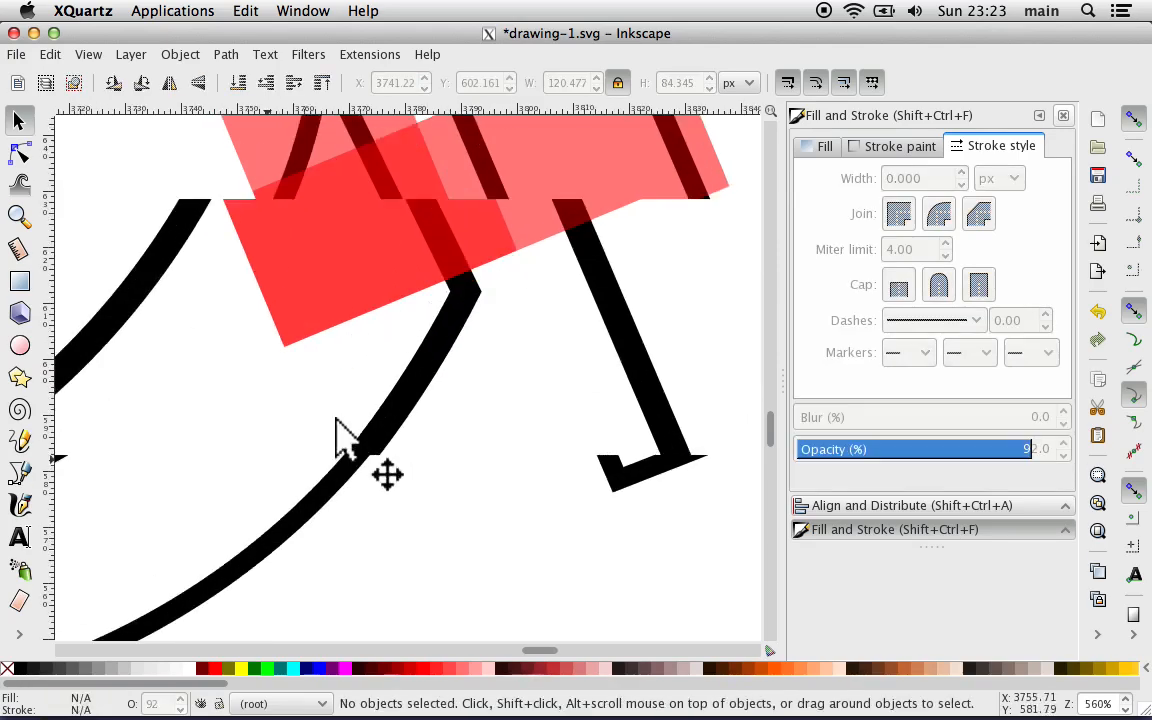
scroll(209, 371, left, 10)
scroll(209, 371, up, 20)
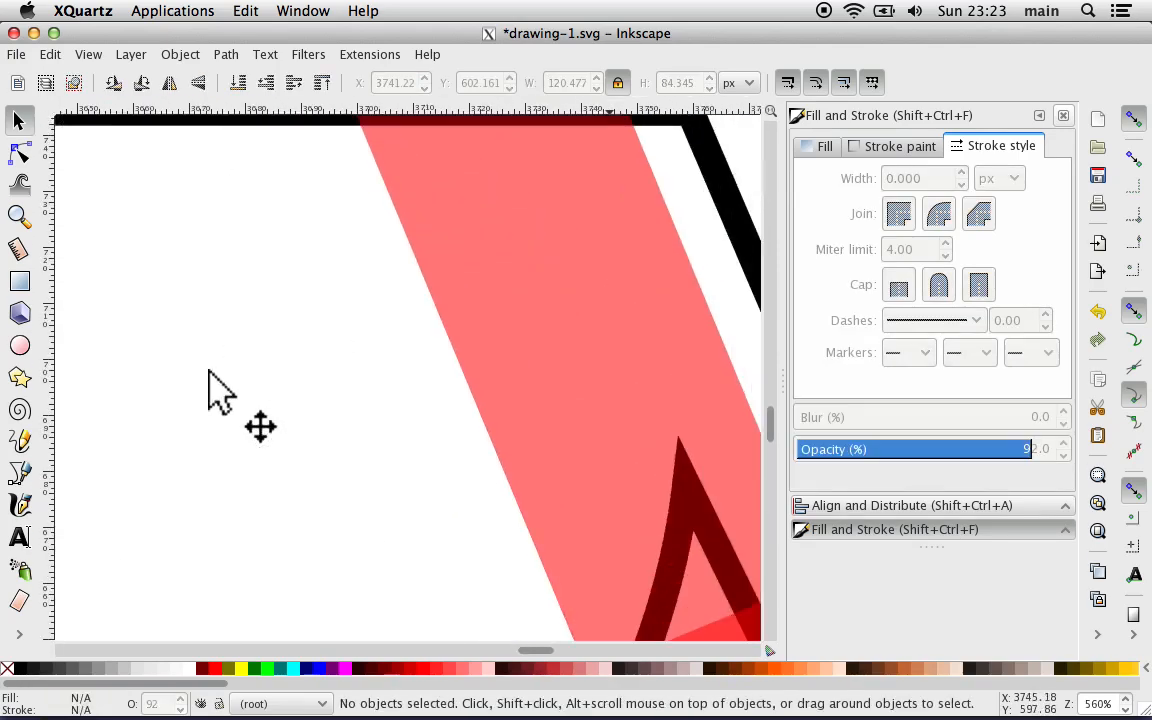
scroll(209, 371, up, 6)
key(plus)
scroll(209, 371, up, 2)
key(plus)
scroll(209, 371, up, 6)
scroll(209, 371, left, 4)
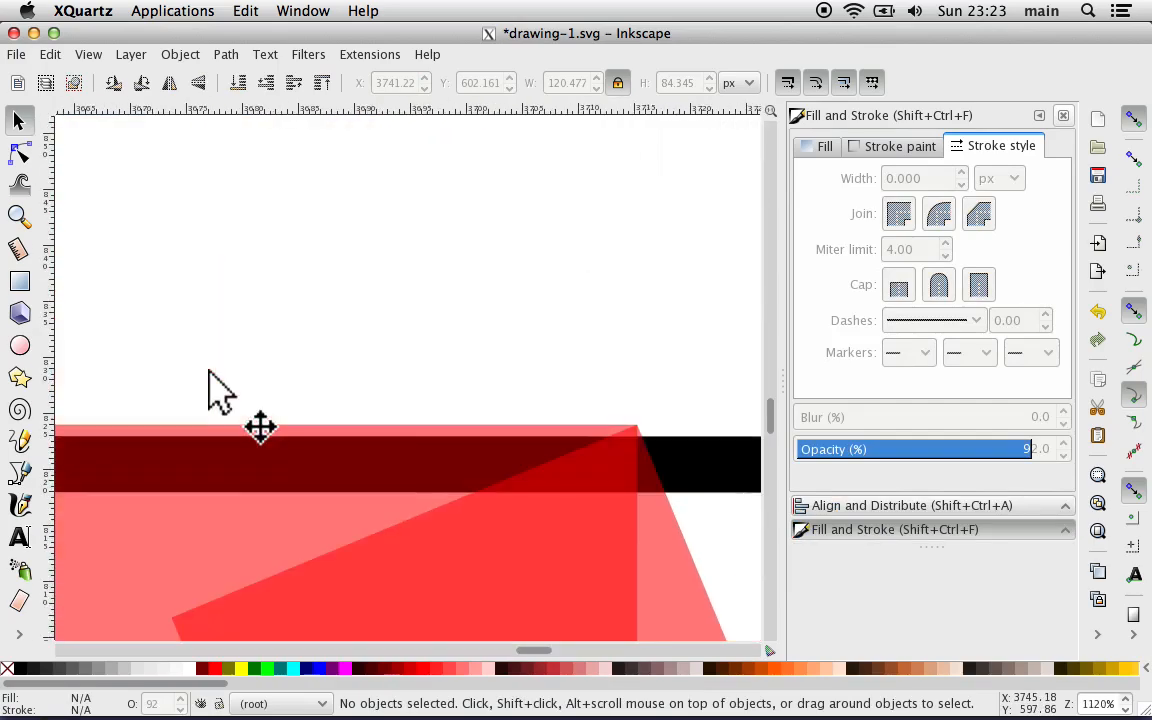
key(plus)
scroll(209, 371, right, 2)
scroll(209, 371, down, 6)
scroll(209, 371, right, 3)
key(plus)
key(plus)
scroll(209, 371, right, 4)
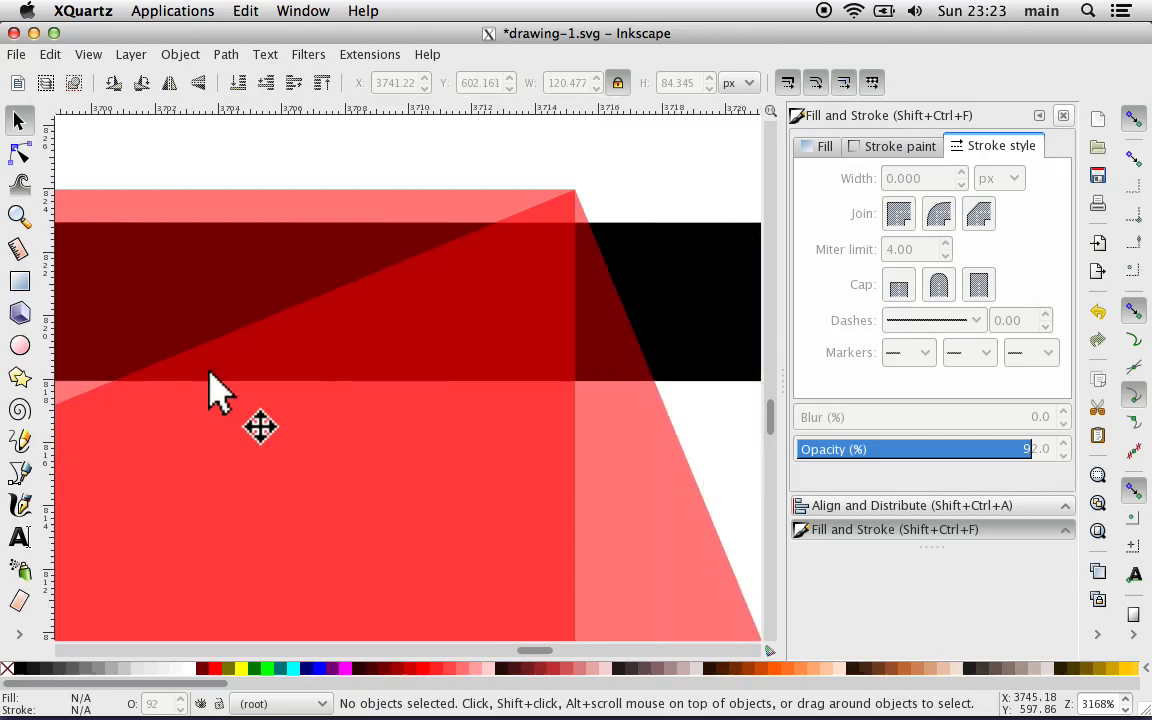
scroll(209, 371, right, 2)
key(plus)
scroll(209, 371, right, 2)
scroll(209, 371, up, 6)
key(plus)
key(plus)
key(plus)
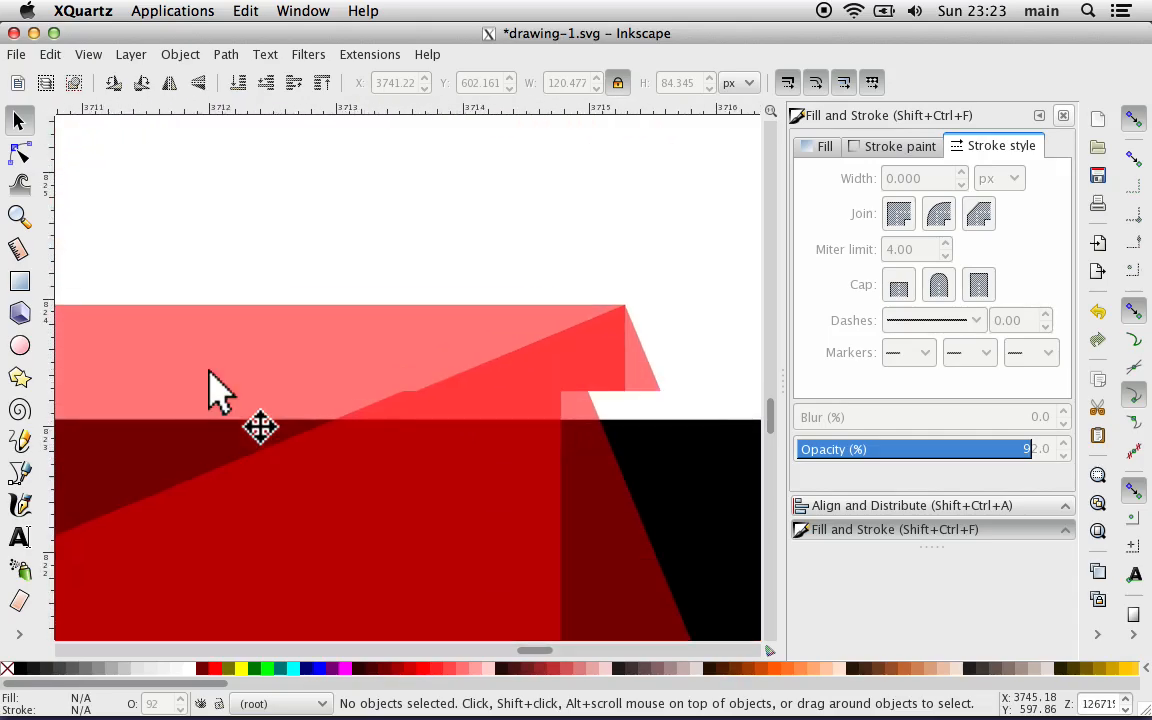
scroll(209, 371, right, 2)
scroll(209, 373, right, 2)
key(plus)
key(plus)
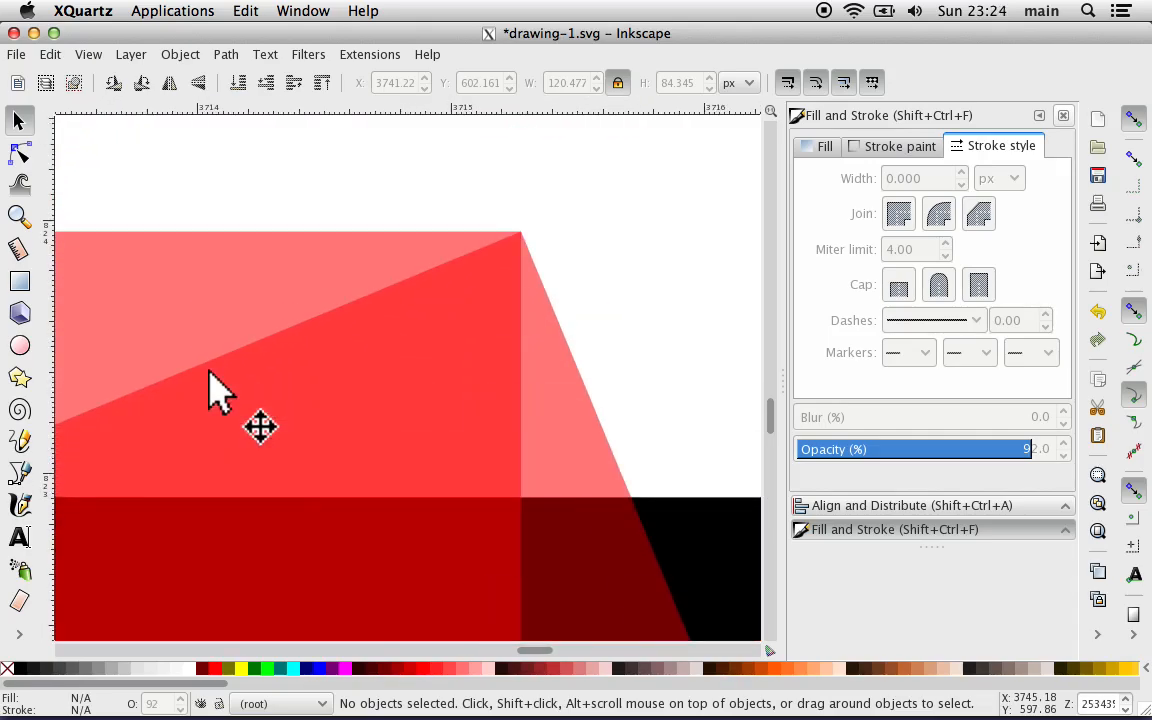
scroll(209, 373, right, 2)
key(plus)
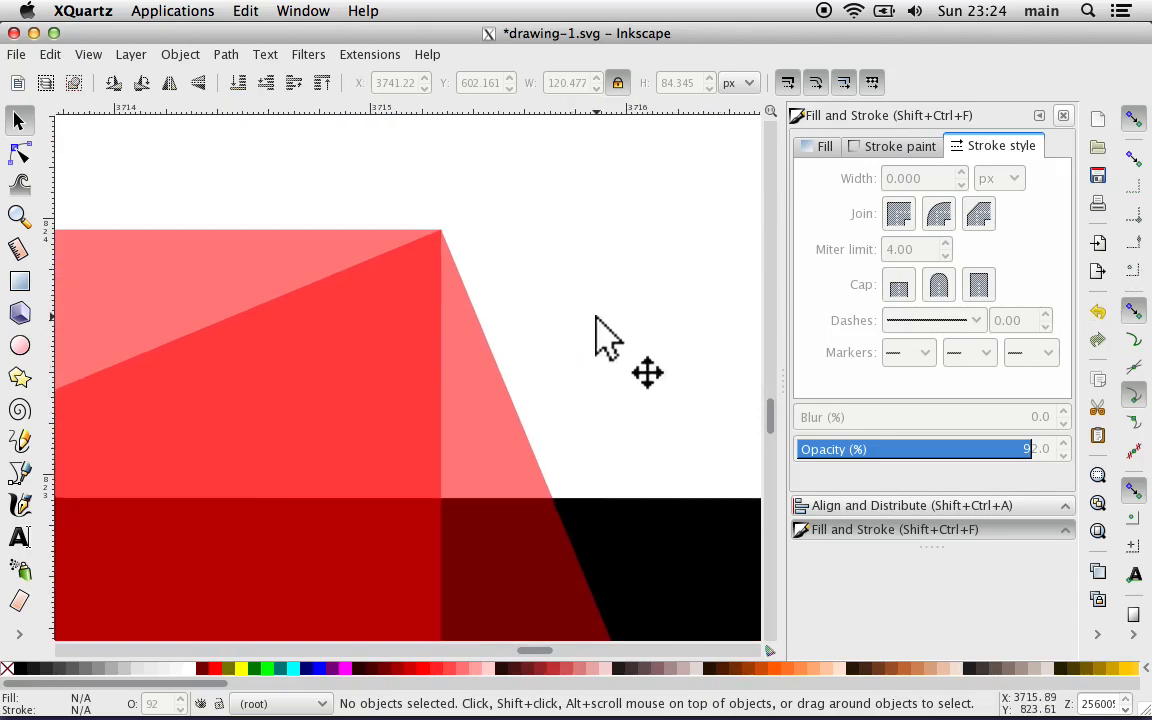
Step: Place the head circle over the top end of the torso rectangle, nudge it slightly left and down, and save the drawing
key(minus)
key(minus)
key(minus)
key(minus)
key(minus)
key(minus)
key(minus)
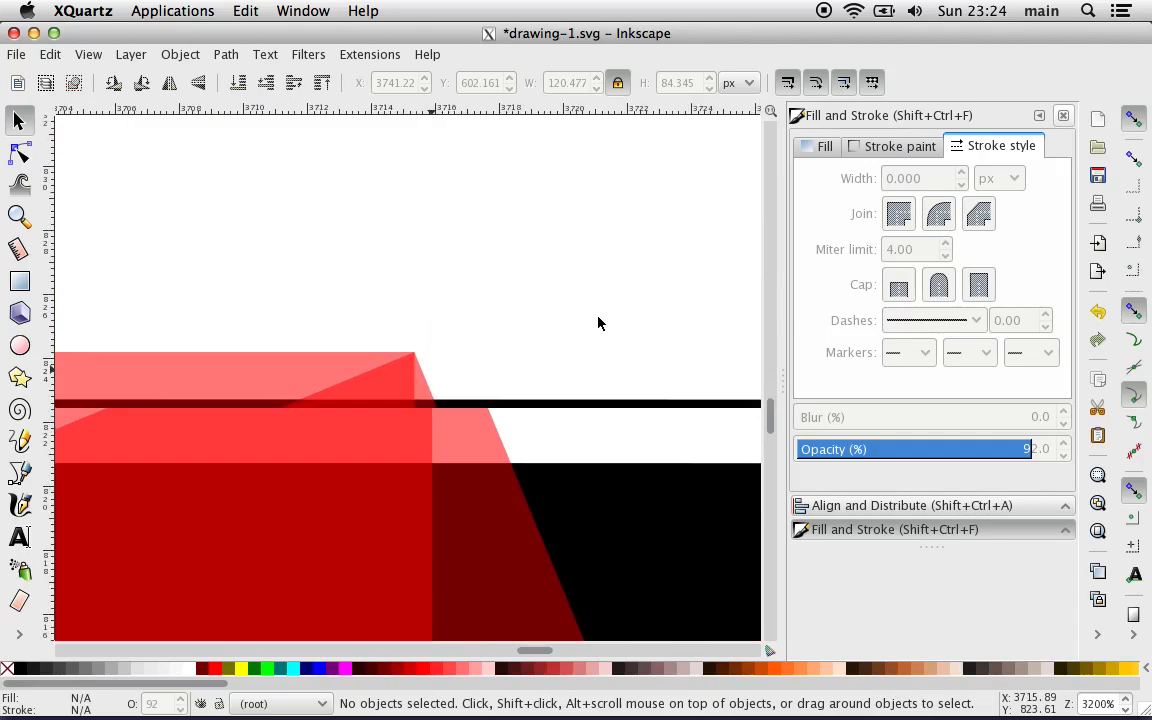
key(minus)
key(minus)
key(minus)
key(minus)
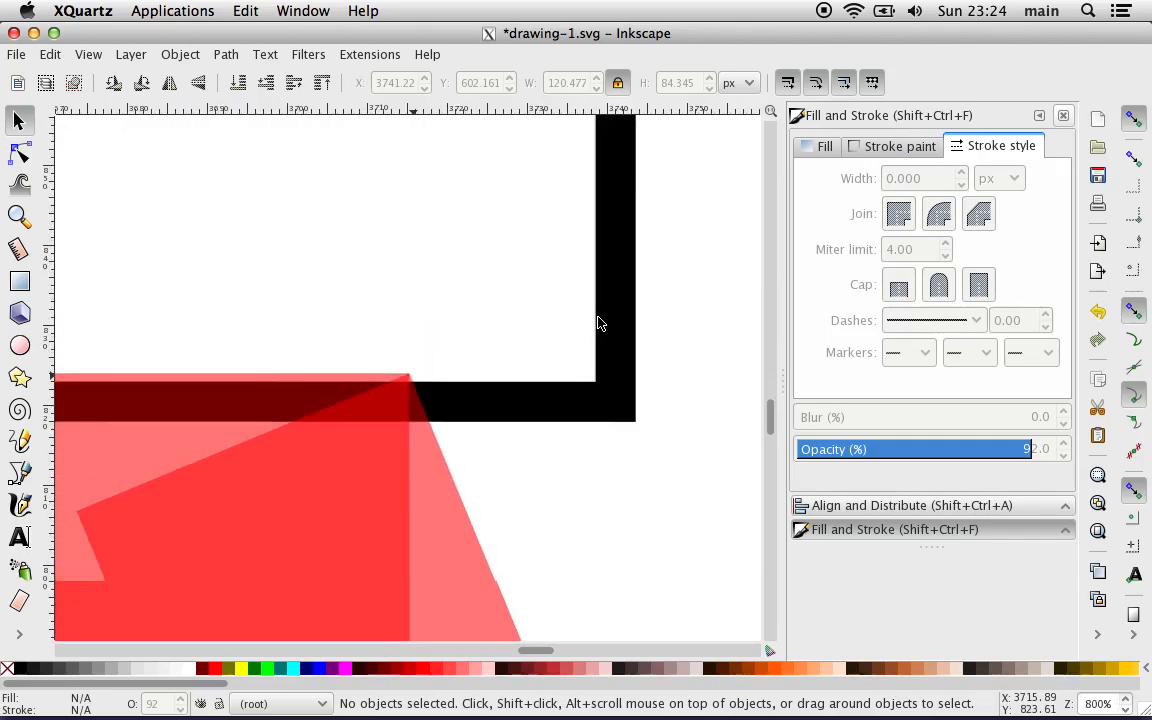
key(minus)
key(minus)
key(minus)
key(minus)
key(minus)
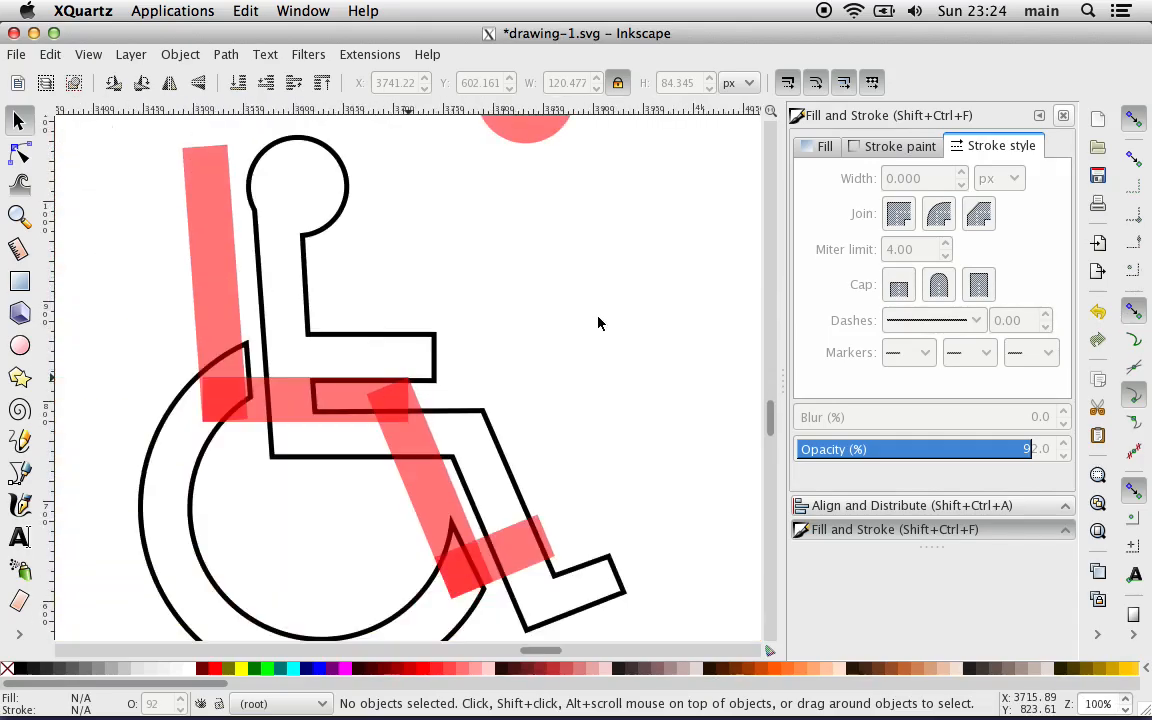
key(minus)
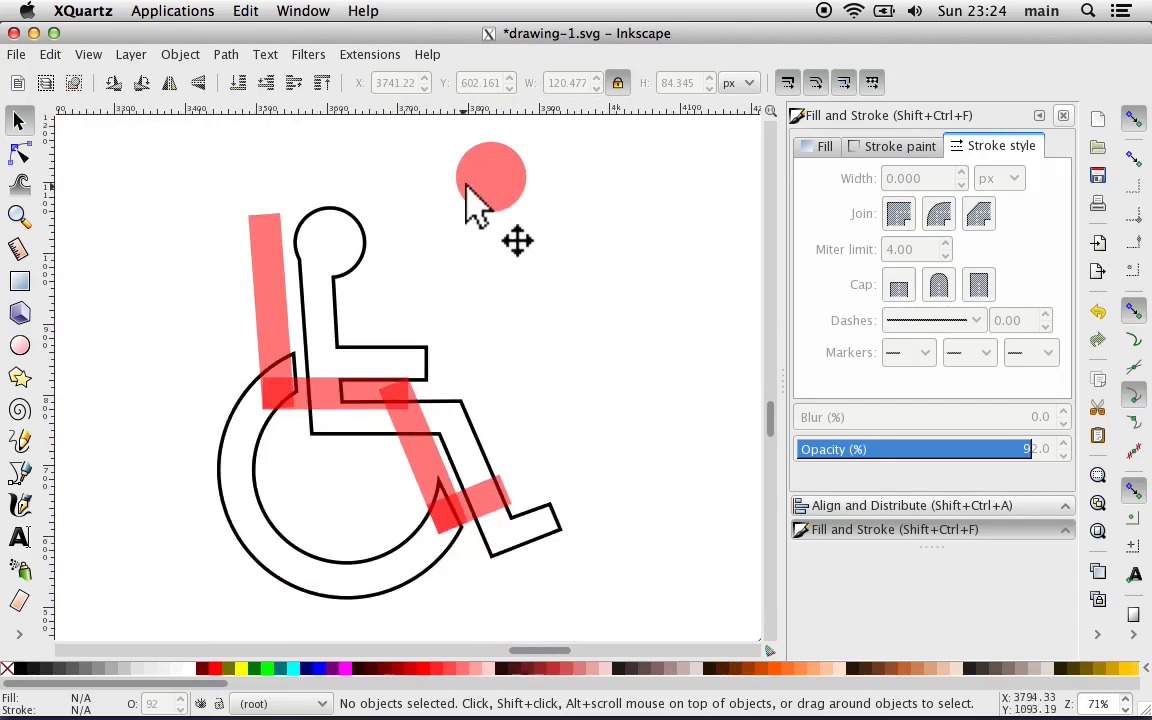
drag(477, 185, 247, 226)
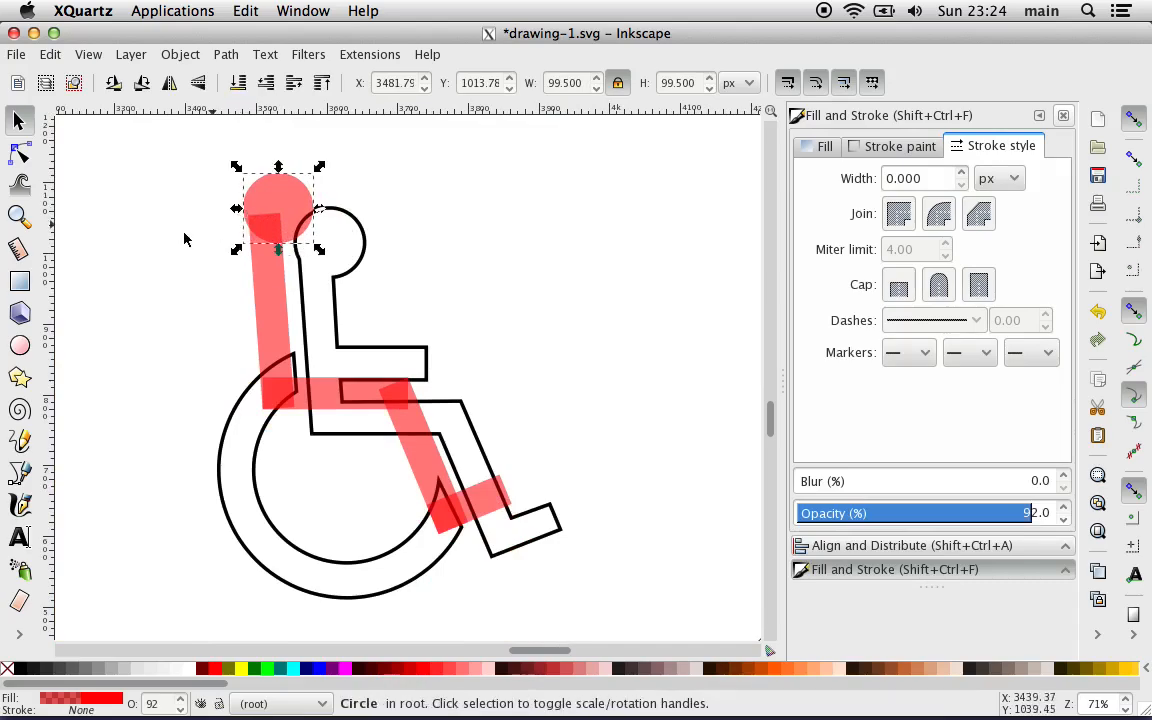
key(Left)
key(Left)
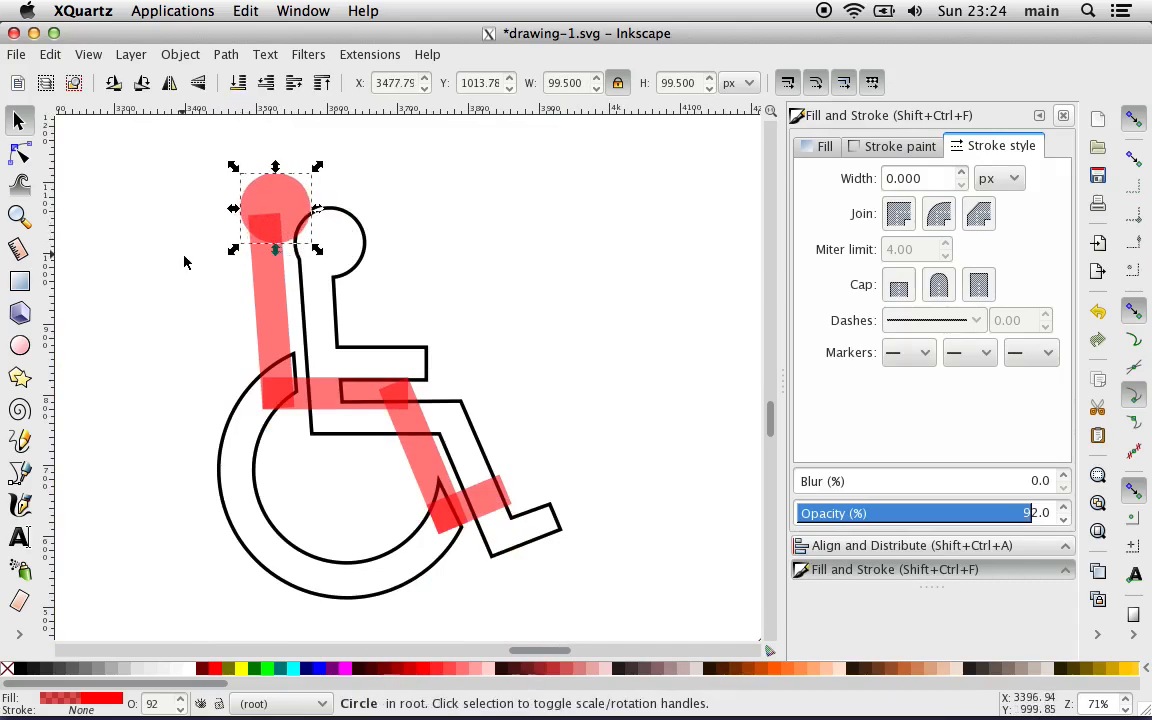
key(Down)
key(Down)
key(Down)
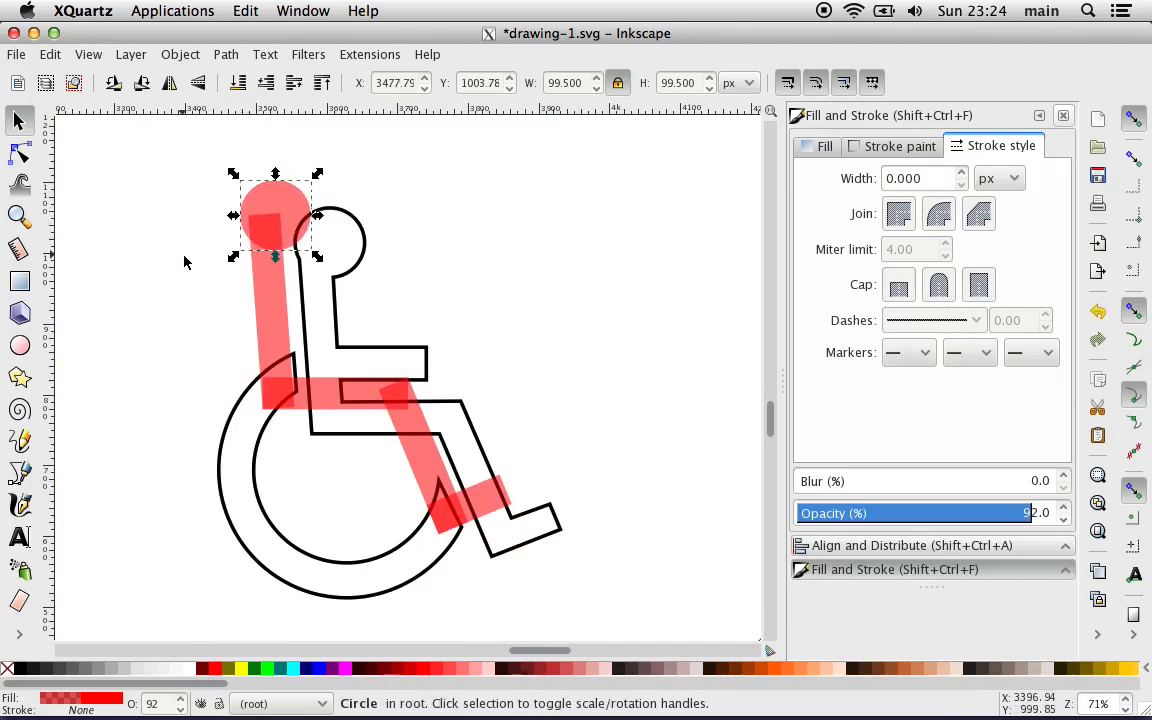
key(Escape)
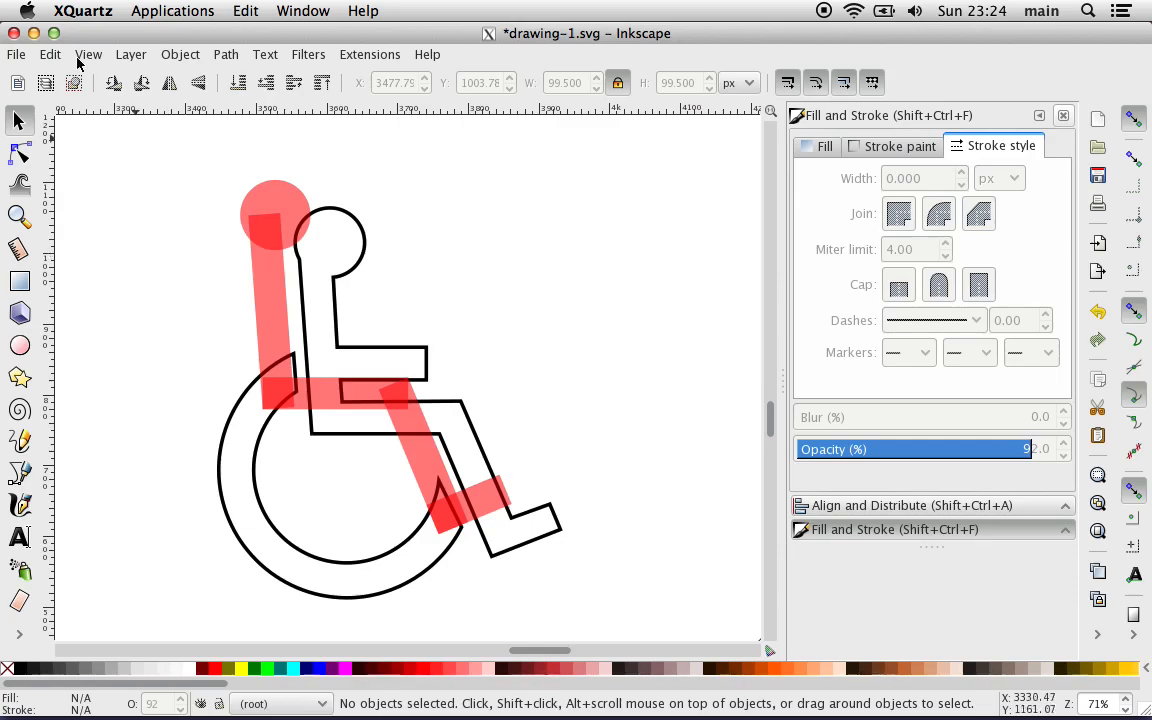
click(16, 56)
click(60, 180)
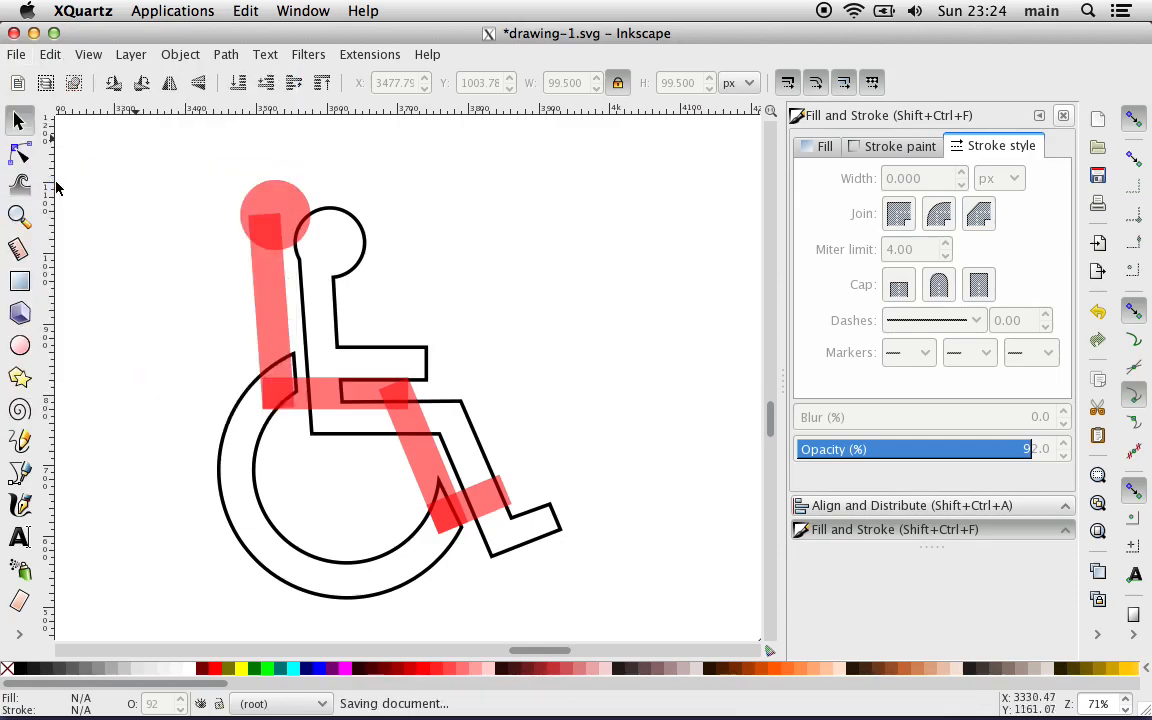
Step: Unite the head circle and the torso, thigh, lower-leg and foot rectangles into a single path
click(272, 205)
shift+click(266, 295)
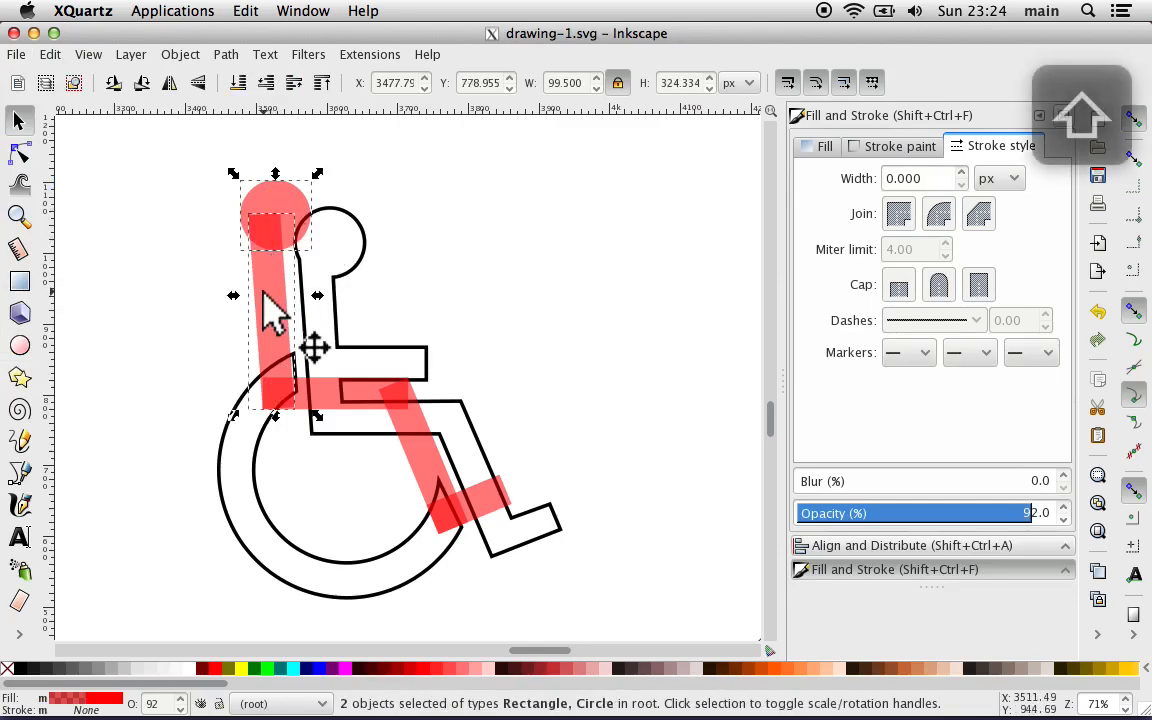
shift+click(337, 393)
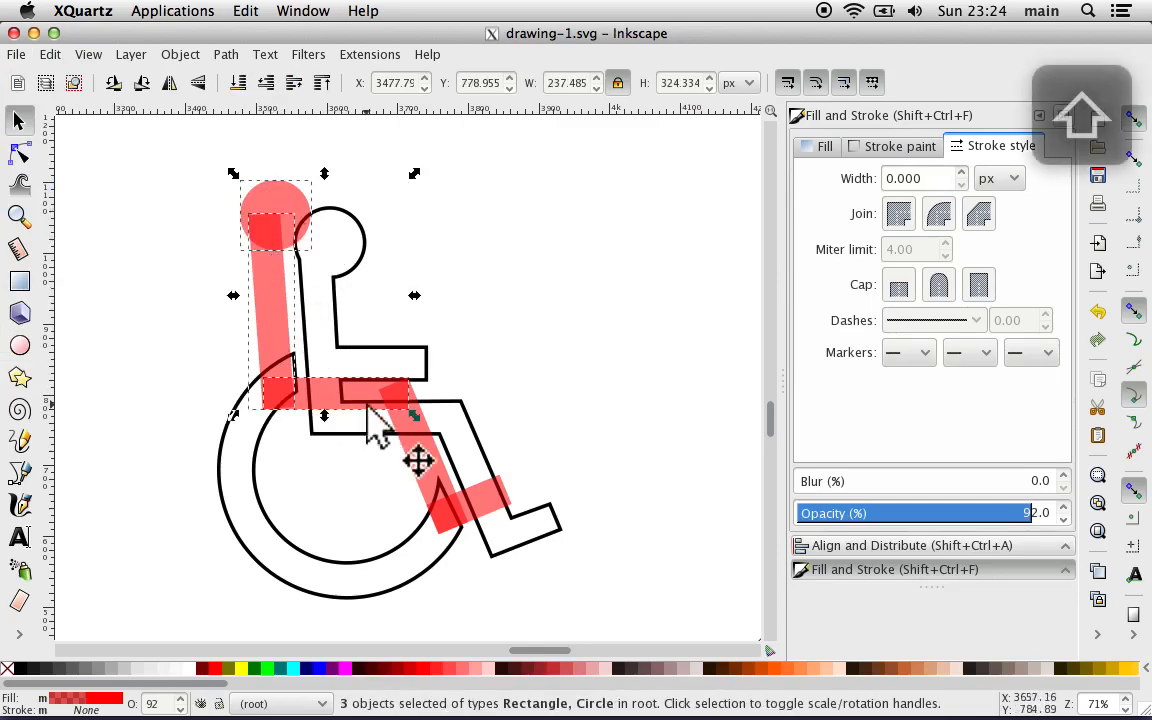
shift+click(413, 456)
shift+click(470, 503)
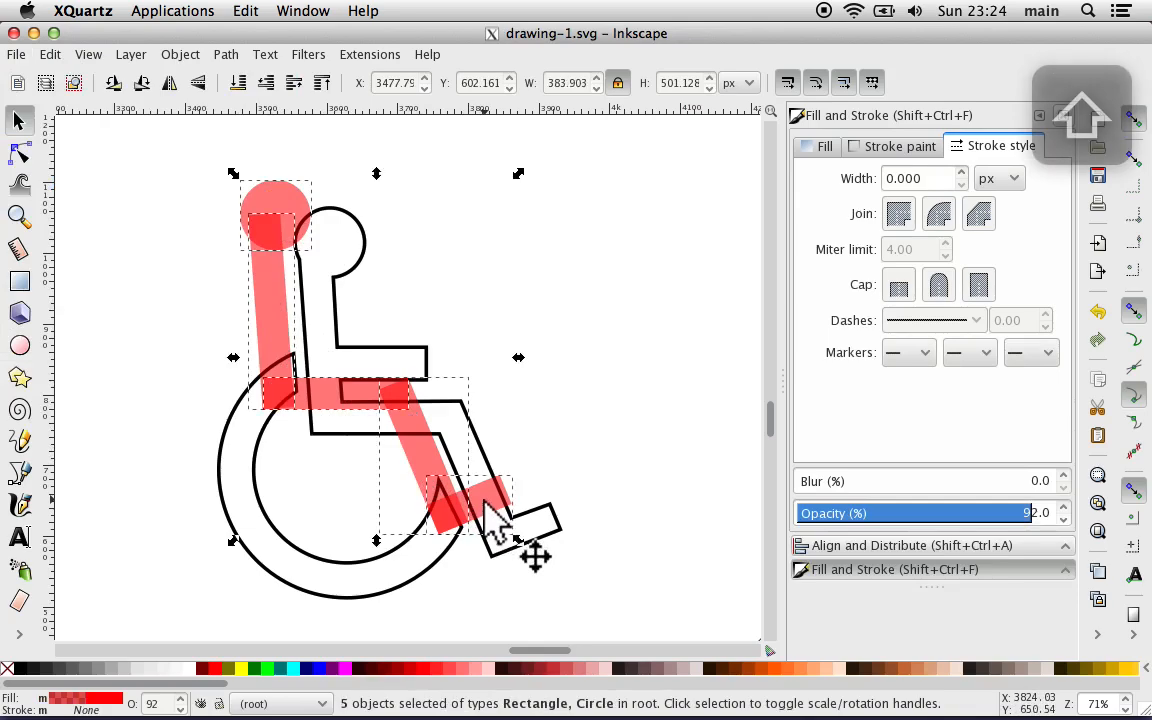
click(226, 56)
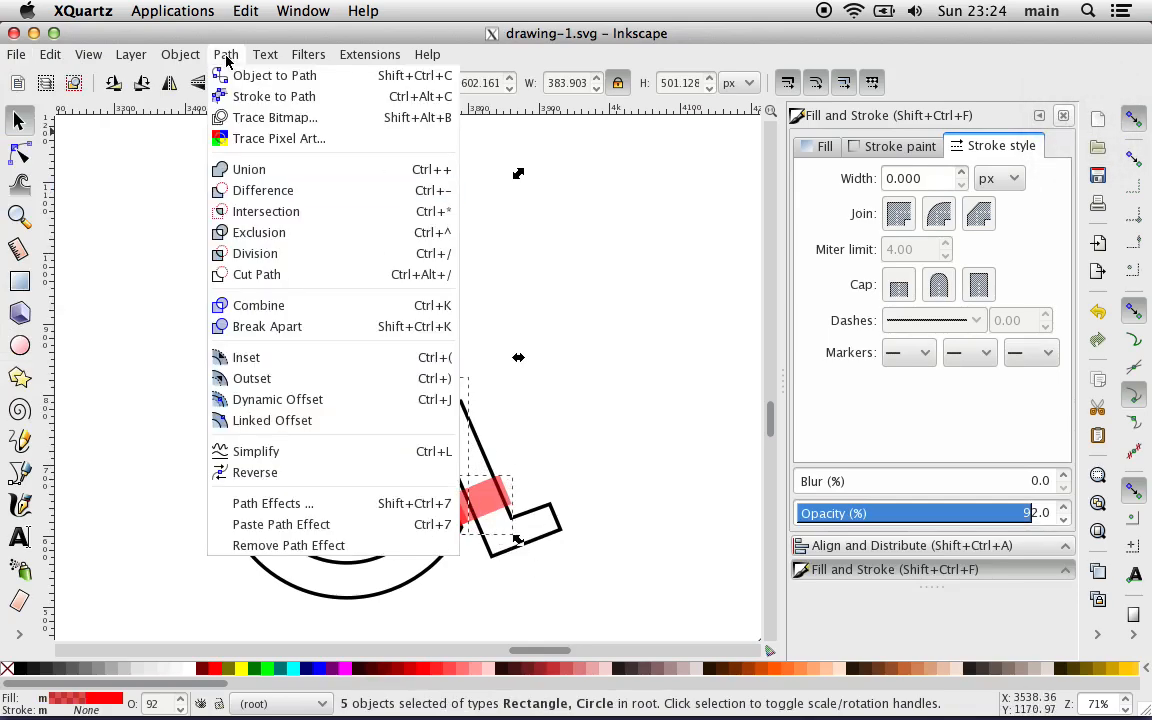
click(268, 186)
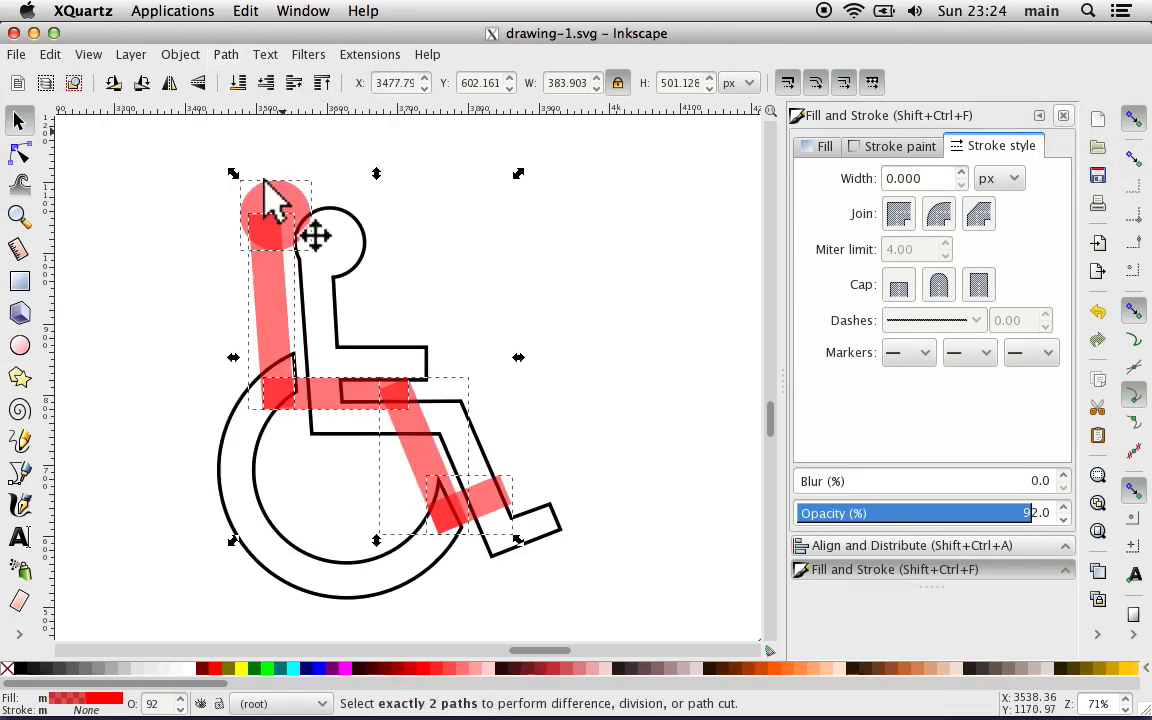
click(227, 55)
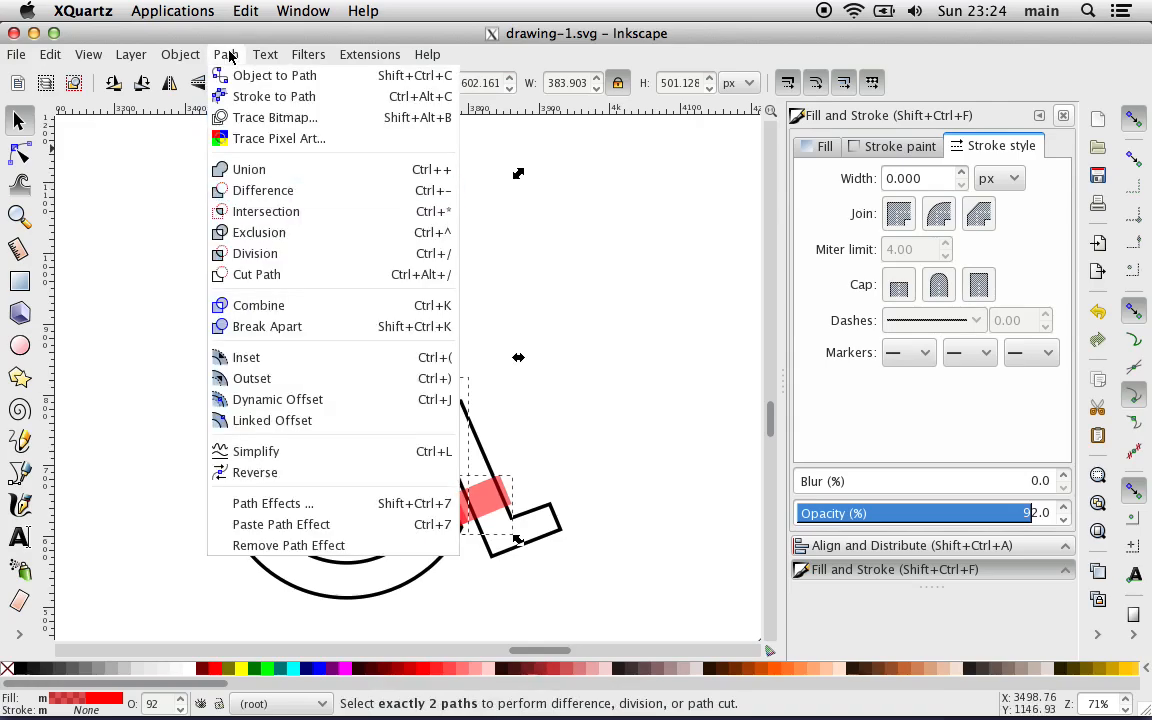
click(220, 169)
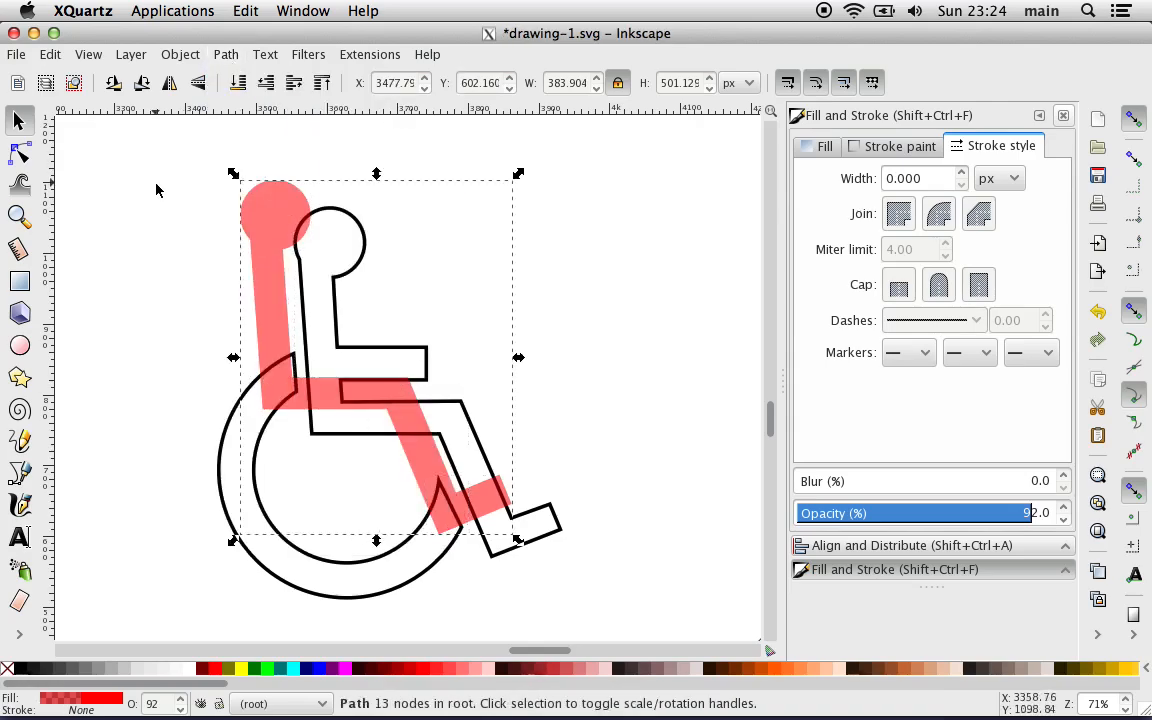
Step: Move the merged red figure into the empty space to the right of the black reference emblem
drag(259, 288, 553, 270)
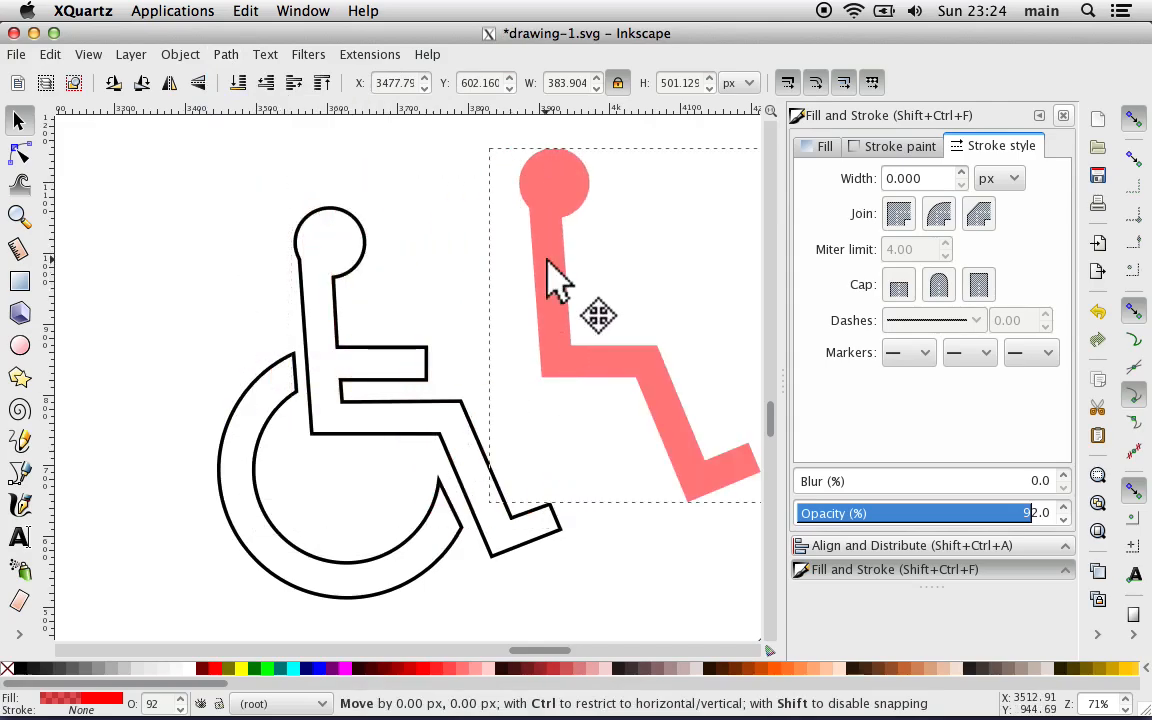
click(457, 263)
scroll(457, 263, right, 4)
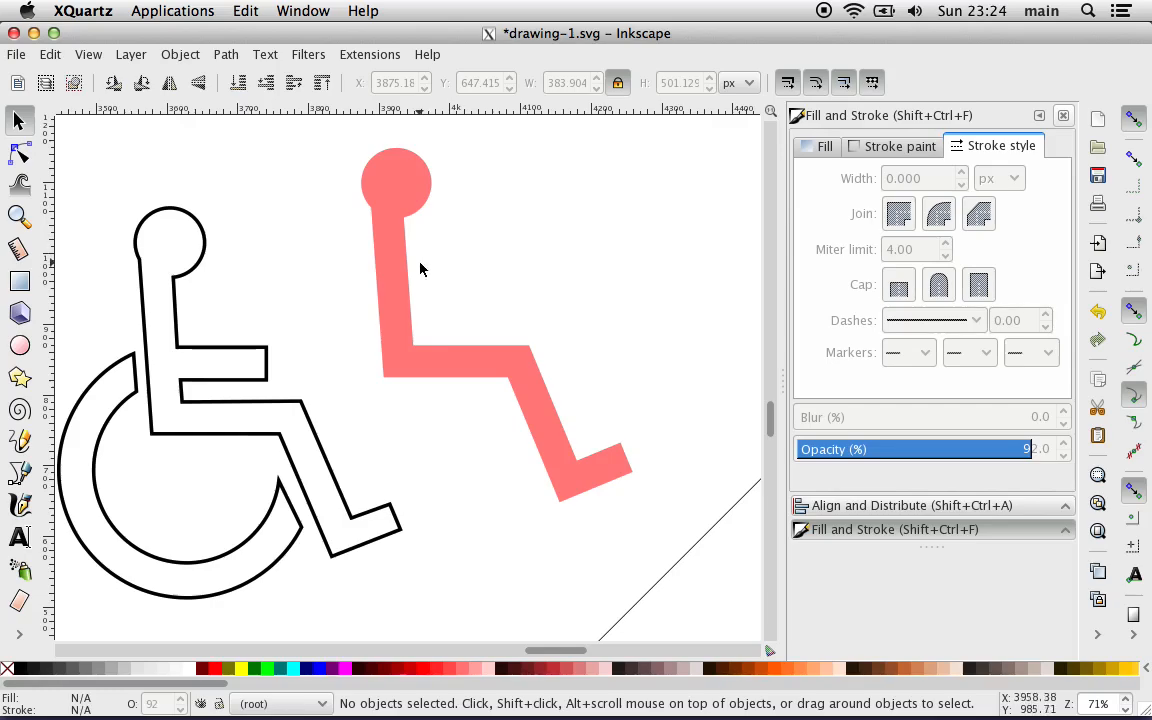
drag(404, 283, 442, 256)
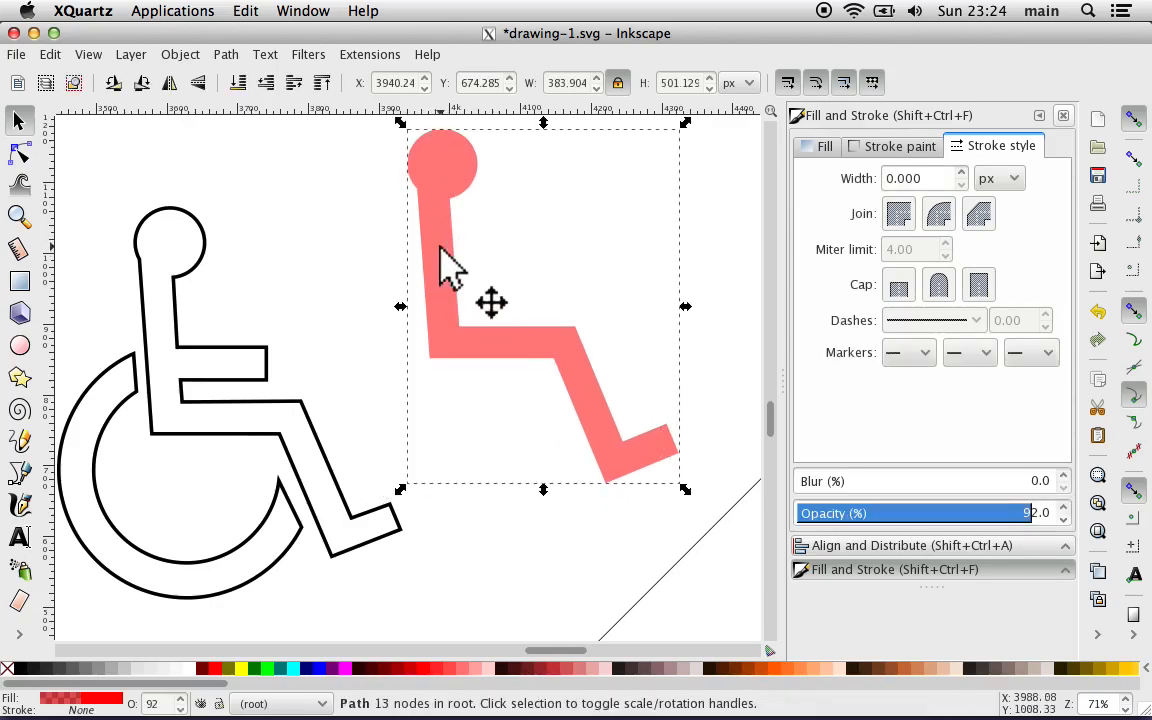
click(320, 264)
Step: Move the red wheel ring up so it sits just below the foot of the reference emblem
key(minus)
key(minus)
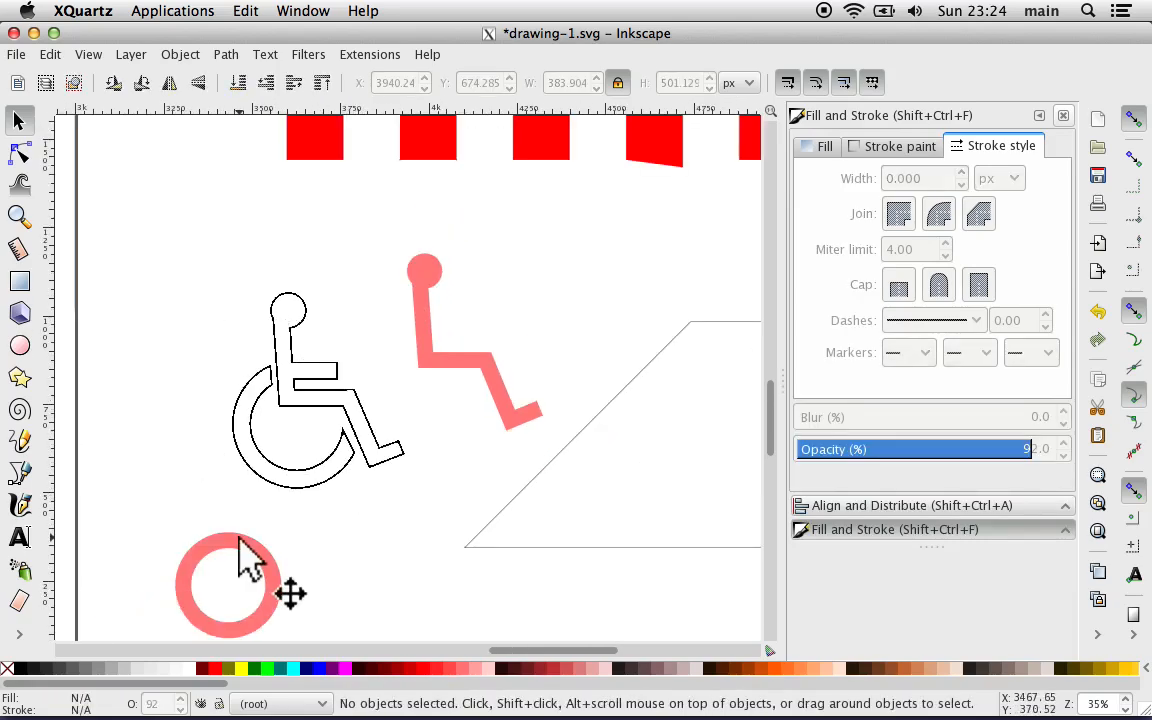
key(plus)
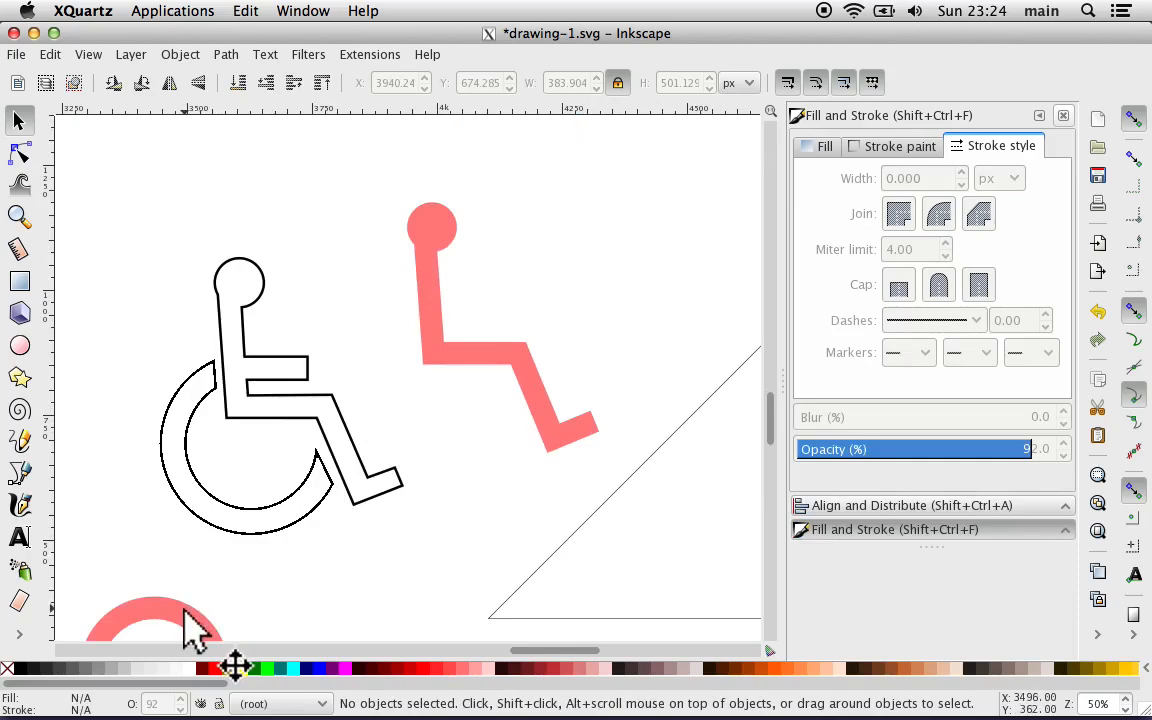
drag(185, 610, 383, 500)
click(380, 327)
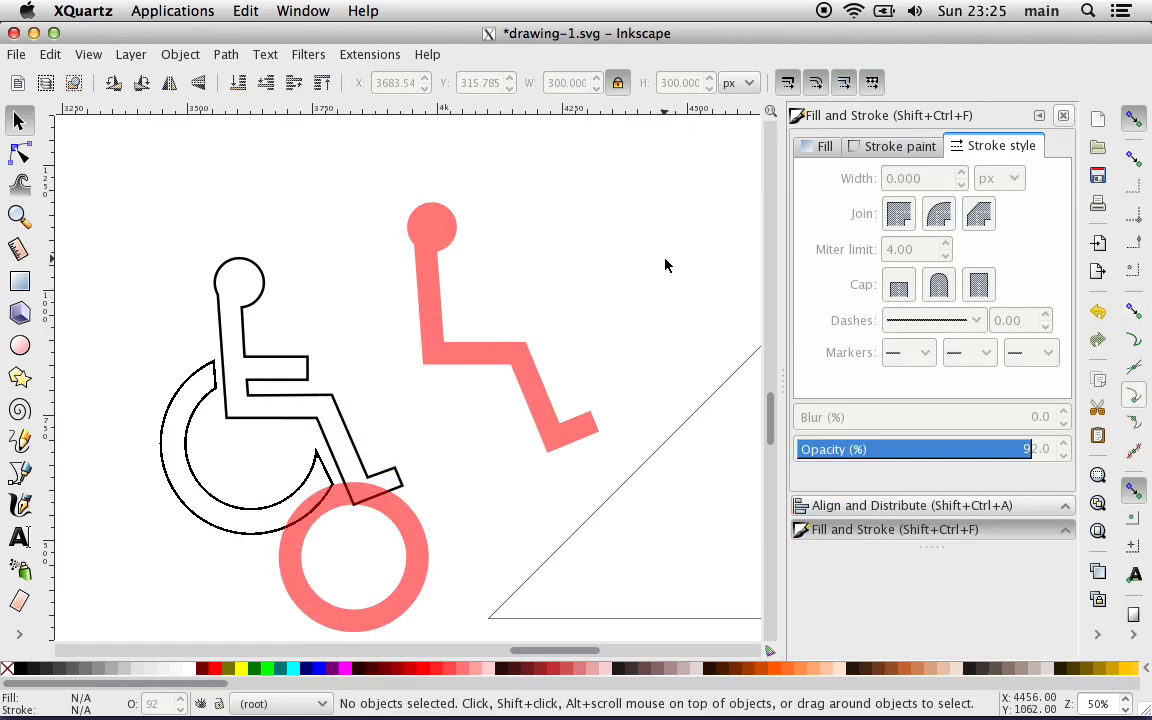
Step: Draw an open two-segment guide line below the thigh and lower leg, horizontal and then sloping at -67.5°, about 216 by 163 px overall
key(plus)
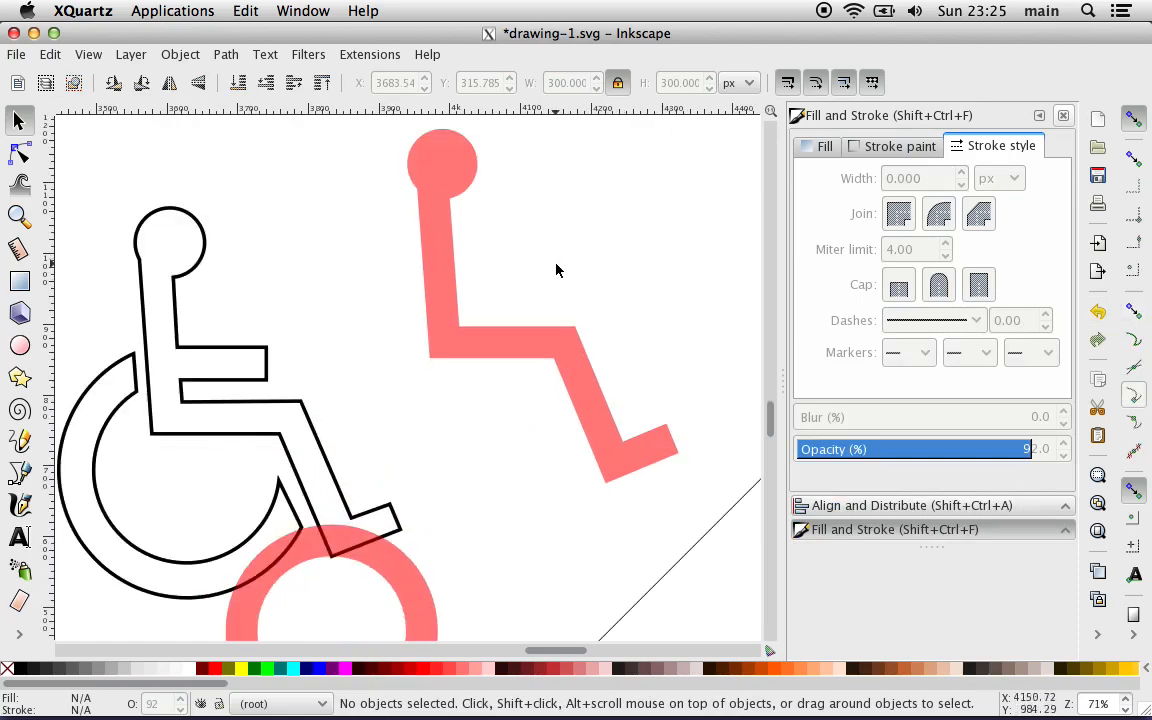
key(plus)
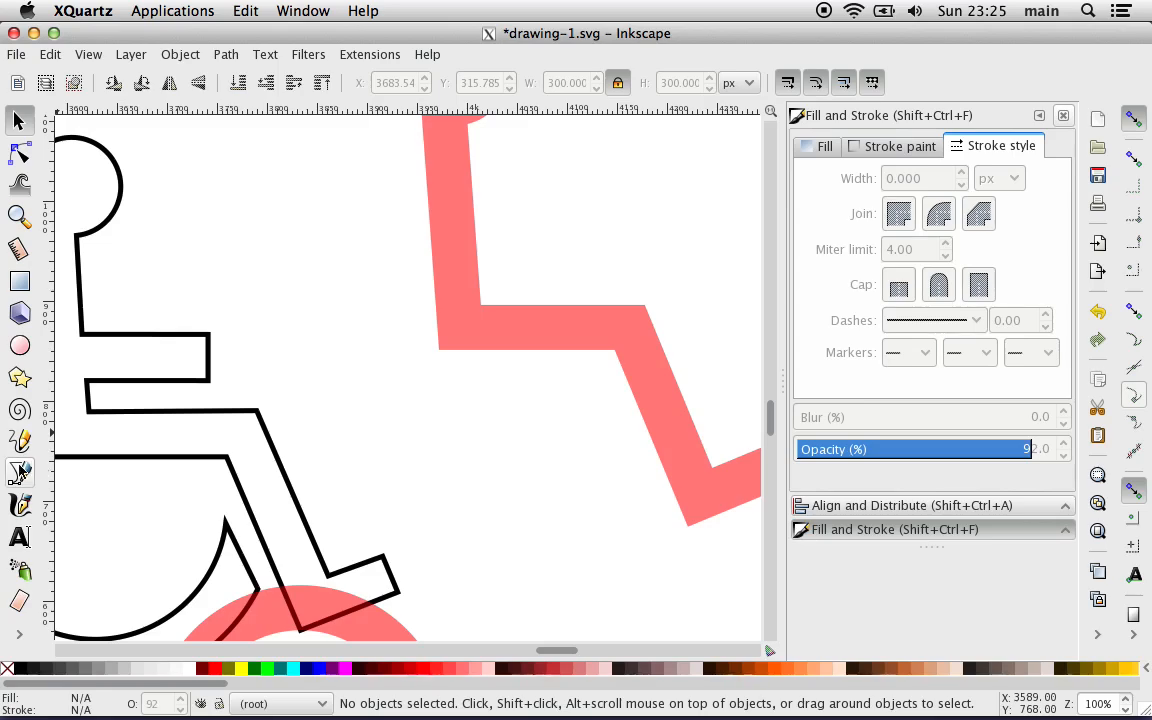
click(20, 474)
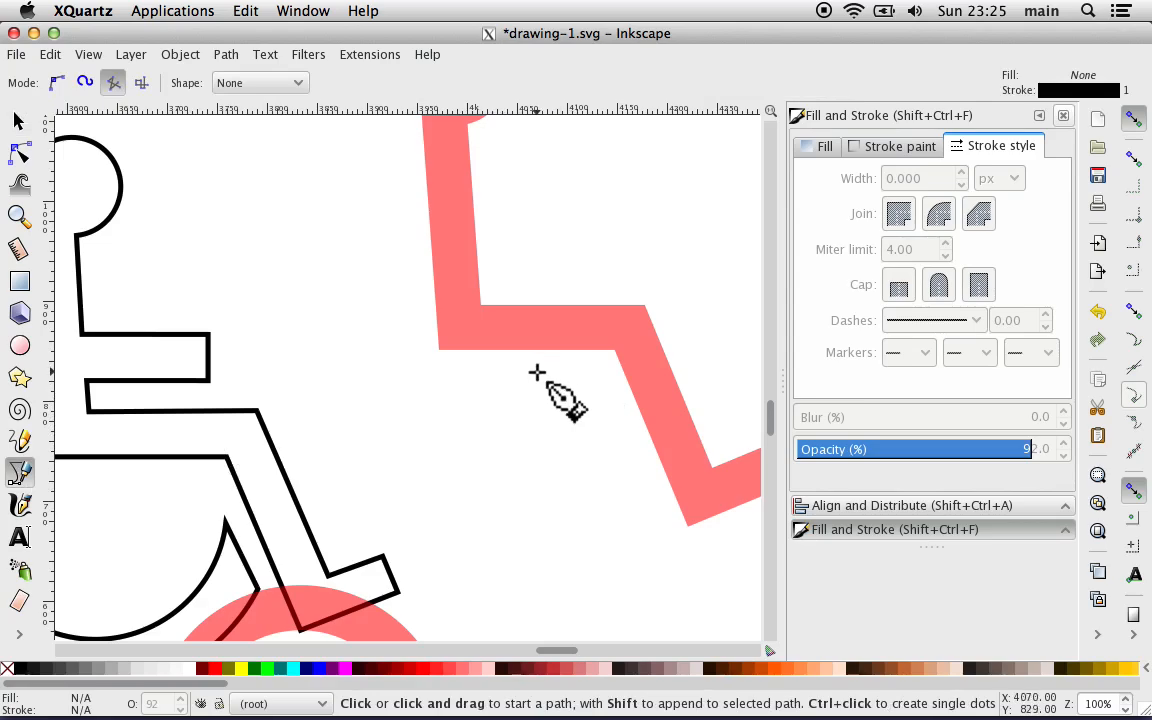
click(460, 382)
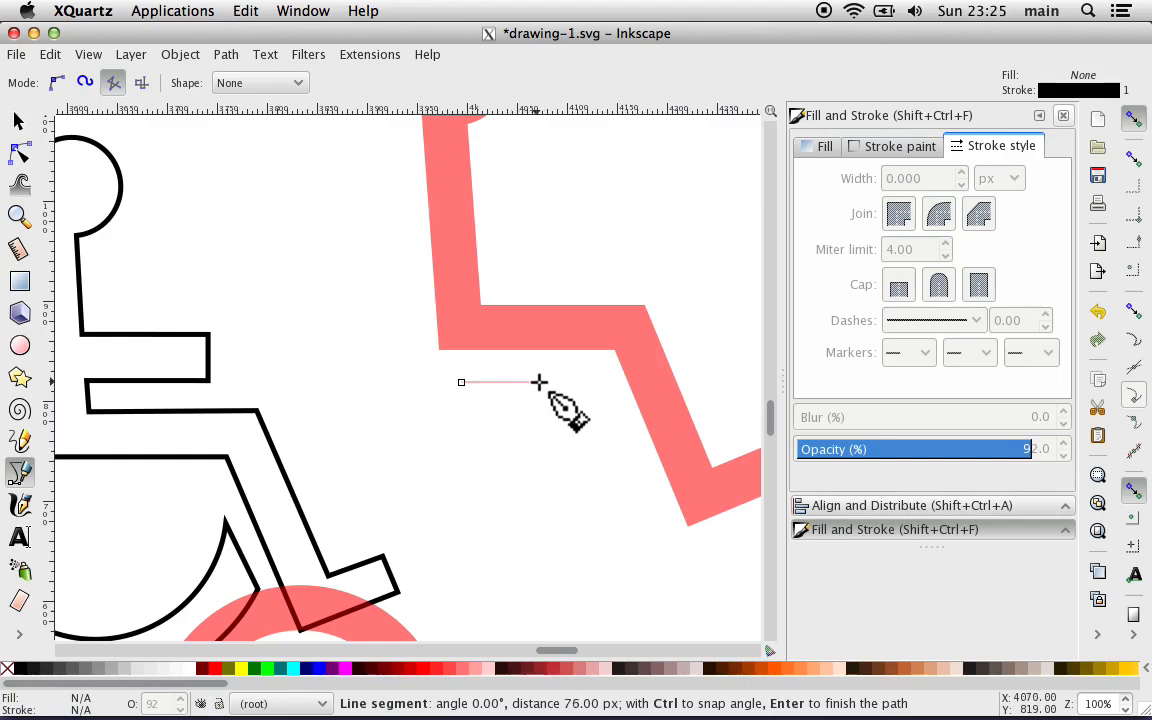
click(607, 382)
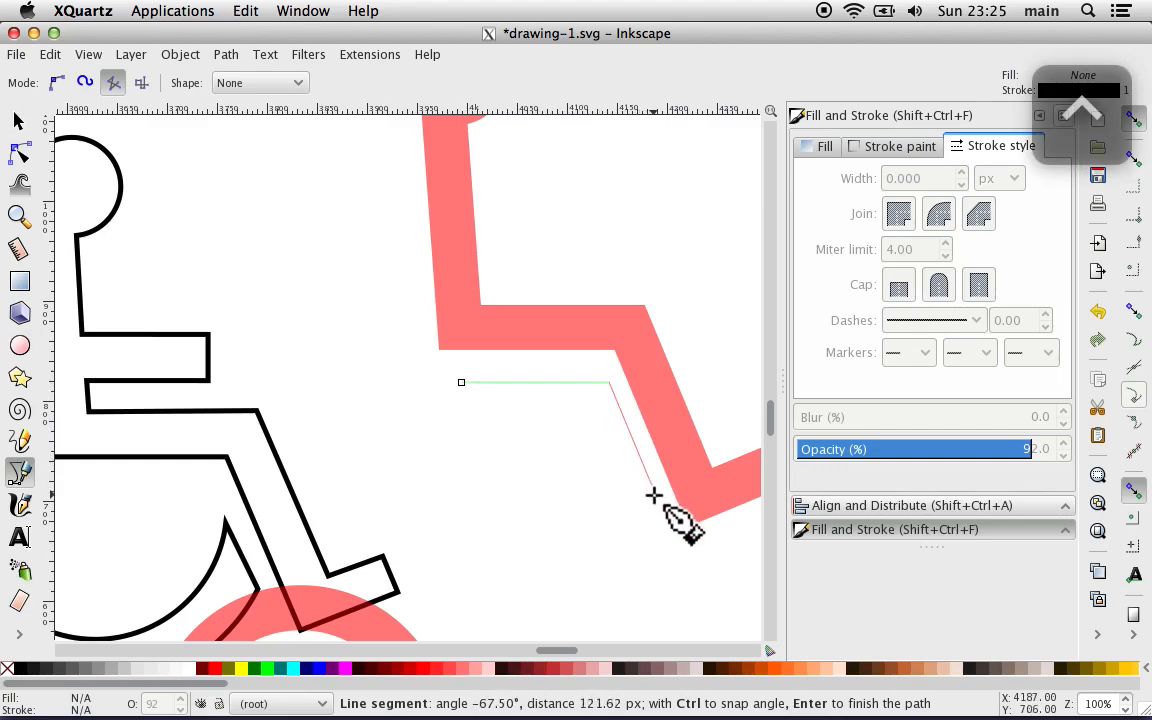
click(675, 543)
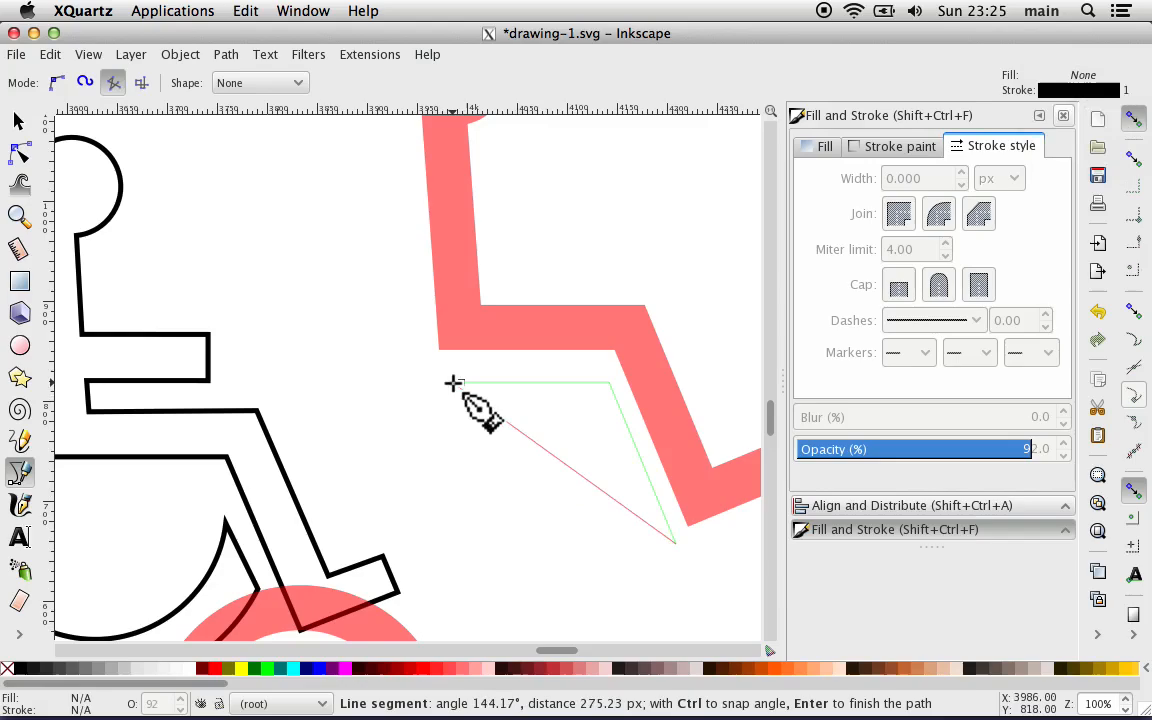
key(Return)
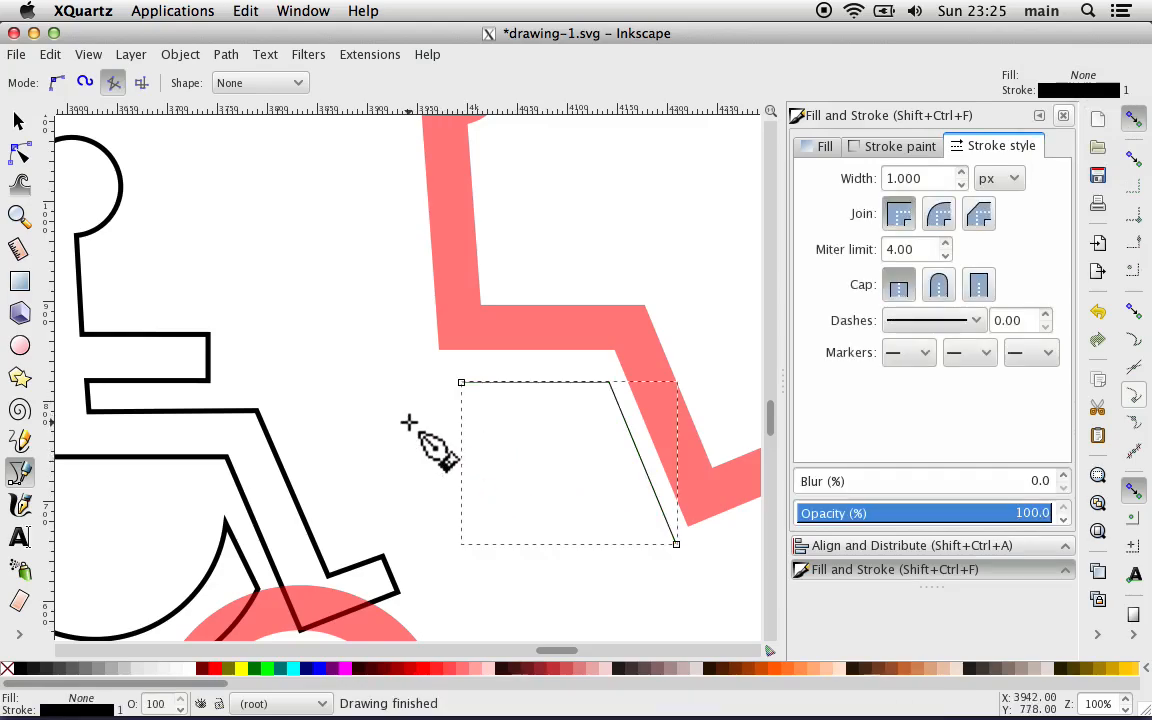
Step: Move the bent guide line closer to the underside of the thigh and lower leg, at X 3988 and Y about 672.7 px
click(20, 120)
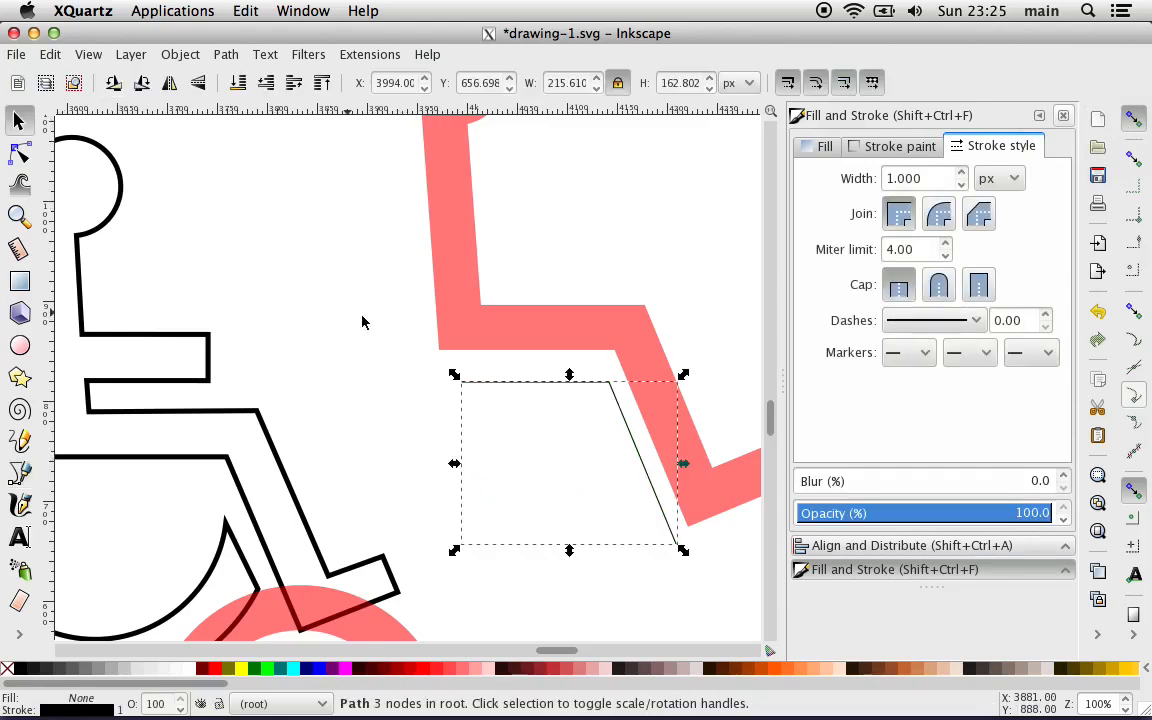
drag(510, 384, 497, 369)
key(Up)
key(Up)
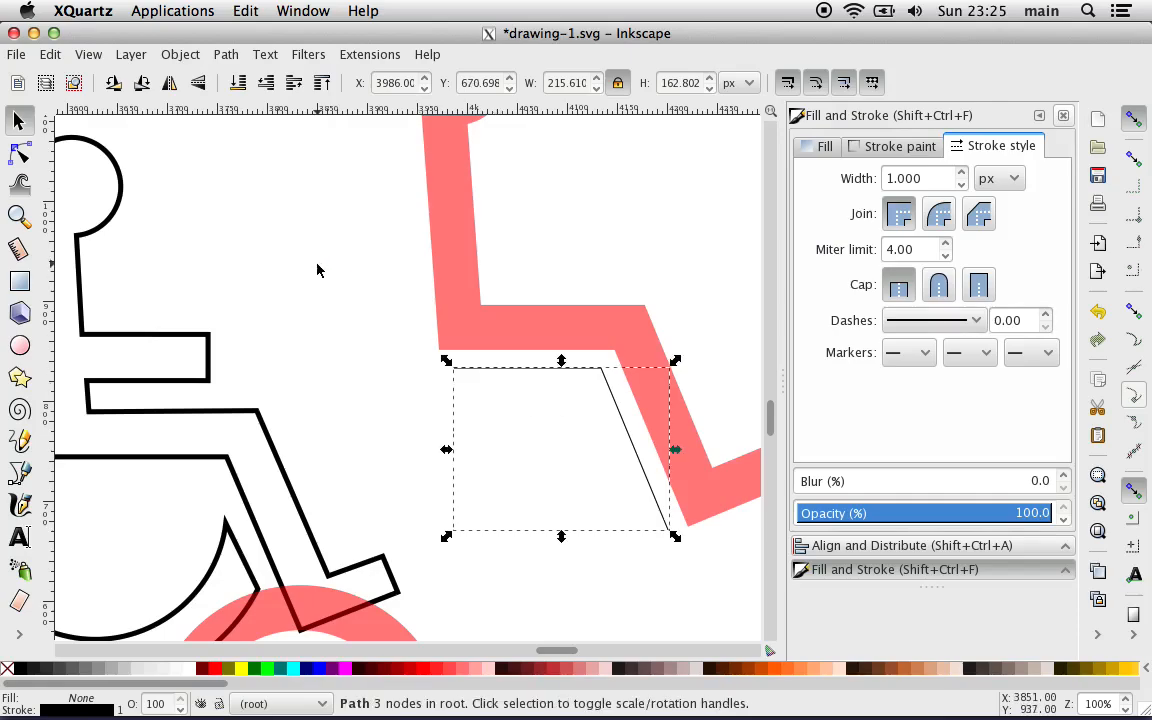
key(Right)
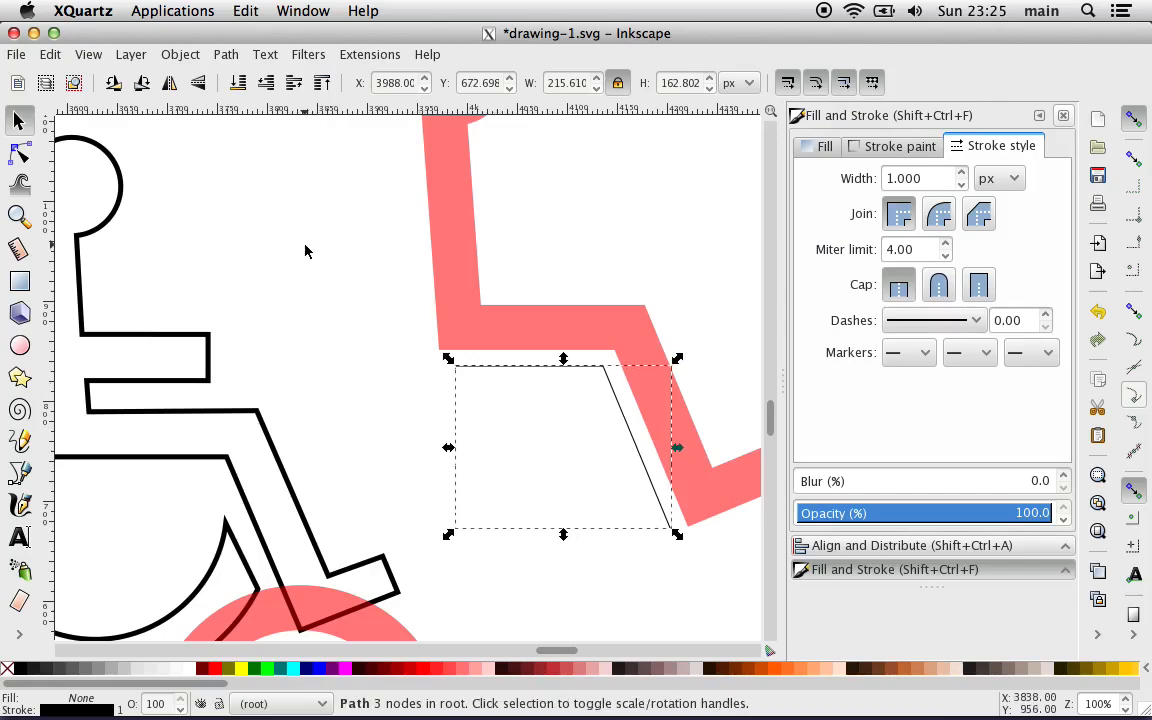
key(Escape)
Step: Draw a straight guide line about 226 px long parallel to the torso's back edge and nudge it slightly closer to the torso
scroll(305, 251, up, 2)
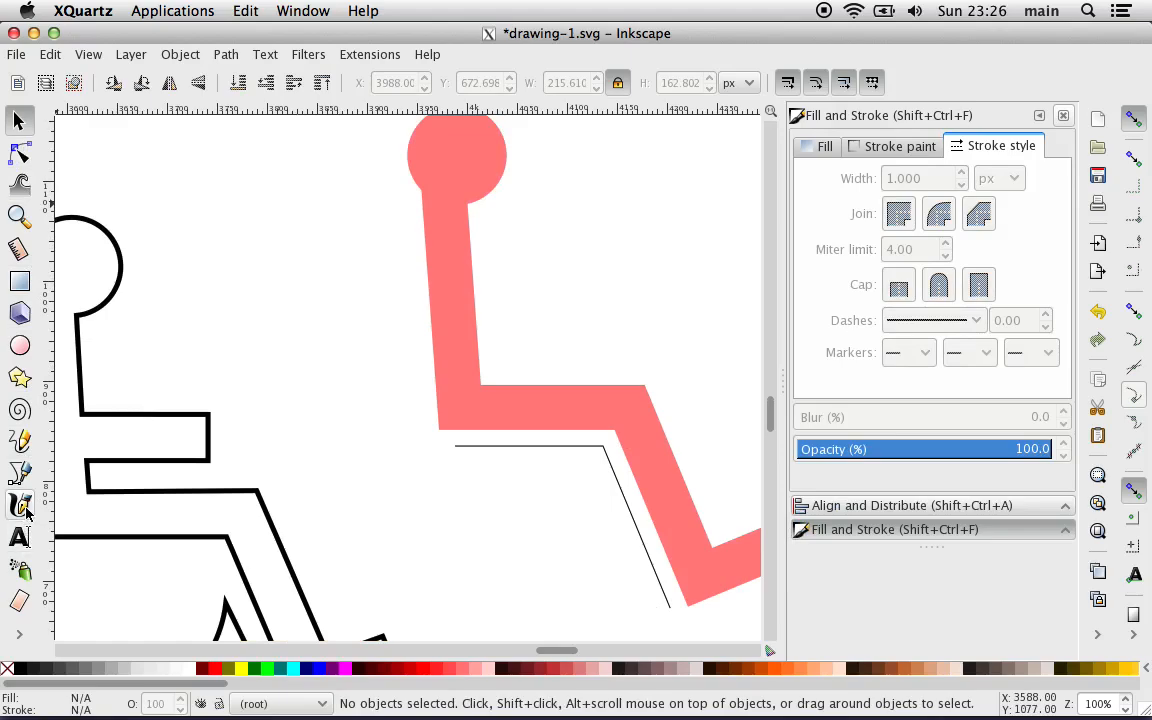
click(20, 472)
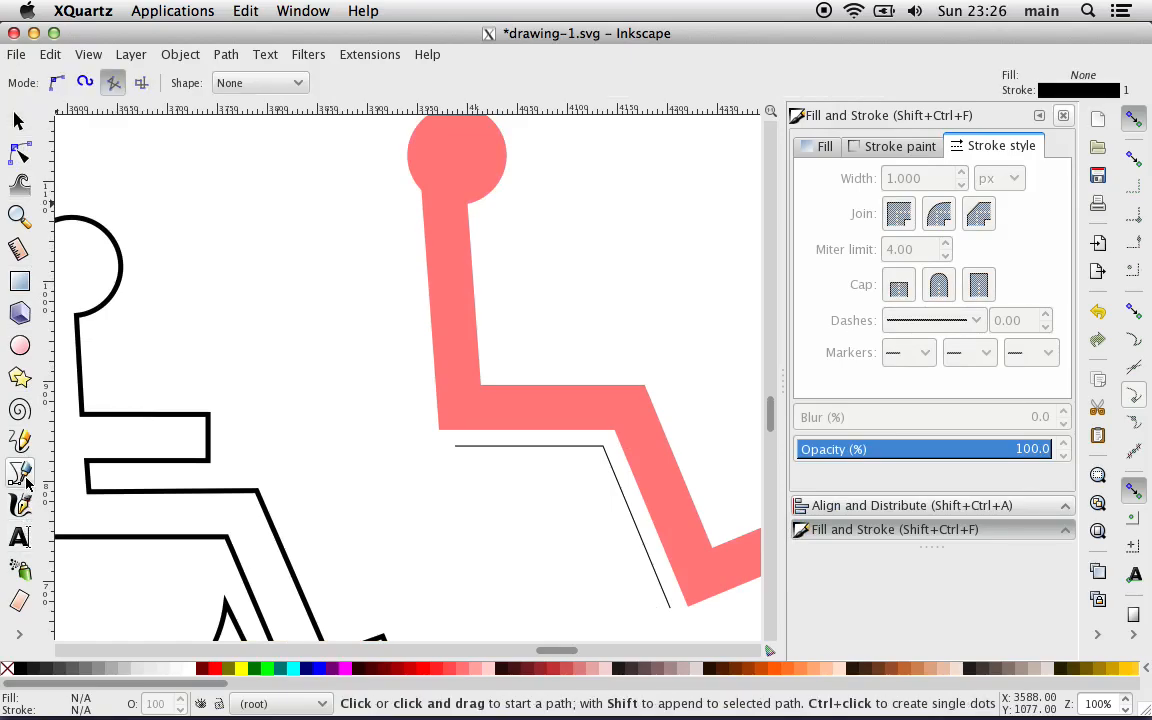
click(407, 205)
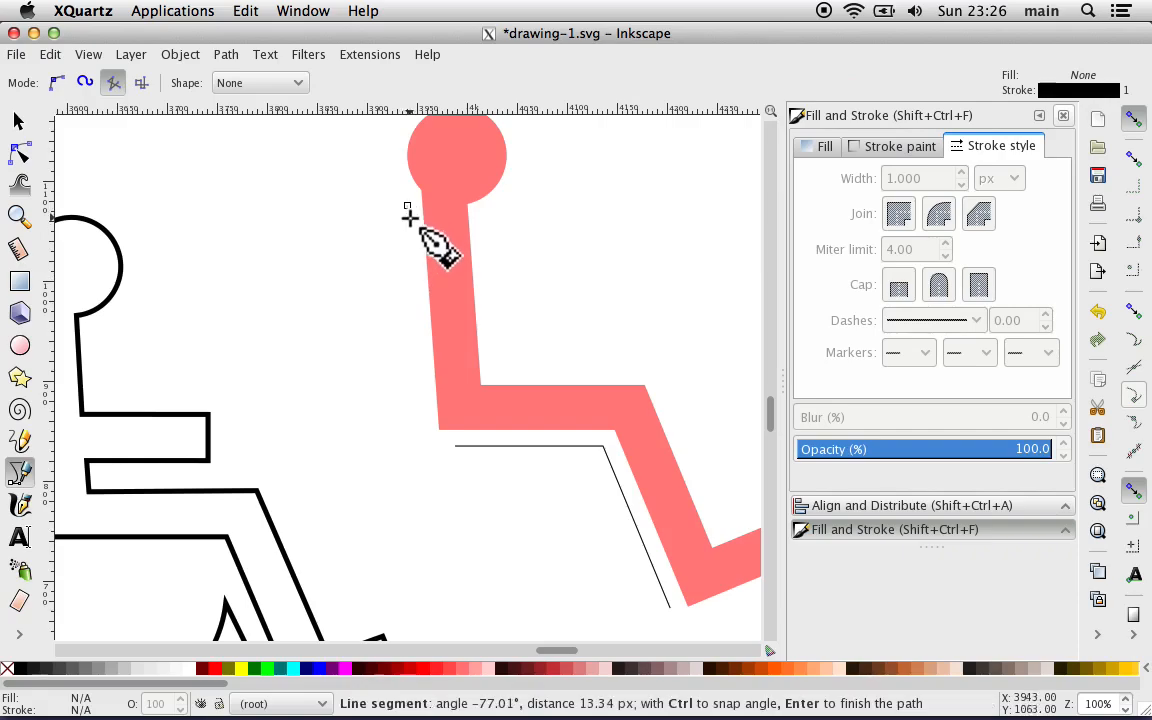
double_click(424, 430)
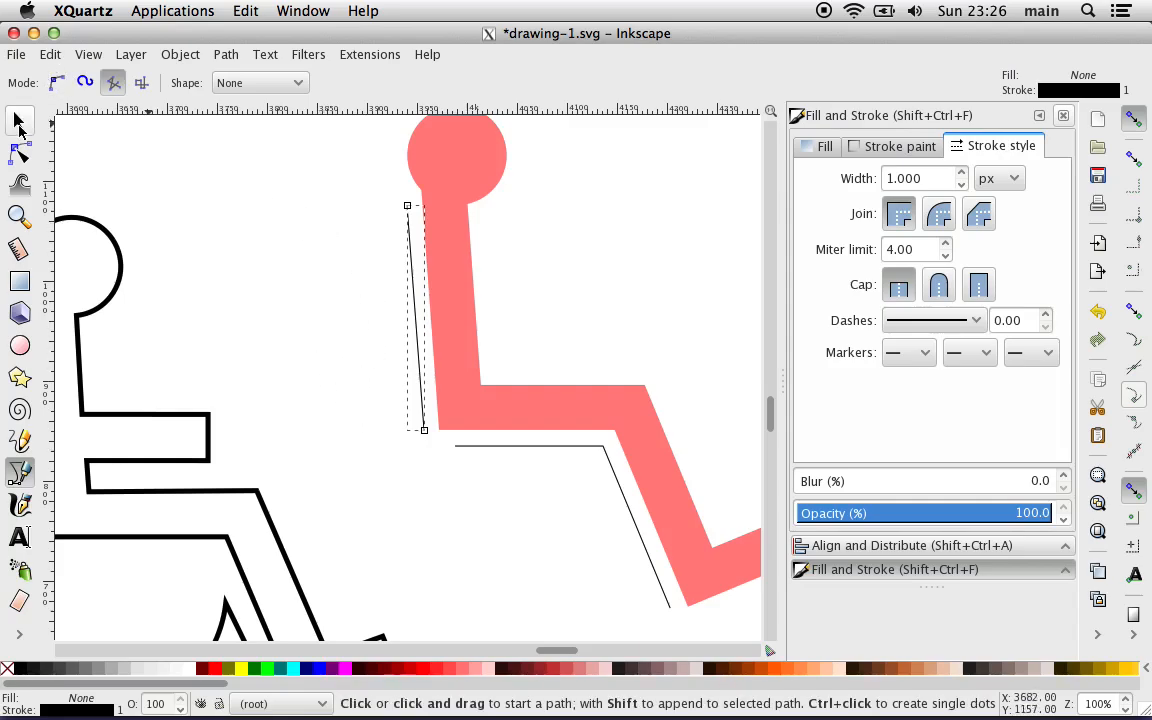
click(19, 124)
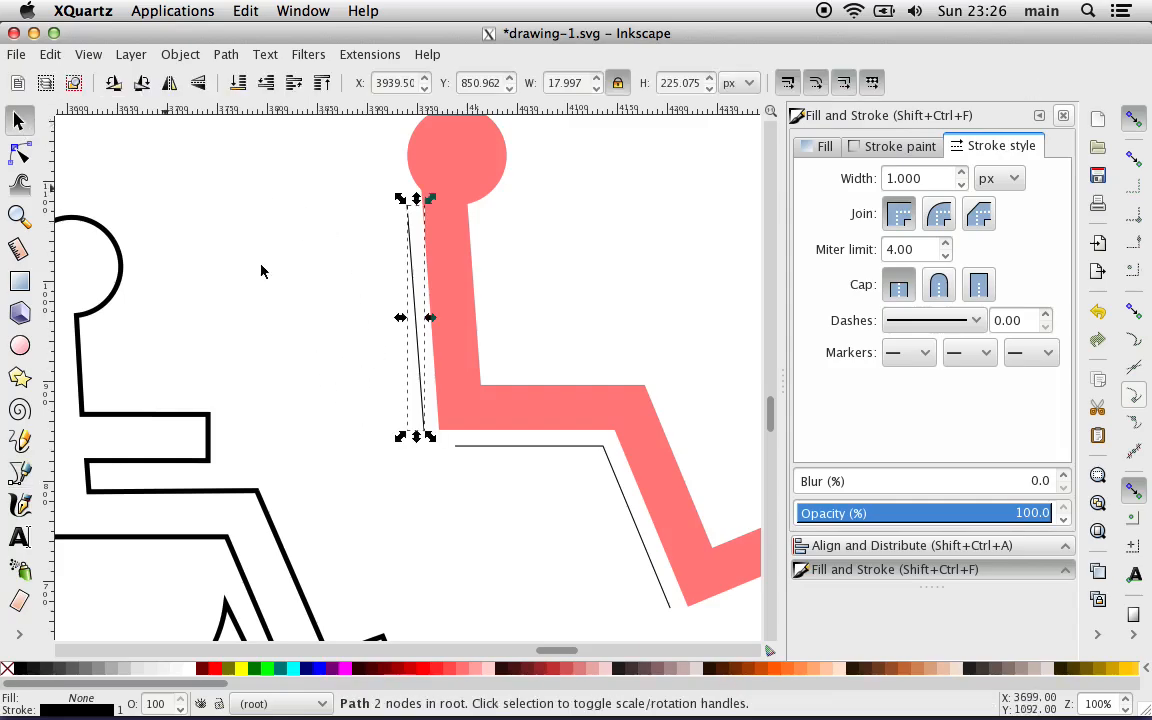
key(Left)
click(344, 304)
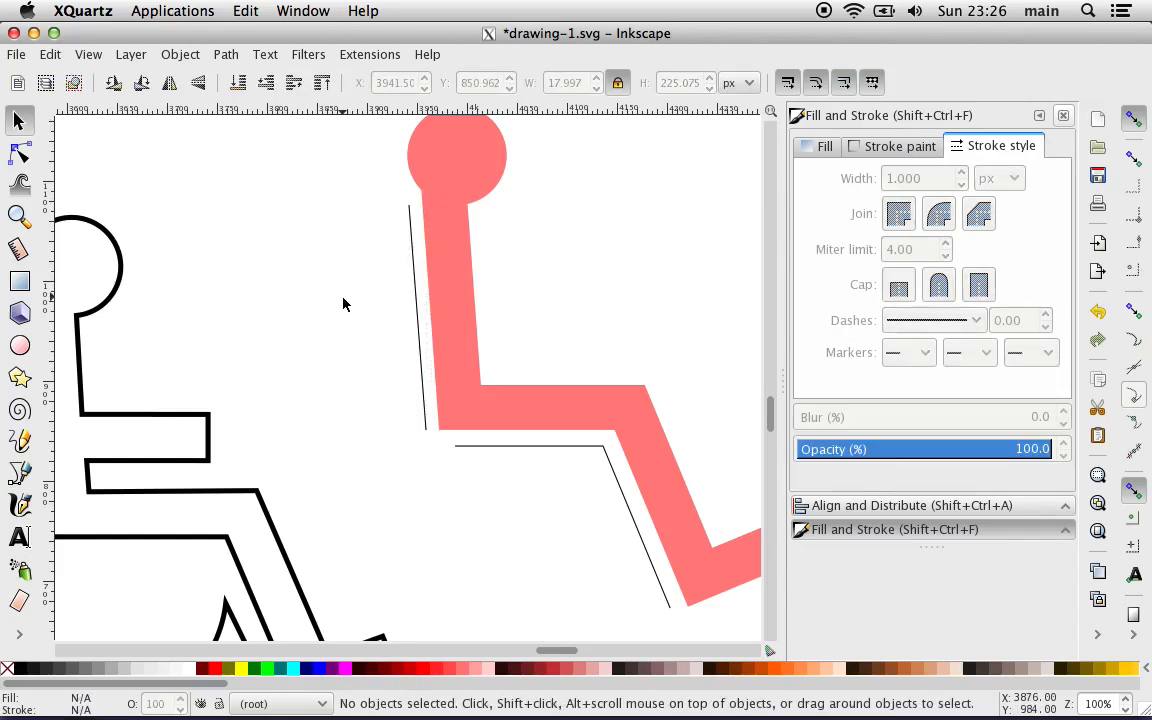
Step: Try the red wheel ring over the body and guide lines at X 3894.37 and Y 645.986 px, then return it to clear space below
scroll(340, 346, down, 4)
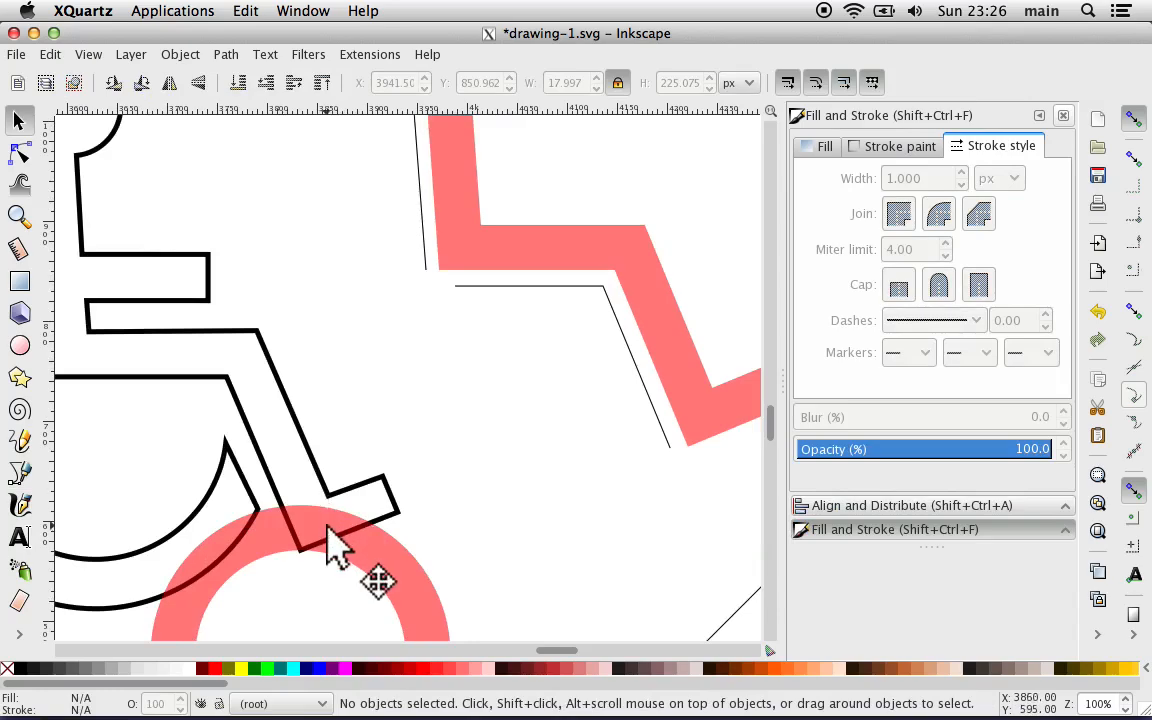
drag(334, 543, 535, 185)
key(minus)
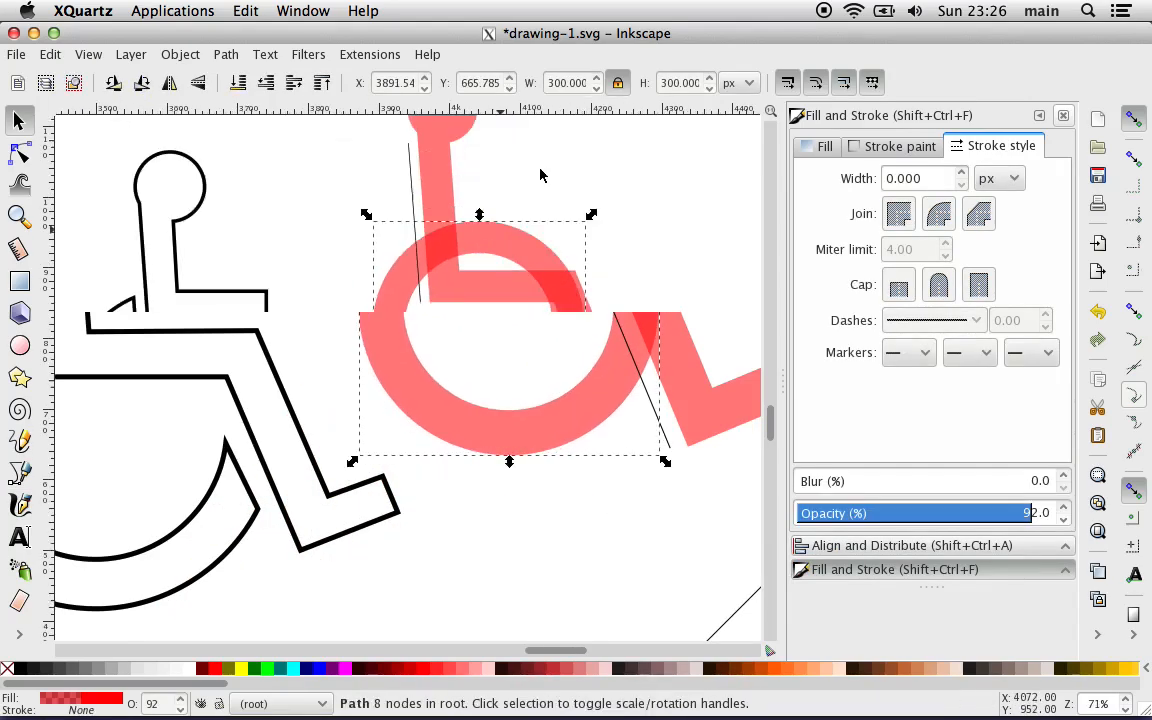
mouse_move(519, 386)
mouse_down()
mouse_move(527, 419)
mouse_move(511, 412)
mouse_move(530, 428)
mouse_move(520, 405)
mouse_up()
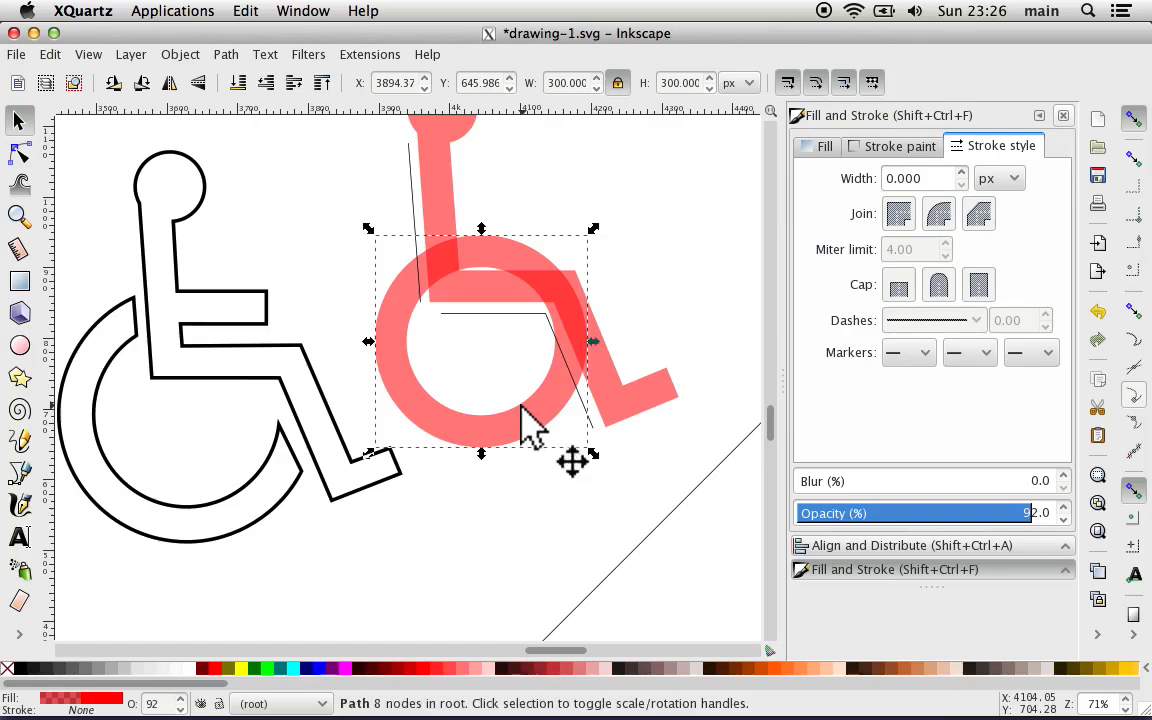
key(1)
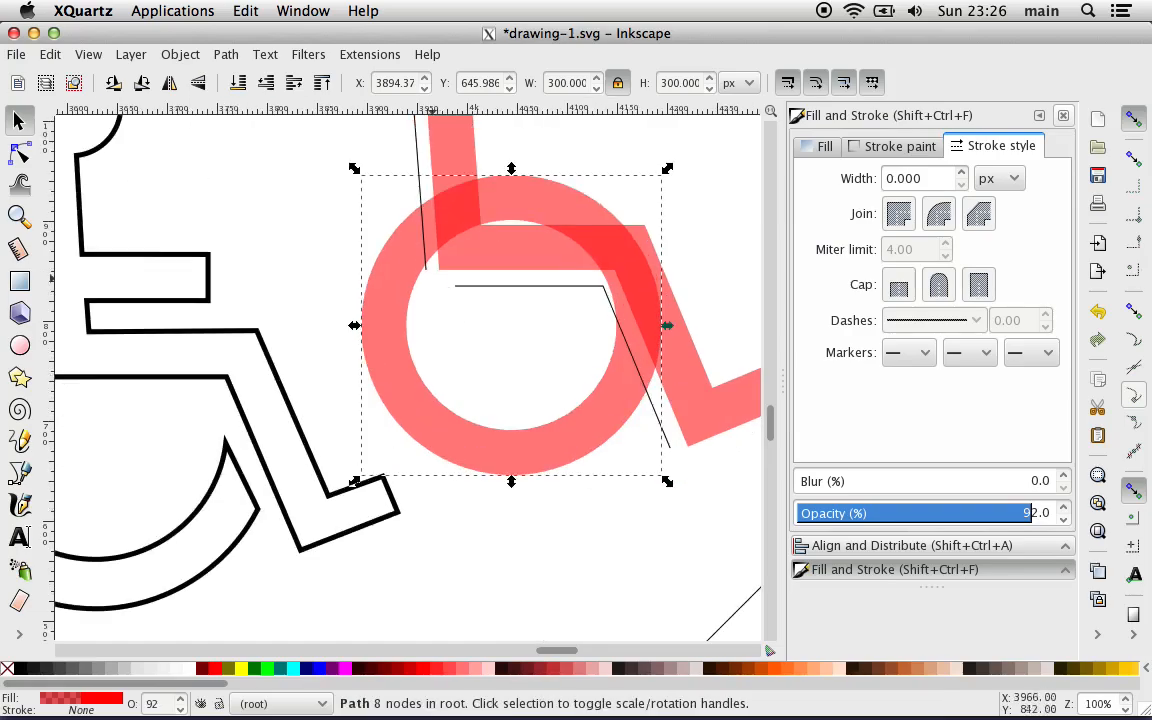
key(plus)
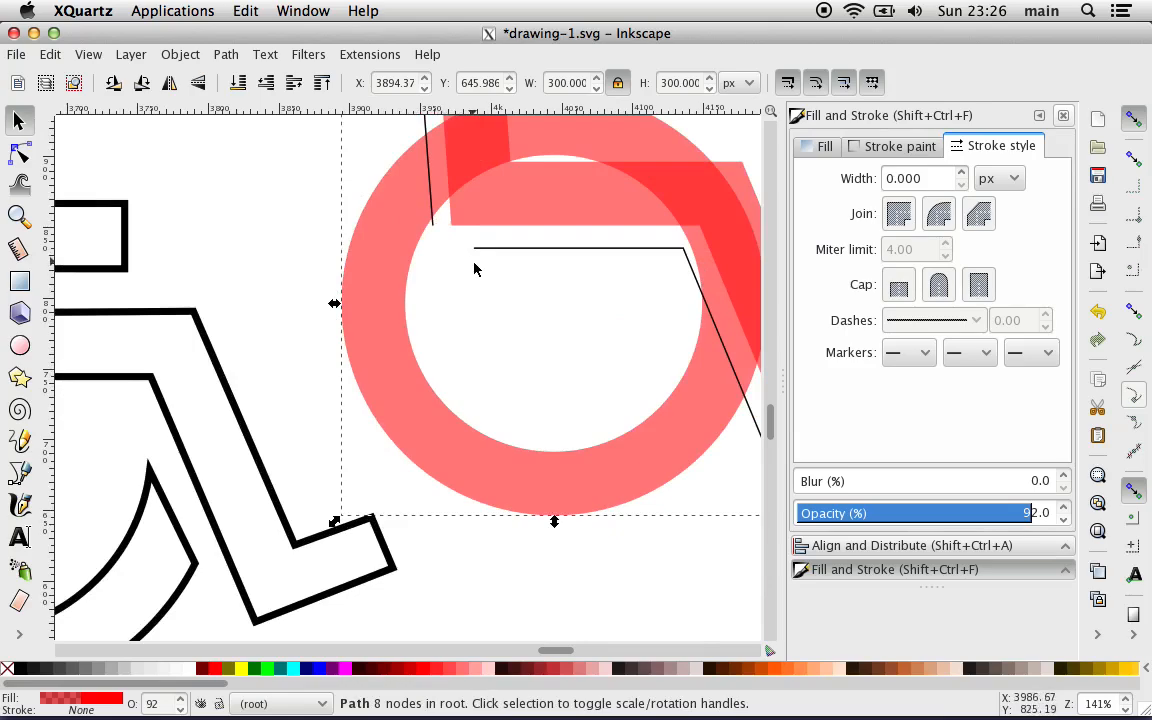
key(minus)
key(minus)
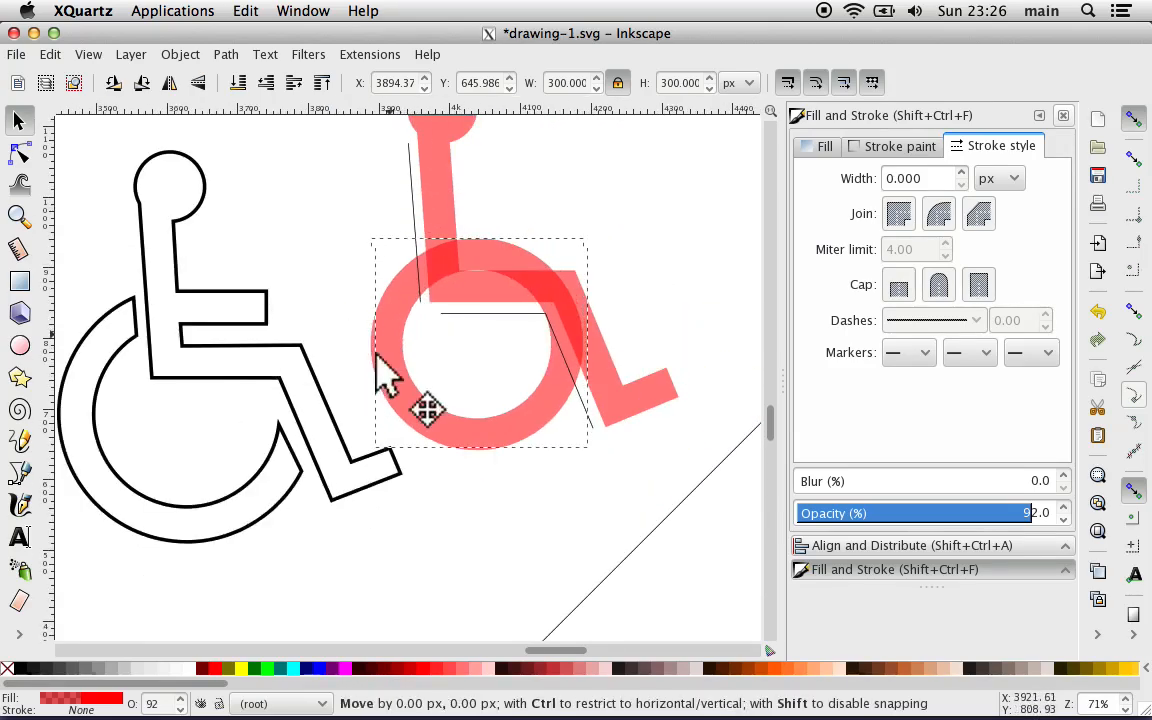
drag(378, 360, 327, 535)
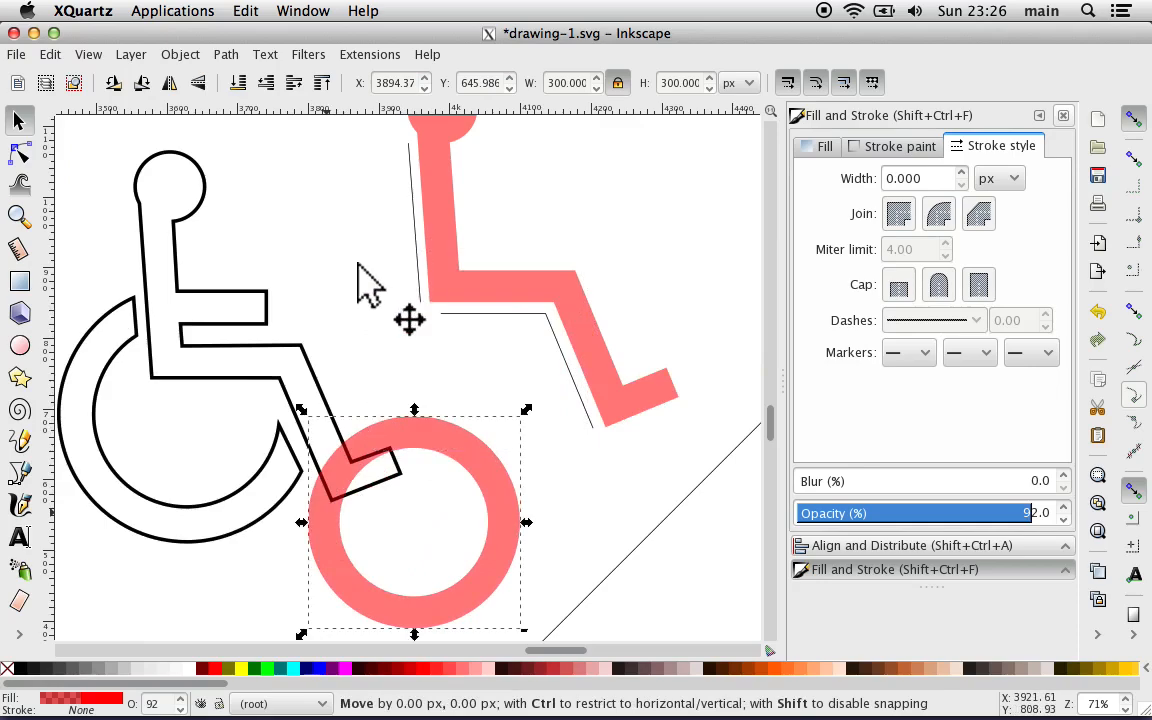
Step: Join the lower end node of the torso guide line to the near end node of the bent guide line with a new segment
key(plus)
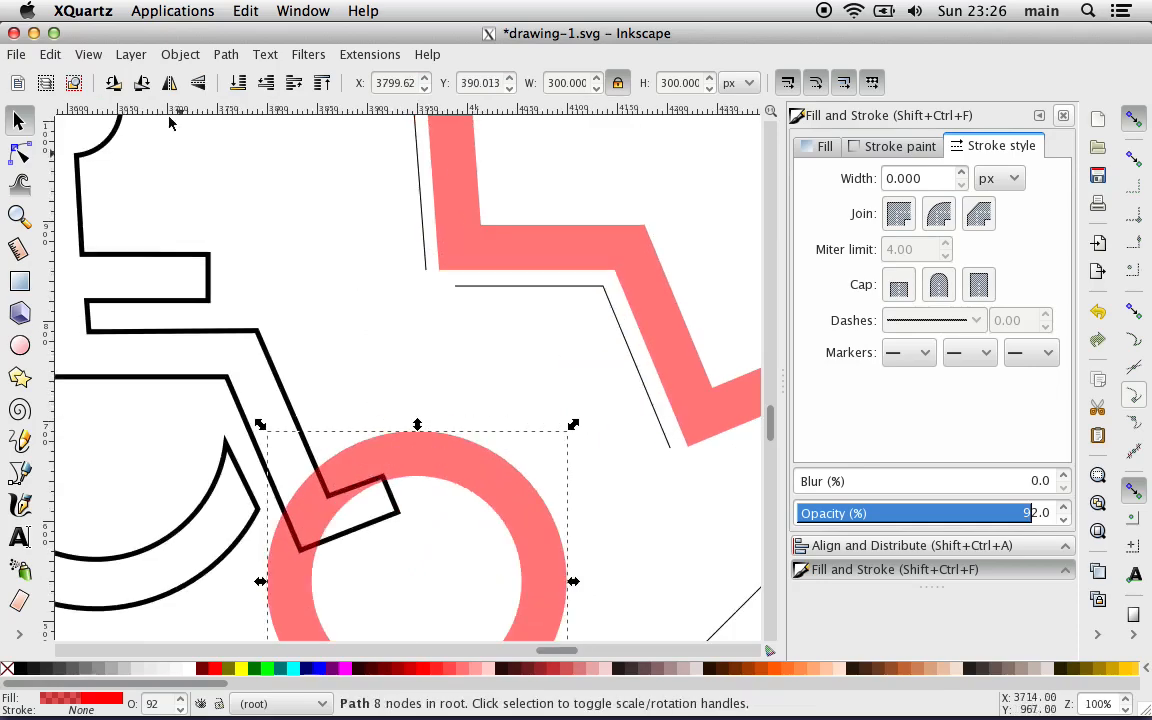
key(plus)
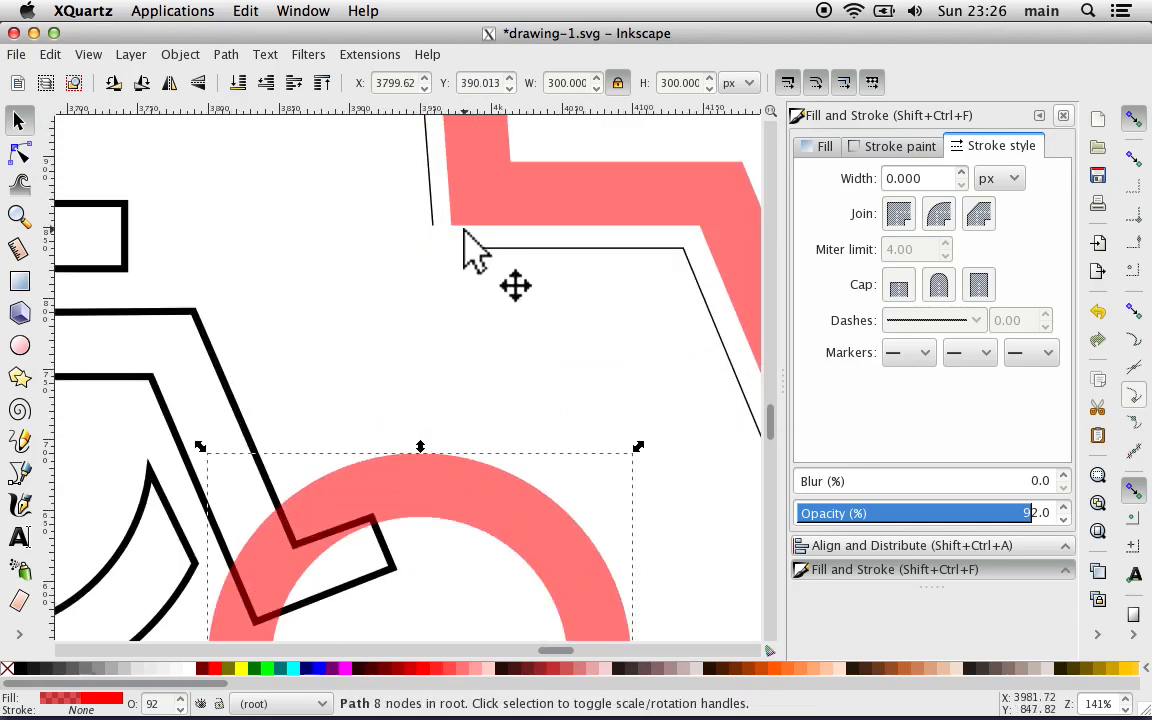
click(433, 220)
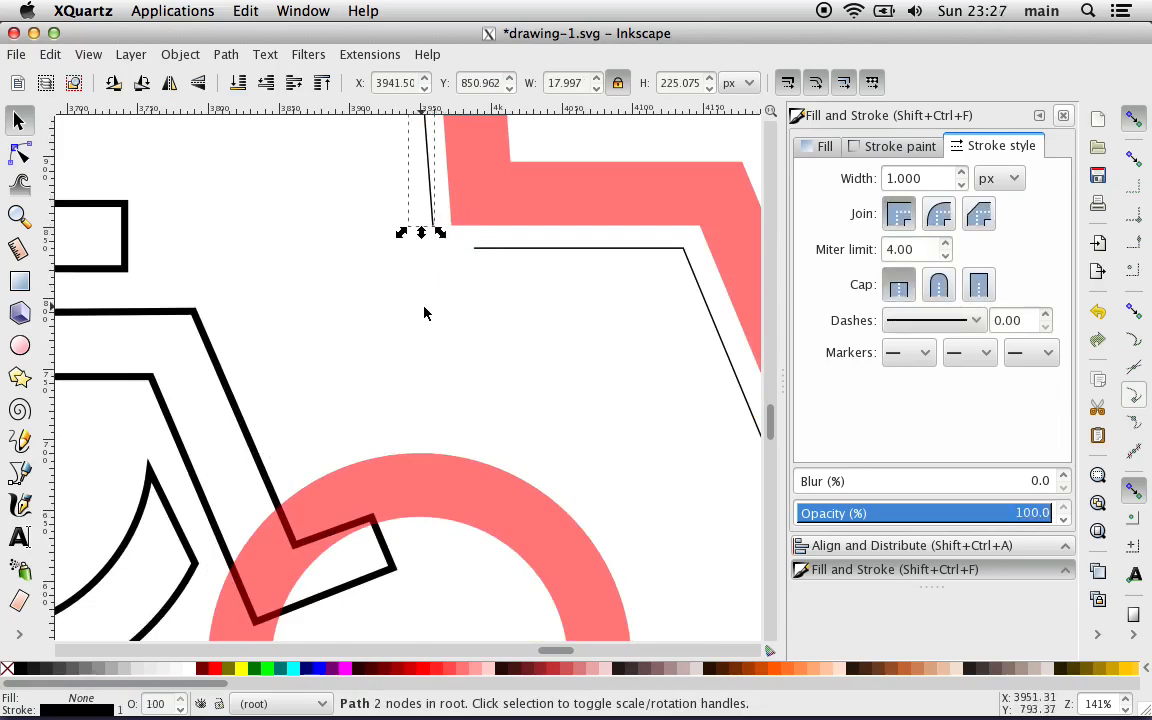
click(391, 272)
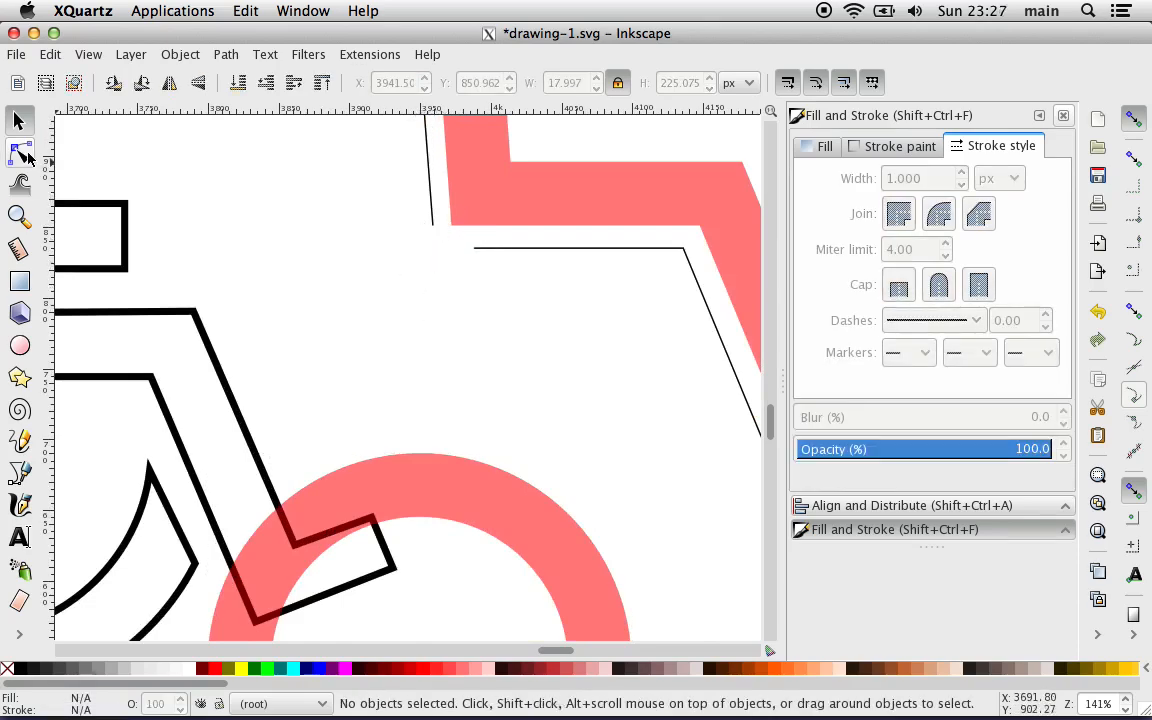
click(21, 152)
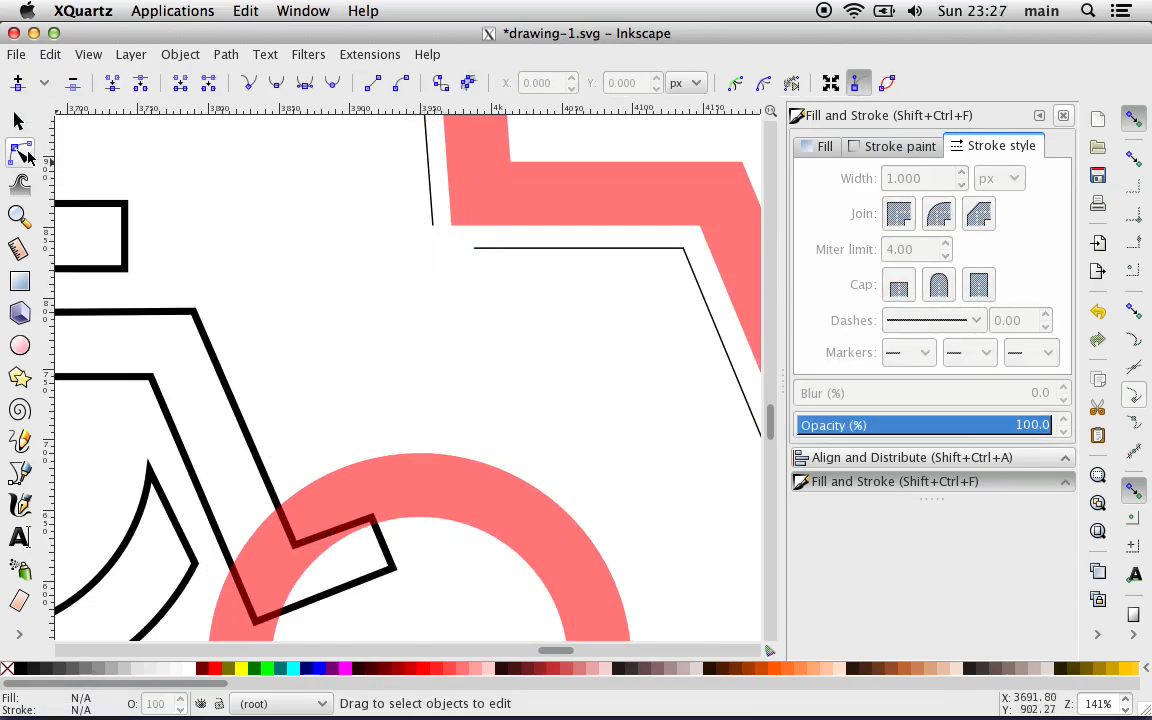
click(432, 213)
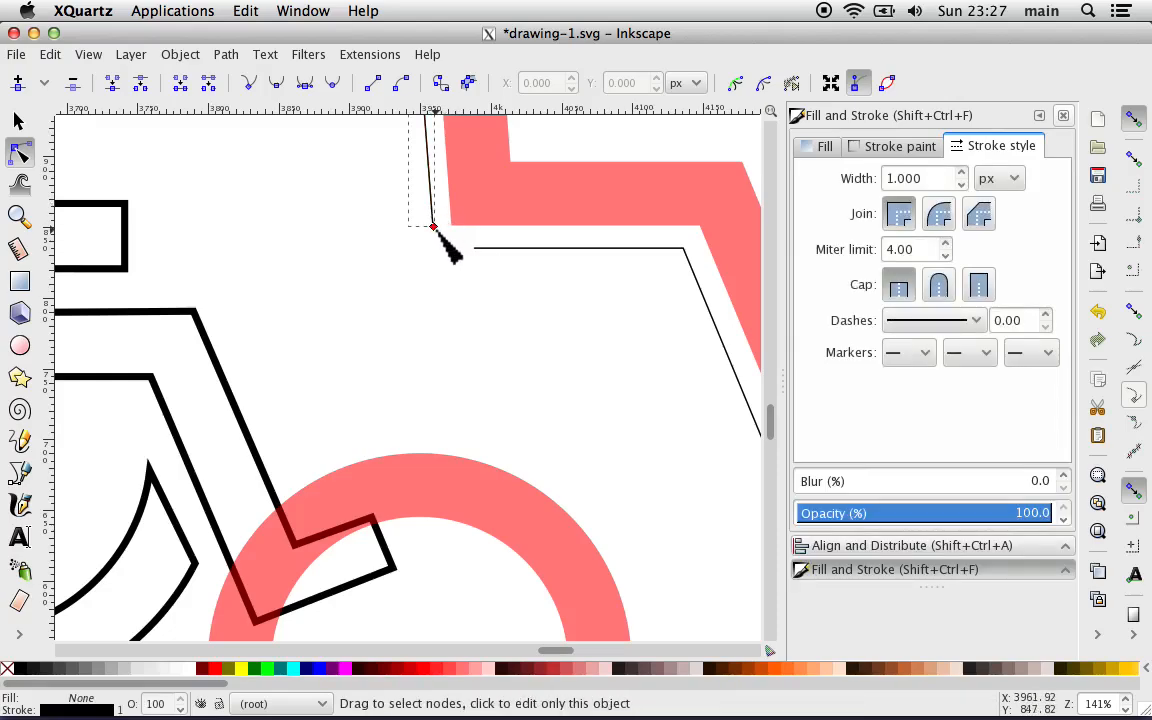
scroll(442, 239, up, 2)
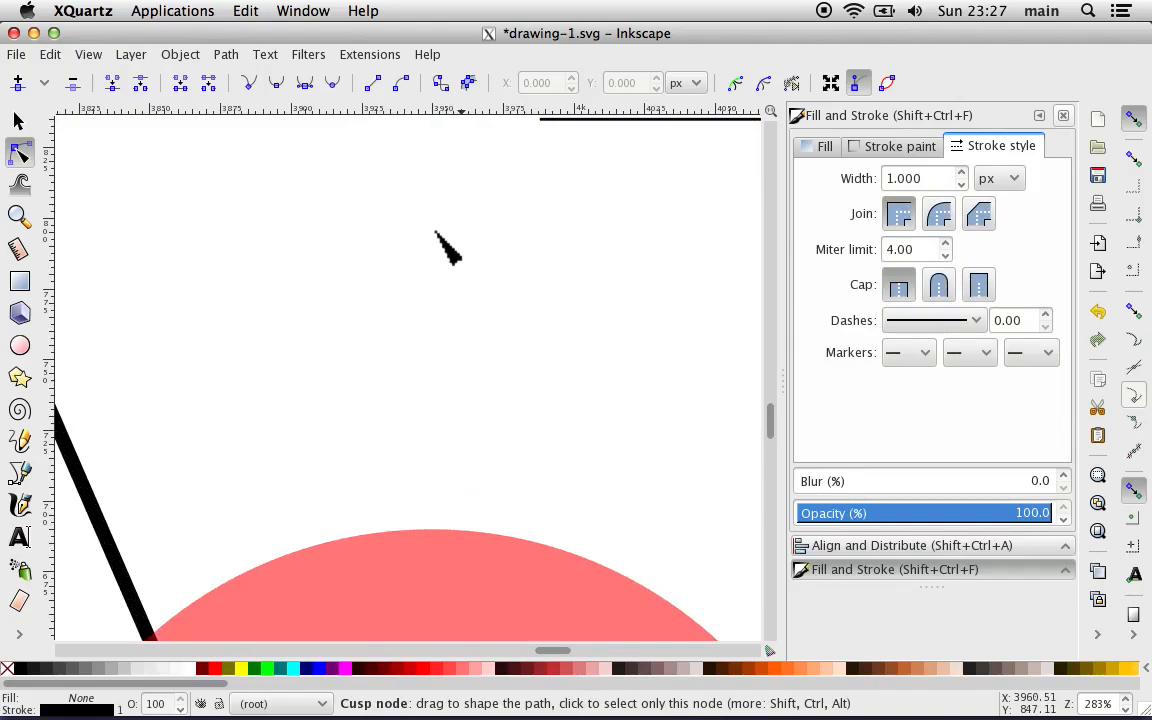
scroll(440, 240, up, 3)
scroll(440, 240, right, 2)
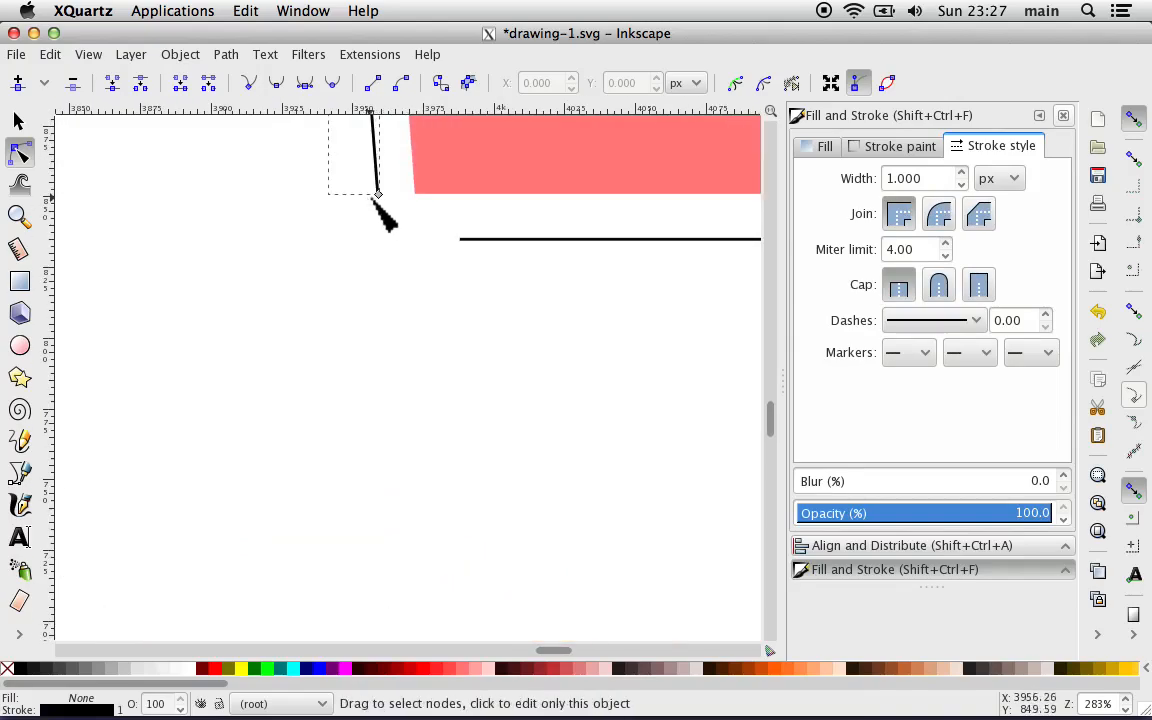
click(378, 194)
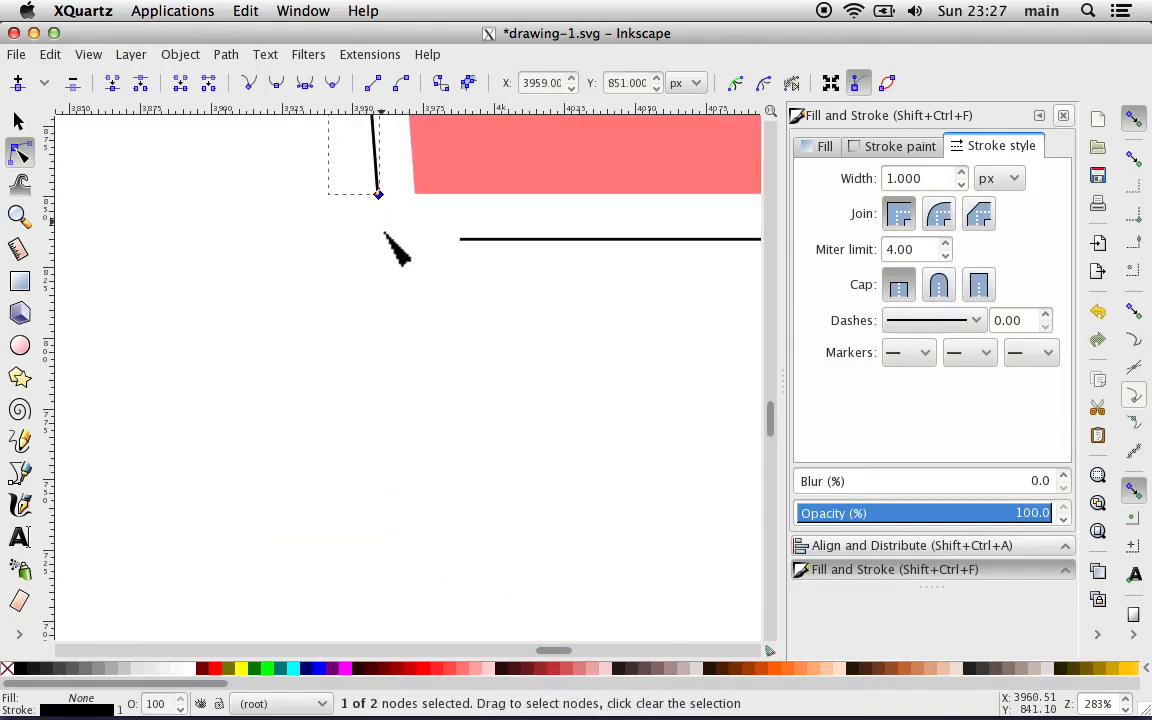
shift+click(462, 240)
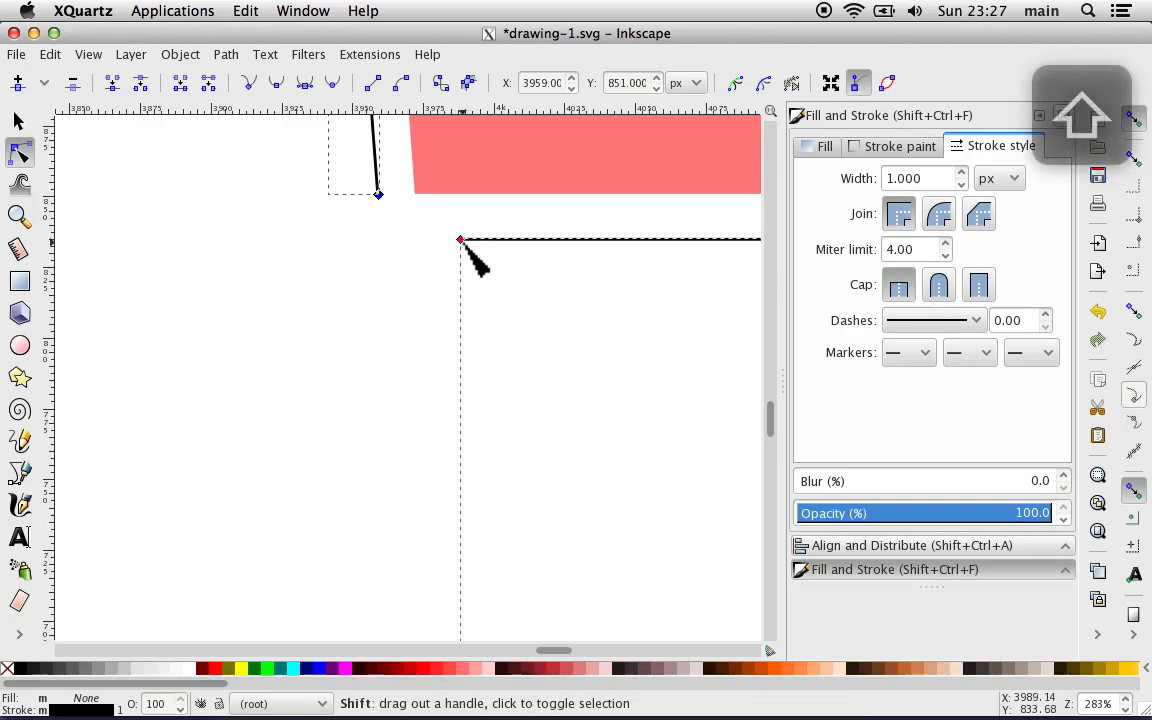
shift+click(461, 242)
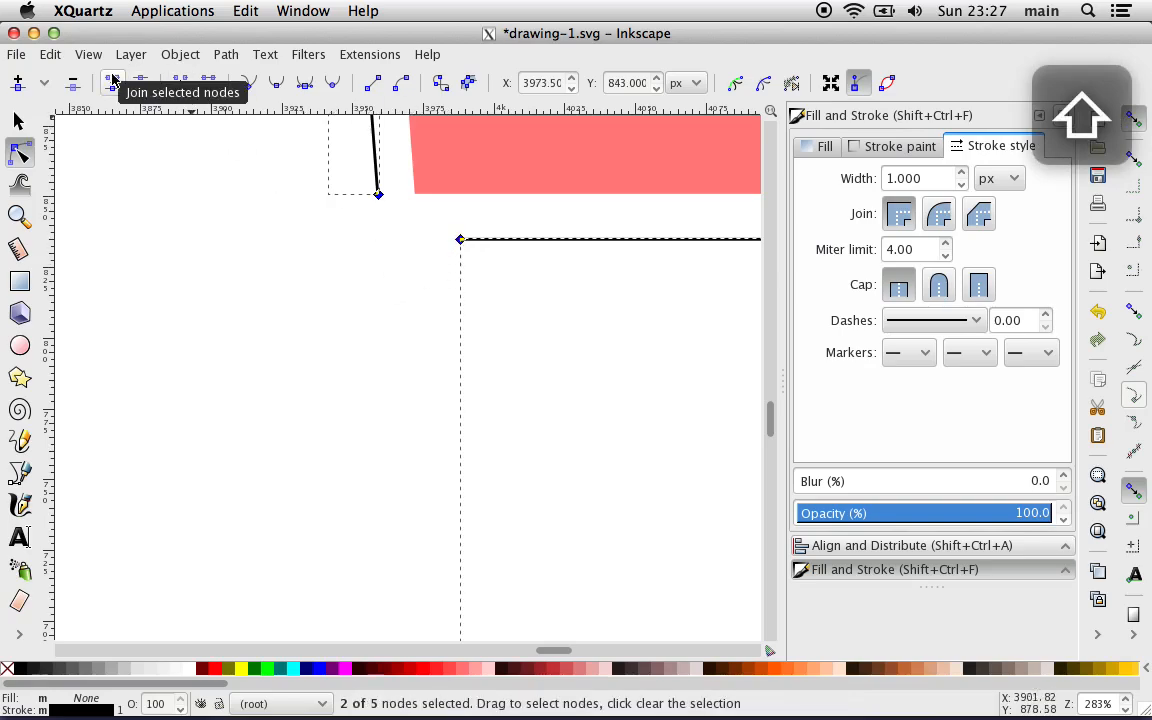
click(181, 84)
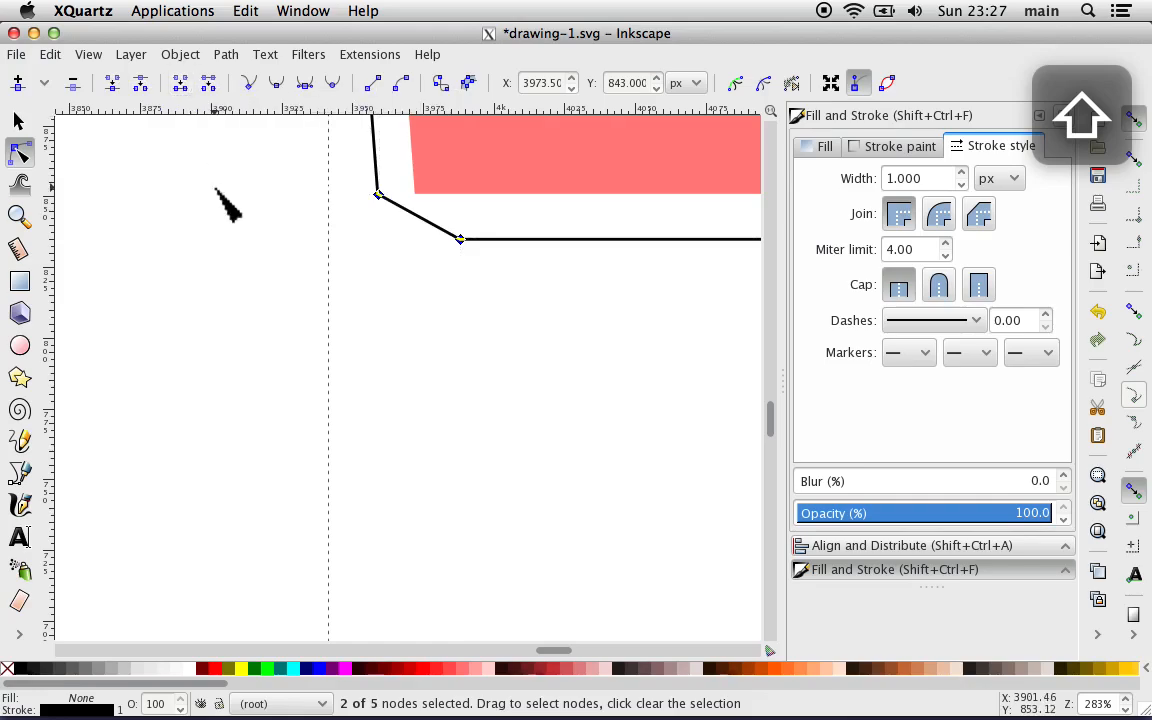
Step: Move the red wheel ring over the joined guide line, at X 3895.78 and Y 634.672 px
key(minus)
key(minus)
key(minus)
key(minus)
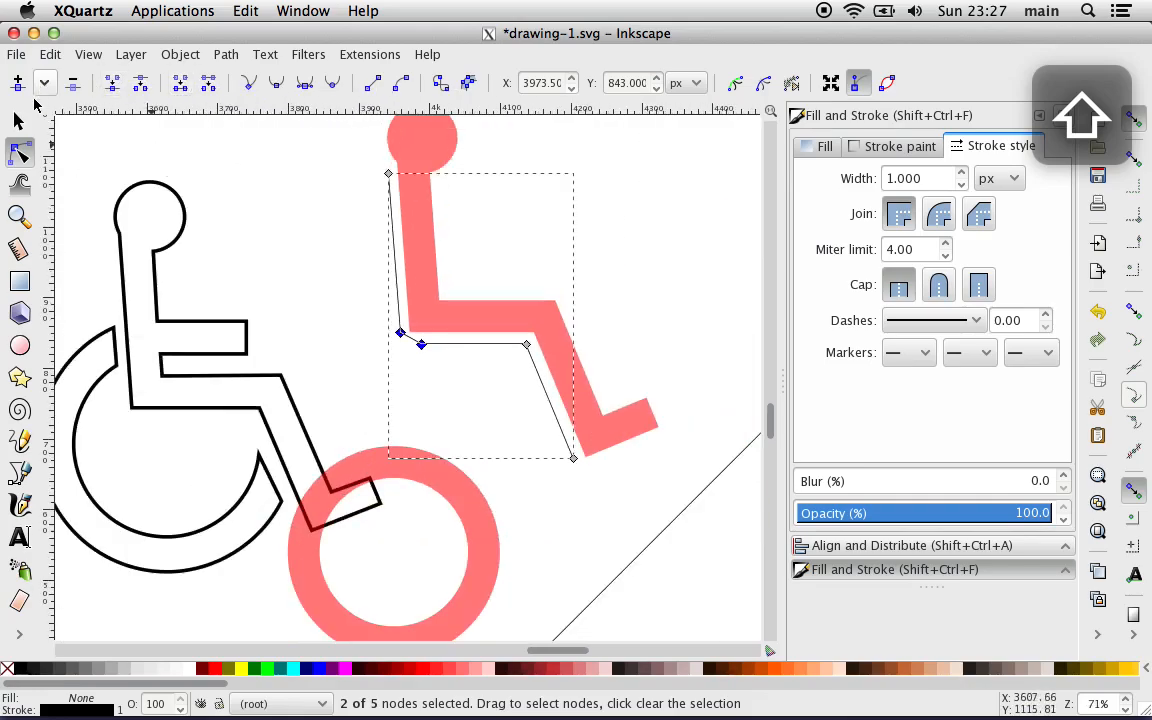
click(20, 119)
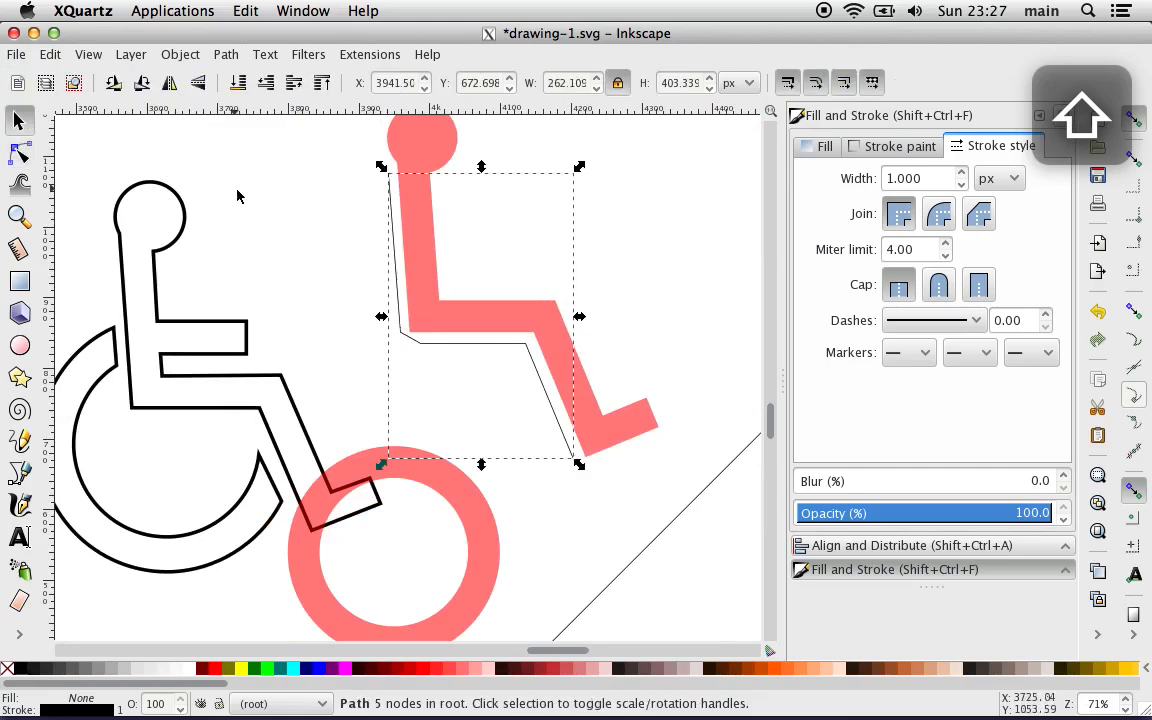
shift+click(363, 476)
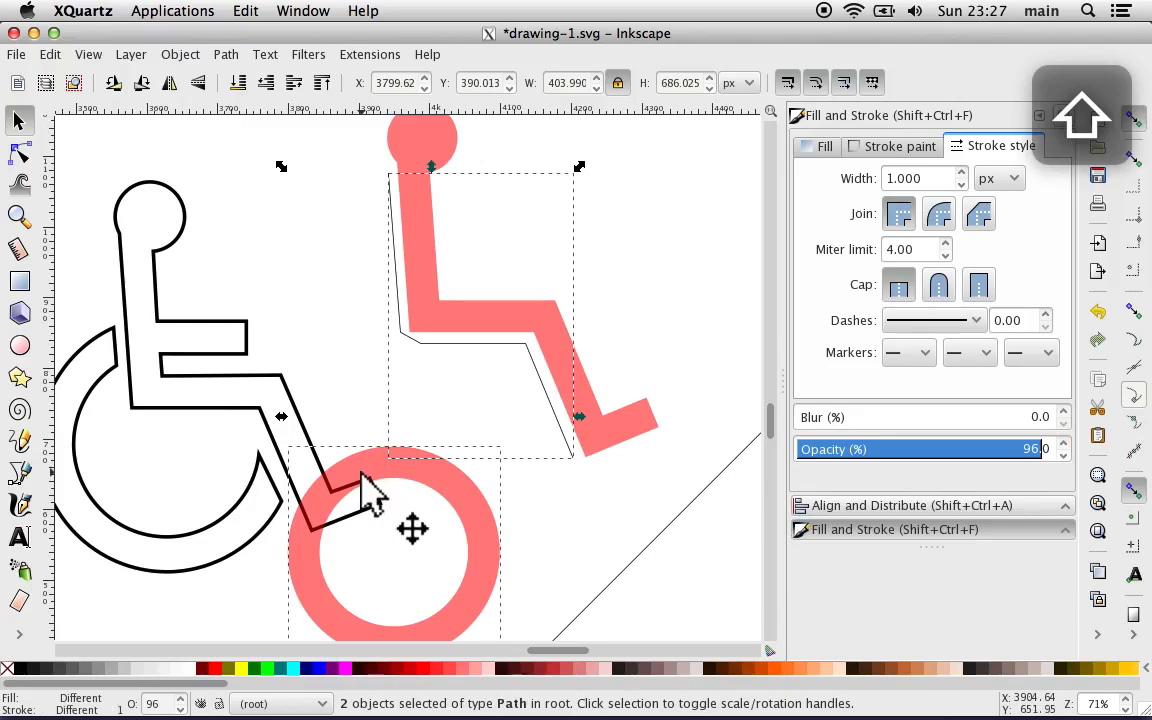
drag(366, 482, 395, 318)
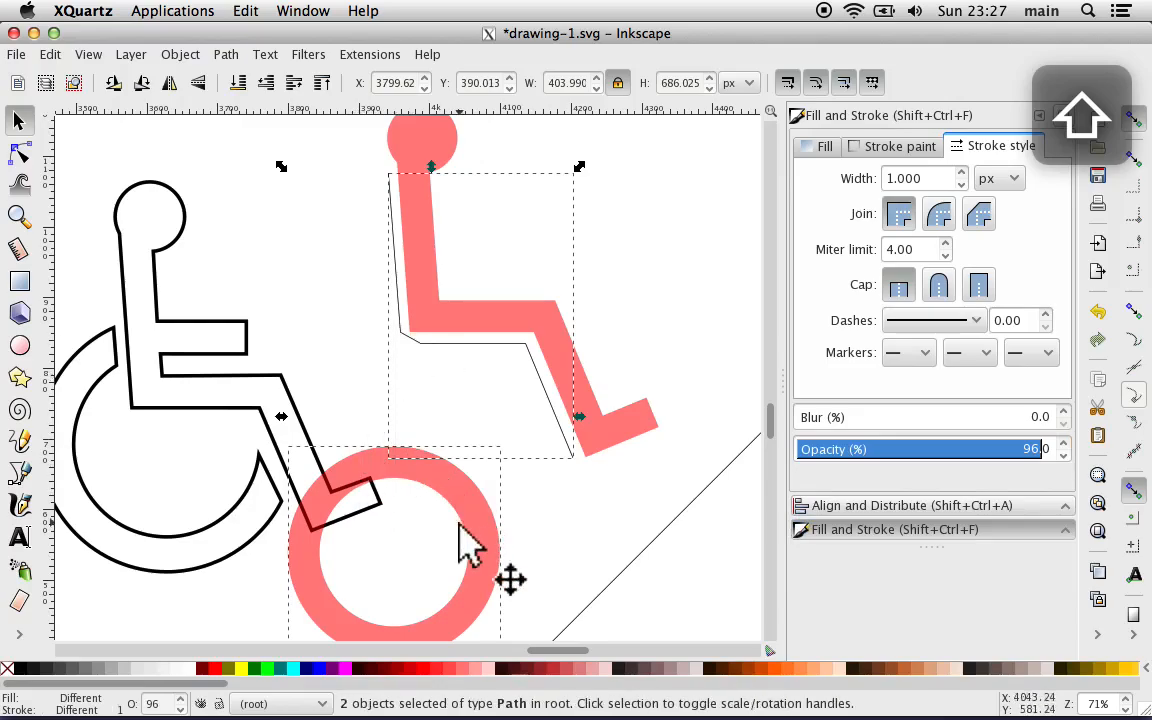
click(488, 600)
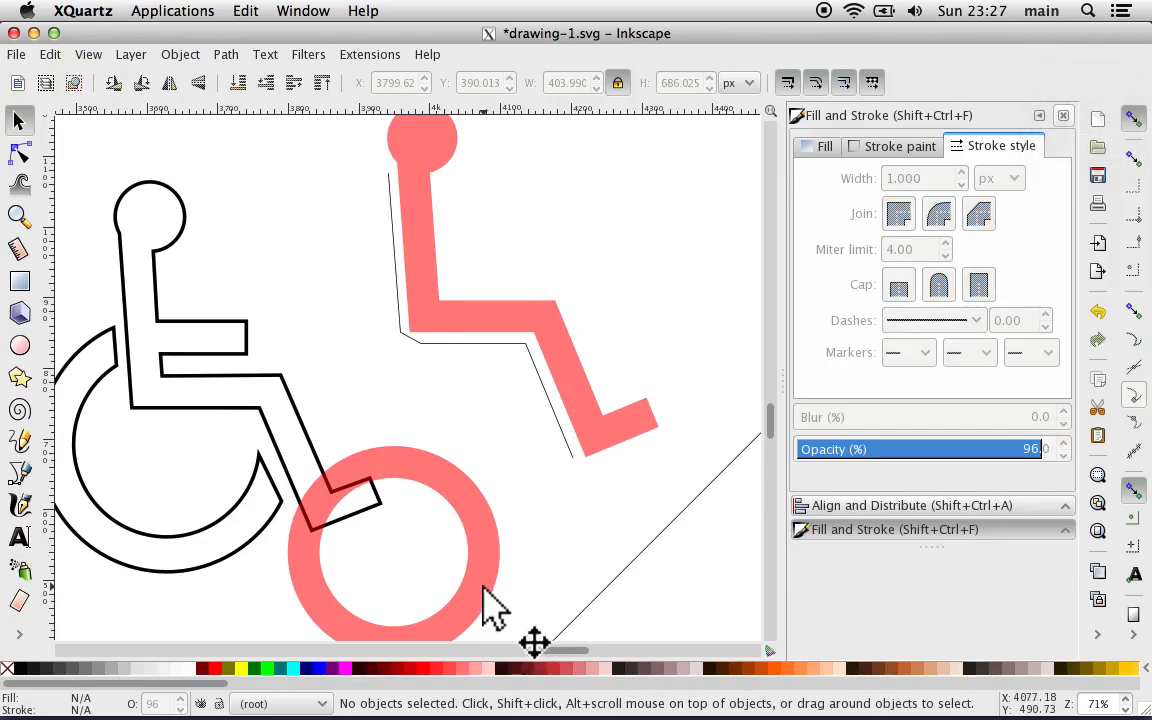
drag(483, 604, 551, 407)
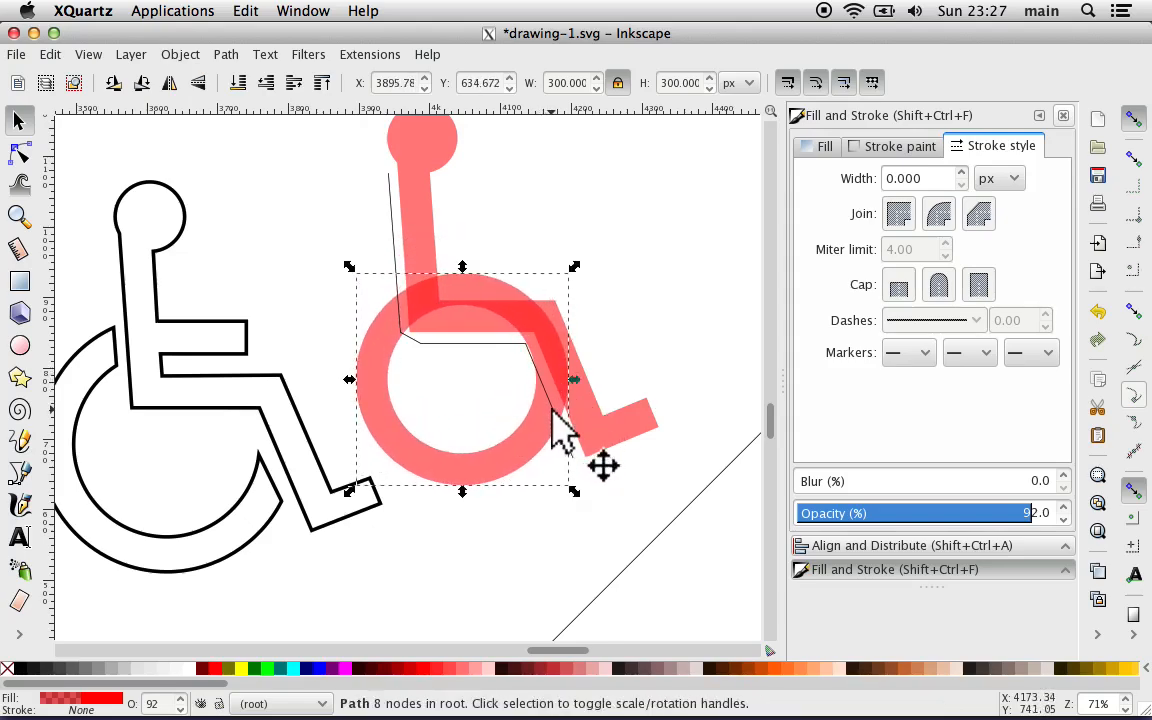
Step: Split the wheel ring along the joined guide line with the Division path operation
shift+click(395, 241)
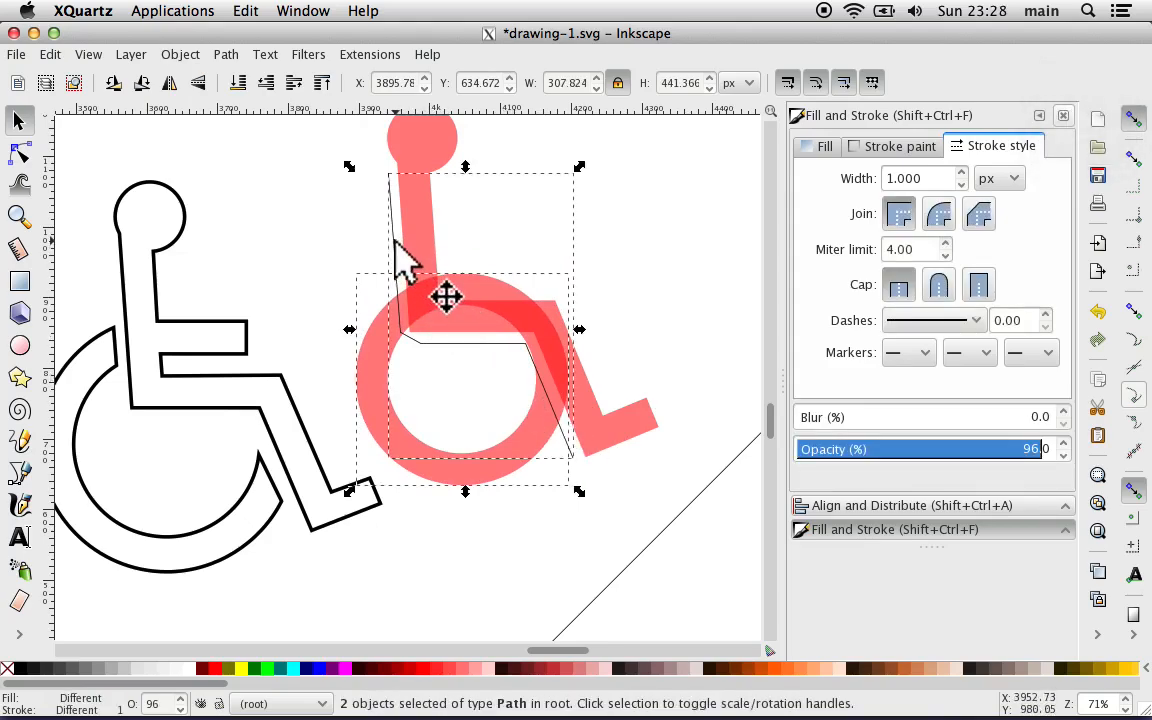
click(229, 53)
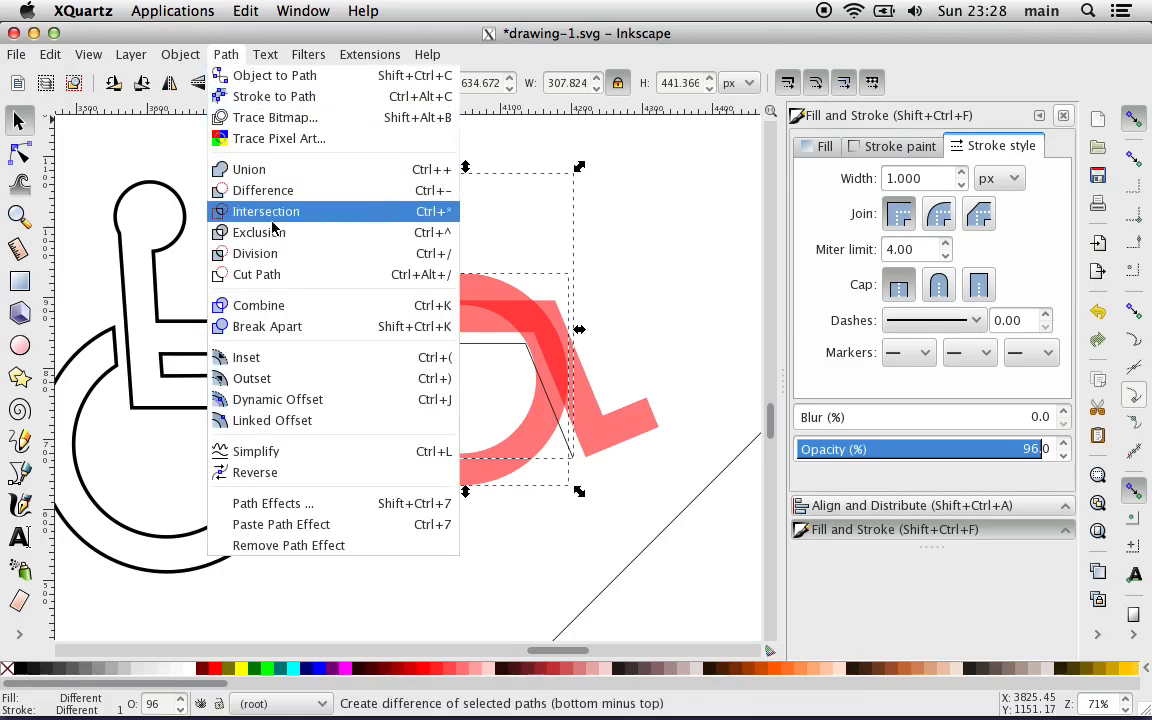
click(277, 262)
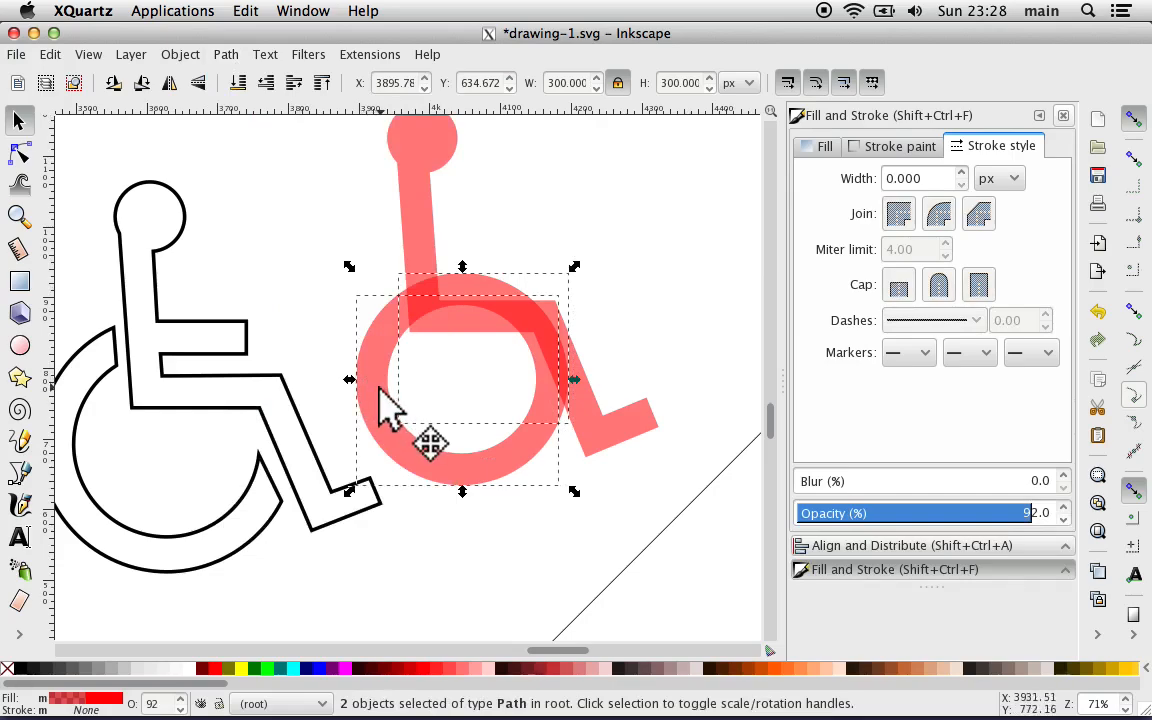
Step: Separate the two wheel pieces, placing the cut-off upper arc away from the body at X 4143.09 and Y 964.919 px
drag(363, 380, 330, 417)
click(443, 586)
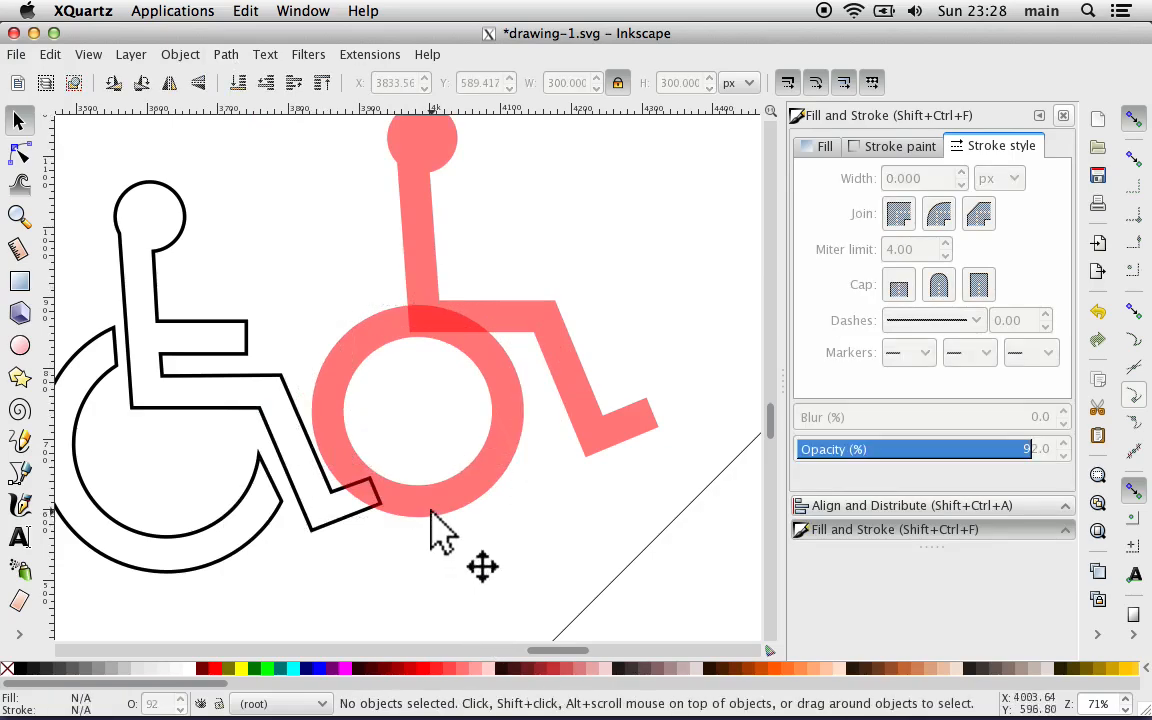
drag(431, 509, 405, 574)
drag(512, 392, 705, 185)
Step: Fit the lower wheel piece around the seated body at X 3890.13 and Y 658.713 px, leaving a narrow gap to the back and leg
click(420, 556)
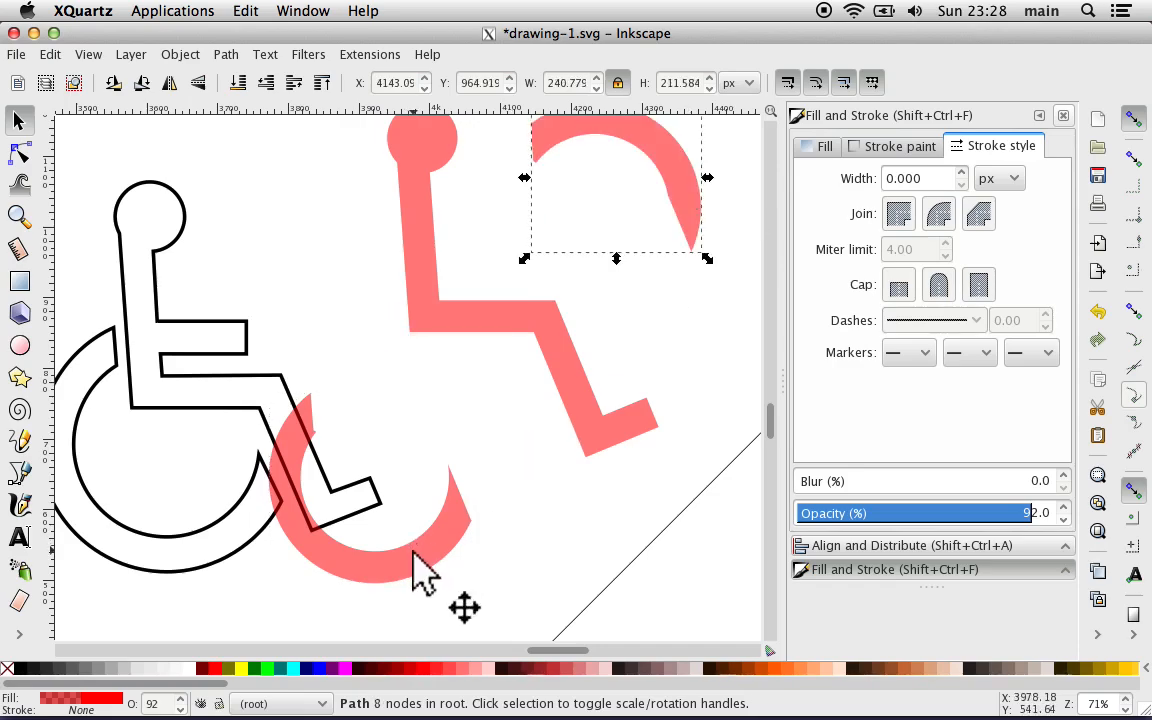
drag(490, 462, 498, 453)
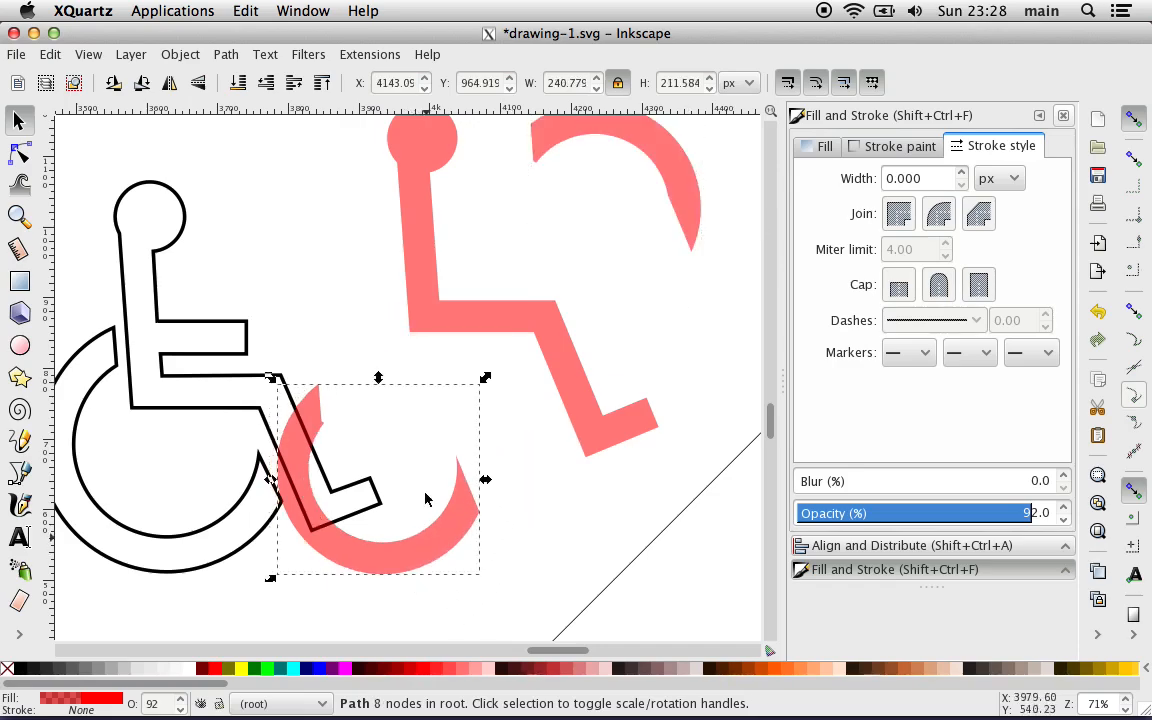
drag(442, 548, 512, 425)
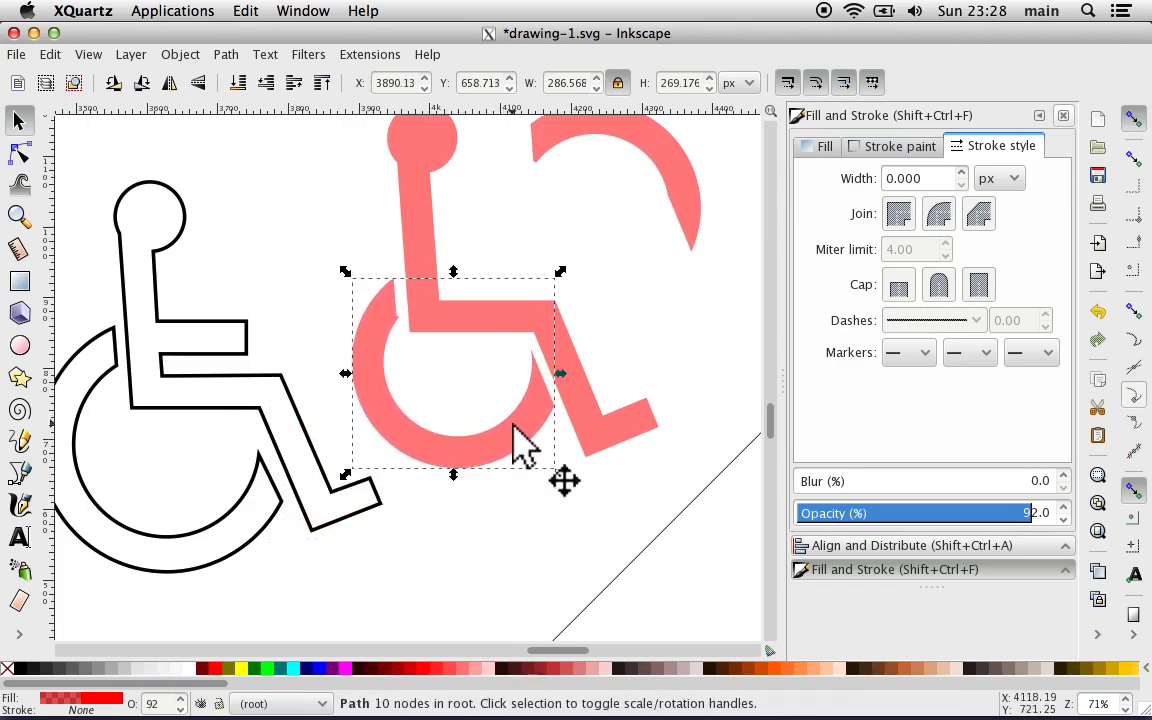
click(350, 225)
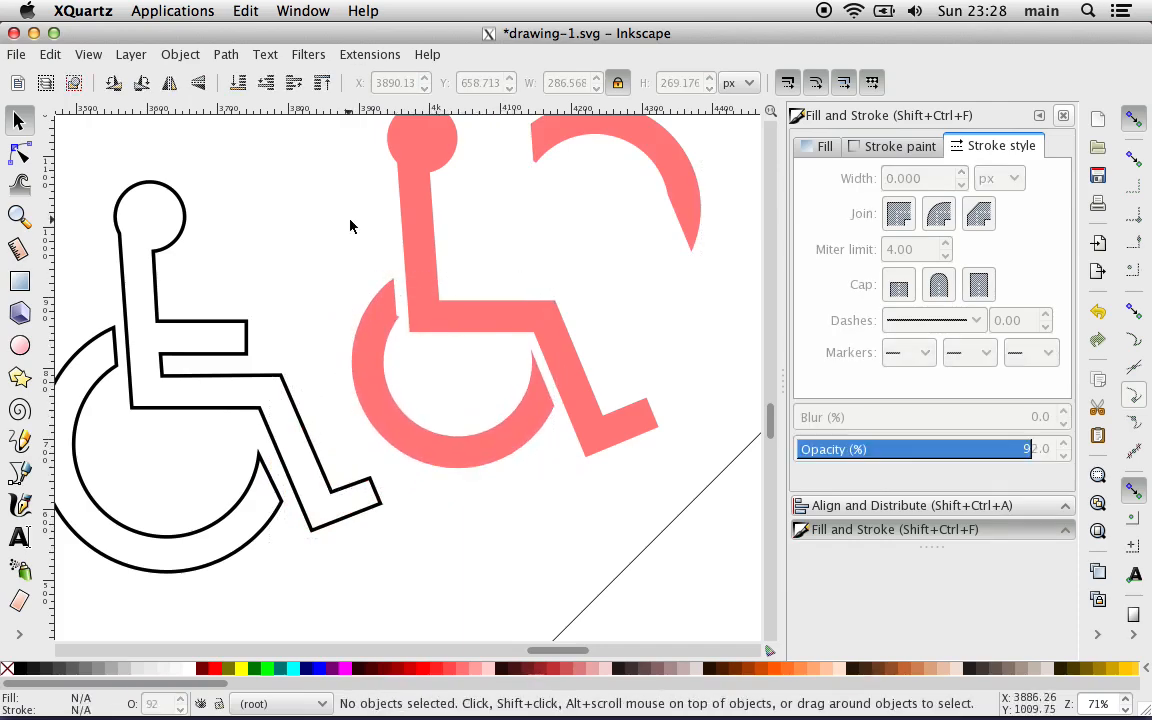
Step: Change the lower wheel piece's fill to white by setting its lightness to 255
click(376, 374)
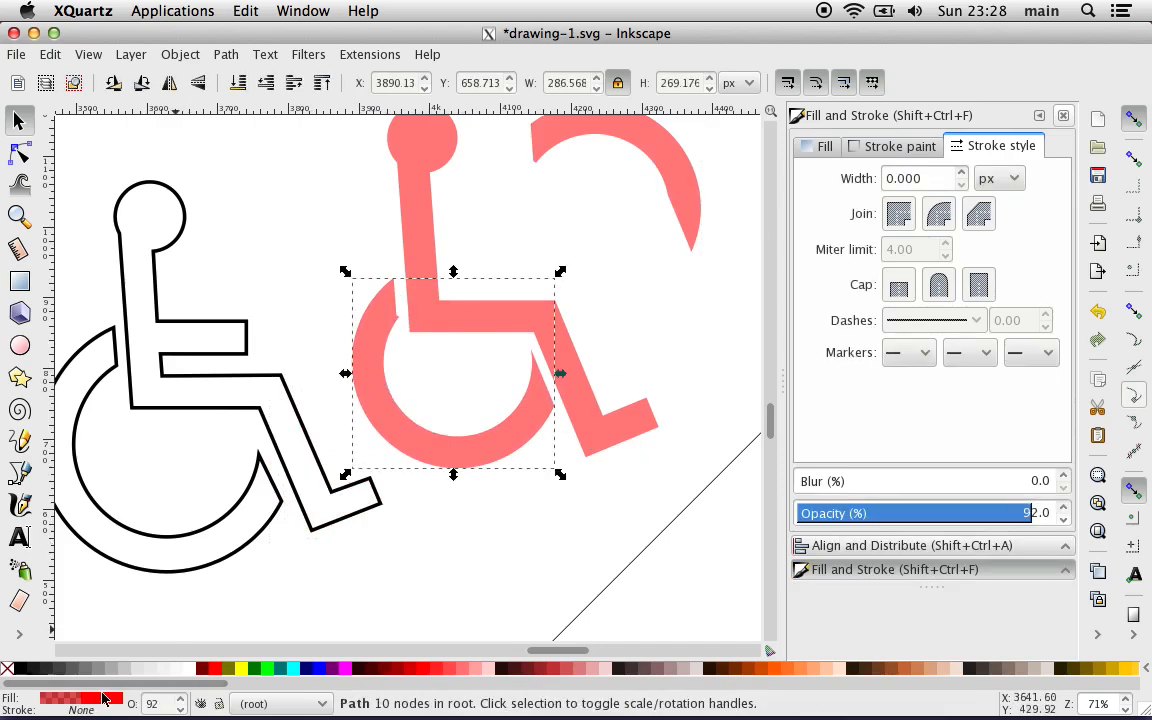
click(104, 697)
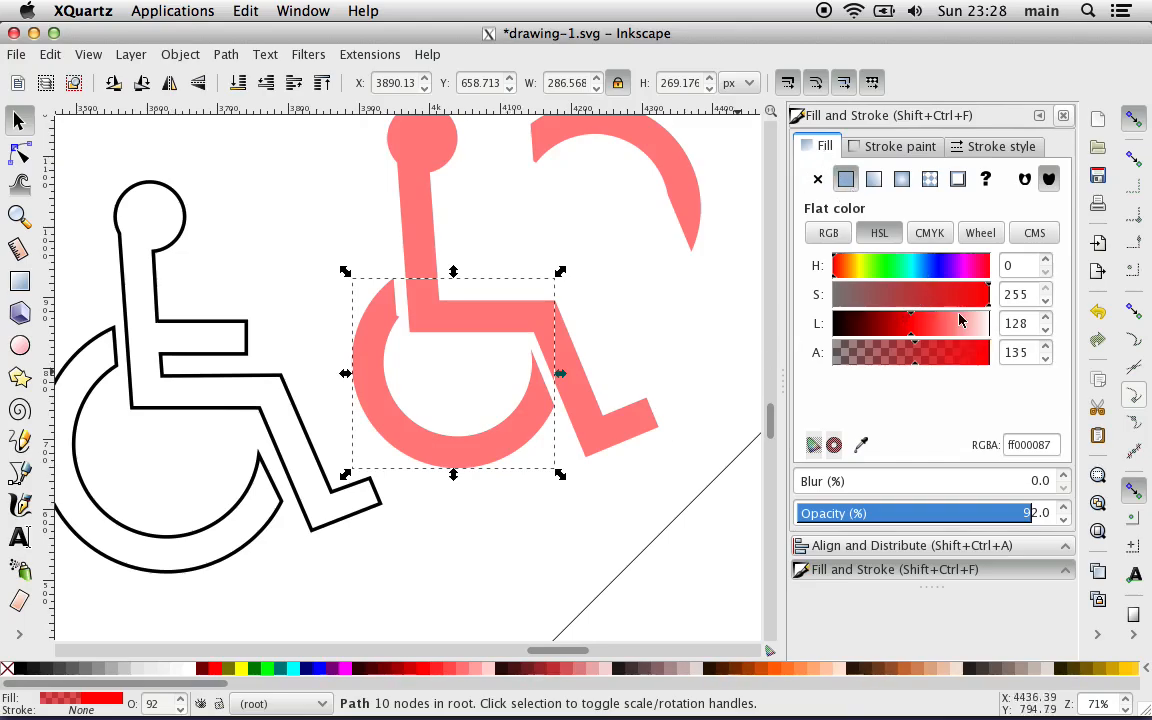
drag(965, 327, 1008, 330)
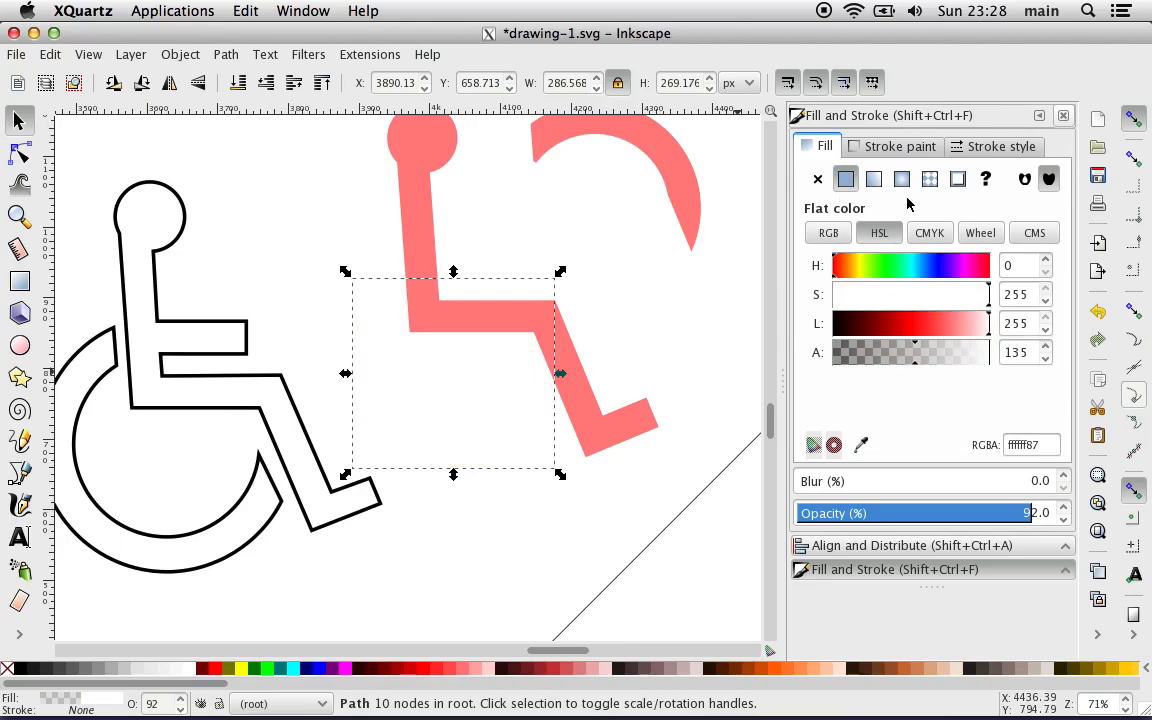
Step: Give the lower wheel piece a flat black stroke with a width of 20 px
click(876, 147)
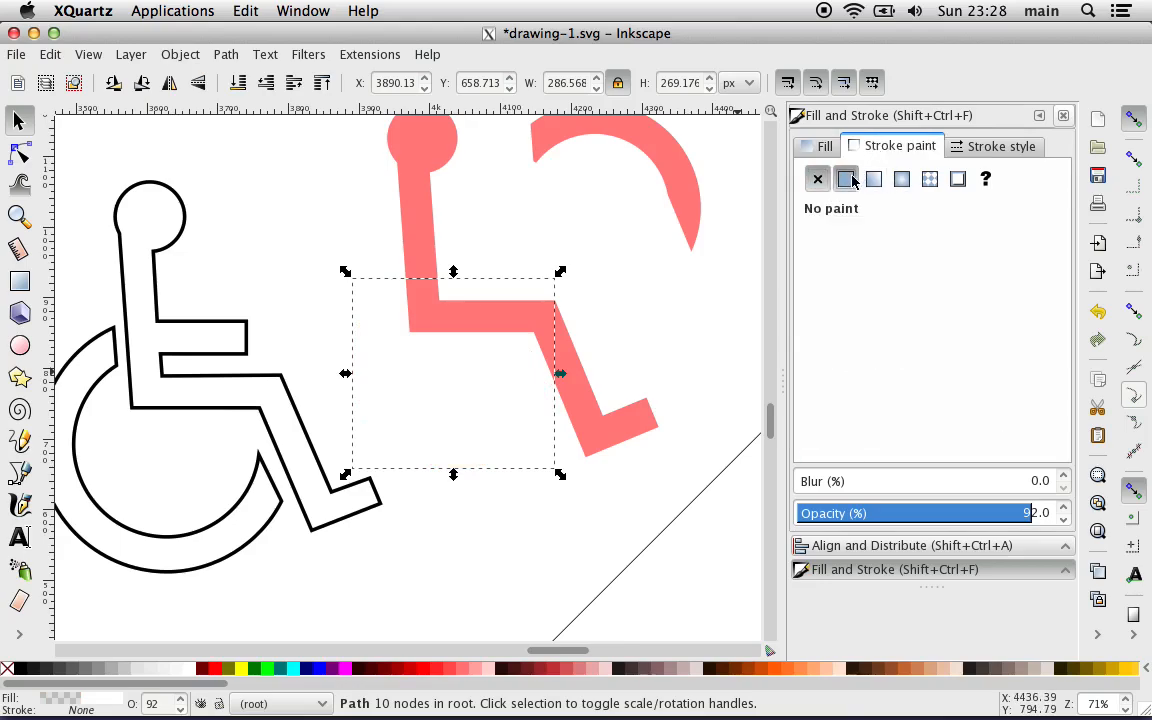
click(848, 179)
click(985, 148)
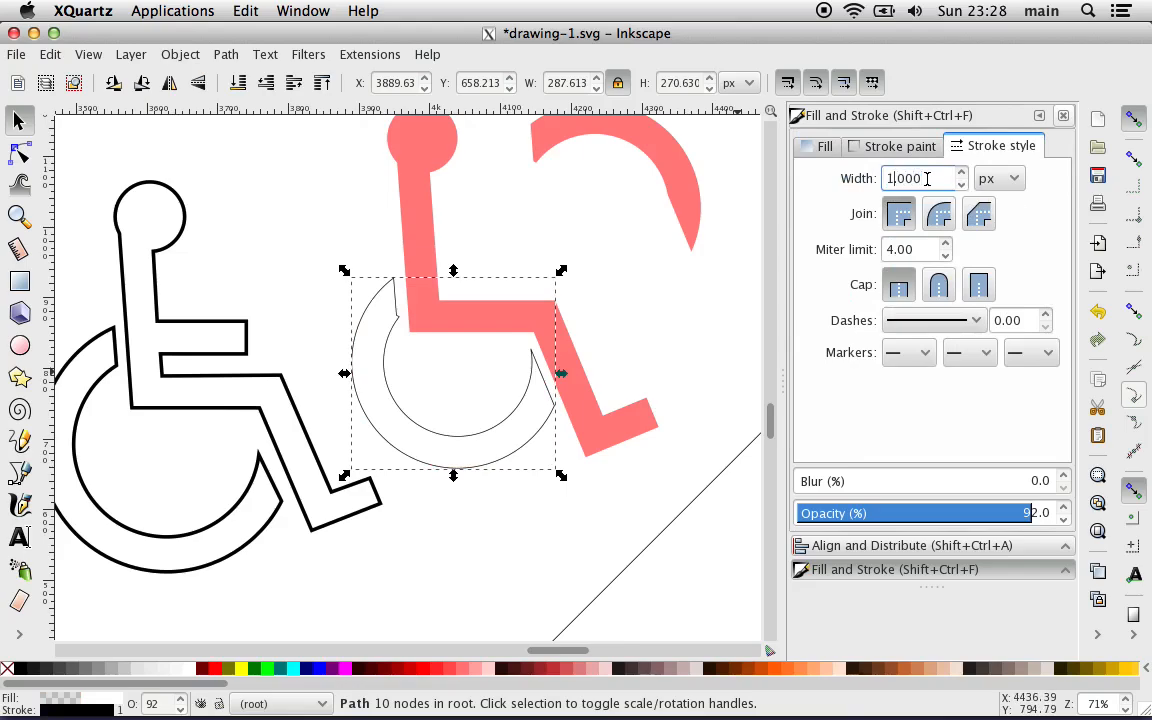
key(Return)
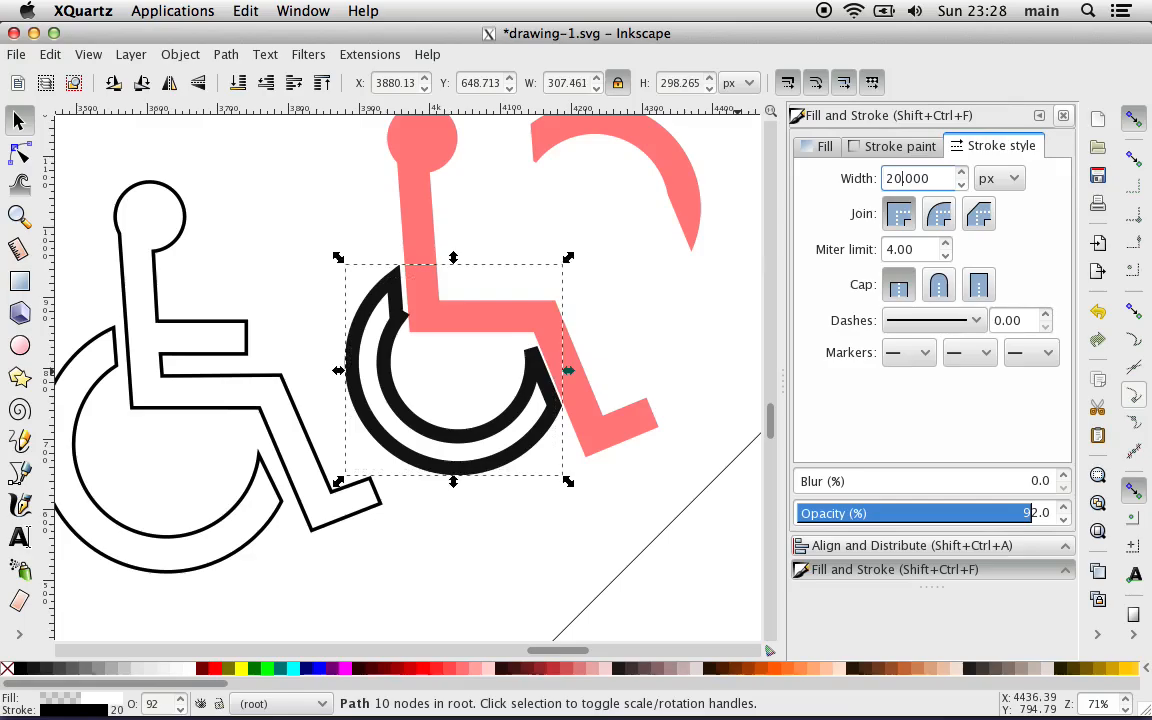
Step: Outline the seated body with a flat black stroke and lighten its red fill to white
click(420, 238)
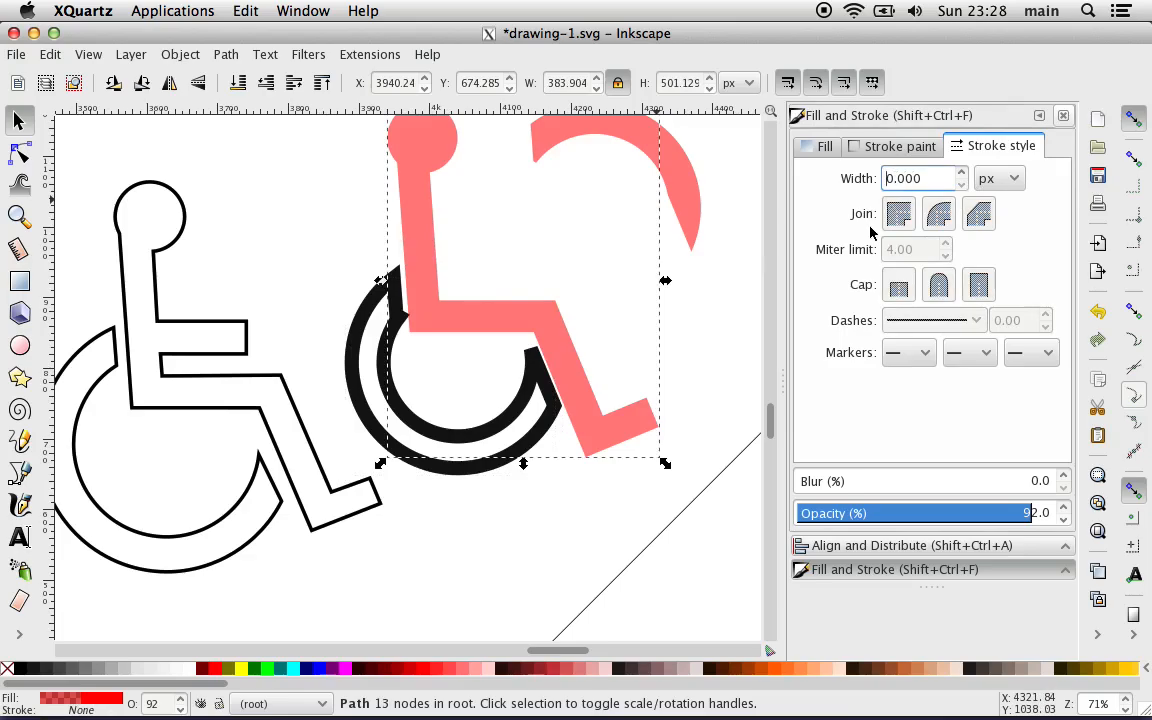
click(897, 147)
click(845, 180)
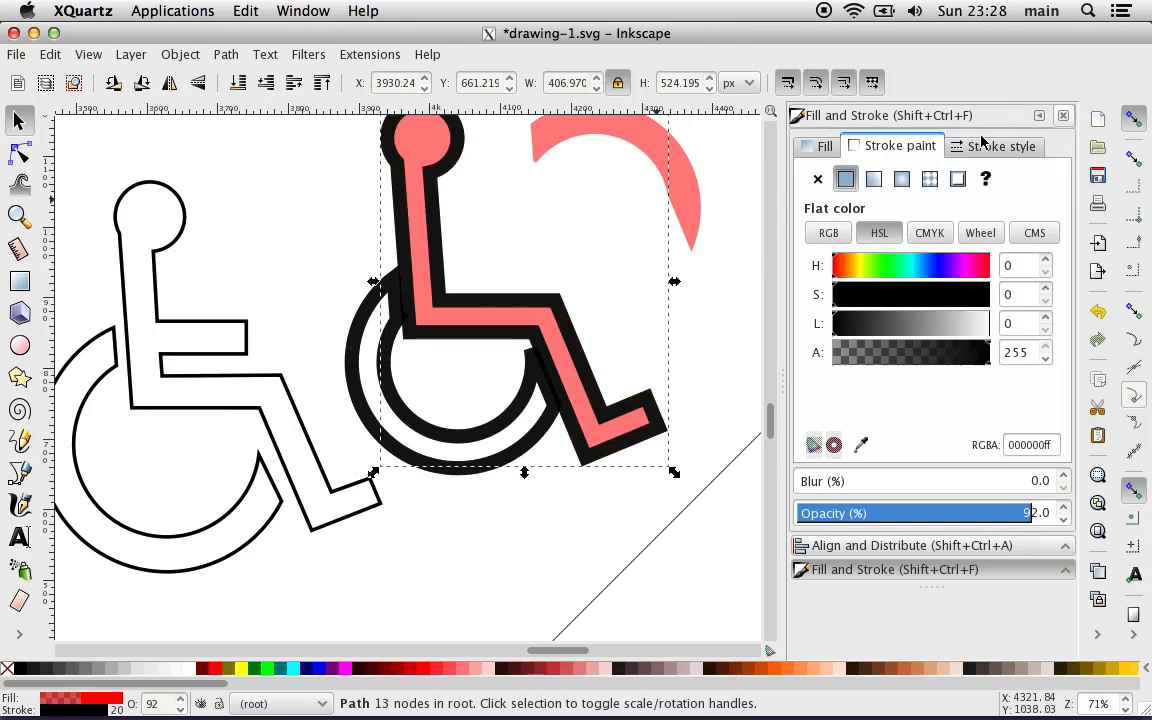
click(824, 148)
drag(955, 323, 987, 320)
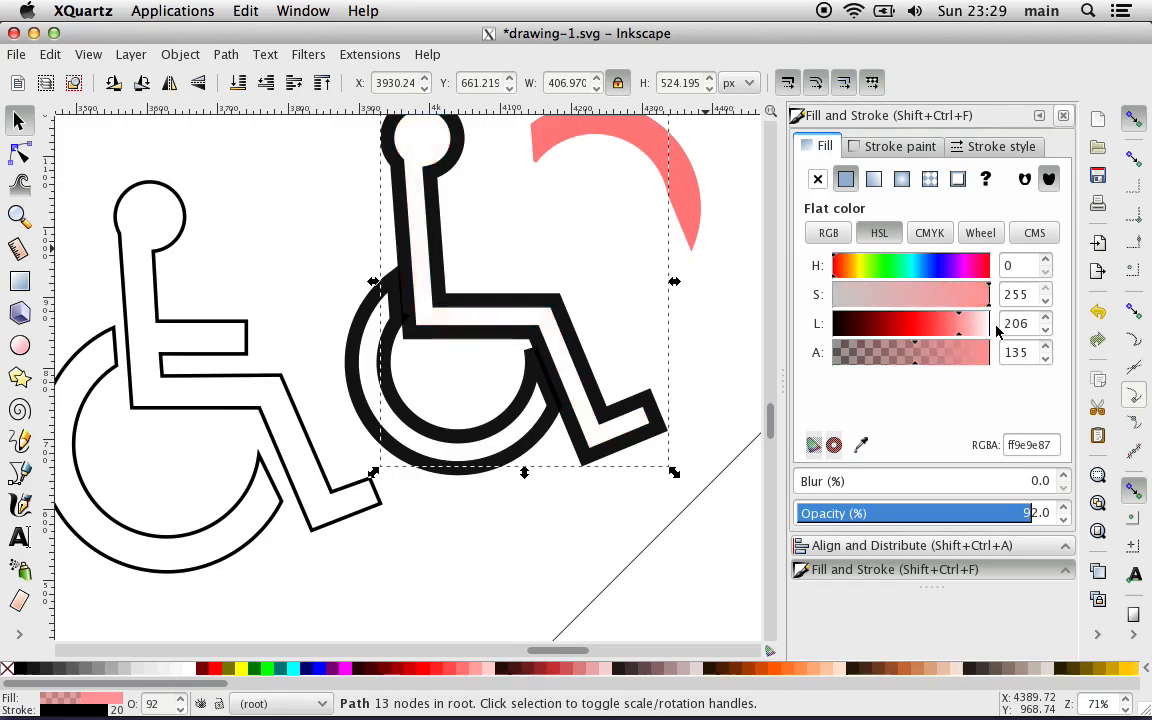
click(338, 242)
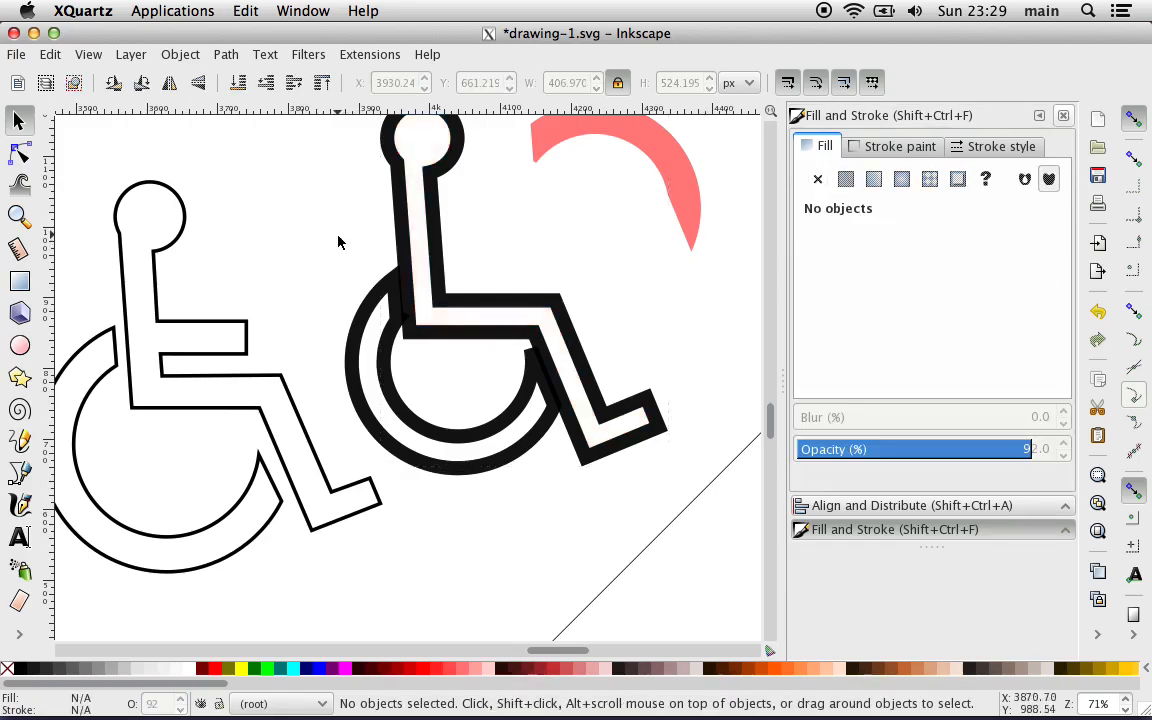
Step: Draw two narrow upright rectangles between the figures, about 23 by 74 px and, lower down, about 28 by 76 px
scroll(338, 242, up, 3)
scroll(338, 242, left, 2)
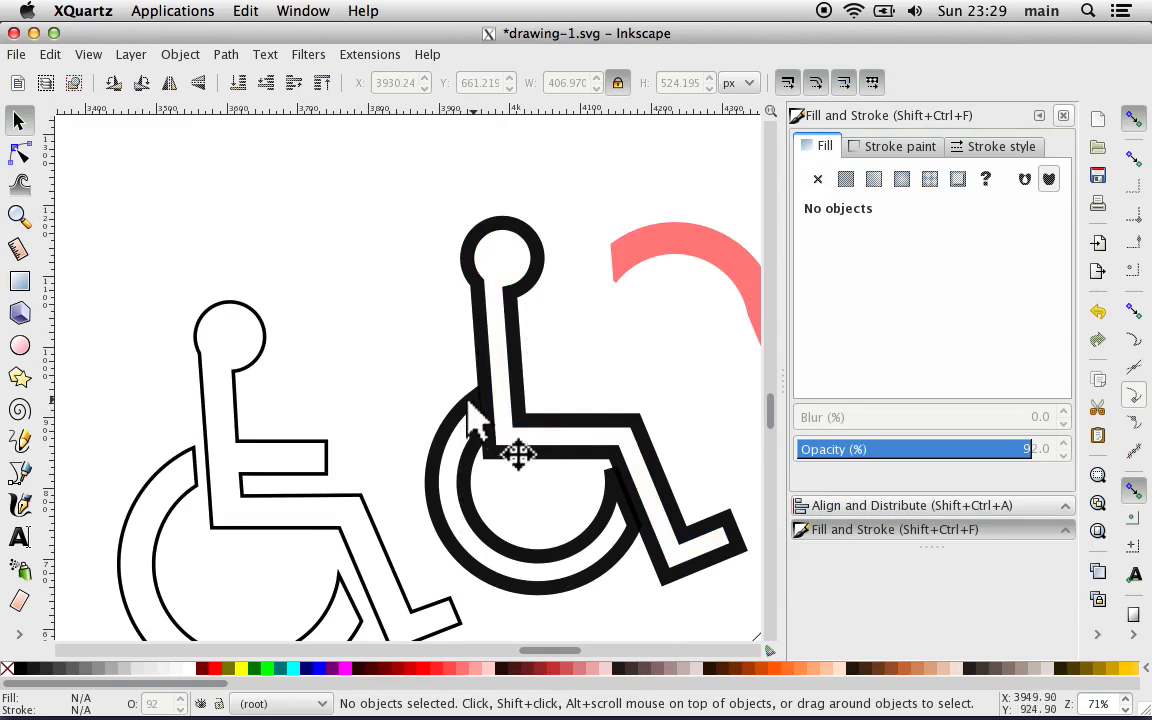
click(19, 281)
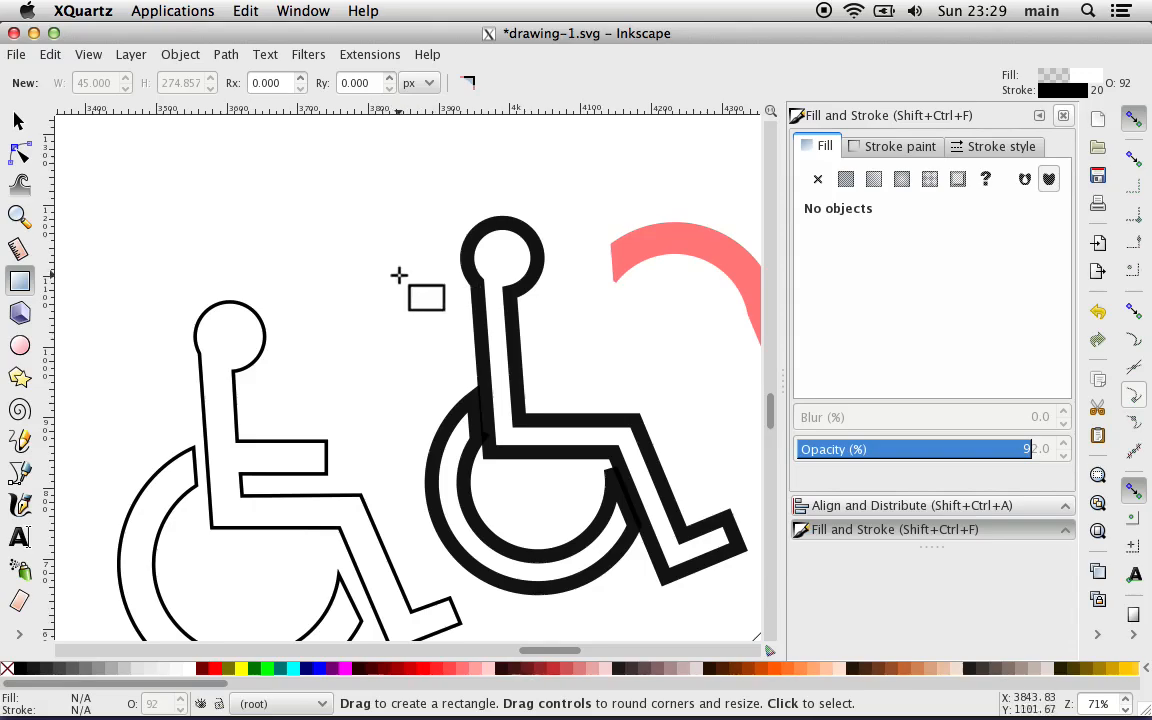
drag(393, 270, 412, 333)
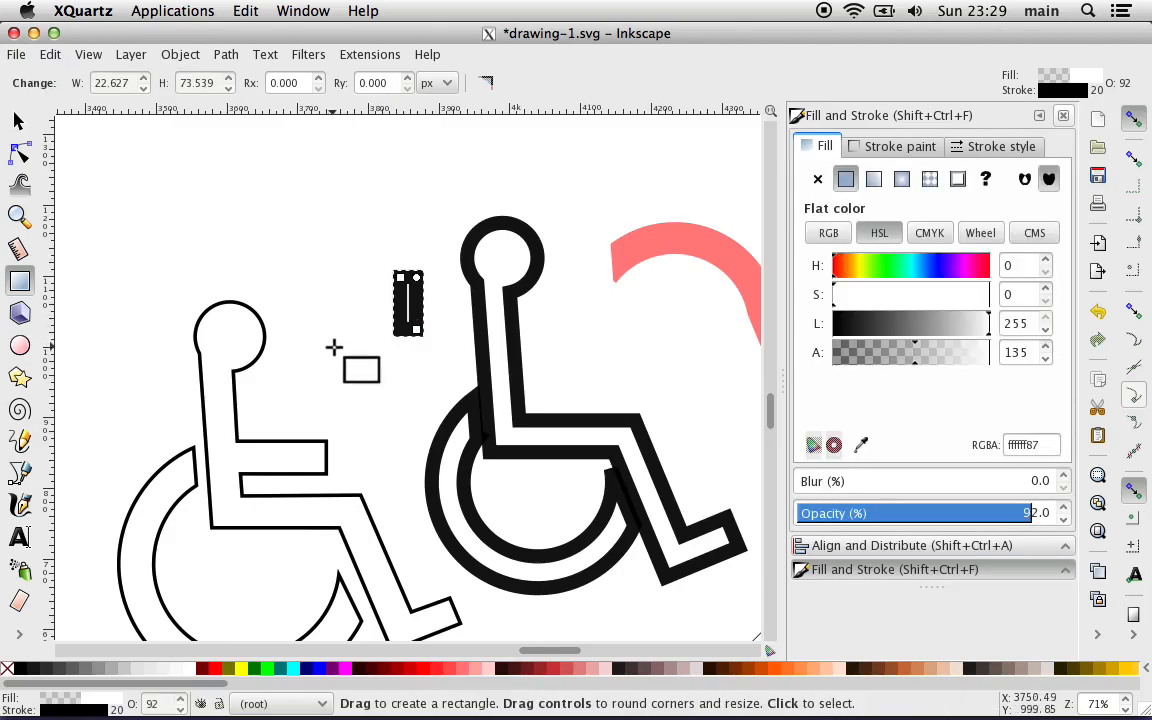
drag(317, 333, 349, 398)
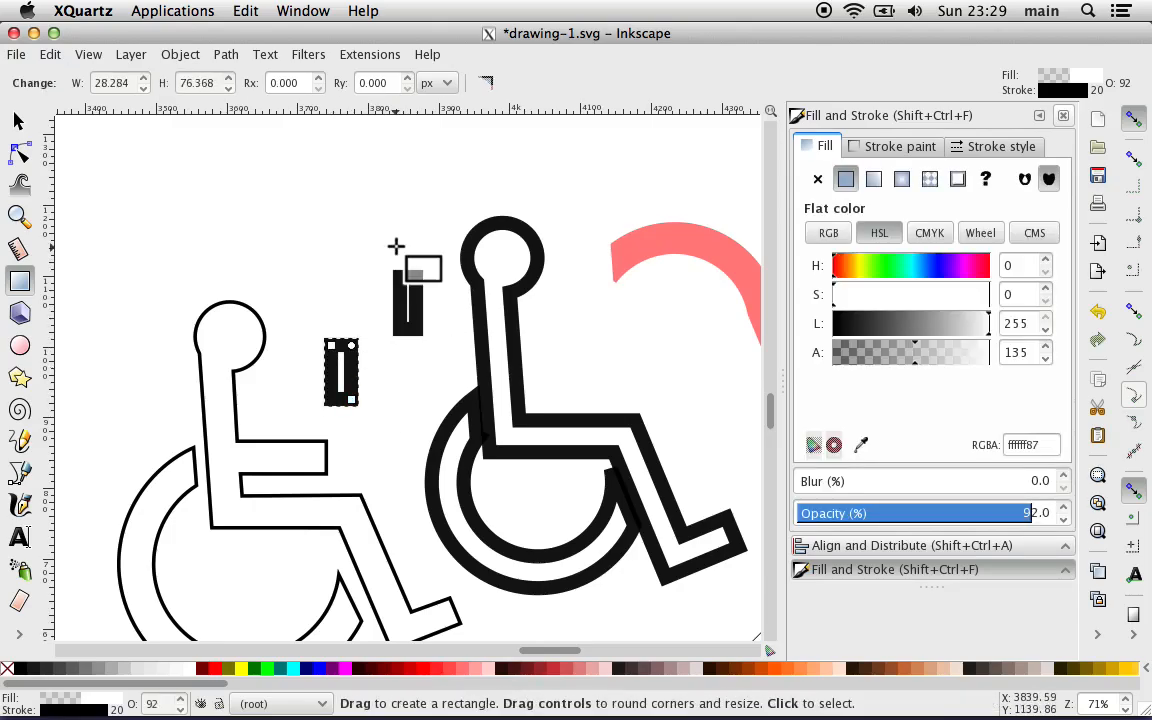
Step: Set the lower small rectangle's width to 45 px with proportions locked
click(18, 121)
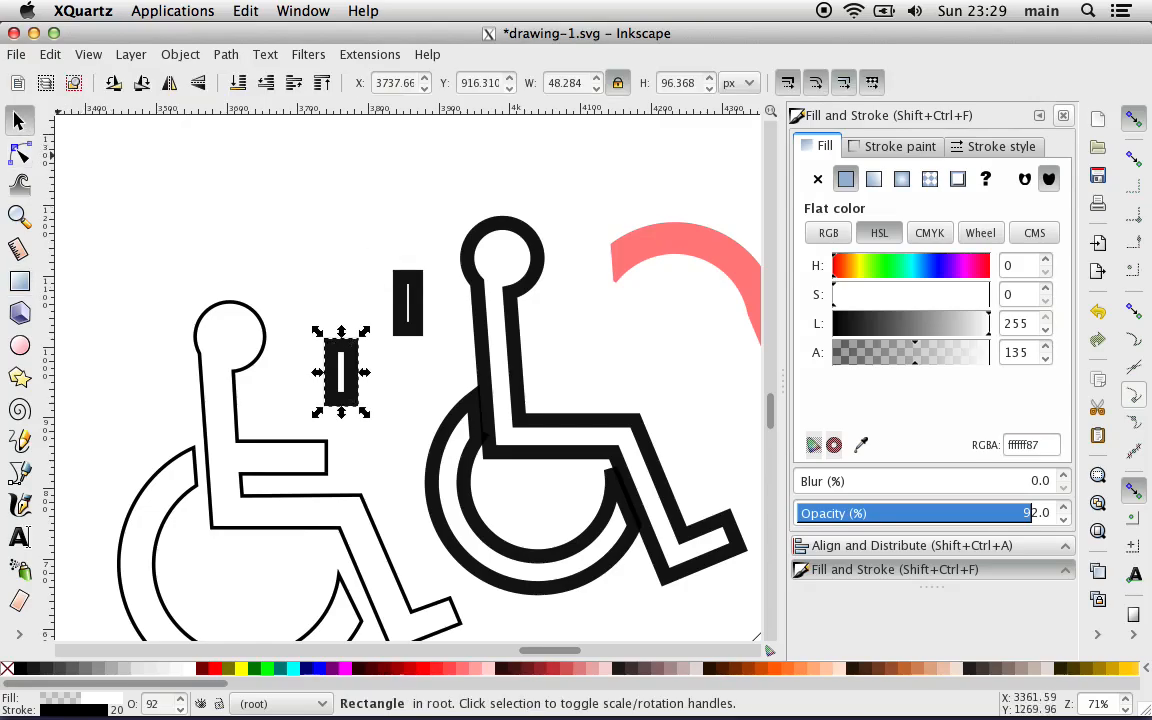
shift+click(409, 322)
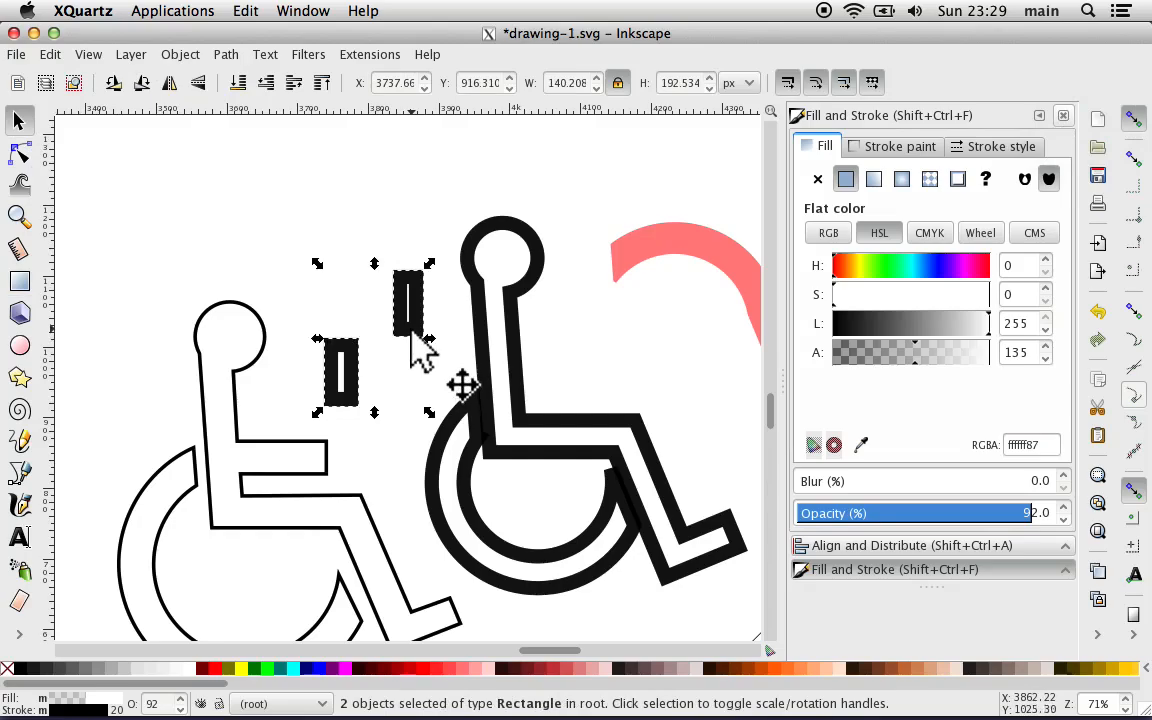
click(290, 324)
click(341, 378)
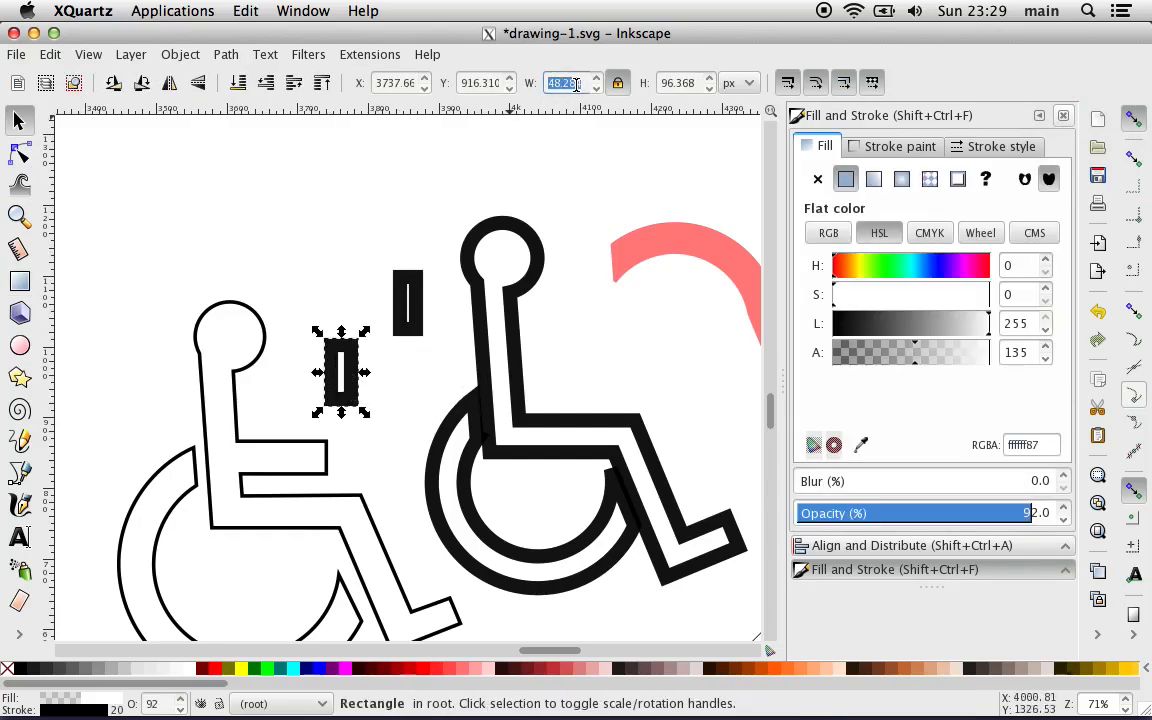
key(Return)
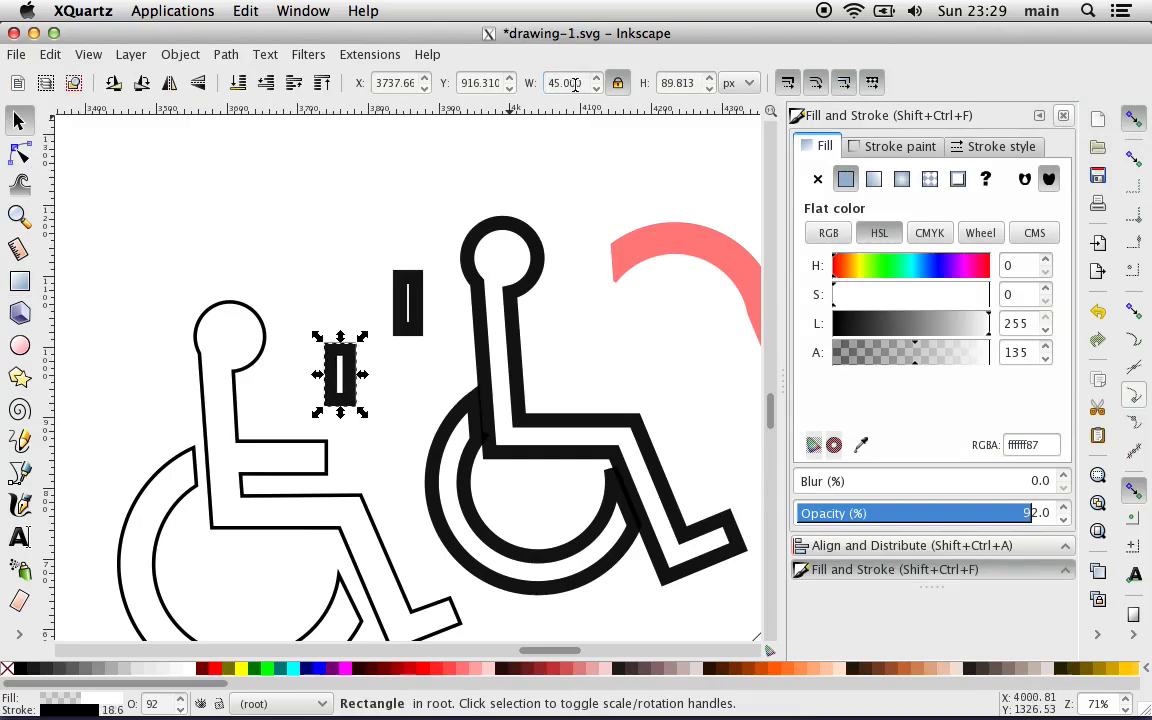
Step: Set the upper small rectangle's width to 45 px and unlock the width-to-height ratio
click(418, 305)
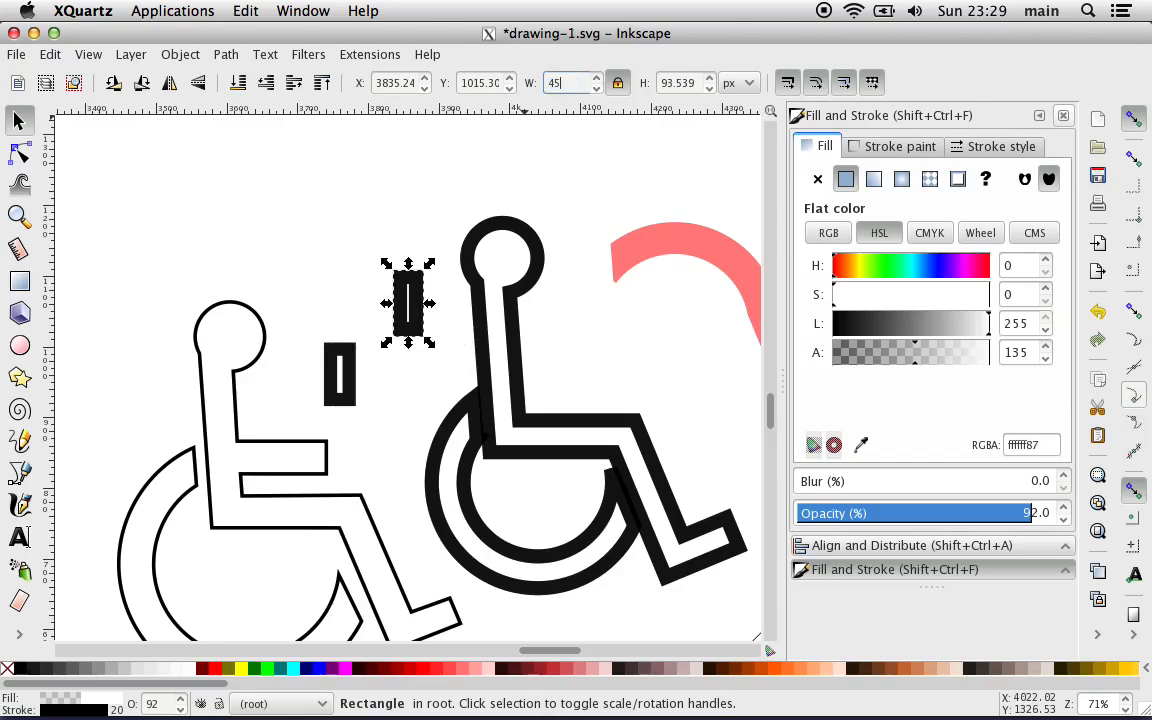
text(45)
key(Return)
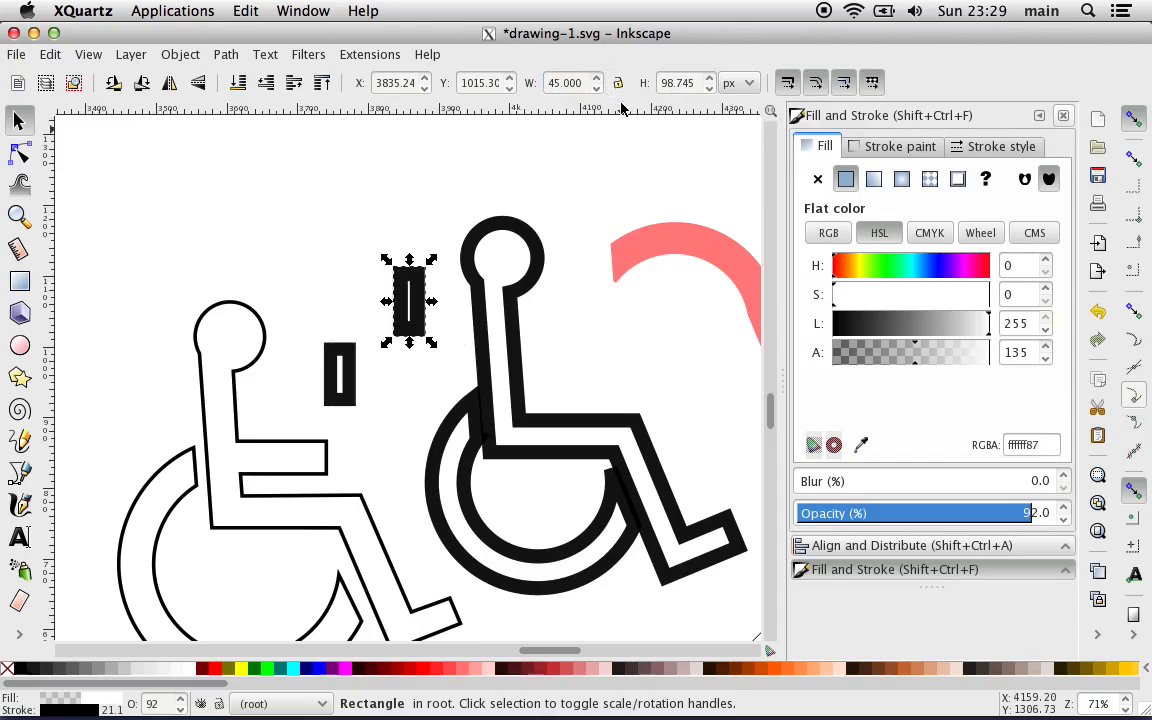
click(350, 383)
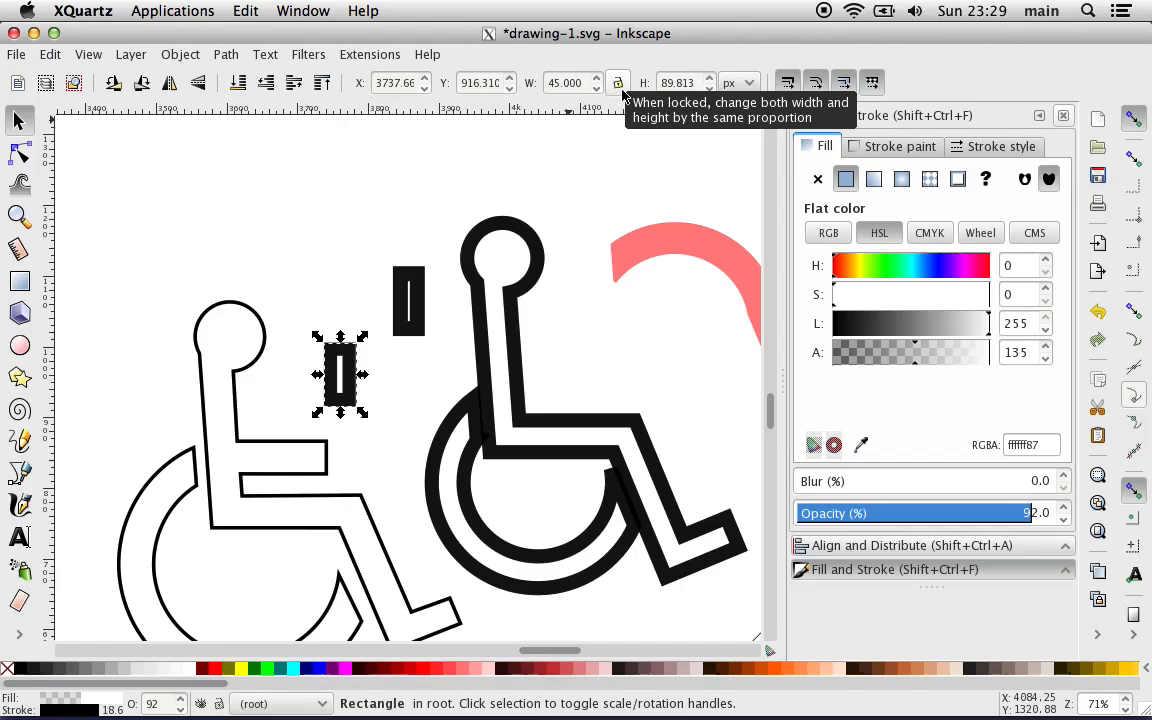
click(410, 295)
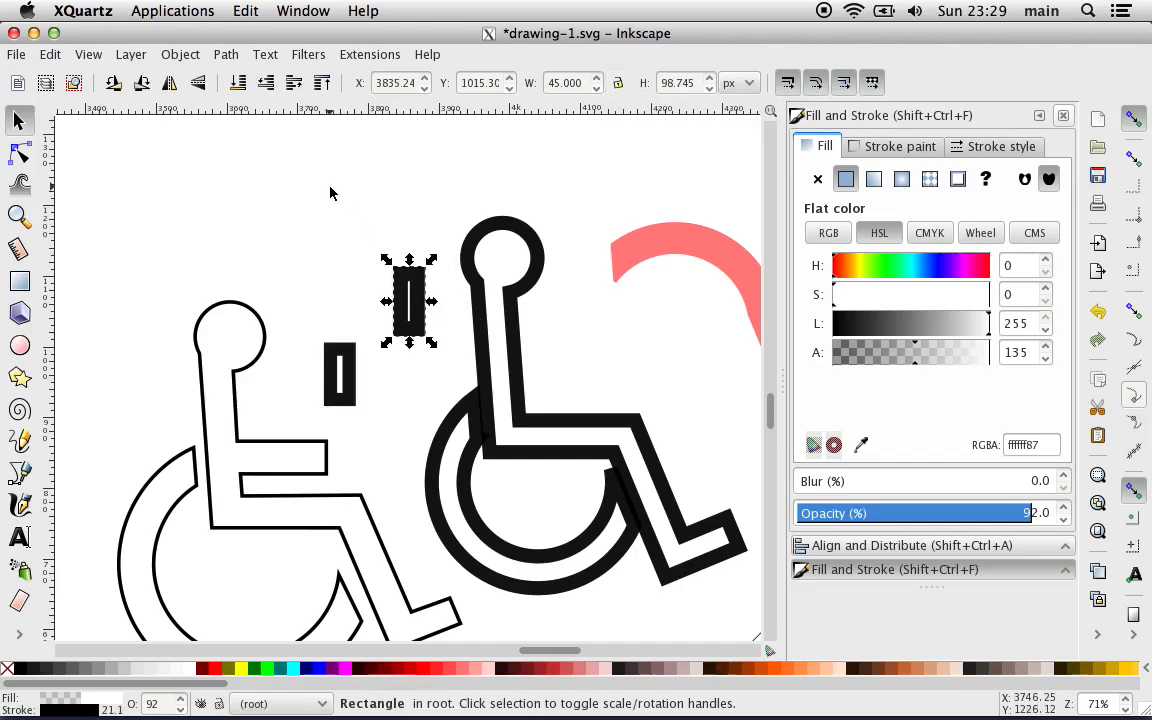
click(331, 219)
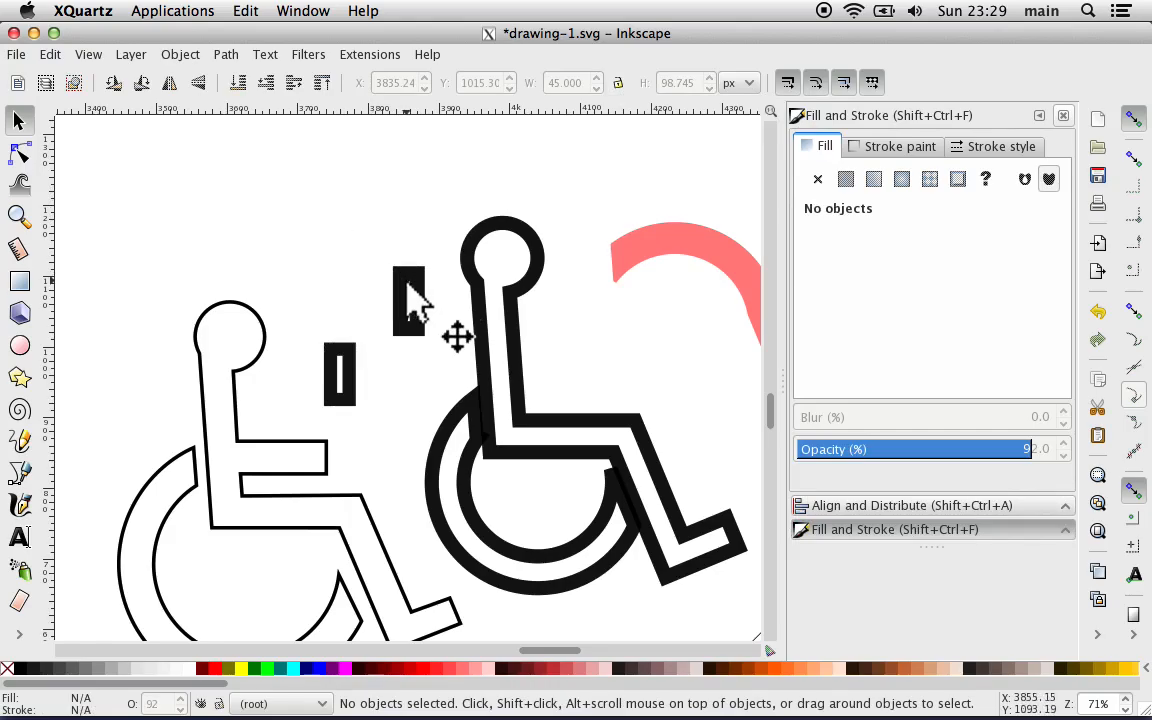
Step: Rotate the upper rectangle about -51° and lay it across the body's upper back at X 3889.40 and Y 999.780 px
scroll(409, 290, up, 2)
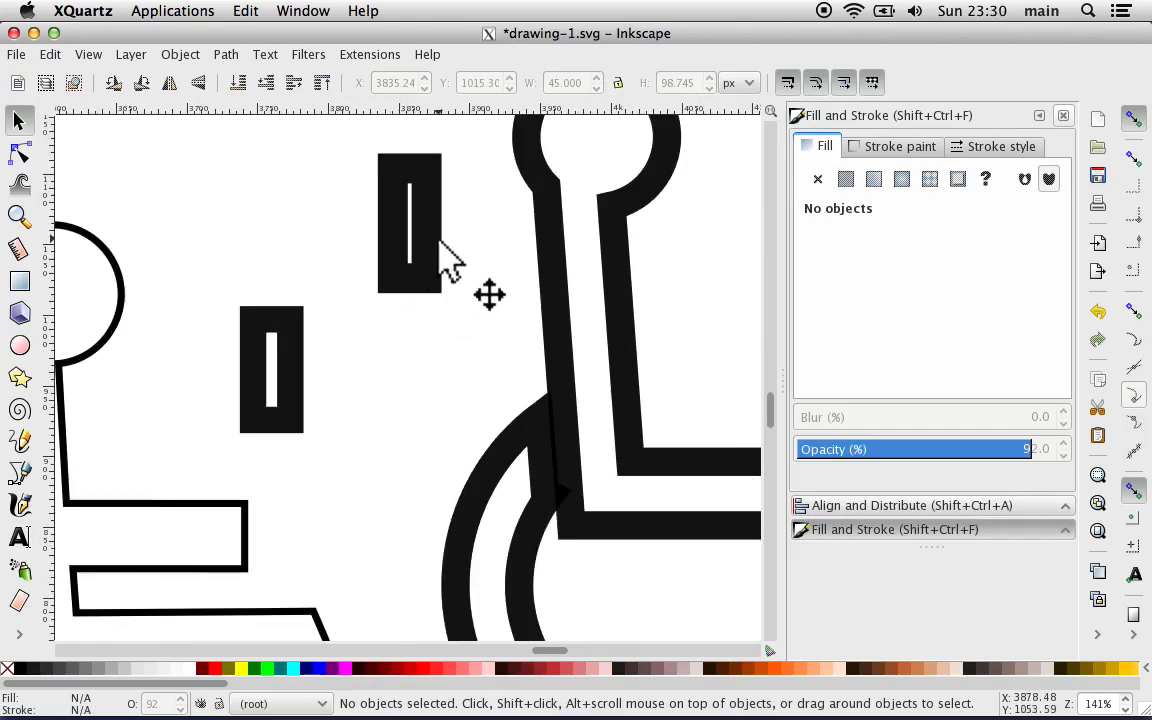
drag(440, 241, 450, 310)
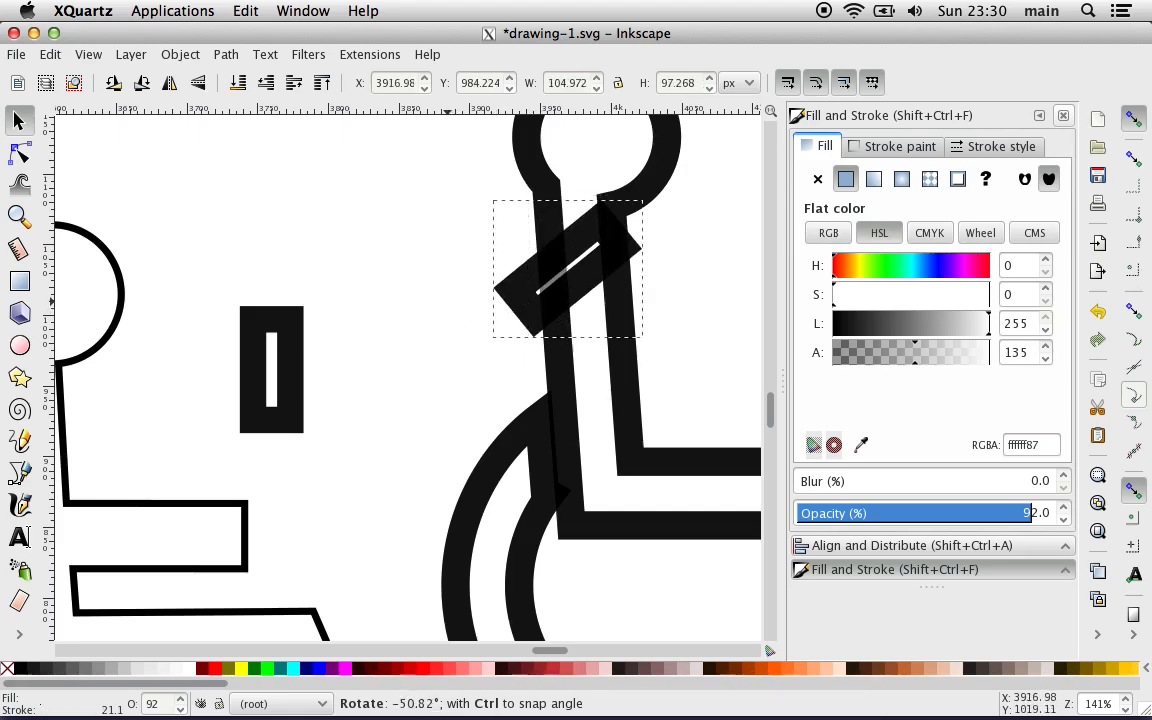
drag(558, 263, 519, 243)
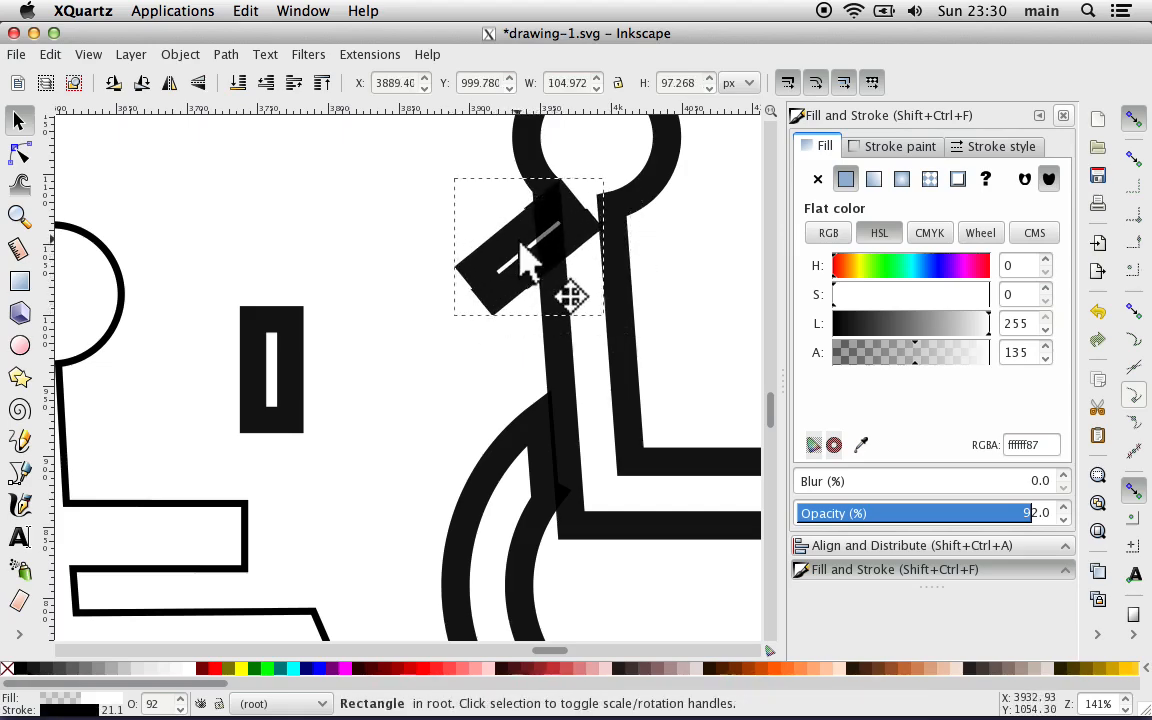
Step: Tilt the other rectangle the opposite way and place it across the back below the first, at X 3904.71 and Y 954.239 px
drag(296, 388, 396, 393)
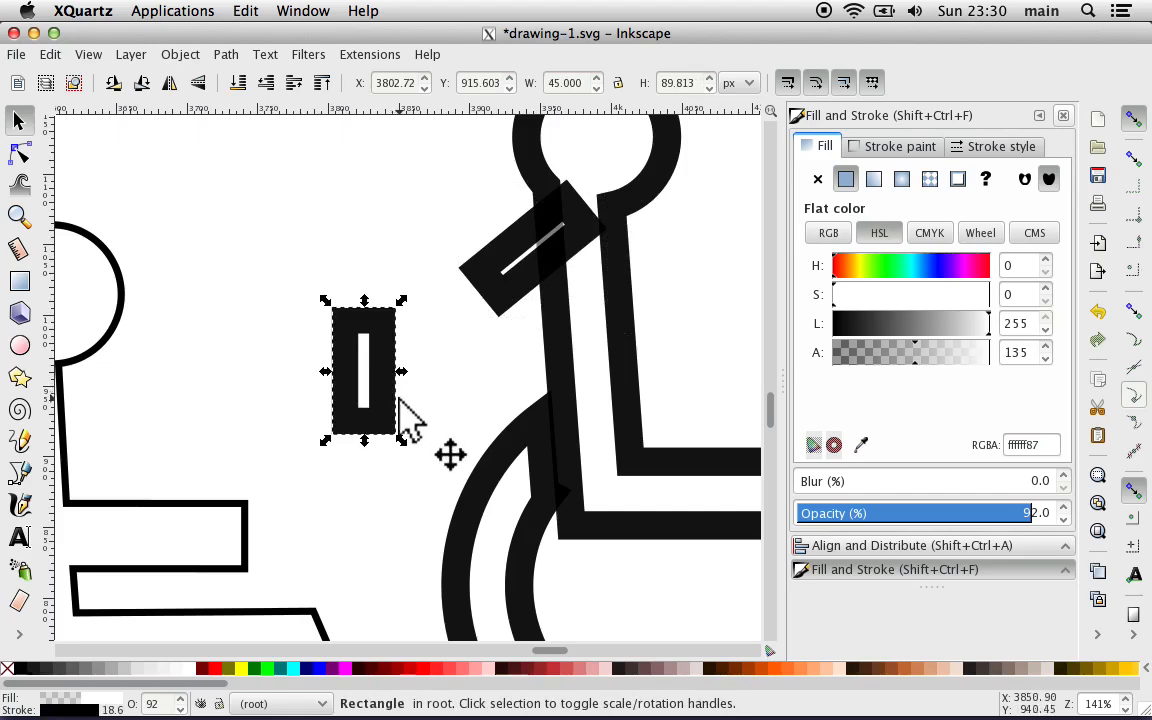
click(392, 438)
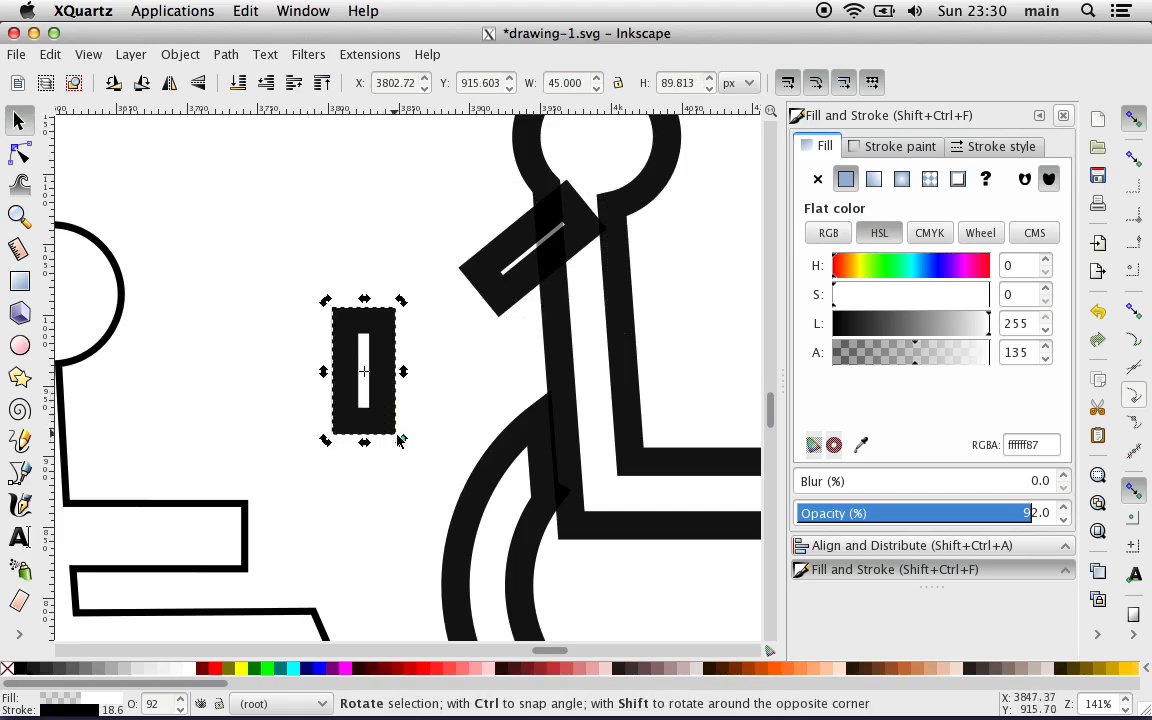
drag(401, 441, 465, 404)
drag(378, 378, 562, 310)
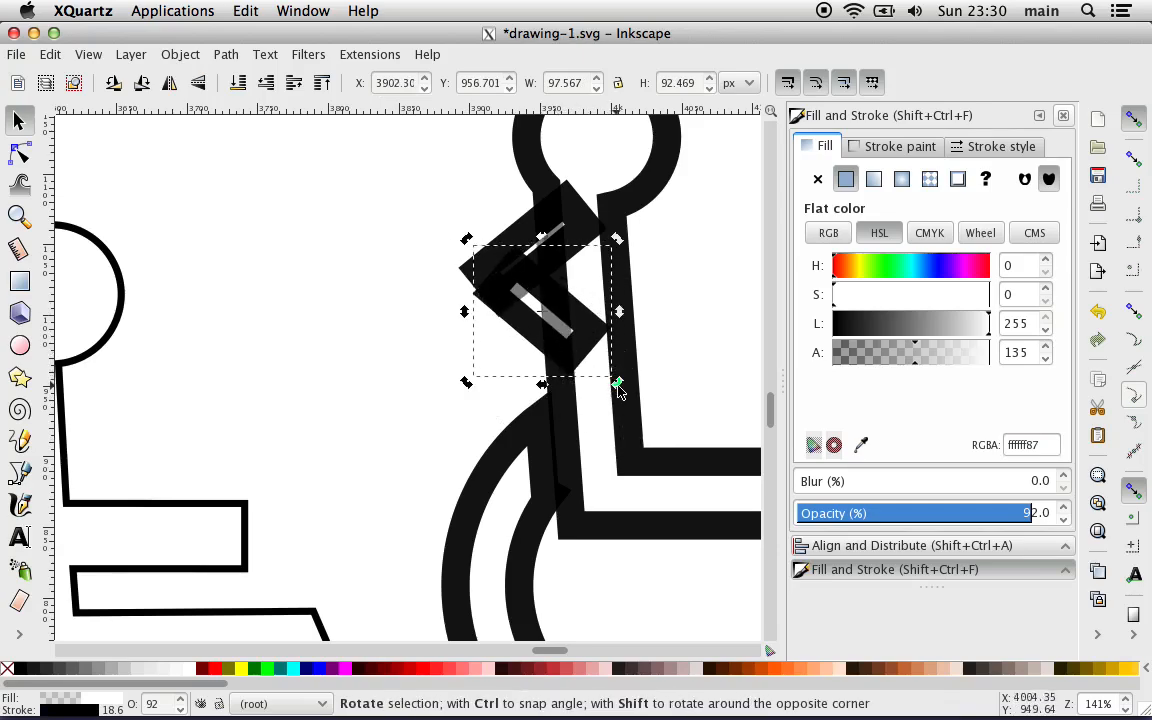
drag(618, 390, 606, 397)
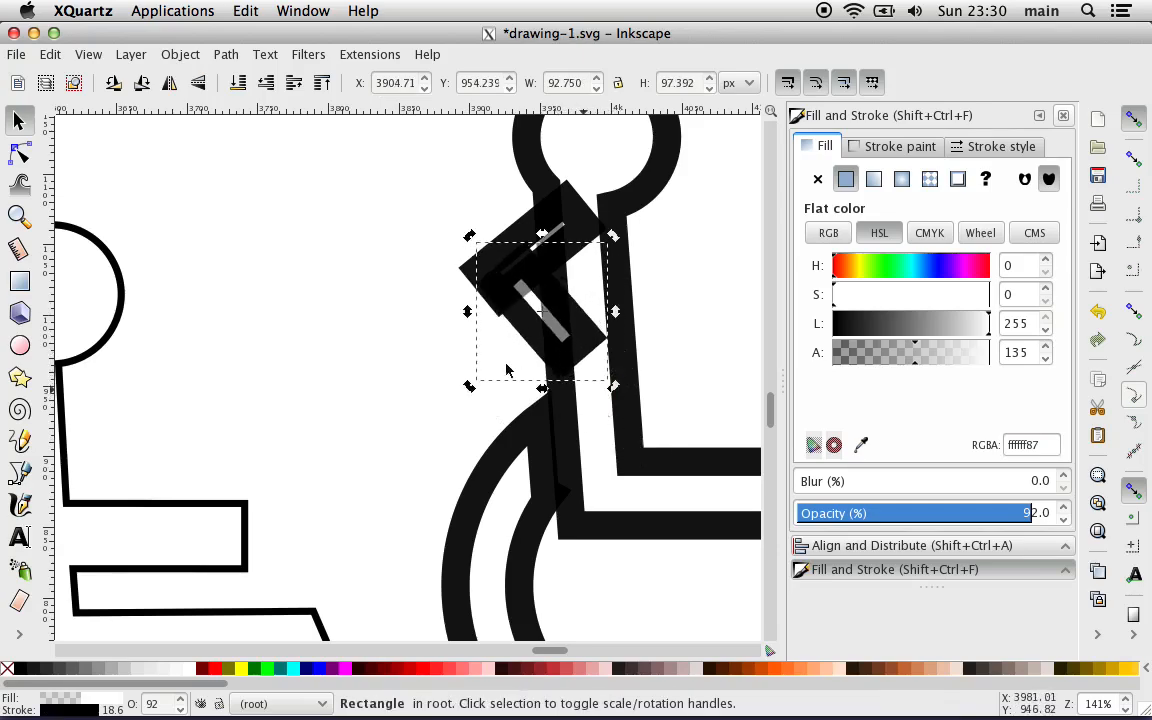
Step: Enable node and path snapping and move the lower tilted rectangle to the first one's outer corner, at X 3893.94 and Y 964.711 px
click(411, 283)
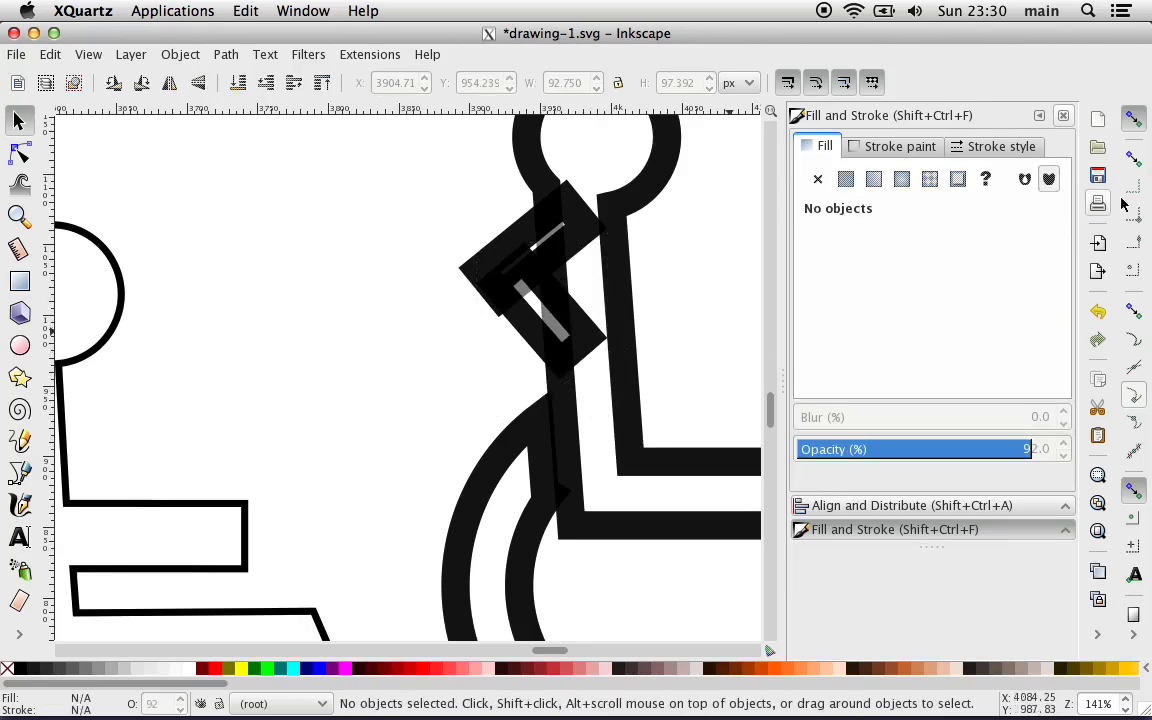
click(1133, 310)
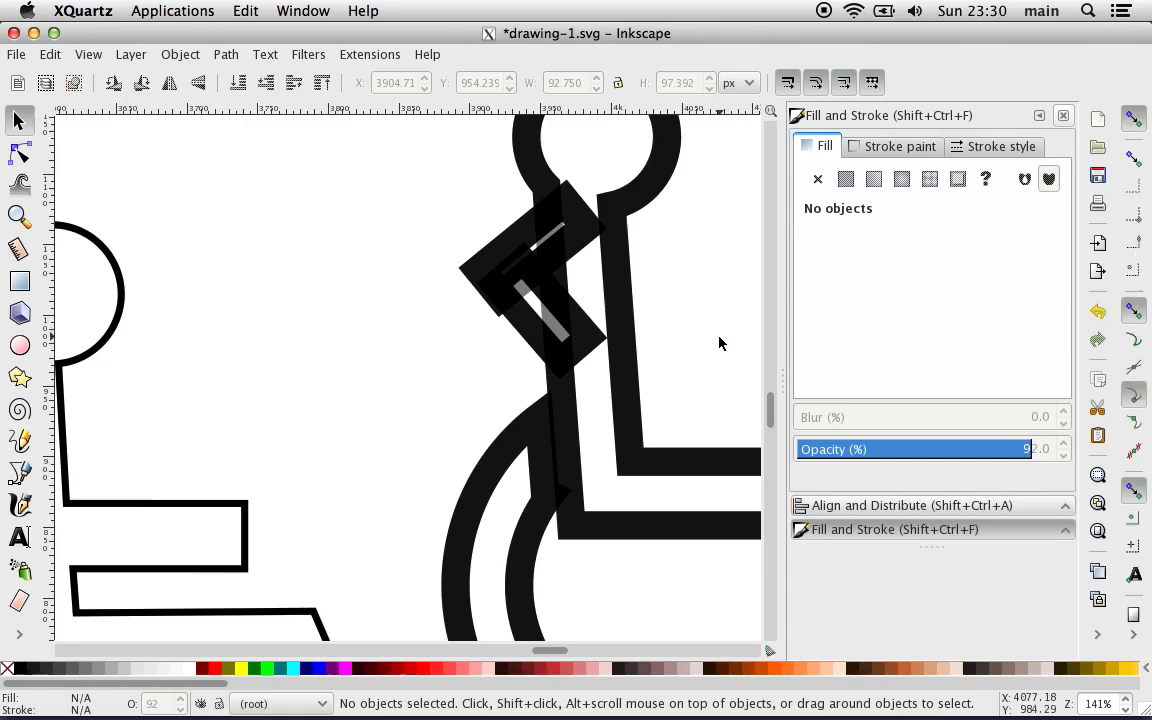
scroll(718, 343, up, 2)
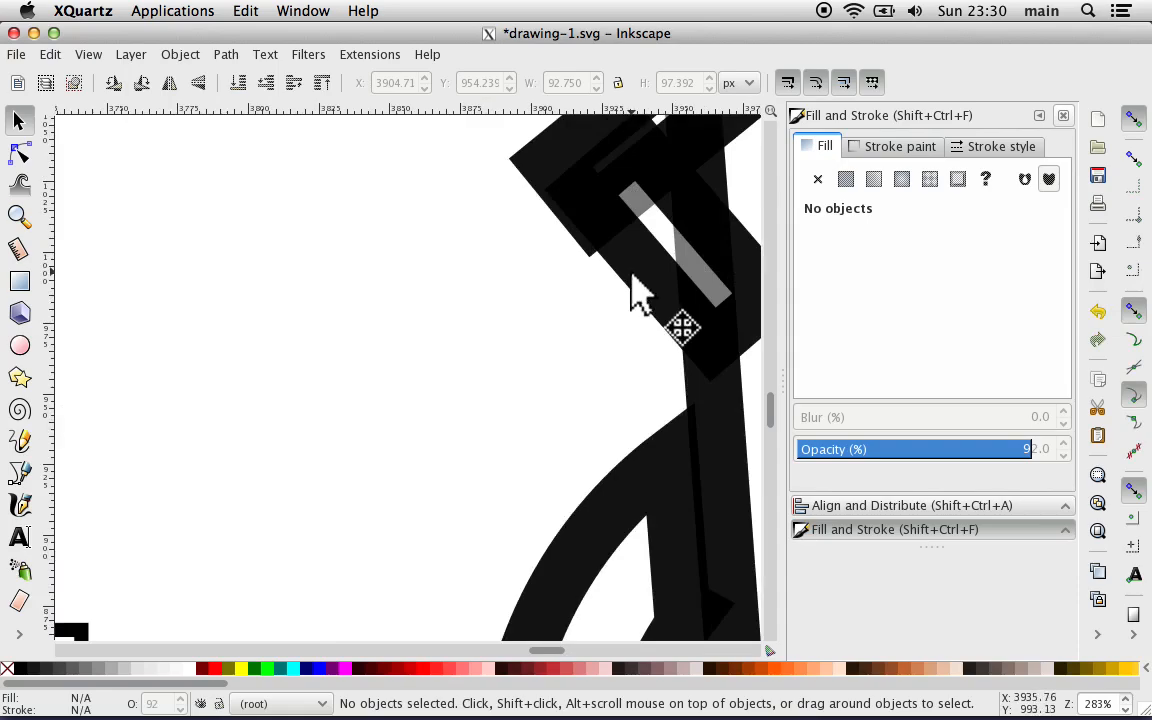
drag(632, 278, 594, 250)
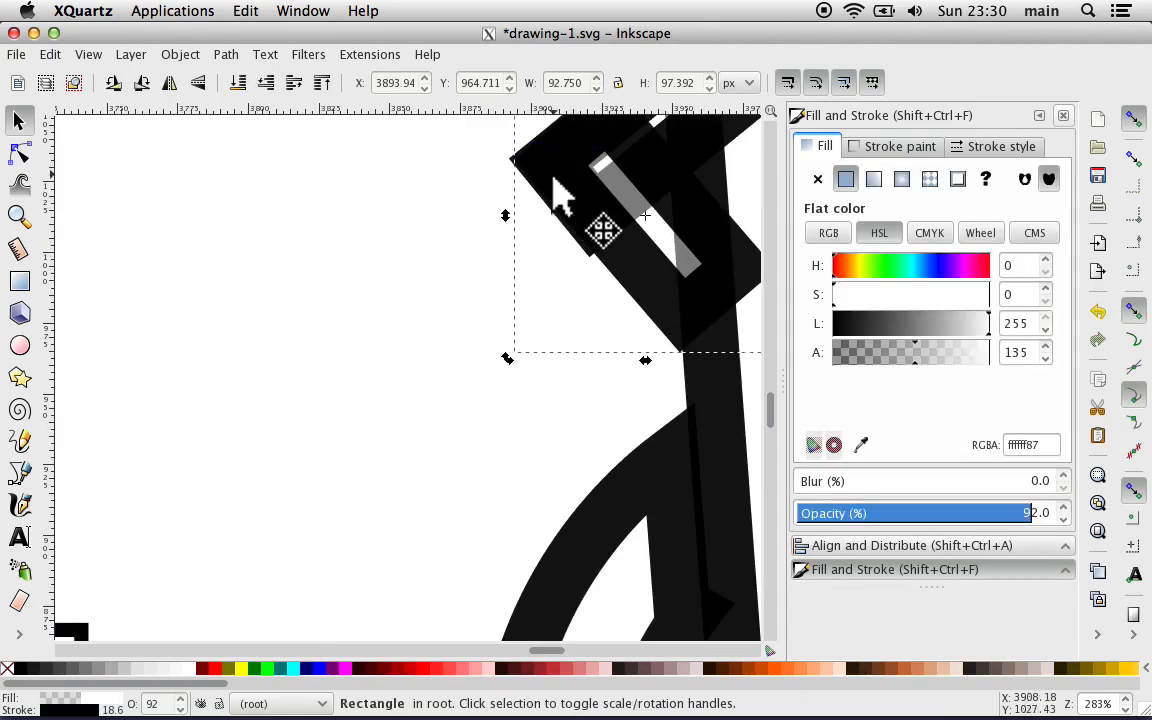
scroll(428, 248, up, 1)
scroll(428, 248, right, 1)
scroll(428, 248, up, 2)
scroll(428, 248, right, 1)
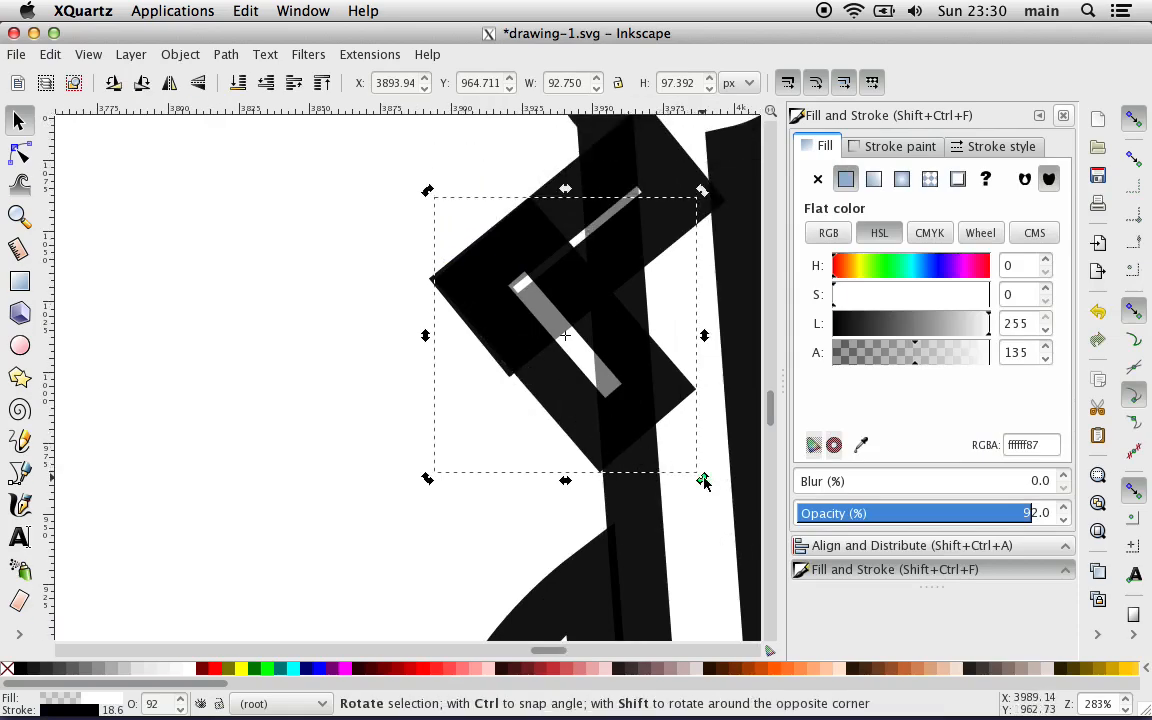
Step: Rotate the lower tilted rectangle about -3° and move it so its outer corner meets the upper rectangle's corner
drag(703, 483, 697, 491)
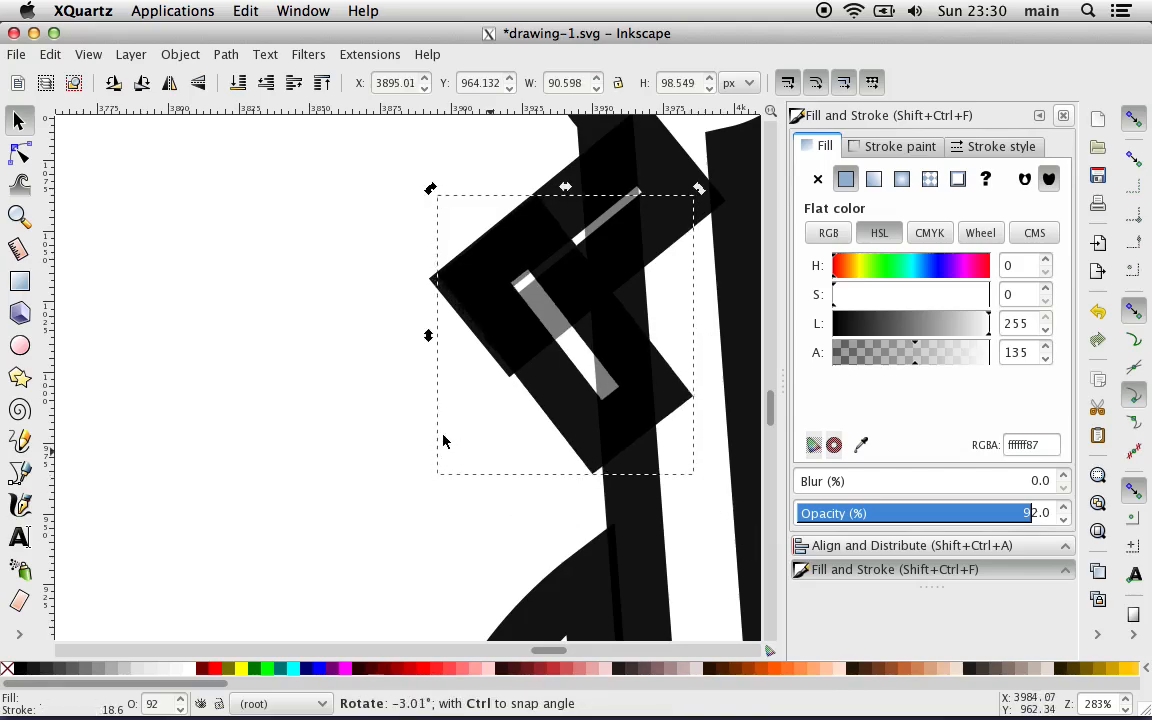
click(391, 419)
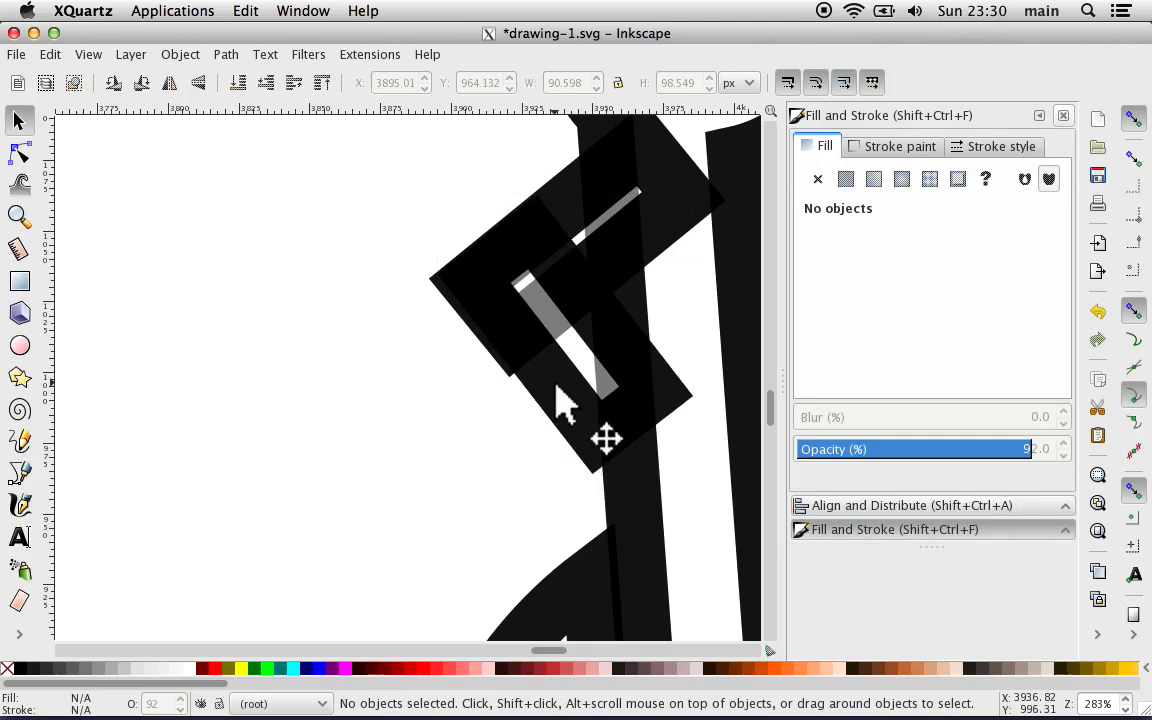
click(556, 390)
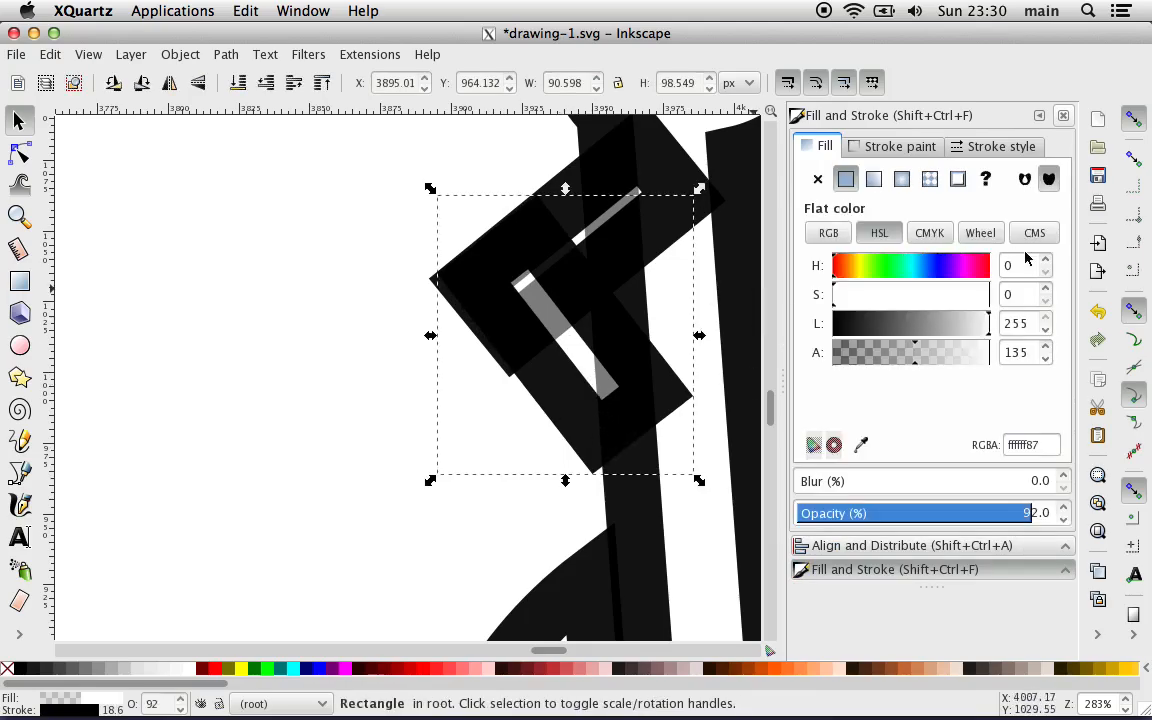
drag(622, 360, 614, 351)
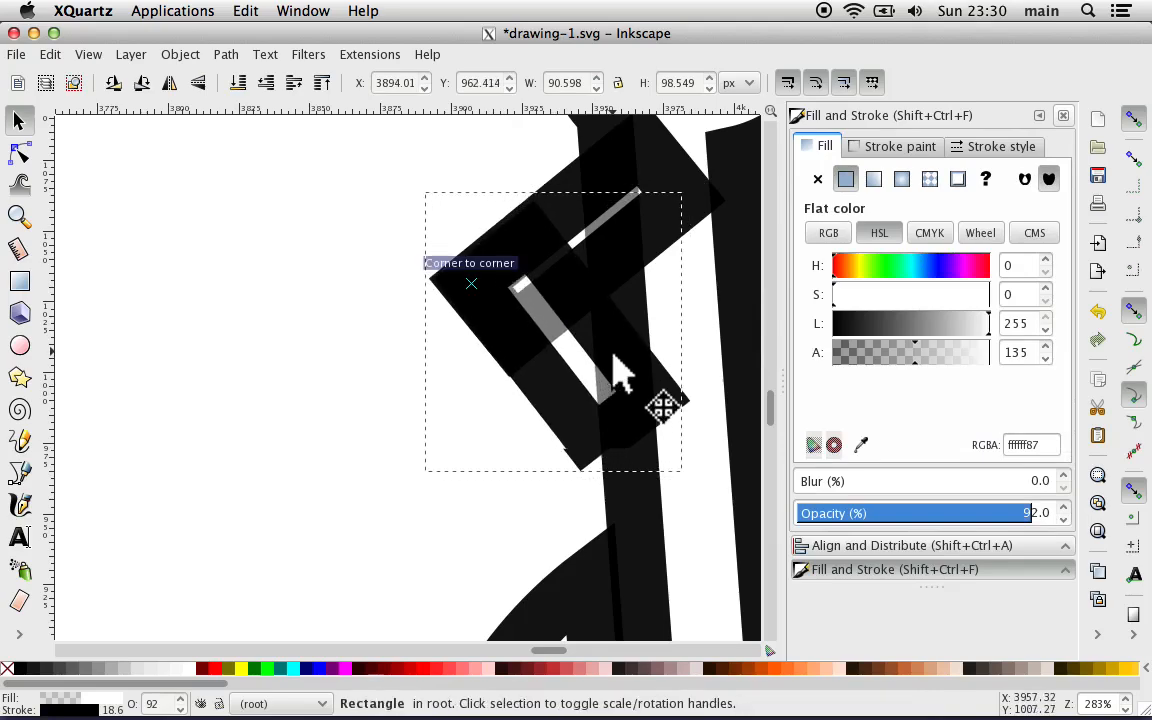
click(376, 396)
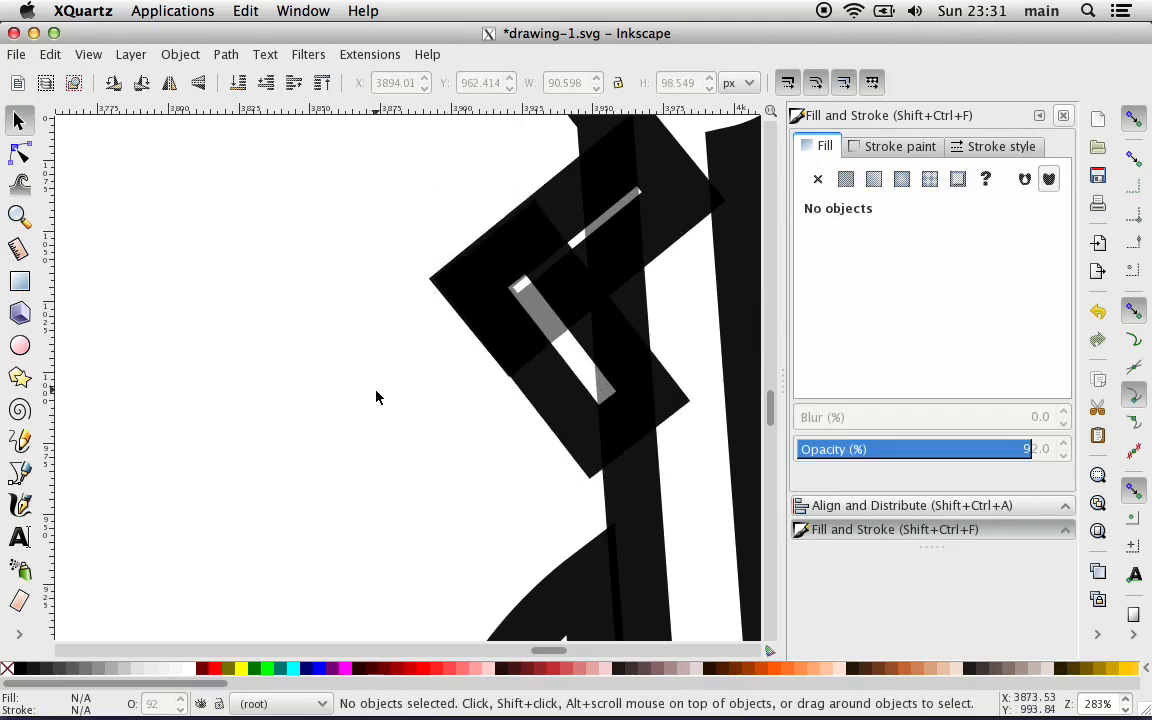
scroll(376, 397, down, 3)
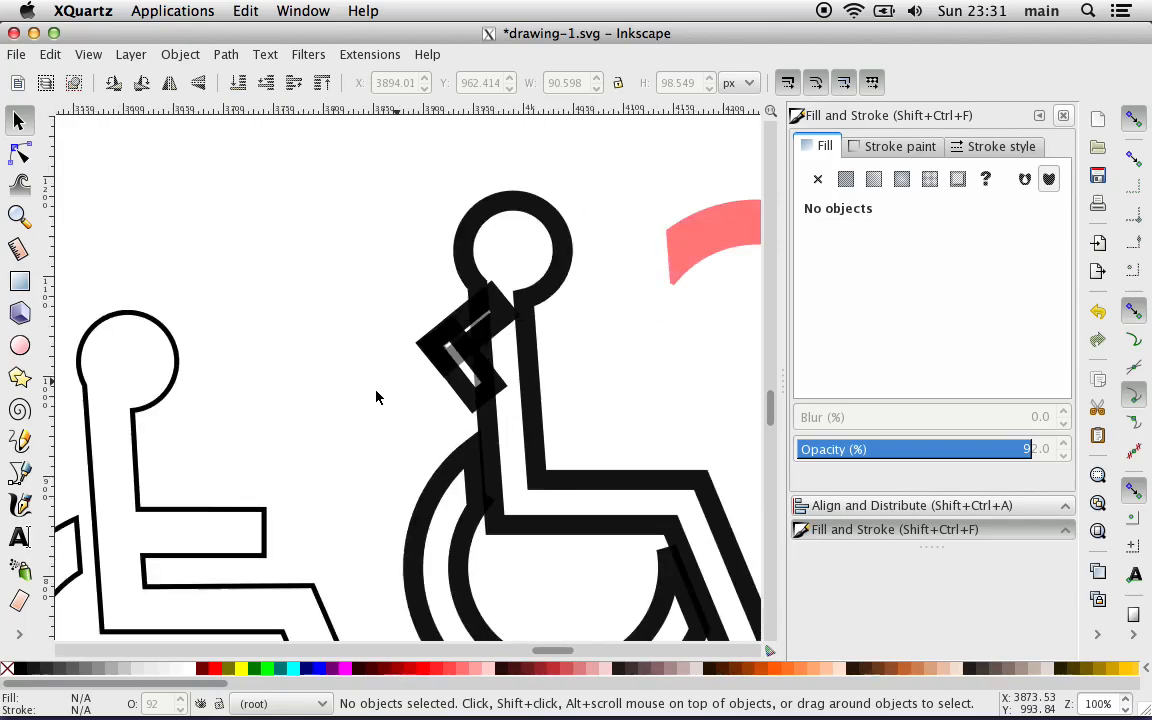
Step: Undo the moves and rotations of both arm rectangles back to their separate upright positions beside the figure
drag(455, 373, 417, 408)
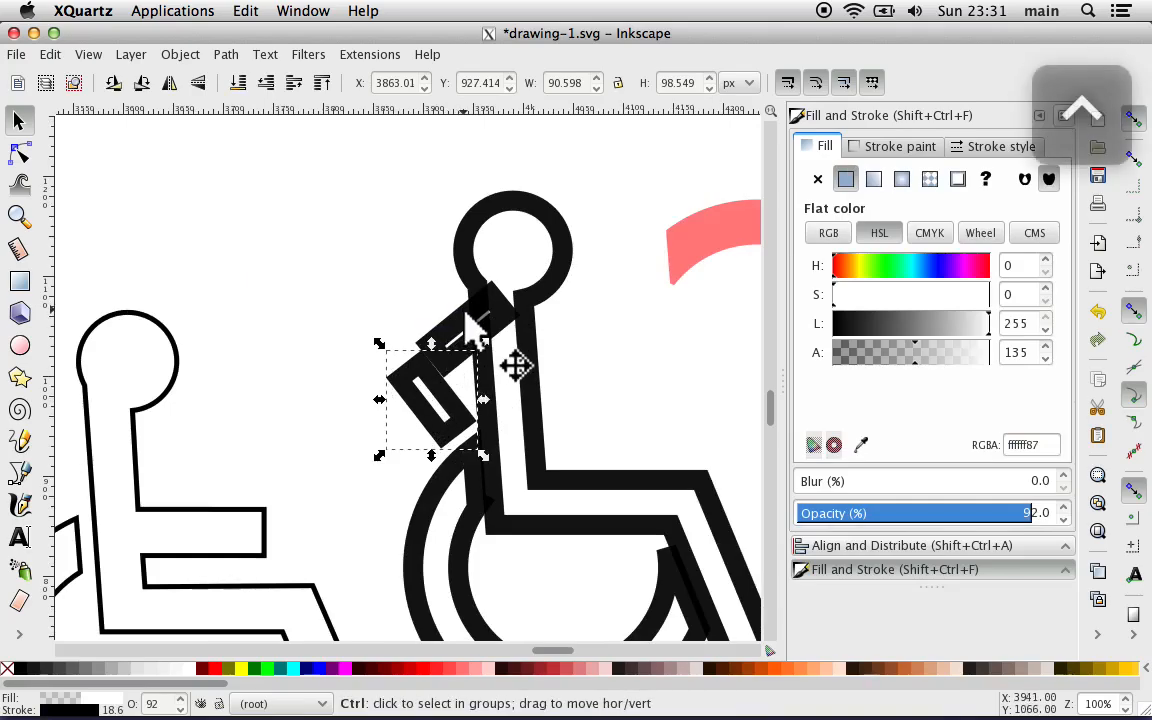
key(ctrl+z)
key(ctrl+z)
key(ctrl+z)
key(ctrl+z)
key(ctrl+z)
key(ctrl+z)
key(ctrl+z)
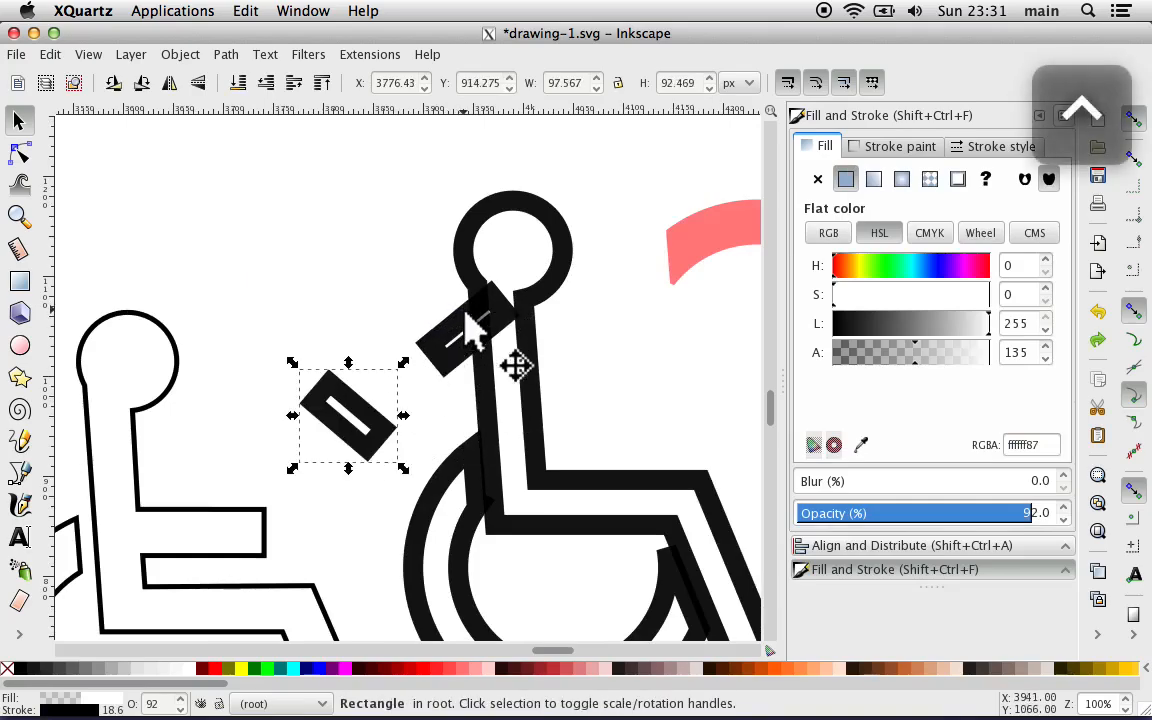
key(ctrl+z)
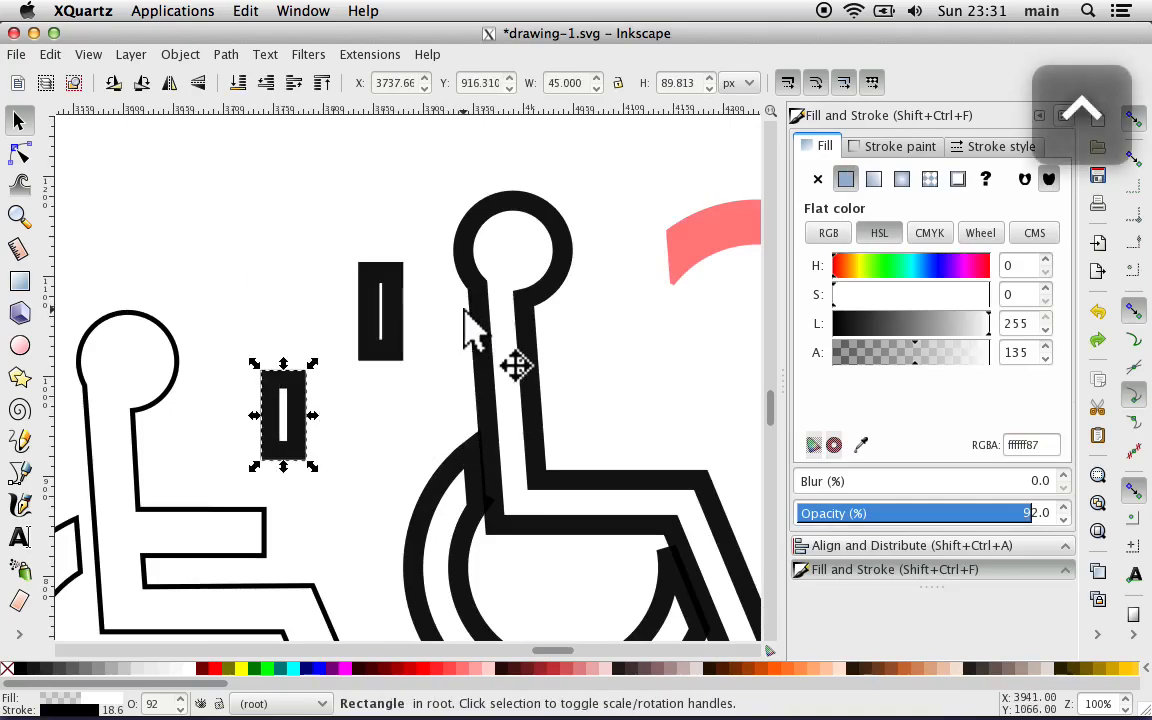
Step: Enlarge the upper upright rectangle to about 65 by 142 px and outset its path twice
click(403, 316)
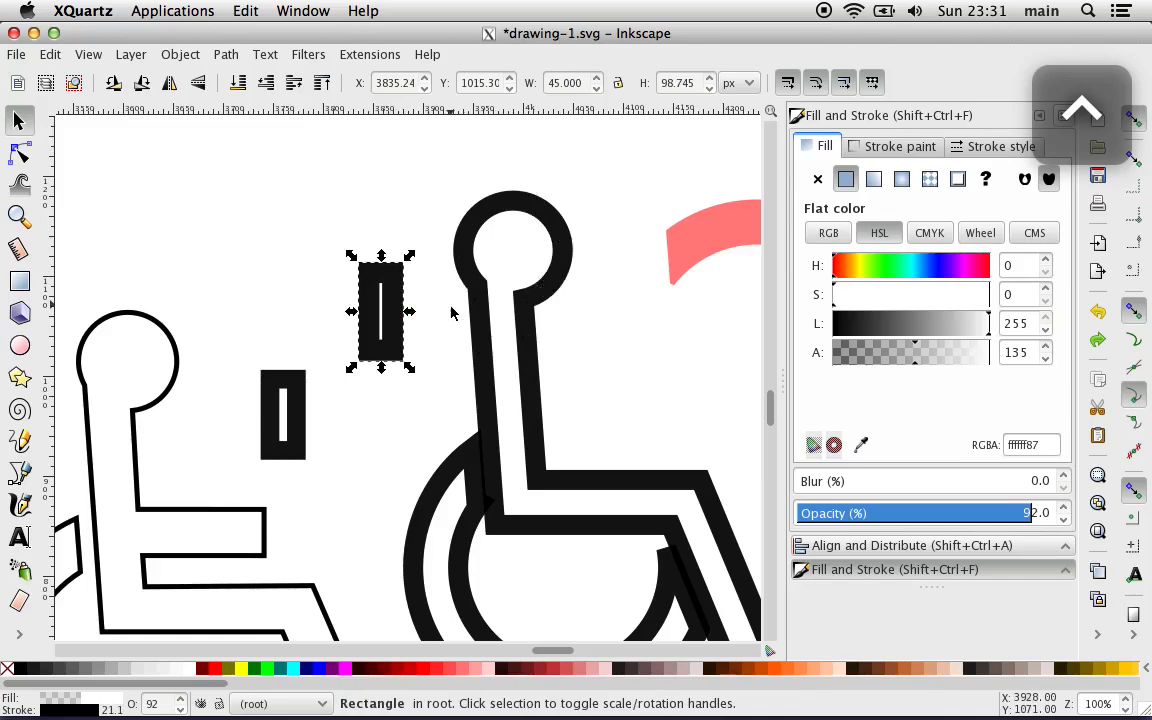
drag(381, 370, 381, 402)
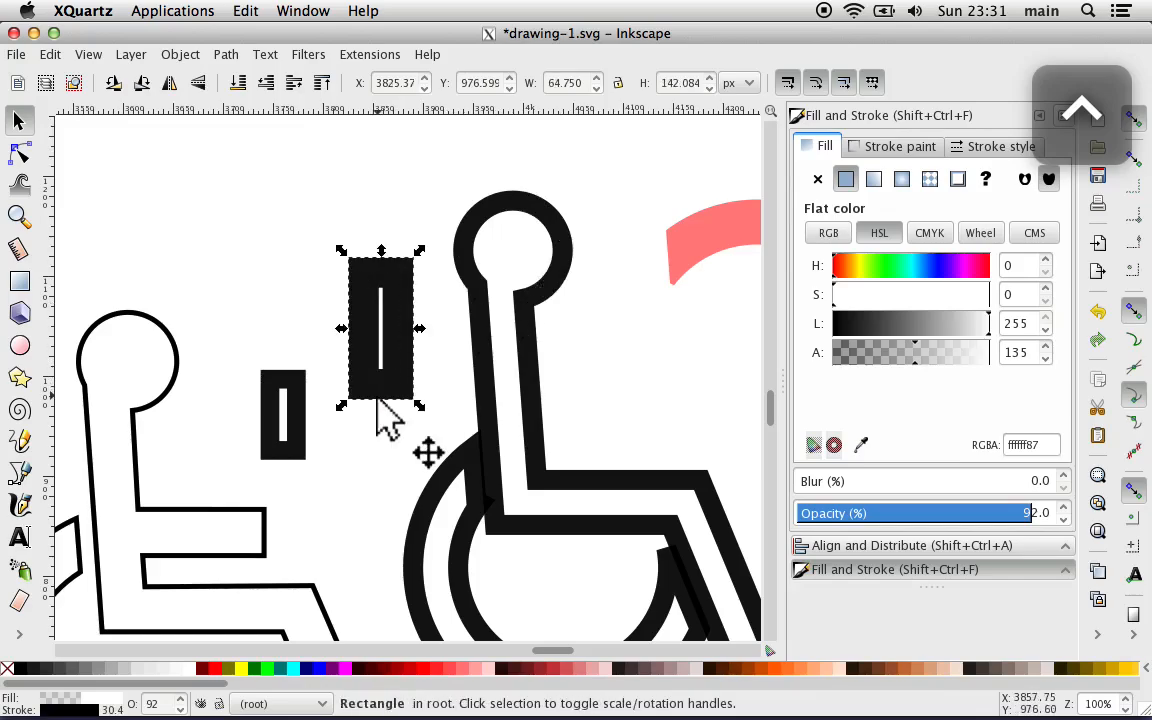
click(991, 146)
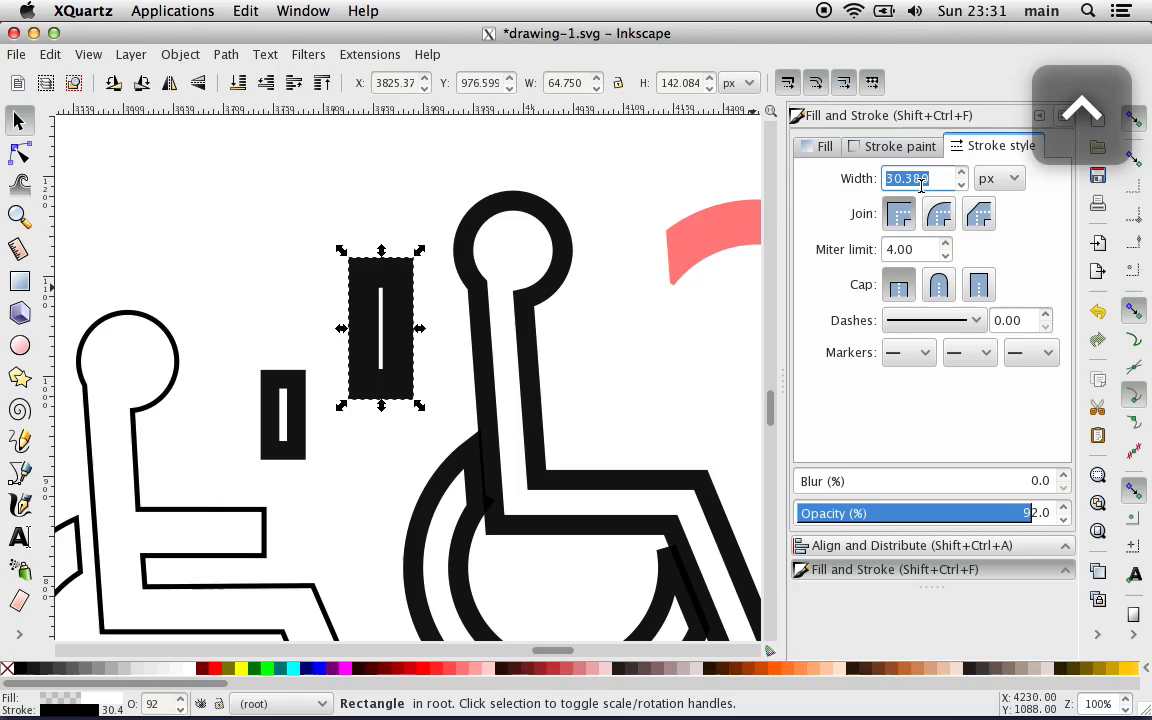
key(ctrl+))
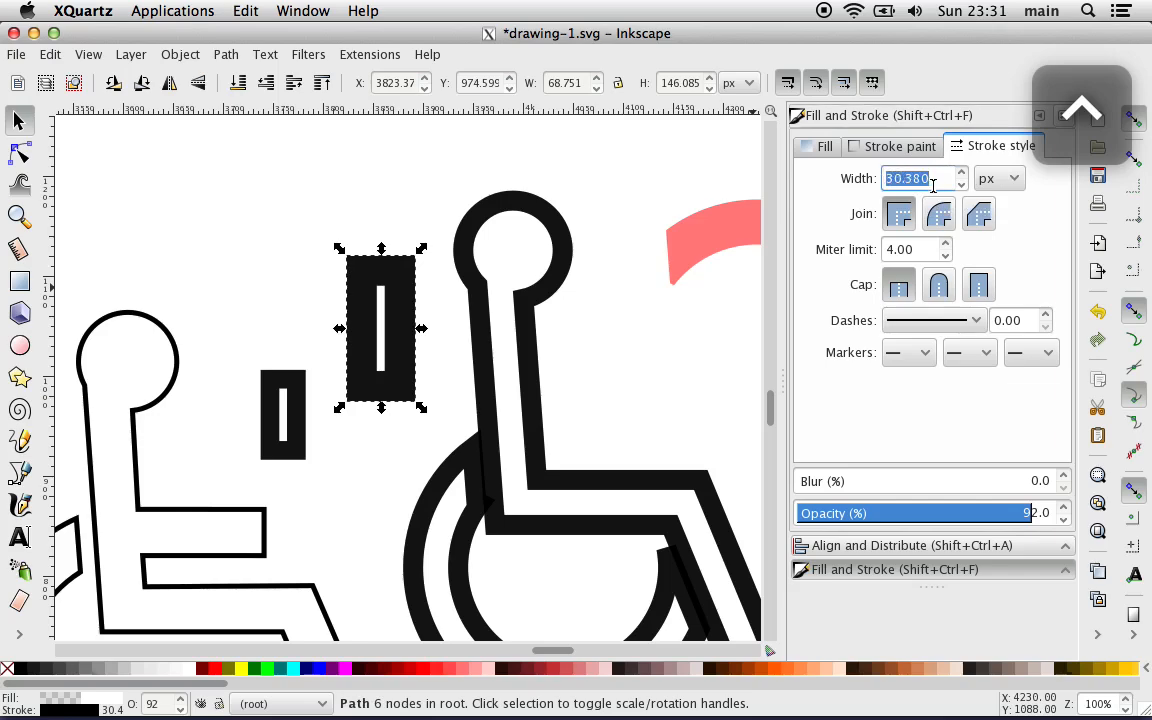
key(ctrl+))
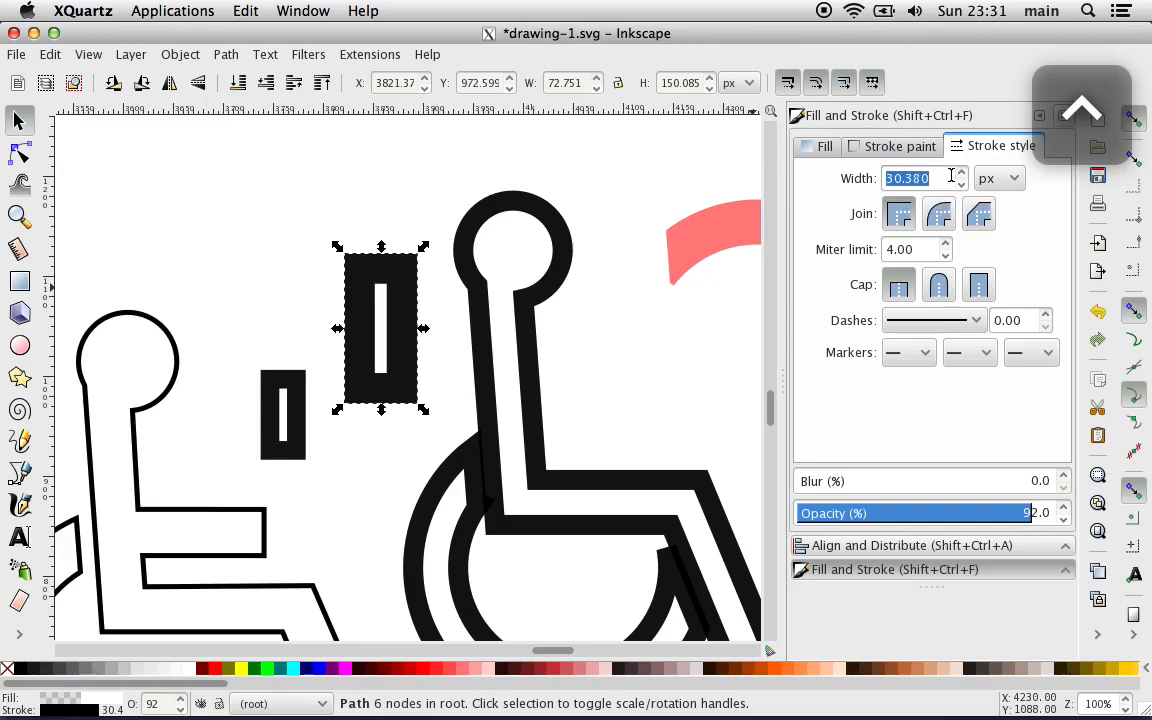
Step: Set the upper upright rectangle's stroke width to 20 px
click(915, 177)
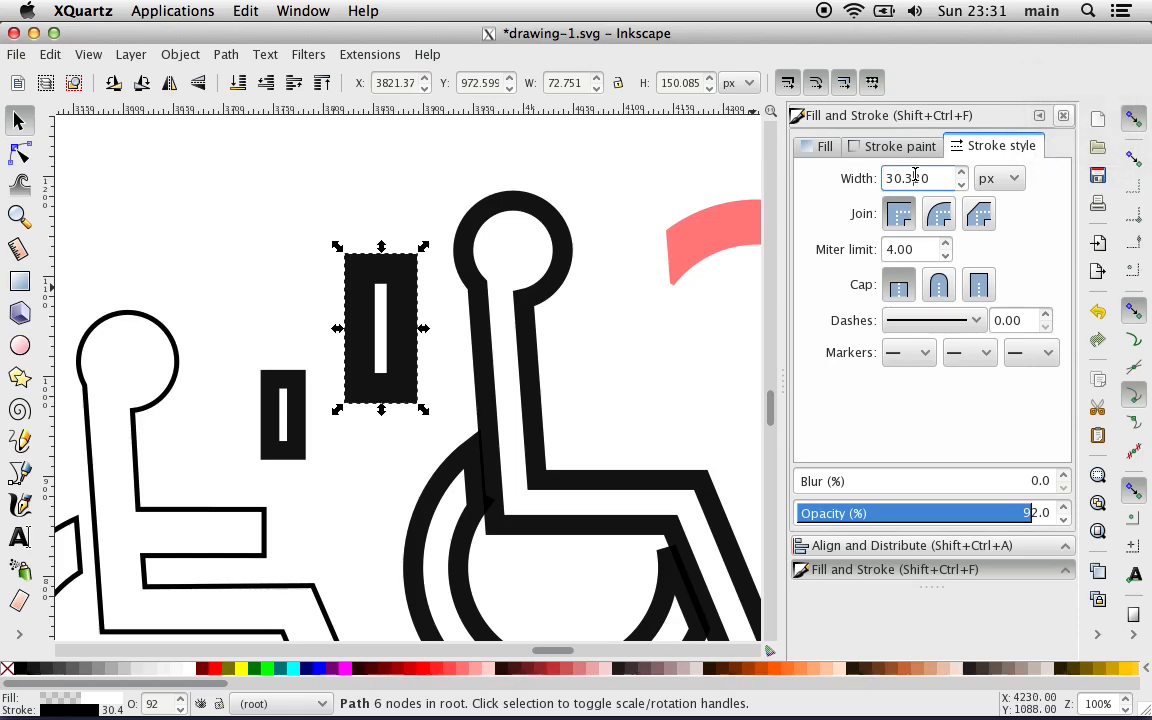
double_click(915, 176)
click(915, 176)
text(1)
key(Return)
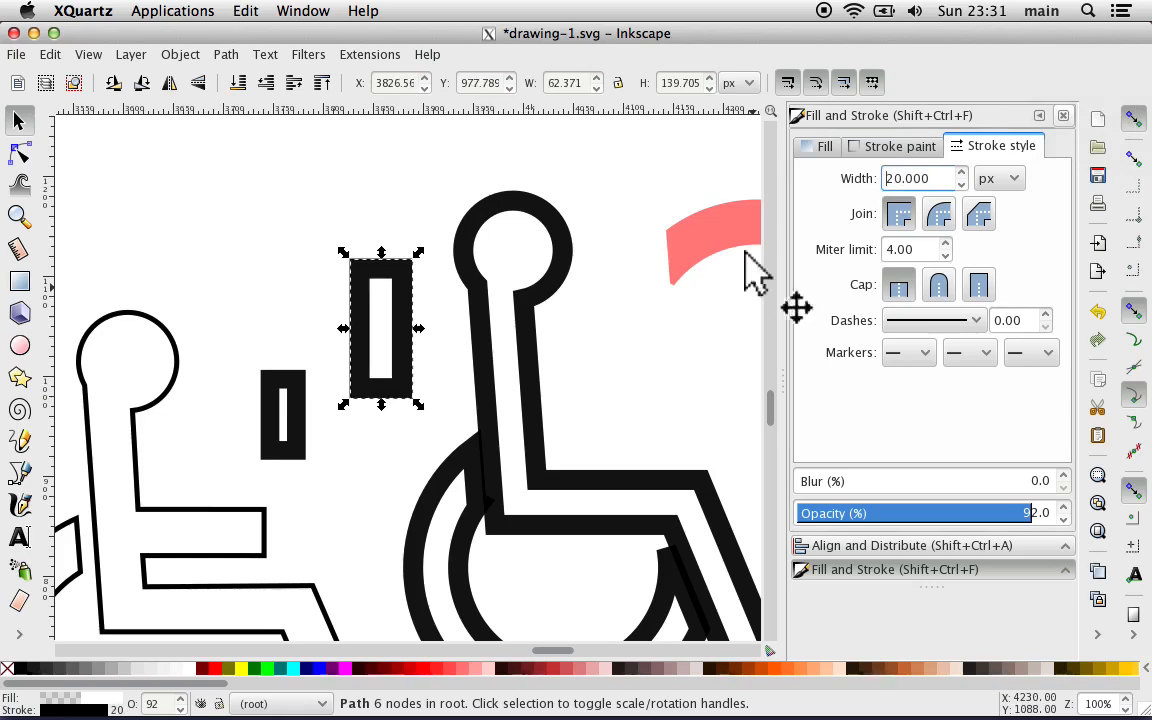
Step: Set the lower upright rectangle's stroke width to 20 px as well
click(299, 405)
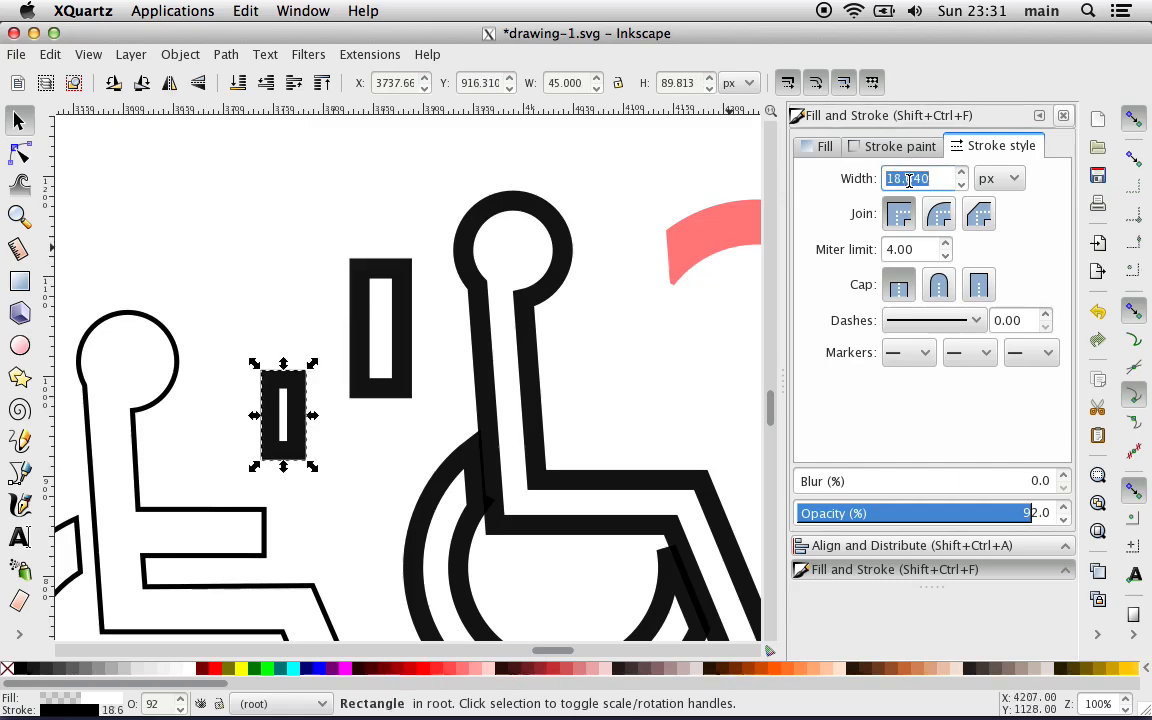
text(20)
key(Return)
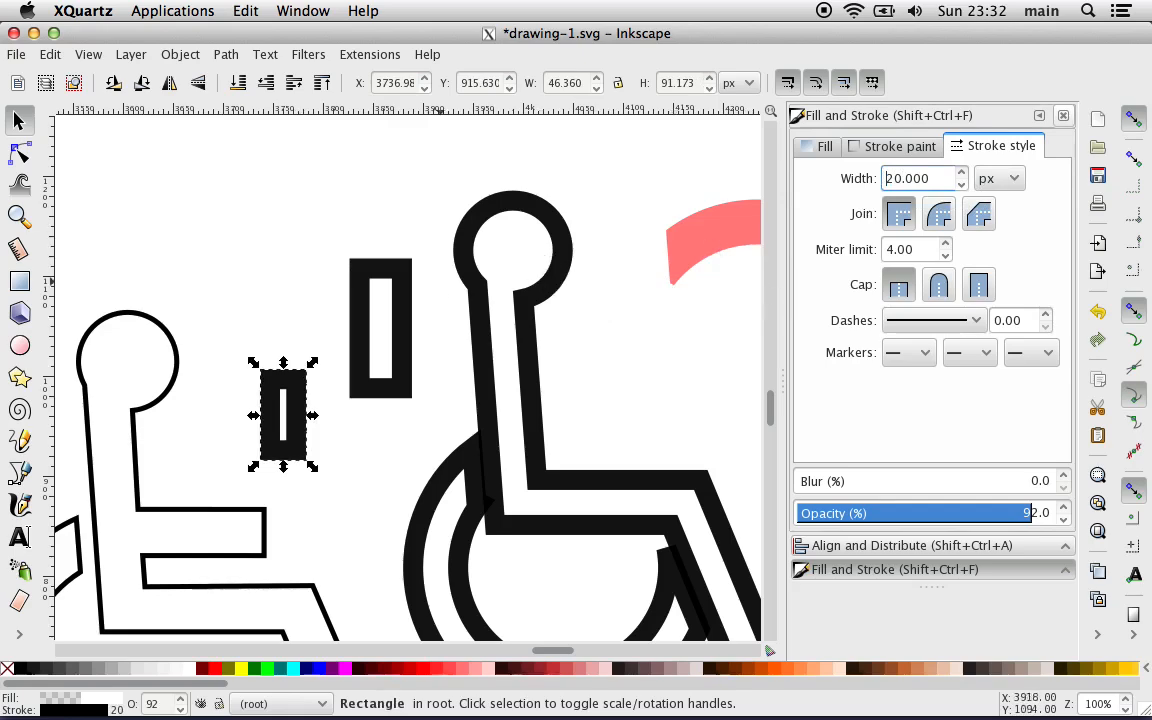
Step: Set the upper rectangle's overall width, stroke included, to 45 px
click(405, 305)
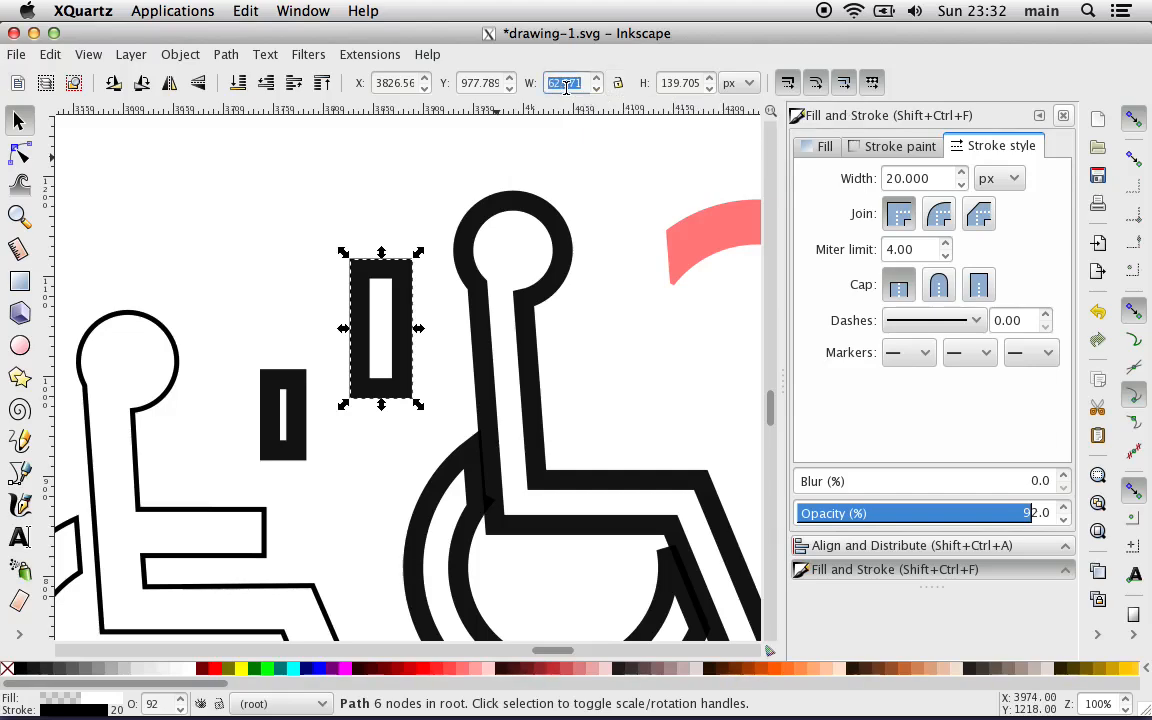
text(45)
key(Return)
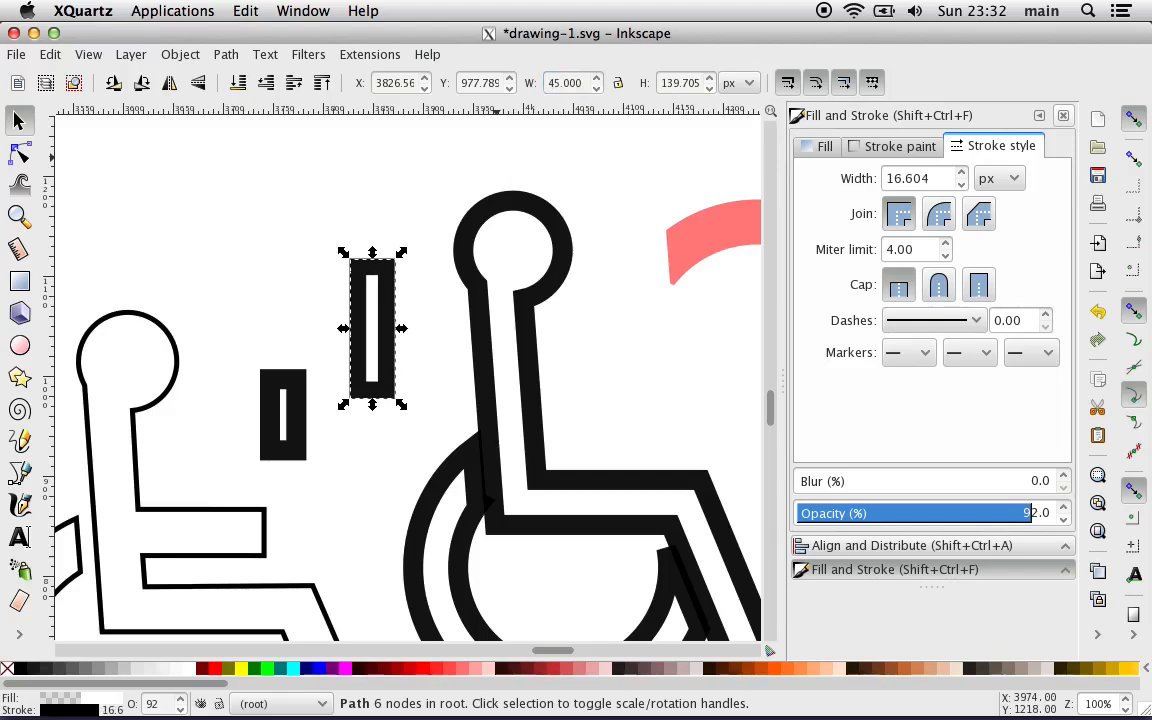
click(302, 402)
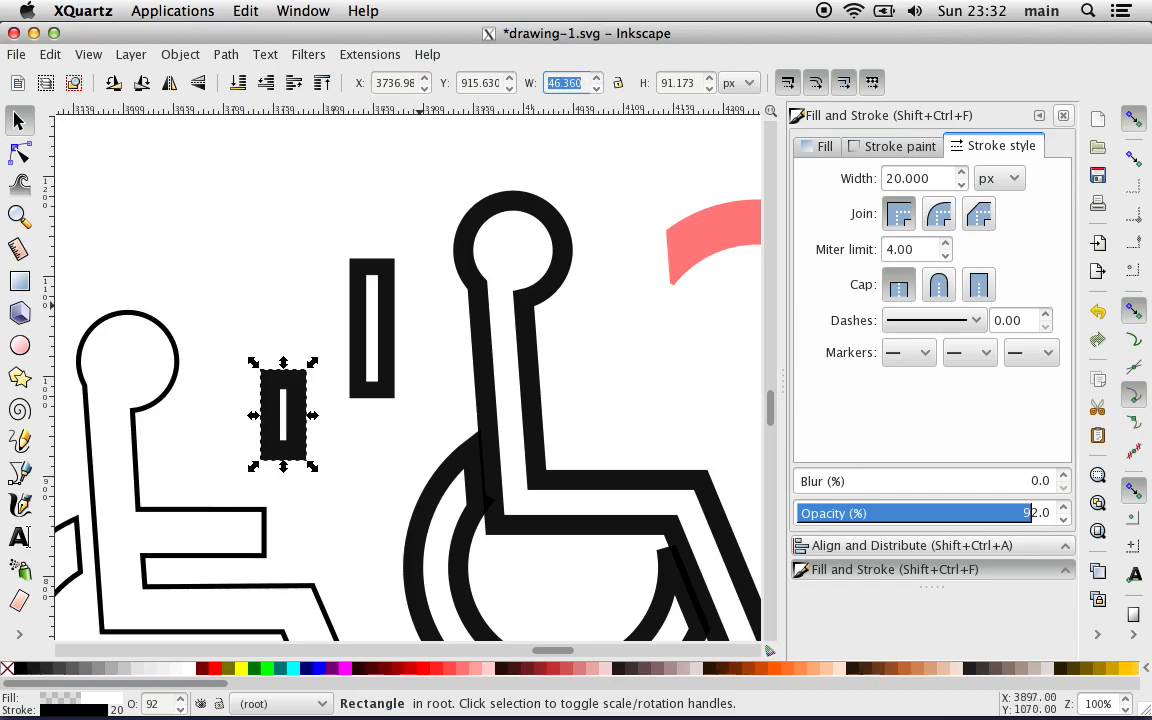
Step: Remove the upper rectangle's stroke paint, set its unstroked width to 45 px, and restore the flat black stroke
click(388, 332)
click(868, 147)
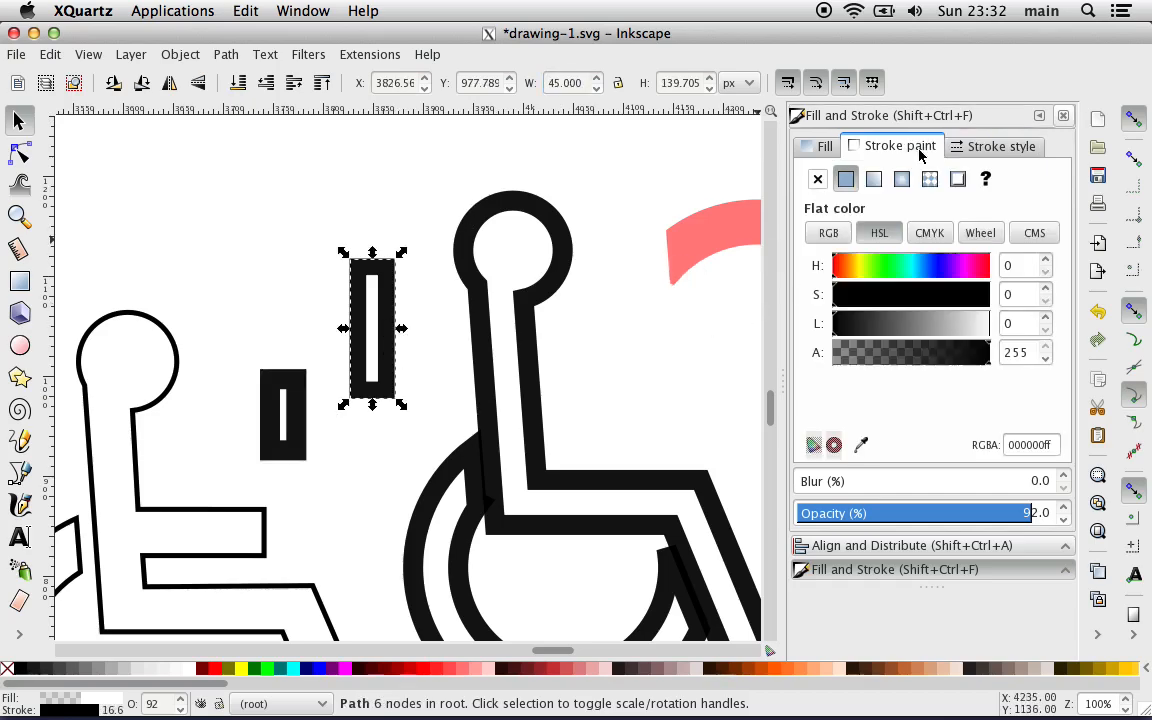
click(816, 180)
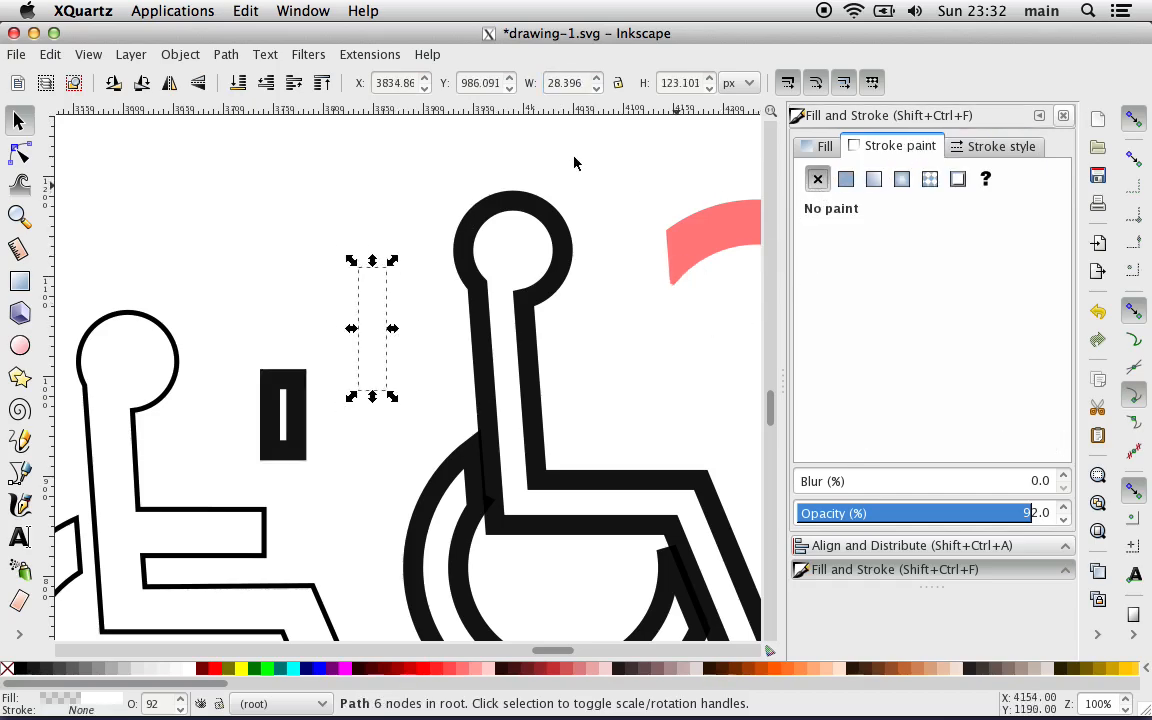
double_click(563, 83)
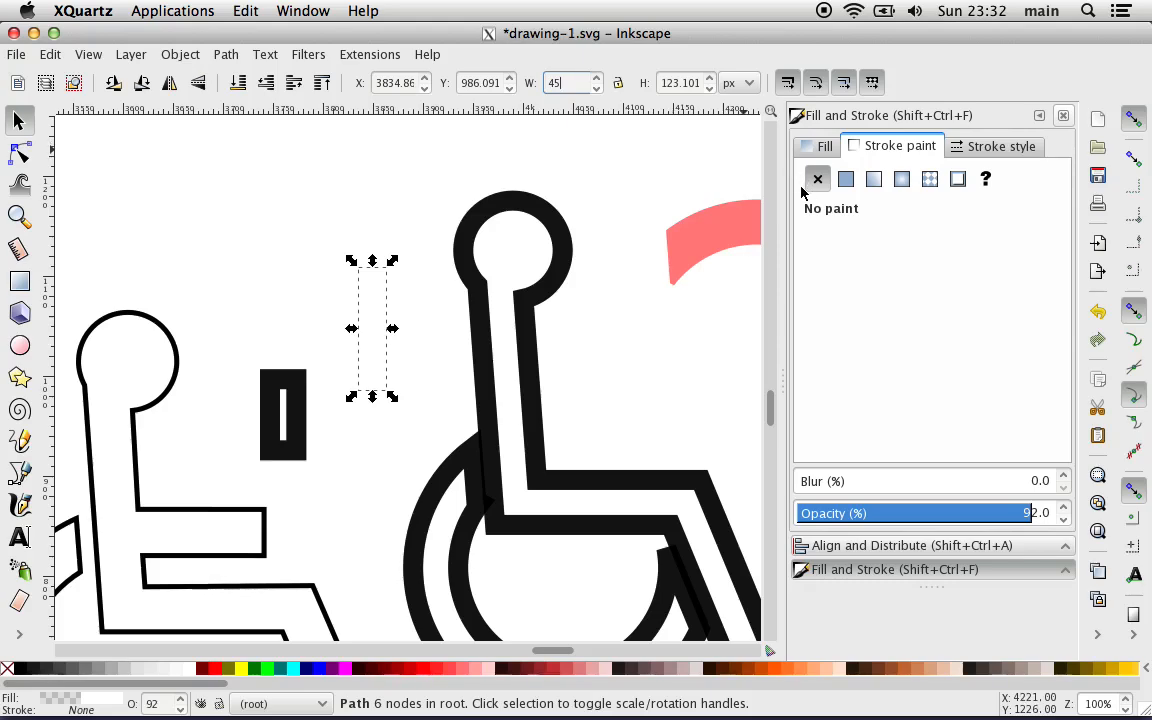
key(Return)
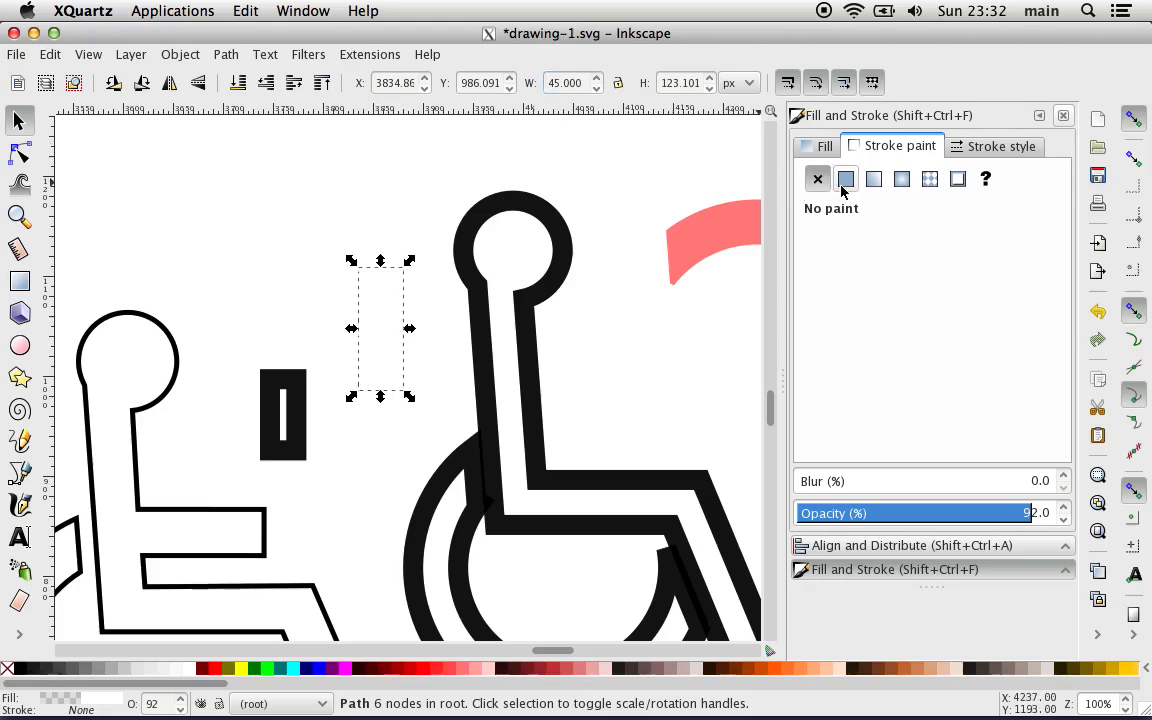
click(845, 180)
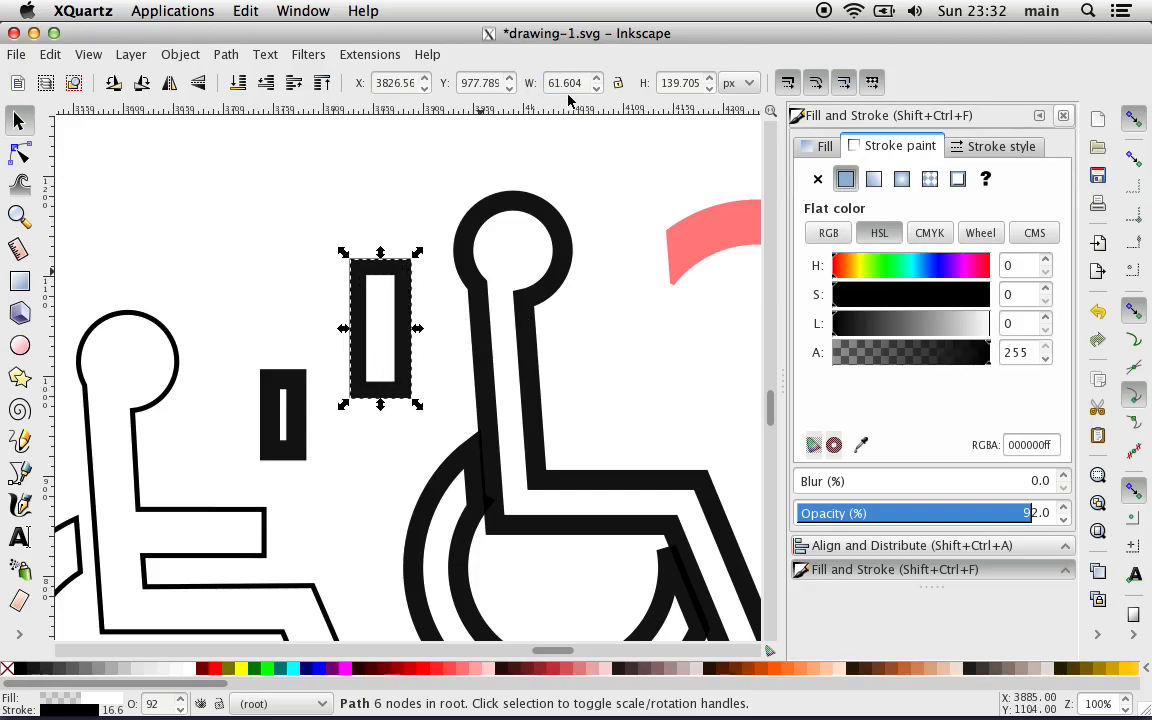
Step: Resize the lower rectangle the same way: take off its stroke, make it 45 px wide, and reapply the flat black stroke
click(300, 420)
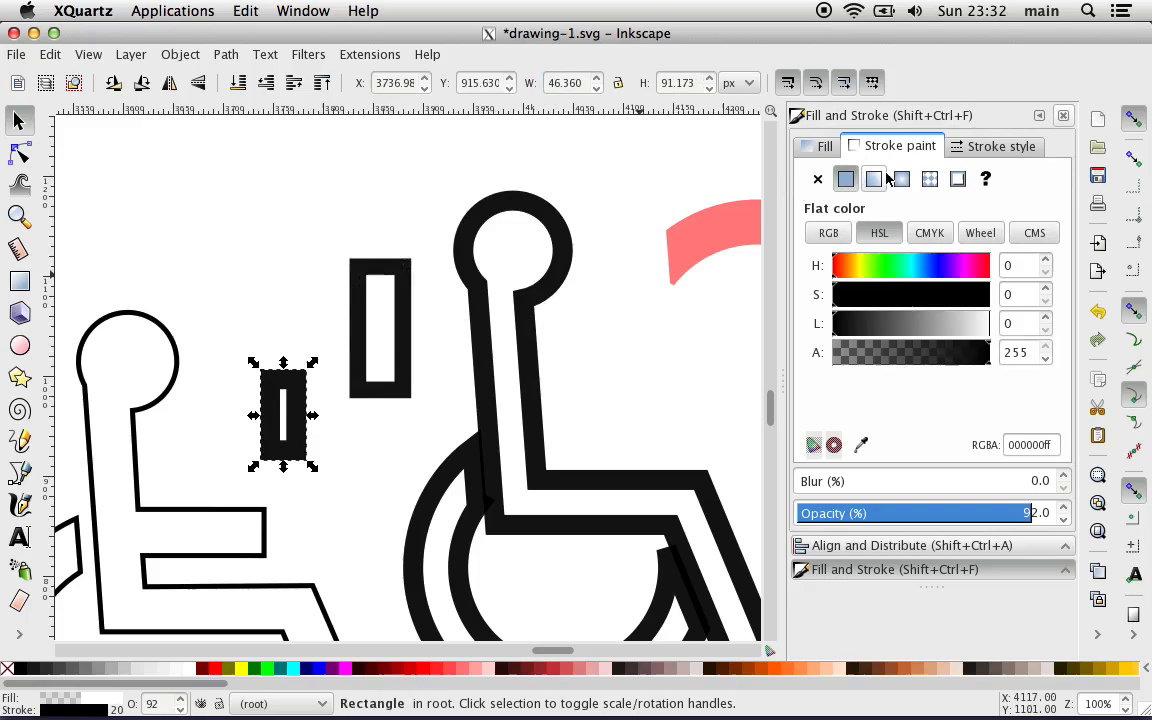
click(818, 180)
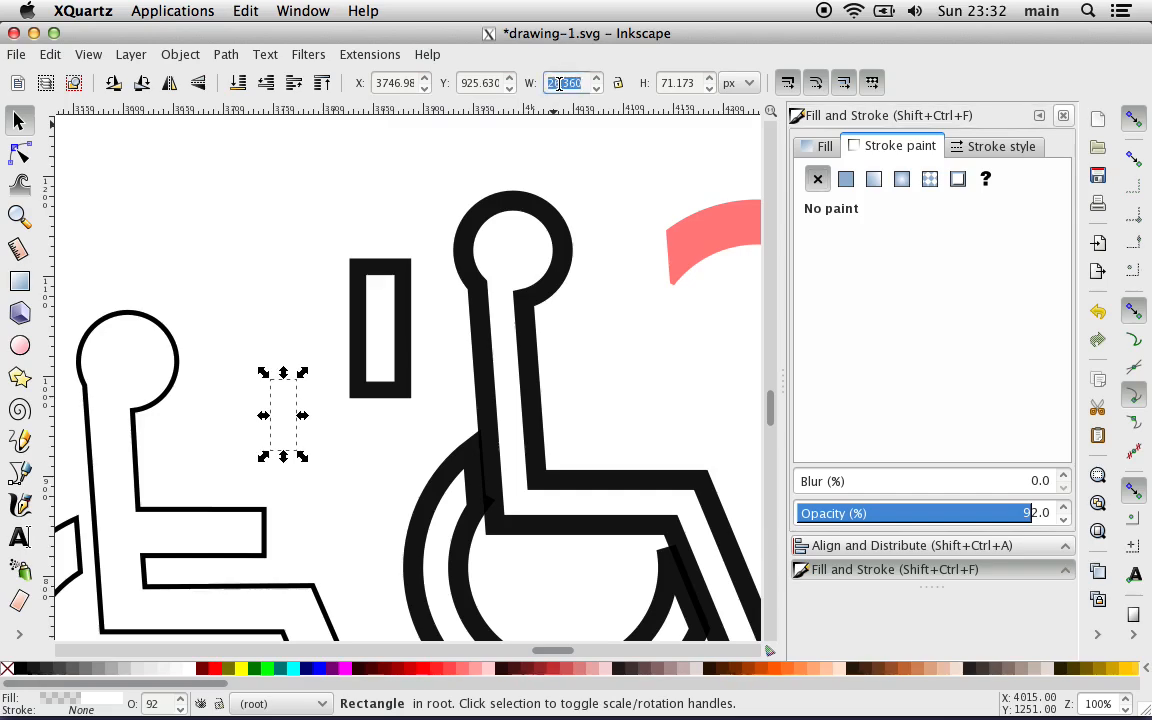
text(45)
key(Return)
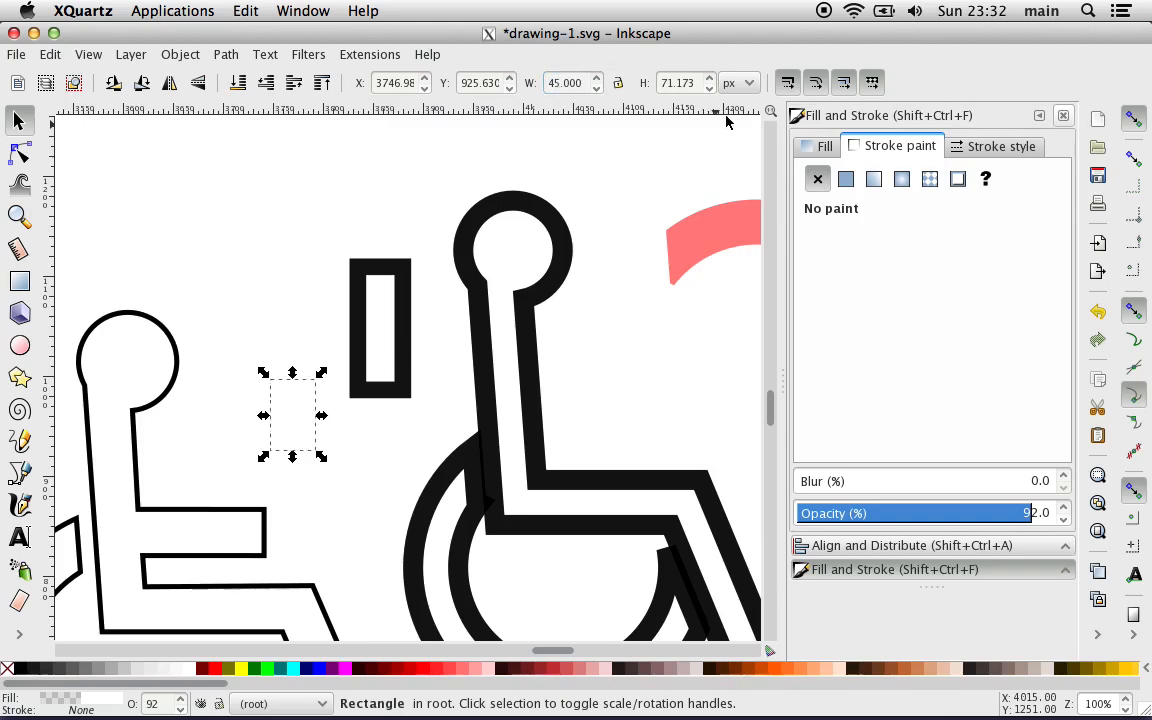
click(846, 179)
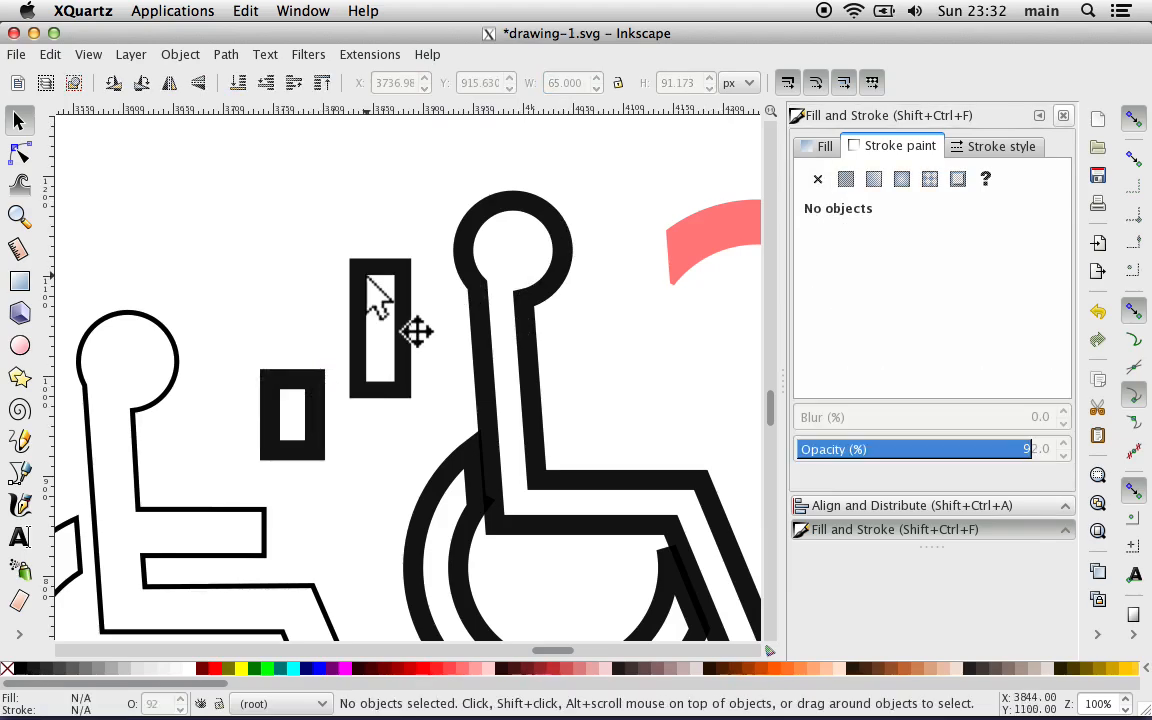
Step: Move the longer rectangle onto the torso, rotate it clockwise, and place it across the upper back at X 3850.72 and Y 971.686 px
mouse_move(403, 295)
mouse_down()
mouse_move(527, 345)
mouse_move(528, 327)
mouse_move(534, 336)
mouse_up()
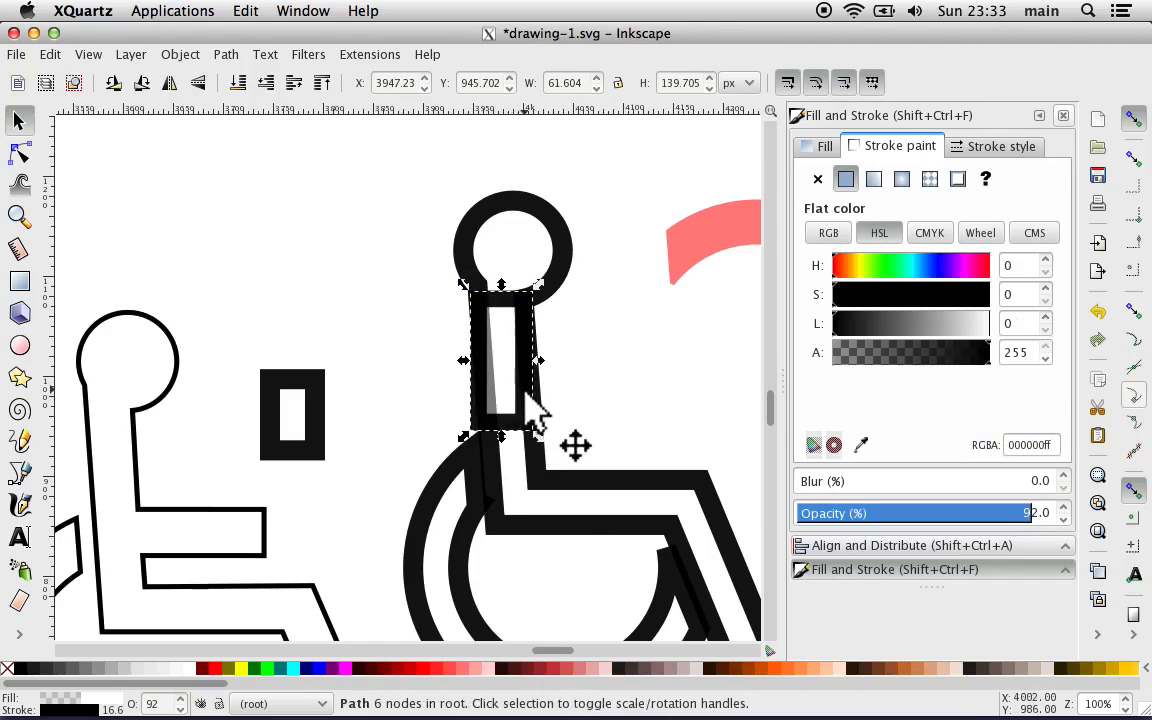
drag(537, 445, 468, 427)
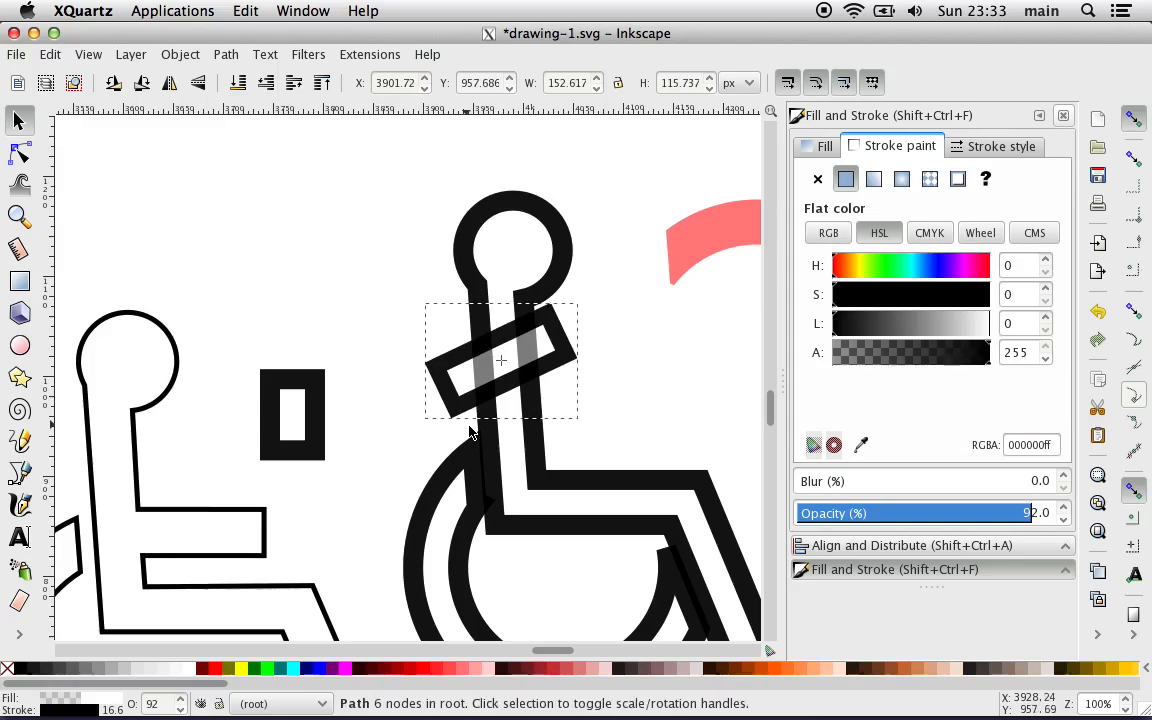
drag(473, 344, 424, 341)
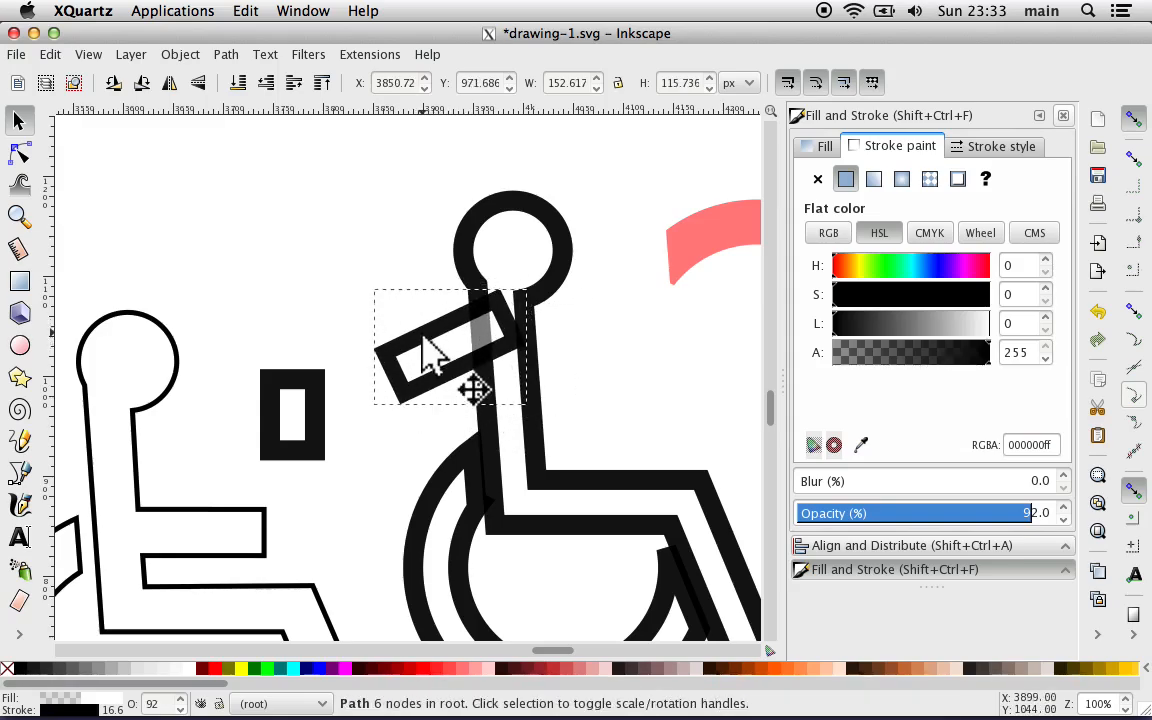
Step: Move the shorter rectangle under the longer one's outer end and tilt it the opposite way, at X 3842.87 and Y 910.857 px
click(278, 306)
drag(283, 373, 419, 368)
click(418, 370)
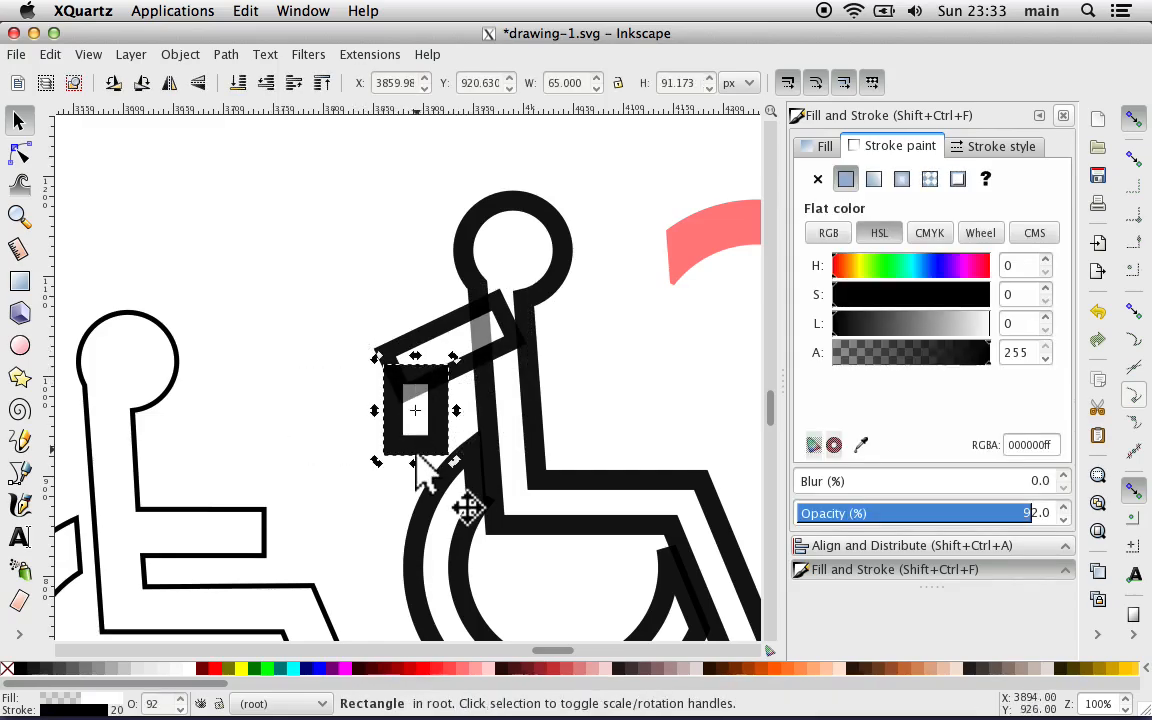
mouse_move(455, 462)
mouse_down()
mouse_move(485, 447)
mouse_move(478, 463)
mouse_up()
key(plus)
key(plus)
key(plus)
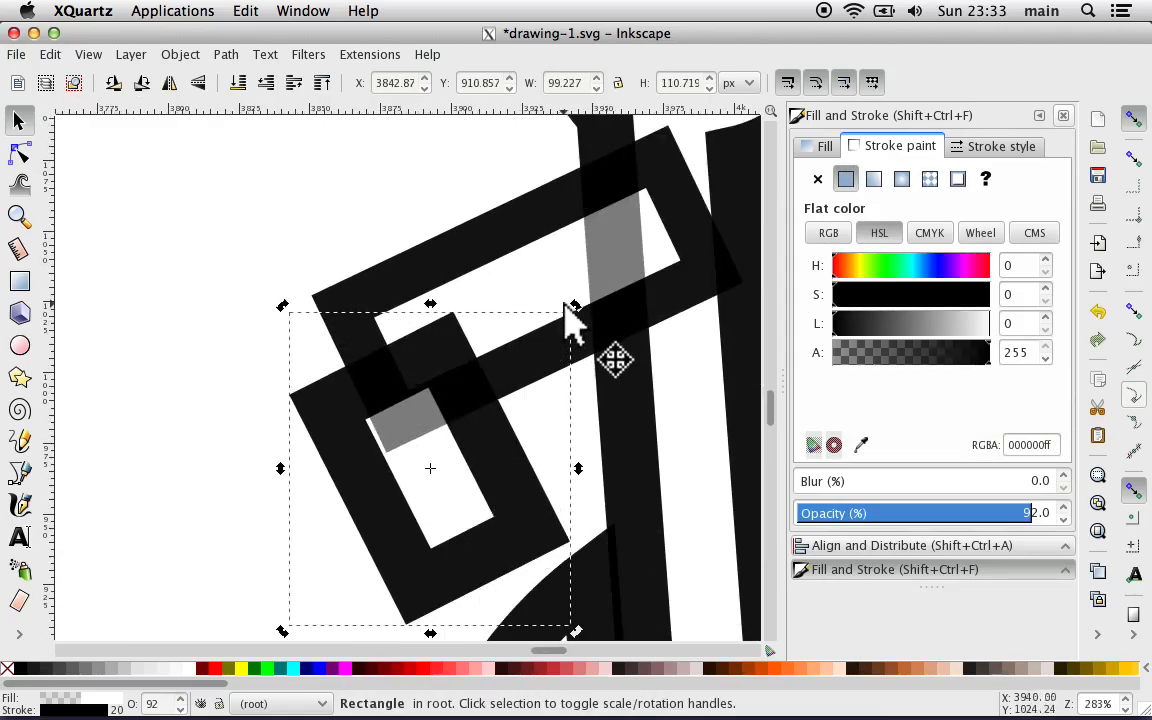
Step: Rotate the shorter arm rectangle square to the longer one and align it over its outer end at X 3848.54 and Y 945.348 px
drag(577, 313, 565, 298)
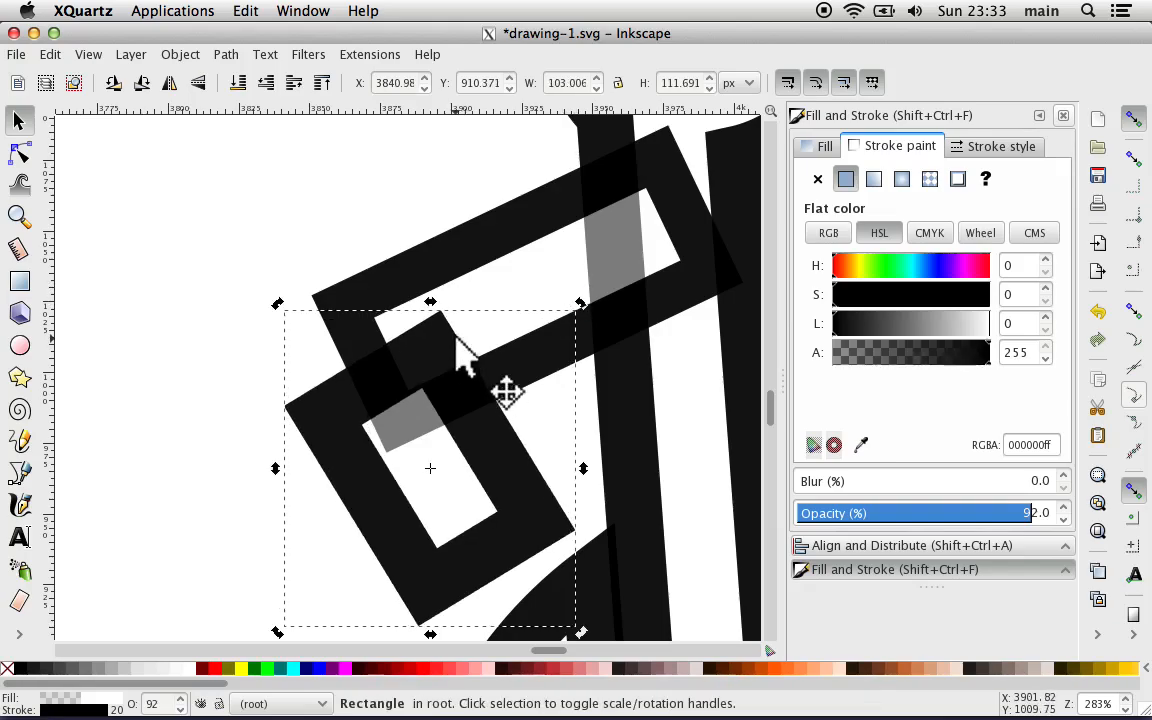
drag(458, 340, 487, 233)
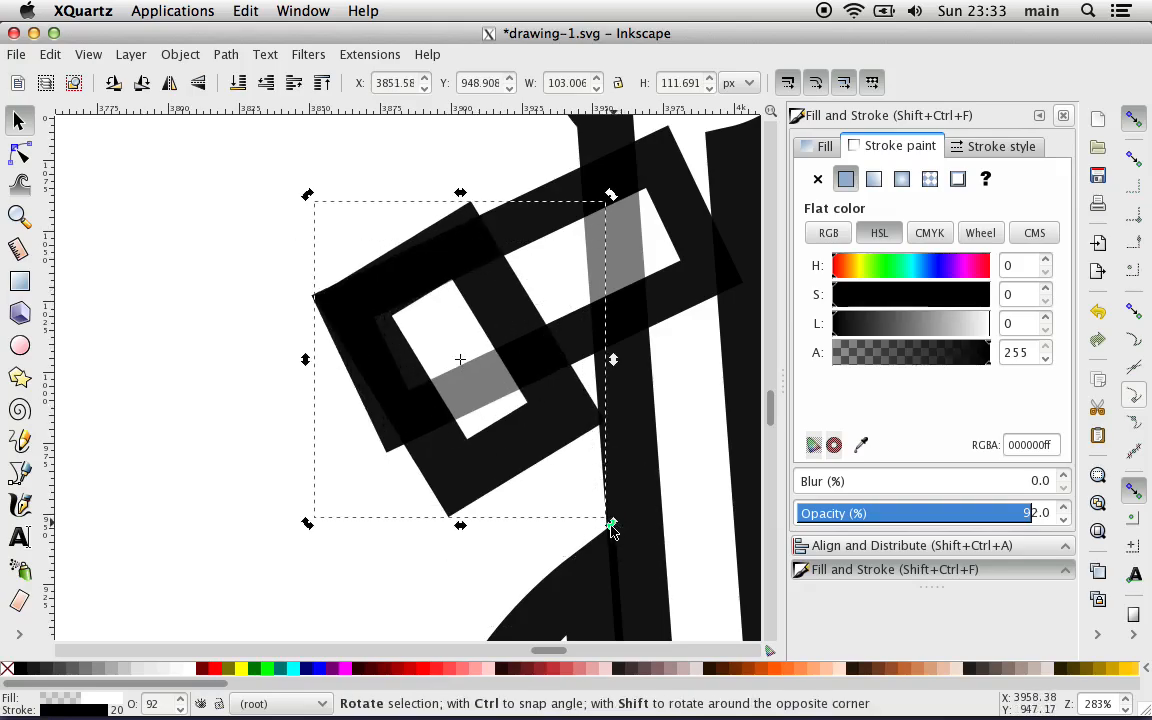
drag(612, 527, 595, 543)
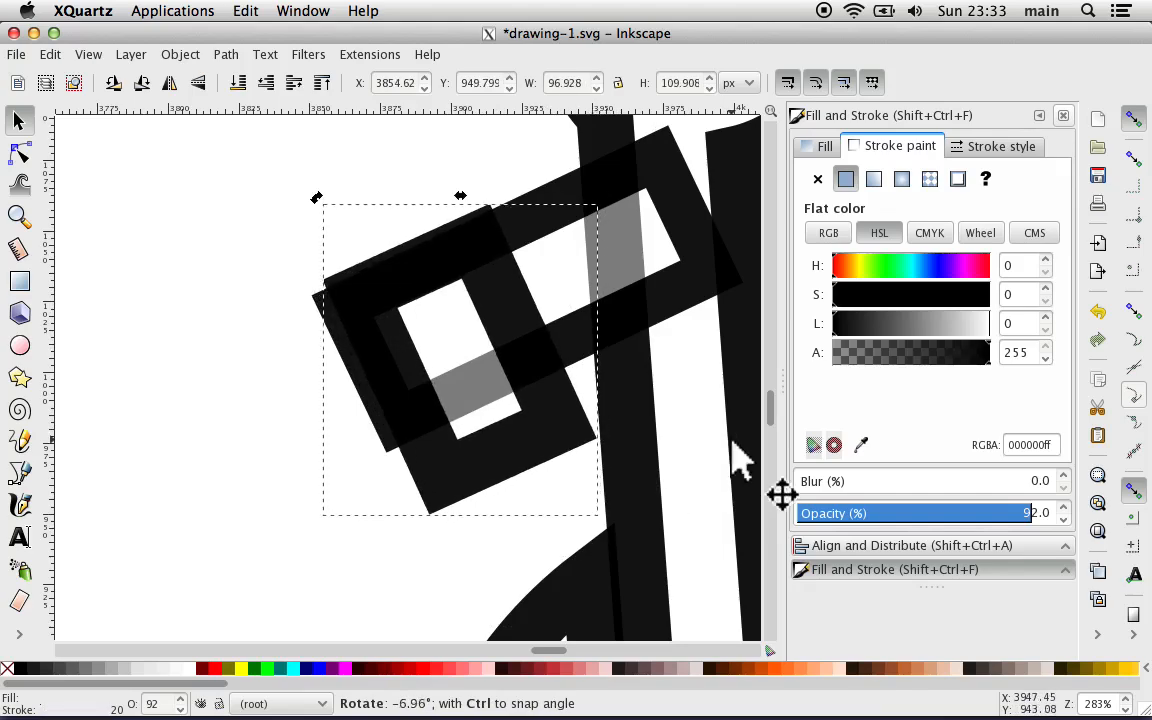
click(1135, 313)
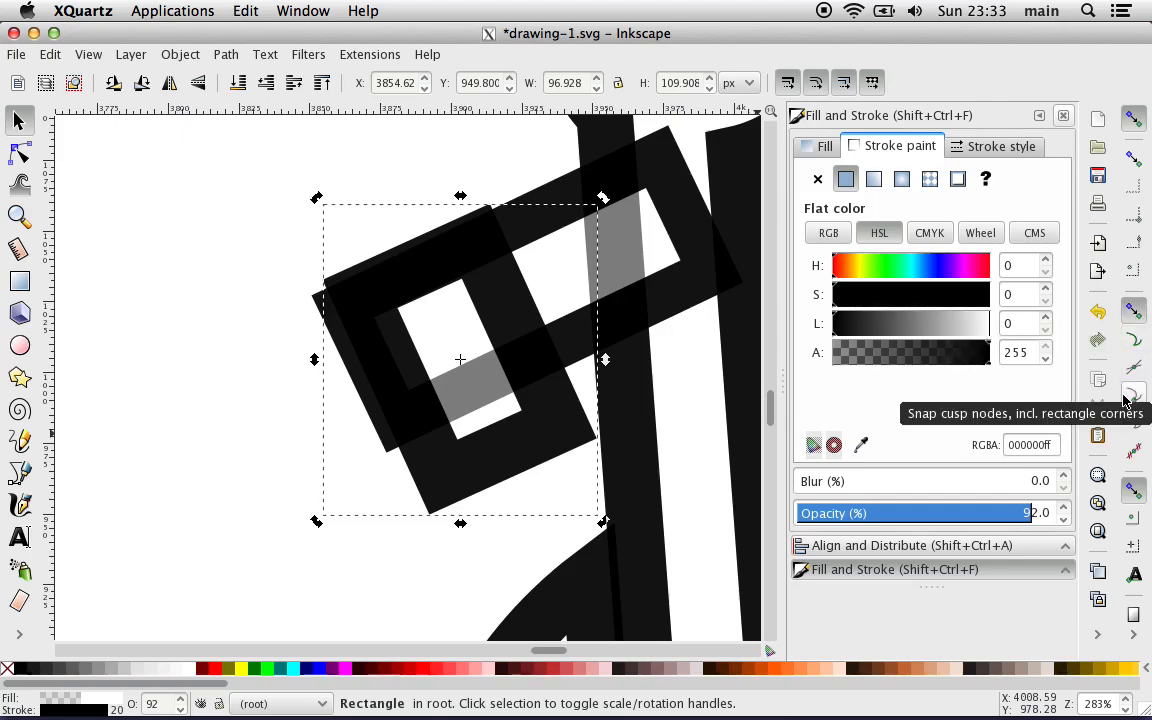
drag(527, 334, 526, 341)
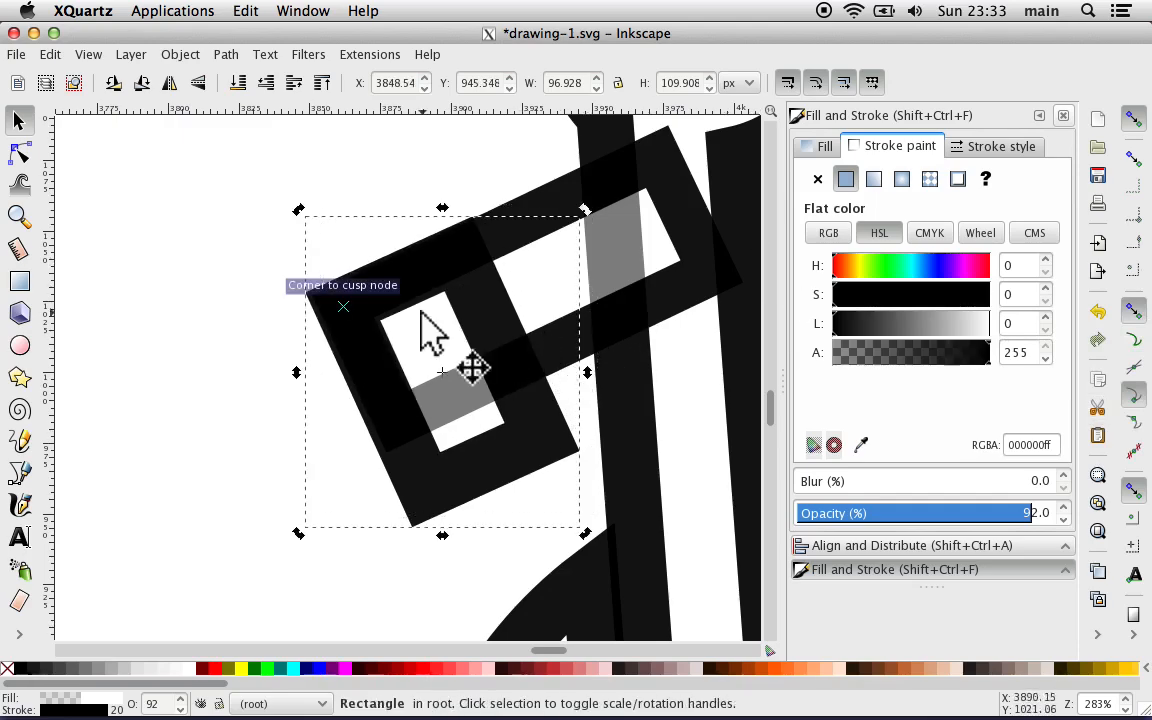
Step: Unite the body outline with the two arm rectangles into a single path using Union
click(197, 266)
key(minus)
key(minus)
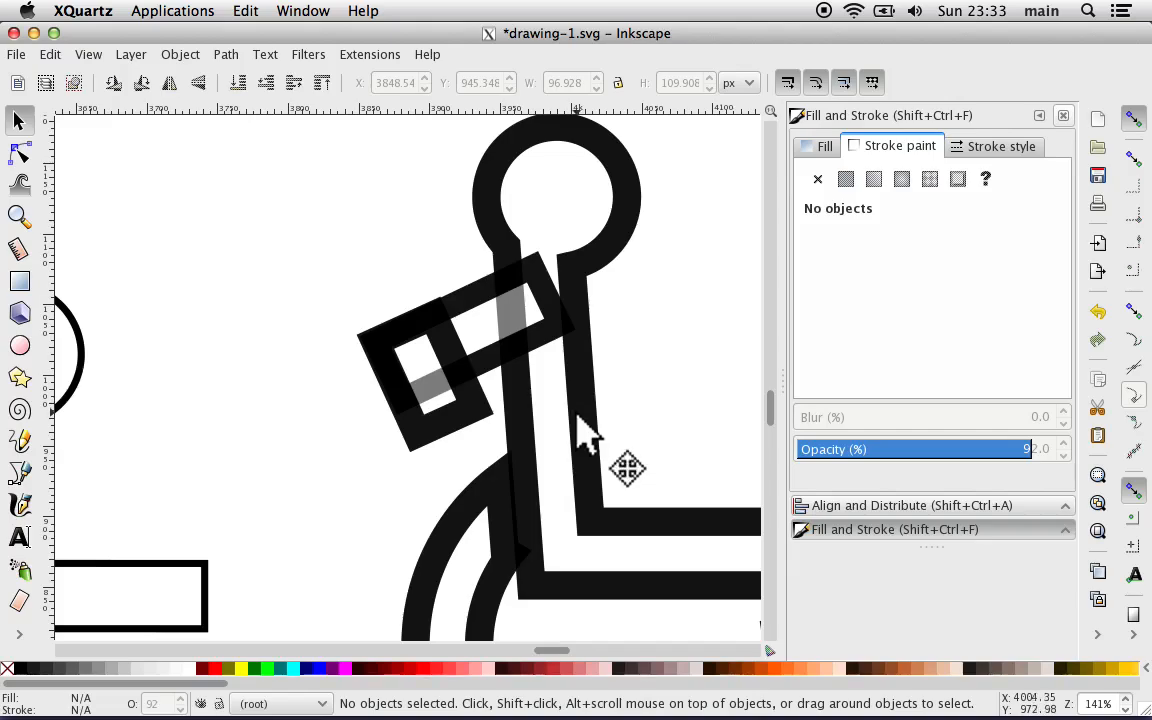
click(520, 362)
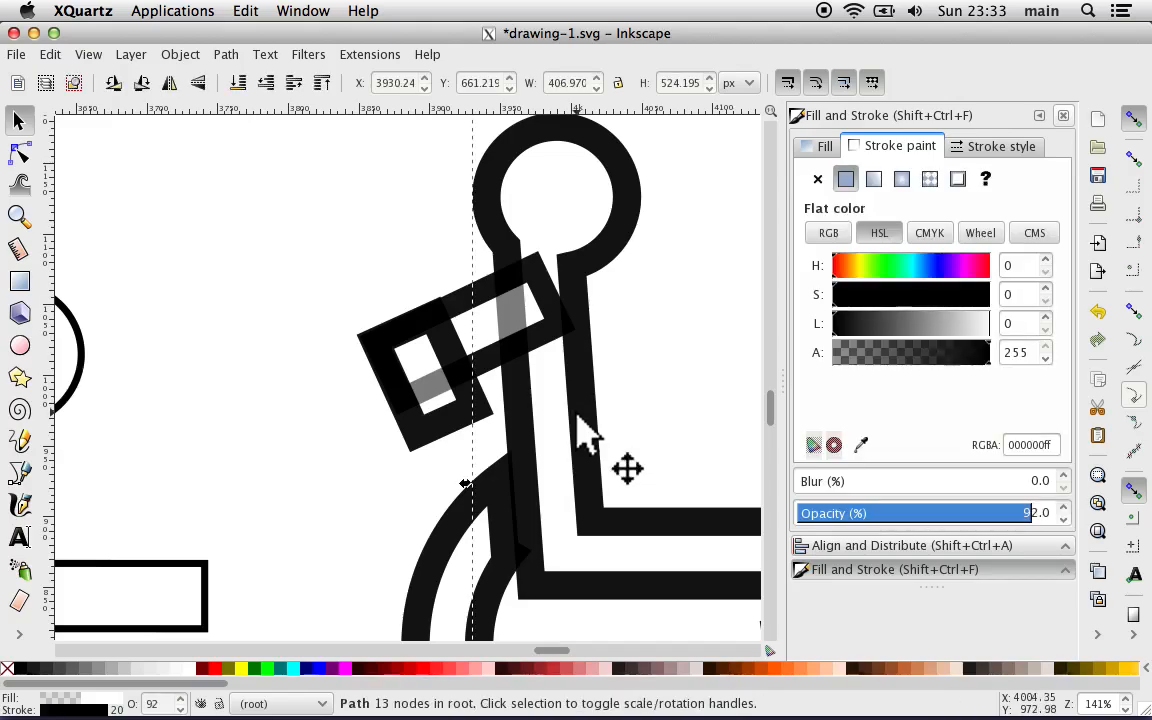
shift+click(466, 314)
shift+click(395, 432)
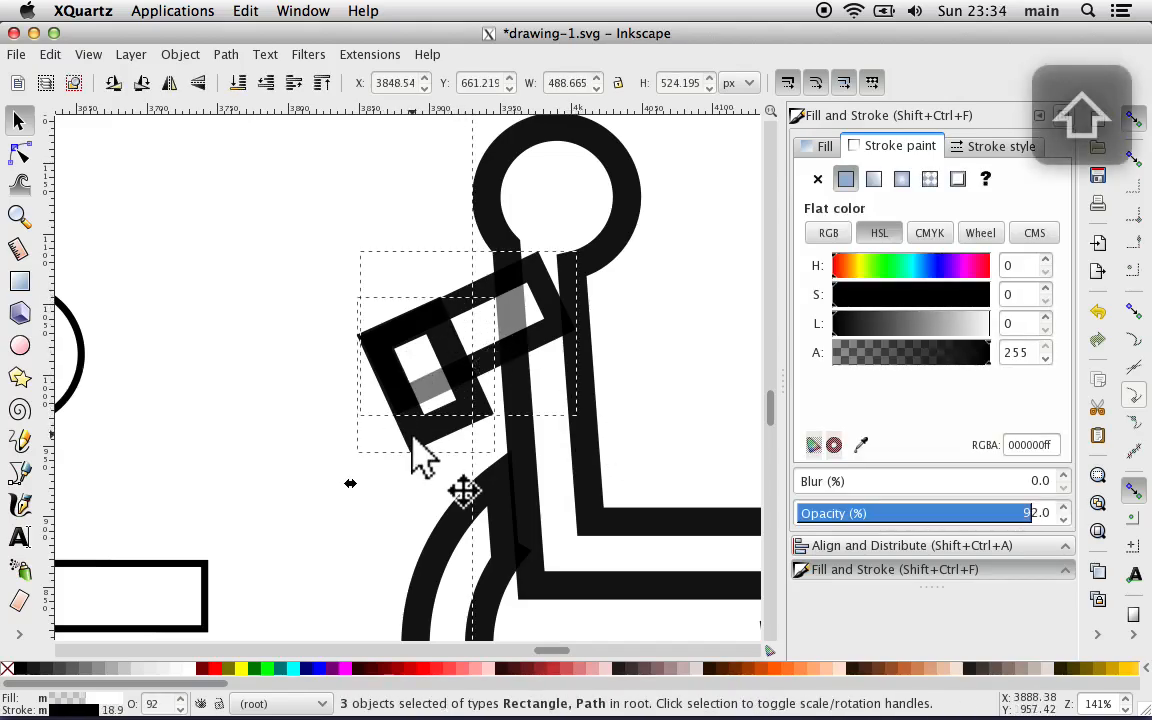
click(226, 55)
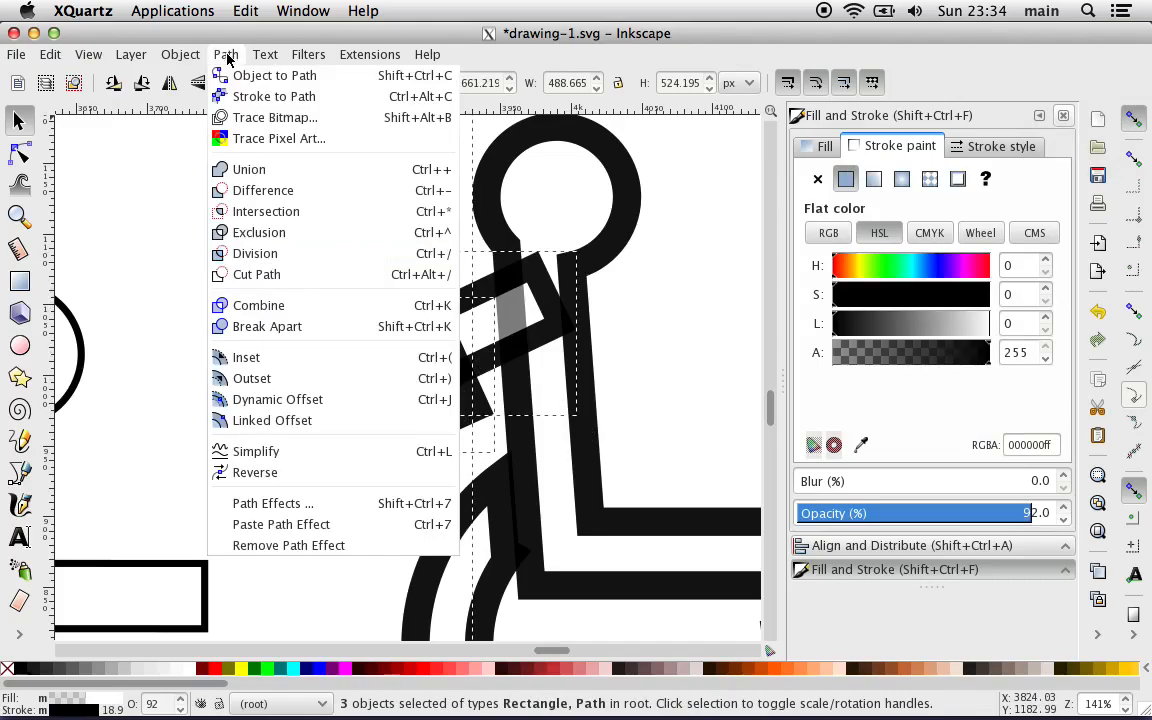
click(254, 168)
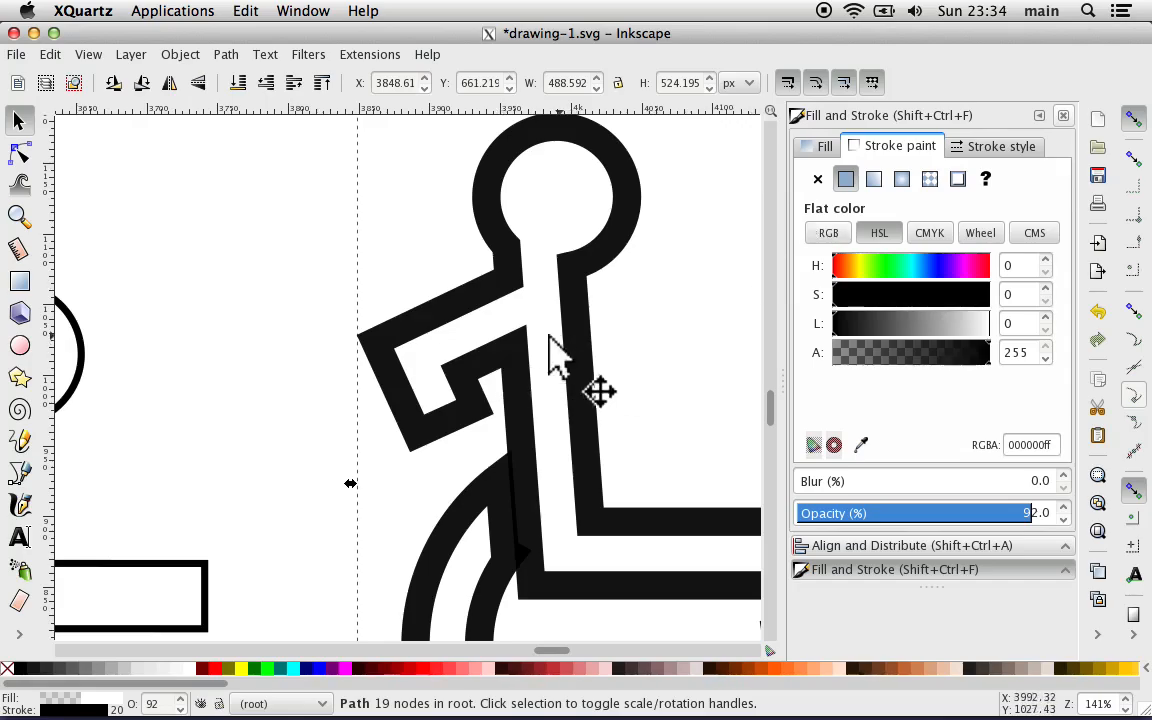
Step: Try out join and cap styles on the united figure's stroke, ending with round joins and square caps
click(977, 147)
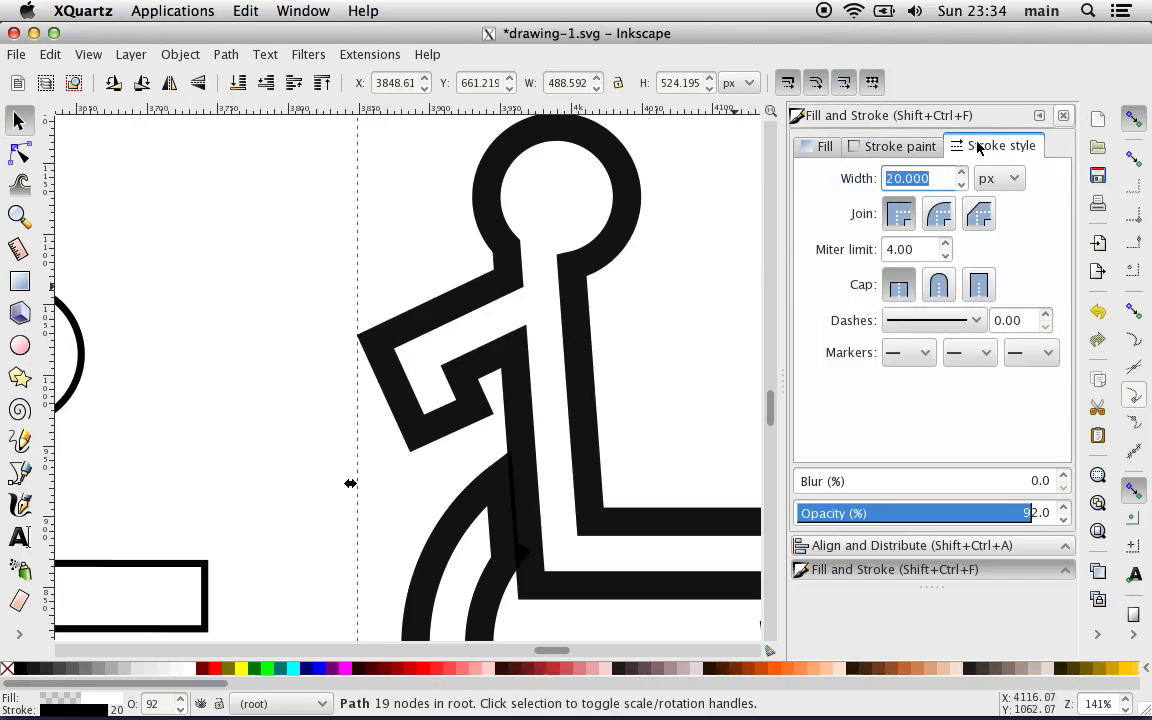
click(940, 214)
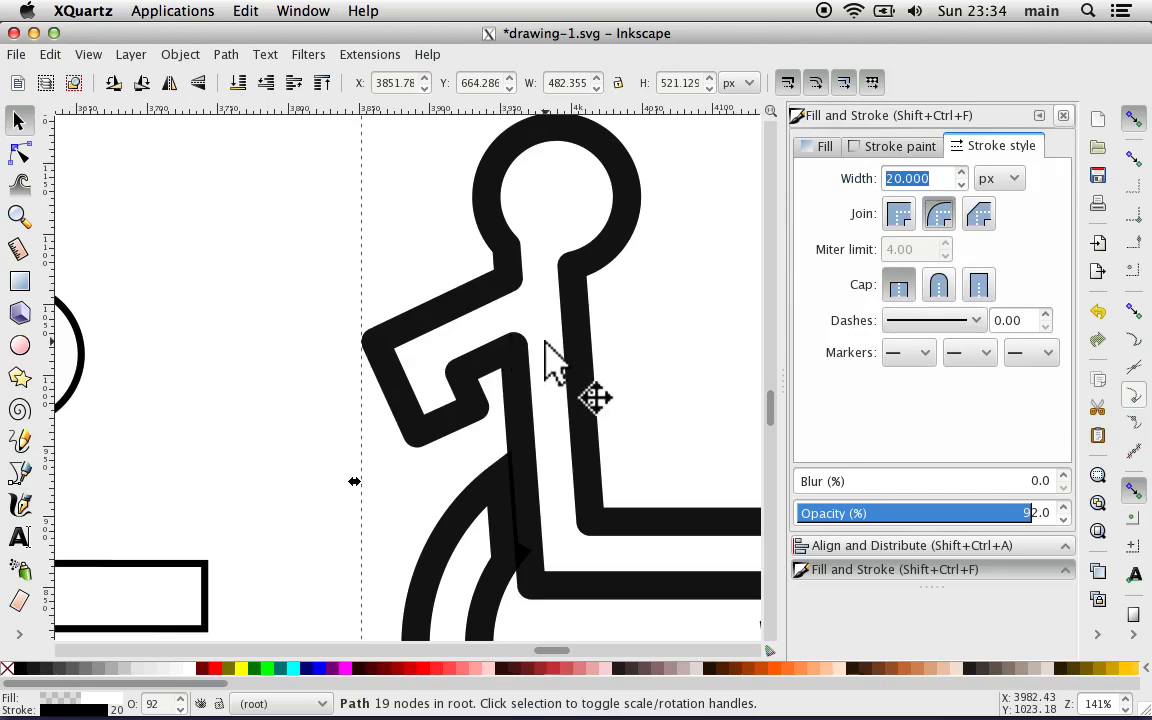
click(938, 287)
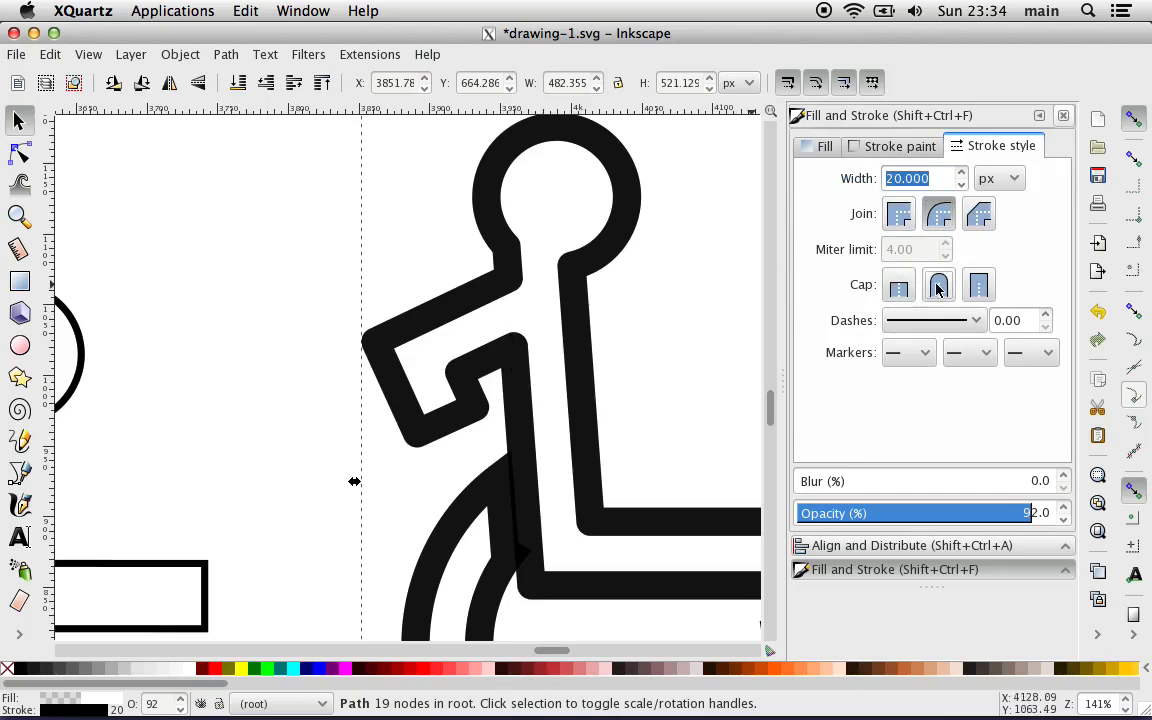
click(978, 287)
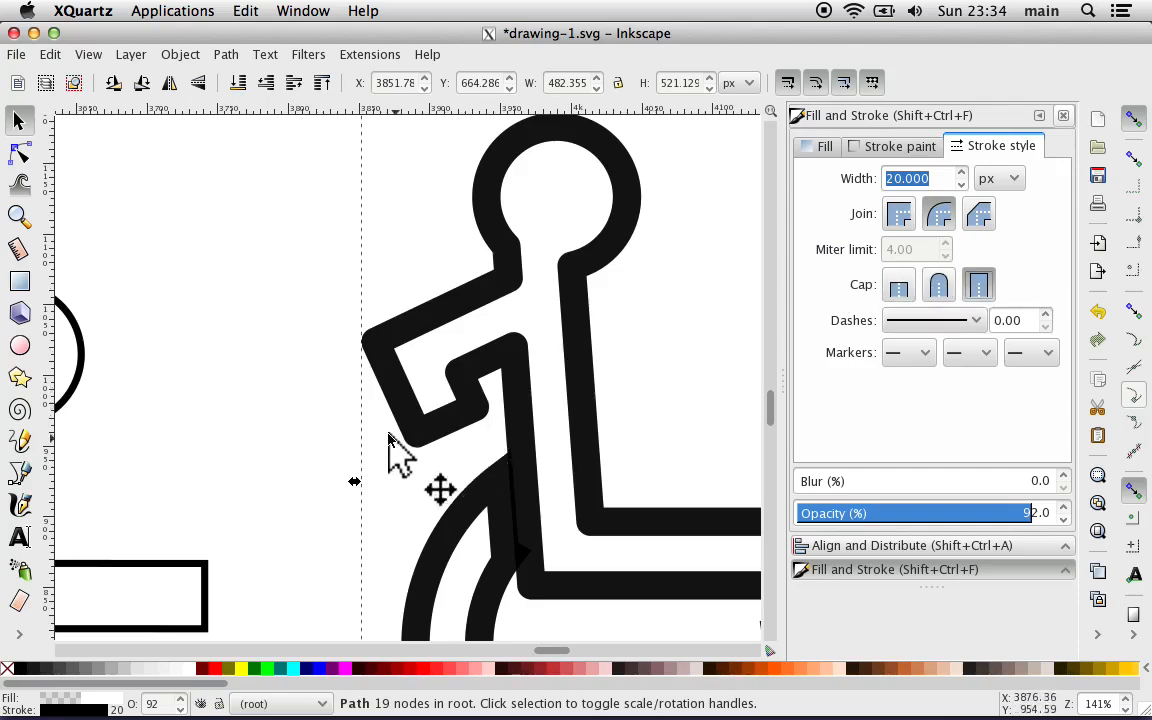
click(898, 288)
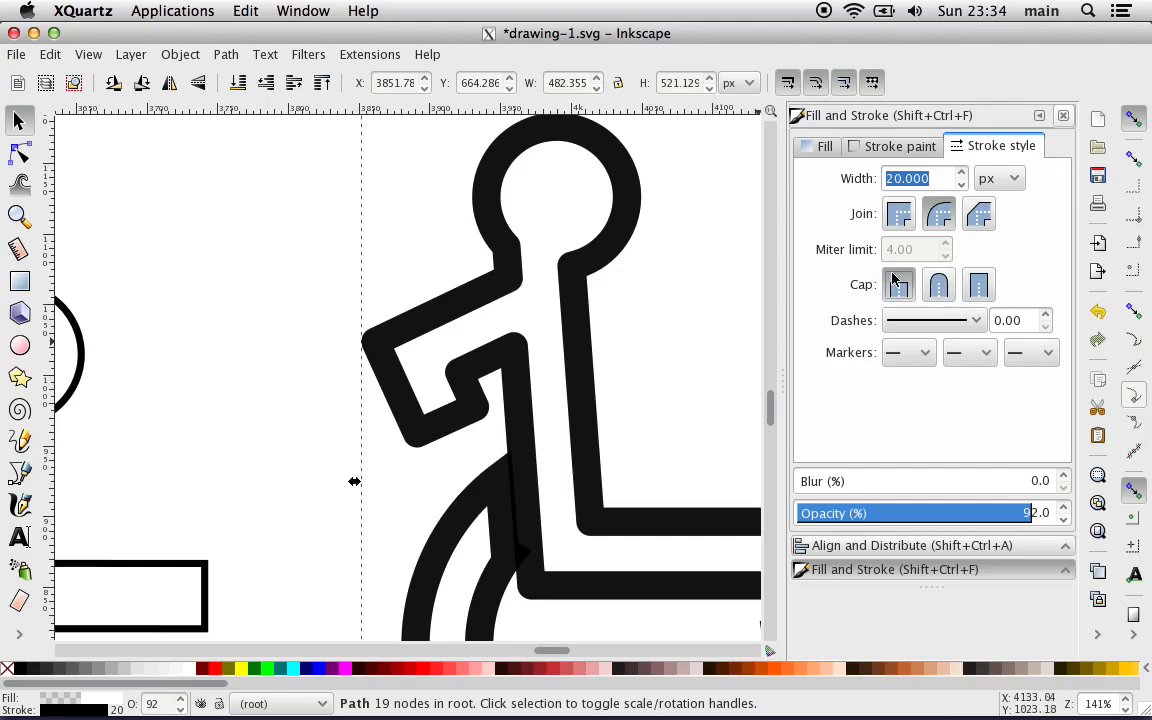
click(899, 214)
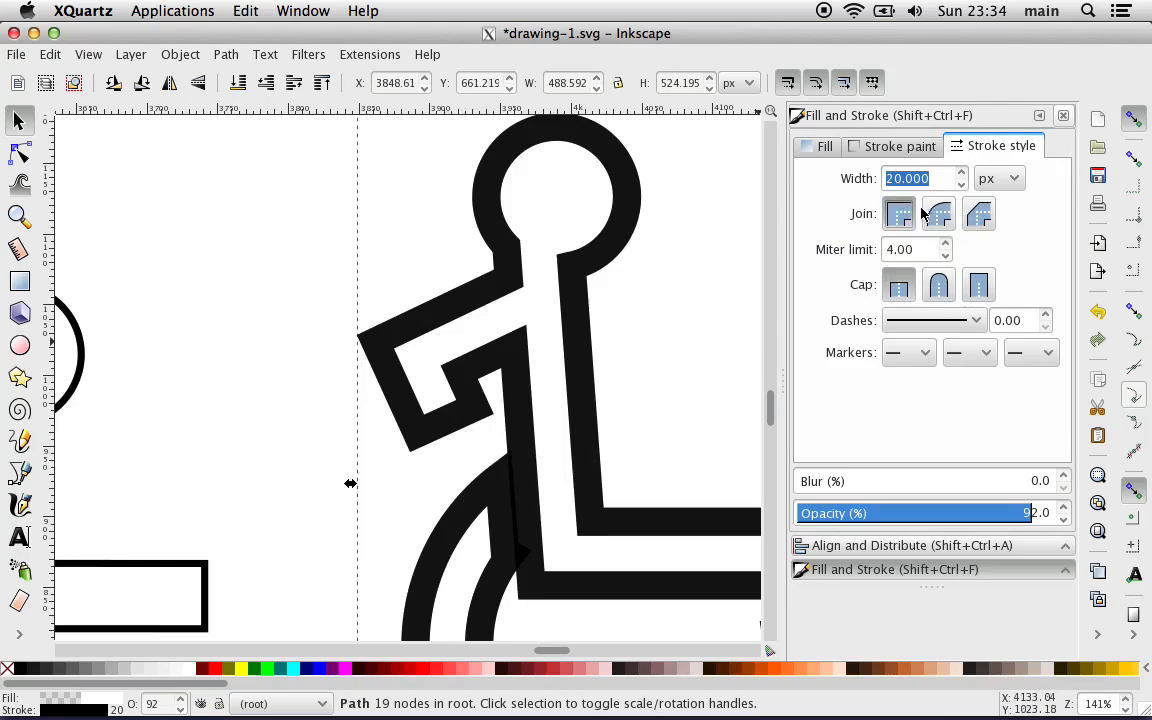
click(937, 214)
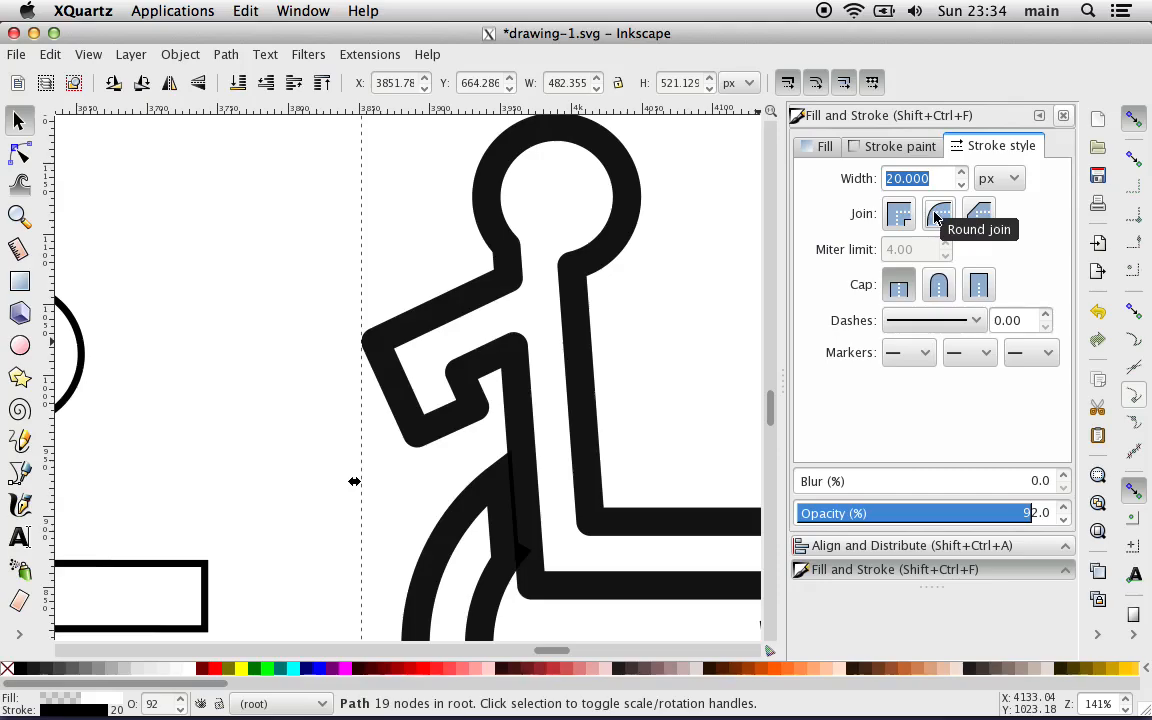
click(930, 288)
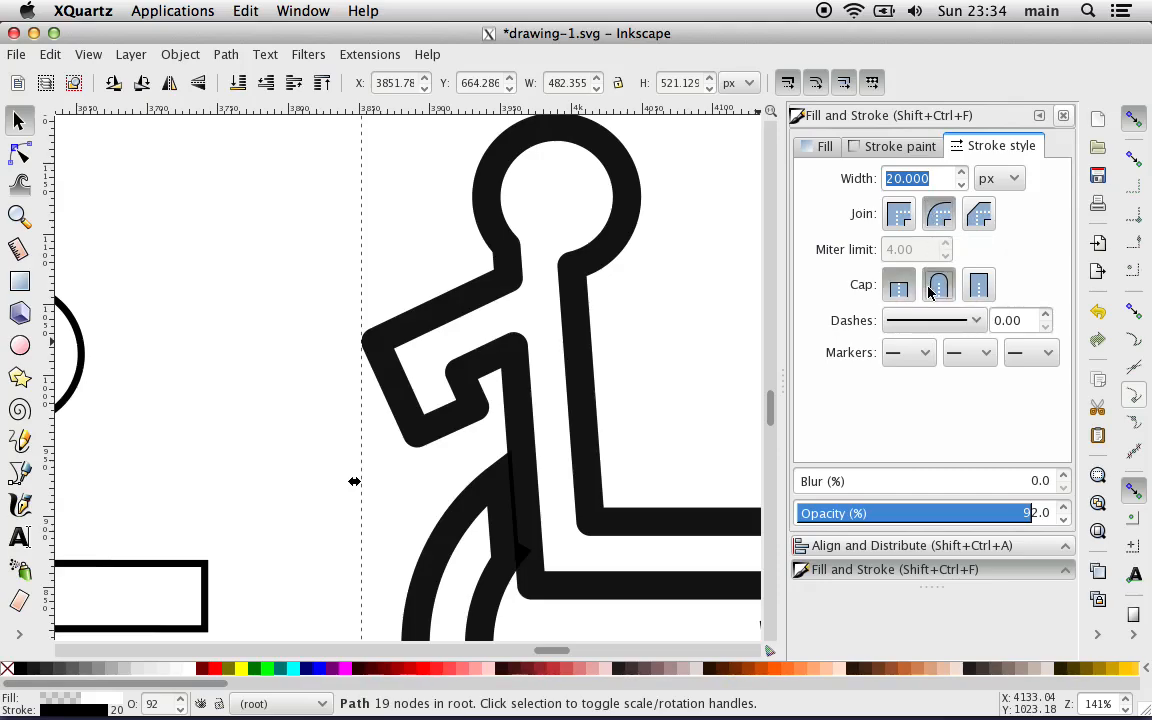
click(978, 287)
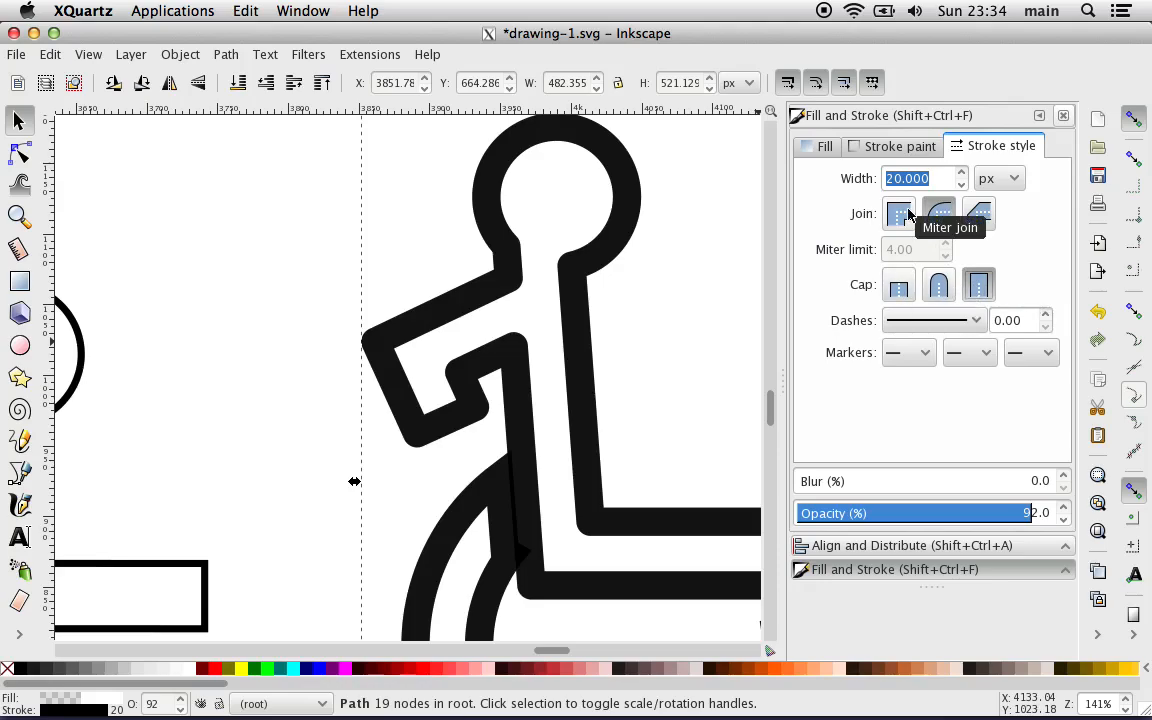
Step: Shift the wheel shape clear of the figure's back and leg, to X 3863.16 and Y 643.057 px
scroll(700, 332, down, 8)
scroll(700, 332, right, 9)
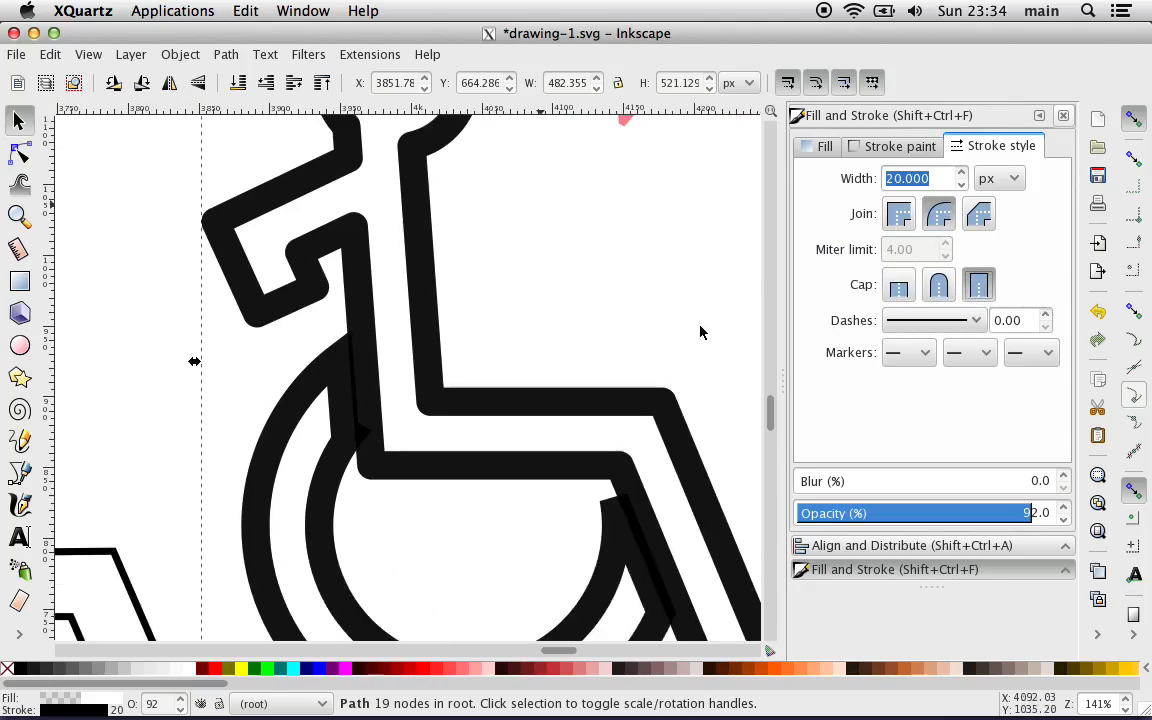
scroll(700, 332, down, 2)
scroll(700, 332, right, 1)
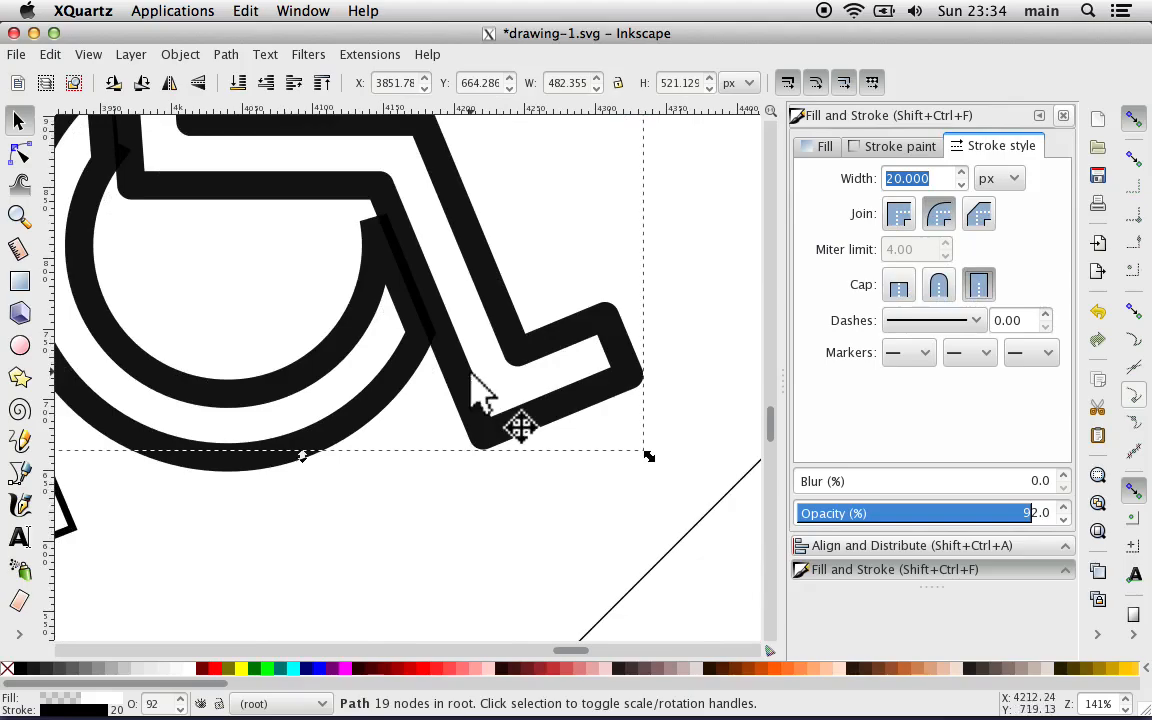
click(346, 314)
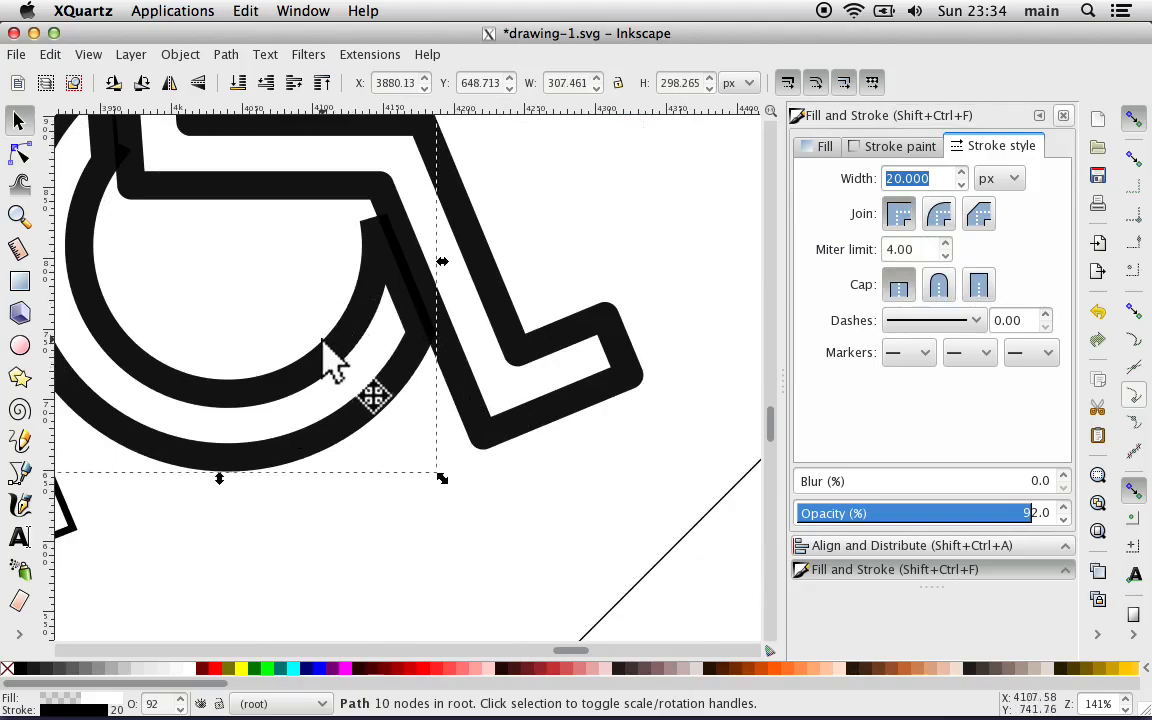
drag(335, 368, 316, 360)
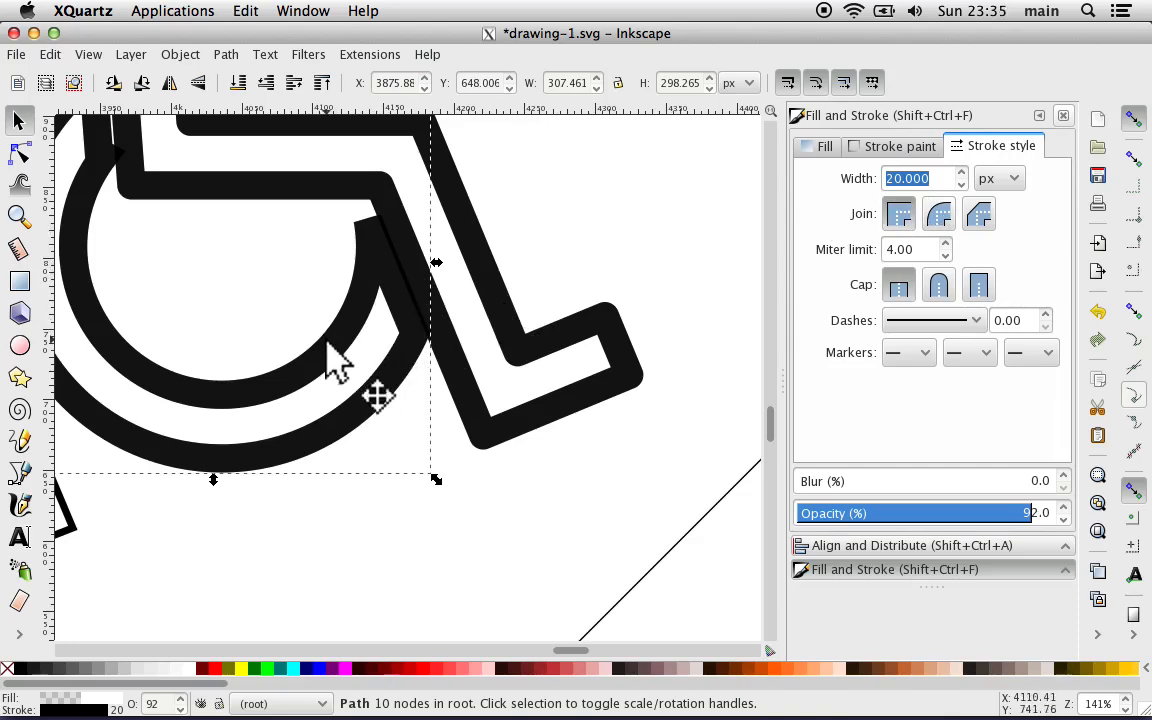
drag(327, 338, 305, 349)
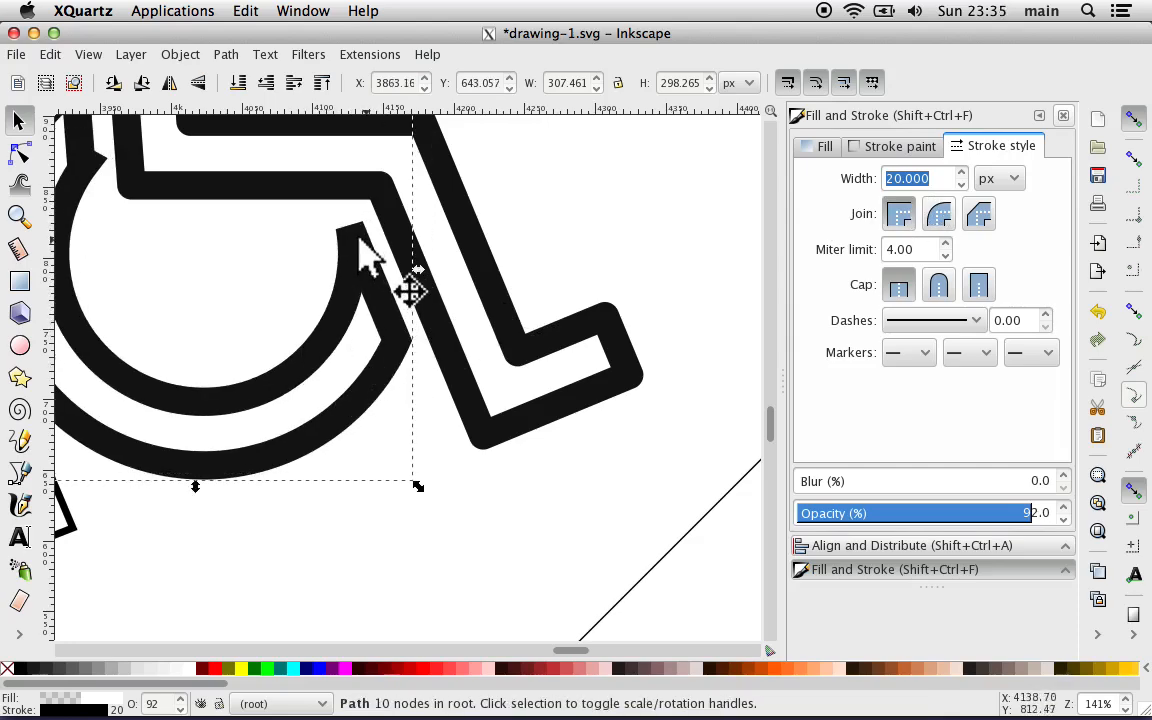
Step: Compare join and cap styles on the wheel's stroke, finish with round joins and round caps, and deselect it
click(932, 220)
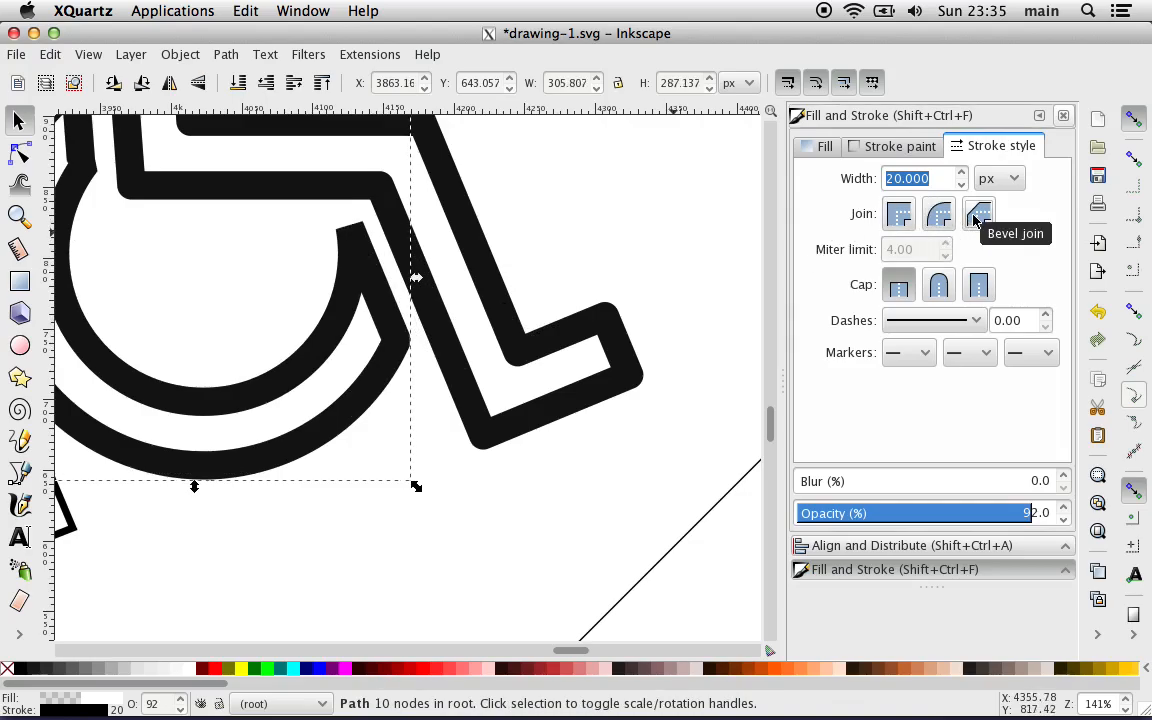
click(938, 287)
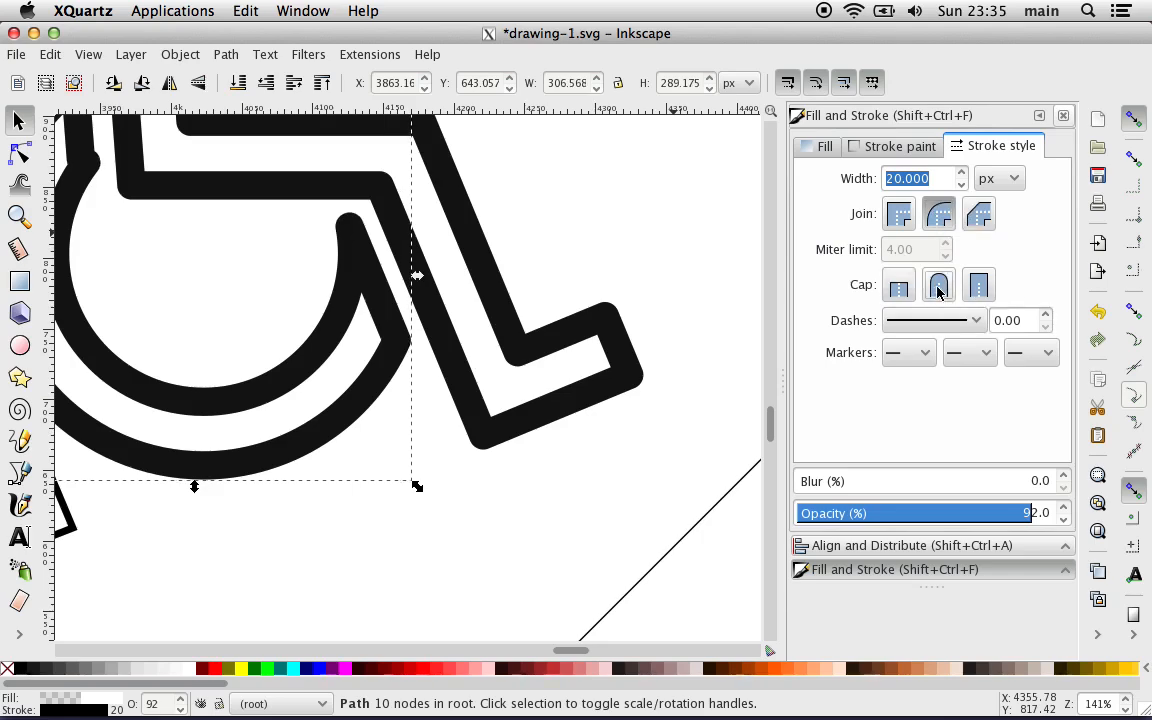
click(898, 218)
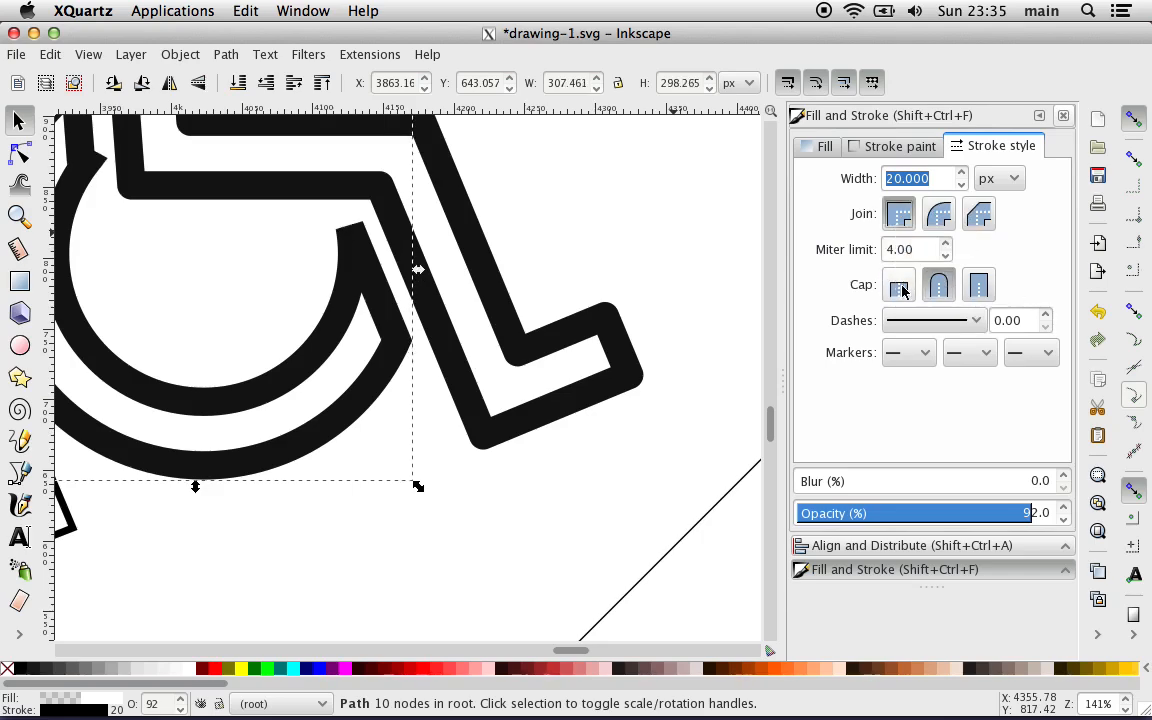
click(899, 288)
click(938, 287)
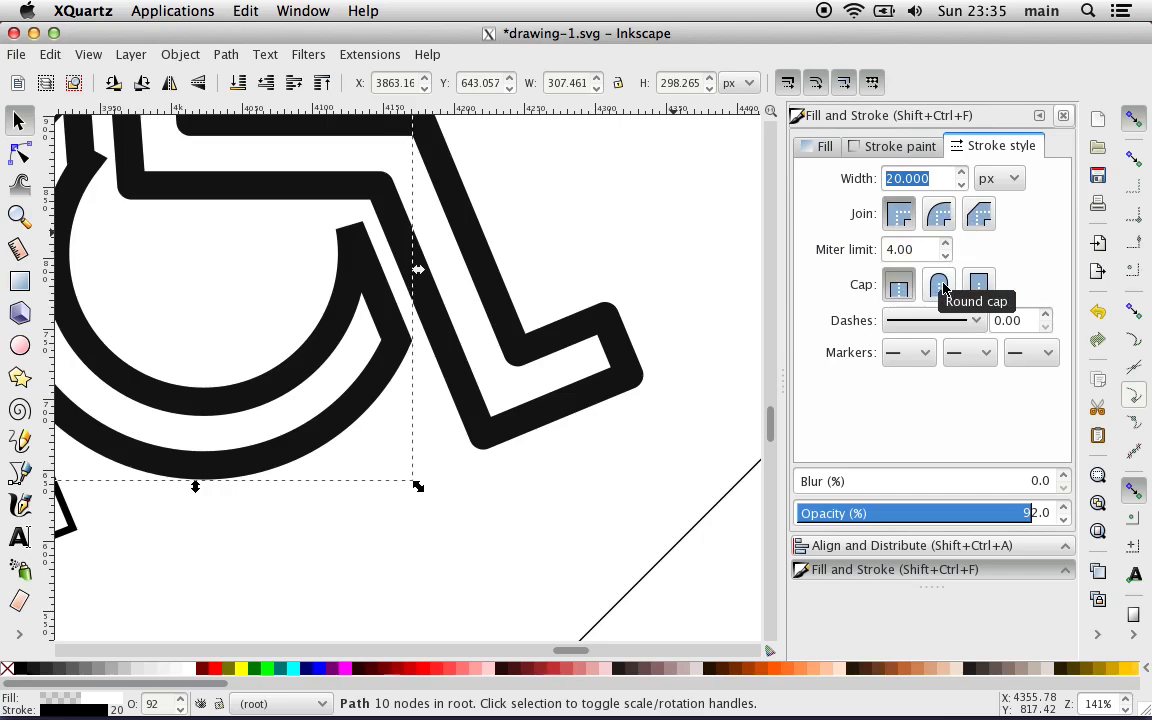
click(940, 216)
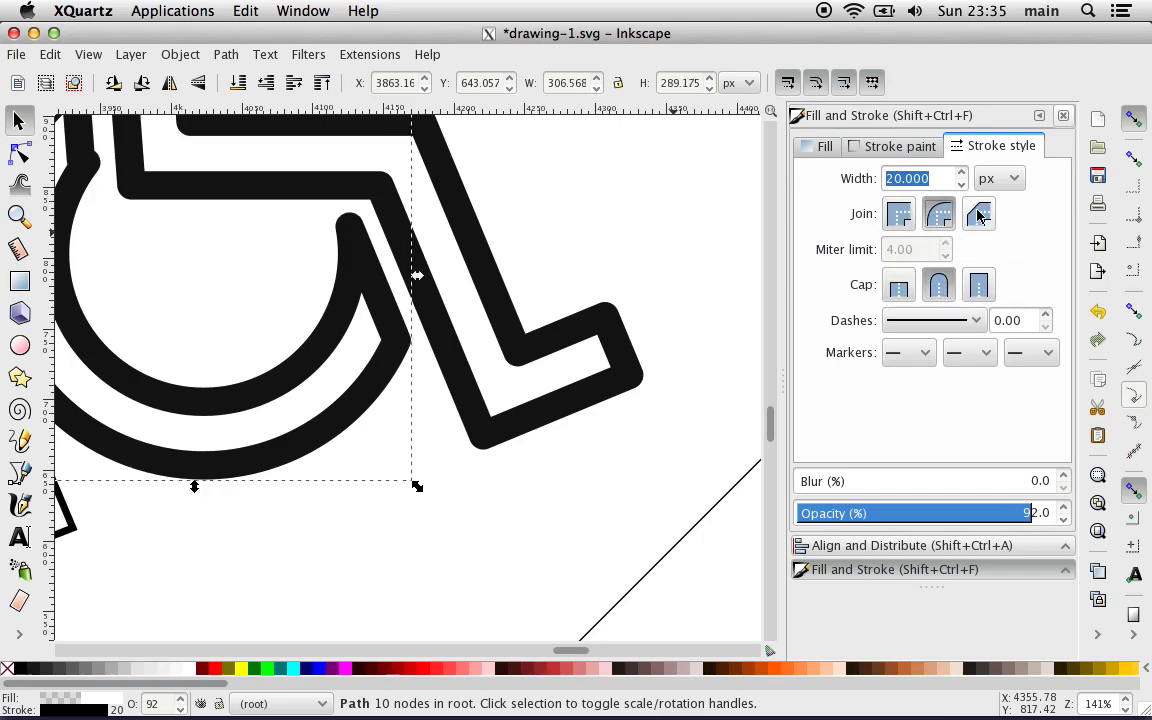
click(976, 214)
click(944, 218)
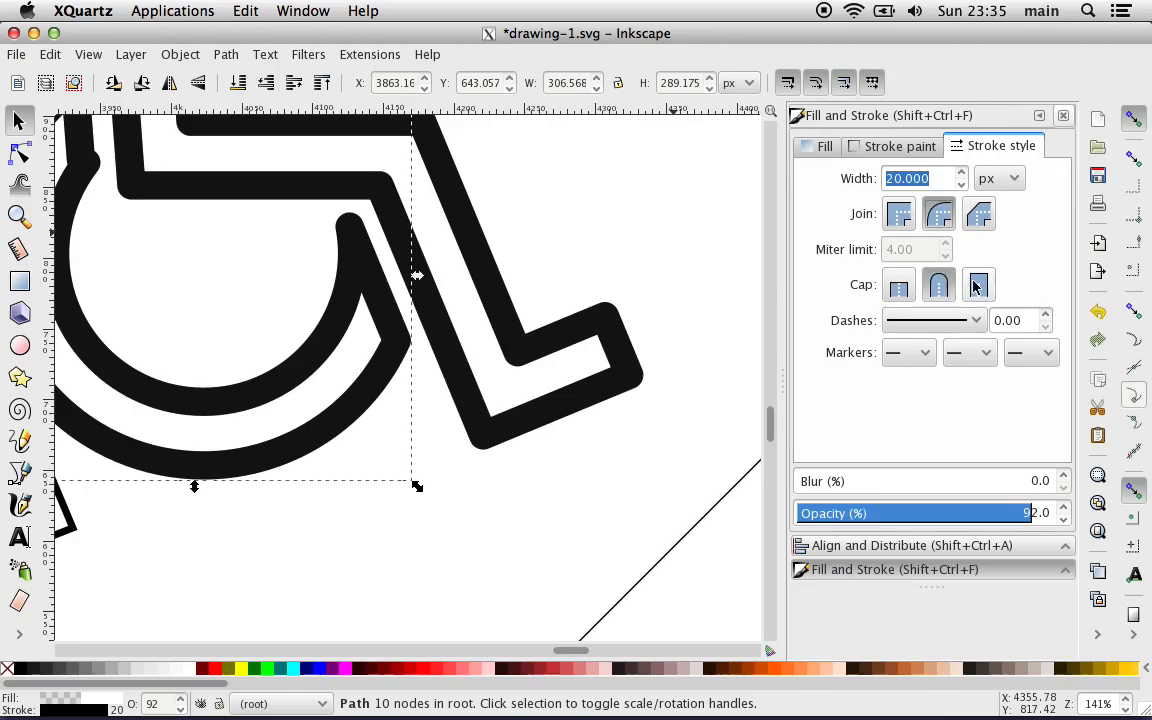
click(462, 511)
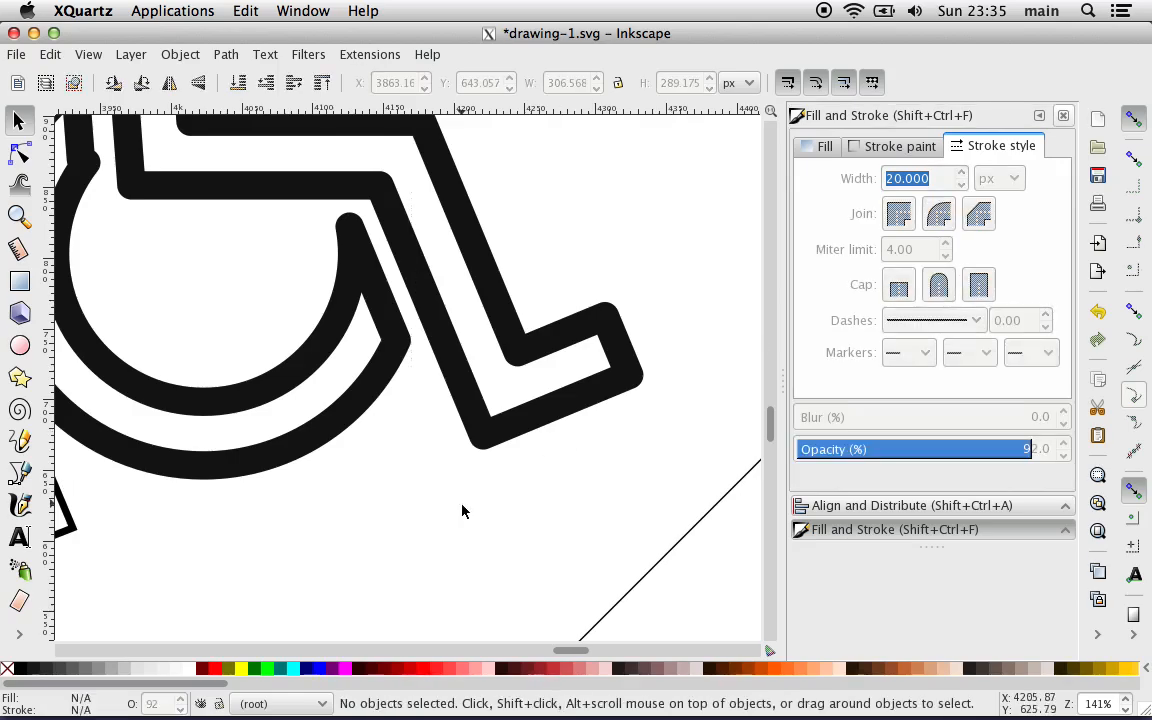
scroll(462, 511, down, 3)
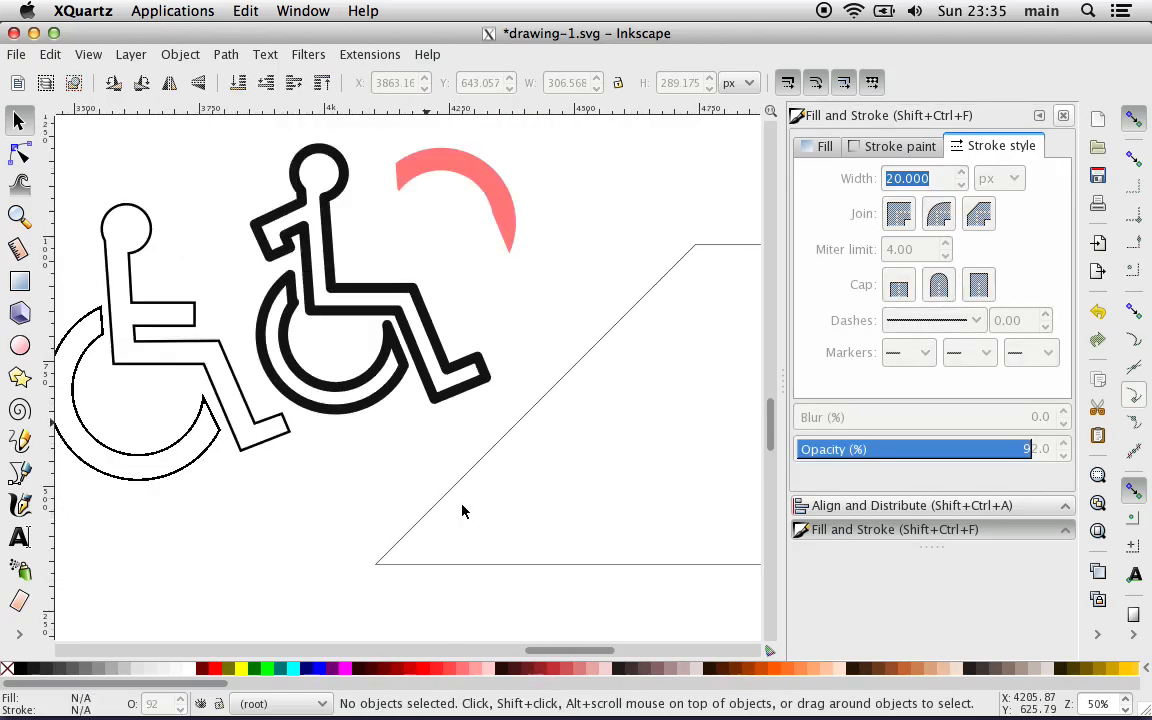
scroll(238, 331, left, 2)
scroll(238, 331, left, 2)
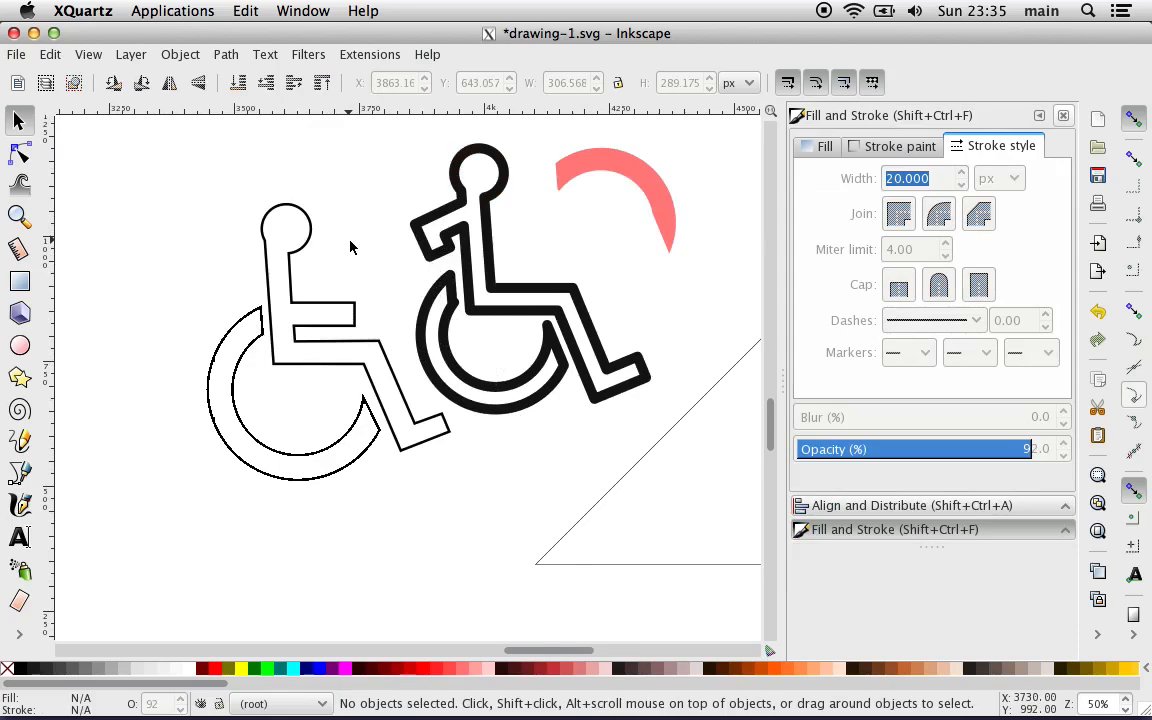
scroll(350, 247, left, 5)
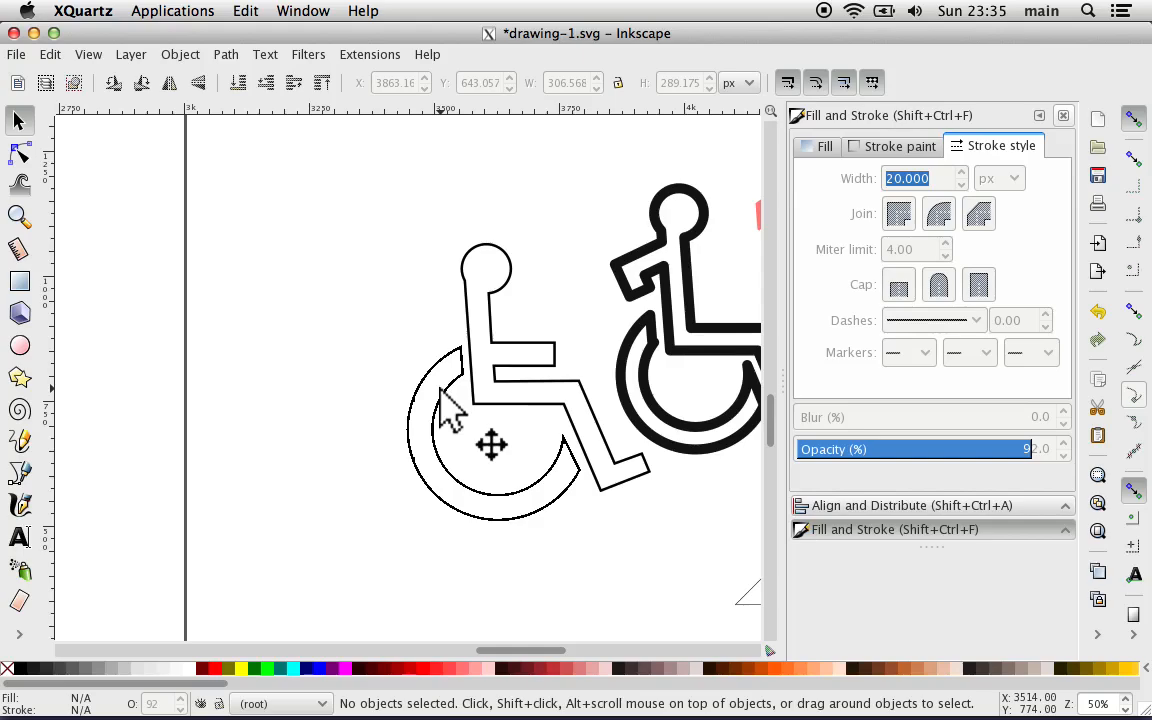
ctrl+scroll(355, 283, down, 2)
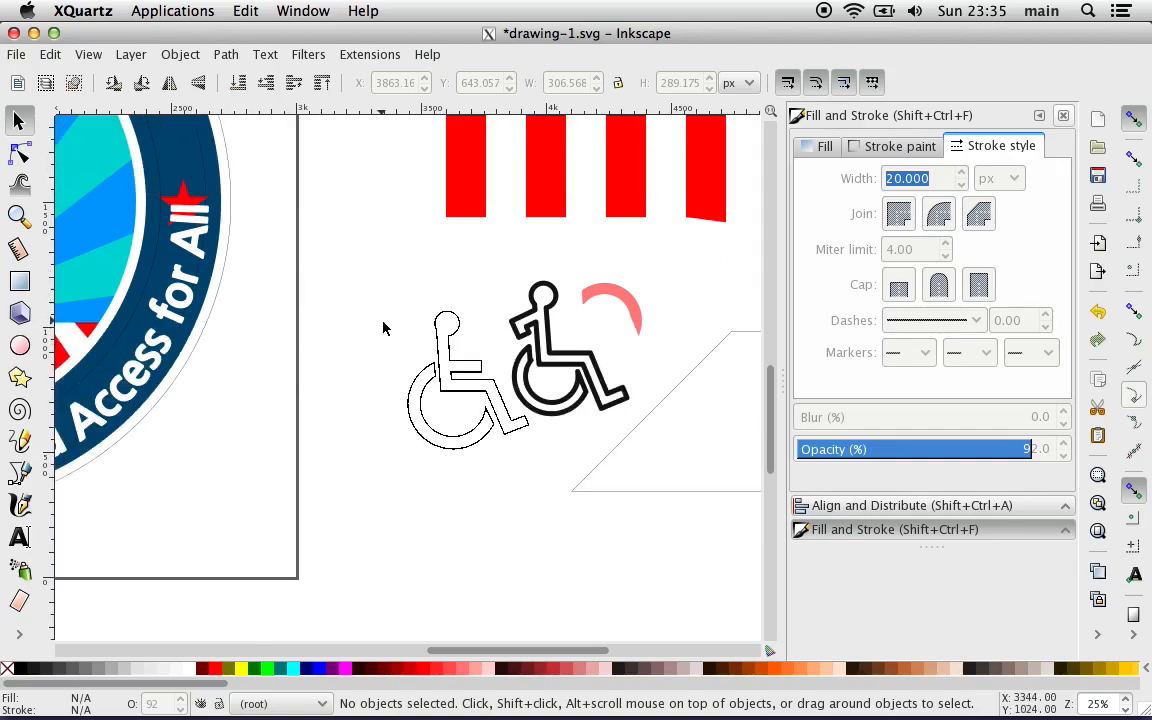
scroll(386, 327, up, 1)
mouse_move(604, 695)
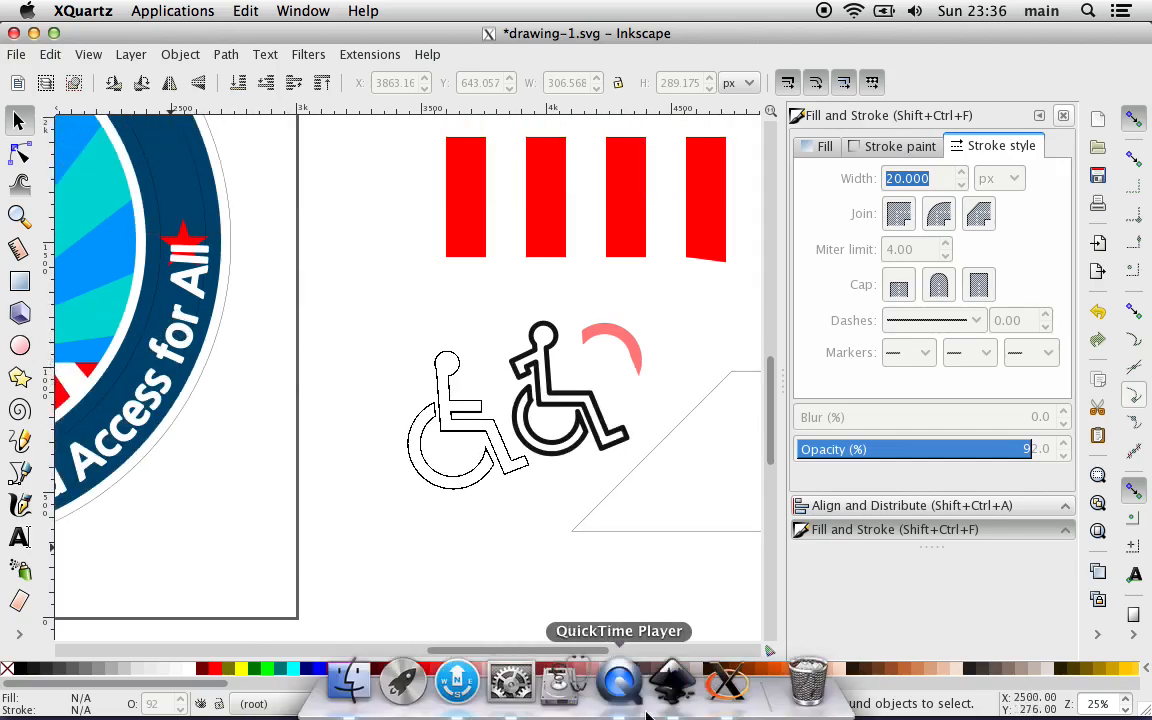
click(632, 677)
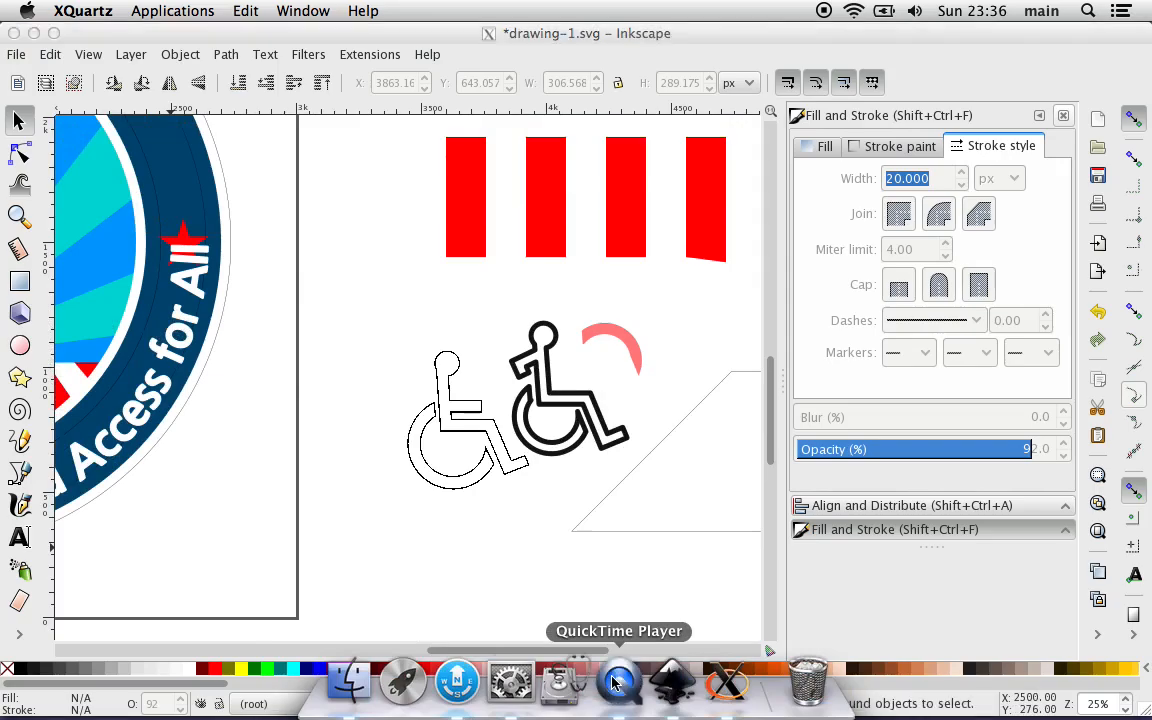